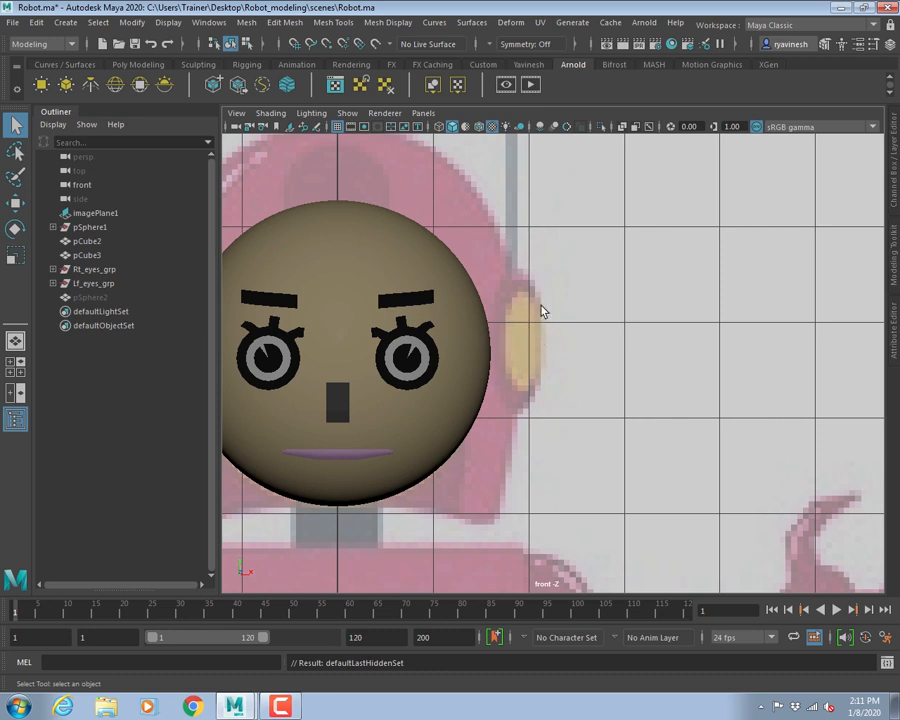
- Undo the last hide of the helmet pSphere2, and switch its visibility attribute off
{"action": "key", "text": "ctrl+z"}
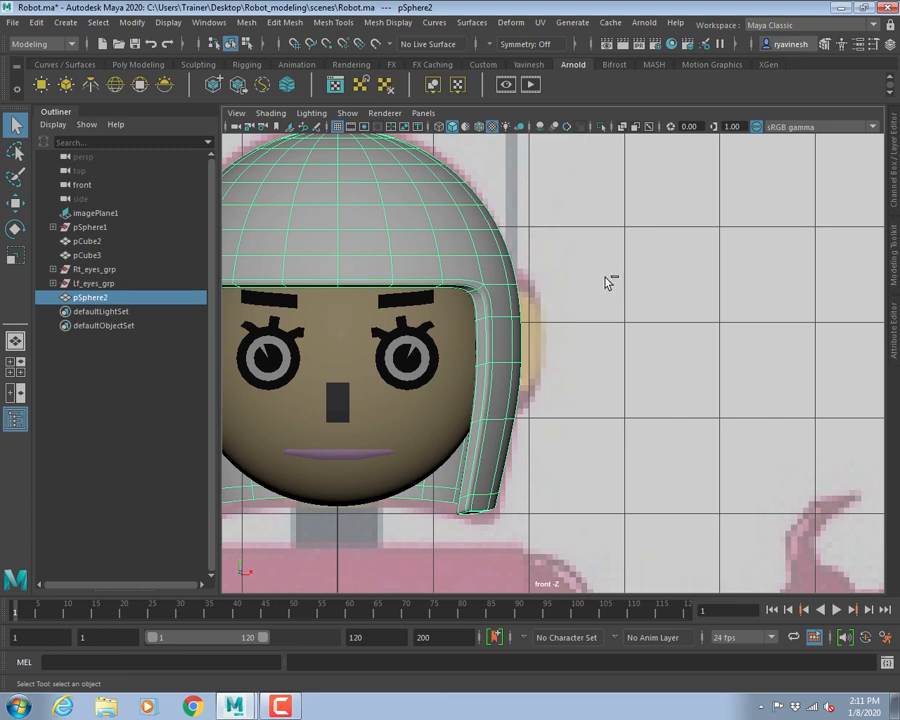
{"action": "key", "text": "ctrl+a"}
{"action": "left_click", "coordinate": [849, 255]}
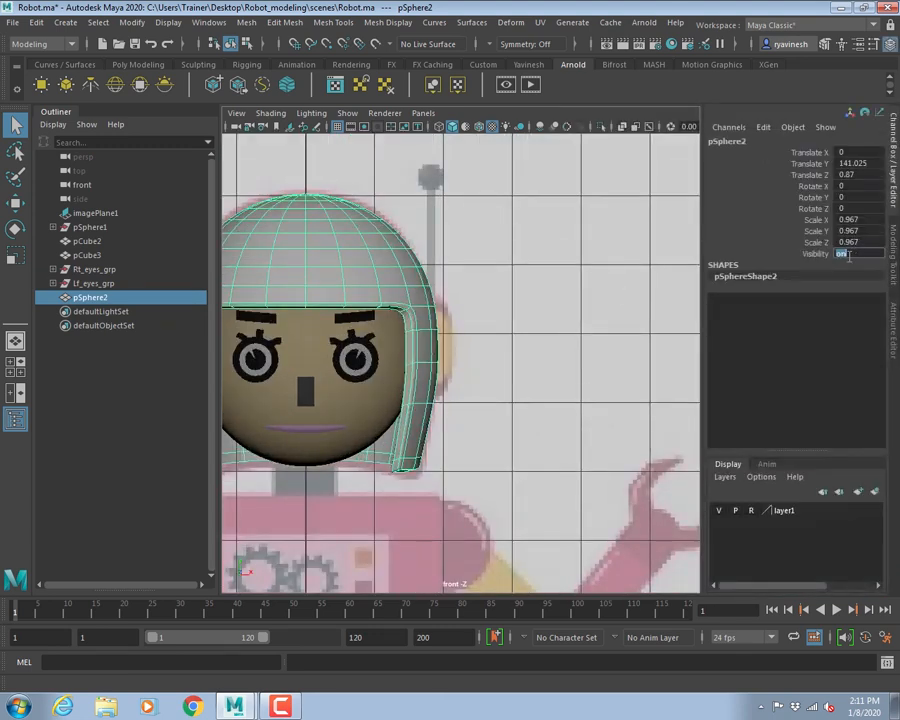
{"action": "type", "text": "0"}
{"action": "key", "text": "Return"}
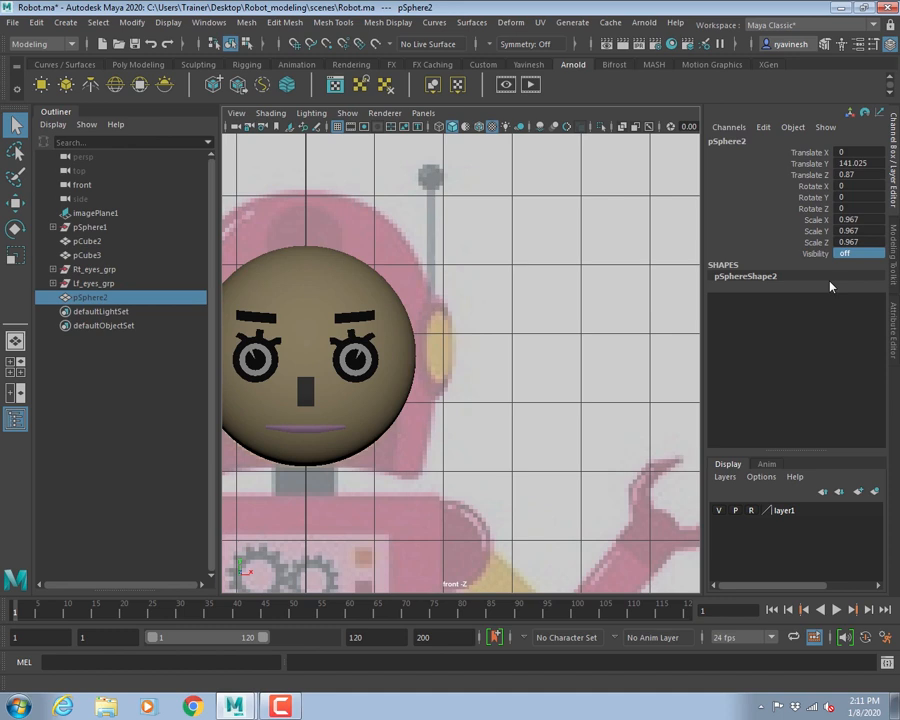
- Select the hidden helmet pSphere2 in the scene list, show it again and clear the selection
{"action": "left_click", "coordinate": [466, 301]}
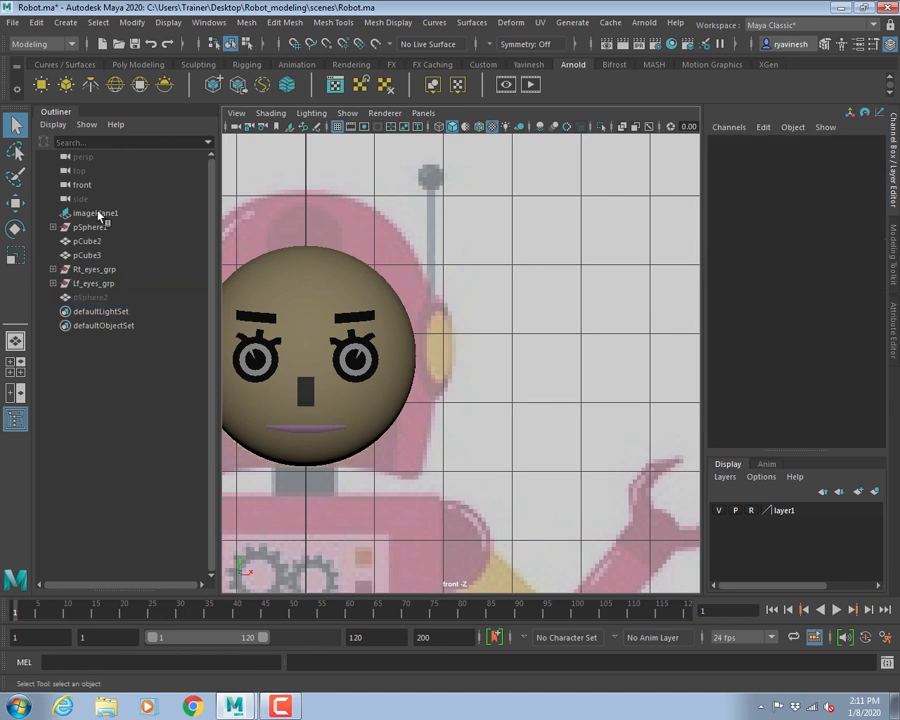
{"action": "left_click", "coordinate": [87, 299]}
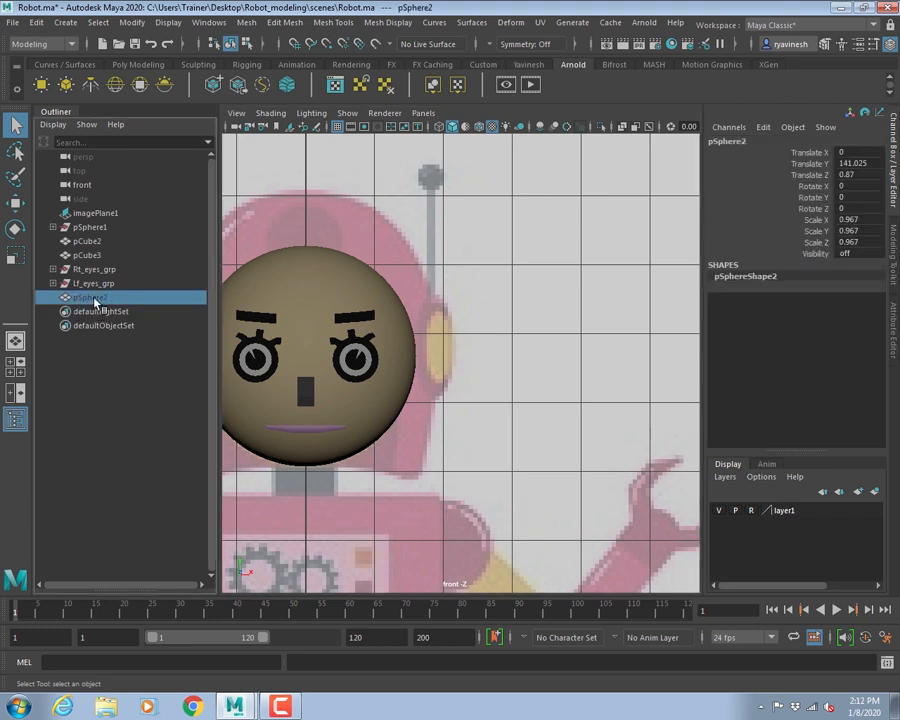
{"action": "left_click", "coordinate": [534, 358]}
{"action": "left_click", "coordinate": [106, 299]}
{"action": "key", "text": "shift+h"}
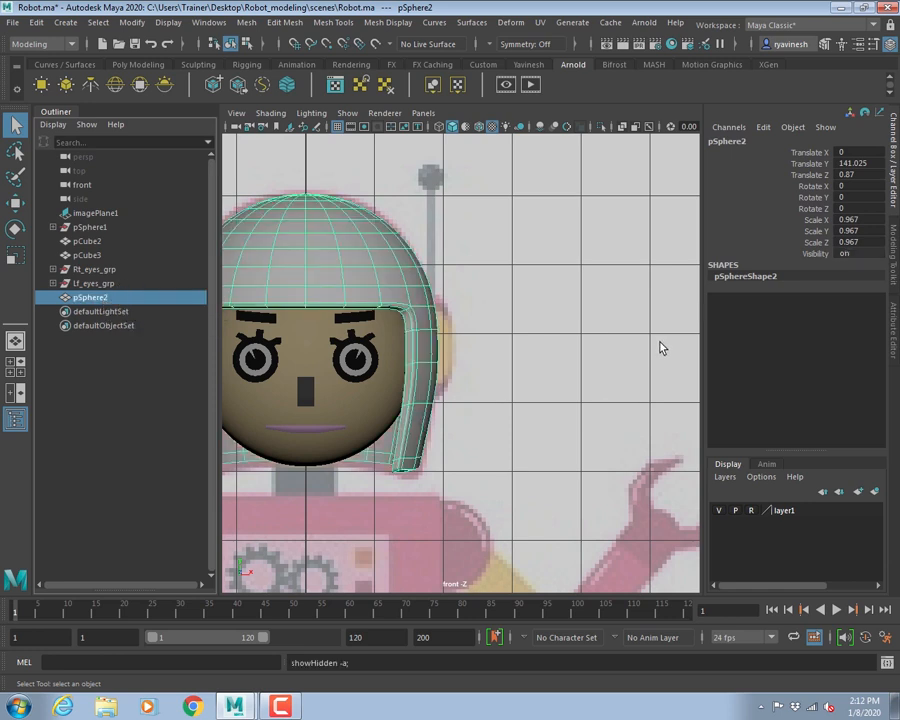
{"action": "left_click", "coordinate": [537, 339]}
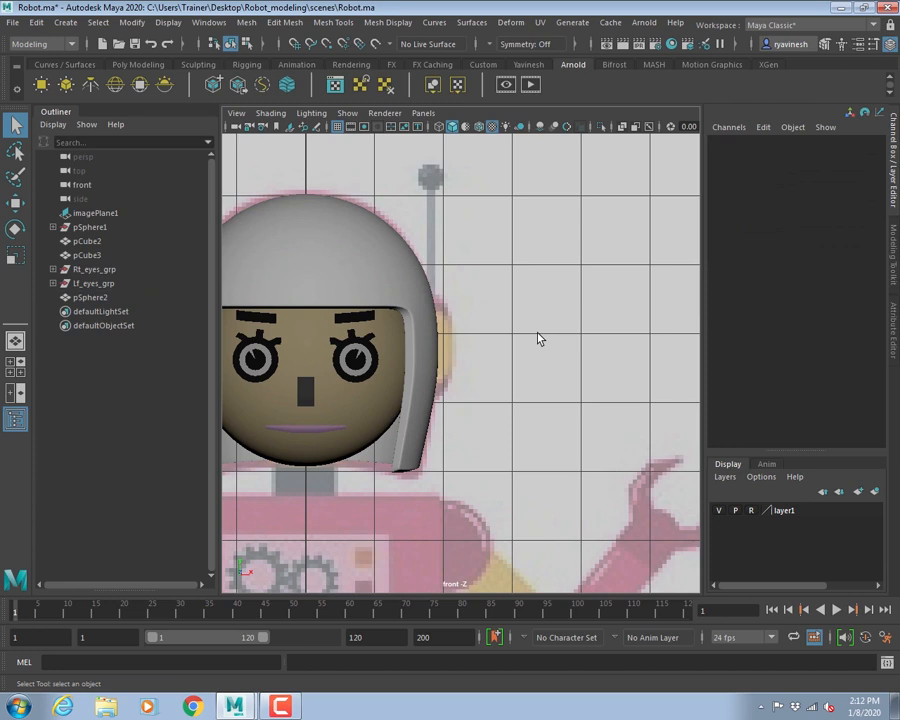
- Hide the helmet pSphere2 so the reference image's ear area is exposed
{"action": "scroll", "coordinate": [430, 327], "scroll_direction": "up", "scroll_amount": 1}
{"action": "left_click", "coordinate": [410, 281]}
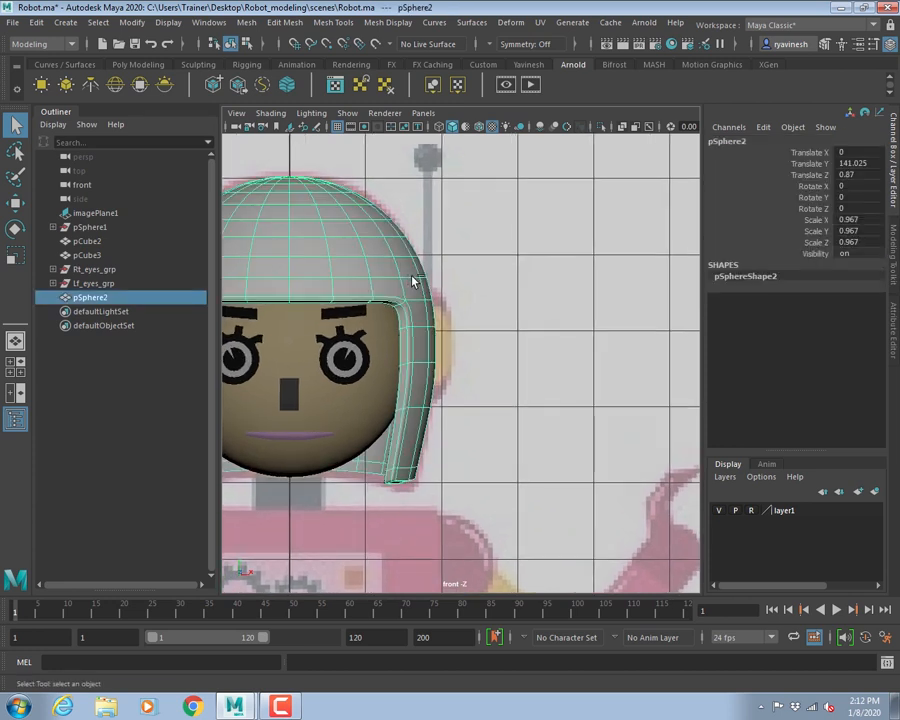
{"action": "key", "text": "ctrl+h"}
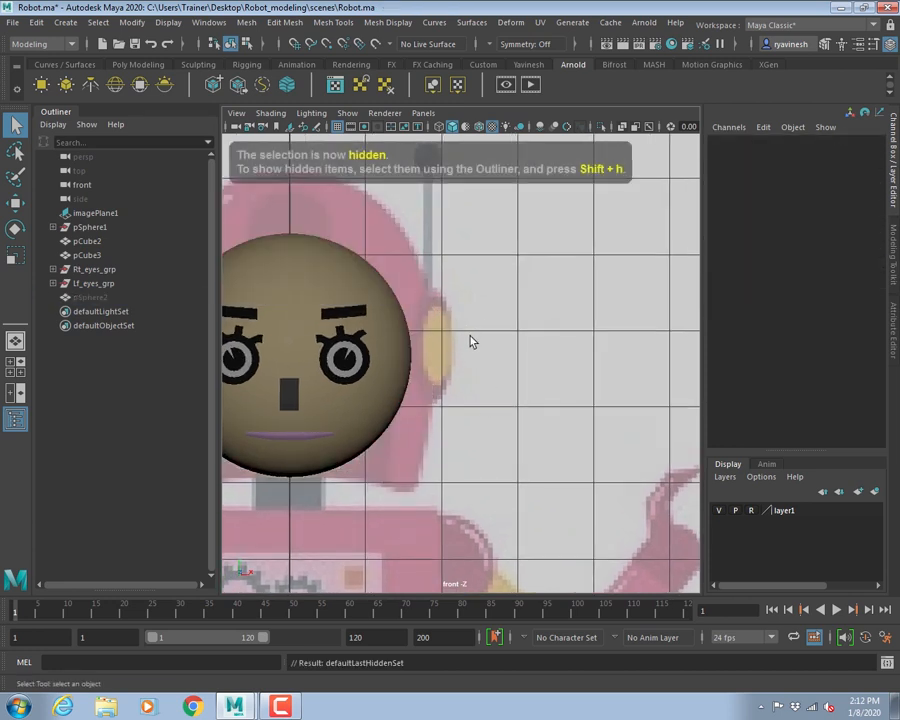
- Create a sideways polygon cylinder at the head's centre from the side view, about 5.01 in radius and 2.97 in height
{"action": "key", "text": "space"}
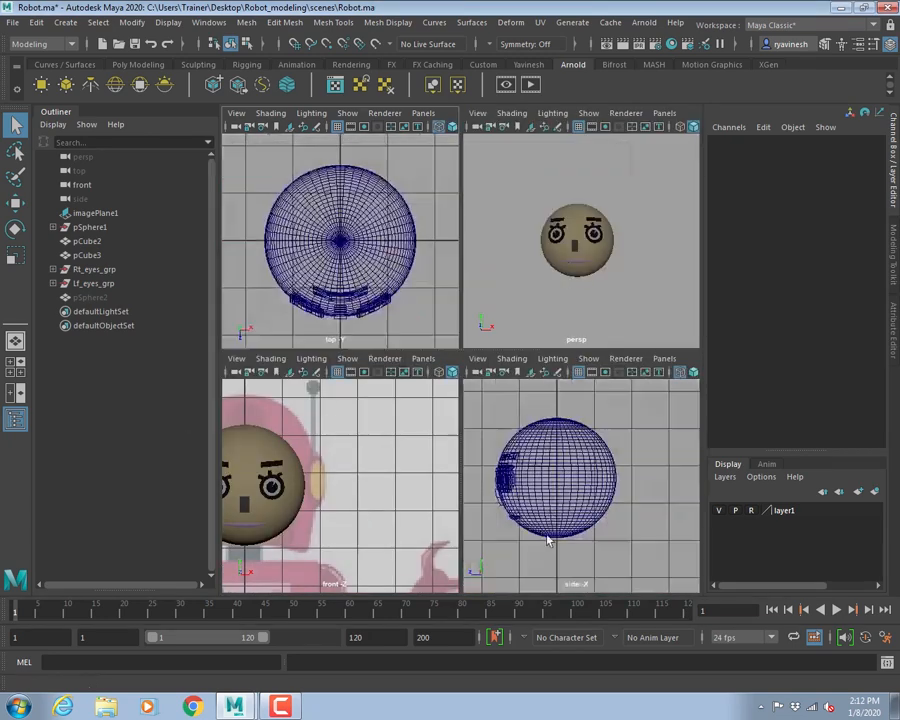
{"action": "key", "text": "space"}
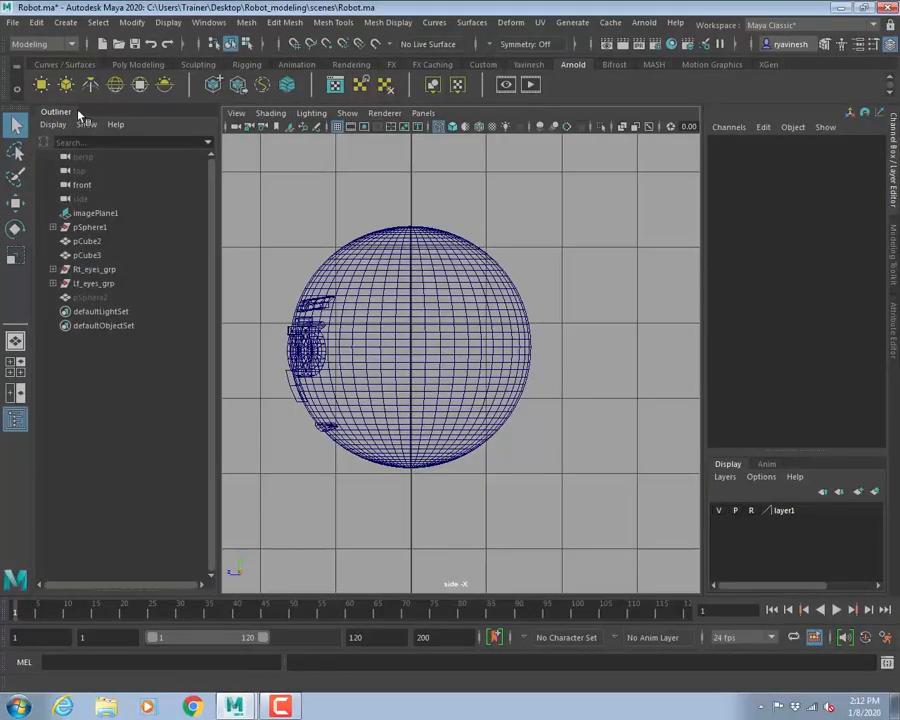
{"action": "left_click", "coordinate": [140, 64]}
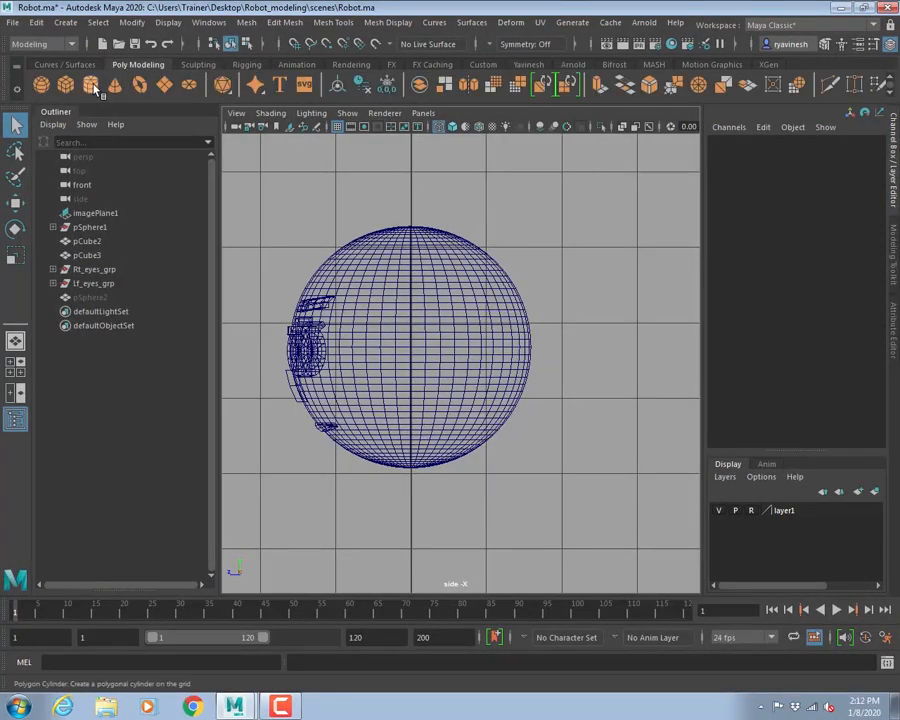
{"action": "left_click", "coordinate": [93, 86]}
{"action": "mouse_move", "coordinate": [411, 348]}
{"action": "left_mouse_down"}
{"action": "mouse_move", "coordinate": [433, 373]}
{"action": "mouse_move", "coordinate": [398, 356]}
{"action": "left_mouse_up"}
{"action": "key", "text": "space"}
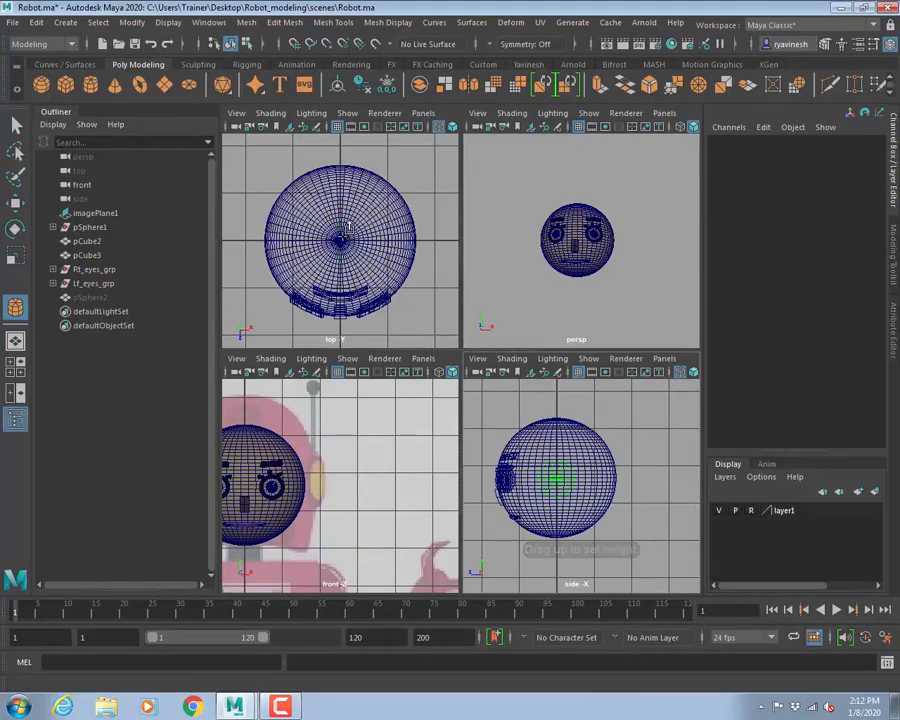
{"action": "mouse_move", "coordinate": [345, 230]}
{"action": "left_mouse_down"}
{"action": "mouse_move", "coordinate": [367, 228]}
{"action": "mouse_move", "coordinate": [355, 248]}
{"action": "left_mouse_up"}
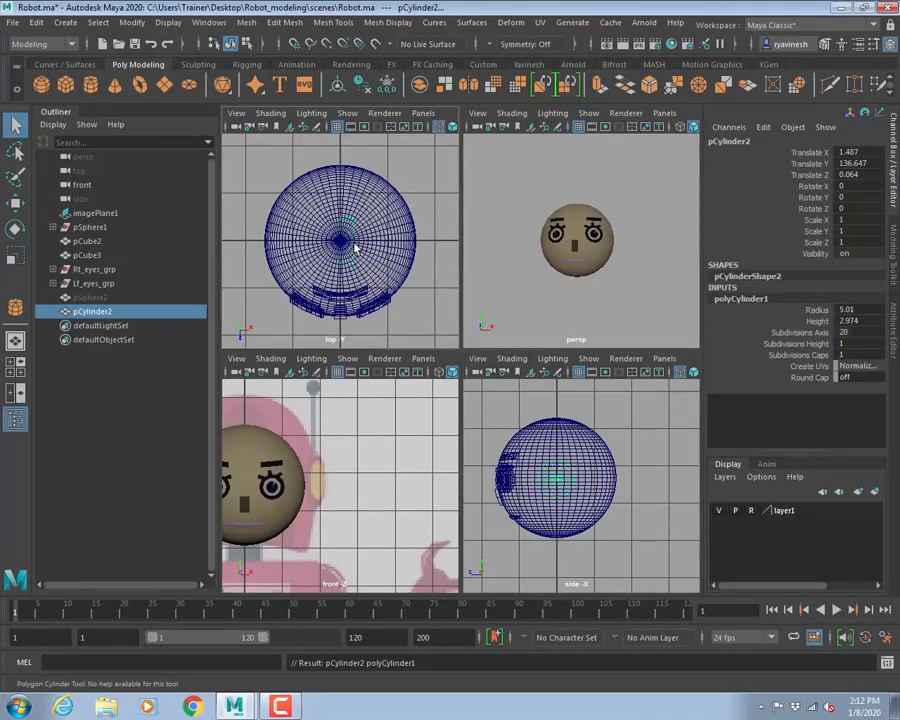
- Move the cylinder onto the reference image's ear beside the head, at about X 19.13 and Y 138.28
{"action": "key", "text": "w"}
{"action": "left_click_drag", "start_coordinate": [412, 243], "coordinate": [490, 249]}
{"action": "key", "text": "space"}
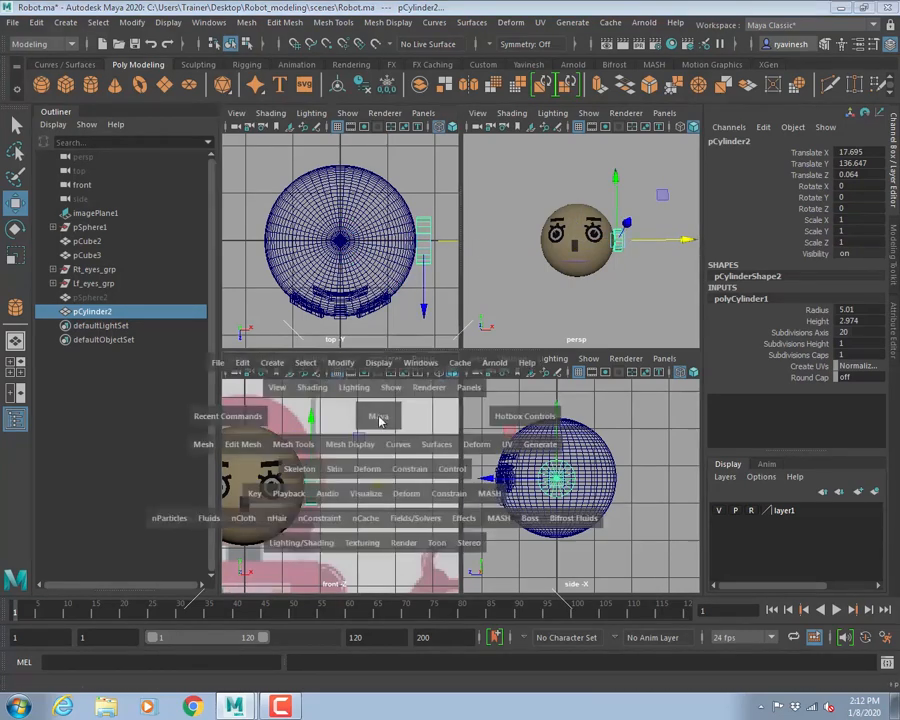
{"action": "scroll", "coordinate": [400, 458], "scroll_direction": "up", "scroll_amount": 5}
{"action": "mouse_move", "coordinate": [393, 327]}
{"action": "left_mouse_down"}
{"action": "mouse_move", "coordinate": [398, 290]}
{"action": "mouse_move", "coordinate": [396, 306]}
{"action": "left_mouse_up"}
{"action": "mouse_move", "coordinate": [458, 368]}
{"action": "left_mouse_down"}
{"action": "mouse_move", "coordinate": [476, 374]}
{"action": "mouse_move", "coordinate": [463, 371]}
{"action": "left_mouse_up"}
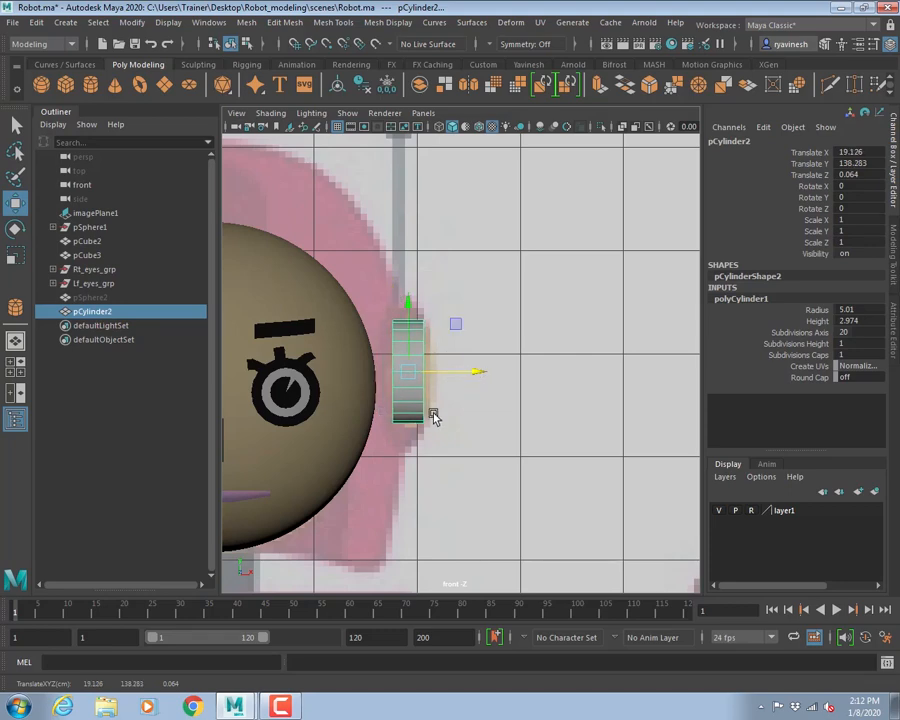
- Scale the cylinder to about 0.394 in X and 1.362 in Y and Z, and shift it to about X 18.46
{"action": "scroll", "coordinate": [433, 416], "scroll_direction": "down", "scroll_amount": 5}
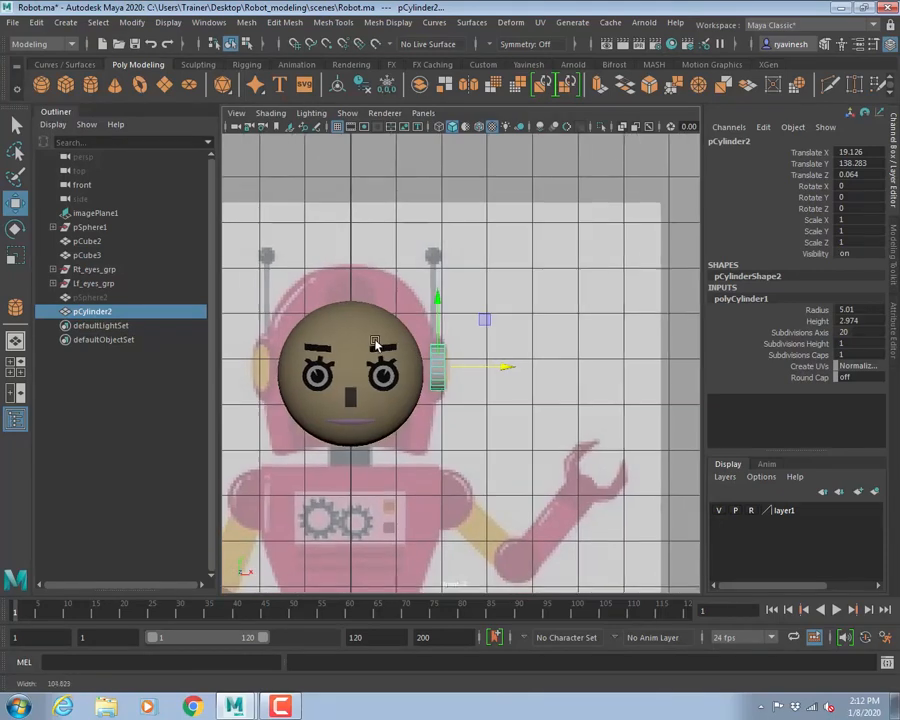
{"action": "scroll", "coordinate": [374, 343], "scroll_direction": "up", "scroll_amount": 1}
{"action": "scroll", "coordinate": [488, 372], "scroll_direction": "up", "scroll_amount": 2}
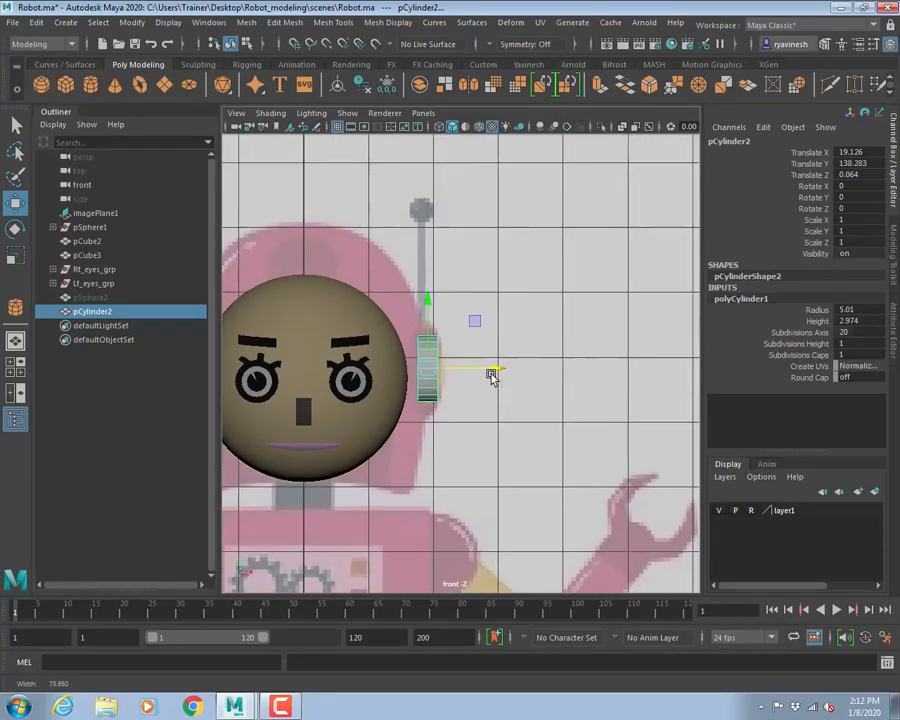
{"action": "scroll", "coordinate": [492, 377], "scroll_direction": "up", "scroll_amount": 4}
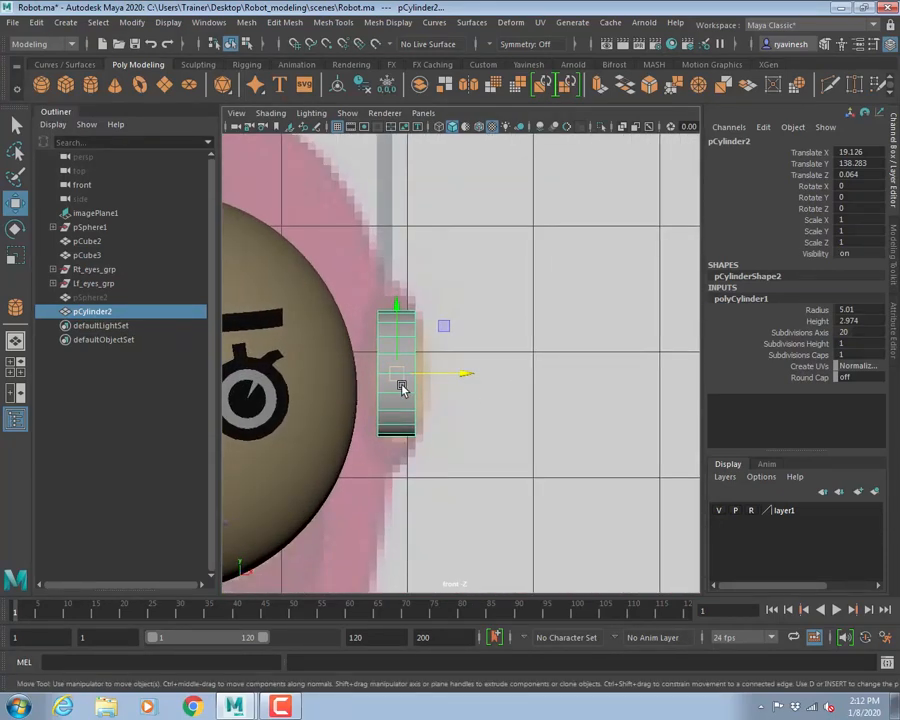
{"action": "key", "text": "r"}
{"action": "left_click_drag", "start_coordinate": [396, 374], "coordinate": [454, 373]}
{"action": "key", "text": "w"}
- Select only the 20 outer cap faces of the flattened ear cylinder, facing away from the head
{"action": "key", "text": "space"}
{"action": "left_click", "coordinate": [547, 239]}
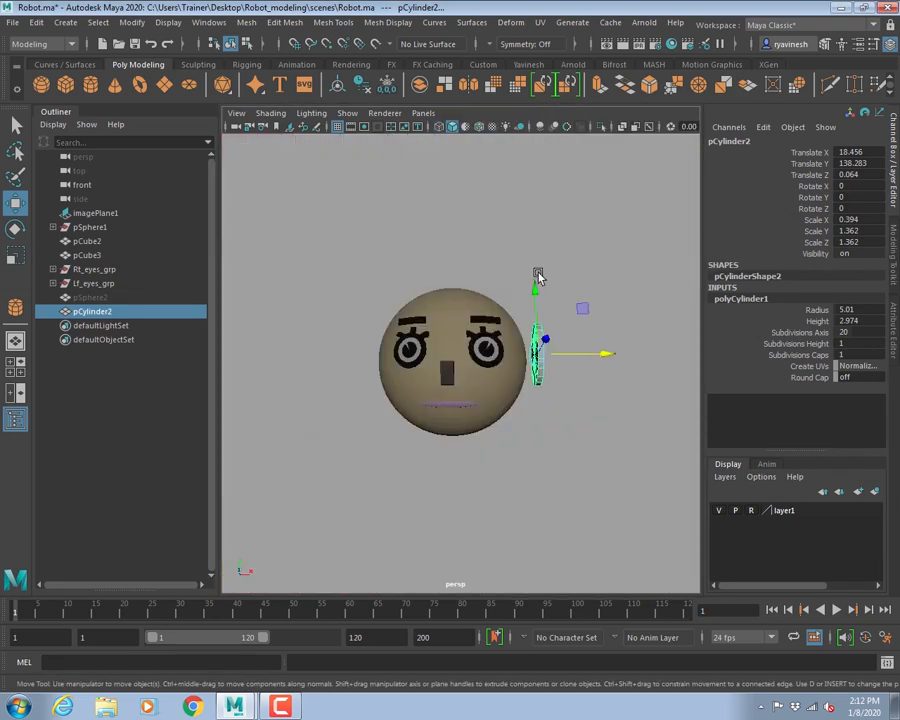
{"action": "key", "text": "f"}
{"action": "left_click_drag", "start_coordinate": [538, 274], "coordinate": [458, 390], "text": "alt"}
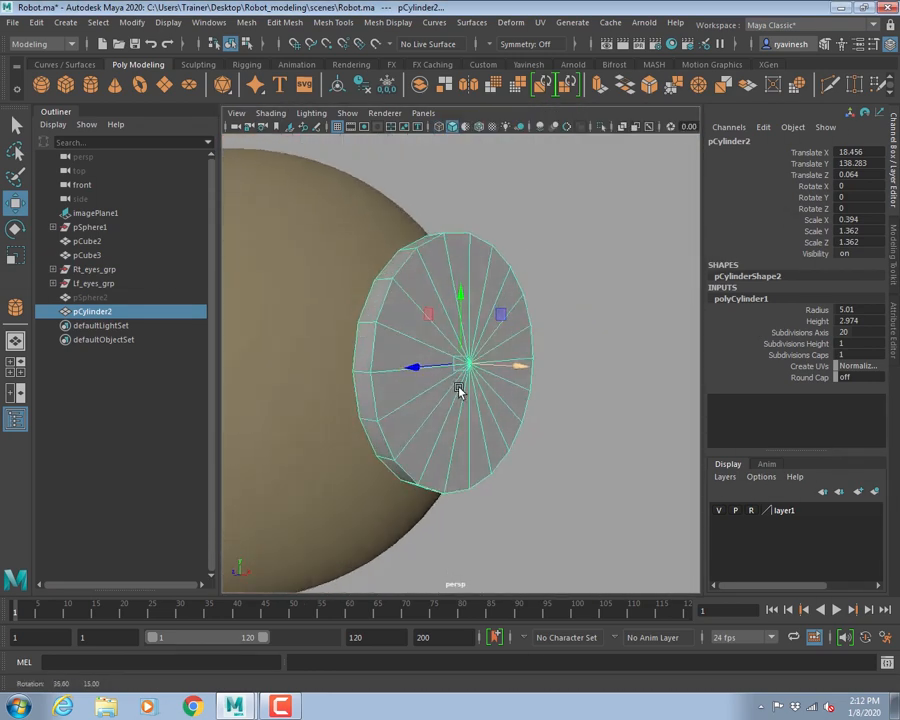
{"action": "right_click_drag", "start_coordinate": [457, 255], "coordinate": [458, 288]}
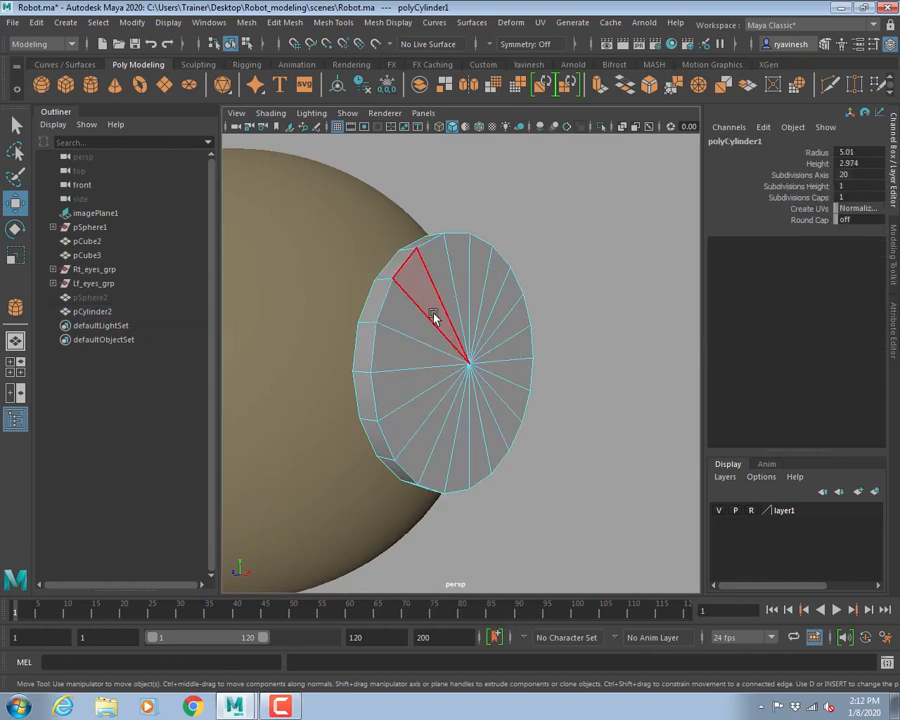
{"action": "left_click_drag", "start_coordinate": [484, 386], "coordinate": [485, 389]}
{"action": "key", "text": "space"}
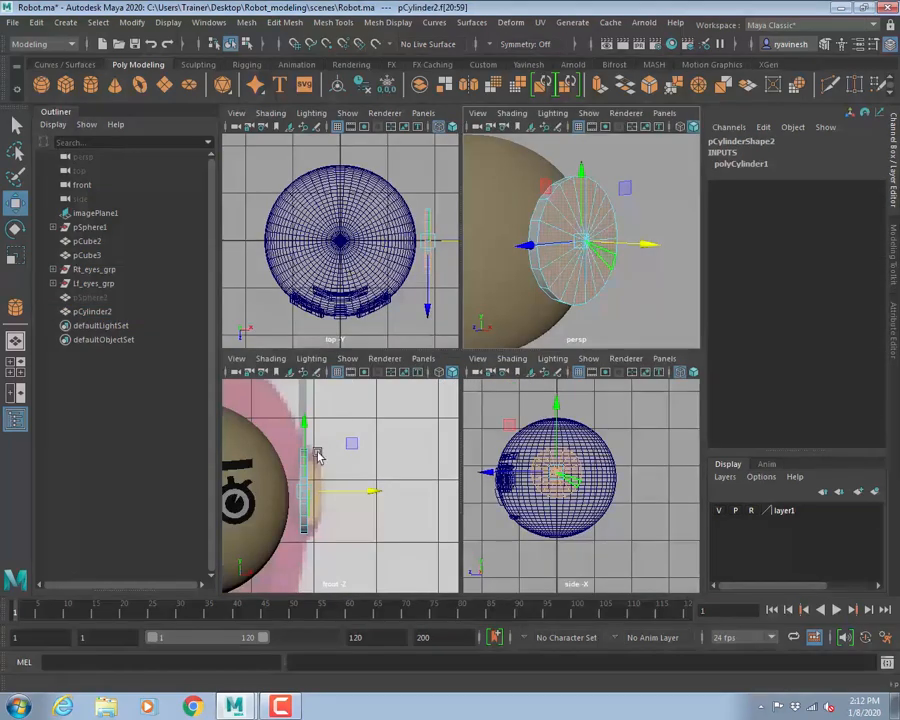
{"action": "key", "text": "space"}
{"action": "left_click_drag", "start_coordinate": [315, 232], "coordinate": [383, 498]}
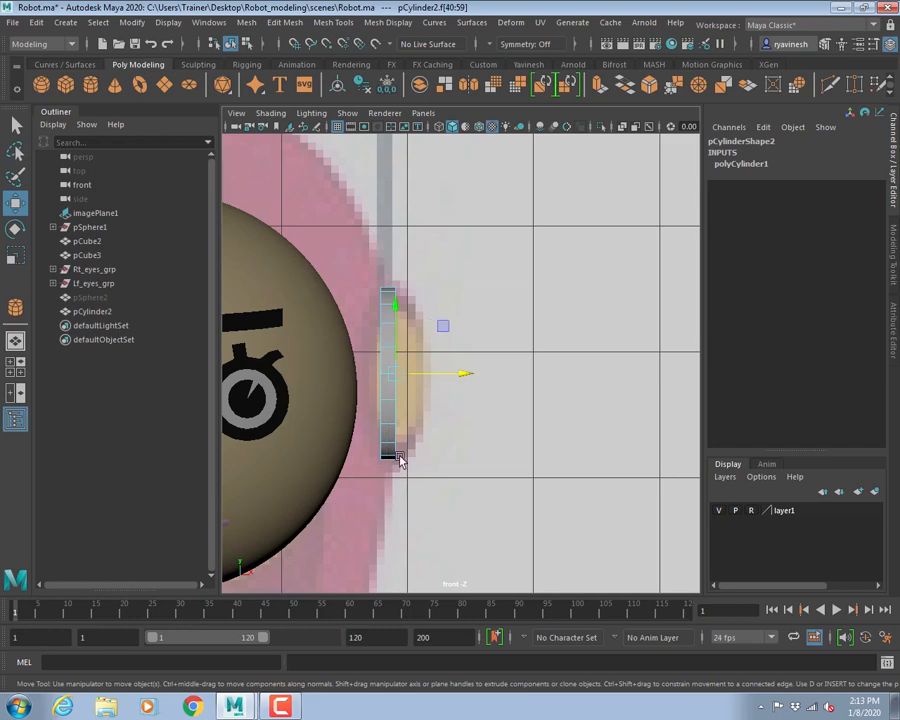
- Extrude the outer cap faces outward with a local Z translation of about 0.464 and a scale of 0.7
{"action": "key", "text": "space"}
{"action": "left_click_drag", "start_coordinate": [558, 354], "coordinate": [422, 307], "text": "alt"}
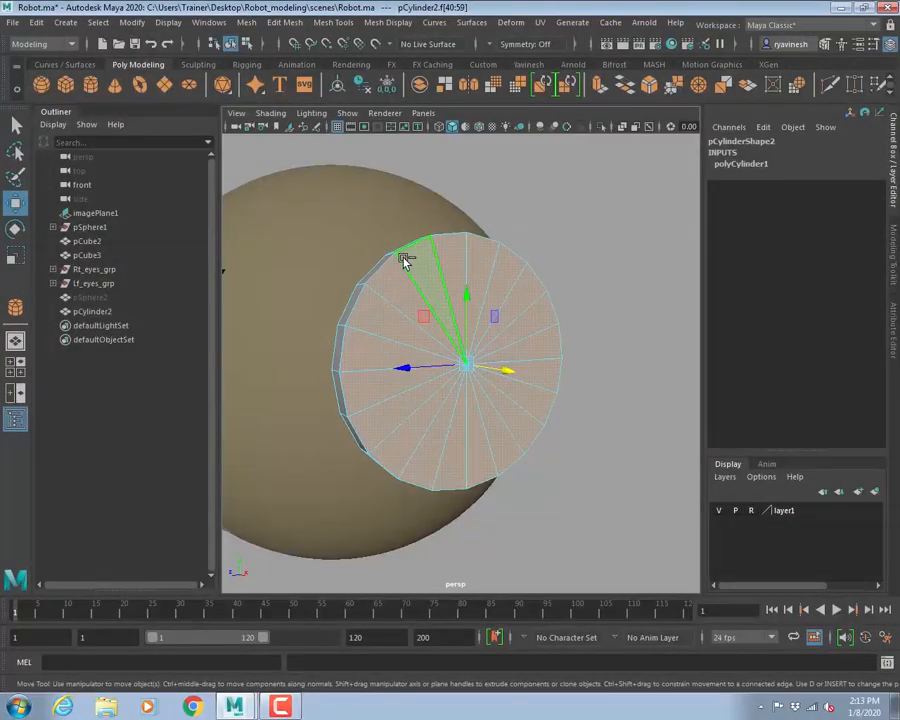
{"action": "key", "text": "ctrl+e"}
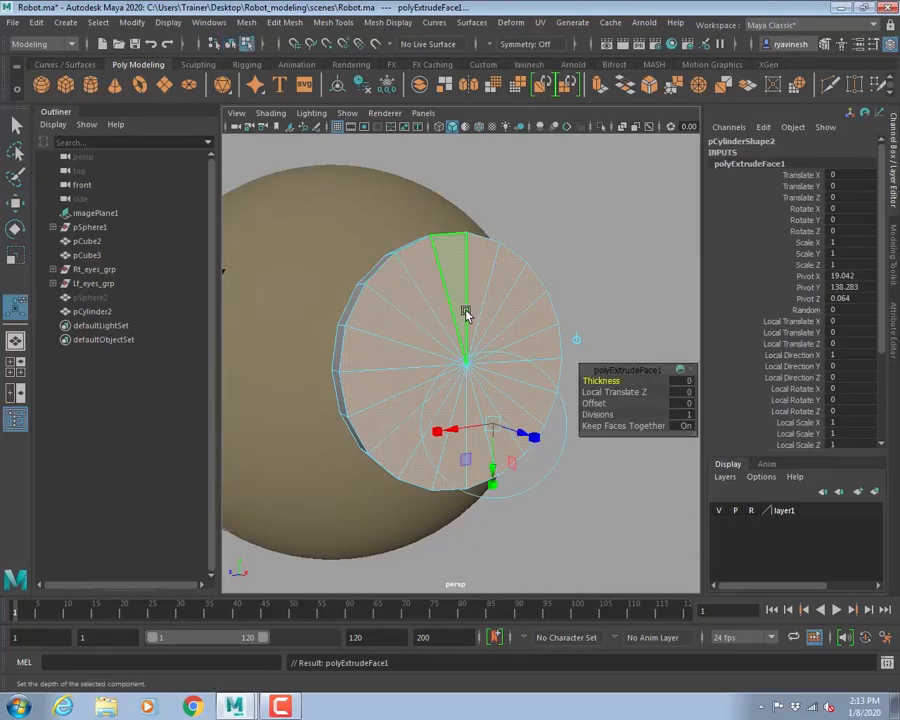
{"action": "left_click_drag", "start_coordinate": [390, 255], "coordinate": [538, 427], "text": "alt"}
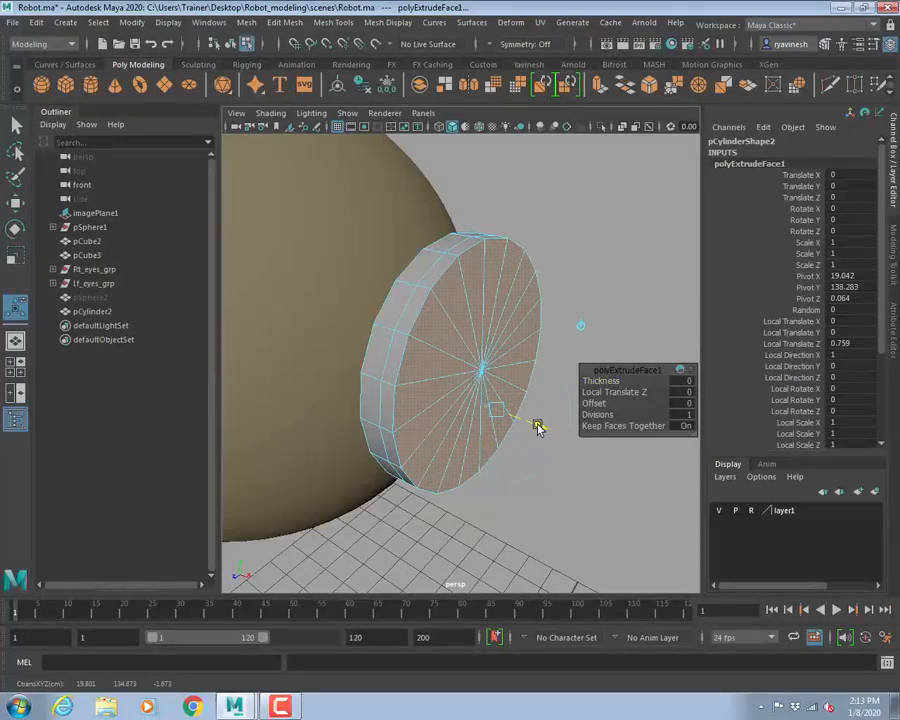
{"action": "key", "text": "space"}
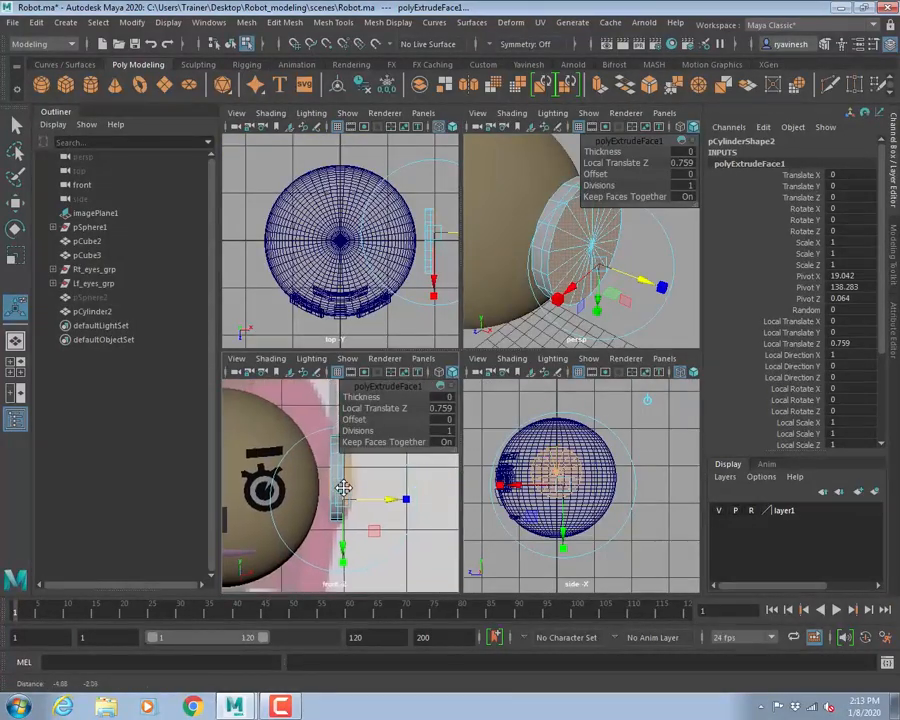
{"action": "key", "text": "space"}
{"action": "scroll", "coordinate": [506, 392], "scroll_direction": "up", "scroll_amount": 4}
{"action": "key", "text": "space"}
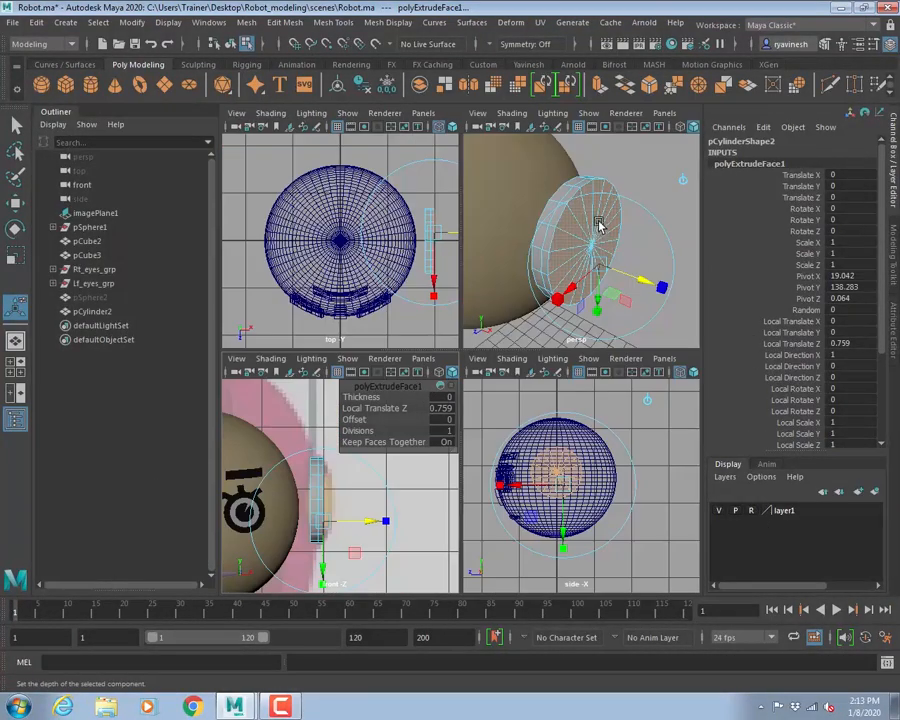
{"action": "key", "text": "space"}
{"action": "scroll", "coordinate": [480, 350], "scroll_direction": "up", "scroll_amount": 4}
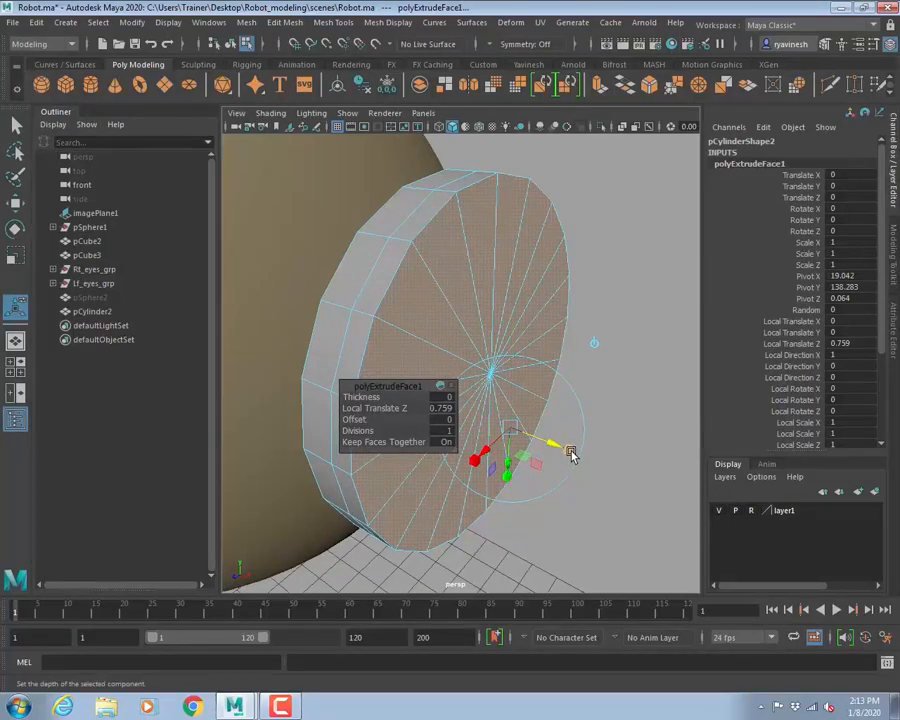
{"action": "left_click_drag", "start_coordinate": [507, 428], "coordinate": [530, 438]}
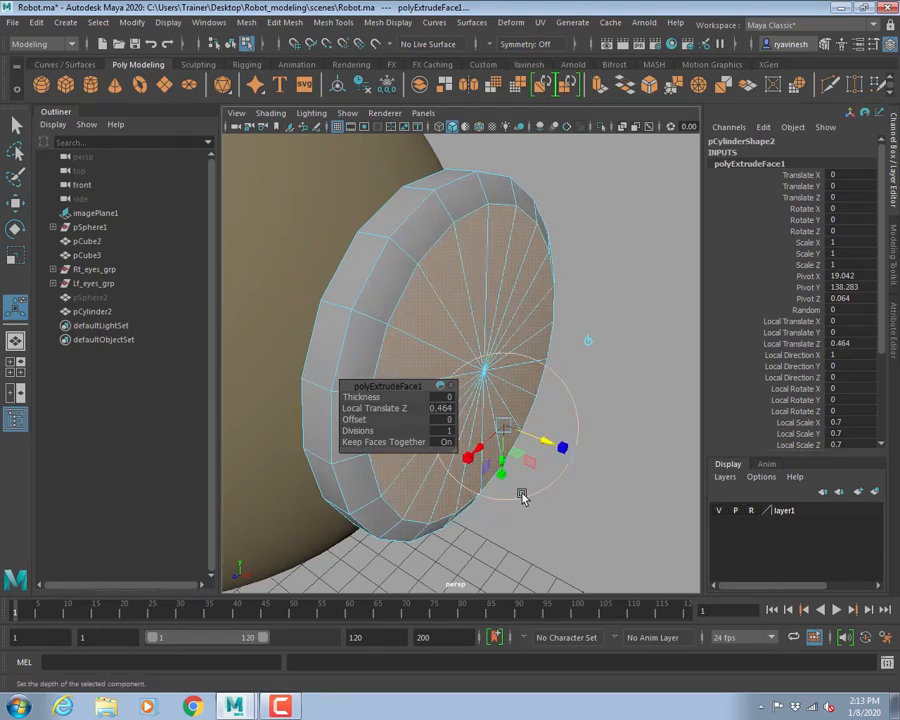
- Extrude the ear's cap faces a second time, slightly outward, to continue the rounded profile
{"action": "key", "text": "ctrl+e"}
{"action": "left_click_drag", "start_coordinate": [543, 437], "coordinate": [583, 447]}
{"action": "left_click", "coordinate": [573, 449]}
- Extrude the cap faces a third time with local Z translation about 0.442 and local scale -0.4, and merge them to the centre
{"action": "key", "text": "ctrl+e"}
{"action": "left_click_drag", "start_coordinate": [526, 420], "coordinate": [466, 436]}
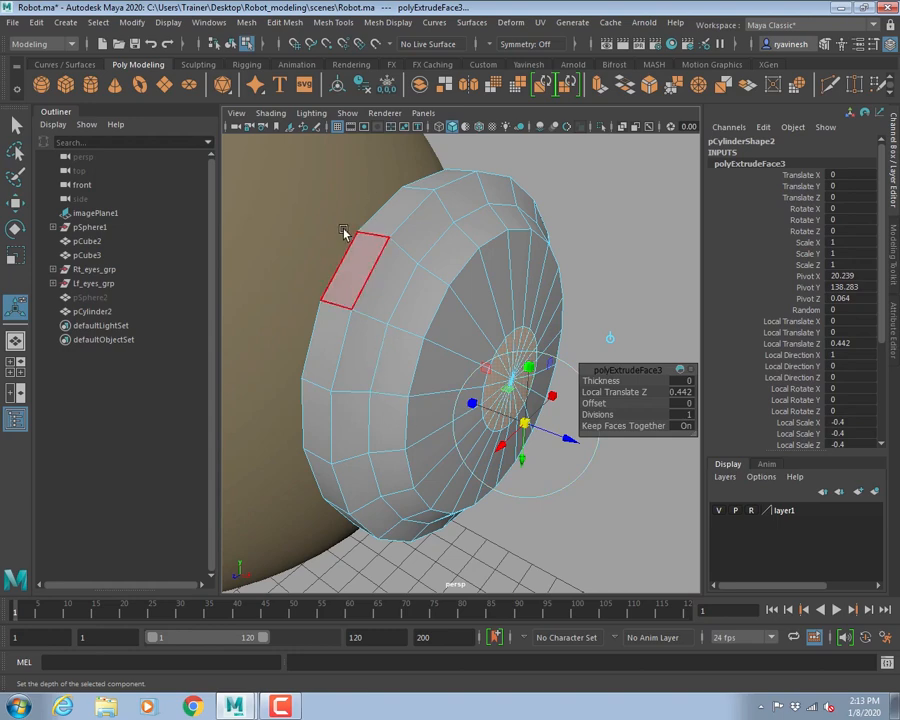
{"action": "left_click", "coordinate": [249, 26]}
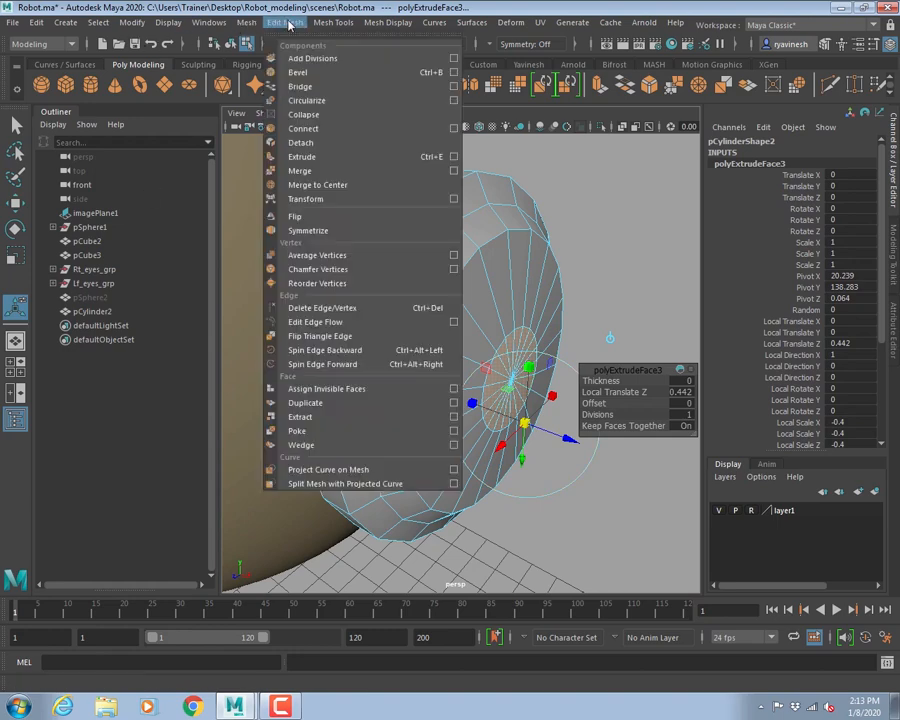
{"action": "left_click", "coordinate": [314, 184]}
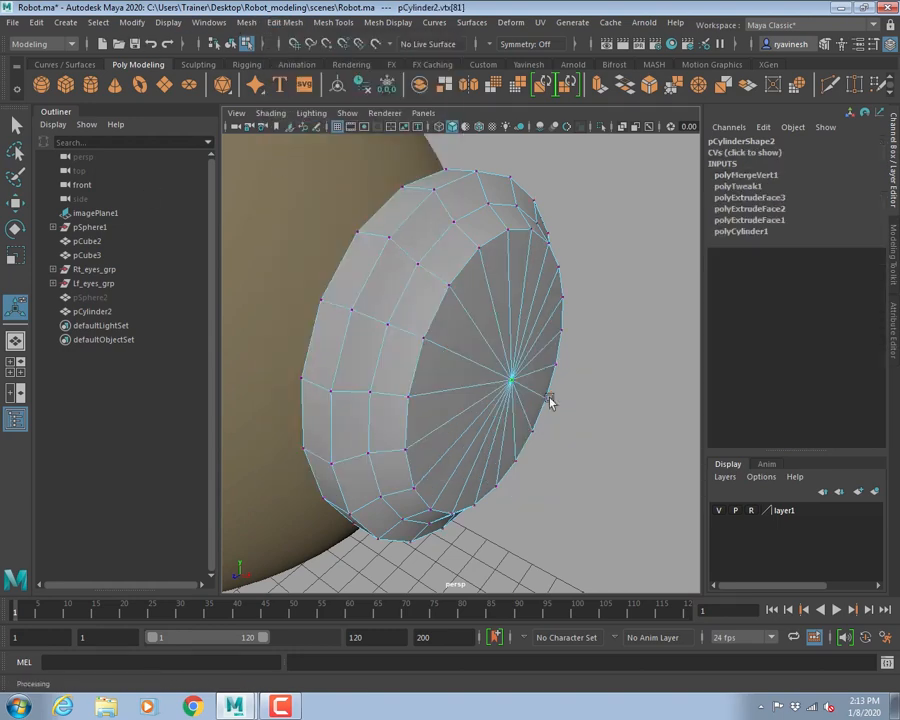
{"action": "left_click_drag", "start_coordinate": [548, 396], "coordinate": [538, 355], "text": "alt"}
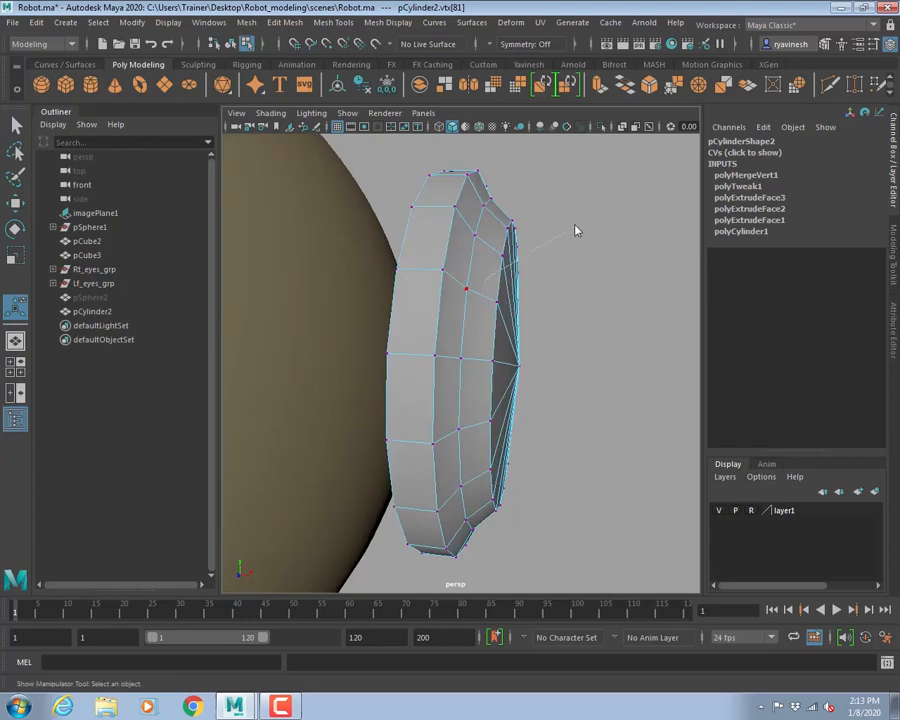
- Preview the ear cylinder smoothed in object mode and compare its shape with the ear in the front reference image
{"action": "right_click_drag", "start_coordinate": [575, 231], "coordinate": [566, 231]}
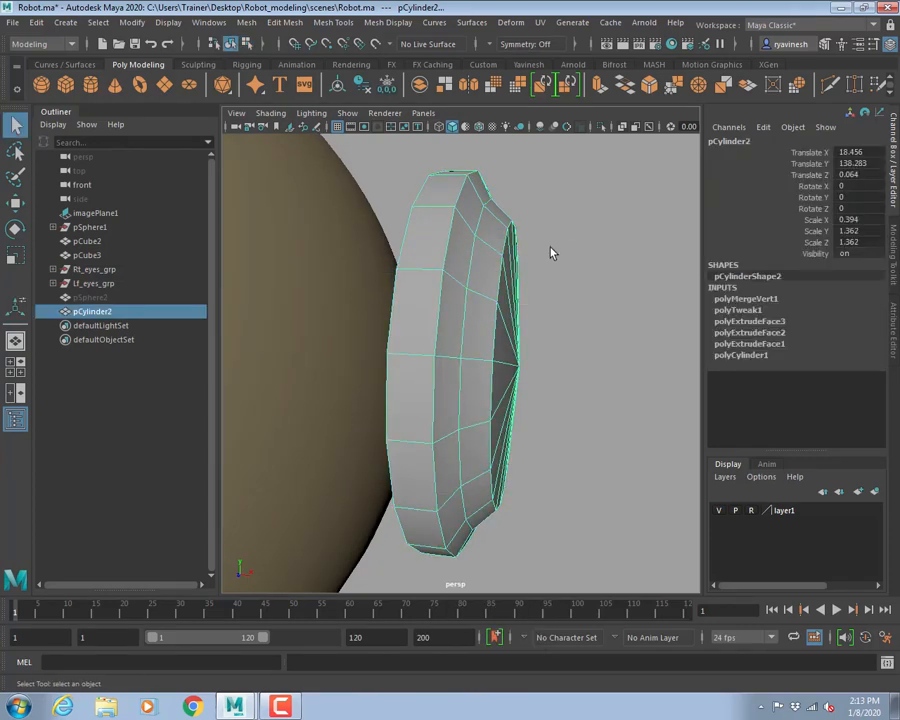
{"action": "key", "text": "3"}
{"action": "left_click", "coordinate": [582, 245]}
{"action": "left_click_drag", "start_coordinate": [602, 345], "coordinate": [580, 352], "text": "alt"}
{"action": "key", "text": "space"}
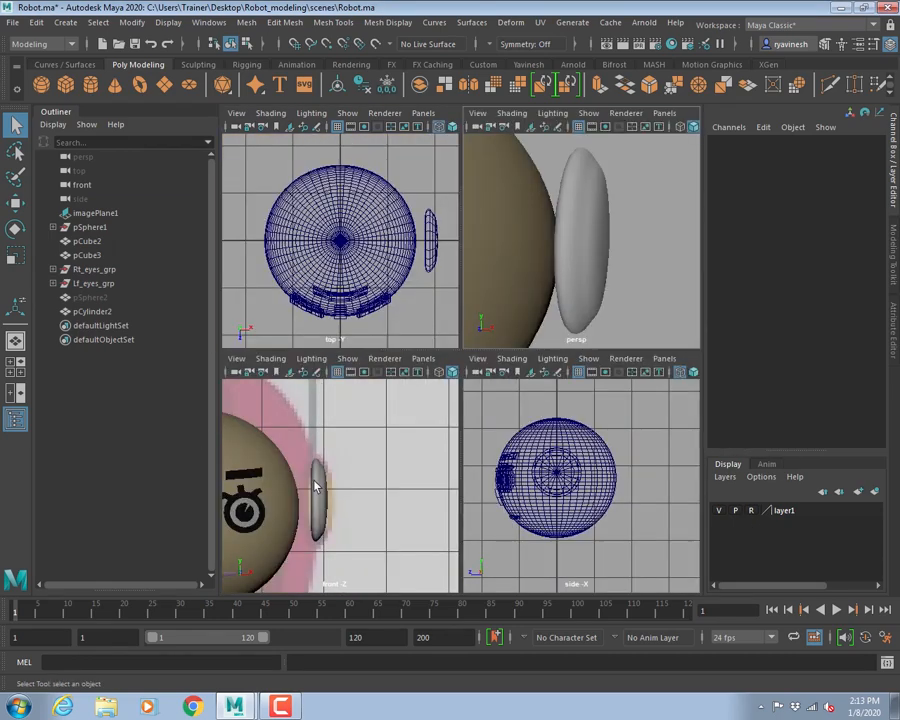
{"action": "key", "text": "space"}
{"action": "middle_click_drag", "start_coordinate": [343, 456], "coordinate": [545, 433], "text": "alt"}
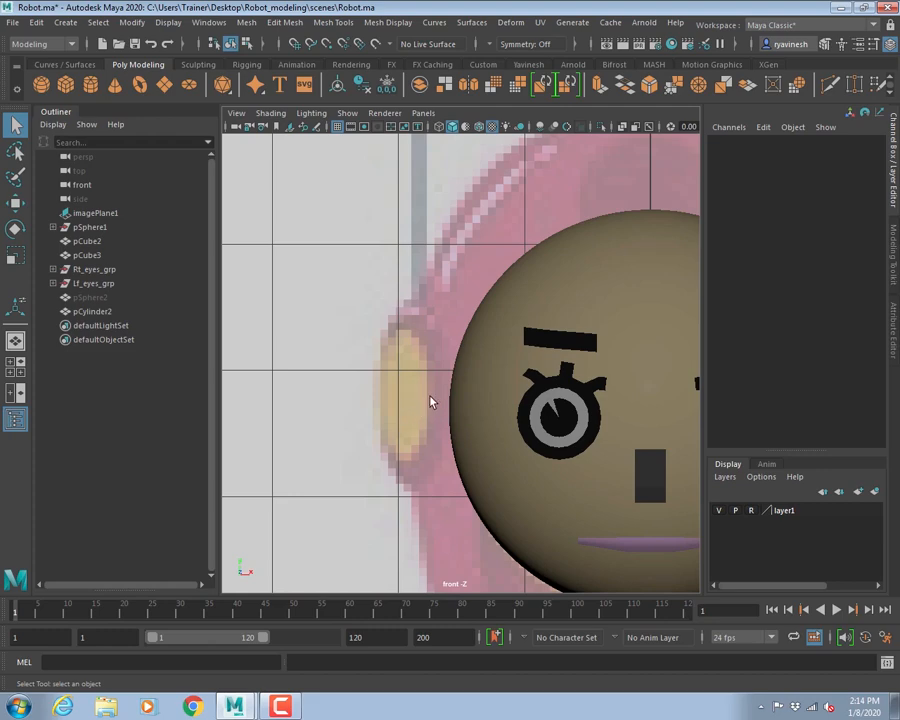
{"action": "middle_click_drag", "start_coordinate": [562, 374], "coordinate": [390, 374], "text": "alt"}
{"action": "middle_click_drag", "start_coordinate": [684, 392], "coordinate": [435, 379], "text": "alt"}
{"action": "right_click_drag", "start_coordinate": [435, 379], "coordinate": [510, 402], "text": "alt"}
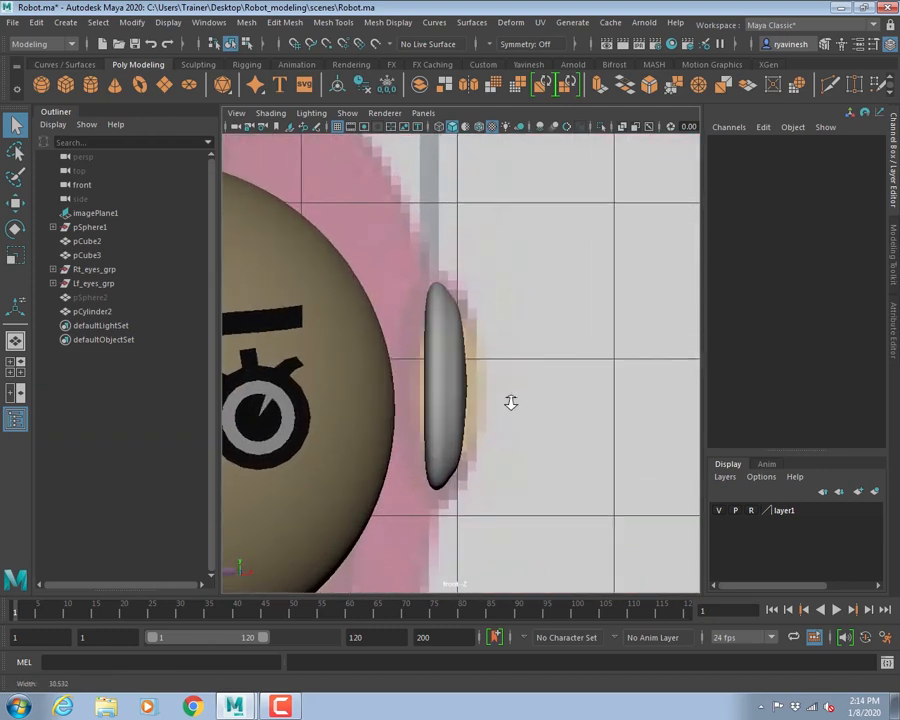
- Insert an edge loop on the ear cylinder just beside the ring where the raised outer cap begins, using relative distance from edge
{"action": "key", "text": "space"}
{"action": "key", "text": "space"}
{"action": "mouse_move", "coordinate": [514, 303]}
{"action": "left_mouse_down", "text": "alt"}
{"action": "mouse_move", "coordinate": [416, 297]}
{"action": "mouse_move", "coordinate": [442, 338]}
{"action": "mouse_move", "coordinate": [440, 355]}
{"action": "left_mouse_up", "text": "alt"}
{"action": "left_click", "coordinate": [442, 338]}
{"action": "right_click_drag", "start_coordinate": [440, 355], "coordinate": [464, 370], "text": "alt"}
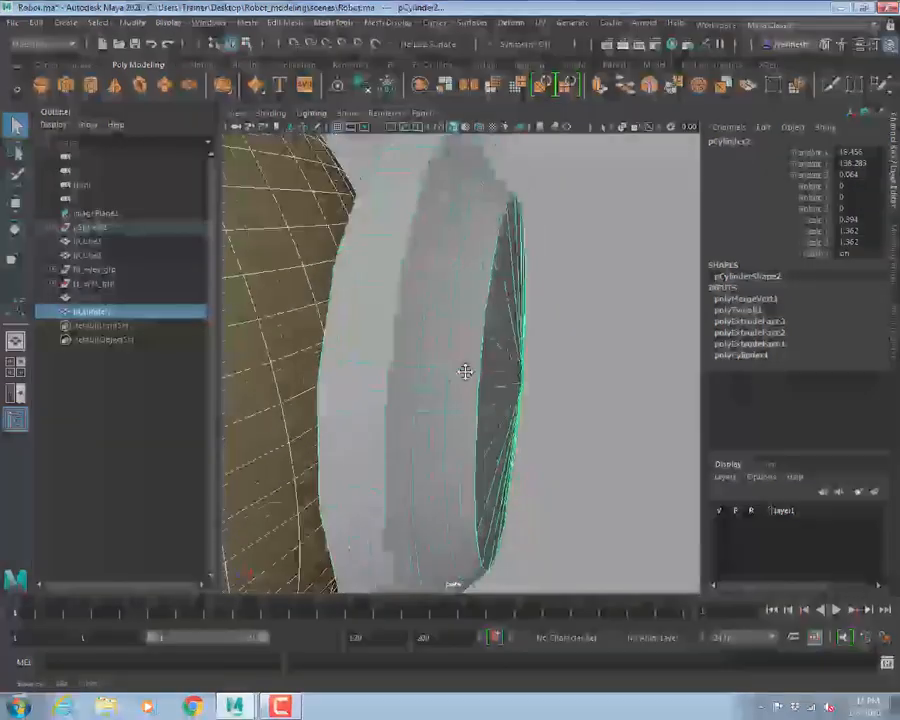
{"action": "middle_click_drag", "start_coordinate": [464, 370], "coordinate": [453, 389], "text": "alt"}
{"action": "left_click", "coordinate": [285, 22]}
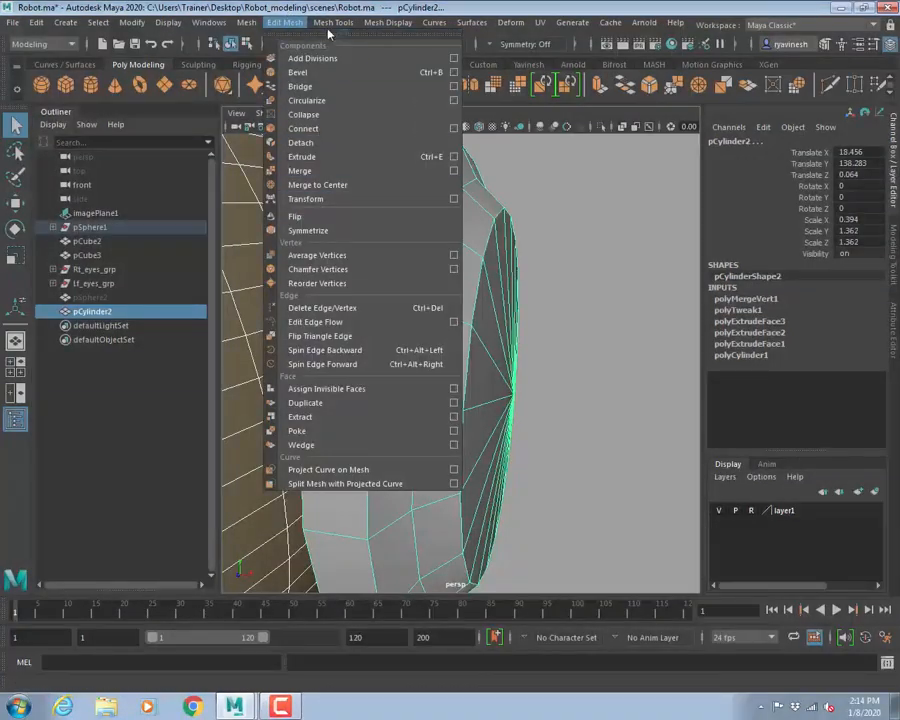
{"action": "mouse_move", "coordinate": [341, 24]}
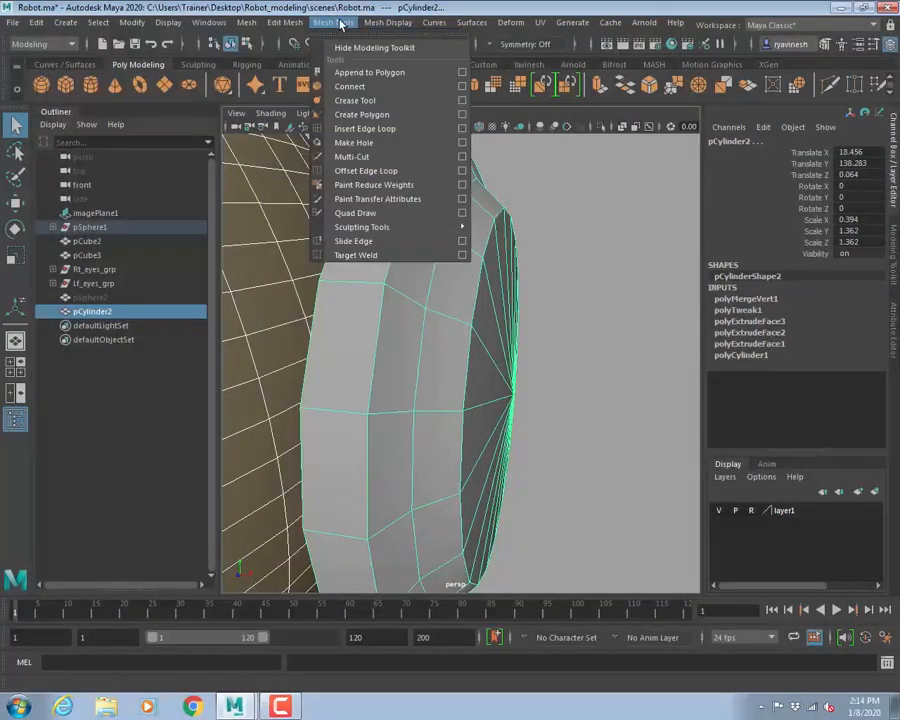
{"action": "left_click", "coordinate": [462, 131]}
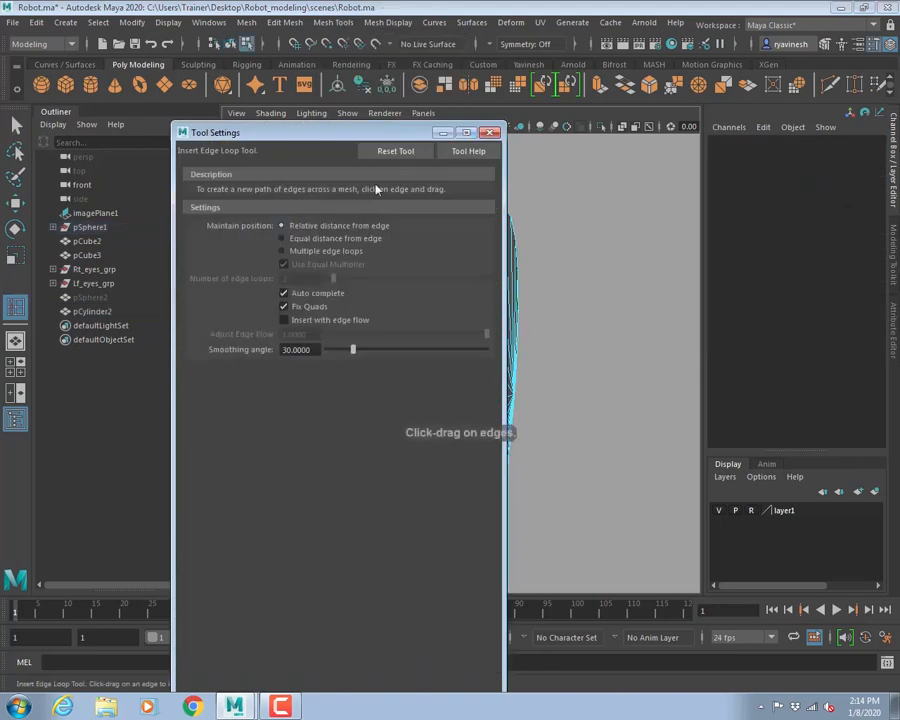
{"action": "left_click", "coordinate": [486, 133]}
{"action": "left_click_drag", "start_coordinate": [476, 136], "coordinate": [406, 296], "text": "alt"}
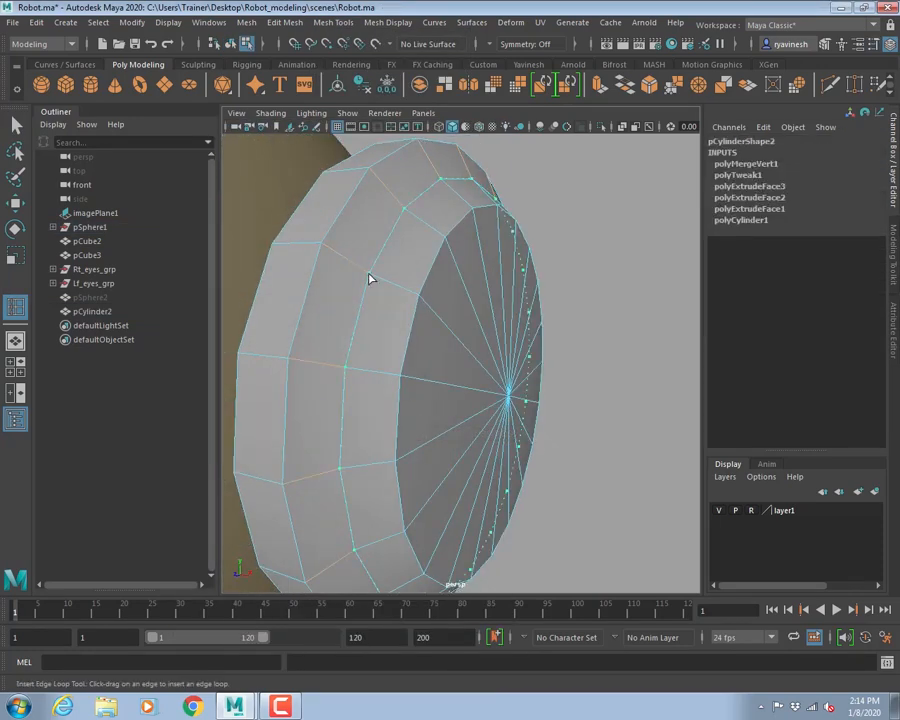
{"action": "left_click", "coordinate": [368, 278]}
- Insert a second edge loop tightly on the opposite side of the same ring and return to object mode
{"action": "mouse_move", "coordinate": [366, 276]}
{"action": "right_mouse_down", "text": "alt"}
{"action": "mouse_move", "coordinate": [422, 298]}
{"action": "mouse_move", "coordinate": [396, 332]}
{"action": "mouse_move", "coordinate": [402, 327]}
{"action": "mouse_move", "coordinate": [363, 297]}
{"action": "right_mouse_up", "text": "alt"}
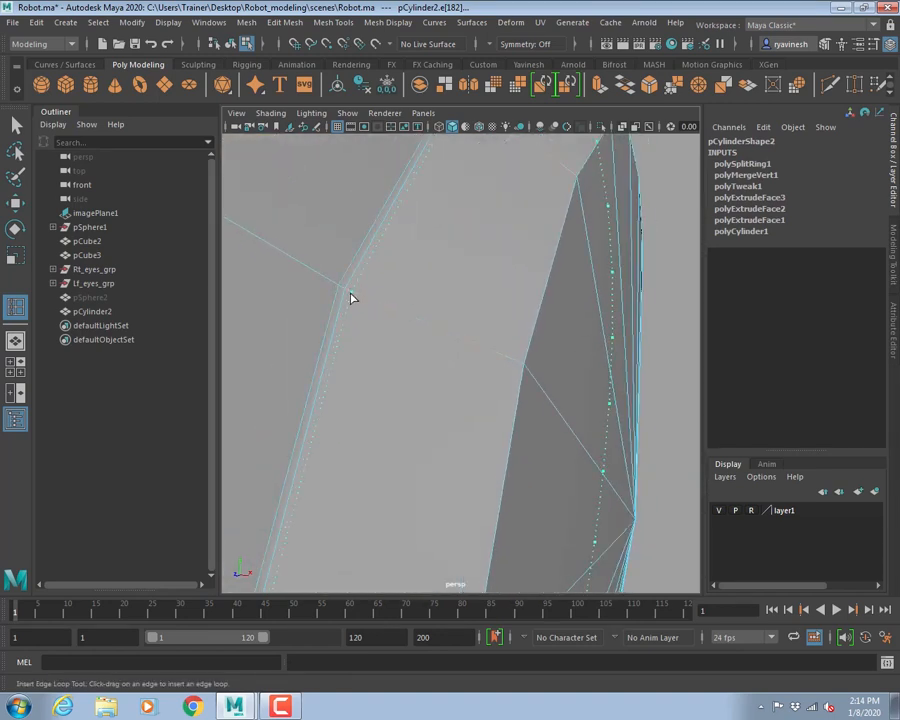
{"action": "left_click", "coordinate": [350, 298]}
{"action": "key", "text": "q"}
{"action": "right_click_drag", "start_coordinate": [337, 267], "coordinate": [430, 216]}
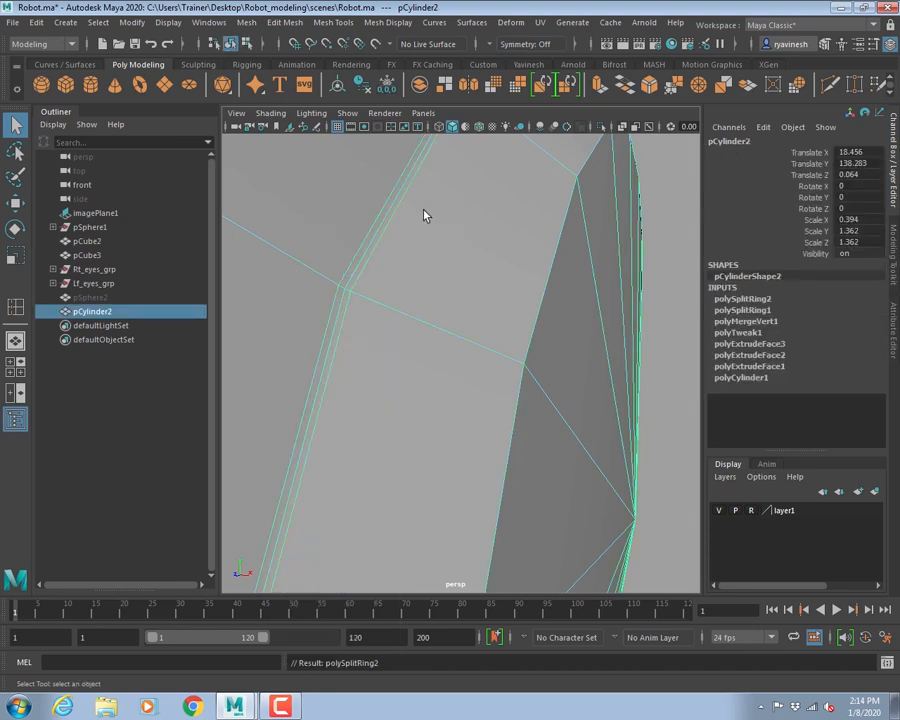
- Preview the ear smoothed with its new edge loops and examine the crease against the front reference image
{"action": "key", "text": "3"}
{"action": "left_click", "coordinate": [657, 245]}
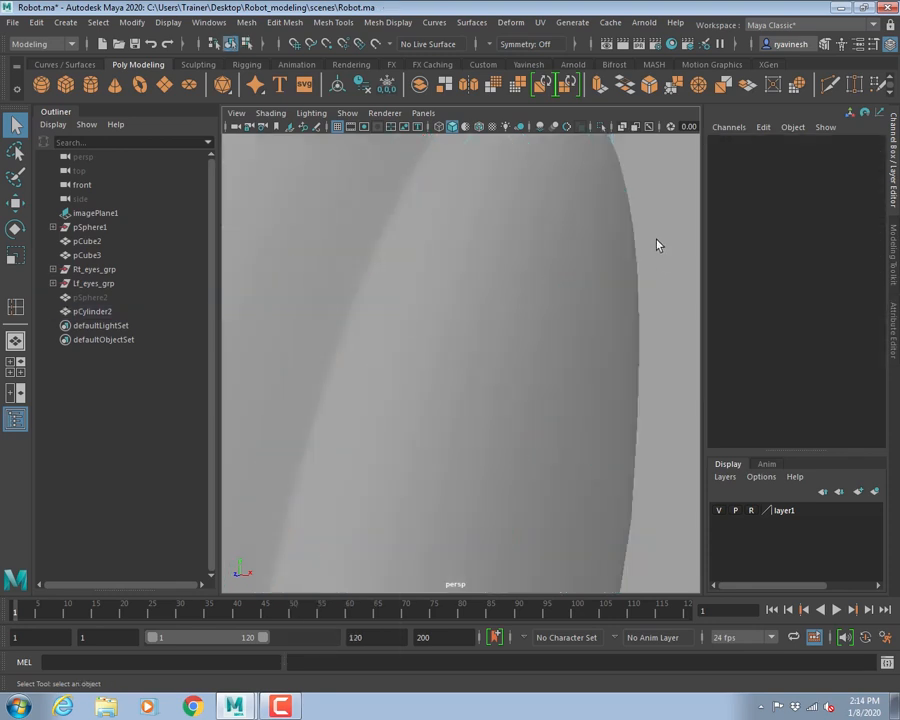
{"action": "right_click_drag", "start_coordinate": [657, 245], "coordinate": [476, 345], "text": "alt"}
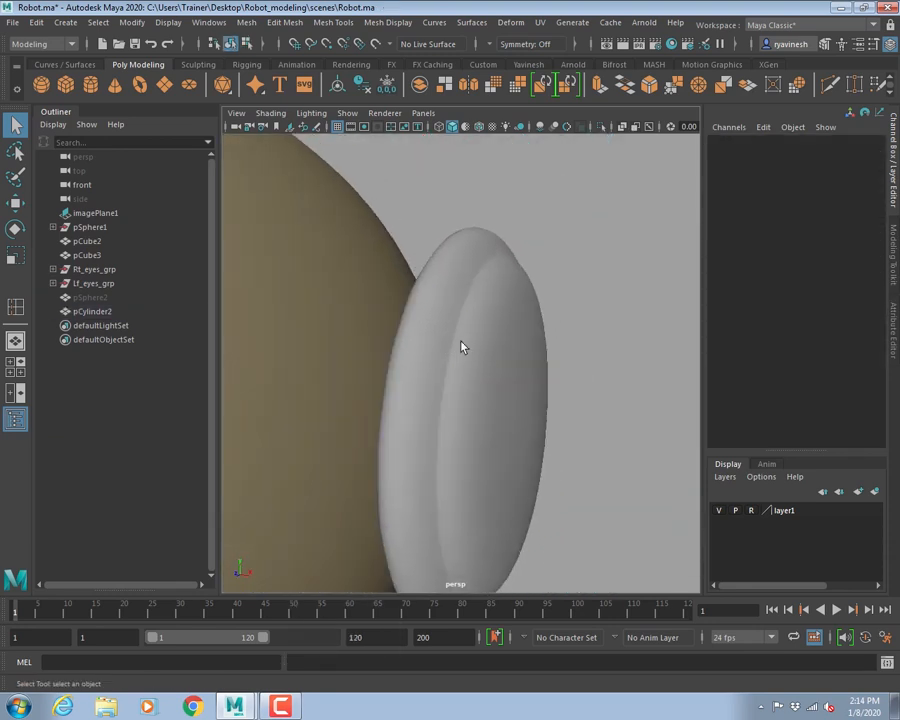
{"action": "left_click_drag", "start_coordinate": [446, 352], "coordinate": [502, 318], "text": "alt"}
{"action": "key", "text": "space"}
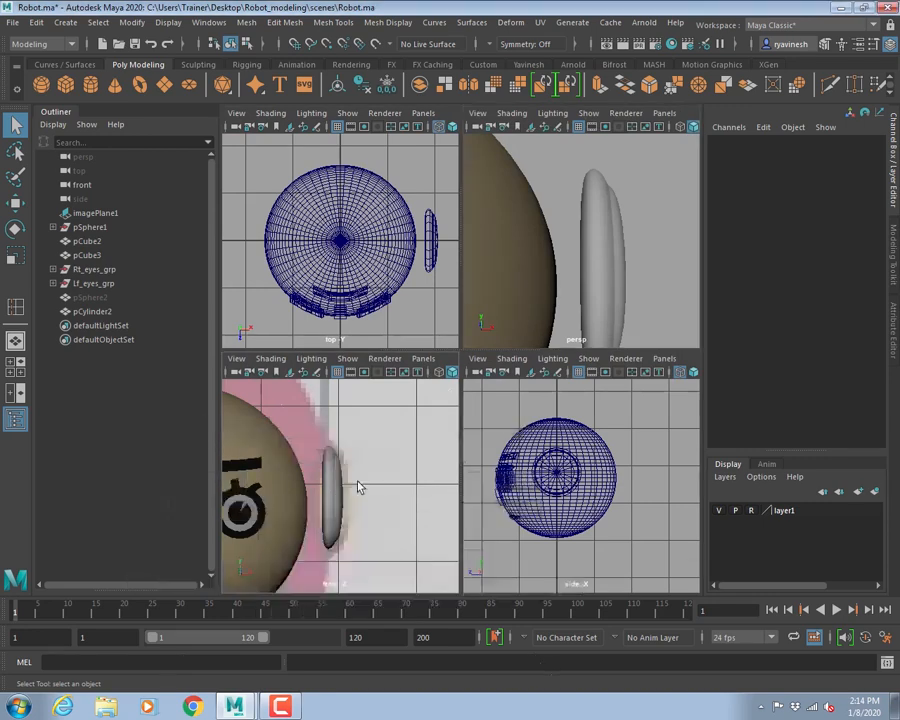
{"action": "key", "text": "space"}
{"action": "right_click_drag", "start_coordinate": [440, 440], "coordinate": [545, 420], "text": "alt"}
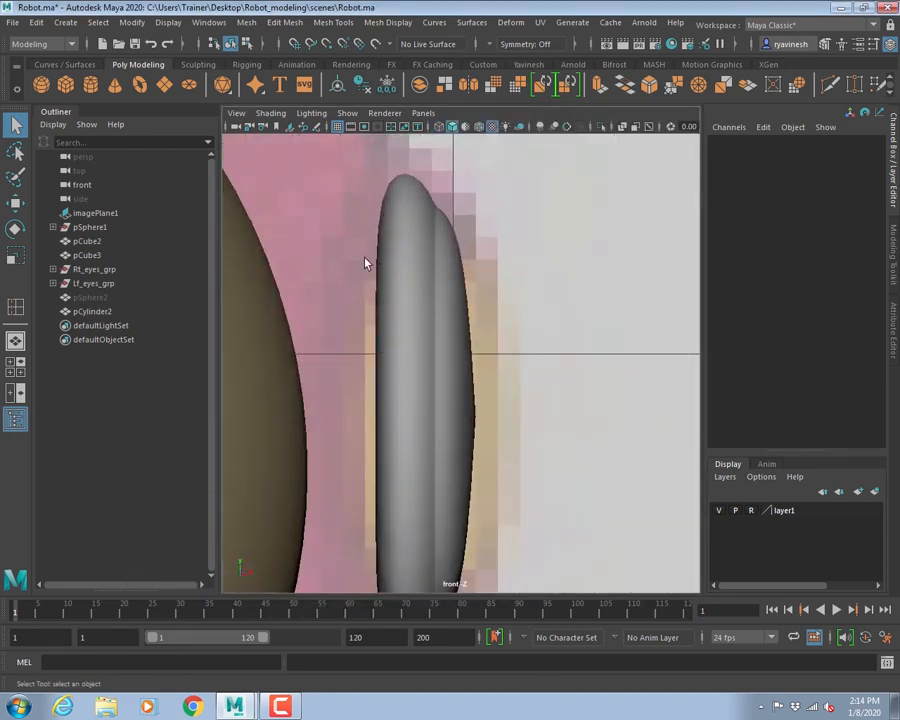
- Switch the ear cylinder back to its unsmoothed display and frame it in the perspective view
{"action": "left_click", "coordinate": [405, 246]}
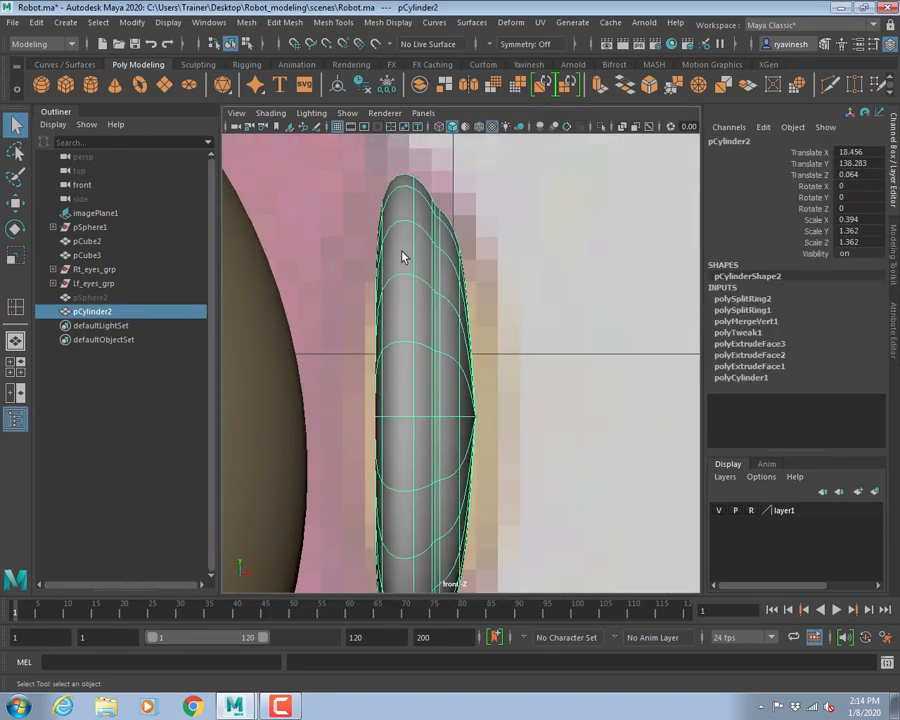
{"action": "key", "text": "1"}
{"action": "key", "text": "space"}
{"action": "mouse_move", "coordinate": [524, 265]}
{"action": "left_mouse_down", "text": "alt"}
{"action": "mouse_move", "coordinate": [560, 262]}
{"action": "mouse_move", "coordinate": [486, 251]}
{"action": "mouse_move", "coordinate": [536, 255]}
{"action": "left_mouse_up", "text": "alt"}
{"action": "key", "text": "f"}
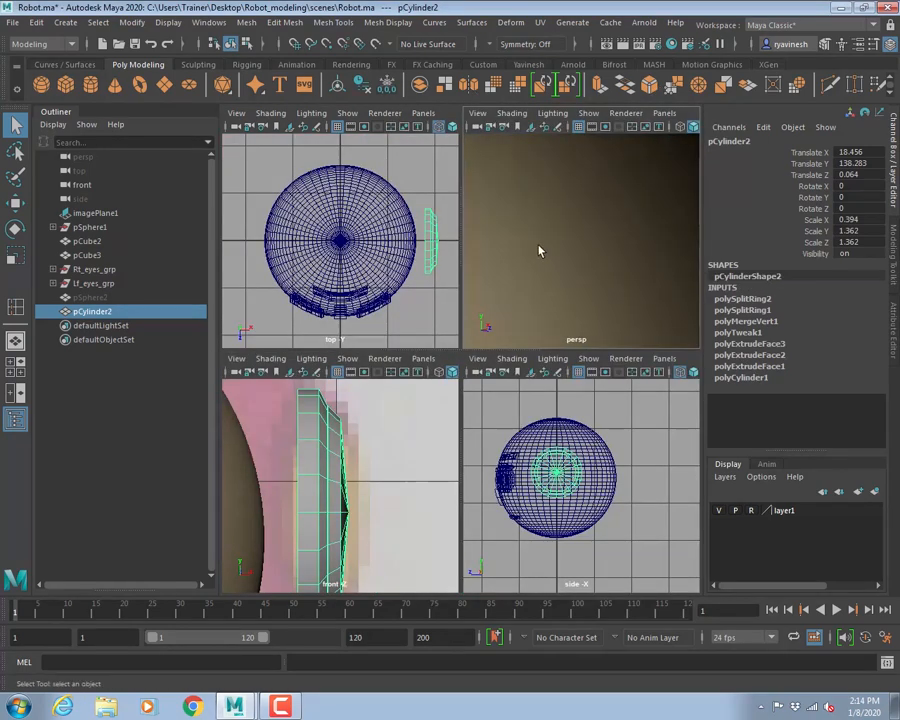
- Select only the 20 inner cap faces of the ear cylinder, facing the head
{"action": "right_click_drag", "start_coordinate": [560, 222], "coordinate": [552, 260]}
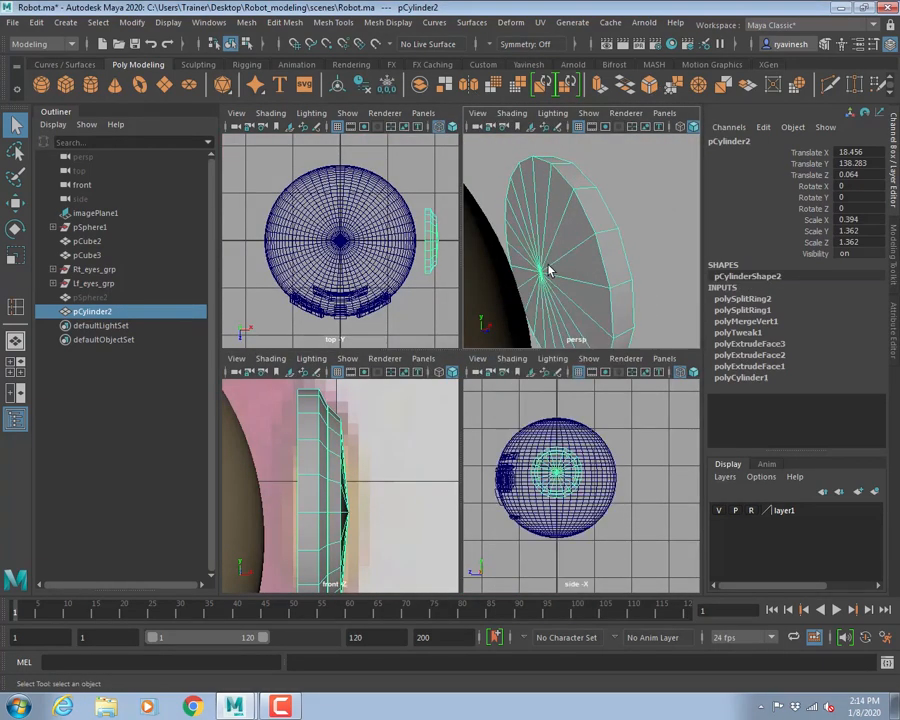
{"action": "left_click_drag", "start_coordinate": [628, 272], "coordinate": [469, 256], "text": "alt"}
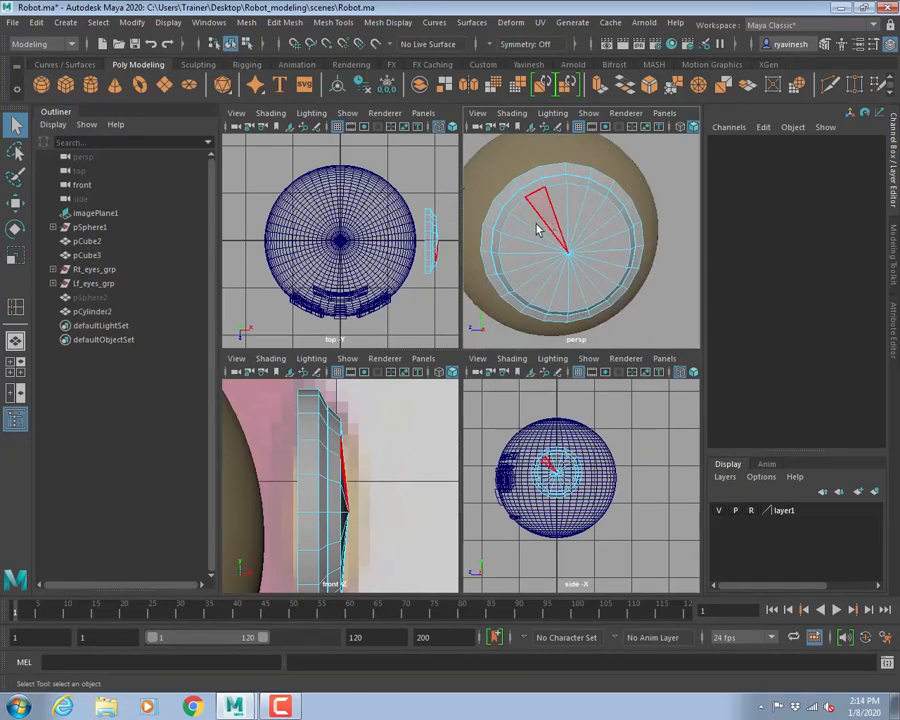
{"action": "left_click_drag", "start_coordinate": [536, 226], "coordinate": [586, 272]}
{"action": "key", "text": "space"}
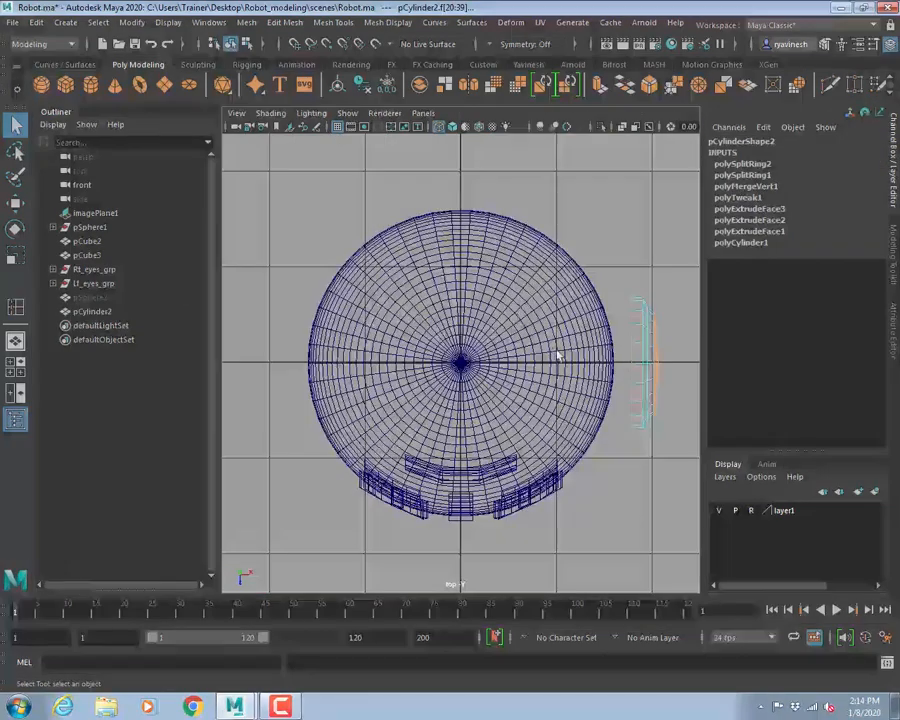
{"action": "middle_click_drag", "start_coordinate": [576, 346], "coordinate": [430, 295], "text": "alt"}
{"action": "right_click_drag", "start_coordinate": [432, 295], "coordinate": [575, 215], "text": "alt"}
{"action": "left_click_drag", "start_coordinate": [512, 355], "coordinate": [513, 403], "text": "ctrl"}
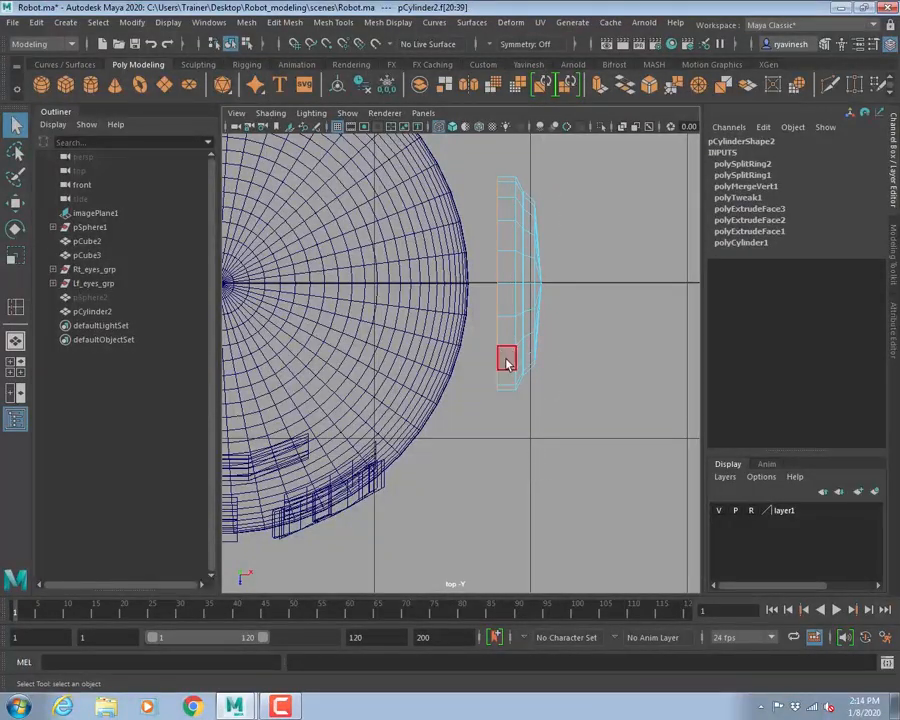
{"action": "key", "text": "space"}
{"action": "key", "text": "space"}
{"action": "left_click_drag", "start_coordinate": [420, 356], "coordinate": [472, 376], "text": "alt"}
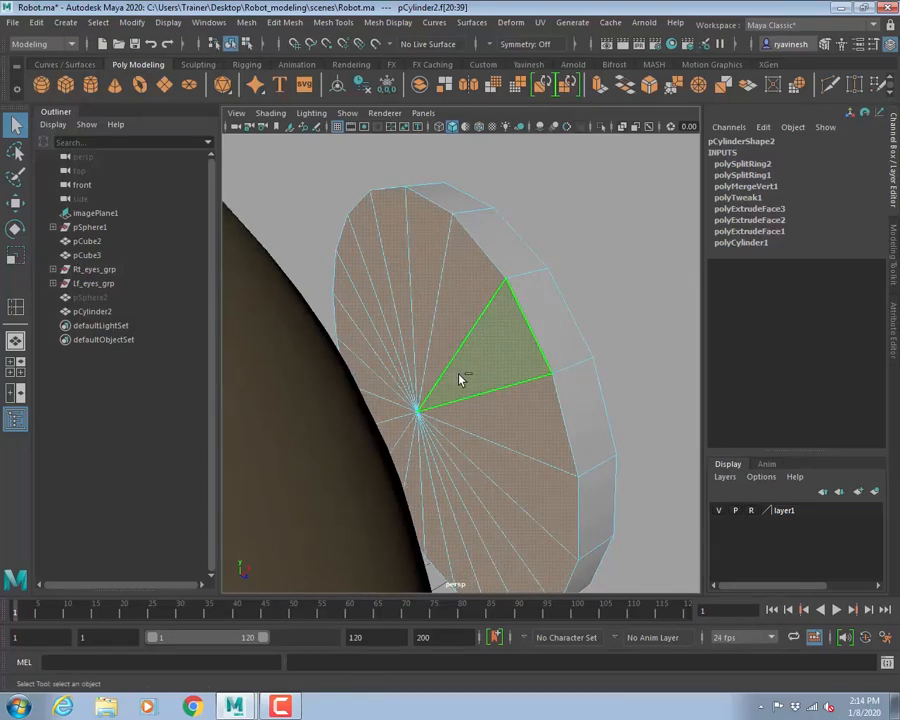
- Extrude the inner cap faces toward the head with a slight inward scale, and extrude them again with local scale 0.483
{"action": "key", "text": "ctrl+e"}
{"action": "left_click_drag", "start_coordinate": [356, 478], "coordinate": [383, 468]}
{"action": "left_click", "coordinate": [384, 417]}
{"action": "mouse_move", "coordinate": [428, 441]}
{"action": "left_mouse_down", "text": "alt"}
{"action": "mouse_move", "coordinate": [398, 434]}
{"action": "mouse_move", "coordinate": [437, 433]}
{"action": "left_mouse_up", "text": "alt"}
{"action": "key", "text": "ctrl+e"}
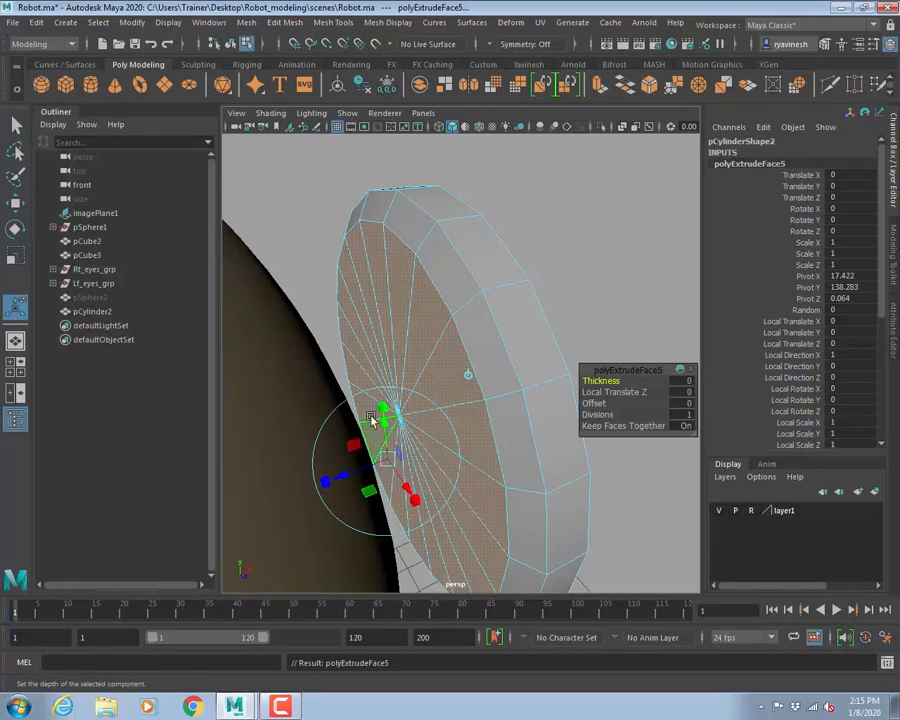
{"action": "left_click_drag", "start_coordinate": [391, 460], "coordinate": [371, 457]}
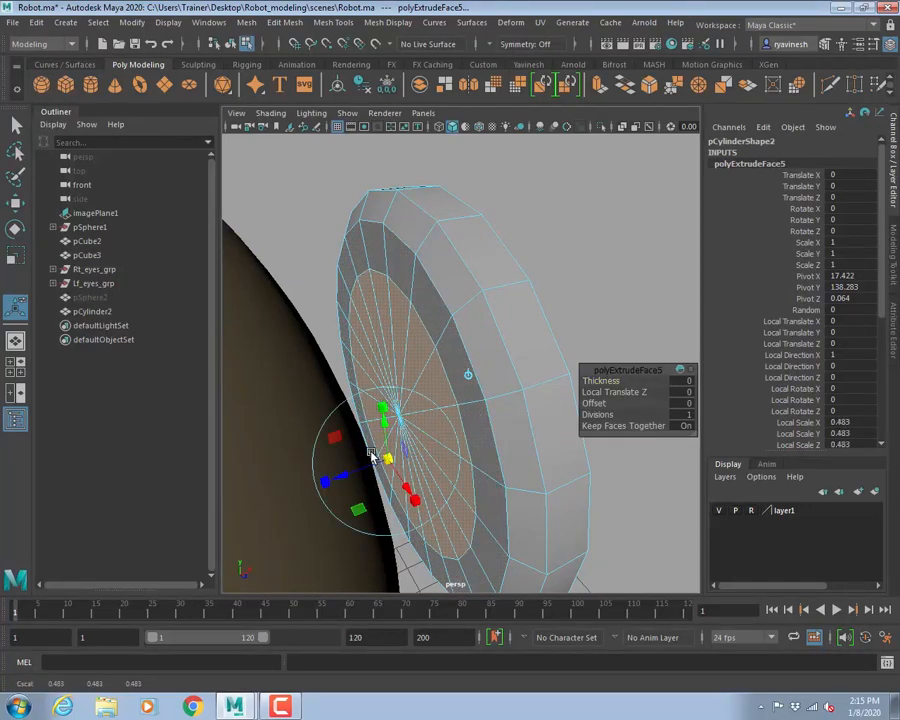
- Extrude the inner cap faces a third time with local scale -0.167 and merge them to the centre
{"action": "key", "text": "ctrl+e"}
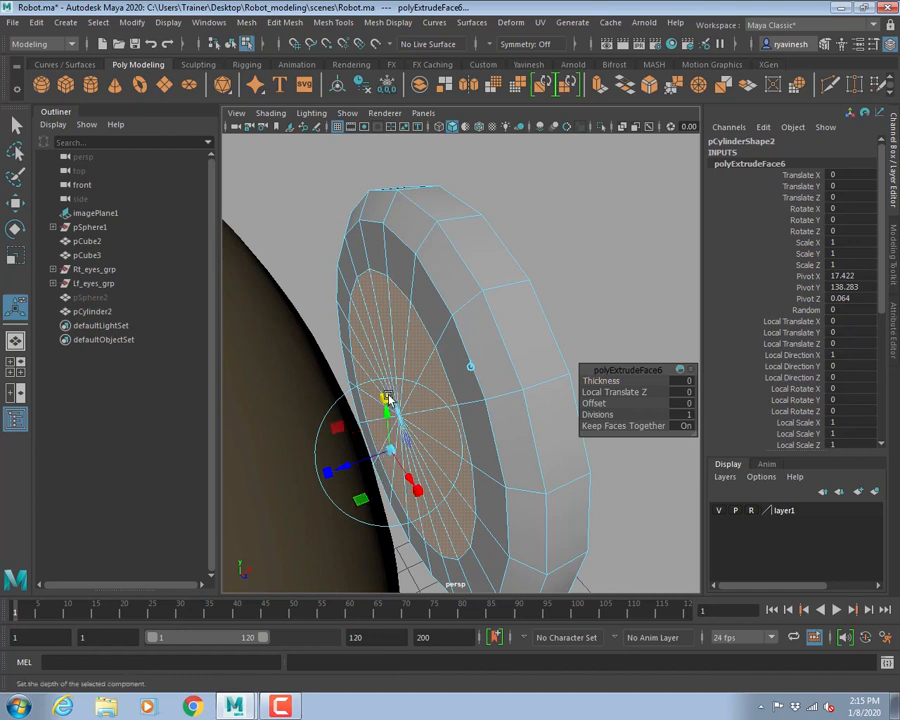
{"action": "left_click_drag", "start_coordinate": [391, 452], "coordinate": [338, 430]}
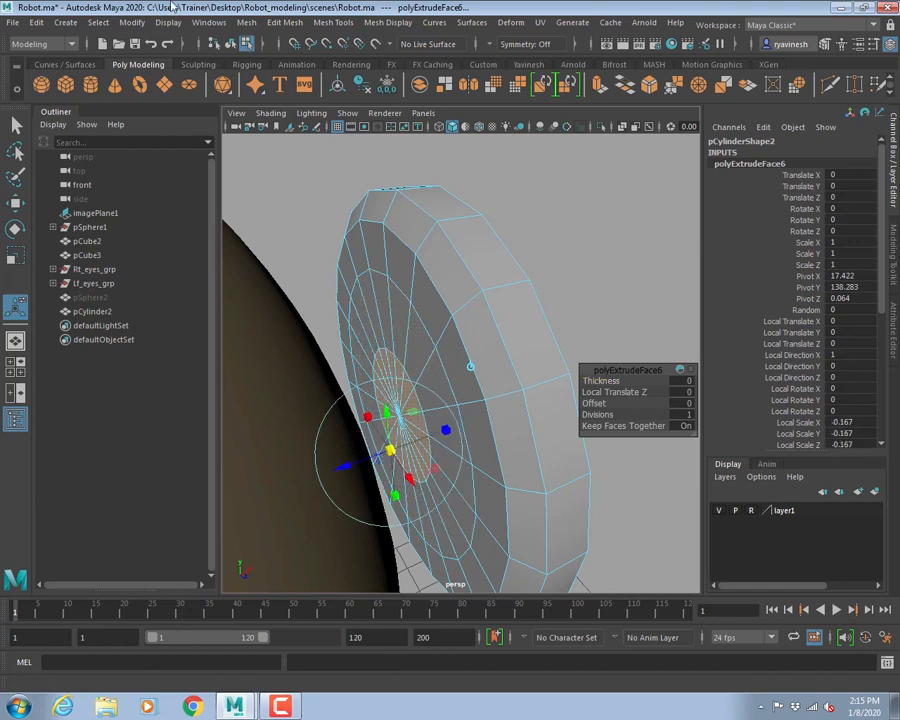
{"action": "left_click", "coordinate": [284, 22]}
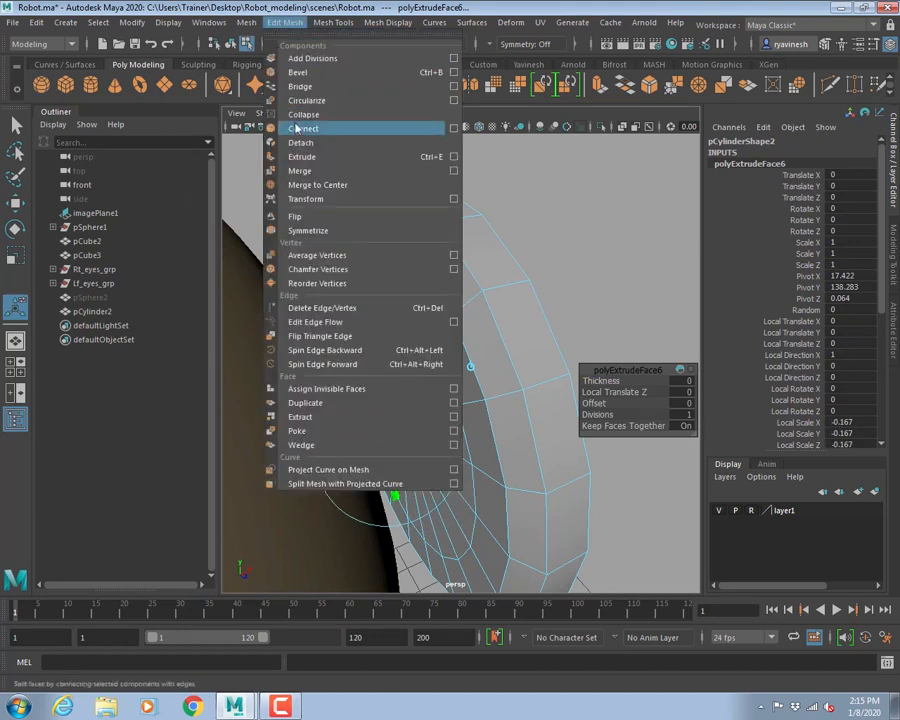
{"action": "left_click", "coordinate": [314, 186]}
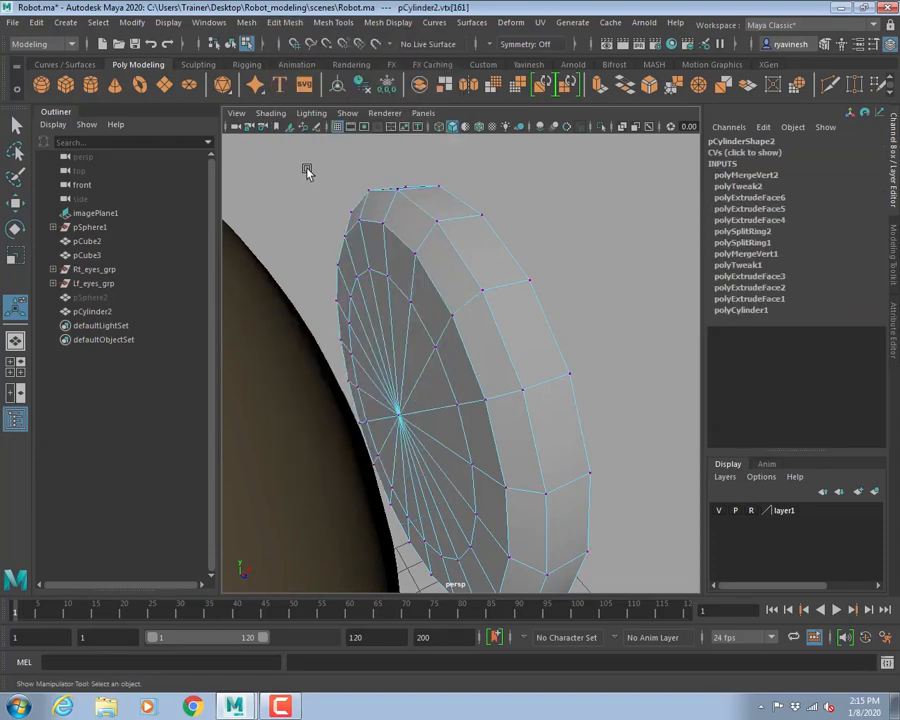
- Return the ear to object mode with smooth preview on and check its rounded inner side against the front reference image
{"action": "left_click_drag", "start_coordinate": [312, 182], "coordinate": [396, 273], "text": "alt"}
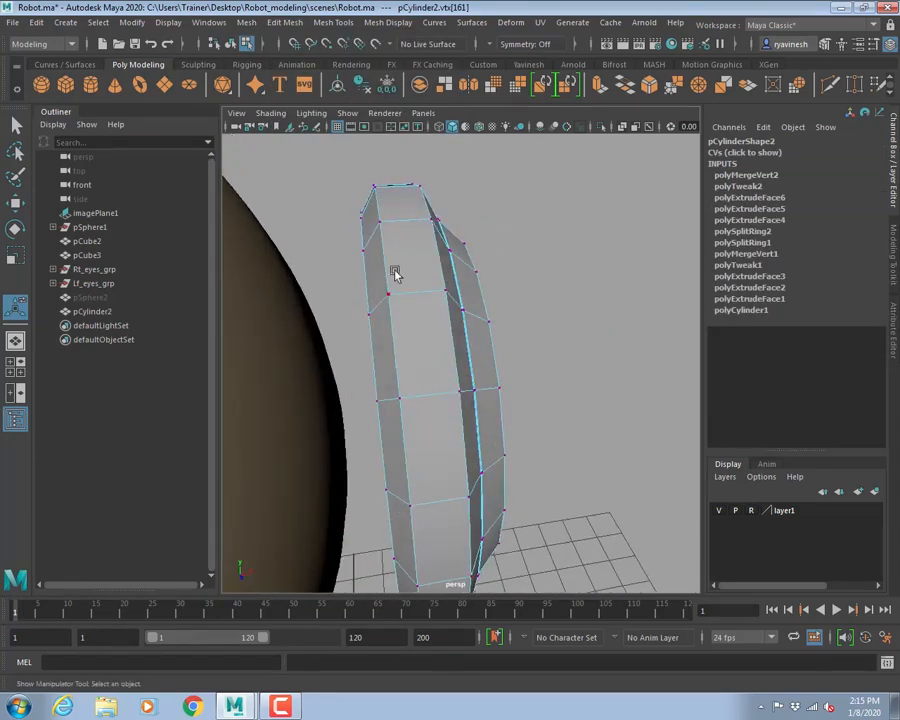
{"action": "right_click_drag", "start_coordinate": [405, 252], "coordinate": [500, 200]}
{"action": "key", "text": "3"}
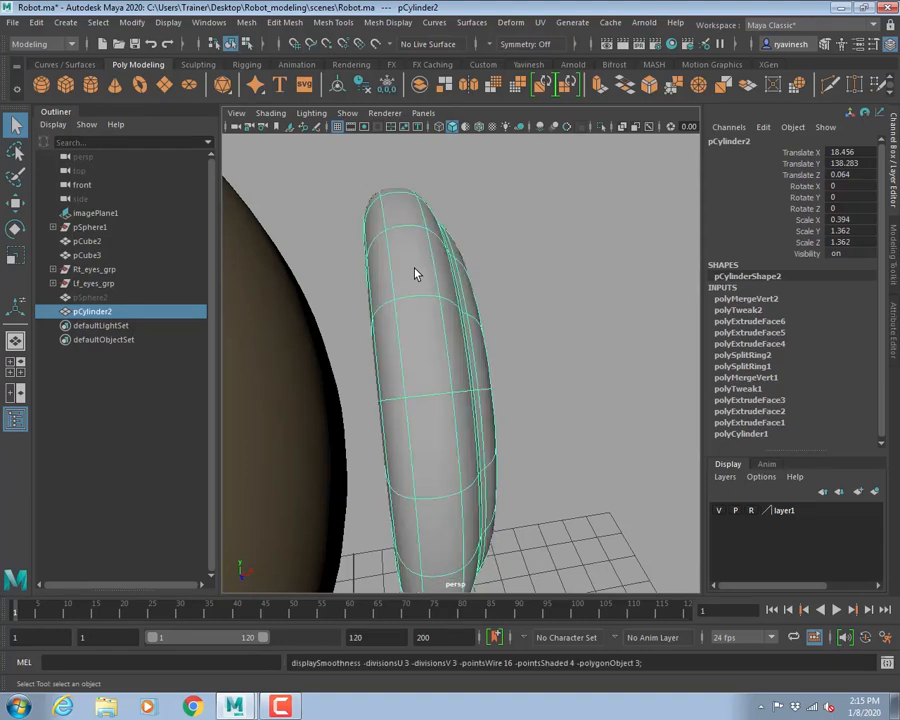
{"action": "left_click", "coordinate": [550, 251]}
{"action": "key", "text": "space"}
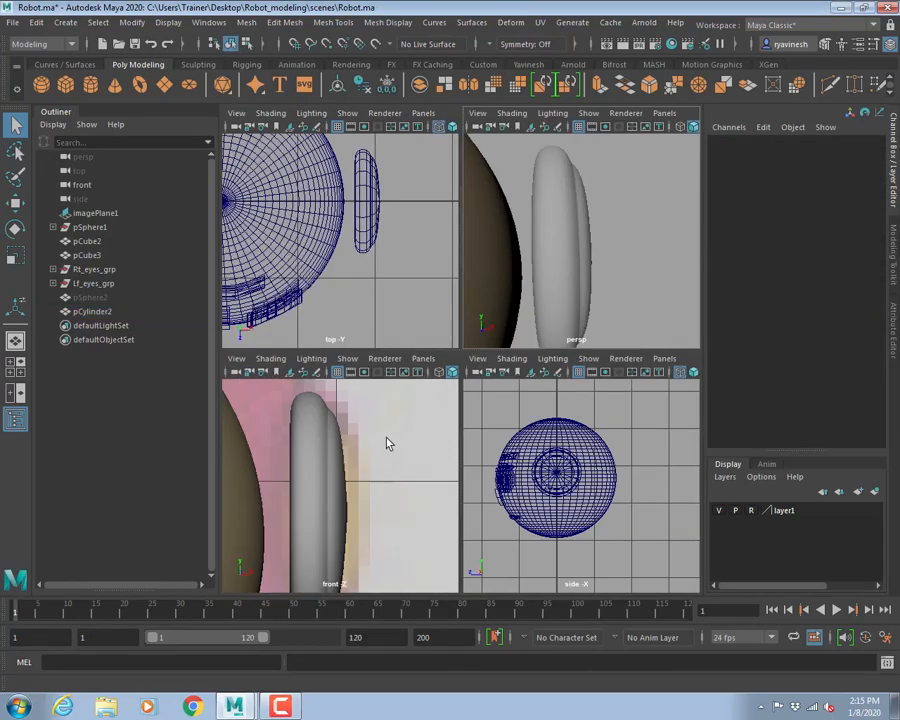
{"action": "key", "text": "space"}
{"action": "middle_click_drag", "start_coordinate": [336, 390], "coordinate": [383, 348], "text": "alt"}
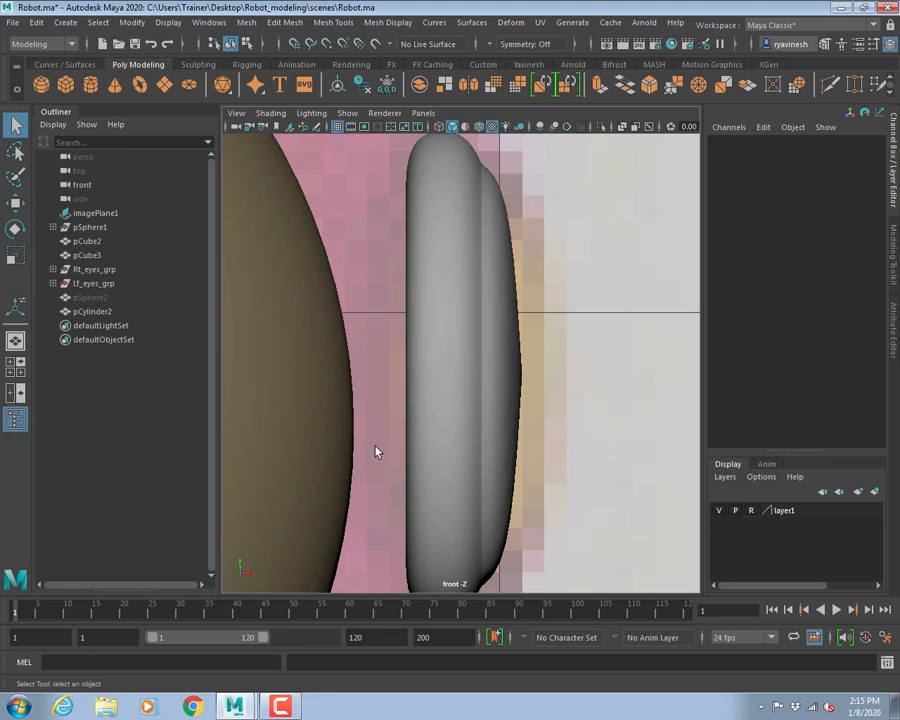
{"action": "scroll", "coordinate": [506, 370], "scroll_direction": "down", "scroll_amount": 3}
- Unhide the helmet pSphere2 around the head and select the ear cylinder on its side
{"action": "left_click", "coordinate": [88, 311]}
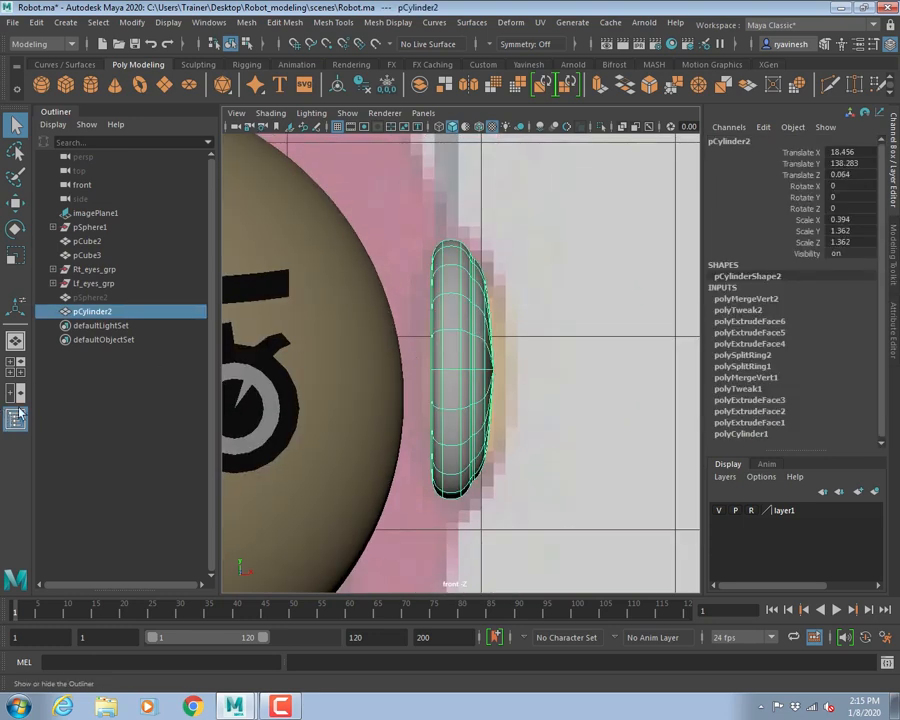
{"action": "left_click", "coordinate": [88, 298]}
{"action": "key", "text": "shift+h"}
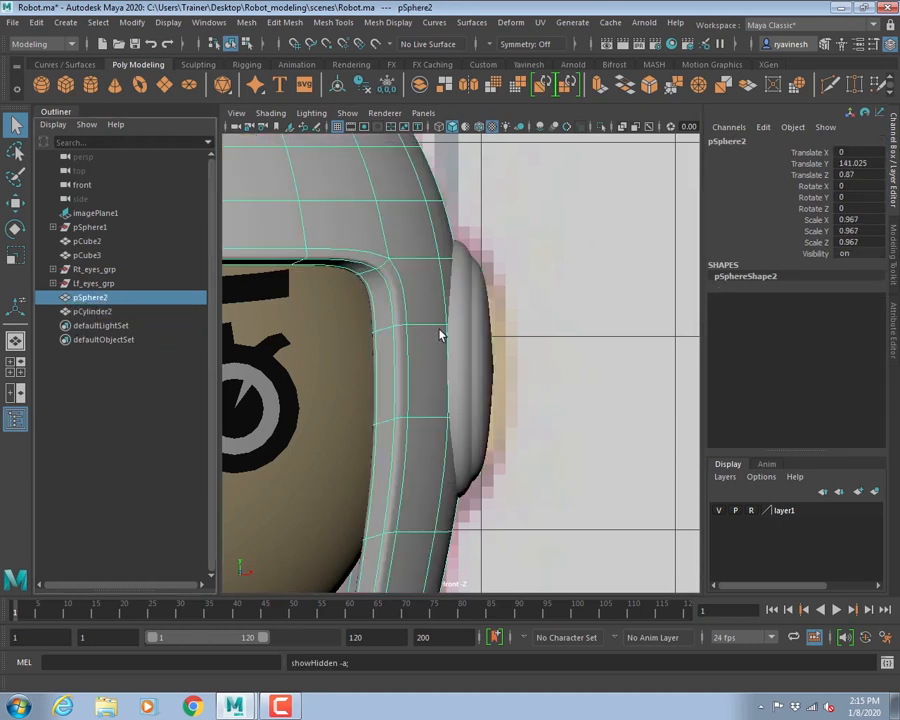
{"action": "left_click", "coordinate": [468, 321]}
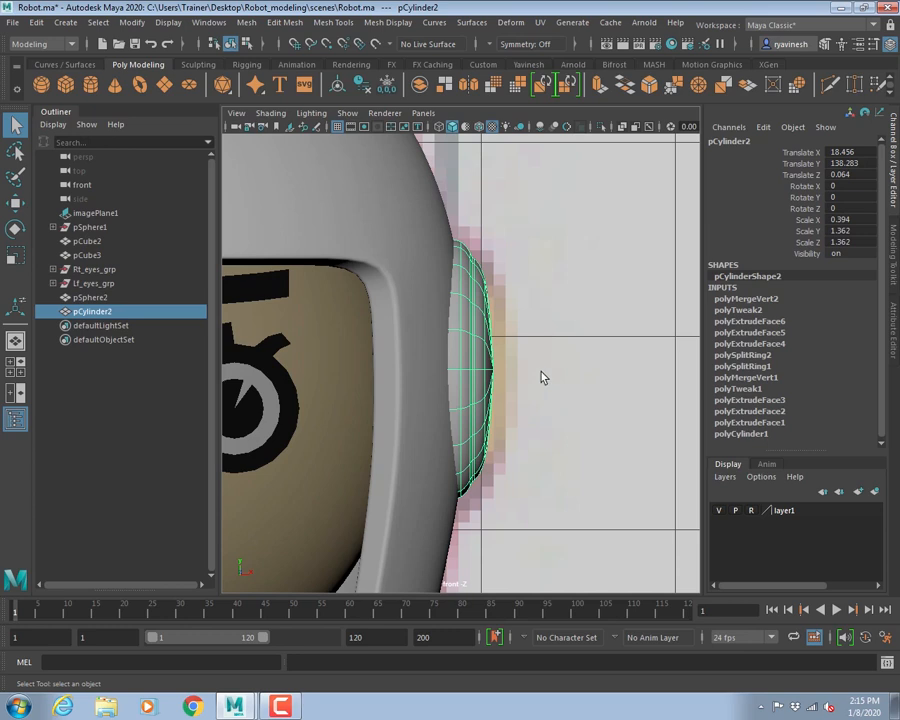
- Move the ear cylinder outward along X to Translate X 19.037 and compare its outline with the front reference image
{"action": "key", "text": "e"}
{"action": "key", "text": "w"}
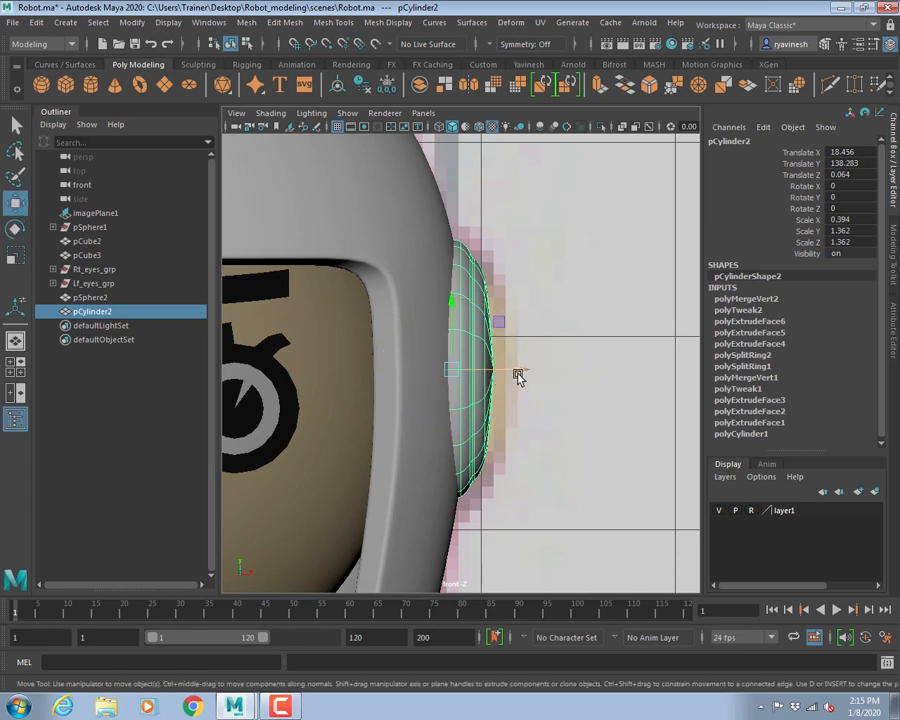
{"action": "mouse_move", "coordinate": [519, 370]}
{"action": "left_mouse_down"}
{"action": "mouse_move", "coordinate": [544, 374]}
{"action": "mouse_move", "coordinate": [532, 372]}
{"action": "left_mouse_up"}
{"action": "left_click", "coordinate": [585, 452]}
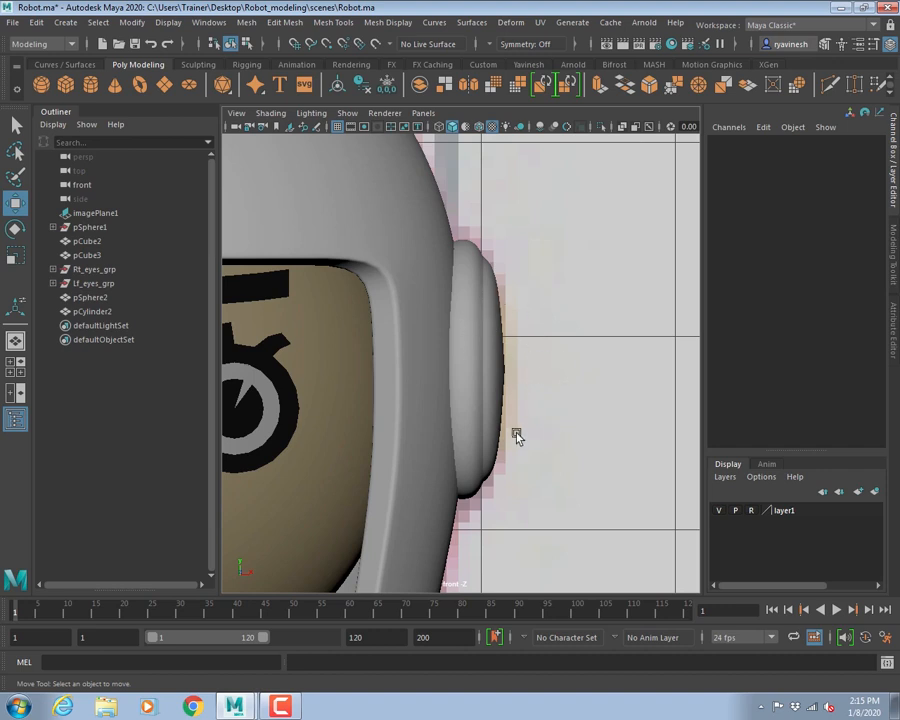
{"action": "right_click_drag", "start_coordinate": [503, 369], "coordinate": [630, 434], "text": "alt"}
{"action": "middle_click_drag", "start_coordinate": [546, 402], "coordinate": [501, 416], "text": "alt"}
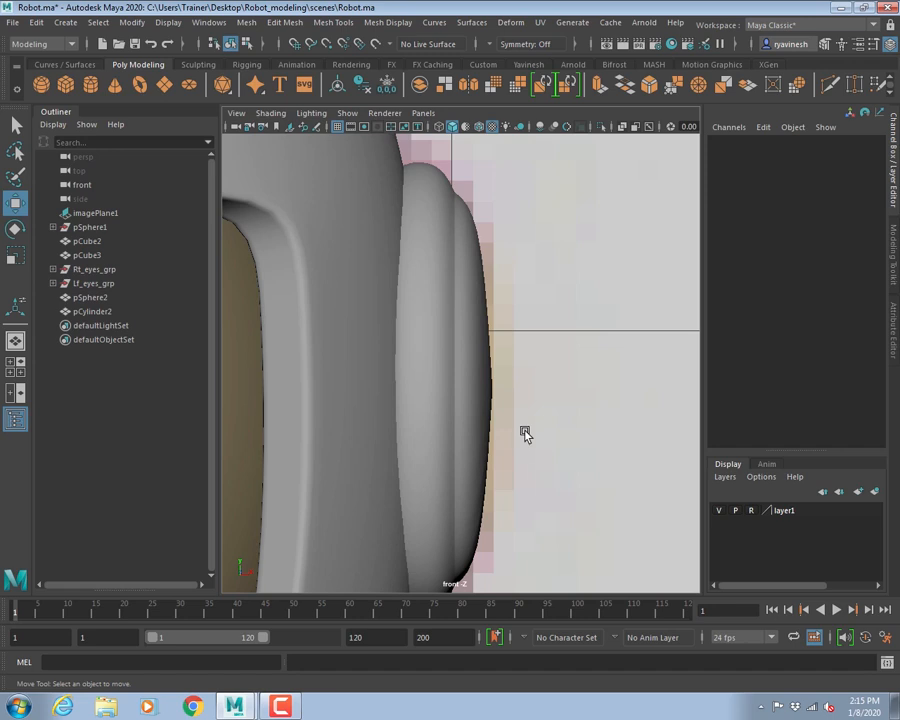
- Assign a new Arnold aiStandardSurface material to the outer cap faces of the ear cylinder and return it to object mode
{"action": "left_click", "coordinate": [462, 396]}
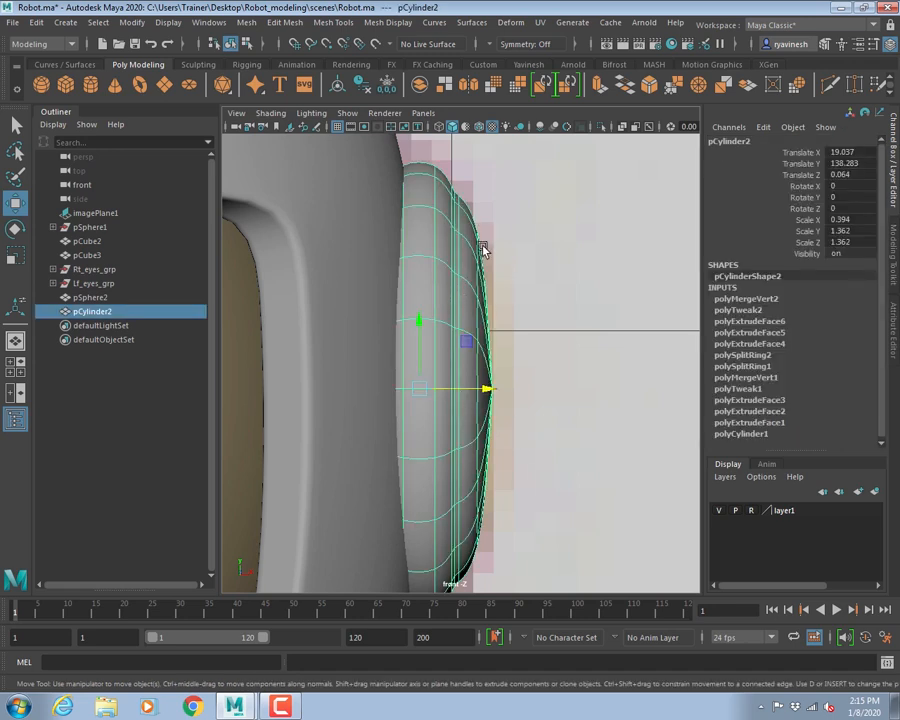
{"action": "left_click_drag", "start_coordinate": [464, 275], "coordinate": [445, 256], "text": "alt"}
{"action": "right_click_drag", "start_coordinate": [452, 262], "coordinate": [452, 301]}
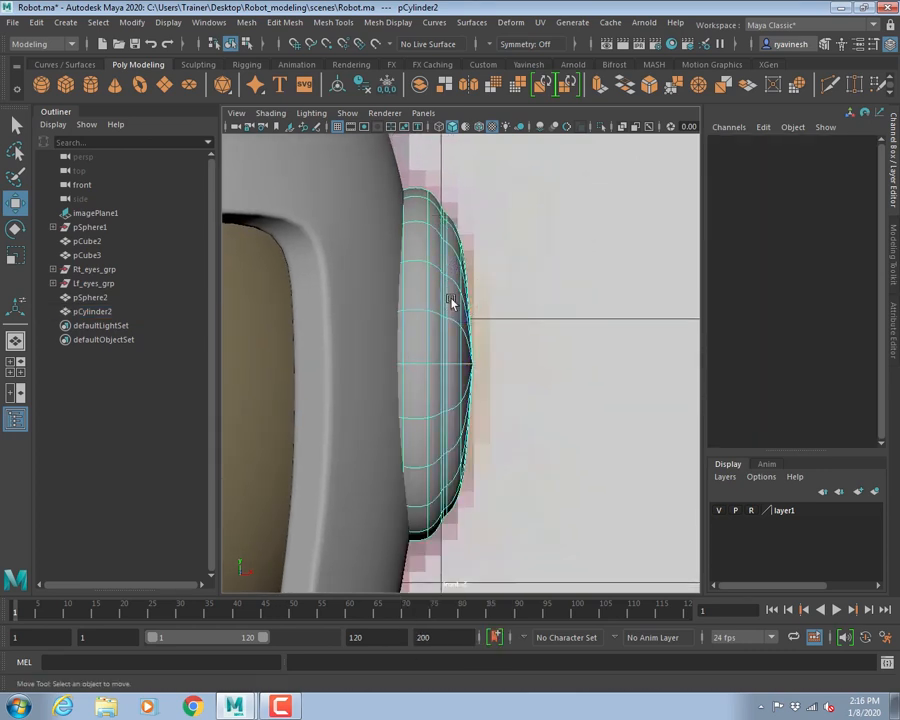
{"action": "left_click_drag", "start_coordinate": [556, 182], "coordinate": [440, 560]}
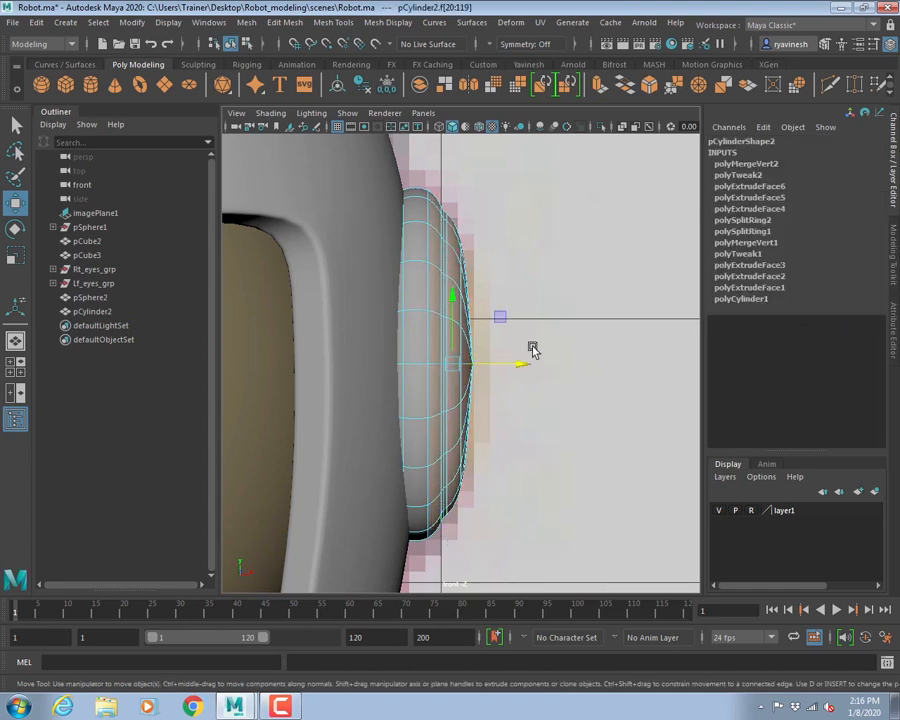
{"action": "left_click_drag", "start_coordinate": [437, 173], "coordinate": [315, 588]}
{"action": "right_click_drag", "start_coordinate": [430, 223], "coordinate": [580, 257], "text": "alt"}
{"action": "middle_click_drag", "start_coordinate": [537, 247], "coordinate": [511, 362], "text": "alt"}
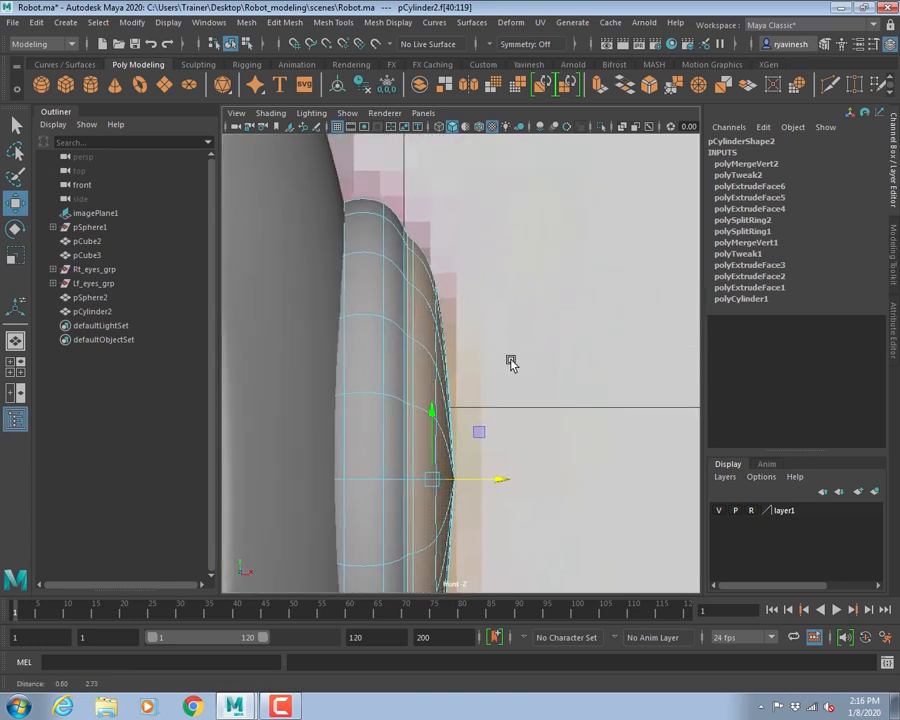
{"action": "right_click", "coordinate": [419, 274]}
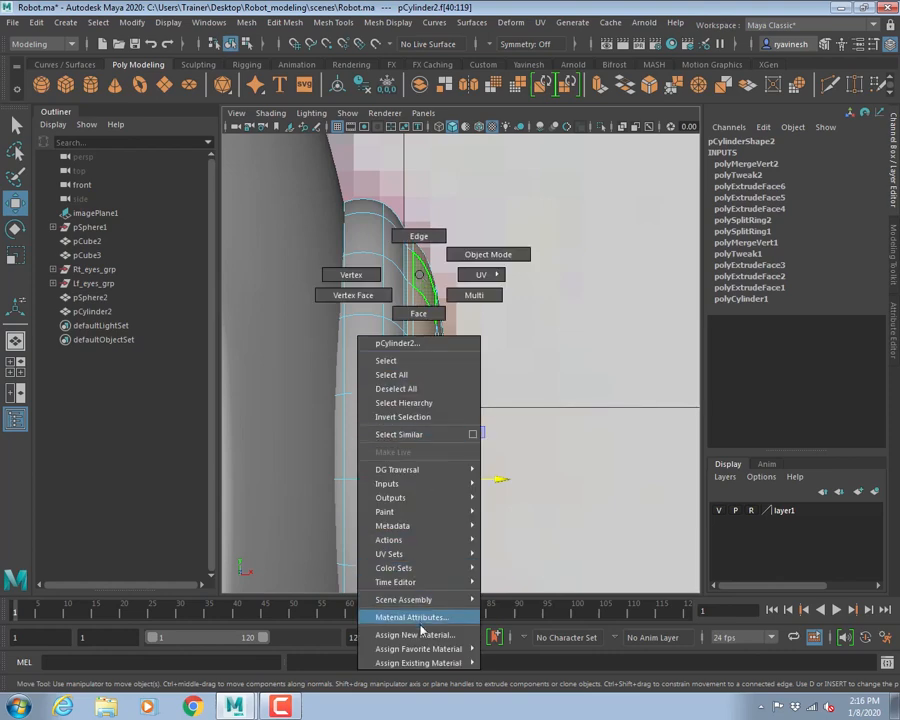
{"action": "left_click", "coordinate": [422, 634]}
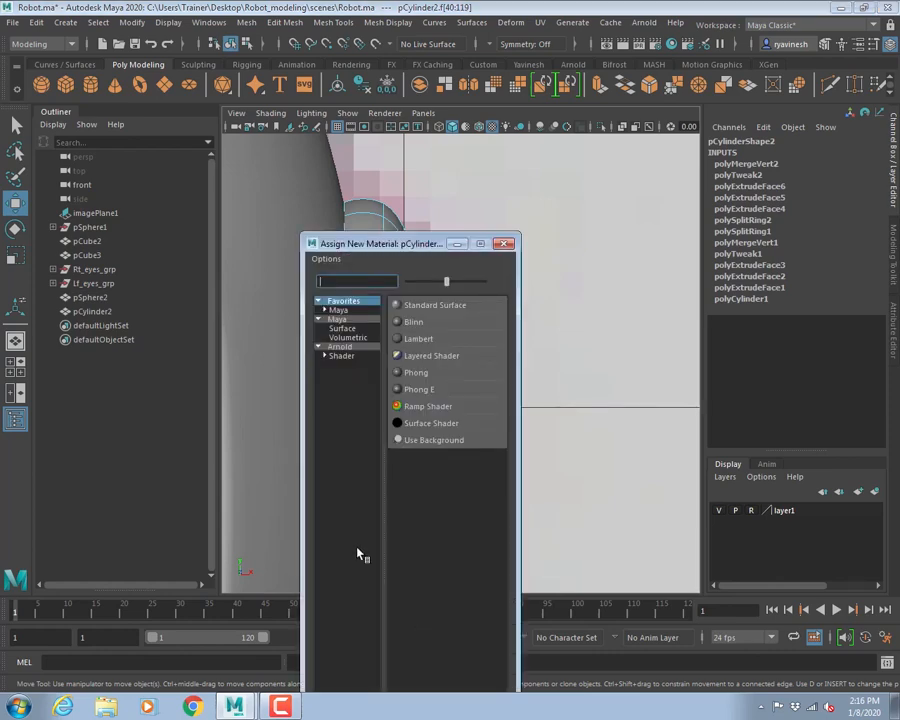
{"action": "left_click", "coordinate": [337, 347]}
{"action": "left_click", "coordinate": [440, 508]}
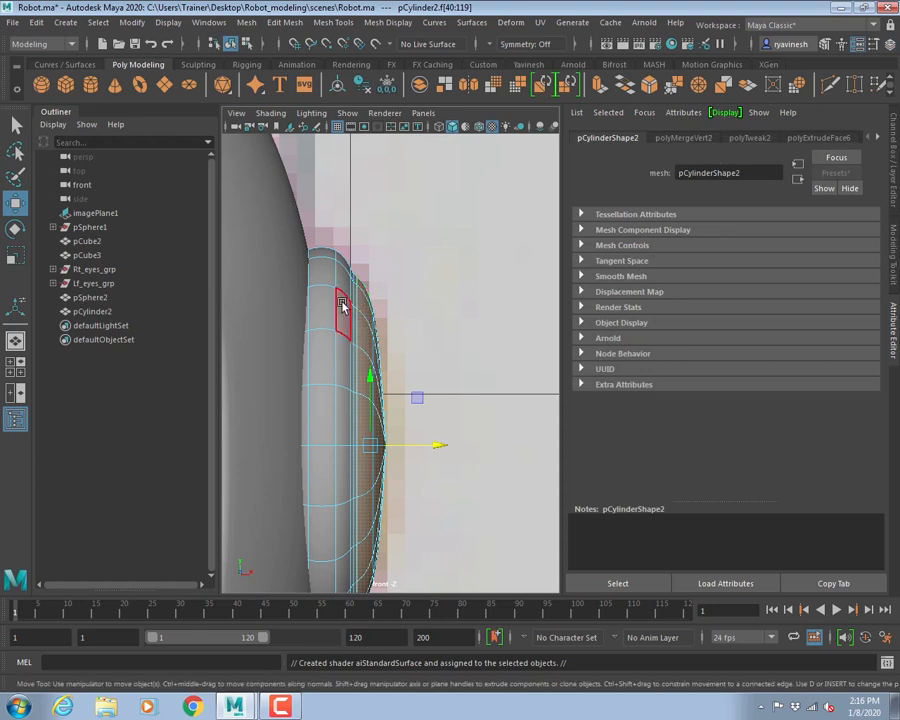
{"action": "right_click_drag", "start_coordinate": [360, 302], "coordinate": [430, 282]}
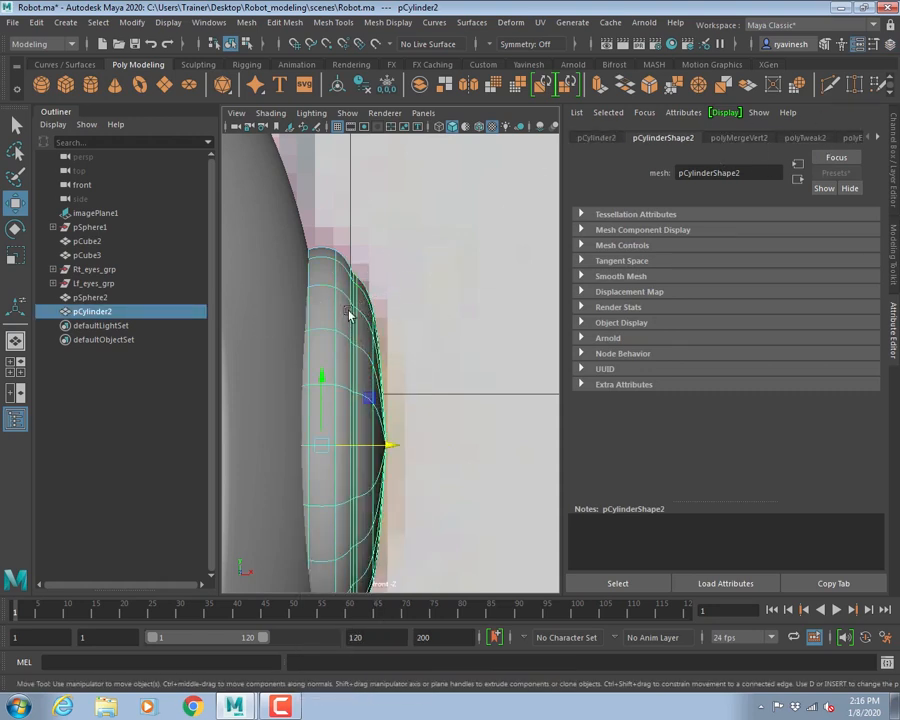
- Delete the construction history of the ear cylinder to shorten its list of input nodes
{"action": "left_click", "coordinate": [878, 138]}
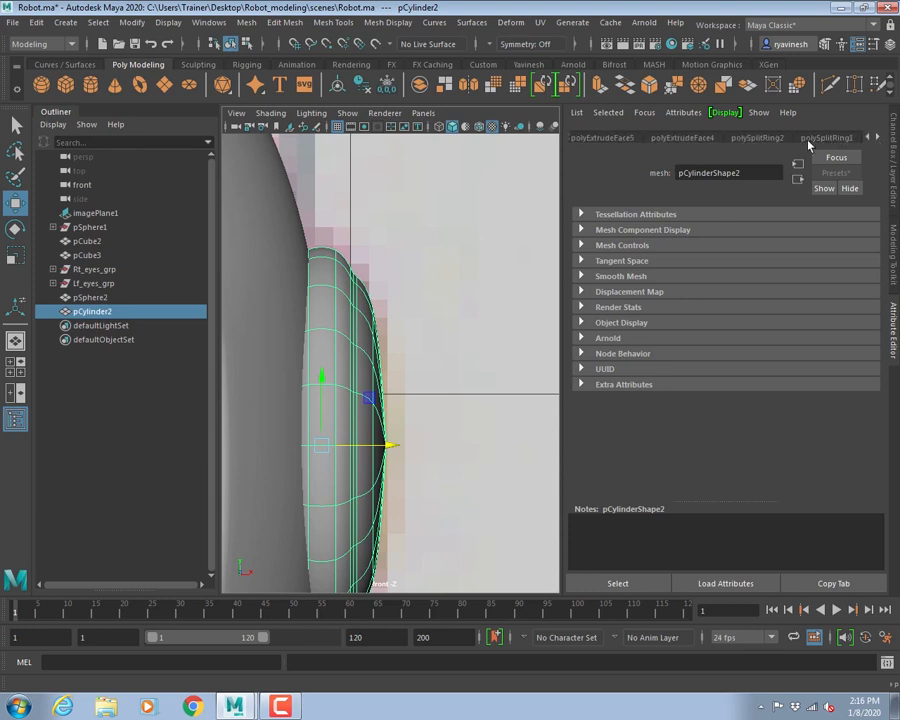
{"action": "left_click", "coordinate": [877, 138]}
{"action": "left_click", "coordinate": [877, 138]}
{"action": "left_click", "coordinate": [877, 138]}
{"action": "left_click", "coordinate": [878, 138]}
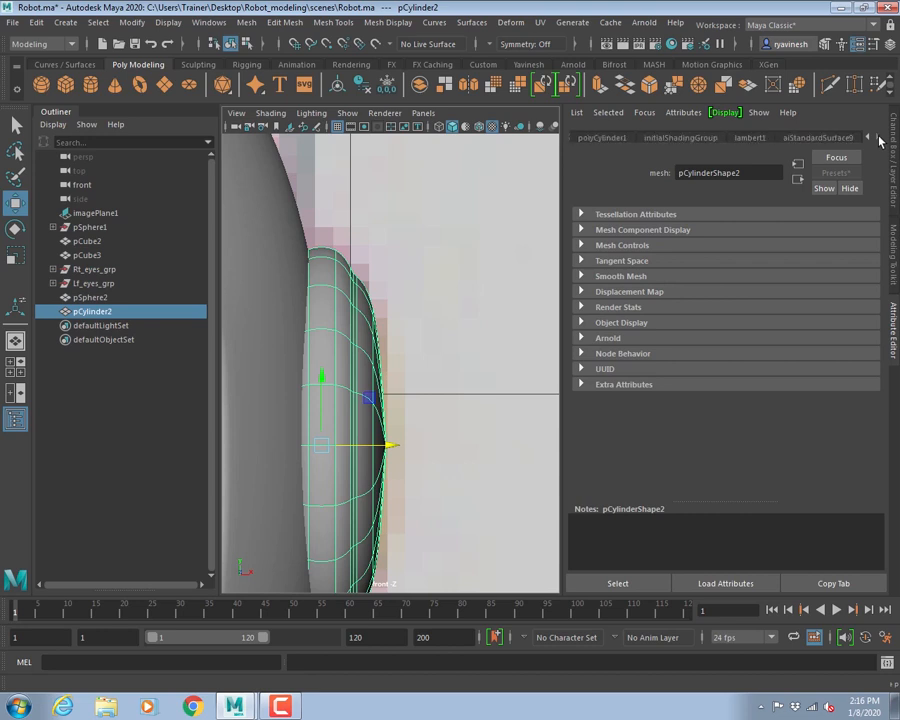
{"action": "left_click", "coordinate": [37, 23]}
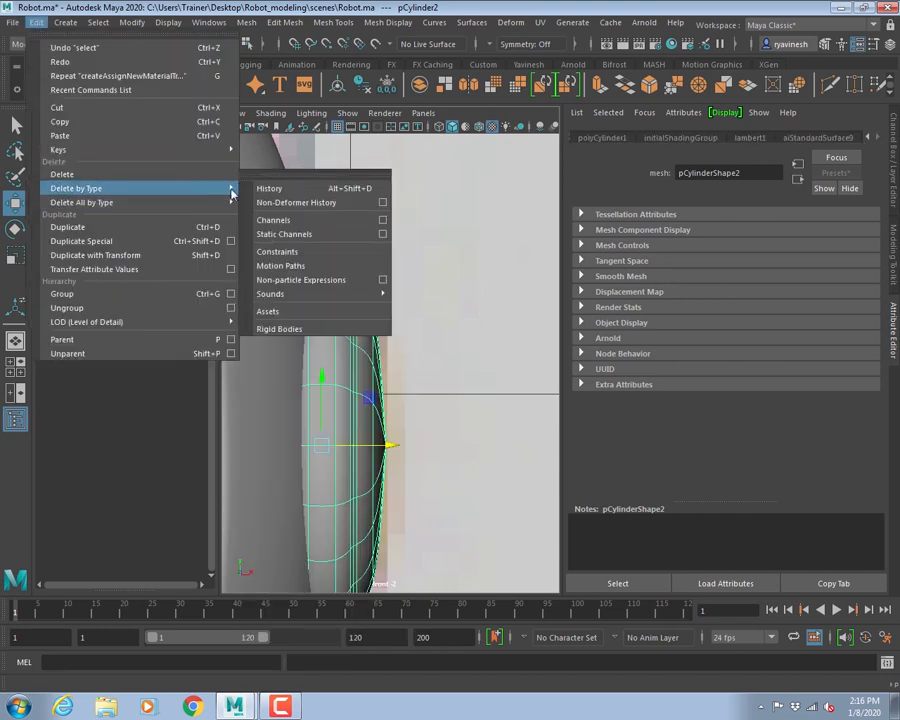
{"action": "mouse_move", "coordinate": [90, 190]}
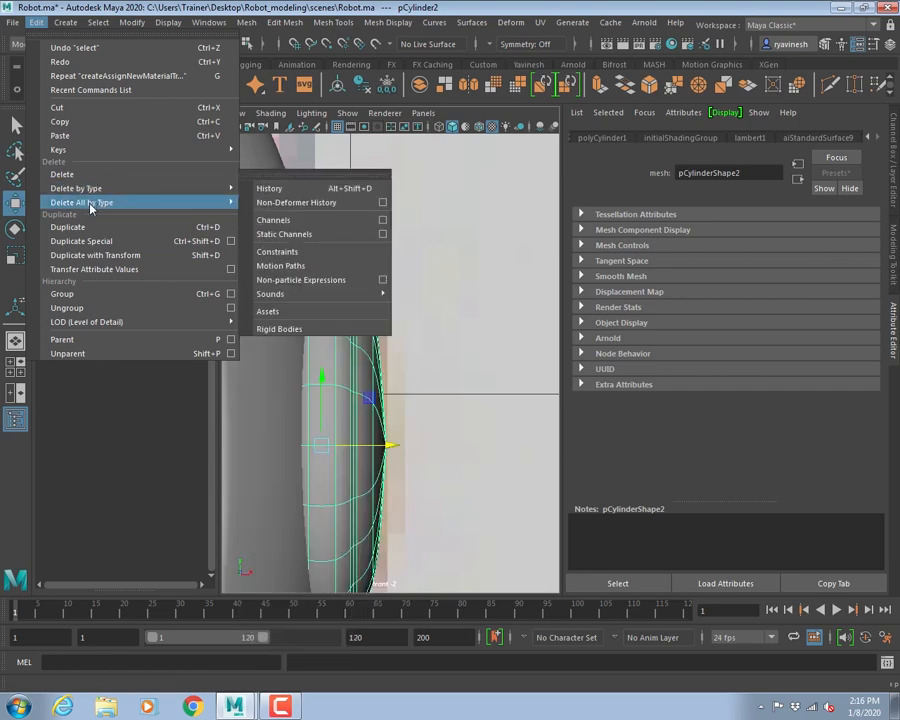
{"action": "left_click", "coordinate": [270, 190]}
{"action": "scroll", "coordinate": [412, 270], "scroll_direction": "down", "scroll_amount": 2}
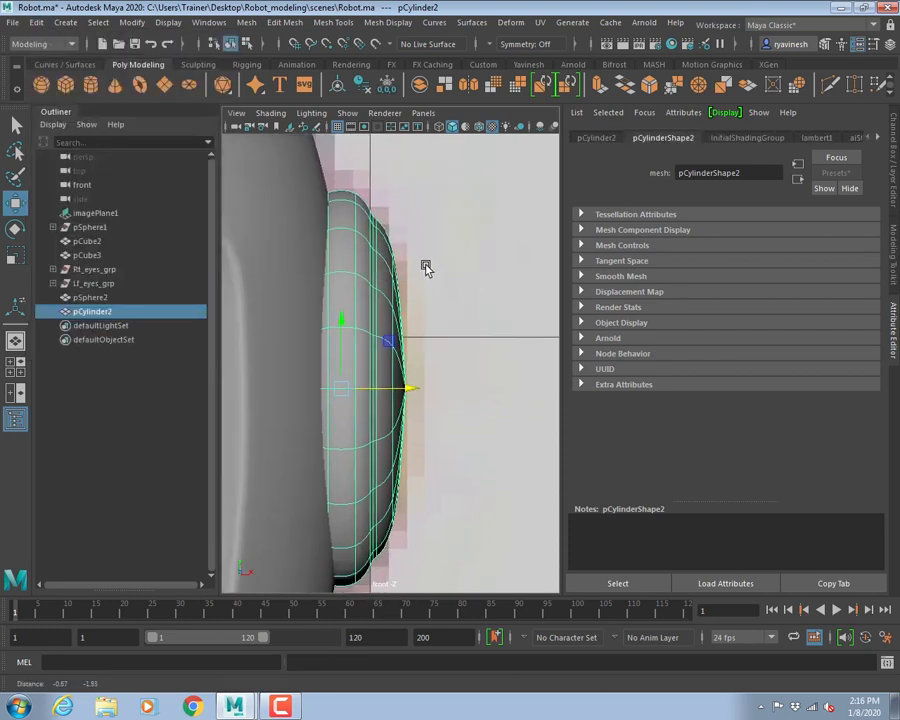
- Find the outer faces' aiStandardSurface material among the ear's attributes and rename it ai_ears_yellow
{"action": "left_click", "coordinate": [598, 138]}
{"action": "left_click", "coordinate": [630, 138]}
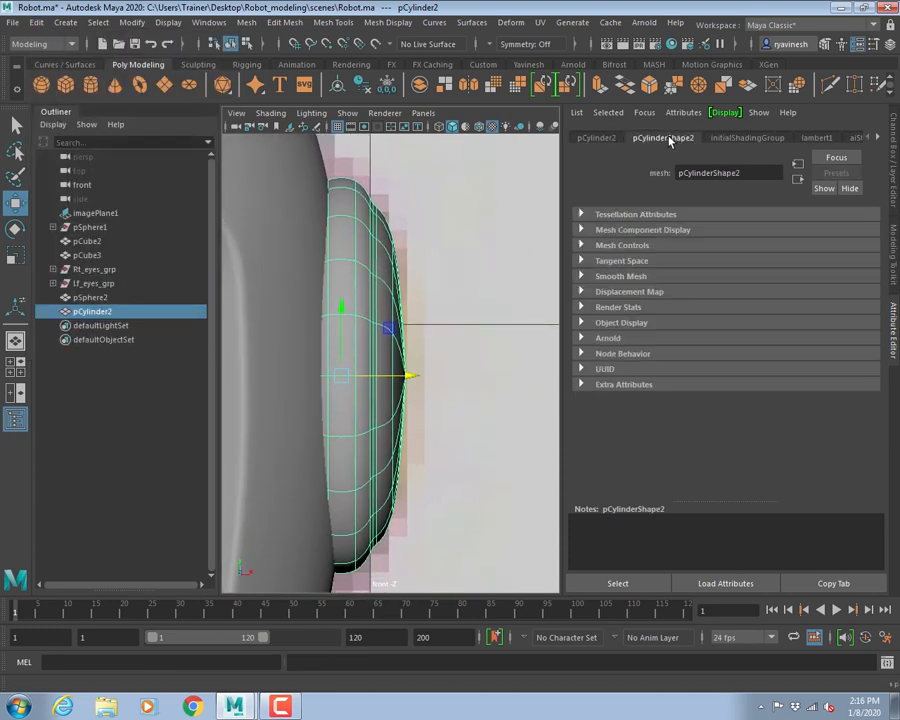
{"action": "left_click", "coordinate": [752, 140]}
{"action": "left_click", "coordinate": [817, 139]}
{"action": "left_click", "coordinate": [858, 139]}
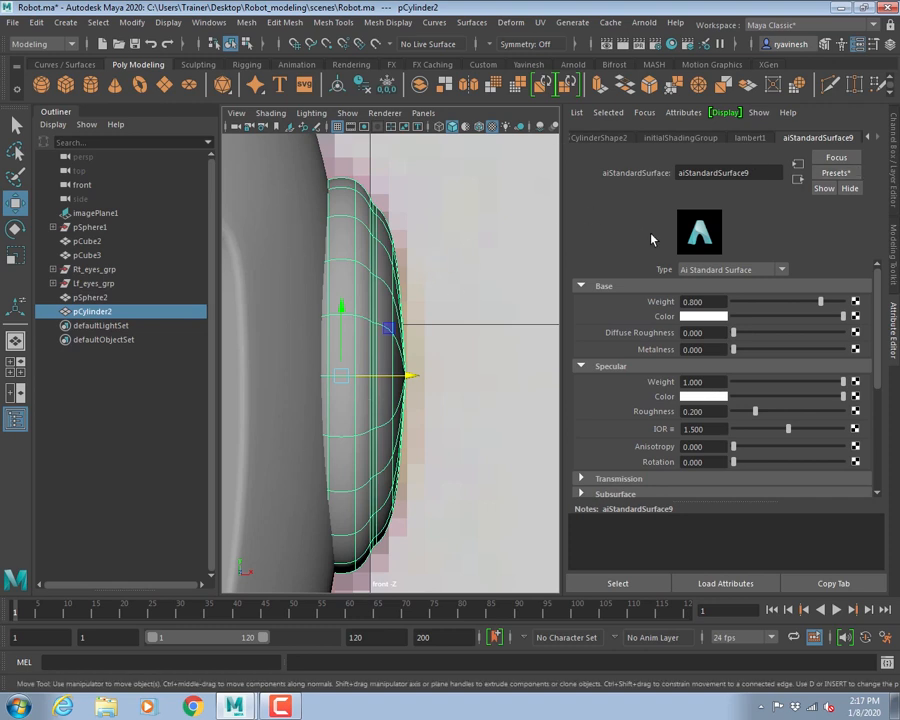
{"action": "double_click", "coordinate": [690, 174]}
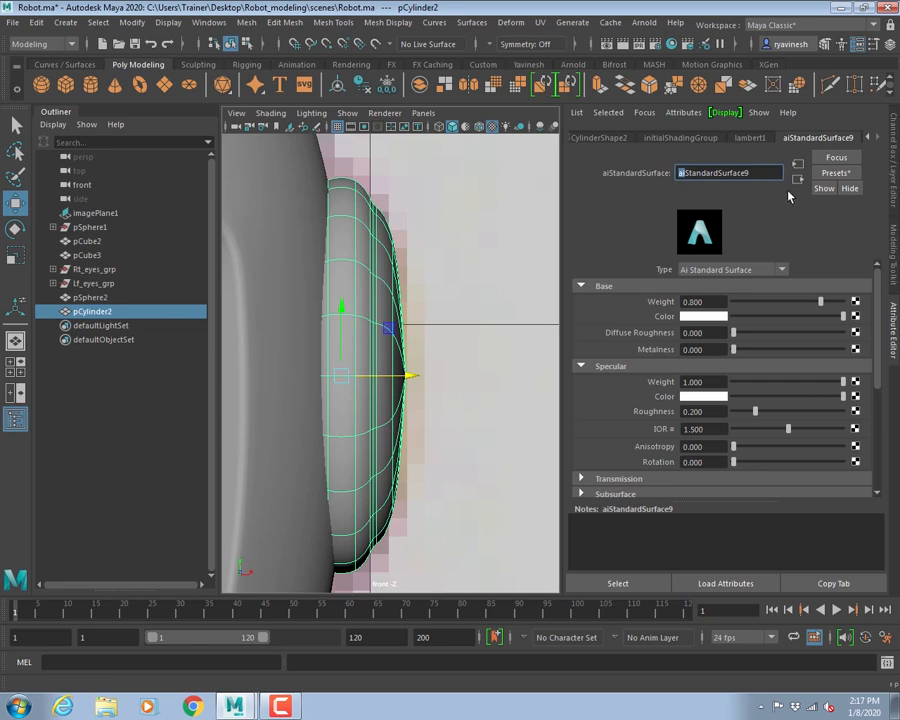
{"action": "key", "text": "shift+End"}
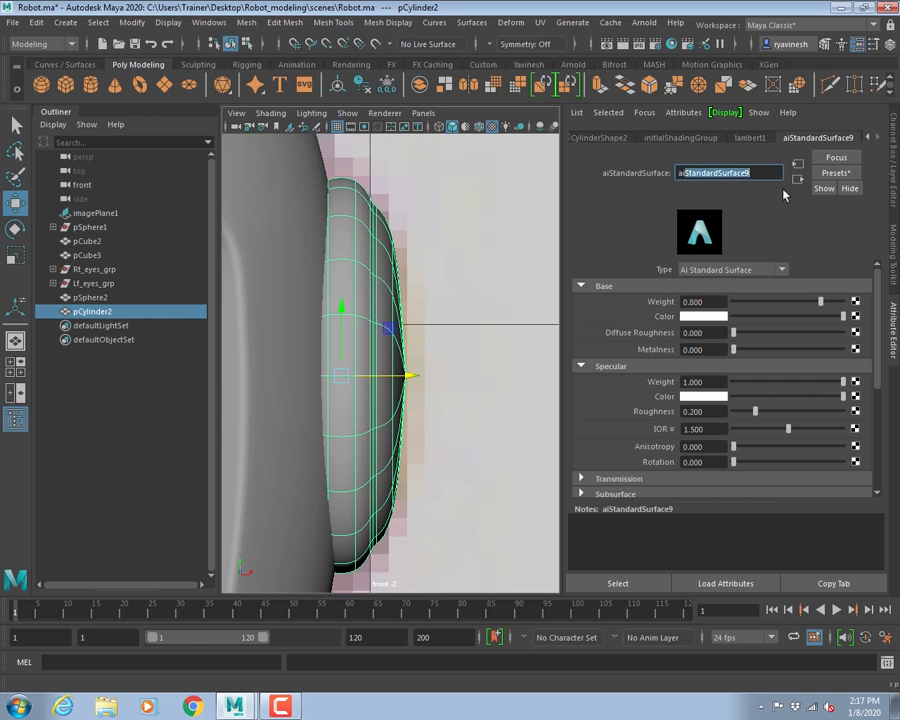
{"action": "type", "text": "i_ears_yellow"}
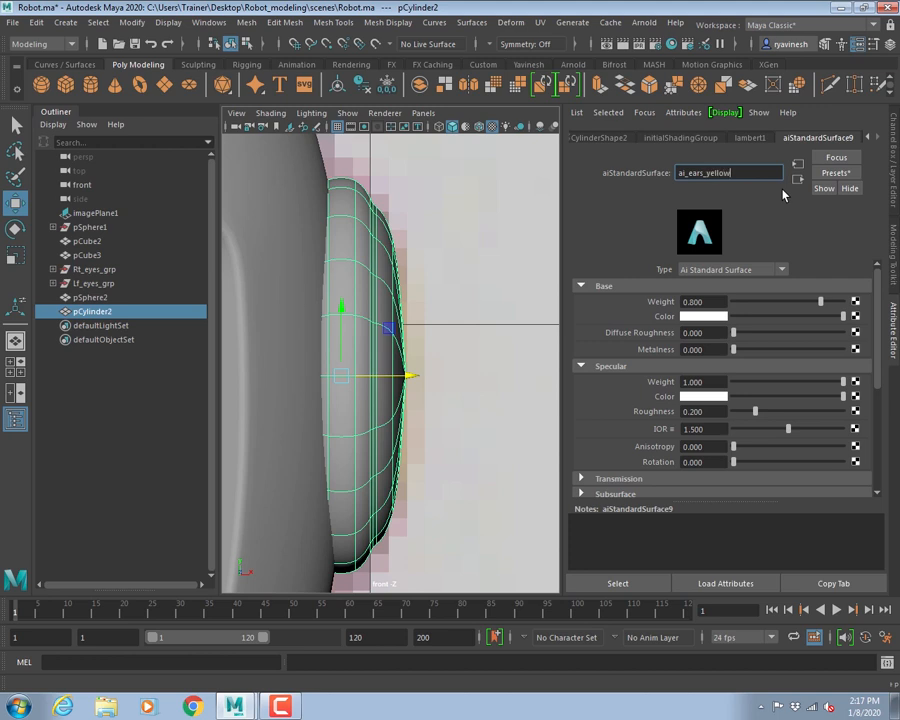
{"action": "key", "text": "Return"}
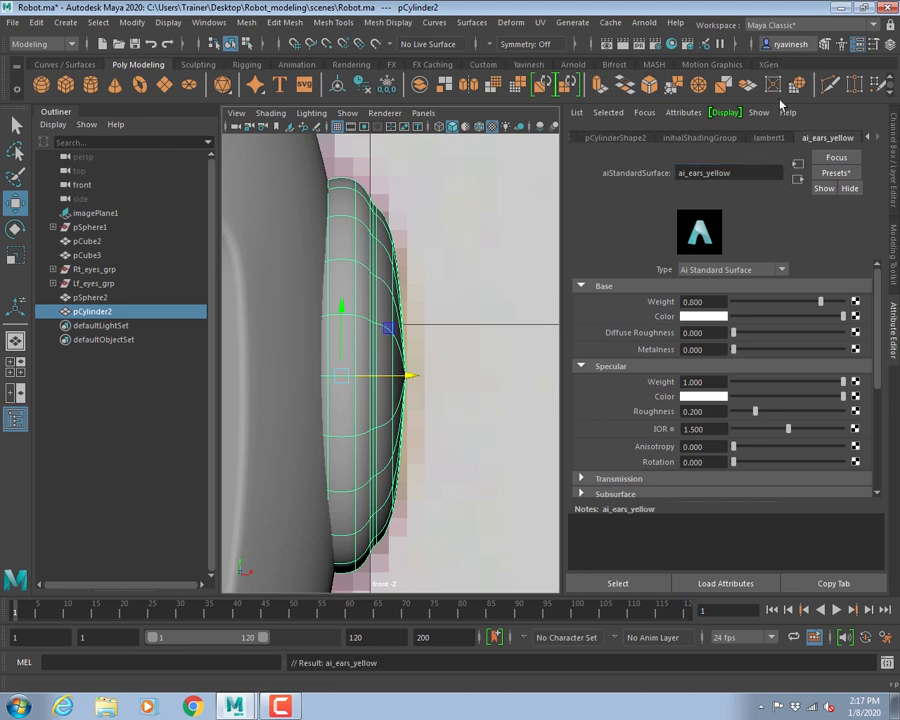
- Assign a second new Arnold aiStandardSurface material to the ear cylinder's wide rim and inner faces next to the helmet
{"action": "right_click_drag", "start_coordinate": [382, 235], "coordinate": [385, 277]}
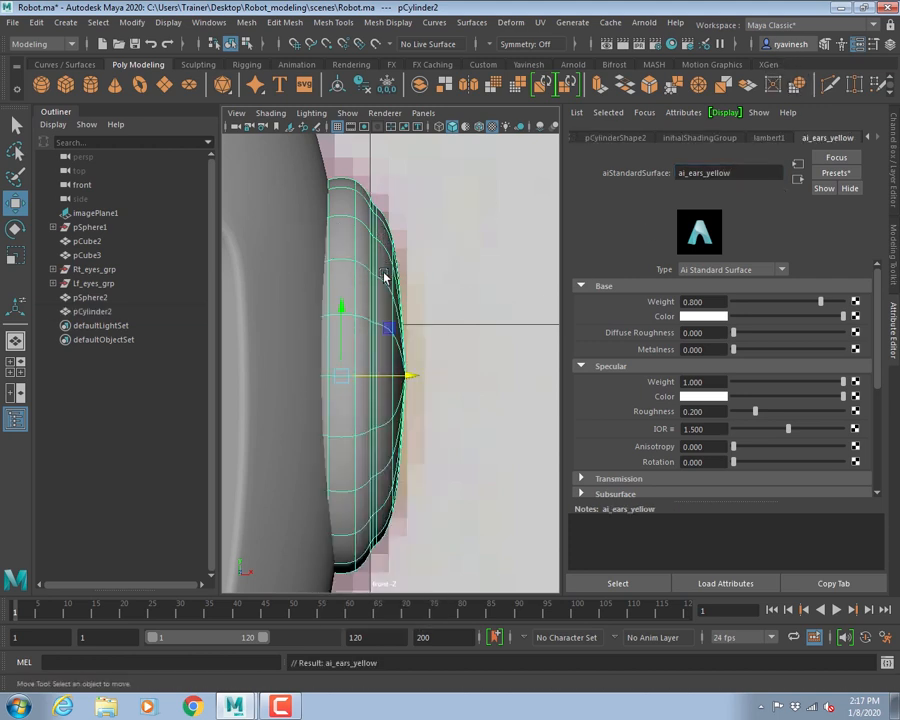
{"action": "middle_click_drag", "start_coordinate": [308, 185], "coordinate": [376, 180], "text": "alt"}
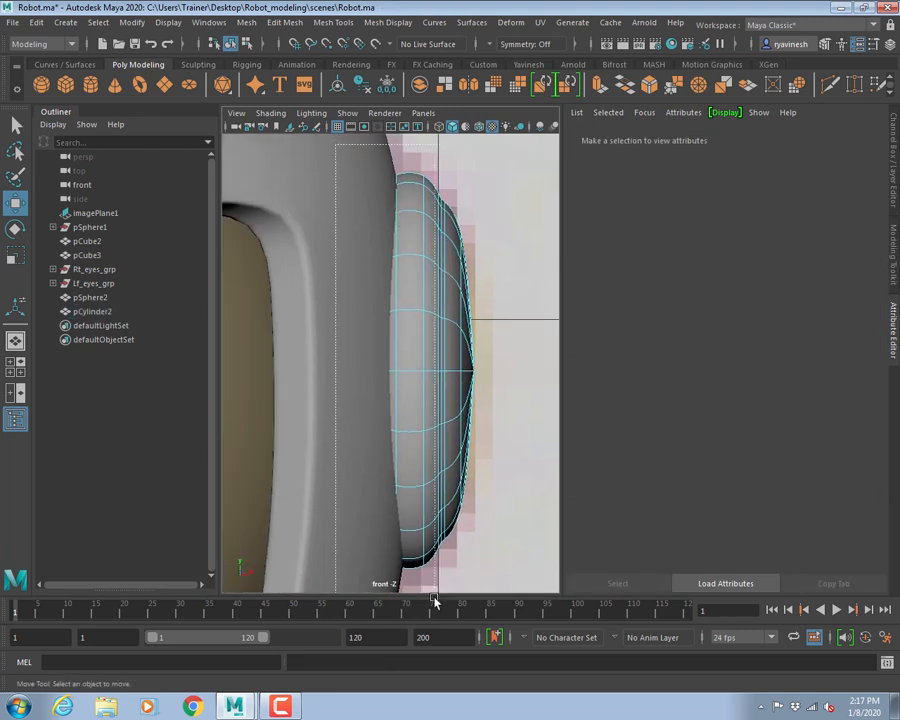
{"action": "left_click", "coordinate": [409, 240]}
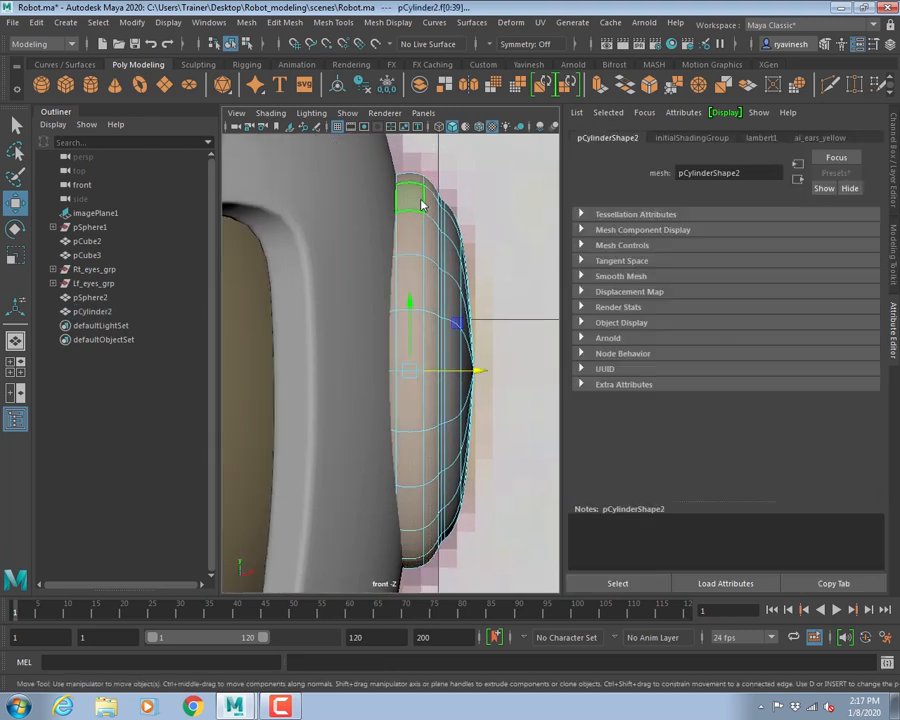
{"action": "right_click_drag", "start_coordinate": [420, 199], "coordinate": [424, 562]}
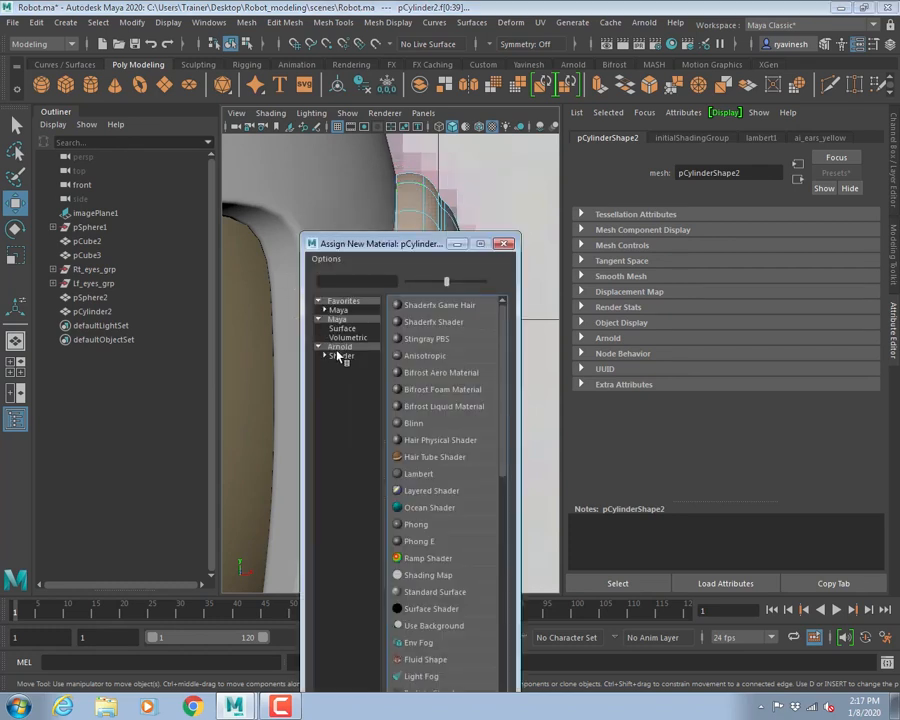
{"action": "left_click", "coordinate": [339, 347]}
{"action": "left_click", "coordinate": [456, 508]}
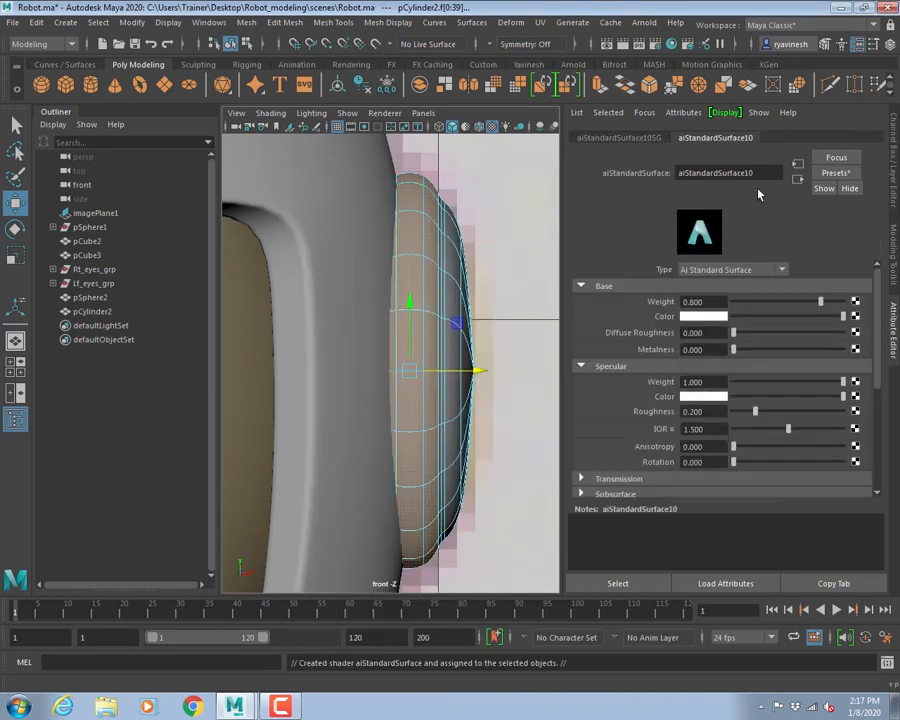
- Rename the rim and inner faces' new material as ai_ears_pink
{"action": "left_click", "coordinate": [700, 172]}
{"action": "key", "text": "shift+End"}
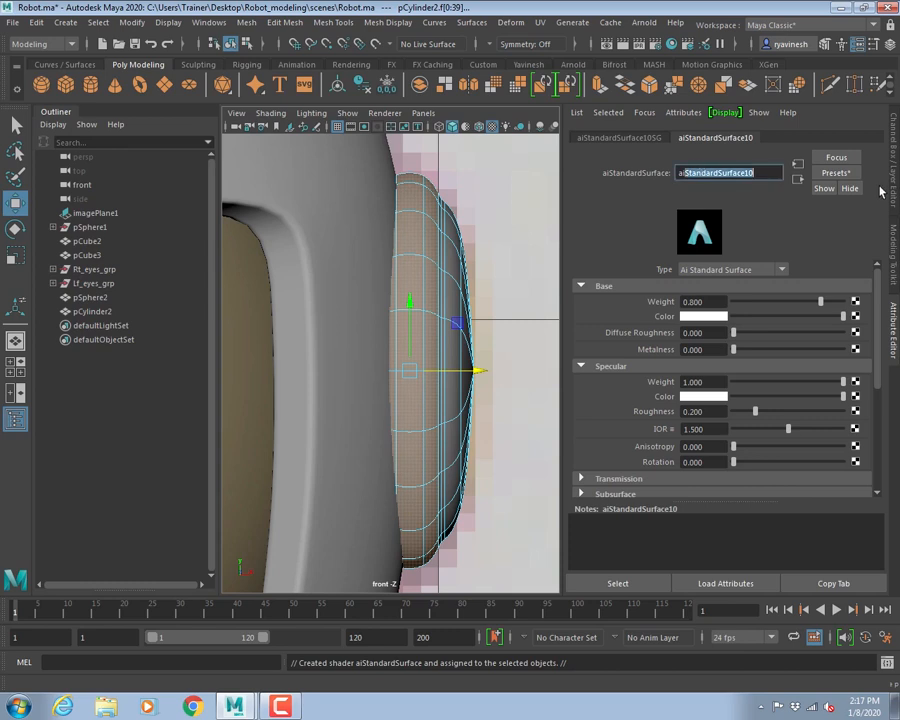
{"action": "type", "text": "_ears_"}
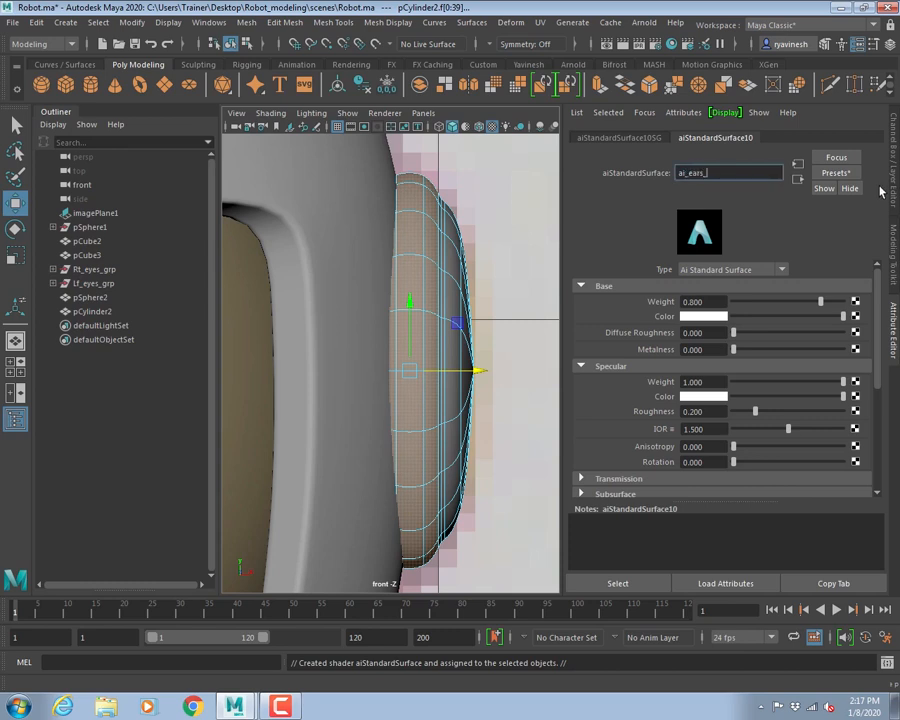
{"action": "type", "text": "pink"}
{"action": "key", "text": "Return"}
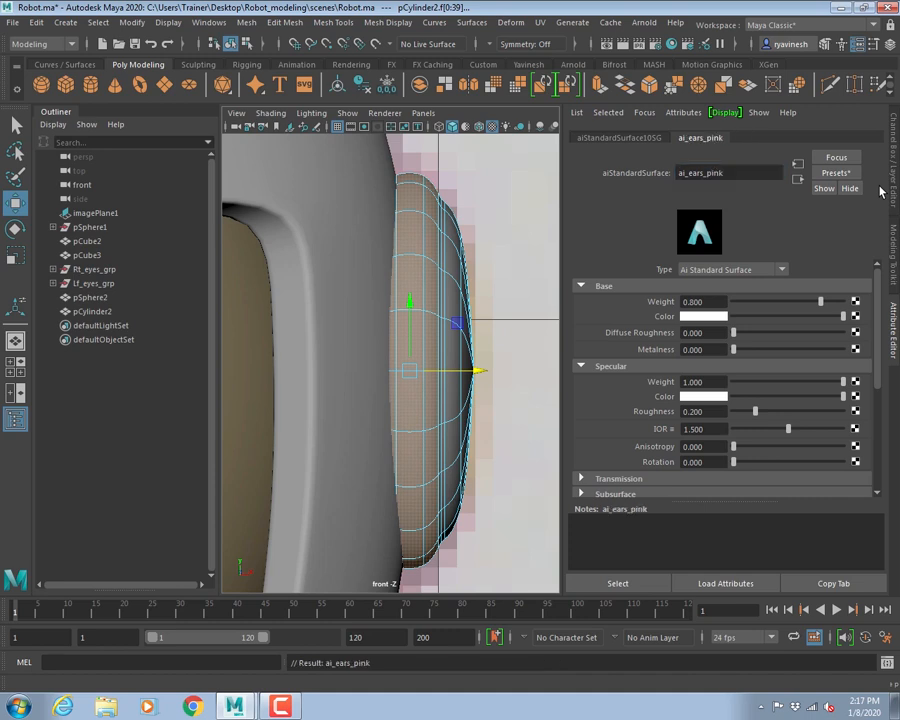
- Set the ai_ears_pink base color to pale pink with hue 300, saturation 0.199 and value 1, and return the ear to object mode
{"action": "left_click", "coordinate": [699, 316]}
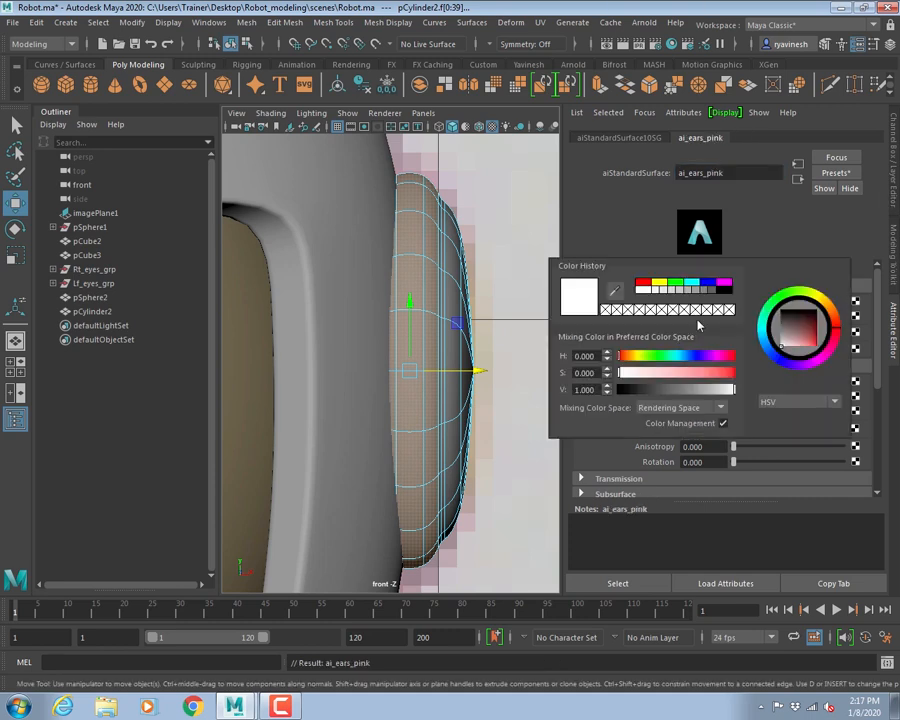
{"action": "left_click", "coordinate": [720, 286]}
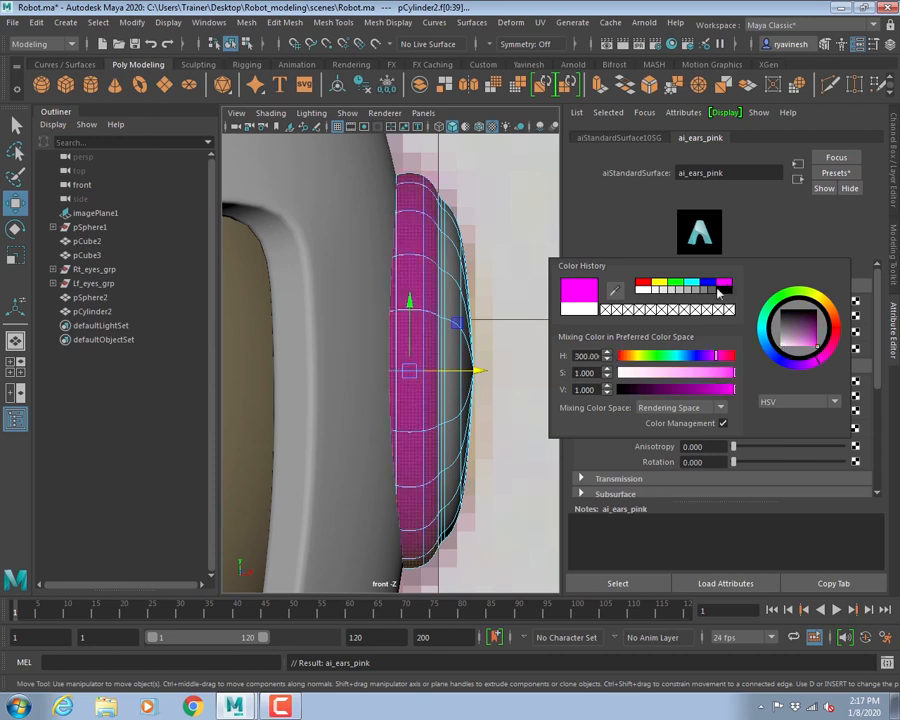
{"action": "left_click_drag", "start_coordinate": [681, 380], "coordinate": [643, 376]}
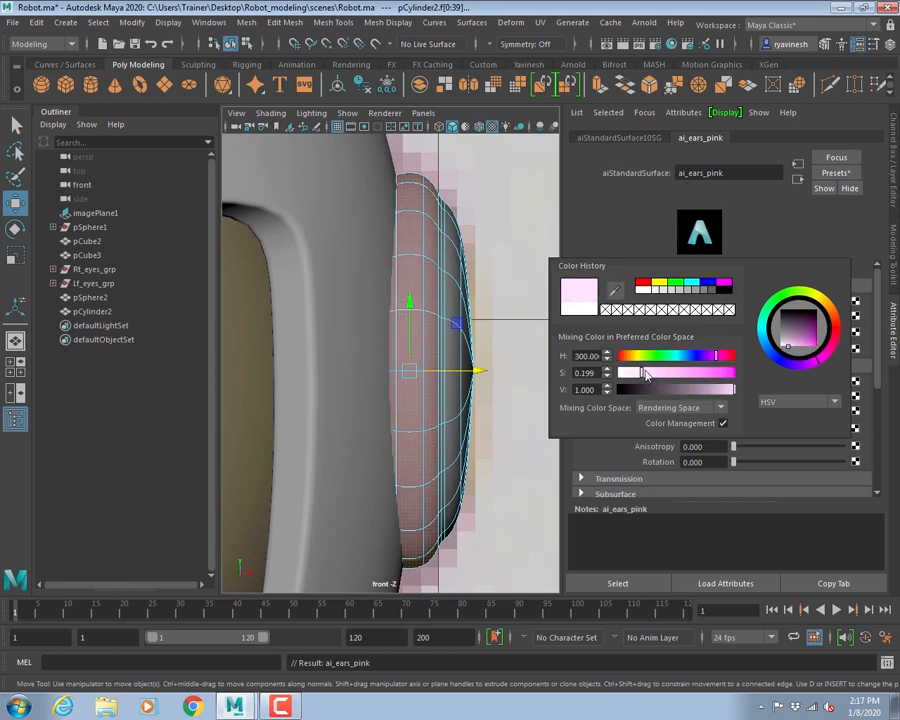
{"action": "right_click_drag", "start_coordinate": [426, 237], "coordinate": [490, 211]}
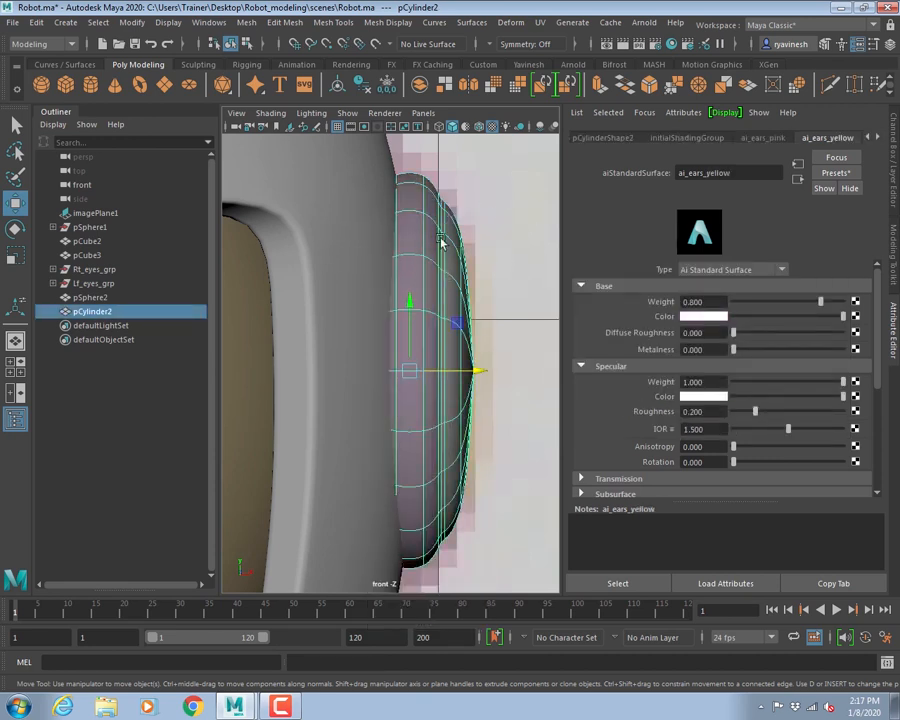
{"action": "left_click", "coordinate": [765, 138]}
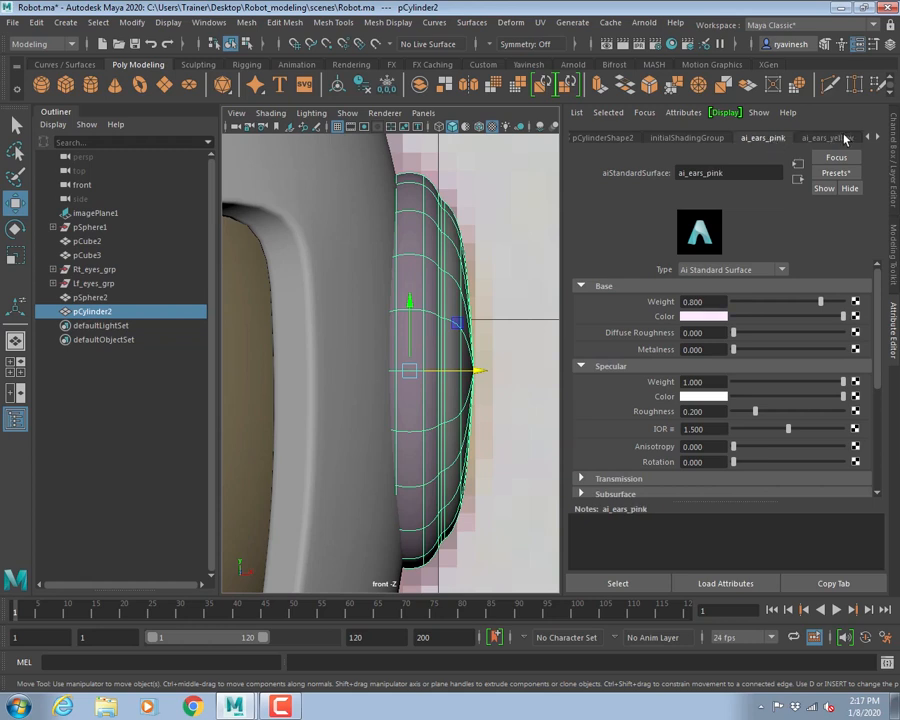
- Set the ai_ears_yellow base color to a golden yellow with saturation 1 and value 1
{"action": "left_click", "coordinate": [826, 138]}
{"action": "left_click", "coordinate": [716, 317]}
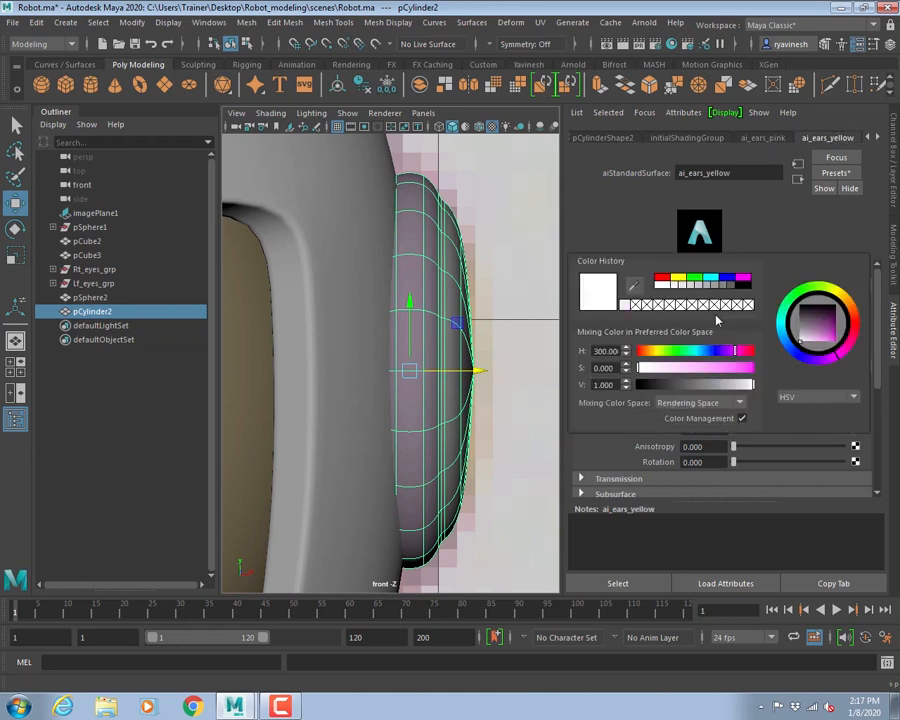
{"action": "left_click", "coordinate": [678, 277]}
{"action": "left_click", "coordinate": [651, 351]}
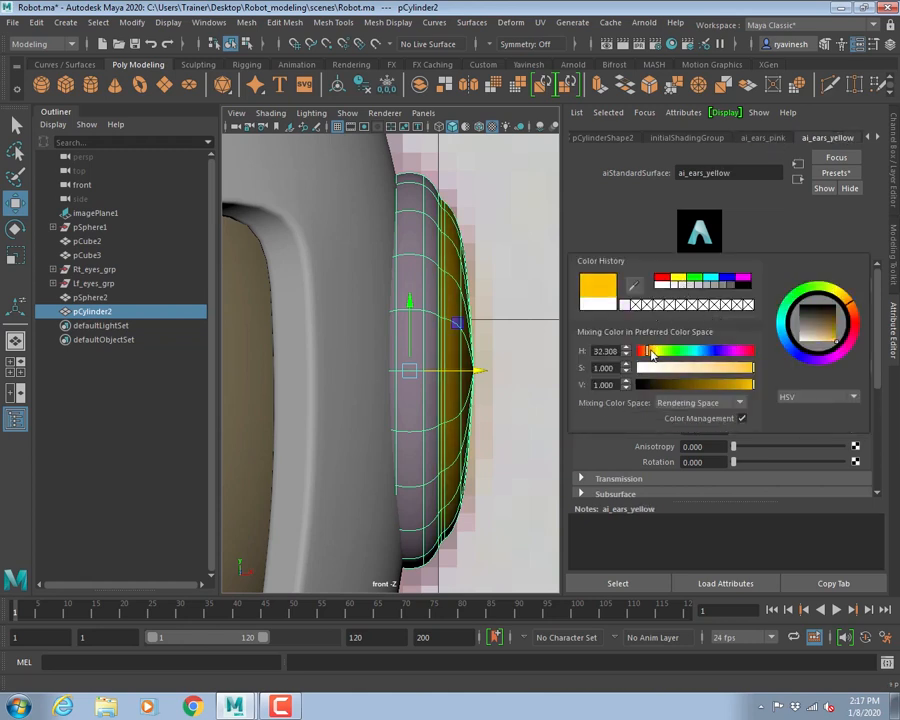
{"action": "left_click", "coordinate": [488, 201]}
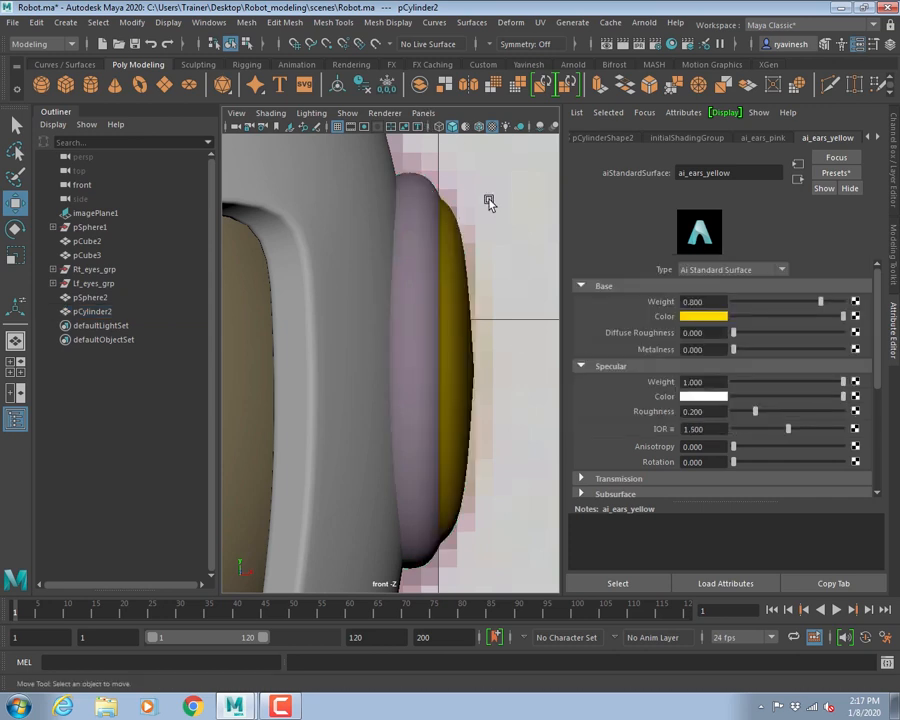
- Assign the existing ai_ears_pink material to the helmet
{"action": "right_click_drag", "start_coordinate": [487, 319], "coordinate": [378, 268], "text": "alt"}
{"action": "middle_click_drag", "start_coordinate": [378, 268], "coordinate": [502, 268], "text": "alt"}
{"action": "right_click_drag", "start_coordinate": [502, 268], "coordinate": [352, 275], "text": "alt"}
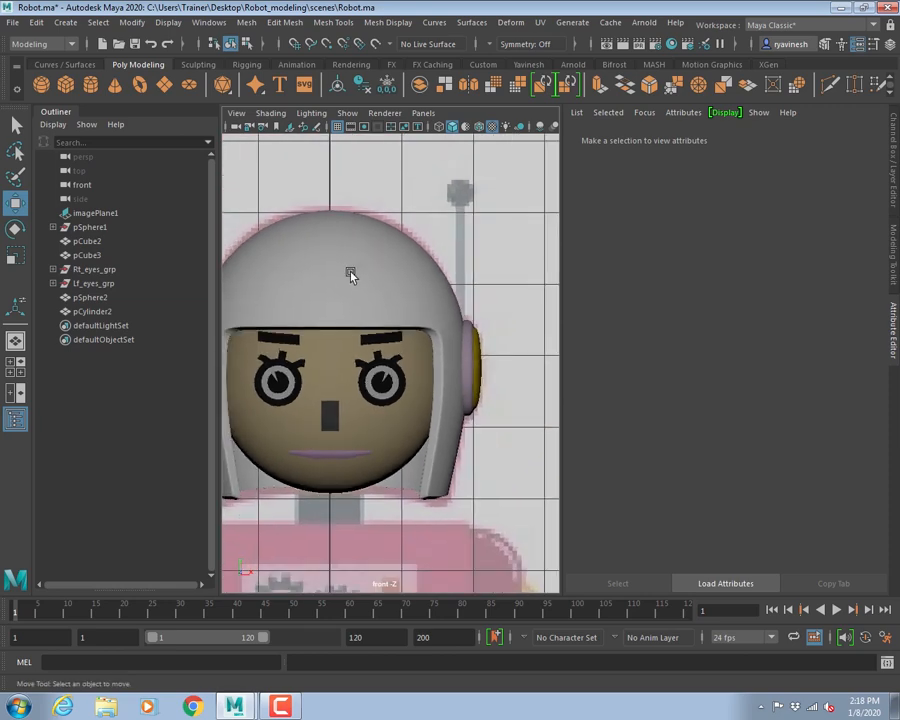
{"action": "middle_click_drag", "start_coordinate": [352, 275], "coordinate": [407, 274], "text": "alt"}
{"action": "left_click", "coordinate": [344, 287]}
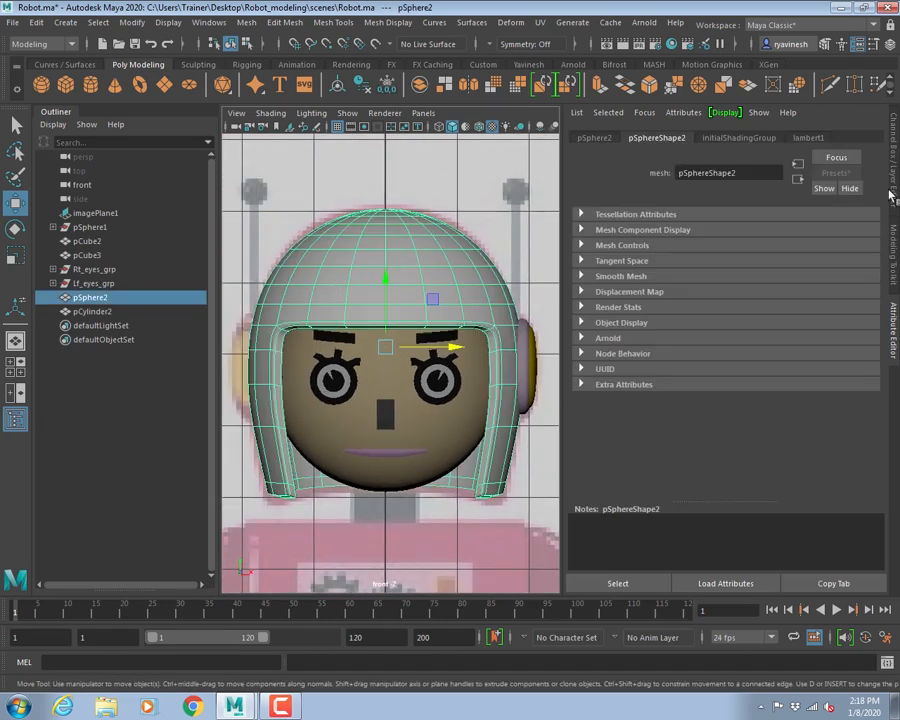
{"action": "middle_click_drag", "start_coordinate": [473, 309], "coordinate": [356, 286], "text": "alt"}
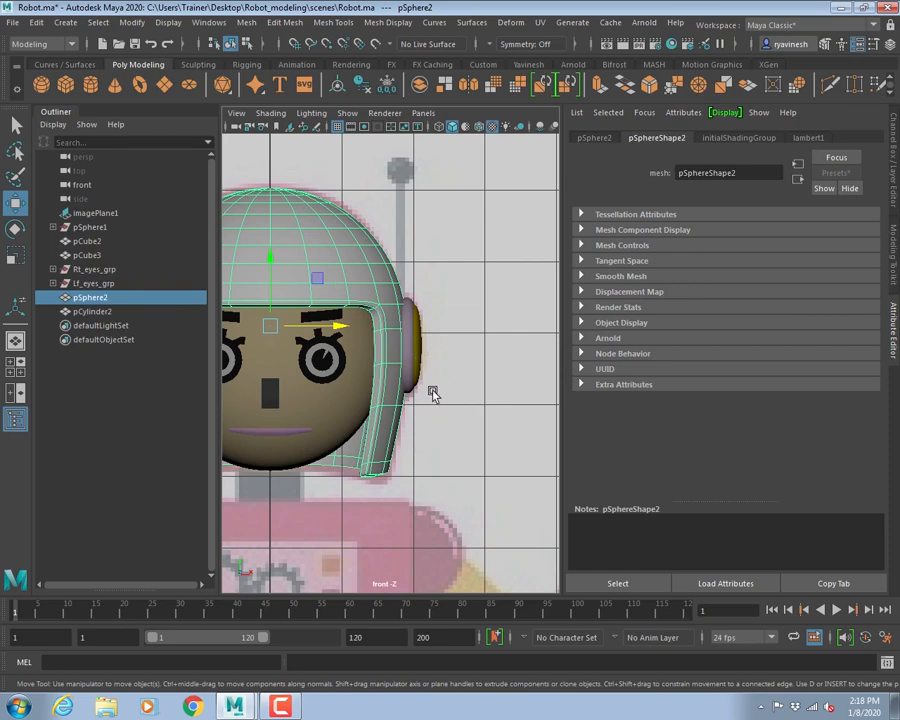
{"action": "middle_click_drag", "start_coordinate": [346, 289], "coordinate": [468, 278], "text": "alt"}
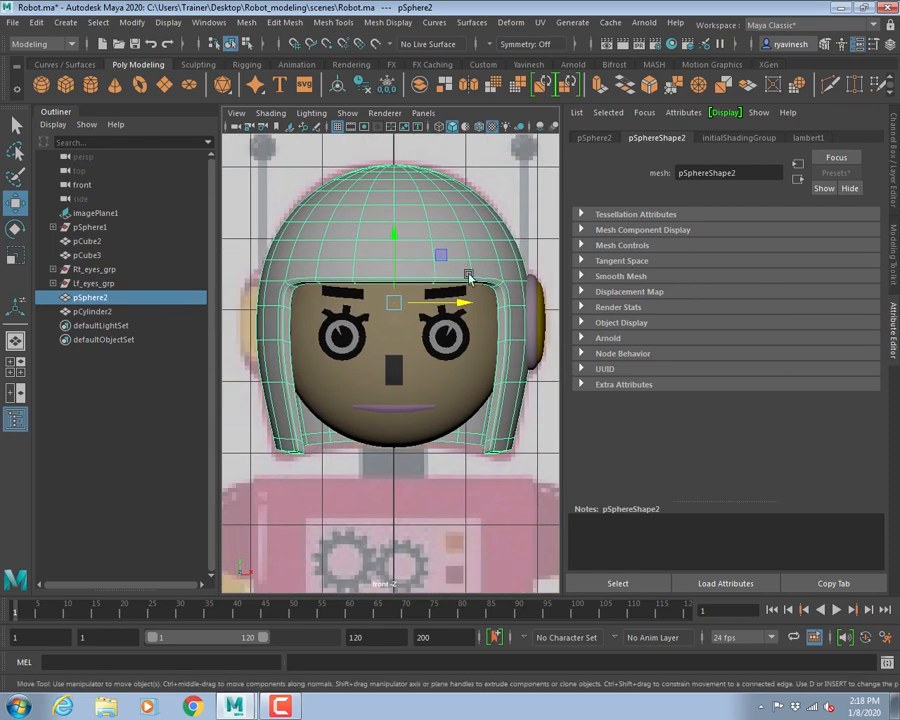
{"action": "right_click", "coordinate": [393, 191]}
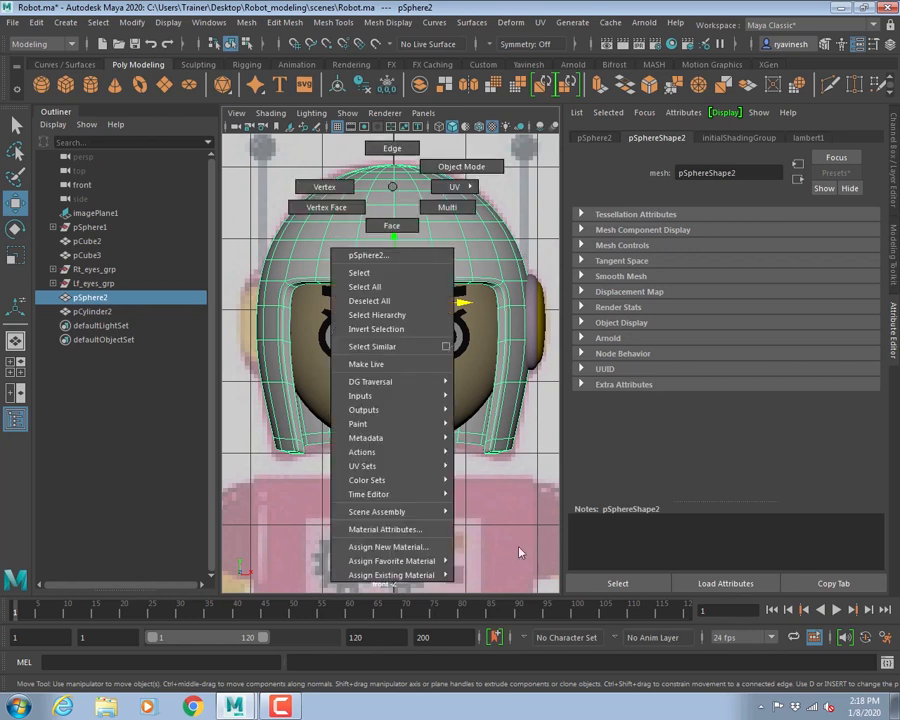
{"action": "mouse_move", "coordinate": [395, 580]}
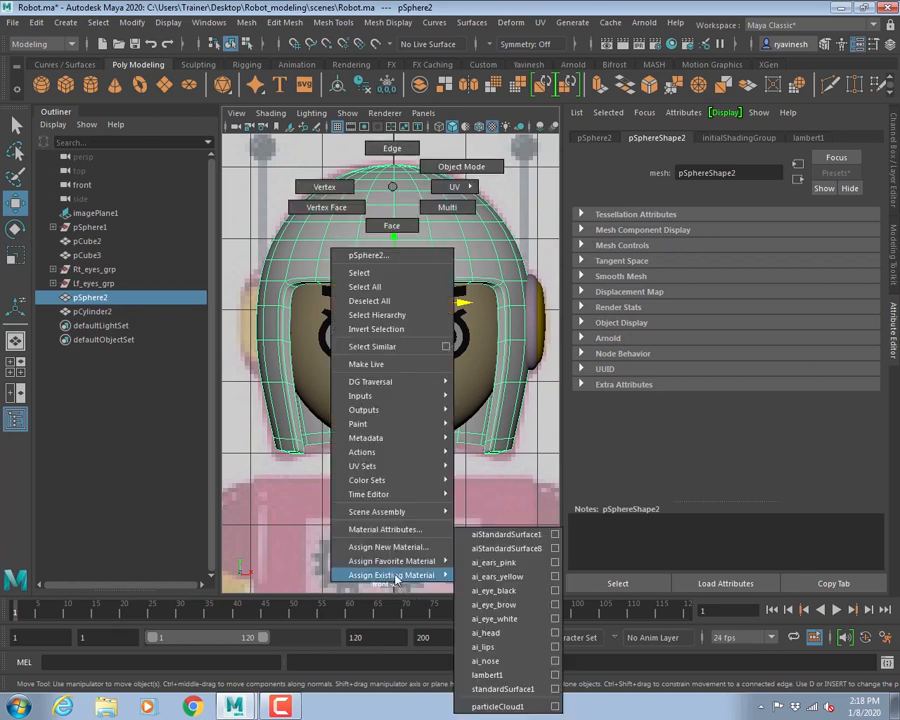
{"action": "left_click", "coordinate": [501, 565]}
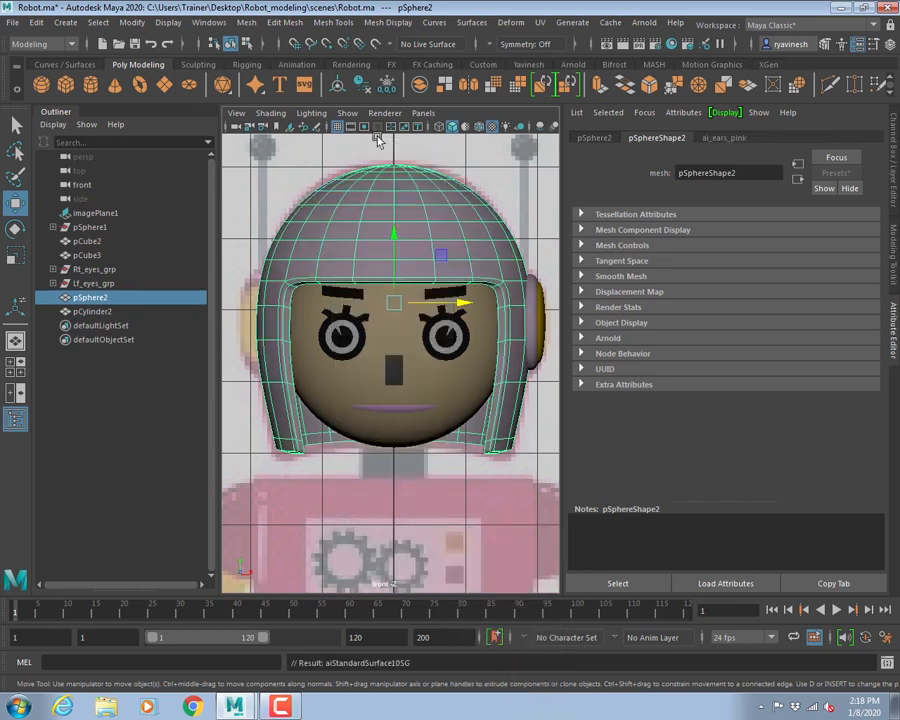
{"action": "left_click", "coordinate": [479, 176]}
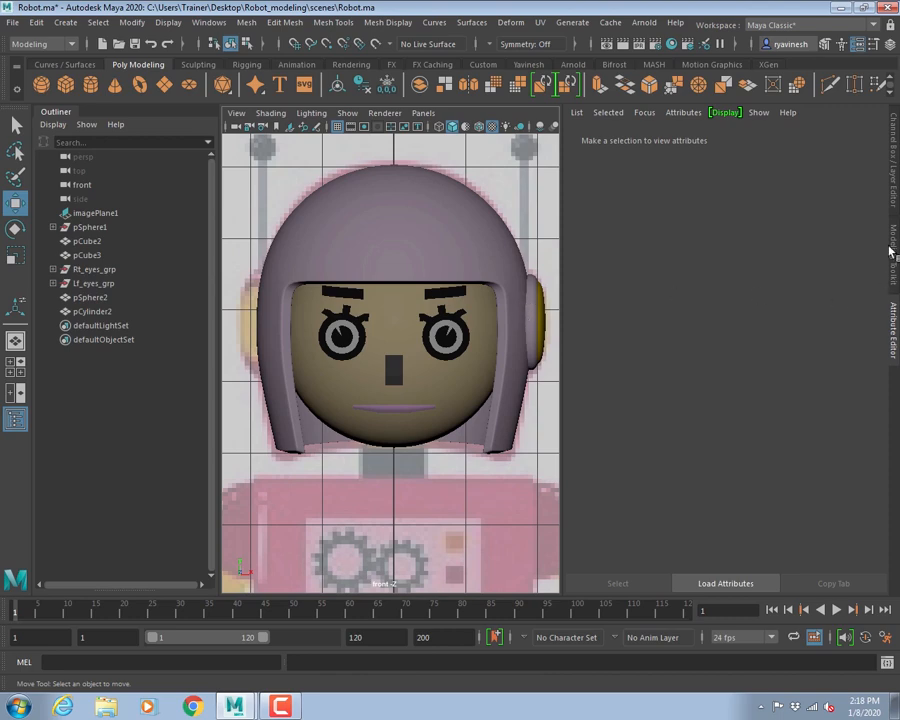
- Move the ear cylinder's pivot horizontally to the robot's center line at X 0, snapping it to the grid
{"action": "left_click", "coordinate": [893, 333]}
{"action": "scroll", "coordinate": [709, 323], "scroll_direction": "down", "scroll_amount": 3}
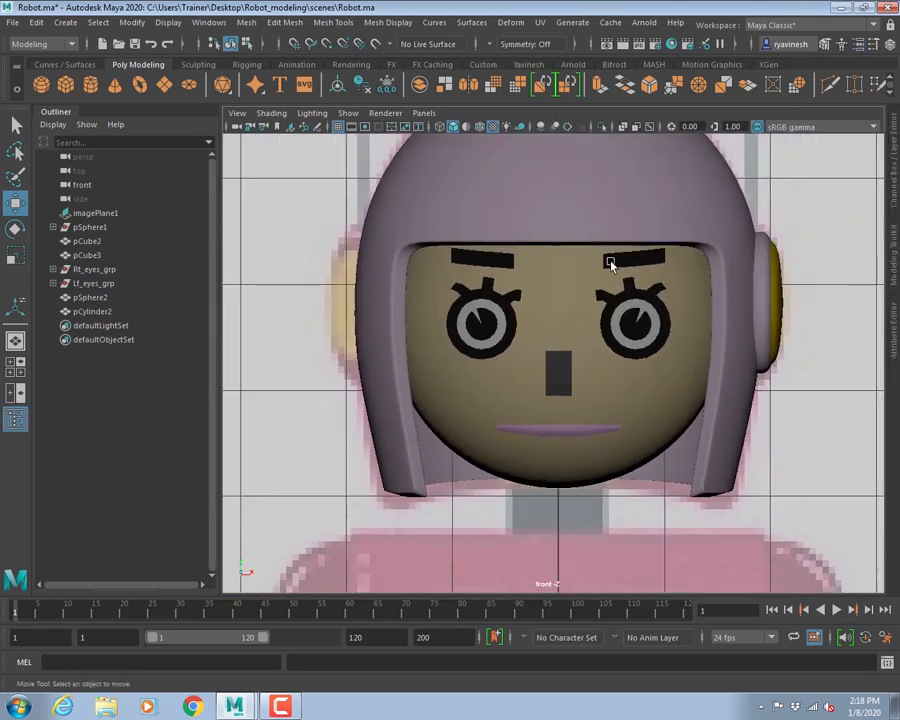
{"action": "middle_click_drag", "start_coordinate": [611, 263], "coordinate": [570, 323], "text": "alt"}
{"action": "left_click", "coordinate": [733, 342]}
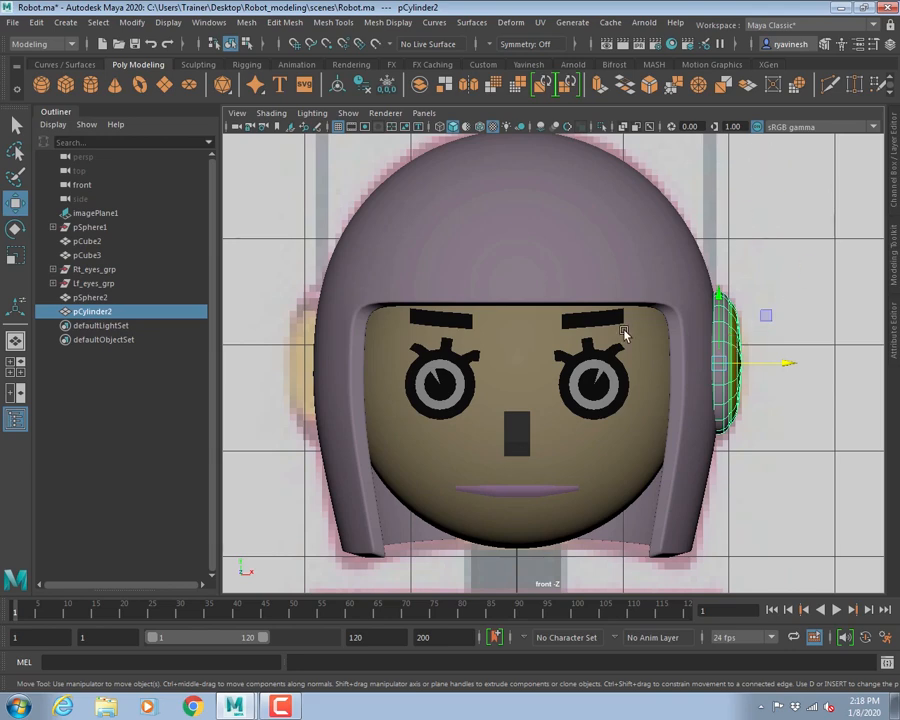
{"action": "scroll", "coordinate": [497, 302], "scroll_direction": "down", "scroll_amount": 2}
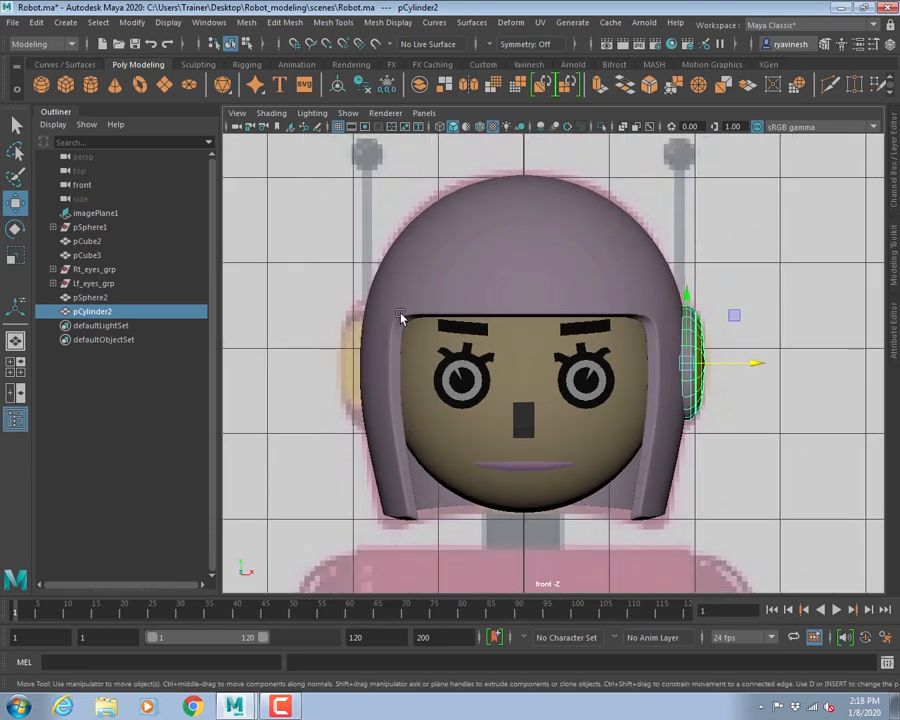
{"action": "key", "text": "d"}
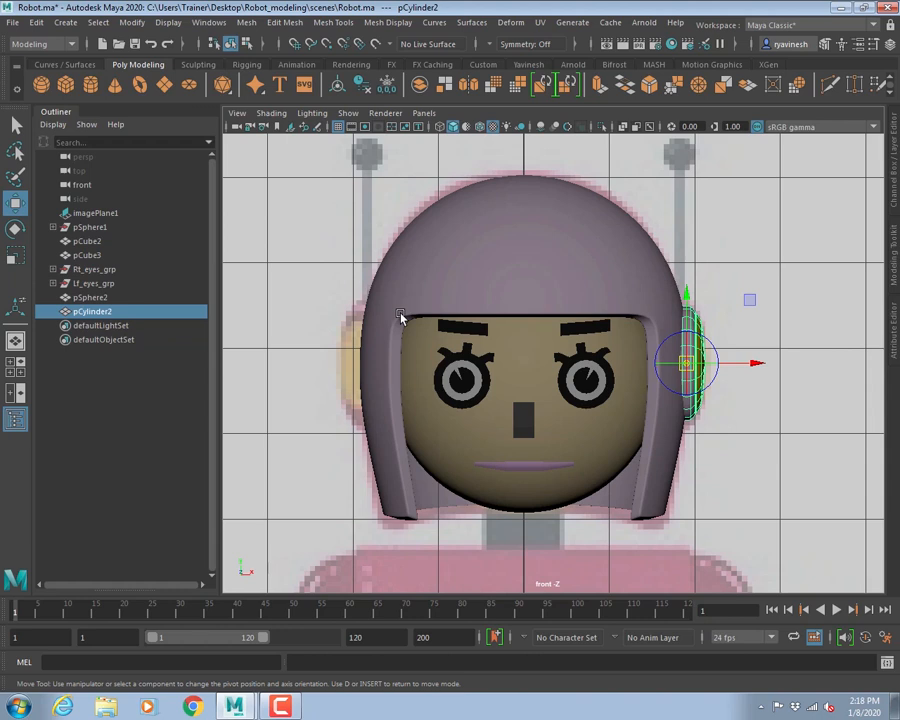
{"action": "key", "text": "x"}
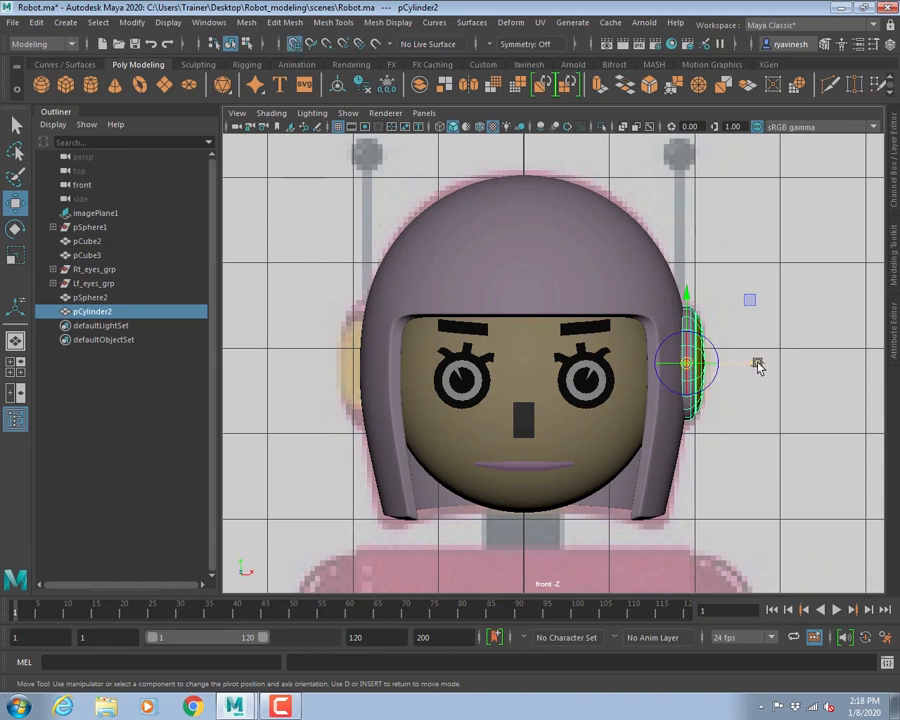
{"action": "left_click_drag", "start_coordinate": [757, 366], "coordinate": [545, 370]}
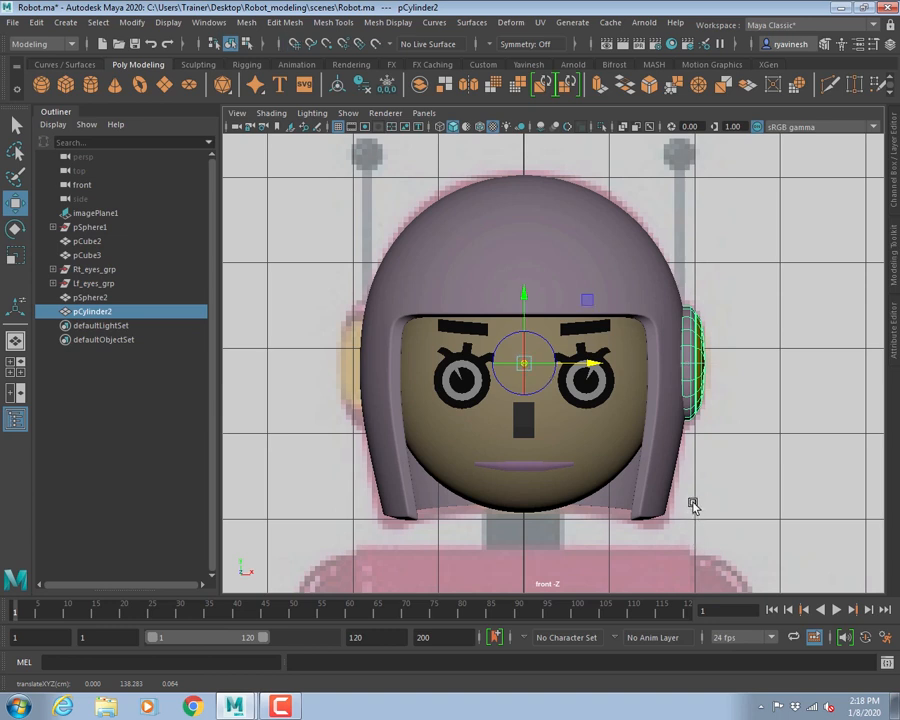
{"action": "key", "text": "d"}
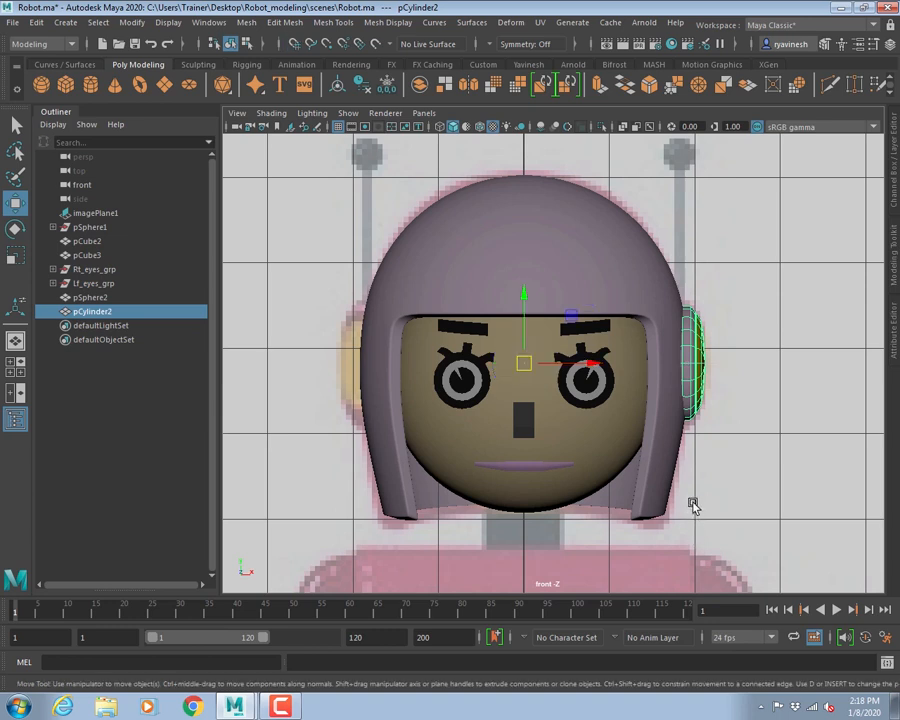
- Duplicate the ear and mirror the copy to the helmet's opposite side by setting its Scale X to -0.394
{"action": "key", "text": "ctrl+d"}
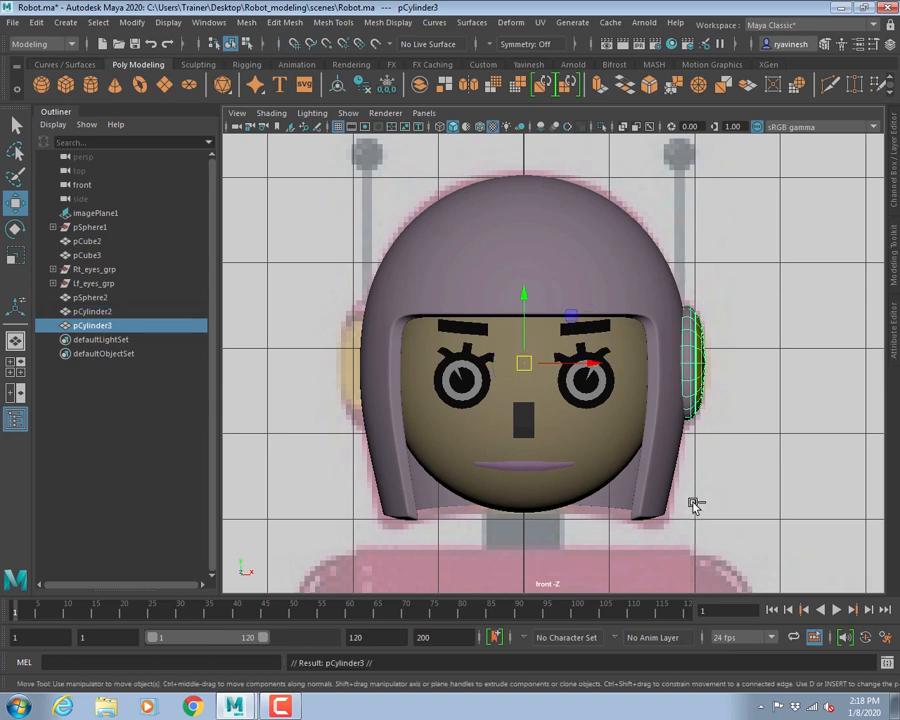
{"action": "key", "text": "ctrl+a"}
{"action": "double_click", "coordinate": [850, 219]}
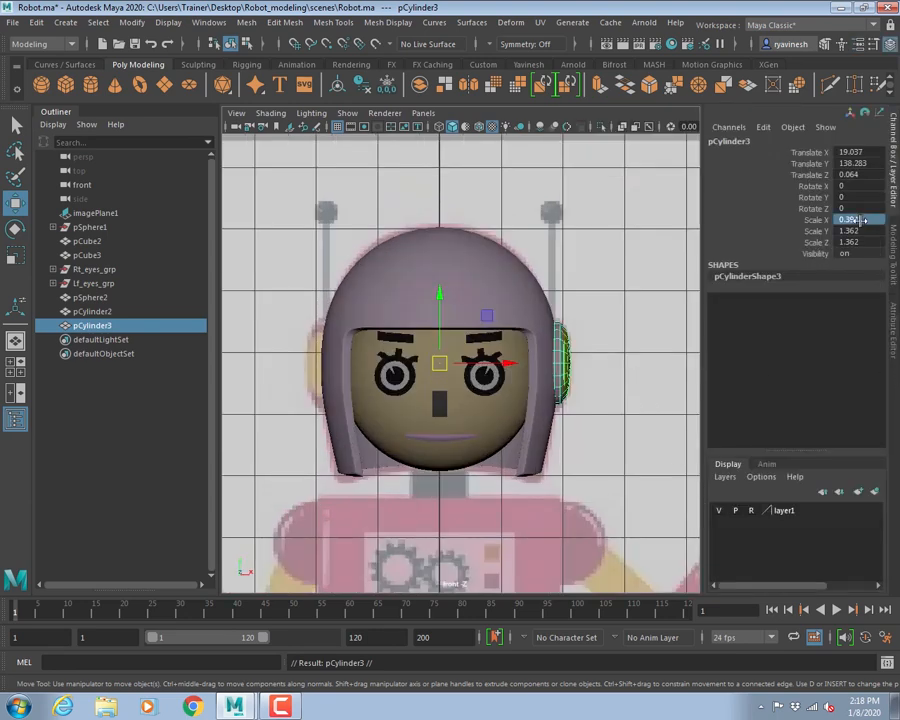
{"action": "key", "text": "Home"}
{"action": "type", "text": "-"}
{"action": "key", "text": "Return"}
{"action": "right_click_drag", "start_coordinate": [328, 301], "coordinate": [362, 302], "text": "alt"}
{"action": "middle_click_drag", "start_coordinate": [362, 302], "coordinate": [369, 251], "text": "alt"}
{"action": "middle_click_drag", "start_coordinate": [404, 313], "coordinate": [368, 288], "text": "alt"}
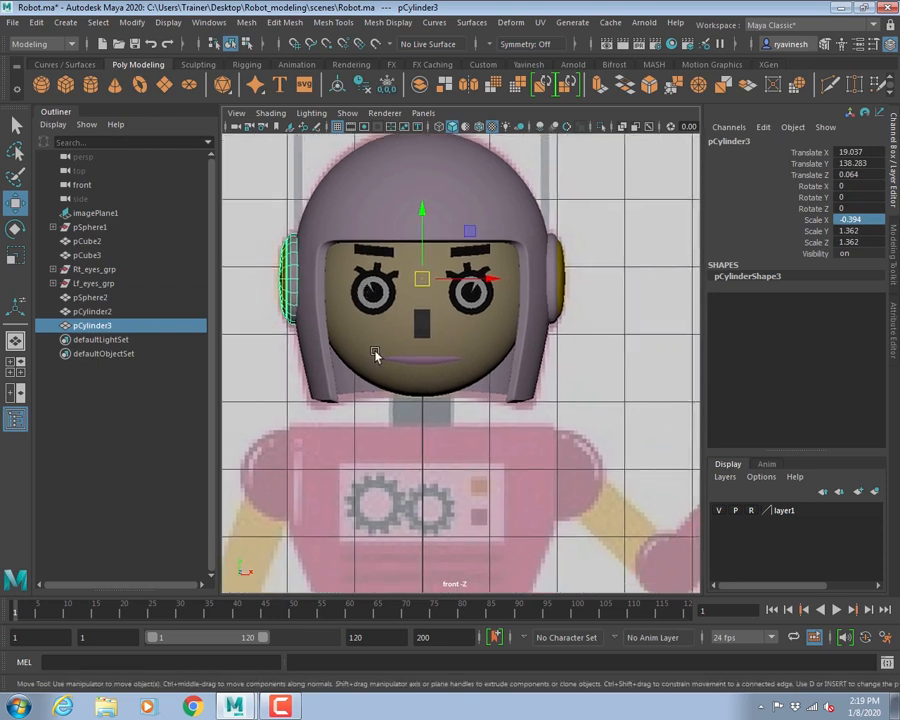
{"action": "left_click", "coordinate": [642, 286]}
{"action": "middle_click_drag", "start_coordinate": [571, 217], "coordinate": [529, 373], "text": "alt"}
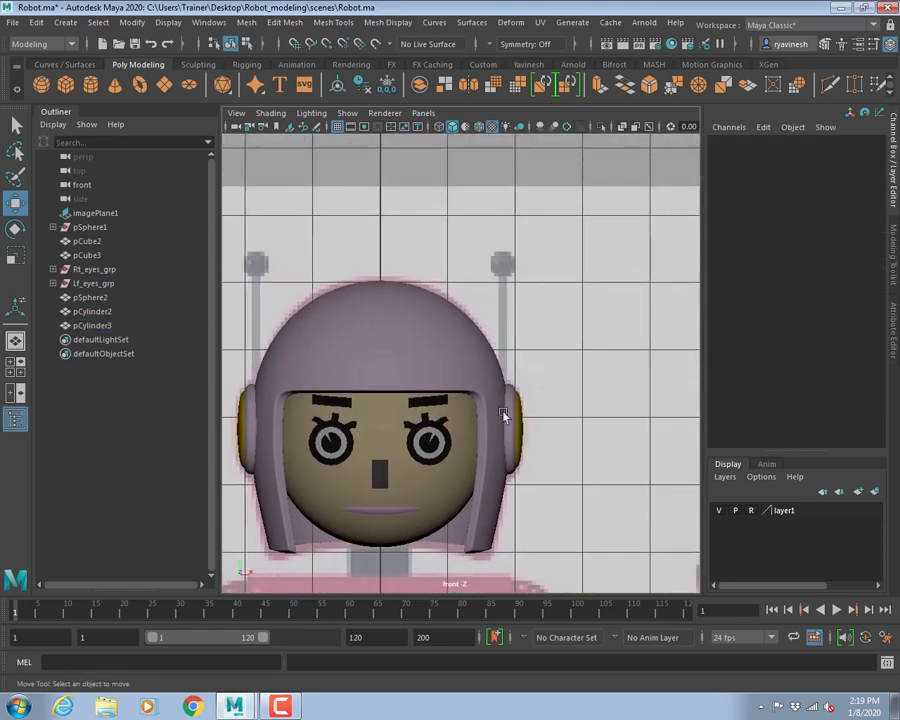
- Draw the small circular base of a new polygon cylinder at the center of the original ear in the top view
{"action": "left_click", "coordinate": [895, 180]}
{"action": "middle_click_drag", "start_coordinate": [606, 328], "coordinate": [575, 330], "text": "alt"}
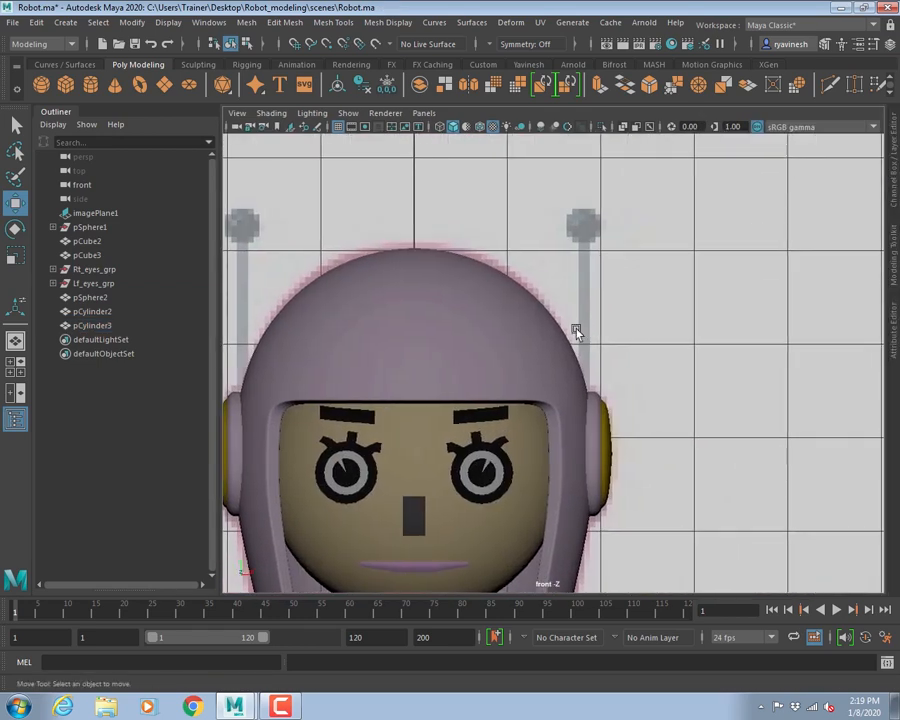
{"action": "key", "text": "space"}
{"action": "key", "text": "space"}
{"action": "right_click_drag", "start_coordinate": [700, 280], "coordinate": [558, 273], "text": "alt"}
{"action": "middle_click_drag", "start_coordinate": [647, 269], "coordinate": [601, 341], "text": "alt"}
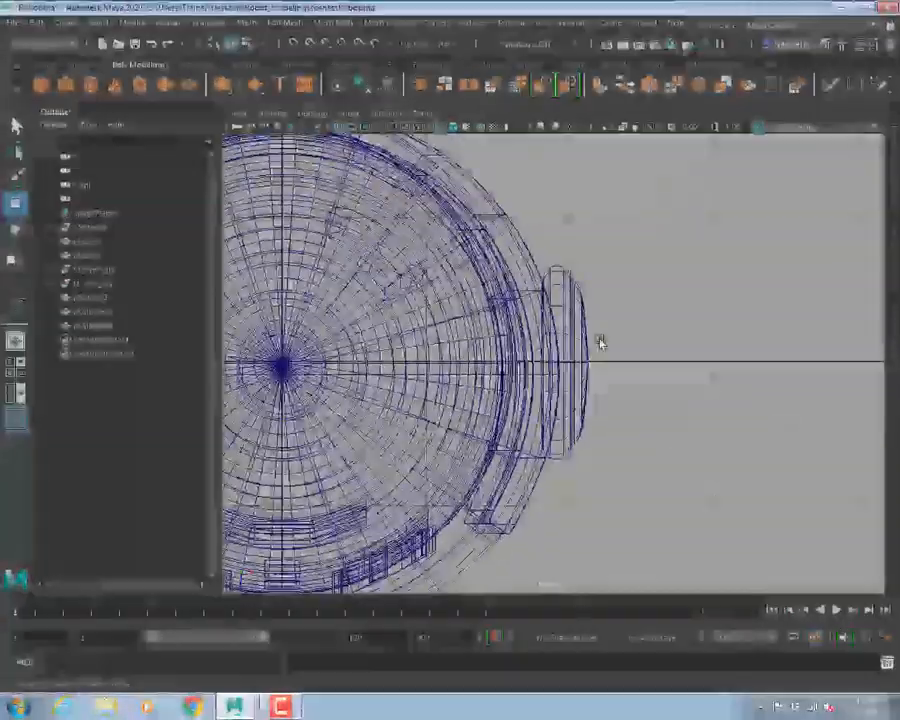
{"action": "right_click_drag", "start_coordinate": [601, 341], "coordinate": [566, 368], "text": "alt"}
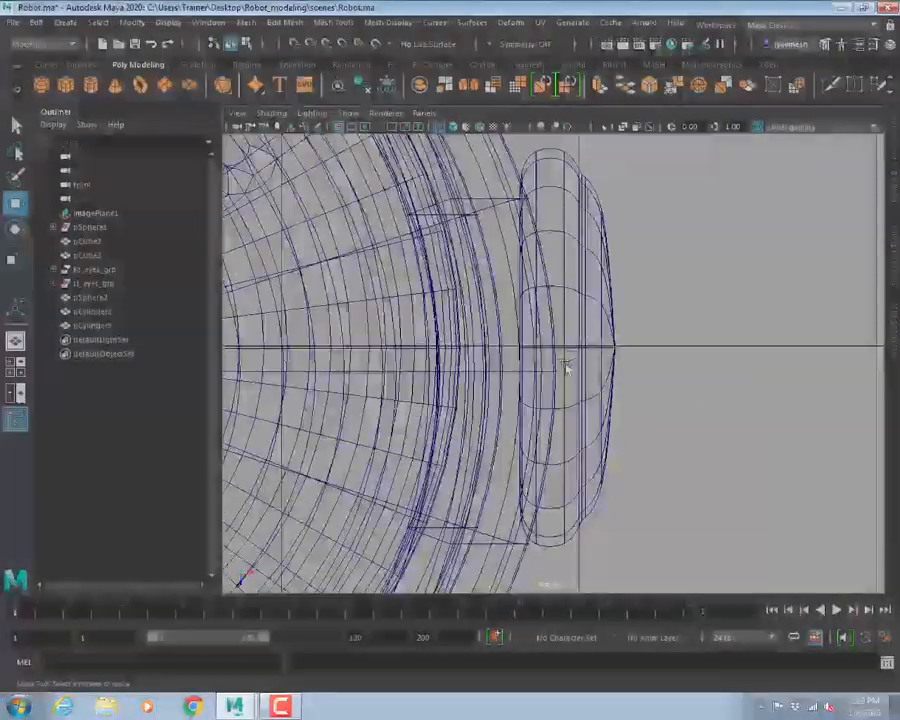
{"action": "middle_click_drag", "start_coordinate": [566, 352], "coordinate": [536, 352], "text": "alt"}
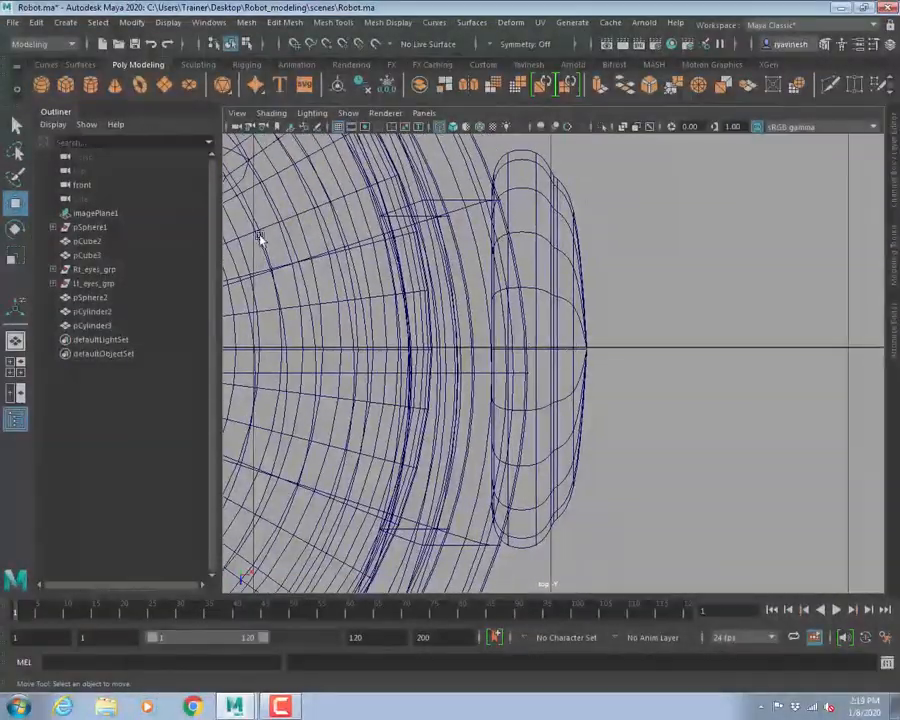
{"action": "left_click", "coordinate": [92, 87]}
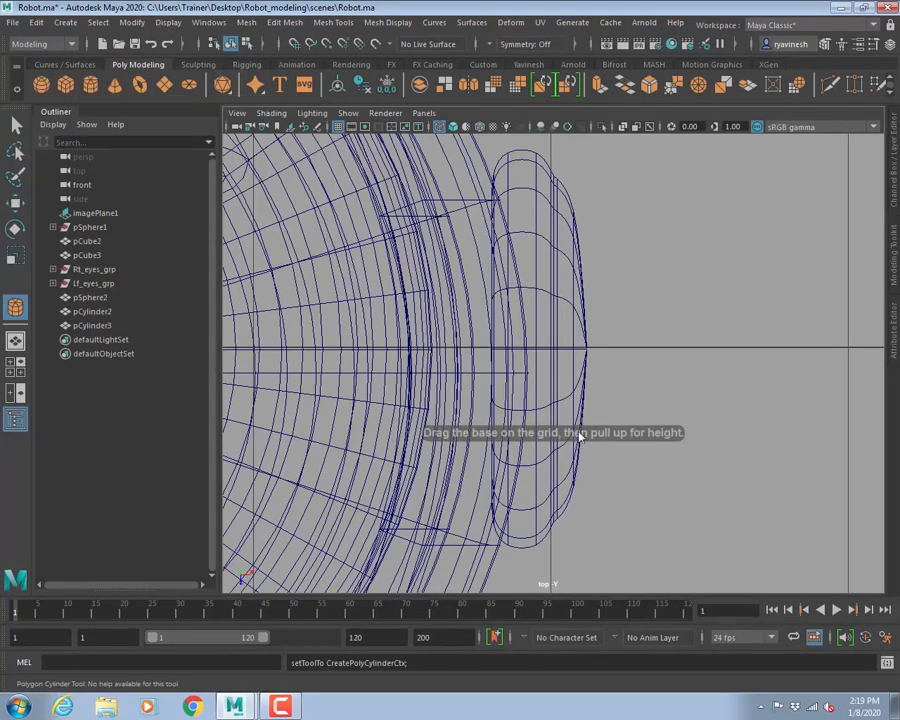
{"action": "left_click_drag", "start_coordinate": [540, 357], "coordinate": [541, 358]}
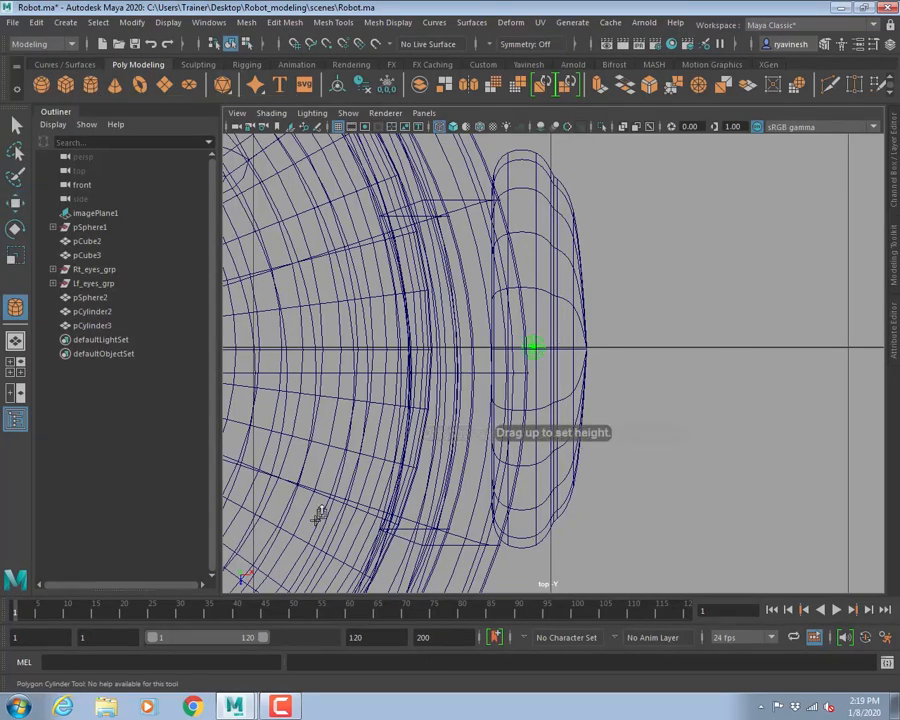
- Pull up the new cylinder's height in the front view to make a thin rod about as tall as the reference antenna
{"action": "key", "text": "space"}
{"action": "key", "text": "space"}
{"action": "middle_click_drag", "start_coordinate": [637, 376], "coordinate": [518, 326], "text": "alt"}
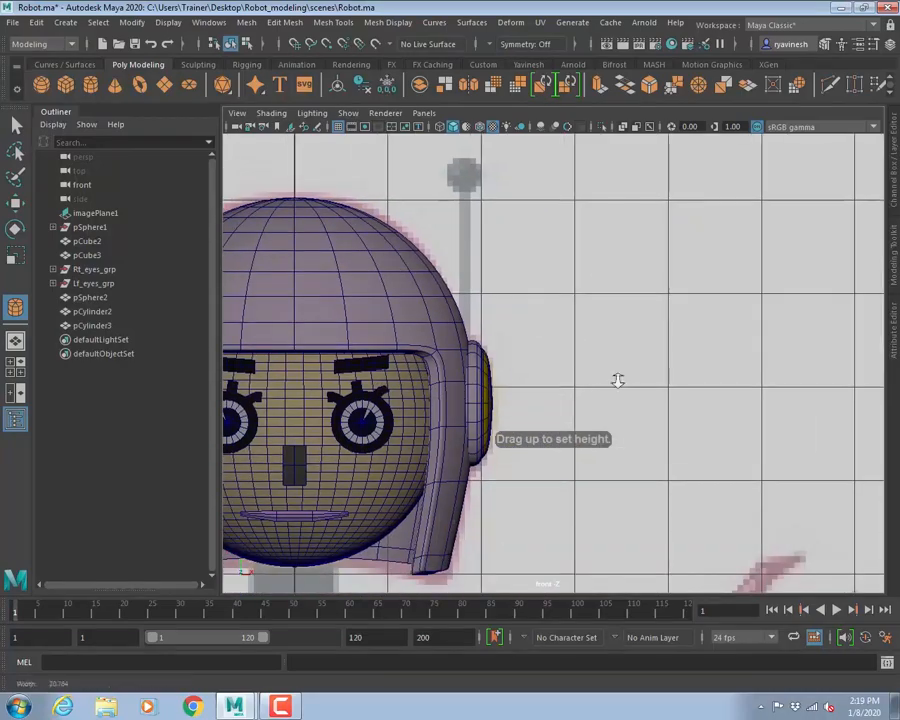
{"action": "right_click_drag", "start_coordinate": [617, 378], "coordinate": [180, 345], "text": "alt"}
{"action": "right_click_drag", "start_coordinate": [593, 392], "coordinate": [576, 405], "text": "alt"}
{"action": "left_click_drag", "start_coordinate": [576, 405], "coordinate": [613, 532]}
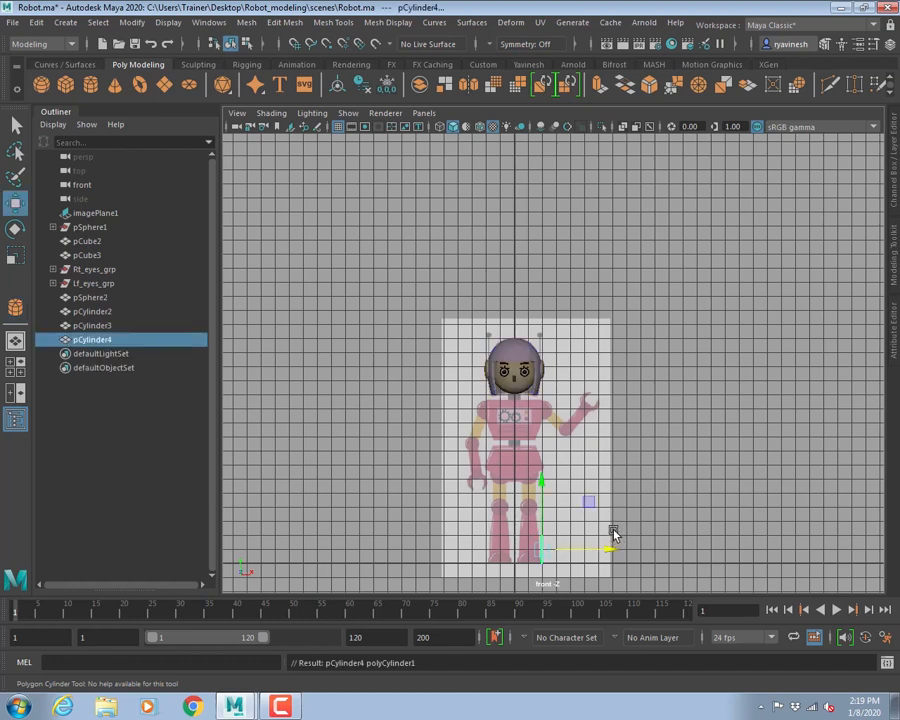
- Raise the thin cylinder above the ear to Y about 153.2 and shift it toward the reference antenna at X about 18.9
{"action": "left_click_drag", "start_coordinate": [542, 492], "coordinate": [567, 287]}
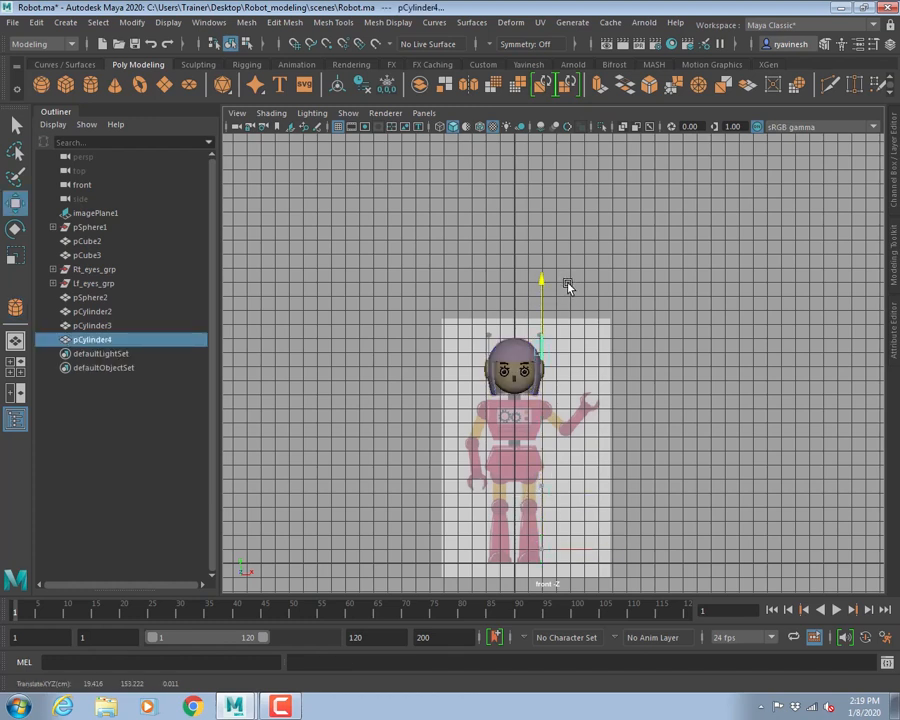
{"action": "key", "text": "f"}
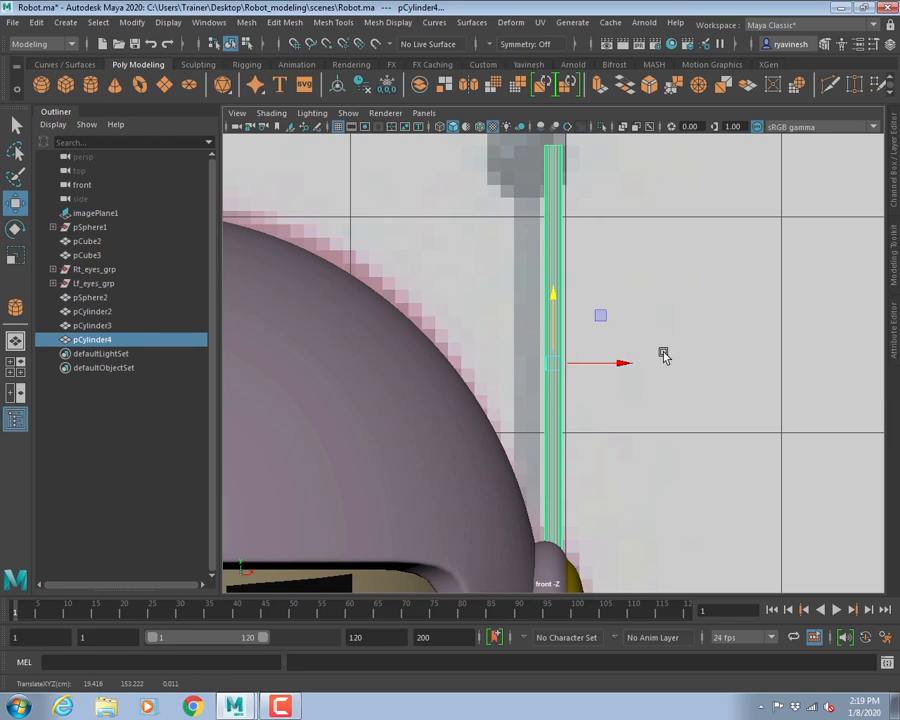
{"action": "right_click_drag", "start_coordinate": [540, 368], "coordinate": [424, 361], "text": "alt"}
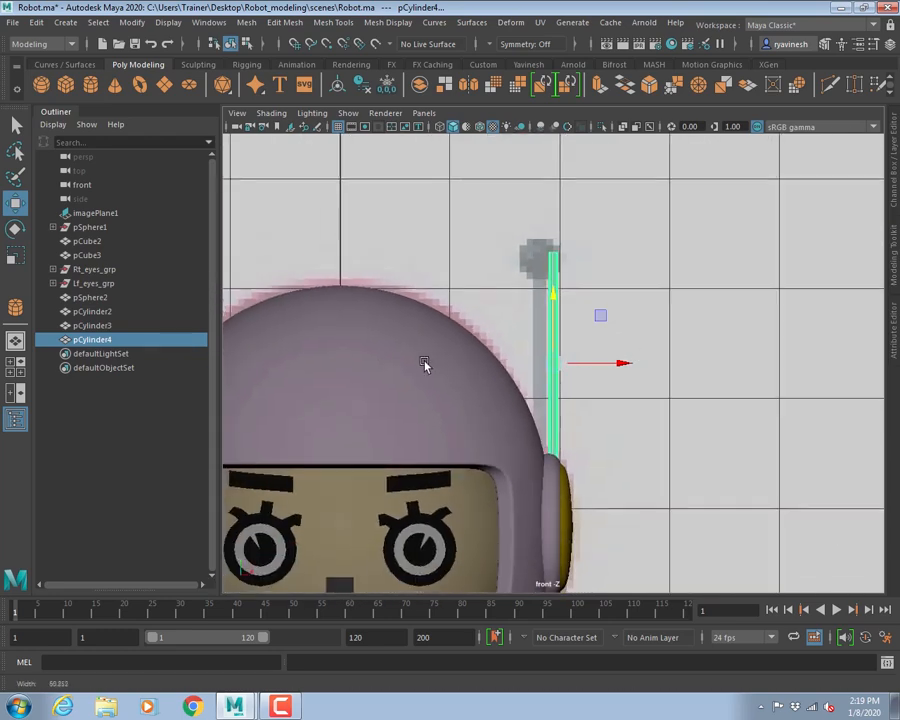
{"action": "middle_click_drag", "start_coordinate": [617, 418], "coordinate": [560, 415], "text": "alt"}
{"action": "key", "text": "4"}
{"action": "scroll", "coordinate": [563, 396], "scroll_direction": "up", "scroll_amount": 5}
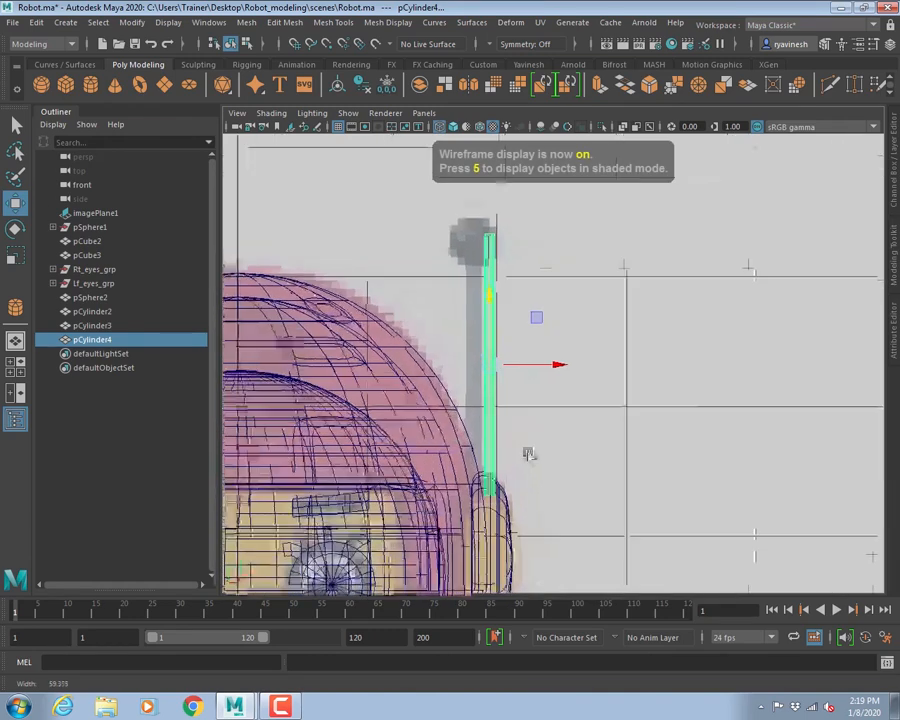
{"action": "mouse_move", "coordinate": [548, 364]}
{"action": "middle_mouse_down"}
{"action": "mouse_move", "coordinate": [528, 364]}
{"action": "mouse_move", "coordinate": [533, 370]}
{"action": "middle_mouse_up"}
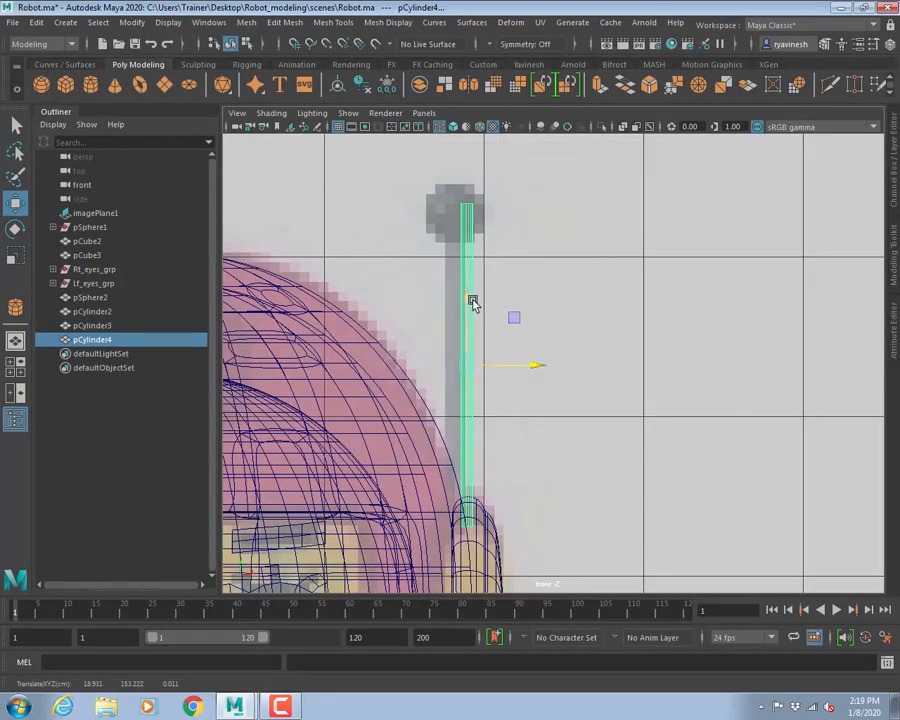
- Nudge the thin antenna cylinder slightly along X so its base sits on top of the ear
{"action": "scroll", "coordinate": [596, 478], "scroll_direction": "down", "scroll_amount": 4}
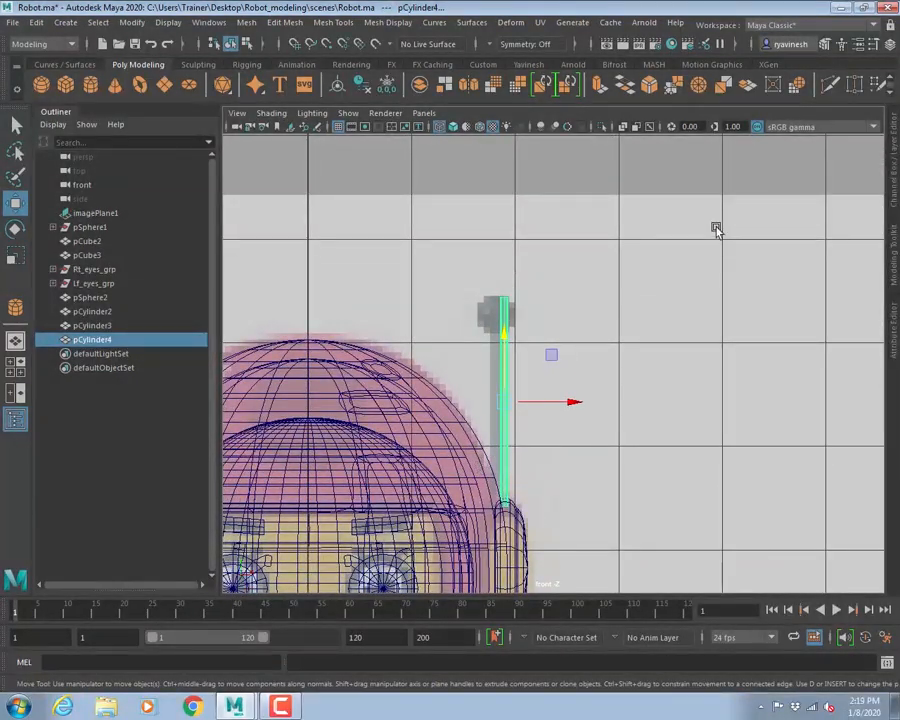
{"action": "key", "text": "space"}
{"action": "key", "text": "space"}
{"action": "key", "text": "f"}
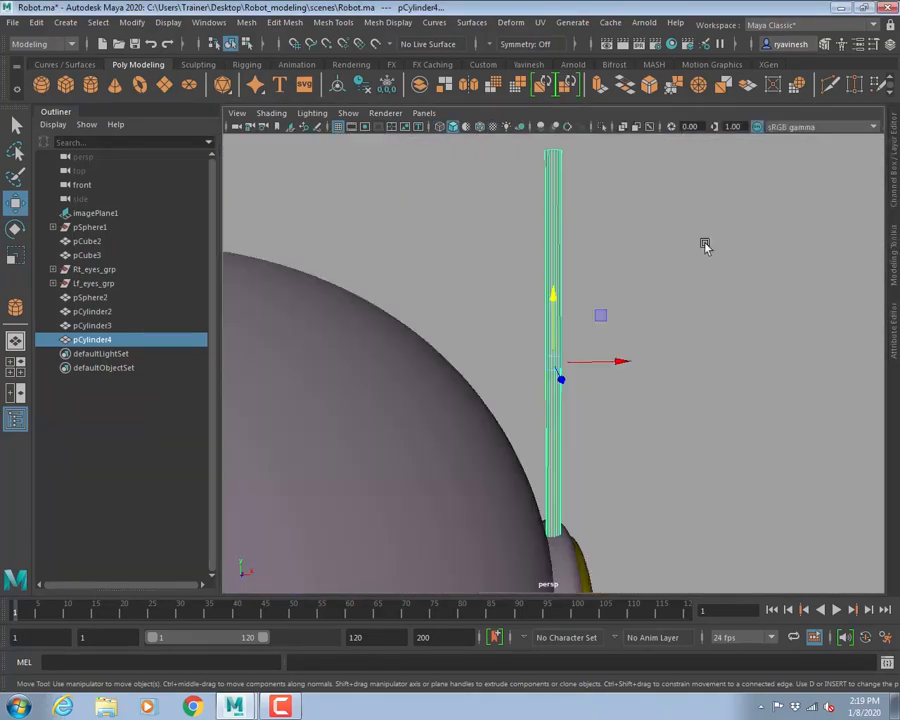
{"action": "left_click_drag", "start_coordinate": [705, 246], "coordinate": [522, 433], "text": "alt"}
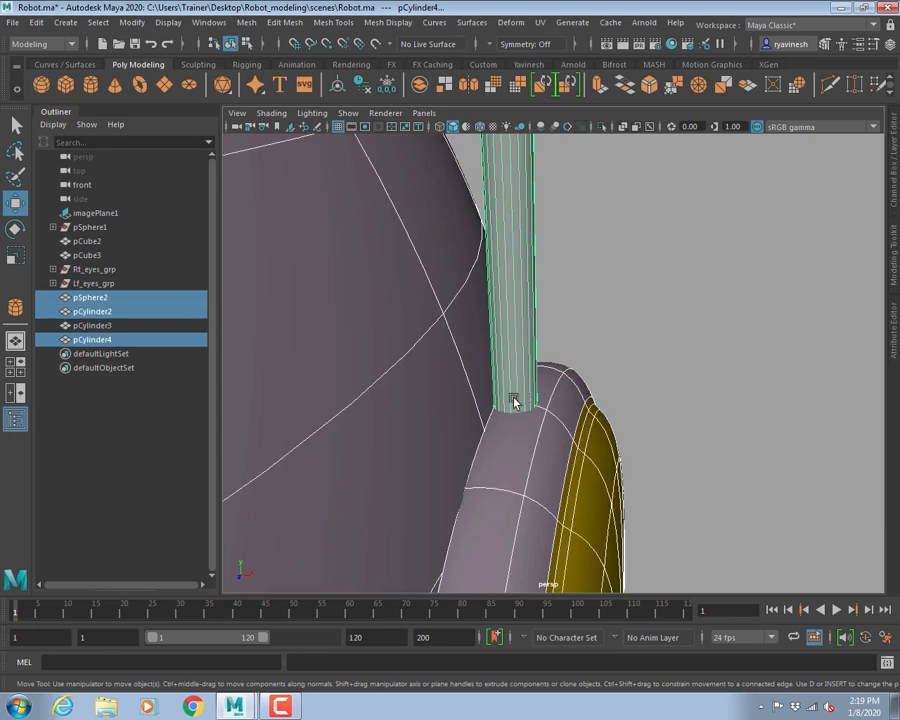
{"action": "left_click", "coordinate": [511, 274]}
{"action": "right_click_drag", "start_coordinate": [637, 302], "coordinate": [345, 288], "text": "alt"}
{"action": "middle_click_drag", "start_coordinate": [637, 314], "coordinate": [612, 355], "text": "alt"}
{"action": "left_click_drag", "start_coordinate": [588, 225], "coordinate": [594, 232]}
{"action": "right_click_drag", "start_coordinate": [617, 374], "coordinate": [510, 366], "text": "alt"}
{"action": "left_click_drag", "start_coordinate": [510, 366], "coordinate": [660, 412], "text": "alt"}
- Shorten the antenna rod by lowering its top vertices to about the middle of the reference antenna's ball, and return to object selection
{"action": "key", "text": "space"}
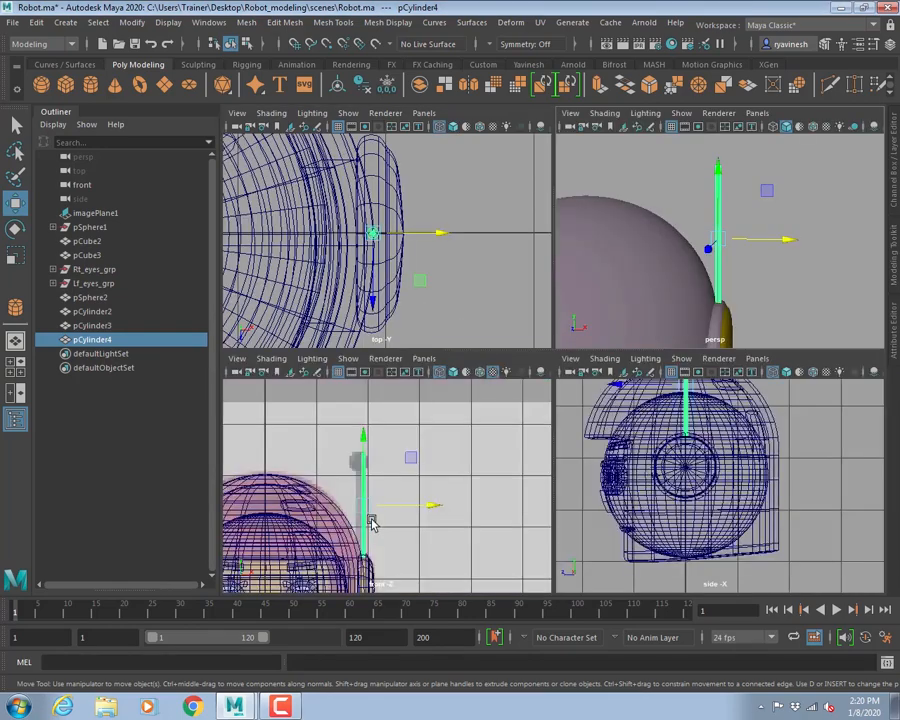
{"action": "key", "text": "space"}
{"action": "scroll", "coordinate": [555, 386], "scroll_direction": "up", "scroll_amount": 3}
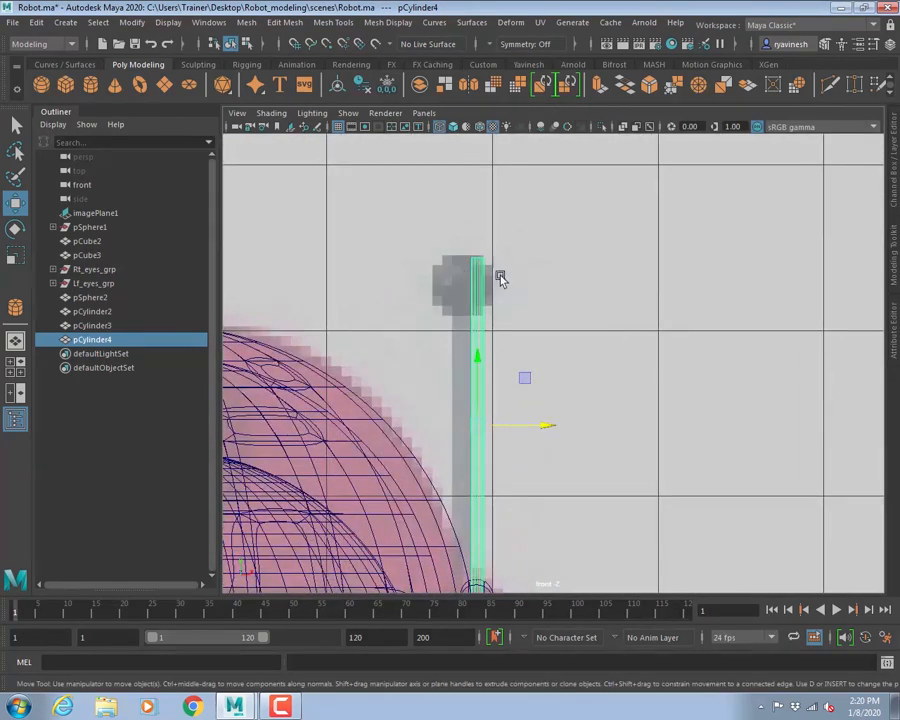
{"action": "right_click_drag", "start_coordinate": [478, 296], "coordinate": [400, 288]}
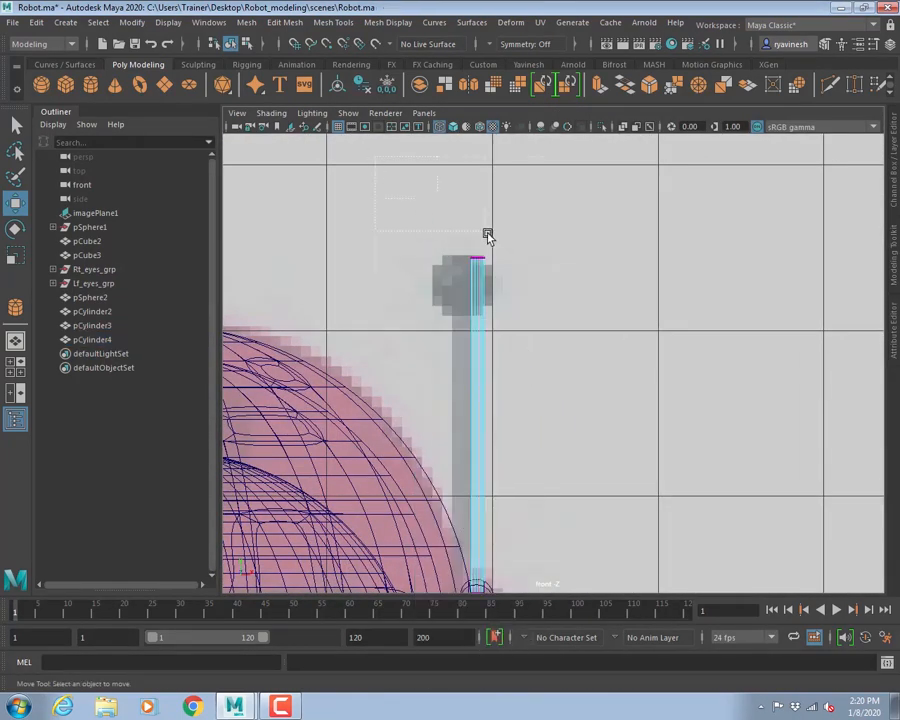
{"action": "left_click_drag", "start_coordinate": [484, 236], "coordinate": [545, 284]}
{"action": "left_click_drag", "start_coordinate": [482, 191], "coordinate": [482, 229]}
{"action": "right_click_drag", "start_coordinate": [486, 317], "coordinate": [566, 299]}
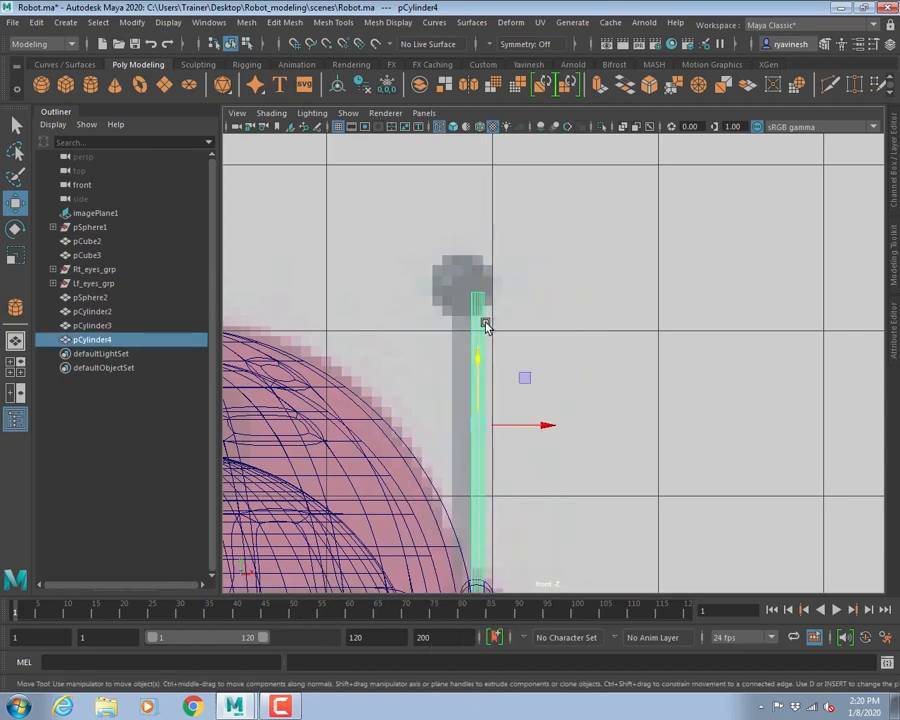
{"action": "left_click", "coordinate": [467, 326]}
{"action": "left_click", "coordinate": [480, 314]}
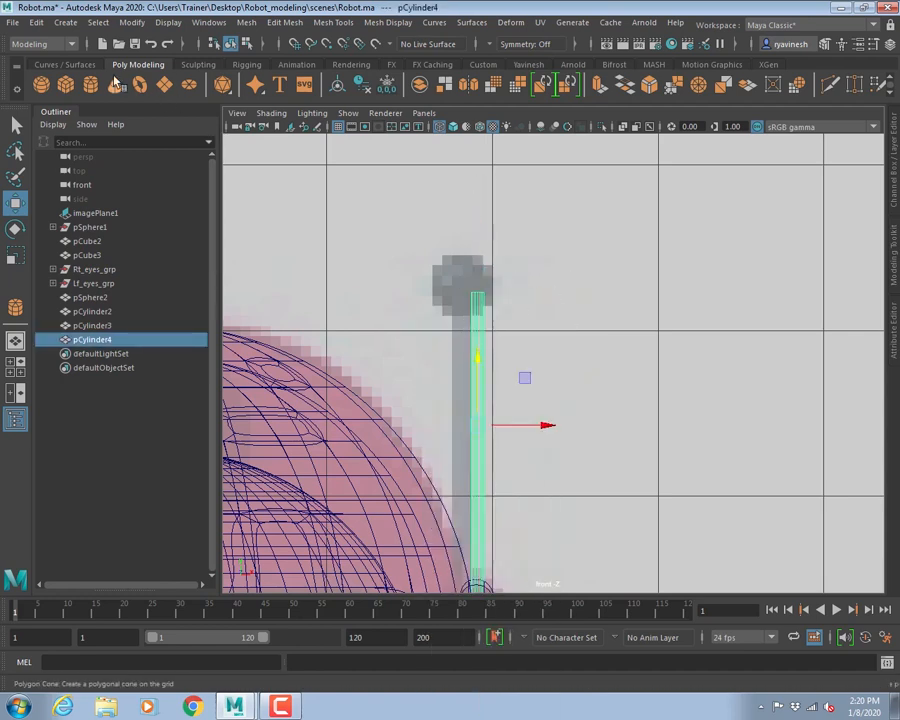
{"action": "left_click", "coordinate": [42, 84]}
{"action": "key", "text": "space"}
{"action": "key", "text": "space"}
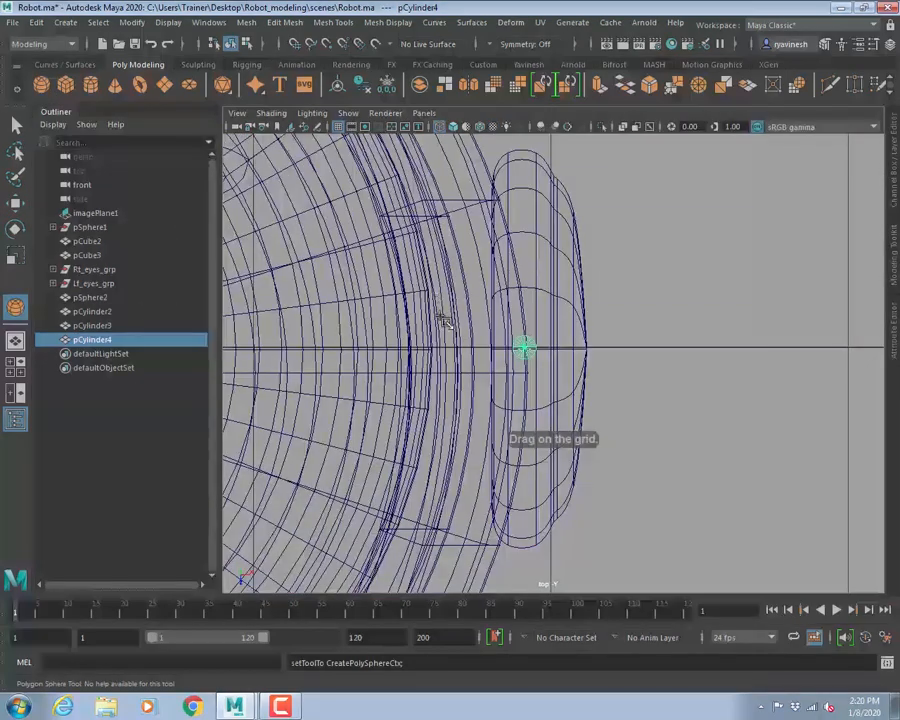
{"action": "right_click_drag", "start_coordinate": [444, 317], "coordinate": [798, 445], "text": "alt"}
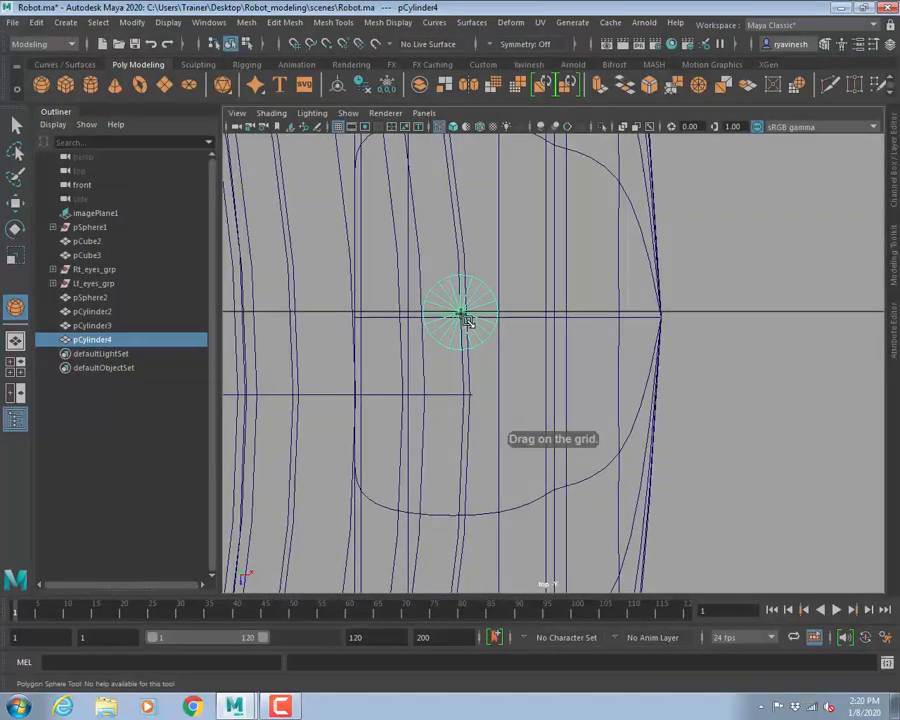
{"action": "right_click_drag", "start_coordinate": [680, 317], "coordinate": [315, 296], "text": "alt"}
{"action": "right_click_drag", "start_coordinate": [693, 342], "coordinate": [245, 324], "text": "alt"}
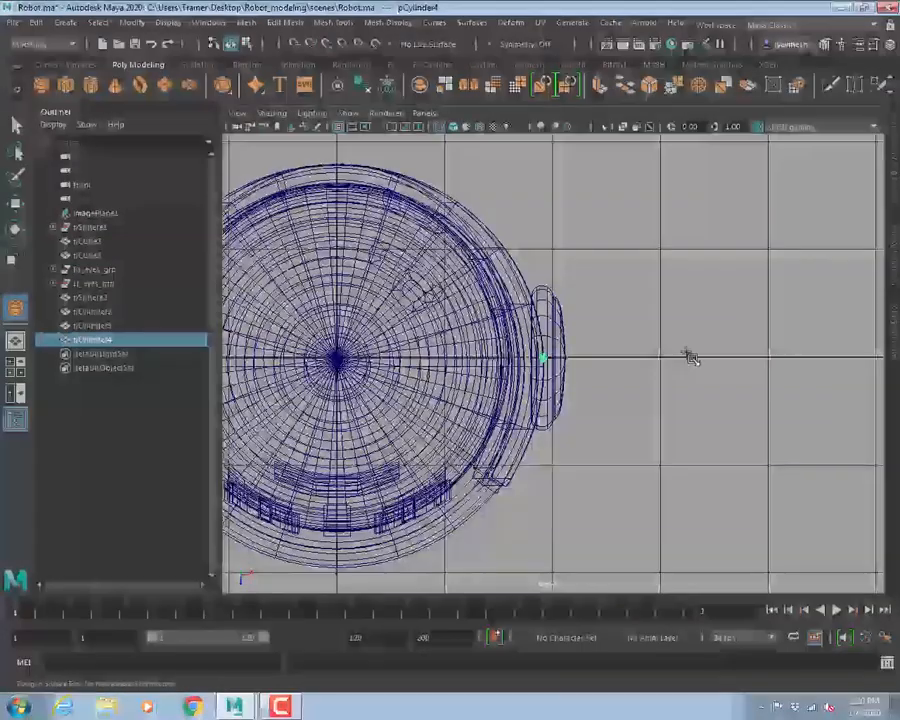
{"action": "middle_click_drag", "start_coordinate": [689, 355], "coordinate": [554, 365], "text": "alt"}
{"action": "right_click_drag", "start_coordinate": [554, 365], "coordinate": [497, 312], "text": "alt"}
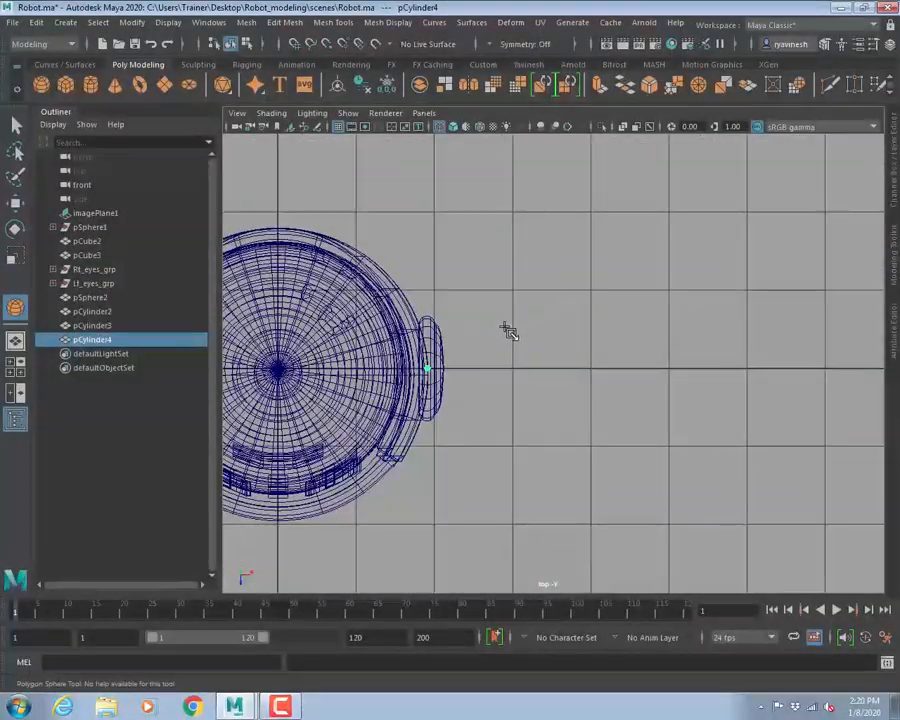
{"action": "left_click", "coordinate": [41, 84]}
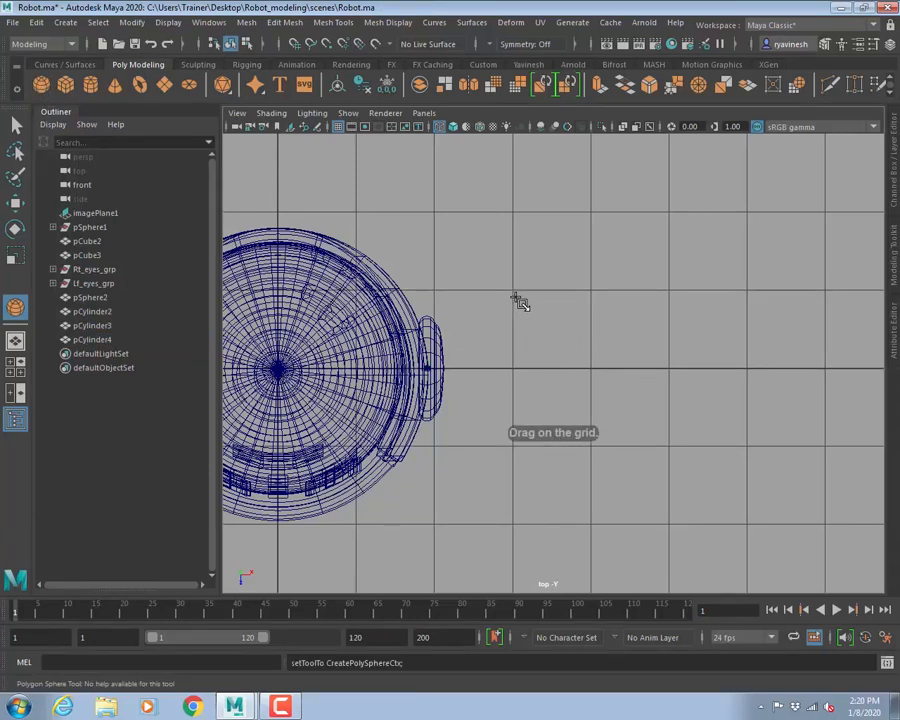
{"action": "left_click_drag", "start_coordinate": [515, 293], "coordinate": [605, 305]}
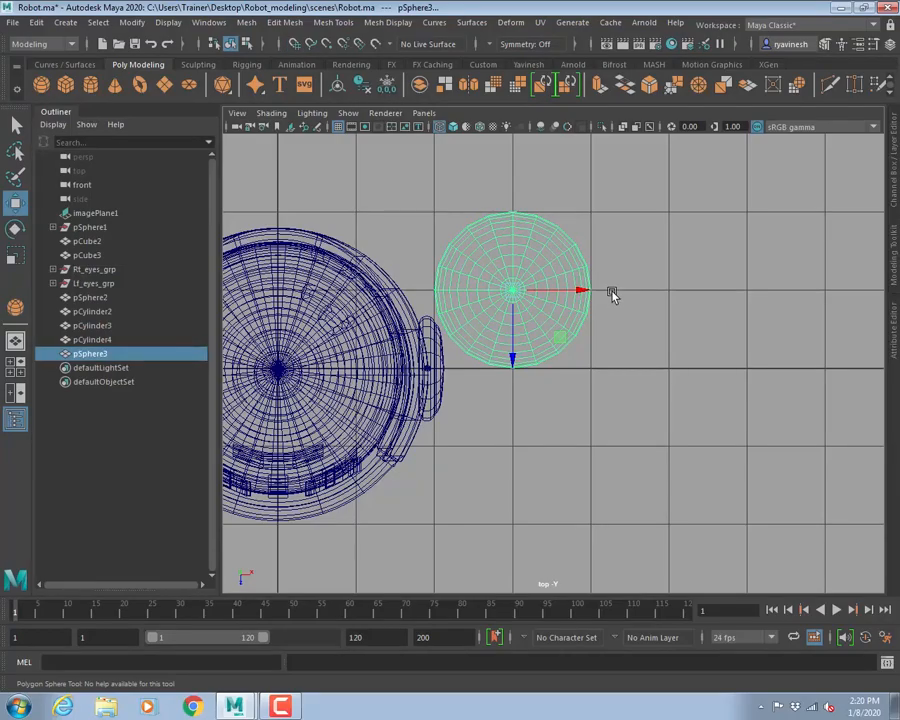
{"action": "key", "text": "Delete"}
- Create a small polygon sphere centered on the antenna rod's top cap, about as wide as the rod
{"action": "scroll", "coordinate": [430, 381], "scroll_direction": "up", "scroll_amount": 4}
{"action": "middle_click_drag", "start_coordinate": [456, 391], "coordinate": [629, 323], "text": "alt"}
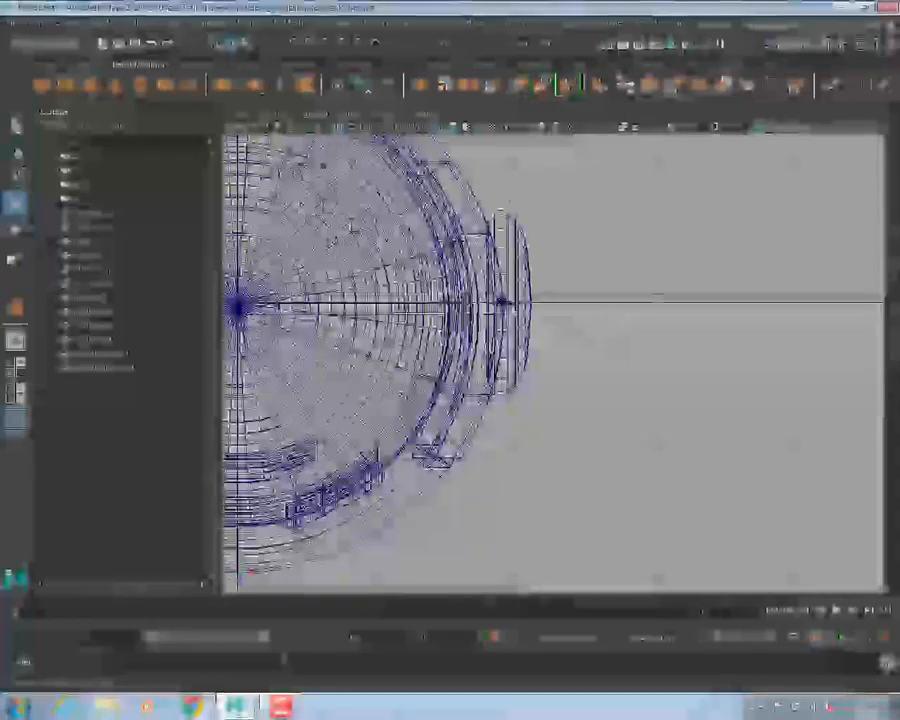
{"action": "scroll", "coordinate": [836, 389], "scroll_direction": "up", "scroll_amount": 8}
{"action": "middle_click_drag", "start_coordinate": [505, 280], "coordinate": [573, 420], "text": "alt"}
{"action": "key", "text": "space"}
{"action": "key", "text": "space"}
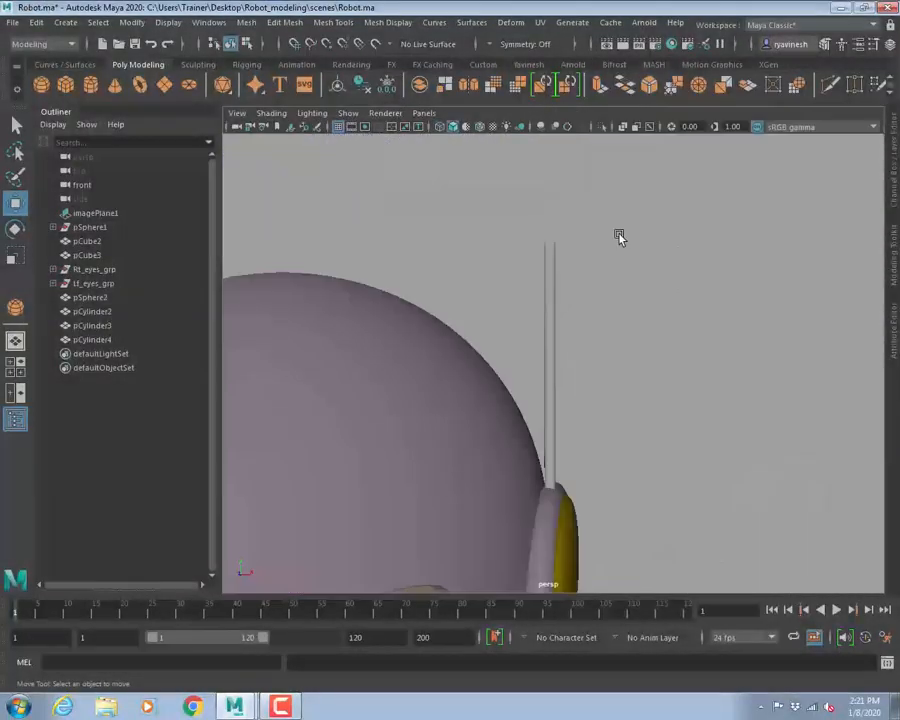
{"action": "mouse_move", "coordinate": [620, 236]}
{"action": "left_mouse_down", "text": "alt"}
{"action": "mouse_move", "coordinate": [568, 298]}
{"action": "mouse_move", "coordinate": [570, 308]}
{"action": "mouse_move", "coordinate": [597, 277]}
{"action": "mouse_move", "coordinate": [565, 331]}
{"action": "mouse_move", "coordinate": [607, 333]}
{"action": "mouse_move", "coordinate": [588, 345]}
{"action": "mouse_move", "coordinate": [611, 334]}
{"action": "mouse_move", "coordinate": [598, 336]}
{"action": "left_mouse_up", "text": "alt"}
{"action": "scroll", "coordinate": [592, 334], "scroll_direction": "up", "scroll_amount": 1}
{"action": "right_click_drag", "start_coordinate": [592, 334], "coordinate": [633, 345], "text": "alt"}
{"action": "left_click_drag", "start_coordinate": [633, 345], "coordinate": [606, 342], "text": "alt"}
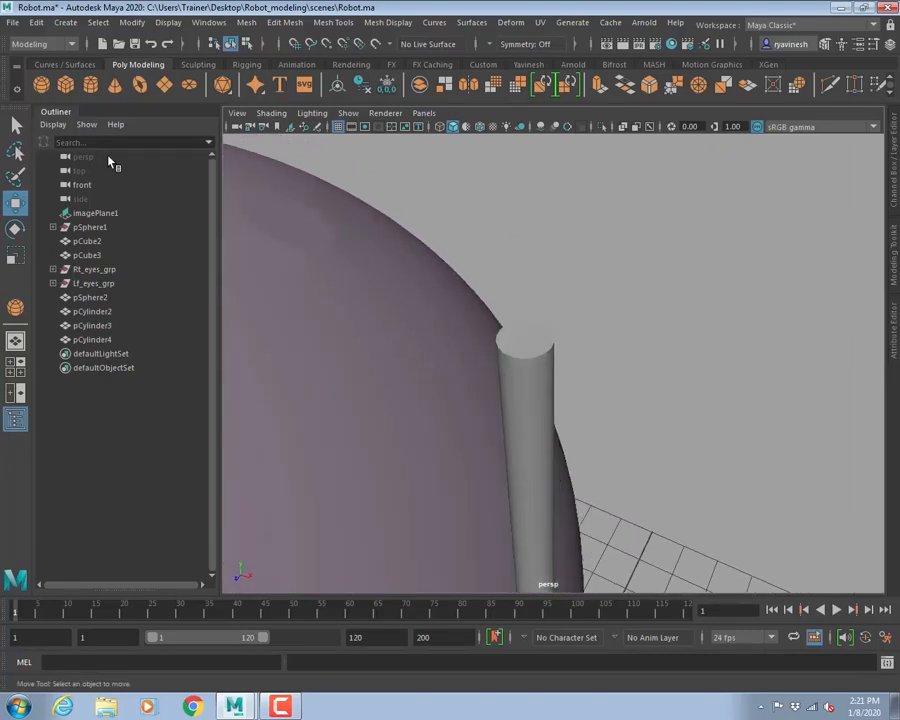
{"action": "left_click", "coordinate": [41, 84]}
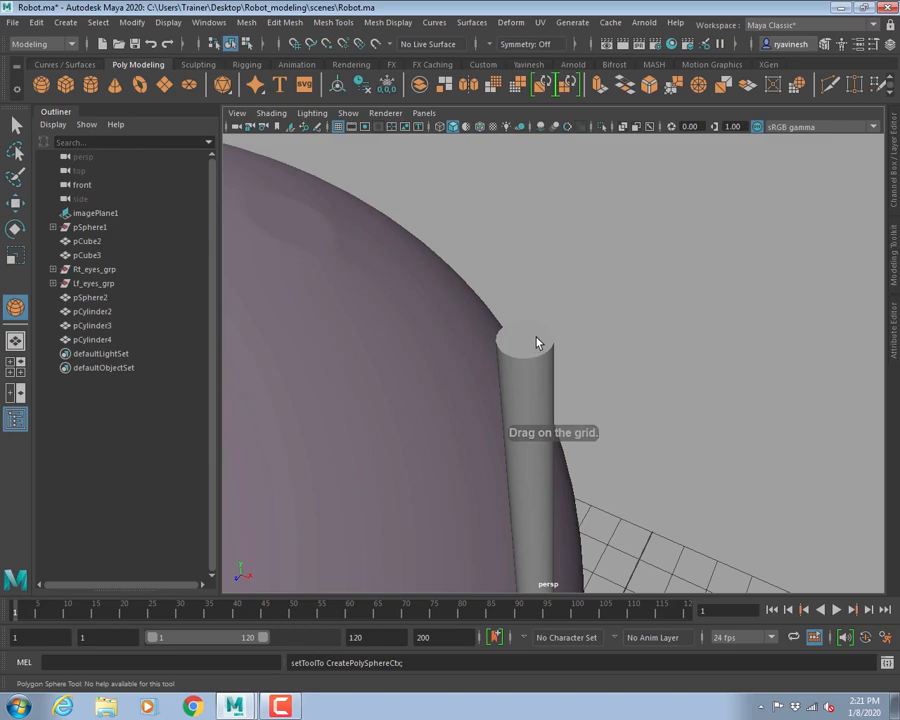
{"action": "key", "text": "4"}
{"action": "right_click_drag", "start_coordinate": [526, 345], "coordinate": [615, 376], "text": "alt"}
{"action": "left_click_drag", "start_coordinate": [512, 308], "coordinate": [603, 343], "text": "alt"}
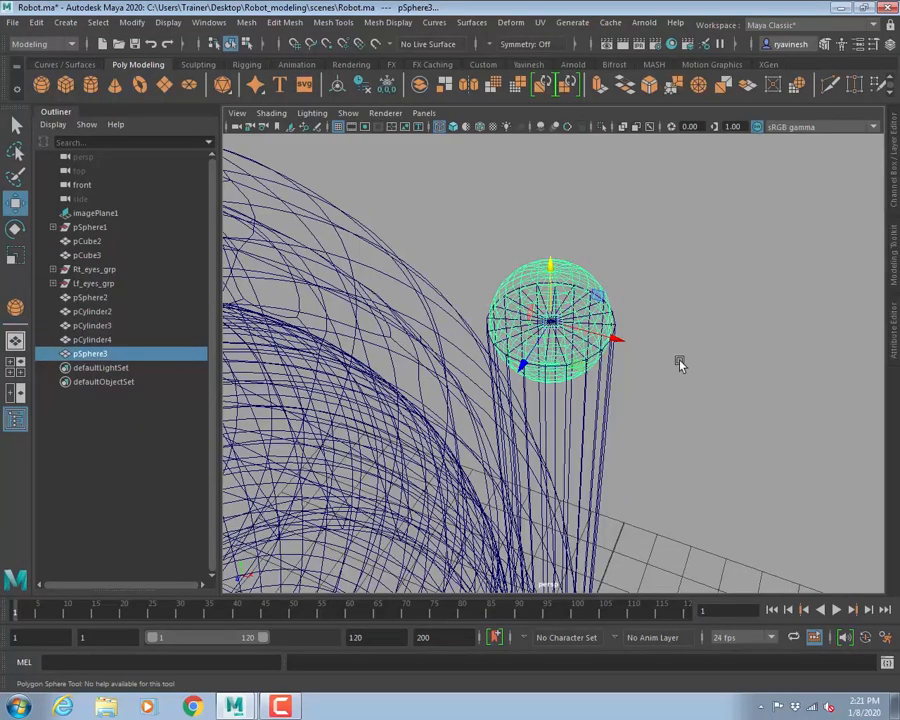
- Scale the antenna sphere up uniformly to about 5.42 to match the reference ball, and display the front view shaded
{"action": "right_click_drag", "start_coordinate": [681, 364], "coordinate": [253, 195], "text": "alt"}
{"action": "mouse_move", "coordinate": [590, 560]}
{"action": "middle_mouse_down", "text": "alt"}
{"action": "mouse_move", "coordinate": [562, 172]}
{"action": "mouse_move", "coordinate": [560, 565]}
{"action": "middle_mouse_up", "text": "alt"}
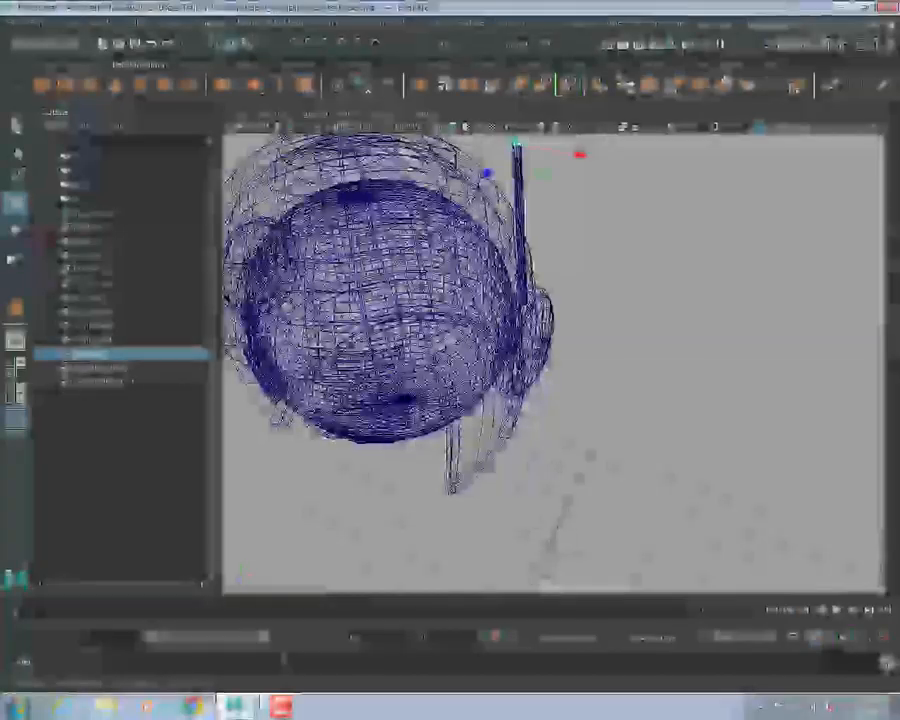
{"action": "middle_click_drag", "start_coordinate": [580, 250], "coordinate": [568, 412], "text": "alt"}
{"action": "middle_click_drag", "start_coordinate": [475, 268], "coordinate": [467, 360], "text": "alt"}
{"action": "right_click_drag", "start_coordinate": [467, 360], "coordinate": [571, 382], "text": "alt"}
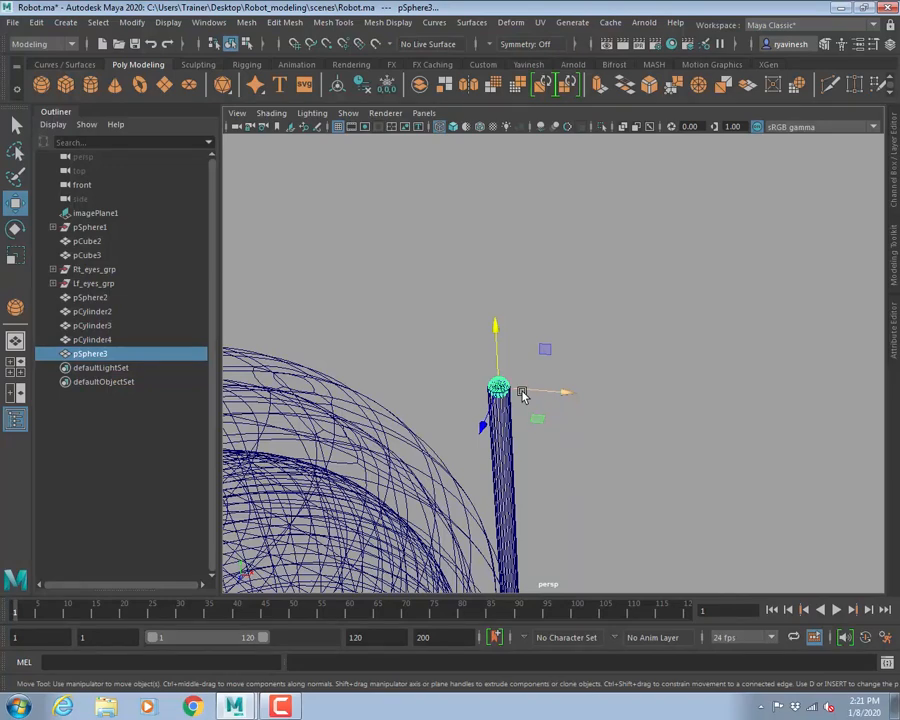
{"action": "key", "text": "r"}
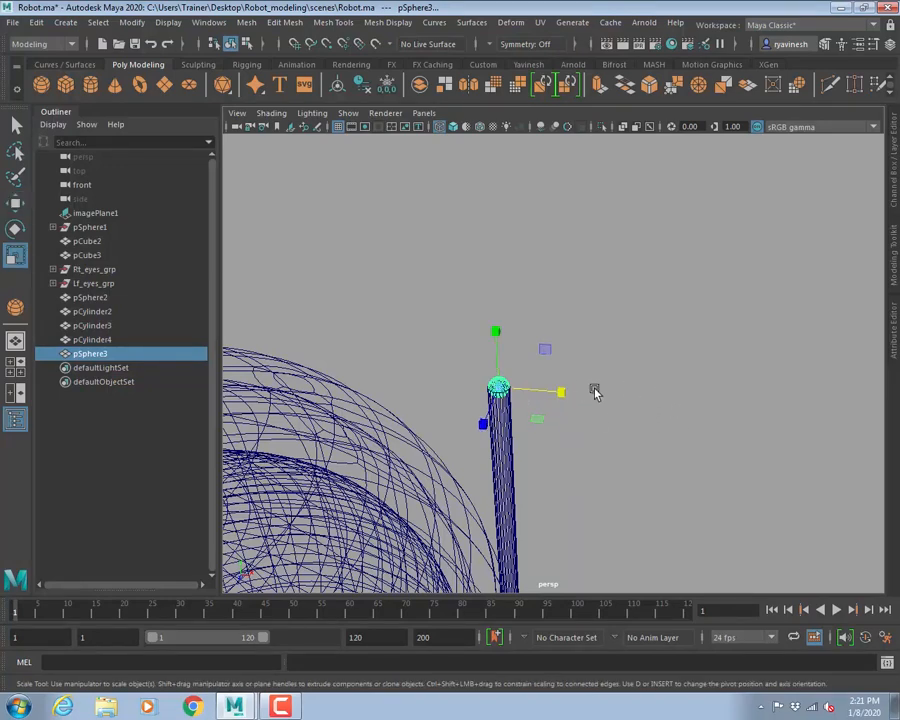
{"action": "left_click_drag", "start_coordinate": [504, 387], "coordinate": [518, 404]}
{"action": "key", "text": "space"}
{"action": "key", "text": "space"}
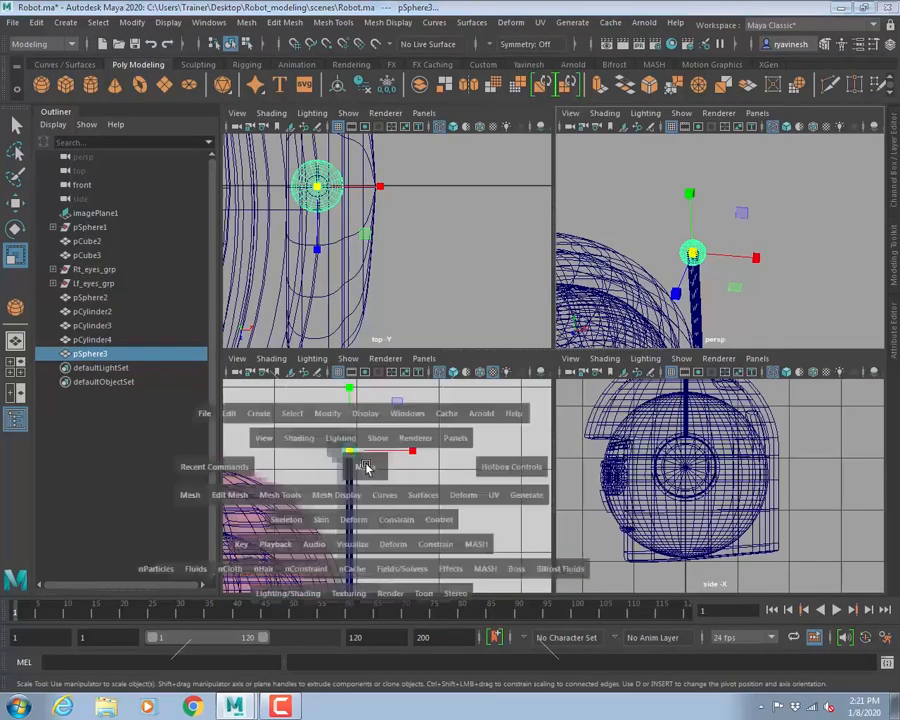
{"action": "right_click_drag", "start_coordinate": [390, 400], "coordinate": [476, 358], "text": "alt"}
{"action": "middle_click_drag", "start_coordinate": [476, 358], "coordinate": [511, 443], "text": "alt"}
{"action": "left_click_drag", "start_coordinate": [482, 350], "coordinate": [530, 365]}
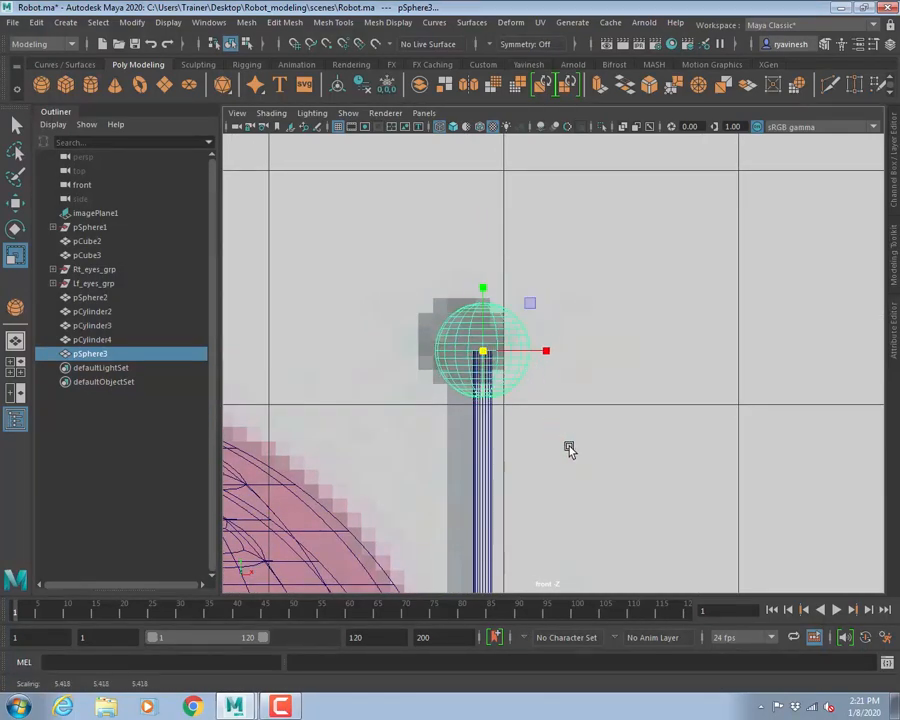
{"action": "left_click", "coordinate": [570, 440]}
{"action": "key", "text": "5"}
{"action": "scroll", "coordinate": [267, 346], "scroll_direction": "down", "scroll_amount": 5}
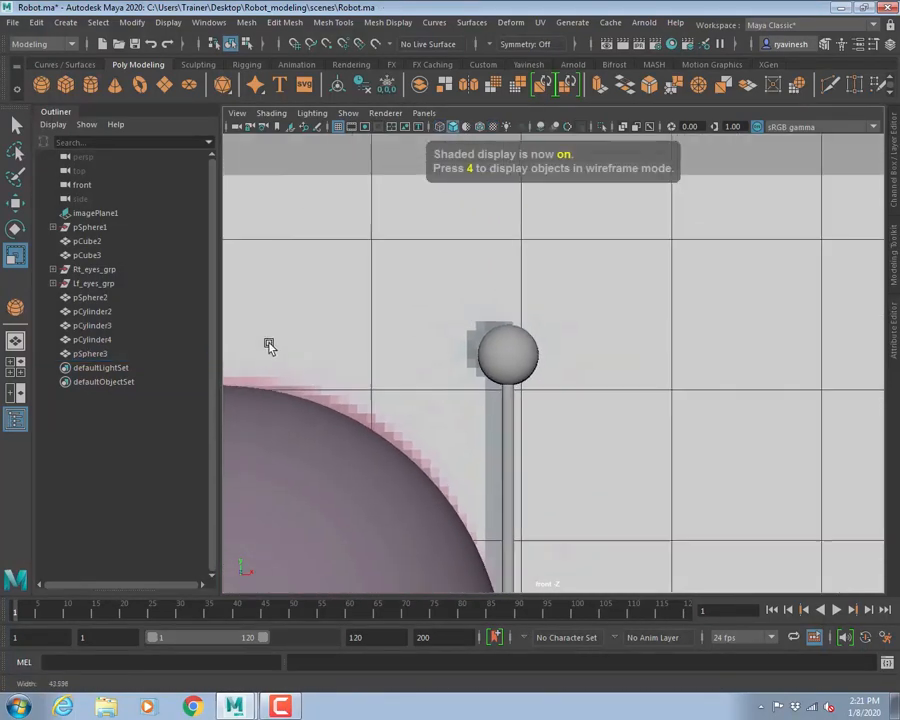
- Assign a new Arnold aiStandardSurface material to the antenna's rod and ball together
{"action": "scroll", "coordinate": [480, 390], "scroll_direction": "up", "scroll_amount": 10}
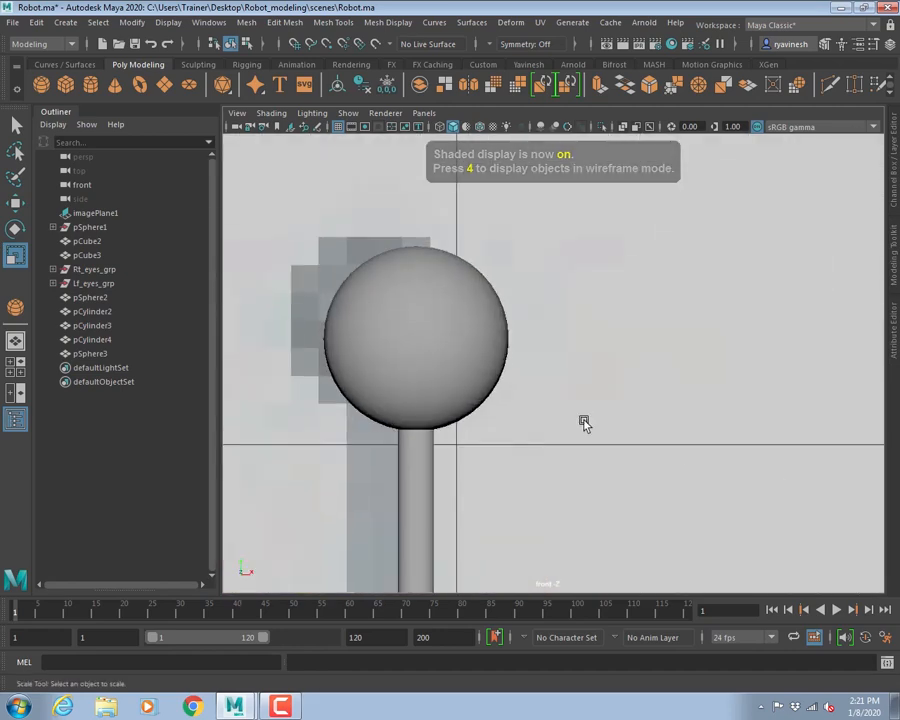
{"action": "left_click_drag", "start_coordinate": [320, 370], "coordinate": [486, 466]}
{"action": "middle_click_drag", "start_coordinate": [486, 466], "coordinate": [522, 352], "text": "alt"}
{"action": "scroll", "coordinate": [354, 313], "scroll_direction": "down", "scroll_amount": 5}
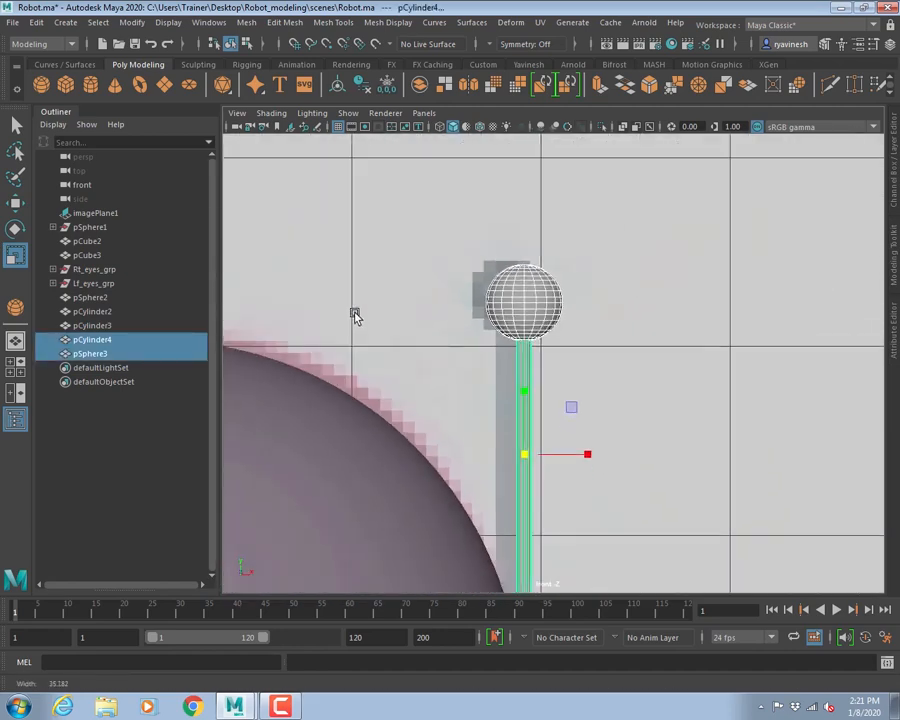
{"action": "right_click", "coordinate": [537, 297]}
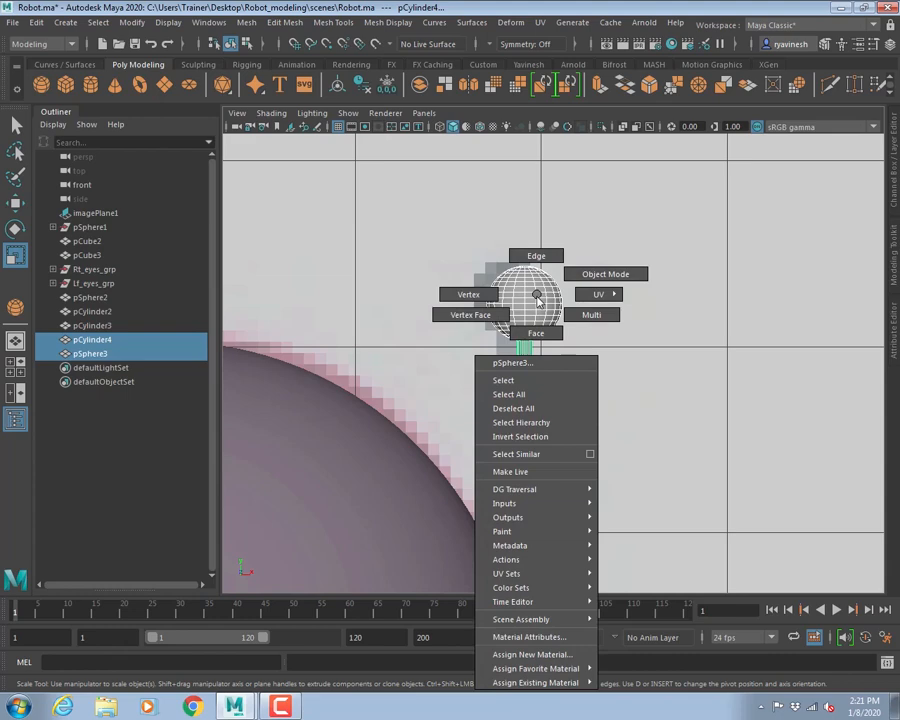
{"action": "left_click", "coordinate": [526, 653]}
{"action": "left_click", "coordinate": [340, 347]}
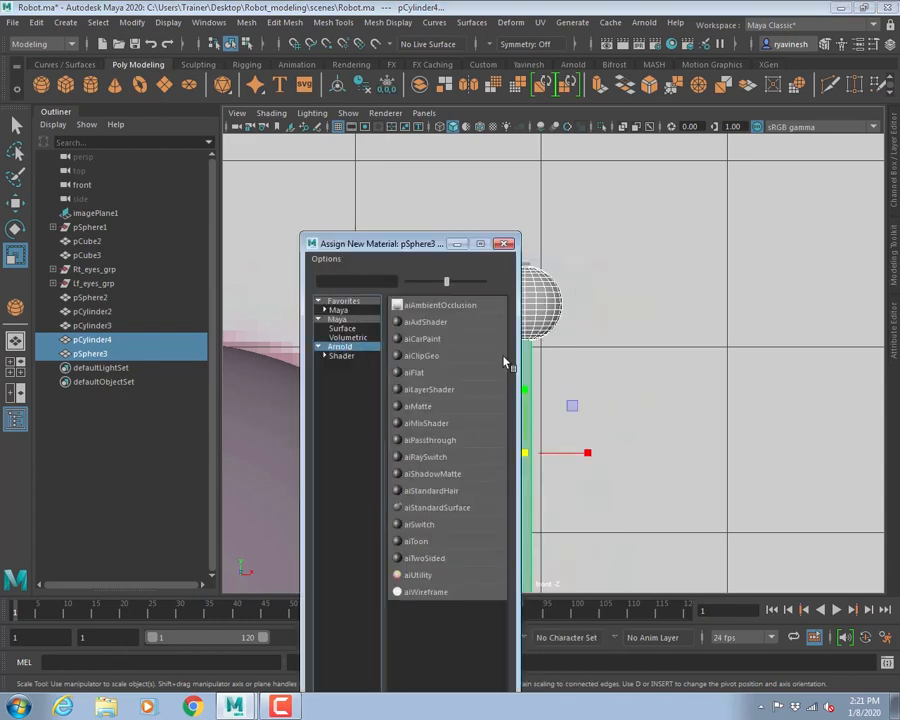
{"action": "left_click", "coordinate": [430, 509]}
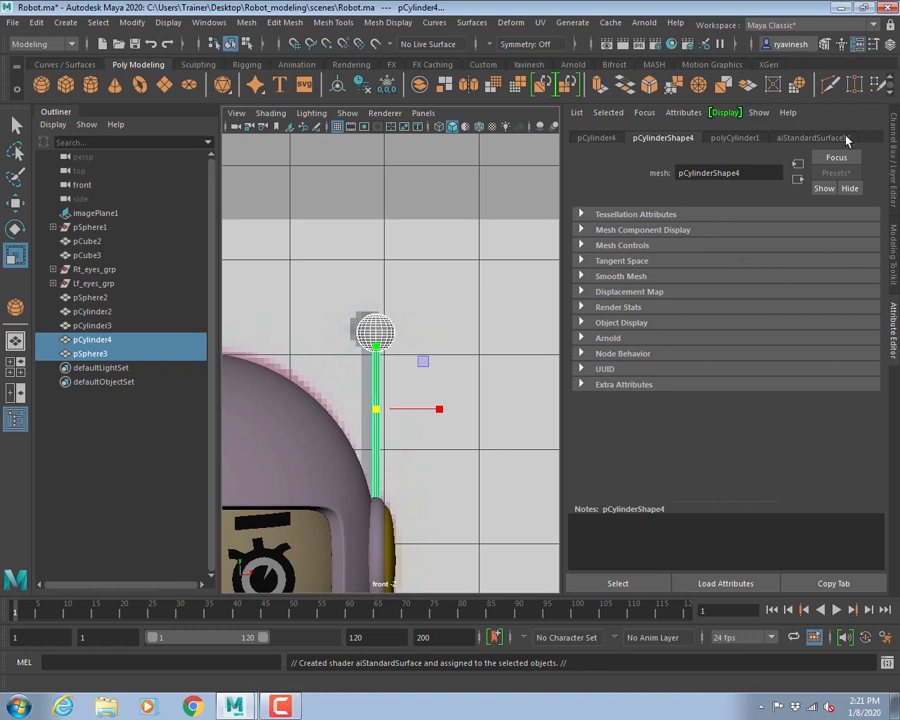
- Rename the antenna's new material as ai_antenna
{"action": "left_click", "coordinate": [845, 138]}
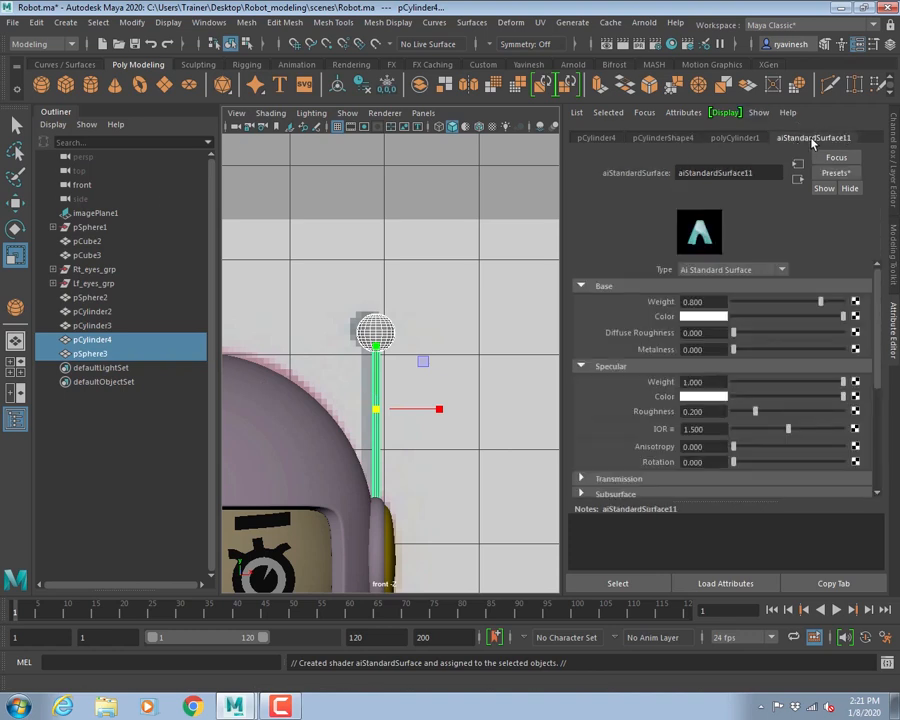
{"action": "left_click", "coordinate": [694, 173]}
{"action": "key", "text": "shift+End"}
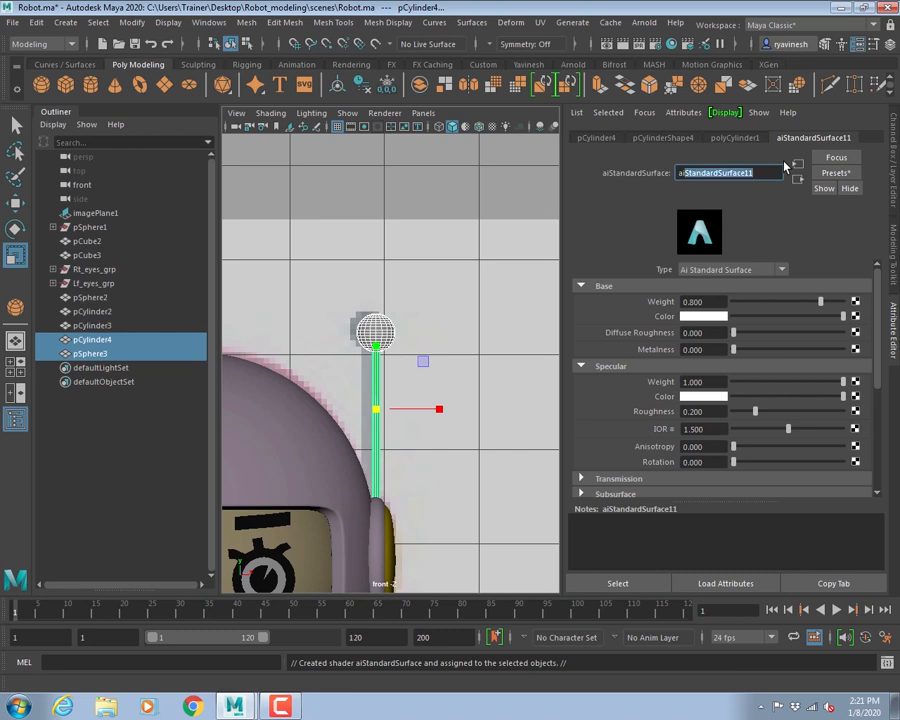
{"action": "type", "text": "_a"}
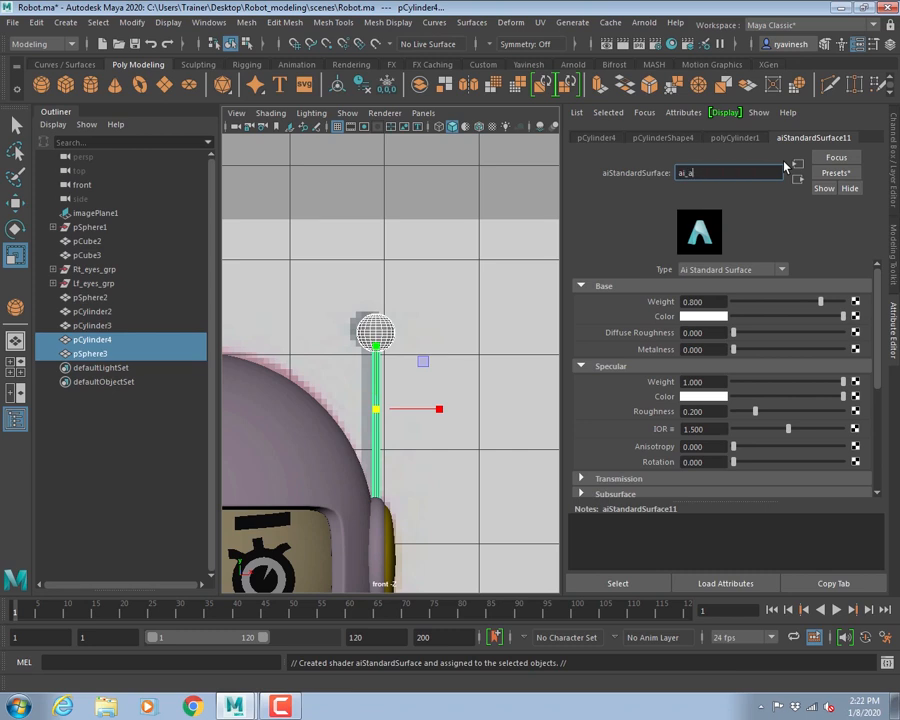
{"action": "type", "text": "ntenna"}
{"action": "key", "text": "Return"}
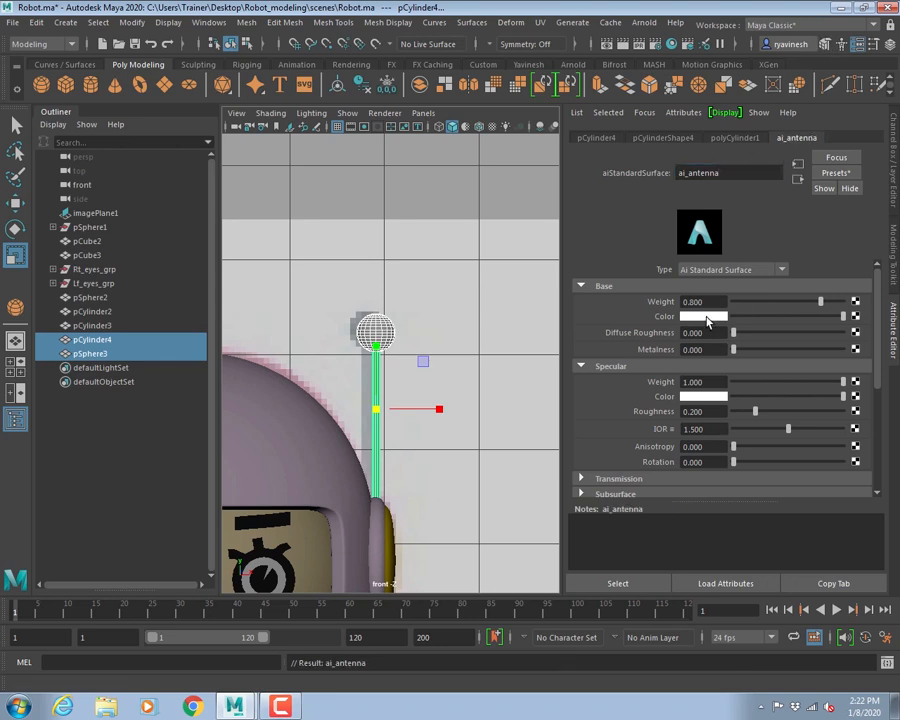
- Set the base color of the ai_antenna material to a dark greyish green with hue 120 and low saturation
{"action": "left_click", "coordinate": [705, 317]}
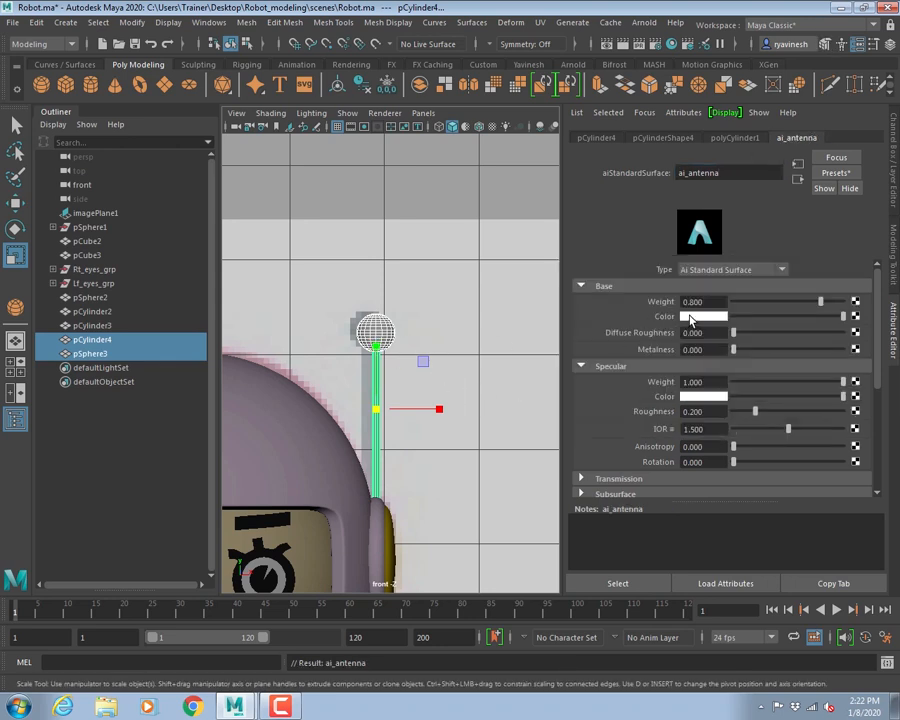
{"action": "left_click", "coordinate": [692, 317]}
{"action": "left_click", "coordinate": [669, 279]}
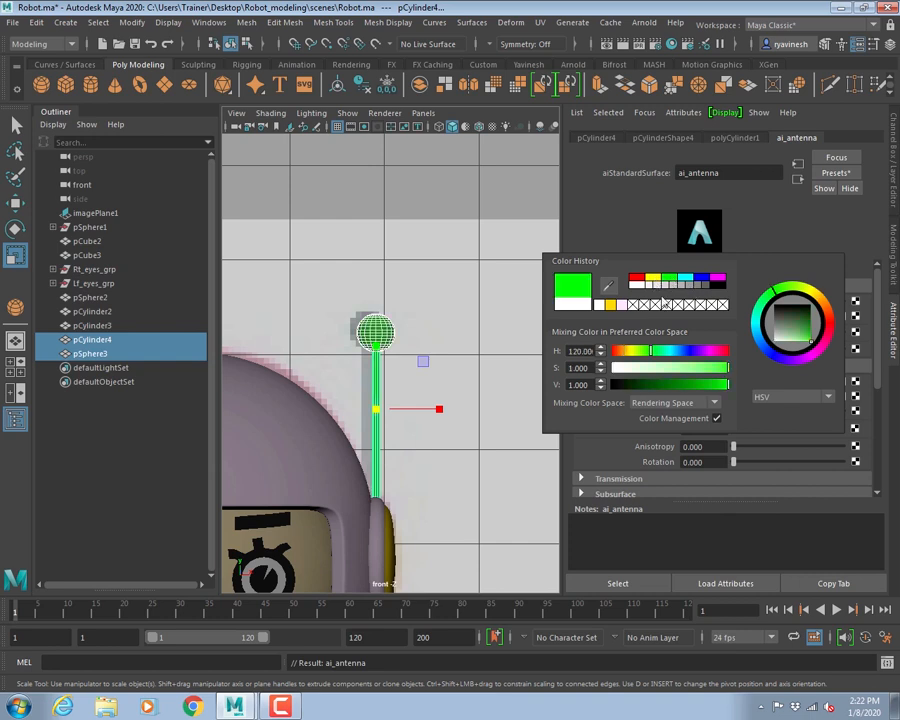
{"action": "left_click", "coordinate": [673, 372]}
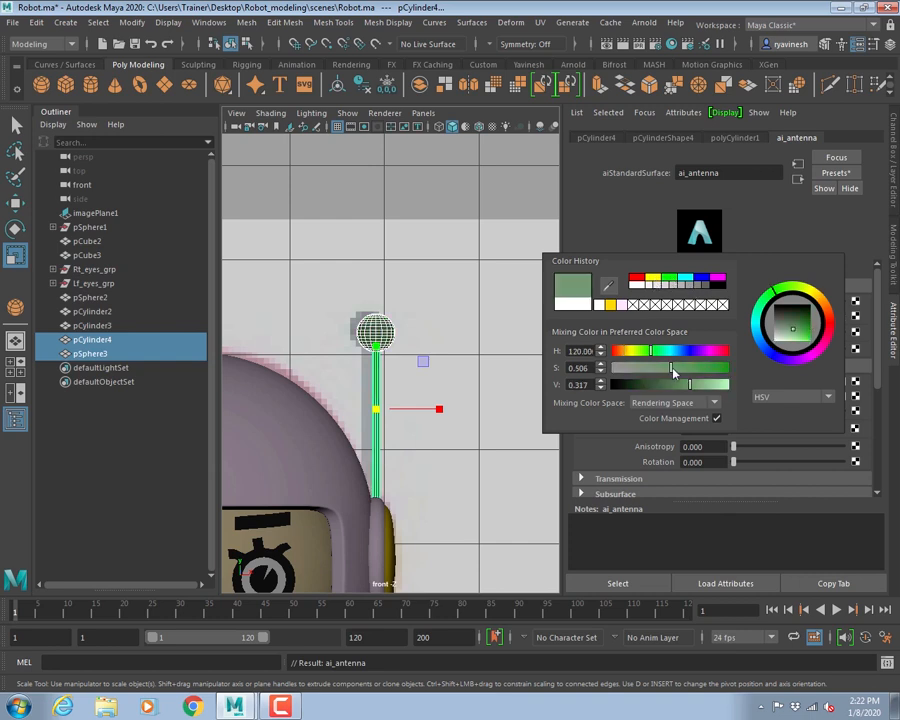
{"action": "left_click_drag", "start_coordinate": [650, 368], "coordinate": [637, 367]}
{"action": "left_click", "coordinate": [455, 258]}
{"action": "left_click", "coordinate": [488, 261]}
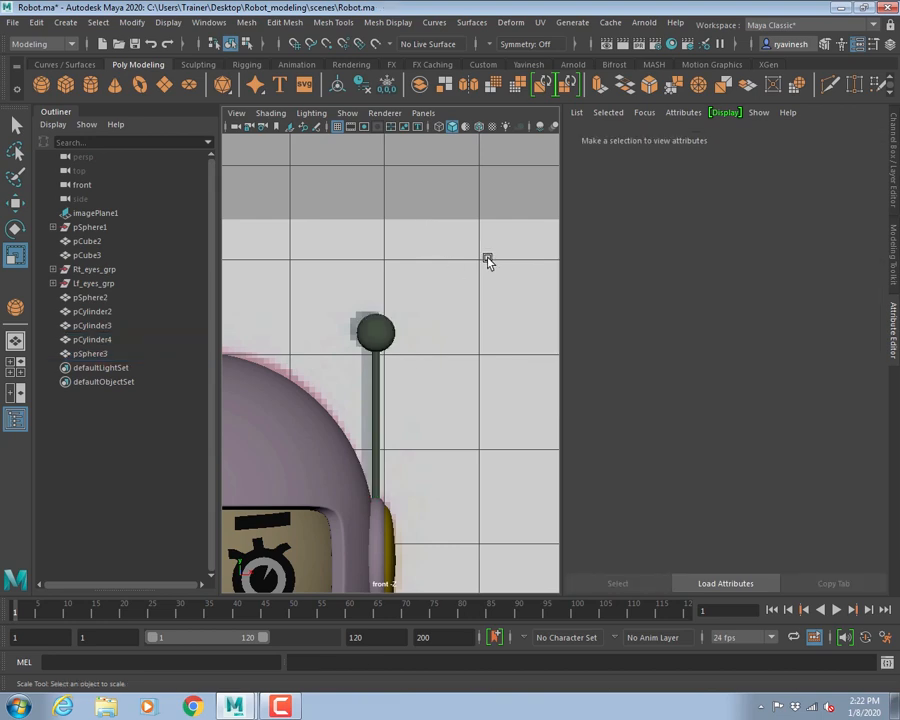
- Group the antenna's rod and ball together in the front view
{"action": "left_click", "coordinate": [894, 319]}
{"action": "right_click_drag", "start_coordinate": [603, 388], "coordinate": [274, 298], "text": "alt"}
{"action": "middle_click_drag", "start_coordinate": [538, 394], "coordinate": [661, 361], "text": "alt"}
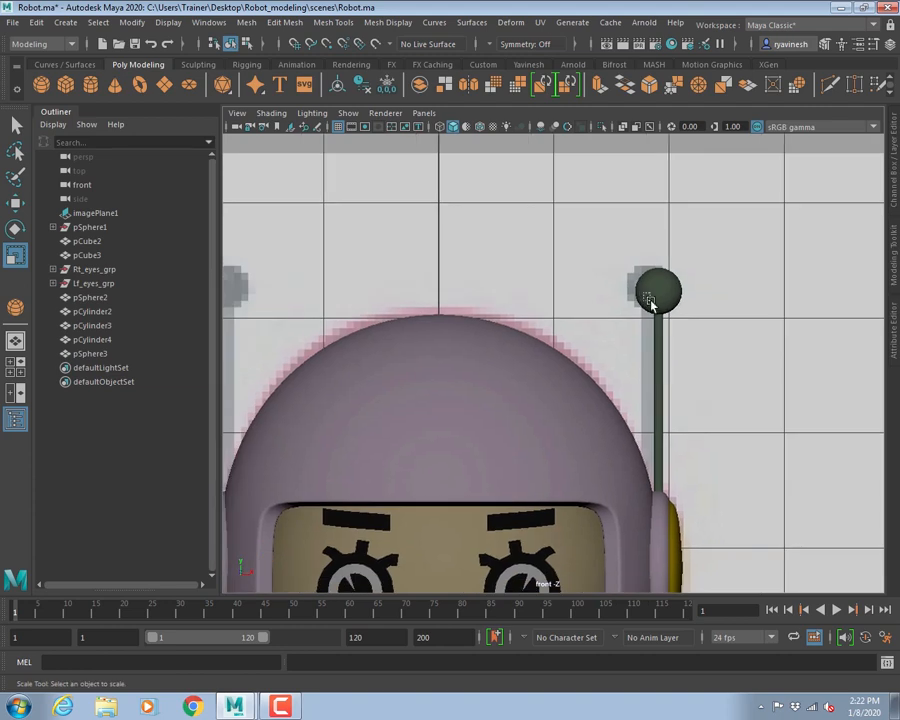
{"action": "left_click_drag", "start_coordinate": [650, 302], "coordinate": [679, 323]}
{"action": "key", "text": "ctrl+g"}
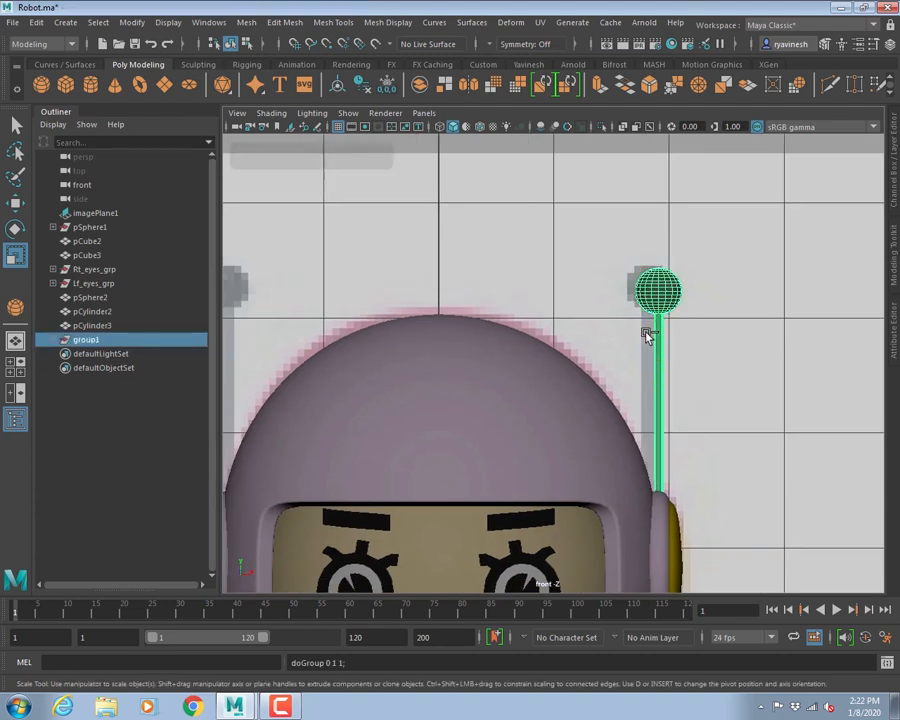
- Rename the new antenna group as Lf_antenna
{"action": "scroll", "coordinate": [653, 368], "scroll_direction": "down", "scroll_amount": 10}
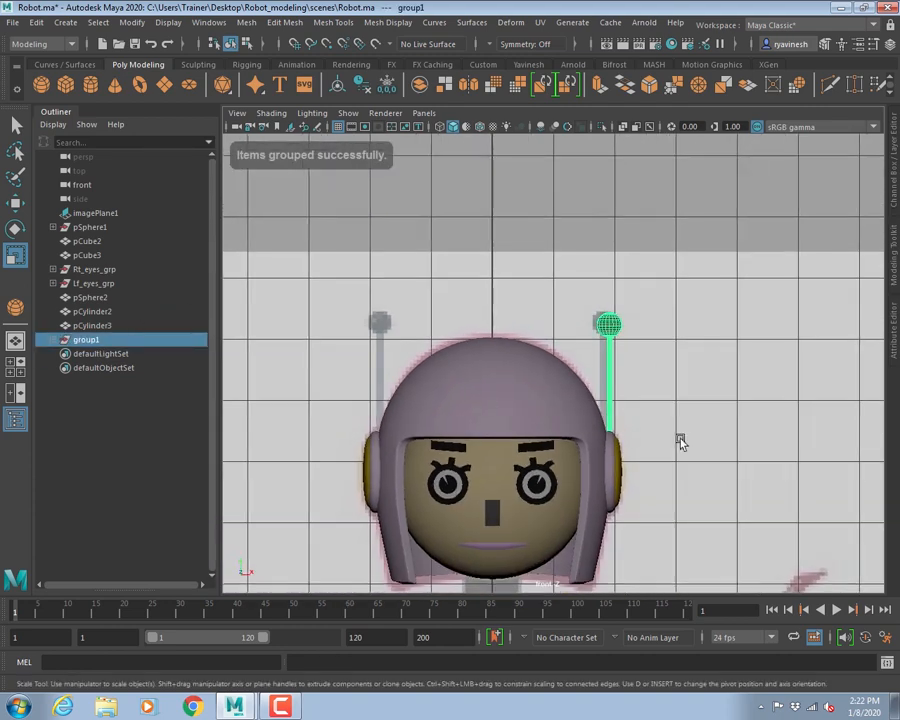
{"action": "middle_click_drag", "start_coordinate": [527, 585], "coordinate": [461, 433], "text": "alt"}
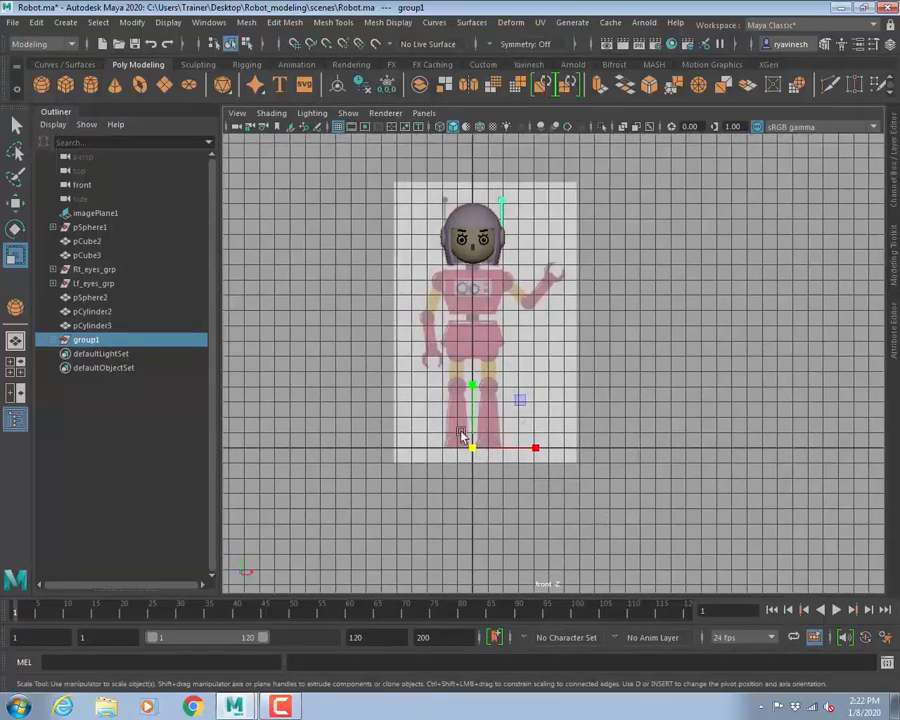
{"action": "middle_click_drag", "start_coordinate": [595, 309], "coordinate": [578, 385], "text": "alt"}
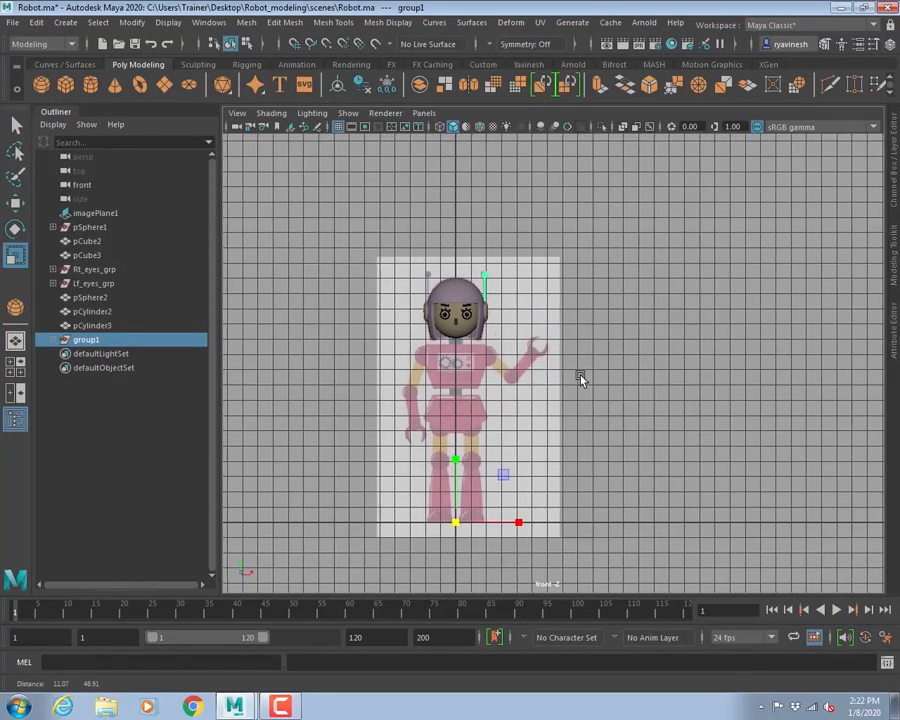
{"action": "key", "text": "ctrl+a"}
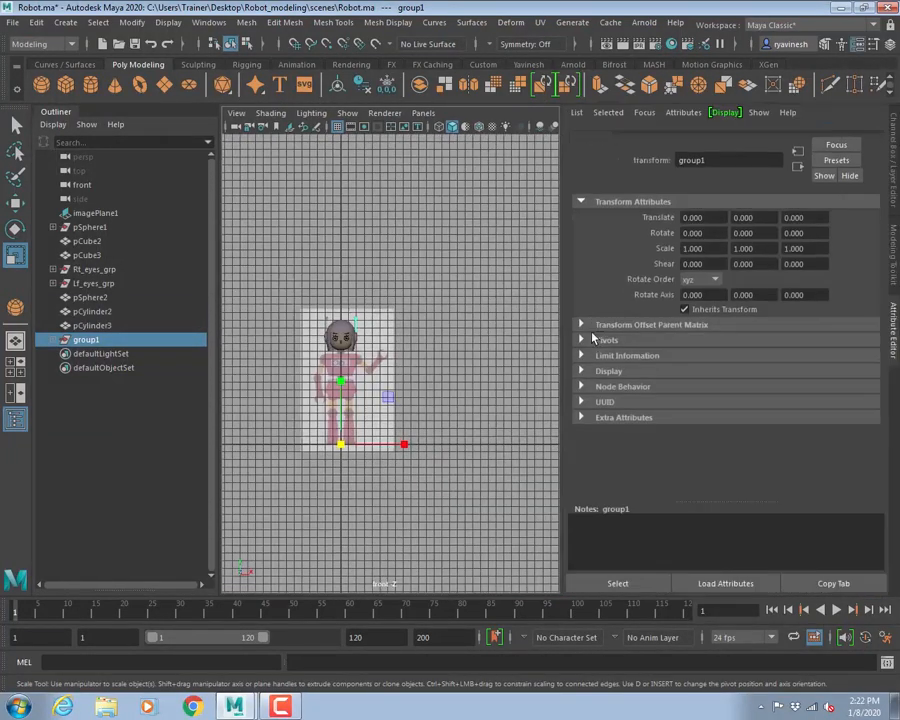
{"action": "double_click", "coordinate": [83, 341]}
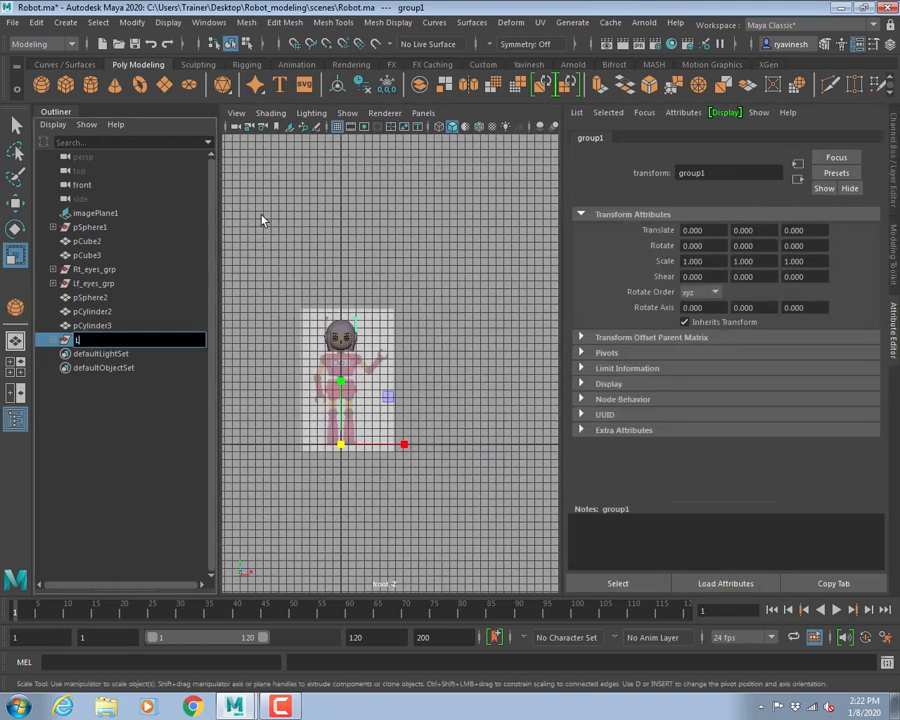
{"action": "type", "text": "Lf_antenna"}
{"action": "key", "text": "Return"}
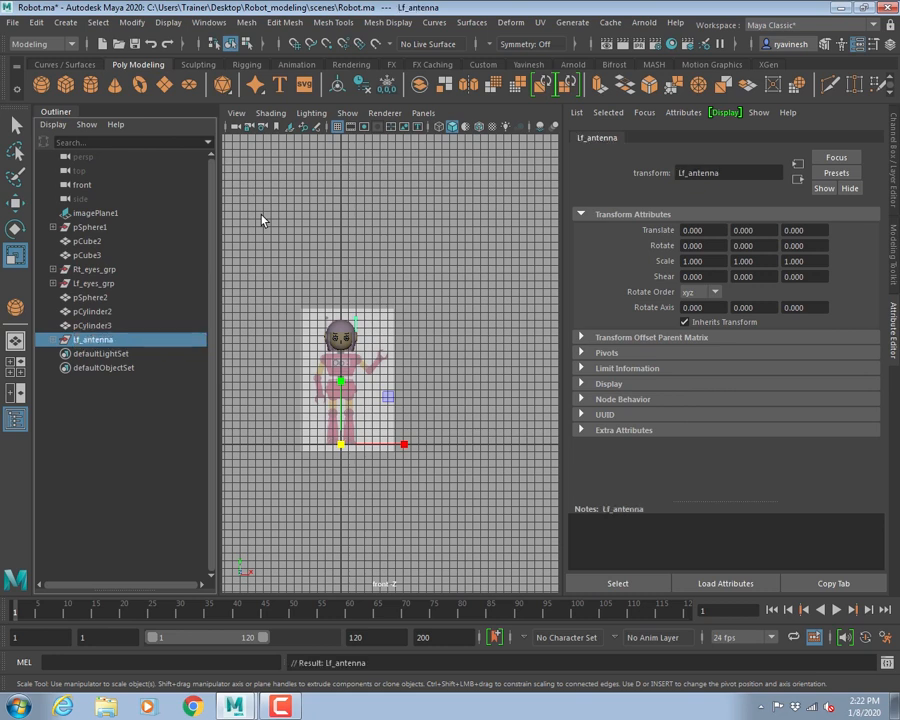
- Duplicate the Lf_antenna group and rename the copy as Rt_antenna
{"action": "key", "text": "ctrl+d"}
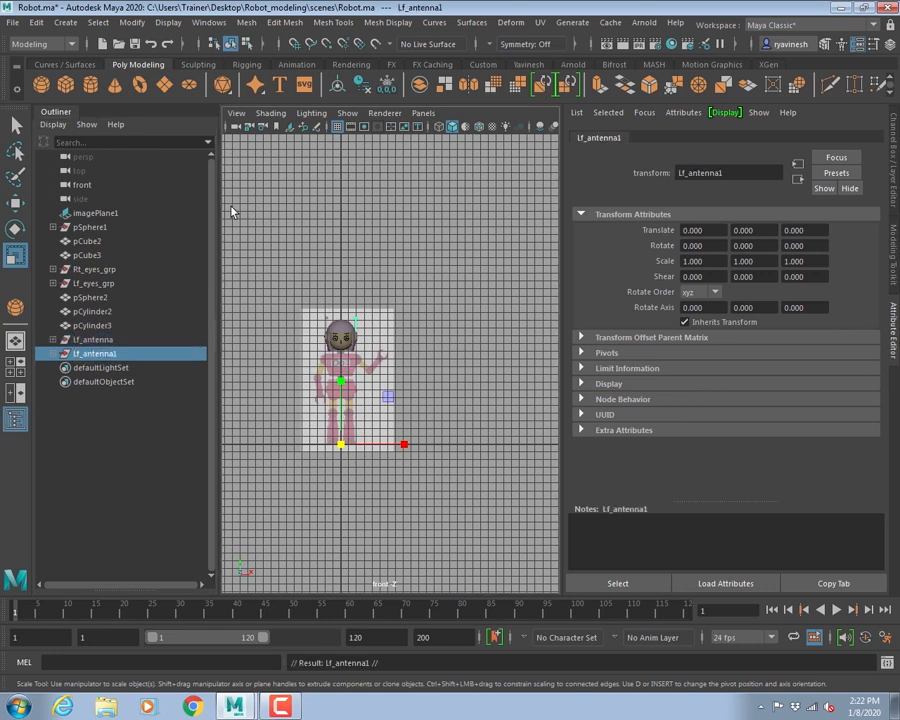
{"action": "double_click", "coordinate": [97, 353]}
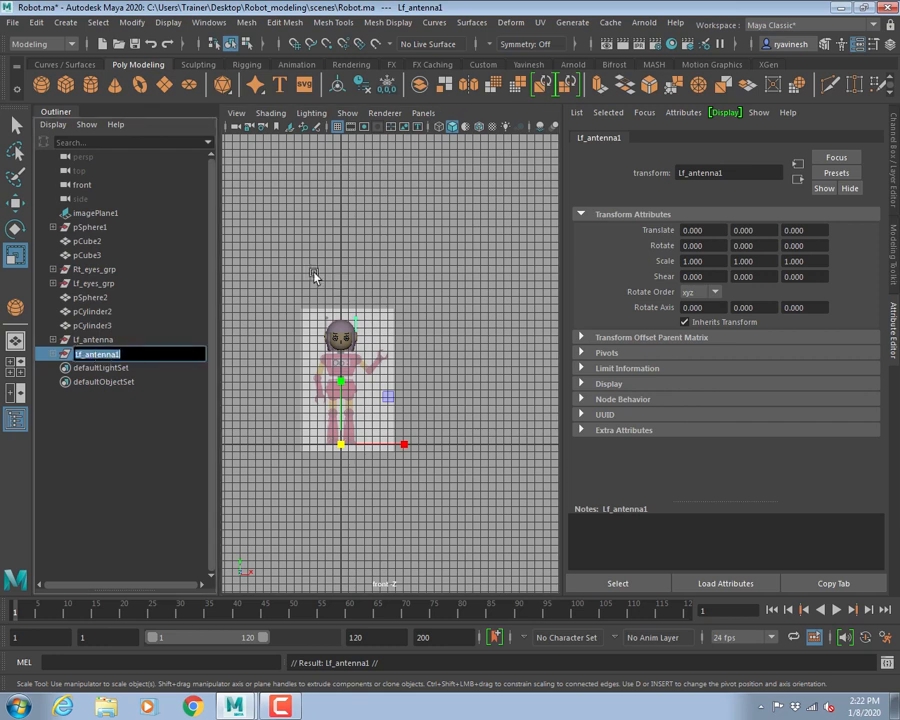
{"action": "key", "text": "End"}
{"action": "key", "text": "Return"}
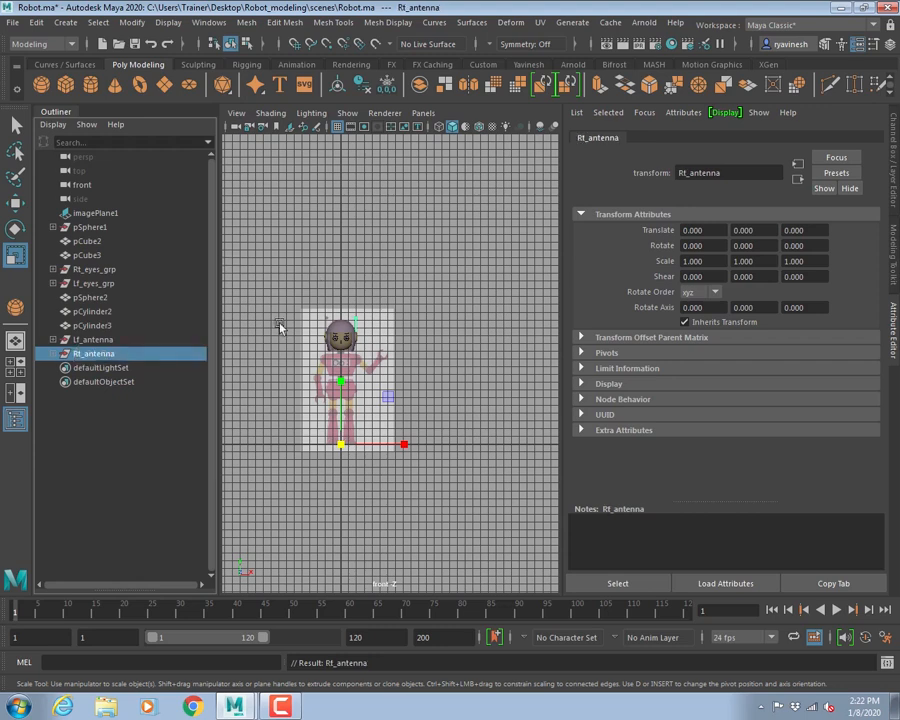
- Mirror the Rt_antenna group to the opposite side of the head by setting its Scale X to -1
{"action": "scroll", "coordinate": [340, 355], "scroll_direction": "up", "scroll_amount": 5}
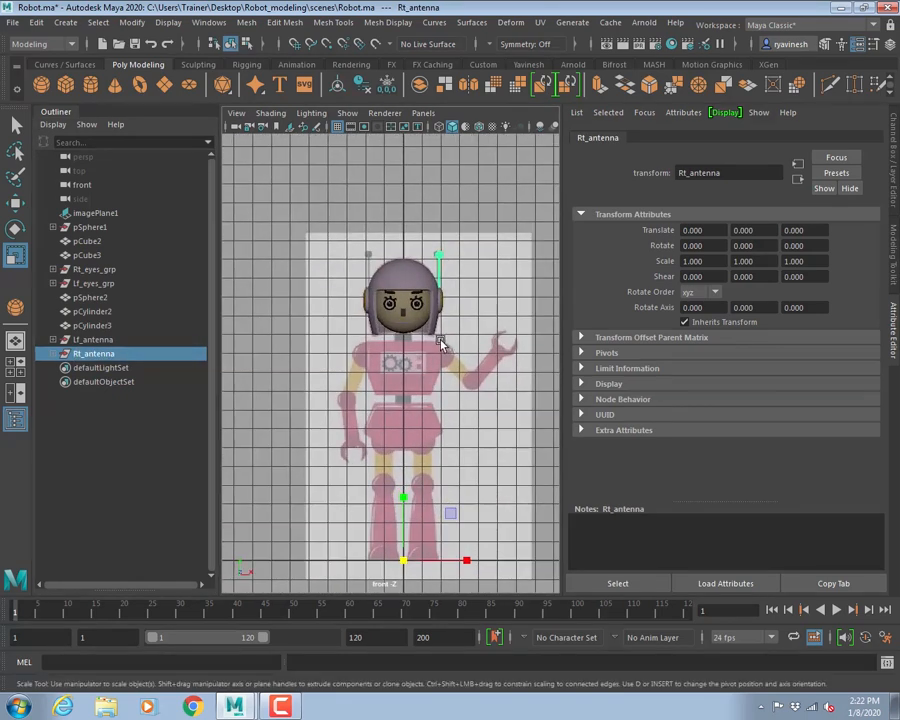
{"action": "key", "text": "ctrl+a"}
{"action": "left_click", "coordinate": [847, 220]}
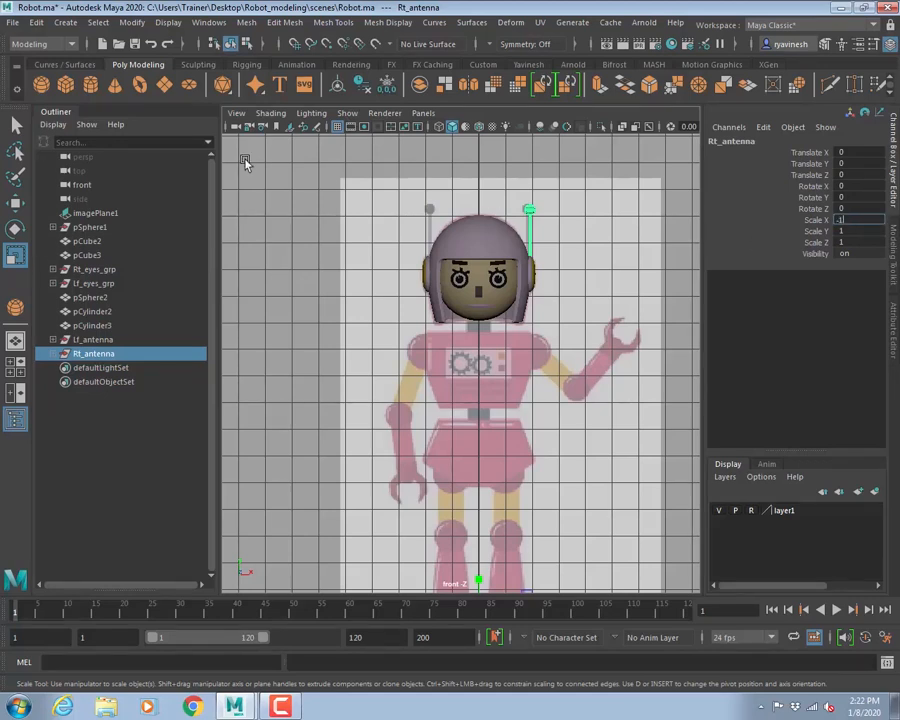
{"action": "key", "text": "Return"}
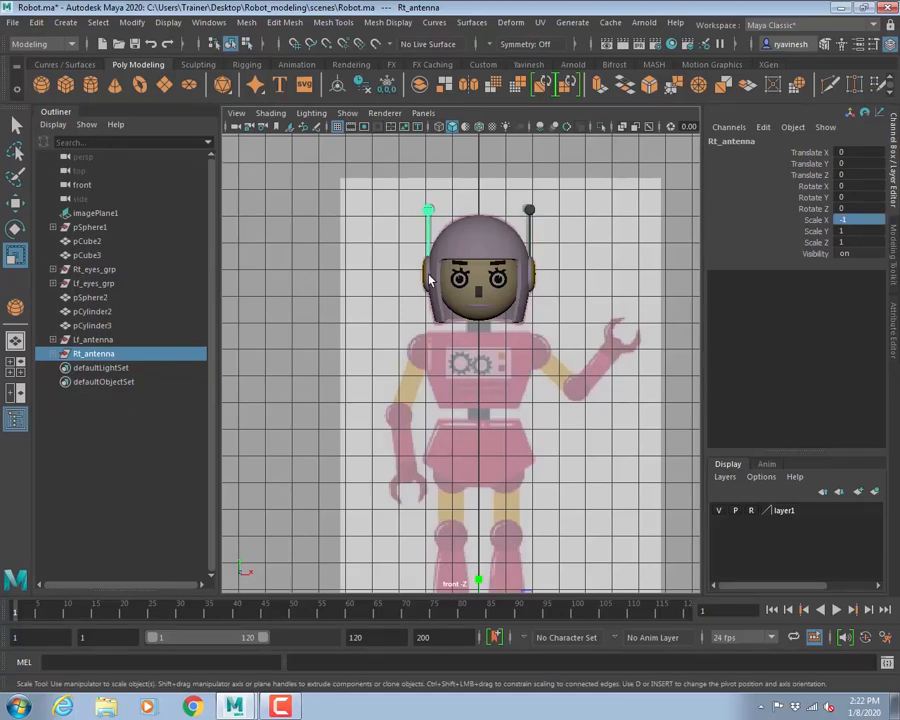
{"action": "left_click", "coordinate": [399, 244]}
- Examine the mirrored antennas against the front reference, and check the neck area and the head from above
{"action": "left_click_drag", "start_coordinate": [349, 166], "coordinate": [601, 308], "text": "ctrl+alt"}
{"action": "right_click_drag", "start_coordinate": [369, 343], "coordinate": [513, 394], "text": "alt"}
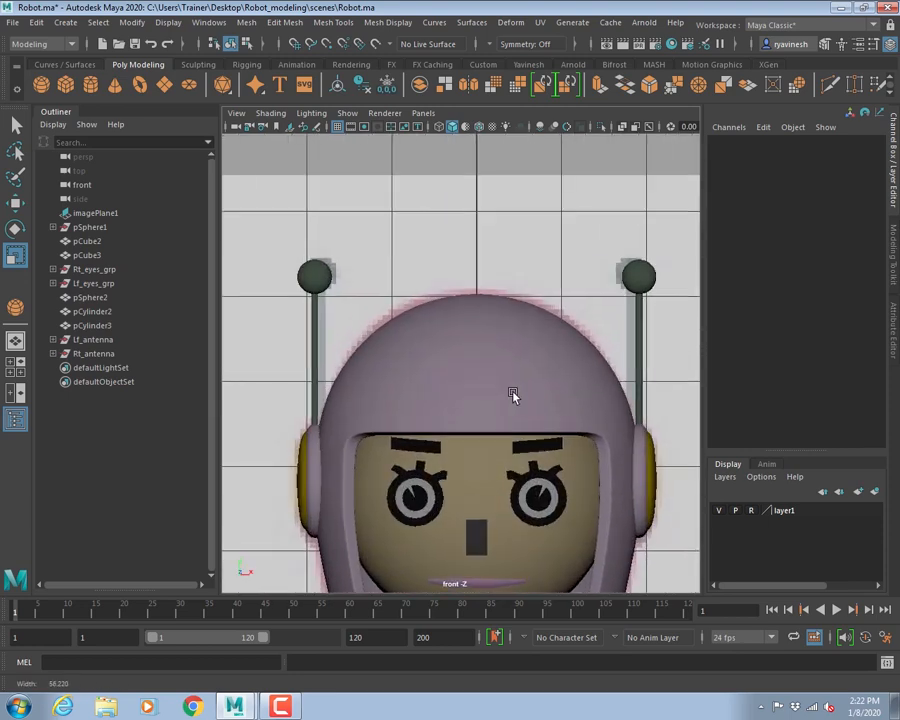
{"action": "middle_click_drag", "start_coordinate": [513, 394], "coordinate": [481, 321], "text": "alt"}
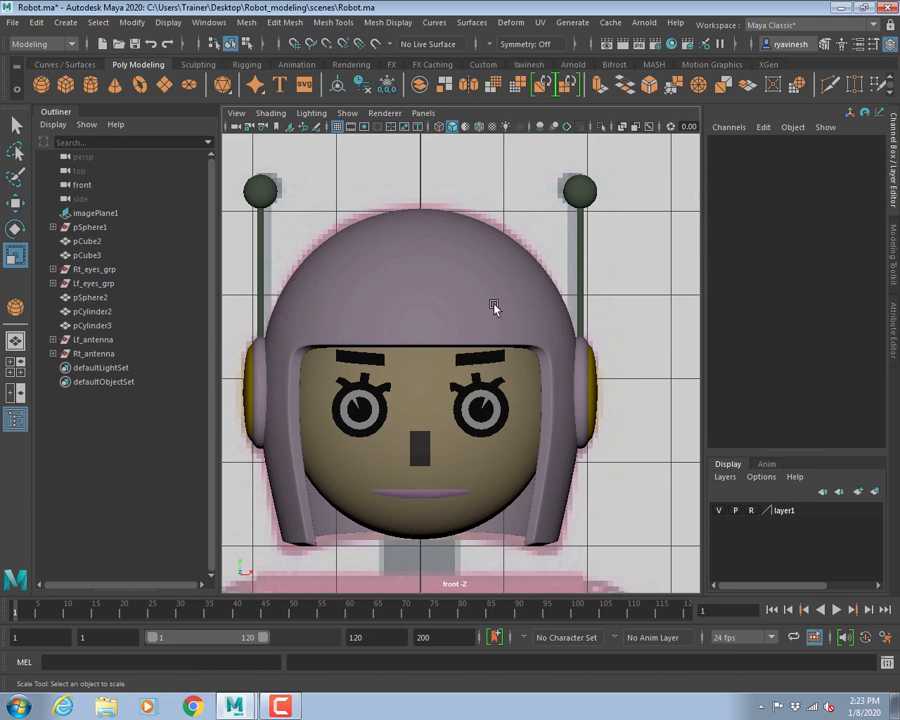
{"action": "right_click_drag", "start_coordinate": [507, 335], "coordinate": [385, 334], "text": "alt"}
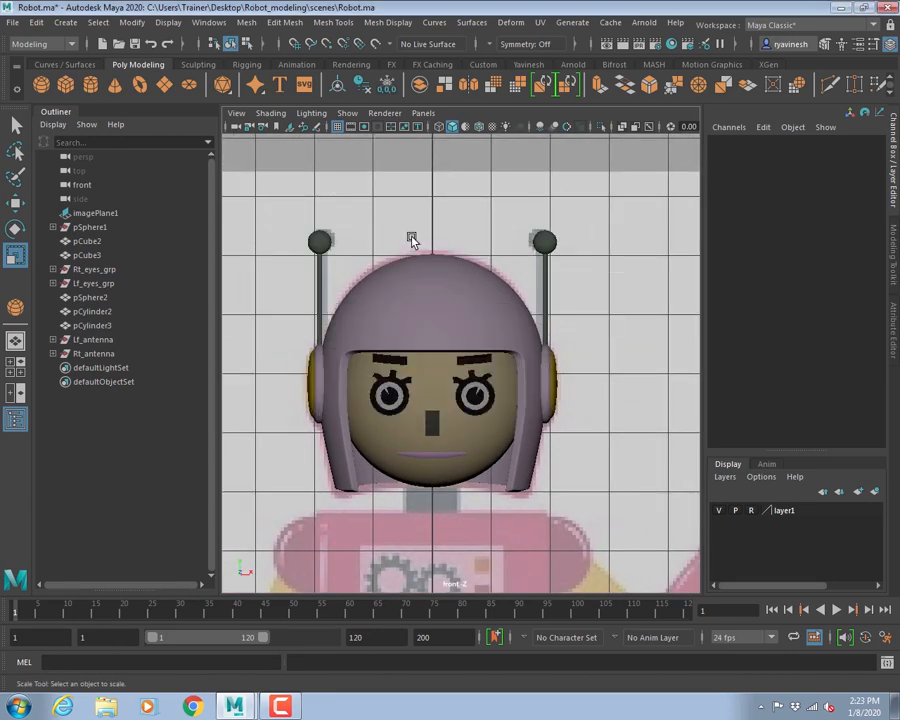
{"action": "key", "text": "space"}
{"action": "key", "text": "space"}
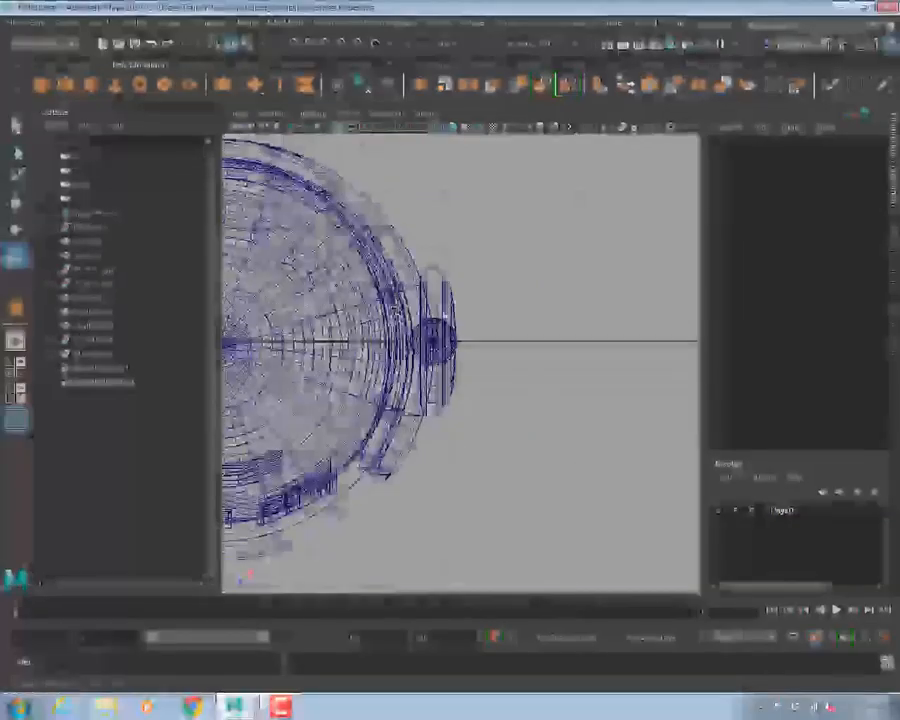
{"action": "right_click_drag", "start_coordinate": [445, 315], "coordinate": [372, 338], "text": "alt"}
{"action": "middle_click_drag", "start_coordinate": [372, 338], "coordinate": [490, 315], "text": "alt"}
{"action": "key", "text": "space"}
{"action": "key", "text": "space"}
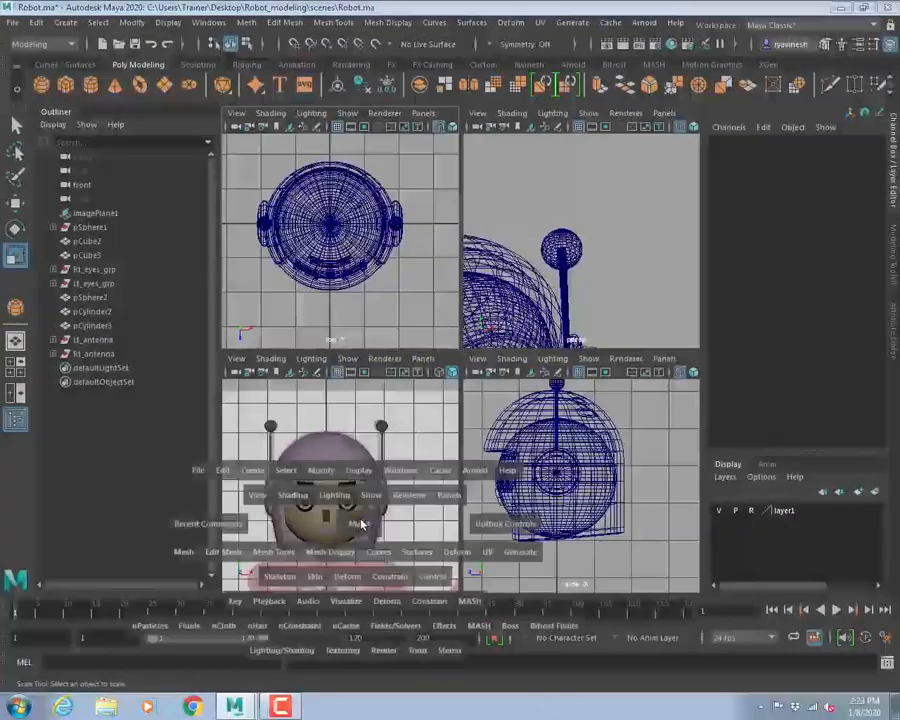
{"action": "middle_click_drag", "start_coordinate": [380, 466], "coordinate": [437, 420], "text": "alt"}
{"action": "right_click_drag", "start_coordinate": [440, 424], "coordinate": [645, 460], "text": "alt"}
{"action": "middle_click_drag", "start_coordinate": [514, 466], "coordinate": [447, 315], "text": "alt"}
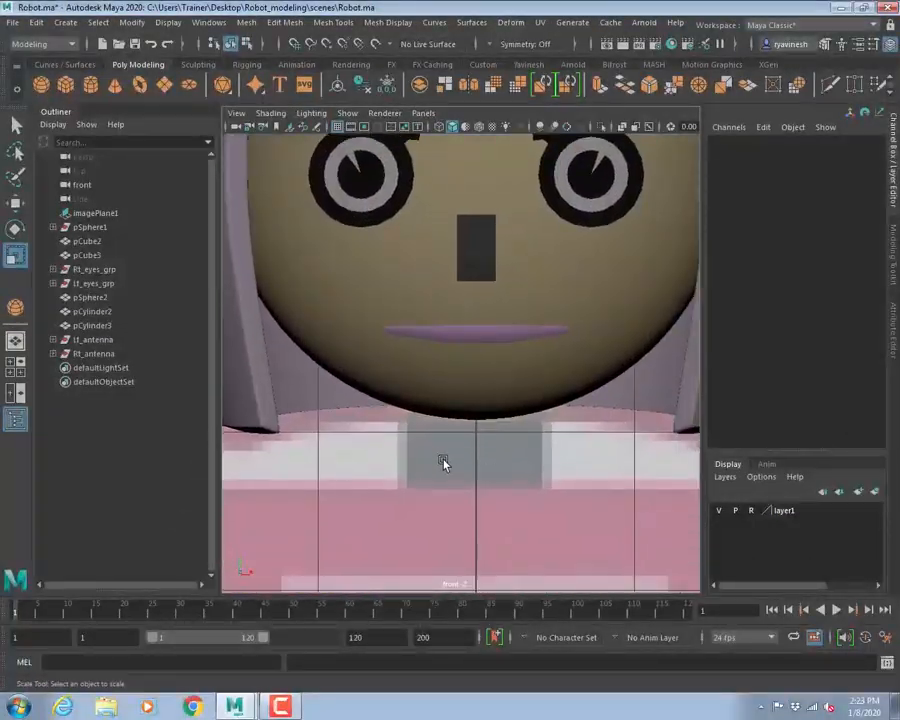
{"action": "key", "text": "space"}
{"action": "key", "text": "space"}
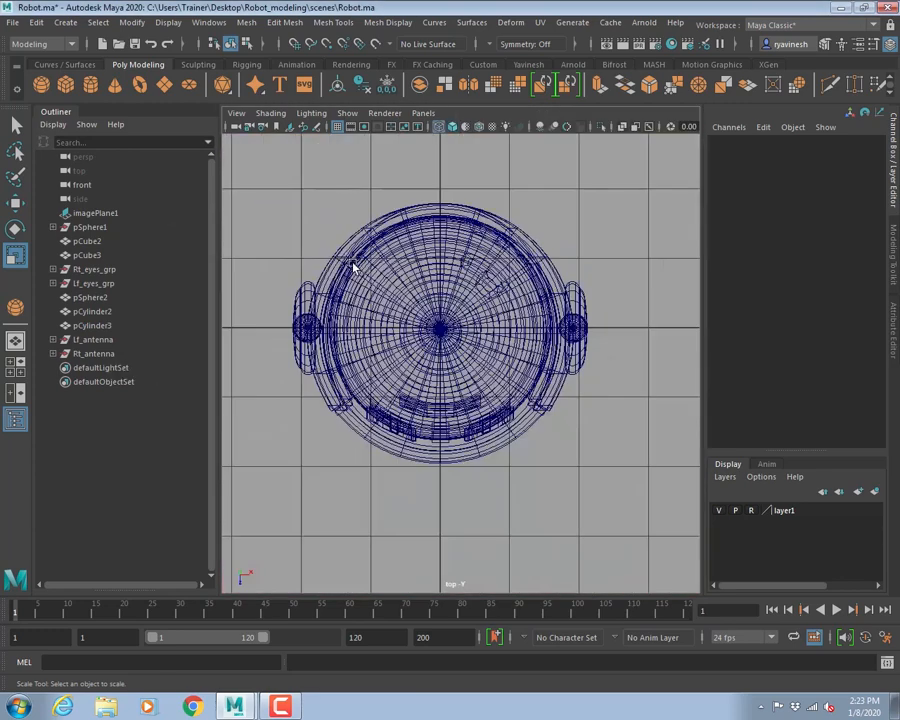
- Start a polygon cylinder for the neck, drawing its base with radius about 3 snapped to the head sphere's bottom pole
{"action": "left_click", "coordinate": [91, 87]}
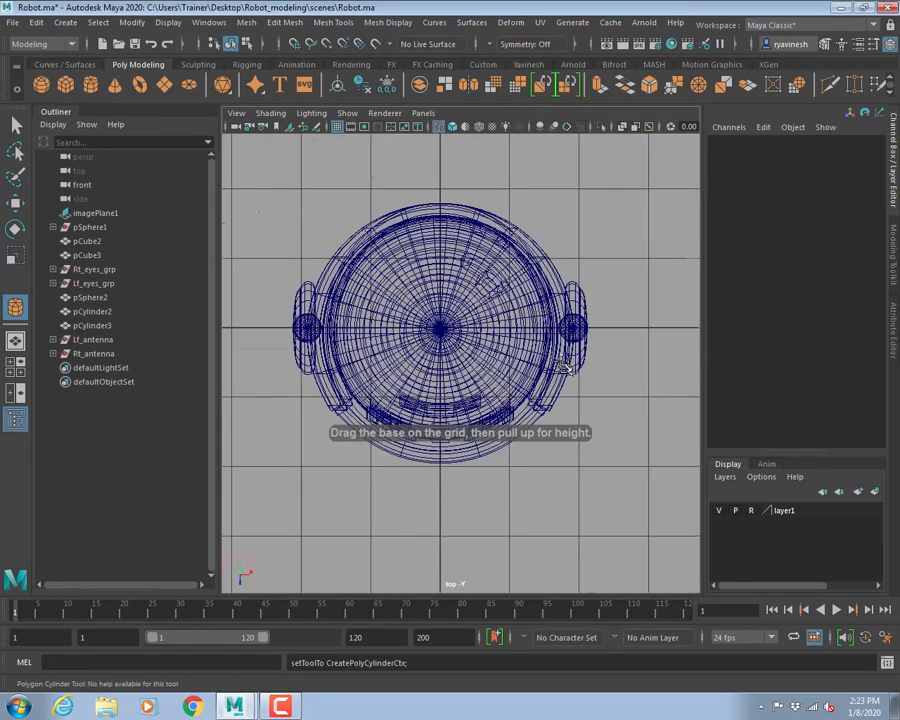
{"action": "key", "text": "space"}
{"action": "key", "text": "space"}
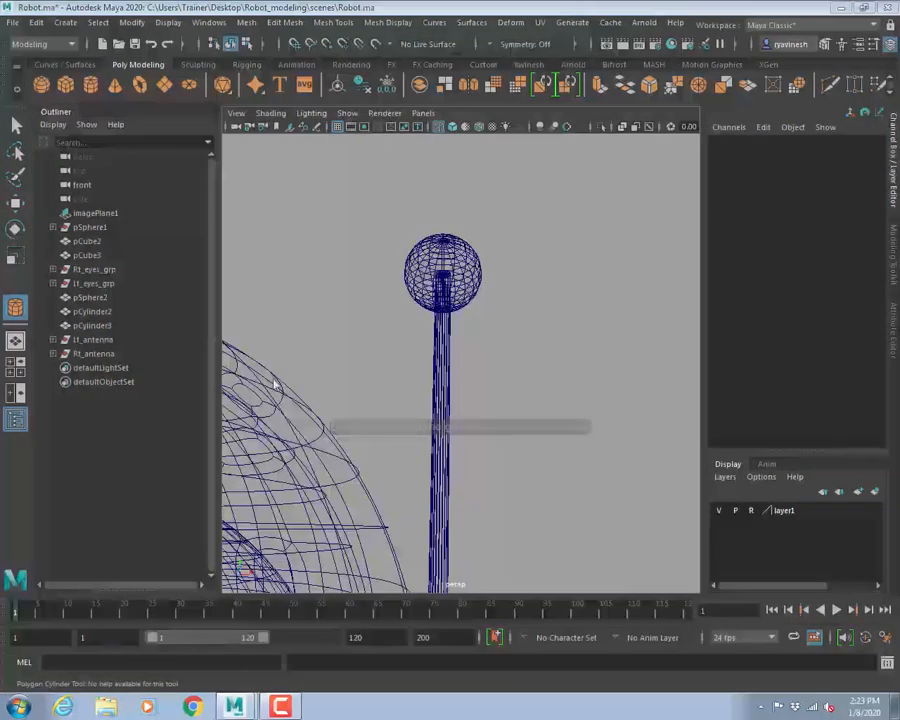
{"action": "scroll", "coordinate": [325, 402], "scroll_direction": "down", "scroll_amount": 10}
{"action": "left_click_drag", "start_coordinate": [396, 442], "coordinate": [443, 386], "text": "alt"}
{"action": "right_click_drag", "start_coordinate": [443, 386], "coordinate": [553, 394], "text": "alt"}
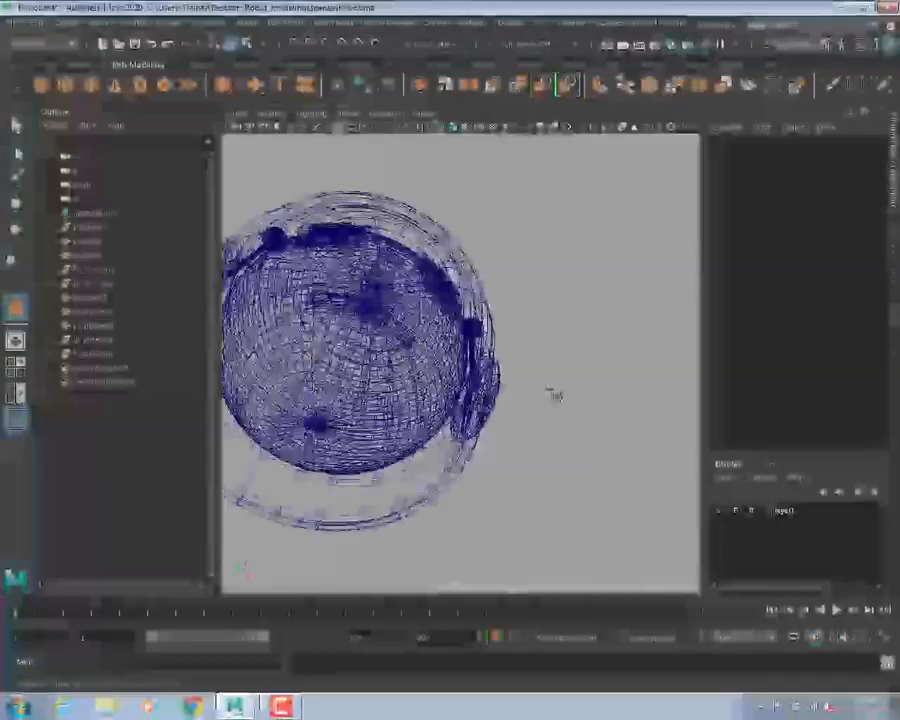
{"action": "left_click_drag", "start_coordinate": [553, 394], "coordinate": [485, 386], "text": "alt"}
{"action": "right_click_drag", "start_coordinate": [485, 386], "coordinate": [552, 388], "text": "alt"}
{"action": "left_click_drag", "start_coordinate": [552, 388], "coordinate": [488, 347], "text": "alt"}
{"action": "right_click_drag", "start_coordinate": [488, 347], "coordinate": [510, 364], "text": "alt"}
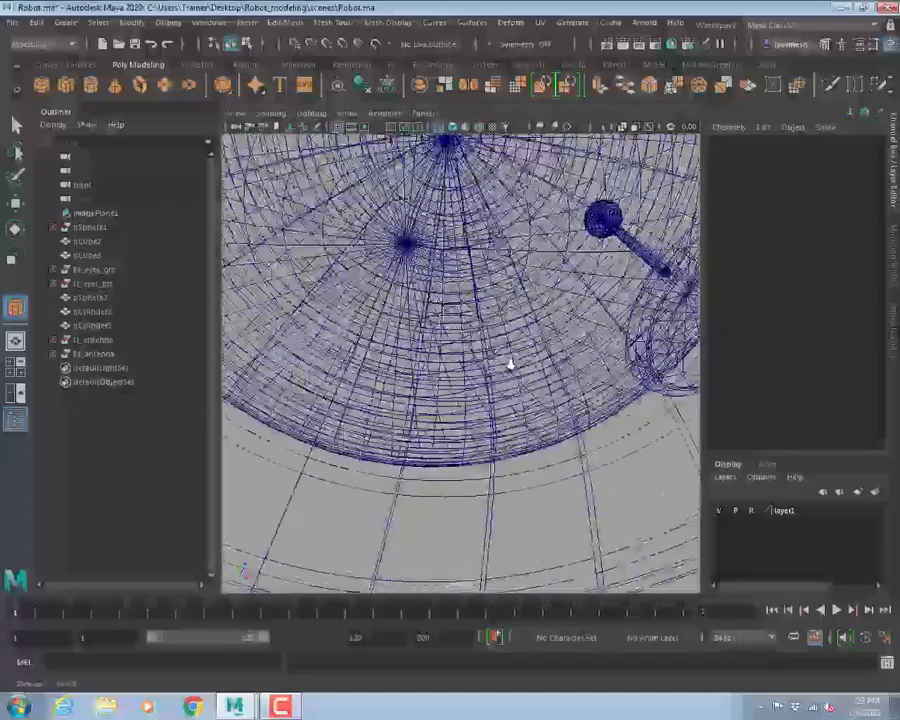
{"action": "left_click_drag", "start_coordinate": [510, 364], "coordinate": [498, 364], "text": "alt"}
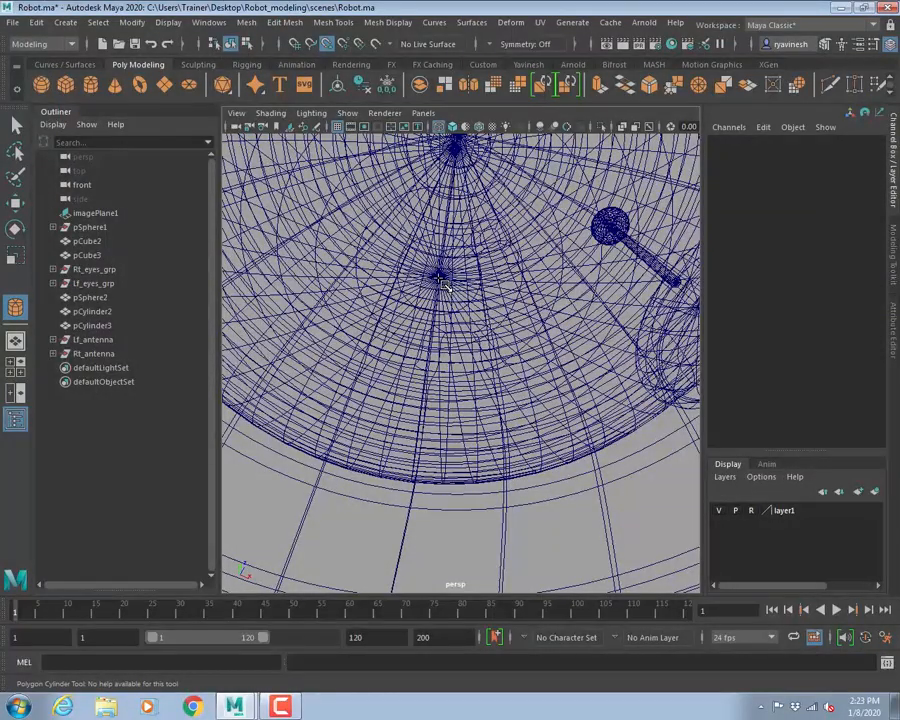
{"action": "left_click_drag", "start_coordinate": [440, 279], "coordinate": [522, 357]}
- Give the neck cylinder a height of about 5.17, extending downward from the head
{"action": "key", "text": "alt+space"}
{"action": "left_click_drag", "start_coordinate": [496, 314], "coordinate": [498, 342], "text": "alt"}
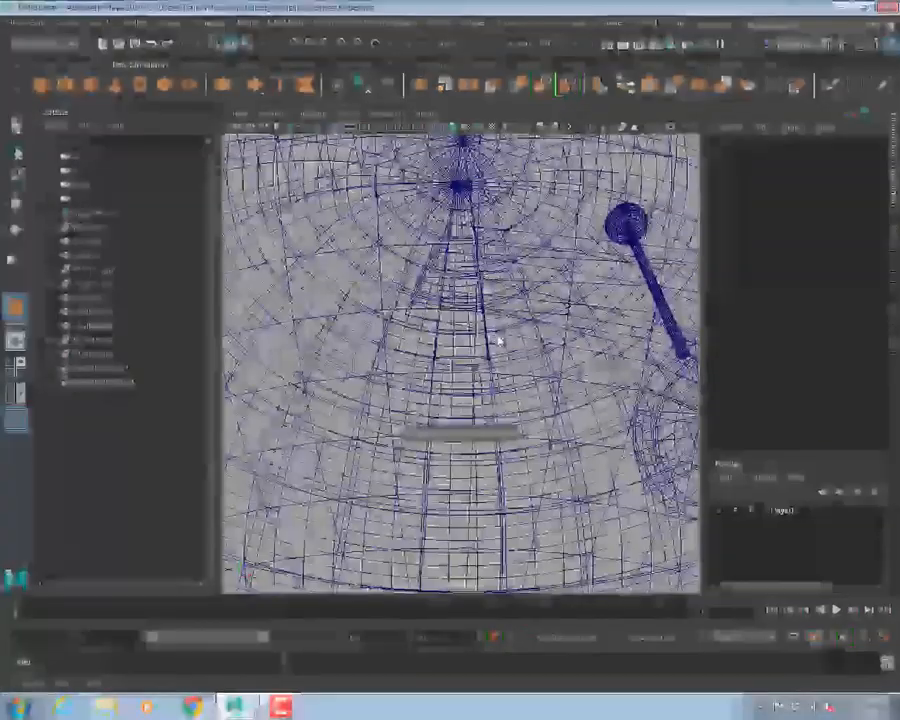
{"action": "right_click_drag", "start_coordinate": [498, 342], "coordinate": [348, 343], "text": "alt"}
{"action": "left_click_drag", "start_coordinate": [432, 348], "coordinate": [482, 436], "text": "alt"}
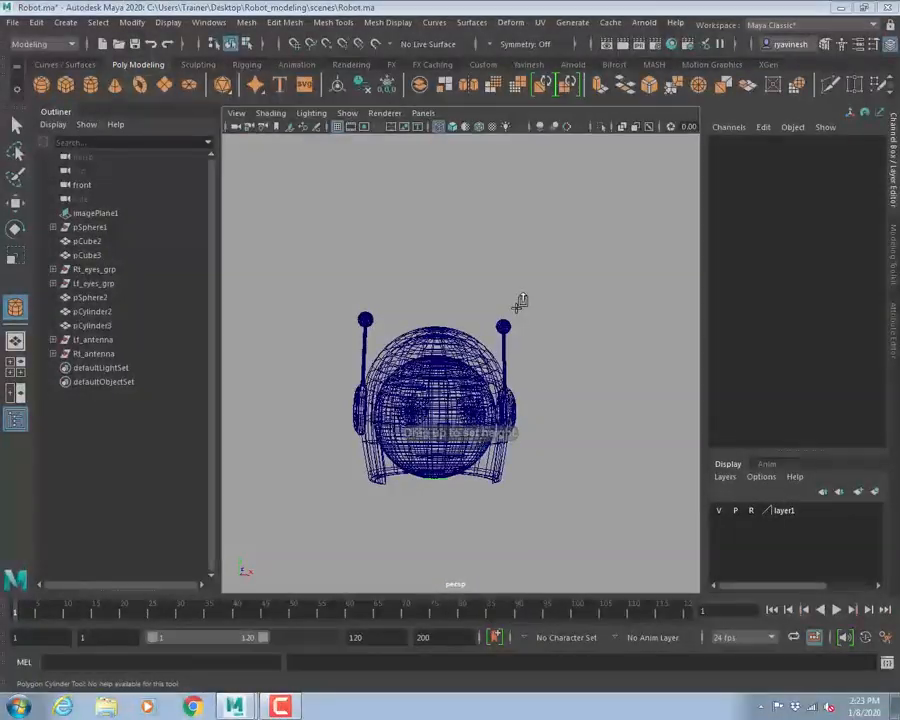
{"action": "middle_click_drag", "start_coordinate": [434, 406], "coordinate": [490, 259], "text": "alt"}
{"action": "mouse_move", "coordinate": [505, 351]}
{"action": "left_mouse_down", "text": "alt"}
{"action": "mouse_move", "coordinate": [490, 378]}
{"action": "mouse_move", "coordinate": [501, 358]}
{"action": "mouse_move", "coordinate": [495, 365]}
{"action": "left_mouse_up", "text": "alt"}
- Stretch the neck cylinder vertically to a Scale Y of about 1.578 so its top reaches into the head, with the front view in wireframe
{"action": "key", "text": "space"}
{"action": "key", "text": "space"}
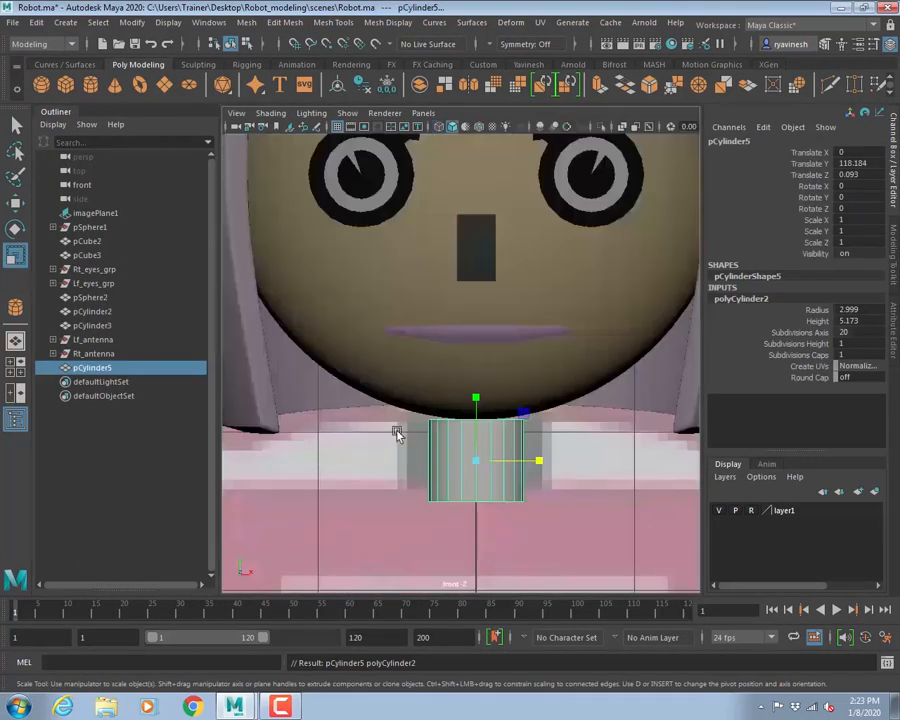
{"action": "middle_click_drag", "start_coordinate": [468, 437], "coordinate": [427, 335], "text": "alt"}
{"action": "right_click_drag", "start_coordinate": [427, 340], "coordinate": [506, 418], "text": "alt"}
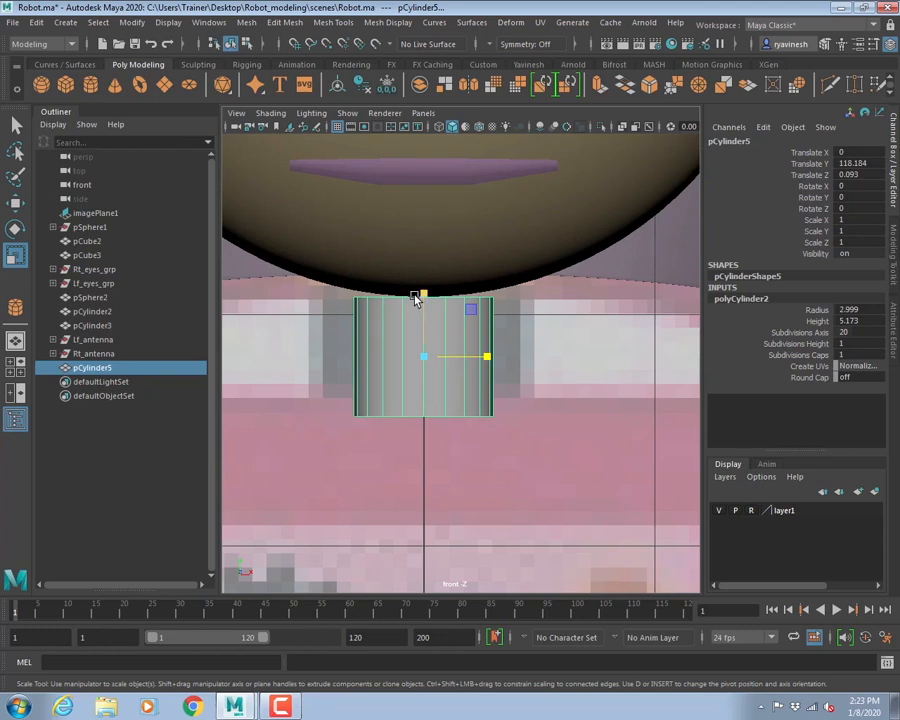
{"action": "key", "text": "4"}
{"action": "left_click_drag", "start_coordinate": [422, 295], "coordinate": [427, 263]}
{"action": "key", "text": "e"}
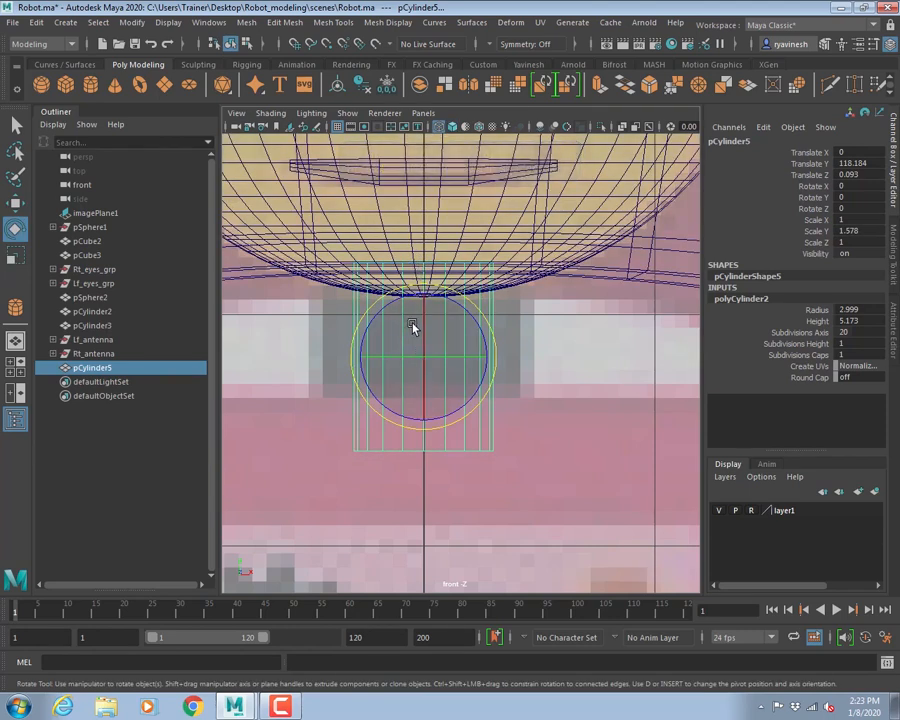
- Scale the neck cylinder up uniformly to Scale X and Z of about 1.408 and Scale Y of about 2.222
{"action": "key", "text": "r"}
{"action": "left_click_drag", "start_coordinate": [422, 358], "coordinate": [467, 377]}
{"action": "scroll", "coordinate": [464, 476], "scroll_direction": "down", "scroll_amount": 3}
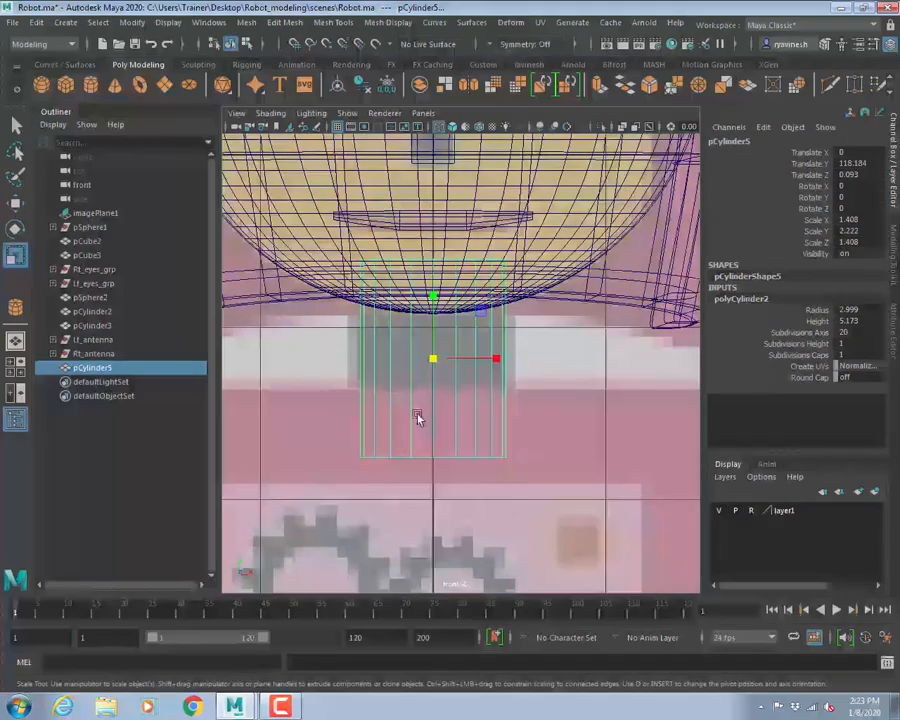
- Shorten the neck by moving its bottom vertices up near the torso's upper edge and its top vertices down toward the head's base
{"action": "right_click_drag", "start_coordinate": [433, 418], "coordinate": [386, 336]}
{"action": "left_click_drag", "start_coordinate": [299, 416], "coordinate": [582, 501]}
{"action": "right_click_drag", "start_coordinate": [412, 316], "coordinate": [346, 316]}
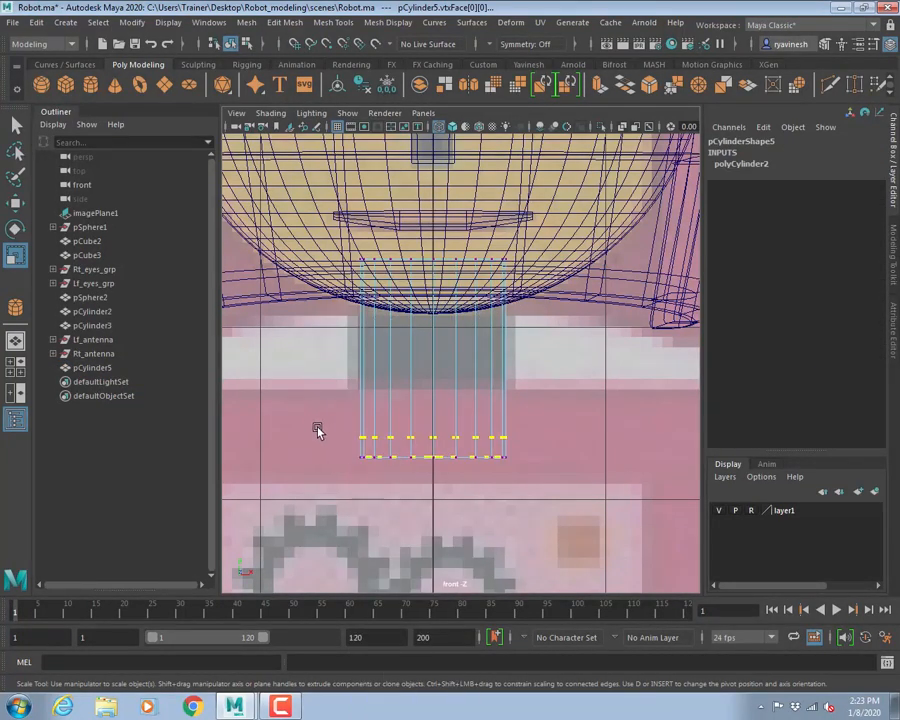
{"action": "key", "text": "w"}
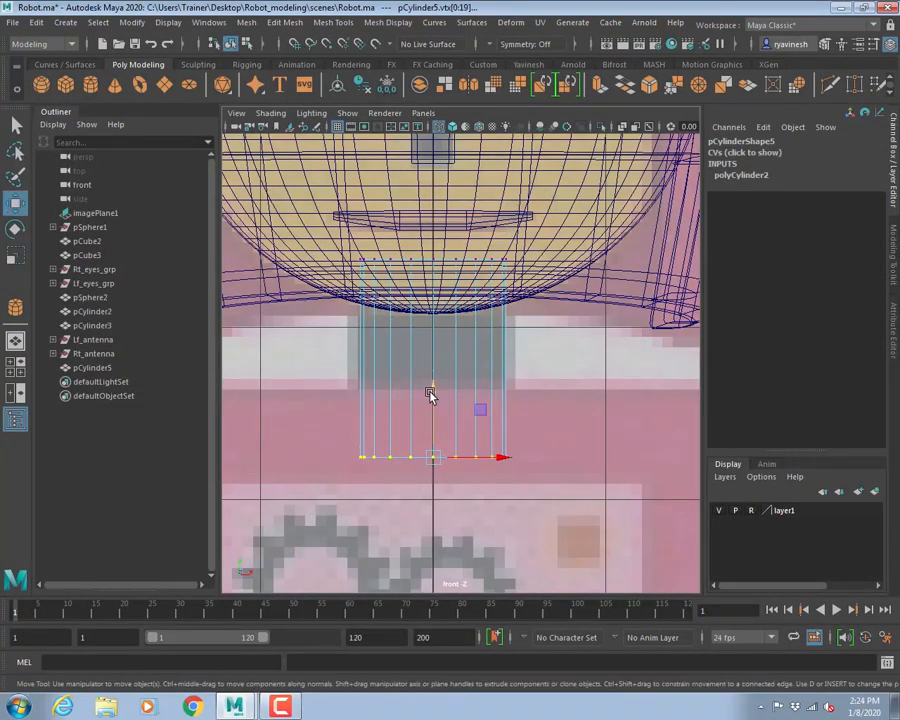
{"action": "left_click_drag", "start_coordinate": [430, 393], "coordinate": [435, 210]}
- Examine the shortened neck beneath the head in the shaded perspective view, and return the cylinder to object mode
{"action": "key", "text": "space"}
{"action": "key", "text": "space"}
{"action": "left_click_drag", "start_coordinate": [484, 316], "coordinate": [510, 322], "text": "alt"}
{"action": "key", "text": "5"}
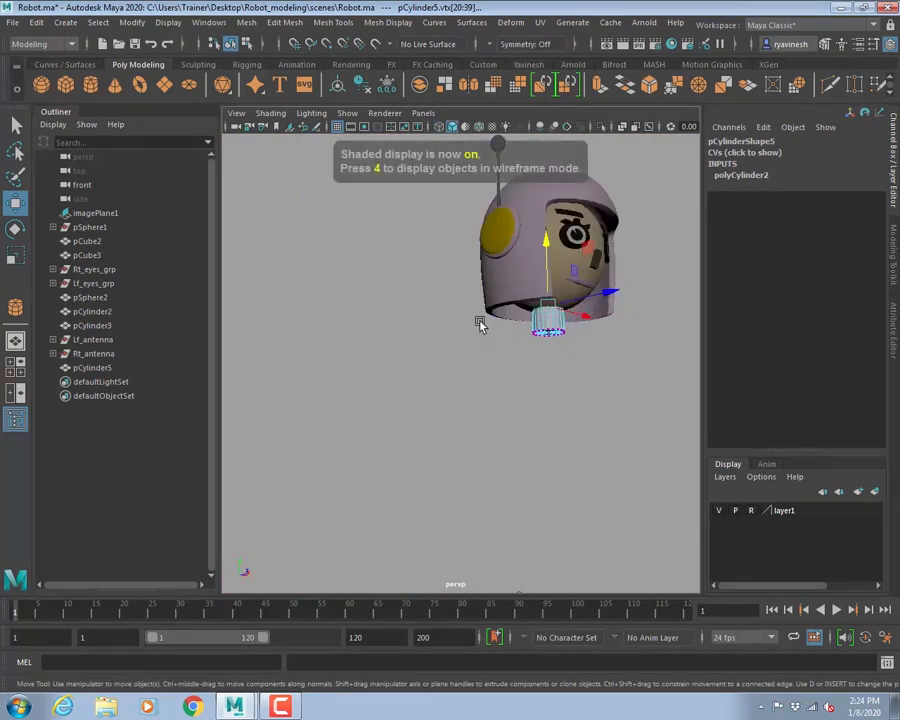
{"action": "key", "text": "f"}
{"action": "right_click_drag", "start_coordinate": [462, 388], "coordinate": [323, 380], "text": "alt"}
{"action": "left_click_drag", "start_coordinate": [323, 380], "coordinate": [460, 368], "text": "alt"}
{"action": "right_click", "coordinate": [457, 377]}
{"action": "left_click", "coordinate": [504, 297]}
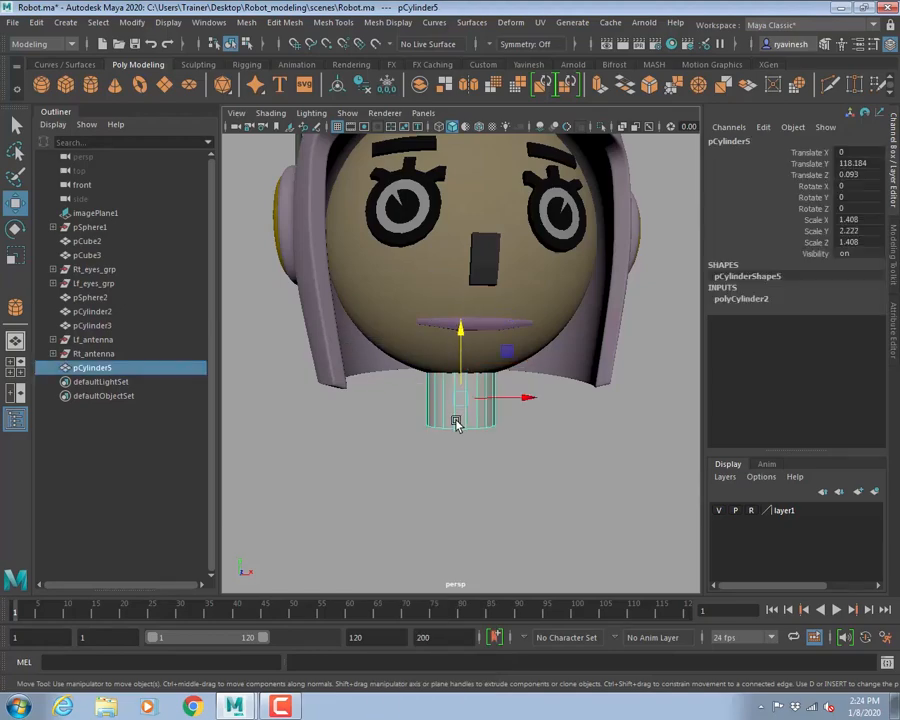
- Start a polygon cube for the torso, drawing its base over the front reference about 39.5 wide and 29.1 tall
{"action": "key", "text": "space"}
{"action": "key", "text": "space"}
{"action": "scroll", "coordinate": [329, 404], "scroll_direction": "down", "scroll_amount": 5}
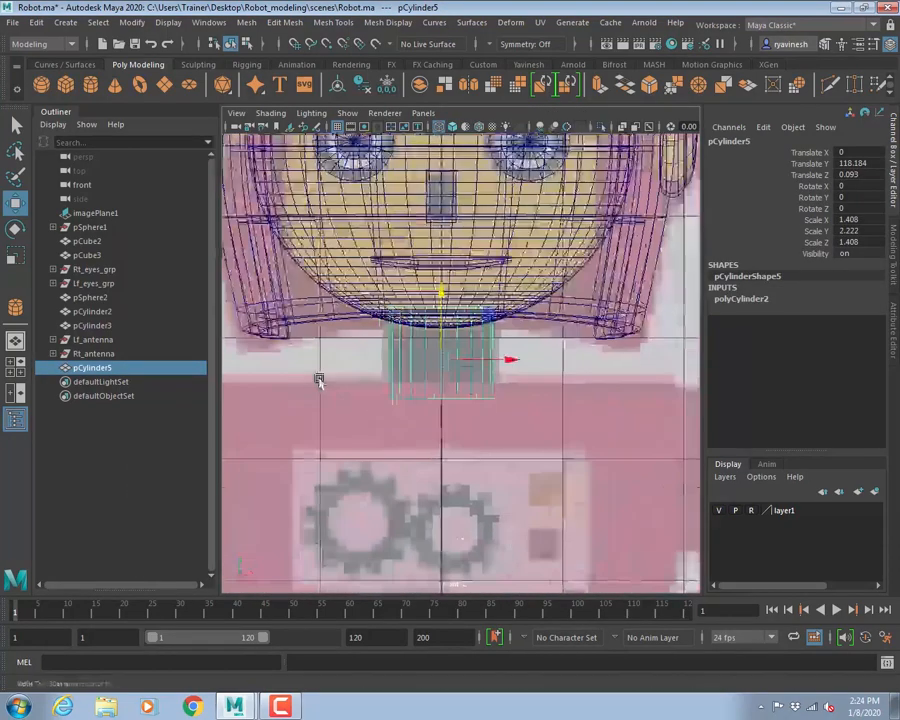
{"action": "scroll", "coordinate": [388, 382], "scroll_direction": "down", "scroll_amount": 2}
{"action": "middle_click_drag", "start_coordinate": [509, 481], "coordinate": [512, 358], "text": "alt"}
{"action": "middle_click_drag", "start_coordinate": [597, 372], "coordinate": [572, 400], "text": "alt"}
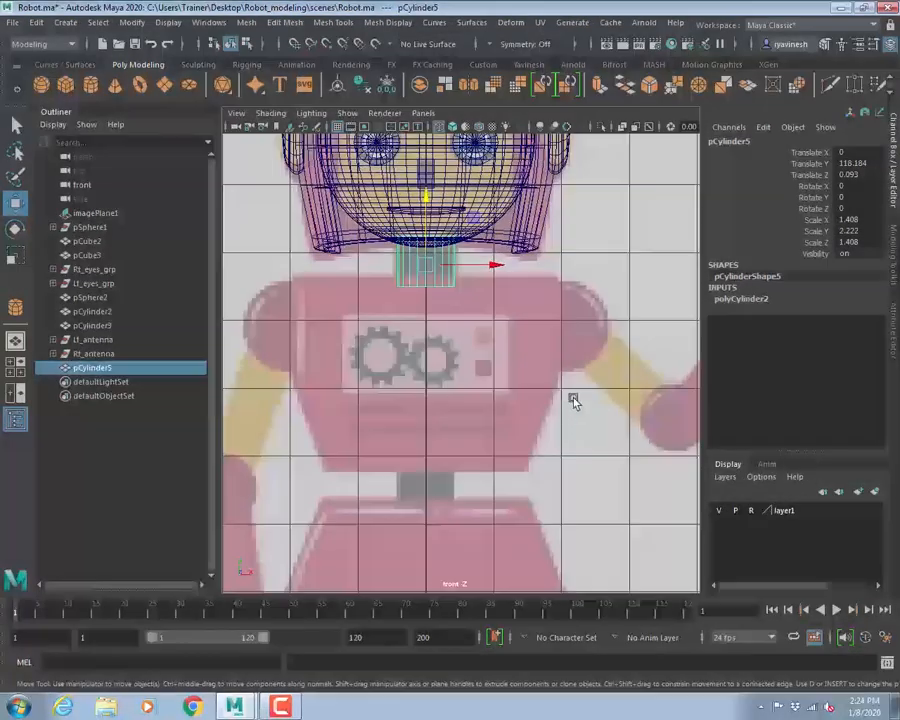
{"action": "left_click", "coordinate": [452, 352]}
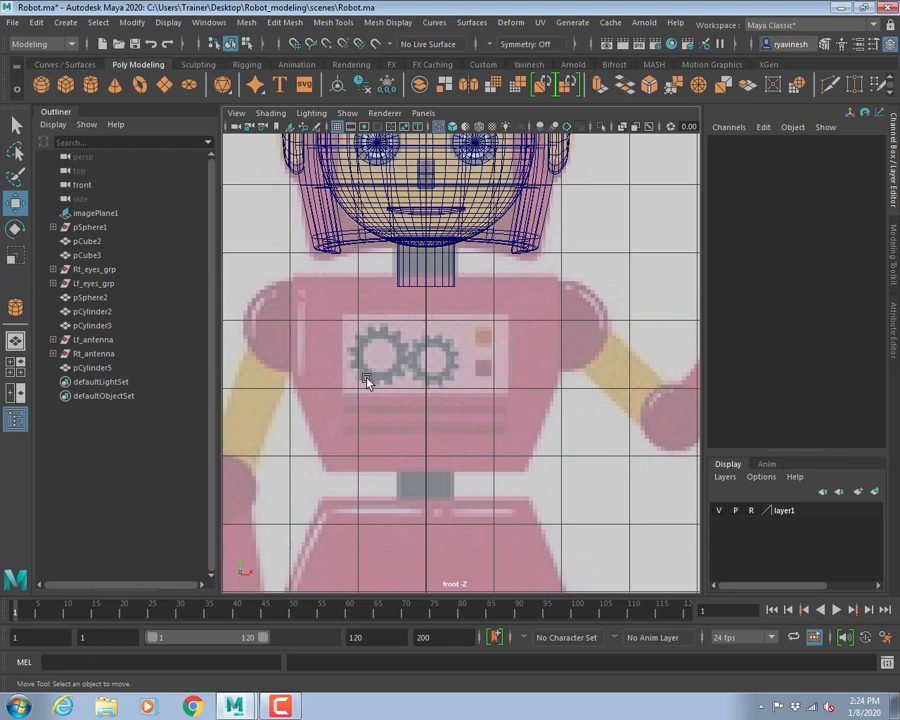
{"action": "left_click", "coordinate": [66, 85]}
{"action": "key", "text": "space"}
{"action": "key", "text": "space"}
{"action": "key", "text": "space"}
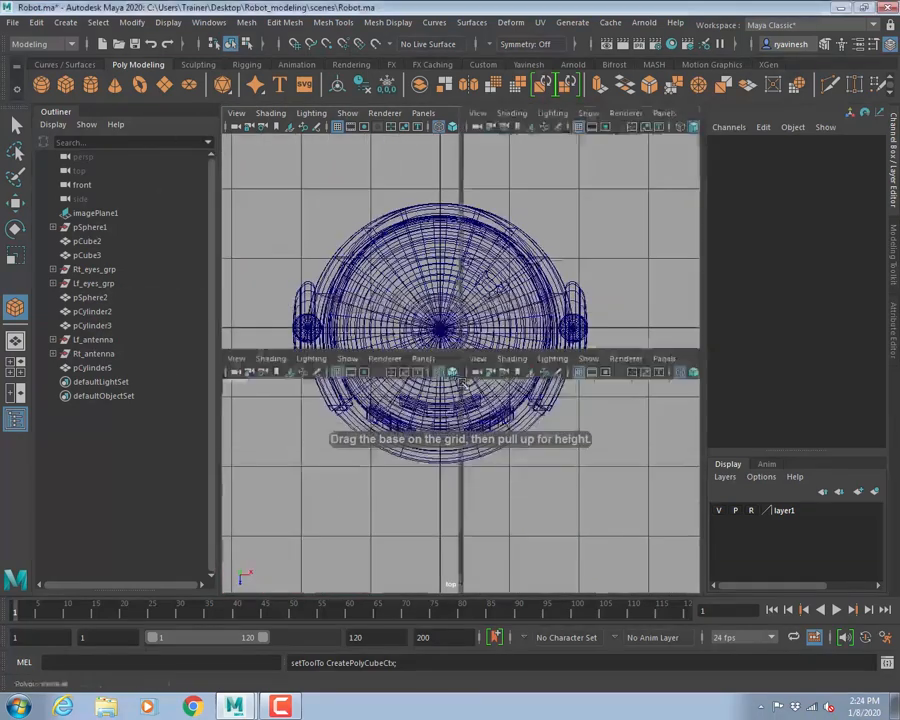
{"action": "key", "text": "space"}
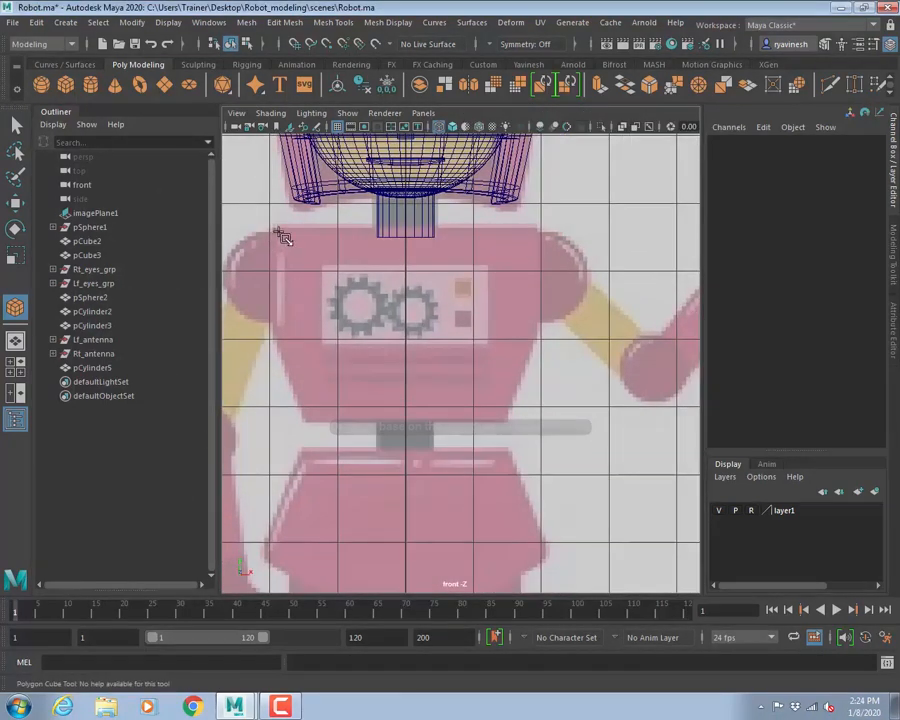
{"action": "left_click_drag", "start_coordinate": [275, 229], "coordinate": [542, 425]}
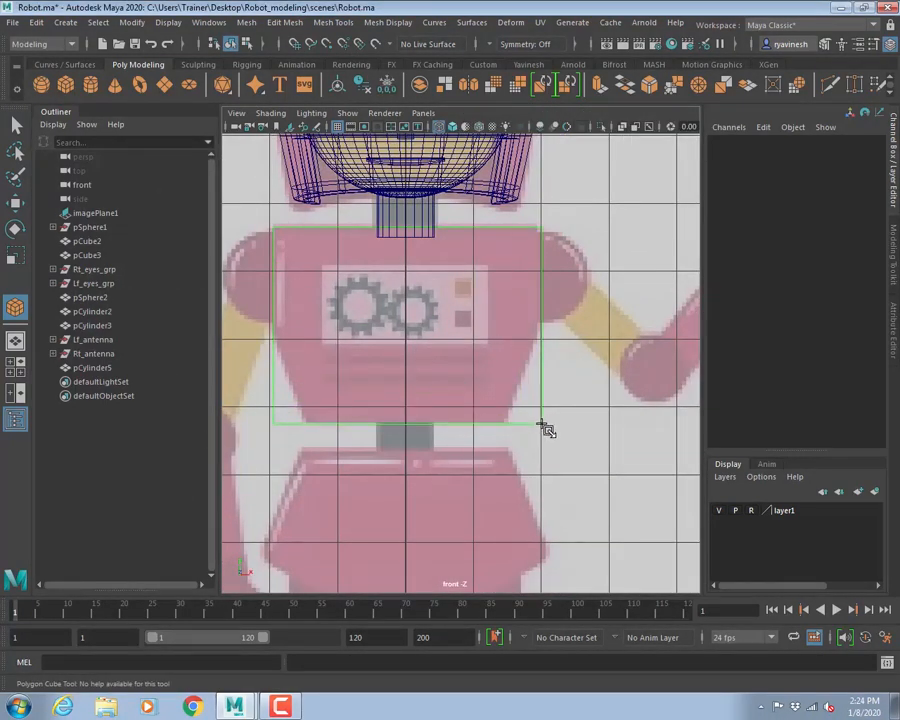
- Give the torso cube a front-to-back height of about 28.46 and snap it to Translate Z 0 beneath the head
{"action": "key", "text": "space"}
{"action": "key", "text": "space"}
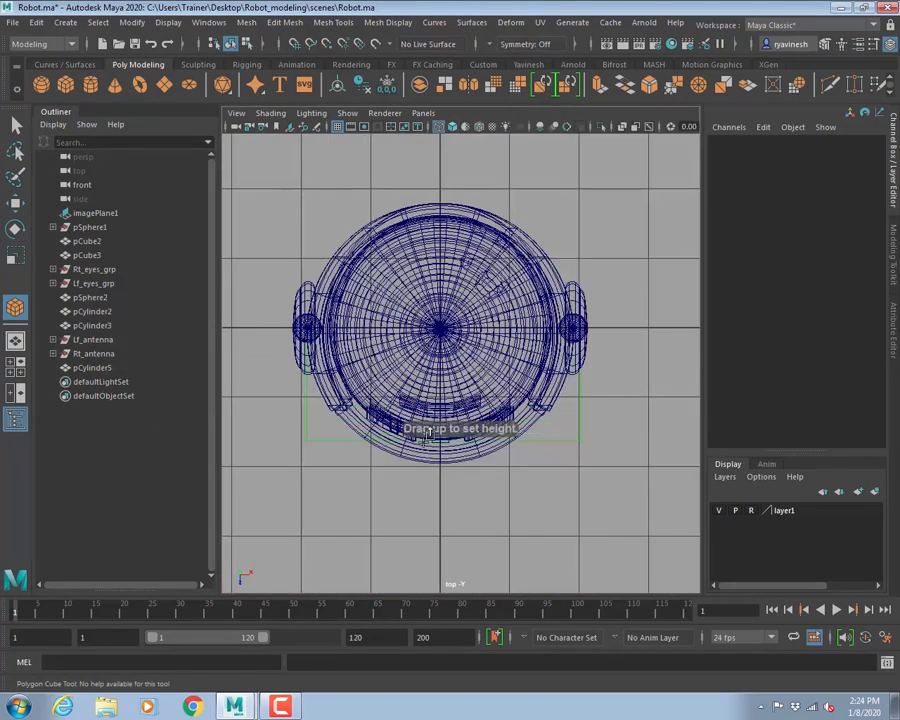
{"action": "left_click_drag", "start_coordinate": [448, 290], "coordinate": [446, 374]}
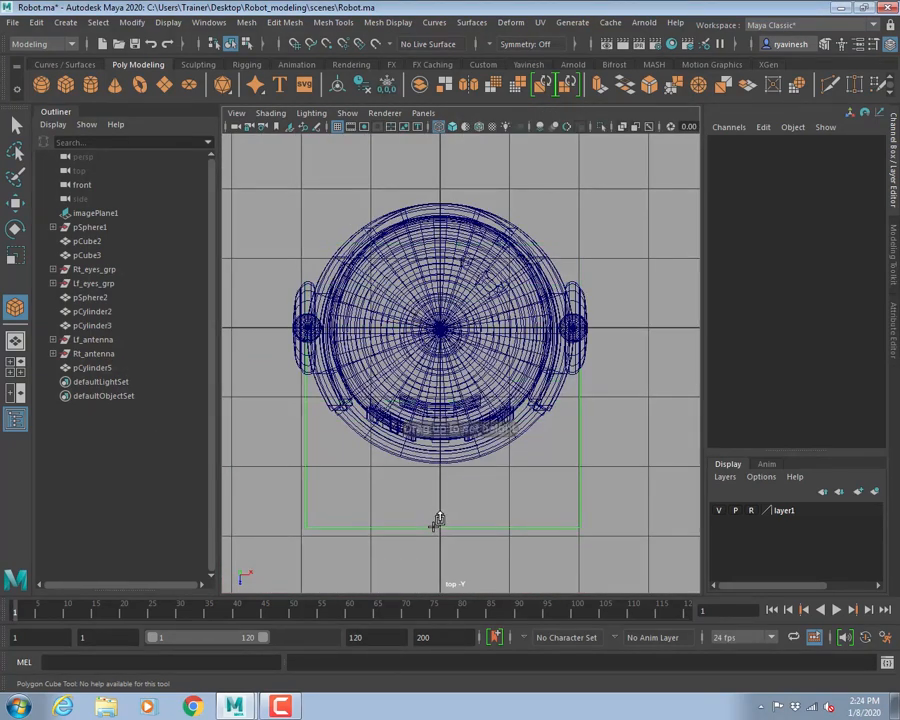
{"action": "left_click_drag", "start_coordinate": [434, 518], "coordinate": [434, 516]}
{"action": "key", "text": "e"}
{"action": "key", "text": "w"}
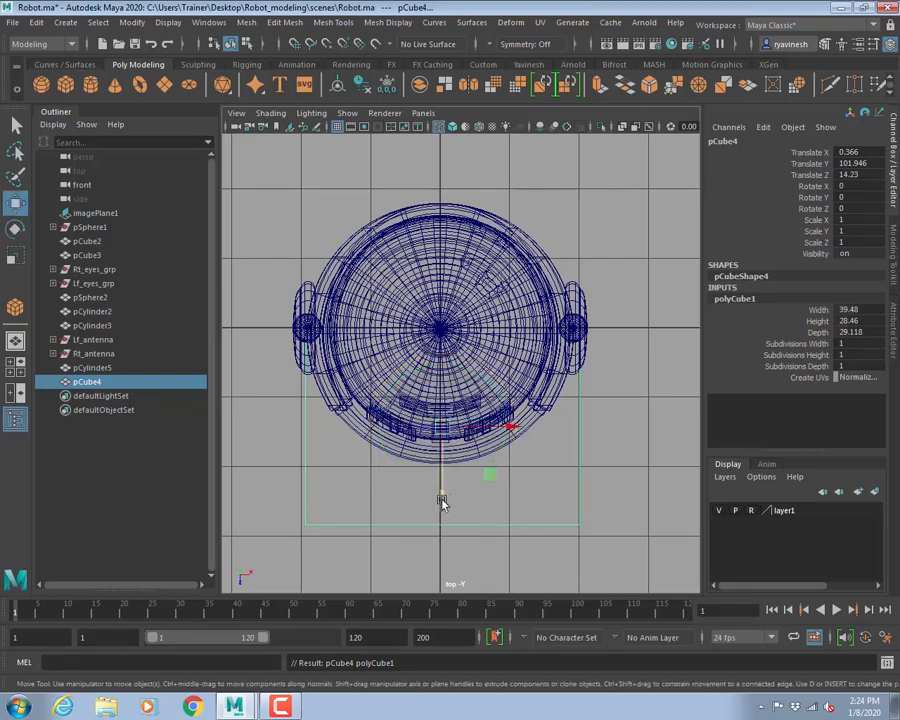
{"action": "left_click_drag", "start_coordinate": [438, 498], "coordinate": [440, 394]}
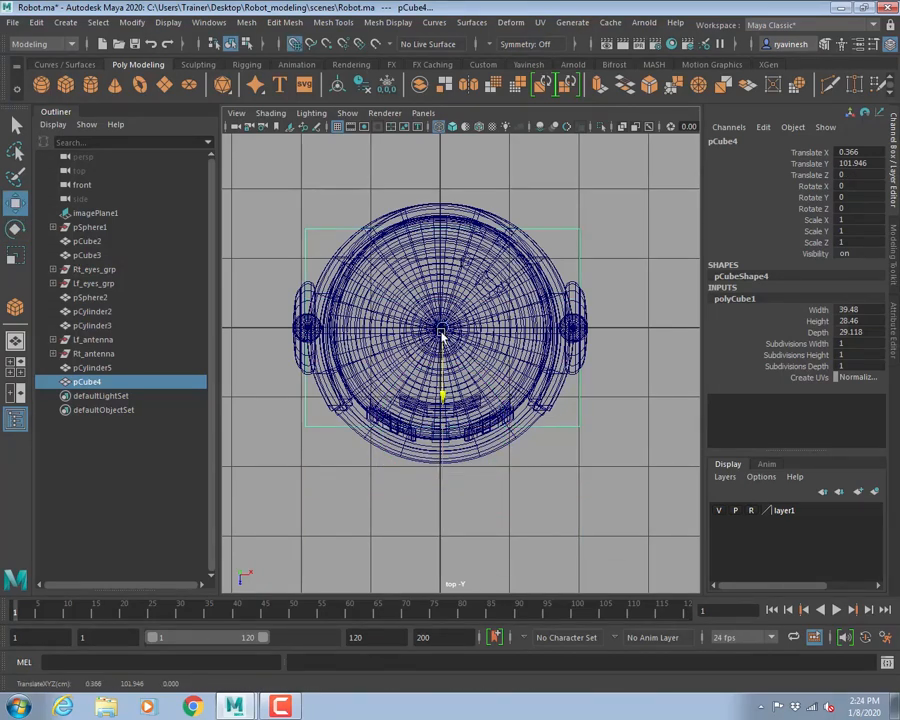
- Check the torso cube in perspective and snap it to the vertical centre line at Translate X 0 in the front view
{"action": "key", "text": "space"}
{"action": "key", "text": "space"}
{"action": "right_click_drag", "start_coordinate": [621, 342], "coordinate": [486, 326], "text": "alt"}
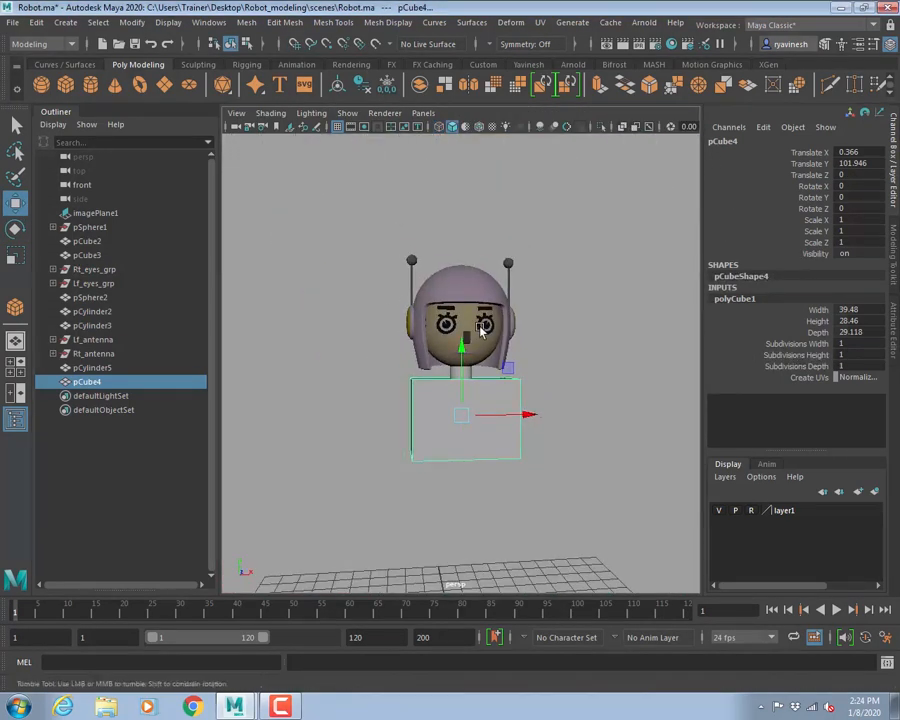
{"action": "mouse_move", "coordinate": [484, 325]}
{"action": "left_mouse_down", "text": "alt"}
{"action": "mouse_move", "coordinate": [333, 350]}
{"action": "mouse_move", "coordinate": [348, 320]}
{"action": "mouse_move", "coordinate": [601, 338]}
{"action": "mouse_move", "coordinate": [308, 345]}
{"action": "mouse_move", "coordinate": [400, 350]}
{"action": "left_mouse_up", "text": "alt"}
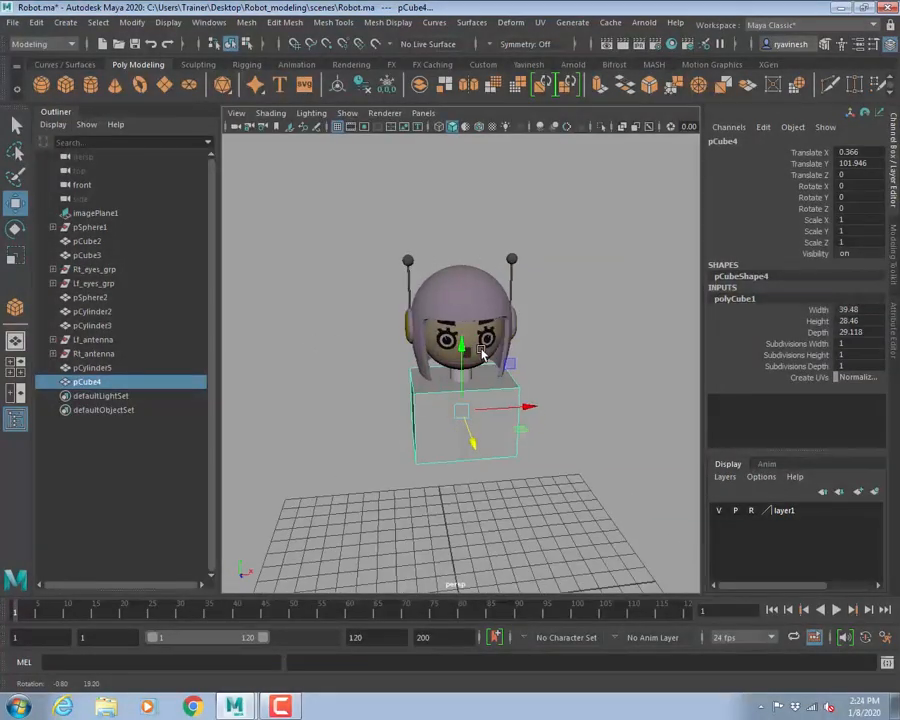
{"action": "key", "text": "space"}
{"action": "key", "text": "space"}
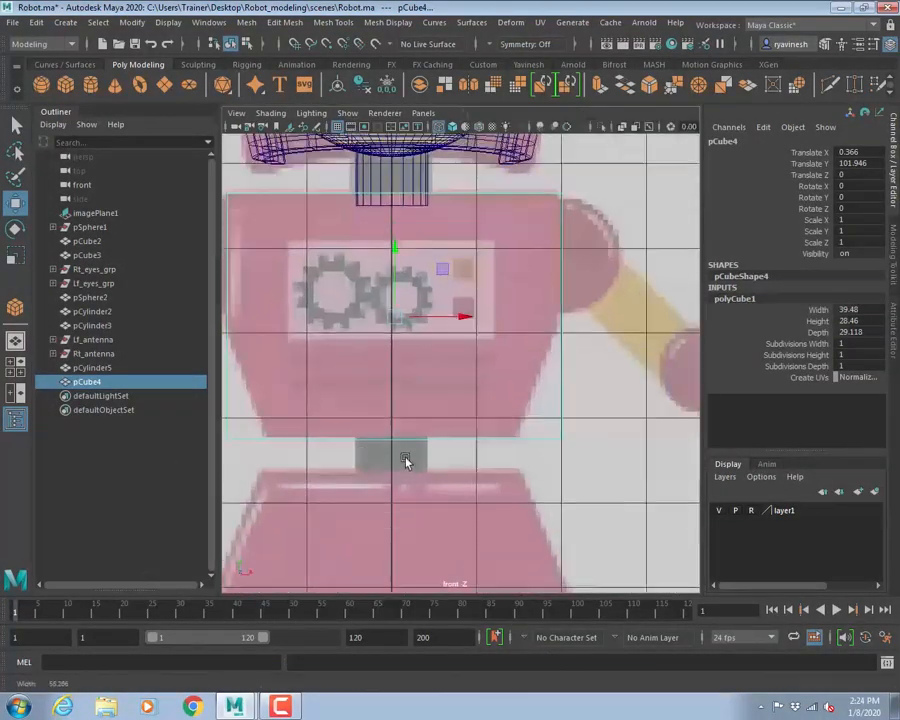
{"action": "right_click_drag", "start_coordinate": [406, 460], "coordinate": [388, 442], "text": "alt"}
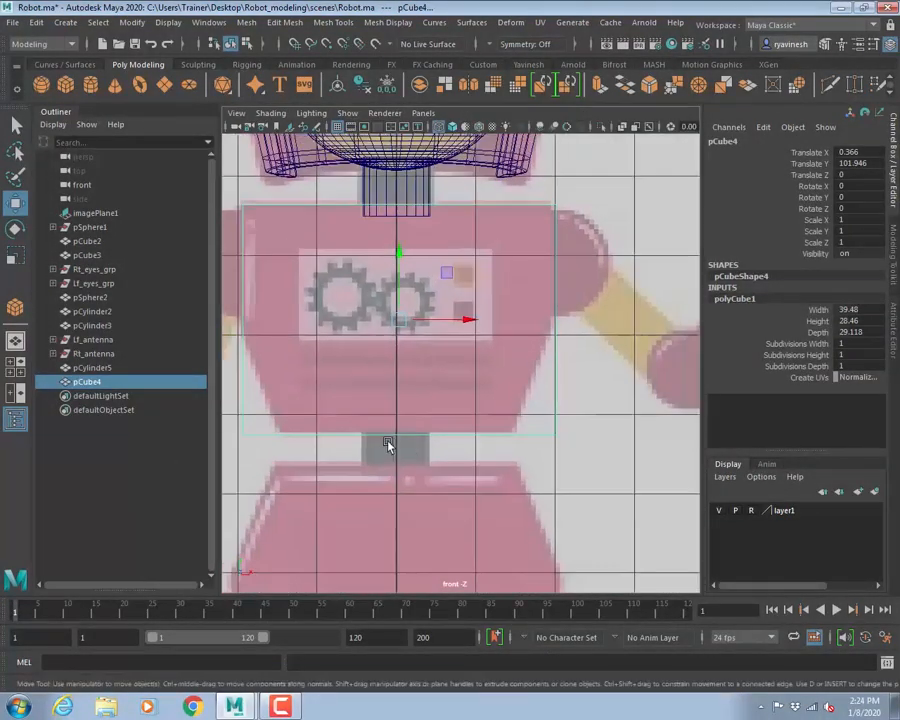
{"action": "middle_click_drag", "start_coordinate": [388, 442], "coordinate": [462, 473], "text": "alt"}
{"action": "right_click_drag", "start_coordinate": [474, 345], "coordinate": [517, 374], "text": "alt"}
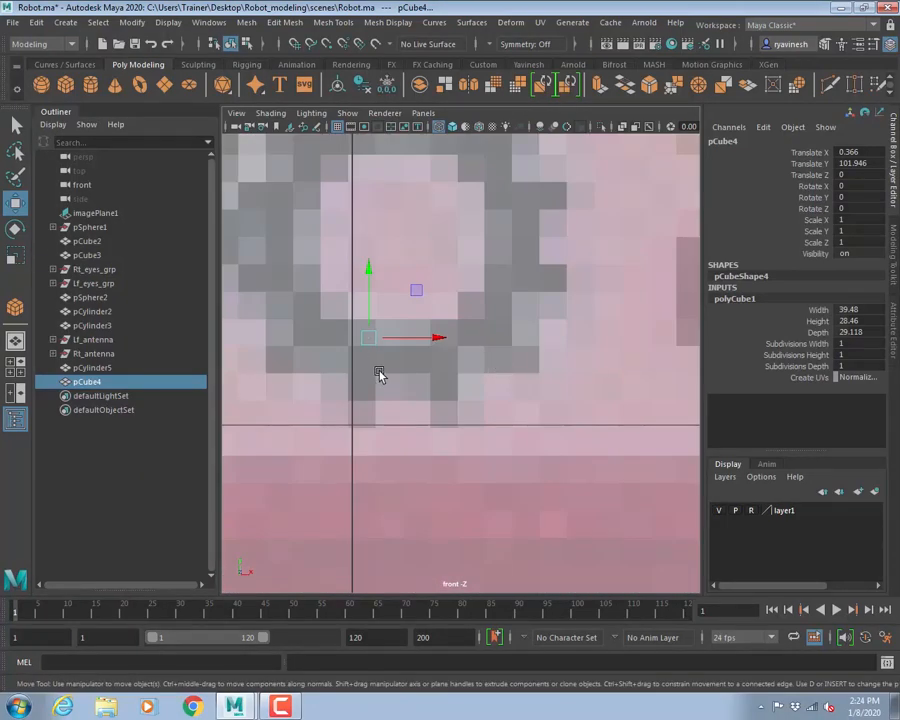
{"action": "middle_click_drag", "start_coordinate": [378, 370], "coordinate": [444, 350], "text": "alt"}
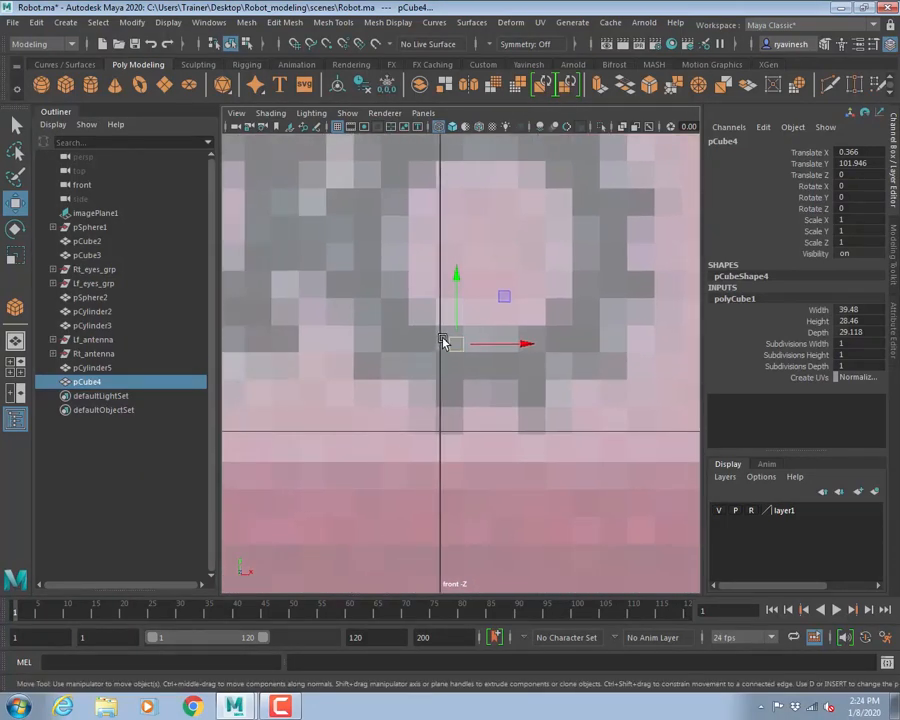
{"action": "left_click_drag", "start_coordinate": [524, 345], "coordinate": [474, 344]}
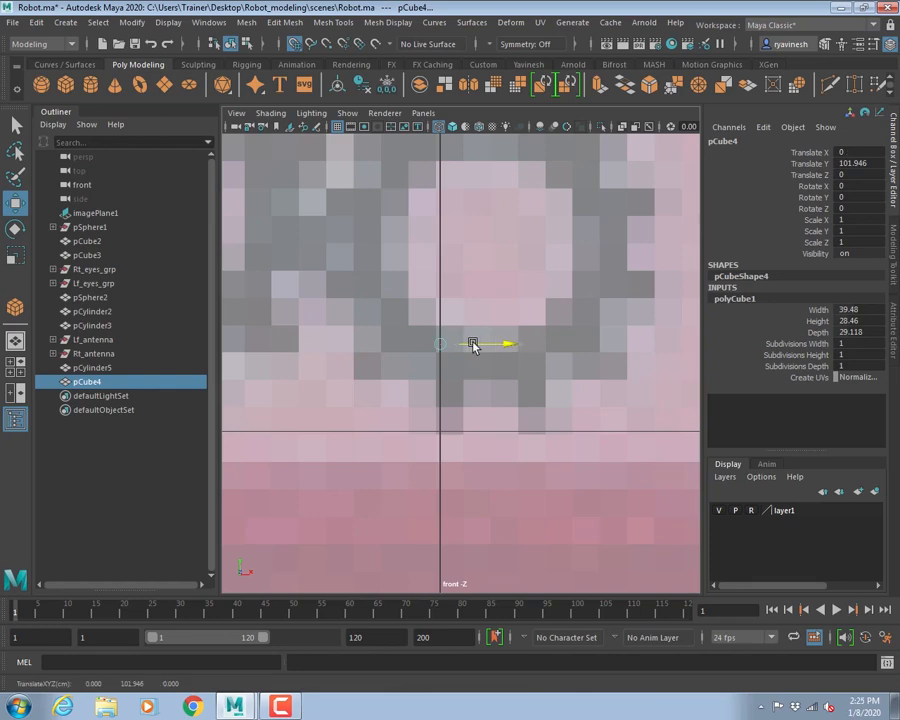
- Raise the torso cube to Translate Y of about 102.287 to line up with the reference torso
{"action": "right_click_drag", "start_coordinate": [474, 345], "coordinate": [376, 361], "text": "alt"}
{"action": "right_click_drag", "start_coordinate": [480, 386], "coordinate": [326, 394], "text": "alt"}
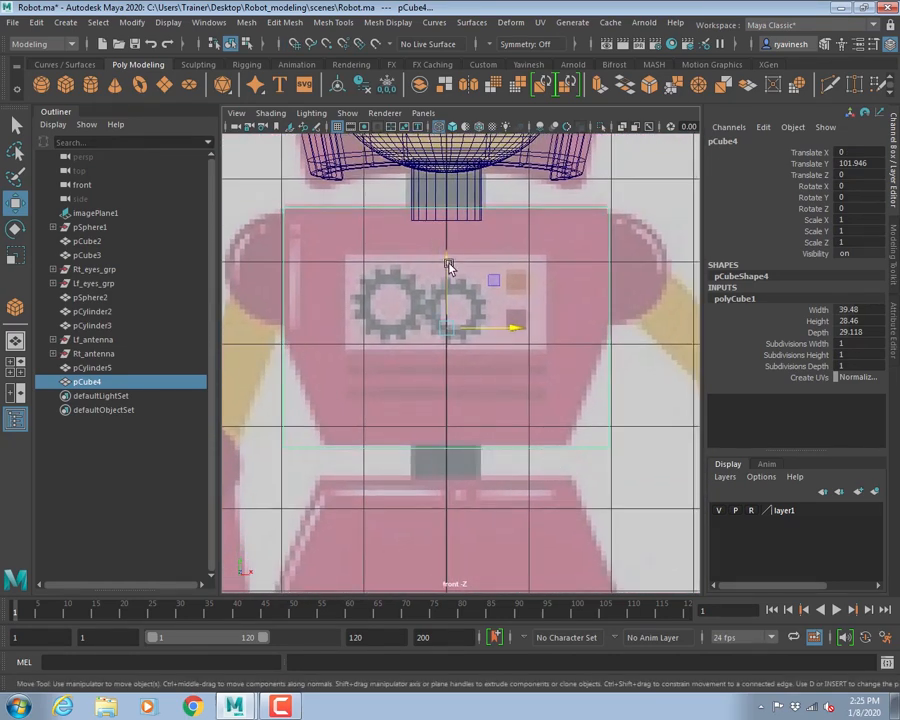
{"action": "left_click_drag", "start_coordinate": [449, 266], "coordinate": [440, 250]}
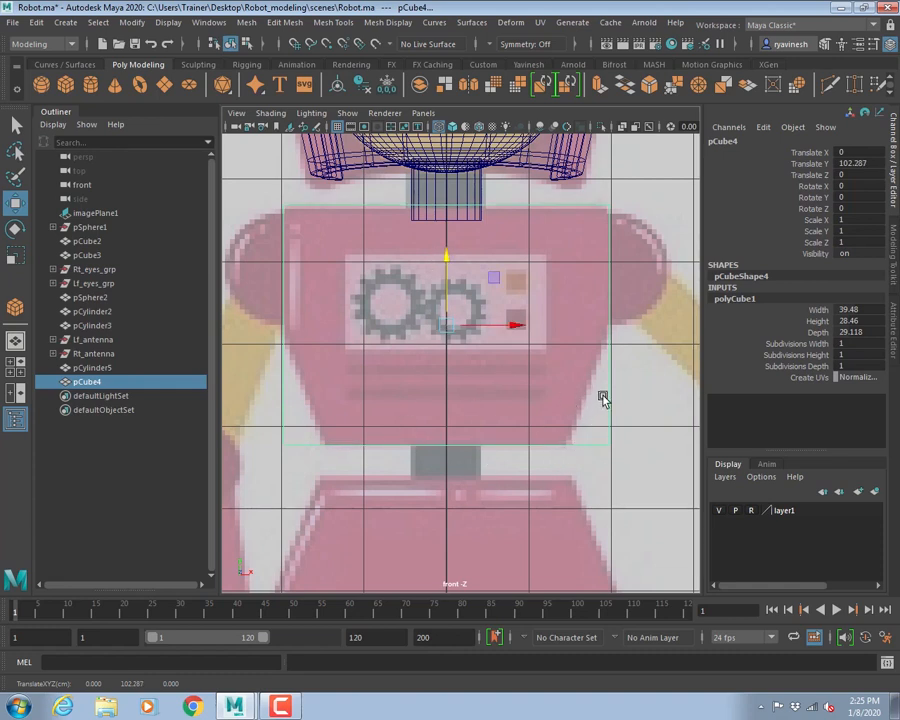
- Adjust the torso cube's bottom and top vertices vertically to match the lower and upper edges of the reference torso
{"action": "right_click_drag", "start_coordinate": [606, 318], "coordinate": [538, 336]}
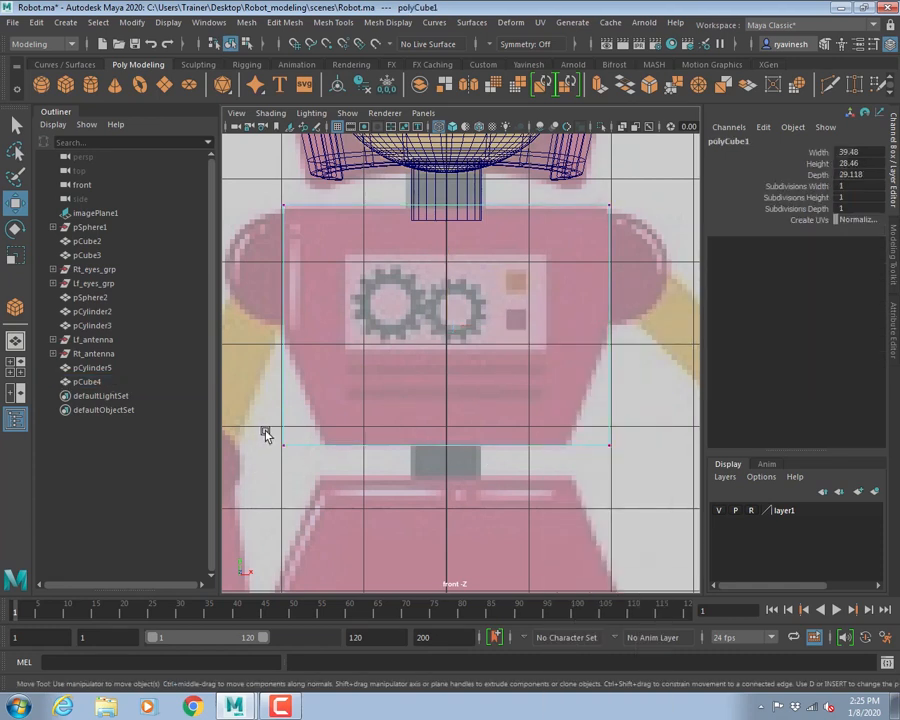
{"action": "left_click_drag", "start_coordinate": [266, 435], "coordinate": [631, 477]}
{"action": "mouse_move", "coordinate": [448, 384]}
{"action": "left_mouse_down"}
{"action": "mouse_move", "coordinate": [444, 391]}
{"action": "mouse_move", "coordinate": [445, 378]}
{"action": "left_mouse_up"}
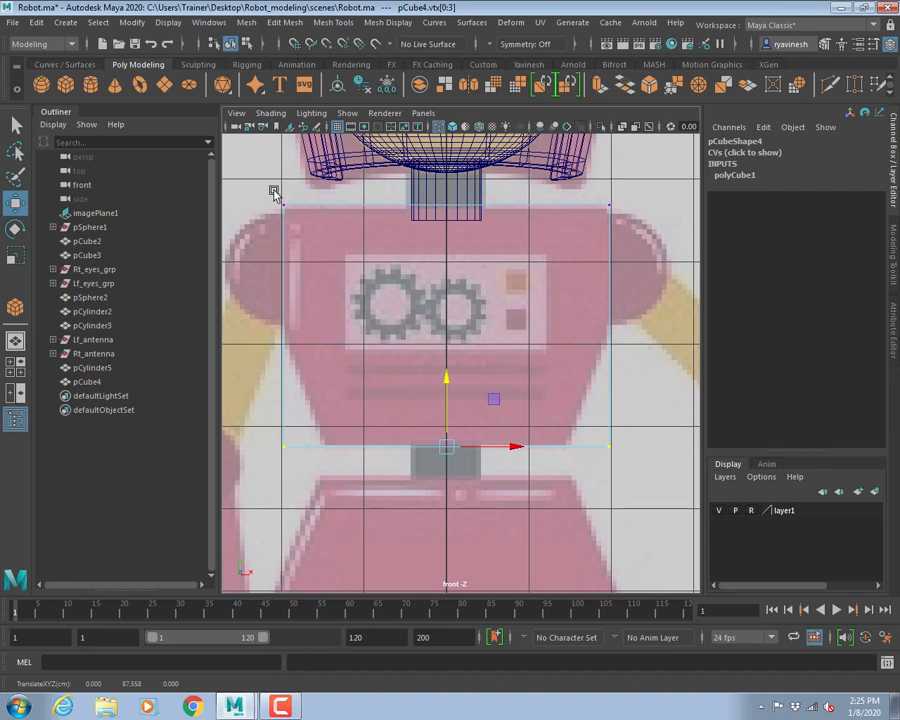
{"action": "left_click_drag", "start_coordinate": [275, 193], "coordinate": [635, 225]}
{"action": "mouse_move", "coordinate": [447, 146]}
{"action": "left_mouse_down"}
{"action": "mouse_move", "coordinate": [449, 162]}
{"action": "mouse_move", "coordinate": [449, 150]}
{"action": "left_mouse_up"}
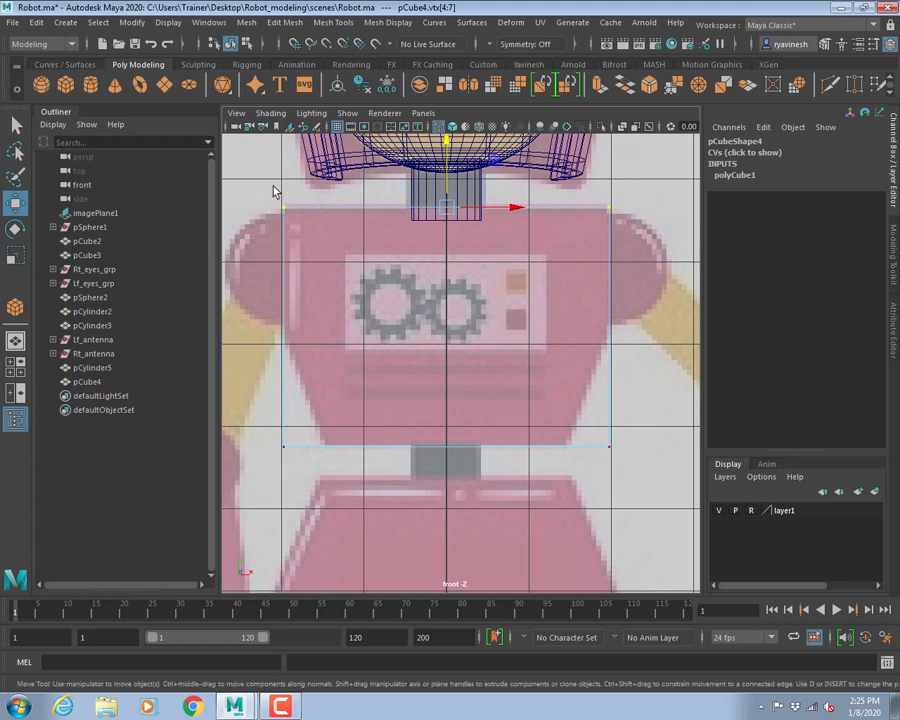
- Scale all the torso cube's vertices slightly wider to match the reference torso's width, and return to object mode
{"action": "left_click_drag", "start_coordinate": [646, 516], "coordinate": [656, 524]}
{"action": "key", "text": "r"}
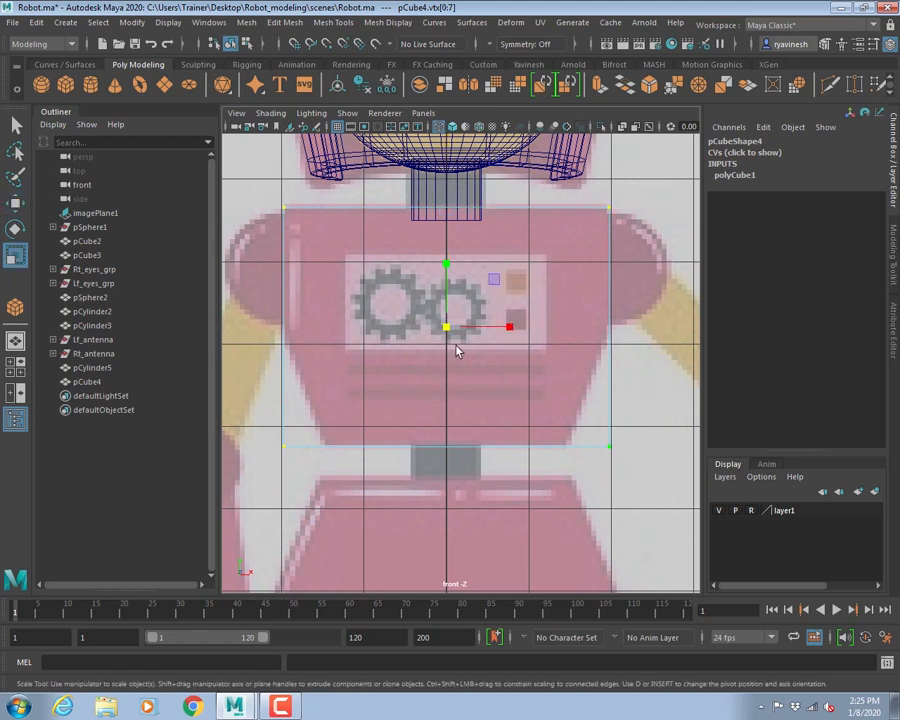
{"action": "mouse_move", "coordinate": [510, 330]}
{"action": "left_mouse_down"}
{"action": "mouse_move", "coordinate": [488, 330]}
{"action": "mouse_move", "coordinate": [520, 343]}
{"action": "mouse_move", "coordinate": [512, 346]}
{"action": "left_mouse_up"}
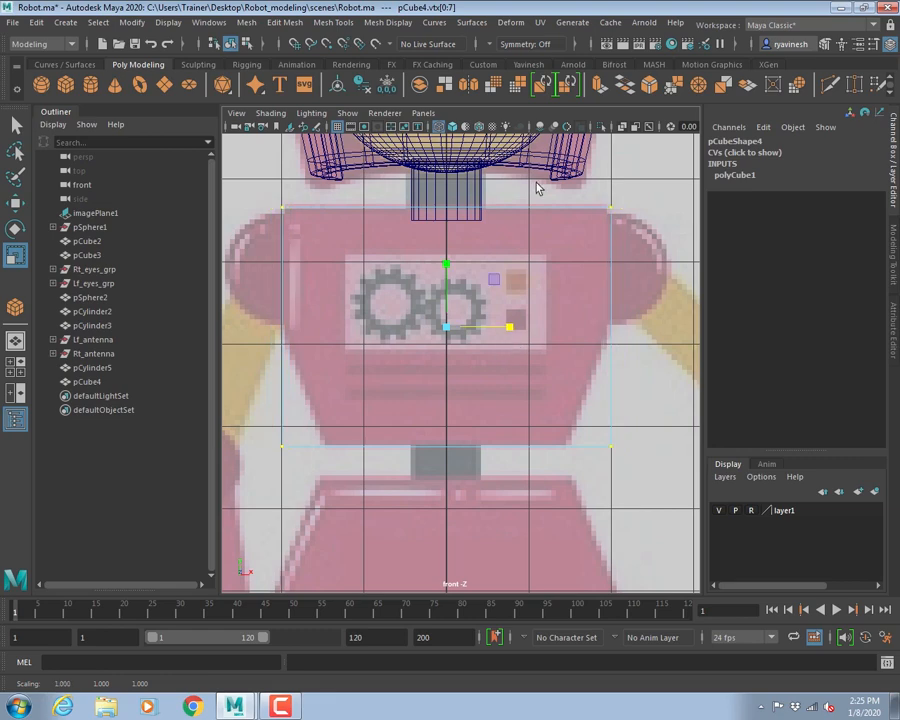
{"action": "right_click_drag", "start_coordinate": [549, 214], "coordinate": [618, 187]}
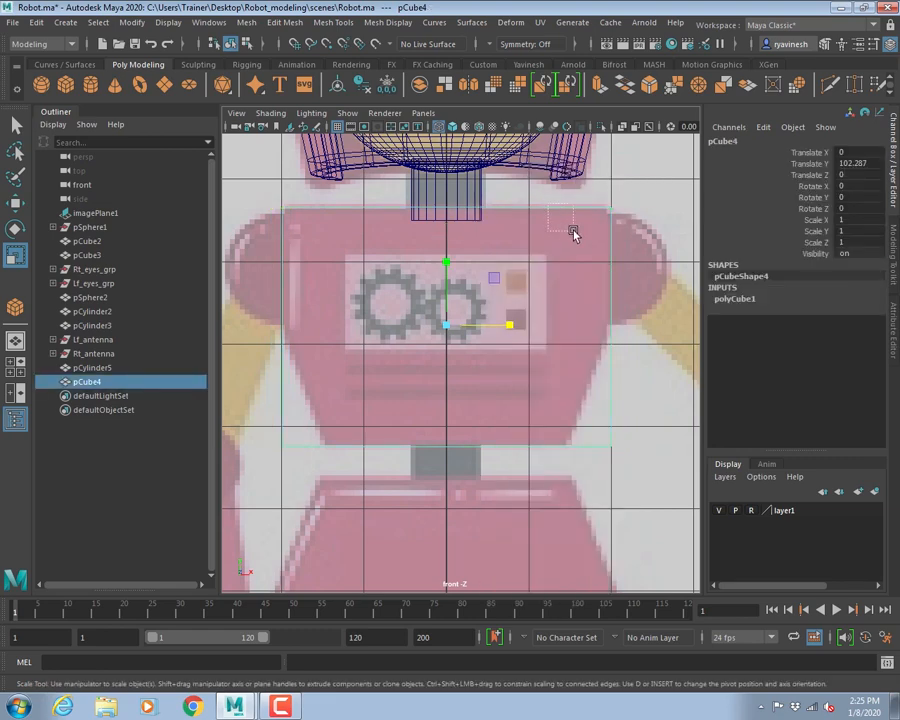
- Try to taper the torso by scaling its bottom vertices horizontally by about 0.733, undo it, and return to object mode
{"action": "middle_click_drag", "start_coordinate": [613, 392], "coordinate": [587, 378], "text": "alt"}
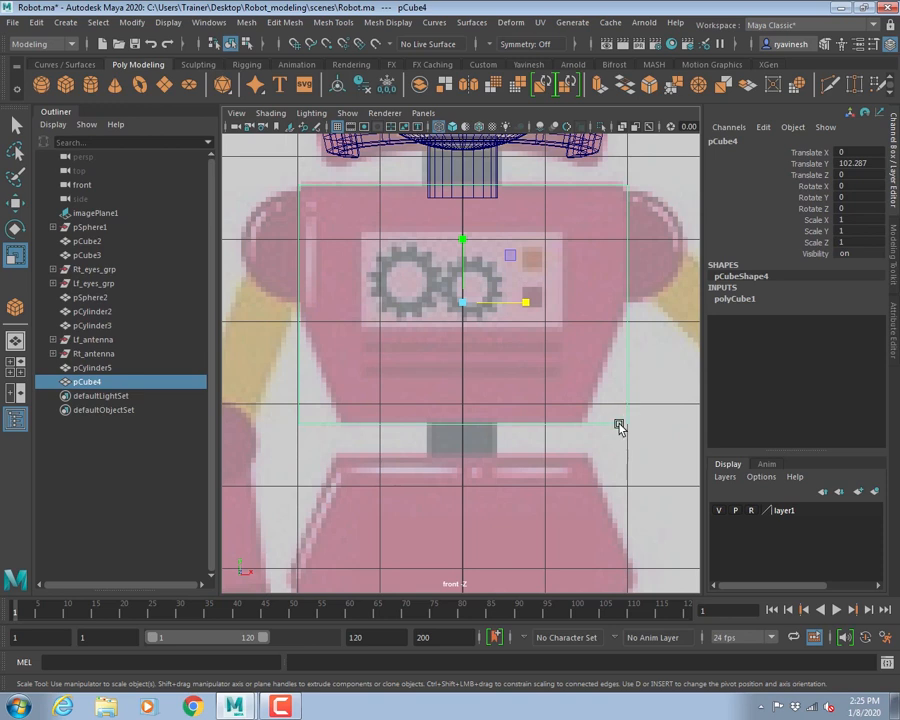
{"action": "right_click_drag", "start_coordinate": [590, 428], "coordinate": [518, 316]}
{"action": "left_click_drag", "start_coordinate": [270, 416], "coordinate": [651, 448]}
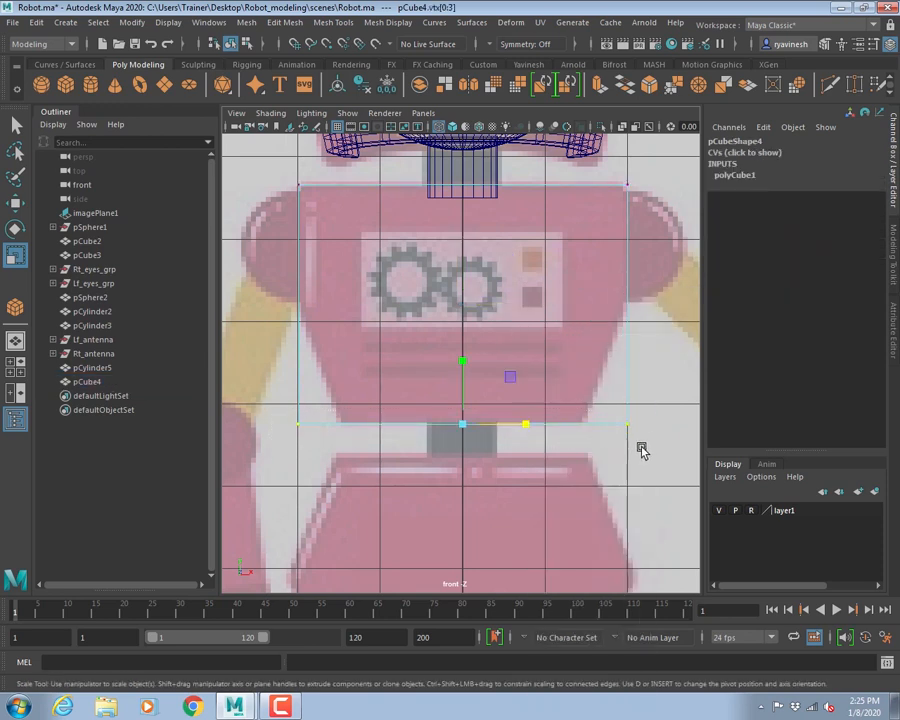
{"action": "left_click_drag", "start_coordinate": [526, 424], "coordinate": [506, 421]}
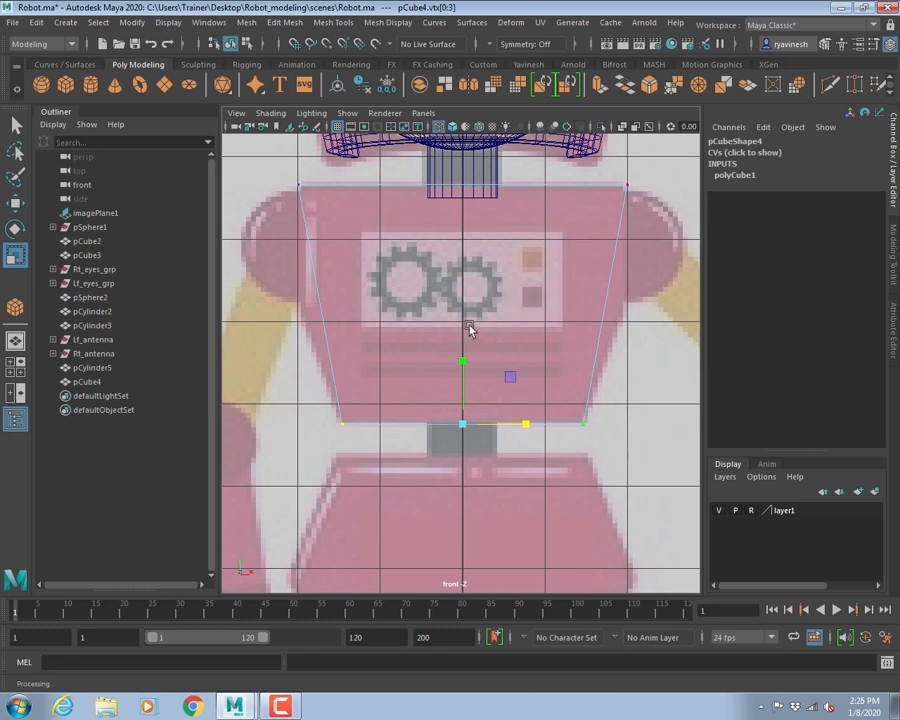
{"action": "key", "text": "ctrl+z"}
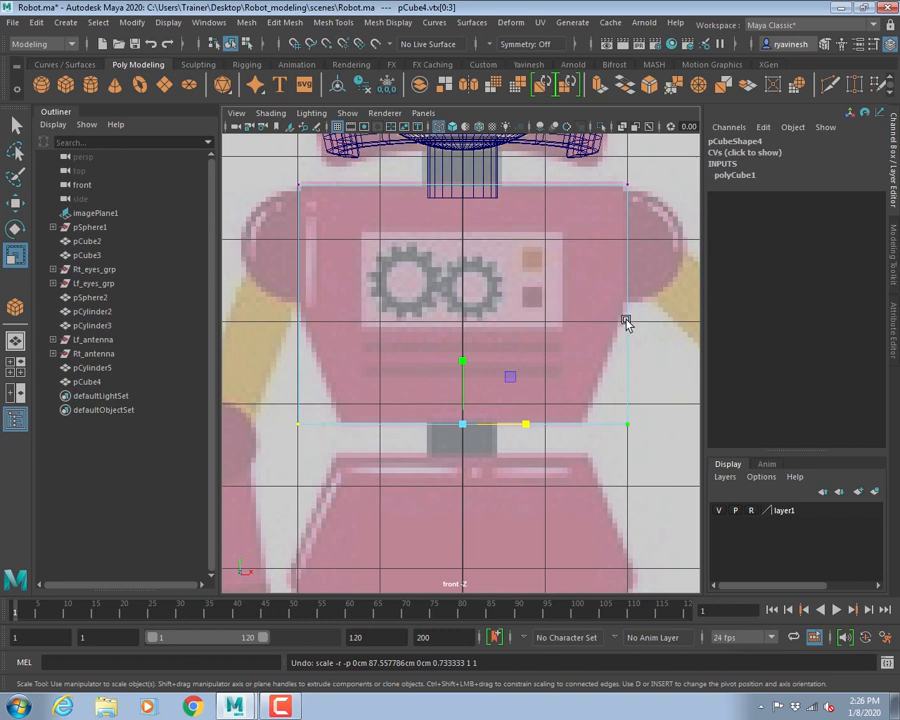
{"action": "right_click_drag", "start_coordinate": [626, 322], "coordinate": [684, 296]}
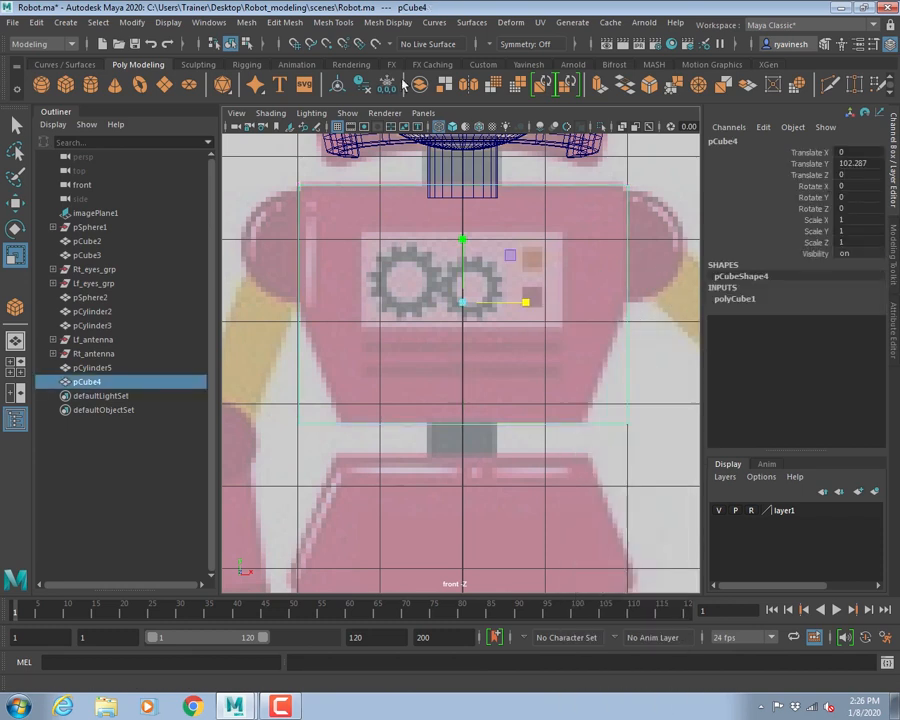
- Insert a horizontal edge loop around the torso cube at about mid-height, where the reference torso starts to taper
{"action": "left_click", "coordinate": [330, 22]}
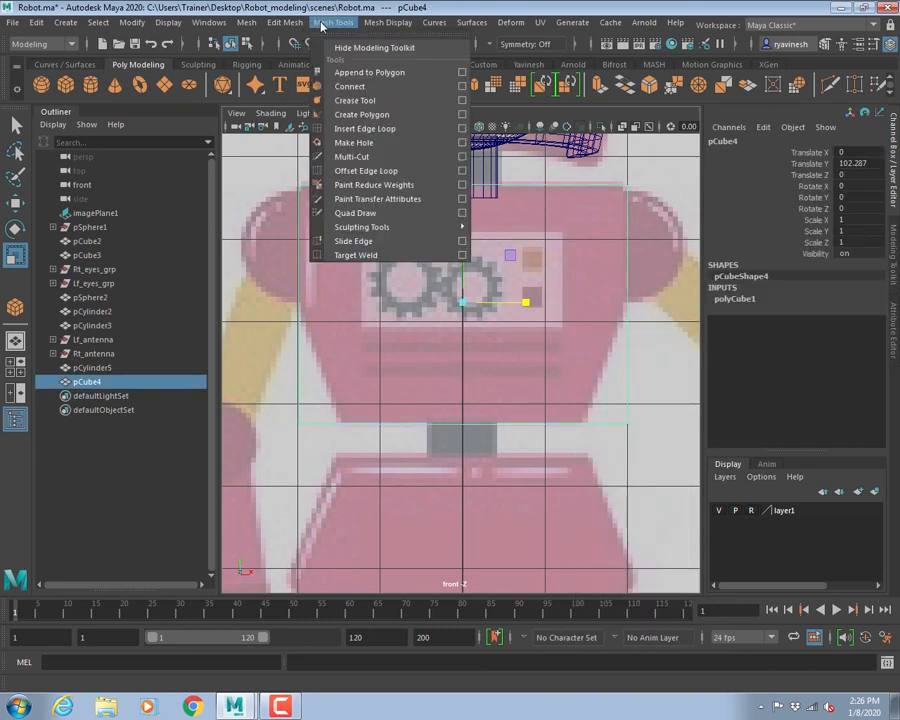
{"action": "left_click", "coordinate": [362, 129]}
{"action": "left_click_drag", "start_coordinate": [630, 310], "coordinate": [652, 326]}
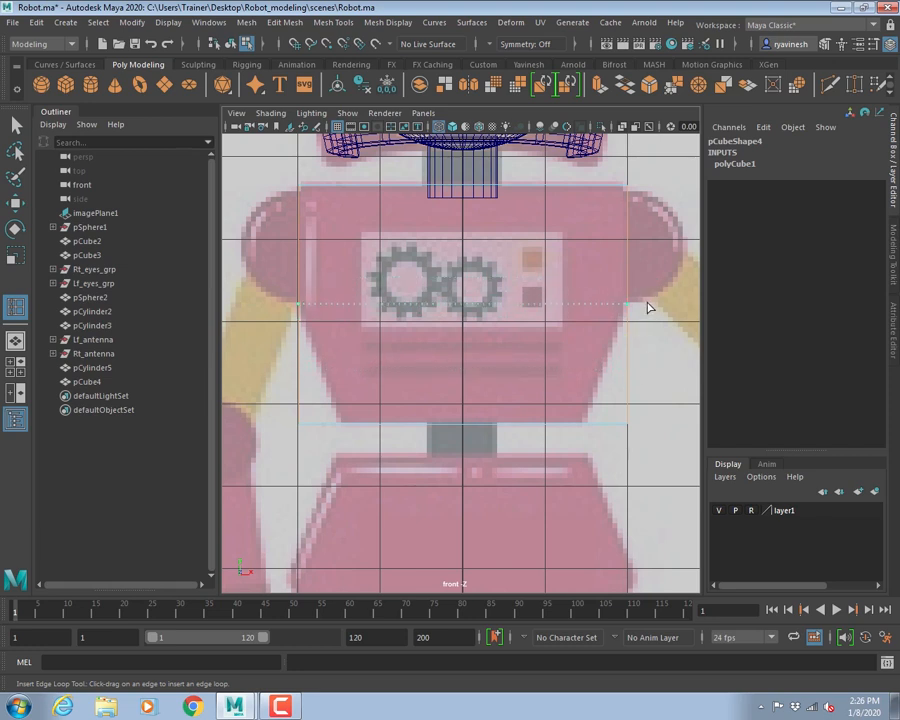
{"action": "left_click_drag", "start_coordinate": [647, 307], "coordinate": [647, 307]}
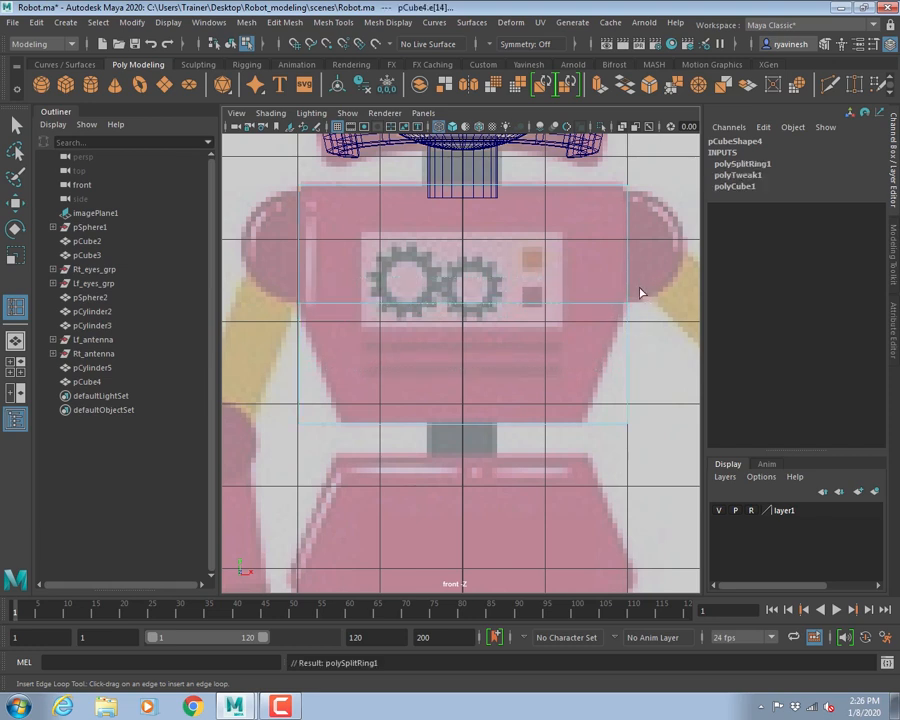
{"action": "key", "text": "q"}
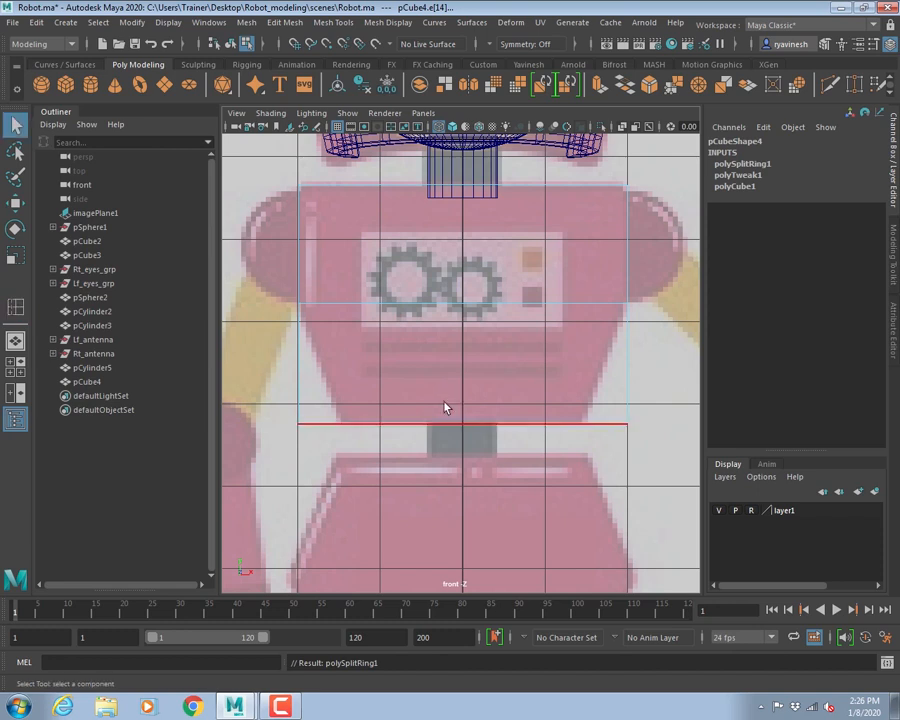
- Scale the torso's bottom vertices horizontally inward to match the narrow lower edge of the reference torso
{"action": "right_click_drag", "start_coordinate": [462, 318], "coordinate": [388, 320]}
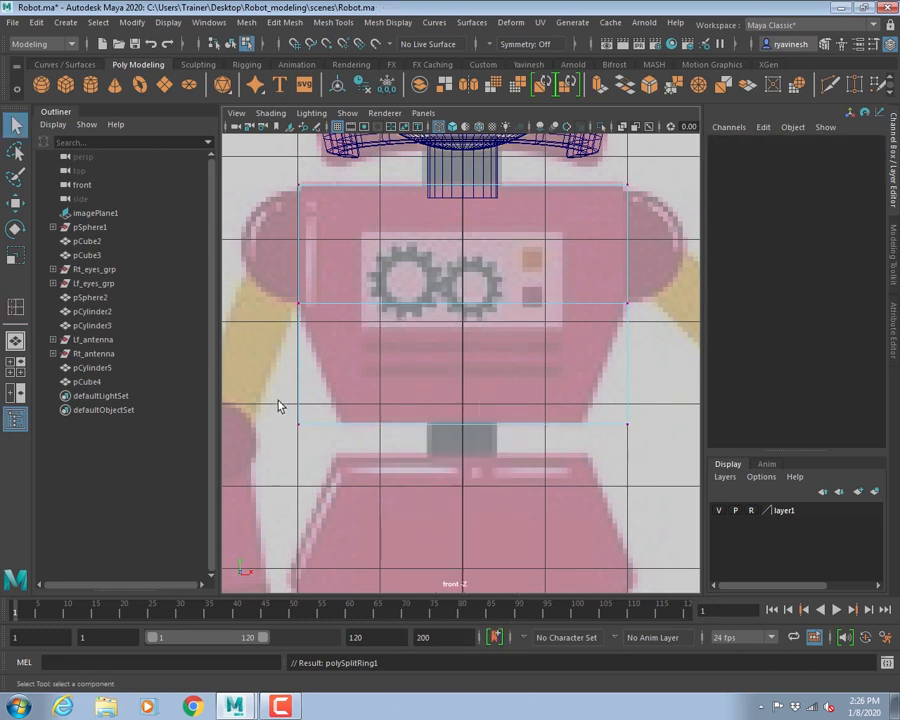
{"action": "left_click_drag", "start_coordinate": [279, 404], "coordinate": [649, 454]}
{"action": "key", "text": "r"}
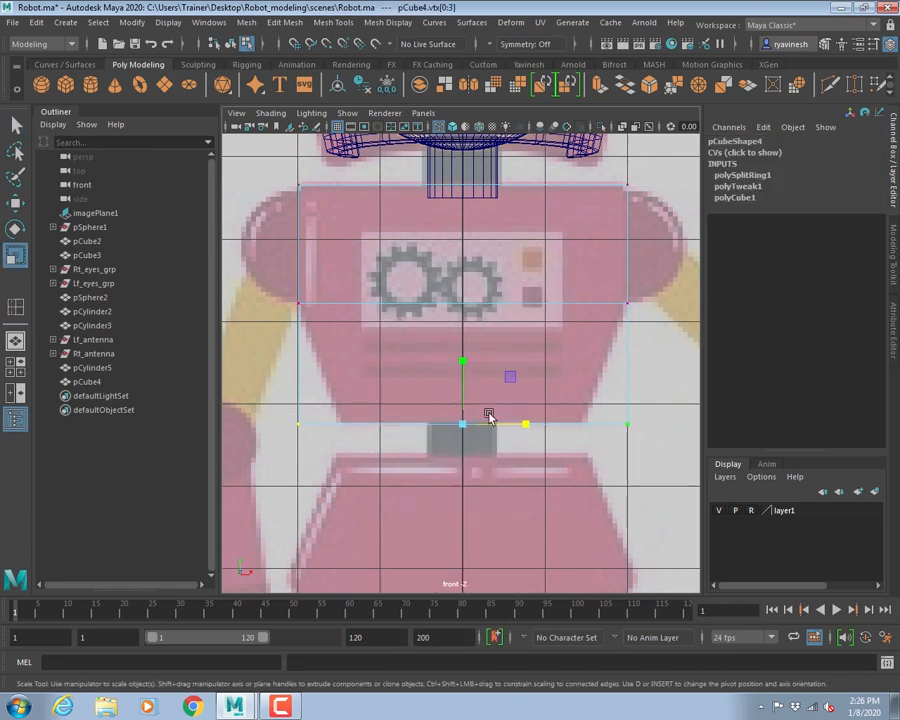
{"action": "left_click_drag", "start_coordinate": [525, 426], "coordinate": [510, 428]}
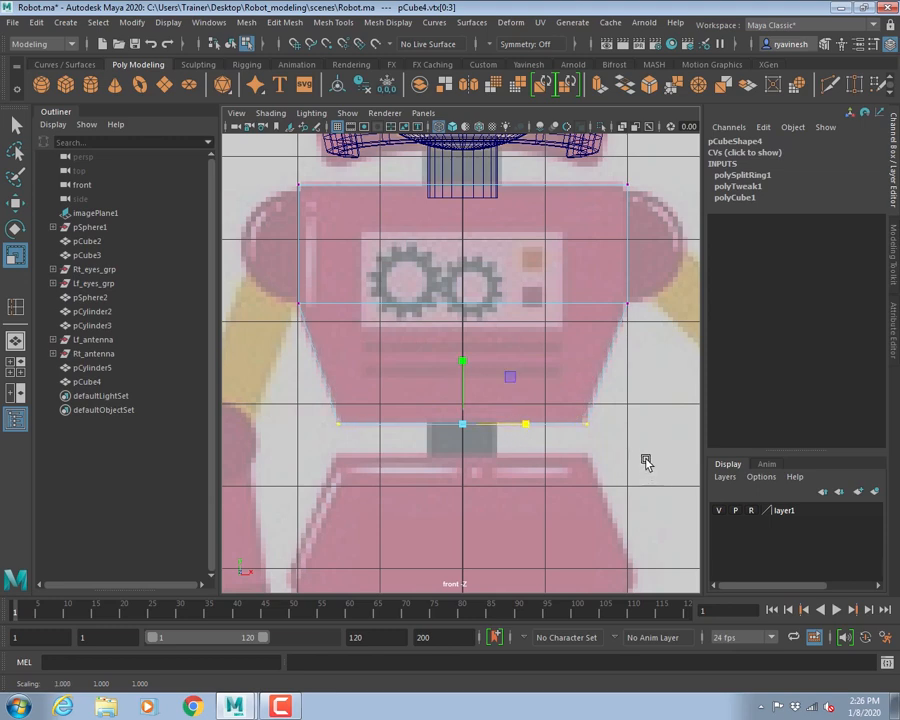
- Scale the torso's bottom vertices inward along the depth axis in the side view to taper the lower half
{"action": "key", "text": "space"}
{"action": "key", "text": "space"}
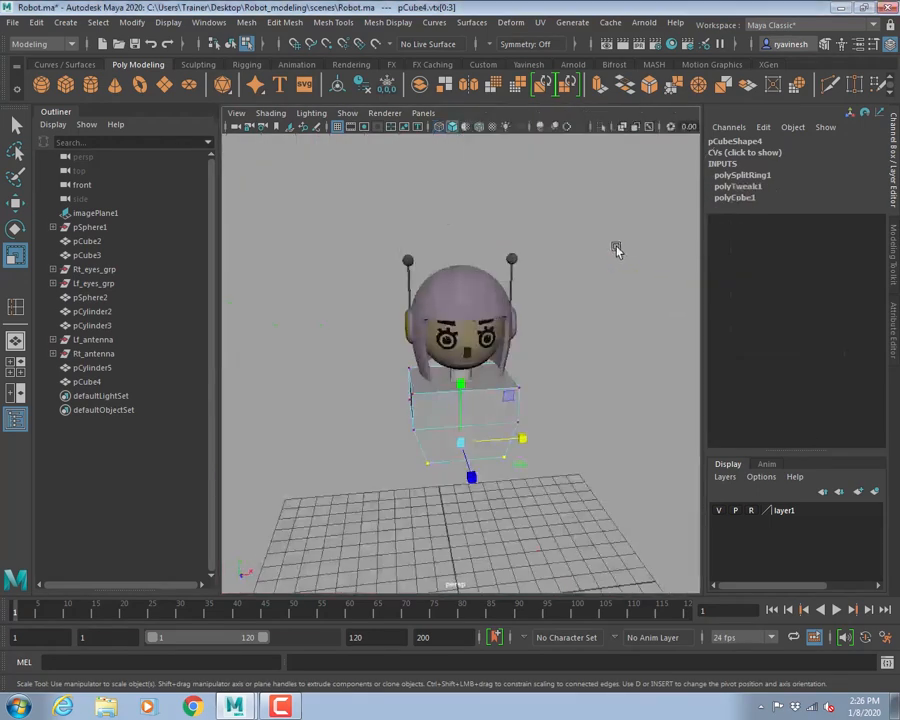
{"action": "left_click_drag", "start_coordinate": [616, 250], "coordinate": [412, 354], "text": "alt"}
{"action": "left_click_drag", "start_coordinate": [362, 424], "coordinate": [627, 516]}
{"action": "key", "text": "space"}
{"action": "key", "text": "space"}
{"action": "middle_click_drag", "start_coordinate": [536, 502], "coordinate": [573, 315], "text": "alt"}
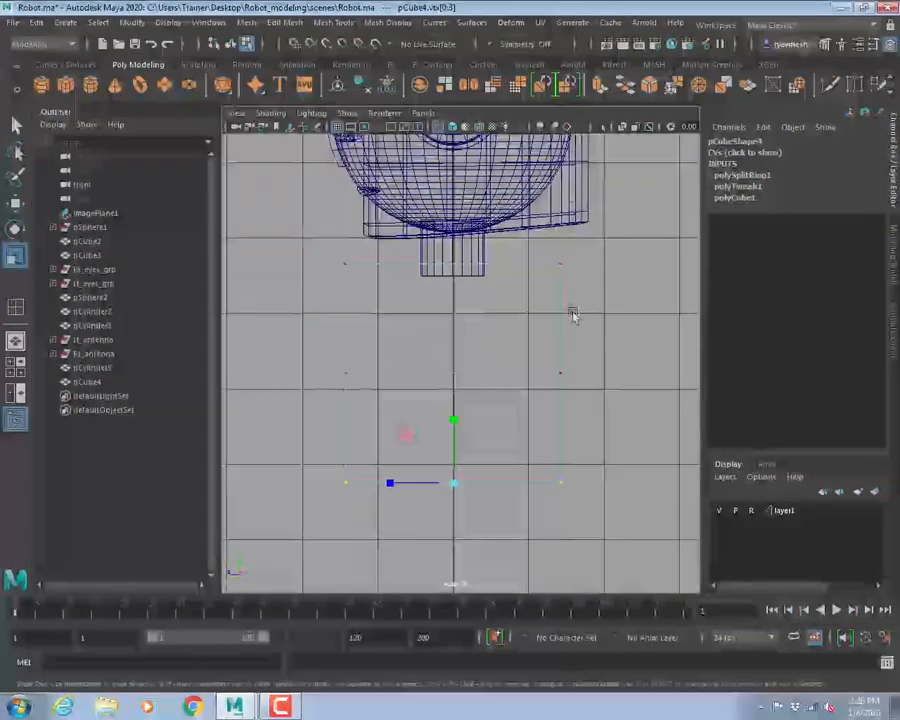
{"action": "left_click_drag", "start_coordinate": [389, 462], "coordinate": [400, 468]}
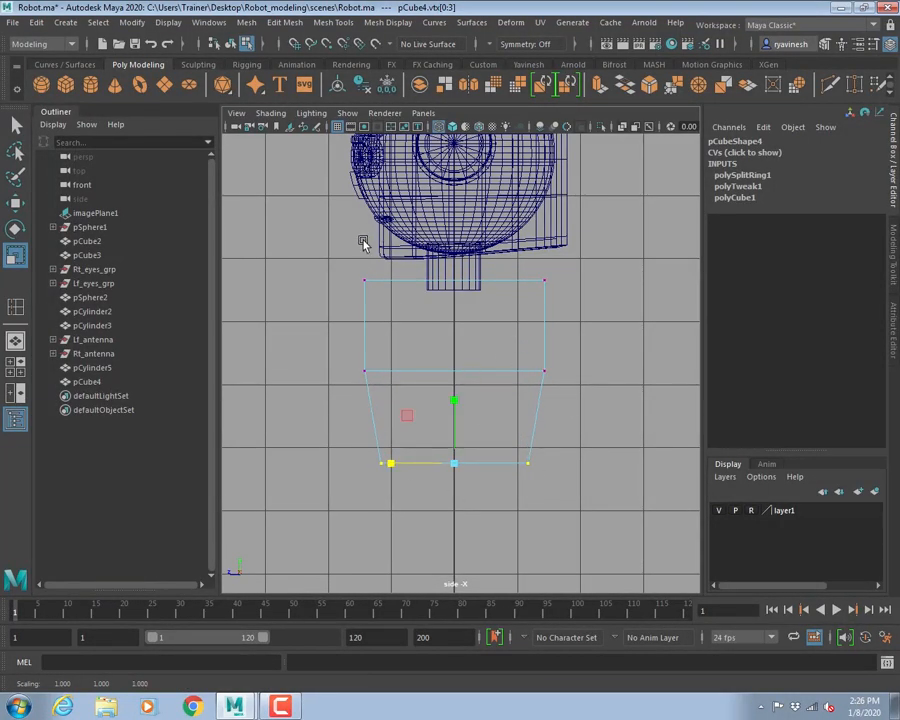
- Scale the torso's top vertices inward along the depth axis in the side view, and return to object mode in the front view
{"action": "left_click_drag", "start_coordinate": [560, 262], "coordinate": [400, 285]}
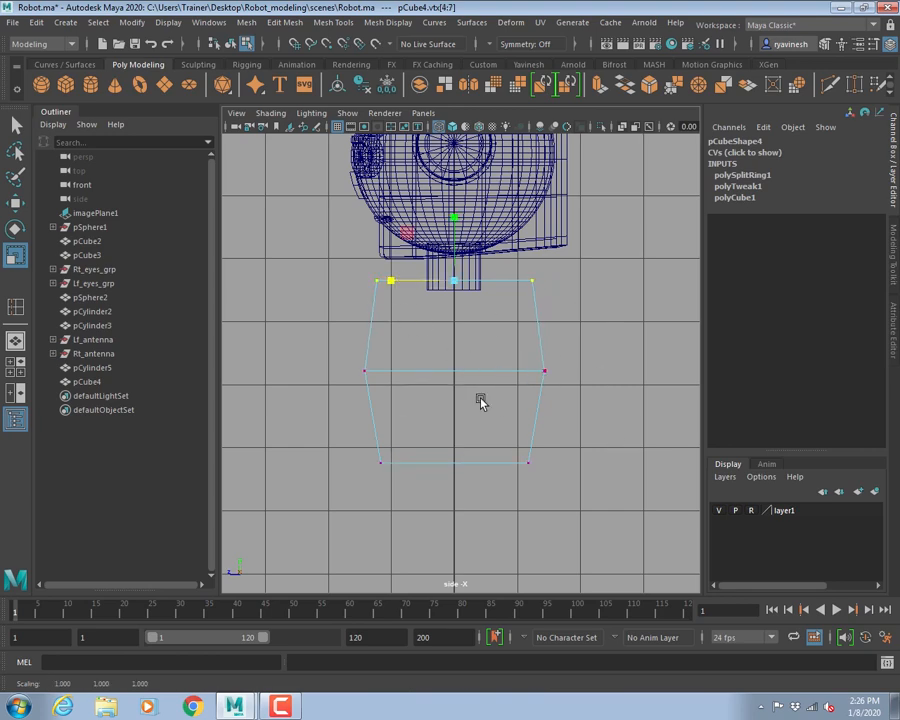
{"action": "key", "text": "space"}
{"action": "key", "text": "space"}
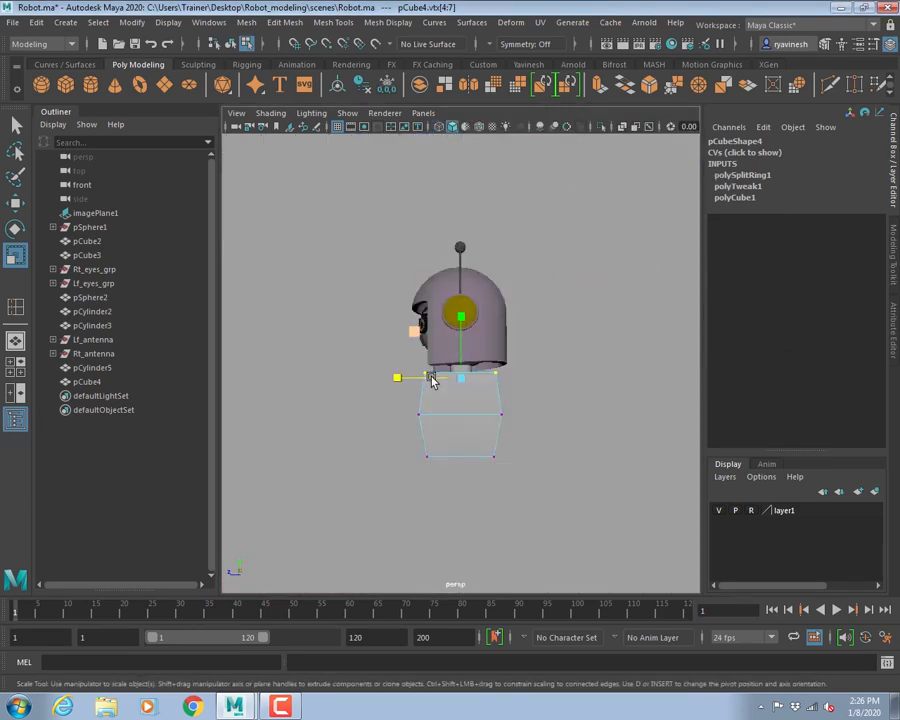
{"action": "key", "text": "space"}
{"action": "key", "text": "space"}
{"action": "scroll", "coordinate": [533, 373], "scroll_direction": "down", "scroll_amount": 3}
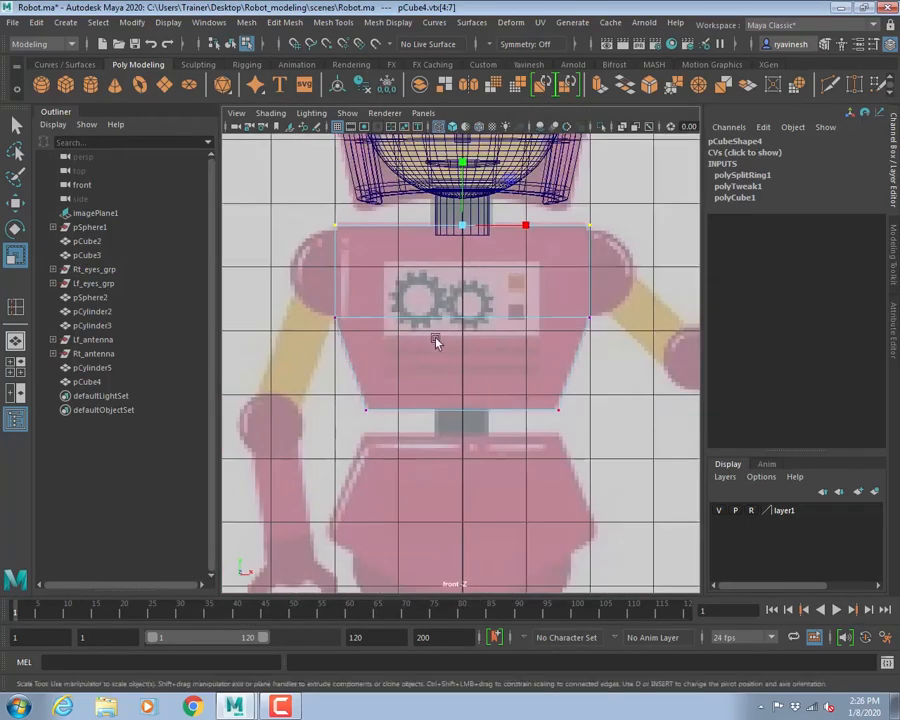
{"action": "right_click_drag", "start_coordinate": [506, 318], "coordinate": [575, 293]}
{"action": "scroll", "coordinate": [462, 360], "scroll_direction": "up", "scroll_amount": 1}
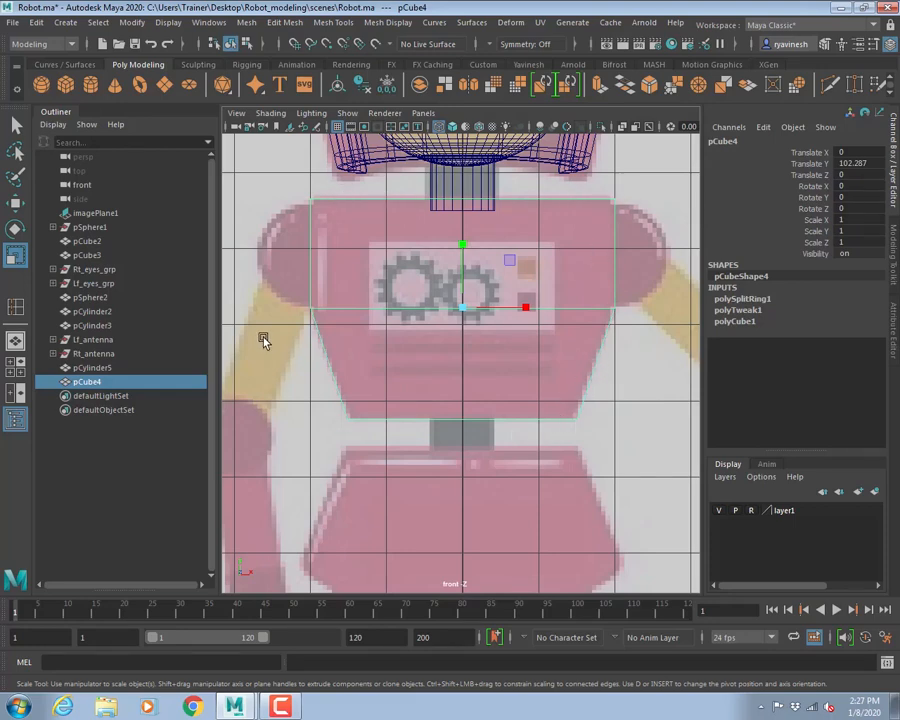
- Switch the torso to edge mode in the perspective view and select all of its edges
{"action": "key", "text": "space"}
{"action": "key", "text": "space"}
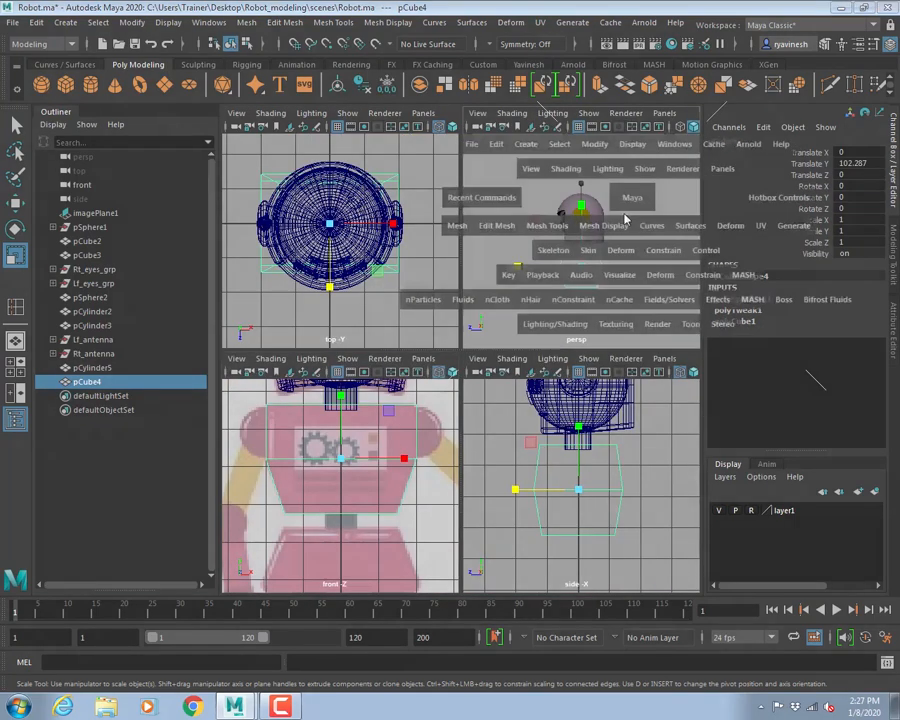
{"action": "left_click_drag", "start_coordinate": [490, 384], "coordinate": [463, 371], "text": "alt"}
{"action": "right_click_drag", "start_coordinate": [470, 318], "coordinate": [470, 280]}
{"action": "left_click_drag", "start_coordinate": [299, 276], "coordinate": [606, 482]}
{"action": "mouse_move", "coordinate": [505, 425]}
{"action": "left_mouse_down", "text": "alt"}
{"action": "mouse_move", "coordinate": [480, 420]}
{"action": "mouse_move", "coordinate": [534, 420]}
{"action": "mouse_move", "coordinate": [508, 418]}
{"action": "left_mouse_up", "text": "alt"}
- Deselect the torso's middle loop edges using the front and side views, keeping only the outer edges selected
{"action": "key", "text": "space"}
{"action": "key", "text": "space"}
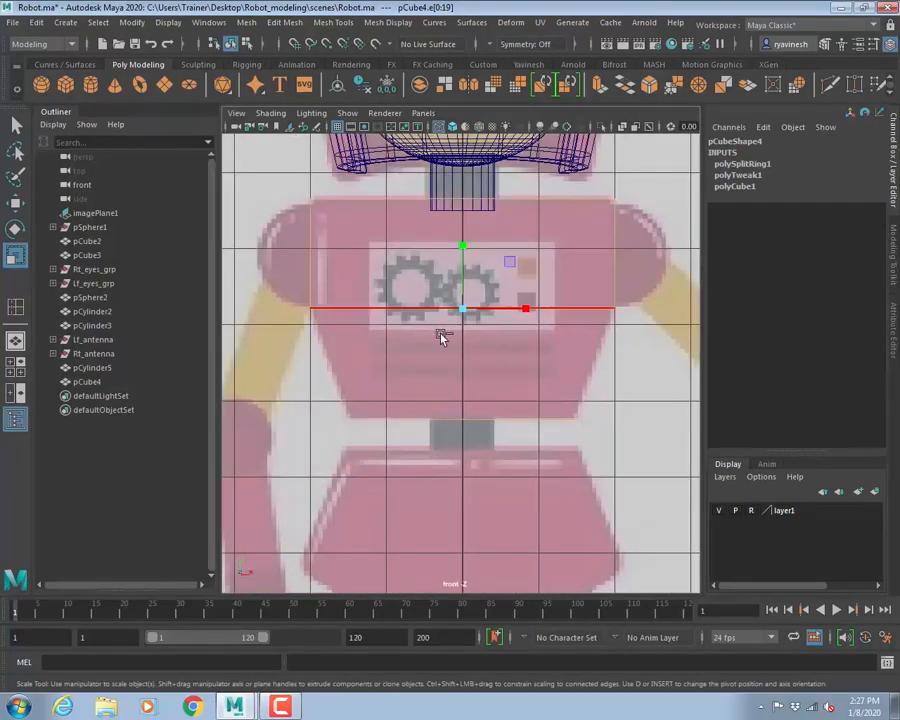
{"action": "left_click", "coordinate": [440, 335], "text": "ctrl"}
{"action": "left_click_drag", "start_coordinate": [433, 338], "coordinate": [474, 352]}
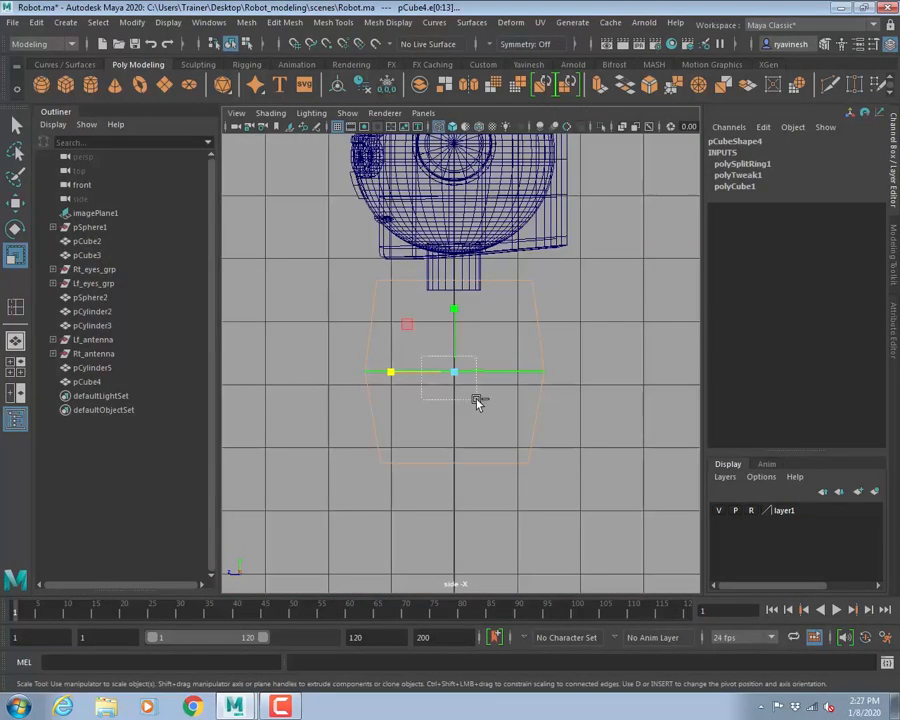
{"action": "key", "text": "q"}
{"action": "key", "text": "space"}
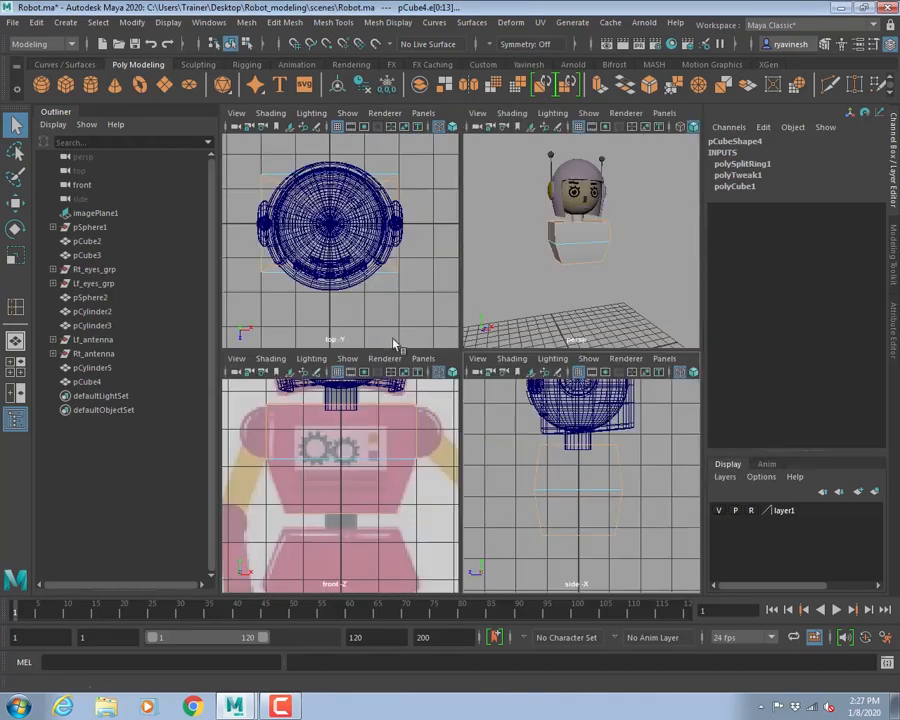
{"action": "key", "text": "space"}
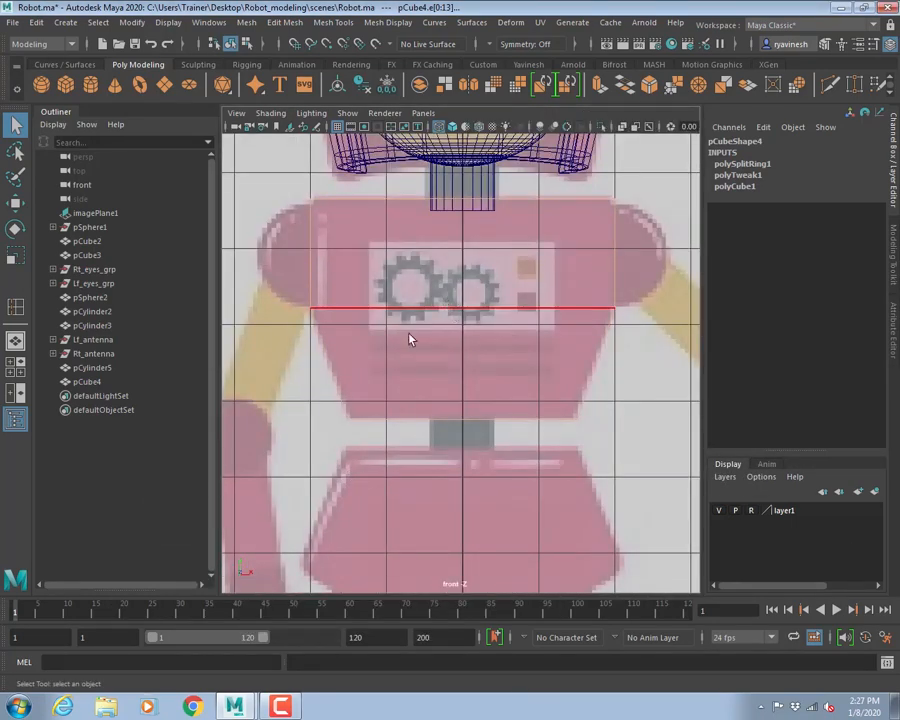
{"action": "left_click_drag", "start_coordinate": [477, 350], "coordinate": [484, 350]}
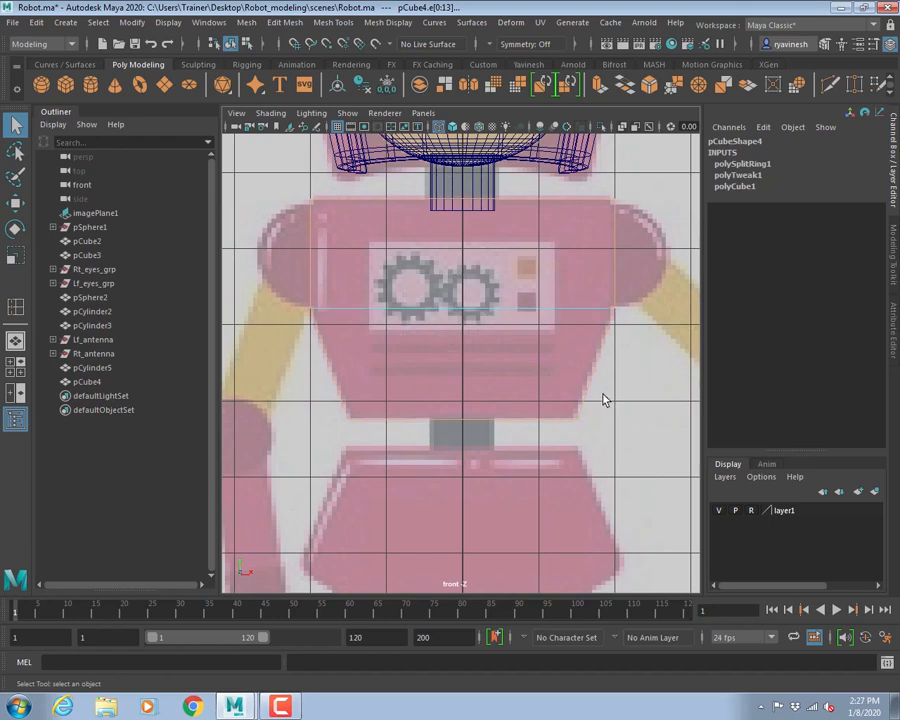
{"action": "key", "text": "space"}
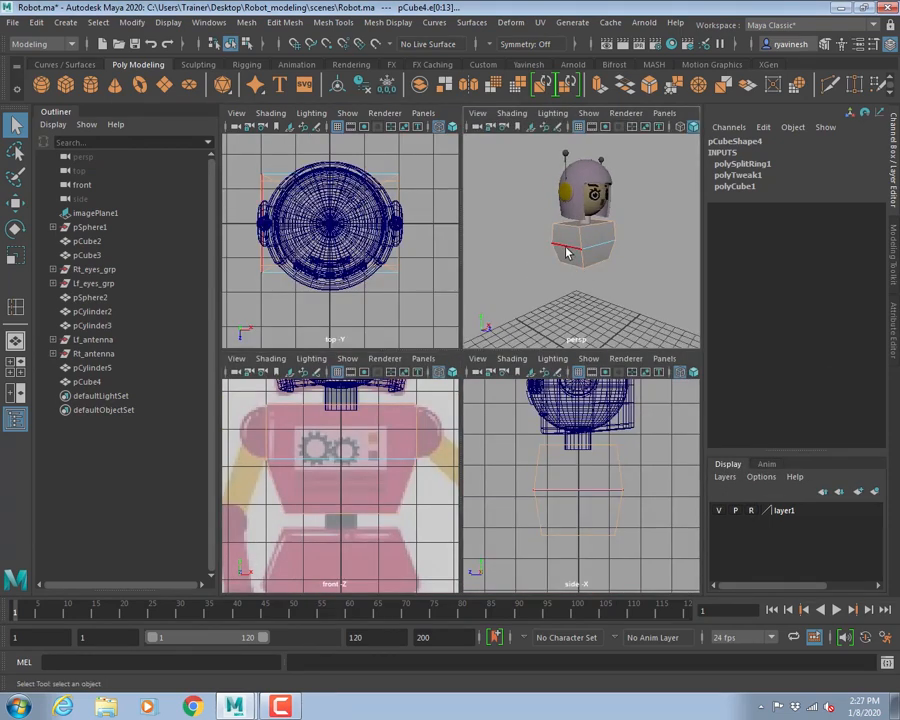
{"action": "key", "text": "space"}
{"action": "left_click_drag", "start_coordinate": [458, 382], "coordinate": [470, 390]}
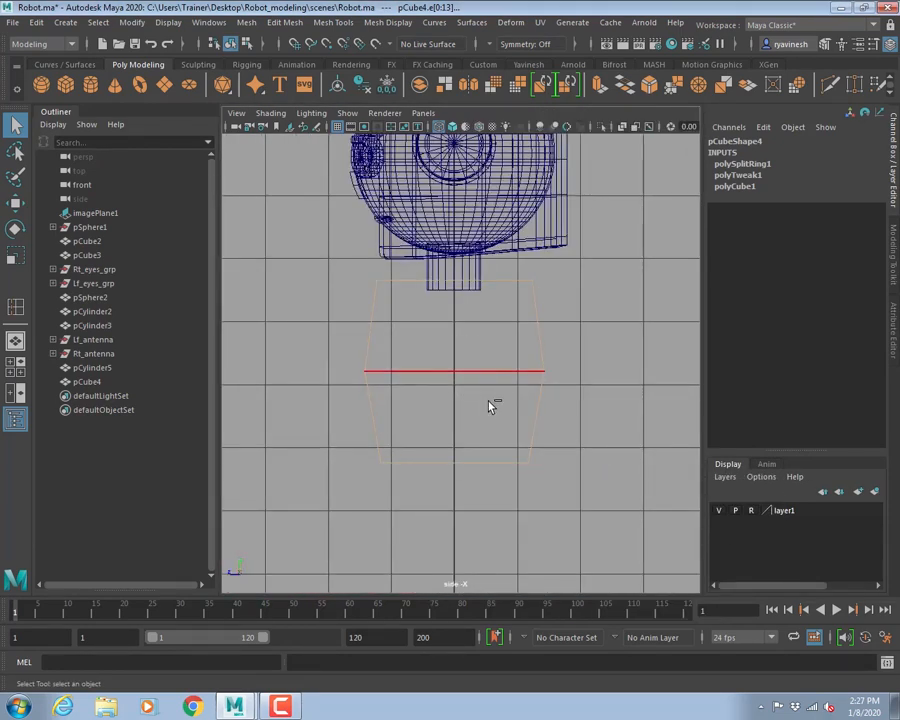
{"action": "key", "text": "space"}
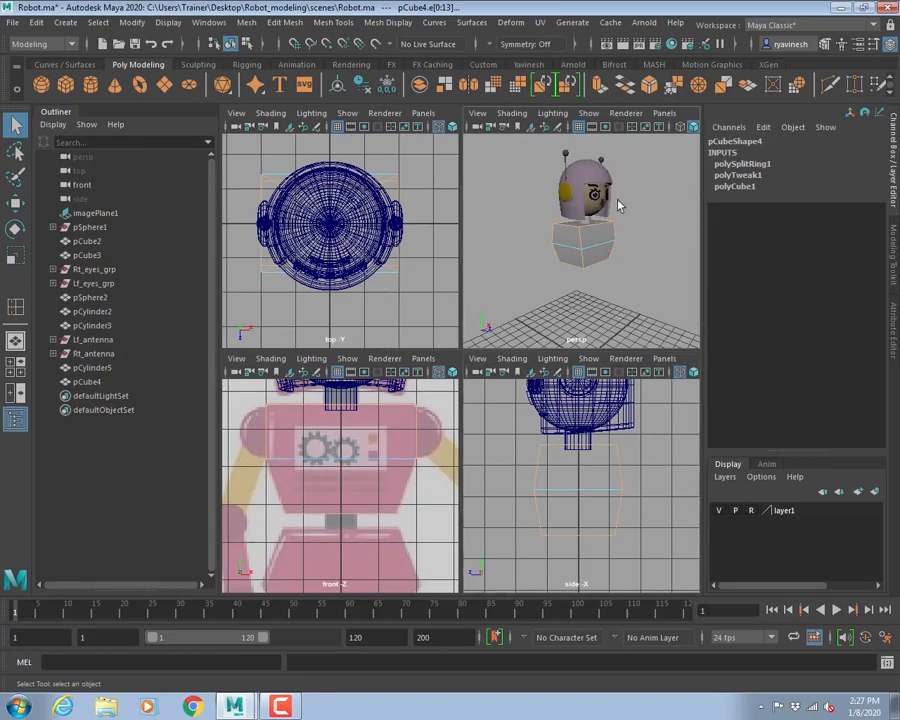
- Open the Bevel options for the selected outer torso edges and reset the settings to their defaults
{"action": "key", "text": "space"}
{"action": "left_click_drag", "start_coordinate": [470, 292], "coordinate": [376, 382], "text": "alt"}
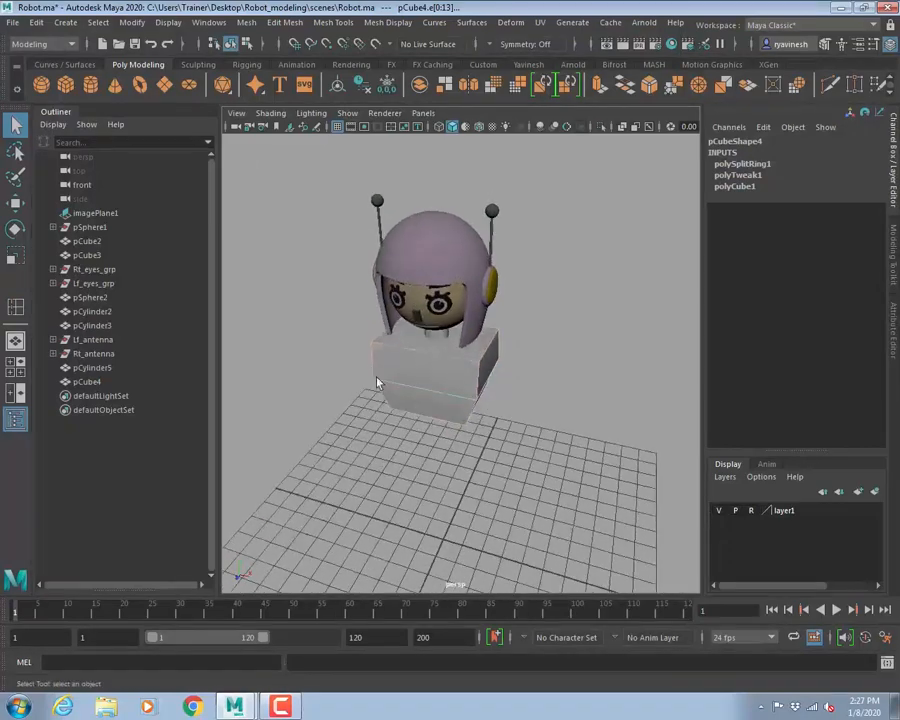
{"action": "right_click_drag", "start_coordinate": [376, 382], "coordinate": [536, 372], "text": "alt"}
{"action": "left_click_drag", "start_coordinate": [536, 372], "coordinate": [428, 362], "text": "alt"}
{"action": "left_click", "coordinate": [285, 22]}
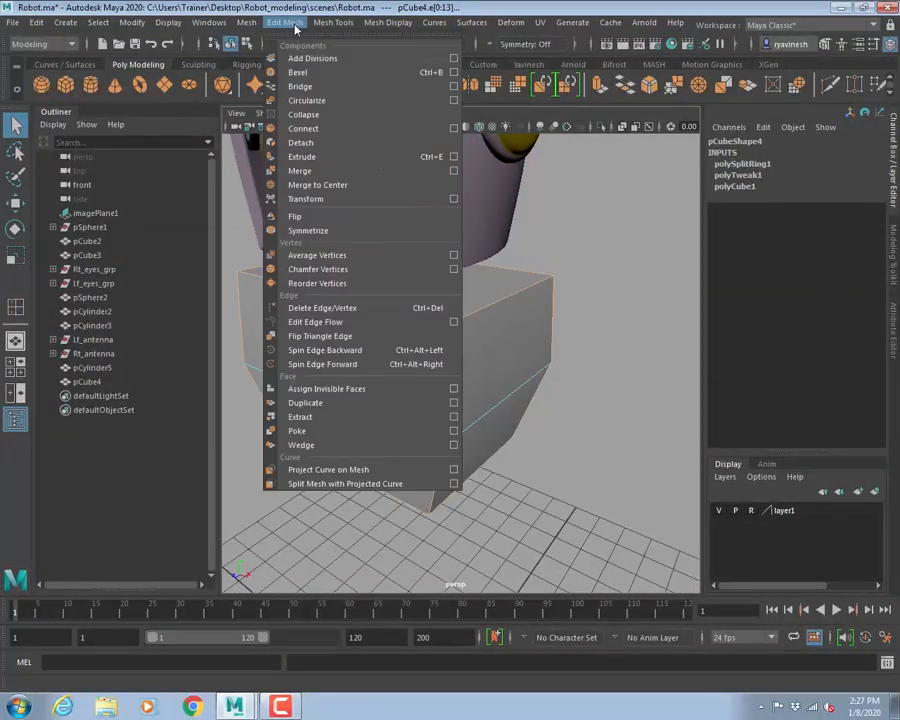
{"action": "left_click", "coordinate": [453, 72]}
{"action": "left_click", "coordinate": [481, 156]}
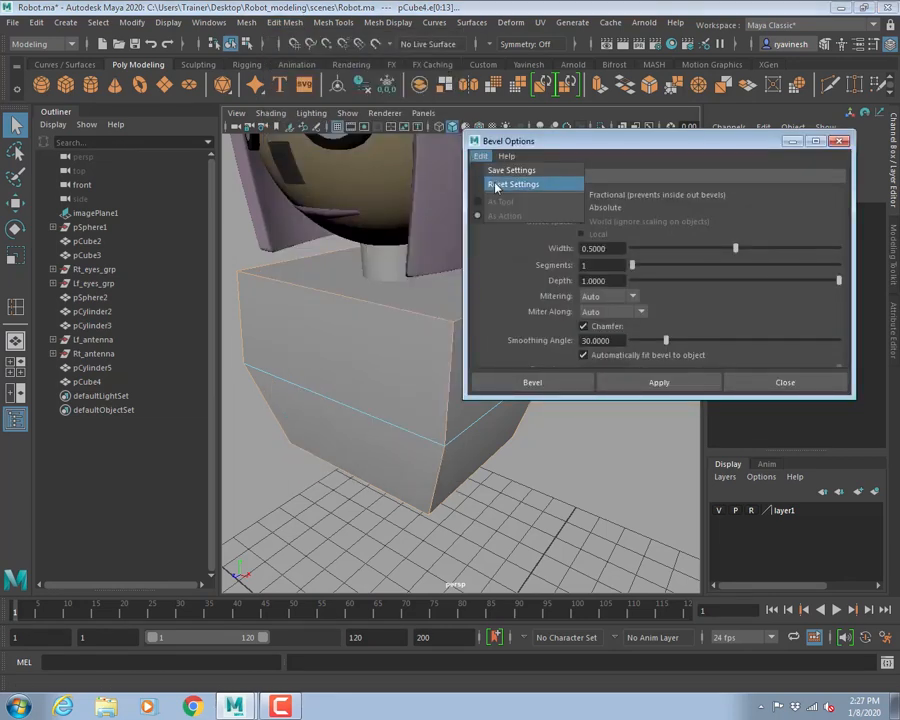
{"action": "left_click", "coordinate": [496, 185]}
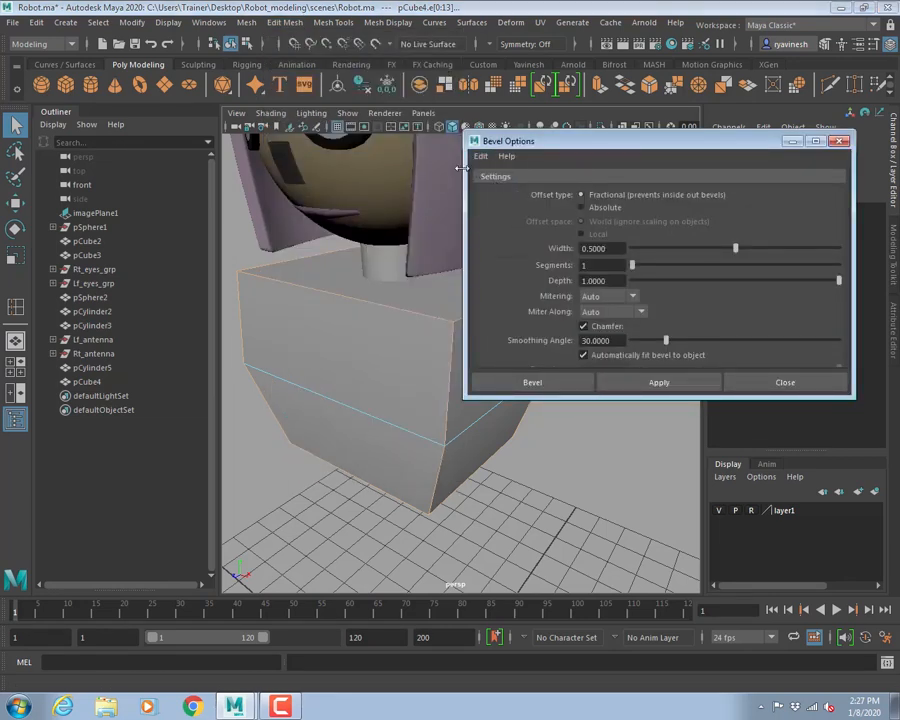
- Try a bevel of the selected torso edges with the default width of 0.5, and undo it
{"action": "left_click", "coordinate": [631, 382]}
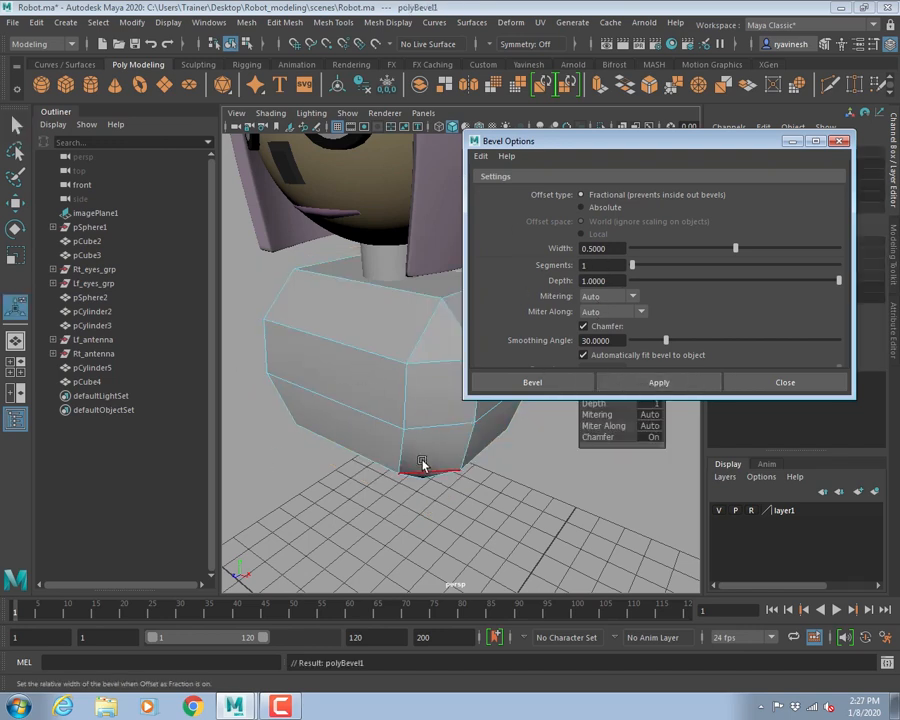
{"action": "key", "text": "ctrl+z"}
{"action": "key", "text": "ctrl+z"}
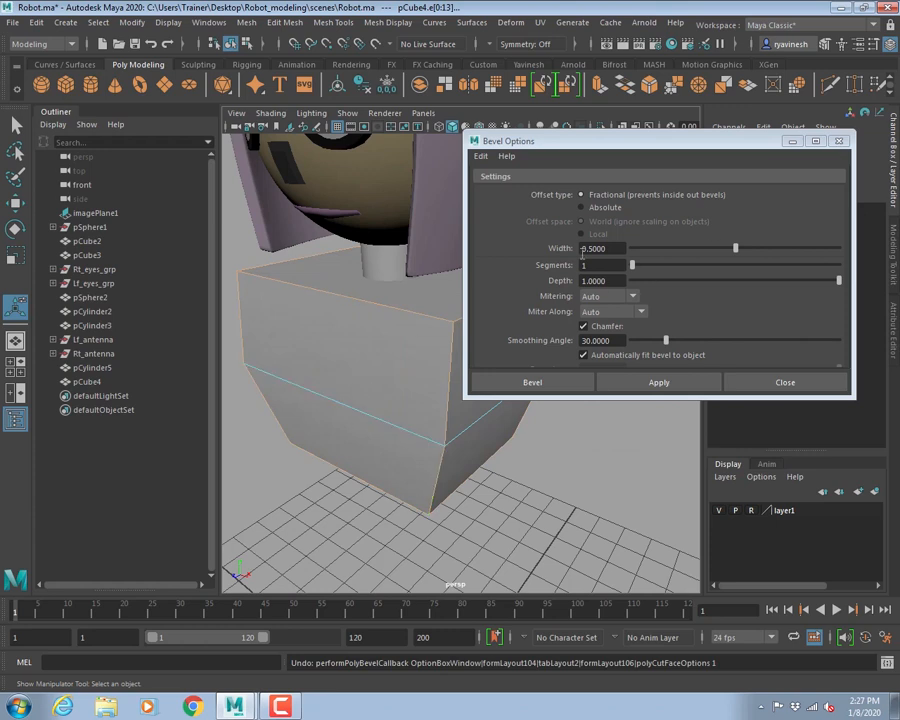
- Bevel the selected torso edges with a fraction of 0.1 and one segment
{"action": "left_click", "coordinate": [565, 384]}
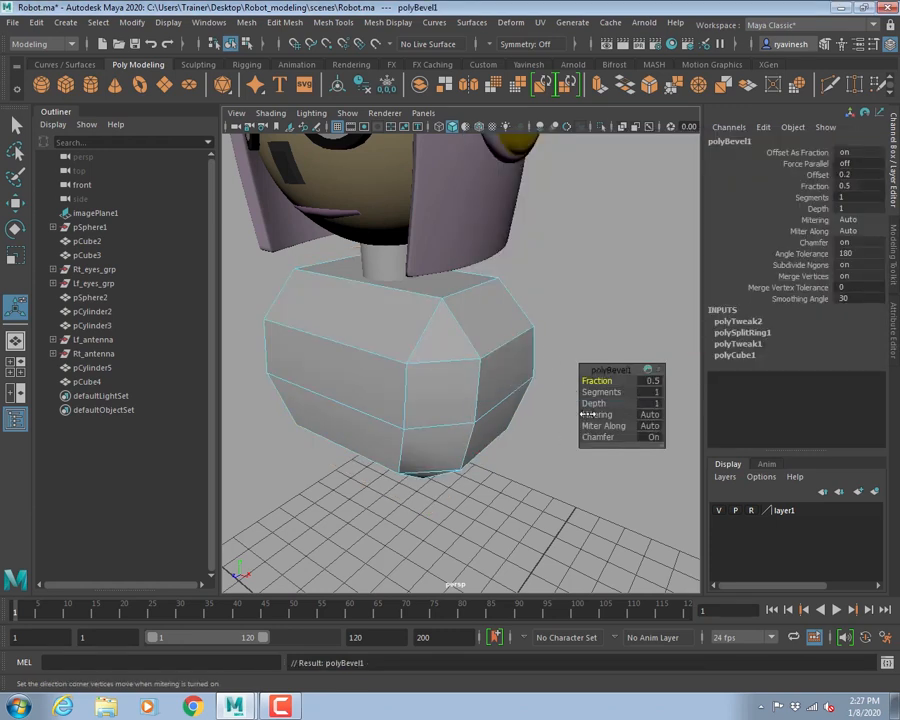
{"action": "mouse_move", "coordinate": [592, 381]}
{"action": "left_mouse_down"}
{"action": "mouse_move", "coordinate": [601, 381]}
{"action": "mouse_move", "coordinate": [588, 381]}
{"action": "left_mouse_up"}
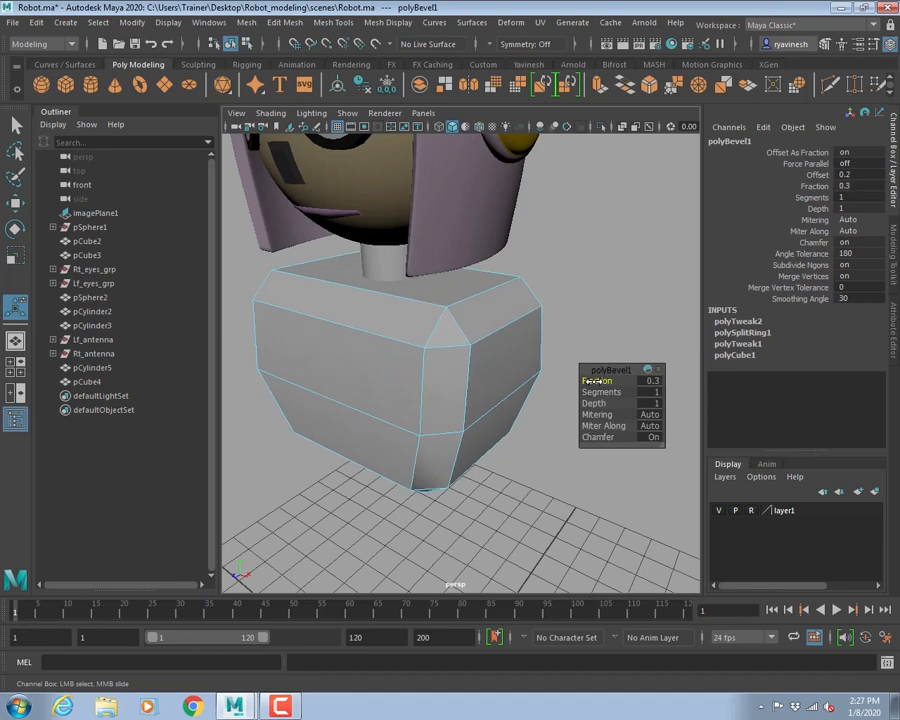
{"action": "left_click", "coordinate": [650, 381]}
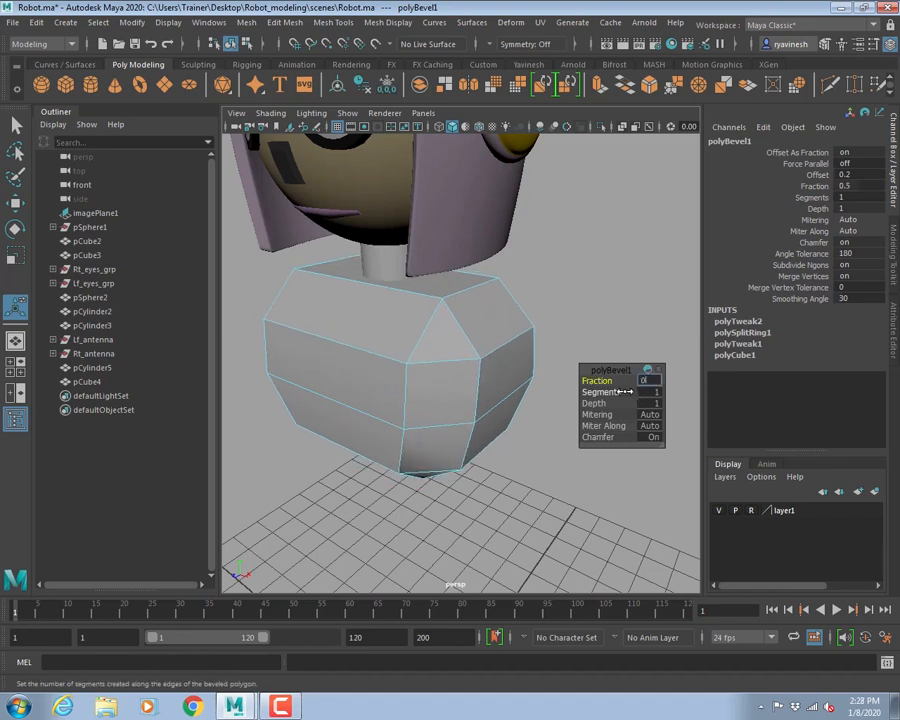
{"action": "type", "text": "0.1"}
{"action": "key", "text": "Return"}
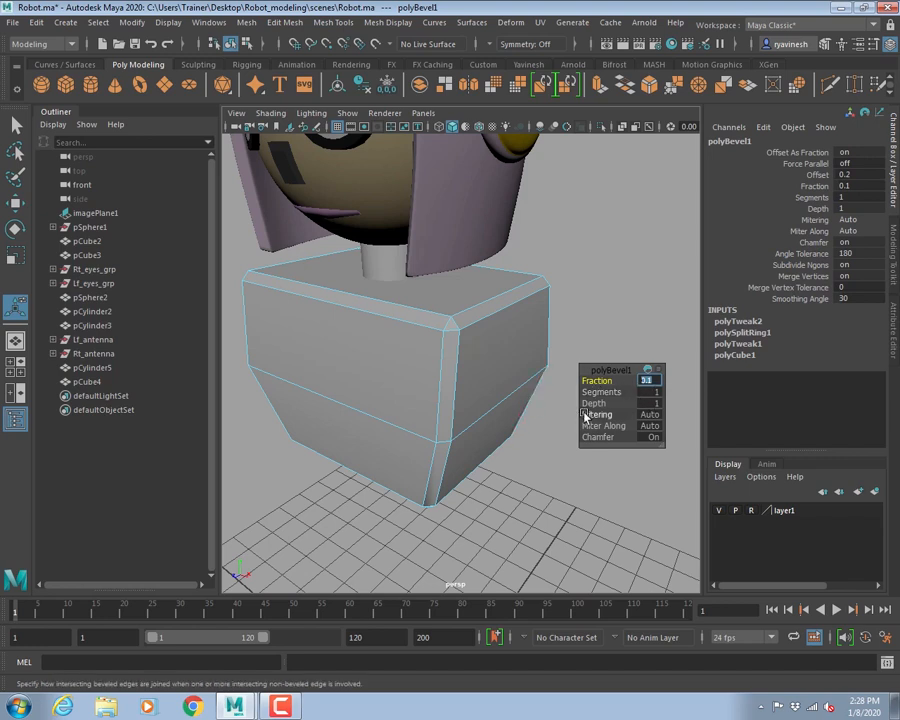
{"action": "mouse_move", "coordinate": [604, 392]}
{"action": "left_mouse_down"}
{"action": "mouse_move", "coordinate": [615, 392]}
{"action": "mouse_move", "coordinate": [590, 392]}
{"action": "left_mouse_up"}
- Check the bevelled torso deselected in object mode, and undo the selection changes to return to its edges
{"action": "right_click_drag", "start_coordinate": [434, 315], "coordinate": [500, 296]}
{"action": "left_click", "coordinate": [562, 244]}
{"action": "left_click_drag", "start_coordinate": [453, 360], "coordinate": [424, 357], "text": "alt"}
{"action": "key", "text": "ctrl+z"}
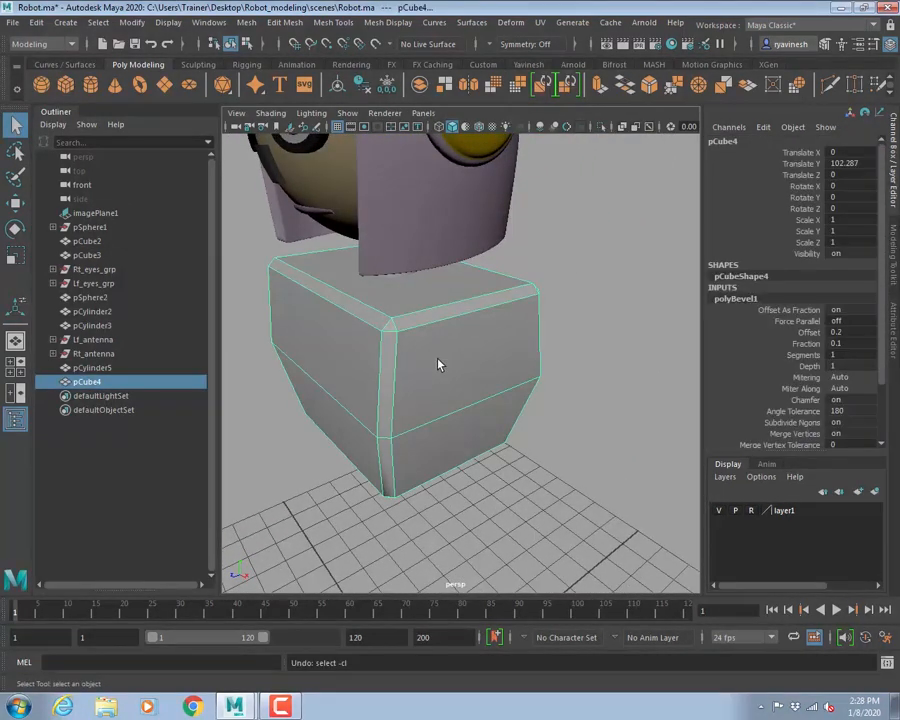
{"action": "key", "text": "ctrl+z"}
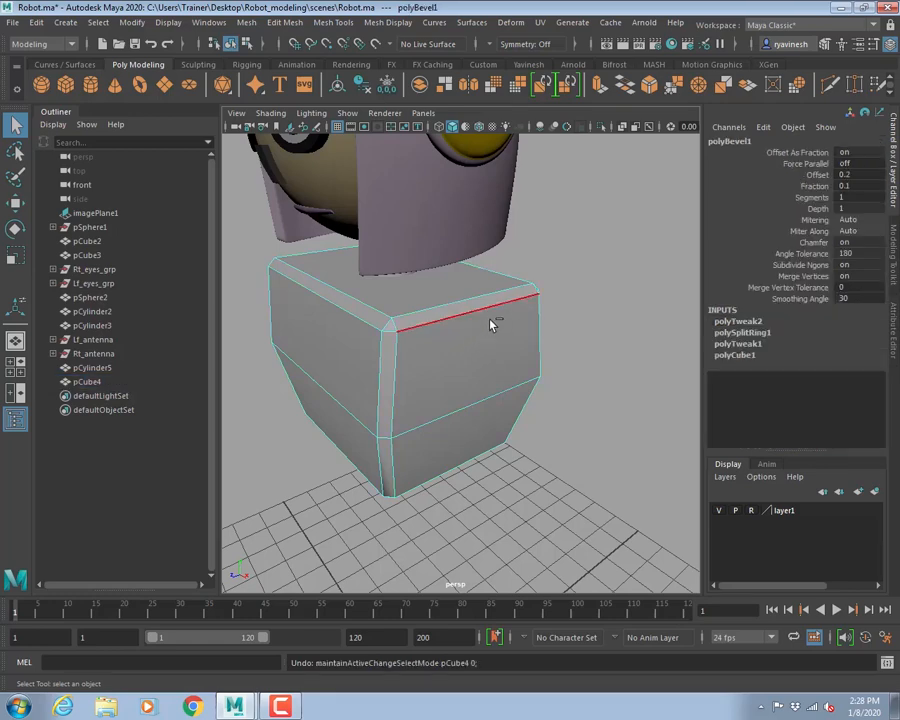
- Undo the one-segment bevel to return to the torso's selected outer edges
{"action": "key", "text": "ctrl+z"}
{"action": "key", "text": "ctrl+z"}
{"action": "key", "text": "ctrl+z"}
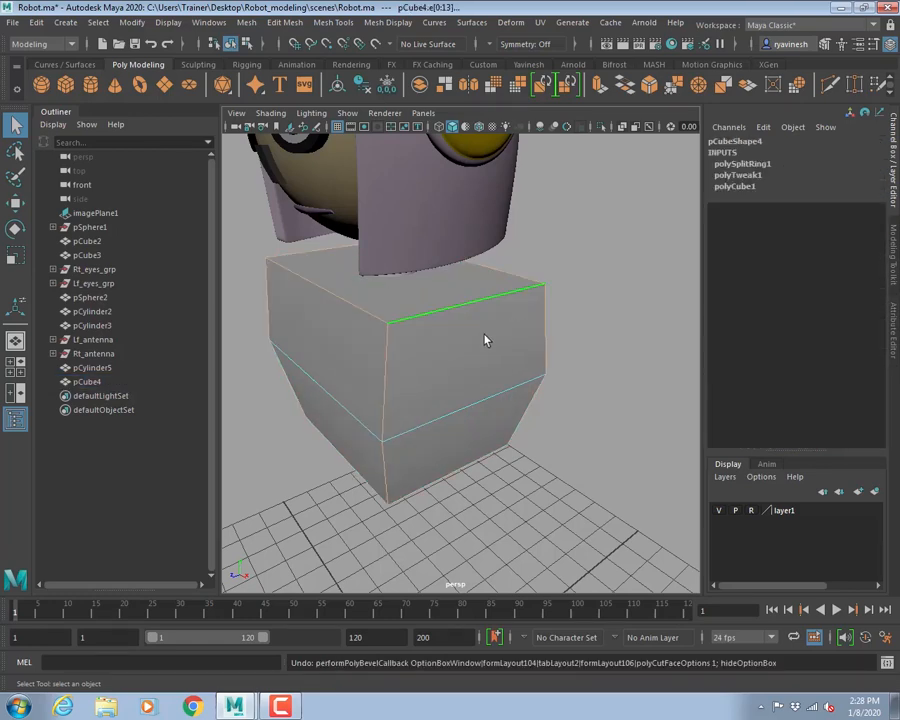
{"action": "key", "text": "ctrl+z"}
- Bevel the selected outer torso edges again with a fraction of 0.1
{"action": "left_click", "coordinate": [283, 22]}
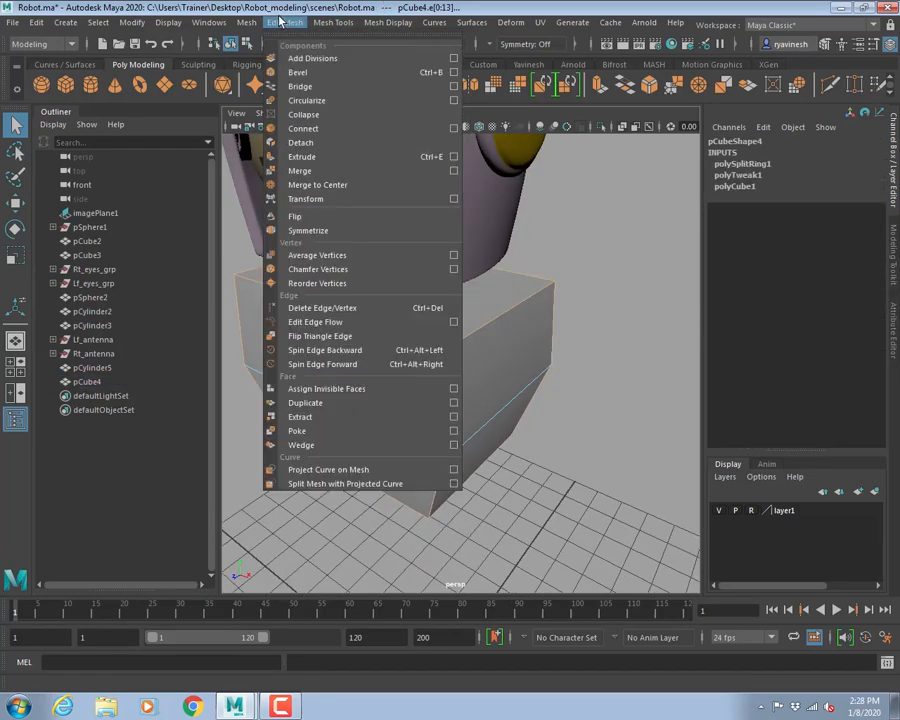
{"action": "left_click", "coordinate": [453, 72]}
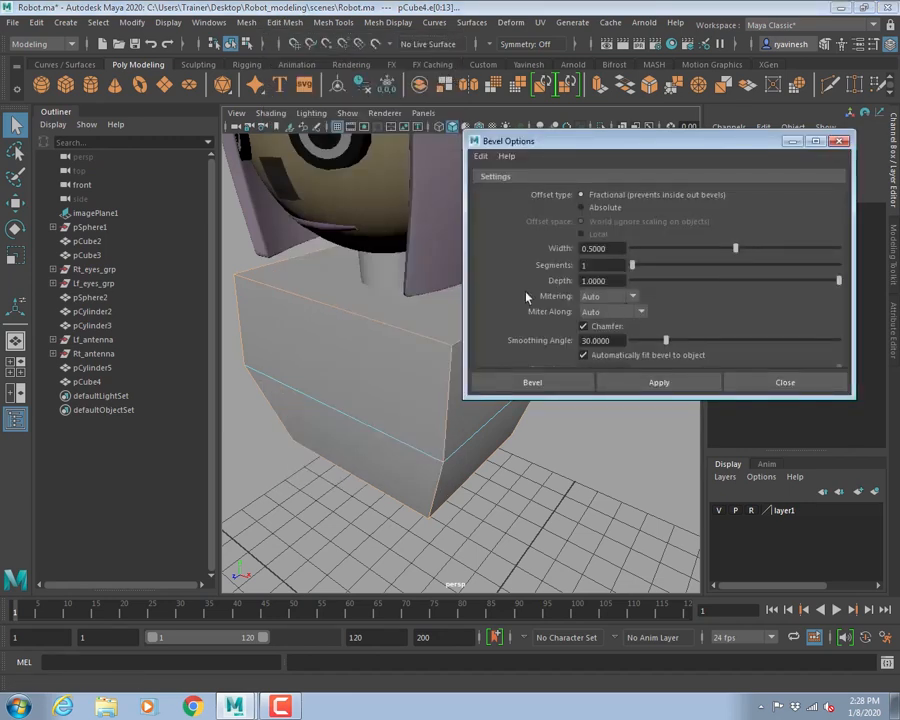
{"action": "left_click", "coordinate": [560, 386]}
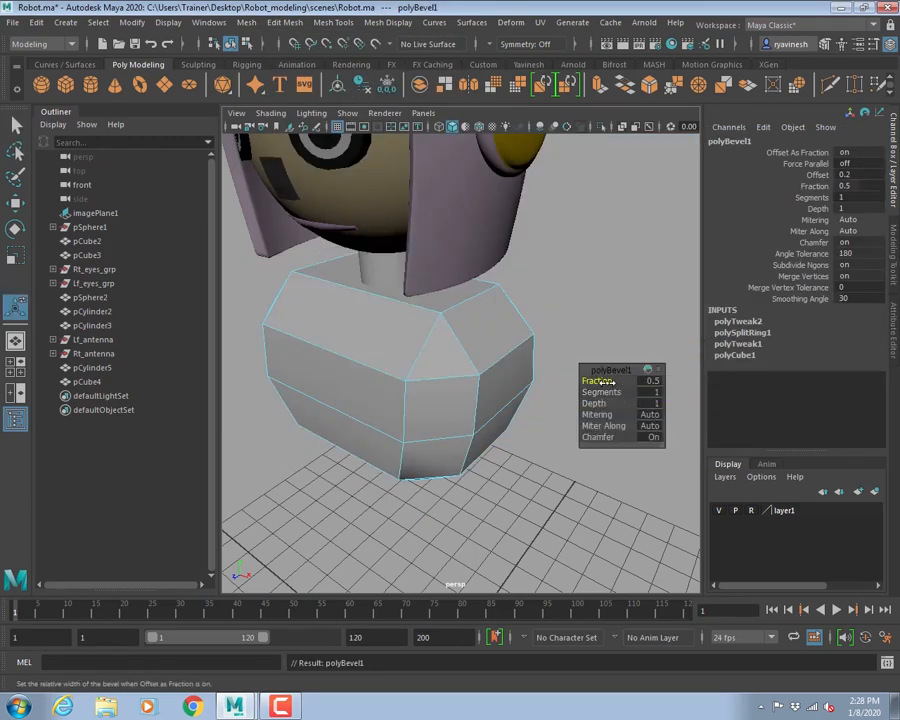
{"action": "left_click", "coordinate": [650, 381]}
{"action": "type", "text": "0.1"}
{"action": "key", "text": "Return"}
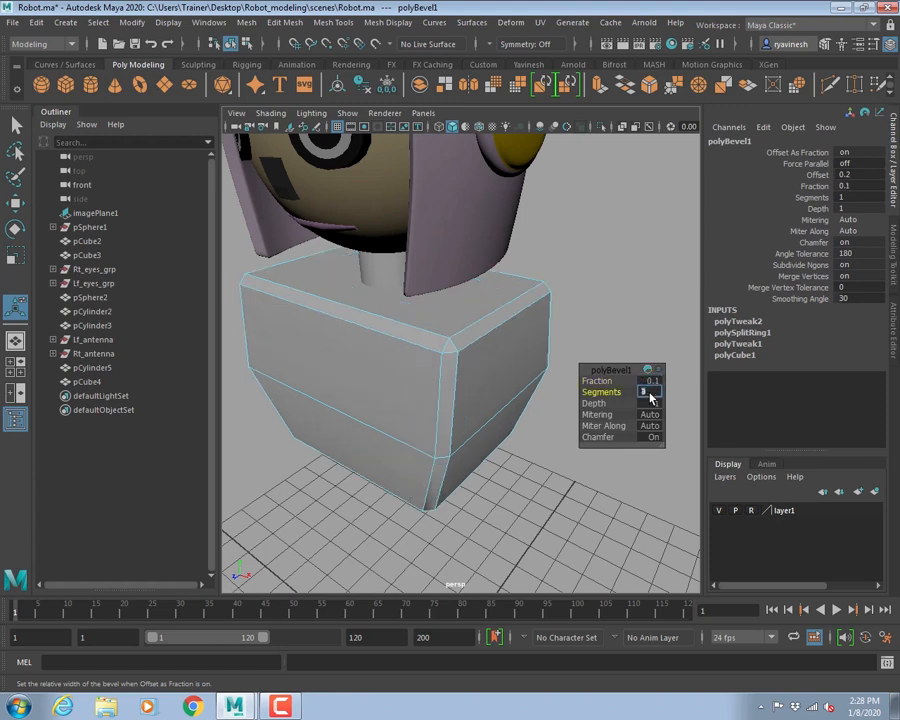
- Try 9 segments on the torso bevel, and settle on 4 segments
{"action": "type", "text": "9"}
{"action": "key", "text": "Return"}
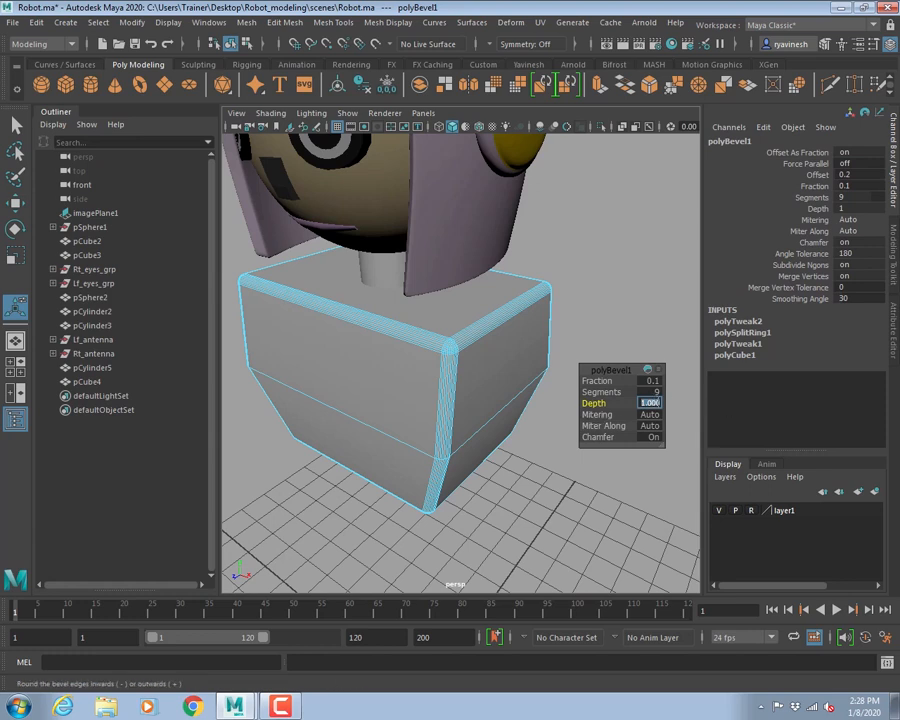
{"action": "left_click", "coordinate": [650, 392]}
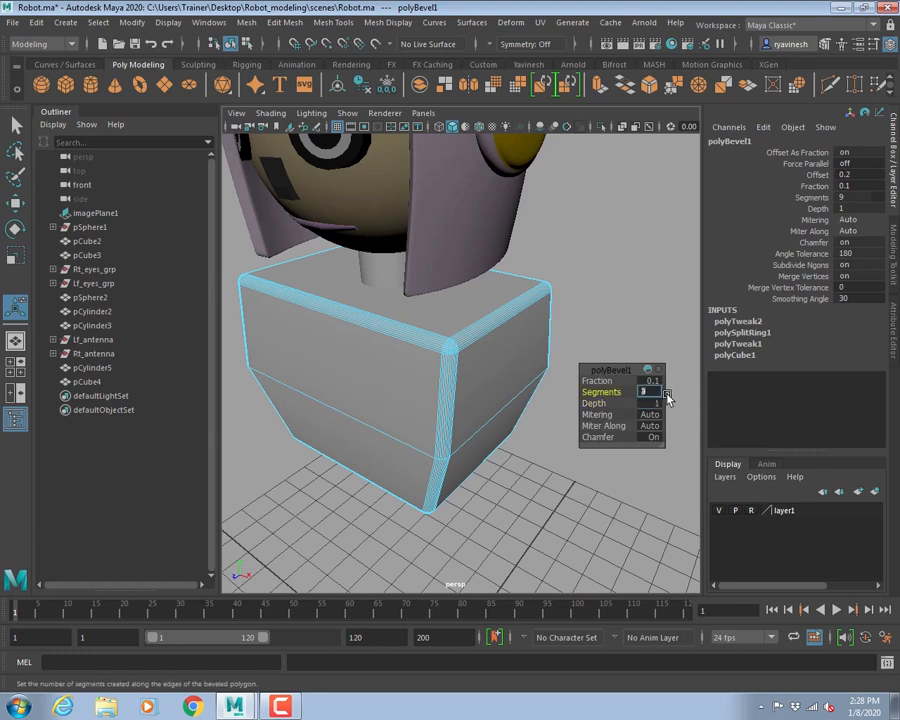
{"action": "type", "text": "4"}
{"action": "key", "text": "Return"}
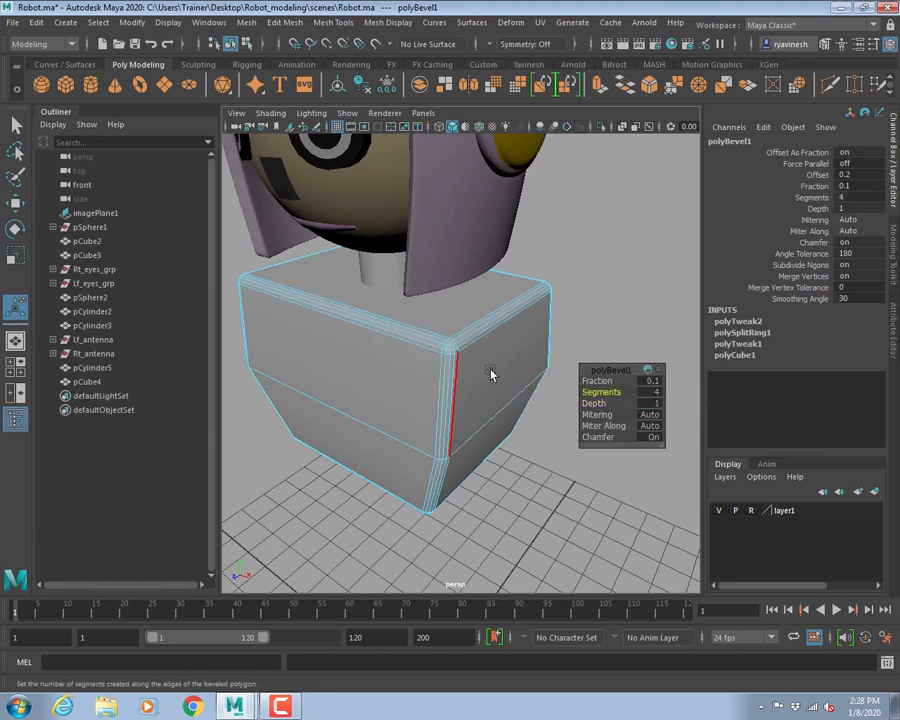
- Return the torso to object mode, deselect it, and inspect its rounded edges from several angles in perspective
{"action": "right_click_drag", "start_coordinate": [446, 320], "coordinate": [576, 252]}
{"action": "left_click", "coordinate": [576, 252]}
{"action": "left_click_drag", "start_coordinate": [370, 419], "coordinate": [466, 406], "text": "alt"}
{"action": "right_click_drag", "start_coordinate": [466, 406], "coordinate": [313, 348], "text": "alt"}
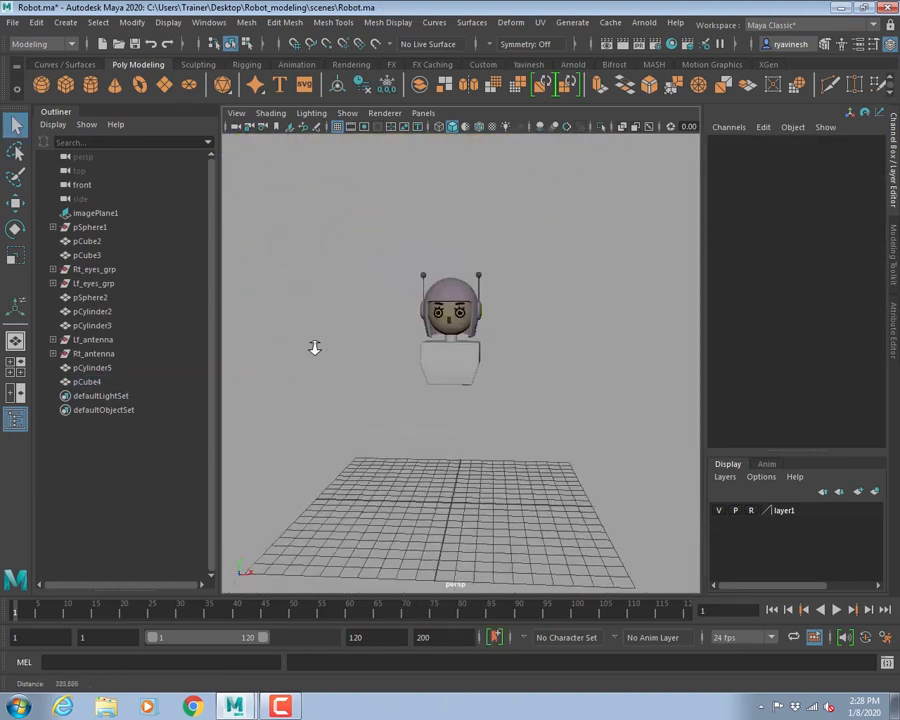
{"action": "left_click_drag", "start_coordinate": [313, 348], "coordinate": [345, 352], "text": "alt"}
{"action": "right_click_drag", "start_coordinate": [345, 352], "coordinate": [556, 418], "text": "alt"}
{"action": "left_click_drag", "start_coordinate": [556, 418], "coordinate": [492, 401], "text": "alt"}
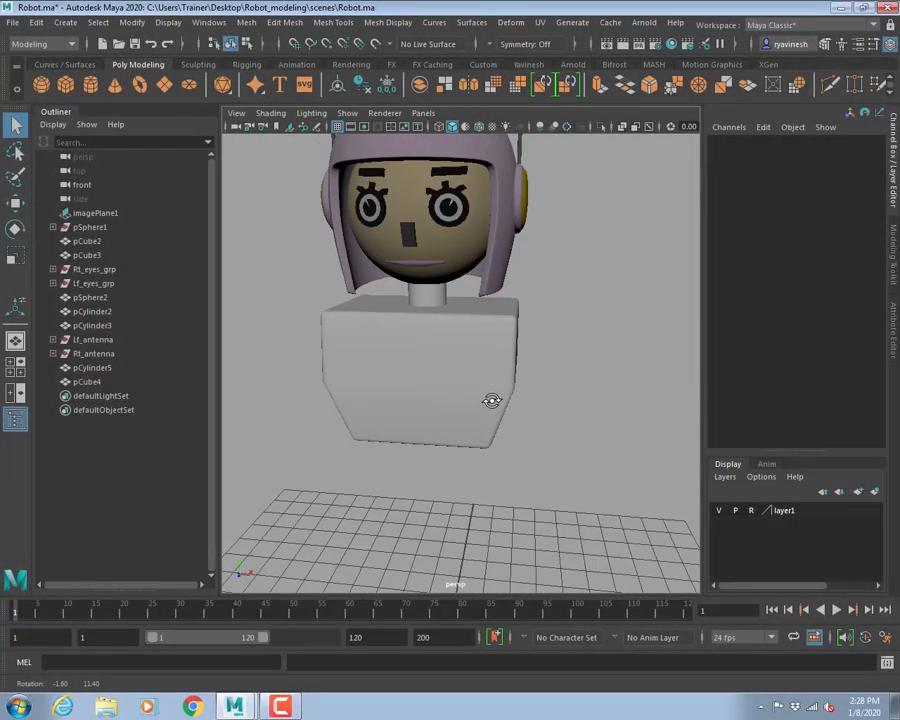
{"action": "scroll", "coordinate": [495, 368], "scroll_direction": "up", "scroll_amount": 4}
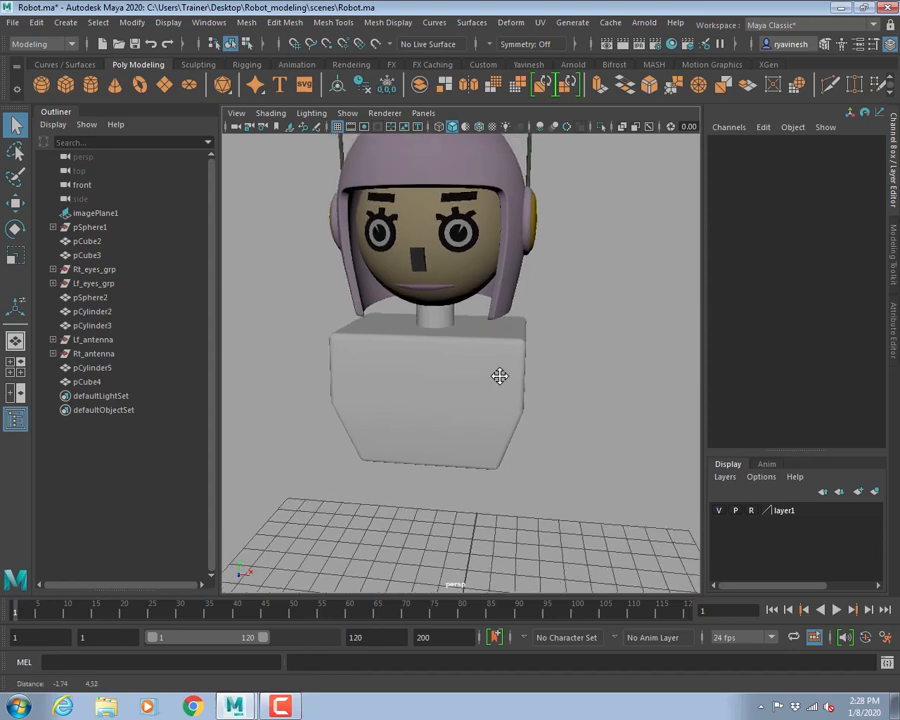
- Compare the bevelled torso with the front reference image, and save the scene
{"action": "left_click", "coordinate": [433, 386]}
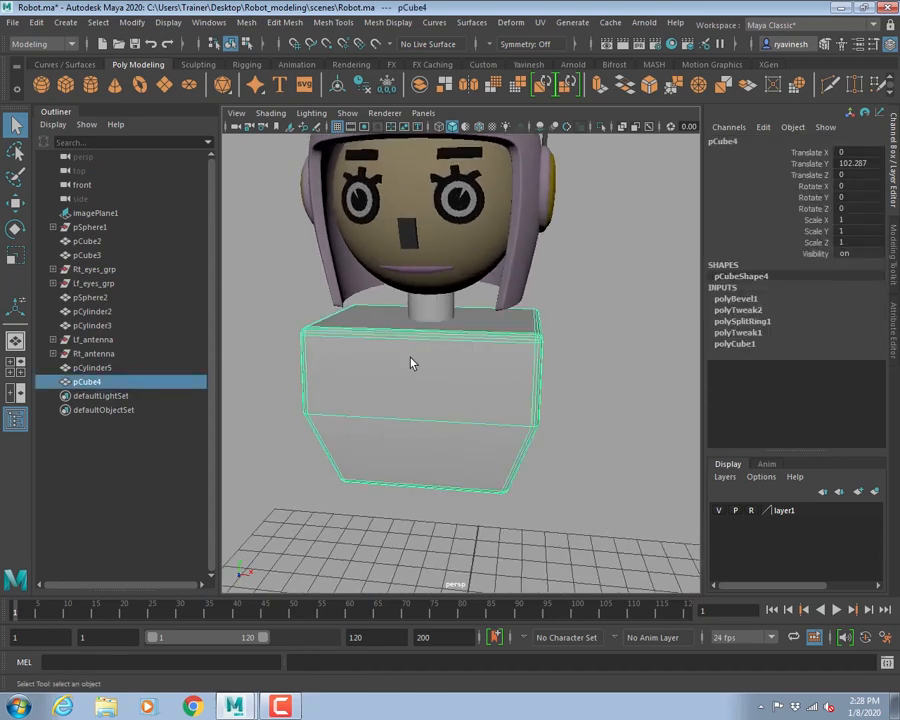
{"action": "key", "text": "space"}
{"action": "key", "text": "space"}
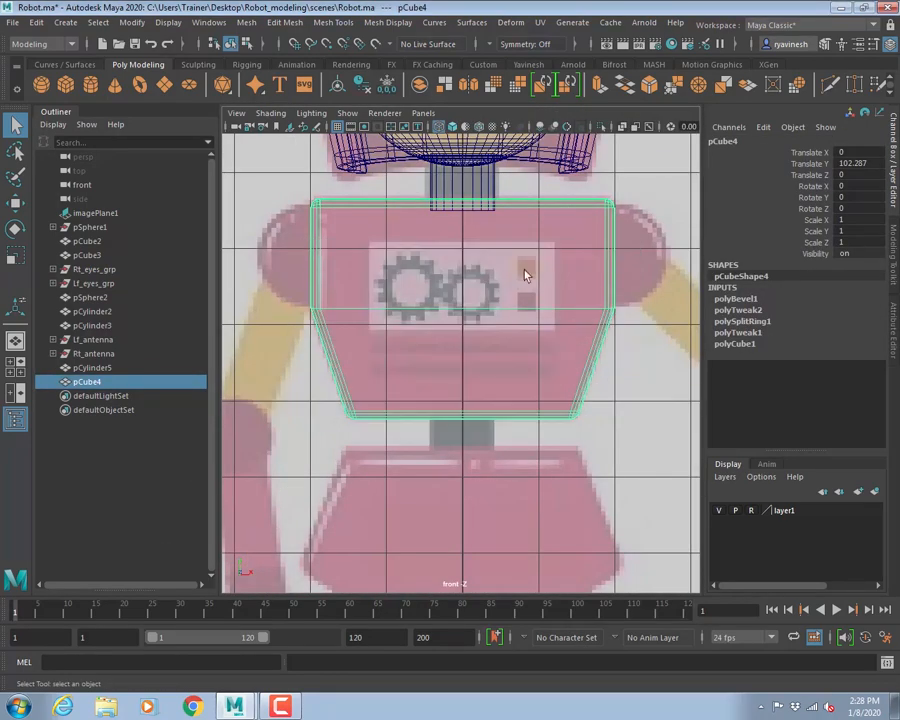
{"action": "key", "text": "space"}
{"action": "key", "text": "space"}
{"action": "left_click_drag", "start_coordinate": [561, 321], "coordinate": [619, 309], "text": "alt"}
{"action": "left_click_drag", "start_coordinate": [412, 368], "coordinate": [455, 366], "text": "alt"}
{"action": "key", "text": "ctrl+s"}
{"action": "left_click", "coordinate": [642, 295]}
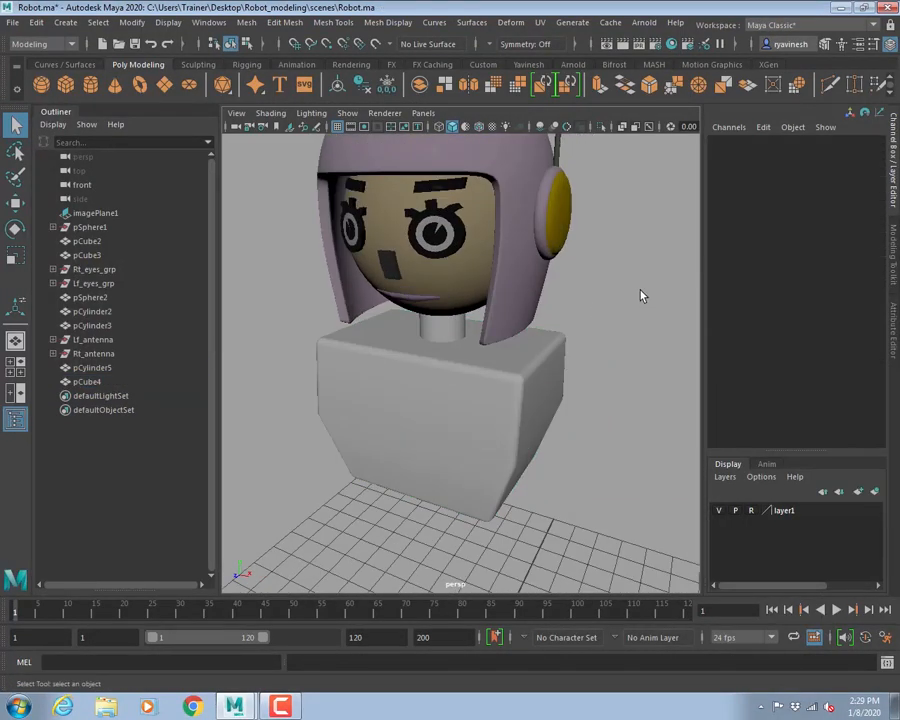
{"action": "left_click_drag", "start_coordinate": [645, 285], "coordinate": [622, 302], "text": "alt"}
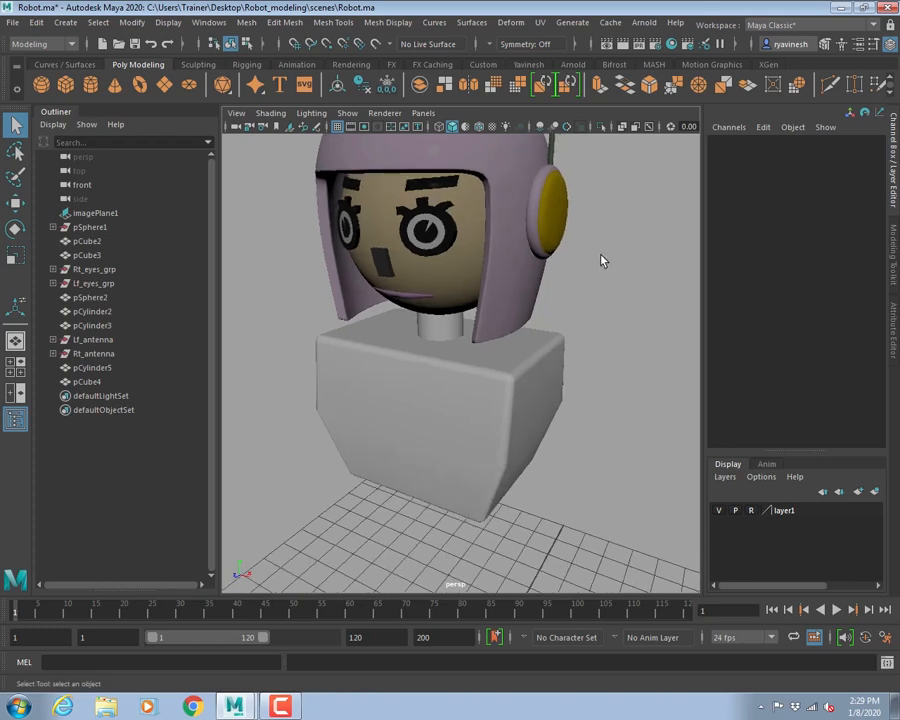
- Select all of the torso's edges in the four-view layout, and remove the horizontal middle loop from the selection
{"action": "key", "text": "space"}
{"action": "left_click", "coordinate": [569, 300]}
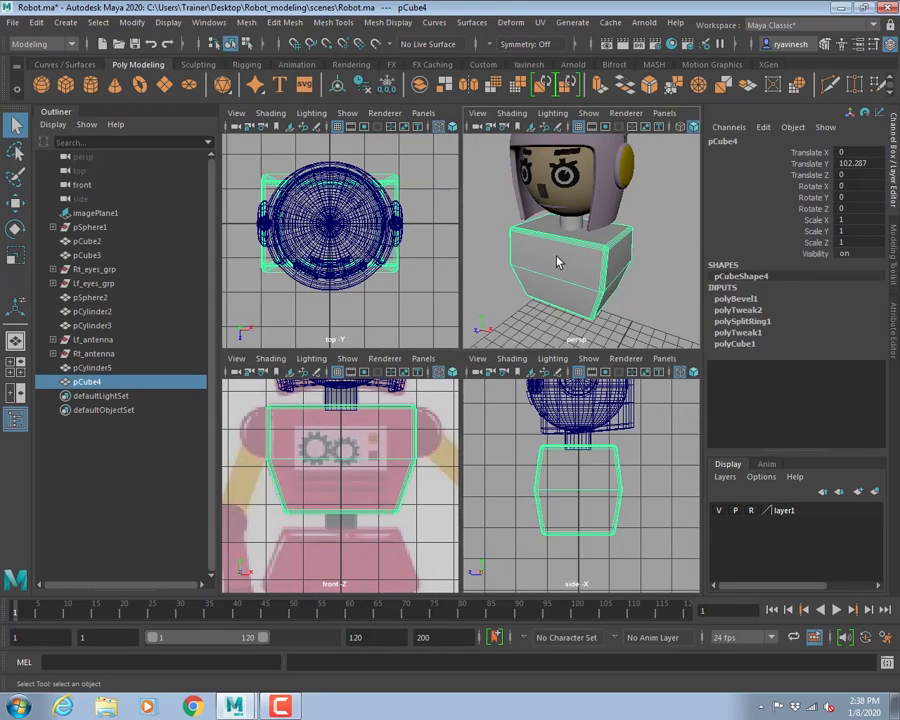
{"action": "right_click_drag", "start_coordinate": [556, 257], "coordinate": [560, 365]}
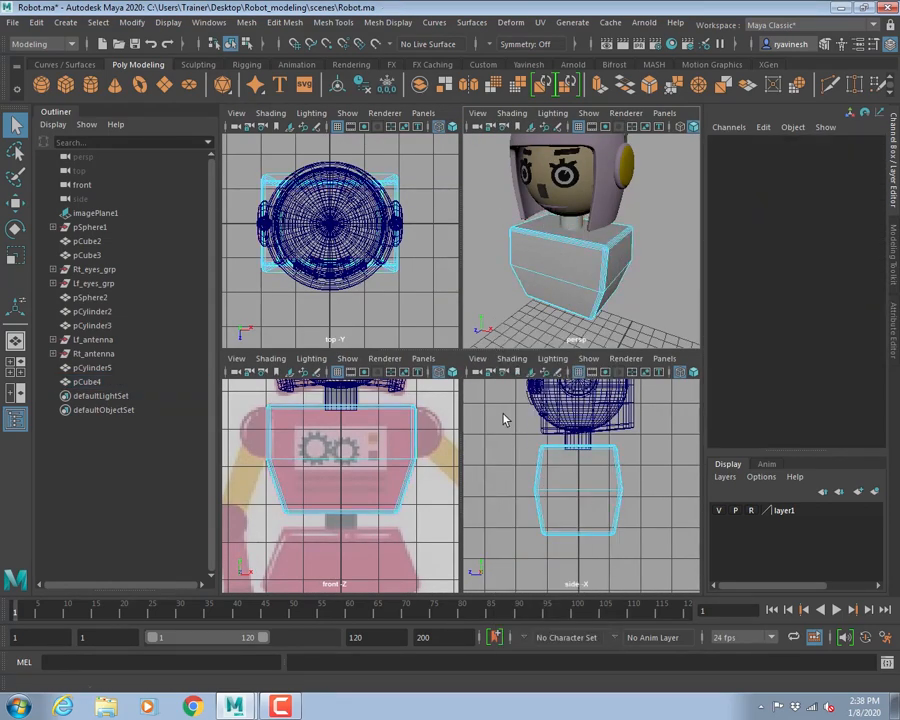
{"action": "left_click_drag", "start_coordinate": [503, 414], "coordinate": [689, 618]}
{"action": "left_click_drag", "start_coordinate": [573, 478], "coordinate": [587, 509], "text": "ctrl"}
{"action": "left_click_drag", "start_coordinate": [372, 458], "coordinate": [354, 476], "text": "ctrl"}
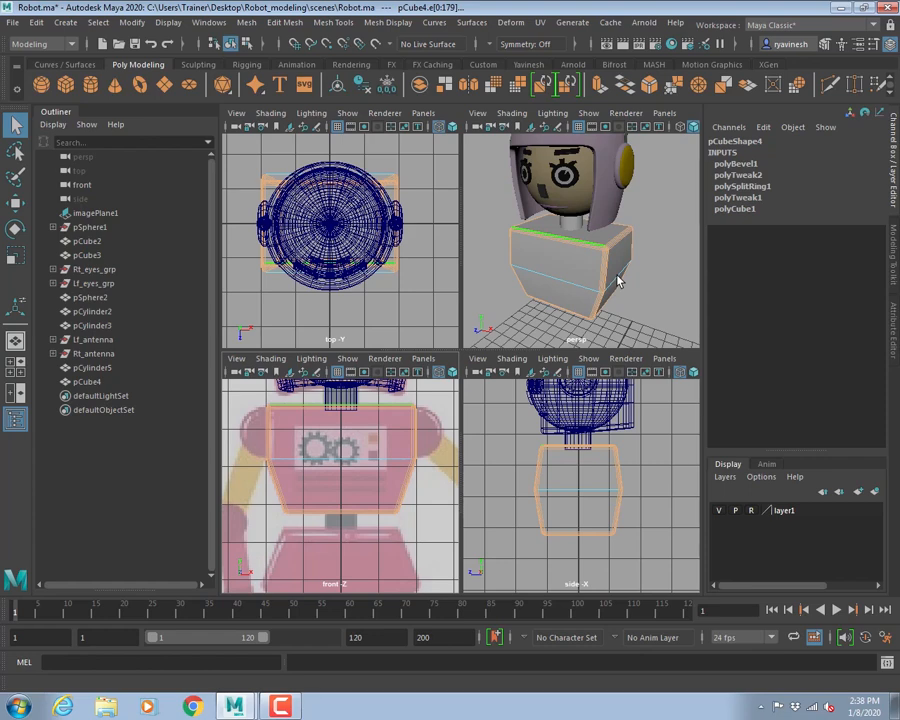
- Examine the selected torso edges in full-screen four views framed on the selection, and restore the standard layout
{"action": "key", "text": "ctrl+space"}
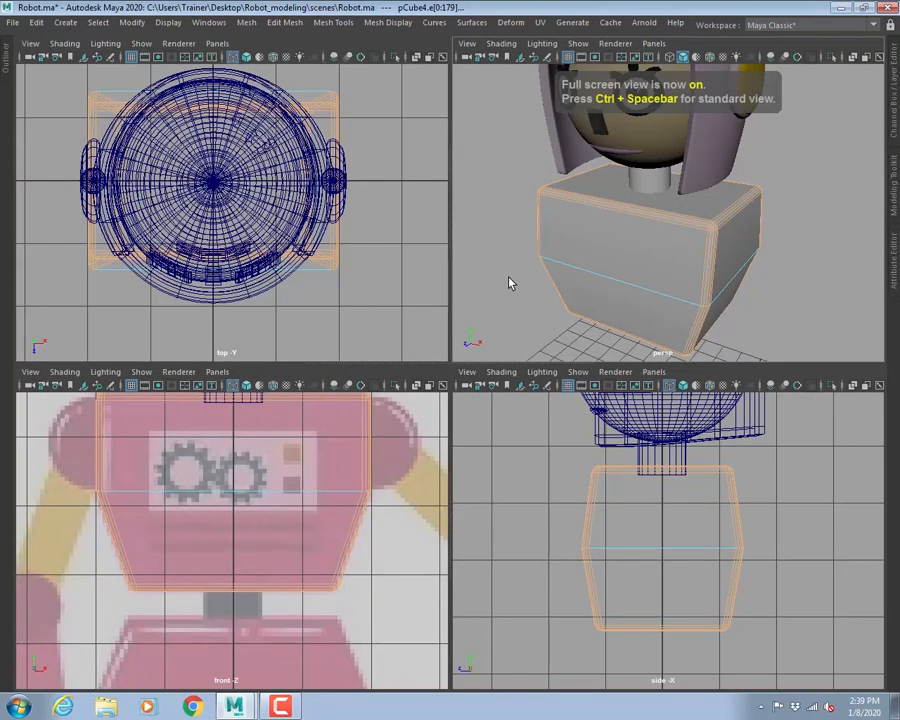
{"action": "key", "text": "shift+f"}
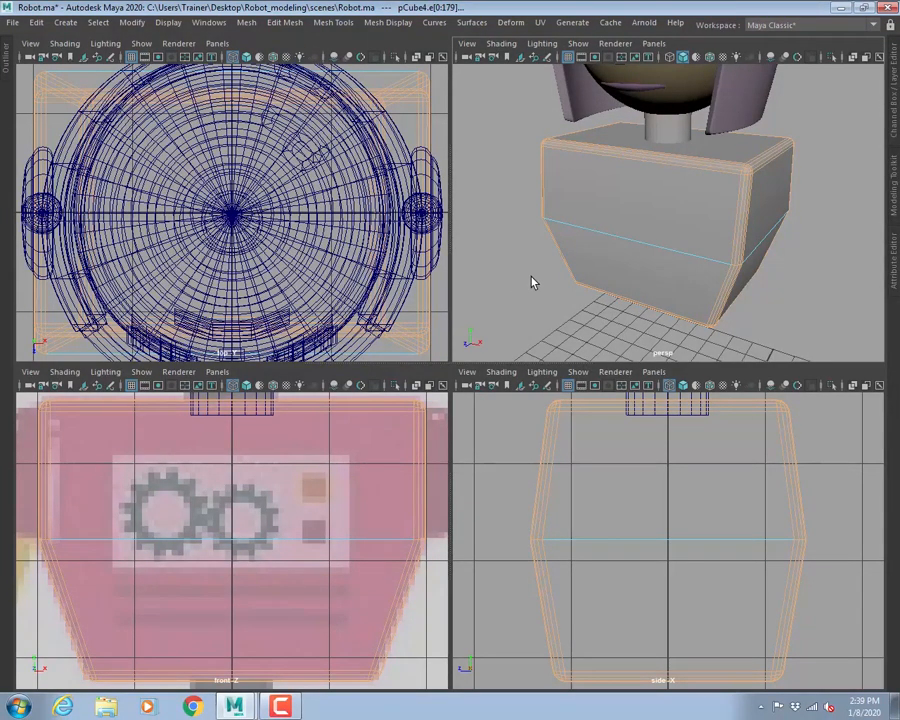
{"action": "left_click_drag", "start_coordinate": [532, 281], "coordinate": [591, 320], "text": "alt"}
{"action": "key", "text": "ctrl+space"}
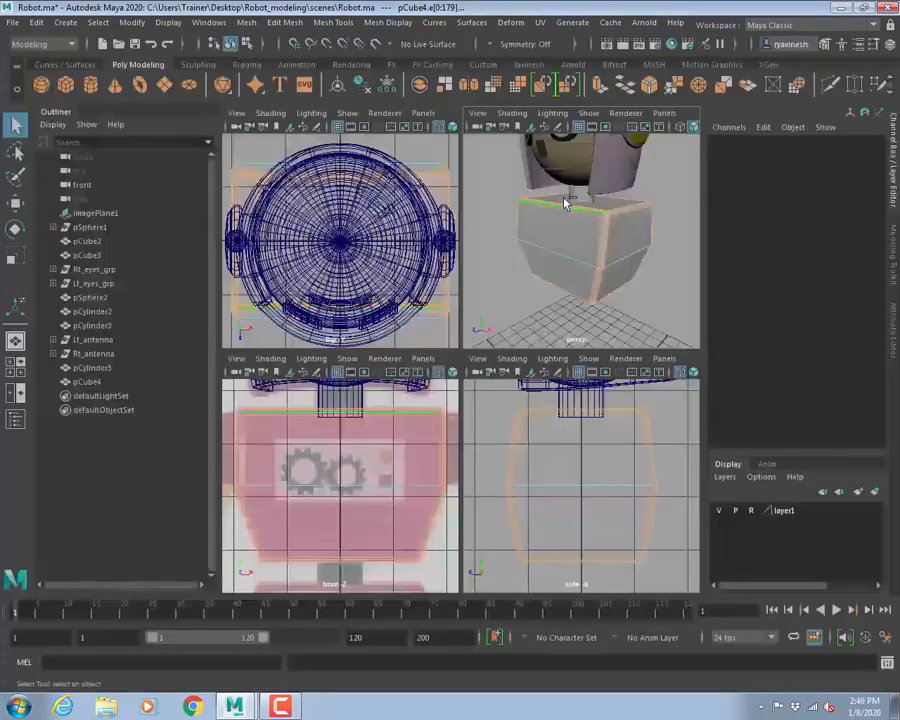
- Return the torso to object mode and delete its construction history
{"action": "right_click", "coordinate": [553, 237]}
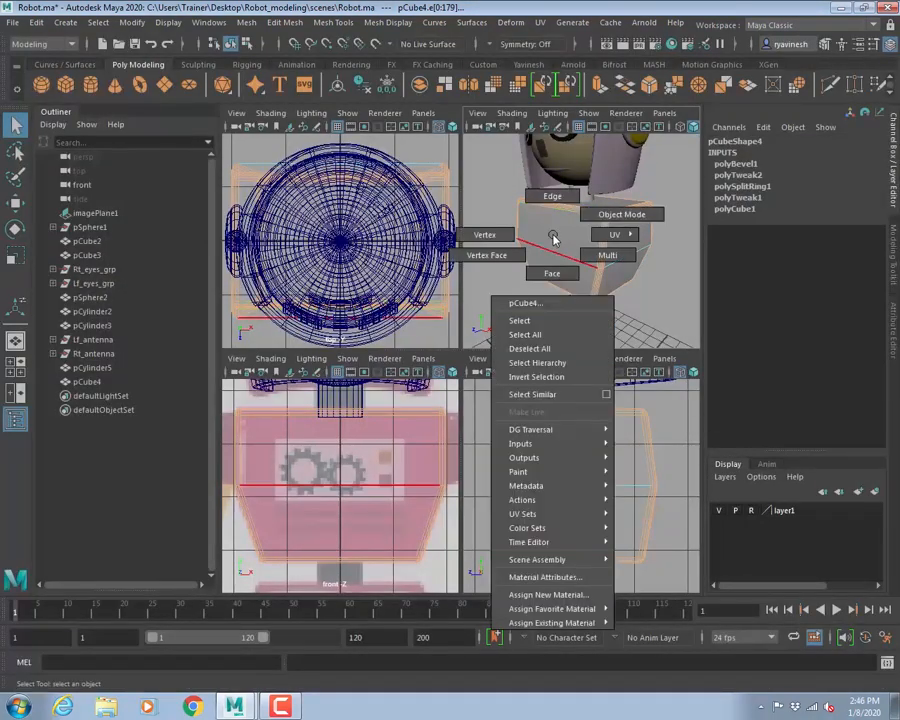
{"action": "left_click", "coordinate": [621, 214]}
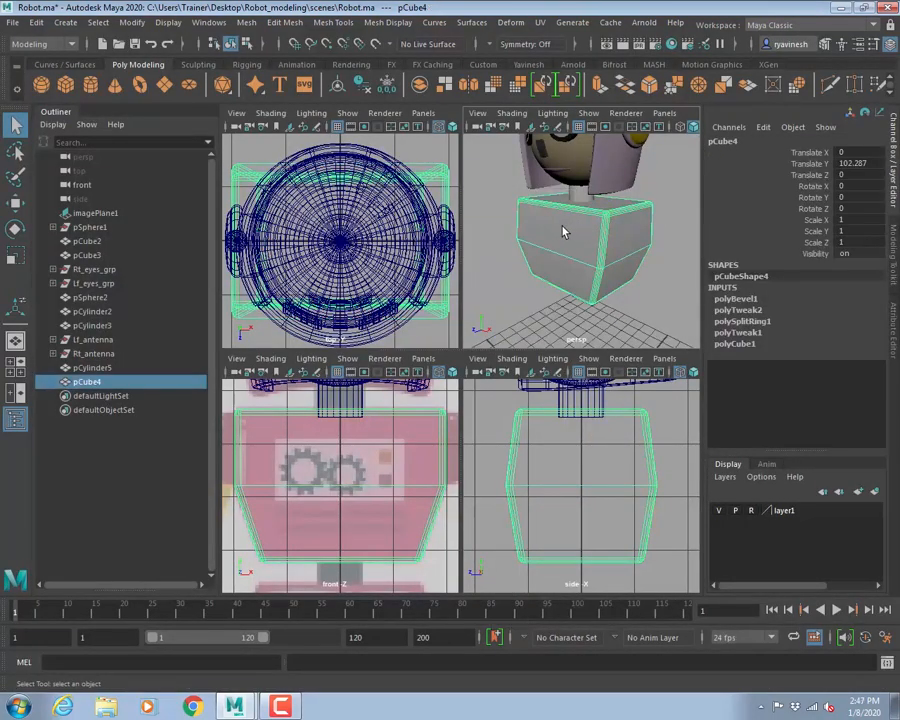
{"action": "left_click", "coordinate": [36, 21]}
{"action": "mouse_move", "coordinate": [90, 189]}
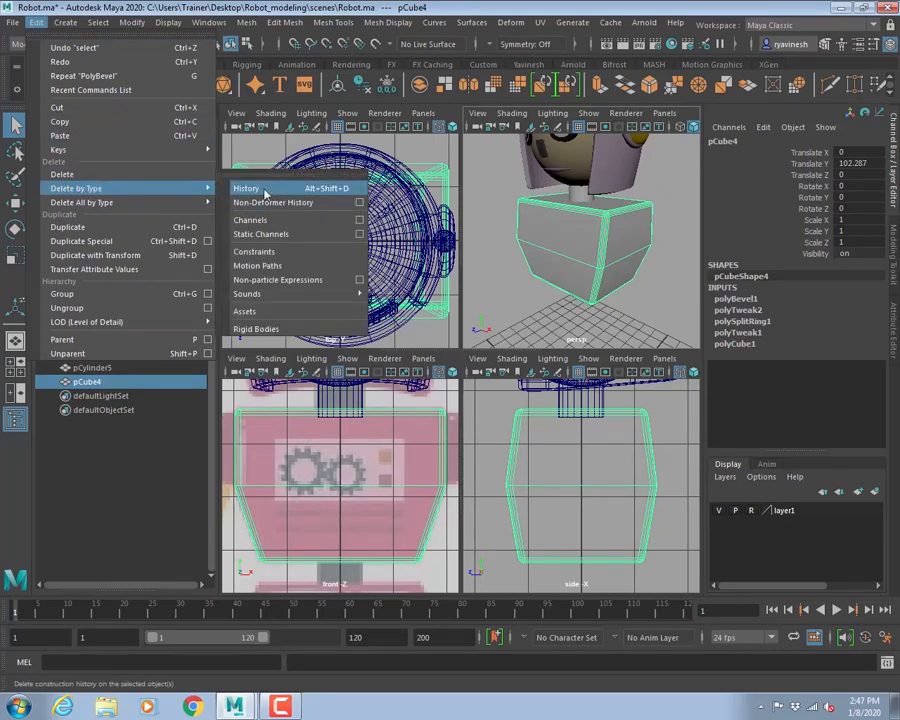
{"action": "left_click", "coordinate": [265, 192]}
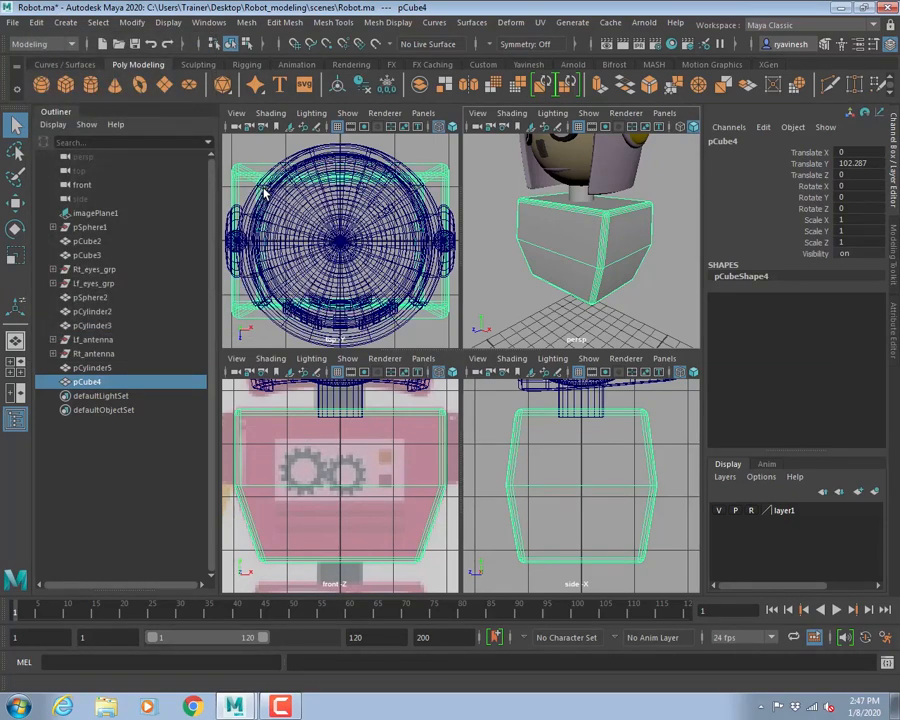
- Deselect and reselect the torso to check its input list, and open its attributes in the Attribute Editor
{"action": "left_click", "coordinate": [502, 275]}
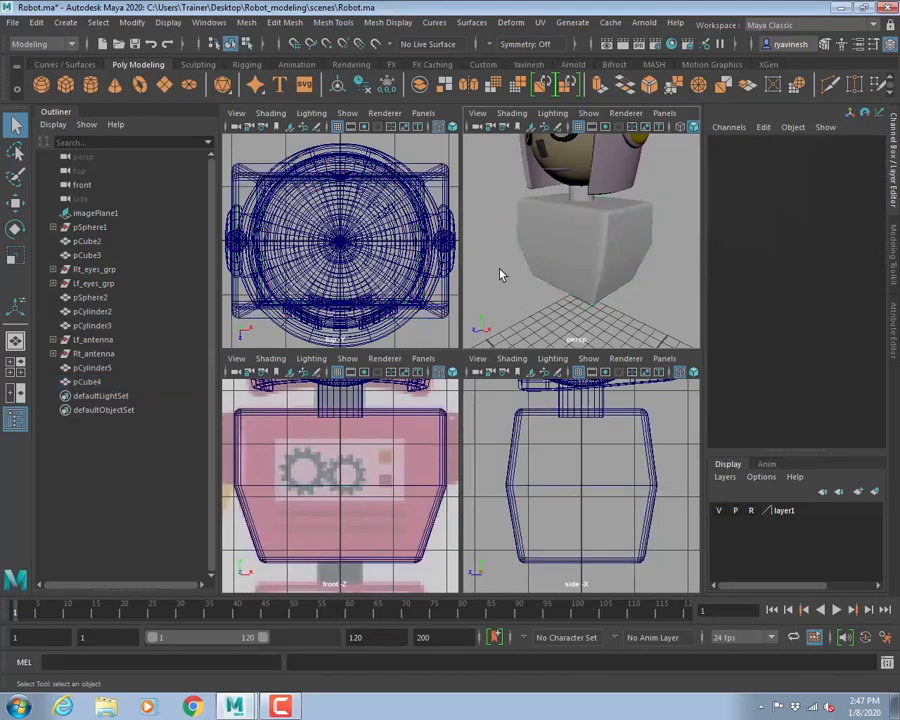
{"action": "left_click", "coordinate": [541, 275]}
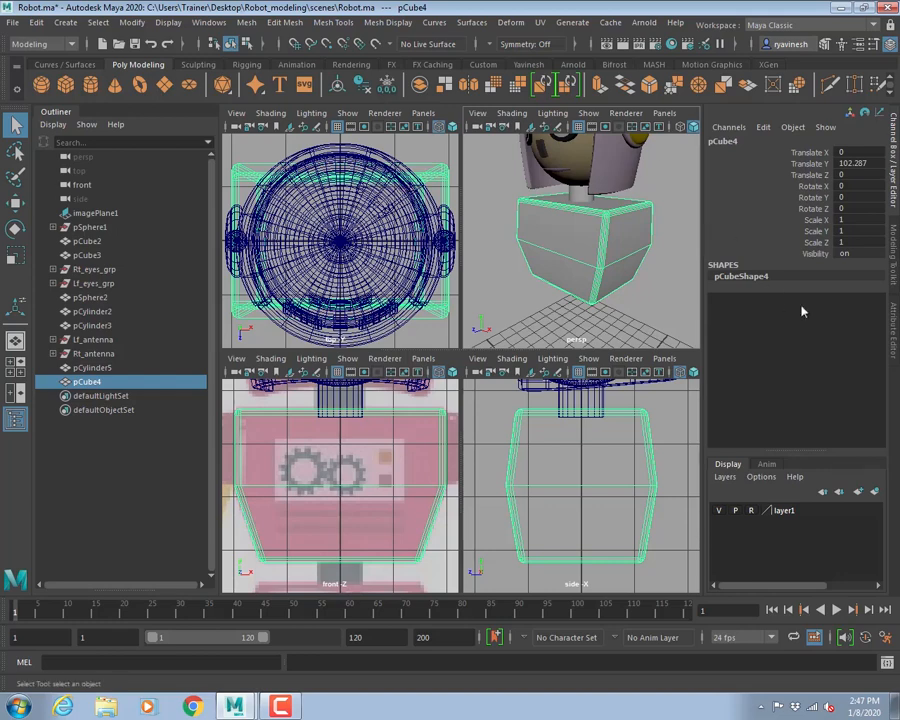
{"action": "left_click", "coordinate": [895, 312]}
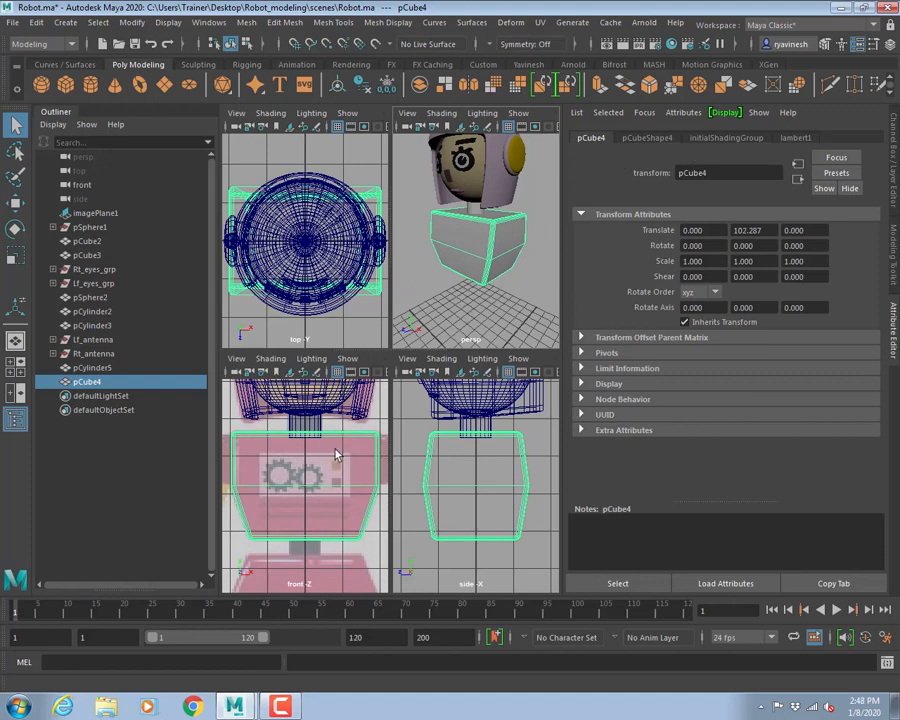
- Examine the shoulders, raised arm and lowered arm beside the torso in the front reference
{"action": "key", "text": "space"}
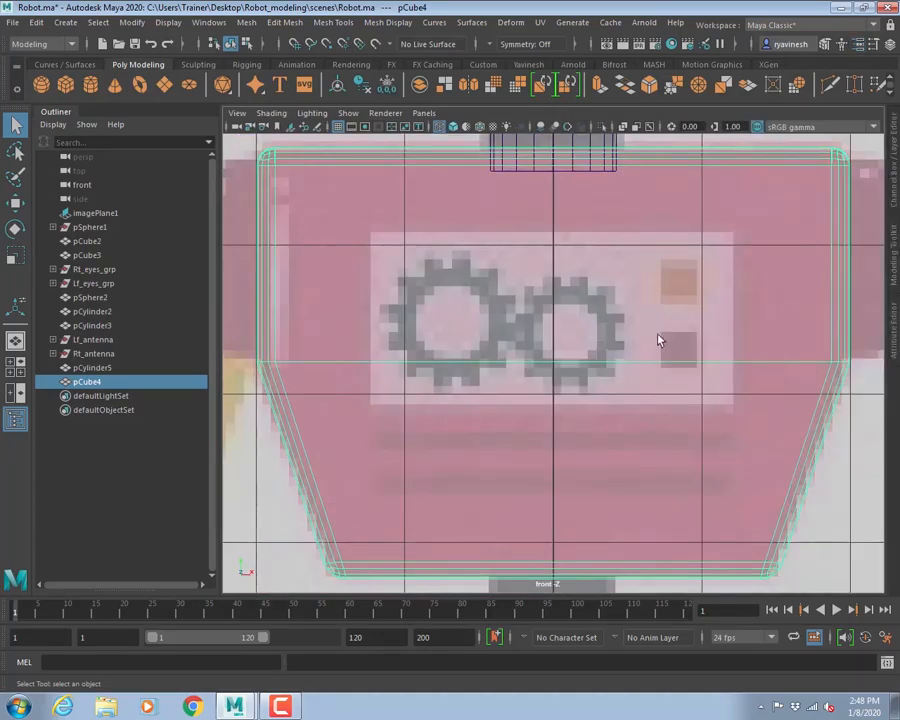
{"action": "scroll", "coordinate": [659, 338], "scroll_direction": "down", "scroll_amount": 5}
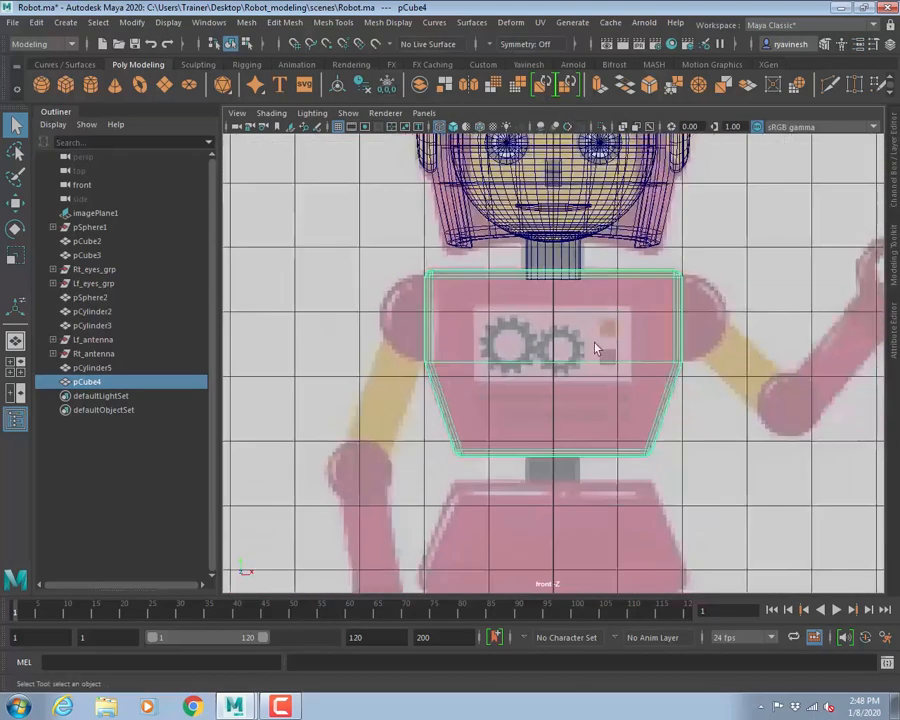
{"action": "right_click_drag", "start_coordinate": [597, 349], "coordinate": [556, 333], "text": "alt"}
{"action": "middle_click_drag", "start_coordinate": [636, 334], "coordinate": [623, 333], "text": "alt"}
{"action": "mouse_move", "coordinate": [623, 333]}
{"action": "right_mouse_down", "text": "alt"}
{"action": "mouse_move", "coordinate": [609, 325]}
{"action": "mouse_move", "coordinate": [639, 326]}
{"action": "right_mouse_up", "text": "alt"}
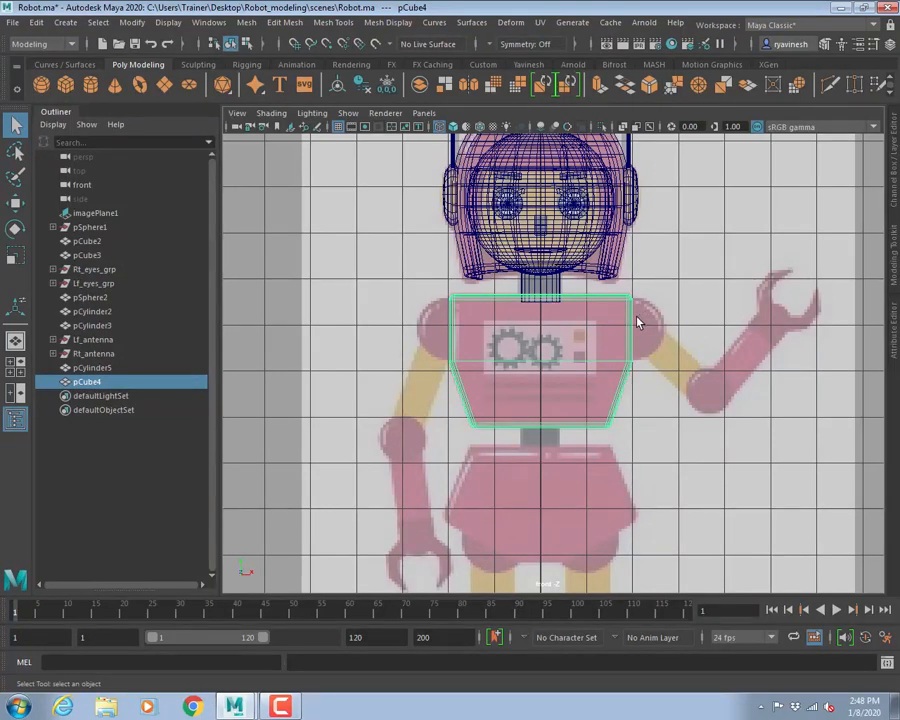
{"action": "middle_click_drag", "start_coordinate": [595, 334], "coordinate": [488, 328], "text": "alt"}
{"action": "right_click_drag", "start_coordinate": [508, 336], "coordinate": [569, 350], "text": "alt"}
{"action": "middle_click_drag", "start_coordinate": [413, 331], "coordinate": [492, 335], "text": "alt"}
{"action": "right_click_drag", "start_coordinate": [490, 335], "coordinate": [541, 341], "text": "alt"}
{"action": "middle_click_drag", "start_coordinate": [454, 323], "coordinate": [488, 327], "text": "alt"}
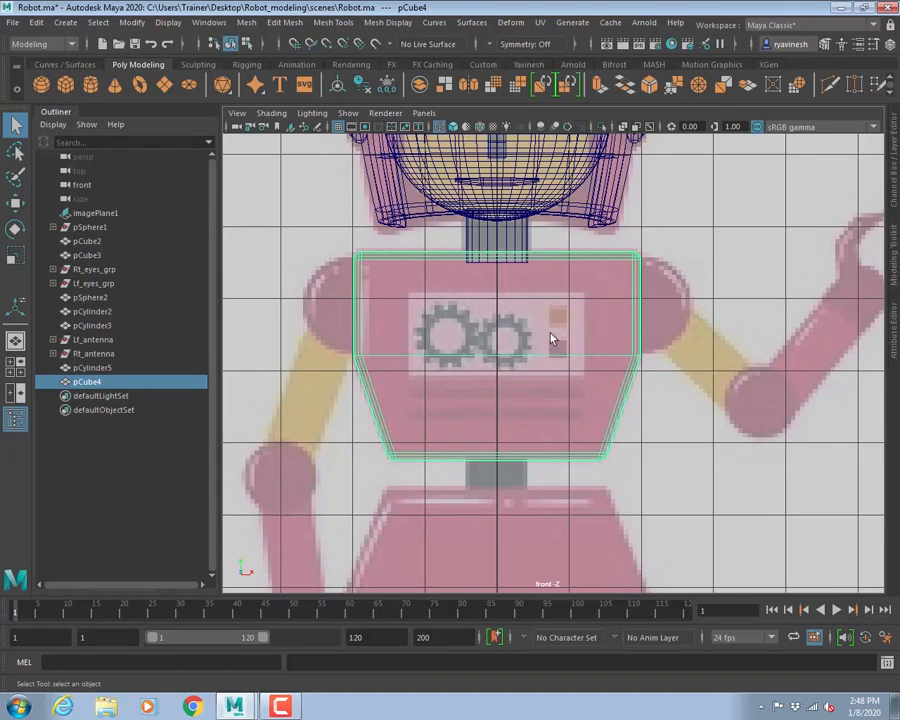
{"action": "scroll", "coordinate": [541, 330], "scroll_direction": "up", "scroll_amount": 1}
{"action": "middle_click_drag", "start_coordinate": [587, 319], "coordinate": [513, 309], "text": "alt"}
{"action": "scroll", "coordinate": [570, 312], "scroll_direction": "up", "scroll_amount": 1}
{"action": "middle_click_drag", "start_coordinate": [597, 295], "coordinate": [558, 292], "text": "alt"}
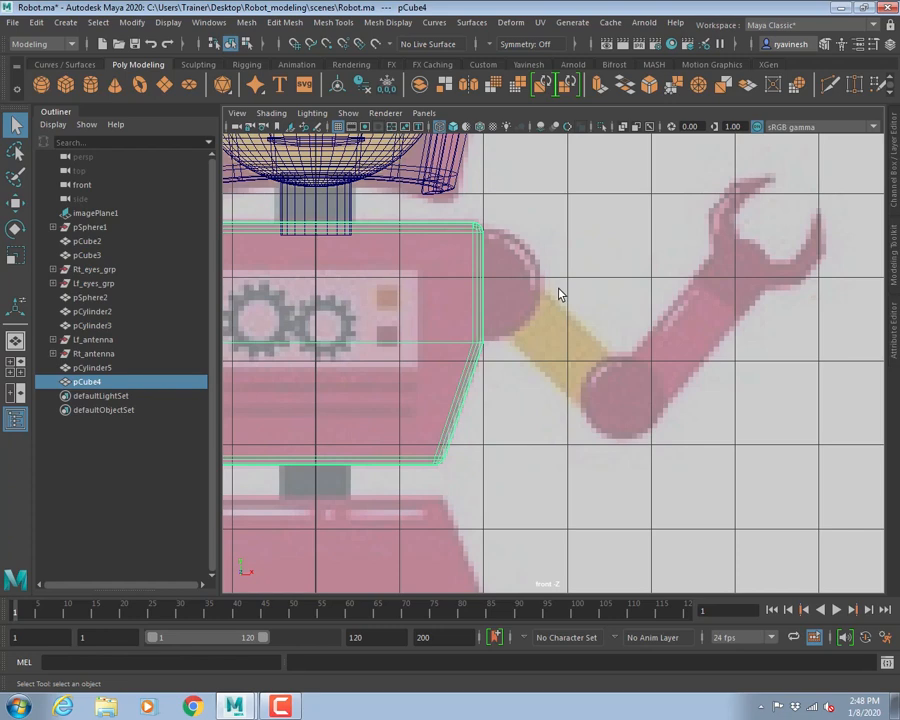
- Examine the waist, hips and legs below the torso in the front reference
{"action": "middle_click_drag", "start_coordinate": [348, 264], "coordinate": [666, 214], "text": "alt"}
{"action": "middle_click_drag", "start_coordinate": [497, 266], "coordinate": [546, 205], "text": "alt"}
{"action": "middle_click_drag", "start_coordinate": [526, 322], "coordinate": [545, 231], "text": "alt"}
{"action": "scroll", "coordinate": [430, 255], "scroll_direction": "down", "scroll_amount": 1}
{"action": "scroll", "coordinate": [430, 255], "scroll_direction": "down", "scroll_amount": 1}
{"action": "middle_click_drag", "start_coordinate": [516, 275], "coordinate": [440, 305], "text": "alt"}
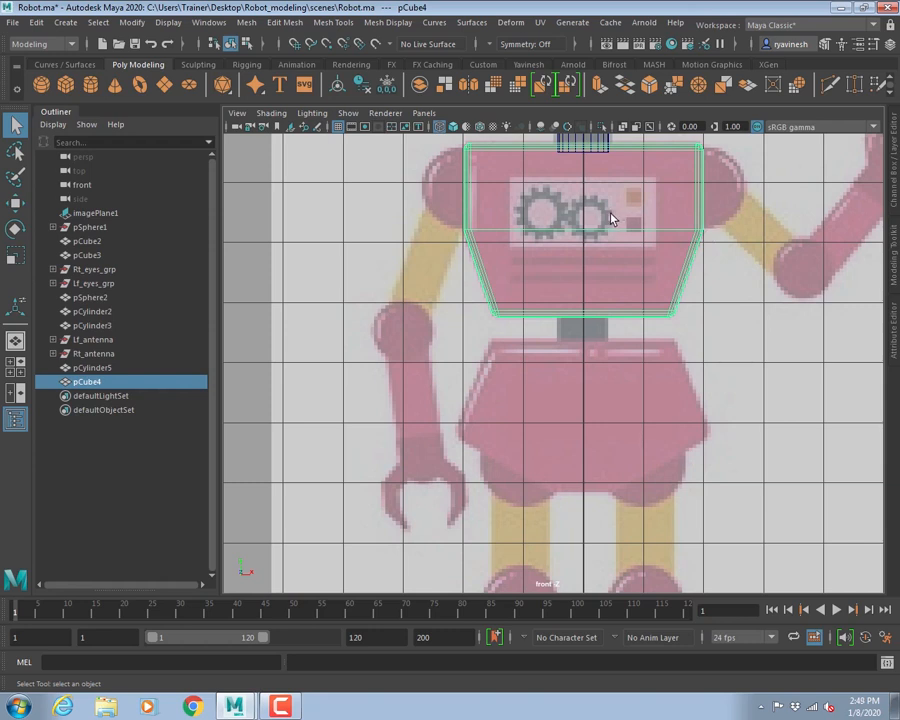
{"action": "scroll", "coordinate": [442, 301], "scroll_direction": "down", "scroll_amount": 2}
{"action": "scroll", "coordinate": [424, 297], "scroll_direction": "up", "scroll_amount": 5}
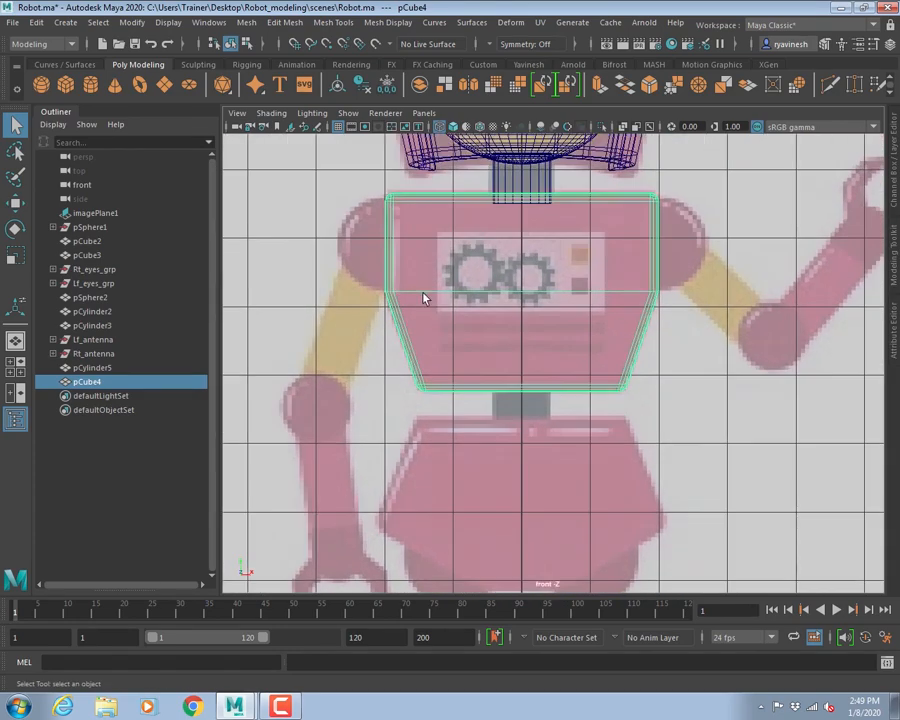
- Create a polygon sphere with a radius of about 6.7 over the shoulder on the lowered-arm side of the front reference
{"action": "scroll", "coordinate": [480, 302], "scroll_direction": "up", "scroll_amount": 3}
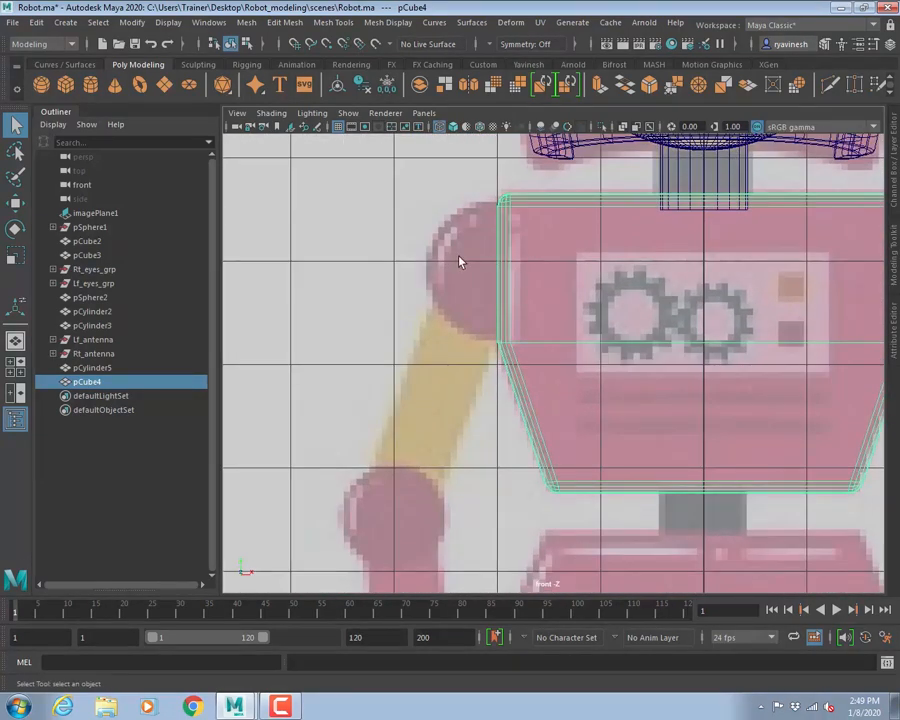
{"action": "scroll", "coordinate": [460, 259], "scroll_direction": "up", "scroll_amount": 2}
{"action": "middle_click_drag", "start_coordinate": [480, 286], "coordinate": [477, 296], "text": "alt"}
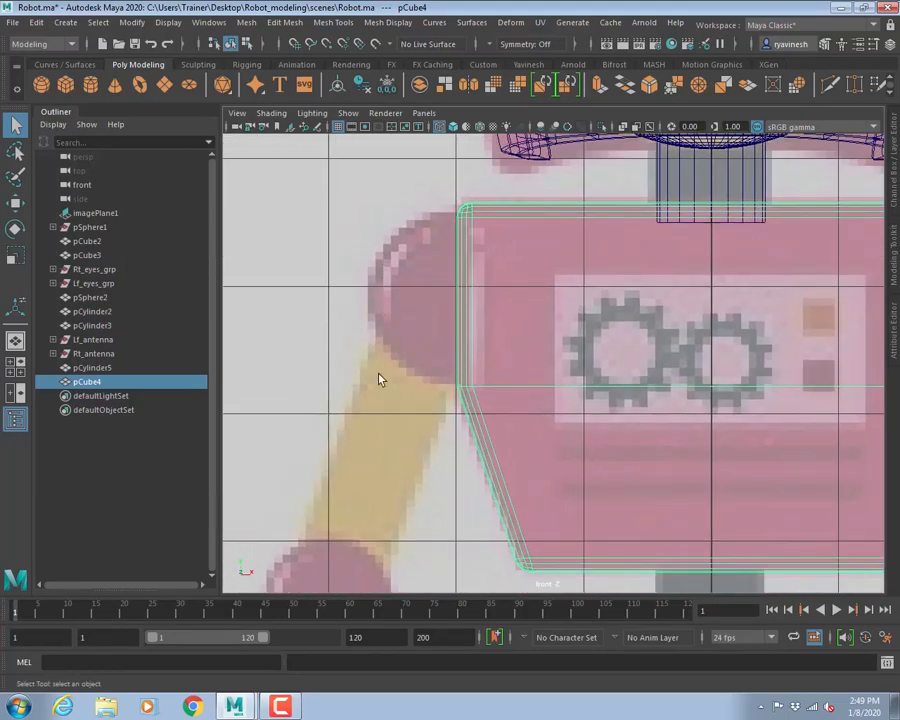
{"action": "left_click", "coordinate": [44, 86]}
{"action": "left_click_drag", "start_coordinate": [444, 292], "coordinate": [534, 356]}
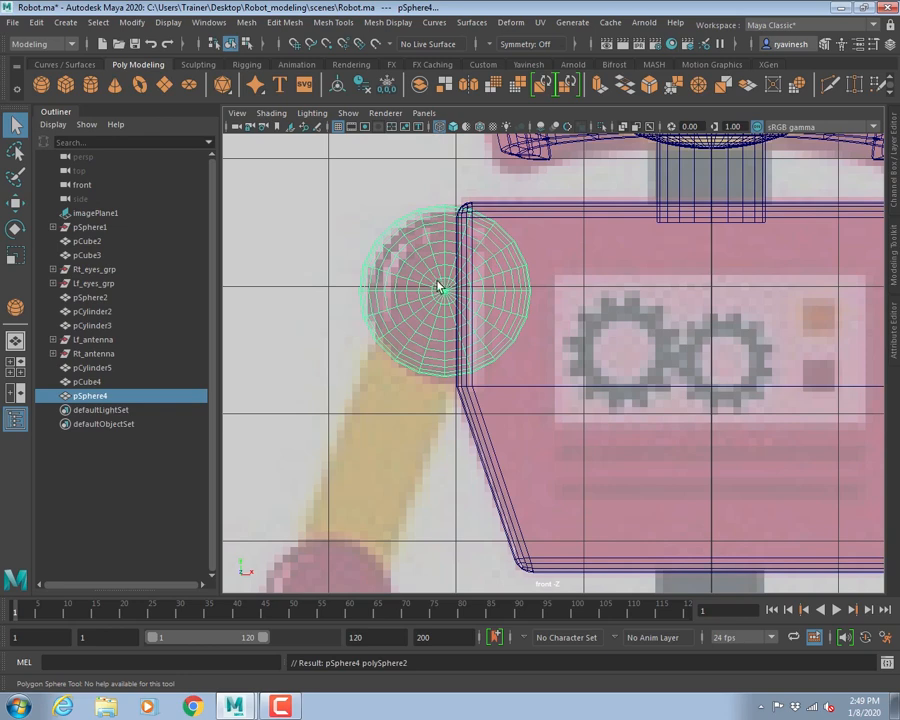
{"action": "middle_click_drag", "start_coordinate": [467, 268], "coordinate": [424, 252], "text": "alt"}
{"action": "right_click_drag", "start_coordinate": [388, 263], "coordinate": [416, 275], "text": "alt"}
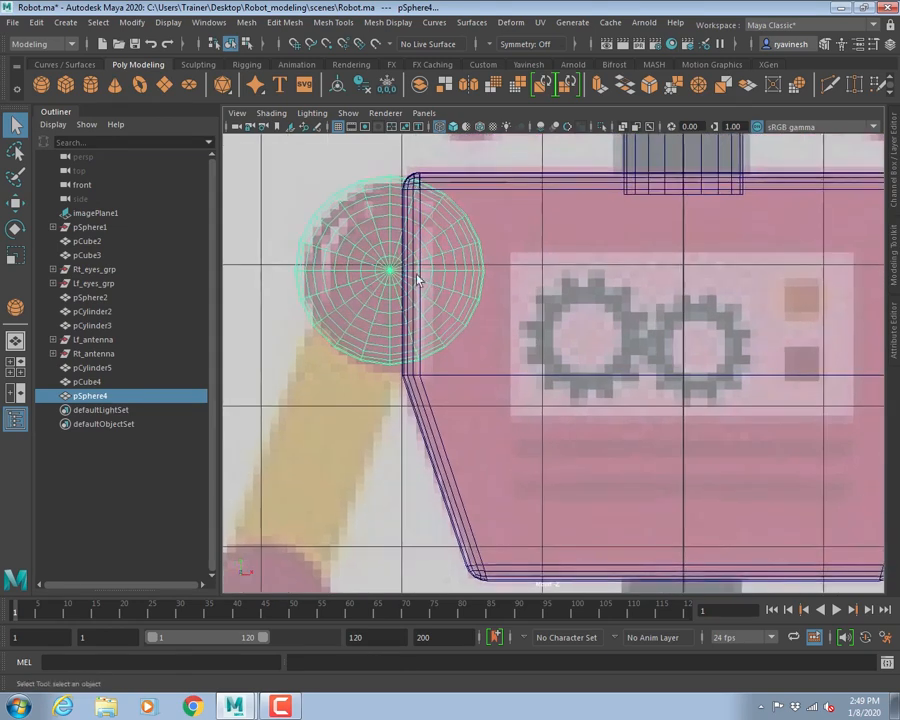
{"action": "middle_click_drag", "start_coordinate": [418, 281], "coordinate": [521, 305], "text": "alt"}
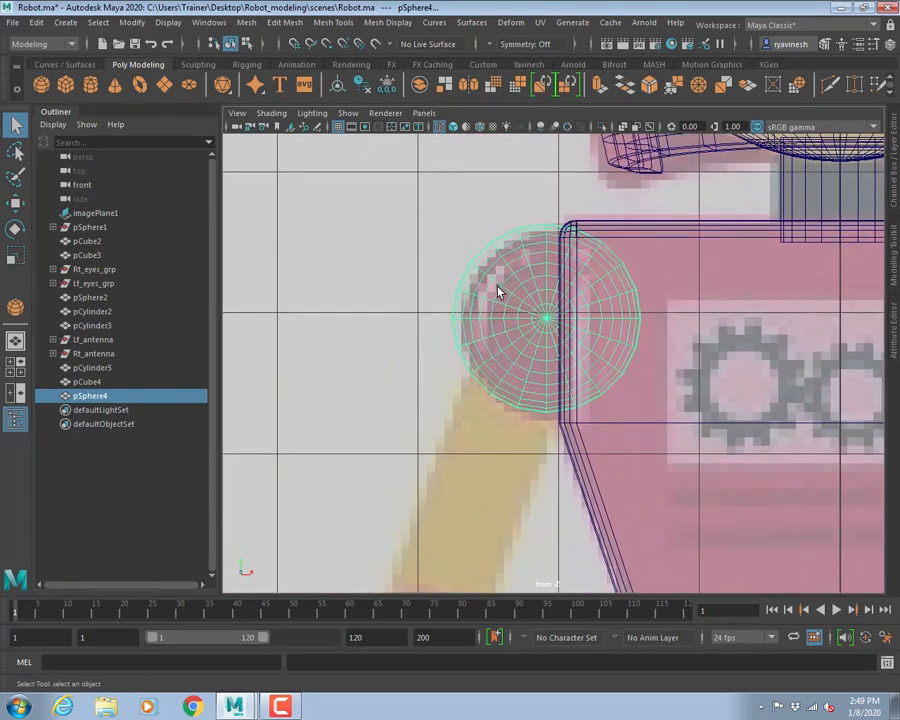
- Duplicate the shoulder sphere, move the copy away from the robot to about X -64.9, and display its channels
{"action": "key", "text": "w"}
{"action": "middle_click_drag", "start_coordinate": [392, 328], "coordinate": [675, 343], "text": "alt"}
{"action": "key", "text": "ctrl+d"}
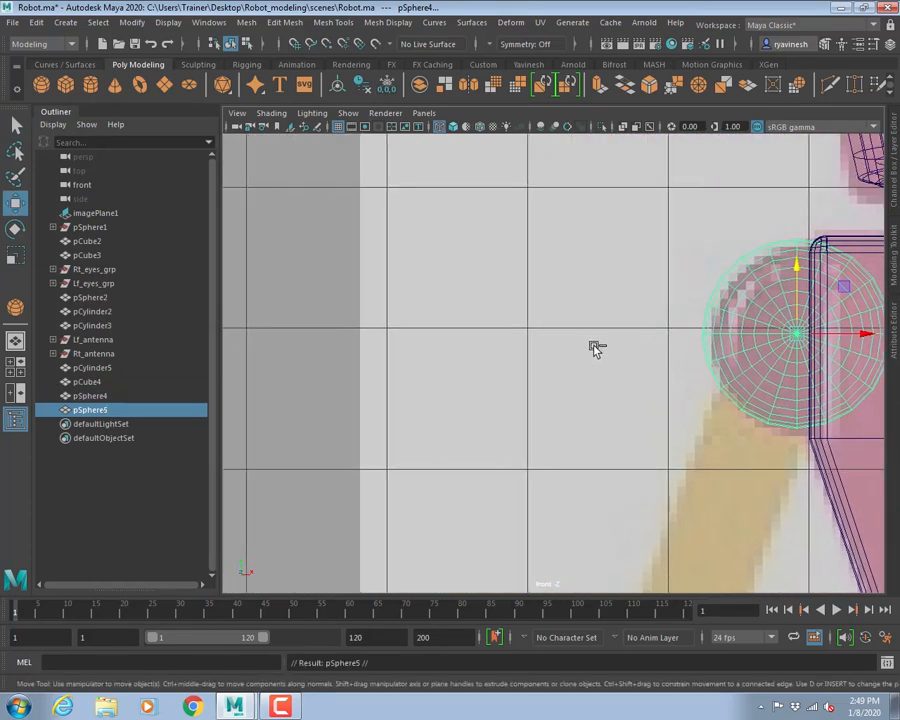
{"action": "left_click_drag", "start_coordinate": [862, 334], "coordinate": [372, 333]}
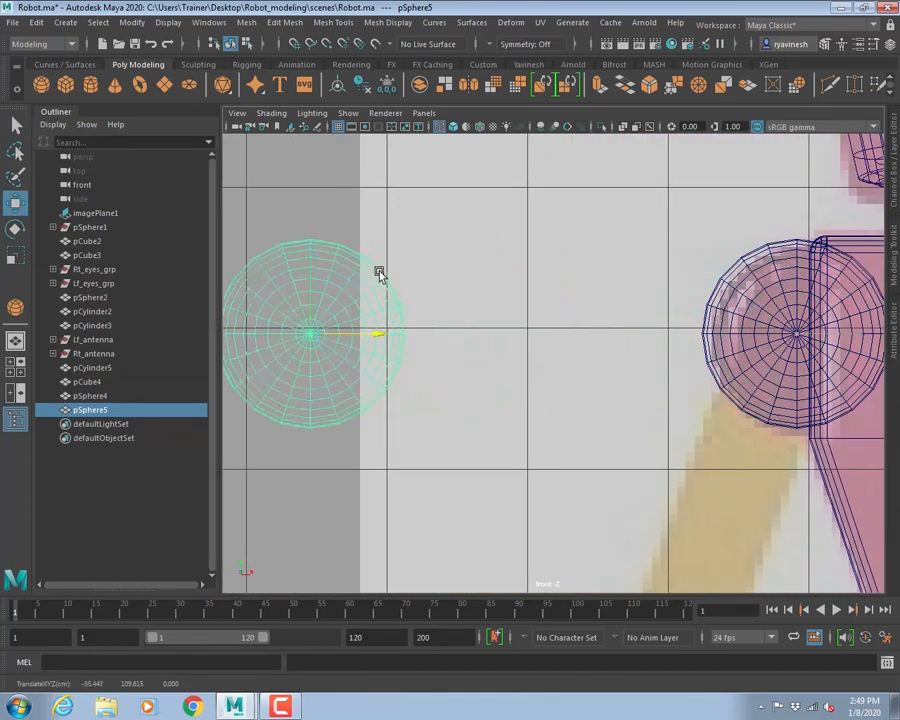
{"action": "middle_click_drag", "start_coordinate": [378, 270], "coordinate": [632, 279], "text": "alt"}
{"action": "left_click_drag", "start_coordinate": [643, 329], "coordinate": [508, 315]}
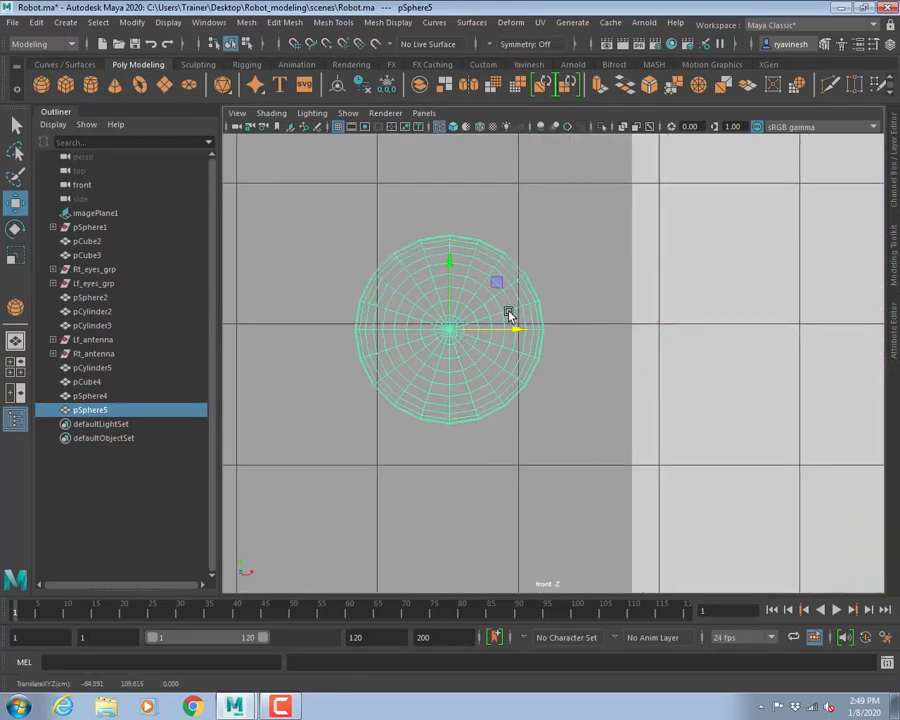
{"action": "key", "text": "ctrl+a"}
{"action": "key", "text": "ctrl+a"}
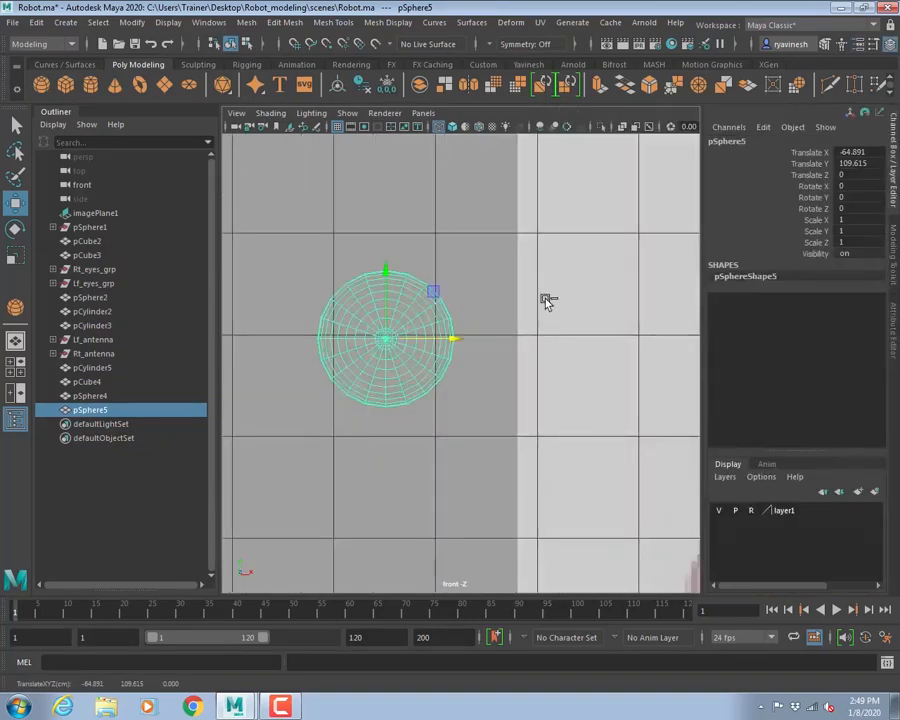
{"action": "double_click", "coordinate": [737, 276]}
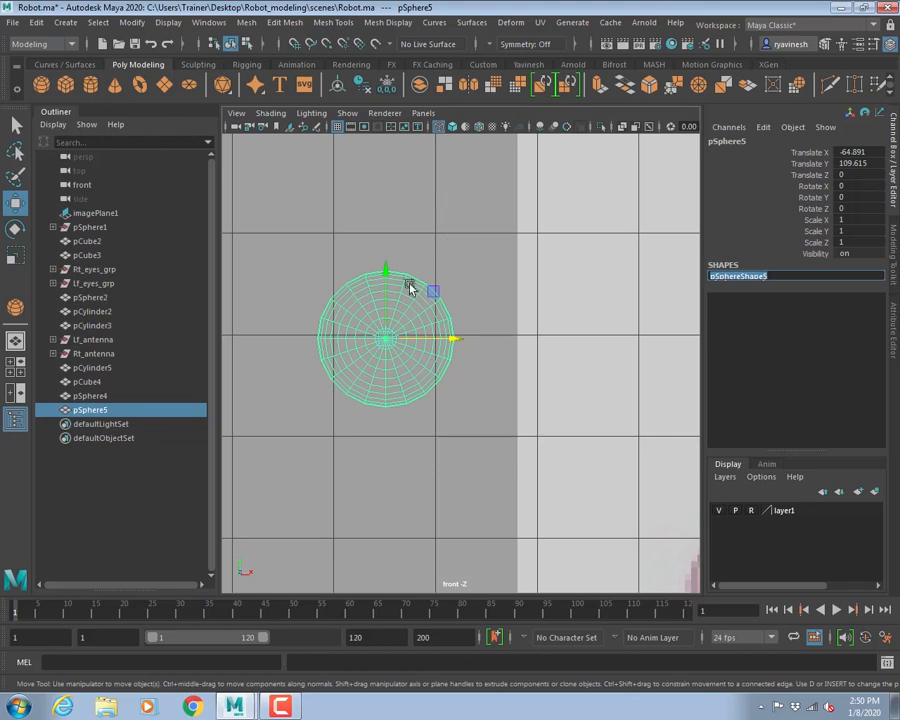
- Replace the duplicated sphere with a new test sphere of radius about 5 and select it to show its creation inputs
{"action": "left_click", "coordinate": [41, 84]}
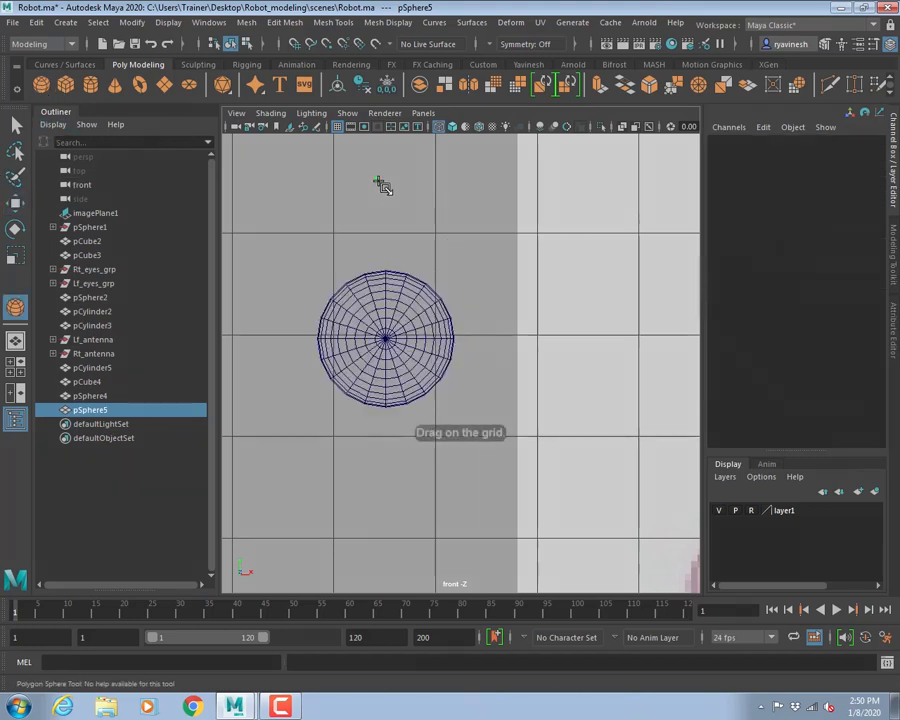
{"action": "left_click_drag", "start_coordinate": [376, 180], "coordinate": [425, 220]}
{"action": "left_click", "coordinate": [386, 295]}
{"action": "key", "text": "Delete"}
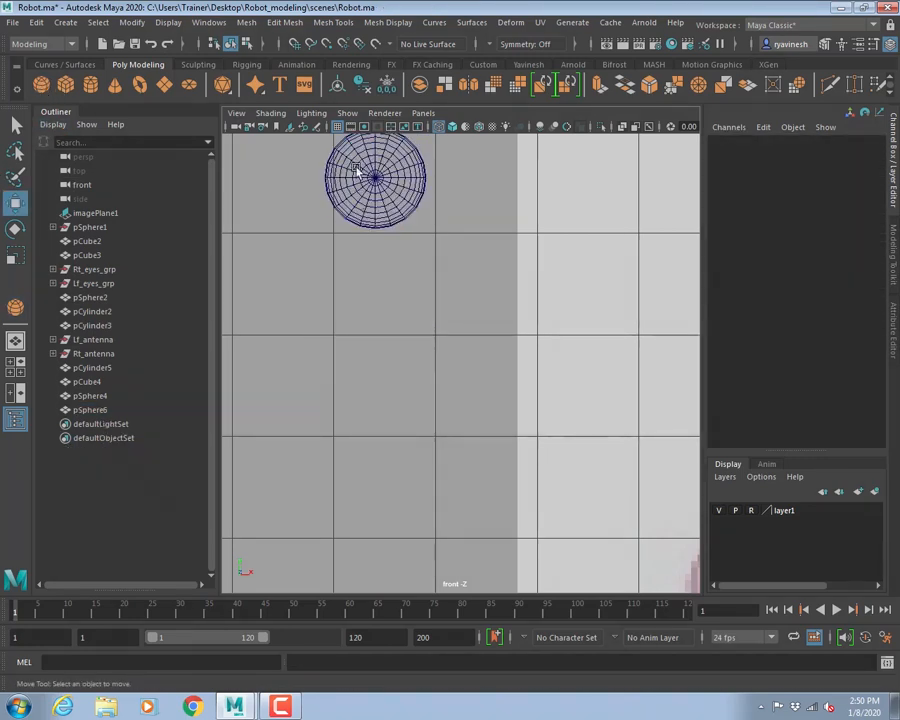
{"action": "left_click", "coordinate": [360, 176]}
{"action": "middle_click_drag", "start_coordinate": [375, 257], "coordinate": [379, 313], "text": "alt"}
{"action": "left_click", "coordinate": [736, 299]}
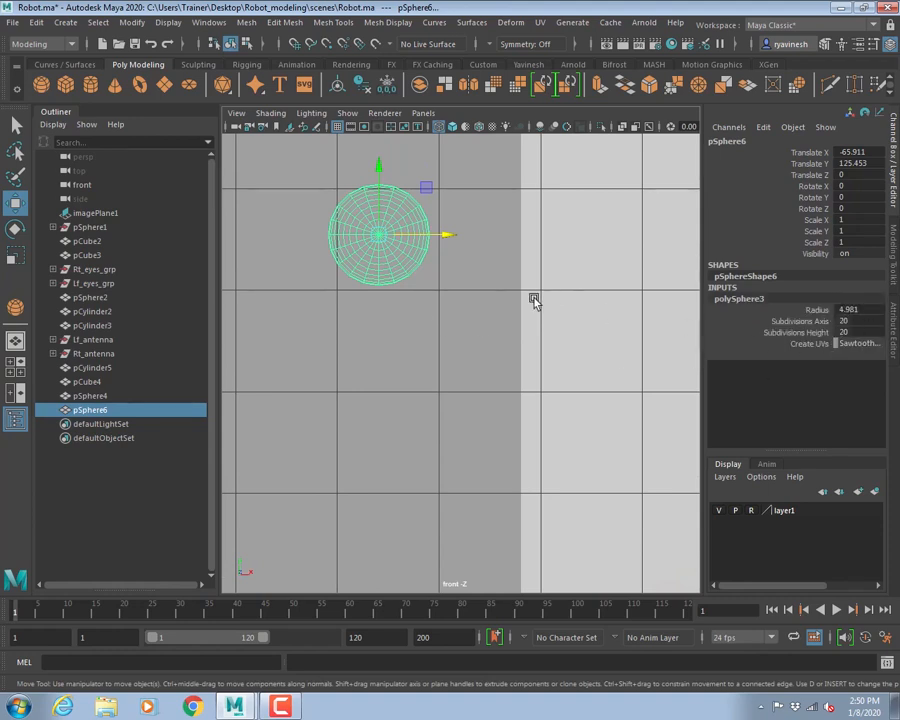
- Examine the test sphere's wireframe divisions up close in the front and top views
{"action": "middle_click_drag", "start_coordinate": [361, 267], "coordinate": [377, 320], "text": "alt"}
{"action": "right_click_drag", "start_coordinate": [404, 311], "coordinate": [458, 298], "text": "alt"}
{"action": "middle_click_drag", "start_coordinate": [437, 290], "coordinate": [516, 376], "text": "alt"}
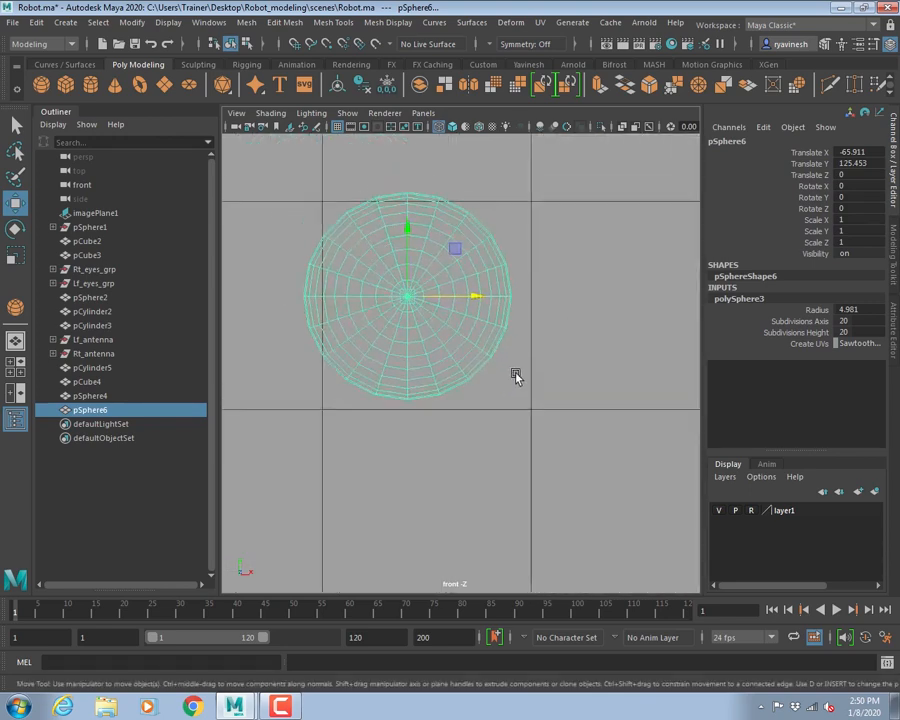
{"action": "right_click_drag", "start_coordinate": [382, 277], "coordinate": [430, 301], "text": "alt"}
{"action": "middle_click_drag", "start_coordinate": [430, 301], "coordinate": [462, 330], "text": "alt"}
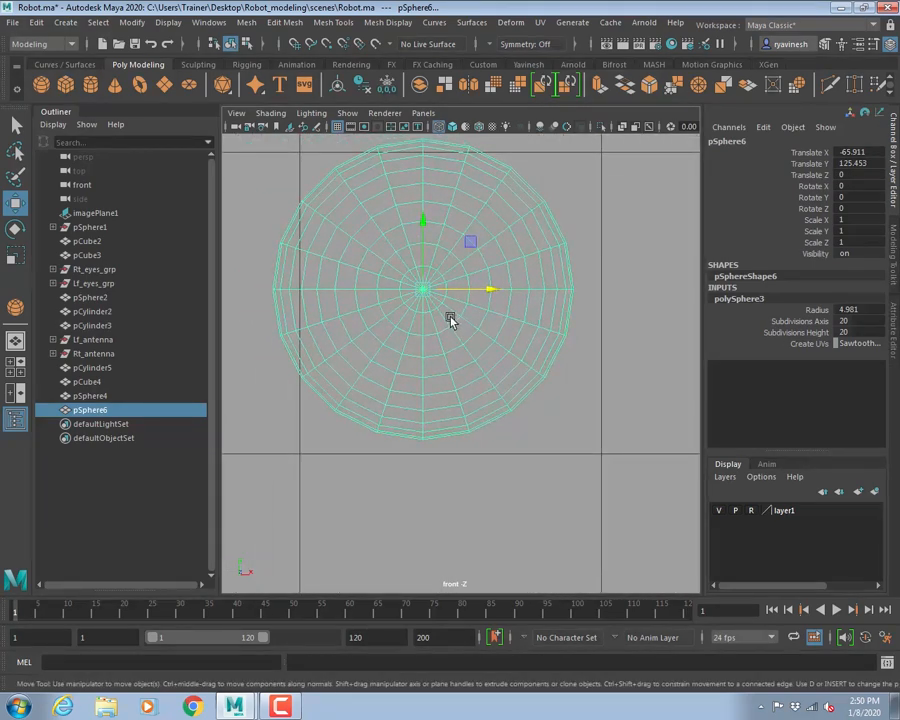
{"action": "key", "text": "space"}
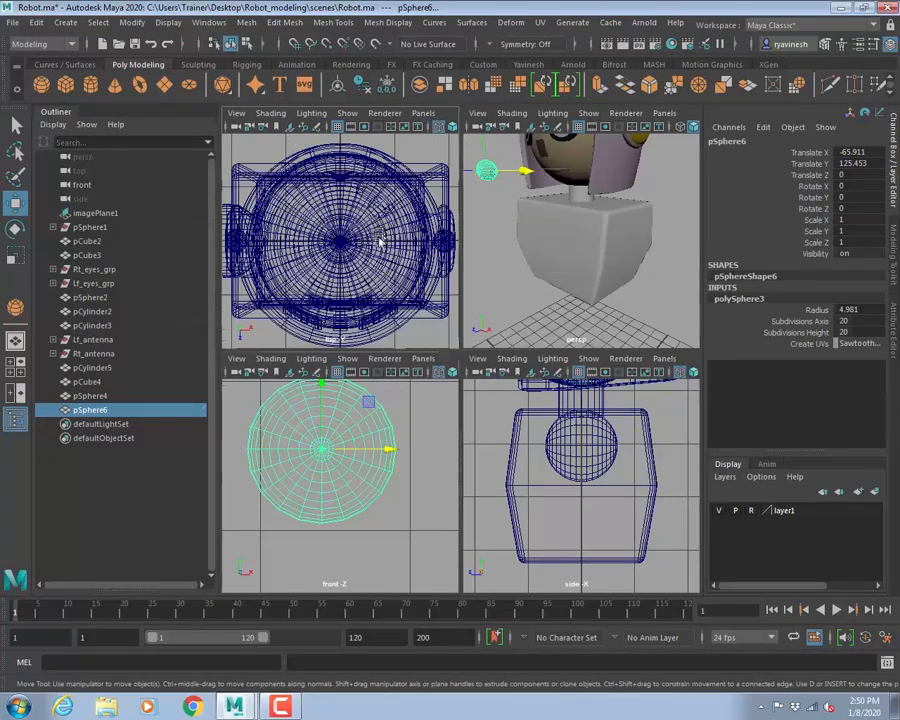
{"action": "key", "text": "space"}
{"action": "key", "text": "ctrl+1"}
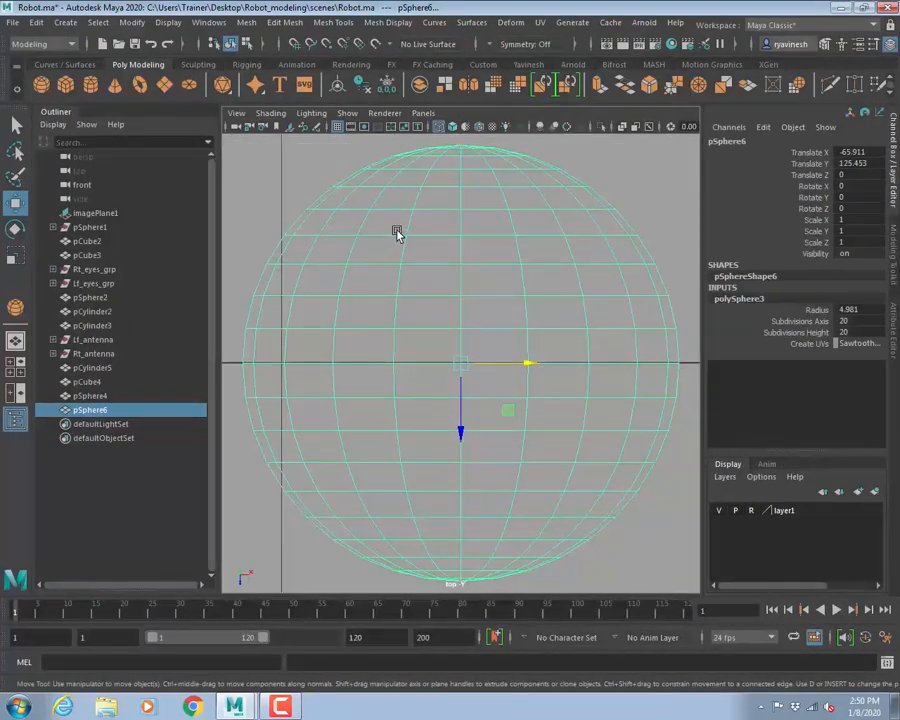
{"action": "scroll", "coordinate": [578, 253], "scroll_direction": "down", "scroll_amount": 3}
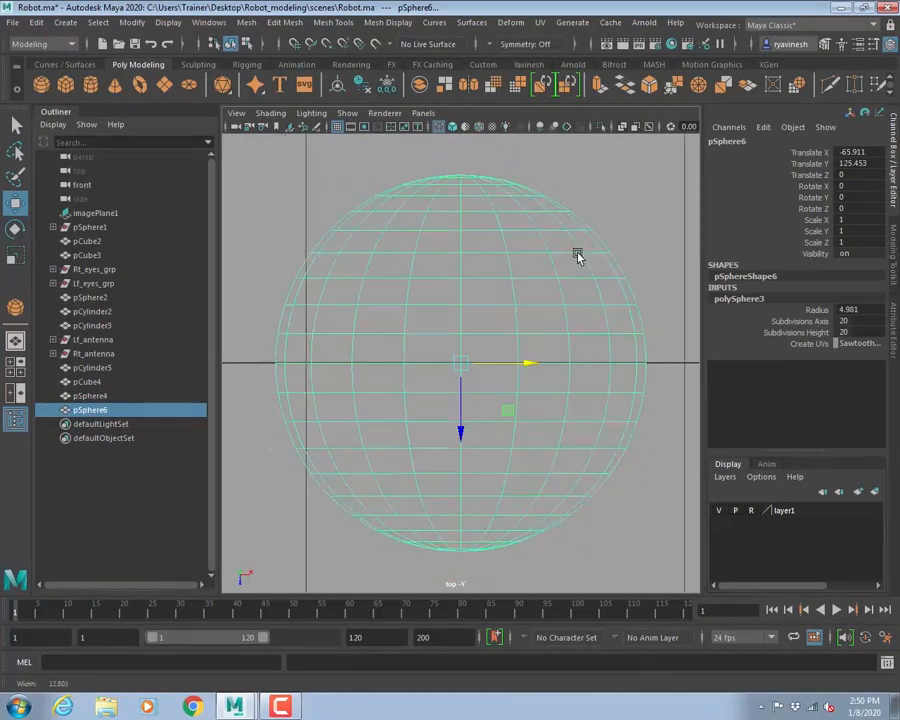
{"action": "scroll", "coordinate": [565, 266], "scroll_direction": "up", "scroll_amount": 2}
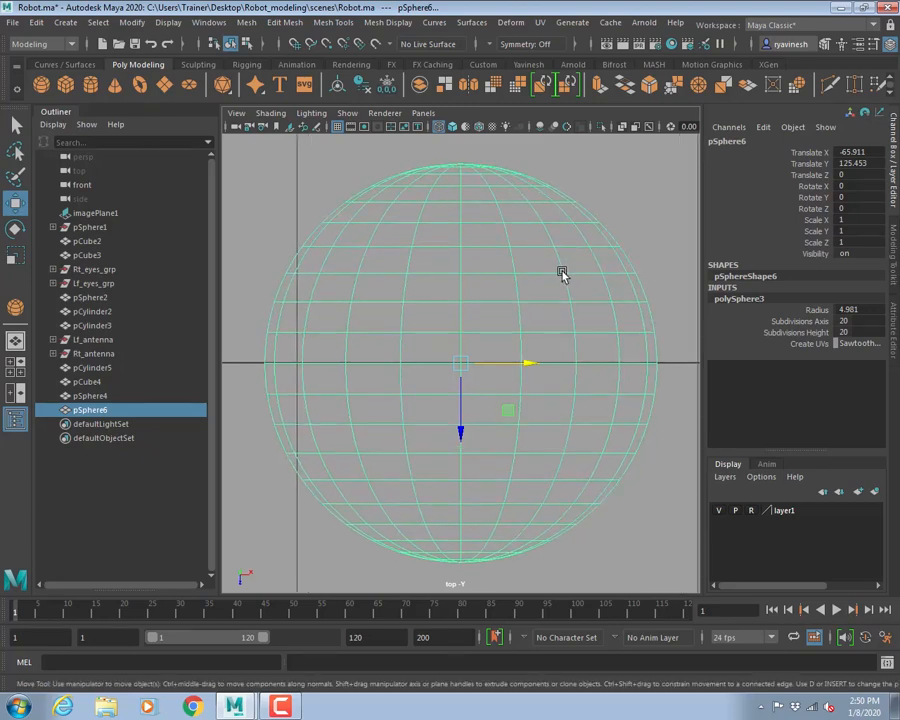
{"action": "key", "text": "q"}
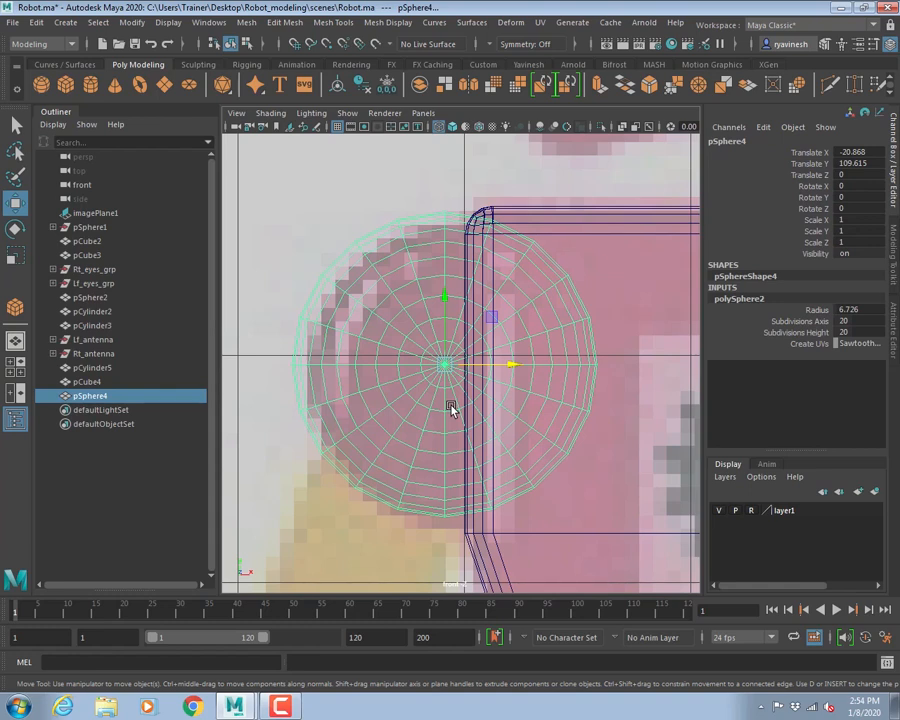
- Scale the shoulder sphere uniformly to 0.963 and lower it to about Y 109.3 to match the reference
{"action": "key", "text": "r"}
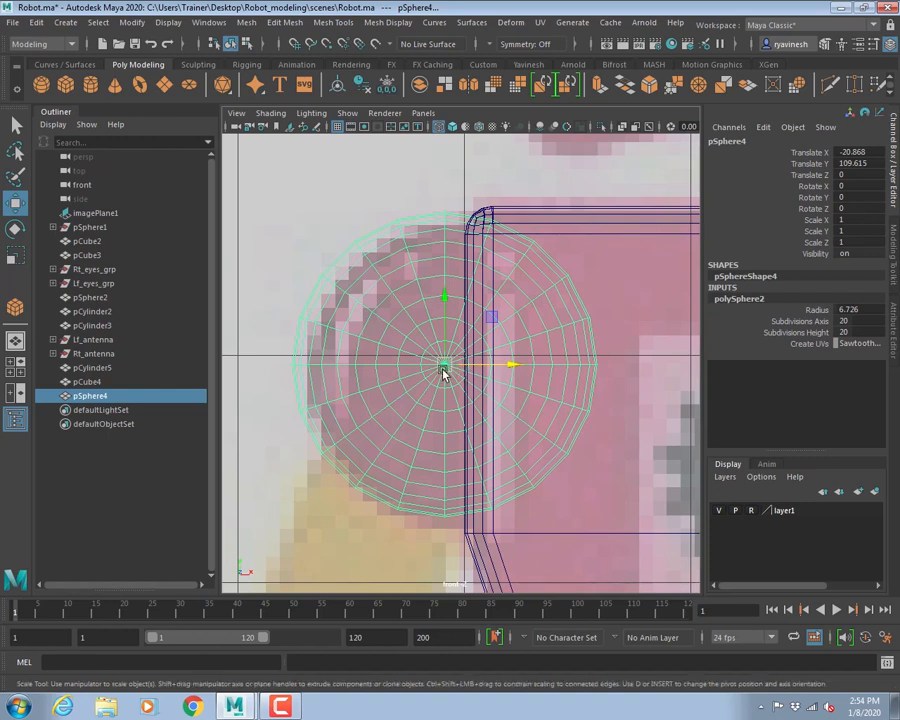
{"action": "left_click_drag", "start_coordinate": [450, 364], "coordinate": [438, 364]}
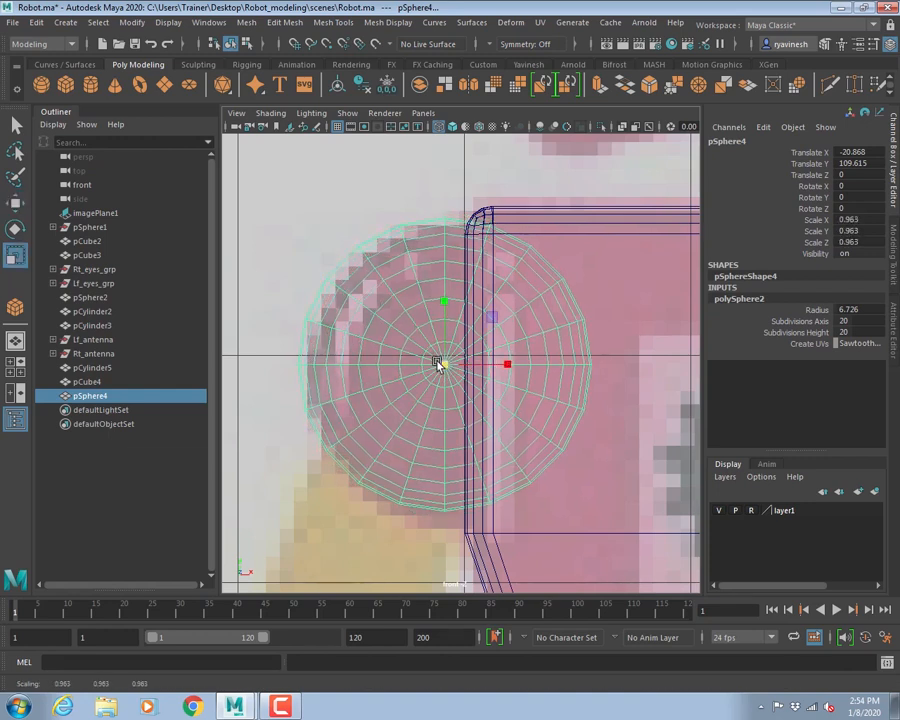
{"action": "key", "text": "w"}
{"action": "left_click_drag", "start_coordinate": [446, 301], "coordinate": [446, 310]}
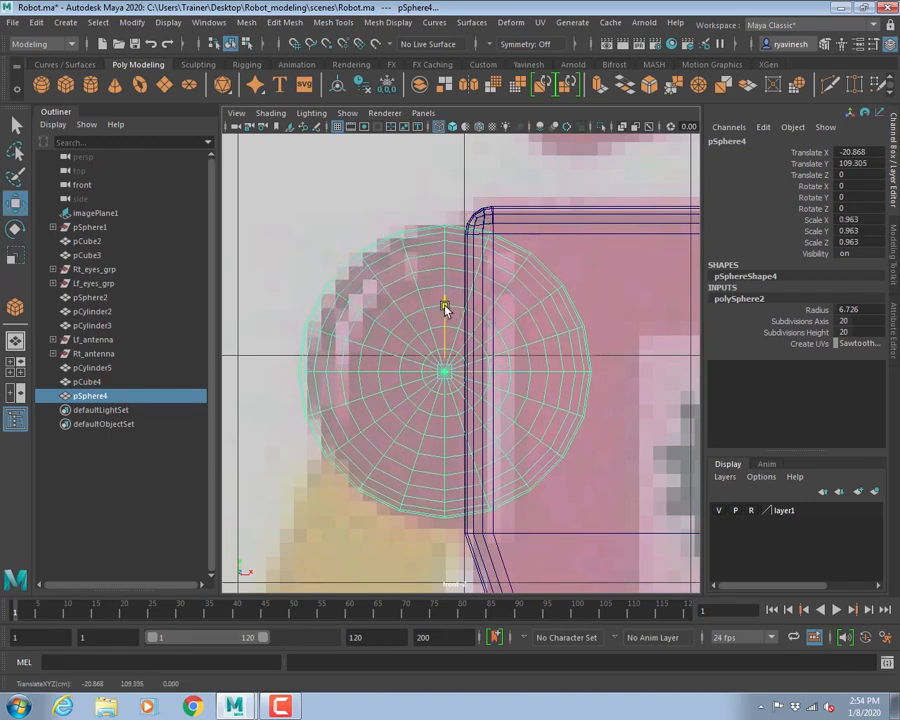
- Snap the shoulder sphere to the grid's centre line along Z in the side view
{"action": "key", "text": "space"}
{"action": "key", "text": "space"}
{"action": "left_click_drag", "start_coordinate": [522, 301], "coordinate": [578, 338], "text": "alt"}
{"action": "right_click_drag", "start_coordinate": [578, 338], "coordinate": [423, 330], "text": "alt"}
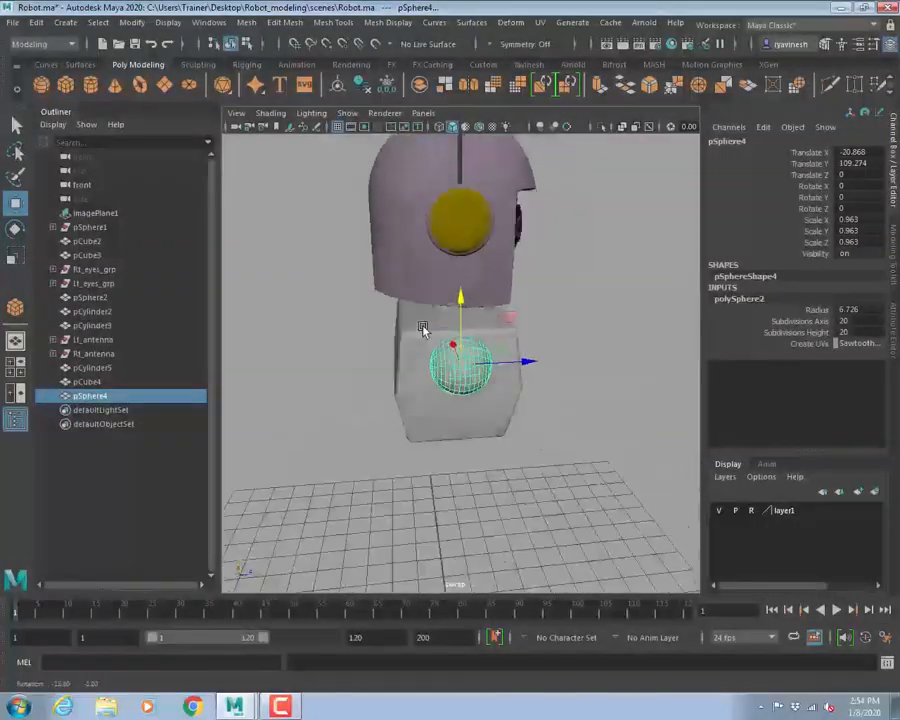
{"action": "mouse_move", "coordinate": [422, 330]}
{"action": "left_mouse_down", "text": "alt"}
{"action": "mouse_move", "coordinate": [420, 338]}
{"action": "mouse_move", "coordinate": [408, 319]}
{"action": "left_mouse_up", "text": "alt"}
{"action": "right_click_drag", "start_coordinate": [408, 319], "coordinate": [520, 368], "text": "alt"}
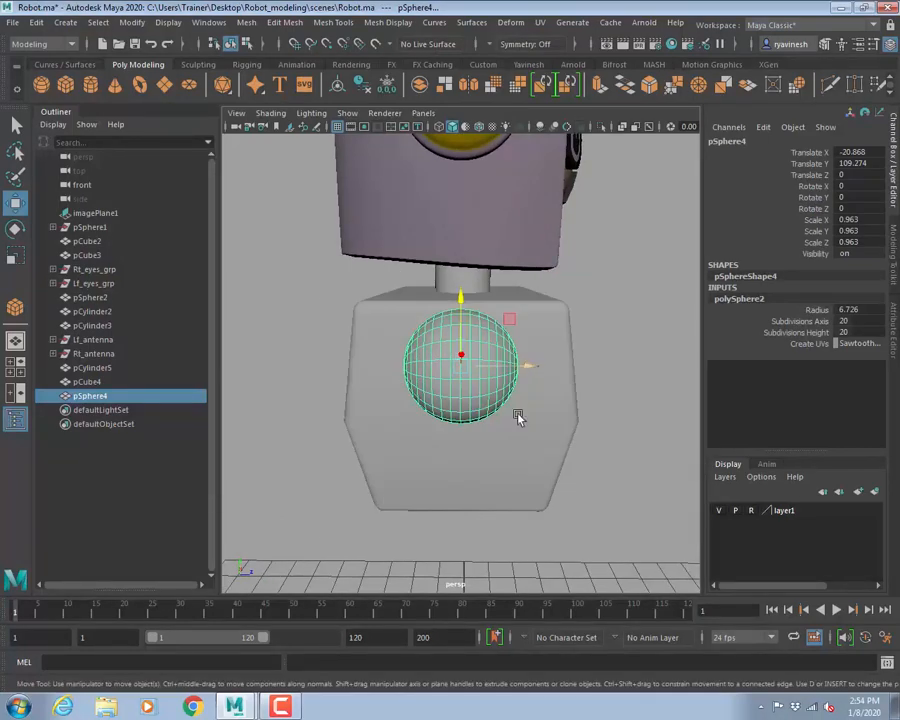
{"action": "key", "text": "space"}
{"action": "key", "text": "space"}
{"action": "middle_click_drag", "start_coordinate": [426, 331], "coordinate": [424, 387], "text": "alt"}
{"action": "right_click_drag", "start_coordinate": [424, 387], "coordinate": [546, 408], "text": "alt"}
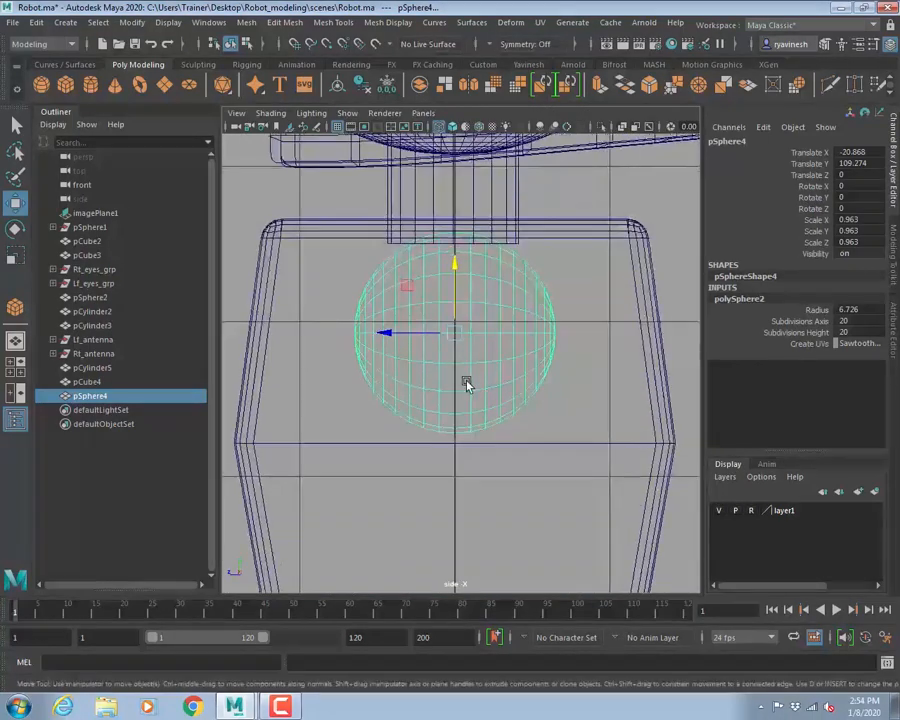
{"action": "left_click", "coordinate": [390, 333]}
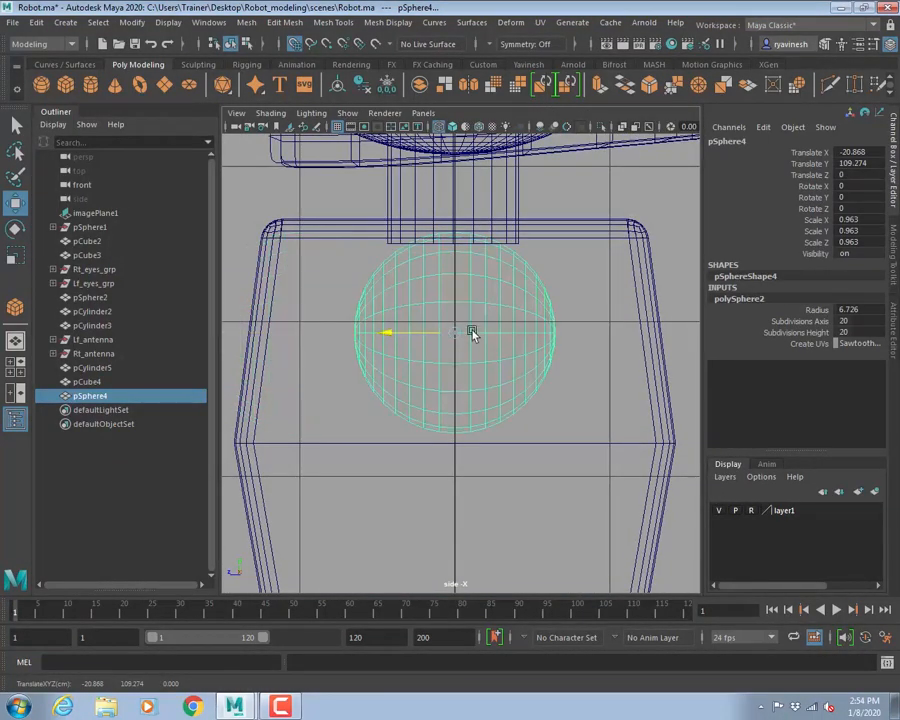
- Inspect the shoulder sphere against the torso in the perspective view and clear the selection
{"action": "key", "text": "space"}
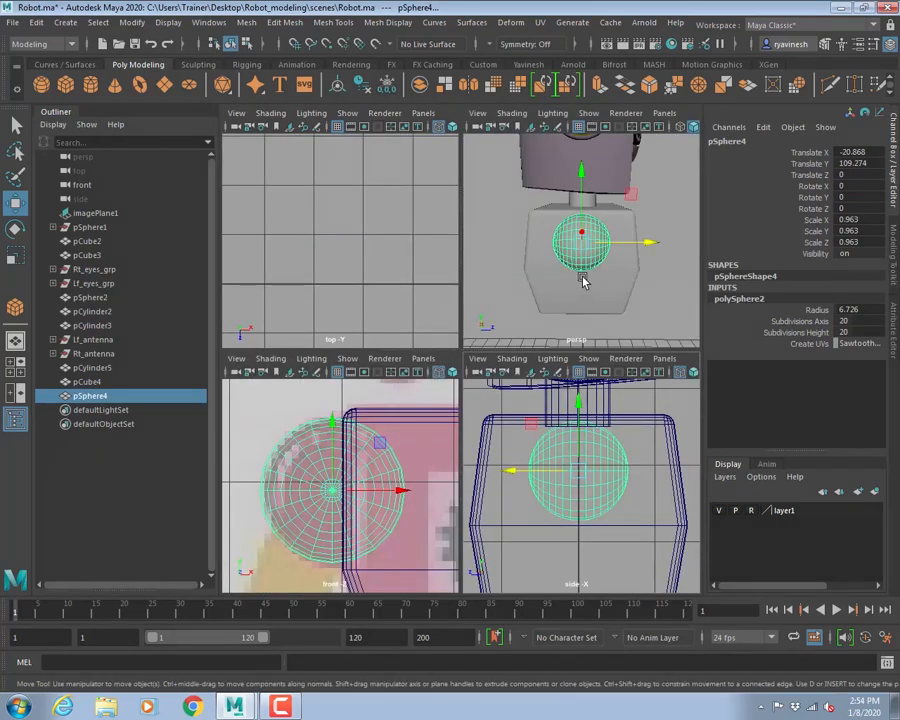
{"action": "key", "text": "space"}
{"action": "left_click_drag", "start_coordinate": [597, 315], "coordinate": [454, 315], "text": "alt"}
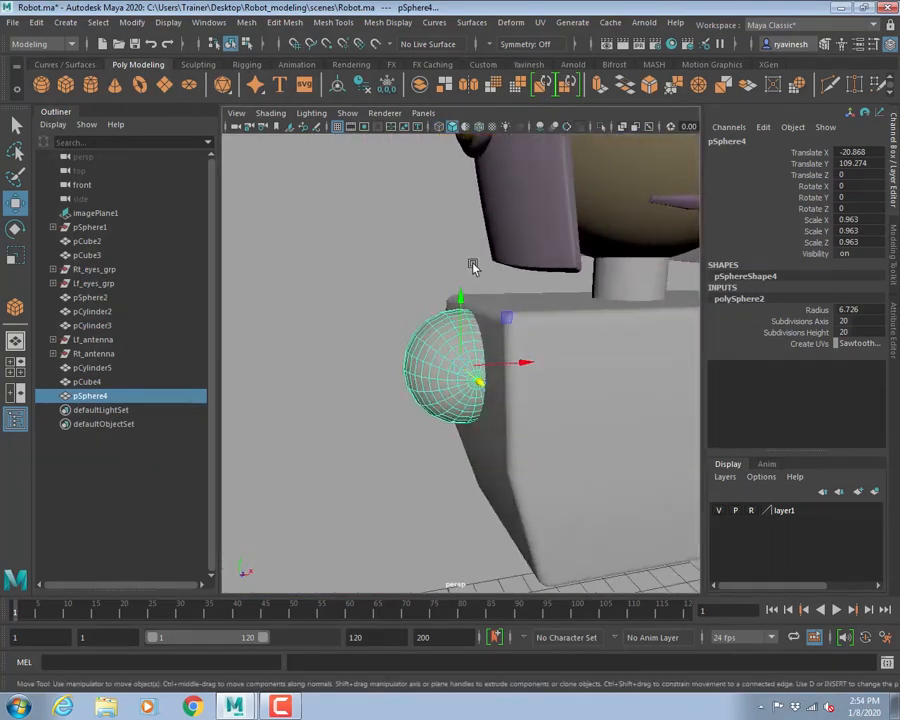
{"action": "left_click", "coordinate": [355, 265]}
{"action": "left_click_drag", "start_coordinate": [388, 368], "coordinate": [422, 352], "text": "alt"}
- Start a polygon cylinder for the yellow upper arm below the shoulder sphere, with all four views shown
{"action": "key", "text": "space"}
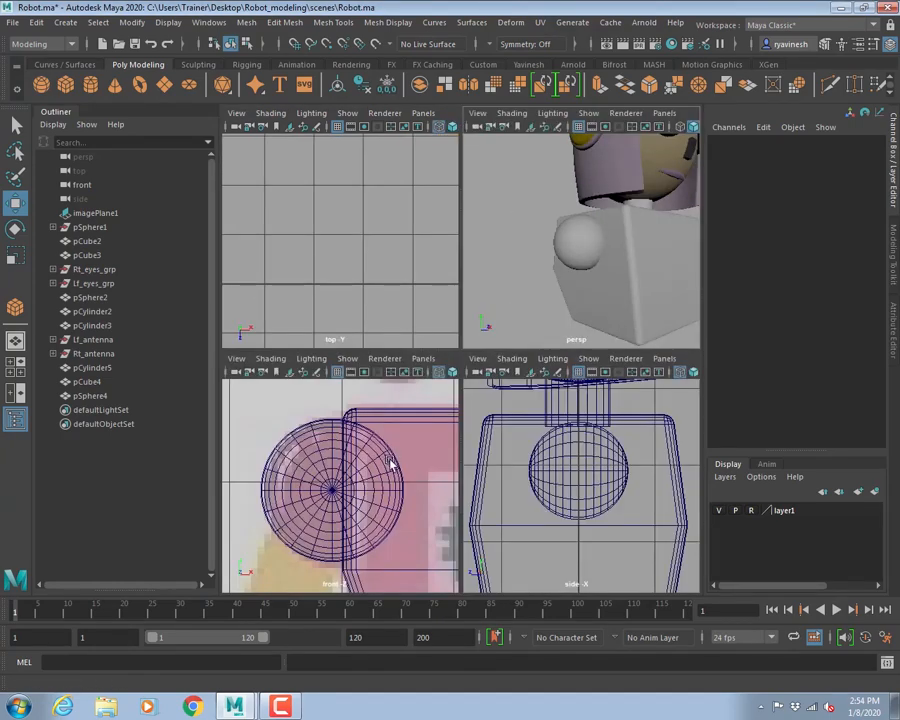
{"action": "key", "text": "space"}
{"action": "middle_click_drag", "start_coordinate": [372, 509], "coordinate": [416, 226], "text": "alt"}
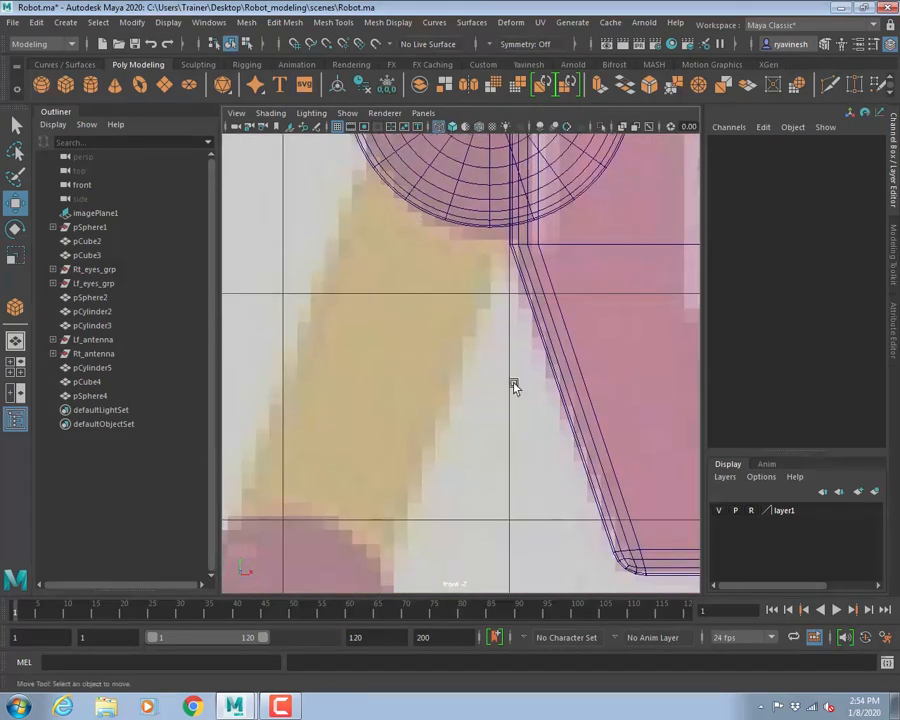
{"action": "right_click_drag", "start_coordinate": [512, 384], "coordinate": [329, 331], "text": "alt"}
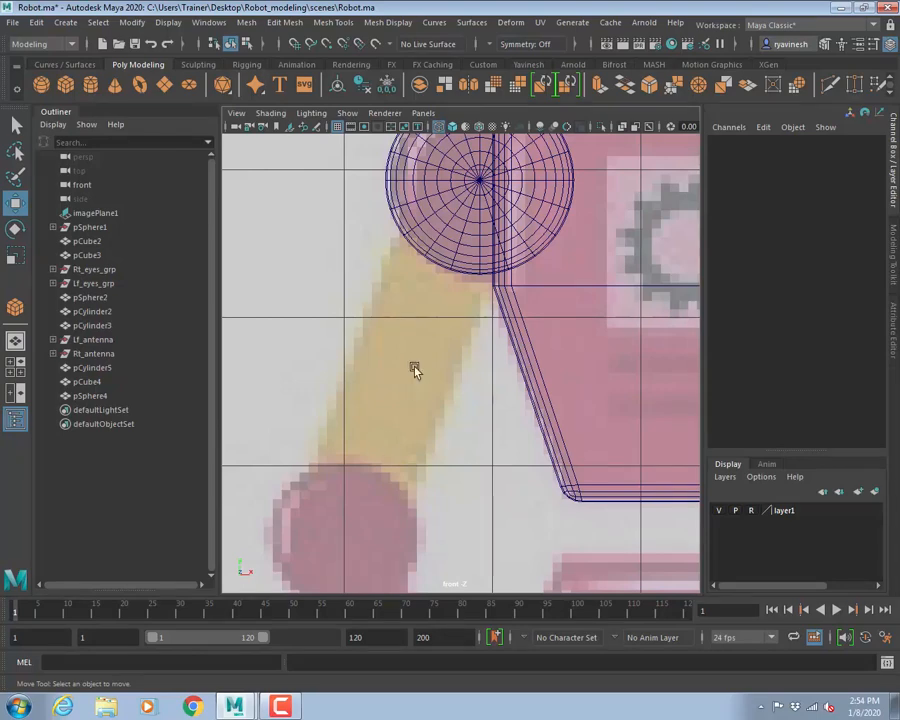
{"action": "scroll", "coordinate": [440, 368], "scroll_direction": "down", "scroll_amount": 2}
{"action": "middle_click_drag", "start_coordinate": [420, 362], "coordinate": [402, 325], "text": "alt"}
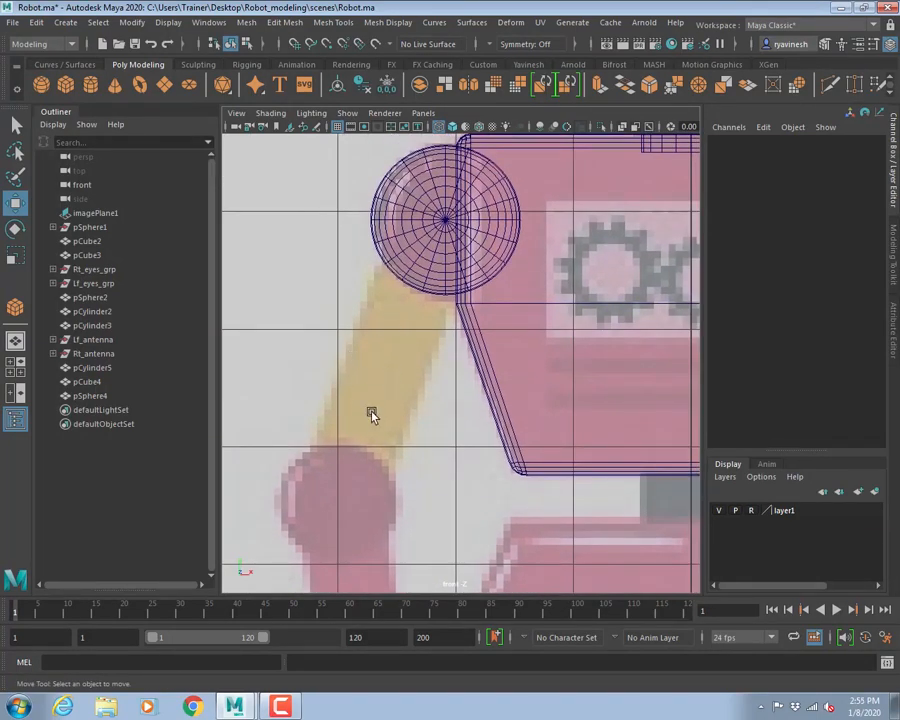
{"action": "scroll", "coordinate": [390, 368], "scroll_direction": "down", "scroll_amount": 2}
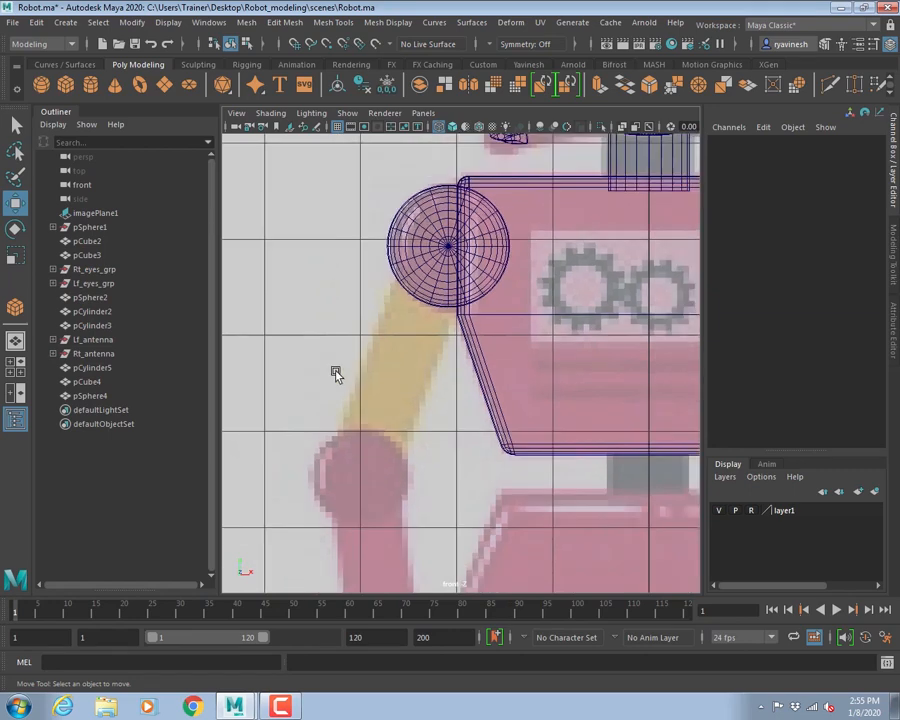
{"action": "middle_click_drag", "start_coordinate": [344, 366], "coordinate": [412, 380], "text": "alt"}
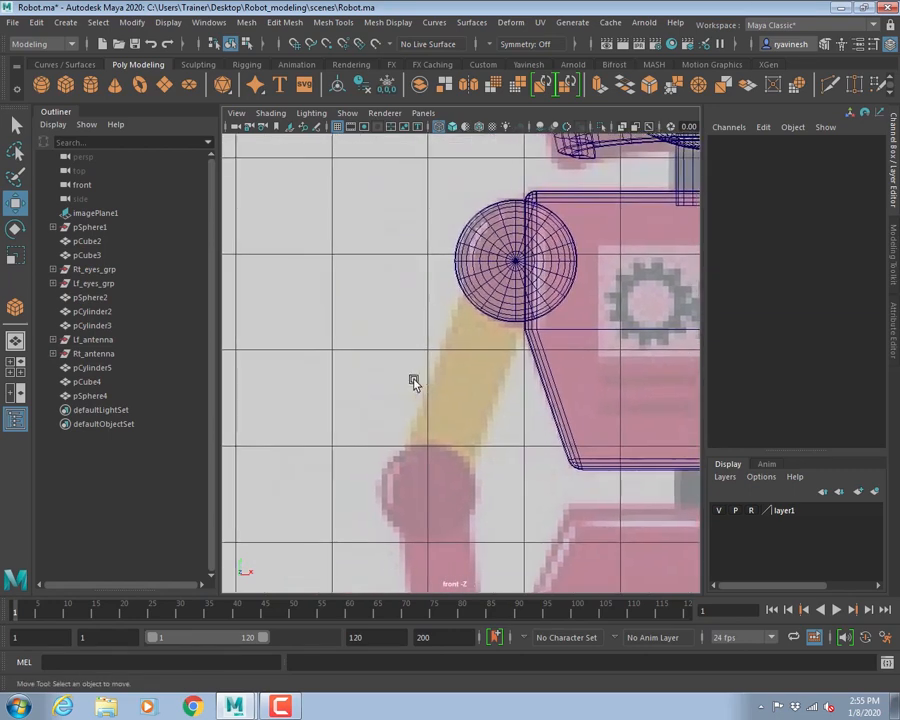
{"action": "left_click", "coordinate": [90, 84]}
{"action": "key", "text": "space"}
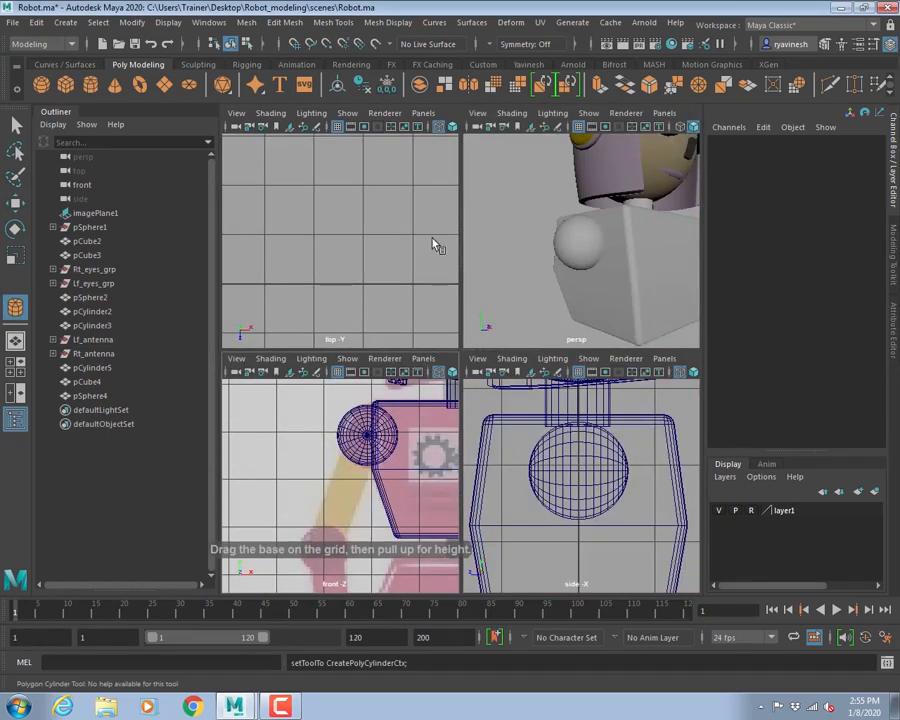
- Create a polygon cylinder with a radius of about 3.26 and a height of about 32.4 along X at the shoulder sphere
{"action": "key", "text": "shift+a"}
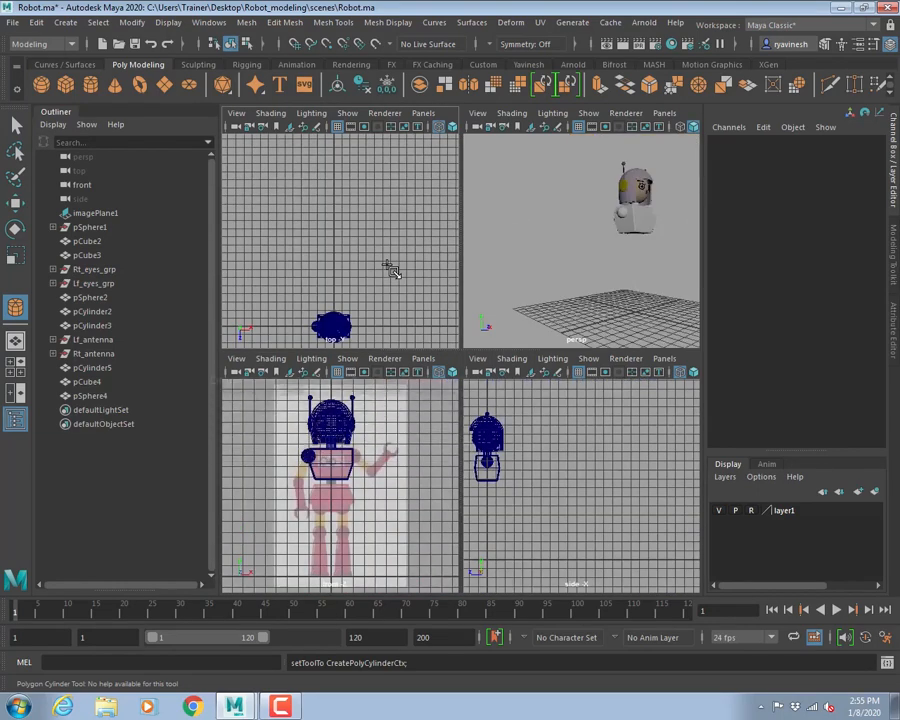
{"action": "right_click_drag", "start_coordinate": [525, 495], "coordinate": [476, 426], "text": "alt"}
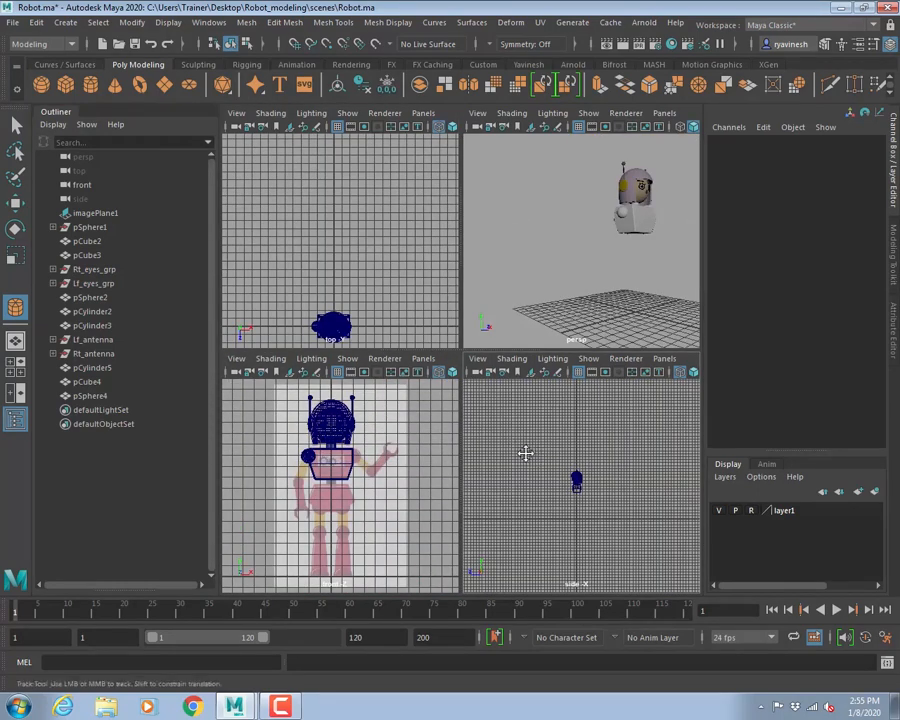
{"action": "middle_click_drag", "start_coordinate": [524, 452], "coordinate": [534, 434], "text": "alt"}
{"action": "right_click_drag", "start_coordinate": [534, 434], "coordinate": [655, 480], "text": "alt"}
{"action": "middle_click_drag", "start_coordinate": [655, 480], "coordinate": [607, 597], "text": "alt"}
{"action": "middle_click_drag", "start_coordinate": [556, 516], "coordinate": [573, 548], "text": "alt"}
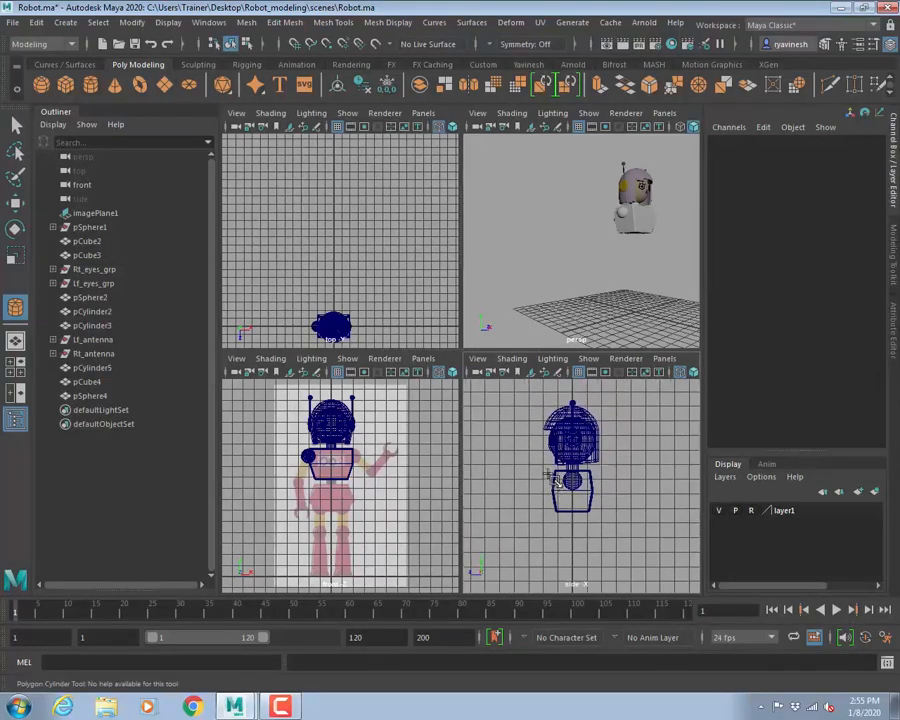
{"action": "right_click_drag", "start_coordinate": [565, 480], "coordinate": [640, 490], "text": "alt"}
{"action": "middle_click_drag", "start_coordinate": [568, 470], "coordinate": [590, 463], "text": "alt"}
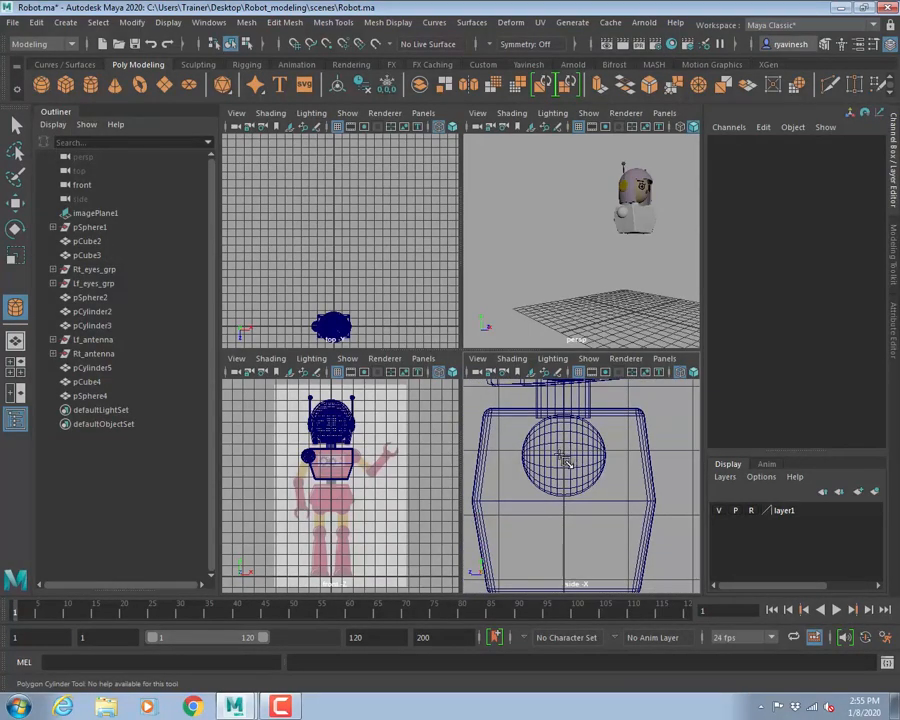
{"action": "left_click", "coordinate": [570, 456]}
{"action": "left_click_drag", "start_coordinate": [585, 461], "coordinate": [586, 459]}
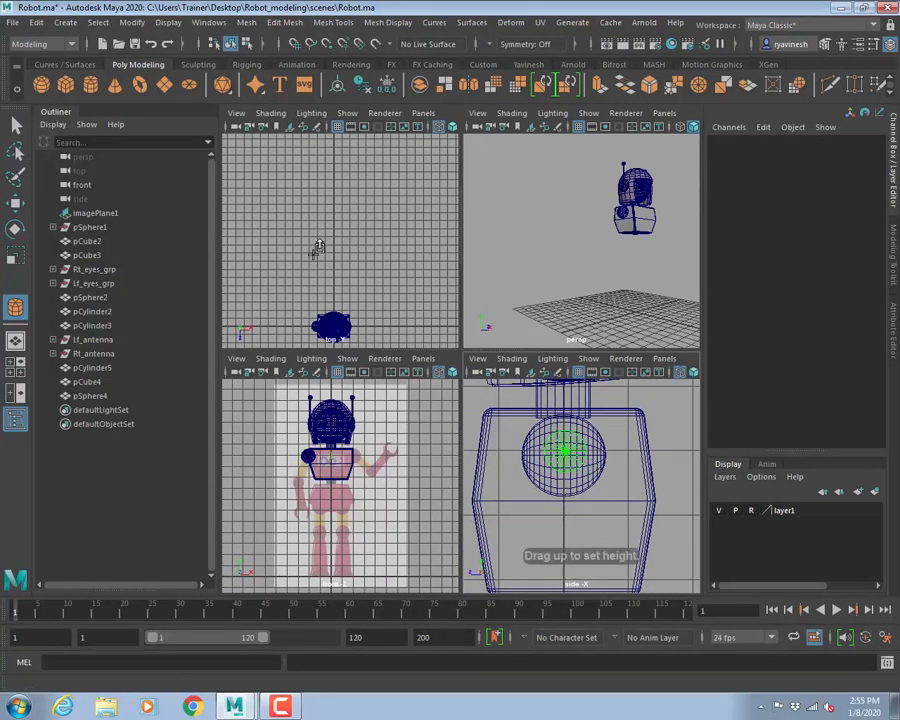
{"action": "middle_click_drag", "start_coordinate": [339, 286], "coordinate": [393, 175], "text": "alt"}
{"action": "mouse_move", "coordinate": [368, 211]}
{"action": "left_mouse_down"}
{"action": "mouse_move", "coordinate": [309, 214]}
{"action": "mouse_move", "coordinate": [362, 217]}
{"action": "mouse_move", "coordinate": [358, 224]}
{"action": "left_mouse_up"}
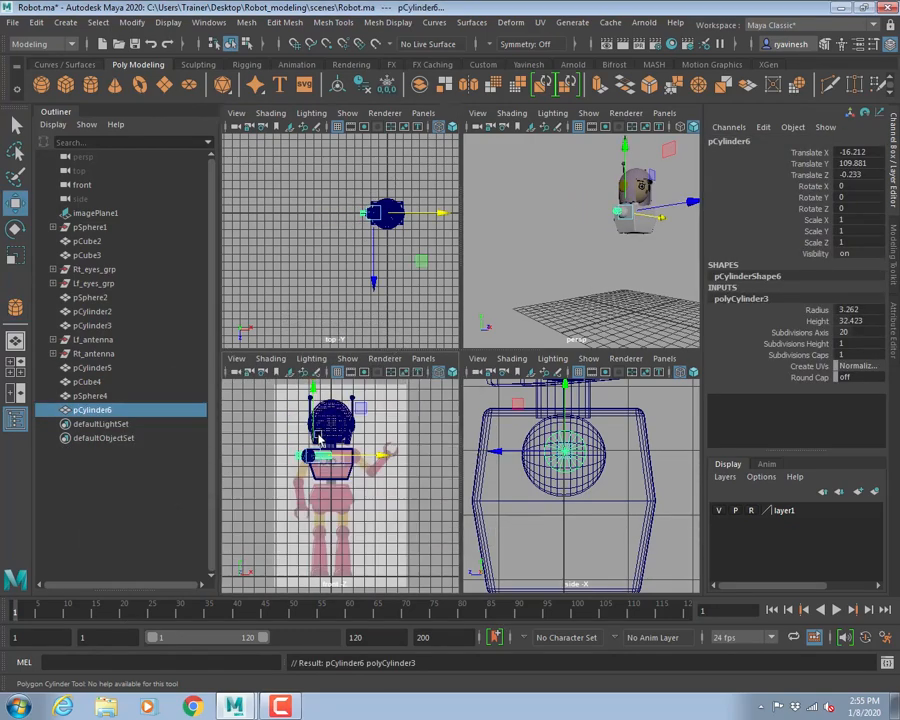
- Move the cylinder over the reference image's upper arm in the front view, to about X -31.5, Y 96.9
{"action": "key", "text": "space"}
{"action": "scroll", "coordinate": [380, 336], "scroll_direction": "up", "scroll_amount": 10}
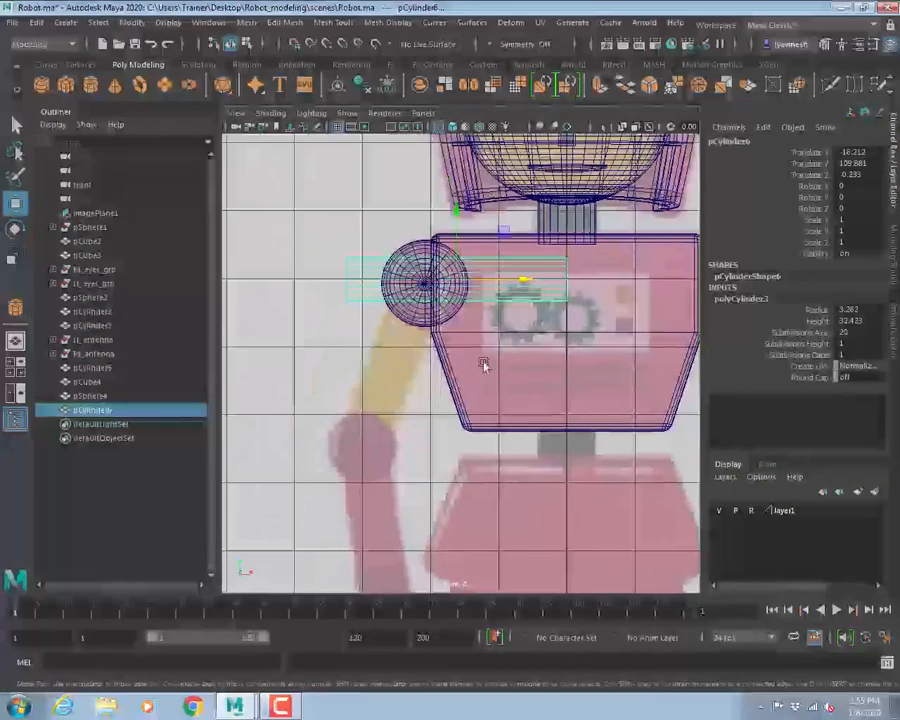
{"action": "left_click_drag", "start_coordinate": [458, 296], "coordinate": [386, 358]}
{"action": "scroll", "coordinate": [386, 358], "scroll_direction": "up", "scroll_amount": 5}
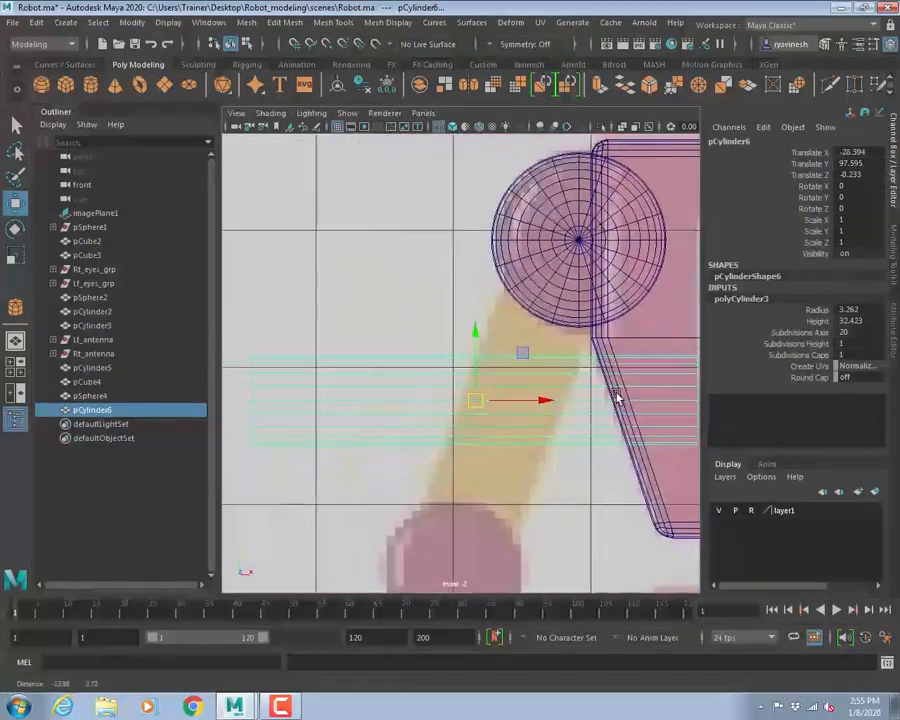
{"action": "right_click_drag", "start_coordinate": [612, 376], "coordinate": [479, 331], "text": "alt"}
{"action": "middle_click_drag", "start_coordinate": [514, 339], "coordinate": [503, 338], "text": "alt"}
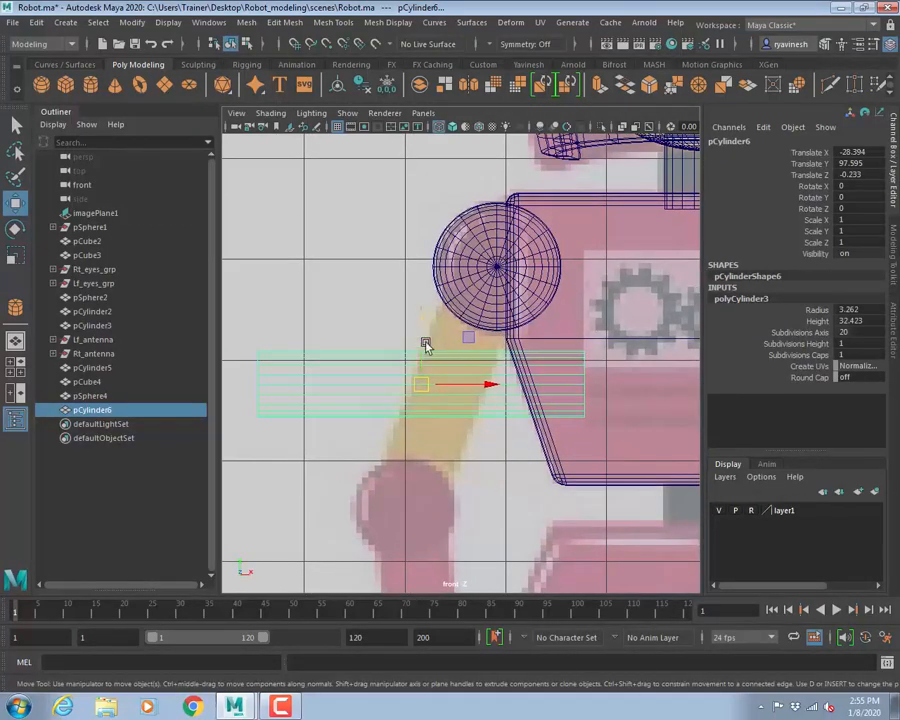
{"action": "left_click_drag", "start_coordinate": [419, 374], "coordinate": [315, 277]}
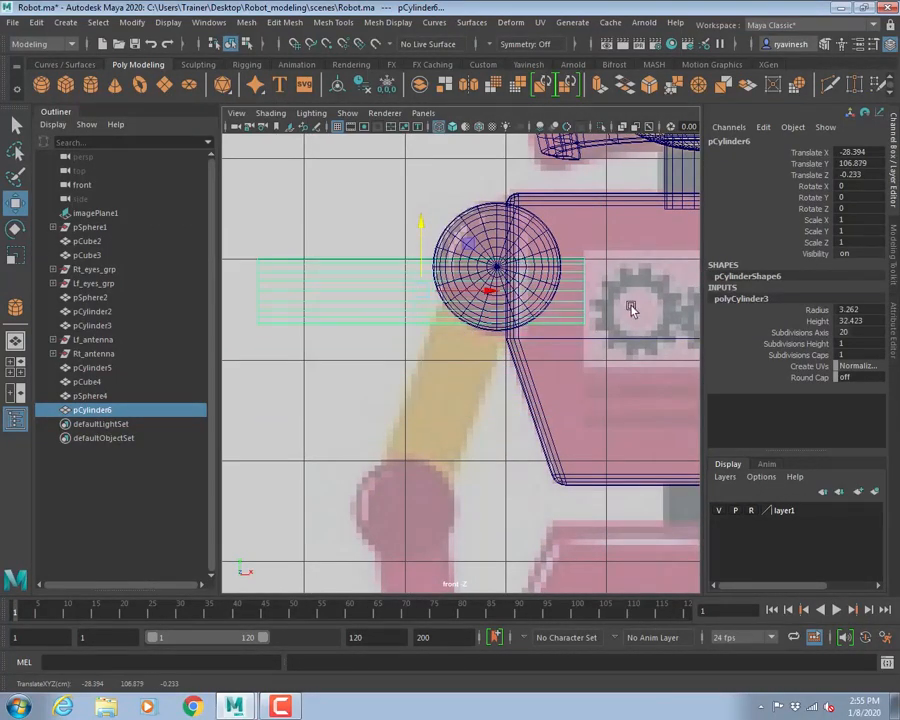
{"action": "left_click_drag", "start_coordinate": [422, 302], "coordinate": [388, 388]}
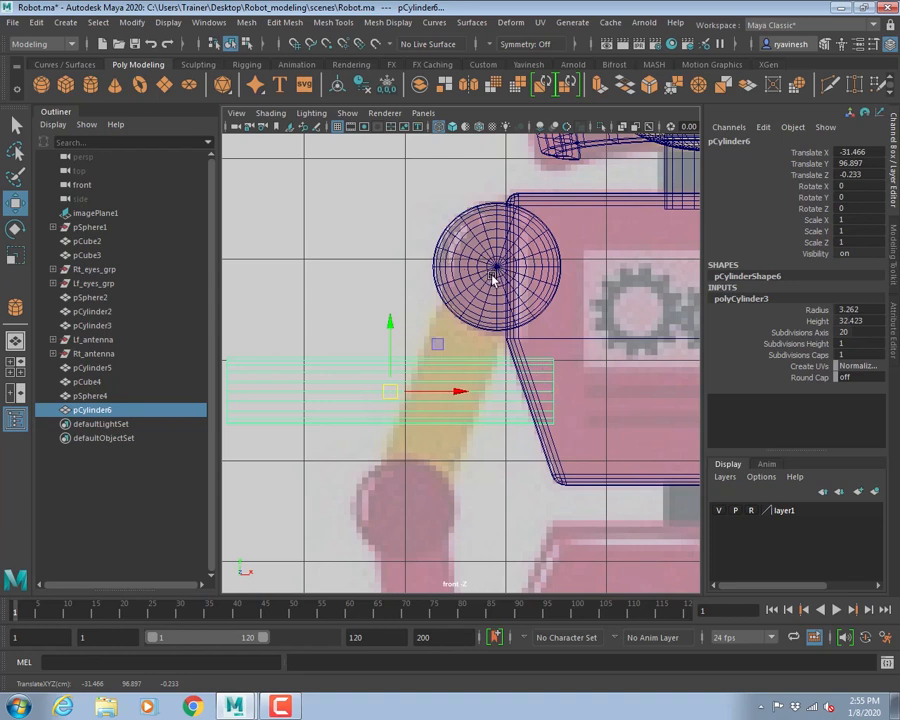
- Snap the cylinder's pivot to the centre of its torso-side end, and snap that end onto the shoulder sphere's centre in the front view
{"action": "key", "text": "d"}
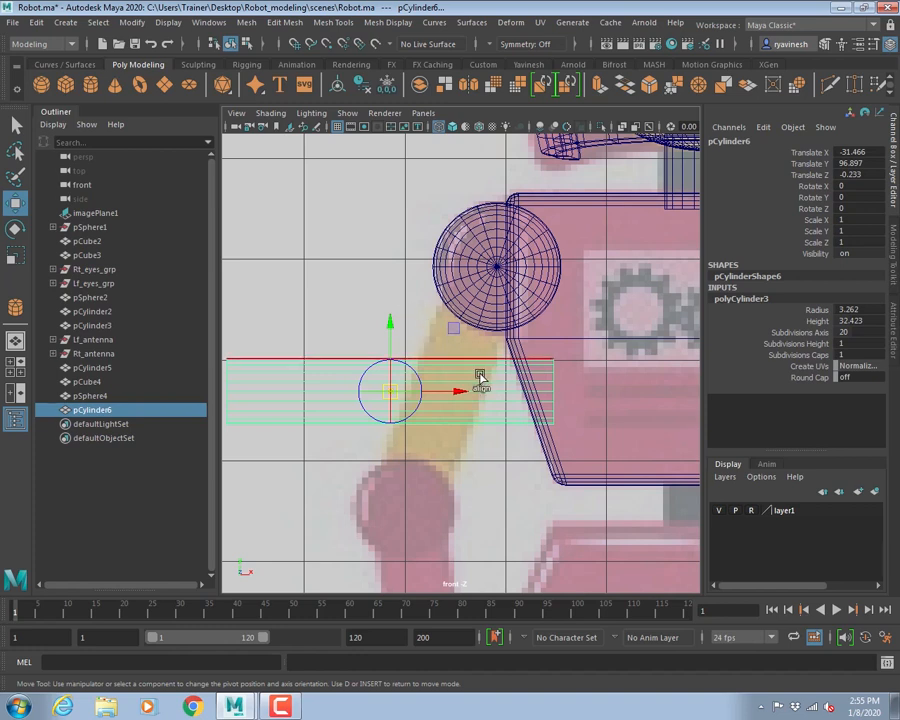
{"action": "key", "text": "v"}
{"action": "left_click_drag", "start_coordinate": [457, 400], "coordinate": [565, 390]}
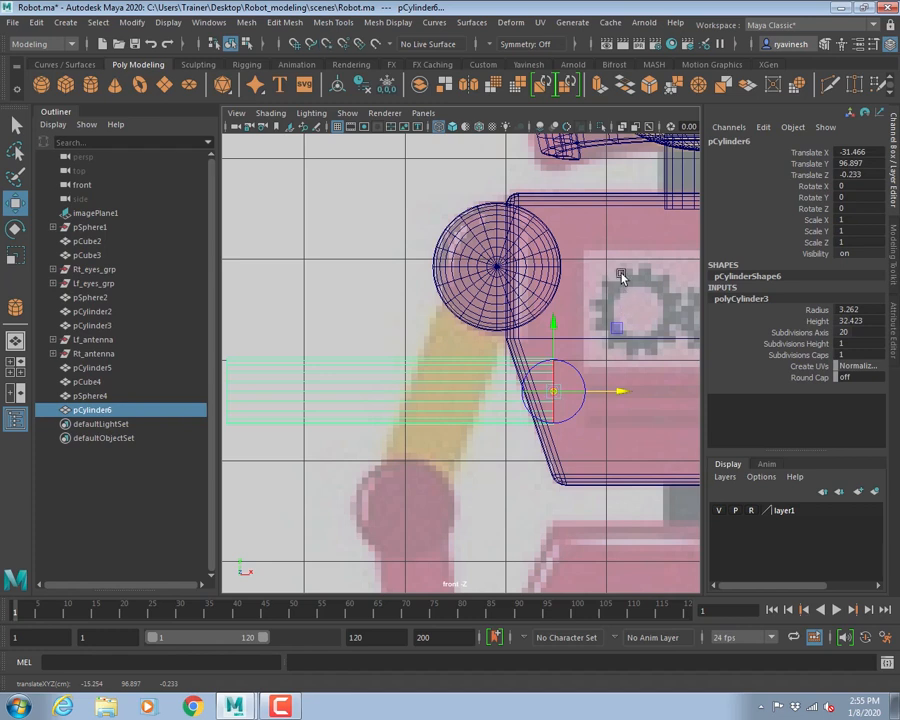
{"action": "key", "text": "d"}
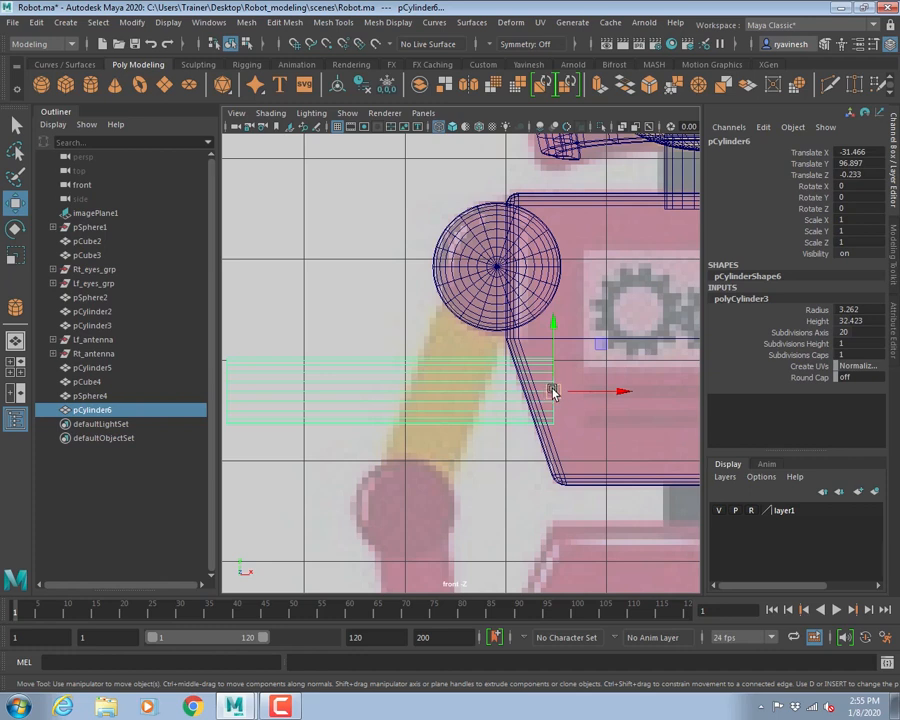
{"action": "key", "text": "v"}
{"action": "left_click_drag", "start_coordinate": [555, 392], "coordinate": [496, 266]}
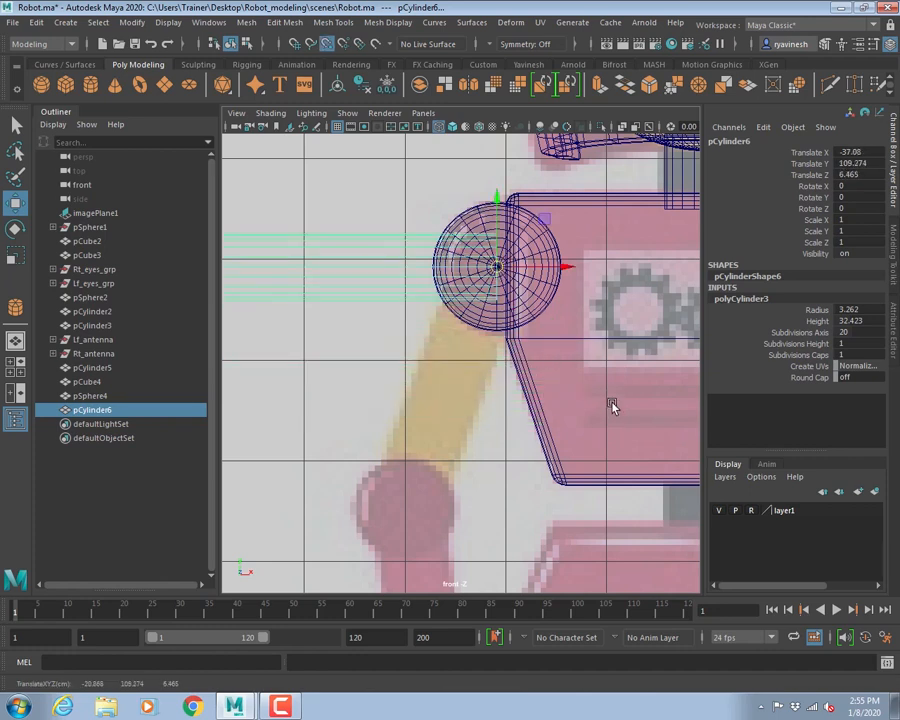
- Examine the cylinder's alignment with the shoulder sphere in the perspective, side and top views
{"action": "key", "text": "space"}
{"action": "key", "text": "space"}
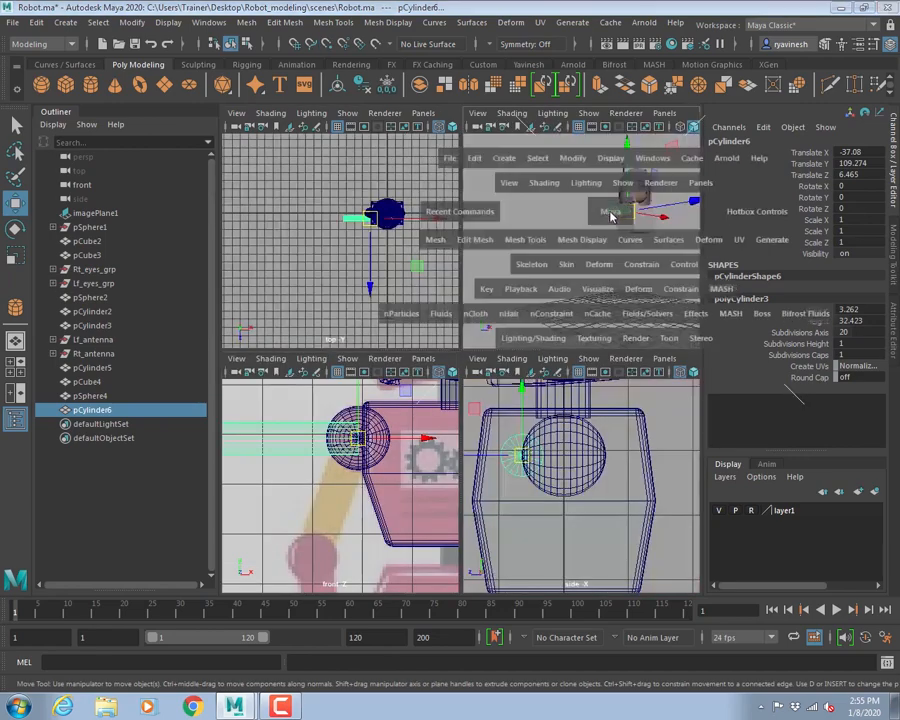
{"action": "left_click_drag", "start_coordinate": [522, 314], "coordinate": [446, 356], "text": "alt"}
{"action": "scroll", "coordinate": [562, 394], "scroll_direction": "up", "scroll_amount": 3}
{"action": "scroll", "coordinate": [451, 372], "scroll_direction": "up", "scroll_amount": 2}
{"action": "scroll", "coordinate": [451, 372], "scroll_direction": "up", "scroll_amount": 5}
{"action": "scroll", "coordinate": [432, 344], "scroll_direction": "up", "scroll_amount": 2}
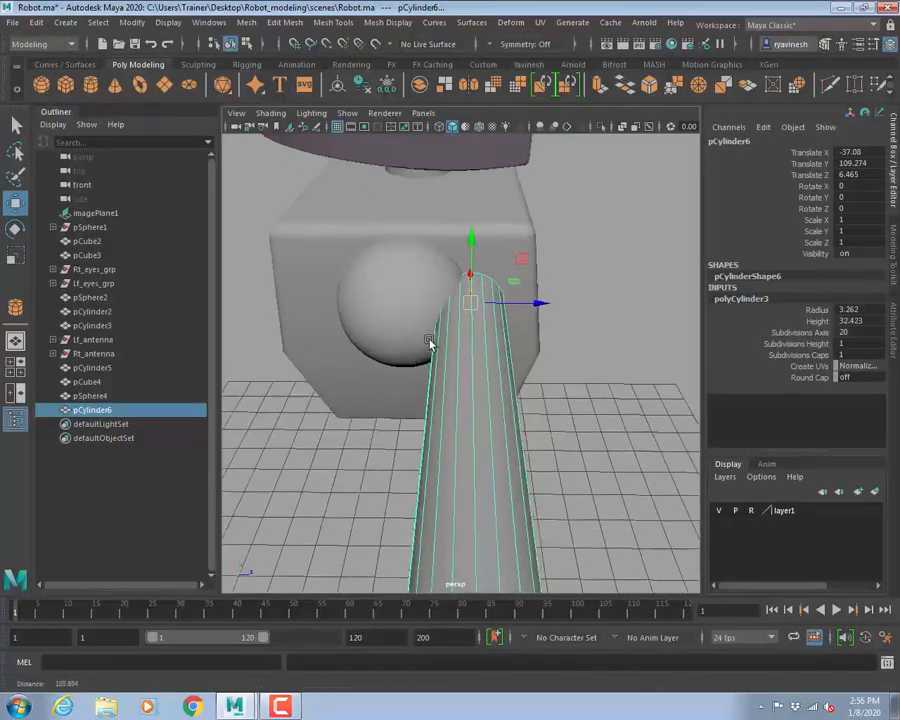
{"action": "middle_click_drag", "start_coordinate": [430, 342], "coordinate": [458, 347], "text": "alt"}
{"action": "left_click_drag", "start_coordinate": [458, 347], "coordinate": [460, 358], "text": "alt"}
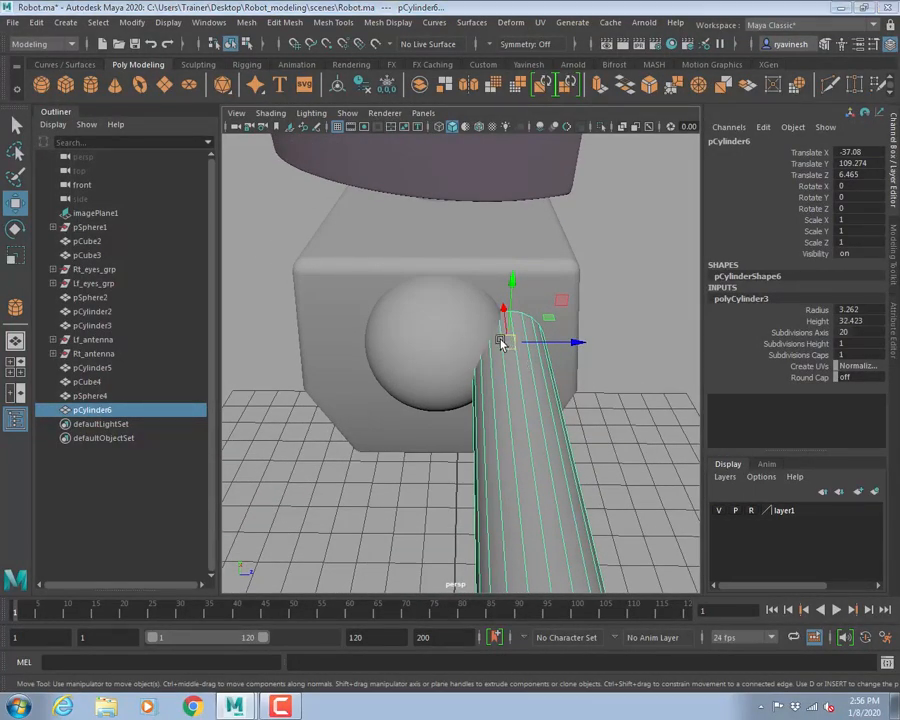
{"action": "key", "text": "space"}
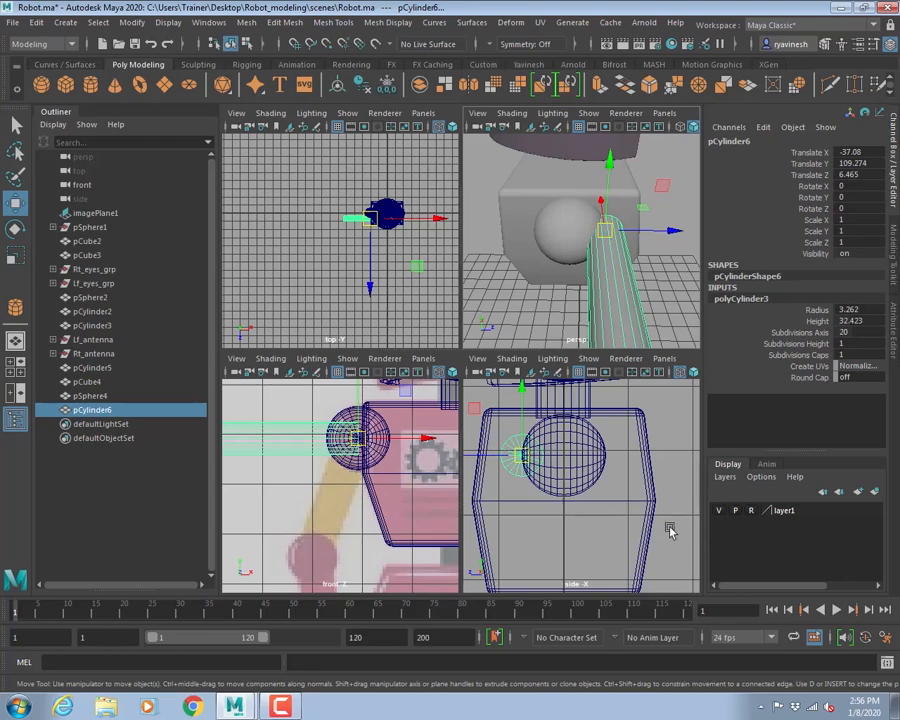
{"action": "key", "text": "space"}
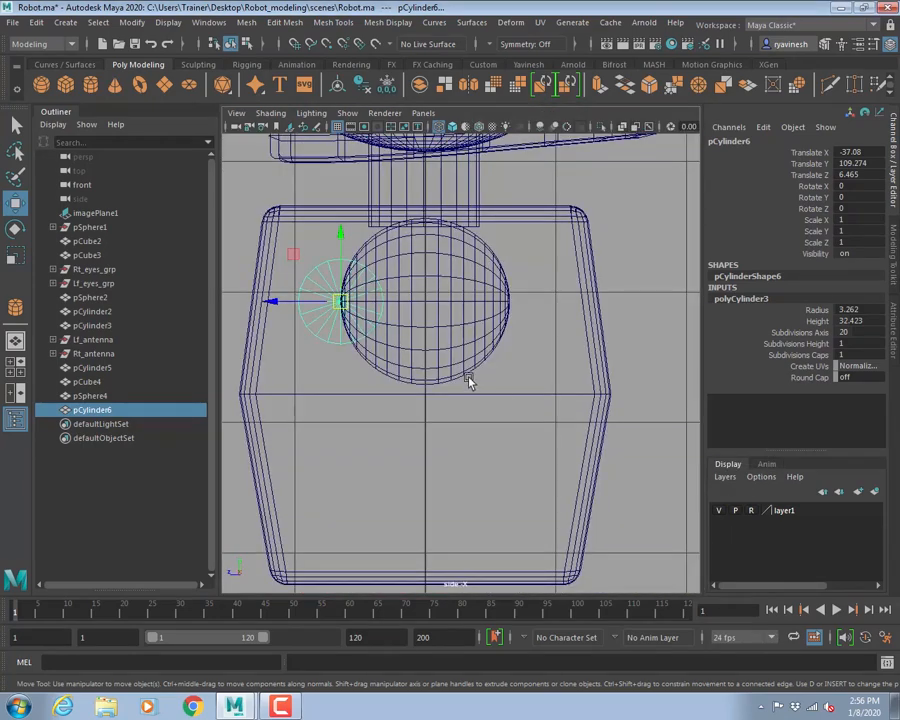
{"action": "key", "text": "space"}
{"action": "key", "text": "space"}
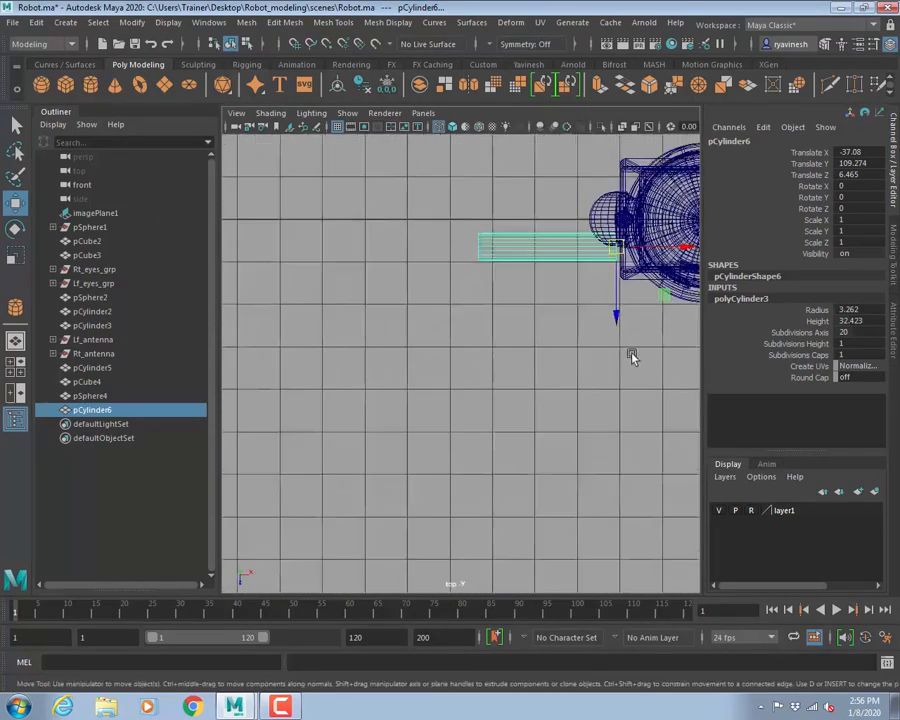
{"action": "scroll", "coordinate": [450, 336], "scroll_direction": "up", "scroll_amount": 5}
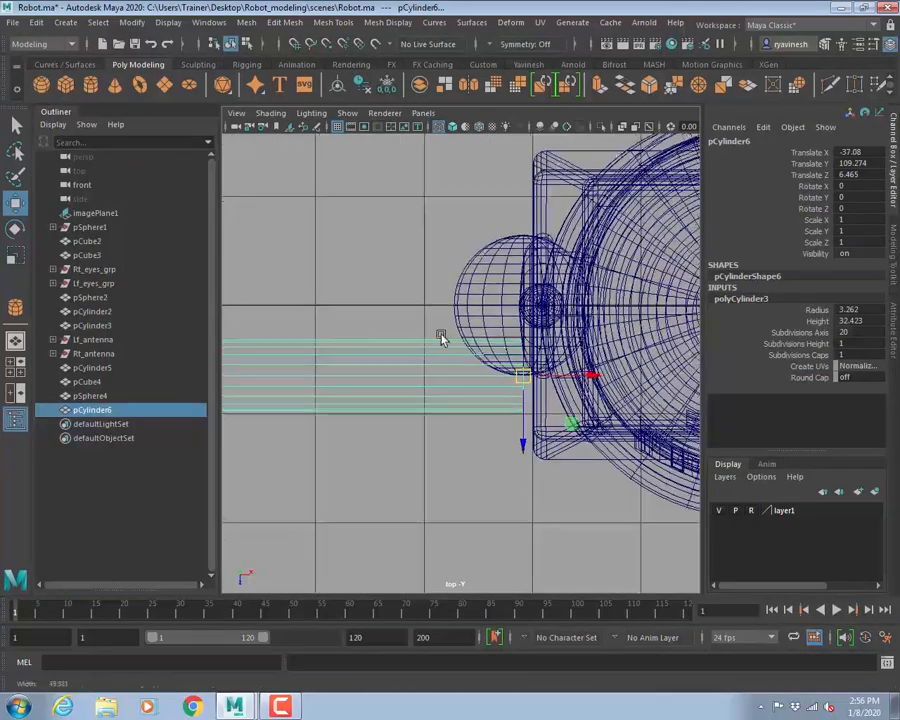
{"action": "scroll", "coordinate": [441, 338], "scroll_direction": "up", "scroll_amount": 2}
{"action": "key", "text": "x"}
{"action": "left_click_drag", "start_coordinate": [540, 448], "coordinate": [516, 296]}
{"action": "key", "text": "ctrl+z"}
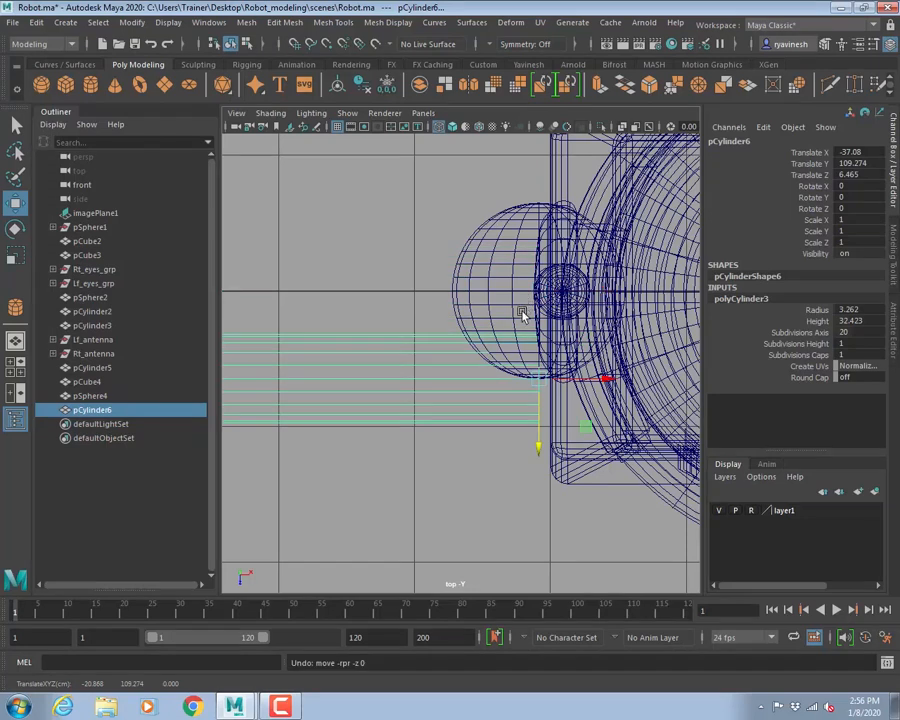
- Snap the cylinder along Z only to the shoulder sphere's centre line in the top view, at Z 0
{"action": "key", "text": "v"}
{"action": "left_click_drag", "start_coordinate": [541, 450], "coordinate": [476, 268]}
{"action": "left_click", "coordinate": [469, 295]}
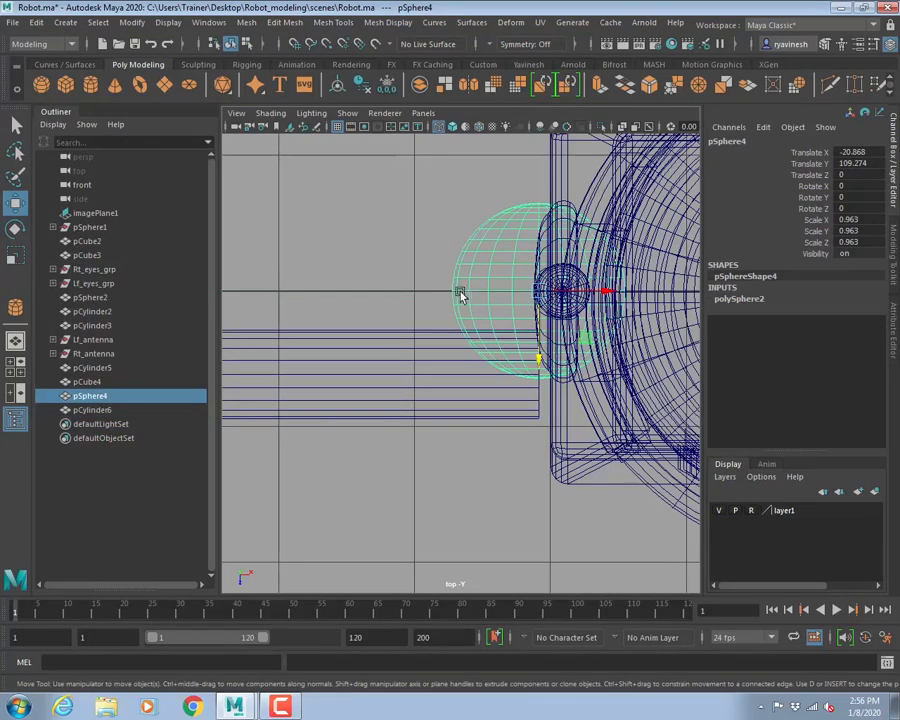
{"action": "left_click", "coordinate": [426, 363]}
{"action": "left_click_drag", "start_coordinate": [539, 438], "coordinate": [456, 291]}
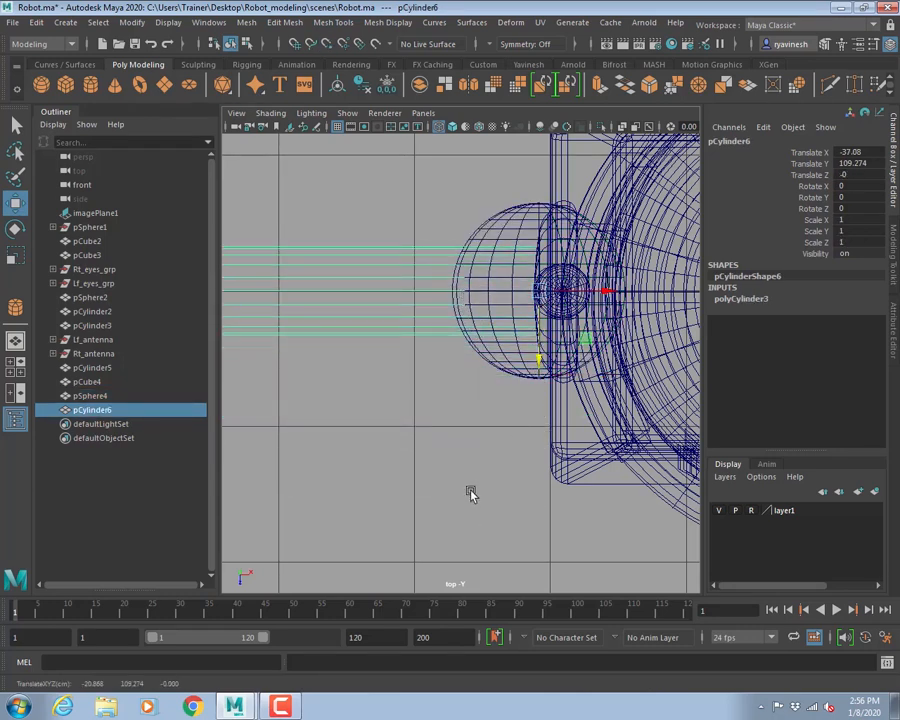
- Rotate the cylinder about 68.4 degrees around Z in the front view to follow the reference image's upper arm
{"action": "key", "text": "space"}
{"action": "key", "text": "space"}
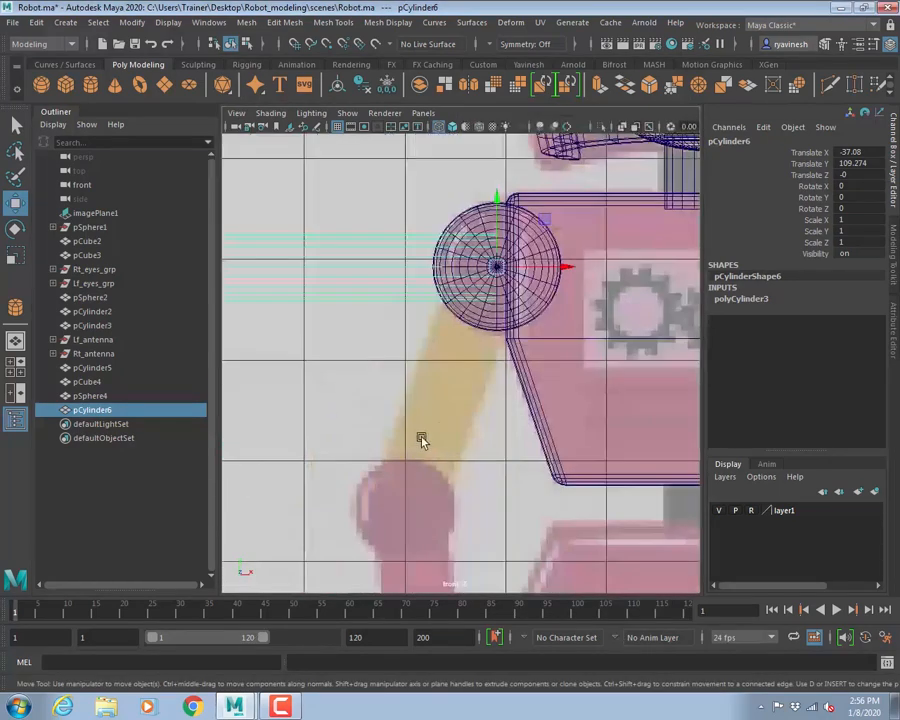
{"action": "scroll", "coordinate": [548, 364], "scroll_direction": "down", "scroll_amount": 2}
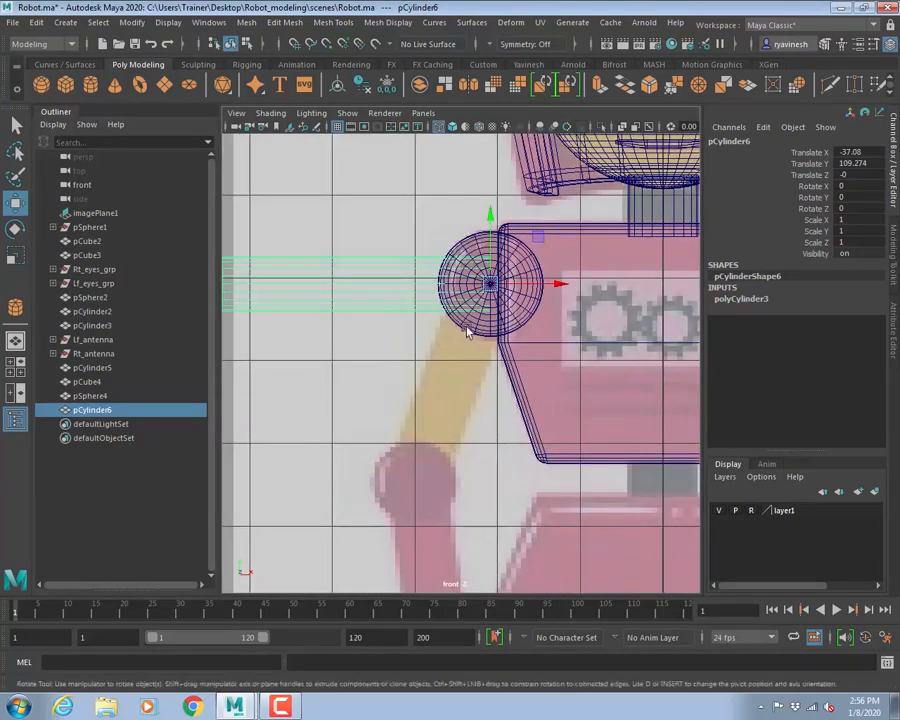
{"action": "key", "text": "e"}
{"action": "left_click_drag", "start_coordinate": [422, 234], "coordinate": [436, 284]}
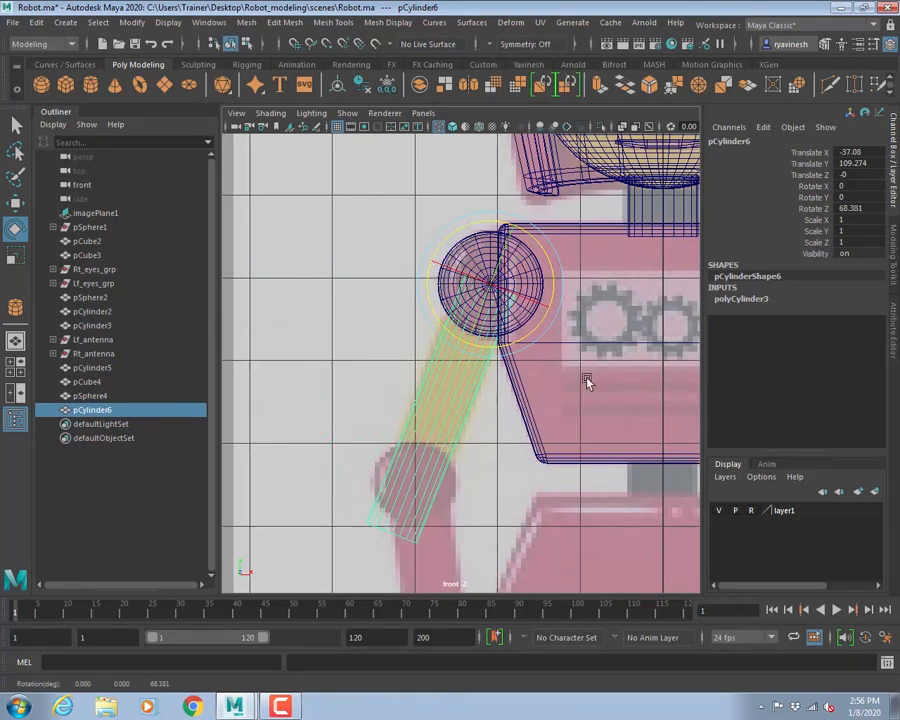
- Scale the cylinder down along its length until its lower end sits inside the elbow joint of the reference image
{"action": "key", "text": "r"}
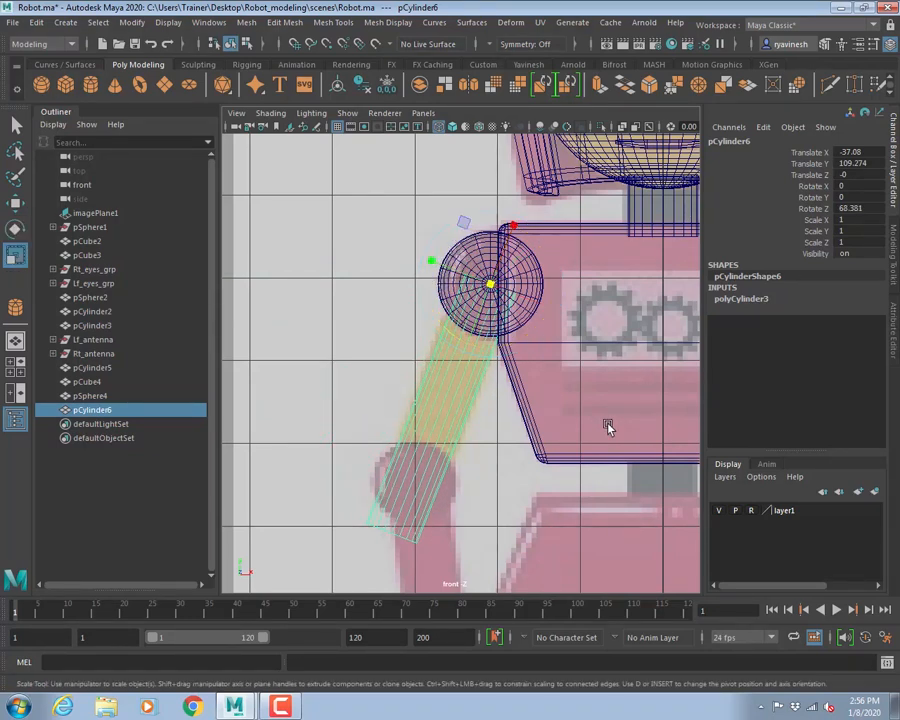
{"action": "mouse_move", "coordinate": [511, 227]}
{"action": "left_mouse_down"}
{"action": "mouse_move", "coordinate": [505, 245]}
{"action": "mouse_move", "coordinate": [509, 223]}
{"action": "left_mouse_up"}
{"action": "middle_click_drag", "start_coordinate": [433, 441], "coordinate": [421, 398], "text": "alt"}
{"action": "middle_click_drag", "start_coordinate": [522, 370], "coordinate": [480, 363], "text": "alt"}
- Duplicate the shoulder sphere and move the copy onto the elbow joint, to about X -30.2, Y 85.8
{"action": "left_click", "coordinate": [474, 261]}
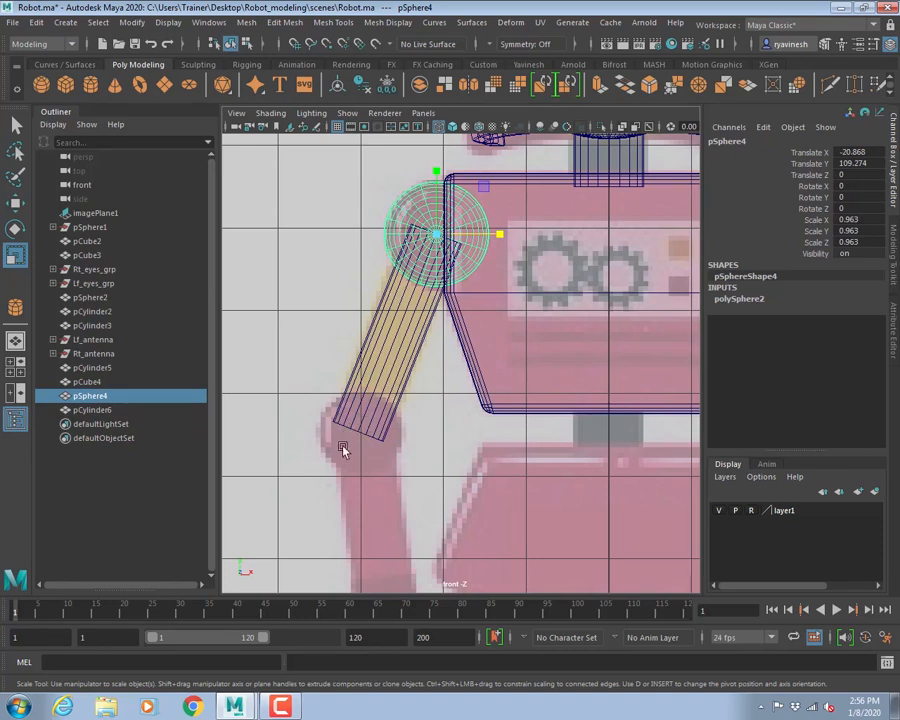
{"action": "key", "text": "ctrl+d"}
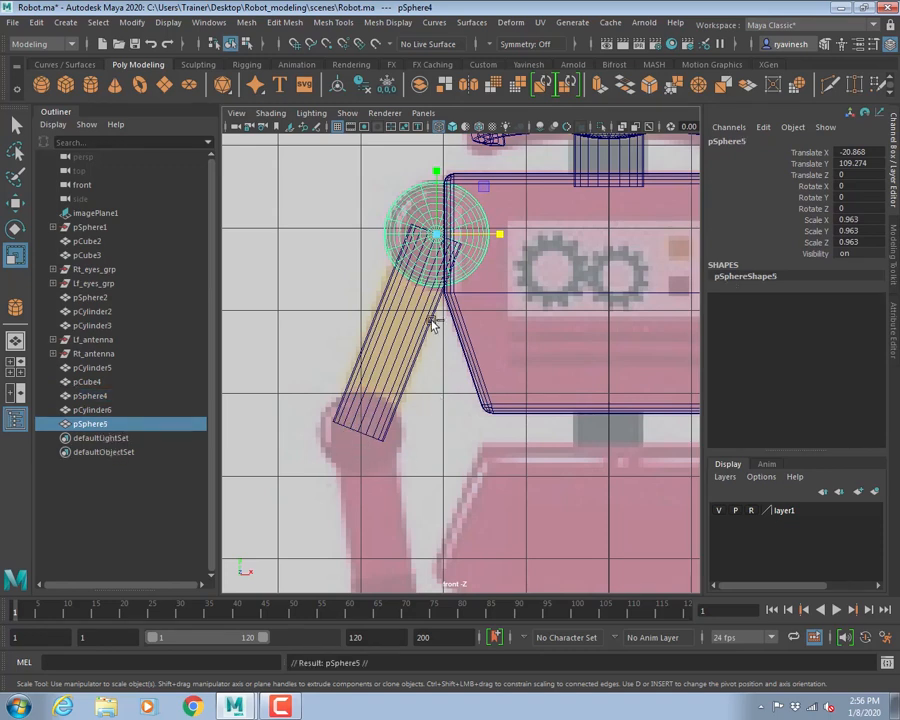
{"action": "key", "text": "w"}
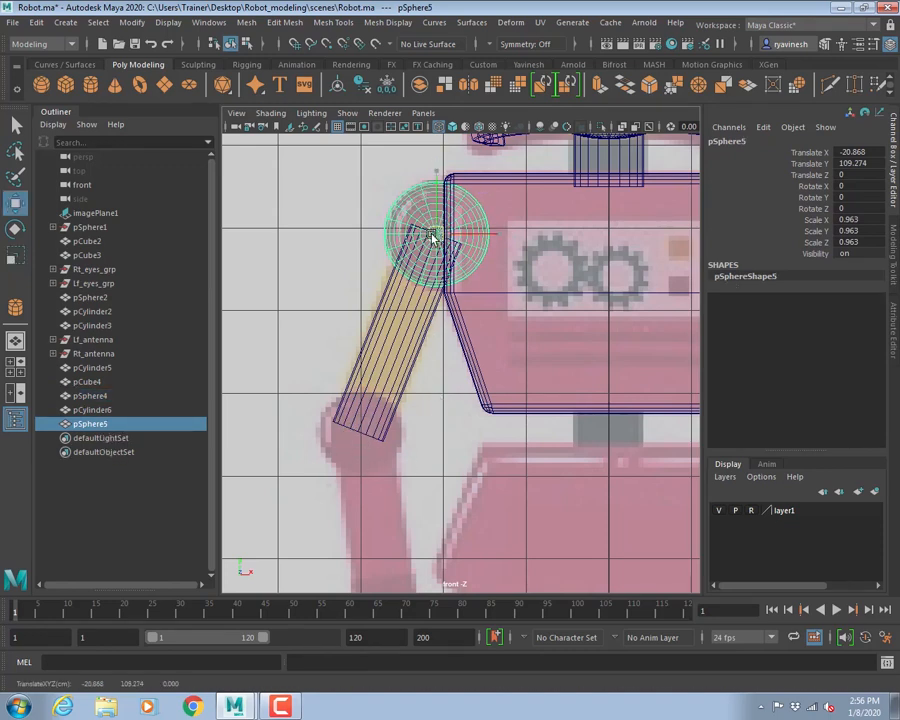
{"action": "left_click_drag", "start_coordinate": [432, 236], "coordinate": [360, 428]}
- Nudge the elbow sphere slightly down to about Y 85.39 to centre it on the reference joint
{"action": "right_click_drag", "start_coordinate": [343, 406], "coordinate": [478, 450], "text": "alt"}
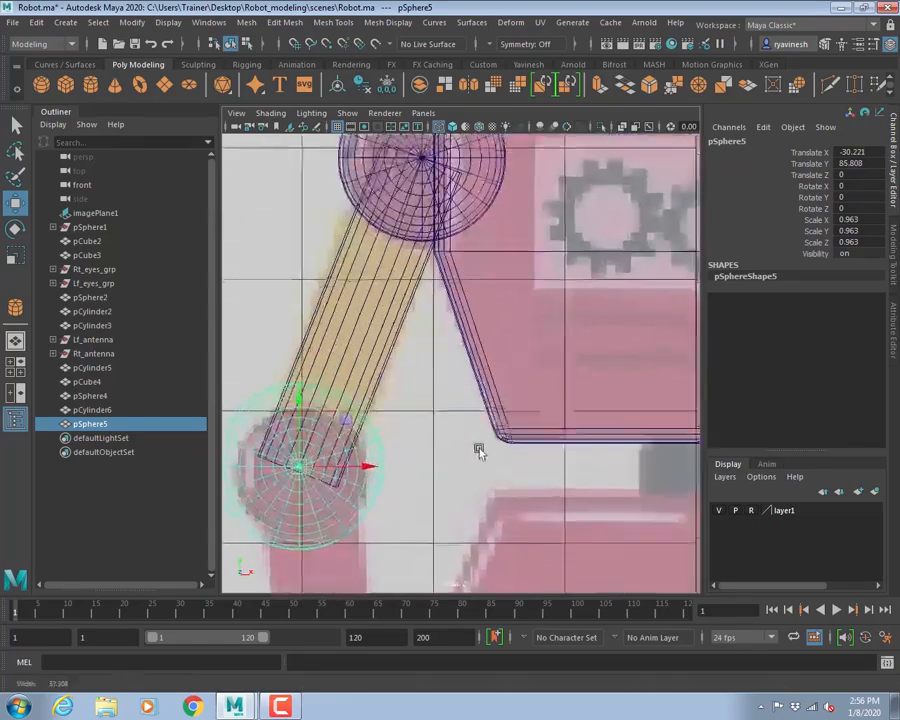
{"action": "middle_click_drag", "start_coordinate": [299, 470], "coordinate": [432, 319], "text": "alt"}
{"action": "right_click_drag", "start_coordinate": [335, 245], "coordinate": [424, 308], "text": "alt"}
{"action": "middle_click_drag", "start_coordinate": [394, 294], "coordinate": [436, 388], "text": "alt"}
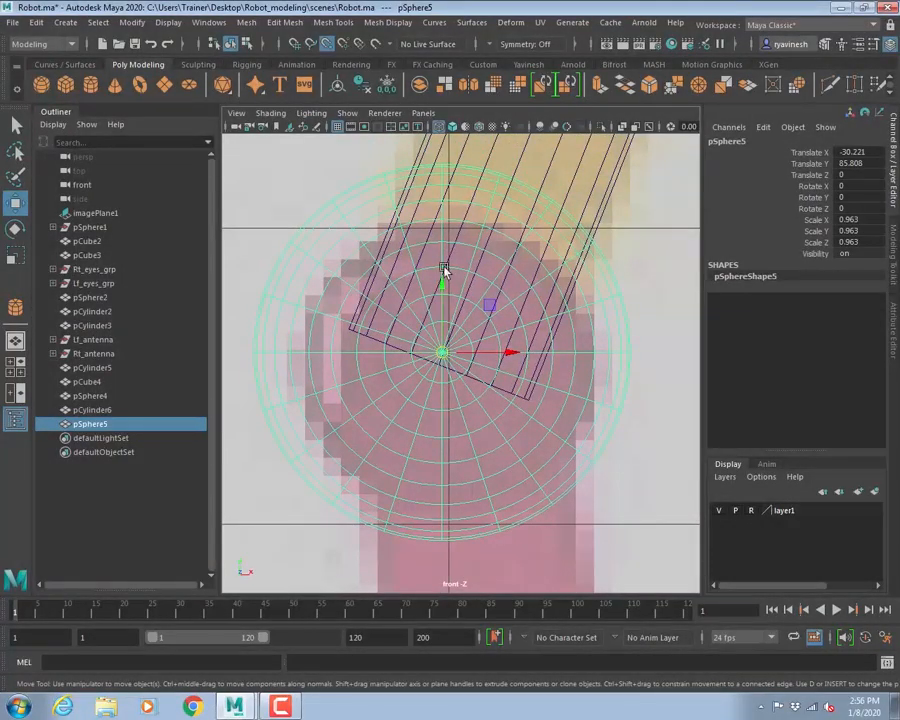
{"action": "left_click_drag", "start_coordinate": [442, 285], "coordinate": [442, 296]}
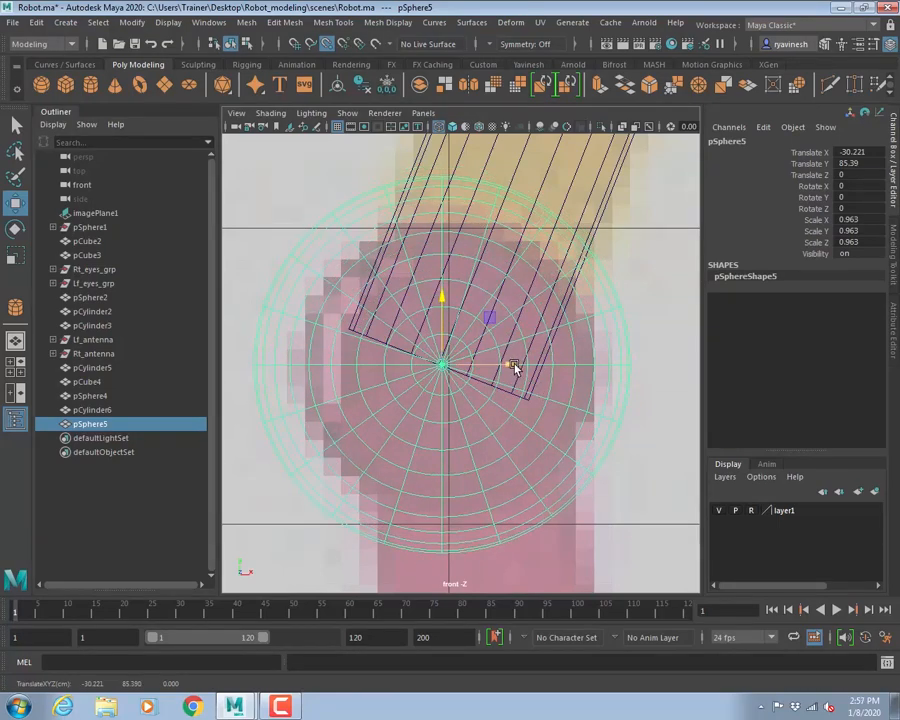
- Shift the elbow sphere to about X -30.33 and scale it uniformly to about 0.746 to fit the reference joint
{"action": "mouse_move", "coordinate": [514, 368]}
{"action": "left_mouse_down"}
{"action": "mouse_move", "coordinate": [532, 367]}
{"action": "mouse_move", "coordinate": [508, 367]}
{"action": "left_mouse_up"}
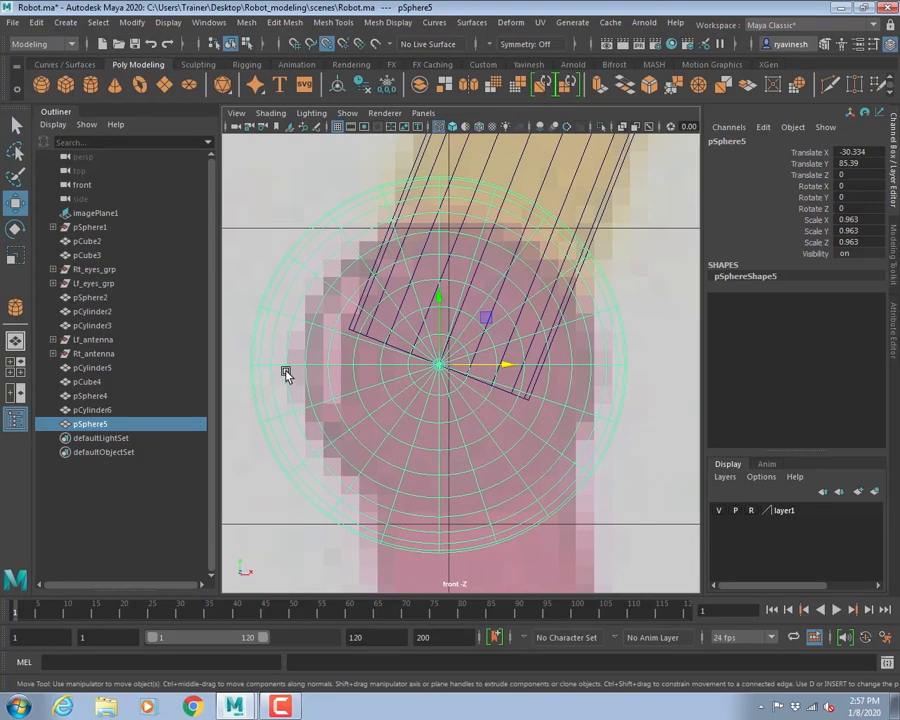
{"action": "scroll", "coordinate": [472, 404], "scroll_direction": "down", "scroll_amount": 2}
{"action": "key", "text": "r"}
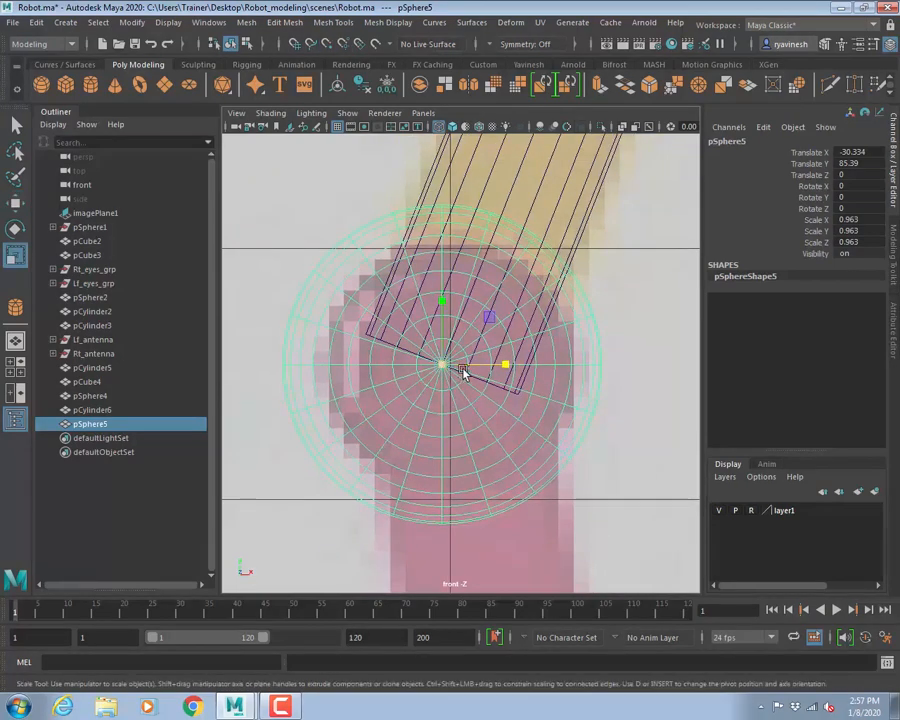
{"action": "left_click_drag", "start_coordinate": [444, 365], "coordinate": [376, 346]}
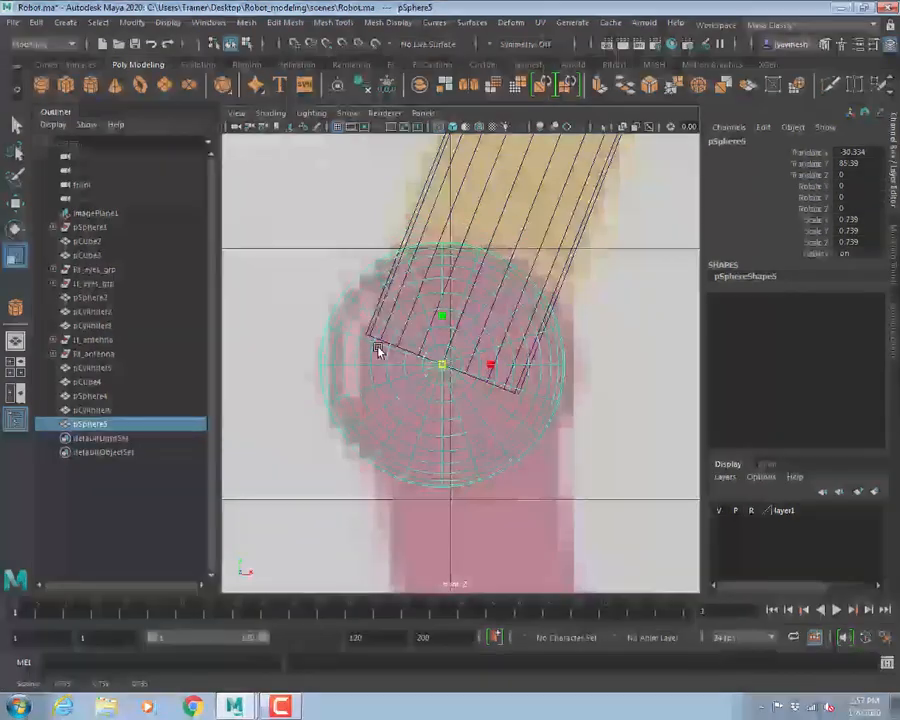
- Duplicate the upper-arm cylinder and move the copy down beside the elbow, to about X -36.1, Y 83.4
{"action": "right_click_drag", "start_coordinate": [514, 458], "coordinate": [362, 370], "text": "alt"}
{"action": "middle_click_drag", "start_coordinate": [620, 483], "coordinate": [532, 386], "text": "alt"}
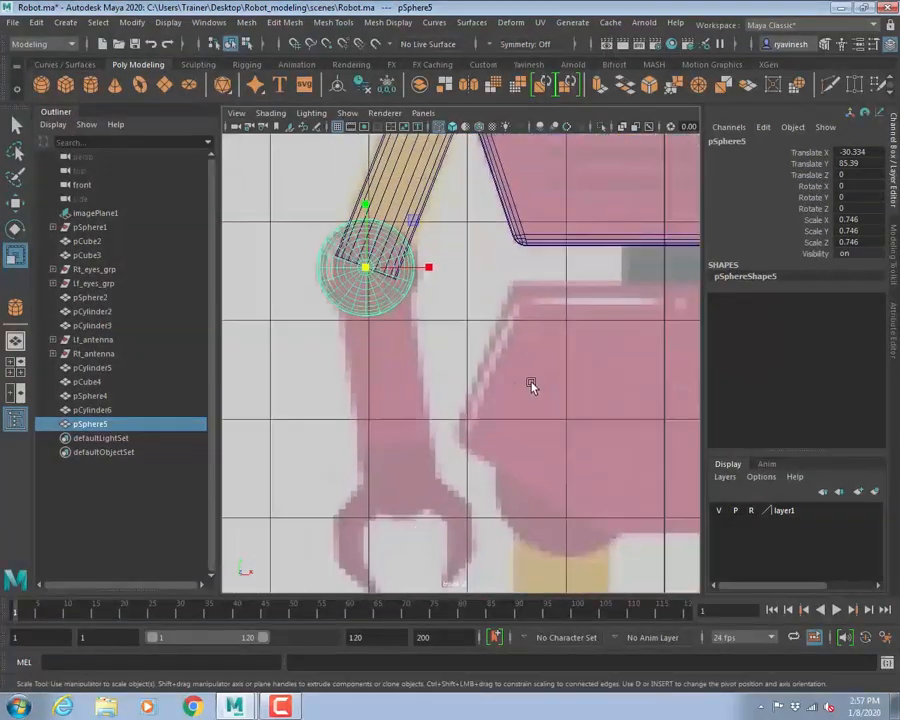
{"action": "right_click_drag", "start_coordinate": [532, 386], "coordinate": [479, 360], "text": "alt"}
{"action": "middle_click_drag", "start_coordinate": [479, 360], "coordinate": [464, 419], "text": "alt"}
{"action": "left_click", "coordinate": [430, 267]}
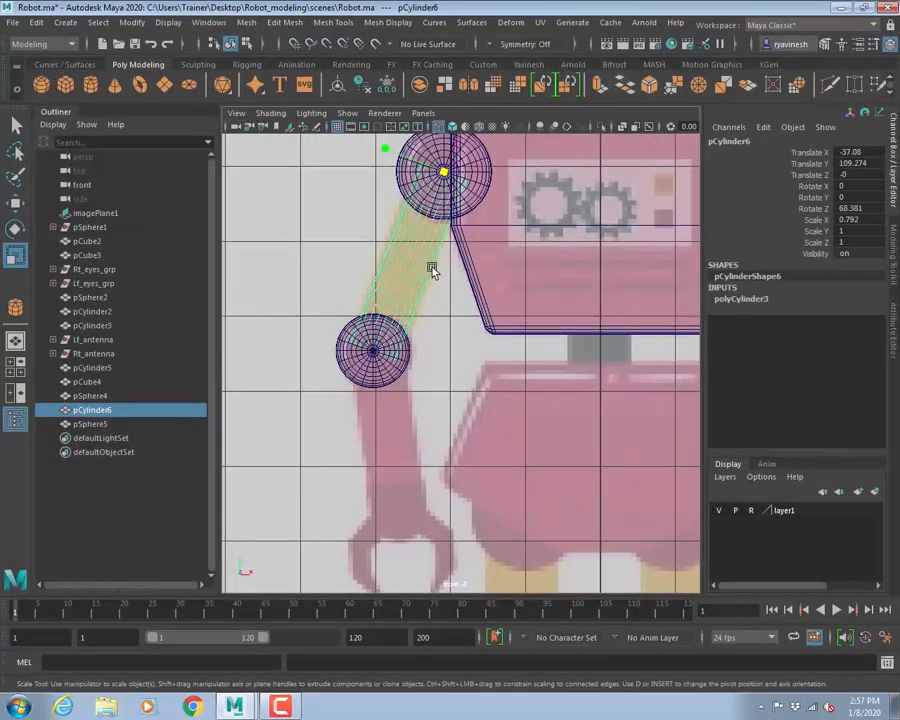
{"action": "key", "text": "ctrl+d"}
{"action": "key", "text": "w"}
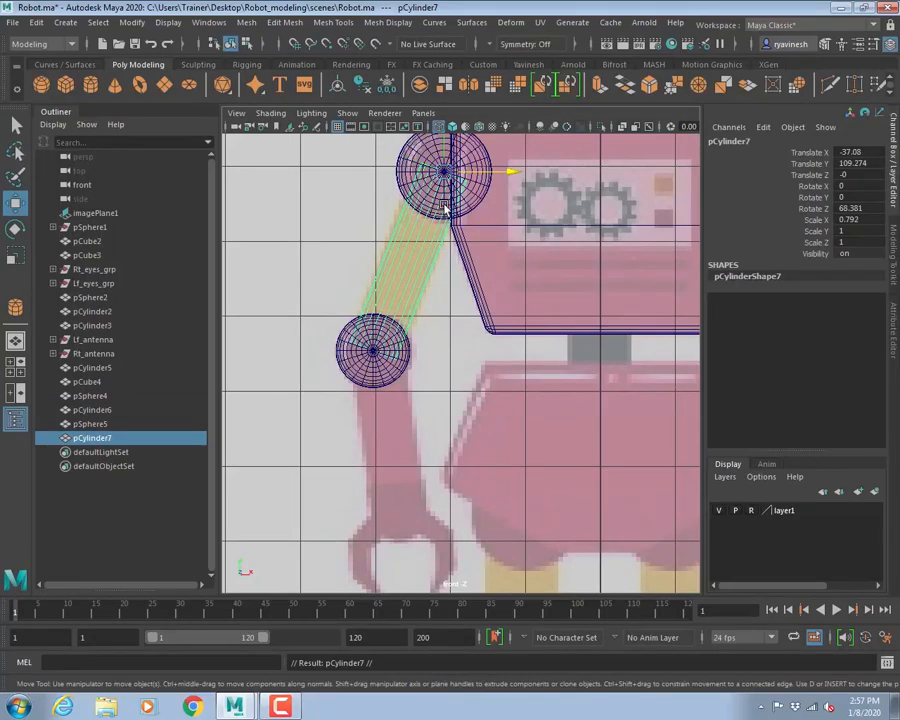
{"action": "left_click_drag", "start_coordinate": [443, 173], "coordinate": [451, 368]}
- Move the copied cylinder's upper end onto the elbow sphere's centre, at about X -46.55, Y 85.39
{"action": "right_click_drag", "start_coordinate": [414, 386], "coordinate": [599, 412], "text": "alt"}
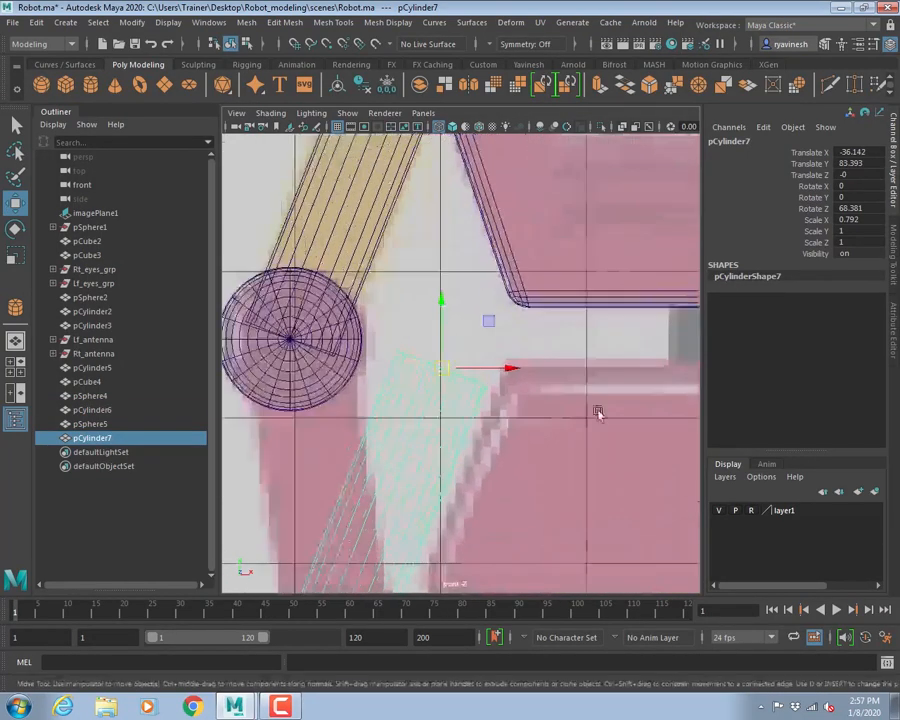
{"action": "middle_click_drag", "start_coordinate": [408, 373], "coordinate": [508, 343], "text": "alt"}
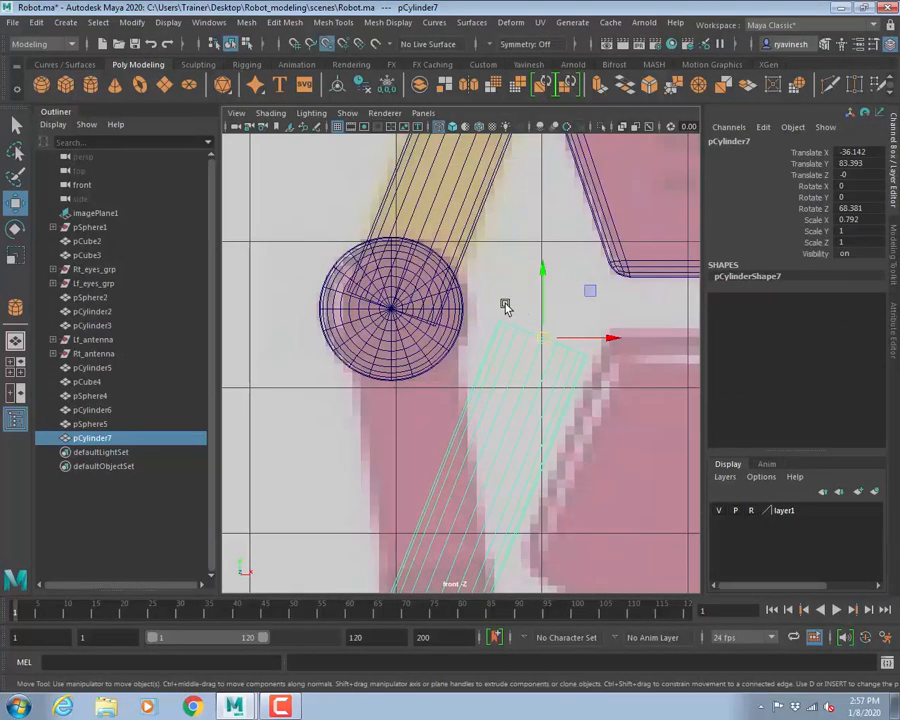
{"action": "left_click_drag", "start_coordinate": [609, 338], "coordinate": [393, 313]}
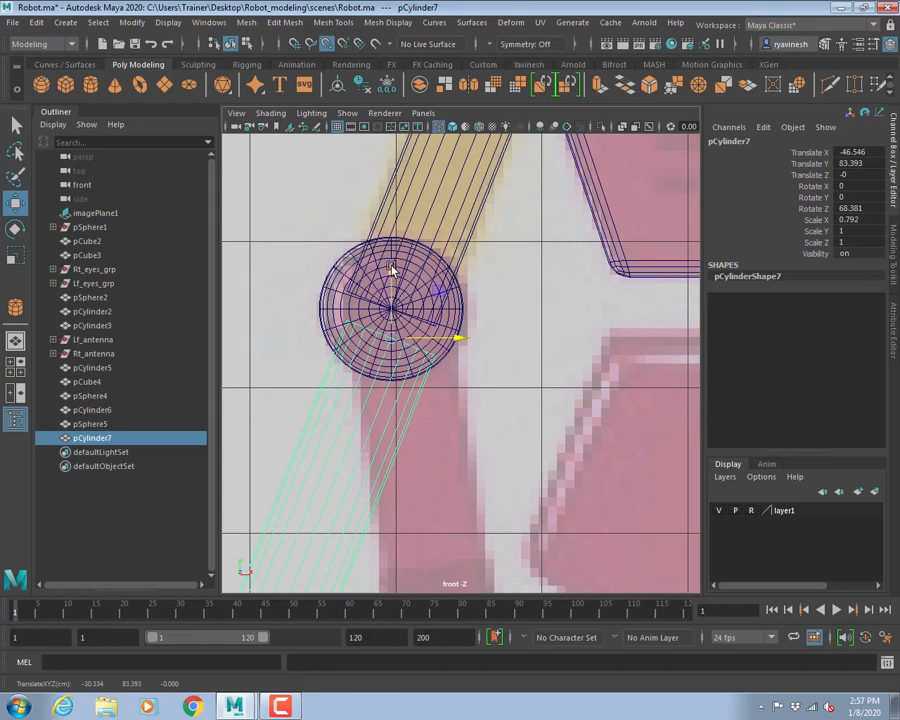
{"action": "left_click_drag", "start_coordinate": [392, 270], "coordinate": [392, 240]}
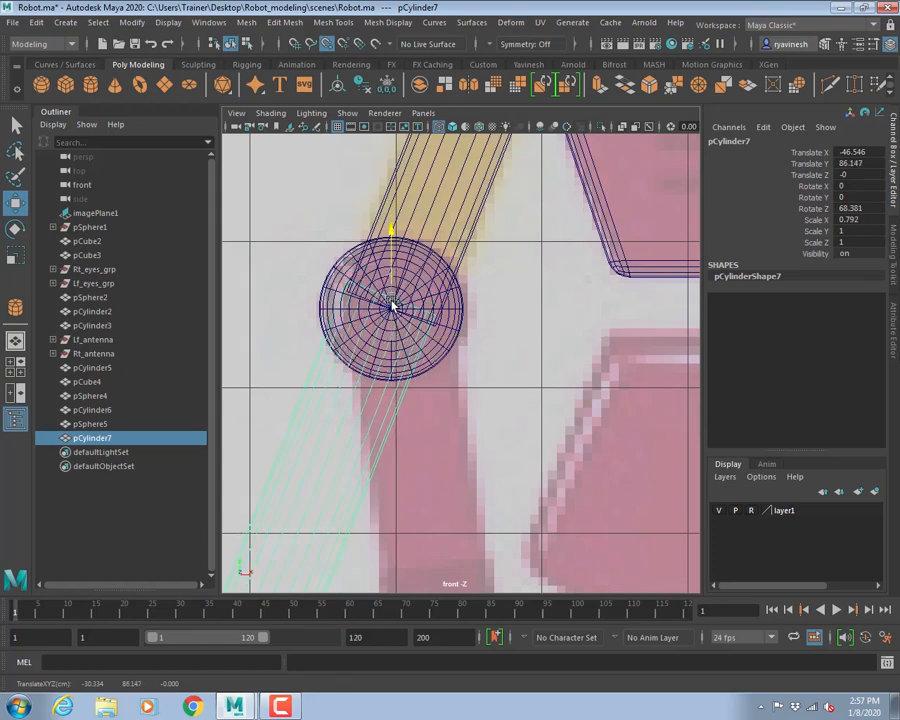
{"action": "left_click_drag", "start_coordinate": [392, 307], "coordinate": [392, 312]}
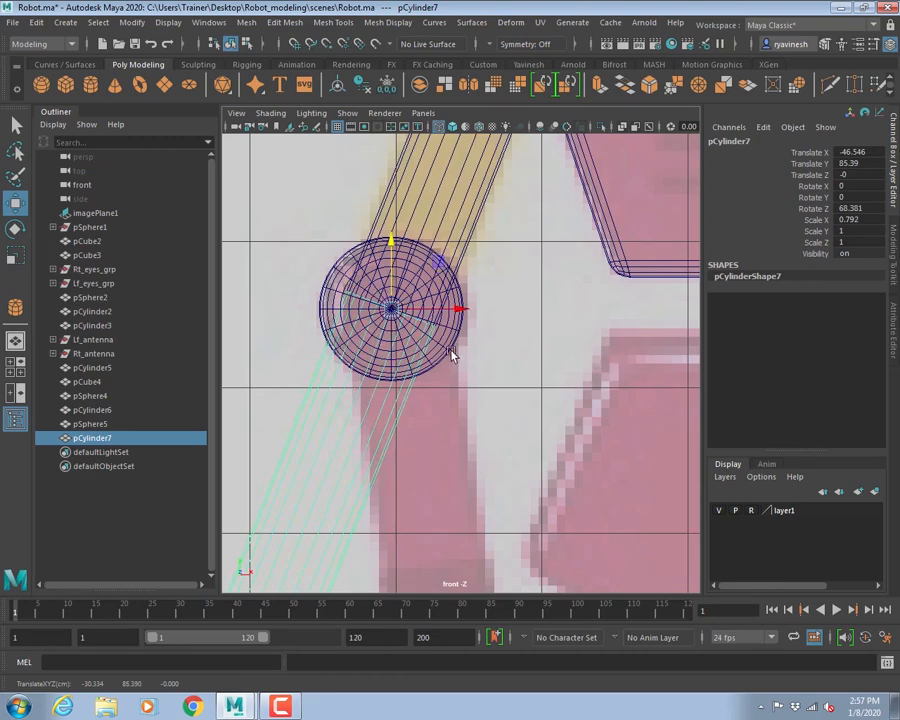
- Rotate the forearm cylinder around Z to about 97.3 degrees to follow the reference image's lower arm
{"action": "right_click_drag", "start_coordinate": [452, 356], "coordinate": [615, 385], "text": "alt"}
{"action": "middle_click_drag", "start_coordinate": [452, 348], "coordinate": [532, 357], "text": "alt"}
{"action": "right_click_drag", "start_coordinate": [532, 357], "coordinate": [470, 286], "text": "alt"}
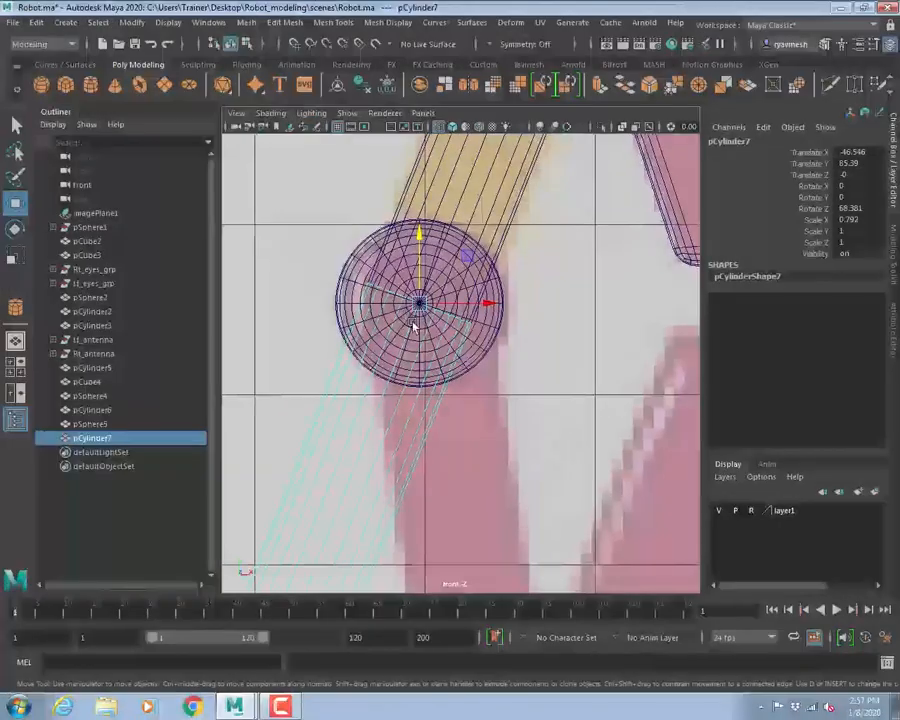
{"action": "key", "text": "e"}
{"action": "left_click_drag", "start_coordinate": [479, 282], "coordinate": [458, 257]}
{"action": "right_click_drag", "start_coordinate": [526, 325], "coordinate": [537, 404], "text": "alt"}
{"action": "middle_click_drag", "start_coordinate": [537, 404], "coordinate": [486, 327], "text": "alt"}
{"action": "left_click_drag", "start_coordinate": [432, 200], "coordinate": [430, 201]}
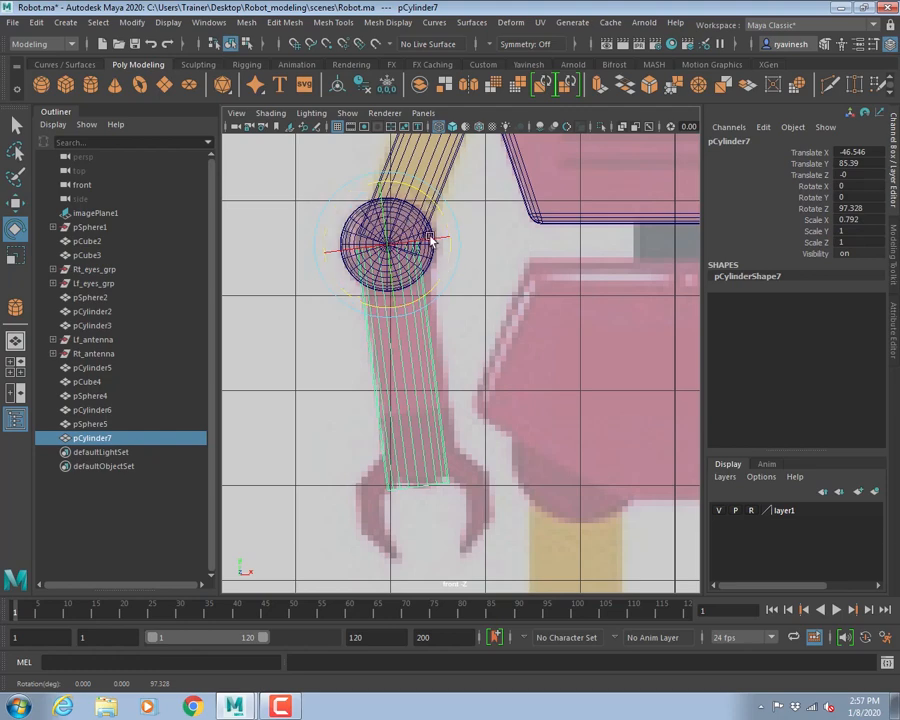
{"action": "middle_click_drag", "start_coordinate": [547, 347], "coordinate": [532, 414], "text": "alt"}
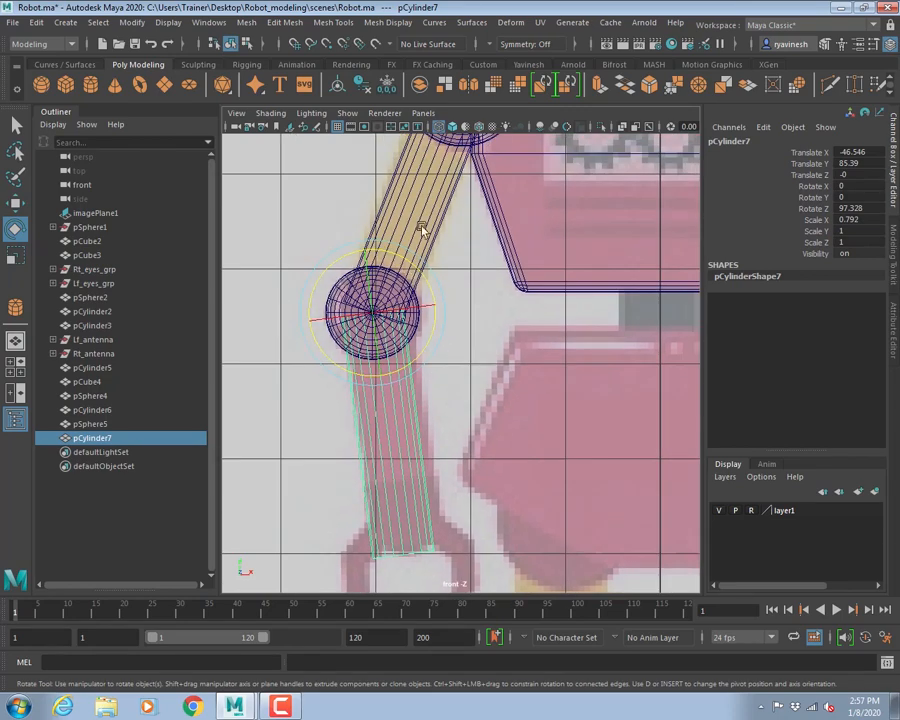
{"action": "left_click", "coordinate": [423, 228]}
{"action": "key", "text": "q"}
{"action": "left_click", "coordinate": [419, 320], "text": "shift"}
{"action": "left_click", "coordinate": [415, 382], "text": "shift"}
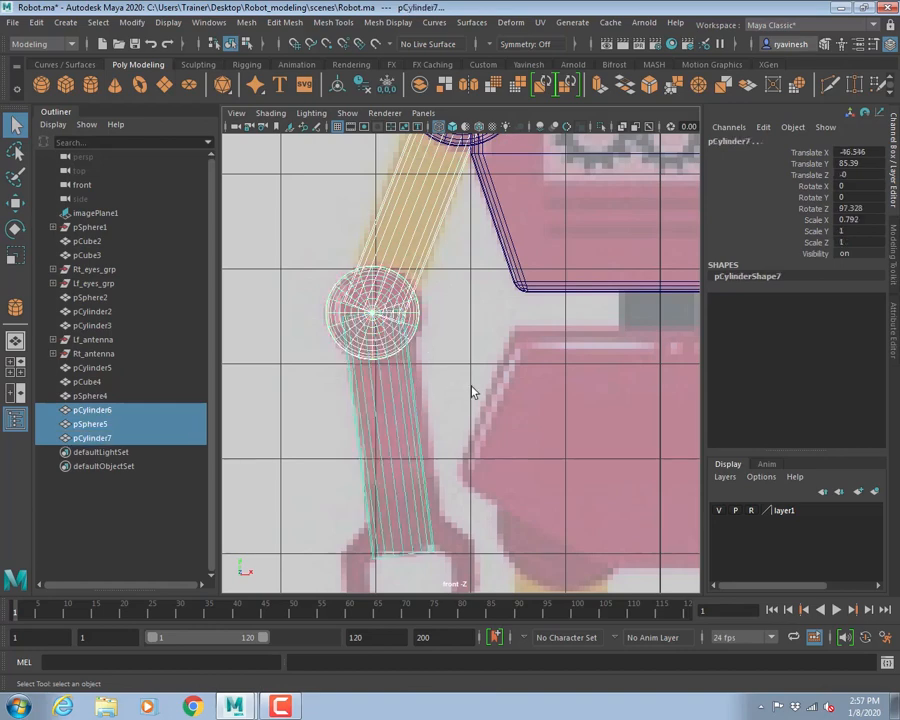
{"action": "left_click", "coordinate": [509, 352]}
- Scale the forearm cylinder along its length to about 0.54 so it ends above the reference image's claw
{"action": "mouse_move", "coordinate": [507, 411]}
{"action": "middle_mouse_down", "text": "alt"}
{"action": "mouse_move", "coordinate": [527, 345]}
{"action": "mouse_move", "coordinate": [499, 389]}
{"action": "middle_mouse_up", "text": "alt"}
{"action": "left_click", "coordinate": [419, 342]}
{"action": "key", "text": "r"}
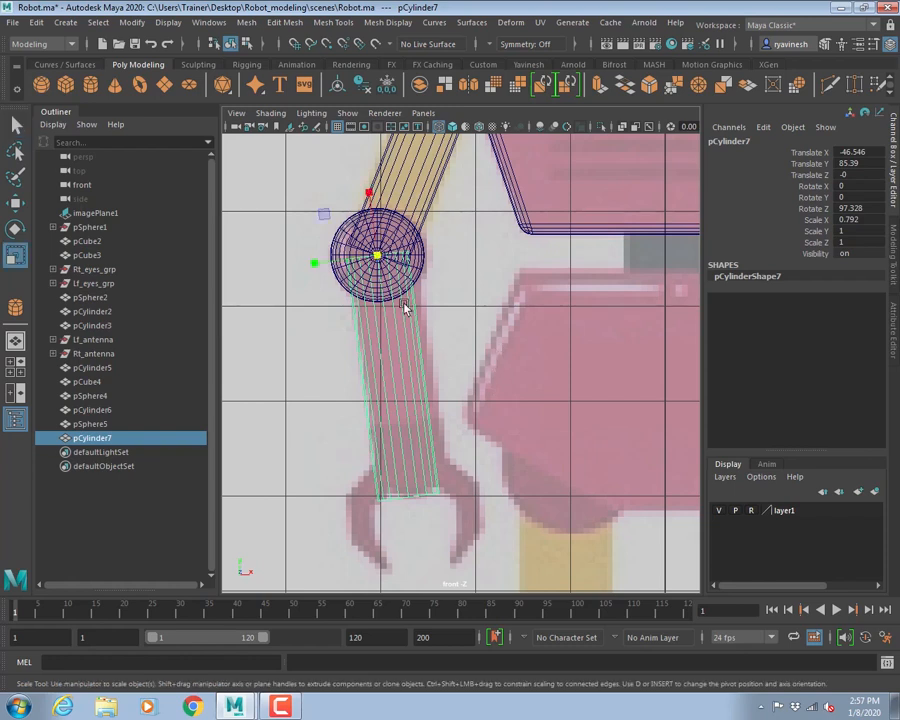
{"action": "mouse_move", "coordinate": [373, 205]}
{"action": "left_mouse_down"}
{"action": "mouse_move", "coordinate": [372, 195]}
{"action": "mouse_move", "coordinate": [375, 215]}
{"action": "mouse_move", "coordinate": [375, 205]}
{"action": "mouse_move", "coordinate": [383, 211]}
{"action": "left_mouse_up"}
- Create a polygon cylinder with a radius of about 5.4 and height of about 6.8 in the empty area beside the forearm
{"action": "middle_click_drag", "start_coordinate": [488, 452], "coordinate": [485, 305], "text": "alt"}
{"action": "right_click_drag", "start_coordinate": [438, 321], "coordinate": [500, 338], "text": "alt"}
{"action": "middle_click_drag", "start_coordinate": [373, 260], "coordinate": [421, 316], "text": "alt"}
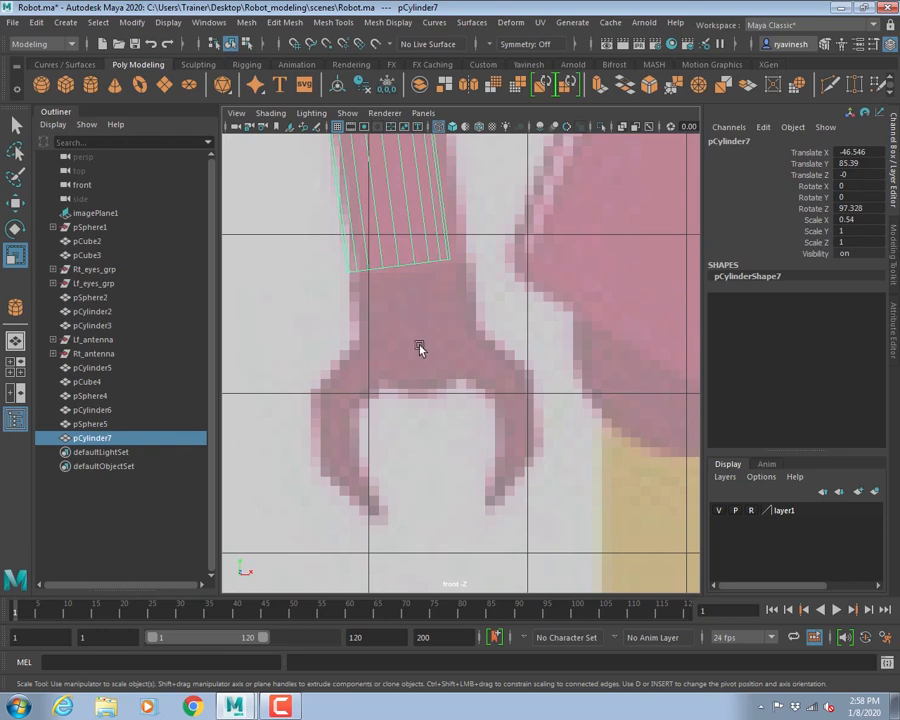
{"action": "middle_click_drag", "start_coordinate": [420, 348], "coordinate": [478, 488], "text": "alt"}
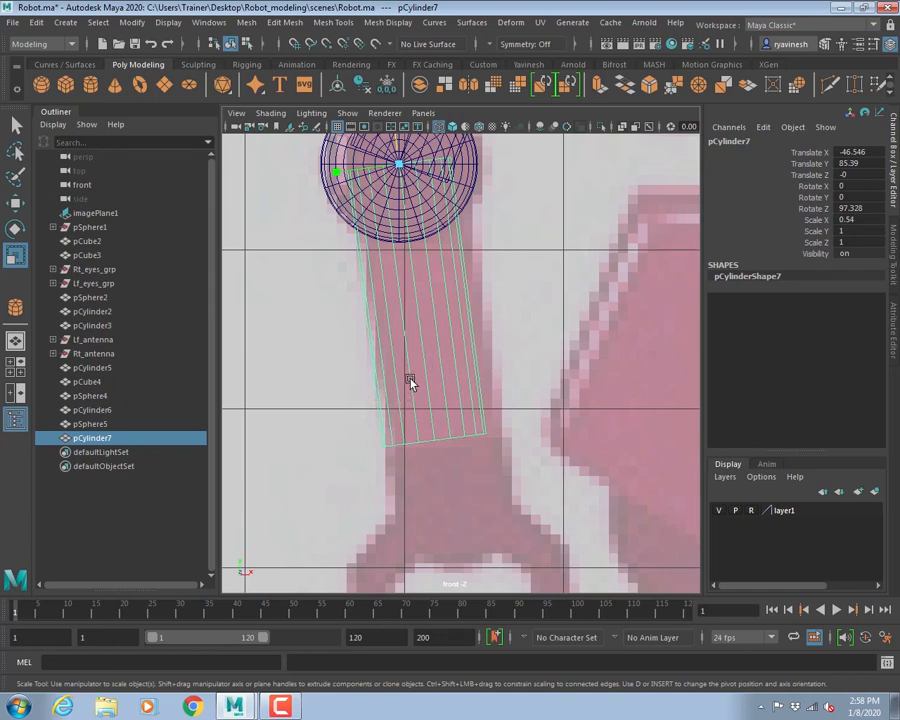
{"action": "middle_click_drag", "start_coordinate": [362, 316], "coordinate": [562, 333], "text": "alt"}
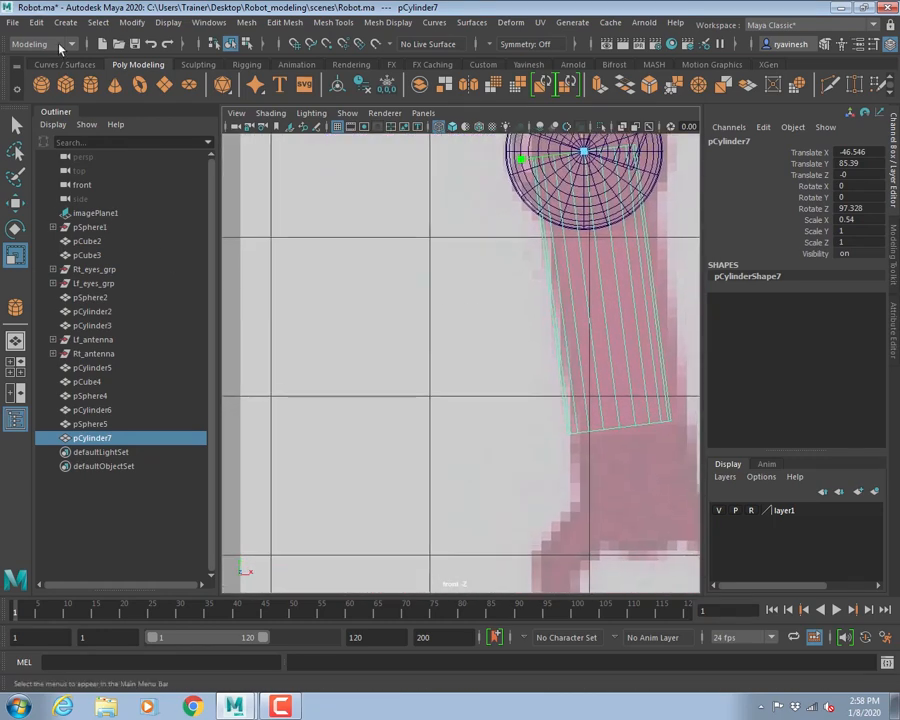
{"action": "left_click", "coordinate": [90, 86]}
{"action": "left_click_drag", "start_coordinate": [343, 358], "coordinate": [414, 340]}
- Select seven adjacent cap faces on the new cylinder, return to object selection and show its creation settings
{"action": "right_click_drag", "start_coordinate": [414, 340], "coordinate": [512, 400], "text": "alt"}
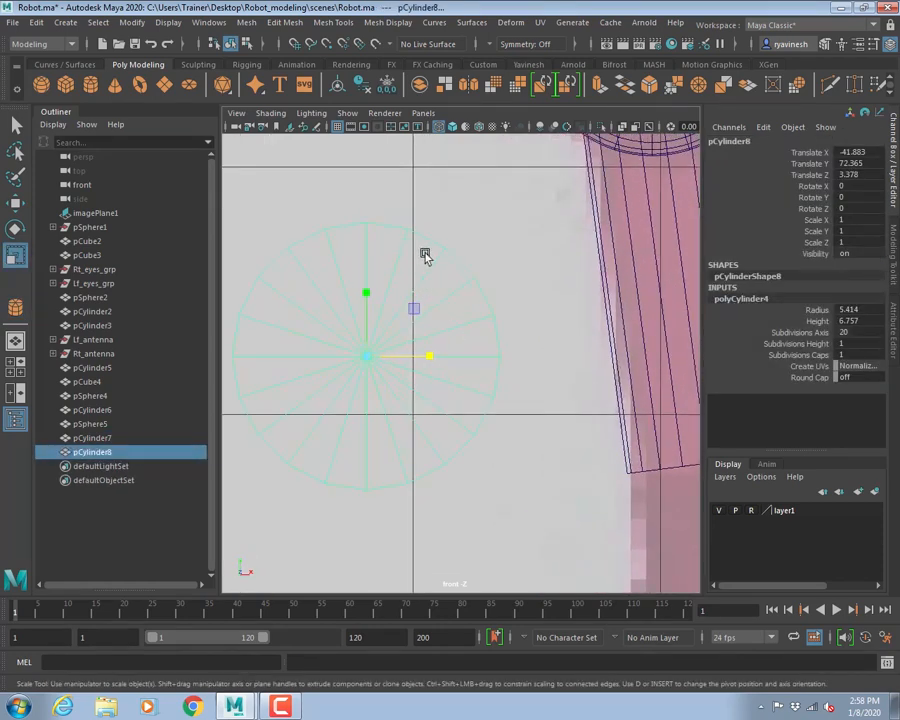
{"action": "right_click_drag", "start_coordinate": [434, 232], "coordinate": [418, 253]}
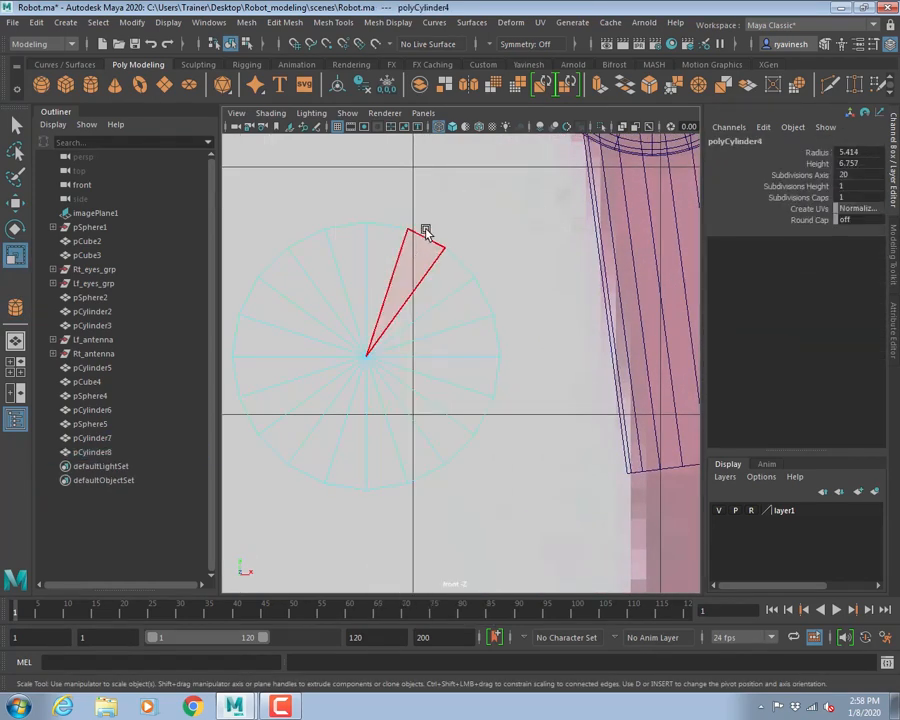
{"action": "left_click", "coordinate": [424, 236]}
{"action": "key", "text": "q"}
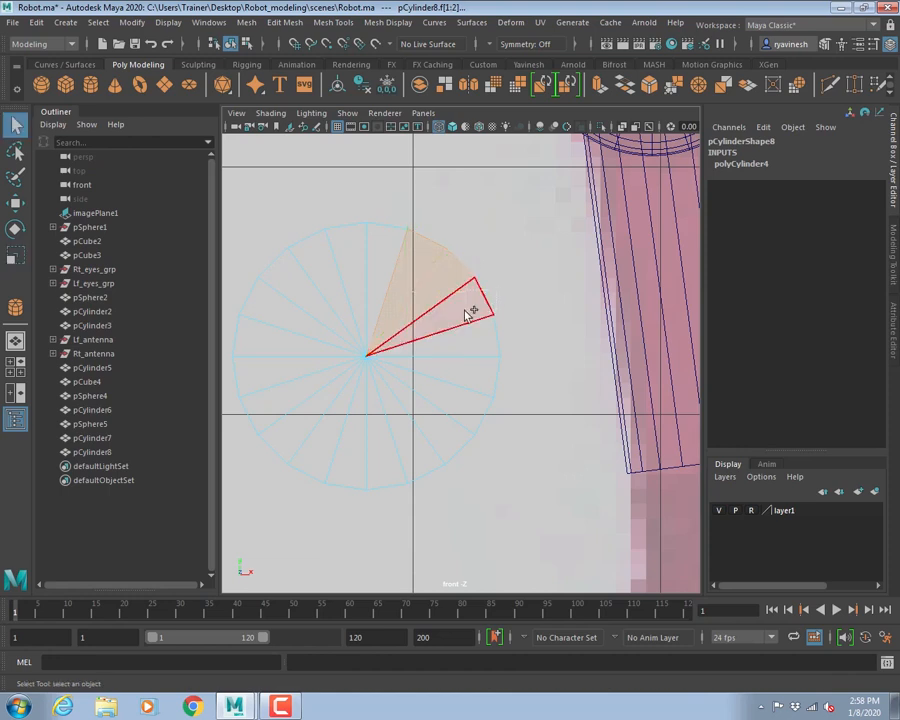
{"action": "left_click_drag", "start_coordinate": [465, 311], "coordinate": [483, 334], "text": "shift"}
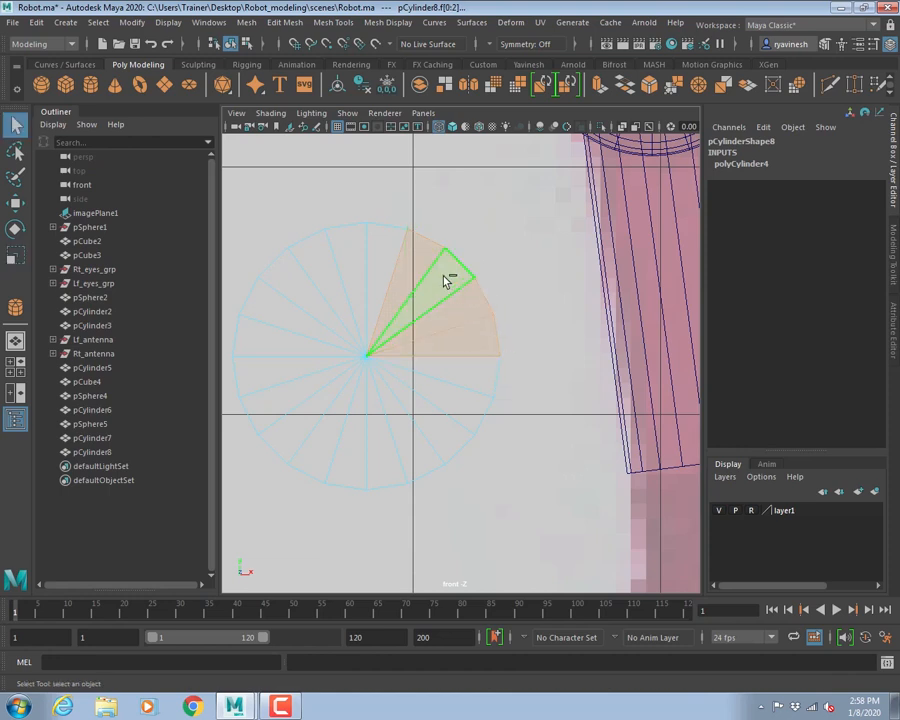
{"action": "left_click", "coordinate": [484, 415], "text": "shift"}
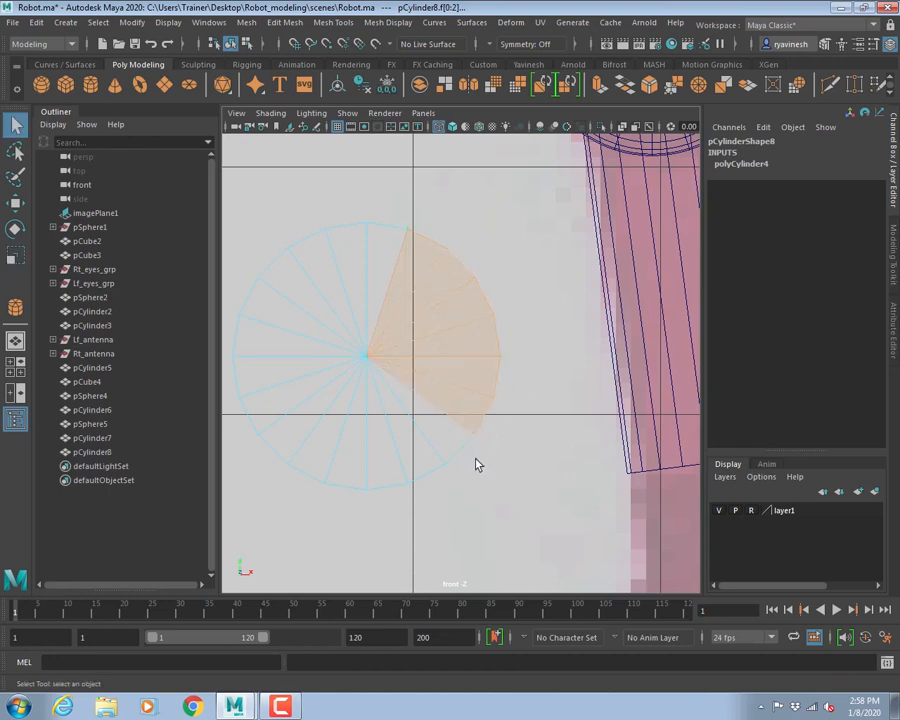
{"action": "left_click", "coordinate": [465, 455], "text": "shift"}
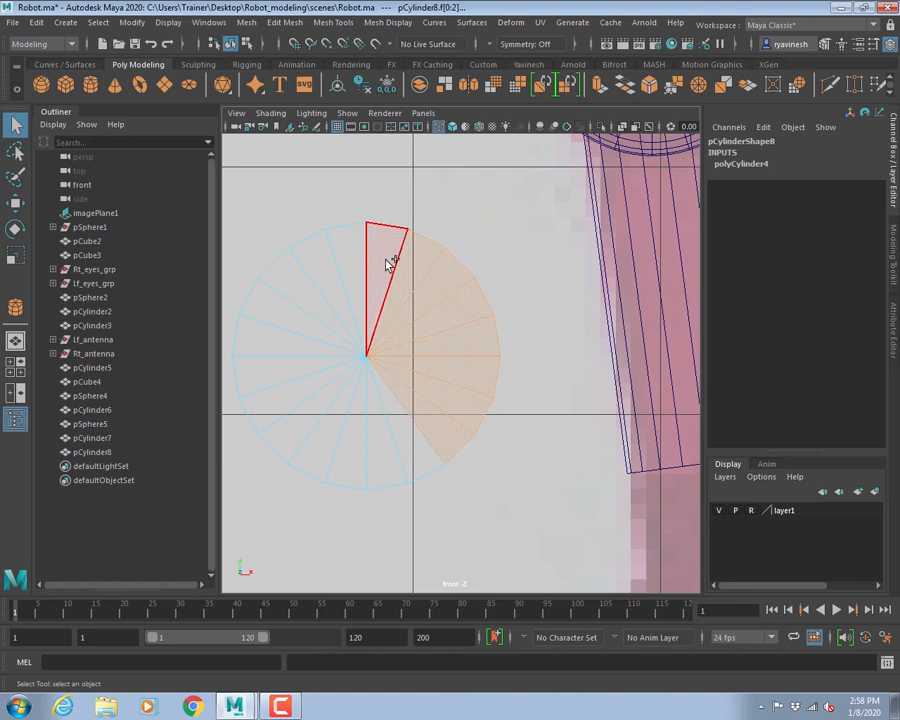
{"action": "right_click_drag", "start_coordinate": [448, 366], "coordinate": [514, 297]}
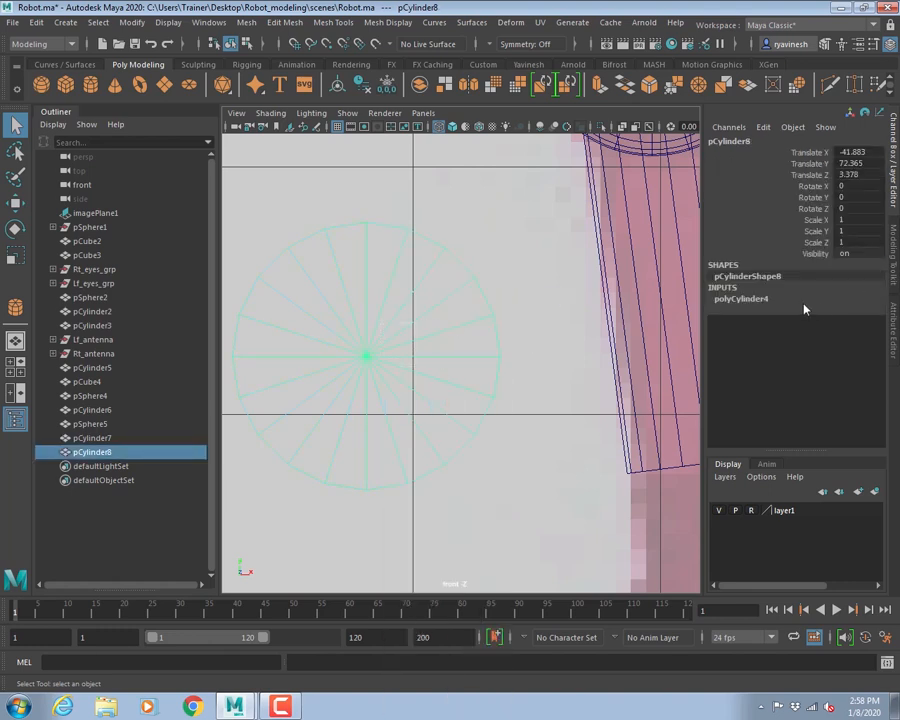
{"action": "left_click", "coordinate": [752, 302]}
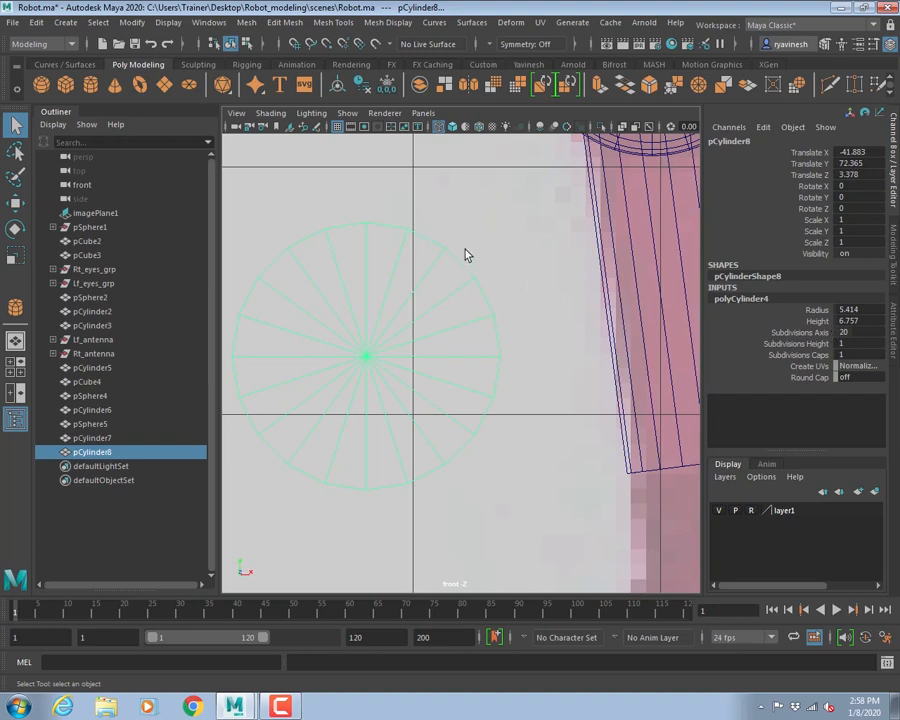
- Examine the claw's shape below the forearm in the front-view reference image
{"action": "right_click_drag", "start_coordinate": [553, 386], "coordinate": [489, 373], "text": "alt"}
{"action": "middle_click_drag", "start_coordinate": [573, 425], "coordinate": [486, 305], "text": "alt"}
{"action": "middle_click_drag", "start_coordinate": [512, 374], "coordinate": [457, 322], "text": "alt"}
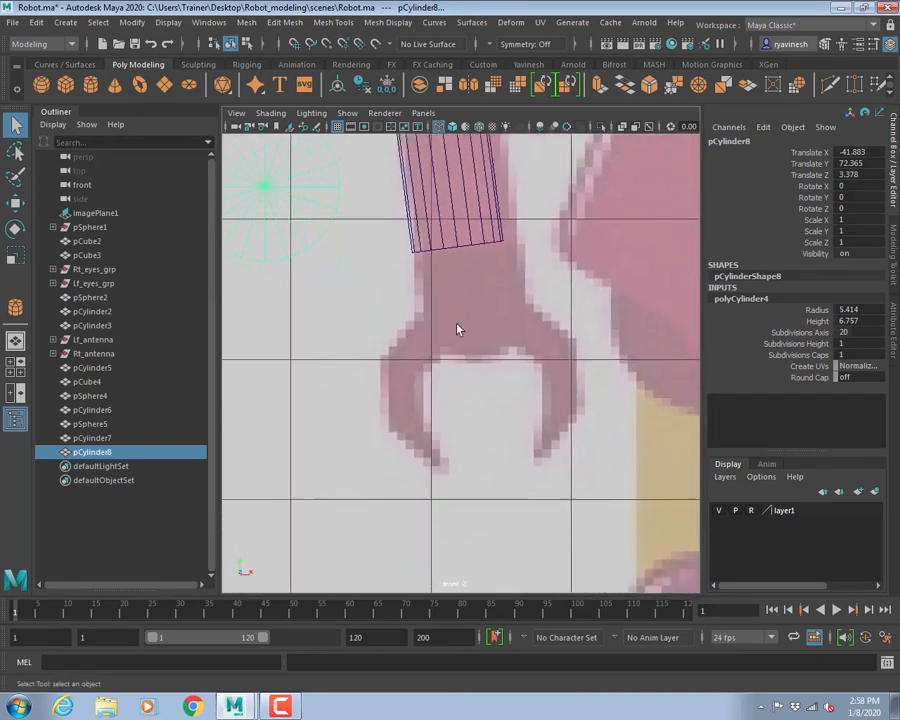
{"action": "right_click_drag", "start_coordinate": [510, 362], "coordinate": [578, 388], "text": "alt"}
{"action": "right_click_drag", "start_coordinate": [545, 350], "coordinate": [494, 338], "text": "alt"}
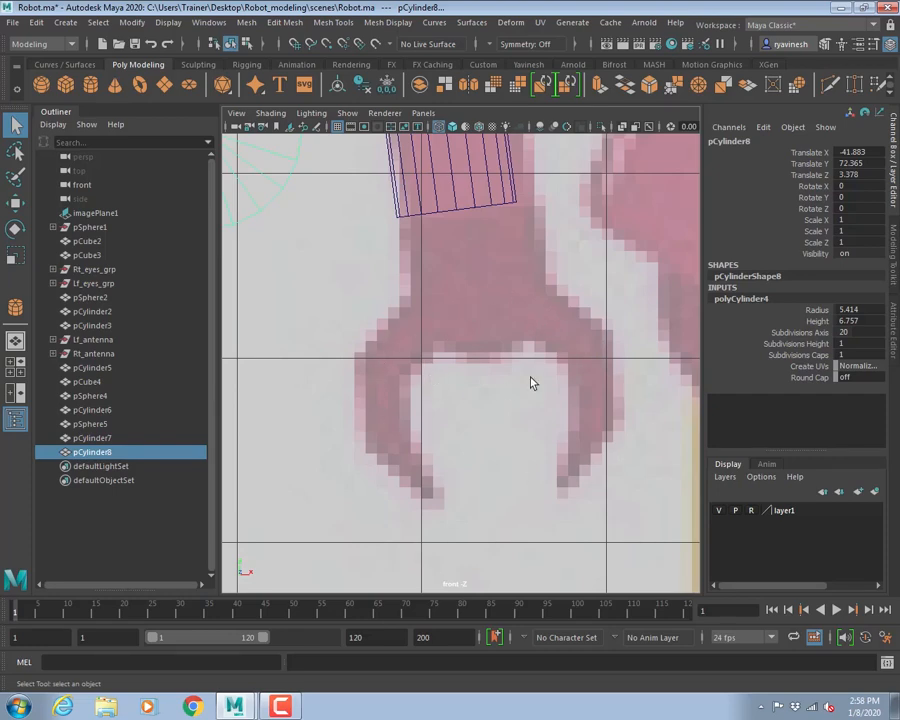
- Inspect the arm and the new cylinder in the perspective view from below, and select the forearm cylinder
{"action": "key", "text": "space"}
{"action": "key", "text": "space"}
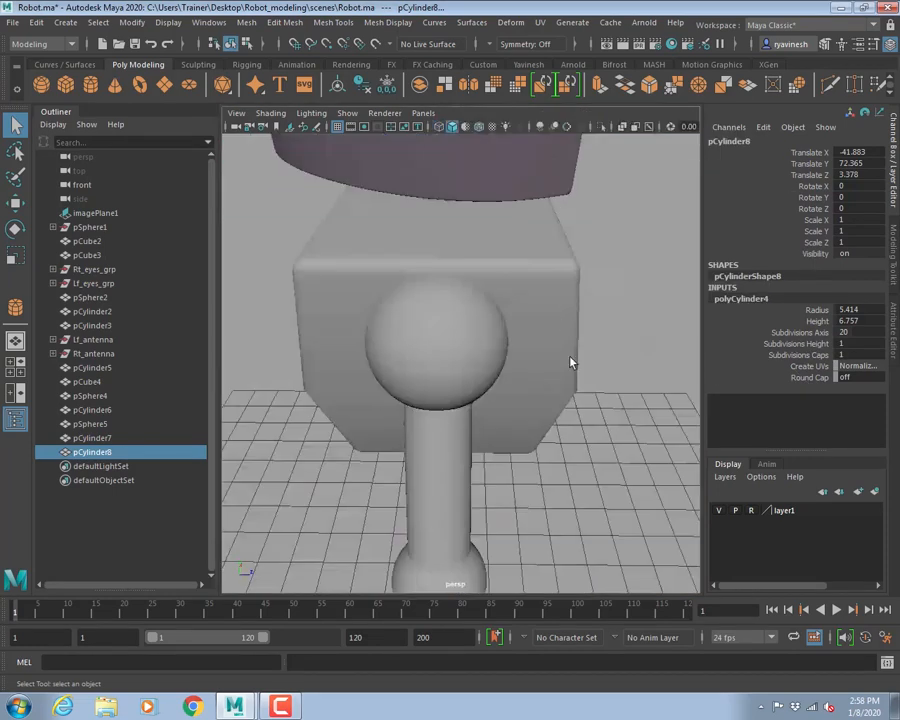
{"action": "right_click_drag", "start_coordinate": [571, 362], "coordinate": [550, 413], "text": "alt"}
{"action": "left_click_drag", "start_coordinate": [550, 413], "coordinate": [403, 412], "text": "alt"}
{"action": "middle_click_drag", "start_coordinate": [403, 412], "coordinate": [516, 382], "text": "alt"}
{"action": "left_click_drag", "start_coordinate": [516, 382], "coordinate": [462, 358], "text": "alt"}
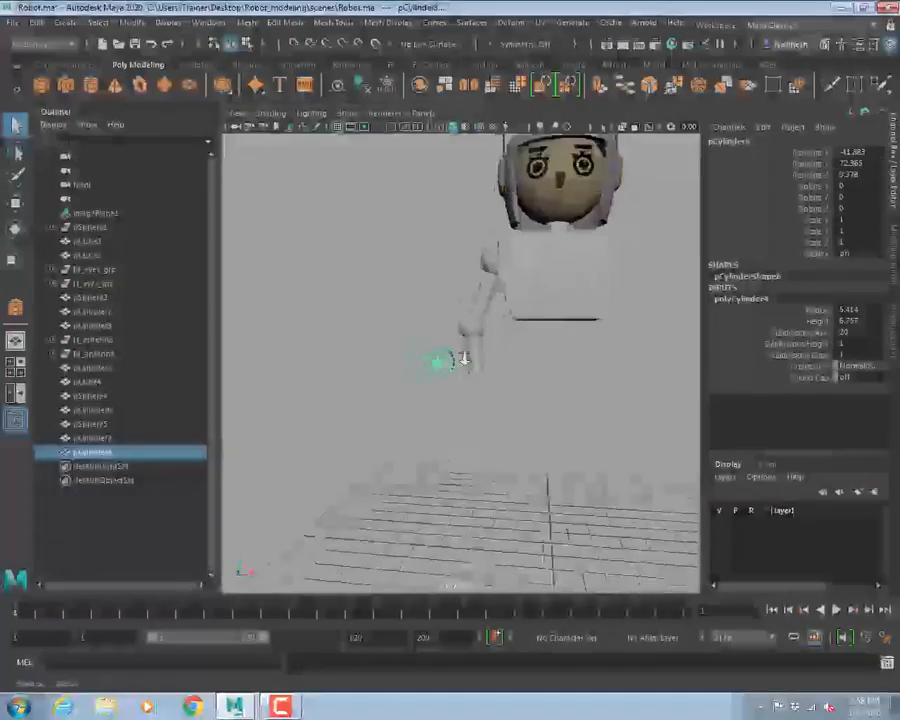
{"action": "right_click_drag", "start_coordinate": [462, 358], "coordinate": [593, 378], "text": "alt"}
{"action": "left_click_drag", "start_coordinate": [593, 378], "coordinate": [541, 350], "text": "alt"}
{"action": "right_click_drag", "start_coordinate": [540, 350], "coordinate": [502, 358], "text": "alt"}
{"action": "left_click_drag", "start_coordinate": [502, 358], "coordinate": [526, 311], "text": "alt"}
{"action": "left_click", "coordinate": [526, 311]}
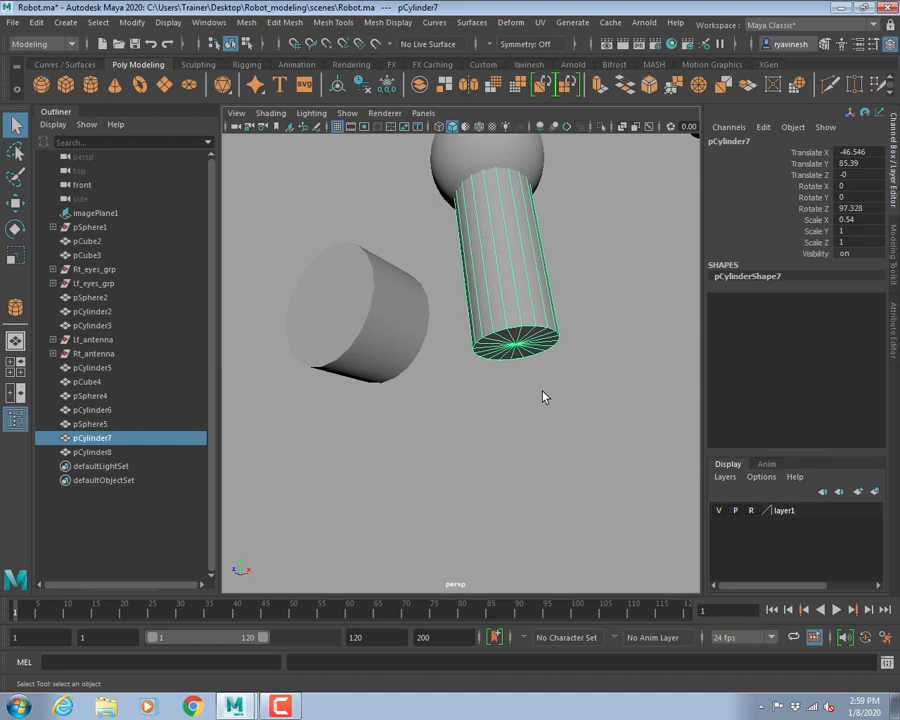
- Delete the test cylinder in the empty area beside the forearm
{"action": "key", "text": "space"}
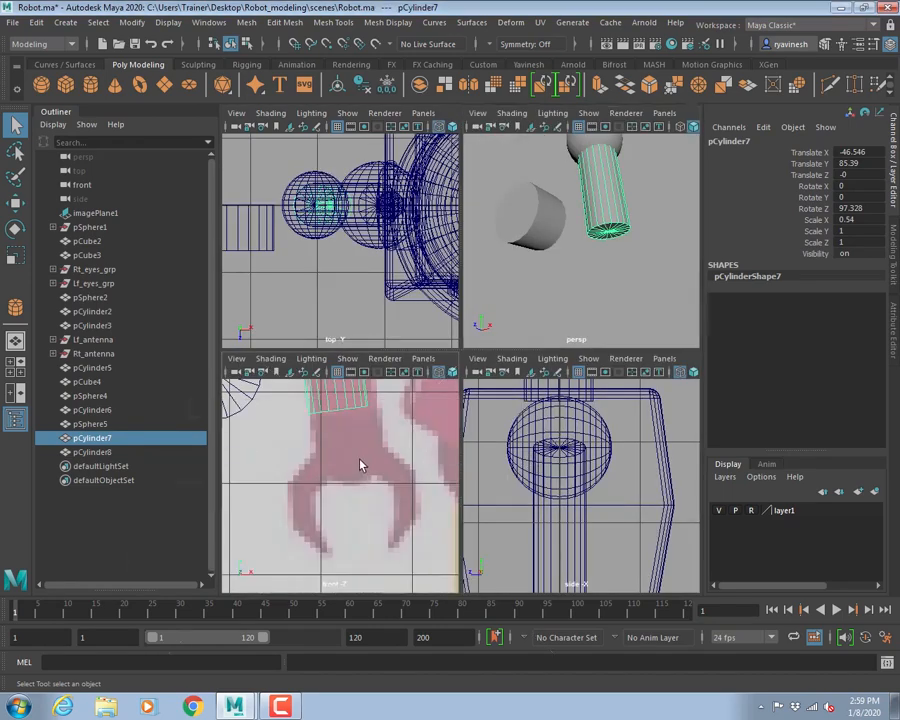
{"action": "key", "text": "space"}
{"action": "scroll", "coordinate": [428, 408], "scroll_direction": "up", "scroll_amount": 3}
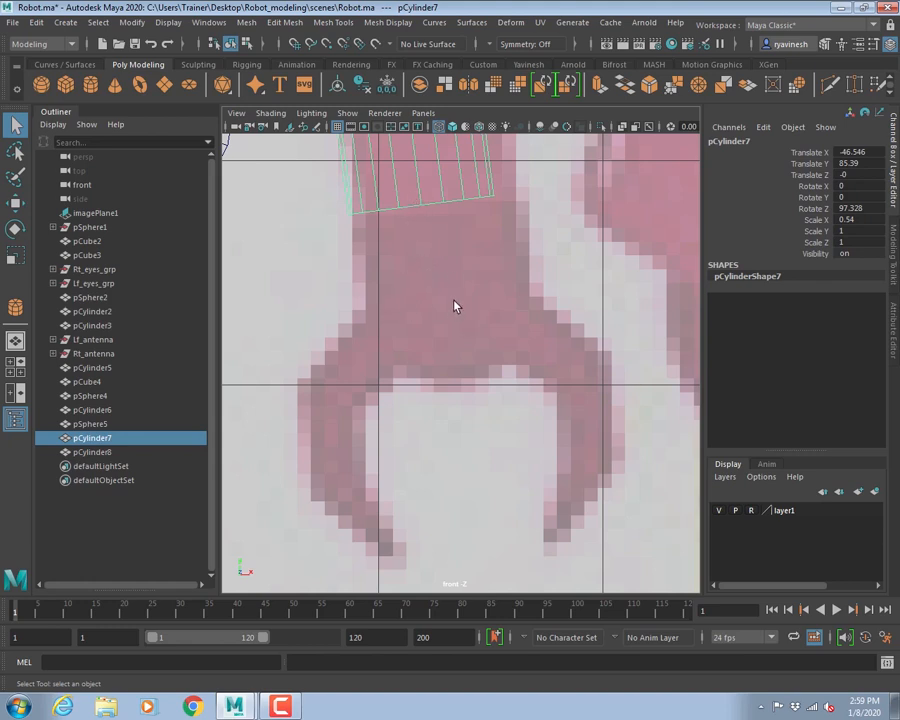
{"action": "scroll", "coordinate": [418, 278], "scroll_direction": "down", "scroll_amount": 5}
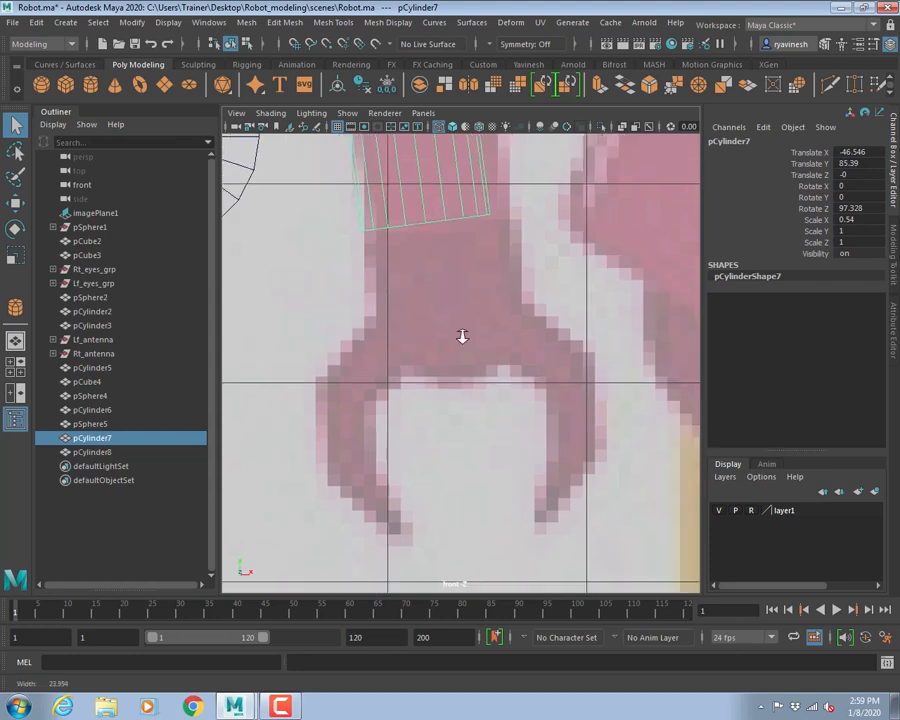
{"action": "middle_click_drag", "start_coordinate": [450, 362], "coordinate": [448, 343], "text": "alt"}
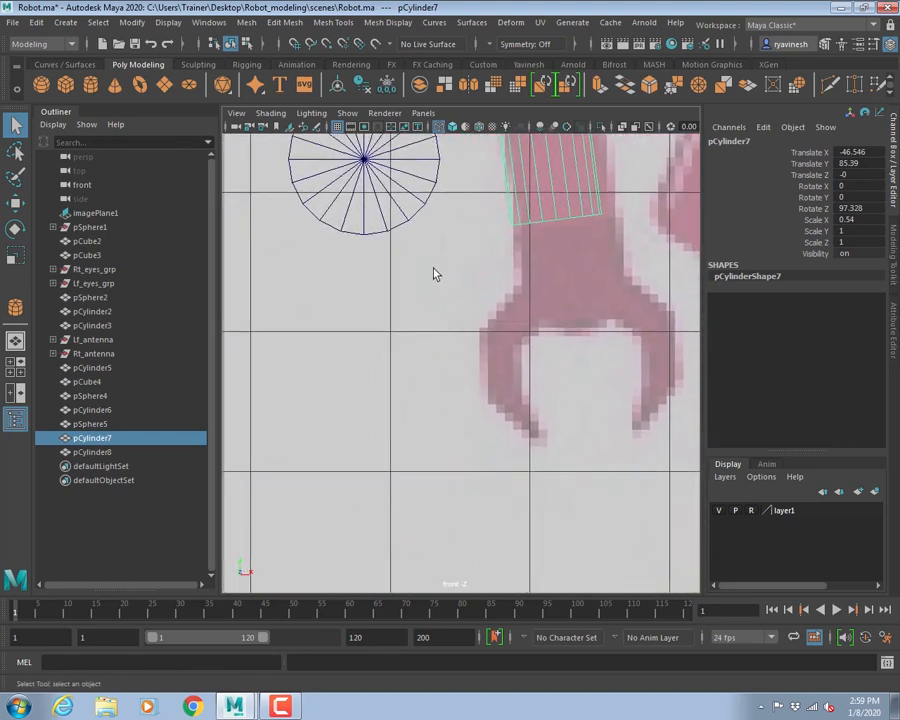
{"action": "left_click", "coordinate": [378, 191]}
{"action": "key", "text": "Delete"}
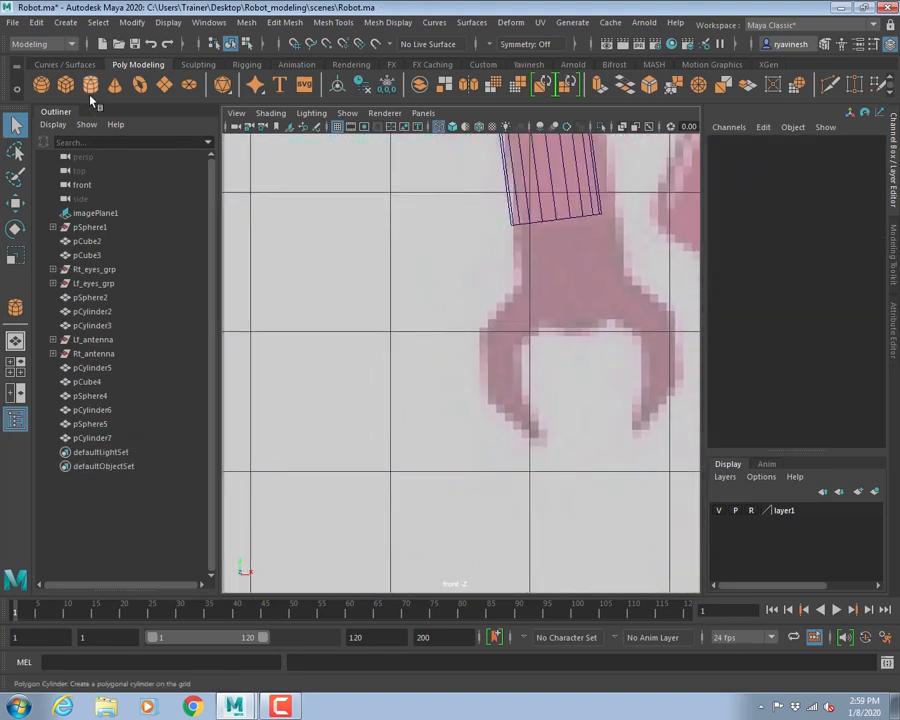
- Create a polygon cube about 11.7 wide, 7.9 deep and 2.9 high beside the claw reference and center it at Z 0
{"action": "left_click", "coordinate": [65, 84]}
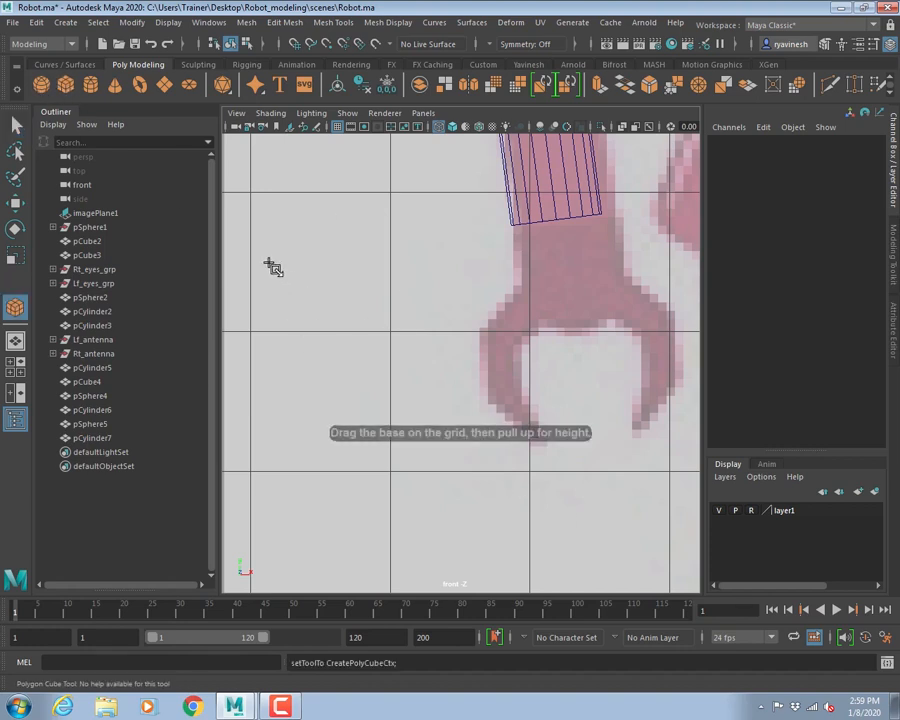
{"action": "left_click_drag", "start_coordinate": [277, 235], "coordinate": [440, 345]}
{"action": "key", "text": "space"}
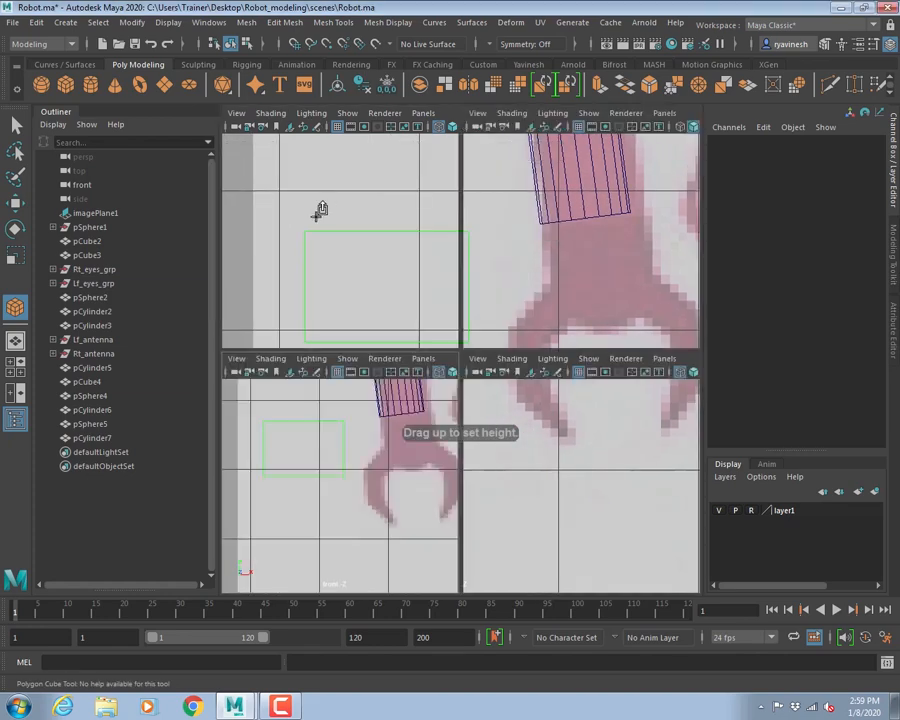
{"action": "key", "text": "space"}
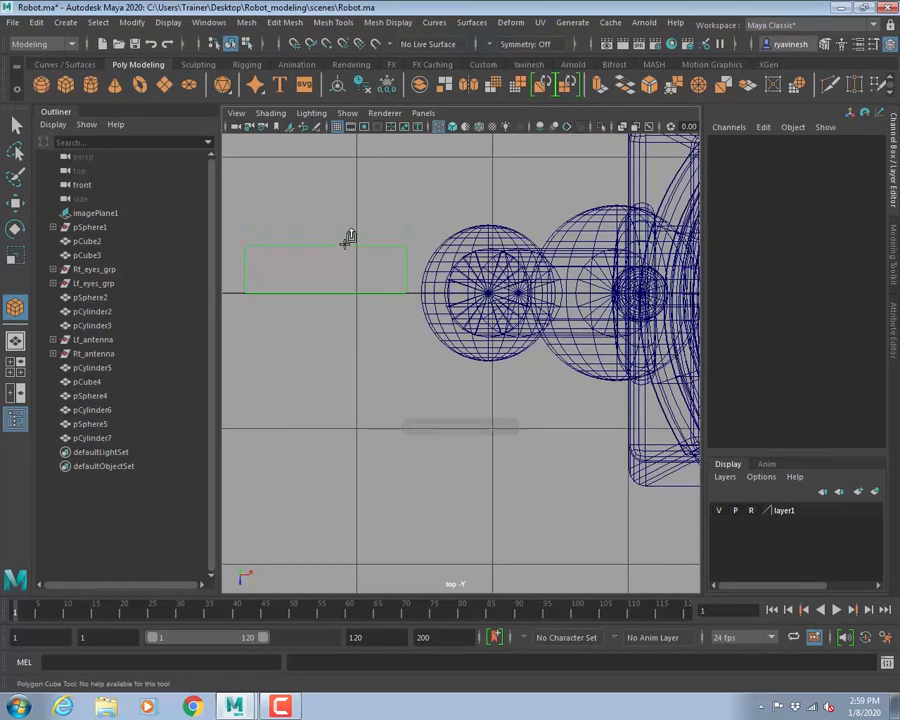
{"action": "mouse_move", "coordinate": [345, 242]}
{"action": "left_mouse_down"}
{"action": "mouse_move", "coordinate": [345, 231]}
{"action": "mouse_move", "coordinate": [347, 250]}
{"action": "left_mouse_up"}
{"action": "key", "text": "w"}
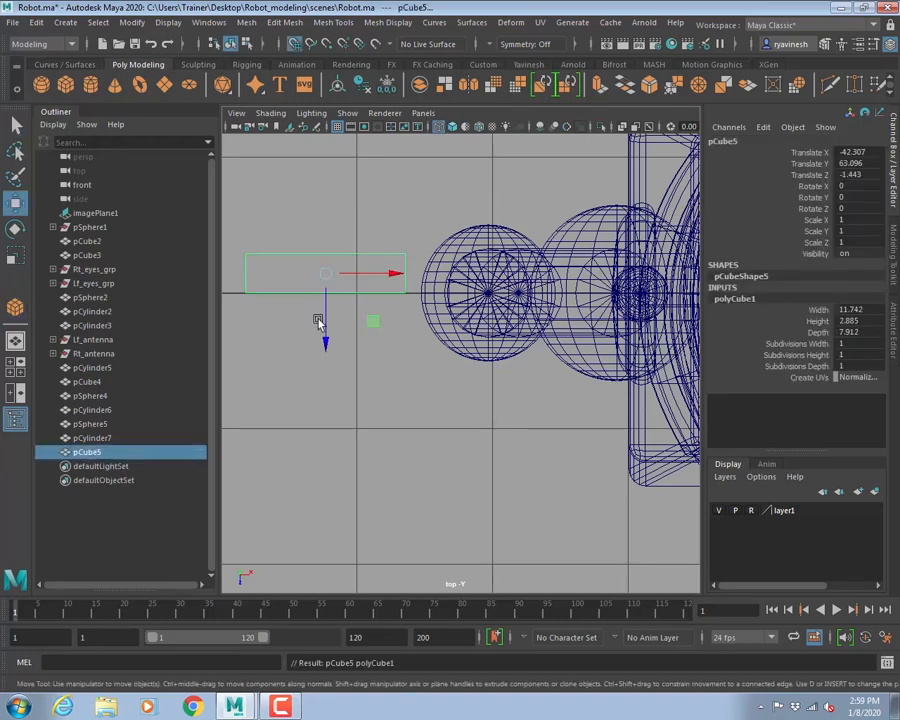
{"action": "left_click_drag", "start_coordinate": [323, 342], "coordinate": [328, 294]}
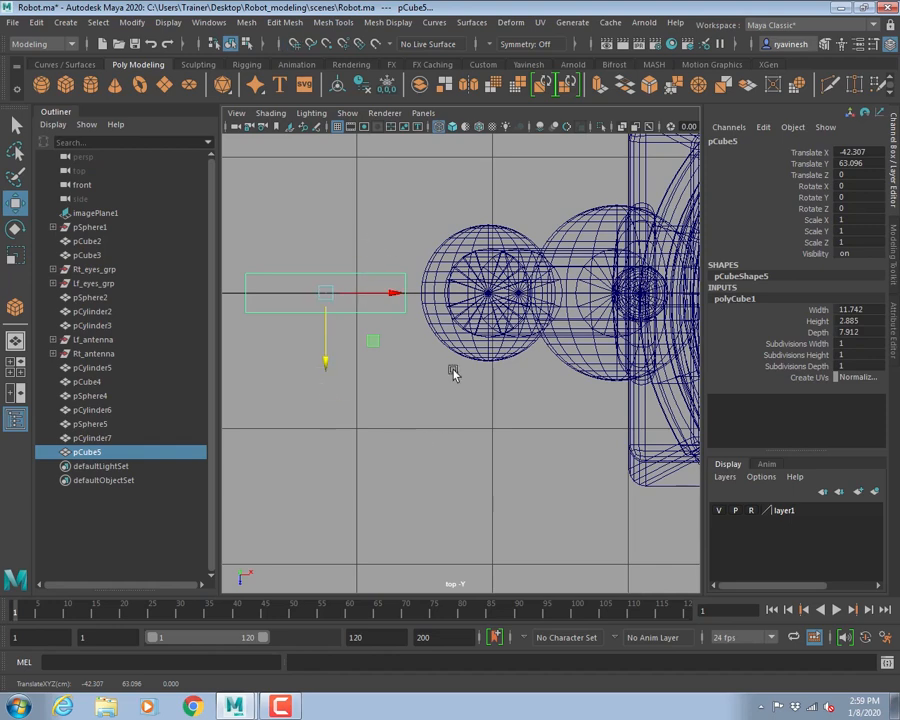
- Set the new cube's width subdivisions to 3
{"action": "key", "text": "space"}
{"action": "key", "text": "space"}
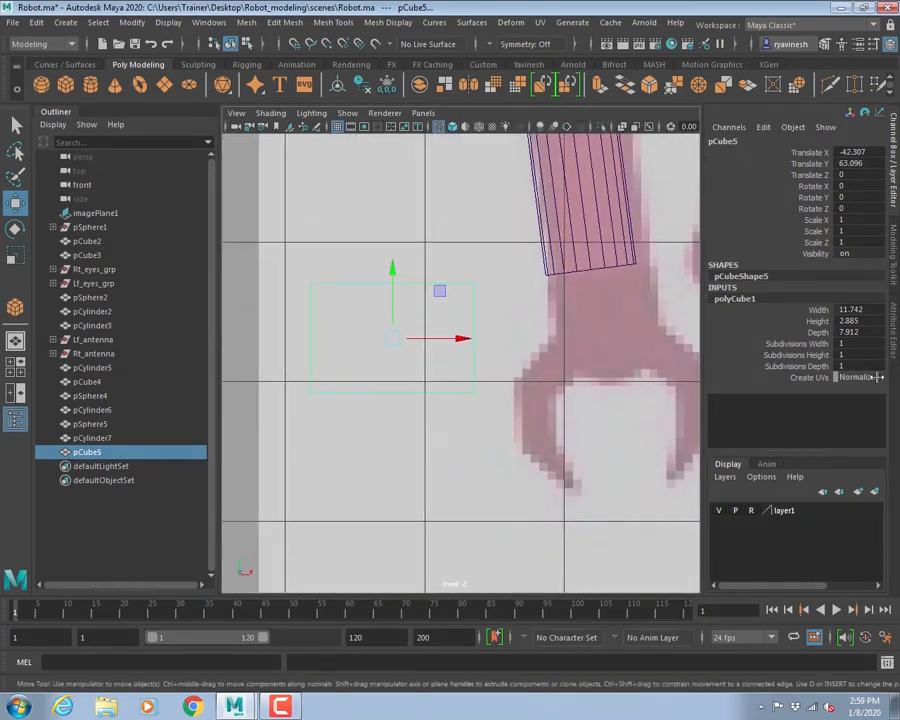
{"action": "left_click", "coordinate": [808, 344]}
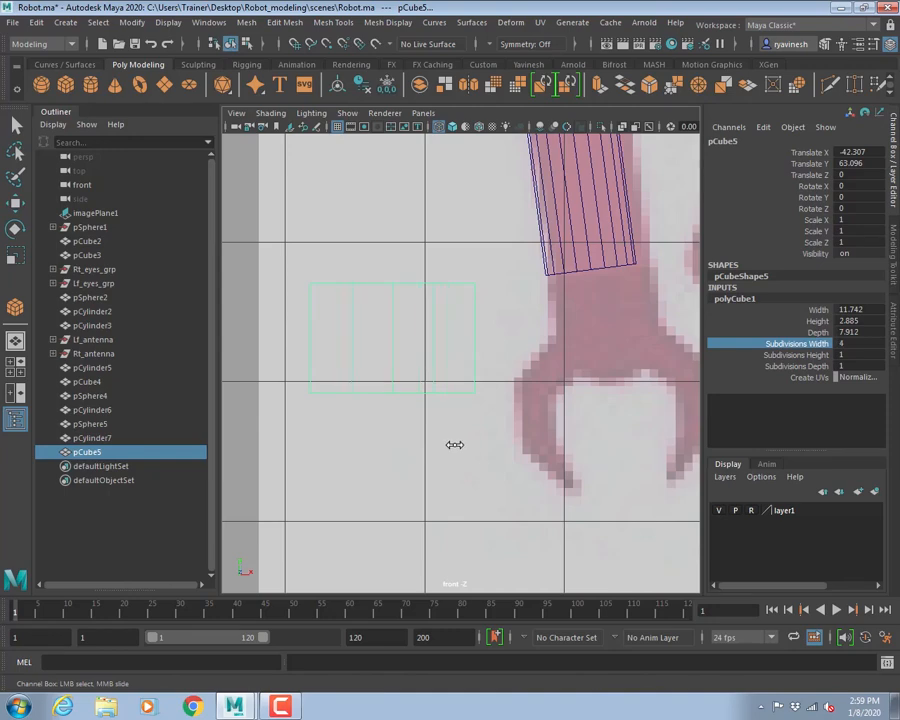
{"action": "mouse_move", "coordinate": [570, 422]}
{"action": "right_mouse_down", "text": "alt"}
{"action": "mouse_move", "coordinate": [436, 380]}
{"action": "mouse_move", "coordinate": [553, 416]}
{"action": "right_mouse_up", "text": "alt"}
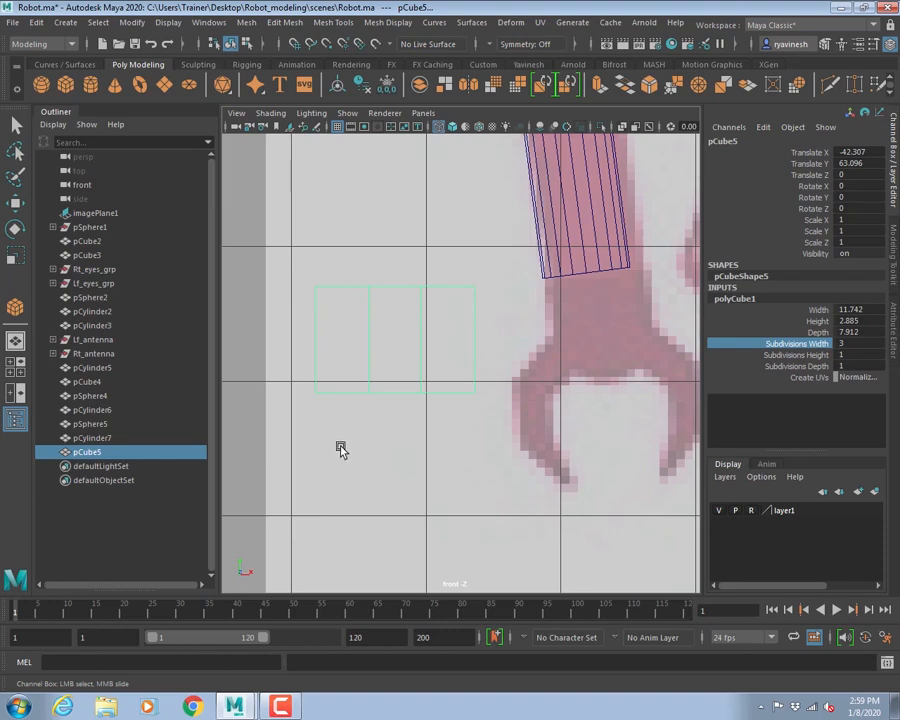
- Select the two outer faces on the underside of the subdivided cube in the perspective view
{"action": "key", "text": "space"}
{"action": "key", "text": "space"}
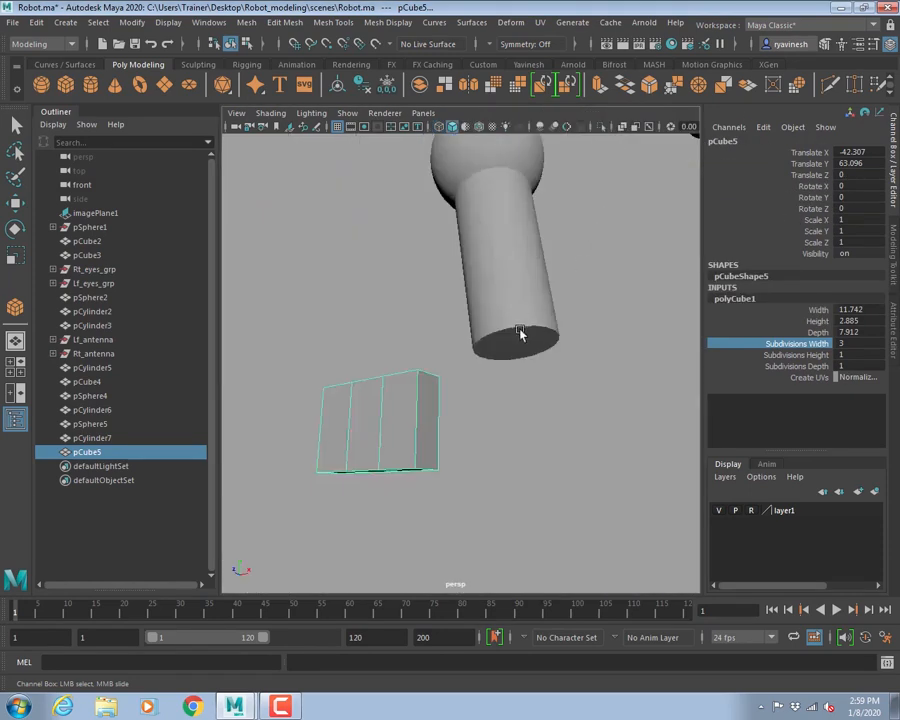
{"action": "left_click_drag", "start_coordinate": [522, 335], "coordinate": [588, 287], "text": "alt"}
{"action": "right_click_drag", "start_coordinate": [538, 250], "coordinate": [538, 282]}
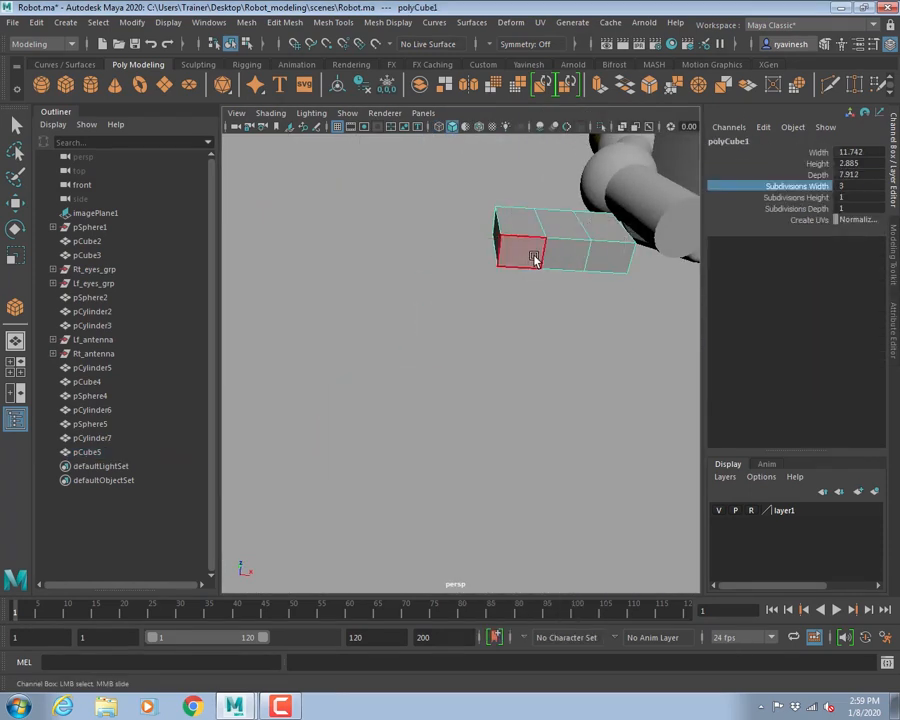
{"action": "left_click", "coordinate": [622, 256]}
{"action": "key", "text": "w"}
{"action": "left_click", "coordinate": [625, 257], "text": "shift"}
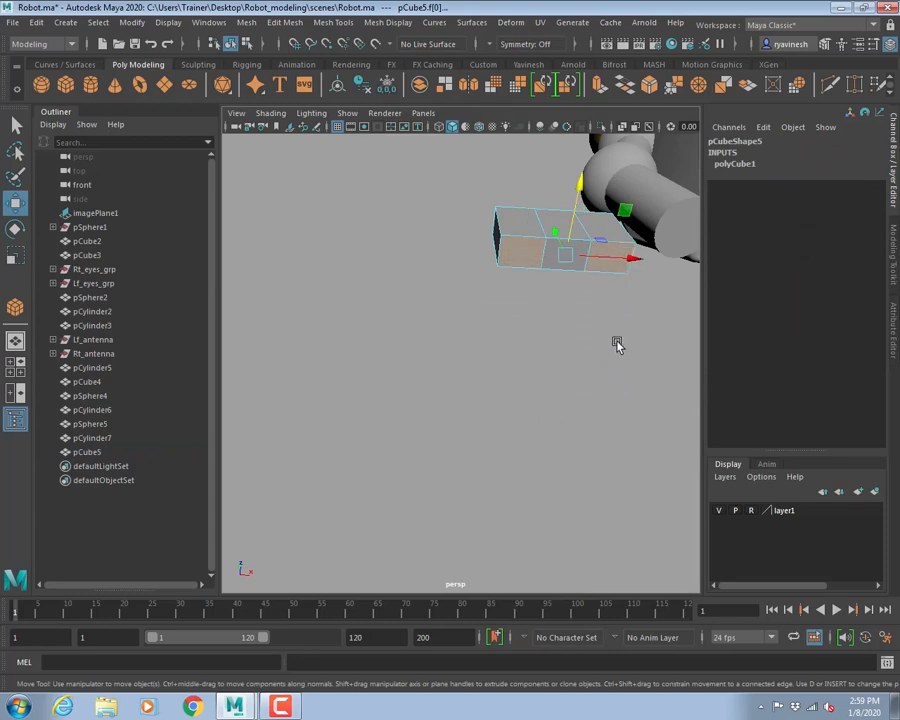
- Compare the cube's selected underside faces with the claw in the front-view reference and return to object selection
{"action": "key", "text": "space"}
{"action": "key", "text": "space"}
{"action": "scroll", "coordinate": [470, 372], "scroll_direction": "up", "scroll_amount": 3}
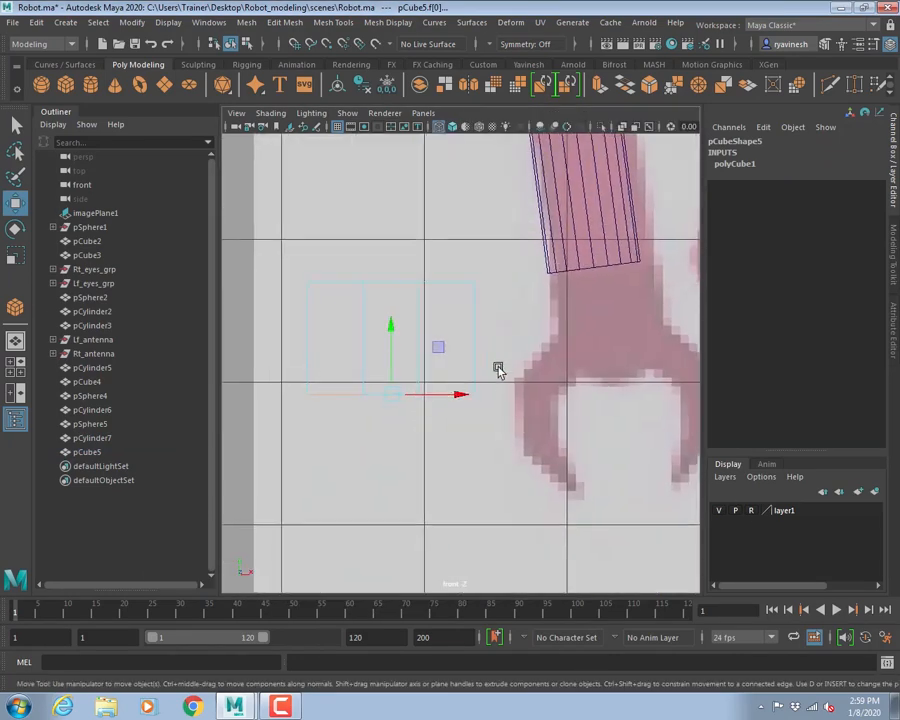
{"action": "middle_click_drag", "start_coordinate": [498, 370], "coordinate": [479, 370], "text": "alt"}
{"action": "right_click_drag", "start_coordinate": [398, 286], "coordinate": [478, 263]}
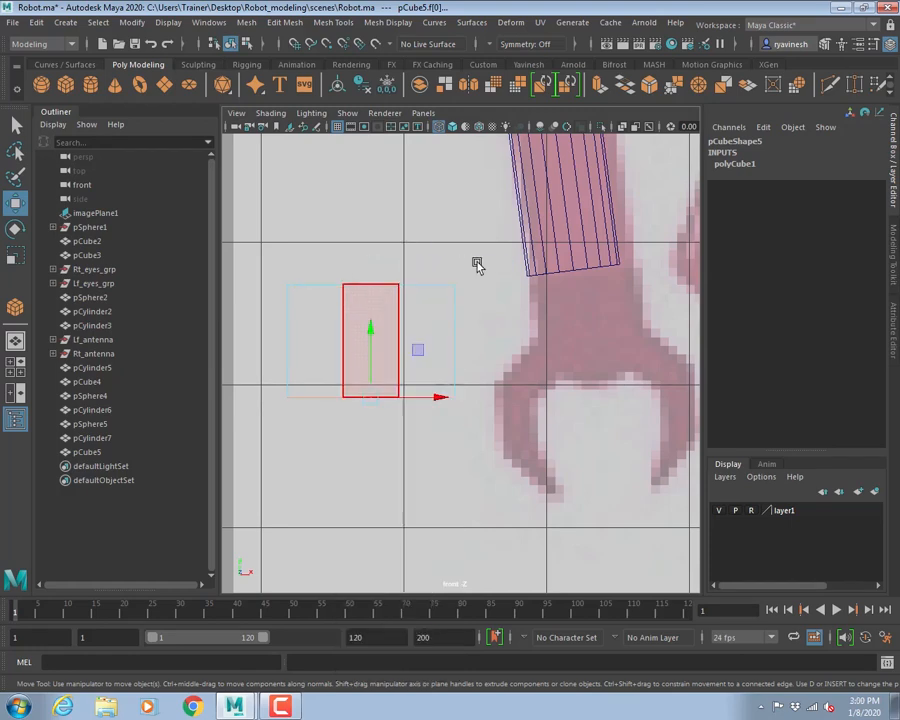
{"action": "scroll", "coordinate": [430, 247], "scroll_direction": "down", "scroll_amount": 2}
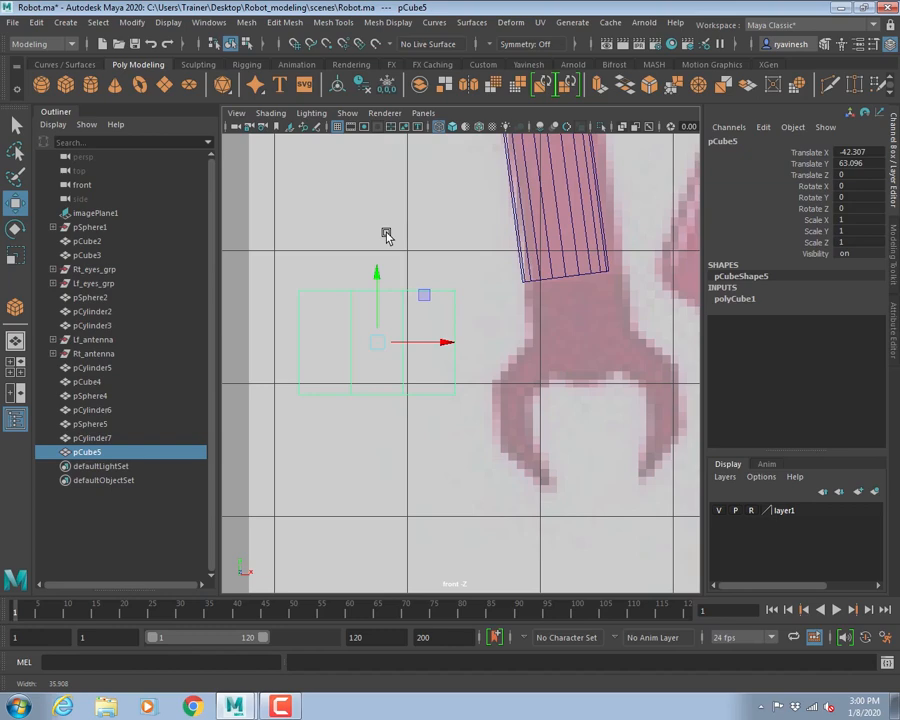
- Move the cube directly beneath the forearm cylinder, to about X -28.1 and Y 60.3
{"action": "key", "text": "space"}
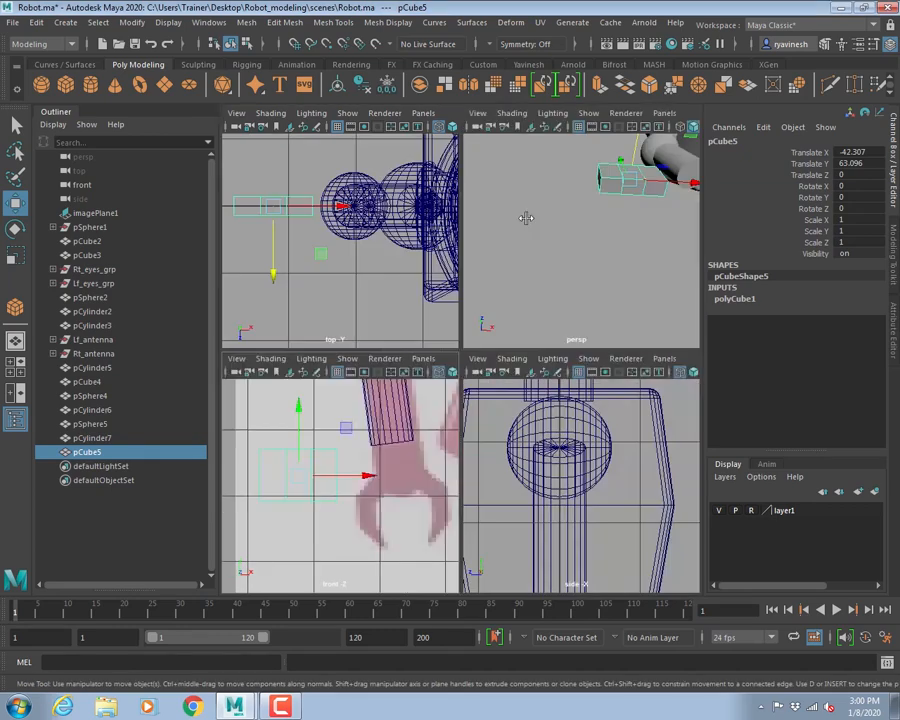
{"action": "key", "text": "space"}
{"action": "left_click_drag", "start_coordinate": [518, 221], "coordinate": [476, 311], "text": "alt"}
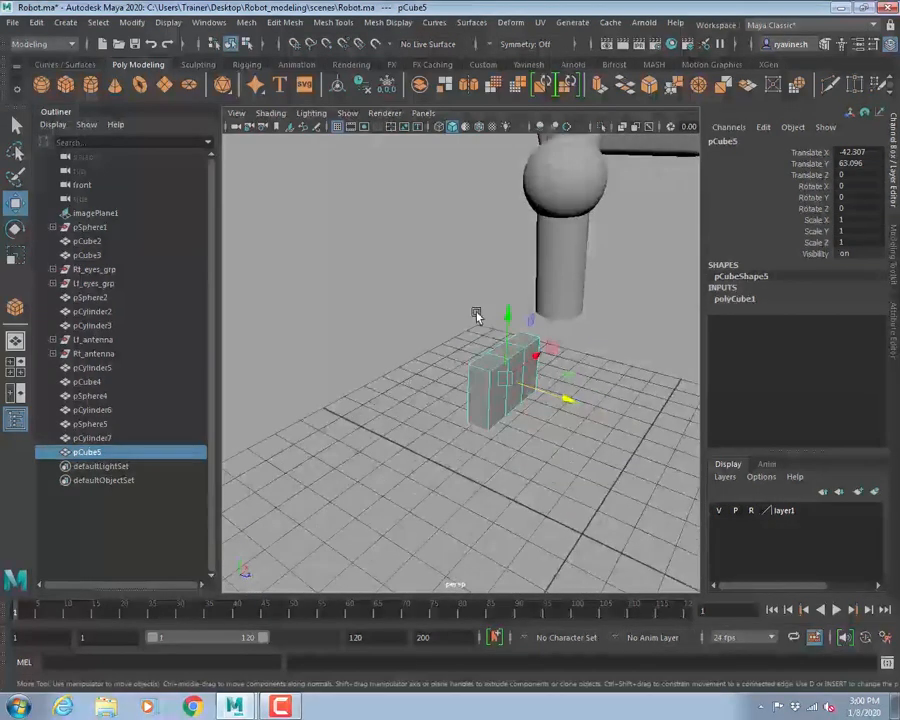
{"action": "left_click_drag", "start_coordinate": [639, 378], "coordinate": [566, 390], "text": "alt"}
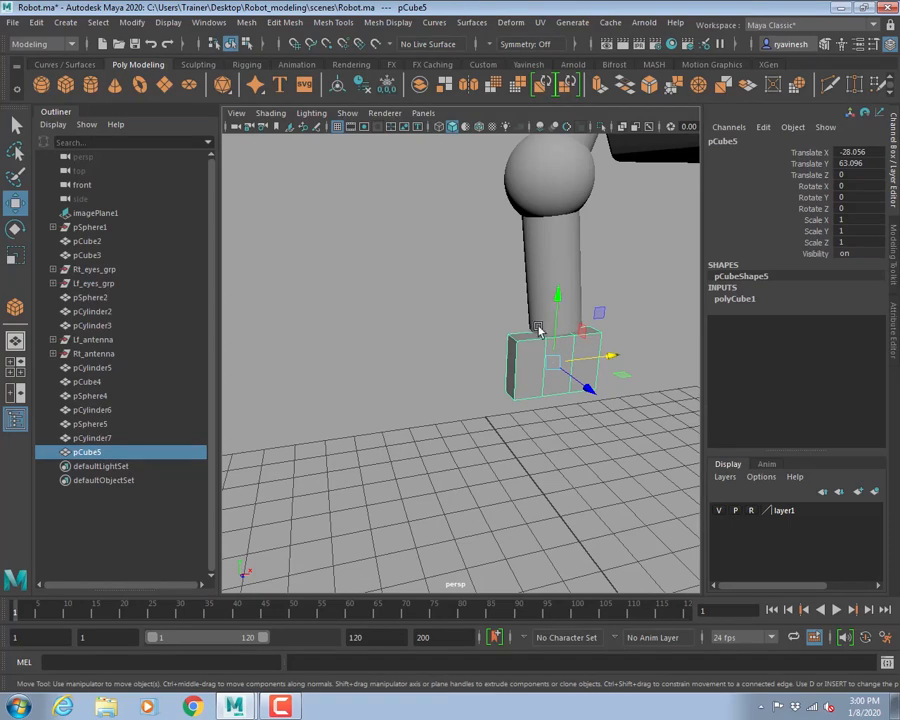
{"action": "left_click_drag", "start_coordinate": [560, 296], "coordinate": [556, 316]}
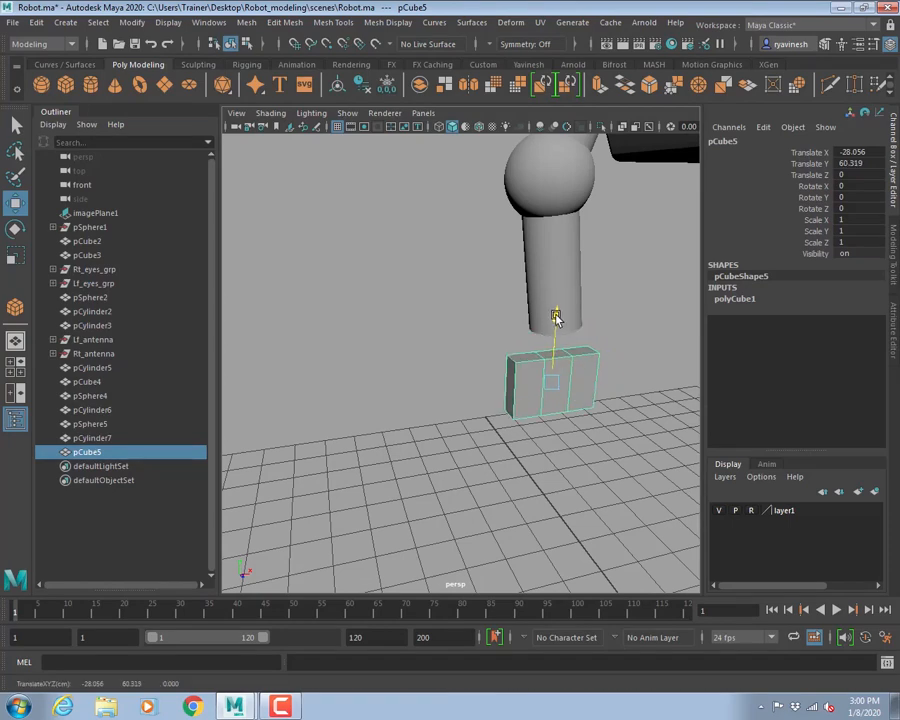
- Select the six lengthwise edges along the front and back of the cube's top
{"action": "right_click_drag", "start_coordinate": [500, 362], "coordinate": [597, 388], "text": "alt"}
{"action": "left_click_drag", "start_coordinate": [597, 388], "coordinate": [397, 372], "text": "alt"}
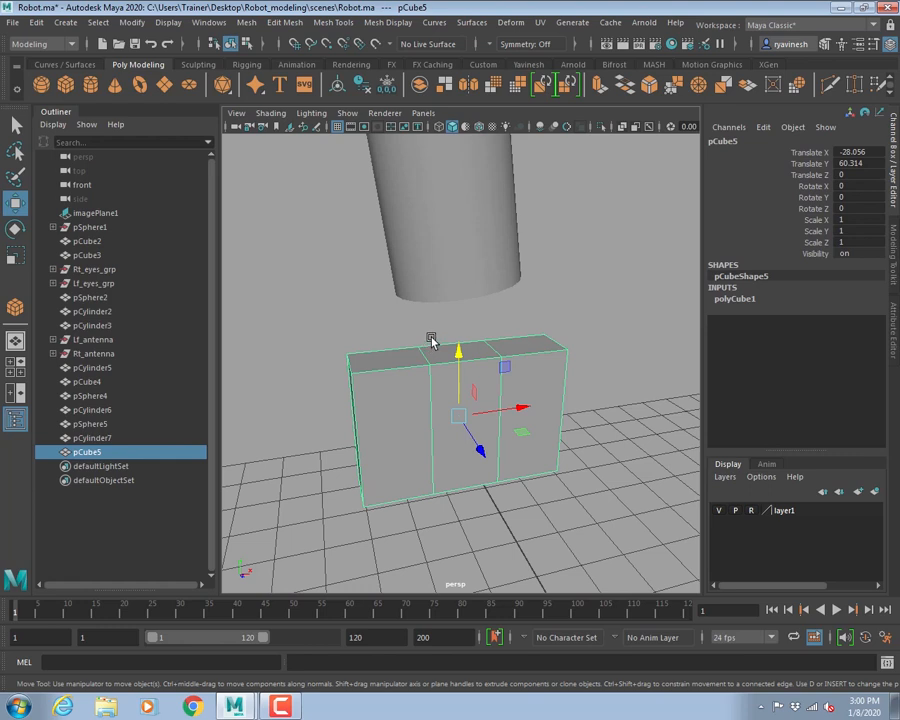
{"action": "key", "text": "q"}
{"action": "right_click_drag", "start_coordinate": [471, 318], "coordinate": [471, 276]}
{"action": "left_click", "coordinate": [406, 374]}
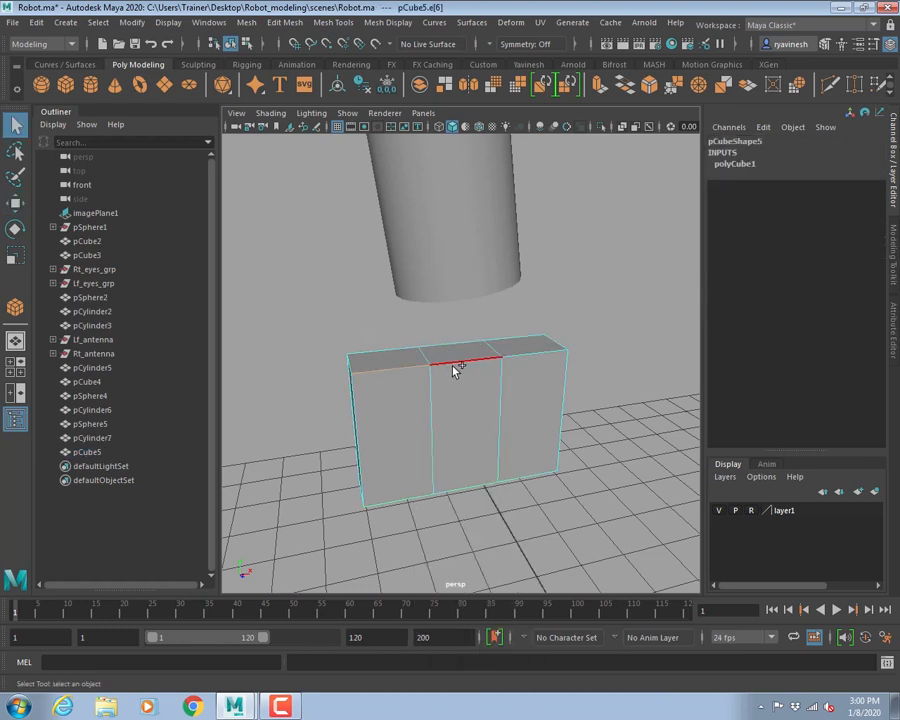
{"action": "left_click", "coordinate": [535, 357], "text": "shift"}
{"action": "left_click", "coordinate": [466, 343], "text": "shift"}
{"action": "left_click", "coordinate": [404, 348], "text": "shift"}
- Inspect the cube's selected top edges and the forearm's lower end from several angles, and return to object selection
{"action": "left_click_drag", "start_coordinate": [311, 283], "coordinate": [453, 348], "text": "alt"}
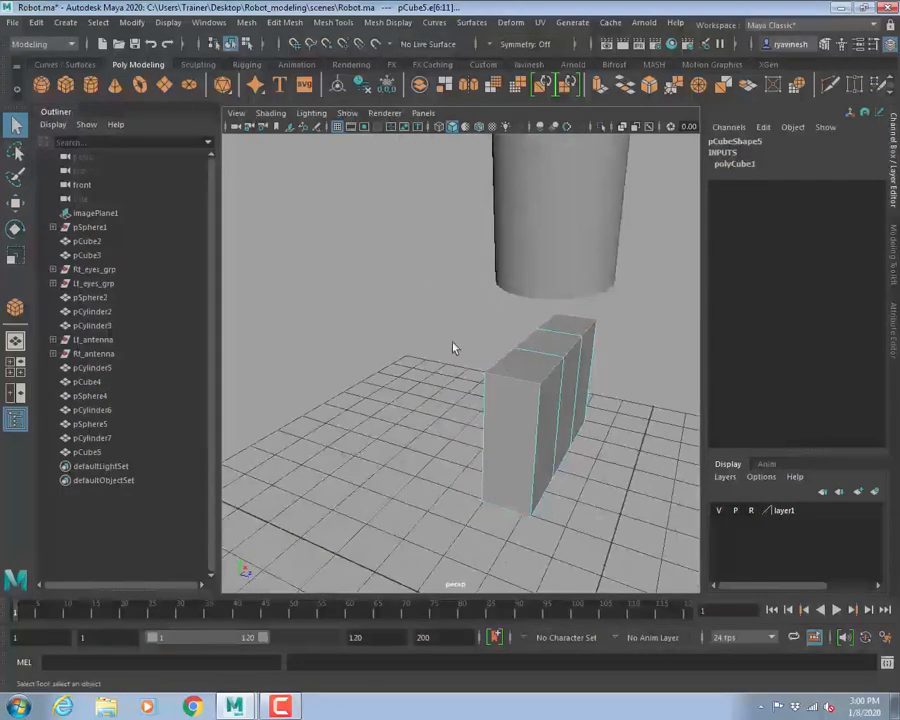
{"action": "left_click_drag", "start_coordinate": [553, 316], "coordinate": [519, 281], "text": "alt"}
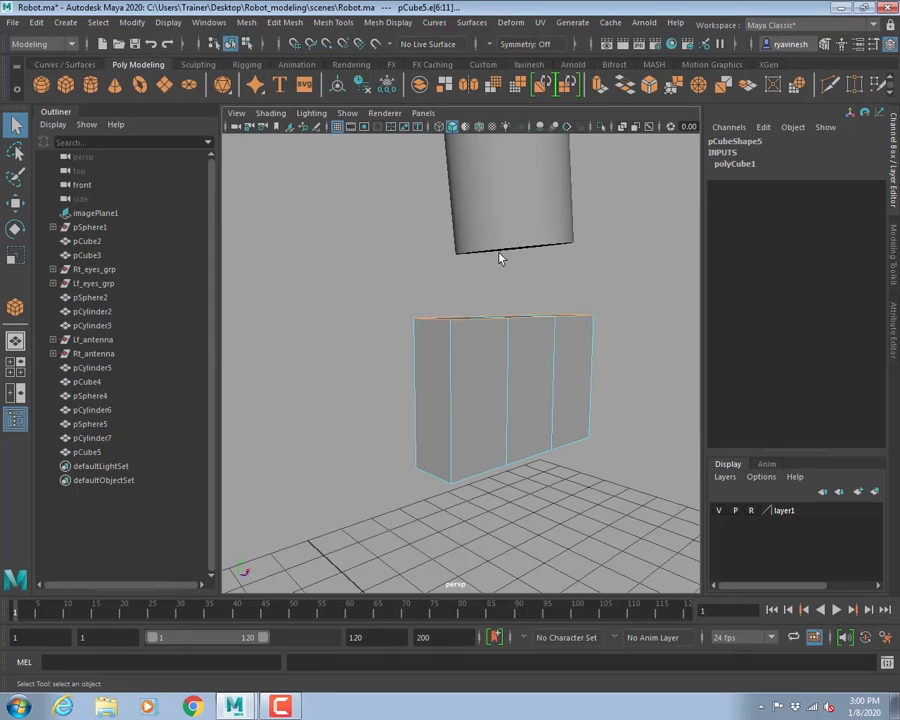
{"action": "left_click_drag", "start_coordinate": [535, 267], "coordinate": [512, 310], "text": "alt"}
{"action": "left_click_drag", "start_coordinate": [530, 352], "coordinate": [429, 370], "text": "alt"}
{"action": "right_click_drag", "start_coordinate": [429, 370], "coordinate": [456, 388], "text": "alt"}
{"action": "middle_click_drag", "start_coordinate": [456, 388], "coordinate": [480, 386], "text": "alt"}
{"action": "right_click_drag", "start_coordinate": [480, 386], "coordinate": [556, 297]}
{"action": "left_click_drag", "start_coordinate": [476, 391], "coordinate": [578, 410], "text": "alt"}
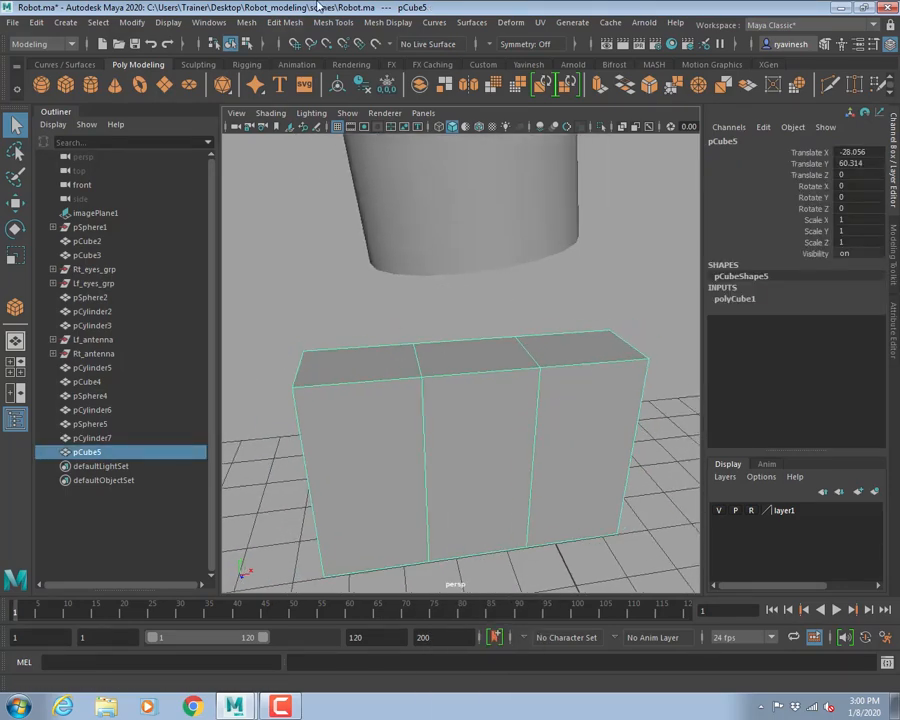
{"action": "left_click", "coordinate": [285, 22]}
{"action": "mouse_move", "coordinate": [333, 22]}
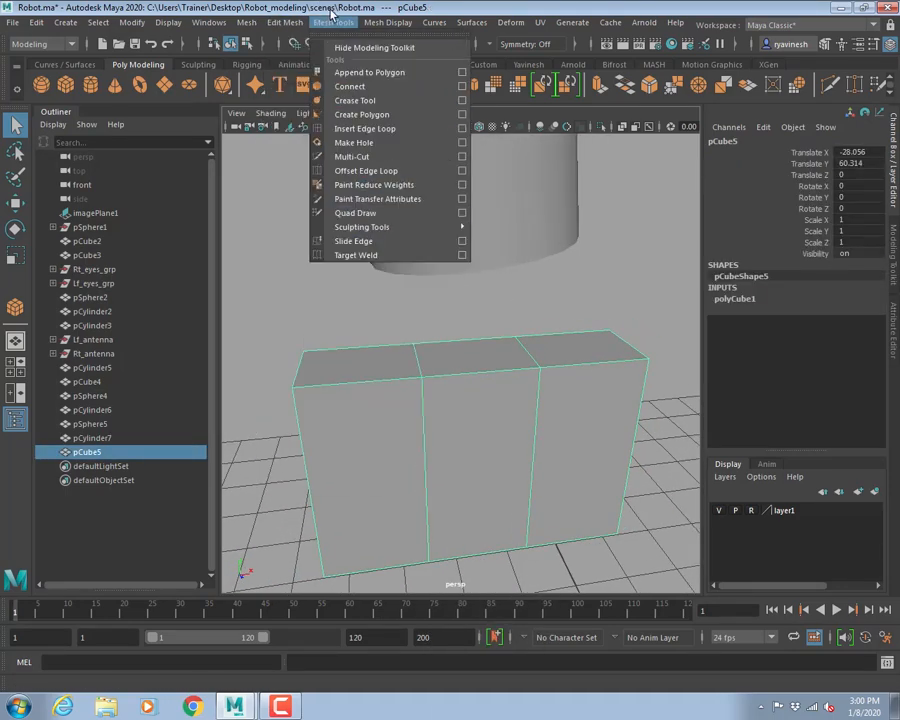
{"action": "left_click", "coordinate": [648, 498]}
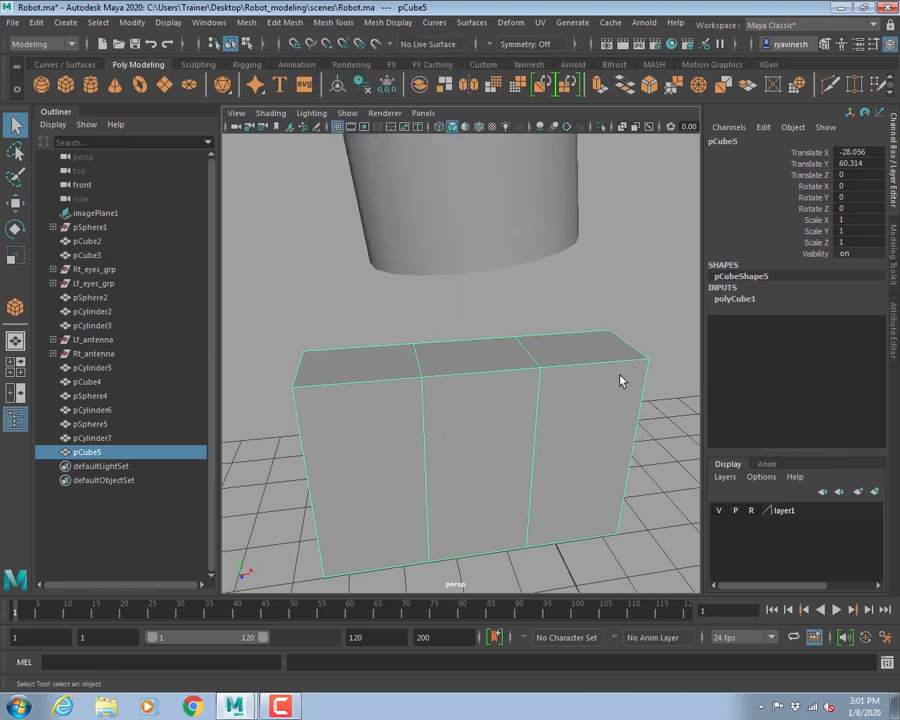
- Raise the cube's width subdivisions through 4, 5 and 6, ending at 7
{"action": "left_click", "coordinate": [734, 299]}
{"action": "left_click", "coordinate": [810, 344]}
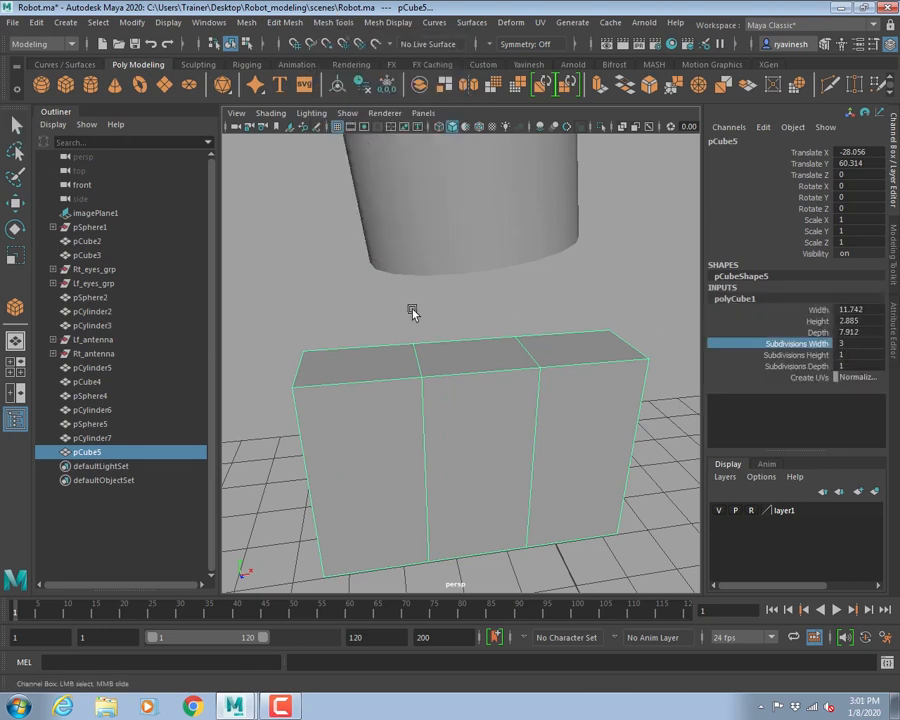
{"action": "middle_click_drag", "start_coordinate": [412, 311], "coordinate": [418, 310]}
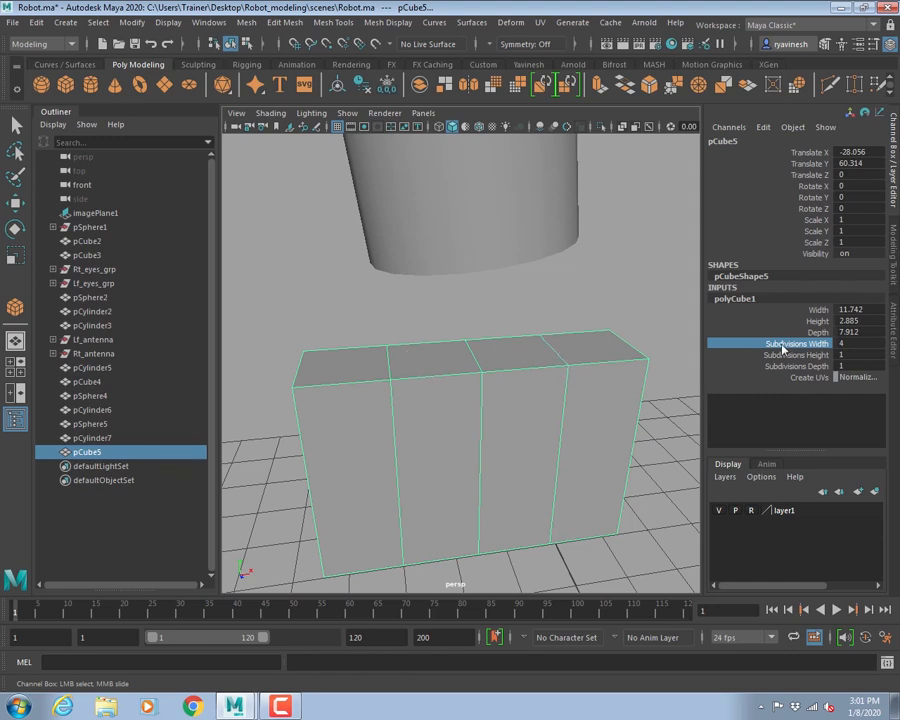
{"action": "double_click", "coordinate": [850, 343]}
{"action": "type", "text": "5"}
{"action": "key", "text": "Return"}
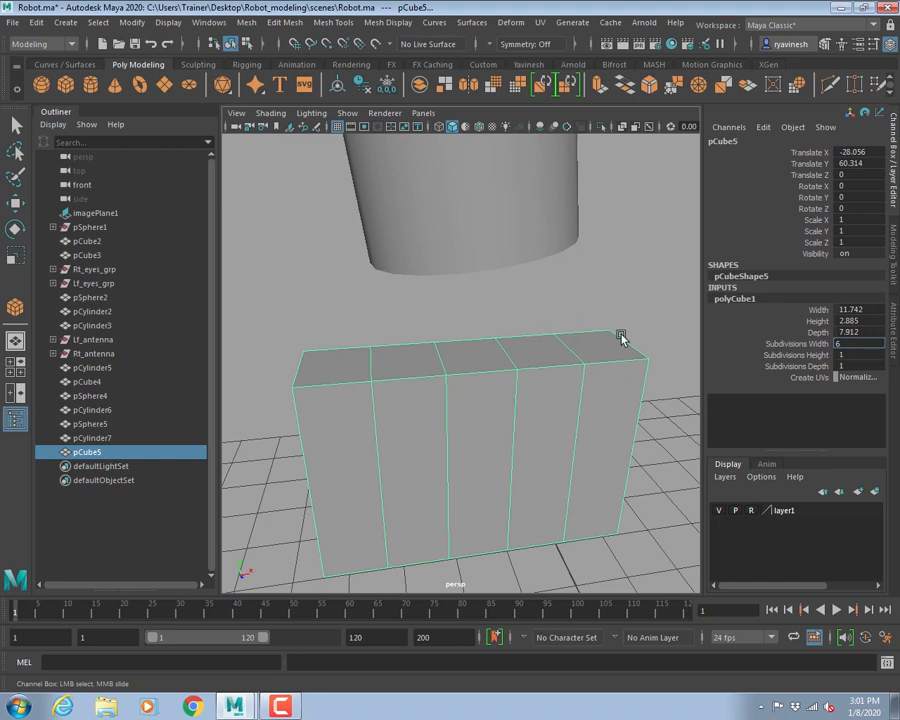
{"action": "key", "text": "Return"}
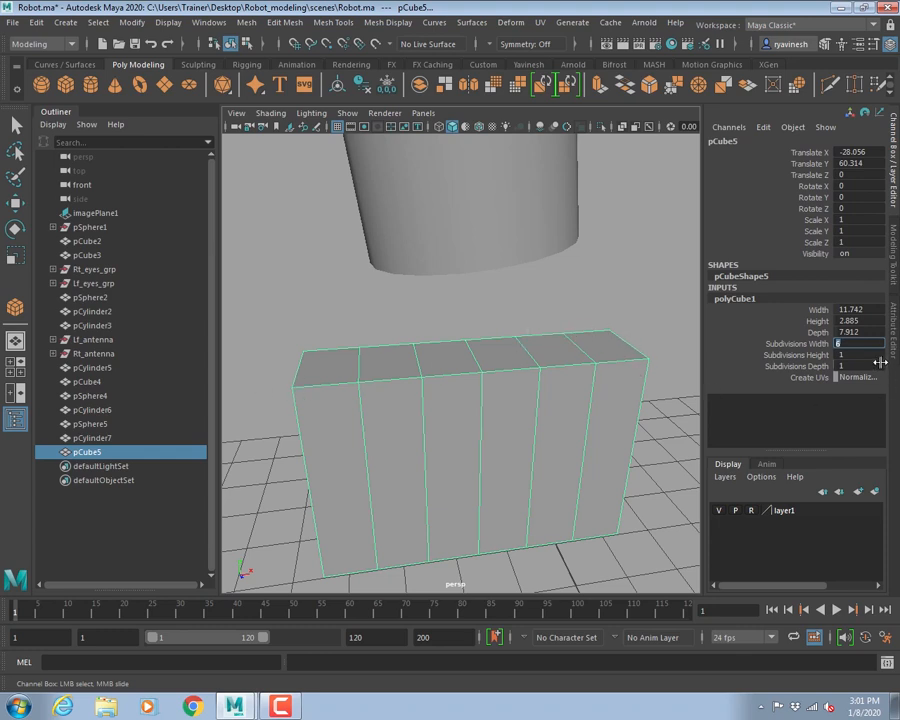
{"action": "type", "text": "7"}
{"action": "key", "text": "Return"}
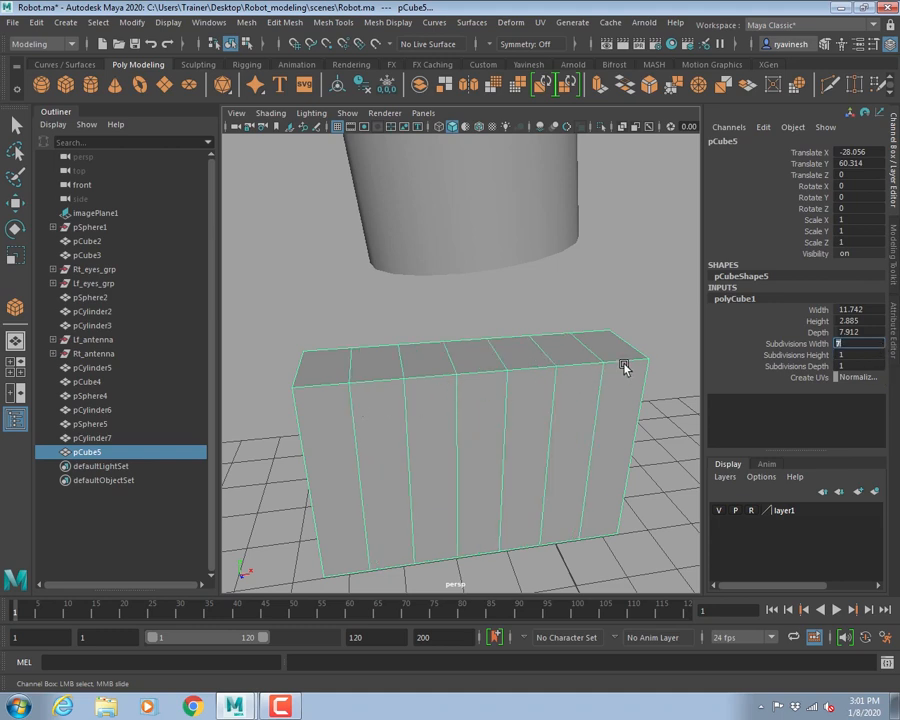
- Raise the cube's width subdivisions to 8 and finally to 9
{"action": "type", "text": "8"}
{"action": "key", "text": "Return"}
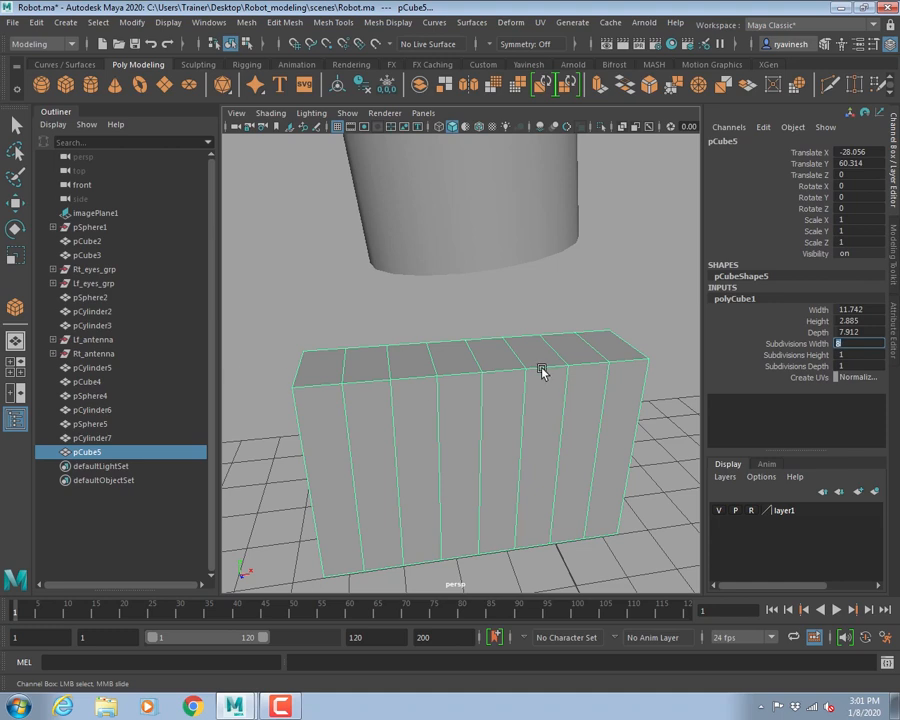
{"action": "type", "text": "9"}
{"action": "key", "text": "Return"}
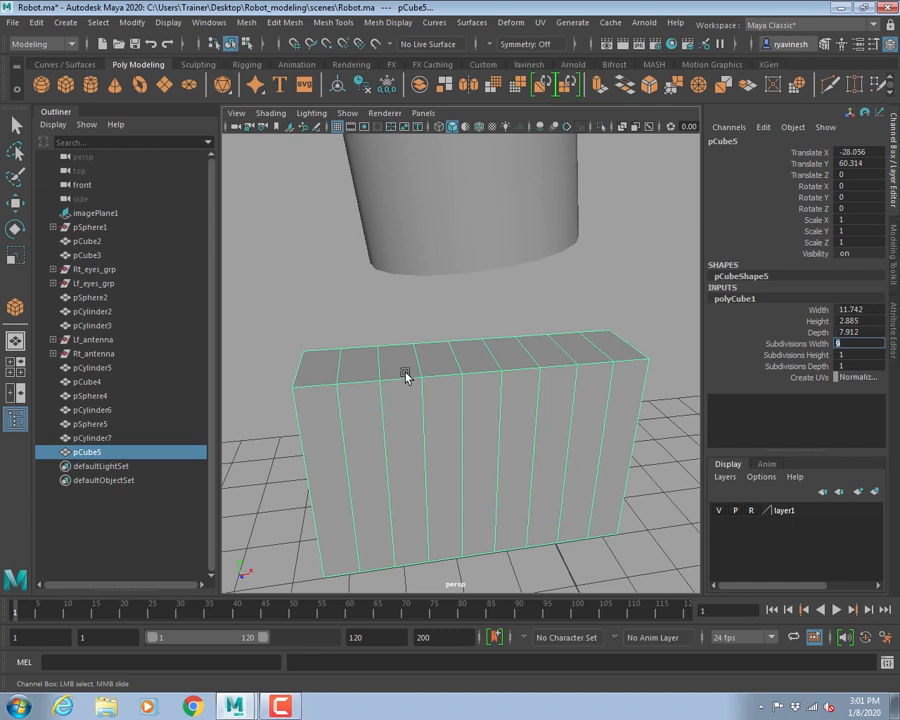
{"action": "scroll", "coordinate": [482, 364], "scroll_direction": "down", "scroll_amount": 4}
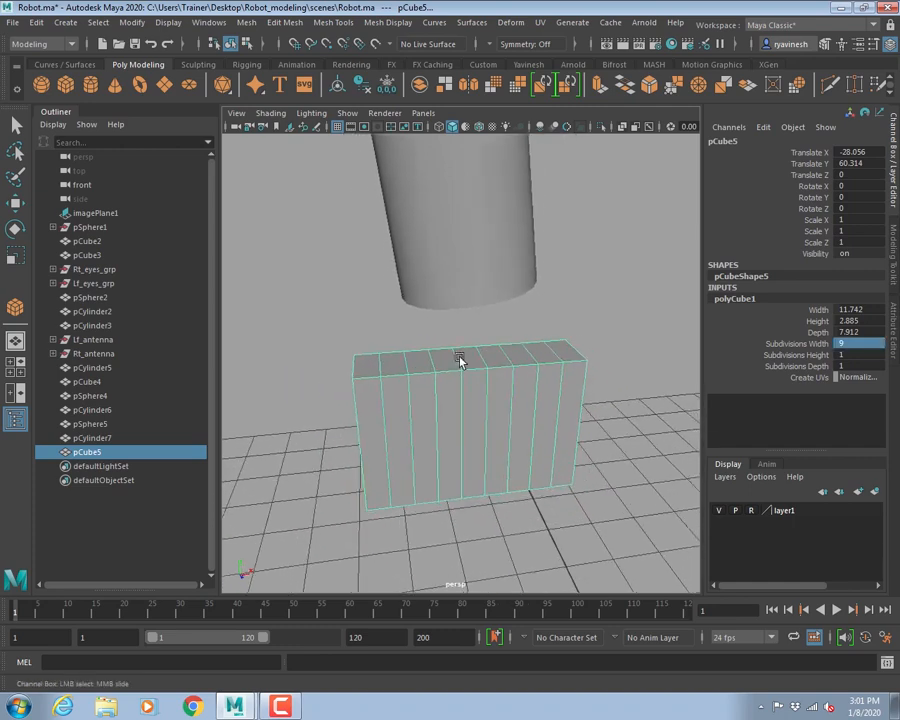
- In the front view, move the subdivided cube up to about Y 63.4, just beneath the forearm cylinder
{"action": "key", "text": "space"}
{"action": "key", "text": "space"}
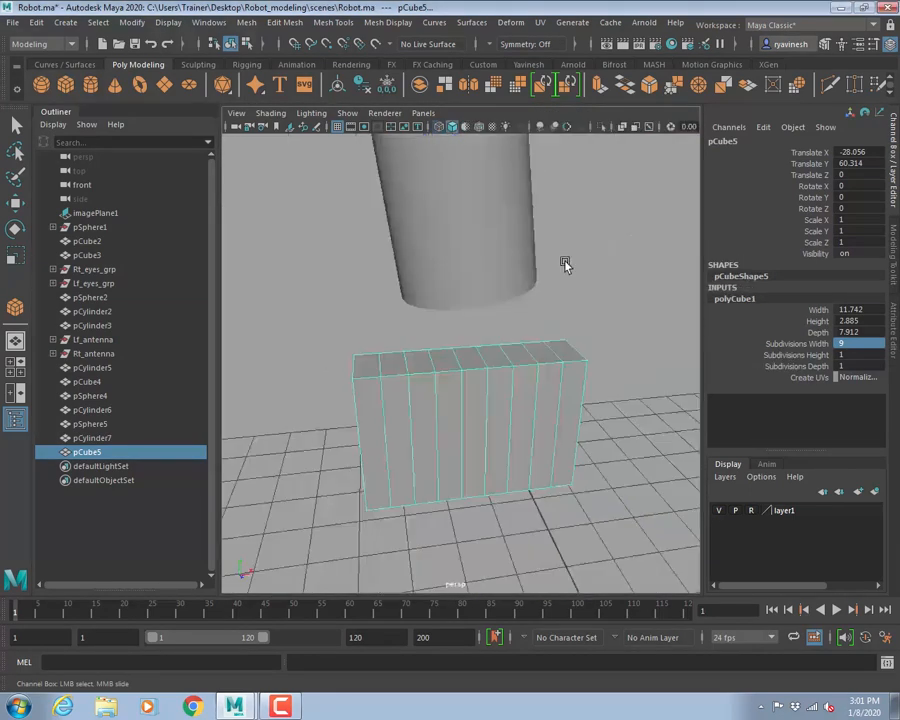
{"action": "key", "text": "space"}
{"action": "key", "text": "space"}
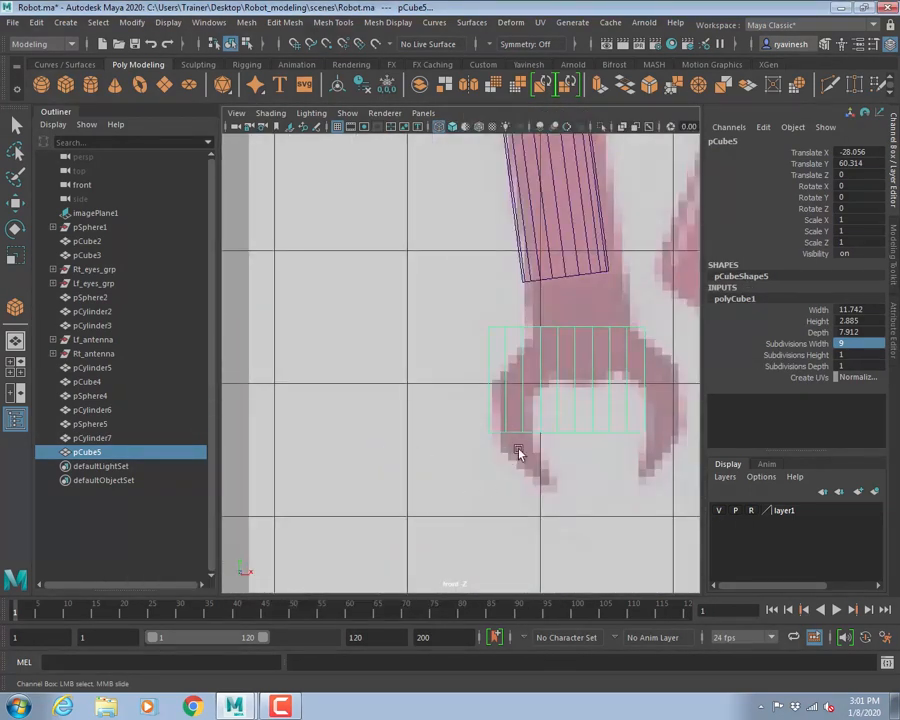
{"action": "middle_click_drag", "start_coordinate": [531, 470], "coordinate": [448, 428], "text": "alt"}
{"action": "scroll", "coordinate": [432, 428], "scroll_direction": "up", "scroll_amount": 1}
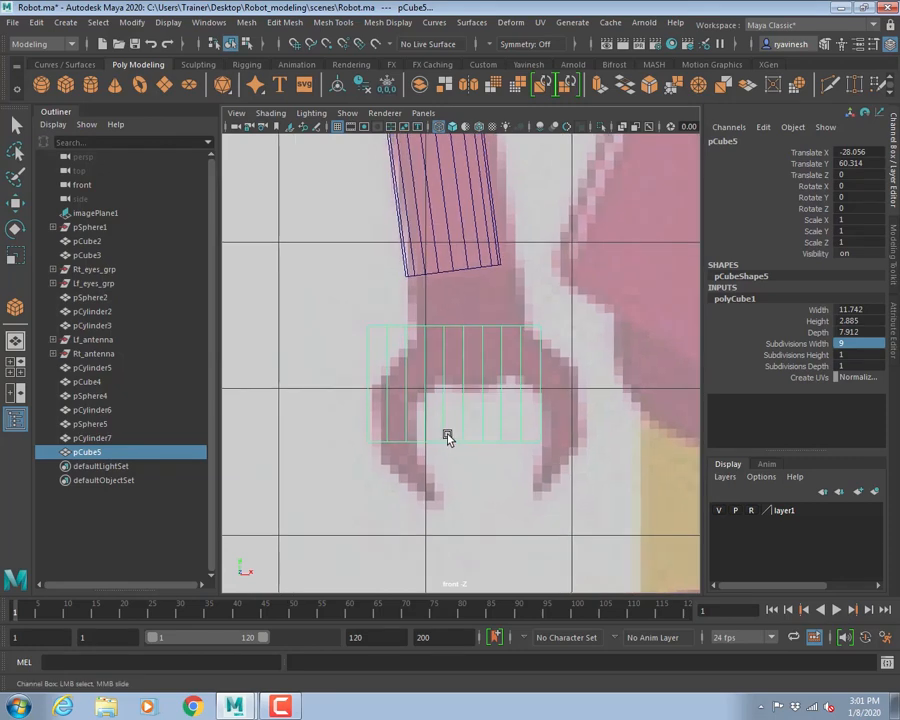
{"action": "key", "text": "w"}
{"action": "left_click_drag", "start_coordinate": [455, 316], "coordinate": [451, 277]}
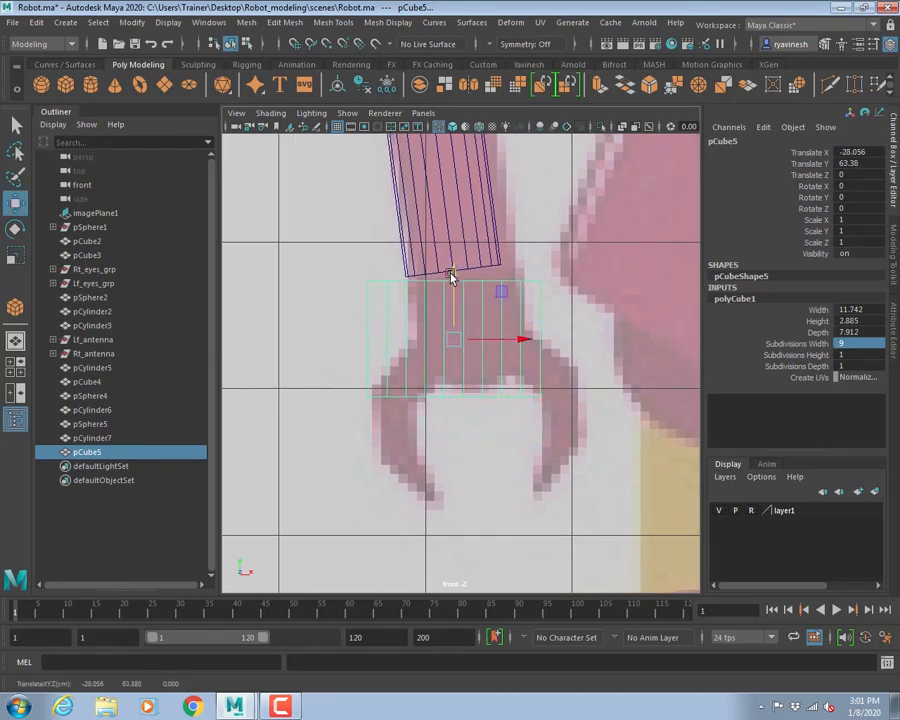
- Raise the cube's bottom row of vertices to where the claw starts to widen in the reference image
{"action": "right_click_drag", "start_coordinate": [455, 431], "coordinate": [496, 446], "text": "alt"}
{"action": "right_click_drag", "start_coordinate": [412, 317], "coordinate": [343, 320]}
{"action": "left_click_drag", "start_coordinate": [333, 357], "coordinate": [558, 437]}
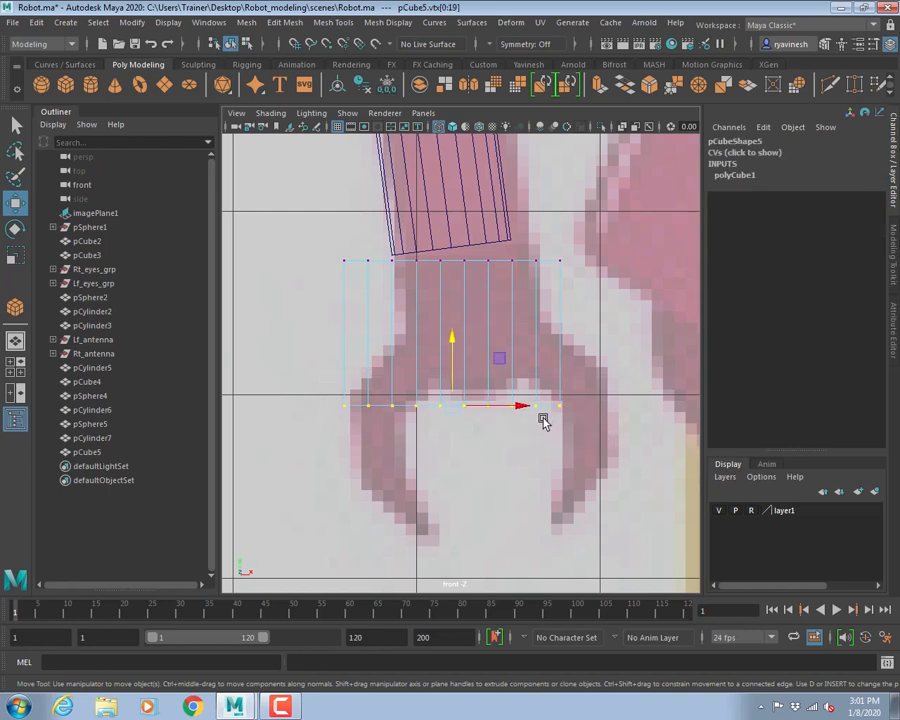
{"action": "left_click_drag", "start_coordinate": [450, 342], "coordinate": [453, 273]}
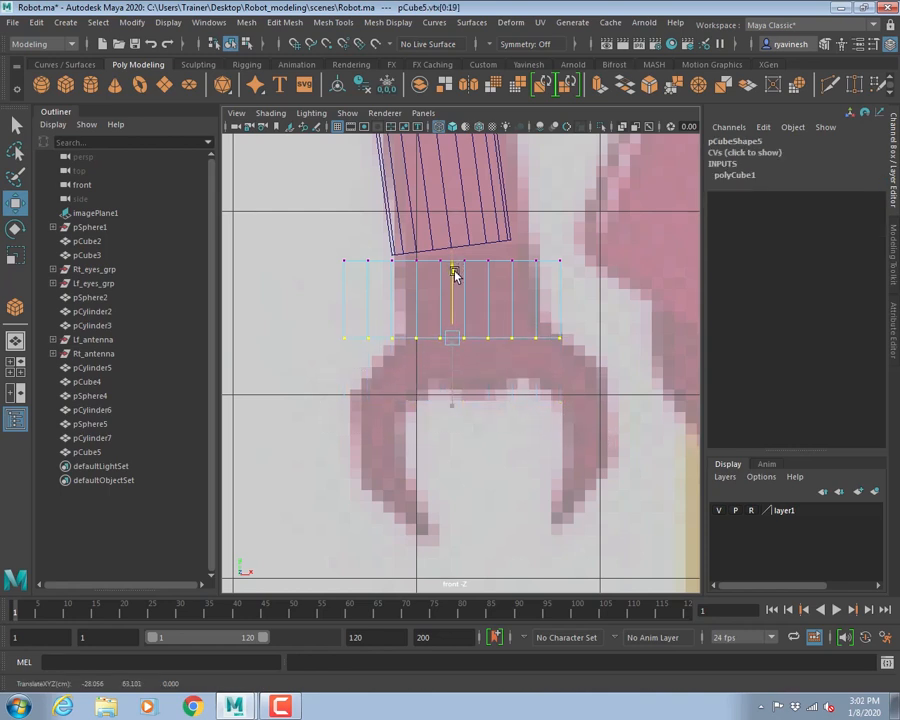
- Select the four outermost columns of bottom vertices at each end of the cube
{"action": "left_click_drag", "start_coordinate": [311, 327], "coordinate": [423, 363]}
{"action": "left_click_drag", "start_coordinate": [576, 355], "coordinate": [479, 318], "text": "shift"}
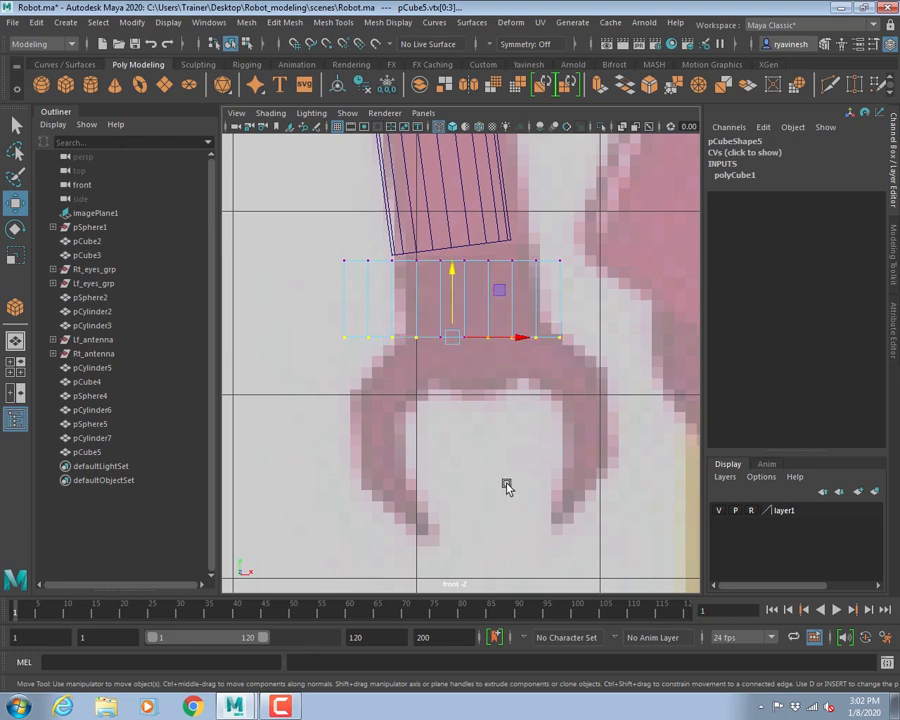
{"action": "key", "text": "q"}
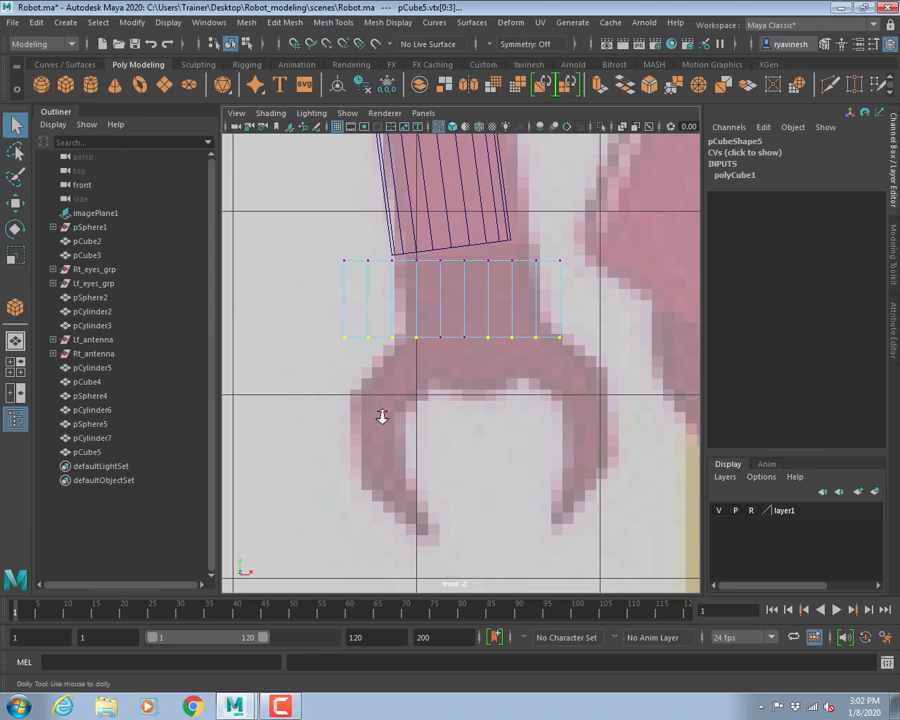
- Select only the three bottom faces at the cube's outer end, checking the selection from below in the perspective view
{"action": "right_click_drag", "start_coordinate": [381, 416], "coordinate": [394, 365], "text": "alt"}
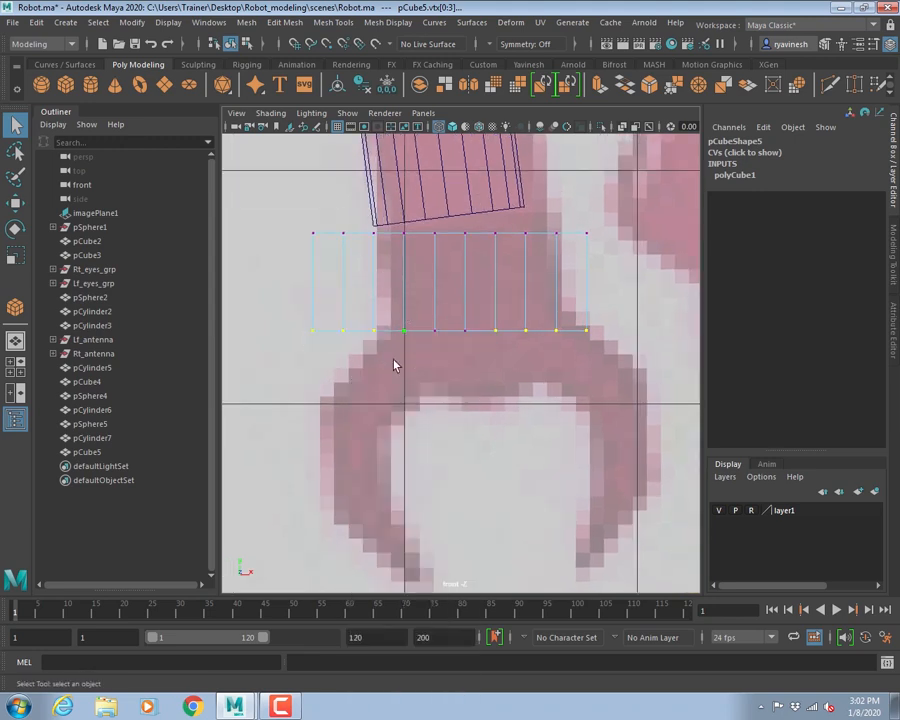
{"action": "left_click_drag", "start_coordinate": [280, 302], "coordinate": [388, 345]}
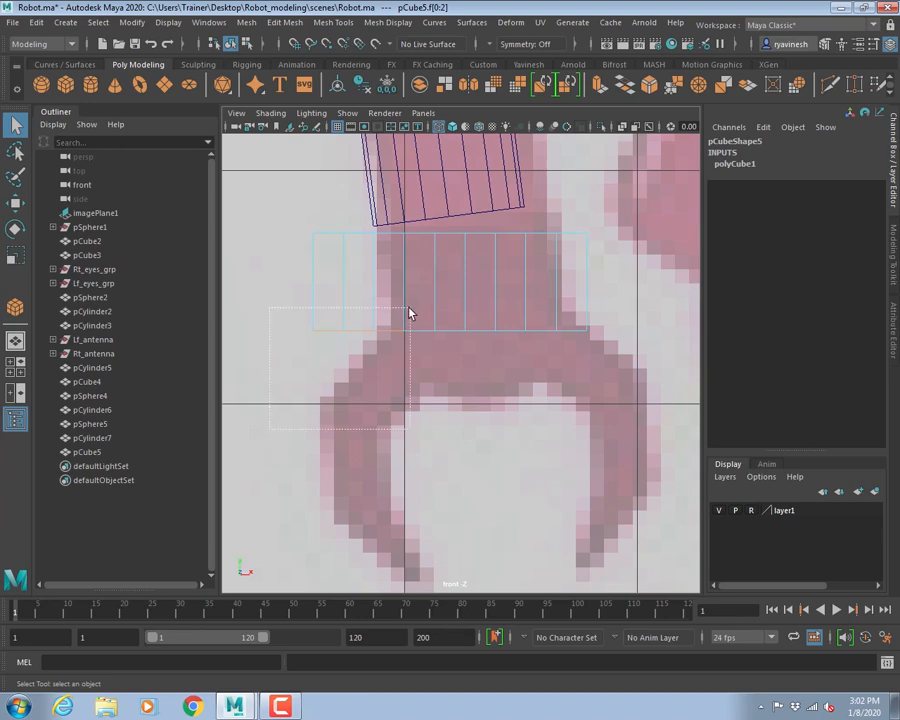
{"action": "left_click_drag", "start_coordinate": [408, 307], "coordinate": [393, 309]}
{"action": "left_click_drag", "start_coordinate": [291, 277], "coordinate": [525, 268], "text": "ctrl"}
{"action": "key", "text": "space"}
{"action": "key", "text": "space"}
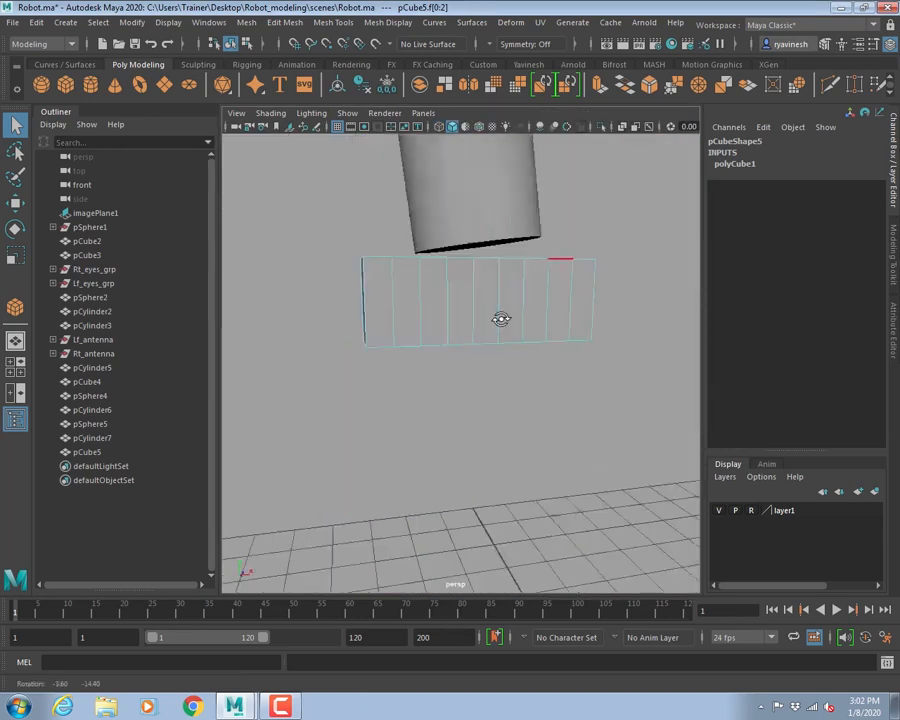
{"action": "mouse_move", "coordinate": [500, 318]}
{"action": "left_mouse_down", "text": "alt"}
{"action": "mouse_move", "coordinate": [511, 268]}
{"action": "mouse_move", "coordinate": [498, 293]}
{"action": "left_mouse_up", "text": "alt"}
{"action": "key", "text": "space"}
{"action": "key", "text": "space"}
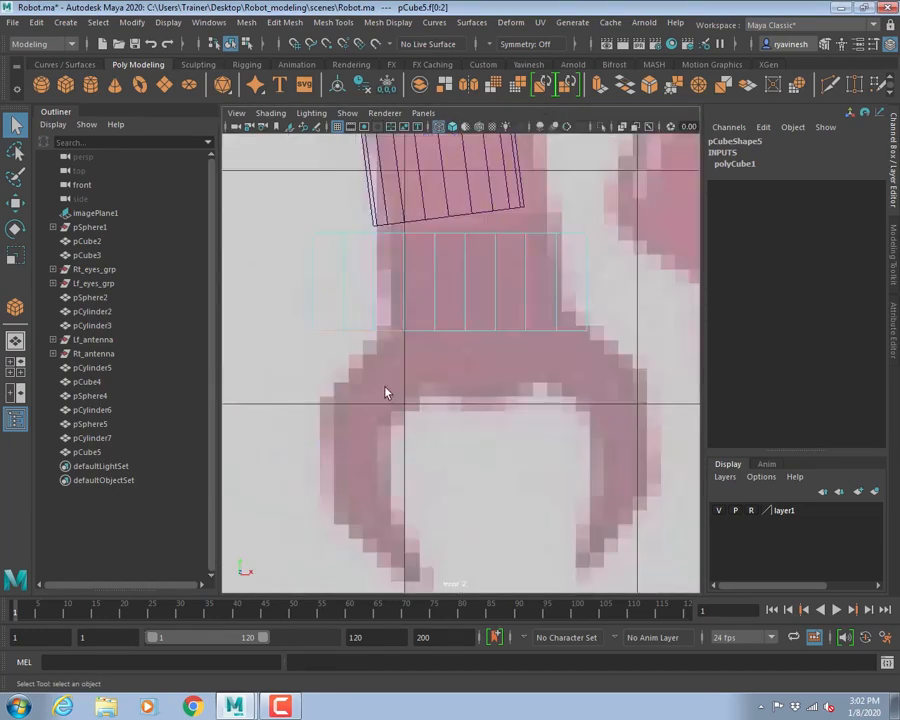
{"action": "right_click_drag", "start_coordinate": [398, 321], "coordinate": [388, 361]}
{"action": "left_click_drag", "start_coordinate": [391, 352], "coordinate": [392, 353]}
{"action": "left_click_drag", "start_coordinate": [288, 274], "coordinate": [495, 294], "text": "ctrl"}
- Try adding the three bottom faces at the cube's inner end, extruding both groups by 2.233 and rotating them about -61 degrees
{"action": "left_click_drag", "start_coordinate": [540, 320], "coordinate": [510, 322]}
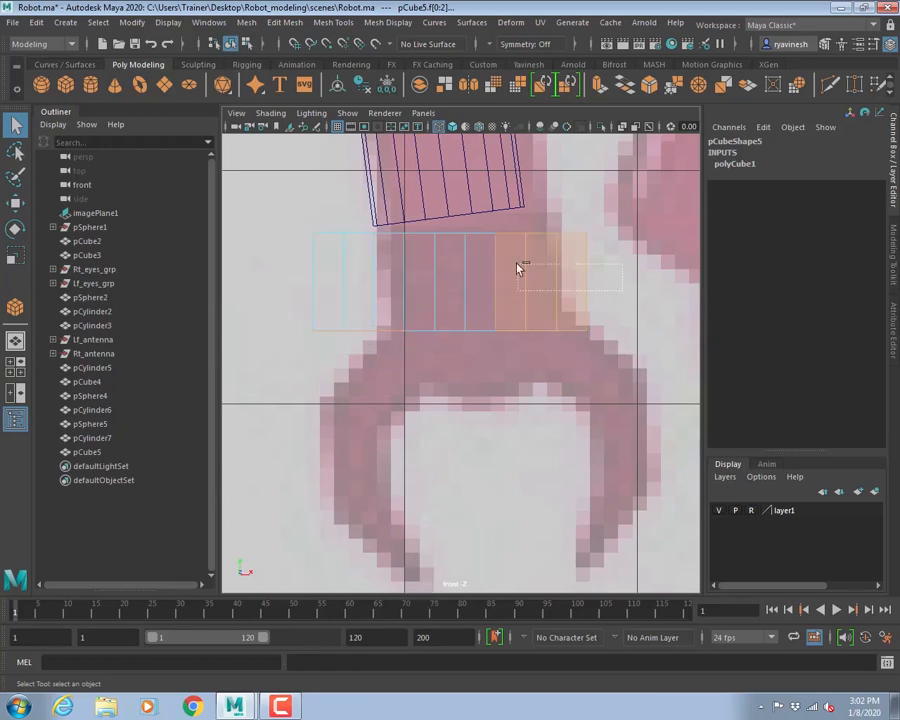
{"action": "left_click_drag", "start_coordinate": [518, 268], "coordinate": [516, 266], "text": "ctrl"}
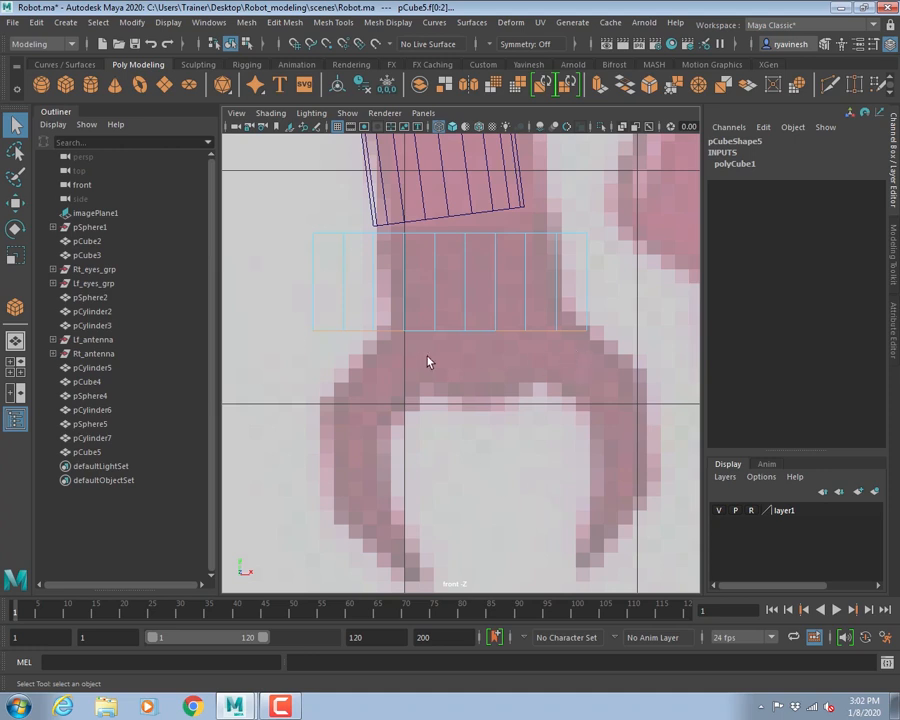
{"action": "left_click", "coordinate": [428, 272]}
{"action": "key", "text": "ctrl+e"}
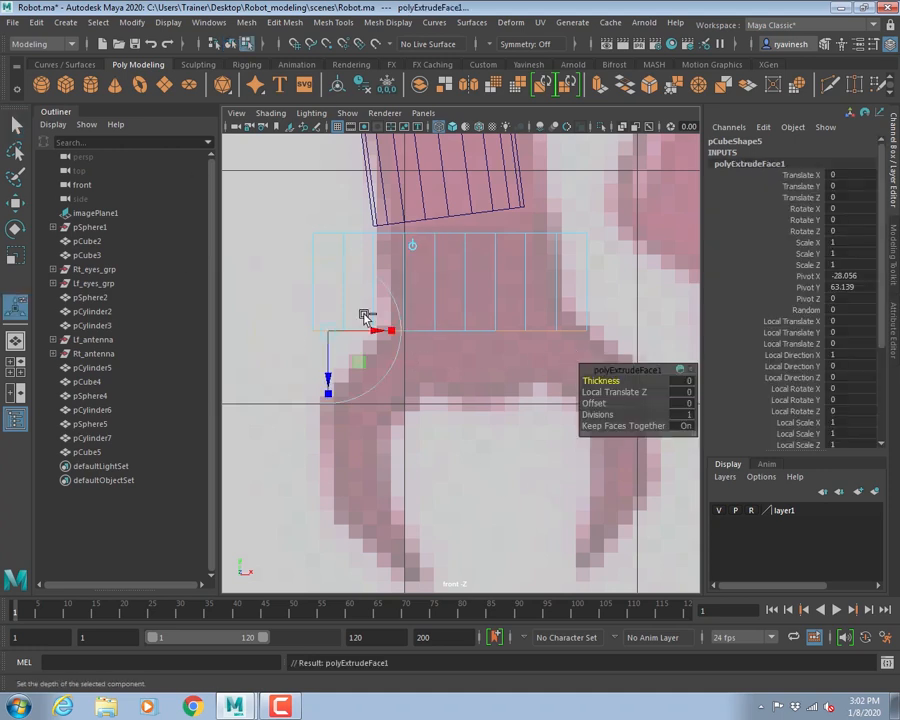
{"action": "left_click_drag", "start_coordinate": [328, 380], "coordinate": [329, 431]}
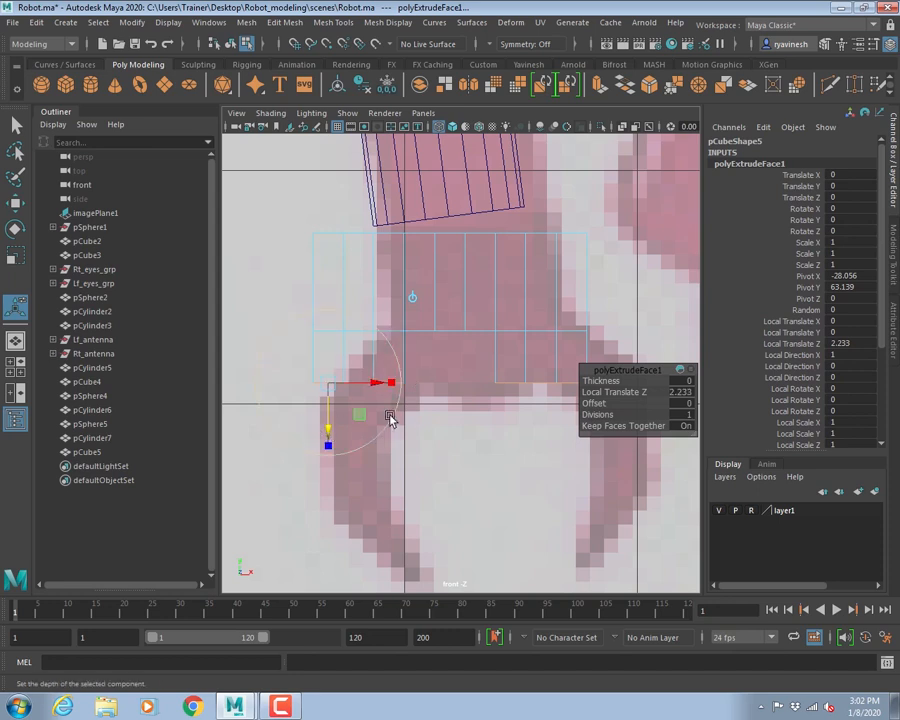
{"action": "left_click_drag", "start_coordinate": [388, 404], "coordinate": [443, 415]}
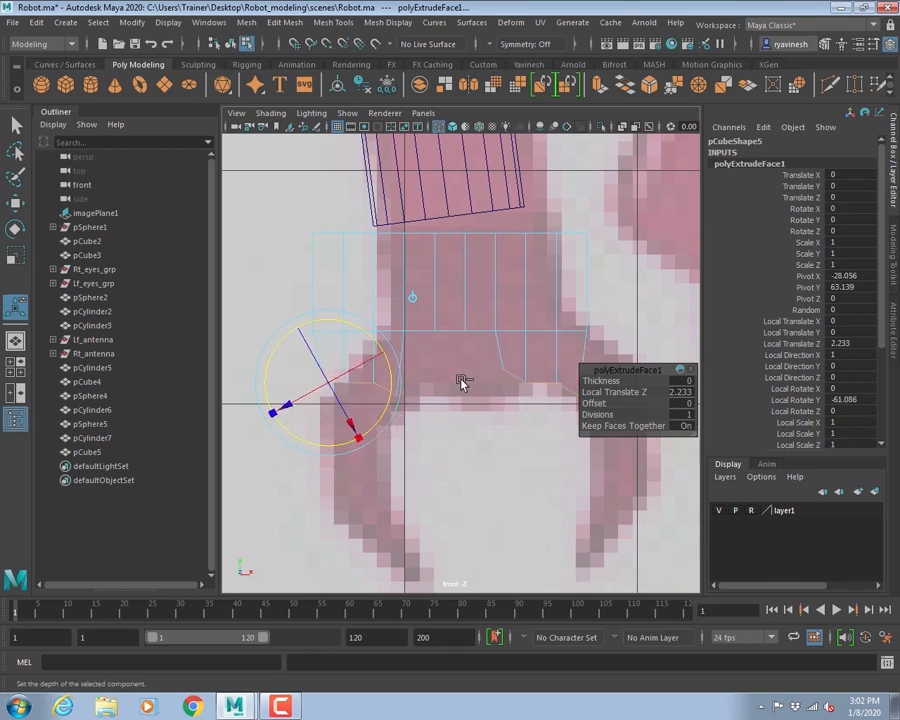
- Undo the two-sided extrusion back to the selection of the outer three bottom faces
{"action": "key", "text": "ctrl+z"}
{"action": "key", "text": "ctrl+z"}
{"action": "key", "text": "ctrl+z"}
{"action": "key", "text": "ctrl+z"}
{"action": "key", "text": "ctrl+z"}
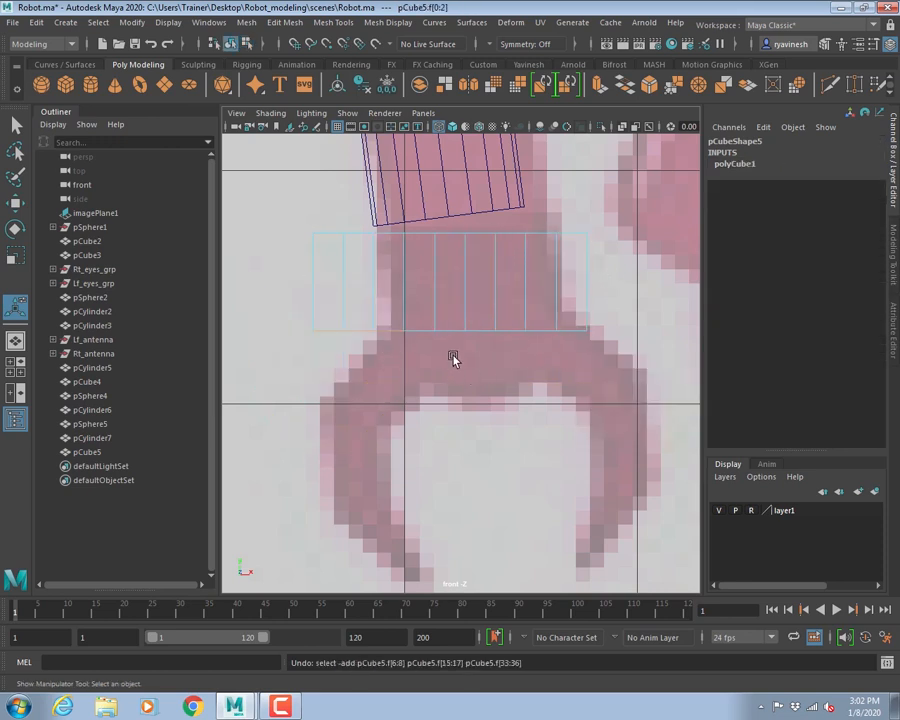
- Extrude the outer three bottom faces by 2.264, tilt them along the claw's outer curve, and move them to about X -33.1, Y 60.6
{"action": "key", "text": "ctrl+e"}
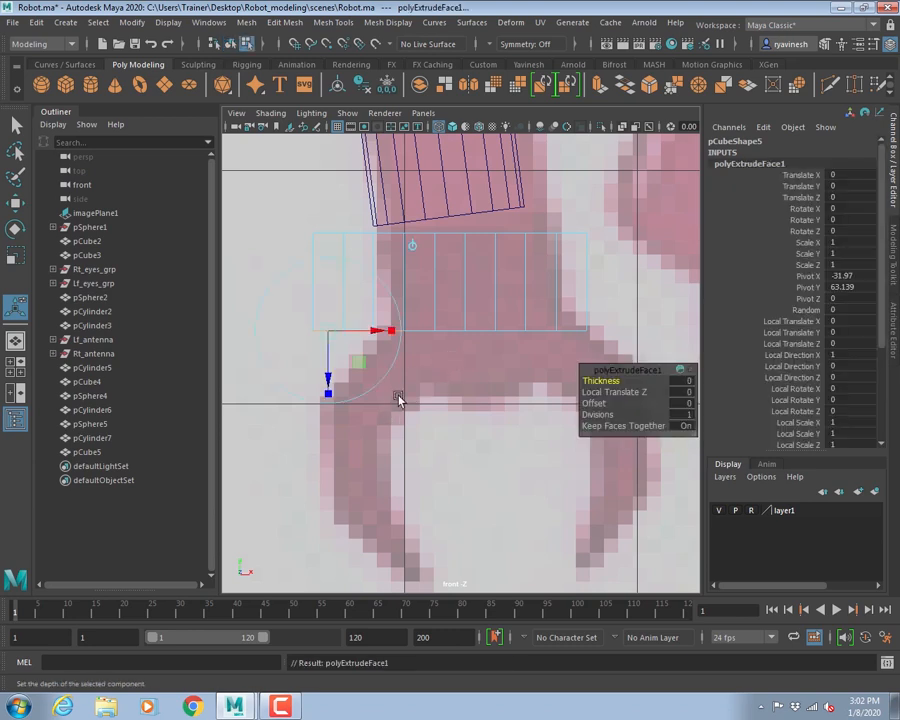
{"action": "left_click_drag", "start_coordinate": [325, 374], "coordinate": [324, 428]}
{"action": "key", "text": "e"}
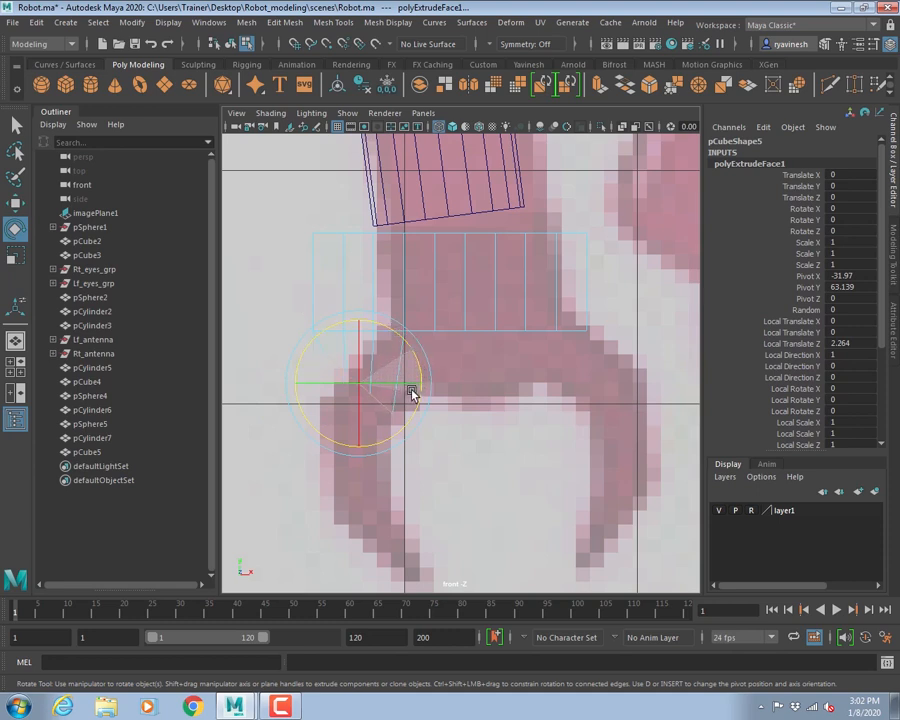
{"action": "key", "text": "w"}
{"action": "left_click_drag", "start_coordinate": [359, 384], "coordinate": [333, 389]}
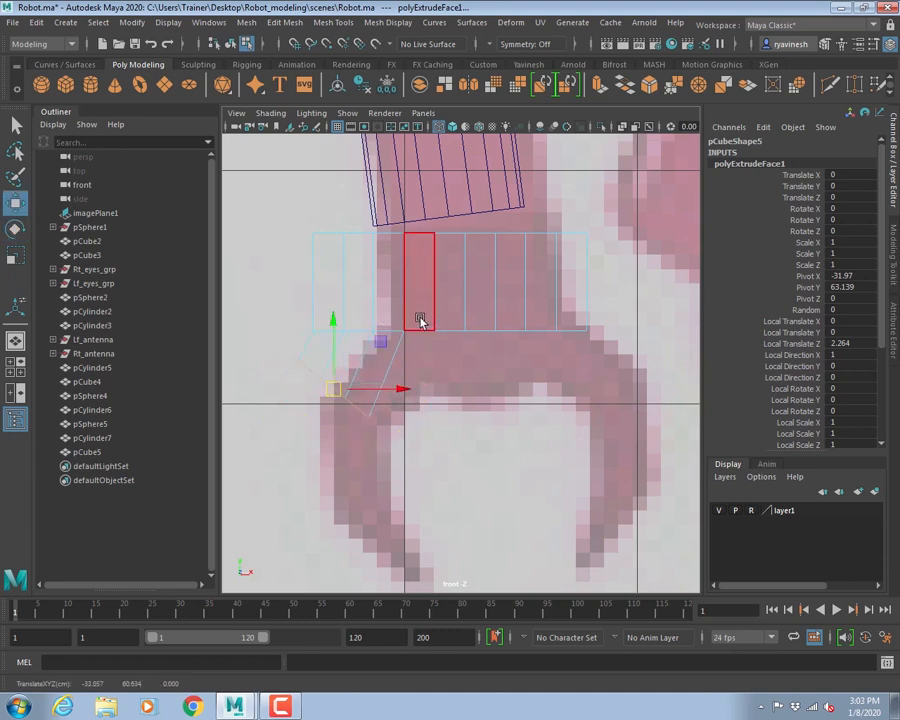
- Narrow the whole cube object to an X scale of 0.689 and position it at about X -27, Y 63 over the wrist
{"action": "right_click_drag", "start_coordinate": [414, 317], "coordinate": [464, 292]}
{"action": "left_click_drag", "start_coordinate": [464, 312], "coordinate": [510, 338]}
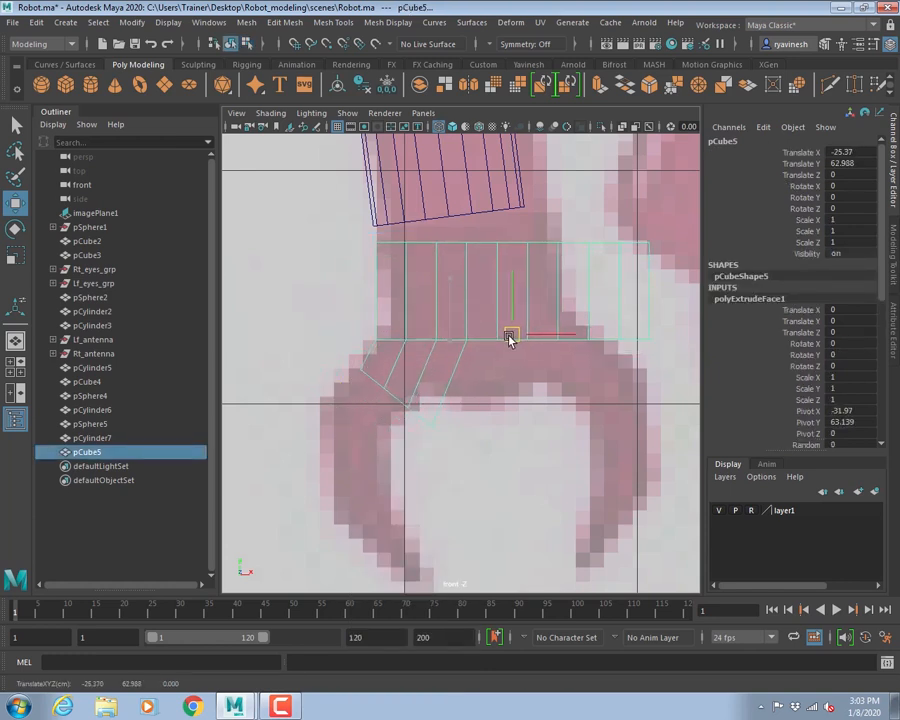
{"action": "key", "text": "r"}
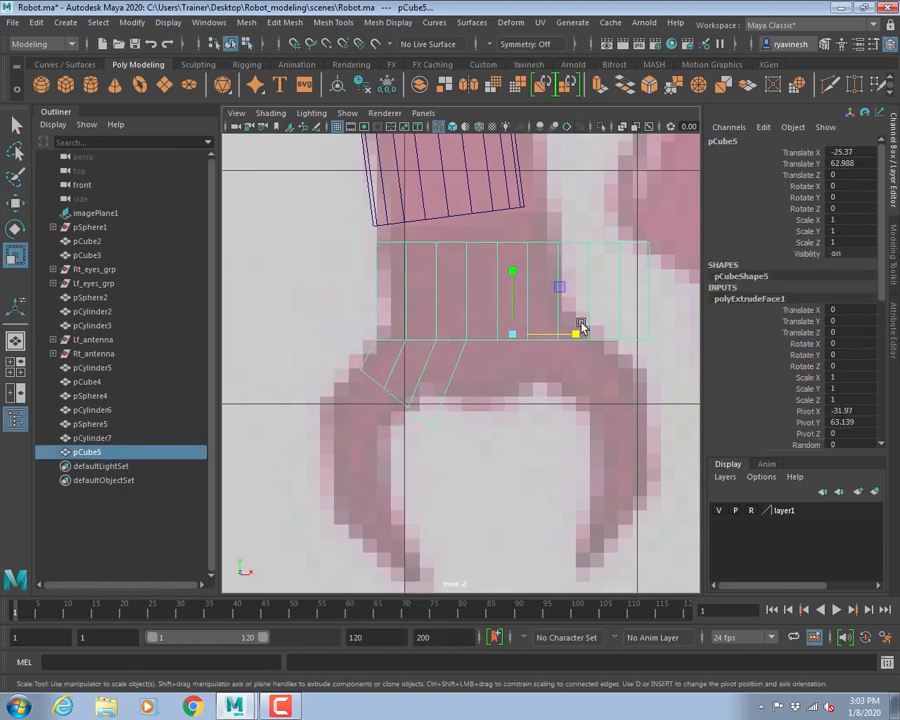
{"action": "left_click_drag", "start_coordinate": [576, 325], "coordinate": [528, 335]}
{"action": "key", "text": "e"}
{"action": "key", "text": "w"}
- Select just the three end faces of the extruded segment and try shifting them to about X -31.5, Y 60.2
{"action": "right_click", "coordinate": [415, 389]}
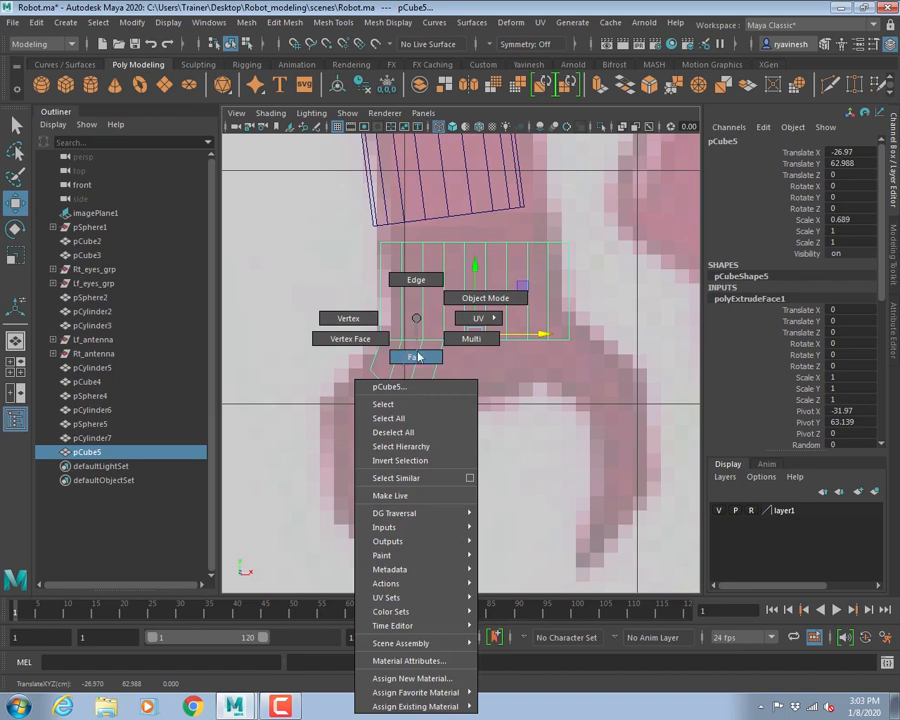
{"action": "left_click", "coordinate": [415, 357]}
{"action": "left_click", "coordinate": [383, 375]}
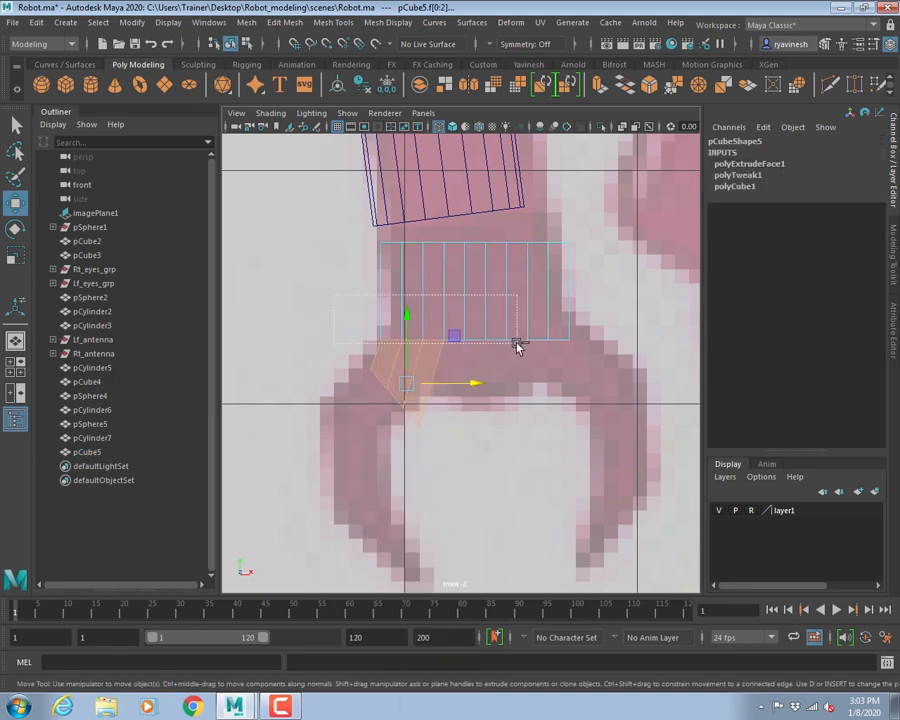
{"action": "left_click_drag", "start_coordinate": [403, 388], "coordinate": [376, 398]}
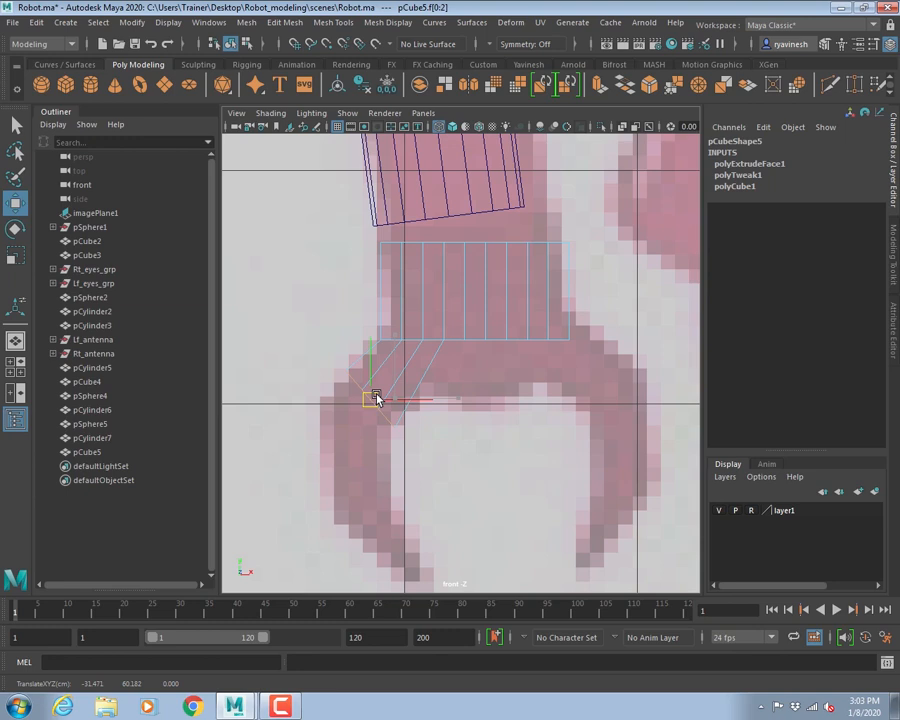
{"action": "key", "text": "ctrl+z"}
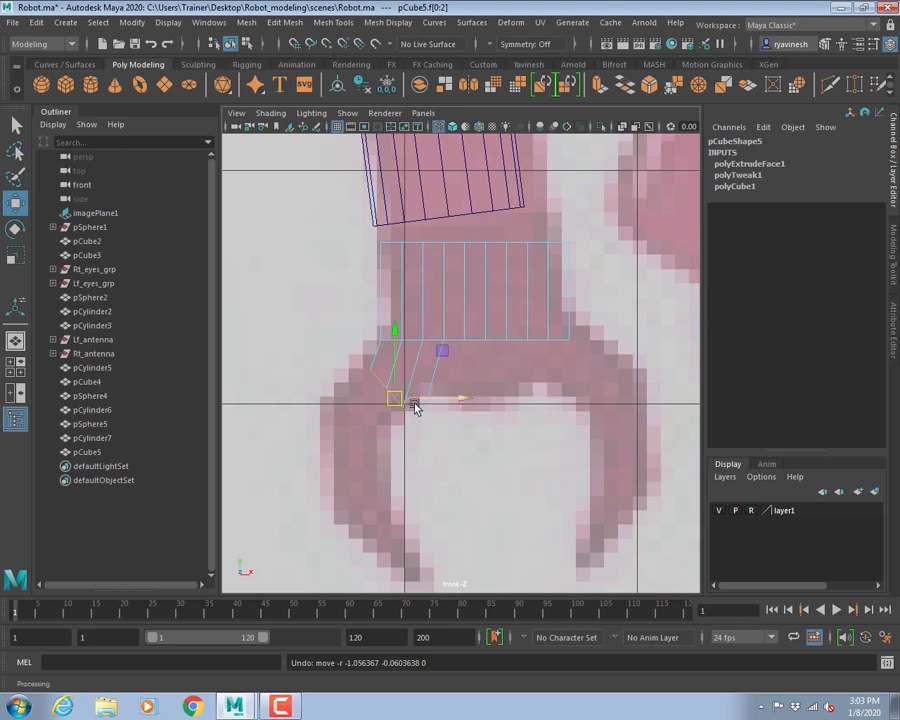
- Move the end faces to about X -31, Y 60.4, and extrude a second prong segment down to about X -32.2, Y 56.6
{"action": "left_click_drag", "start_coordinate": [396, 400], "coordinate": [356, 484]}
{"action": "key", "text": "ctrl+e"}
{"action": "key", "text": "w"}
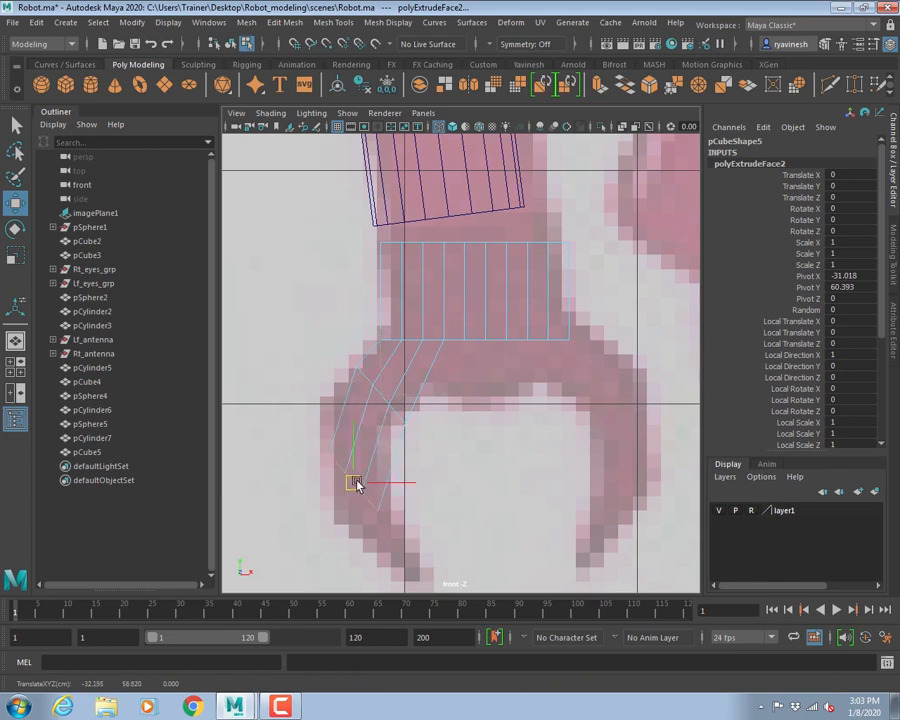
- Rotate and narrow the second segment's end faces to match the width and direction of the claw's outer prong
{"action": "key", "text": "e"}
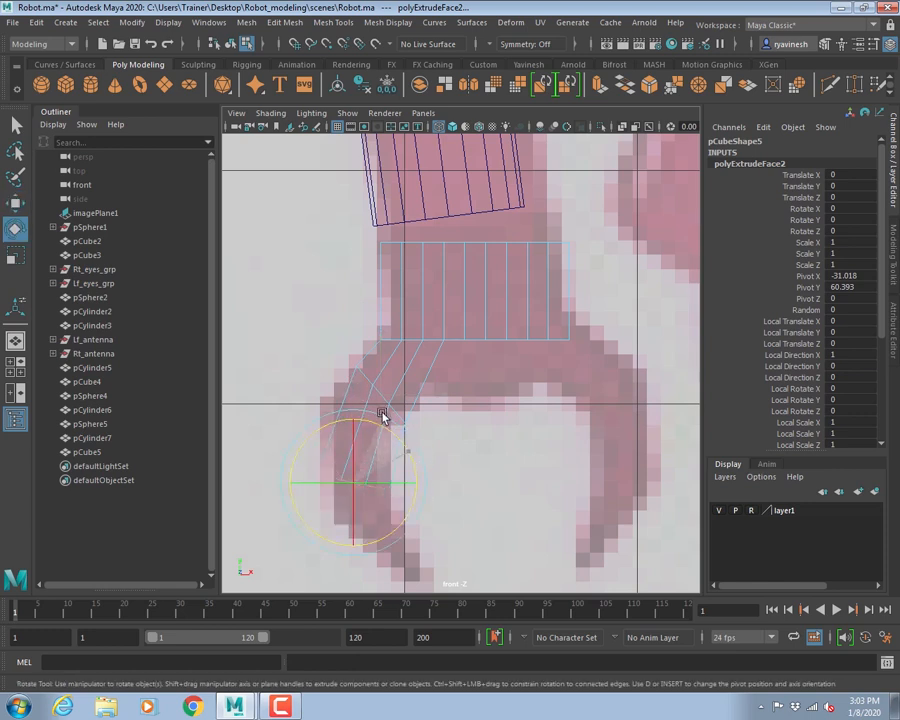
{"action": "left_click_drag", "start_coordinate": [382, 414], "coordinate": [348, 408]}
{"action": "key", "text": "r"}
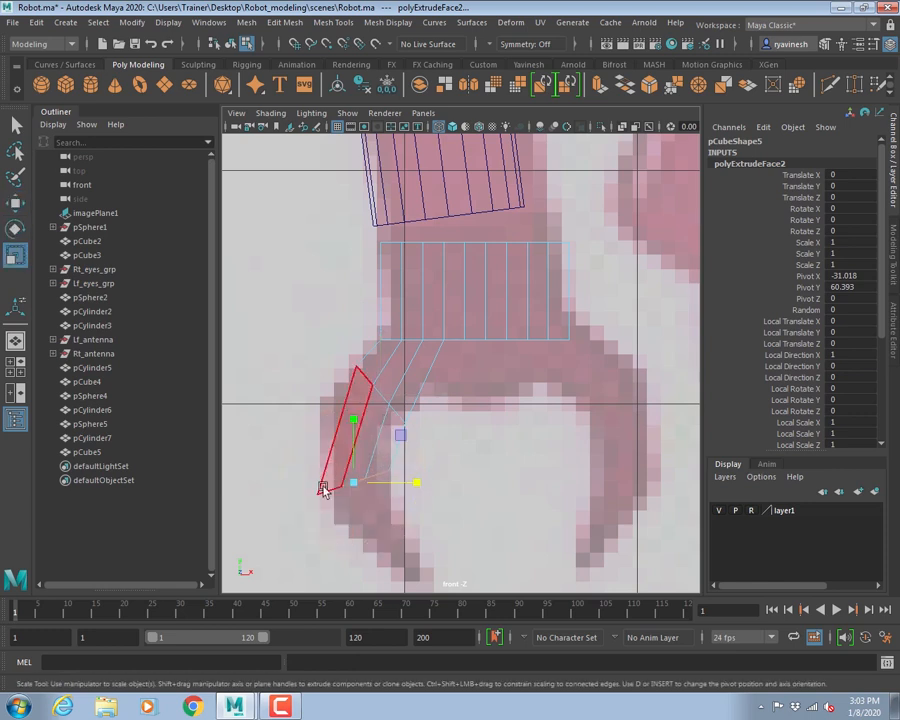
{"action": "left_click_drag", "start_coordinate": [324, 489], "coordinate": [400, 483]}
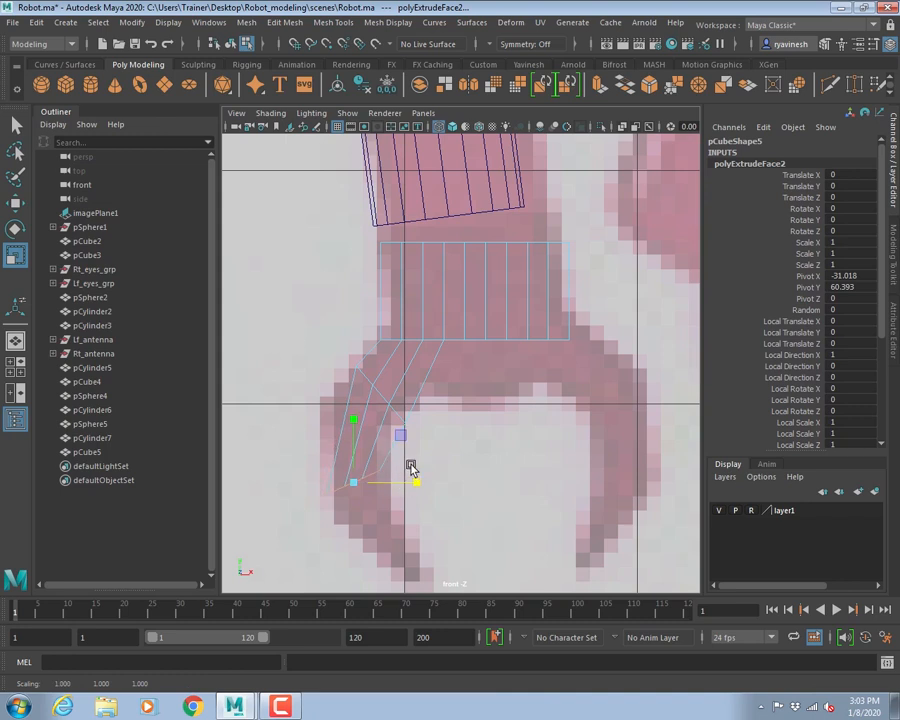
{"action": "key", "text": "e"}
- Extrude a third prong segment down to about X -30.6, Y 53.5, rotating and narrowing its end faces to fit the reference claw
{"action": "middle_click_drag", "start_coordinate": [417, 458], "coordinate": [437, 392], "text": "alt"}
{"action": "key", "text": "ctrl+e"}
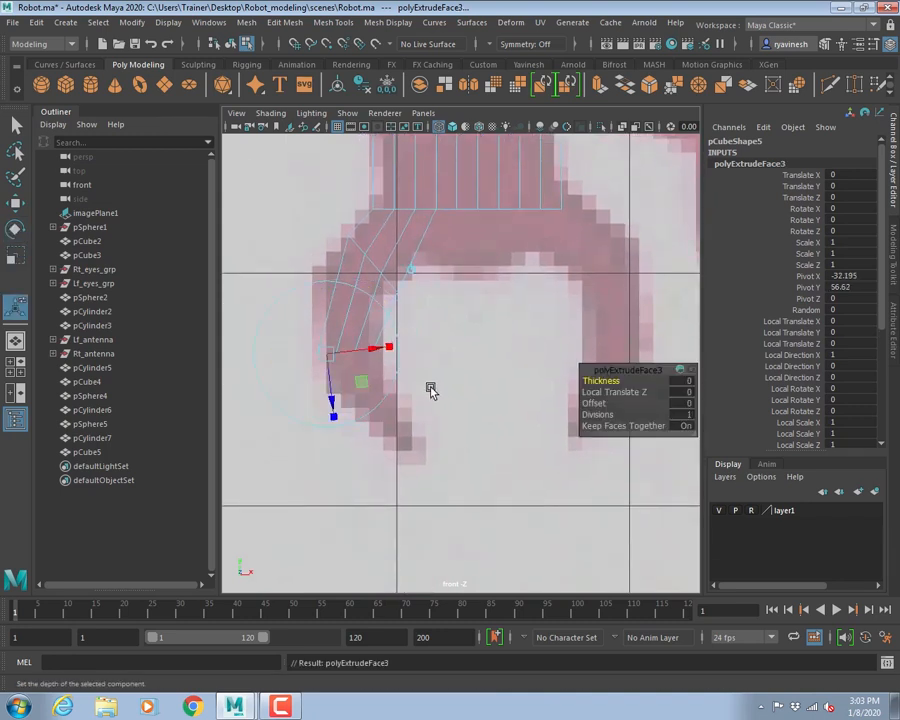
{"action": "key", "text": "w"}
{"action": "left_click_drag", "start_coordinate": [345, 349], "coordinate": [382, 425]}
{"action": "key", "text": "e"}
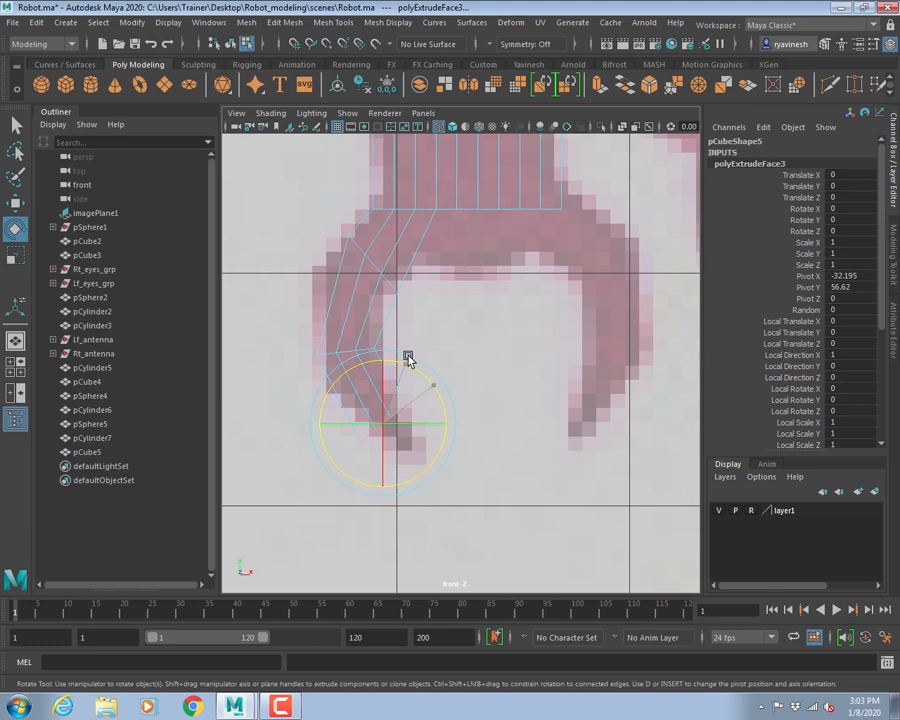
{"action": "key", "text": "r"}
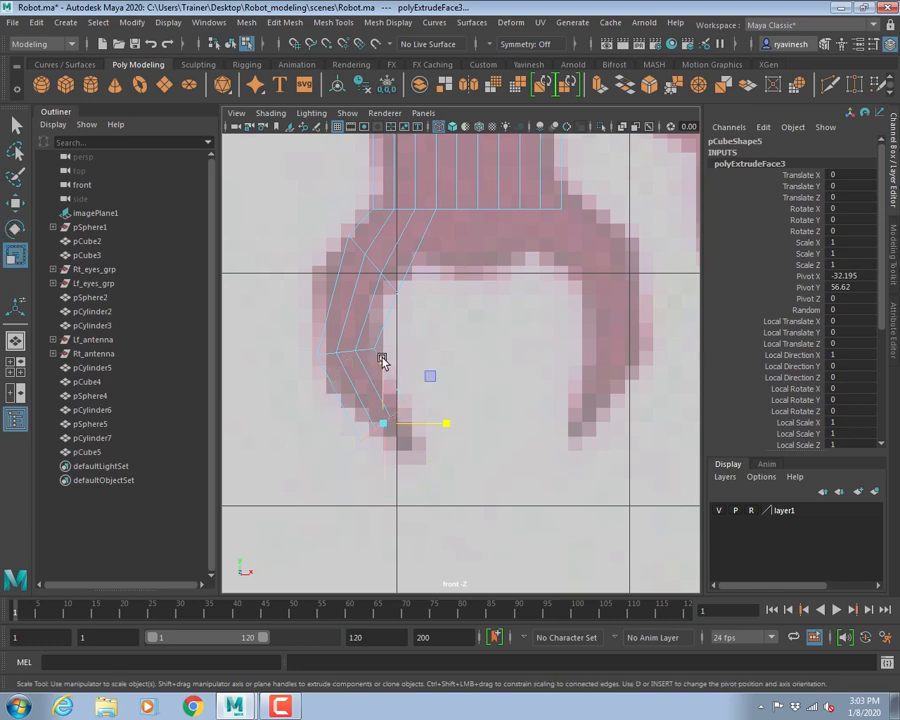
{"action": "left_click_drag", "start_coordinate": [381, 360], "coordinate": [379, 385]}
{"action": "left_click_drag", "start_coordinate": [444, 423], "coordinate": [425, 421]}
- Extrude a fourth segment to the outer prong's tip and narrow its end faces to an X scale of about 0.73
{"action": "middle_click_drag", "start_coordinate": [434, 476], "coordinate": [412, 462], "text": "alt"}
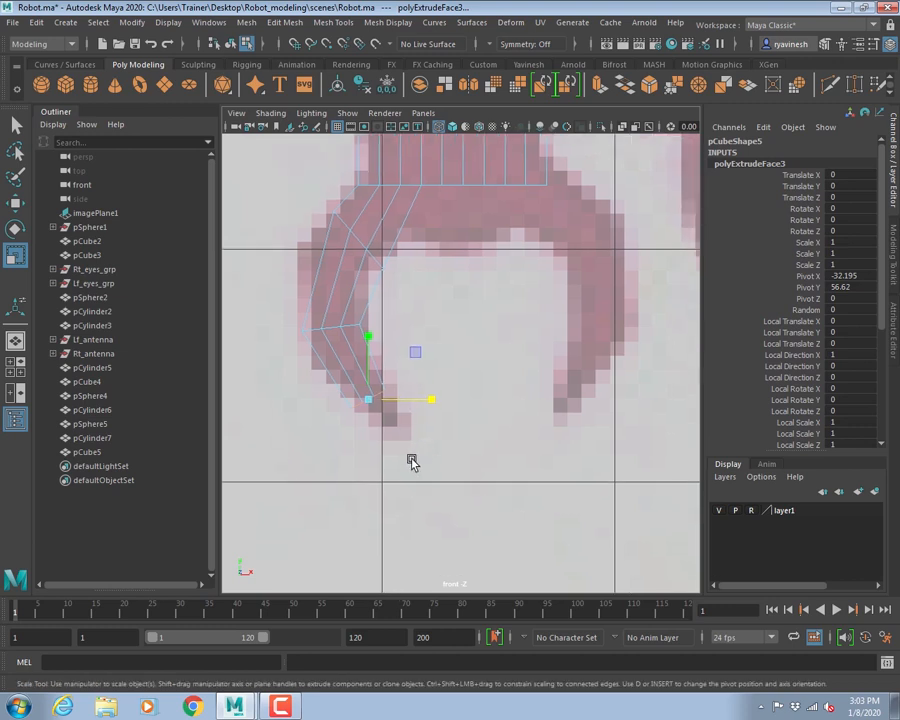
{"action": "key", "text": "ctrl+e"}
{"action": "key", "text": "w"}
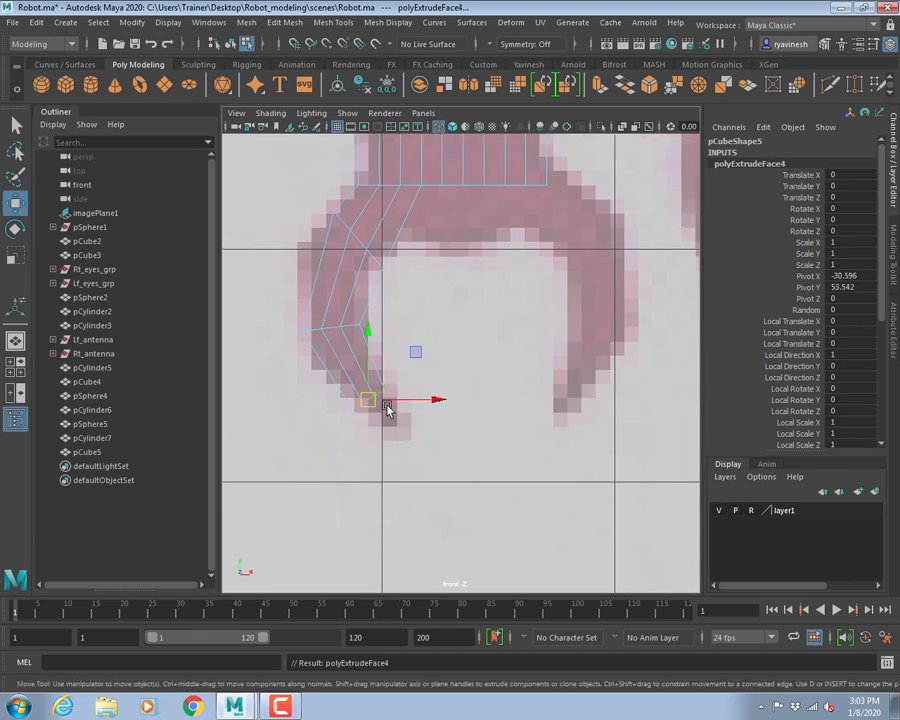
{"action": "left_click_drag", "start_coordinate": [387, 408], "coordinate": [448, 436]}
{"action": "key", "text": "r"}
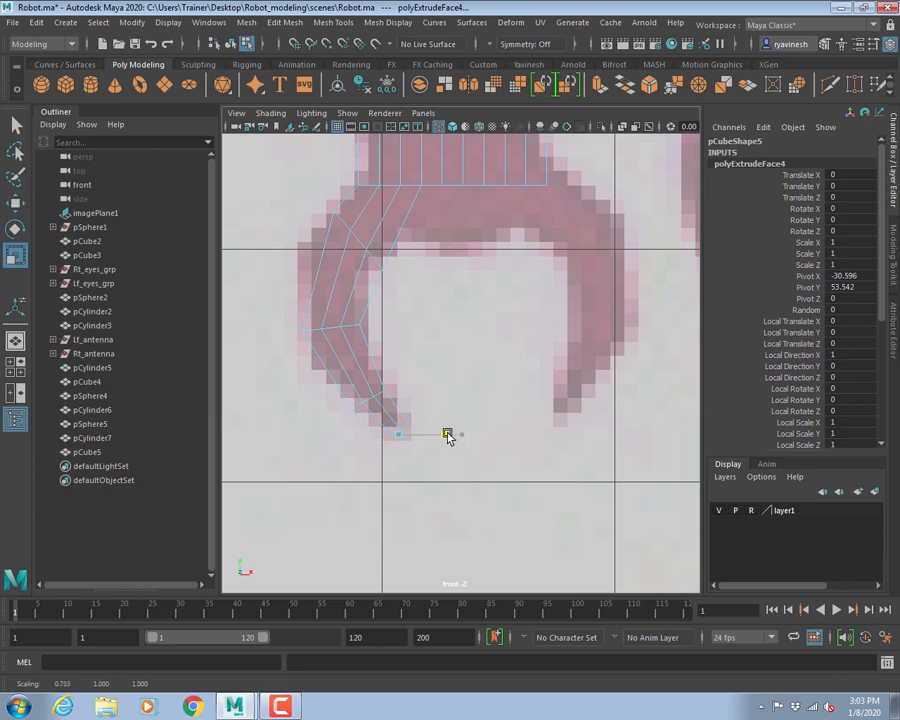
{"action": "middle_click_drag", "start_coordinate": [530, 444], "coordinate": [514, 516], "text": "alt"}
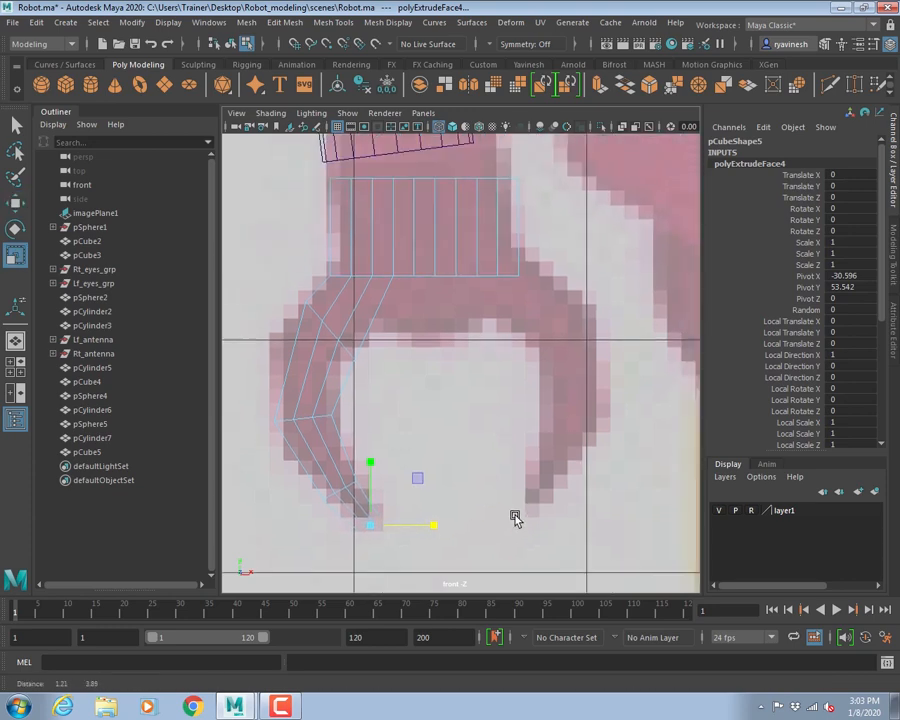
- Select the edges across the joint between the first and second prong segments and rotate them square to the prong
{"action": "key", "text": "space"}
{"action": "key", "text": "space"}
{"action": "left_click_drag", "start_coordinate": [562, 281], "coordinate": [452, 384], "text": "alt"}
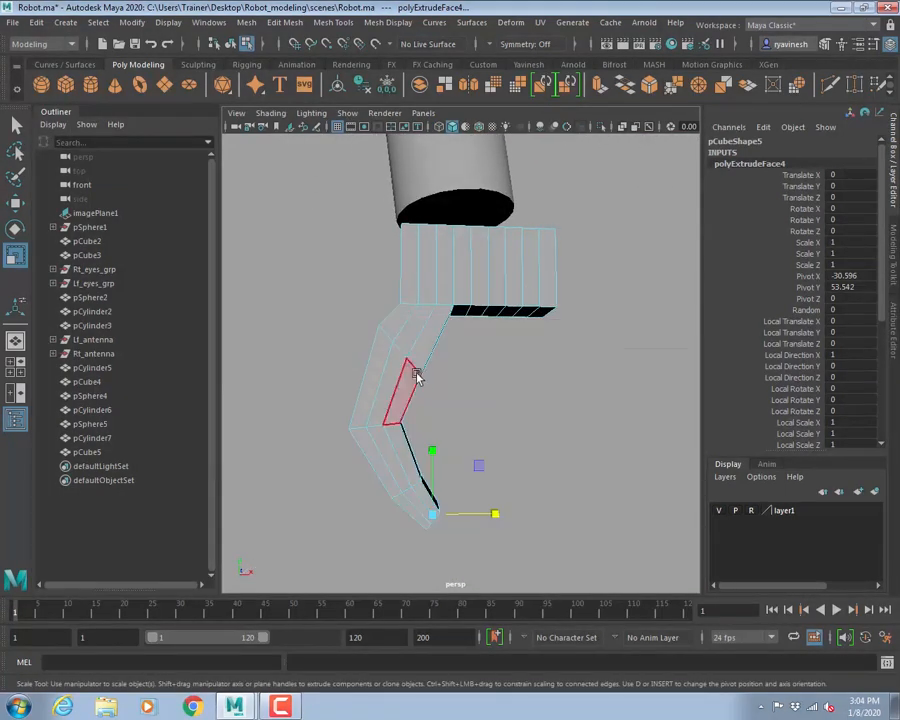
{"action": "key", "text": "space"}
{"action": "right_click_drag", "start_coordinate": [349, 374], "coordinate": [382, 388], "text": "alt"}
{"action": "middle_click_drag", "start_coordinate": [382, 388], "coordinate": [448, 406], "text": "alt"}
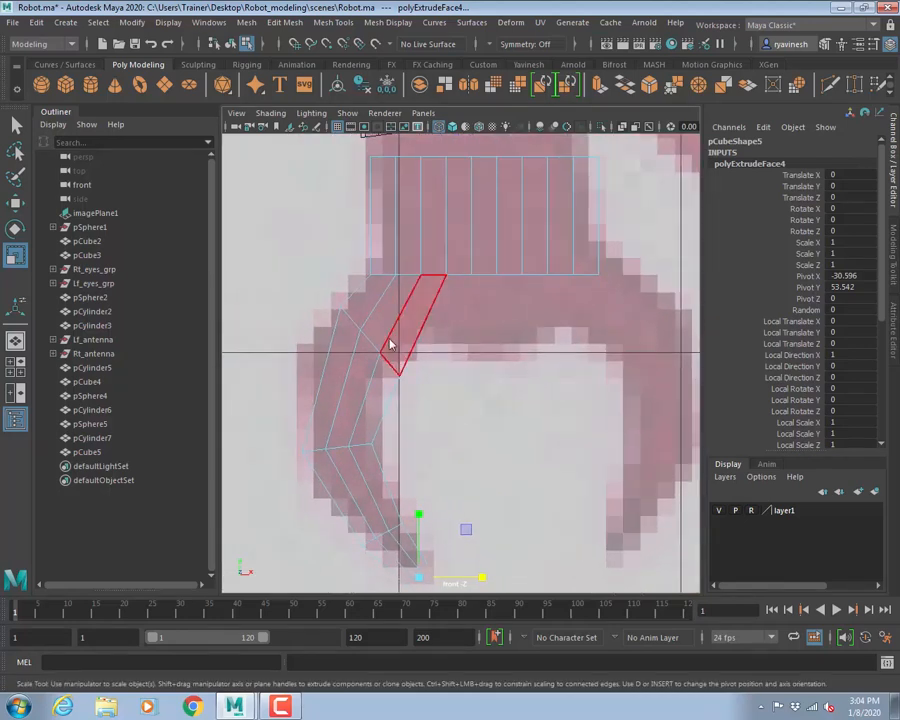
{"action": "right_click_drag", "start_coordinate": [388, 317], "coordinate": [376, 279]}
{"action": "left_click", "coordinate": [368, 336]}
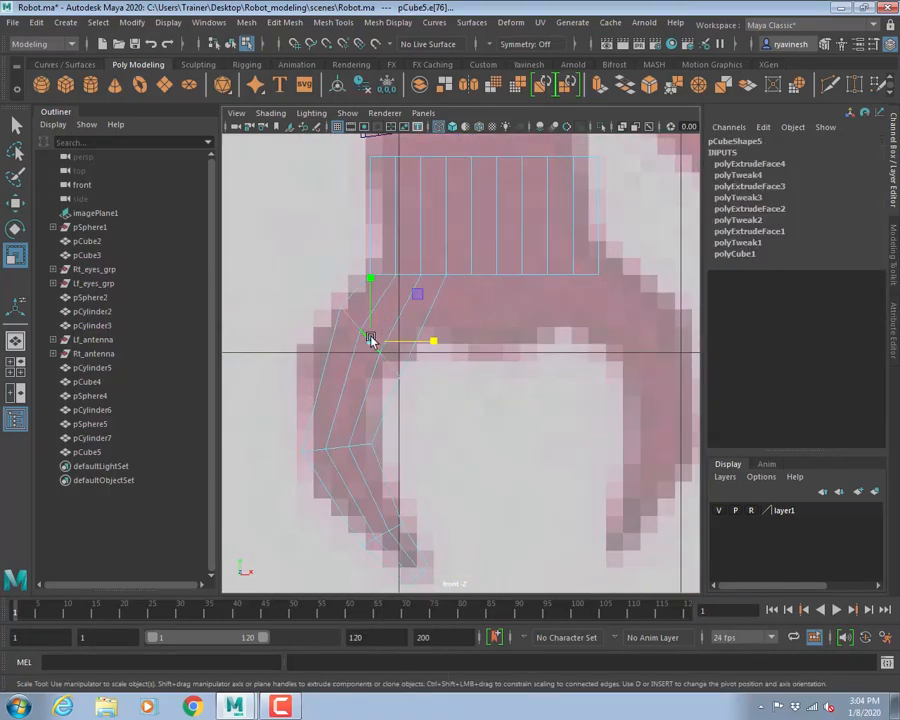
{"action": "key", "text": "e"}
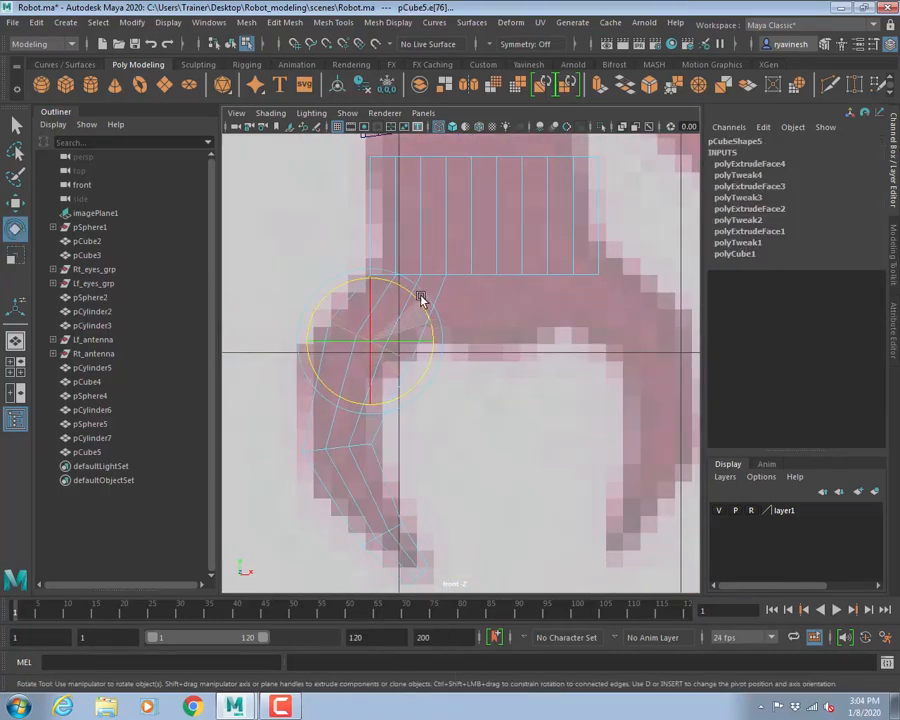
- Move the joint edges outward and down, then narrow and rotate them to follow the reference claw's outer curve
{"action": "key", "text": "w"}
{"action": "left_click_drag", "start_coordinate": [378, 345], "coordinate": [358, 360]}
{"action": "key", "text": "r"}
{"action": "left_click_drag", "start_coordinate": [414, 356], "coordinate": [403, 353]}
{"action": "key", "text": "w"}
{"action": "key", "text": "e"}
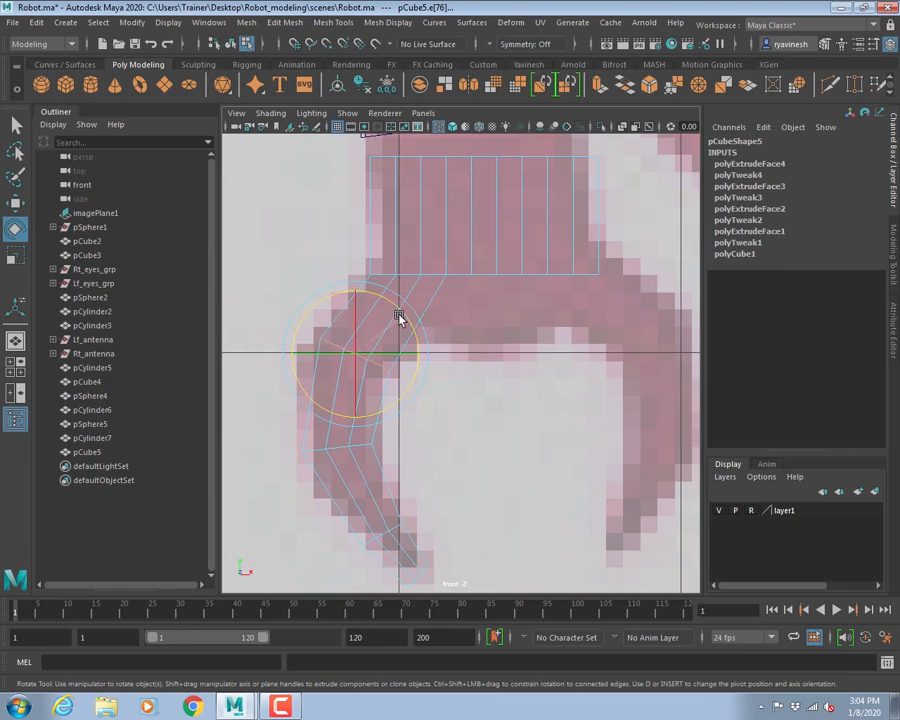
- Select the wrist block's bottom row of vertices and lower them to about Y 60.6
{"action": "mouse_move", "coordinate": [557, 468]}
{"action": "right_mouse_down", "text": "alt"}
{"action": "mouse_move", "coordinate": [452, 428]}
{"action": "mouse_move", "coordinate": [545, 451]}
{"action": "right_mouse_up", "text": "alt"}
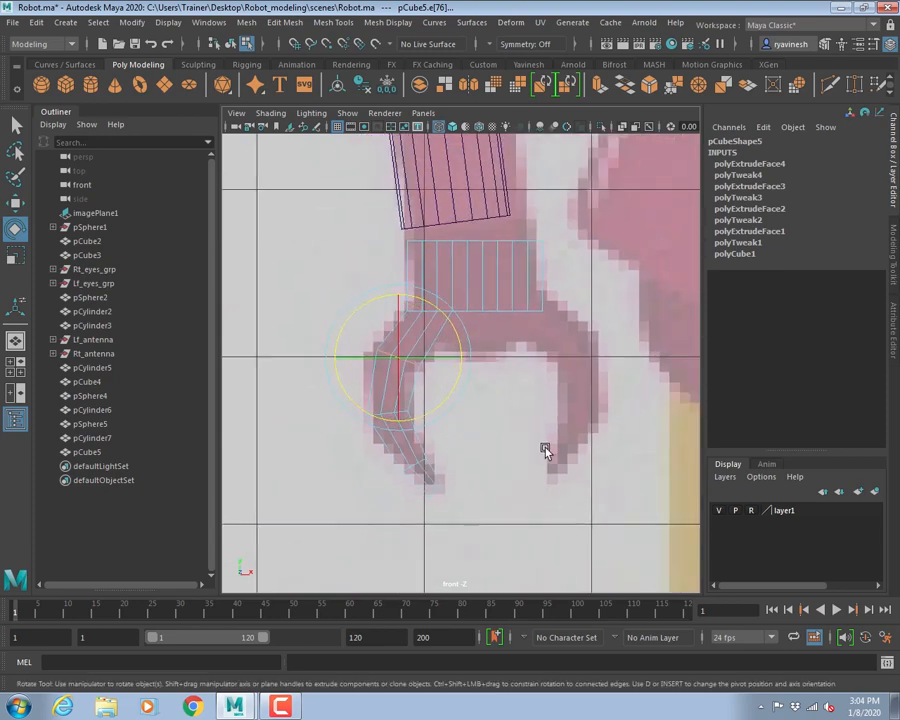
{"action": "middle_click_drag", "start_coordinate": [531, 419], "coordinate": [504, 436], "text": "alt"}
{"action": "right_click_drag", "start_coordinate": [504, 436], "coordinate": [568, 417], "text": "alt"}
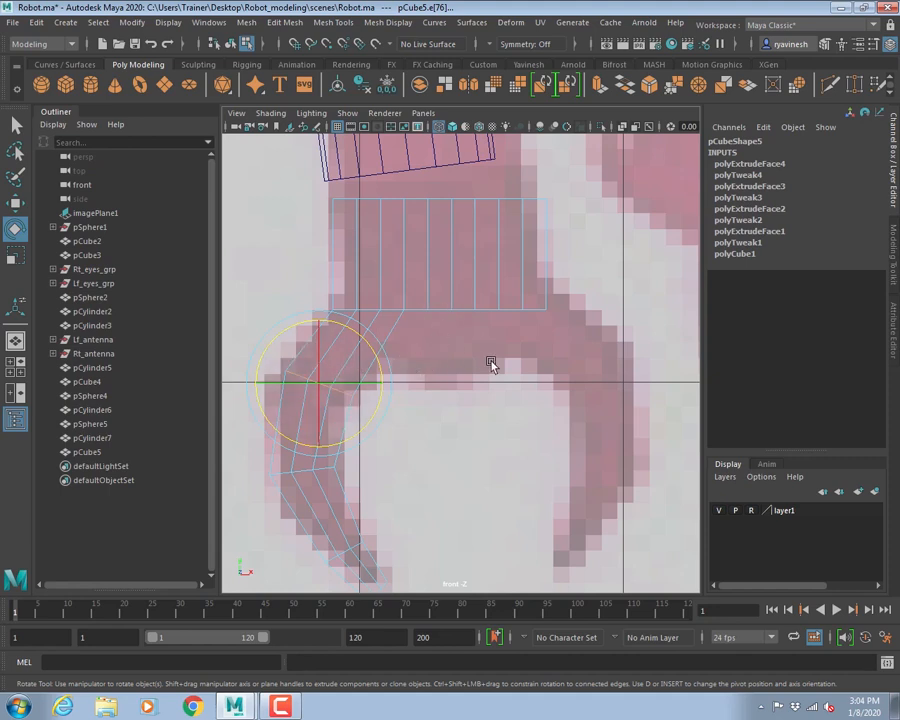
{"action": "middle_click_drag", "start_coordinate": [491, 362], "coordinate": [470, 347], "text": "alt"}
{"action": "middle_click_drag", "start_coordinate": [415, 342], "coordinate": [453, 350], "text": "alt"}
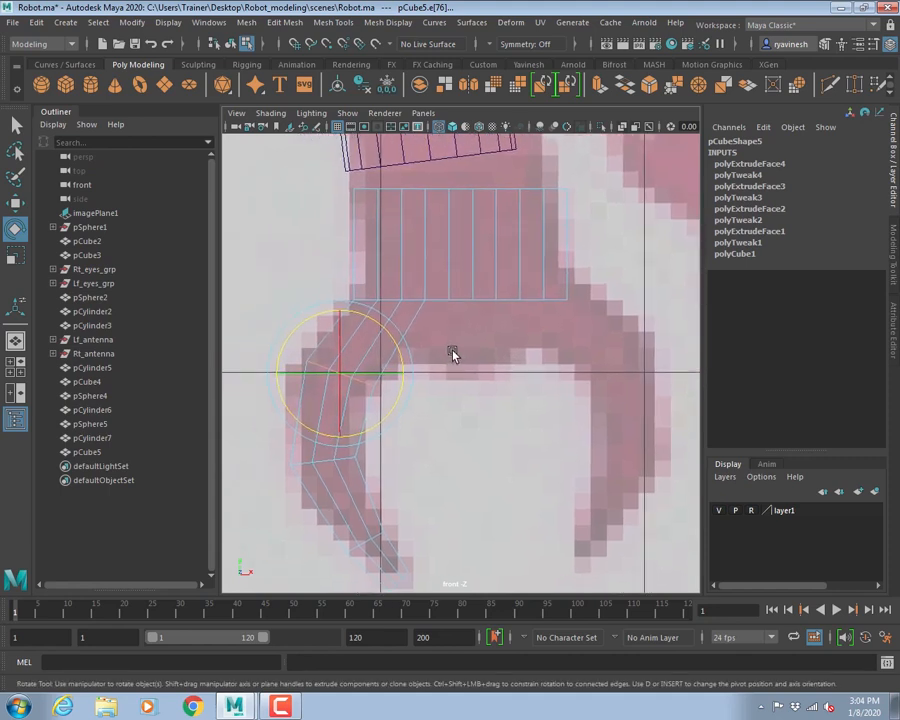
{"action": "left_click", "coordinate": [466, 395]}
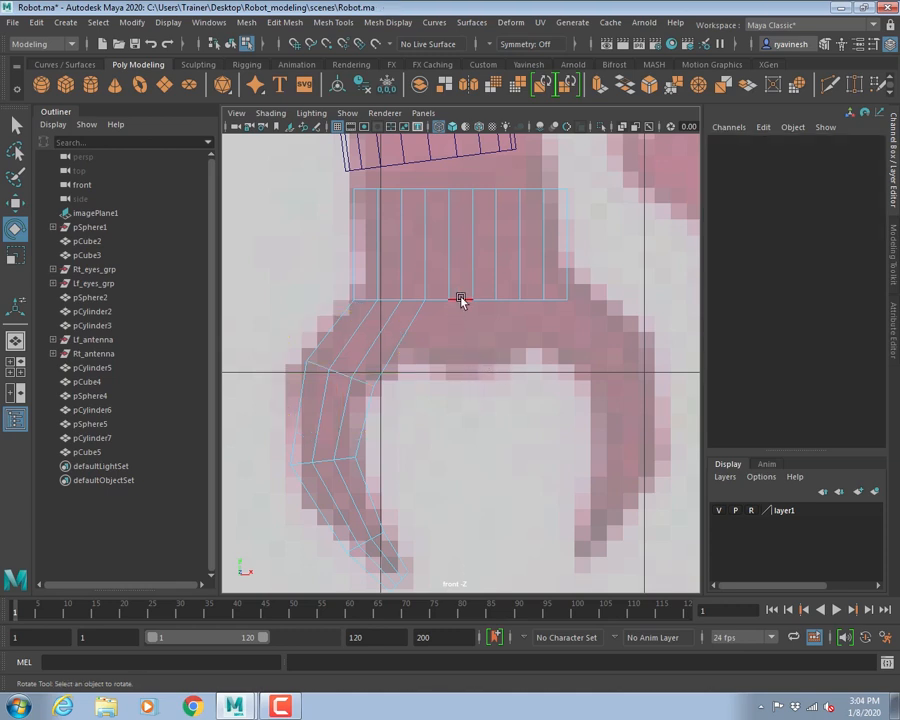
{"action": "right_click_drag", "start_coordinate": [461, 301], "coordinate": [375, 297]}
{"action": "left_click_drag", "start_coordinate": [345, 284], "coordinate": [580, 314]}
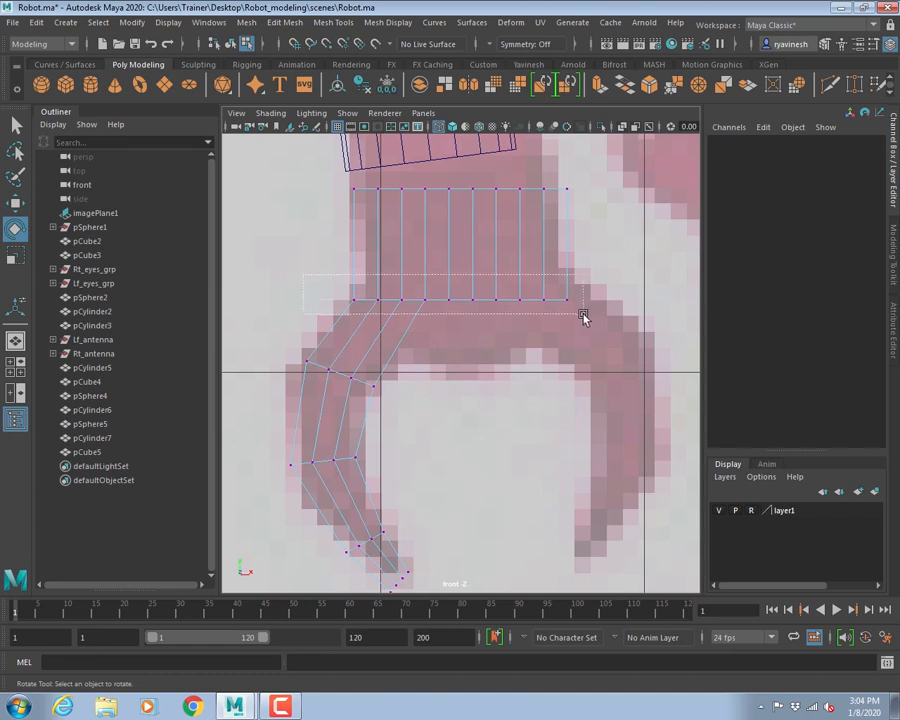
{"action": "key", "text": "w"}
{"action": "left_click_drag", "start_coordinate": [462, 236], "coordinate": [464, 291]}
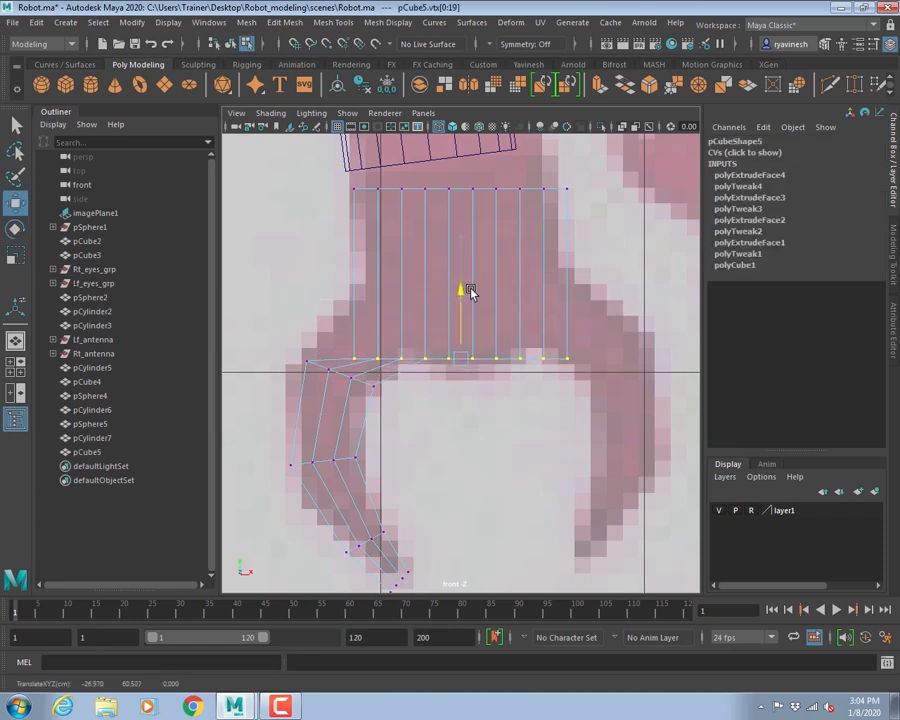
- Raise the four bottom vertices above the prong one by one along the claw's slope, placing the innermost at about X -28.5, Y 60.9
{"action": "left_click", "coordinate": [352, 357]}
{"action": "left_click_drag", "start_coordinate": [352, 356], "coordinate": [349, 305]}
{"action": "left_click", "coordinate": [377, 360]}
{"action": "left_click_drag", "start_coordinate": [377, 359], "coordinate": [372, 319]}
{"action": "left_click", "coordinate": [401, 360]}
{"action": "left_click_drag", "start_coordinate": [401, 359], "coordinate": [422, 351]}
{"action": "left_click", "coordinate": [425, 360]}
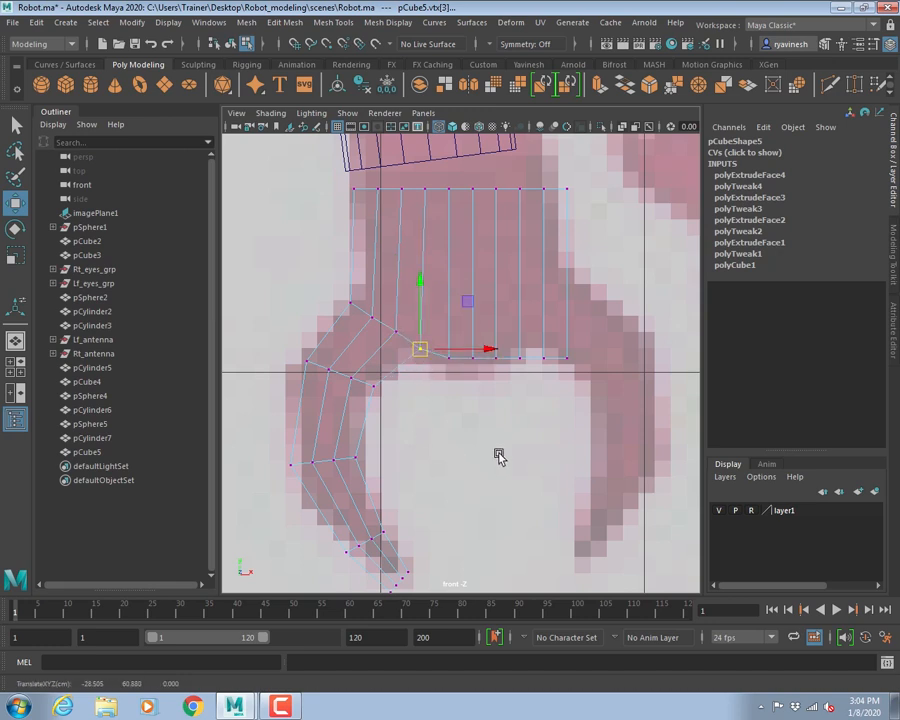
- Select the wrist block's four face columns on each side of the middle column and examine how the block divides in half
{"action": "scroll", "coordinate": [504, 436], "scroll_direction": "down", "scroll_amount": 1}
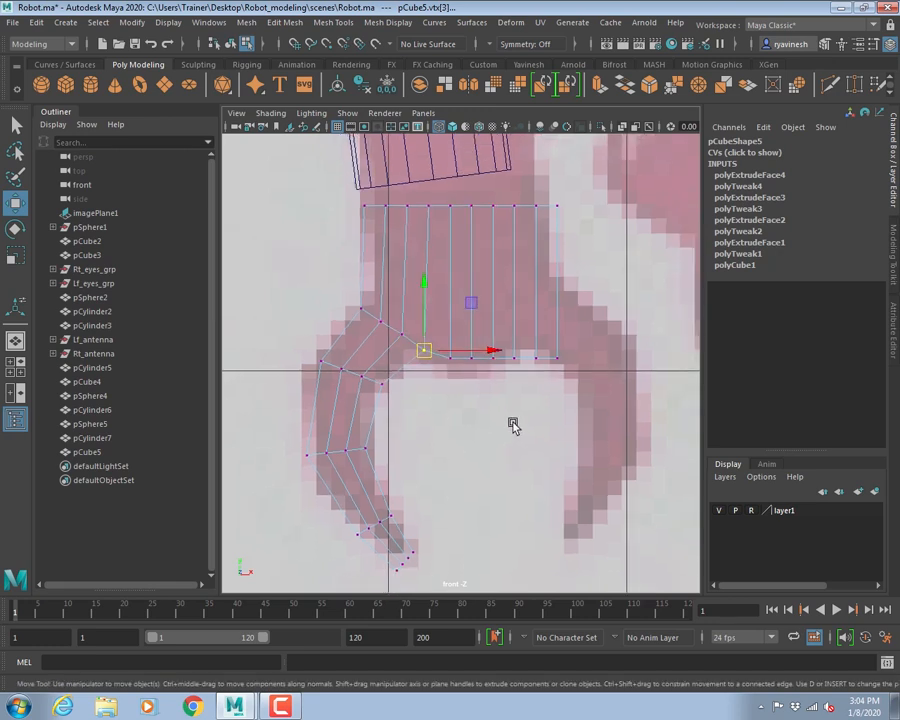
{"action": "middle_click_drag", "start_coordinate": [511, 424], "coordinate": [493, 399], "text": "alt"}
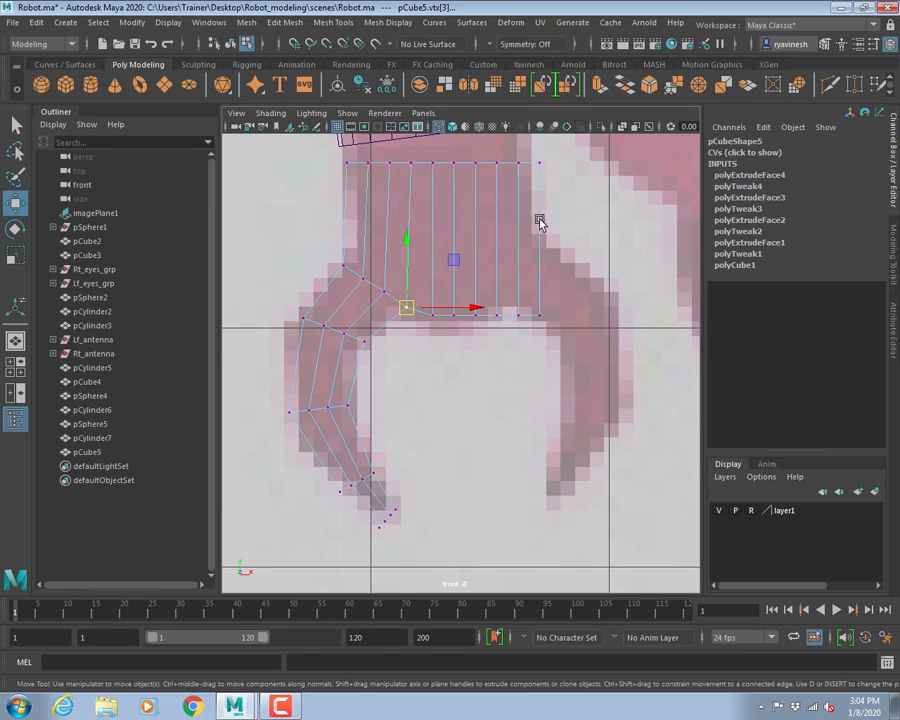
{"action": "left_click", "coordinate": [461, 217]}
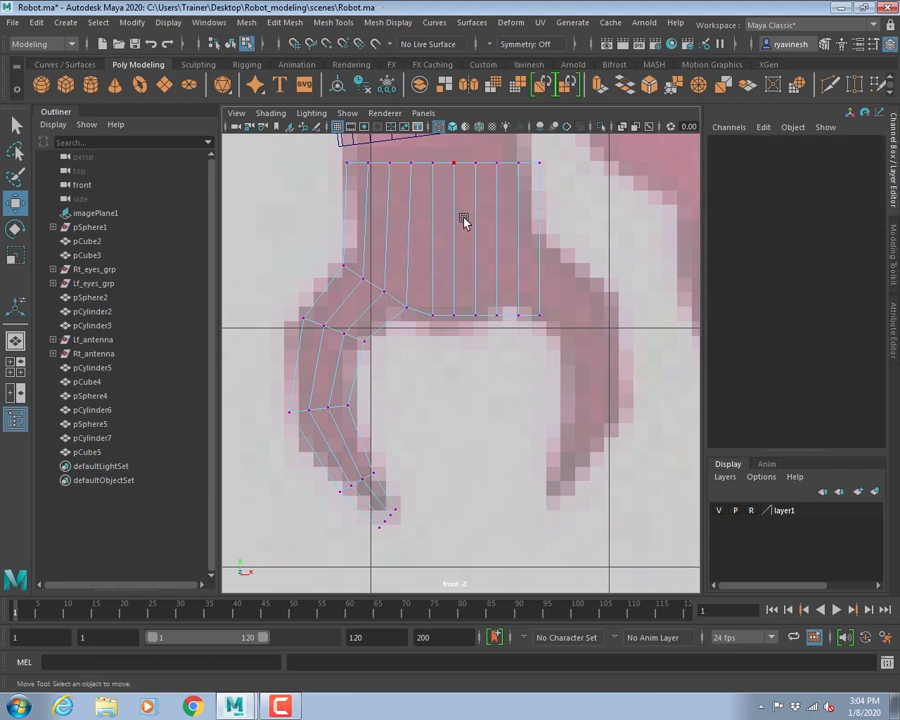
{"action": "right_click_drag", "start_coordinate": [362, 201], "coordinate": [405, 225]}
{"action": "right_click_drag", "start_coordinate": [364, 240], "coordinate": [364, 240]}
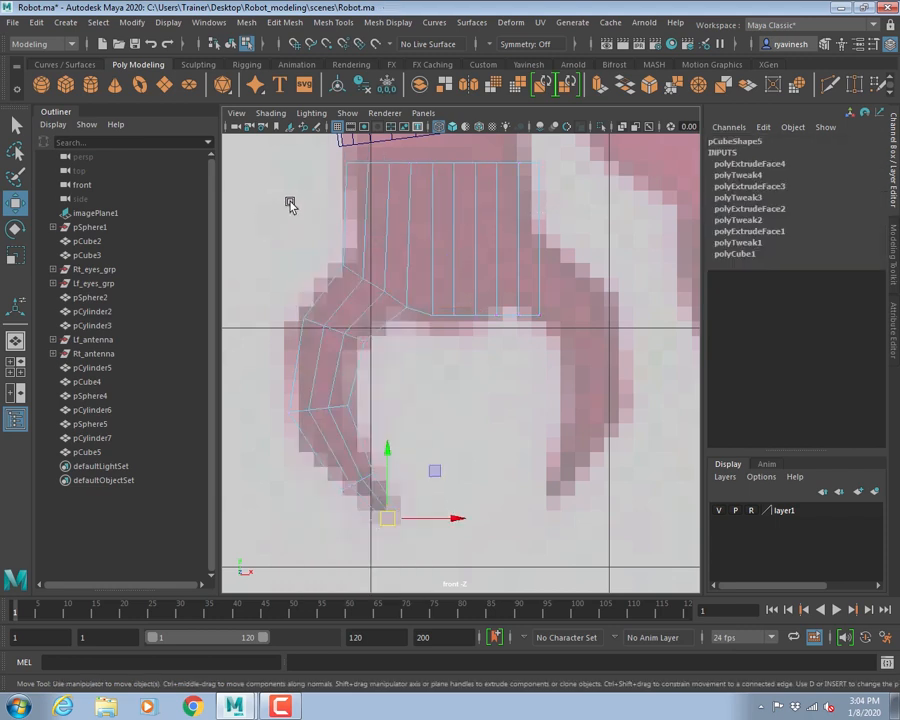
{"action": "left_click_drag", "start_coordinate": [290, 202], "coordinate": [410, 226]}
{"action": "left_click_drag", "start_coordinate": [556, 222], "coordinate": [466, 233], "text": "shift"}
{"action": "middle_click_drag", "start_coordinate": [474, 381], "coordinate": [458, 478], "text": "alt"}
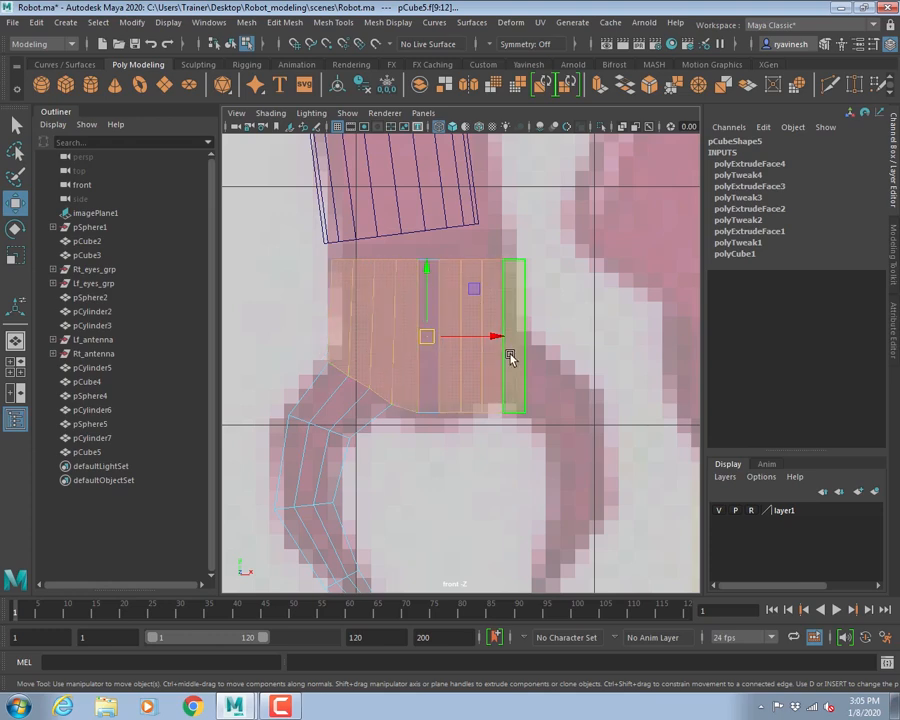
{"action": "scroll", "coordinate": [420, 335], "scroll_direction": "up", "scroll_amount": 3}
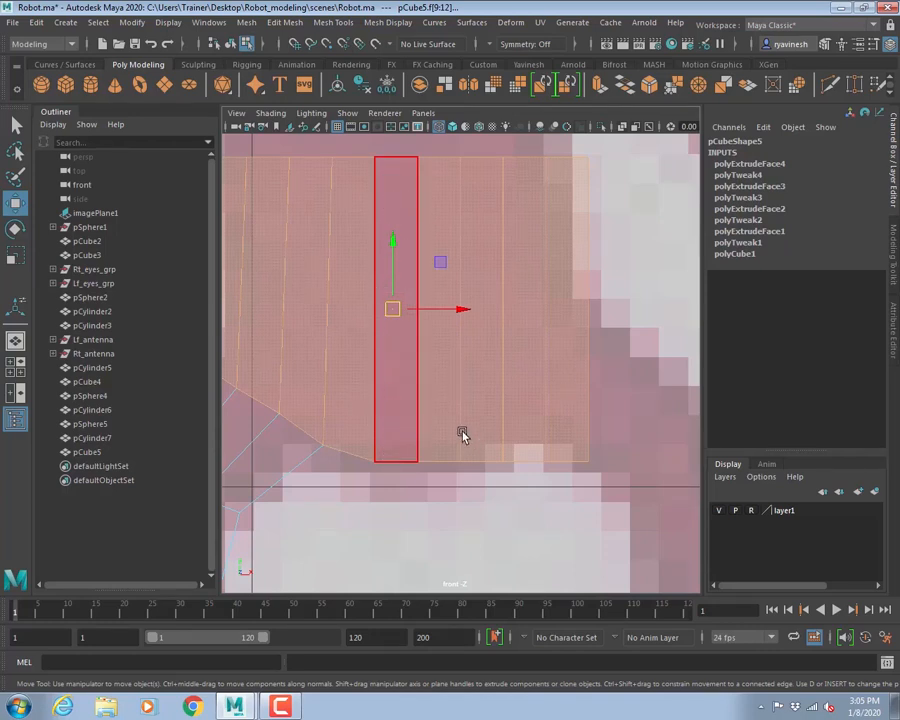
{"action": "scroll", "coordinate": [491, 449], "scroll_direction": "down", "scroll_amount": 4}
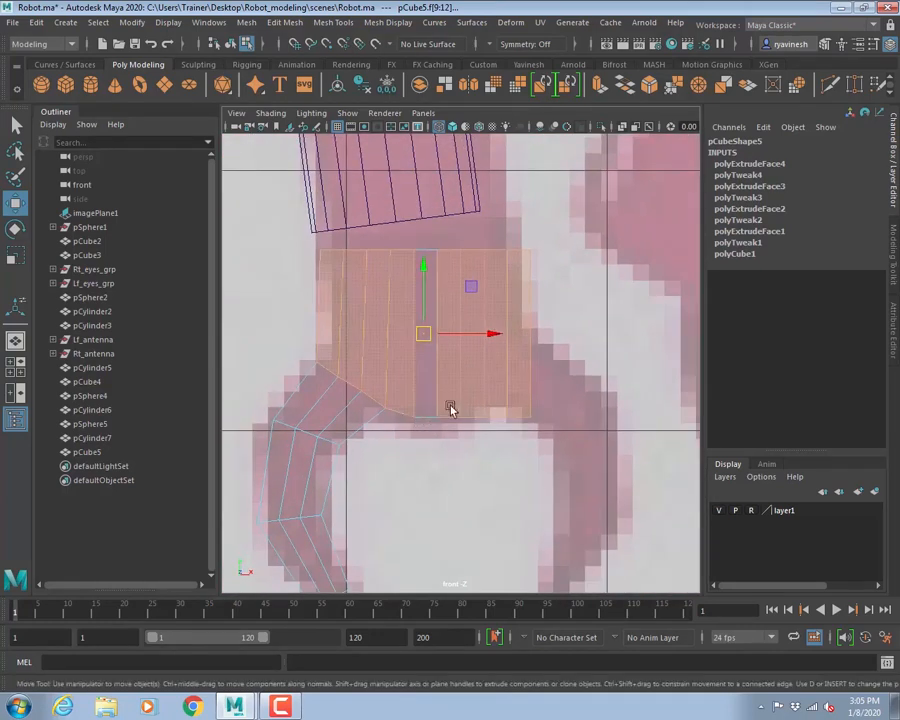
- Insert a single edge loop down the centre of the wrist block's middle column, using multiple edge loops with the number set to 1
{"action": "right_click_drag", "start_coordinate": [462, 333], "coordinate": [530, 294]}
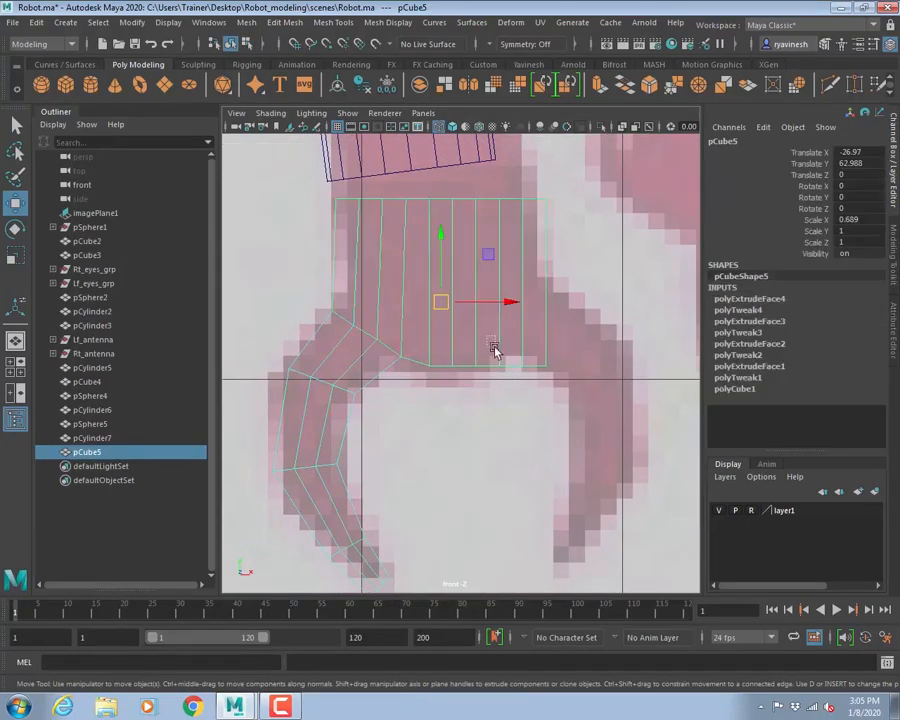
{"action": "left_click", "coordinate": [270, 22]}
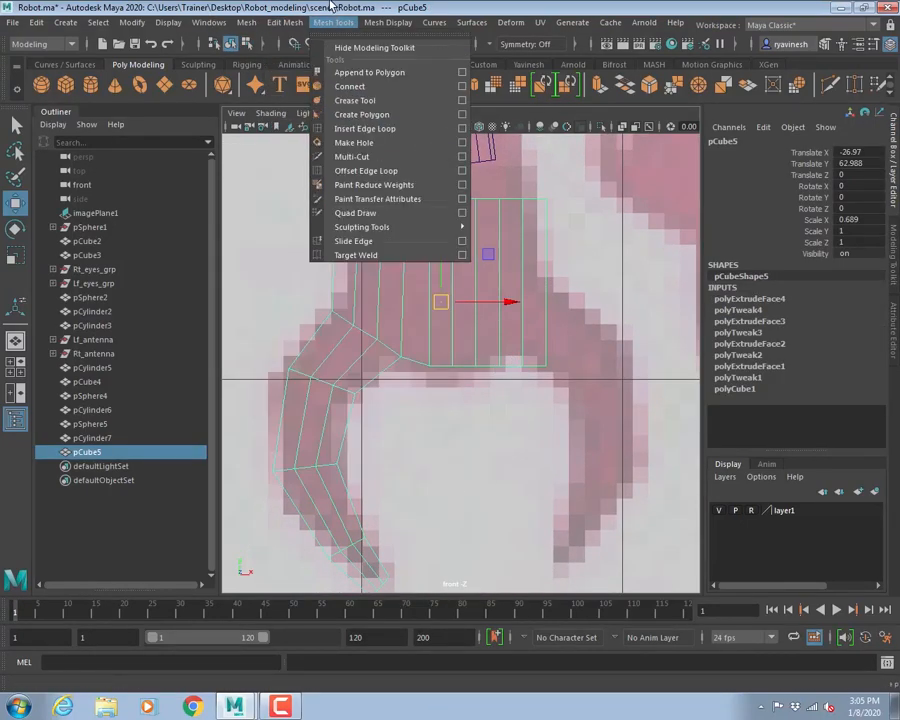
{"action": "left_click", "coordinate": [461, 128]}
{"action": "left_click", "coordinate": [333, 251]}
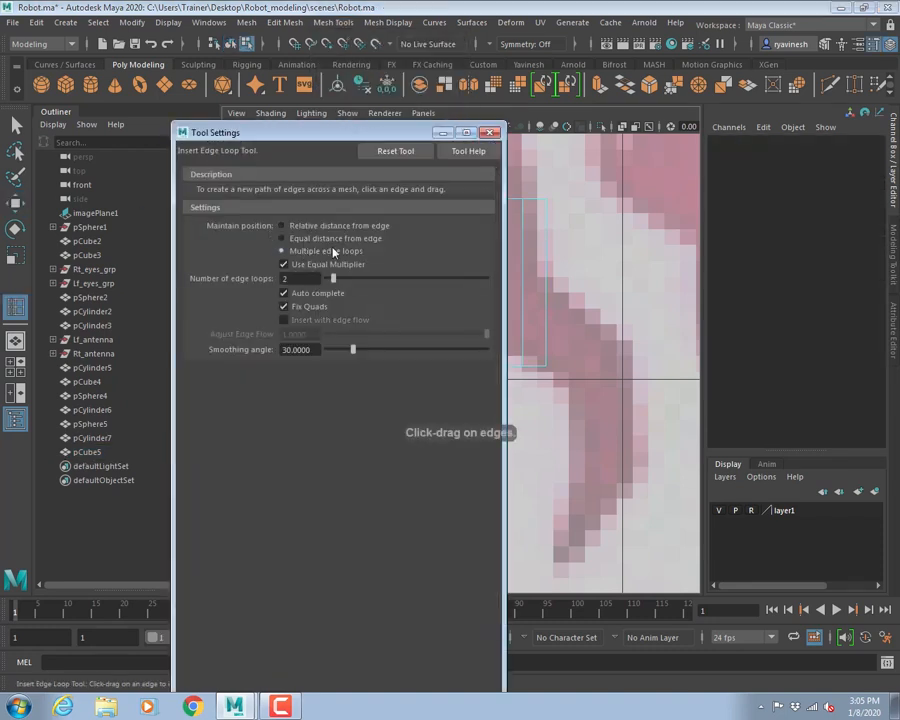
{"action": "double_click", "coordinate": [298, 278]}
{"action": "type", "text": "1"}
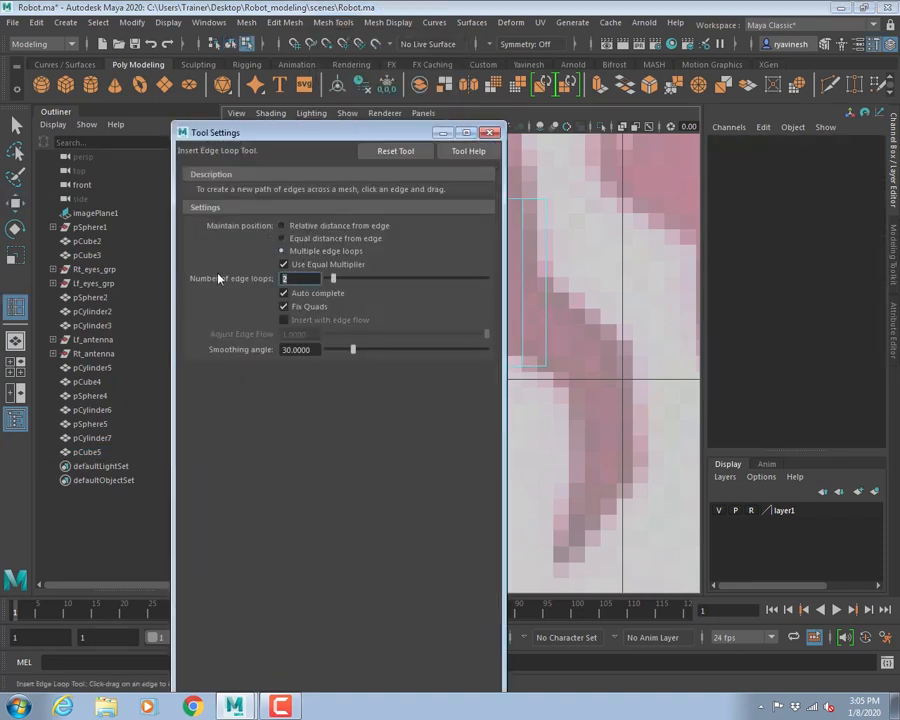
{"action": "left_click", "coordinate": [489, 131]}
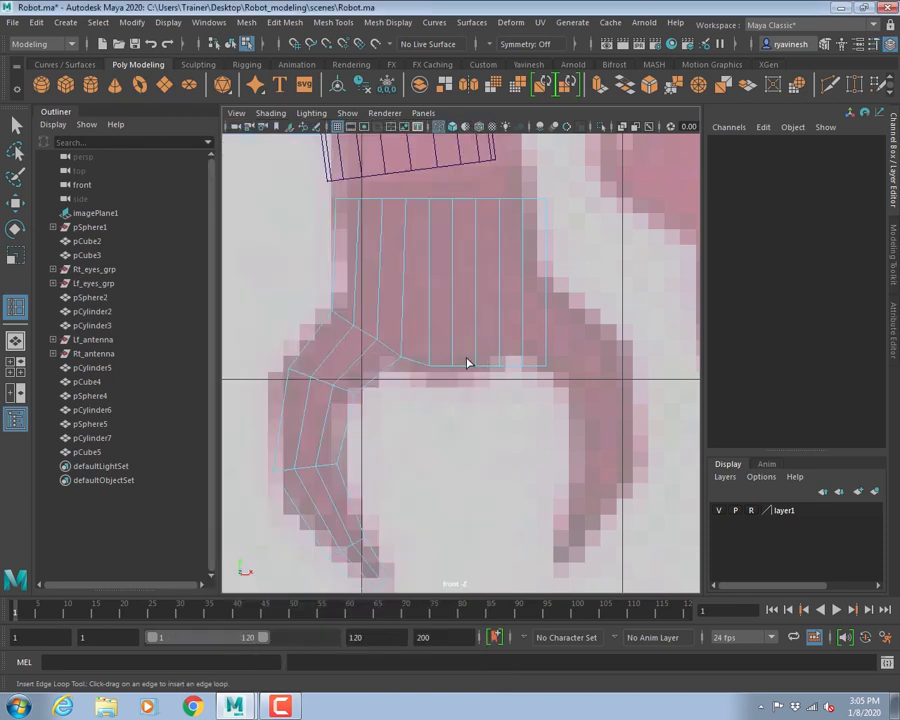
{"action": "left_click", "coordinate": [443, 366]}
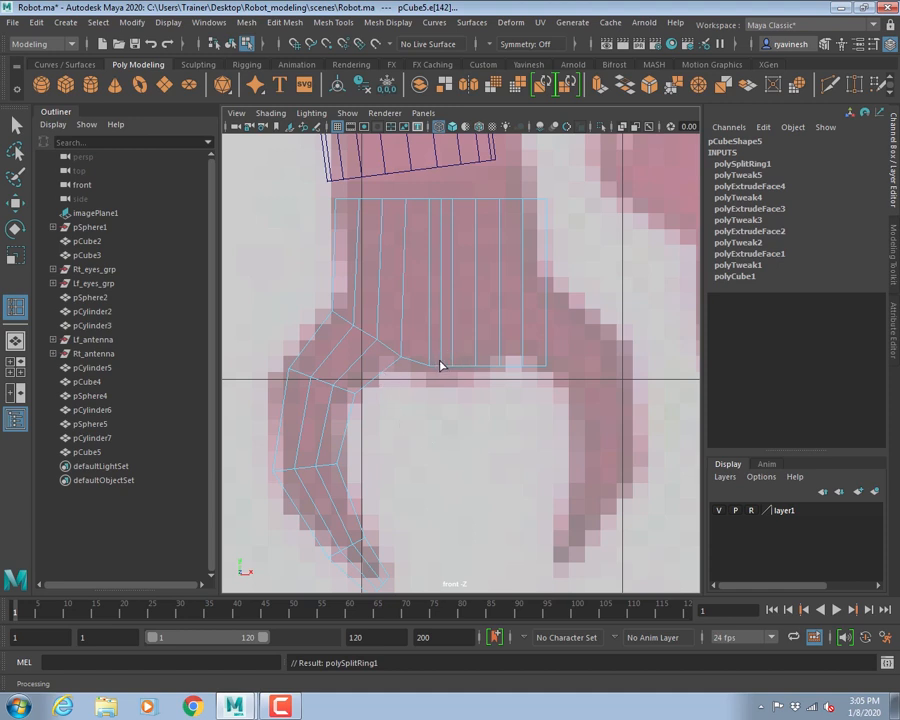
- Select all faces on the prongless half of the wrist block, up to the centre edge loop, and delete them
{"action": "key", "text": "q"}
{"action": "right_click_drag", "start_coordinate": [446, 317], "coordinate": [481, 318]}
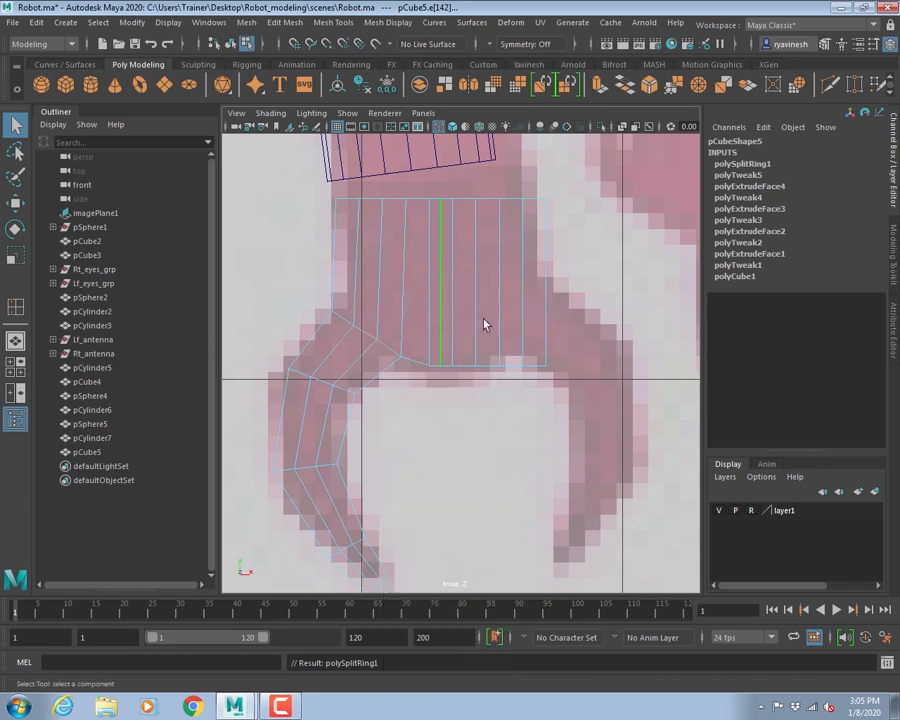
{"action": "left_click", "coordinate": [577, 178]}
{"action": "left_click_drag", "start_coordinate": [577, 183], "coordinate": [446, 410]}
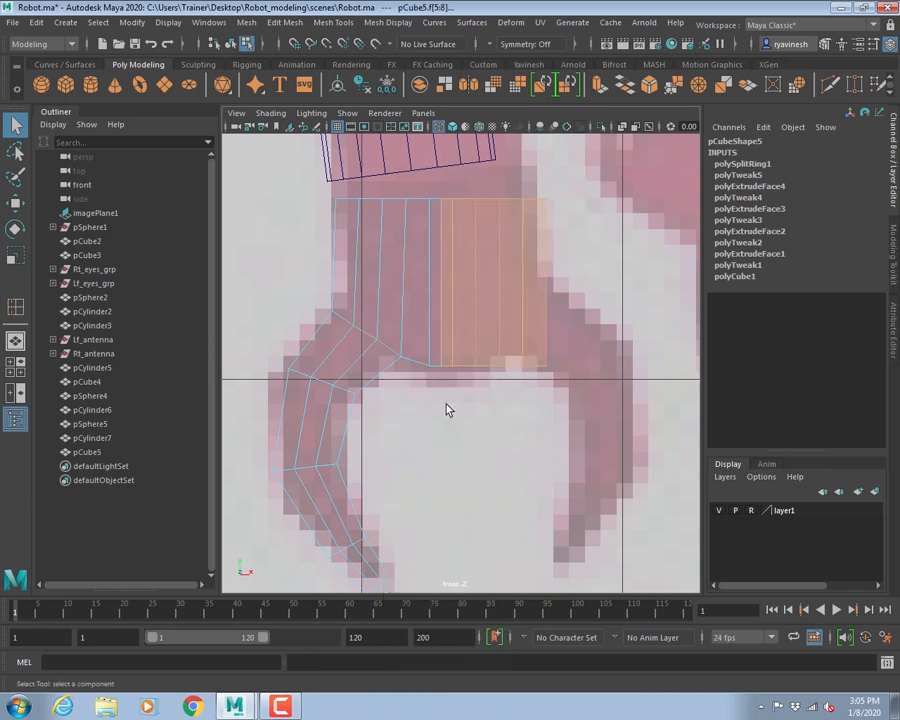
{"action": "key", "text": "Delete"}
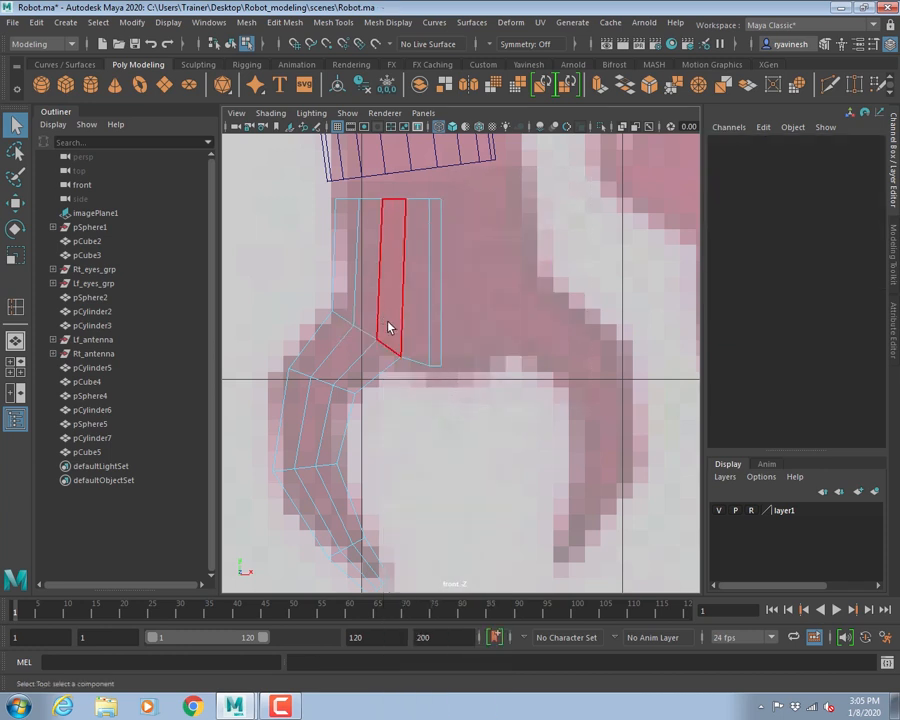
- Duplicate the half claw and mirror the copy across its centre by setting its Scale X to -0.689
{"action": "right_click_drag", "start_coordinate": [404, 318], "coordinate": [468, 298]}
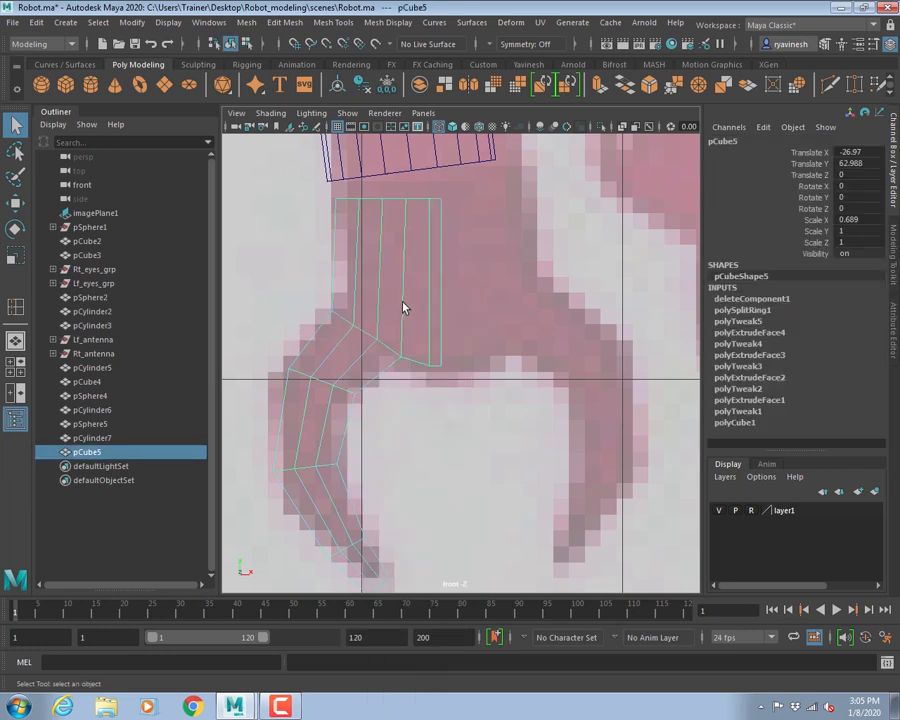
{"action": "middle_click_drag", "start_coordinate": [505, 372], "coordinate": [483, 357], "text": "alt"}
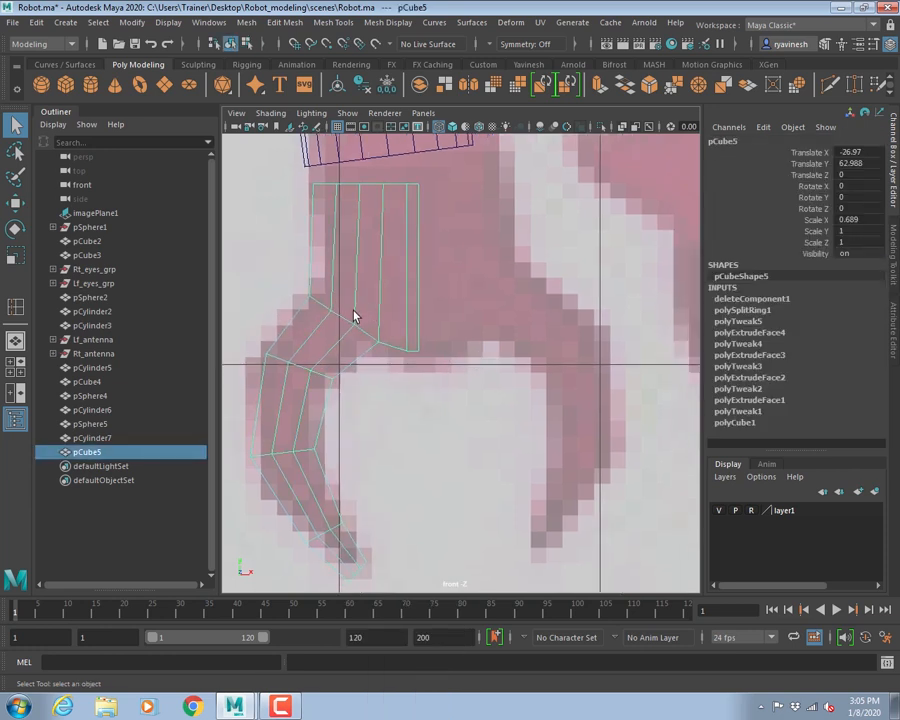
{"action": "key", "text": "ctrl+d"}
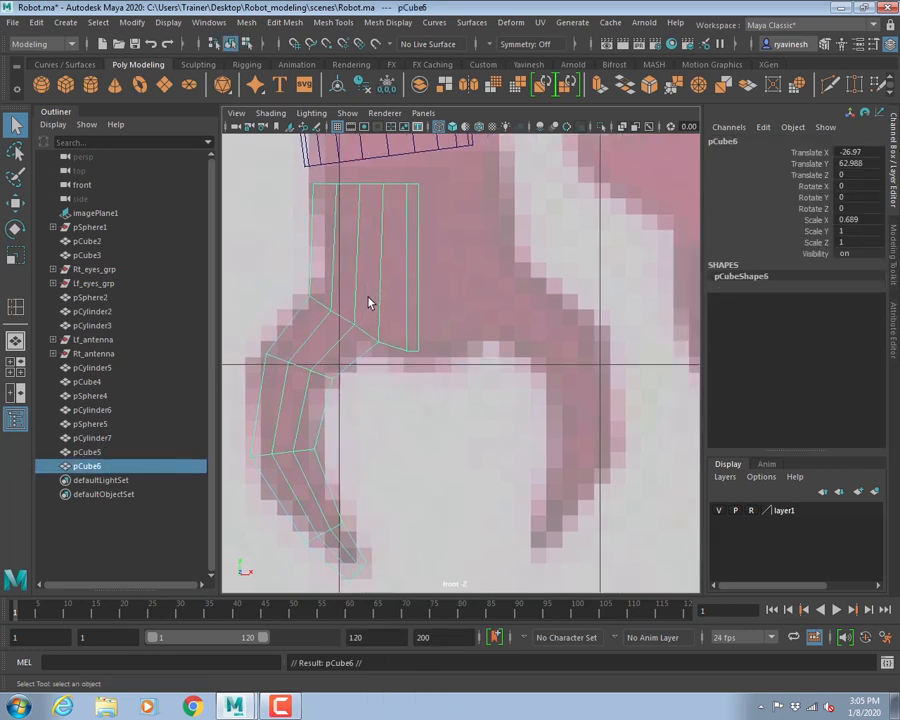
{"action": "key", "text": "w"}
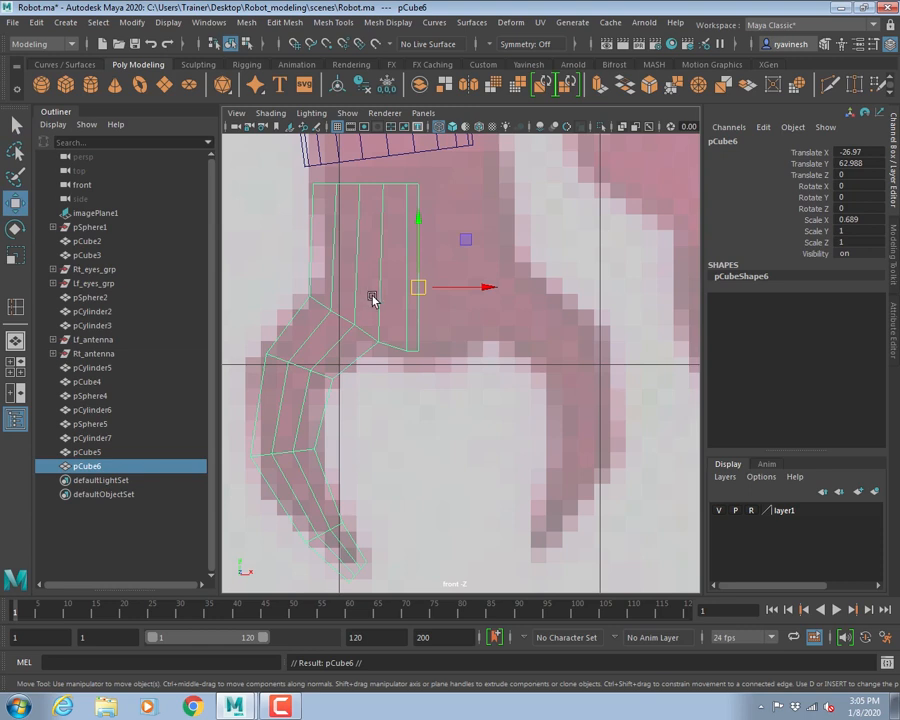
{"action": "left_click", "coordinate": [868, 218]}
{"action": "key", "text": "Left"}
{"action": "key", "text": "Left"}
{"action": "key", "text": "Left"}
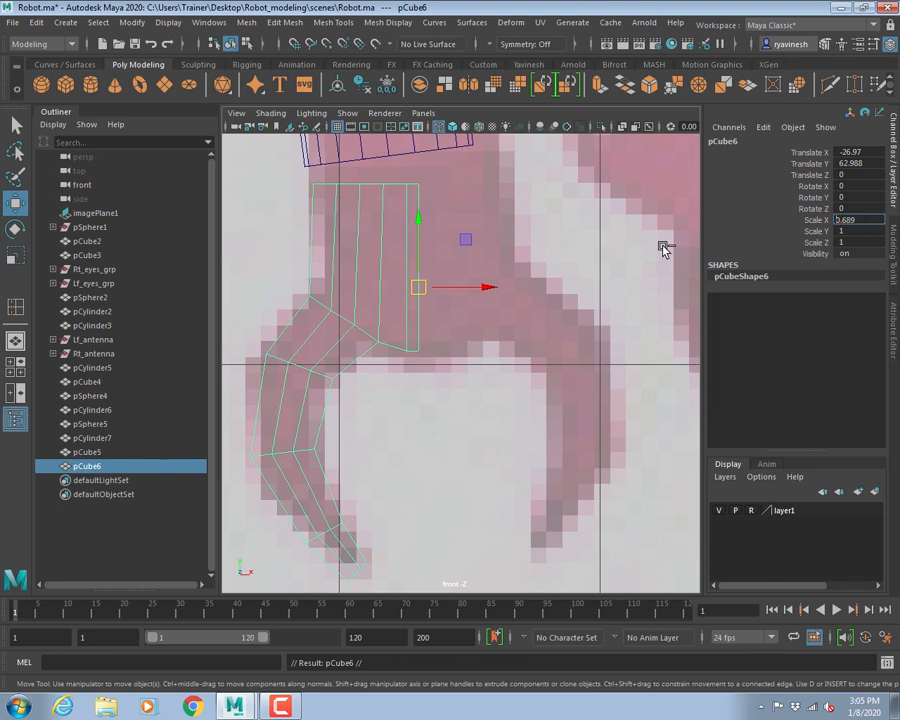
{"action": "type", "text": "-"}
{"action": "key", "text": "Return"}
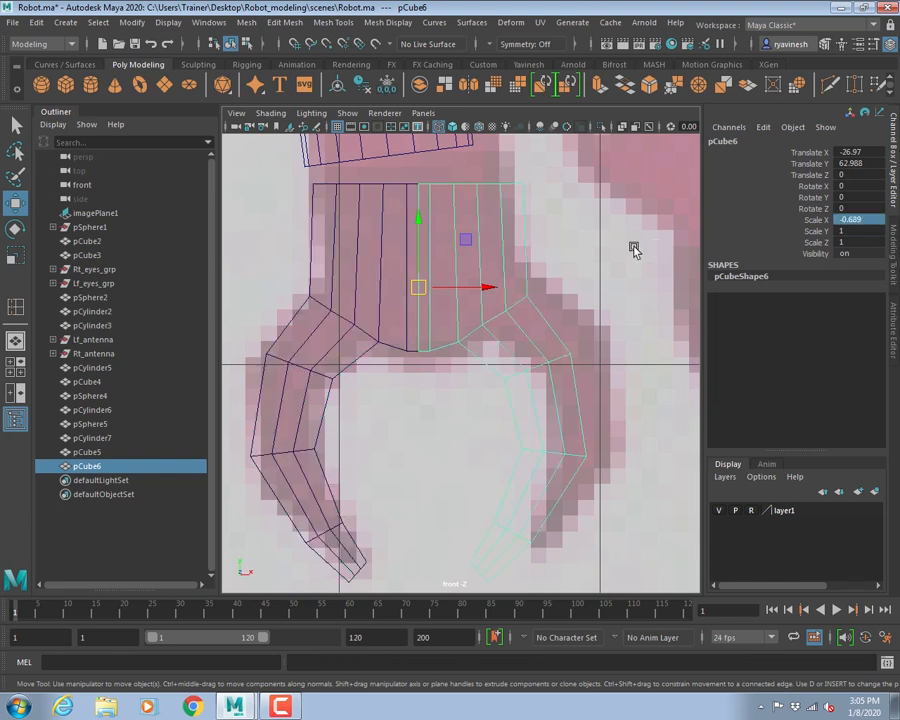
- Combine the two claw halves into one mesh and merge its overlapping vertices
{"action": "left_click_drag", "start_coordinate": [364, 273], "coordinate": [476, 304]}
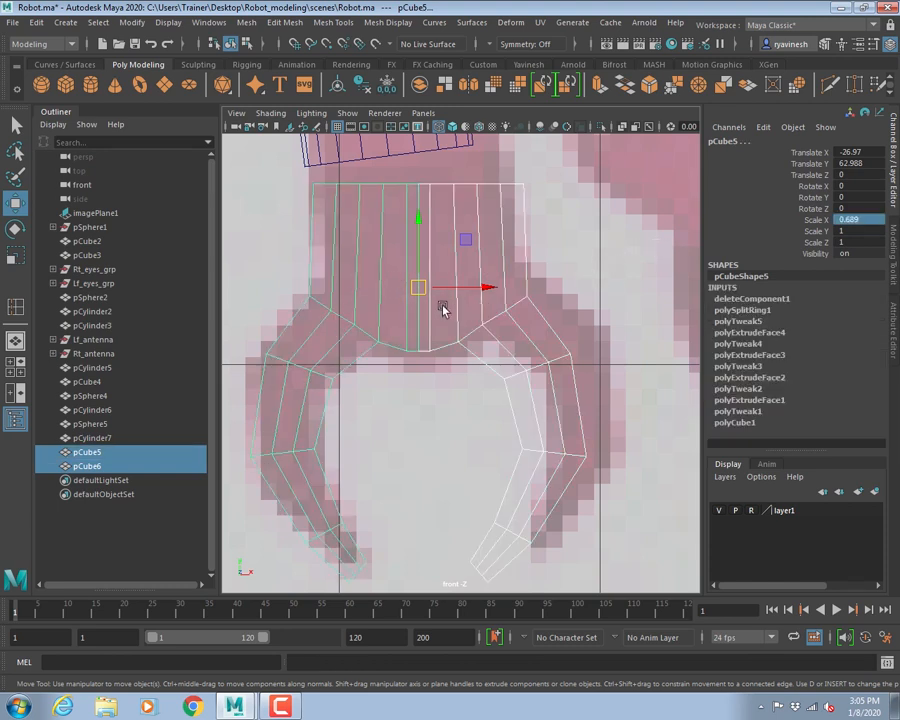
{"action": "left_click", "coordinate": [246, 22]}
{"action": "left_click", "coordinate": [192, 58]}
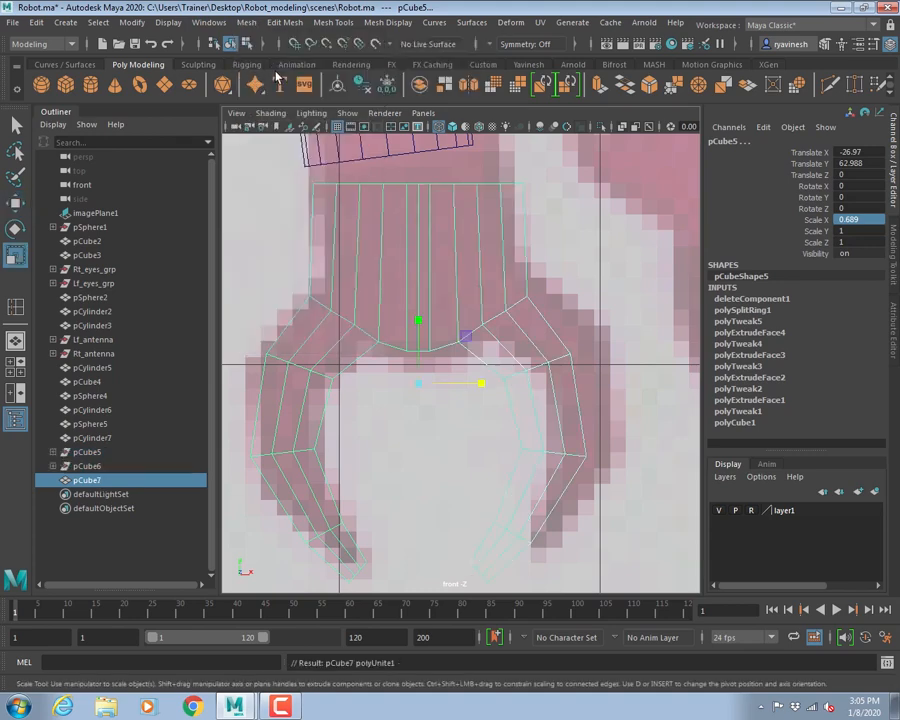
{"action": "left_click", "coordinate": [289, 22]}
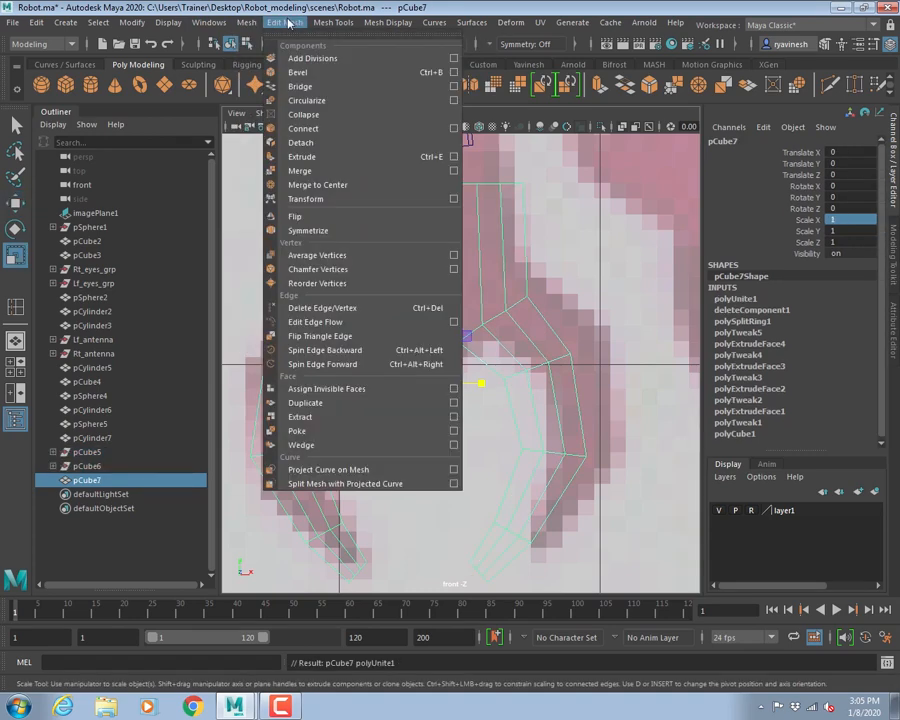
{"action": "left_click", "coordinate": [455, 173]}
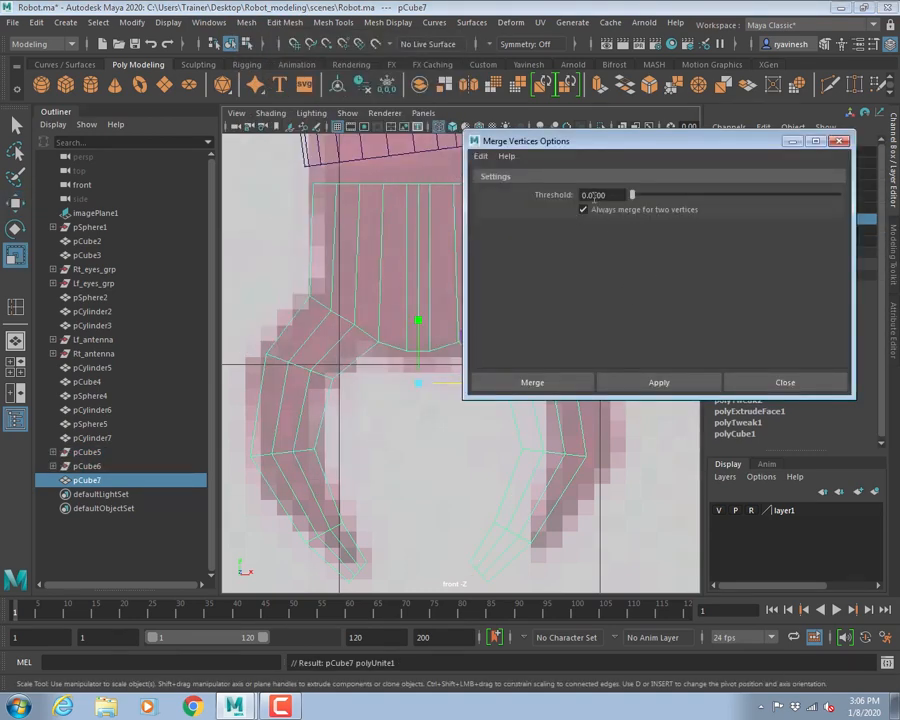
{"action": "left_click", "coordinate": [538, 381]}
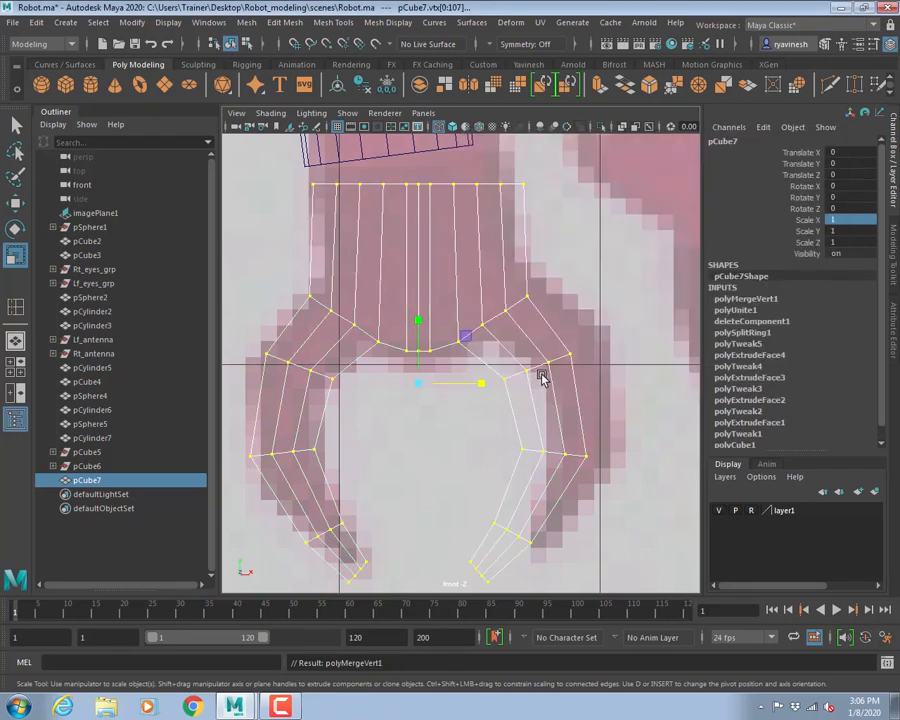
- Delete the edge loop running down the centre seam of the combined claw
{"action": "right_click_drag", "start_coordinate": [418, 230], "coordinate": [409, 192]}
{"action": "double_click", "coordinate": [415, 200]}
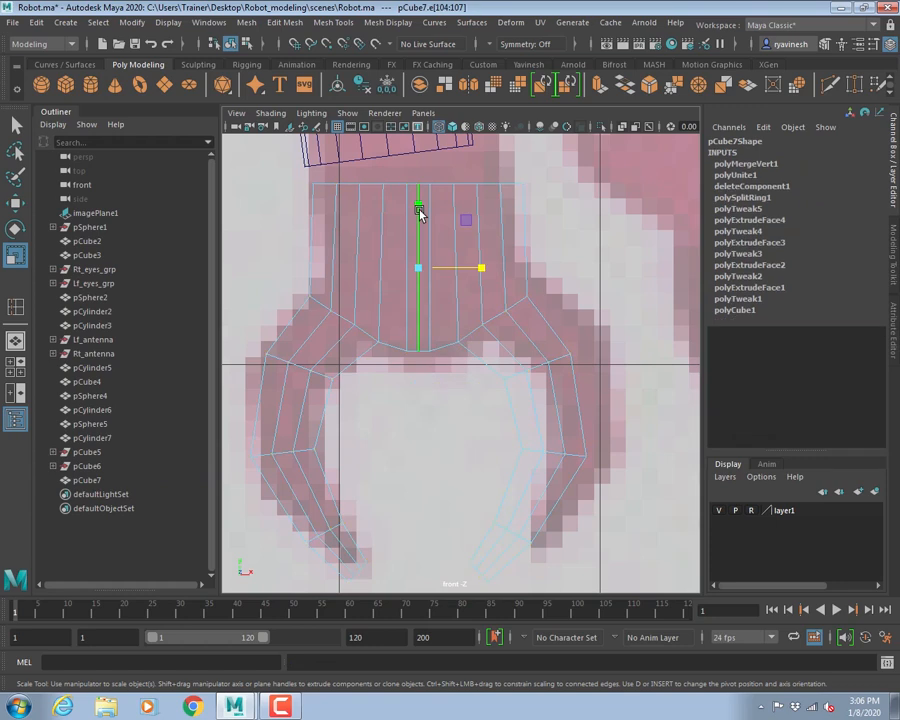
{"action": "key", "text": "Delete"}
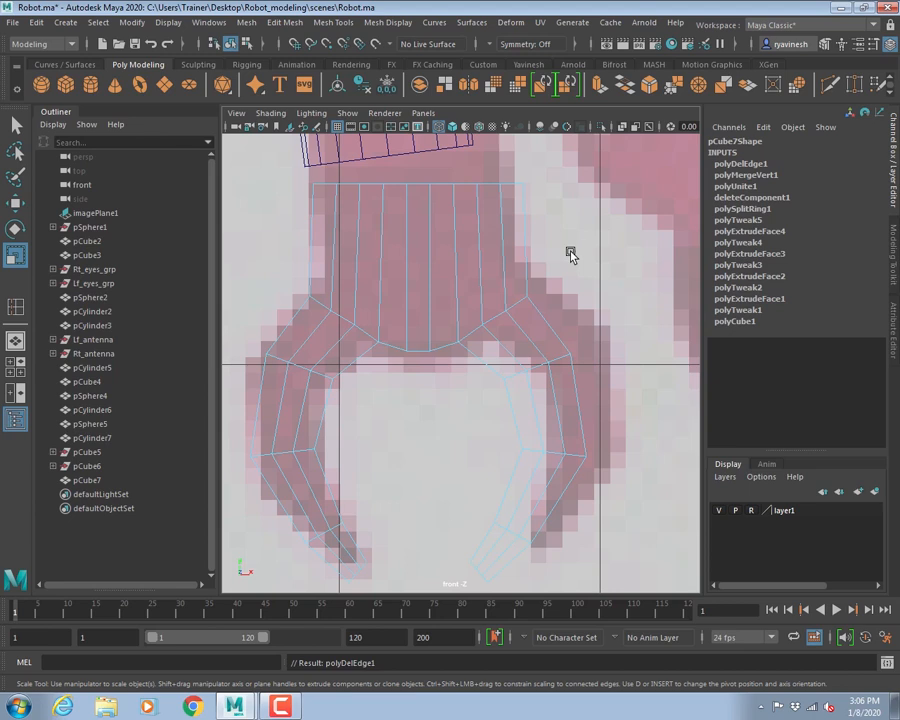
- Rotate the claw to about 7.03 in Z and move it up to the forearm's end, at about X 0.115, Y 0.844
{"action": "scroll", "coordinate": [450, 320], "scroll_direction": "down", "scroll_amount": 3}
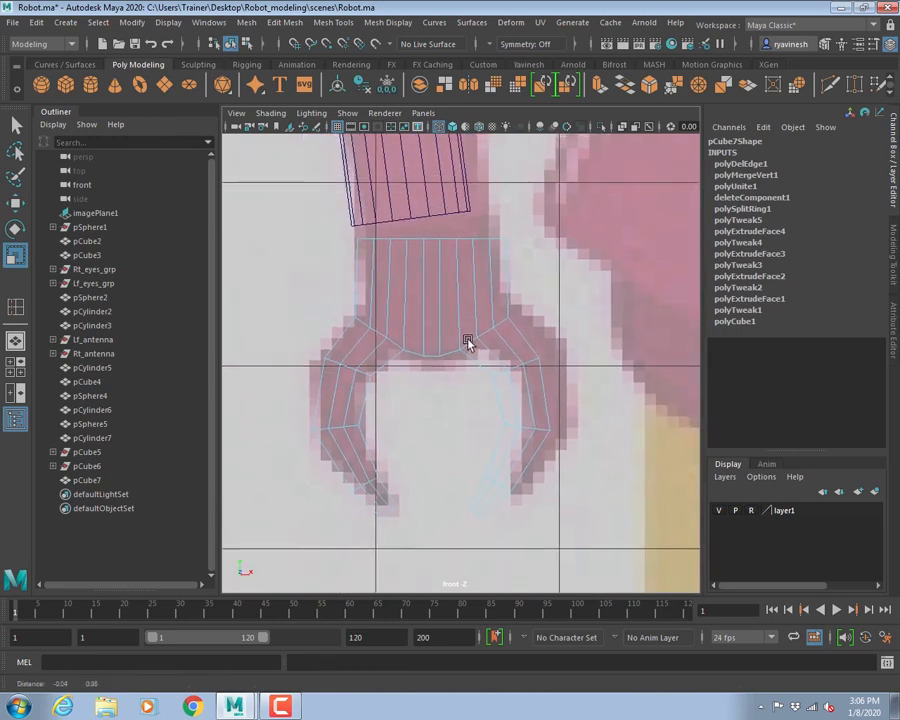
{"action": "right_click_drag", "start_coordinate": [430, 305], "coordinate": [478, 281]}
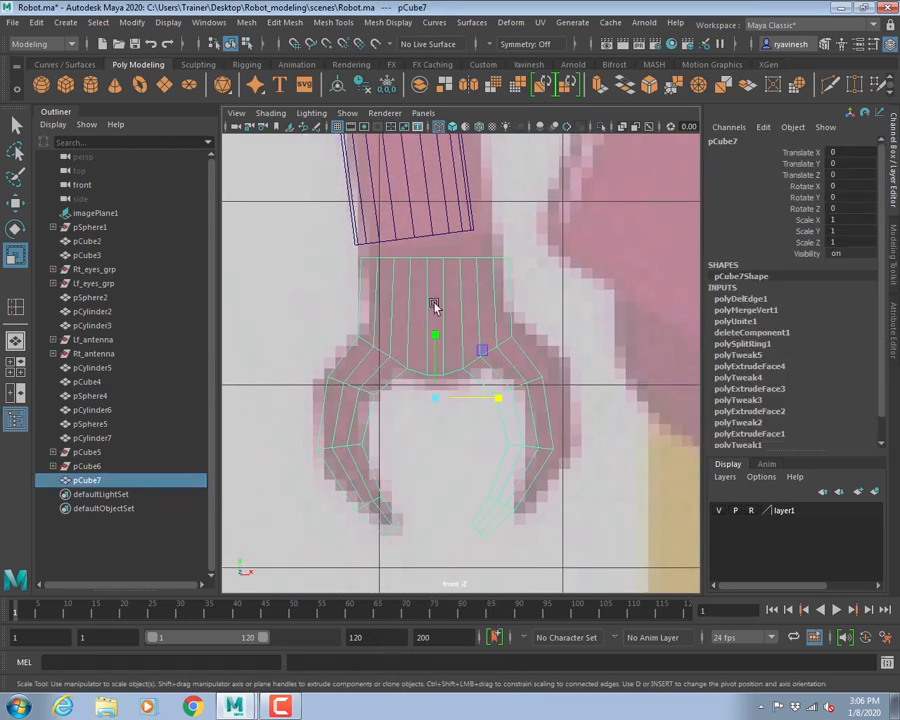
{"action": "key", "text": "e"}
{"action": "left_click_drag", "start_coordinate": [454, 342], "coordinate": [446, 335]}
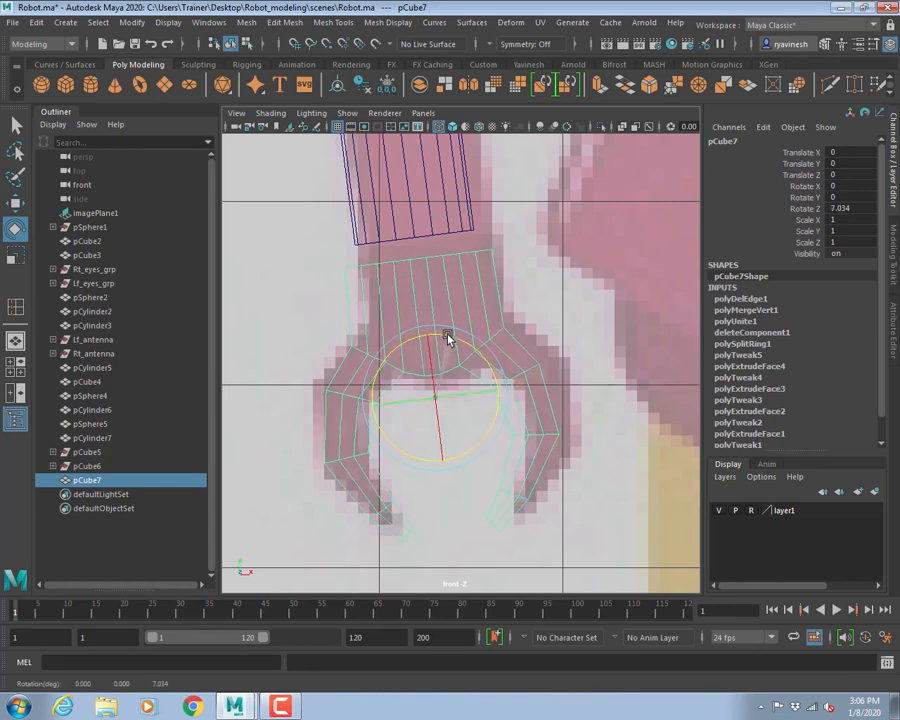
{"action": "key", "text": "w"}
{"action": "left_click_drag", "start_coordinate": [432, 391], "coordinate": [434, 376]}
{"action": "scroll", "coordinate": [424, 281], "scroll_direction": "up", "scroll_amount": 5}
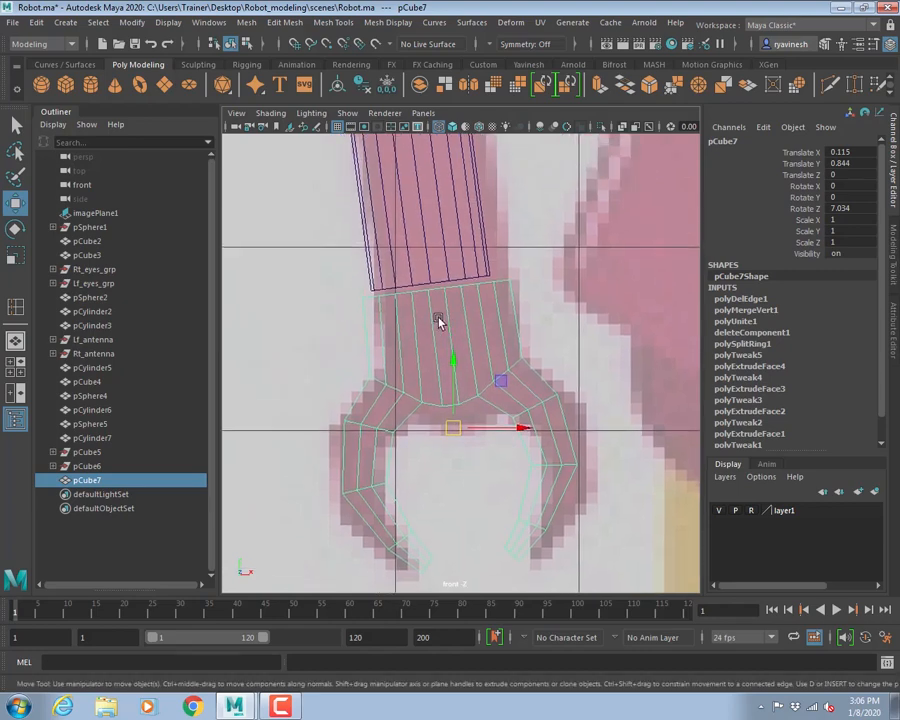
- Switch to the perspective view, orbit to where the claw meets the forearm, and enter vertex editing on the claw
{"action": "key", "text": "space"}
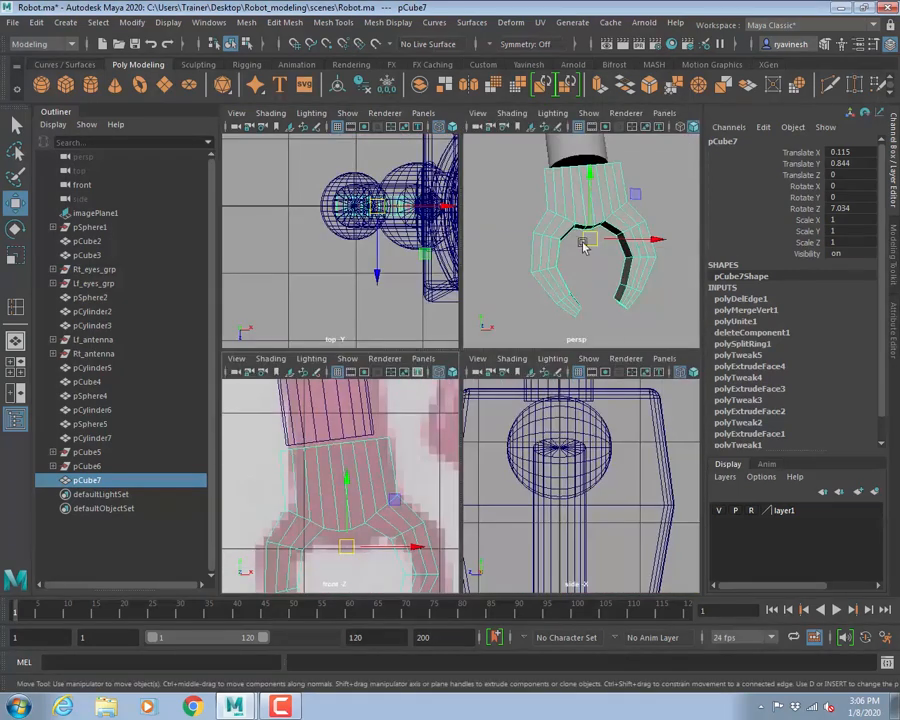
{"action": "key", "text": "space"}
{"action": "left_click_drag", "start_coordinate": [434, 272], "coordinate": [513, 291], "text": "alt"}
{"action": "left_click", "coordinate": [498, 313]}
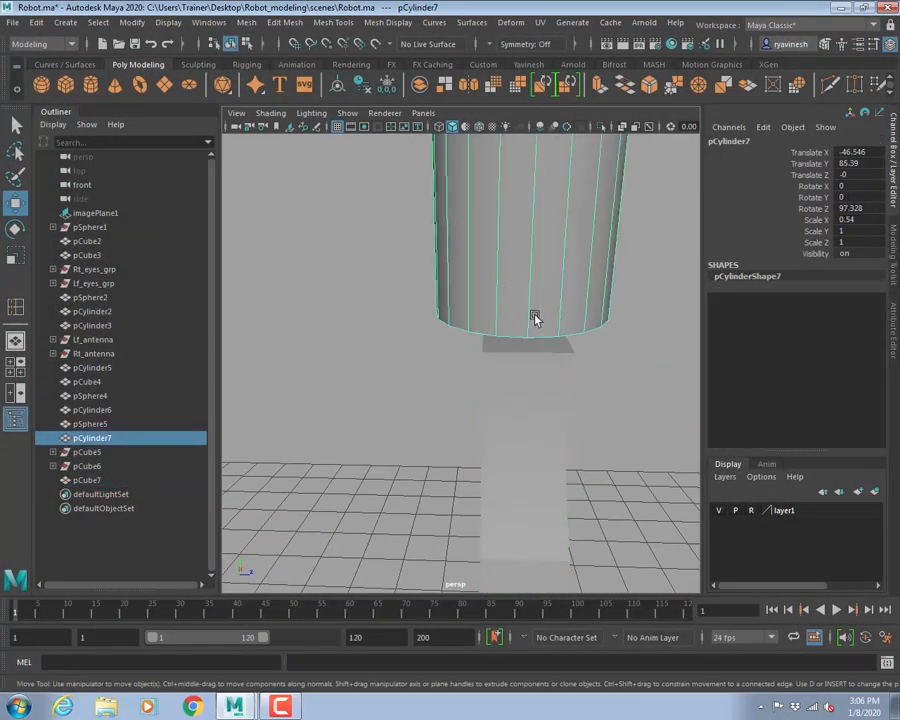
{"action": "left_click", "coordinate": [403, 340]}
{"action": "left_click_drag", "start_coordinate": [562, 336], "coordinate": [480, 370], "text": "alt"}
{"action": "left_click", "coordinate": [468, 394]}
{"action": "right_click_drag", "start_coordinate": [447, 318], "coordinate": [376, 322]}
- Try to move the claw's top outer corner vertex outward in Z, and undo the move
{"action": "left_click", "coordinate": [484, 398]}
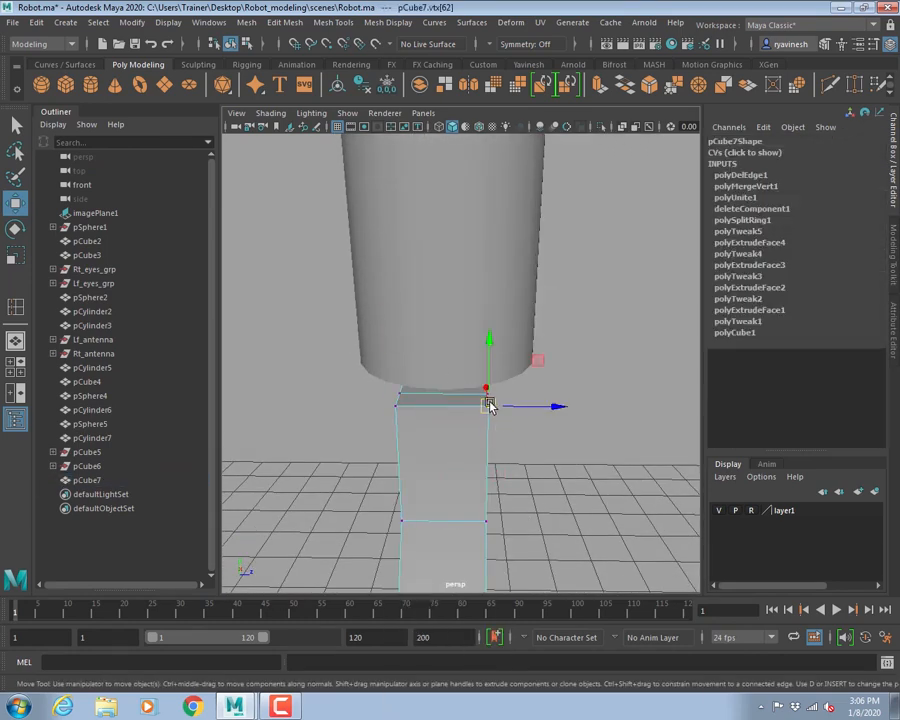
{"action": "mouse_move", "coordinate": [479, 398]}
{"action": "left_mouse_down"}
{"action": "mouse_move", "coordinate": [478, 378]}
{"action": "mouse_move", "coordinate": [460, 388]}
{"action": "mouse_move", "coordinate": [507, 332]}
{"action": "mouse_move", "coordinate": [494, 402]}
{"action": "left_mouse_up"}
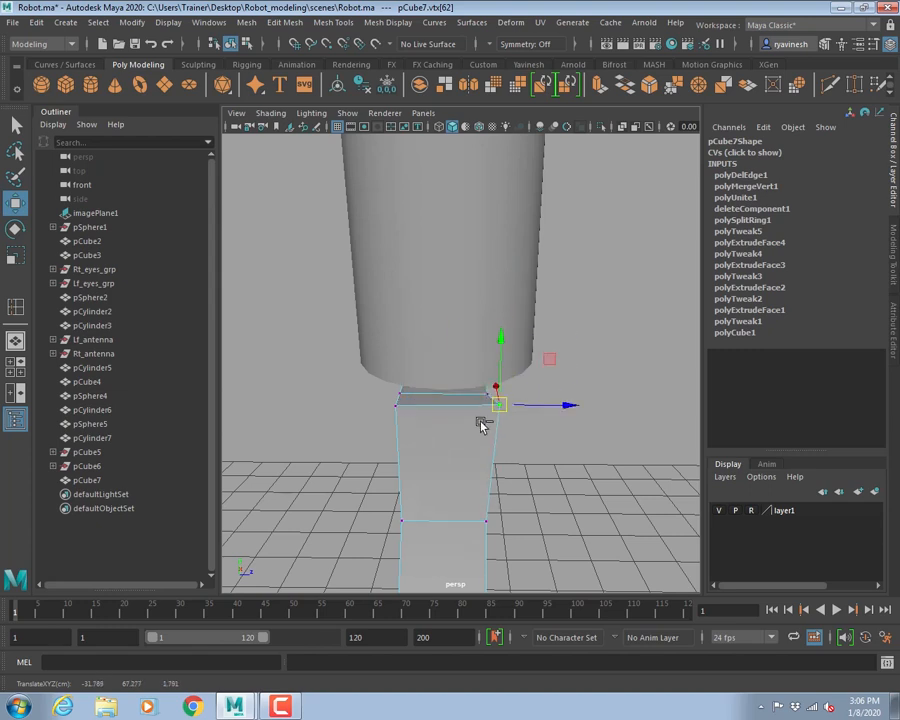
{"action": "key", "text": "ctrl+z"}
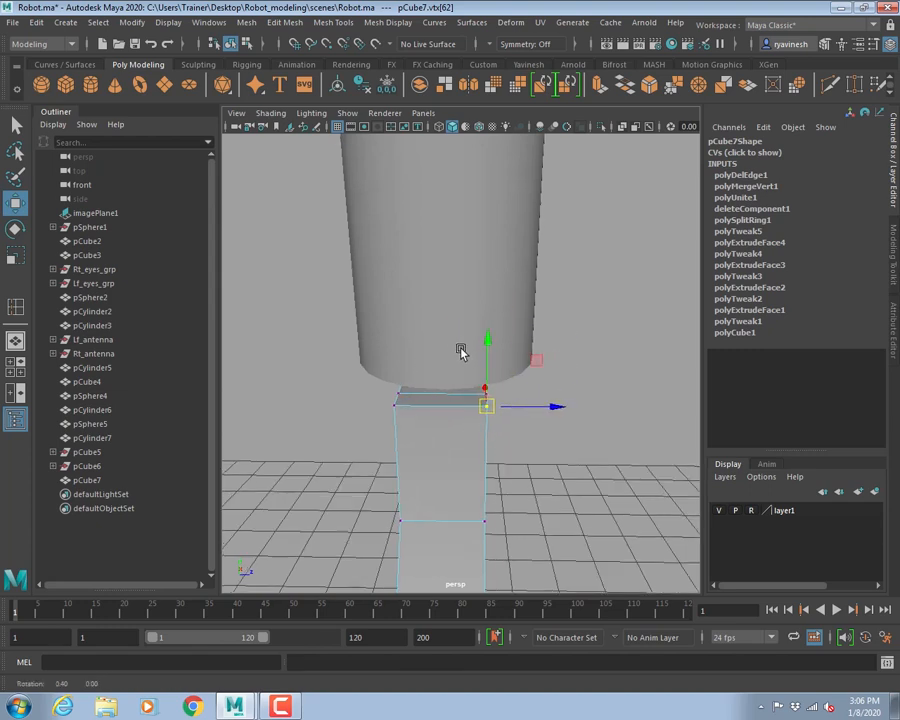
- Display wireframe on shaded in the perspective view so the forearm cylinder's edges can serve as targets
{"action": "left_click_drag", "start_coordinate": [462, 352], "coordinate": [518, 386], "text": "alt"}
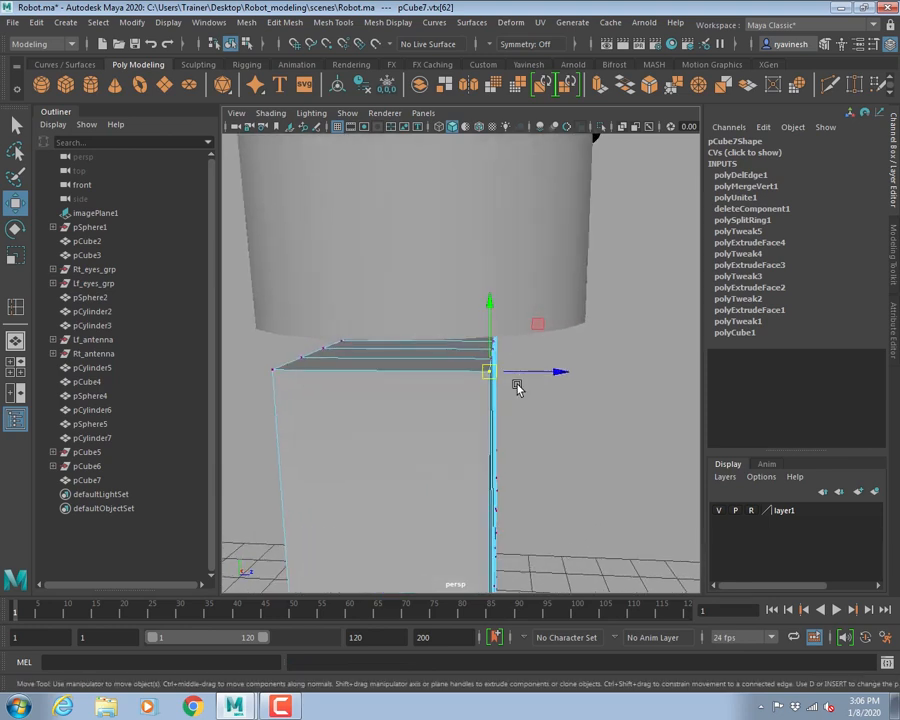
{"action": "left_click", "coordinate": [627, 461]}
{"action": "left_click", "coordinate": [268, 114]}
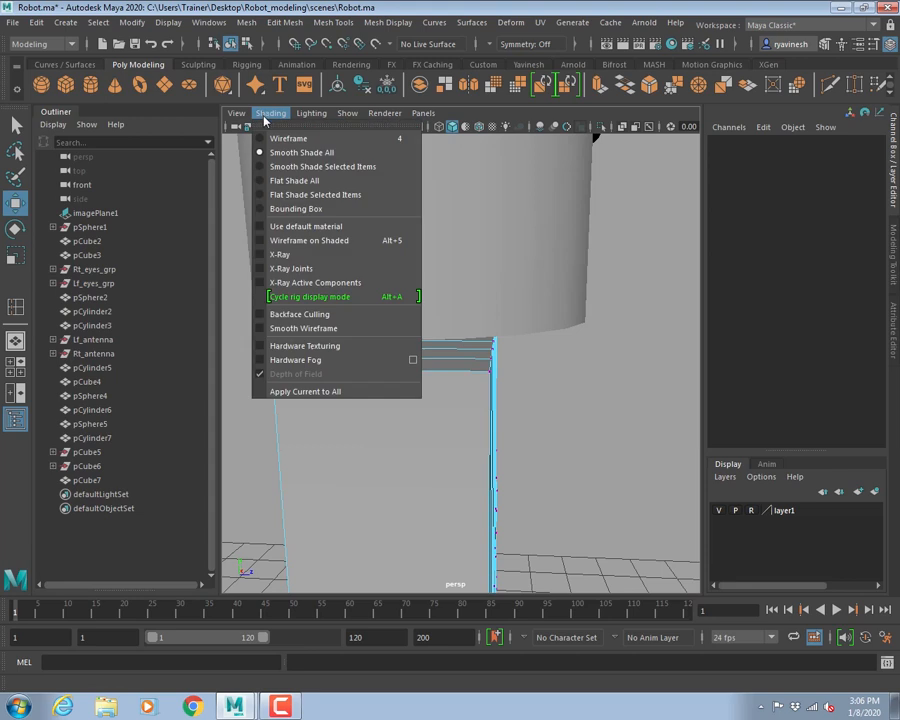
{"action": "left_click", "coordinate": [300, 241]}
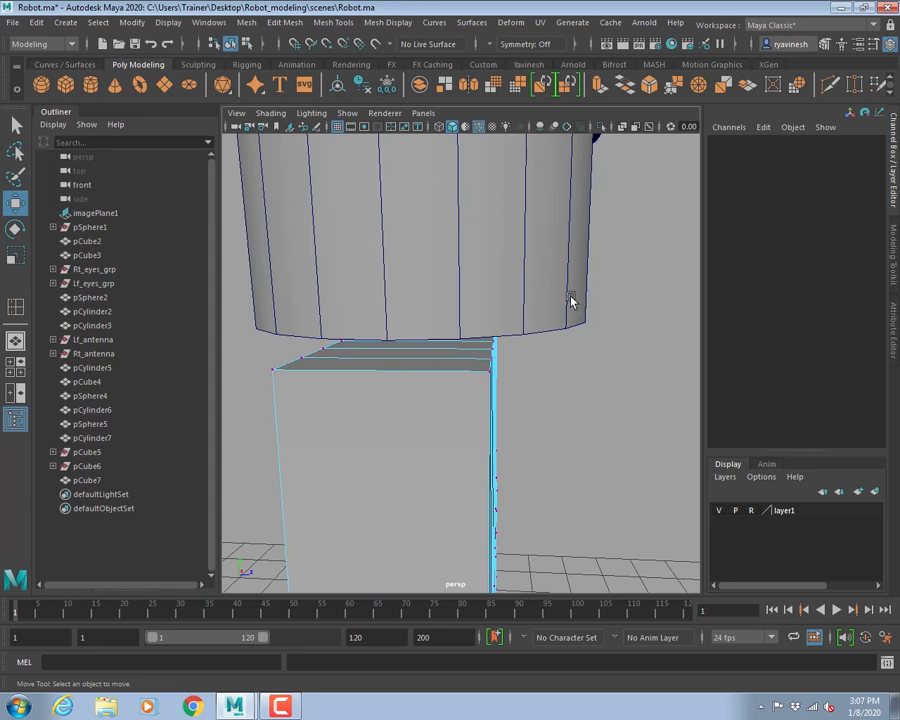
- Snap the claw's top outer corner vertex and the next two top-edge vertices to successive points on the forearm cylinder's bottom rim
{"action": "left_click", "coordinate": [487, 373]}
{"action": "mouse_move", "coordinate": [433, 392]}
{"action": "left_mouse_down", "text": "alt"}
{"action": "mouse_move", "coordinate": [460, 386]}
{"action": "mouse_move", "coordinate": [448, 378]}
{"action": "mouse_move", "coordinate": [436, 401]}
{"action": "left_mouse_up", "text": "alt"}
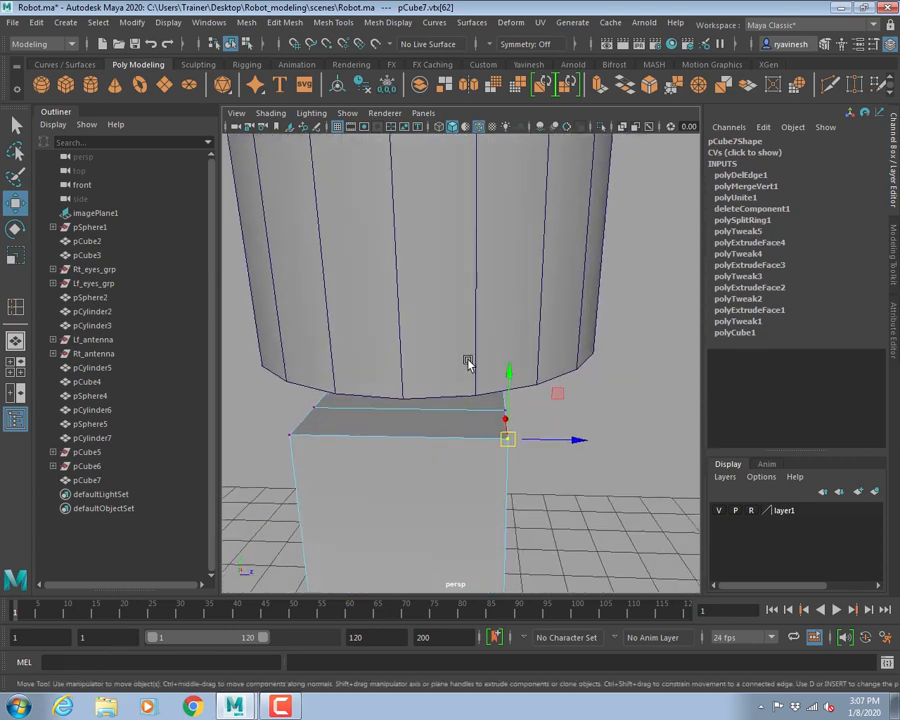
{"action": "key", "text": "v"}
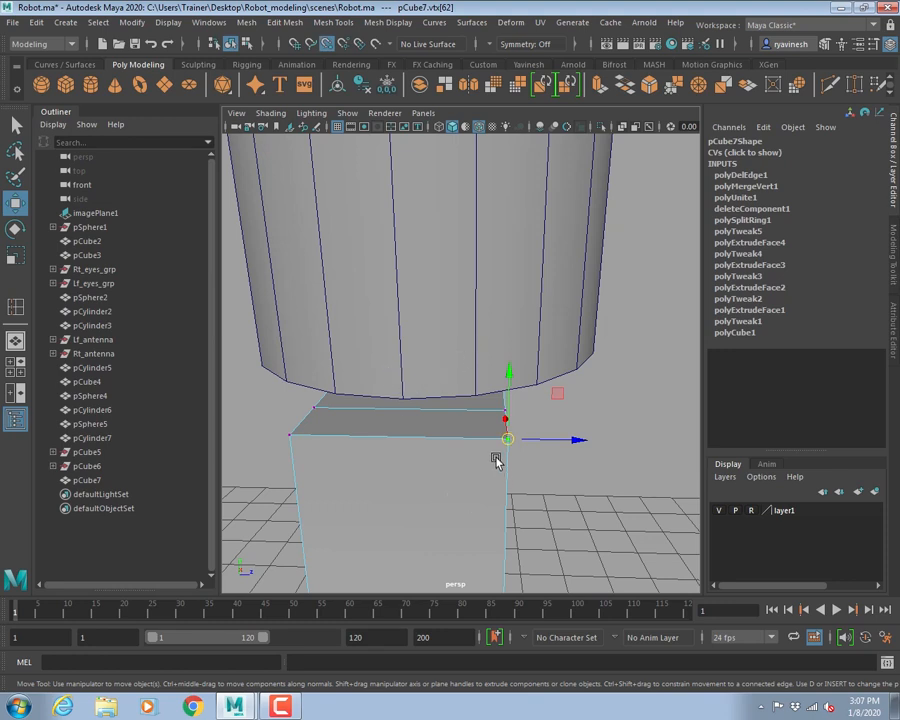
{"action": "left_click_drag", "start_coordinate": [508, 441], "coordinate": [404, 408]}
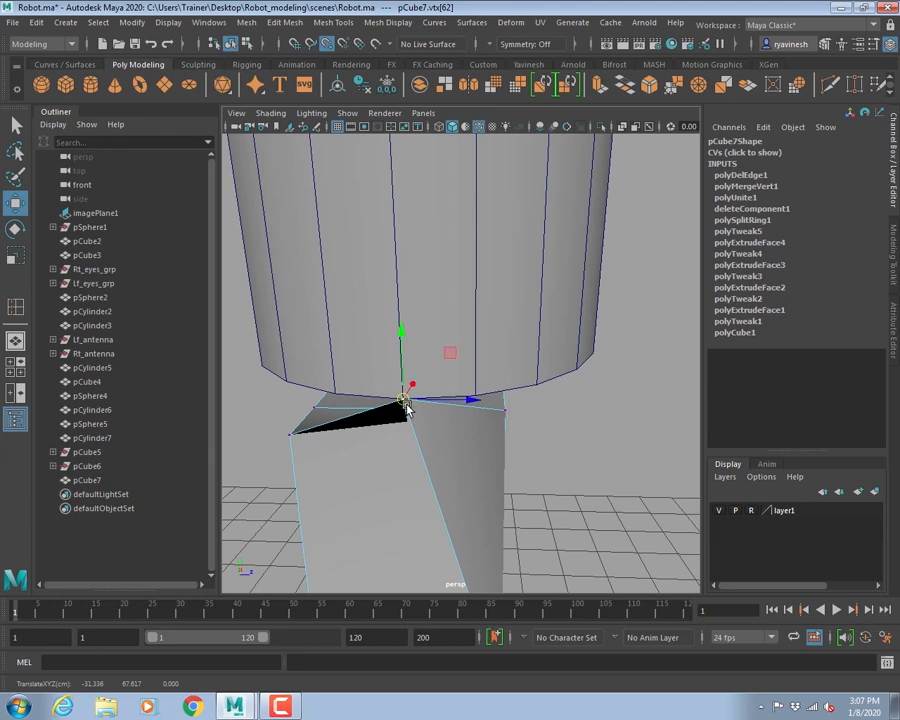
{"action": "left_click_drag", "start_coordinate": [530, 408], "coordinate": [378, 247], "text": "alt"}
{"action": "left_click", "coordinate": [408, 268]}
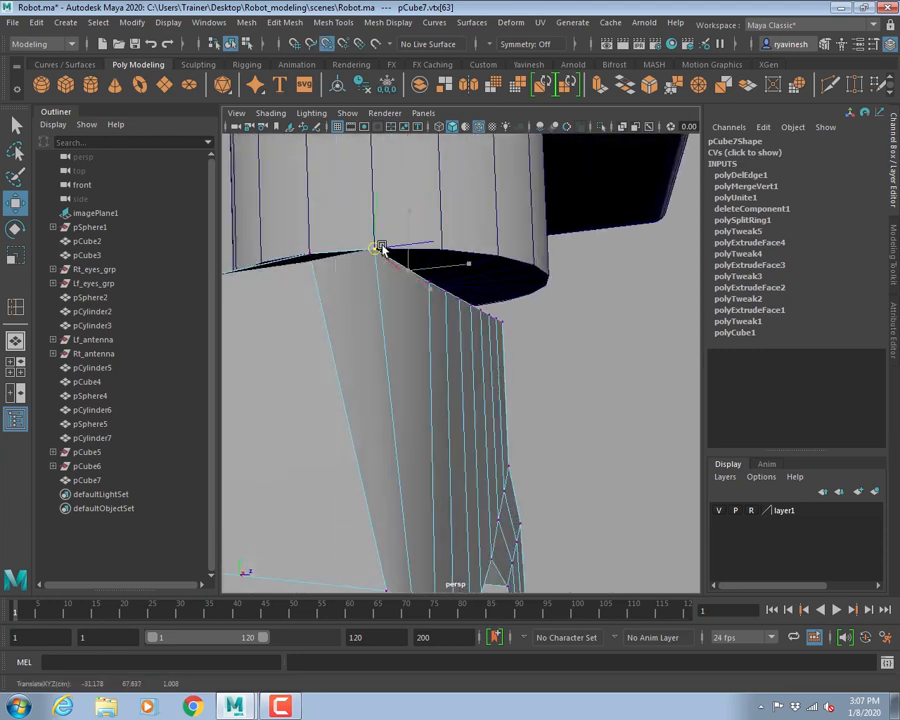
{"action": "left_click", "coordinate": [433, 283]}
{"action": "left_click_drag", "start_coordinate": [430, 281], "coordinate": [443, 252]}
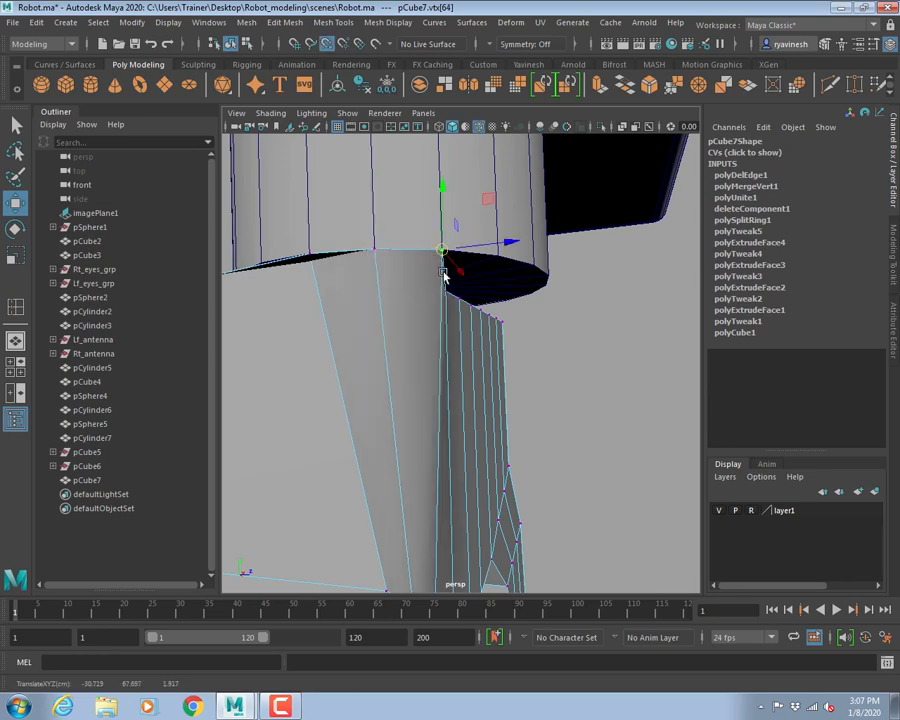
- Turn on snap to points and snap the next two vertices along the claw's top edge onto the forearm's rim points
{"action": "left_click_drag", "start_coordinate": [478, 320], "coordinate": [468, 384], "text": "alt"}
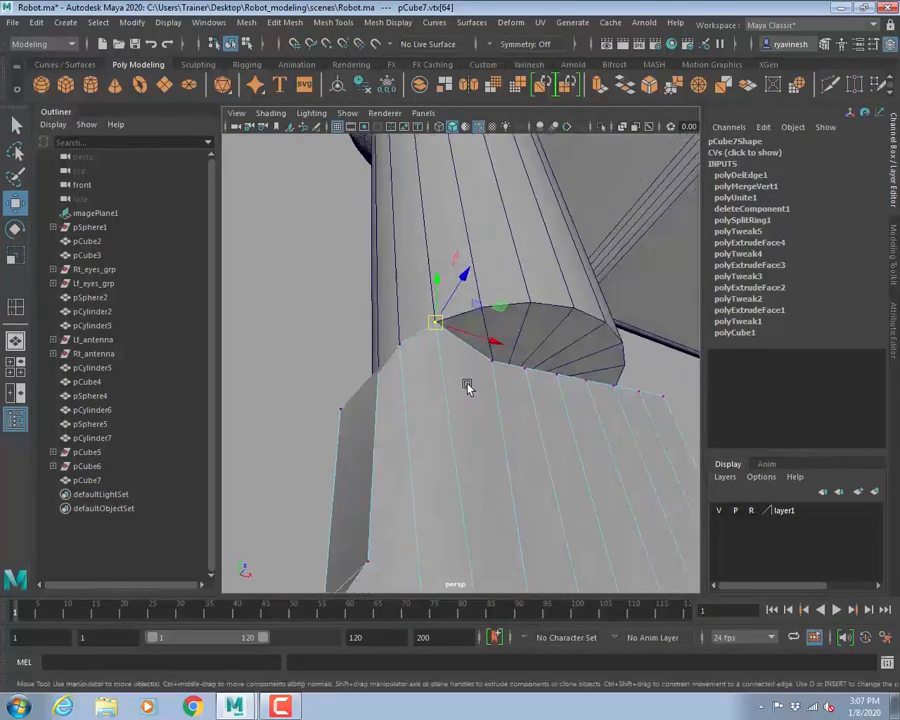
{"action": "left_click", "coordinate": [326, 45]}
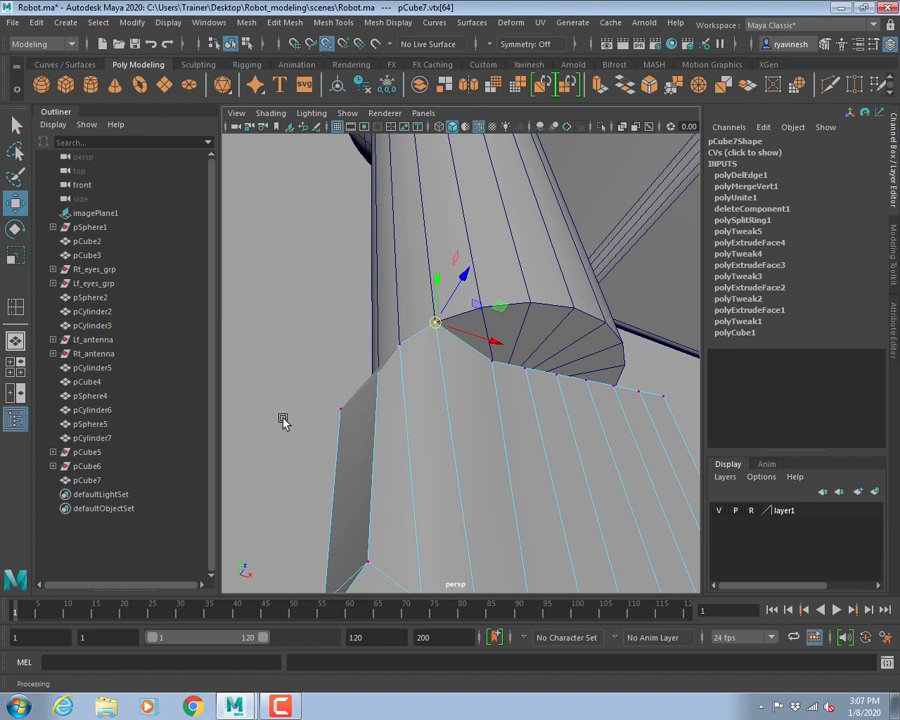
{"action": "left_click", "coordinate": [491, 360]}
{"action": "left_click_drag", "start_coordinate": [488, 362], "coordinate": [480, 310]}
{"action": "left_click", "coordinate": [527, 373]}
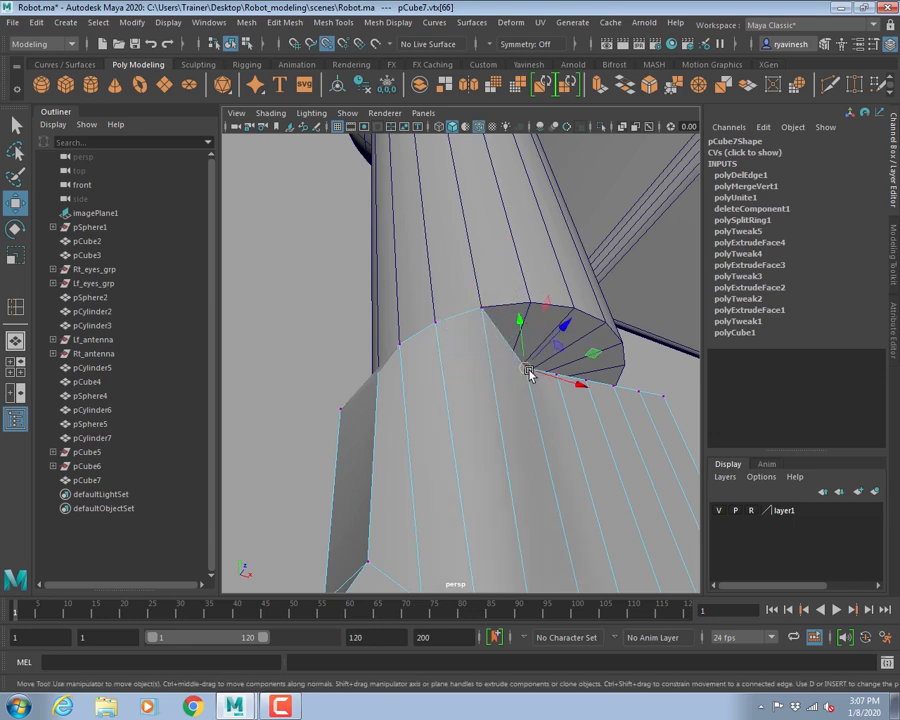
{"action": "left_click_drag", "start_coordinate": [527, 373], "coordinate": [530, 303]}
- Orbit to the claw's other side and continue snapping its top vertices to the adjacent forearm rim points
{"action": "left_click_drag", "start_coordinate": [557, 378], "coordinate": [424, 318], "text": "alt"}
{"action": "left_click", "coordinate": [472, 298]}
{"action": "left_click", "coordinate": [495, 346]}
{"action": "left_click", "coordinate": [491, 342]}
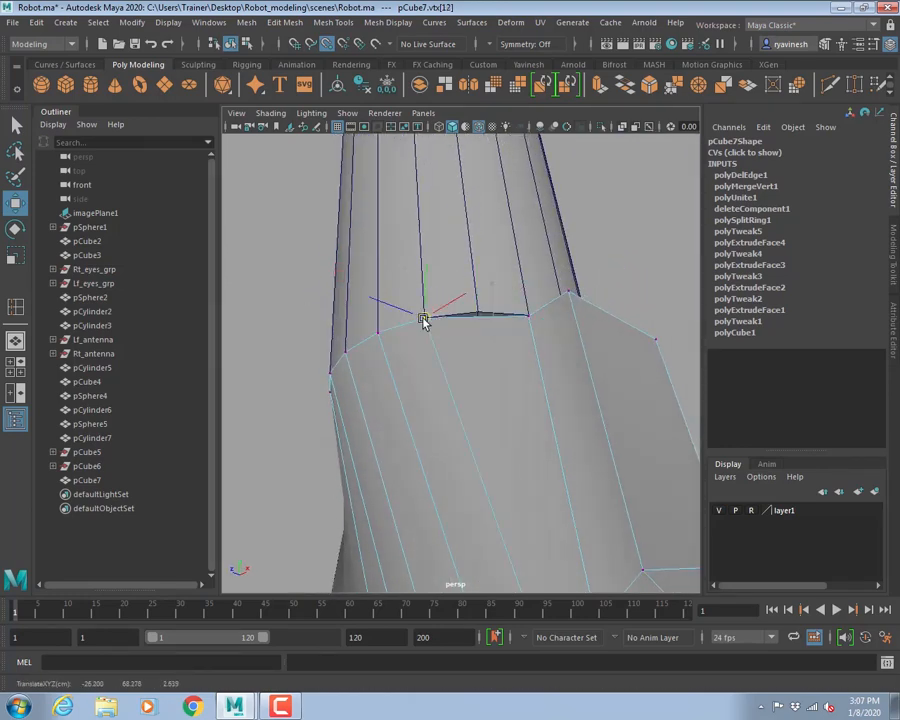
{"action": "left_click", "coordinate": [527, 328]}
{"action": "left_click_drag", "start_coordinate": [527, 318], "coordinate": [480, 318]}
- Snap the top vertices around the claw's far corner onto the following points of the forearm's rim
{"action": "left_click_drag", "start_coordinate": [508, 339], "coordinate": [507, 388], "text": "alt"}
{"action": "left_click", "coordinate": [512, 488]}
{"action": "left_click_drag", "start_coordinate": [516, 486], "coordinate": [405, 430]}
{"action": "left_click", "coordinate": [388, 459]}
{"action": "left_click", "coordinate": [417, 449]}
{"action": "left_click_drag", "start_coordinate": [475, 477], "coordinate": [444, 418], "text": "alt"}
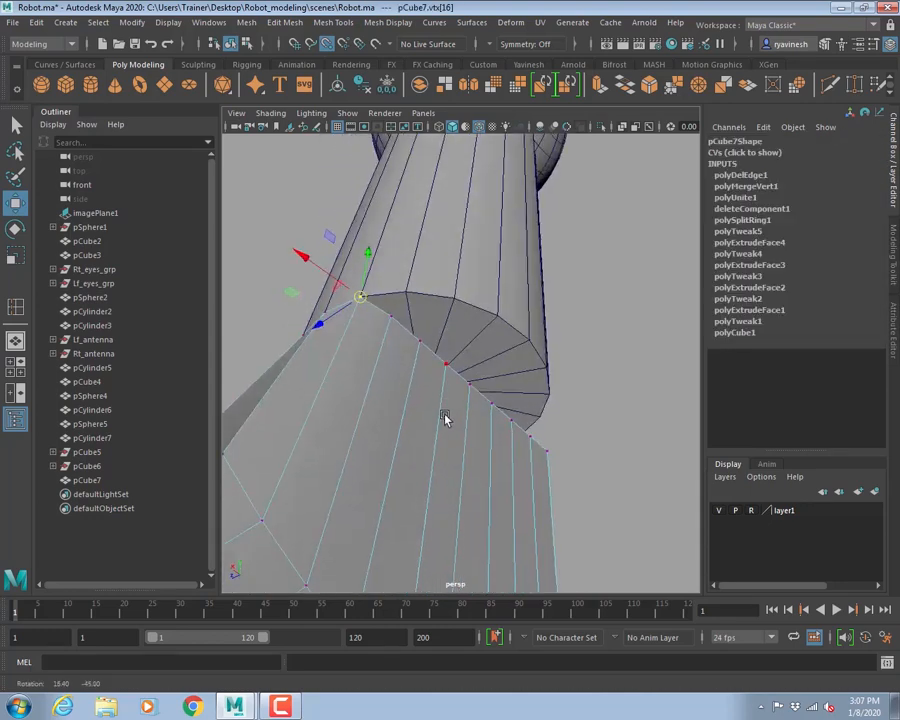
- Snap the next three vertices along the claw's top edge onto the successive points of the forearm cylinder's bottom rim
{"action": "left_click", "coordinate": [396, 316]}
{"action": "left_click_drag", "start_coordinate": [396, 316], "coordinate": [410, 300]}
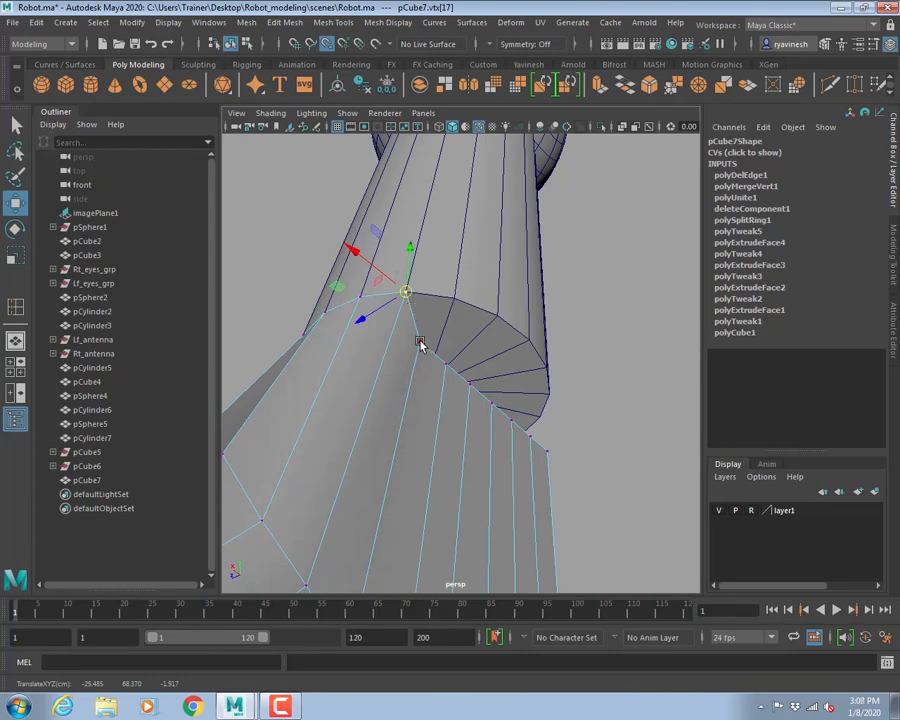
{"action": "left_click", "coordinate": [421, 344]}
{"action": "left_click_drag", "start_coordinate": [421, 344], "coordinate": [454, 299]}
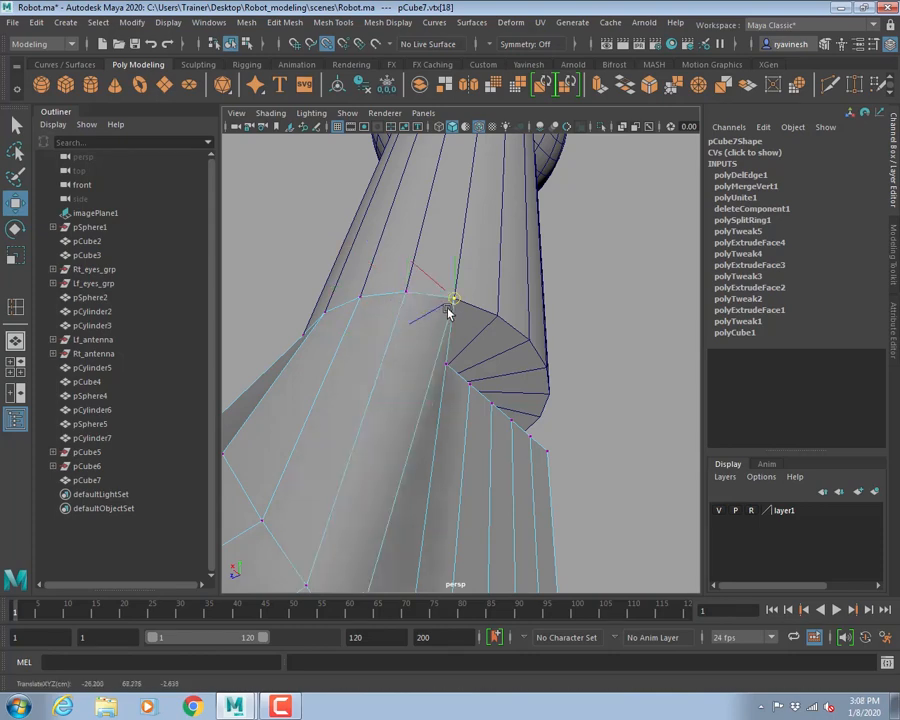
{"action": "left_click", "coordinate": [447, 365]}
{"action": "left_click_drag", "start_coordinate": [447, 364], "coordinate": [409, 314]}
- Snap the remaining loose vertices of the claw's top edge onto the forearm's rim points, closing the gap around the cylinder
{"action": "left_click", "coordinate": [433, 378]}
{"action": "left_click", "coordinate": [464, 377]}
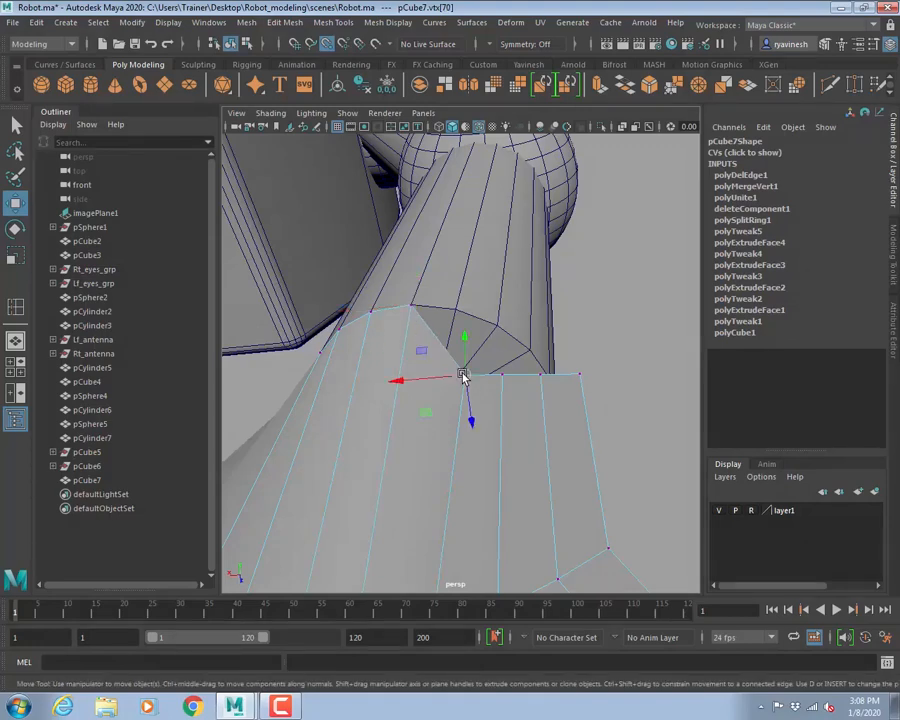
{"action": "left_click_drag", "start_coordinate": [464, 377], "coordinate": [420, 368]}
{"action": "left_click", "coordinate": [481, 369]}
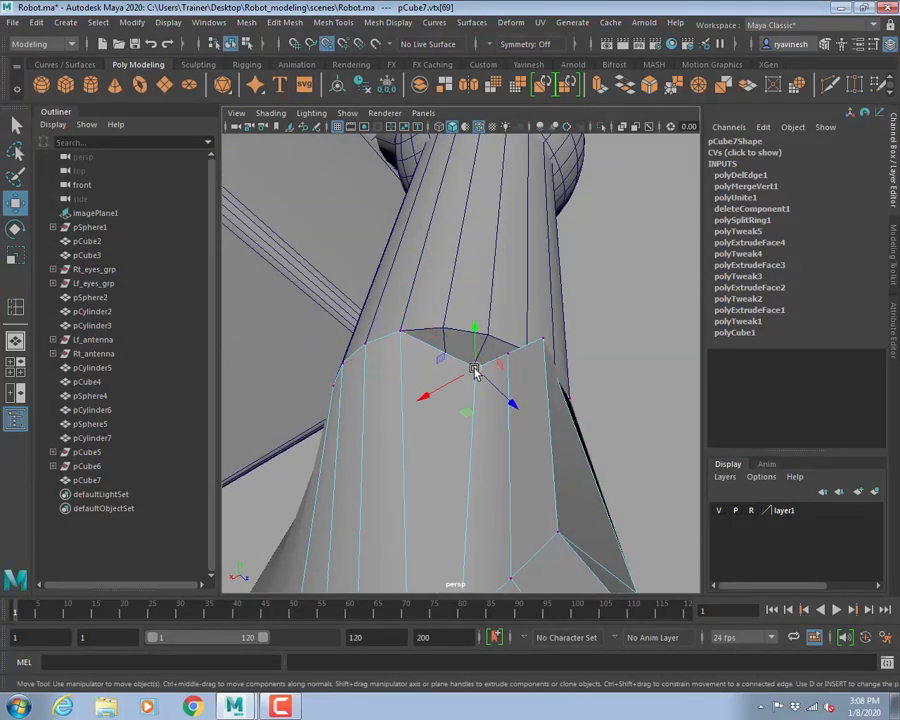
{"action": "left_click_drag", "start_coordinate": [476, 369], "coordinate": [432, 340]}
{"action": "left_click", "coordinate": [509, 357]}
{"action": "left_click_drag", "start_coordinate": [509, 357], "coordinate": [430, 474]}
{"action": "left_click", "coordinate": [484, 451]}
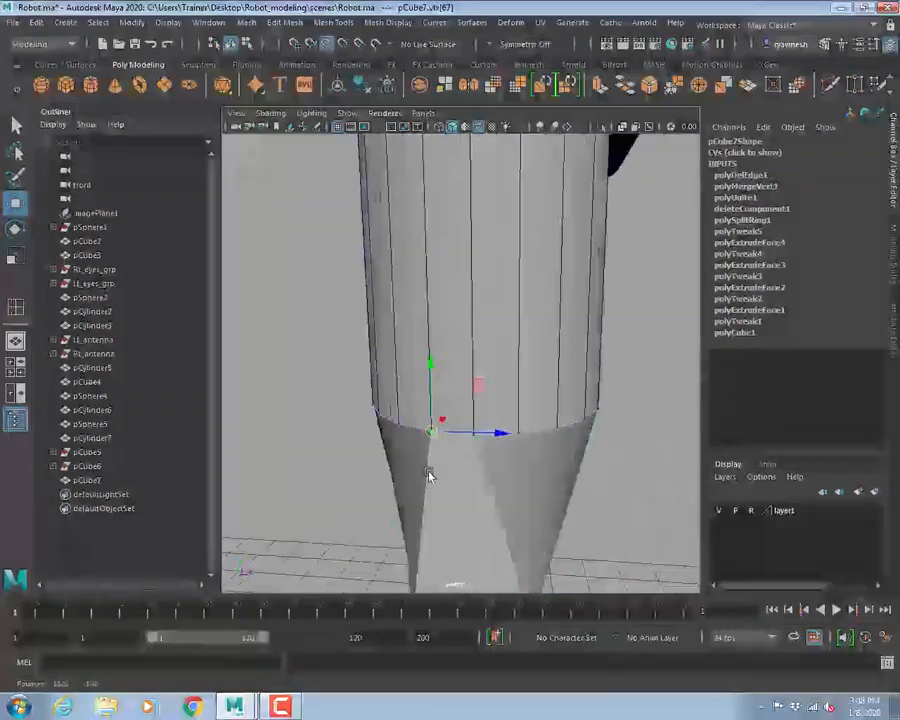
- Show the scene in wireframe and delete the claw's top cap faces inside the forearm rim
{"action": "right_click_drag", "start_coordinate": [430, 474], "coordinate": [319, 398], "text": "alt"}
{"action": "left_click_drag", "start_coordinate": [498, 410], "coordinate": [634, 428], "text": "alt"}
{"action": "left_click_drag", "start_coordinate": [604, 435], "coordinate": [491, 438], "text": "alt"}
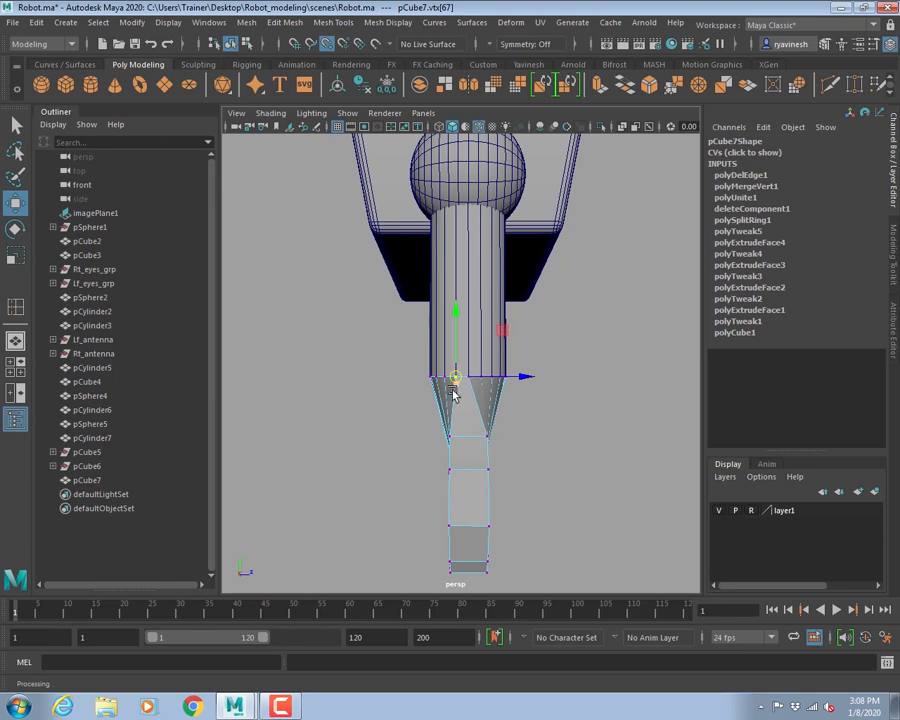
{"action": "scroll", "coordinate": [540, 423], "scroll_direction": "up", "scroll_amount": 5}
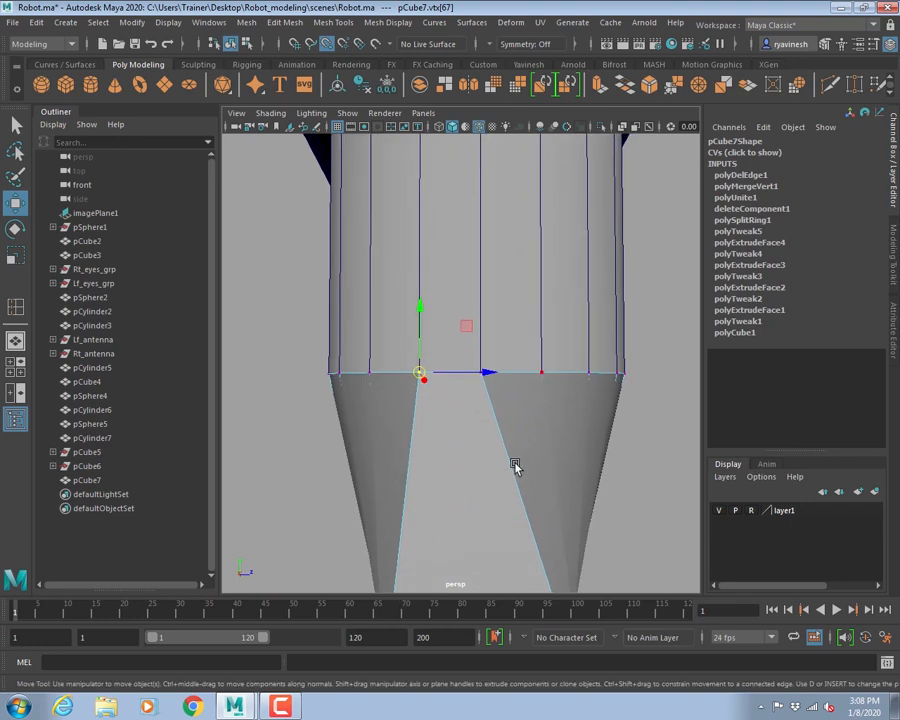
{"action": "key", "text": "4"}
{"action": "scroll", "coordinate": [500, 458], "scroll_direction": "down", "scroll_amount": 3}
{"action": "left_click_drag", "start_coordinate": [603, 446], "coordinate": [446, 432], "text": "alt"}
{"action": "right_click_drag", "start_coordinate": [516, 318], "coordinate": [518, 421]}
{"action": "right_click_drag", "start_coordinate": [513, 376], "coordinate": [510, 374]}
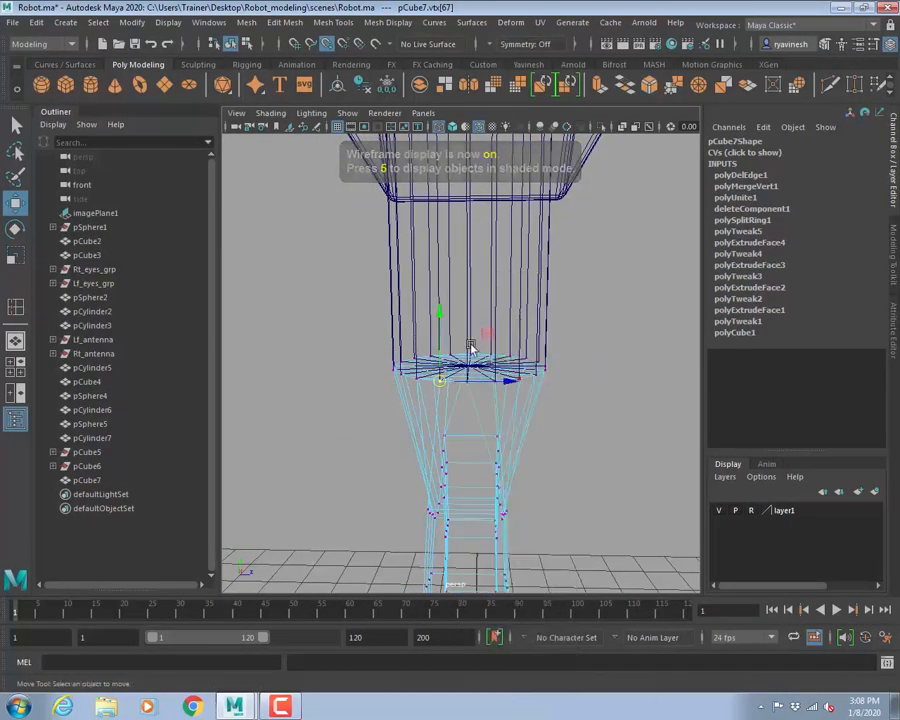
{"action": "left_click_drag", "start_coordinate": [342, 295], "coordinate": [552, 389]}
{"action": "left_click_drag", "start_coordinate": [329, 423], "coordinate": [690, 502]}
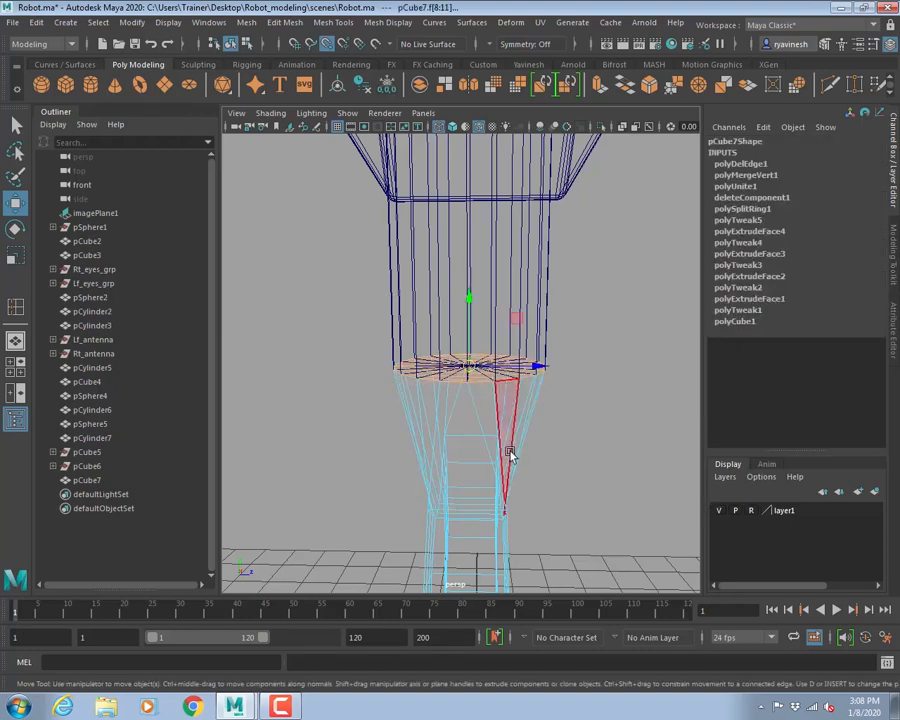
{"action": "left_click_drag", "start_coordinate": [510, 454], "coordinate": [456, 444], "text": "alt"}
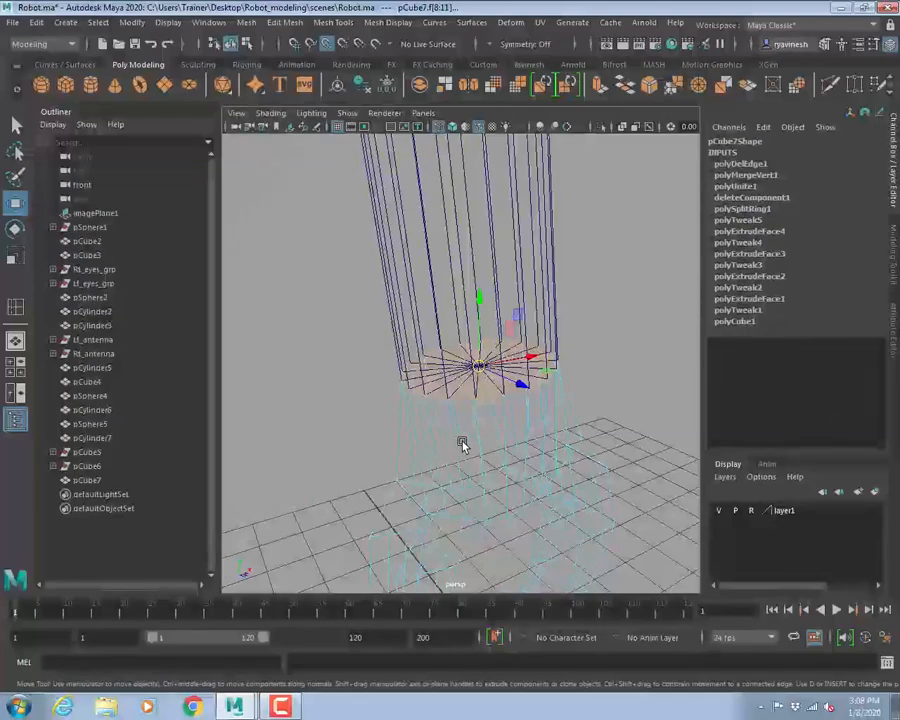
{"action": "left_click", "coordinate": [462, 442]}
- Delete the bottom cap faces of the forearm cylinder, leaving its lower end open
{"action": "left_click", "coordinate": [489, 309]}
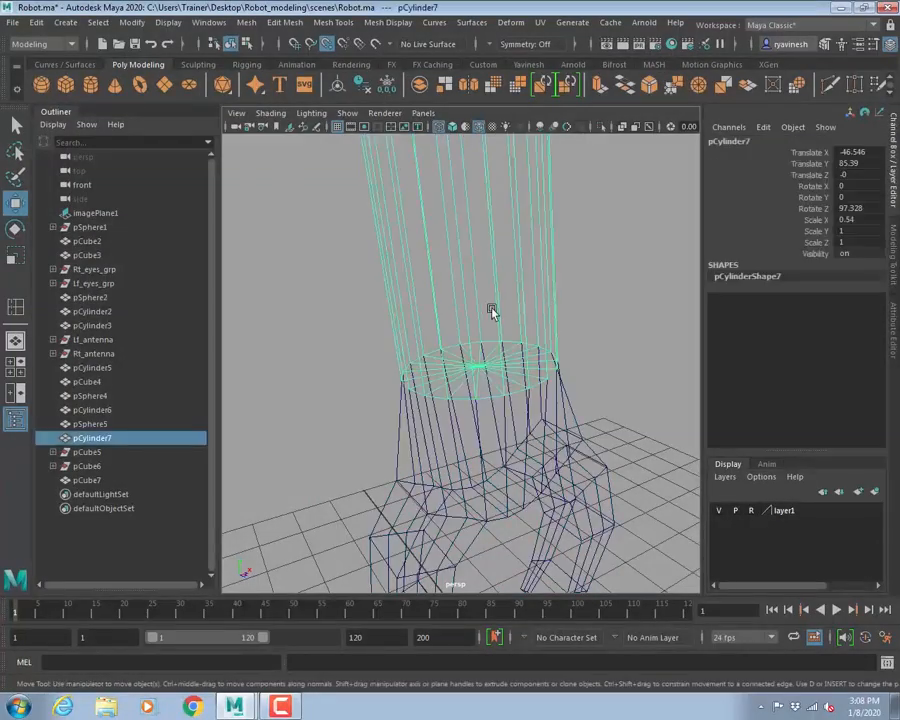
{"action": "left_click_drag", "start_coordinate": [489, 309], "coordinate": [435, 301], "text": "alt"}
{"action": "right_click", "coordinate": [451, 294]}
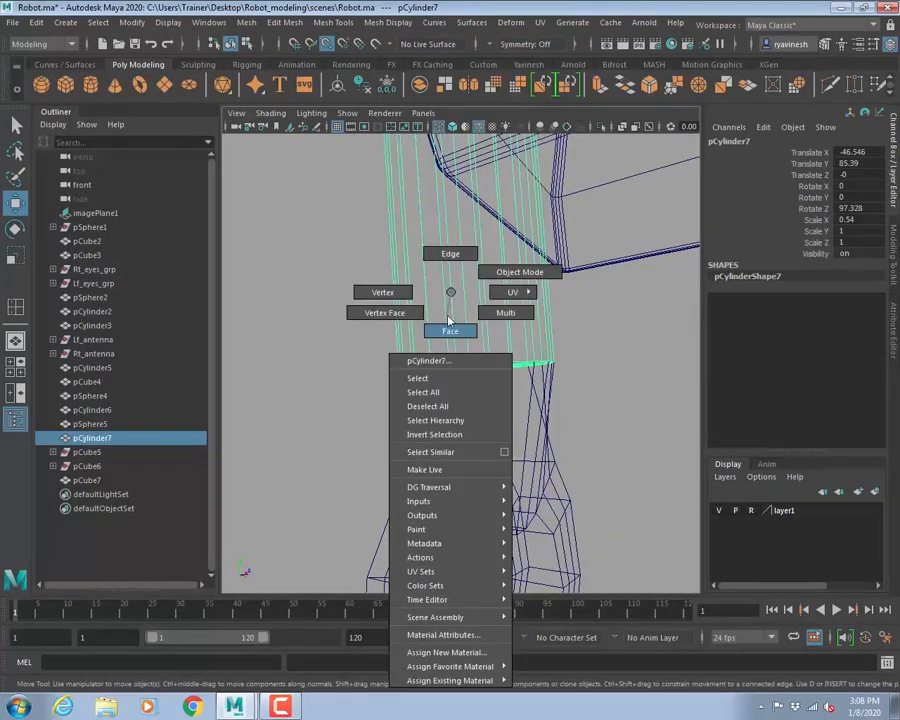
{"action": "left_click", "coordinate": [450, 329]}
{"action": "left_click_drag", "start_coordinate": [707, 452], "coordinate": [705, 450]}
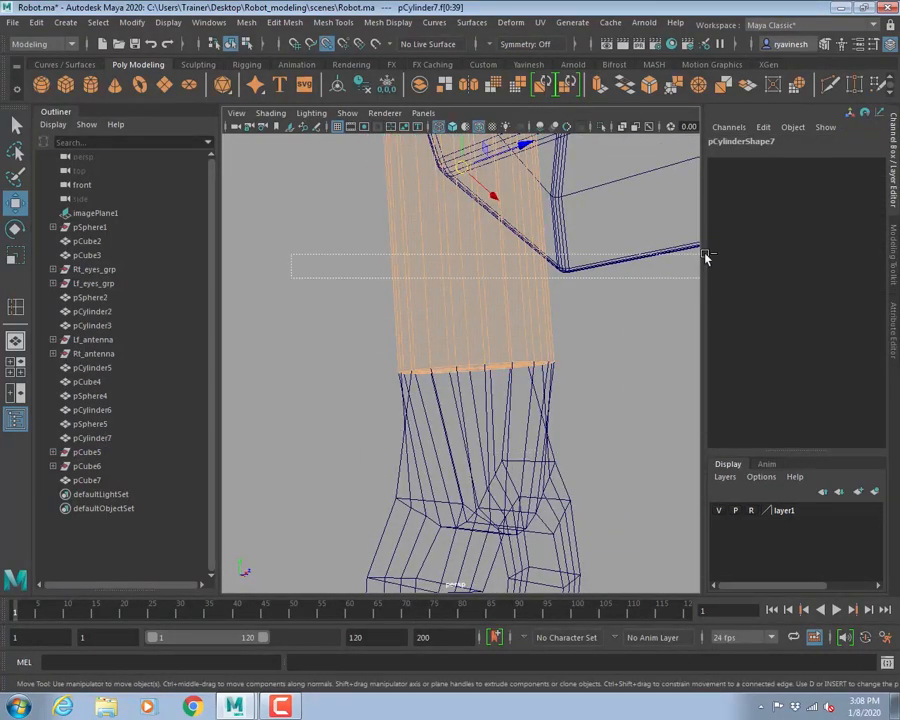
{"action": "left_click_drag", "start_coordinate": [705, 256], "coordinate": [703, 258], "text": "ctrl"}
{"action": "left_click_drag", "start_coordinate": [612, 325], "coordinate": [573, 385], "text": "alt"}
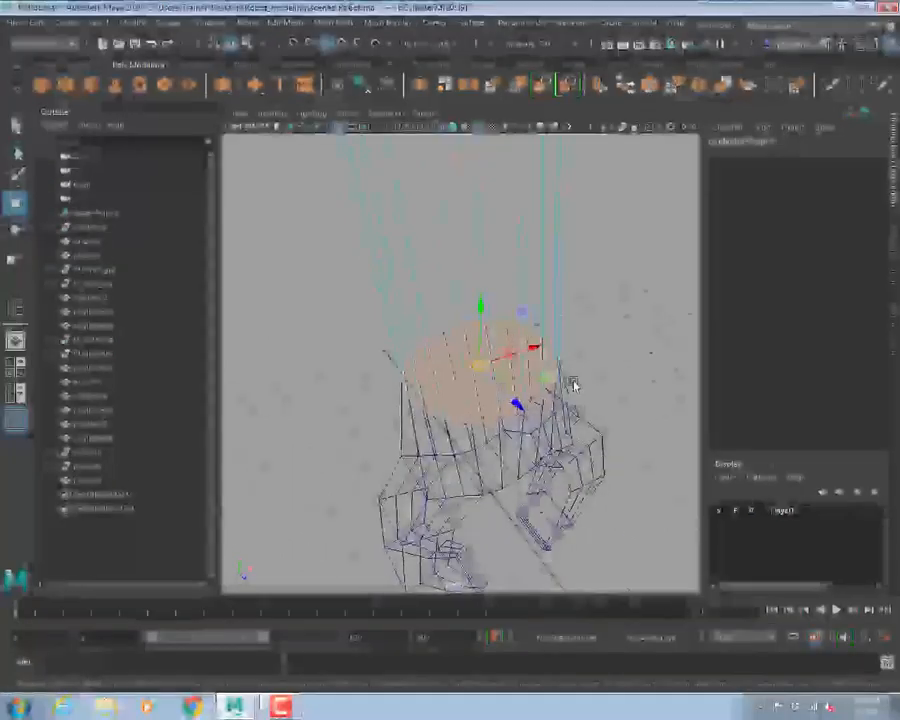
{"action": "key", "text": "Delete"}
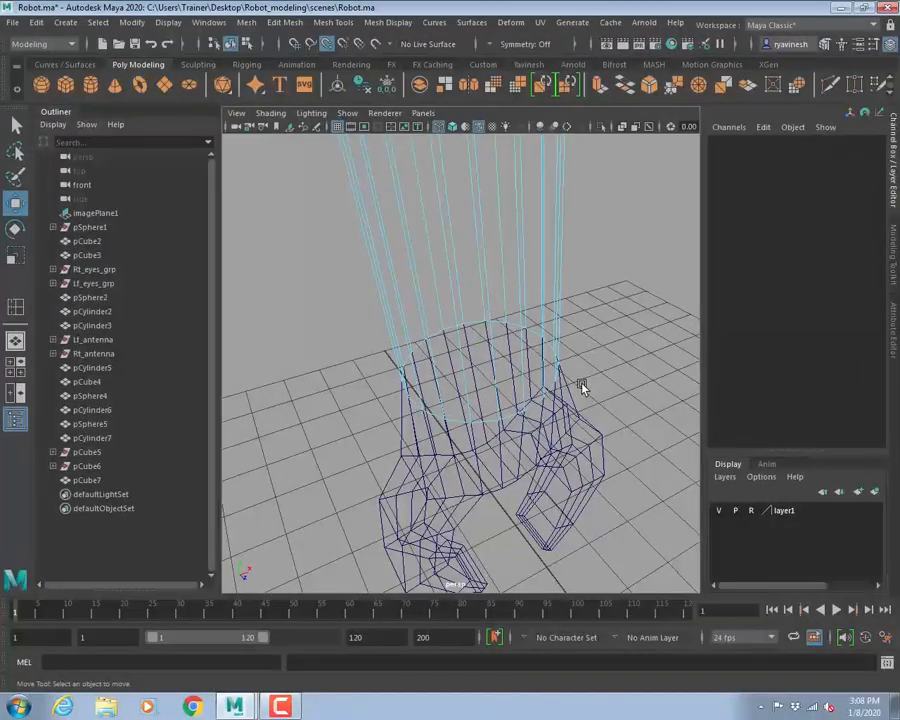
- Combine the claw and the forearm cylinder into one mesh and return to shaded display
{"action": "left_click_drag", "start_coordinate": [519, 396], "coordinate": [530, 365], "text": "alt"}
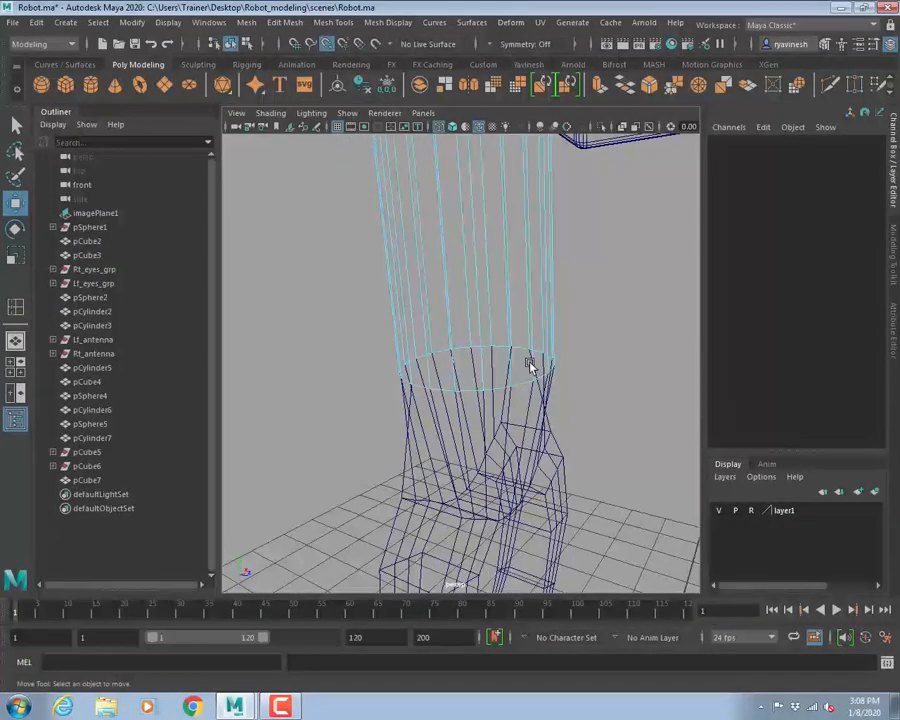
{"action": "key", "text": "q"}
{"action": "left_click", "coordinate": [463, 437]}
{"action": "left_click", "coordinate": [470, 309], "text": "shift"}
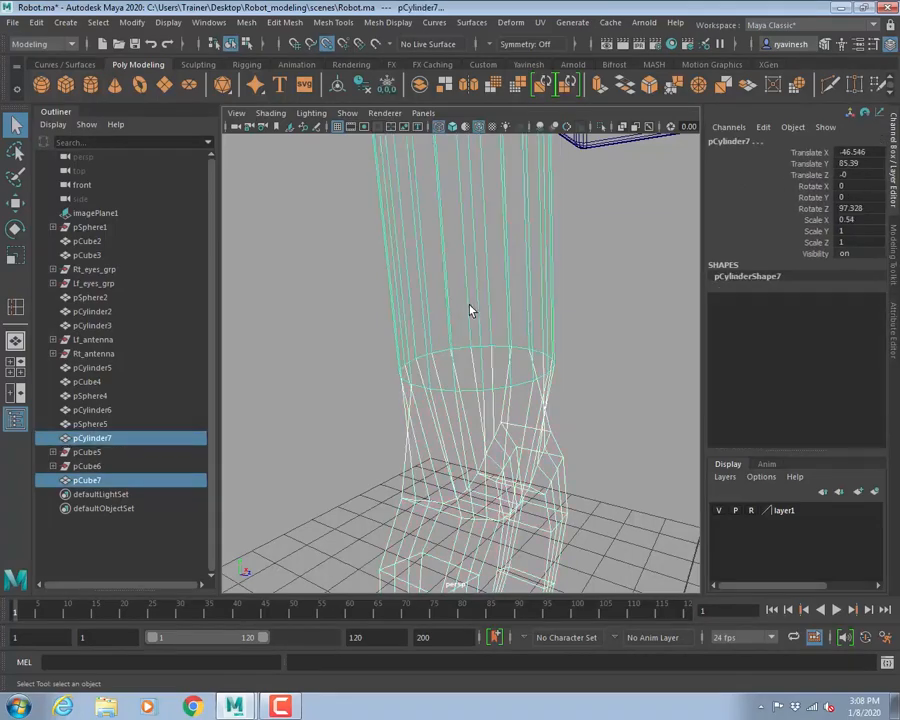
{"action": "left_click_drag", "start_coordinate": [464, 309], "coordinate": [309, 358], "text": "alt"}
{"action": "left_click_drag", "start_coordinate": [420, 364], "coordinate": [512, 371], "text": "alt"}
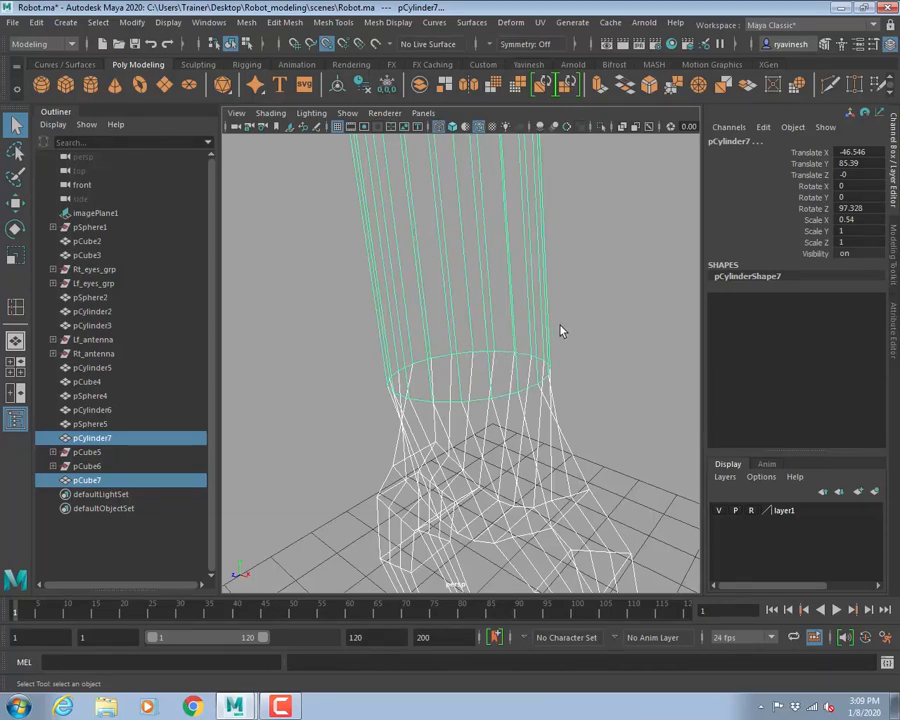
{"action": "left_click_drag", "start_coordinate": [534, 328], "coordinate": [549, 311], "text": "alt"}
{"action": "left_click", "coordinate": [247, 23]}
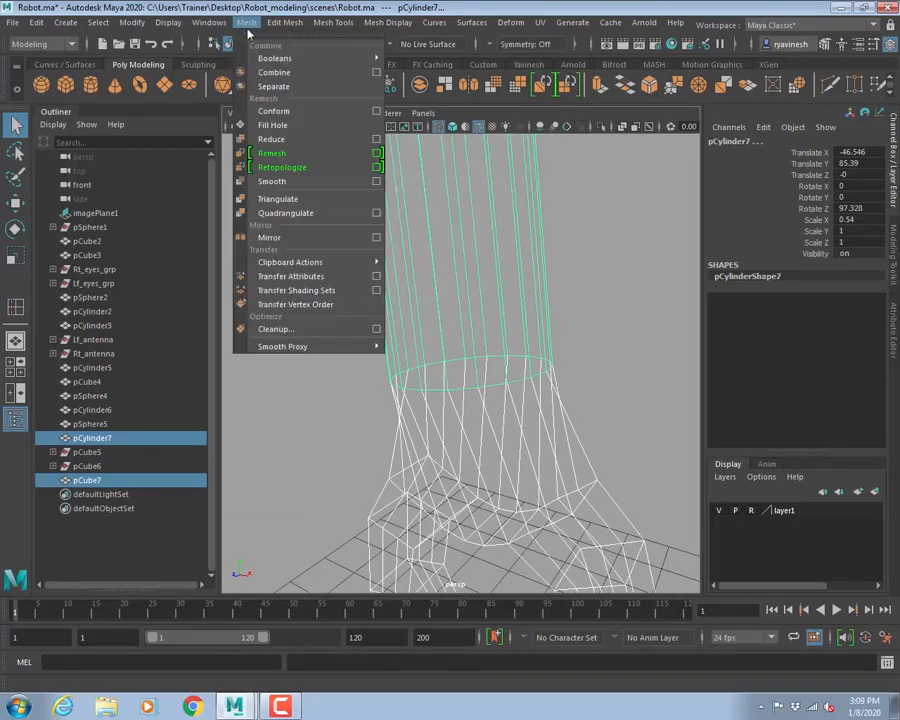
{"action": "left_click", "coordinate": [283, 74]}
{"action": "left_click", "coordinate": [424, 393]}
{"action": "mouse_move", "coordinate": [424, 393]}
{"action": "left_mouse_down", "text": "alt"}
{"action": "mouse_move", "coordinate": [452, 368]}
{"action": "mouse_move", "coordinate": [524, 376]}
{"action": "left_mouse_up", "text": "alt"}
{"action": "key", "text": "5"}
- Pull a seam vertex off the rim to test whether the two parts are joined, and undo the move
{"action": "left_click", "coordinate": [472, 390]}
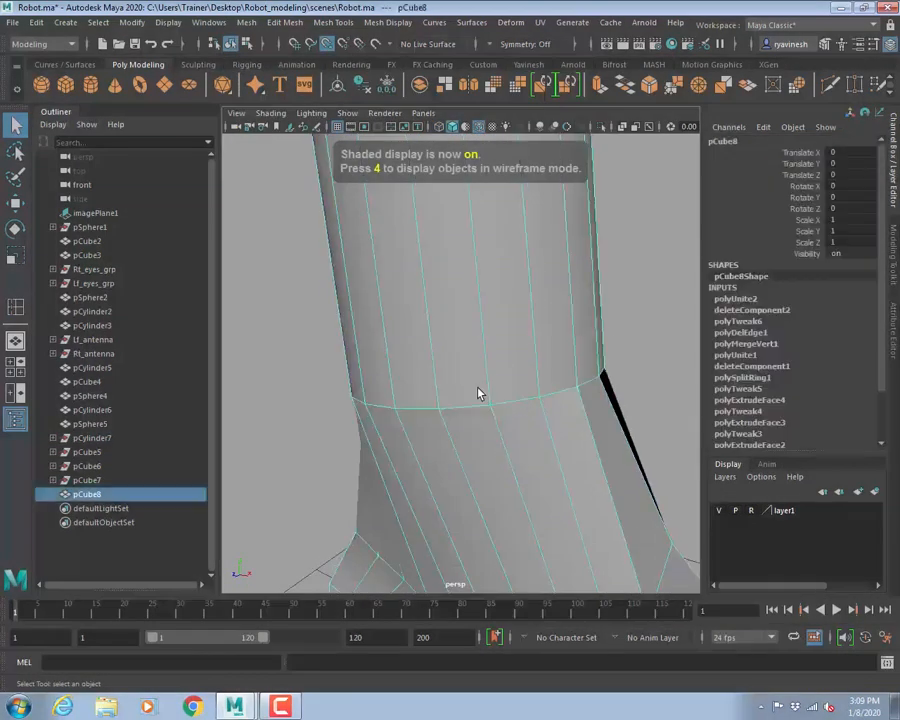
{"action": "right_click_drag", "start_coordinate": [476, 378], "coordinate": [408, 318]}
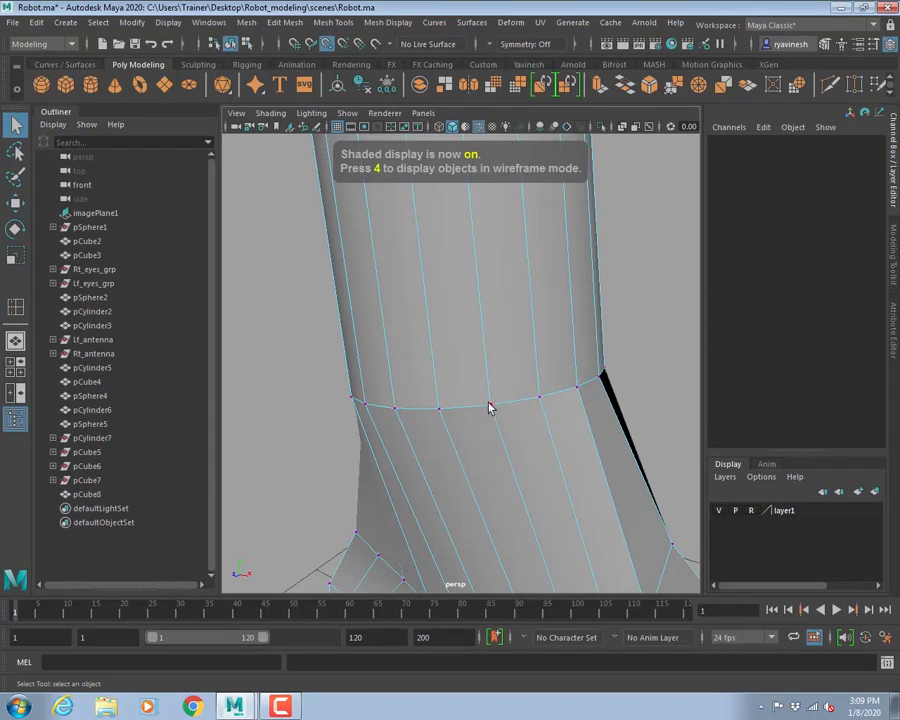
{"action": "left_click", "coordinate": [490, 407]}
{"action": "key", "text": "w"}
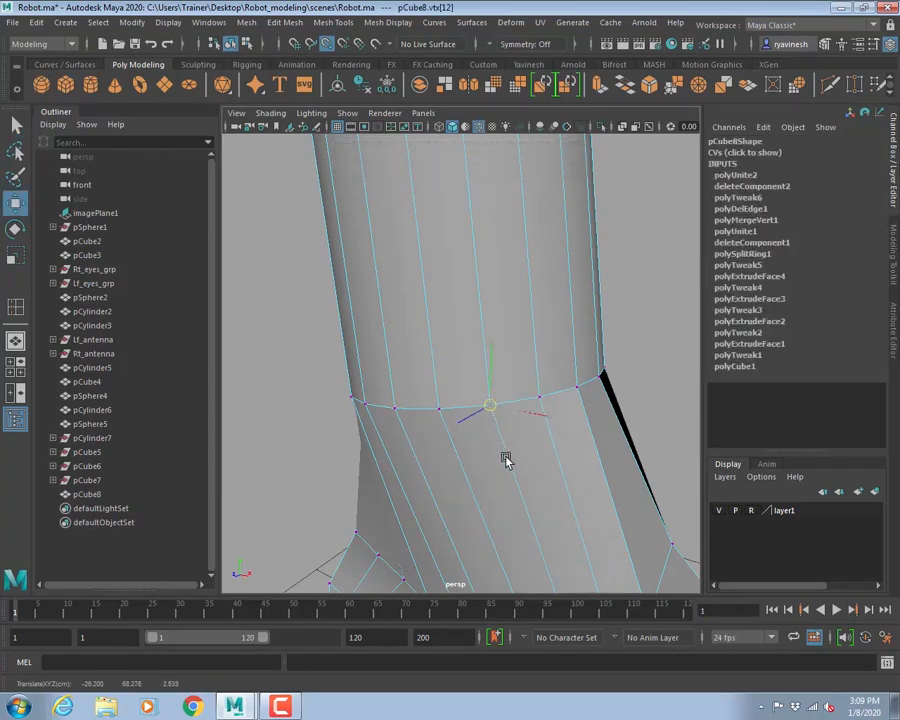
{"action": "left_click_drag", "start_coordinate": [505, 458], "coordinate": [511, 537]}
{"action": "left_click_drag", "start_coordinate": [549, 505], "coordinate": [493, 409]}
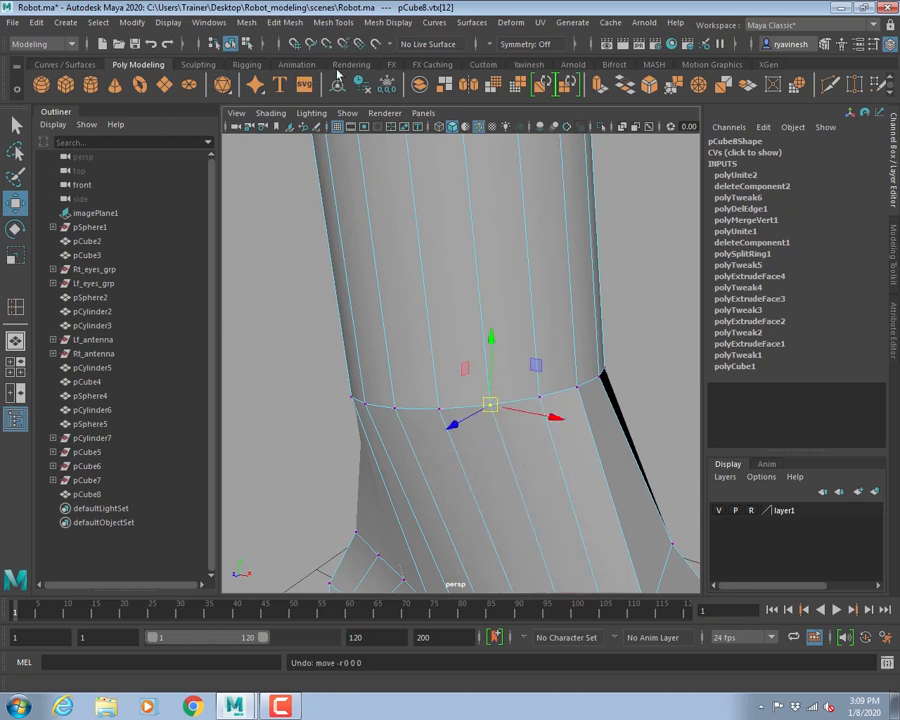
{"action": "left_click_drag", "start_coordinate": [488, 406], "coordinate": [498, 460]}
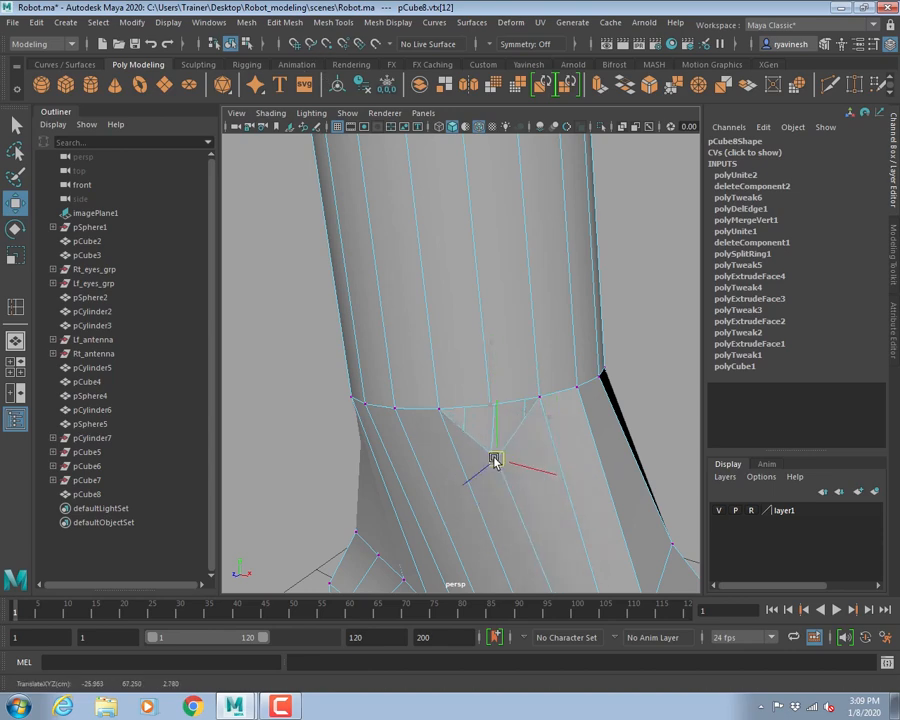
{"action": "key", "text": "ctrl+z"}
{"action": "key", "text": "ctrl+z"}
{"action": "key", "text": "ctrl+z"}
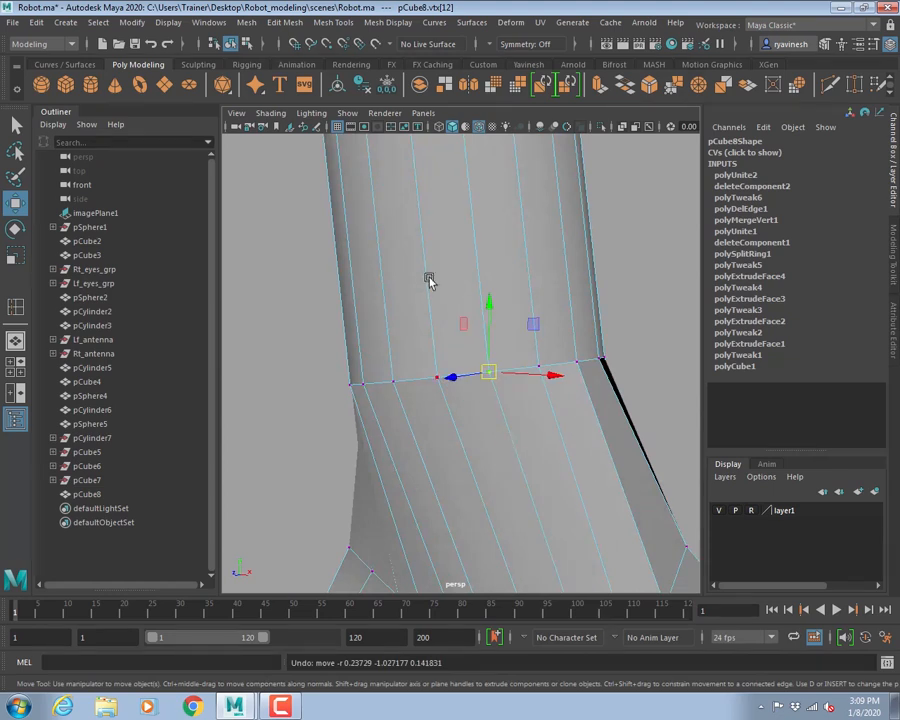
- Merge the overlapping vertices of the whole combined arm mesh, keeping the current merge threshold
{"action": "right_click_drag", "start_coordinate": [429, 281], "coordinate": [548, 231]}
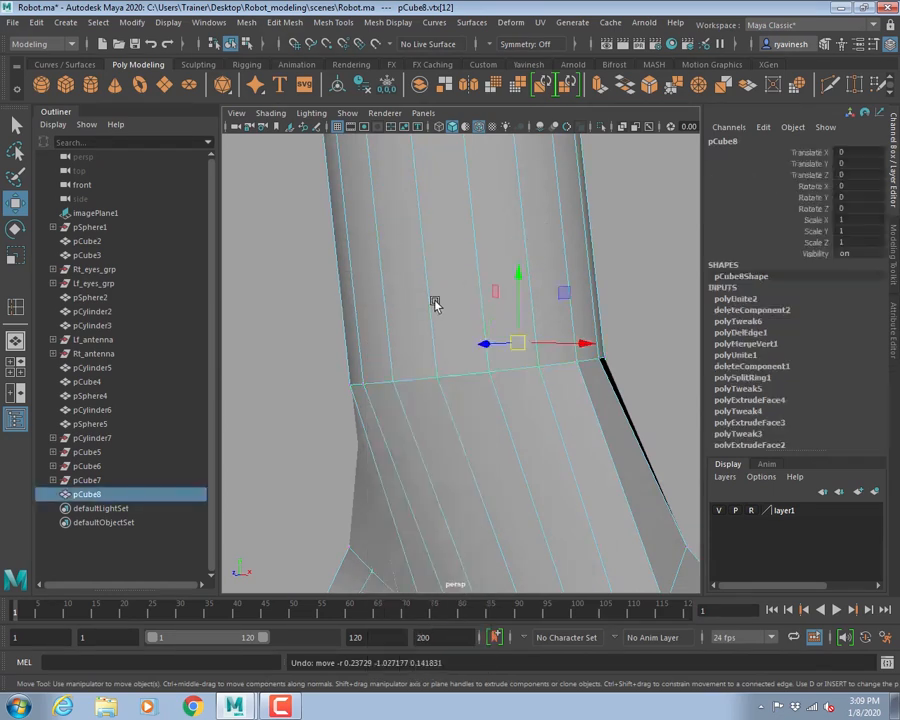
{"action": "left_click", "coordinate": [323, 25]}
{"action": "mouse_move", "coordinate": [284, 22]}
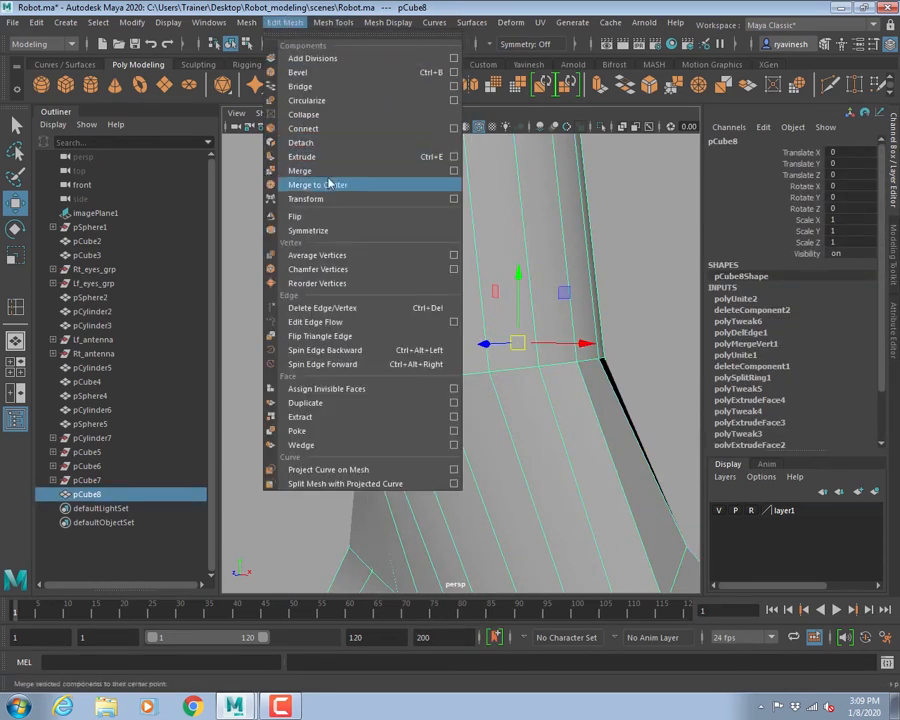
{"action": "left_click", "coordinate": [454, 170]}
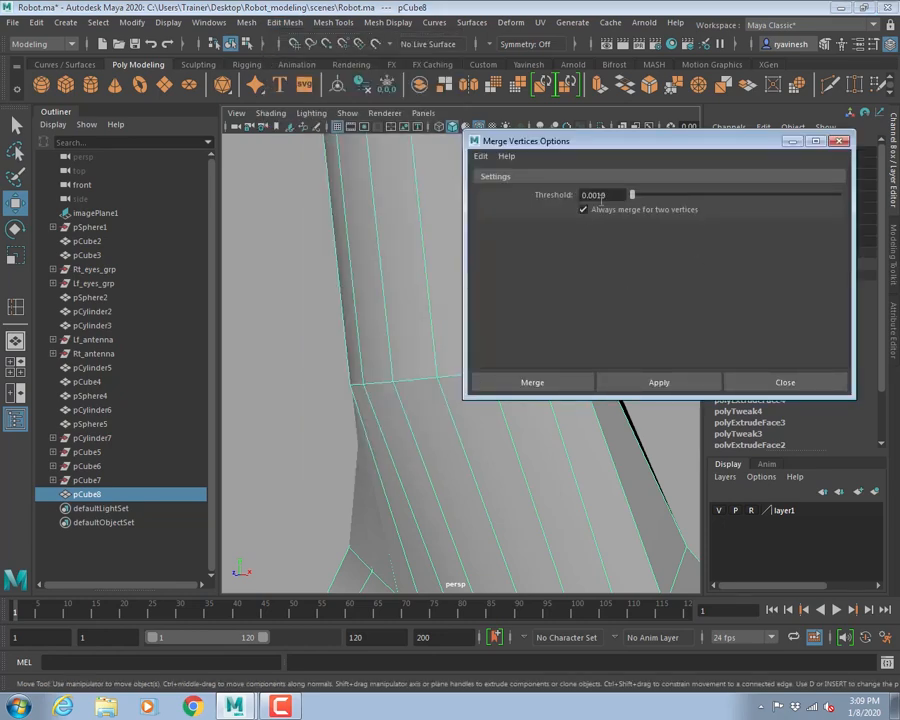
{"action": "left_click", "coordinate": [545, 380]}
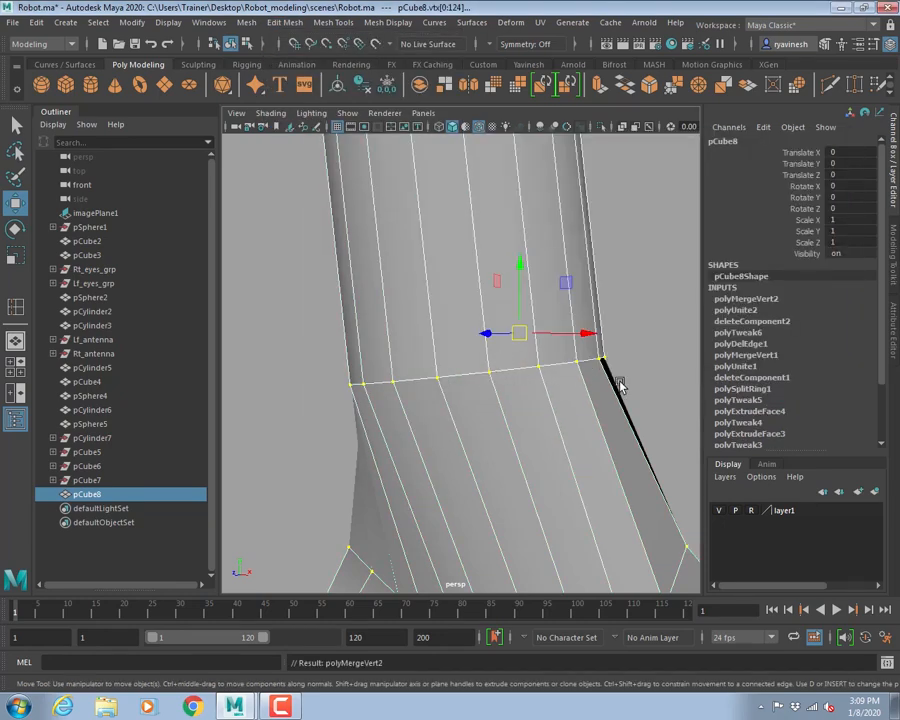
- Return to object mode, check the merged arm and claw in smooth preview, and show the unsmoothed mesh in the four-view layout
{"action": "right_click_drag", "start_coordinate": [620, 386], "coordinate": [382, 384], "text": "alt"}
{"action": "left_click_drag", "start_coordinate": [382, 384], "coordinate": [475, 327], "text": "alt"}
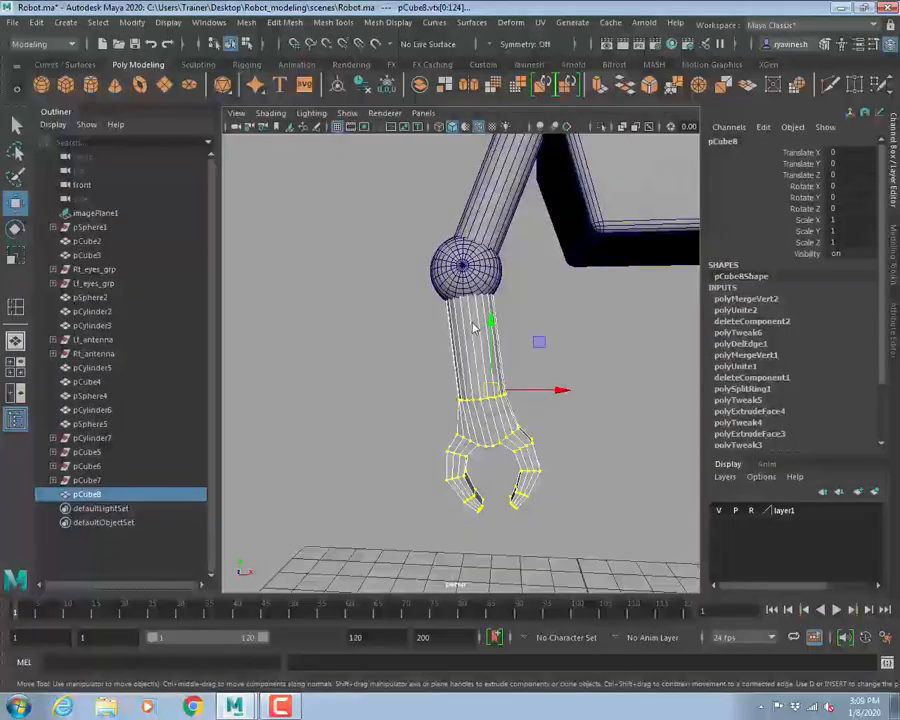
{"action": "left_click", "coordinate": [643, 363]}
{"action": "right_click_drag", "start_coordinate": [480, 418], "coordinate": [606, 412]}
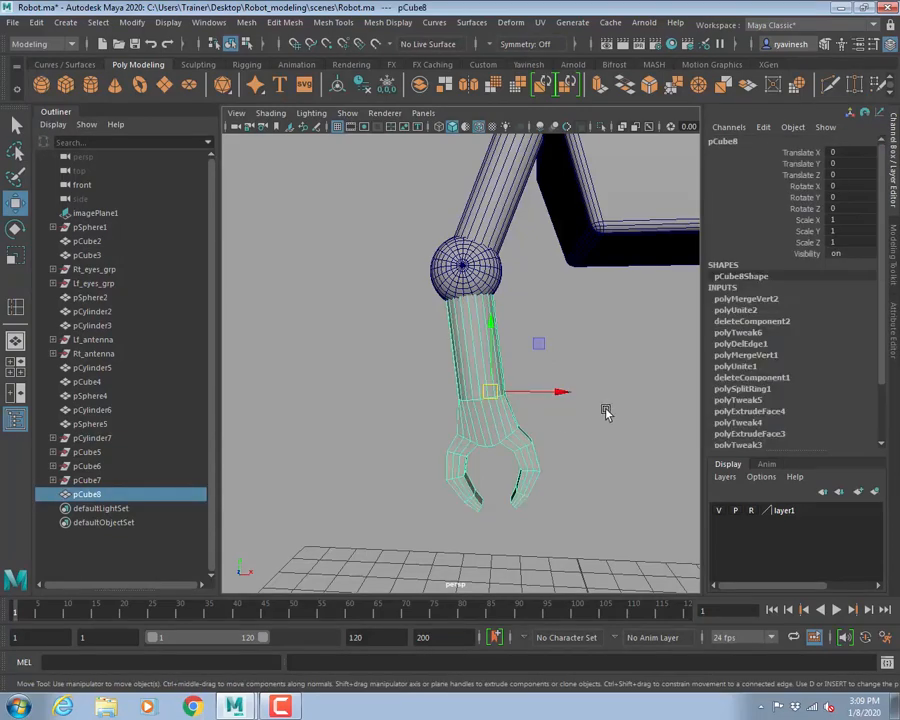
{"action": "left_click_drag", "start_coordinate": [606, 395], "coordinate": [565, 420], "text": "alt"}
{"action": "left_click", "coordinate": [617, 394]}
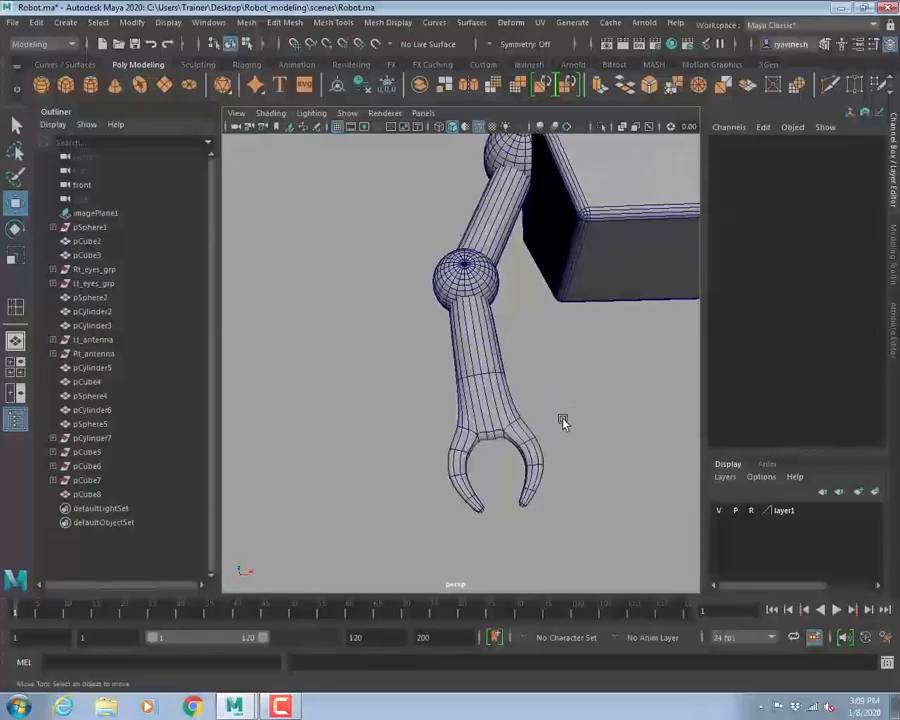
{"action": "scroll", "coordinate": [492, 335], "scroll_direction": "up", "scroll_amount": 6}
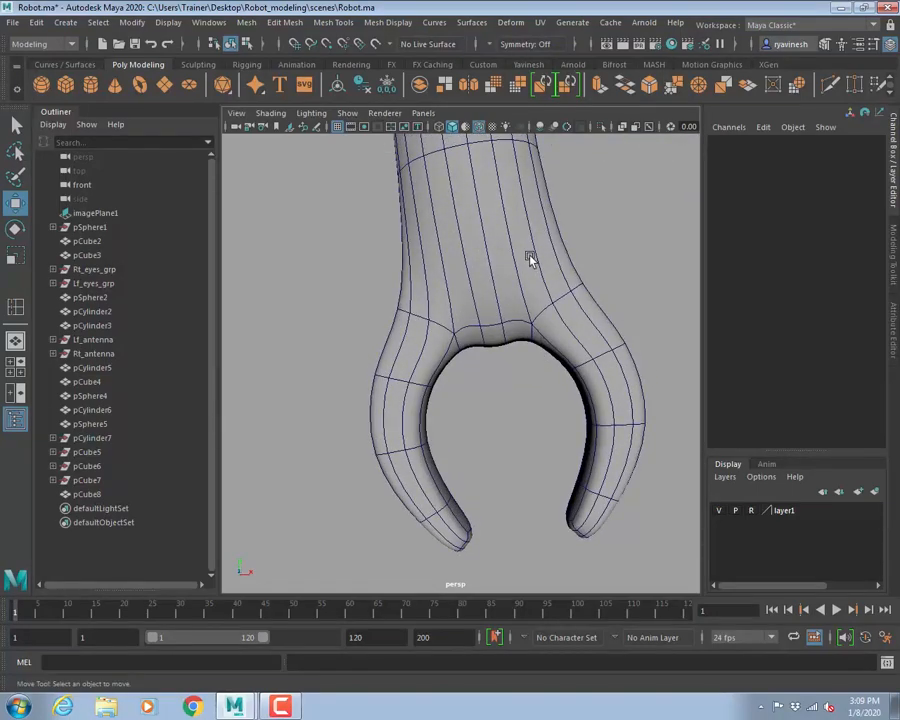
{"action": "left_click", "coordinate": [536, 275]}
{"action": "key", "text": "1"}
{"action": "left_click_drag", "start_coordinate": [578, 442], "coordinate": [554, 374], "text": "alt"}
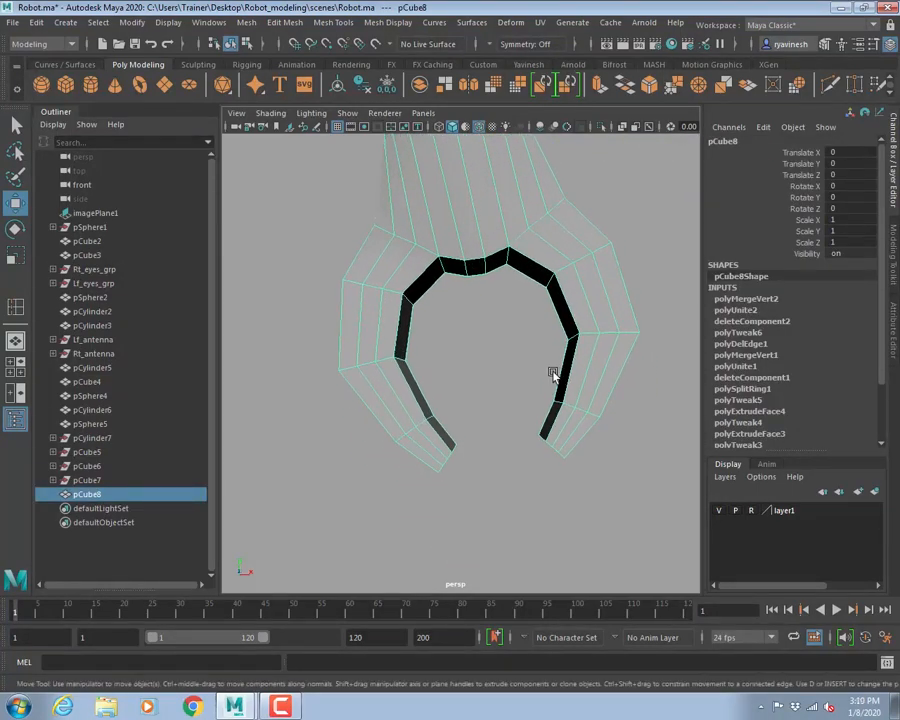
{"action": "key", "text": "space"}
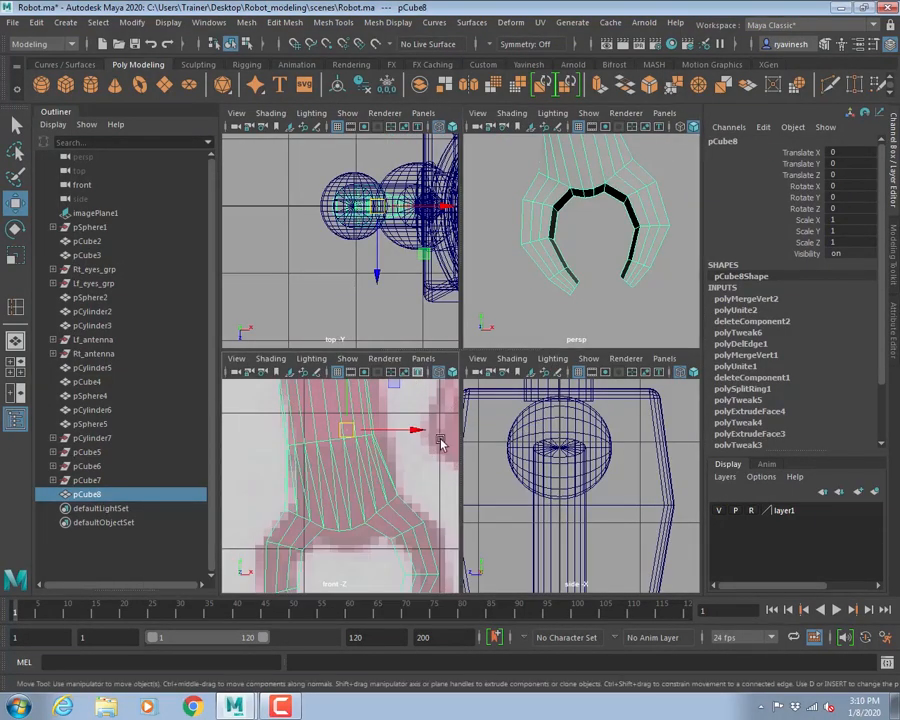
- Compare the whole arm with the front-view reference image and examine the claw's inner faces in perspective
{"action": "key", "text": "space"}
{"action": "scroll", "coordinate": [416, 416], "scroll_direction": "down", "scroll_amount": 4}
{"action": "right_click_drag", "start_coordinate": [362, 397], "coordinate": [237, 372], "text": "alt"}
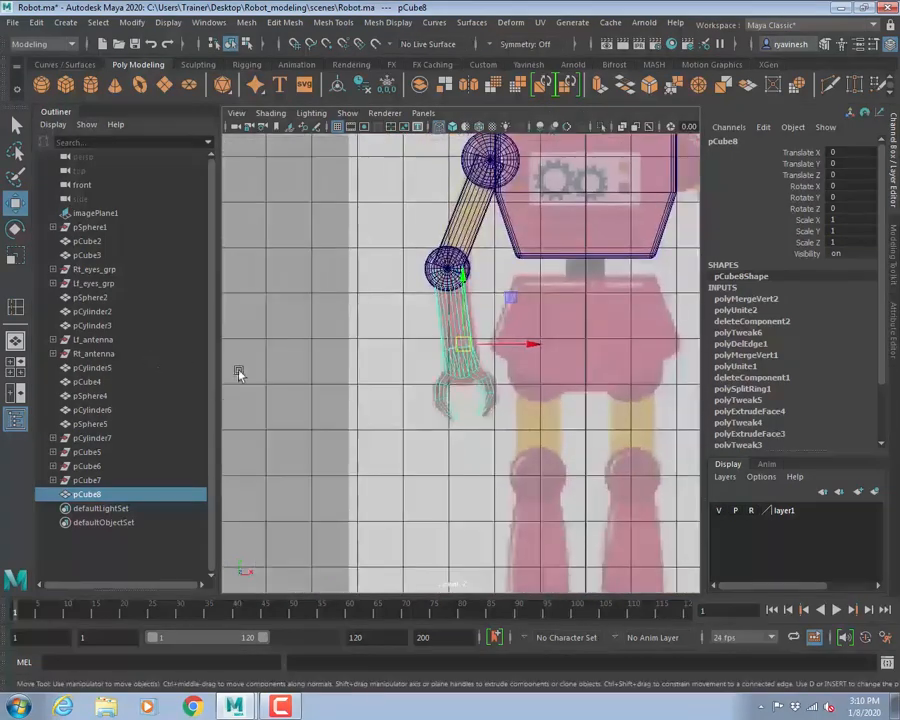
{"action": "middle_click_drag", "start_coordinate": [593, 432], "coordinate": [286, 495], "text": "alt"}
{"action": "middle_click_drag", "start_coordinate": [446, 388], "coordinate": [708, 297], "text": "alt"}
{"action": "right_click_drag", "start_coordinate": [413, 385], "coordinate": [573, 406], "text": "alt"}
{"action": "middle_click_drag", "start_coordinate": [573, 406], "coordinate": [474, 367], "text": "alt"}
{"action": "key", "text": "space"}
{"action": "key", "text": "space"}
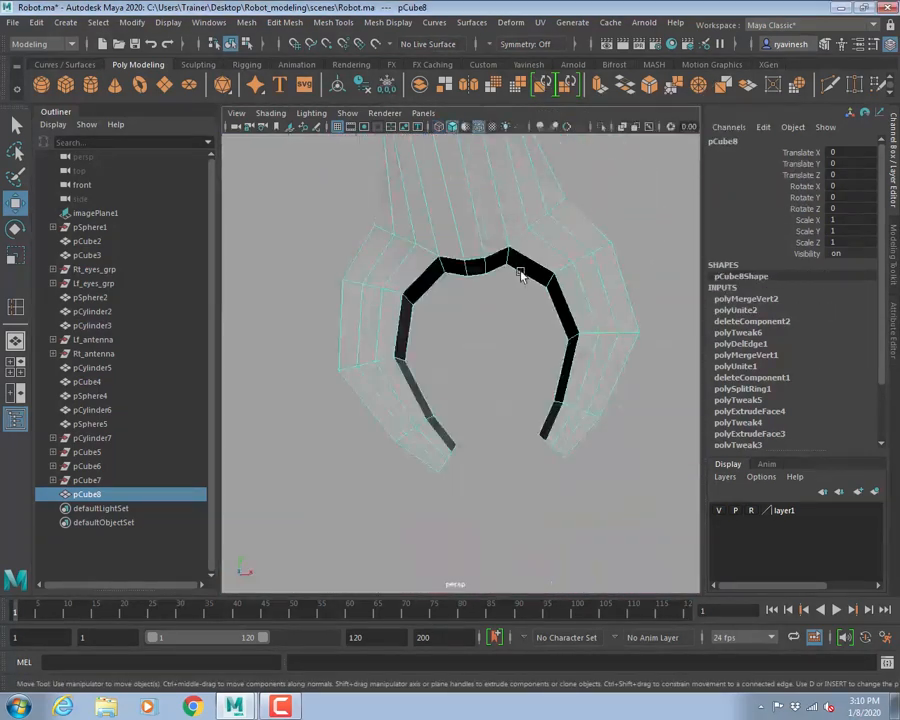
{"action": "left_click_drag", "start_coordinate": [520, 275], "coordinate": [458, 367], "text": "alt"}
- Reset the Insert Edge Loop tool to defaults and add edge loops beside the tip, bends and base of the claw finger nearer the body
{"action": "left_click", "coordinate": [285, 22]}
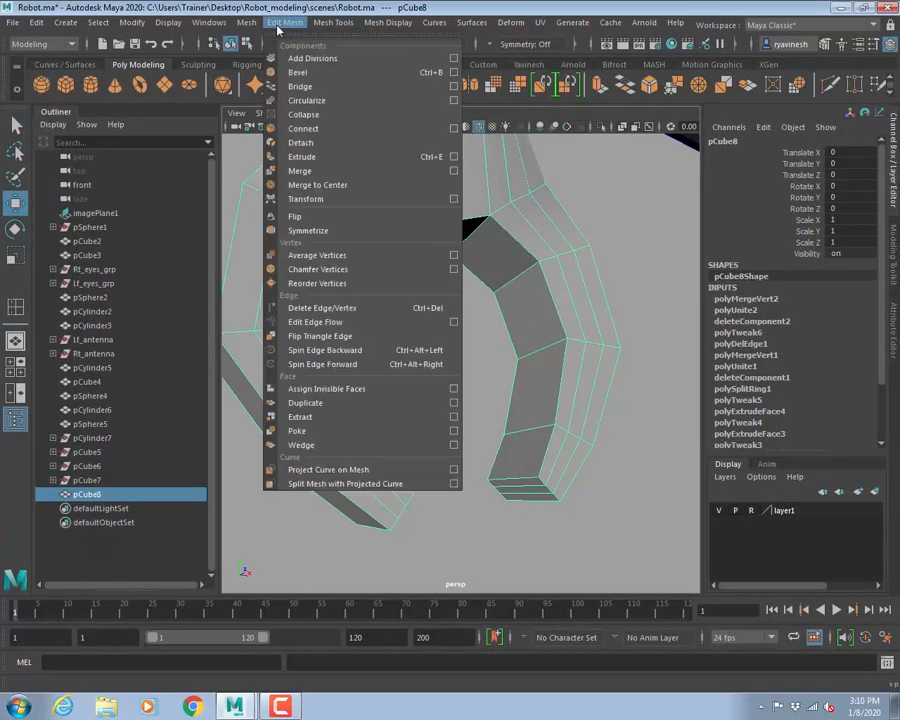
{"action": "mouse_move", "coordinate": [352, 28]}
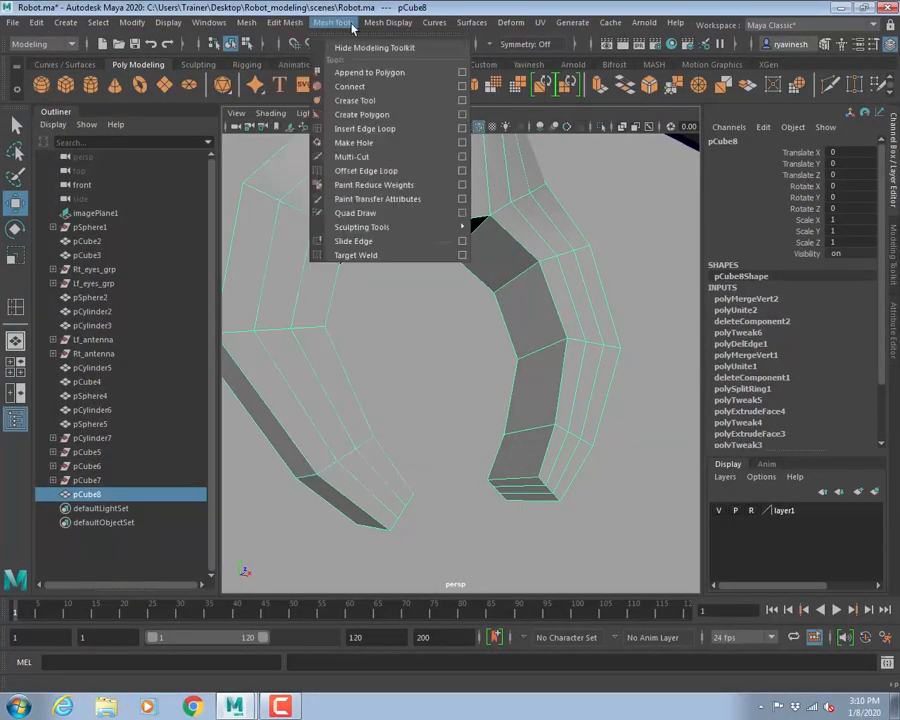
{"action": "left_click", "coordinate": [462, 128]}
{"action": "left_click", "coordinate": [391, 152]}
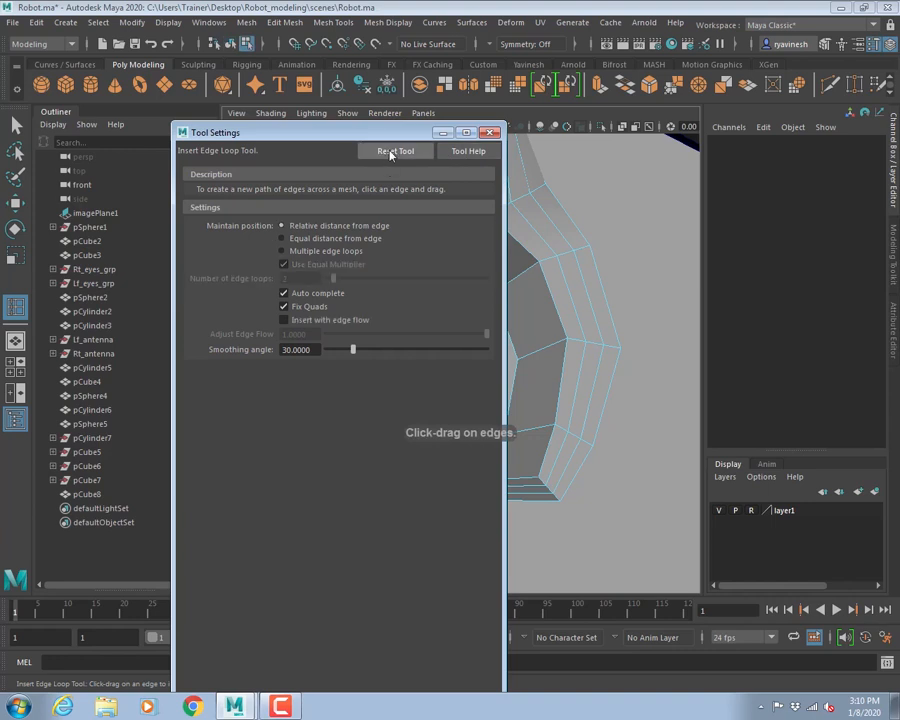
{"action": "left_click", "coordinate": [490, 133]}
{"action": "left_click_drag", "start_coordinate": [563, 417], "coordinate": [481, 481], "text": "alt"}
{"action": "left_click", "coordinate": [474, 492]}
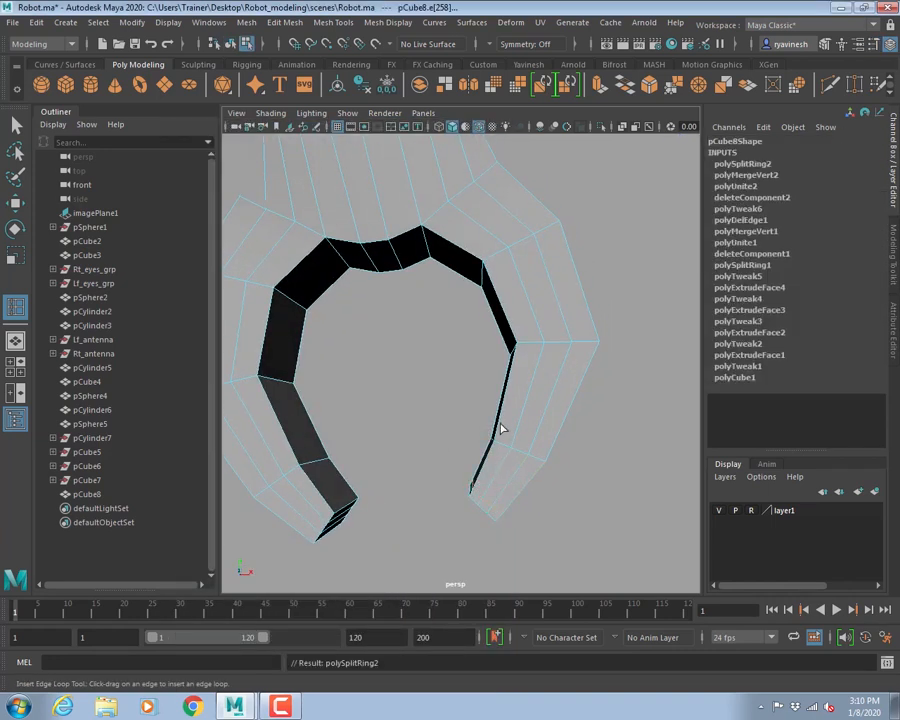
{"action": "left_click", "coordinate": [494, 438]}
{"action": "left_click", "coordinate": [515, 355]}
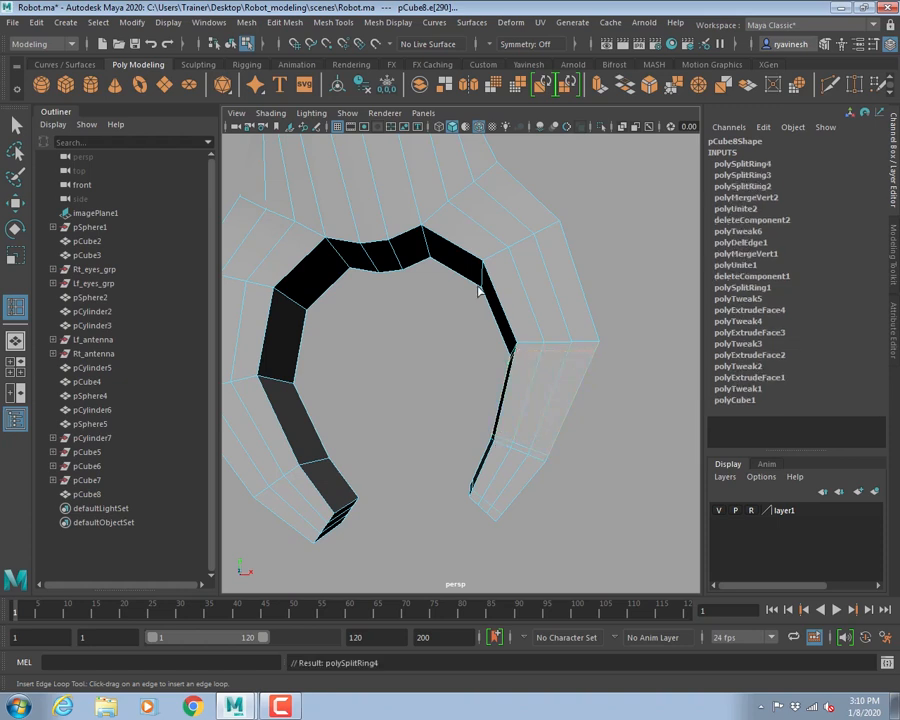
{"action": "left_click", "coordinate": [488, 268]}
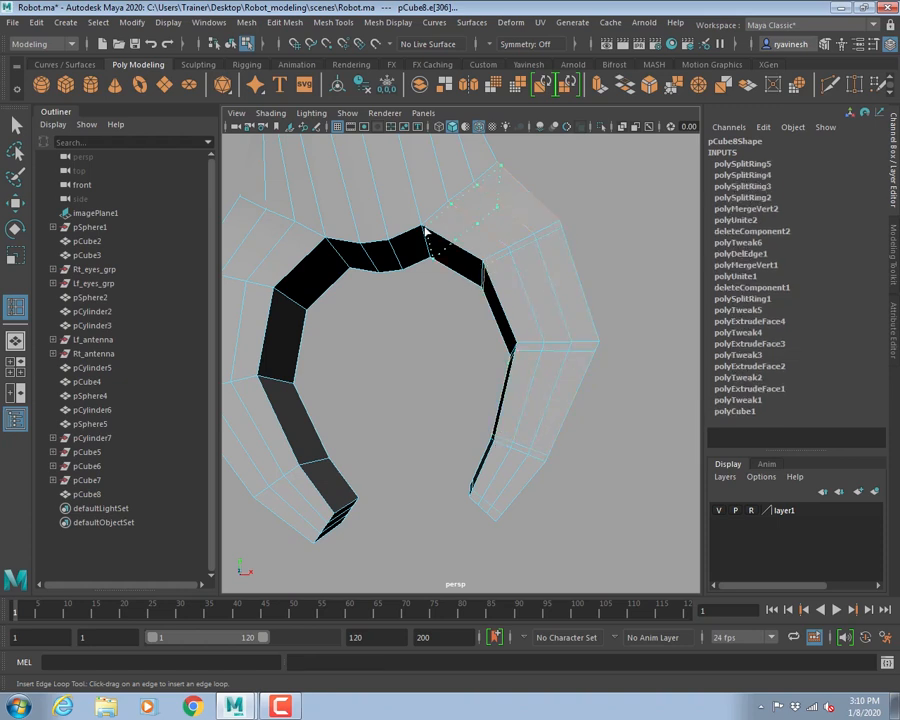
{"action": "left_click", "coordinate": [425, 232]}
- Insert matching edge loops beside the base, bends and tip of the other claw finger, and leave the tool
{"action": "mouse_move", "coordinate": [425, 232]}
{"action": "left_mouse_down", "text": "alt"}
{"action": "mouse_move", "coordinate": [470, 237]}
{"action": "mouse_move", "coordinate": [422, 255]}
{"action": "left_mouse_up", "text": "alt"}
{"action": "left_click", "coordinate": [437, 236]}
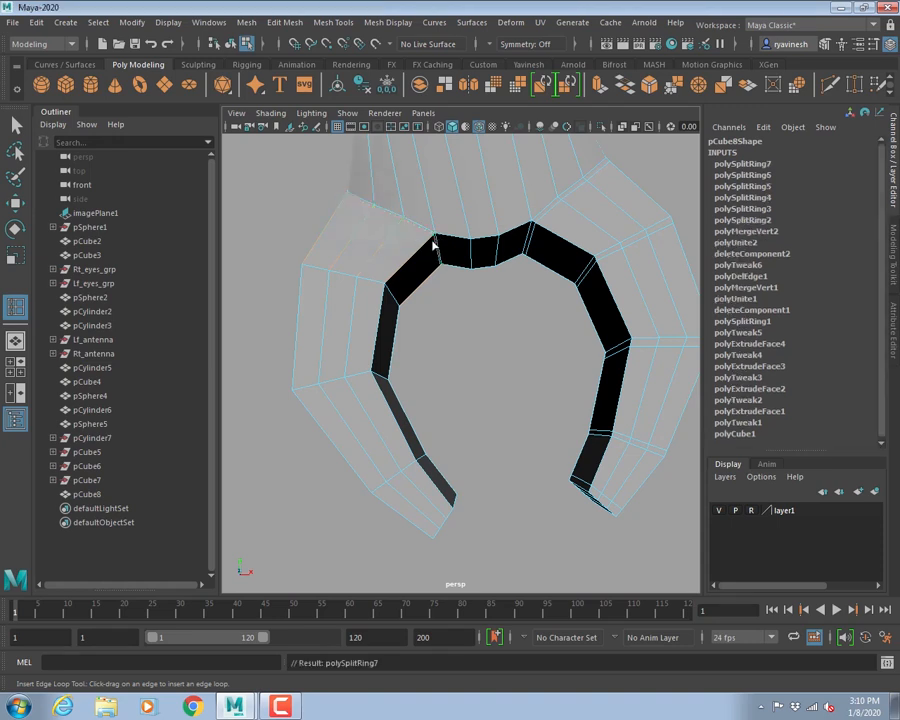
{"action": "left_click", "coordinate": [386, 291]}
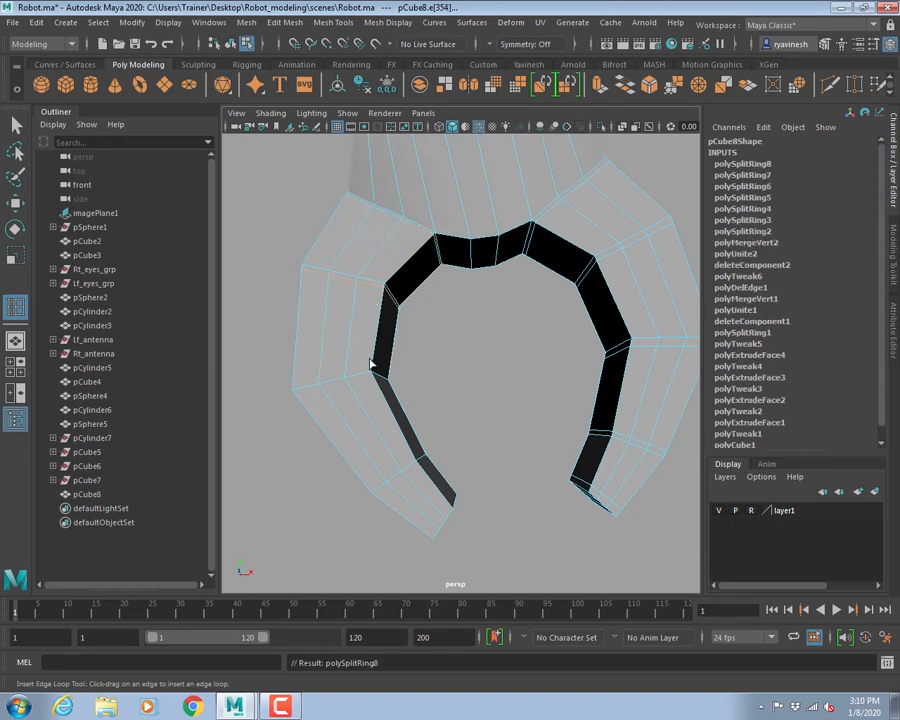
{"action": "left_click_drag", "start_coordinate": [369, 367], "coordinate": [374, 371]}
{"action": "left_click", "coordinate": [372, 363]}
{"action": "left_click_drag", "start_coordinate": [415, 457], "coordinate": [417, 459]}
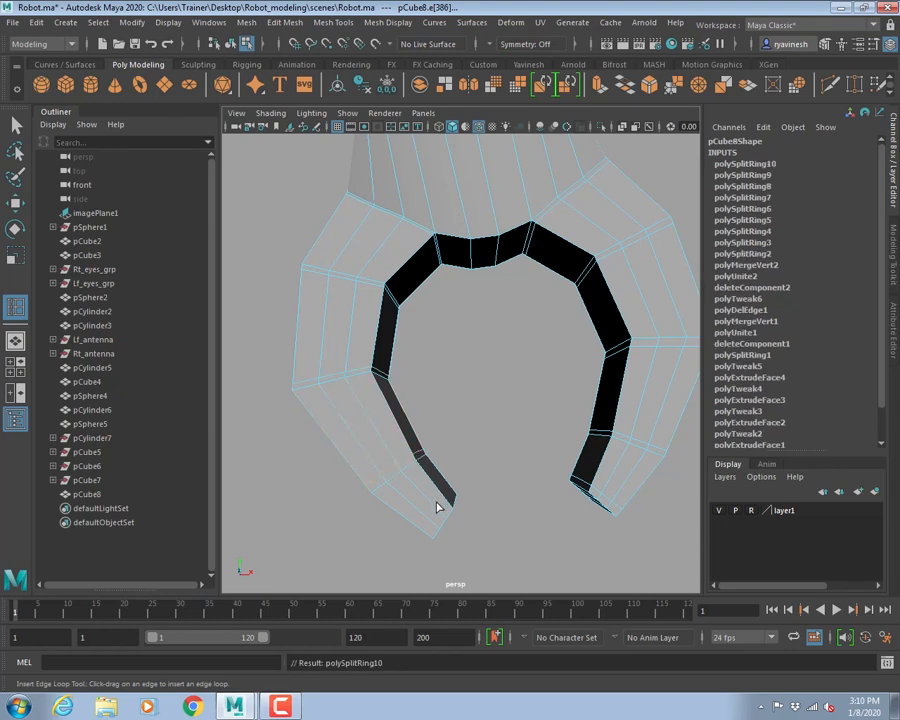
{"action": "left_click_drag", "start_coordinate": [449, 505], "coordinate": [450, 504]}
{"action": "scroll", "coordinate": [482, 394], "scroll_direction": "down", "scroll_amount": 5}
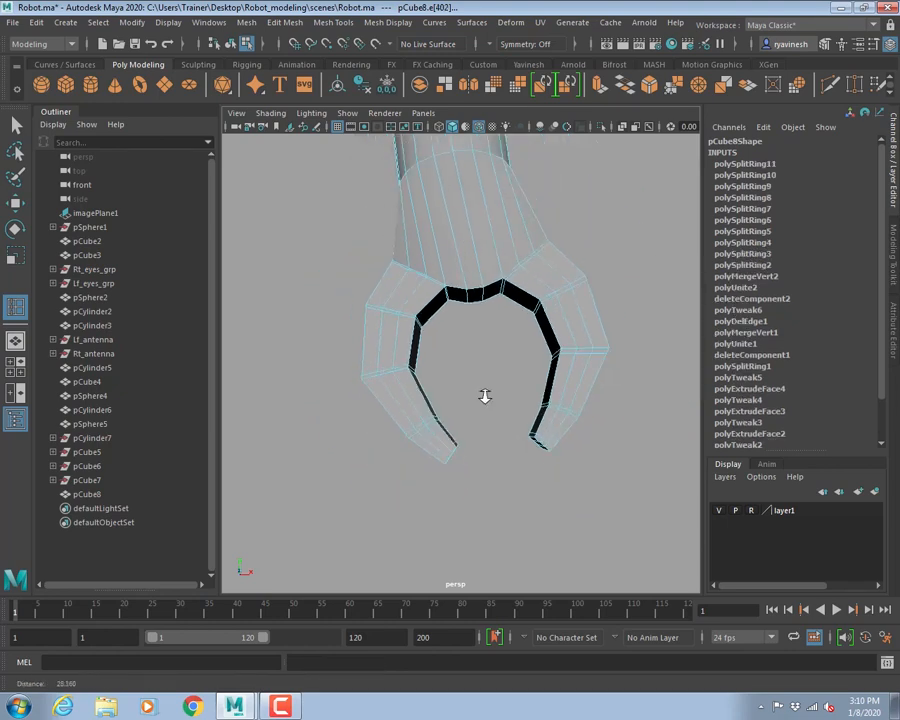
{"action": "key", "text": "q"}
- Check the smoothed, shaded claw against the front reference in object mode, and inspect its finger tips in perspective
{"action": "key", "text": "space"}
{"action": "key", "text": "space"}
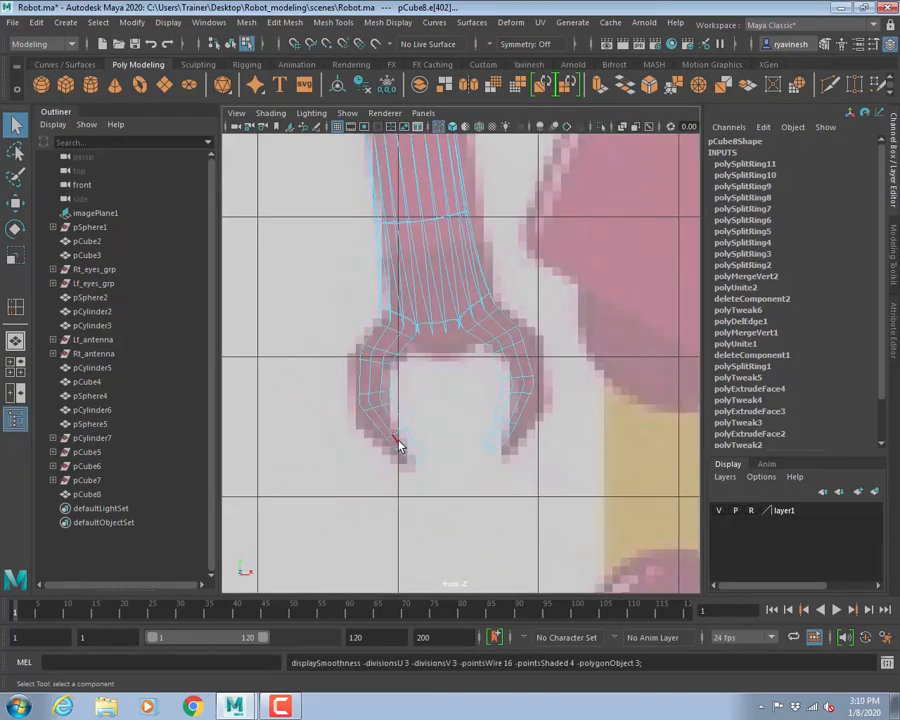
{"action": "key", "text": "5"}
{"action": "scroll", "coordinate": [508, 391], "scroll_direction": "up", "scroll_amount": 3}
{"action": "right_click_drag", "start_coordinate": [413, 320], "coordinate": [463, 251]}
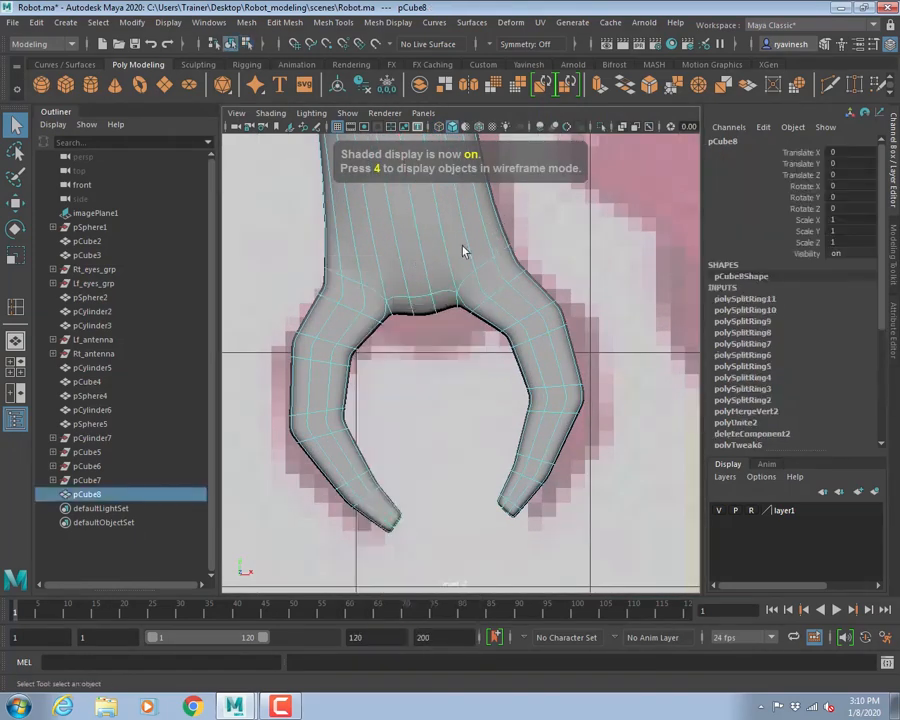
{"action": "left_click", "coordinate": [460, 428]}
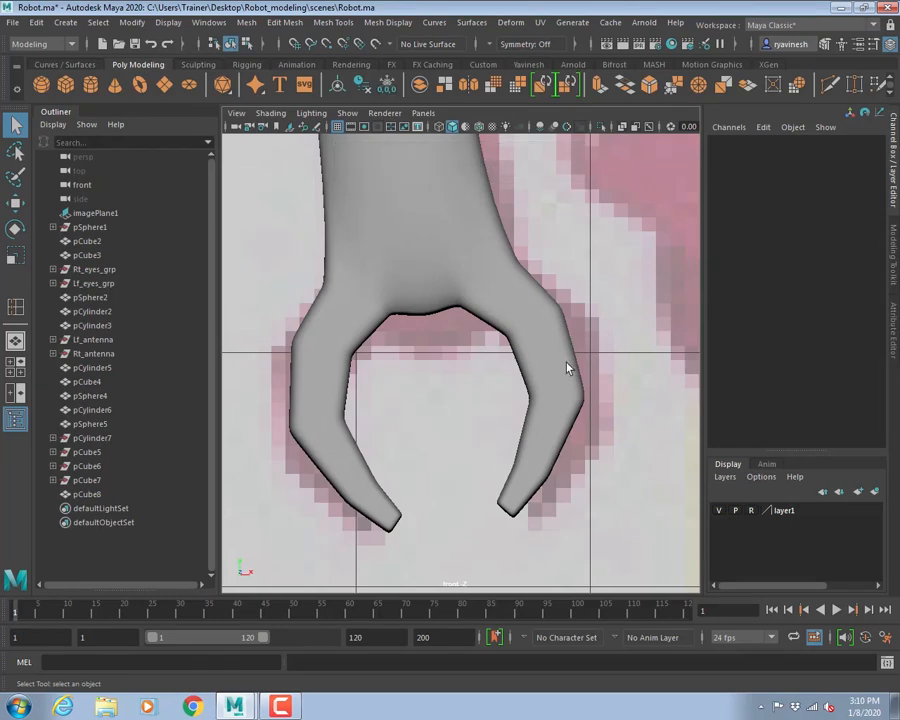
{"action": "key", "text": "space"}
{"action": "key", "text": "space"}
{"action": "left_click_drag", "start_coordinate": [507, 327], "coordinate": [584, 305], "text": "alt"}
{"action": "right_click_drag", "start_coordinate": [518, 332], "coordinate": [640, 370], "text": "alt"}
{"action": "middle_click_drag", "start_coordinate": [640, 358], "coordinate": [547, 337], "text": "alt"}
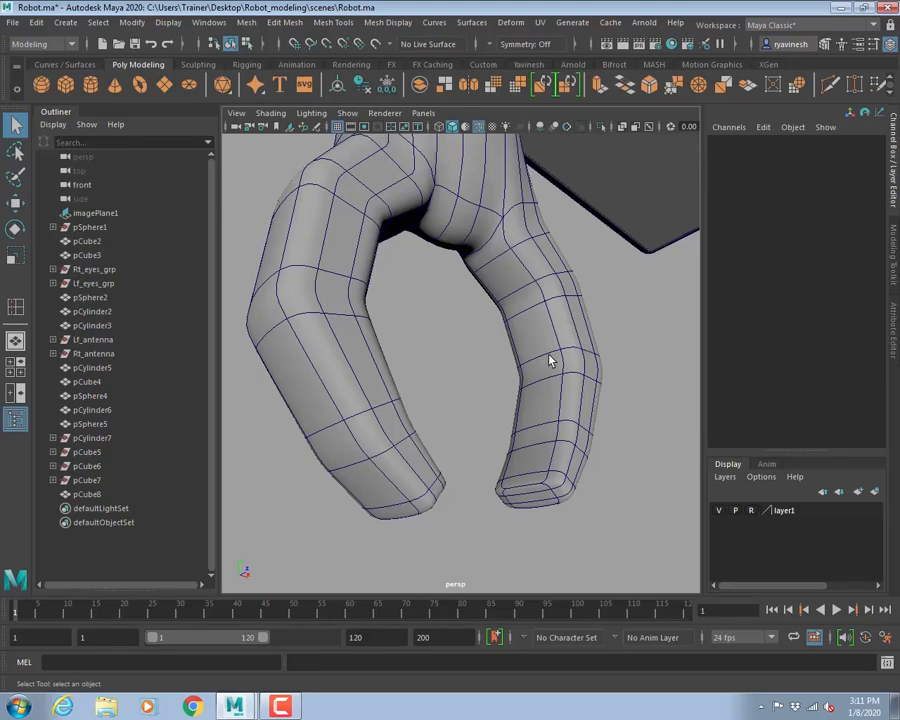
- Show the arm mesh unsmoothed close to the claw finger, try repeating the last merge command, and undo it
{"action": "left_click", "coordinate": [552, 338]}
{"action": "key", "text": "1"}
{"action": "right_click_drag", "start_coordinate": [536, 333], "coordinate": [614, 340], "text": "alt"}
{"action": "middle_click_drag", "start_coordinate": [614, 340], "coordinate": [502, 345], "text": "alt"}
{"action": "left_click_drag", "start_coordinate": [522, 329], "coordinate": [532, 360], "text": "alt"}
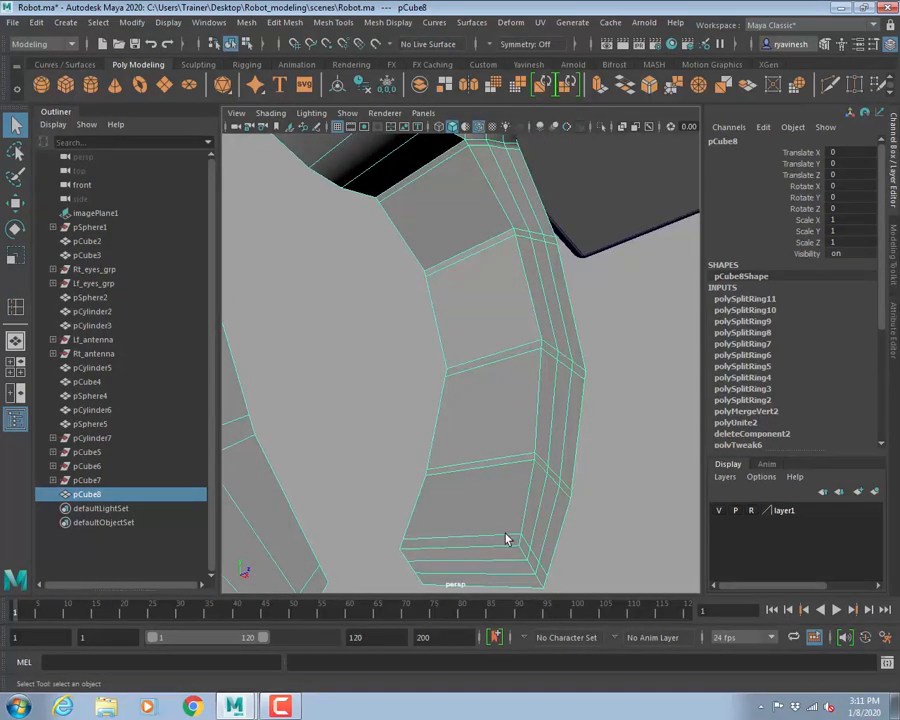
{"action": "left_click_drag", "start_coordinate": [492, 440], "coordinate": [508, 400], "text": "alt"}
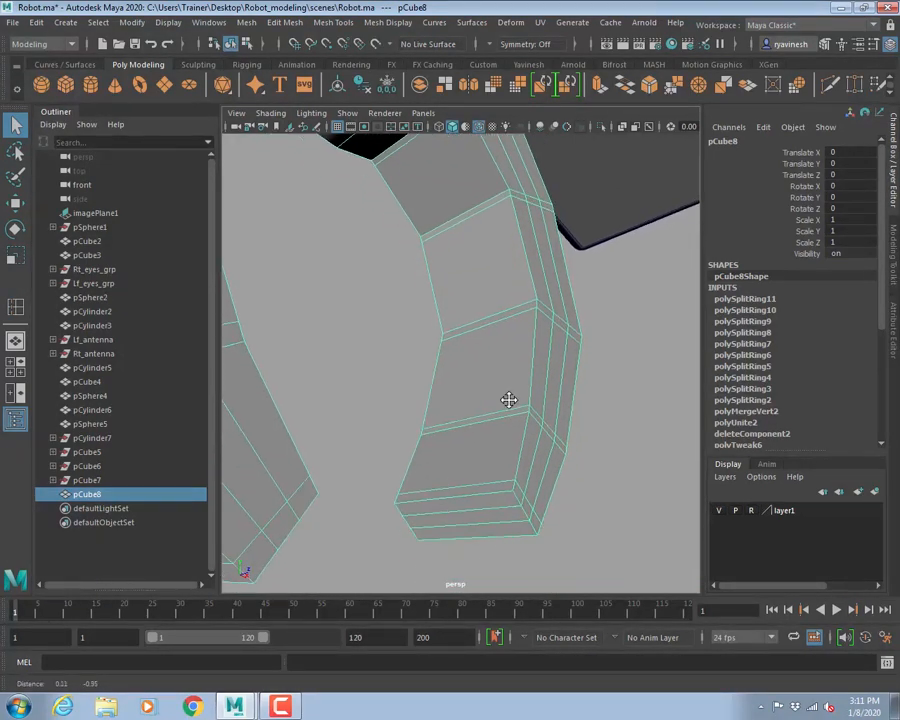
{"action": "right_click_drag", "start_coordinate": [508, 400], "coordinate": [482, 410], "text": "alt"}
{"action": "key", "text": "g"}
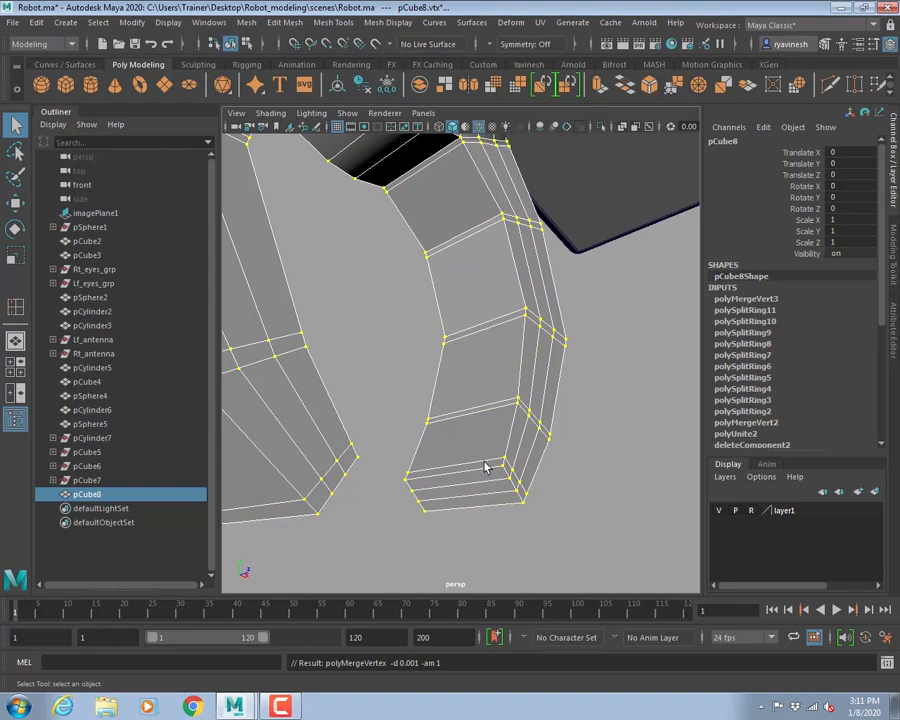
{"action": "key", "text": "ctrl+z"}
- Insert two lengthwise edge loops close to both borders of the claw fingers' inner faces, and return to object mode
{"action": "left_click", "coordinate": [310, 22]}
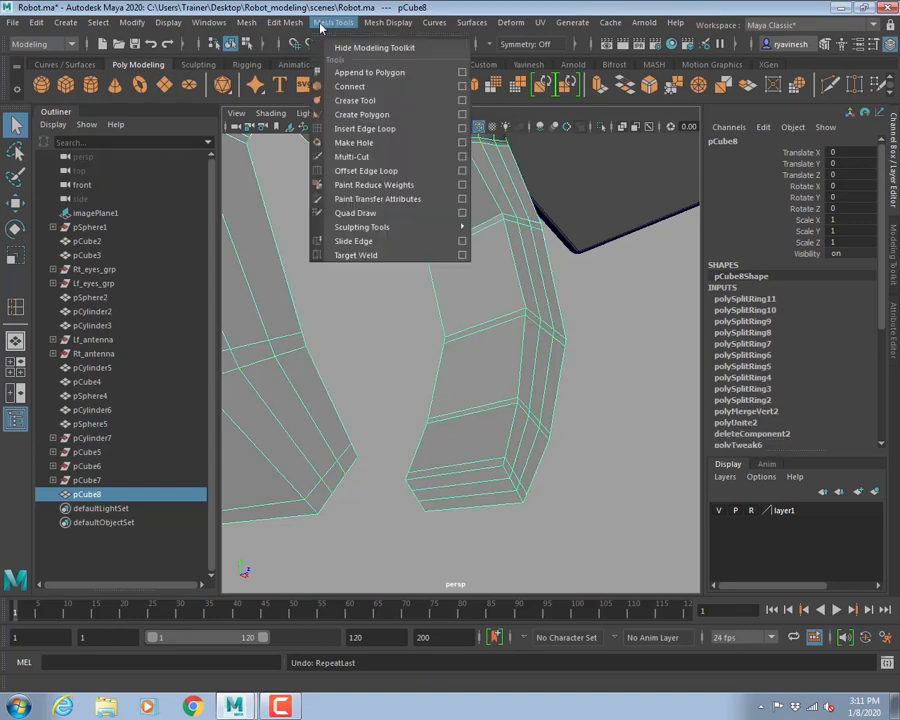
{"action": "left_click", "coordinate": [362, 127]}
{"action": "left_click", "coordinate": [486, 471]}
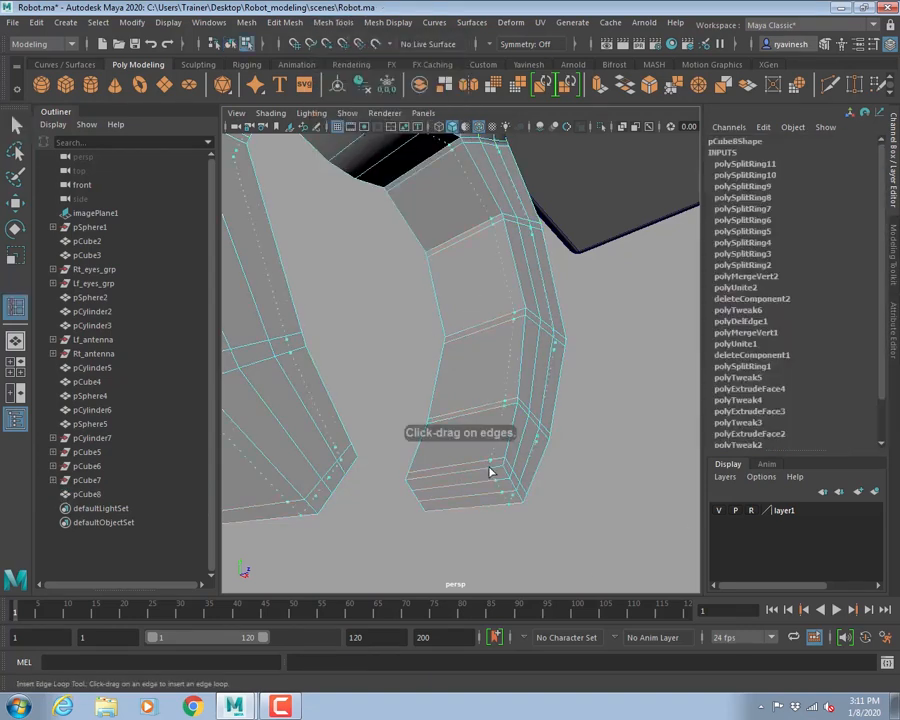
{"action": "left_click", "coordinate": [500, 476]}
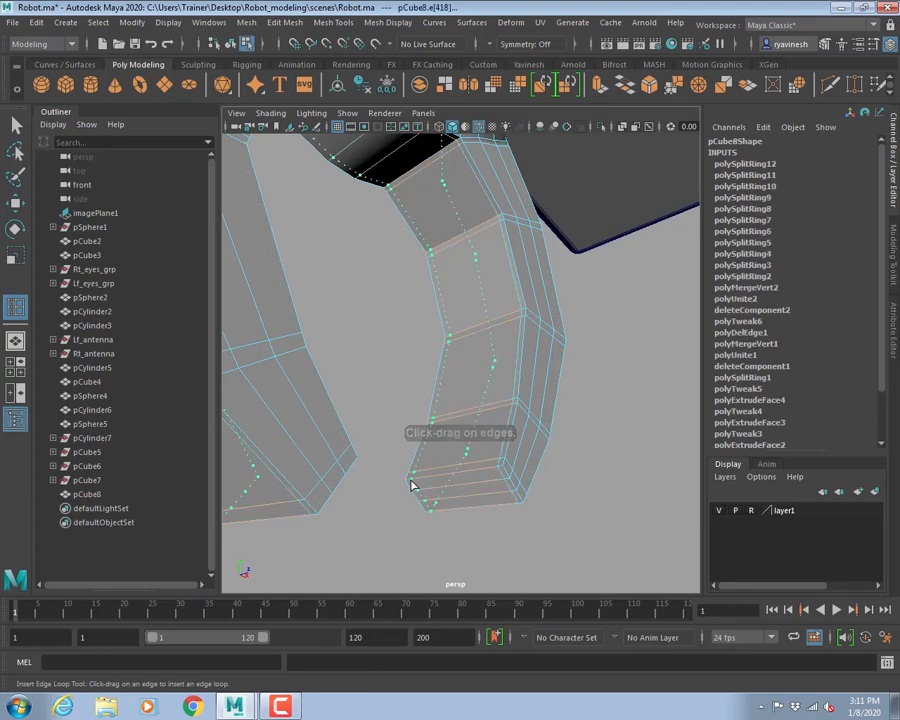
{"action": "left_click", "coordinate": [411, 486]}
{"action": "key", "text": "q"}
{"action": "right_click_drag", "start_coordinate": [494, 318], "coordinate": [497, 376]}
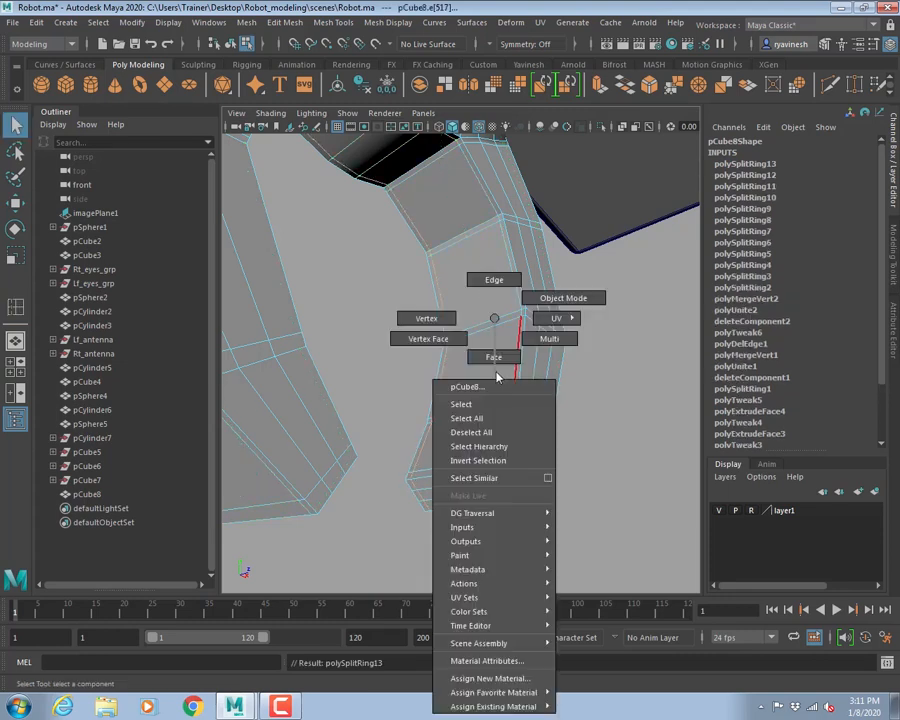
{"action": "right_click_drag", "start_coordinate": [569, 297], "coordinate": [569, 298]}
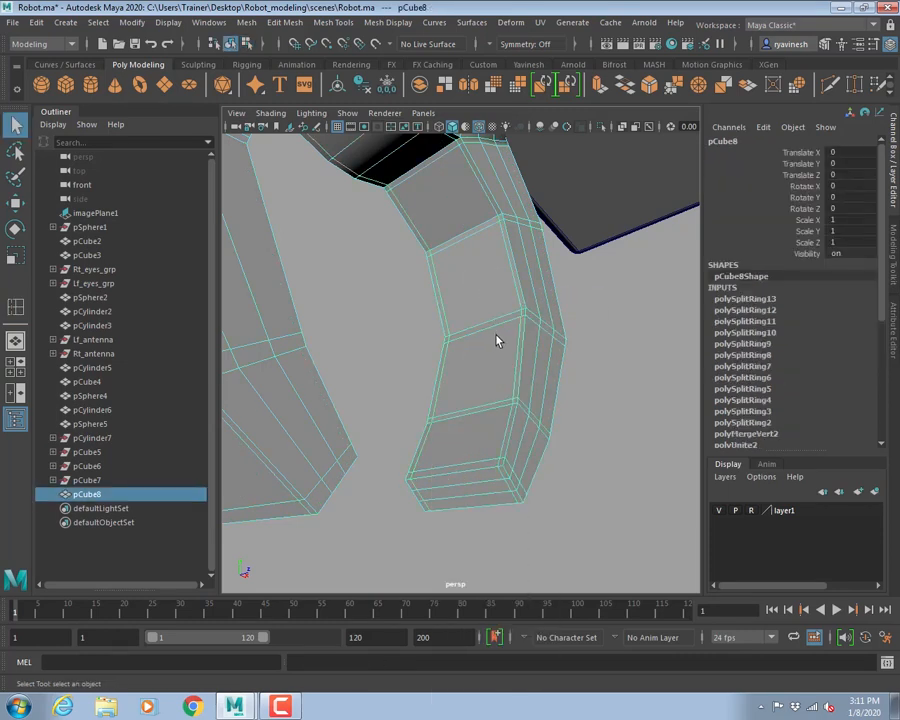
- Show the arm in smooth preview and turn off Wireframe on Shaded
{"action": "key", "text": "3"}
{"action": "left_click", "coordinate": [565, 400]}
{"action": "mouse_move", "coordinate": [572, 406]}
{"action": "left_mouse_down", "text": "alt"}
{"action": "mouse_move", "coordinate": [541, 379]}
{"action": "mouse_move", "coordinate": [548, 395]}
{"action": "left_mouse_up", "text": "alt"}
{"action": "left_click", "coordinate": [270, 112]}
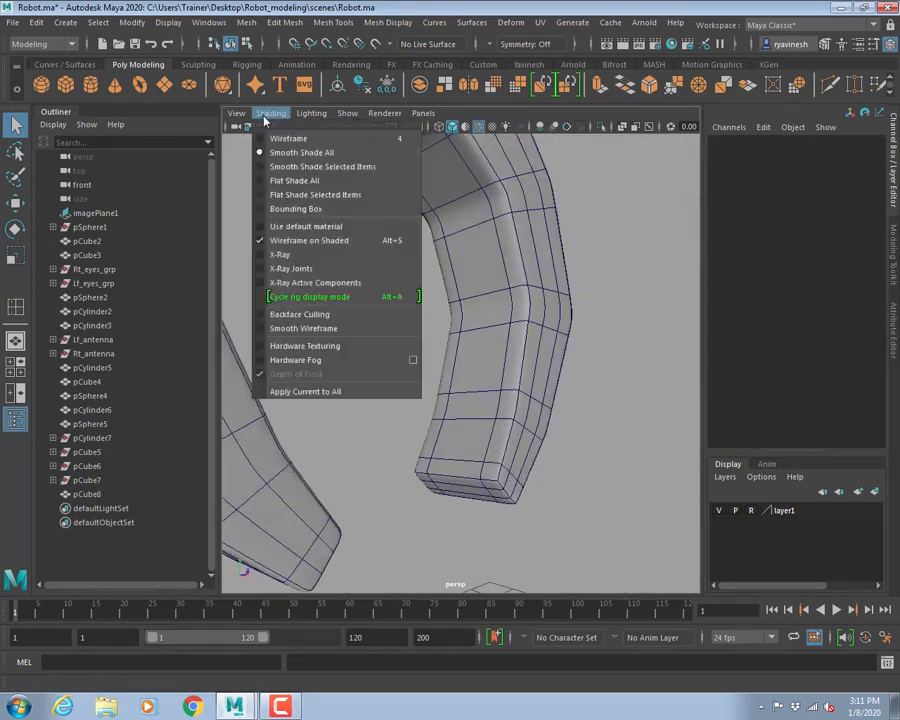
{"action": "left_click", "coordinate": [284, 243]}
- Examine the smoothed claw and forearm surface from several sides, and select the arm mesh to see its edge flow
{"action": "mouse_move", "coordinate": [567, 338]}
{"action": "right_mouse_down", "text": "alt"}
{"action": "mouse_move", "coordinate": [446, 301]}
{"action": "mouse_move", "coordinate": [497, 305]}
{"action": "right_mouse_up", "text": "alt"}
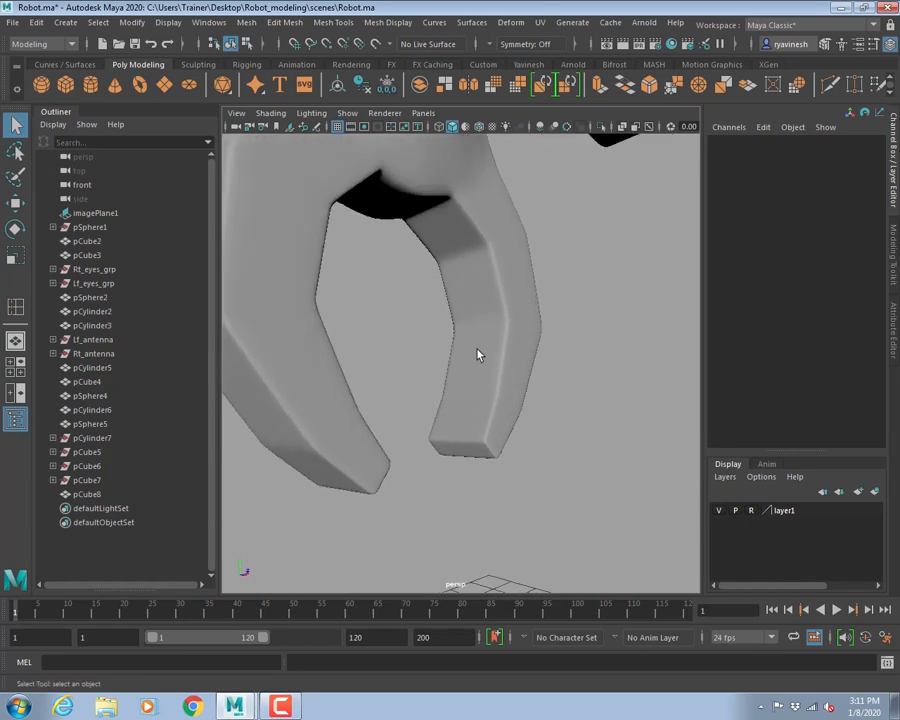
{"action": "middle_click_drag", "start_coordinate": [478, 355], "coordinate": [582, 575], "text": "alt"}
{"action": "left_click_drag", "start_coordinate": [490, 402], "coordinate": [572, 384], "text": "alt"}
{"action": "right_click_drag", "start_coordinate": [572, 380], "coordinate": [524, 372], "text": "alt"}
{"action": "left_click_drag", "start_coordinate": [524, 372], "coordinate": [474, 415], "text": "alt"}
{"action": "middle_click_drag", "start_coordinate": [488, 386], "coordinate": [476, 382], "text": "alt"}
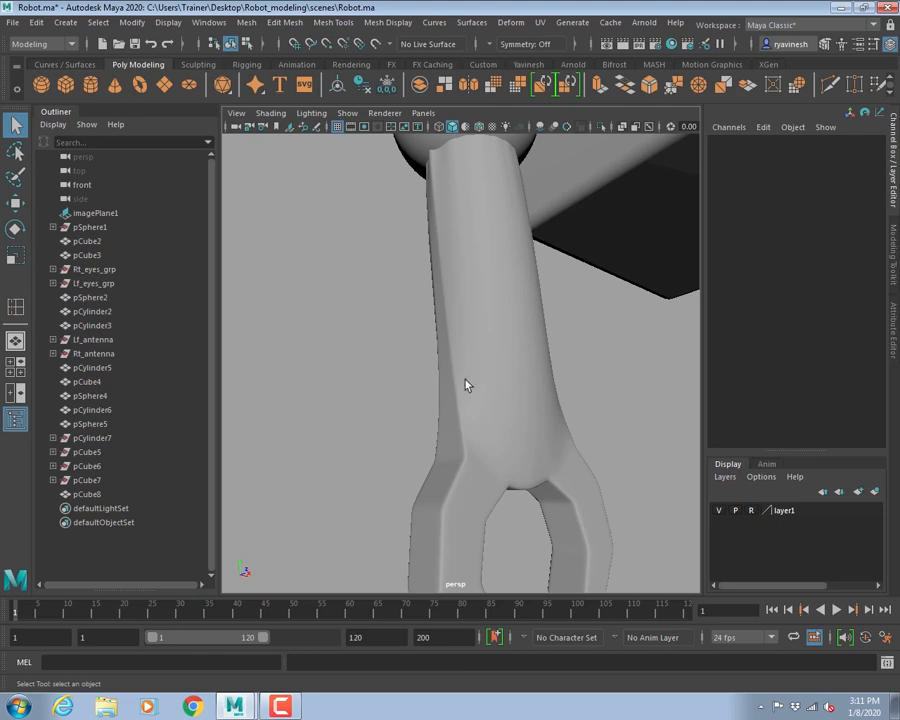
{"action": "left_click", "coordinate": [510, 375]}
{"action": "mouse_move", "coordinate": [532, 382]}
{"action": "left_mouse_down", "text": "alt"}
{"action": "mouse_move", "coordinate": [522, 376]}
{"action": "mouse_move", "coordinate": [540, 377]}
{"action": "left_mouse_up", "text": "alt"}
{"action": "key", "text": "ctrl+z"}
{"action": "left_click", "coordinate": [494, 388]}
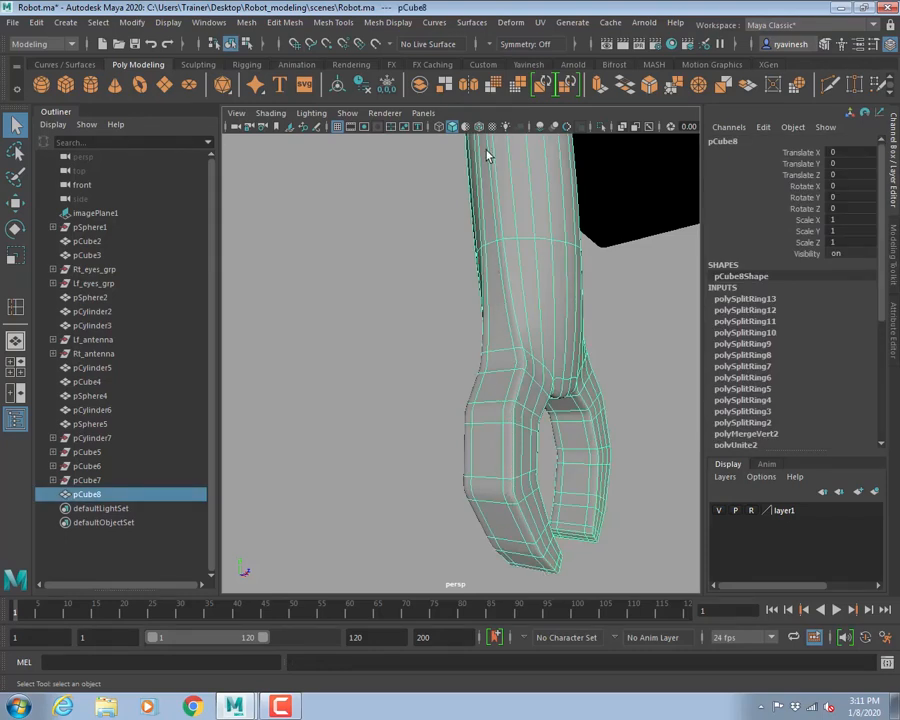
- Delete the extra lengthwise edges on the forearm's outer side above the claw, together with their vertices, and return to object mode
{"action": "left_click_drag", "start_coordinate": [532, 262], "coordinate": [463, 336], "text": "alt"}
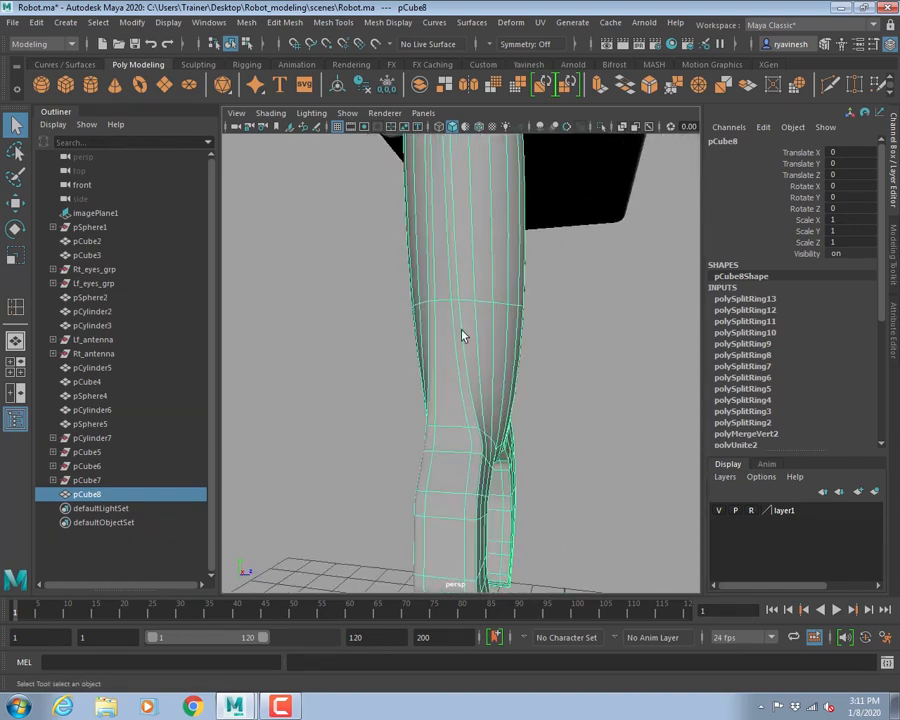
{"action": "right_click_drag", "start_coordinate": [450, 316], "coordinate": [450, 281]}
{"action": "left_click", "coordinate": [451, 311]}
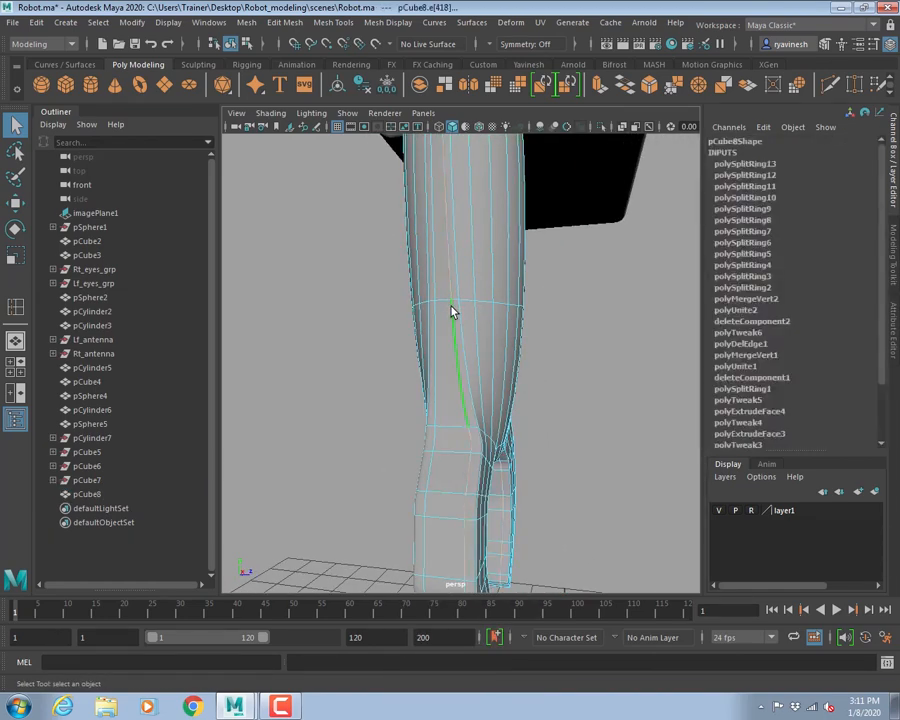
{"action": "left_click_drag", "start_coordinate": [570, 367], "coordinate": [408, 366], "text": "alt"}
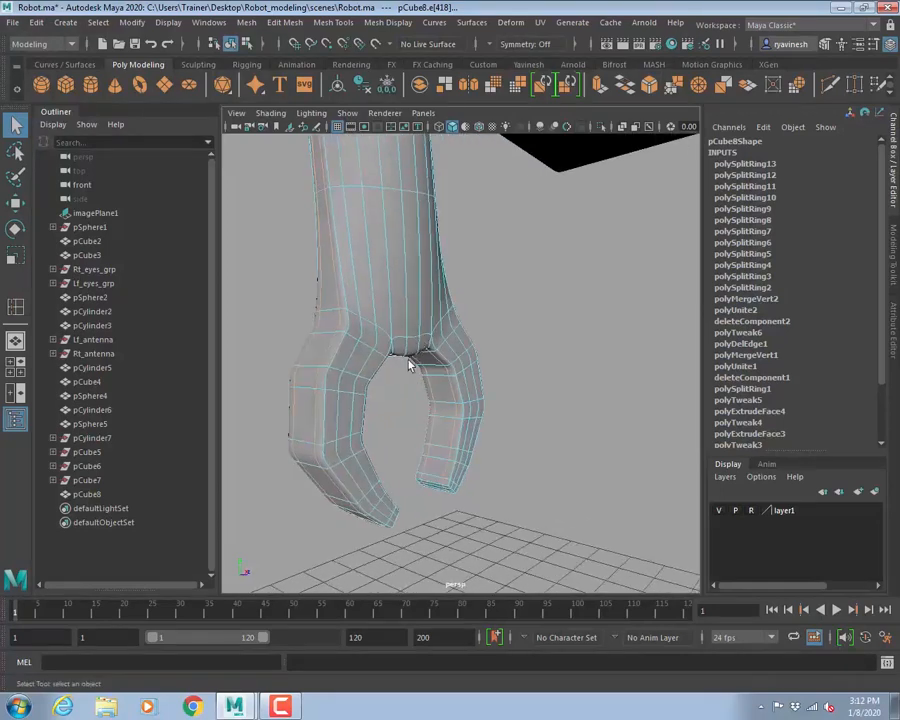
{"action": "left_click_drag", "start_coordinate": [281, 357], "coordinate": [346, 360]}
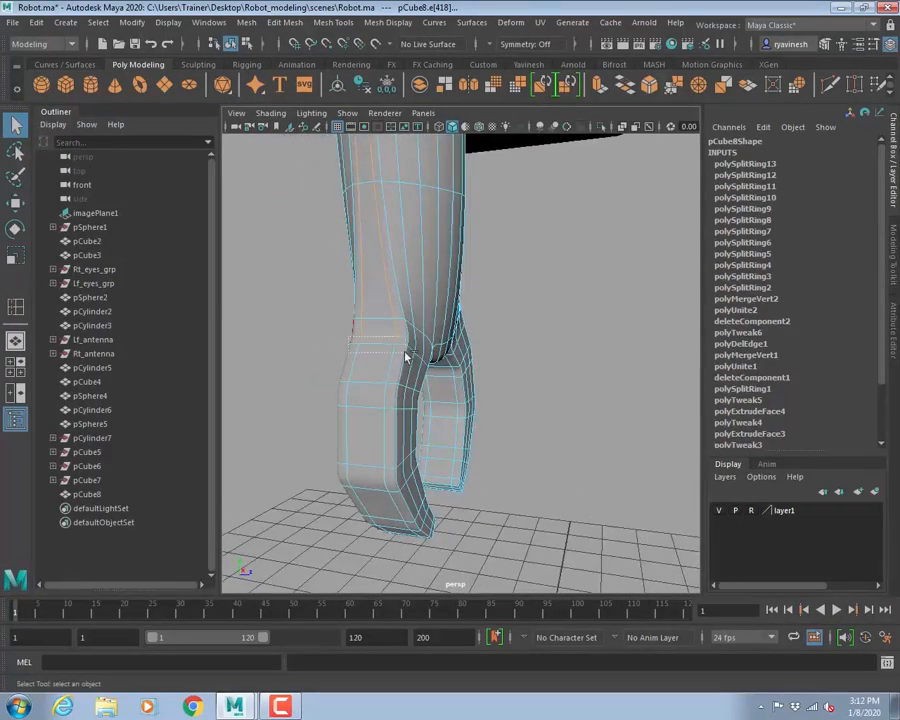
{"action": "left_click_drag", "start_coordinate": [466, 405], "coordinate": [583, 380], "text": "alt"}
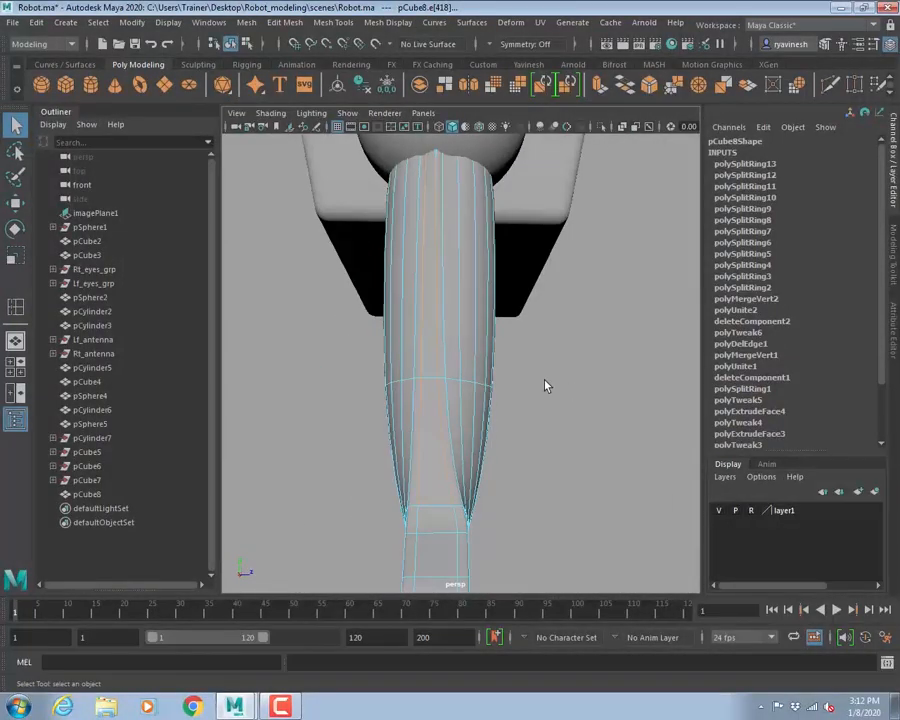
{"action": "key", "text": "ctrl+Delete"}
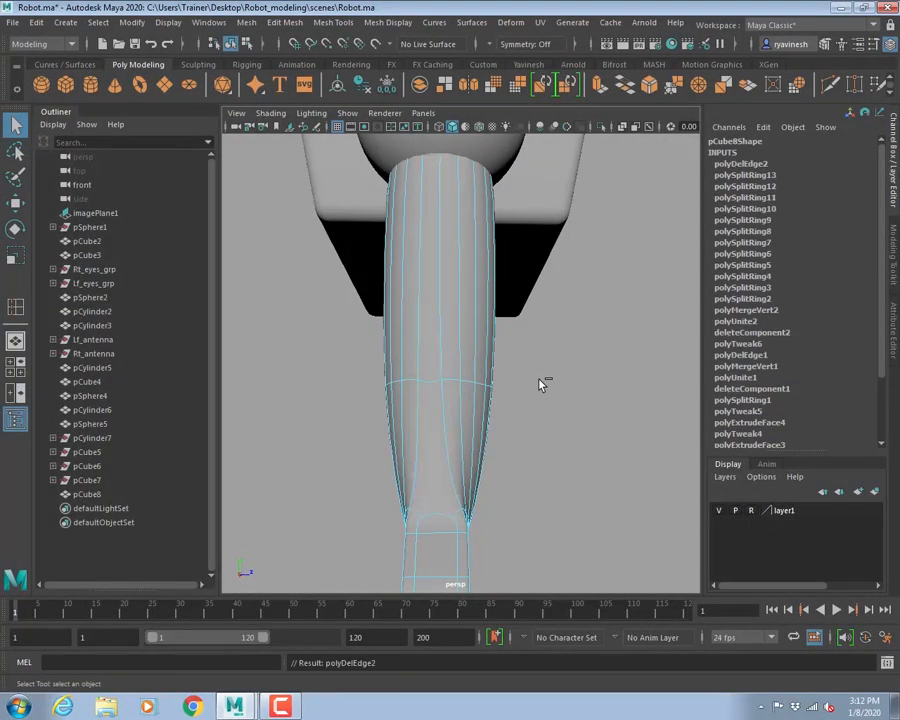
{"action": "right_click_drag", "start_coordinate": [464, 317], "coordinate": [524, 298]}
- Select the arm mesh and examine the smoothed junction where the forearm's outer side meets the claw
{"action": "left_click", "coordinate": [540, 440]}
{"action": "mouse_move", "coordinate": [508, 442]}
{"action": "left_mouse_down", "text": "alt"}
{"action": "mouse_move", "coordinate": [410, 436]}
{"action": "mouse_move", "coordinate": [464, 364]}
{"action": "mouse_move", "coordinate": [512, 389]}
{"action": "mouse_move", "coordinate": [484, 400]}
{"action": "mouse_move", "coordinate": [544, 398]}
{"action": "mouse_move", "coordinate": [593, 428]}
{"action": "mouse_move", "coordinate": [503, 415]}
{"action": "mouse_move", "coordinate": [231, 436]}
{"action": "mouse_move", "coordinate": [281, 474]}
{"action": "mouse_move", "coordinate": [526, 439]}
{"action": "mouse_move", "coordinate": [502, 418]}
{"action": "left_mouse_up", "text": "alt"}
{"action": "left_click", "coordinate": [506, 420]}
{"action": "scroll", "coordinate": [635, 446], "scroll_direction": "up", "scroll_amount": 5}
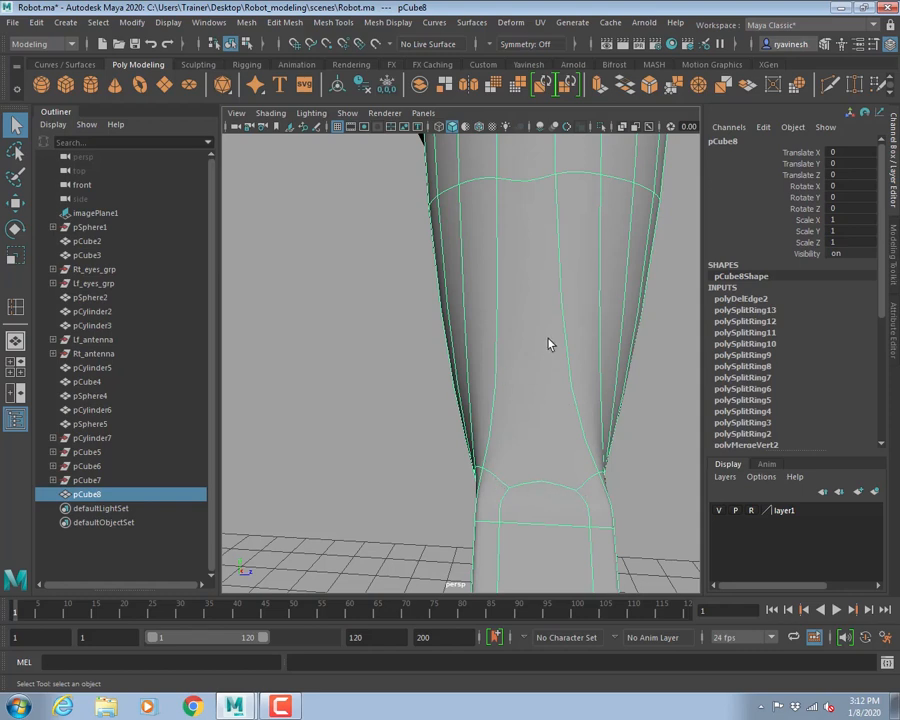
- Turn off the arm's smooth preview and Multi-Cut an inverted V from the claw's two inner edge lines up into the forearm's outer-side face
{"action": "key", "text": "1"}
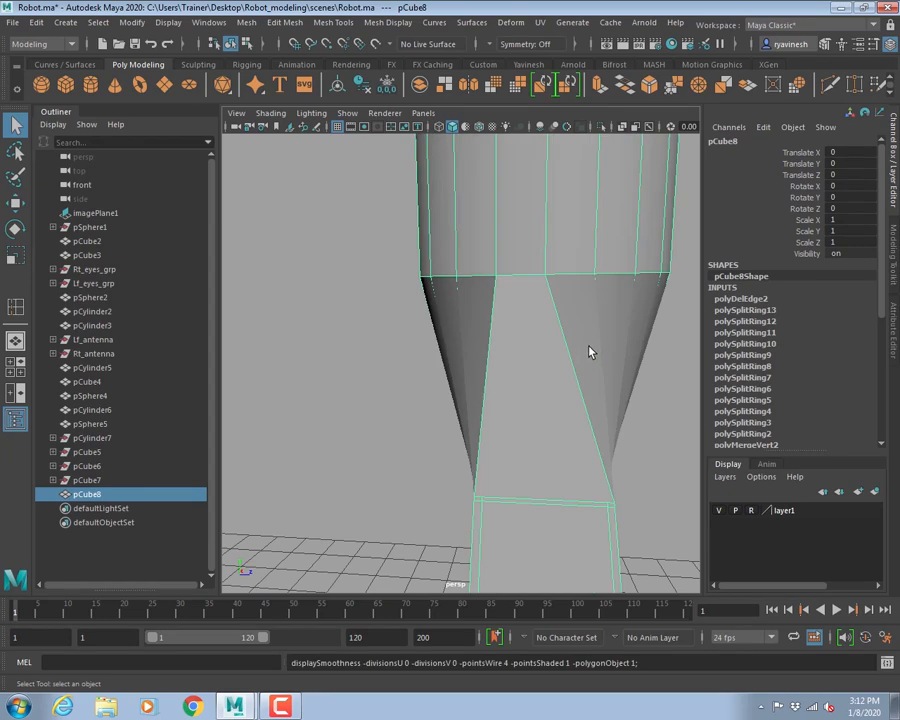
{"action": "left_click_drag", "start_coordinate": [591, 352], "coordinate": [516, 404], "text": "alt"}
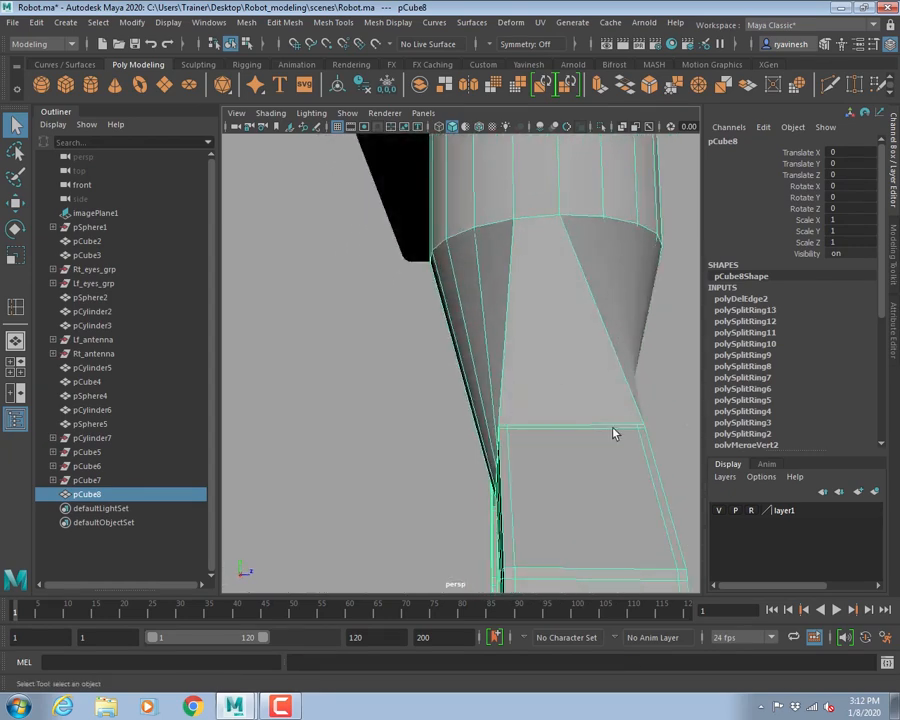
{"action": "right_click_drag", "start_coordinate": [555, 318], "coordinate": [590, 297]}
{"action": "left_click", "coordinate": [285, 23]}
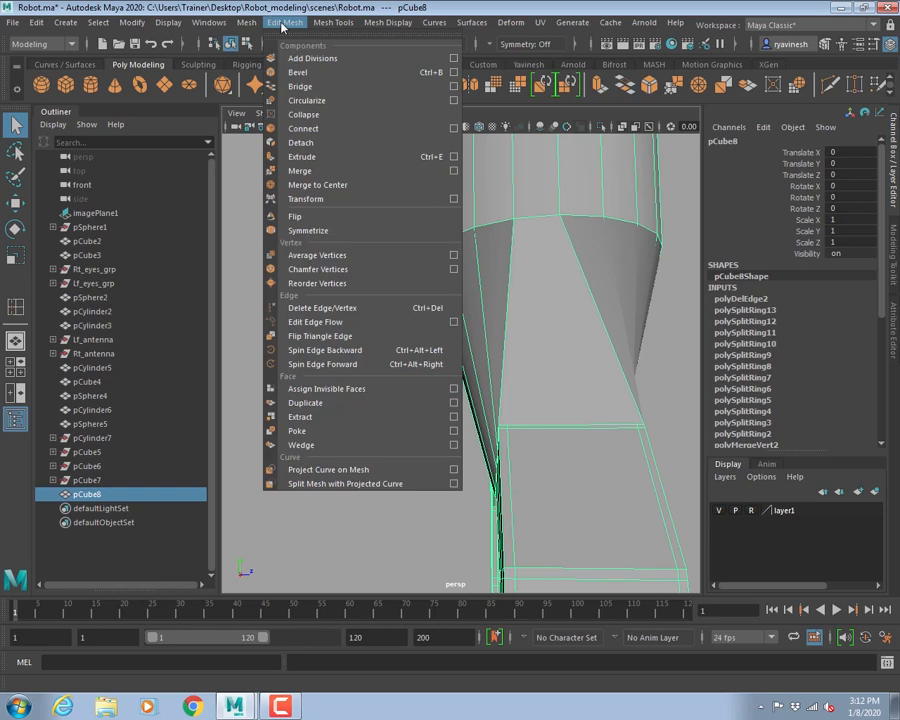
{"action": "mouse_move", "coordinate": [335, 23]}
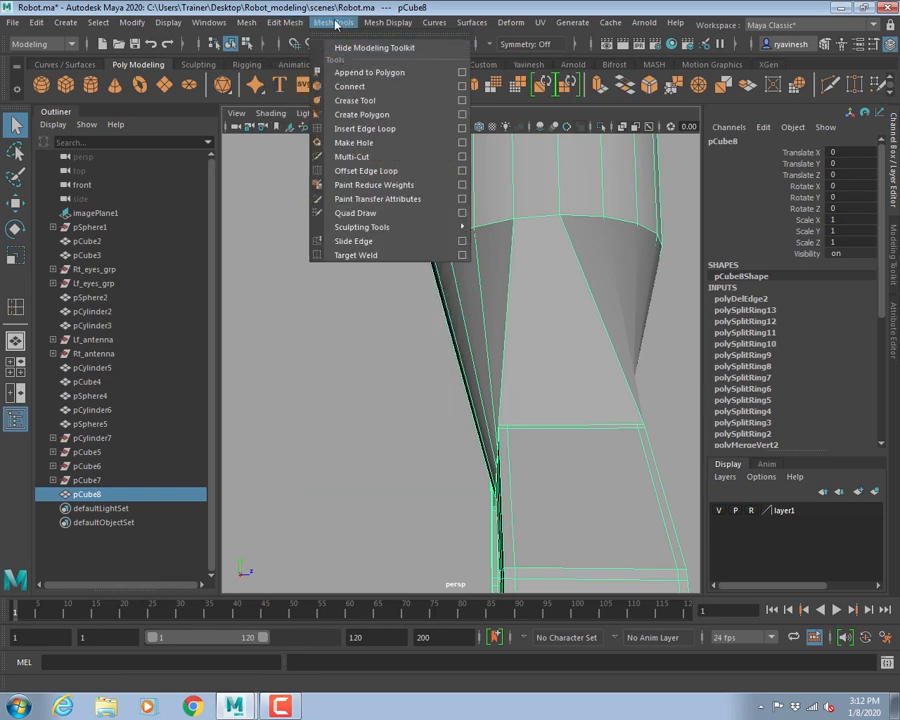
{"action": "left_click", "coordinate": [351, 157]}
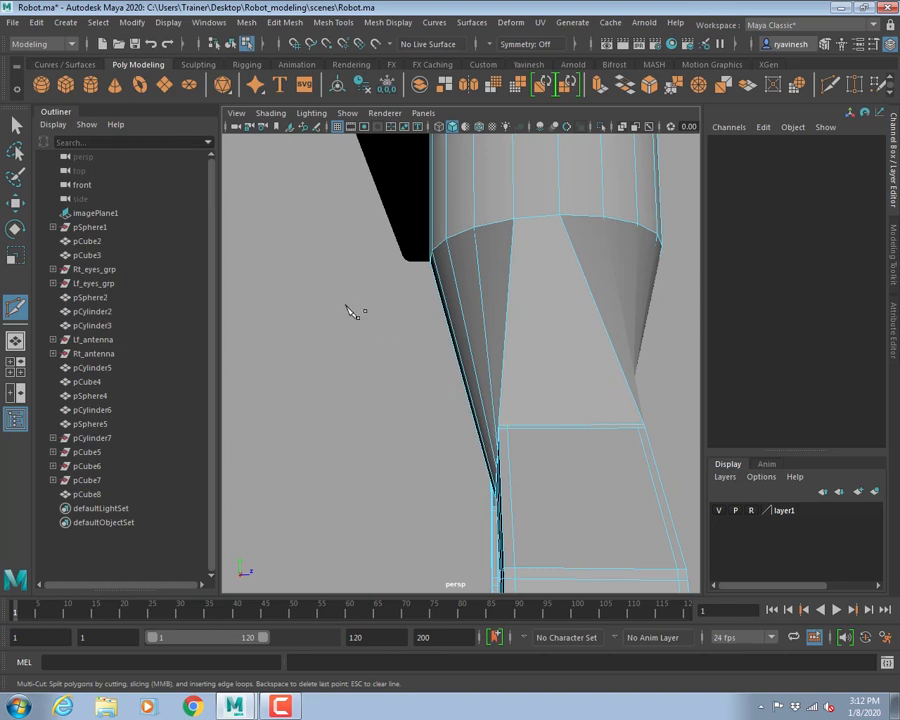
{"action": "right_click_drag", "start_coordinate": [374, 332], "coordinate": [450, 351], "text": "alt"}
{"action": "middle_click_drag", "start_coordinate": [532, 360], "coordinate": [446, 360], "text": "alt"}
{"action": "left_click_drag", "start_coordinate": [446, 362], "coordinate": [473, 381], "text": "alt"}
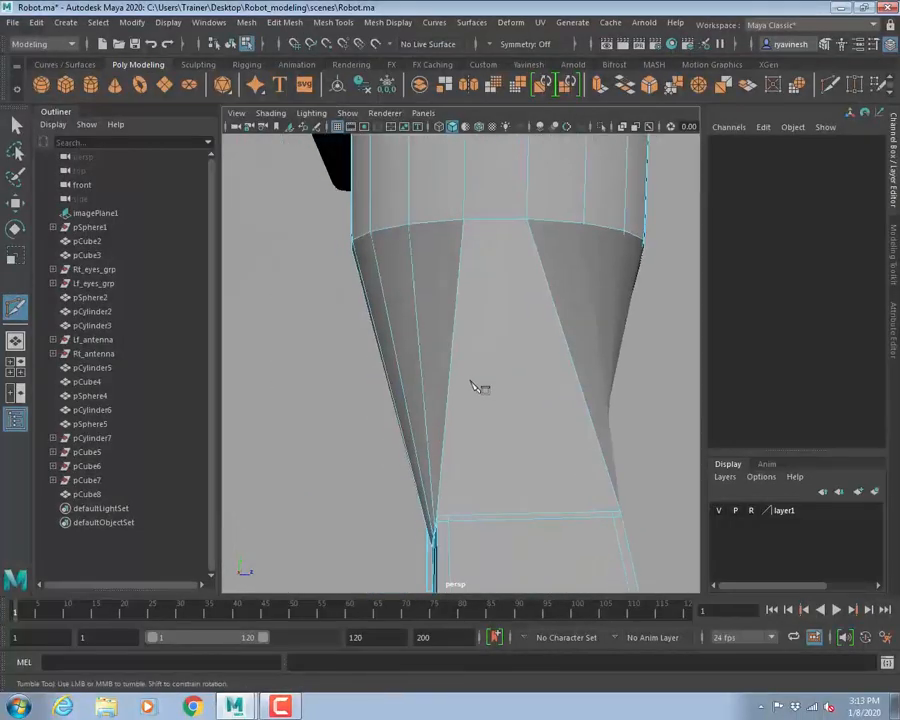
{"action": "left_click", "coordinate": [448, 517]}
{"action": "middle_click_drag", "start_coordinate": [460, 463], "coordinate": [421, 411], "text": "alt"}
{"action": "scroll", "coordinate": [420, 332], "scroll_direction": "up", "scroll_amount": 4}
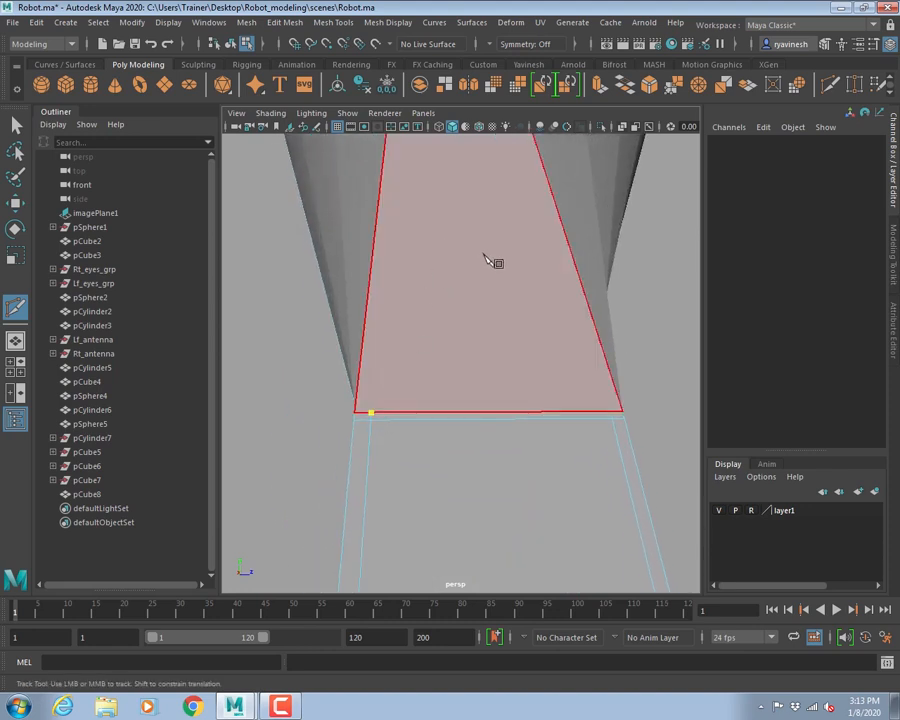
{"action": "scroll", "coordinate": [486, 299], "scroll_direction": "down", "scroll_amount": 4}
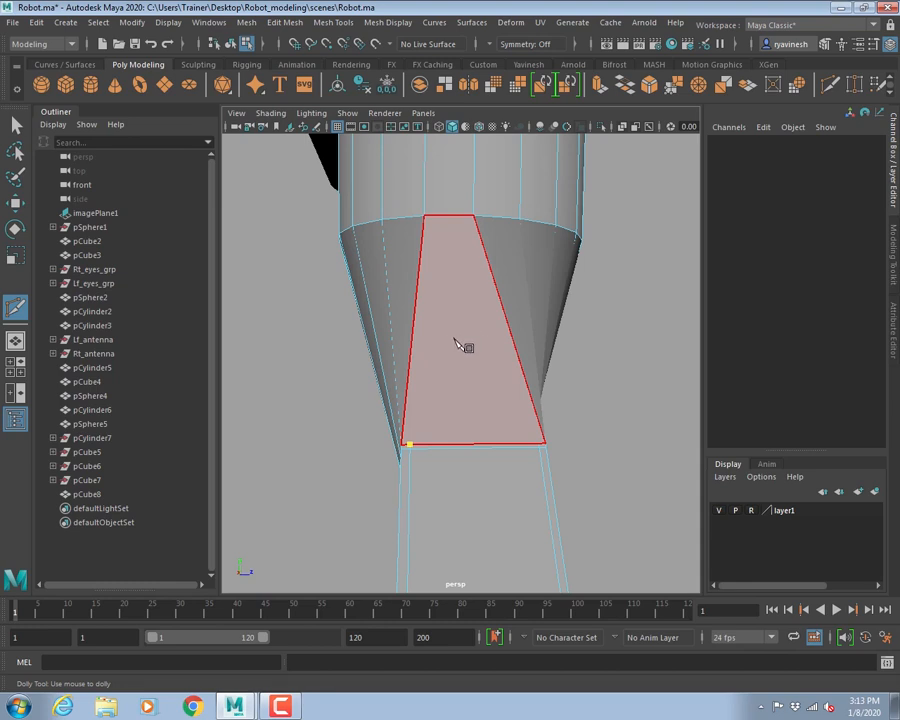
{"action": "left_click", "coordinate": [459, 337]}
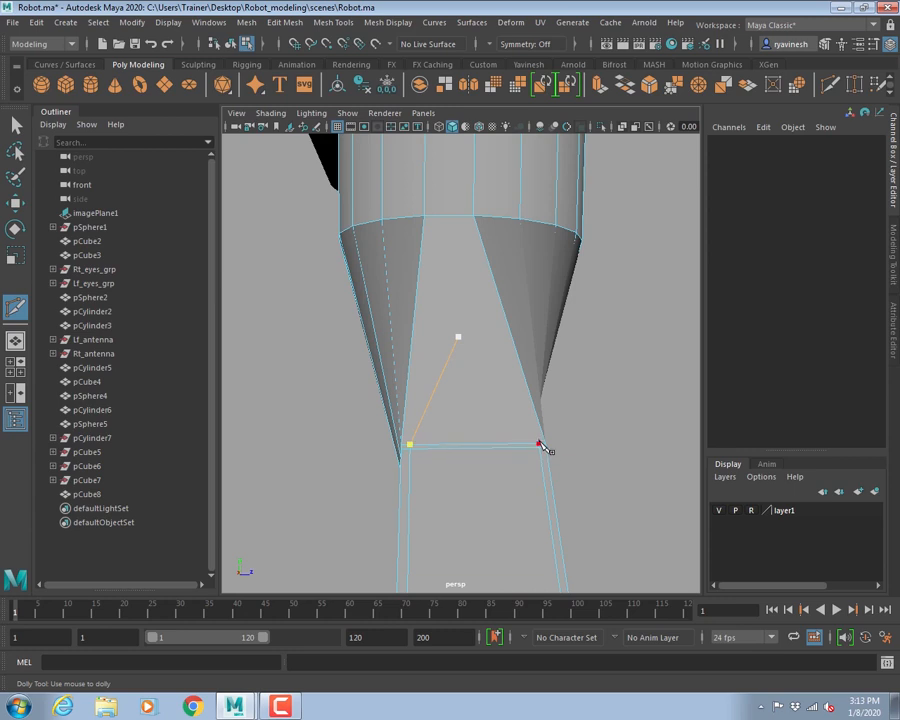
{"action": "scroll", "coordinate": [556, 445], "scroll_direction": "up", "scroll_amount": 3}
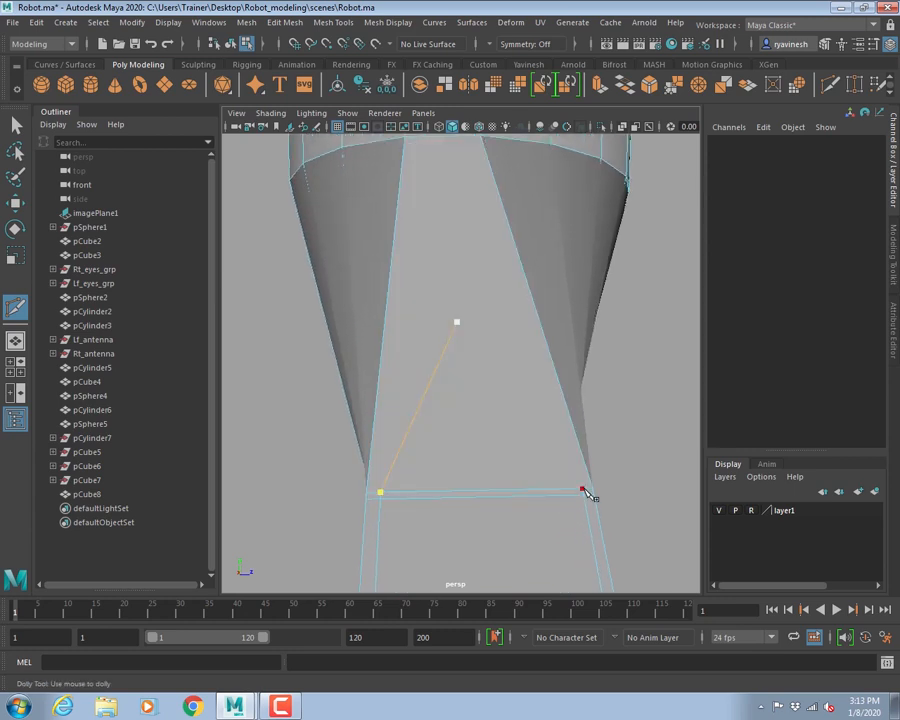
{"action": "left_click", "coordinate": [583, 489]}
- Multi-Cut a matching inverted V into the tapered face on the forearm's opposite side, starting and ending at the claw's inner edge lines
{"action": "left_click_drag", "start_coordinate": [611, 312], "coordinate": [284, 328], "text": "alt"}
{"action": "left_click", "coordinate": [400, 432]}
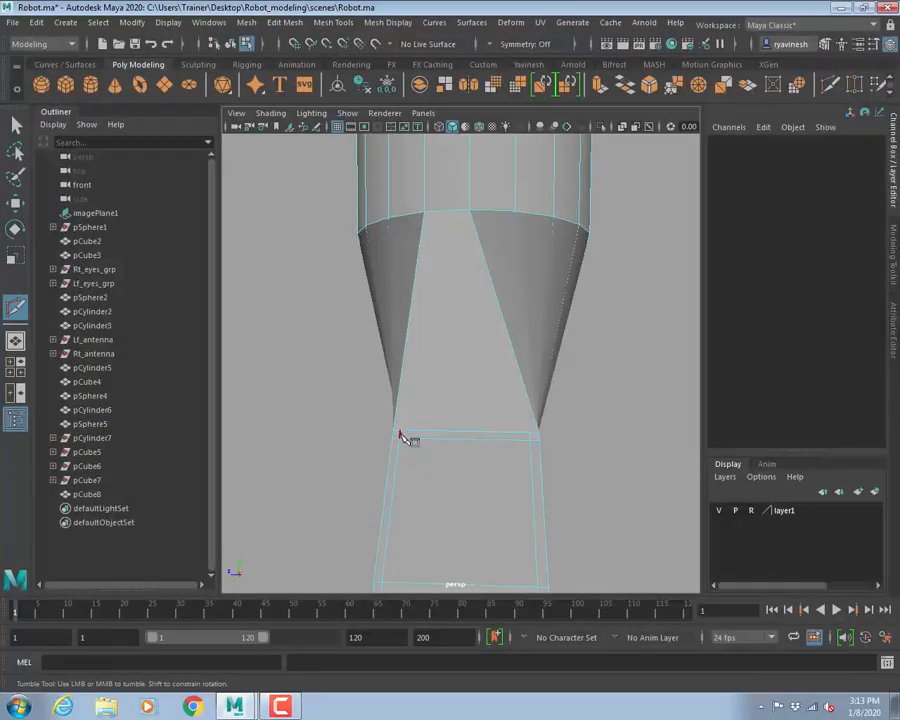
{"action": "left_click", "coordinate": [458, 326]}
{"action": "left_click", "coordinate": [530, 433]}
{"action": "left_click_drag", "start_coordinate": [544, 340], "coordinate": [510, 339], "text": "alt"}
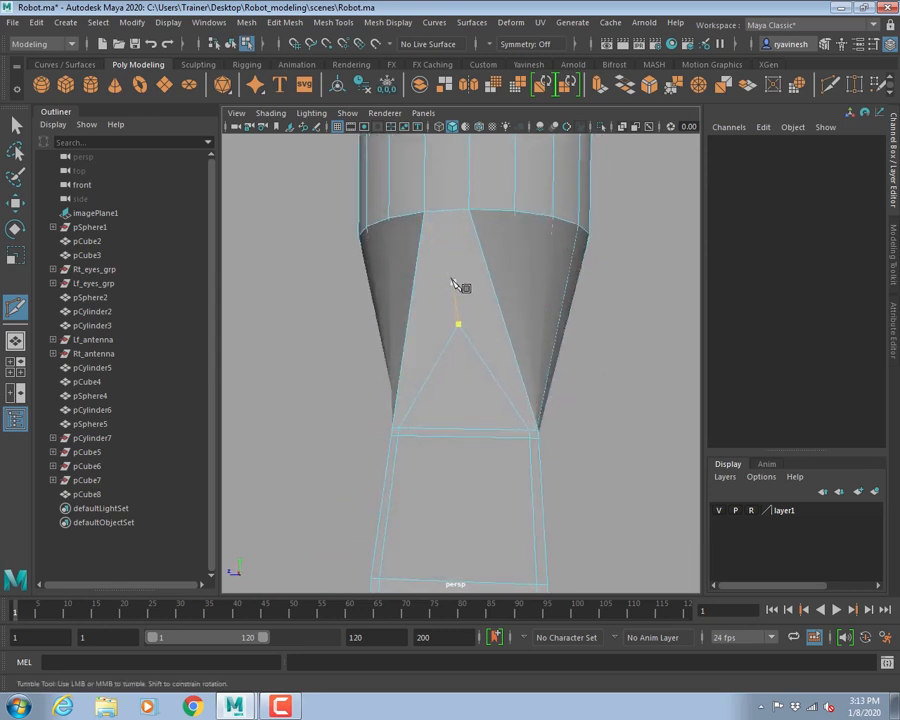
{"action": "key", "text": "q"}
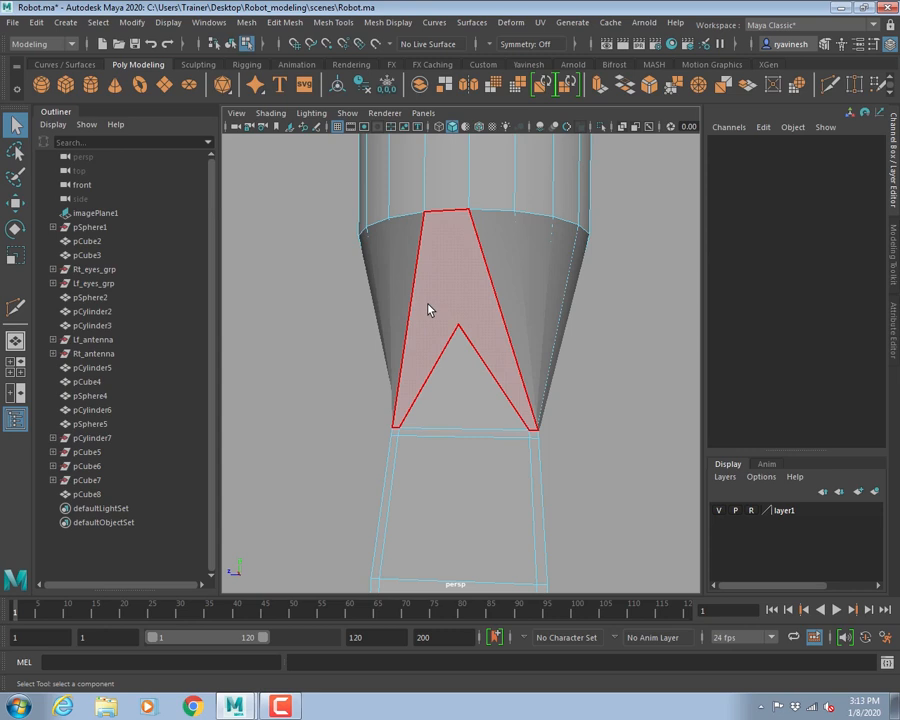
- Multi-Cut a closed loop around the forearm's tapered section, passing through the peaks of both inverted V cuts
{"action": "key", "text": "y"}
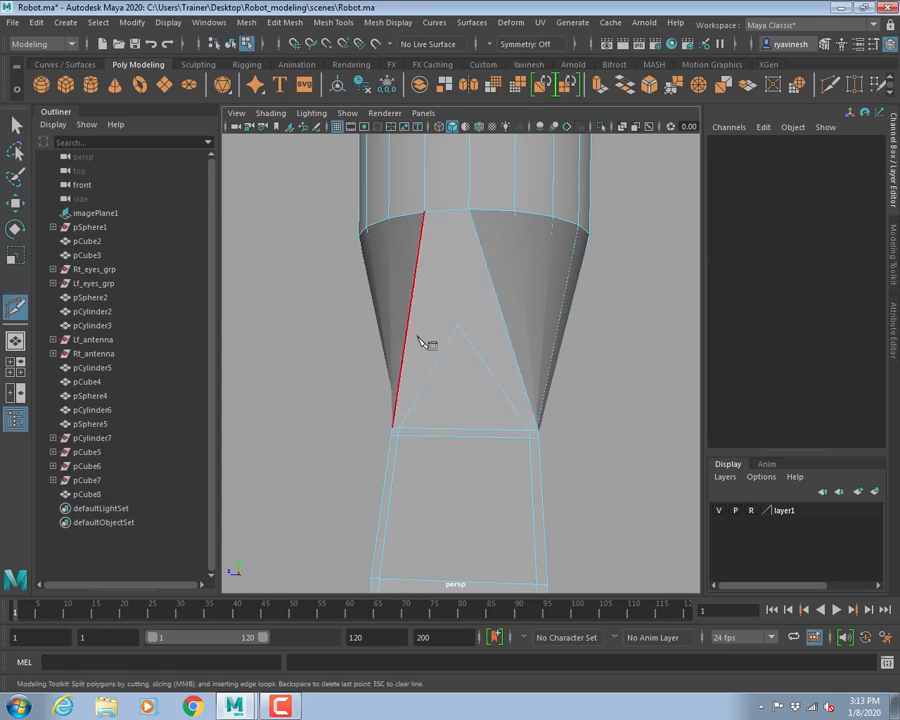
{"action": "left_click", "coordinate": [459, 325]}
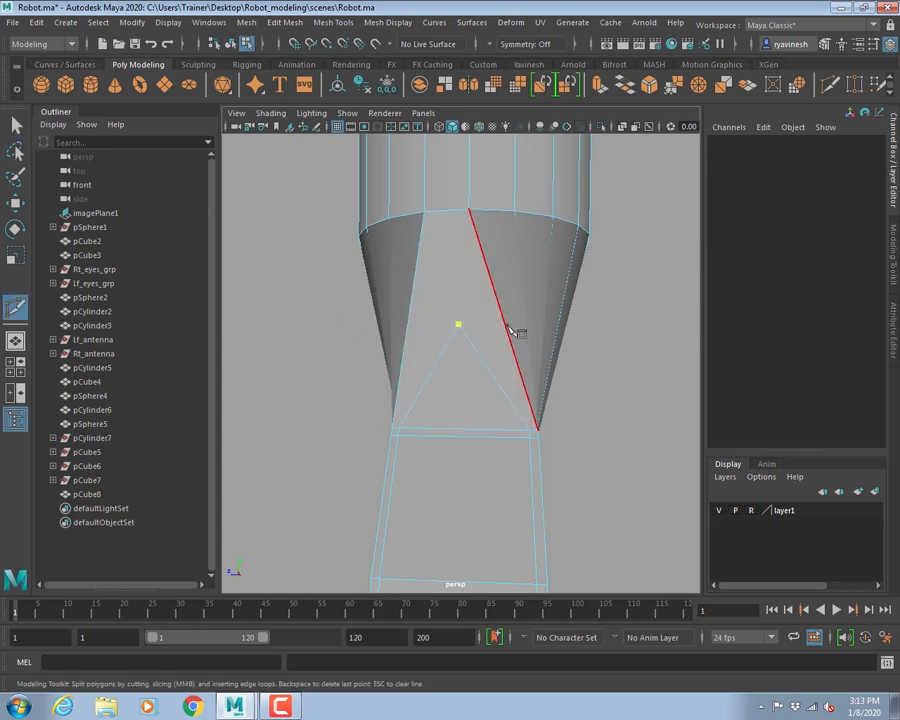
{"action": "left_click", "coordinate": [506, 328]}
{"action": "left_click_drag", "start_coordinate": [544, 322], "coordinate": [424, 325], "text": "alt"}
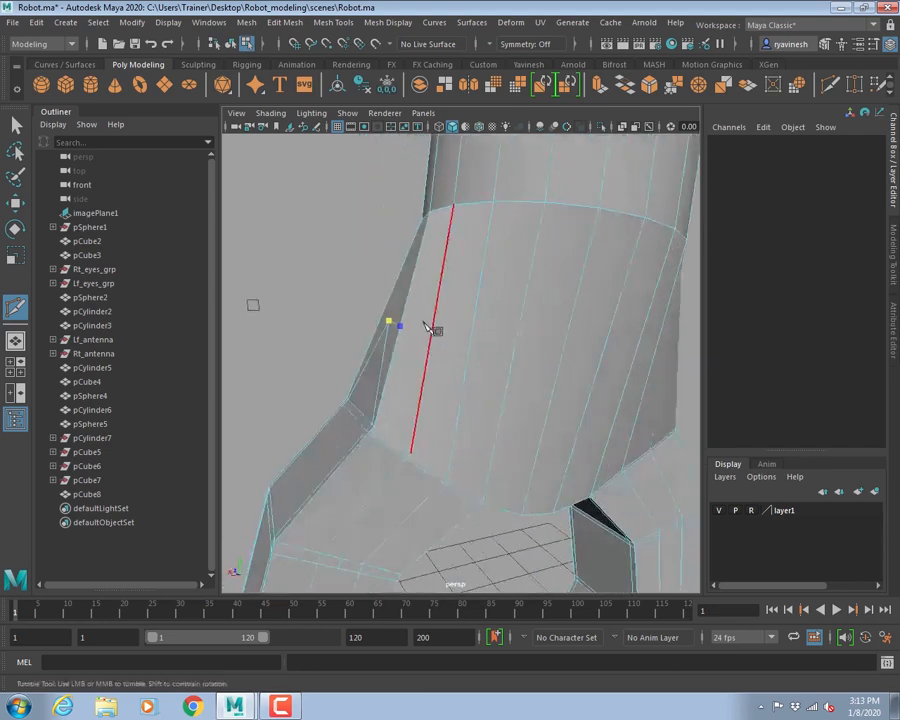
{"action": "left_click", "coordinate": [515, 352]}
{"action": "left_click_drag", "start_coordinate": [576, 362], "coordinate": [565, 337], "text": "alt"}
{"action": "left_click", "coordinate": [576, 333]}
{"action": "left_click_drag", "start_coordinate": [624, 332], "coordinate": [352, 330], "text": "alt"}
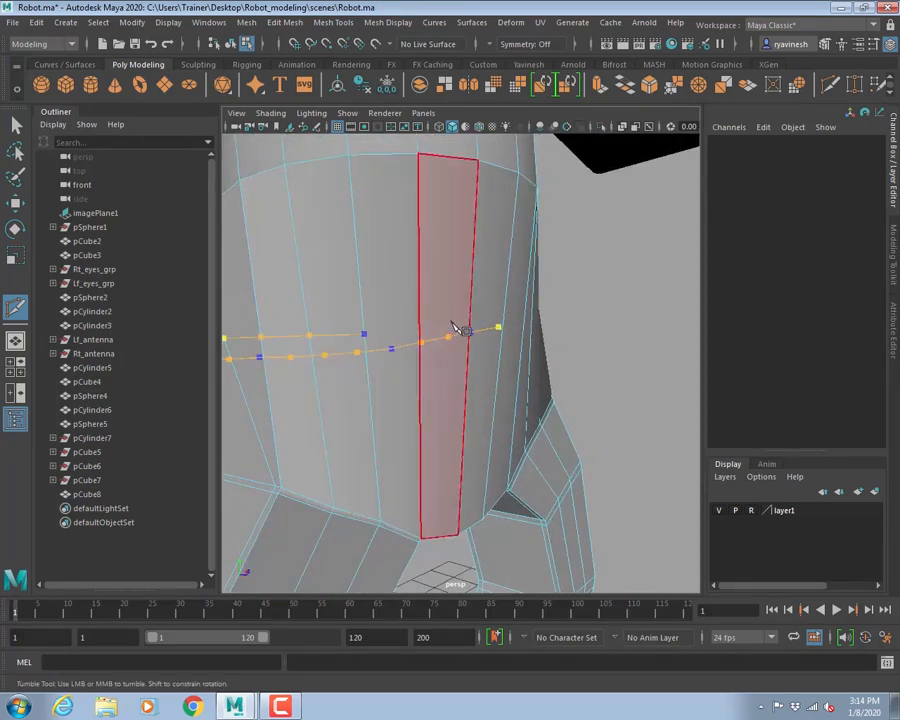
{"action": "left_click_drag", "start_coordinate": [458, 327], "coordinate": [311, 331], "text": "alt"}
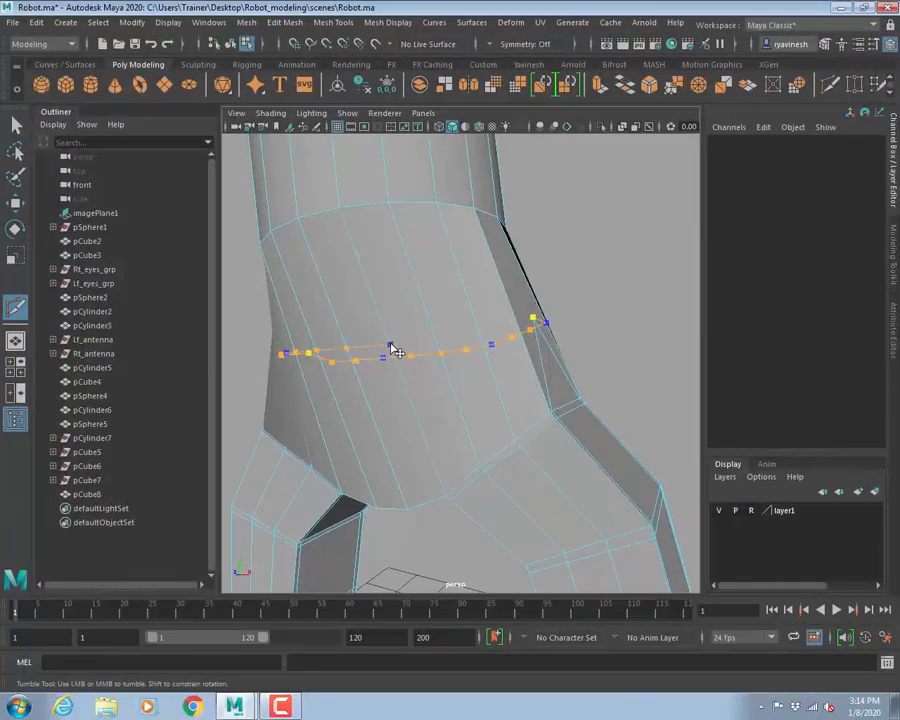
{"action": "left_click_drag", "start_coordinate": [398, 352], "coordinate": [420, 342], "text": "alt"}
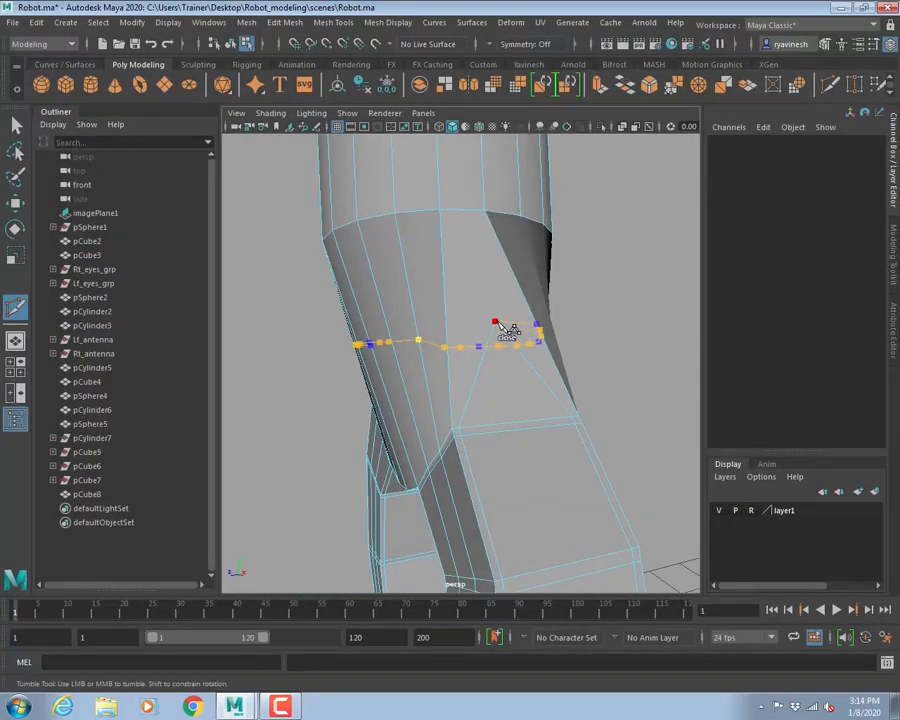
{"action": "left_click_drag", "start_coordinate": [478, 326], "coordinate": [477, 283], "text": "alt"}
{"action": "left_click", "coordinate": [469, 306]}
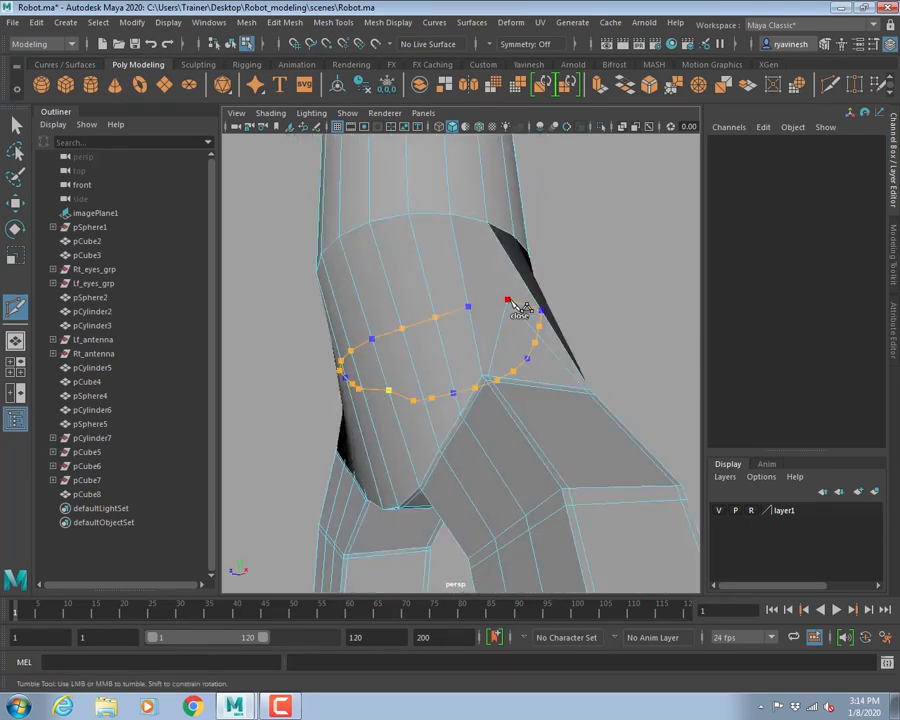
{"action": "left_click", "coordinate": [511, 302]}
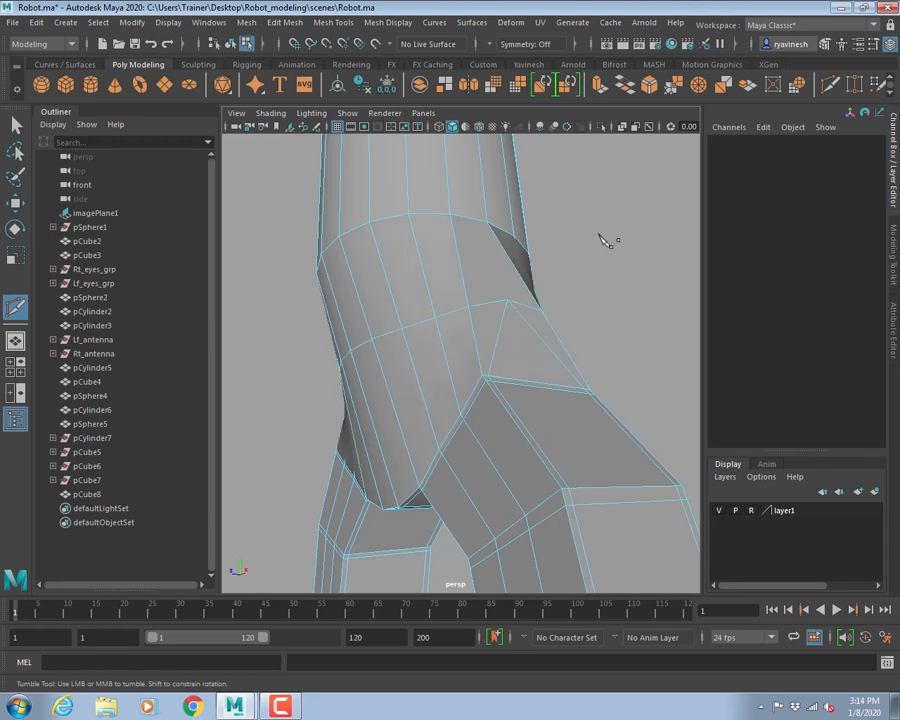
- On the forearm's outer side, cut an edge from the tapered face's upper-left corner vertex to the V's peak
{"action": "left_click_drag", "start_coordinate": [601, 300], "coordinate": [566, 328], "text": "alt"}
{"action": "right_click_drag", "start_coordinate": [566, 328], "coordinate": [482, 314], "text": "alt"}
{"action": "left_click_drag", "start_coordinate": [482, 314], "coordinate": [447, 327], "text": "alt"}
{"action": "right_click_drag", "start_coordinate": [447, 327], "coordinate": [548, 350], "text": "alt"}
{"action": "left_click_drag", "start_coordinate": [548, 350], "coordinate": [583, 338], "text": "alt"}
{"action": "left_click", "coordinate": [507, 234]}
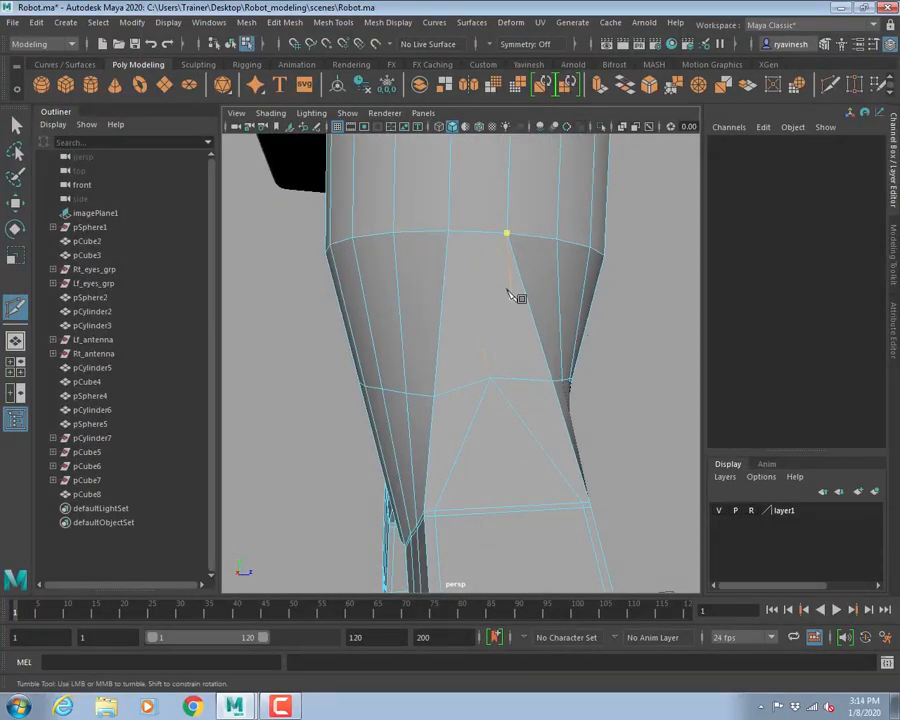
{"action": "key", "text": "q"}
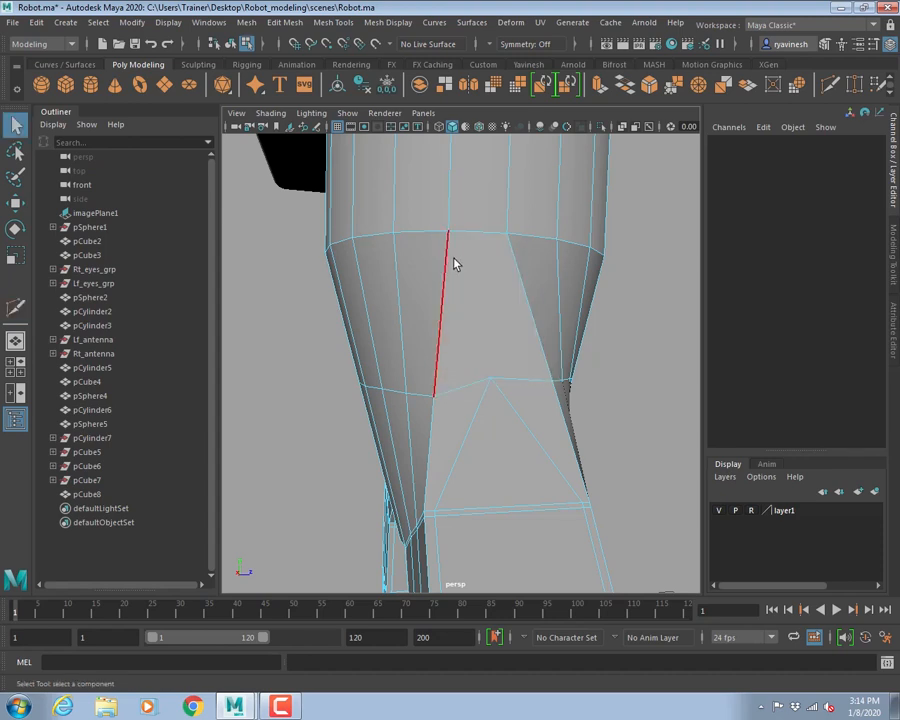
{"action": "left_click_drag", "start_coordinate": [480, 300], "coordinate": [490, 311], "text": "alt"}
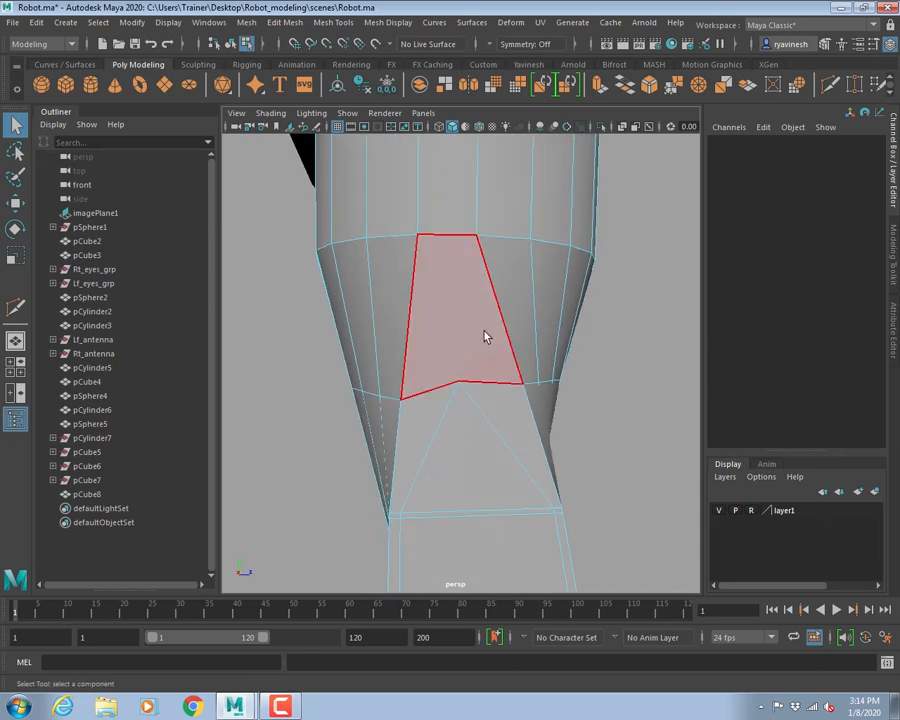
{"action": "key", "text": "y"}
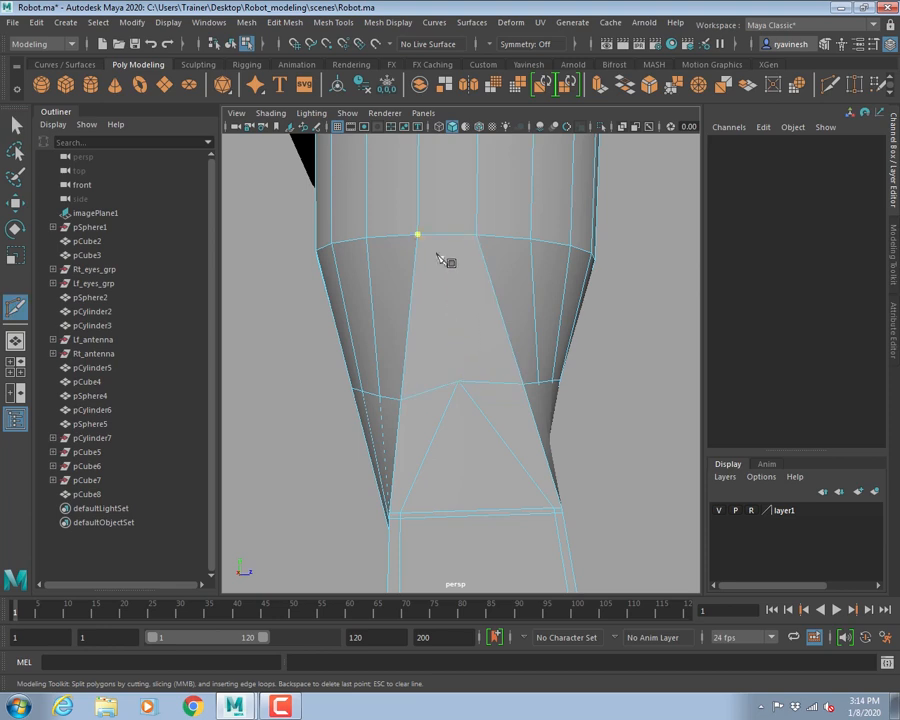
{"action": "left_click", "coordinate": [443, 279]}
{"action": "left_click", "coordinate": [461, 380]}
{"action": "key", "text": "q"}
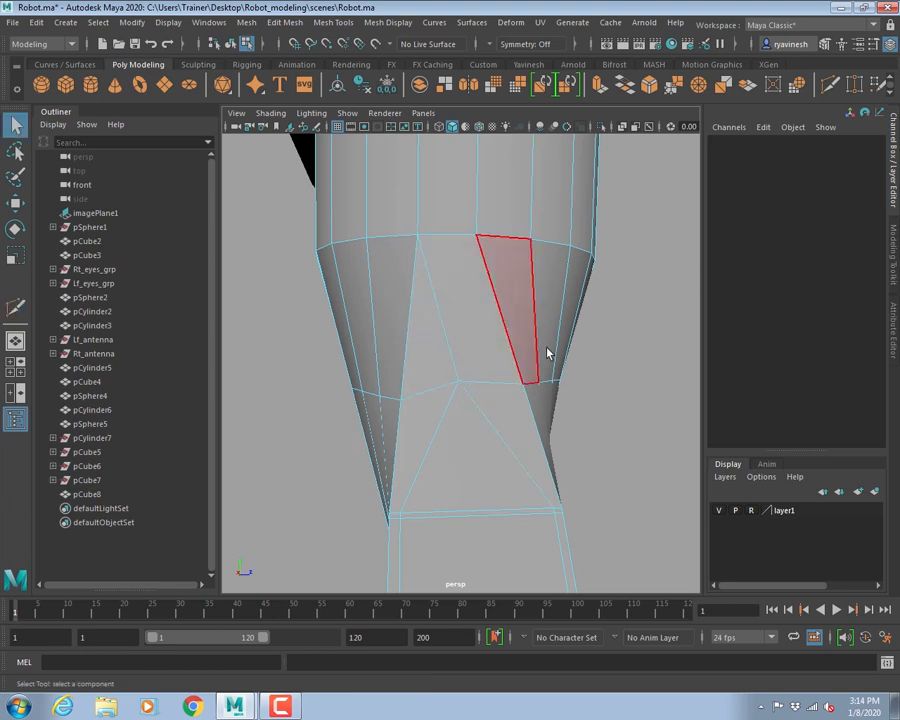
- On the opposite side of the forearm, cut an edge joining the tapered face's upper-left corner vertex to that V's peak
{"action": "left_click_drag", "start_coordinate": [665, 354], "coordinate": [431, 363], "text": "alt"}
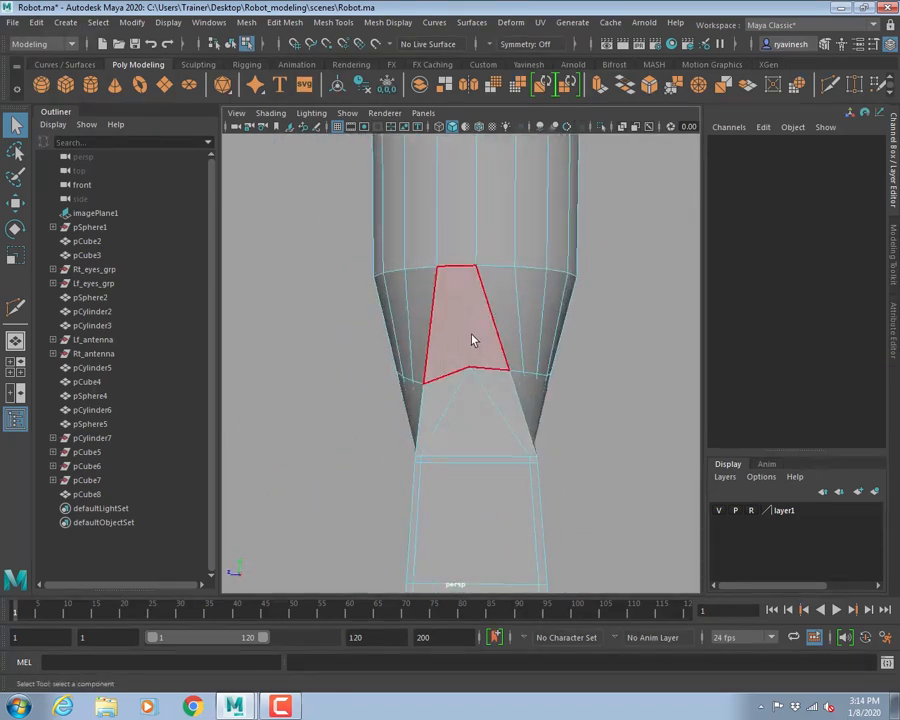
{"action": "key", "text": "g"}
{"action": "left_click", "coordinate": [438, 268]}
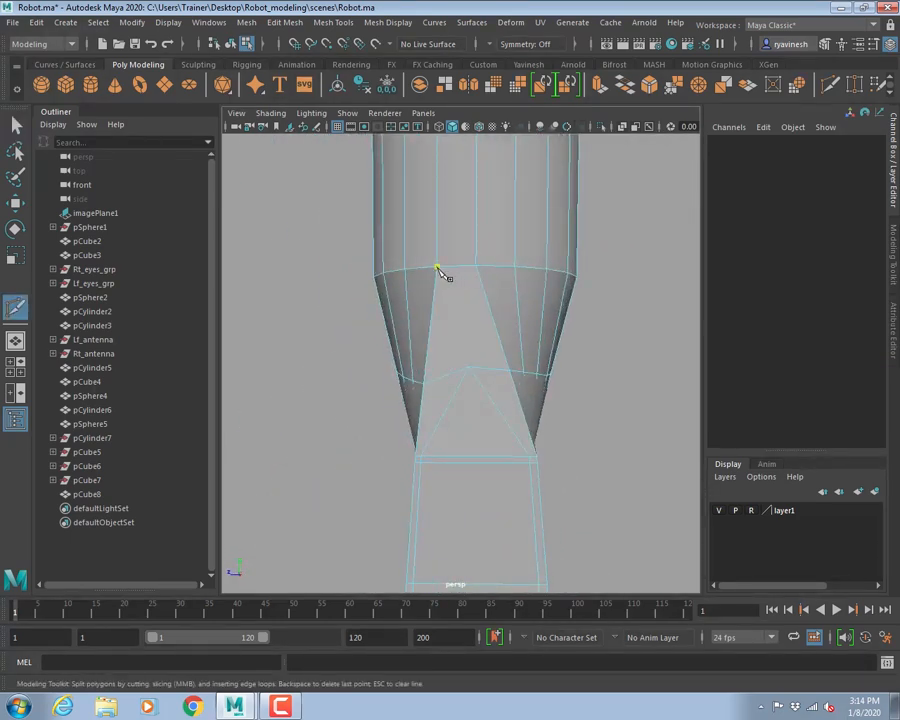
{"action": "left_click", "coordinate": [468, 366]}
{"action": "key", "text": "q"}
- Show the arm in smooth preview, return to object mode, and examine the forearm-to-claw transition from several sides
{"action": "left_click_drag", "start_coordinate": [562, 362], "coordinate": [532, 373], "text": "alt"}
{"action": "key", "text": "3"}
{"action": "middle_click_drag", "start_coordinate": [576, 411], "coordinate": [573, 436], "text": "alt"}
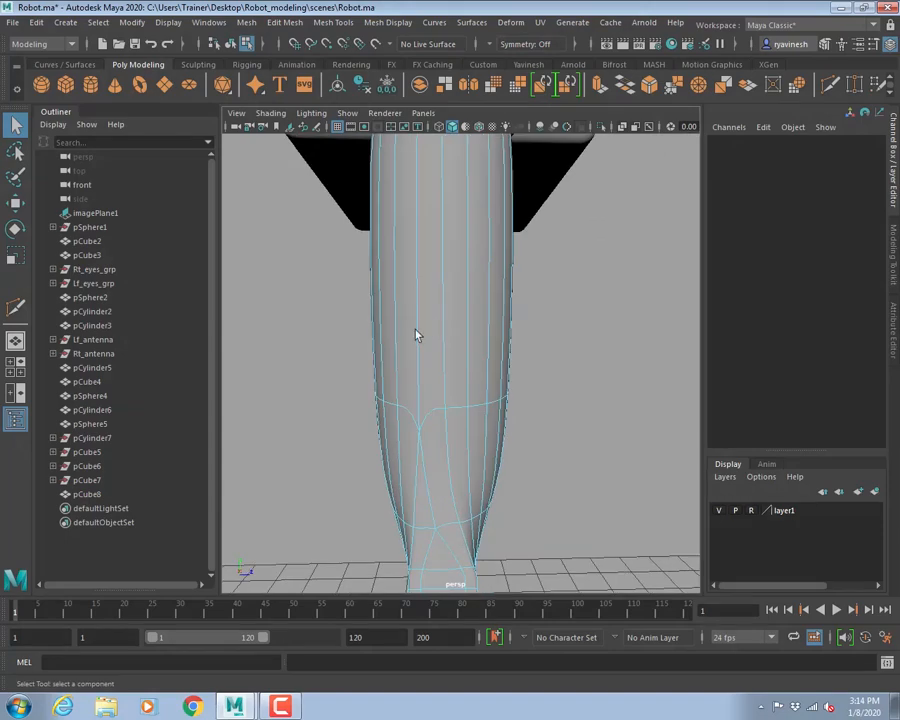
{"action": "left_click_drag", "start_coordinate": [497, 380], "coordinate": [395, 352], "text": "alt"}
{"action": "right_click_drag", "start_coordinate": [460, 317], "coordinate": [530, 287]}
{"action": "right_click_drag", "start_coordinate": [613, 343], "coordinate": [446, 370], "text": "alt"}
{"action": "left_click_drag", "start_coordinate": [446, 370], "coordinate": [564, 394], "text": "alt"}
{"action": "middle_click_drag", "start_coordinate": [540, 360], "coordinate": [539, 408], "text": "alt"}
{"action": "left_click_drag", "start_coordinate": [539, 408], "coordinate": [477, 396], "text": "alt"}
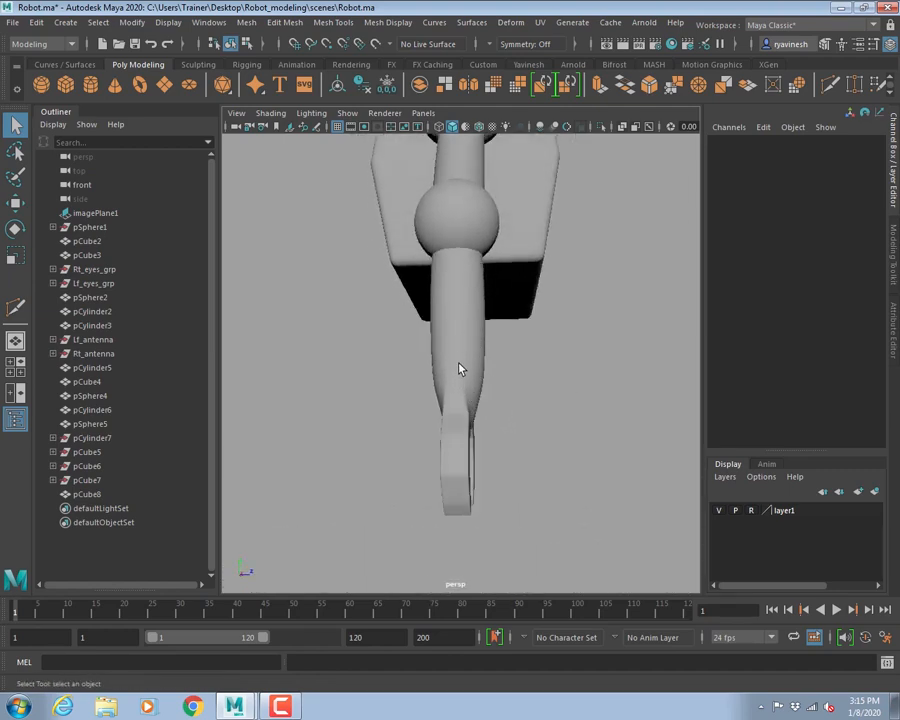
- Return the arm mesh to unsmoothed display and insert an edge loop around the forearm just above where it starts to taper
{"action": "left_click", "coordinate": [459, 366]}
{"action": "key", "text": "1"}
{"action": "right_click_drag", "start_coordinate": [454, 366], "coordinate": [616, 407], "text": "alt"}
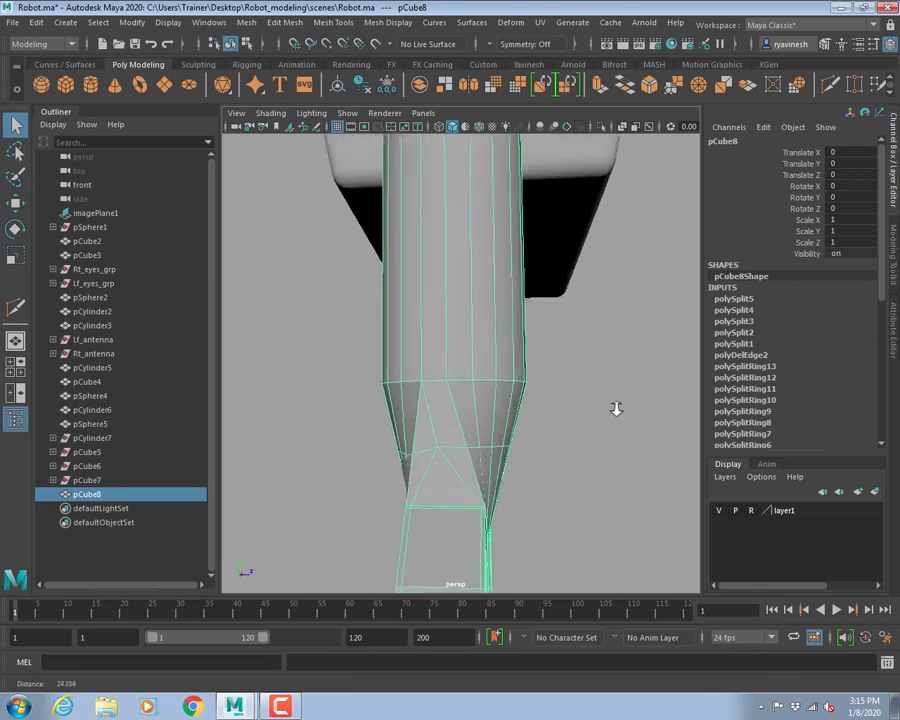
{"action": "left_click_drag", "start_coordinate": [616, 407], "coordinate": [459, 378], "text": "alt"}
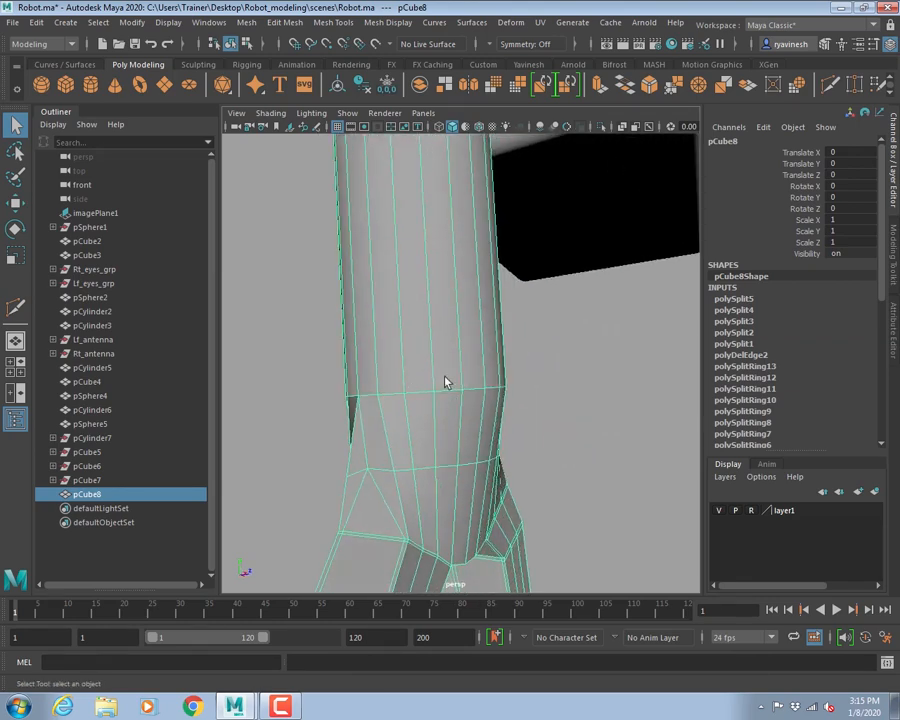
{"action": "left_click", "coordinate": [333, 22]}
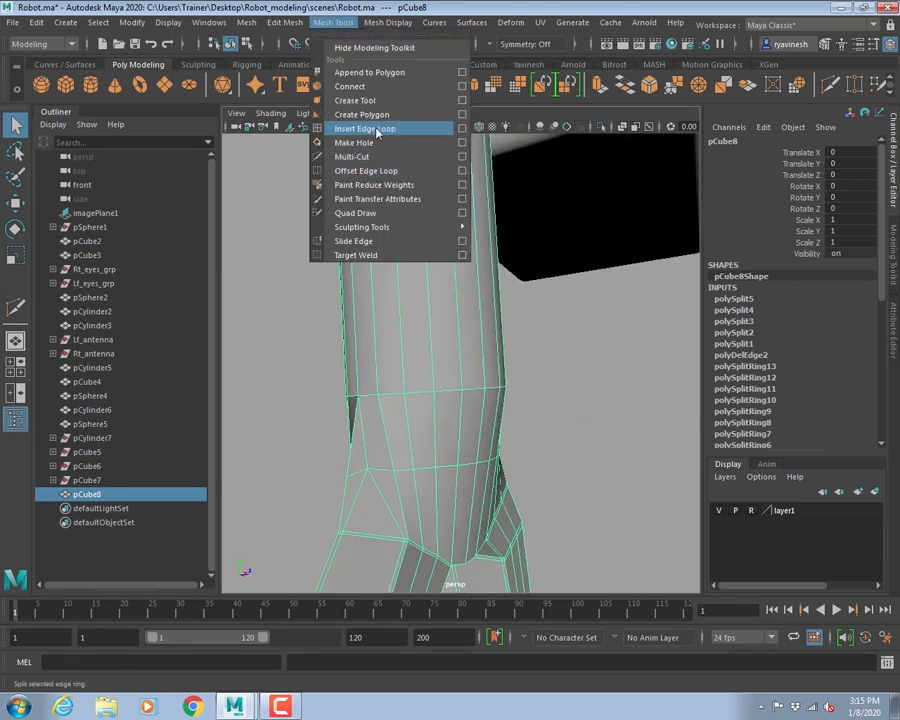
{"action": "left_click", "coordinate": [377, 133]}
{"action": "left_click_drag", "start_coordinate": [432, 376], "coordinate": [434, 392]}
- Insert two more edge loops around the forearm's upper end near the elbow sphere and return to object mode
{"action": "middle_click_drag", "start_coordinate": [464, 315], "coordinate": [492, 408], "text": "alt"}
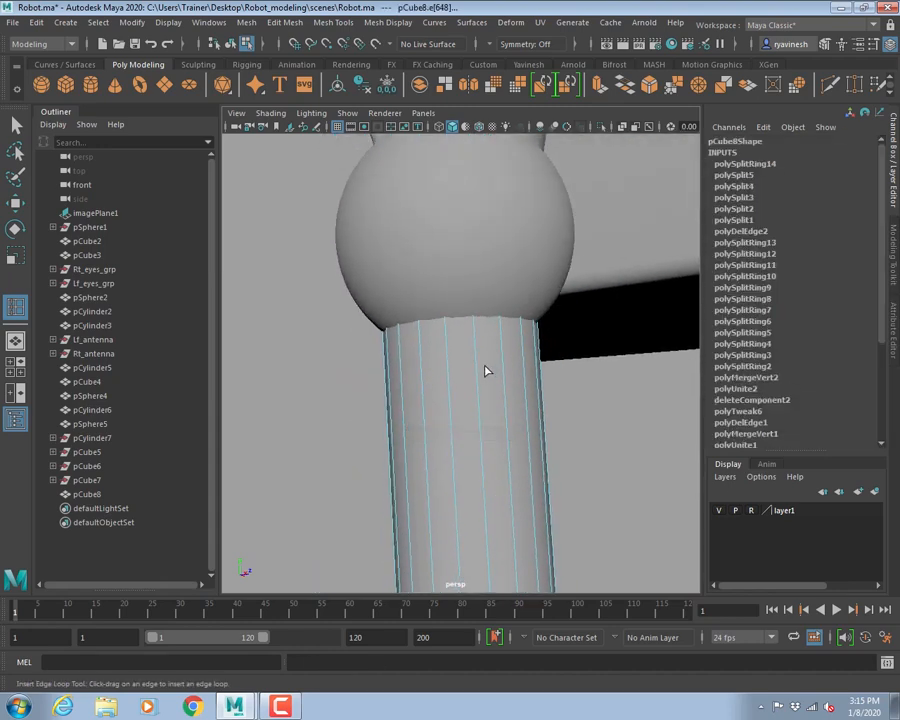
{"action": "key", "text": "4"}
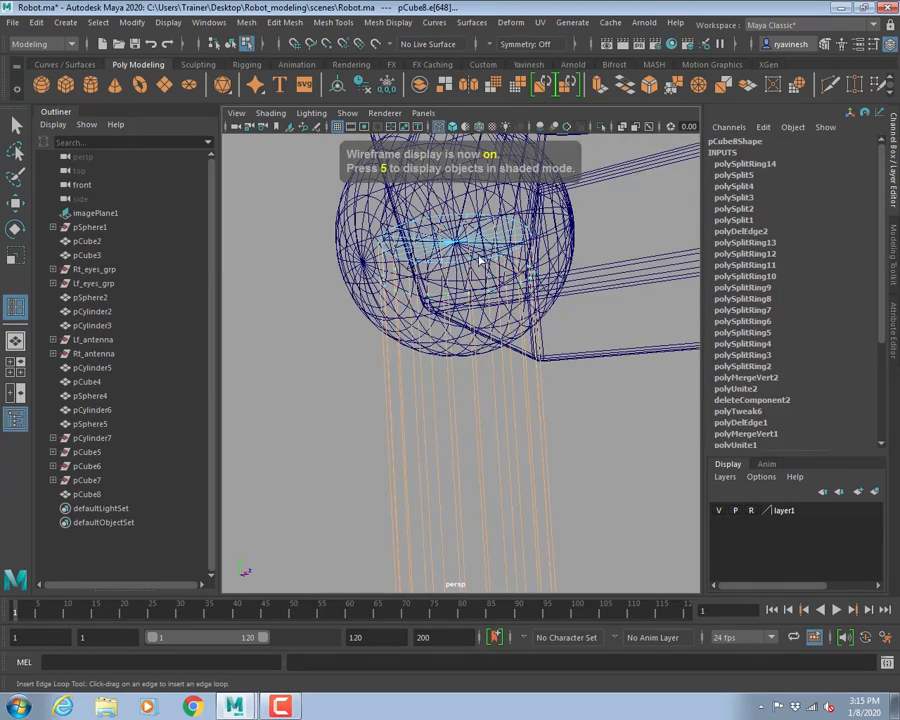
{"action": "left_click", "coordinate": [480, 366]}
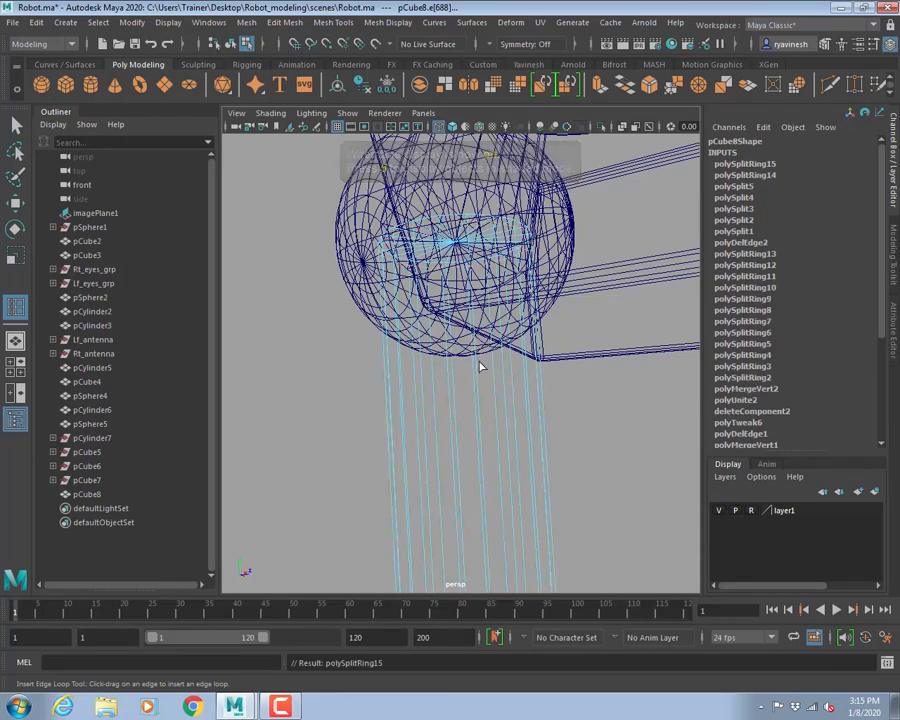
{"action": "left_click", "coordinate": [479, 238]}
{"action": "key", "text": "q"}
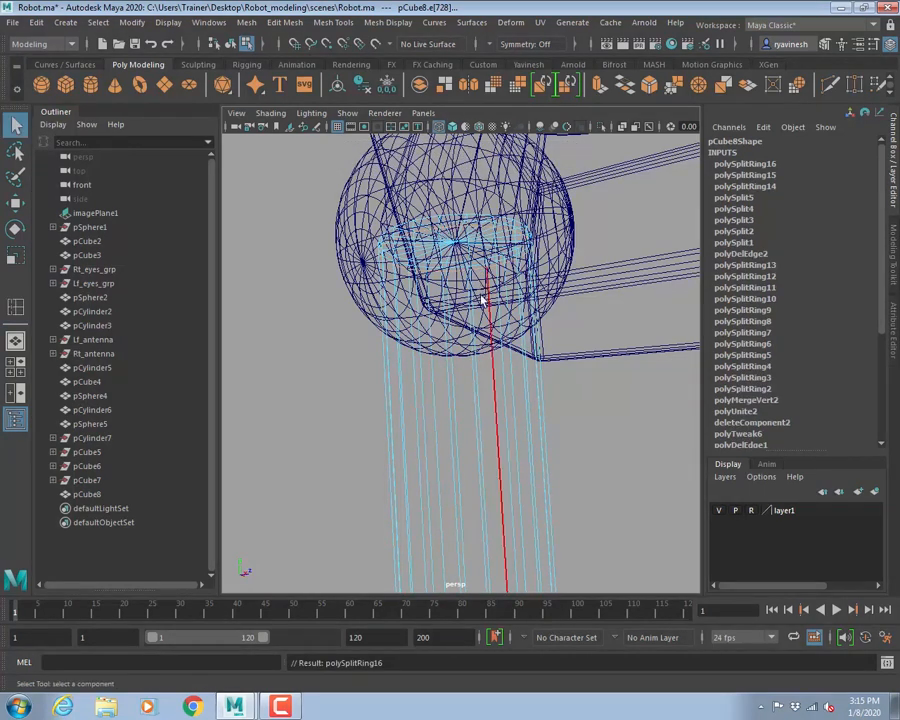
{"action": "right_click_drag", "start_coordinate": [475, 318], "coordinate": [553, 302]}
{"action": "left_click", "coordinate": [566, 465]}
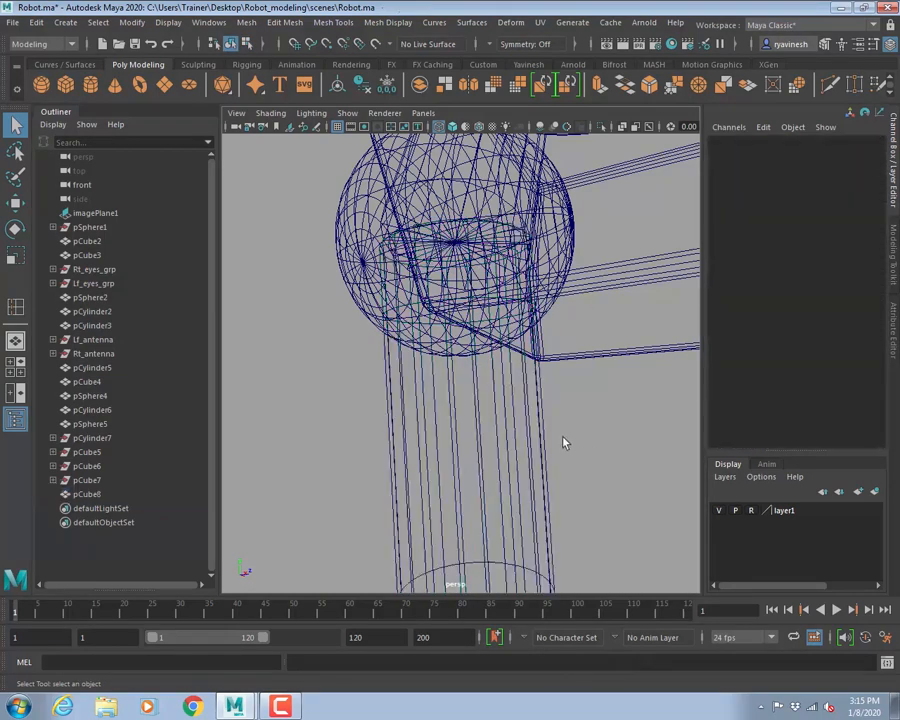
- Examine the arm and claw in shaded display from several sides and against the whole robot
{"action": "mouse_move", "coordinate": [563, 439]}
{"action": "right_mouse_down", "text": "alt"}
{"action": "mouse_move", "coordinate": [506, 407]}
{"action": "mouse_move", "coordinate": [521, 422]}
{"action": "right_mouse_up", "text": "alt"}
{"action": "key", "text": "5"}
{"action": "left_click_drag", "start_coordinate": [520, 422], "coordinate": [466, 396], "text": "alt"}
{"action": "right_click_drag", "start_coordinate": [466, 396], "coordinate": [573, 402], "text": "alt"}
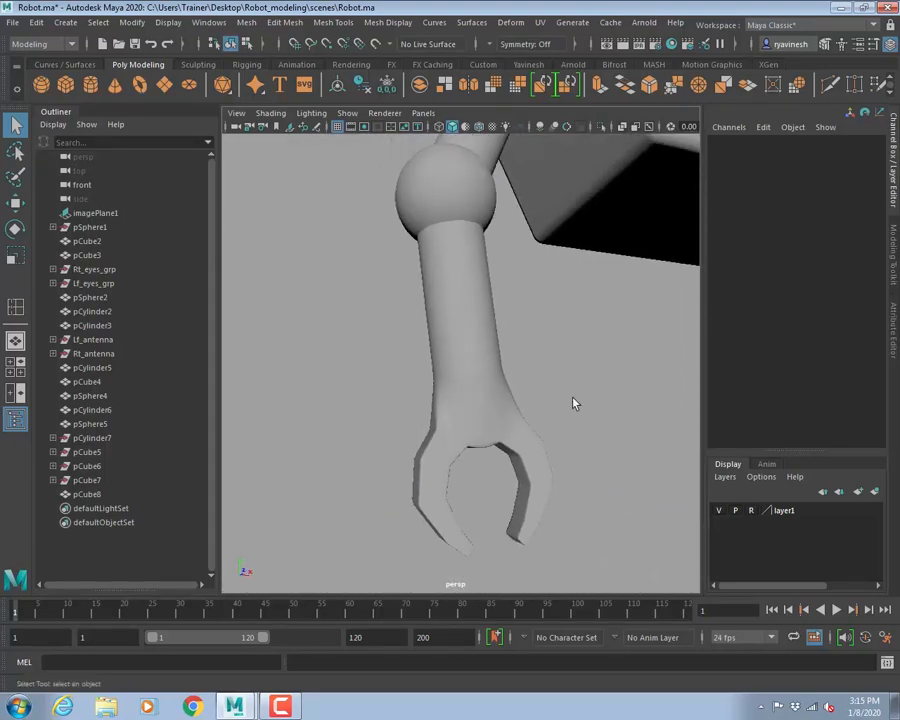
{"action": "mouse_move", "coordinate": [573, 402]}
{"action": "left_mouse_down", "text": "alt"}
{"action": "mouse_move", "coordinate": [470, 396]}
{"action": "mouse_move", "coordinate": [603, 404]}
{"action": "mouse_move", "coordinate": [513, 401]}
{"action": "mouse_move", "coordinate": [560, 404]}
{"action": "left_mouse_up", "text": "alt"}
{"action": "right_click_drag", "start_coordinate": [560, 404], "coordinate": [391, 349], "text": "alt"}
{"action": "left_click_drag", "start_coordinate": [391, 349], "coordinate": [524, 341], "text": "alt"}
{"action": "middle_click_drag", "start_coordinate": [524, 341], "coordinate": [472, 365], "text": "alt"}
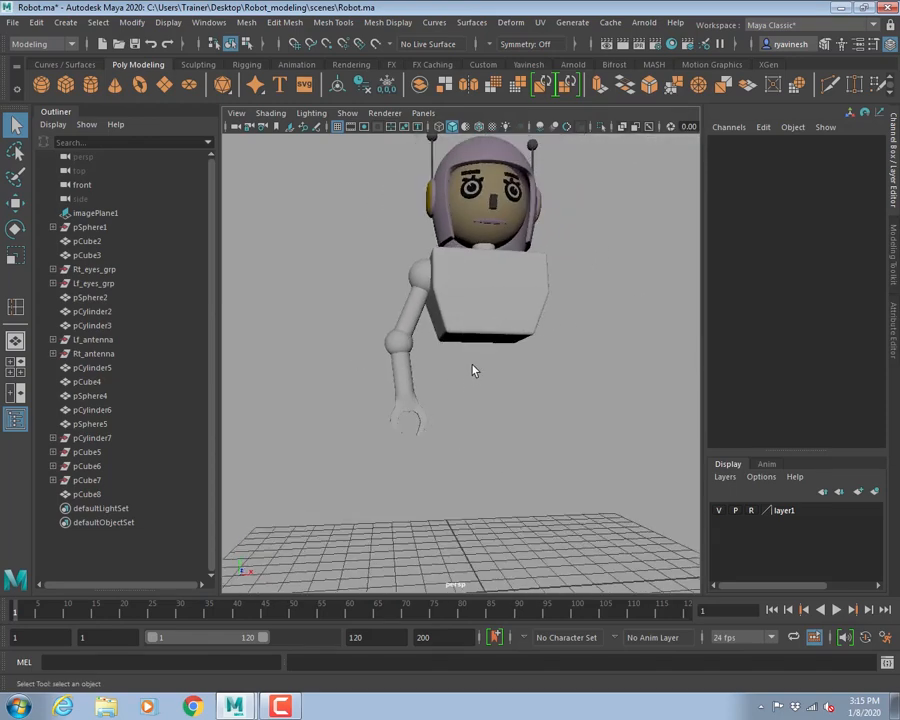
- In the front view, group the shoulder sphere, upper arm, elbow sphere and forearm with claw
{"action": "key", "text": "space"}
{"action": "key", "text": "space"}
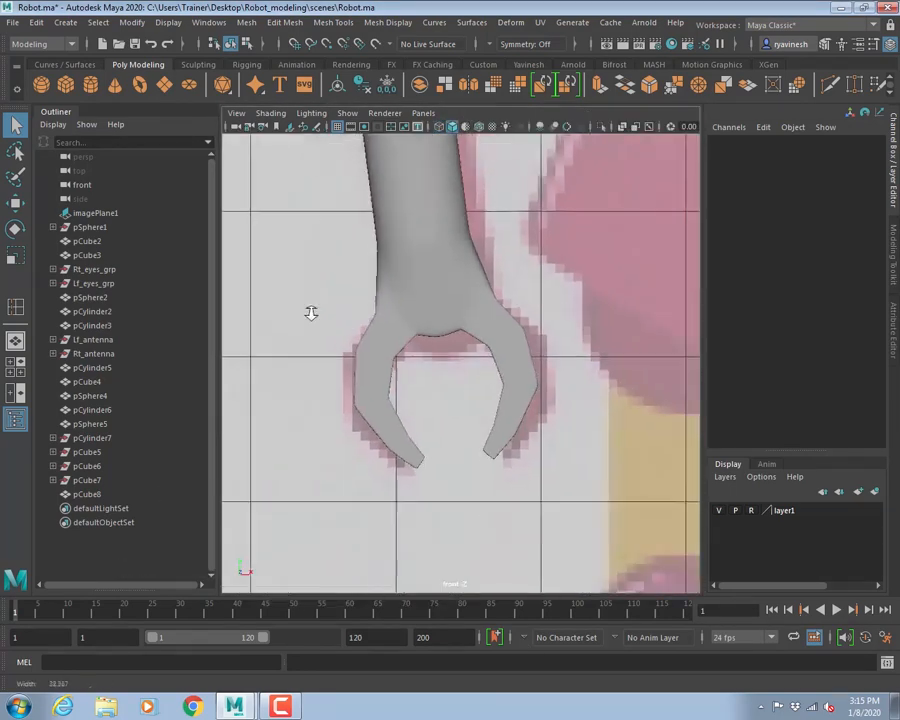
{"action": "scroll", "coordinate": [311, 313], "scroll_direction": "down", "scroll_amount": 10}
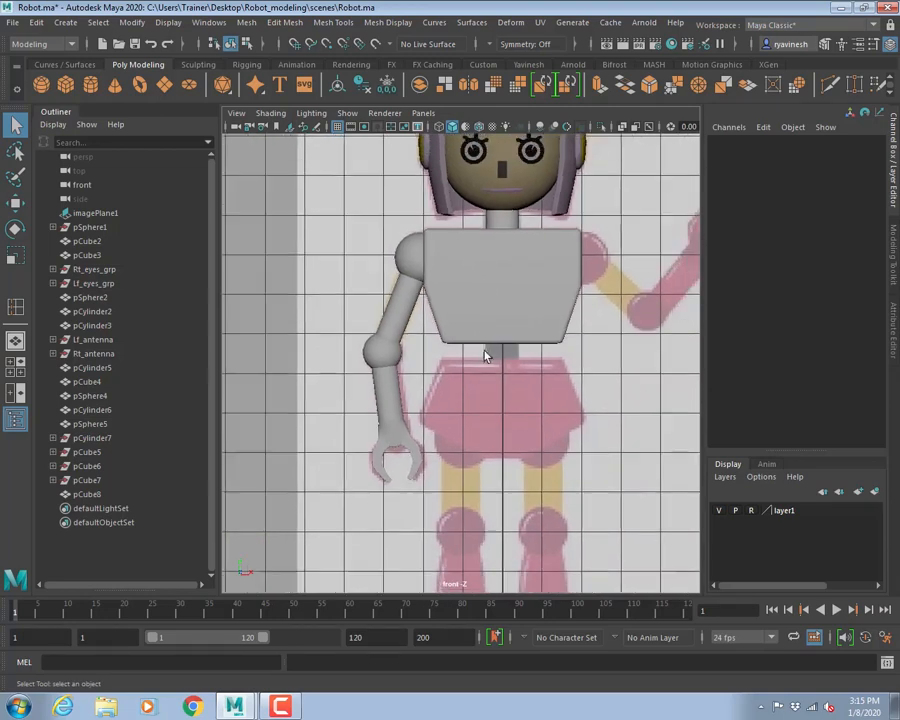
{"action": "middle_click_drag", "start_coordinate": [485, 355], "coordinate": [437, 387], "text": "alt"}
{"action": "left_click", "coordinate": [349, 270]}
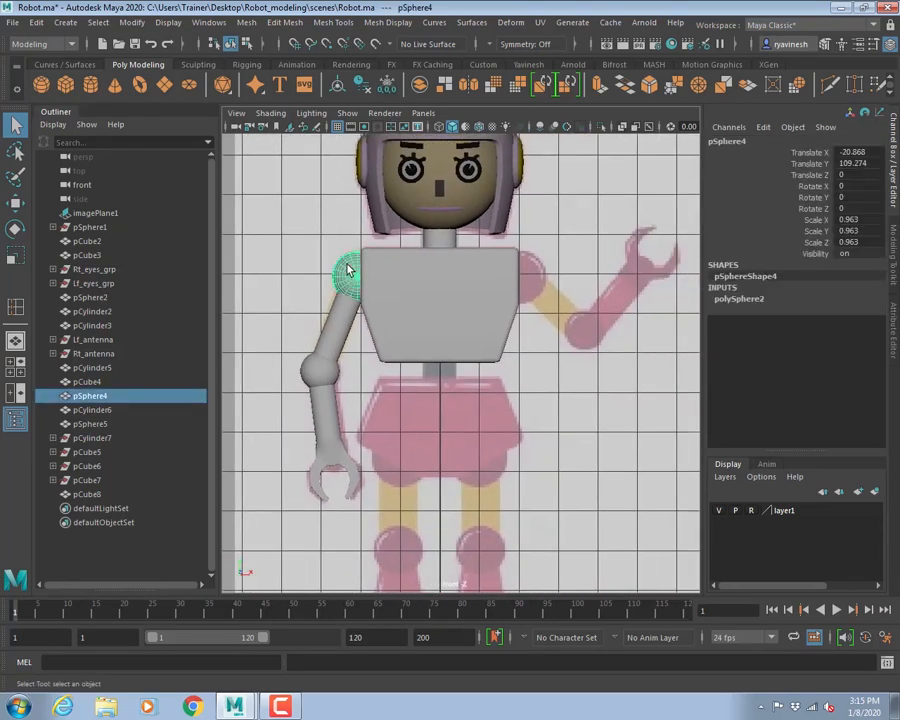
{"action": "left_click", "coordinate": [335, 326], "text": "shift"}
{"action": "left_click", "coordinate": [321, 372], "text": "shift"}
{"action": "left_click", "coordinate": [330, 430], "text": "shift"}
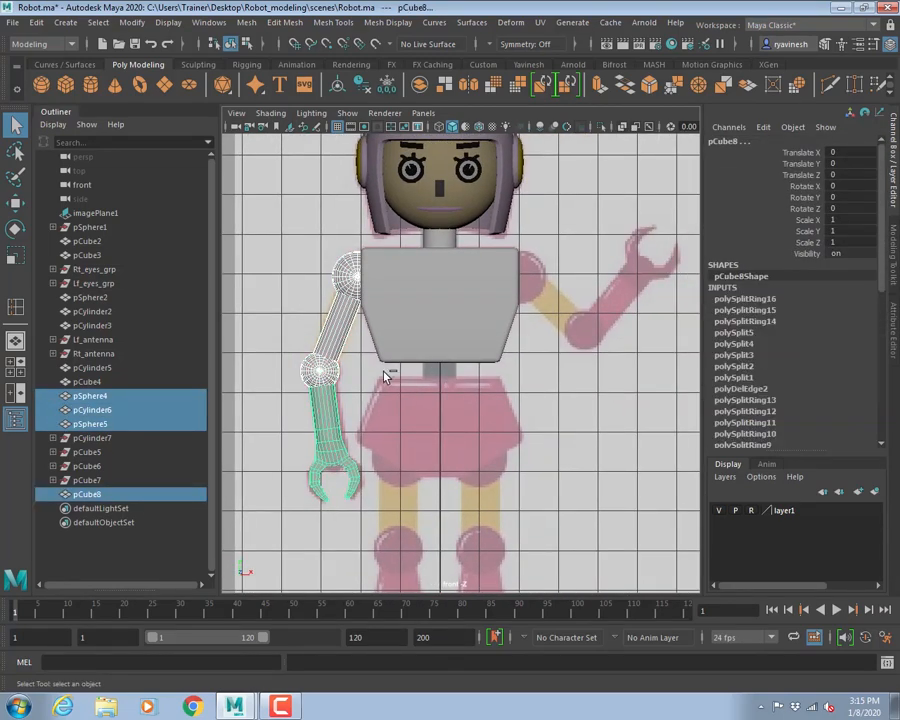
{"action": "key", "text": "ctrl+g"}
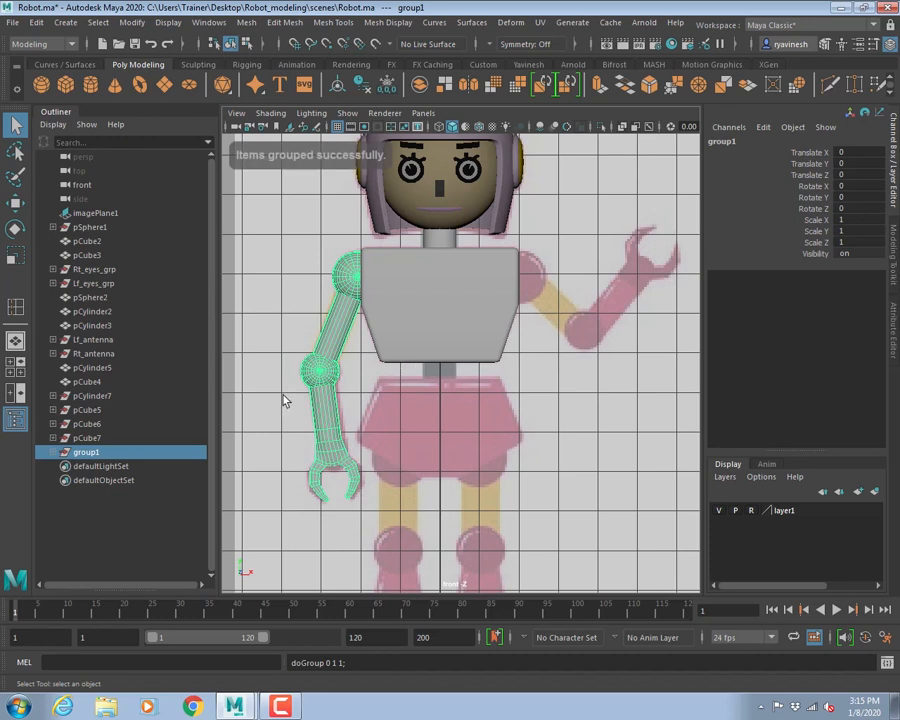
- Rename the new arm group as Rt_Arm_Grp
{"action": "double_click", "coordinate": [86, 452]}
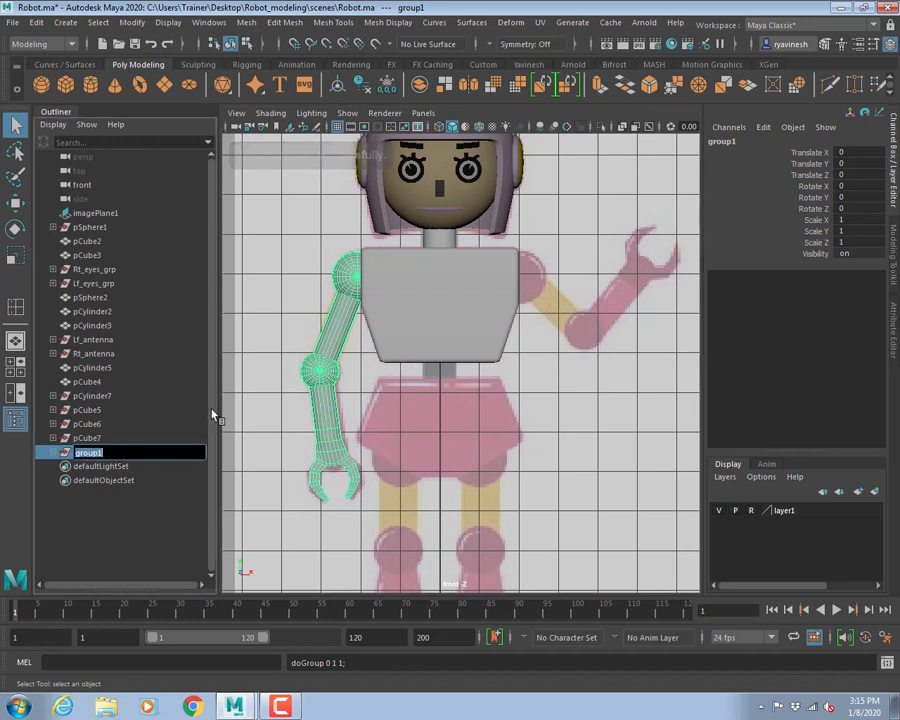
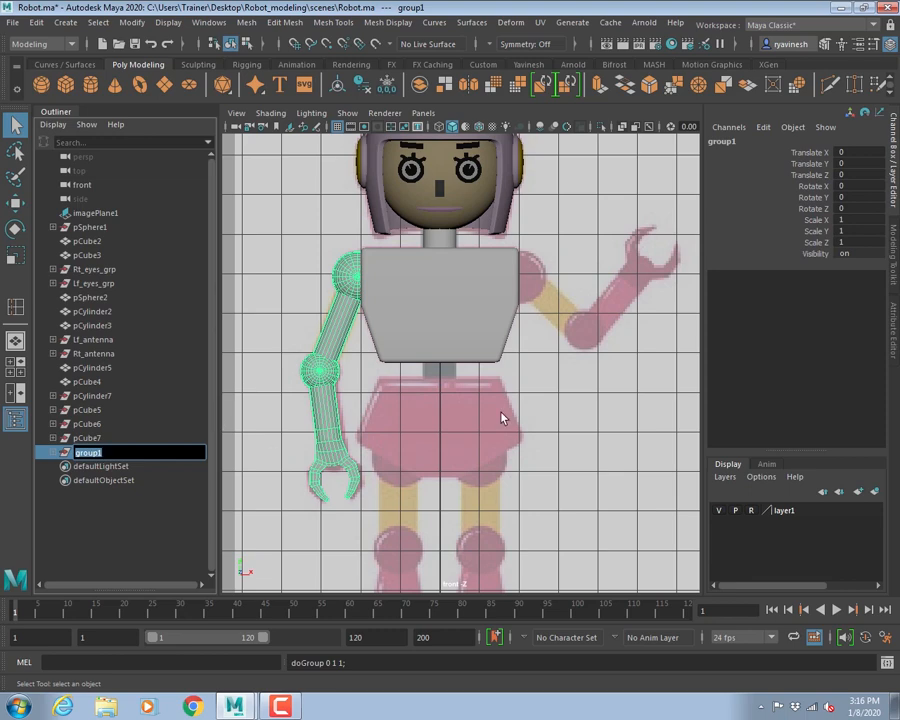
{"action": "right_click_drag", "start_coordinate": [503, 418], "coordinate": [446, 392], "text": "alt"}
{"action": "middle_click_drag", "start_coordinate": [436, 392], "coordinate": [474, 395], "text": "alt"}
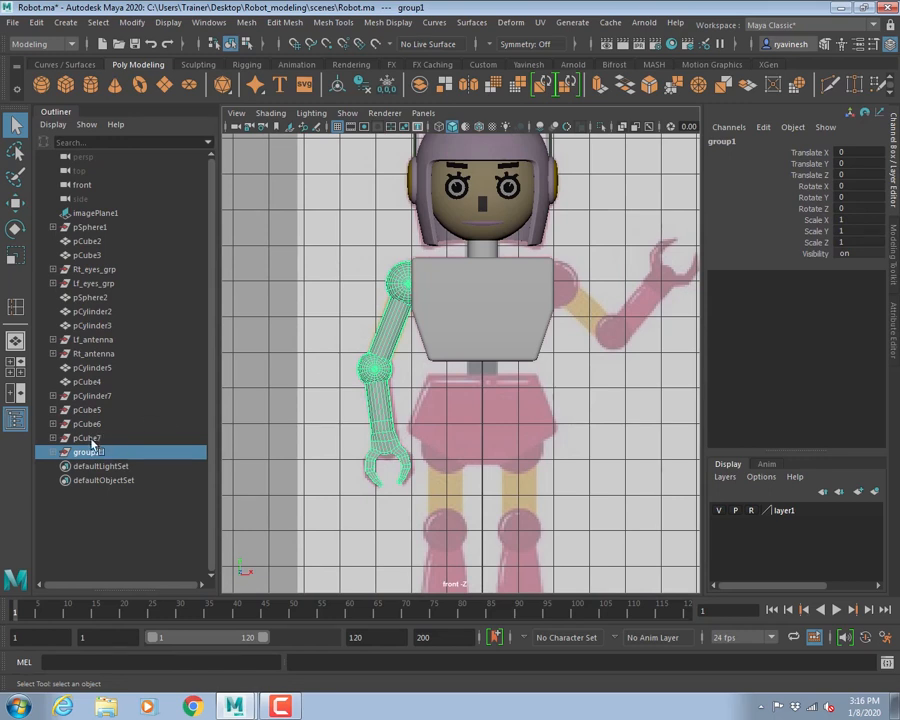
{"action": "double_click", "coordinate": [89, 452]}
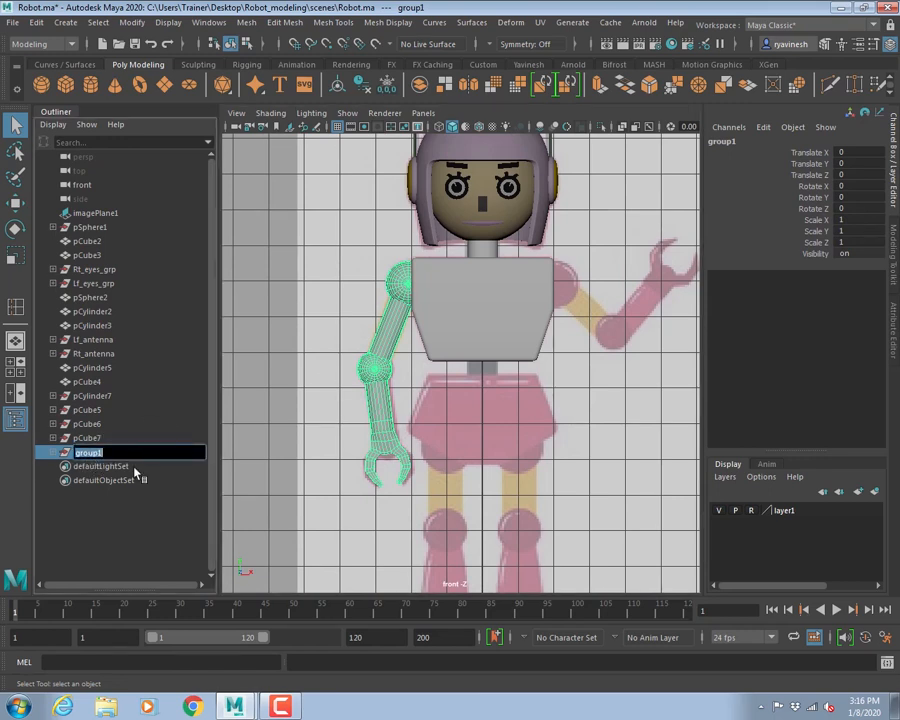
{"action": "type", "text": "Rt_Arm"}
{"action": "key", "text": "Return"}
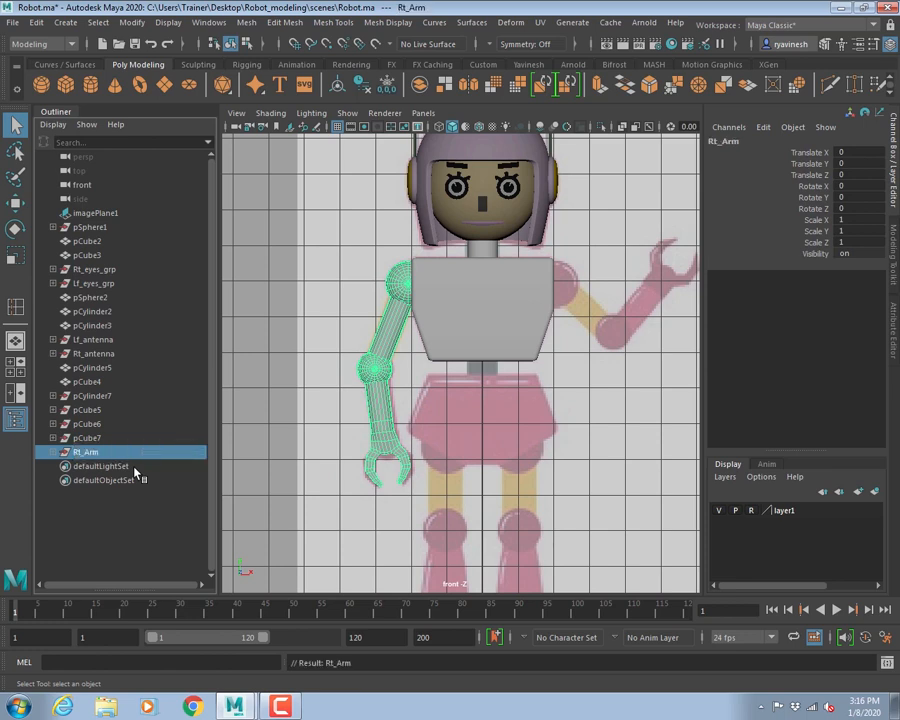
{"action": "double_click", "coordinate": [107, 450]}
{"action": "left_click", "coordinate": [133, 449]}
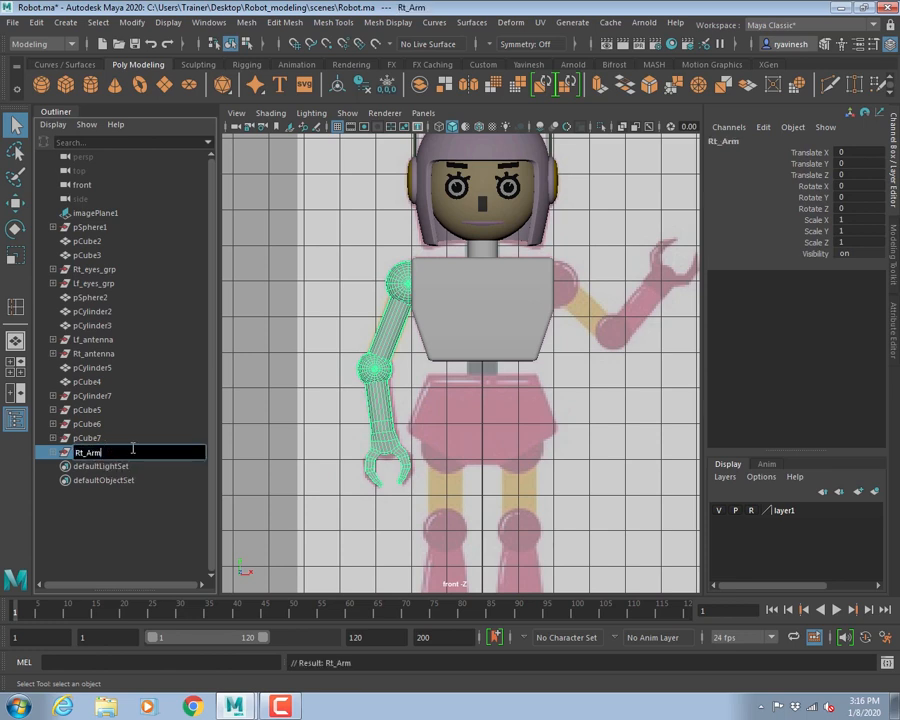
{"action": "type", "text": "_Grp"}
{"action": "key", "text": "Return"}
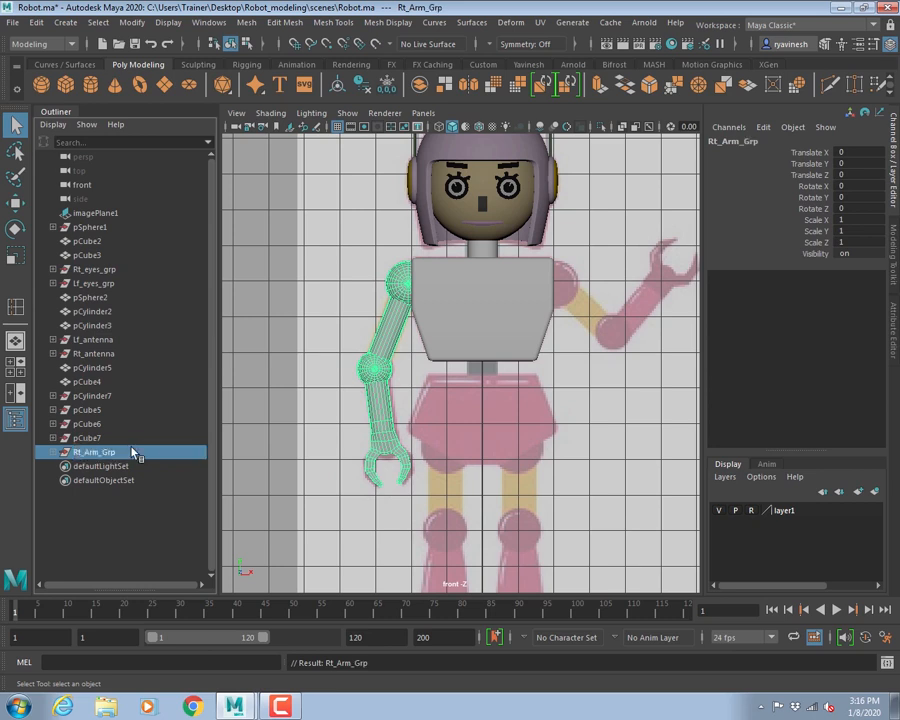
- Duplicate the Rt_Arm_Grp group and rename the copy Lf_Arm_Grp
{"action": "key", "text": "ctrl+d"}
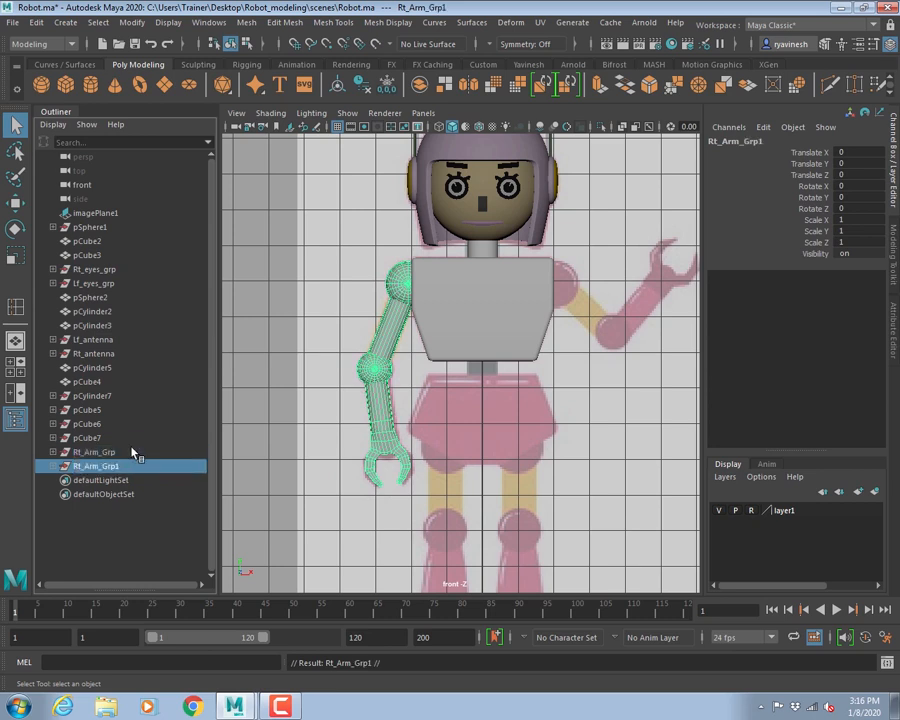
{"action": "double_click", "coordinate": [97, 468]}
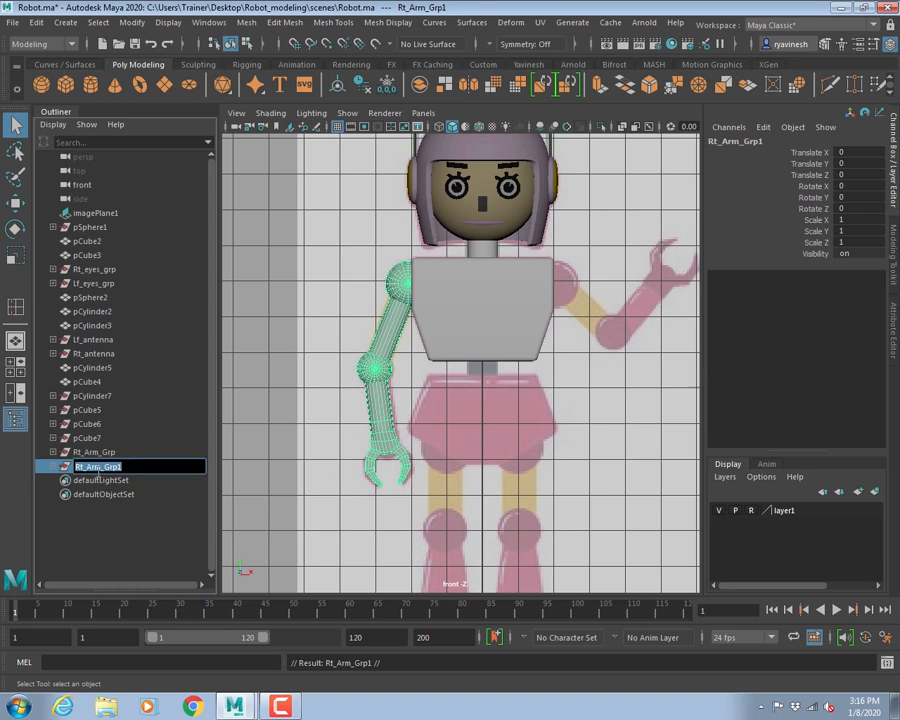
{"action": "key", "text": "End"}
{"action": "key", "text": "BackSpace"}
{"action": "type", "text": "Lf"}
{"action": "key", "text": "Return"}
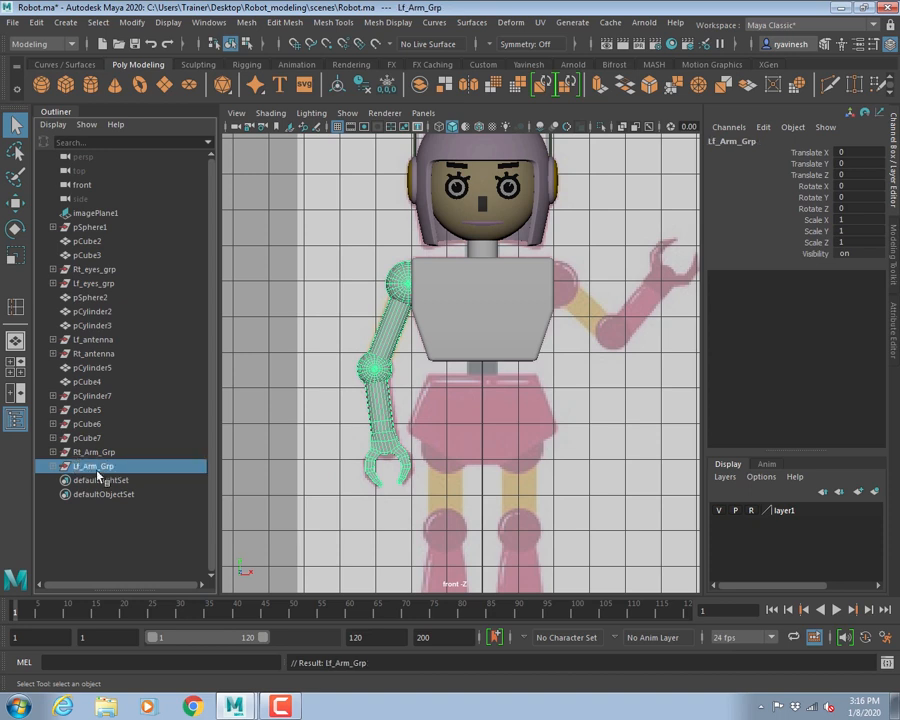
- Mirror the Lf_Arm_Grp group to the other side of the torso by setting its Scale X to -1
{"action": "left_click", "coordinate": [864, 218]}
{"action": "key", "text": "Return"}
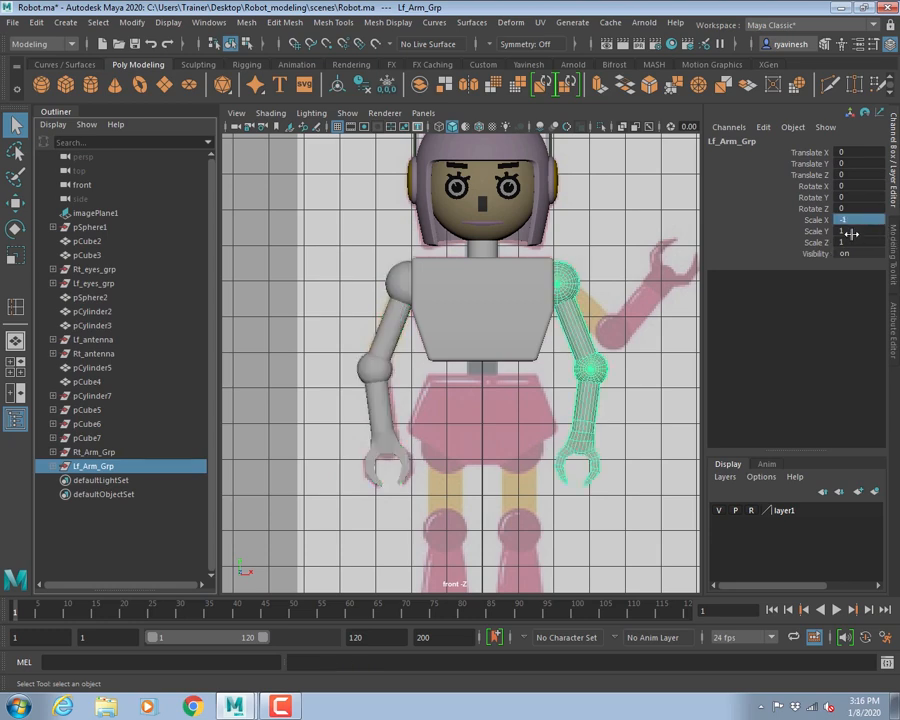
{"action": "left_click", "coordinate": [614, 273]}
- Duplicate the neck cylinder and move the copy straight down below the torso to match the waist in the reference
{"action": "scroll", "coordinate": [614, 433], "scroll_direction": "up", "scroll_amount": 5}
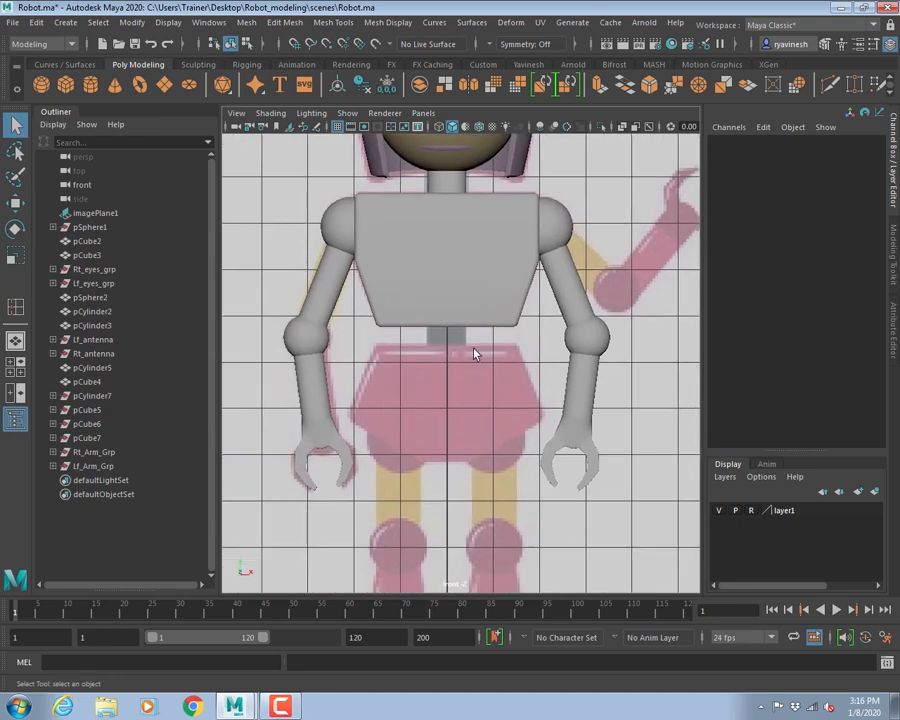
{"action": "scroll", "coordinate": [475, 353], "scroll_direction": "up", "scroll_amount": 5}
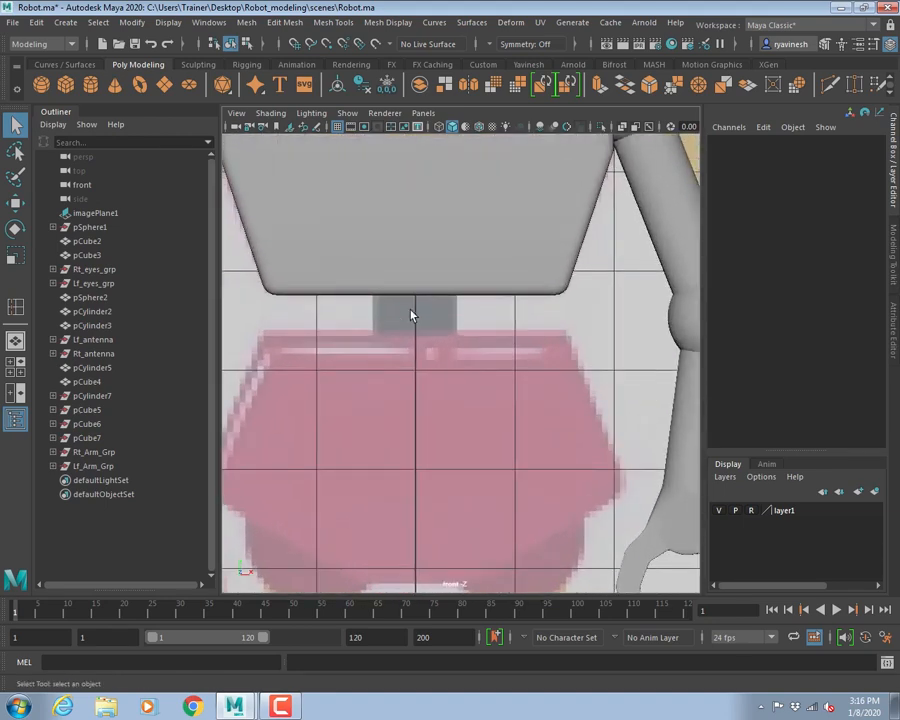
{"action": "middle_click_drag", "start_coordinate": [432, 300], "coordinate": [430, 514], "text": "alt"}
{"action": "left_click", "coordinate": [400, 253]}
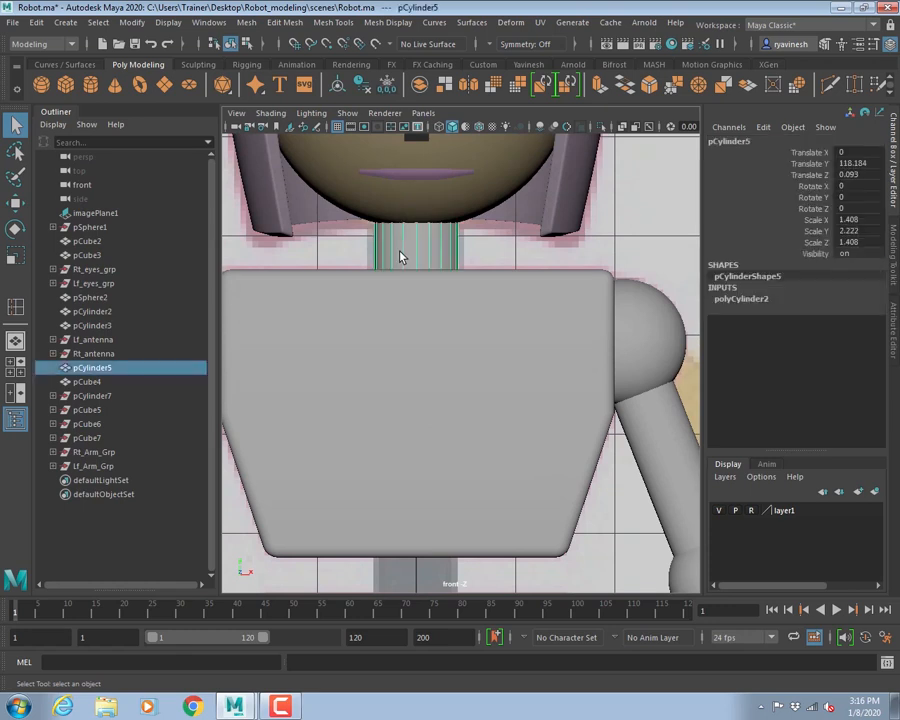
{"action": "key", "text": "w"}
{"action": "key", "text": "ctrl+d"}
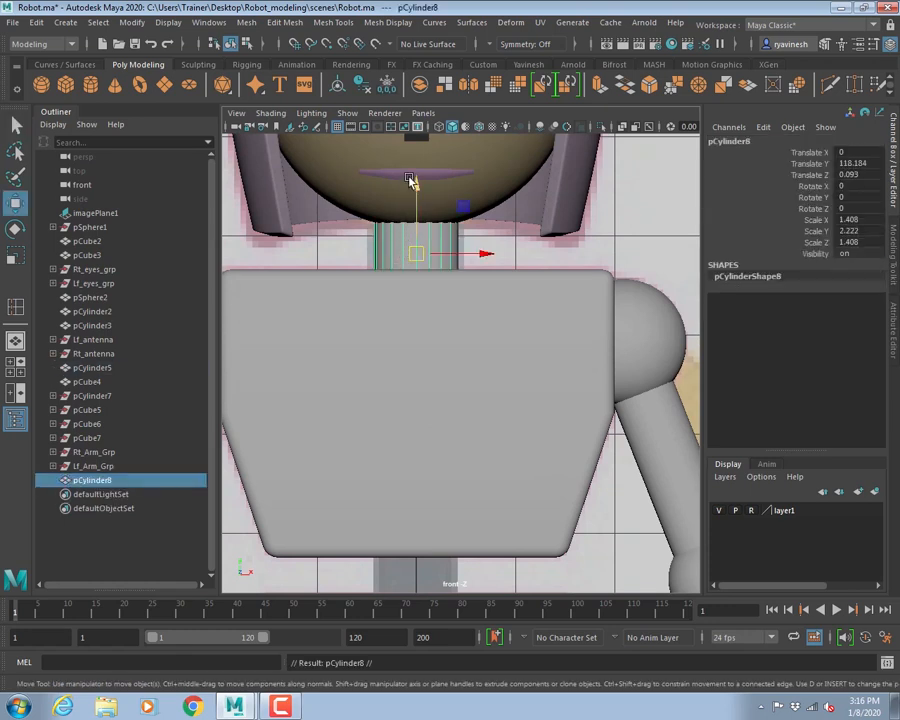
{"action": "left_click_drag", "start_coordinate": [414, 190], "coordinate": [402, 478]}
{"action": "middle_click_drag", "start_coordinate": [402, 478], "coordinate": [472, 251], "text": "alt"}
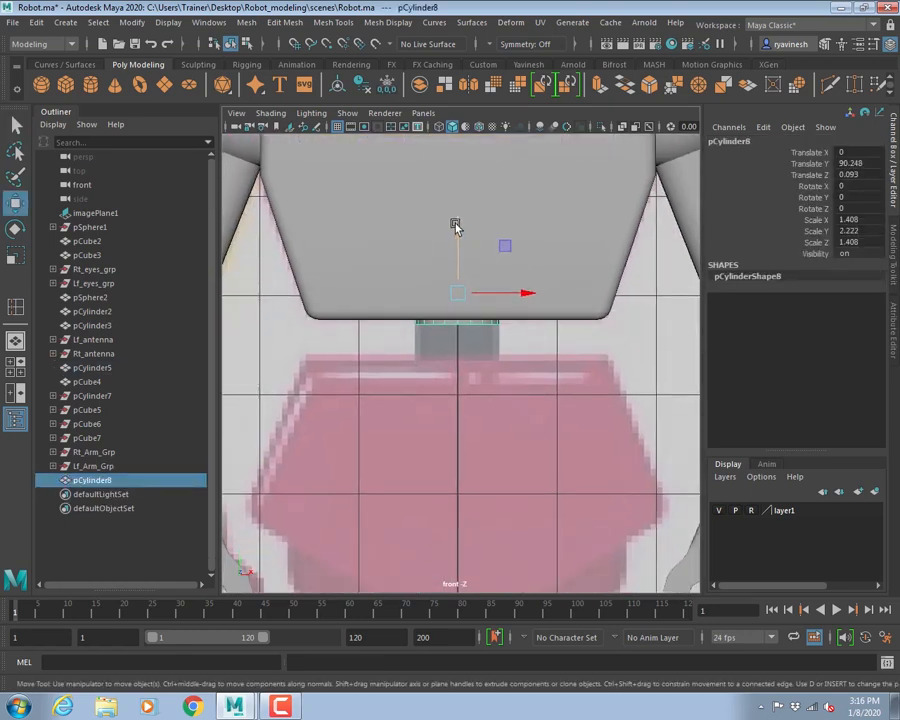
{"action": "left_click_drag", "start_coordinate": [458, 225], "coordinate": [458, 295]}
- Examine the pelvis section of the front reference below the waist cylinder
{"action": "middle_click_drag", "start_coordinate": [611, 362], "coordinate": [601, 313], "text": "alt"}
{"action": "right_click_drag", "start_coordinate": [601, 313], "coordinate": [437, 346], "text": "alt"}
{"action": "left_click", "coordinate": [515, 205]}
{"action": "middle_click_drag", "start_coordinate": [571, 307], "coordinate": [554, 319], "text": "alt"}
{"action": "right_click_drag", "start_coordinate": [555, 323], "coordinate": [492, 368], "text": "alt"}
{"action": "middle_click_drag", "start_coordinate": [492, 368], "coordinate": [500, 272], "text": "alt"}
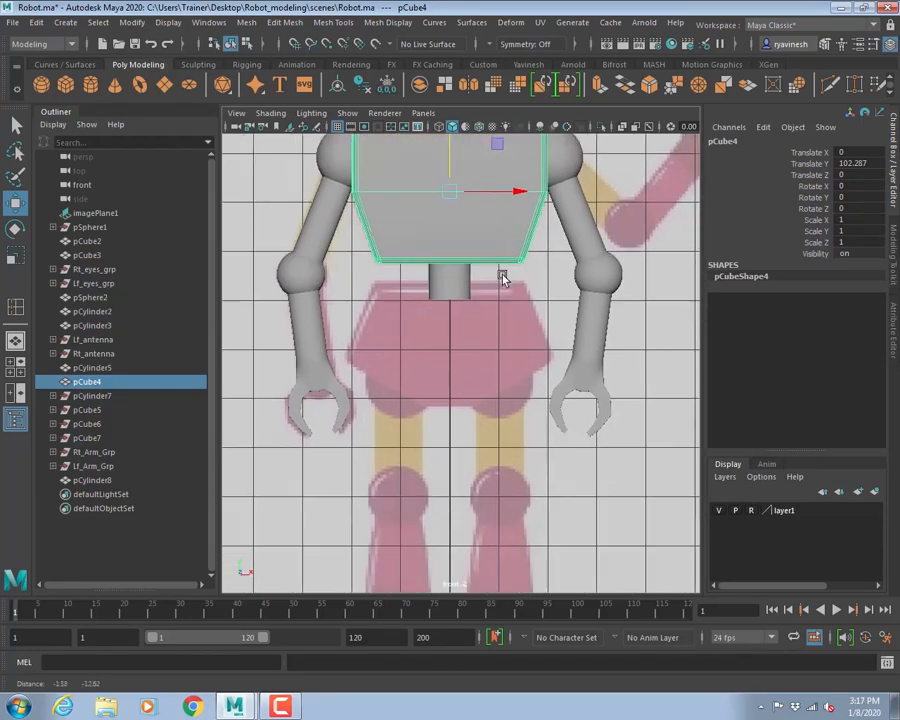
{"action": "right_click_drag", "start_coordinate": [500, 272], "coordinate": [558, 407], "text": "alt"}
{"action": "middle_click_drag", "start_coordinate": [523, 353], "coordinate": [535, 367], "text": "alt"}
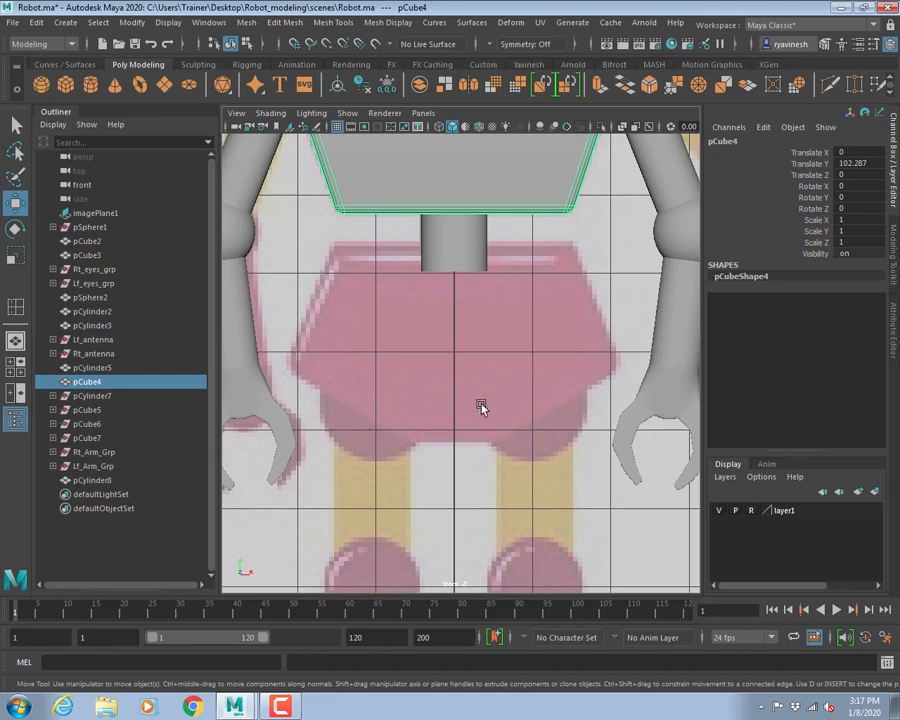
{"action": "right_click_drag", "start_coordinate": [470, 292], "coordinate": [522, 331], "text": "alt"}
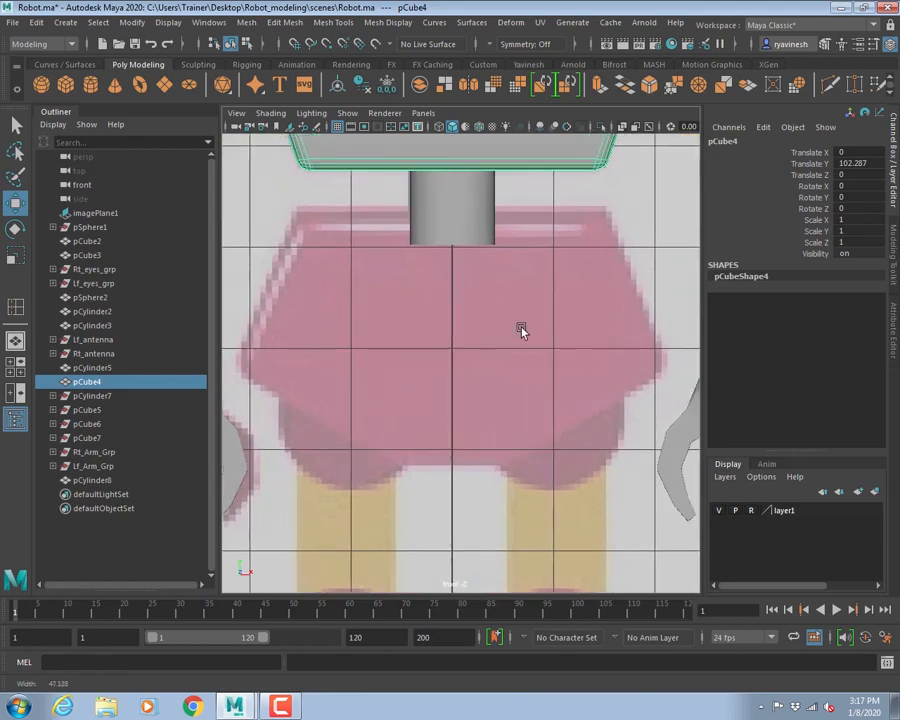
{"action": "middle_click_drag", "start_coordinate": [510, 327], "coordinate": [536, 321], "text": "alt"}
{"action": "right_click_drag", "start_coordinate": [536, 321], "coordinate": [522, 317], "text": "alt"}
{"action": "middle_click_drag", "start_coordinate": [522, 317], "coordinate": [516, 318], "text": "alt"}
{"action": "key", "text": "F9"}
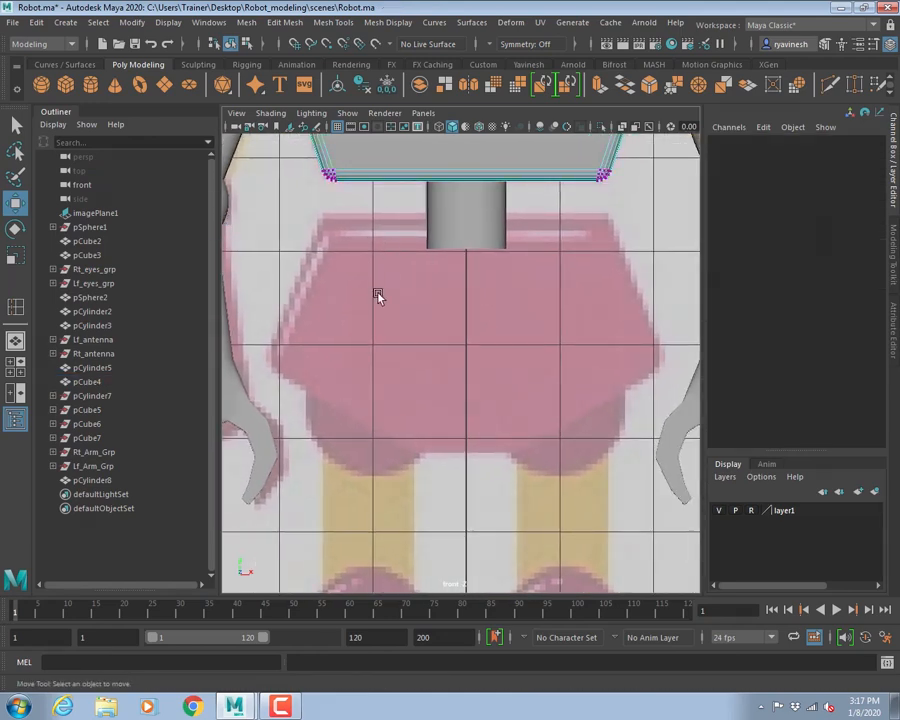
- Create a polygon cube over the reference's pelvis, about 31.3 wide and 23 tall in the front view and 26.1 front to back
{"action": "left_click", "coordinate": [65, 88]}
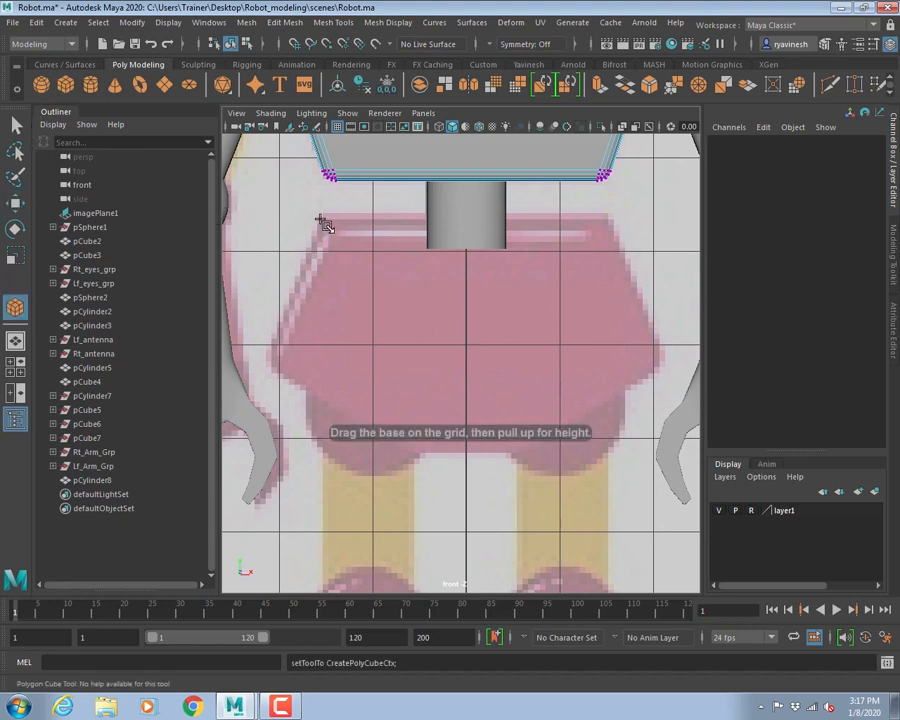
{"action": "left_click_drag", "start_coordinate": [322, 238], "coordinate": [616, 432]}
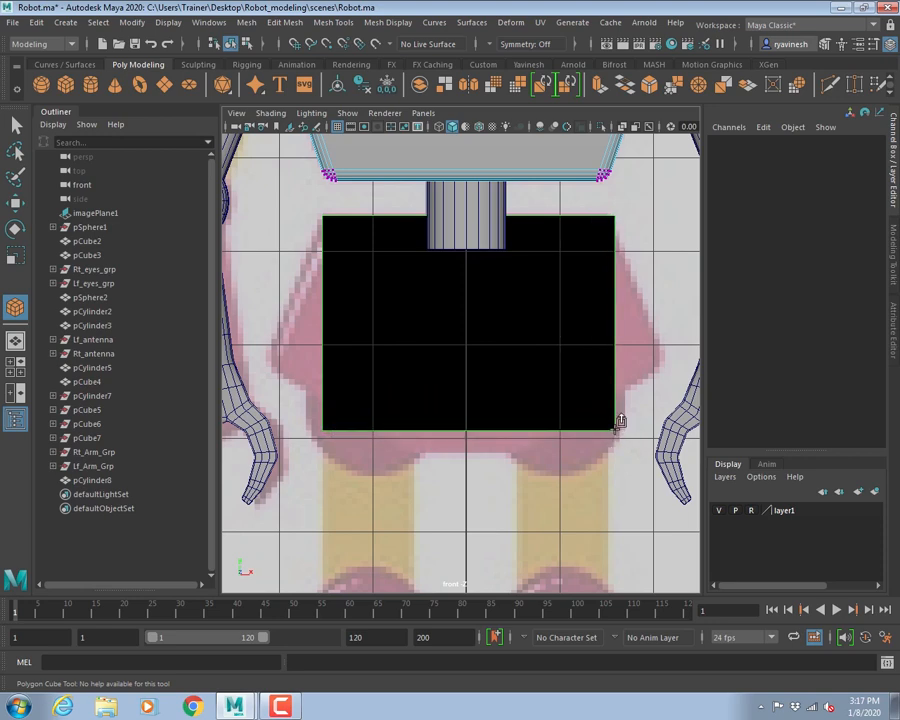
{"action": "key", "text": "space"}
{"action": "middle_click_drag", "start_coordinate": [370, 218], "coordinate": [308, 278], "text": "alt"}
{"action": "right_click_drag", "start_coordinate": [308, 278], "coordinate": [241, 230], "text": "alt"}
{"action": "left_click_drag", "start_coordinate": [392, 229], "coordinate": [398, 184]}
{"action": "key", "text": "space"}
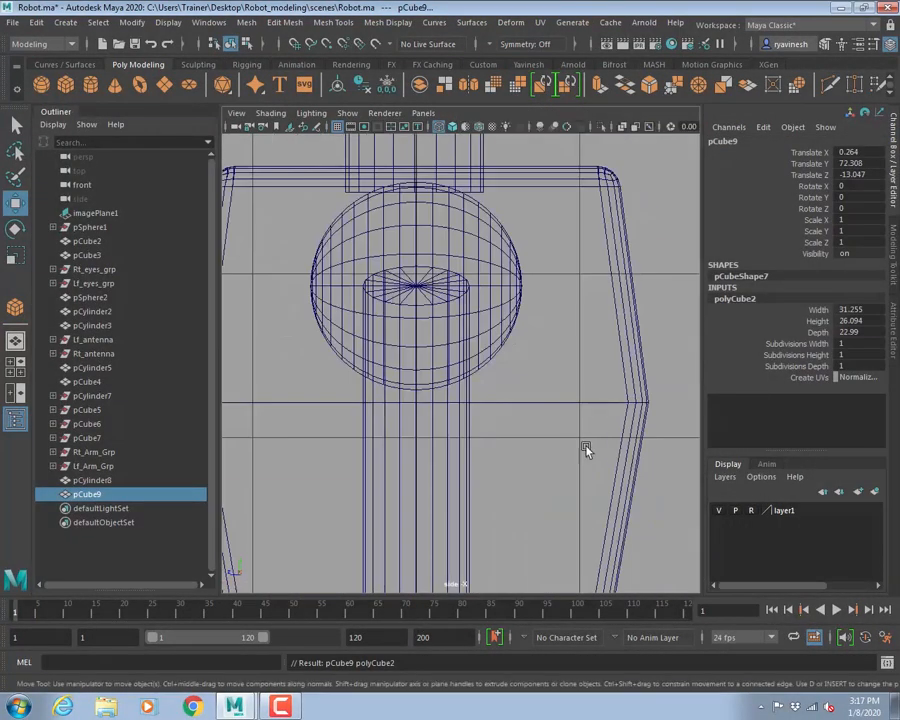
- Centre the pelvis cube front to back on the grid at Translate Z 0 and narrow its depth to about 0.689 Scale Z
{"action": "right_click_drag", "start_coordinate": [587, 446], "coordinate": [566, 441], "text": "alt"}
{"action": "scroll", "coordinate": [566, 438], "scroll_direction": "down", "scroll_amount": 5}
{"action": "middle_click_drag", "start_coordinate": [462, 455], "coordinate": [467, 362], "text": "alt"}
{"action": "scroll", "coordinate": [466, 364], "scroll_direction": "up", "scroll_amount": 5}
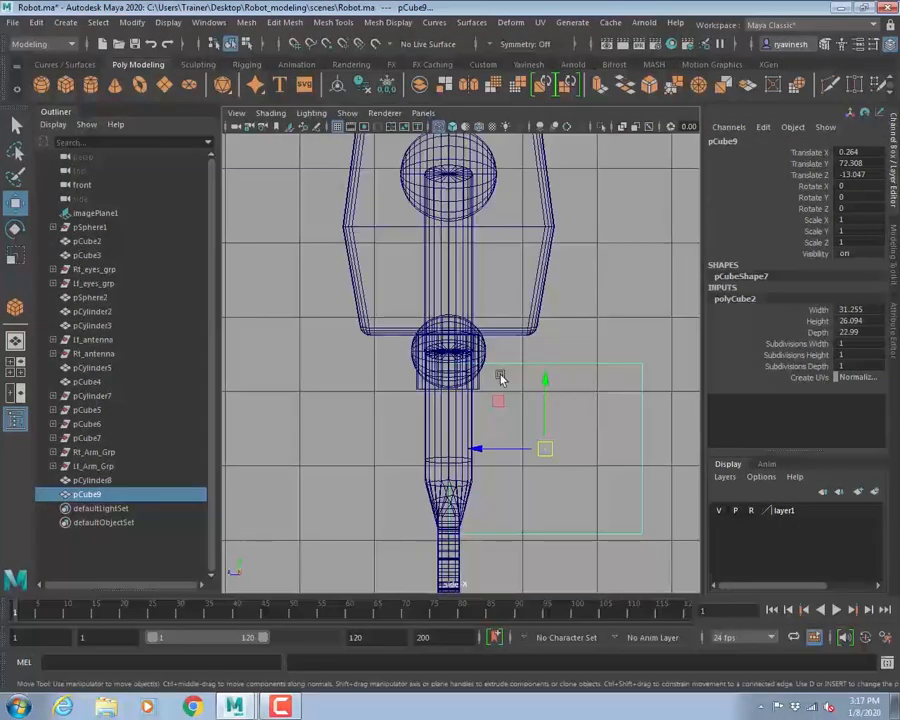
{"action": "key", "text": "x"}
{"action": "left_click_drag", "start_coordinate": [477, 447], "coordinate": [447, 448]}
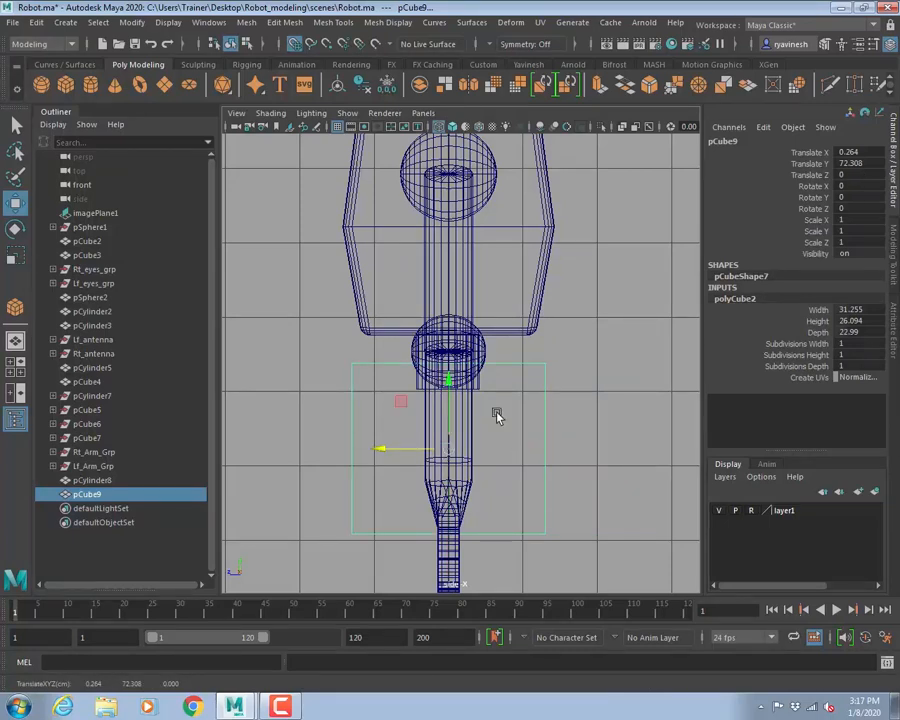
{"action": "key", "text": "r"}
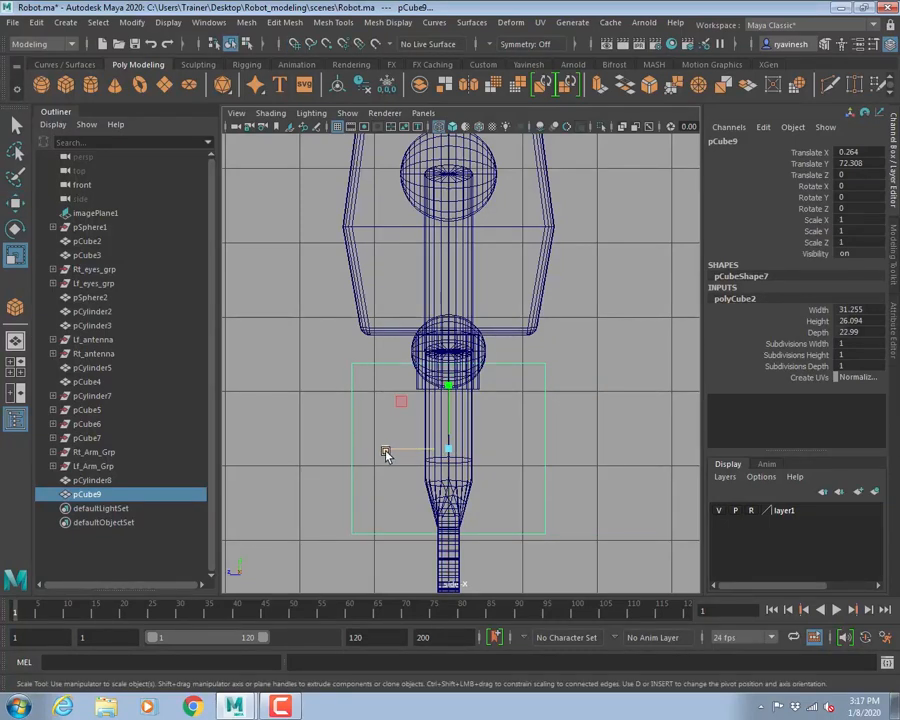
{"action": "left_click_drag", "start_coordinate": [386, 450], "coordinate": [405, 461]}
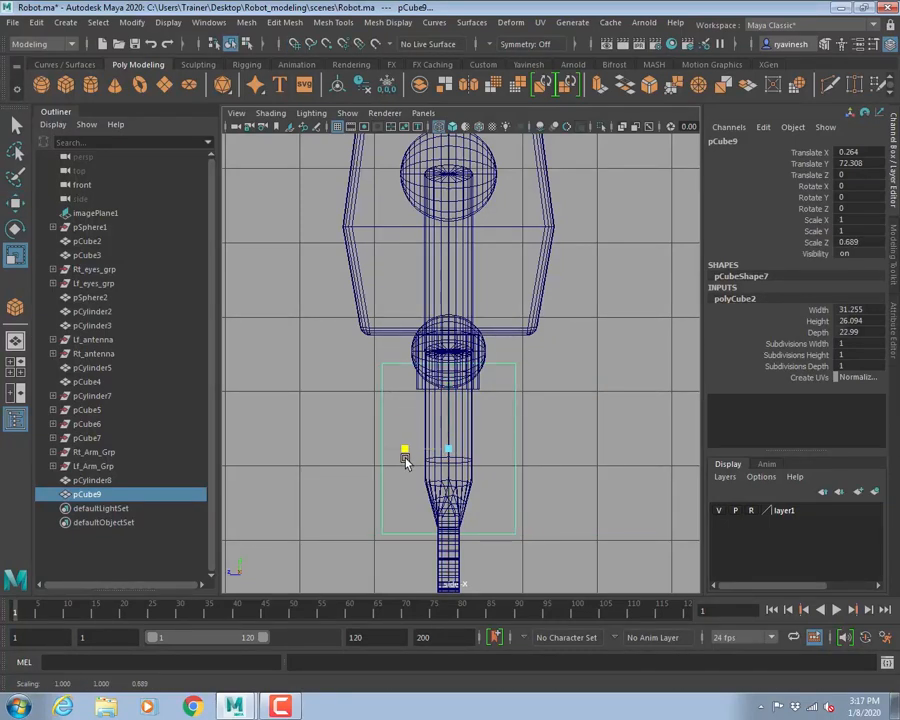
- Show the front view in wireframe so the pelvis reference is visible through the cube
{"action": "key", "text": "space"}
{"action": "key", "text": "space"}
{"action": "scroll", "coordinate": [482, 386], "scroll_direction": "down", "scroll_amount": 1}
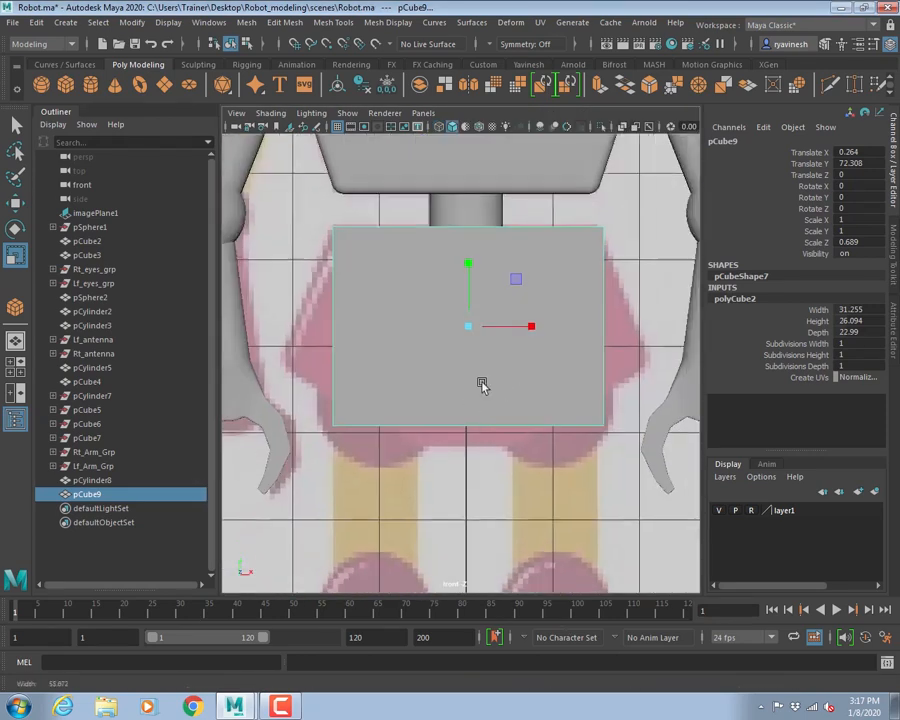
{"action": "scroll", "coordinate": [482, 386], "scroll_direction": "down", "scroll_amount": 1}
{"action": "key", "text": "4"}
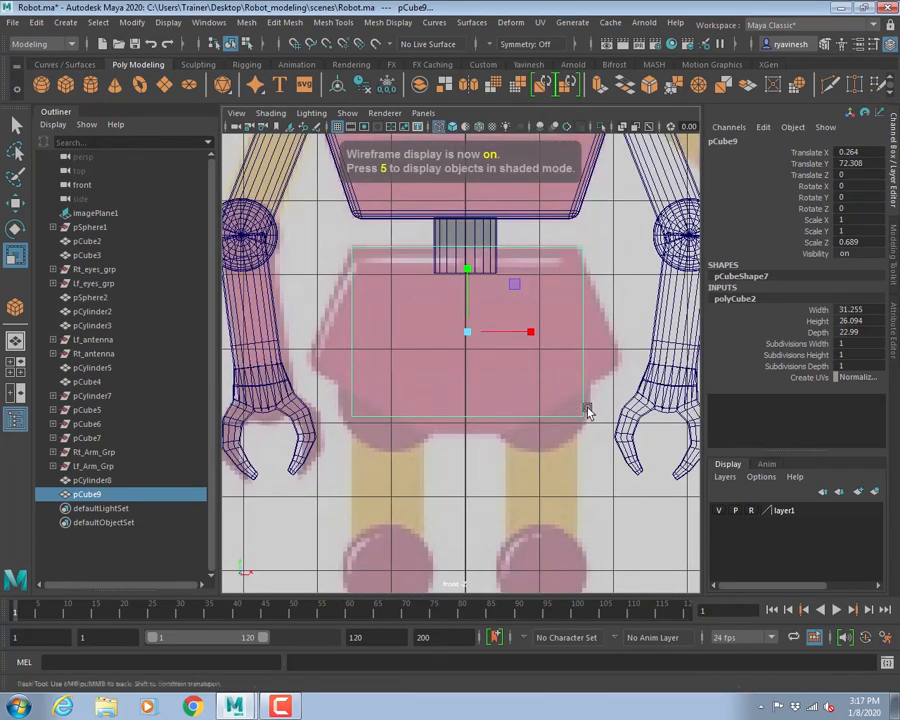
- Centre the pelvis cube at X 0 by snapping it to the grid, and set its width subdivisions to 3
{"action": "middle_click_drag", "start_coordinate": [587, 410], "coordinate": [560, 442], "text": "alt"}
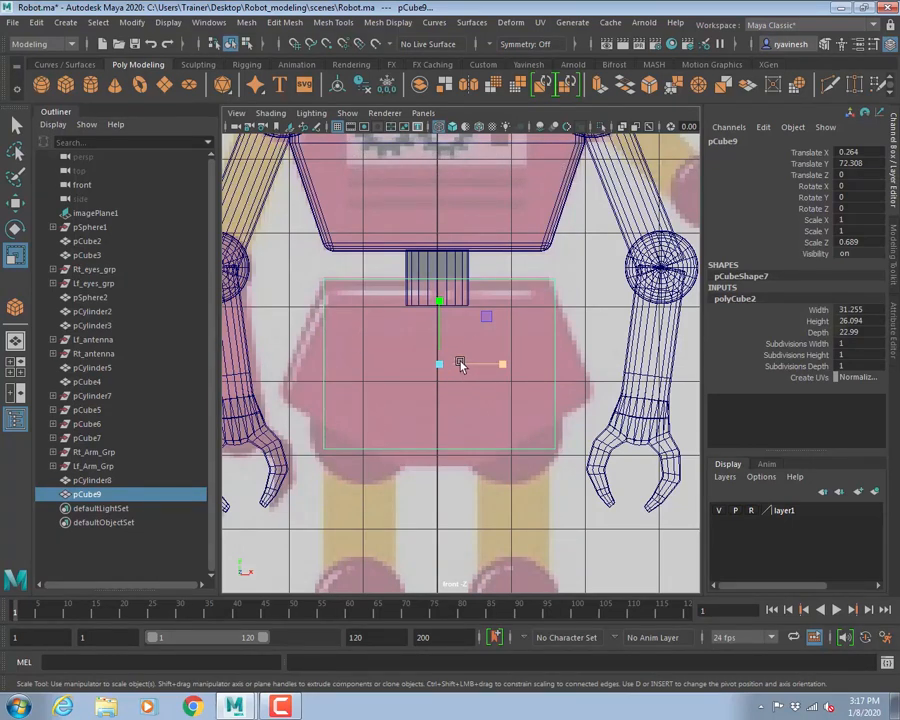
{"action": "key", "text": "w"}
{"action": "left_click_drag", "start_coordinate": [468, 367], "coordinate": [436, 360]}
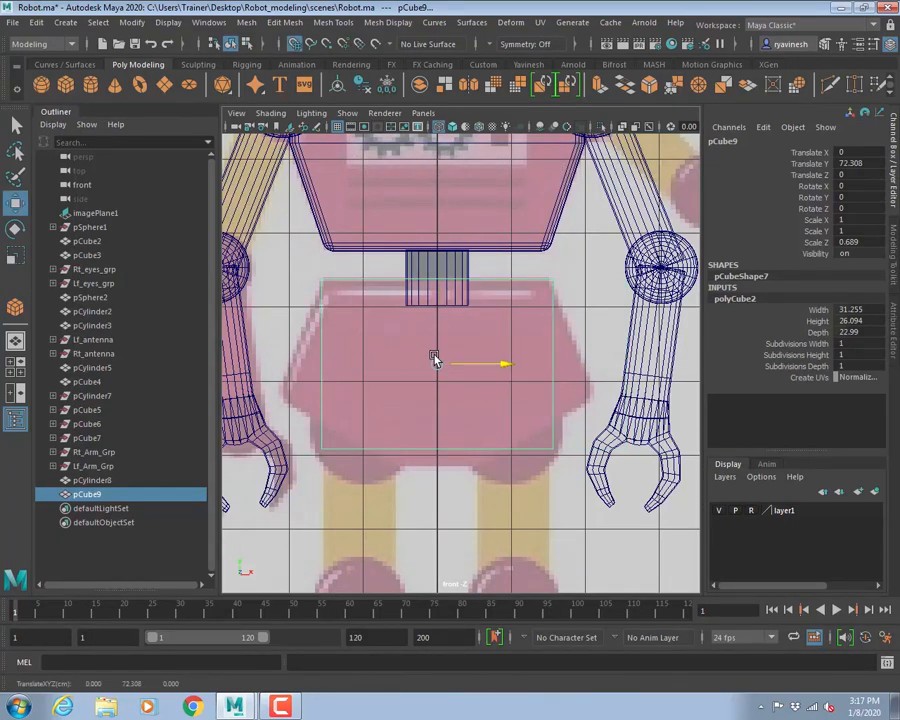
{"action": "left_click", "coordinate": [796, 343]}
{"action": "middle_click_drag", "start_coordinate": [396, 354], "coordinate": [429, 358]}
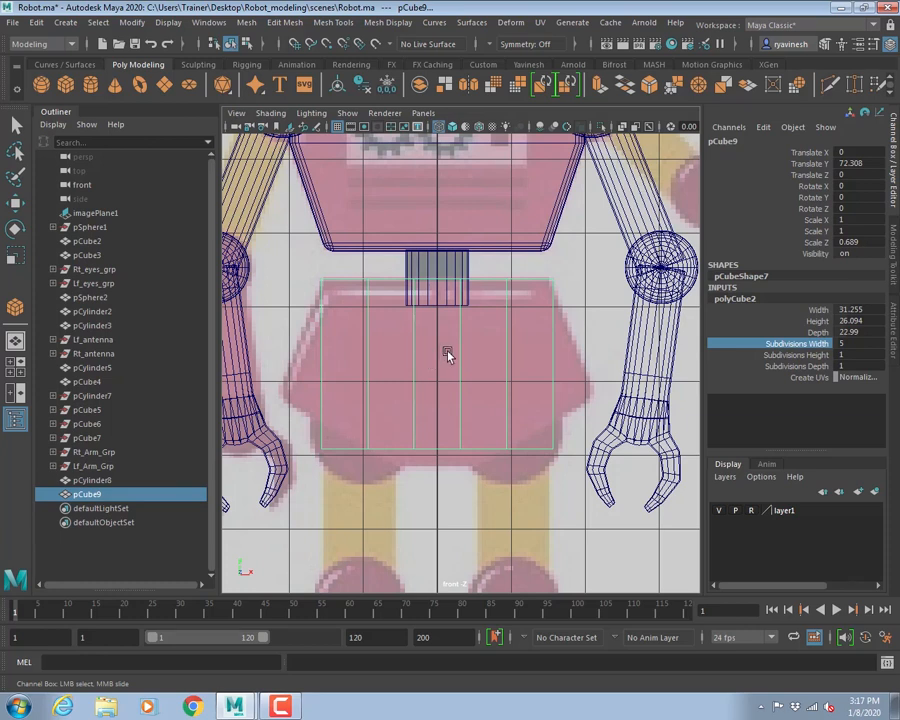
{"action": "middle_click_drag", "start_coordinate": [446, 356], "coordinate": [432, 355]}
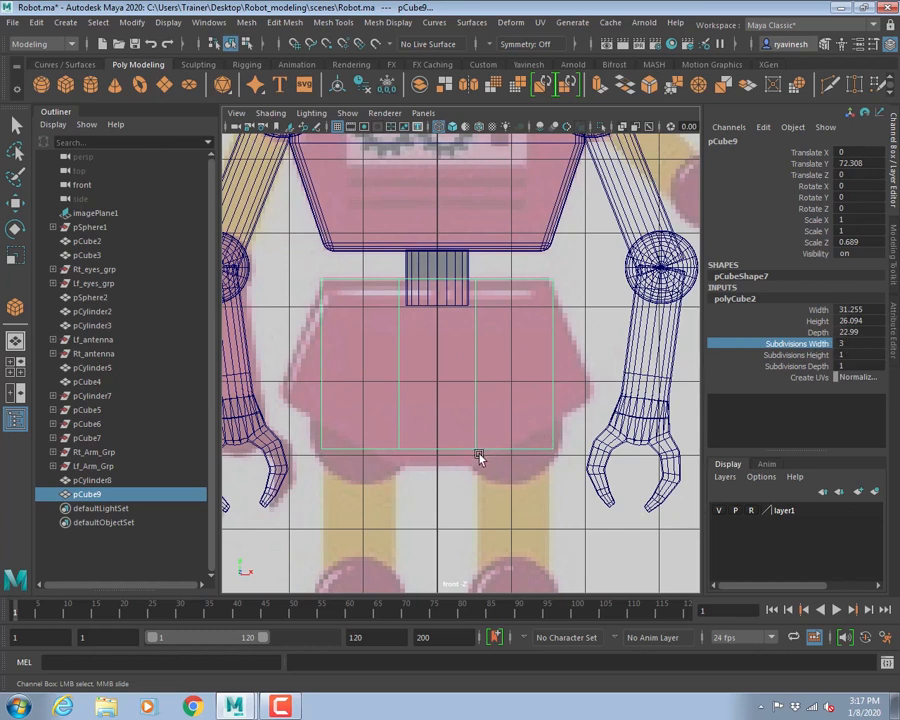
- Raise the pelvis cube's two outer bottom corners and scale them outward to match the hip points in the front reference image
{"action": "right_click_drag", "start_coordinate": [478, 453], "coordinate": [422, 318]}
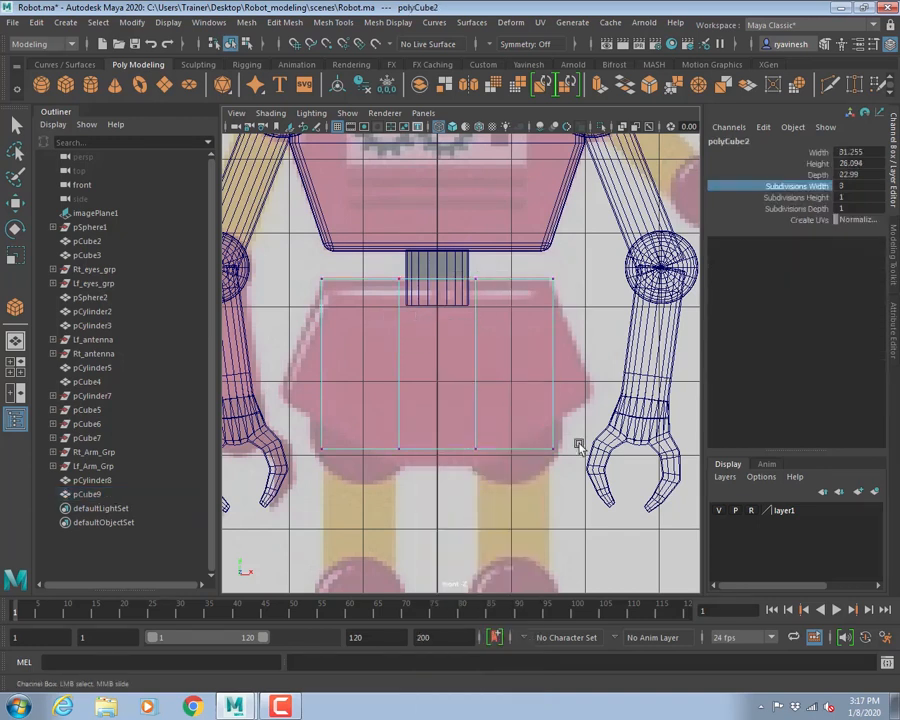
{"action": "left_click_drag", "start_coordinate": [529, 435], "coordinate": [588, 482]}
{"action": "left_click_drag", "start_coordinate": [272, 420], "coordinate": [347, 475], "text": "shift"}
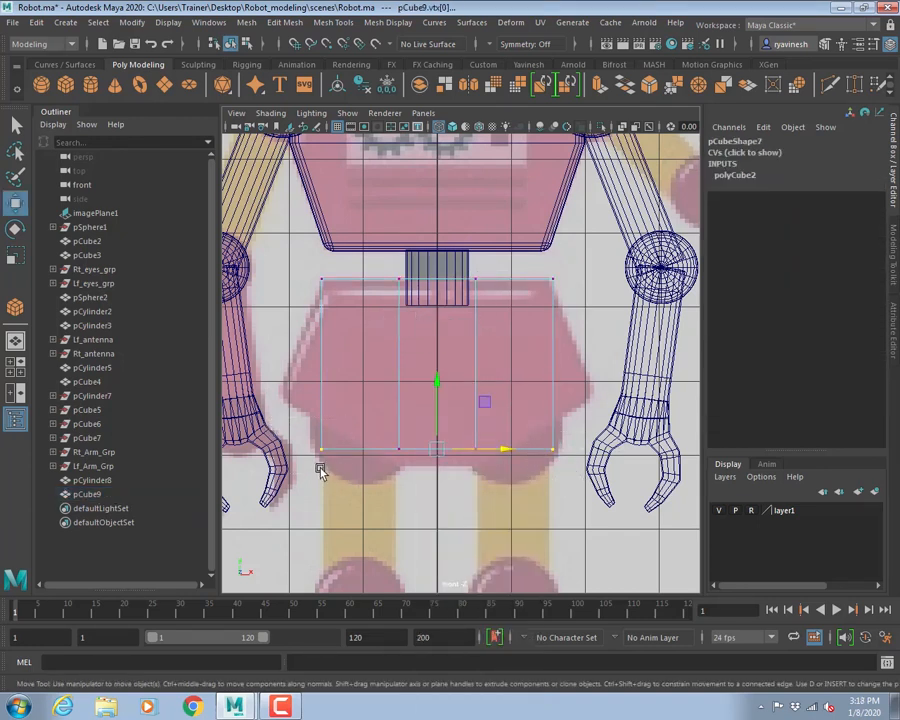
{"action": "left_click_drag", "start_coordinate": [437, 380], "coordinate": [434, 322]}
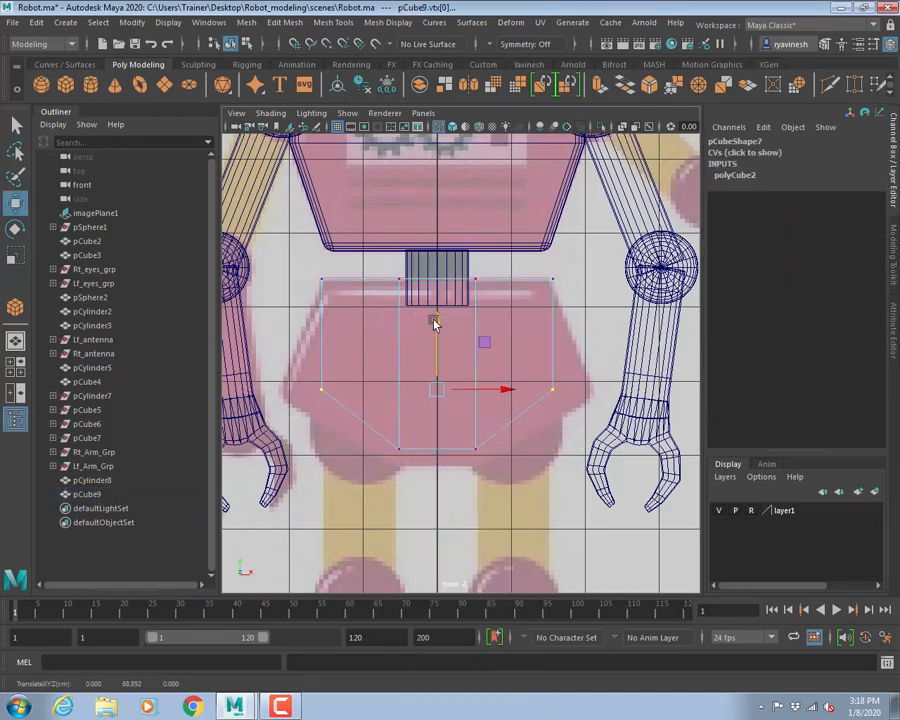
{"action": "key", "text": "r"}
{"action": "left_click_drag", "start_coordinate": [501, 390], "coordinate": [521, 393]}
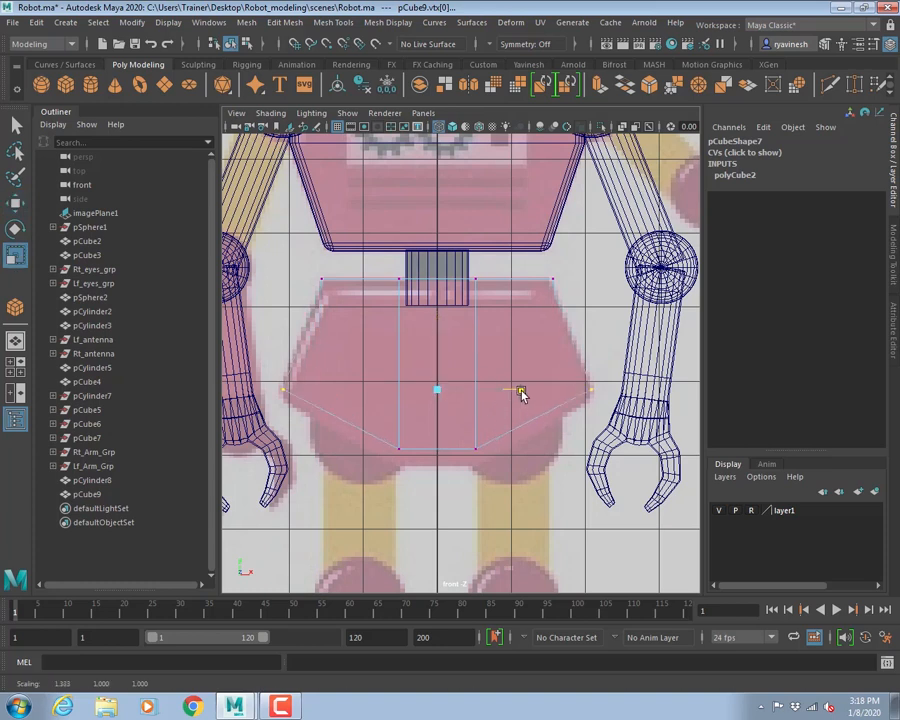
{"action": "key", "text": "w"}
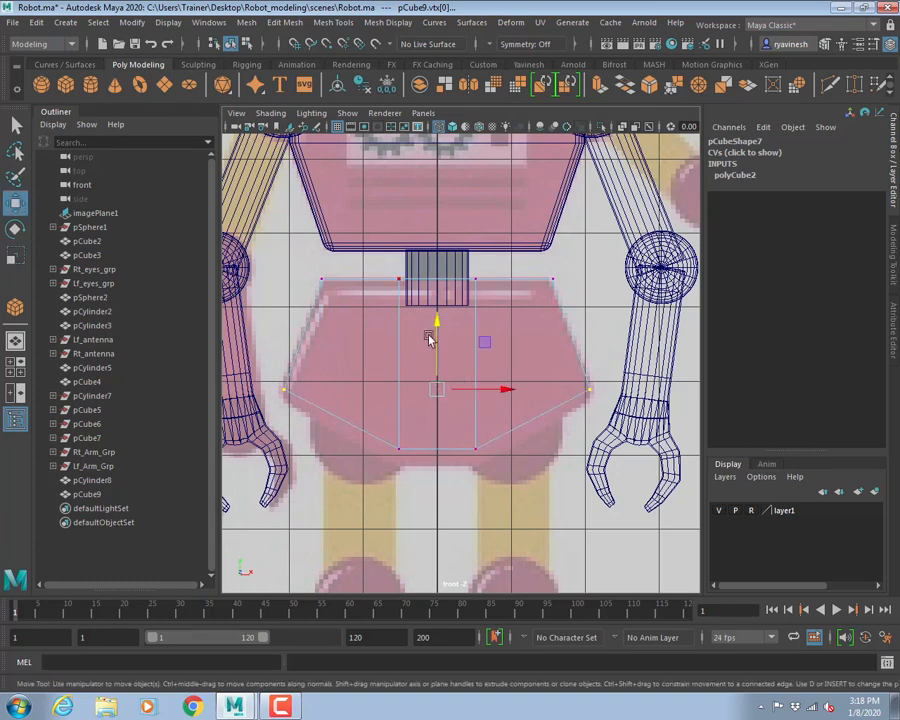
{"action": "left_click_drag", "start_coordinate": [437, 322], "coordinate": [438, 333]}
- Lower the two inner bottom vertices of the pelvis to the bottom edge of the reference shape
{"action": "left_click_drag", "start_coordinate": [380, 420], "coordinate": [520, 498]}
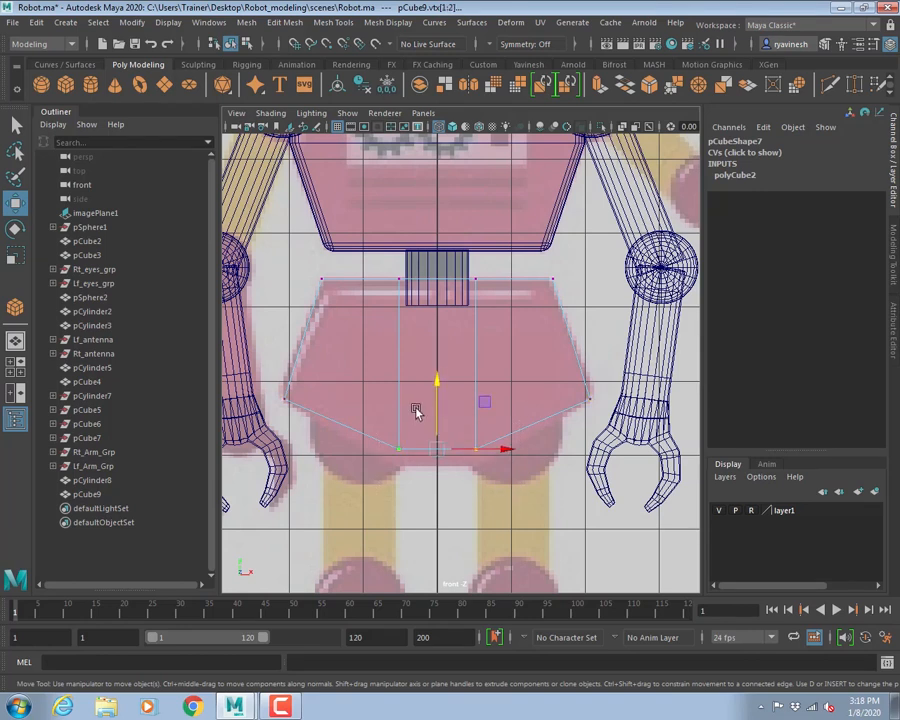
{"action": "left_click_drag", "start_coordinate": [438, 396], "coordinate": [438, 412]}
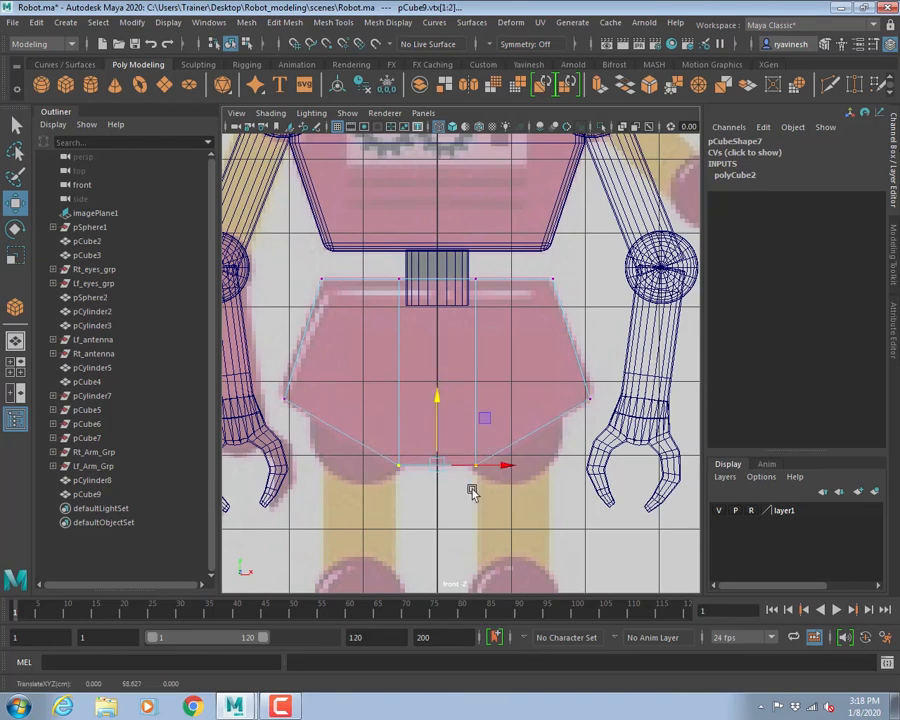
{"action": "left_click_drag", "start_coordinate": [362, 276], "coordinate": [498, 325]}
{"action": "scroll", "coordinate": [536, 418], "scroll_direction": "up", "scroll_amount": 3}
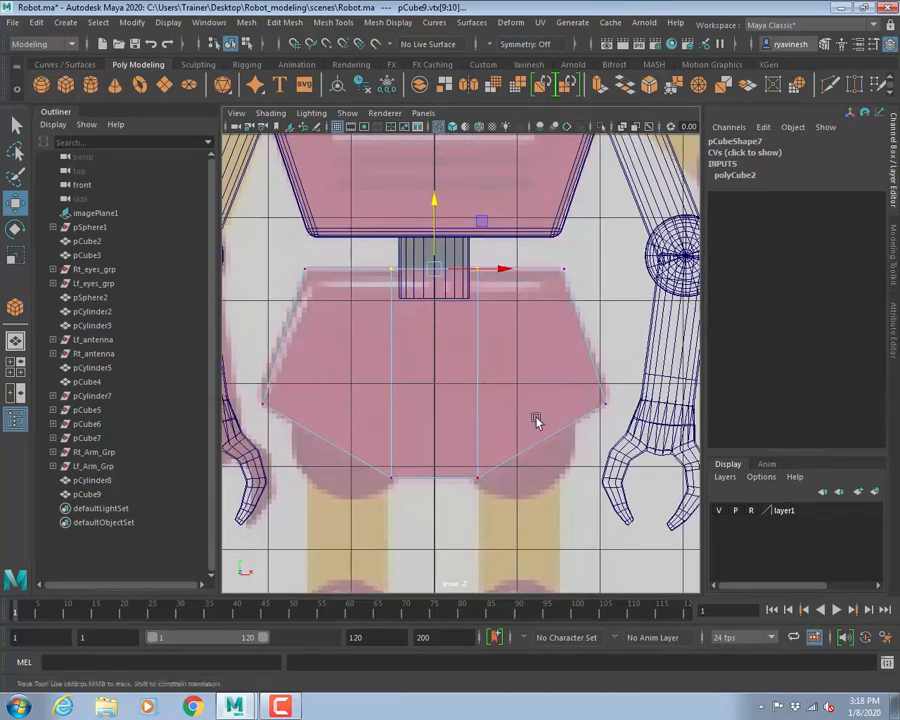
{"action": "scroll", "coordinate": [500, 372], "scroll_direction": "down", "scroll_amount": 3}
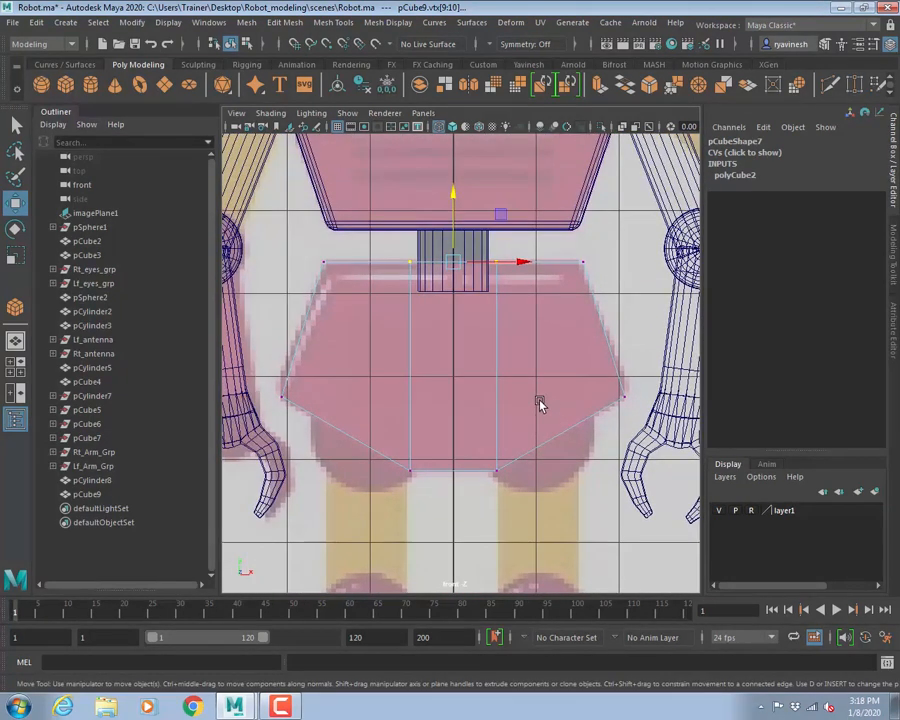
- Taper the pelvis in the side view by scaling its lower vertices inward in depth, and check the shape in perspective
{"action": "key", "text": "space"}
{"action": "key", "text": "space"}
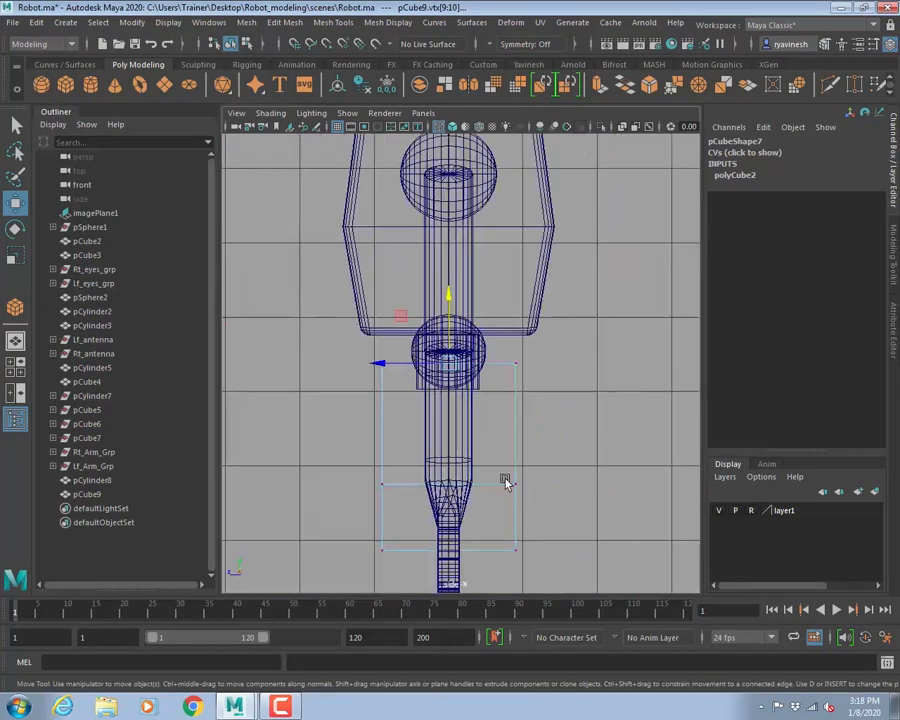
{"action": "middle_click_drag", "start_coordinate": [505, 483], "coordinate": [517, 407], "text": "alt"}
{"action": "left_click_drag", "start_coordinate": [345, 390], "coordinate": [571, 499]}
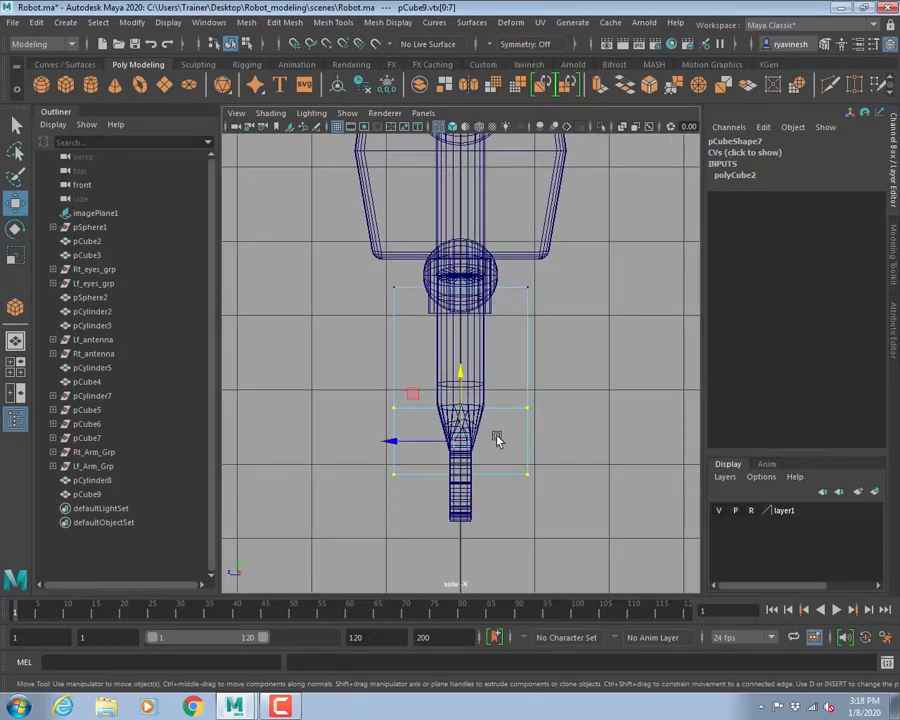
{"action": "key", "text": "r"}
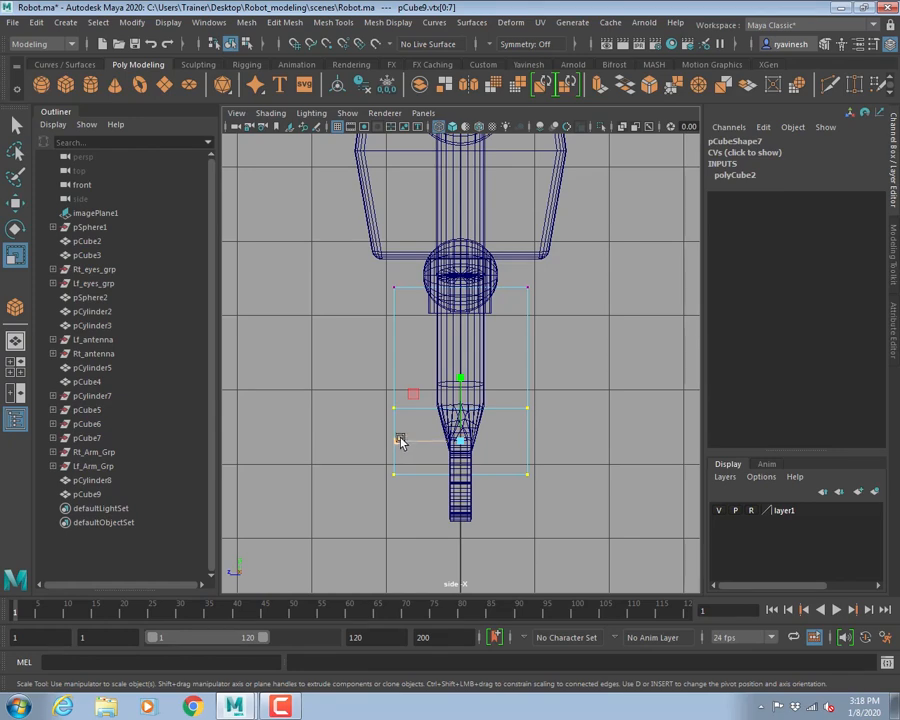
{"action": "left_click_drag", "start_coordinate": [400, 436], "coordinate": [362, 456]}
{"action": "left_click_drag", "start_coordinate": [595, 520], "coordinate": [408, 476]}
{"action": "key", "text": "space"}
{"action": "key", "text": "space"}
{"action": "mouse_move", "coordinate": [584, 374]}
{"action": "left_mouse_down", "text": "alt"}
{"action": "mouse_move", "coordinate": [552, 382]}
{"action": "mouse_move", "coordinate": [414, 378]}
{"action": "mouse_move", "coordinate": [445, 391]}
{"action": "mouse_move", "coordinate": [585, 386]}
{"action": "left_mouse_up", "text": "alt"}
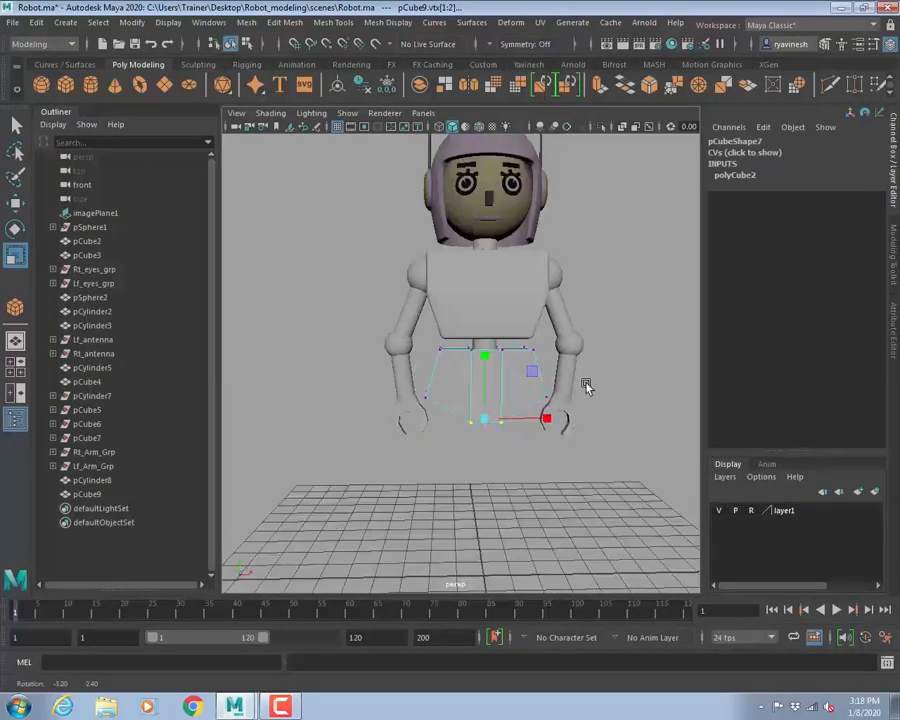
{"action": "key", "text": "space"}
{"action": "key", "text": "space"}
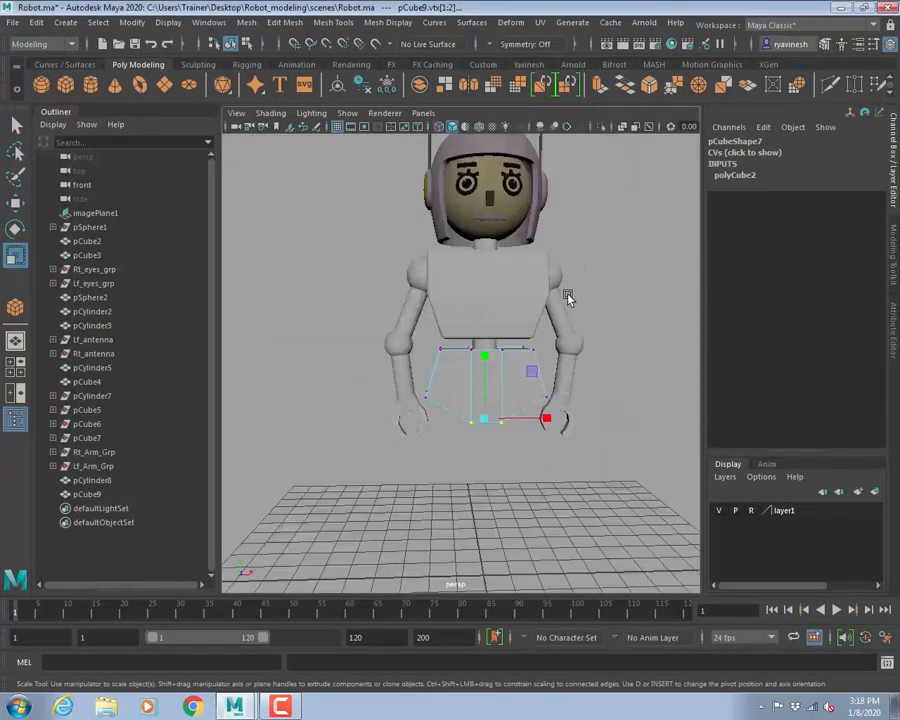
- Select all outline edges of the pelvis, leaving out the inner edges that divide its width
{"action": "left_click_drag", "start_coordinate": [569, 295], "coordinate": [502, 372], "text": "alt"}
{"action": "right_click_drag", "start_coordinate": [516, 317], "coordinate": [513, 276]}
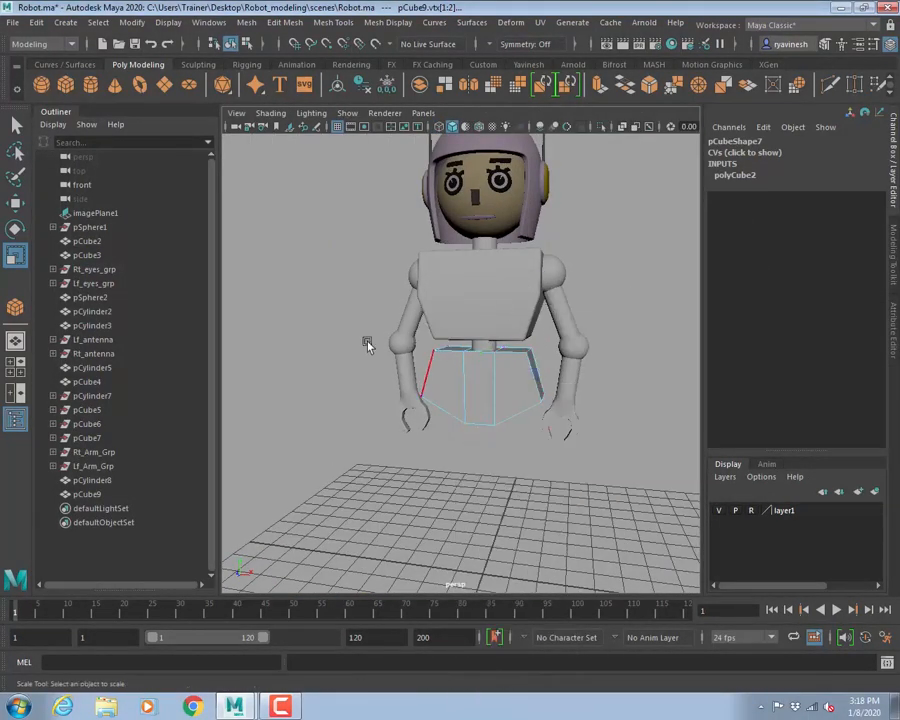
{"action": "left_click_drag", "start_coordinate": [367, 341], "coordinate": [621, 477]}
{"action": "key", "text": "space"}
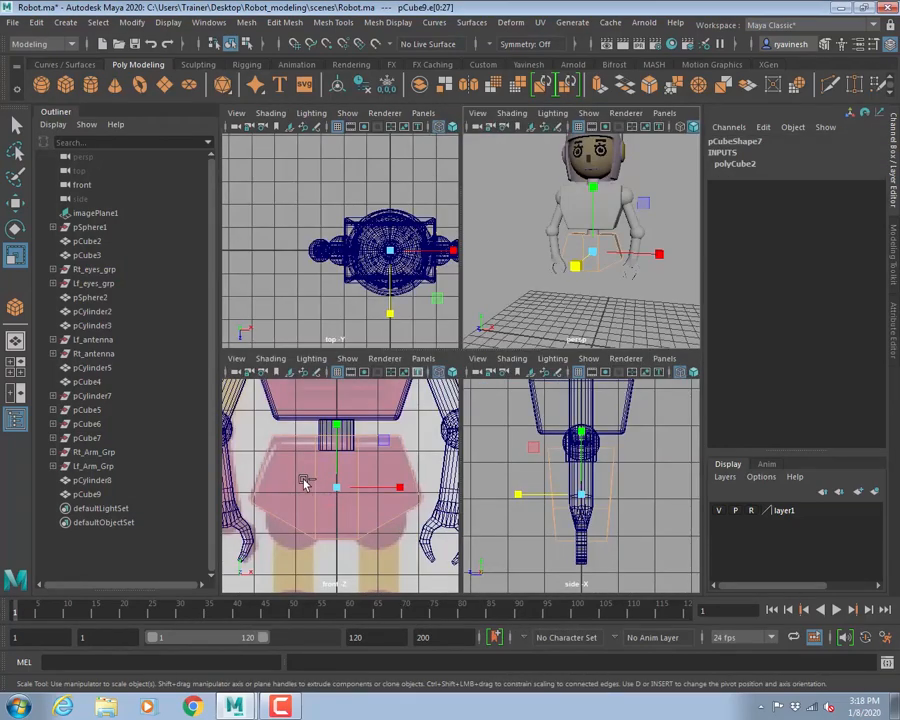
{"action": "key", "text": "space"}
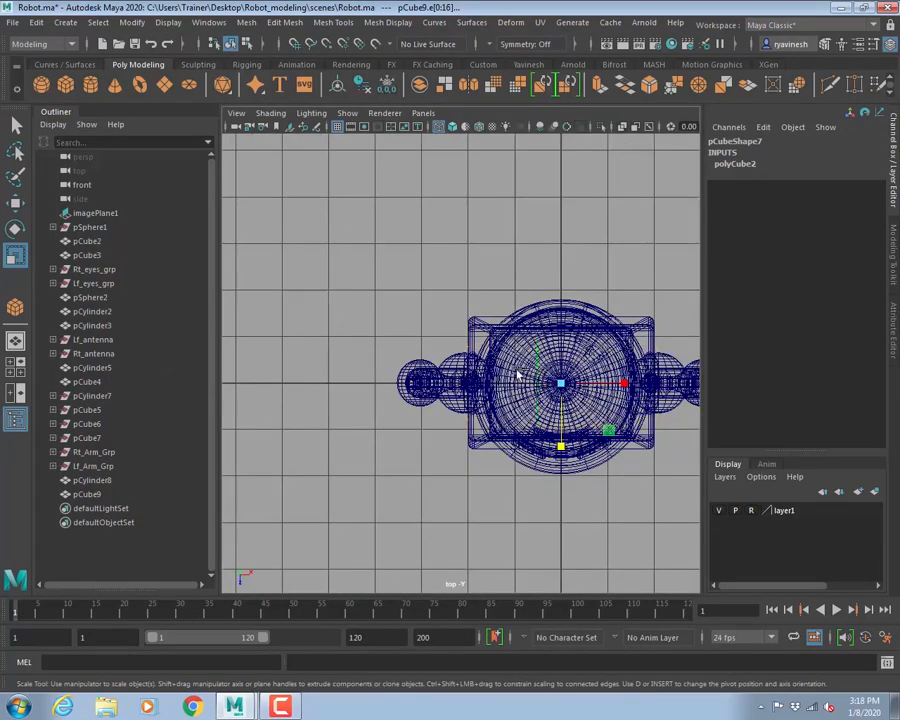
{"action": "key", "text": "space"}
{"action": "key", "text": "space"}
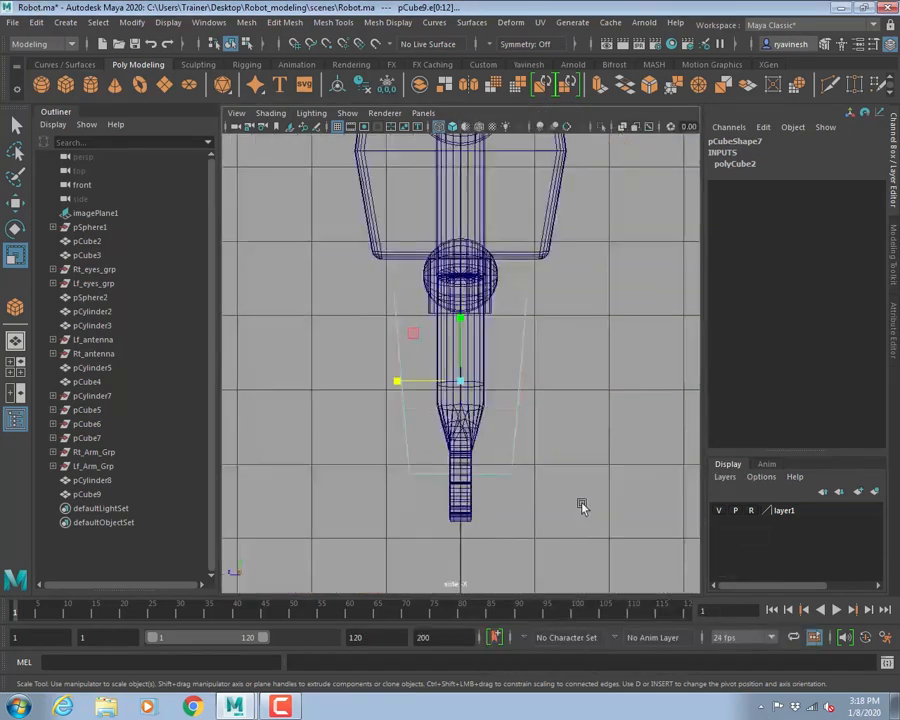
{"action": "key", "text": "space"}
{"action": "key", "text": "space"}
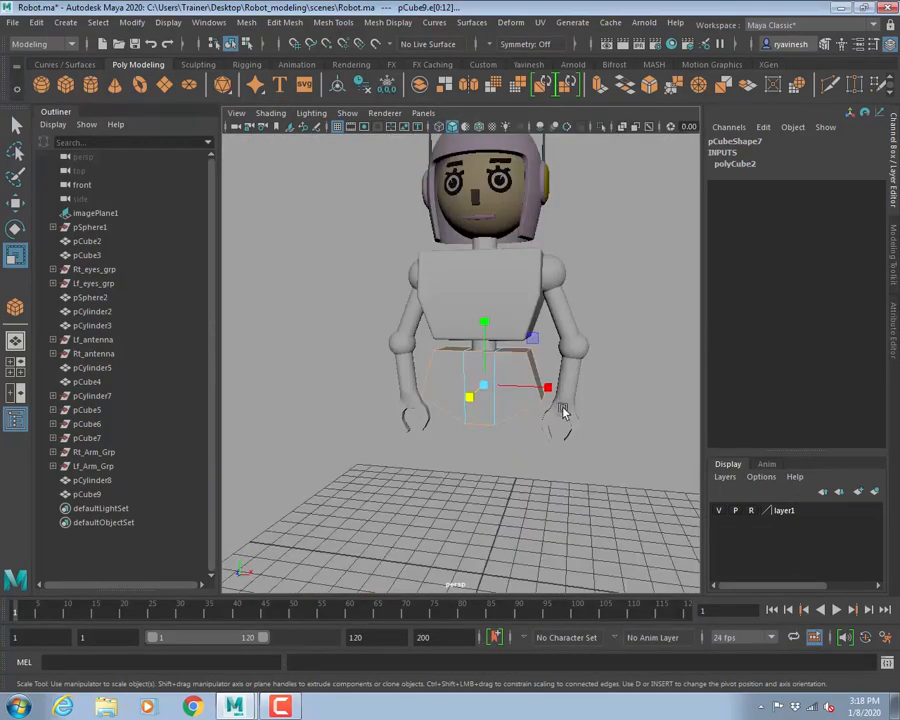
{"action": "left_click_drag", "start_coordinate": [563, 411], "coordinate": [512, 428], "text": "alt"}
{"action": "right_click_drag", "start_coordinate": [512, 428], "coordinate": [542, 496], "text": "alt"}
{"action": "left_click_drag", "start_coordinate": [542, 496], "coordinate": [514, 492], "text": "alt"}
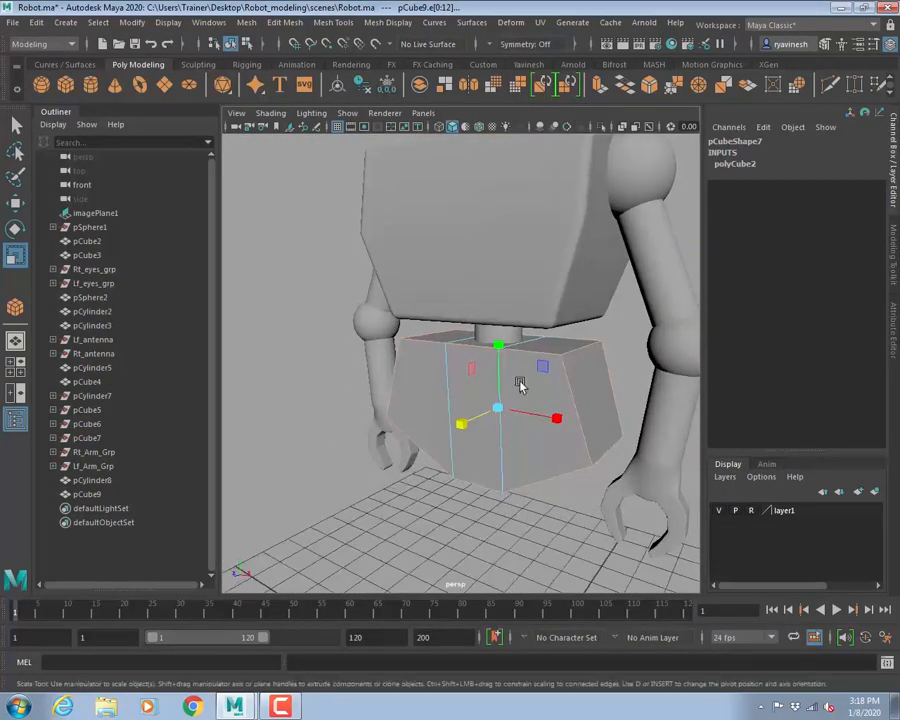
{"action": "left_click_drag", "start_coordinate": [520, 386], "coordinate": [556, 362], "text": "alt"}
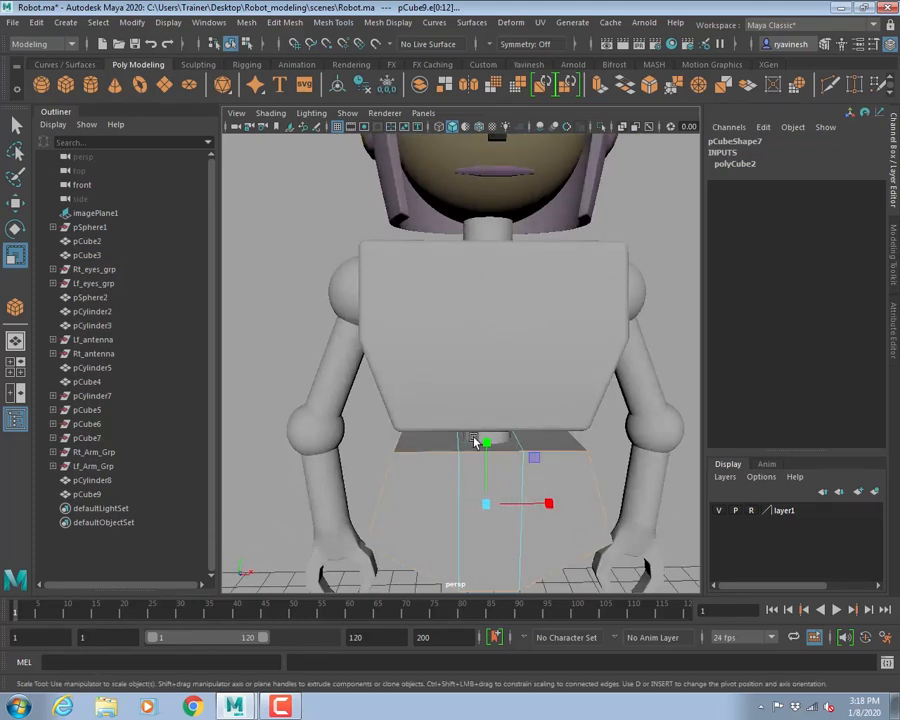
{"action": "left_click_drag", "start_coordinate": [482, 443], "coordinate": [498, 426], "text": "alt"}
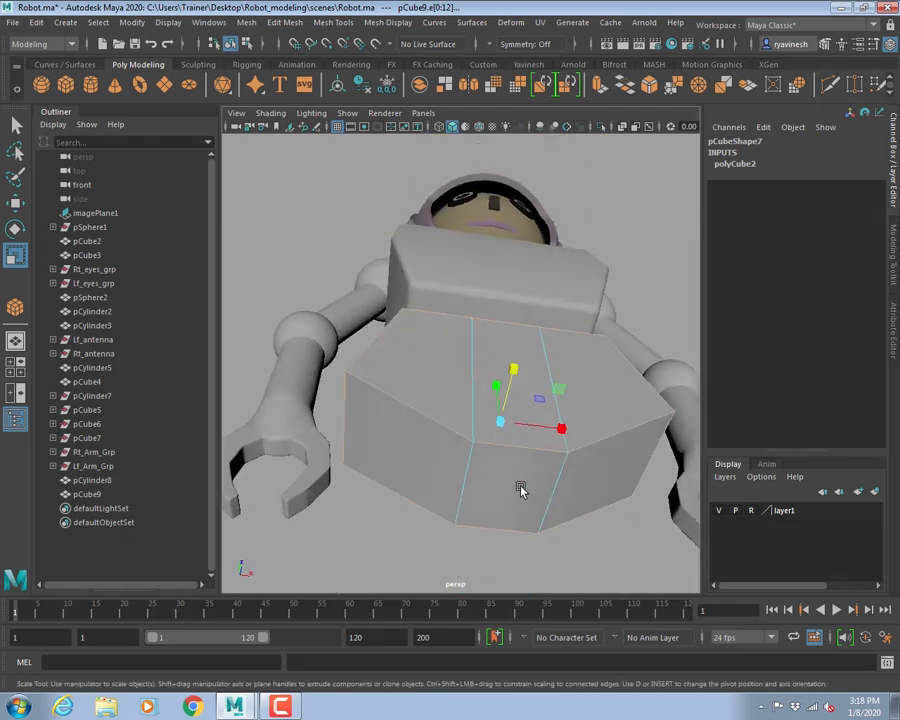
{"action": "left_click_drag", "start_coordinate": [445, 443], "coordinate": [566, 440], "text": "alt"}
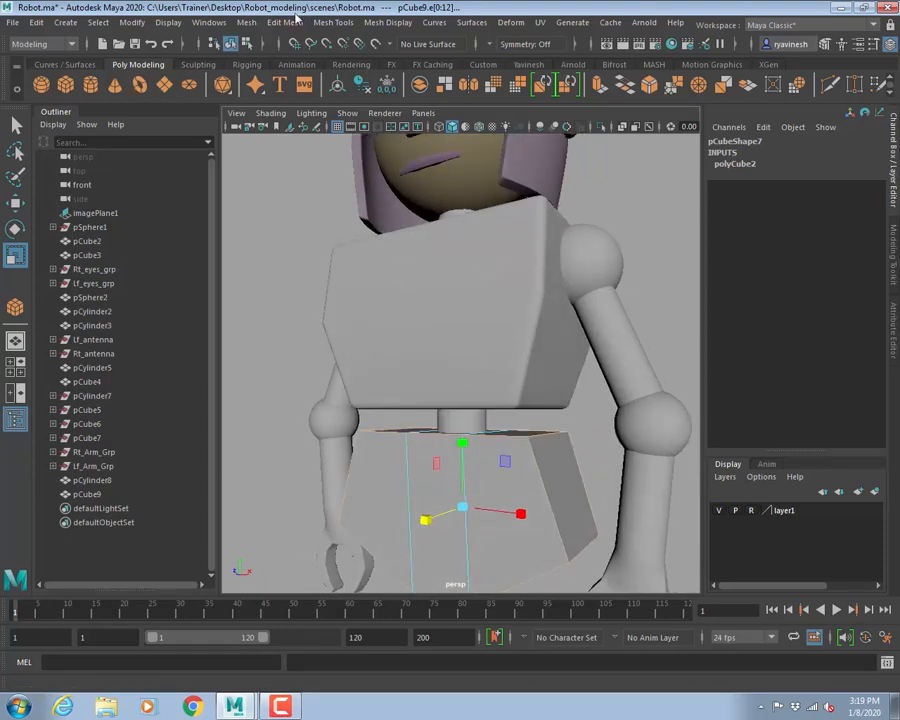
- Reset the Bevel options to their defaults and bevel the selected pelvis edges
{"action": "left_click", "coordinate": [285, 22]}
{"action": "left_click", "coordinate": [453, 72]}
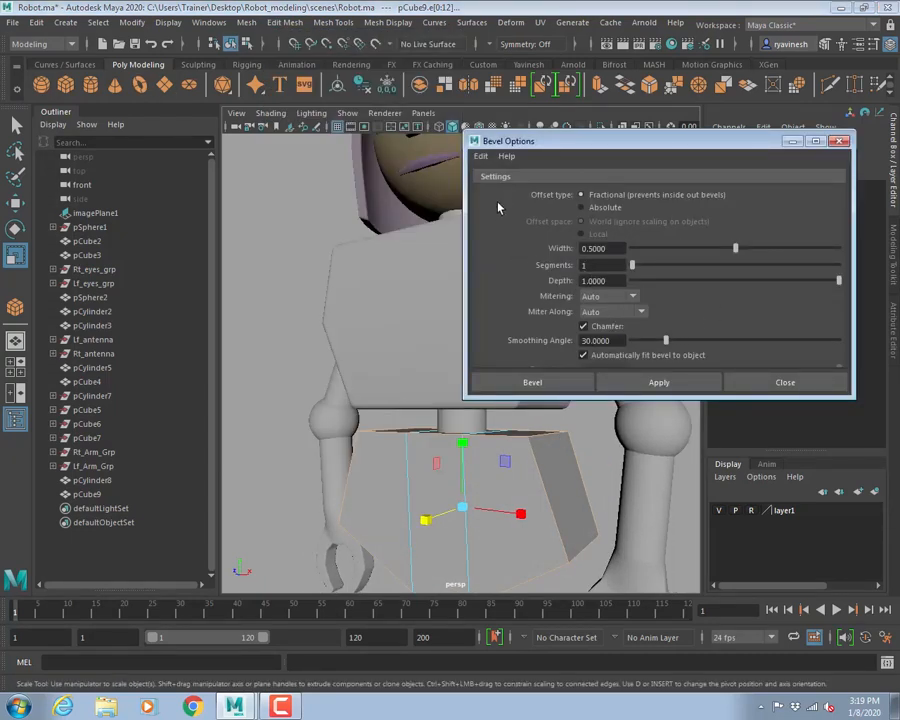
{"action": "left_click", "coordinate": [484, 159]}
{"action": "left_click", "coordinate": [503, 184]}
{"action": "left_click", "coordinate": [532, 382]}
{"action": "left_click_drag", "start_coordinate": [516, 374], "coordinate": [460, 412], "text": "alt"}
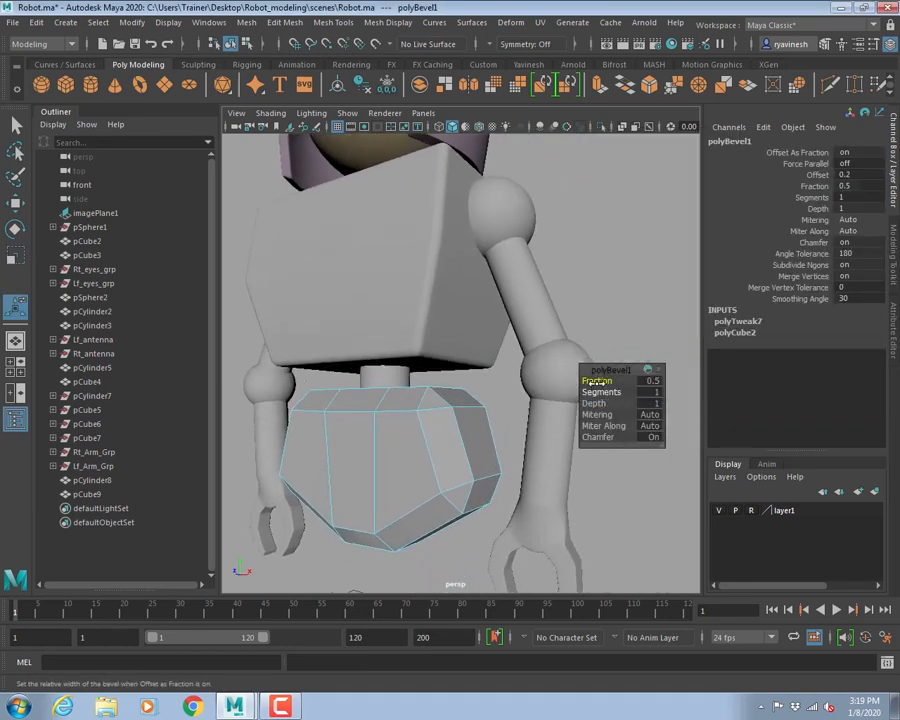
- Set the pelvis bevel's fraction to 0.1 and its segments to 4, and return to object mode
{"action": "left_click", "coordinate": [650, 381]}
{"action": "type", "text": "0.1"}
{"action": "key", "text": "Tab"}
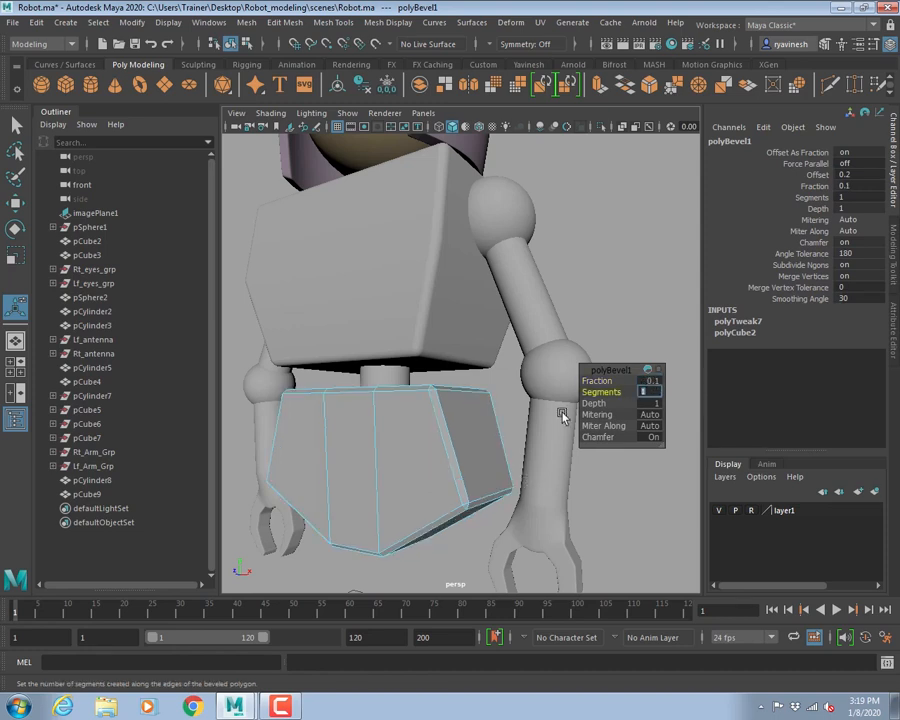
{"action": "type", "text": "4"}
{"action": "key", "text": "Return"}
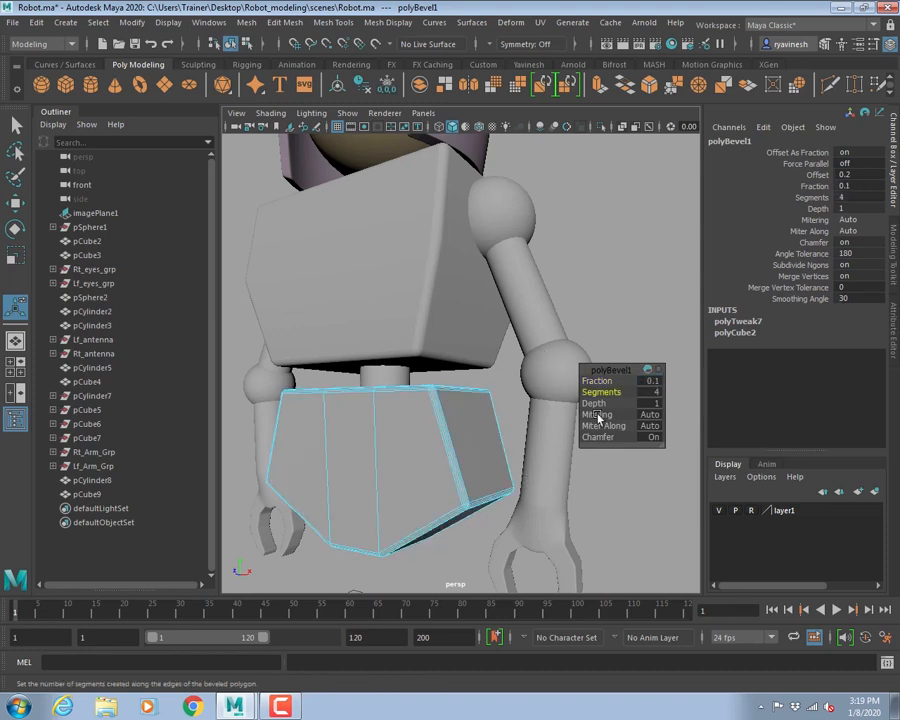
{"action": "left_click", "coordinate": [621, 305]}
{"action": "right_click_drag", "start_coordinate": [408, 318], "coordinate": [565, 272]}
- Examine the bevelled pelvis from several angles and against the front reference image, and select it
{"action": "mouse_move", "coordinate": [580, 410]}
{"action": "left_mouse_down", "text": "alt"}
{"action": "mouse_move", "coordinate": [539, 397]}
{"action": "mouse_move", "coordinate": [637, 408]}
{"action": "mouse_move", "coordinate": [759, 402]}
{"action": "mouse_move", "coordinate": [587, 404]}
{"action": "left_mouse_up", "text": "alt"}
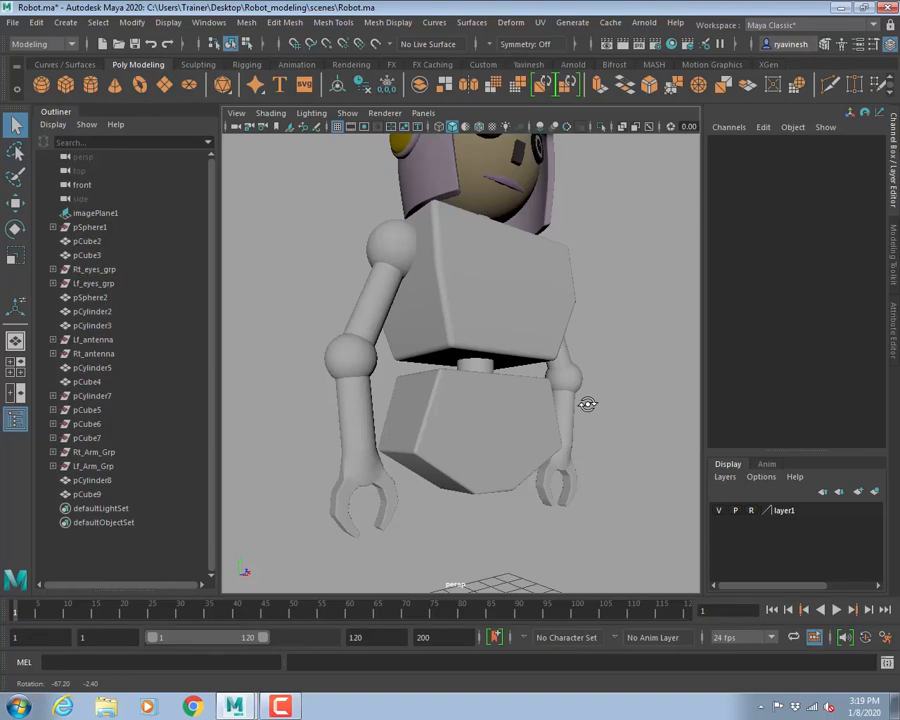
{"action": "left_click_drag", "start_coordinate": [587, 404], "coordinate": [484, 430], "text": "alt"}
{"action": "key", "text": "space"}
{"action": "key", "text": "space"}
{"action": "right_click_drag", "start_coordinate": [464, 484], "coordinate": [441, 430], "text": "alt"}
{"action": "middle_click_drag", "start_coordinate": [506, 482], "coordinate": [521, 451], "text": "alt"}
{"action": "right_click_drag", "start_coordinate": [560, 476], "coordinate": [512, 394], "text": "alt"}
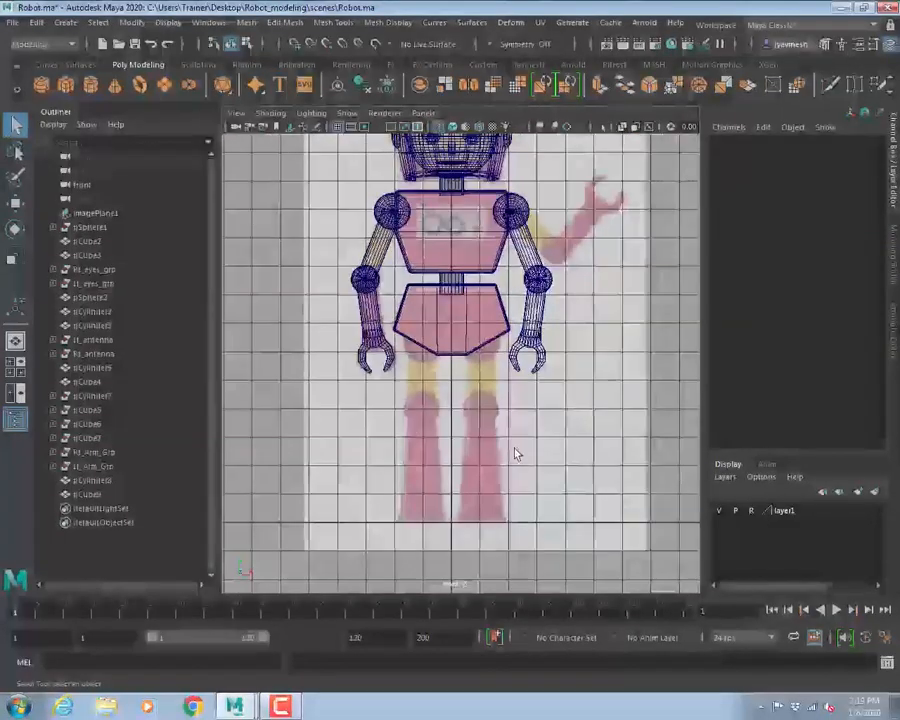
{"action": "middle_click_drag", "start_coordinate": [468, 404], "coordinate": [474, 482], "text": "alt"}
{"action": "right_click_drag", "start_coordinate": [436, 428], "coordinate": [570, 461], "text": "alt"}
{"action": "middle_click_drag", "start_coordinate": [568, 461], "coordinate": [635, 390], "text": "alt"}
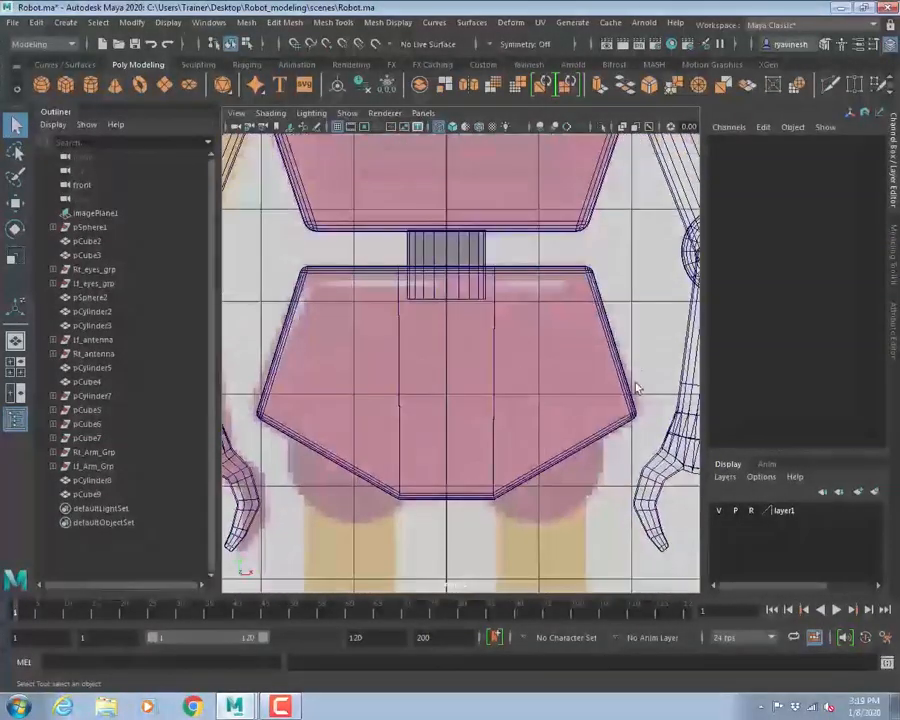
{"action": "left_click", "coordinate": [613, 346]}
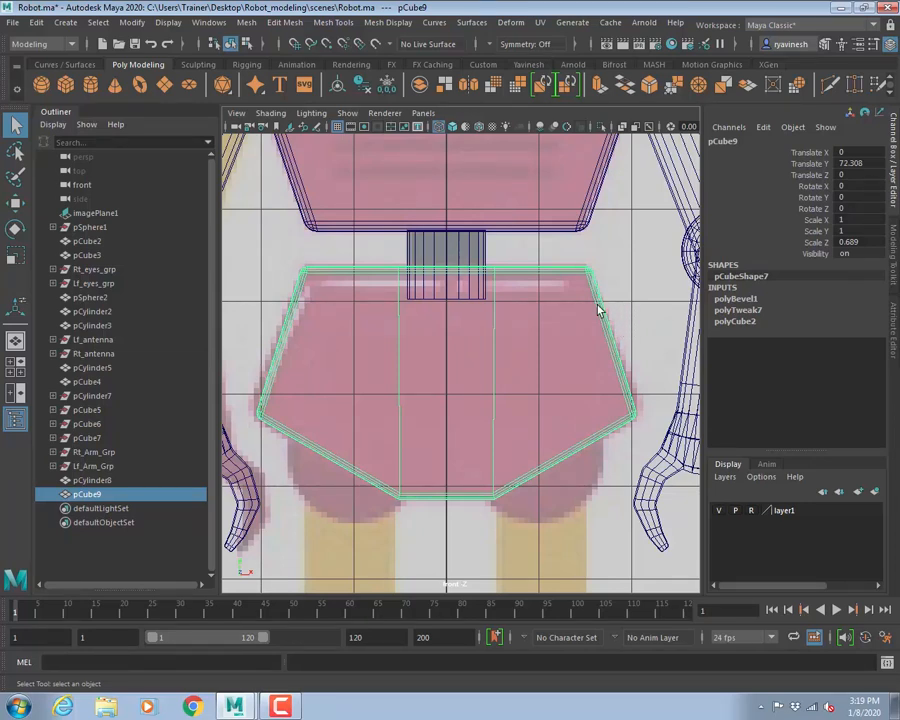
- Save the scene and show the creation settings of the pelvis cube
{"action": "key", "text": "ctrl+s"}
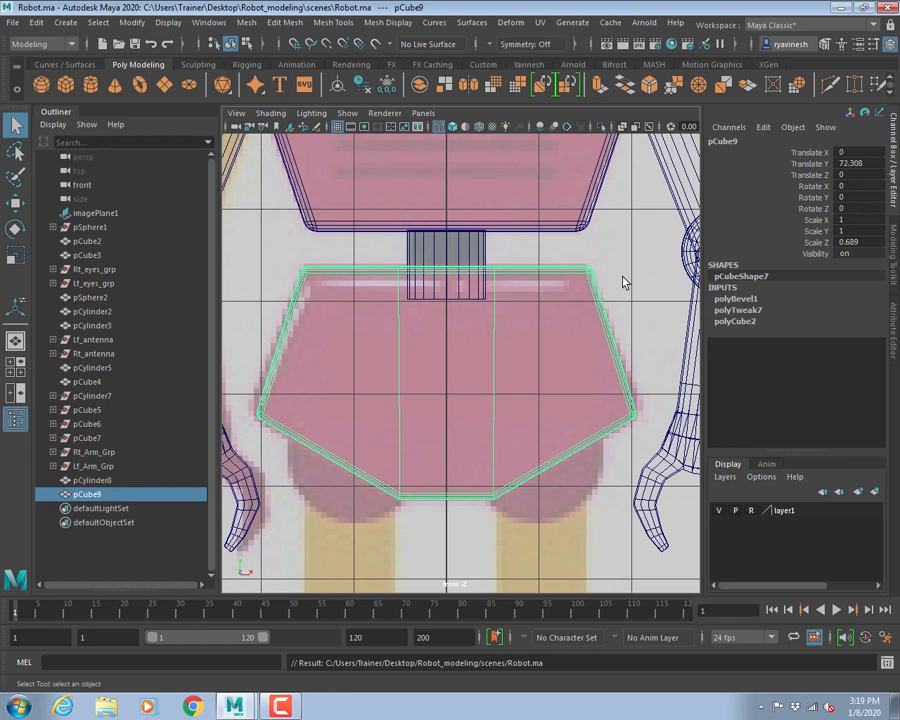
{"action": "left_click", "coordinate": [733, 321]}
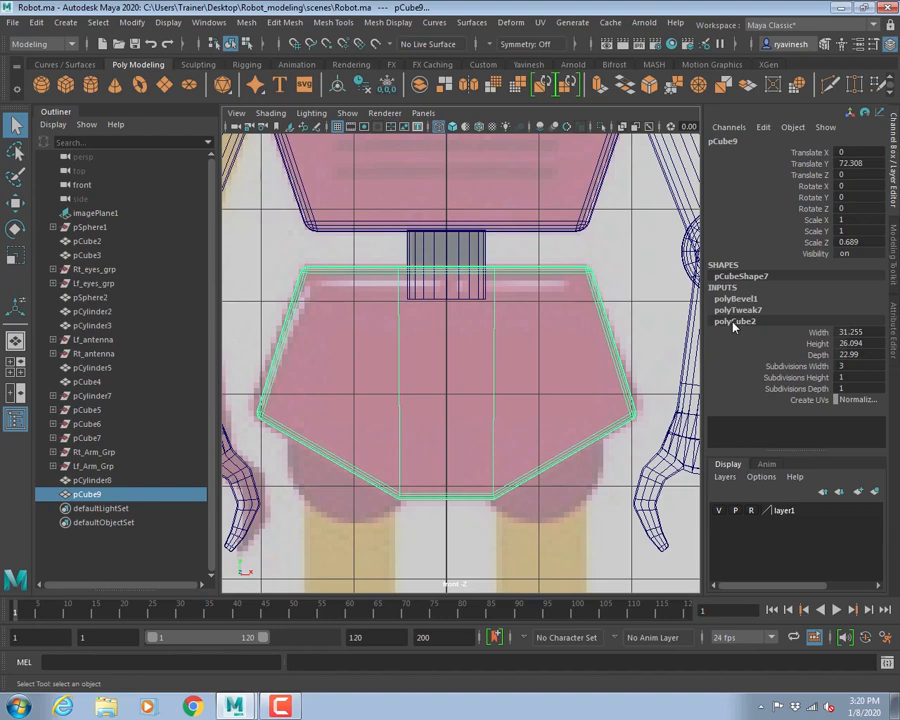
- Examine the pelvis in the top, side, front and perspective views
{"action": "key", "text": "space"}
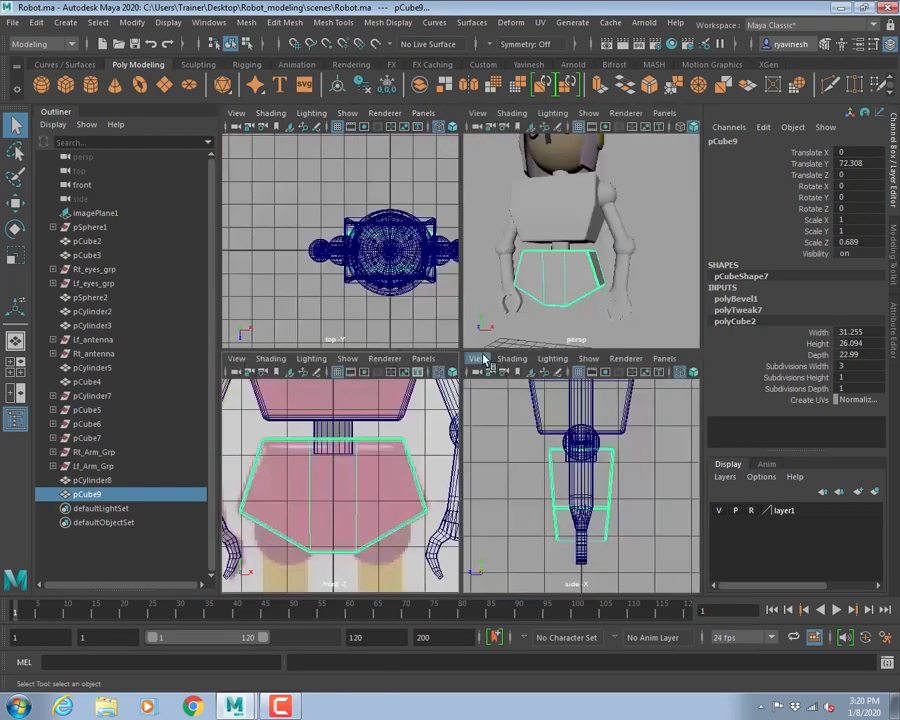
{"action": "left_click_drag", "start_coordinate": [388, 247], "coordinate": [372, 261], "text": "alt"}
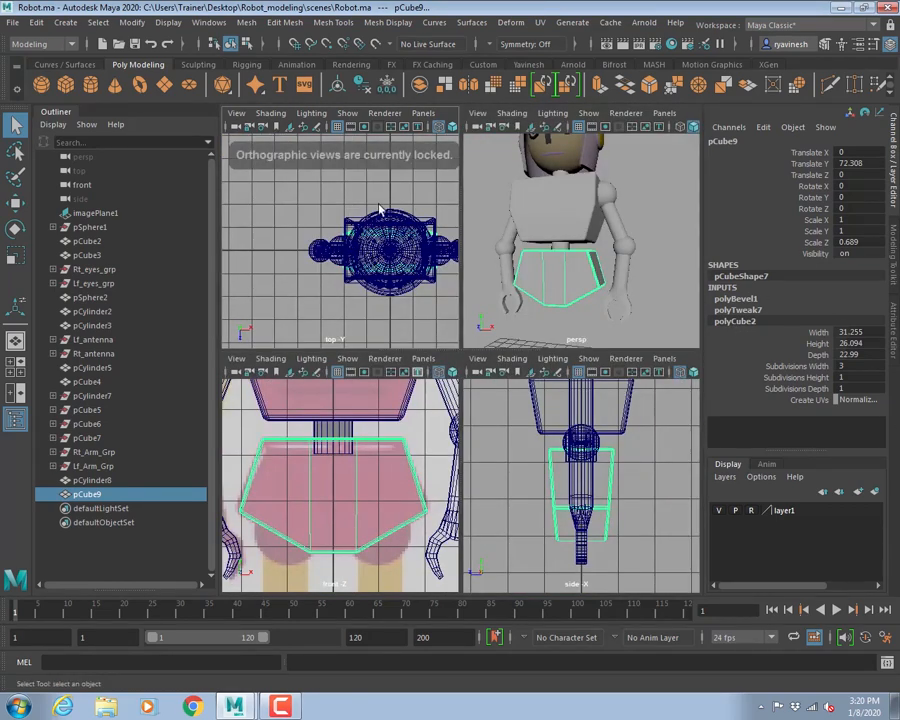
{"action": "key", "text": "f"}
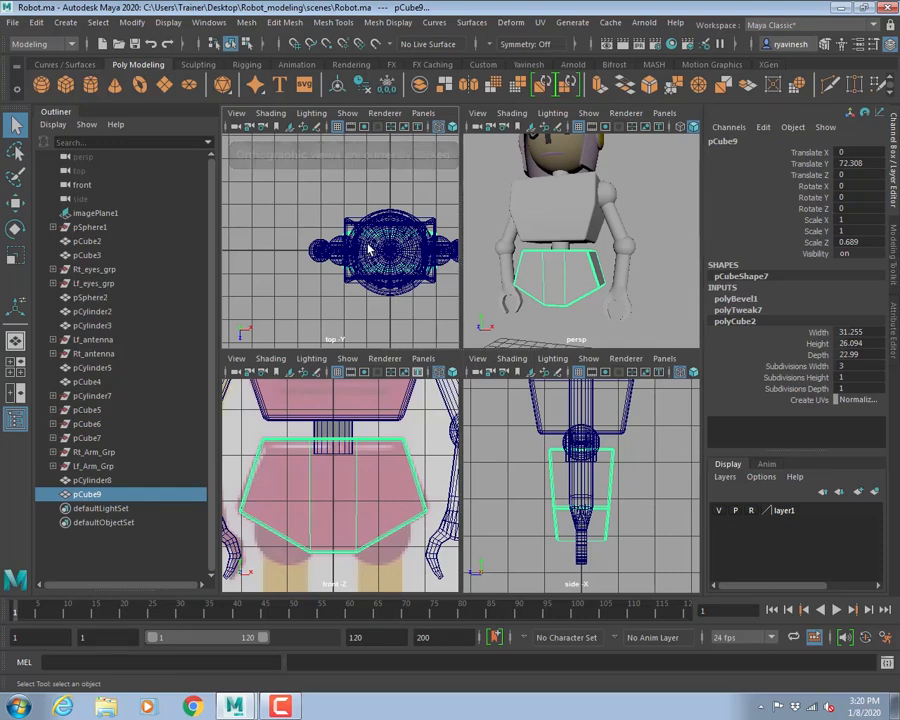
{"action": "key", "text": "space"}
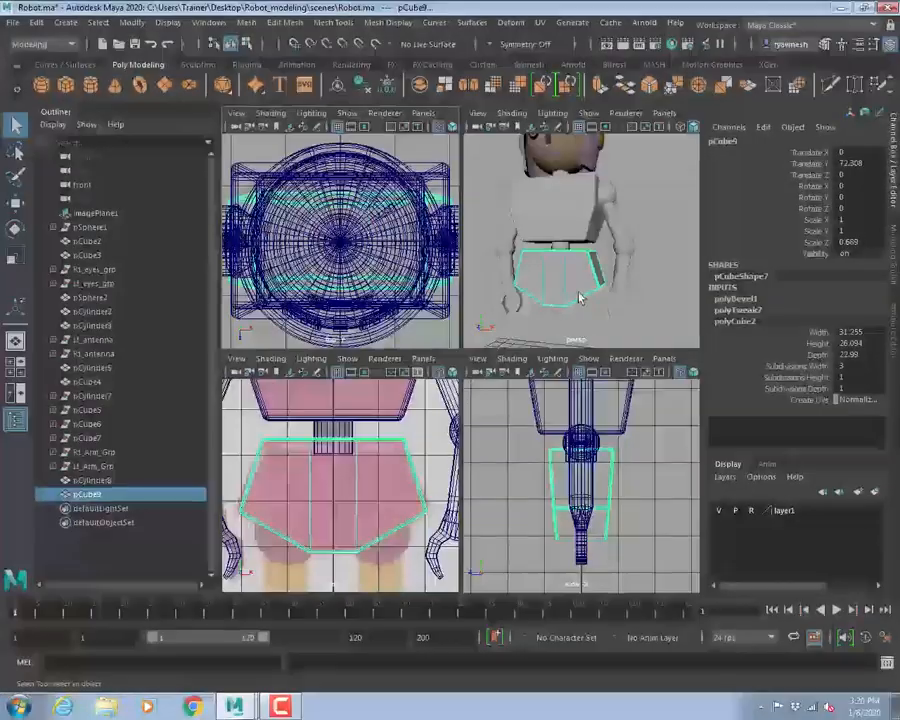
{"action": "key", "text": "space"}
{"action": "key", "text": "space"}
{"action": "key", "text": "space"}
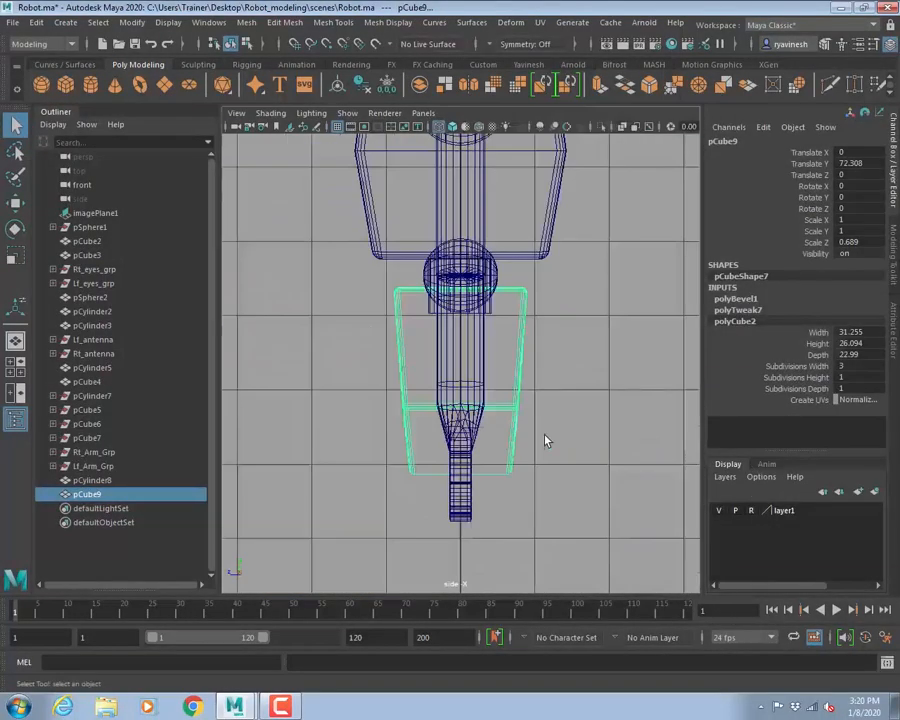
{"action": "key", "text": "space"}
{"action": "key", "text": "space"}
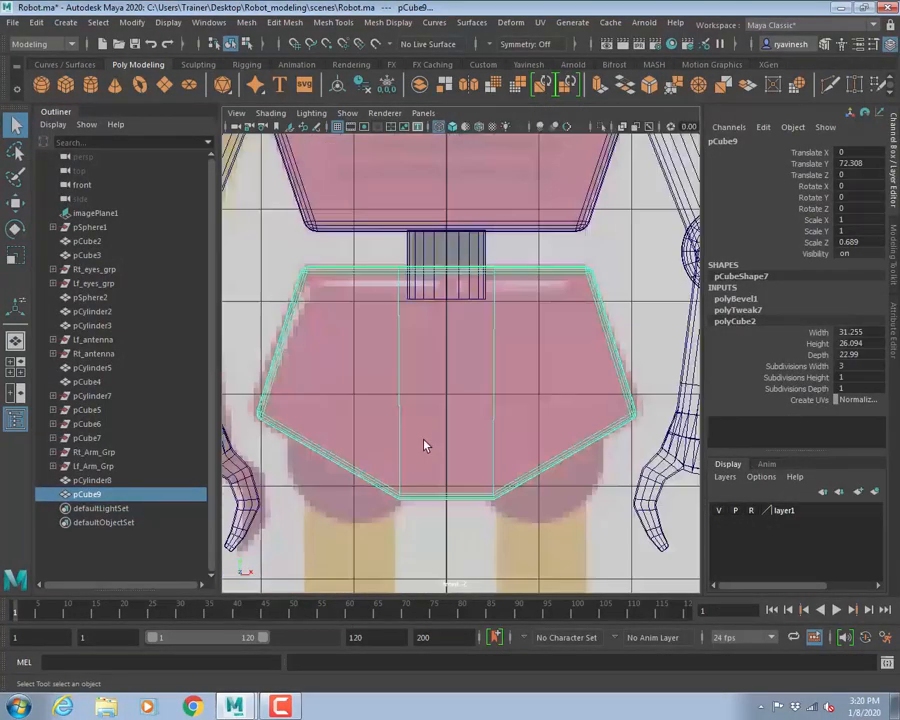
{"action": "key", "text": "space"}
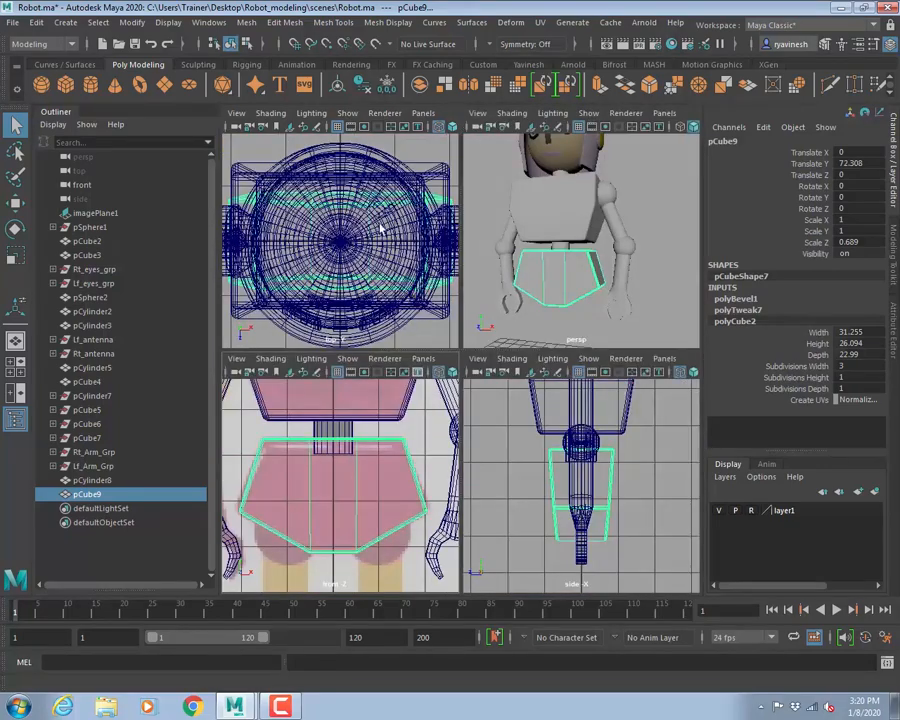
{"action": "key", "text": "space"}
{"action": "key", "text": "space"}
{"action": "key", "text": "space"}
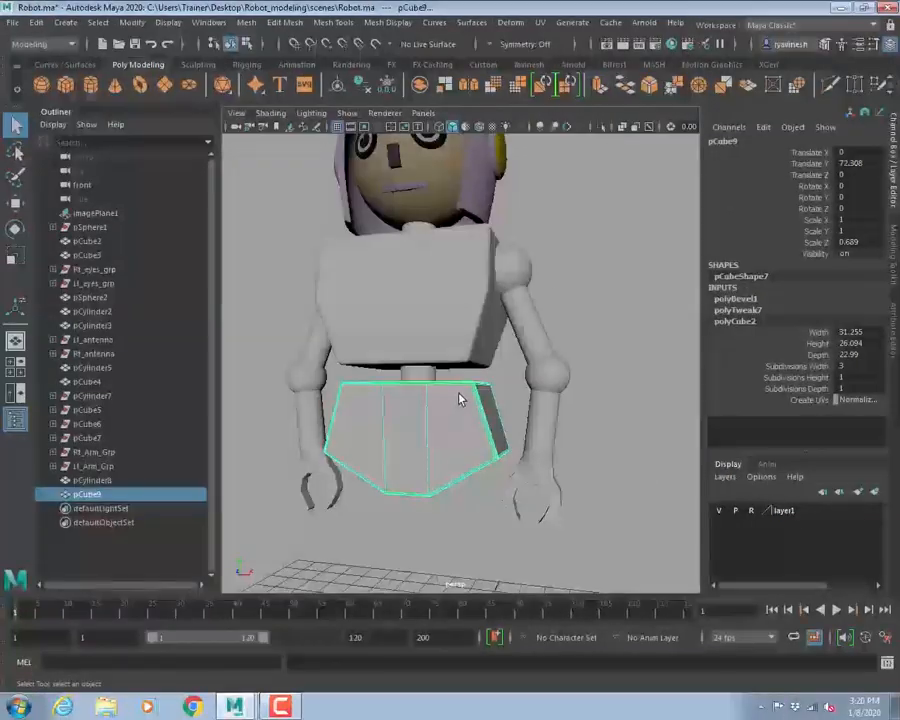
- Select the three front faces of the pelvis
{"action": "right_click_drag", "start_coordinate": [458, 318], "coordinate": [456, 356]}
{"action": "left_click", "coordinate": [432, 432]}
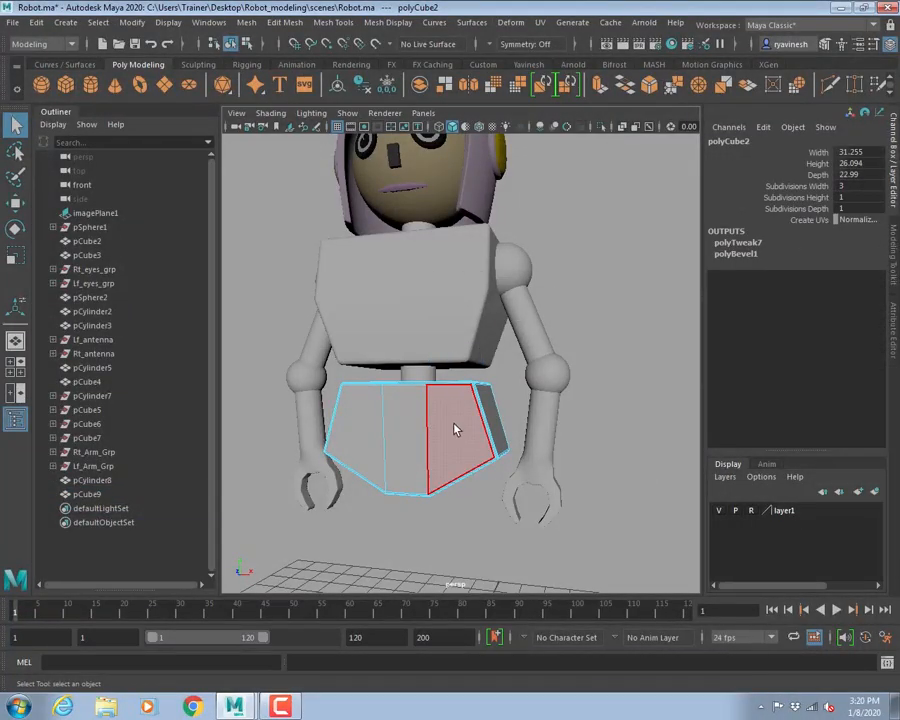
{"action": "left_click", "coordinate": [456, 427]}
{"action": "left_click", "coordinate": [417, 426], "text": "shift"}
{"action": "left_click", "coordinate": [372, 417], "text": "shift"}
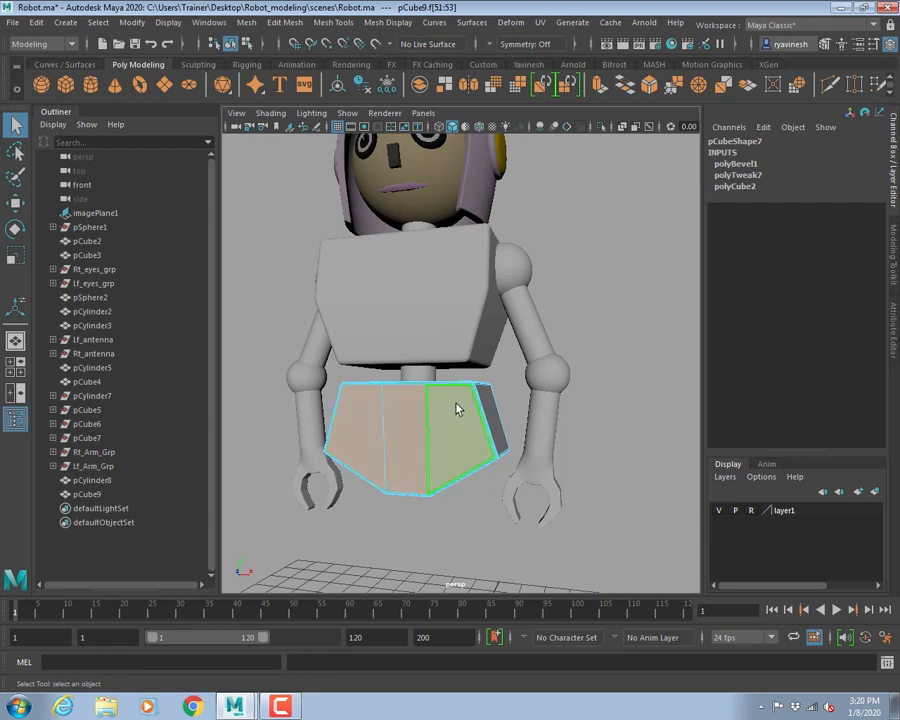
- Try selecting the middle top face of the pelvis from above, and undo that selection
{"action": "key", "text": "space"}
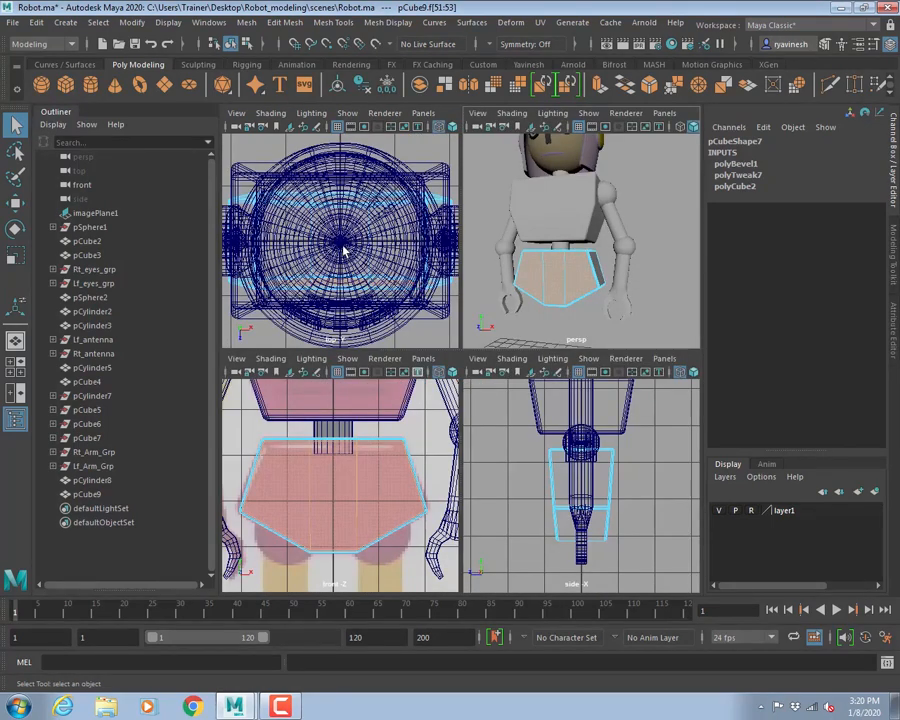
{"action": "left_click", "coordinate": [343, 250]}
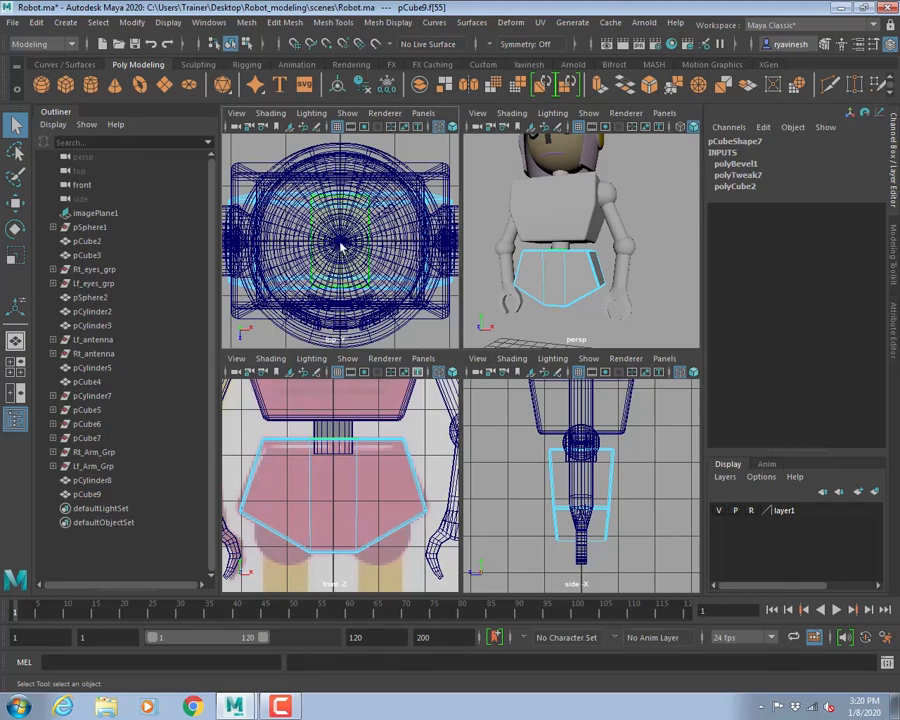
{"action": "key", "text": "space"}
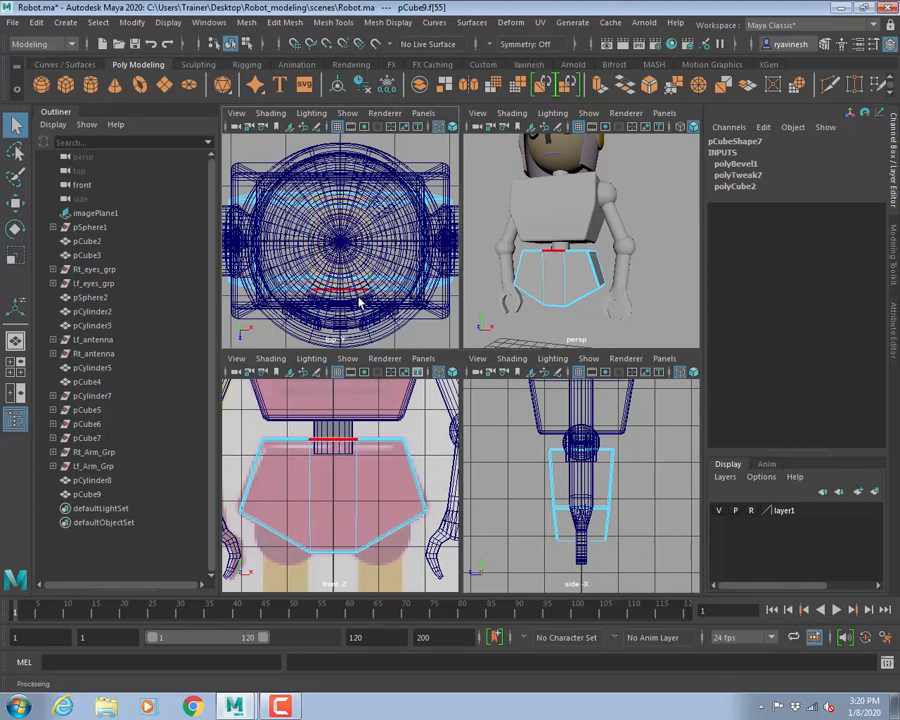
{"action": "key", "text": "ctrl+z"}
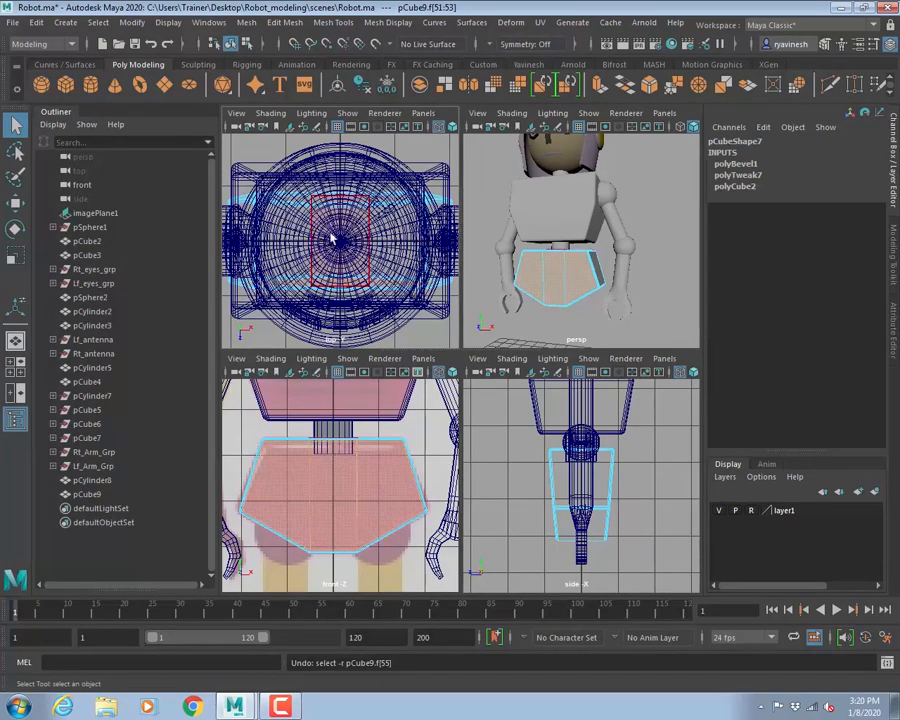
- Inspect the pelvis with its front faces selected from above and at an angle, and clear the face selection
{"action": "key", "text": "space"}
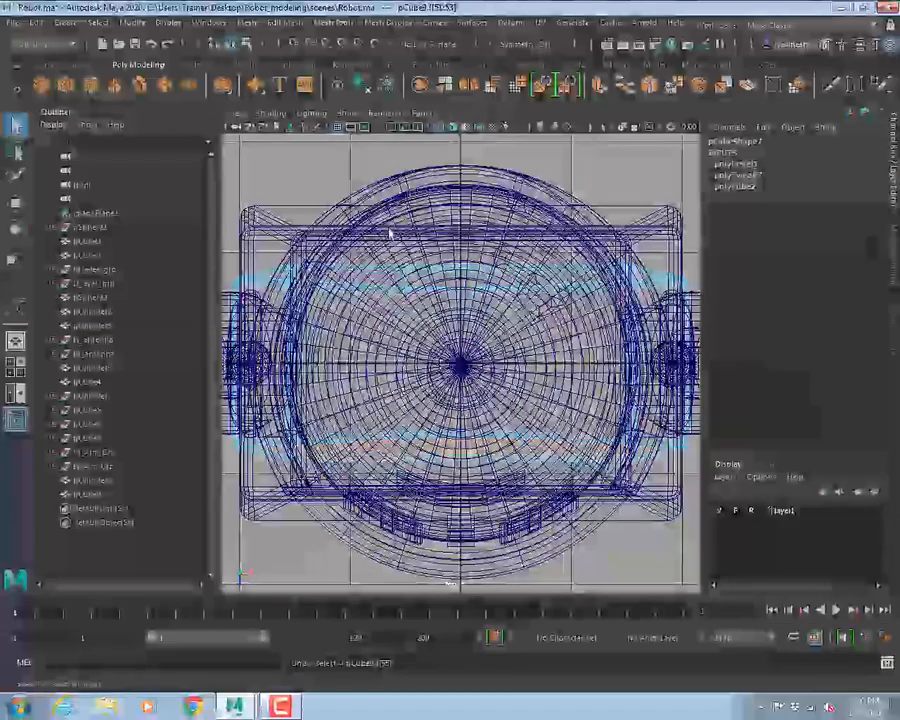
{"action": "key", "text": "space"}
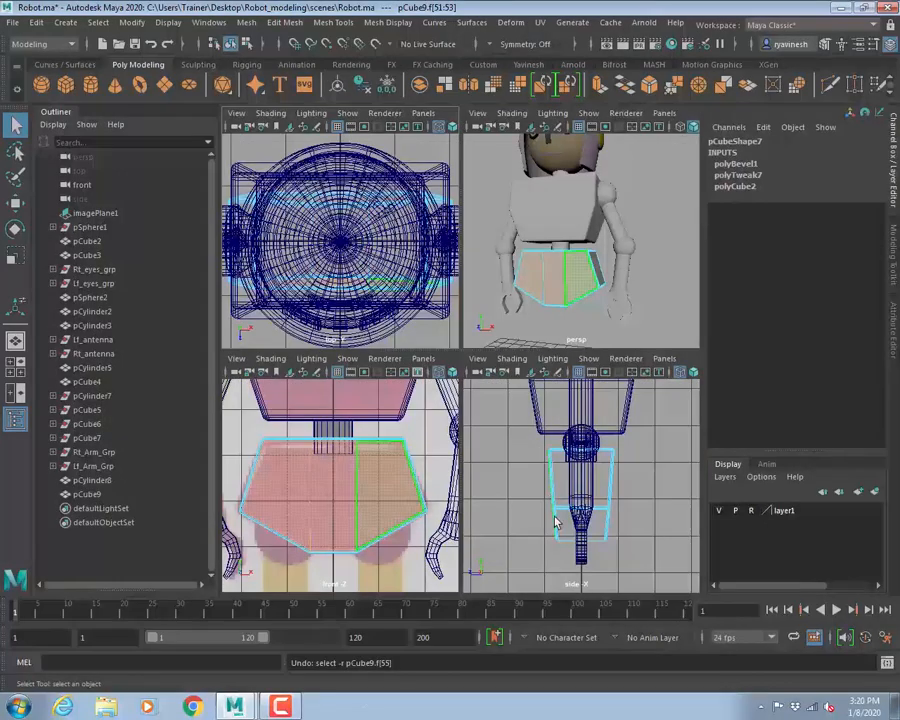
{"action": "key", "text": "space"}
{"action": "key", "text": "space"}
{"action": "key", "text": "space"}
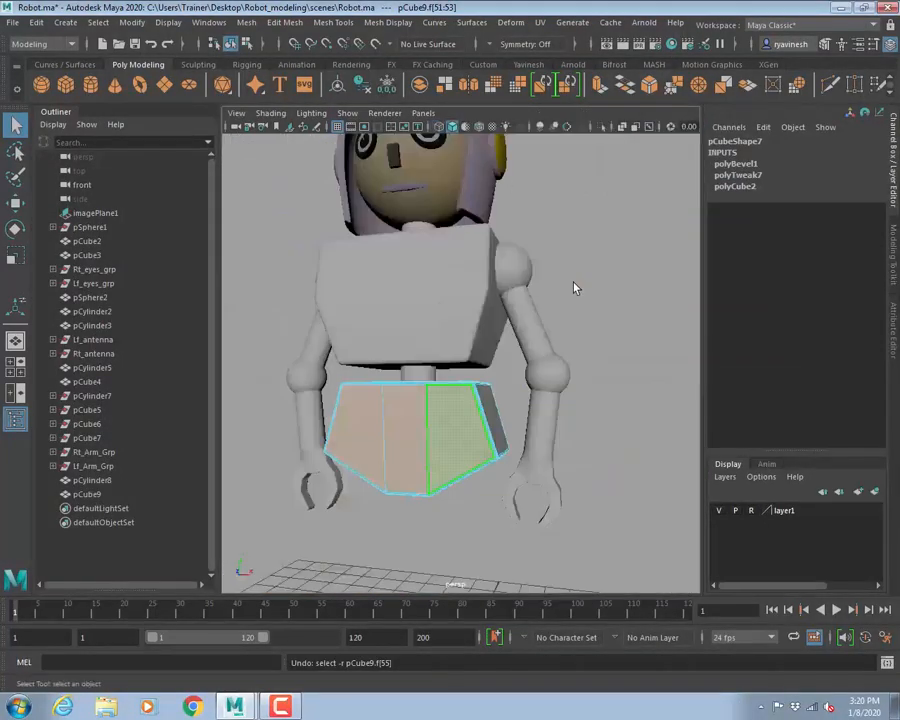
{"action": "key", "text": "f"}
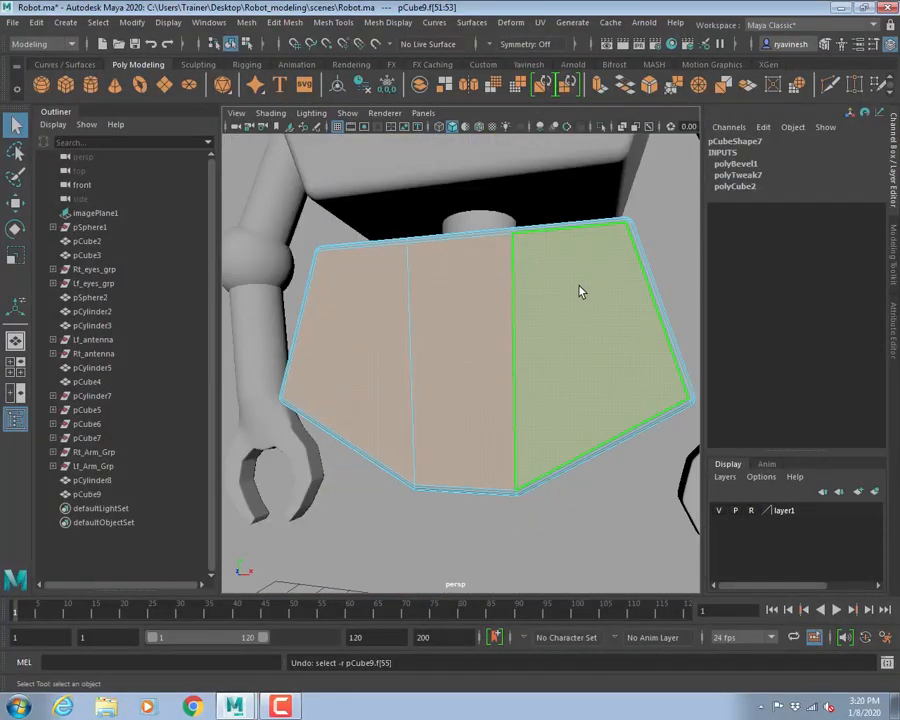
{"action": "left_click_drag", "start_coordinate": [605, 326], "coordinate": [561, 380], "text": "alt"}
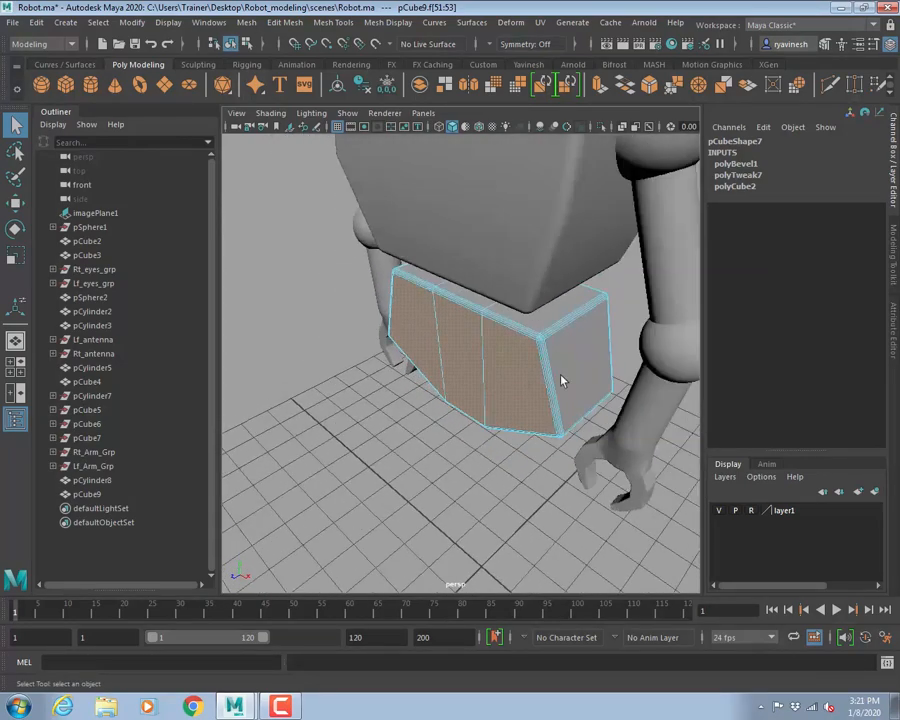
{"action": "left_click", "coordinate": [476, 465]}
{"action": "left_click_drag", "start_coordinate": [465, 364], "coordinate": [524, 328], "text": "alt"}
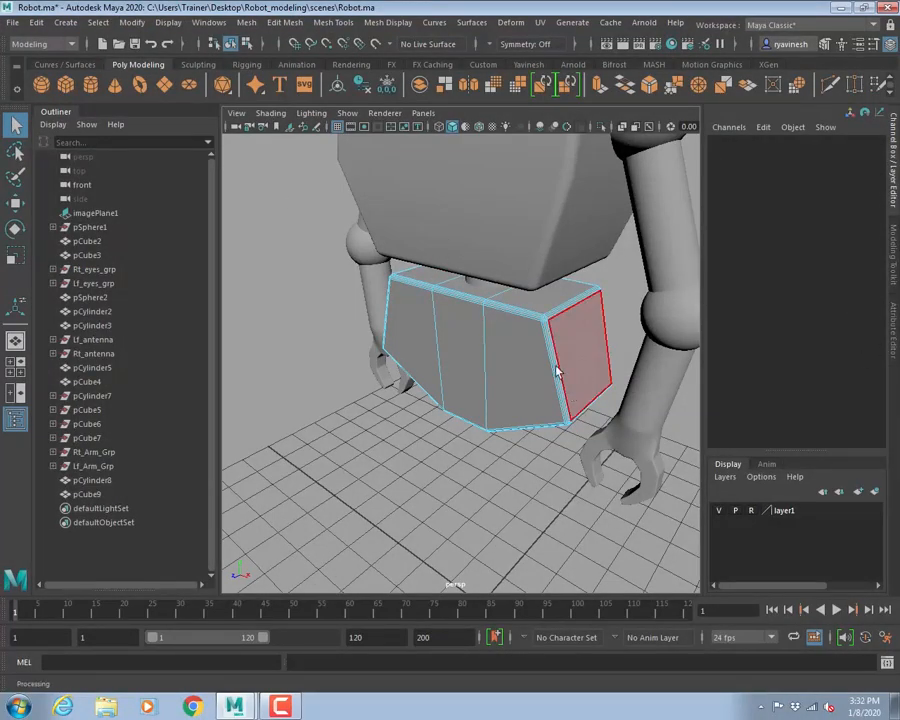
- Return the pelvis to object mode and deselect it in the front view, with the reference legs in sight
{"action": "key", "text": "space"}
{"action": "key", "text": "space"}
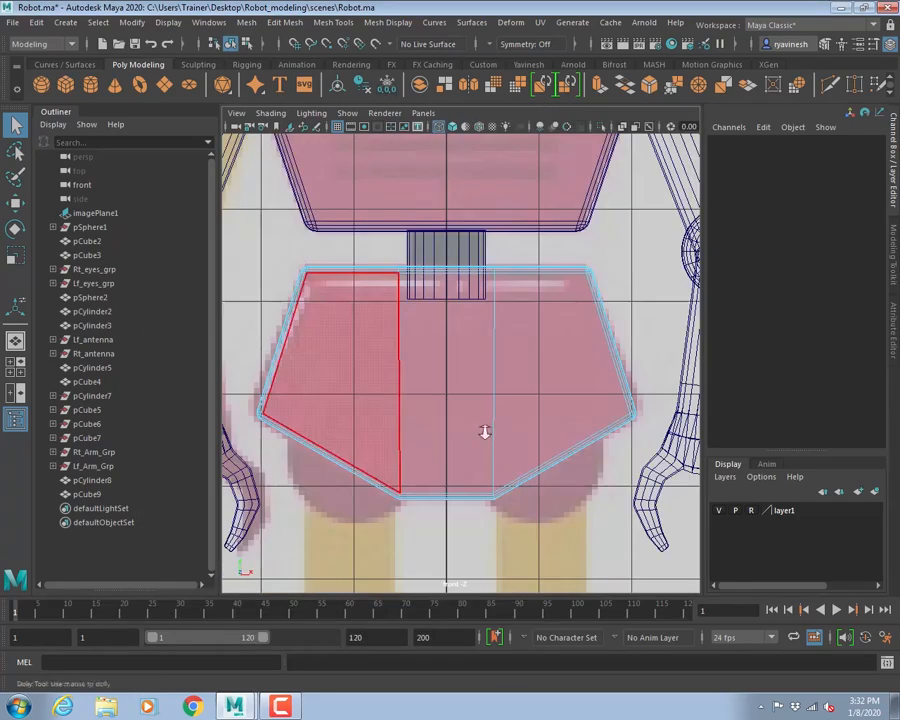
{"action": "right_click_drag", "start_coordinate": [484, 432], "coordinate": [454, 376], "text": "alt"}
{"action": "middle_click_drag", "start_coordinate": [454, 376], "coordinate": [420, 316], "text": "alt"}
{"action": "right_click_drag", "start_coordinate": [450, 430], "coordinate": [446, 424], "text": "alt"}
{"action": "middle_click_drag", "start_coordinate": [446, 424], "coordinate": [410, 463], "text": "alt"}
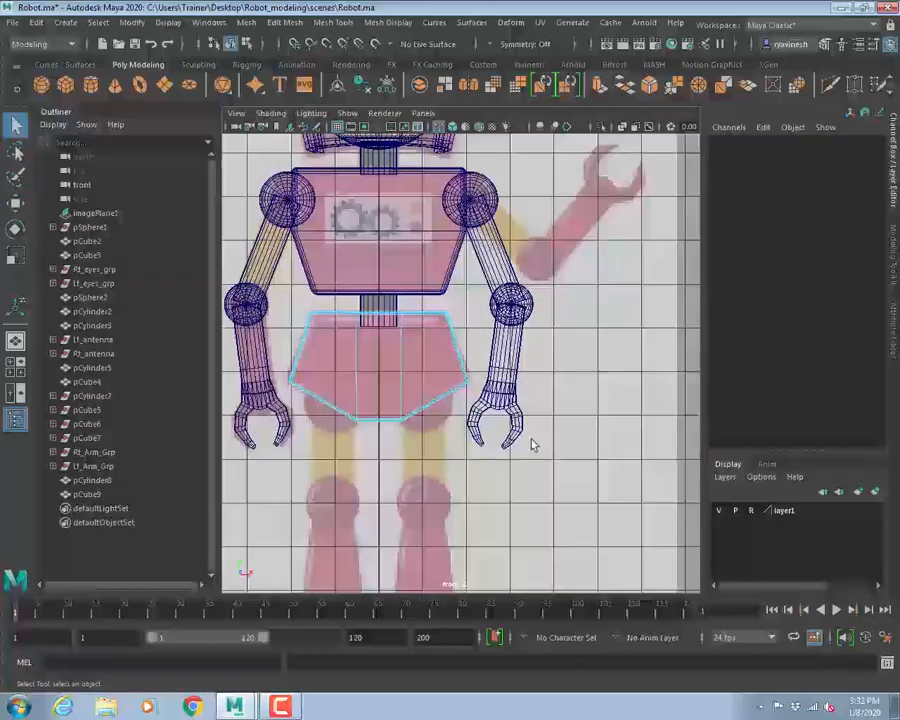
{"action": "right_click_drag", "start_coordinate": [373, 318], "coordinate": [475, 289]}
{"action": "left_click", "coordinate": [546, 388]}
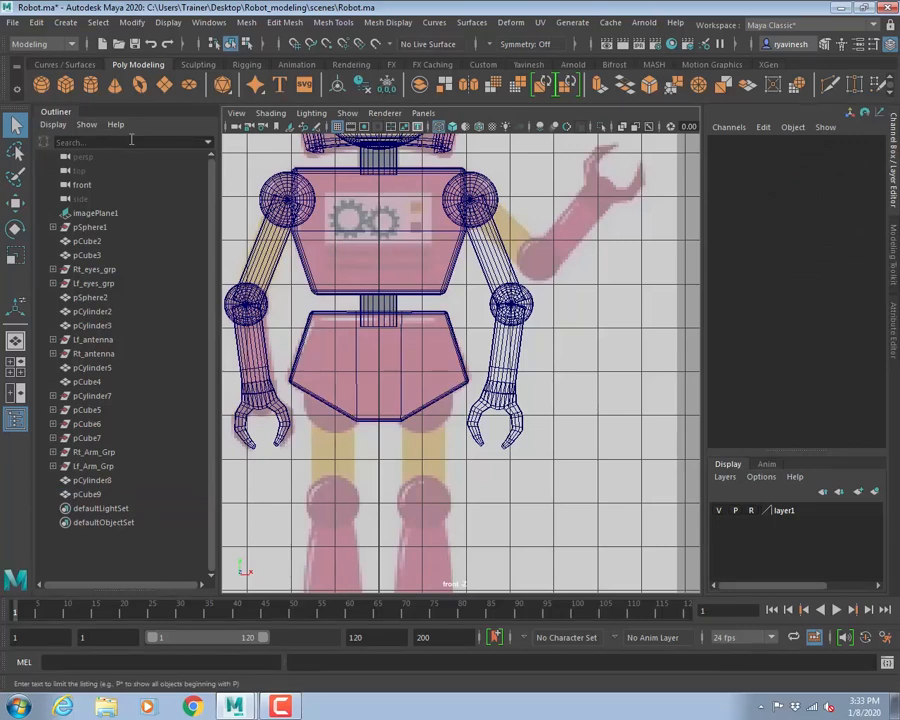
- Duplicate the right shoulder sphere and move the copy down to the right hip joint of the reference image
{"action": "left_click", "coordinate": [290, 188]}
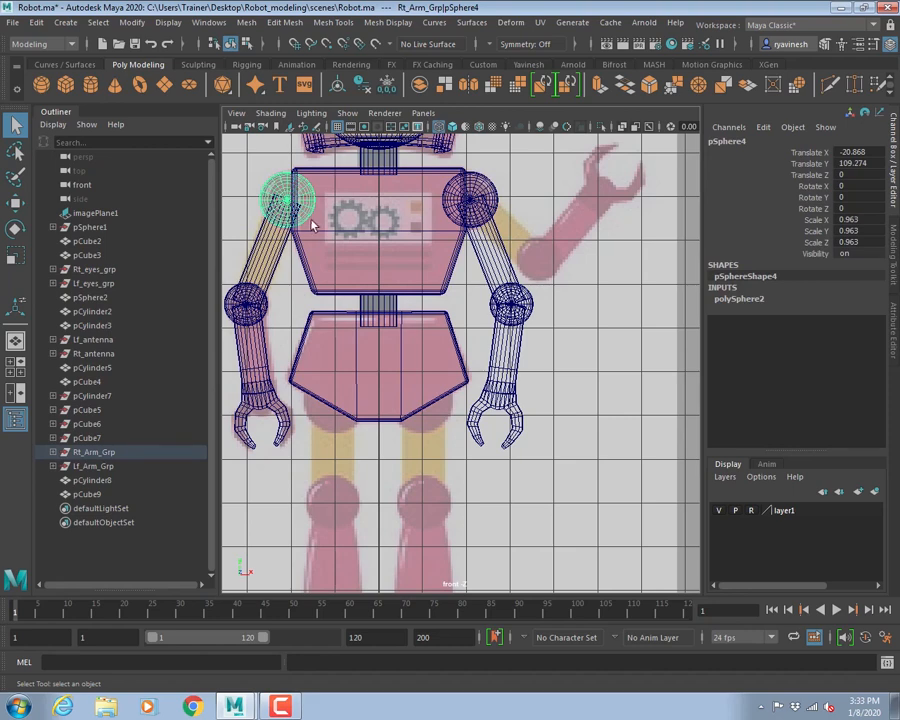
{"action": "key", "text": "w"}
{"action": "middle_click_drag", "start_coordinate": [408, 446], "coordinate": [441, 407], "text": "alt"}
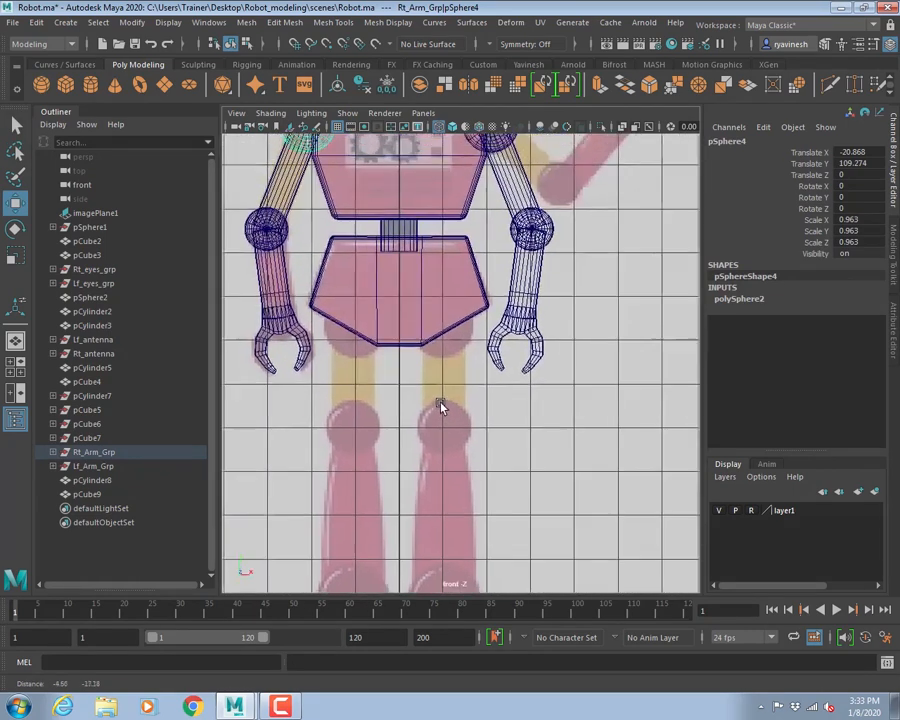
{"action": "middle_click_drag", "start_coordinate": [435, 319], "coordinate": [437, 412], "text": "alt"}
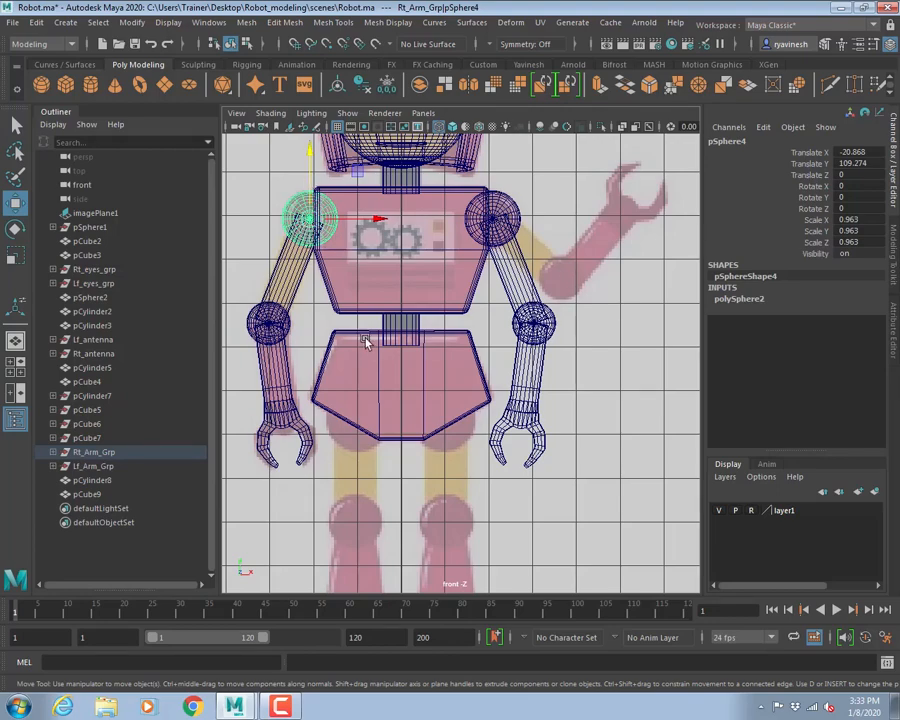
{"action": "key", "text": "ctrl+d"}
{"action": "left_click_drag", "start_coordinate": [310, 218], "coordinate": [350, 437]}
- Fine-tune the hip sphere's position over the reference's right hip joint, at about X -10.3 and Y 62.3
{"action": "right_click_drag", "start_coordinate": [352, 439], "coordinate": [415, 453], "text": "alt"}
{"action": "middle_click_drag", "start_coordinate": [285, 496], "coordinate": [466, 339], "text": "alt"}
{"action": "right_click_drag", "start_coordinate": [440, 345], "coordinate": [478, 370], "text": "alt"}
{"action": "middle_click_drag", "start_coordinate": [478, 370], "coordinate": [454, 430], "text": "alt"}
{"action": "left_click_drag", "start_coordinate": [425, 350], "coordinate": [434, 314]}
{"action": "right_click_drag", "start_coordinate": [434, 314], "coordinate": [330, 322], "text": "alt"}
{"action": "right_click_drag", "start_coordinate": [285, 362], "coordinate": [555, 436], "text": "alt"}
{"action": "middle_click_drag", "start_coordinate": [555, 436], "coordinate": [503, 374], "text": "alt"}
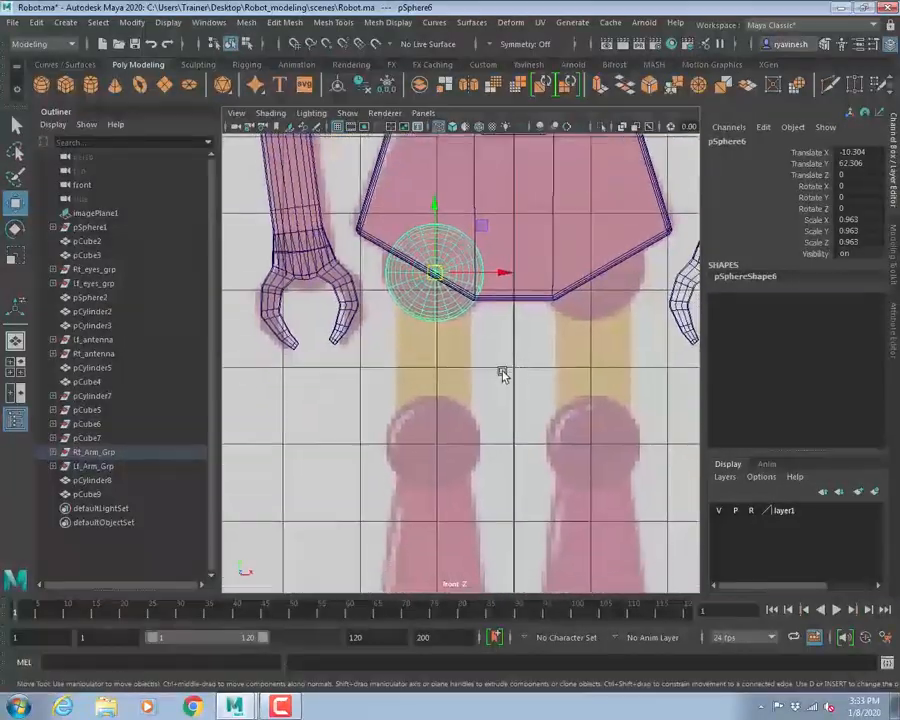
- Draw the base of a polygon cylinder about 3.9 in radius at the hip sphere's centre in the top view
{"action": "key", "text": "space"}
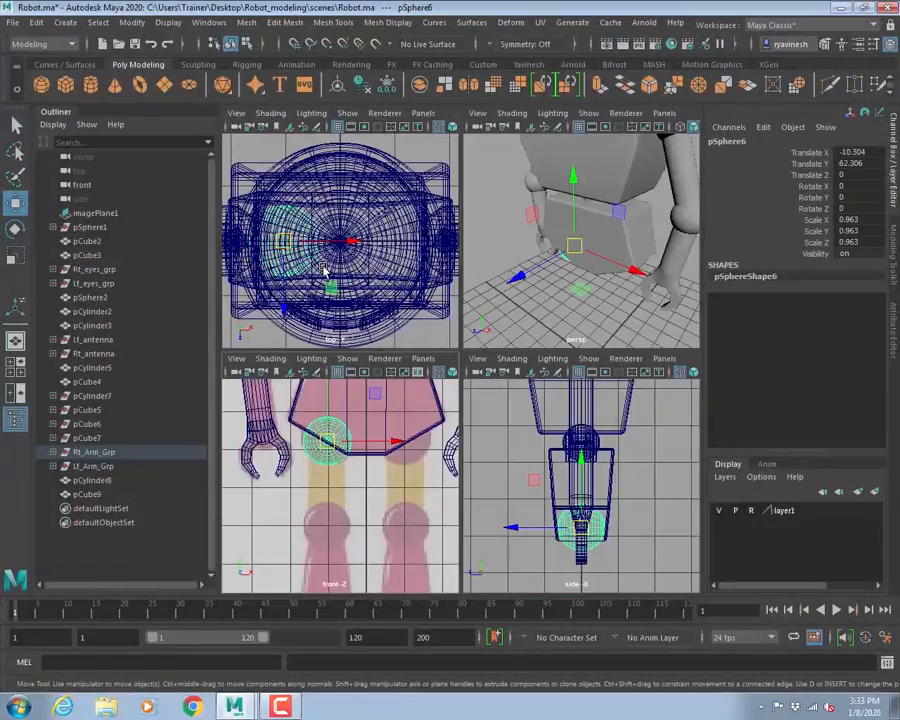
{"action": "key", "text": "space"}
{"action": "left_click", "coordinate": [90, 84]}
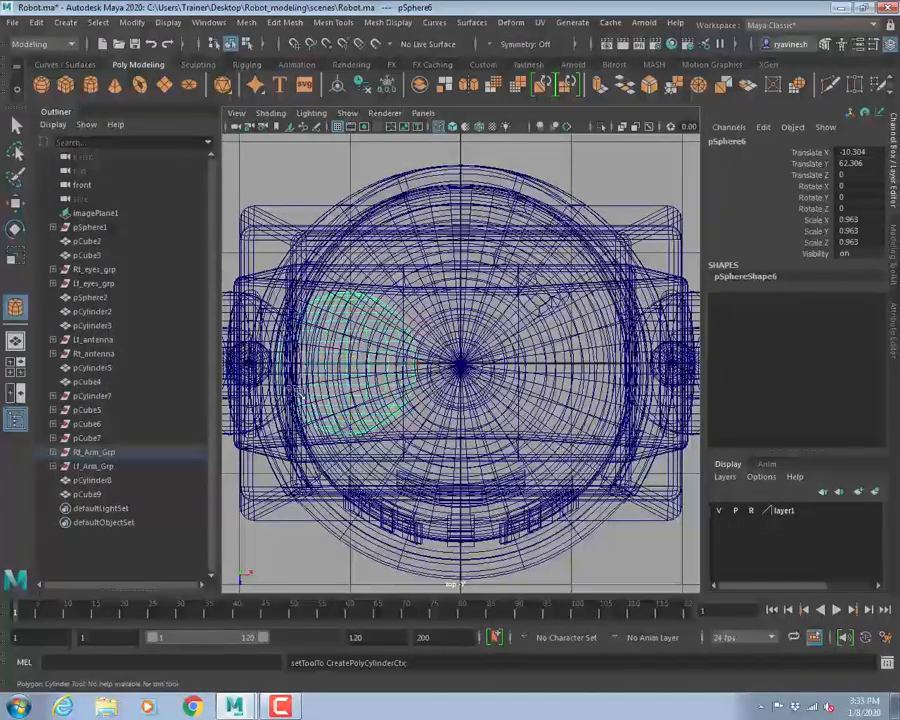
{"action": "left_click_drag", "start_coordinate": [350, 365], "coordinate": [395, 386]}
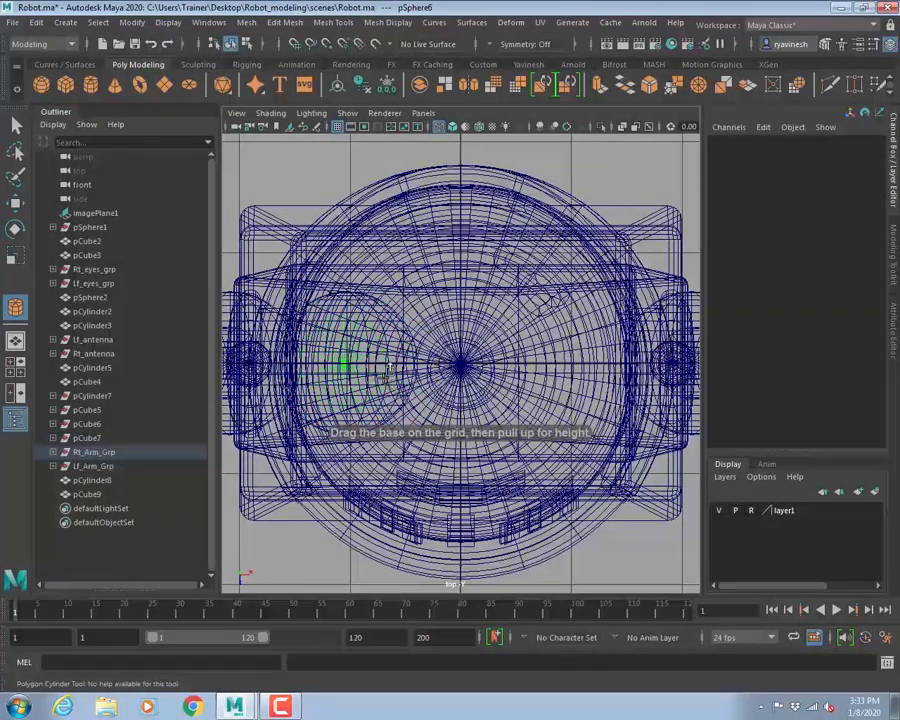
- Give the leg cylinder a height of about 23 and raise it between the right hip and knee, centred at about Y 50.9
{"action": "key", "text": "space"}
{"action": "key", "text": "space"}
{"action": "scroll", "coordinate": [255, 339], "scroll_direction": "down", "scroll_amount": 2}
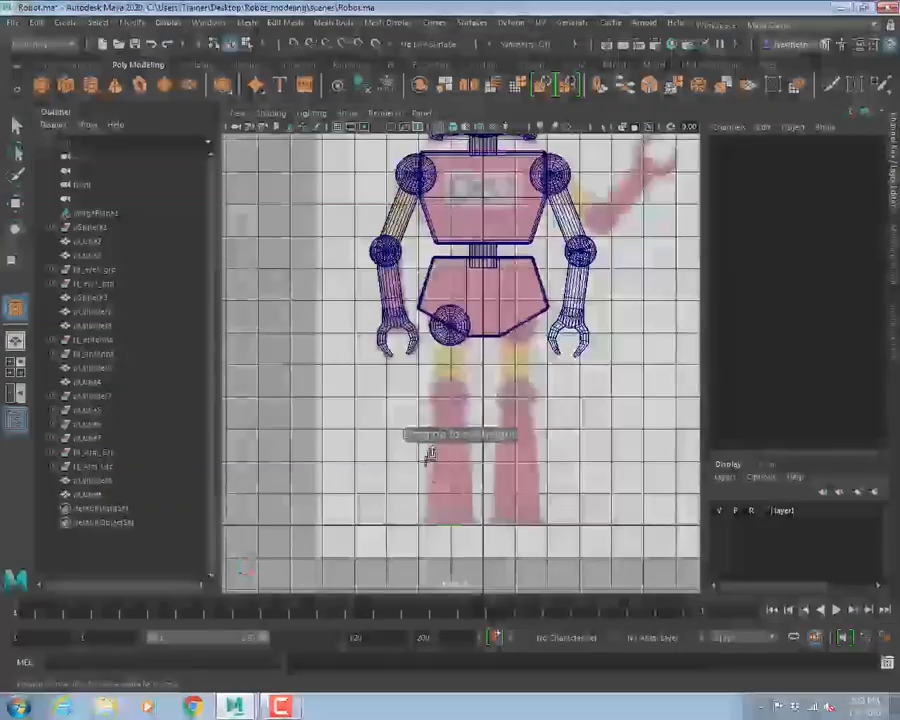
{"action": "left_click_drag", "start_coordinate": [451, 510], "coordinate": [449, 296]}
{"action": "scroll", "coordinate": [449, 302], "scroll_direction": "up", "scroll_amount": 5}
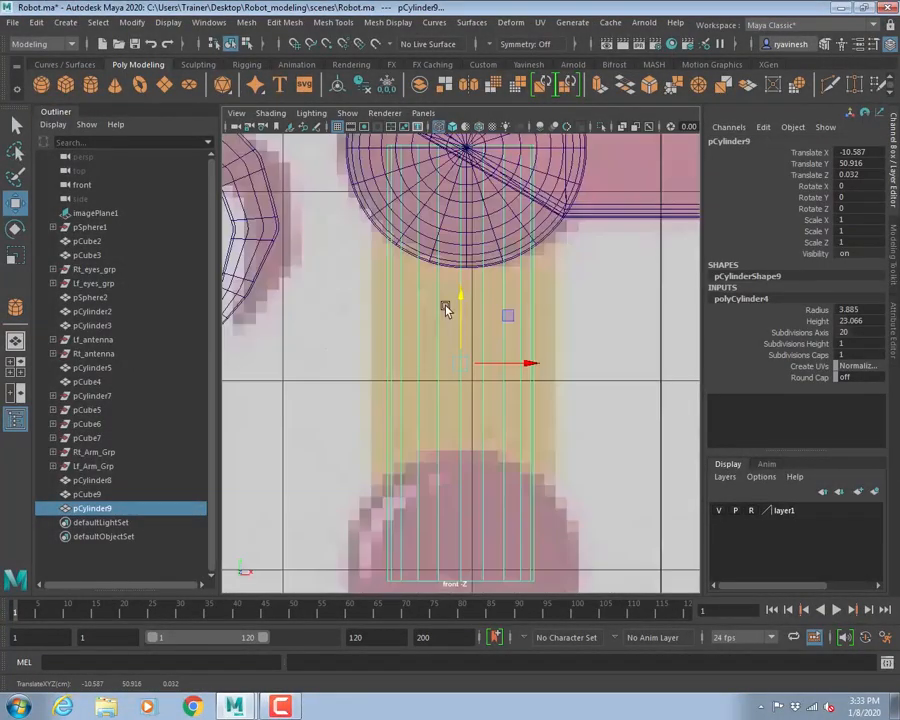
{"action": "scroll", "coordinate": [476, 332], "scroll_direction": "down", "scroll_amount": 1}
{"action": "scroll", "coordinate": [433, 363], "scroll_direction": "up", "scroll_amount": 1}
{"action": "middle_click_drag", "start_coordinate": [435, 360], "coordinate": [401, 363], "text": "alt"}
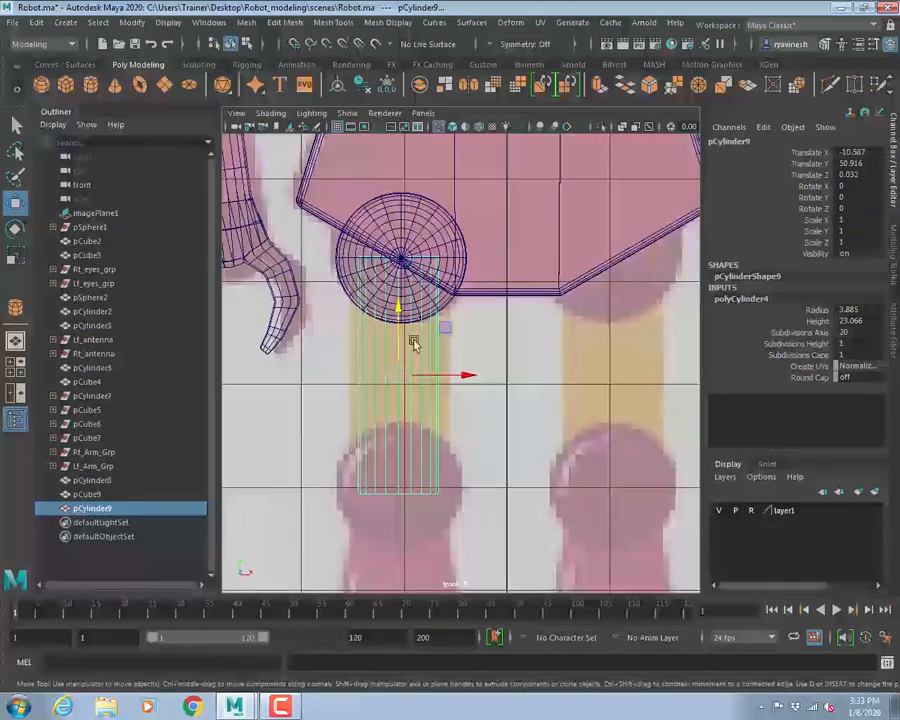
- Lower the leg cylinder clear of the hip sphere to about Y 41.9 and move its pivot to its top end
{"action": "left_click_drag", "start_coordinate": [401, 309], "coordinate": [405, 400]}
{"action": "key", "text": "d"}
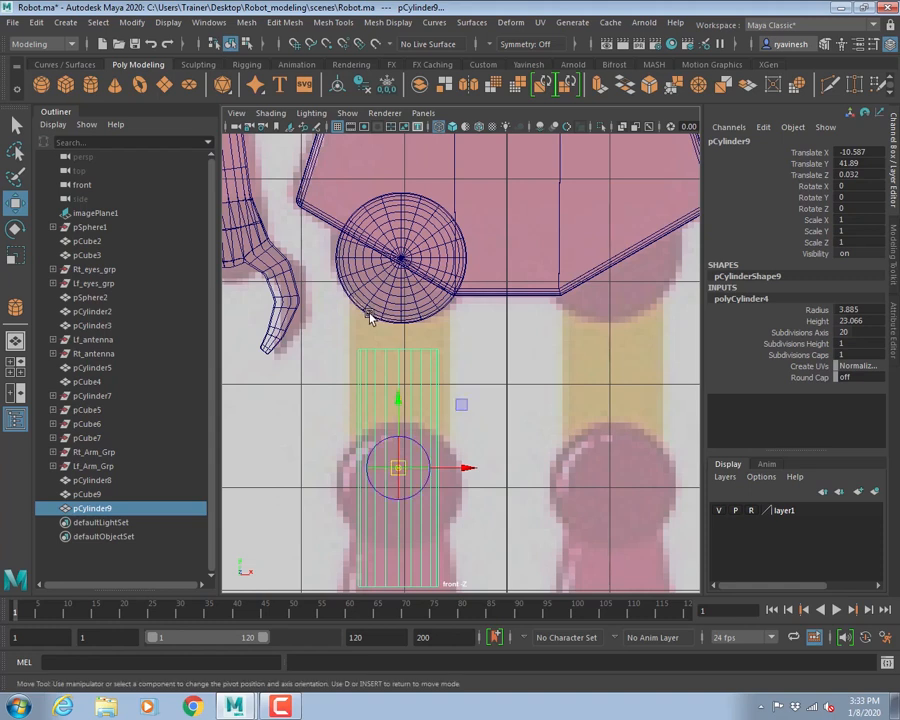
{"action": "left_click_drag", "start_coordinate": [402, 398], "coordinate": [400, 346]}
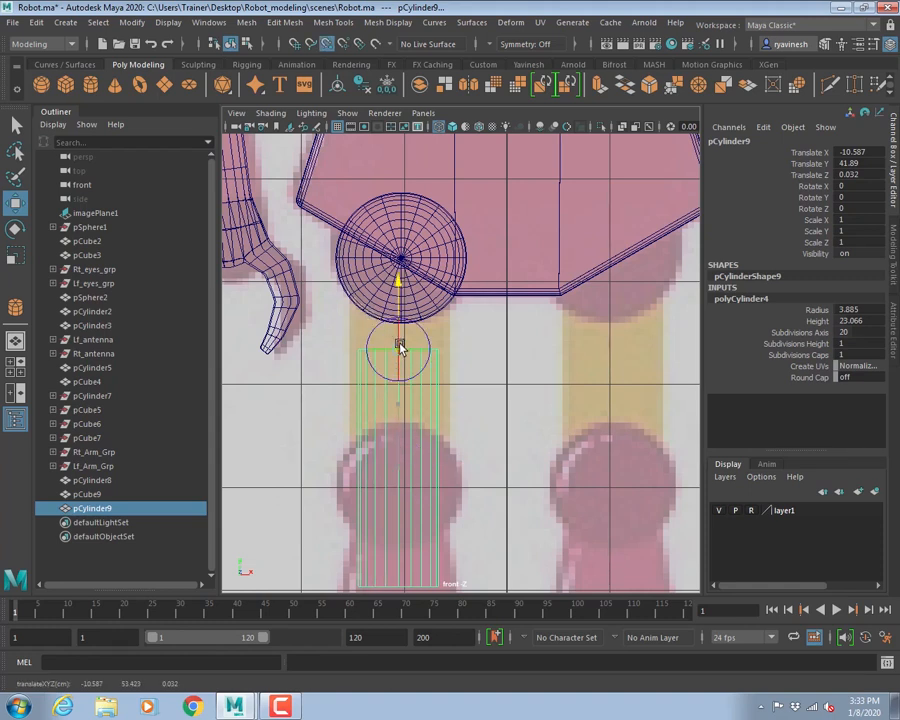
{"action": "key", "text": "d"}
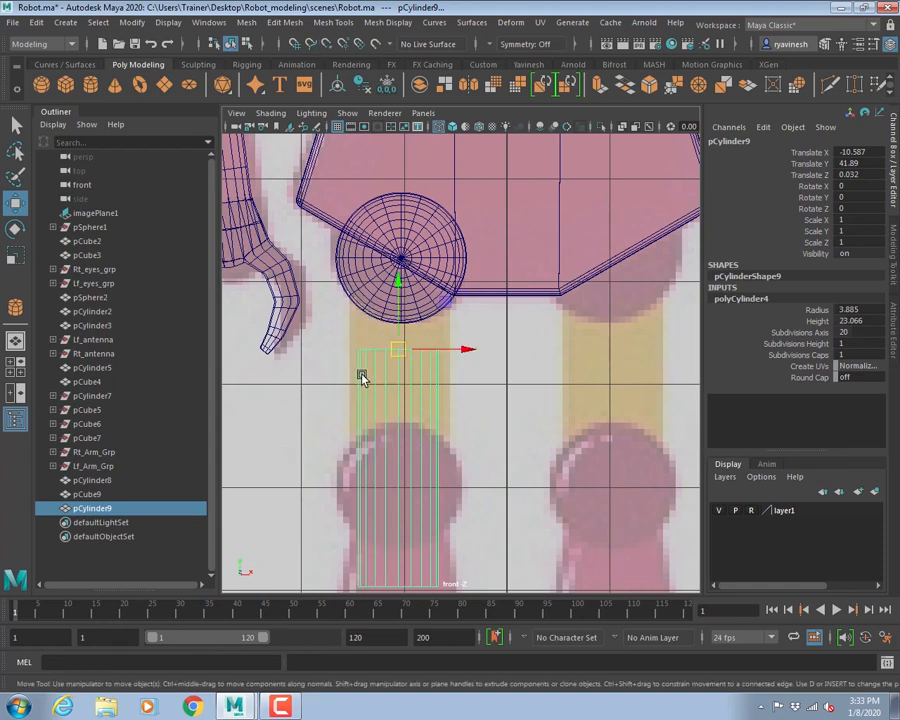
- Snap the leg cylinder's top to the hip sphere's centre, placing it at X -10.304 and Y 50.773
{"action": "key", "text": "v"}
{"action": "middle_click_drag", "start_coordinate": [399, 292], "coordinate": [400, 260]}
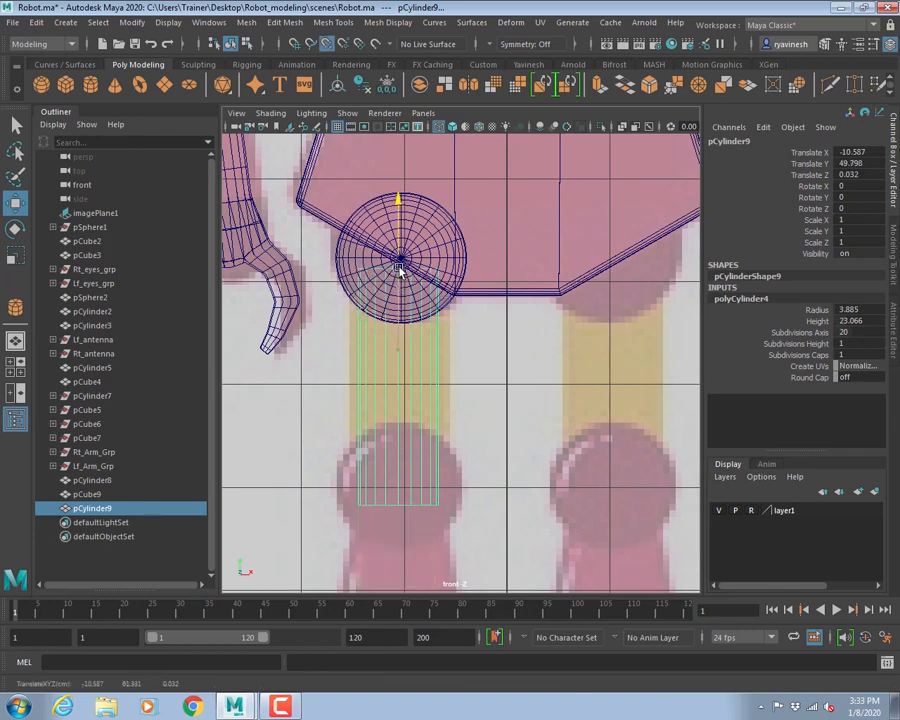
{"action": "left_click_drag", "start_coordinate": [470, 262], "coordinate": [432, 298]}
{"action": "scroll", "coordinate": [440, 335], "scroll_direction": "up", "scroll_amount": 2}
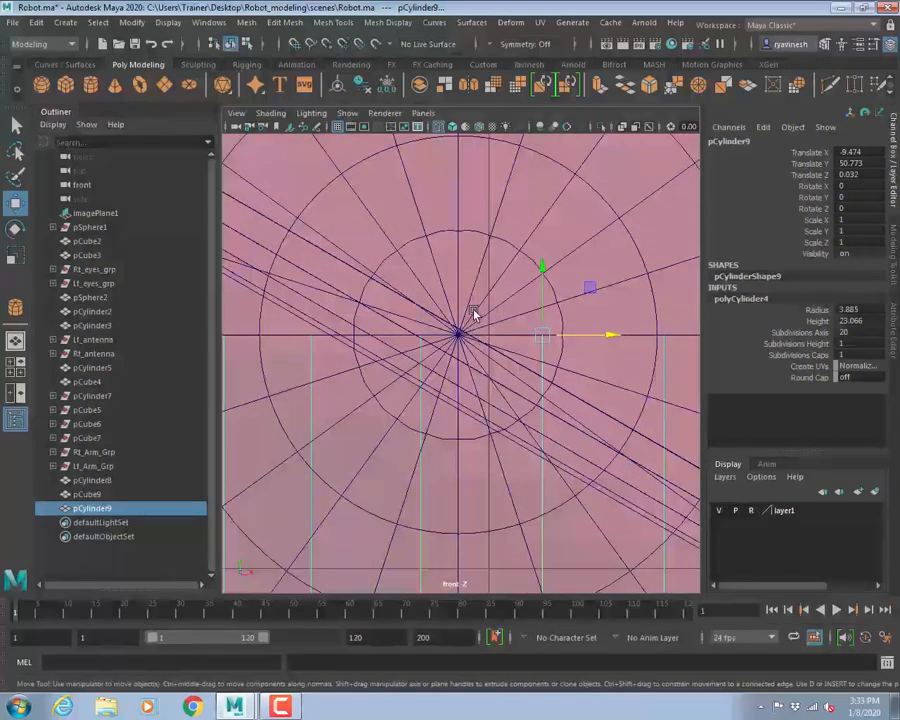
{"action": "left_click_drag", "start_coordinate": [613, 334], "coordinate": [460, 334]}
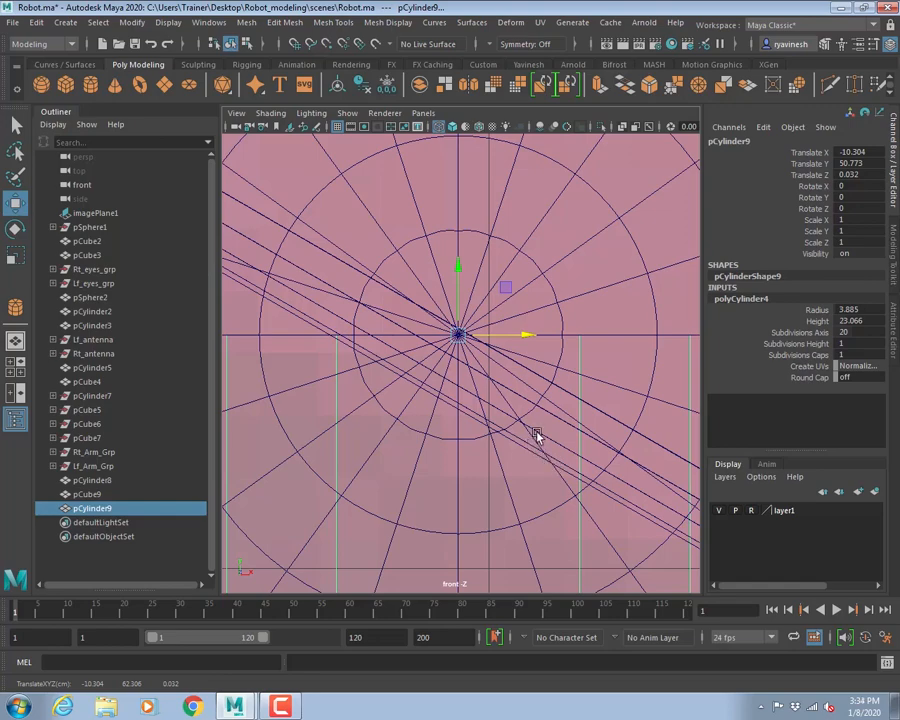
- Shorten the upper leg cylinder to a Y scale of about 0.967 so it ends at the reference's right knee
{"action": "scroll", "coordinate": [537, 435], "scroll_direction": "down", "scroll_amount": 10}
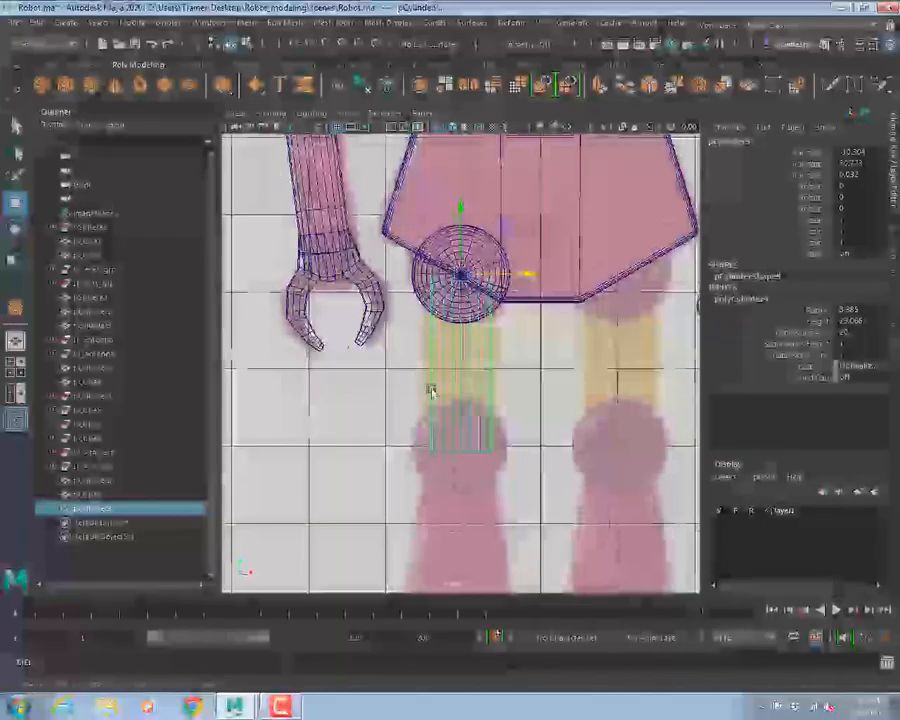
{"action": "scroll", "coordinate": [432, 390], "scroll_direction": "down", "scroll_amount": 2}
{"action": "key", "text": "r"}
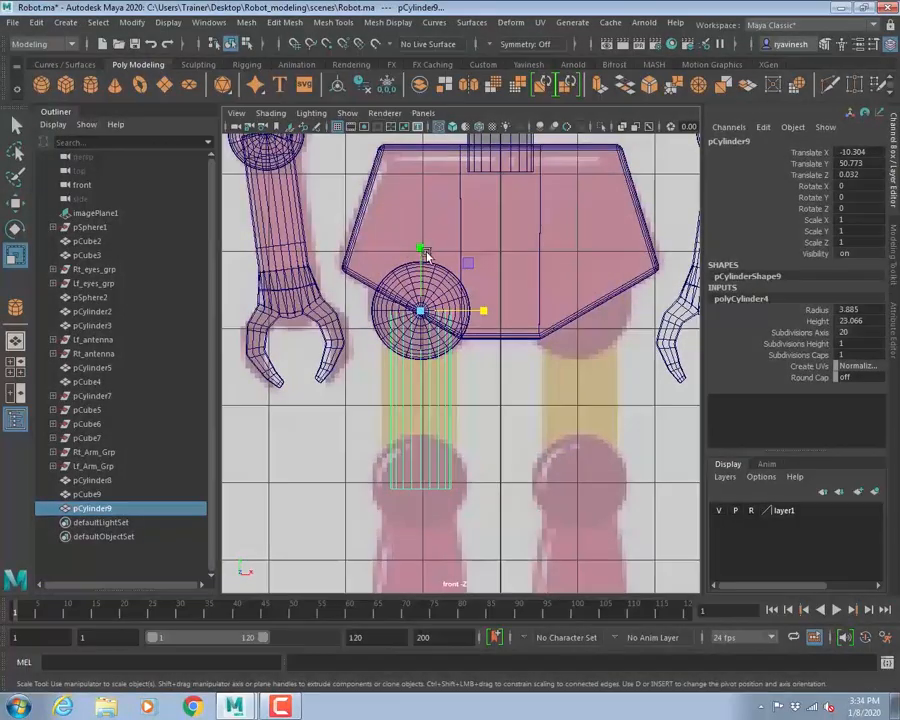
{"action": "mouse_move", "coordinate": [425, 251]}
{"action": "left_mouse_down"}
{"action": "mouse_move", "coordinate": [416, 260]}
{"action": "mouse_move", "coordinate": [418, 251]}
{"action": "left_mouse_up"}
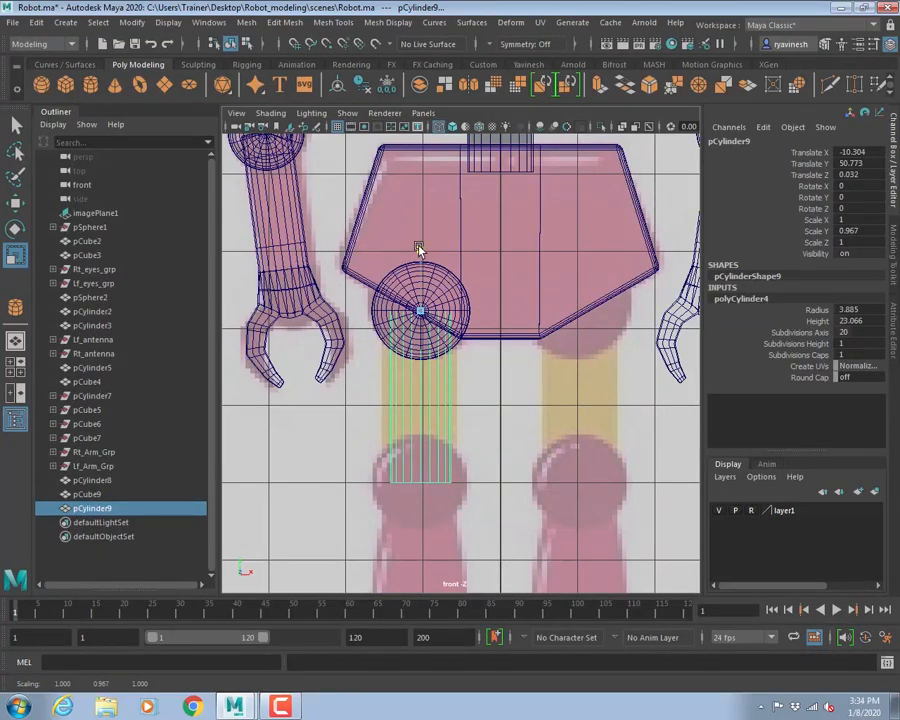
- Duplicate the hip sphere and snap the copy down to the upper leg cylinder's lower end, at about Y 40
{"action": "middle_click_drag", "start_coordinate": [422, 450], "coordinate": [409, 395], "text": "alt"}
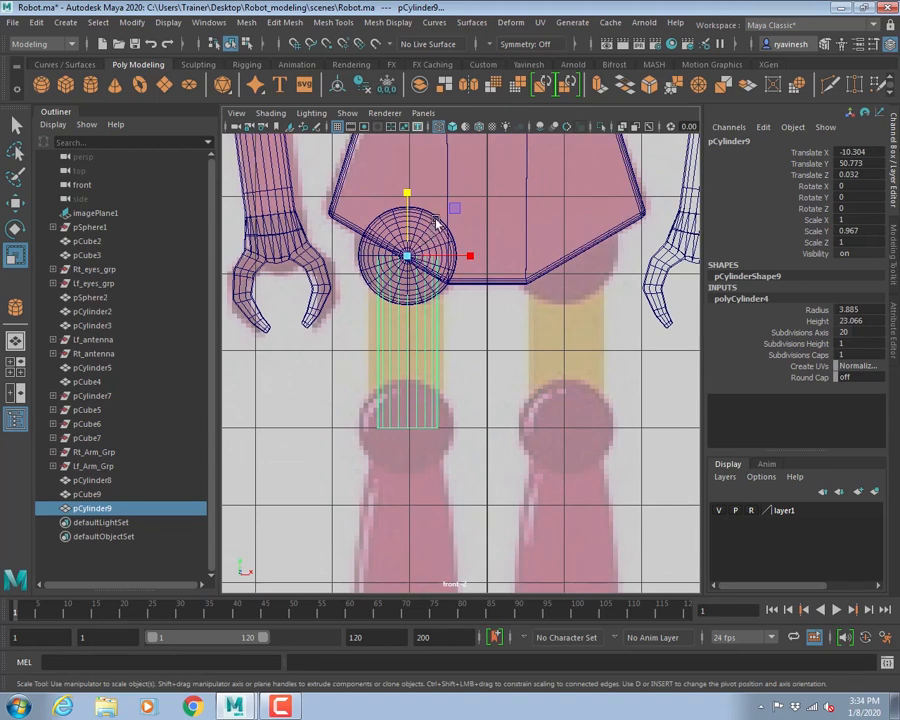
{"action": "left_click", "coordinate": [437, 222]}
{"action": "key", "text": "q"}
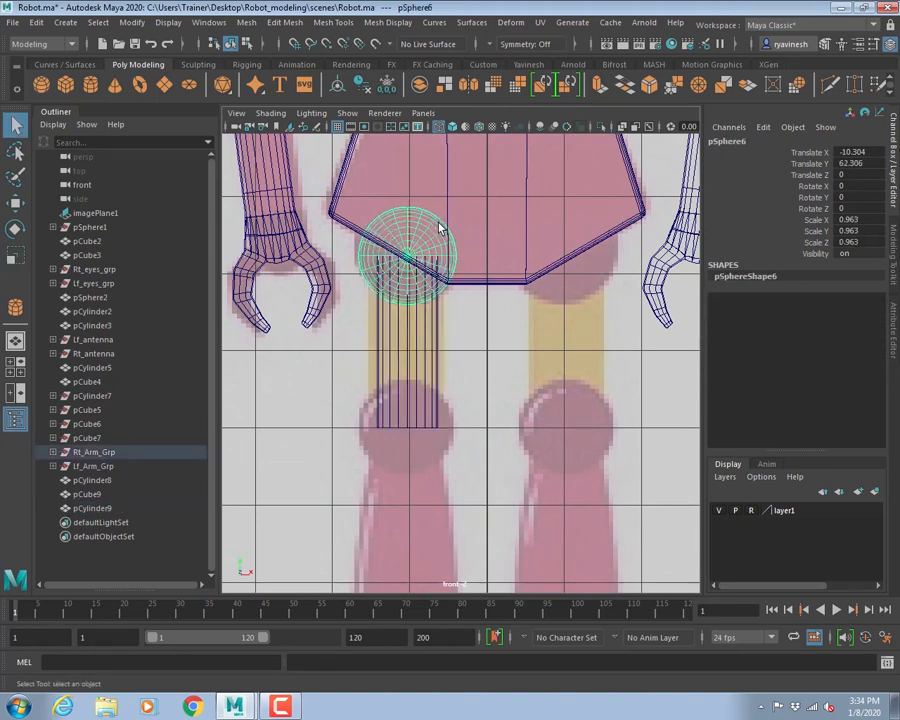
{"action": "key", "text": "ctrl+d"}
{"action": "key", "text": "w"}
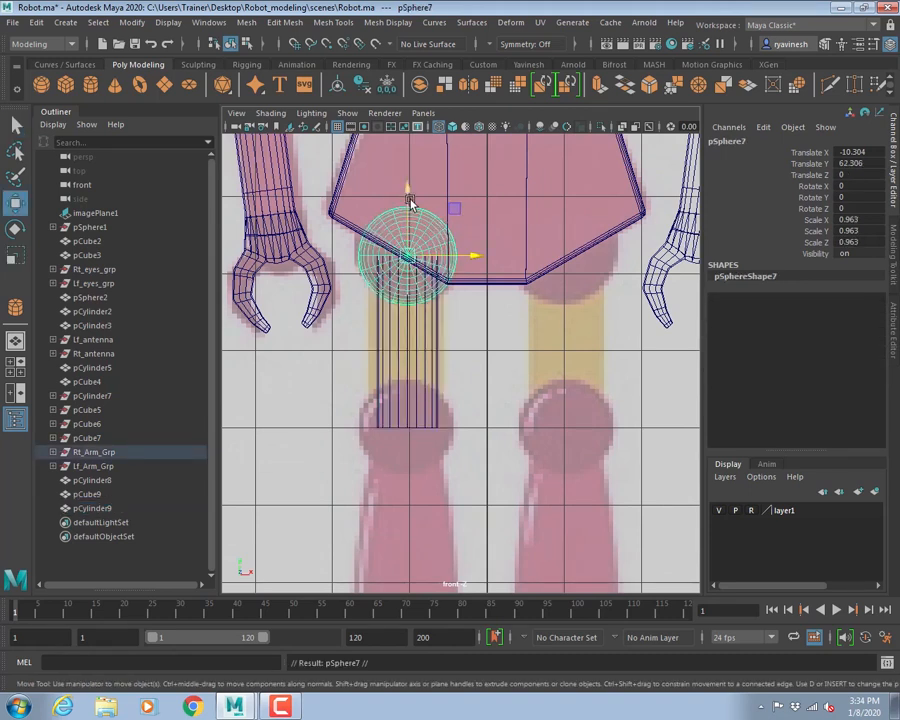
{"action": "left_click_drag", "start_coordinate": [406, 206], "coordinate": [405, 346]}
{"action": "middle_click_drag", "start_coordinate": [356, 396], "coordinate": [369, 366], "text": "alt"}
{"action": "right_click_drag", "start_coordinate": [369, 366], "coordinate": [448, 470], "text": "alt"}
{"action": "middle_click_drag", "start_coordinate": [448, 470], "coordinate": [443, 391], "text": "alt"}
{"action": "right_click_drag", "start_coordinate": [443, 391], "coordinate": [448, 368], "text": "alt"}
{"action": "middle_click_drag", "start_coordinate": [405, 373], "coordinate": [446, 365], "text": "alt"}
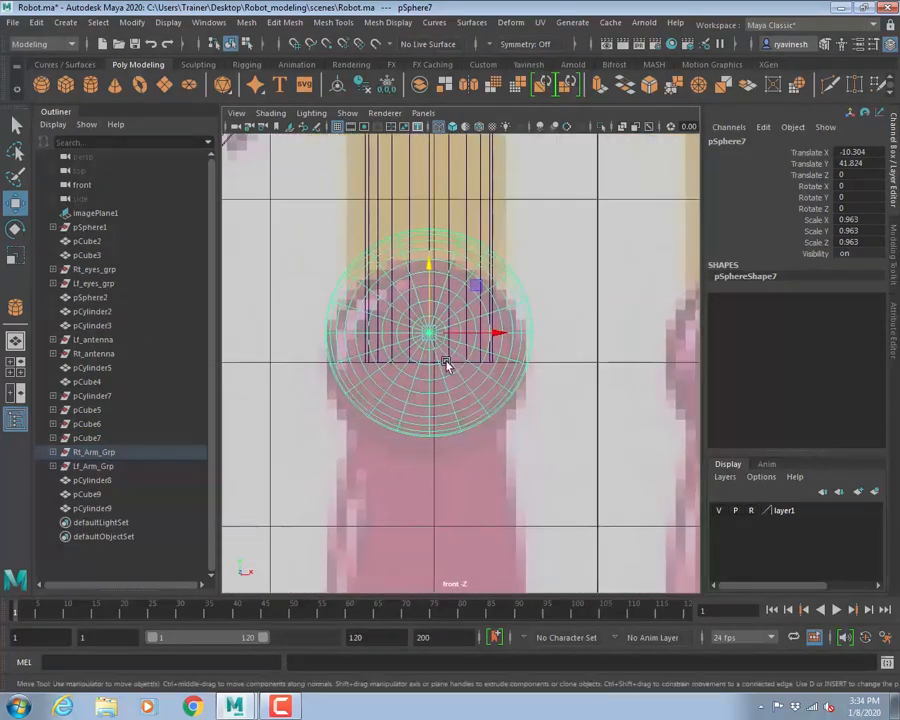
{"action": "left_click_drag", "start_coordinate": [432, 266], "coordinate": [434, 347]}
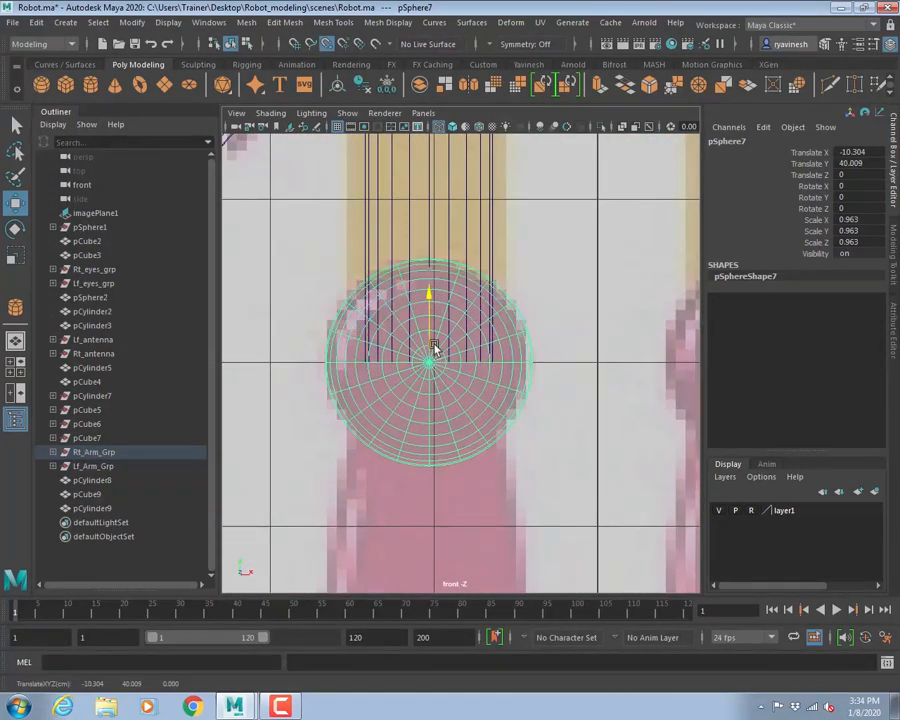
- Scale the knee sphere uniformly to about 0.916 to match the reference's right knee joint
{"action": "mouse_move", "coordinate": [436, 355]}
{"action": "right_mouse_down", "text": "alt"}
{"action": "mouse_move", "coordinate": [392, 340]}
{"action": "mouse_move", "coordinate": [100, 302]}
{"action": "mouse_move", "coordinate": [211, 313]}
{"action": "mouse_move", "coordinate": [388, 311]}
{"action": "mouse_move", "coordinate": [281, 311]}
{"action": "mouse_move", "coordinate": [366, 322]}
{"action": "mouse_move", "coordinate": [447, 366]}
{"action": "right_mouse_up", "text": "alt"}
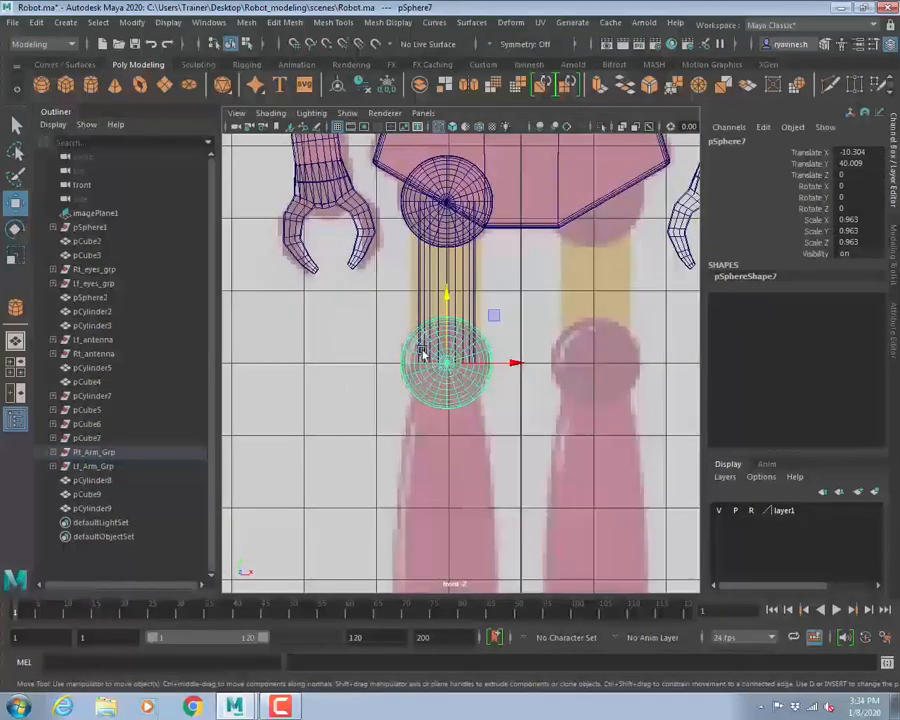
{"action": "key", "text": "r"}
{"action": "scroll", "coordinate": [398, 340], "scroll_direction": "up", "scroll_amount": 5}
{"action": "scroll", "coordinate": [416, 368], "scroll_direction": "up", "scroll_amount": 2}
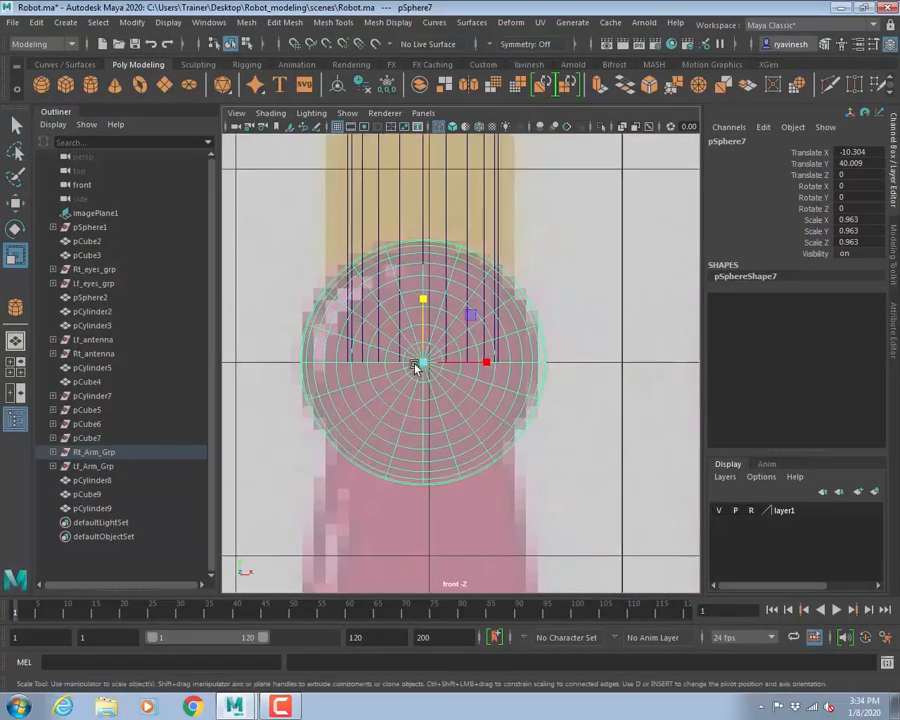
{"action": "left_click_drag", "start_coordinate": [421, 367], "coordinate": [411, 364]}
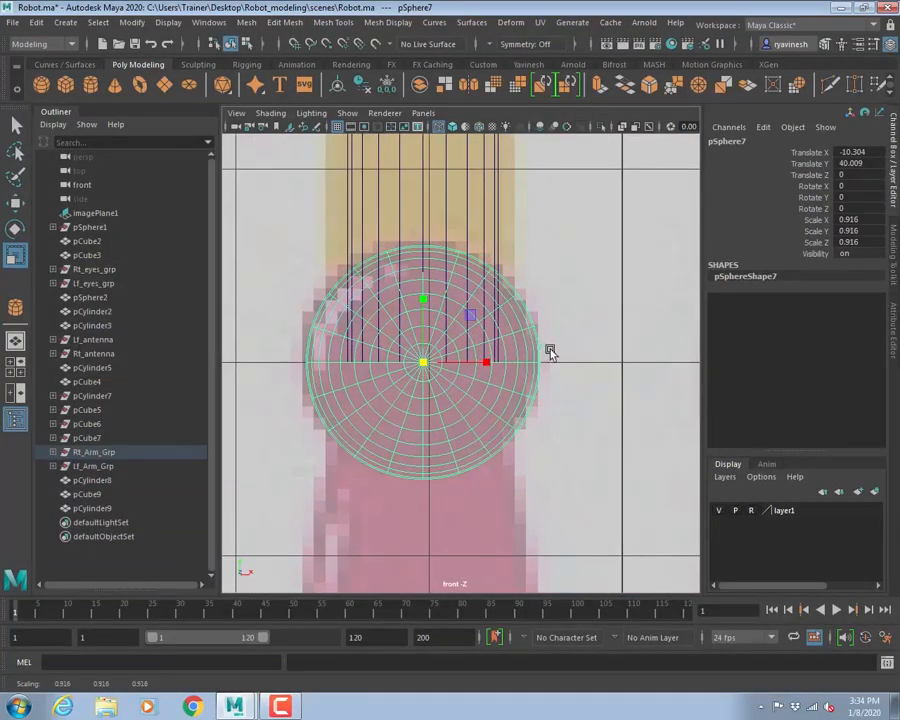
- Duplicate the upper leg cylinder and snap the copy's top to the knee sphere's centre, at about Y 28.5
{"action": "scroll", "coordinate": [453, 357], "scroll_direction": "down", "scroll_amount": 3}
{"action": "scroll", "coordinate": [446, 426], "scroll_direction": "down", "scroll_amount": 4}
{"action": "scroll", "coordinate": [438, 362], "scroll_direction": "up", "scroll_amount": 2}
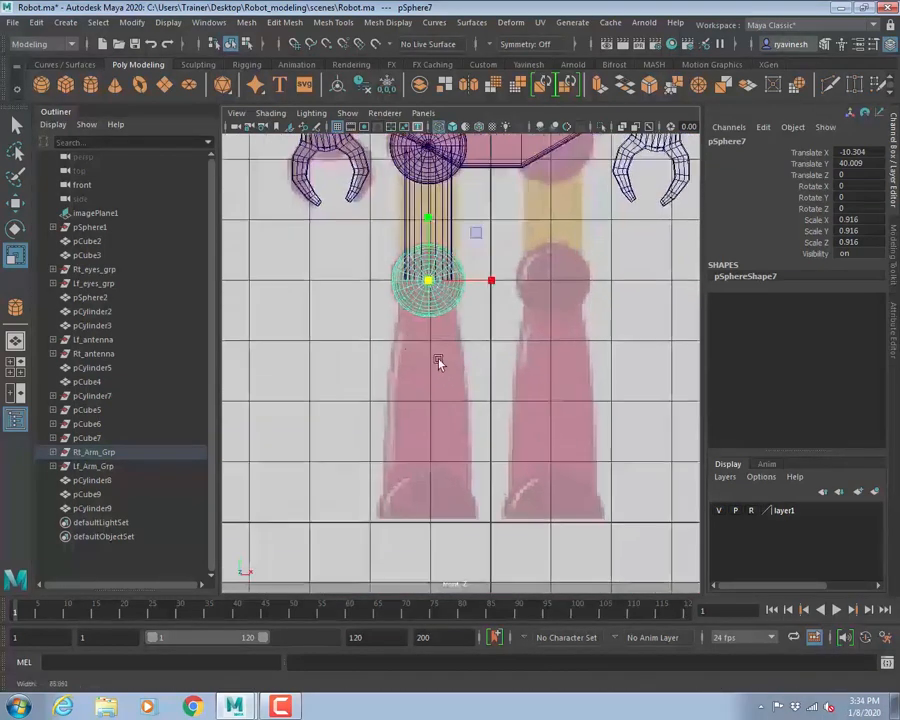
{"action": "left_click", "coordinate": [401, 178]}
{"action": "middle_click_drag", "start_coordinate": [416, 290], "coordinate": [430, 341], "text": "alt"}
{"action": "scroll", "coordinate": [400, 332], "scroll_direction": "down", "scroll_amount": 3}
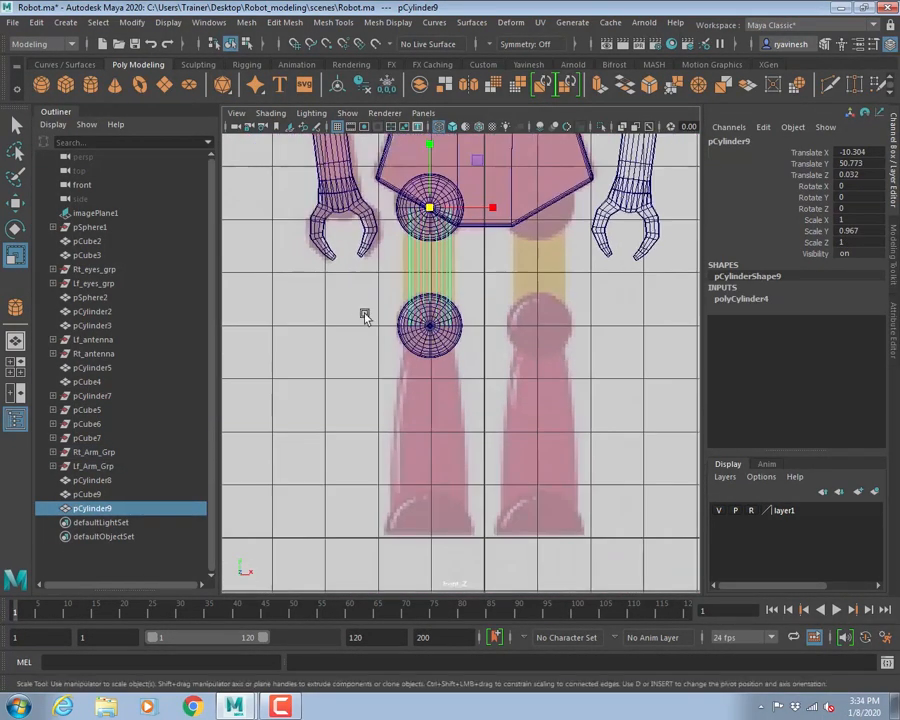
{"action": "key", "text": "ctrl+d"}
{"action": "key", "text": "w"}
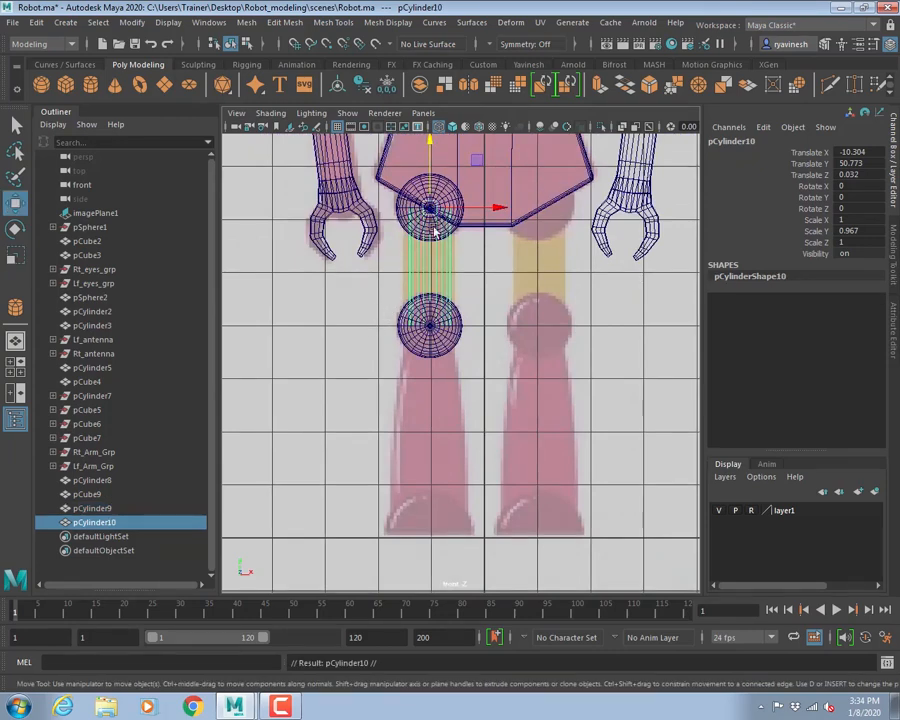
{"action": "left_click_drag", "start_coordinate": [428, 152], "coordinate": [428, 278]}
{"action": "scroll", "coordinate": [476, 354], "scroll_direction": "up", "scroll_amount": 4}
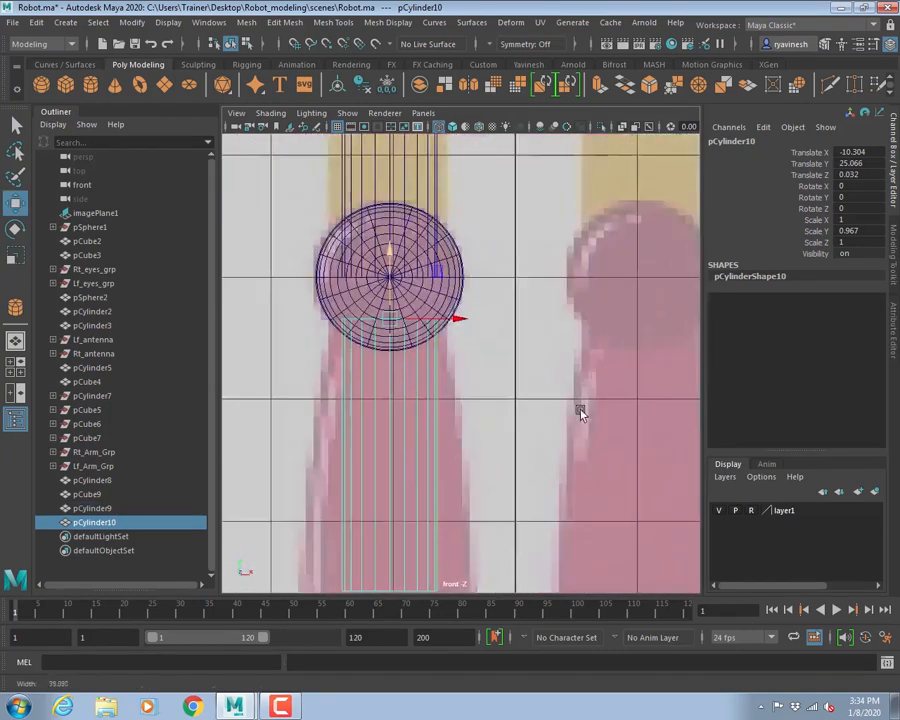
{"action": "key", "text": "v"}
{"action": "left_click_drag", "start_coordinate": [390, 254], "coordinate": [392, 276]}
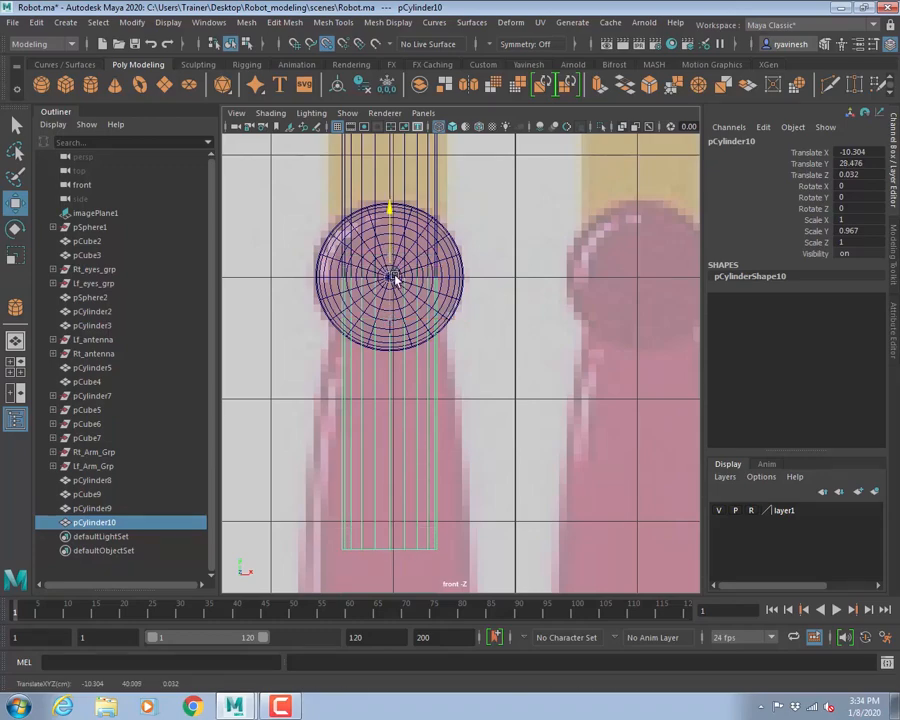
- Examine the right leg's joints and cylinders from the front and side in the perspective view
{"action": "key", "text": "space"}
{"action": "key", "text": "space"}
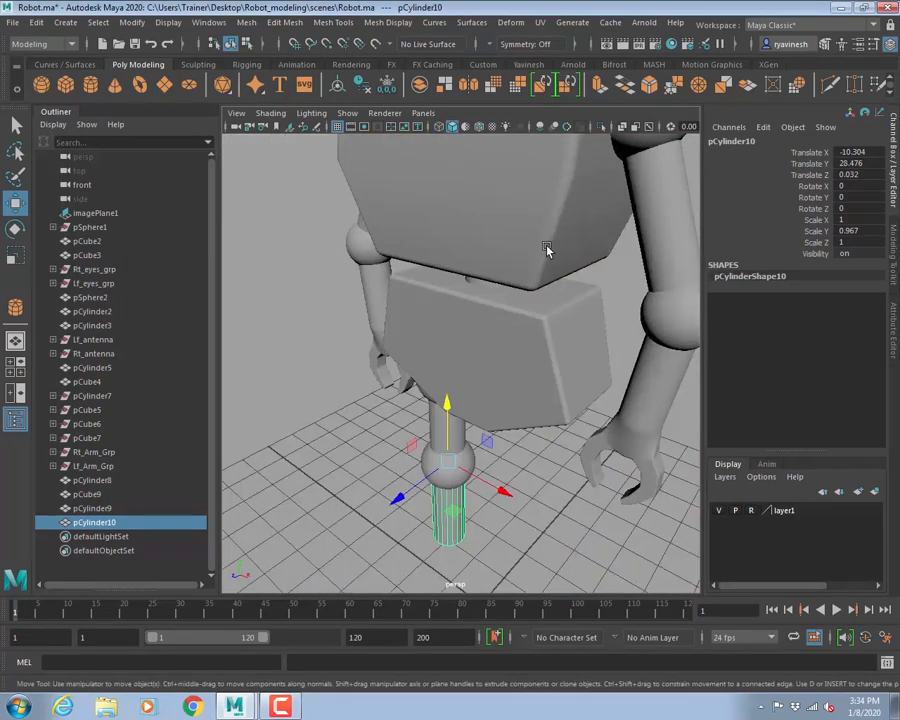
{"action": "key", "text": "f"}
{"action": "left_click_drag", "start_coordinate": [402, 414], "coordinate": [637, 354], "text": "alt"}
{"action": "right_click_drag", "start_coordinate": [637, 354], "coordinate": [255, 307], "text": "alt"}
{"action": "middle_click_drag", "start_coordinate": [377, 330], "coordinate": [379, 383], "text": "alt"}
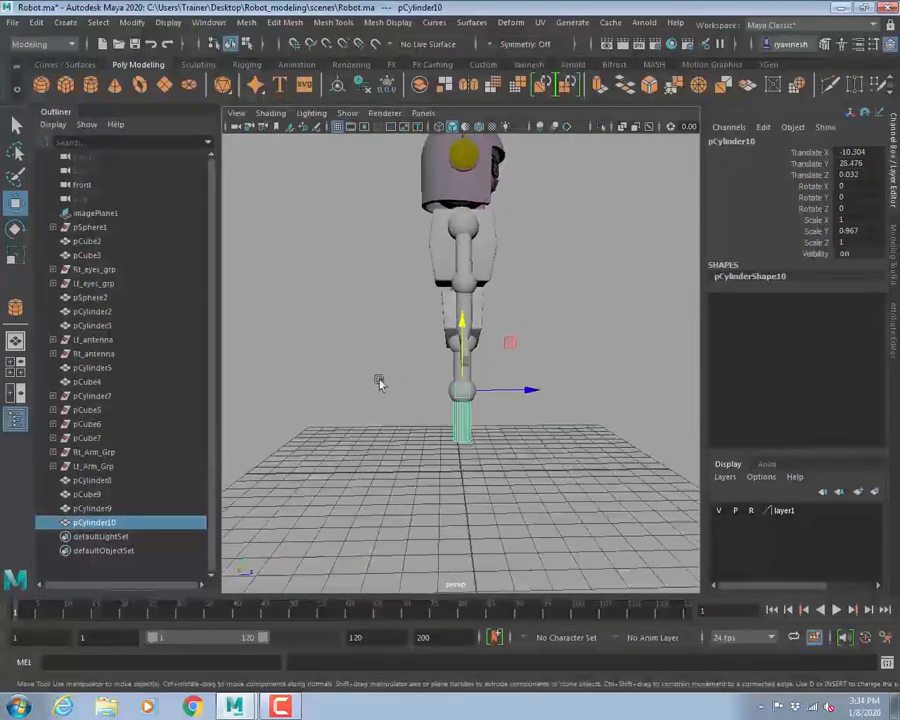
{"action": "left_click_drag", "start_coordinate": [379, 383], "coordinate": [420, 426], "text": "alt"}
{"action": "key", "text": "space"}
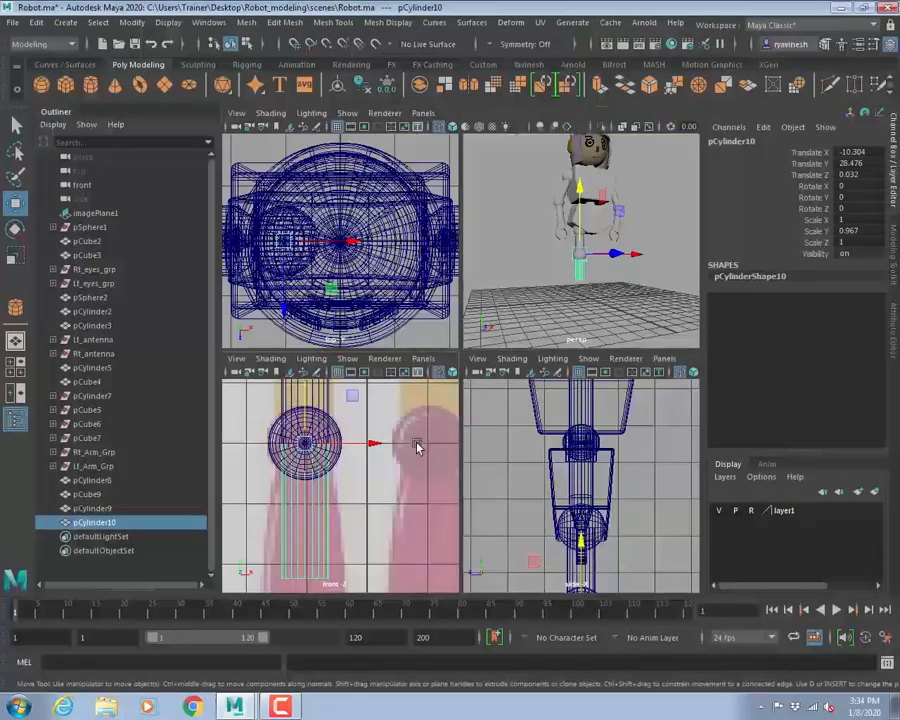
{"action": "key", "text": "space"}
- Lengthen the lower leg cylinder to a Y scale of about 1.686 so it reaches the bottom of the reference's foot
{"action": "right_click_drag", "start_coordinate": [484, 424], "coordinate": [352, 388], "text": "alt"}
{"action": "middle_click_drag", "start_coordinate": [424, 442], "coordinate": [404, 405], "text": "alt"}
{"action": "right_click_drag", "start_coordinate": [404, 405], "coordinate": [374, 367], "text": "alt"}
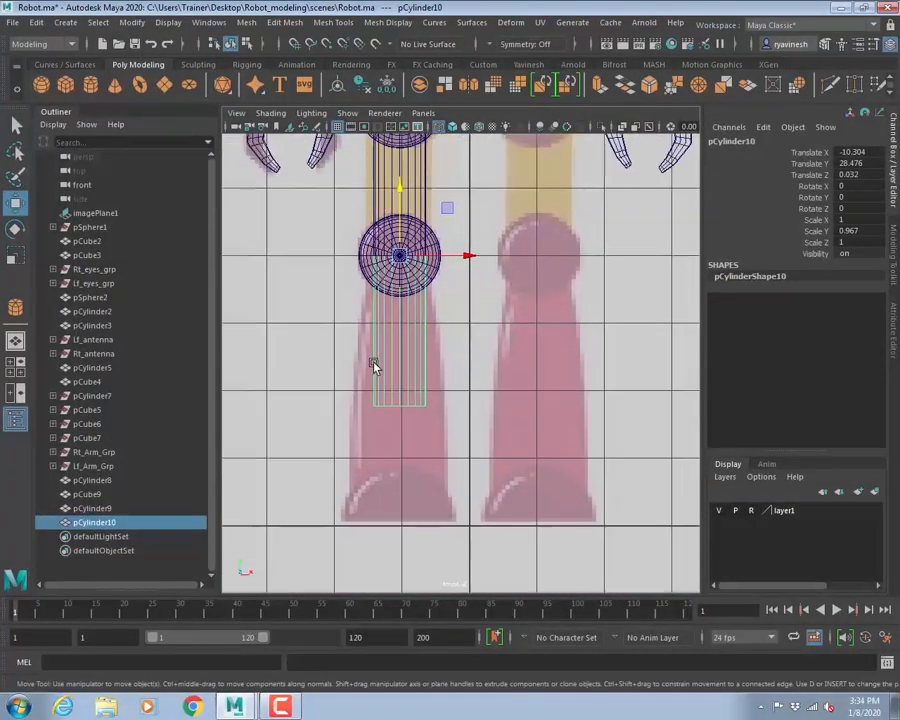
{"action": "right_click_drag", "start_coordinate": [395, 318], "coordinate": [452, 296]}
{"action": "key", "text": "r"}
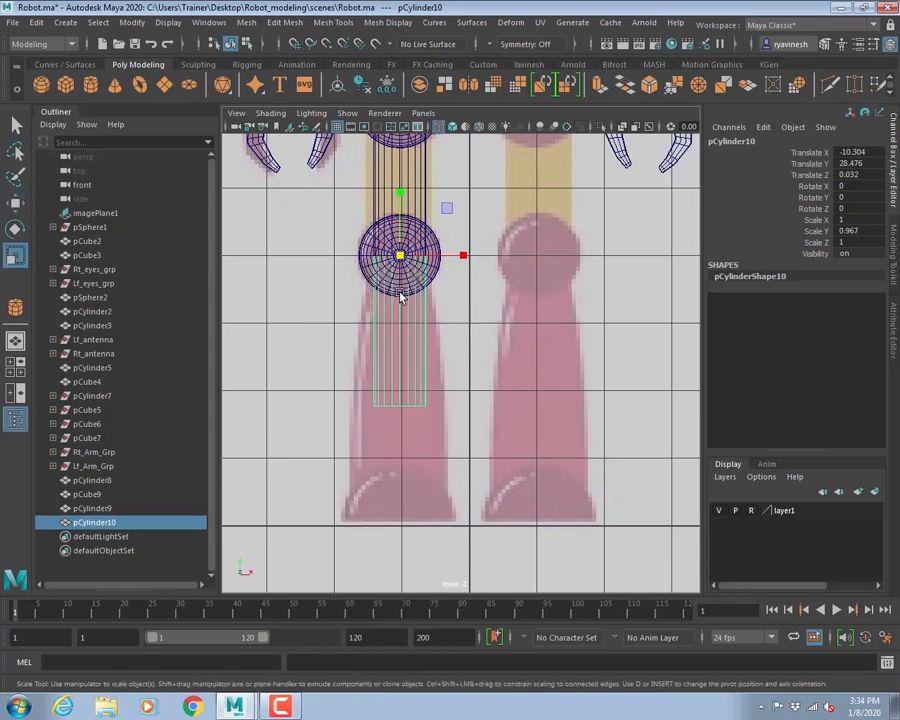
{"action": "left_click_drag", "start_coordinate": [404, 199], "coordinate": [399, 150]}
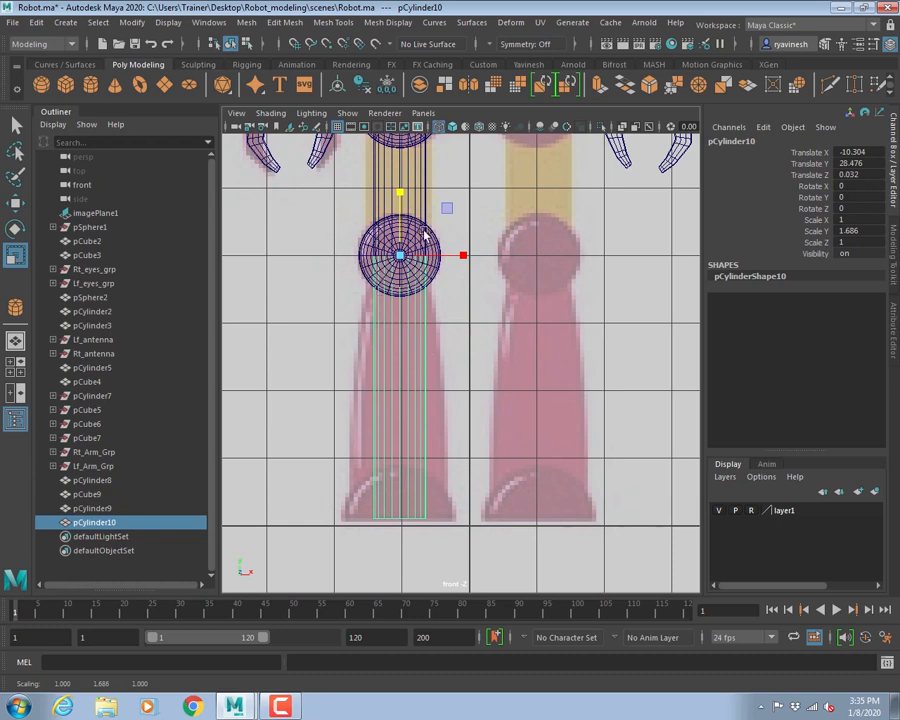
- Inspect the upper leg cylinder's creation attributes and reselect the lower leg cylinder
{"action": "left_click", "coordinate": [410, 175]}
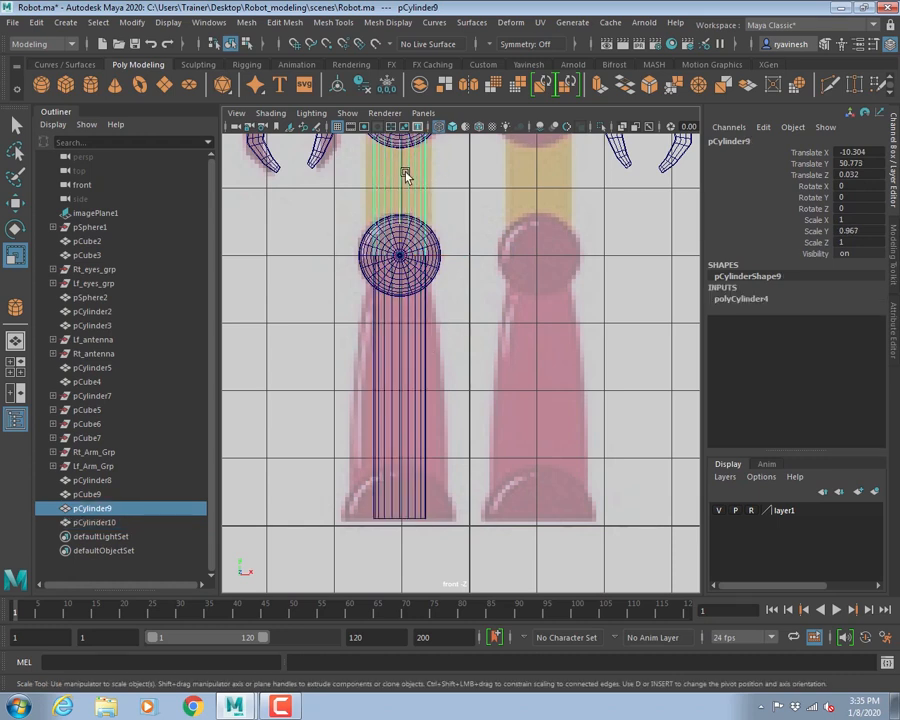
{"action": "left_click", "coordinate": [738, 298]}
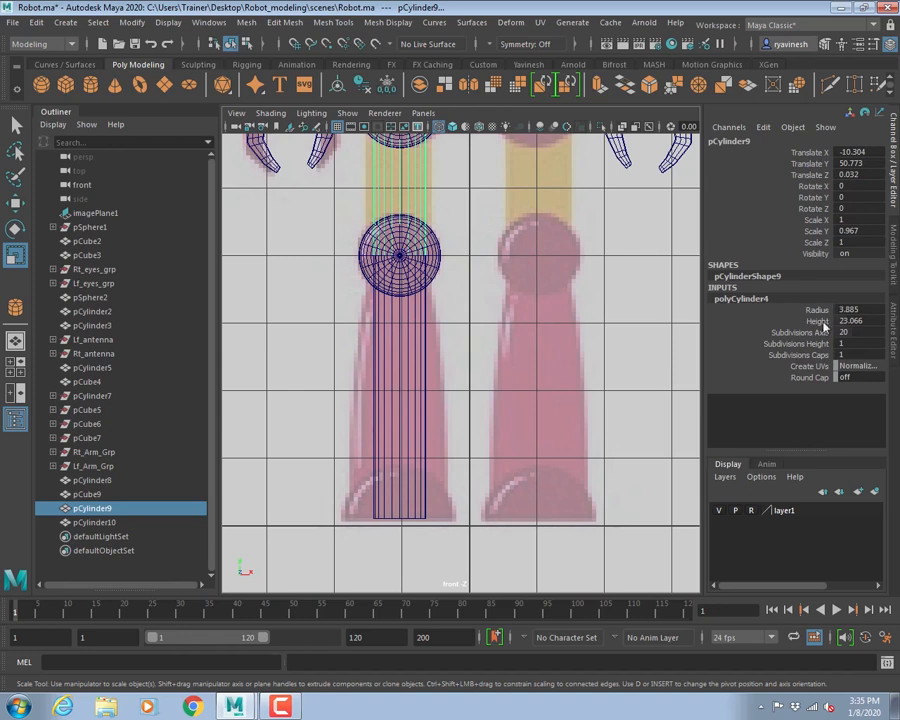
{"action": "left_click", "coordinate": [374, 393]}
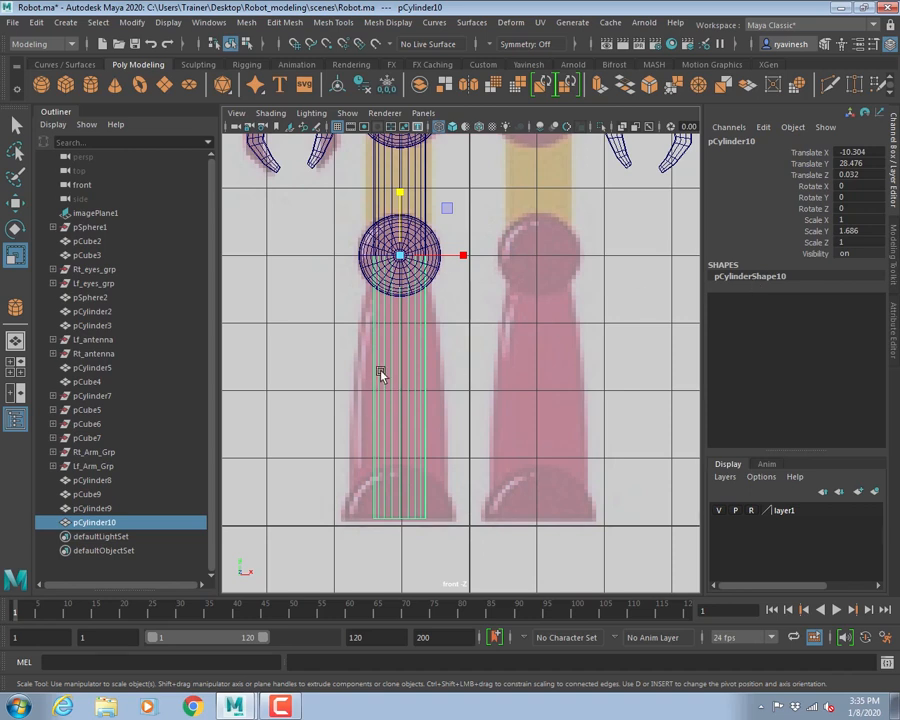
- Insert a horizontal edge loop around the lower leg cylinder slightly below its middle
{"action": "left_click", "coordinate": [333, 22]}
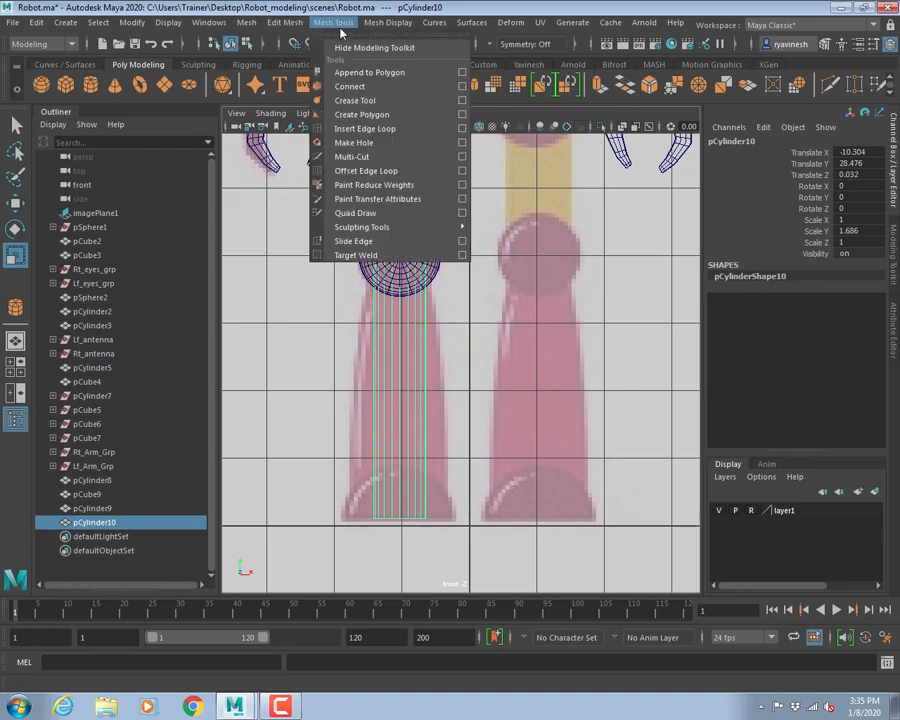
{"action": "left_click", "coordinate": [364, 130]}
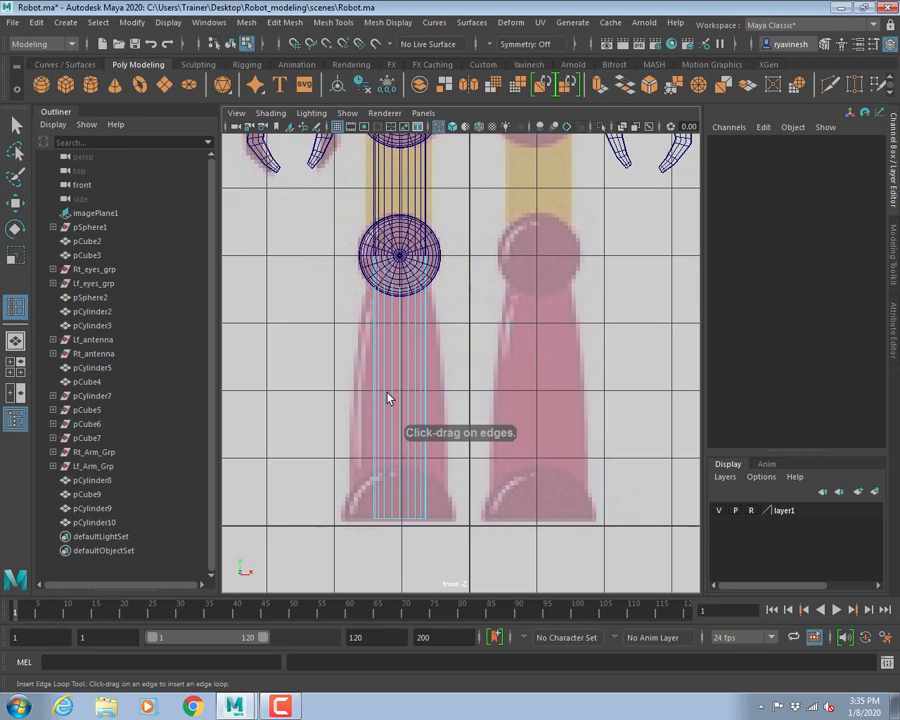
{"action": "left_click_drag", "start_coordinate": [392, 390], "coordinate": [391, 398]}
- Select the bottom ring of vertices on the lower leg cylinder for scaling
{"action": "scroll", "coordinate": [380, 452], "scroll_direction": "up", "scroll_amount": 1}
{"action": "middle_click_drag", "start_coordinate": [392, 499], "coordinate": [406, 417], "text": "alt"}
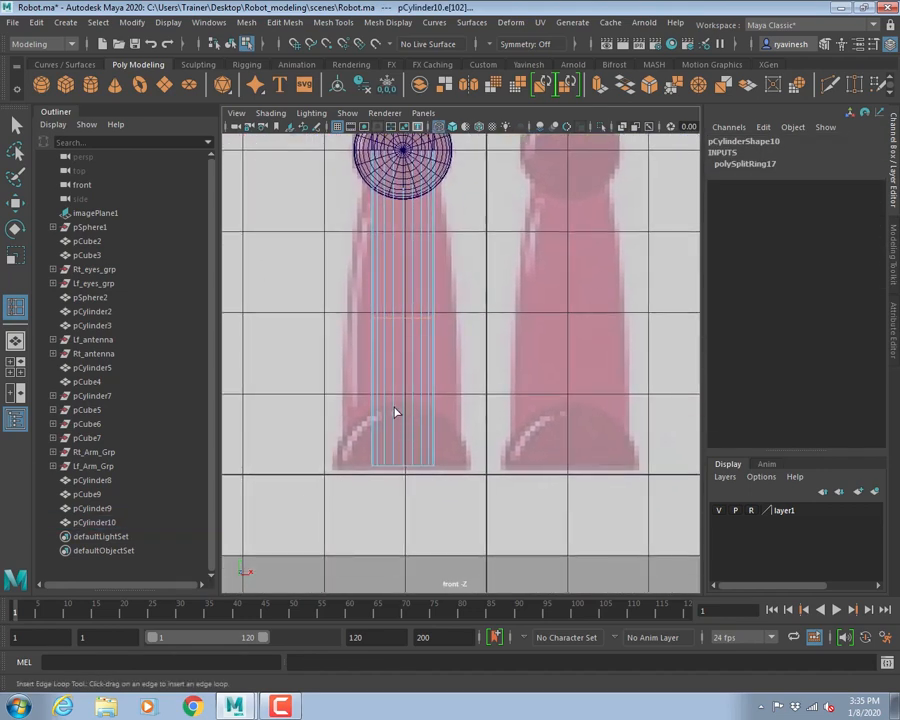
{"action": "key", "text": "q"}
{"action": "right_click_drag", "start_coordinate": [370, 316], "coordinate": [302, 314]}
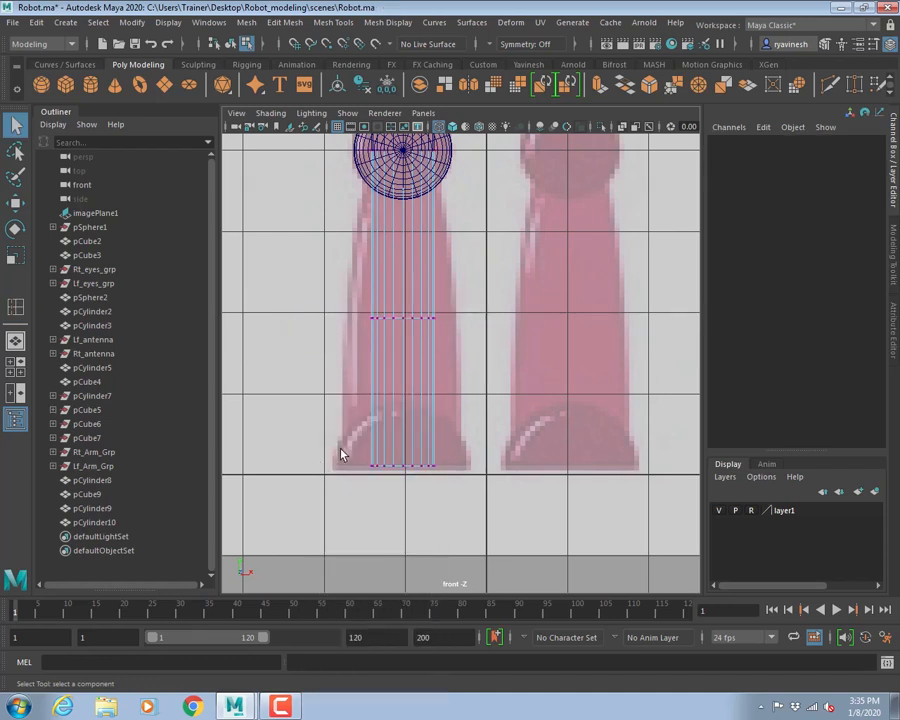
{"action": "left_click_drag", "start_coordinate": [320, 443], "coordinate": [573, 519]}
{"action": "key", "text": "r"}
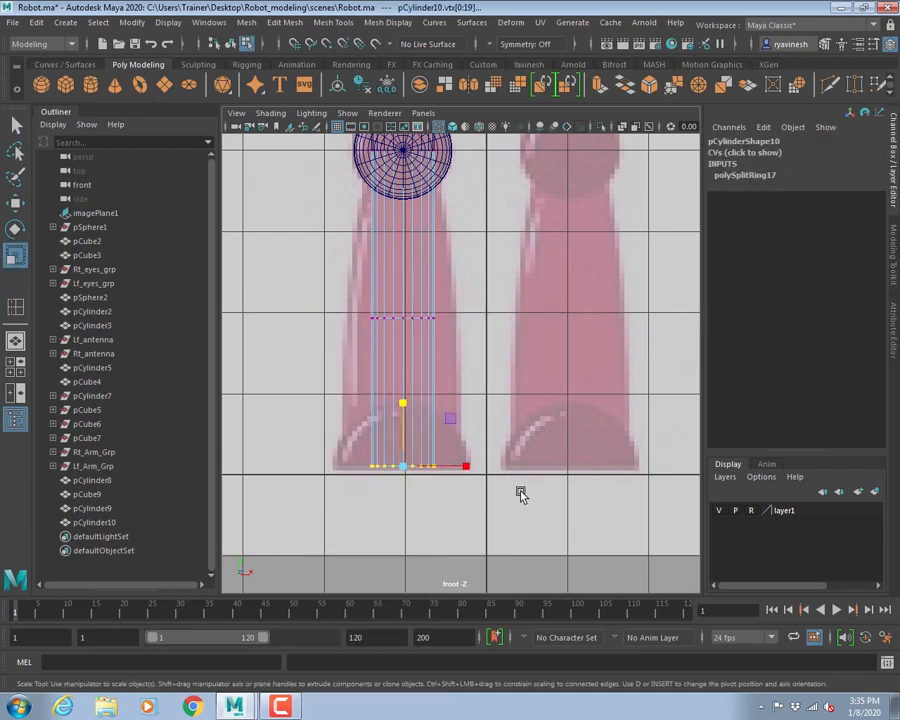
- Try uniformly widening the lower leg's bottom and middle vertex rings to match the reference, and undo both scales
{"action": "left_click_drag", "start_coordinate": [405, 467], "coordinate": [446, 478]}
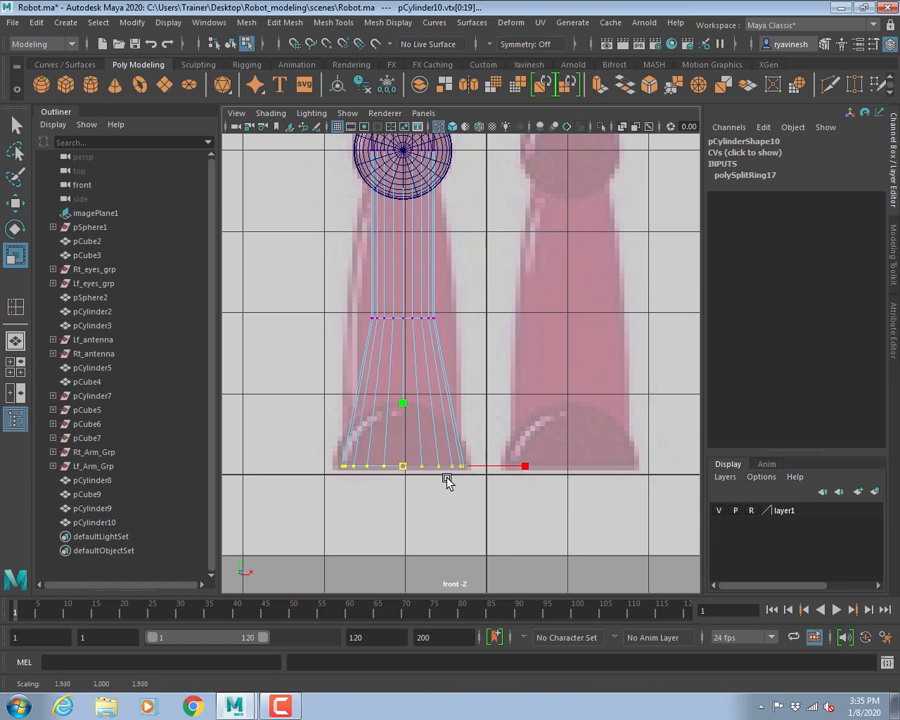
{"action": "left_click_drag", "start_coordinate": [341, 298], "coordinate": [424, 333]}
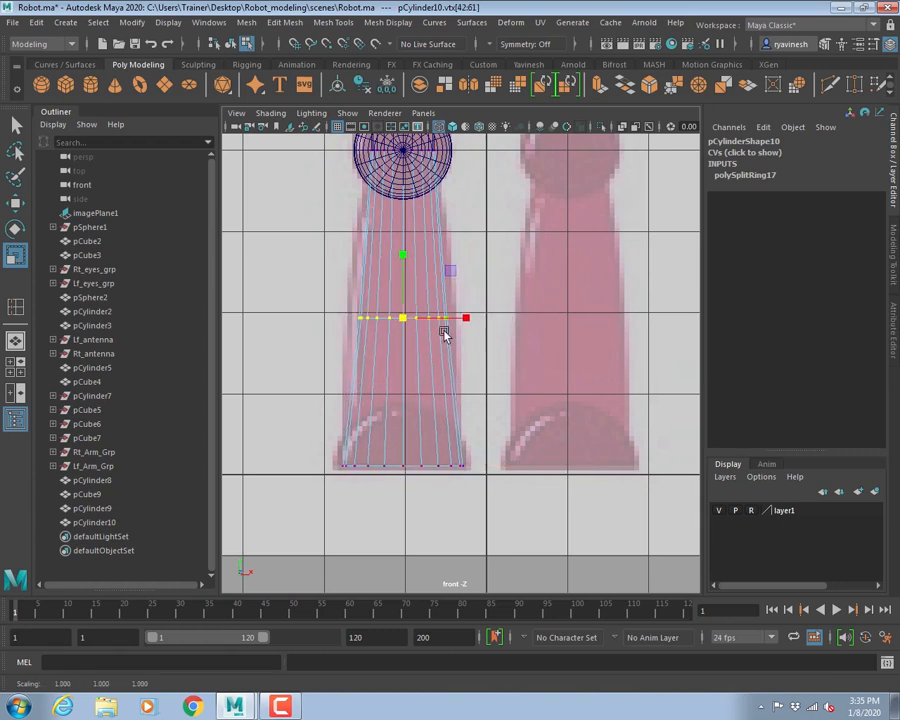
{"action": "key", "text": "ctrl+z"}
{"action": "key", "text": "ctrl+z"}
{"action": "key", "text": "ctrl+z"}
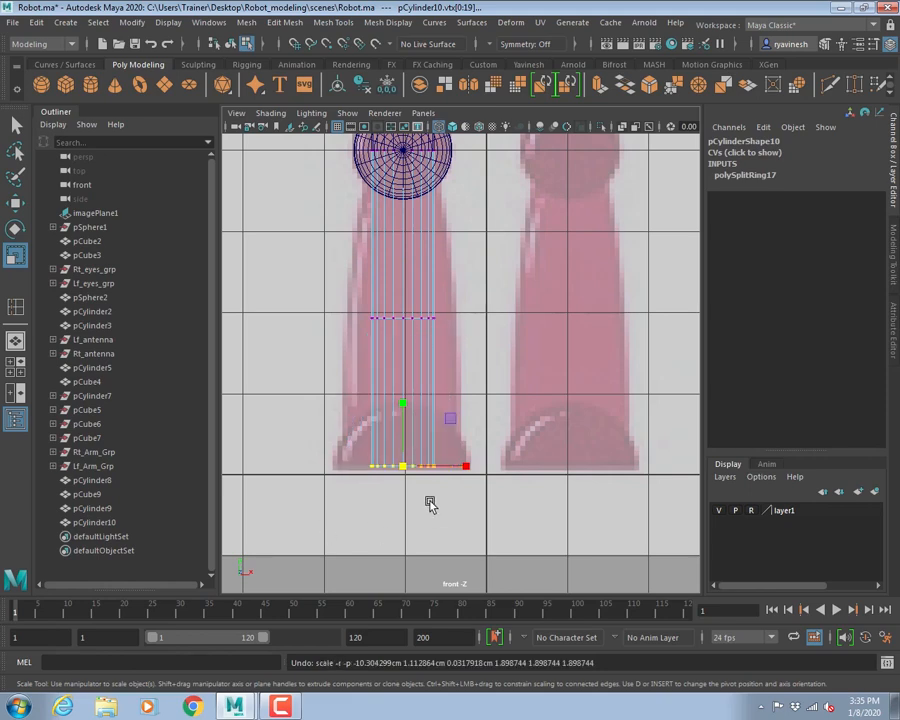
- Try widening the bottom vertex ring along X only, check it in perspective, and undo that scale
{"action": "left_click_drag", "start_coordinate": [467, 468], "coordinate": [548, 464]}
{"action": "key", "text": "space"}
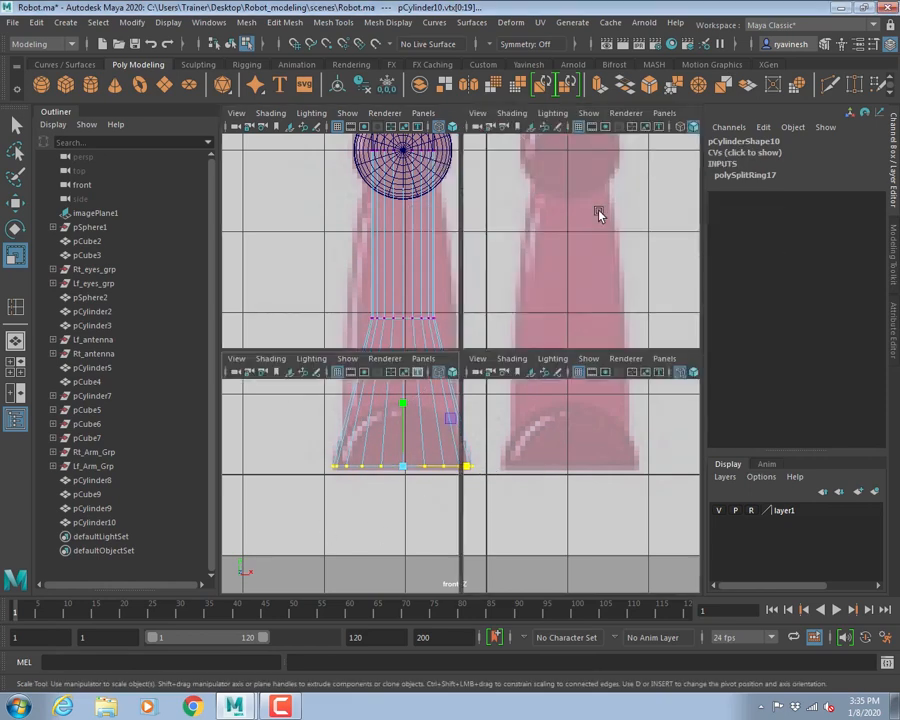
{"action": "key", "text": "space"}
{"action": "key", "text": "f"}
{"action": "left_click_drag", "start_coordinate": [496, 321], "coordinate": [323, 358], "text": "alt"}
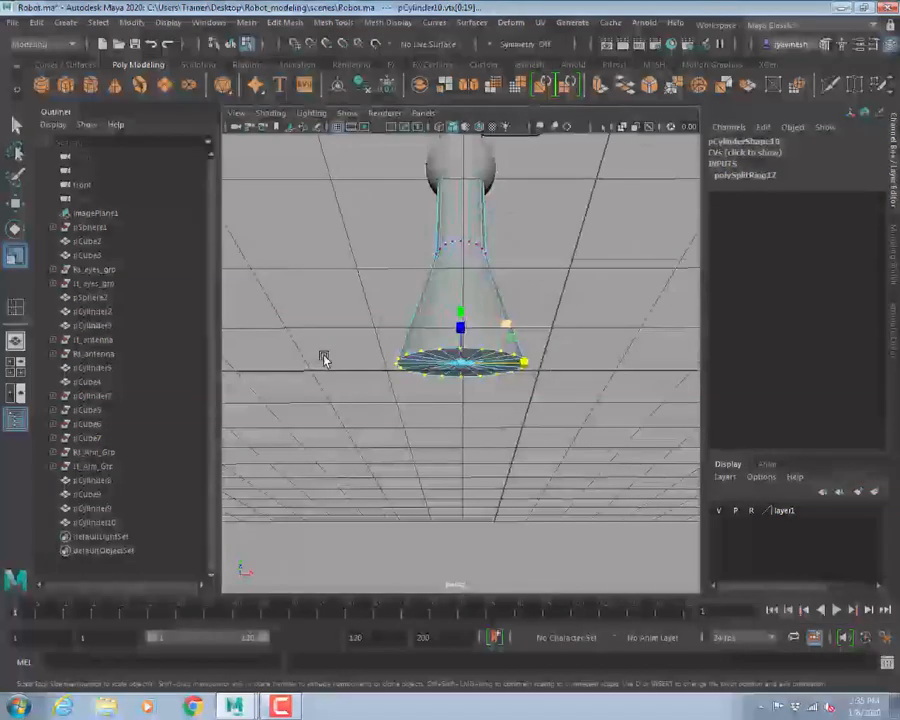
{"action": "key", "text": "space"}
{"action": "key", "text": "space"}
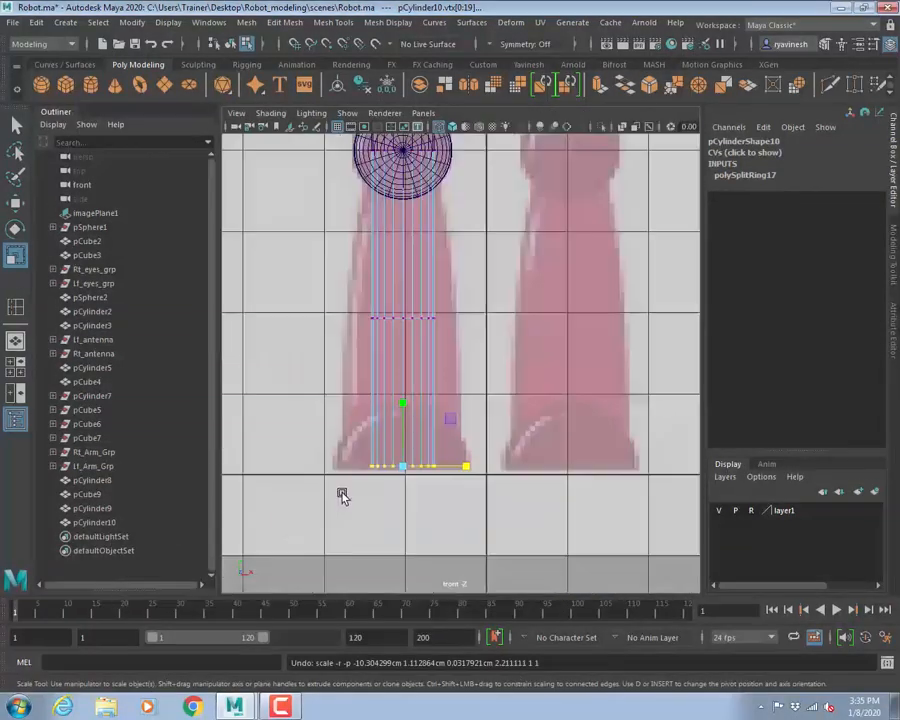
- Scale the lower leg's bottom vertex ring and then its middle ring uniformly outward to follow the reference's leg outline
{"action": "left_click_drag", "start_coordinate": [403, 474], "coordinate": [436, 476]}
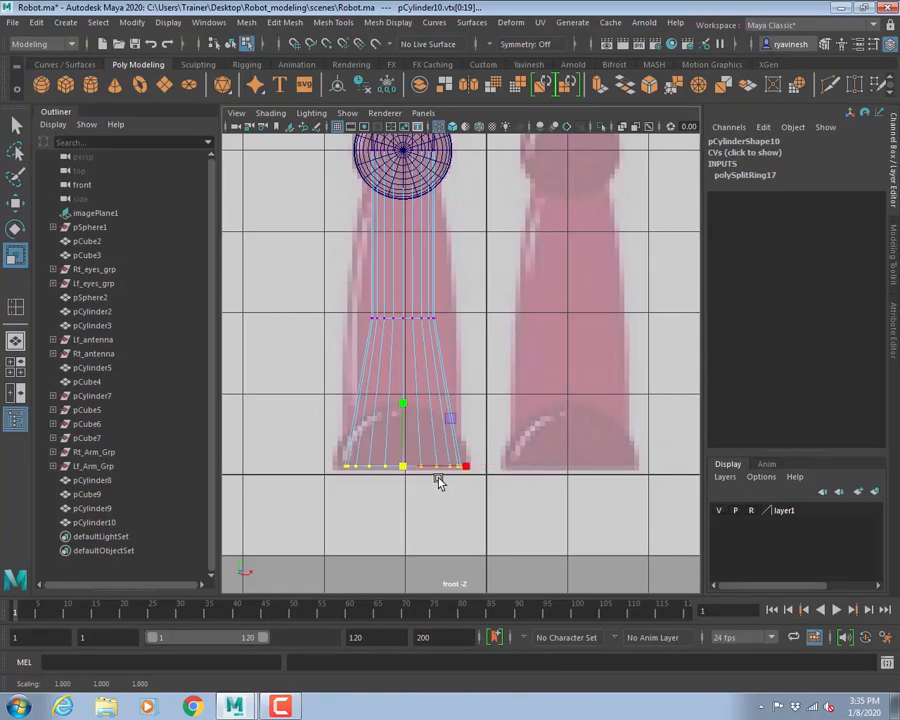
{"action": "left_click_drag", "start_coordinate": [314, 297], "coordinate": [511, 363]}
{"action": "left_click_drag", "start_coordinate": [403, 319], "coordinate": [435, 336]}
{"action": "middle_click_drag", "start_coordinate": [461, 277], "coordinate": [446, 361], "text": "alt"}
{"action": "scroll", "coordinate": [430, 360], "scroll_direction": "up", "scroll_amount": 2}
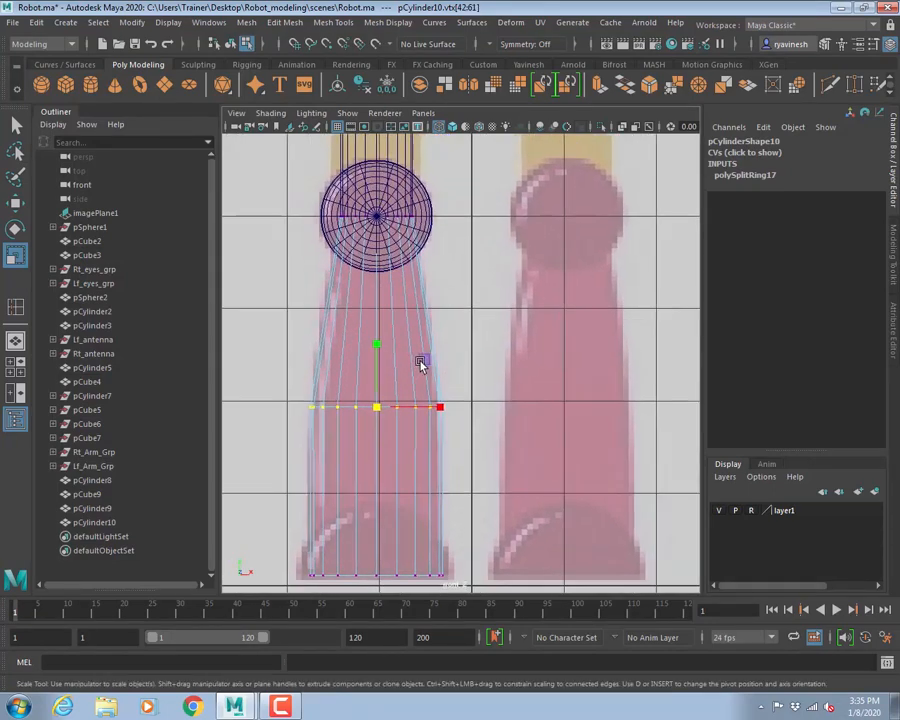
- Insert an edge loop just below the knee sphere, scale it up by about 1.06, and return to object mode
{"action": "middle_click_drag", "start_coordinate": [391, 329], "coordinate": [404, 366], "text": "alt"}
{"action": "key", "text": "g"}
{"action": "left_click_drag", "start_coordinate": [364, 329], "coordinate": [395, 345]}
{"action": "key", "text": "r"}
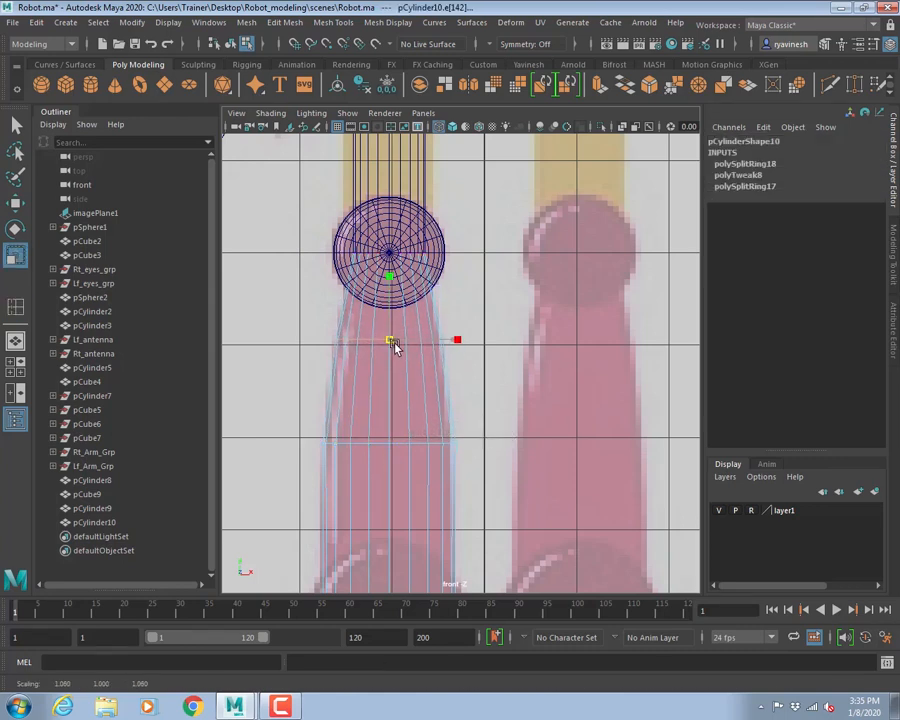
{"action": "right_click_drag", "start_coordinate": [454, 426], "coordinate": [398, 482], "text": "alt"}
{"action": "middle_click_drag", "start_coordinate": [398, 498], "coordinate": [410, 390], "text": "alt"}
{"action": "right_click_drag", "start_coordinate": [412, 395], "coordinate": [488, 447], "text": "alt"}
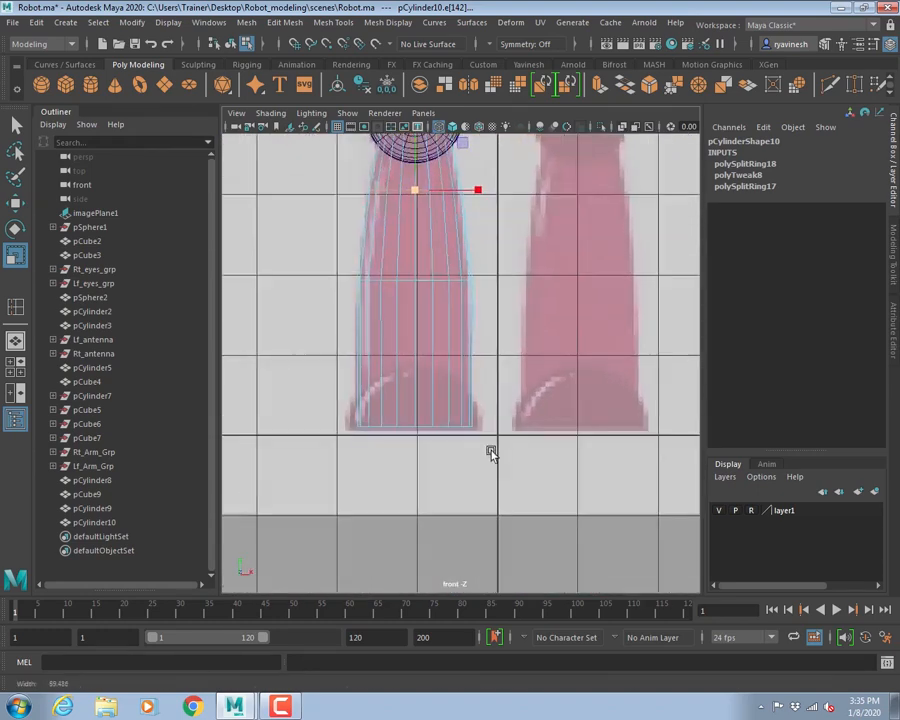
{"action": "middle_click_drag", "start_coordinate": [490, 405], "coordinate": [461, 557], "text": "alt"}
{"action": "right_click_drag", "start_coordinate": [342, 318], "coordinate": [410, 298]}
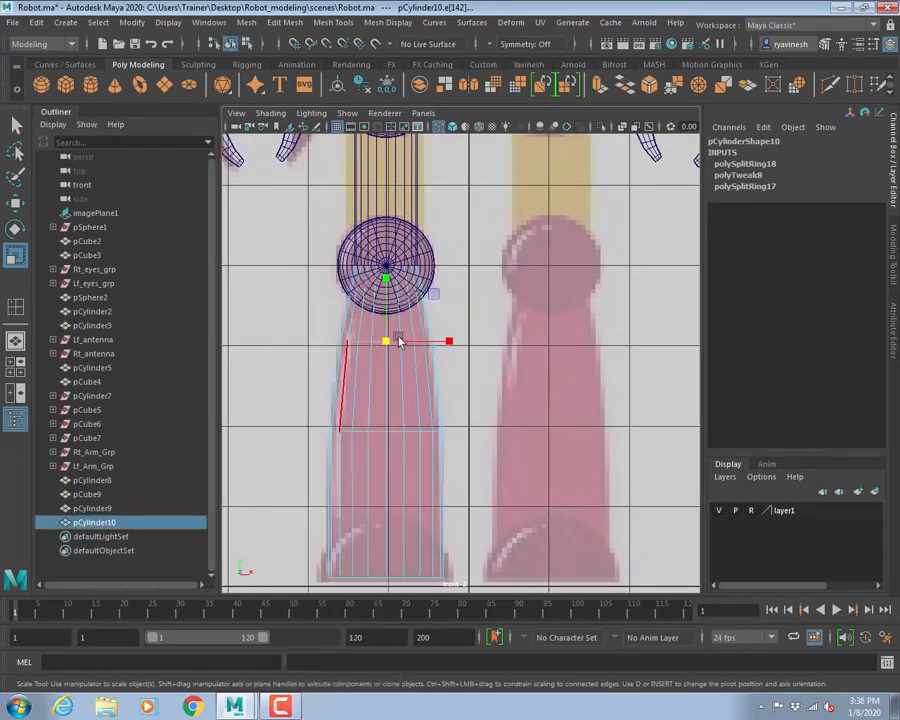
- Examine the tapered lower leg in the perspective view and compare it with the front reference image
{"action": "middle_click_drag", "start_coordinate": [460, 488], "coordinate": [474, 394], "text": "alt"}
{"action": "key", "text": "space"}
{"action": "key", "text": "space"}
{"action": "left_click_drag", "start_coordinate": [545, 312], "coordinate": [450, 398], "text": "alt"}
{"action": "right_click_drag", "start_coordinate": [450, 398], "coordinate": [413, 387], "text": "alt"}
{"action": "left_click_drag", "start_coordinate": [413, 388], "coordinate": [432, 430], "text": "alt"}
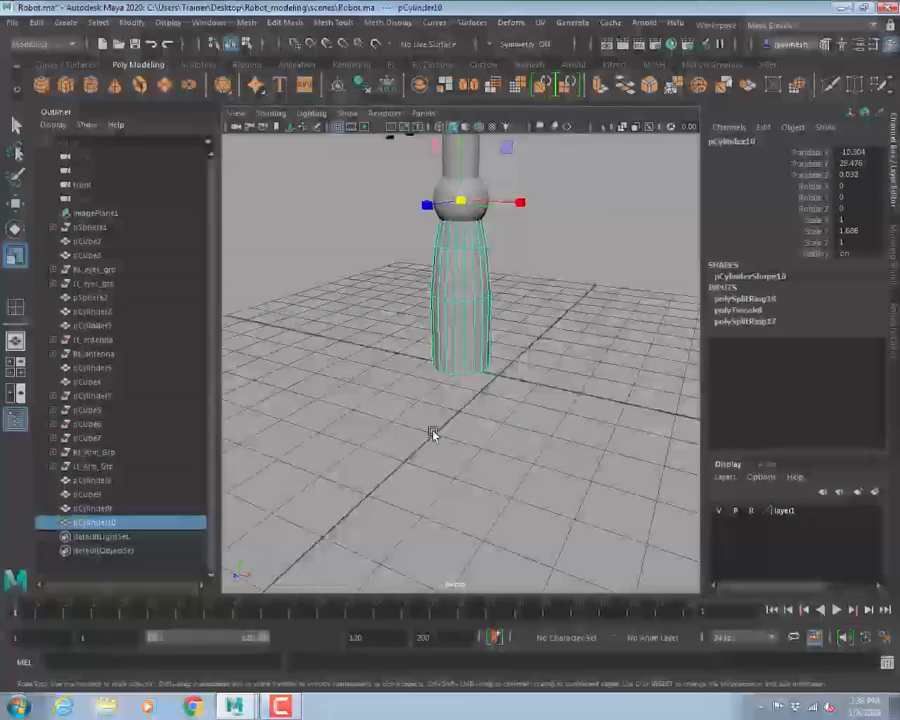
{"action": "left_click", "coordinate": [480, 442]}
{"action": "key", "text": "space"}
{"action": "key", "text": "space"}
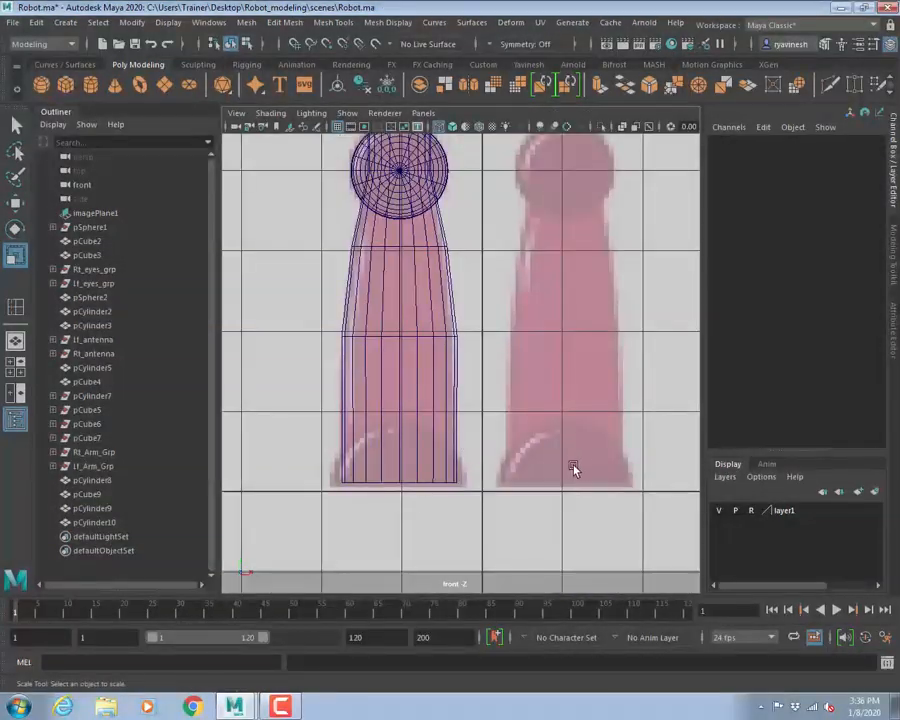
{"action": "right_click_drag", "start_coordinate": [573, 468], "coordinate": [503, 453], "text": "alt"}
{"action": "middle_click_drag", "start_coordinate": [503, 453], "coordinate": [428, 445], "text": "alt"}
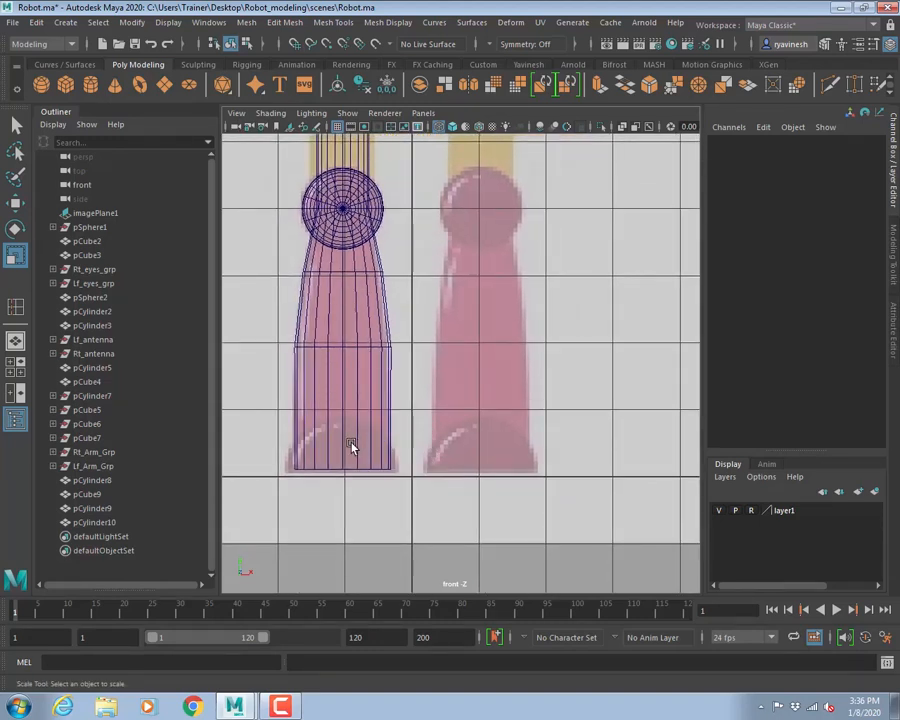
{"action": "key", "text": "space"}
{"action": "key", "text": "space"}
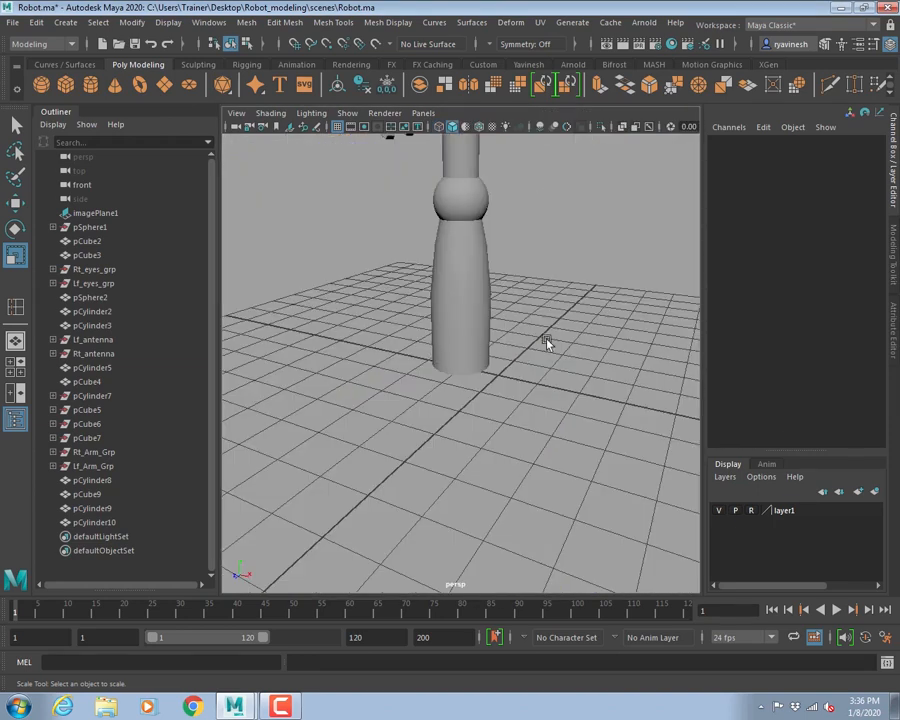
{"action": "key", "text": "space"}
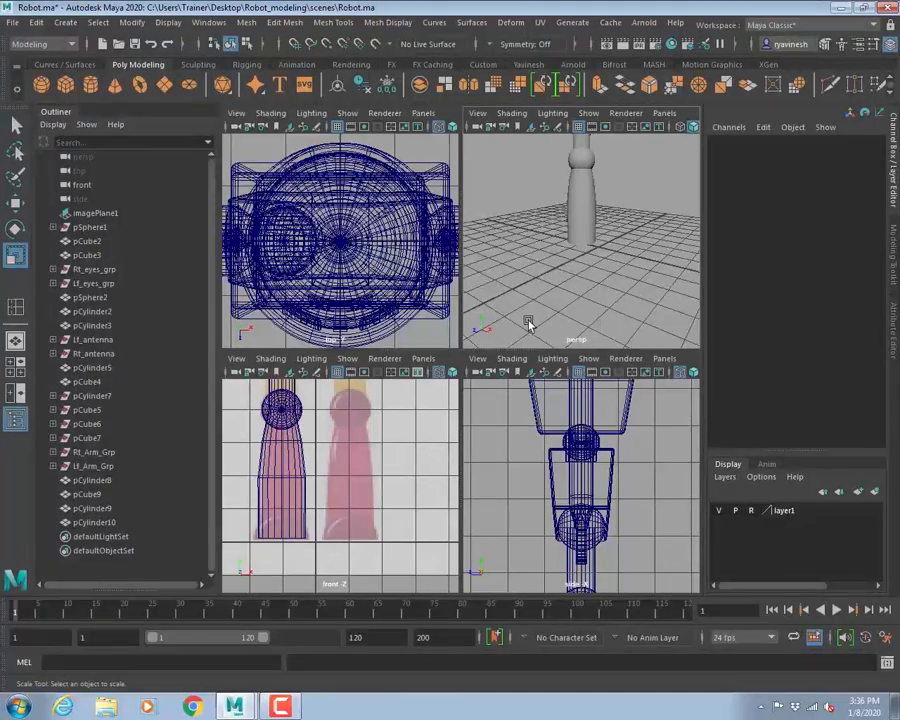
- Select the lower leg cylinder and insert a horizontal edge loop near its bottom for the foot
{"action": "key", "text": "space"}
{"action": "right_click_drag", "start_coordinate": [484, 290], "coordinate": [528, 373], "text": "alt"}
{"action": "left_click_drag", "start_coordinate": [528, 373], "coordinate": [482, 335], "text": "alt"}
{"action": "left_click", "coordinate": [476, 346]}
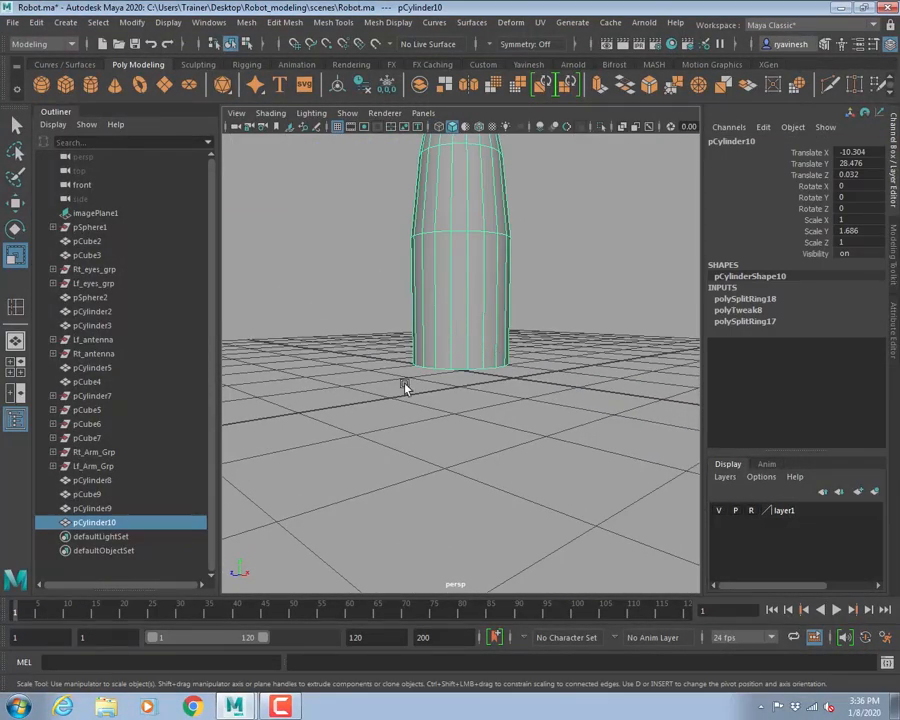
{"action": "right_click_drag", "start_coordinate": [404, 385], "coordinate": [468, 378], "text": "alt"}
{"action": "middle_click_drag", "start_coordinate": [424, 340], "coordinate": [432, 384], "text": "alt"}
{"action": "left_click_drag", "start_coordinate": [432, 384], "coordinate": [473, 379], "text": "alt"}
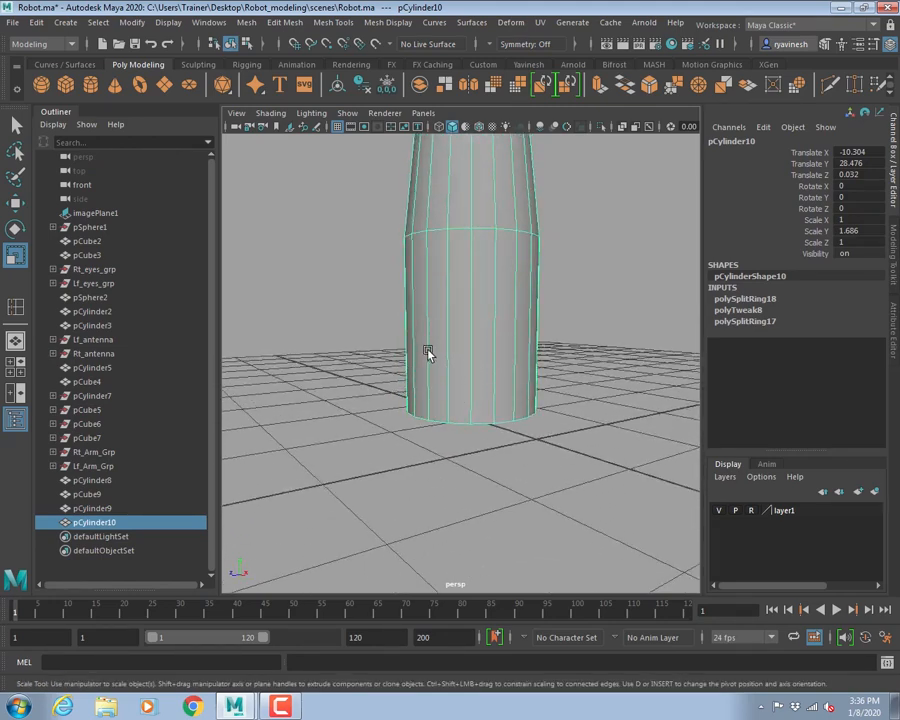
{"action": "key", "text": "g"}
{"action": "left_click_drag", "start_coordinate": [450, 348], "coordinate": [446, 364]}
- Move the new edge loop slightly down to a Y of about 6.407, near the top of the reference's foot
{"action": "key", "text": "space"}
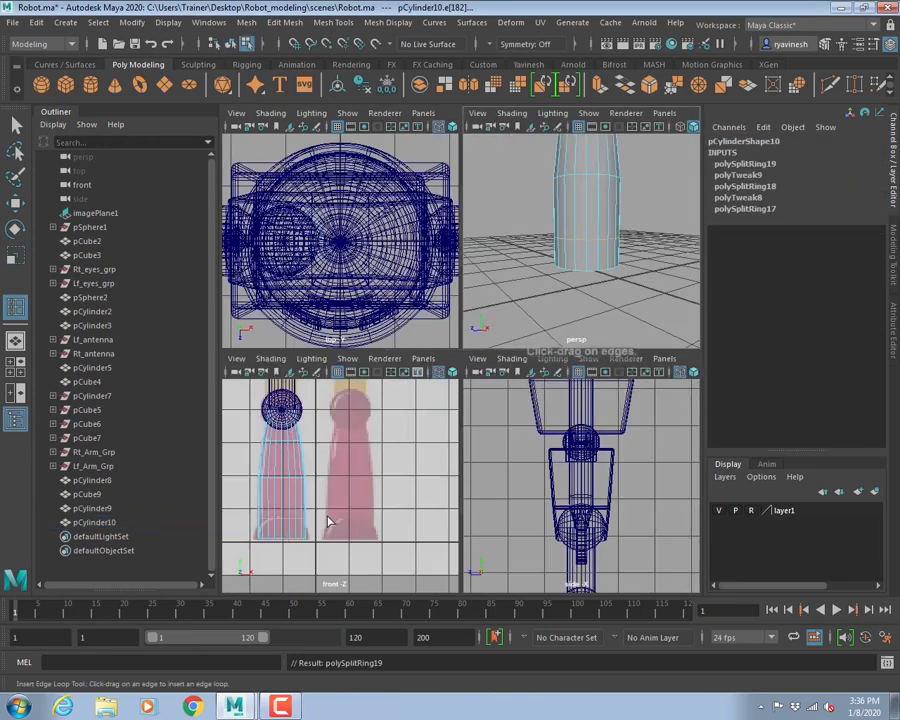
{"action": "key", "text": "space"}
{"action": "right_click_drag", "start_coordinate": [345, 482], "coordinate": [388, 430], "text": "alt"}
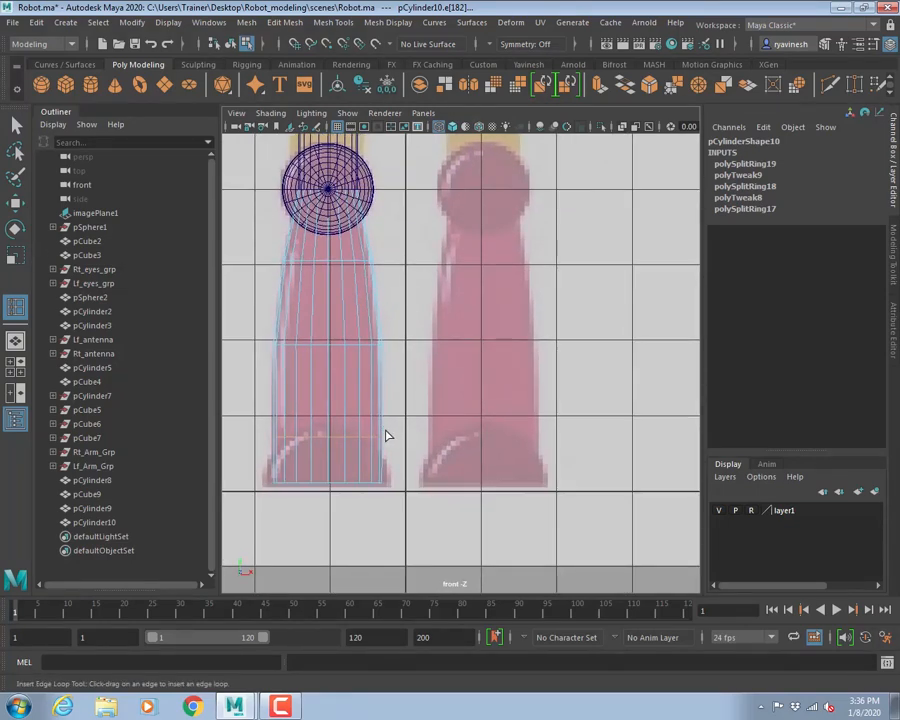
{"action": "key", "text": "w"}
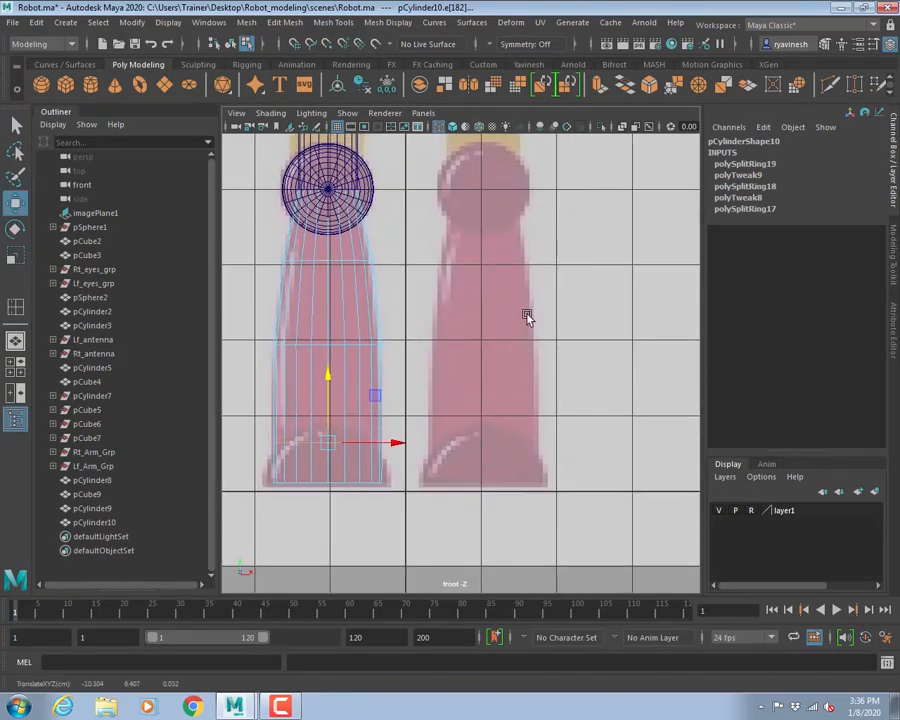
- Select the faces of the lower leg below the bottom edge loop, then deselect the base and back faces so only the front side faces remain
{"action": "key", "text": "space"}
{"action": "key", "text": "space"}
{"action": "left_click_drag", "start_coordinate": [477, 364], "coordinate": [476, 411], "text": "alt"}
{"action": "right_click_drag", "start_coordinate": [486, 317], "coordinate": [492, 361]}
{"action": "key", "text": "space"}
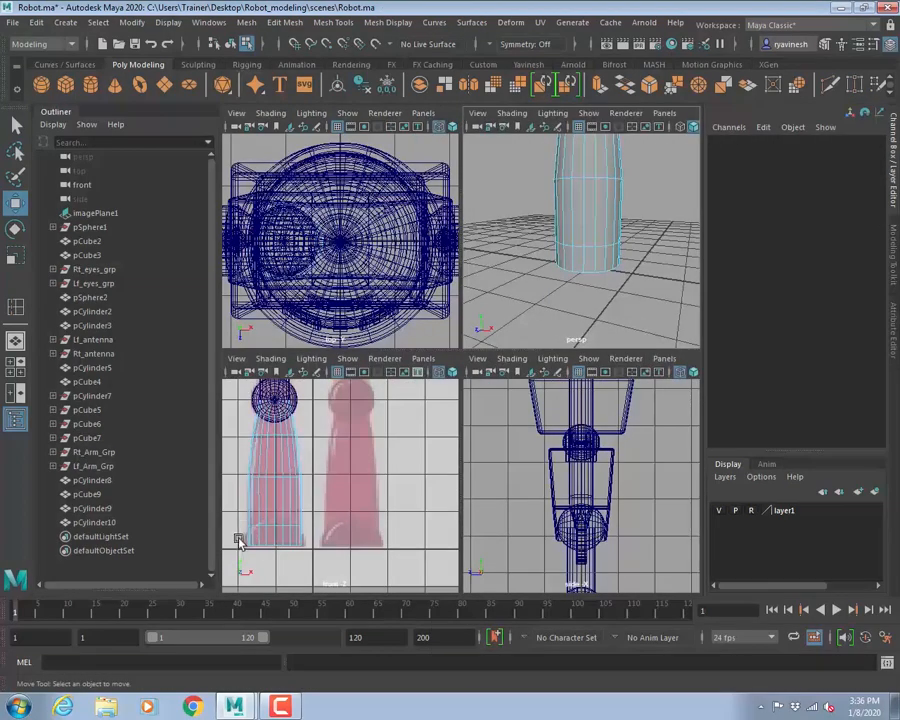
{"action": "left_click", "coordinate": [373, 277]}
{"action": "key", "text": "space"}
{"action": "key", "text": "f"}
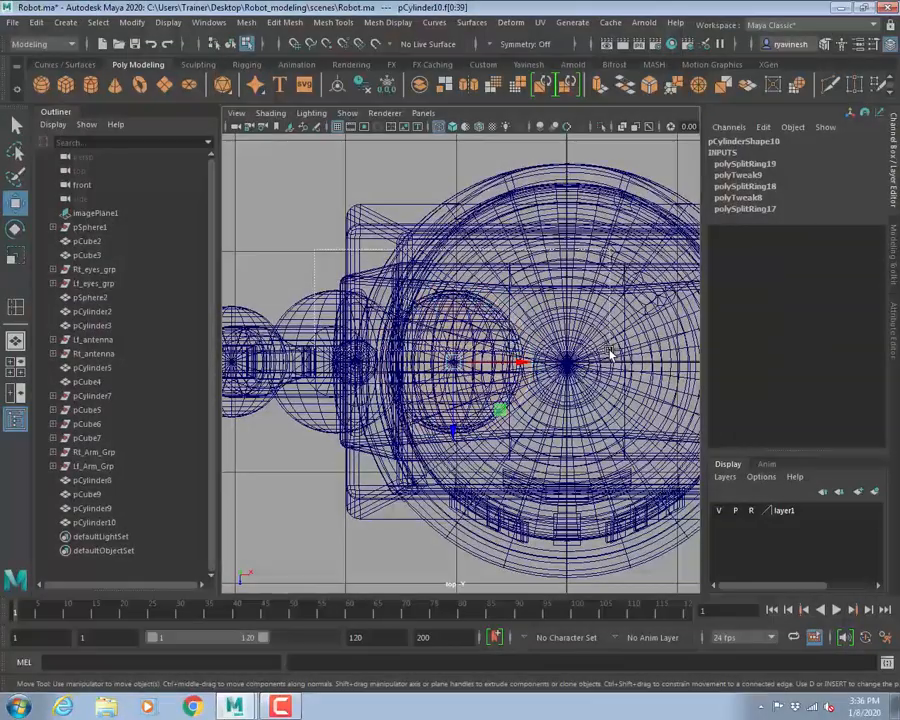
{"action": "left_click_drag", "start_coordinate": [612, 353], "coordinate": [610, 348], "text": "ctrl"}
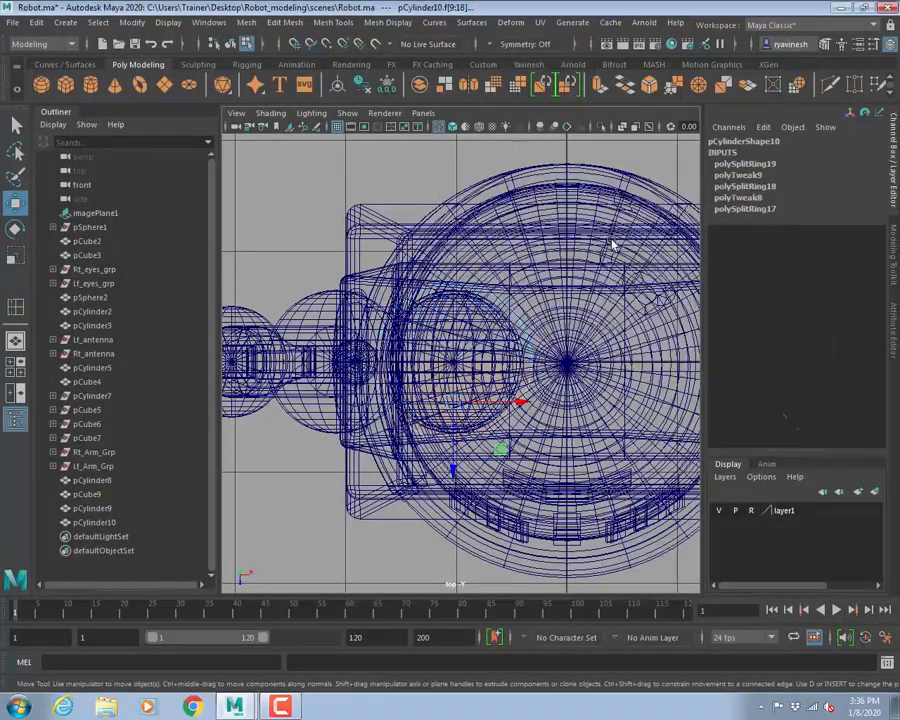
- Extrude the selected front faces forward along Z by about 11.672 to form the foot
{"action": "key", "text": "space"}
{"action": "key", "text": "space"}
{"action": "key", "text": "f"}
{"action": "mouse_move", "coordinate": [589, 408]}
{"action": "left_mouse_down", "text": "alt"}
{"action": "mouse_move", "coordinate": [560, 390]}
{"action": "mouse_move", "coordinate": [477, 381]}
{"action": "mouse_move", "coordinate": [600, 340]}
{"action": "mouse_move", "coordinate": [686, 295]}
{"action": "mouse_move", "coordinate": [663, 241]}
{"action": "mouse_move", "coordinate": [522, 302]}
{"action": "mouse_move", "coordinate": [603, 366]}
{"action": "mouse_move", "coordinate": [556, 354]}
{"action": "mouse_move", "coordinate": [532, 263]}
{"action": "mouse_move", "coordinate": [497, 378]}
{"action": "mouse_move", "coordinate": [473, 394]}
{"action": "mouse_move", "coordinate": [474, 484]}
{"action": "left_mouse_up", "text": "alt"}
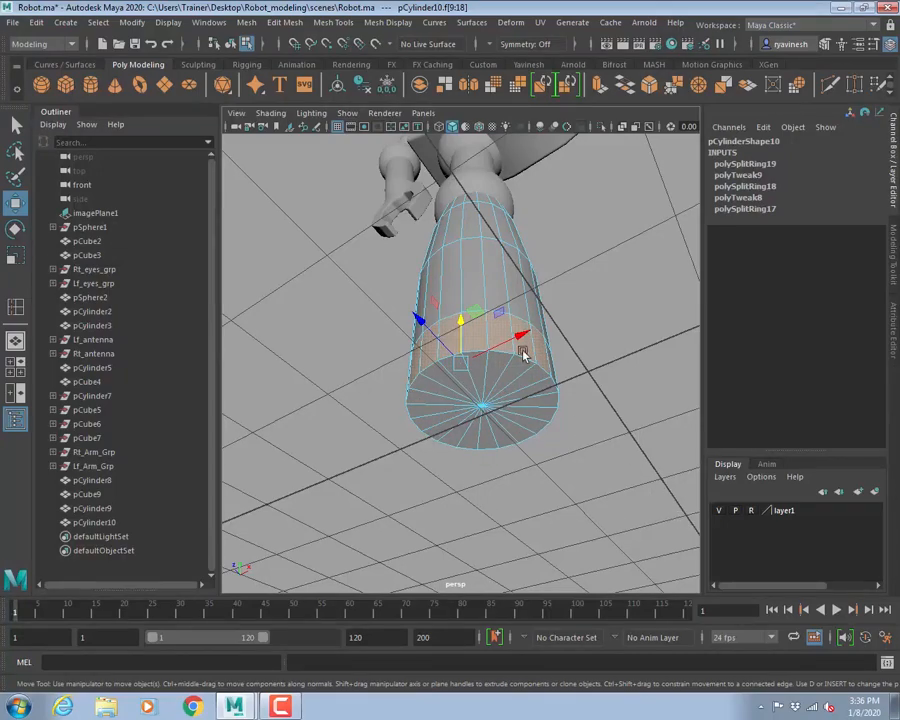
{"action": "left_click_drag", "start_coordinate": [525, 355], "coordinate": [515, 428], "text": "alt"}
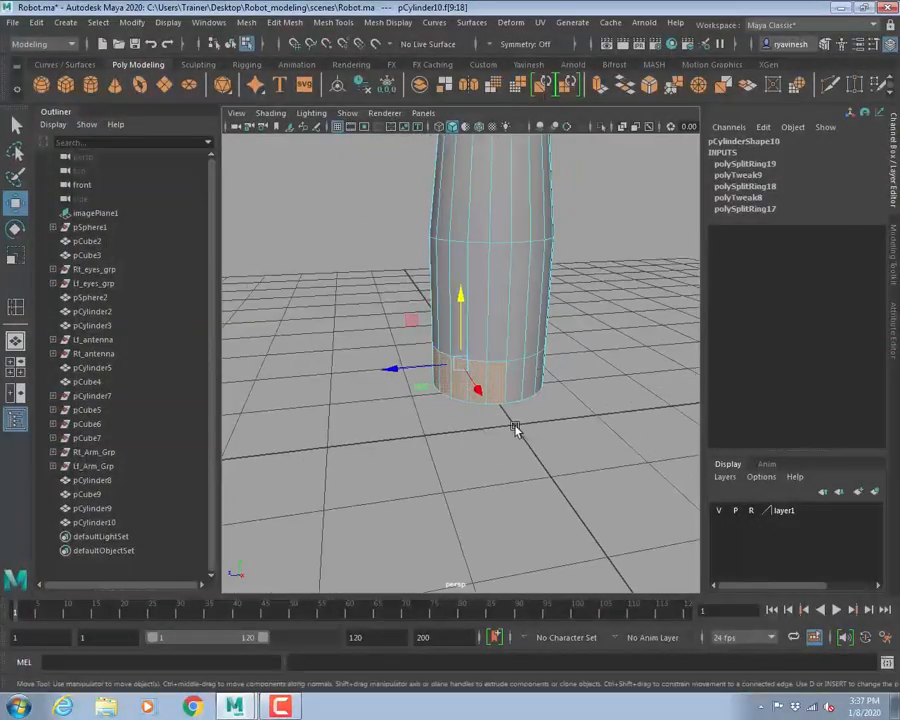
{"action": "left_click", "coordinate": [284, 22]}
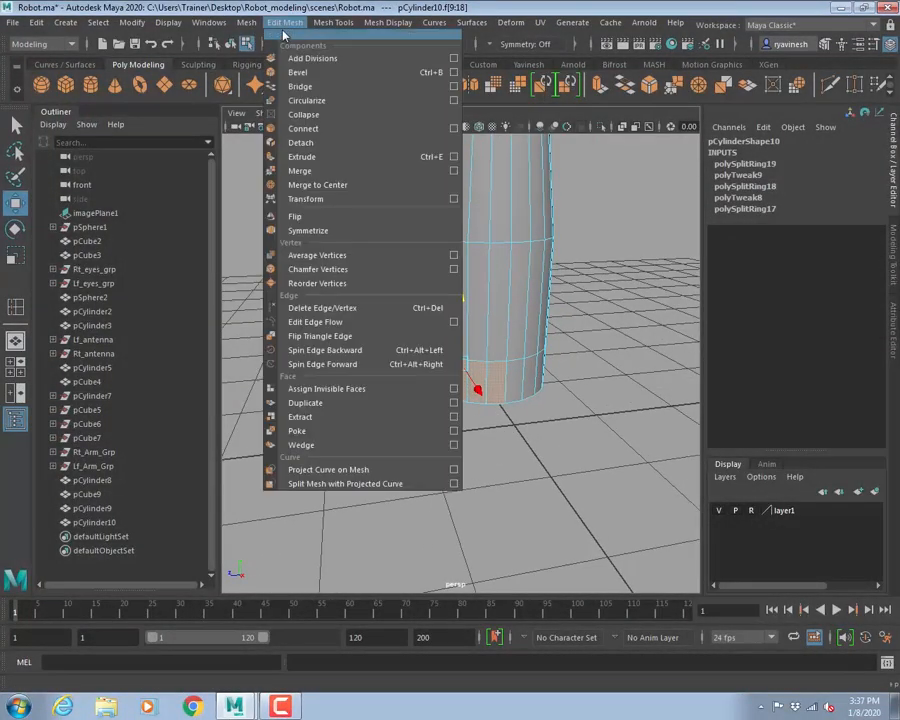
{"action": "left_click", "coordinate": [303, 157]}
{"action": "left_click_drag", "start_coordinate": [412, 442], "coordinate": [432, 434], "text": "alt"}
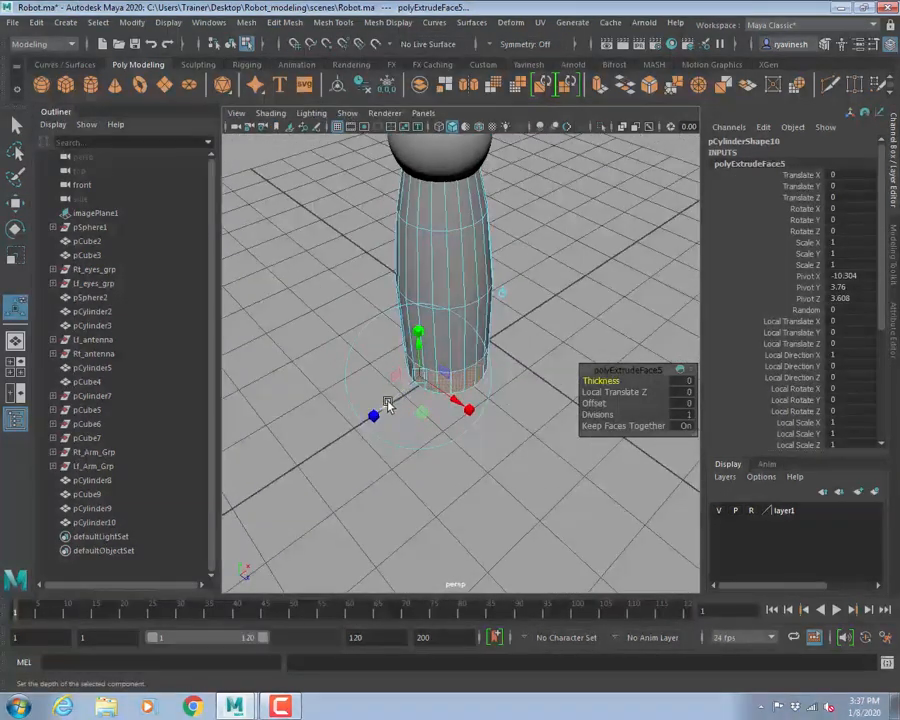
{"action": "left_click_drag", "start_coordinate": [388, 398], "coordinate": [340, 450]}
{"action": "key", "text": "ctrl+z"}
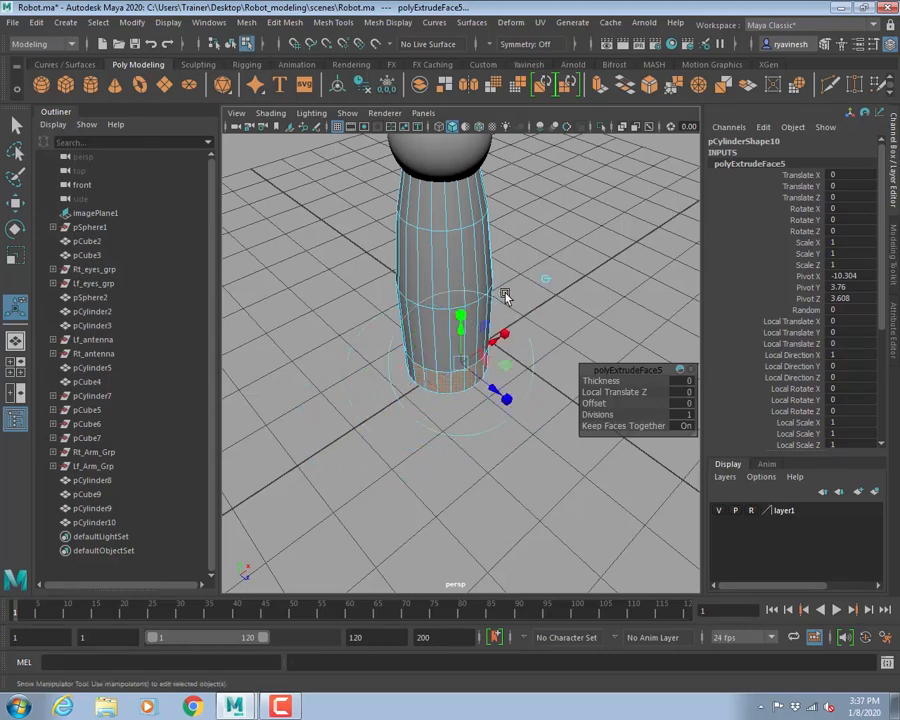
{"action": "left_click_drag", "start_coordinate": [488, 386], "coordinate": [418, 388]}
{"action": "left_click", "coordinate": [553, 428]}
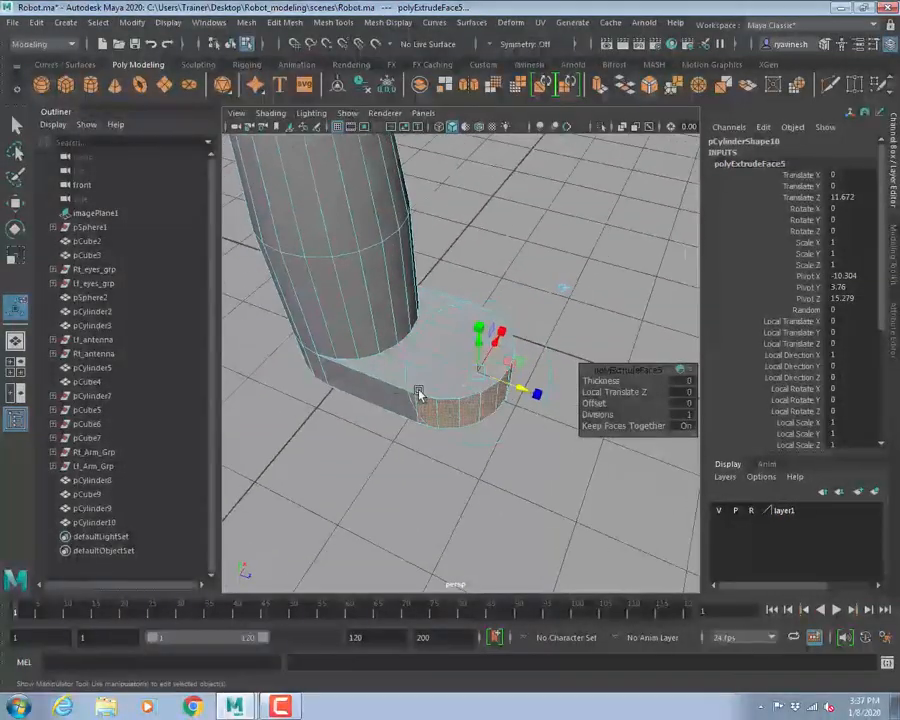
- Scale the extruded faces along Z to flatten the front of the foot
{"action": "key", "text": "r"}
{"action": "left_click_drag", "start_coordinate": [537, 393], "coordinate": [484, 374]}
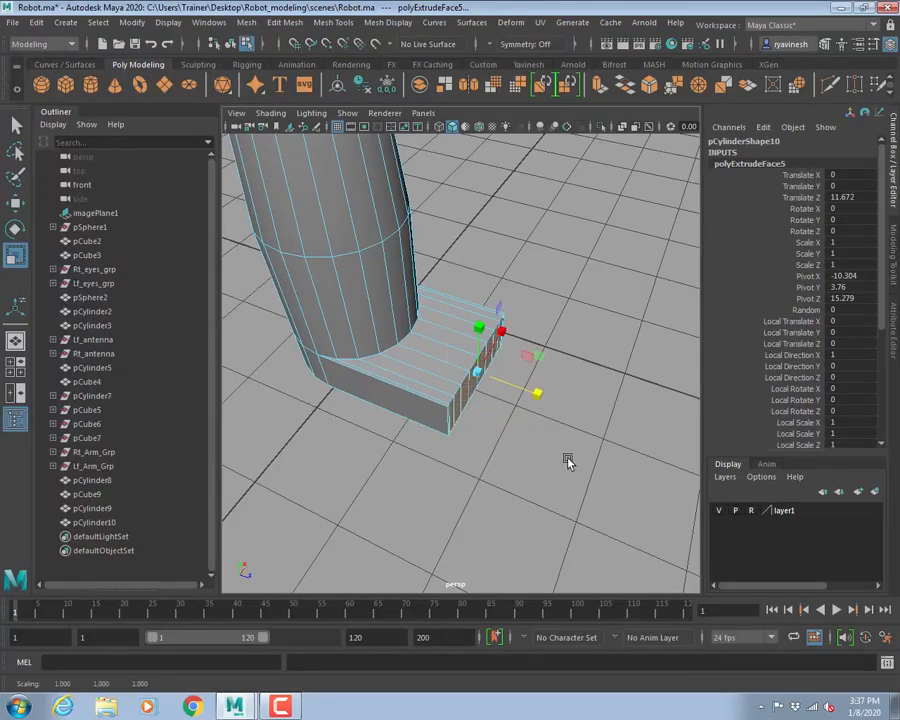
{"action": "left_click_drag", "start_coordinate": [567, 461], "coordinate": [434, 431], "text": "alt"}
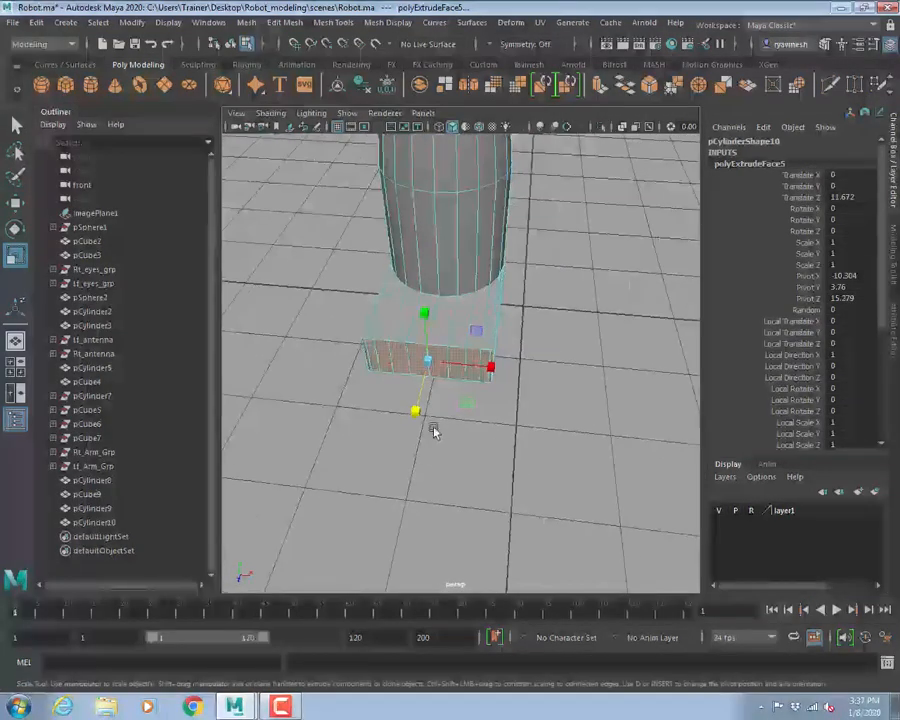
- Move the extruded front faces of the foot further forward along Z to lengthen the foot
{"action": "key", "text": "w"}
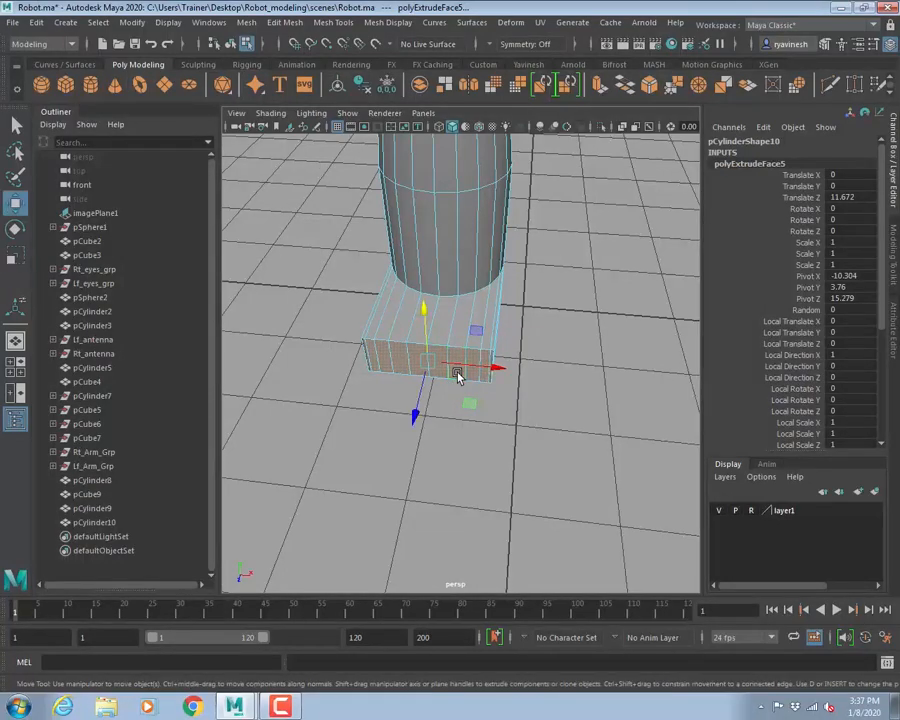
{"action": "left_click_drag", "start_coordinate": [506, 422], "coordinate": [380, 397], "text": "alt"}
{"action": "left_click_drag", "start_coordinate": [360, 335], "coordinate": [303, 333]}
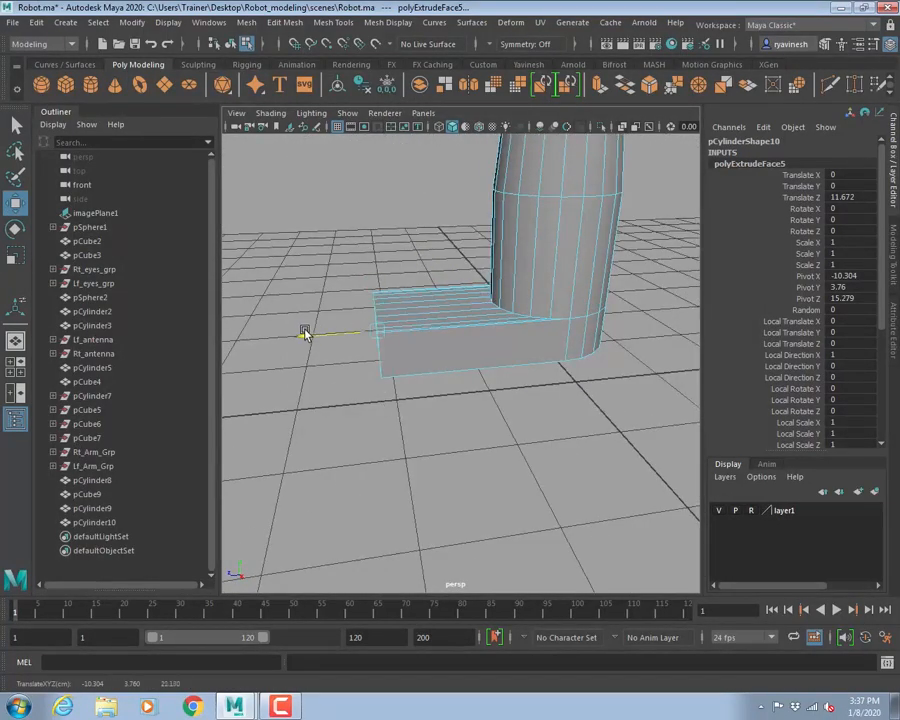
- Compare the foot's width and height with the front reference image
{"action": "left_click_drag", "start_coordinate": [438, 315], "coordinate": [613, 384], "text": "alt"}
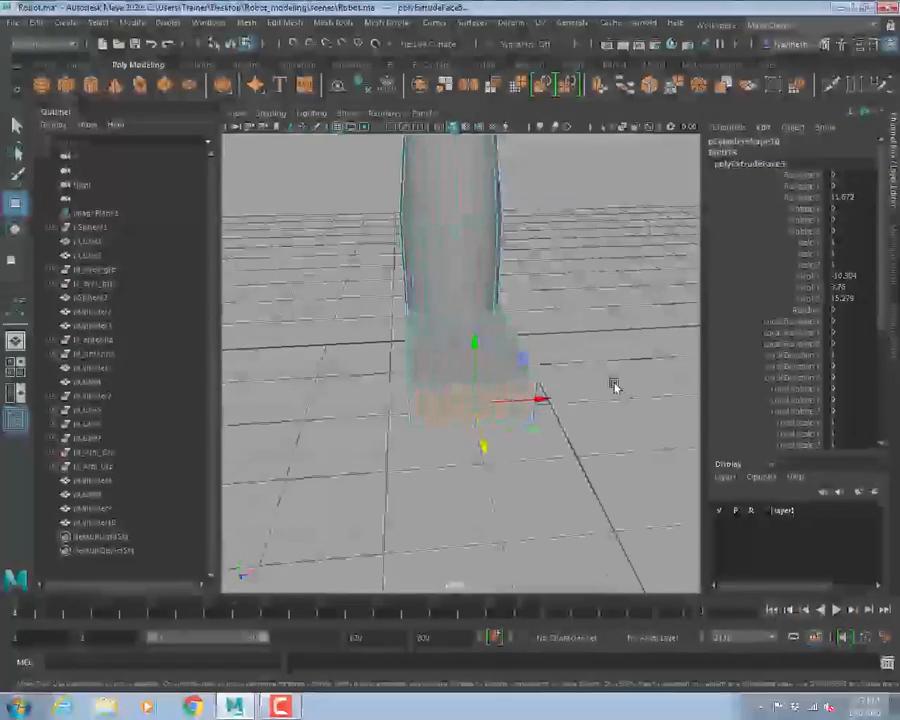
{"action": "key", "text": "space"}
{"action": "key", "text": "space"}
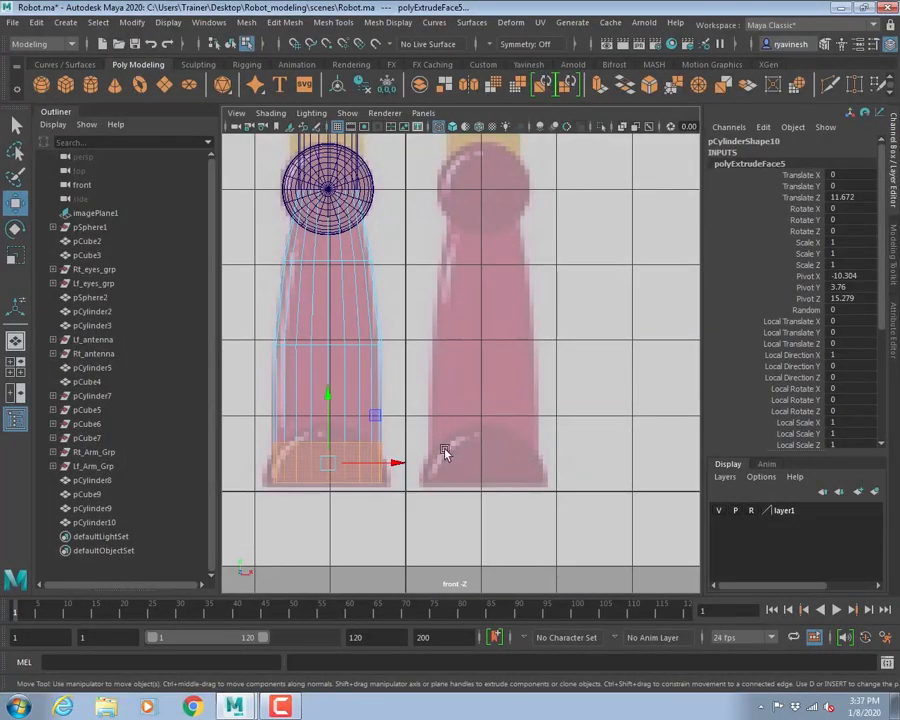
{"action": "key", "text": "space"}
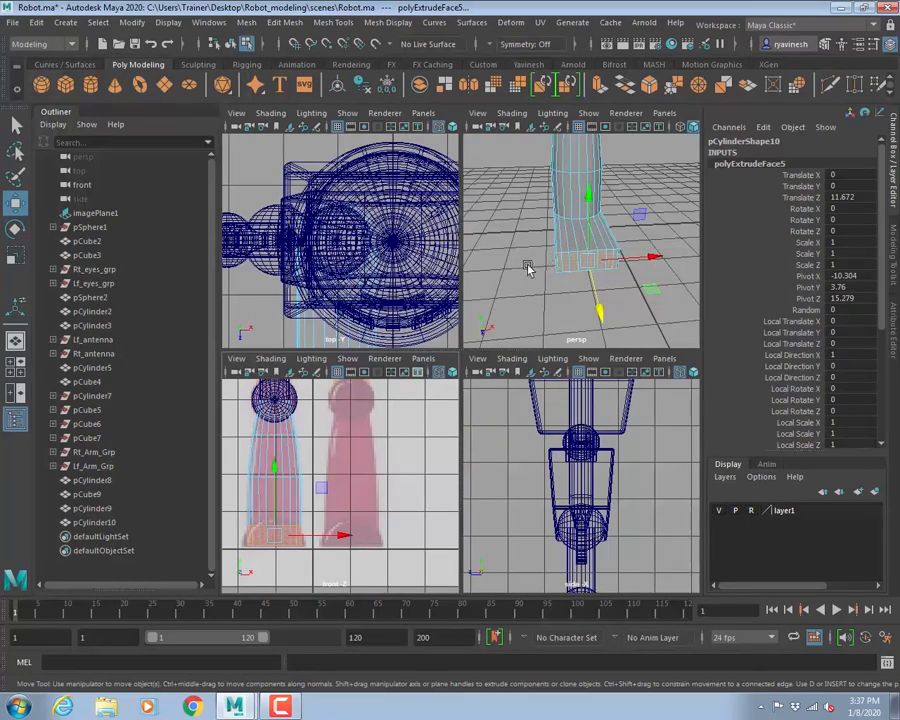
{"action": "key", "text": "space"}
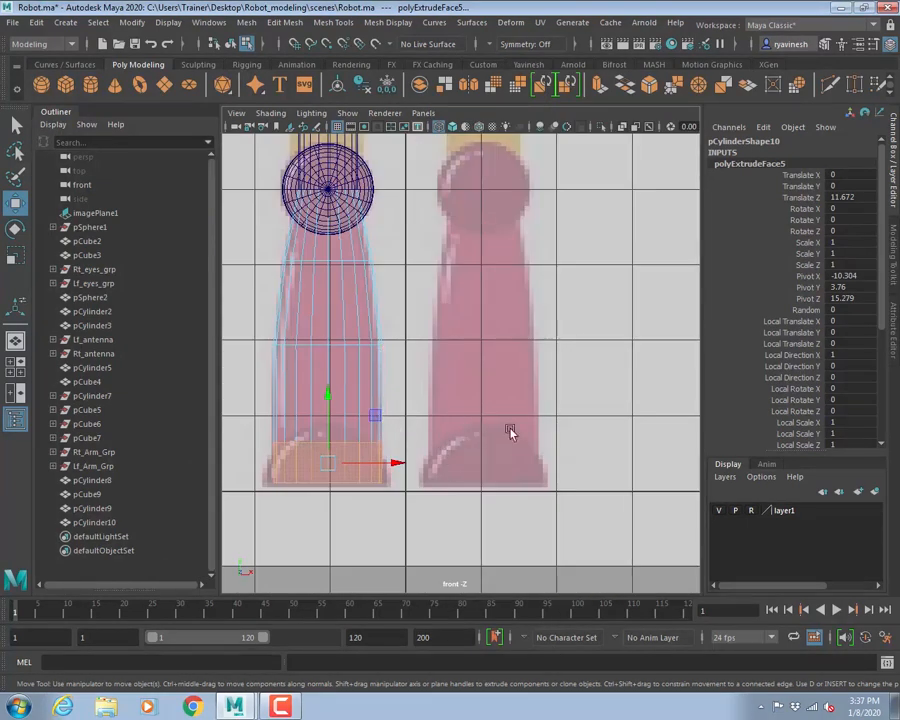
{"action": "key", "text": "space"}
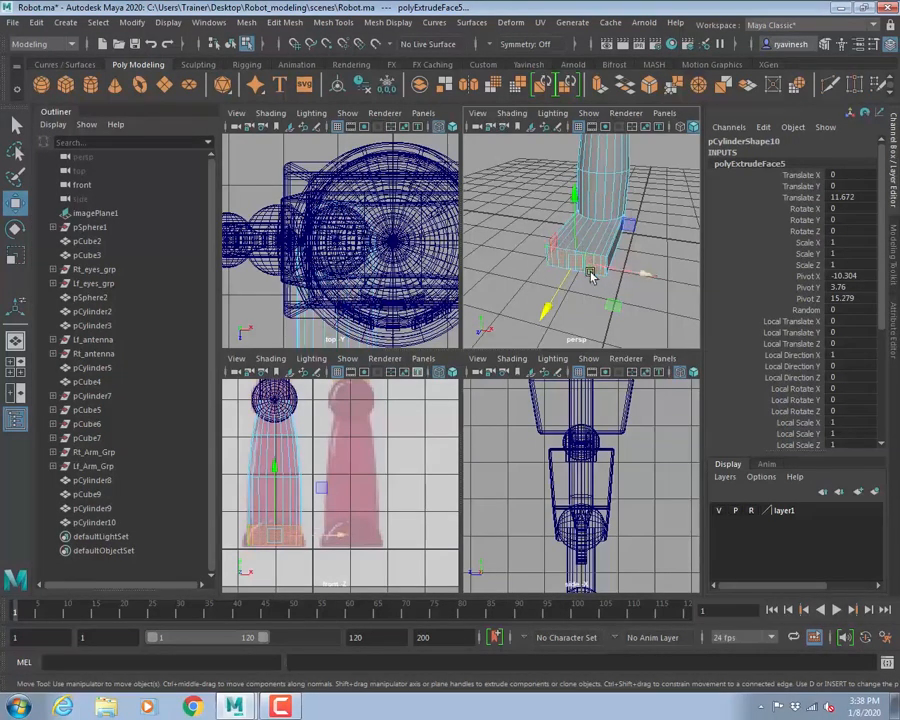
{"action": "key", "text": "space"}
- Reposition the foot's front faces along Z to about 26.378
{"action": "left_click_drag", "start_coordinate": [422, 440], "coordinate": [482, 414], "text": "alt"}
{"action": "right_click_drag", "start_coordinate": [482, 414], "coordinate": [512, 446], "text": "alt"}
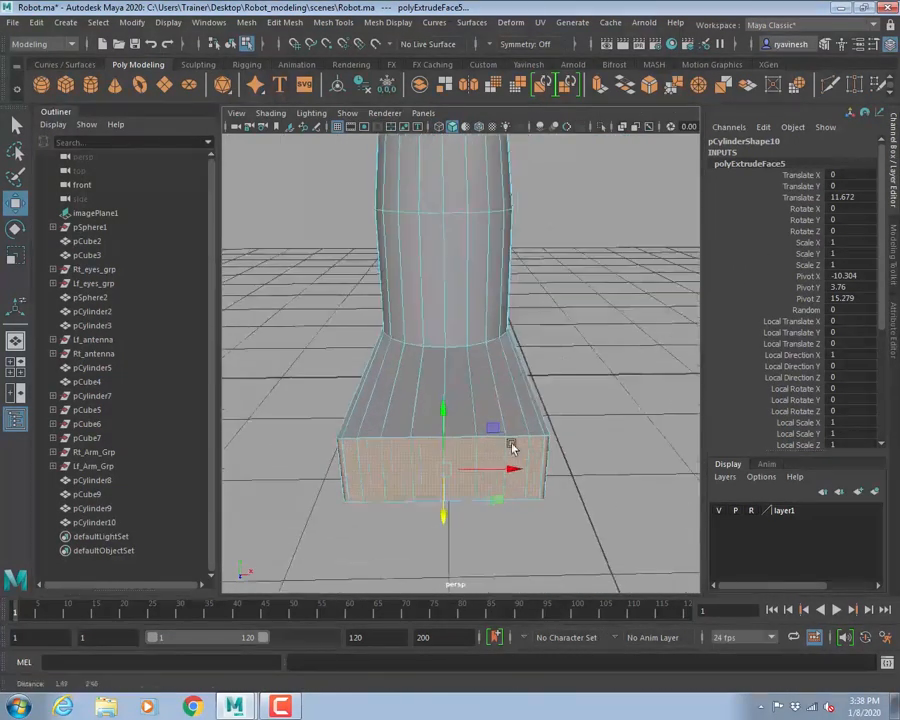
{"action": "right_click_drag", "start_coordinate": [431, 429], "coordinate": [450, 438], "text": "alt"}
{"action": "left_click_drag", "start_coordinate": [451, 440], "coordinate": [410, 420], "text": "alt"}
{"action": "left_click_drag", "start_coordinate": [488, 418], "coordinate": [462, 421], "text": "alt"}
{"action": "left_click_drag", "start_coordinate": [416, 464], "coordinate": [440, 381]}
- Extrude the foot's front faces forward to a Z of about 31.037 and scale them narrower along X to form a tapered toe
{"action": "key", "text": "ctrl+e"}
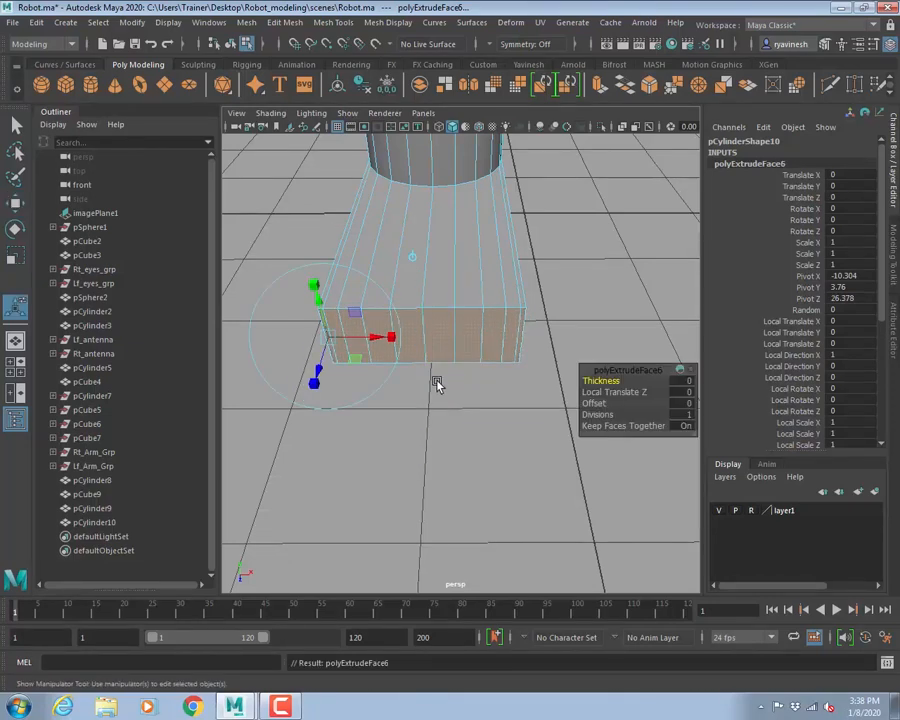
{"action": "key", "text": "w"}
{"action": "left_click_drag", "start_coordinate": [430, 382], "coordinate": [428, 454]}
{"action": "key", "text": "r"}
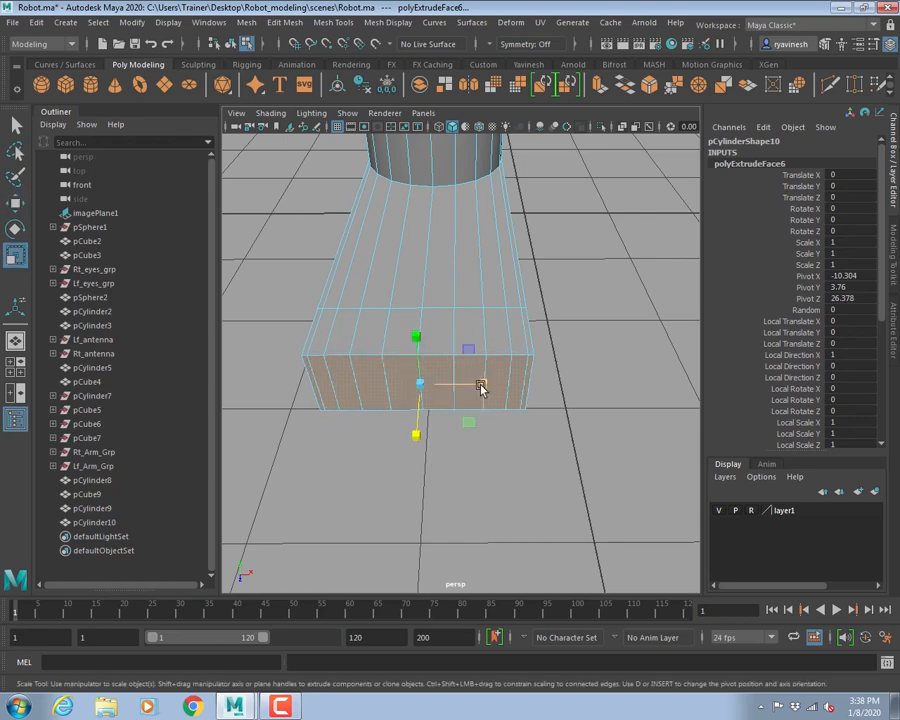
{"action": "left_click_drag", "start_coordinate": [480, 388], "coordinate": [455, 377]}
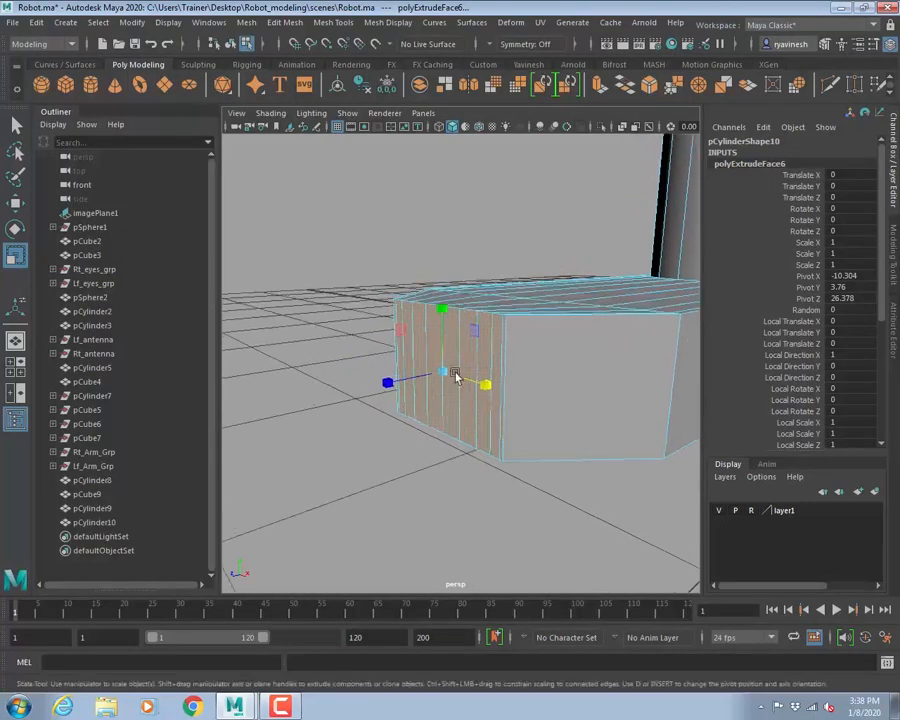
{"action": "left_click_drag", "start_coordinate": [443, 308], "coordinate": [443, 347]}
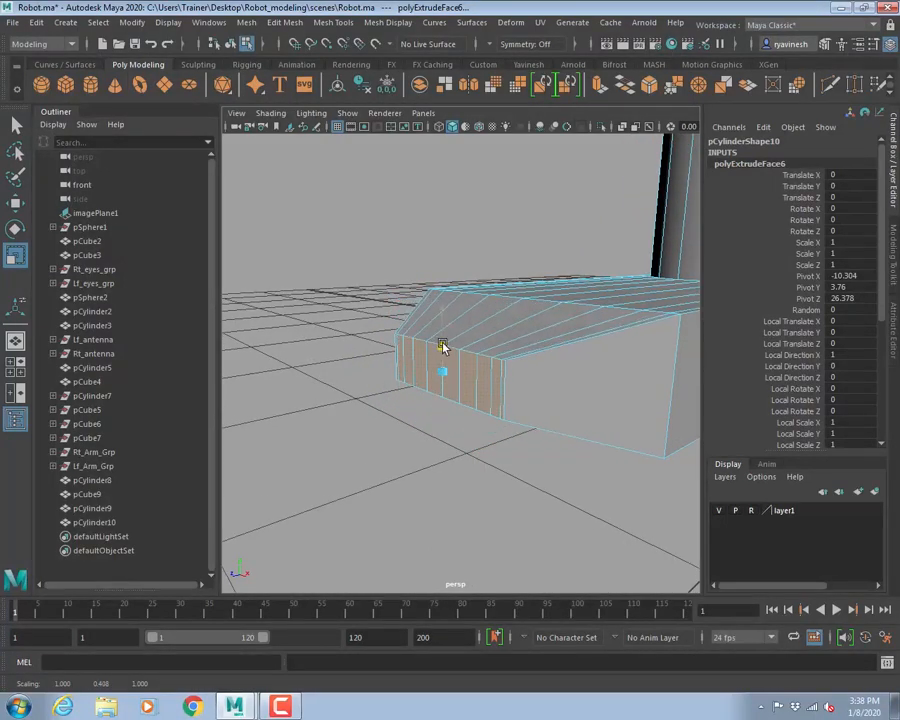
{"action": "key", "text": "ctrl+z"}
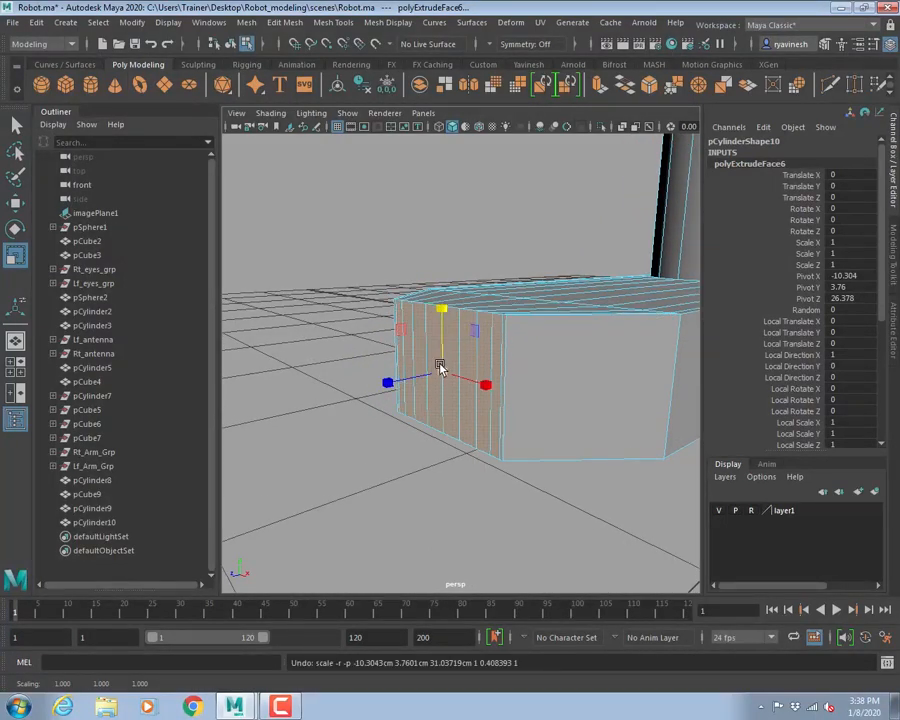
{"action": "left_click", "coordinate": [512, 453]}
- Move the pivot down to the toe faces' bottom edge at a Y of about 1.113 and scale the faces shorter along Y
{"action": "key", "text": "d"}
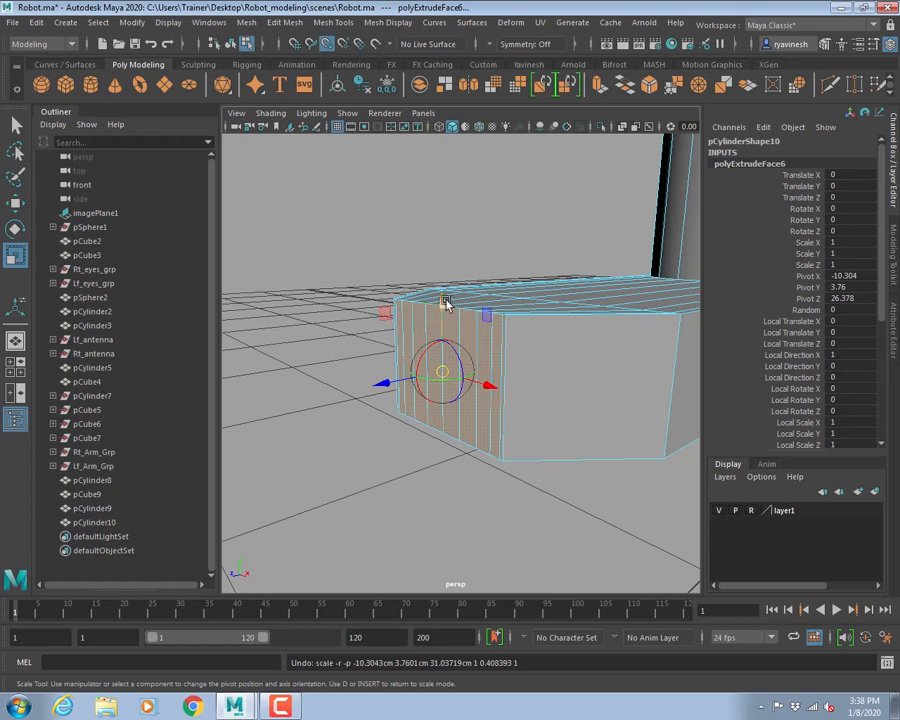
{"action": "left_click_drag", "start_coordinate": [446, 305], "coordinate": [470, 428]}
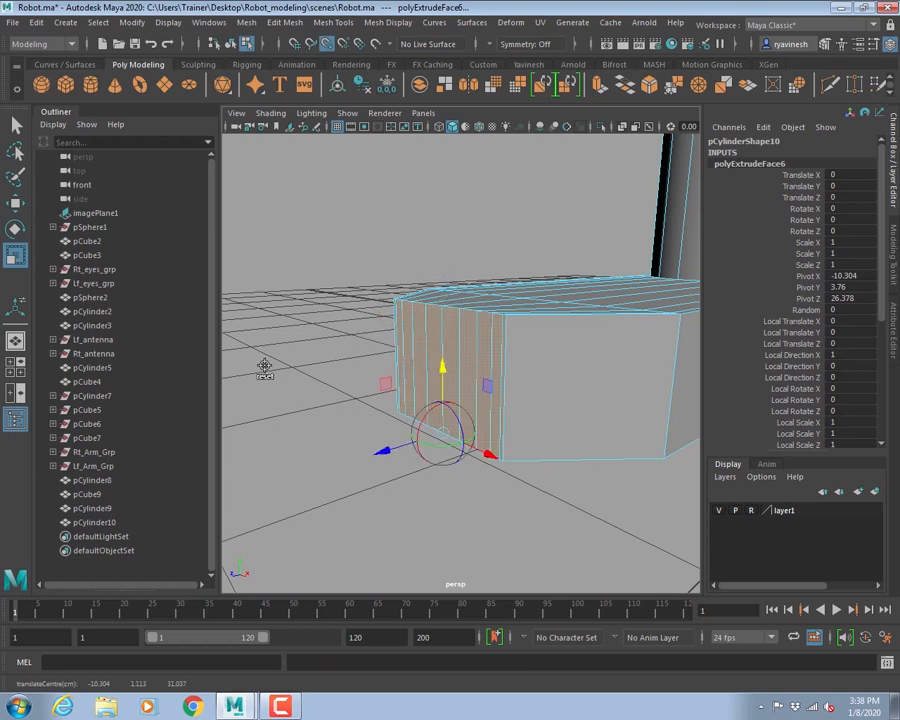
{"action": "key", "text": "d"}
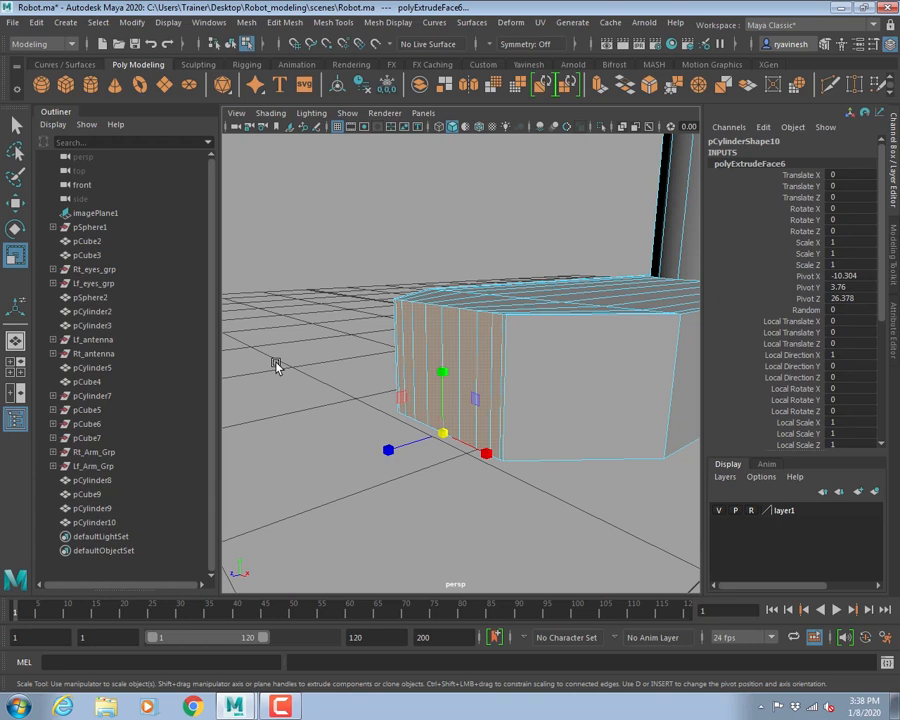
{"action": "left_click_drag", "start_coordinate": [442, 373], "coordinate": [452, 415]}
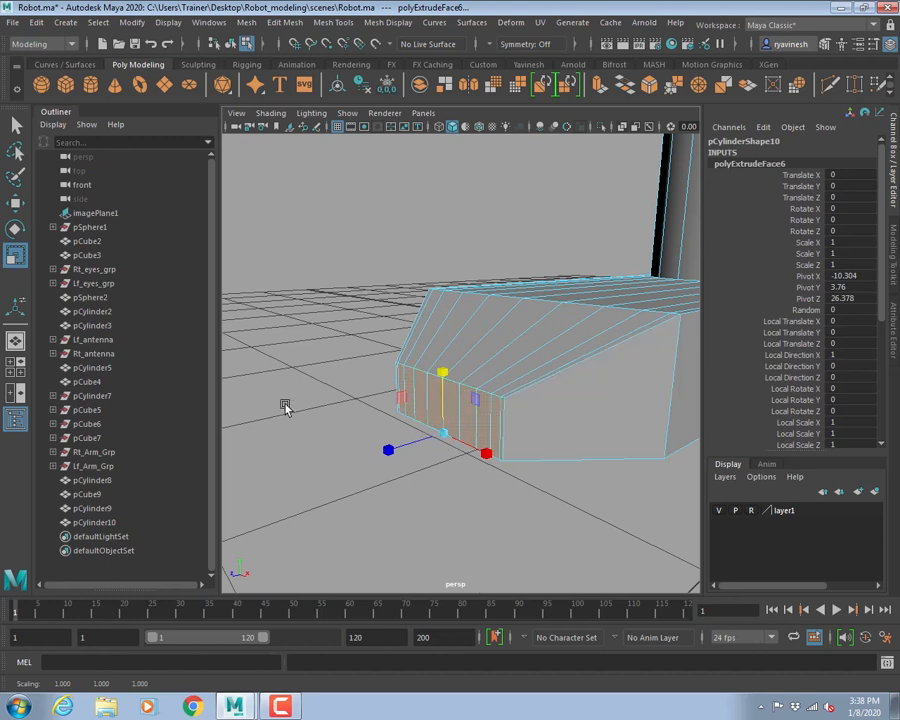
{"action": "key", "text": "q"}
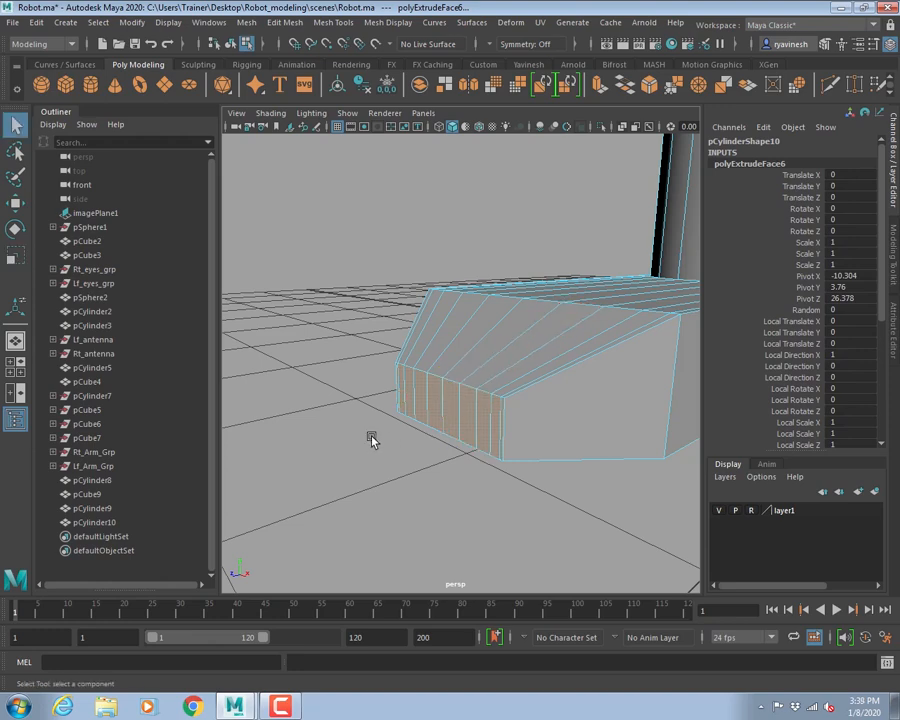
- Reselect only the toe's front faces and place their pivot on the bottom edge
{"action": "key", "text": "w"}
{"action": "left_click_drag", "start_coordinate": [437, 421], "coordinate": [451, 540], "text": "alt"}
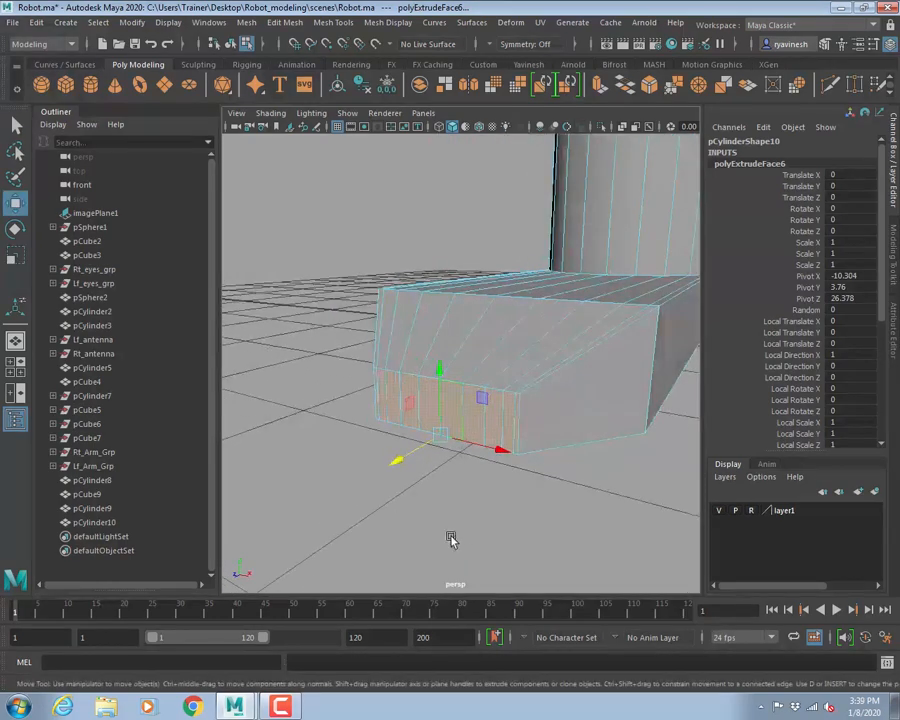
{"action": "left_click_drag", "start_coordinate": [449, 480], "coordinate": [352, 412], "text": "alt"}
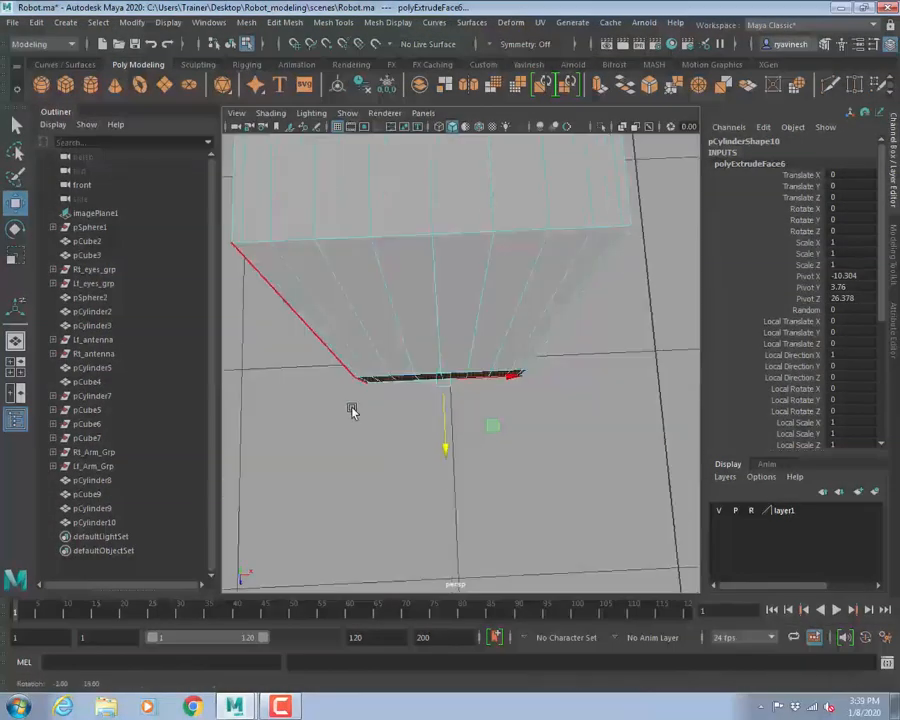
{"action": "left_click_drag", "start_coordinate": [306, 347], "coordinate": [580, 442]}
{"action": "left_click_drag", "start_coordinate": [259, 333], "coordinate": [455, 438], "text": "ctrl"}
{"action": "key", "text": "d"}
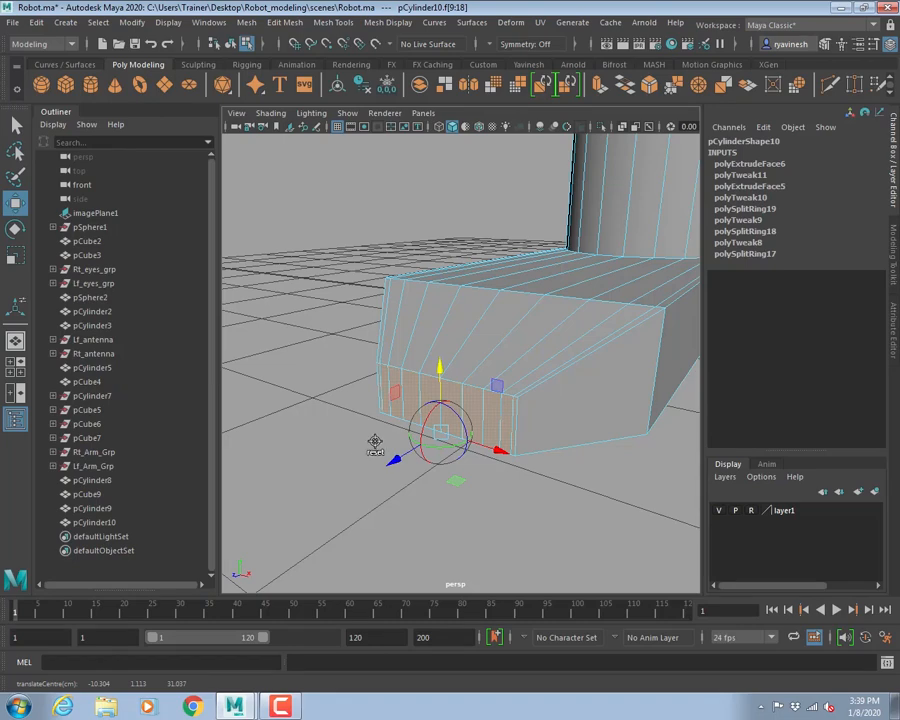
{"action": "key", "text": "d"}
{"action": "left_click_drag", "start_coordinate": [382, 416], "coordinate": [438, 449], "text": "alt"}
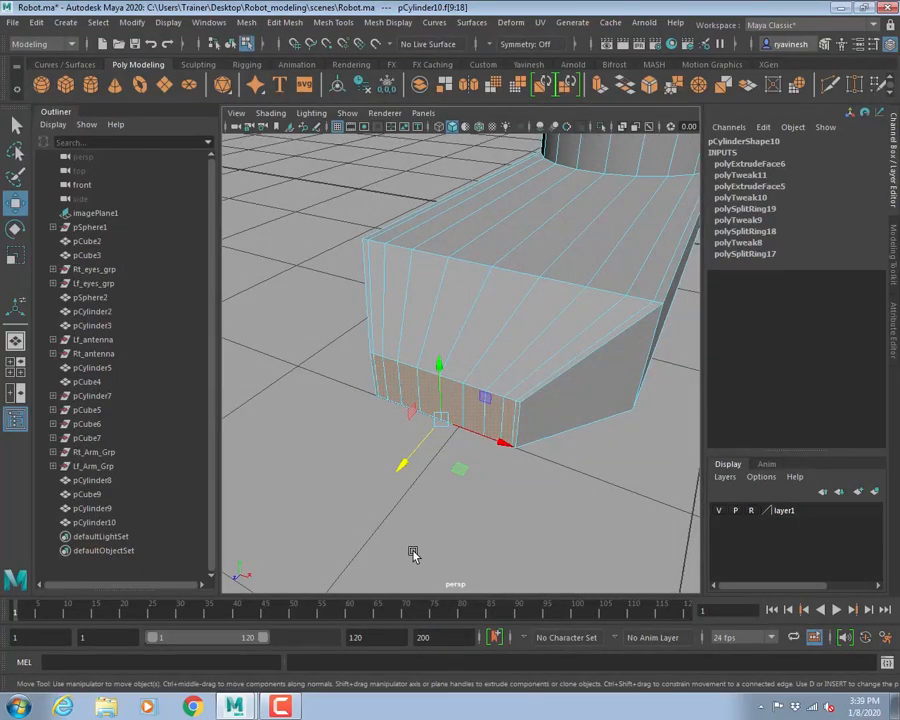
{"action": "key", "text": "e"}
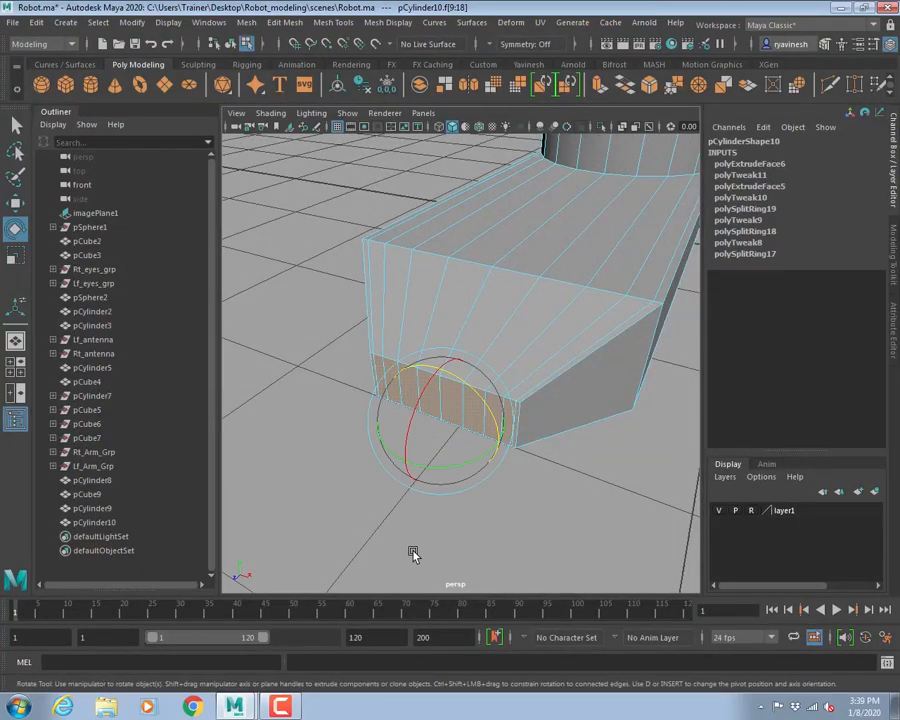
{"action": "key", "text": "r"}
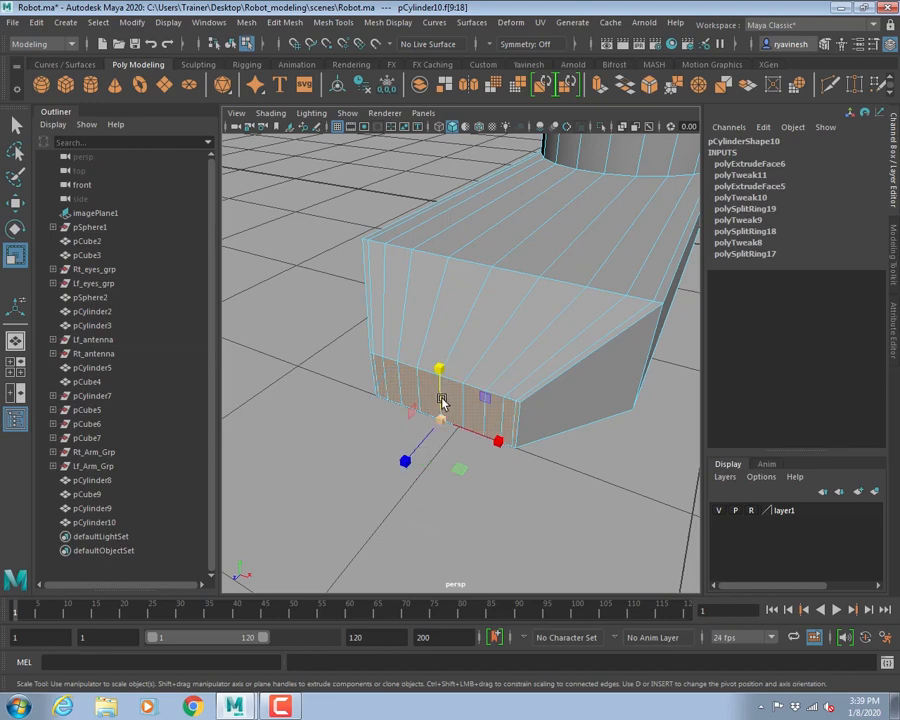
{"action": "left_click_drag", "start_coordinate": [438, 411], "coordinate": [396, 392], "text": "alt"}
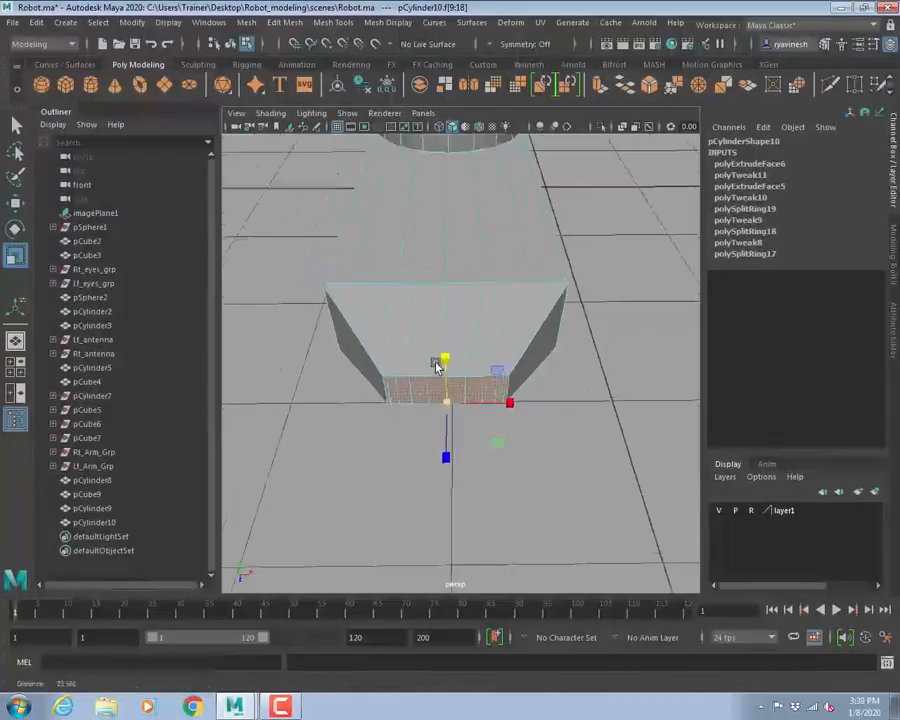
{"action": "left_click_drag", "start_coordinate": [440, 362], "coordinate": [388, 346], "text": "alt"}
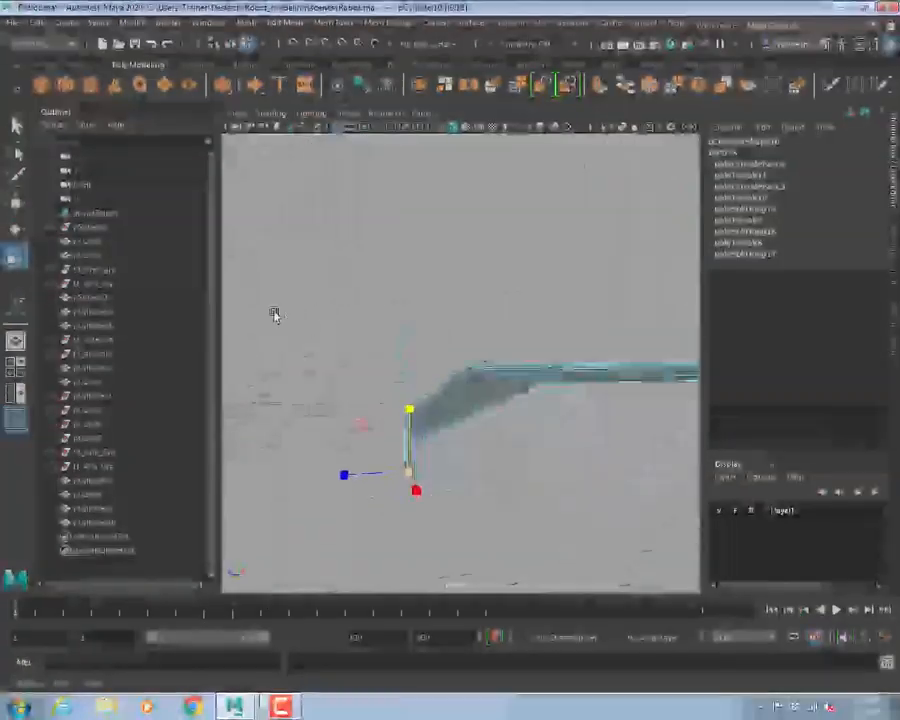
- Switch to vertex editing, select the two outermost vertices of the foot's upper front edge and move them down
{"action": "right_click_drag", "start_coordinate": [543, 318], "coordinate": [487, 320]}
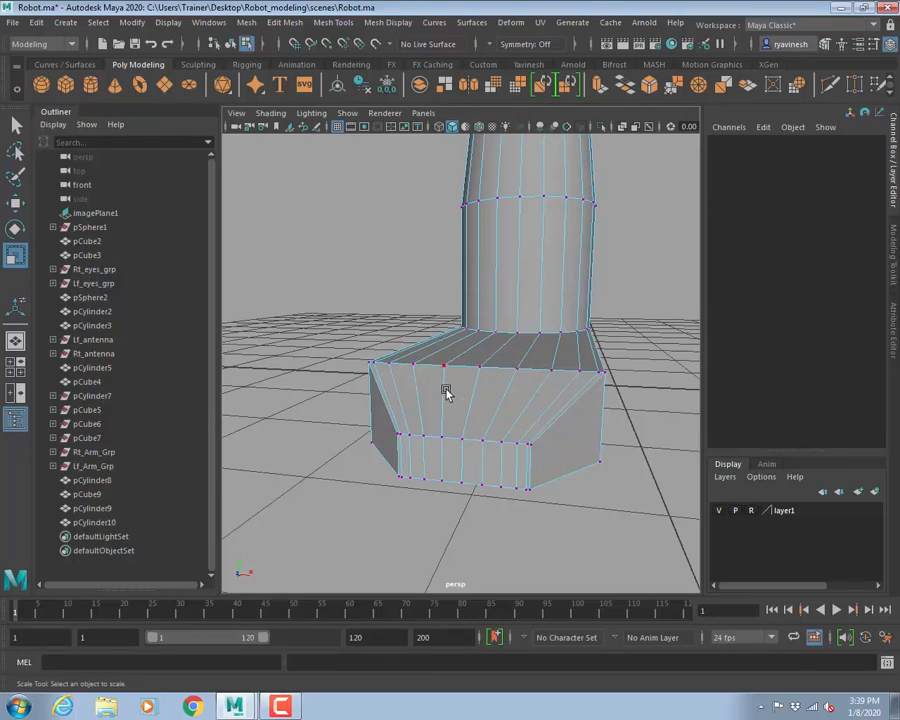
{"action": "left_click_drag", "start_coordinate": [569, 378], "coordinate": [278, 392], "text": "alt"}
{"action": "left_click", "coordinate": [566, 381]}
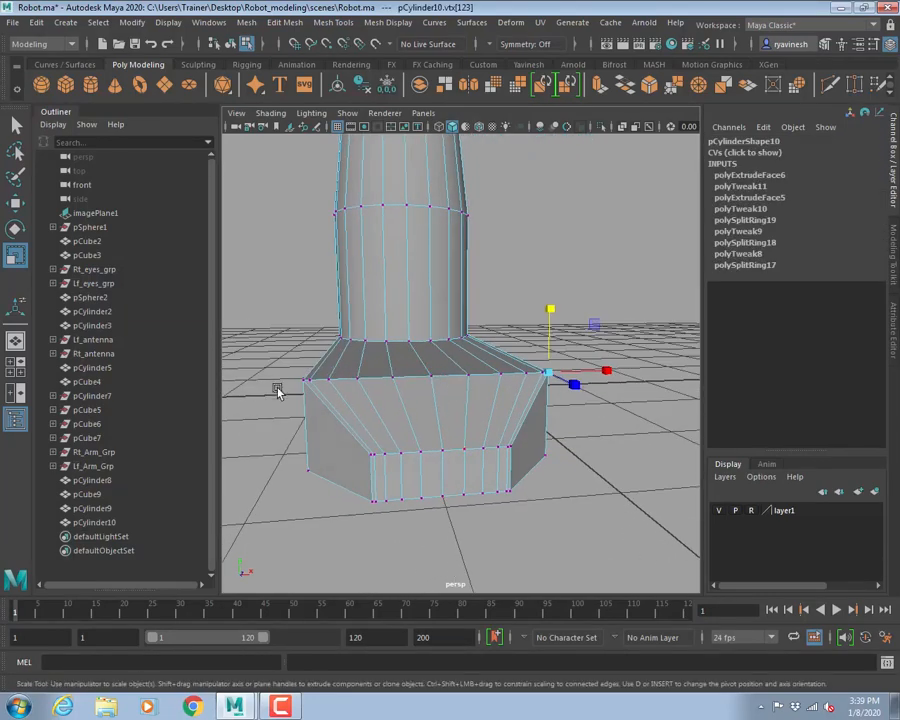
{"action": "left_click", "coordinate": [305, 377], "text": "shift"}
{"action": "left_click_drag", "start_coordinate": [500, 327], "coordinate": [558, 418], "text": "alt"}
{"action": "key", "text": "w"}
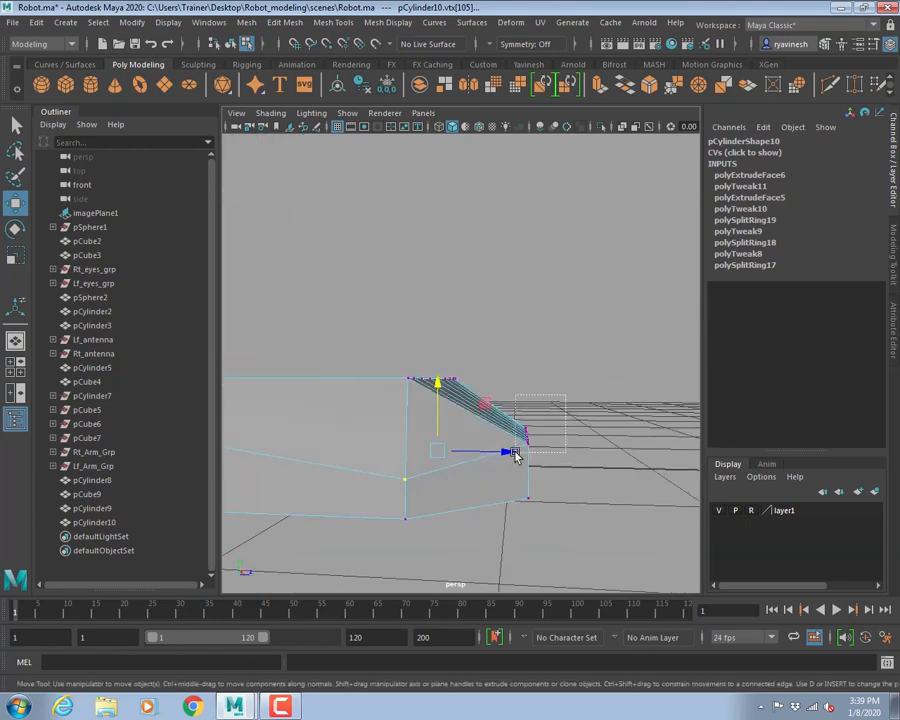
- Lower the vertices along the toe's top edge to a Y of about 1.76
{"action": "left_click_drag", "start_coordinate": [513, 455], "coordinate": [451, 404], "text": "alt"}
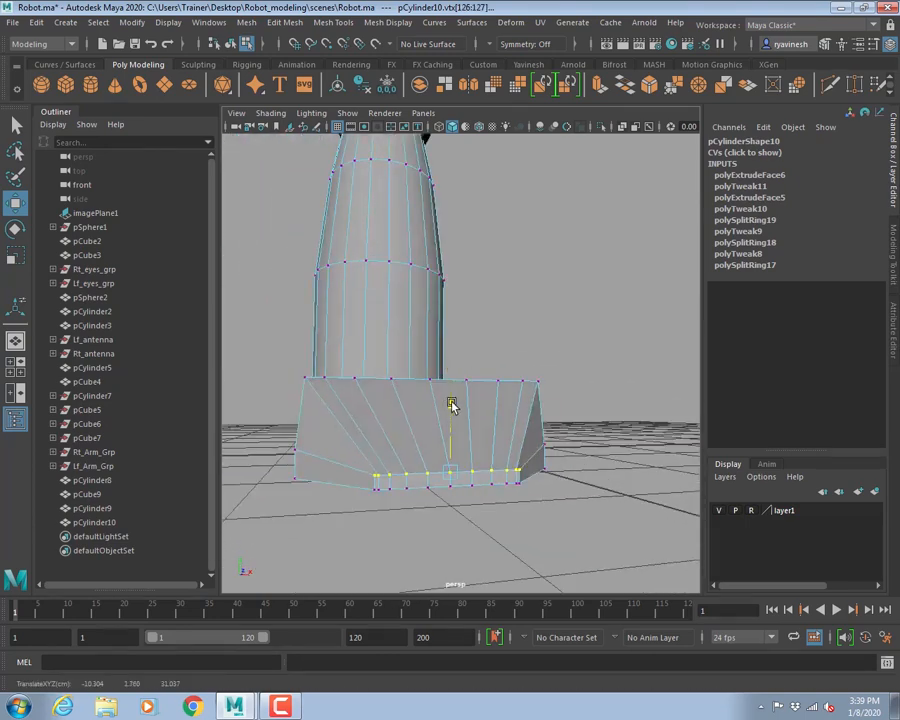
{"action": "left_click_drag", "start_coordinate": [496, 428], "coordinate": [471, 492], "text": "alt"}
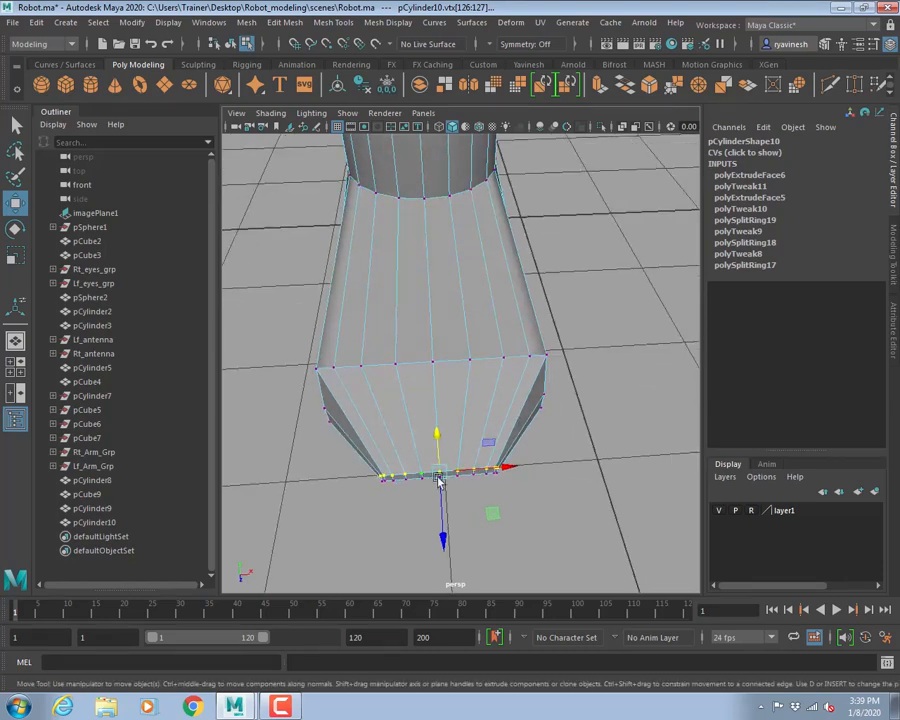
- Select the two outer corner vertices remaining on the foot's upper front edge and lower them to a Y of about 4.128
{"action": "left_click_drag", "start_coordinate": [430, 412], "coordinate": [411, 428], "text": "alt"}
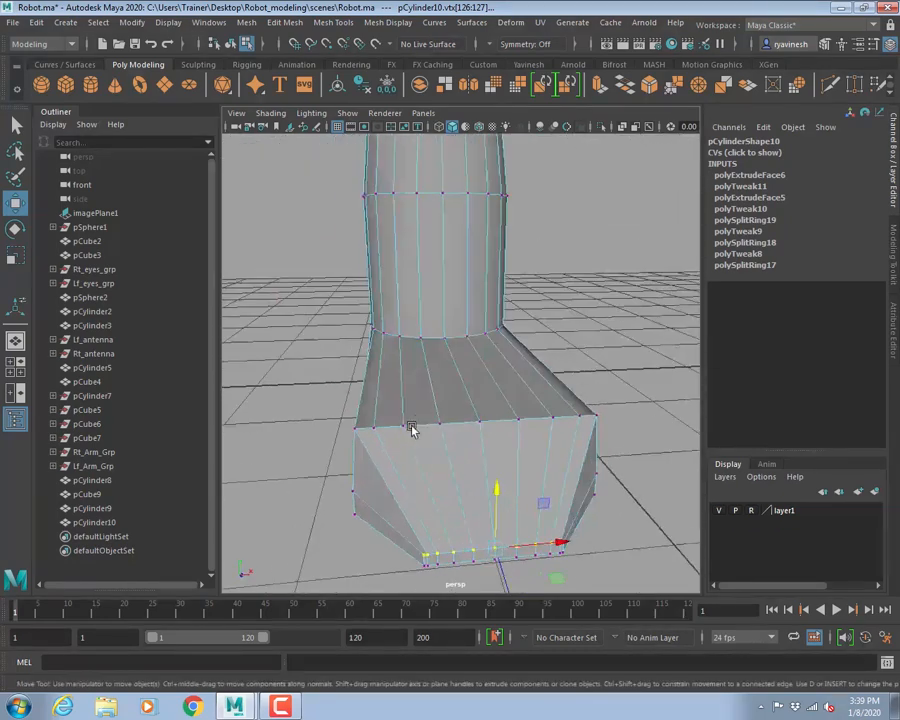
{"action": "left_click", "coordinate": [354, 429]}
{"action": "left_click", "coordinate": [596, 415], "text": "shift"}
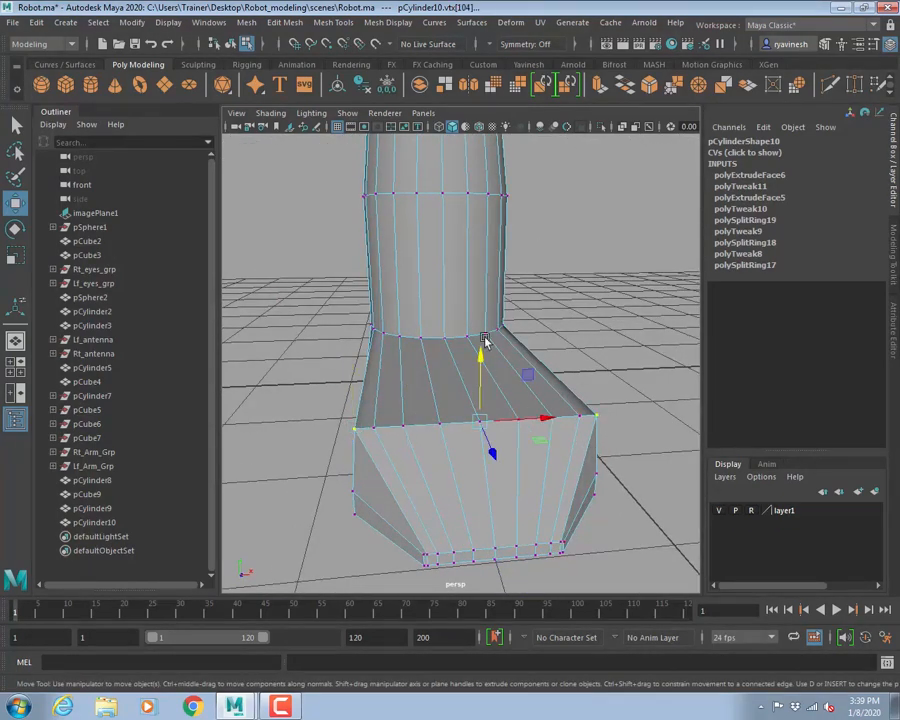
{"action": "left_click_drag", "start_coordinate": [477, 362], "coordinate": [475, 390]}
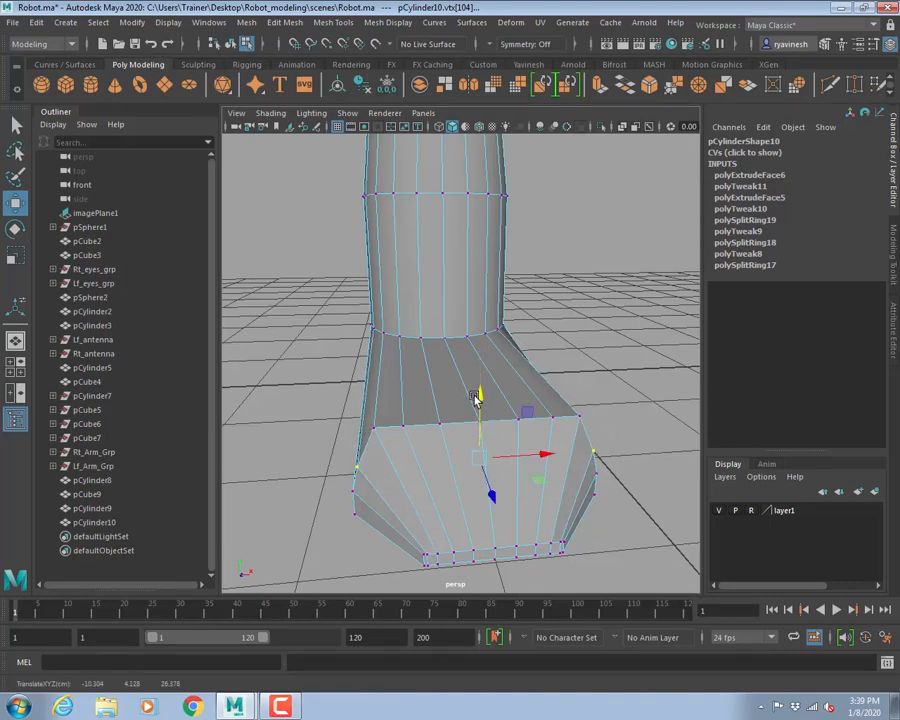
- Select the two corner vertices at the ends of the foot's flat upper front edge and move them slightly down
{"action": "left_click", "coordinate": [375, 429]}
{"action": "left_click", "coordinate": [578, 415], "text": "shift"}
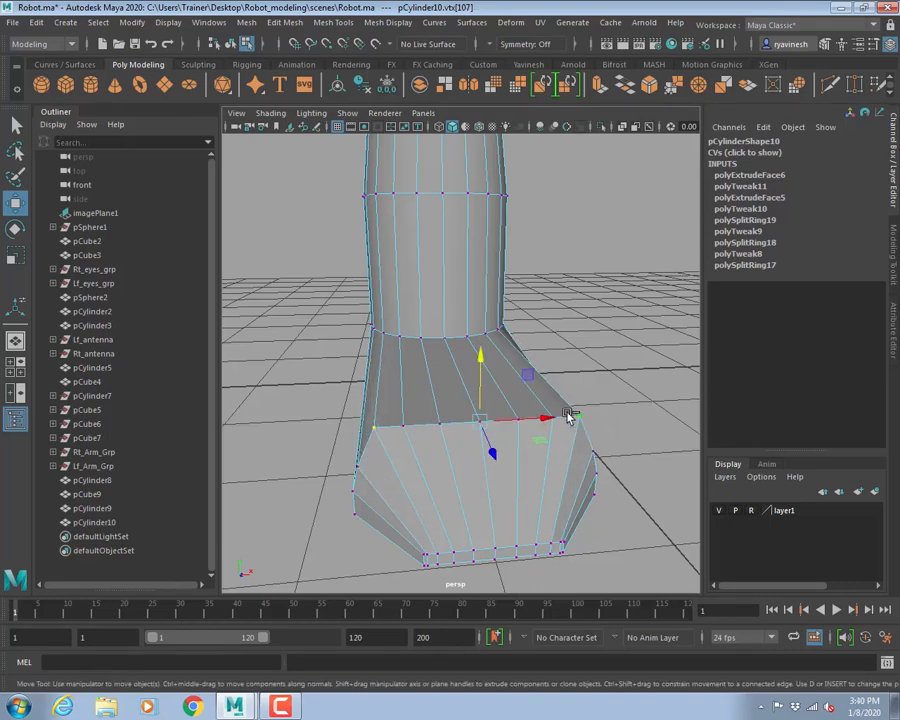
{"action": "left_click_drag", "start_coordinate": [572, 414], "coordinate": [400, 340], "text": "alt"}
{"action": "right_click_drag", "start_coordinate": [400, 340], "coordinate": [443, 375], "text": "alt"}
{"action": "left_click_drag", "start_coordinate": [470, 376], "coordinate": [395, 455]}
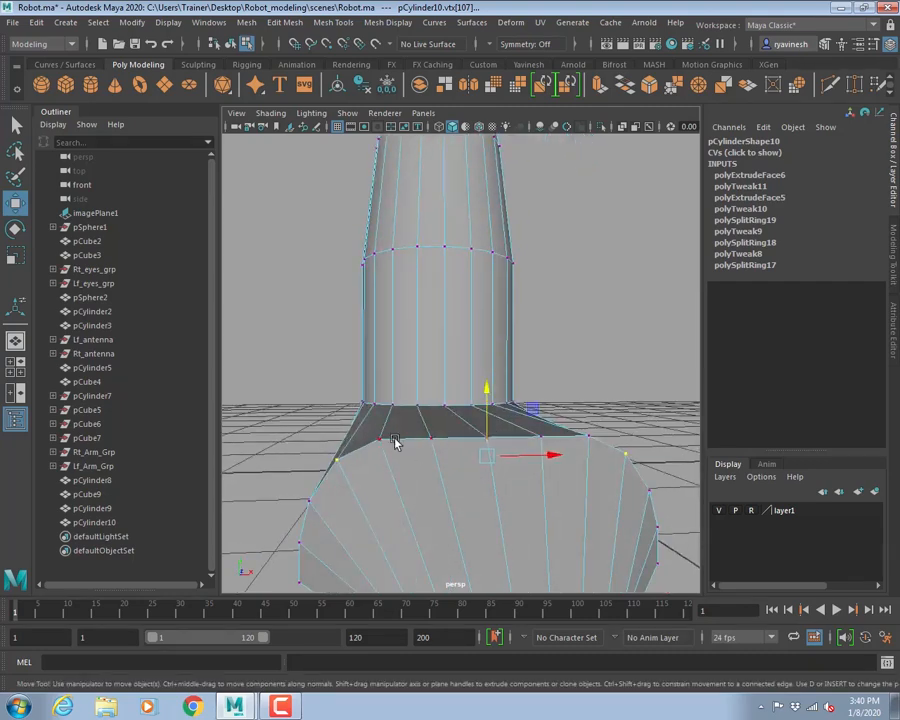
- Raise the three middle vertices of the foot's upper front edge, and the centre vertex alone to a Y of about 7.045
{"action": "key", "text": "q"}
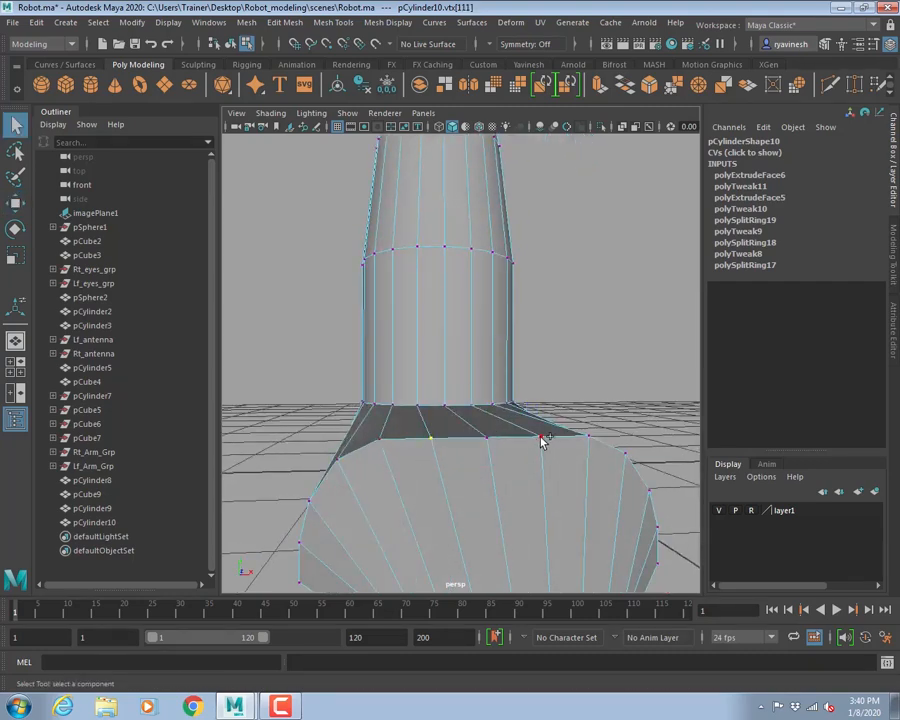
{"action": "mouse_move", "coordinate": [488, 443]}
{"action": "left_mouse_down", "text": "alt"}
{"action": "mouse_move", "coordinate": [486, 424]}
{"action": "mouse_move", "coordinate": [492, 430]}
{"action": "left_mouse_up", "text": "alt"}
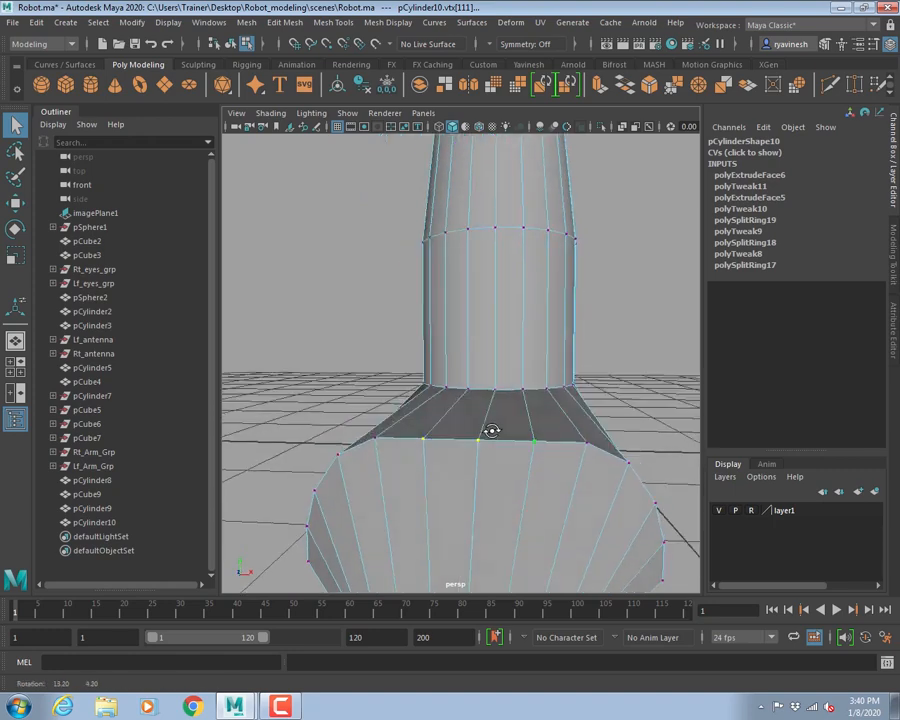
{"action": "key", "text": "w"}
{"action": "left_click_drag", "start_coordinate": [480, 372], "coordinate": [477, 362]}
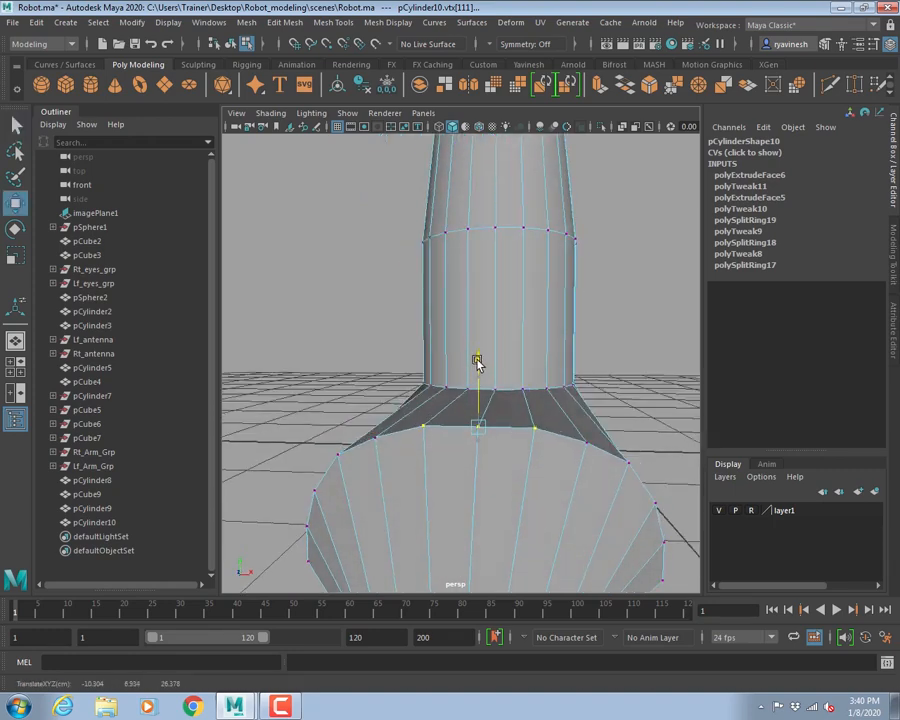
{"action": "key", "text": "q"}
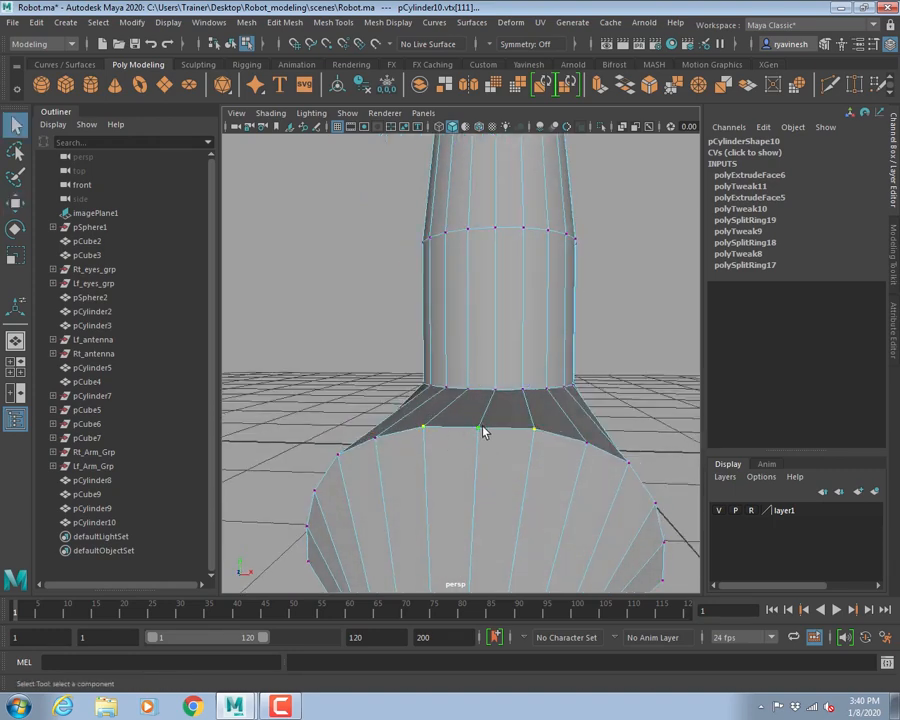
{"action": "left_click", "coordinate": [480, 430]}
{"action": "key", "text": "w"}
{"action": "left_click", "coordinate": [477, 362]}
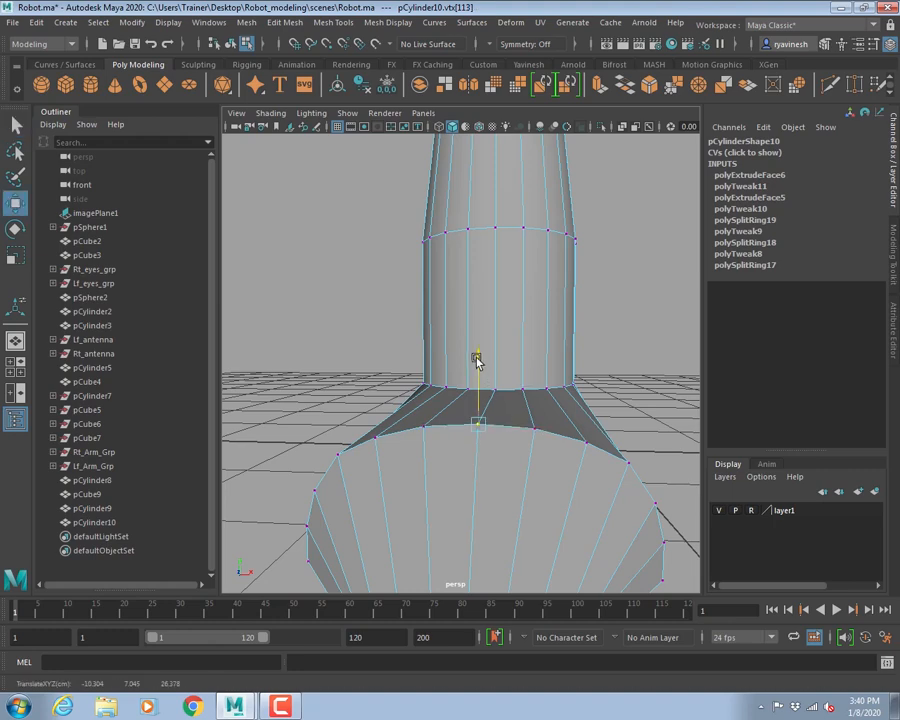
- In the front view, raise the third vertex up on each side of the foot's front arch to fit the reference image
{"action": "left_click_drag", "start_coordinate": [477, 360], "coordinate": [476, 440], "text": "alt"}
{"action": "key", "text": "space"}
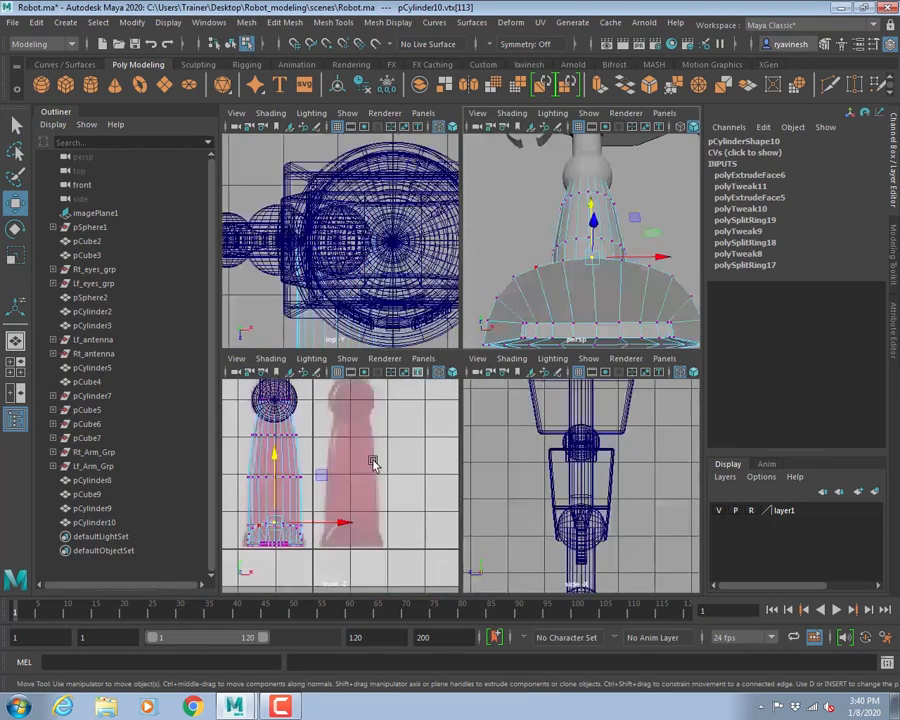
{"action": "key", "text": "space"}
{"action": "right_click_drag", "start_coordinate": [395, 489], "coordinate": [443, 504], "text": "alt"}
{"action": "middle_click_drag", "start_coordinate": [308, 523], "coordinate": [418, 452], "text": "alt"}
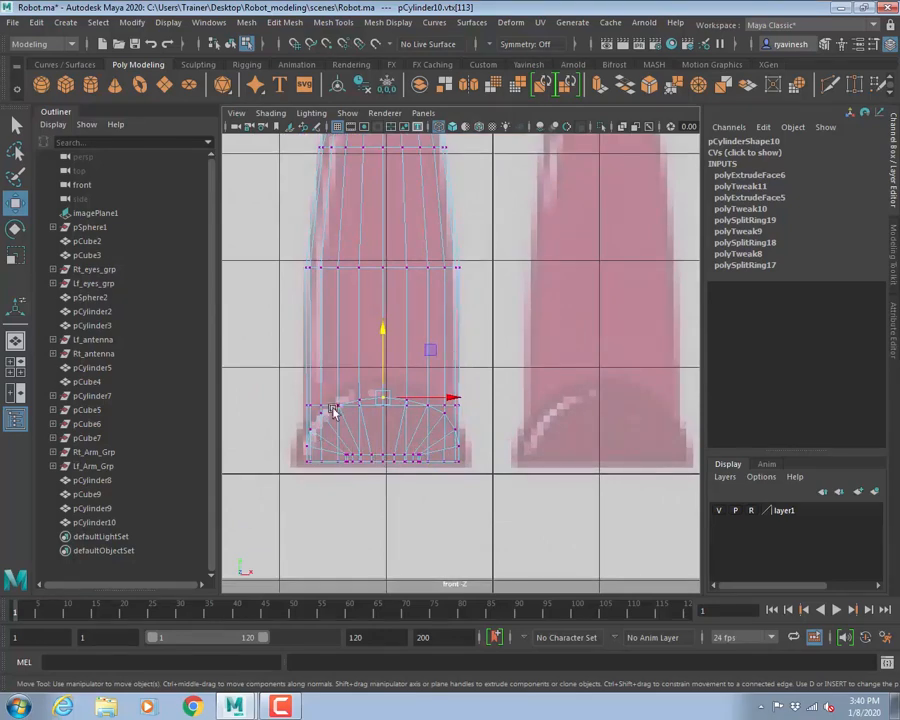
{"action": "middle_click_drag", "start_coordinate": [347, 421], "coordinate": [529, 405], "text": "alt"}
{"action": "right_click_drag", "start_coordinate": [510, 406], "coordinate": [569, 428], "text": "alt"}
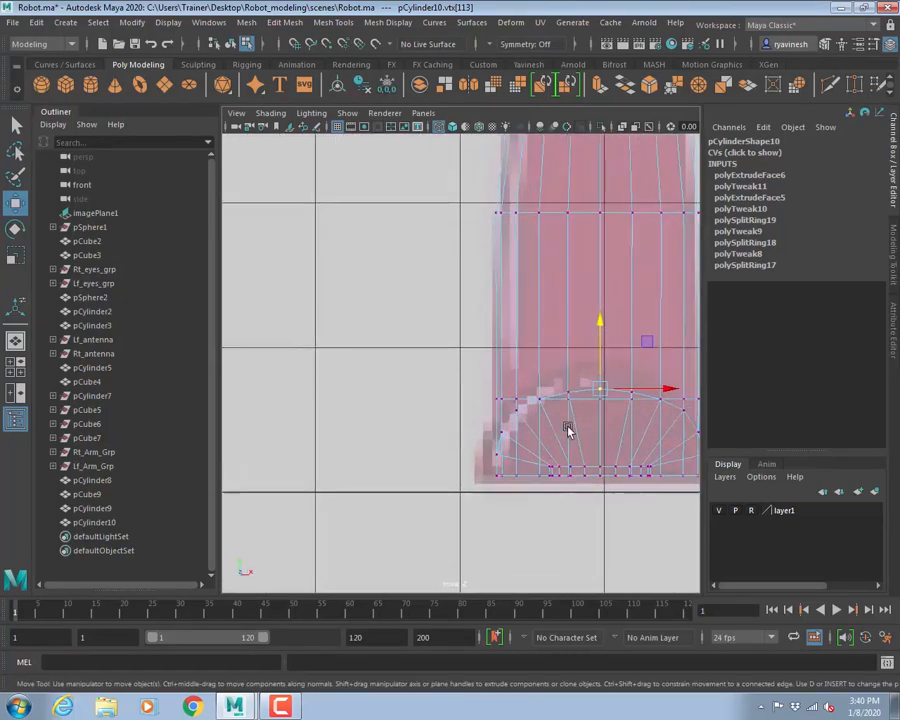
{"action": "middle_click_drag", "start_coordinate": [545, 417], "coordinate": [428, 417], "text": "alt"}
{"action": "right_click_drag", "start_coordinate": [350, 448], "coordinate": [394, 467], "text": "alt"}
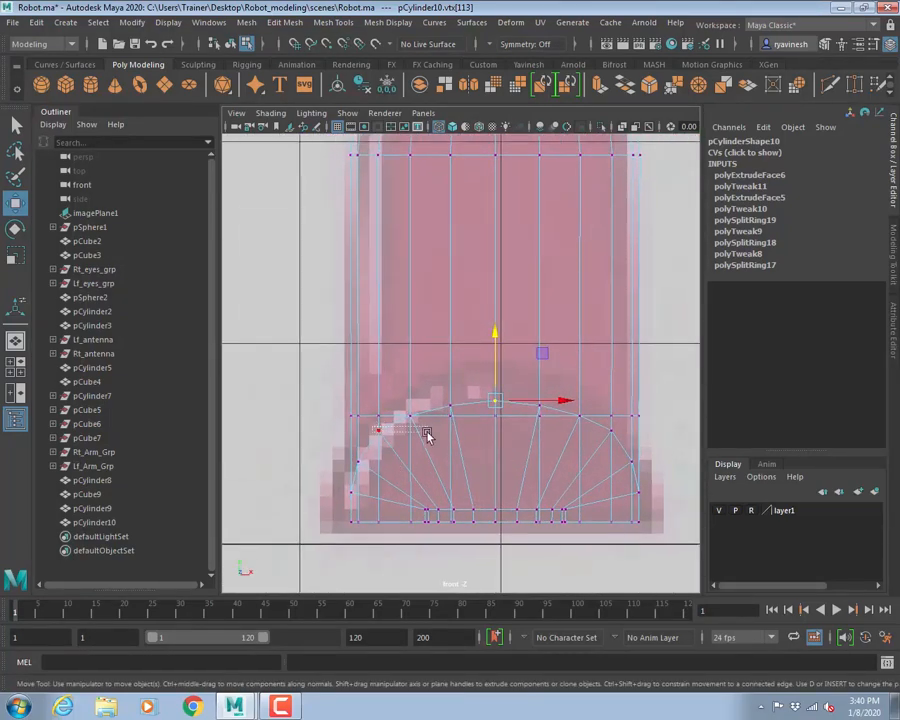
{"action": "left_click", "coordinate": [611, 432], "text": "shift"}
{"action": "left_click_drag", "start_coordinate": [497, 364], "coordinate": [493, 347]}
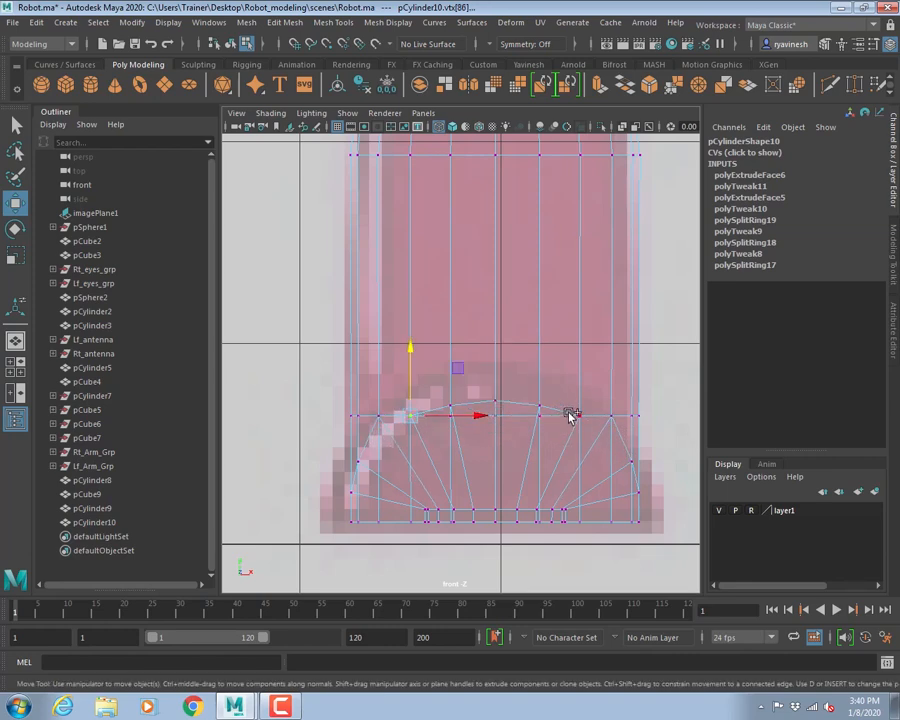
- Raise the next inner pair and the three central vertices of the foot's arch to follow the reference's toe curve
{"action": "key", "text": "space"}
{"action": "left_click_drag", "start_coordinate": [541, 233], "coordinate": [528, 226], "text": "alt"}
{"action": "key", "text": "space"}
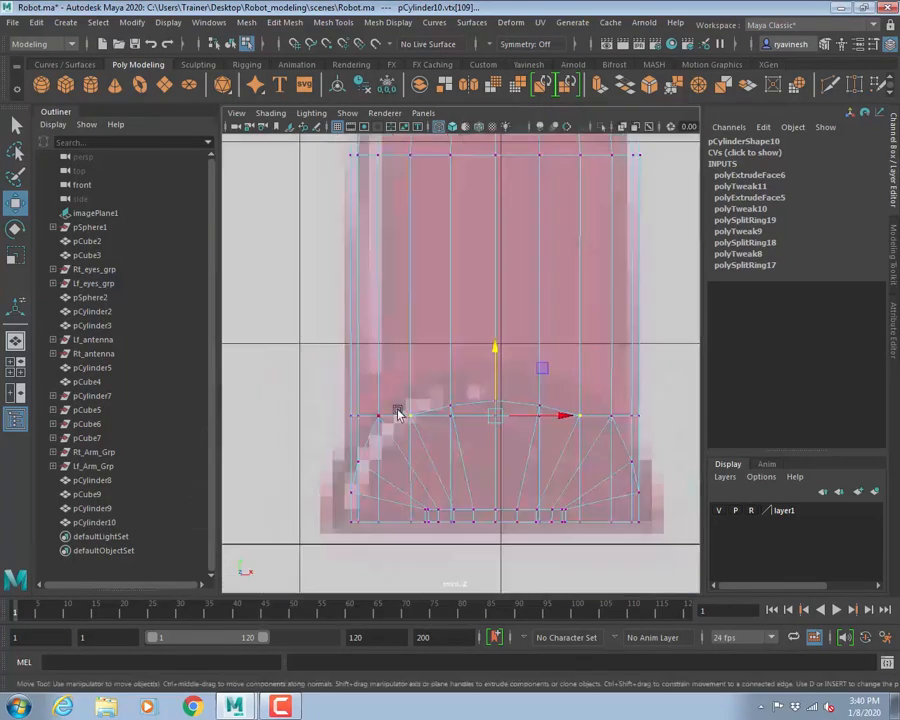
{"action": "left_click_drag", "start_coordinate": [501, 349], "coordinate": [492, 328]}
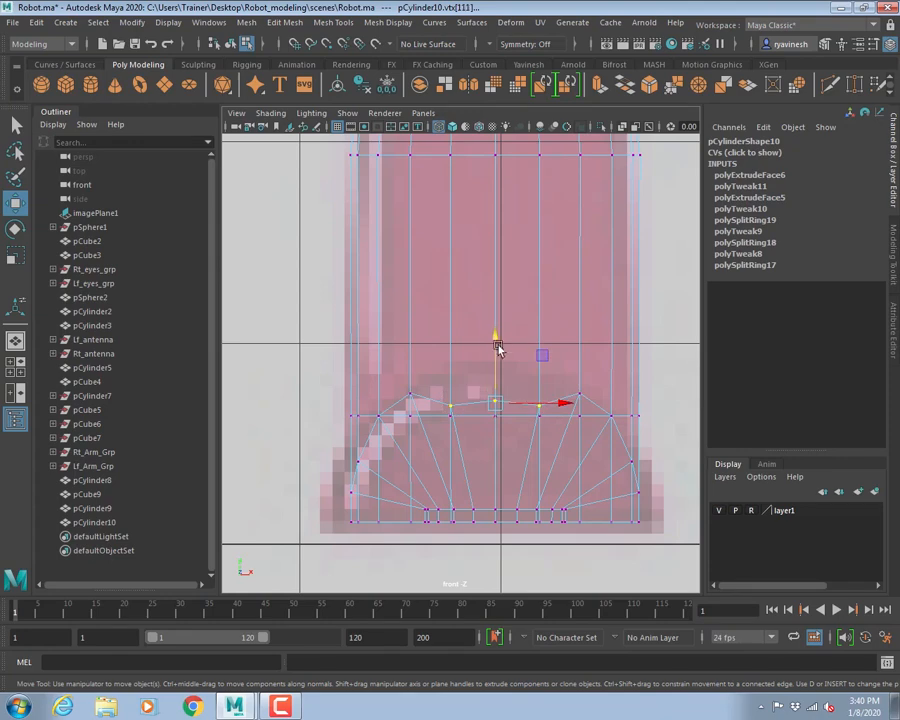
{"action": "left_click_drag", "start_coordinate": [497, 345], "coordinate": [492, 311]}
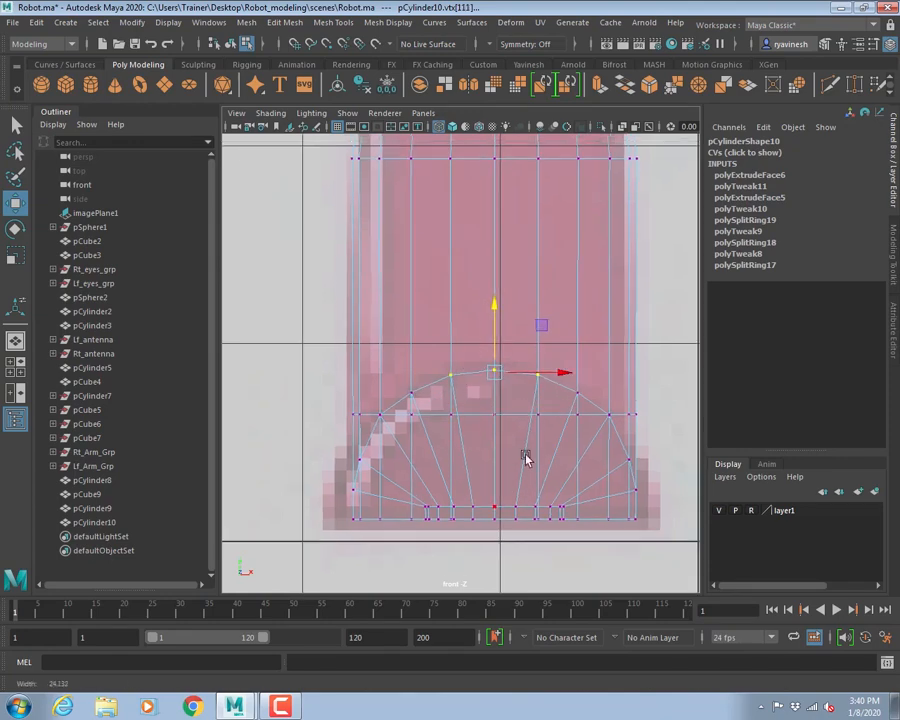
- In the top view, move the toe tip's vertices slightly forward, leaving out the outermost ones on each side
{"action": "key", "text": "space"}
{"action": "key", "text": "space"}
{"action": "left_click_drag", "start_coordinate": [607, 360], "coordinate": [460, 460], "text": "alt"}
{"action": "key", "text": "space"}
{"action": "key", "text": "space"}
{"action": "key", "text": "f"}
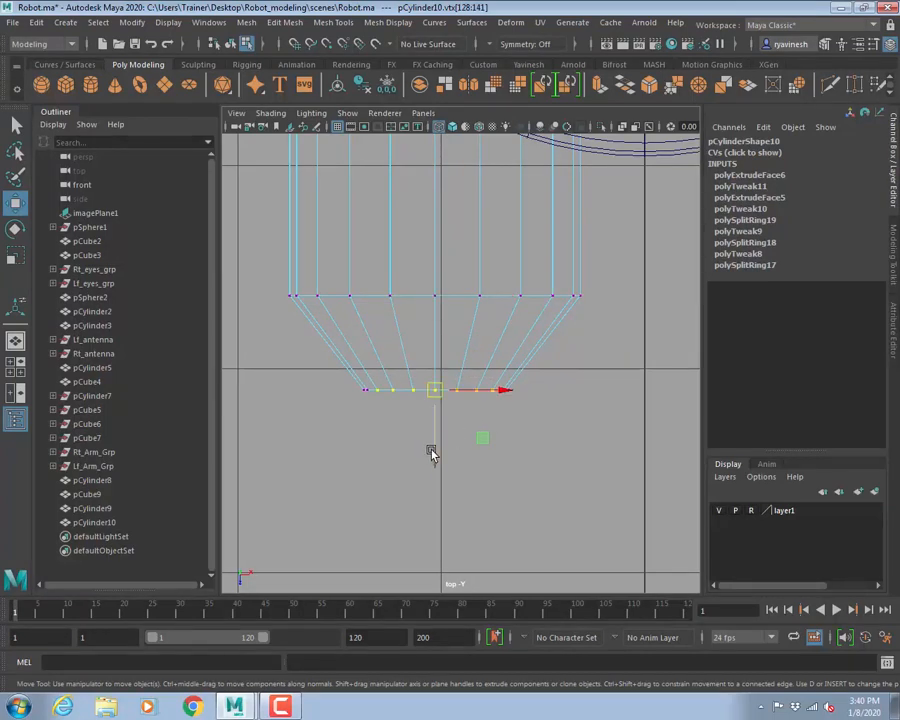
{"action": "left_click_drag", "start_coordinate": [432, 453], "coordinate": [434, 460]}
- Round the toe tip by moving progressively narrower groups of middle vertices forward, with the centre vertex at a Z of about 32.935
{"action": "left_click_drag", "start_coordinate": [387, 382], "coordinate": [446, 411]}
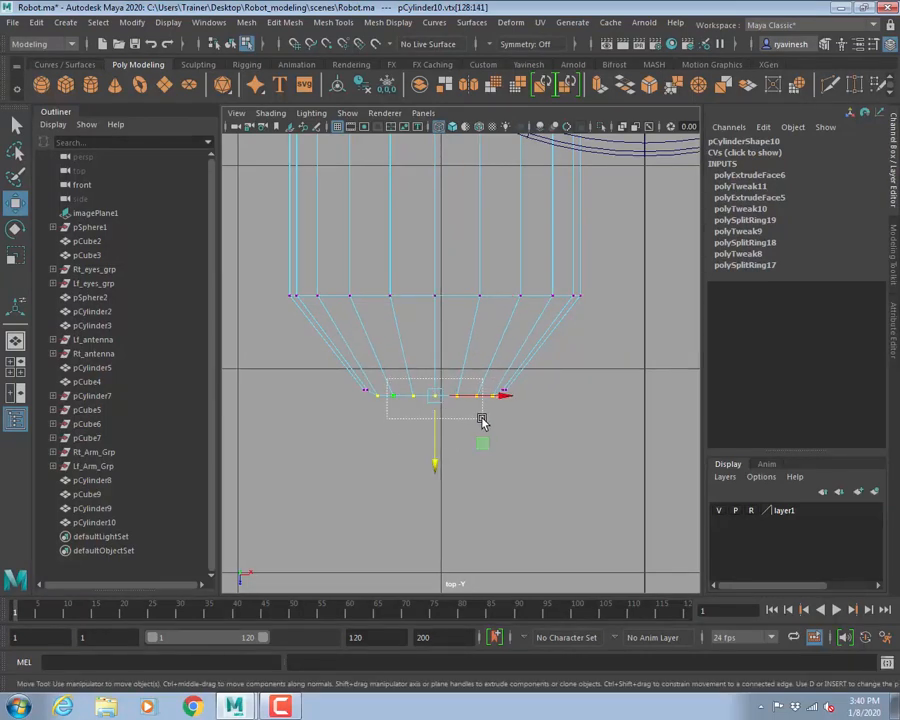
{"action": "left_click_drag", "start_coordinate": [430, 461], "coordinate": [430, 469]}
{"action": "left_click_drag", "start_coordinate": [398, 388], "coordinate": [434, 474]}
{"action": "scroll", "coordinate": [413, 437], "scroll_direction": "up", "scroll_amount": 3}
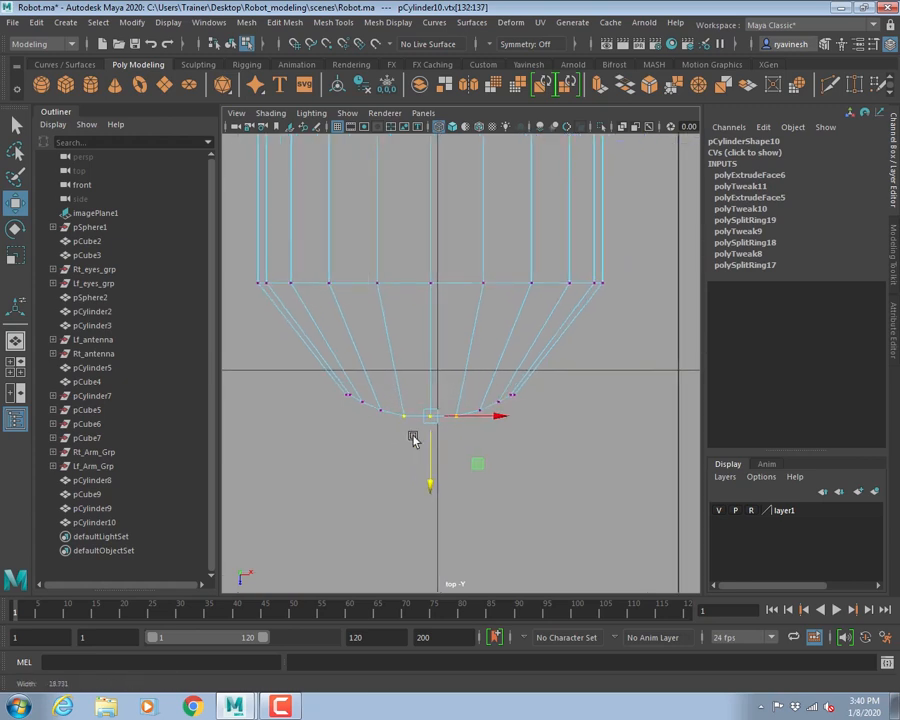
{"action": "left_click_drag", "start_coordinate": [427, 484], "coordinate": [427, 489]}
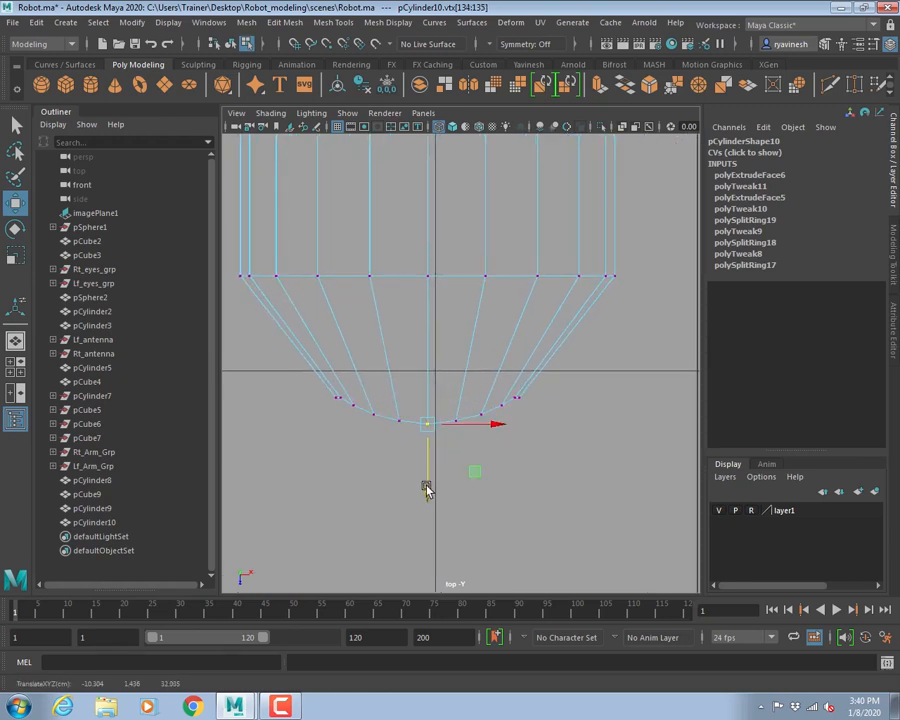
- Move the toe tip's outermost vertices on both sides back to a Z of about 30.635 and scale them slightly apart in X
{"action": "left_click_drag", "start_coordinate": [304, 370], "coordinate": [337, 414]}
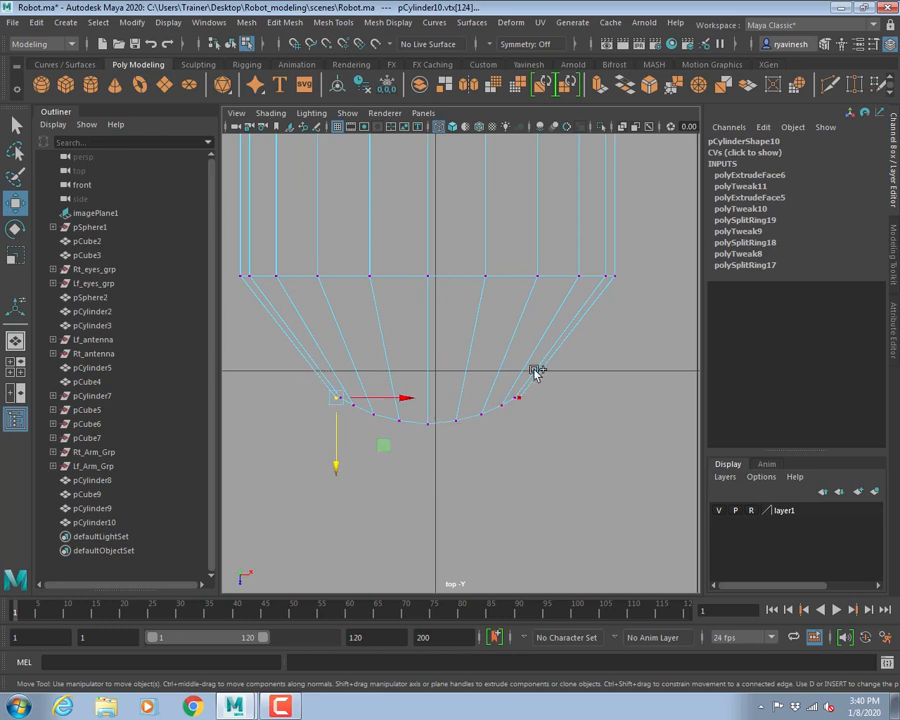
{"action": "left_click_drag", "start_coordinate": [431, 467], "coordinate": [433, 456]}
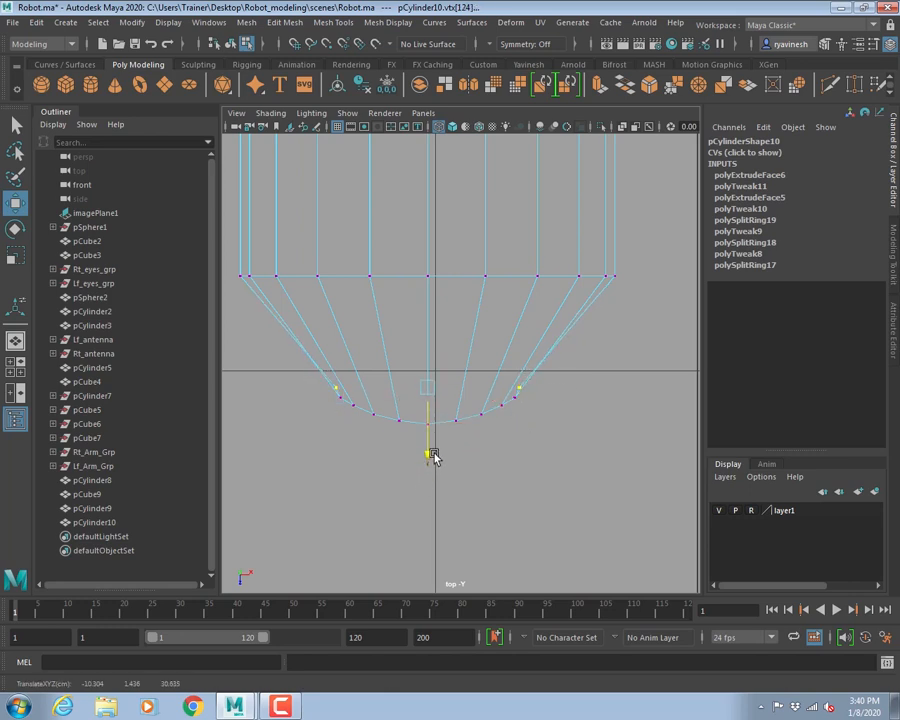
{"action": "key", "text": "r"}
{"action": "left_click_drag", "start_coordinate": [491, 387], "coordinate": [492, 390]}
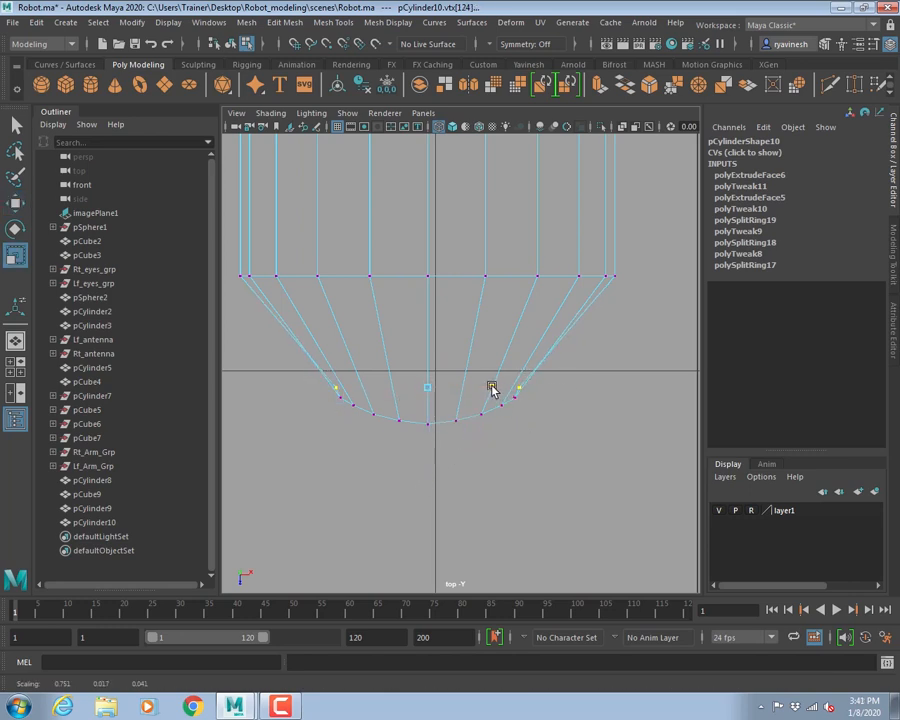
- Insert an edge loop across the foot about midway between the ankle and the toe
{"action": "right_click_drag", "start_coordinate": [513, 397], "coordinate": [349, 309], "text": "alt"}
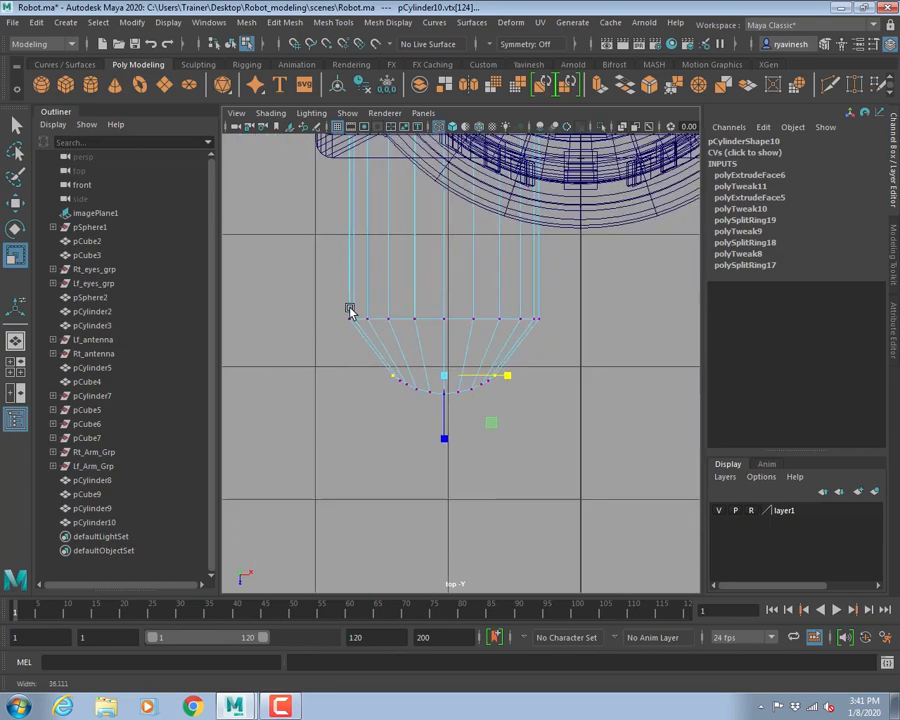
{"action": "middle_click_drag", "start_coordinate": [481, 322], "coordinate": [520, 470], "text": "alt"}
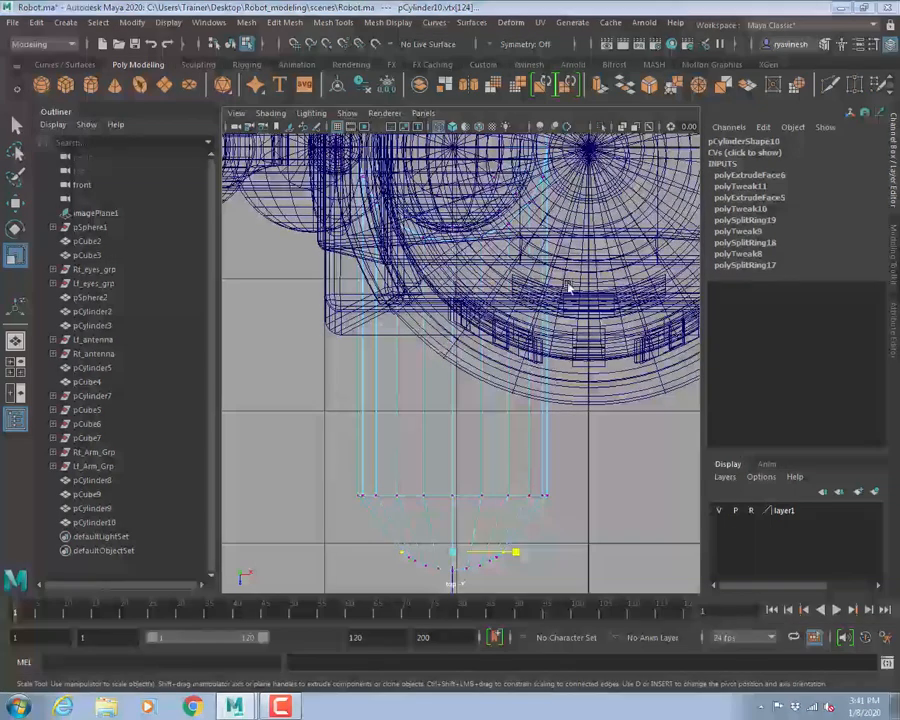
{"action": "key", "text": "space"}
{"action": "key", "text": "space"}
{"action": "mouse_move", "coordinate": [566, 245]}
{"action": "left_mouse_down", "text": "alt"}
{"action": "mouse_move", "coordinate": [488, 243]}
{"action": "mouse_move", "coordinate": [500, 297]}
{"action": "left_mouse_up", "text": "alt"}
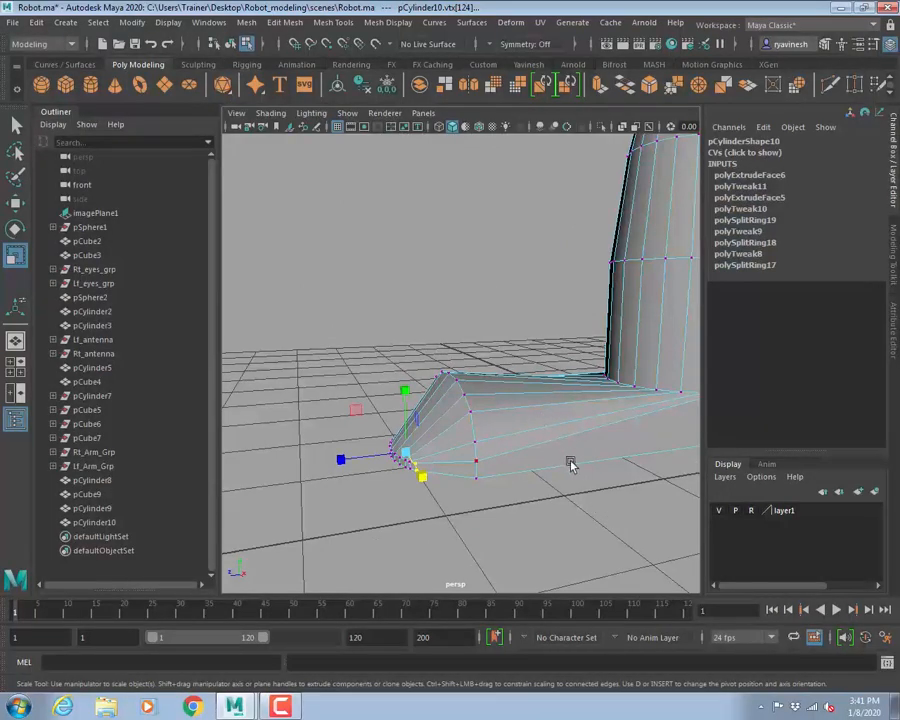
{"action": "left_click_drag", "start_coordinate": [571, 464], "coordinate": [620, 483], "text": "alt"}
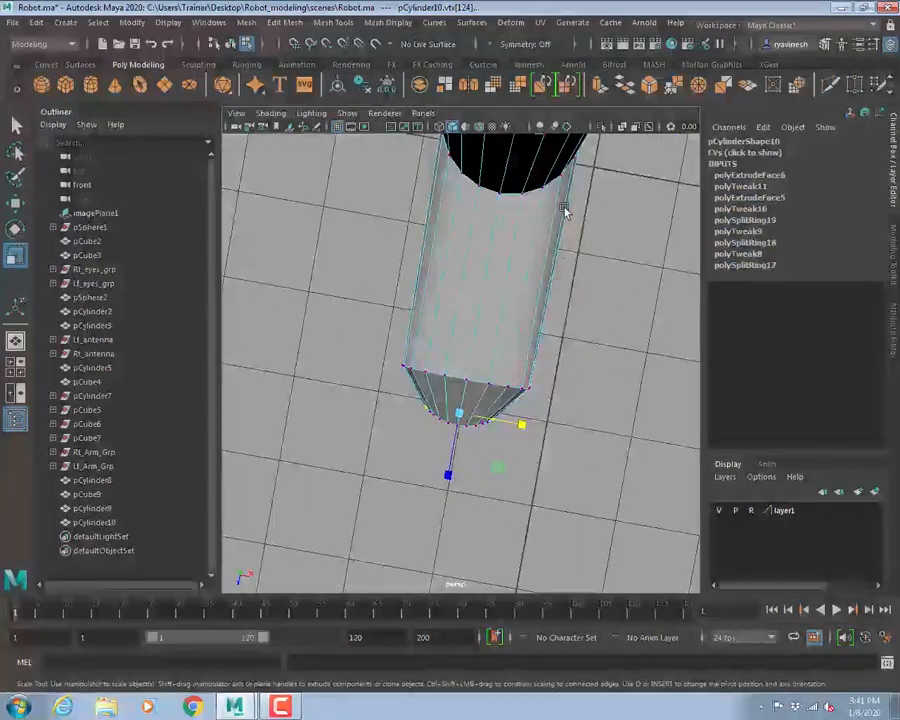
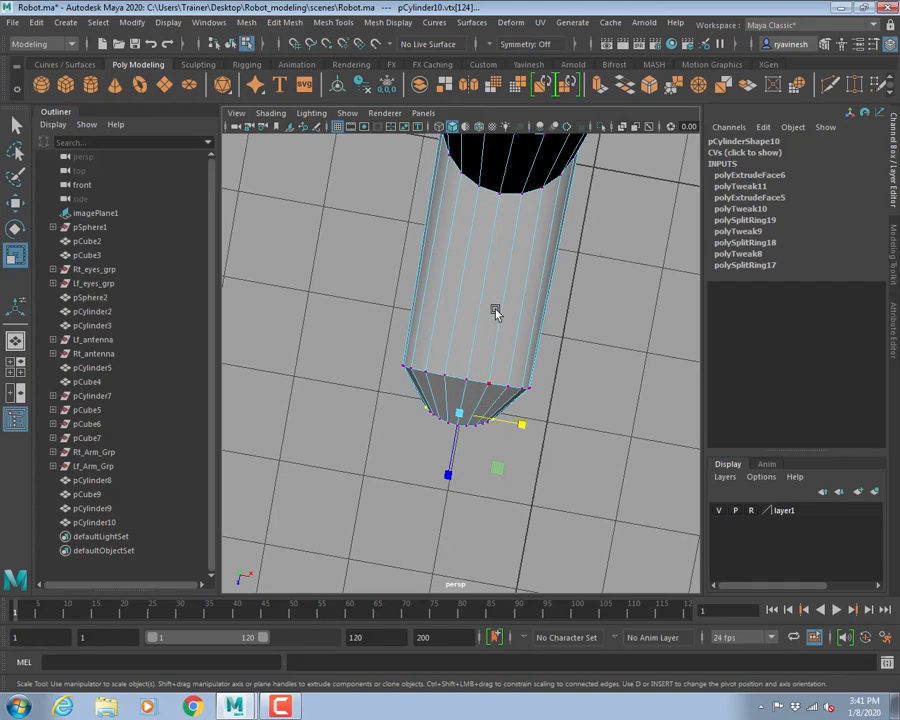
{"action": "left_click_drag", "start_coordinate": [495, 312], "coordinate": [460, 388], "text": "alt"}
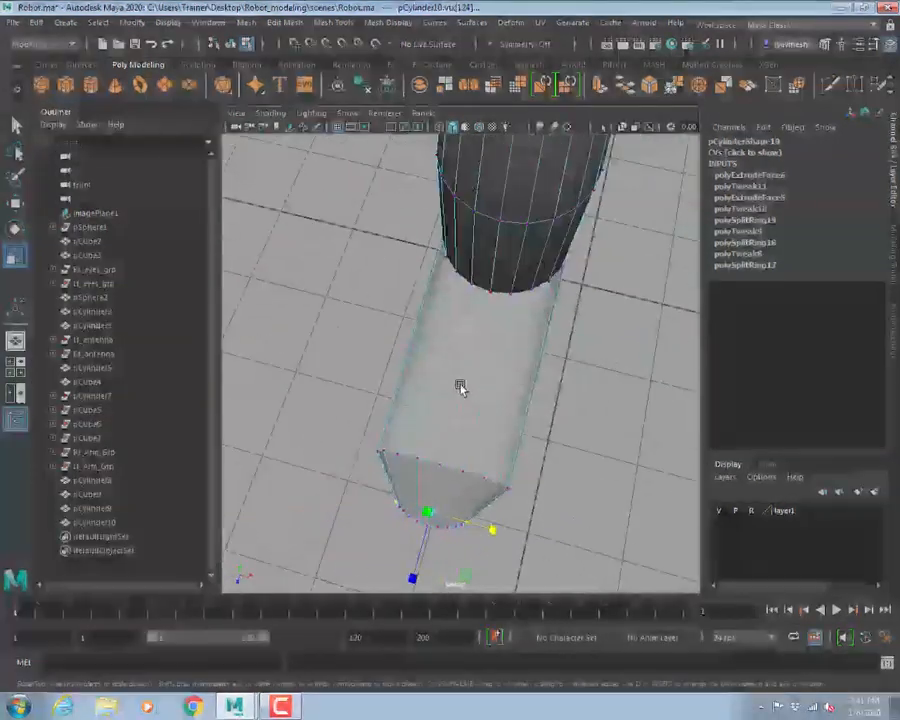
{"action": "left_click", "coordinate": [284, 22]}
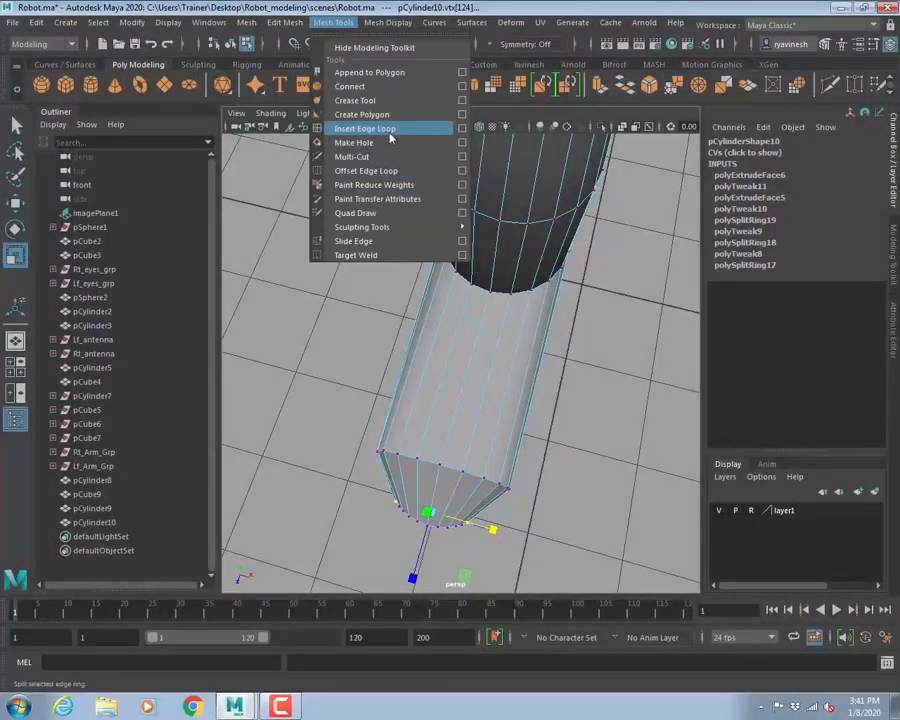
{"action": "left_click", "coordinate": [388, 129]}
{"action": "left_click_drag", "start_coordinate": [476, 352], "coordinate": [450, 408]}
- Scale the new edge loop slightly narrower in X and return the leg mesh to object selection
{"action": "key", "text": "r"}
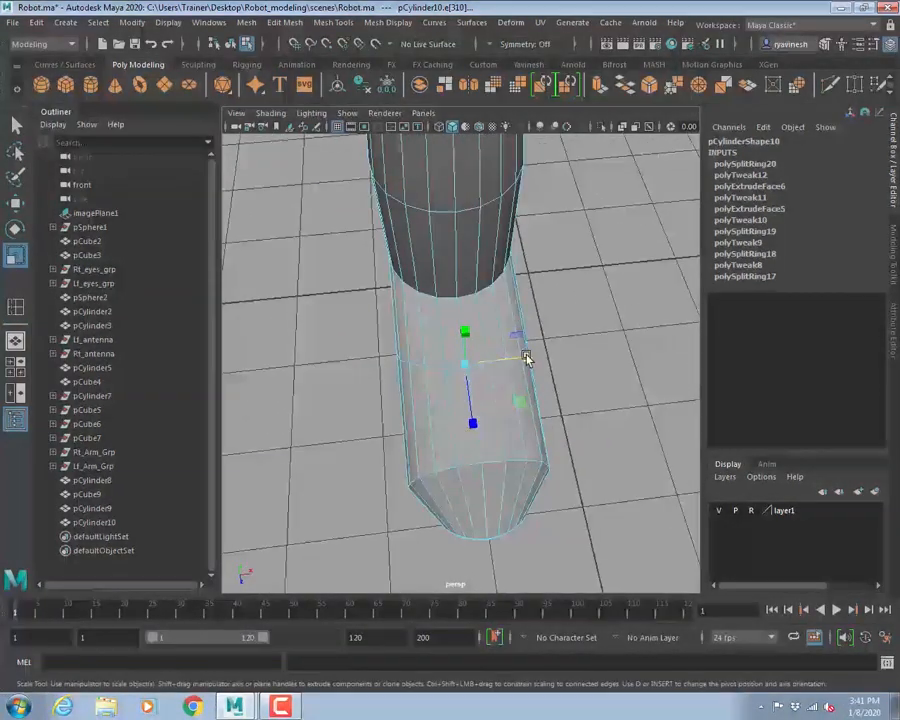
{"action": "left_click_drag", "start_coordinate": [526, 358], "coordinate": [516, 362]}
{"action": "left_click_drag", "start_coordinate": [468, 404], "coordinate": [526, 388], "text": "alt"}
{"action": "right_click_drag", "start_coordinate": [530, 318], "coordinate": [602, 297]}
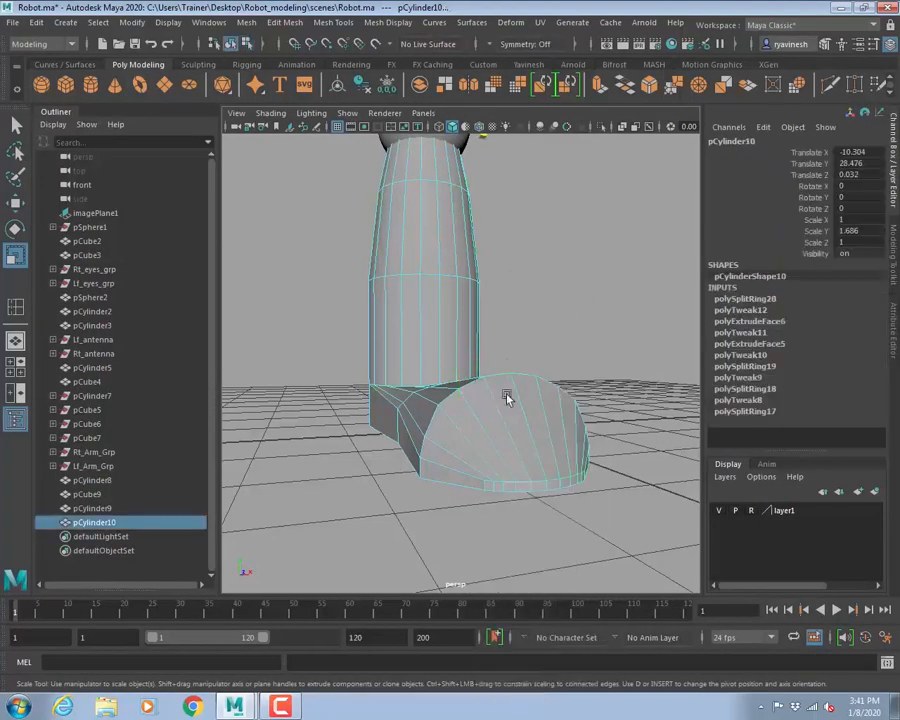
{"action": "left_click_drag", "start_coordinate": [516, 388], "coordinate": [447, 428], "text": "alt"}
{"action": "left_click", "coordinate": [565, 339]}
{"action": "left_click", "coordinate": [517, 430]}
{"action": "key", "text": "1"}
- Shorten the foot by moving all its vertices in front of the ankle back along Z in the side view
{"action": "key", "text": "space"}
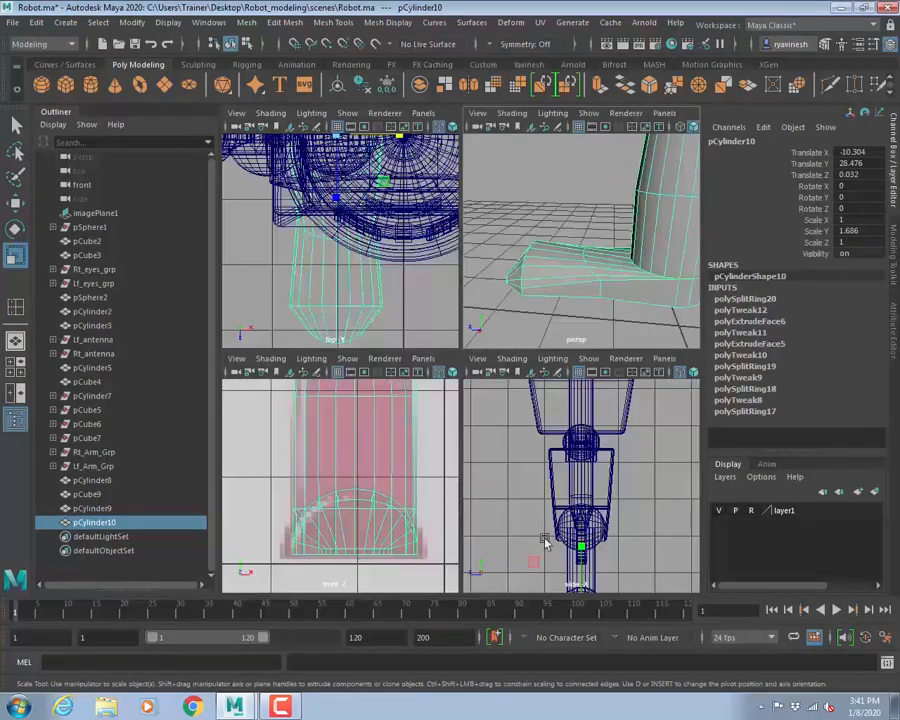
{"action": "key", "text": "space"}
{"action": "scroll", "coordinate": [562, 487], "scroll_direction": "down", "scroll_amount": 3}
{"action": "middle_click_drag", "start_coordinate": [289, 498], "coordinate": [454, 464], "text": "alt"}
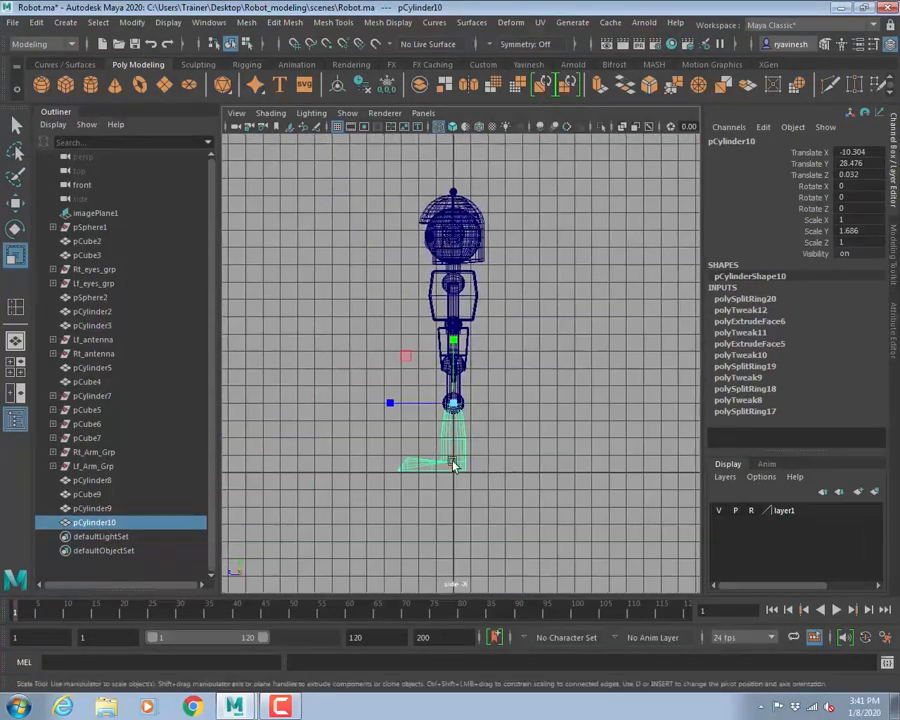
{"action": "right_click_drag", "start_coordinate": [454, 464], "coordinate": [648, 496], "text": "alt"}
{"action": "middle_click_drag", "start_coordinate": [396, 520], "coordinate": [485, 363], "text": "alt"}
{"action": "right_click_drag", "start_coordinate": [485, 363], "coordinate": [577, 420], "text": "alt"}
{"action": "middle_click_drag", "start_coordinate": [525, 474], "coordinate": [513, 393], "text": "alt"}
{"action": "right_click_drag", "start_coordinate": [514, 394], "coordinate": [558, 430], "text": "alt"}
{"action": "middle_click_drag", "start_coordinate": [527, 475], "coordinate": [526, 401], "text": "alt"}
{"action": "right_click_drag", "start_coordinate": [416, 318], "coordinate": [335, 322]}
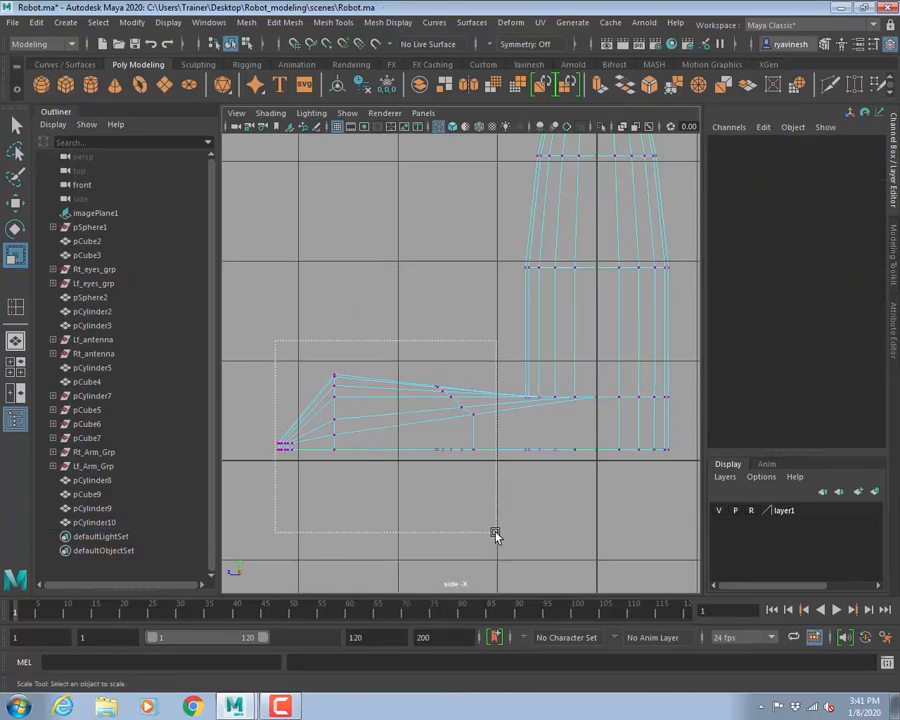
{"action": "left_click_drag", "start_coordinate": [494, 533], "coordinate": [486, 526]}
{"action": "key", "text": "w"}
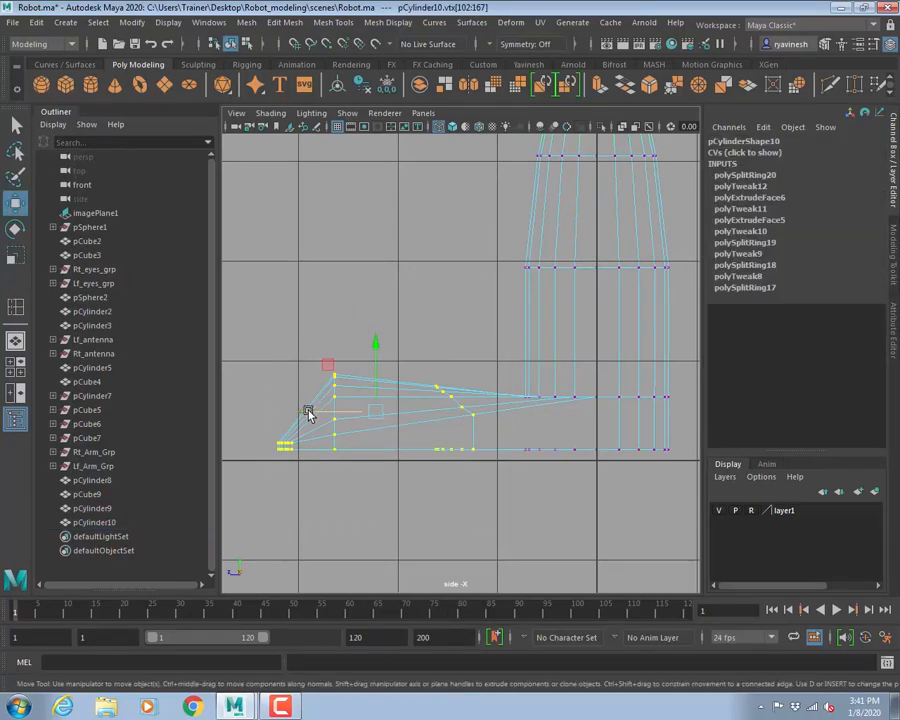
{"action": "left_click_drag", "start_coordinate": [309, 414], "coordinate": [363, 418]}
- Move the toe vertices back to a Z of about 18.972 and lower the mid-foot loop's side vertex to a Y of about 3.657
{"action": "left_click_drag", "start_coordinate": [314, 350], "coordinate": [431, 513]}
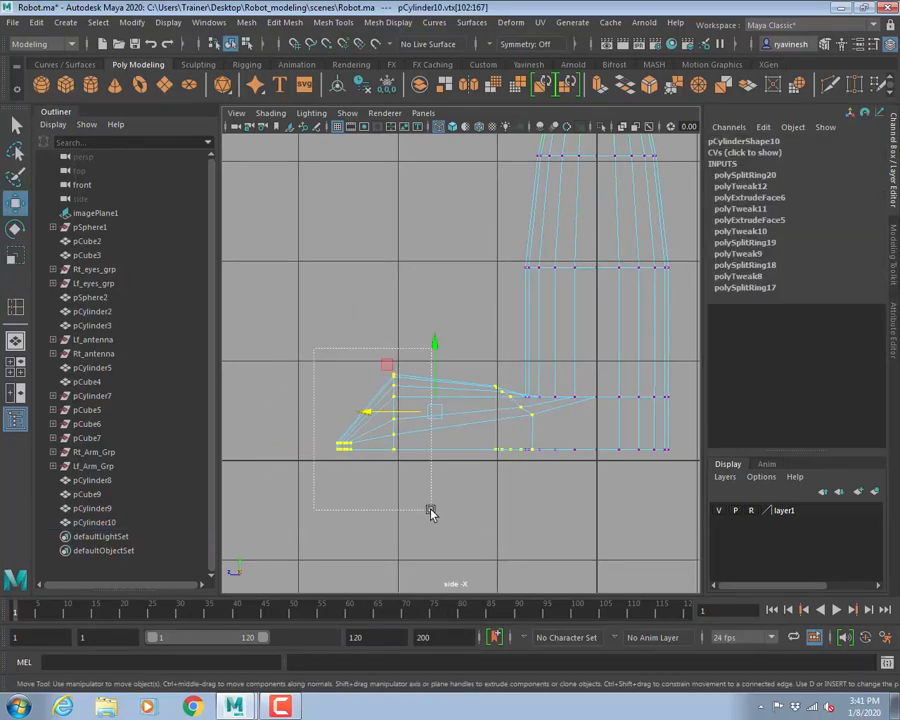
{"action": "left_click_drag", "start_coordinate": [300, 411], "coordinate": [349, 419]}
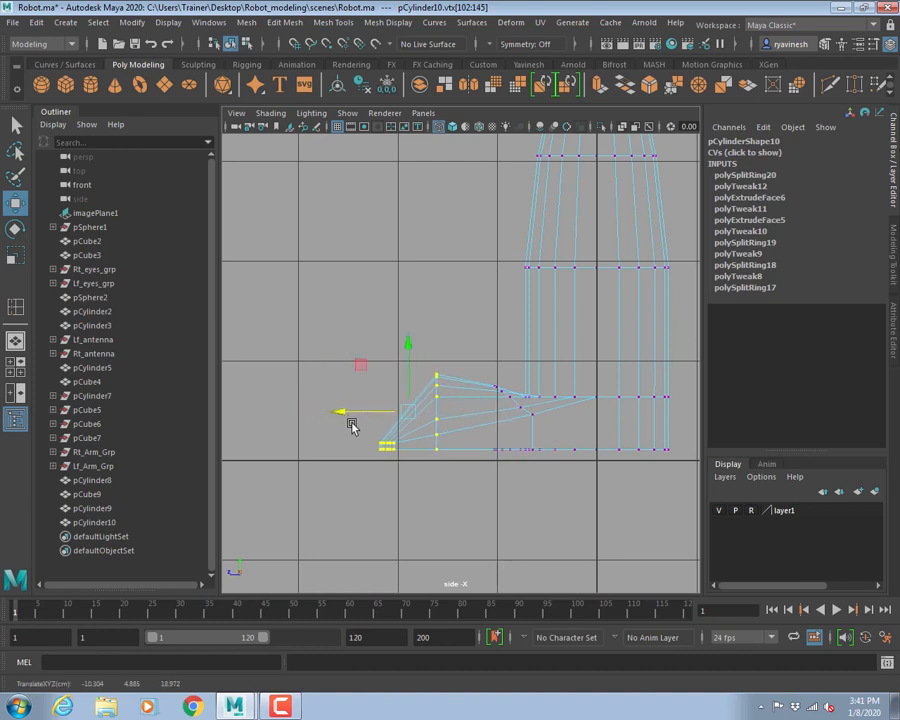
{"action": "scroll", "coordinate": [613, 470], "scroll_direction": "up", "scroll_amount": 4}
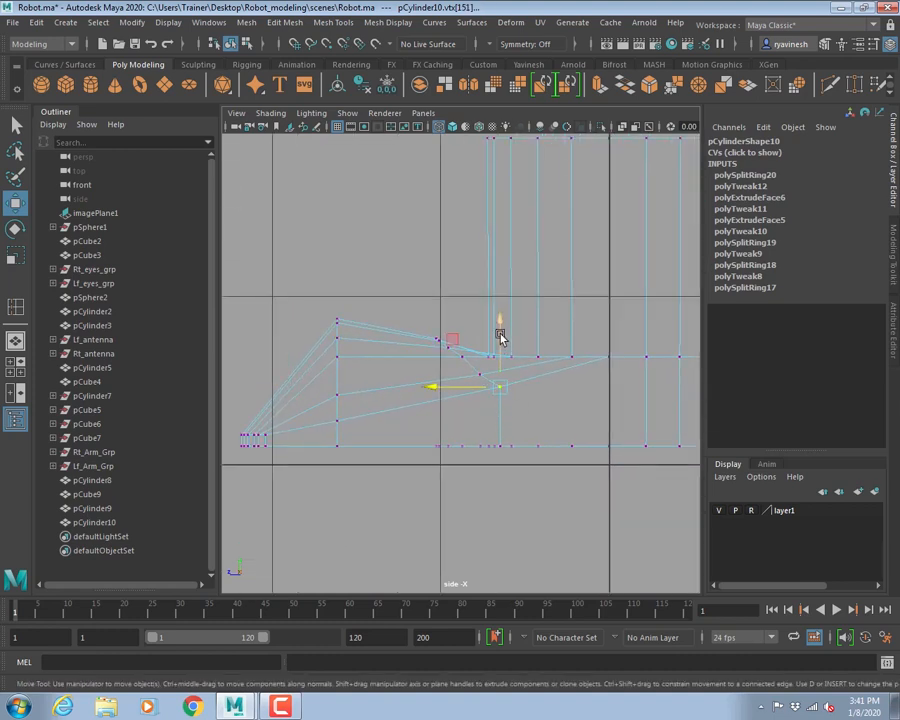
{"action": "left_click_drag", "start_coordinate": [500, 338], "coordinate": [503, 335]}
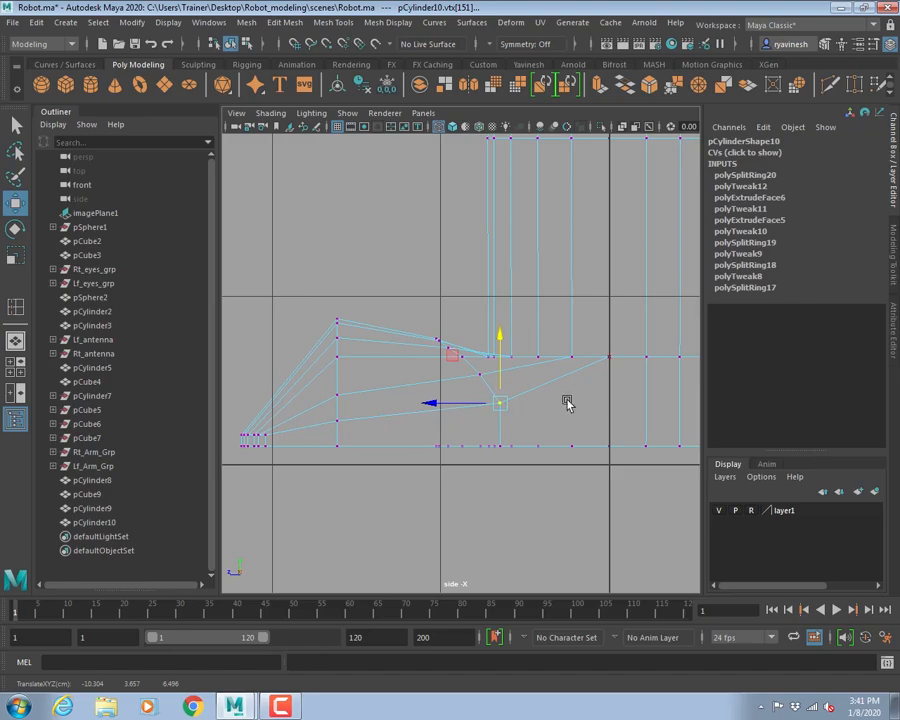
- Preview the leg mesh smoothed in the perspective view and examine the heel and sole edges
{"action": "key", "text": "space"}
{"action": "key", "text": "space"}
{"action": "left_click_drag", "start_coordinate": [538, 362], "coordinate": [462, 466], "text": "alt"}
{"action": "key", "text": "3"}
{"action": "right_click_drag", "start_coordinate": [448, 455], "coordinate": [487, 302]}
{"action": "left_click", "coordinate": [316, 429]}
{"action": "left_click_drag", "start_coordinate": [316, 429], "coordinate": [522, 452], "text": "alt"}
{"action": "right_click_drag", "start_coordinate": [522, 452], "coordinate": [682, 459], "text": "alt"}
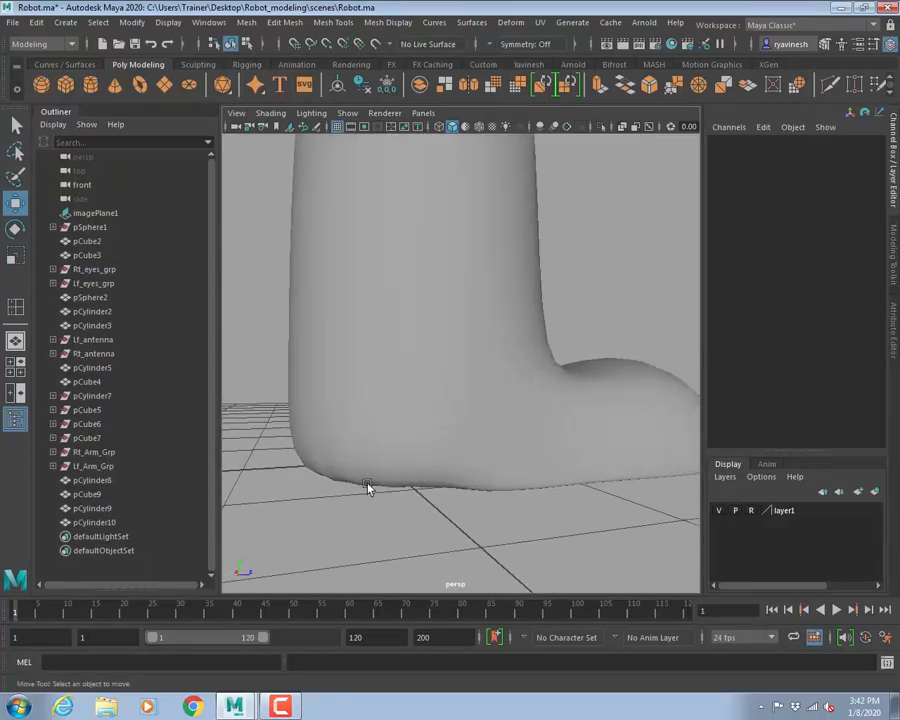
- Show the leg mesh unsmoothed and insert a horizontal edge loop around the lower part of the foot
{"action": "left_click", "coordinate": [388, 446]}
{"action": "left_click_drag", "start_coordinate": [388, 446], "coordinate": [595, 466], "text": "alt"}
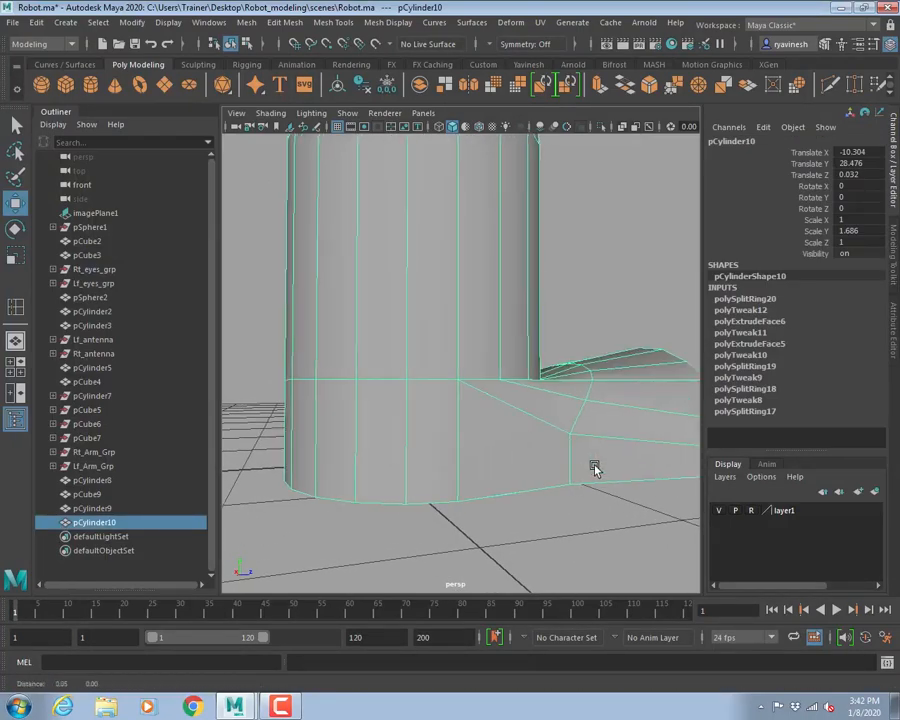
{"action": "right_click_drag", "start_coordinate": [595, 466], "coordinate": [553, 446], "text": "alt"}
{"action": "left_click_drag", "start_coordinate": [553, 446], "coordinate": [307, 424], "text": "alt"}
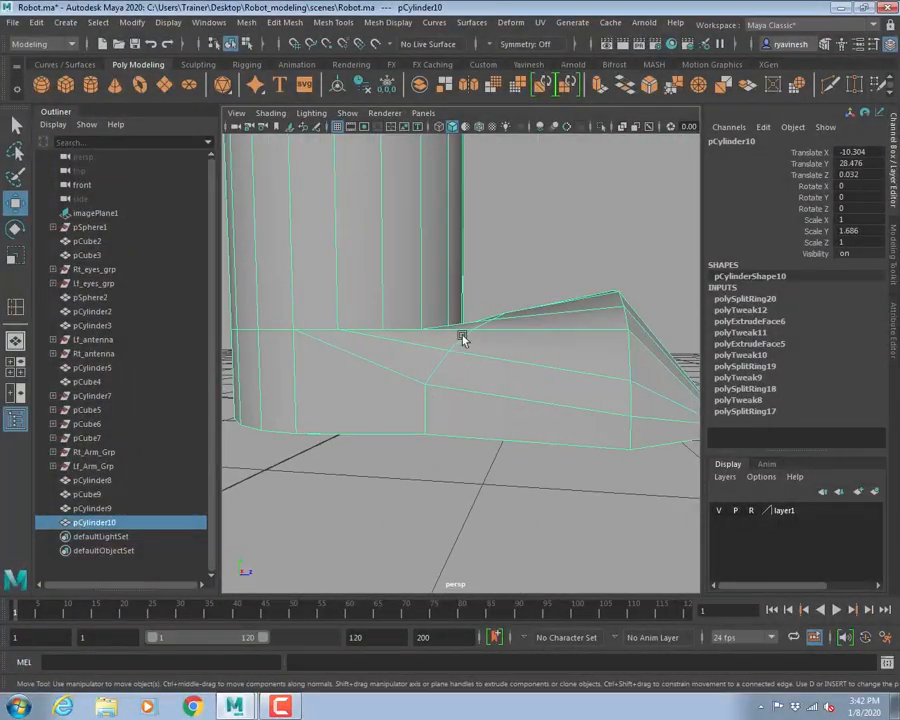
{"action": "left_click", "coordinate": [333, 22]}
{"action": "left_click", "coordinate": [345, 143]}
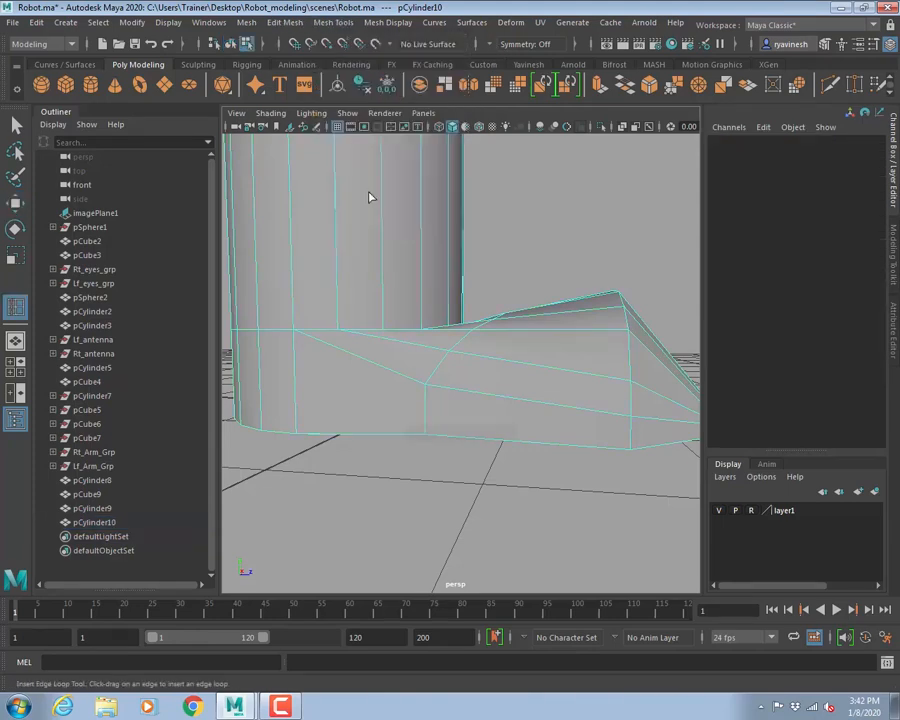
{"action": "left_click_drag", "start_coordinate": [295, 393], "coordinate": [408, 358]}
{"action": "right_click_drag", "start_coordinate": [408, 358], "coordinate": [485, 379], "text": "alt"}
- Flatten the new edge loop in Y and lower it to just above the sole in the side view
{"action": "key", "text": "r"}
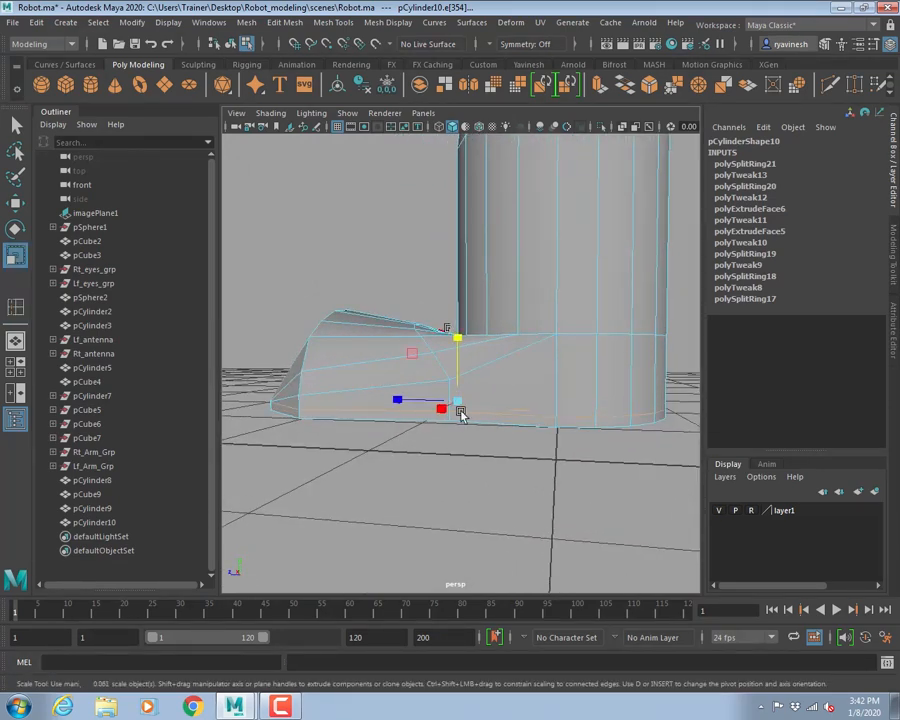
{"action": "left_click_drag", "start_coordinate": [457, 339], "coordinate": [455, 382]}
{"action": "key", "text": "w"}
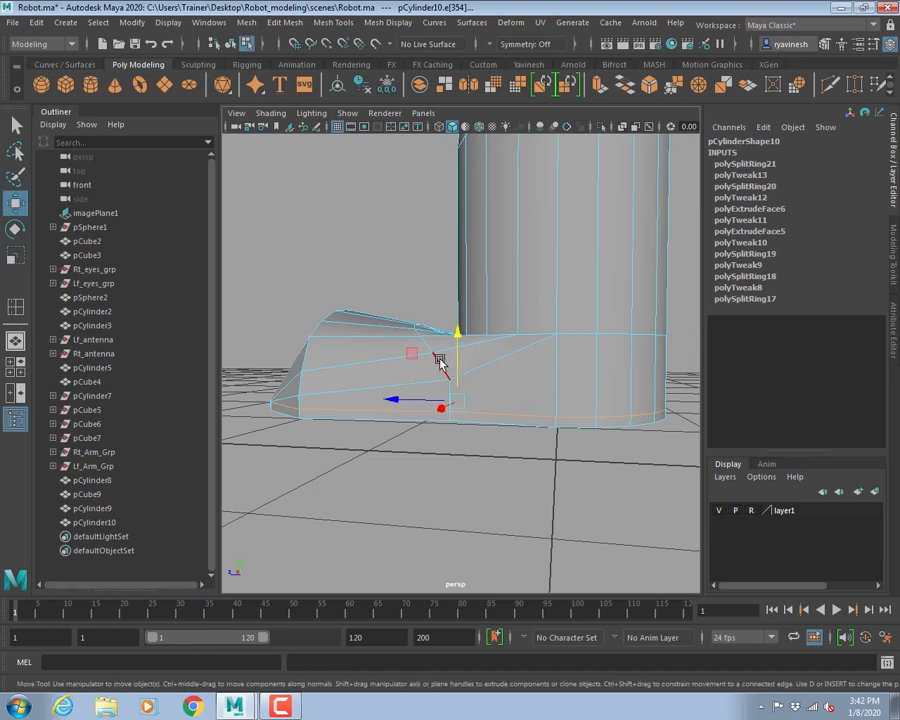
{"action": "key", "text": "space"}
{"action": "key", "text": "space"}
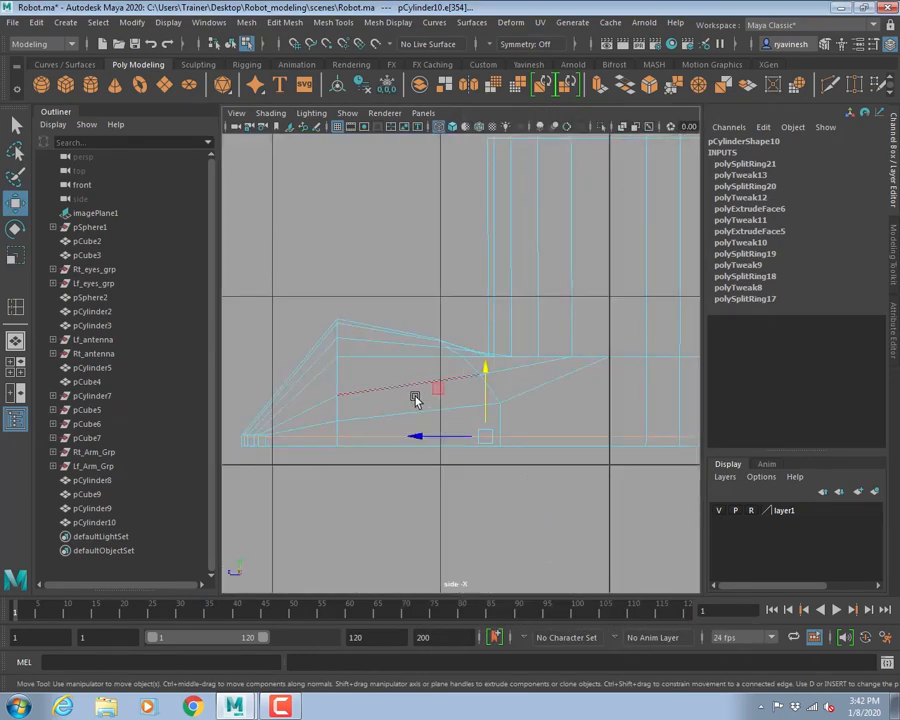
{"action": "key", "text": "ctrl+space"}
{"action": "scroll", "coordinate": [414, 320], "scroll_direction": "down", "scroll_amount": 1}
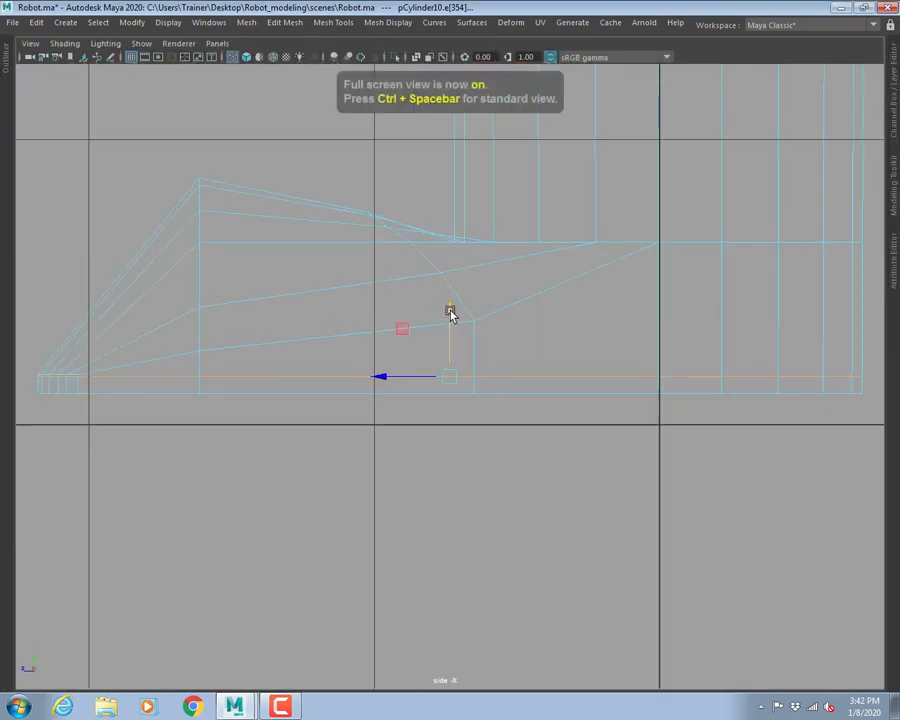
{"action": "left_click_drag", "start_coordinate": [449, 320], "coordinate": [451, 326]}
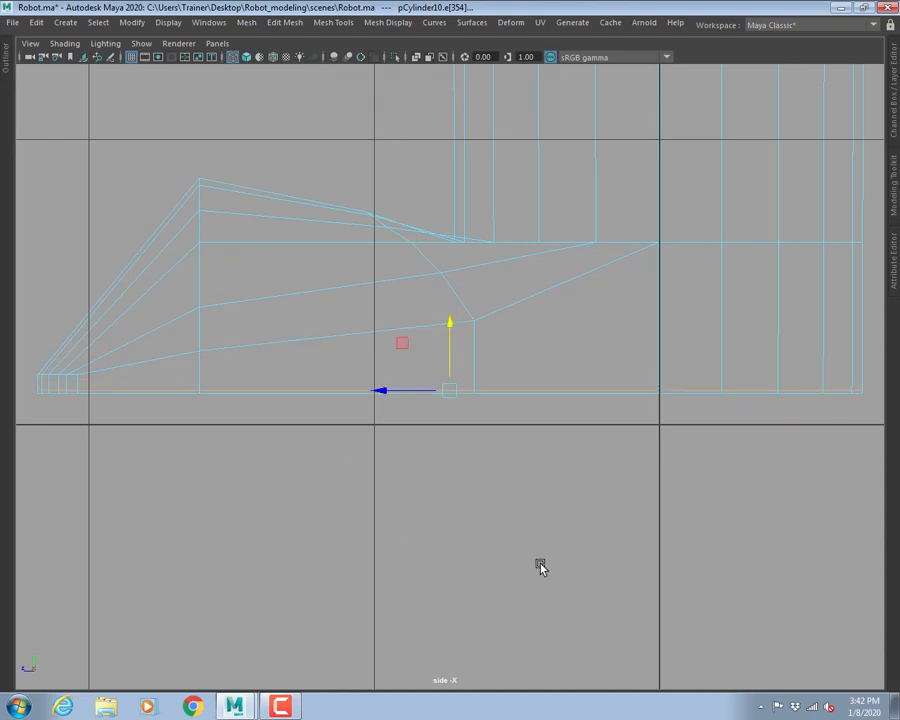
- Return the leg mesh to object selection and display it smoothed and shaded in the side view
{"action": "right_click_drag", "start_coordinate": [418, 317], "coordinate": [472, 296]}
{"action": "left_click_drag", "start_coordinate": [417, 317], "coordinate": [444, 356]}
{"action": "key", "text": "3"}
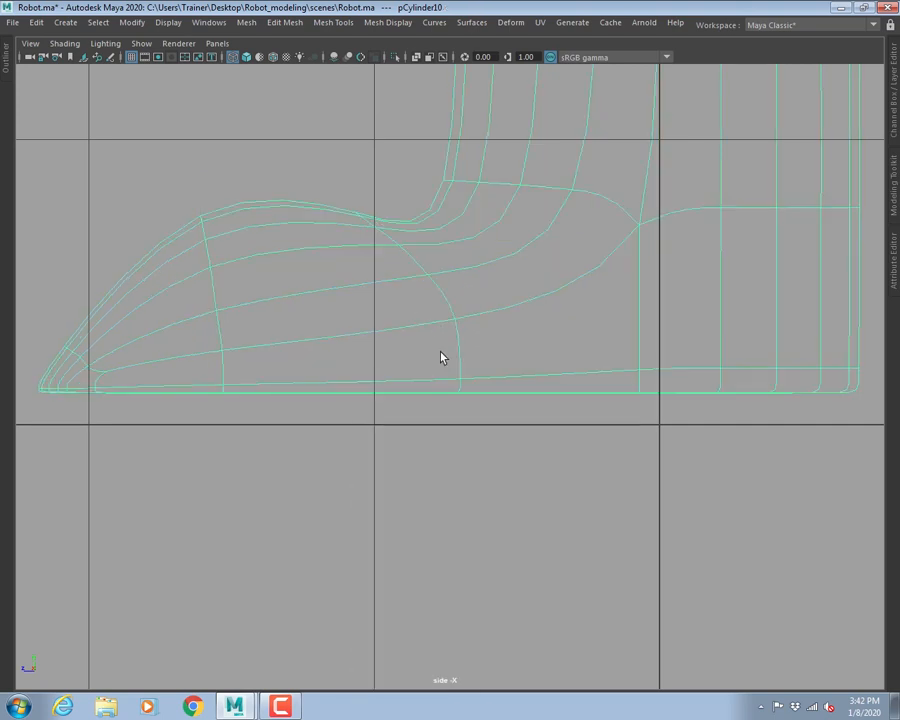
{"action": "key", "text": "5"}
{"action": "left_click", "coordinate": [614, 526]}
{"action": "scroll", "coordinate": [209, 363], "scroll_direction": "down", "scroll_amount": 10}
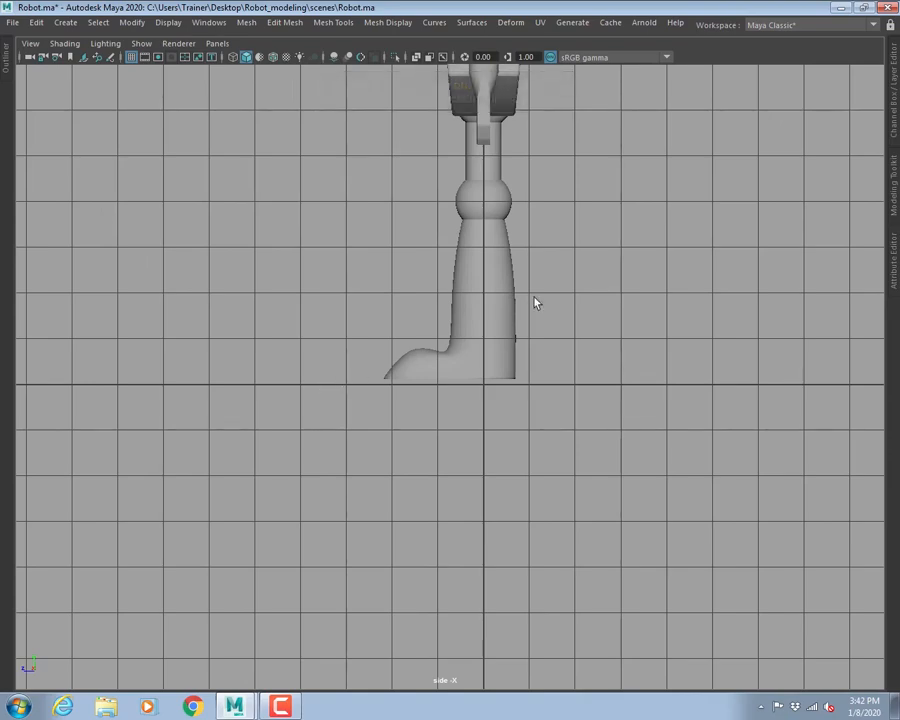
- Examine the smoothed foot from several angles and compare its shaded outline with the front reference image
{"action": "key", "text": "space"}
{"action": "key", "text": "space"}
{"action": "left_click_drag", "start_coordinate": [390, 338], "coordinate": [602, 396], "text": "alt"}
{"action": "scroll", "coordinate": [315, 321], "scroll_direction": "down", "scroll_amount": 8}
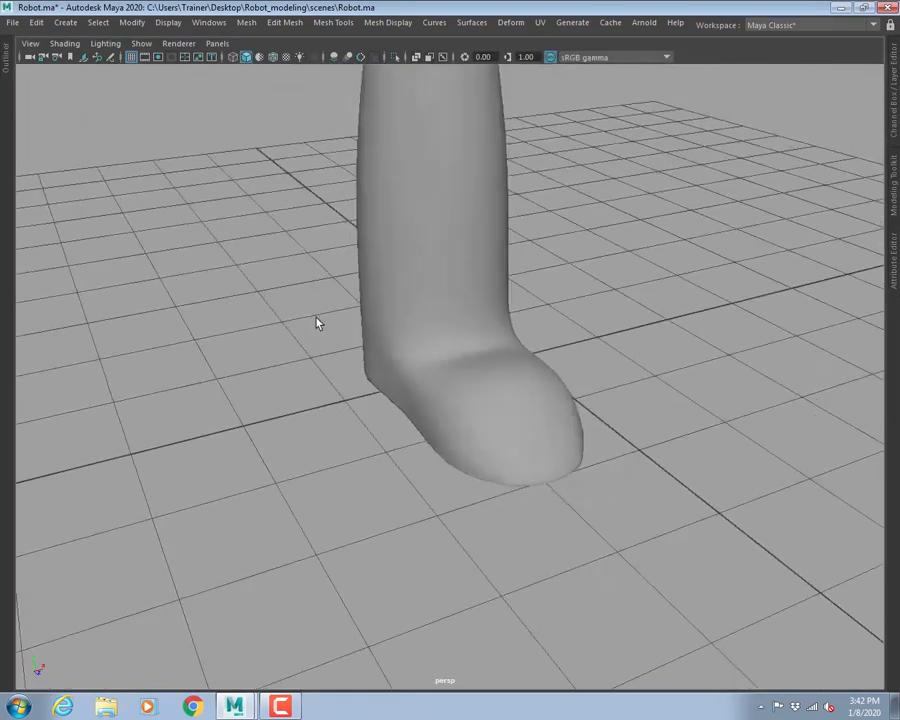
{"action": "left_click_drag", "start_coordinate": [438, 425], "coordinate": [403, 402], "text": "alt"}
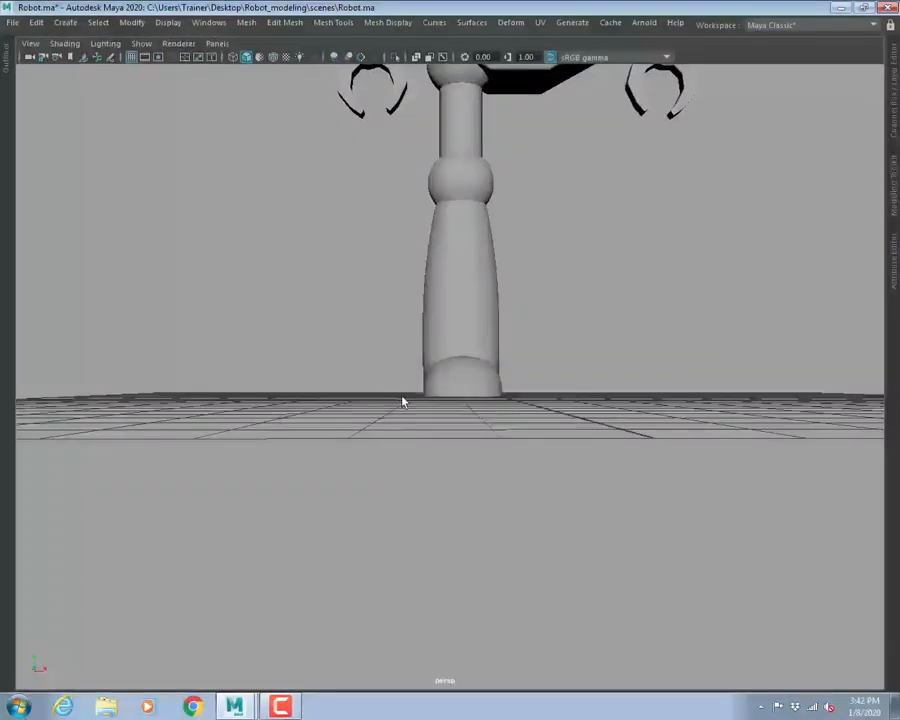
{"action": "key", "text": "space"}
{"action": "key", "text": "space"}
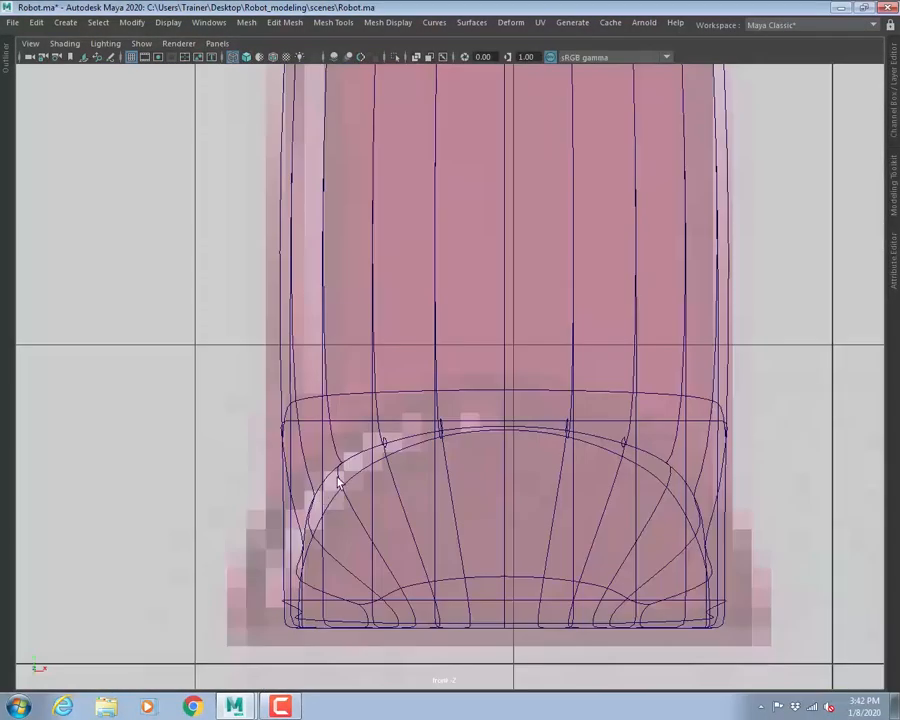
{"action": "key", "text": "5"}
{"action": "scroll", "coordinate": [297, 412], "scroll_direction": "down", "scroll_amount": 3}
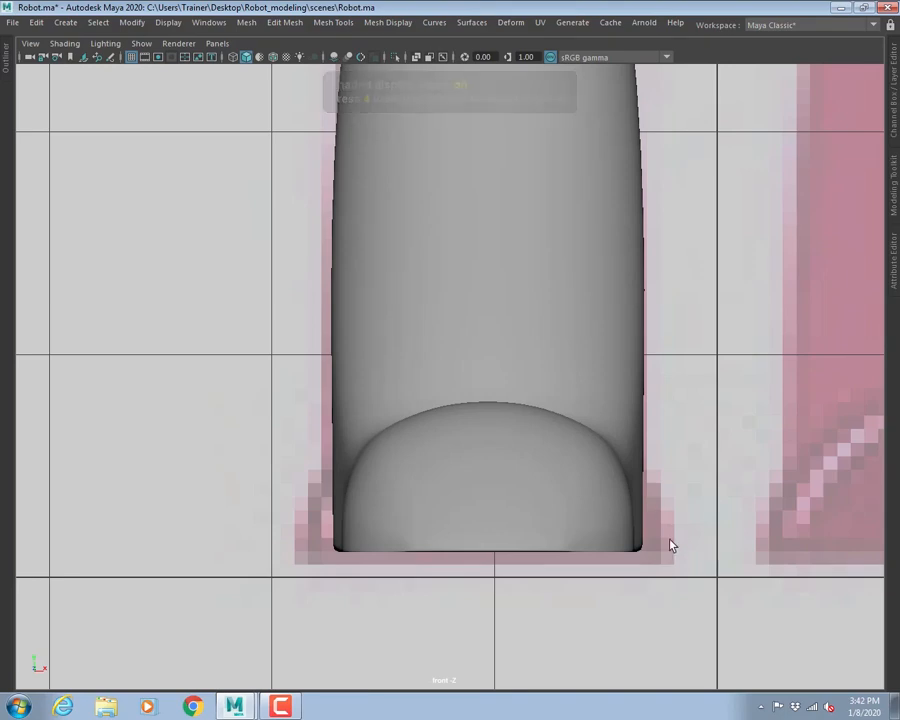
{"action": "key", "text": "space"}
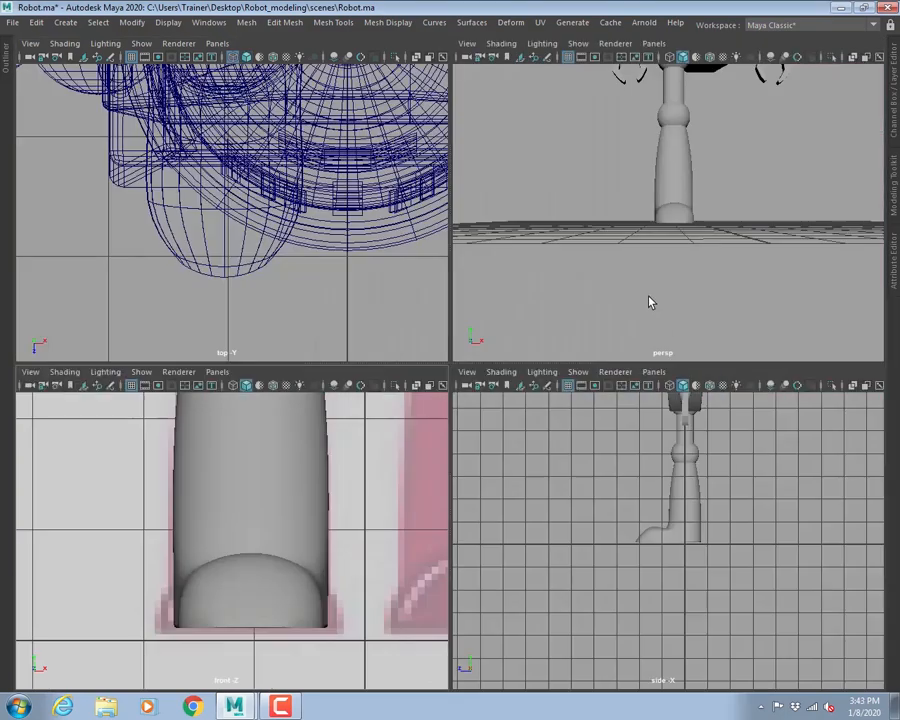
{"action": "key", "text": "space"}
- Scale the toe section's vertices wider in X to match the reference foot's width, and return the smoothed mesh to object selection
{"action": "left_click_drag", "start_coordinate": [609, 318], "coordinate": [451, 444], "text": "alt"}
{"action": "left_click", "coordinate": [451, 442]}
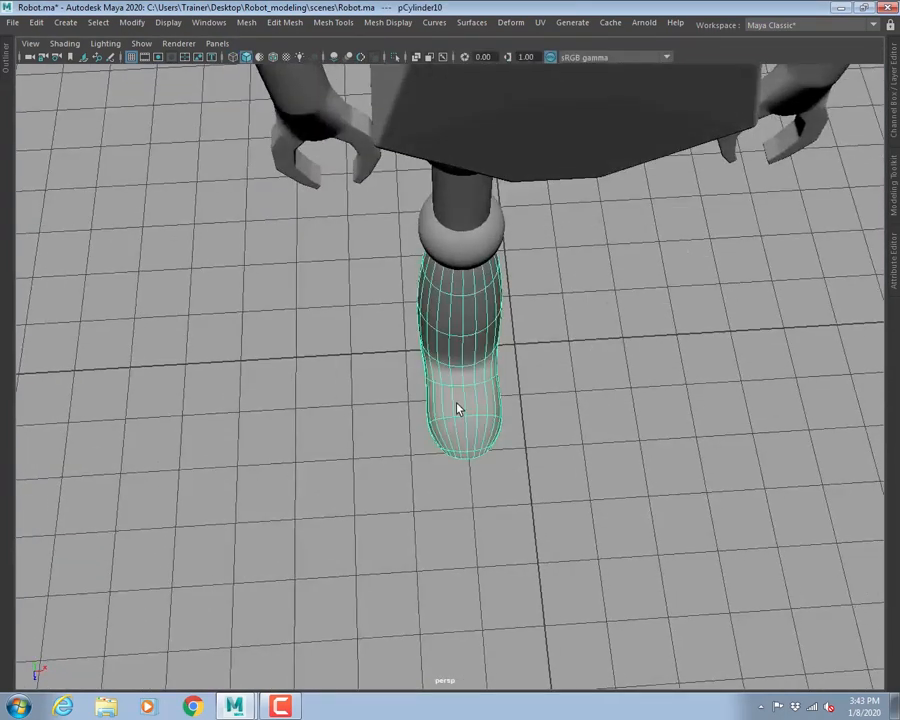
{"action": "key", "text": "1"}
{"action": "key", "text": "f"}
{"action": "right_click_drag", "start_coordinate": [408, 385], "coordinate": [386, 318]}
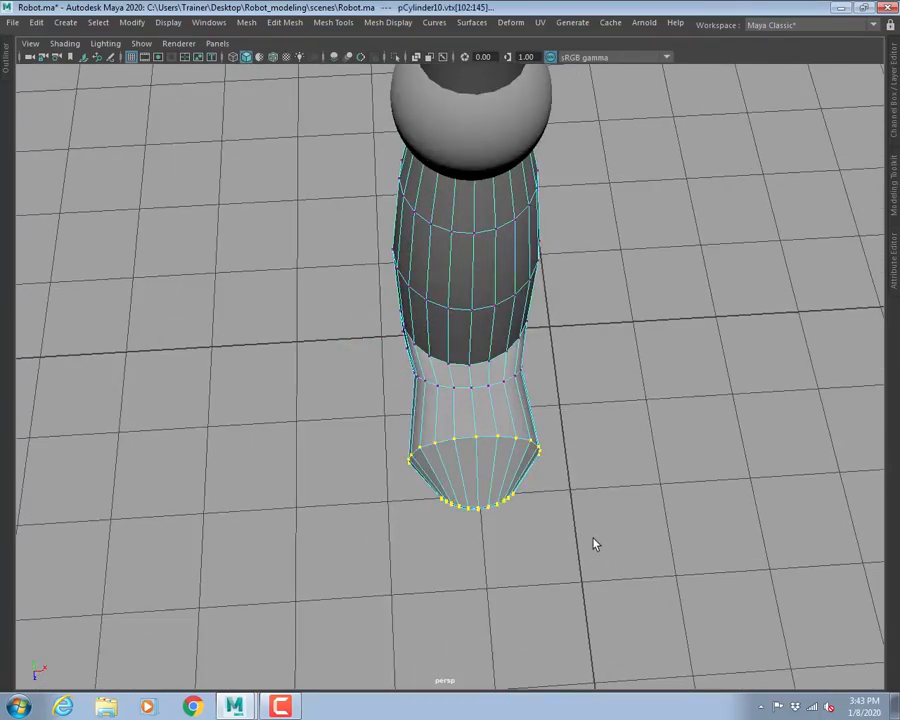
{"action": "key", "text": "e"}
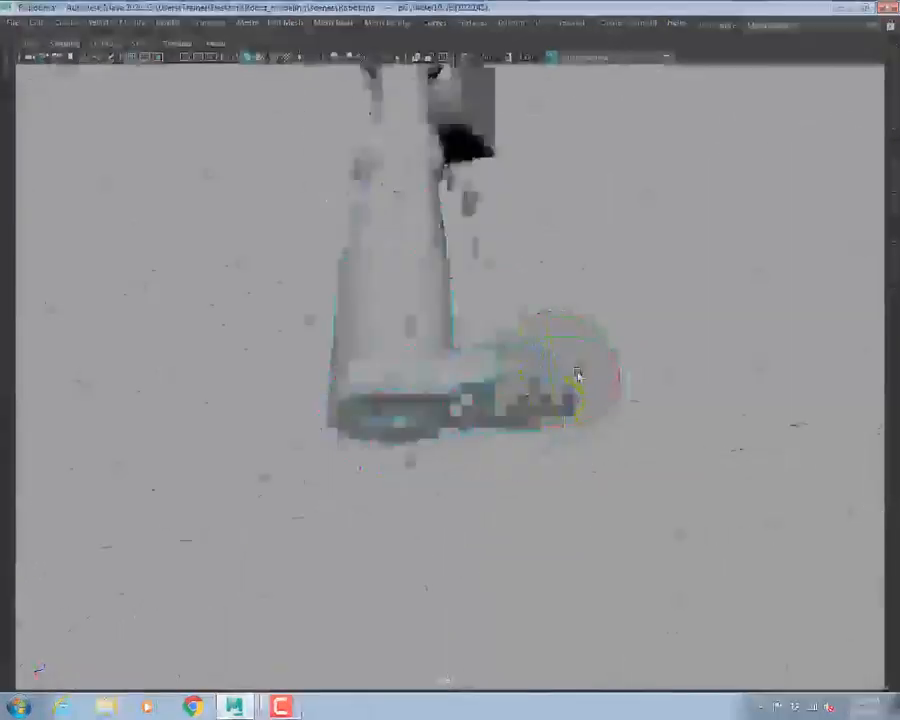
{"action": "key", "text": "space"}
{"action": "key", "text": "space"}
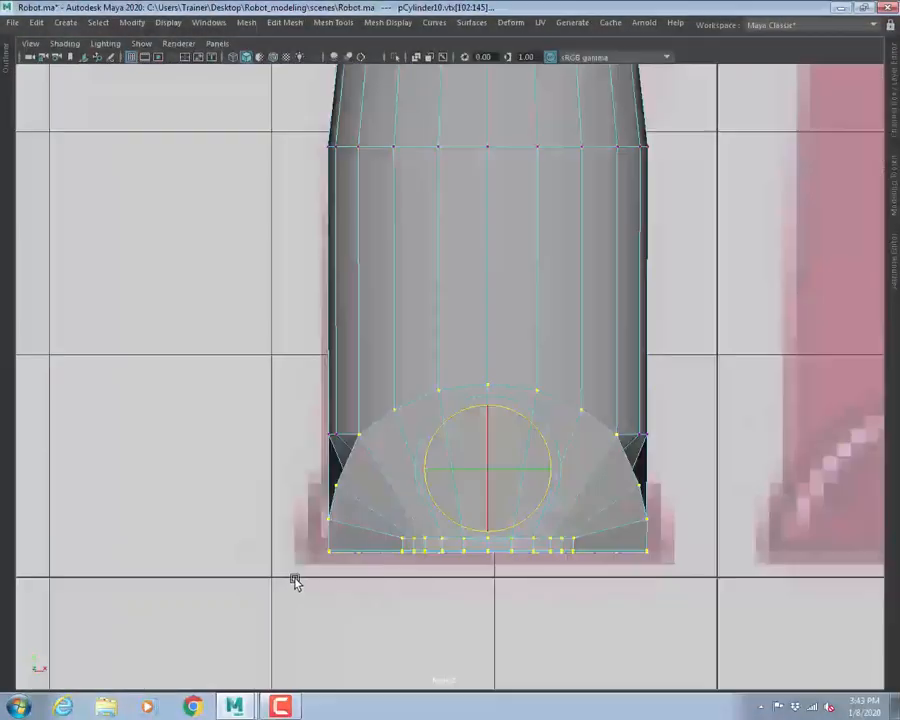
{"action": "key", "text": "3"}
{"action": "key", "text": "r"}
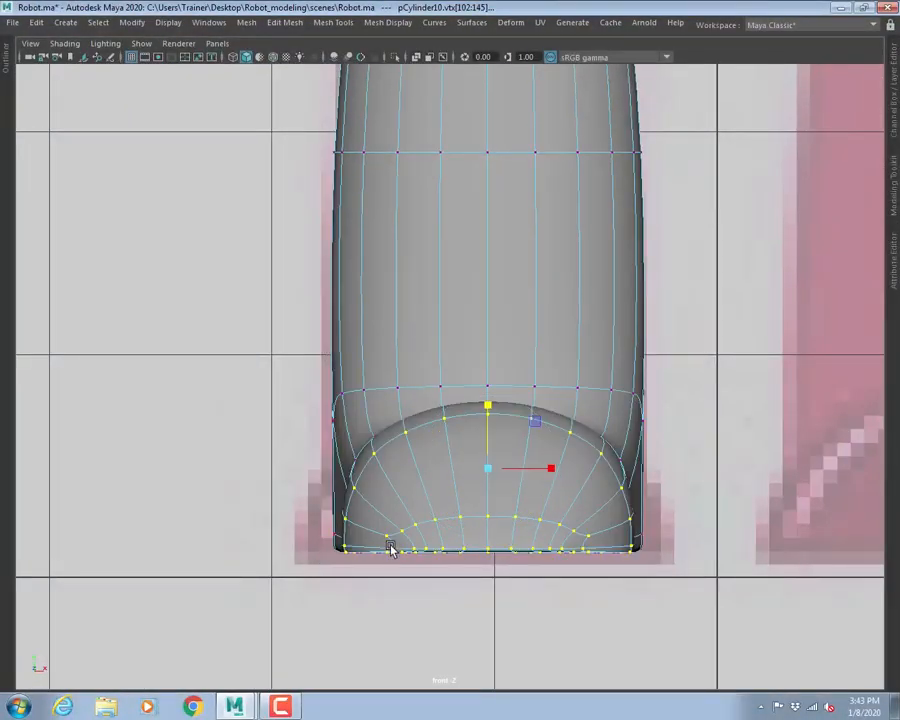
{"action": "left_click_drag", "start_coordinate": [558, 467], "coordinate": [571, 469]}
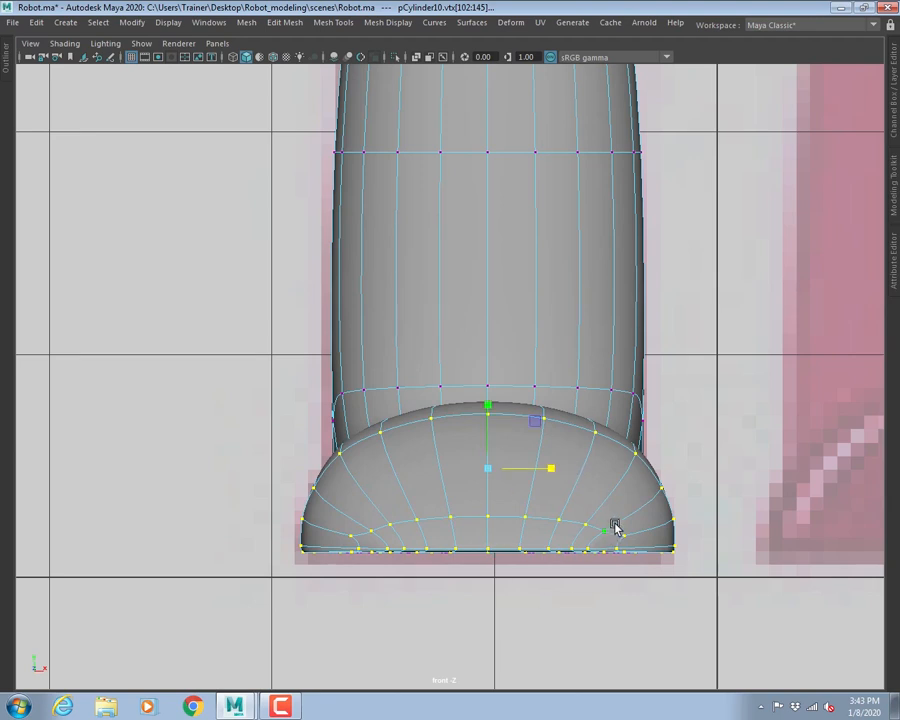
{"action": "right_click_drag", "start_coordinate": [637, 339], "coordinate": [672, 282]}
{"action": "left_click", "coordinate": [693, 284]}
- Group the hip sphere, thigh cylinder, knee sphere and lower leg of the finished leg
{"action": "right_click_drag", "start_coordinate": [661, 453], "coordinate": [375, 398], "text": "alt"}
{"action": "middle_click_drag", "start_coordinate": [554, 390], "coordinate": [534, 540], "text": "alt"}
{"action": "right_click_drag", "start_coordinate": [671, 464], "coordinate": [664, 464], "text": "alt"}
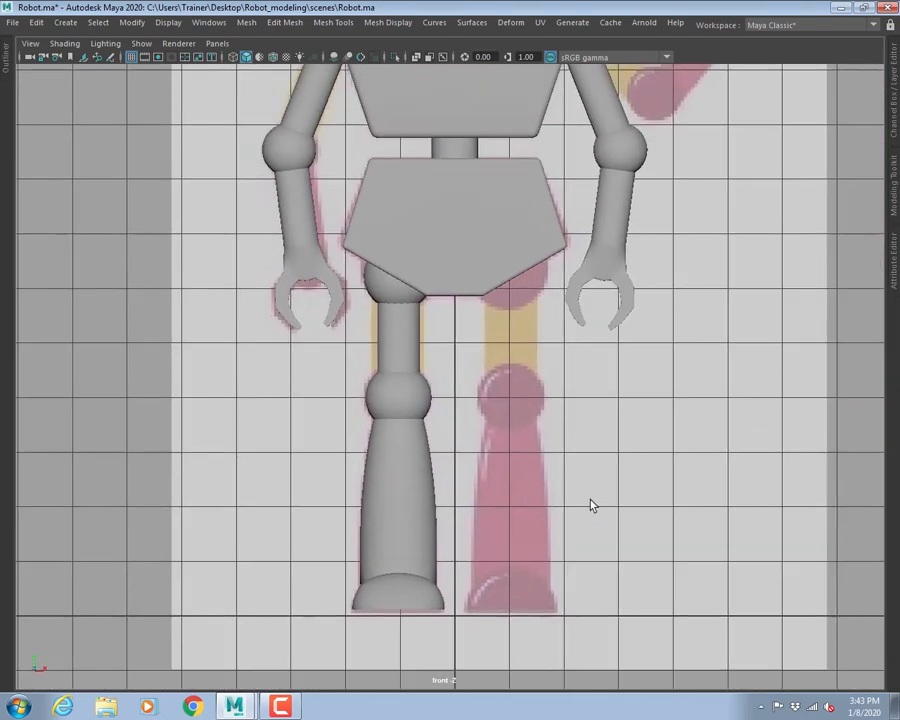
{"action": "left_click", "coordinate": [400, 282]}
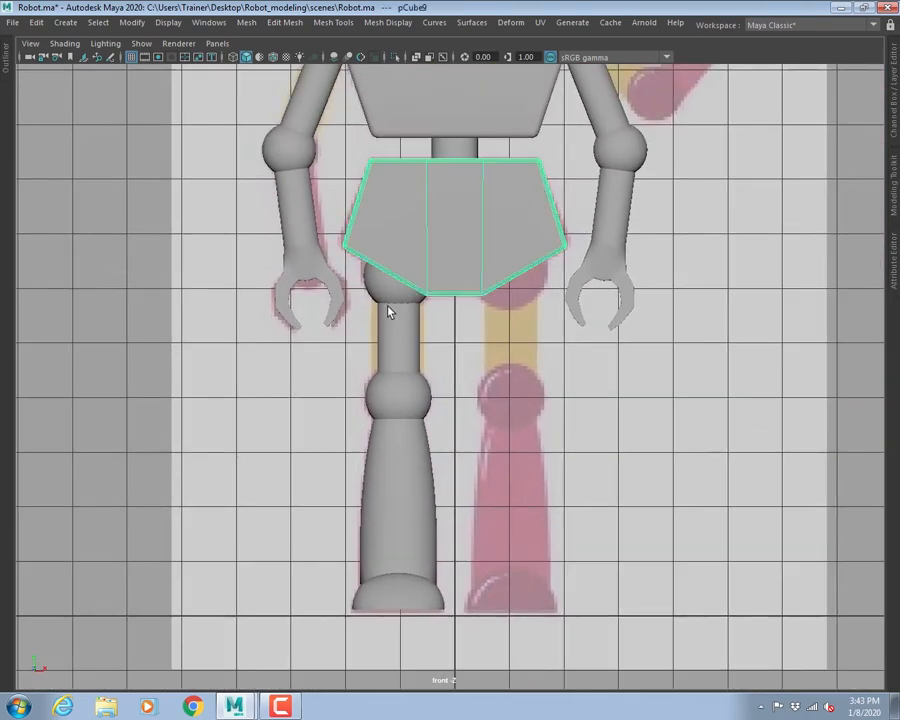
{"action": "left_click", "coordinate": [397, 293]}
{"action": "left_click", "coordinate": [400, 337], "text": "shift"}
{"action": "left_click", "coordinate": [415, 397], "text": "shift"}
{"action": "left_click", "coordinate": [407, 497], "text": "shift"}
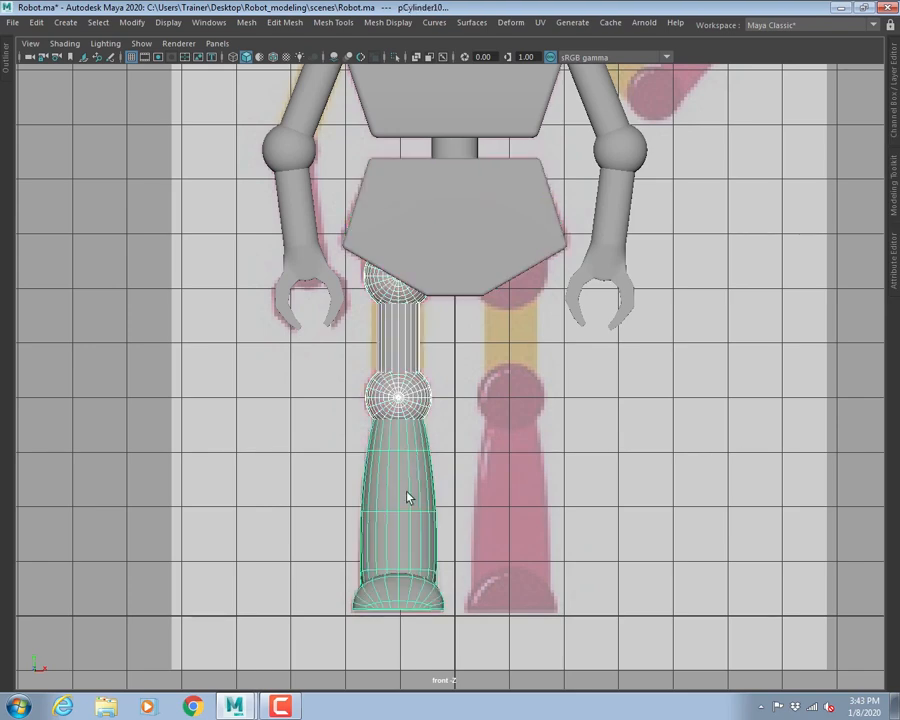
{"action": "middle_click_drag", "start_coordinate": [465, 449], "coordinate": [591, 357], "text": "alt"}
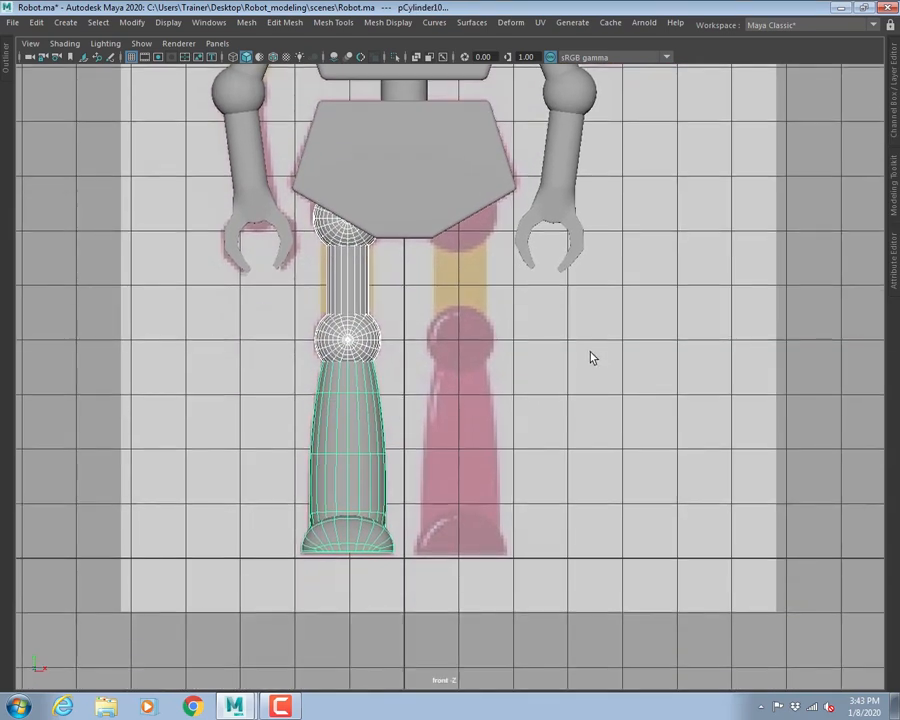
{"action": "key", "text": "ctrl+g"}
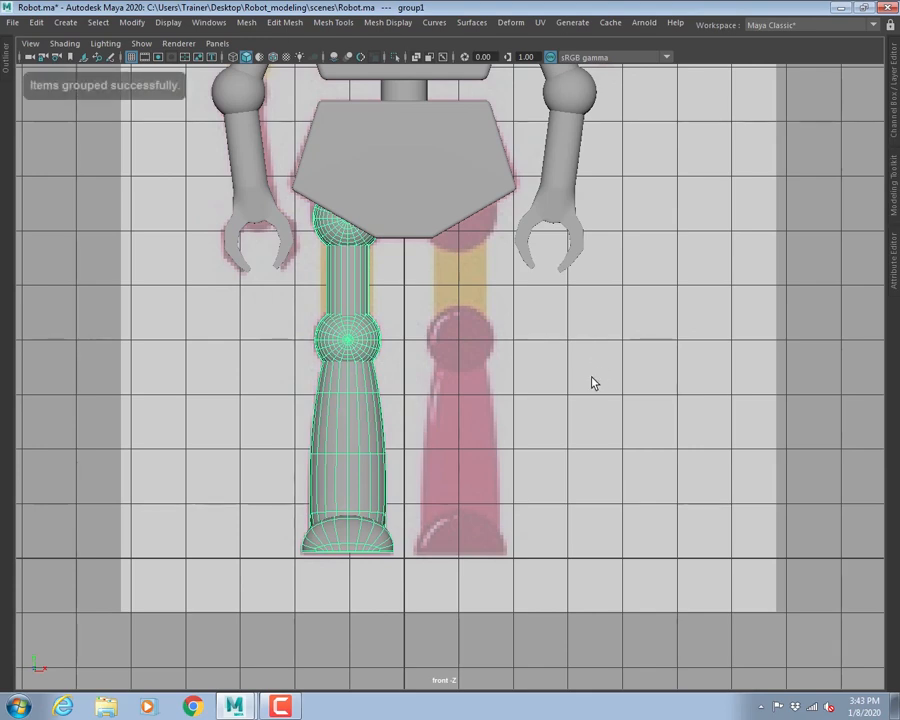
- Rename the new leg group as Rt_Leg
{"action": "key", "text": "ctrl+space"}
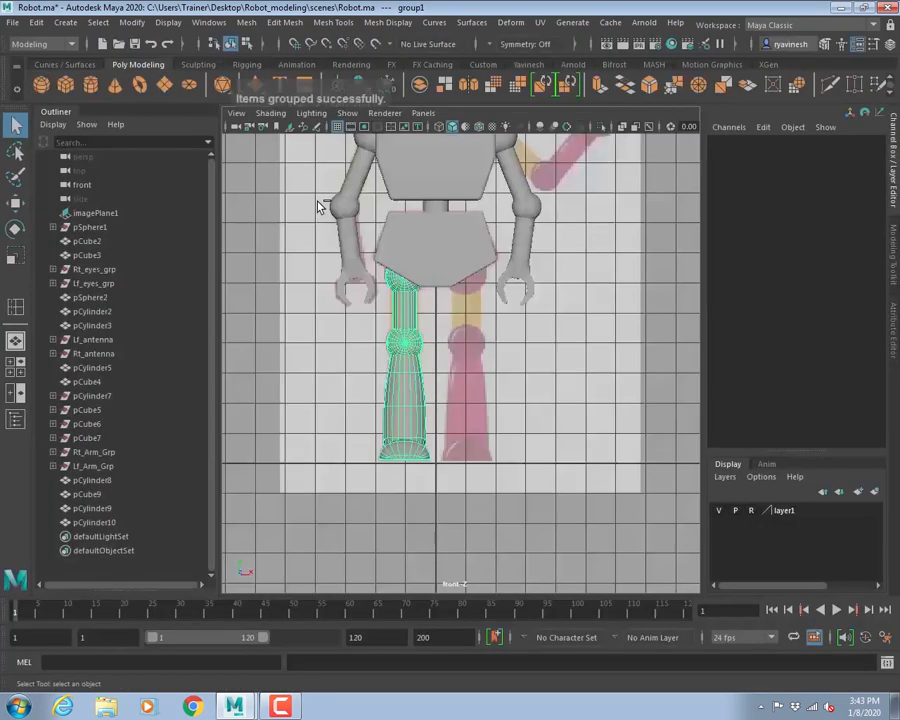
{"action": "double_click", "coordinate": [118, 509]}
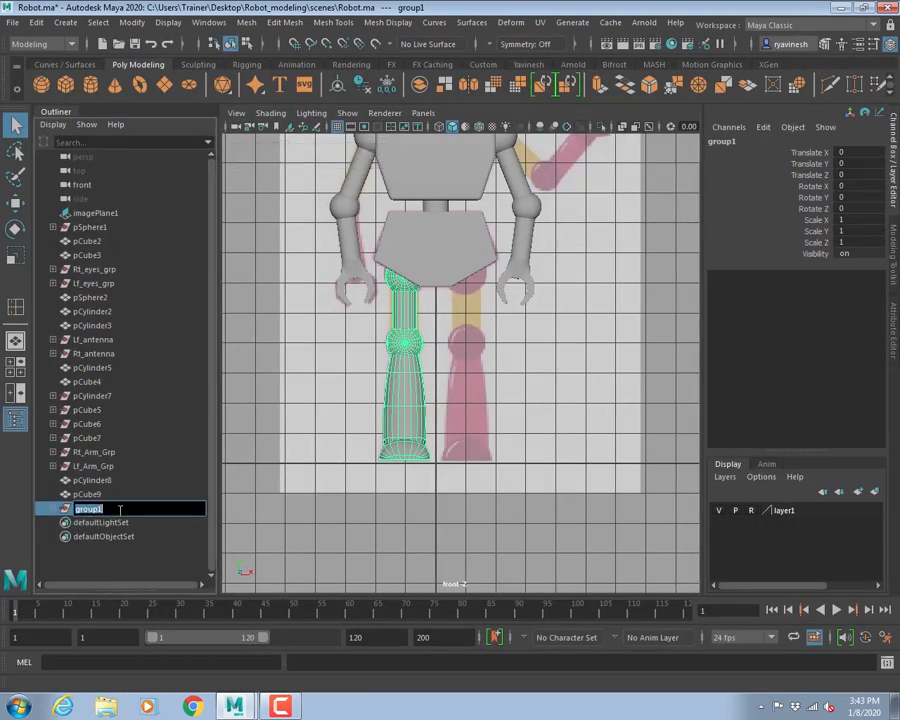
{"action": "type", "text": "Rt_Leg"}
{"action": "key", "text": "Return"}
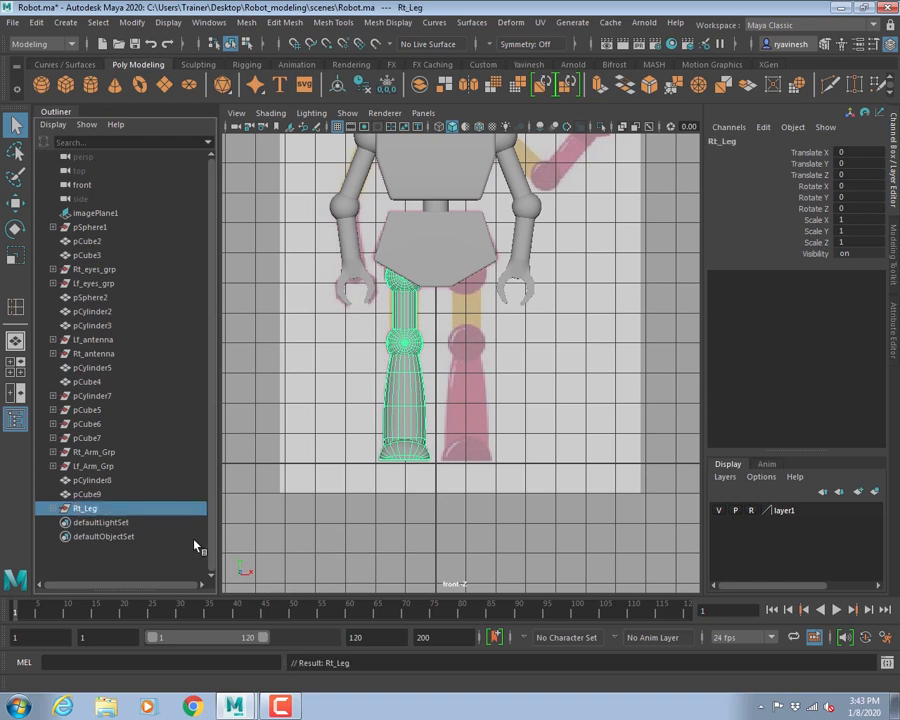
- Duplicate the Rt_Leg group and rename the copy as Lf_Leg
{"action": "key", "text": "ctrl+d"}
{"action": "double_click", "coordinate": [95, 524]}
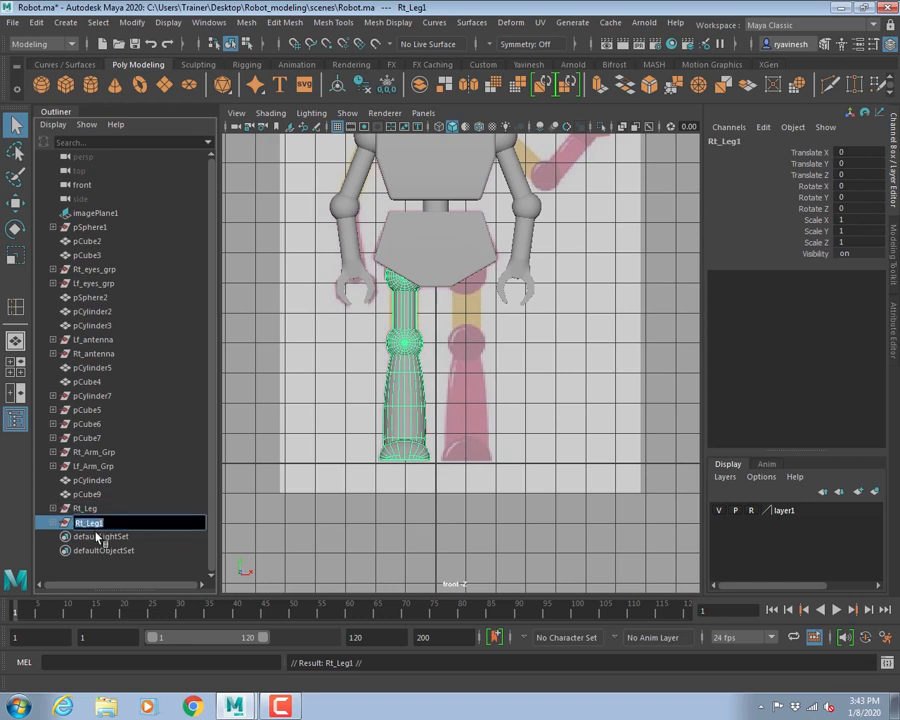
{"action": "key", "text": "Right"}
{"action": "key", "text": "shift+Left"}
{"action": "type", "text": "Lf"}
{"action": "key", "text": "Return"}
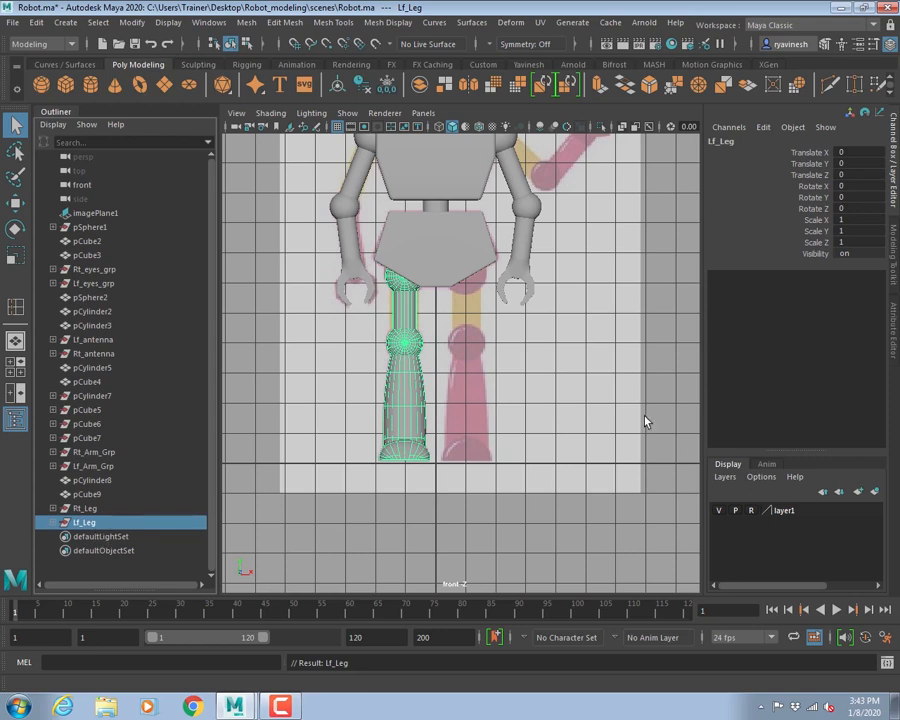
- Mirror the Lf_Leg group to the robot's other side by setting its Scale X to -1
{"action": "left_click", "coordinate": [845, 220]}
{"action": "type", "text": "-1"}
{"action": "key", "text": "Return"}
{"action": "left_click", "coordinate": [573, 285]}
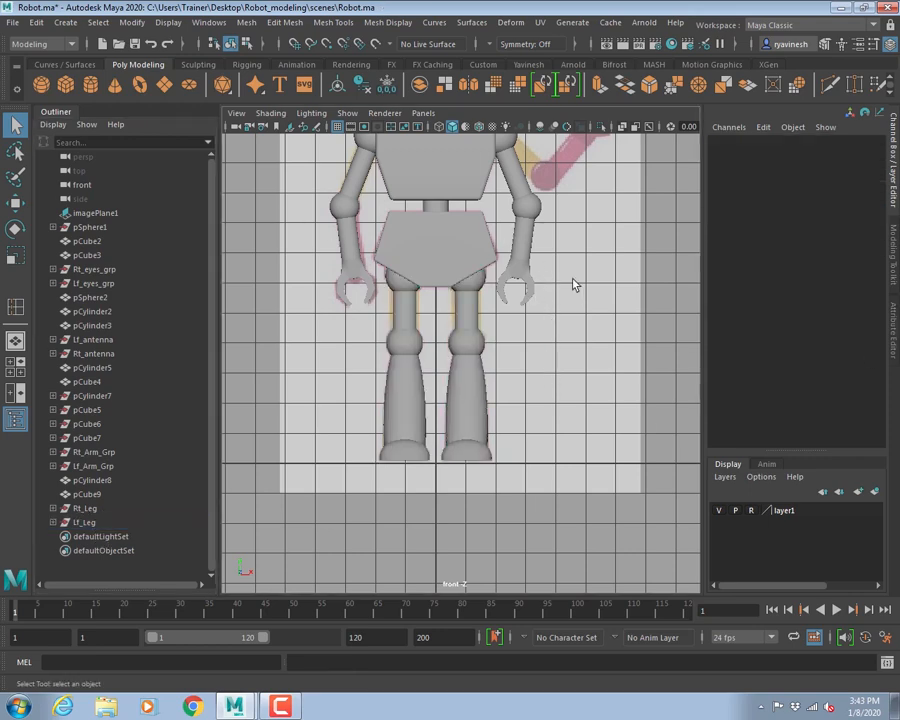
- Examine the whole robot with both legs in the front view and from several angles in the perspective view
{"action": "middle_click_drag", "start_coordinate": [555, 202], "coordinate": [517, 322], "text": "alt"}
{"action": "left_click", "coordinate": [890, 190]}
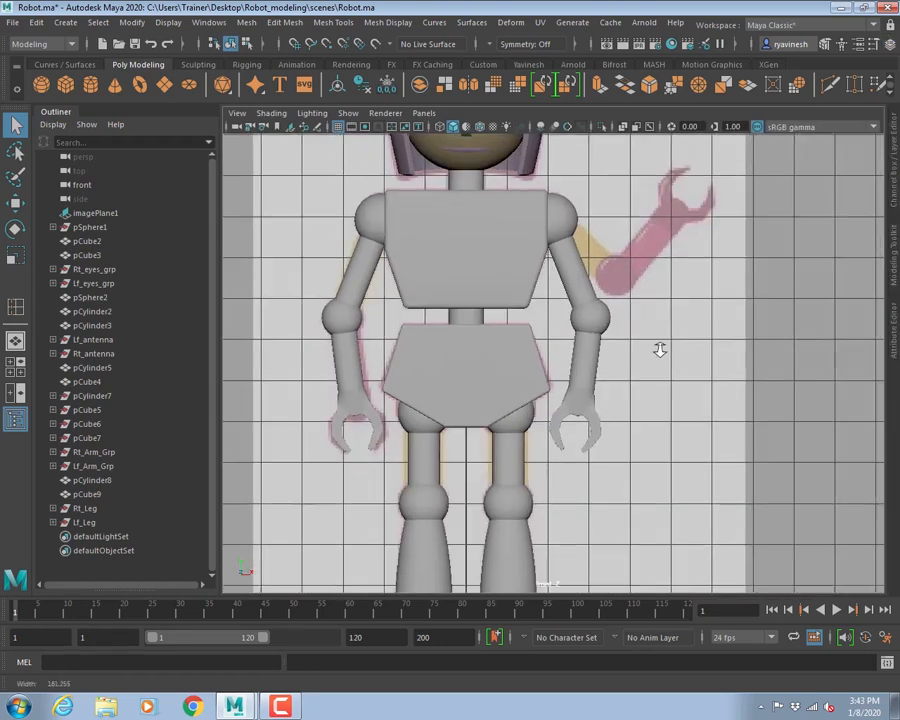
{"action": "scroll", "coordinate": [620, 390], "scroll_direction": "down", "scroll_amount": 3}
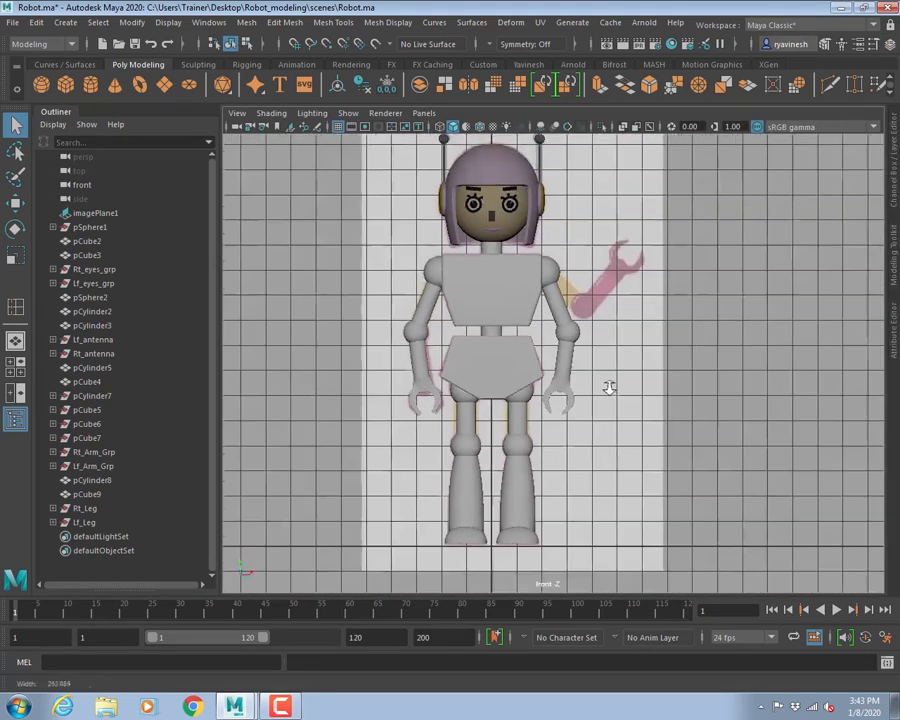
{"action": "key", "text": "space"}
{"action": "key", "text": "space"}
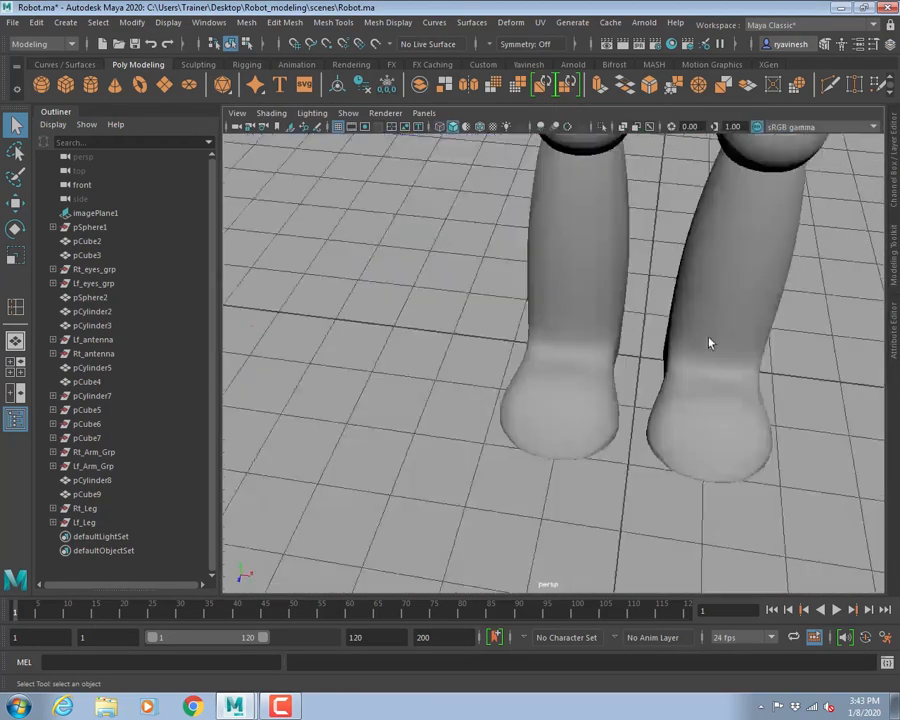
{"action": "scroll", "coordinate": [706, 338], "scroll_direction": "down", "scroll_amount": 6}
{"action": "left_click_drag", "start_coordinate": [590, 312], "coordinate": [581, 309], "text": "alt"}
{"action": "scroll", "coordinate": [522, 308], "scroll_direction": "down", "scroll_amount": 3}
{"action": "middle_click_drag", "start_coordinate": [521, 309], "coordinate": [500, 366], "text": "alt"}
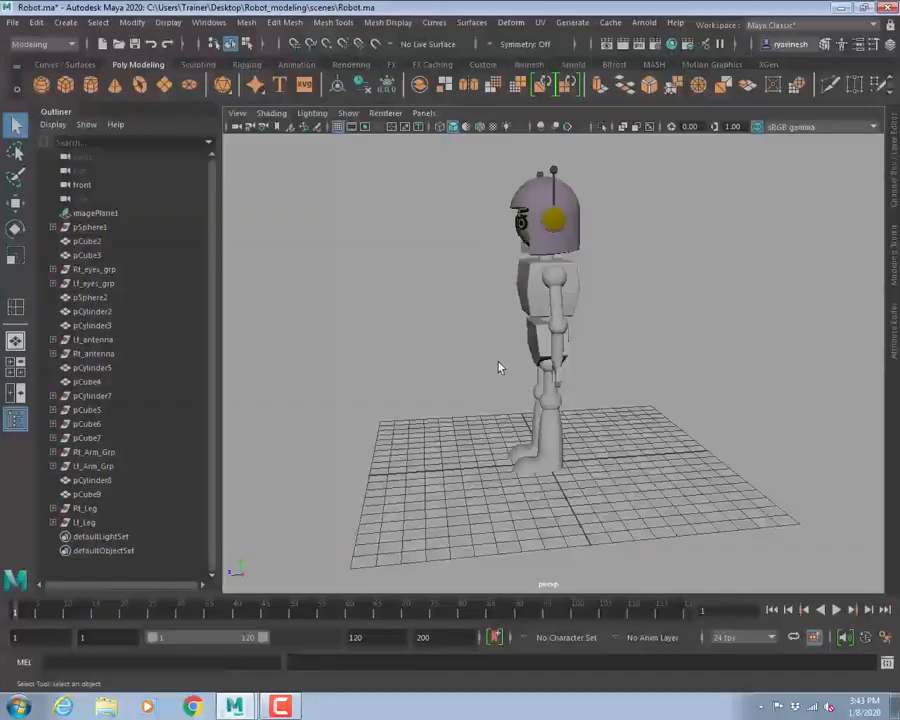
{"action": "left_click_drag", "start_coordinate": [500, 366], "coordinate": [426, 327], "text": "alt"}
{"action": "scroll", "coordinate": [677, 352], "scroll_direction": "up", "scroll_amount": 3}
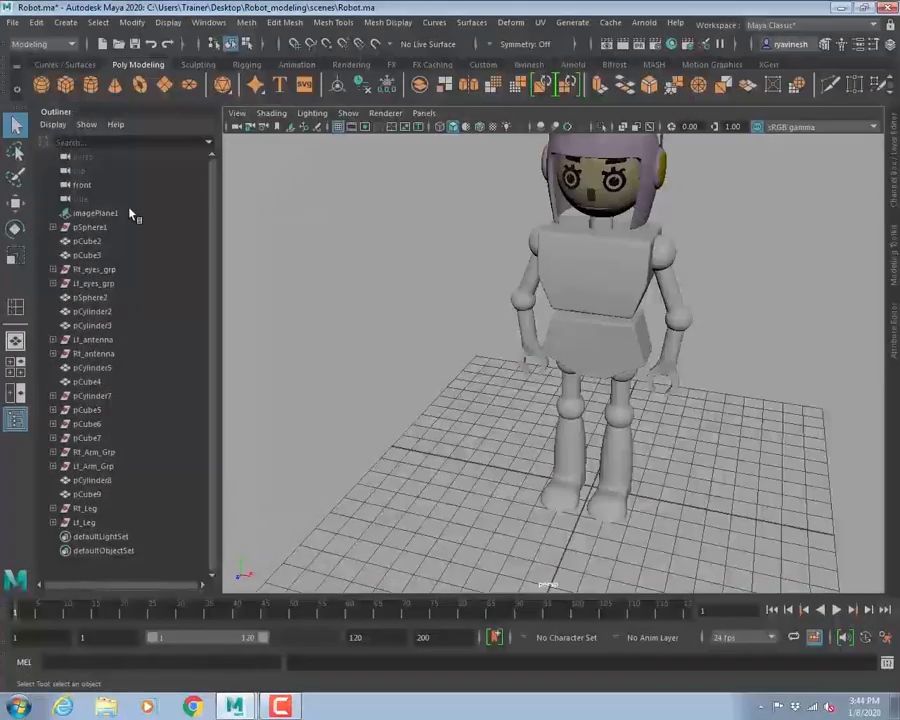
- Hide the front camera in the scene
{"action": "left_click", "coordinate": [75, 228]}
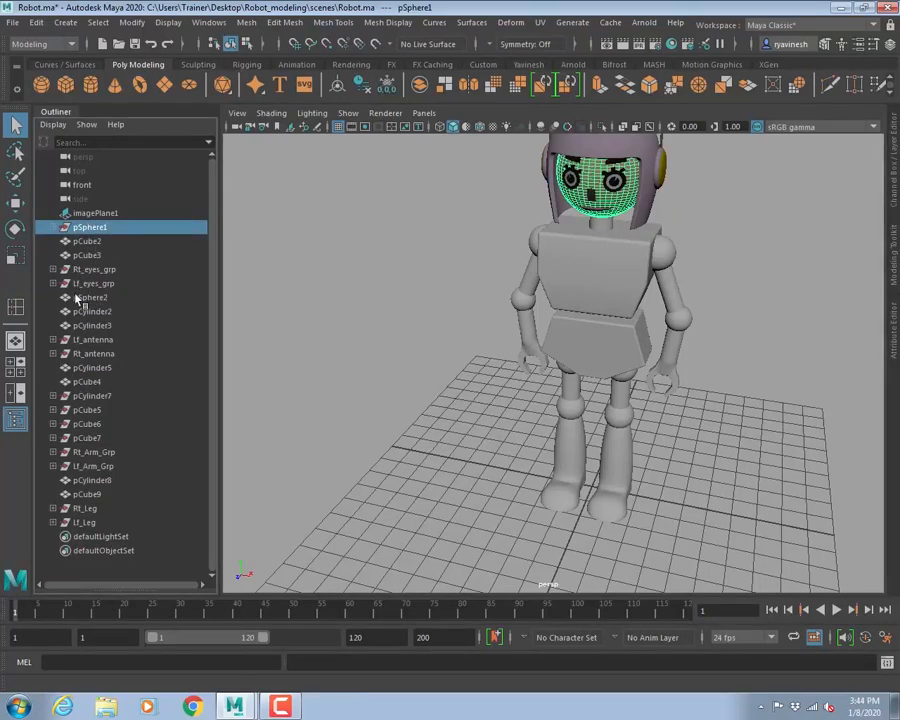
{"action": "left_click", "coordinate": [77, 186]}
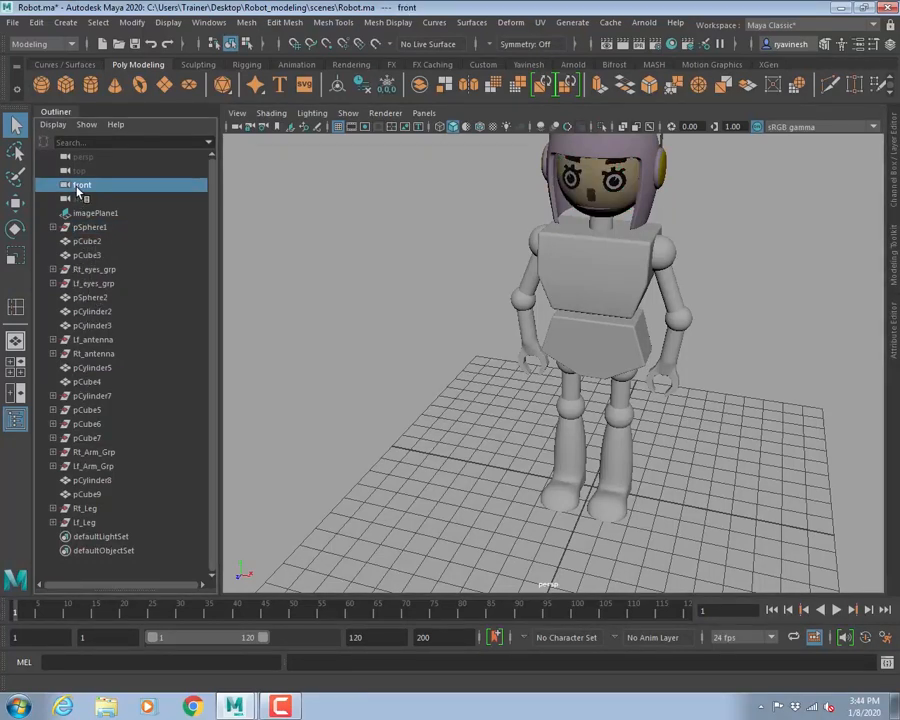
{"action": "key", "text": "ctrl+h"}
- Ungroup pSphere1 so the face mesh polySurface1 stands on its own in the scene hierarchy
{"action": "left_click", "coordinate": [88, 228]}
{"action": "scroll", "coordinate": [500, 278], "scroll_direction": "down", "scroll_amount": 4}
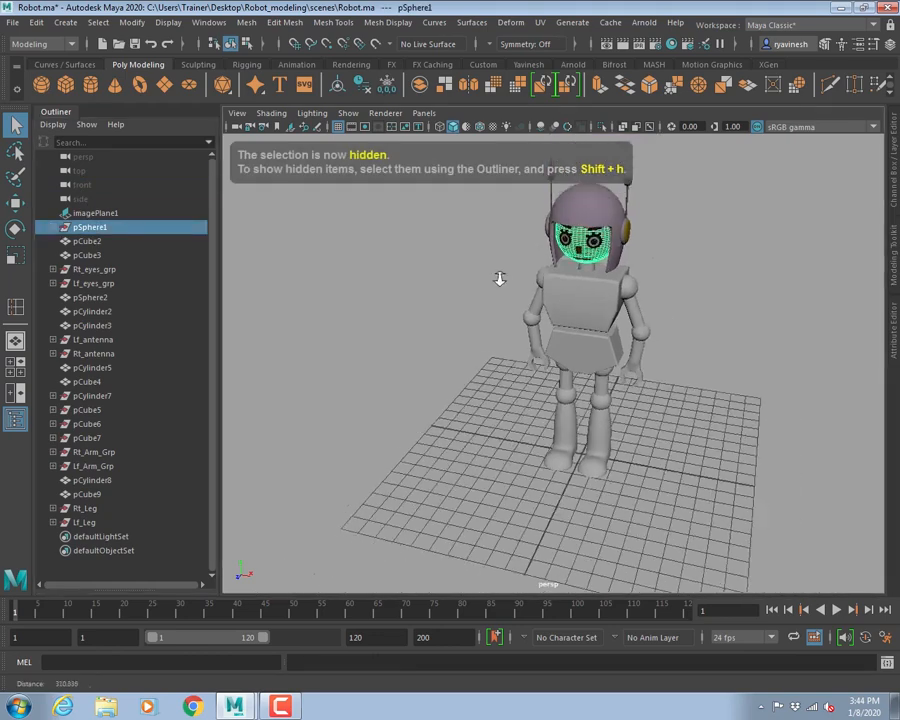
{"action": "middle_click_drag", "start_coordinate": [500, 278], "coordinate": [492, 338], "text": "alt"}
{"action": "left_click", "coordinate": [51, 228]}
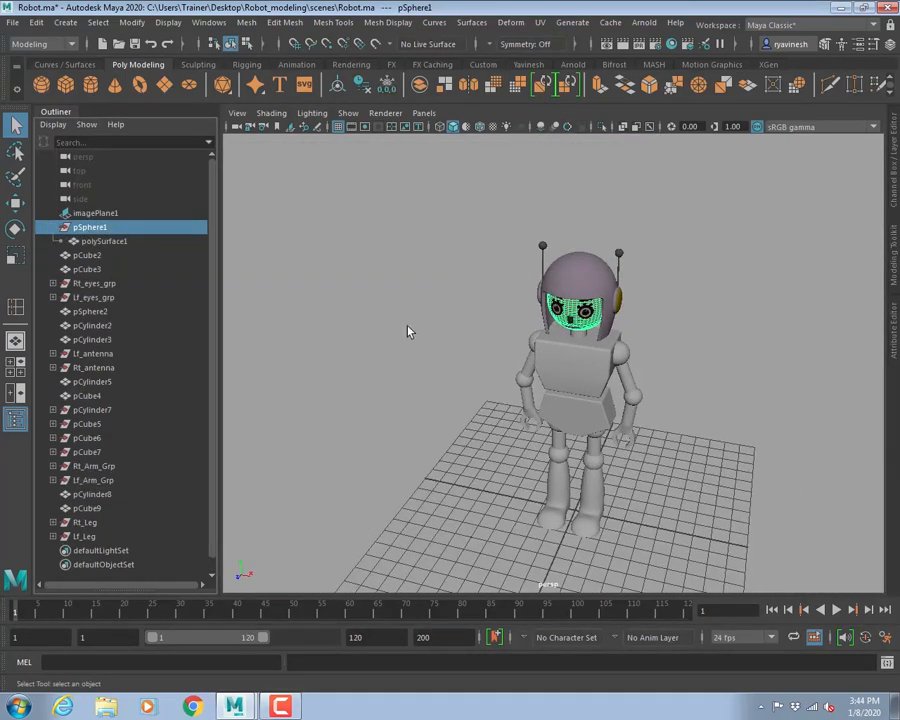
{"action": "left_click_drag", "start_coordinate": [408, 331], "coordinate": [470, 326], "text": "alt"}
{"action": "right_click_drag", "start_coordinate": [446, 323], "coordinate": [483, 346], "text": "alt"}
{"action": "left_click", "coordinate": [106, 242]}
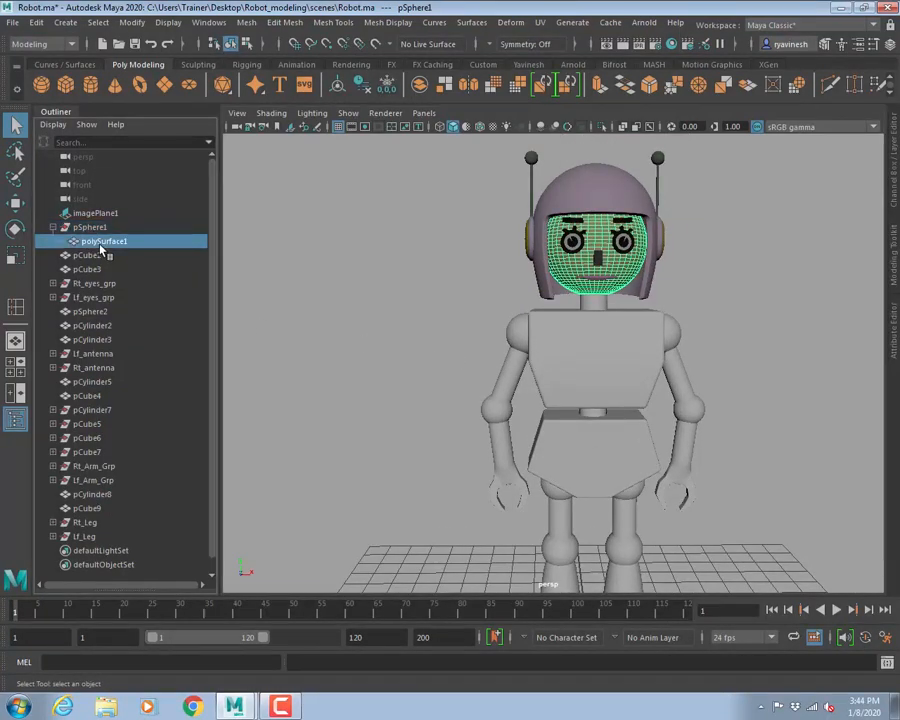
{"action": "left_click", "coordinate": [90, 229]}
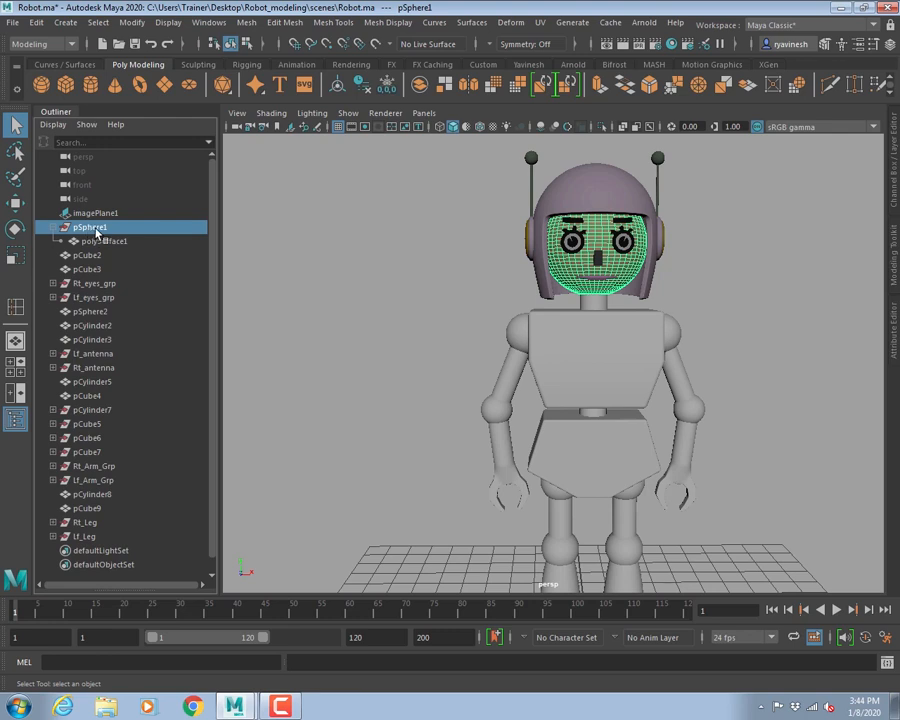
{"action": "left_click", "coordinate": [36, 22]}
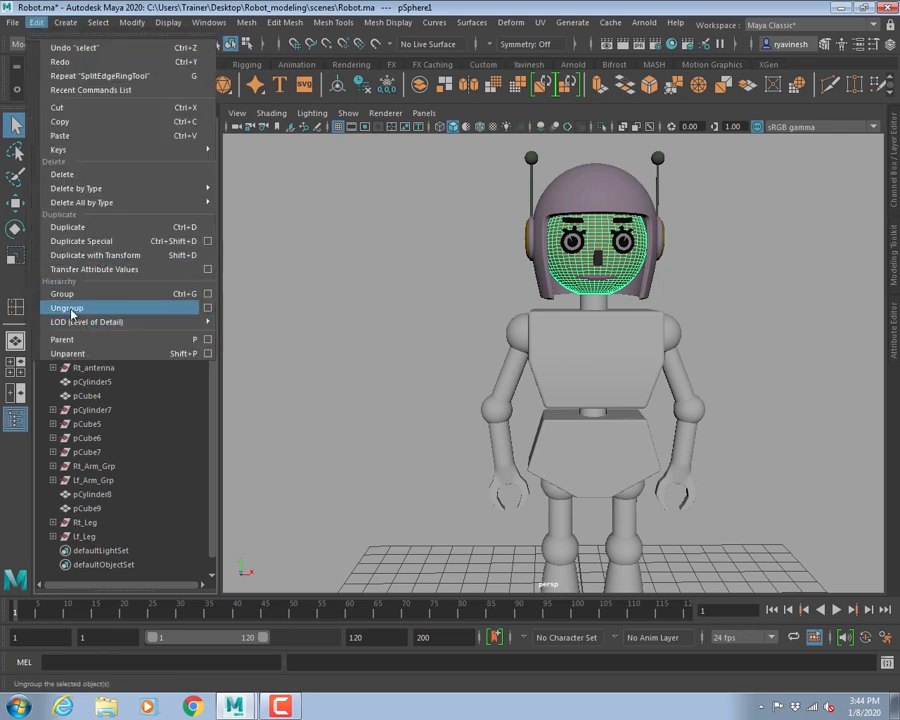
{"action": "left_click", "coordinate": [173, 310]}
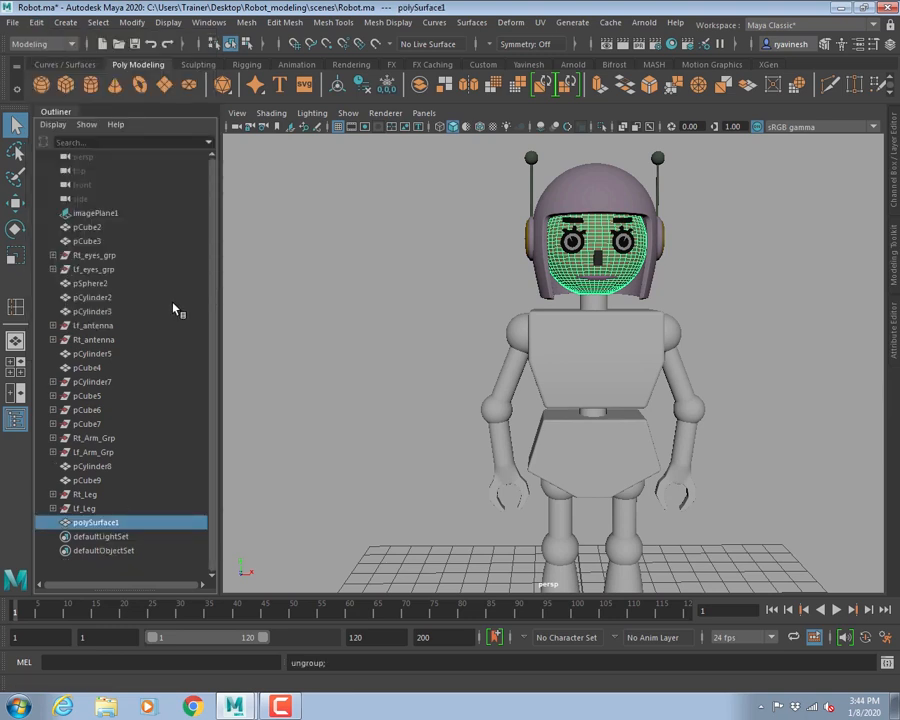
- Check the eye, antenna and pCylinder7 groups, and delete the construction history of all objects in the scene
{"action": "left_click", "coordinate": [88, 256]}
{"action": "left_click", "coordinate": [92, 270]}
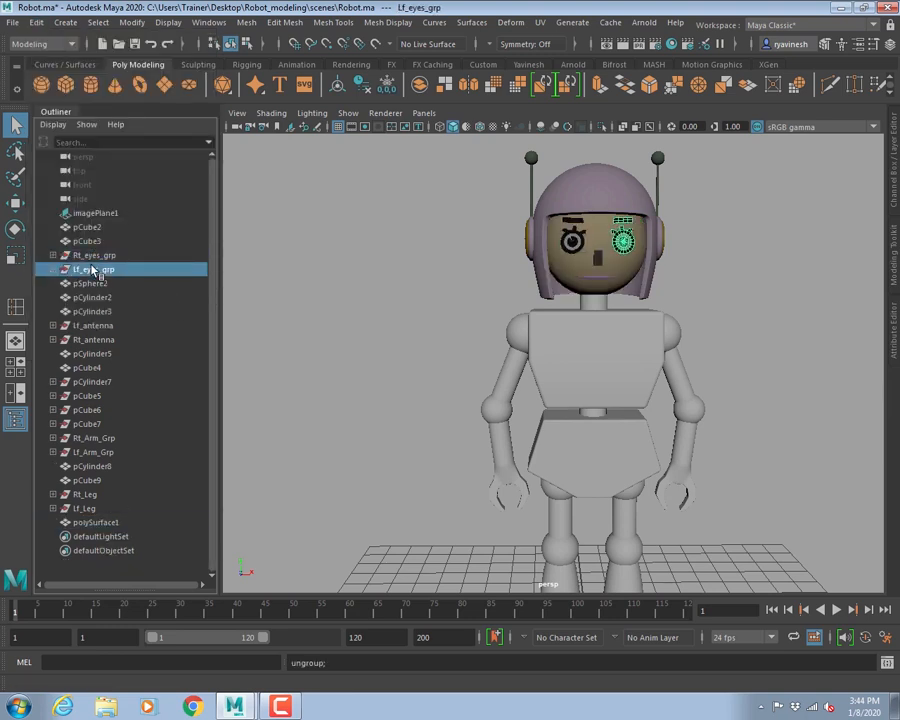
{"action": "left_click", "coordinate": [94, 327]}
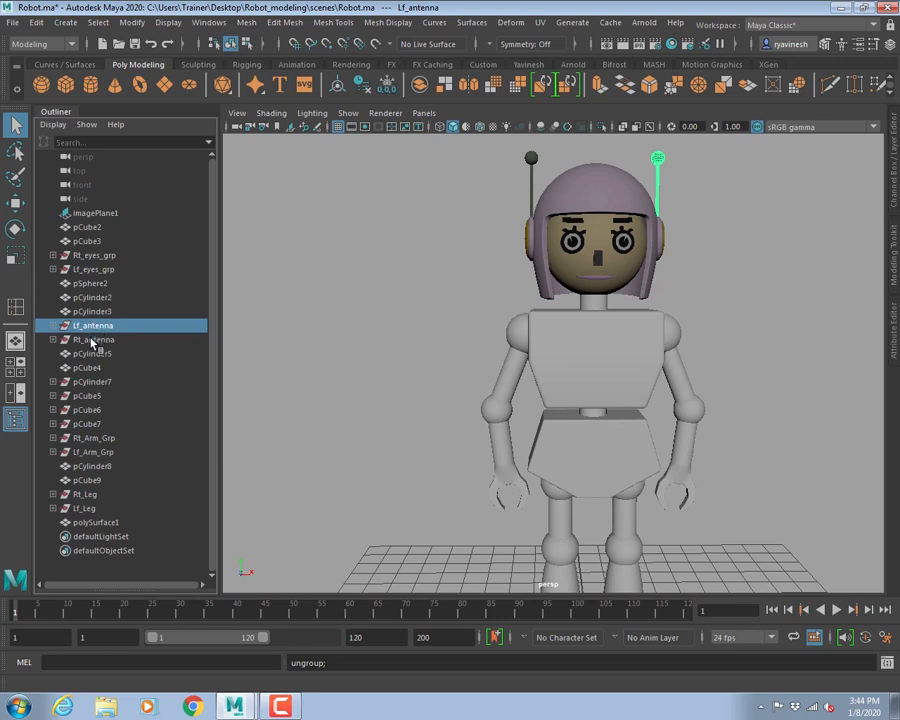
{"action": "left_click", "coordinate": [93, 340]}
{"action": "left_click", "coordinate": [90, 382]}
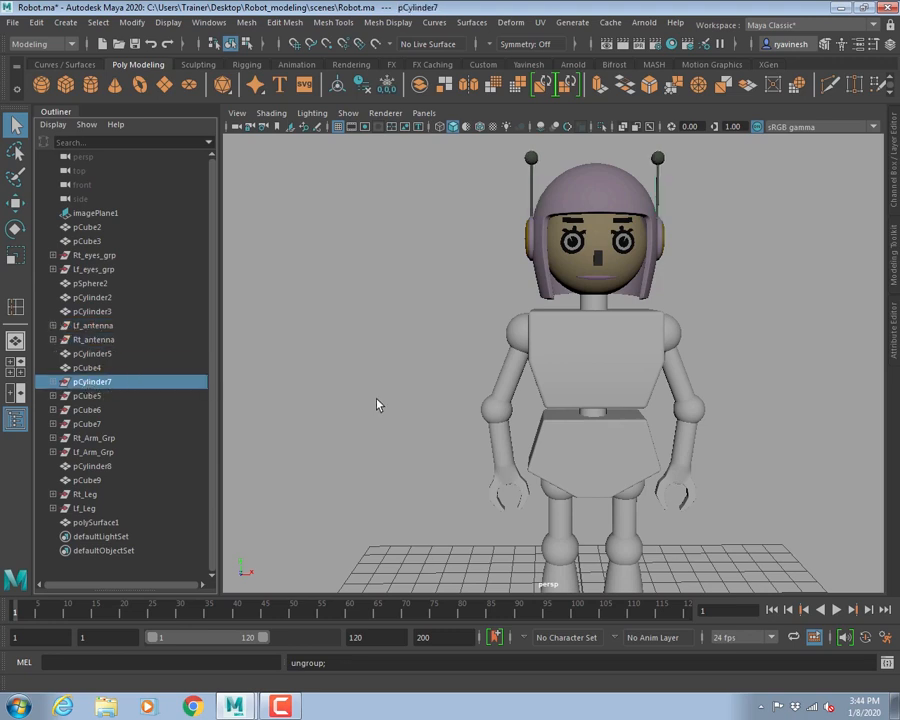
{"action": "left_click", "coordinate": [53, 382]}
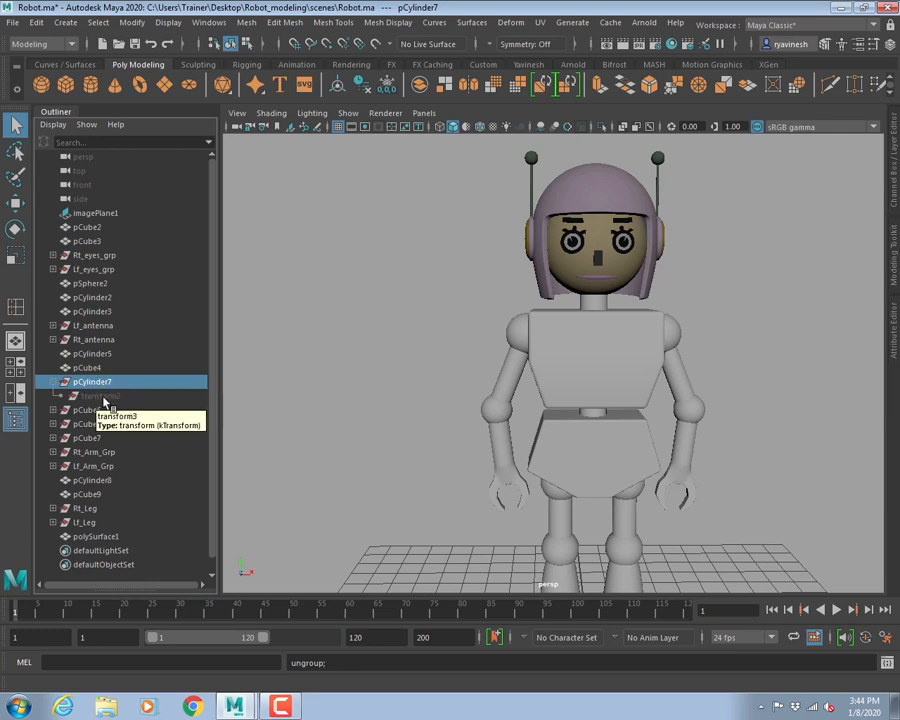
{"action": "left_click", "coordinate": [36, 22]}
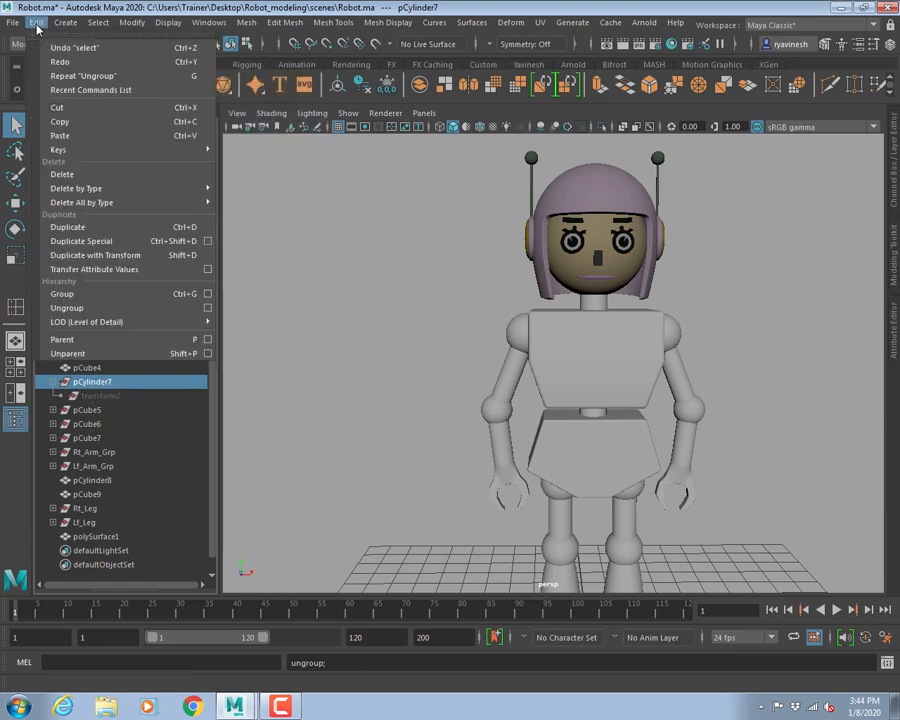
{"action": "mouse_move", "coordinate": [90, 188]}
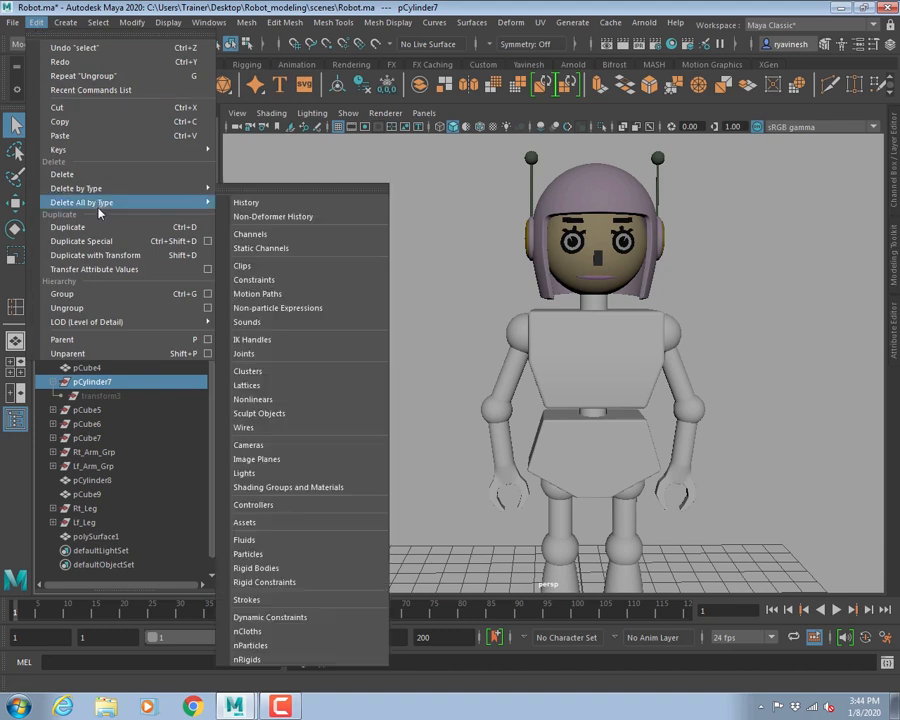
{"action": "left_click", "coordinate": [250, 202]}
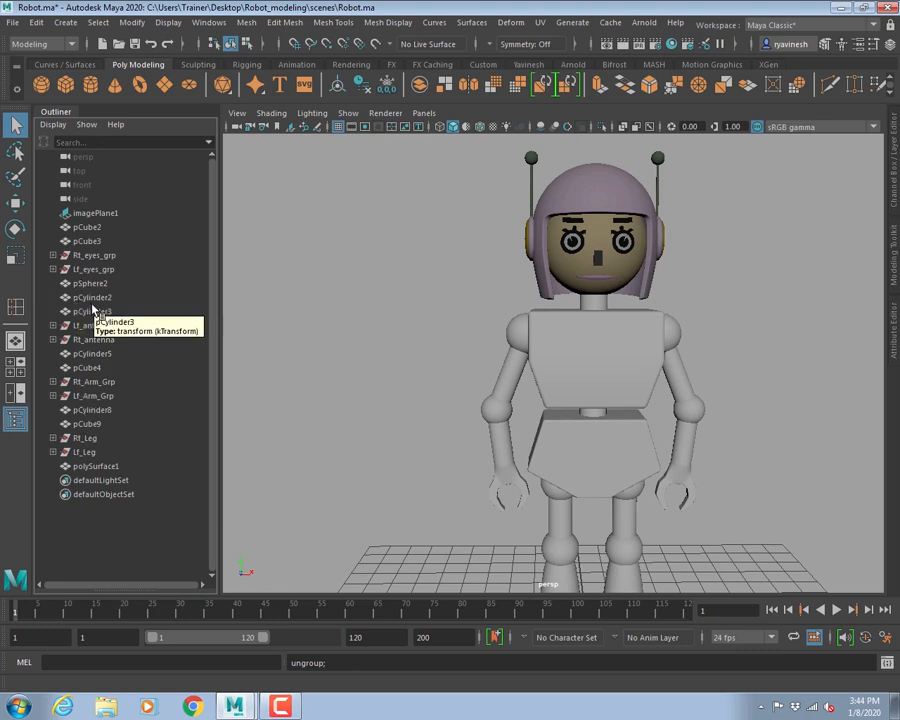
- Check the arm and leg groups, and rename the face mesh polySurface1 as head
{"action": "left_click", "coordinate": [88, 382]}
{"action": "left_click", "coordinate": [97, 397]}
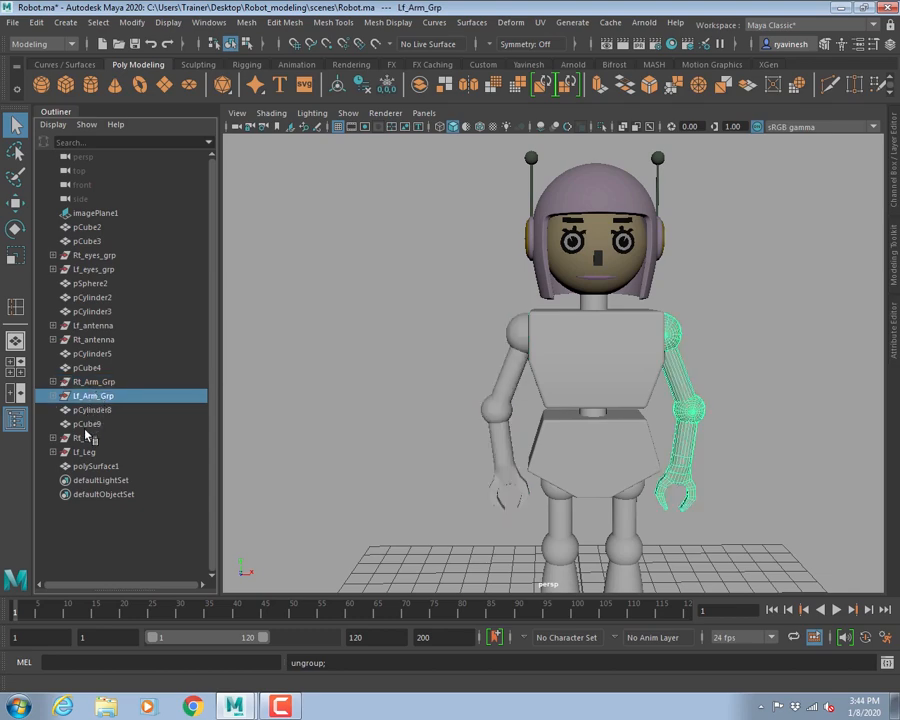
{"action": "left_click", "coordinate": [88, 438]}
{"action": "left_click", "coordinate": [88, 452]}
{"action": "left_click", "coordinate": [95, 466]}
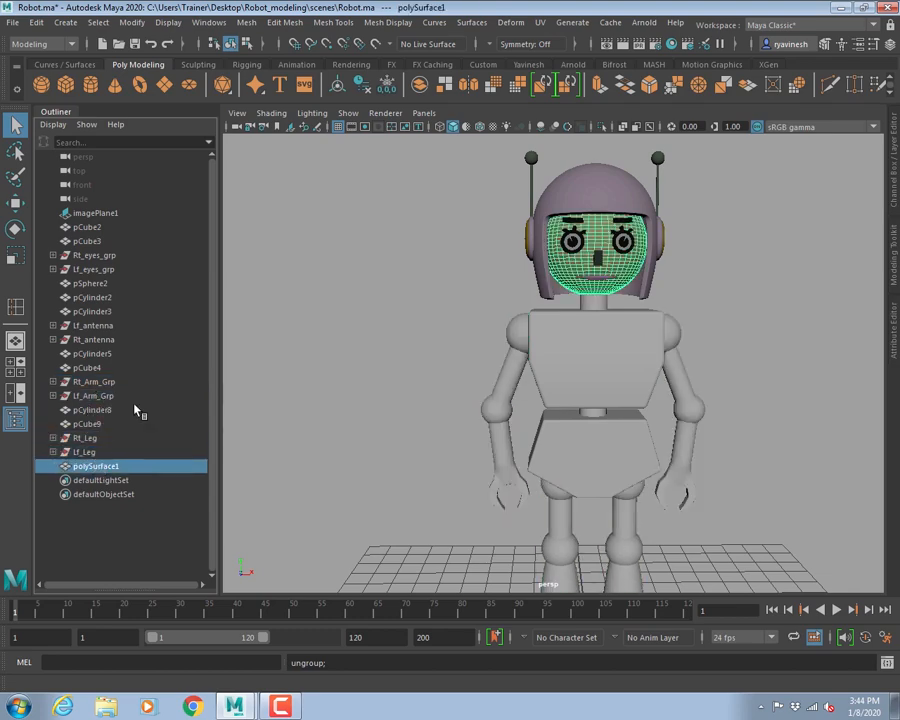
{"action": "scroll", "coordinate": [516, 391], "scroll_direction": "down", "scroll_amount": 4}
{"action": "double_click", "coordinate": [92, 467]}
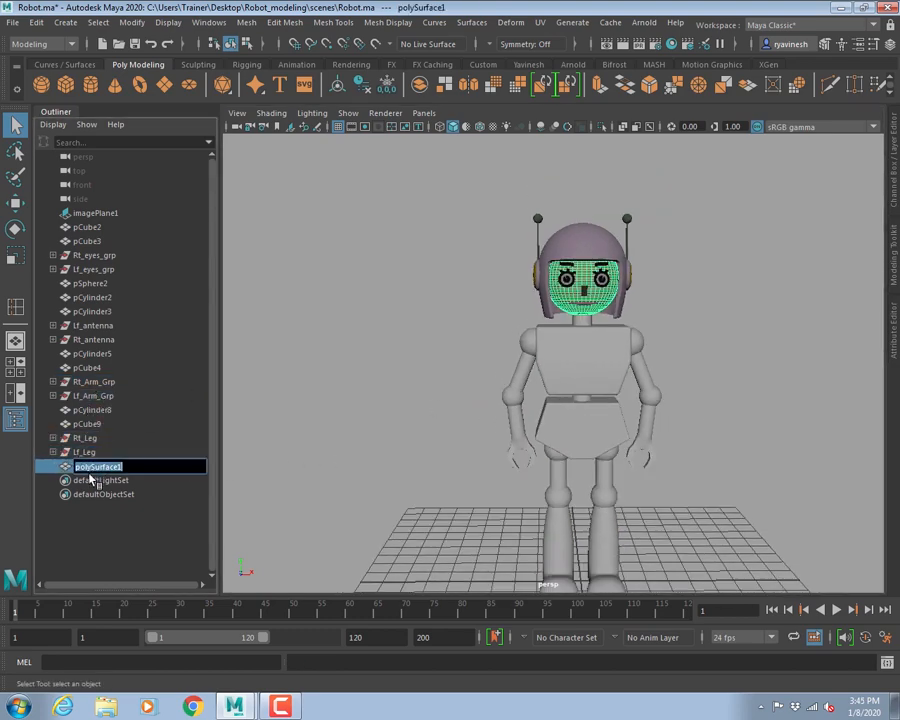
{"action": "type", "text": "head"}
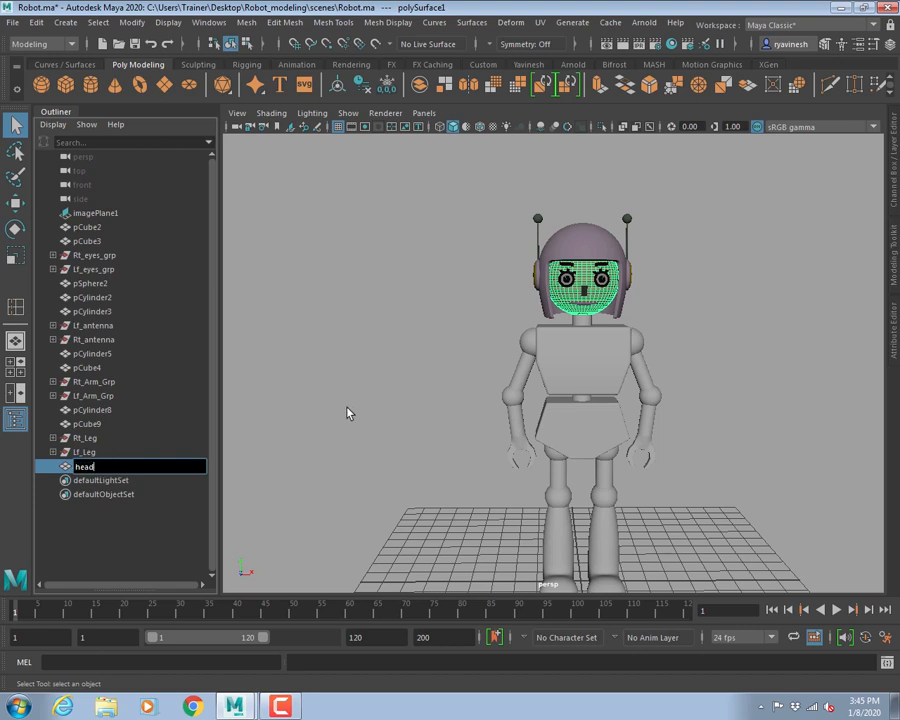
{"action": "key", "text": "Return"}
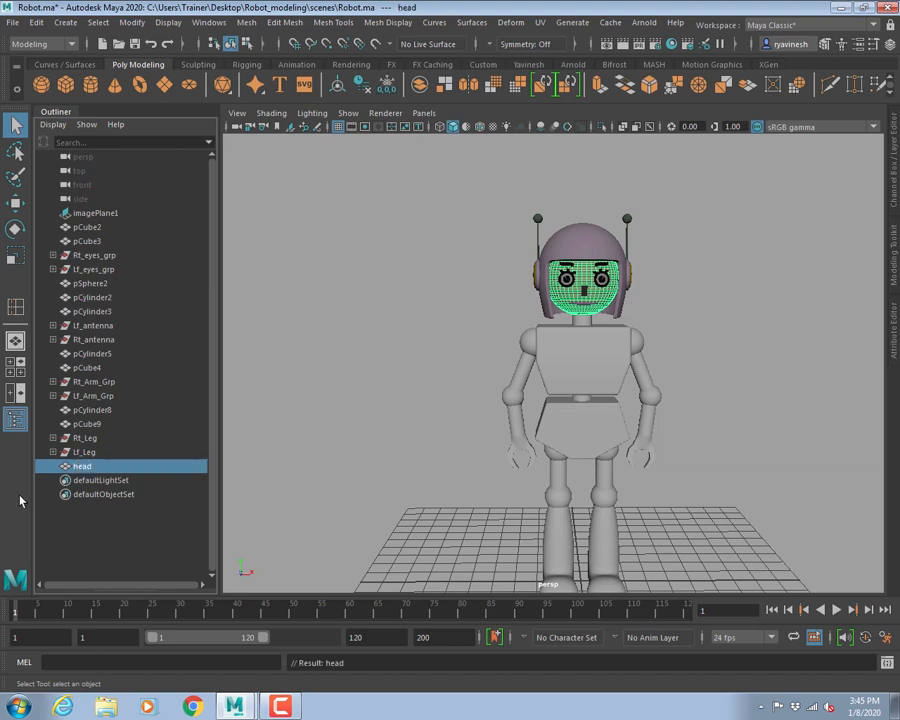
- Rename the pelvis mesh pCube9 as hip and the waist cylinder pCylinder8 as backbone
{"action": "double_click", "coordinate": [88, 424]}
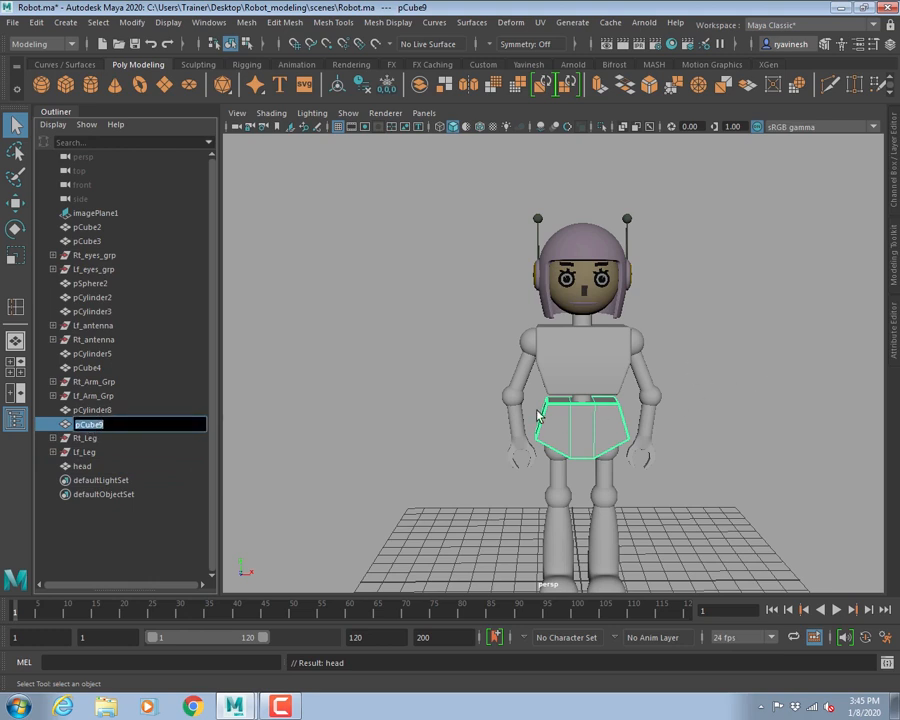
{"action": "type", "text": "hip"}
{"action": "key", "text": "Return"}
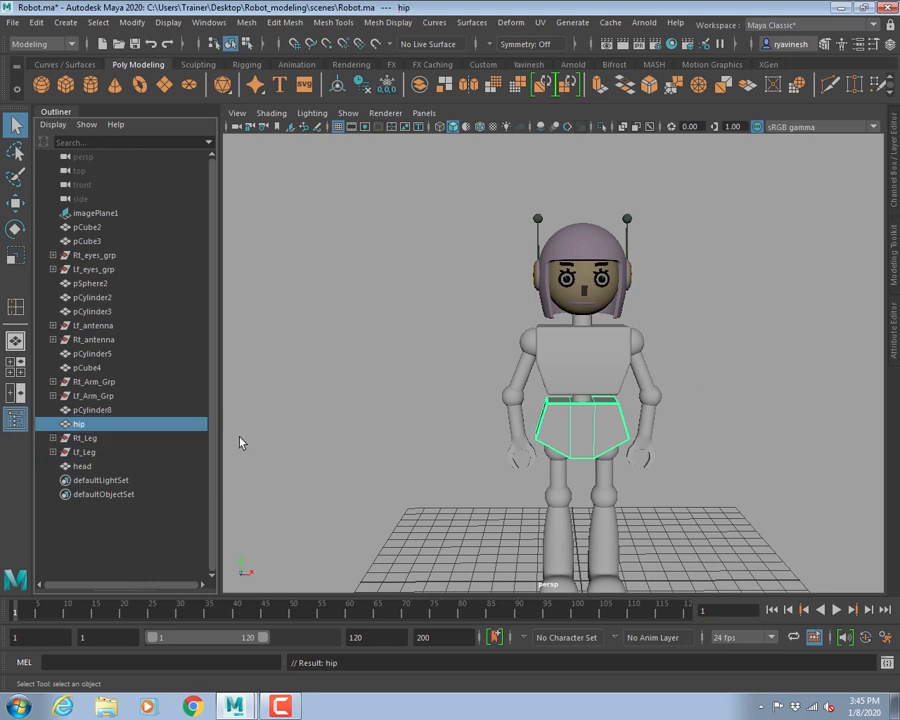
{"action": "left_click", "coordinate": [95, 410]}
{"action": "double_click", "coordinate": [95, 410]}
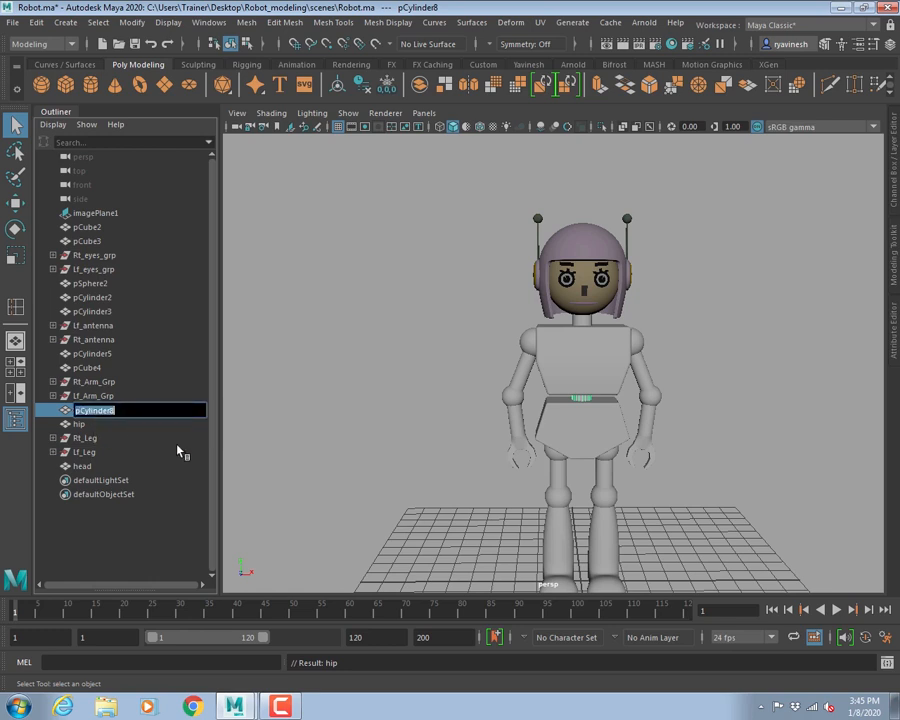
{"action": "type", "text": "backbone"}
{"action": "key", "text": "Return"}
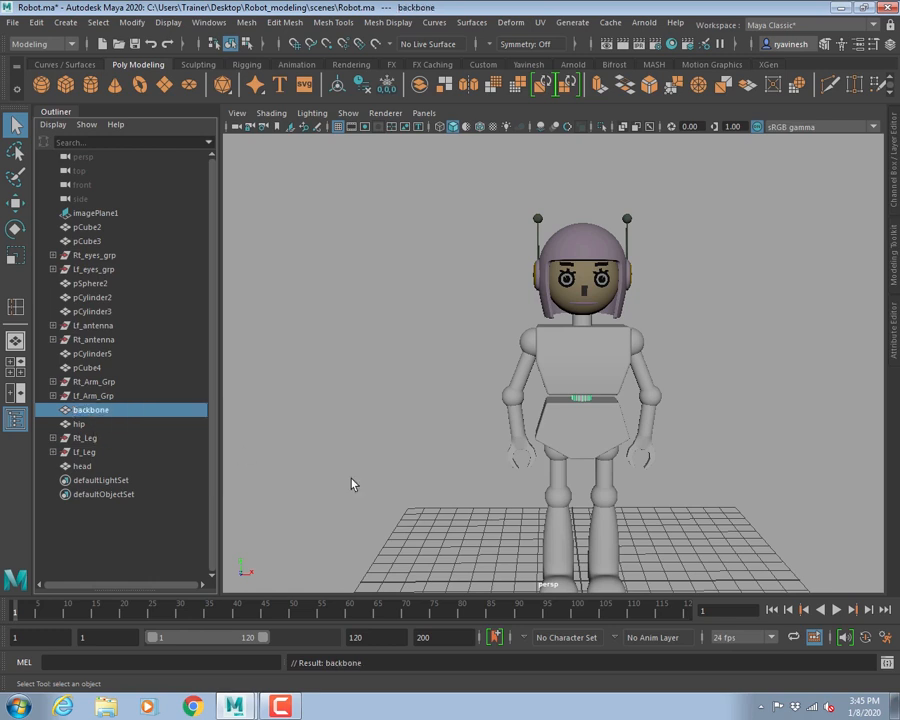
- Rename the torso mesh pCube4 as chest and the neck cylinder pCylinder5 as neck
{"action": "left_click", "coordinate": [116, 368]}
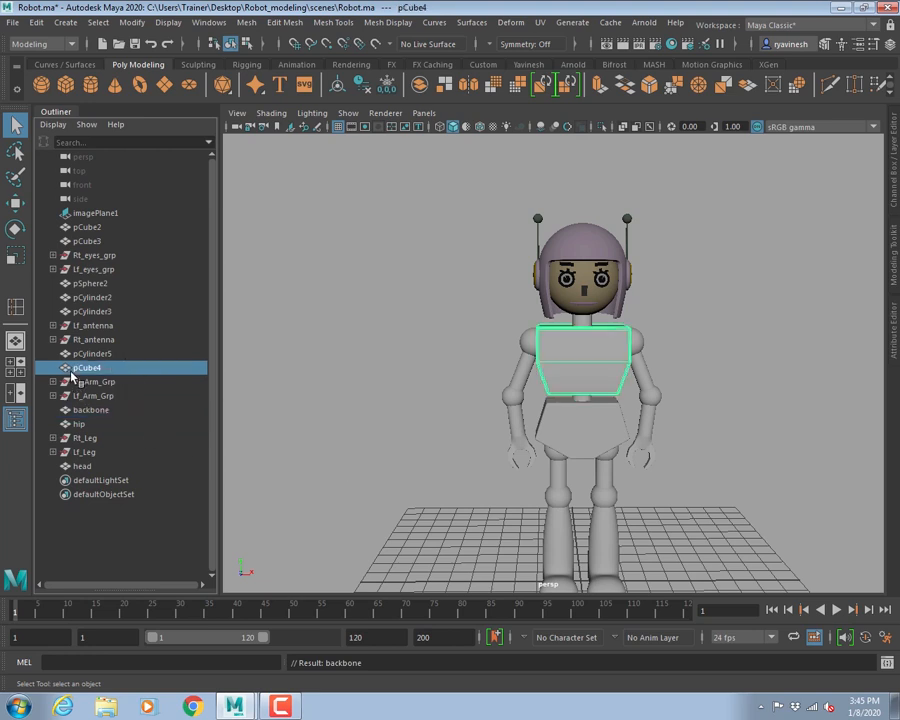
{"action": "double_click", "coordinate": [86, 367]}
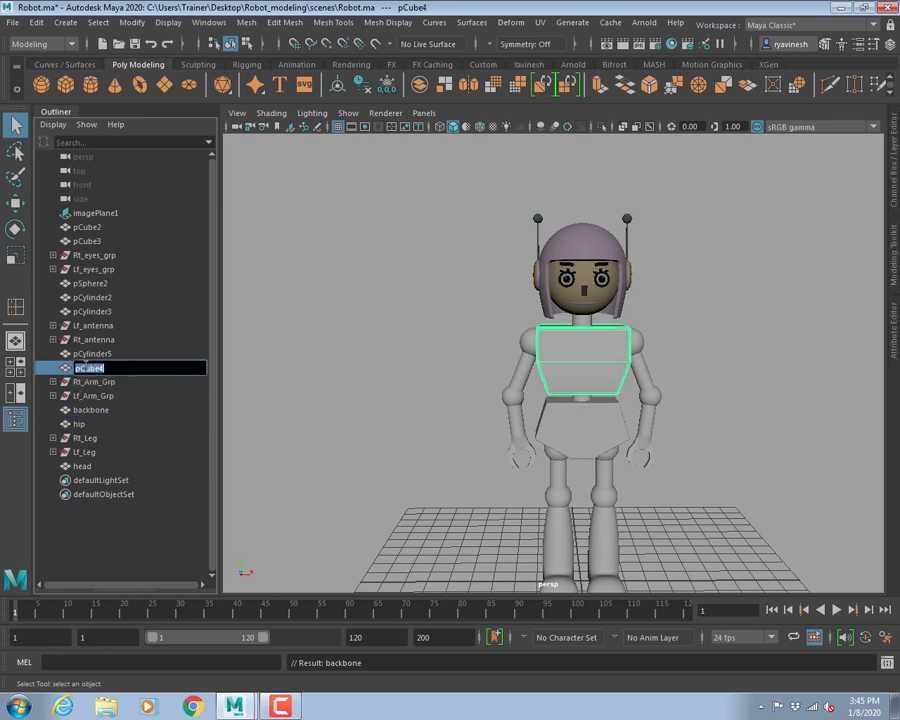
{"action": "type", "text": "chest"}
{"action": "key", "text": "Return"}
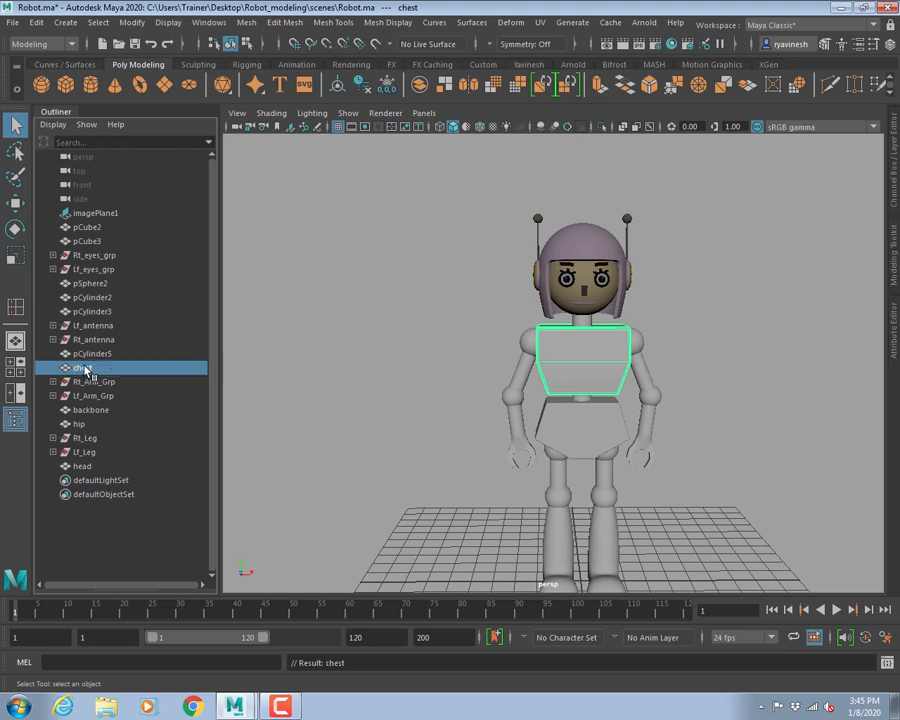
{"action": "double_click", "coordinate": [104, 354]}
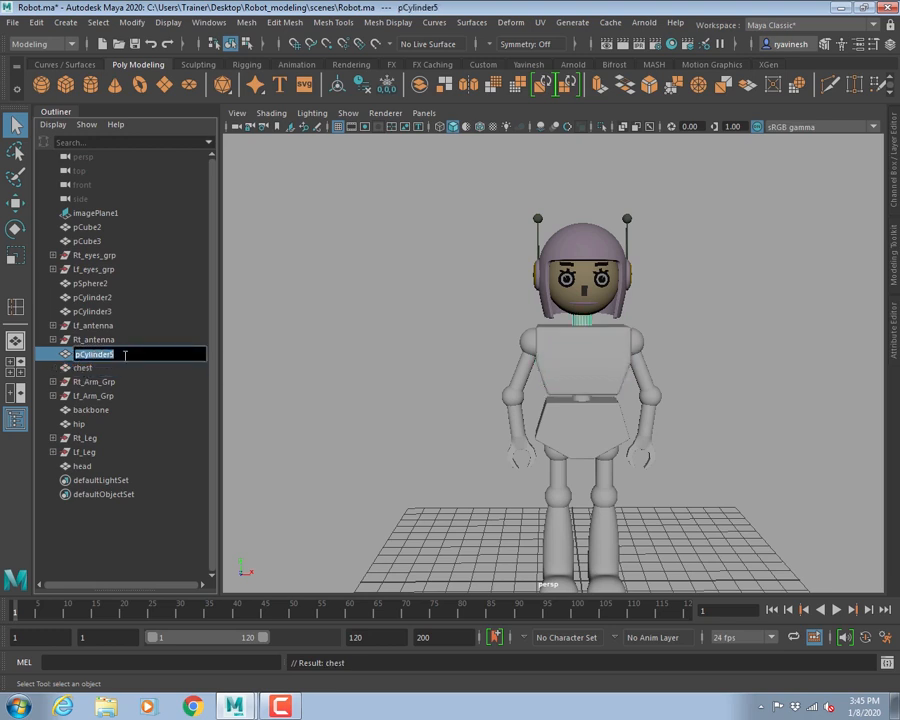
{"action": "type", "text": "neck"}
{"action": "key", "text": "Return"}
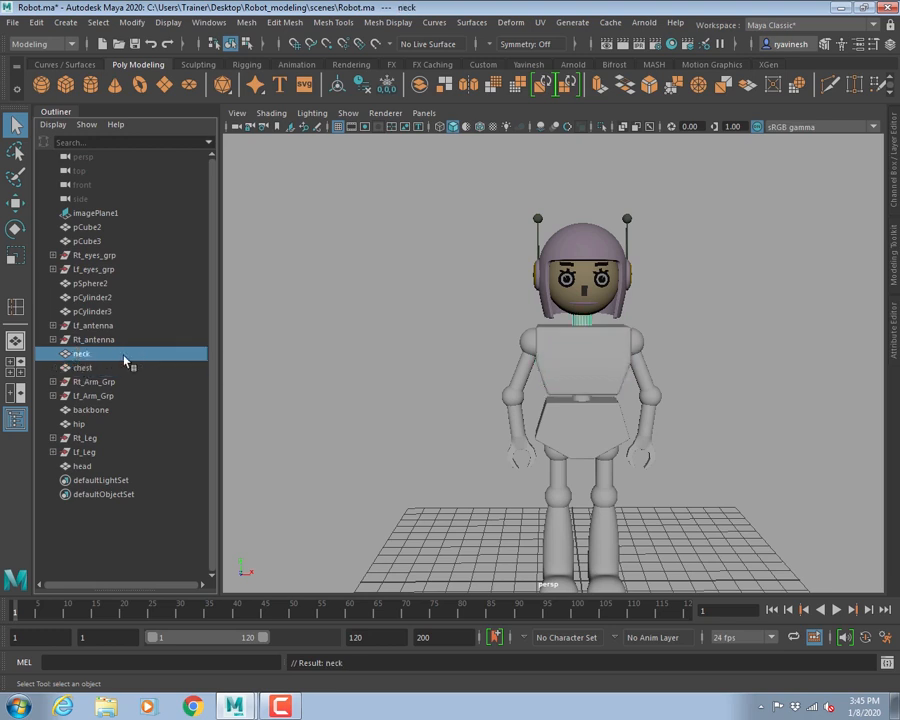
- Rename the ear cylinders, pCylinder3 as Rt_ear and pCylinder2 as Lf_ear
{"action": "left_click", "coordinate": [84, 313]}
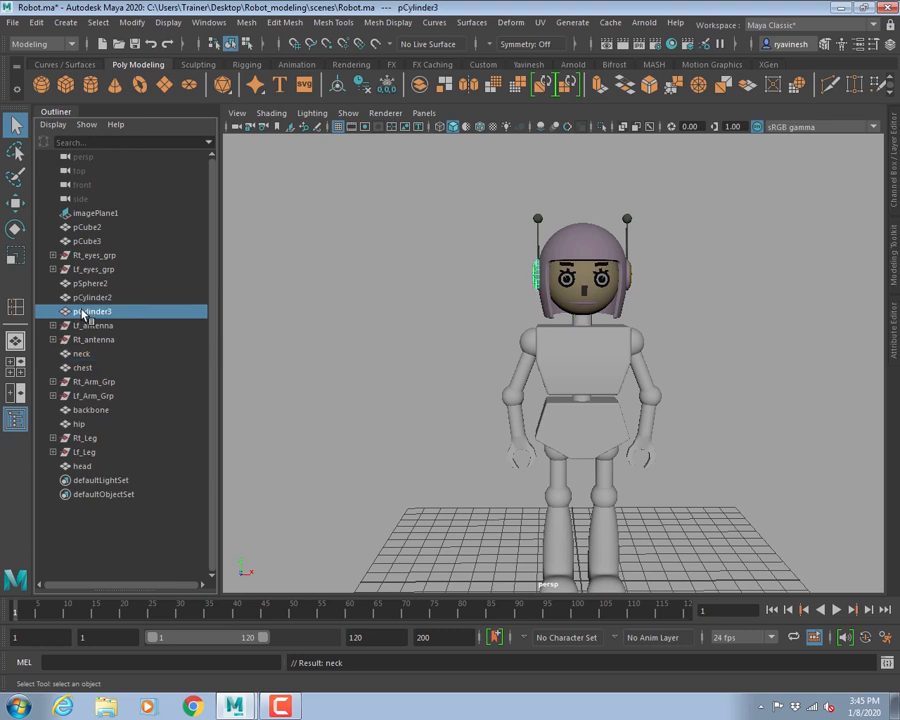
{"action": "double_click", "coordinate": [84, 314]}
{"action": "type", "text": "ear"}
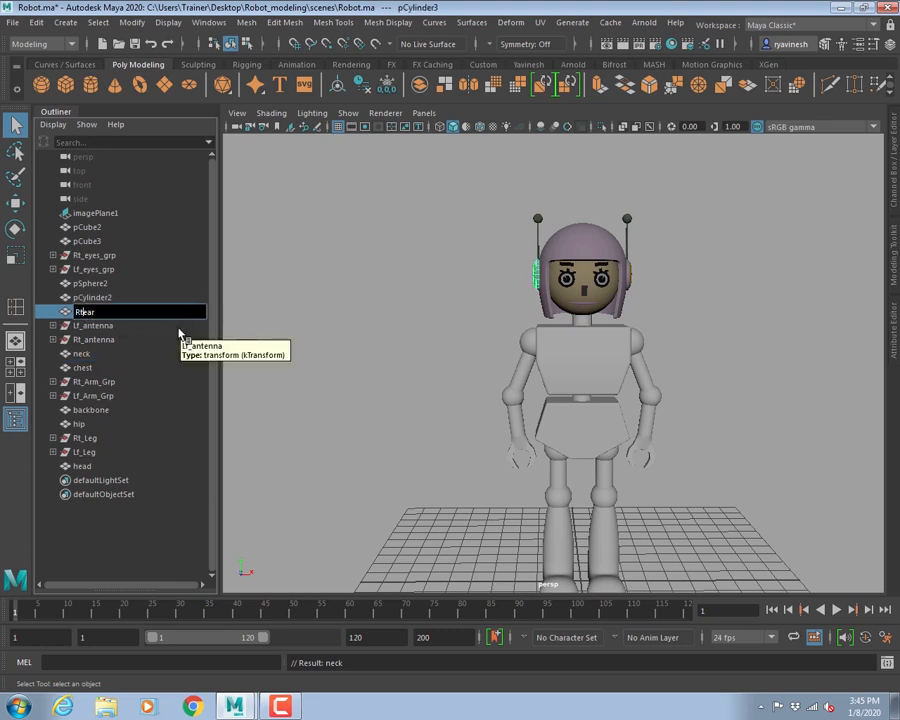
{"action": "key", "text": "Return"}
{"action": "left_click", "coordinate": [92, 297]}
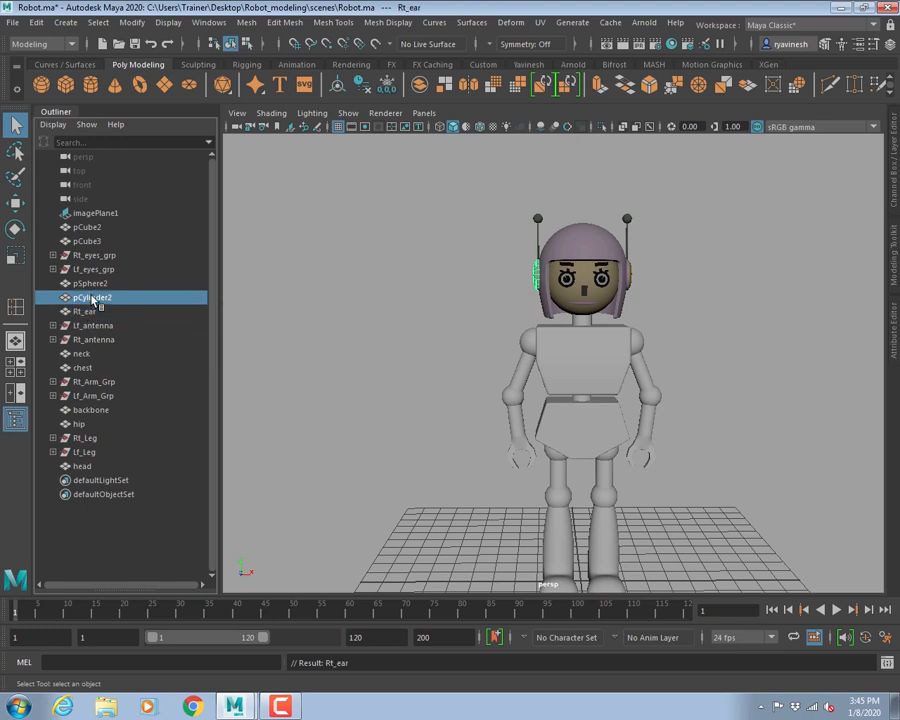
{"action": "double_click", "coordinate": [86, 311]}
{"action": "key", "text": "ctrl+c"}
{"action": "left_click", "coordinate": [88, 297]}
{"action": "double_click", "coordinate": [88, 297]}
{"action": "key", "text": "ctrl+v"}
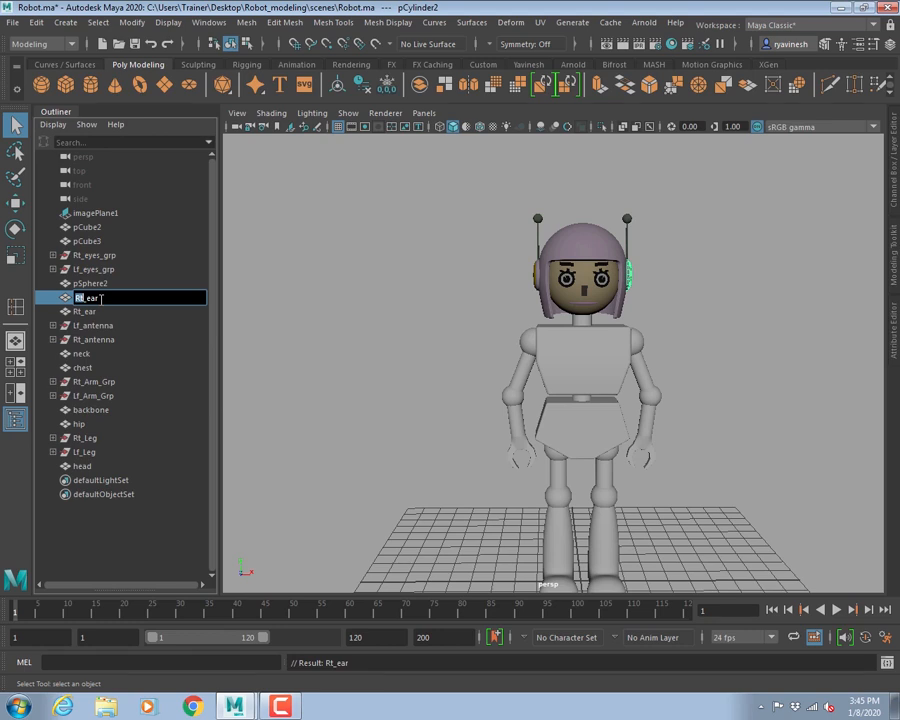
{"action": "type", "text": "Lf"}
{"action": "key", "text": "Return"}
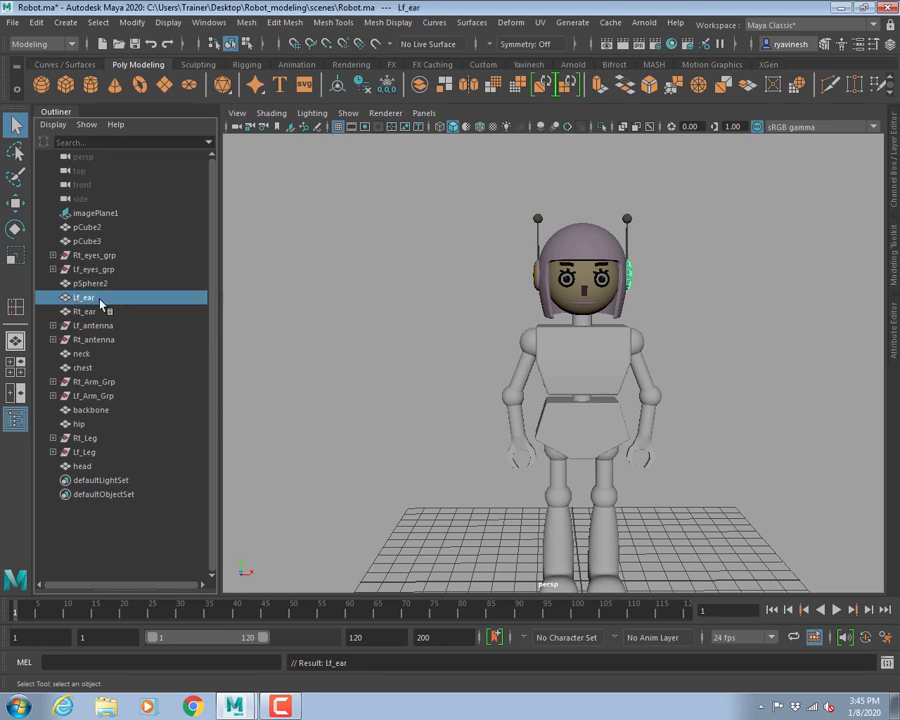
- Rename the head covering mesh pSphere2 as Helmet
{"action": "left_click", "coordinate": [97, 285]}
{"action": "double_click", "coordinate": [121, 283]}
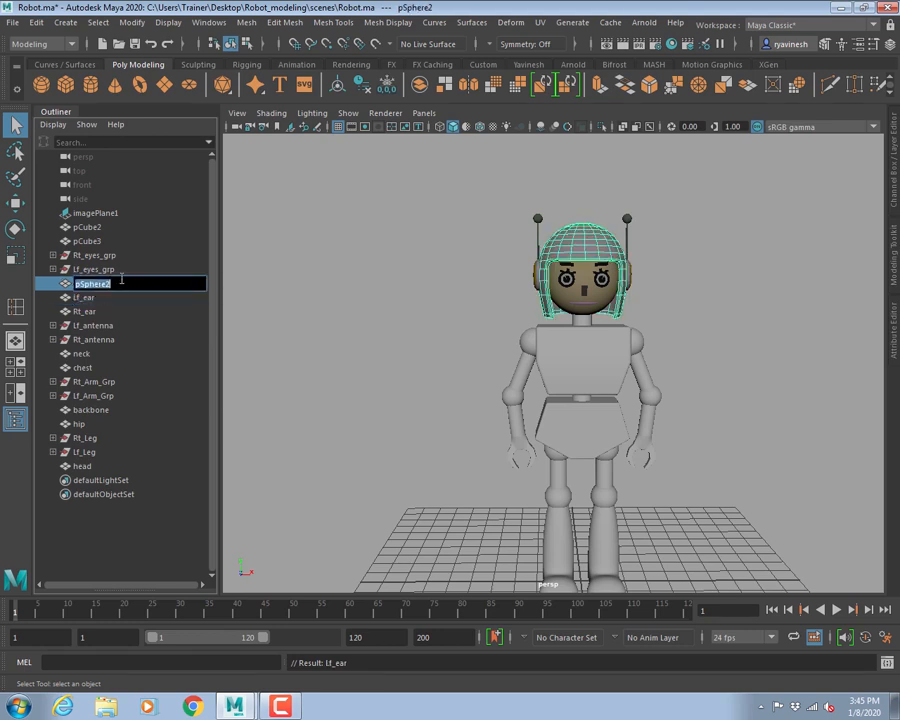
{"action": "type", "text": "Helmet"}
{"action": "key", "text": "Return"}
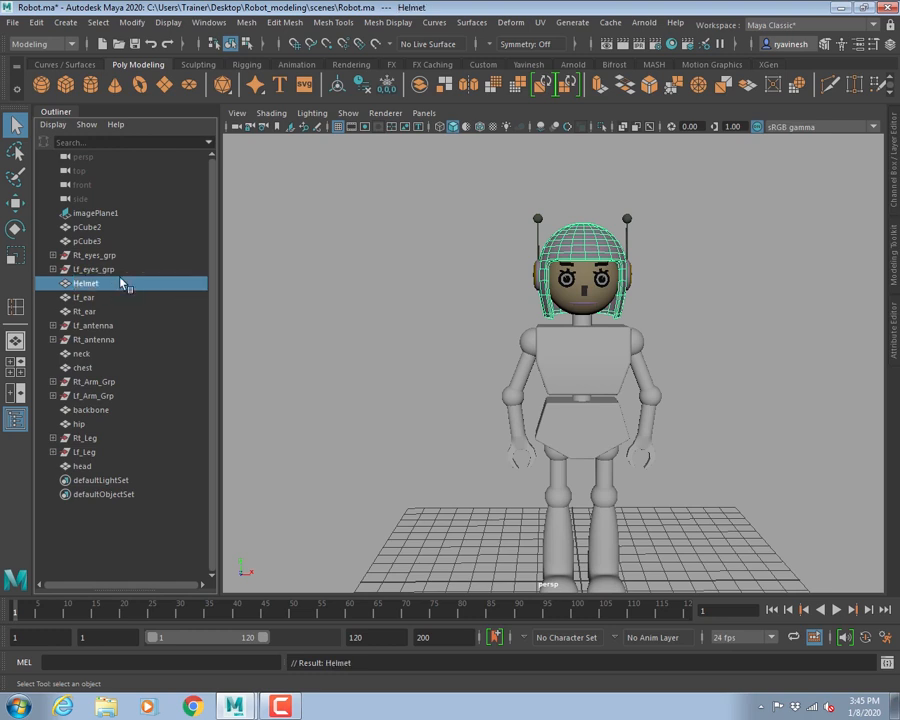
- Check both eye groups, and rename the mouth mesh pCube3 as Lips and the nose mesh pCube2 as Nose
{"action": "left_click", "coordinate": [90, 269]}
{"action": "left_click", "coordinate": [88, 256]}
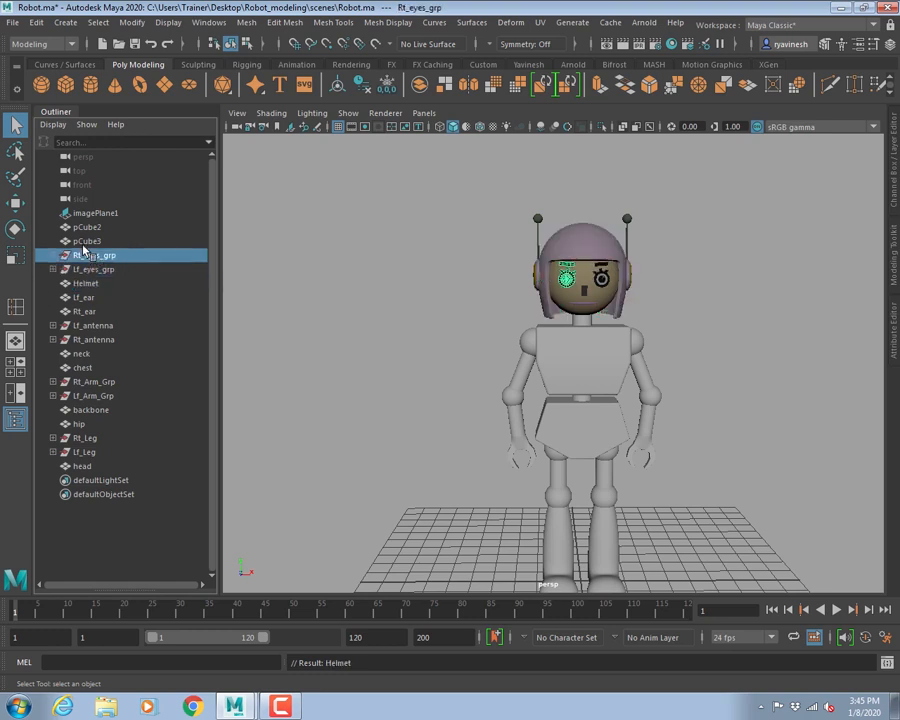
{"action": "left_click", "coordinate": [85, 242]}
{"action": "double_click", "coordinate": [84, 243]}
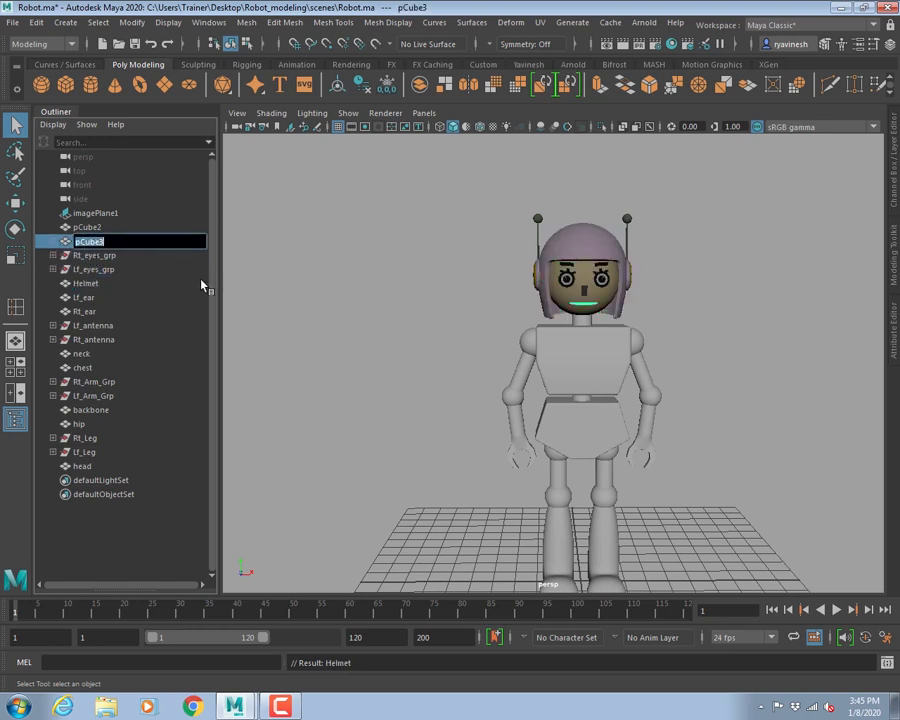
{"action": "type", "text": "Lips"}
{"action": "key", "text": "Return"}
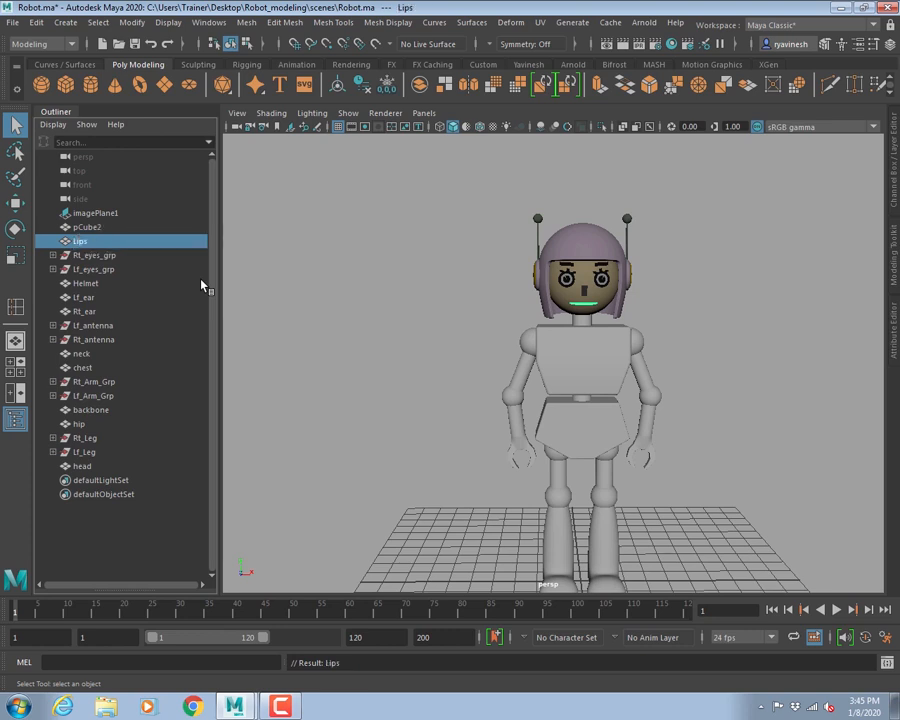
{"action": "double_click", "coordinate": [81, 228]}
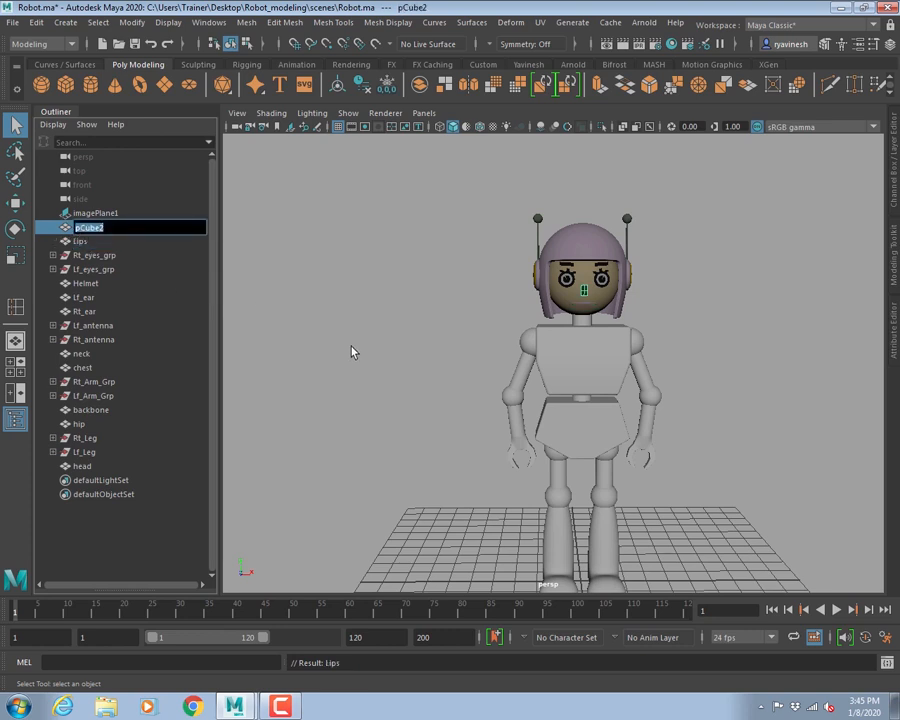
{"action": "type", "text": "Nose"}
{"action": "key", "text": "Return"}
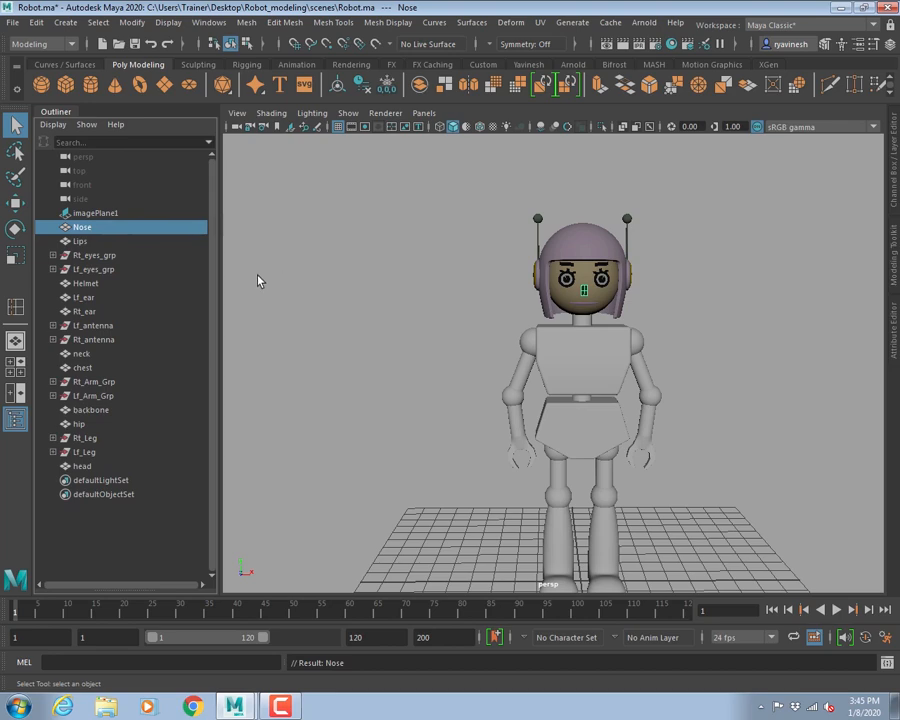
- Review the whole robot in perspective and in the front view against the reference image imagePlane1
{"action": "left_click", "coordinate": [105, 214]}
{"action": "scroll", "coordinate": [563, 403], "scroll_direction": "down", "scroll_amount": 3}
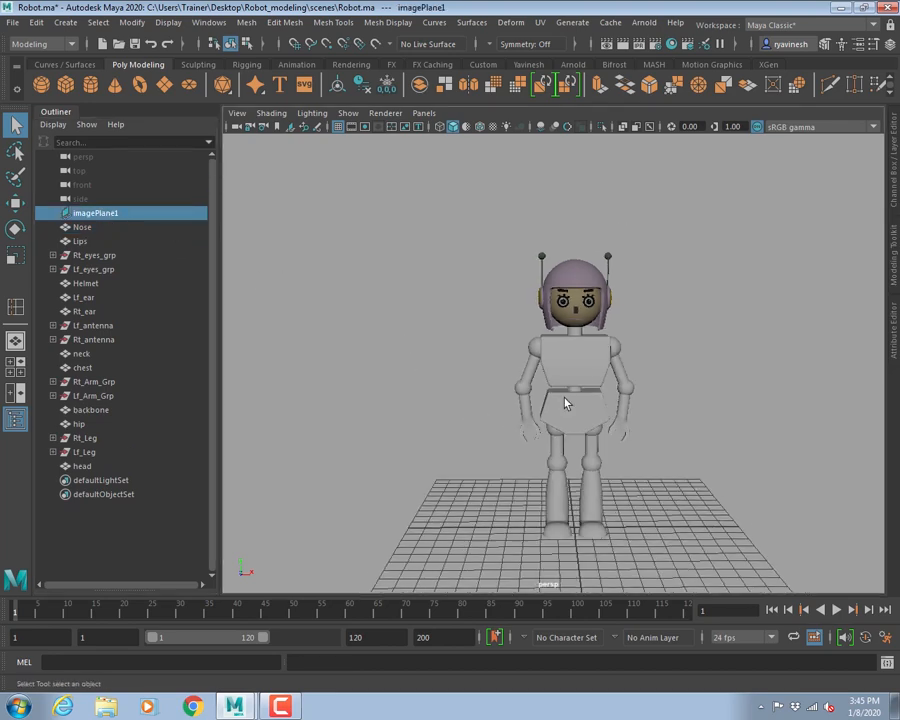
{"action": "middle_click_drag", "start_coordinate": [650, 448], "coordinate": [637, 398], "text": "alt"}
{"action": "left_click_drag", "start_coordinate": [558, 426], "coordinate": [551, 414], "text": "alt"}
{"action": "key", "text": "space"}
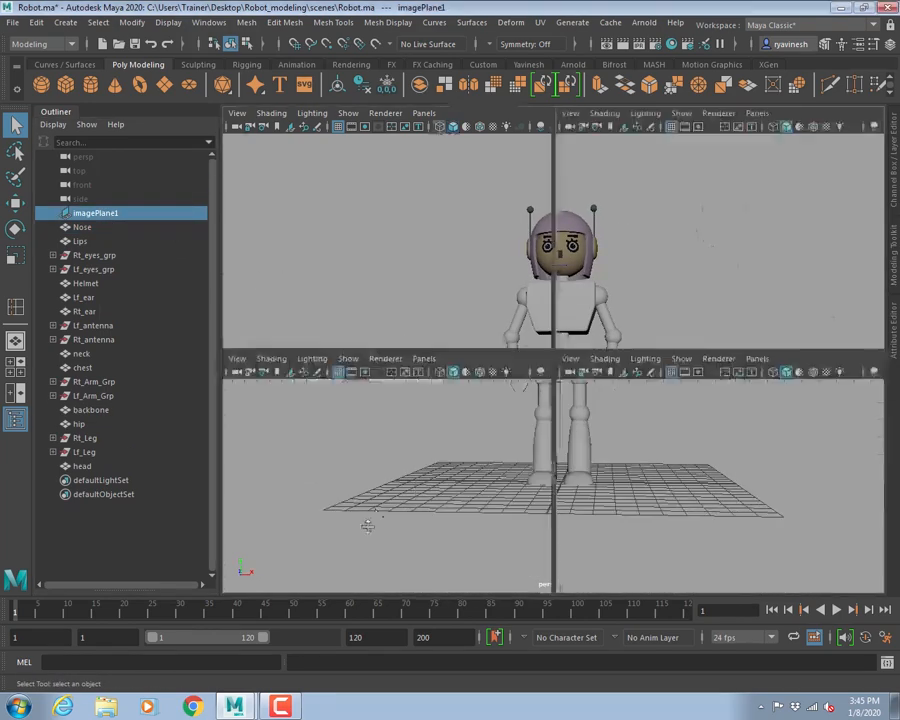
{"action": "key", "text": "space"}
{"action": "middle_click_drag", "start_coordinate": [549, 404], "coordinate": [508, 382], "text": "alt"}
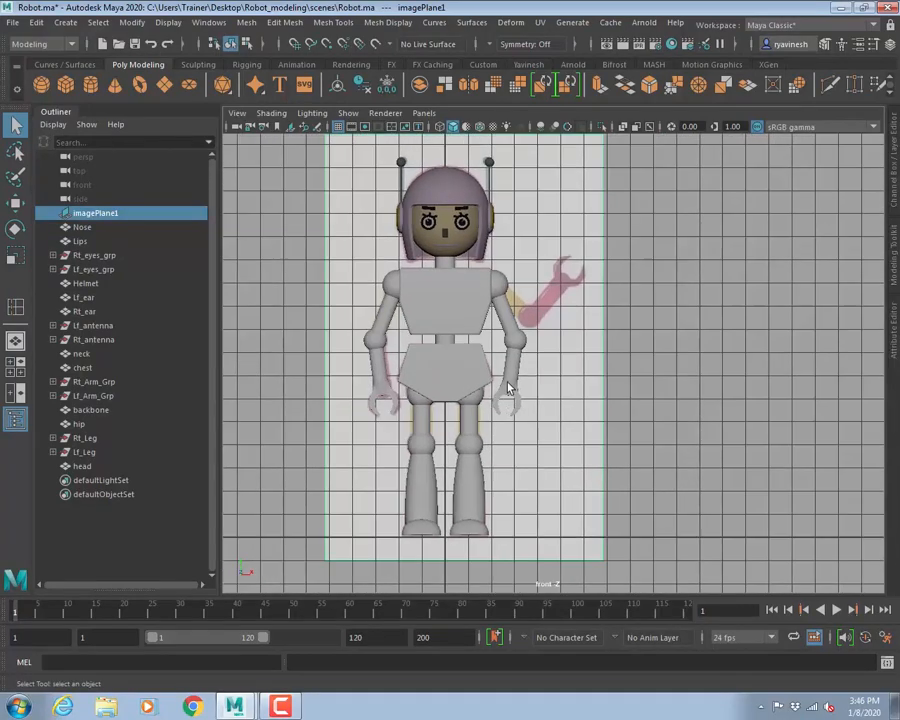
- Examine the left and right claw forearms against the reference image in the front view
{"action": "left_click", "coordinate": [508, 382]}
{"action": "right_click_drag", "start_coordinate": [560, 408], "coordinate": [768, 521], "text": "alt"}
{"action": "middle_click_drag", "start_coordinate": [520, 467], "coordinate": [864, 422], "text": "alt"}
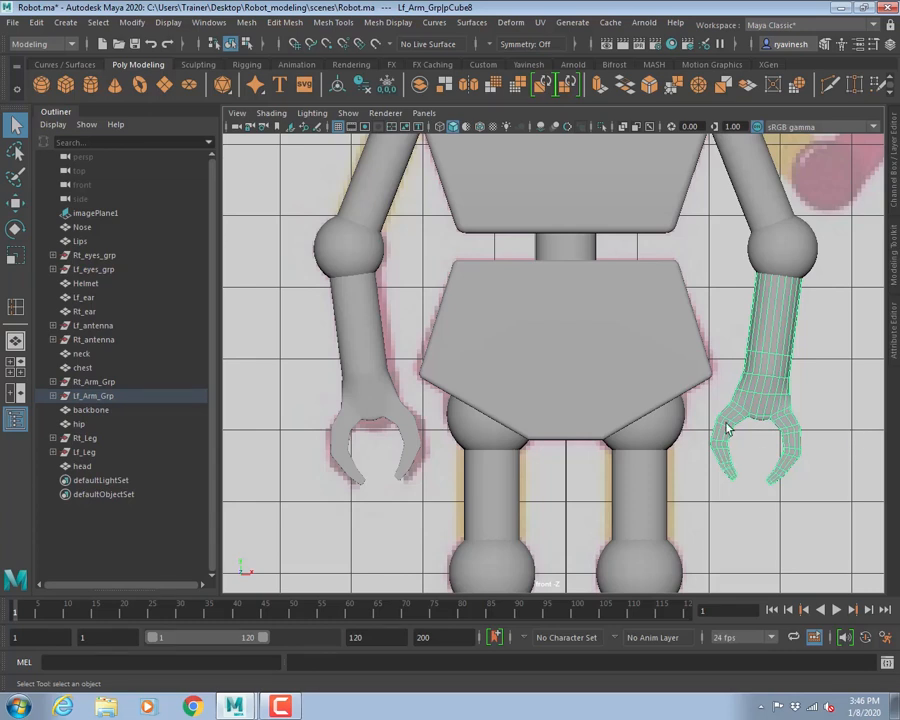
{"action": "left_click", "coordinate": [388, 416], "text": "shift"}
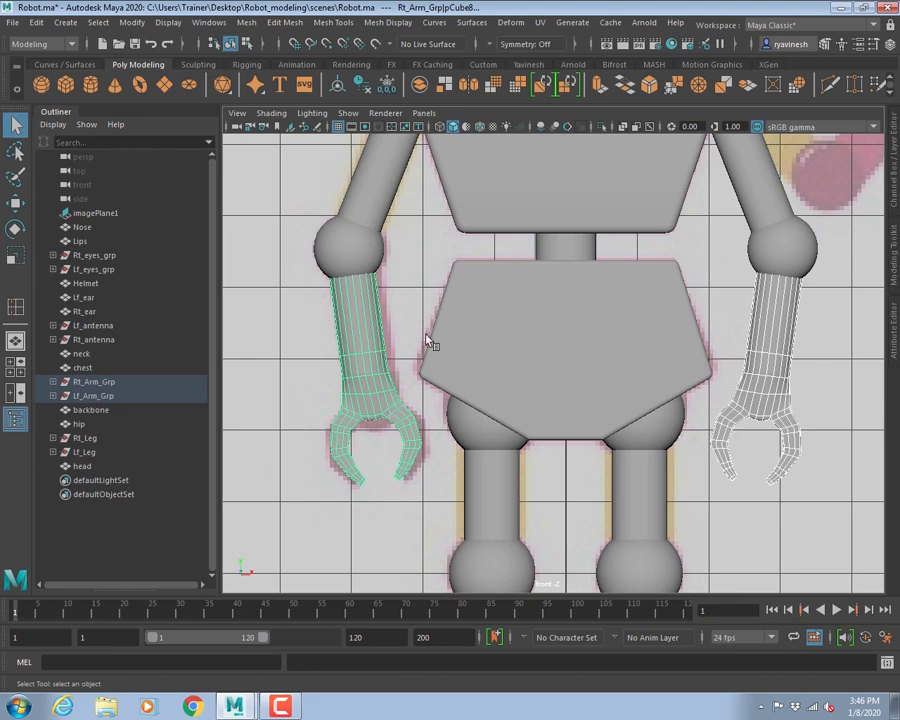
{"action": "scroll", "coordinate": [451, 318], "scroll_direction": "down", "scroll_amount": 1}
{"action": "left_click", "coordinate": [342, 285]}
{"action": "scroll", "coordinate": [433, 304], "scroll_direction": "down", "scroll_amount": 5}
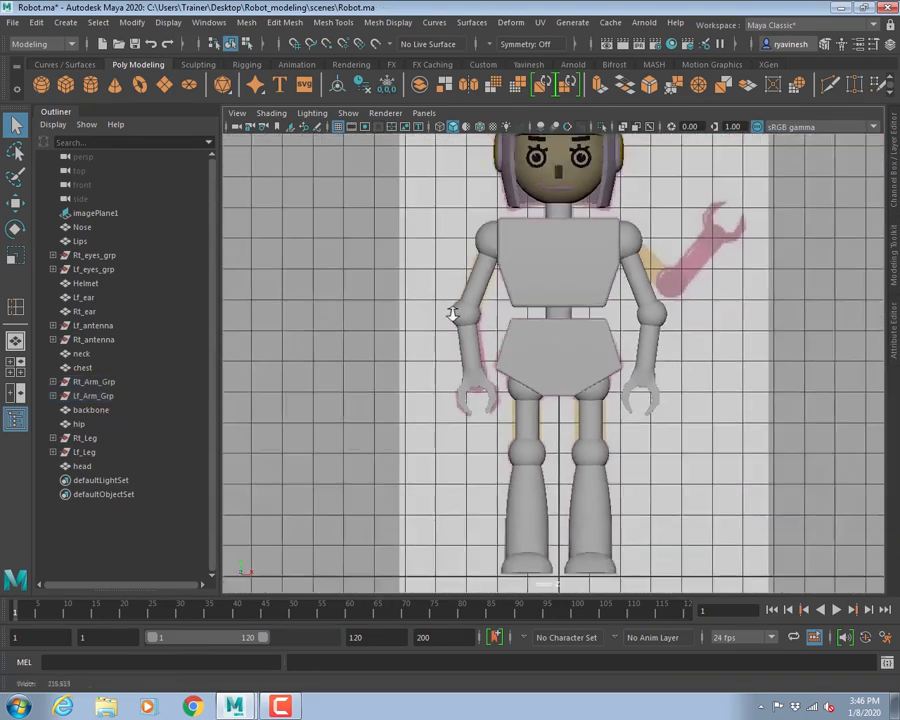
{"action": "scroll", "coordinate": [610, 331], "scroll_direction": "down", "scroll_amount": 2}
{"action": "mouse_move", "coordinate": [683, 328]}
{"action": "middle_mouse_down", "text": "alt"}
{"action": "mouse_move", "coordinate": [633, 364]}
{"action": "mouse_move", "coordinate": [647, 376]}
{"action": "mouse_move", "coordinate": [677, 350]}
{"action": "middle_mouse_up", "text": "alt"}
- Save the Robot.ma scene with the whole reference image framed in the front view
{"action": "key", "text": "ctrl+s"}
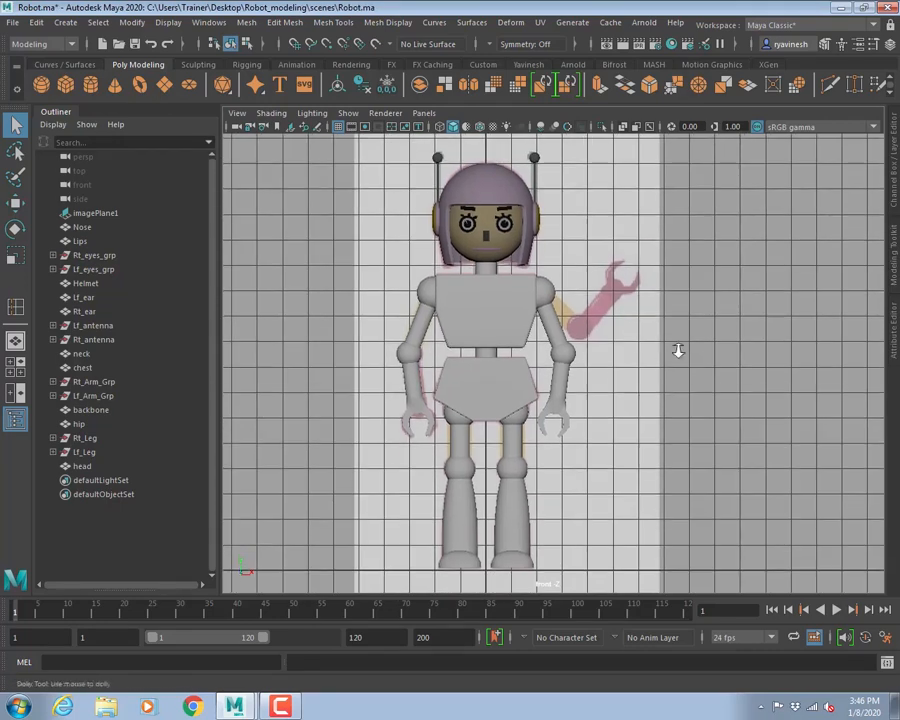
{"action": "right_click_drag", "start_coordinate": [677, 350], "coordinate": [570, 333], "text": "alt"}
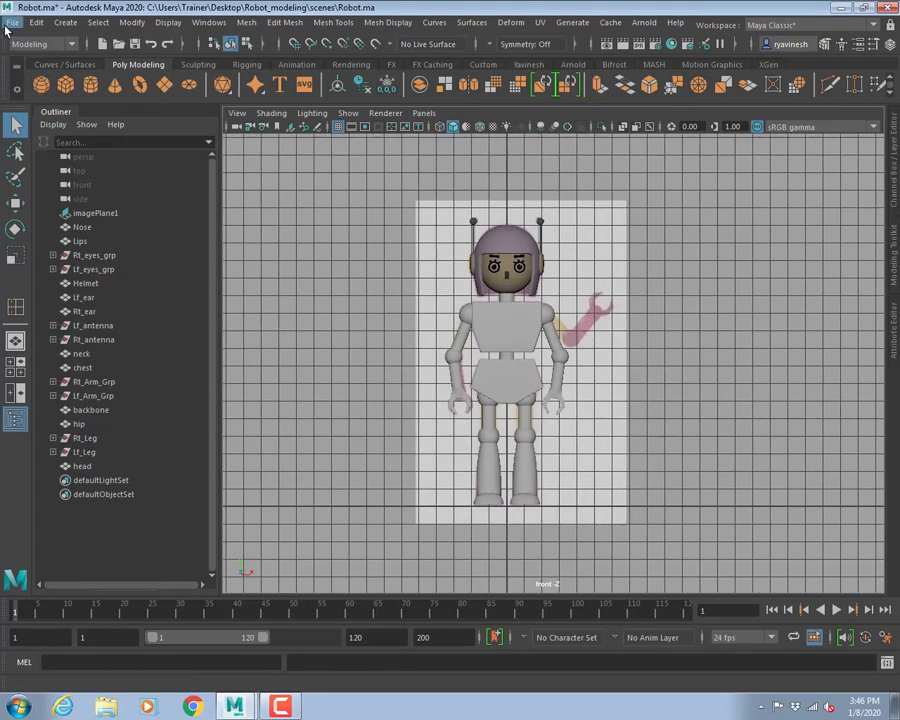
{"action": "key", "text": "ctrl+s"}
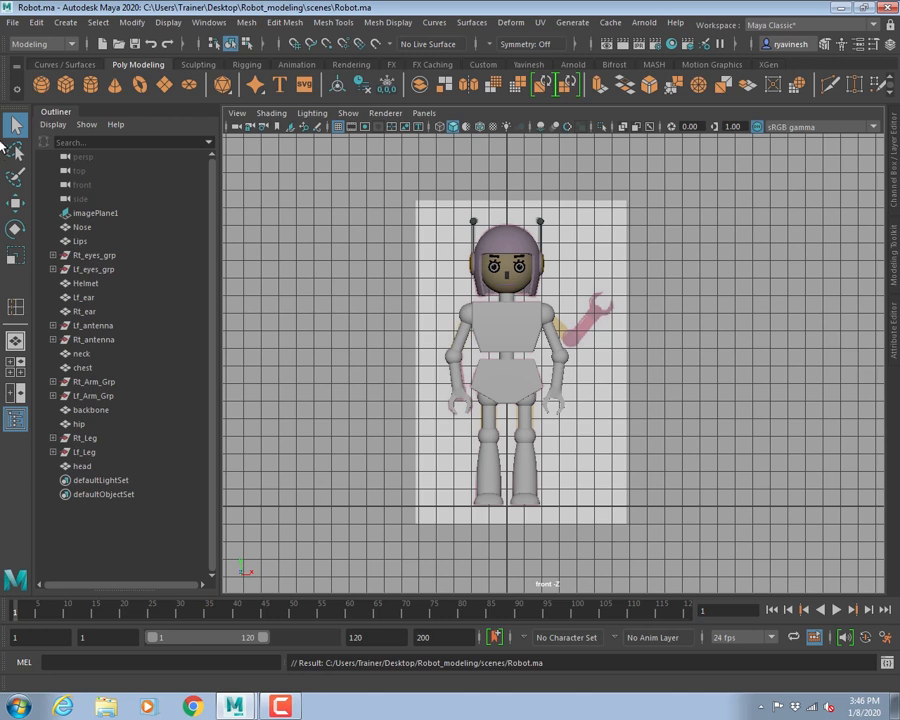
{"action": "left_click", "coordinate": [13, 23]}
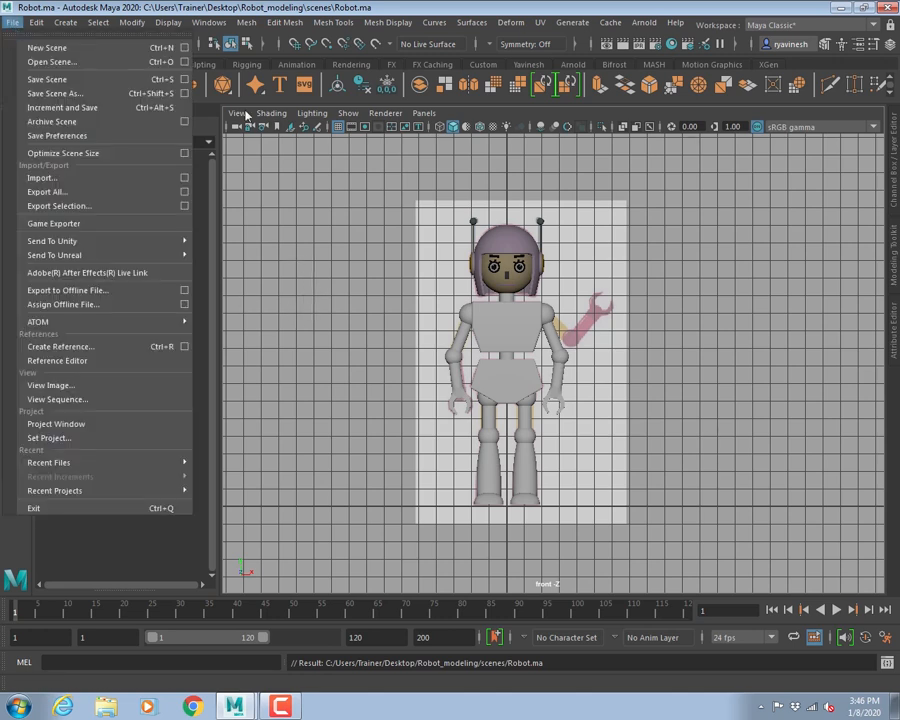
{"action": "left_click", "coordinate": [418, 180]}
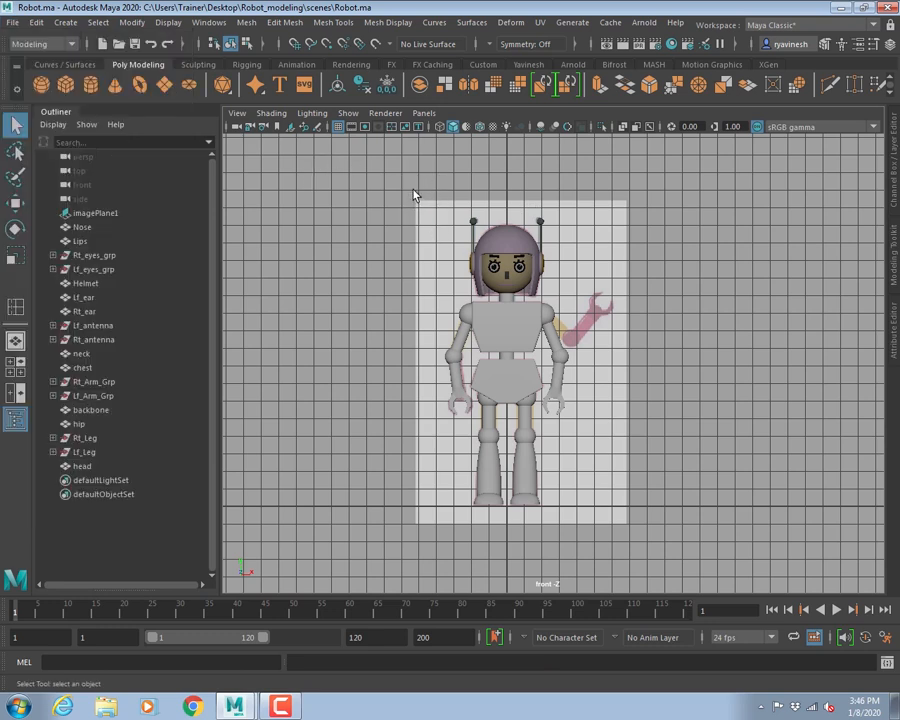
{"action": "left_click_drag", "start_coordinate": [407, 186], "coordinate": [426, 213]}
- Archive the Robot.ma scene as a zip file
{"action": "left_click", "coordinate": [13, 23]}
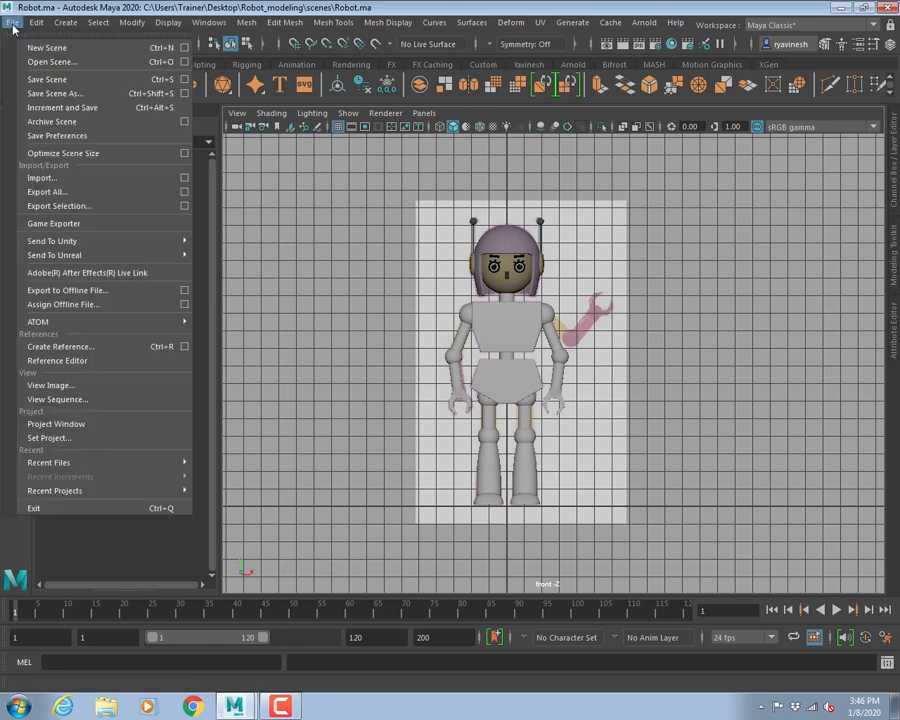
{"action": "left_click", "coordinate": [174, 121]}
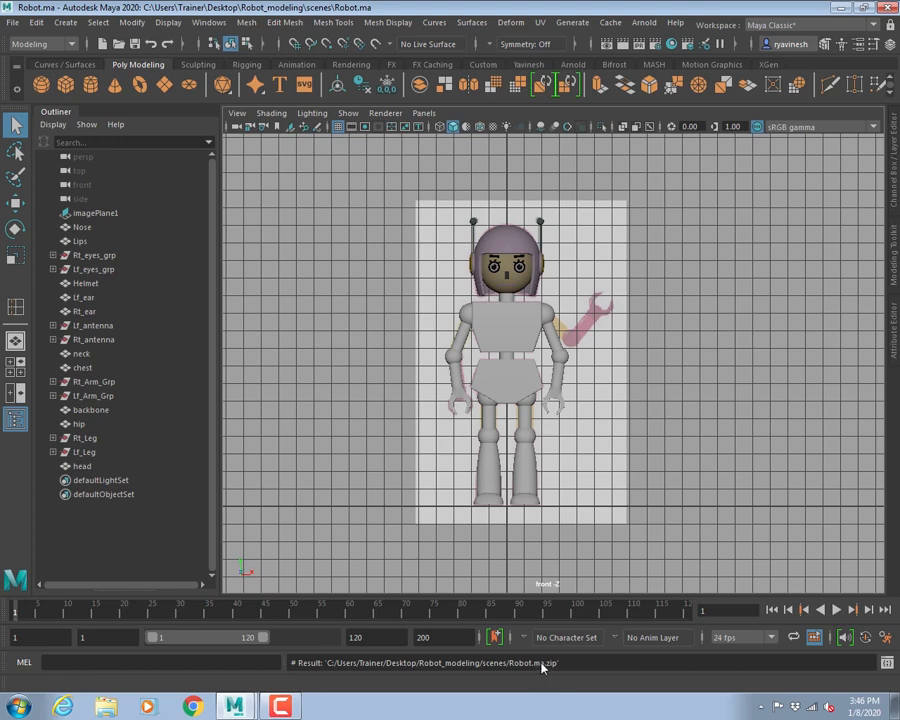
{"action": "left_click", "coordinate": [332, 190]}
- Assign a new Arnold aiStandardSurface material to the neck mesh
{"action": "right_click_drag", "start_coordinate": [509, 282], "coordinate": [622, 343], "text": "alt"}
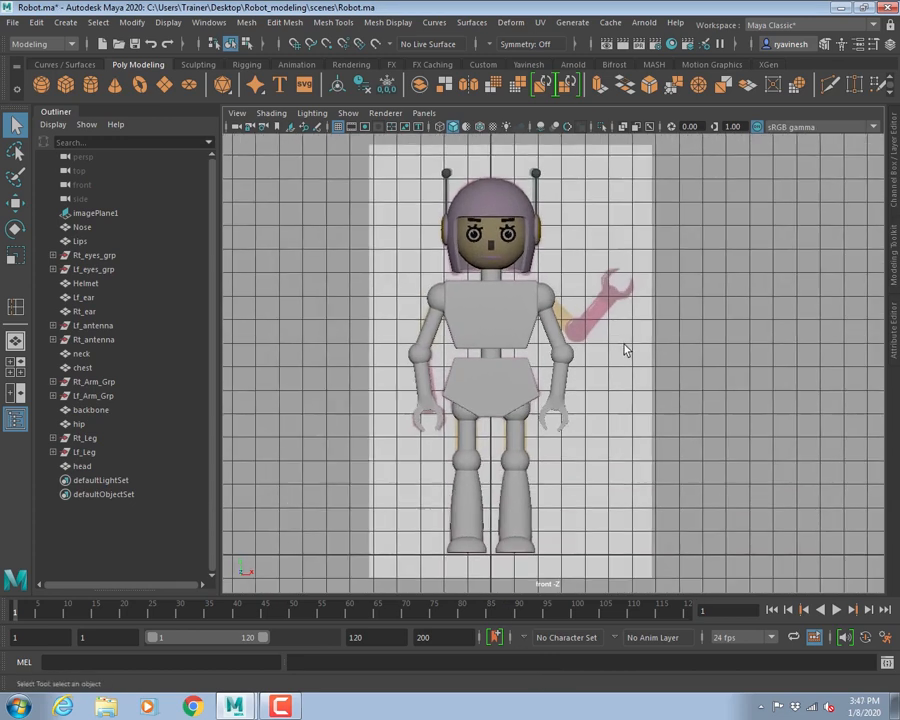
{"action": "middle_click_drag", "start_coordinate": [595, 329], "coordinate": [531, 310], "text": "alt"}
{"action": "right_click_drag", "start_coordinate": [533, 315], "coordinate": [672, 362], "text": "alt"}
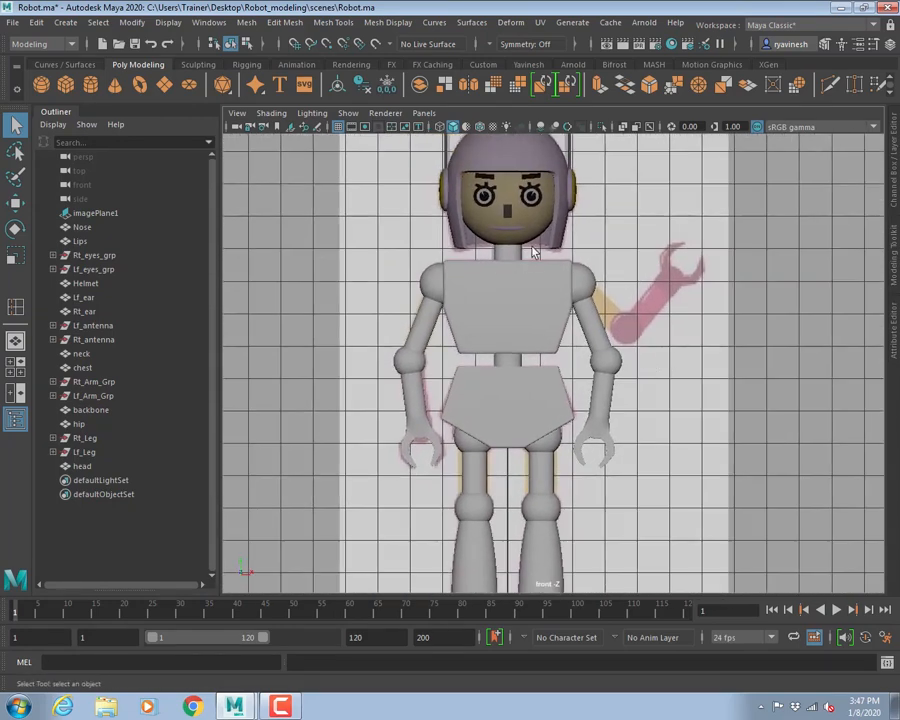
{"action": "left_click", "coordinate": [506, 261]}
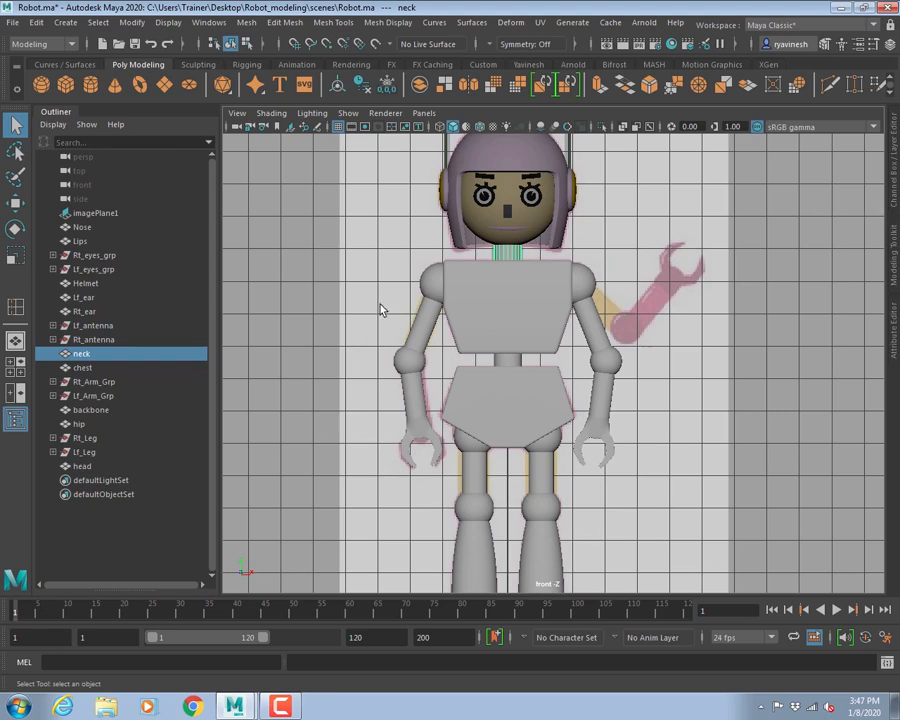
{"action": "scroll", "coordinate": [380, 310], "scroll_direction": "up", "scroll_amount": 5}
{"action": "right_click_drag", "start_coordinate": [449, 330], "coordinate": [446, 676]}
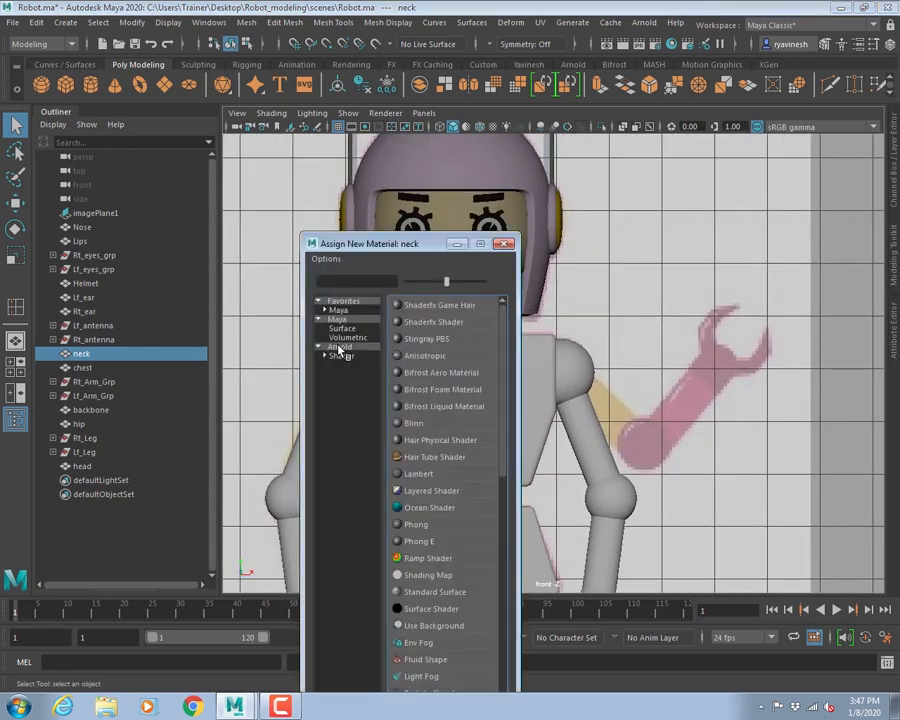
{"action": "left_click", "coordinate": [342, 346]}
{"action": "left_click", "coordinate": [452, 512]}
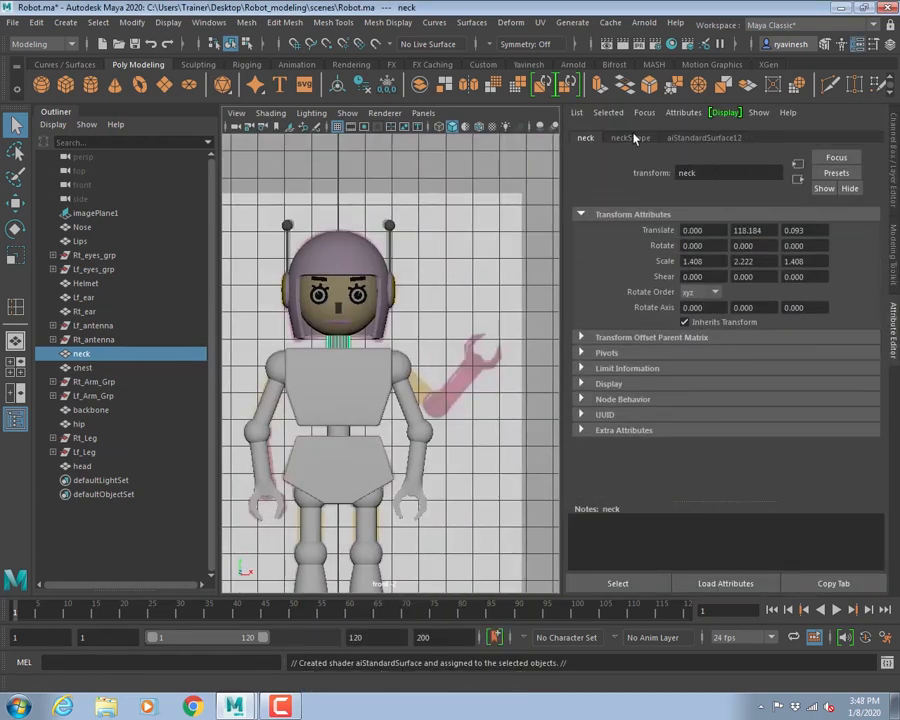
- Rename the neck's Arnold material to ai_neck_blue
{"action": "left_click", "coordinate": [685, 139]}
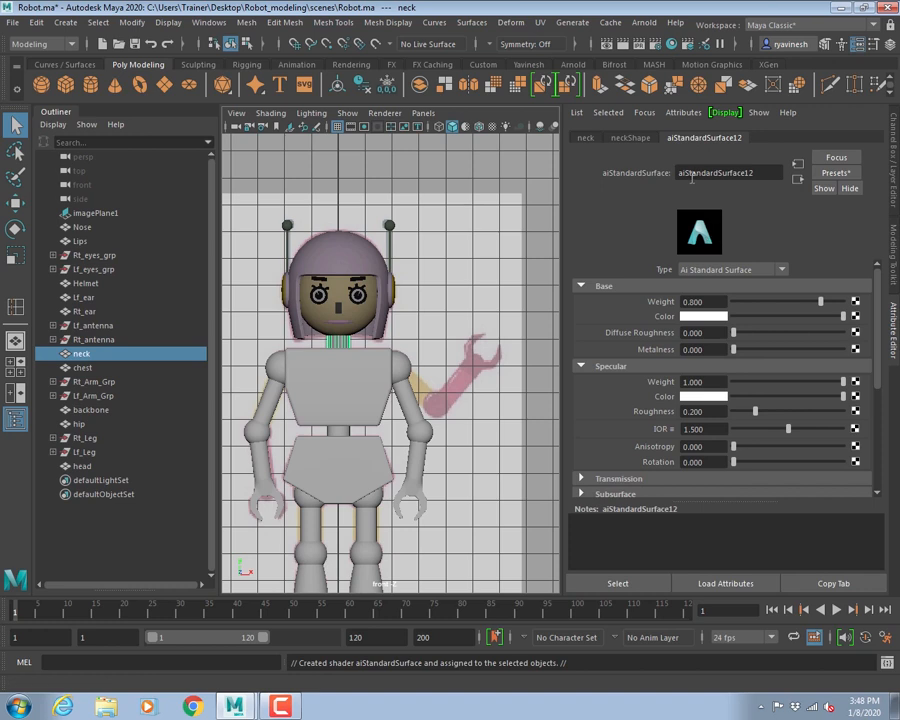
{"action": "left_click_drag", "start_coordinate": [755, 173], "coordinate": [682, 173]}
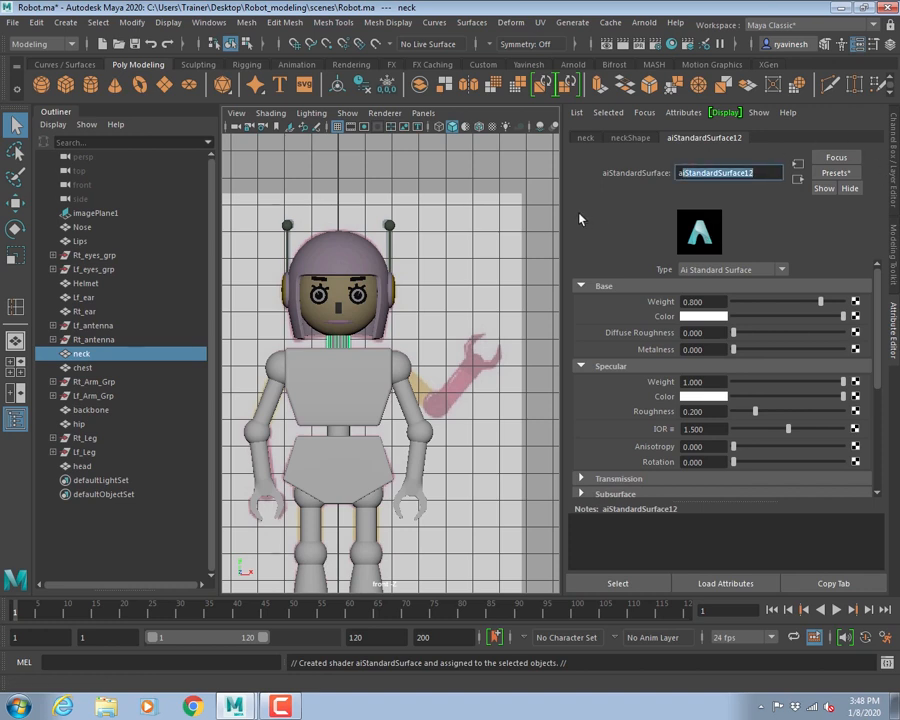
{"action": "type", "text": "i_"}
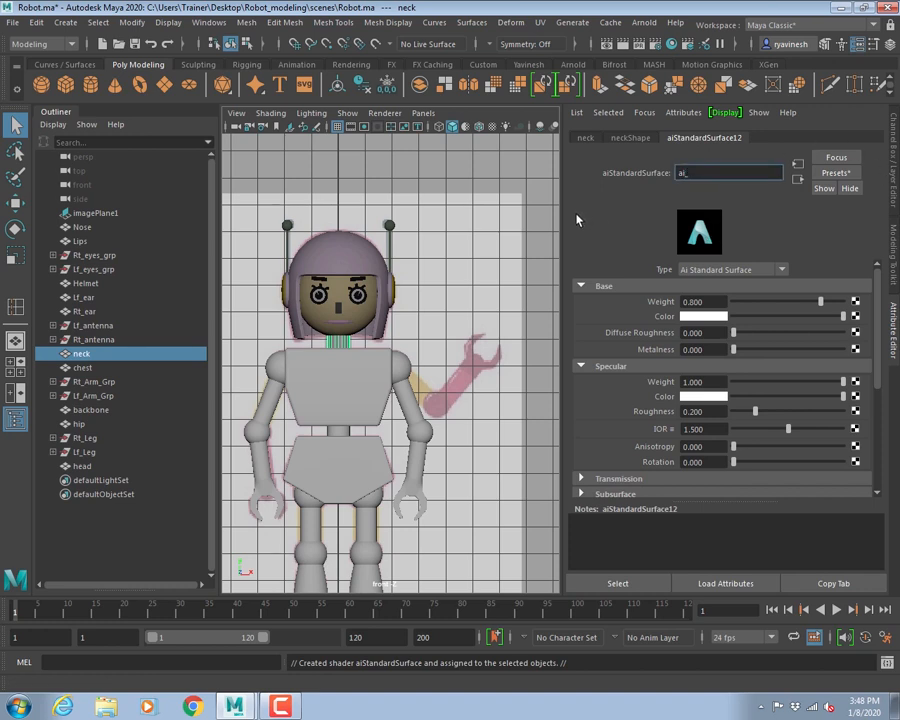
{"action": "type", "text": "neck_blue"}
{"action": "key", "text": "Return"}
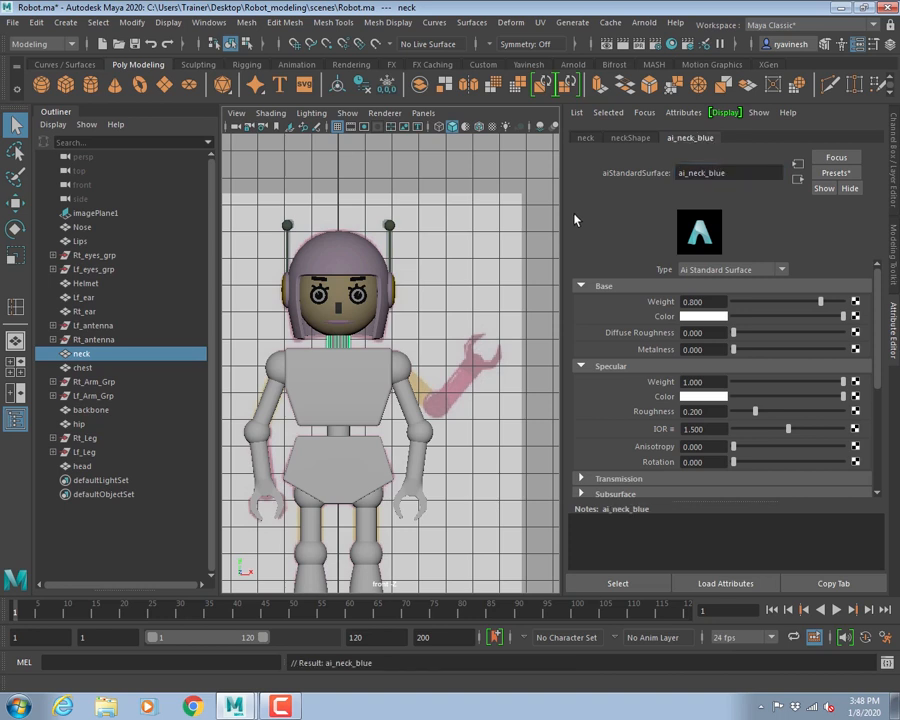
- Set the base color of the ai_neck_blue material to a softened blue
{"action": "left_click", "coordinate": [688, 319]}
{"action": "left_click", "coordinate": [701, 284]}
{"action": "left_click_drag", "start_coordinate": [690, 374], "coordinate": [697, 374]}
{"action": "left_click", "coordinate": [462, 352]}
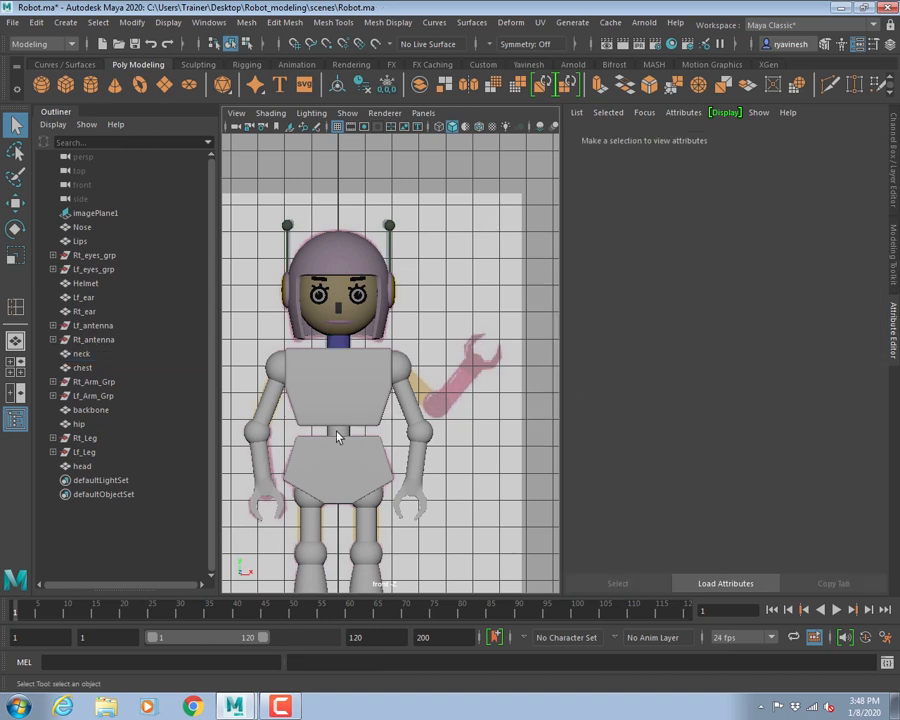
- Assign the existing ai_neck_blue material to the backbone mesh between the chest and hip
{"action": "left_click", "coordinate": [341, 433]}
{"action": "right_click", "coordinate": [343, 435]}
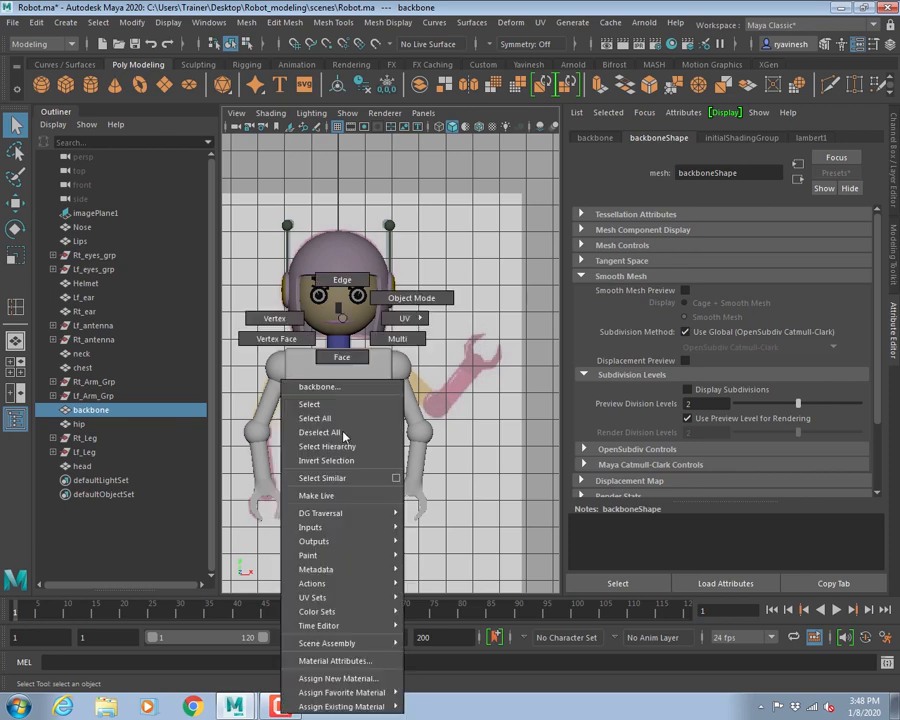
{"action": "scroll", "coordinate": [405, 393], "scroll_direction": "up", "scroll_amount": 3}
{"action": "scroll", "coordinate": [405, 393], "scroll_direction": "up", "scroll_amount": 3}
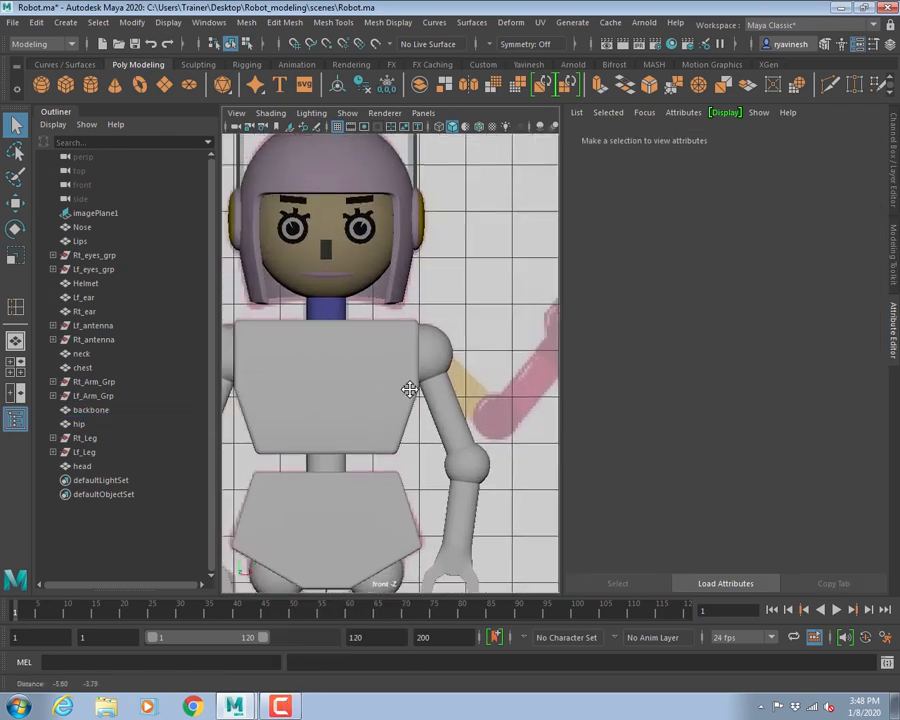
{"action": "left_click", "coordinate": [400, 423]}
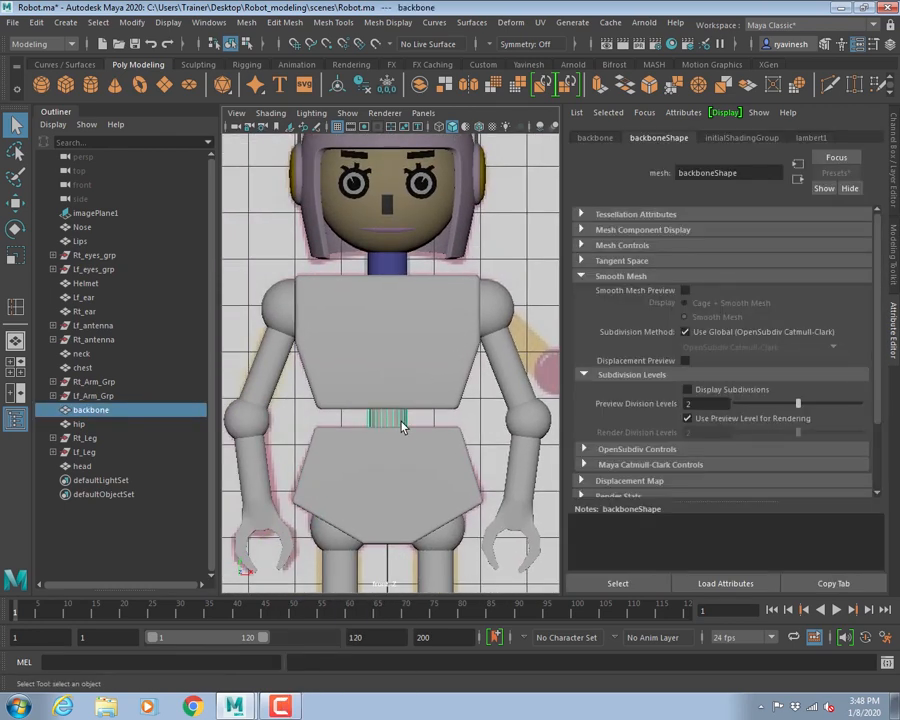
{"action": "right_click_drag", "start_coordinate": [395, 423], "coordinate": [490, 655]}
{"action": "left_click", "coordinate": [518, 248]}
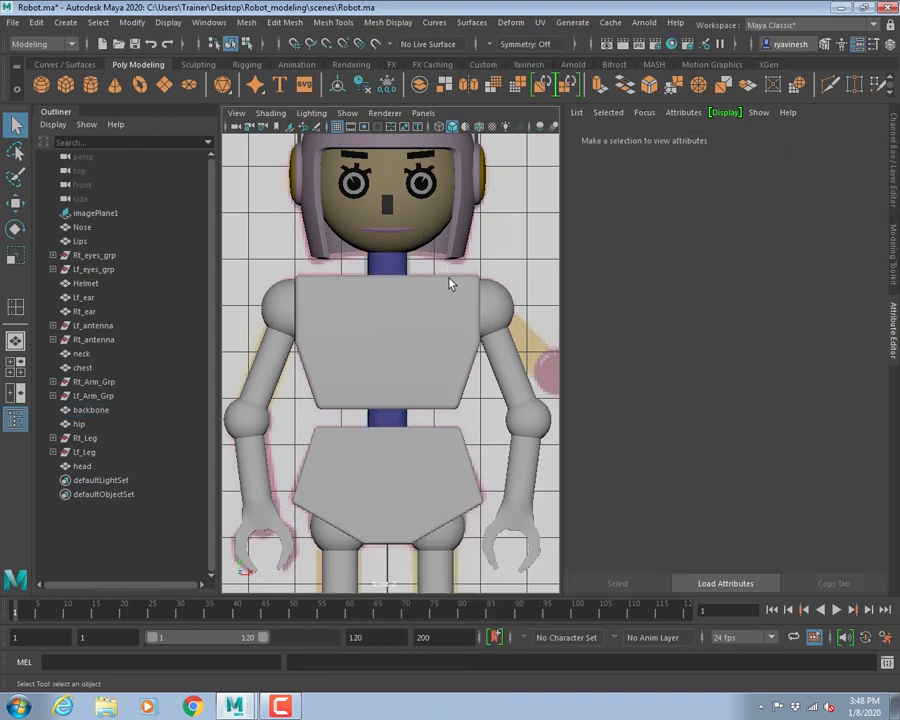
- Assign a new Arnold aiStandardSurface material to the chest mesh, checking the reference colors in wireframe display
{"action": "right_click_drag", "start_coordinate": [455, 316], "coordinate": [362, 323], "text": "alt"}
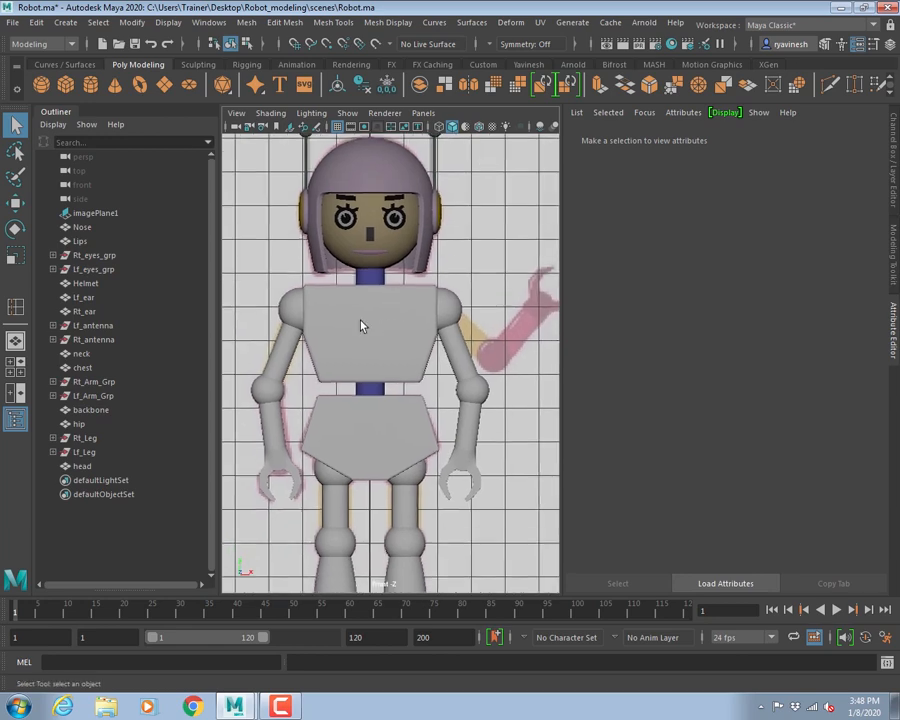
{"action": "left_click", "coordinate": [361, 329]}
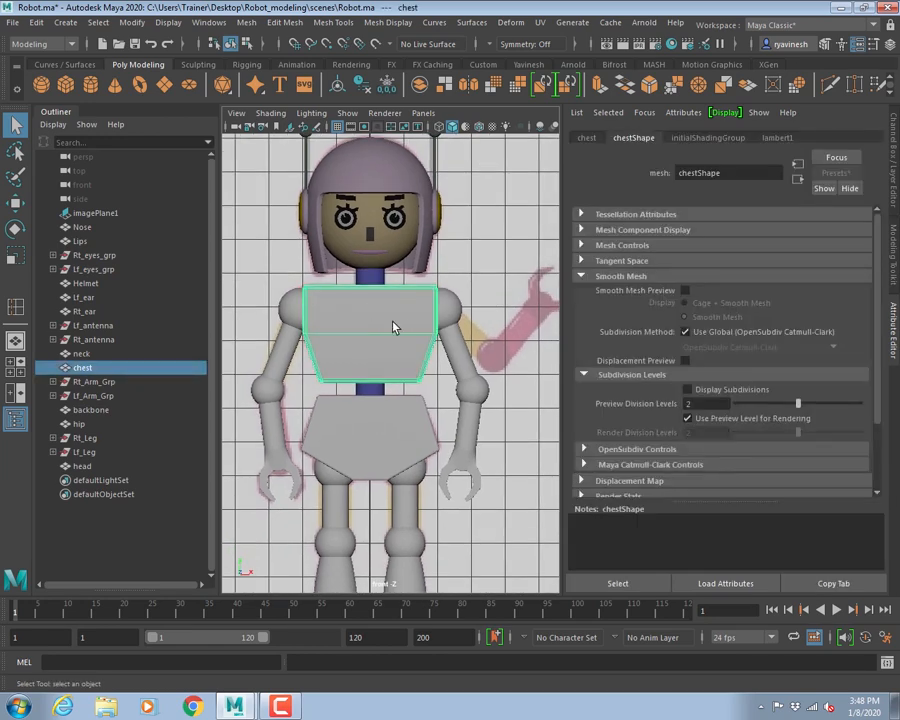
{"action": "key", "text": "4"}
{"action": "middle_click_drag", "start_coordinate": [427, 292], "coordinate": [390, 312], "text": "alt"}
{"action": "right_click_drag", "start_coordinate": [344, 311], "coordinate": [341, 671]}
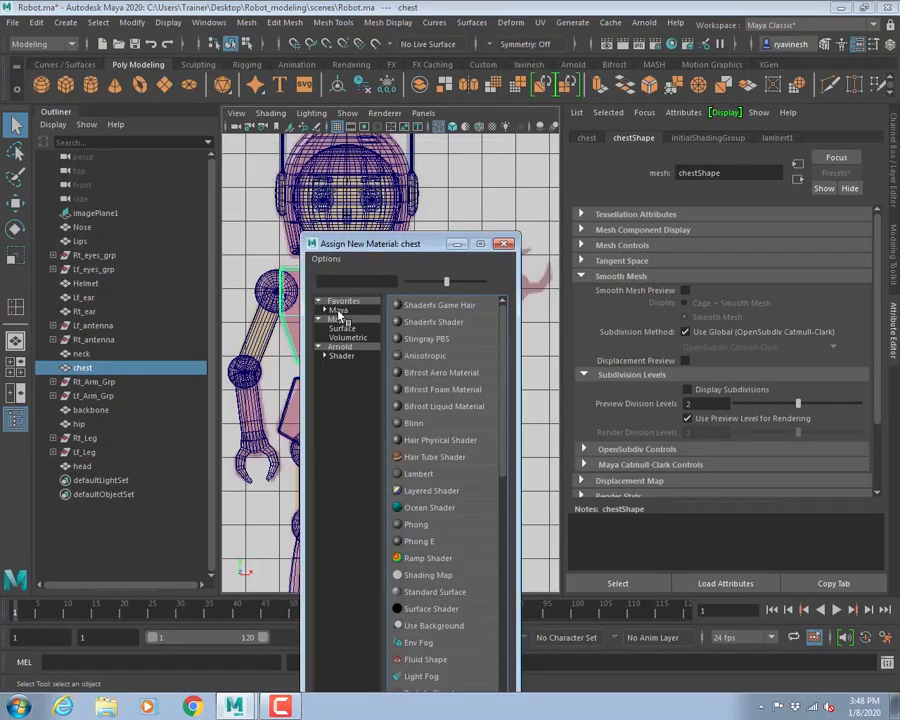
{"action": "left_click", "coordinate": [340, 347]}
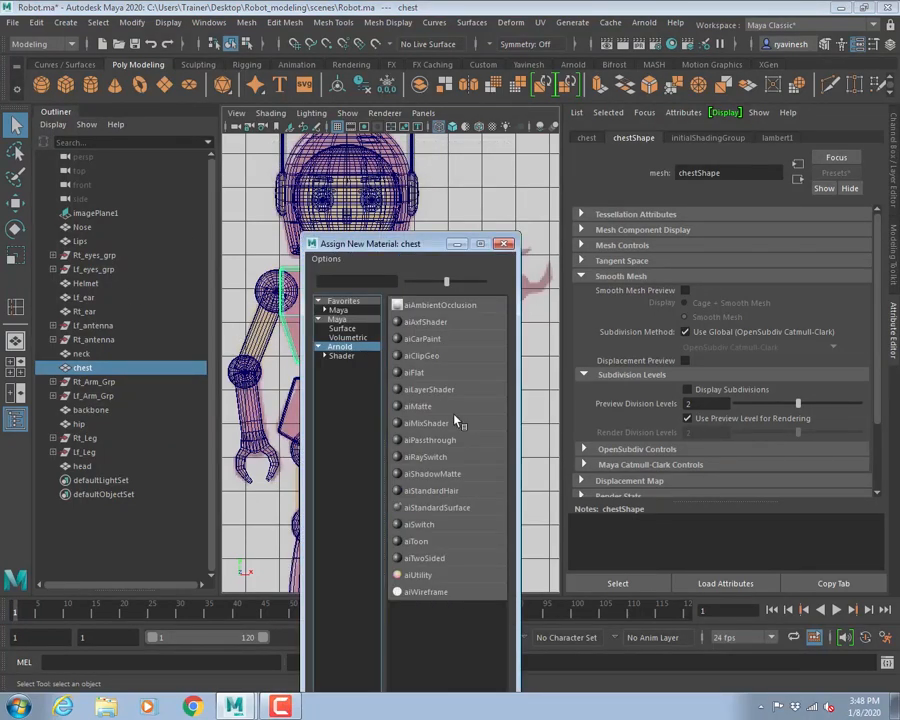
{"action": "left_click", "coordinate": [454, 510]}
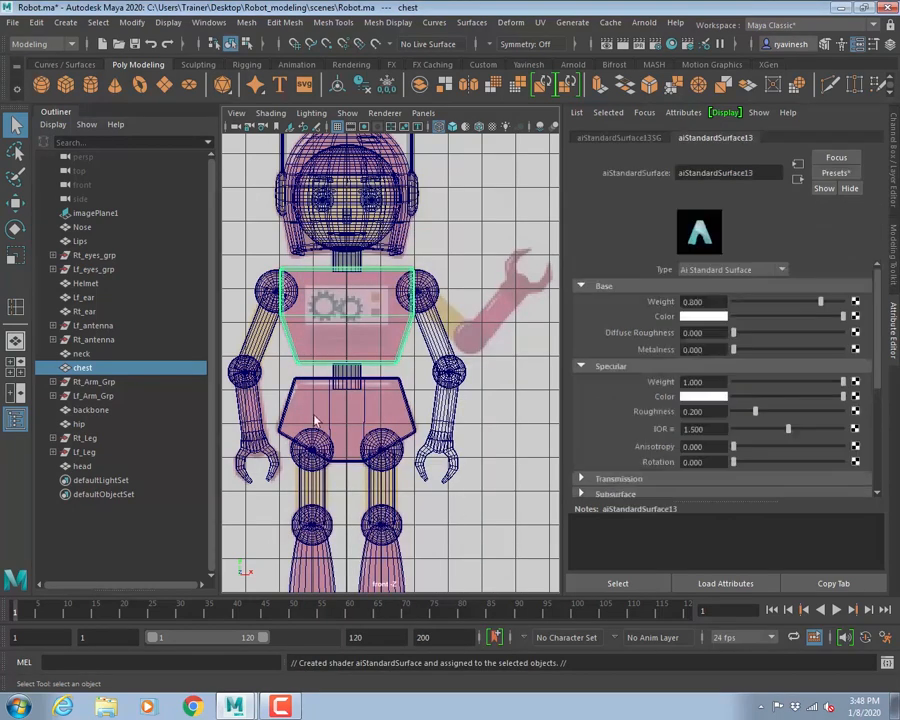
- Rename the chest's Arnold material to ai_body_pink
{"action": "double_click", "coordinate": [744, 173]}
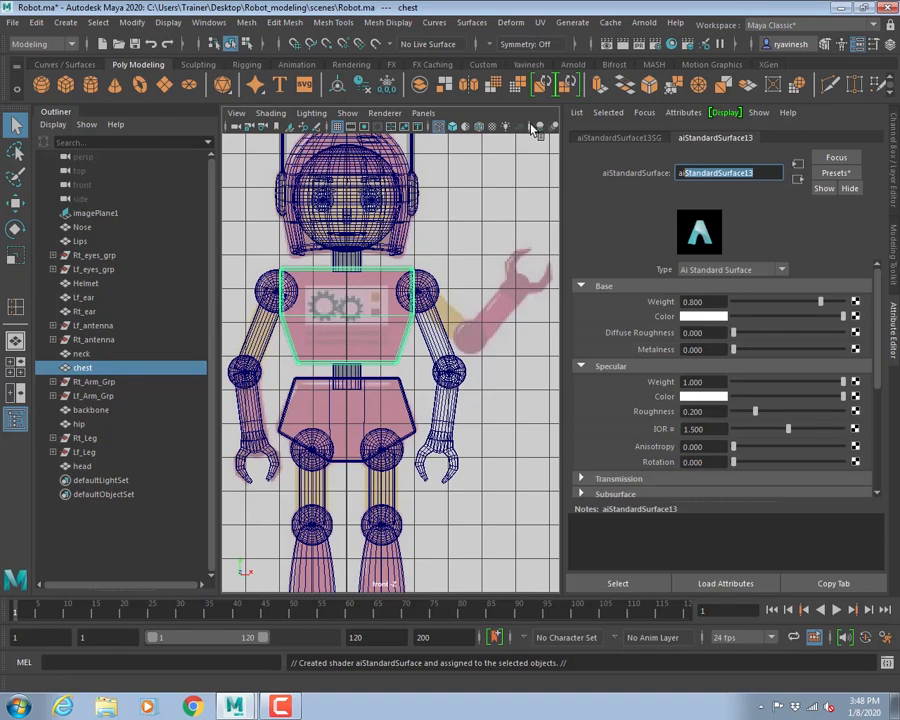
{"action": "type", "text": "ai_"}
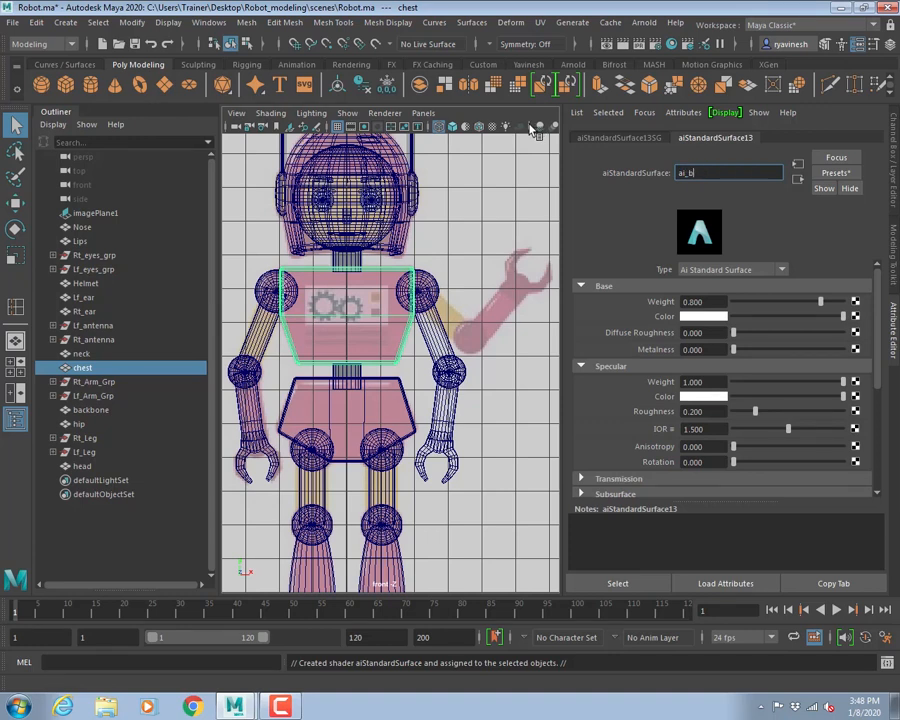
{"action": "type", "text": "body_pl"}
{"action": "key", "text": "Return"}
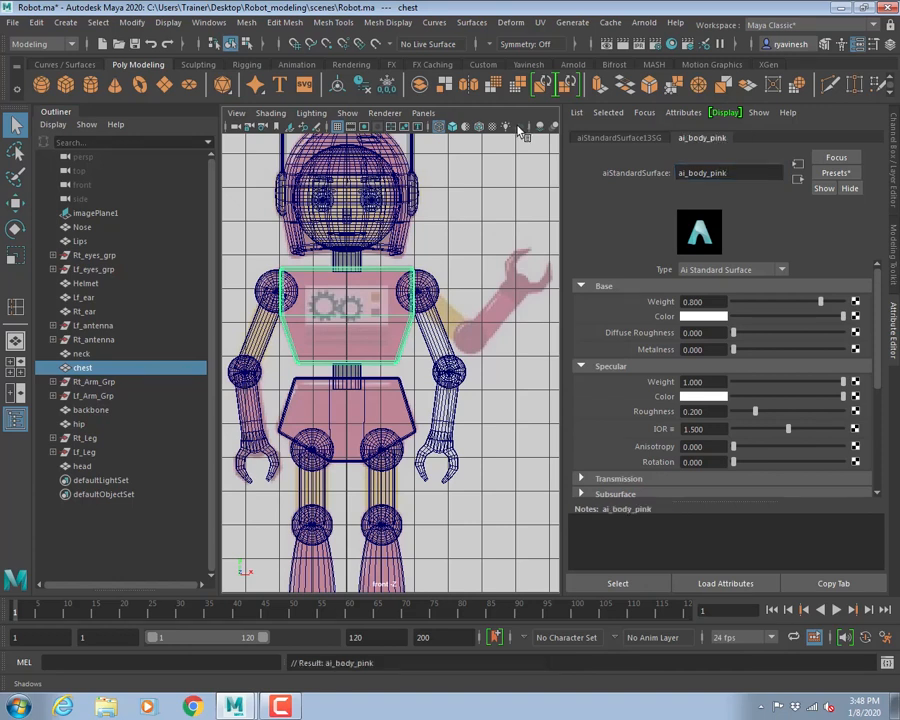
- Set the base color of ai_body_pink to a light magenta pink with reduced saturation
{"action": "left_click", "coordinate": [705, 318]}
{"action": "left_click", "coordinate": [733, 285]}
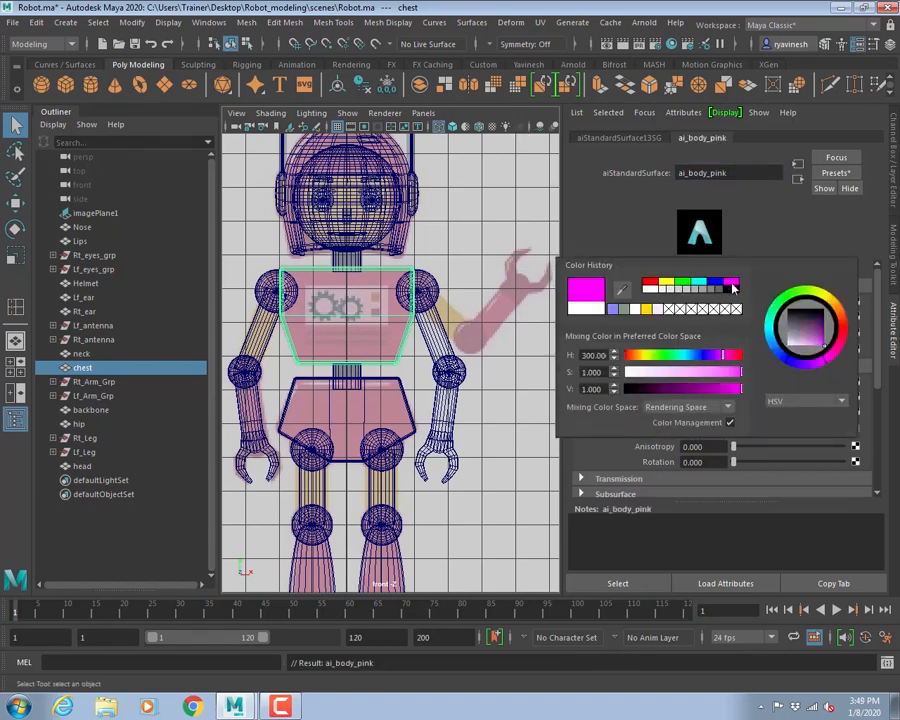
{"action": "mouse_move", "coordinate": [693, 372]}
{"action": "left_mouse_down"}
{"action": "mouse_move", "coordinate": [684, 372]}
{"action": "mouse_move", "coordinate": [692, 374]}
{"action": "left_mouse_up"}
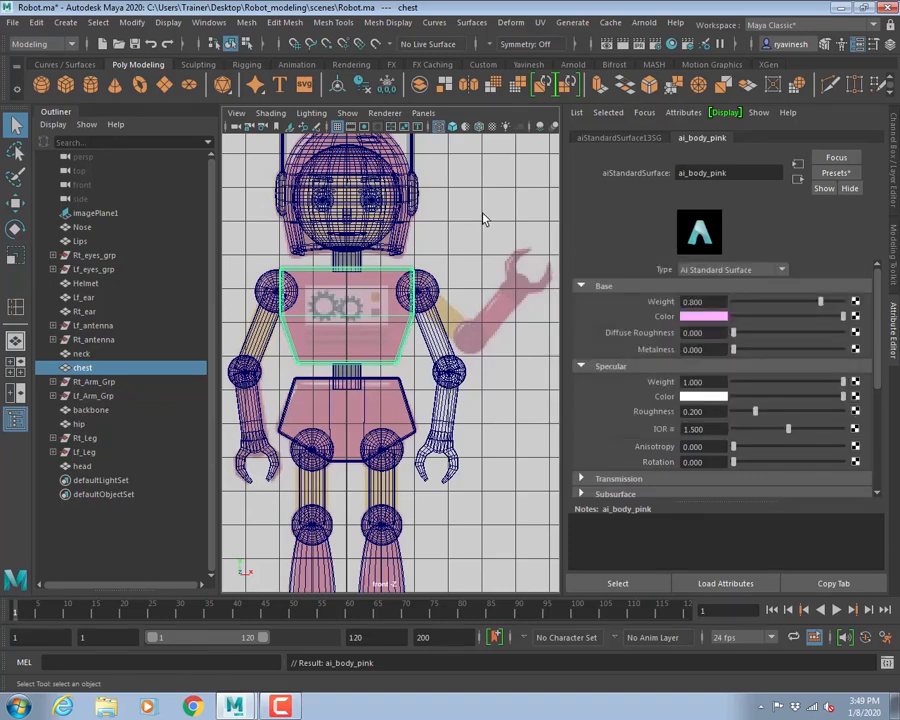
{"action": "left_click", "coordinate": [483, 219]}
- Assign the existing ai_body_pink material to the hip, both lower legs and both claw forearms
{"action": "middle_click_drag", "start_coordinate": [366, 346], "coordinate": [370, 334], "text": "alt"}
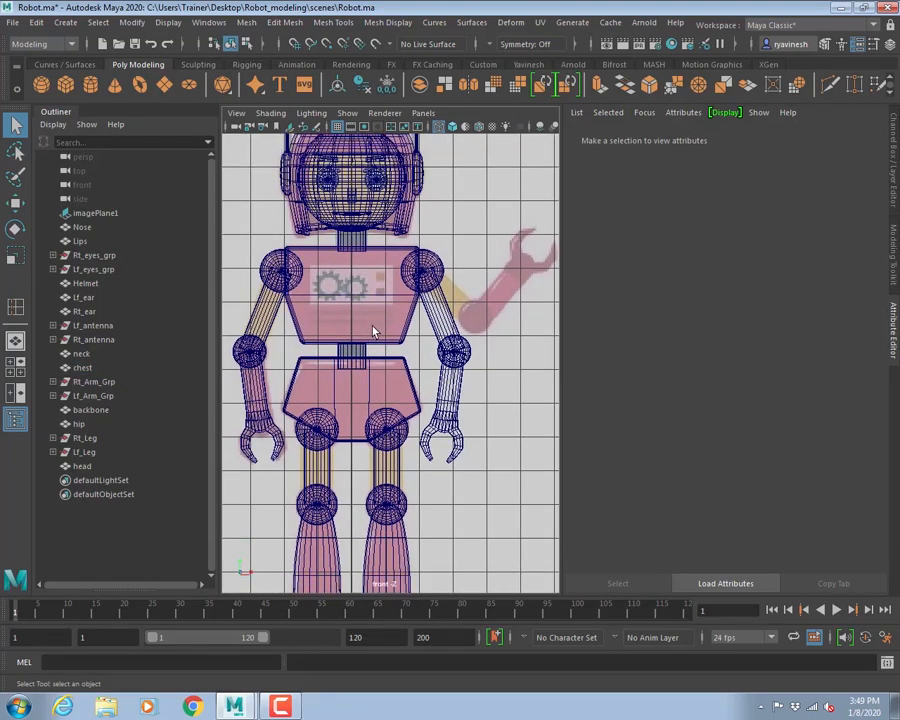
{"action": "key", "text": "5"}
{"action": "left_click", "coordinate": [406, 373]}
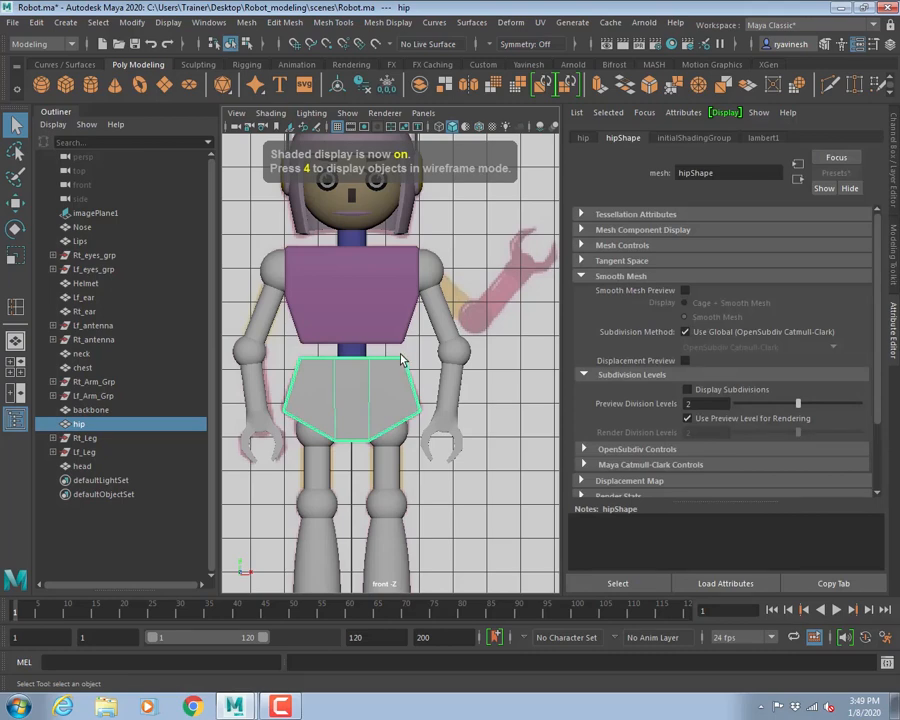
{"action": "key", "text": "4"}
{"action": "middle_click_drag", "start_coordinate": [396, 400], "coordinate": [418, 300], "text": "alt"}
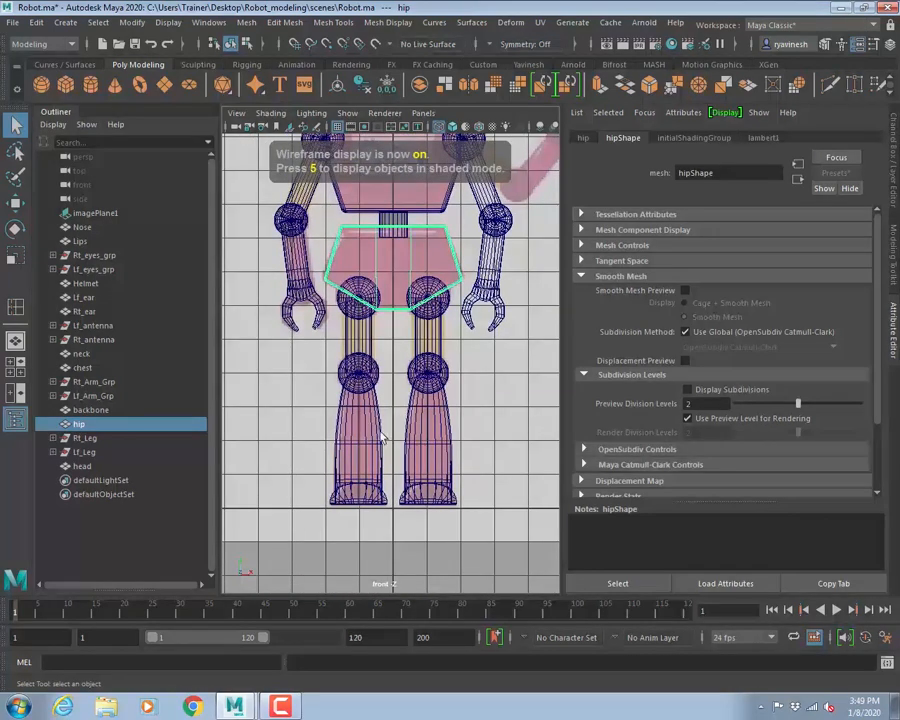
{"action": "left_click_drag", "start_coordinate": [350, 429], "coordinate": [433, 444], "text": "shift"}
{"action": "middle_click_drag", "start_coordinate": [435, 304], "coordinate": [432, 386], "text": "alt"}
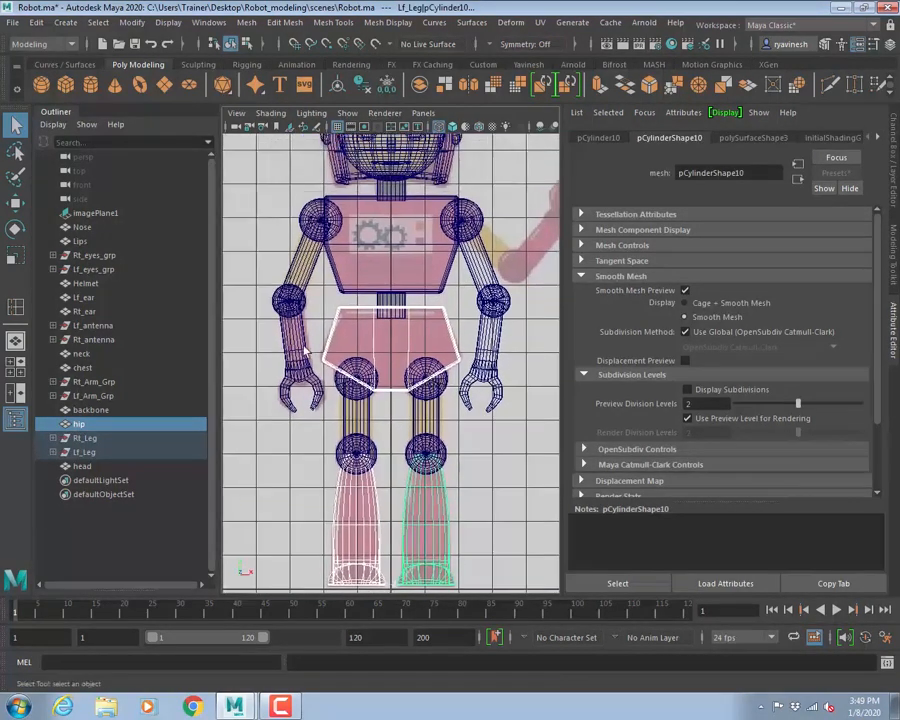
{"action": "left_click", "coordinate": [298, 352]}
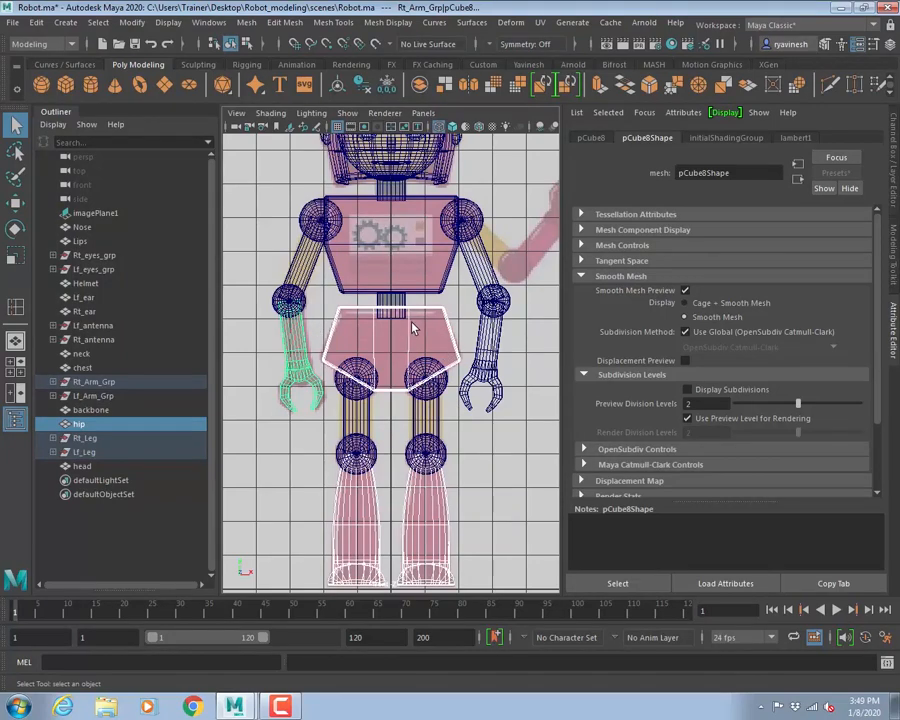
{"action": "middle_click_drag", "start_coordinate": [377, 260], "coordinate": [335, 314], "text": "alt"}
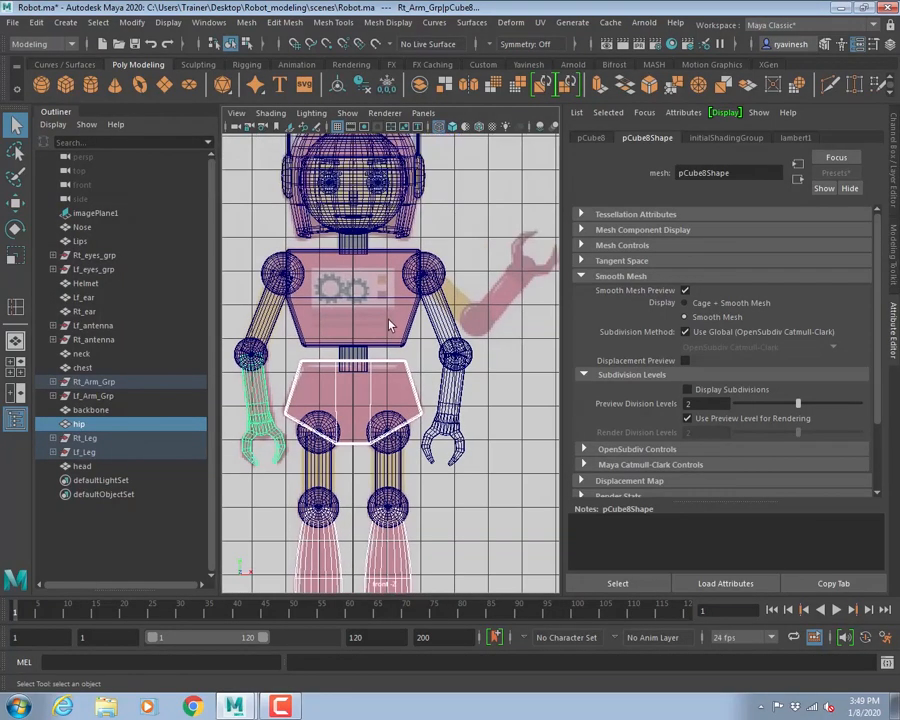
{"action": "left_click", "coordinate": [444, 398]}
{"action": "middle_click_drag", "start_coordinate": [398, 305], "coordinate": [381, 205], "text": "alt"}
{"action": "right_click_drag", "start_coordinate": [441, 285], "coordinate": [541, 537]}
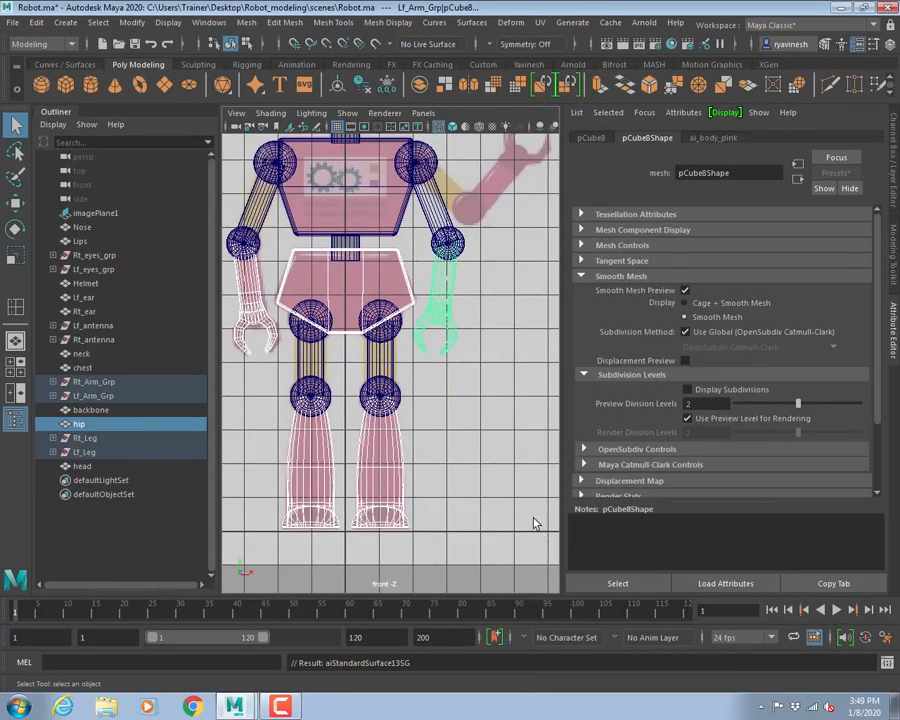
{"action": "left_click", "coordinate": [445, 427]}
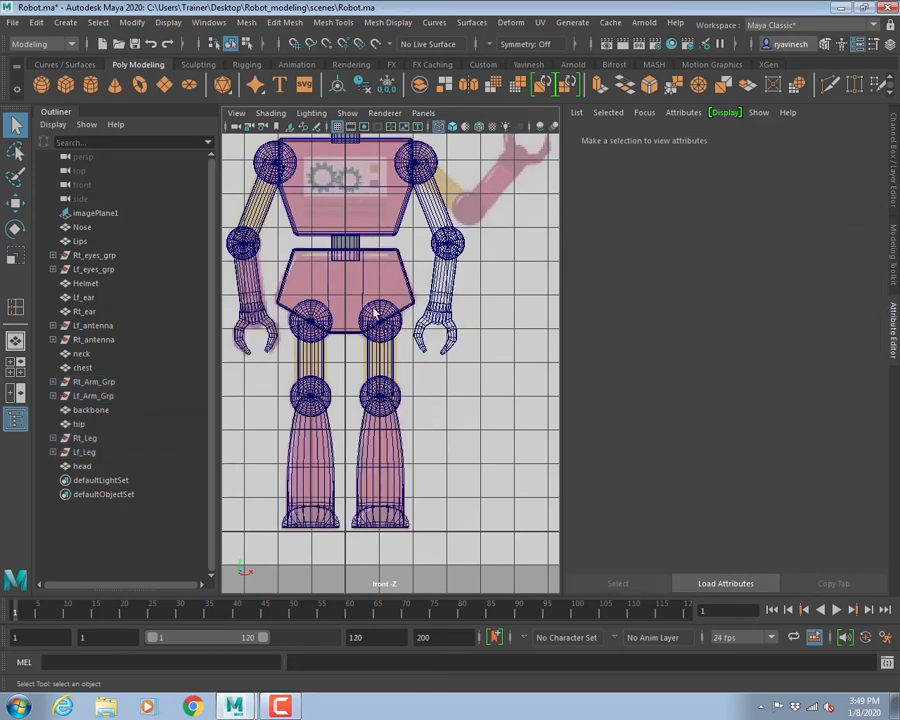
- Assign one new Arnold aiStandardSurface material to all eight shoulder, elbow, hip and knee joint spheres
{"action": "scroll", "coordinate": [376, 336], "scroll_direction": "up", "scroll_amount": 2}
{"action": "left_click", "coordinate": [378, 346]}
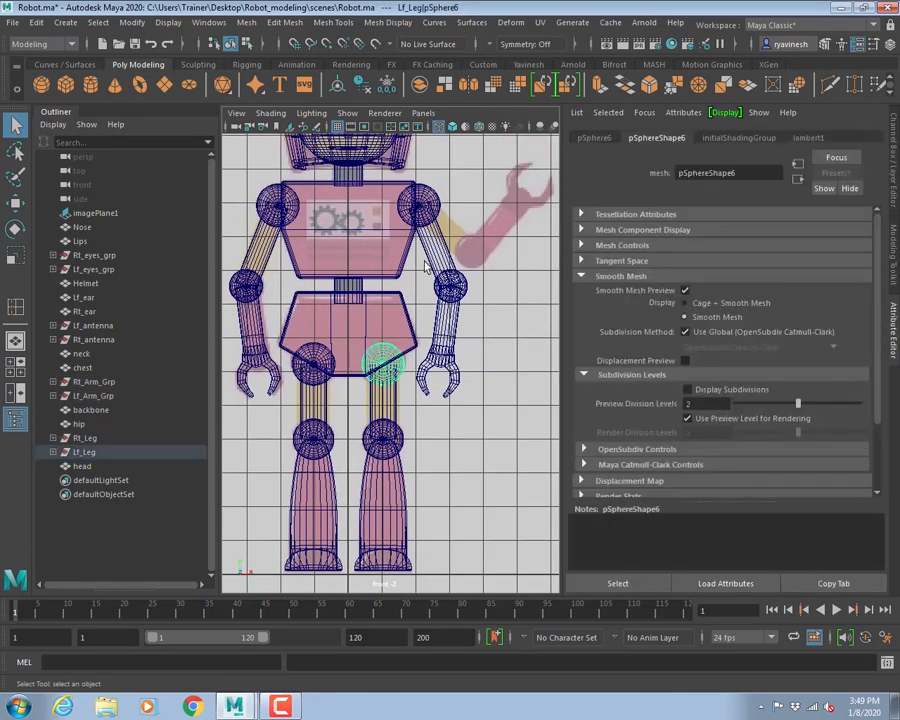
{"action": "left_click", "coordinate": [432, 199]}
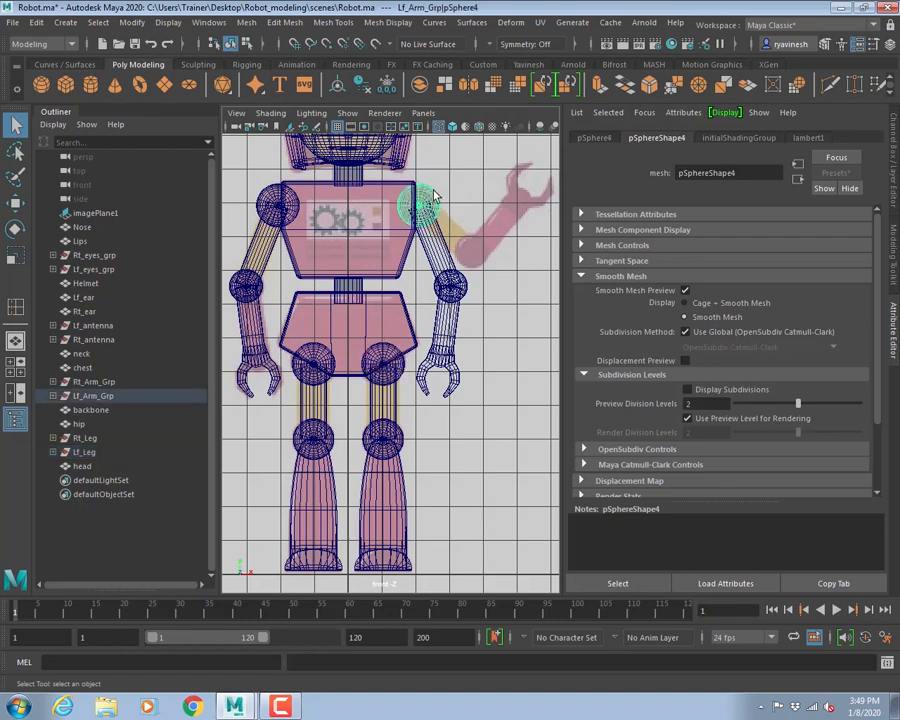
{"action": "left_click", "coordinate": [272, 203], "text": "shift"}
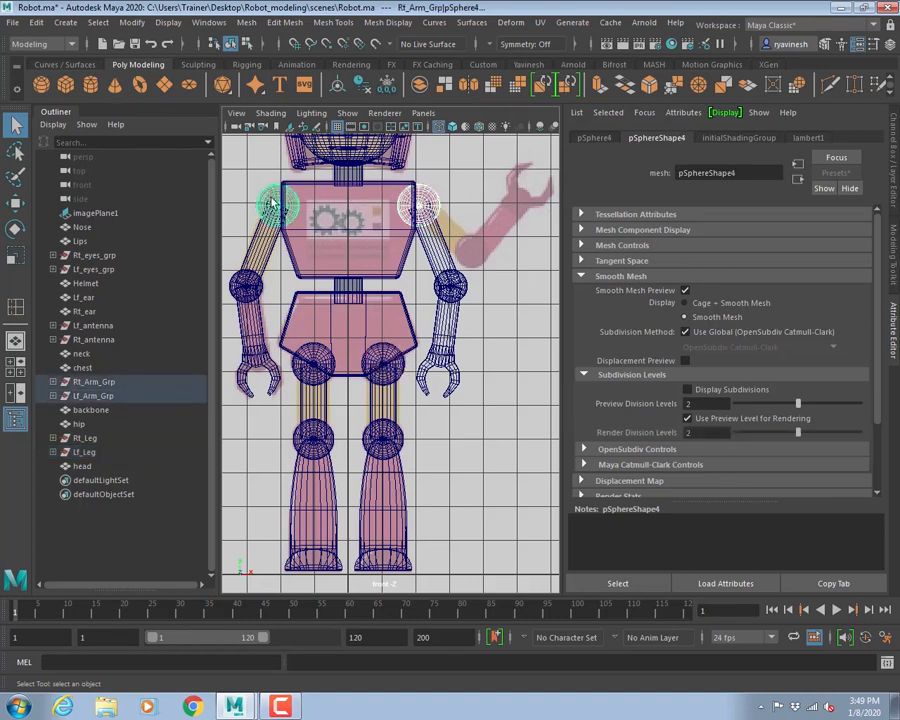
{"action": "left_click", "coordinate": [311, 360], "text": "shift"}
{"action": "left_click", "coordinate": [382, 361], "text": "shift"}
{"action": "left_click", "coordinate": [448, 288], "text": "shift"}
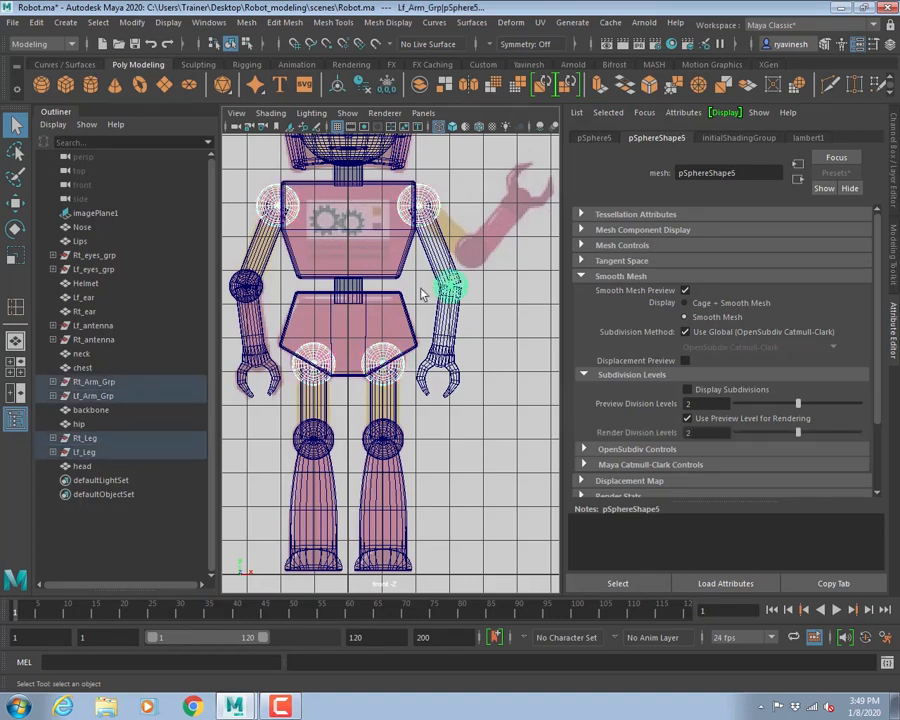
{"action": "left_click", "coordinate": [246, 287], "text": "shift"}
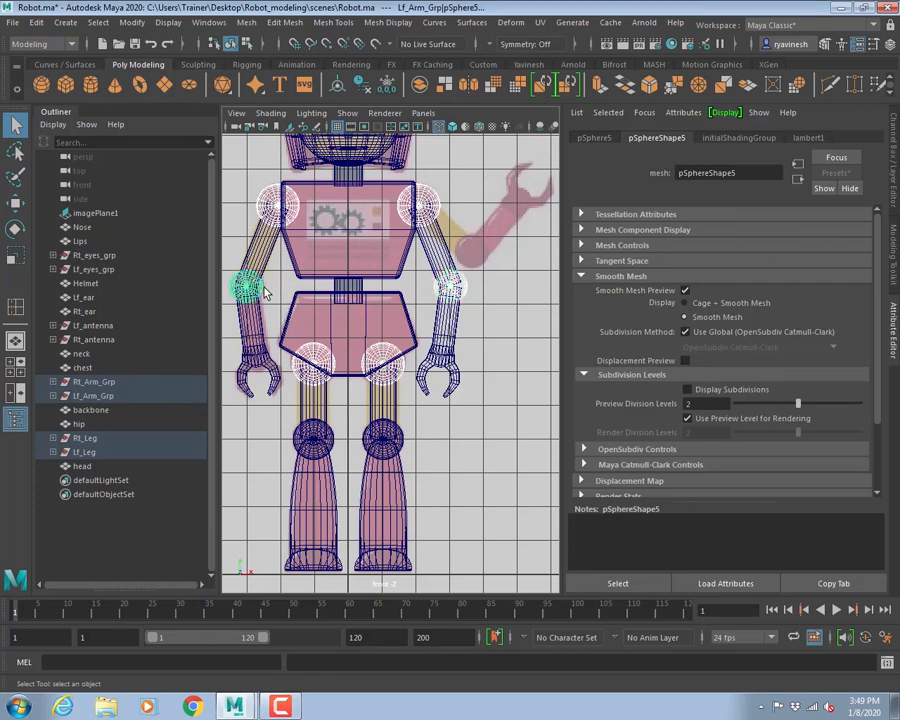
{"action": "left_click", "coordinate": [318, 440], "text": "shift"}
{"action": "left_click", "coordinate": [383, 437], "text": "shift"}
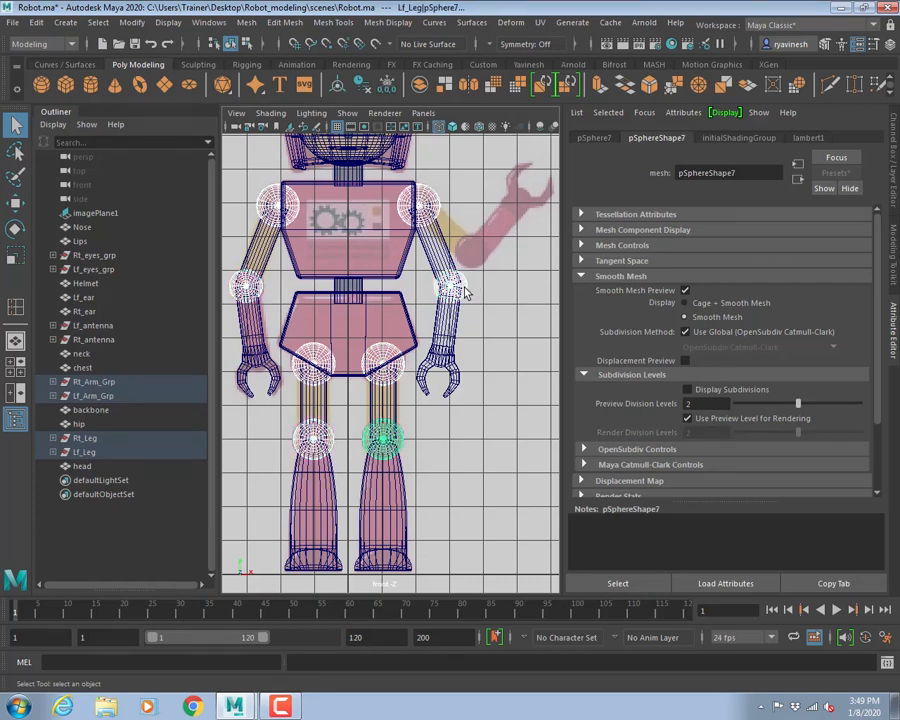
{"action": "right_click_drag", "start_coordinate": [464, 291], "coordinate": [459, 649]}
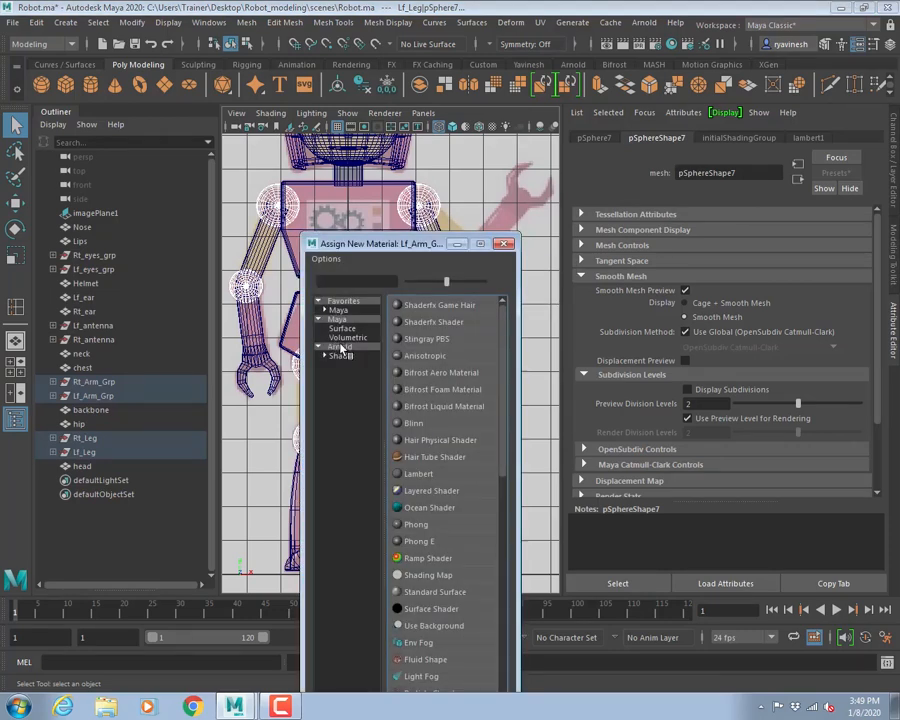
{"action": "left_click", "coordinate": [340, 347]}
{"action": "left_click", "coordinate": [463, 510]}
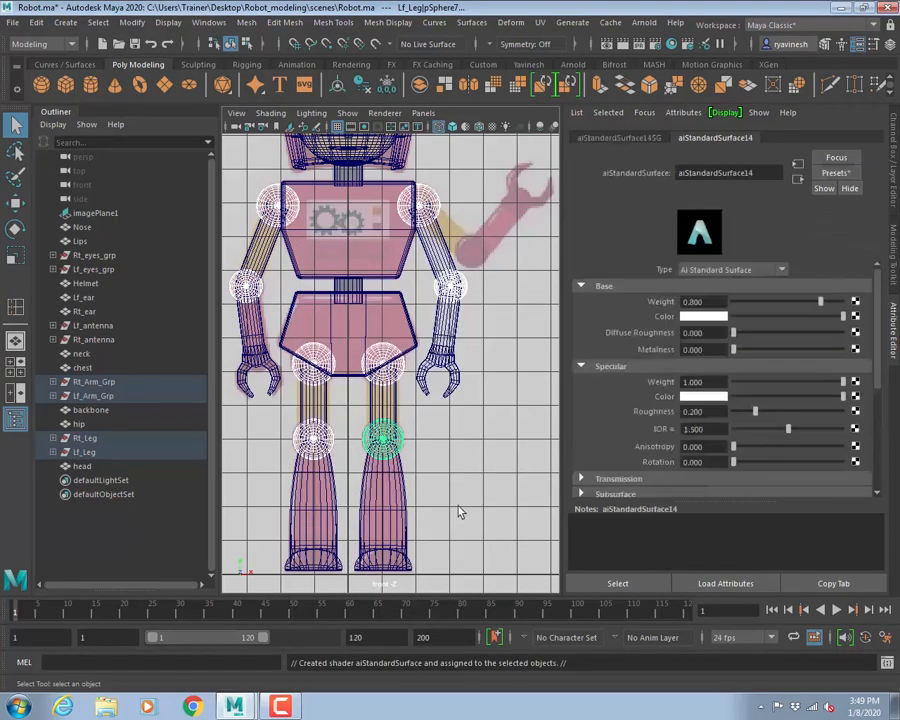
- Rename the joint spheres' new Arnold material to ai_joints_red
{"action": "left_click_drag", "start_coordinate": [752, 173], "coordinate": [687, 173]}
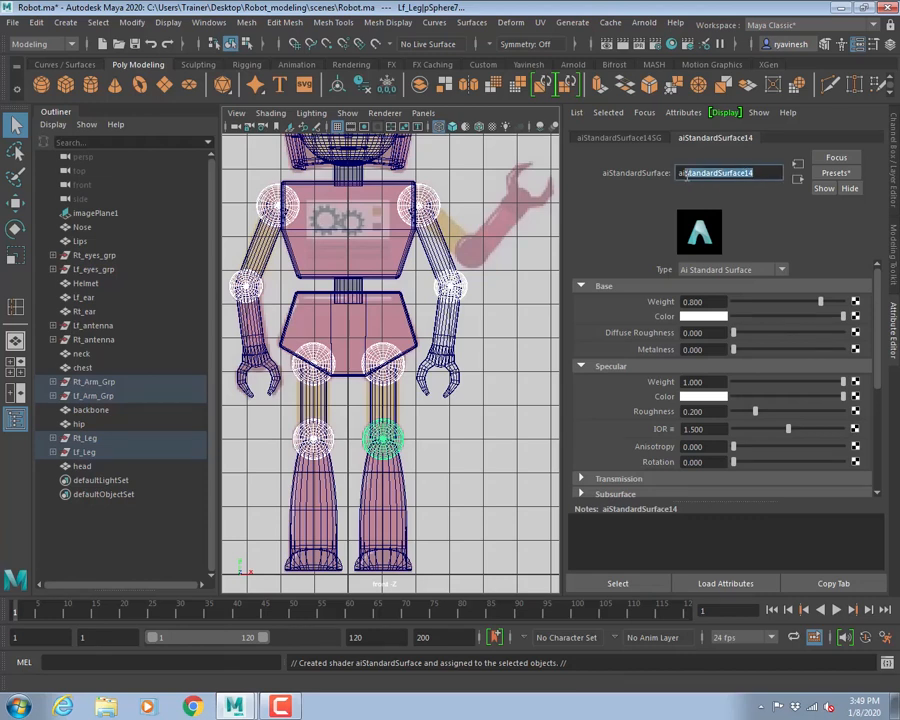
{"action": "type", "text": "_"}
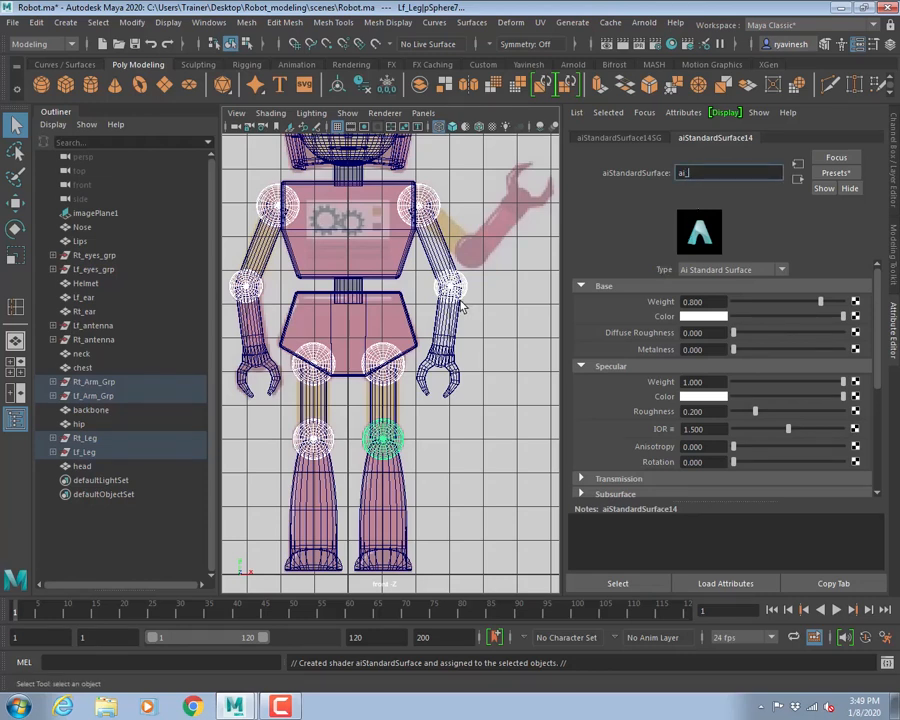
{"action": "type", "text": "joints_red"}
{"action": "key", "text": "Return"}
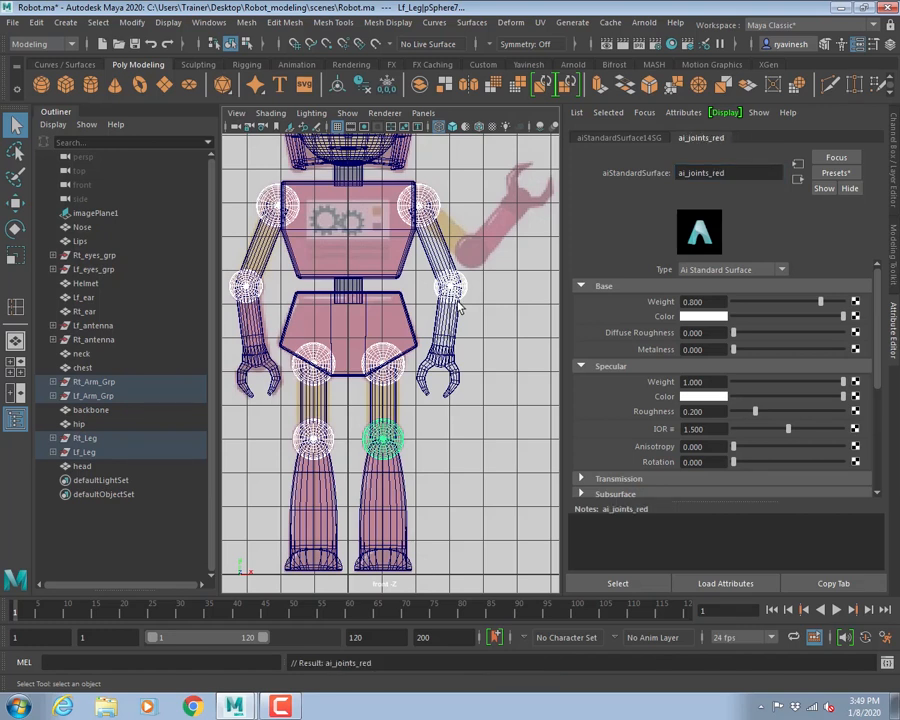
- Set the base color of ai_joints_red to a dark red with reduced value, and display the robot shaded with textures
{"action": "left_click", "coordinate": [704, 317]}
{"action": "left_click", "coordinate": [648, 279]}
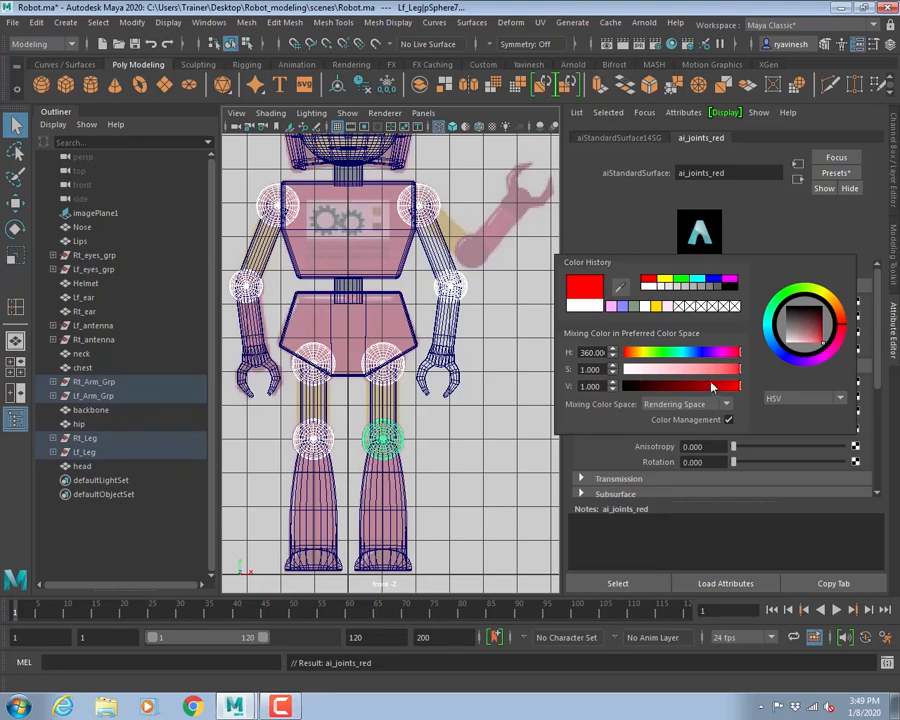
{"action": "left_click_drag", "start_coordinate": [713, 386], "coordinate": [707, 382]}
{"action": "left_click", "coordinate": [480, 348]}
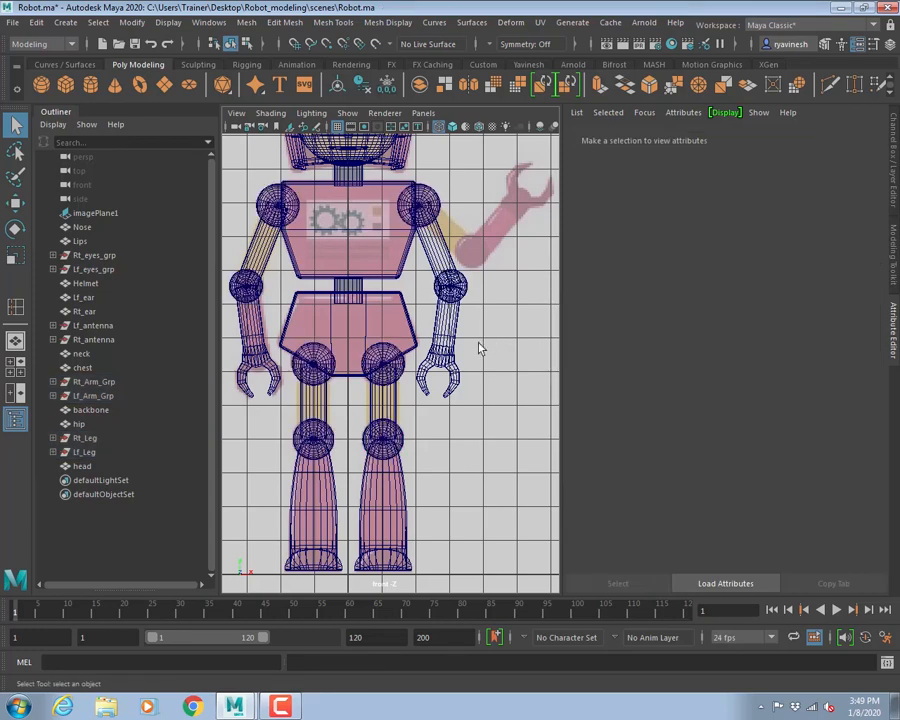
{"action": "key", "text": "6"}
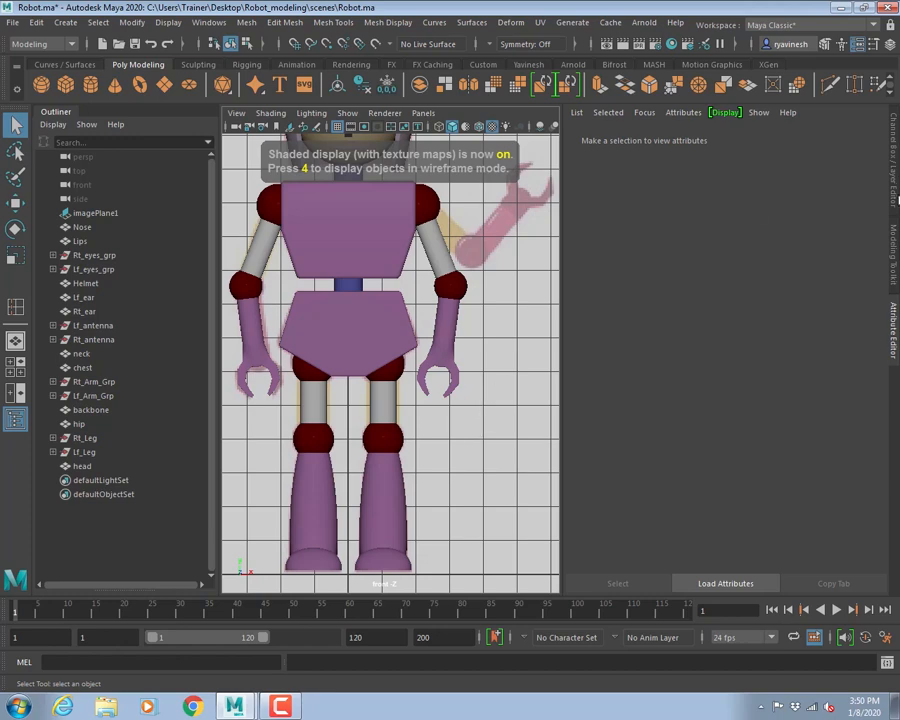
- Collapse the Attribute Editor and select the two uncolored upper arm cylinders together
{"action": "left_click", "coordinate": [897, 308]}
{"action": "scroll", "coordinate": [408, 261], "scroll_direction": "down", "scroll_amount": 4}
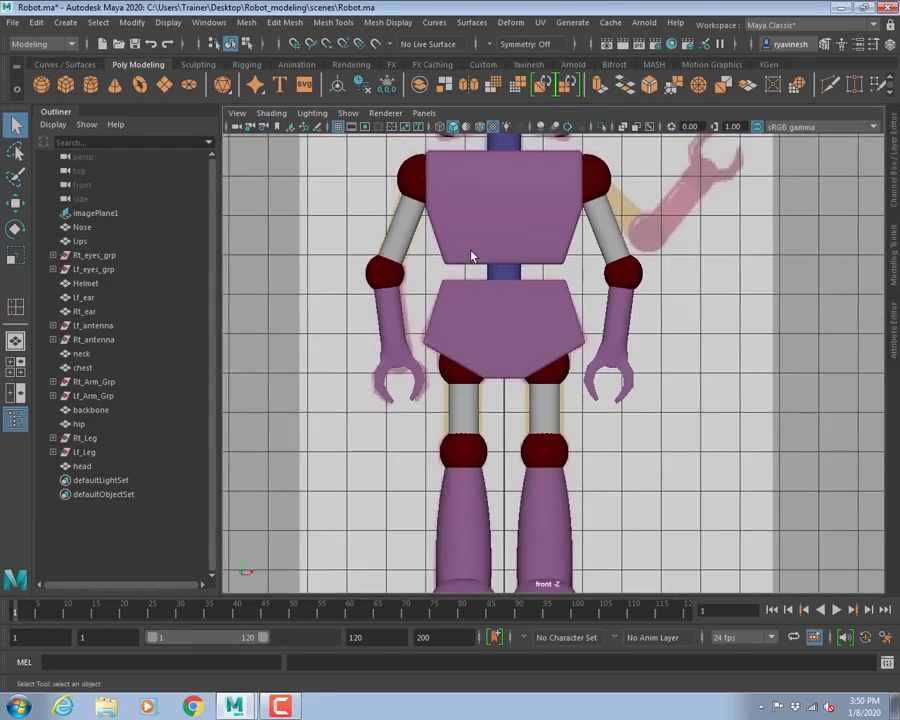
{"action": "left_click", "coordinate": [398, 230]}
{"action": "left_click", "coordinate": [615, 235], "text": "shift"}
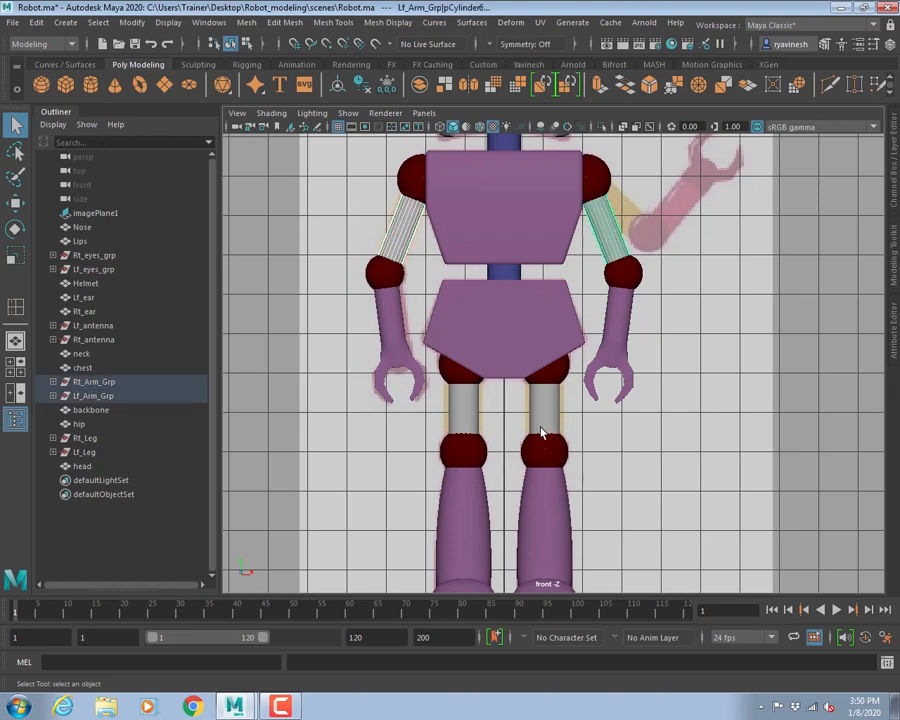
- Add both upper-leg cylinders to the selected upper-arm cylinders and assign them all a new aiStandardSurface material
{"action": "left_click", "coordinate": [540, 420], "text": "shift"}
{"action": "left_click", "coordinate": [464, 414], "text": "shift"}
{"action": "scroll", "coordinate": [510, 383], "scroll_direction": "down", "scroll_amount": 2}
{"action": "scroll", "coordinate": [510, 383], "scroll_direction": "up", "scroll_amount": 1}
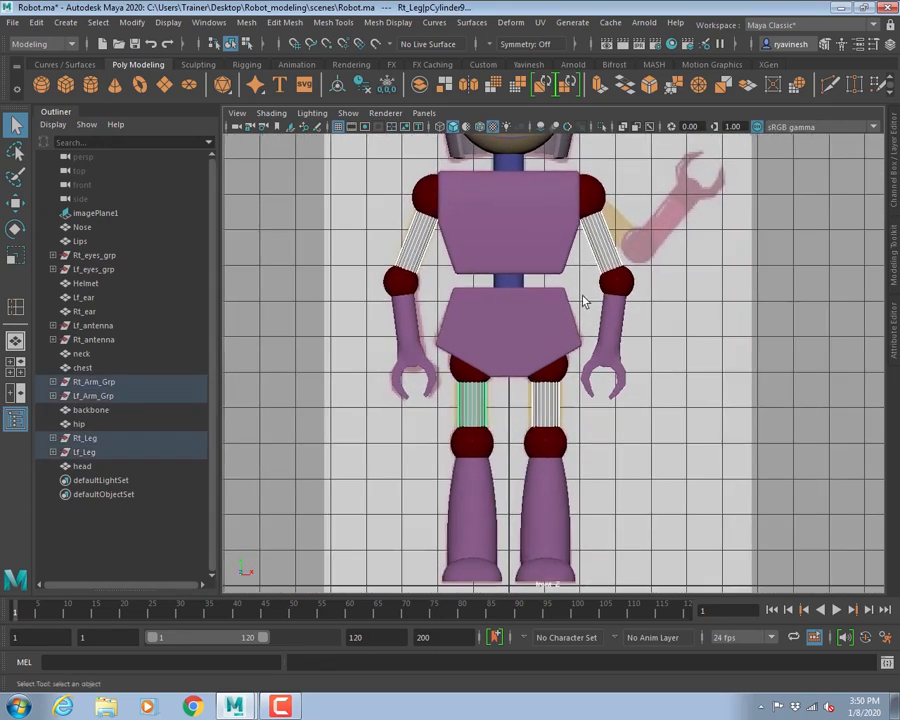
{"action": "right_click_drag", "start_coordinate": [596, 231], "coordinate": [567, 593]}
{"action": "left_click", "coordinate": [567, 593]}
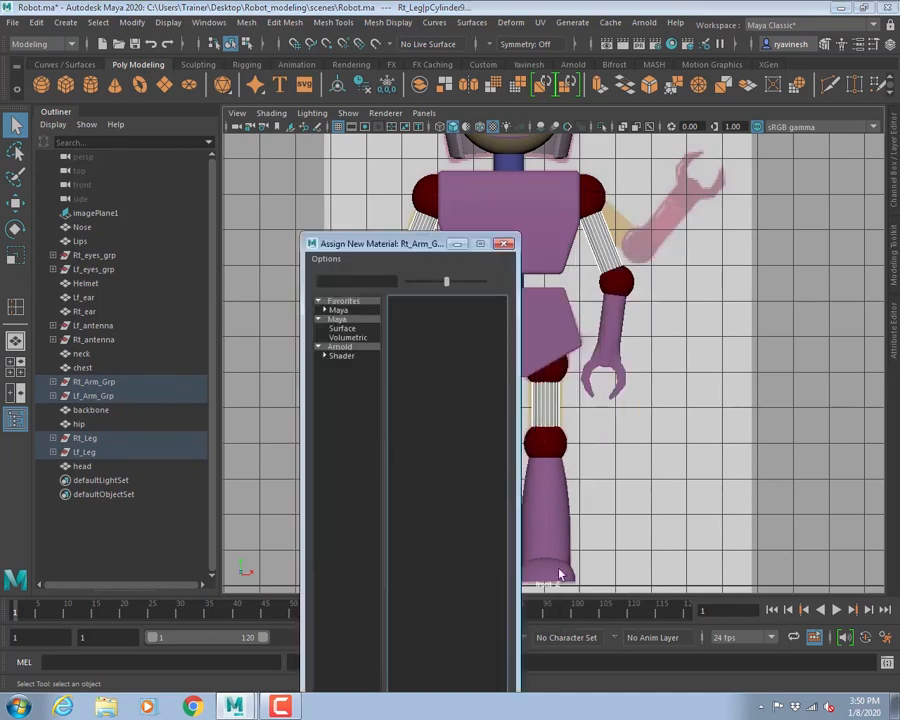
{"action": "left_click", "coordinate": [346, 348]}
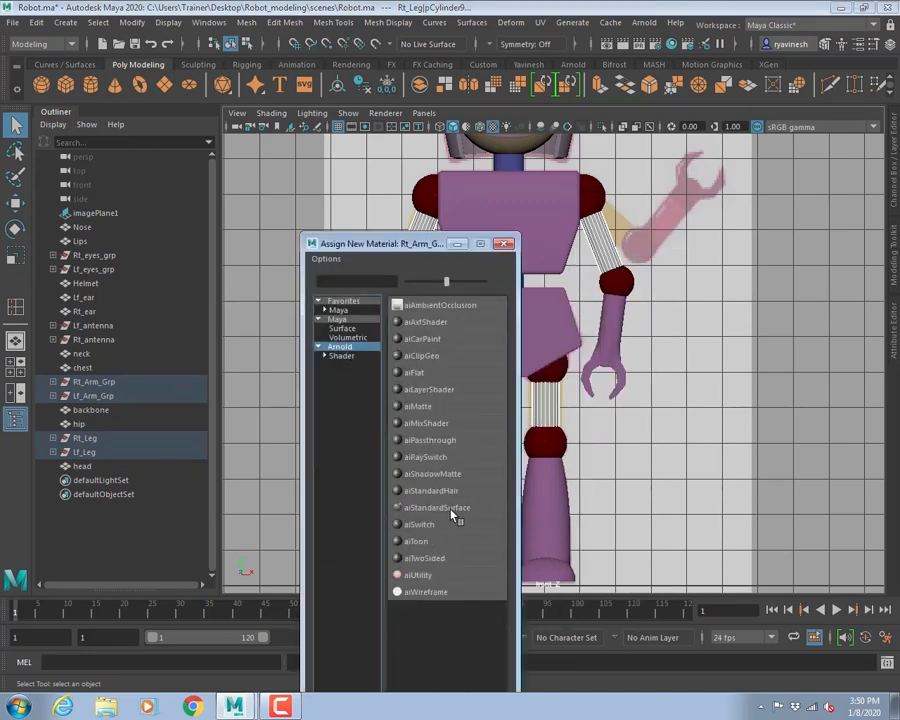
{"action": "left_click", "coordinate": [460, 512]}
- Rename the new arm and leg material to ai_body_yellow
{"action": "left_click", "coordinate": [747, 140]}
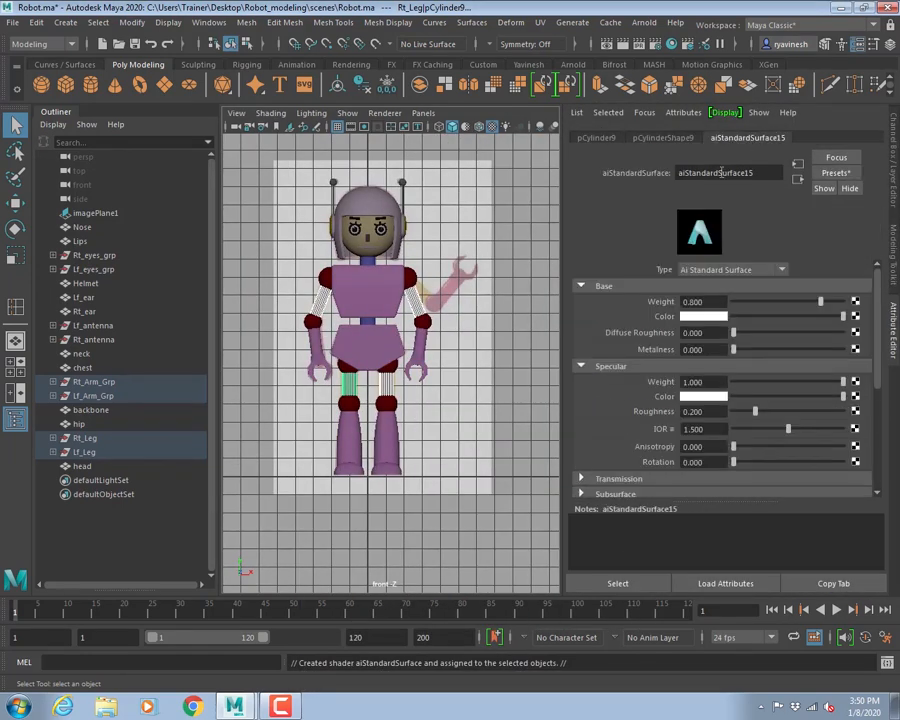
{"action": "left_click_drag", "start_coordinate": [545, 118], "coordinate": [543, 118]}
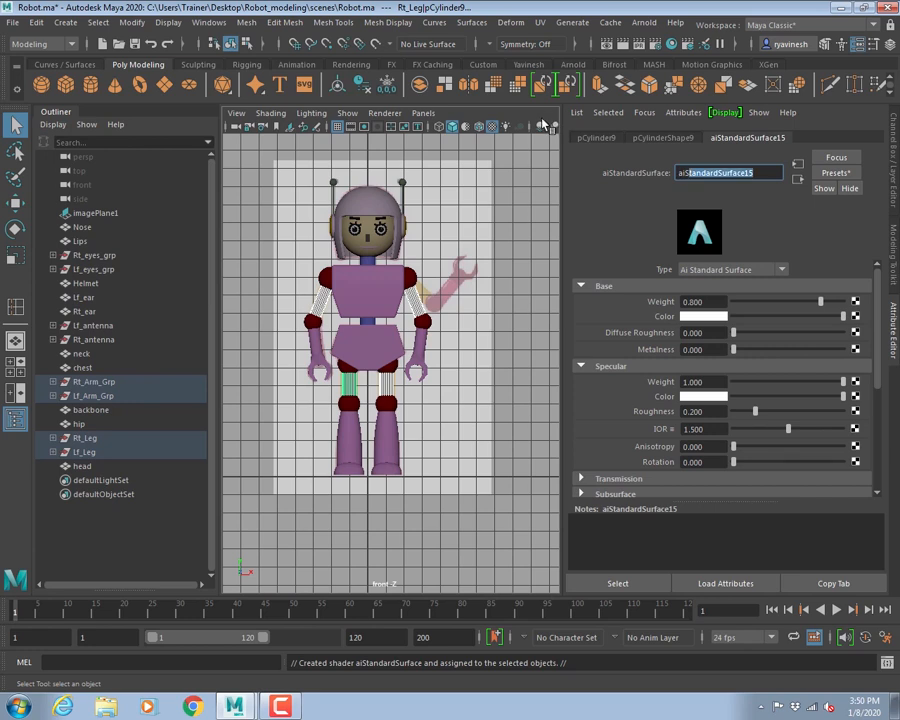
{"action": "type", "text": "_body_"}
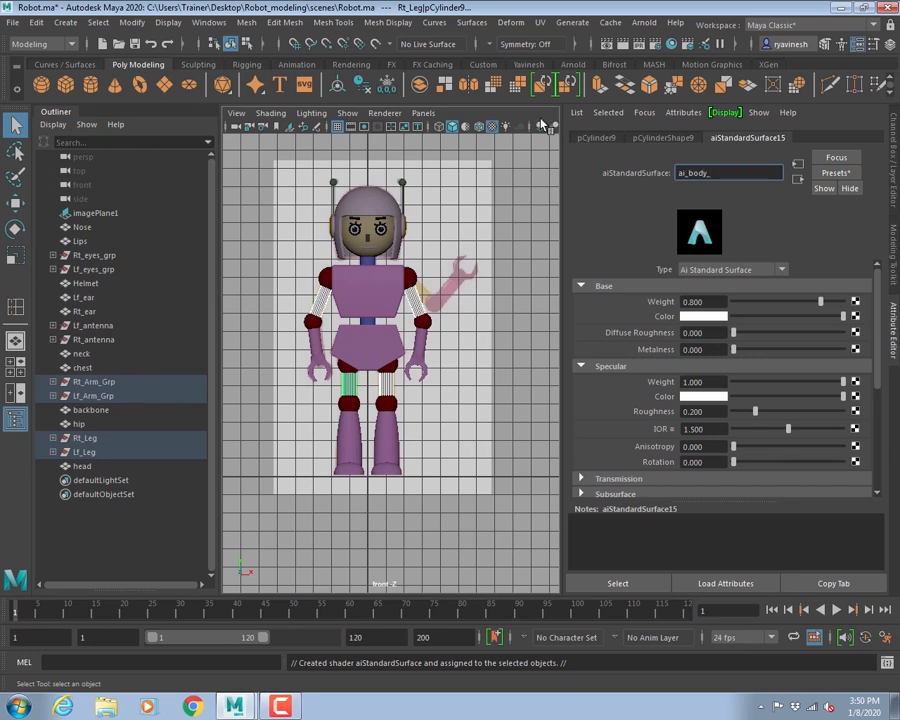
{"action": "type", "text": "yellow"}
{"action": "key", "text": "Return"}
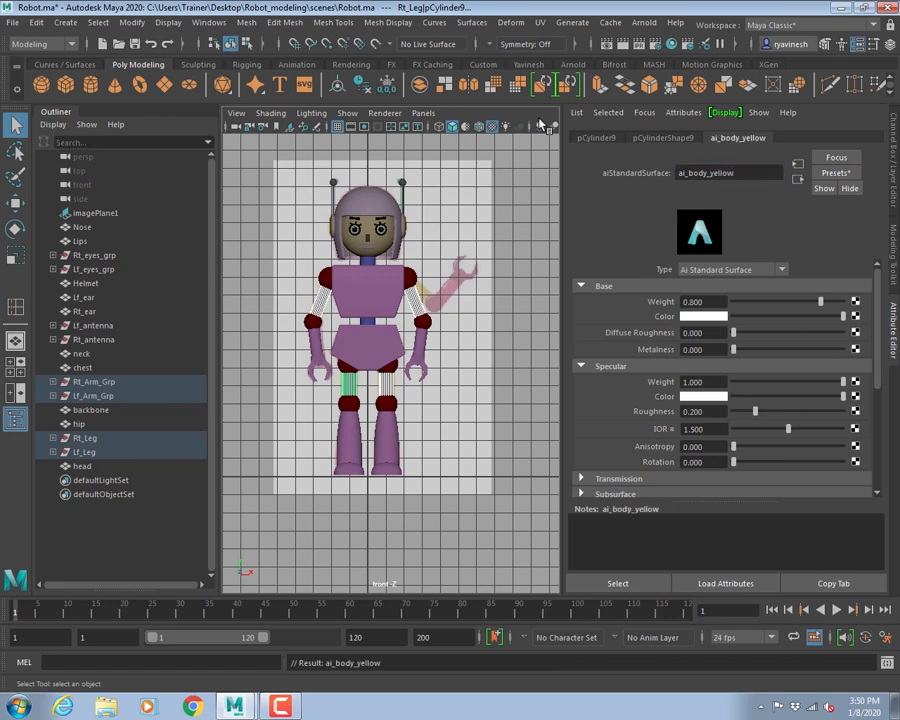
- Set the base color of ai_body_yellow to the recent yellow swatch, and deselect the limb cylinders
{"action": "left_click", "coordinate": [708, 317]}
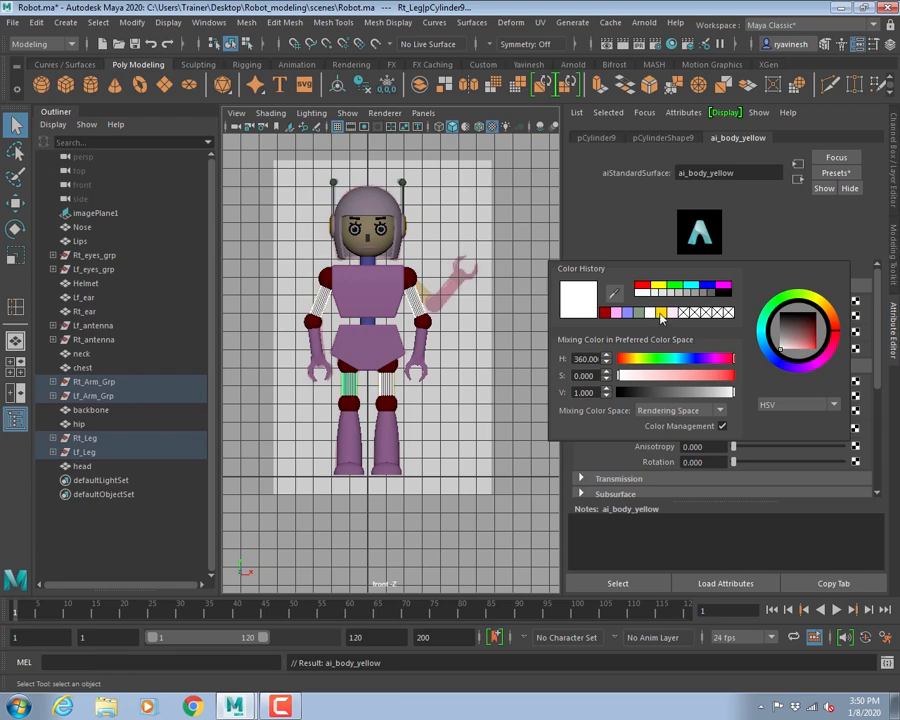
{"action": "left_click", "coordinate": [661, 313]}
{"action": "left_click", "coordinate": [518, 215]}
{"action": "scroll", "coordinate": [452, 213], "scroll_direction": "up", "scroll_amount": 1}
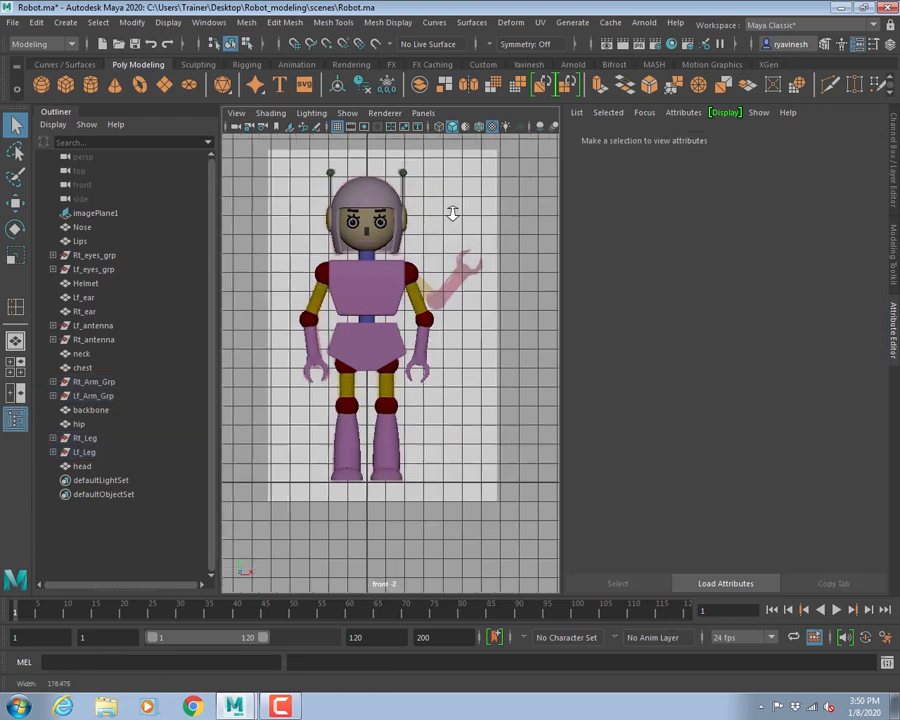
{"action": "scroll", "coordinate": [453, 213], "scroll_direction": "up", "scroll_amount": 1}
{"action": "left_click", "coordinate": [891, 321]}
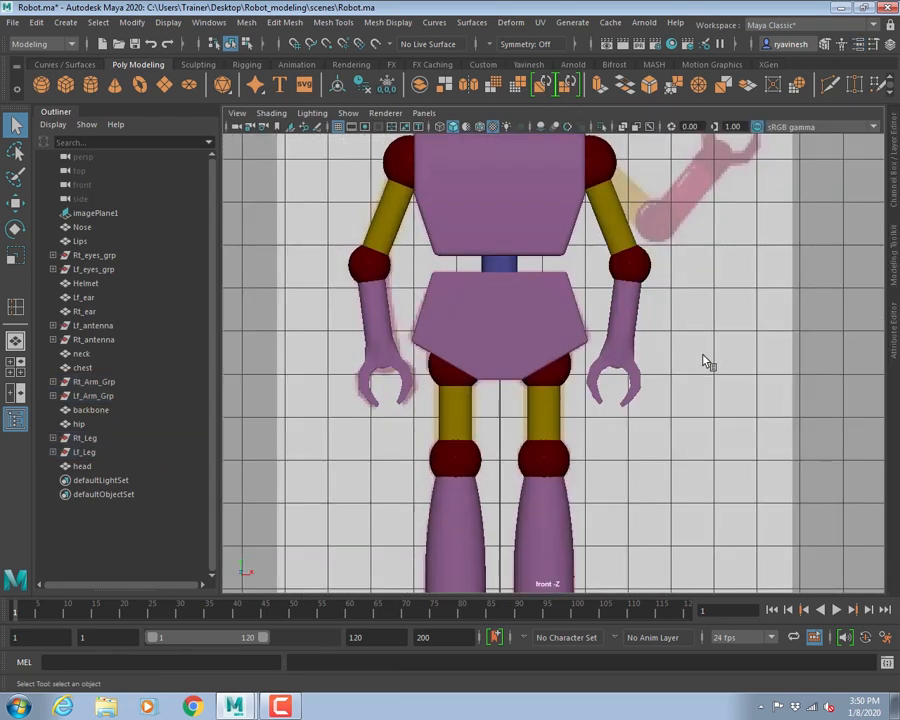
- Frame the whole robot in the front view and save the scene
{"action": "right_click_drag", "start_coordinate": [703, 358], "coordinate": [356, 292], "text": "alt"}
{"action": "middle_click_drag", "start_coordinate": [743, 341], "coordinate": [705, 380], "text": "alt"}
{"action": "right_click_drag", "start_coordinate": [738, 351], "coordinate": [702, 353], "text": "alt"}
{"action": "key", "text": "ctrl+s"}
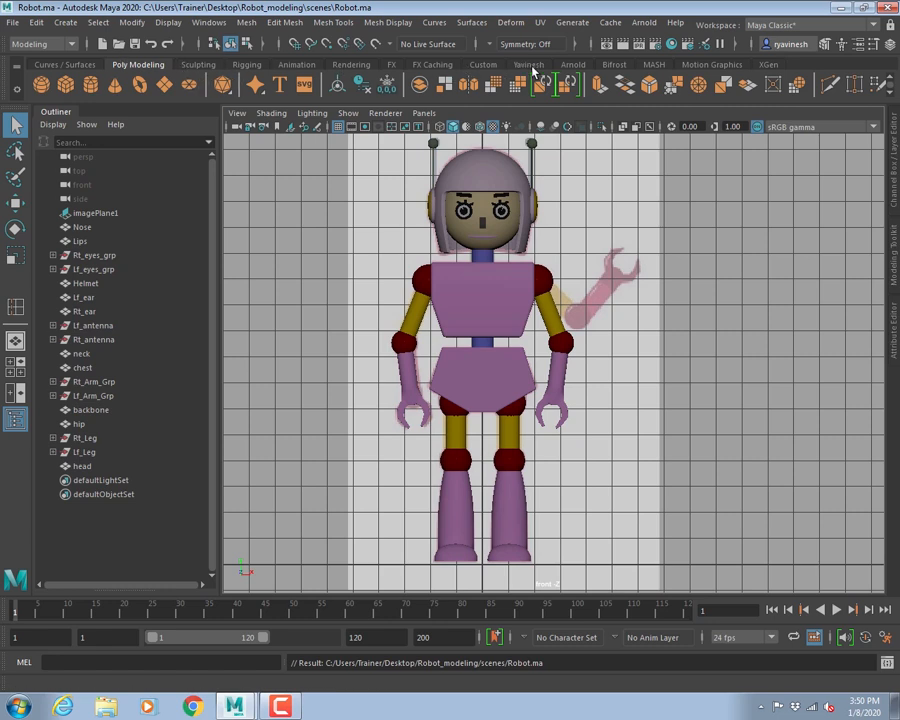
- Create an Arnold sky dome light and set its Camera visibility to 0
{"action": "left_click", "coordinate": [573, 64]}
{"action": "left_click", "coordinate": [124, 86]}
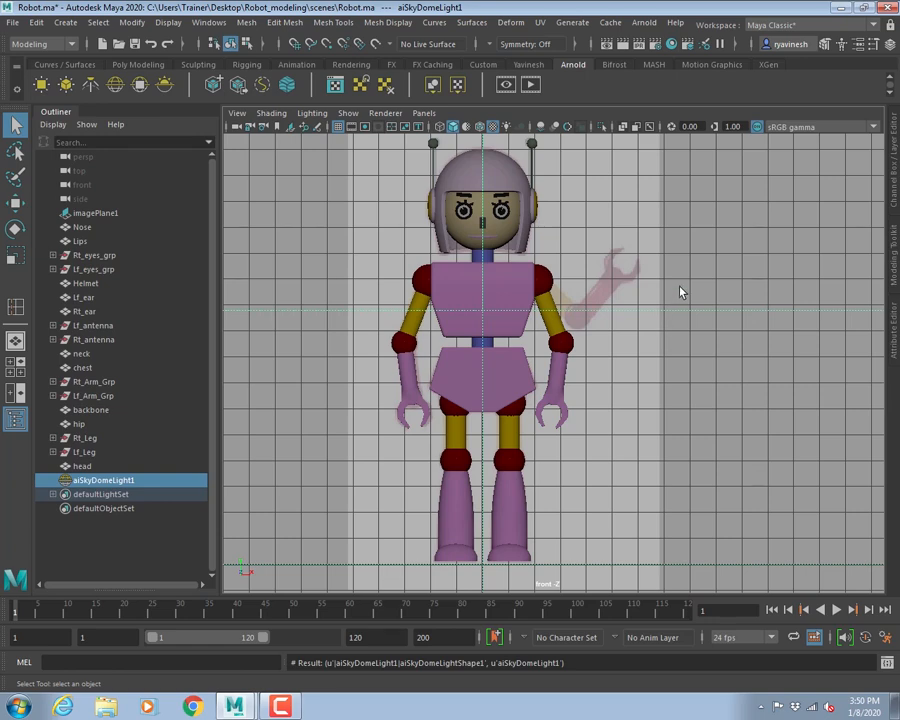
{"action": "key", "text": "ctrl+a"}
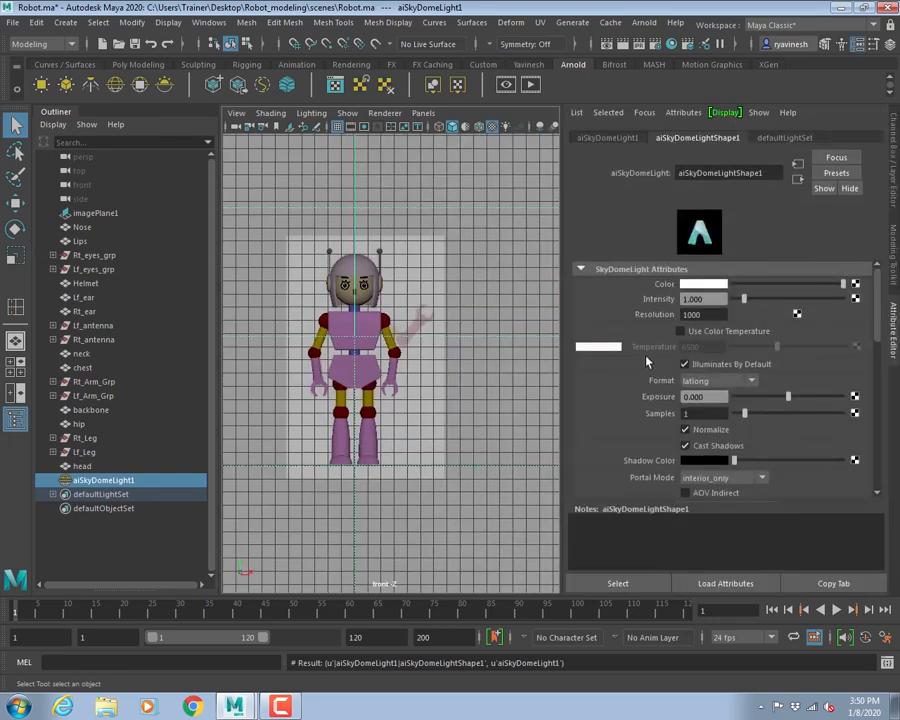
{"action": "scroll", "coordinate": [650, 358], "scroll_direction": "down", "scroll_amount": 3}
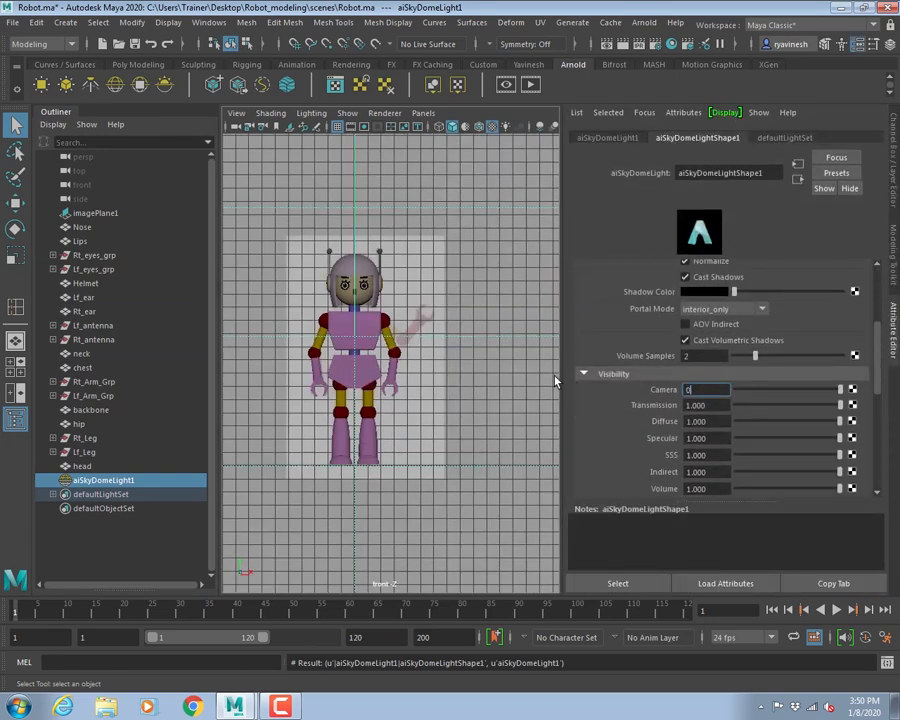
{"action": "key", "text": "Tab"}
- Set the sky dome light's viewport Sky Radius to 0
{"action": "scroll", "coordinate": [648, 417], "scroll_direction": "down", "scroll_amount": 10}
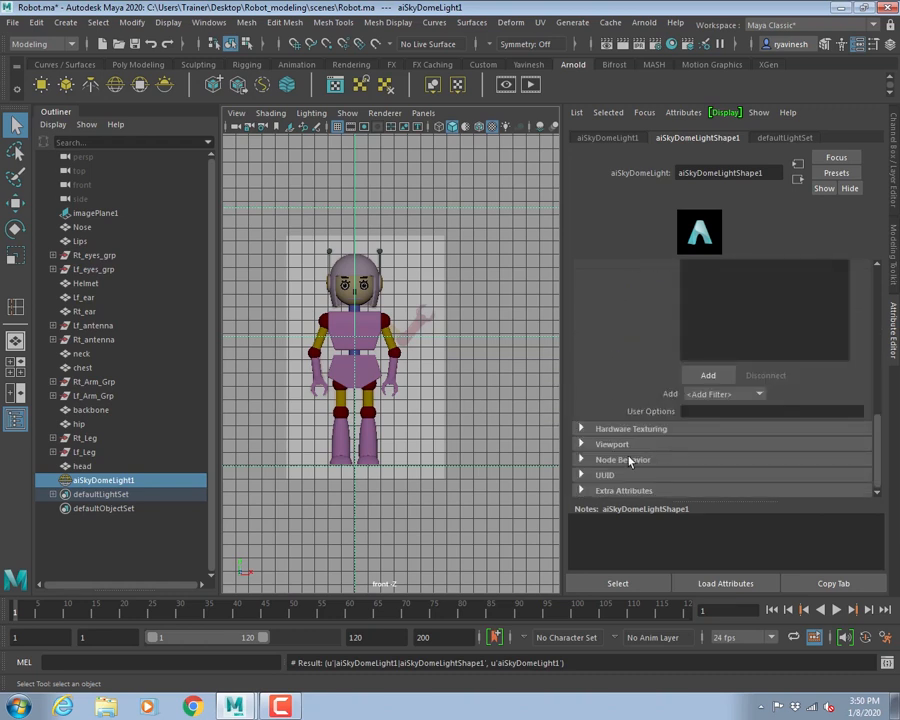
{"action": "left_click", "coordinate": [622, 446]}
{"action": "left_click_drag", "start_coordinate": [717, 460], "coordinate": [427, 475]}
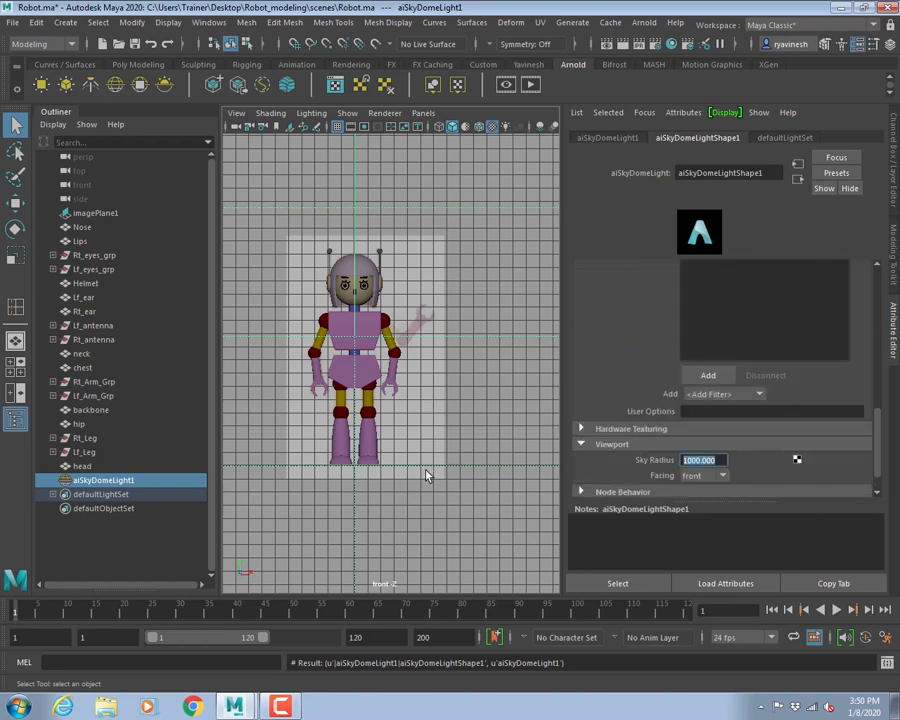
{"action": "type", "text": "0"}
{"action": "key", "text": "Return"}
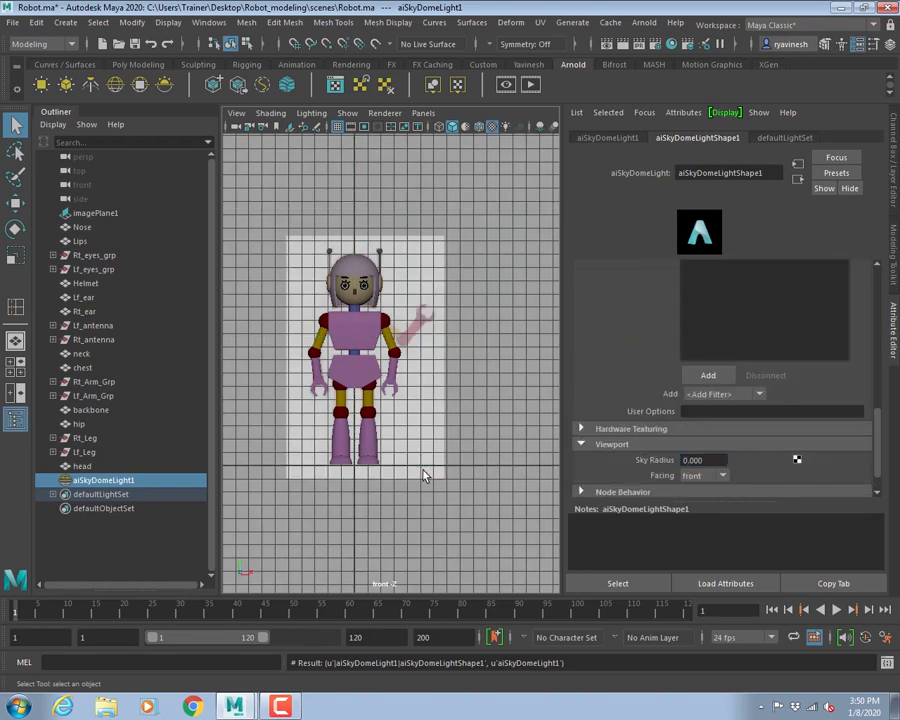
- Display the resolution gate in the front view and hide the attribute settings to enlarge the view
{"action": "left_click", "coordinate": [364, 127]}
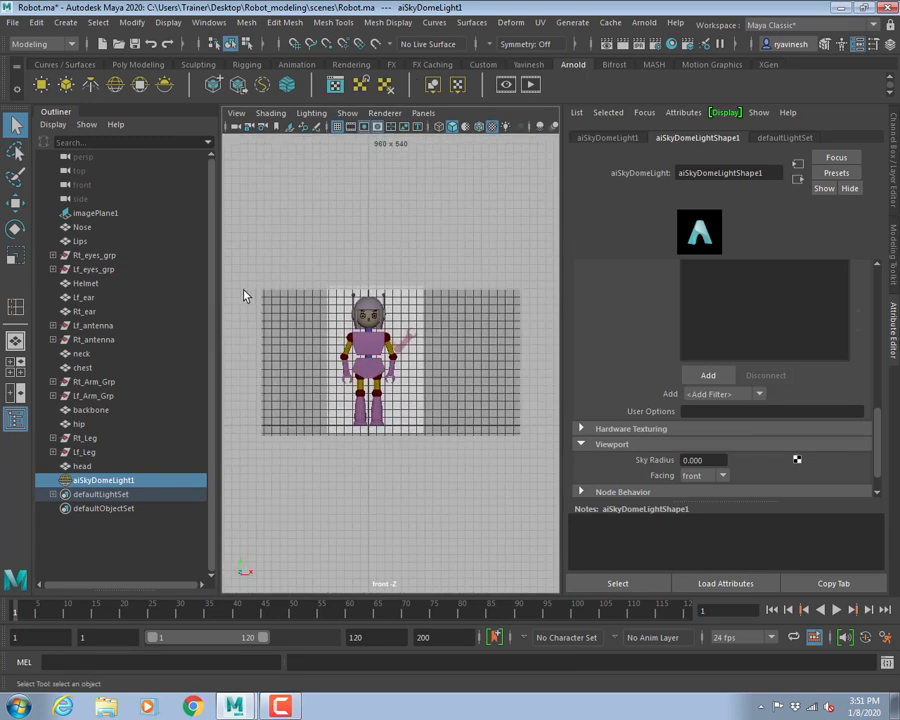
{"action": "left_click", "coordinate": [891, 330]}
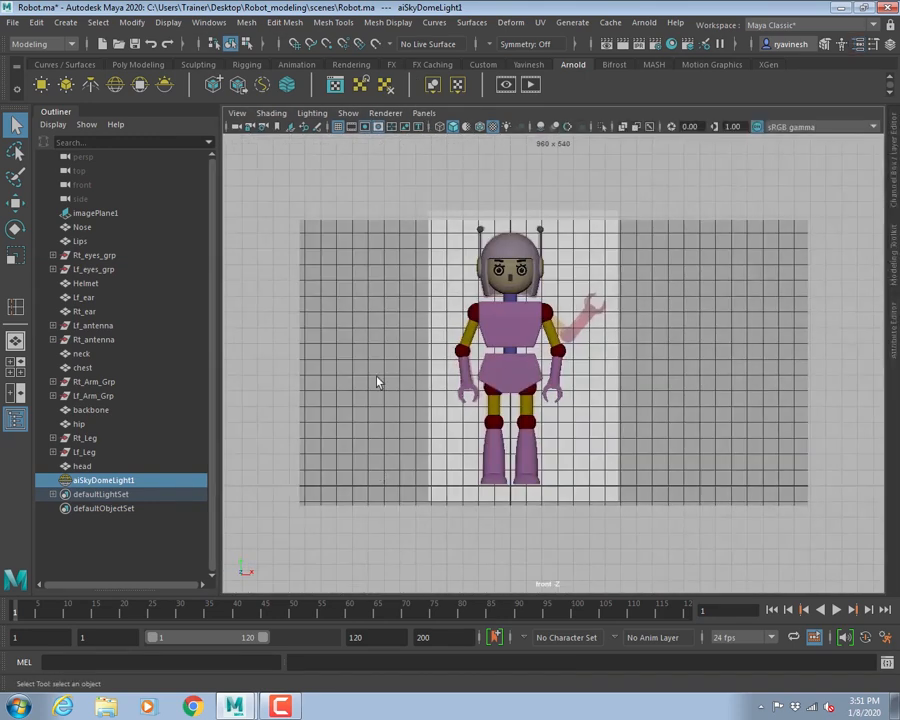
{"action": "left_click", "coordinate": [644, 22]}
{"action": "scroll", "coordinate": [681, 372], "scroll_direction": "up", "scroll_amount": 3}
- Switch the front view to wireframe display and select the chest
{"action": "key", "text": "4"}
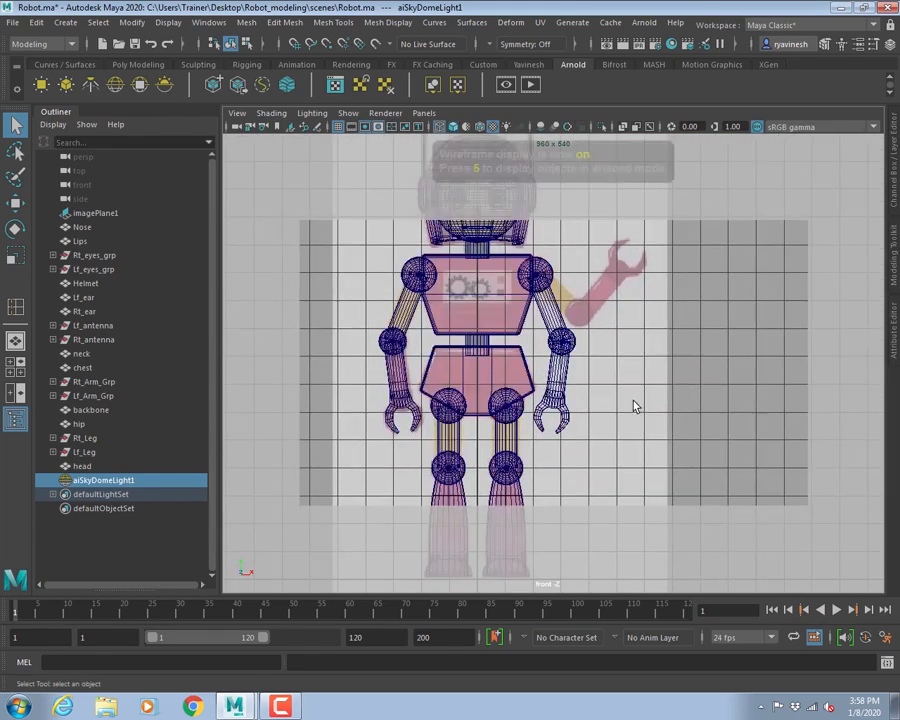
{"action": "key", "text": "space"}
{"action": "key", "text": "space"}
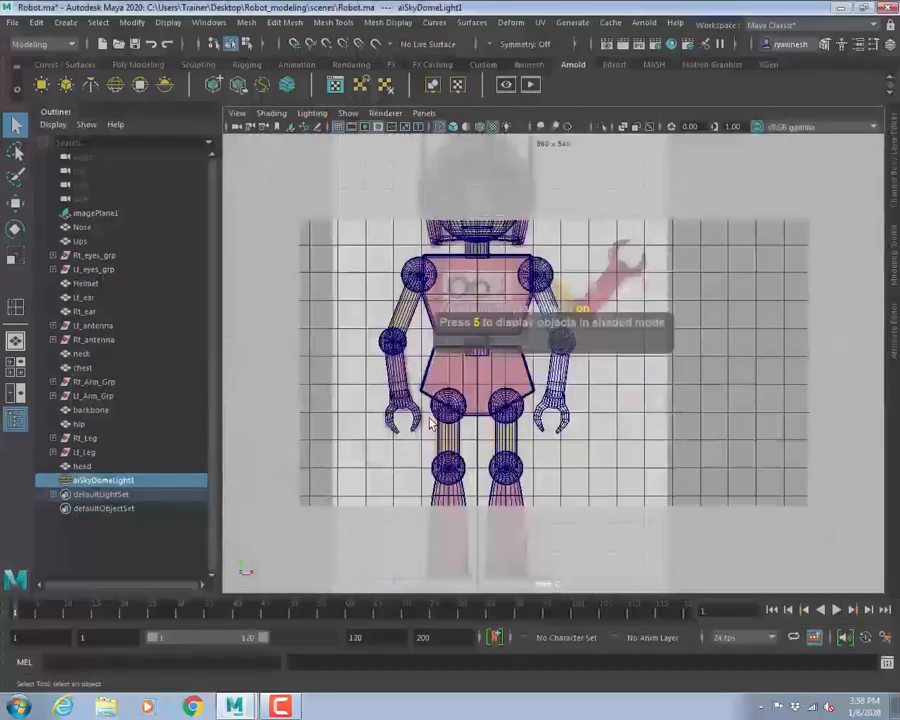
{"action": "scroll", "coordinate": [465, 388], "scroll_direction": "up", "scroll_amount": 3}
{"action": "right_click_drag", "start_coordinate": [465, 388], "coordinate": [537, 383], "text": "alt"}
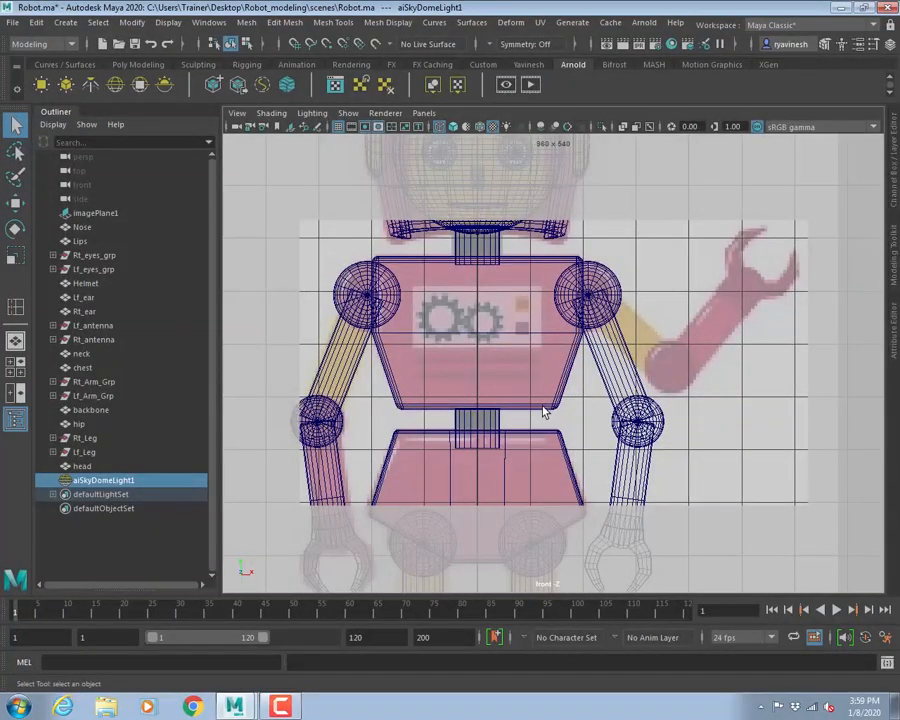
{"action": "left_click", "coordinate": [520, 390]}
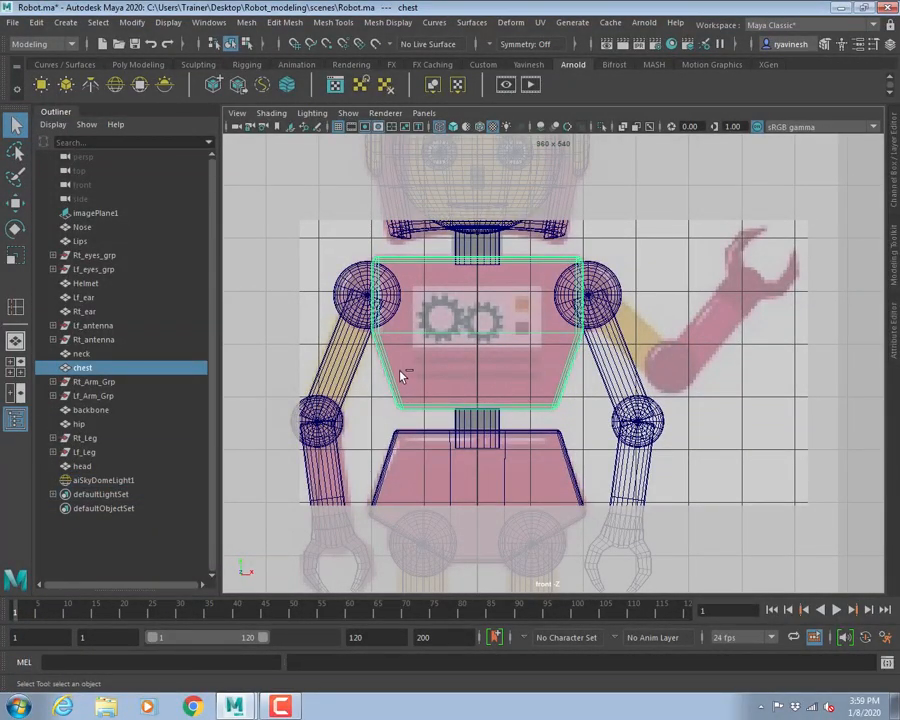
- Save the scene and turn off the resolution gate in the front view
{"action": "key", "text": "ctrl+s"}
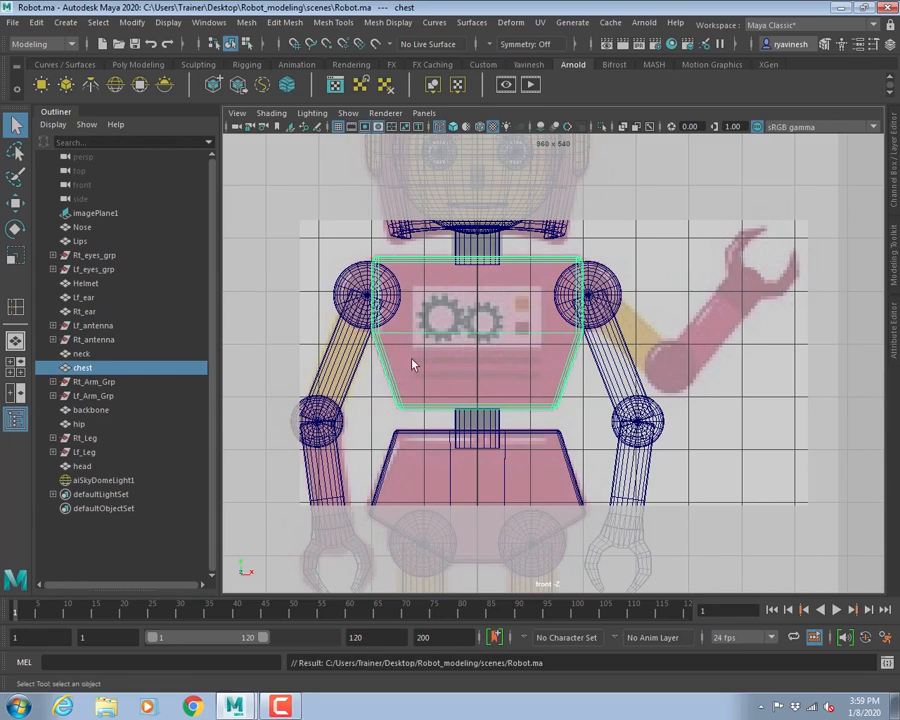
{"action": "scroll", "coordinate": [647, 354], "scroll_direction": "down", "scroll_amount": 5}
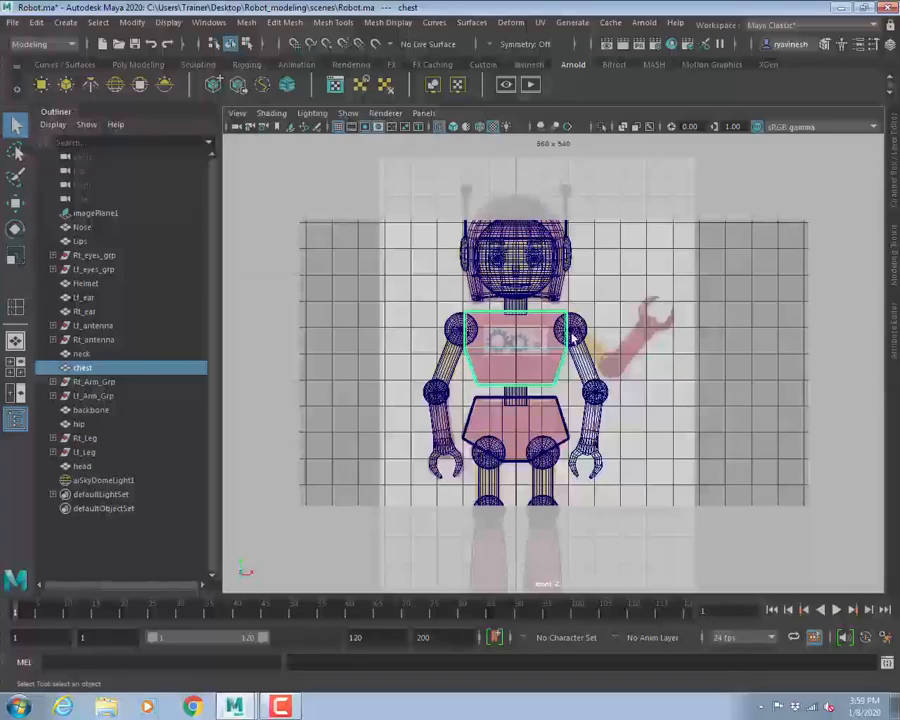
{"action": "left_click", "coordinate": [366, 131]}
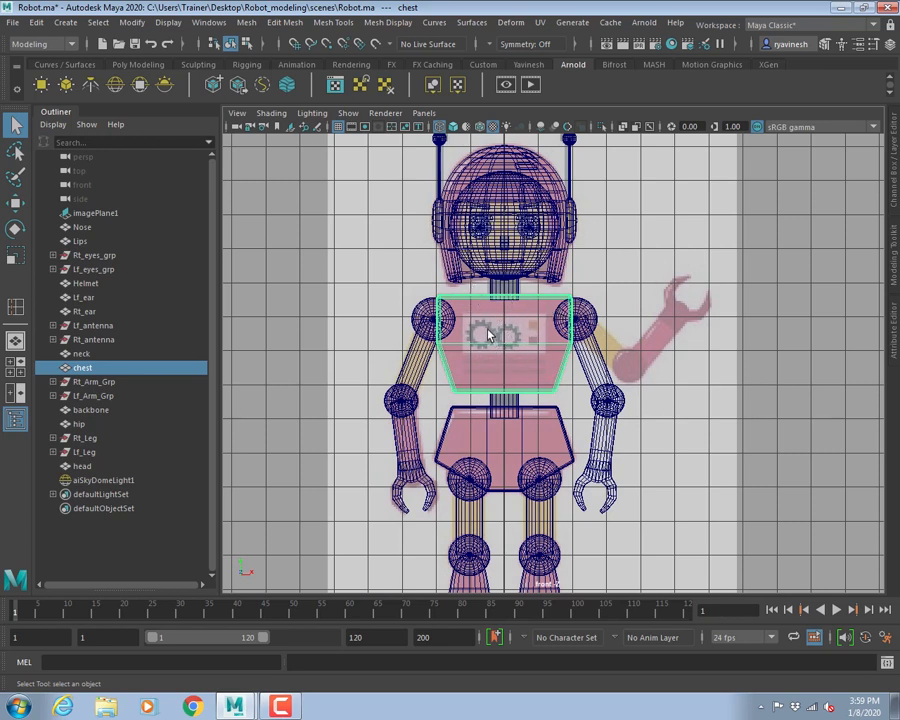
- Hide everything except the selected chest, and show the last hidden objects again
{"action": "key", "text": "alt+h"}
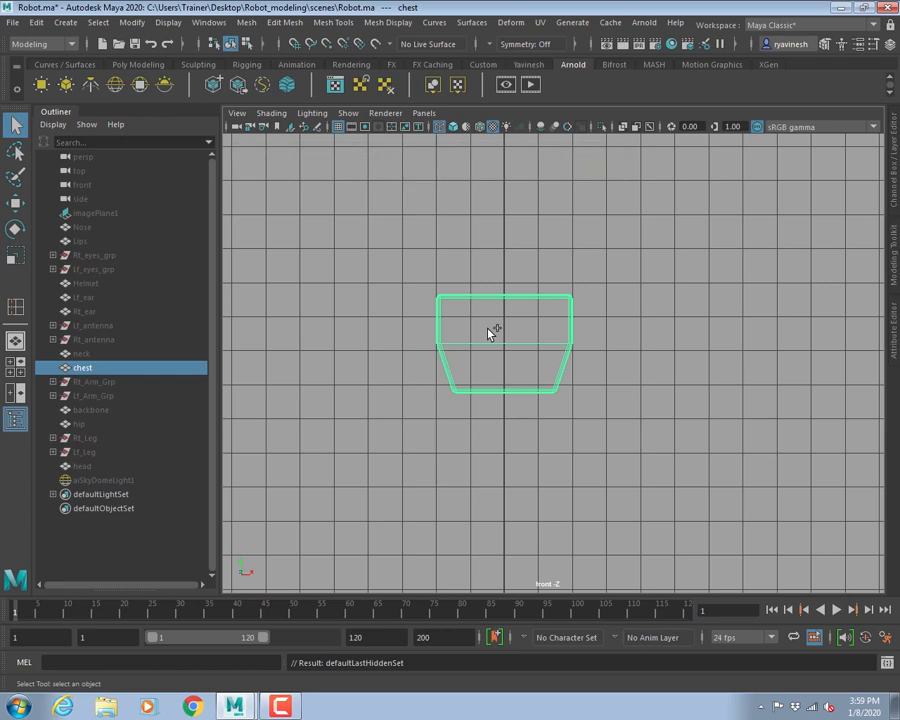
{"action": "key", "text": "ctrl+shift+h"}
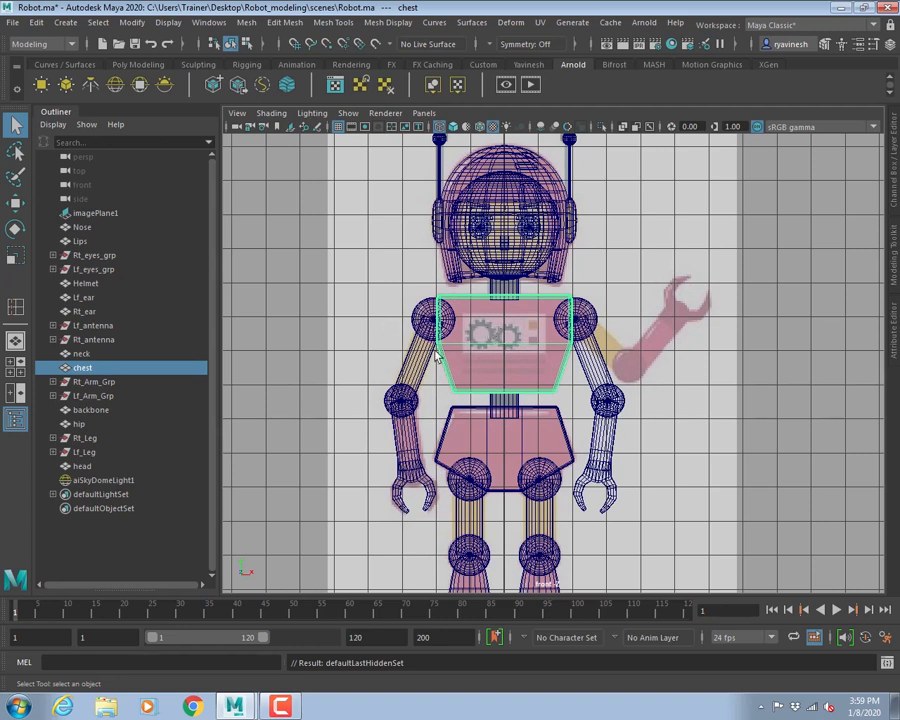
- Hide the robot's right elbow sphere and right upper-arm cylinder
{"action": "left_click", "coordinate": [400, 398]}
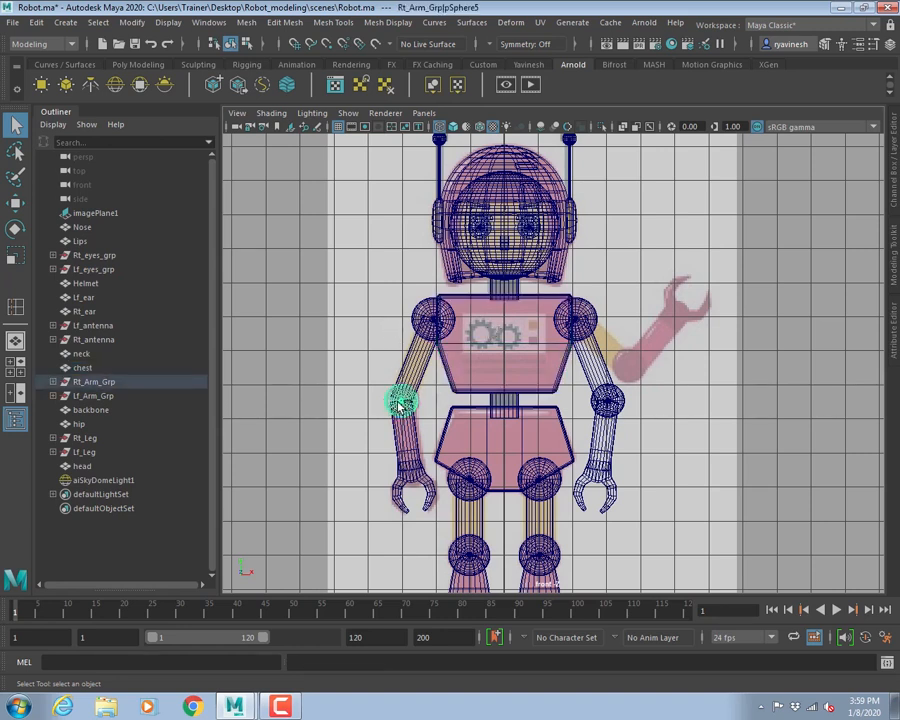
{"action": "key", "text": "ctrl+h"}
{"action": "left_click", "coordinate": [403, 363]}
{"action": "key", "text": "ctrl+g"}
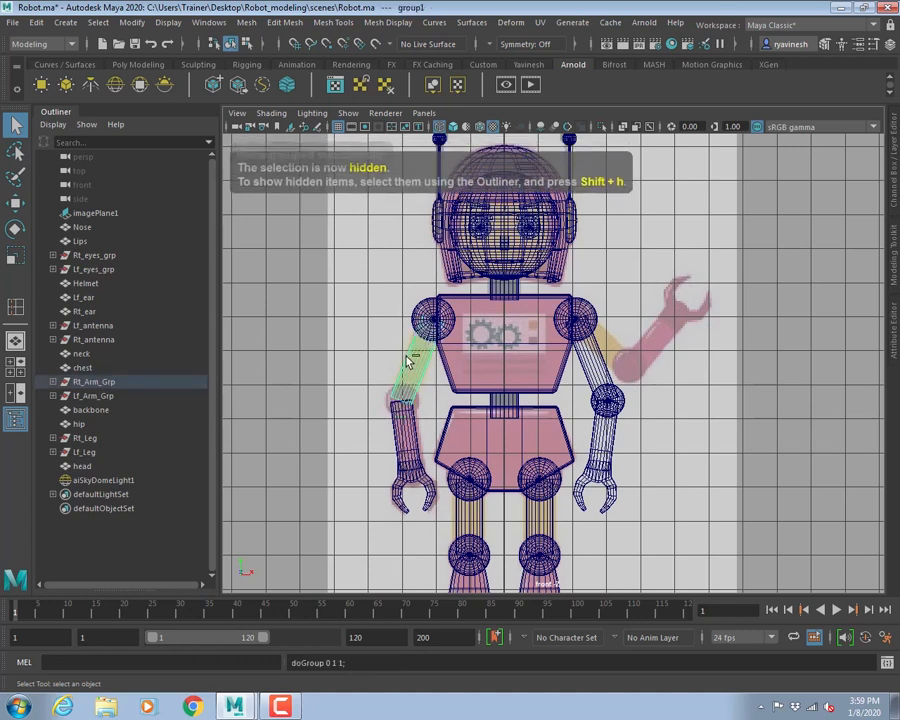
{"action": "left_click", "coordinate": [420, 338]}
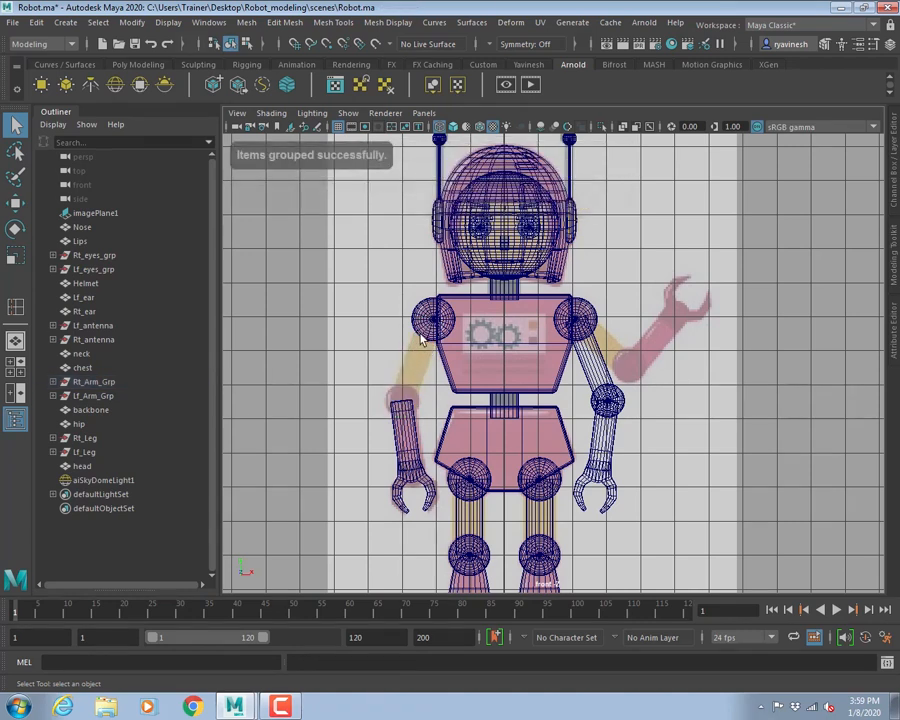
{"action": "key", "text": "ctrl+h"}
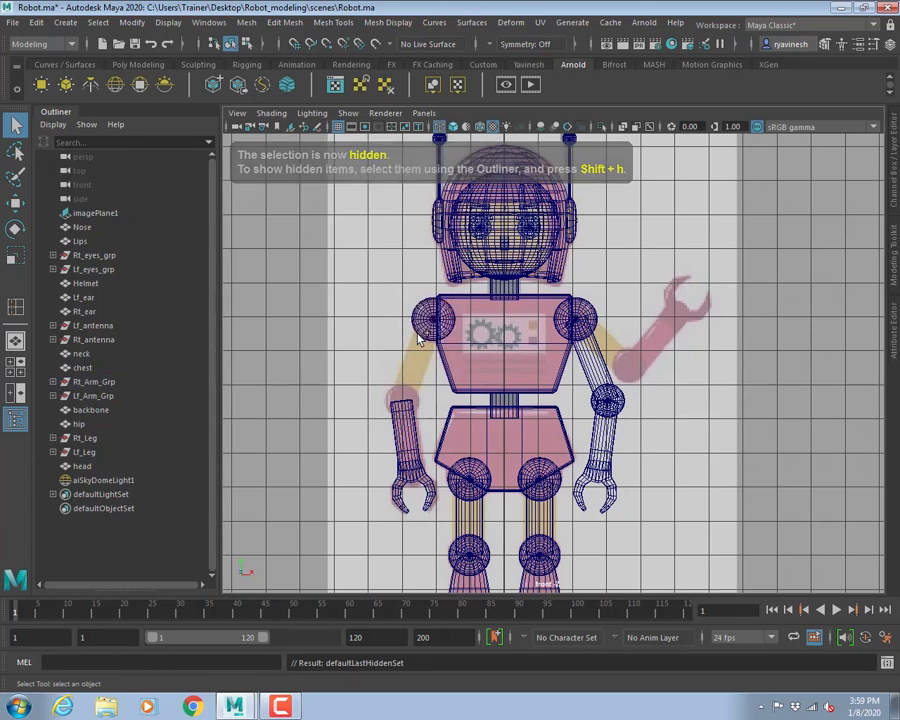
- Unhide the upper-arm cylinder pCylinder6 and elbow sphere pSphere5 inside Rt_Arm_Grp
{"action": "key", "text": "ctrl+shift+h"}
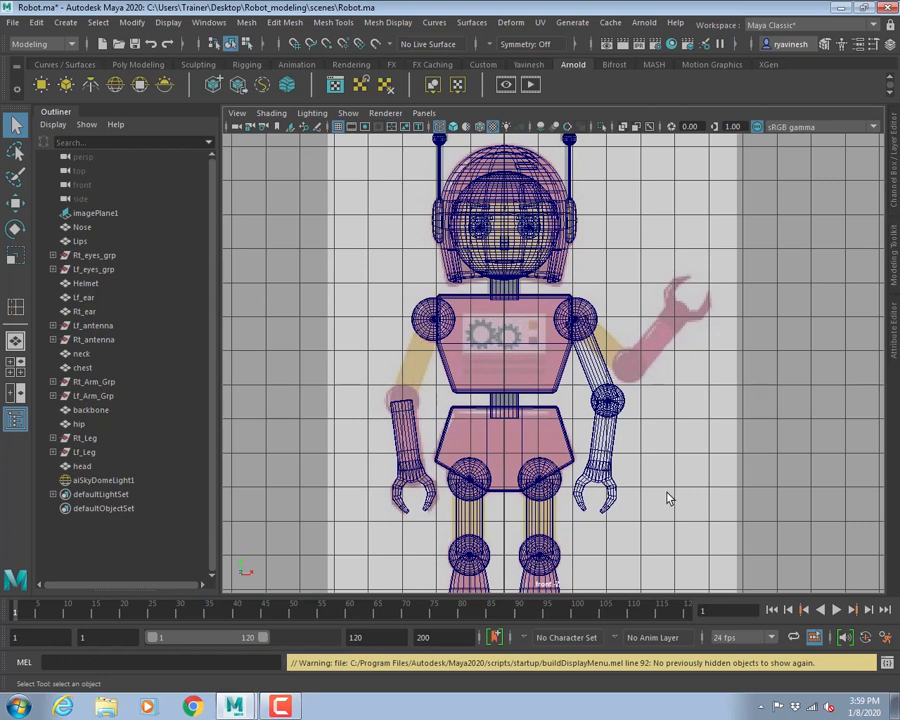
{"action": "left_click", "coordinate": [75, 383]}
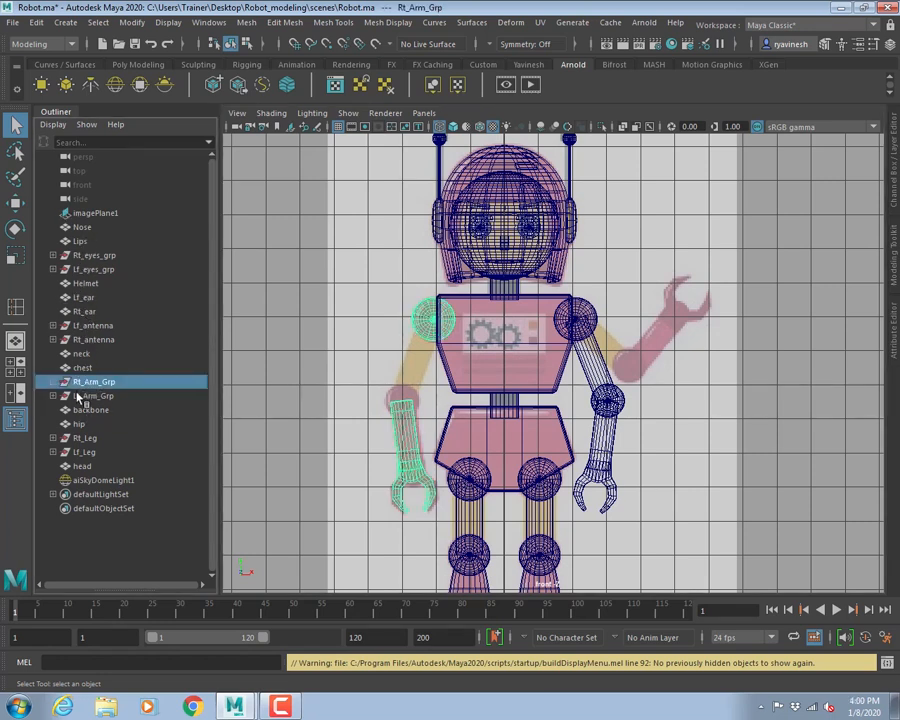
{"action": "left_click", "coordinate": [53, 382]}
{"action": "left_click", "coordinate": [75, 409]}
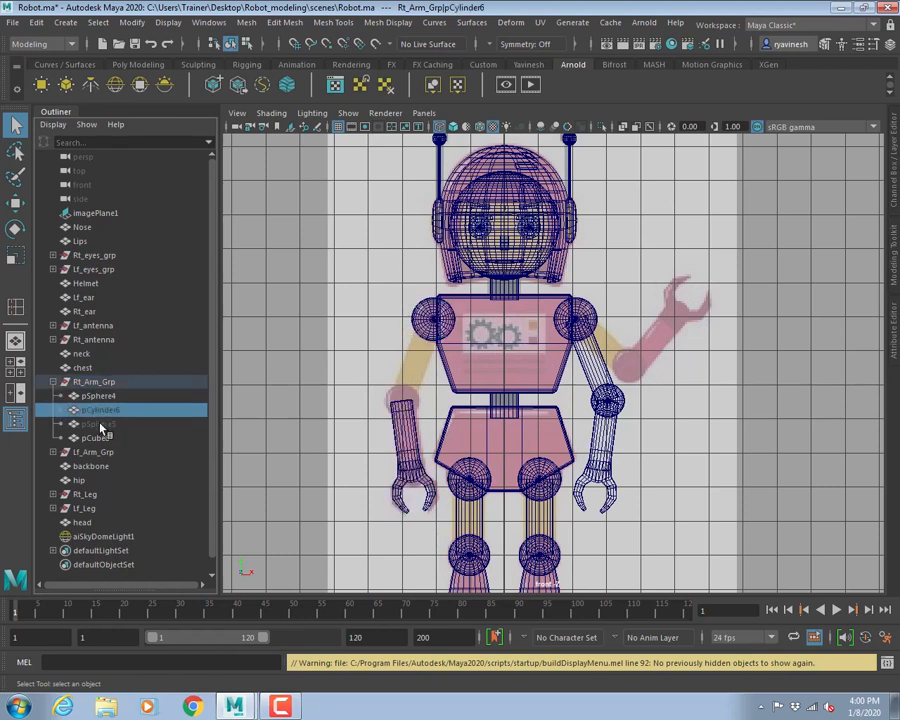
{"action": "left_click", "coordinate": [100, 426], "text": "shift"}
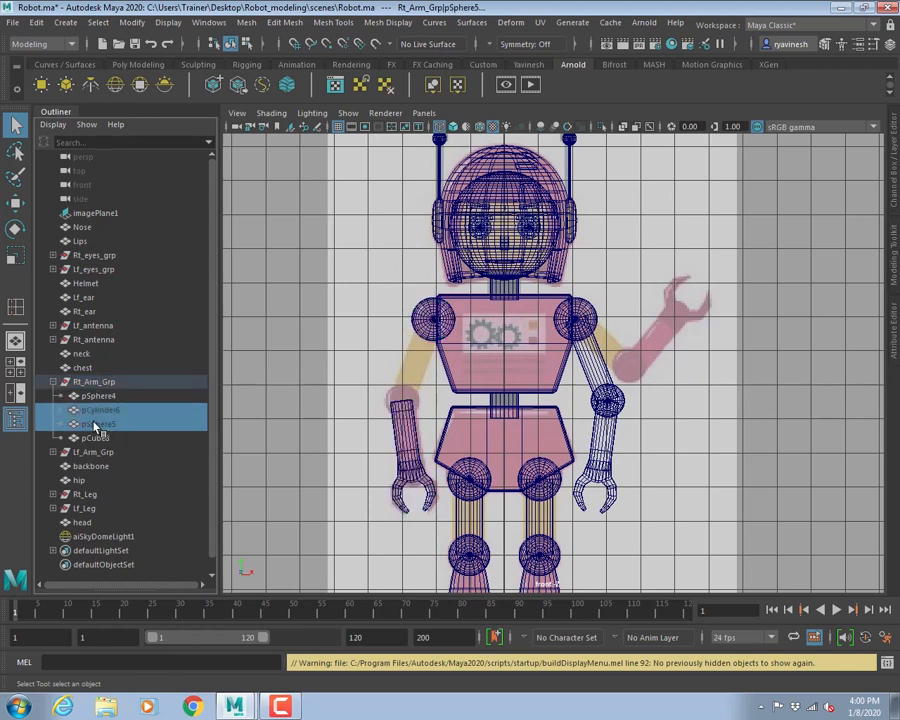
{"action": "key", "text": "shift+h"}
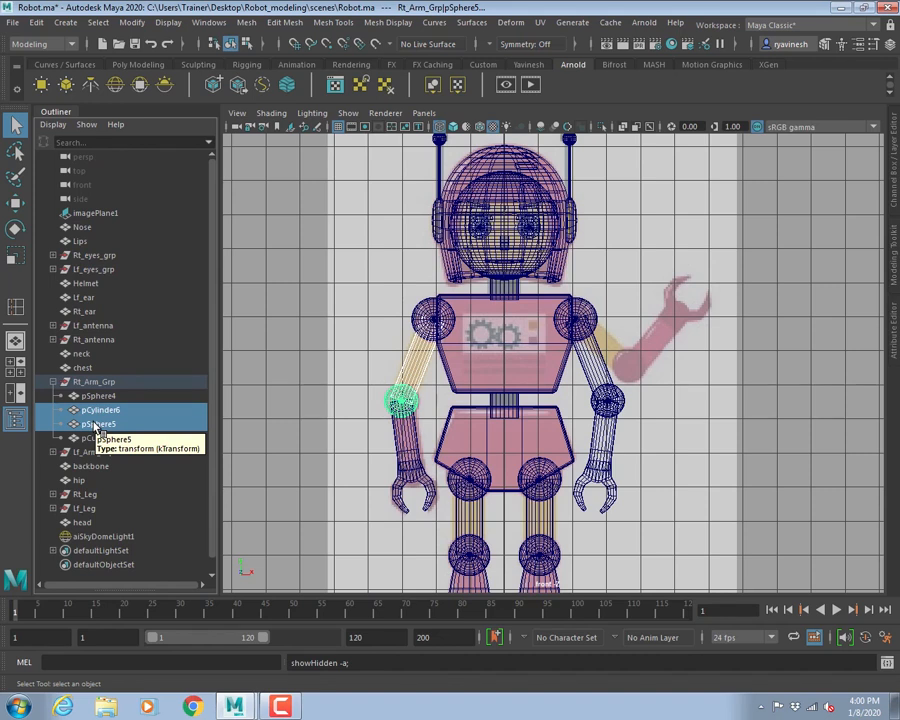
- Hide everything except the chest and switch the front view to smooth-shaded display
{"action": "left_click", "coordinate": [463, 398]}
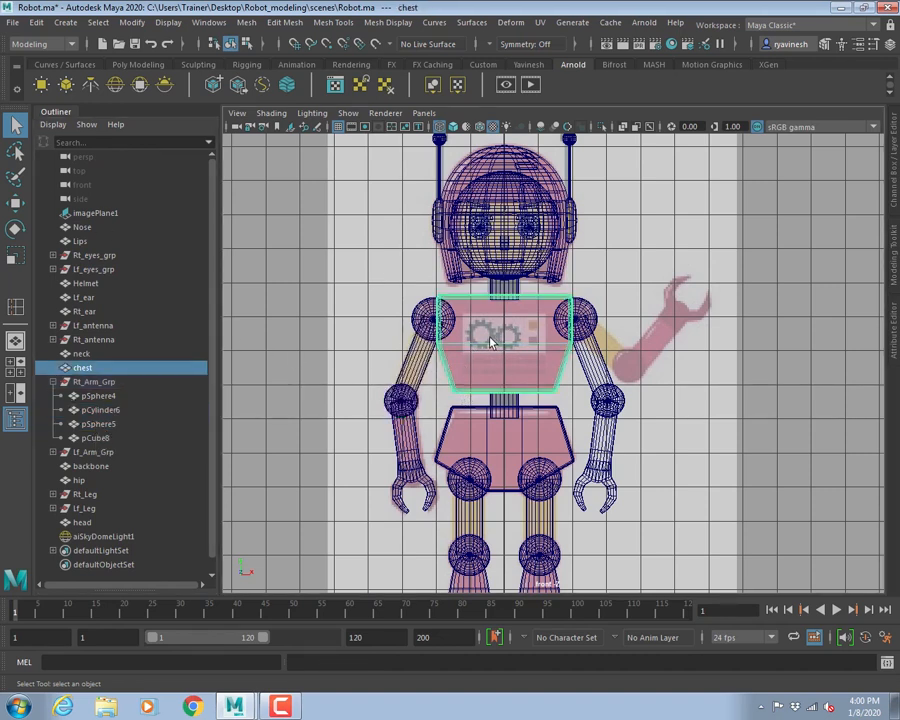
{"action": "key", "text": "alt+h"}
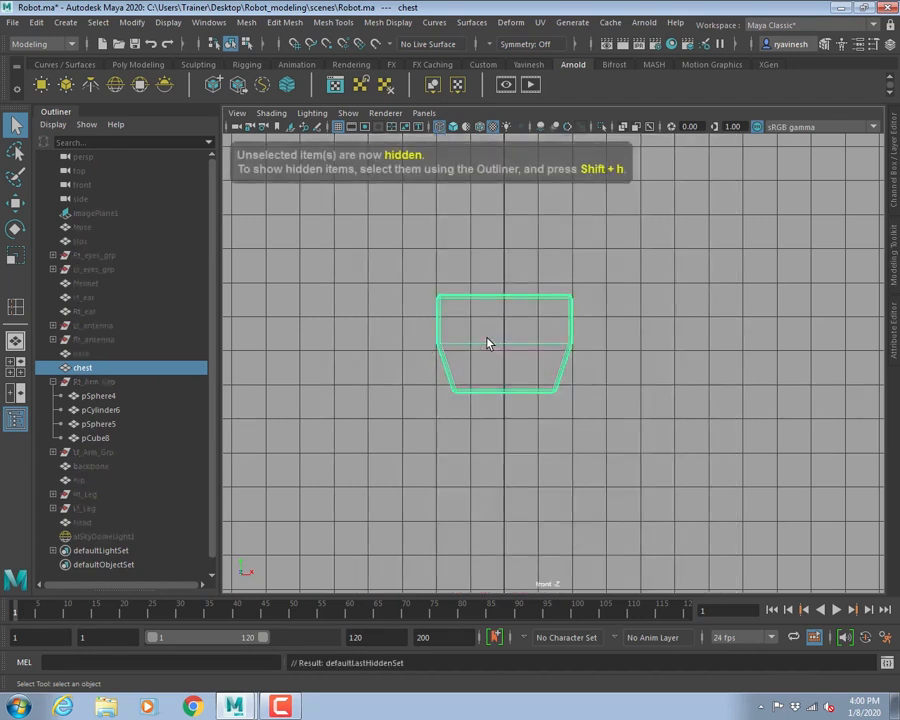
{"action": "left_click", "coordinate": [333, 321]}
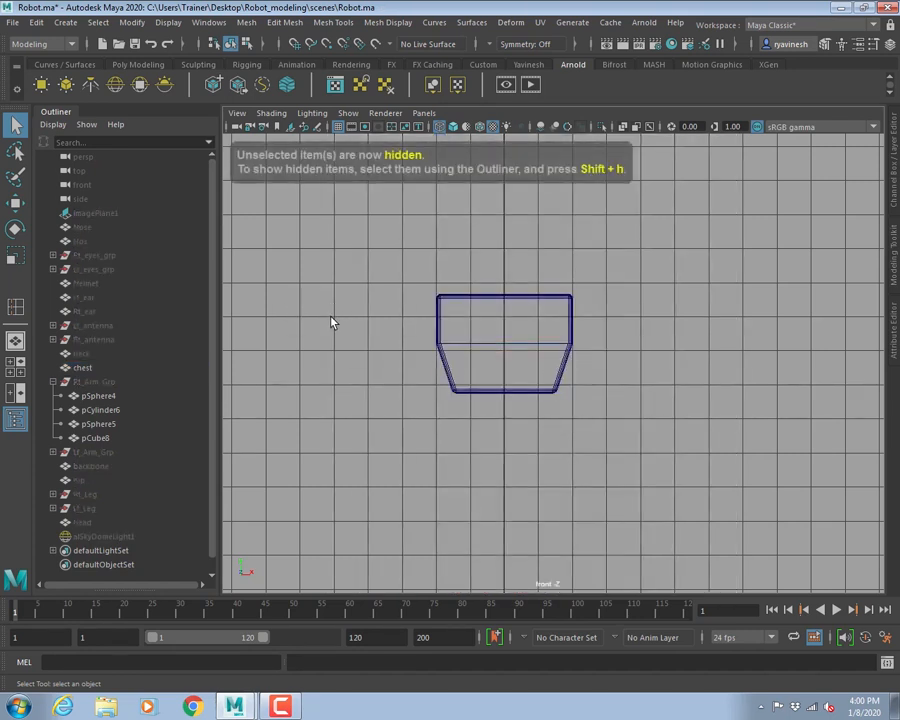
{"action": "key", "text": "5"}
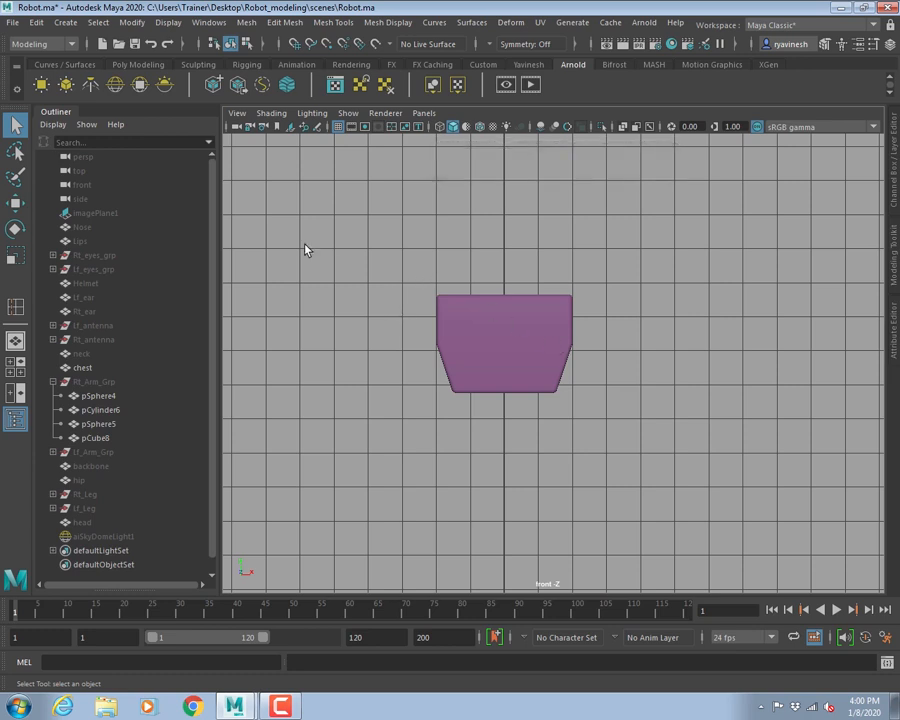
- Switch to a full-size perspective view, orbit to an angled view of the chest, and select it
{"action": "key", "text": "space"}
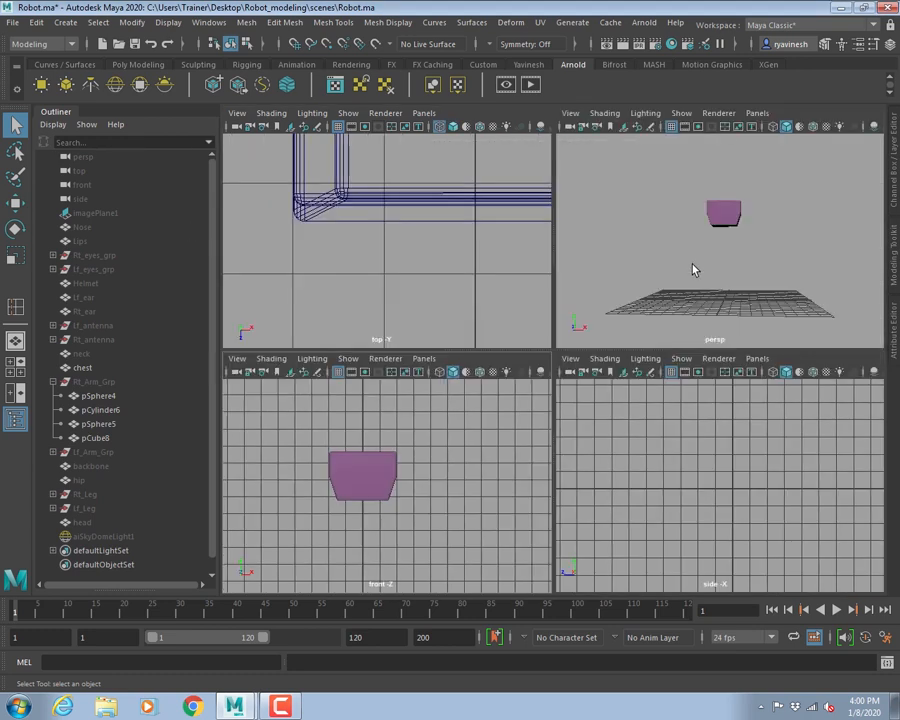
{"action": "key", "text": "space"}
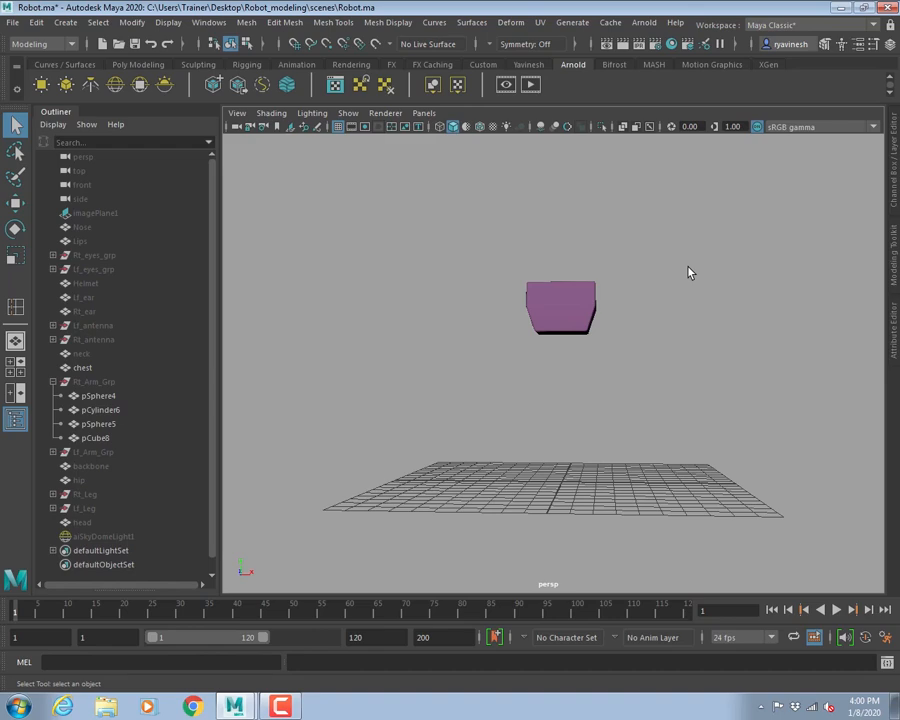
{"action": "key", "text": "f"}
{"action": "right_click_drag", "start_coordinate": [708, 360], "coordinate": [502, 319], "text": "alt"}
{"action": "left_click_drag", "start_coordinate": [504, 323], "coordinate": [500, 250], "text": "alt"}
{"action": "left_click", "coordinate": [563, 328]}
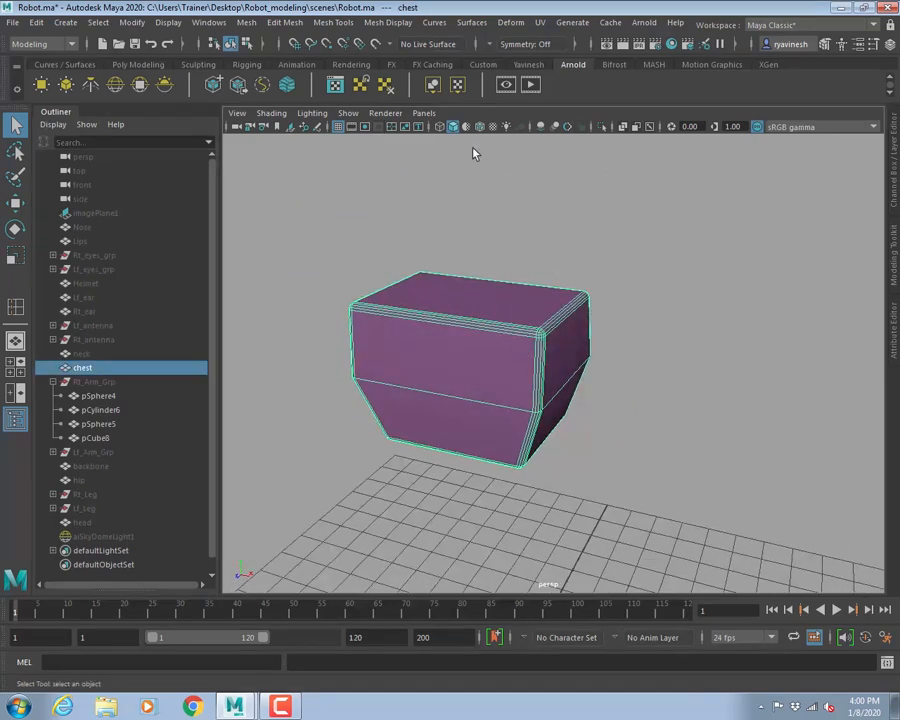
- Examine the chest's existing UV layout in the UV Editor, close it, and look over the chest in perspective
{"action": "left_click", "coordinate": [540, 22]}
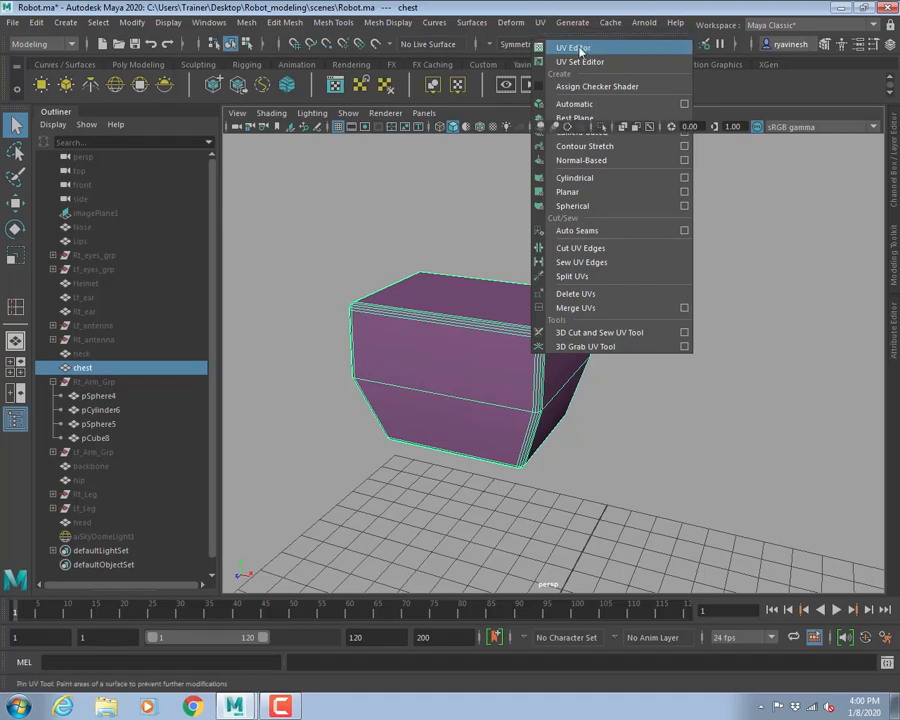
{"action": "left_click", "coordinate": [585, 48]}
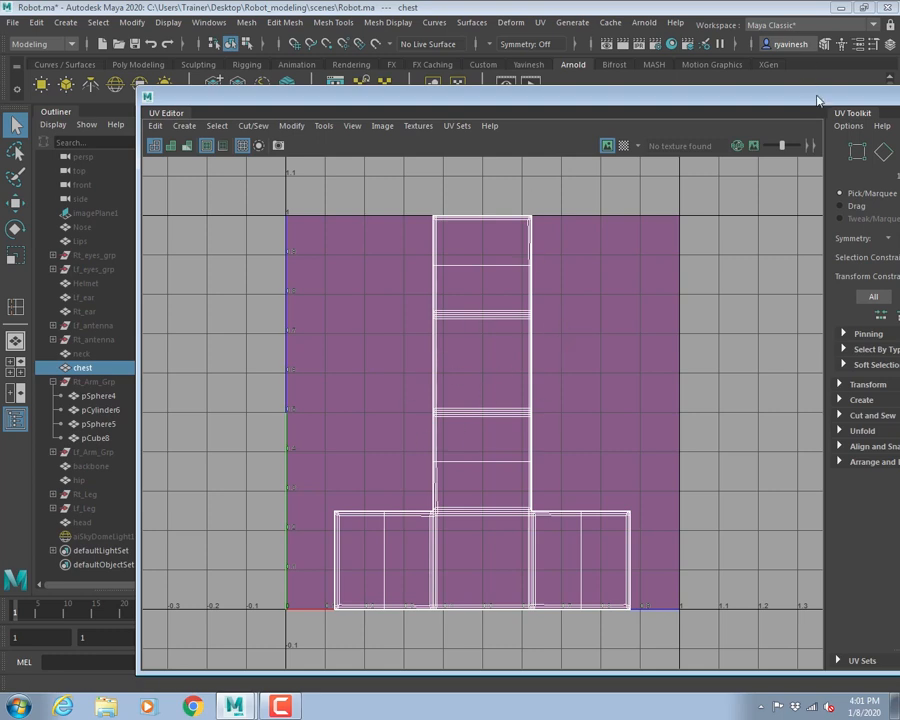
{"action": "left_click_drag", "start_coordinate": [828, 95], "coordinate": [591, 212]}
{"action": "left_click", "coordinate": [779, 216]}
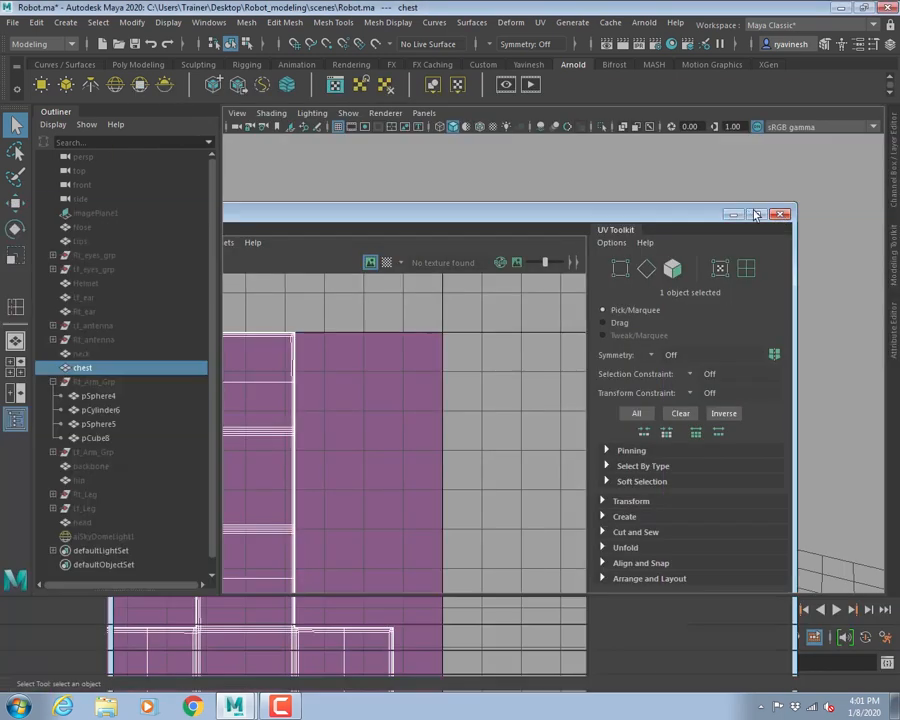
{"action": "scroll", "coordinate": [593, 364], "scroll_direction": "up", "scroll_amount": 3}
{"action": "left_click_drag", "start_coordinate": [593, 364], "coordinate": [496, 310], "text": "alt"}
{"action": "scroll", "coordinate": [573, 353], "scroll_direction": "down", "scroll_amount": 2}
{"action": "scroll", "coordinate": [535, 317], "scroll_direction": "down", "scroll_amount": 2}
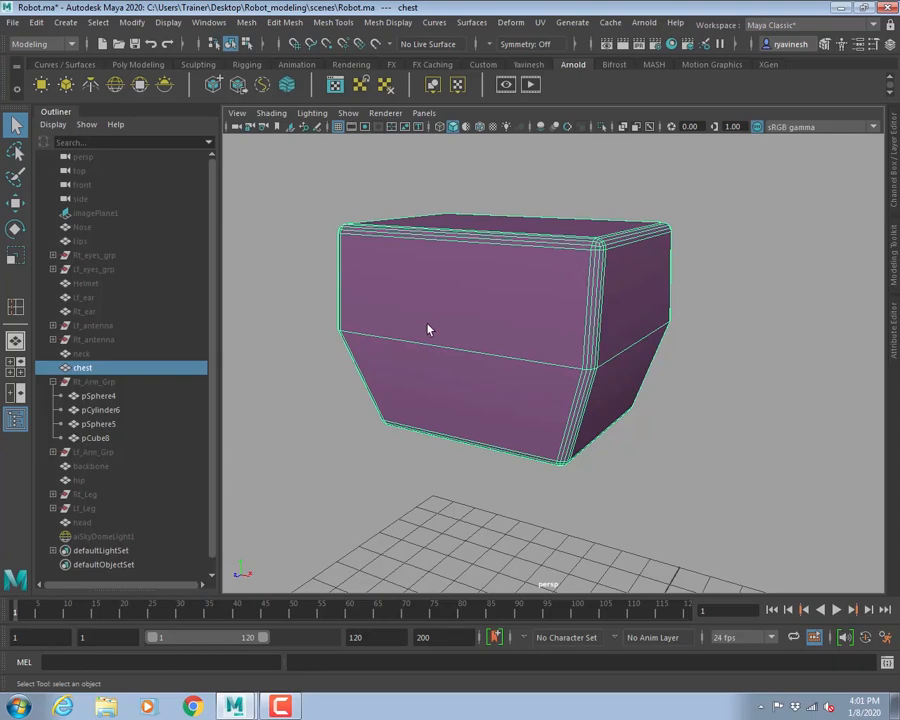
{"action": "left_click_drag", "start_coordinate": [428, 329], "coordinate": [500, 347], "text": "alt"}
{"action": "scroll", "coordinate": [426, 303], "scroll_direction": "down", "scroll_amount": 5}
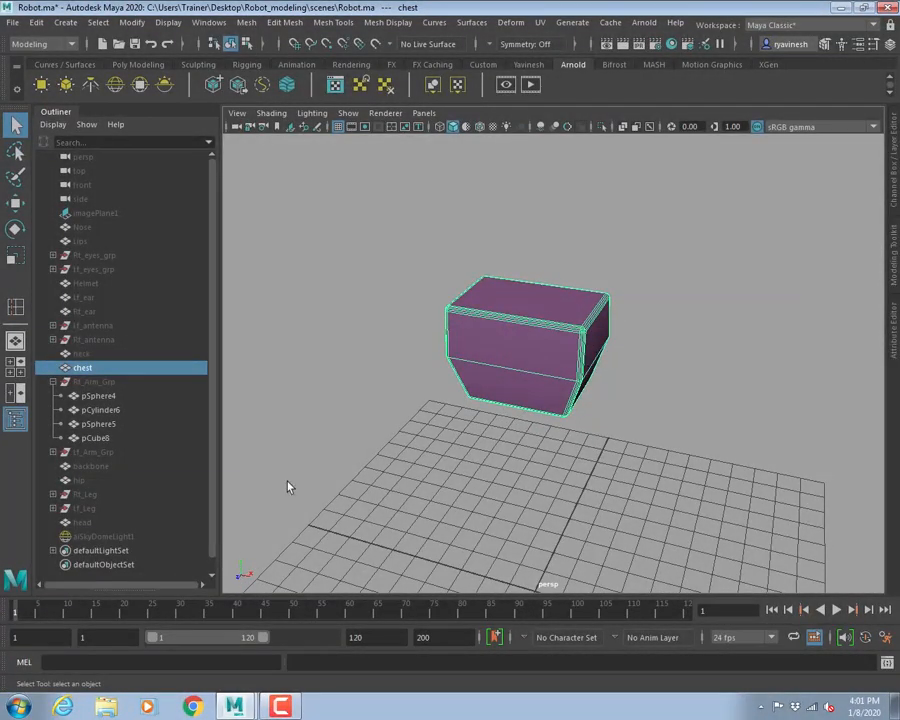
- Set the planar mapping options to project from the Z axis, with the UV Editor open alongside
{"action": "left_click", "coordinate": [540, 22]}
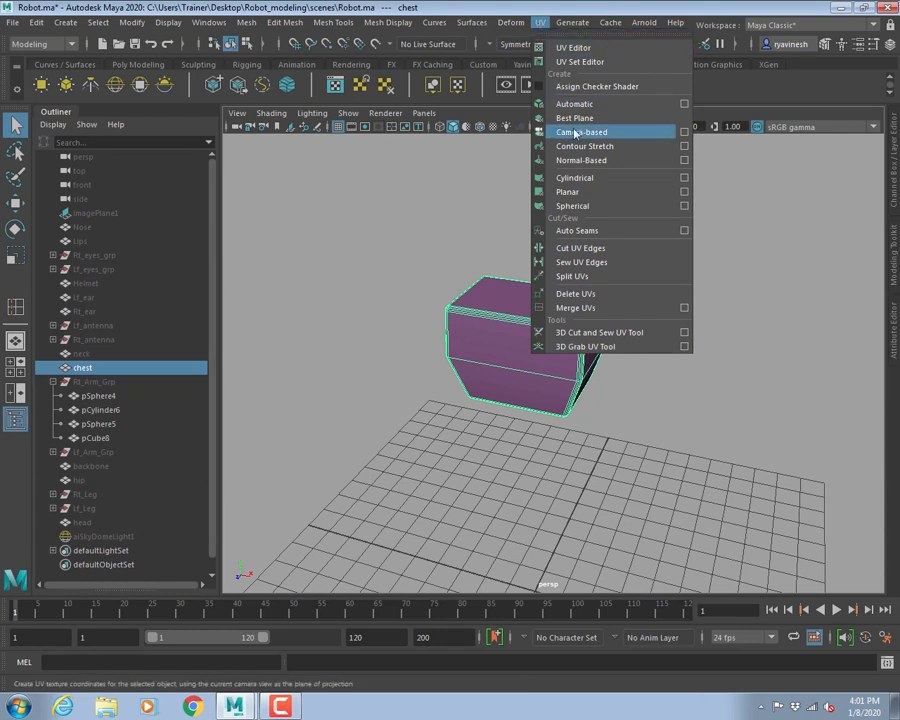
{"action": "left_click", "coordinate": [685, 192]}
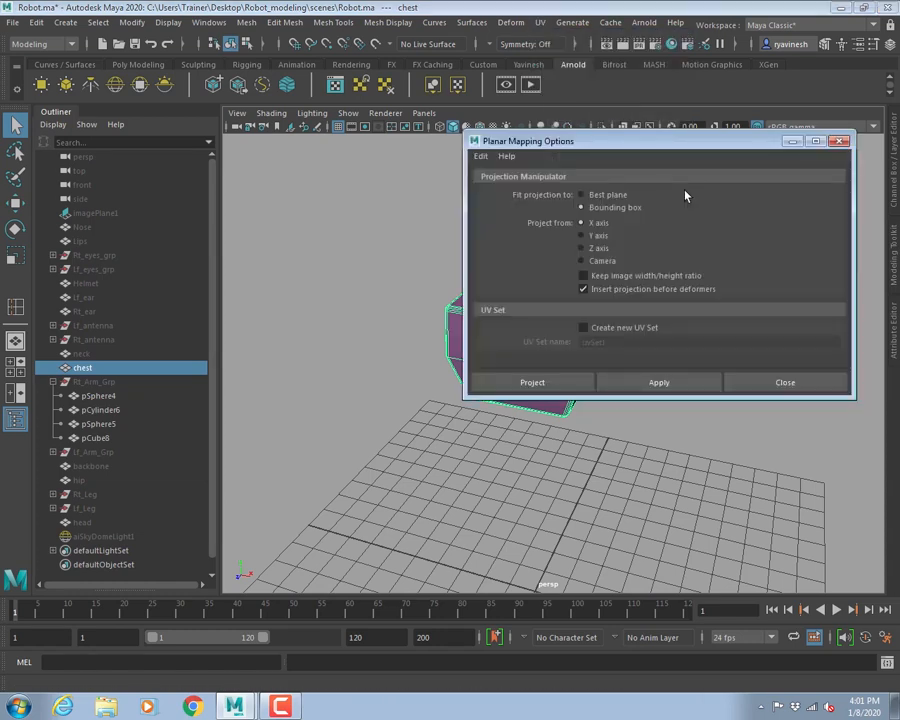
{"action": "left_click", "coordinate": [590, 249]}
{"action": "left_click", "coordinate": [655, 277]}
{"action": "left_click_drag", "start_coordinate": [589, 141], "coordinate": [590, 236]}
{"action": "left_click", "coordinate": [540, 25]}
{"action": "left_click", "coordinate": [573, 47]}
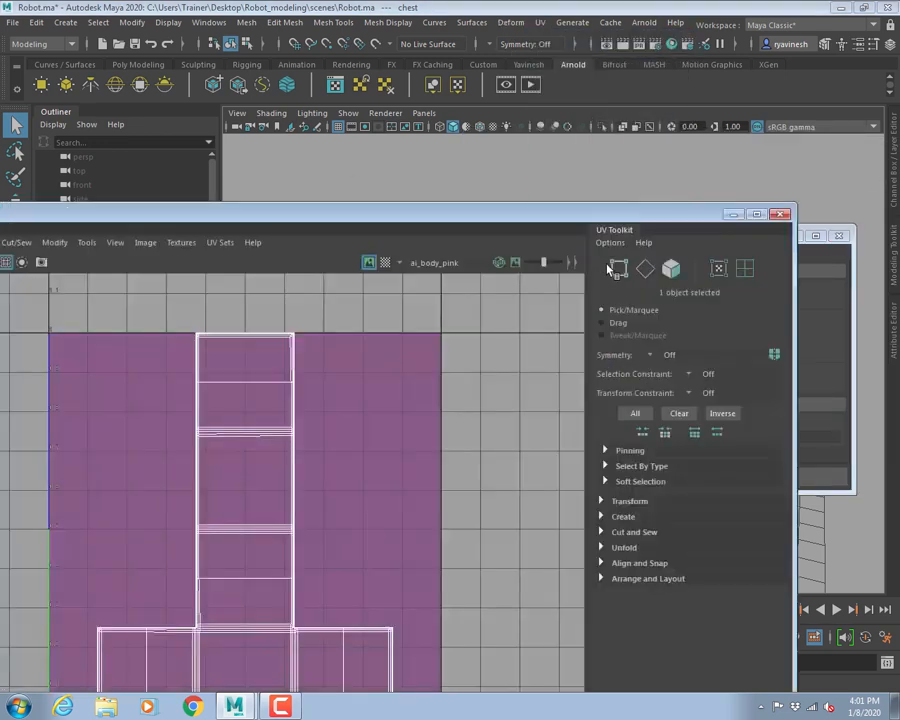
{"action": "left_click", "coordinate": [829, 281]}
{"action": "left_click_drag", "start_coordinate": [672, 240], "coordinate": [685, 175]}
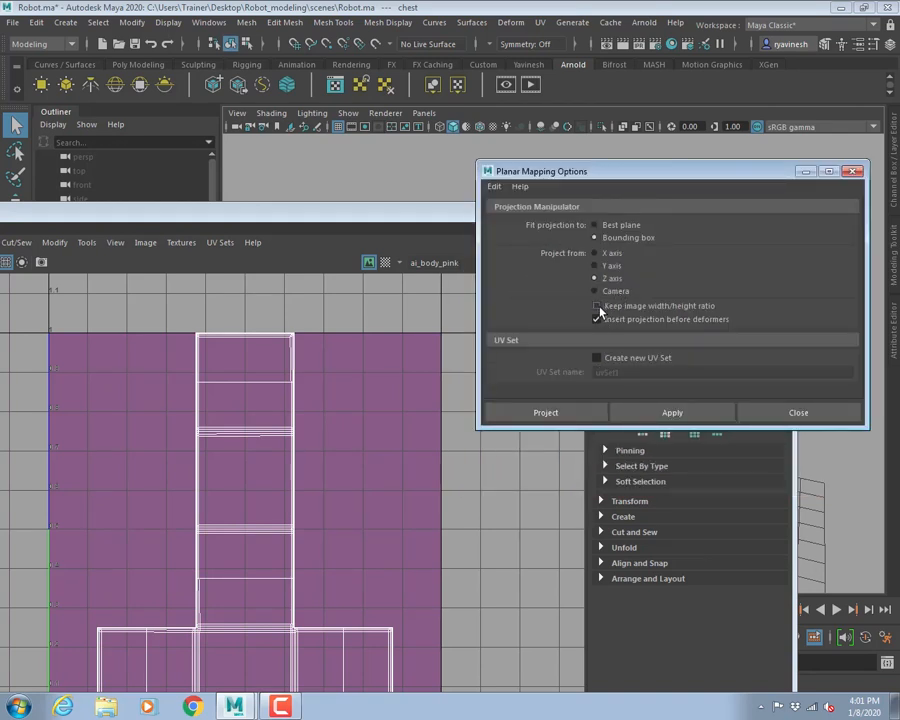
- Apply the Z-axis planar mapping to the chest without keeping the image width/height ratio
{"action": "left_click", "coordinate": [634, 411]}
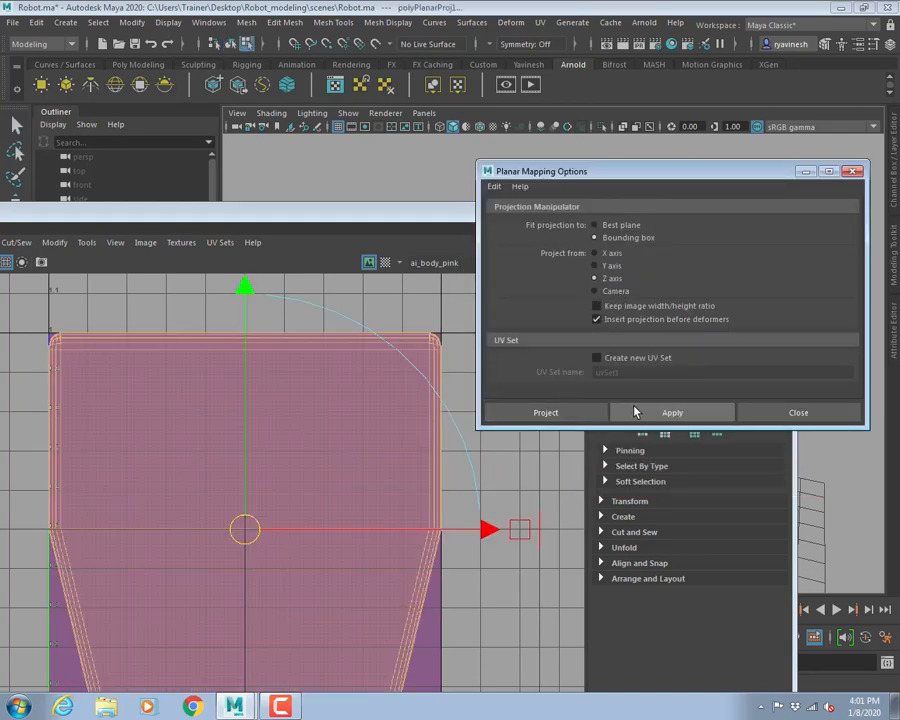
{"action": "mouse_move", "coordinate": [378, 450]}
{"action": "right_mouse_down", "text": "alt"}
{"action": "mouse_move", "coordinate": [196, 378]}
{"action": "mouse_move", "coordinate": [145, 372]}
{"action": "right_mouse_up", "text": "alt"}
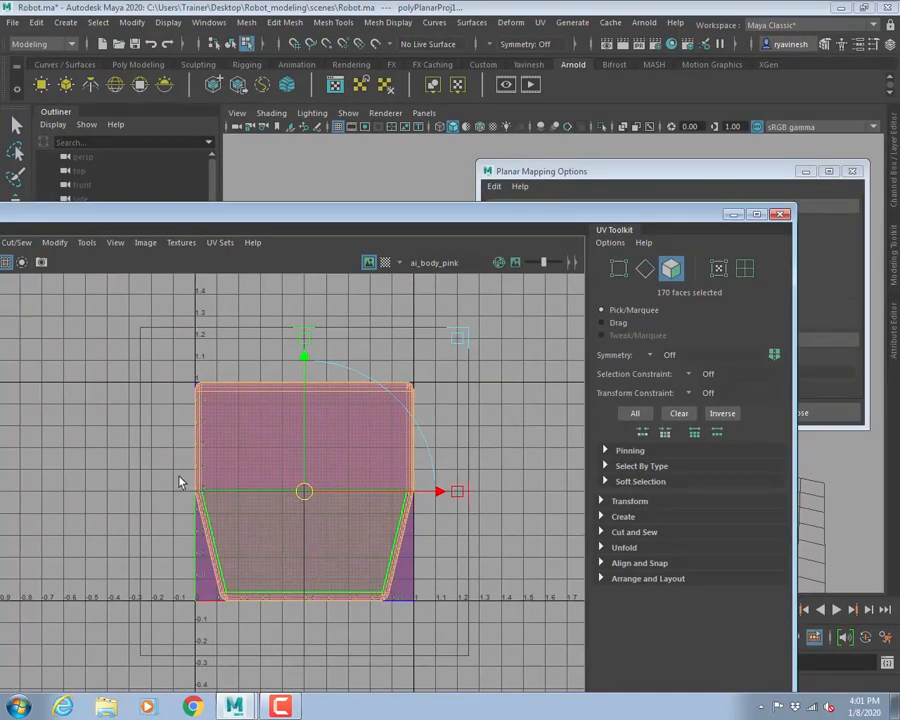
{"action": "key", "text": "q"}
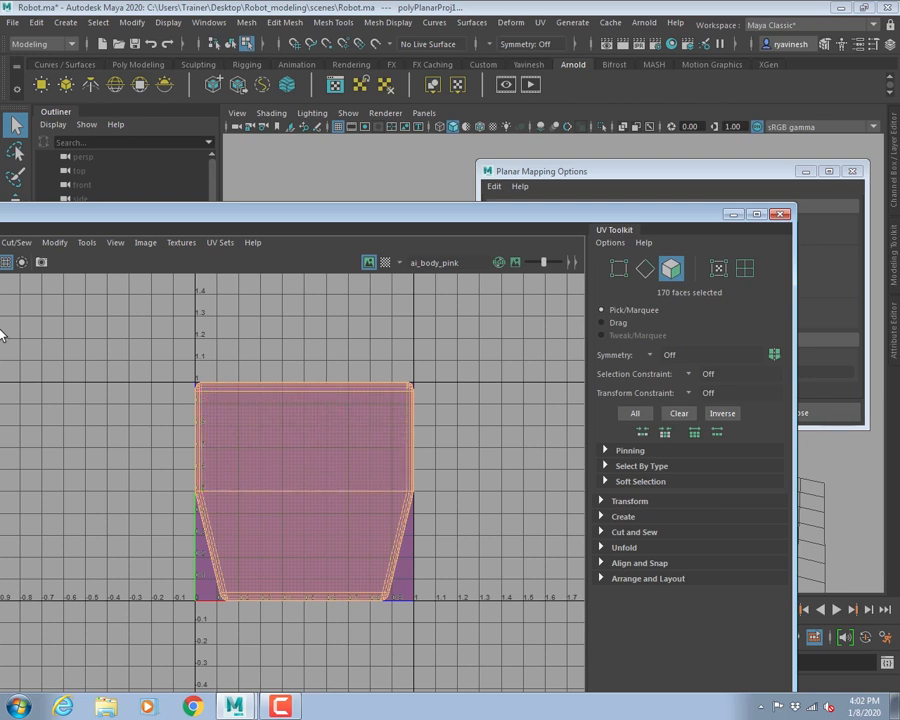
- Return the chest to object mode and reapply the Z-axis planar mapping with Keep image width/height ratio enabled
{"action": "left_click", "coordinate": [667, 176]}
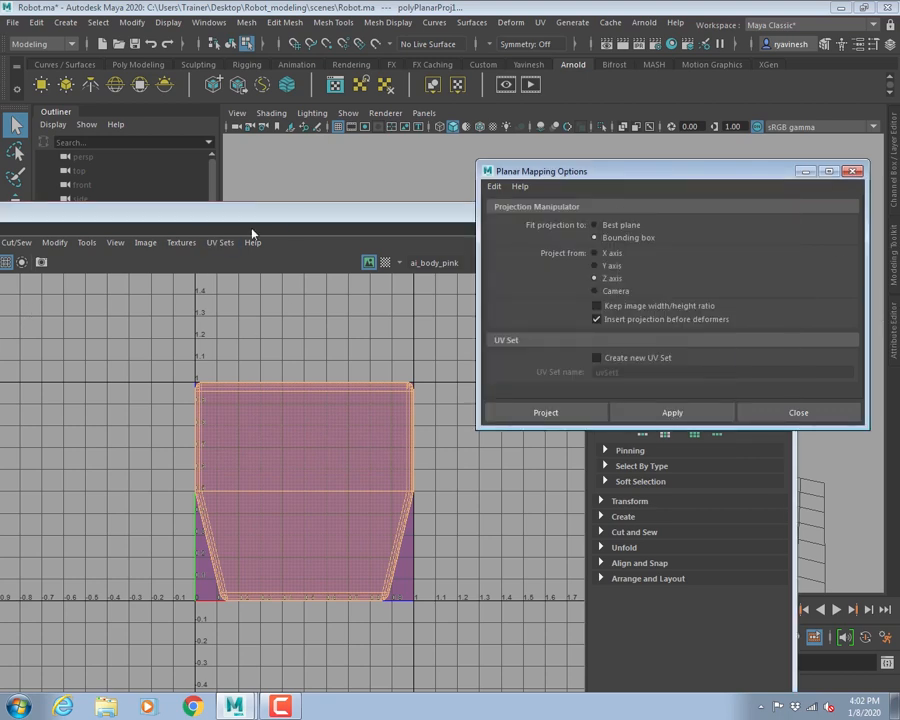
{"action": "left_click_drag", "start_coordinate": [305, 211], "coordinate": [253, 423]}
{"action": "right_click_drag", "start_coordinate": [457, 322], "coordinate": [520, 298]}
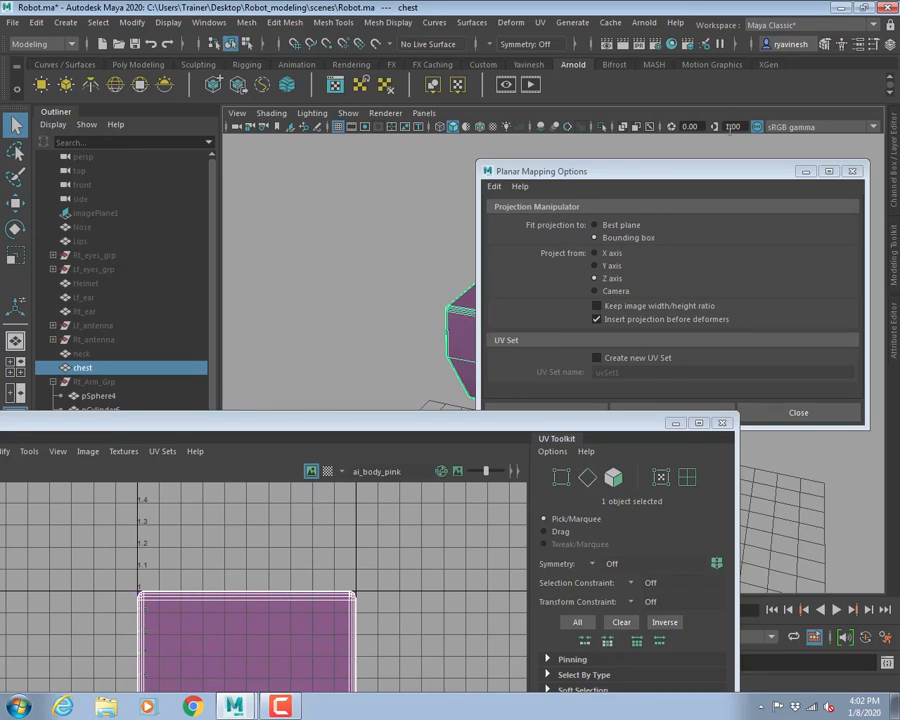
{"action": "left_click", "coordinate": [597, 306]}
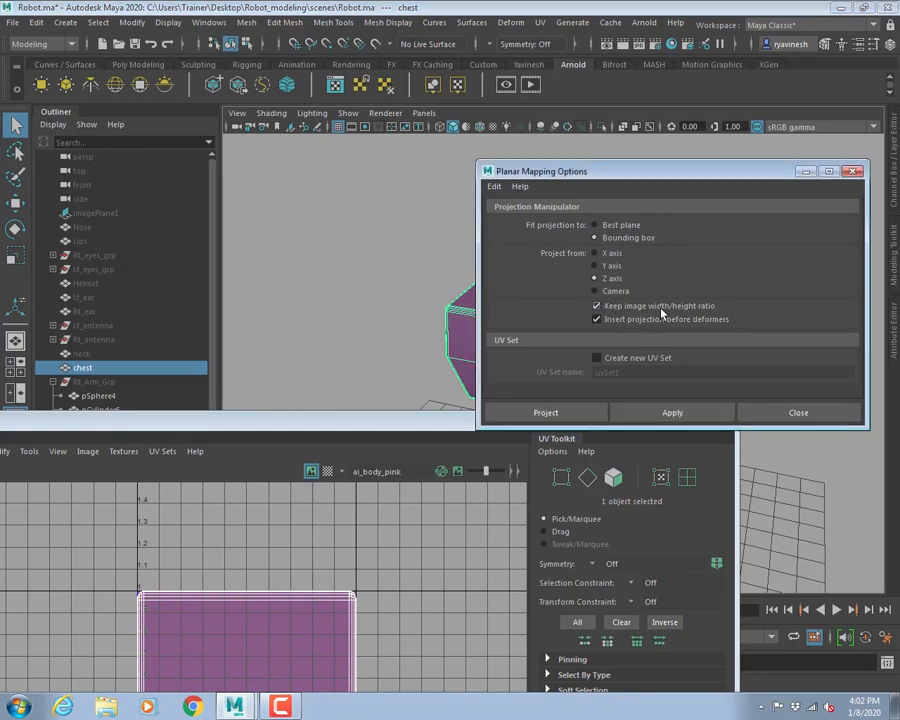
{"action": "left_click", "coordinate": [666, 414]}
{"action": "double_click", "coordinate": [374, 420]}
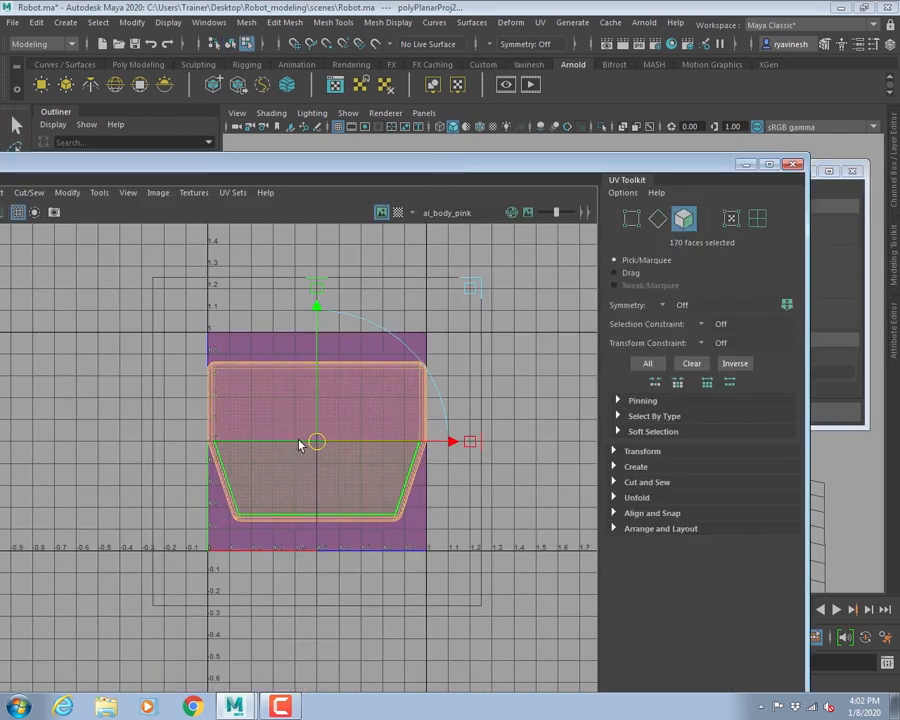
{"action": "key", "text": "q"}
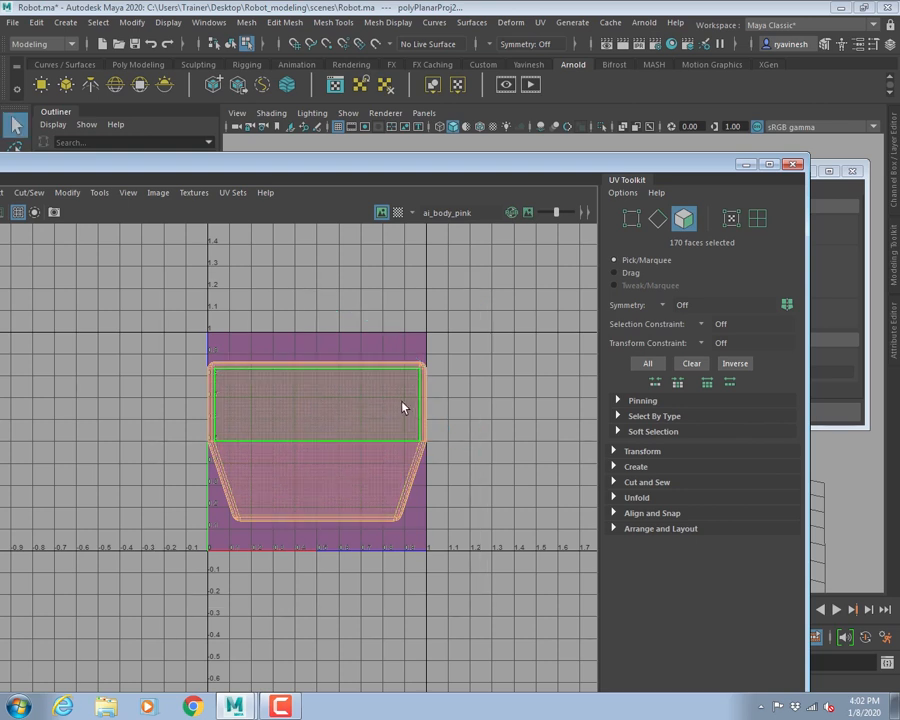
- Move the UV Editor and Planar Mapping Options windows clear of the chest, and return the chest to object mode
{"action": "left_click", "coordinate": [858, 212]}
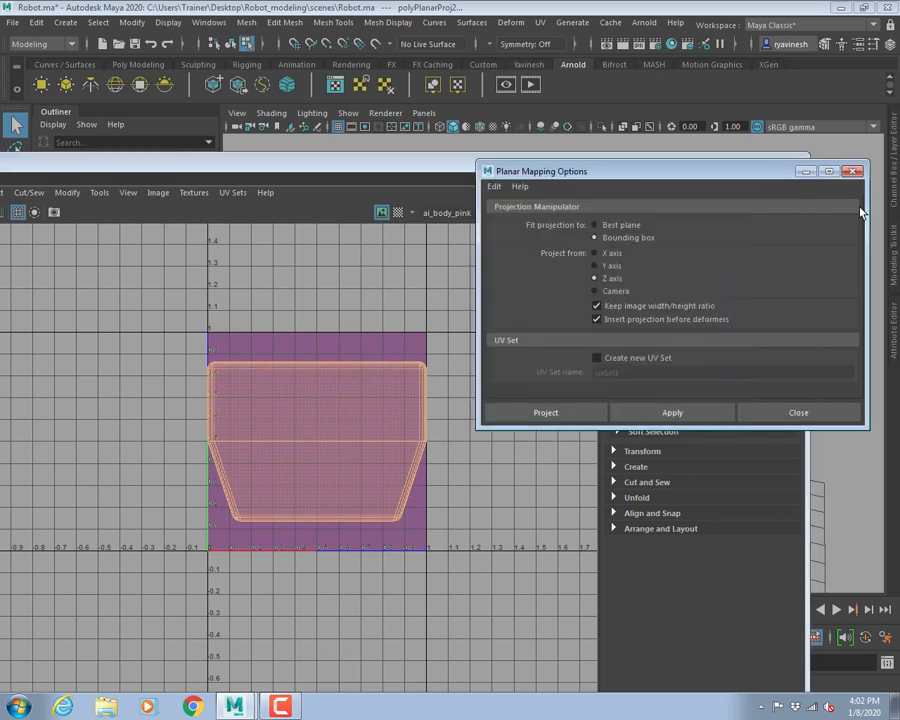
{"action": "left_click_drag", "start_coordinate": [620, 172], "coordinate": [599, 135]}
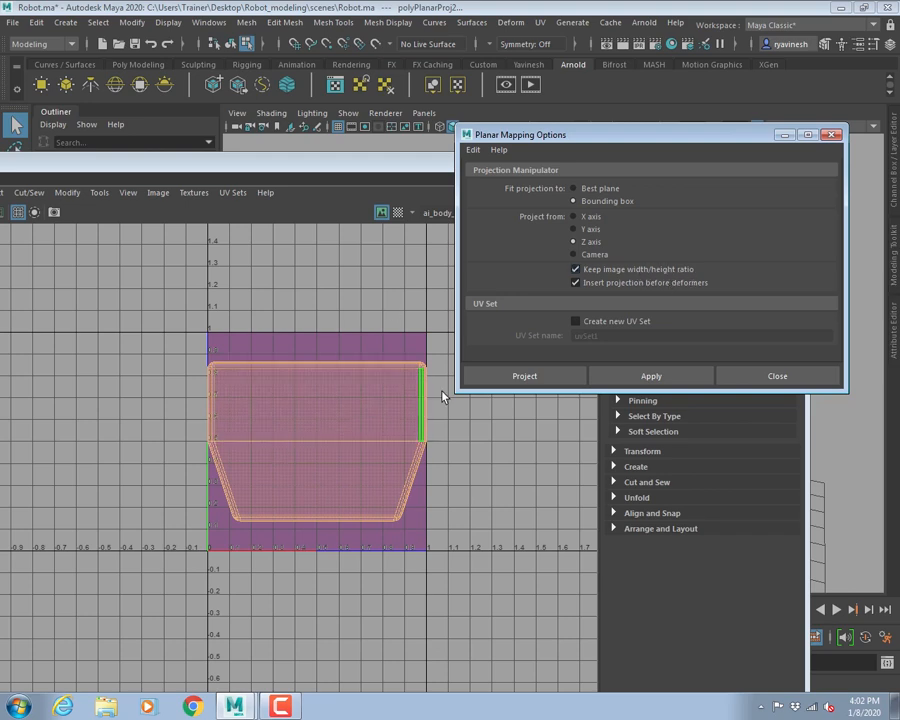
{"action": "left_click_drag", "start_coordinate": [411, 168], "coordinate": [320, 553]}
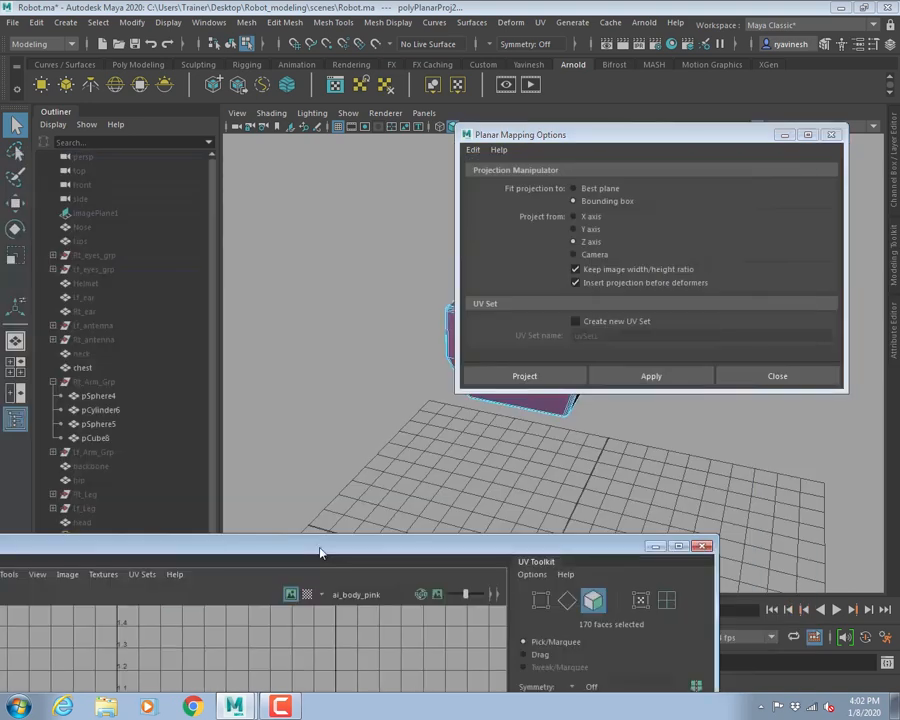
{"action": "left_click_drag", "start_coordinate": [560, 134], "coordinate": [727, 207]}
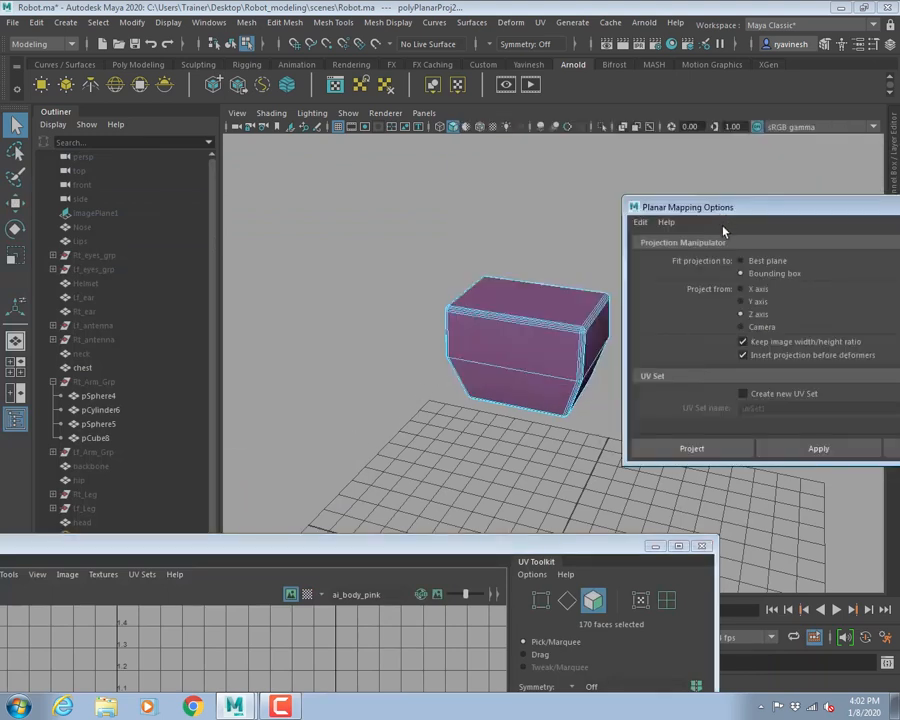
{"action": "left_click_drag", "start_coordinate": [451, 355], "coordinate": [367, 343], "text": "alt"}
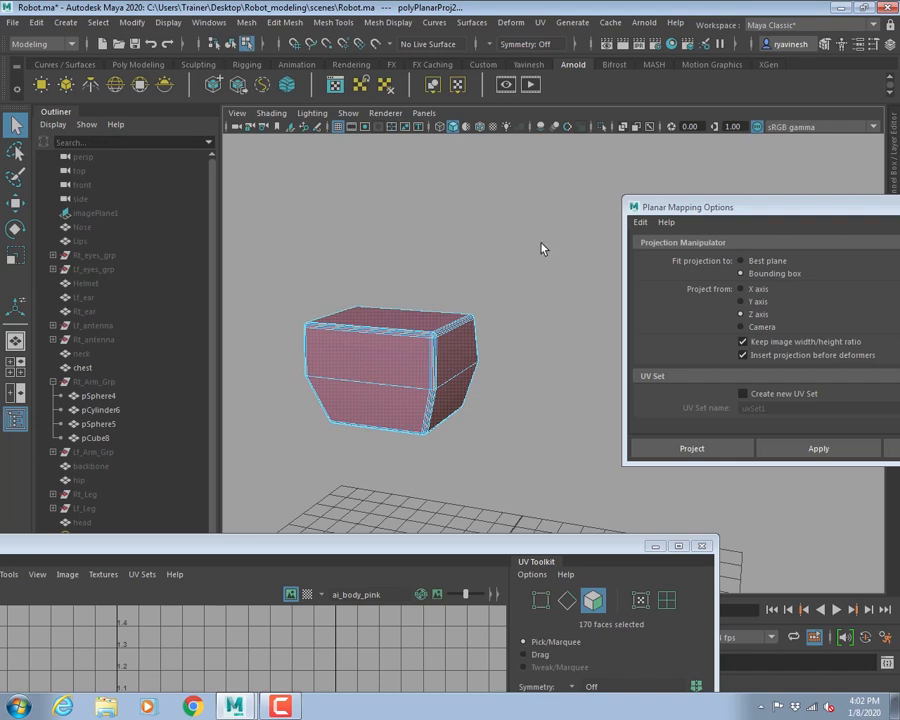
{"action": "right_click_drag", "start_coordinate": [360, 318], "coordinate": [430, 297]}
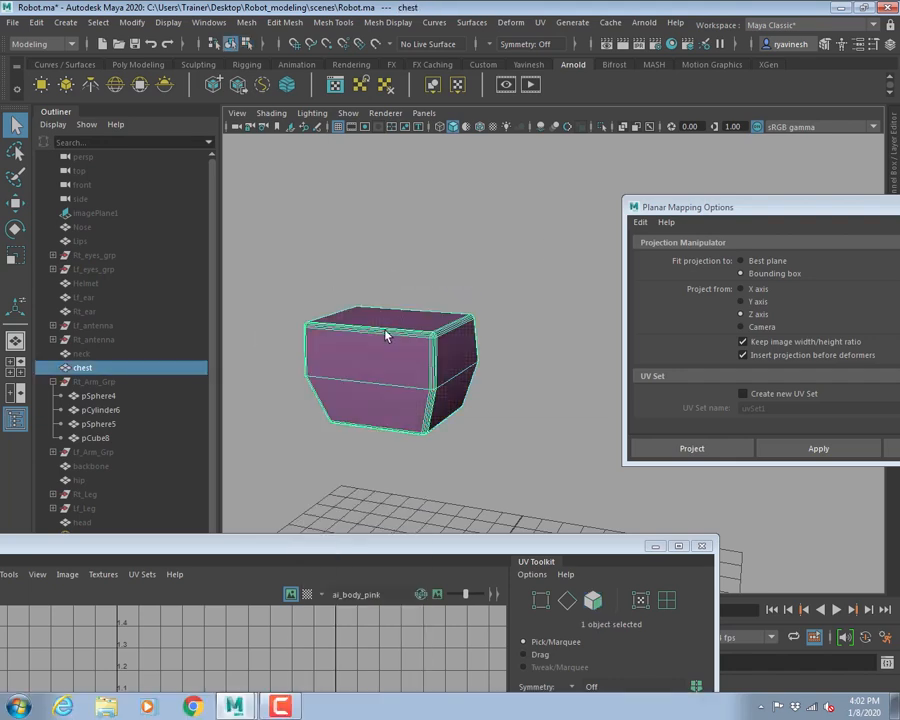
{"action": "double_click", "coordinate": [349, 548]}
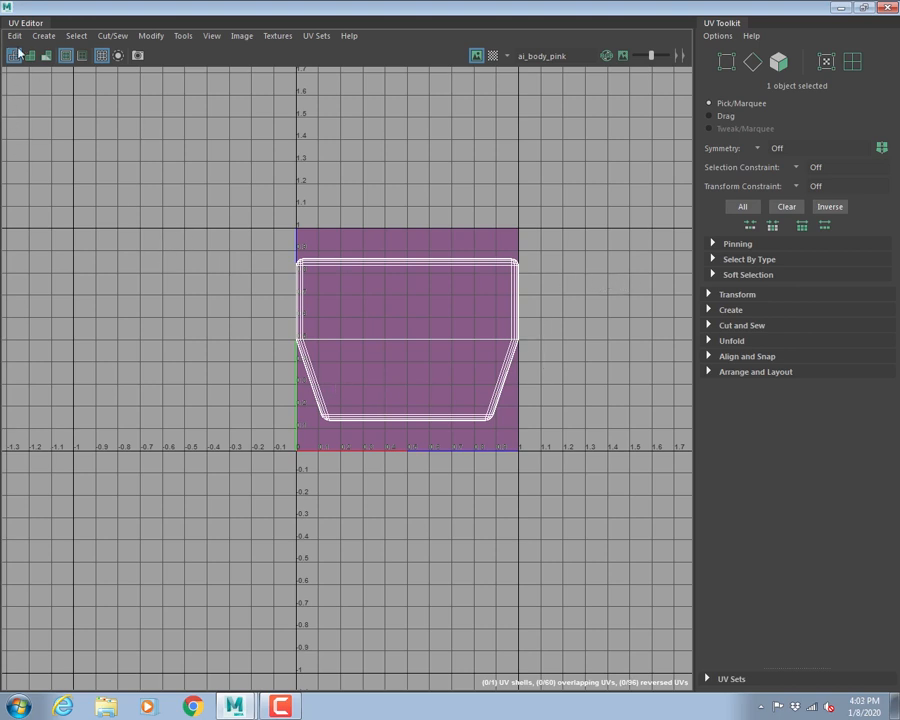
{"action": "left_click", "coordinate": [247, 37]}
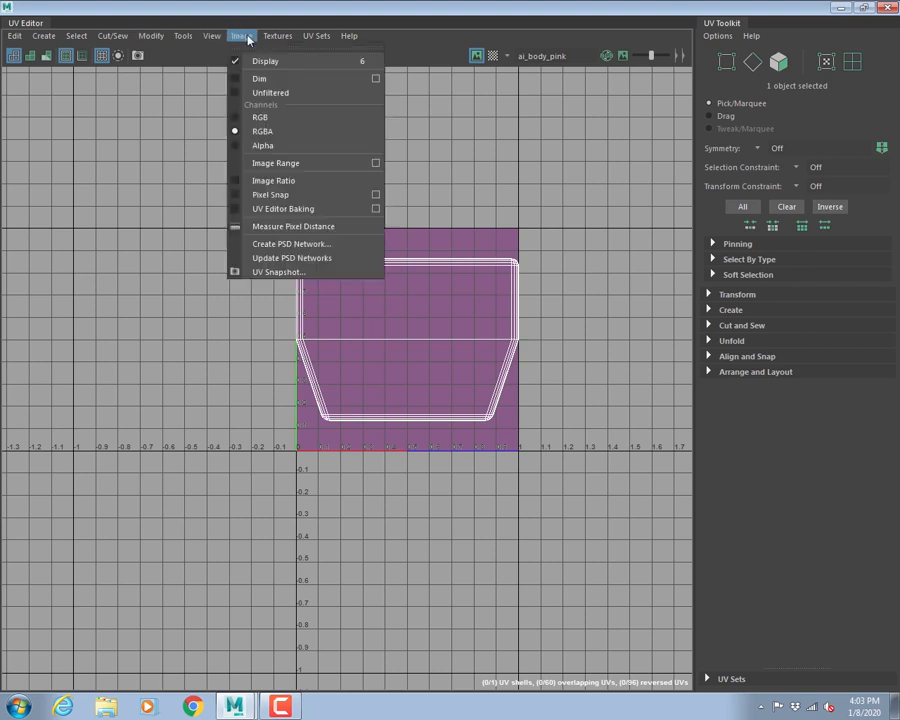
{"action": "left_click", "coordinate": [277, 273]}
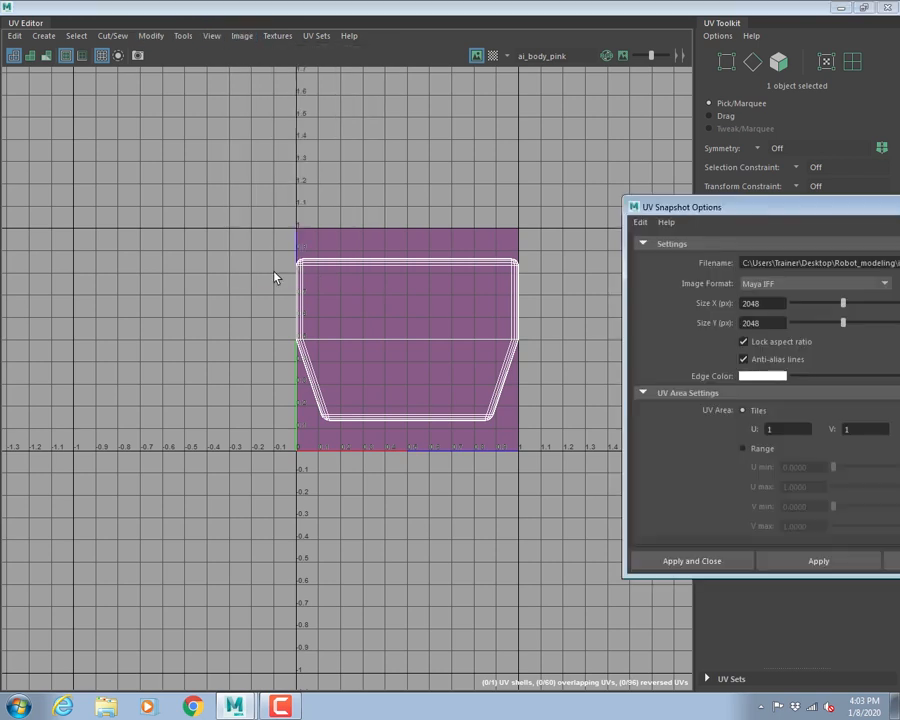
{"action": "left_click", "coordinate": [862, 8]}
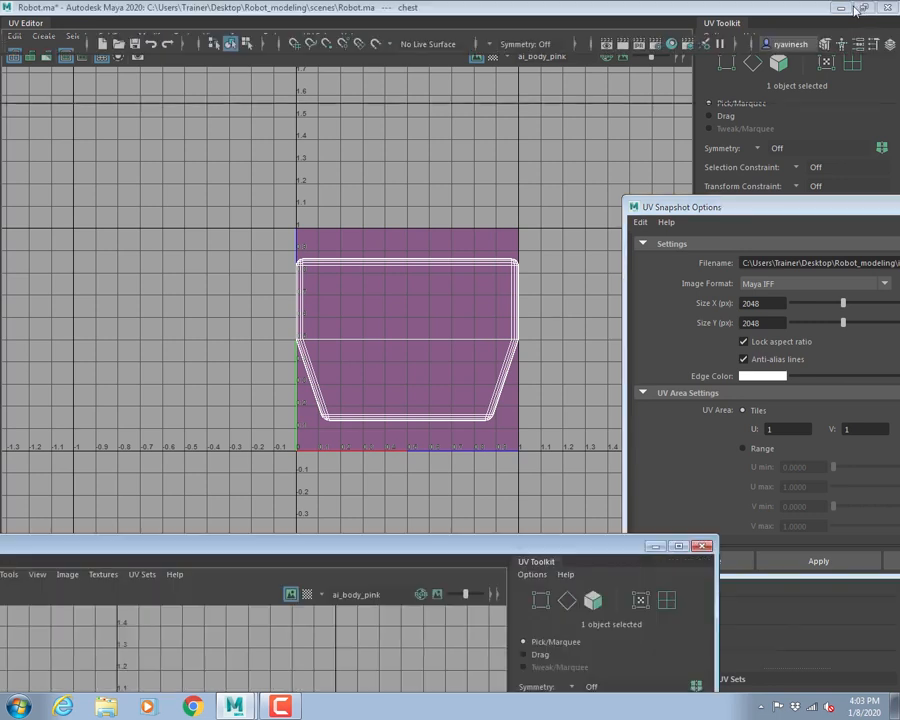
- Reproject the chest's UVs with Z-axis planar mapping, keeping the image width/height ratio, and return the chest to object mode
{"action": "left_click", "coordinate": [375, 357]}
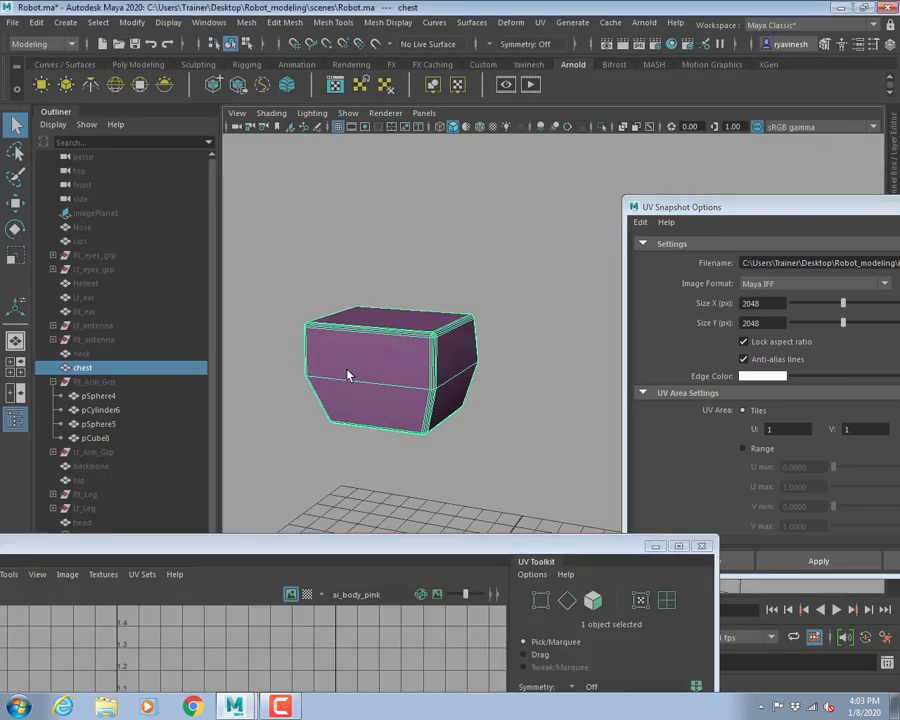
{"action": "right_click_drag", "start_coordinate": [348, 375], "coordinate": [366, 361]}
{"action": "left_click", "coordinate": [540, 22]}
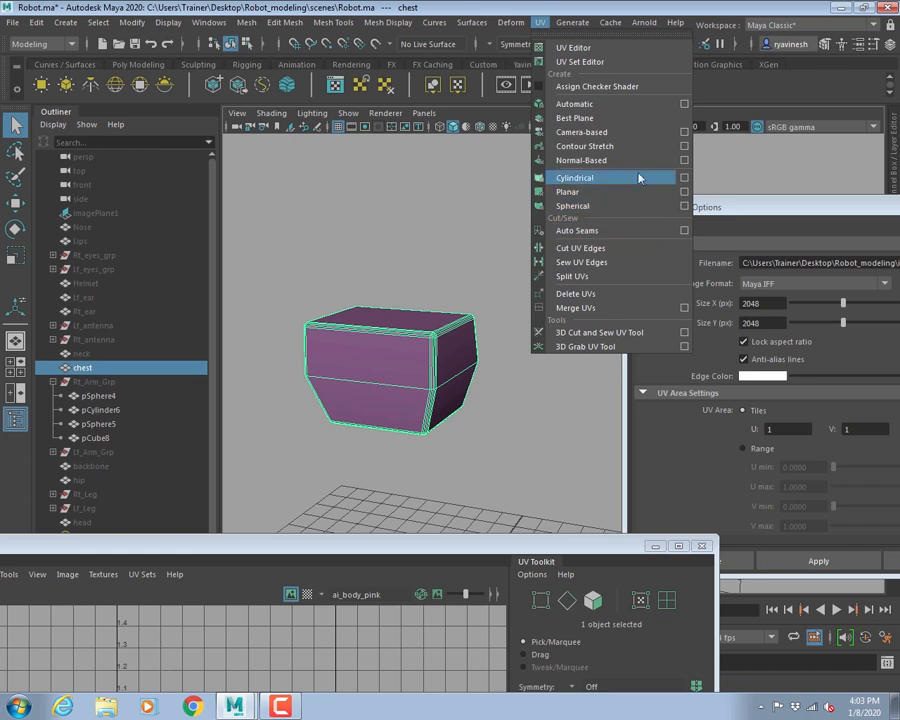
{"action": "left_click", "coordinate": [684, 191]}
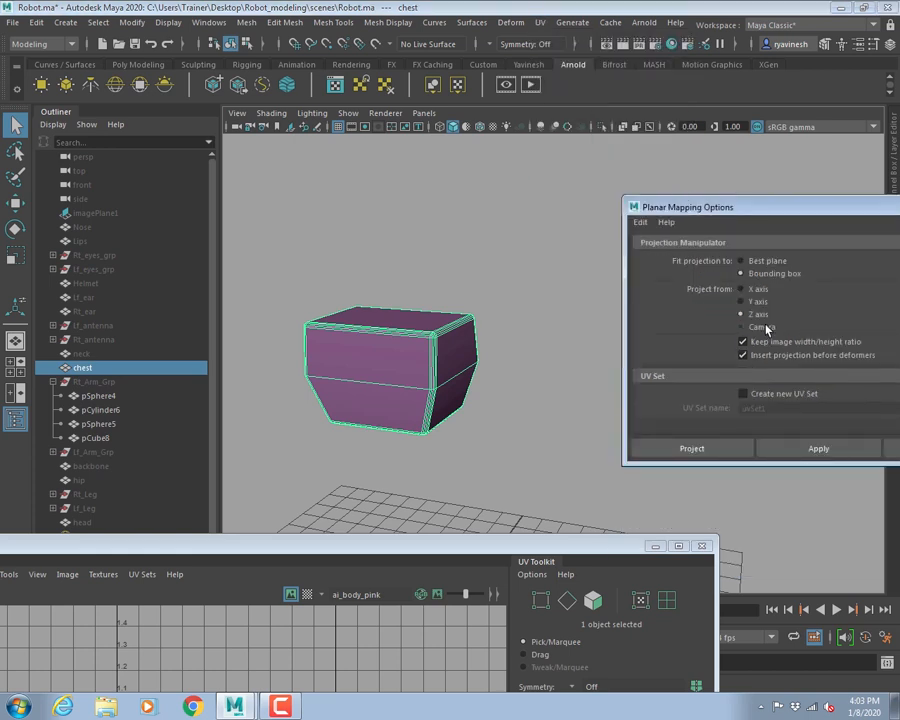
{"action": "left_click", "coordinate": [690, 448]}
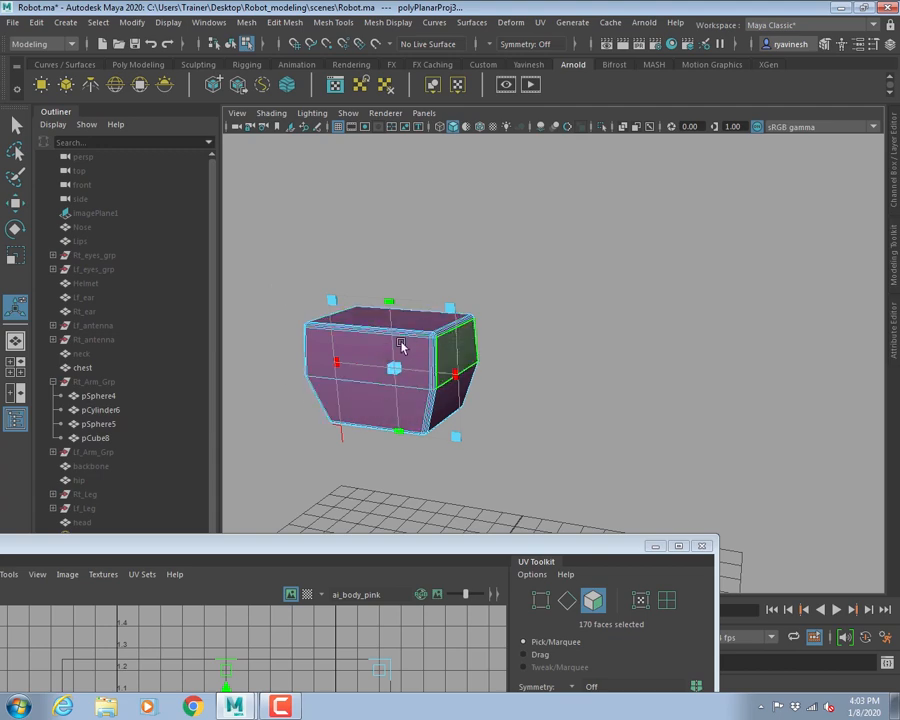
{"action": "right_click_drag", "start_coordinate": [467, 309], "coordinate": [518, 338], "text": "alt"}
{"action": "middle_click_drag", "start_coordinate": [474, 352], "coordinate": [613, 337], "text": "alt"}
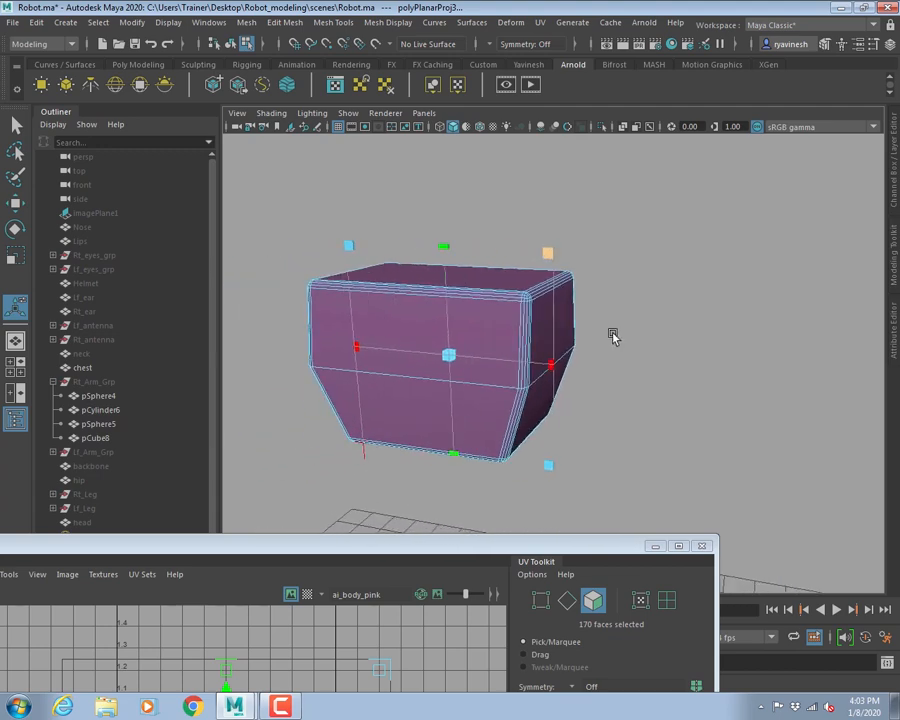
{"action": "left_click_drag", "start_coordinate": [613, 337], "coordinate": [587, 321], "text": "alt"}
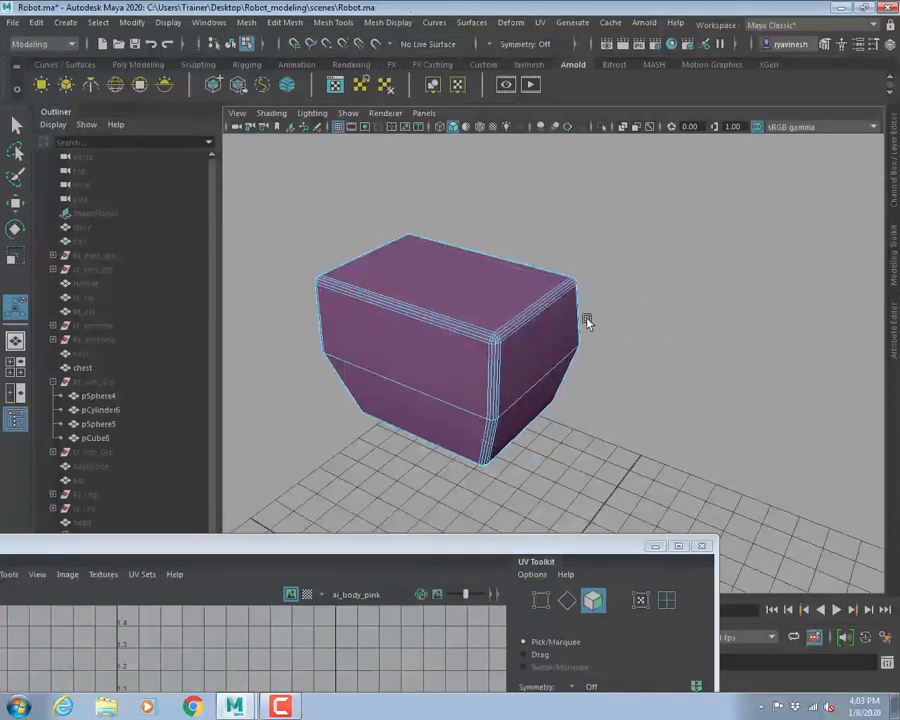
{"action": "right_click_drag", "start_coordinate": [512, 307], "coordinate": [578, 286]}
{"action": "left_click", "coordinate": [575, 290]}
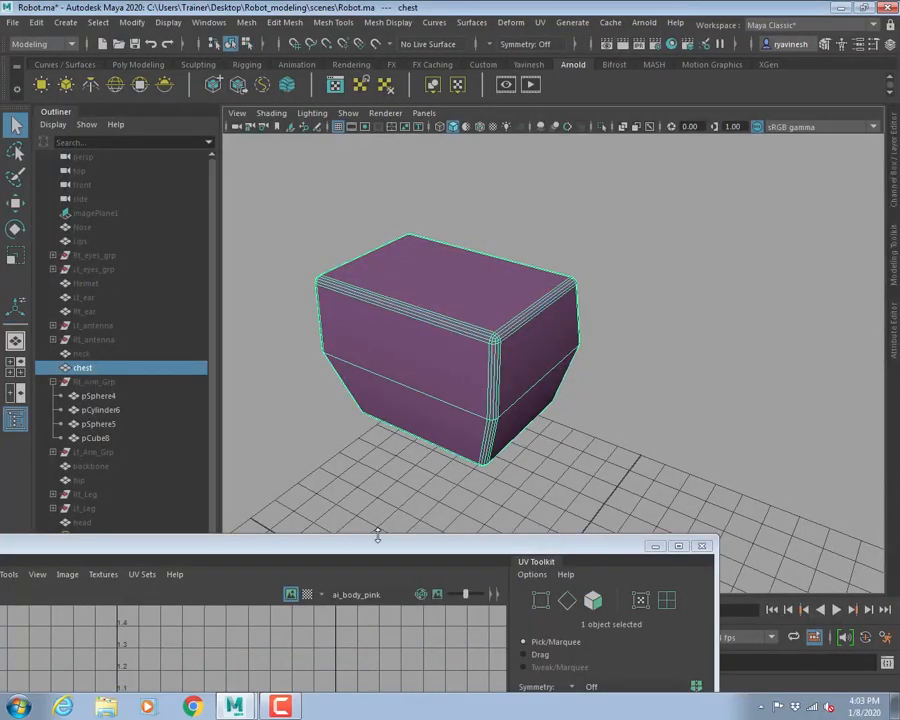
- Bring the UV Editor over the viewport and open the UV Snapshot options with the full file path in view
{"action": "left_click_drag", "start_coordinate": [378, 540], "coordinate": [546, 178]}
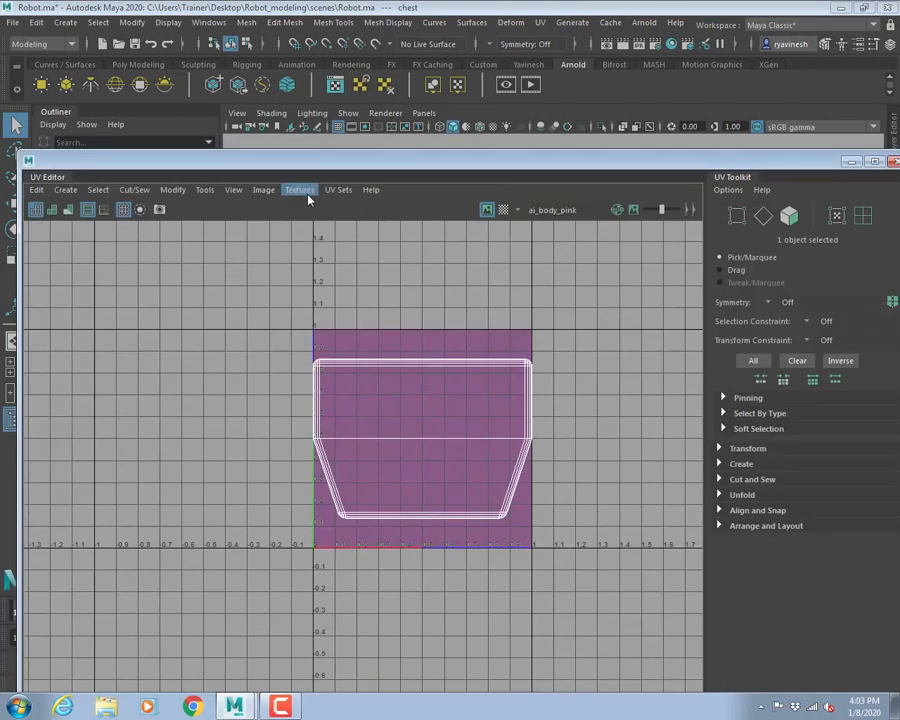
{"action": "left_click", "coordinate": [263, 190]}
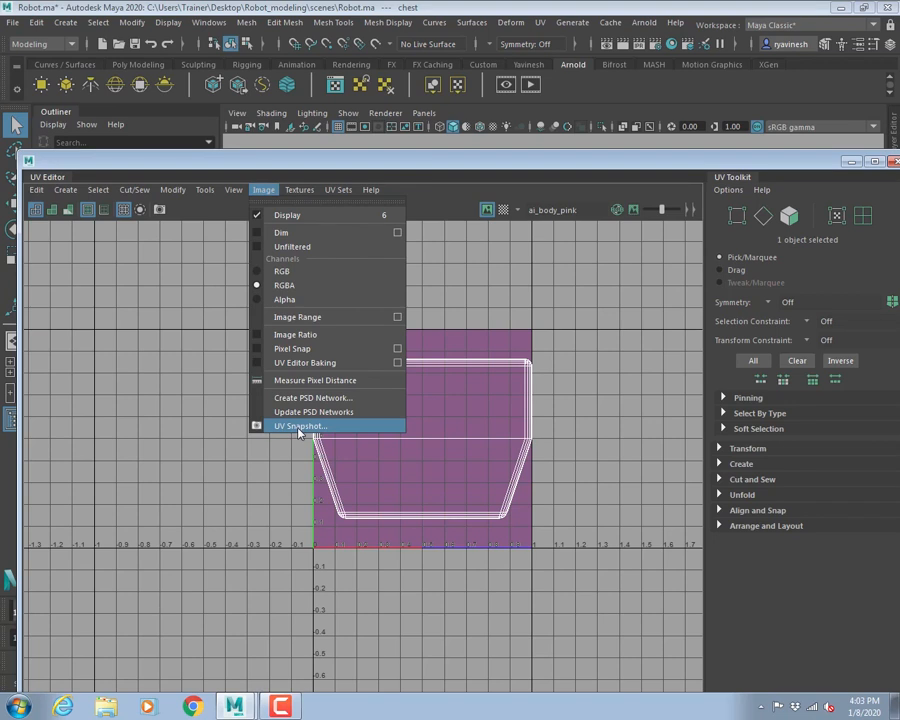
{"action": "left_click", "coordinate": [293, 427]}
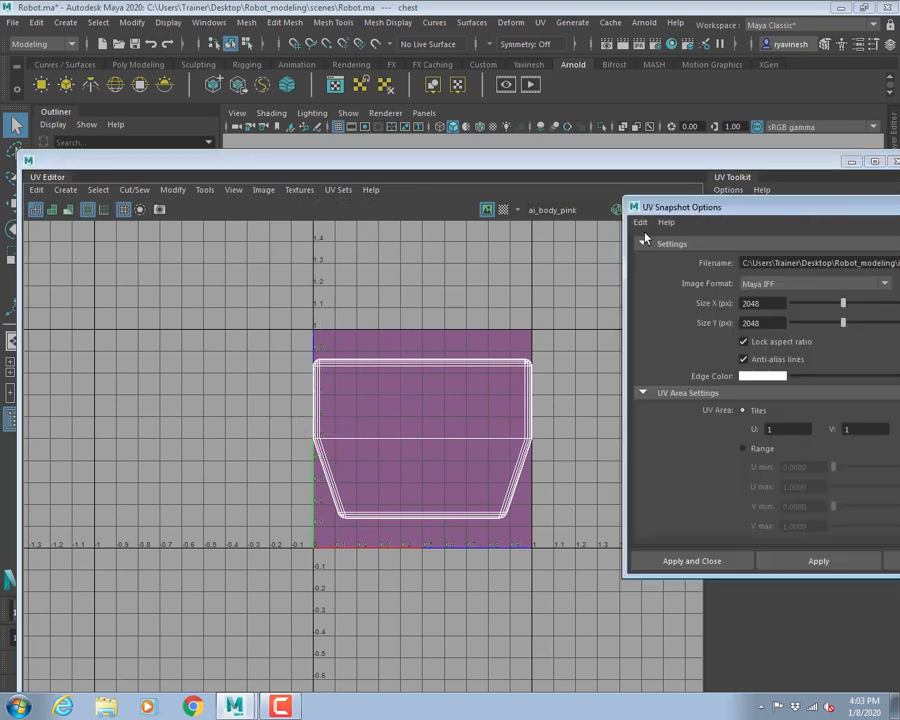
{"action": "left_click_drag", "start_coordinate": [748, 217], "coordinate": [487, 177]}
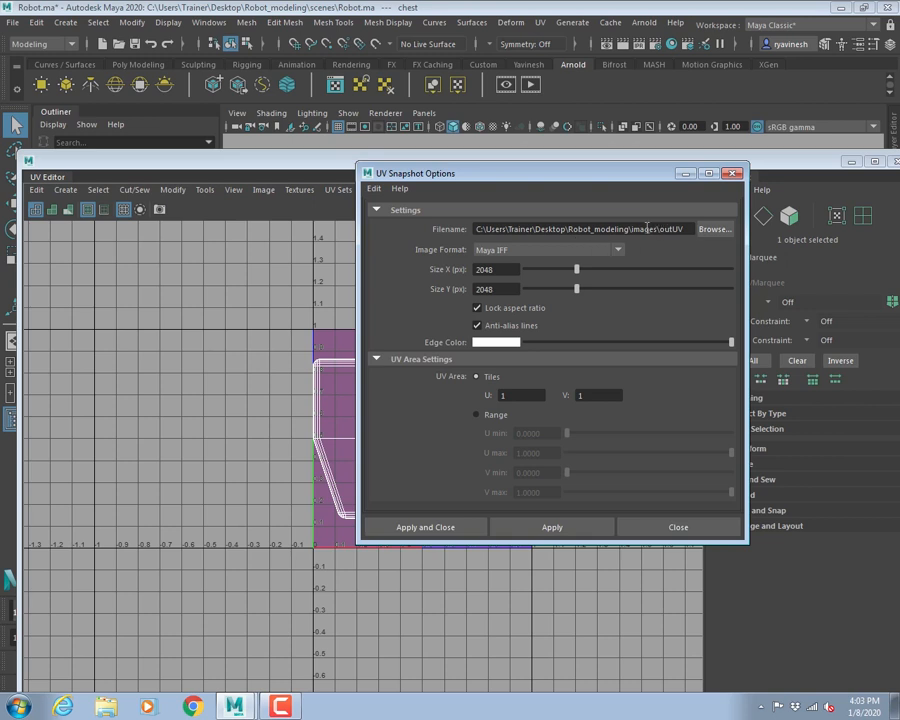
- Export the chest's UV snapshot as outUV in the images folder, using JPEG format at 2048 x 2048 px
{"action": "left_click_drag", "start_coordinate": [634, 230], "coordinate": [690, 230]}
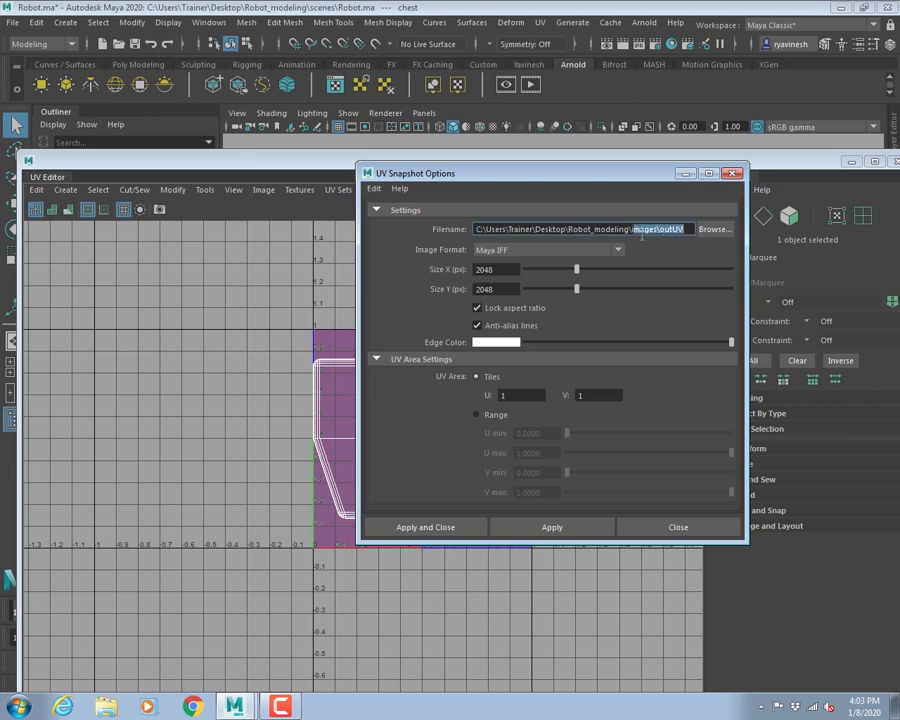
{"action": "left_click", "coordinate": [492, 251]}
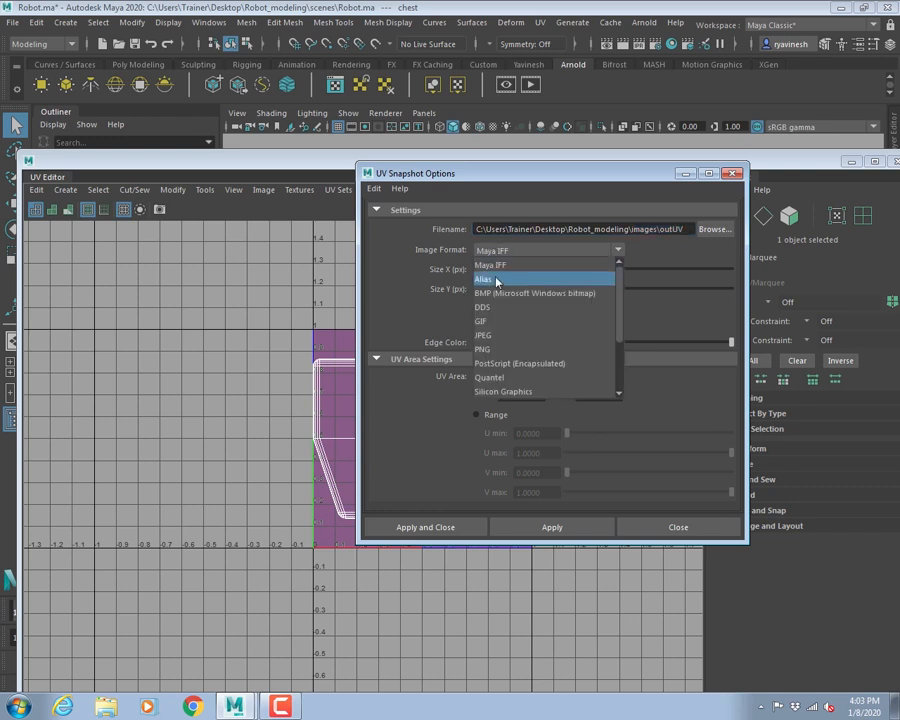
{"action": "left_click", "coordinate": [487, 338]}
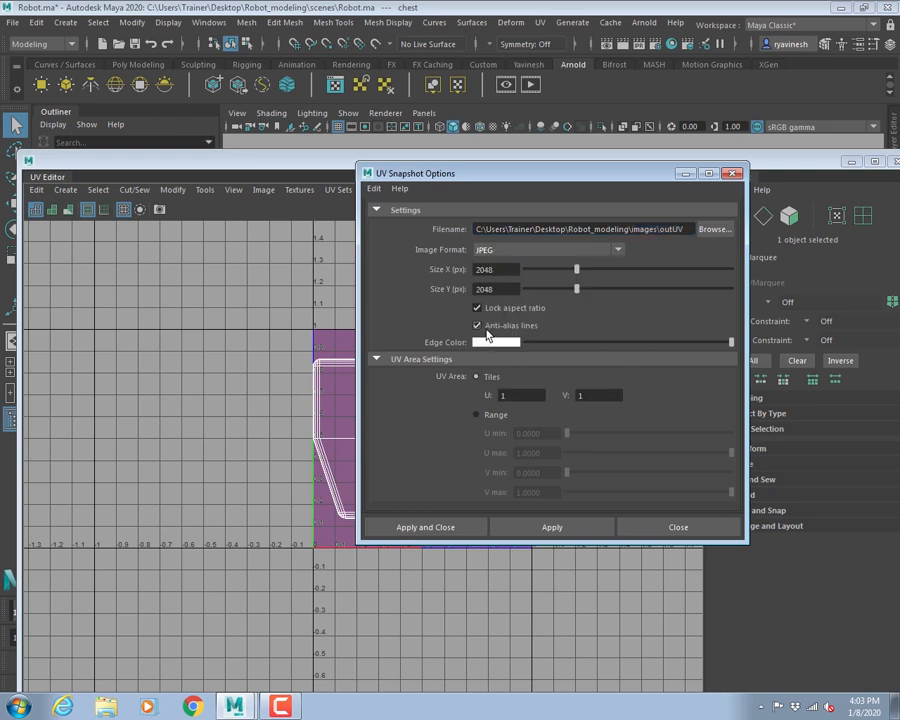
{"action": "left_click_drag", "start_coordinate": [496, 269], "coordinate": [435, 266]}
{"action": "double_click", "coordinate": [500, 289]}
{"action": "left_click_drag", "start_coordinate": [499, 269], "coordinate": [425, 263]}
{"action": "left_click", "coordinate": [430, 530]}
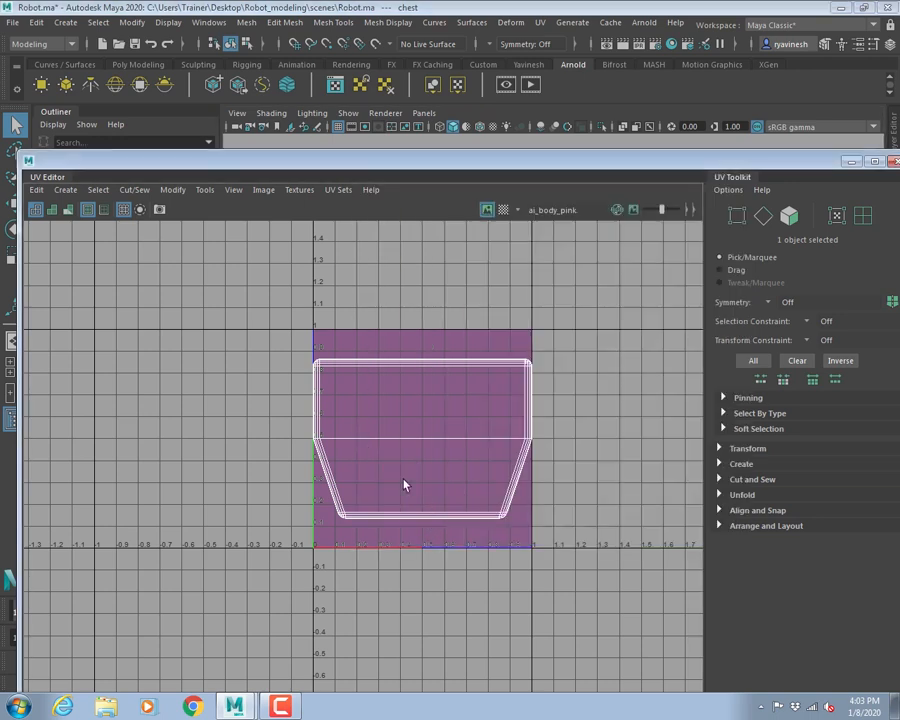
{"action": "left_click_drag", "start_coordinate": [790, 163], "coordinate": [731, 76]}
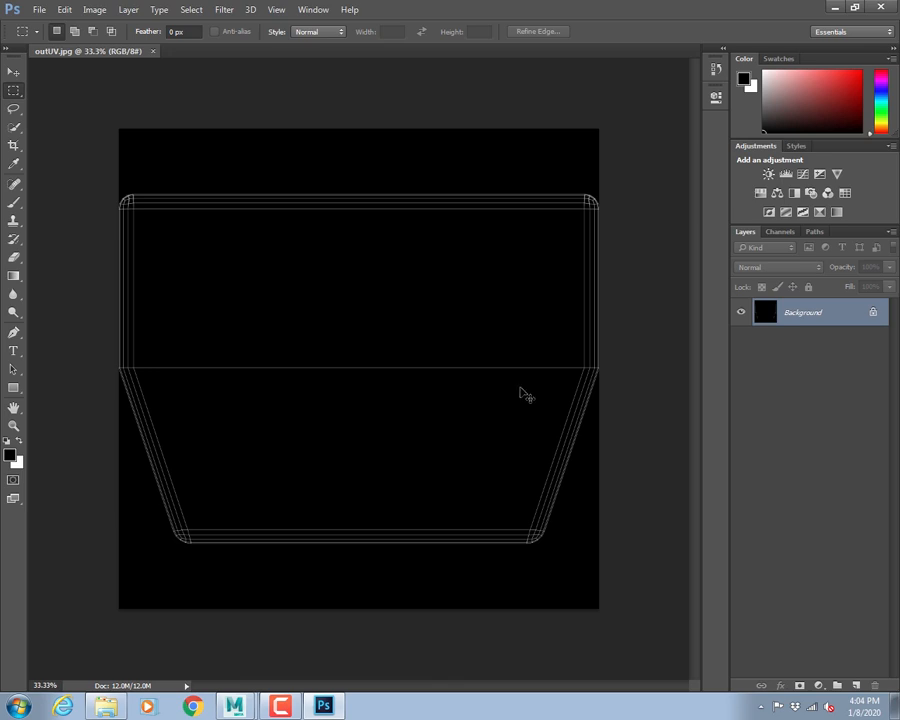
- Switch to outUV.jpg in Photoshop and brighten the UV wireframe with Levels, setting the white input level to 50
{"action": "key", "text": "ctrl+l"}
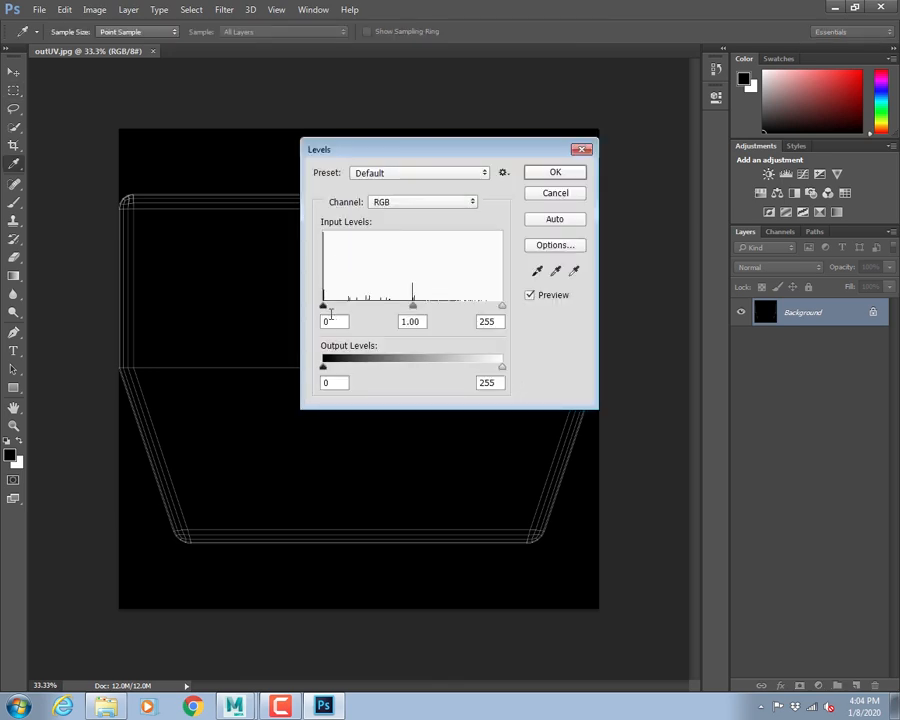
{"action": "left_click_drag", "start_coordinate": [502, 305], "coordinate": [358, 303]}
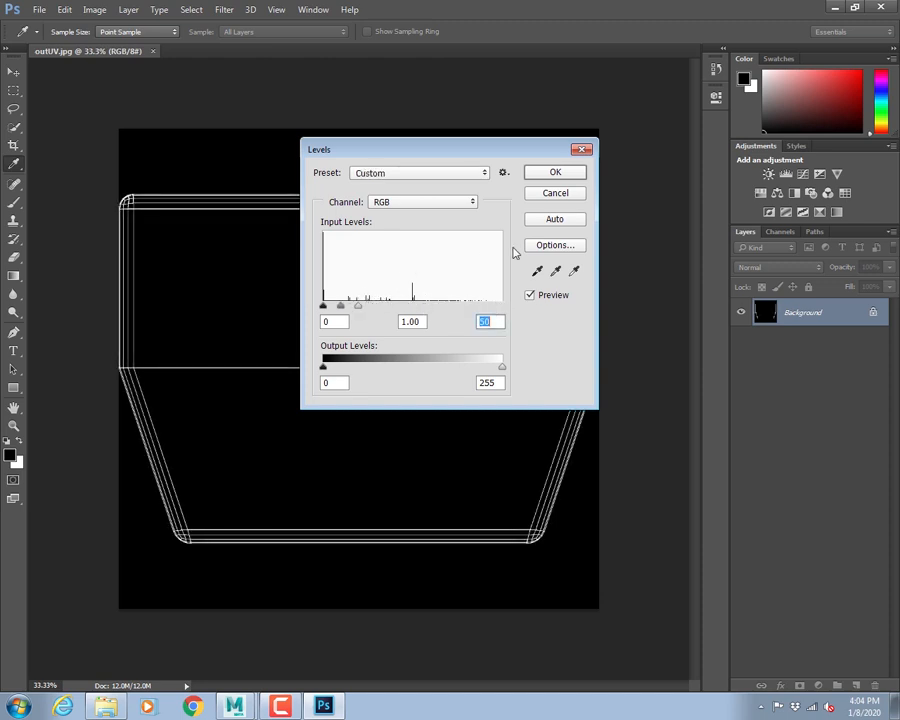
{"action": "key", "text": "Return"}
{"action": "key", "text": "m"}
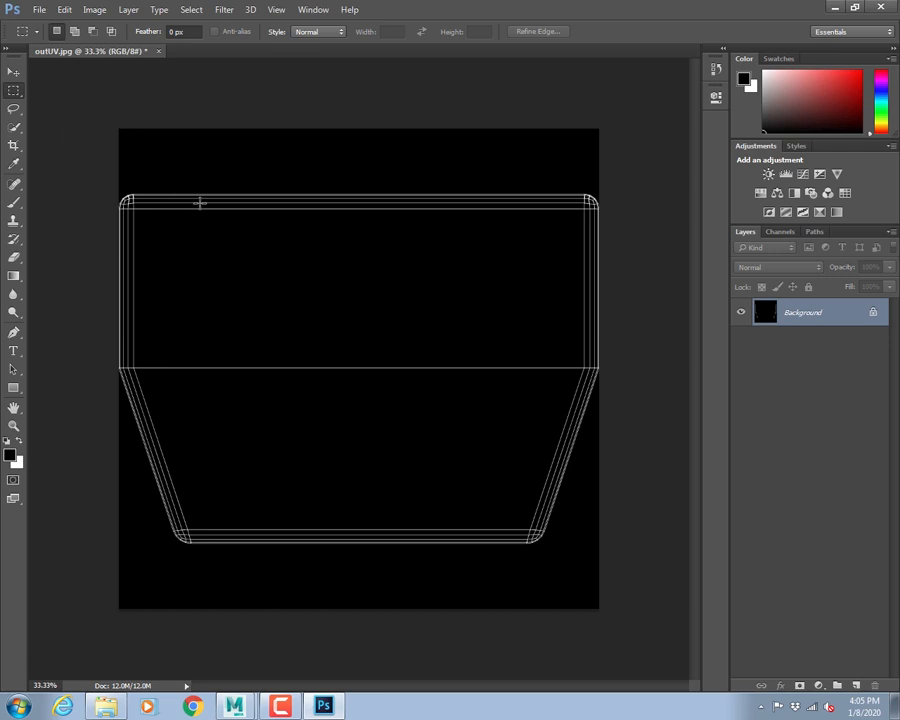
- Add the placeholder text "sal;efkjsl;adkgjl;sadkjfg;slkadjg" across the upper chest area and enlarge it to 57 pt
{"action": "key", "text": "t"}
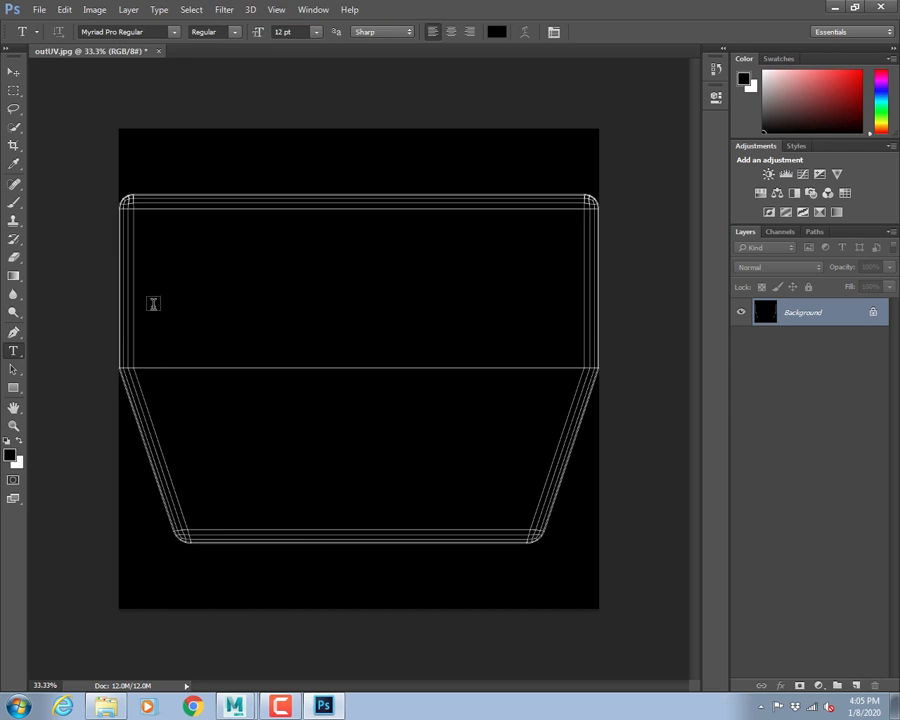
{"action": "left_click", "coordinate": [153, 302]}
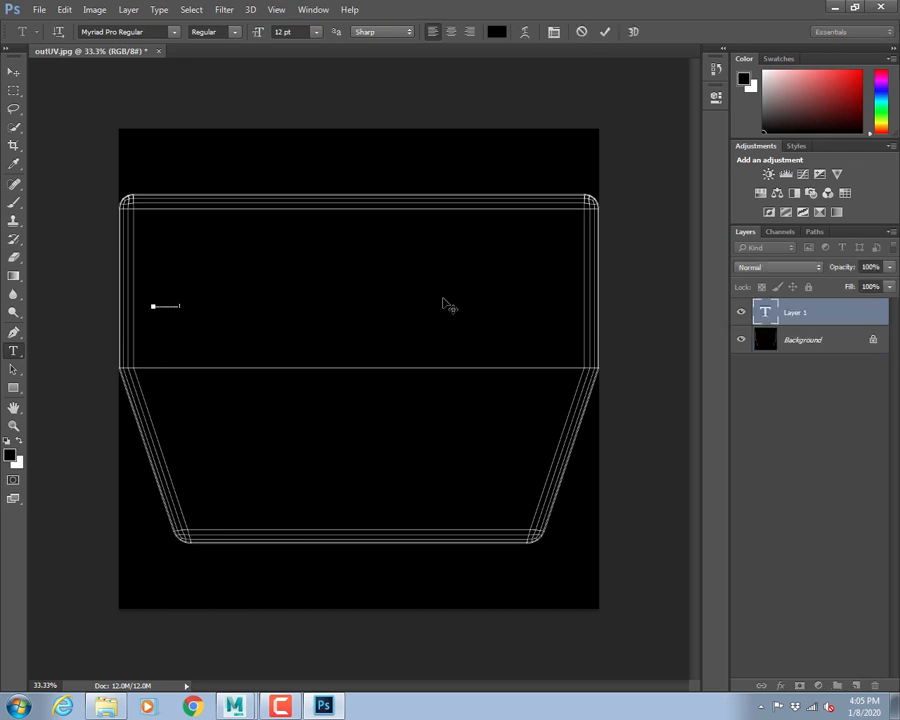
{"action": "key", "text": "ctrl+a"}
{"action": "key", "text": "ctrl+shift+period"}
{"action": "key", "text": "ctrl+shift+period"}
{"action": "key", "text": "ctrl+shift+period"}
{"action": "key", "text": "ctrl+shift+period"}
{"action": "key", "text": "ctrl+shift+period"}
{"action": "key", "text": "ctrl+shift+period"}
{"action": "key", "text": "ctrl+shift+period"}
{"action": "key", "text": "ctrl+shift+period"}
{"action": "key", "text": "ctrl+shift+period"}
{"action": "key", "text": "ctrl+shift+period"}
{"action": "key", "text": "ctrl+shift+period"}
{"action": "key", "text": "ctrl+shift+period"}
{"action": "key", "text": "ctrl+shift+period"}
{"action": "key", "text": "ctrl+shift+period"}
{"action": "key", "text": "ctrl+shift+period"}
{"action": "key", "text": "ctrl+shift+period"}
{"action": "key", "text": "ctrl+shift+period"}
{"action": "key", "text": "ctrl+shift+period"}
{"action": "key", "text": "ctrl+shift+period"}
{"action": "key", "text": "ctrl+shift+period"}
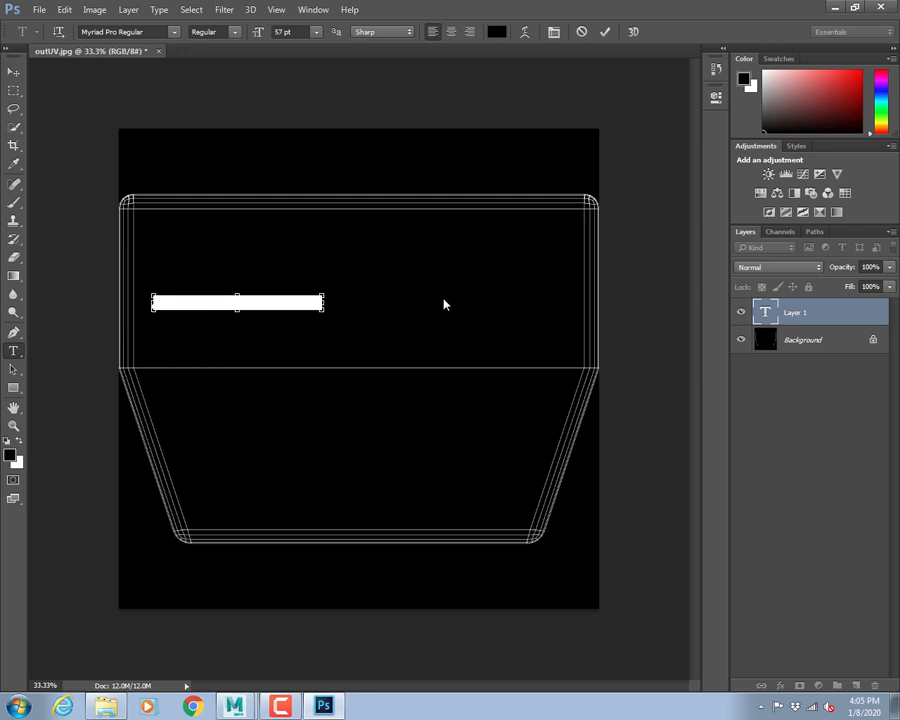
{"action": "left_click", "coordinate": [14, 72]}
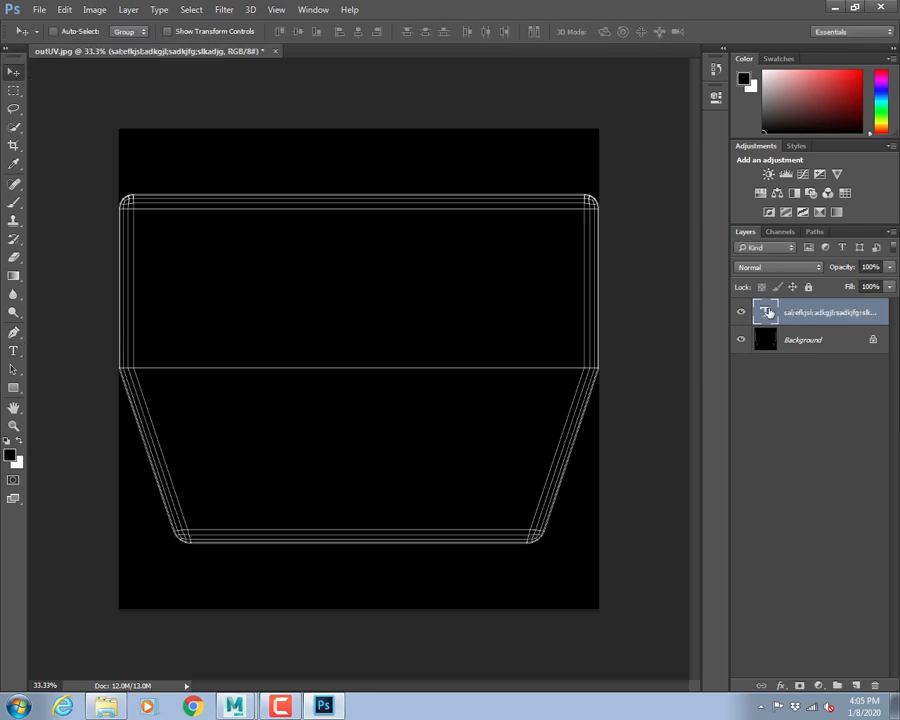
- Change the placeholder text's color to red (ff0000) and commit the edit
{"action": "double_click", "coordinate": [765, 312]}
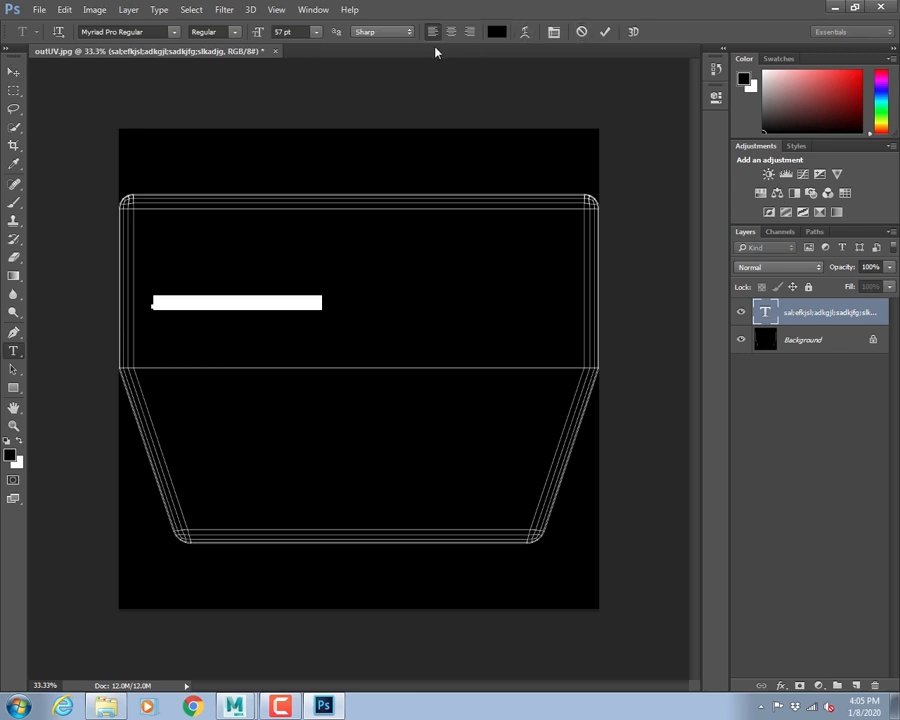
{"action": "left_click", "coordinate": [495, 32]}
{"action": "type", "text": "ff0000"}
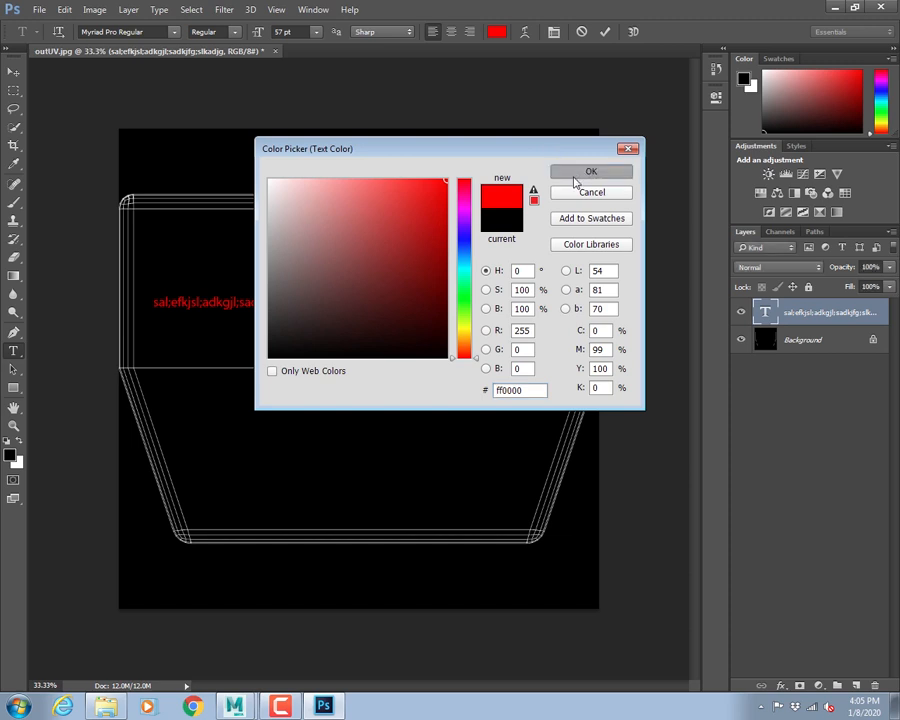
{"action": "left_click", "coordinate": [582, 172]}
{"action": "left_click", "coordinate": [13, 73]}
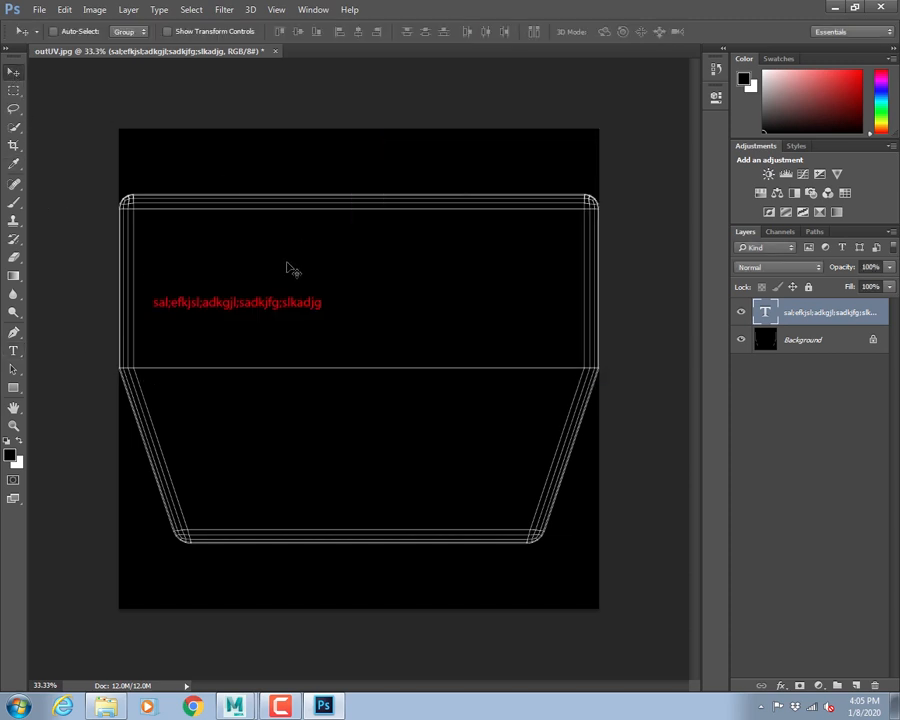
- Scale the red text proportionally to about 285% and position it to span the chest layout's full width
{"action": "key", "text": "ctrl+t"}
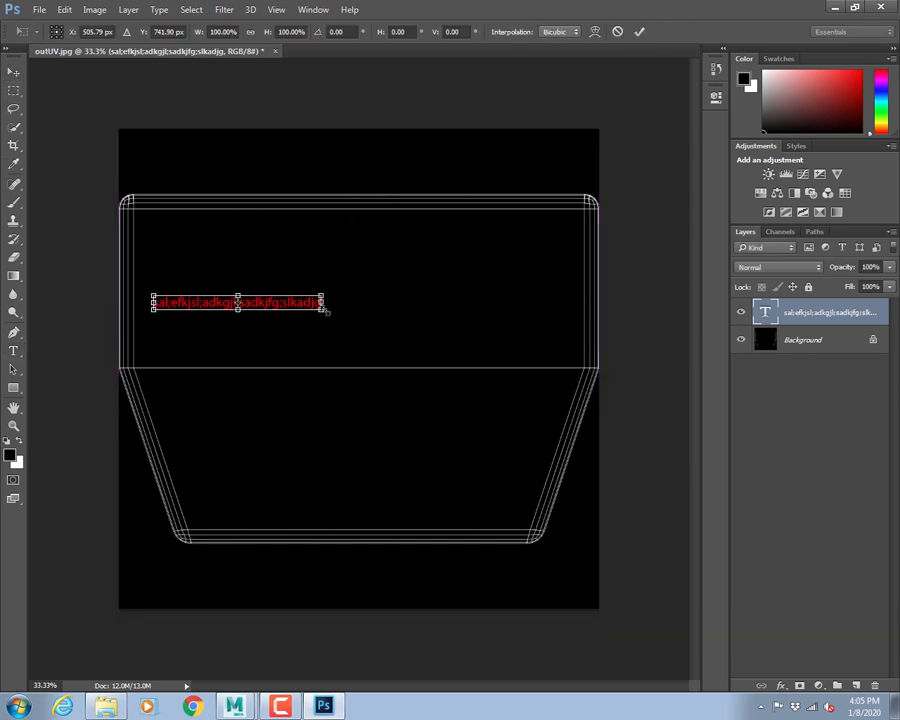
{"action": "left_click_drag", "start_coordinate": [326, 311], "coordinate": [423, 372], "text": "alt+shift"}
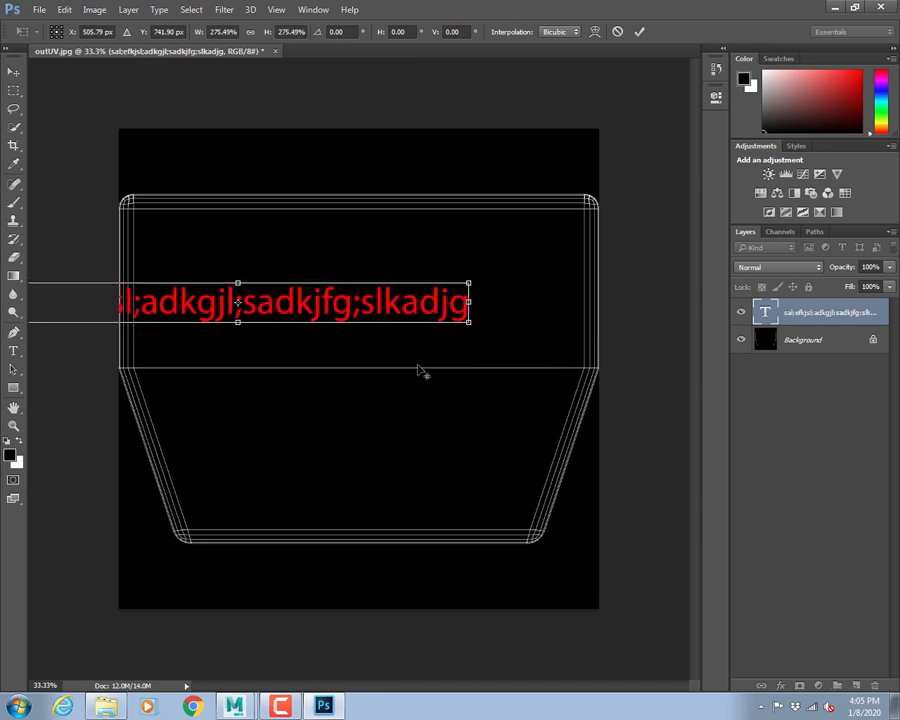
{"action": "left_click_drag", "start_coordinate": [343, 304], "coordinate": [455, 313]}
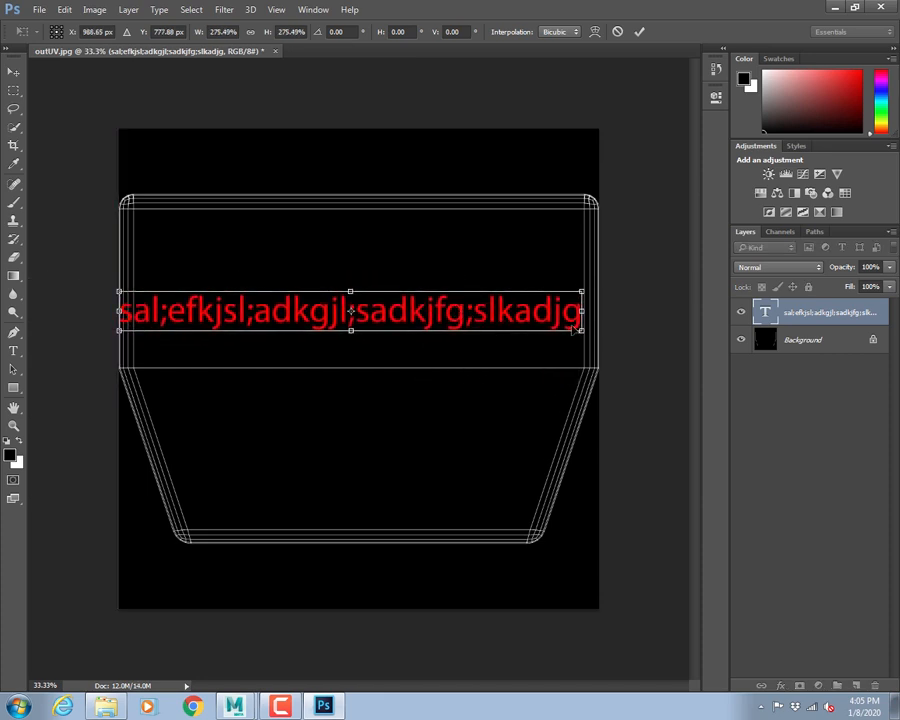
{"action": "left_click_drag", "start_coordinate": [579, 322], "coordinate": [597, 316], "text": "shift"}
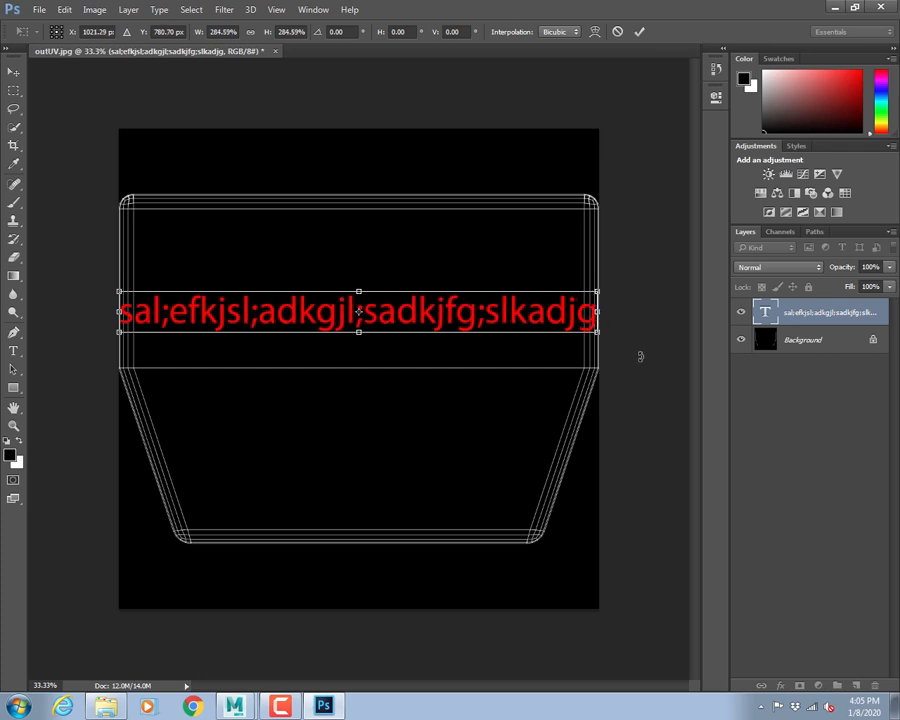
{"action": "key", "text": "Return"}
- Scale the red text proportionally to about 101% so its end reaches the canvas's right edge
{"action": "left_click_drag", "start_coordinate": [550, 279], "coordinate": [420, 290], "text": "ctrl"}
{"action": "key", "text": "ctrl+t"}
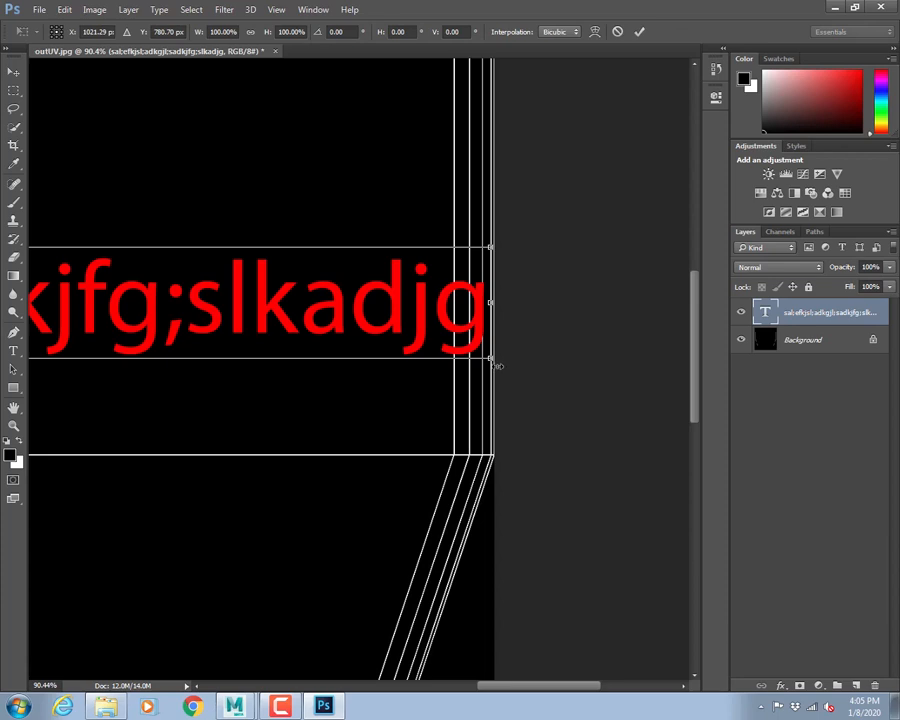
{"action": "left_click_drag", "start_coordinate": [490, 357], "coordinate": [501, 358], "text": "shift"}
{"action": "key", "text": "Return"}
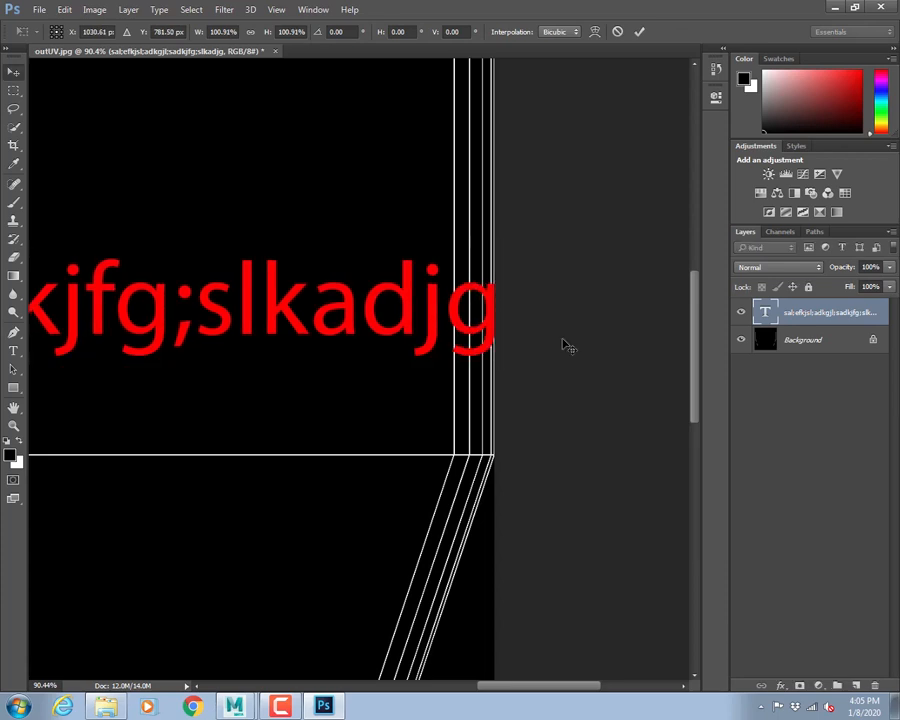
- Enlarge the red text slightly from its upper-left corner so its first letter reaches the canvas's left edge
{"action": "left_click_drag", "start_coordinate": [299, 320], "coordinate": [640, 290]}
{"action": "left_click_drag", "start_coordinate": [241, 301], "coordinate": [345, 309]}
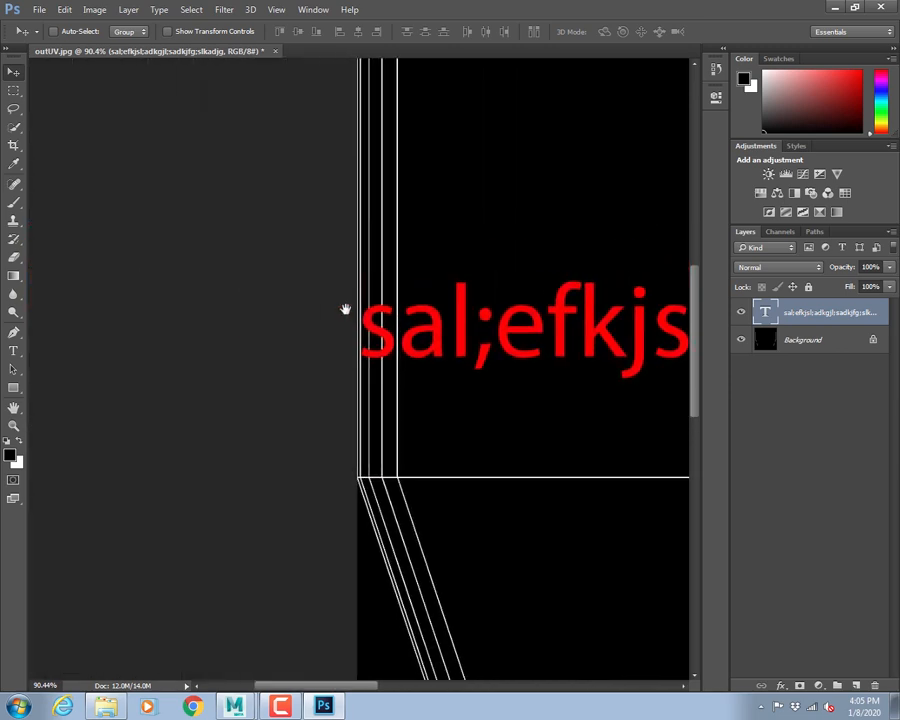
{"action": "key", "text": "ctrl+t"}
{"action": "scroll", "coordinate": [365, 318], "scroll_direction": "up", "scroll_amount": 2, "text": "alt"}
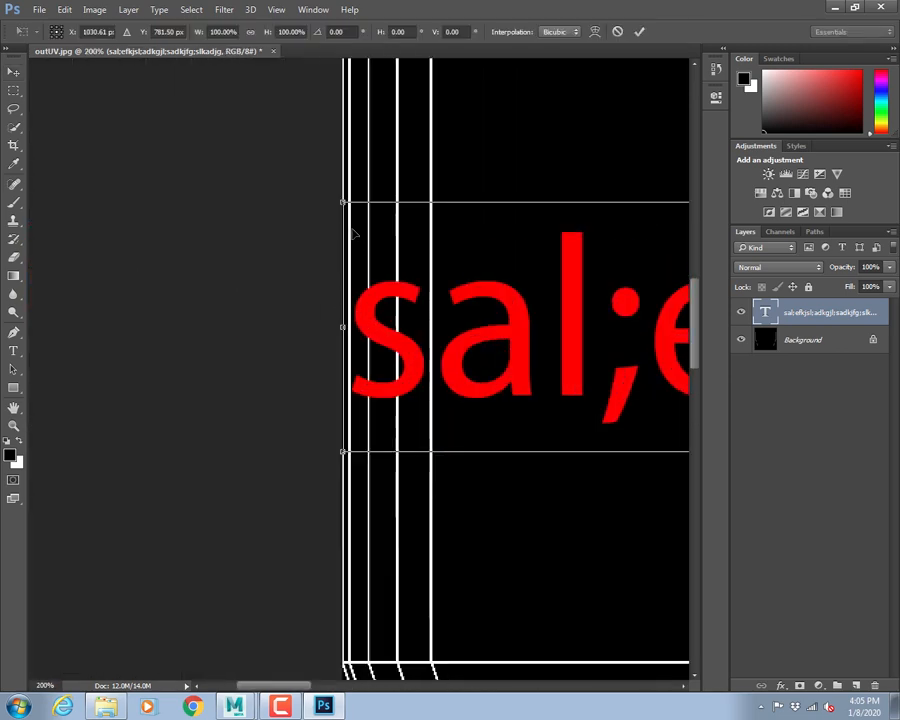
{"action": "left_click_drag", "start_coordinate": [342, 202], "coordinate": [333, 186]}
{"action": "key", "text": "Return"}
{"action": "scroll", "coordinate": [462, 304], "scroll_direction": "down", "scroll_amount": 3, "text": "alt"}
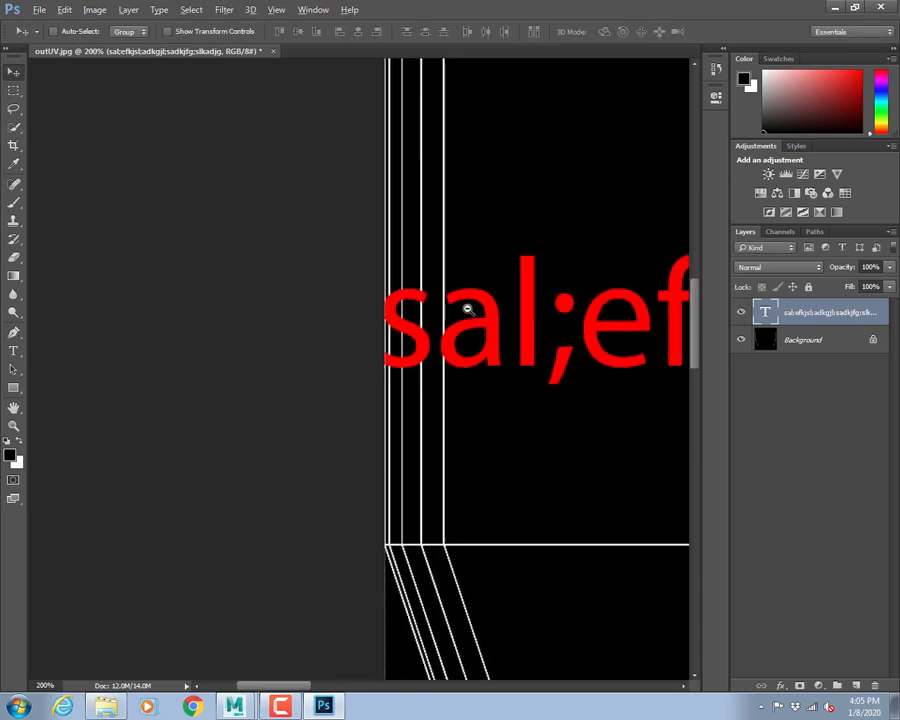
{"action": "scroll", "coordinate": [490, 315], "scroll_direction": "down", "scroll_amount": 1, "text": "alt"}
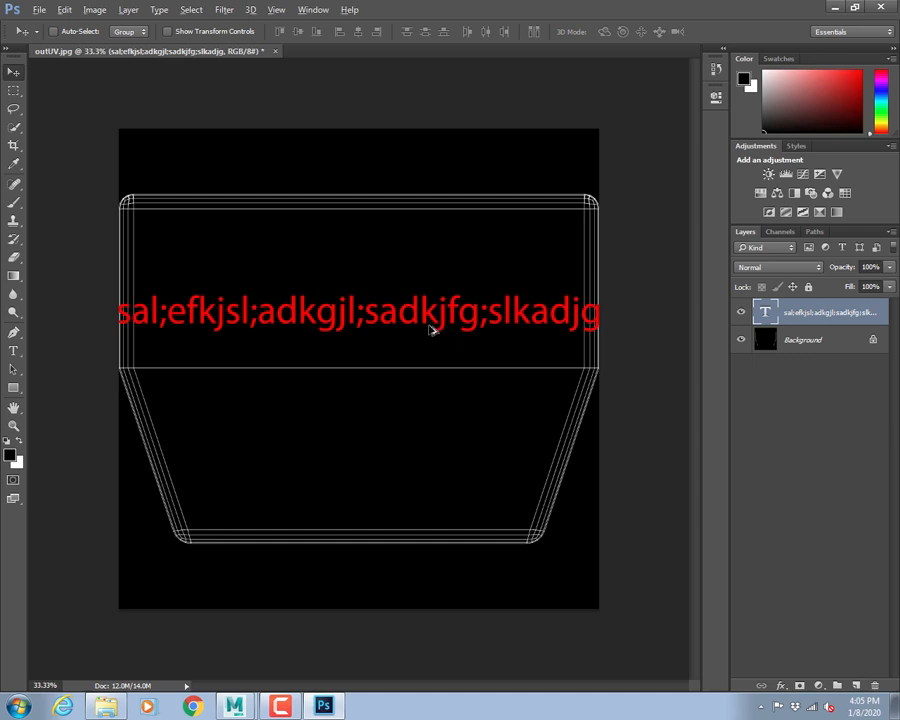
- Duplicate the red text line three times, placing two copies in the lower chest section and one above the original
{"action": "left_click_drag", "start_coordinate": [420, 312], "coordinate": [380, 506], "text": "alt"}
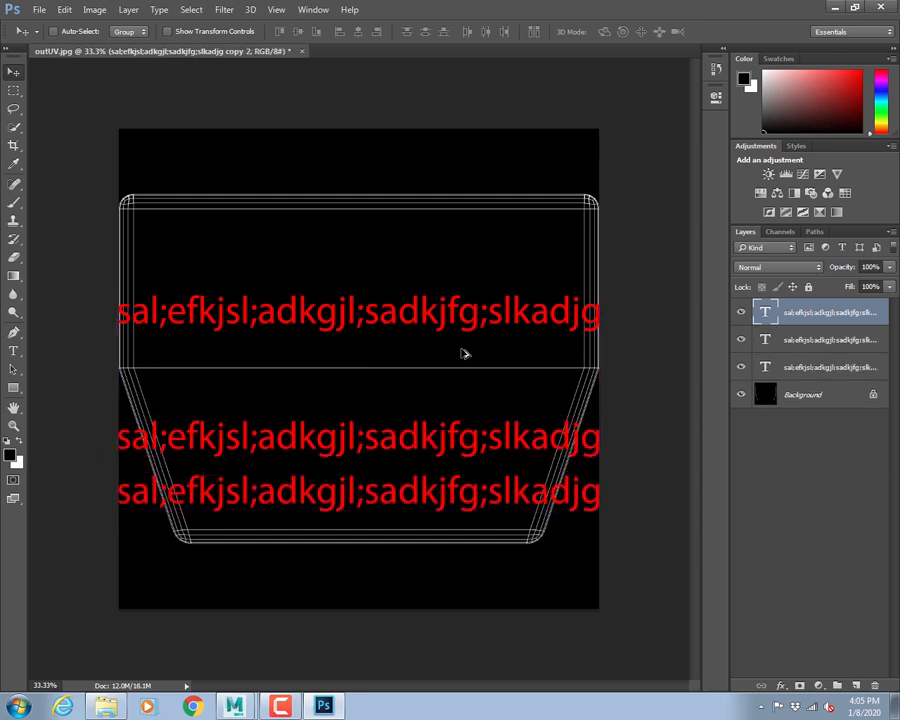
{"action": "left_click_drag", "start_coordinate": [458, 487], "coordinate": [460, 246], "text": "alt"}
- Add a new layer directly above the Background and fill it with a light green foreground color
{"action": "left_click", "coordinate": [803, 423]}
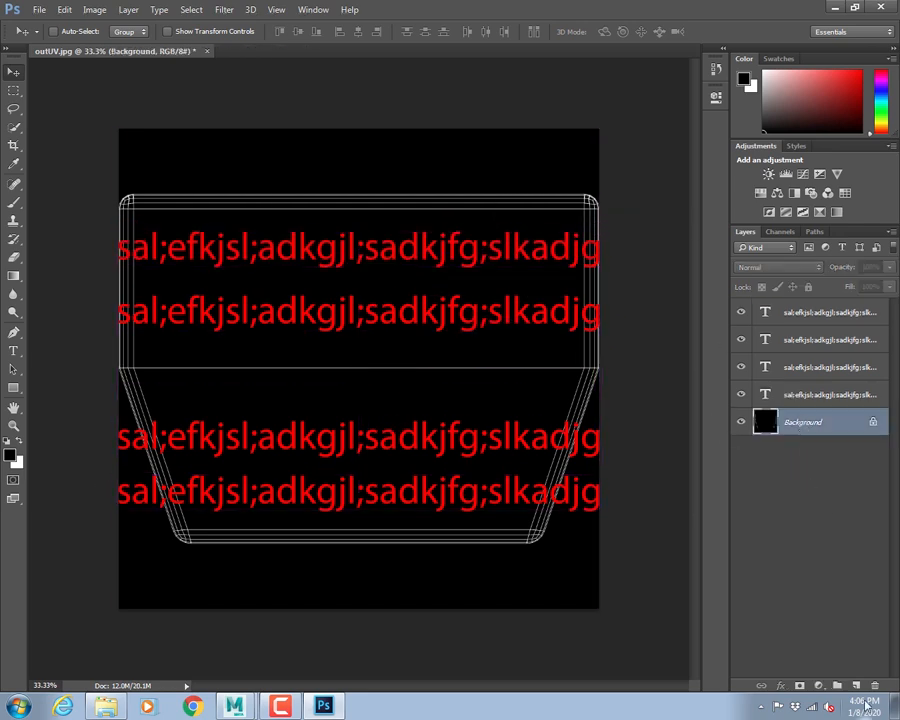
{"action": "key", "text": "ctrl+shift+alt+n"}
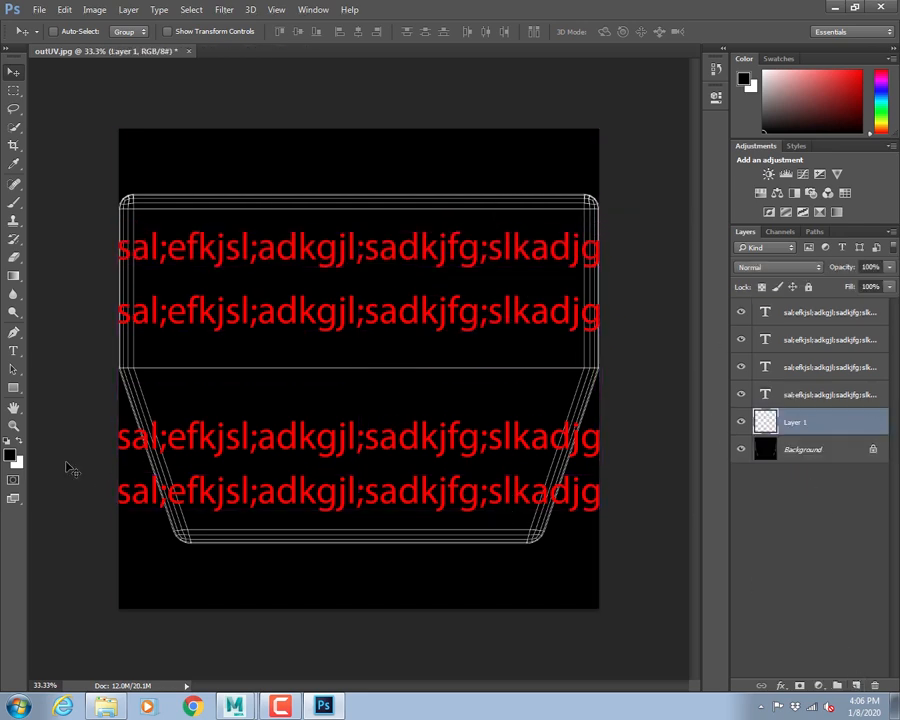
{"action": "left_click", "coordinate": [11, 455]}
{"action": "left_click", "coordinate": [309, 179]}
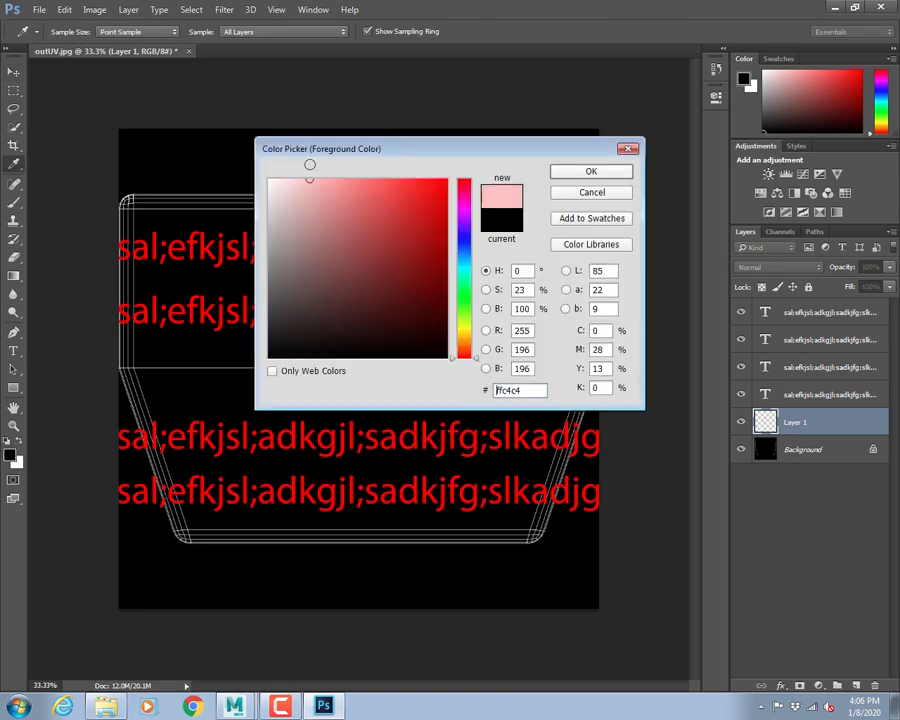
{"action": "left_click", "coordinate": [463, 292]}
{"action": "left_click", "coordinate": [600, 173]}
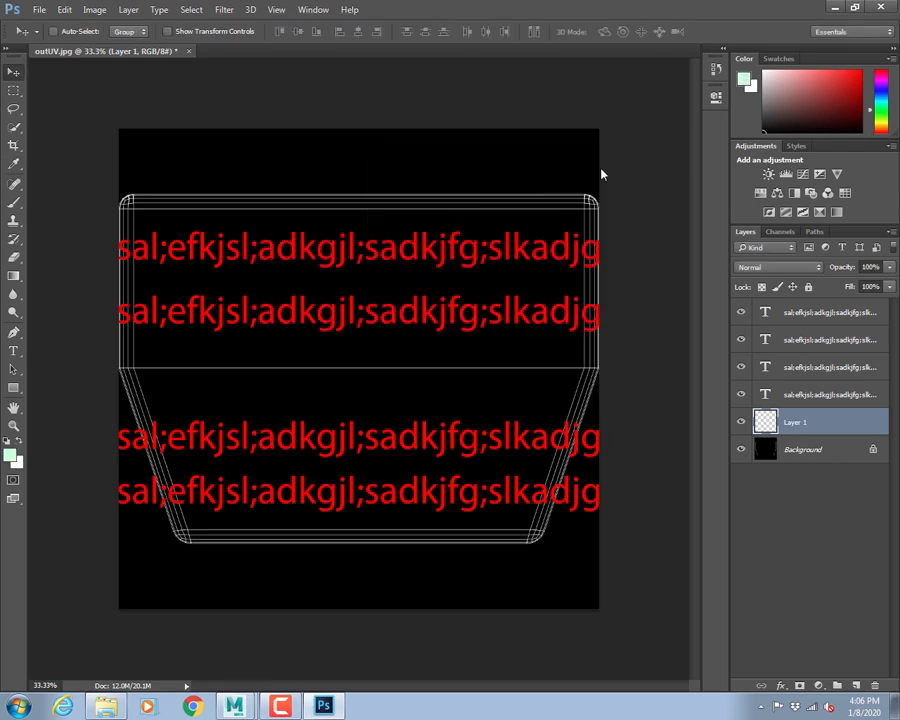
{"action": "key", "text": "alt+BackSpace"}
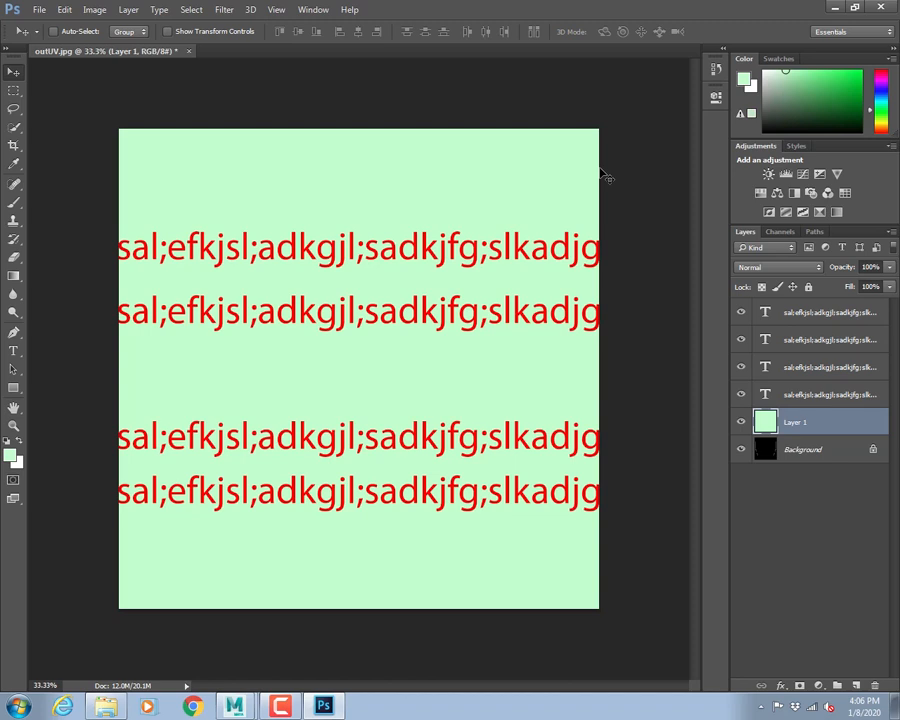
- Convert the locked Background into a regular layer named Layer 0 and move it above all other layers
{"action": "left_click", "coordinate": [812, 452]}
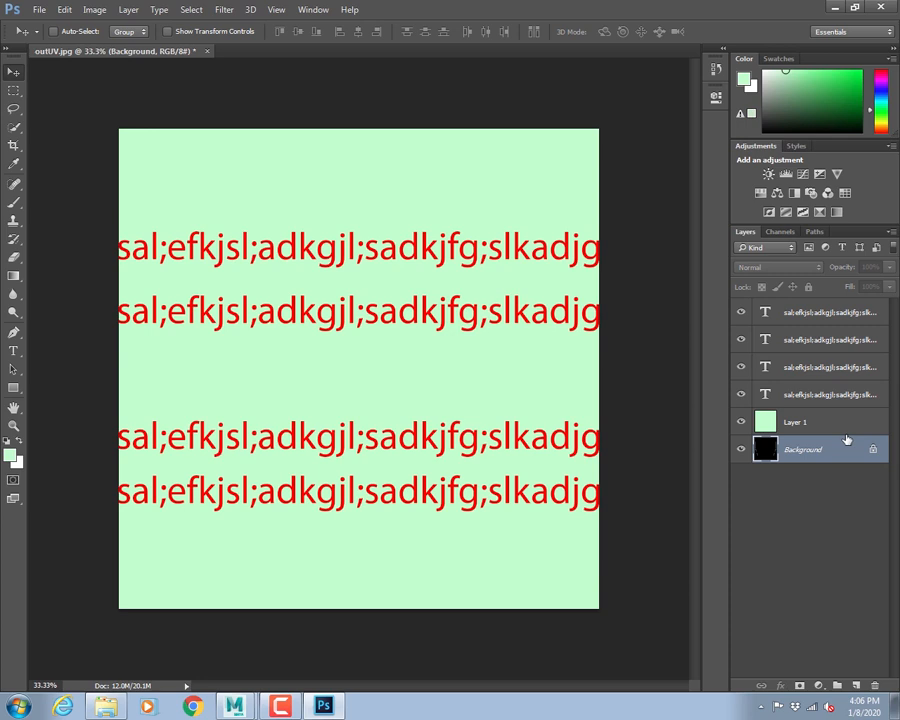
{"action": "double_click", "coordinate": [838, 452]}
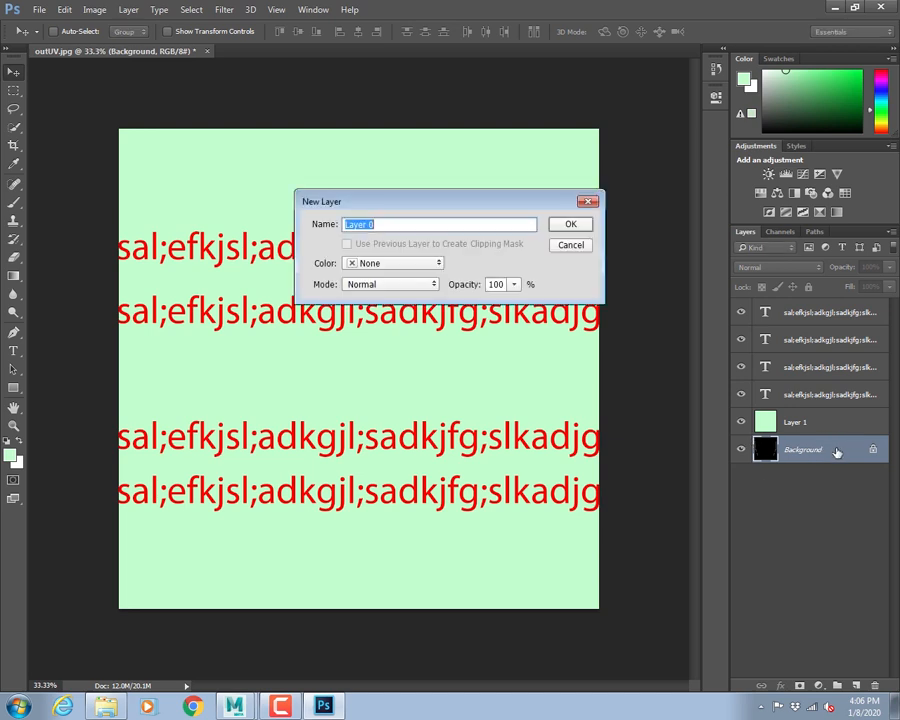
{"action": "key", "text": "Return"}
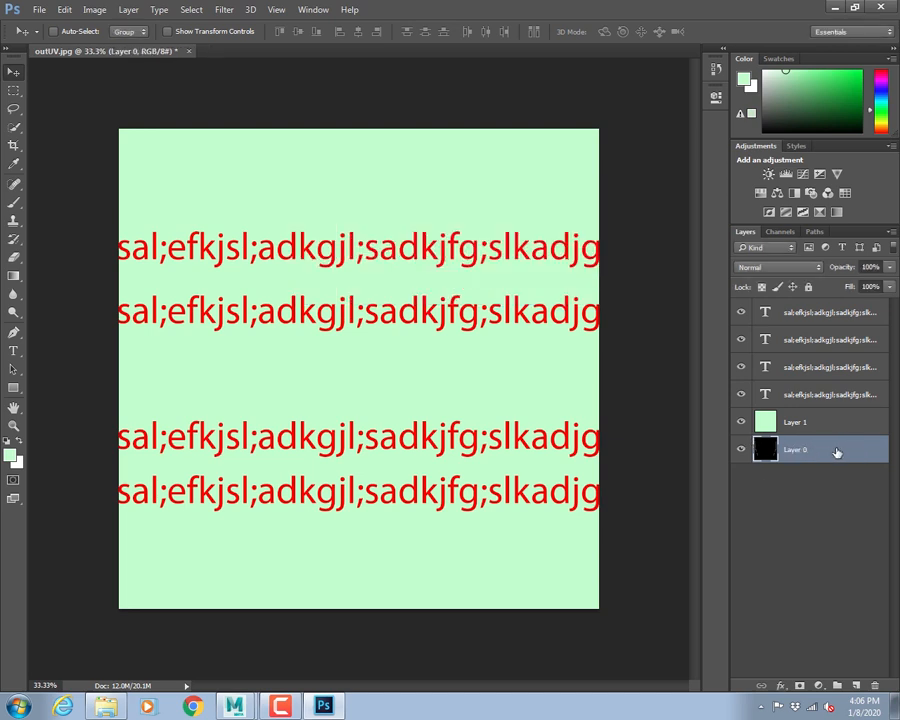
{"action": "left_click_drag", "start_coordinate": [812, 450], "coordinate": [812, 312]}
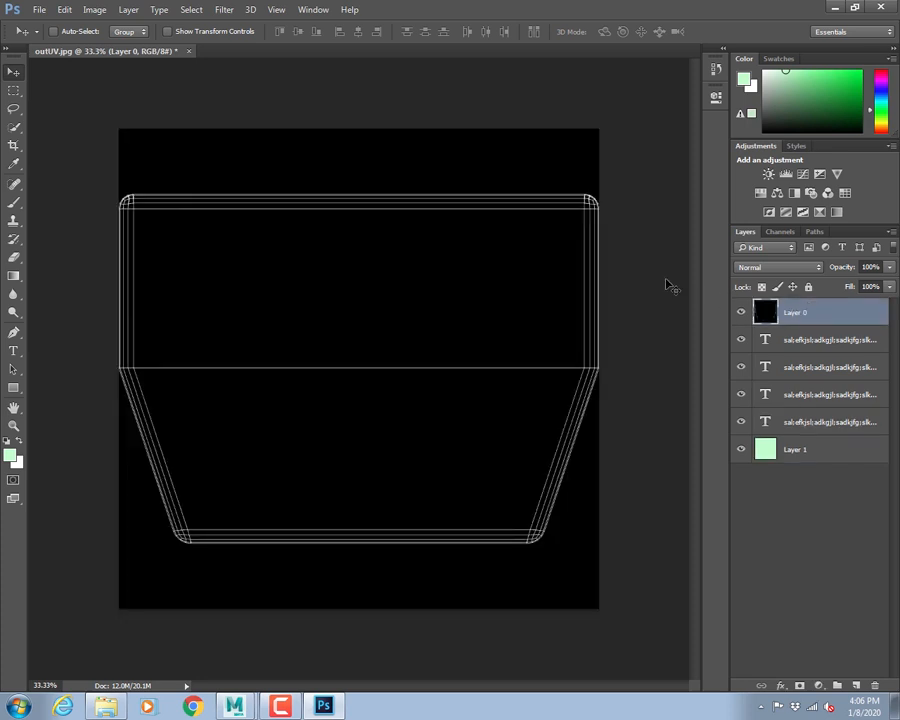
- Set Layer 0's blend mode to Screen
{"action": "left_click", "coordinate": [765, 268]}
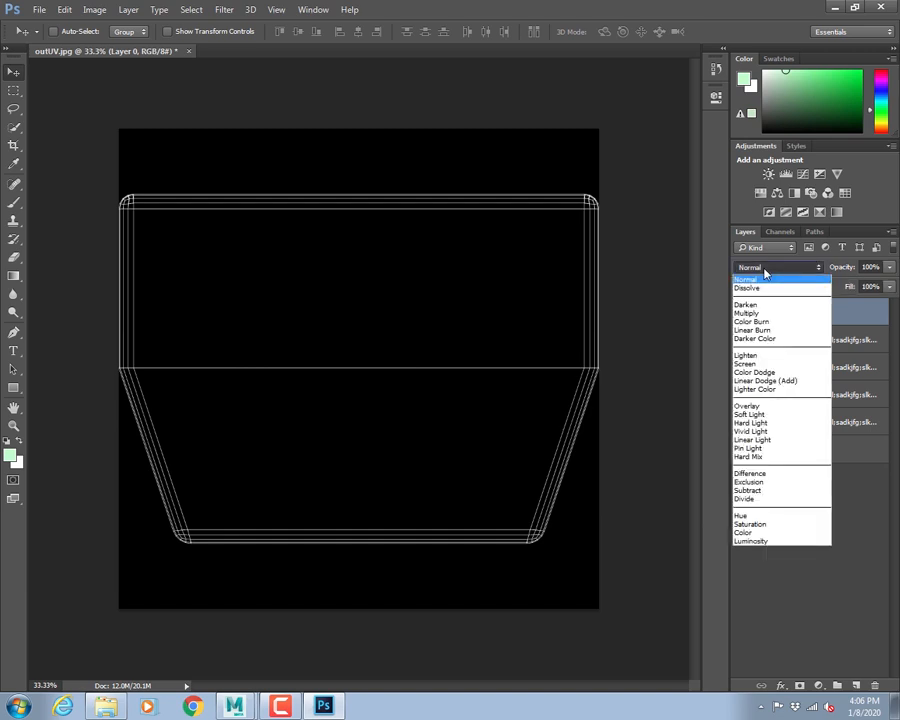
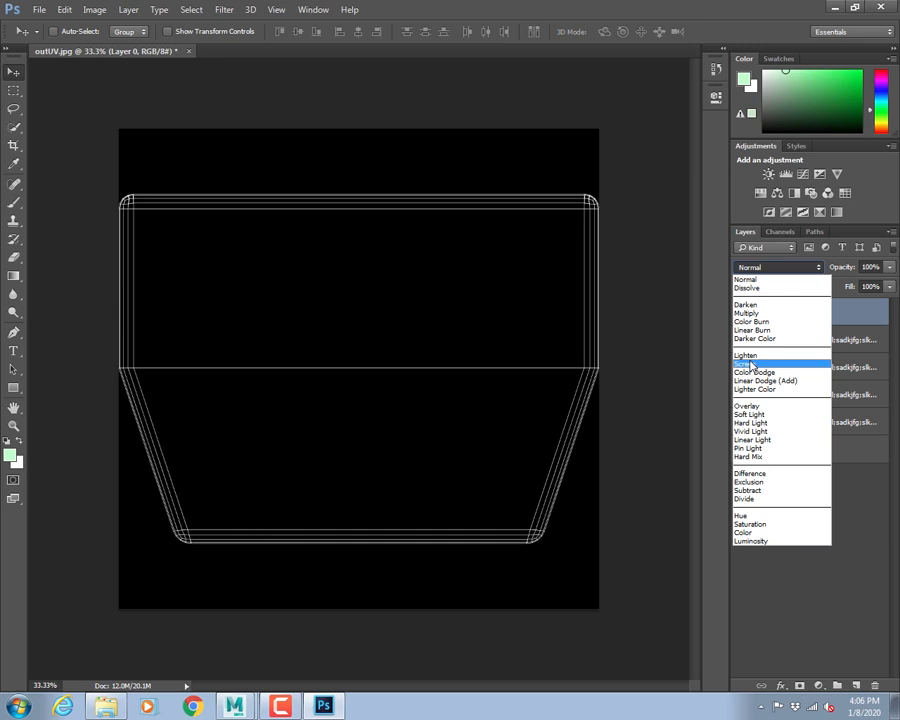
{"action": "left_click", "coordinate": [751, 364]}
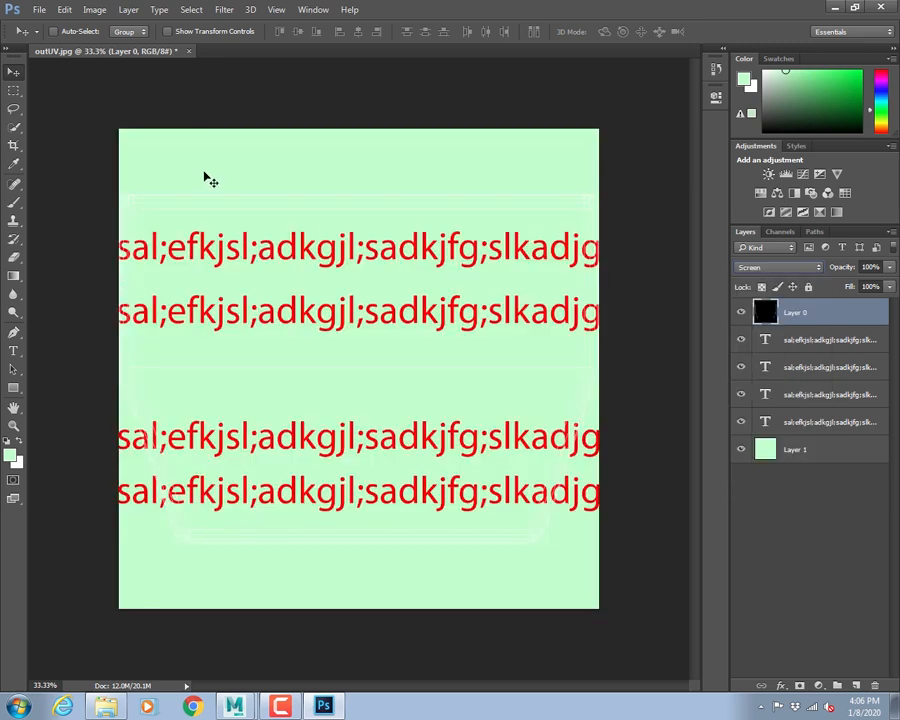
- Examine the UV wireframe overlay up close at its upper-left corner, and as a whole with the four text layers temporarily hidden
{"action": "left_click", "coordinate": [124, 188], "text": "ctrl"}
{"action": "left_click", "coordinate": [124, 188], "text": "ctrl"}
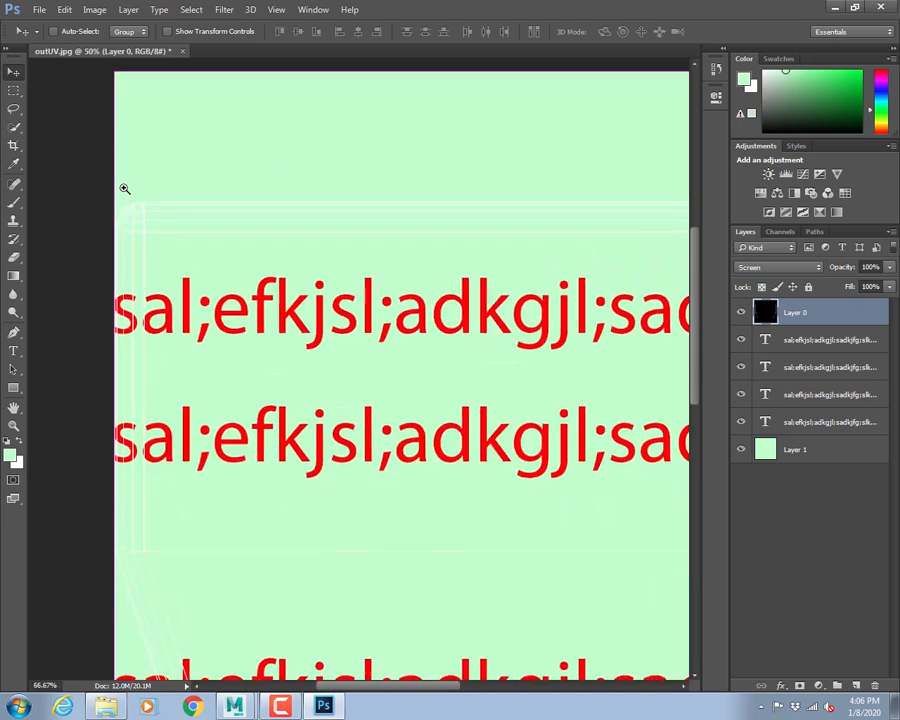
{"action": "left_click", "coordinate": [124, 188], "text": "ctrl"}
{"action": "left_click", "coordinate": [124, 188], "text": "ctrl"}
{"action": "left_click", "coordinate": [124, 188], "text": "ctrl"}
{"action": "left_click", "coordinate": [124, 188], "text": "ctrl"}
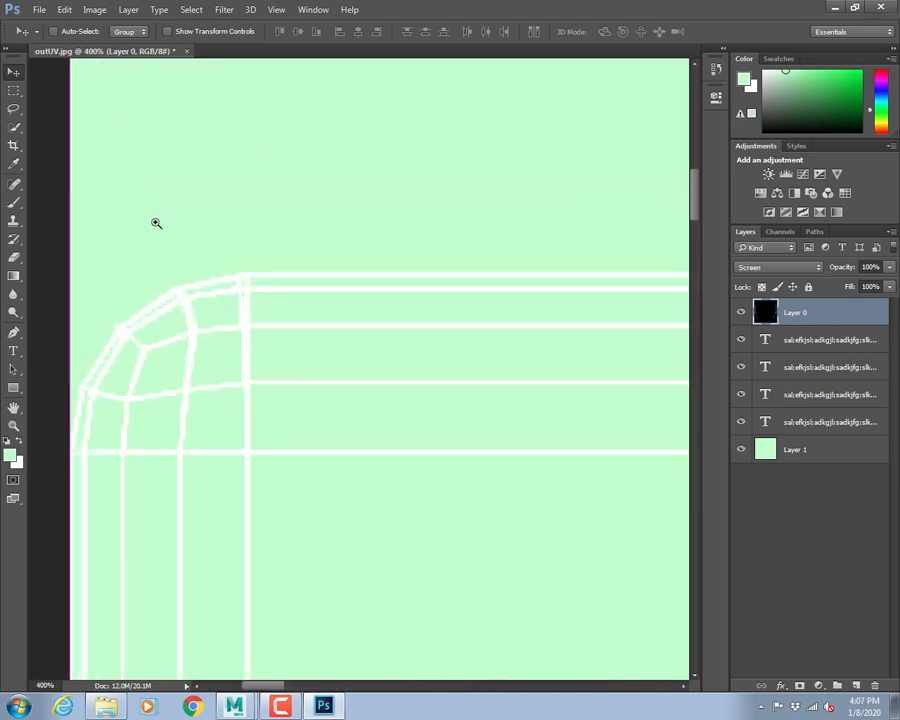
{"action": "left_click", "coordinate": [287, 309], "text": "alt"}
{"action": "left_click", "coordinate": [287, 309], "text": "alt"}
{"action": "left_click", "coordinate": [287, 309], "text": "alt"}
{"action": "left_click", "coordinate": [287, 309], "text": "alt"}
{"action": "left_click", "coordinate": [287, 309], "text": "alt"}
{"action": "left_click", "coordinate": [287, 309], "text": "alt"}
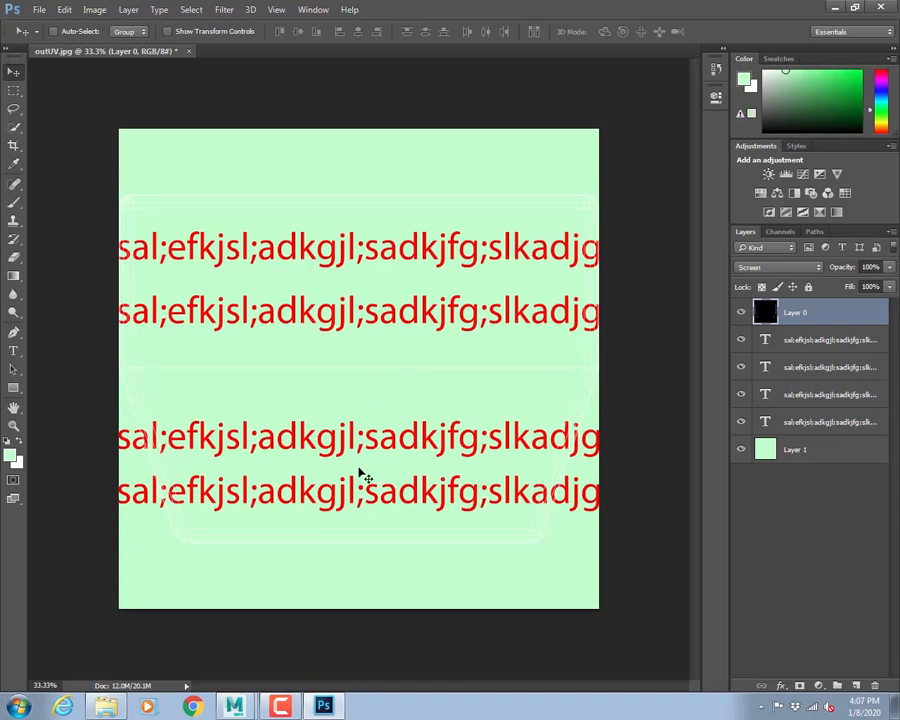
{"action": "left_click_drag", "start_coordinate": [743, 425], "coordinate": [741, 340]}
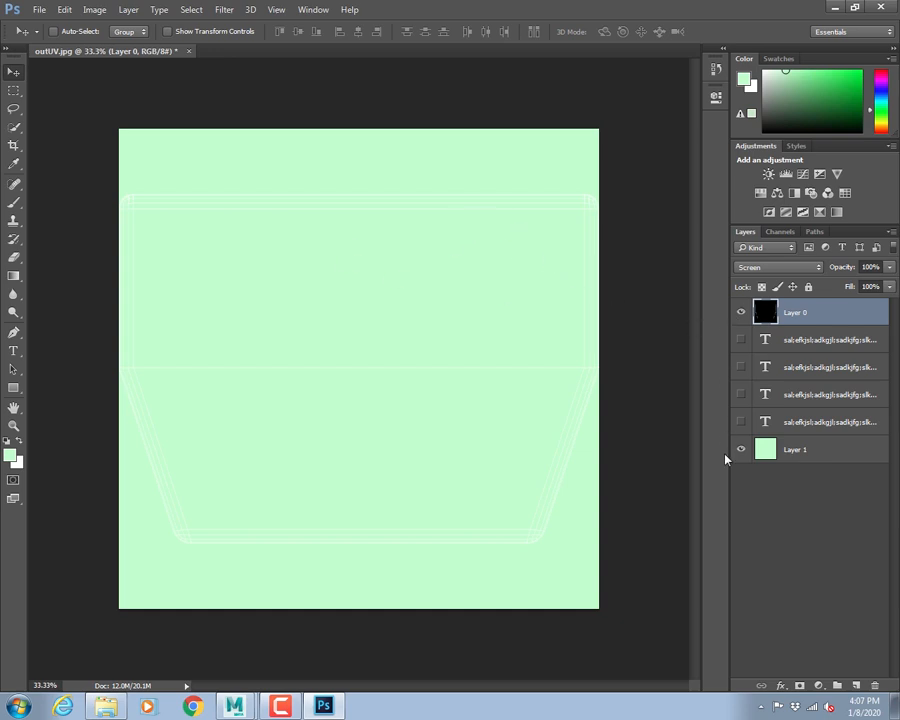
{"action": "left_click_drag", "start_coordinate": [743, 422], "coordinate": [742, 340]}
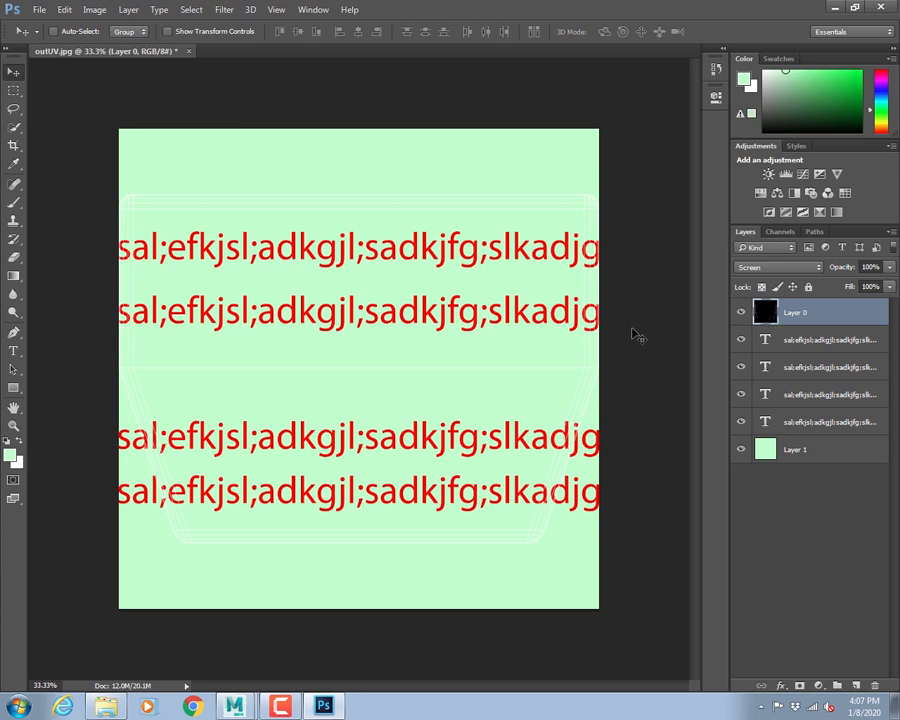
- Invert Layer 0's colors and set its blend mode to Multiply
{"action": "key", "text": "ctrl+i"}
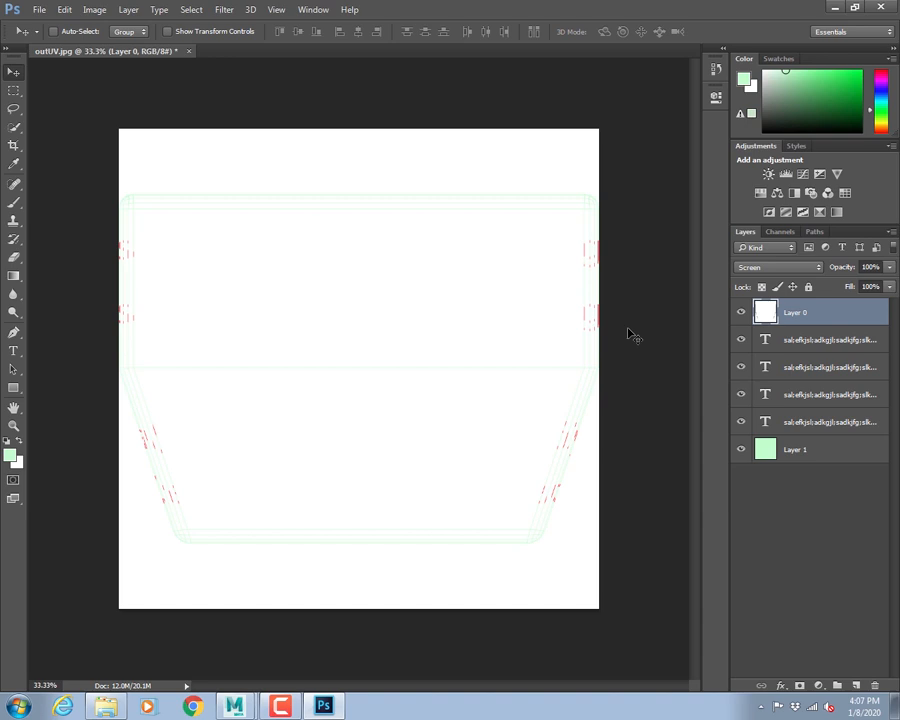
{"action": "left_click", "coordinate": [757, 267]}
{"action": "left_click", "coordinate": [757, 314]}
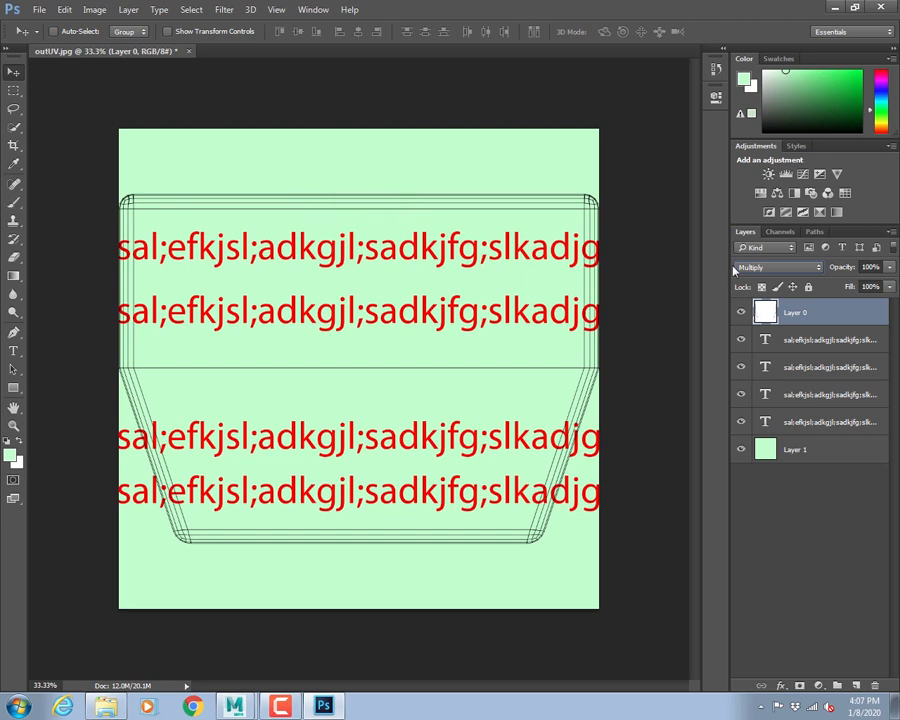
- Switch Layer 0's blend mode to Normal and back to Multiply to compare the wireframe display
{"action": "left_click", "coordinate": [757, 267]}
{"action": "left_click", "coordinate": [757, 280]}
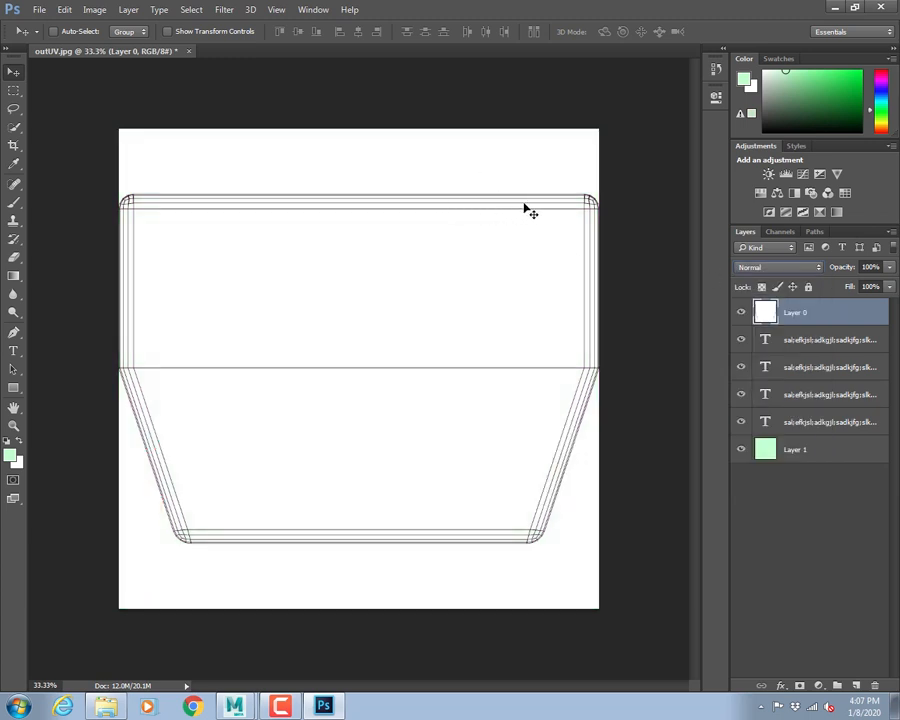
{"action": "left_click", "coordinate": [779, 268]}
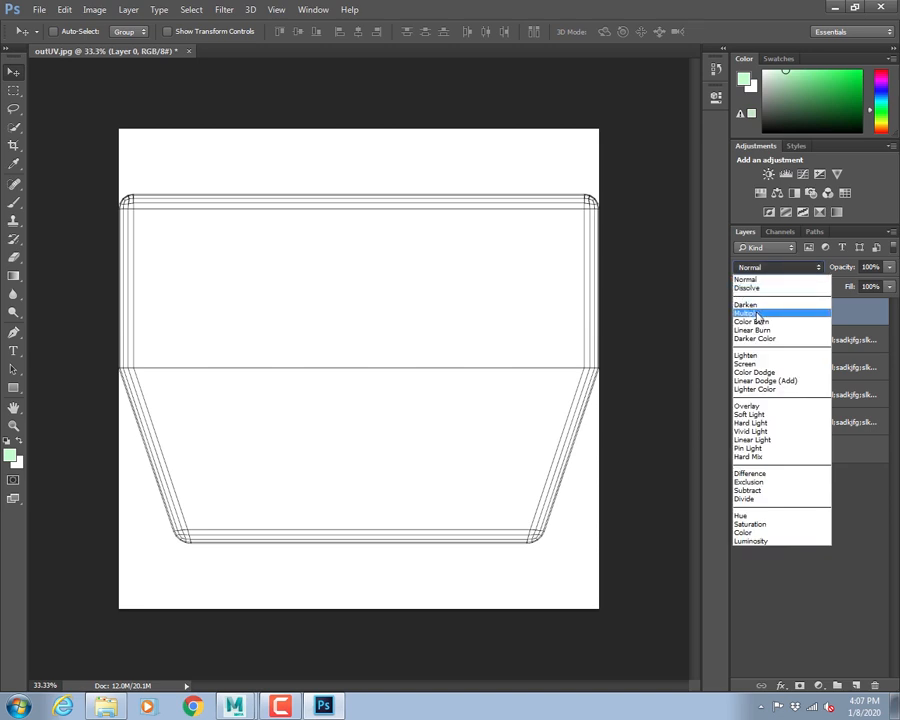
{"action": "left_click", "coordinate": [776, 312]}
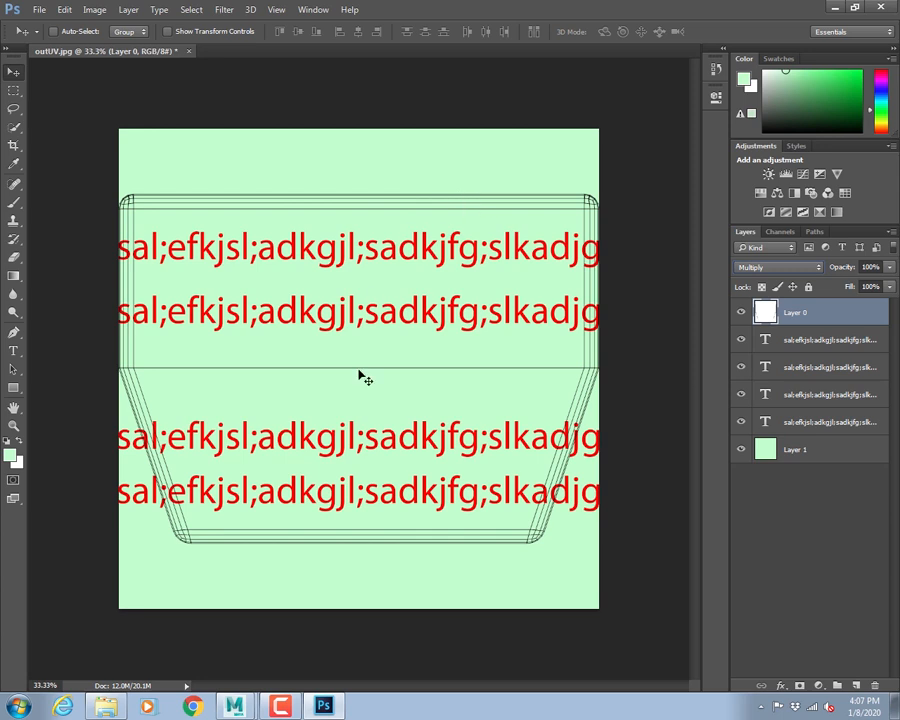
- Hide the wireframe Layer 0 and flatten the image, discarding hidden layers
{"action": "left_click", "coordinate": [741, 313]}
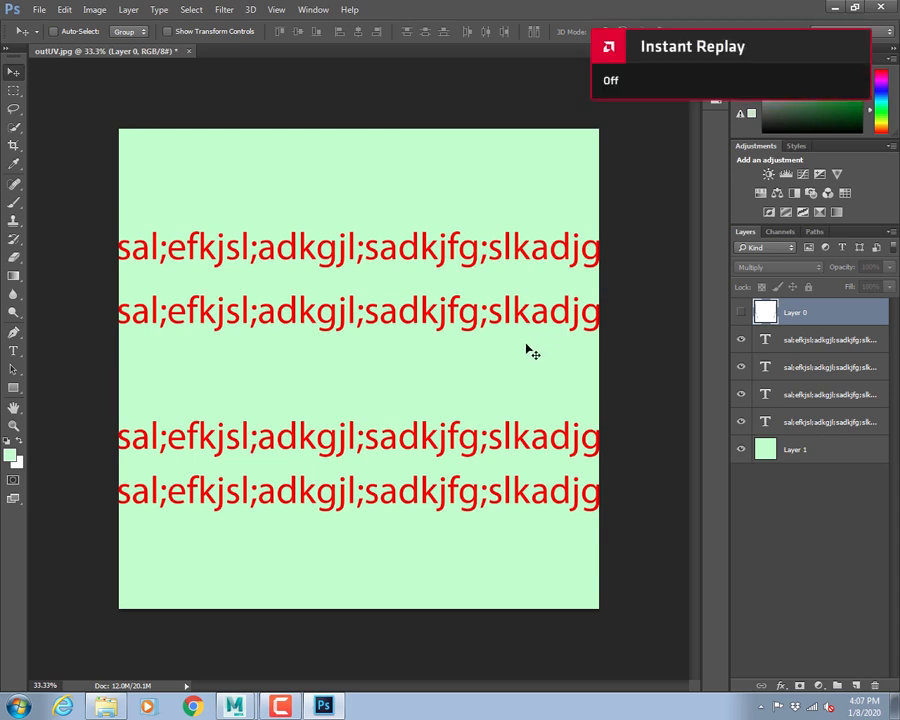
{"action": "key", "text": "alt+l"}
{"action": "key", "text": "Up"}
{"action": "key", "text": "Return"}
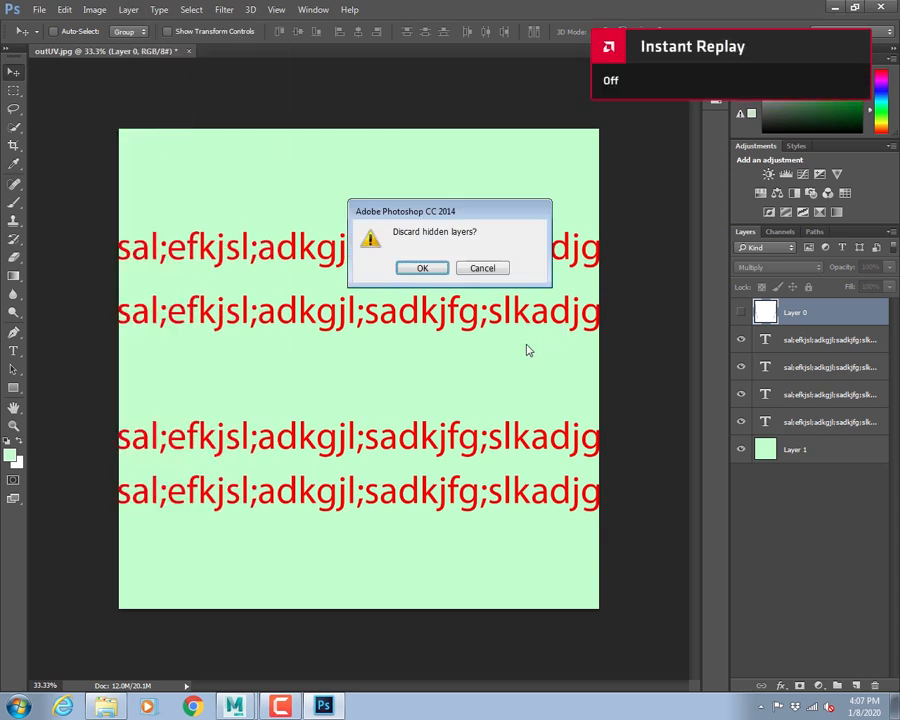
{"action": "key", "text": "Return"}
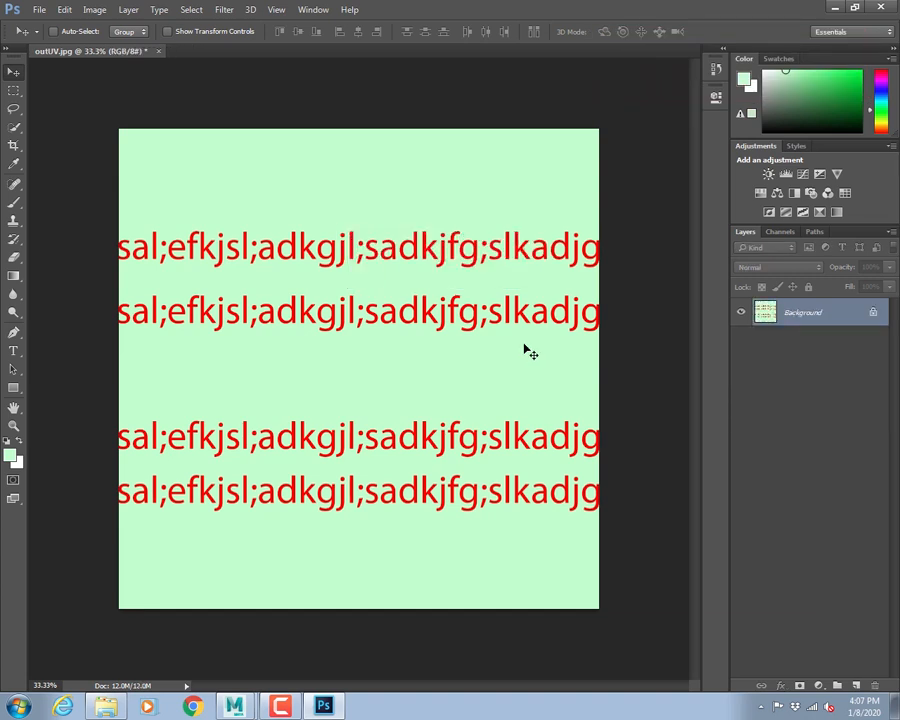
- Start saving the flattened image as a new file in the Robot_modeling project's sourceimages folder
{"action": "key", "text": "alt+f"}
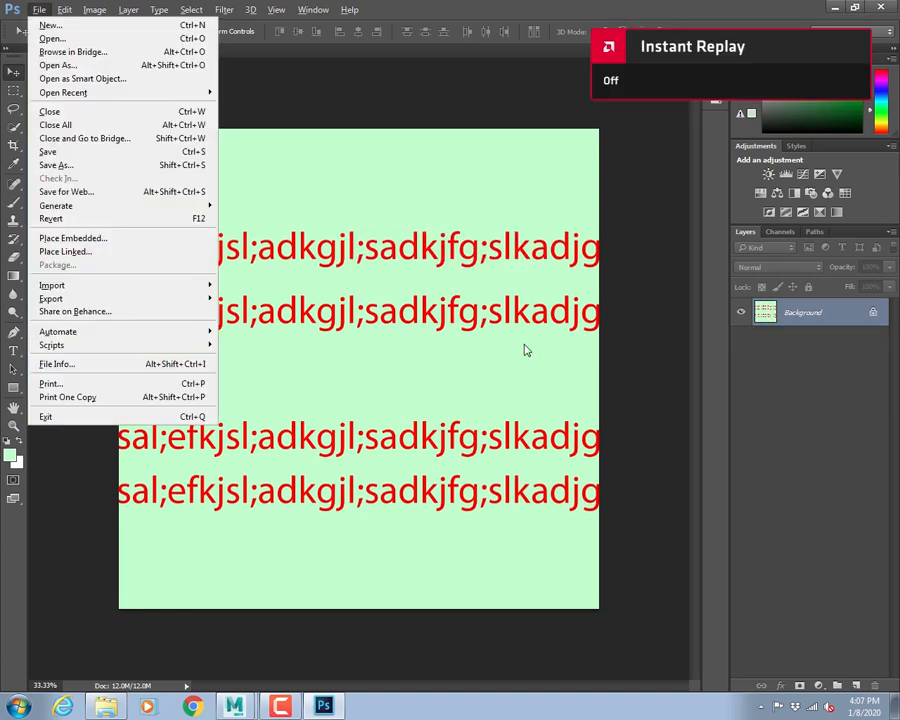
{"action": "key", "text": "Down"}
{"action": "key", "text": "Down"}
{"action": "key", "text": "Down"}
{"action": "key", "text": "Down"}
{"action": "key", "text": "Down"}
{"action": "key", "text": "Down"}
{"action": "key", "text": "Down"}
{"action": "key", "text": "Down"}
{"action": "key", "text": "Down"}
{"action": "key", "text": "Down"}
{"action": "key", "text": "Down"}
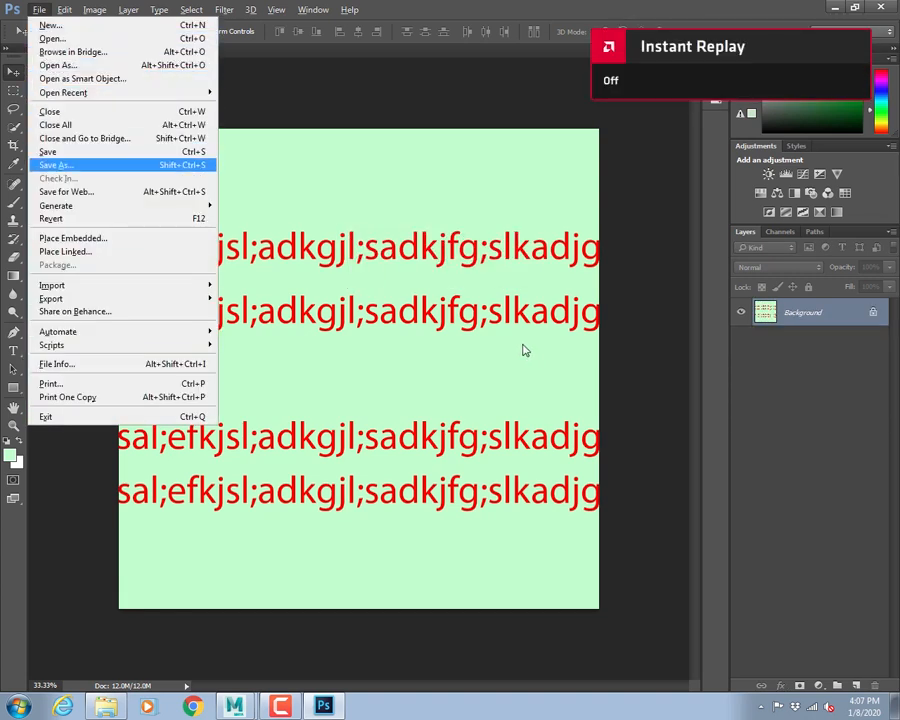
{"action": "key", "text": "Return"}
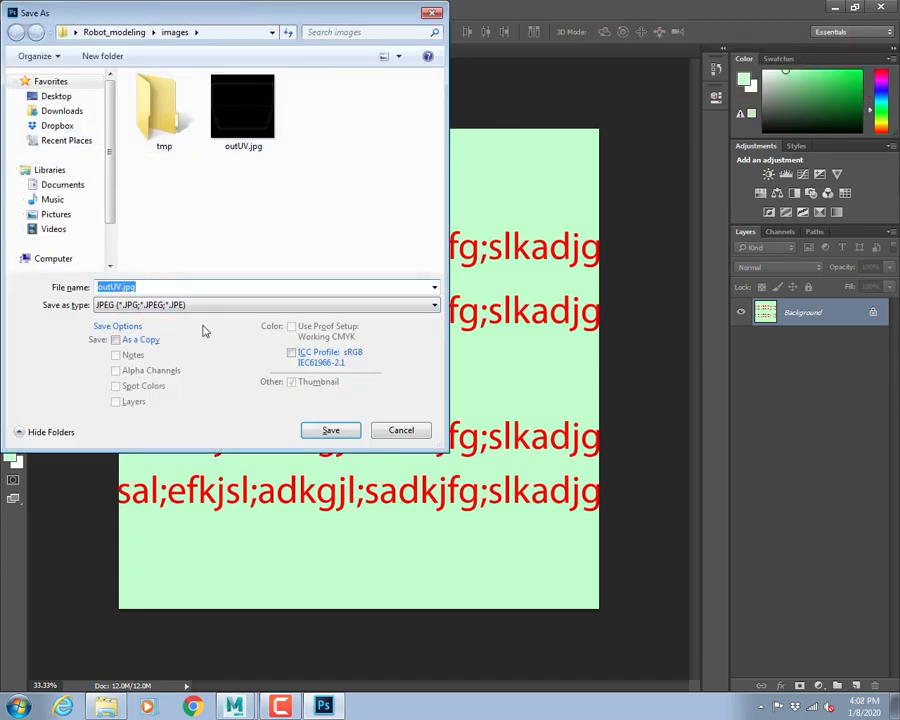
{"action": "left_click", "coordinate": [108, 33]}
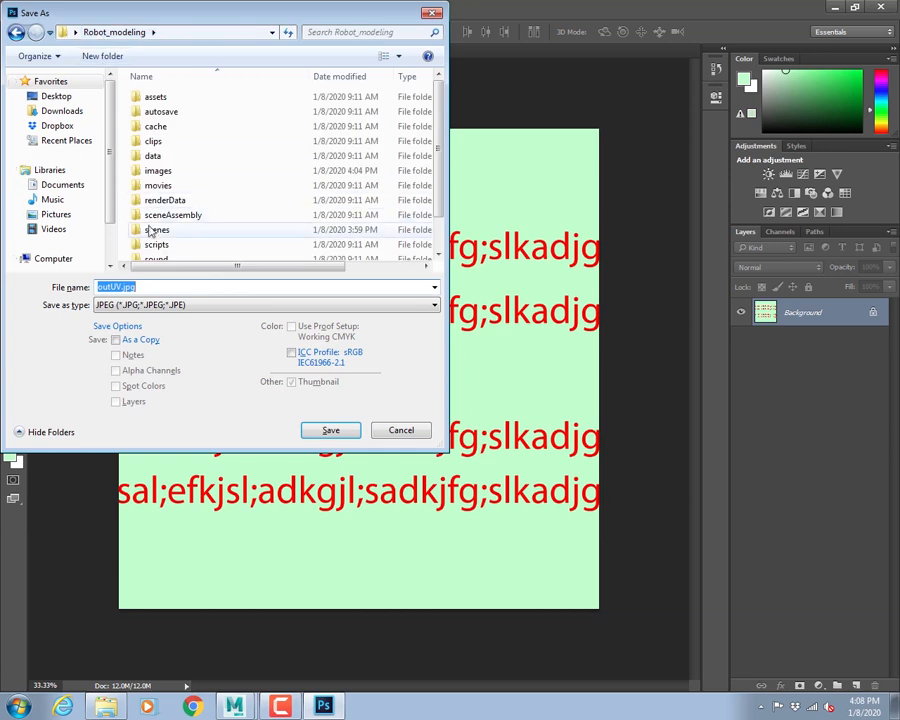
{"action": "left_click", "coordinate": [185, 224]}
{"action": "scroll", "coordinate": [185, 225], "scroll_direction": "down", "scroll_amount": 1}
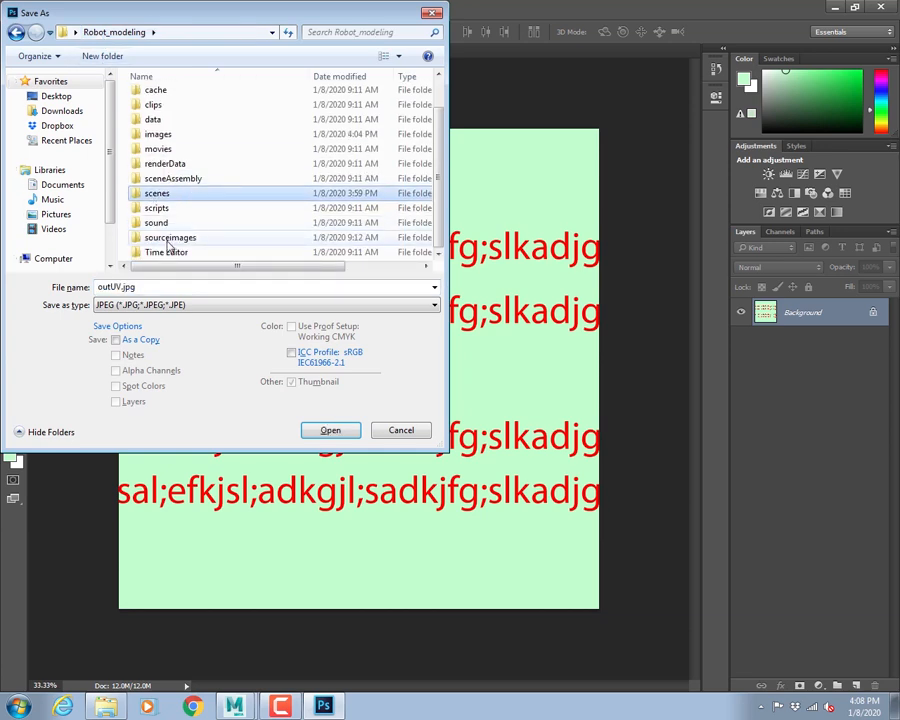
{"action": "double_click", "coordinate": [168, 238]}
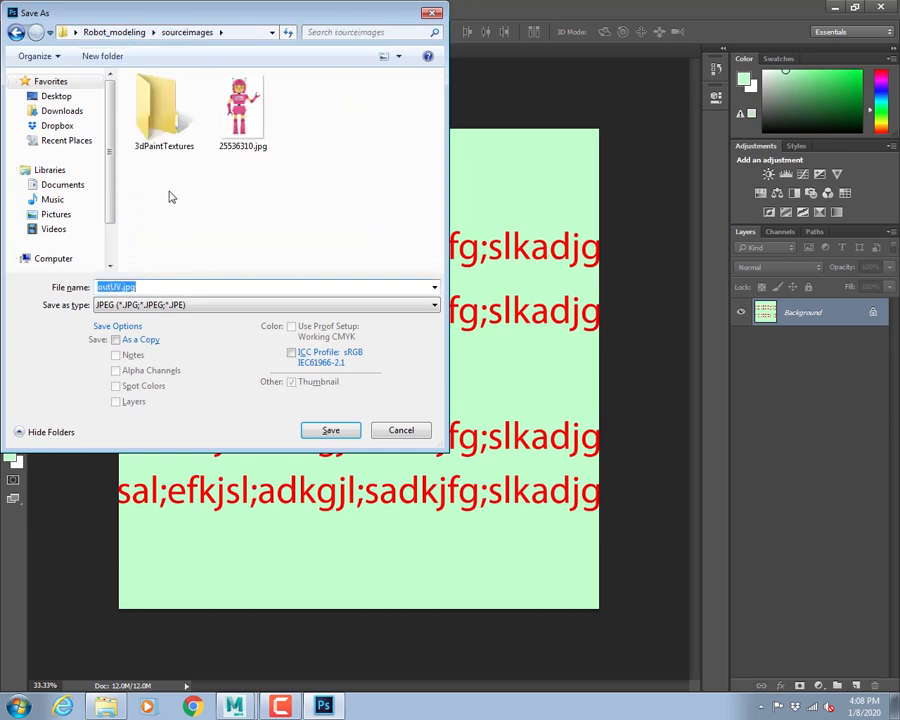
- Save the texture as the JPEG file Chest_diffuse at maximum quality 12 with the Baseline ("Standard") format
{"action": "type", "text": "Chest_diffuse"}
{"action": "key", "text": "shift+Left"}
{"action": "key", "text": "shift+Left"}
{"action": "key", "text": "shift+Left"}
{"action": "key", "text": "shift+Left"}
{"action": "key", "text": "shift+Left"}
{"action": "key", "text": "shift+Left"}
{"action": "key", "text": "shift+Left"}
{"action": "left_click", "coordinate": [124, 287]}
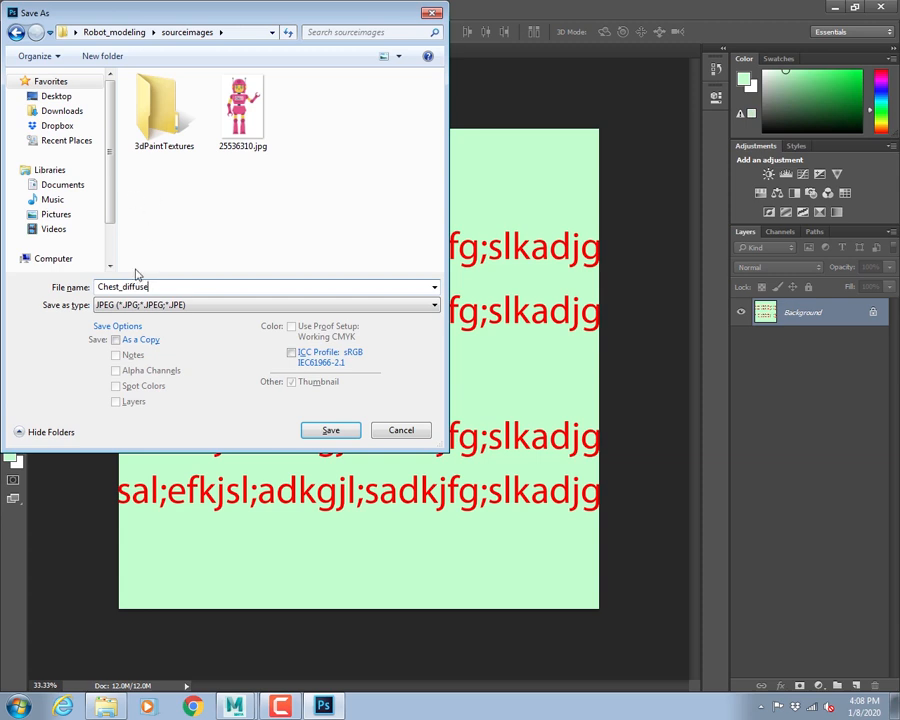
{"action": "left_click", "coordinate": [332, 431]}
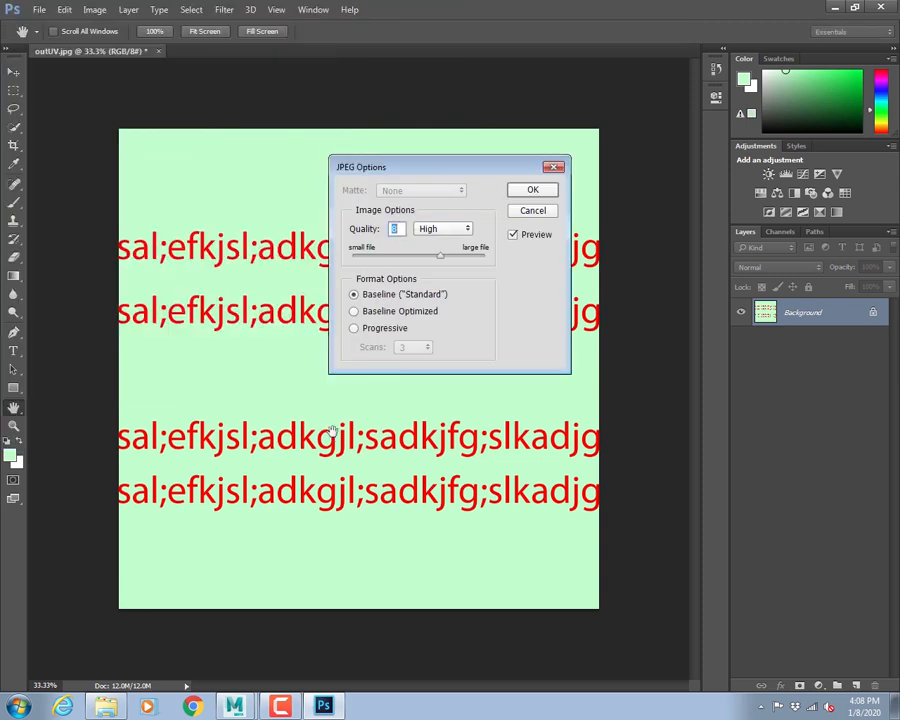
{"action": "left_click_drag", "start_coordinate": [440, 256], "coordinate": [484, 255]}
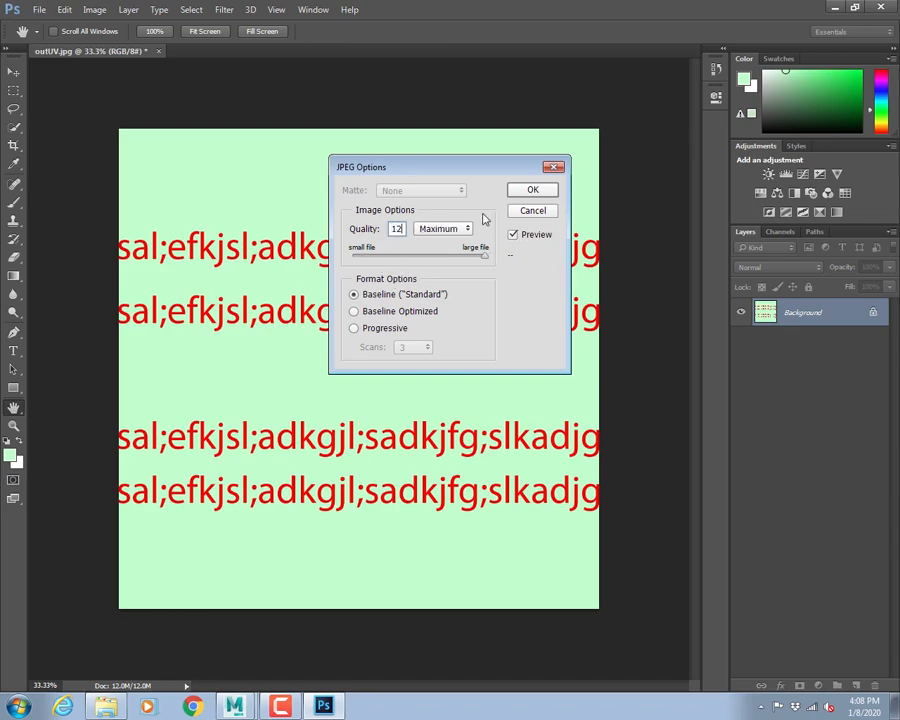
{"action": "left_click", "coordinate": [526, 191]}
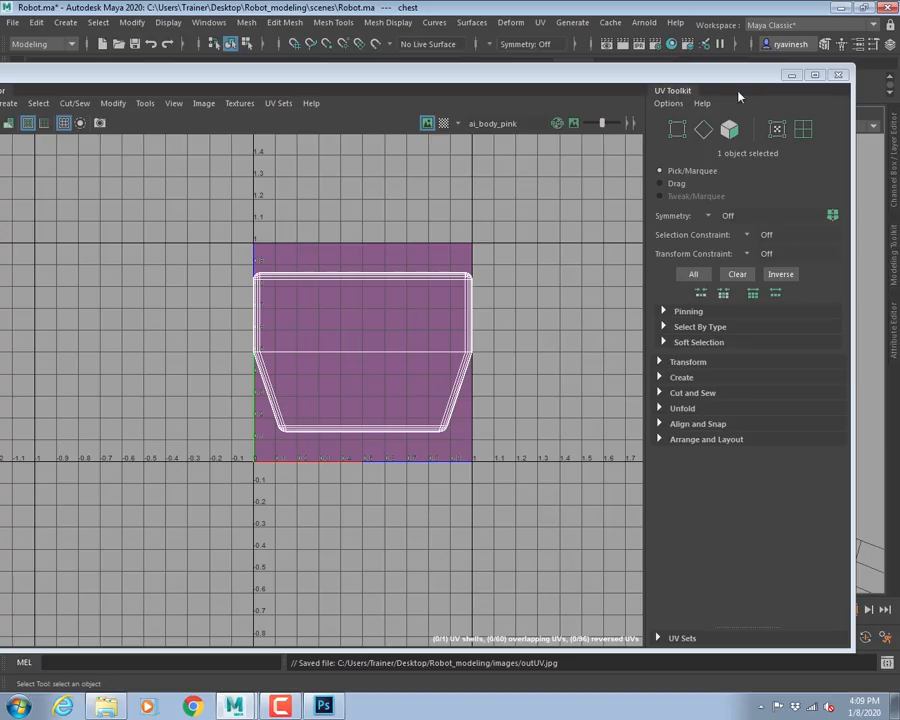
- Switch to Maya, move the UV Editor clear of the model and show the attributes of the chest's ai_body_pink material
{"action": "left_click_drag", "start_coordinate": [740, 92], "coordinate": [361, 464]}
{"action": "left_click", "coordinate": [459, 282]}
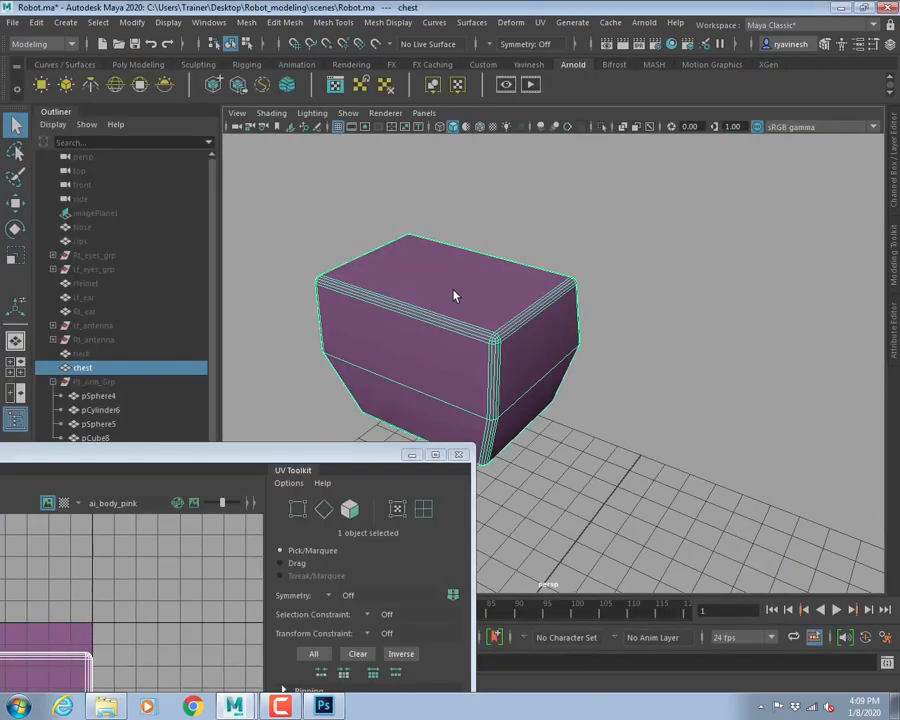
{"action": "key", "text": "ctrl+a"}
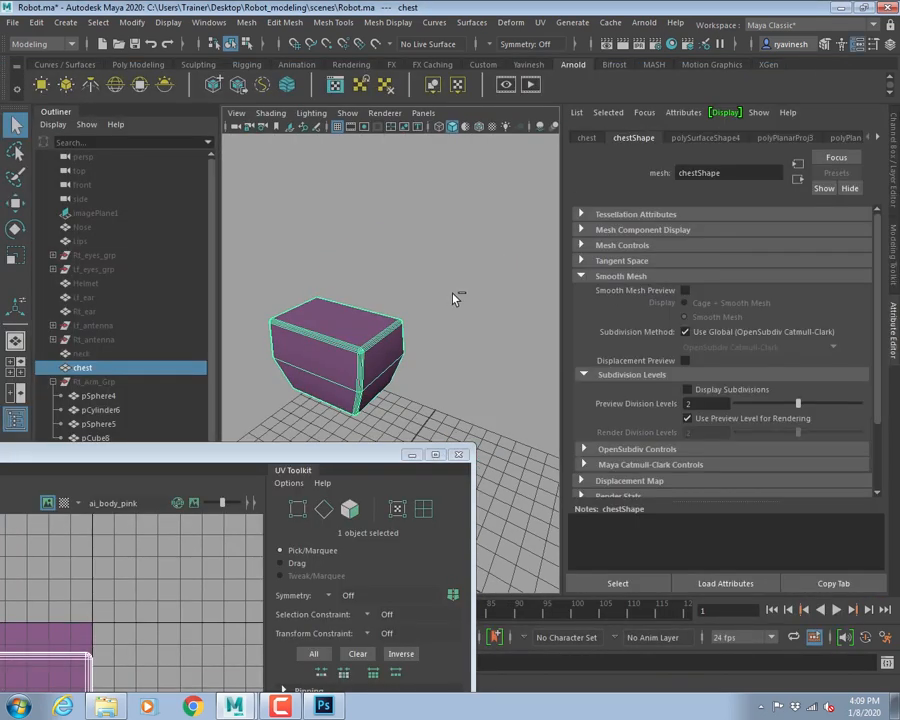
{"action": "left_click", "coordinate": [877, 137]}
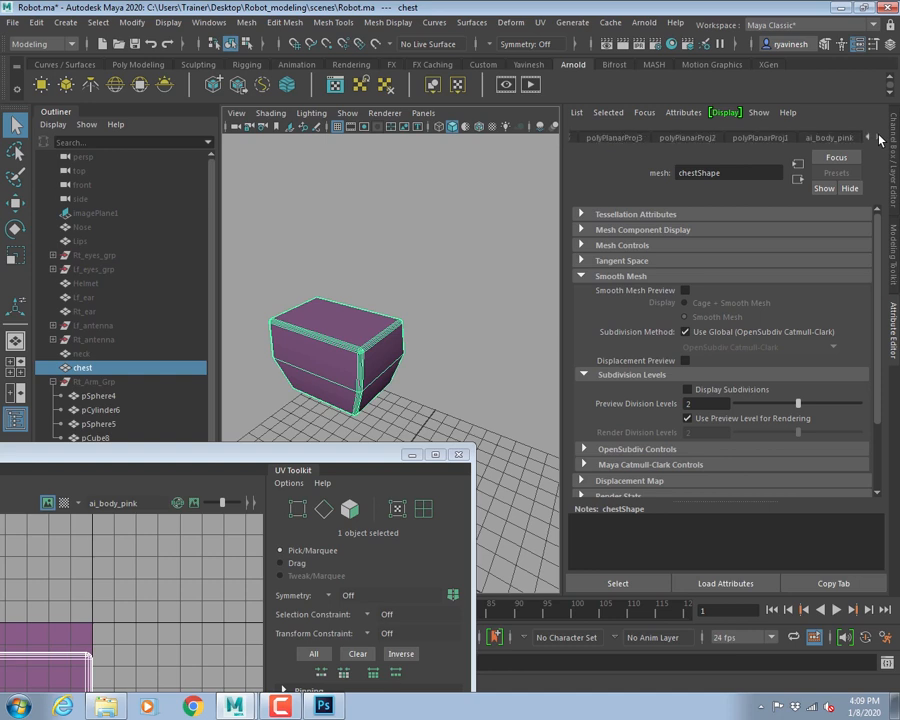
{"action": "left_click", "coordinate": [826, 138]}
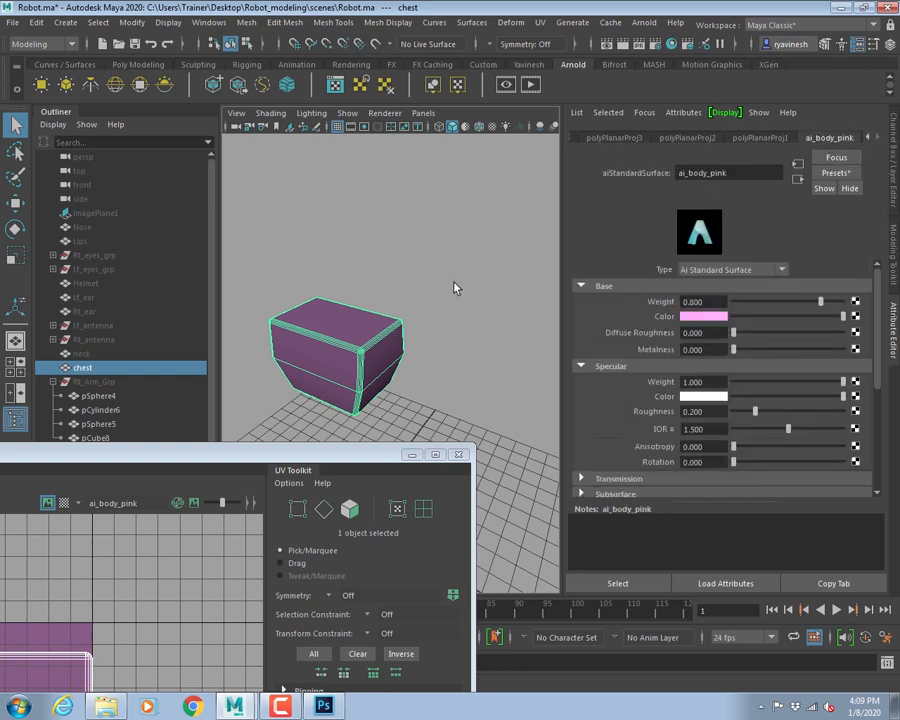
{"action": "right_click_drag", "start_coordinate": [356, 308], "coordinate": [403, 338], "text": "alt"}
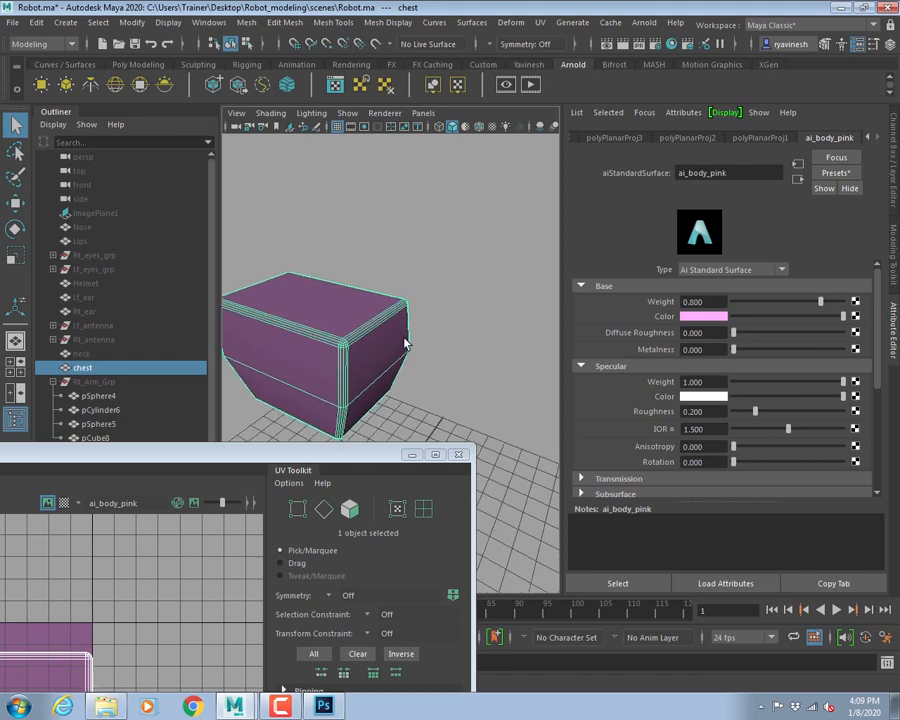
{"action": "left_click_drag", "start_coordinate": [403, 338], "coordinate": [418, 293], "text": "alt"}
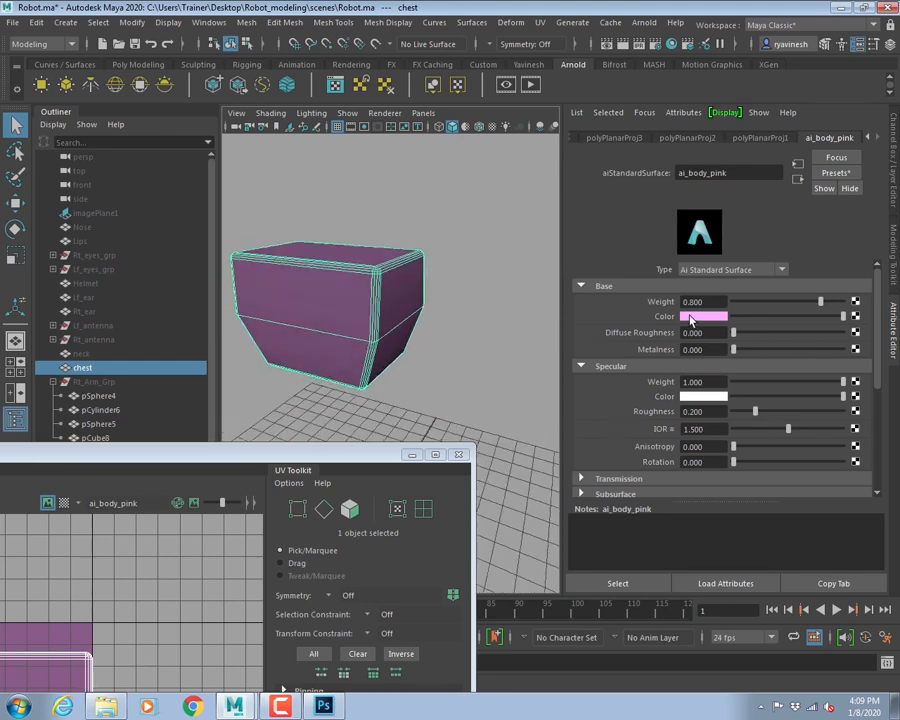
- Map a File texture to the material's base color and load Chest_diffuse.jpg from sourceimages as its image
{"action": "left_click", "coordinate": [855, 316]}
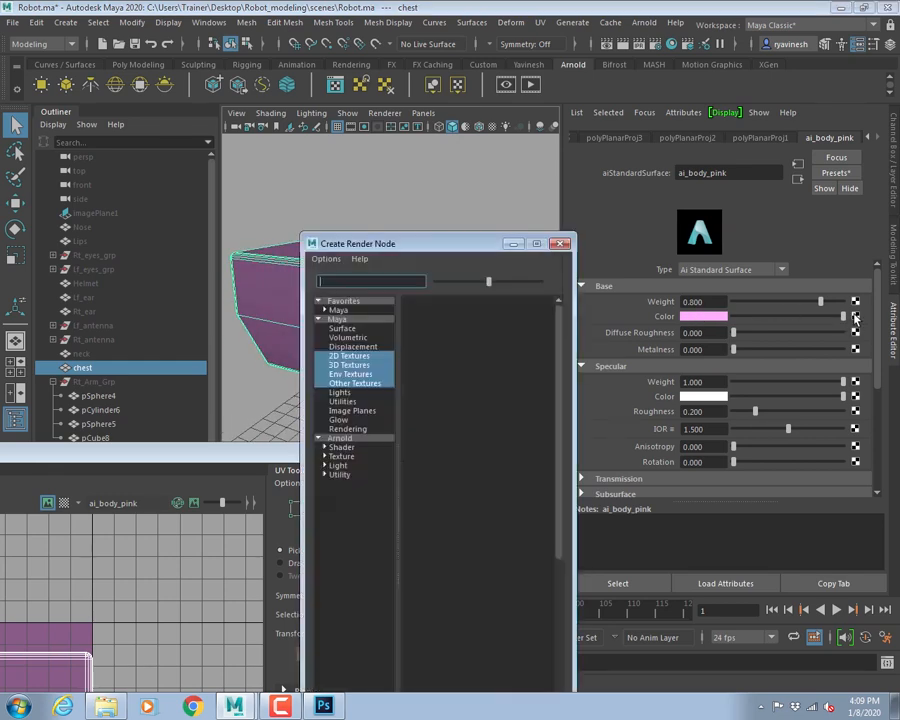
{"action": "left_click", "coordinate": [436, 354]}
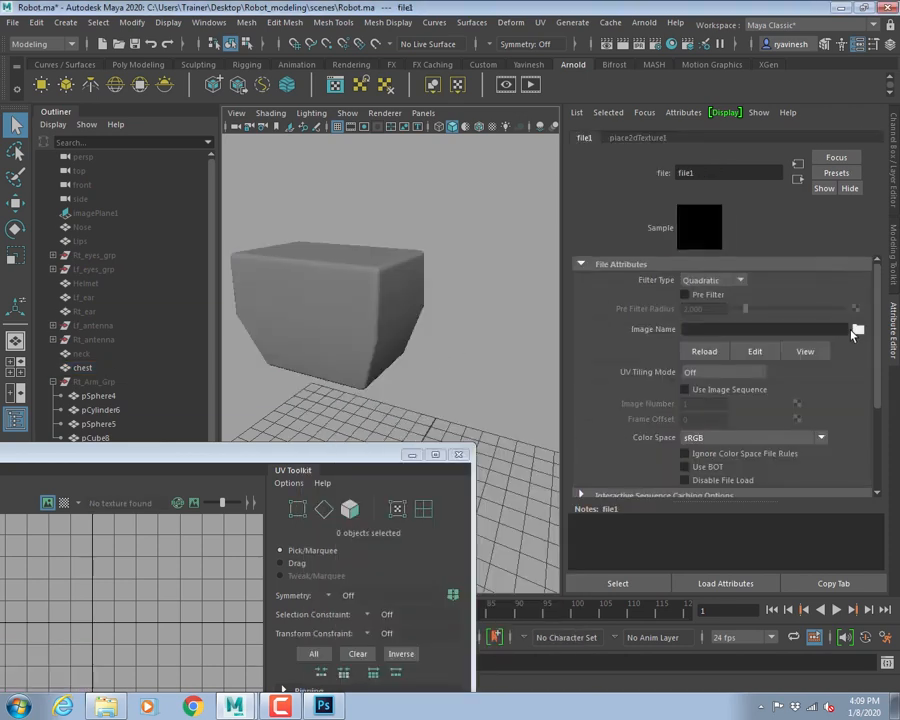
{"action": "left_click", "coordinate": [857, 330]}
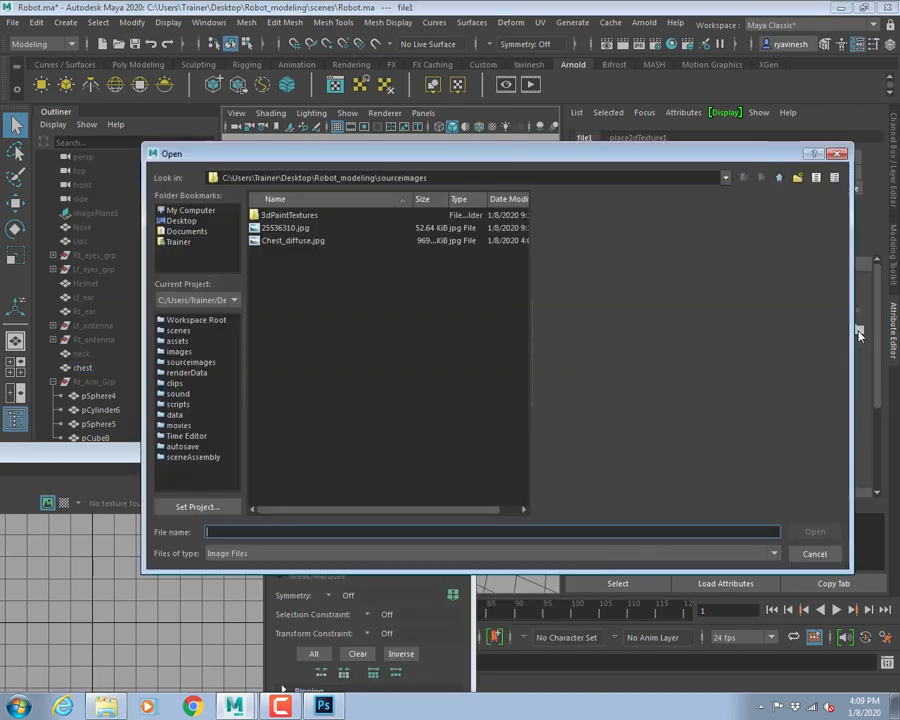
{"action": "left_click", "coordinate": [290, 241]}
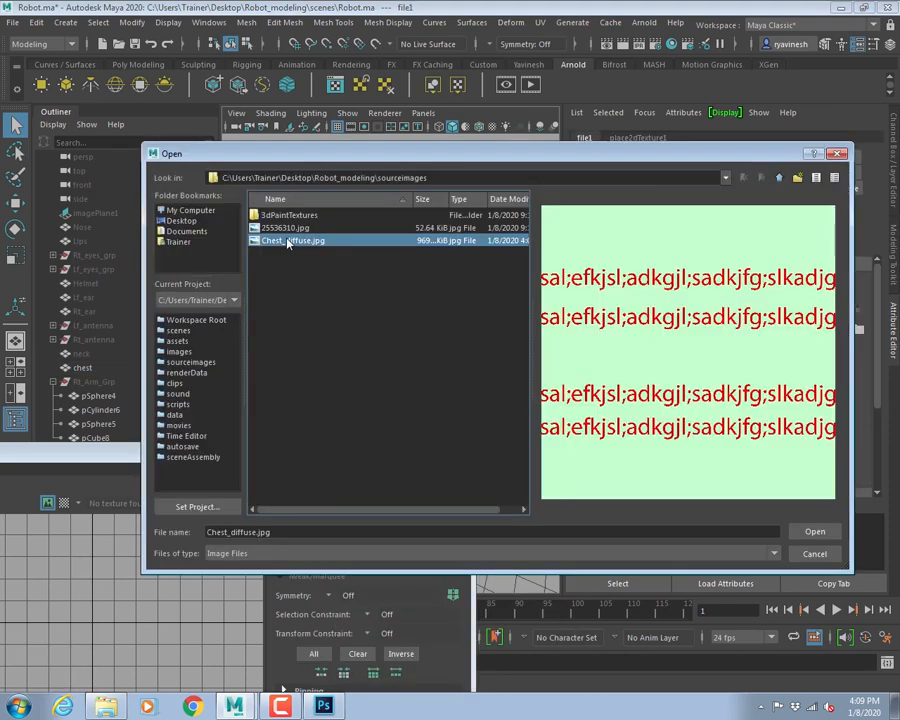
{"action": "left_click", "coordinate": [815, 532]}
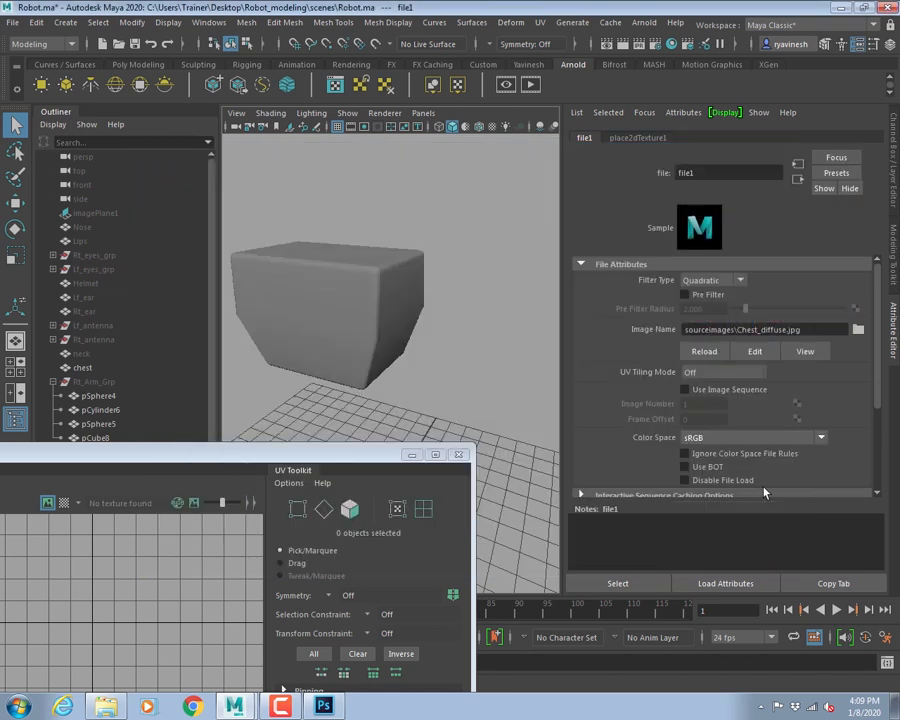
- Turn on textured shading for the chest, hide the Attribute Editor and close the UV Editor
{"action": "left_click", "coordinate": [433, 343]}
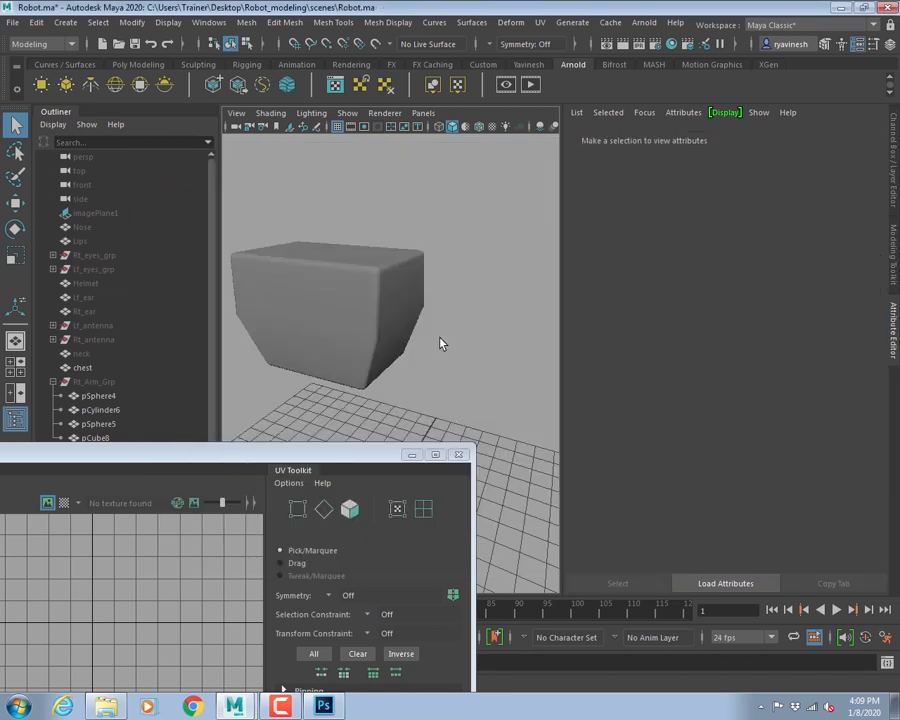
{"action": "left_click_drag", "start_coordinate": [428, 341], "coordinate": [460, 301], "text": "alt"}
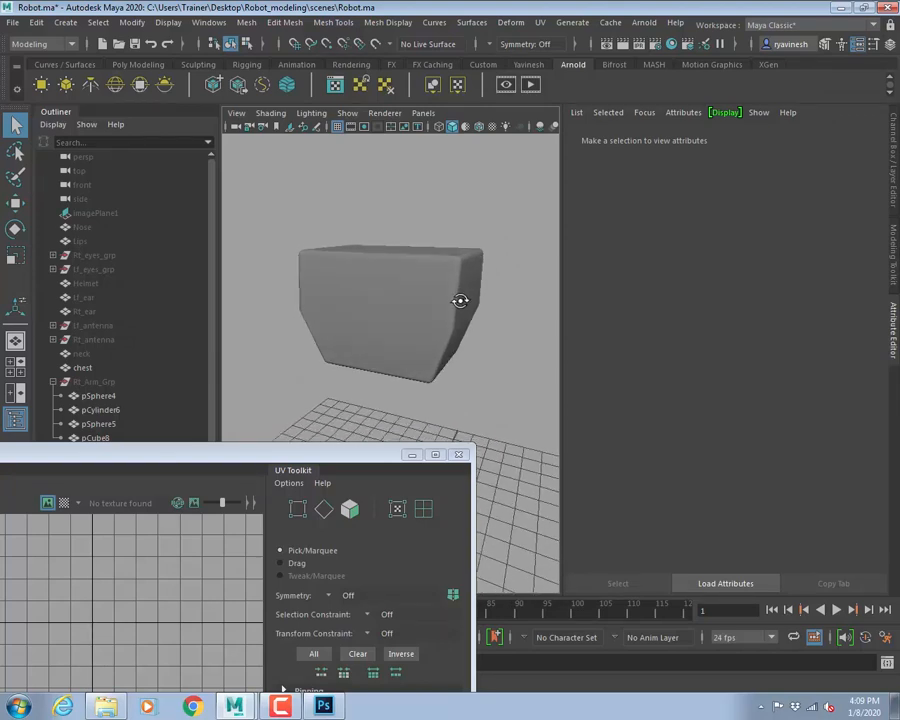
{"action": "key", "text": "6"}
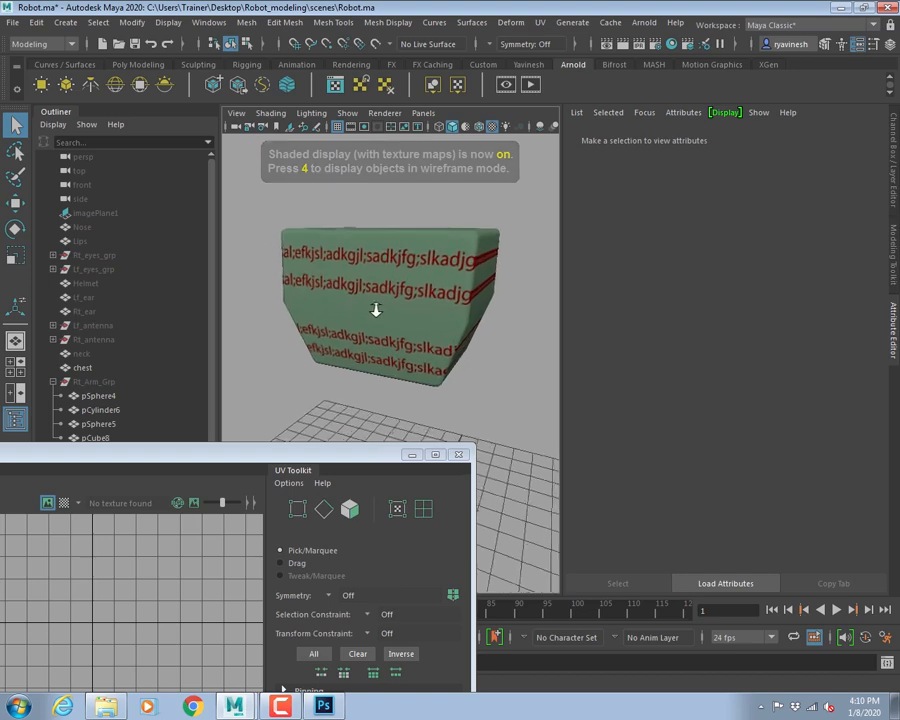
{"action": "left_click", "coordinate": [892, 318]}
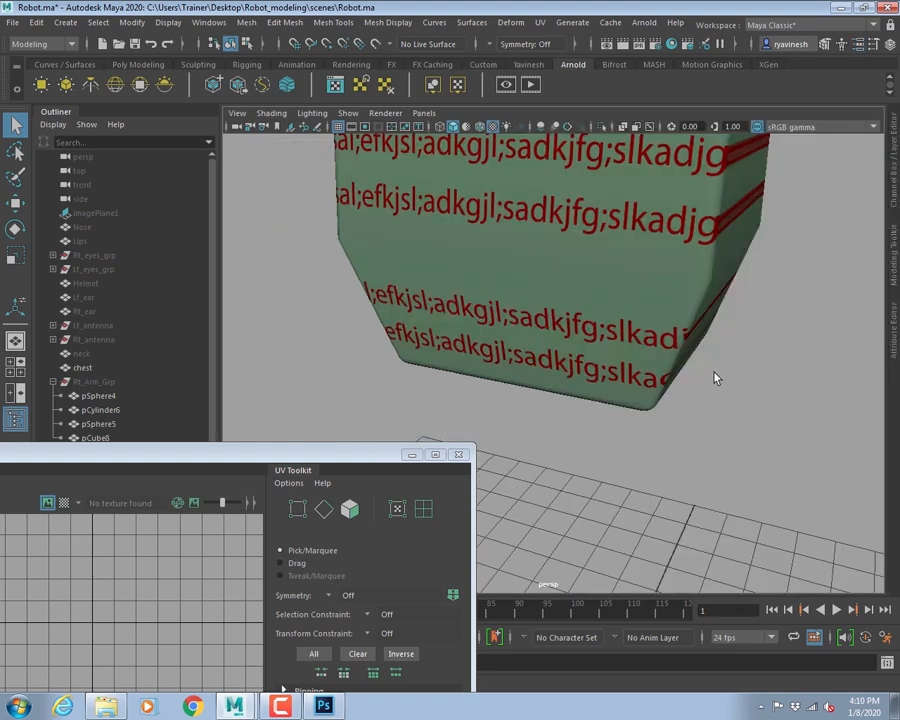
{"action": "right_click_drag", "start_coordinate": [715, 378], "coordinate": [671, 375], "text": "alt"}
{"action": "middle_click_drag", "start_coordinate": [671, 375], "coordinate": [650, 411], "text": "alt"}
{"action": "left_click_drag", "start_coordinate": [582, 383], "coordinate": [547, 388], "text": "alt"}
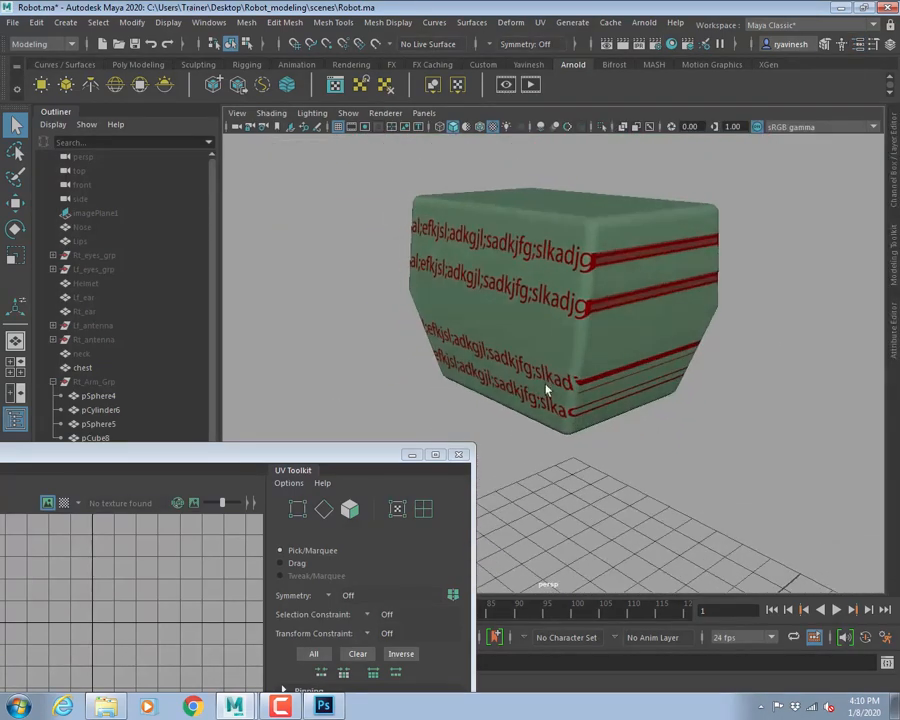
{"action": "left_click", "coordinate": [459, 455]}
- Examine how the text texture maps onto the chest's front, side and back faces
{"action": "left_click_drag", "start_coordinate": [683, 428], "coordinate": [563, 415], "text": "alt"}
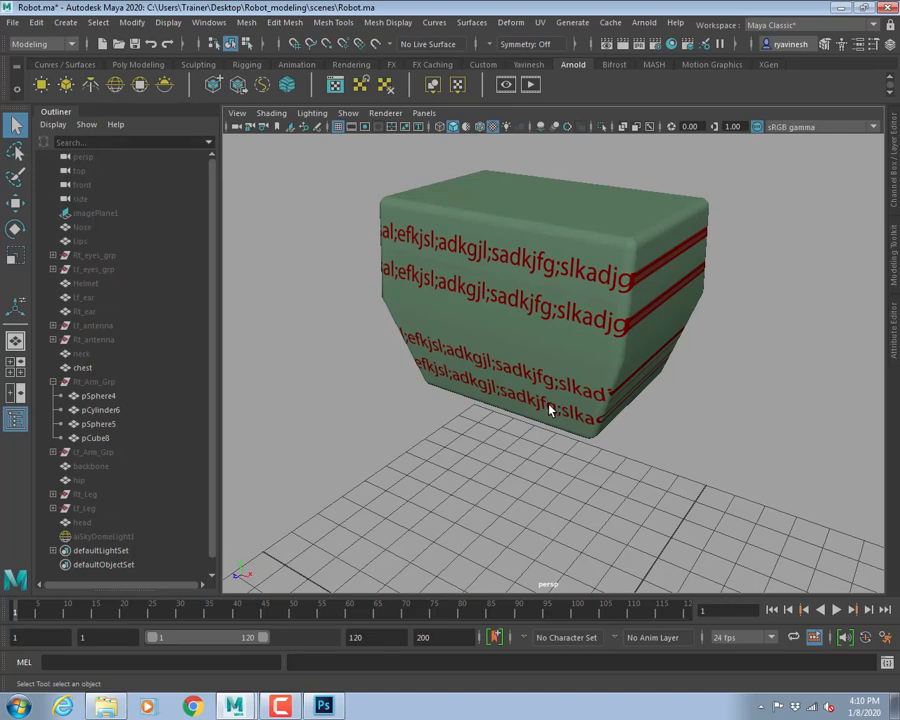
{"action": "mouse_move", "coordinate": [557, 281]}
{"action": "left_mouse_down", "text": "alt"}
{"action": "mouse_move", "coordinate": [546, 257]}
{"action": "mouse_move", "coordinate": [559, 263]}
{"action": "left_mouse_up", "text": "alt"}
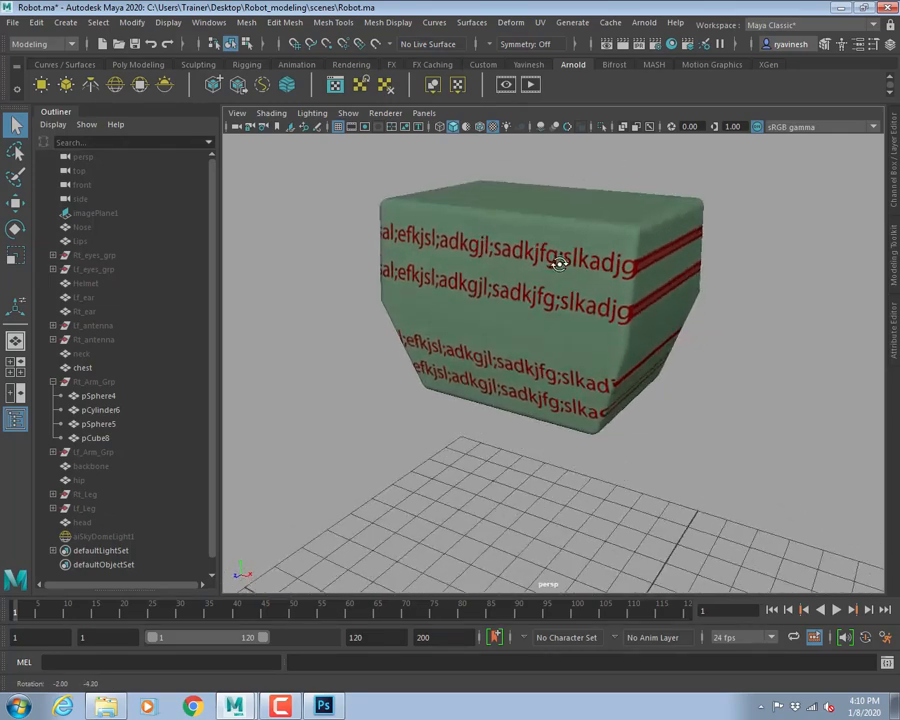
{"action": "scroll", "coordinate": [558, 262], "scroll_direction": "down", "scroll_amount": 8}
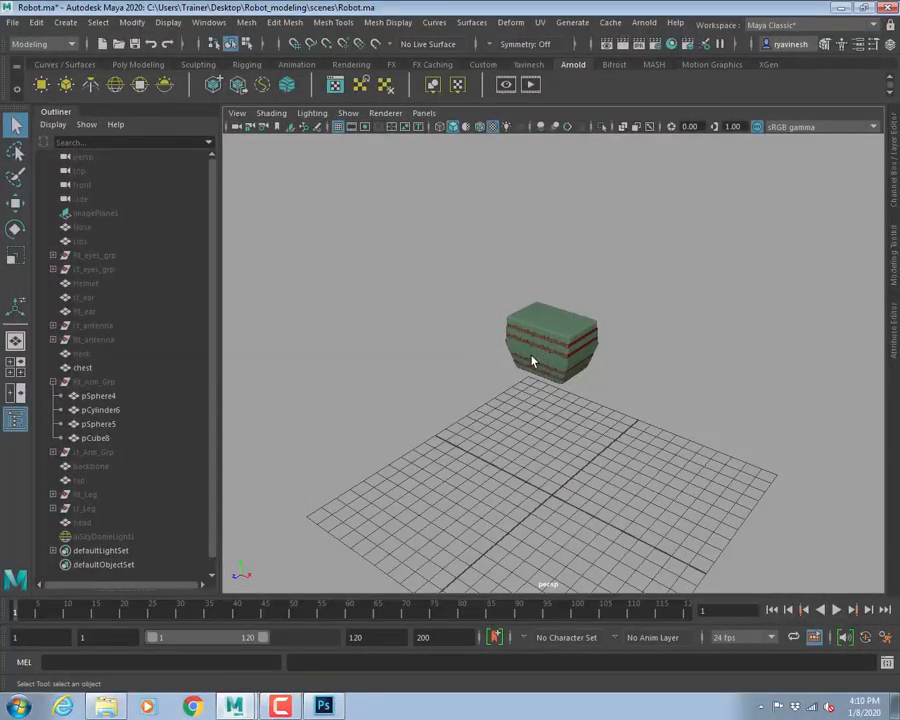
{"action": "mouse_move", "coordinate": [531, 360]}
{"action": "left_mouse_down", "text": "alt"}
{"action": "mouse_move", "coordinate": [528, 338]}
{"action": "mouse_move", "coordinate": [538, 352]}
{"action": "left_mouse_up", "text": "alt"}
{"action": "right_click_drag", "start_coordinate": [538, 352], "coordinate": [834, 472], "text": "alt"}
{"action": "middle_click_drag", "start_coordinate": [693, 426], "coordinate": [622, 504], "text": "alt"}
{"action": "left_click_drag", "start_coordinate": [622, 504], "coordinate": [565, 462], "text": "alt"}
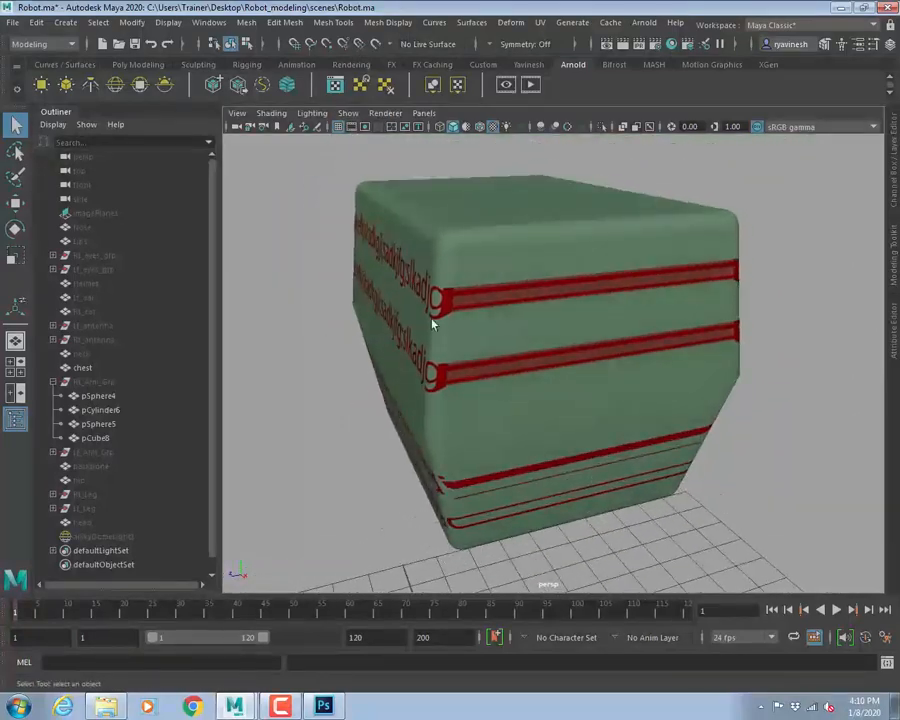
{"action": "left_click_drag", "start_coordinate": [763, 306], "coordinate": [635, 307], "text": "alt"}
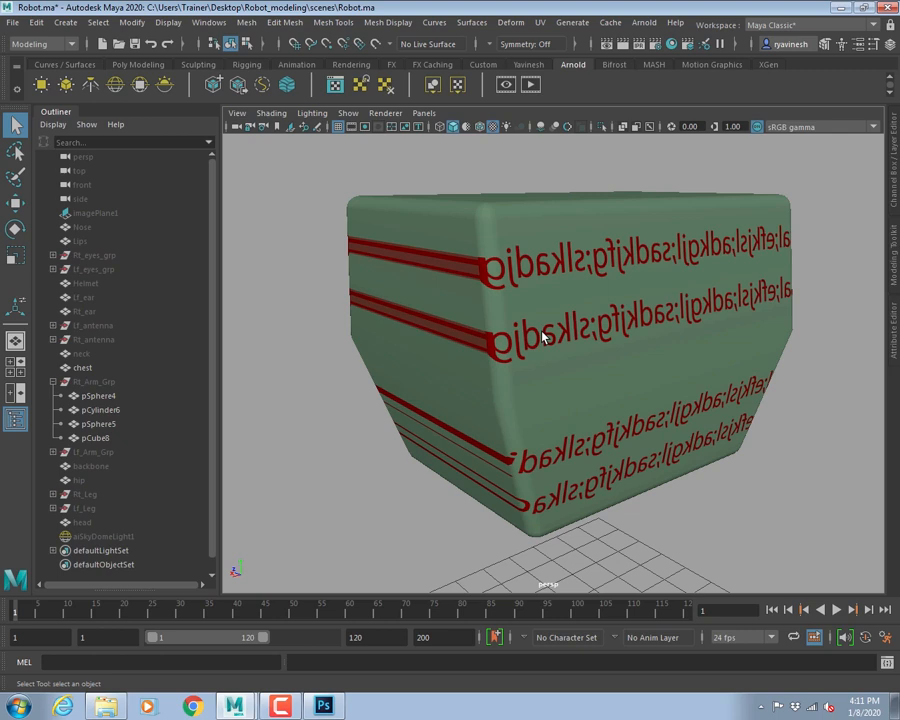
- Create a polygon cube standing on the grid below the textured chest
{"action": "scroll", "coordinate": [480, 287], "scroll_direction": "down", "scroll_amount": 5}
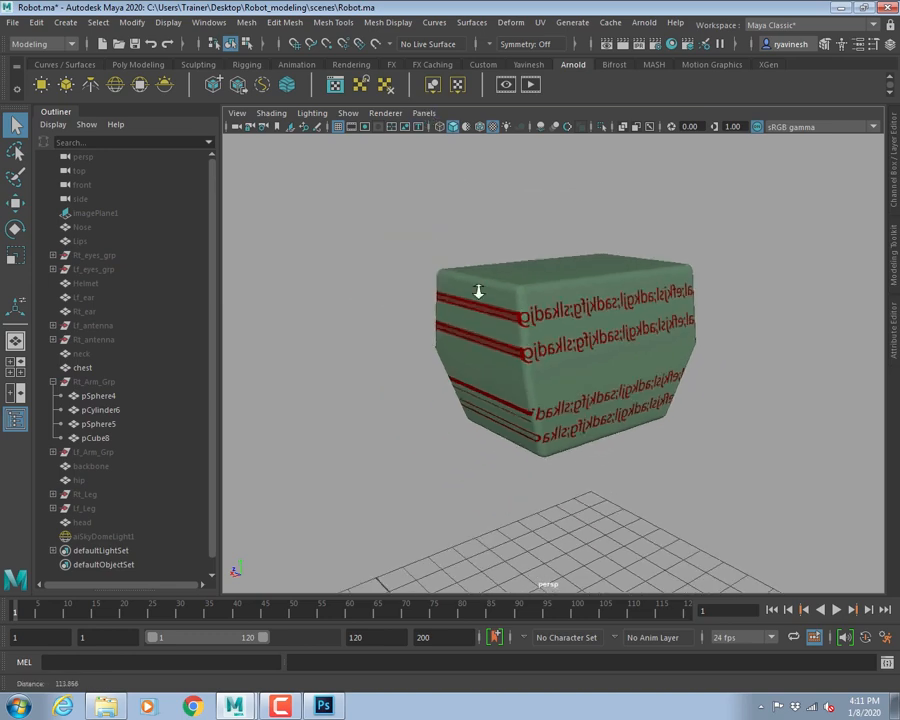
{"action": "middle_click_drag", "start_coordinate": [595, 425], "coordinate": [654, 338], "text": "alt"}
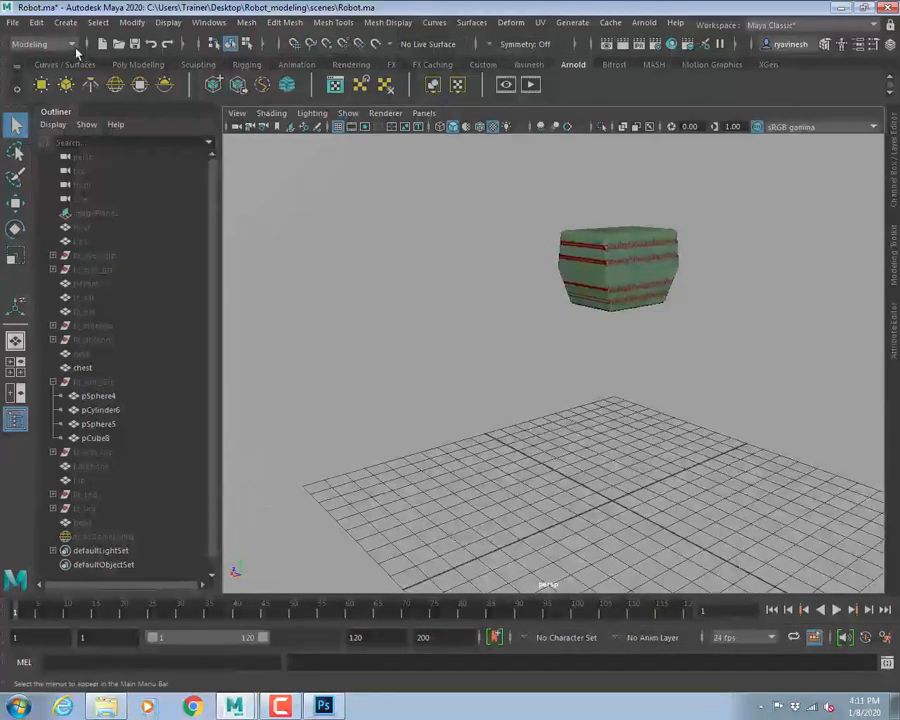
{"action": "left_click", "coordinate": [130, 64]}
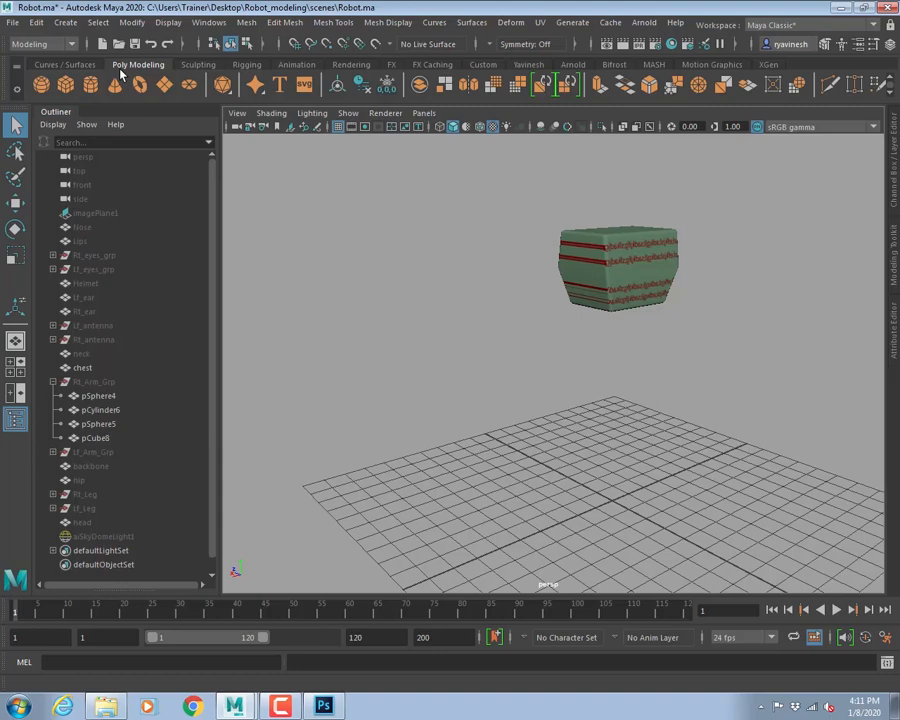
{"action": "left_click", "coordinate": [65, 84]}
{"action": "mouse_move", "coordinate": [538, 508]}
{"action": "left_mouse_down"}
{"action": "mouse_move", "coordinate": [504, 538]}
{"action": "mouse_move", "coordinate": [536, 583]}
{"action": "mouse_move", "coordinate": [559, 396]}
{"action": "left_mouse_up"}
{"action": "left_click_drag", "start_coordinate": [458, 445], "coordinate": [626, 440], "text": "alt"}
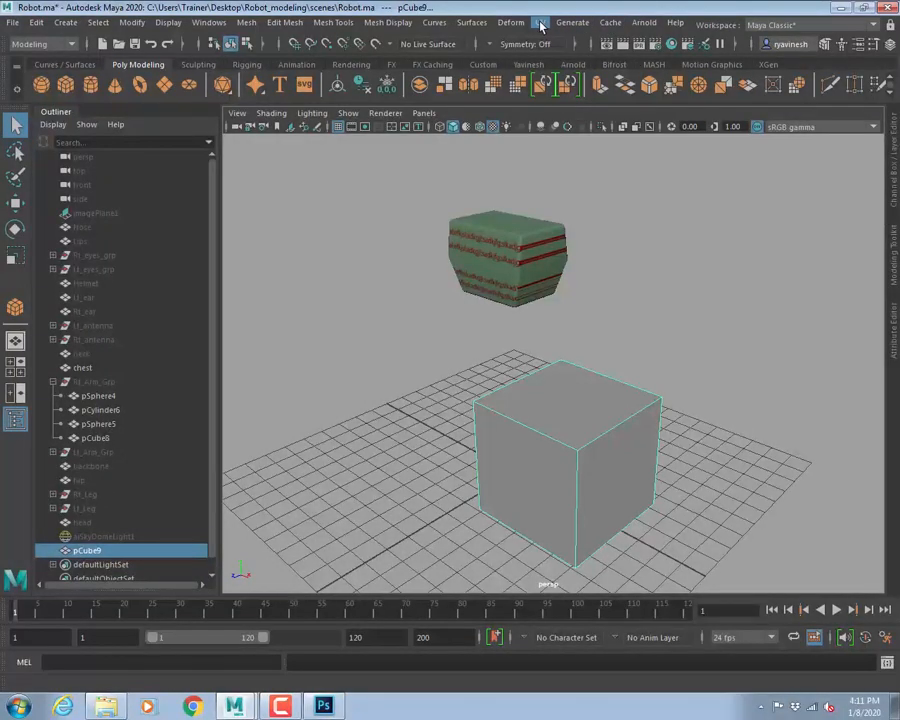
- Examine the new cube's default UV layout in the UV Editor, then close the editor
{"action": "left_click", "coordinate": [539, 22]}
{"action": "left_click", "coordinate": [566, 48]}
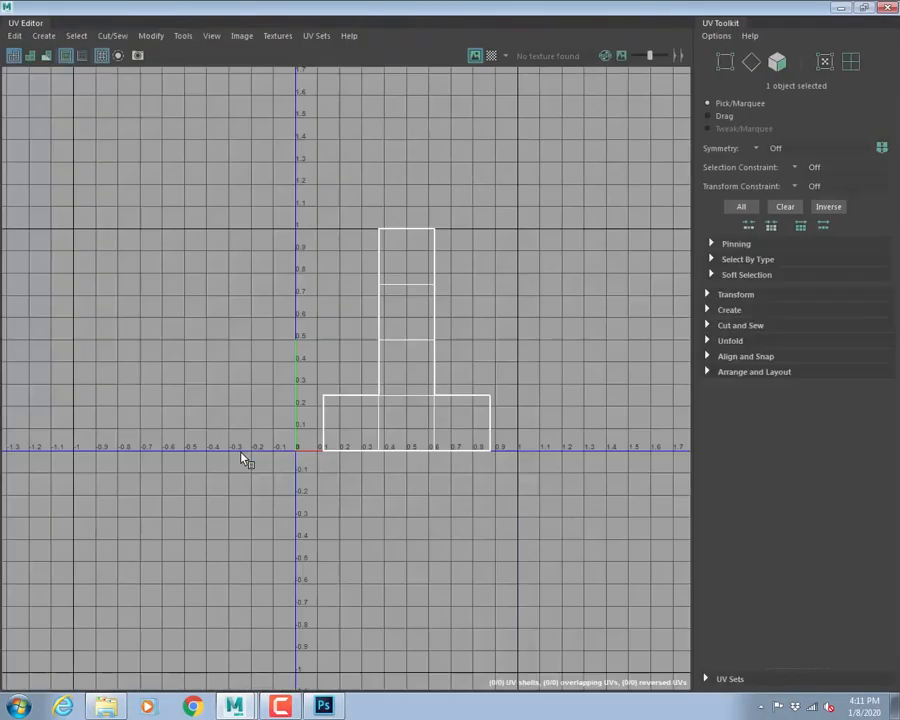
{"action": "right_click_drag", "start_coordinate": [378, 391], "coordinate": [536, 452], "text": "alt"}
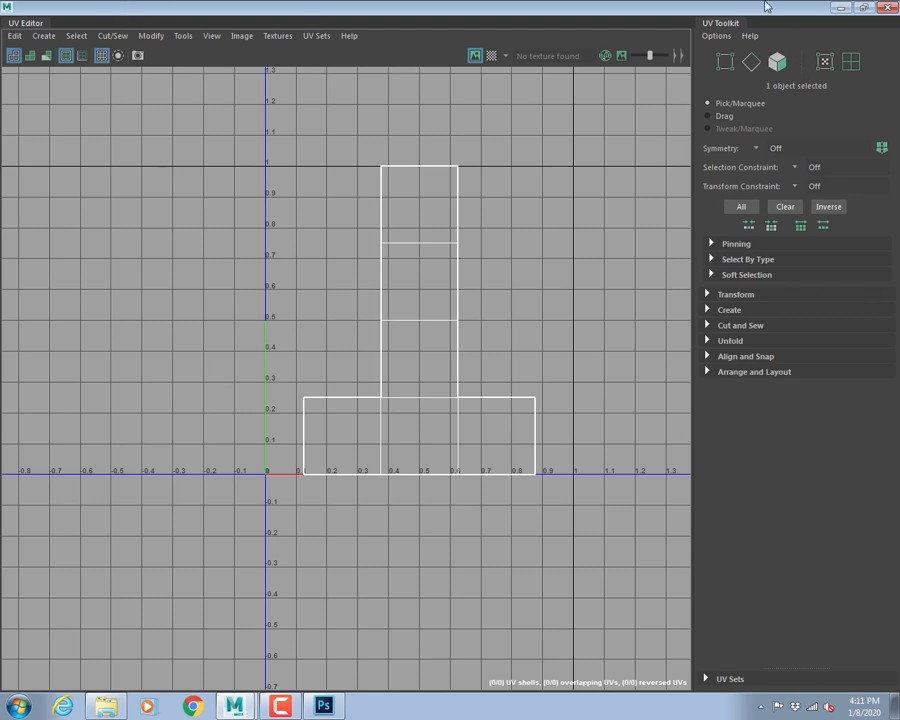
{"action": "left_click", "coordinate": [883, 8]}
- Select the textured chest and switch it to face selection
{"action": "left_click", "coordinate": [506, 258]}
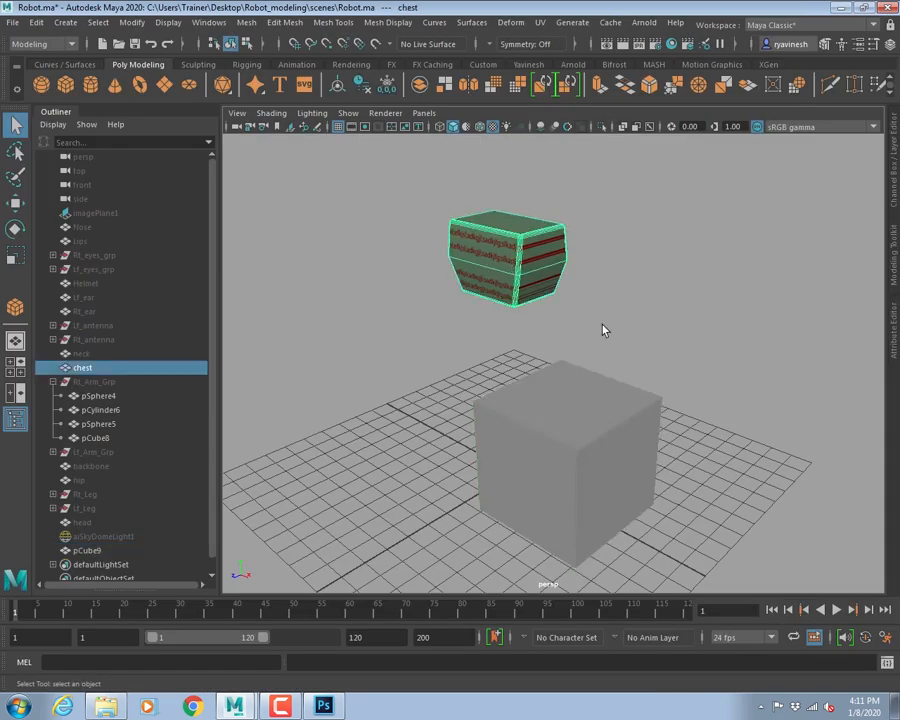
{"action": "right_click_drag", "start_coordinate": [465, 285], "coordinate": [605, 330], "text": "alt"}
{"action": "middle_click_drag", "start_coordinate": [550, 280], "coordinate": [648, 440], "text": "alt"}
{"action": "right_click_drag", "start_coordinate": [520, 365], "coordinate": [579, 357], "text": "alt"}
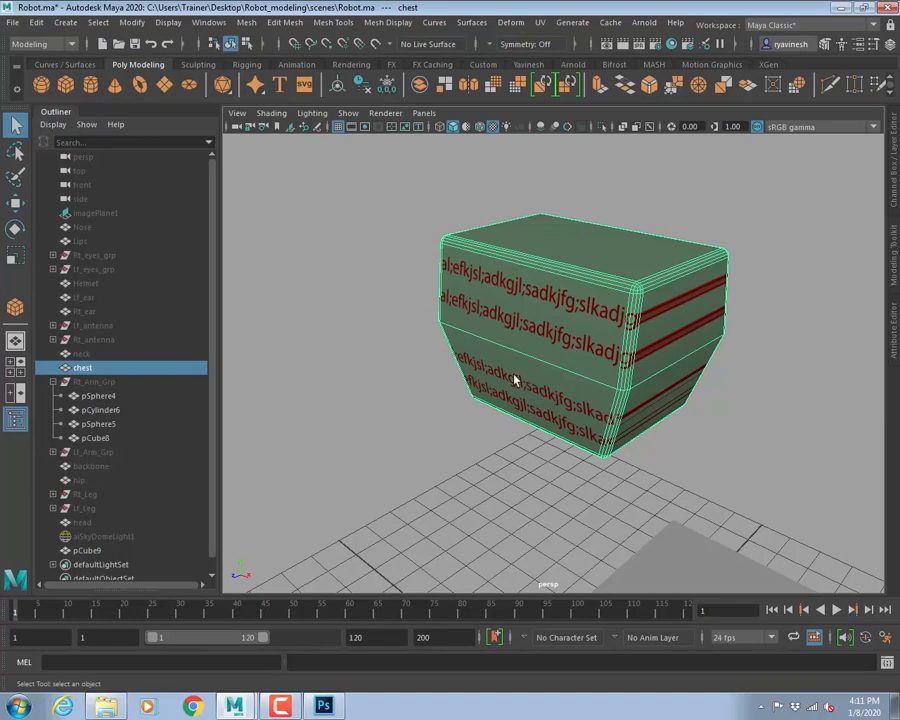
{"action": "left_click_drag", "start_coordinate": [668, 235], "coordinate": [623, 295], "text": "alt"}
{"action": "right_click_drag", "start_coordinate": [623, 293], "coordinate": [628, 330]}
{"action": "left_click_drag", "start_coordinate": [502, 231], "coordinate": [536, 243], "text": "alt"}
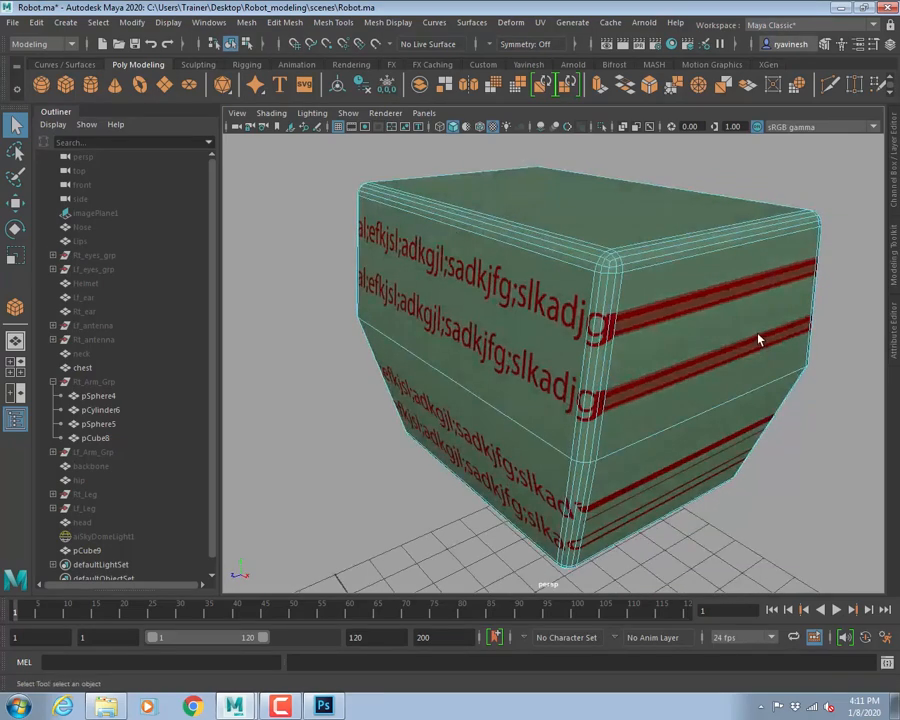
{"action": "middle_click_drag", "start_coordinate": [695, 321], "coordinate": [645, 313], "text": "alt"}
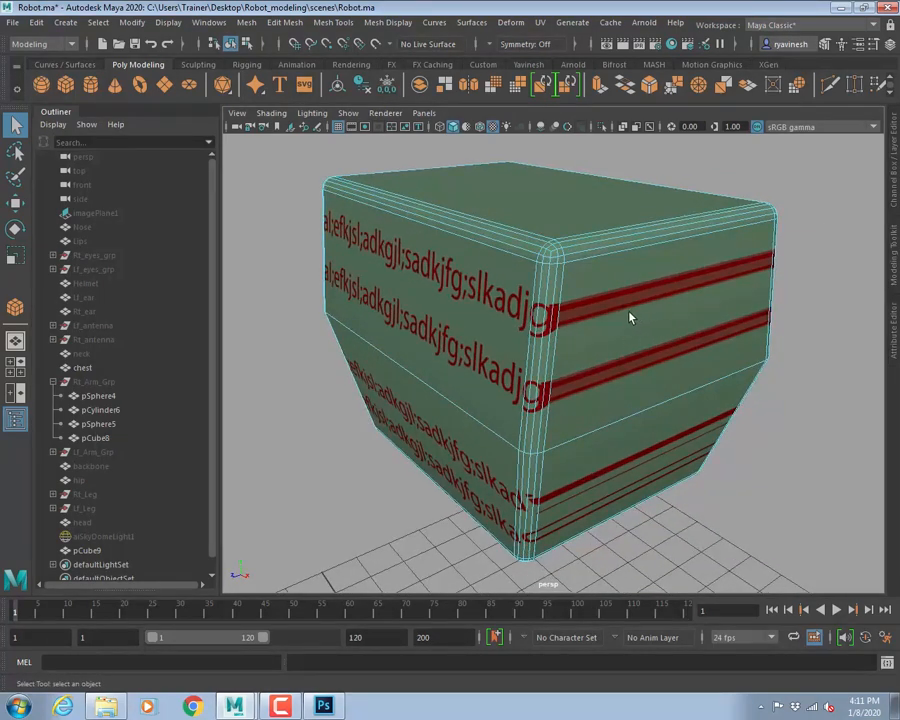
- Select the upper and lower faces on one side of the chest plus the adjoining bevel faces
{"action": "left_click", "coordinate": [608, 295]}
{"action": "left_click_drag", "start_coordinate": [642, 283], "coordinate": [617, 345], "text": "alt"}
{"action": "left_click", "coordinate": [593, 289]}
{"action": "left_click", "coordinate": [623, 336], "text": "shift"}
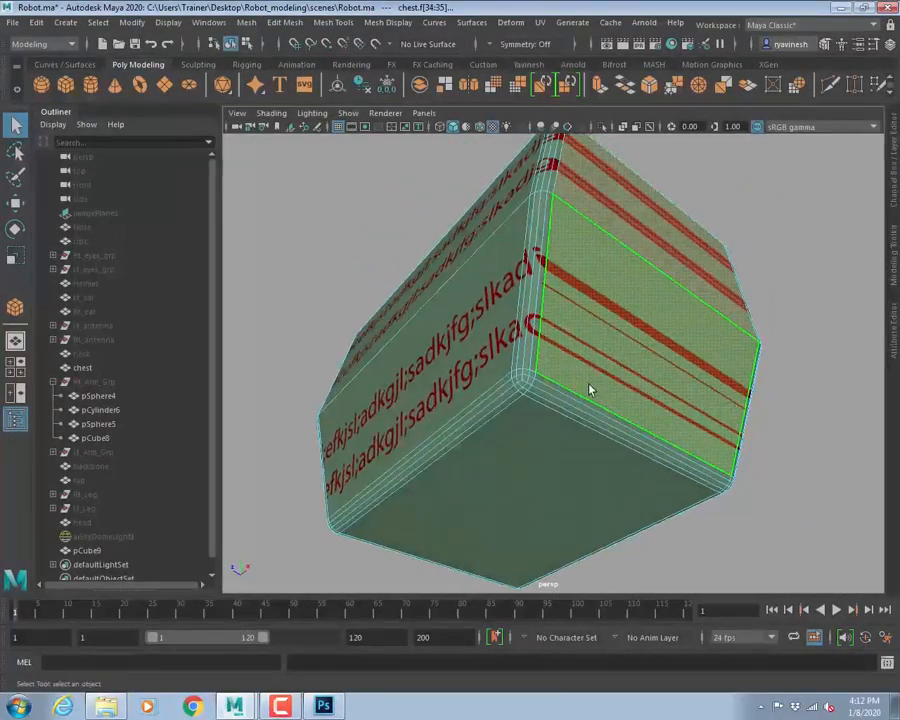
{"action": "left_click", "coordinate": [573, 398], "text": "shift"}
{"action": "left_click", "coordinate": [569, 403], "text": "shift"}
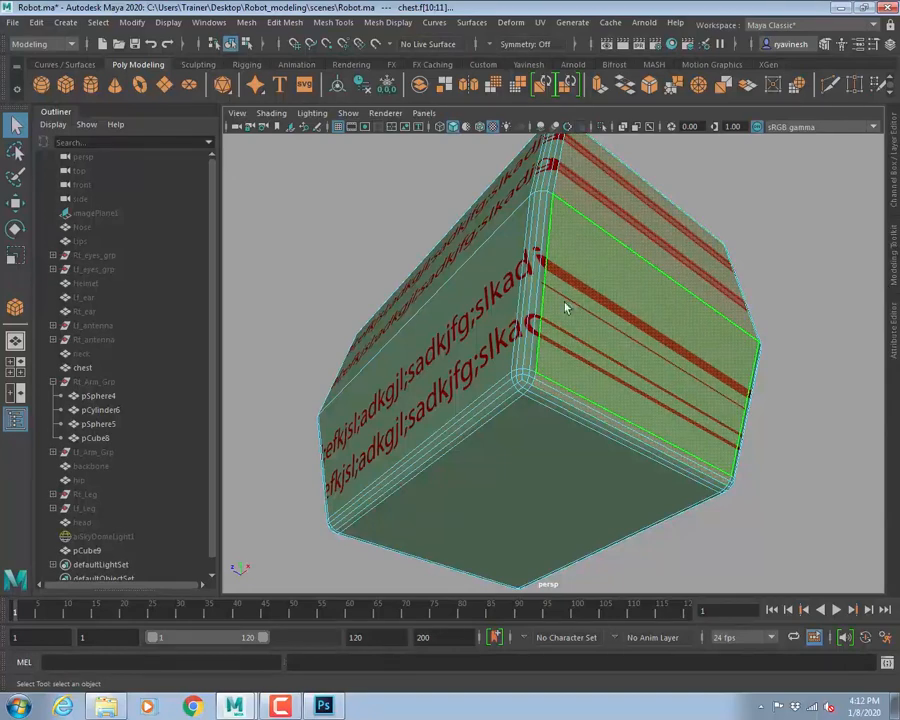
{"action": "left_click_drag", "start_coordinate": [595, 281], "coordinate": [634, 233], "text": "alt"}
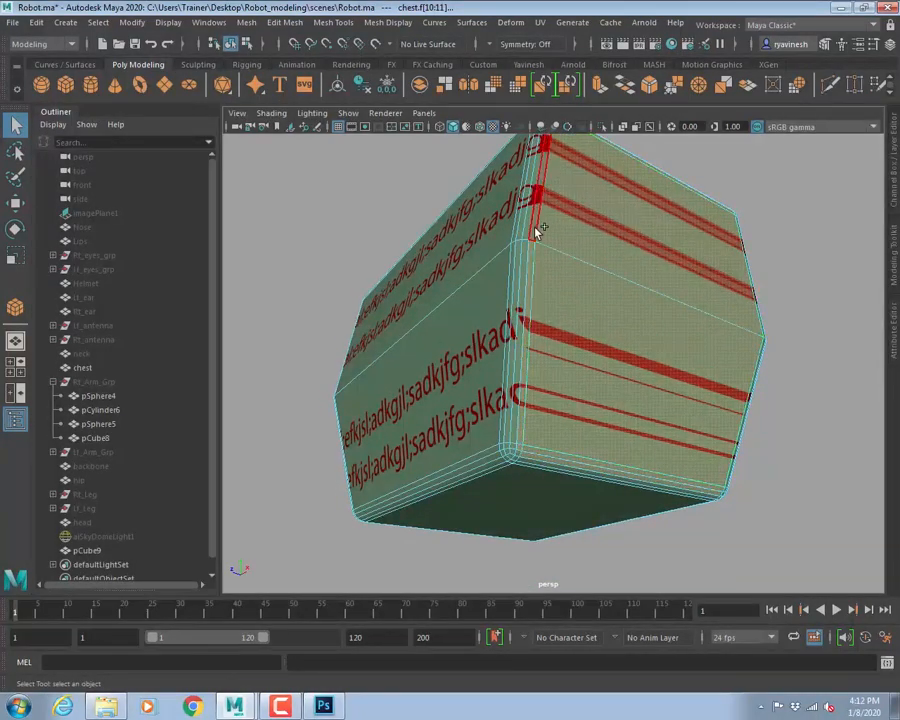
- Add the corner and bevel-strip faces along the side's rear vertical edge to the face selection
{"action": "left_click_drag", "start_coordinate": [593, 191], "coordinate": [548, 281], "text": "alt"}
{"action": "scroll", "coordinate": [547, 290], "scroll_direction": "up", "scroll_amount": 5}
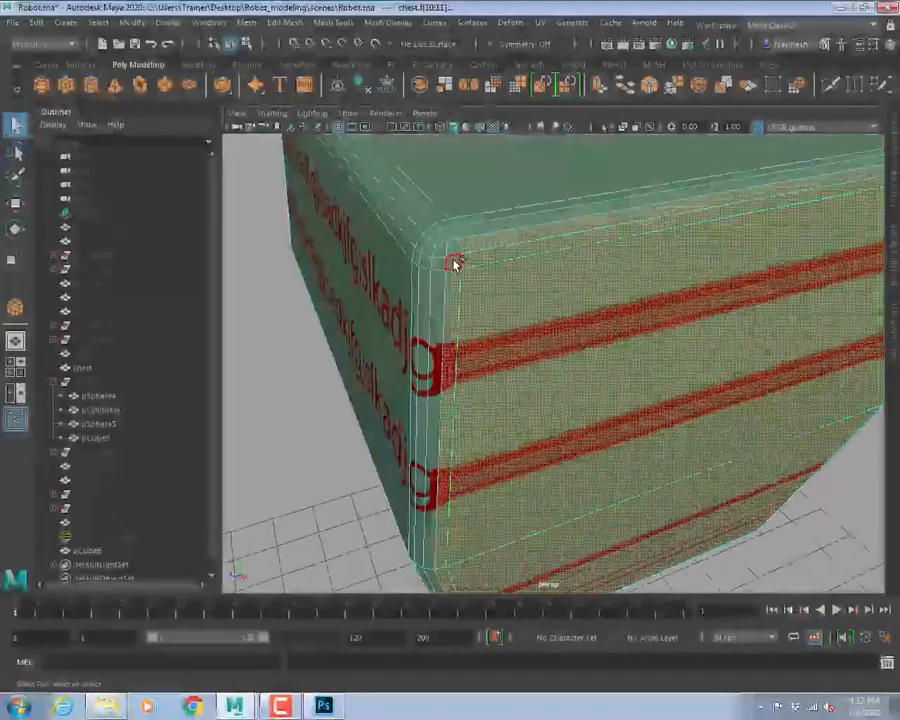
{"action": "scroll", "coordinate": [743, 298], "scroll_direction": "down", "scroll_amount": 3}
{"action": "left_click_drag", "start_coordinate": [743, 298], "coordinate": [568, 283], "text": "alt"}
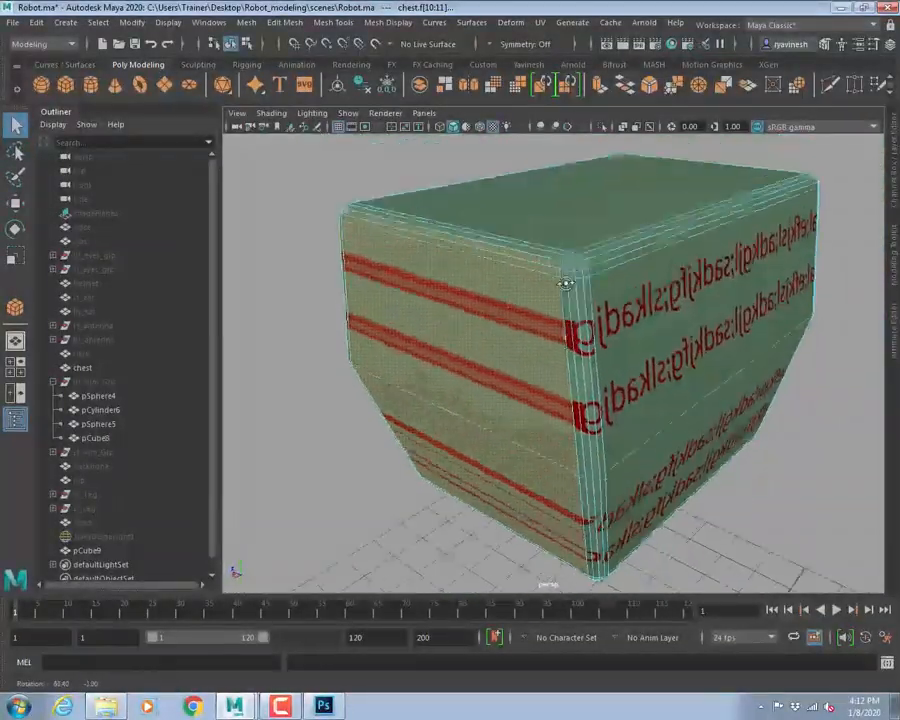
{"action": "scroll", "coordinate": [568, 284], "scroll_direction": "up", "scroll_amount": 4}
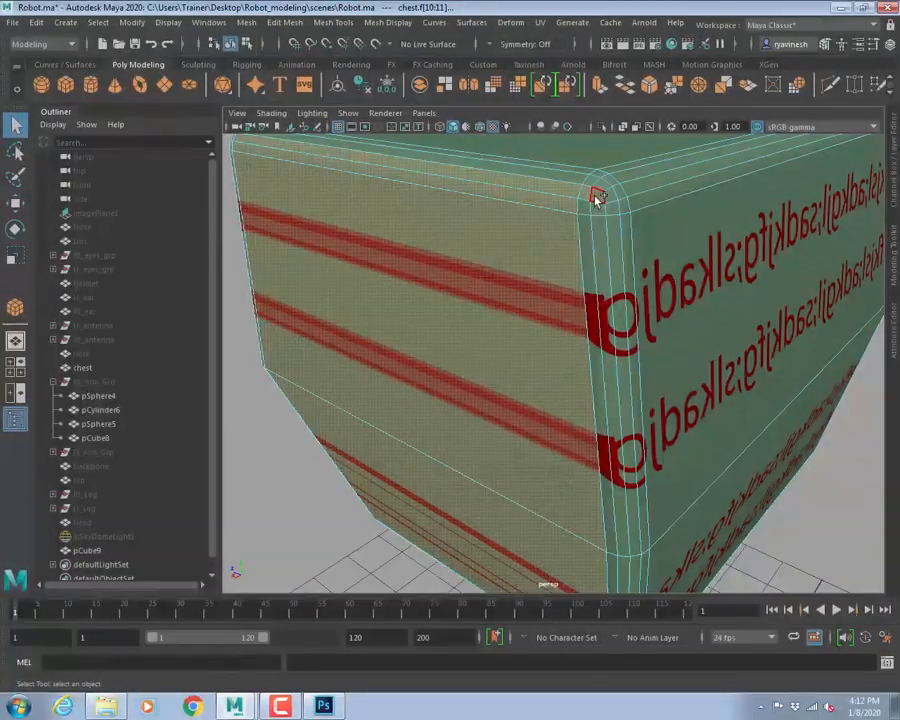
{"action": "left_click", "coordinate": [596, 200], "text": "shift"}
{"action": "left_click", "coordinate": [597, 209], "text": "shift"}
{"action": "left_click", "coordinate": [588, 208], "text": "shift"}
{"action": "left_click", "coordinate": [590, 224], "text": "shift"}
{"action": "left_click", "coordinate": [600, 232], "text": "shift"}
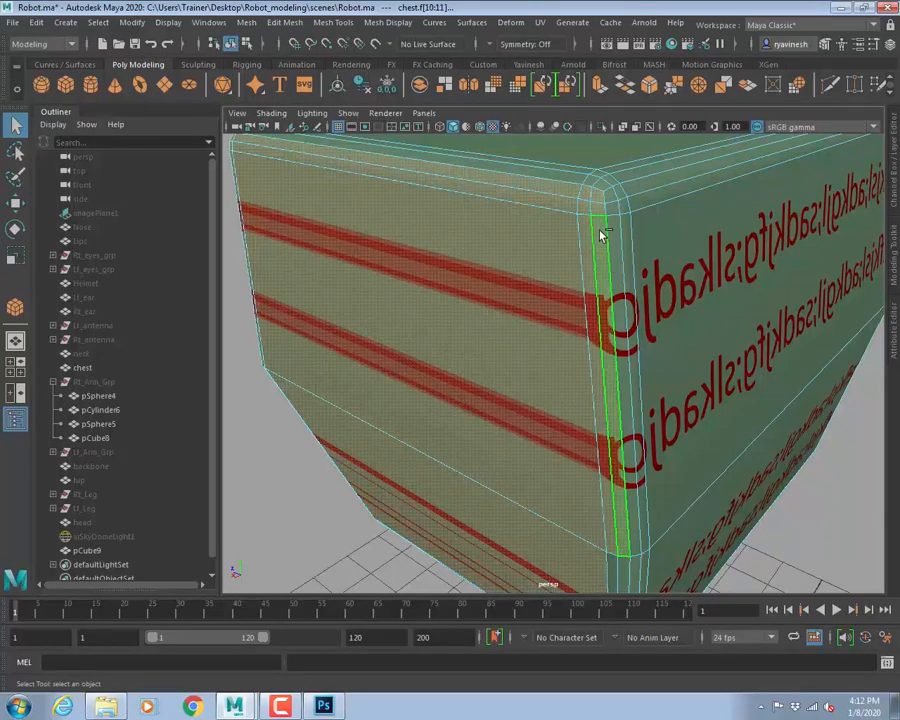
{"action": "left_click_drag", "start_coordinate": [669, 422], "coordinate": [667, 360], "text": "alt"}
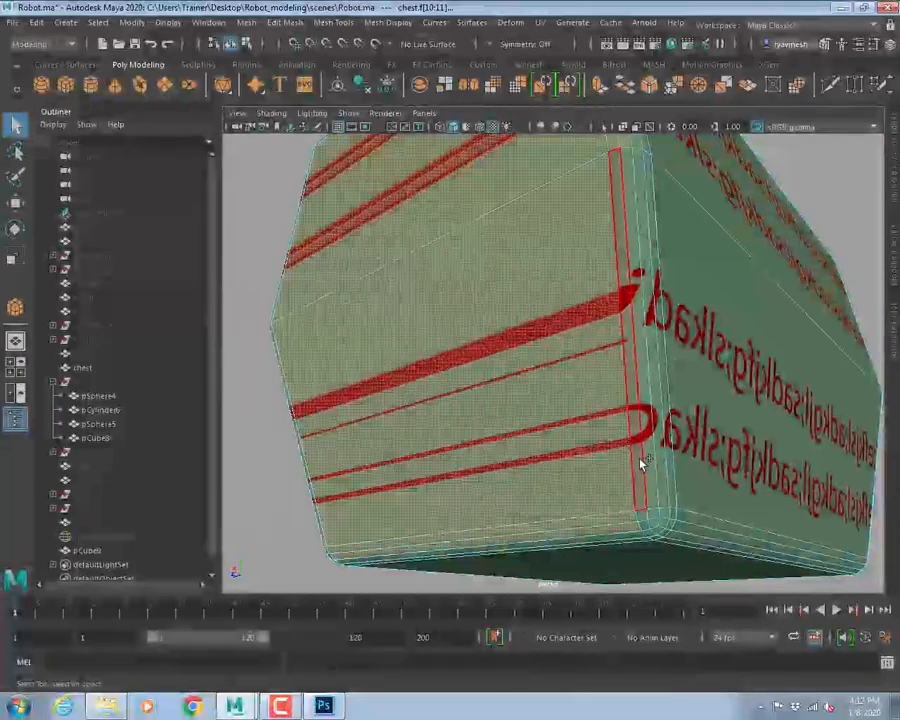
{"action": "left_click", "coordinate": [649, 460], "text": "shift"}
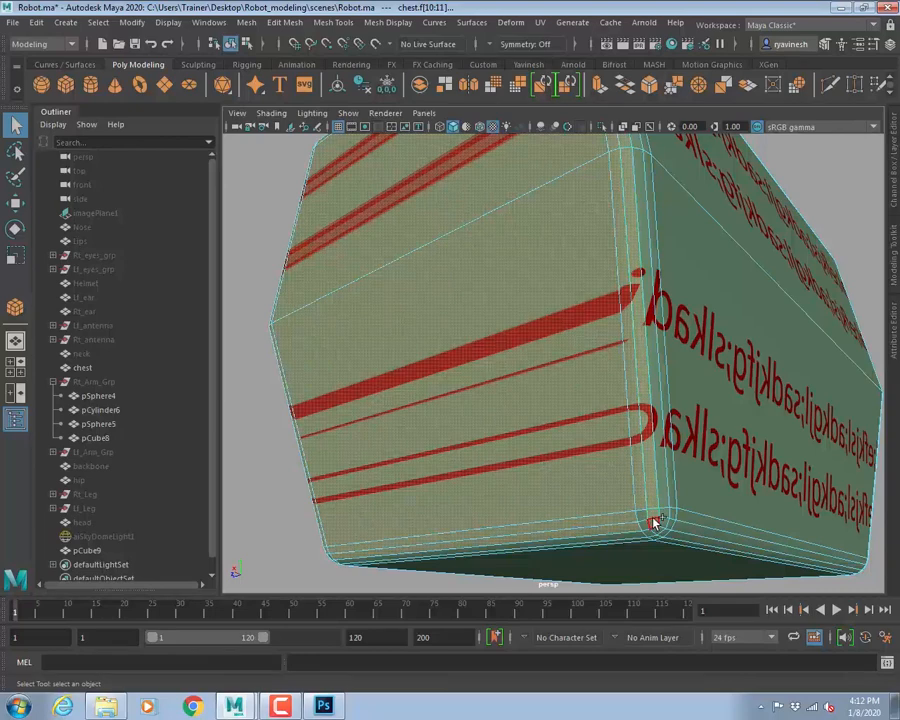
{"action": "left_click", "coordinate": [437, 277]}
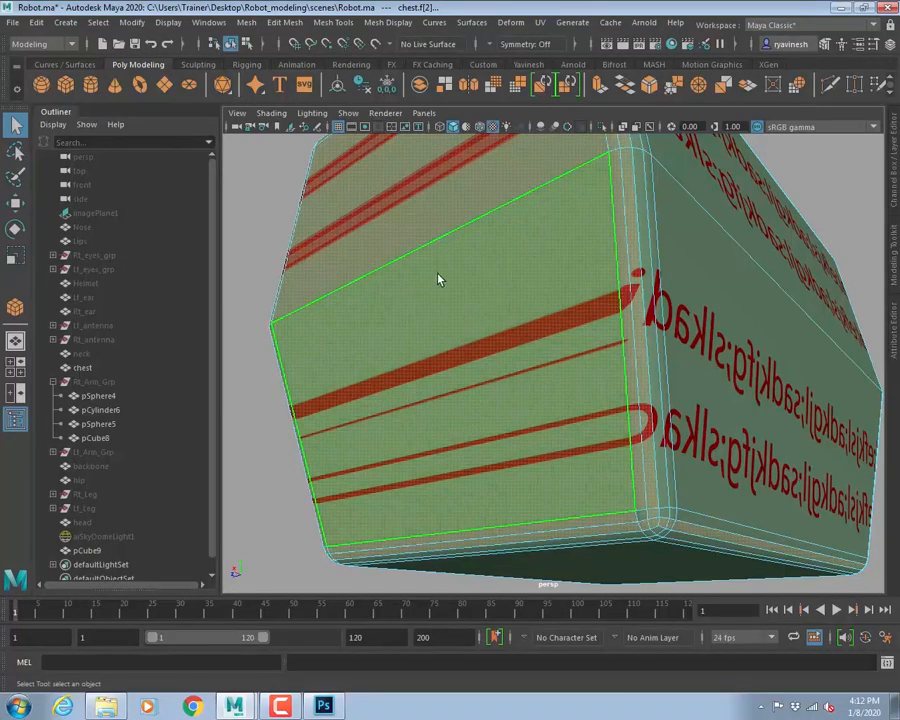
{"action": "left_click", "coordinate": [744, 514]}
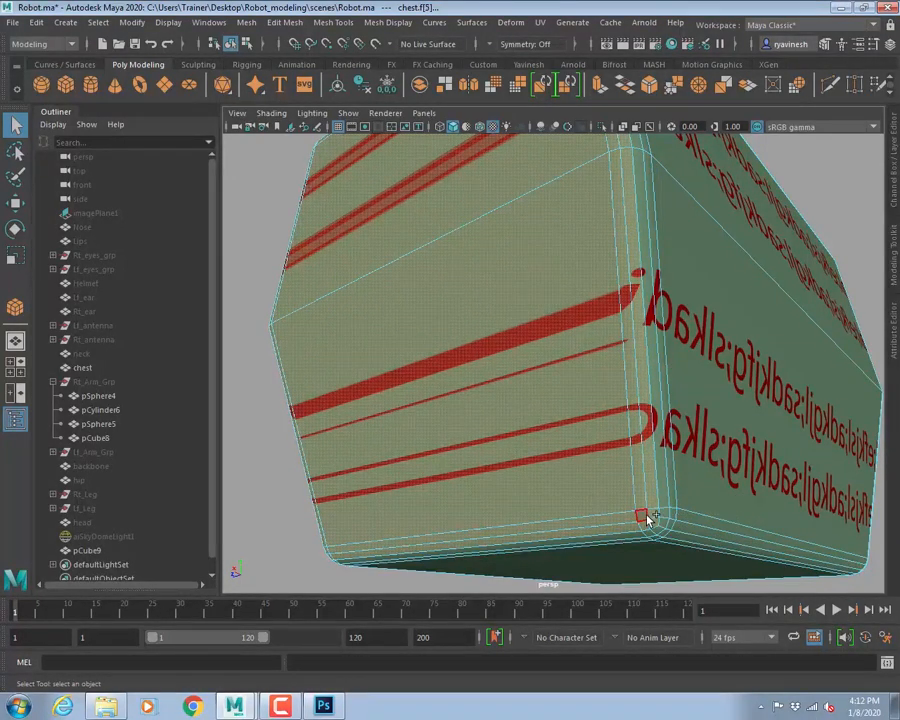
- Examine the side face selection around the chest's beveled corners, from below and from above
{"action": "left_click_drag", "start_coordinate": [485, 328], "coordinate": [637, 325], "text": "alt"}
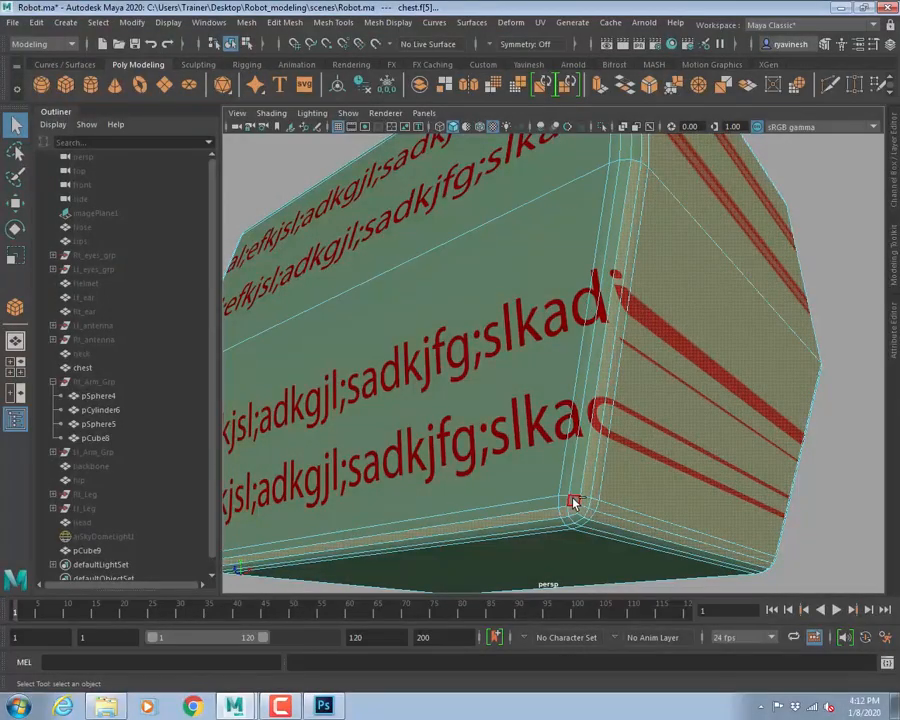
{"action": "left_click_drag", "start_coordinate": [661, 255], "coordinate": [516, 284], "text": "alt"}
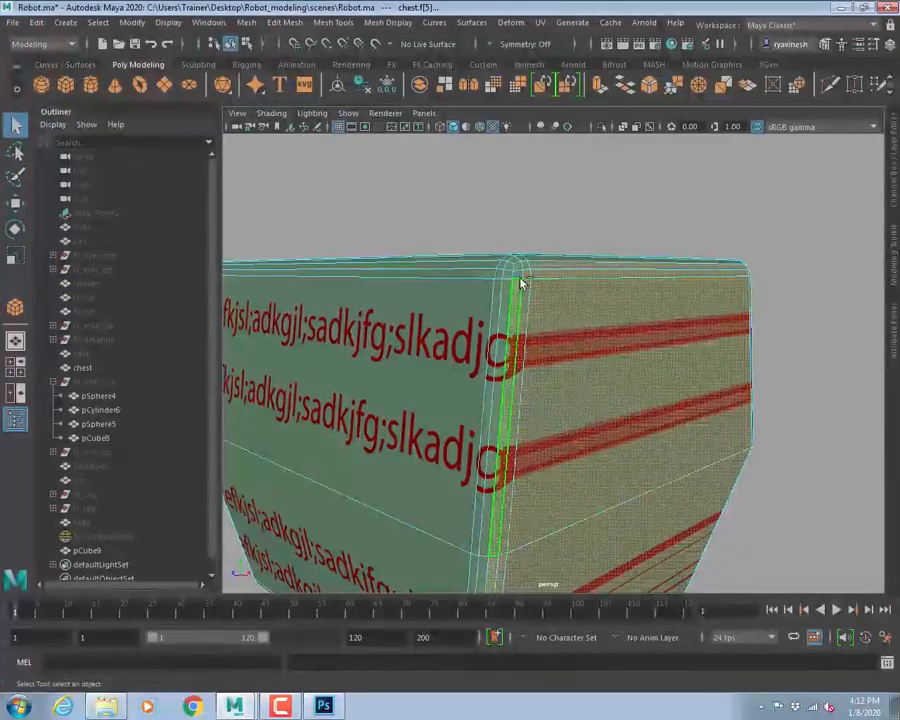
{"action": "right_click_drag", "start_coordinate": [722, 290], "coordinate": [500, 290], "text": "alt"}
{"action": "left_click_drag", "start_coordinate": [500, 290], "coordinate": [598, 325], "text": "alt"}
{"action": "left_click_drag", "start_coordinate": [506, 517], "coordinate": [285, 218]}
{"action": "left_click_drag", "start_coordinate": [639, 356], "coordinate": [510, 317], "text": "alt"}
{"action": "right_click_drag", "start_coordinate": [510, 317], "coordinate": [701, 384], "text": "alt"}
{"action": "left_click_drag", "start_coordinate": [701, 384], "coordinate": [552, 408], "text": "alt"}
{"action": "right_click_drag", "start_coordinate": [688, 410], "coordinate": [649, 382], "text": "alt"}
{"action": "left_click_drag", "start_coordinate": [649, 382], "coordinate": [552, 400], "text": "alt"}
{"action": "right_click_drag", "start_coordinate": [552, 400], "coordinate": [450, 382], "text": "alt"}
{"action": "left_click_drag", "start_coordinate": [450, 382], "coordinate": [672, 398], "text": "alt"}
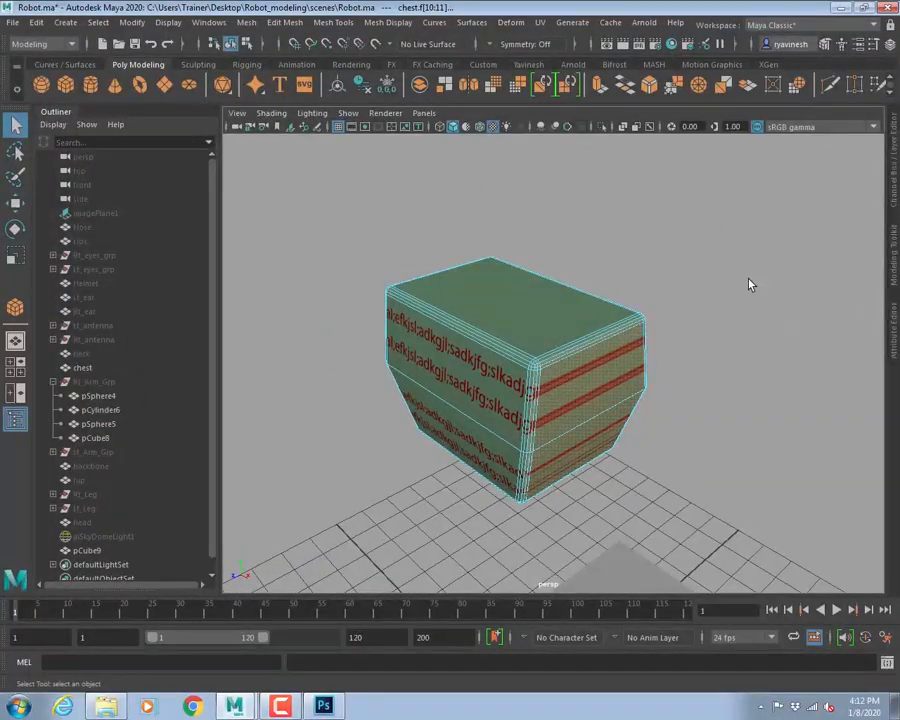
- Select all chest faces, deselect the middle ones to keep both sides, and shrink the remaining selection
{"action": "mouse_move", "coordinate": [475, 348]}
{"action": "left_mouse_down", "text": "alt"}
{"action": "mouse_move", "coordinate": [538, 364]}
{"action": "mouse_move", "coordinate": [532, 354]}
{"action": "mouse_move", "coordinate": [484, 374]}
{"action": "mouse_move", "coordinate": [554, 424]}
{"action": "mouse_move", "coordinate": [470, 350]}
{"action": "left_mouse_up", "text": "alt"}
{"action": "left_click_drag", "start_coordinate": [286, 188], "coordinate": [768, 540]}
{"action": "left_click_drag", "start_coordinate": [502, 187], "coordinate": [538, 560], "text": "ctrl"}
{"action": "left_click_drag", "start_coordinate": [659, 409], "coordinate": [552, 388], "text": "alt"}
{"action": "scroll", "coordinate": [540, 382], "scroll_direction": "up", "scroll_amount": 5}
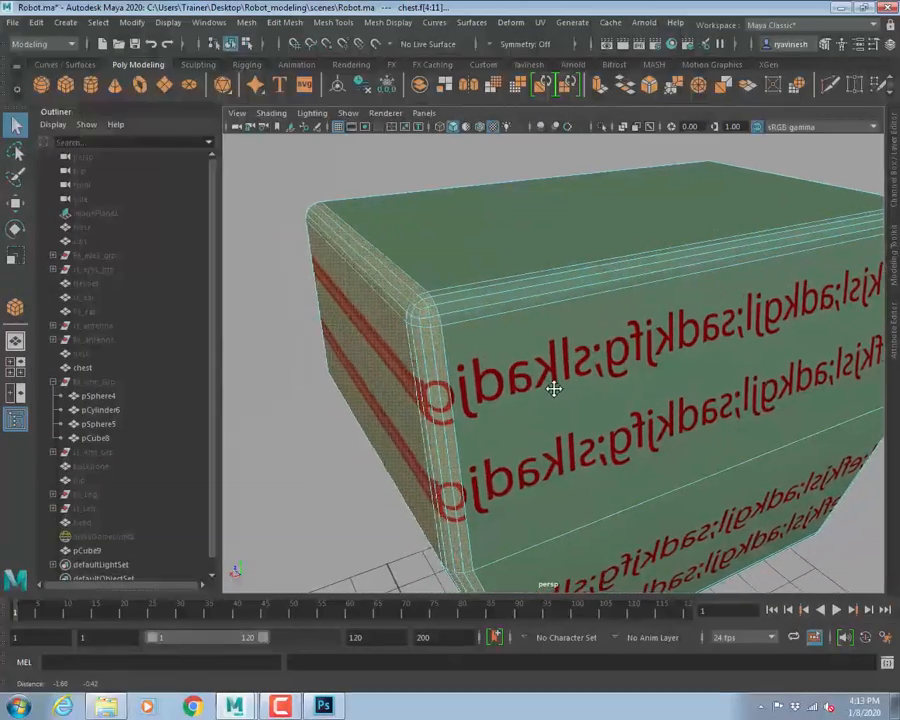
{"action": "left_click", "coordinate": [466, 400]}
{"action": "key", "text": "ctrl+shift+comma"}
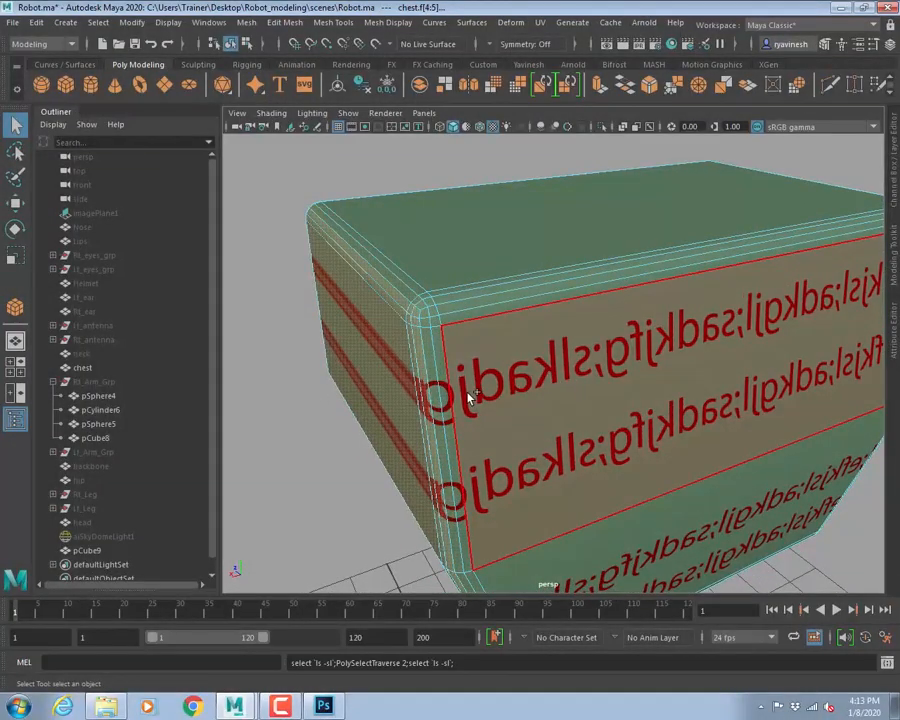
- Select the faces on both sides of the chest again, including their beveled edges
{"action": "left_click_drag", "start_coordinate": [466, 398], "coordinate": [466, 368], "text": "alt"}
{"action": "left_click_drag", "start_coordinate": [426, 243], "coordinate": [548, 306], "text": "alt"}
{"action": "scroll", "coordinate": [648, 321], "scroll_direction": "down", "scroll_amount": 5}
{"action": "left_click_drag", "start_coordinate": [345, 218], "coordinate": [805, 555]}
{"action": "left_click_drag", "start_coordinate": [753, 460], "coordinate": [582, 568], "text": "alt"}
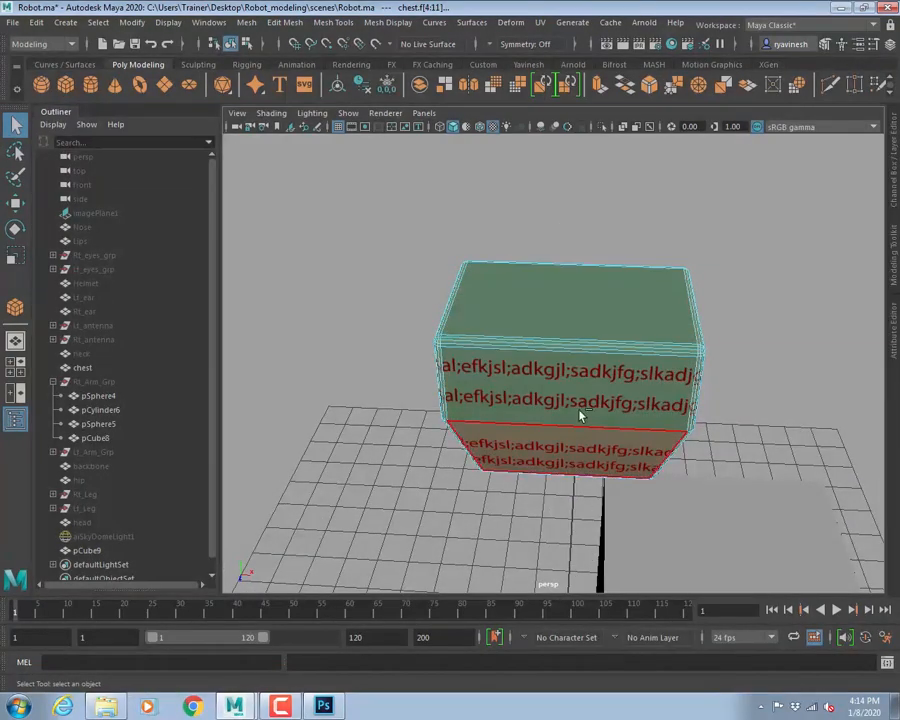
- Shrink the side face selection so it drops the outer bevel faces next to the front, back and top
{"action": "left_click_drag", "start_coordinate": [505, 380], "coordinate": [548, 384], "text": "alt"}
{"action": "right_click_drag", "start_coordinate": [548, 384], "coordinate": [597, 442], "text": "alt"}
{"action": "left_click_drag", "start_coordinate": [597, 442], "coordinate": [567, 416], "text": "alt"}
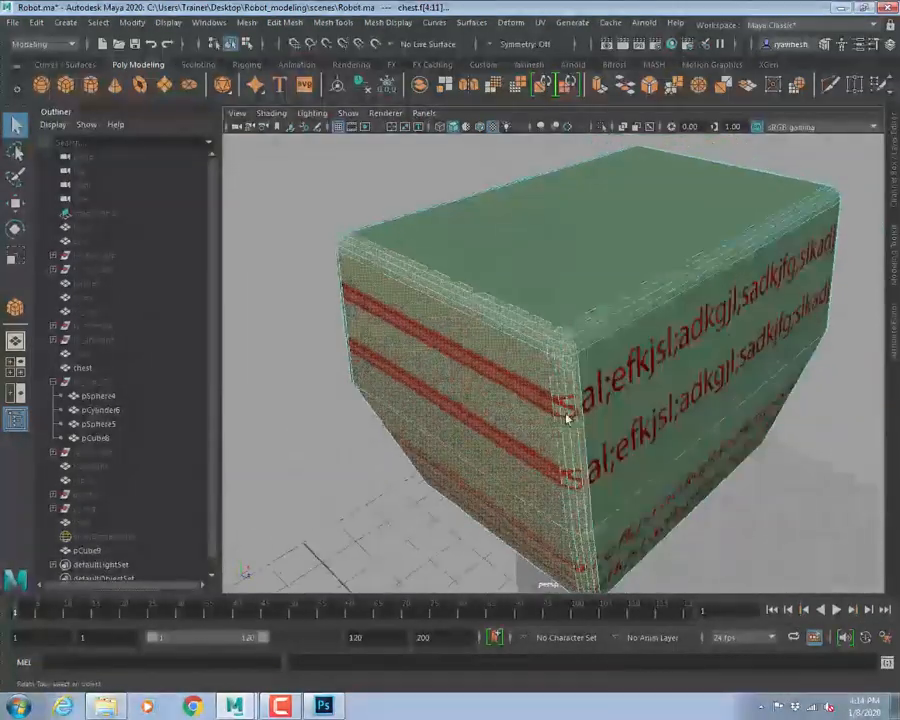
{"action": "right_click_drag", "start_coordinate": [567, 416], "coordinate": [684, 425], "text": "alt"}
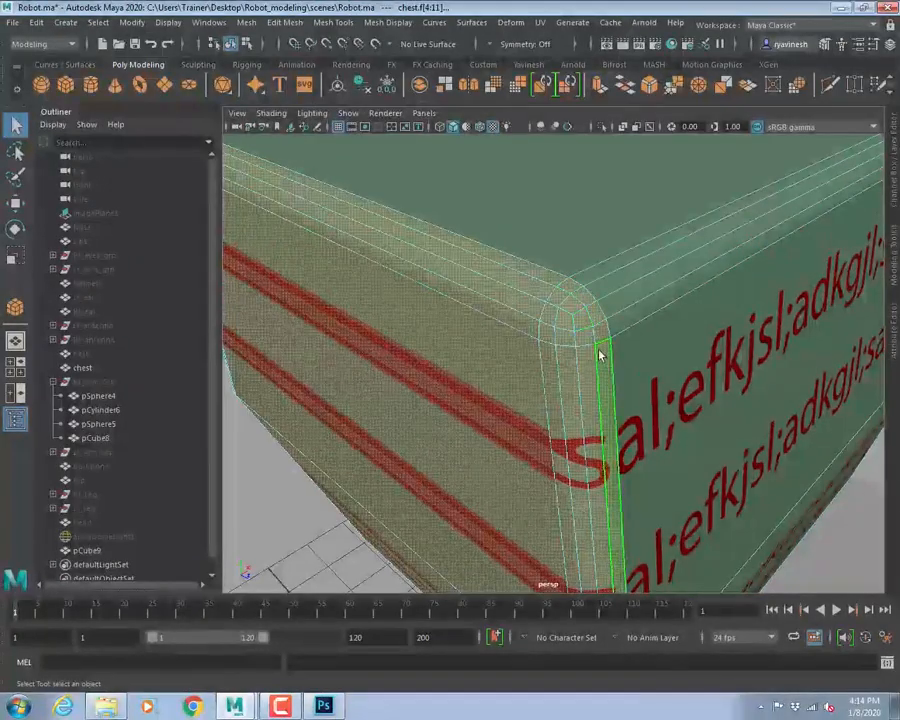
{"action": "left_click", "coordinate": [594, 178], "text": "shift"}
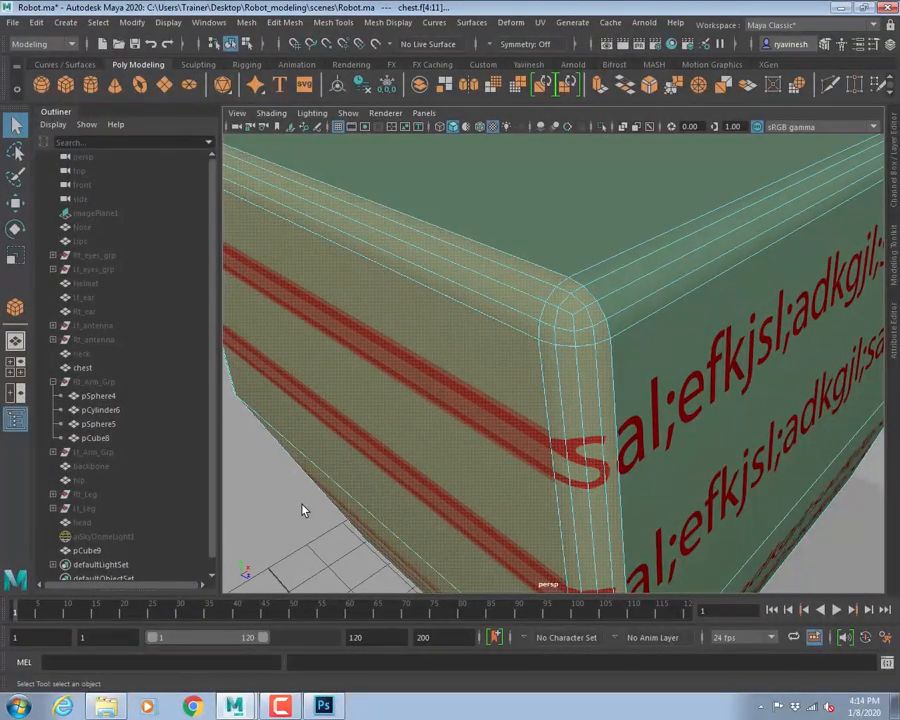
{"action": "key", "text": "shift+comma"}
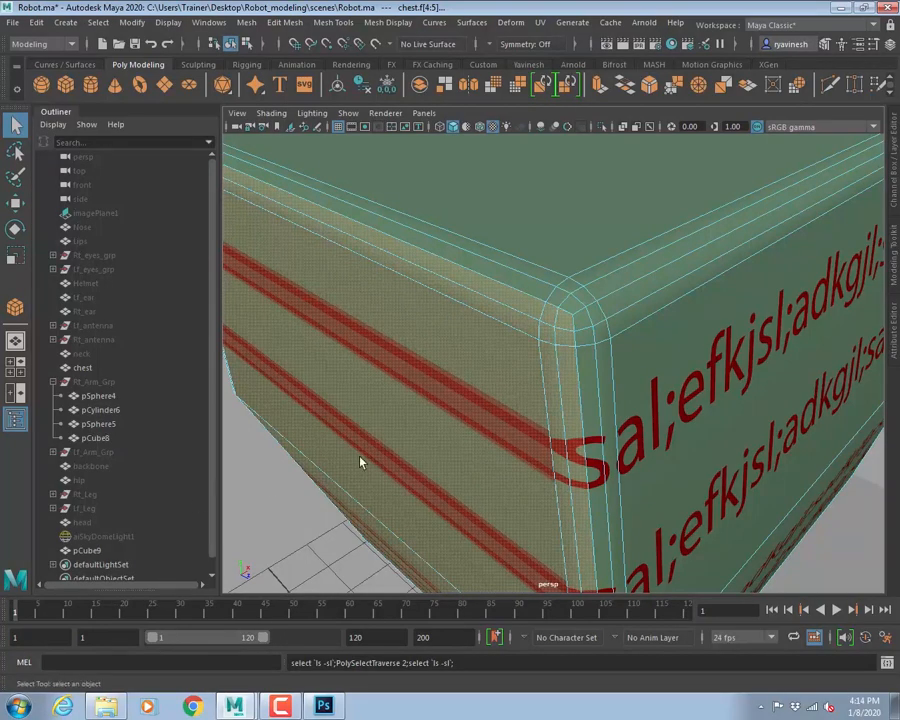
- Try growing the side face selection across the whole chest, then undo the growth
{"action": "left_click_drag", "start_coordinate": [360, 458], "coordinate": [518, 378], "text": "alt"}
{"action": "key", "text": "shift+period"}
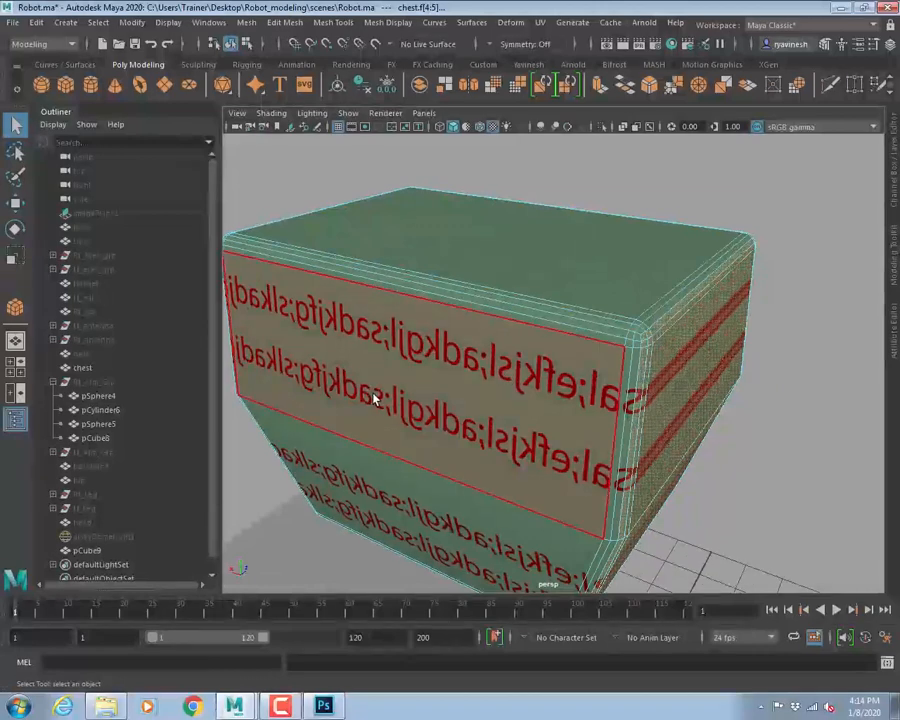
{"action": "key", "text": "shift+period"}
{"action": "key", "text": "shift+period"}
{"action": "key", "text": "shift+period"}
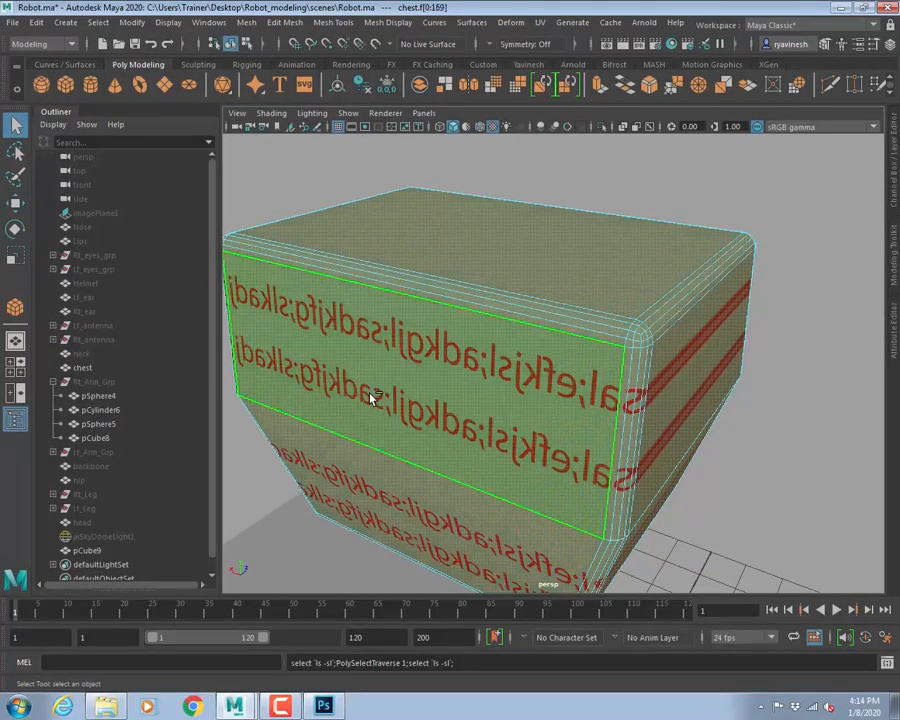
{"action": "key", "text": "ctrl+z"}
{"action": "key", "text": "ctrl+z"}
{"action": "key", "text": "ctrl+z"}
{"action": "key", "text": "ctrl+z"}
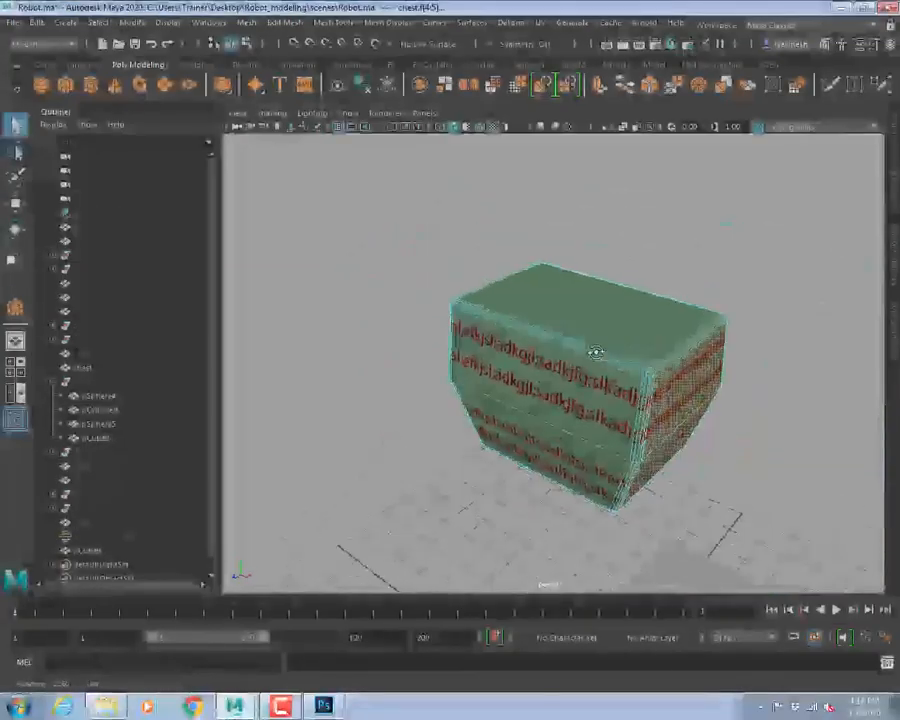
- Planar-map the selected side faces from the X axis, fitted to the bounding box with the image width/height ratio kept
{"action": "left_click_drag", "start_coordinate": [590, 350], "coordinate": [410, 86], "text": "alt"}
{"action": "left_click", "coordinate": [540, 22]}
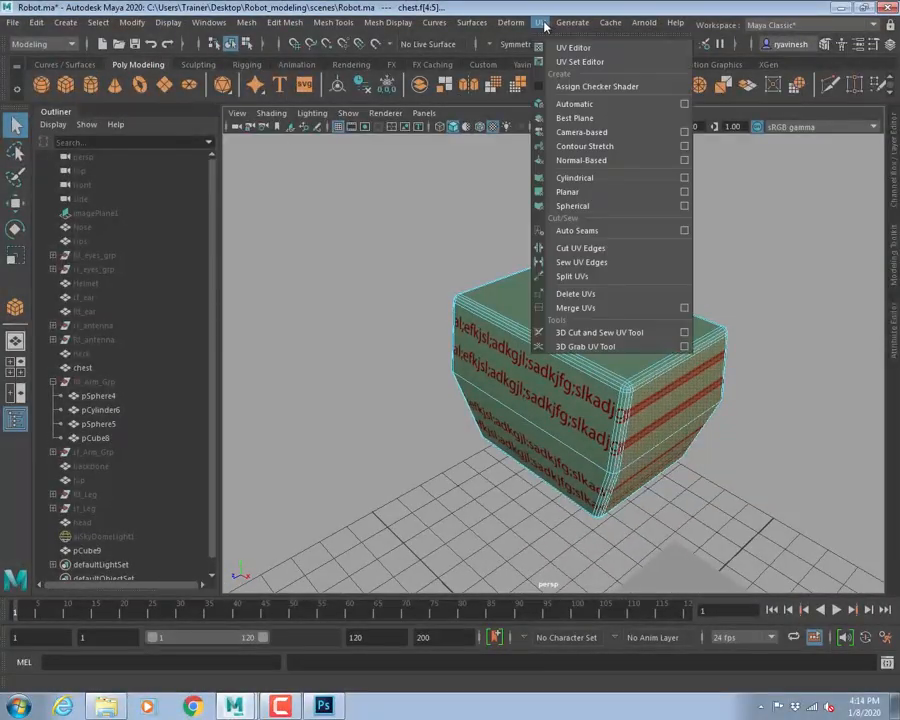
{"action": "left_click", "coordinate": [683, 192]}
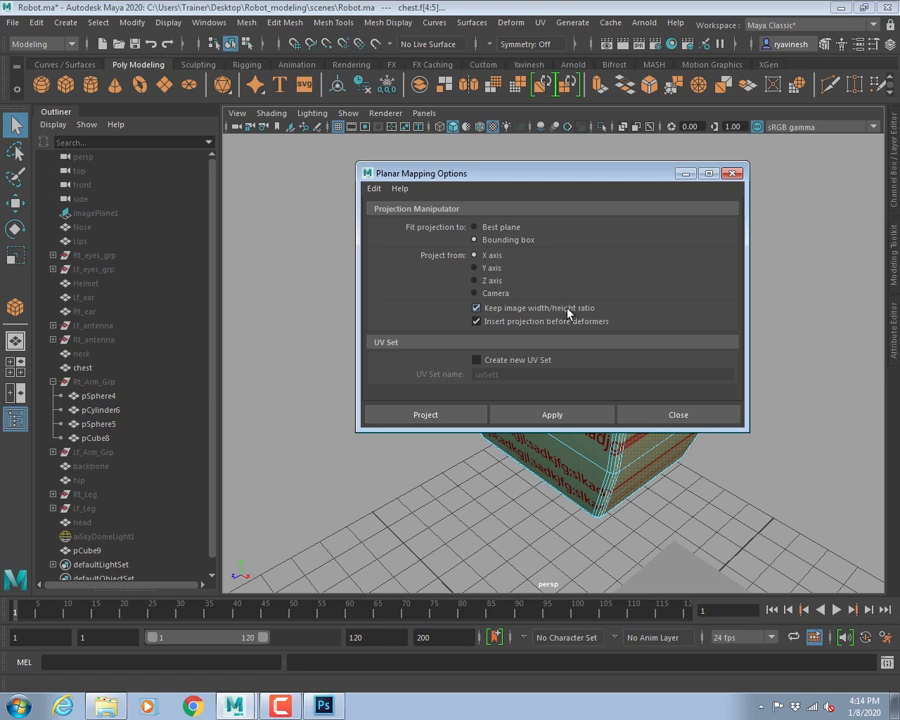
{"action": "left_click", "coordinate": [428, 415]}
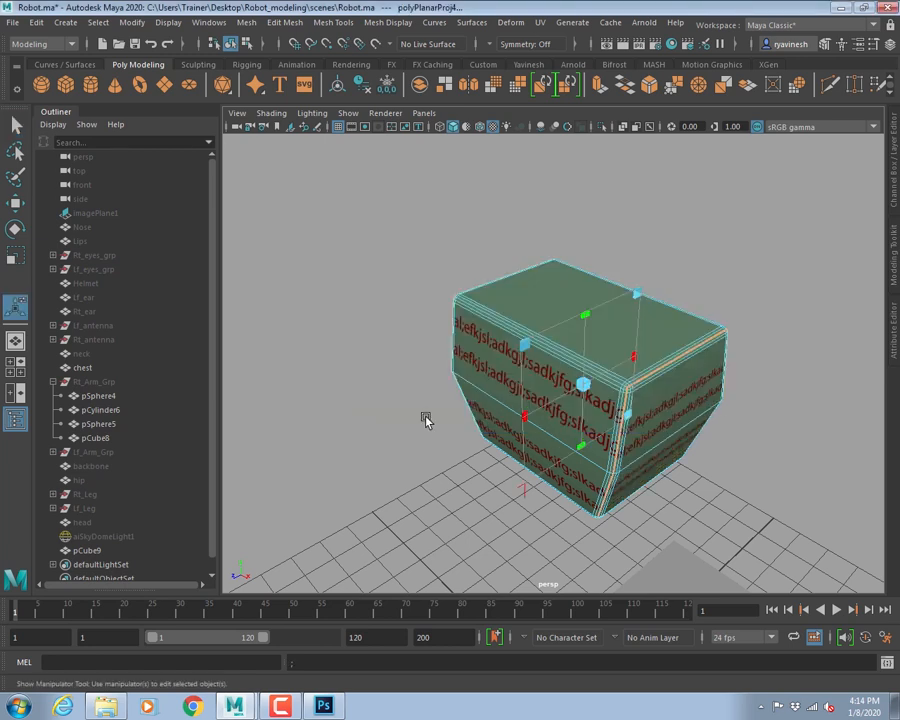
- Leave the projection manipulator, return to object mode and select the whole chest
{"action": "left_click", "coordinate": [348, 291]}
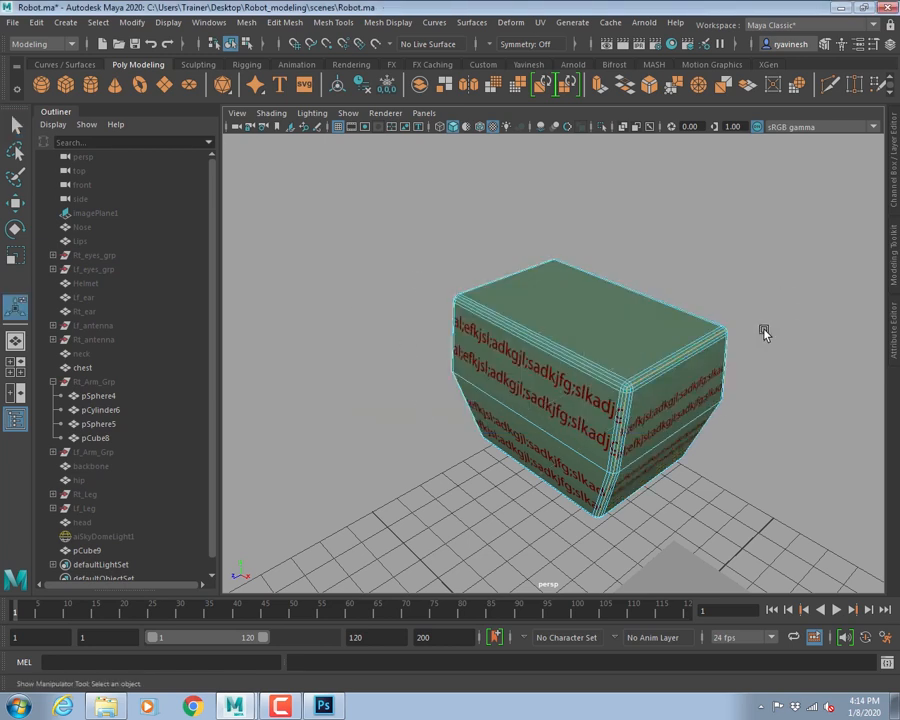
{"action": "right_click_drag", "start_coordinate": [563, 318], "coordinate": [619, 297]}
{"action": "left_click", "coordinate": [580, 345]}
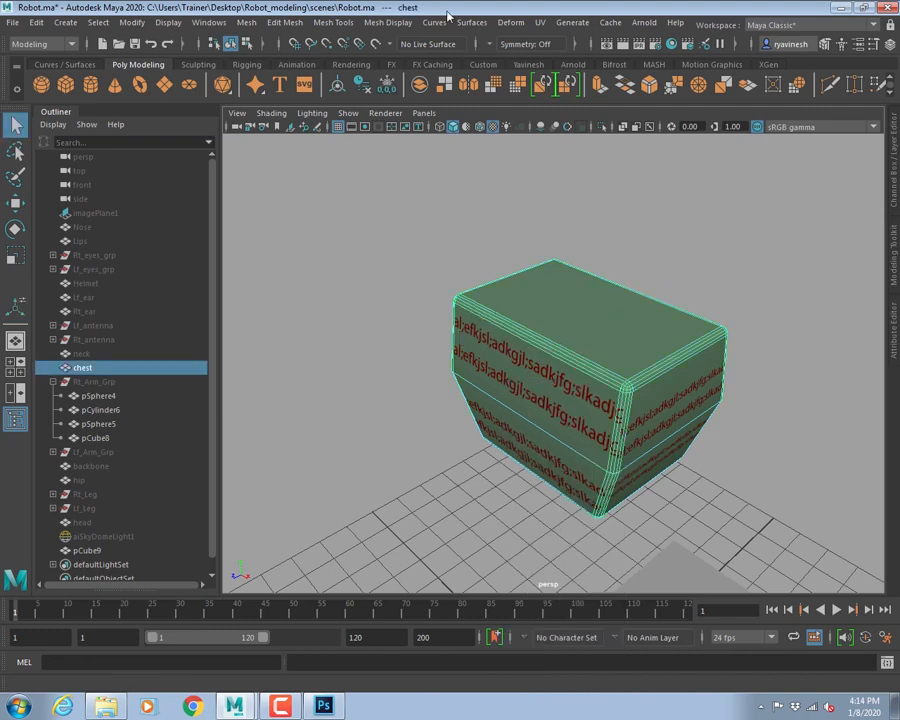
- Open the chest's UV layout in the UV Editor, hide the texture image and display the UV shells shaded
{"action": "left_click", "coordinate": [540, 23]}
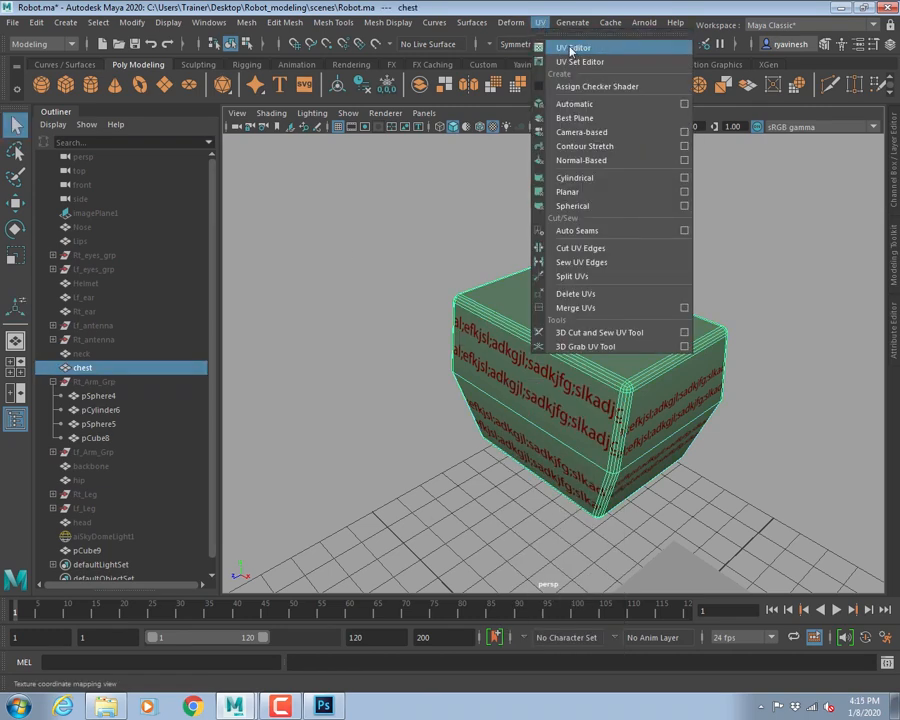
{"action": "left_click", "coordinate": [572, 48]}
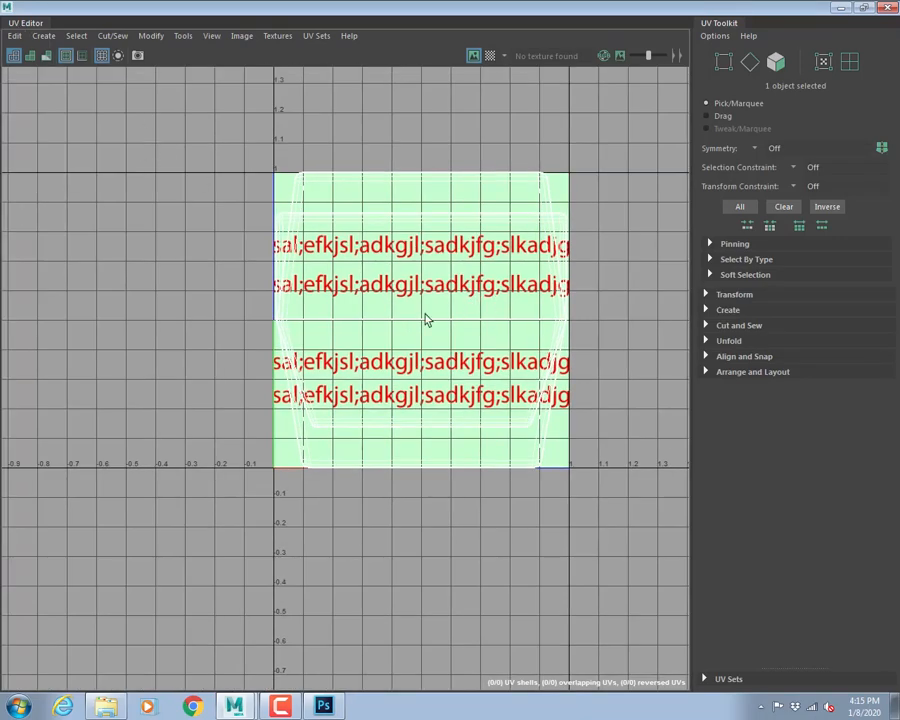
{"action": "left_click", "coordinate": [243, 36]}
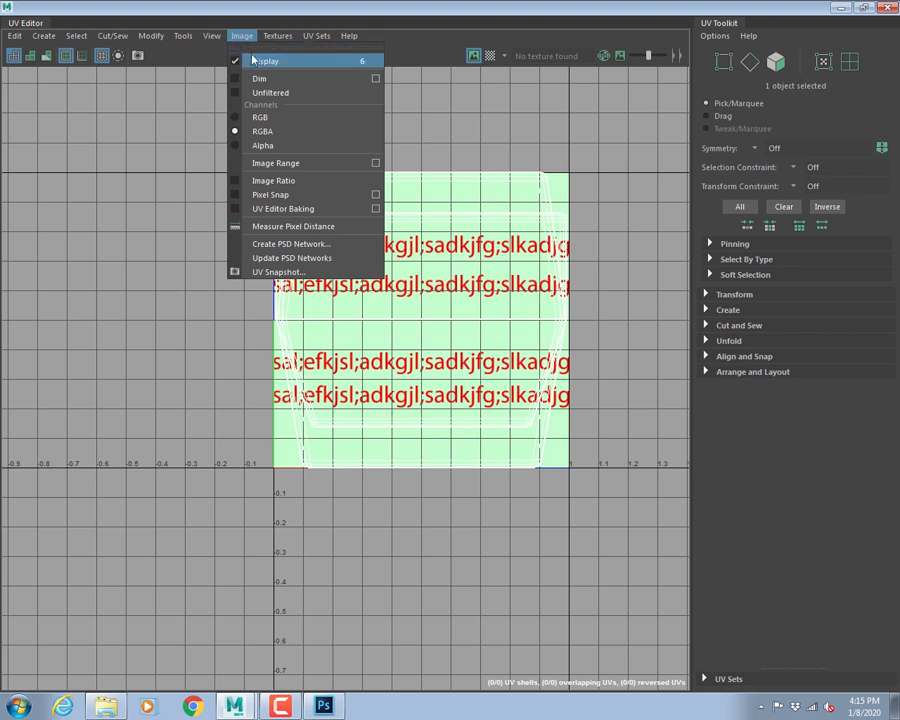
{"action": "left_click", "coordinate": [265, 62]}
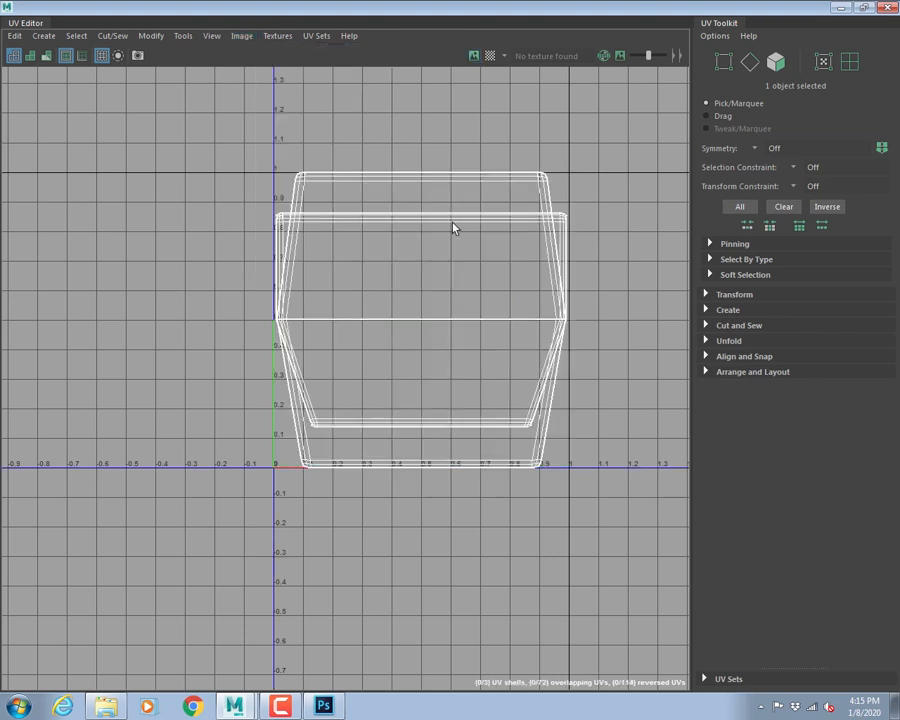
{"action": "middle_click_drag", "start_coordinate": [383, 333], "coordinate": [430, 272], "text": "alt"}
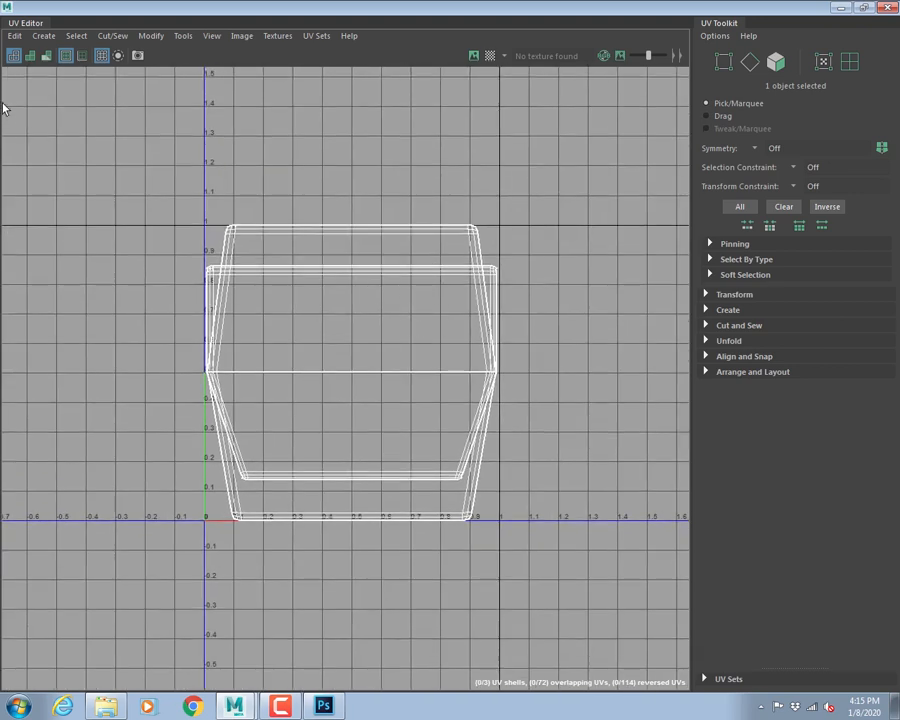
{"action": "left_click", "coordinate": [31, 56]}
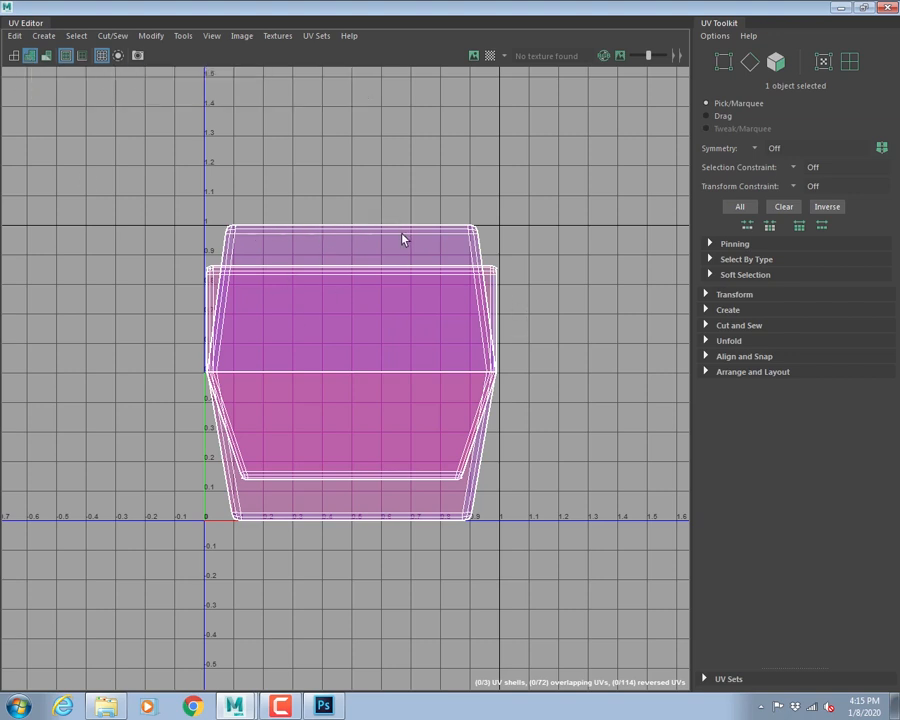
- Separate the two overlapping hexagonal side-face UV shells, moving one to each side of the middle shell
{"action": "right_click_drag", "start_coordinate": [402, 234], "coordinate": [464, 238]}
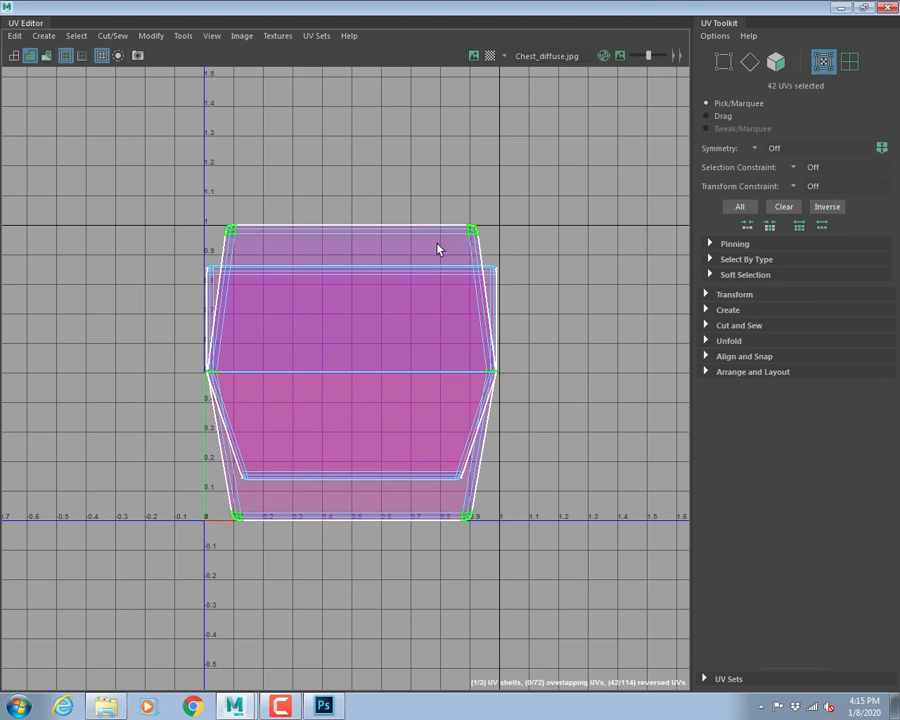
{"action": "key", "text": "w"}
{"action": "scroll", "coordinate": [299, 301], "scroll_direction": "down", "scroll_amount": 3}
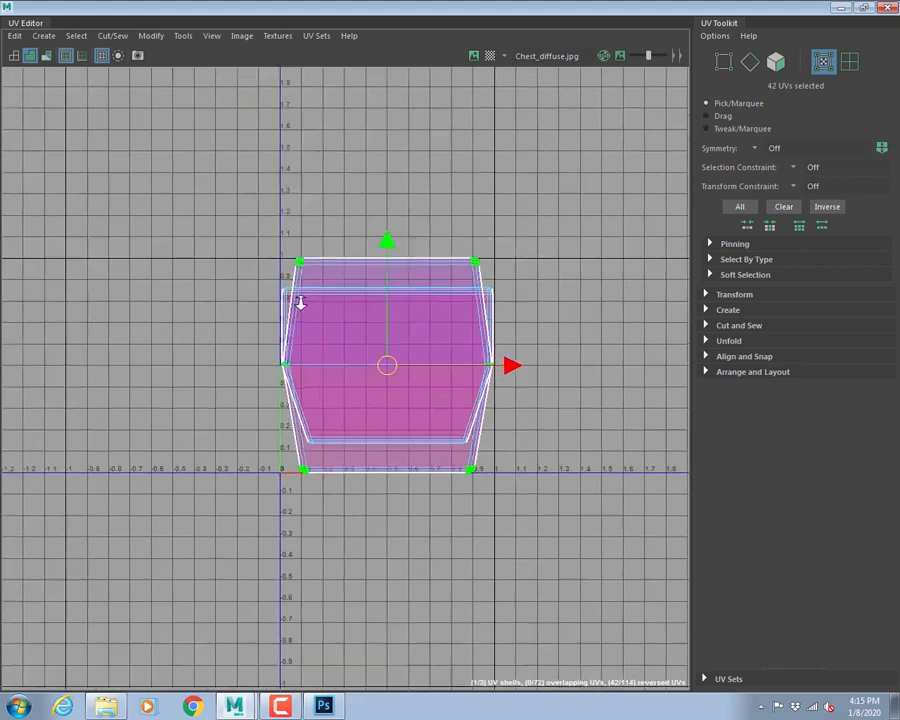
{"action": "left_click_drag", "start_coordinate": [522, 363], "coordinate": [279, 362]}
{"action": "left_click", "coordinate": [329, 280]}
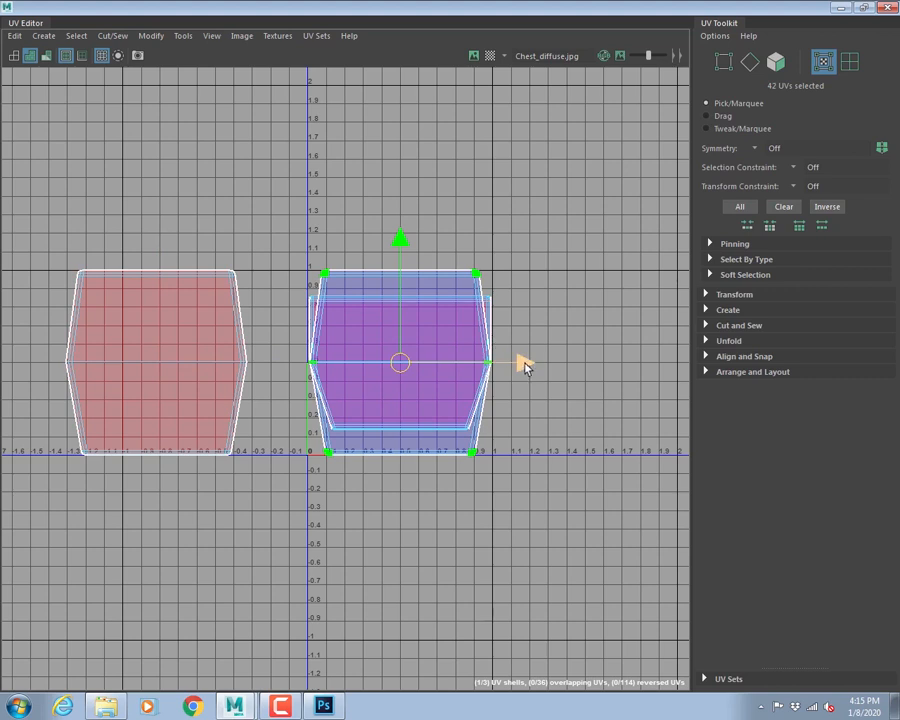
{"action": "left_click_drag", "start_coordinate": [522, 362], "coordinate": [705, 360]}
- Select the whole overlapping middle UV shell, try shifting it slightly sideways, then undo the move
{"action": "left_click", "coordinate": [490, 299], "text": "shift"}
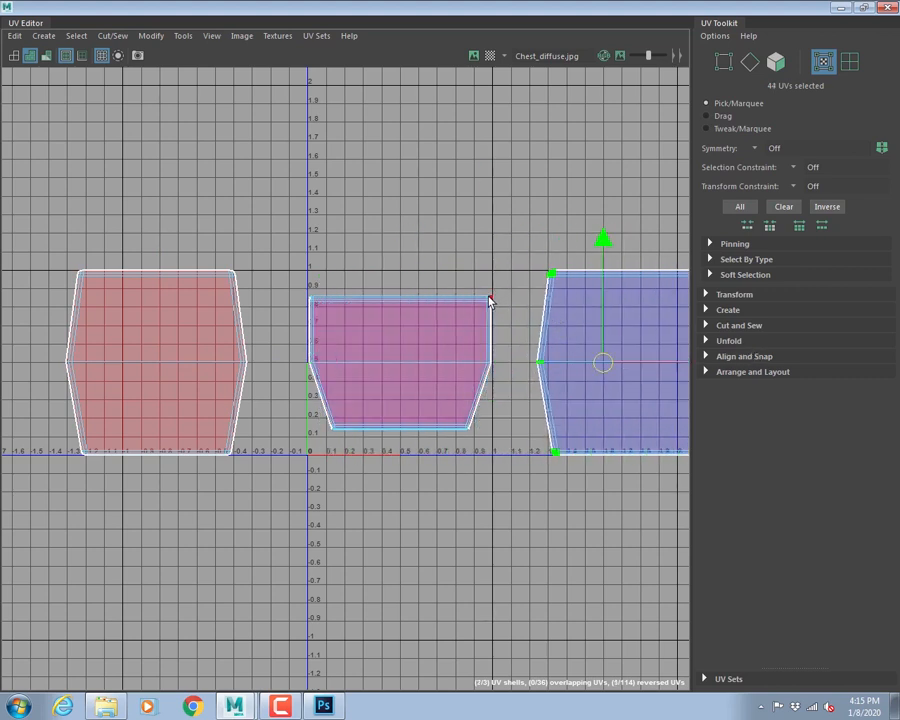
{"action": "double_click", "coordinate": [487, 299]}
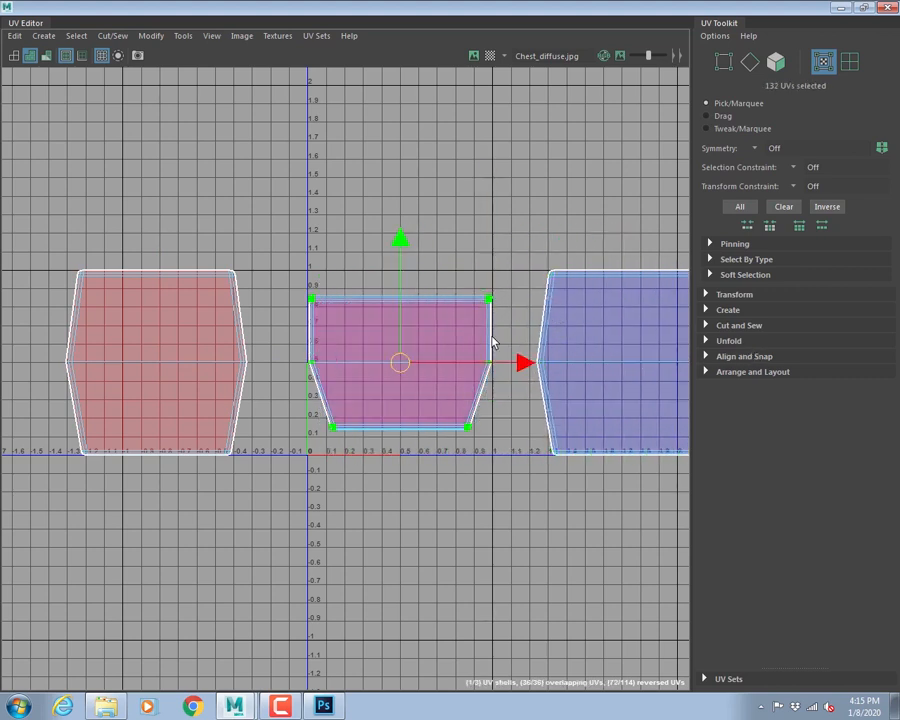
{"action": "left_click_drag", "start_coordinate": [522, 362], "coordinate": [545, 316]}
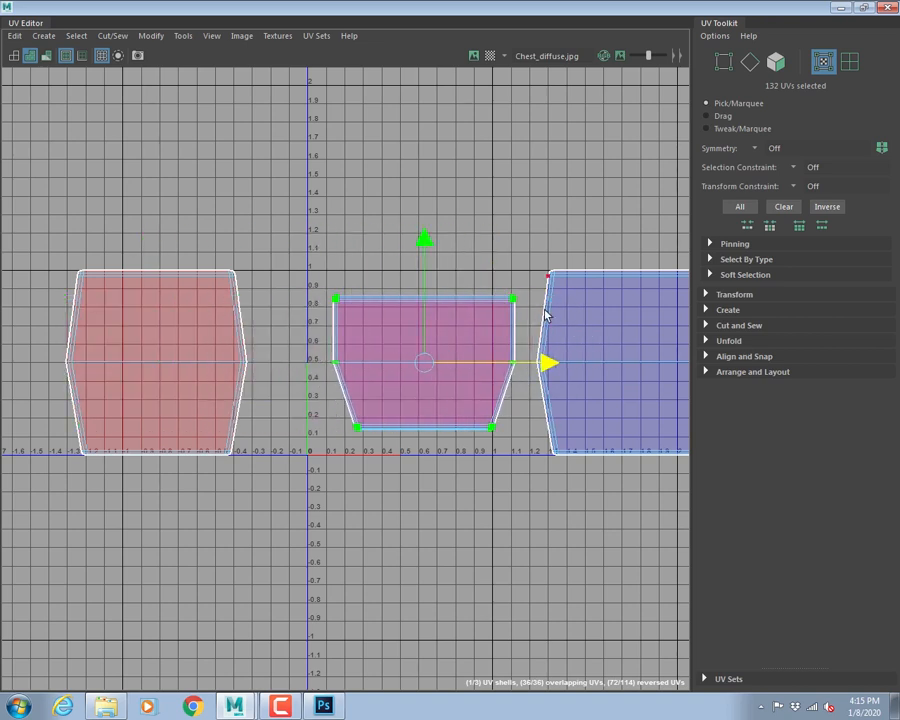
{"action": "key", "text": "ctrl+z"}
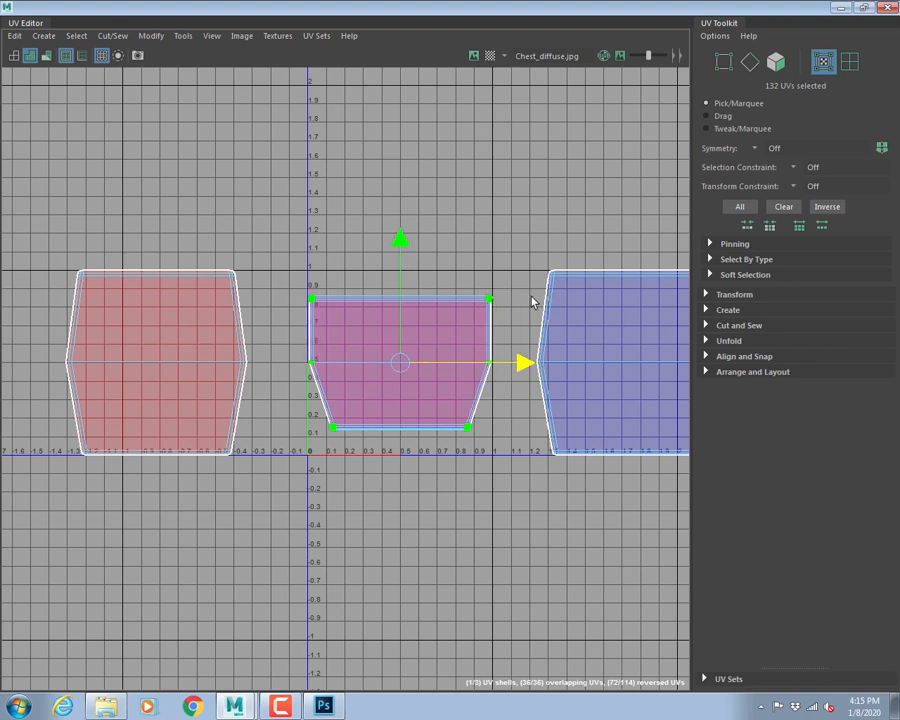
{"action": "scroll", "coordinate": [532, 298], "scroll_direction": "down", "scroll_amount": 3}
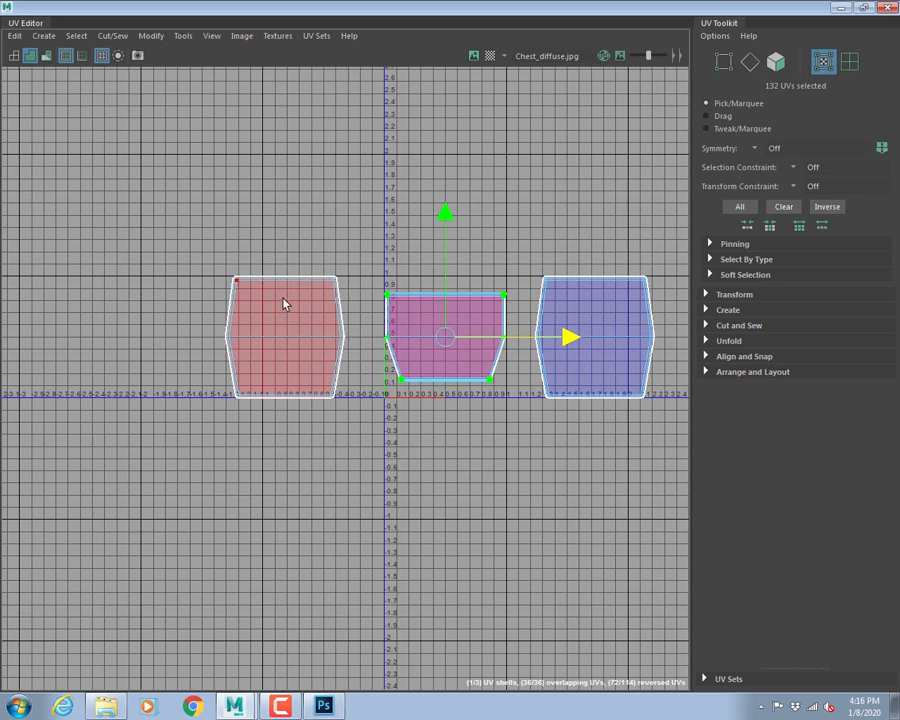
- Return to the model and select the chest's top and bottom faces, shrinking the selection to drop the outermost bevel faces
{"action": "left_click", "coordinate": [841, 9]}
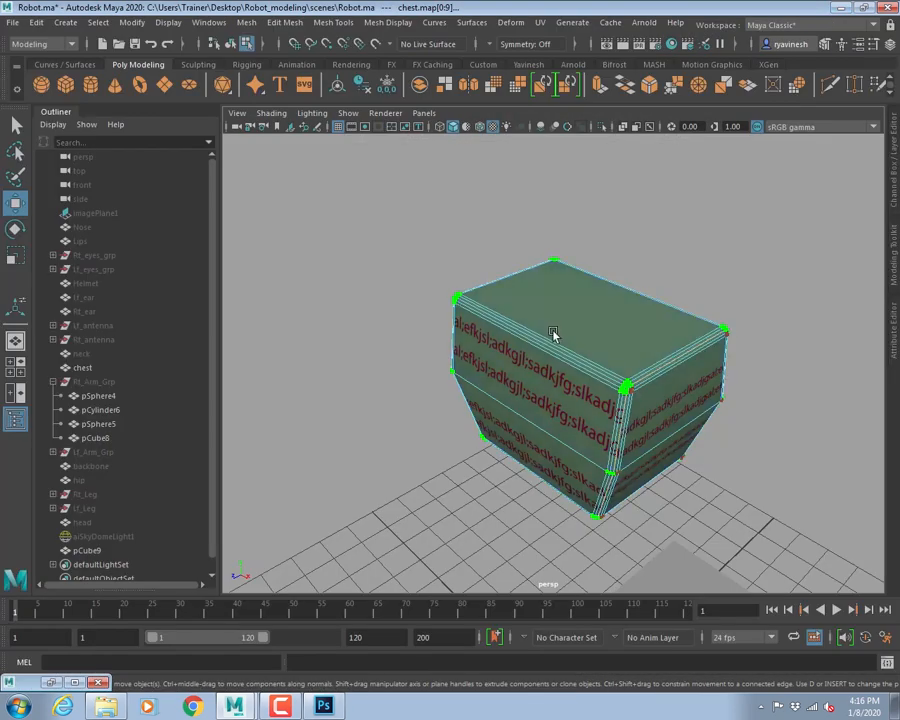
{"action": "left_click_drag", "start_coordinate": [554, 336], "coordinate": [580, 342], "text": "alt"}
{"action": "right_click", "coordinate": [579, 300]}
{"action": "right_click_drag", "start_coordinate": [579, 300], "coordinate": [578, 337]}
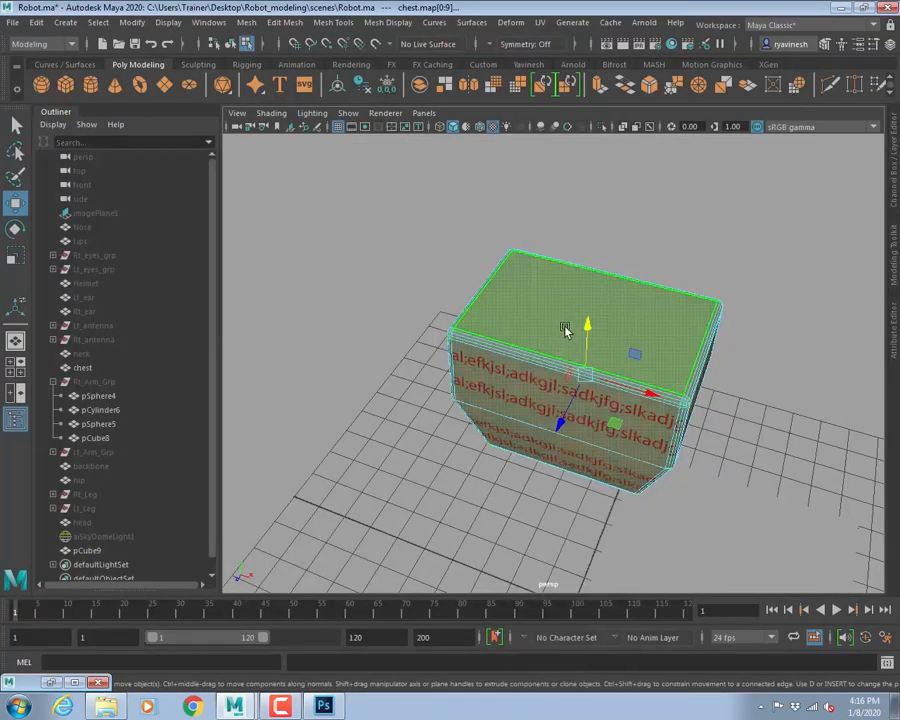
{"action": "left_click_drag", "start_coordinate": [568, 326], "coordinate": [441, 233], "text": "alt"}
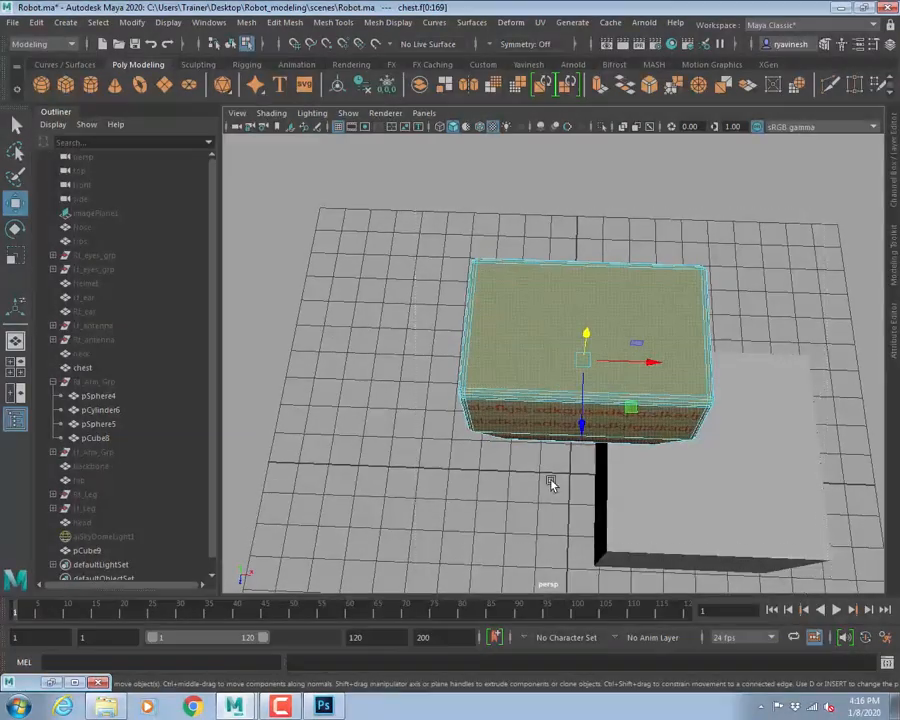
{"action": "left_click_drag", "start_coordinate": [552, 482], "coordinate": [554, 378], "text": "alt"}
{"action": "right_click_drag", "start_coordinate": [554, 378], "coordinate": [773, 424], "text": "alt"}
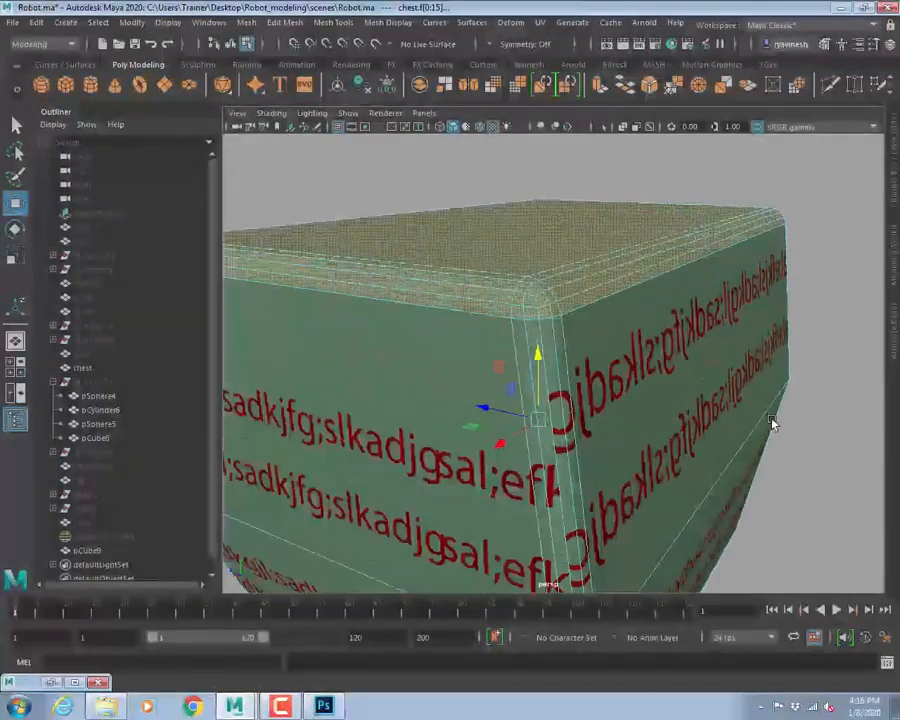
{"action": "left_click_drag", "start_coordinate": [773, 424], "coordinate": [672, 363], "text": "alt"}
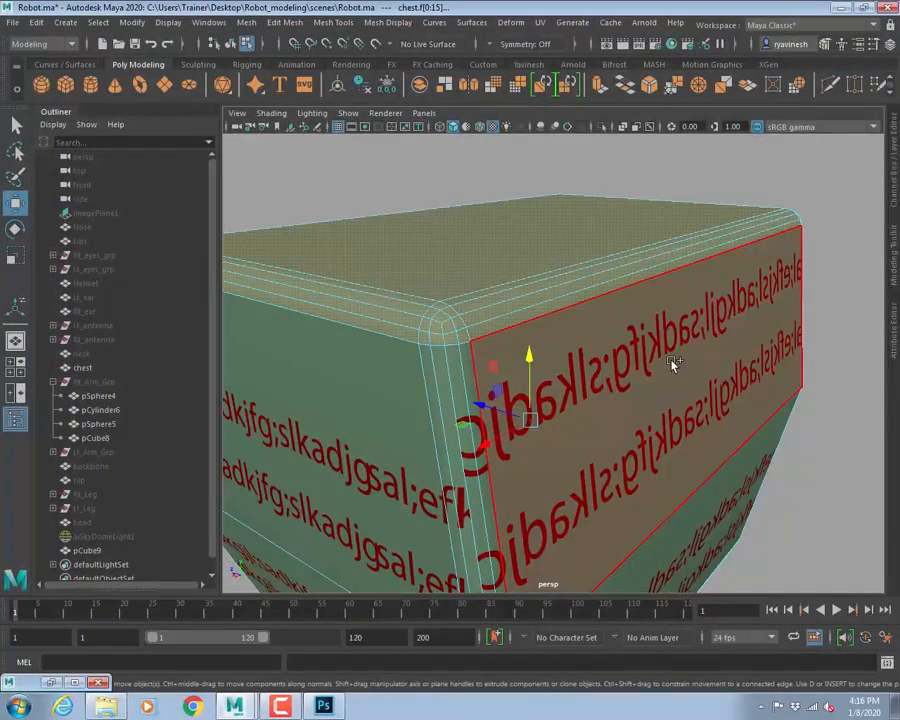
{"action": "key", "text": "shift+comma"}
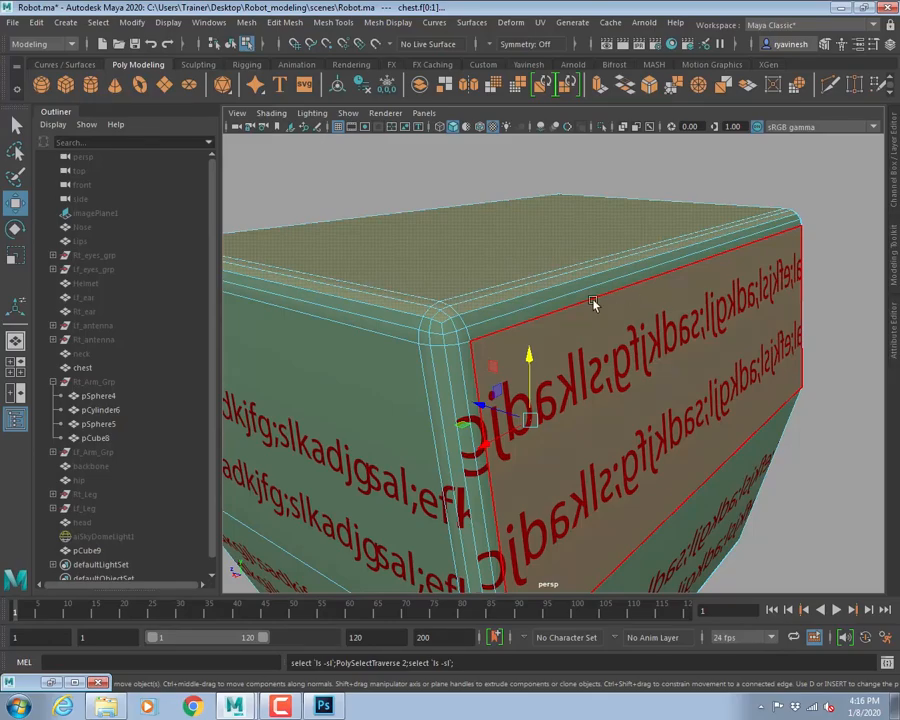
- Planar-map the selected top and bottom faces from the Y axis, fitted to the bounding box with the image width/height ratio kept
{"action": "left_click_drag", "start_coordinate": [593, 303], "coordinate": [649, 280], "text": "alt"}
{"action": "right_click_drag", "start_coordinate": [649, 280], "coordinate": [611, 271], "text": "alt"}
{"action": "left_click_drag", "start_coordinate": [611, 271], "coordinate": [594, 319], "text": "alt"}
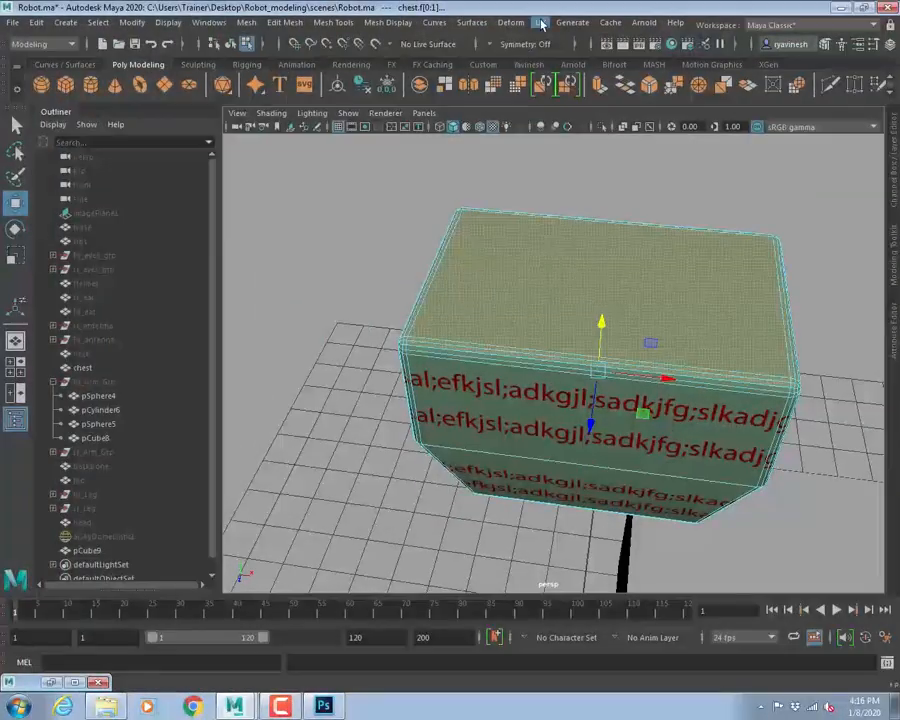
{"action": "left_click", "coordinate": [541, 23]}
{"action": "left_click", "coordinate": [684, 192]}
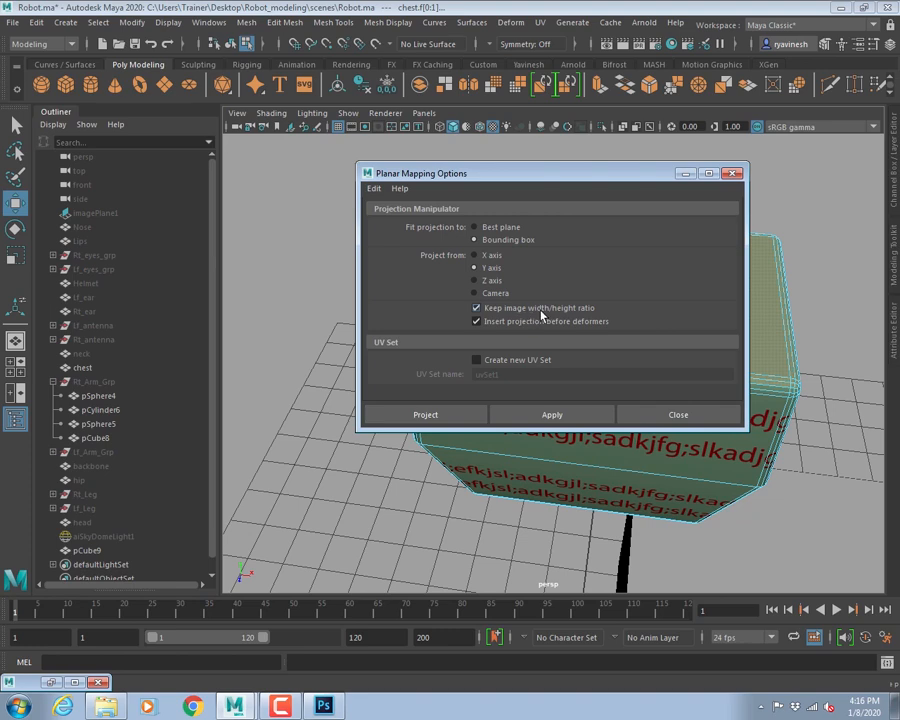
{"action": "left_click", "coordinate": [430, 414]}
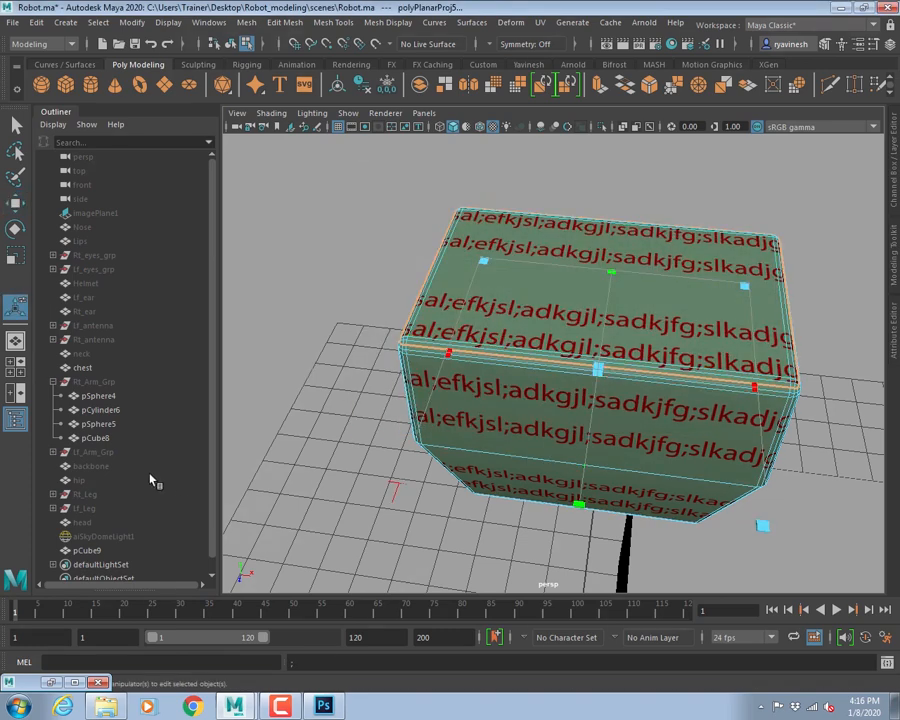
- Return to the UV layout, leave the projection manipulator and move the smaller rectangular UV shell well above the middle shells
{"action": "left_click", "coordinate": [74, 682]}
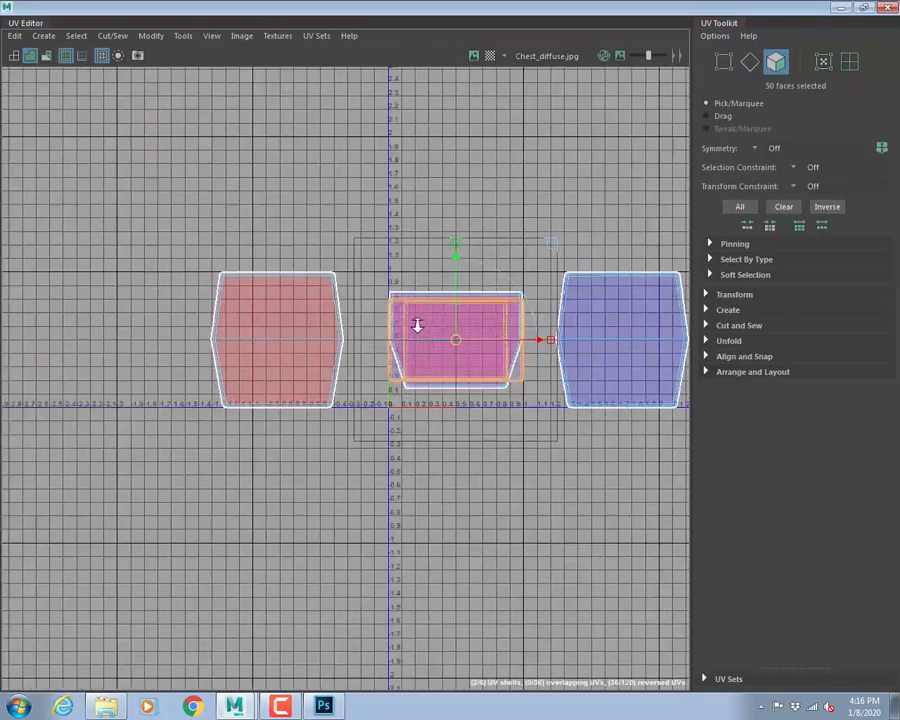
{"action": "scroll", "coordinate": [417, 326], "scroll_direction": "up", "scroll_amount": 1}
{"action": "key", "text": "q"}
{"action": "scroll", "coordinate": [430, 265], "scroll_direction": "down", "scroll_amount": 2}
{"action": "scroll", "coordinate": [430, 265], "scroll_direction": "up", "scroll_amount": 3}
{"action": "middle_click_drag", "start_coordinate": [531, 295], "coordinate": [448, 240], "text": "alt"}
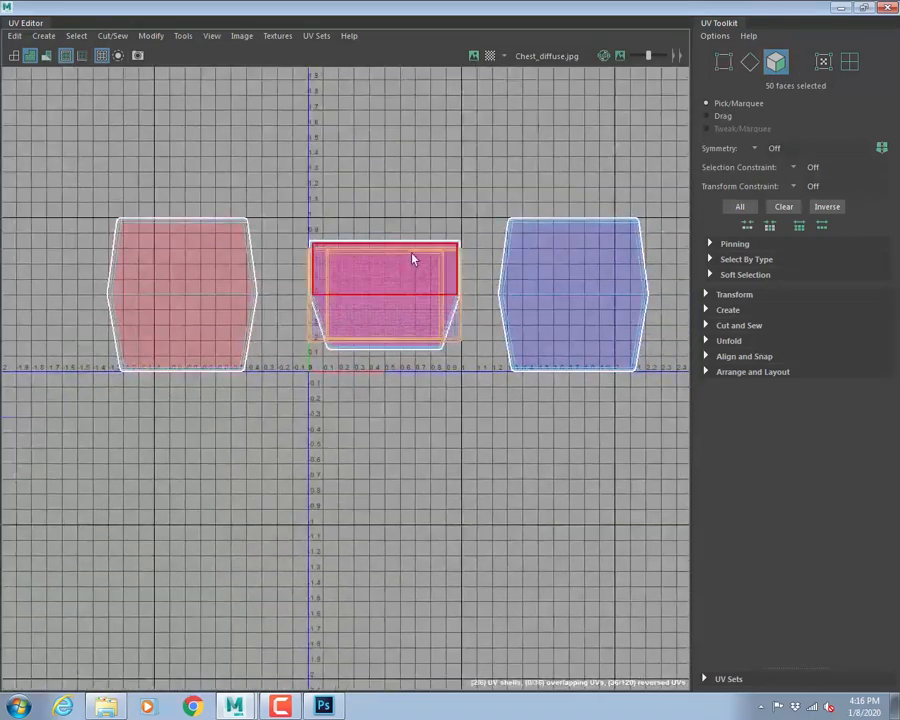
{"action": "right_click_drag", "start_coordinate": [413, 259], "coordinate": [476, 252]}
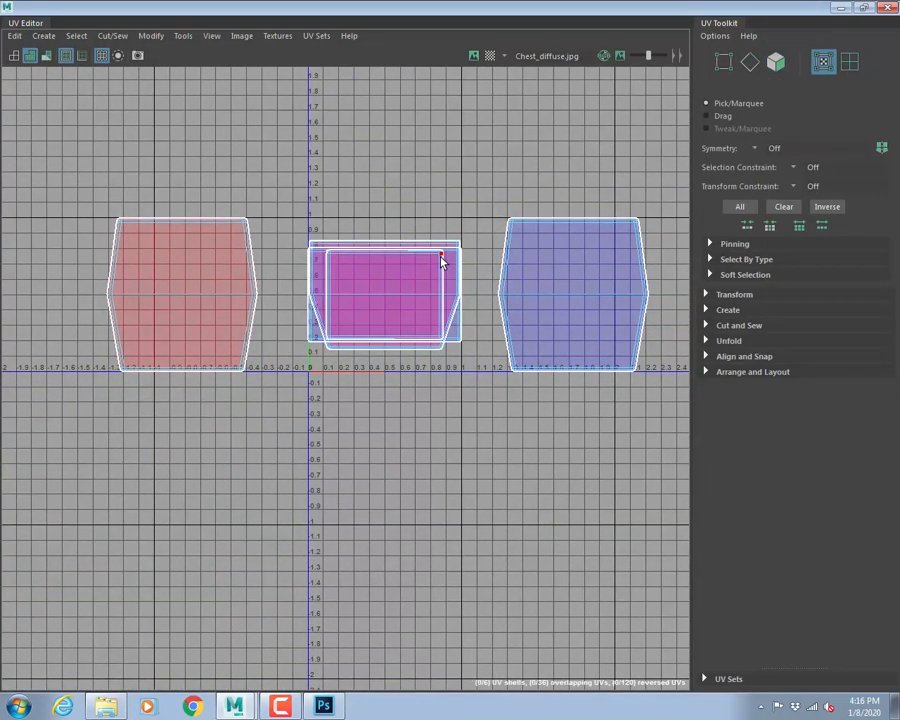
{"action": "left_click", "coordinate": [443, 262]}
{"action": "key", "text": "w"}
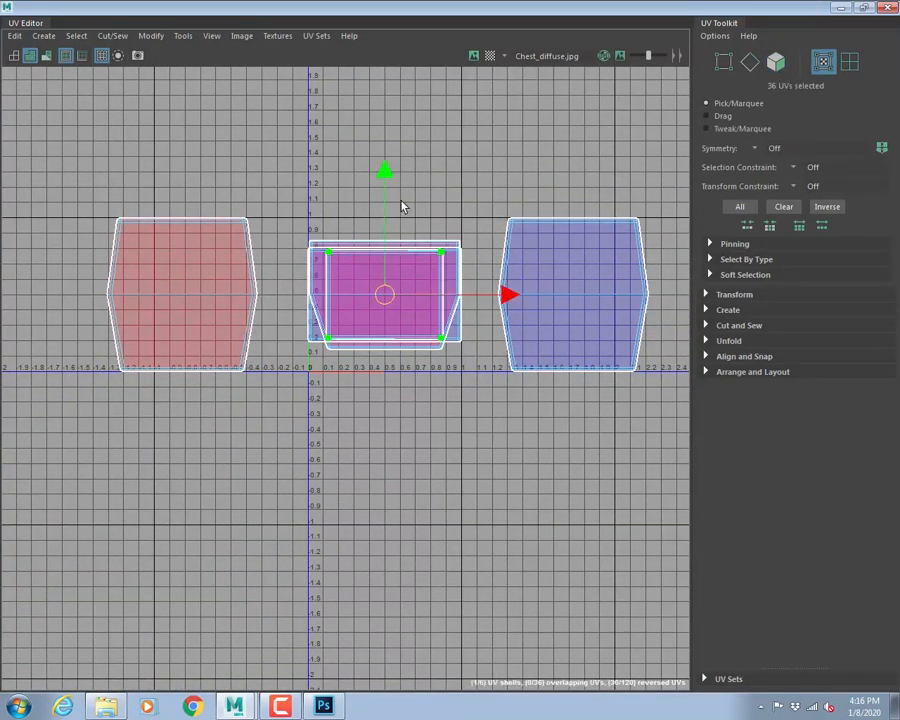
{"action": "left_click_drag", "start_coordinate": [386, 176], "coordinate": [364, 38]}
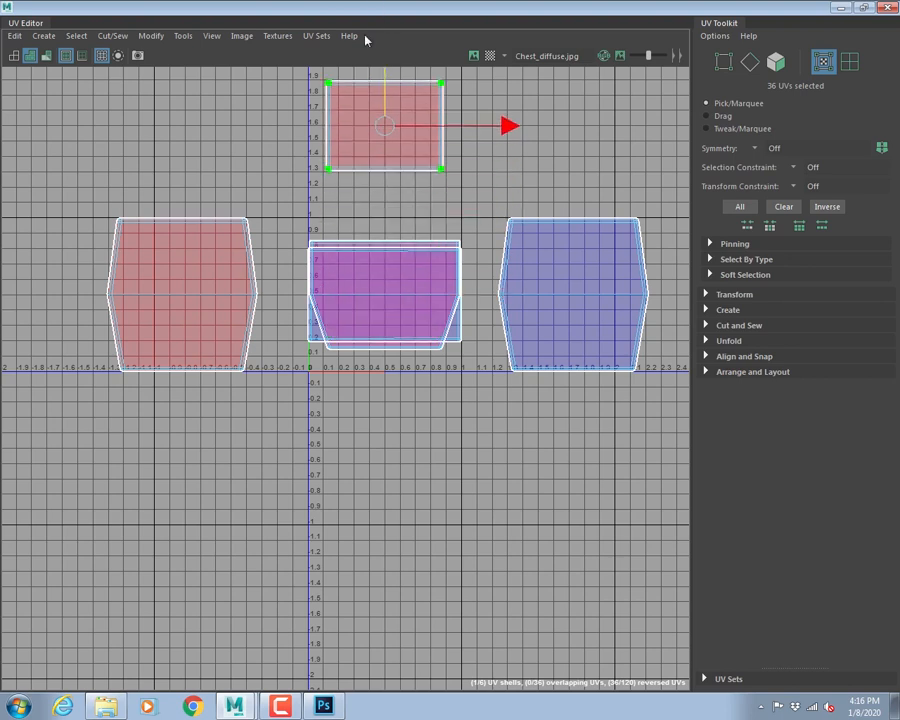
- Move the two tapered front and back UV shells below the origin, one under the other, and nudge the larger rectangular shell vertically
{"action": "left_click", "coordinate": [443, 350]}
{"action": "double_click", "coordinate": [443, 350]}
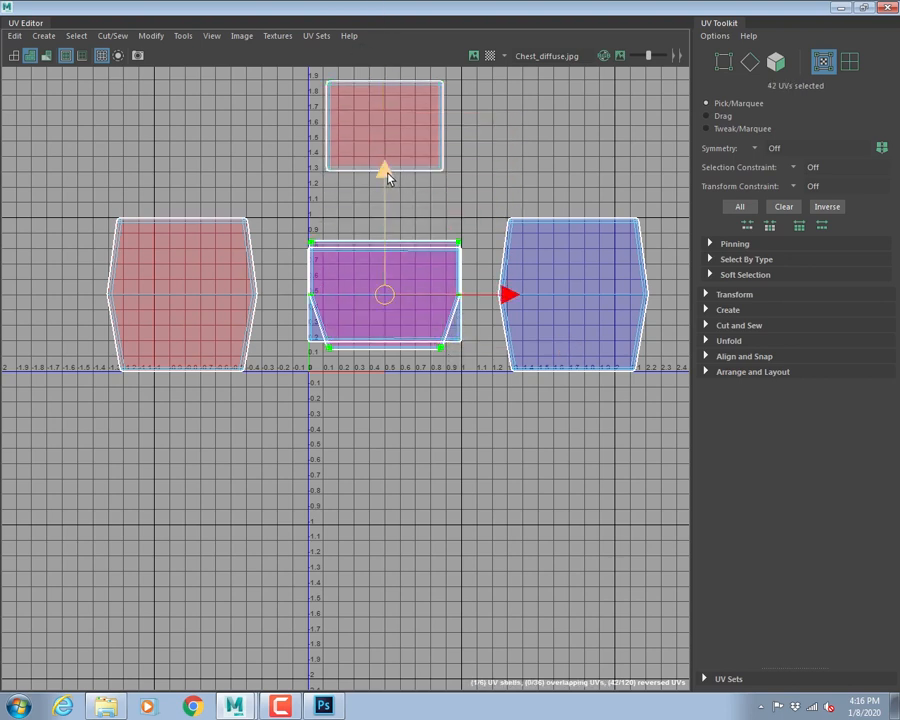
{"action": "left_click_drag", "start_coordinate": [386, 174], "coordinate": [388, 358]}
{"action": "double_click", "coordinate": [441, 349]}
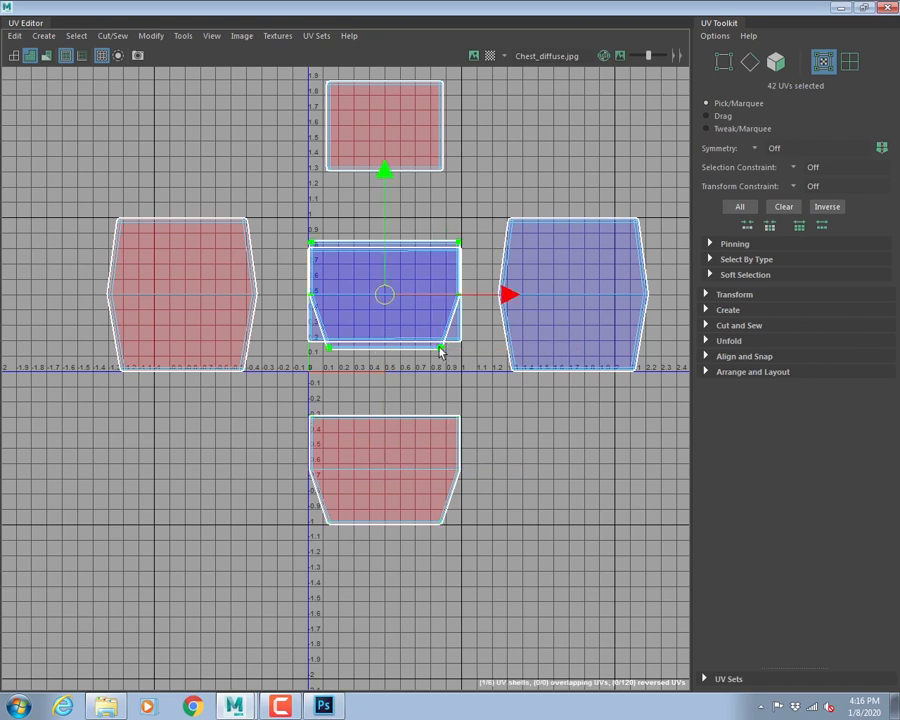
{"action": "left_click_drag", "start_coordinate": [390, 181], "coordinate": [361, 486]}
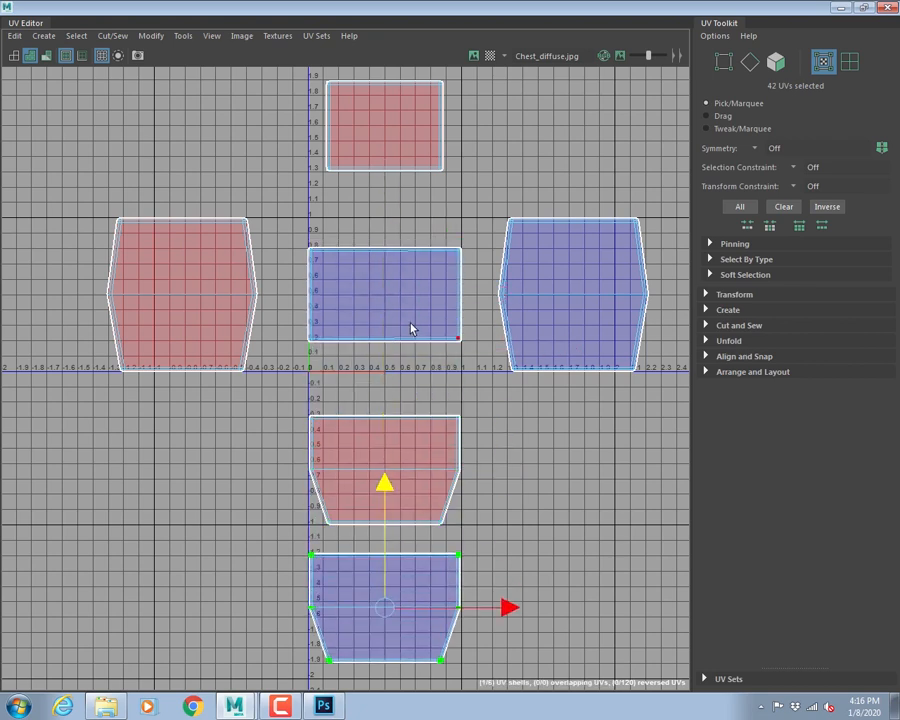
{"action": "double_click", "coordinate": [460, 340]}
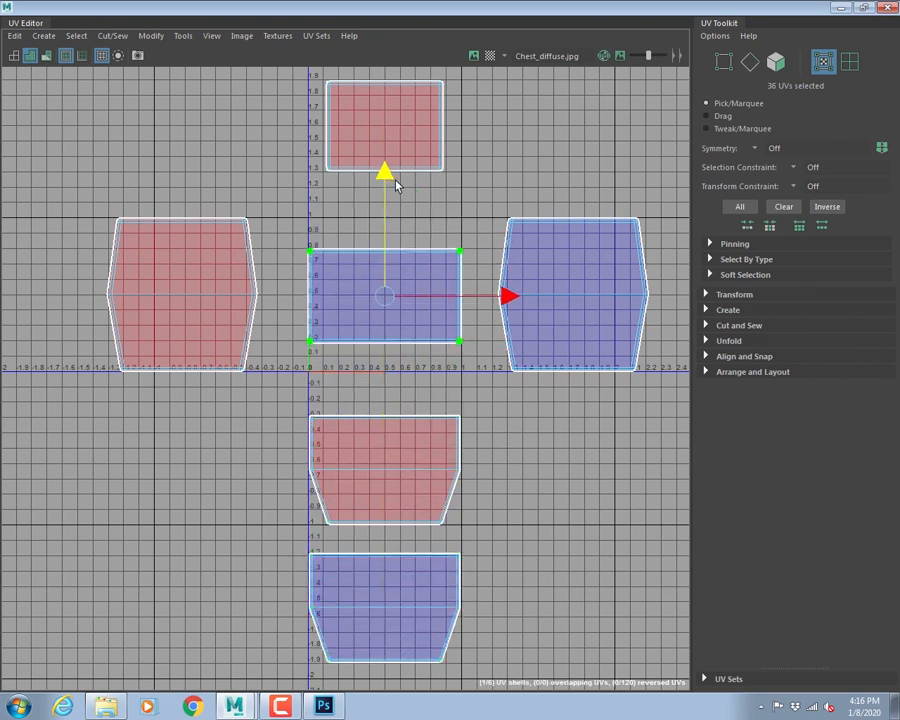
{"action": "mouse_move", "coordinate": [386, 172]}
{"action": "left_mouse_down"}
{"action": "mouse_move", "coordinate": [392, 161]}
{"action": "mouse_move", "coordinate": [386, 169]}
{"action": "left_mouse_up"}
- Select the small rectangular UV shell above the middle row and flip it to correct its reversed orientation
{"action": "scroll", "coordinate": [542, 428], "scroll_direction": "down", "scroll_amount": 3}
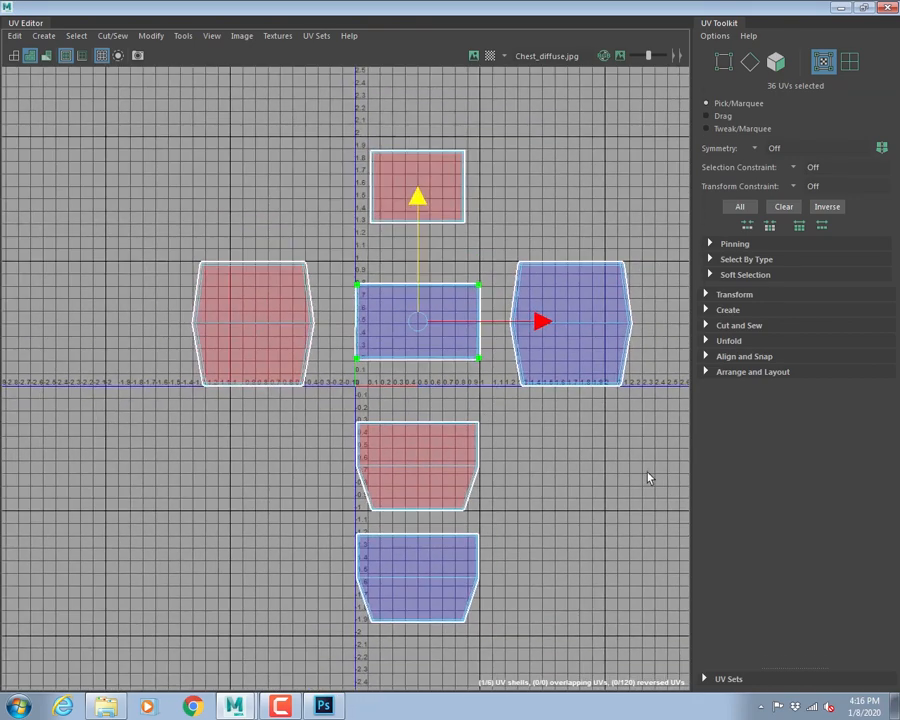
{"action": "middle_click_drag", "start_coordinate": [649, 476], "coordinate": [554, 432], "text": "alt"}
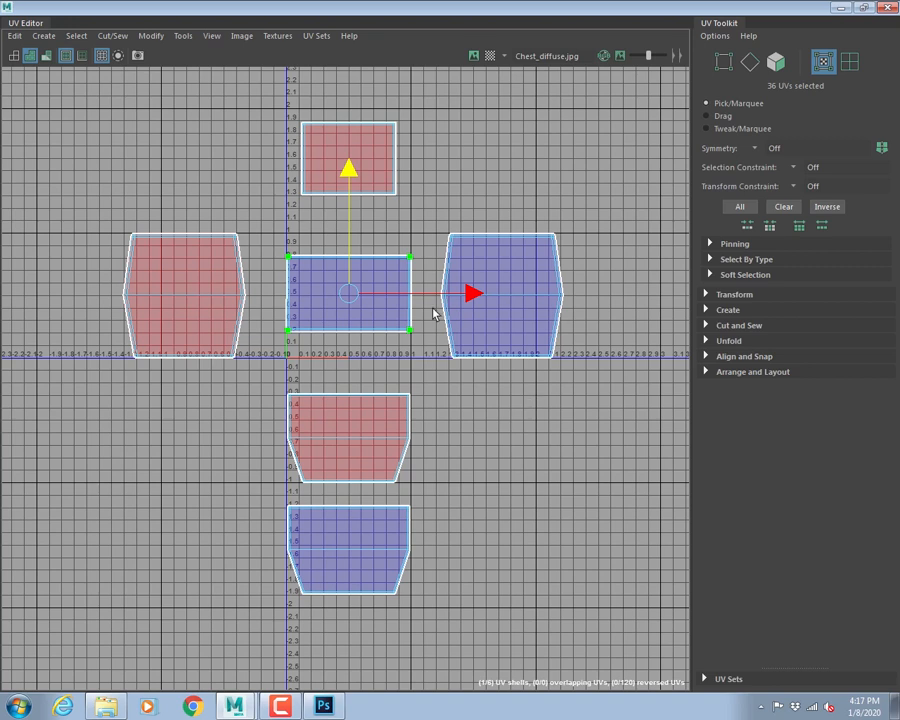
{"action": "left_click_drag", "start_coordinate": [258, 98], "coordinate": [417, 213]}
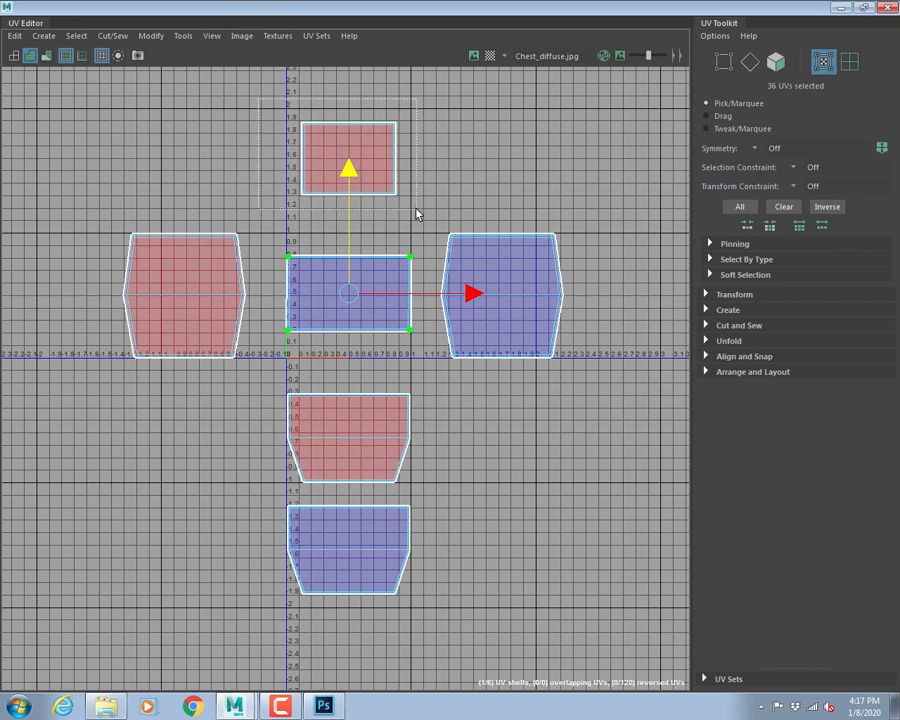
{"action": "left_click_drag", "start_coordinate": [417, 213], "coordinate": [415, 211]}
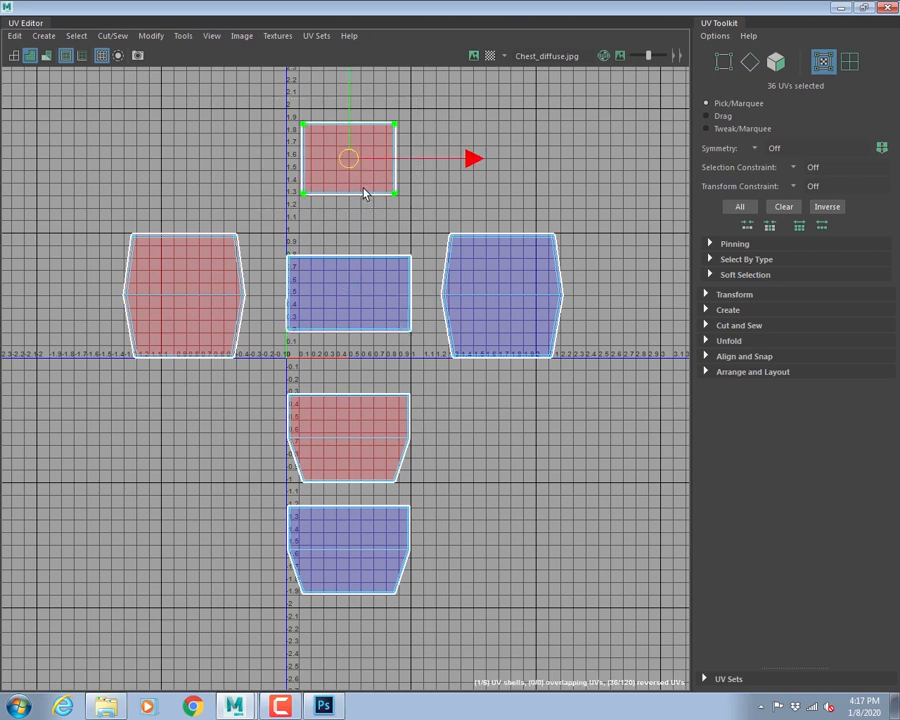
{"action": "right_click_drag", "start_coordinate": [364, 193], "coordinate": [403, 187]}
{"action": "left_click", "coordinate": [148, 36]}
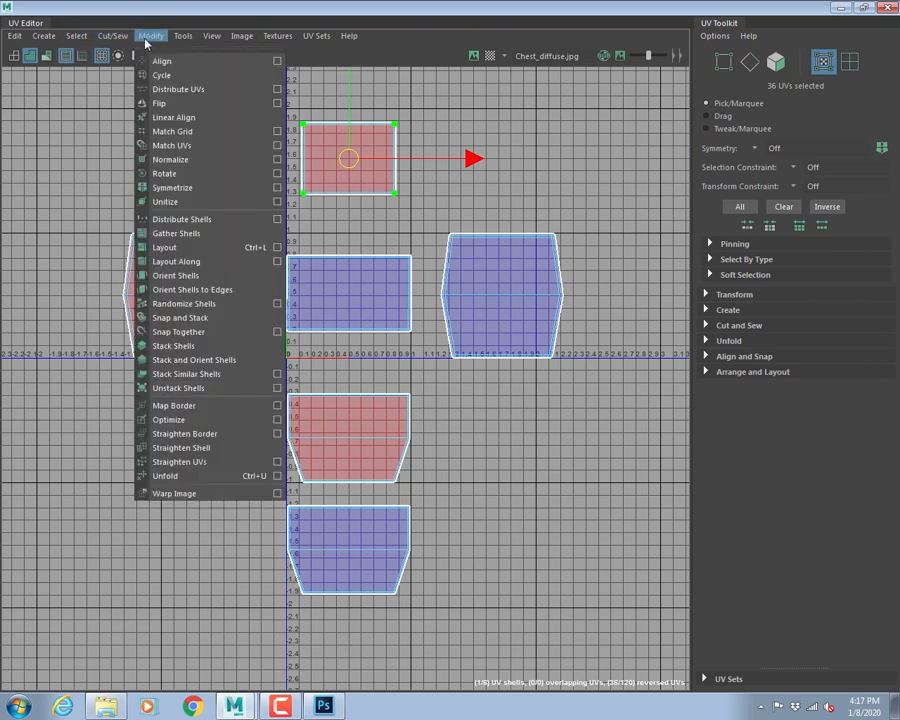
{"action": "left_click", "coordinate": [160, 104]}
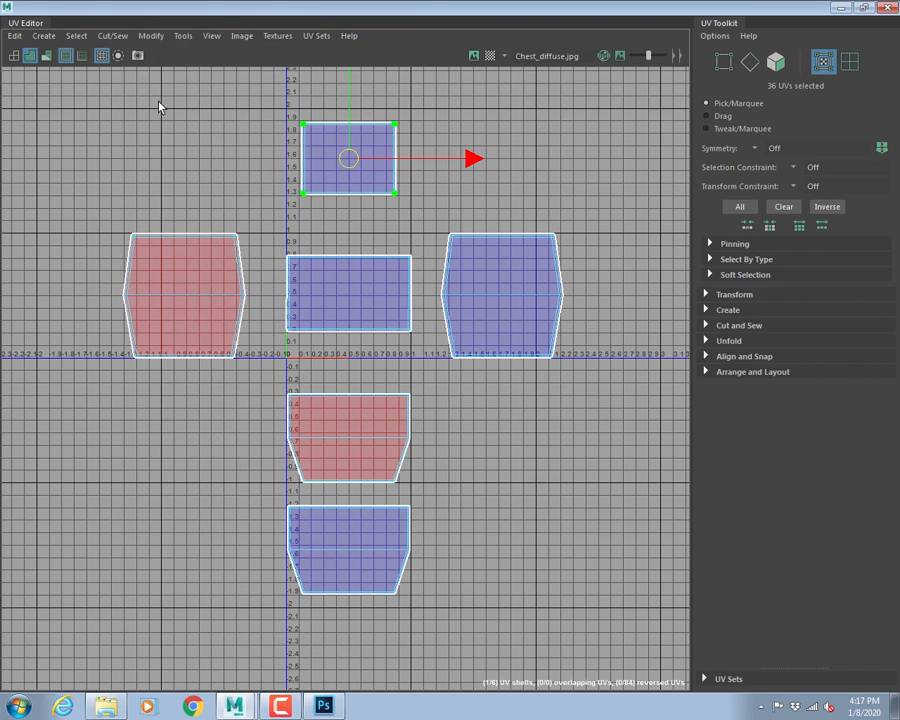
{"action": "left_click", "coordinate": [150, 36]}
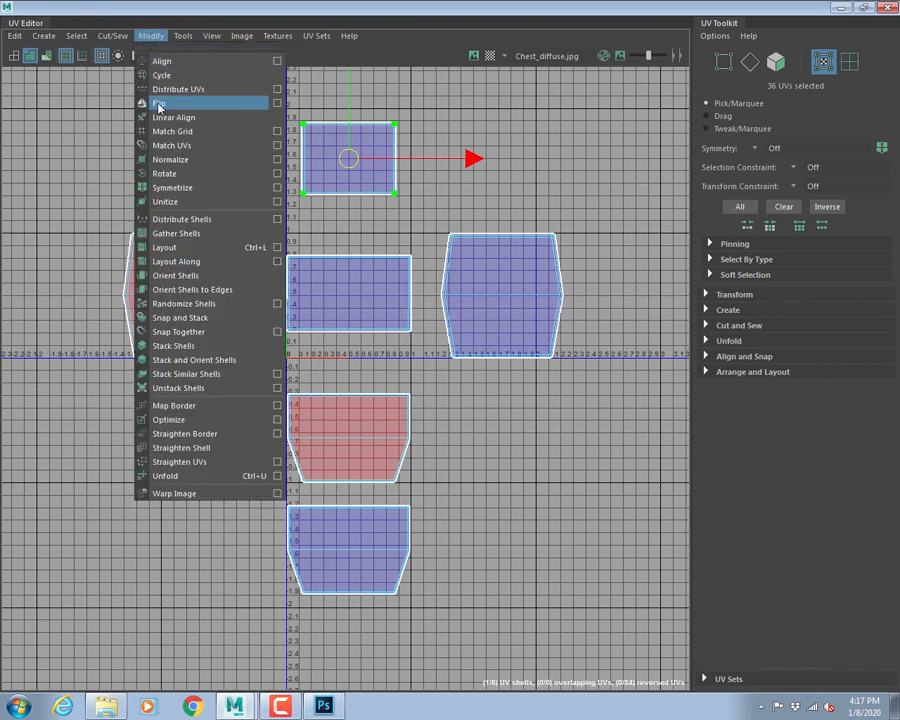
{"action": "left_click", "coordinate": [74, 176]}
- Flip the reversed six-sided shell west of the origin and the reversed upper tapered shell, and clear the selection
{"action": "left_click_drag", "start_coordinate": [76, 174], "coordinate": [259, 394]}
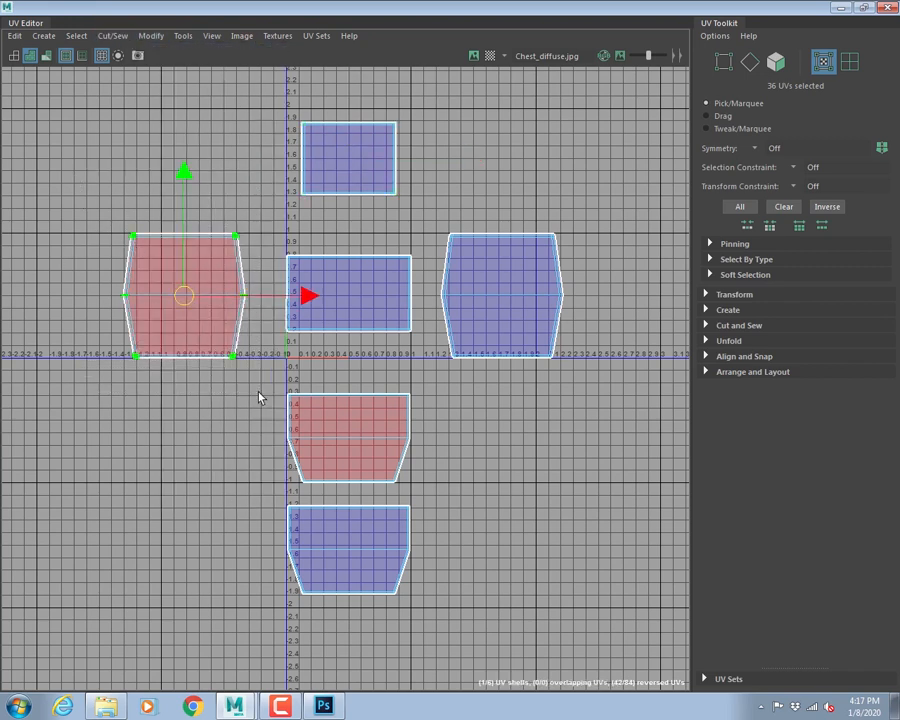
{"action": "left_click", "coordinate": [149, 37]}
{"action": "left_click", "coordinate": [158, 104]}
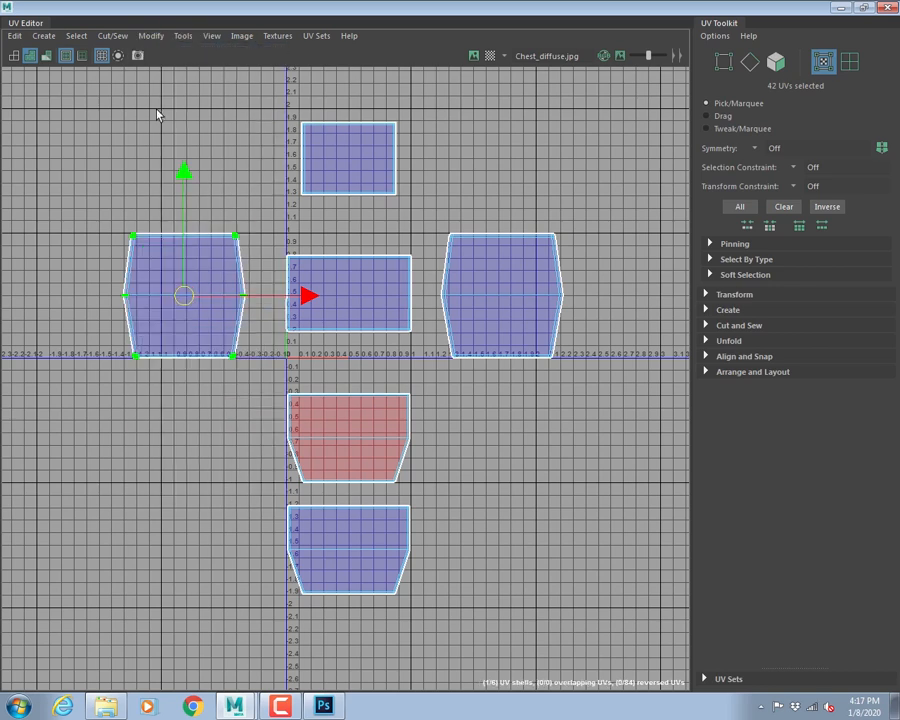
{"action": "left_click_drag", "start_coordinate": [267, 384], "coordinate": [425, 492]}
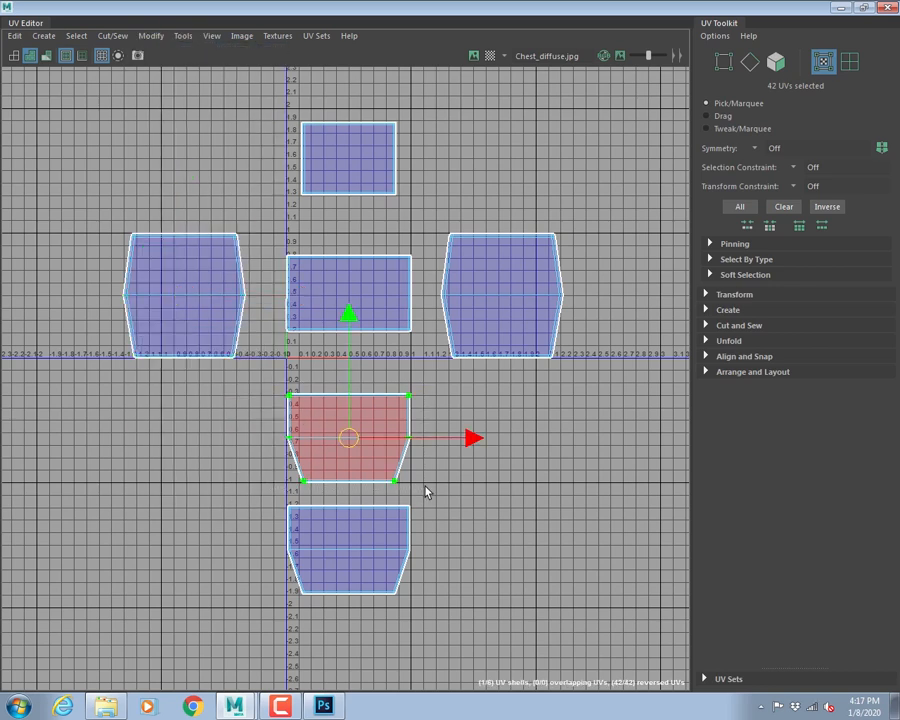
{"action": "key", "text": "g"}
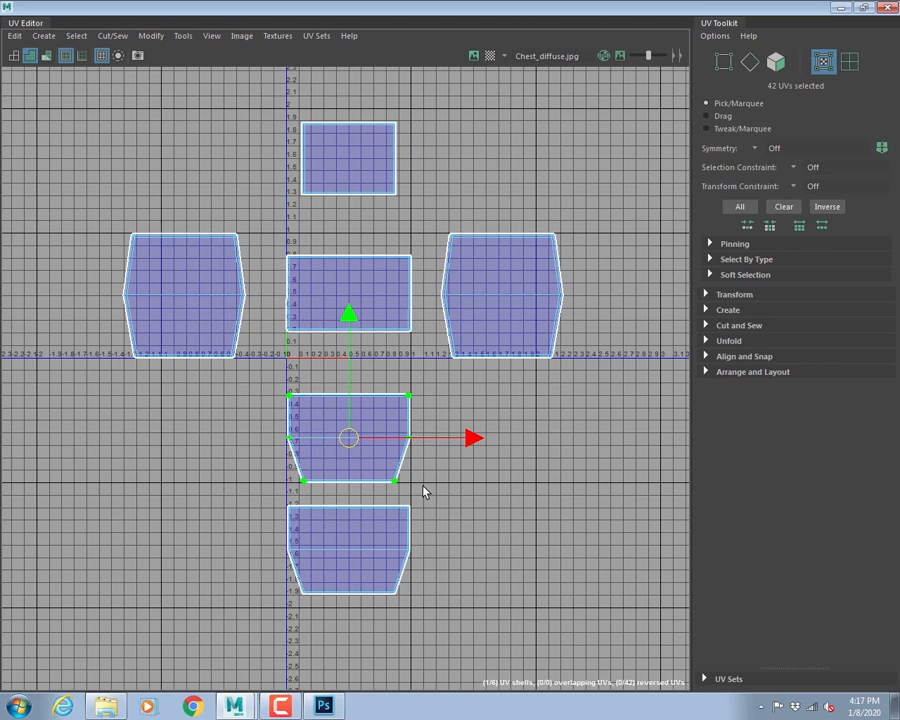
{"action": "left_click", "coordinate": [452, 490]}
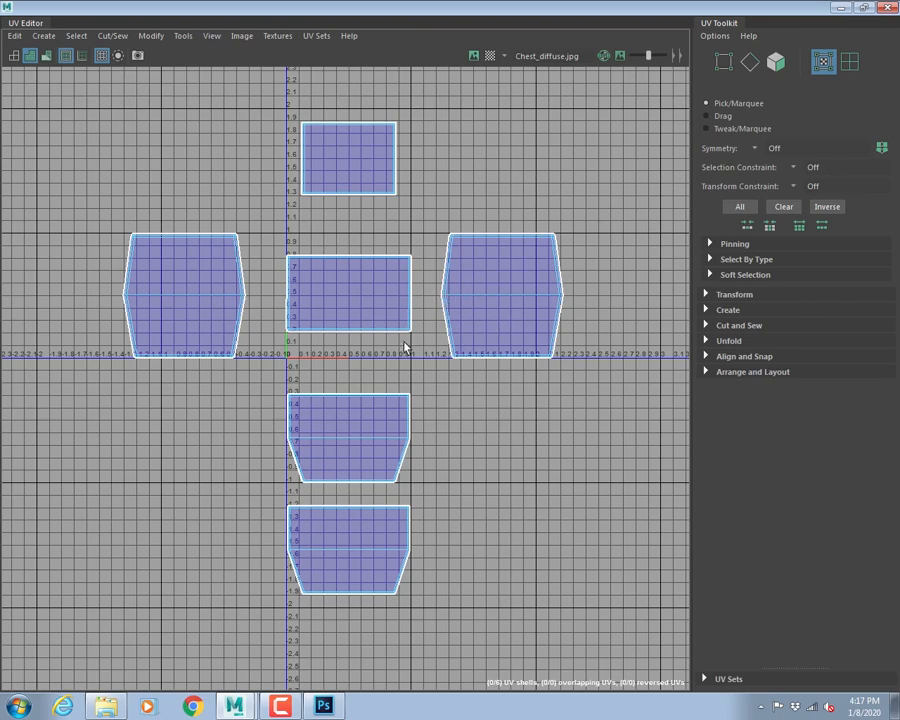
- In edge selection, pick the upper edge of the middle rectangular shell and examine which edge of the other shells matches it
{"action": "right_click_drag", "start_coordinate": [318, 307], "coordinate": [368, 303], "text": "alt"}
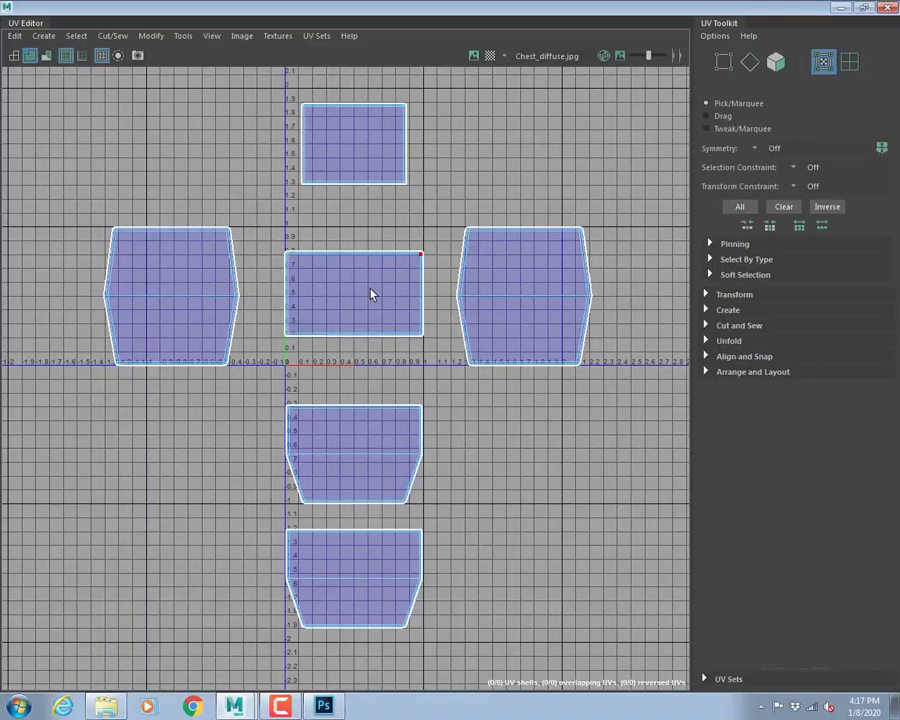
{"action": "right_click_drag", "start_coordinate": [363, 276], "coordinate": [355, 237]}
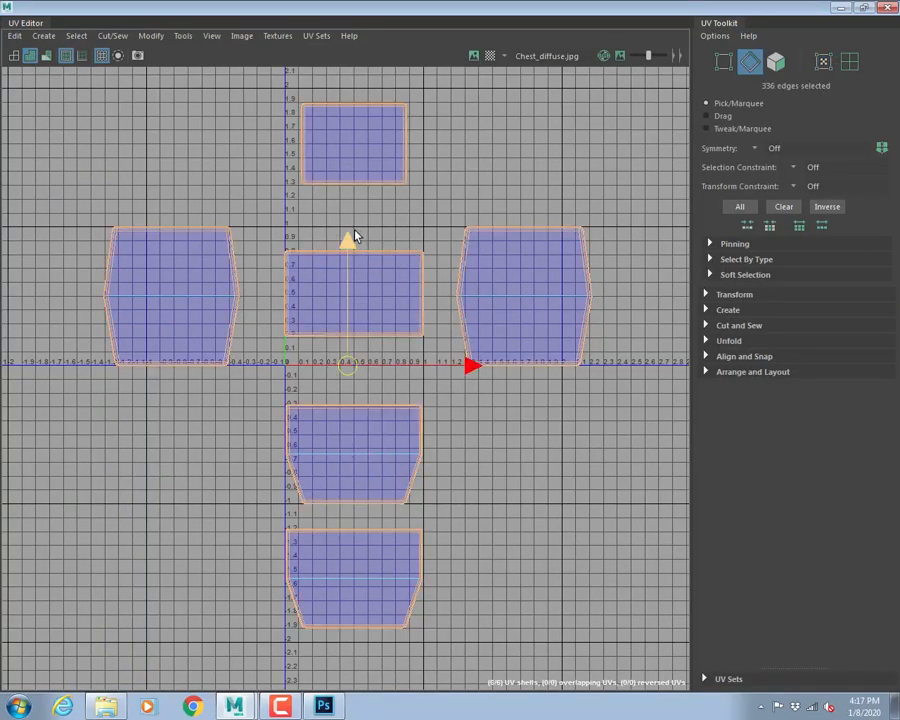
{"action": "left_click", "coordinate": [403, 221]}
{"action": "right_click_drag", "start_coordinate": [362, 260], "coordinate": [358, 216]}
{"action": "scroll", "coordinate": [328, 267], "scroll_direction": "up", "scroll_amount": 1}
{"action": "scroll", "coordinate": [328, 267], "scroll_direction": "up", "scroll_amount": 2}
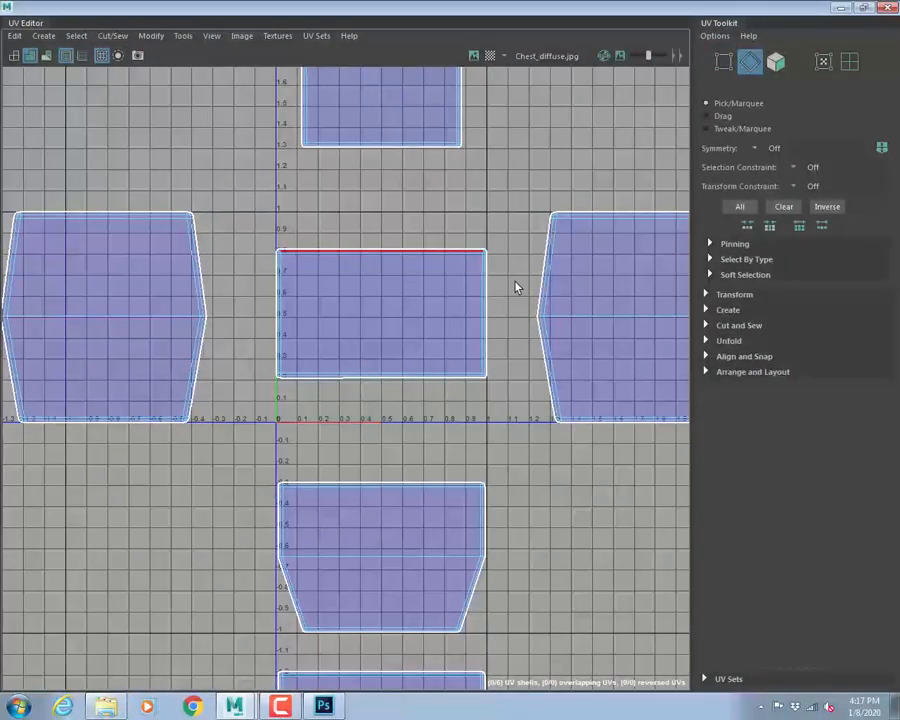
{"action": "middle_click_drag", "start_coordinate": [515, 288], "coordinate": [401, 178], "text": "alt"}
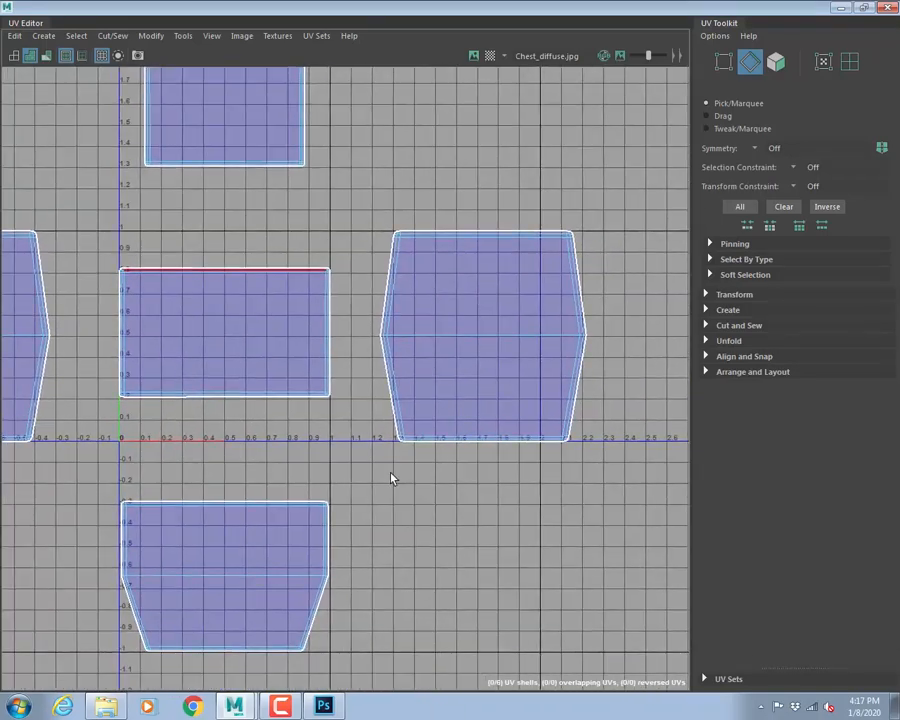
{"action": "middle_click_drag", "start_coordinate": [407, 530], "coordinate": [478, 380], "text": "alt"}
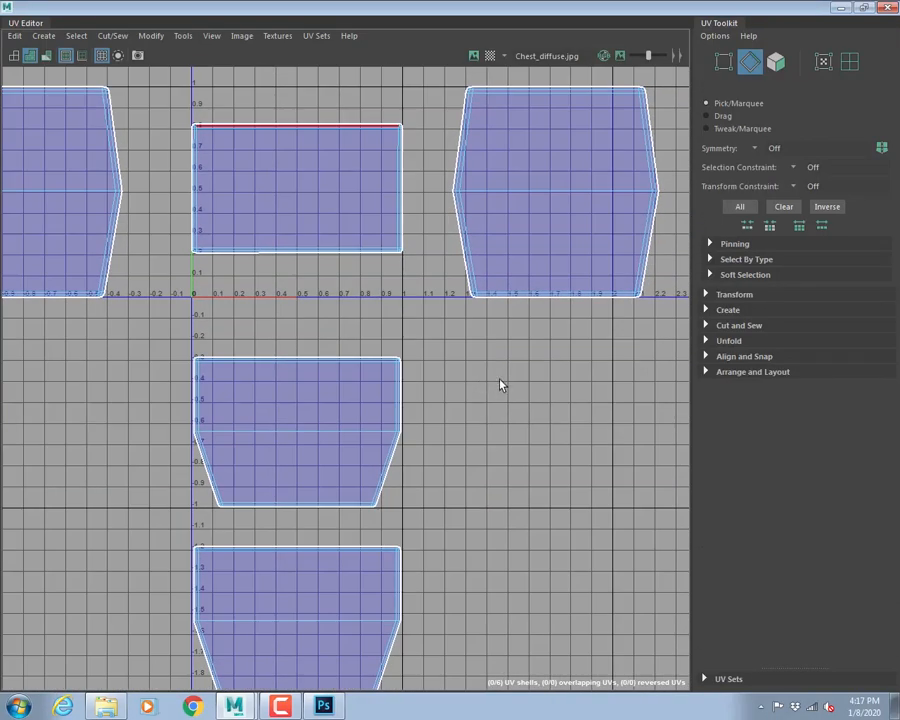
{"action": "middle_click_drag", "start_coordinate": [440, 309], "coordinate": [490, 444], "text": "alt"}
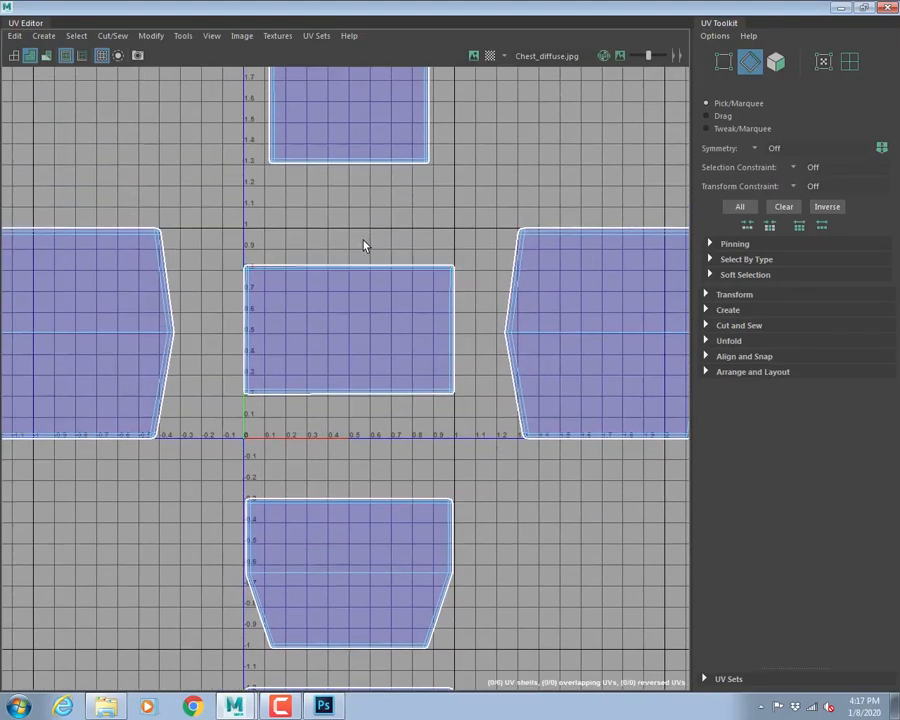
{"action": "left_click", "coordinate": [347, 265]}
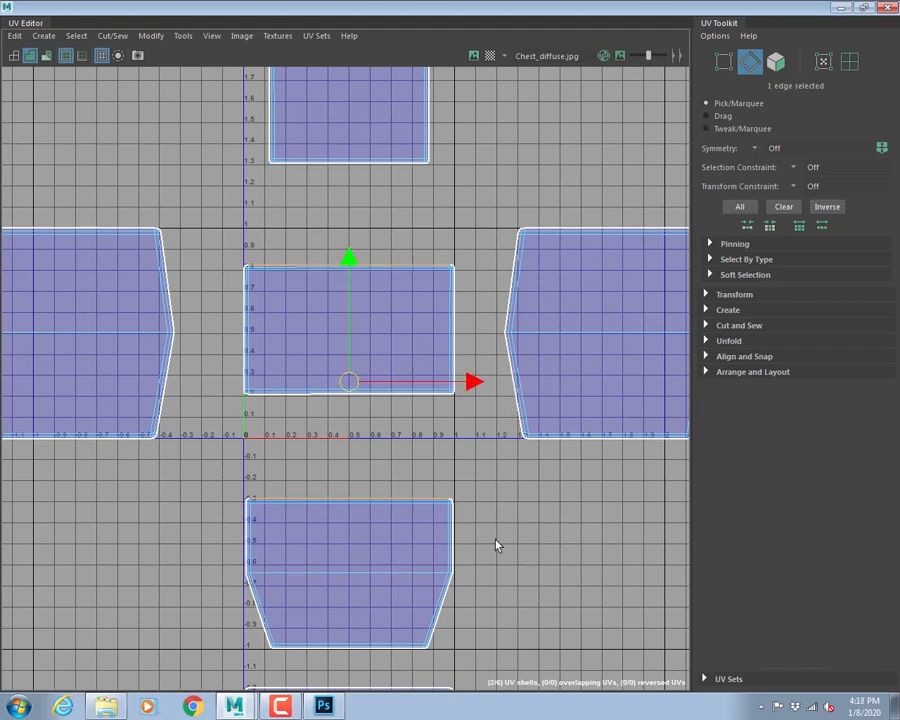
{"action": "middle_click_drag", "start_coordinate": [497, 545], "coordinate": [494, 456], "text": "alt"}
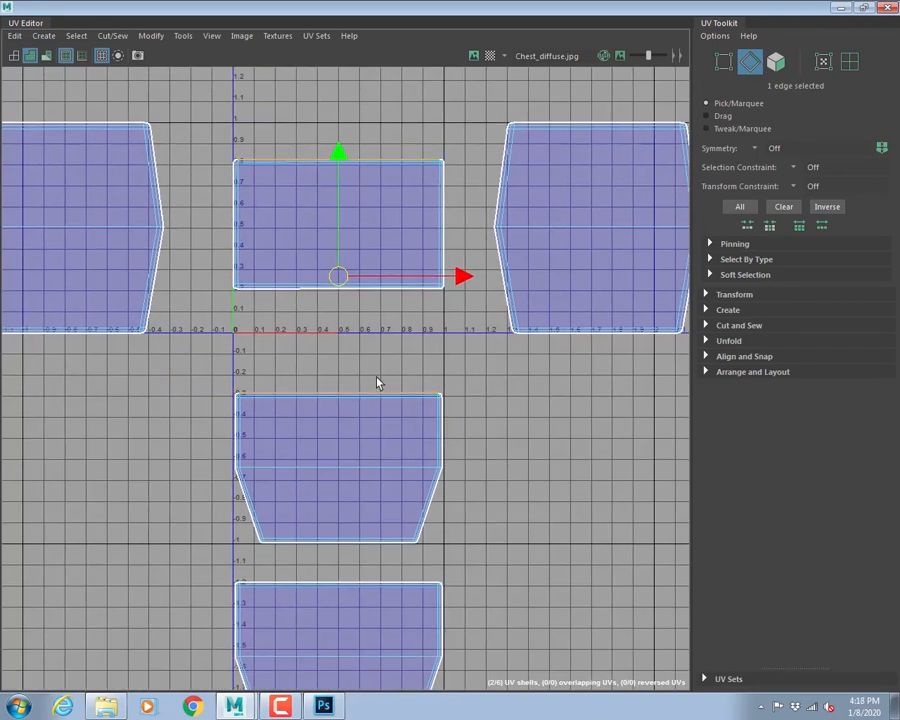
{"action": "right_click_drag", "start_coordinate": [560, 444], "coordinate": [392, 462], "text": "alt"}
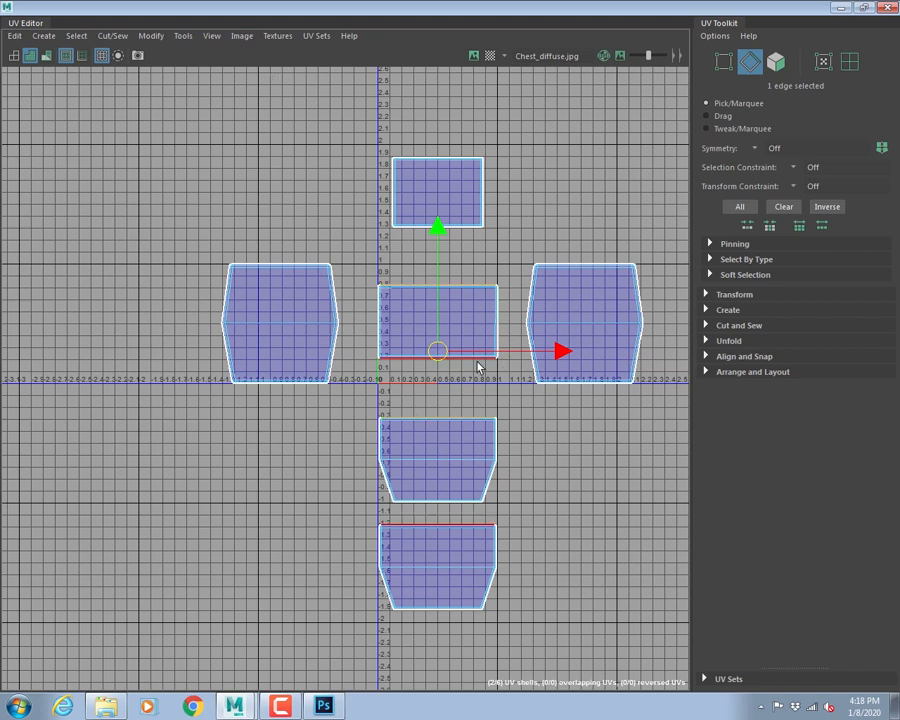
- Move the large rectangular shell and the upper tapered shell to the empty area above the western six-sided shell, with the tapered one on top
{"action": "right_click_drag", "start_coordinate": [392, 334], "coordinate": [470, 318]}
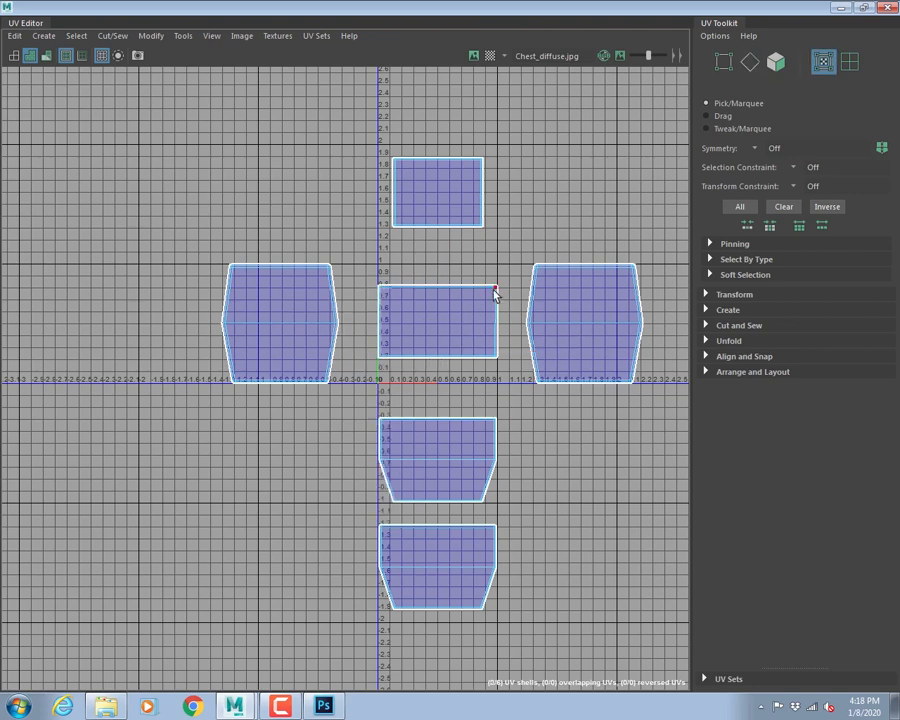
{"action": "double_click", "coordinate": [497, 293]}
{"action": "left_click_drag", "start_coordinate": [446, 344], "coordinate": [207, 199]}
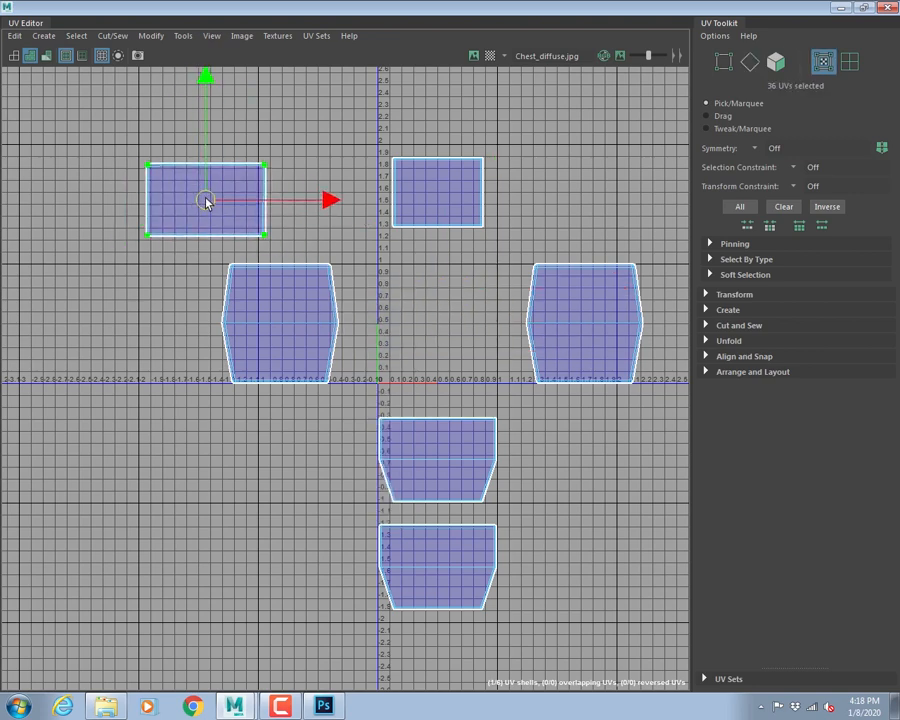
{"action": "middle_click_drag", "start_coordinate": [294, 268], "coordinate": [390, 421], "text": "alt"}
{"action": "double_click", "coordinate": [516, 586]}
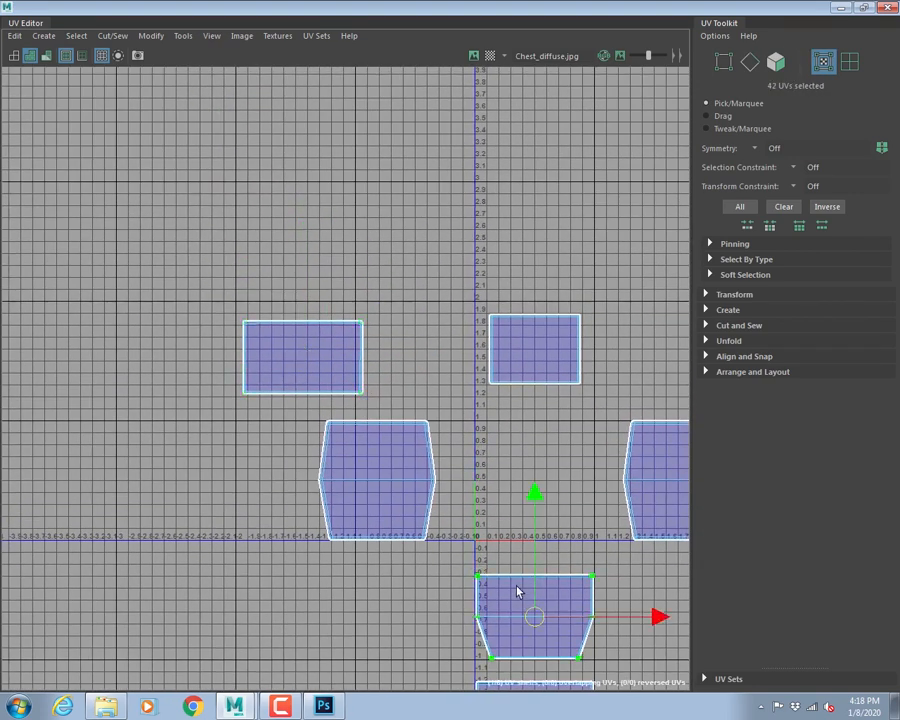
{"action": "left_click_drag", "start_coordinate": [516, 586], "coordinate": [299, 245]}
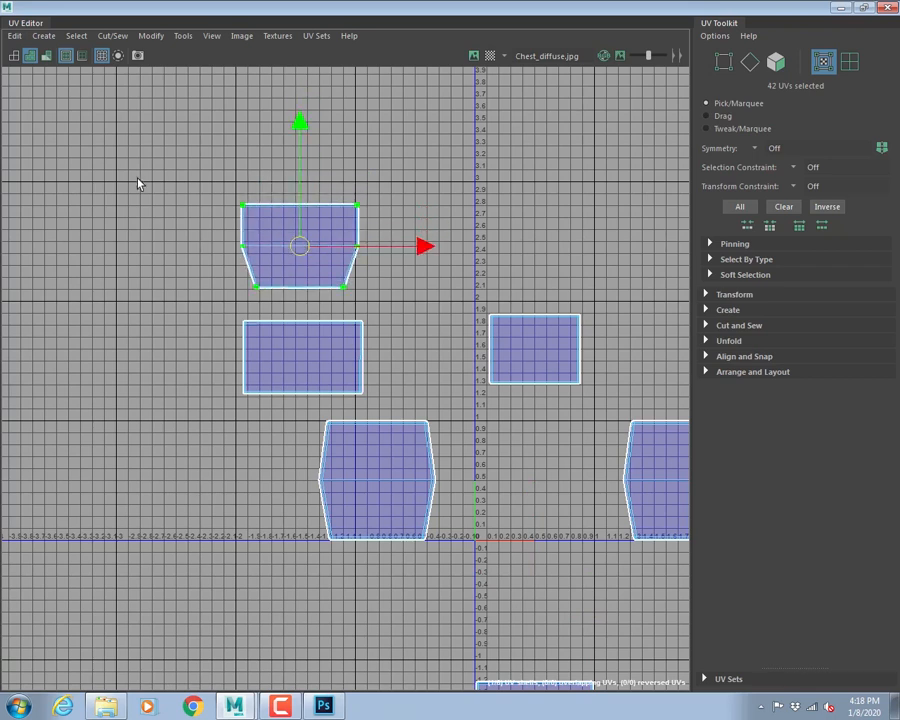
- Try to turn the moved tapered shell upside down freehand with the Rotate tool, and undo the rotation
{"action": "left_click", "coordinate": [151, 37]}
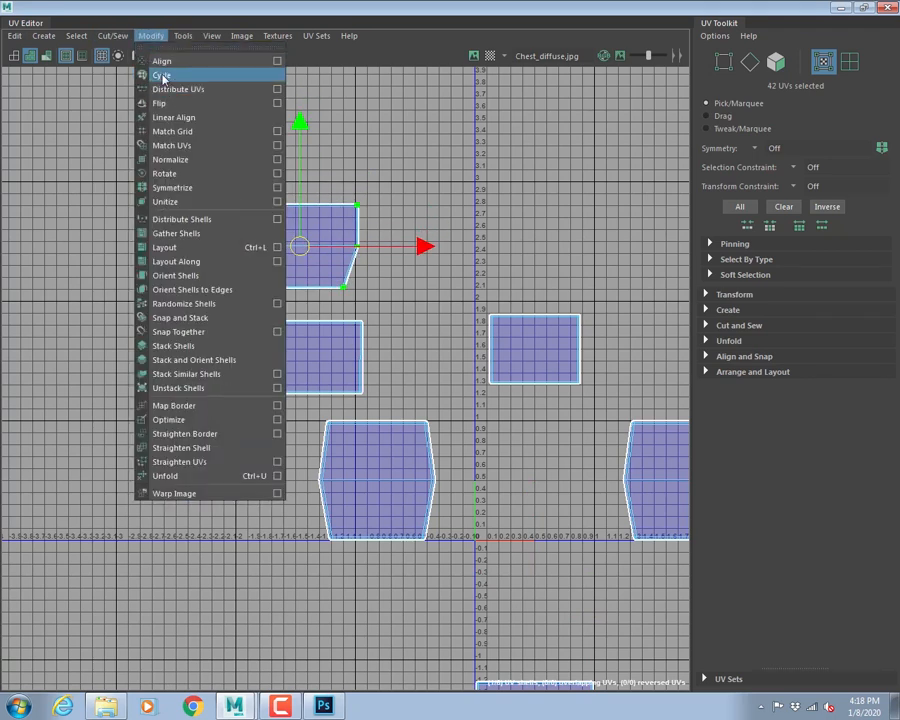
{"action": "mouse_move", "coordinate": [185, 40]}
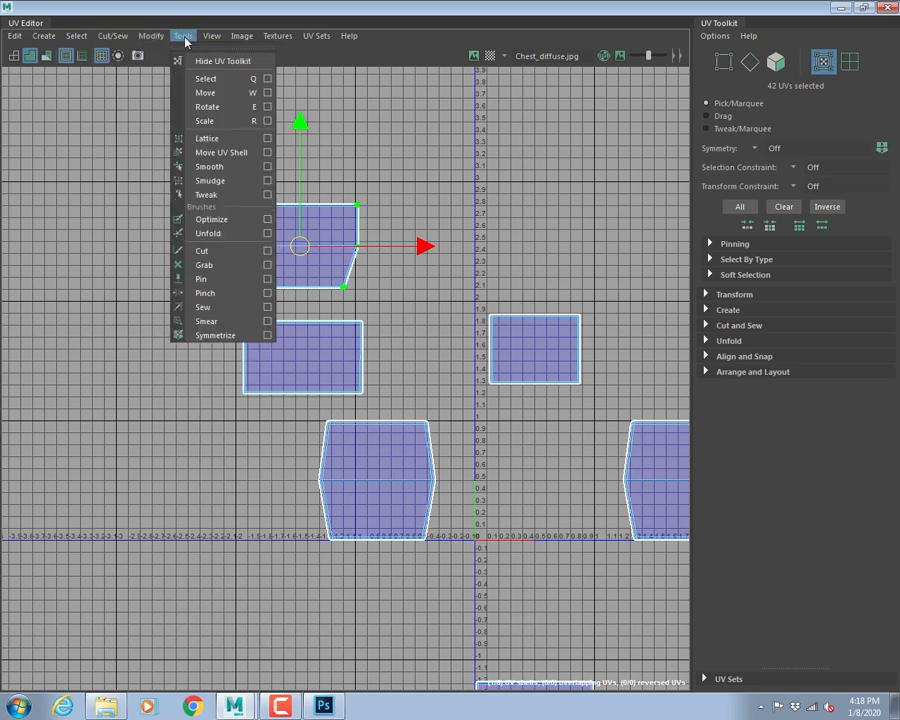
{"action": "left_click", "coordinate": [267, 106]}
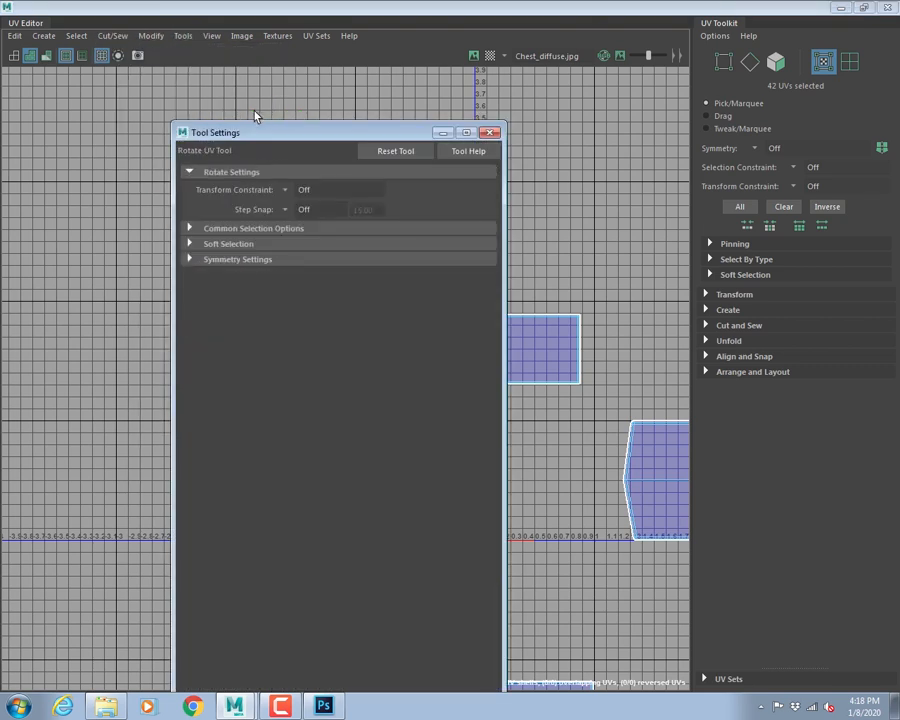
{"action": "left_click", "coordinate": [490, 132]}
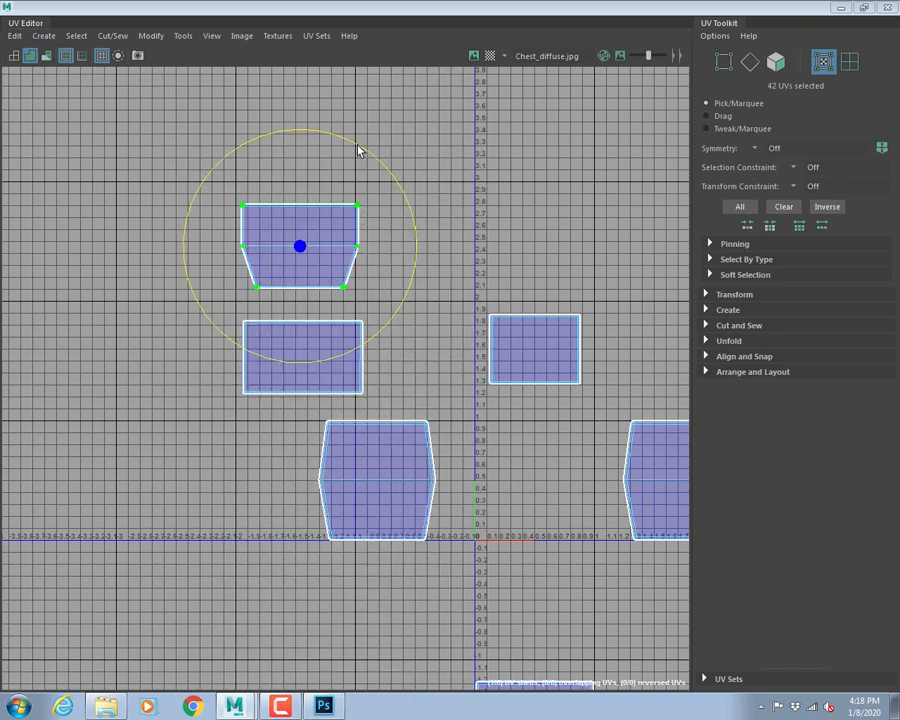
{"action": "left_click_drag", "start_coordinate": [360, 150], "coordinate": [240, 350]}
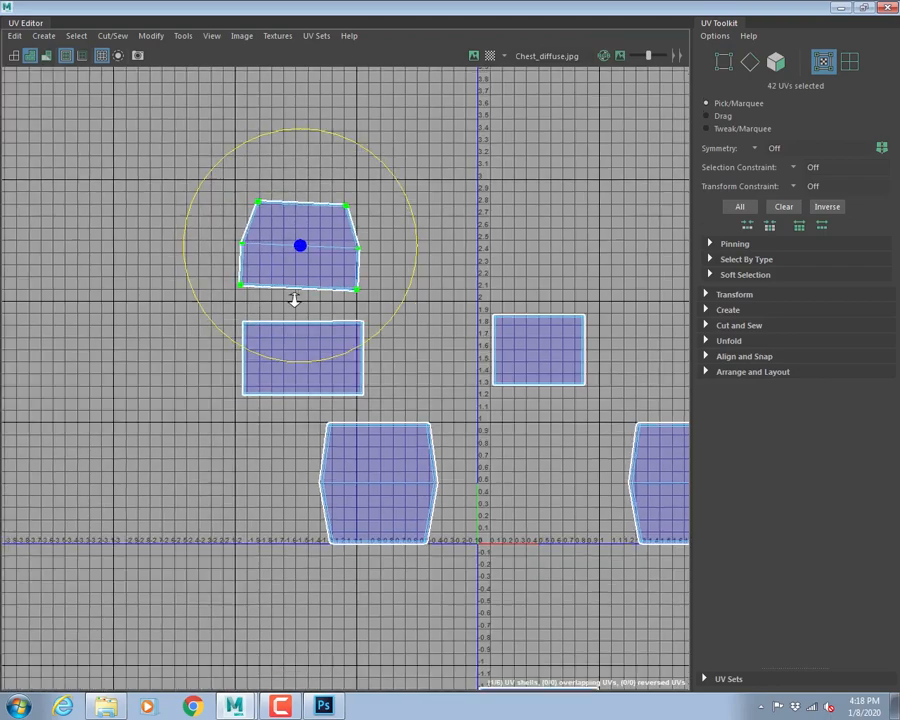
{"action": "right_click_drag", "start_coordinate": [294, 296], "coordinate": [488, 380], "text": "alt"}
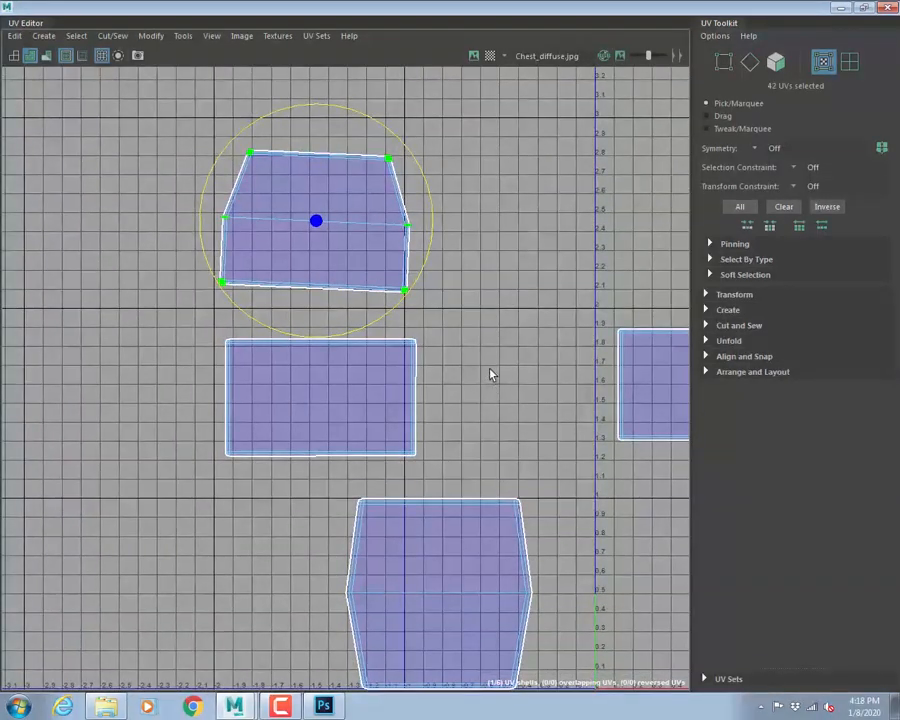
{"action": "key", "text": "ctrl+z"}
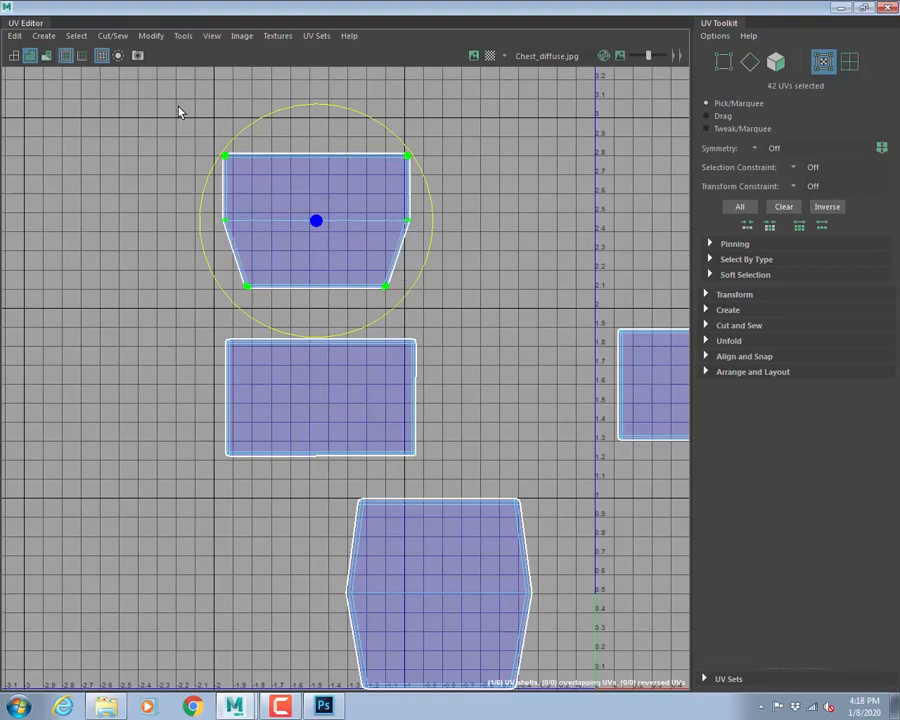
- Rotate the tapered shell above the large rectangular shell by exactly 180 degrees using the Rotate UVs options
{"action": "left_click", "coordinate": [151, 36]}
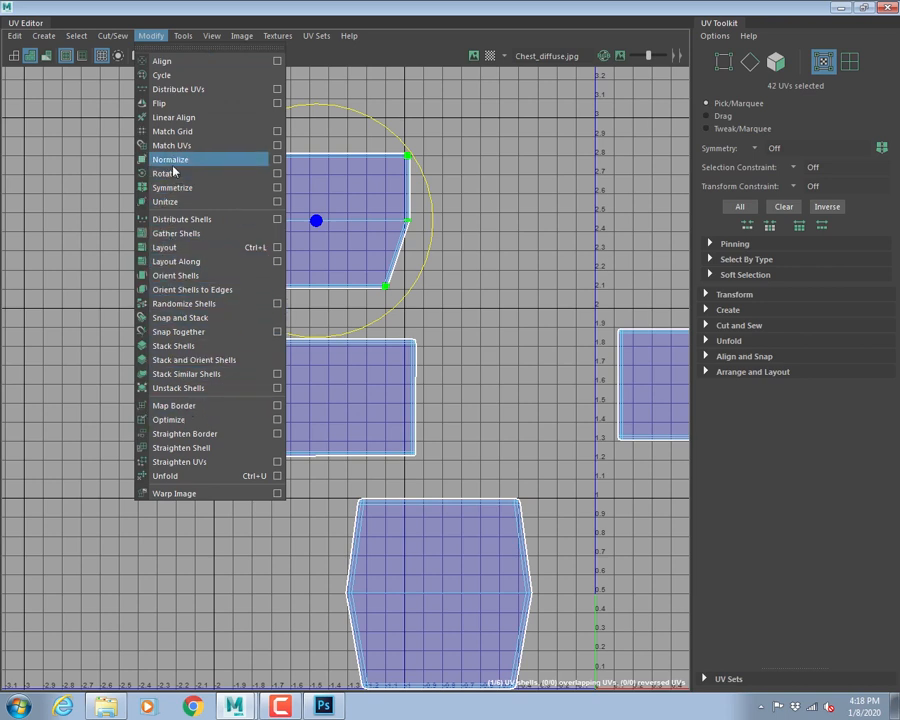
{"action": "left_click", "coordinate": [278, 175]}
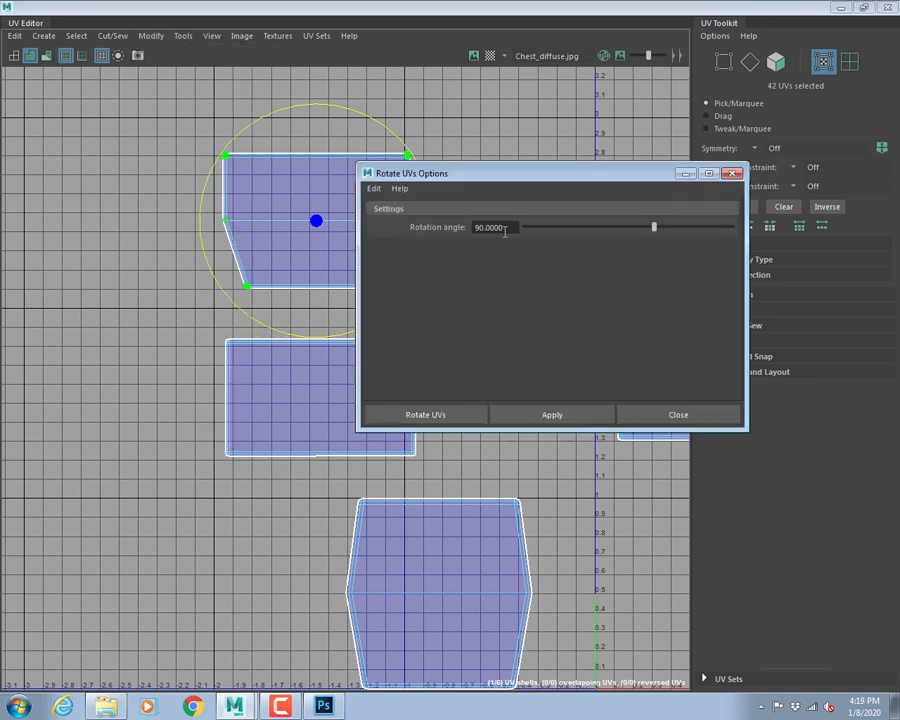
{"action": "left_click_drag", "start_coordinate": [505, 230], "coordinate": [409, 227]}
{"action": "type", "text": "180"}
{"action": "left_click_drag", "start_coordinate": [466, 176], "coordinate": [575, 152]}
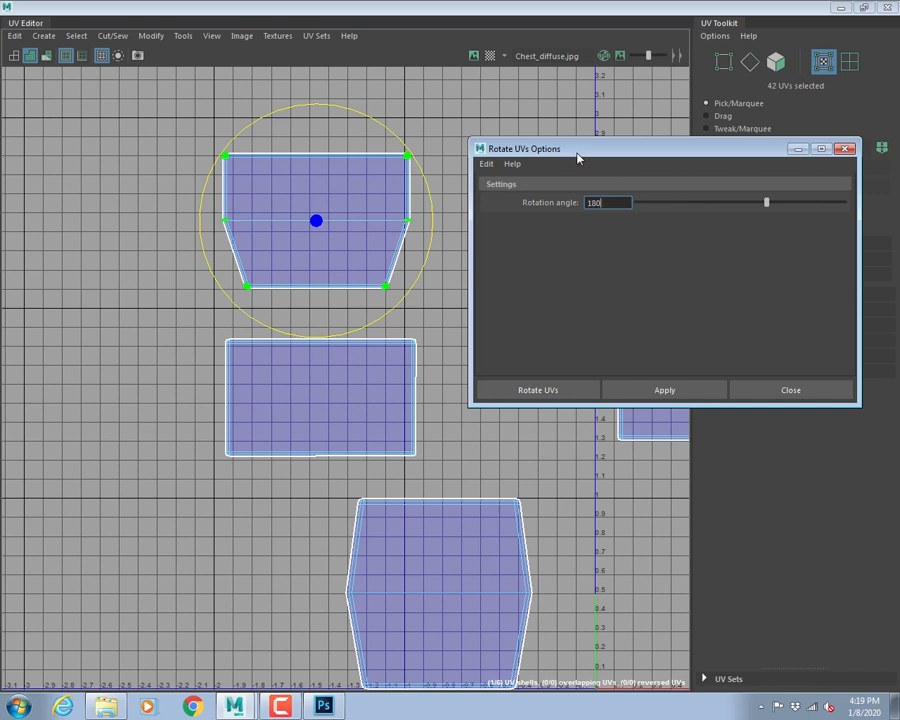
{"action": "left_click", "coordinate": [569, 392]}
- Check the matching edges of the large rectangular and tapered shells, and move the rectangular shell up until it sits just below the tapered one
{"action": "right_click_drag", "start_coordinate": [311, 267], "coordinate": [303, 245]}
{"action": "left_click", "coordinate": [311, 335]}
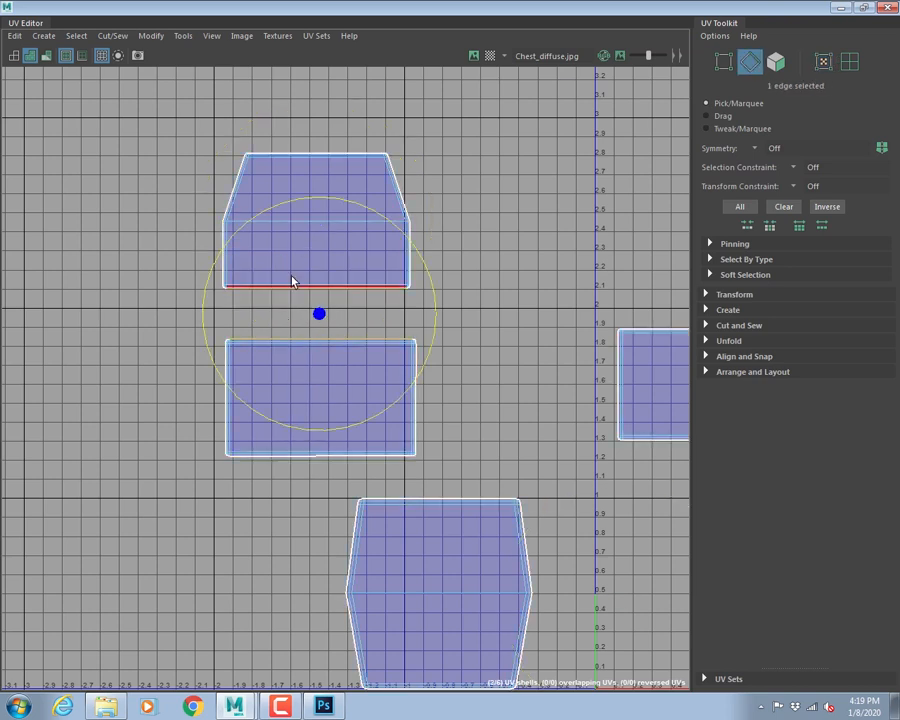
{"action": "right_click_drag", "start_coordinate": [295, 340], "coordinate": [358, 340]}
{"action": "left_click_drag", "start_coordinate": [187, 325], "coordinate": [448, 476]}
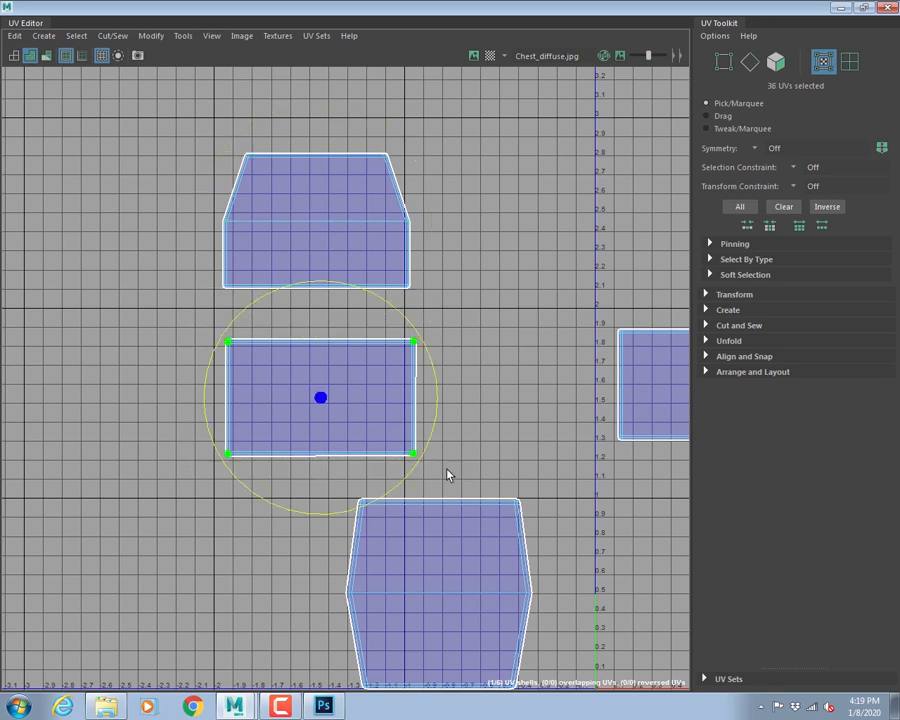
{"action": "key", "text": "w"}
{"action": "left_click_drag", "start_coordinate": [322, 290], "coordinate": [320, 228]}
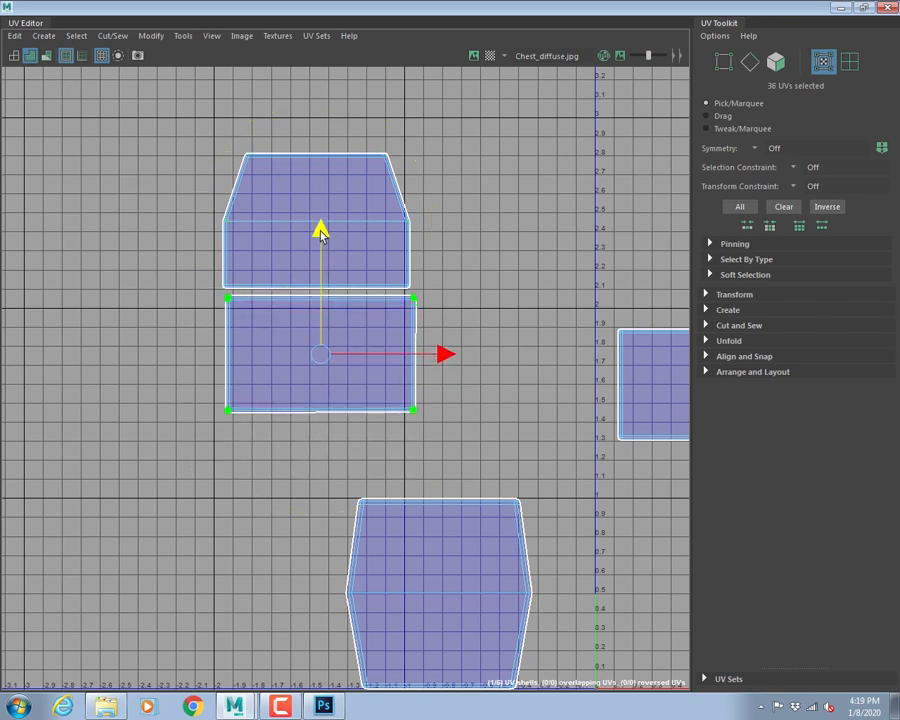
{"action": "left_click_drag", "start_coordinate": [441, 354], "coordinate": [432, 354]}
- Pick the large rectangular shell's lower edge to find its match, and move the other tapered shell directly beneath it
{"action": "middle_click_drag", "start_coordinate": [535, 416], "coordinate": [461, 369], "text": "alt"}
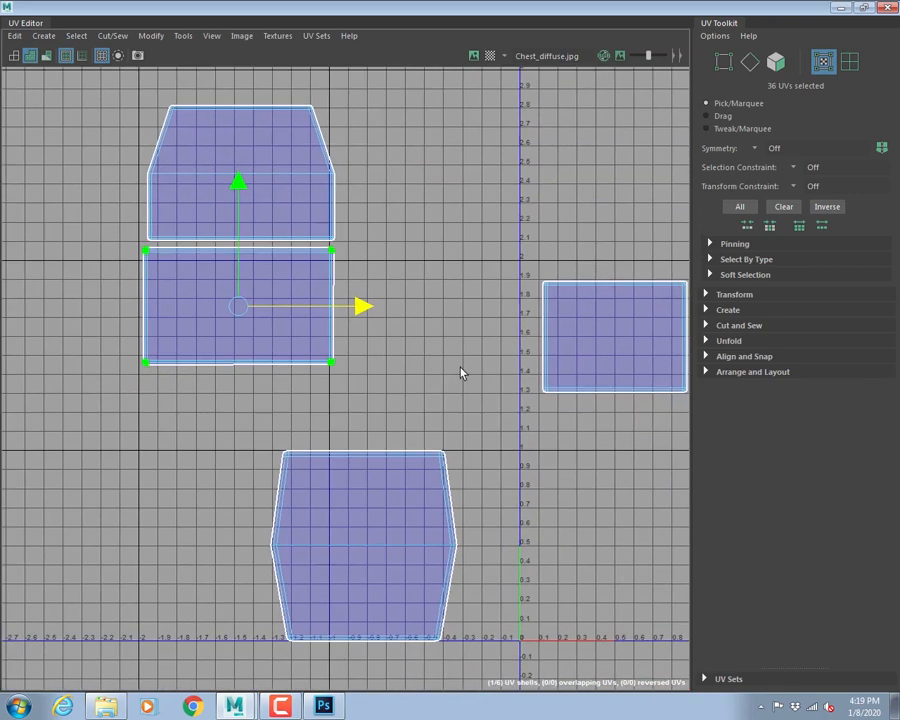
{"action": "right_click_drag", "start_coordinate": [461, 369], "coordinate": [377, 376], "text": "alt"}
{"action": "middle_click_drag", "start_coordinate": [377, 378], "coordinate": [348, 346], "text": "alt"}
{"action": "right_click_drag", "start_coordinate": [348, 333], "coordinate": [348, 298]}
{"action": "left_click", "coordinate": [318, 338]}
{"action": "left_click", "coordinate": [316, 331]}
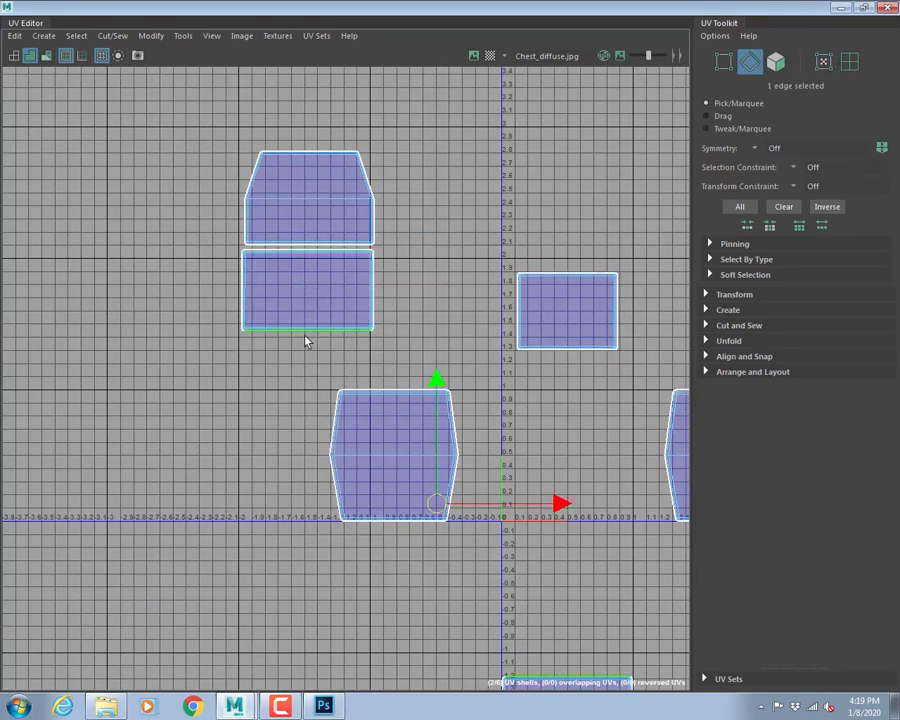
{"action": "middle_click_drag", "start_coordinate": [535, 400], "coordinate": [422, 249], "text": "alt"}
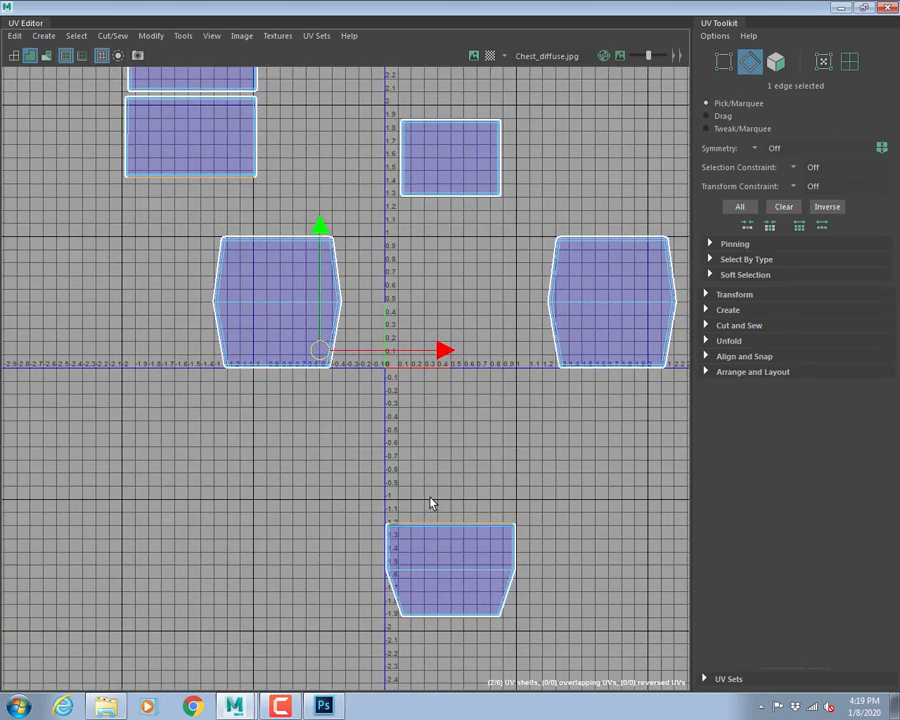
{"action": "right_click_drag", "start_coordinate": [476, 520], "coordinate": [532, 510]}
{"action": "left_click_drag", "start_coordinate": [341, 486], "coordinate": [577, 657]}
{"action": "left_click_drag", "start_coordinate": [450, 569], "coordinate": [189, 231]}
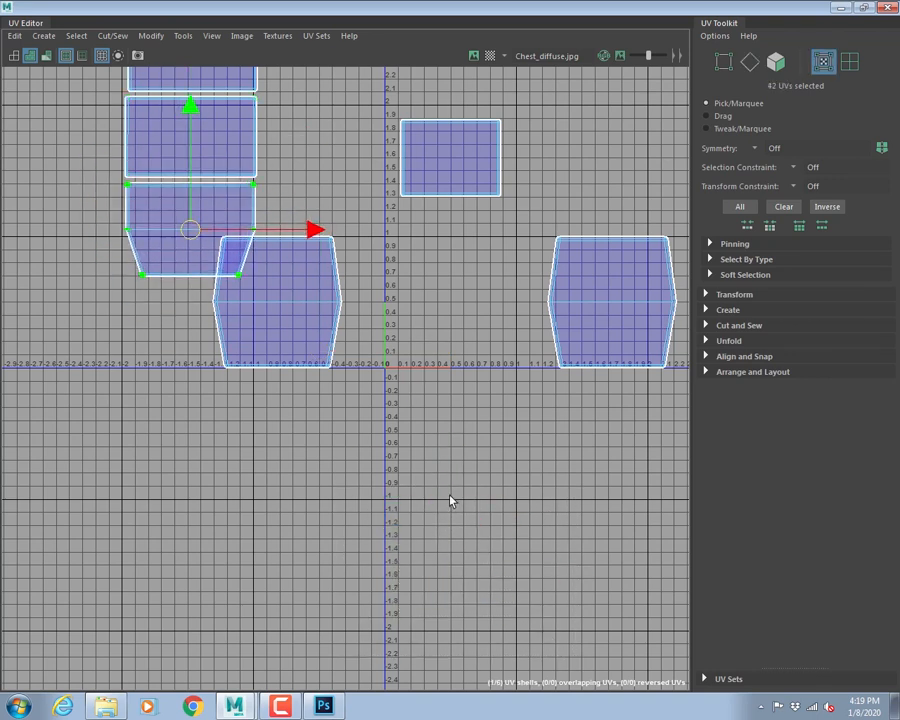
- Move the western six-sided shell that overlaps the column of shells to the empty area just below the origin
{"action": "middle_click_drag", "start_coordinate": [325, 314], "coordinate": [349, 387], "text": "alt"}
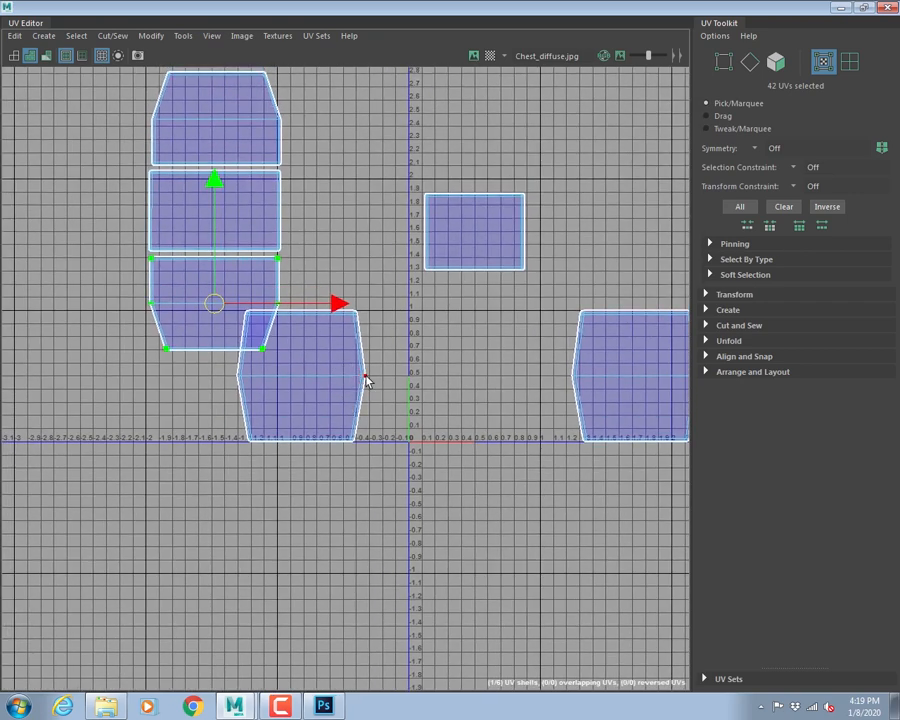
{"action": "double_click", "coordinate": [363, 375]}
{"action": "left_click_drag", "start_coordinate": [307, 386], "coordinate": [470, 529]}
{"action": "middle_click_drag", "start_coordinate": [406, 354], "coordinate": [432, 456], "text": "alt"}
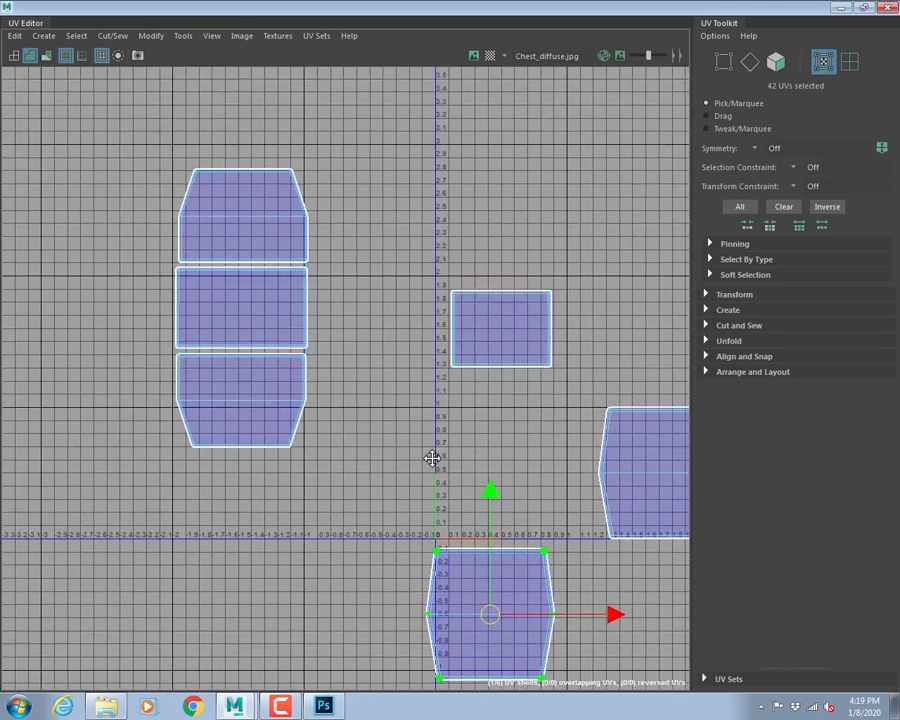
- Pick edges to find the match for the large rectangle's east edge, and move the eastern six-sided shell over beside the column
{"action": "right_click", "coordinate": [500, 325]}
{"action": "left_click", "coordinate": [499, 292]}
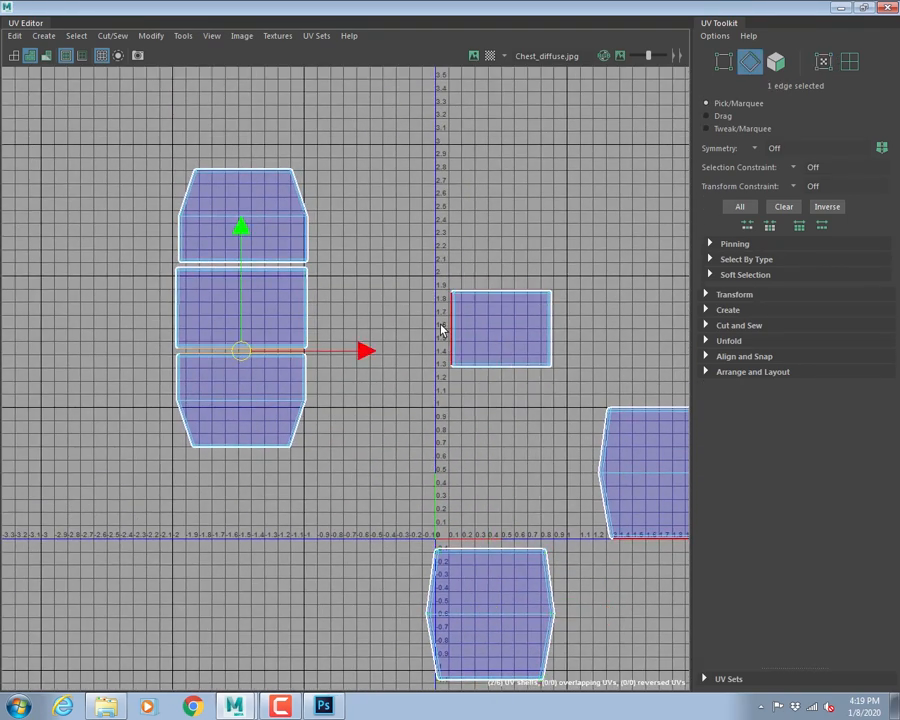
{"action": "left_click", "coordinate": [310, 304]}
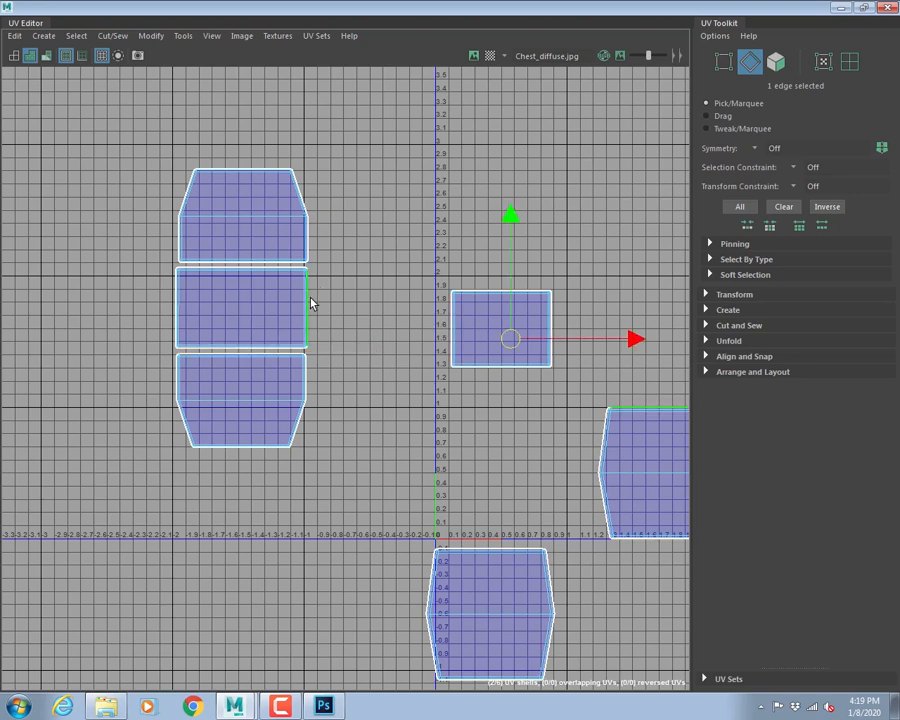
{"action": "middle_click_drag", "start_coordinate": [520, 437], "coordinate": [394, 364], "text": "alt"}
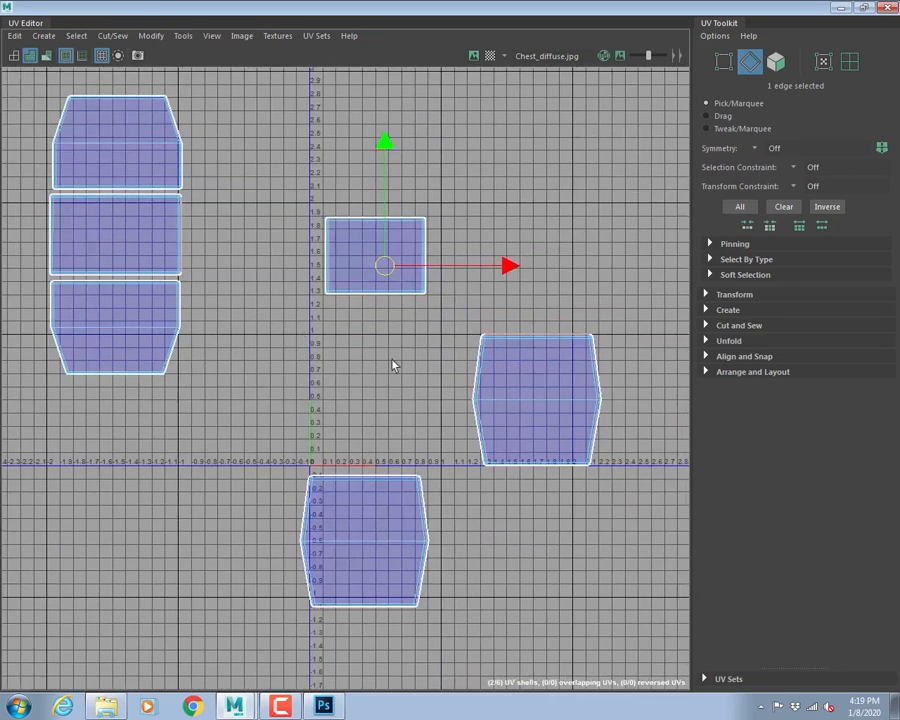
{"action": "left_click", "coordinate": [531, 337]}
{"action": "left_click", "coordinate": [179, 305]}
{"action": "left_click", "coordinate": [547, 337]}
{"action": "right_click_drag", "start_coordinate": [546, 336], "coordinate": [612, 346]}
{"action": "double_click", "coordinate": [589, 337]}
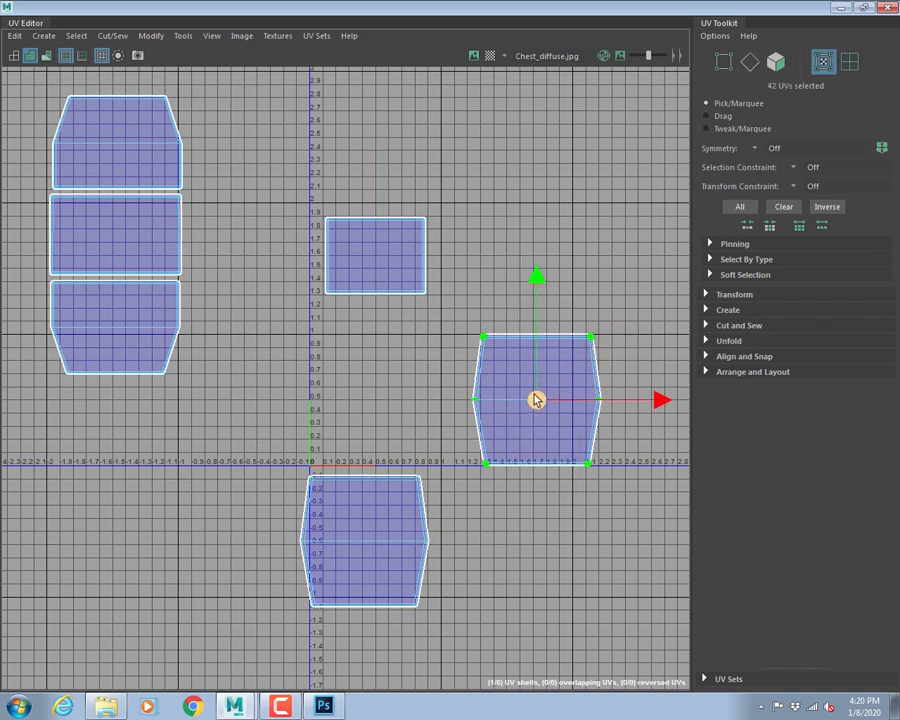
{"action": "left_click_drag", "start_coordinate": [536, 400], "coordinate": [319, 257]}
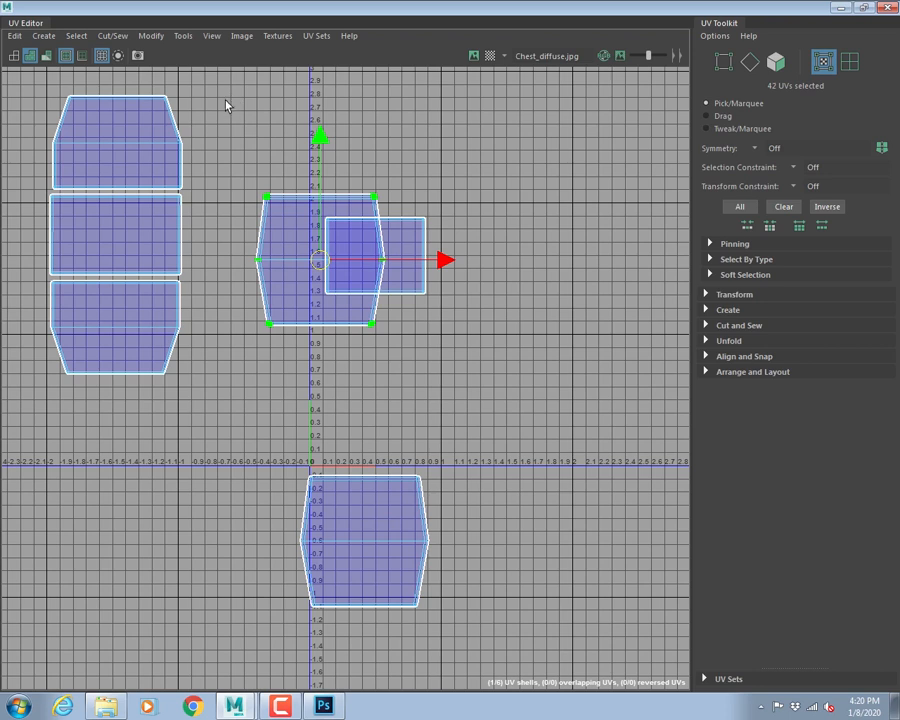
- Try to rotate the moved six-sided shell by -90 degrees with the Rotate UVs options
{"action": "left_click", "coordinate": [154, 37]}
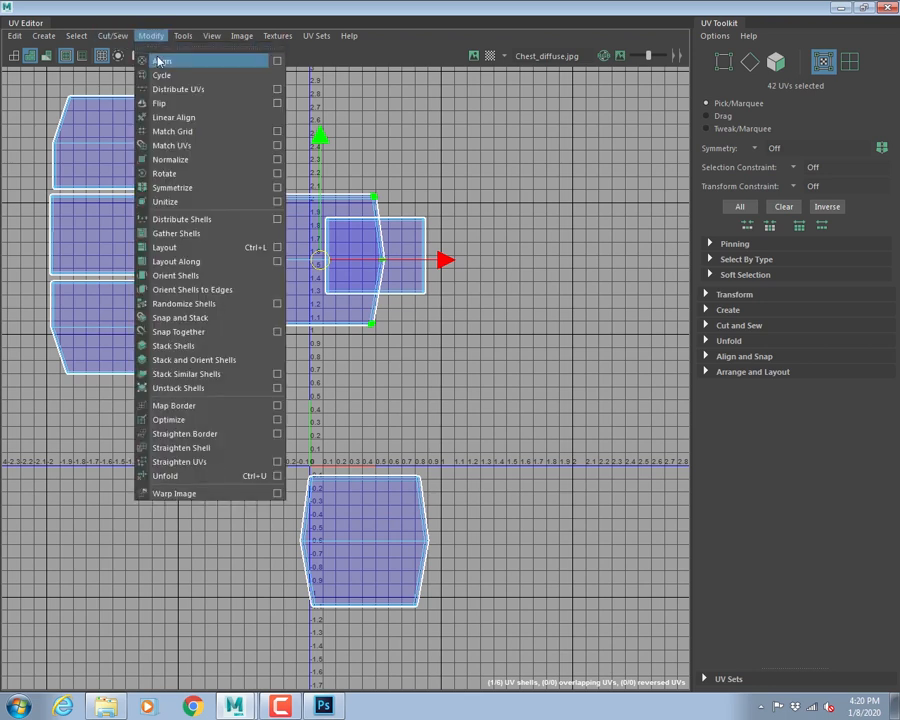
{"action": "left_click", "coordinate": [277, 174]}
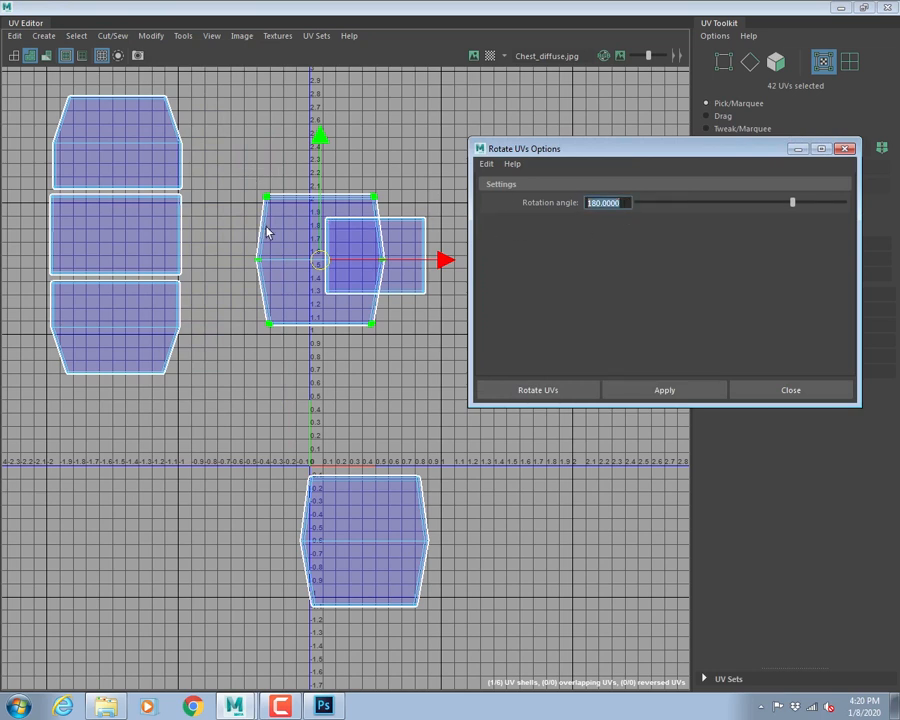
{"action": "type", "text": "-90"}
{"action": "left_click", "coordinate": [627, 390]}
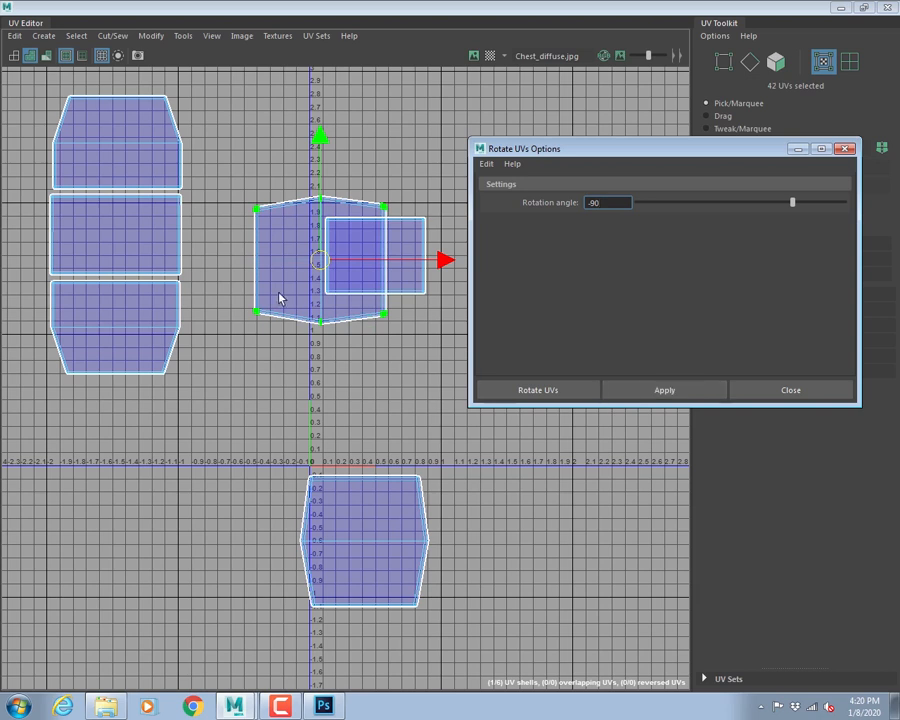
- Examine which edge of the rotated six-sided shell matches the large rectangle's east edge, and undo the -90 degree rotation
{"action": "right_click_drag", "start_coordinate": [277, 224], "coordinate": [273, 180]}
{"action": "left_click", "coordinate": [256, 245]}
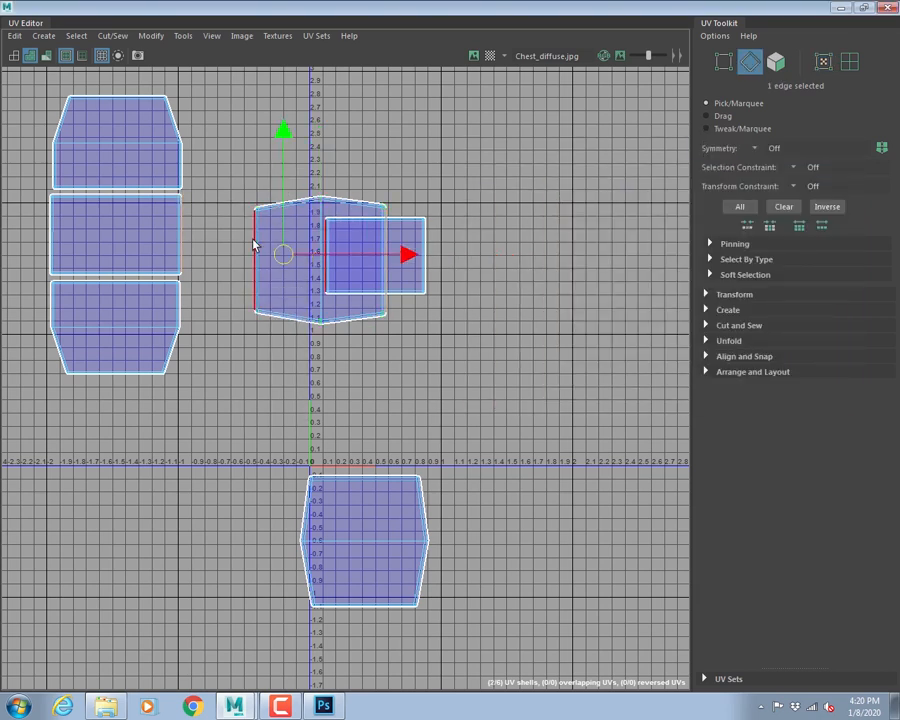
{"action": "left_click_drag", "start_coordinate": [233, 238], "coordinate": [262, 251]}
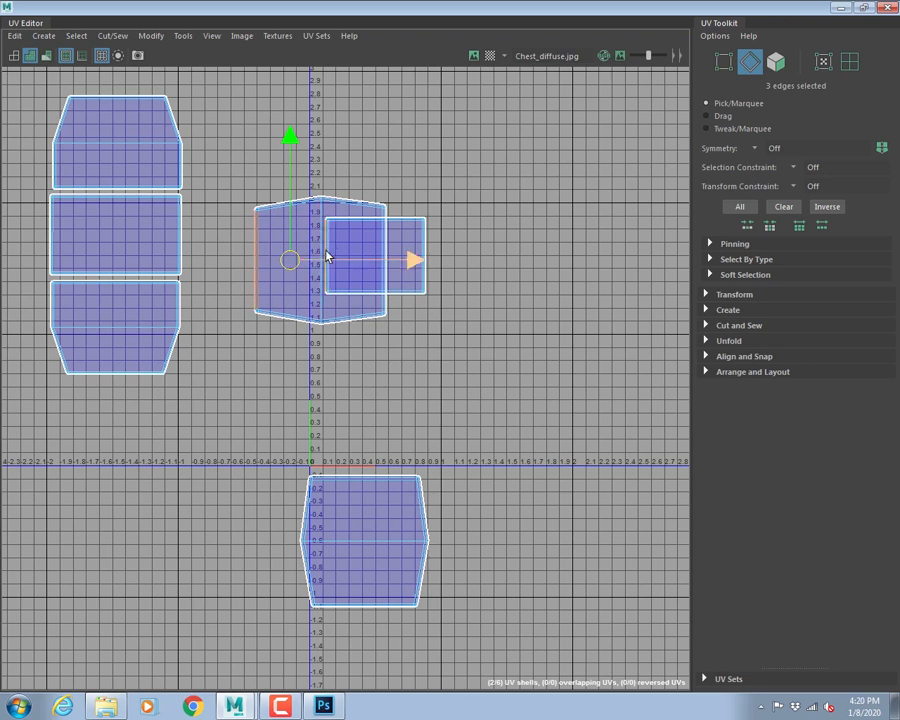
{"action": "left_click", "coordinate": [384, 309]}
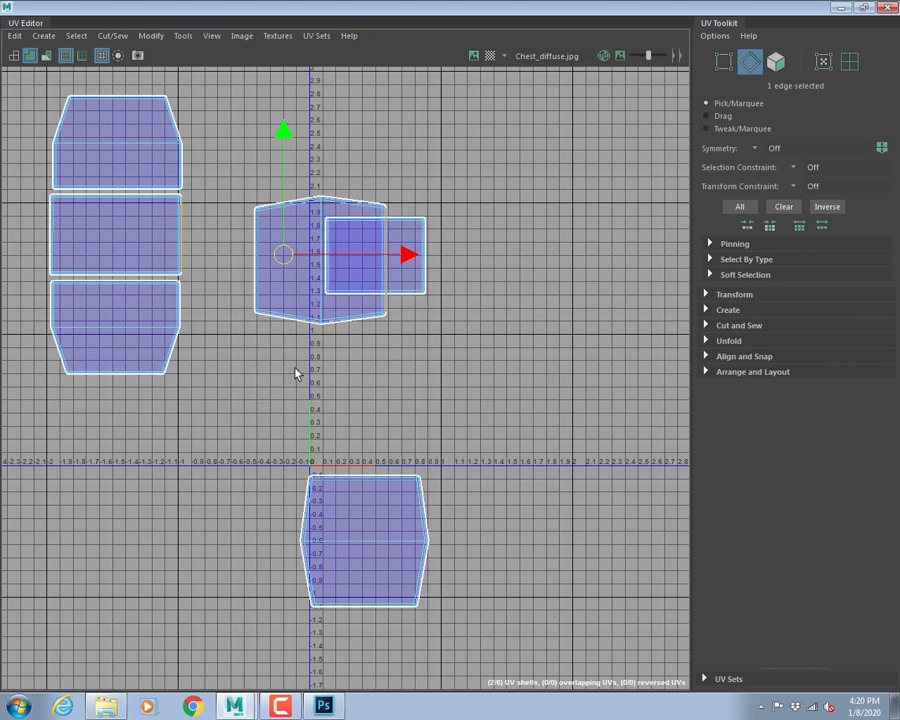
{"action": "left_click", "coordinate": [489, 333]}
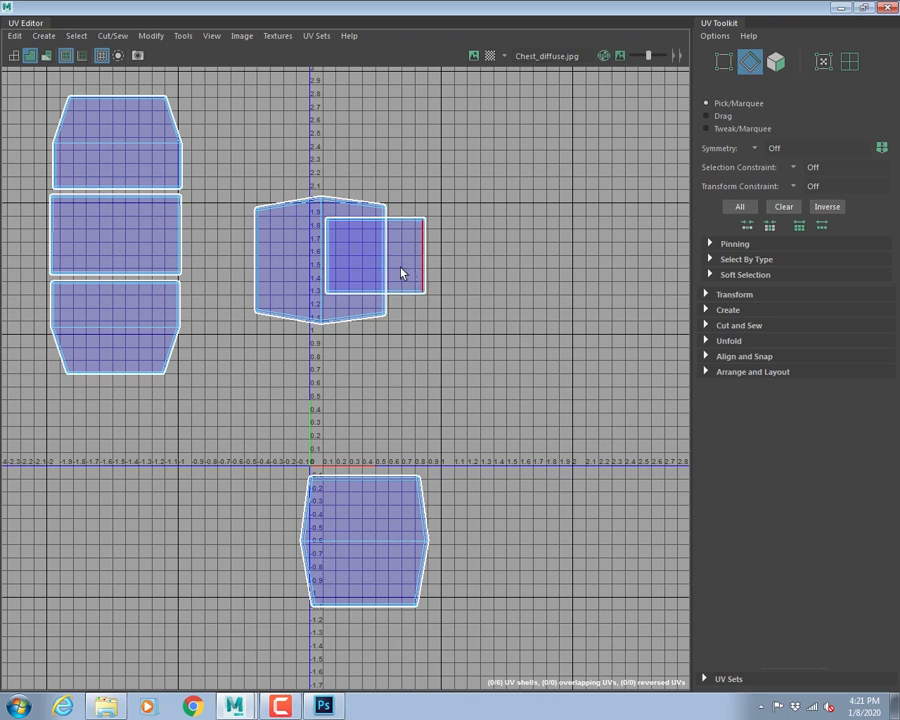
{"action": "left_click", "coordinate": [342, 218]}
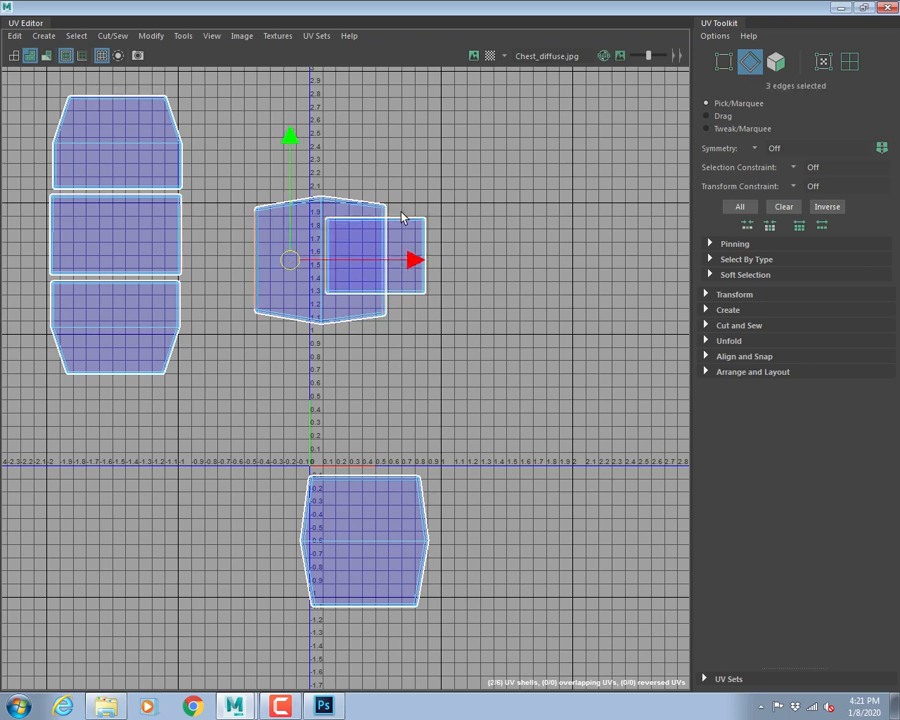
{"action": "key", "text": "ctrl+z"}
{"action": "key", "text": "ctrl+z"}
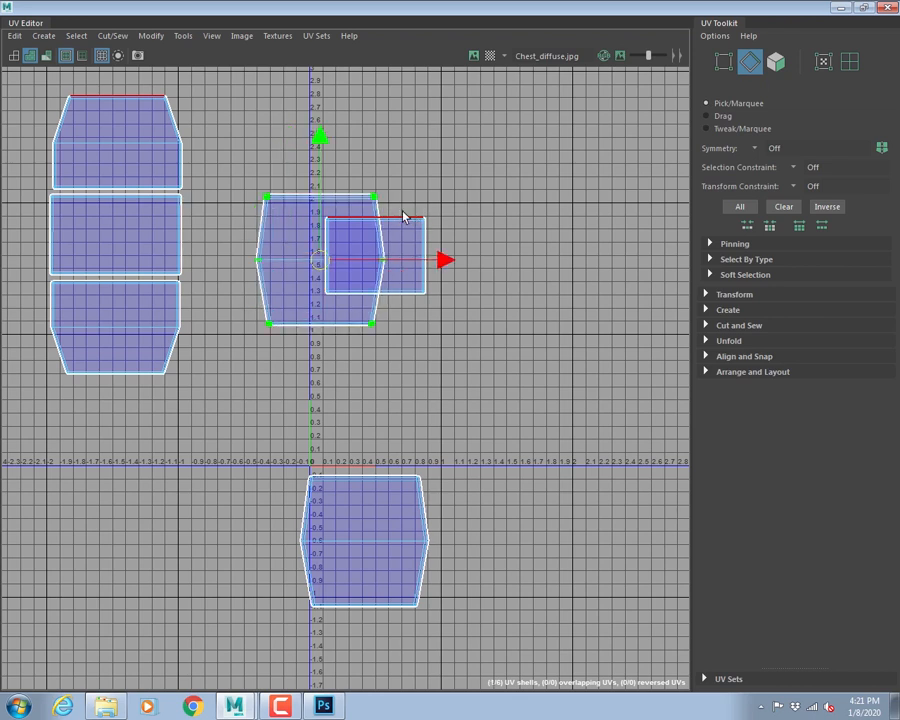
- Confirm the six-sided shell's matching upper edge and rotate the shell by 90 degrees so that edge faces the column
{"action": "left_click", "coordinate": [305, 195]}
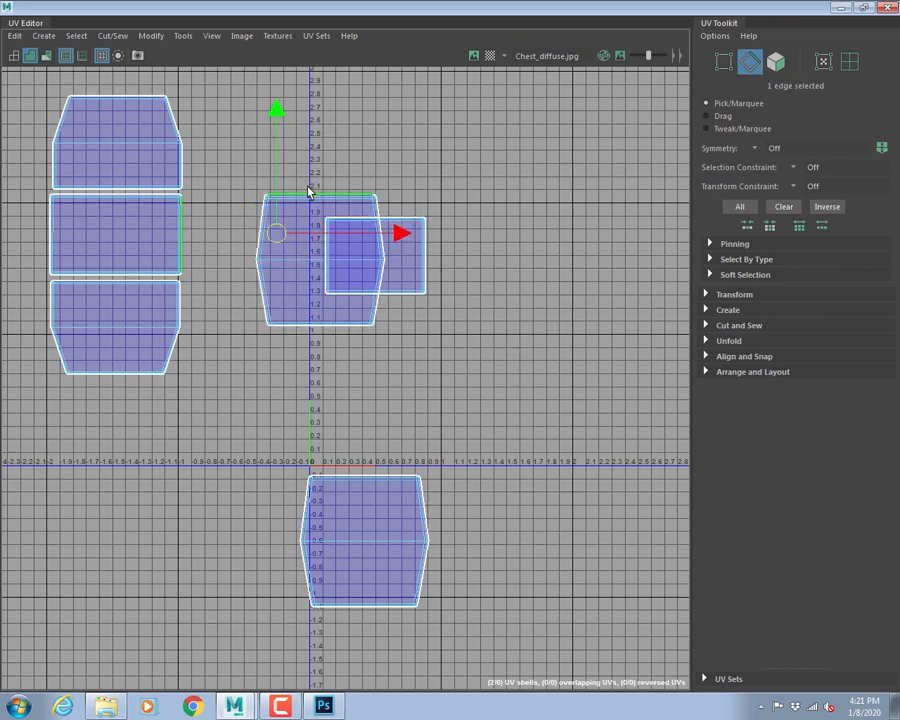
{"action": "right_click_drag", "start_coordinate": [300, 195], "coordinate": [362, 191]}
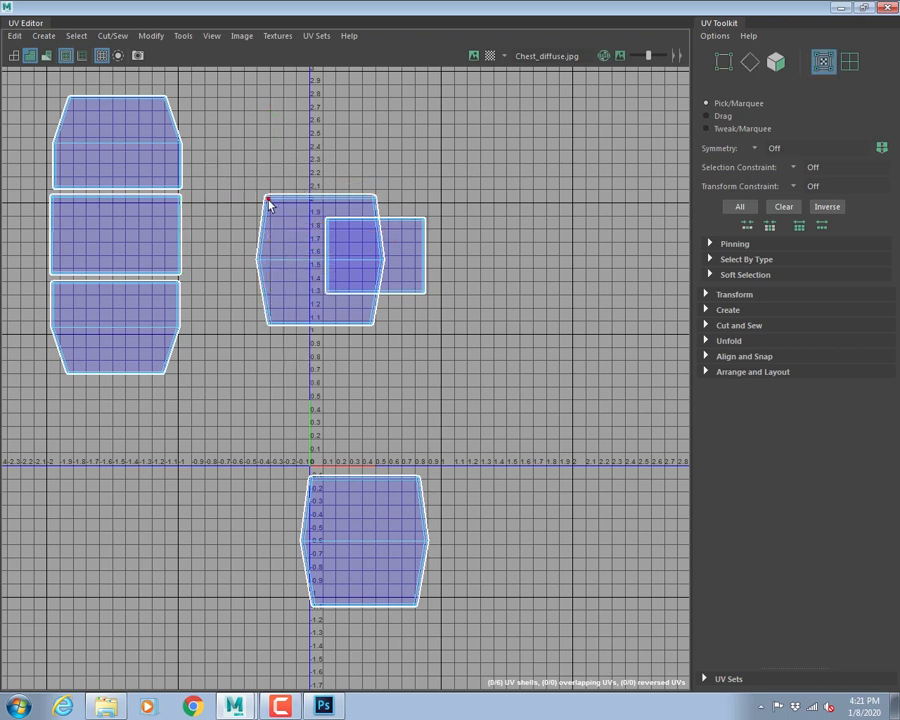
{"action": "left_click", "coordinate": [150, 35]}
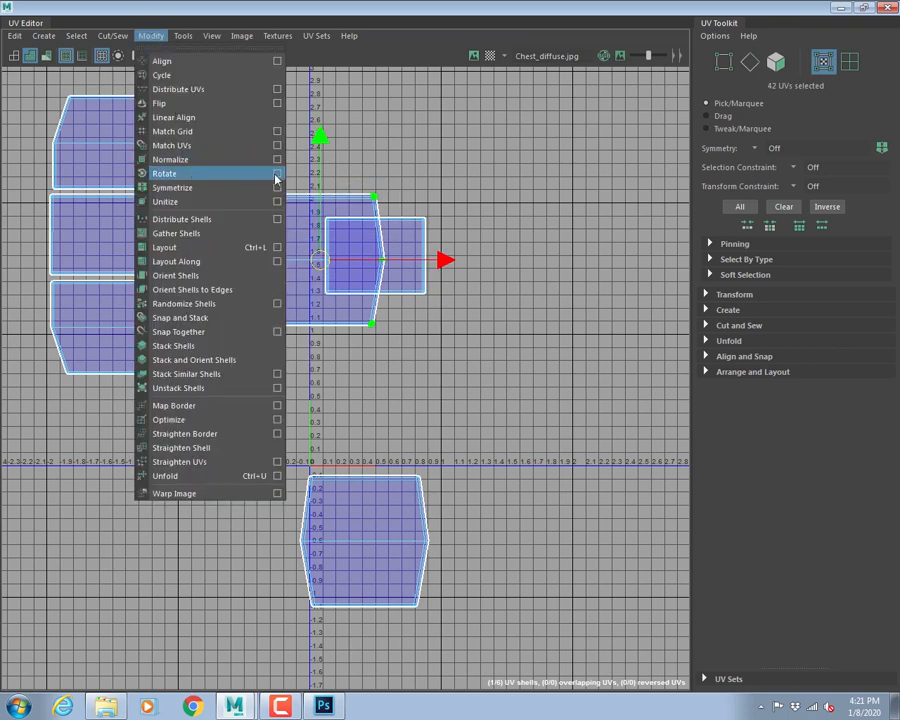
{"action": "left_click", "coordinate": [195, 174]}
{"action": "left_click_drag", "start_coordinate": [619, 209], "coordinate": [535, 204]}
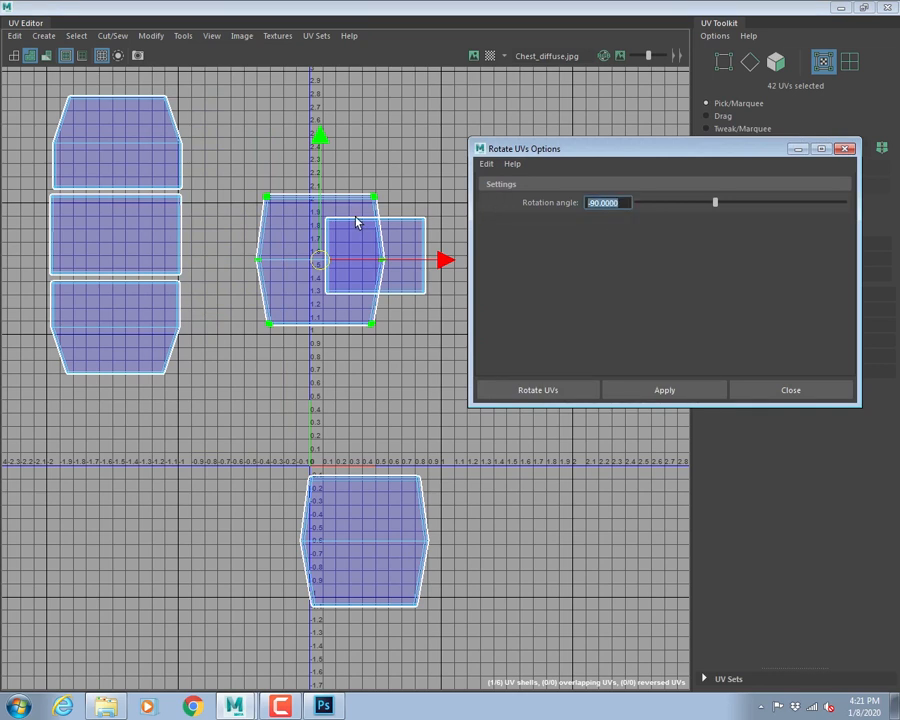
{"action": "type", "text": "90"}
{"action": "left_click", "coordinate": [543, 391]}
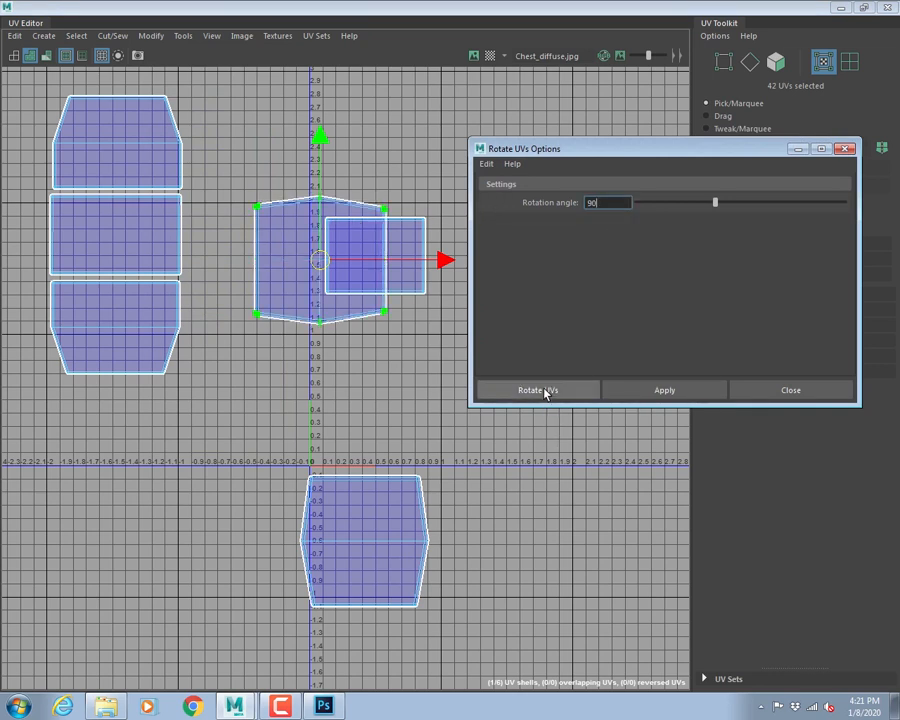
- Move the rotated six-sided shell right beside the large rectangular shell's east edge and check that the shared edges face each other
{"action": "right_click_drag", "start_coordinate": [285, 211], "coordinate": [285, 185]}
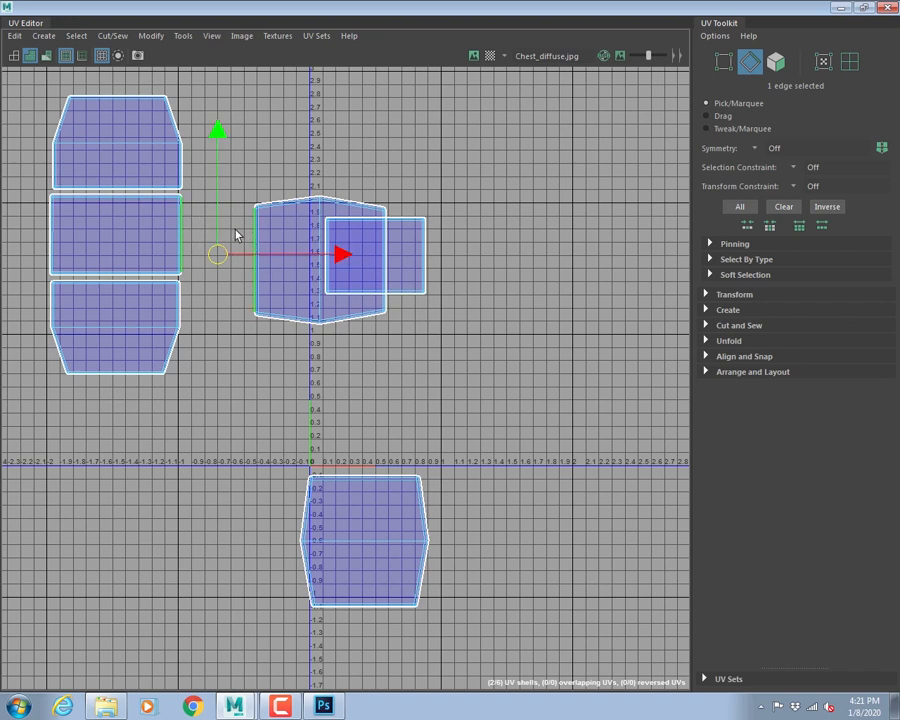
{"action": "right_click_drag", "start_coordinate": [294, 202], "coordinate": [332, 202]}
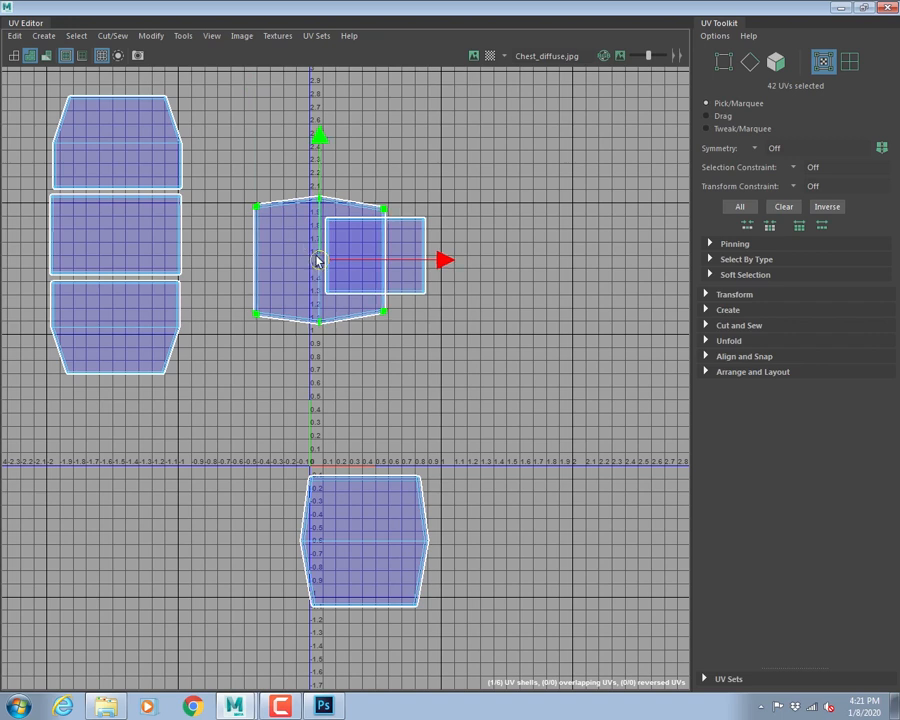
{"action": "left_click_drag", "start_coordinate": [317, 258], "coordinate": [256, 234]}
{"action": "right_click_drag", "start_coordinate": [191, 225], "coordinate": [193, 180]}
{"action": "left_click", "coordinate": [190, 218]}
{"action": "left_click", "coordinate": [186, 235]}
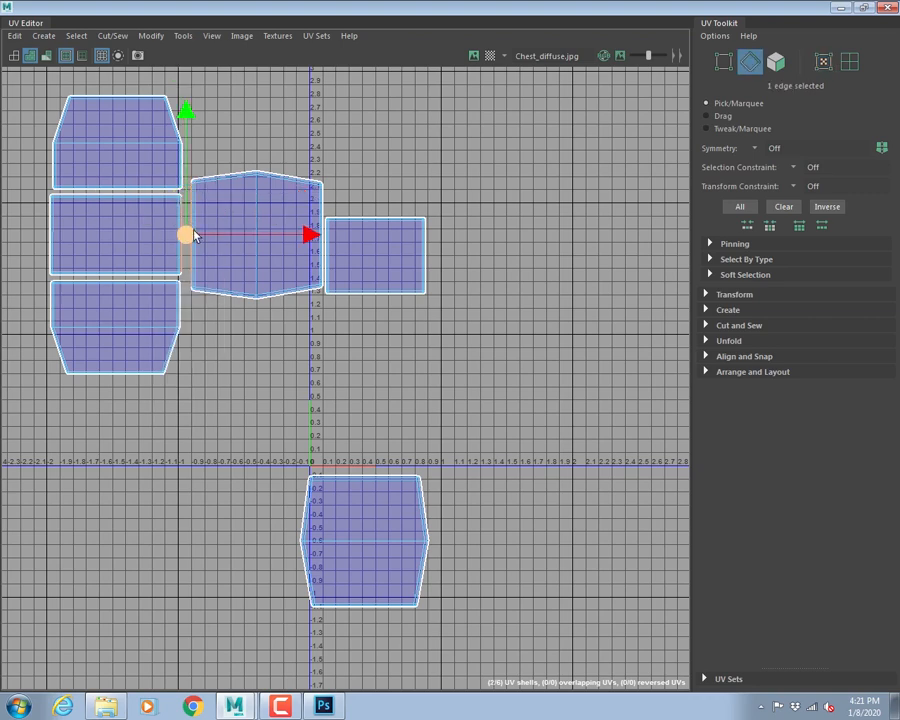
- Examine which edges of the large rectangular shell and the lower column shell match edges of the remaining six-sided shell
{"action": "middle_click_drag", "start_coordinate": [284, 368], "coordinate": [355, 372], "text": "alt"}
{"action": "right_click_drag", "start_coordinate": [437, 226], "coordinate": [445, 190]}
{"action": "left_click", "coordinate": [119, 238]}
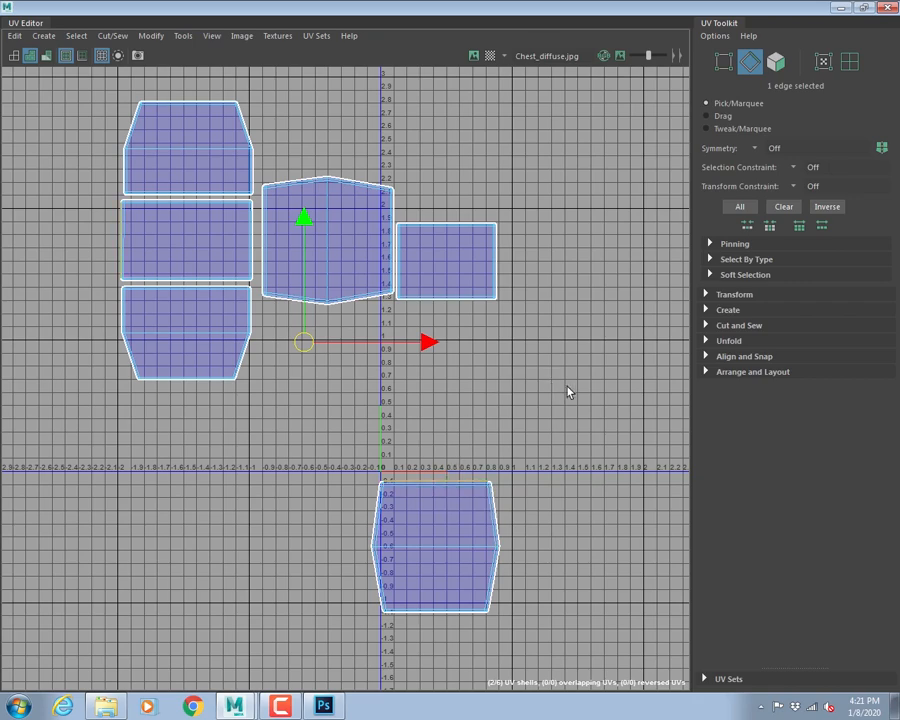
{"action": "middle_click_drag", "start_coordinate": [500, 402], "coordinate": [563, 413], "text": "alt"}
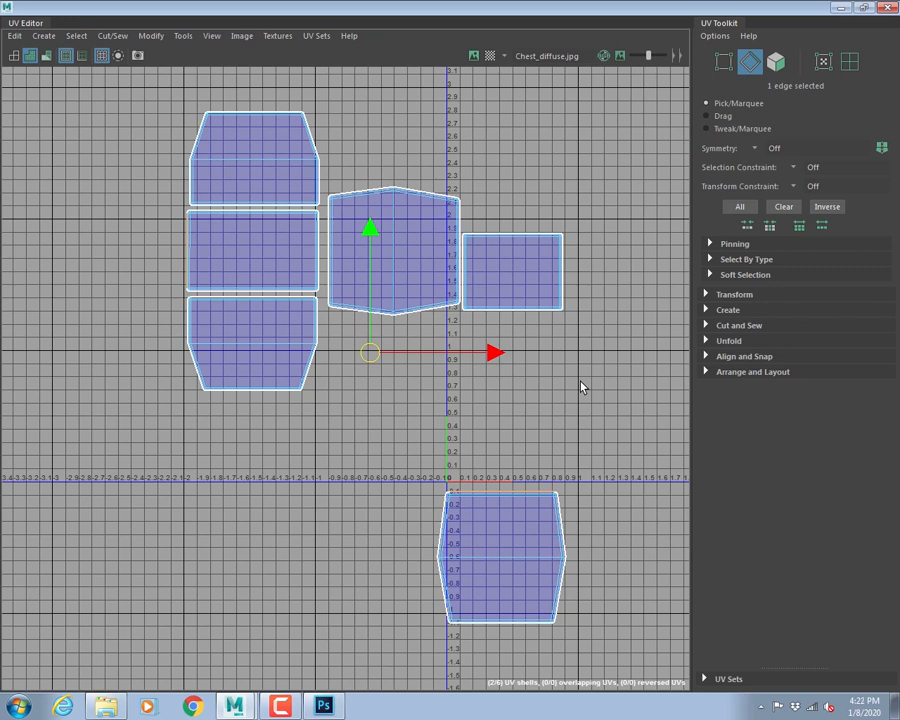
{"action": "left_click", "coordinate": [326, 251]}
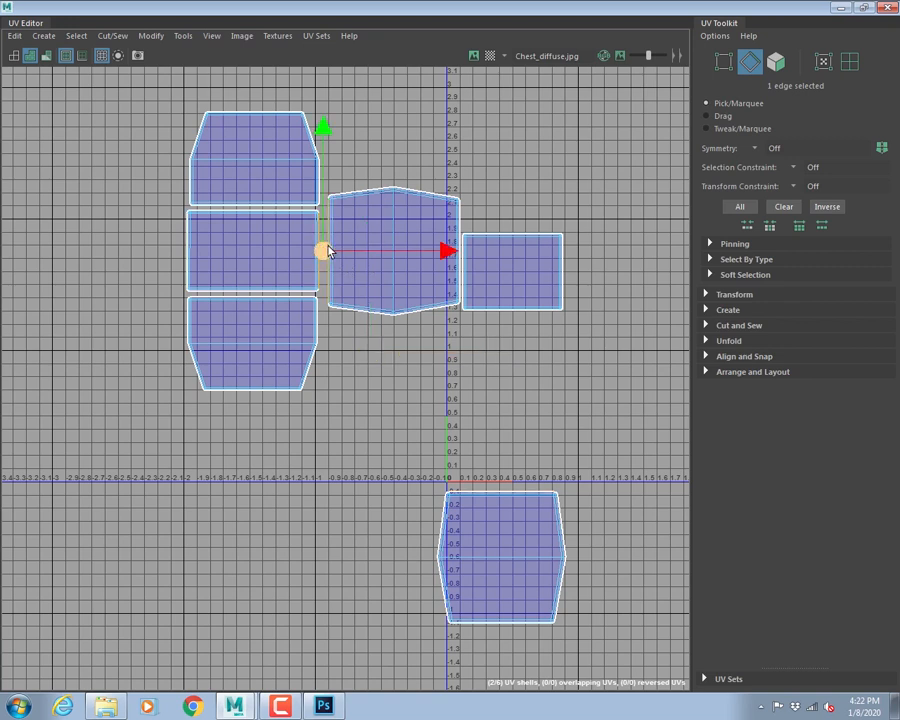
{"action": "left_click", "coordinate": [182, 251]}
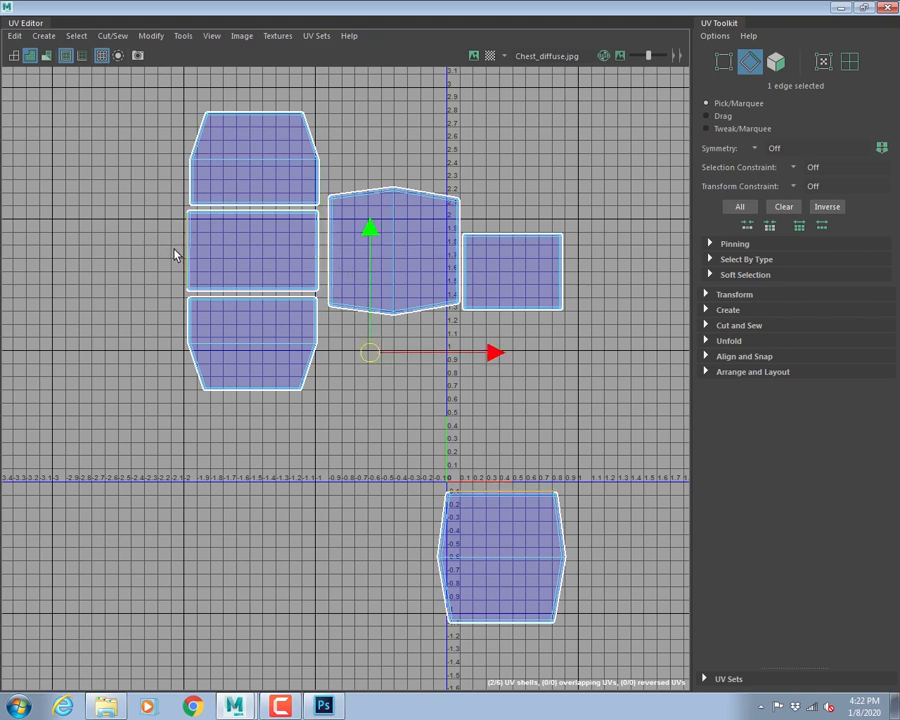
{"action": "left_click", "coordinate": [358, 318]}
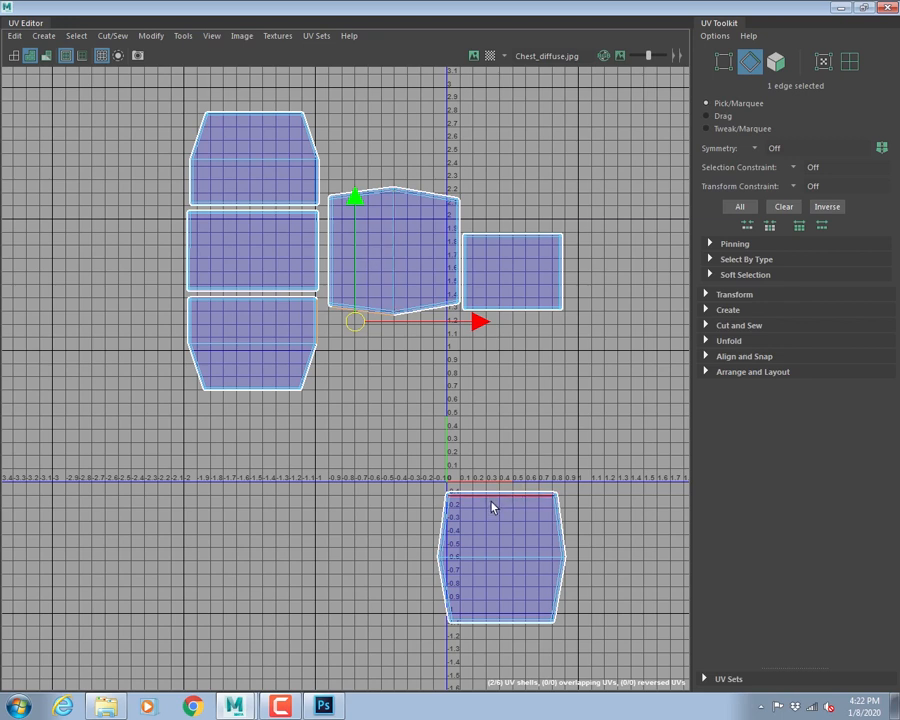
- Move the remaining six-sided shell to the west side of the column and check its upper edge against the large rectangular shell
{"action": "right_click_drag", "start_coordinate": [486, 490], "coordinate": [550, 492]}
{"action": "double_click", "coordinate": [550, 492]}
{"action": "left_click_drag", "start_coordinate": [502, 556], "coordinate": [90, 258]}
{"action": "middle_click_drag", "start_coordinate": [93, 277], "coordinate": [345, 353], "text": "alt"}
{"action": "right_click_drag", "start_coordinate": [320, 266], "coordinate": [316, 236]}
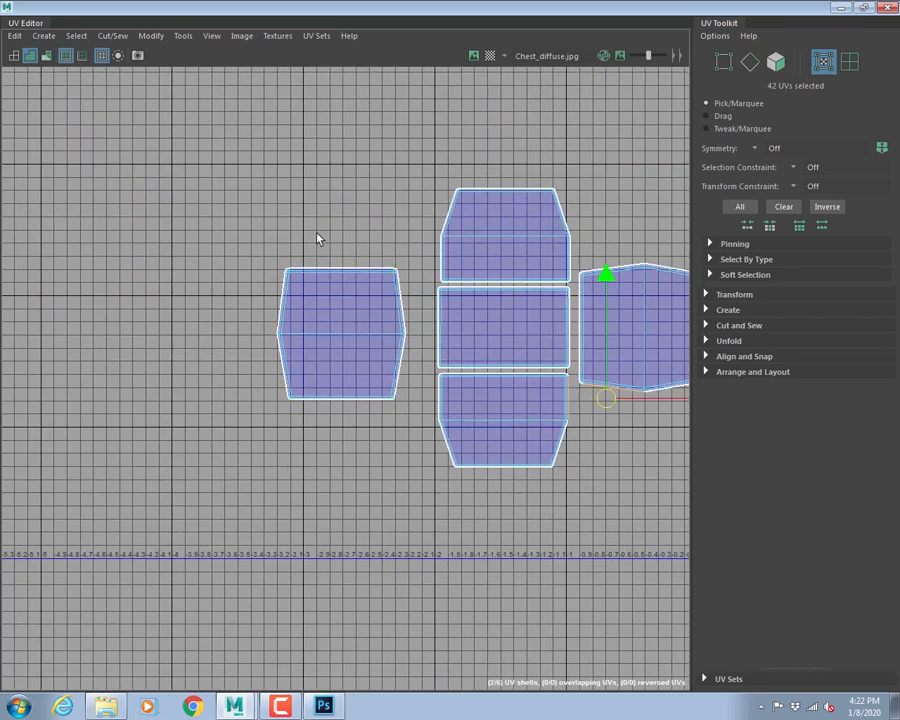
{"action": "left_click", "coordinate": [322, 270]}
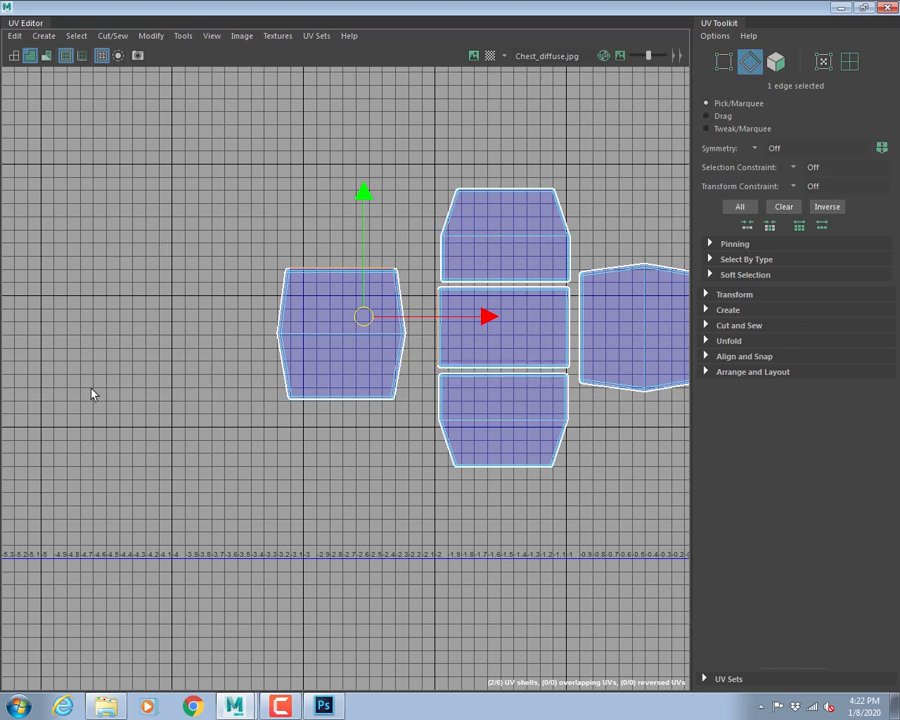
- Rotate the moved six-sided shell by -90 degrees and check that its shared edge faces the large rectangular shell
{"action": "right_click_drag", "start_coordinate": [328, 270], "coordinate": [385, 268]}
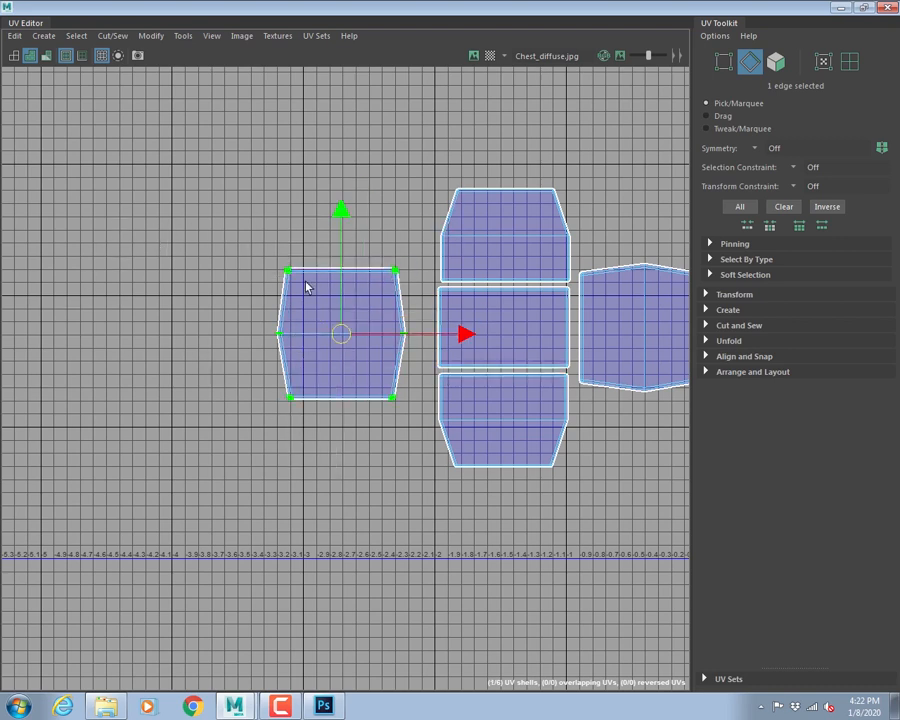
{"action": "left_click", "coordinate": [152, 36]}
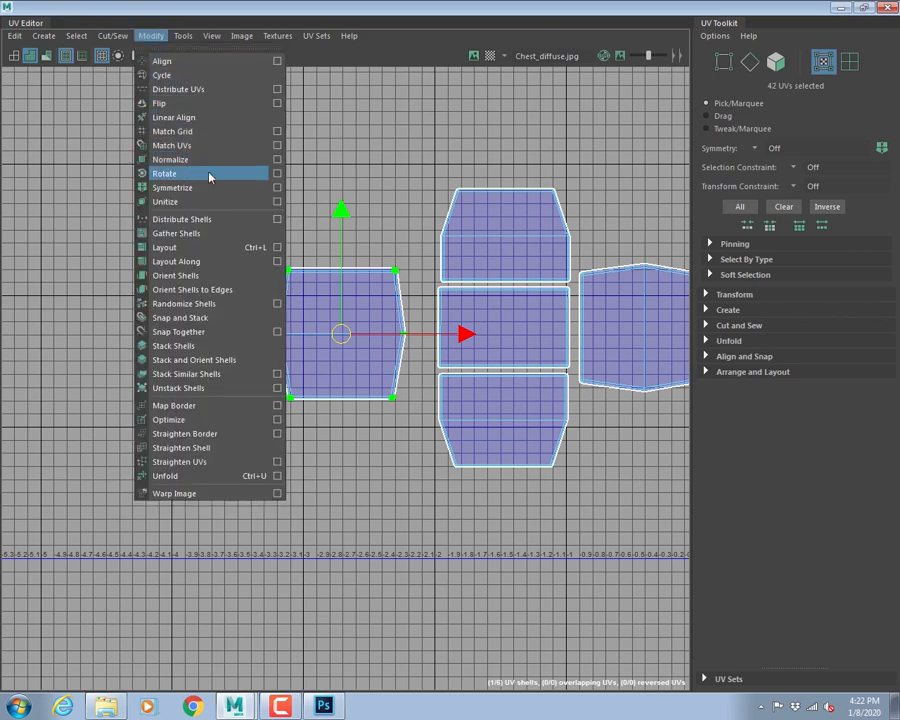
{"action": "left_click", "coordinate": [277, 176]}
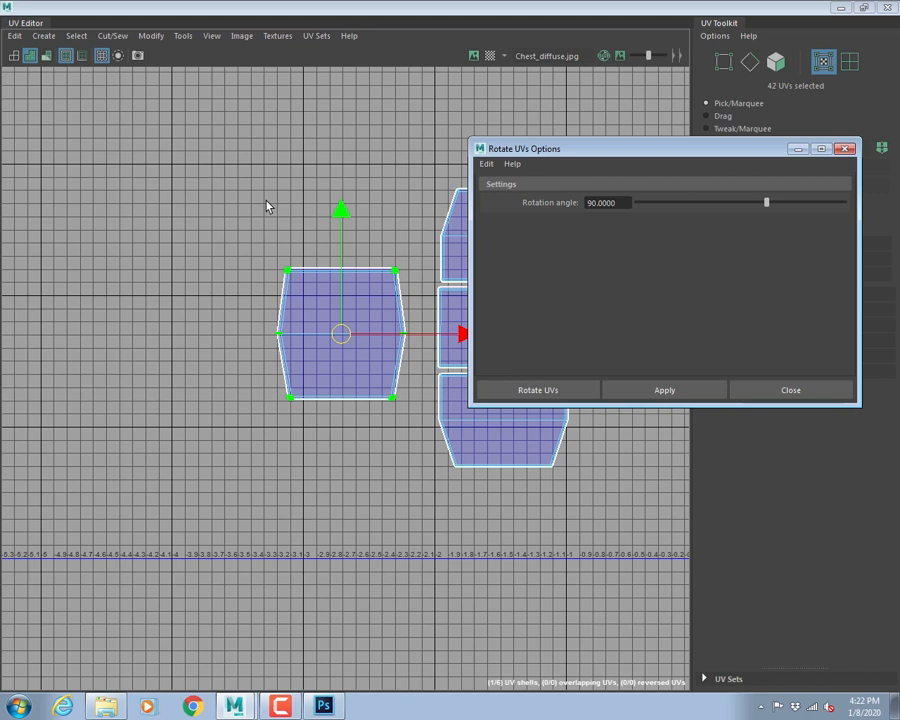
{"action": "double_click", "coordinate": [600, 203]}
{"action": "type", "text": "-90"}
{"action": "key", "text": "Return"}
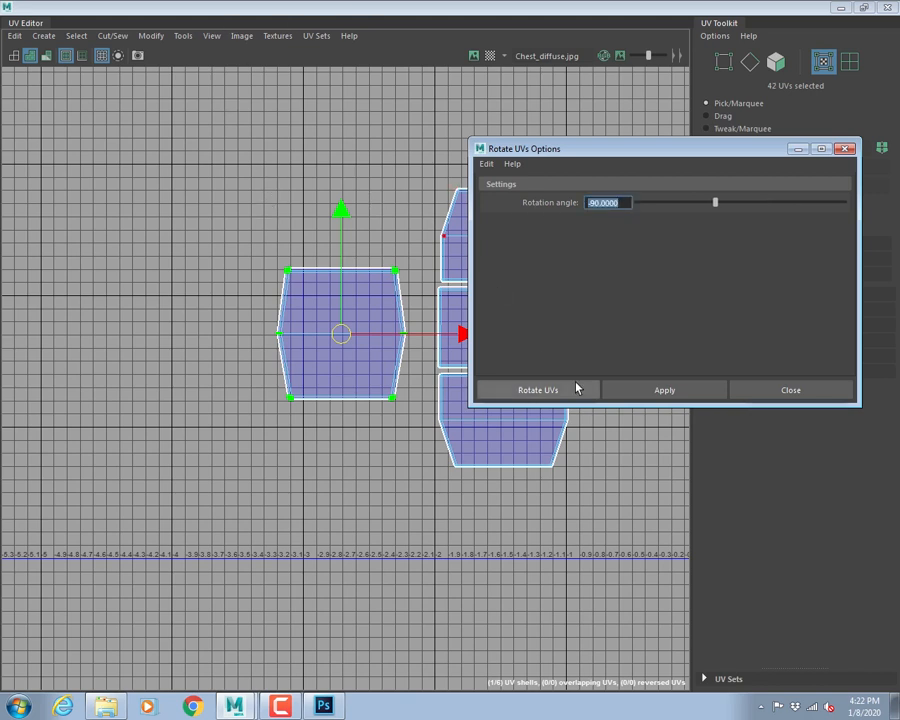
{"action": "left_click", "coordinate": [625, 390]}
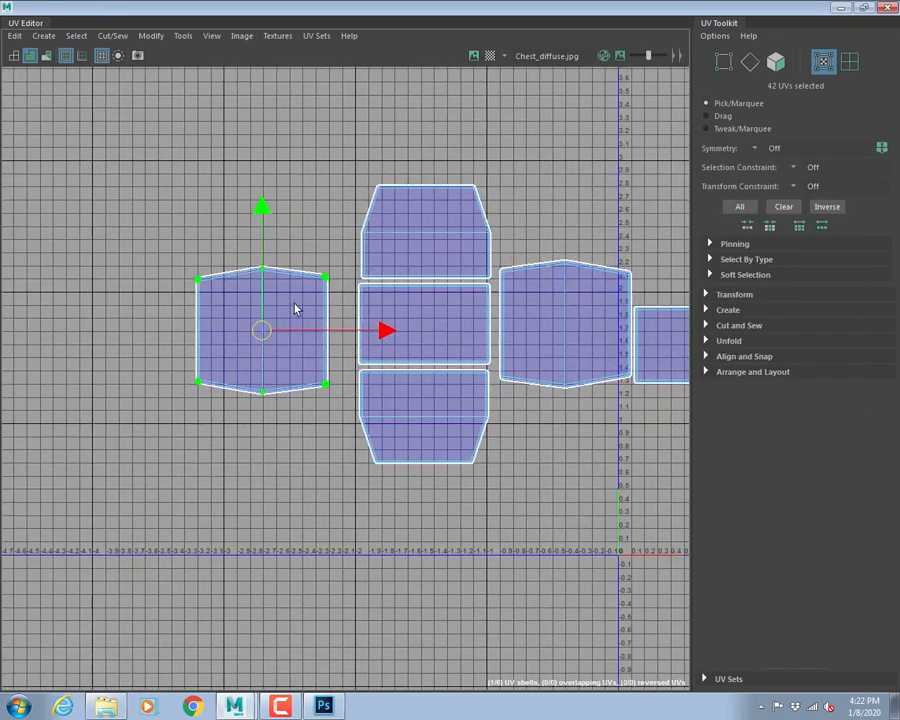
{"action": "right_click_drag", "start_coordinate": [294, 306], "coordinate": [343, 309]}
{"action": "left_click", "coordinate": [336, 314]}
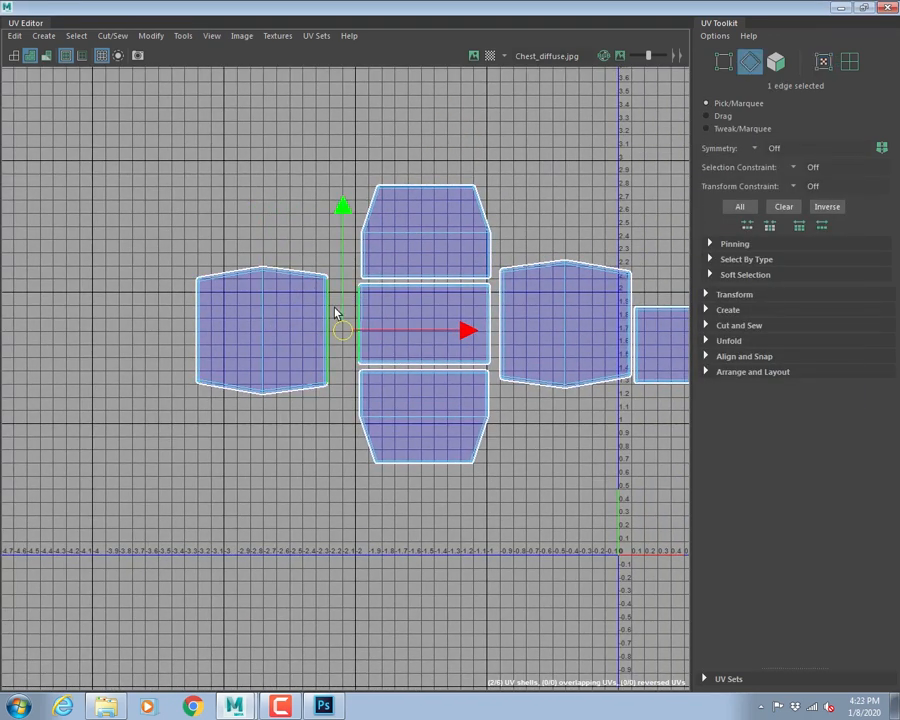
- Move the small rectangular shell away from the east six-sided shell into the empty space below it
{"action": "middle_click_drag", "start_coordinate": [579, 404], "coordinate": [396, 347], "text": "alt"}
{"action": "right_click_drag", "start_coordinate": [503, 281], "coordinate": [562, 281]}
{"action": "double_click", "coordinate": [515, 297]}
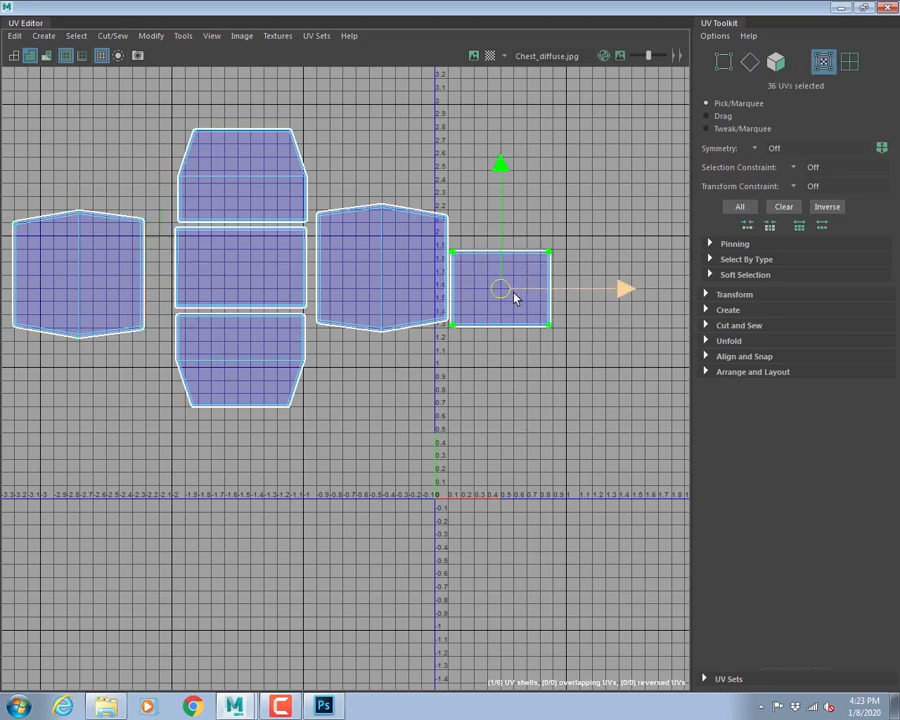
{"action": "left_click_drag", "start_coordinate": [515, 297], "coordinate": [384, 476]}
{"action": "middle_click_drag", "start_coordinate": [289, 365], "coordinate": [382, 370], "text": "alt"}
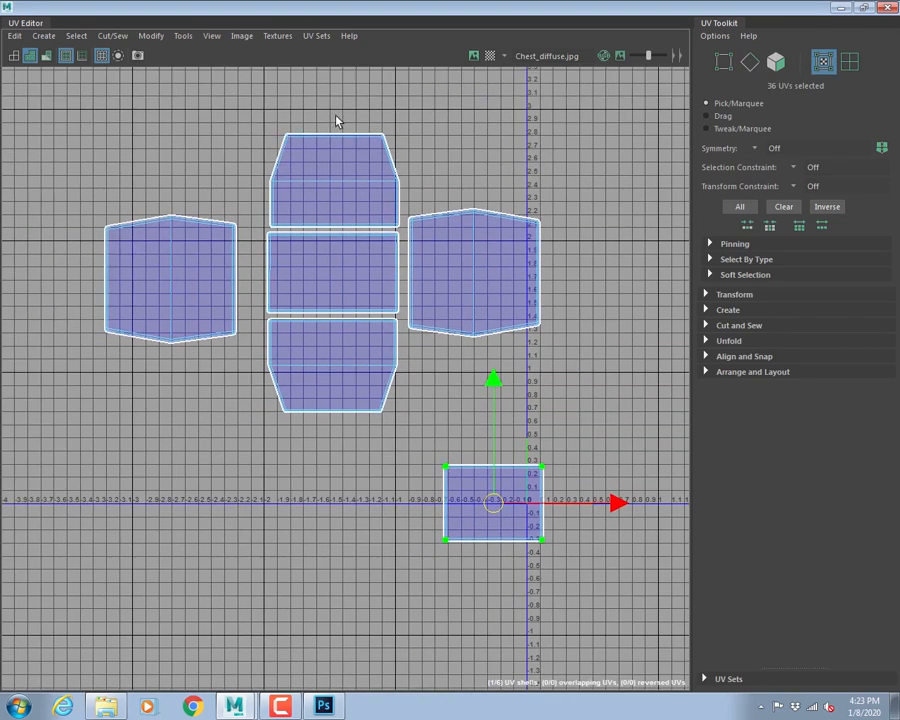
- Check which small rectangle edges match the column's upper and lower end edges, and rotate the small rectangular shell by 180 degrees
{"action": "right_click_drag", "start_coordinate": [352, 392], "coordinate": [352, 350]}
{"action": "left_click", "coordinate": [350, 406]}
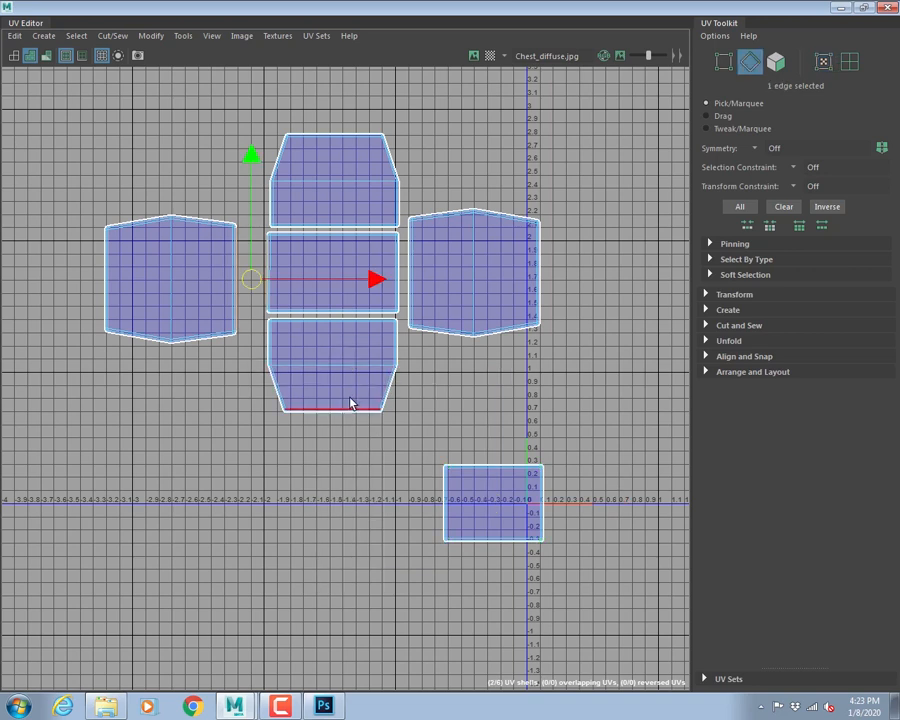
{"action": "left_click", "coordinate": [340, 406]}
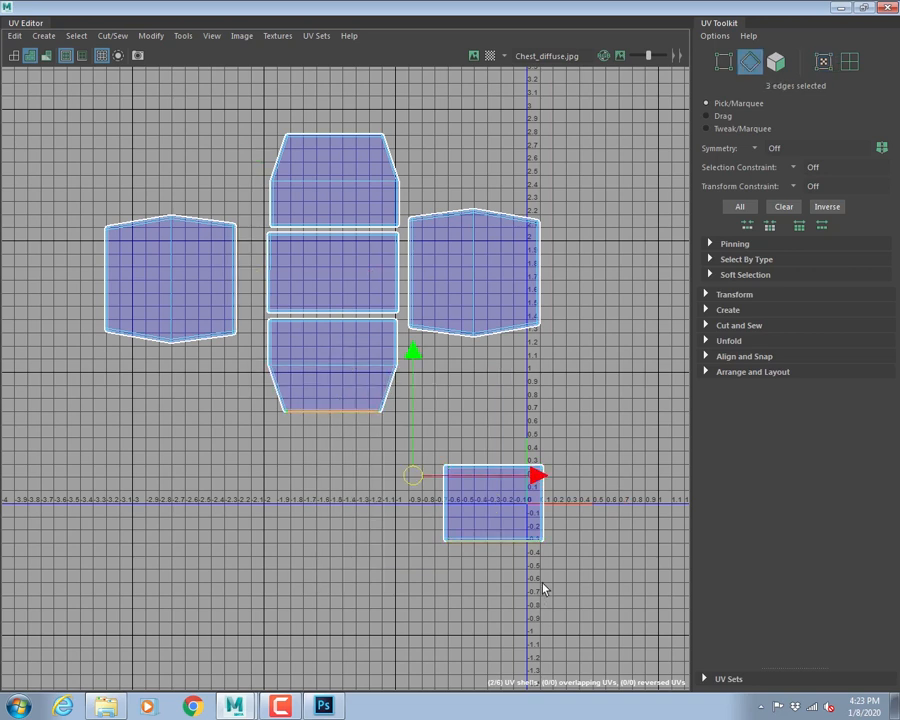
{"action": "left_click", "coordinate": [350, 135]}
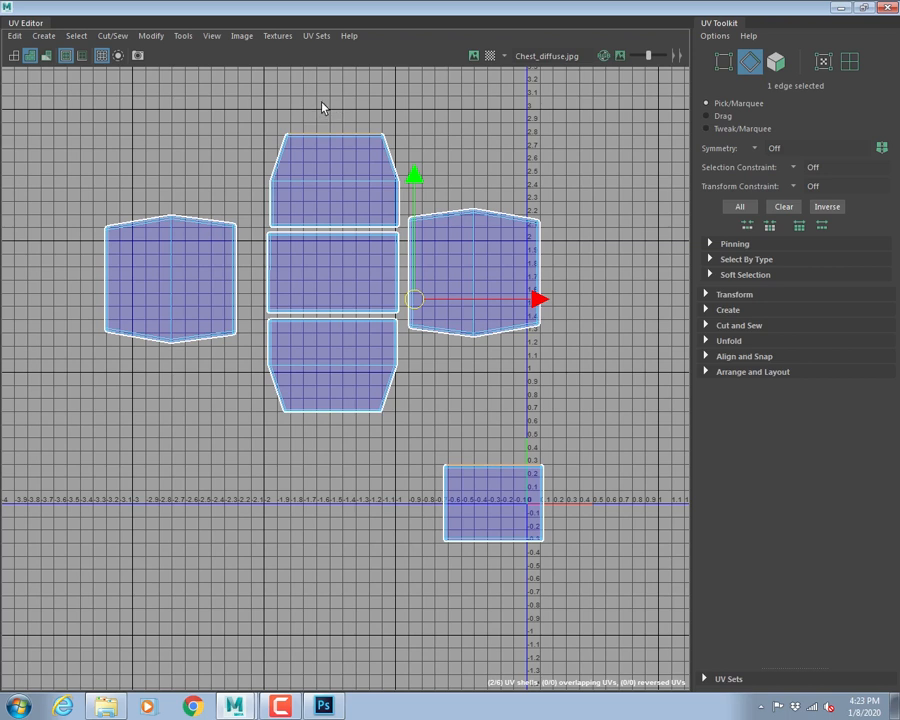
{"action": "left_click", "coordinate": [497, 550]}
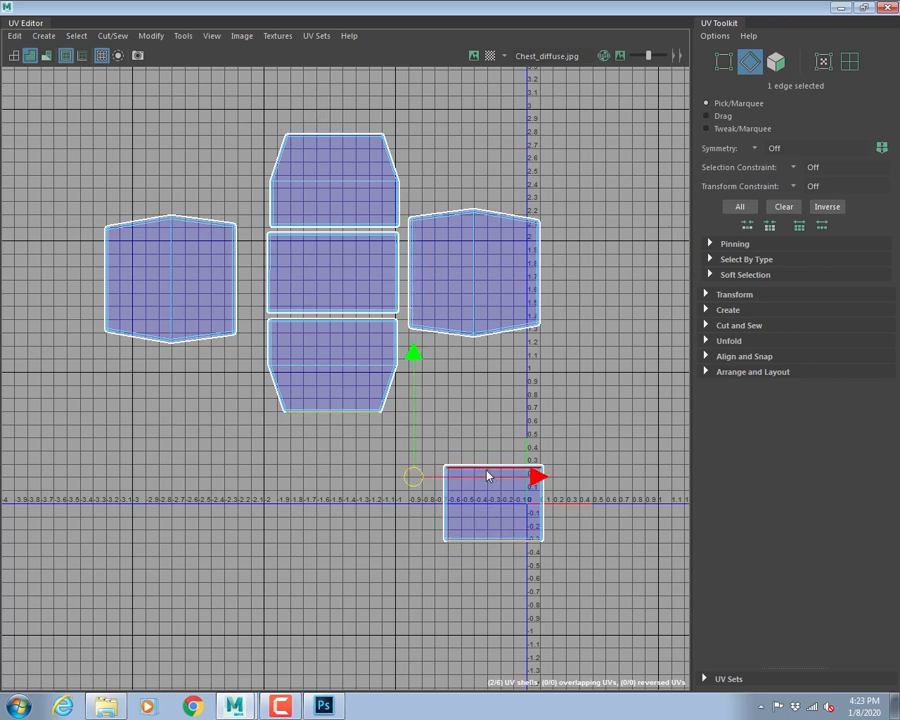
{"action": "right_click_drag", "start_coordinate": [488, 476], "coordinate": [546, 468]}
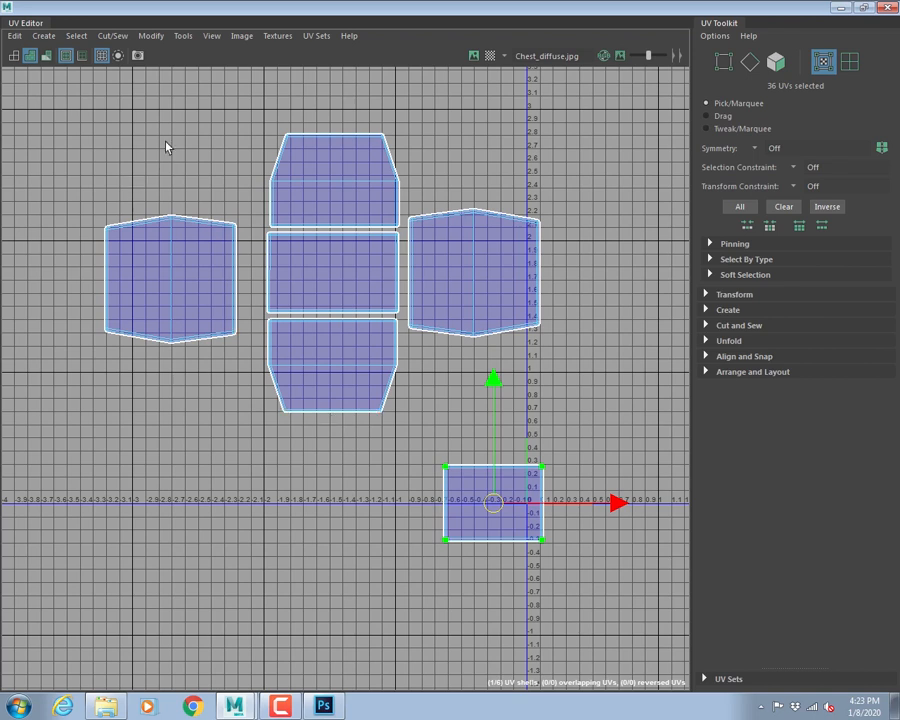
{"action": "left_click", "coordinate": [151, 35]}
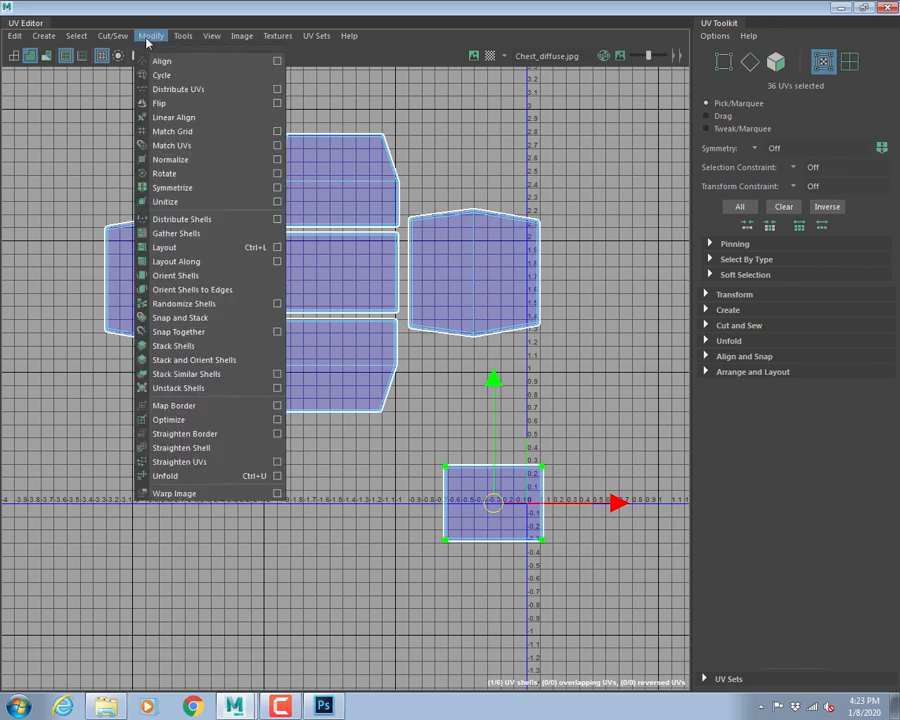
{"action": "left_click", "coordinate": [277, 175]}
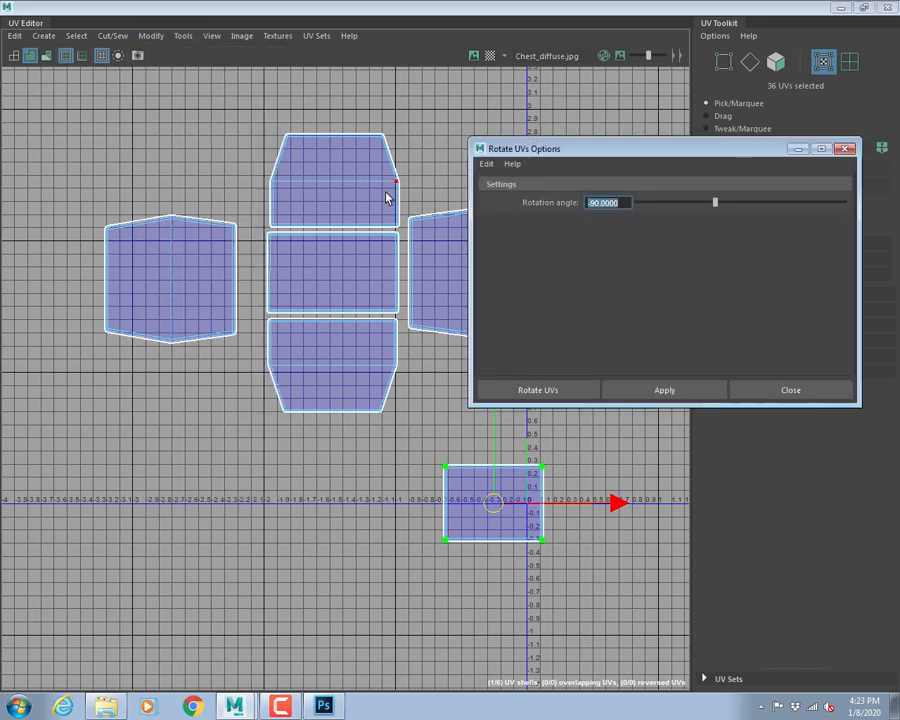
{"action": "type", "text": "180"}
{"action": "left_click", "coordinate": [538, 390]}
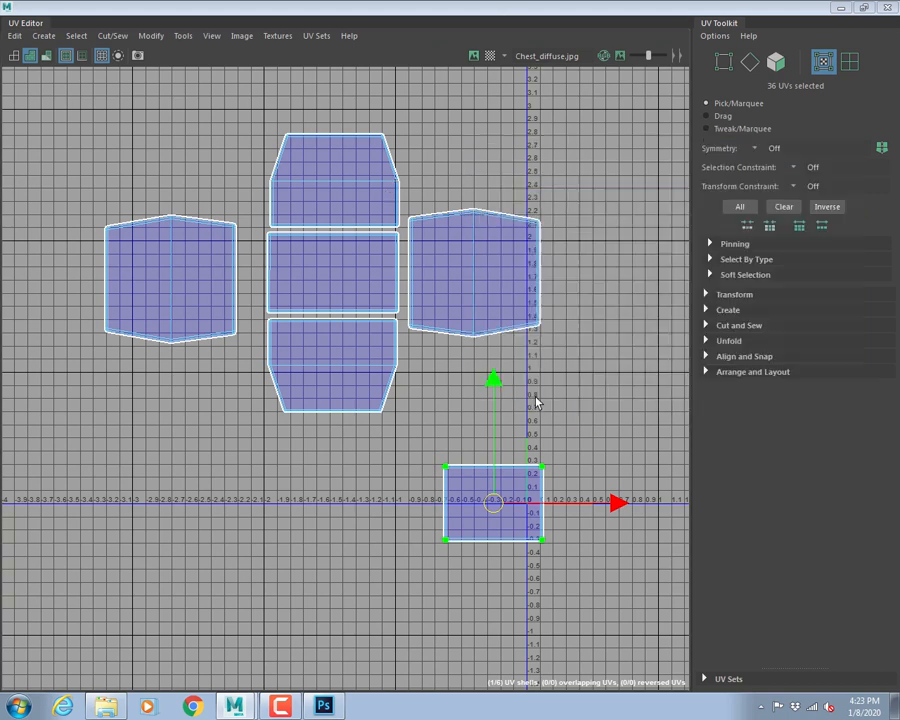
- Move the small rectangular shell directly beneath the column, check that the shared edges face each other, and clear the selection
{"action": "left_click_drag", "start_coordinate": [493, 502], "coordinate": [333, 458]}
{"action": "right_click_drag", "start_coordinate": [322, 434], "coordinate": [325, 408]}
{"action": "left_click", "coordinate": [324, 416]}
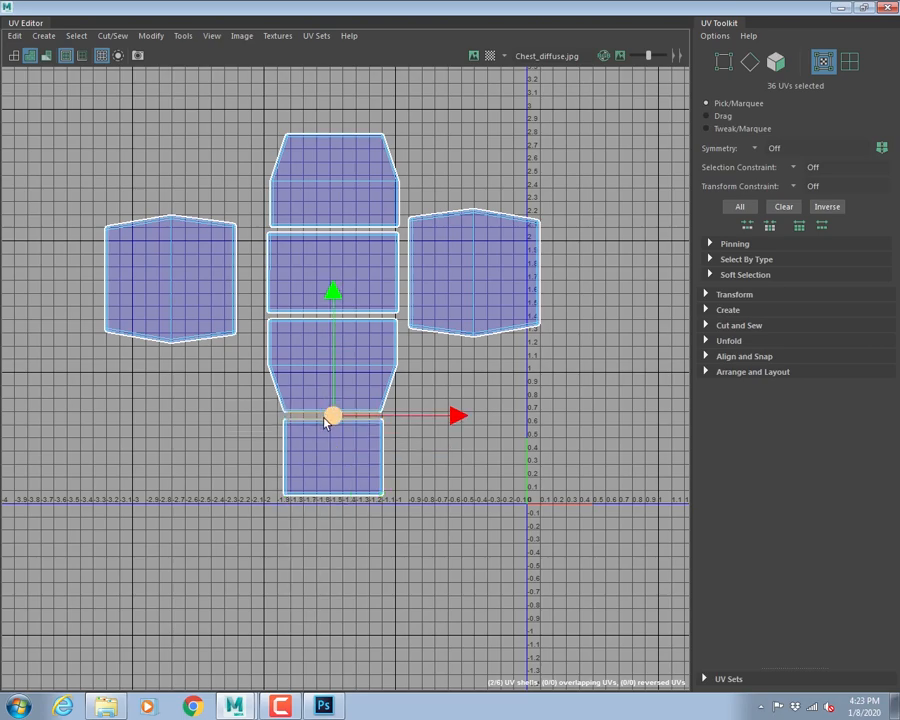
{"action": "left_click", "coordinate": [585, 396]}
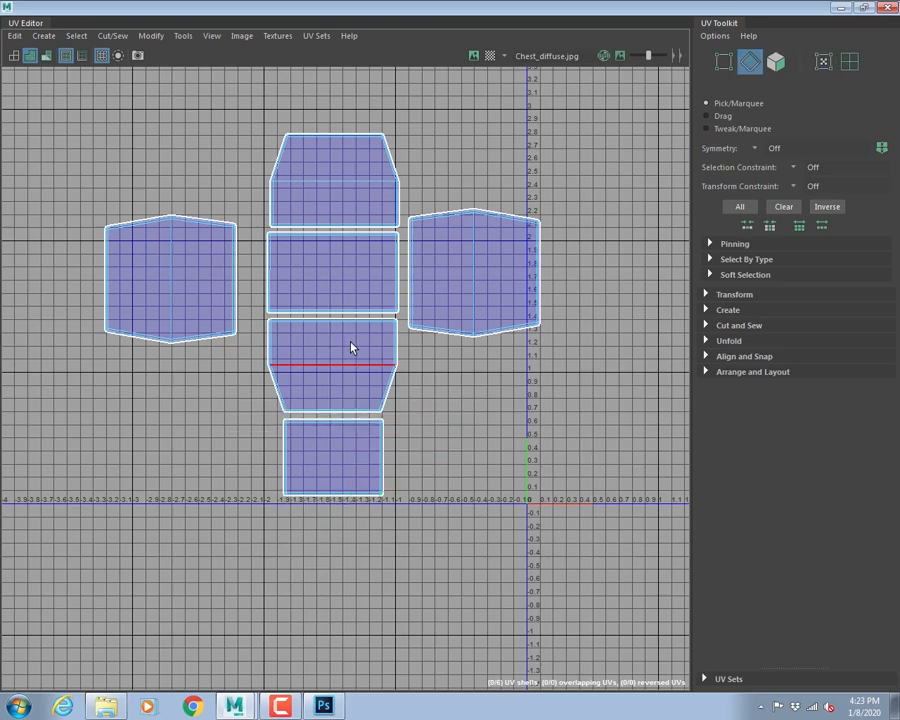
- Try Move and Sew on the large rectangle's two side edges shared with the six-sided shells, and undo the sewing
{"action": "right_click_drag", "start_coordinate": [352, 346], "coordinate": [560, 440], "text": "alt"}
{"action": "middle_click_drag", "start_coordinate": [462, 228], "coordinate": [416, 325], "text": "alt"}
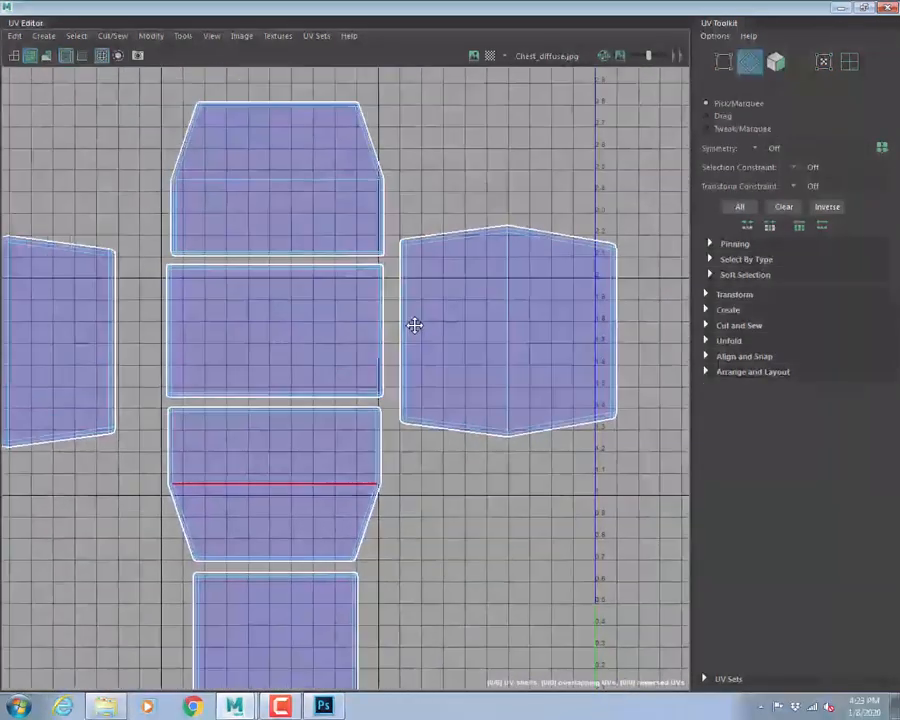
{"action": "right_click_drag", "start_coordinate": [363, 293], "coordinate": [620, 365], "text": "alt"}
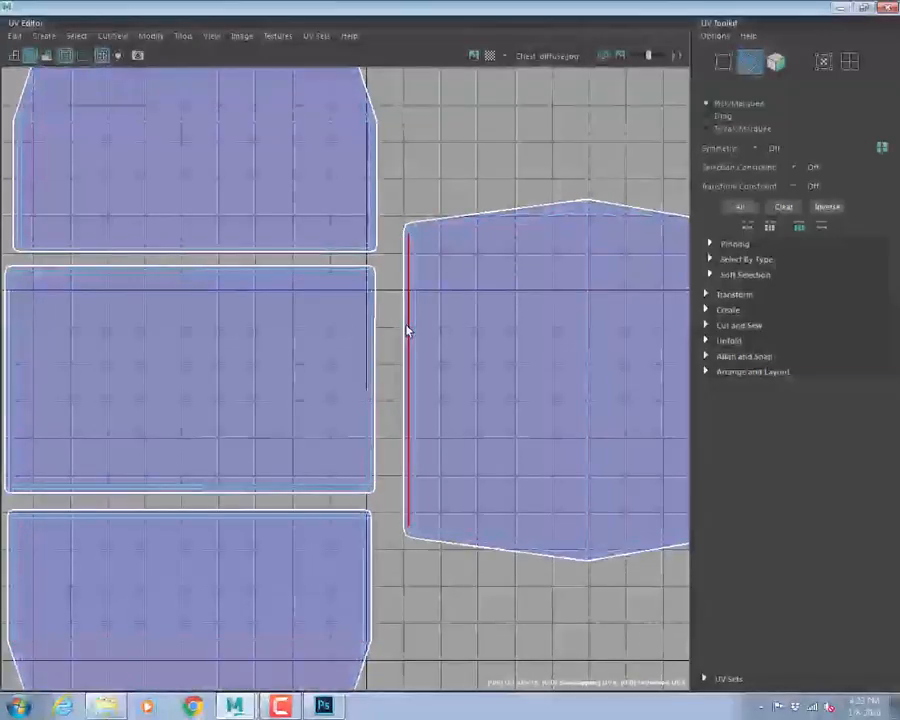
{"action": "left_click", "coordinate": [407, 330]}
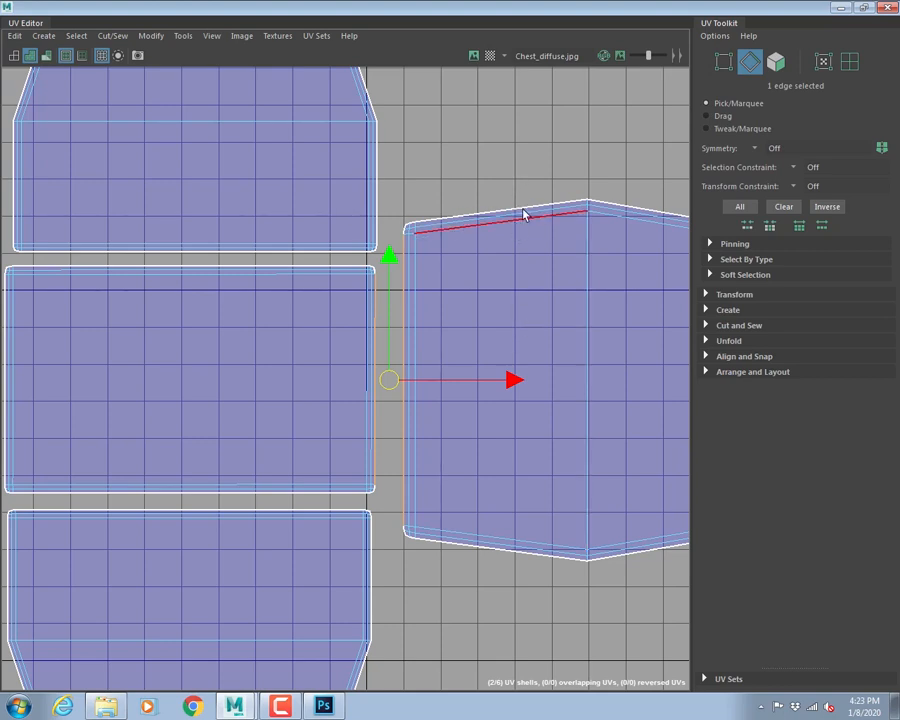
{"action": "scroll", "coordinate": [523, 215], "scroll_direction": "down", "scroll_amount": 2}
{"action": "left_click", "coordinate": [95, 327], "text": "shift"}
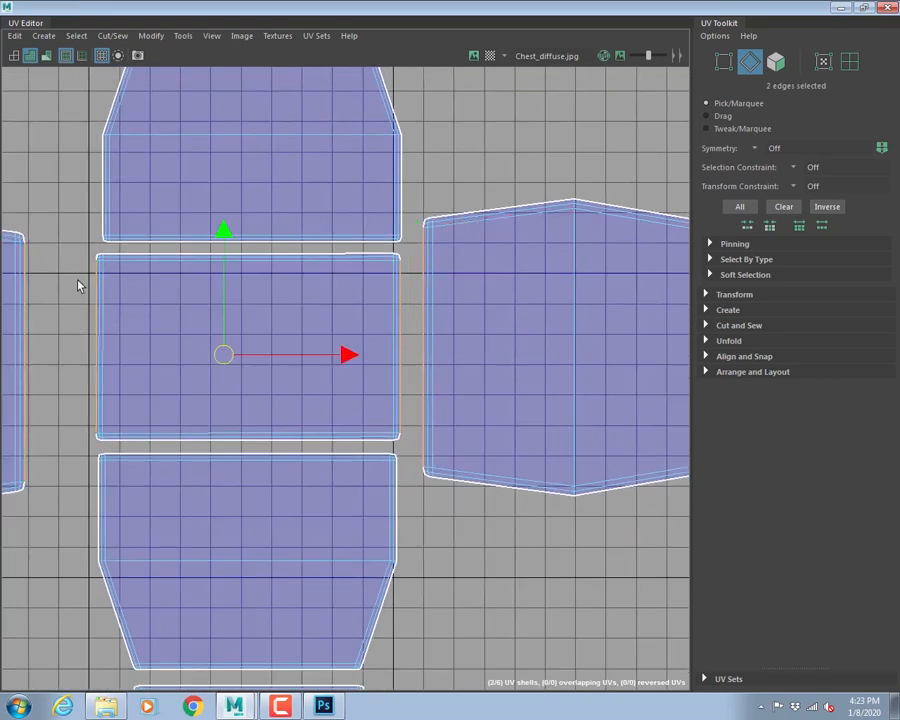
{"action": "left_click", "coordinate": [104, 38]}
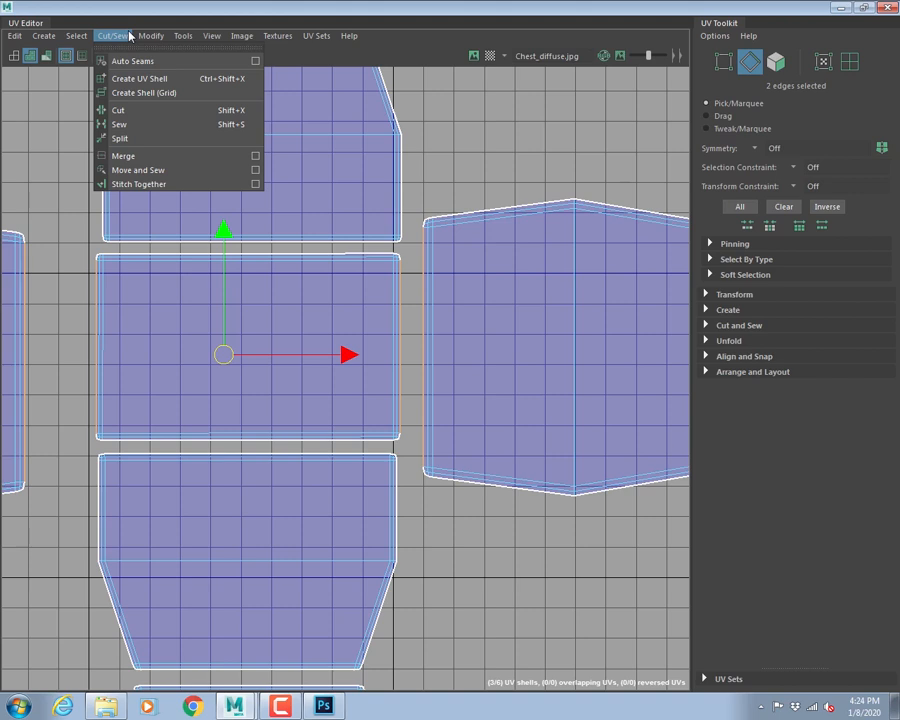
{"action": "left_click", "coordinate": [147, 170]}
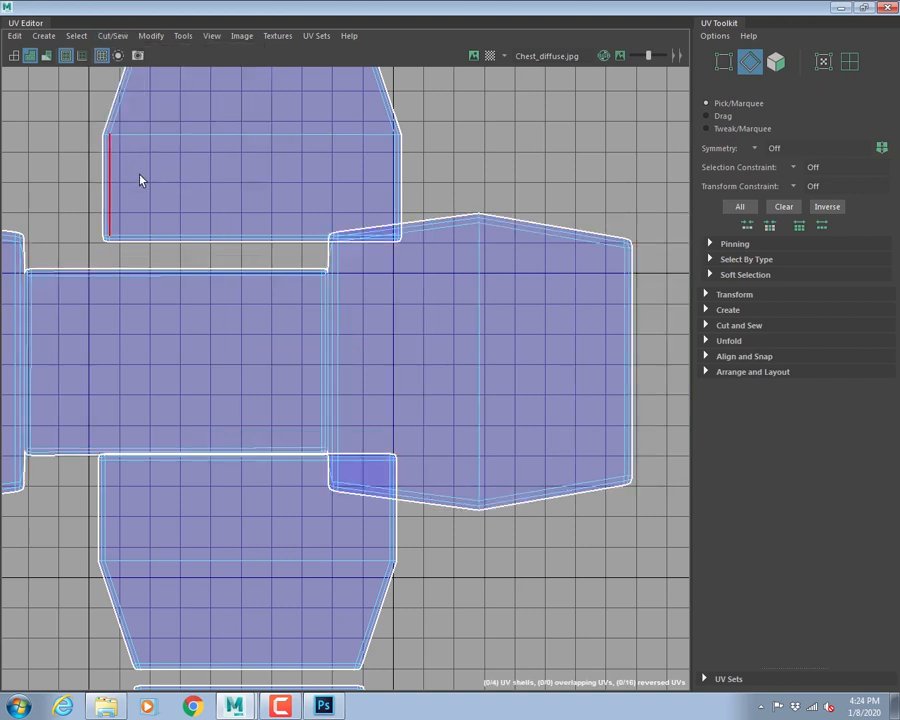
{"action": "key", "text": "ctrl+z"}
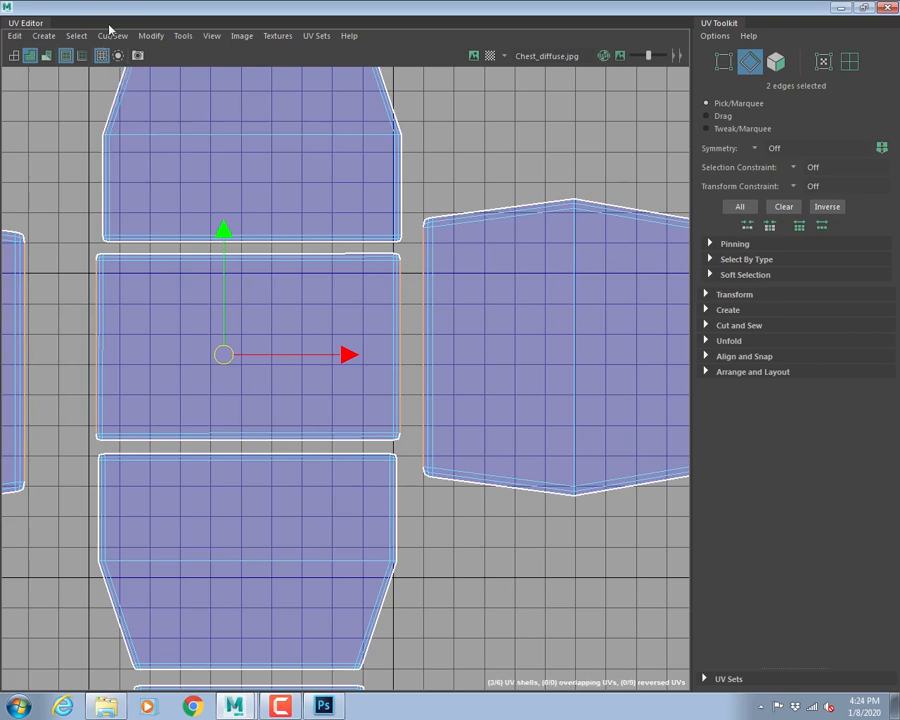
- Switch to UV shell selection and open the Arrange and Layout tools
{"action": "scroll", "coordinate": [500, 370], "scroll_direction": "down", "scroll_amount": 5}
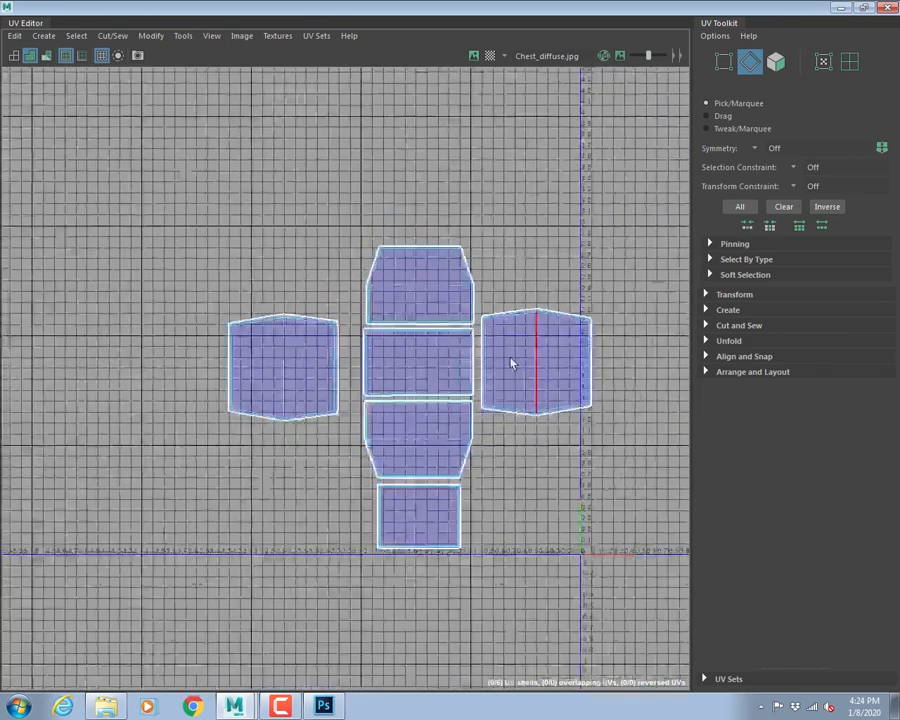
{"action": "middle_click_drag", "start_coordinate": [512, 365], "coordinate": [402, 320], "text": "alt"}
{"action": "right_click_drag", "start_coordinate": [336, 296], "coordinate": [377, 295]}
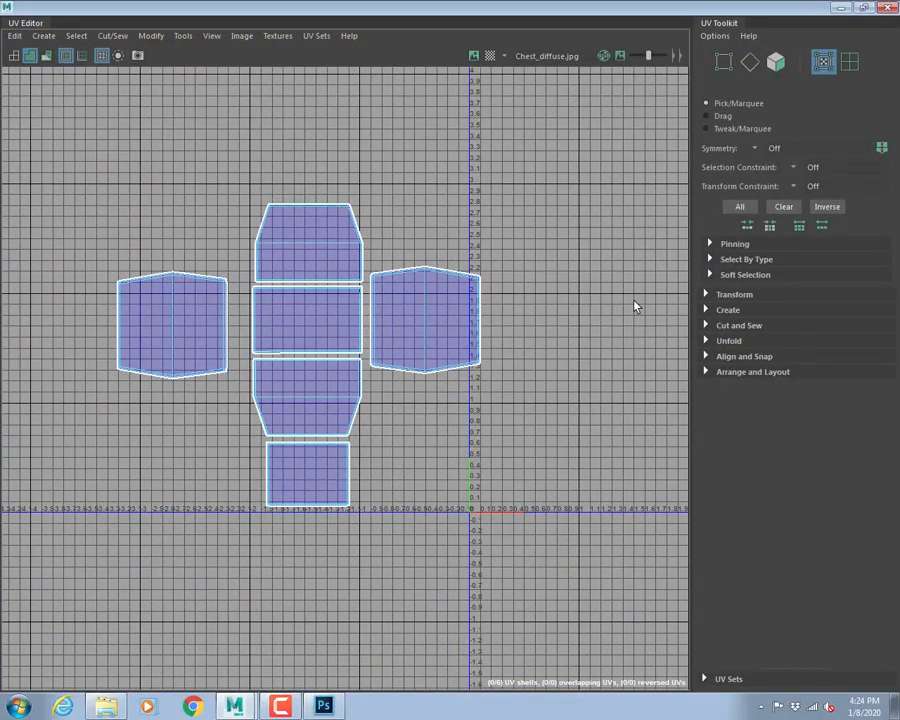
{"action": "left_click", "coordinate": [733, 375]}
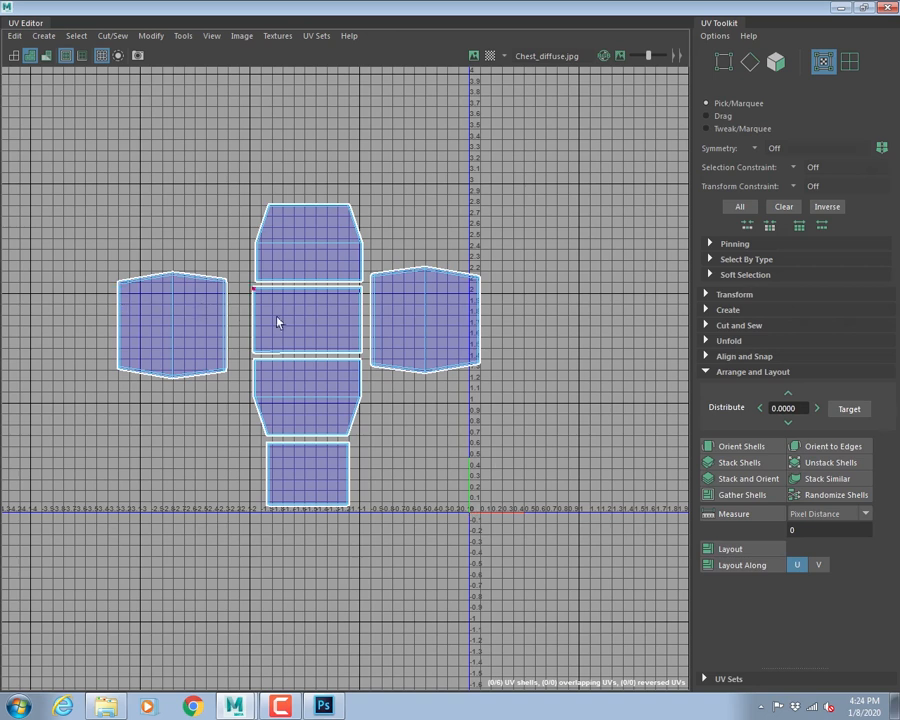
- Select all six chest UV shells and run Layout to pack them into the 0 to 1 UV space
{"action": "right_click_drag", "start_coordinate": [346, 297], "coordinate": [416, 281]}
{"action": "left_click_drag", "start_coordinate": [74, 209], "coordinate": [533, 612]}
{"action": "left_click", "coordinate": [731, 549]}
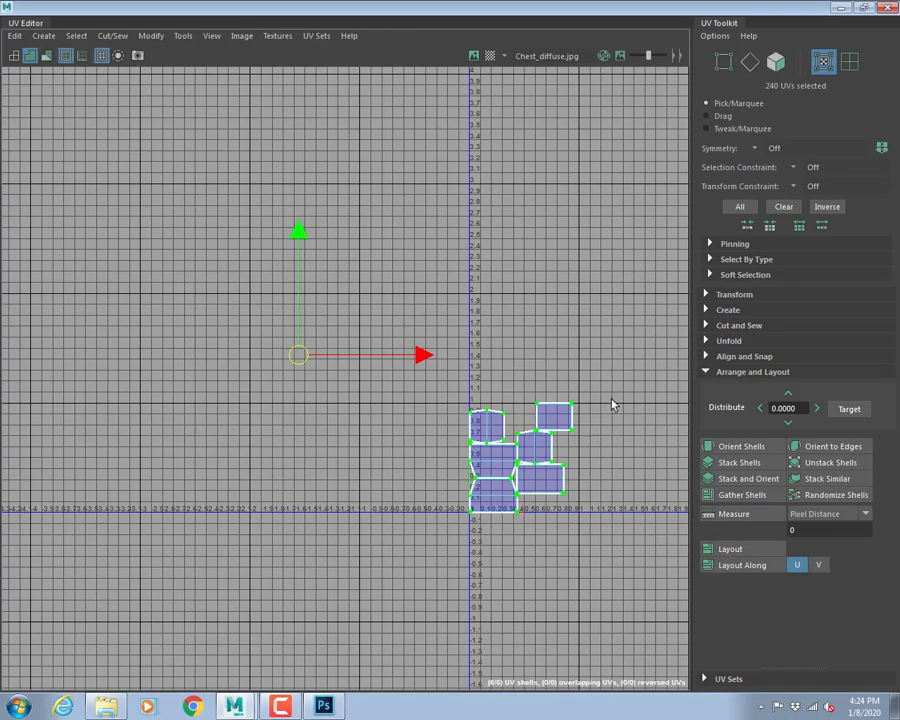
{"action": "middle_click_drag", "start_coordinate": [607, 380], "coordinate": [371, 286], "text": "alt"}
{"action": "right_click_drag", "start_coordinate": [366, 308], "coordinate": [301, 297], "text": "alt"}
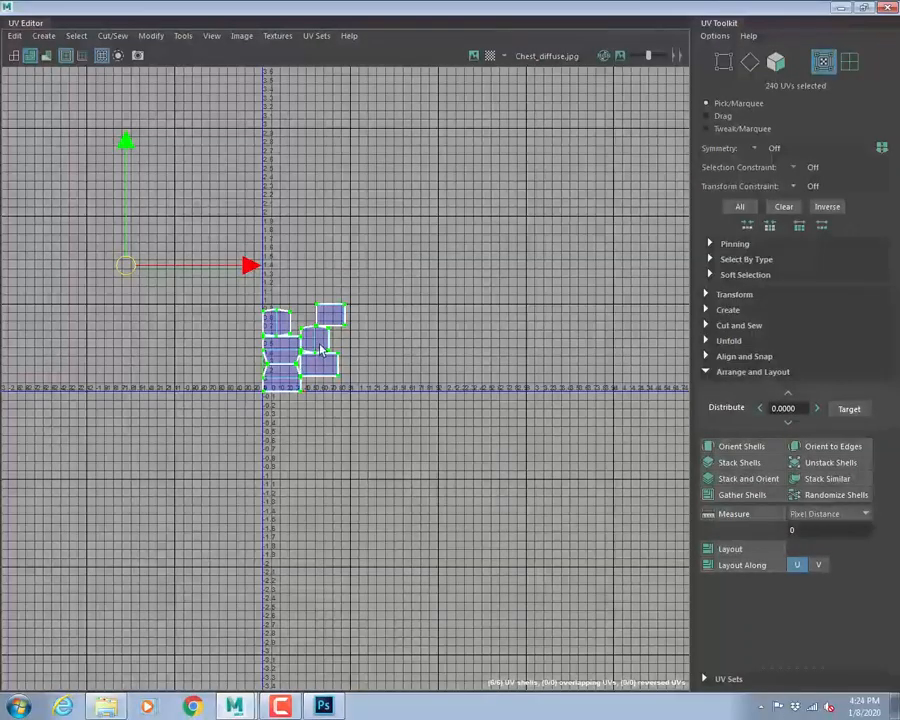
{"action": "right_click_drag", "start_coordinate": [285, 349], "coordinate": [669, 402], "text": "alt"}
{"action": "right_click_drag", "start_coordinate": [262, 332], "coordinate": [610, 398], "text": "alt"}
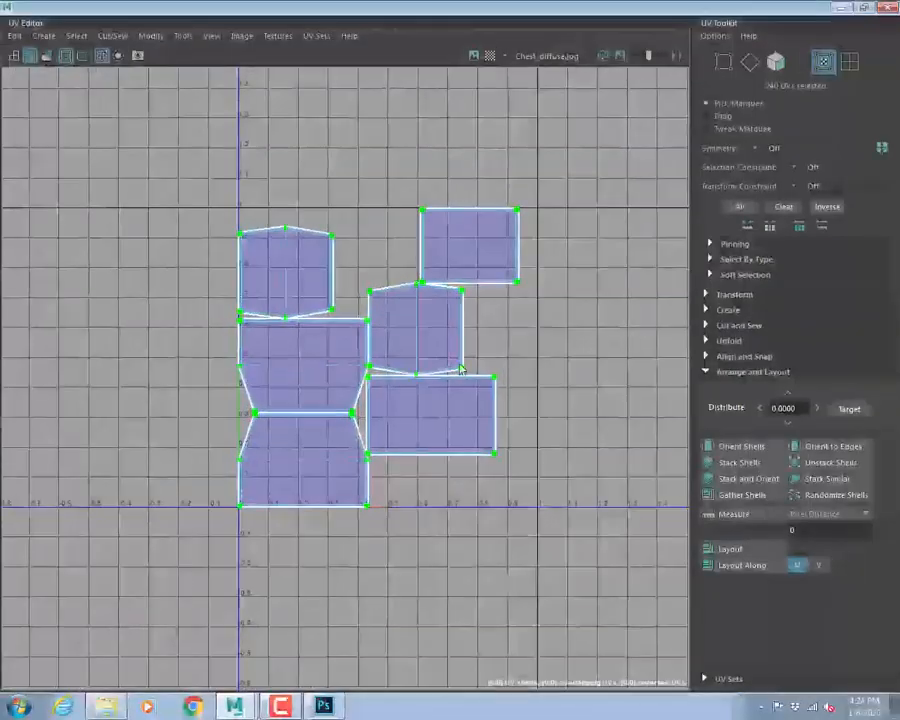
{"action": "right_click_drag", "start_coordinate": [460, 370], "coordinate": [372, 350], "text": "alt"}
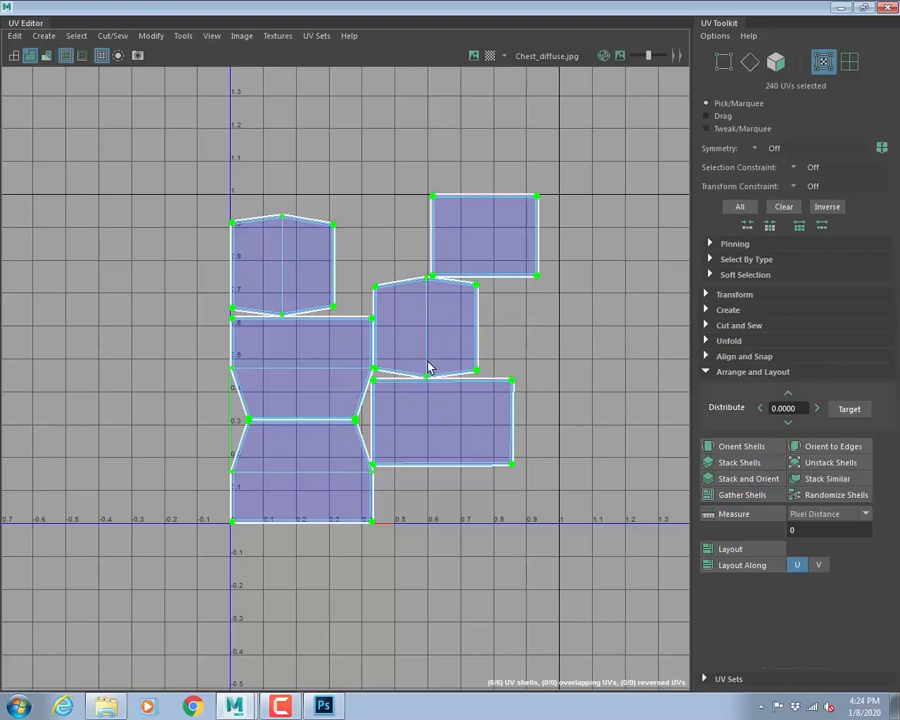
- Check which edges the large rectangle shares with the lower tapered shell, and move the rectangle directly beneath that shell with matching edges facing
{"action": "right_click_drag", "start_coordinate": [425, 318], "coordinate": [424, 270]}
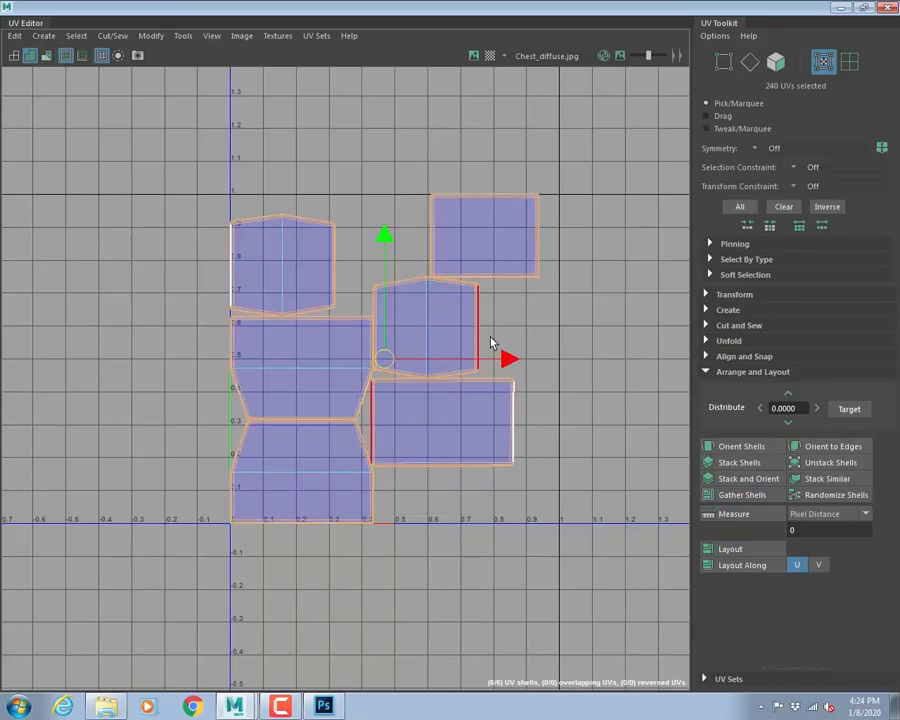
{"action": "left_click", "coordinate": [506, 279]}
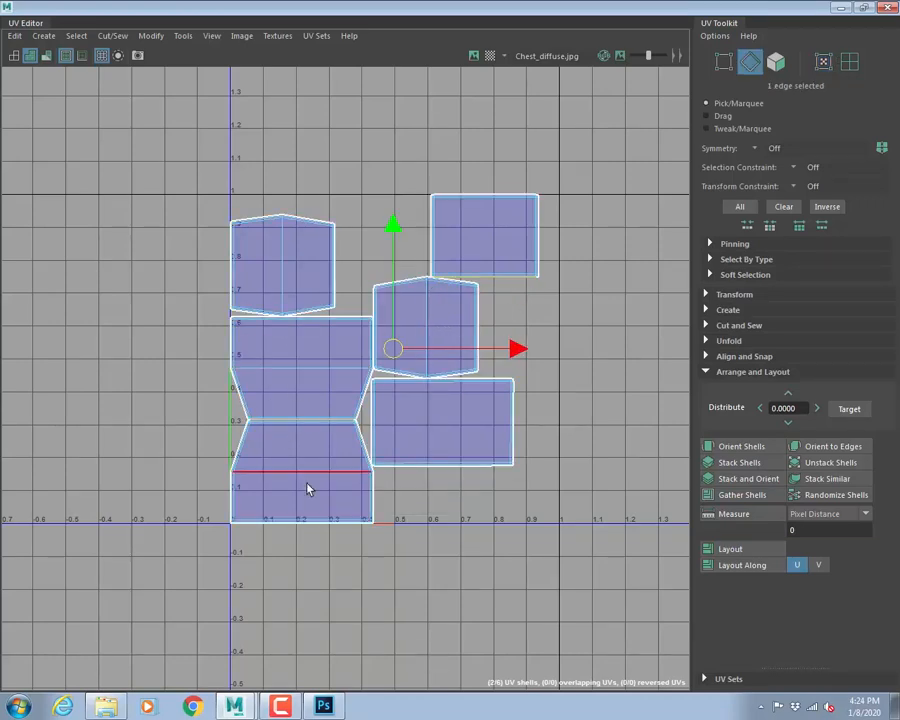
{"action": "left_click_drag", "start_coordinate": [312, 547], "coordinate": [325, 507], "text": "shift"}
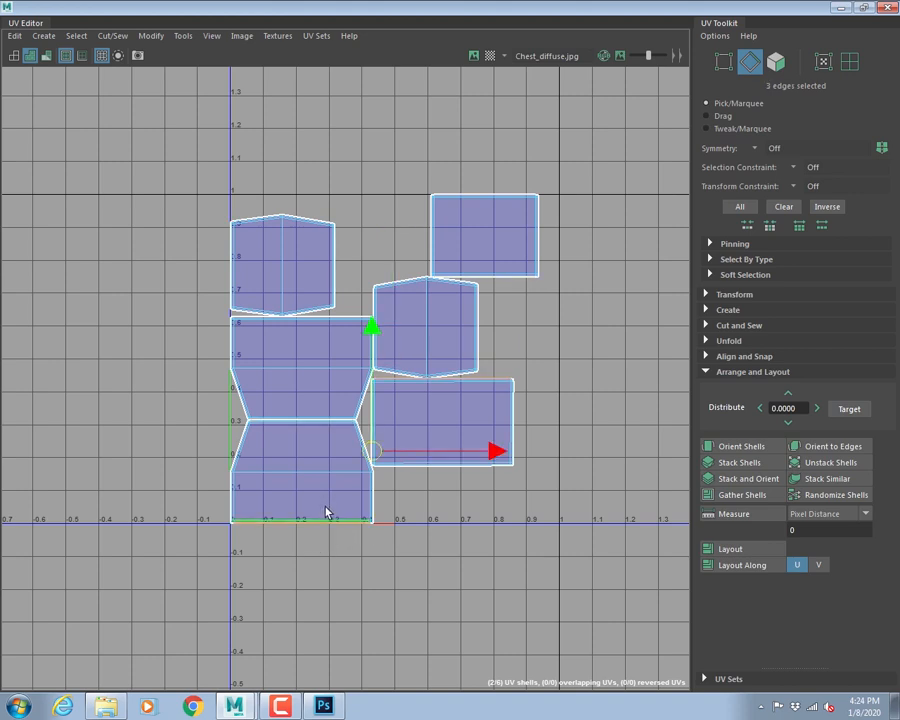
{"action": "right_click_drag", "start_coordinate": [495, 381], "coordinate": [543, 368]}
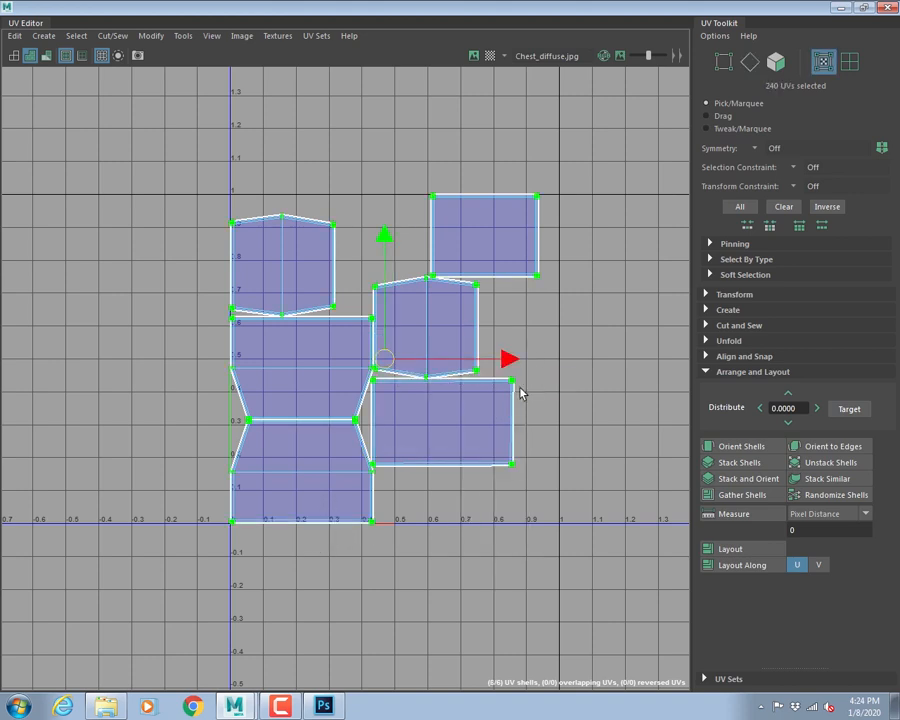
{"action": "double_click", "coordinate": [504, 381]}
{"action": "left_click_drag", "start_coordinate": [447, 424], "coordinate": [305, 571]}
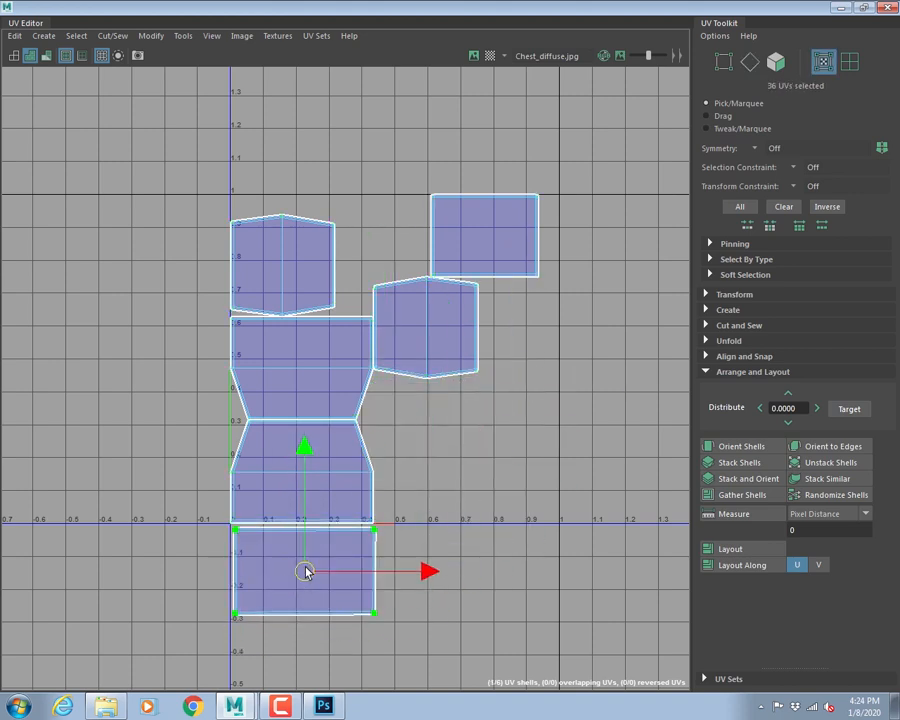
{"action": "right_click_drag", "start_coordinate": [357, 466], "coordinate": [354, 420]}
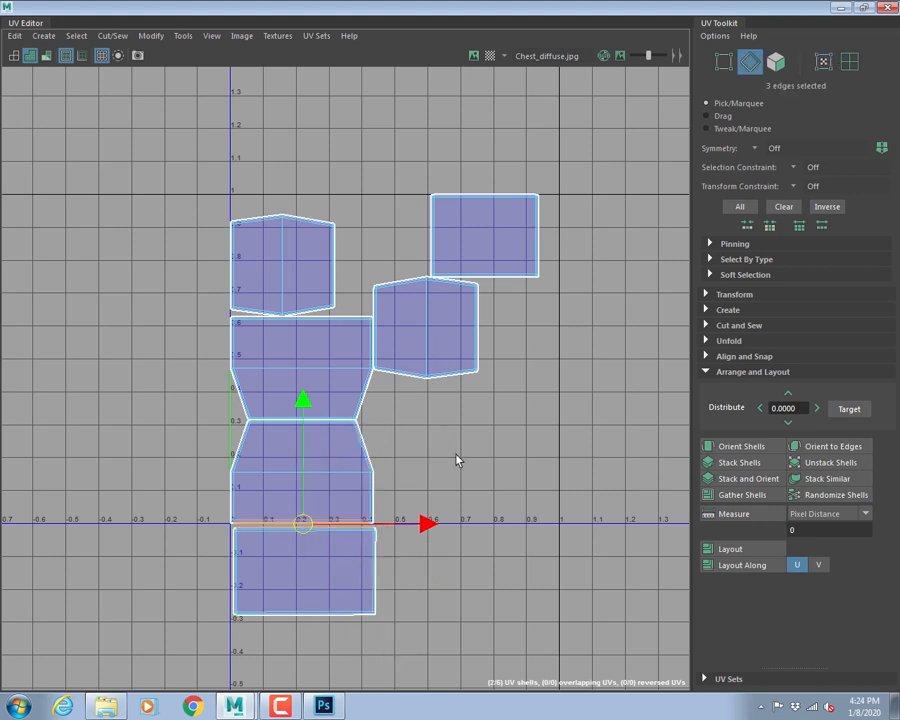
- Identify the upper tapered shell's edge shared with the large rectangle, move that shell beneath the rectangle, and check that the matching edges meet
{"action": "left_click", "coordinate": [348, 317]}
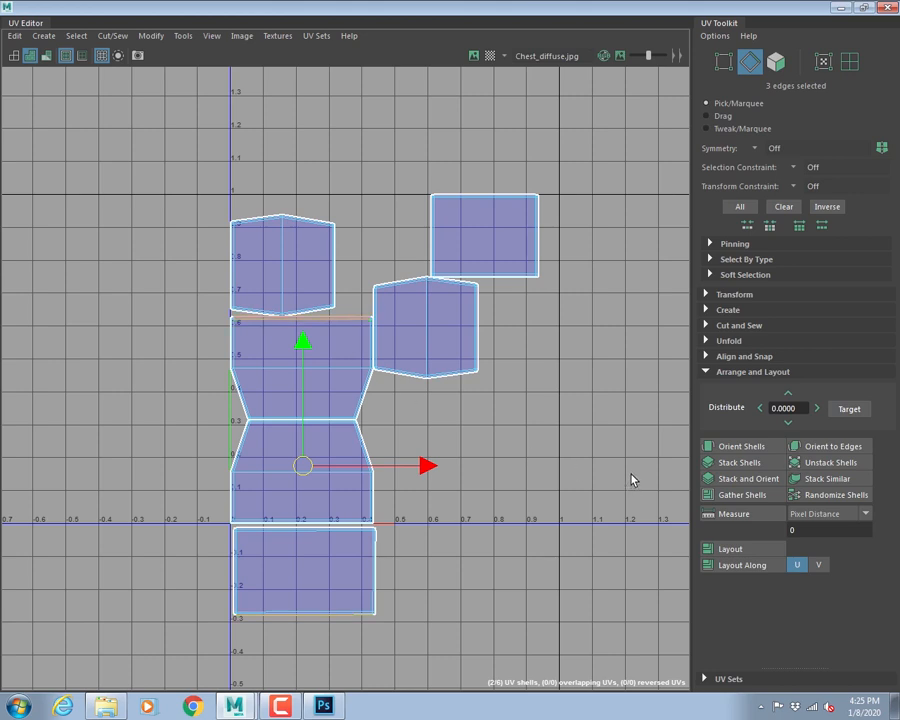
{"action": "middle_click_drag", "start_coordinate": [425, 509], "coordinate": [500, 335], "text": "alt"}
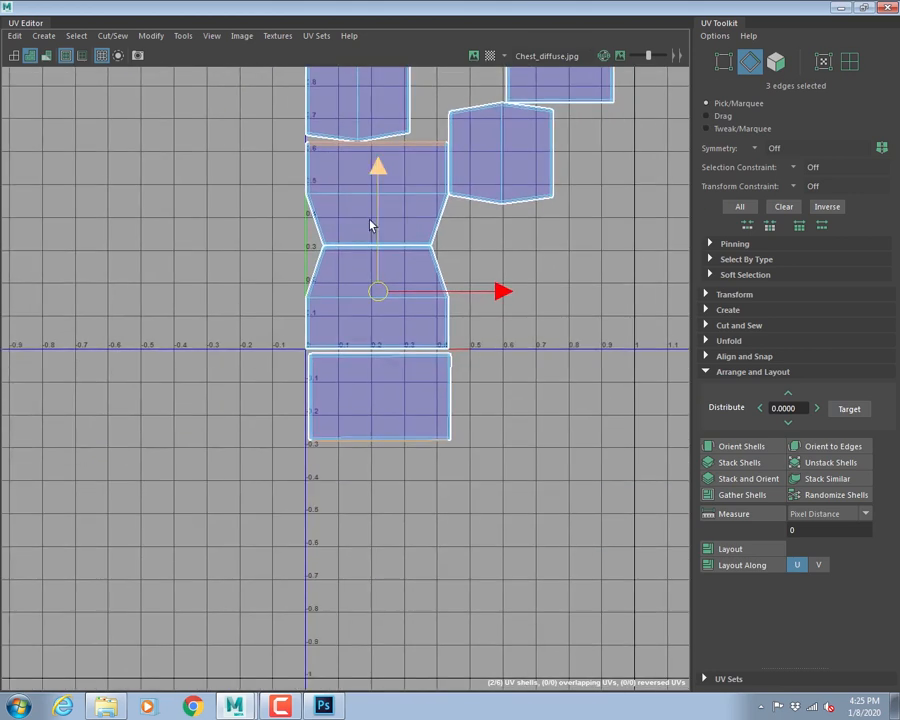
{"action": "right_click_drag", "start_coordinate": [354, 195], "coordinate": [380, 193]}
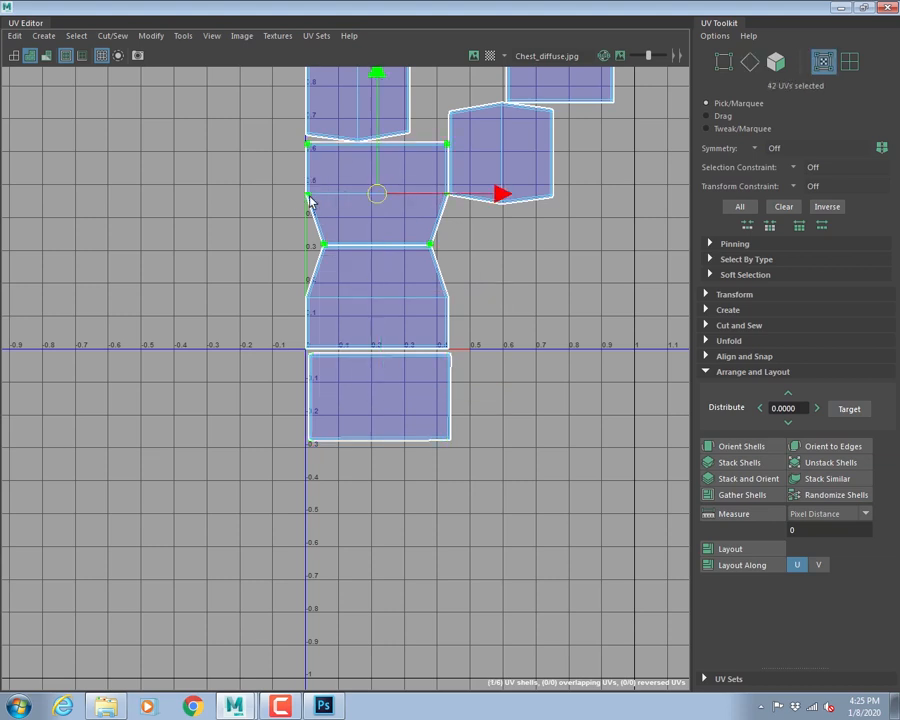
{"action": "left_click_drag", "start_coordinate": [374, 74], "coordinate": [406, 378]}
{"action": "middle_click_drag", "start_coordinate": [439, 298], "coordinate": [420, 417], "text": "alt"}
{"action": "right_click_drag", "start_coordinate": [375, 253], "coordinate": [377, 222]}
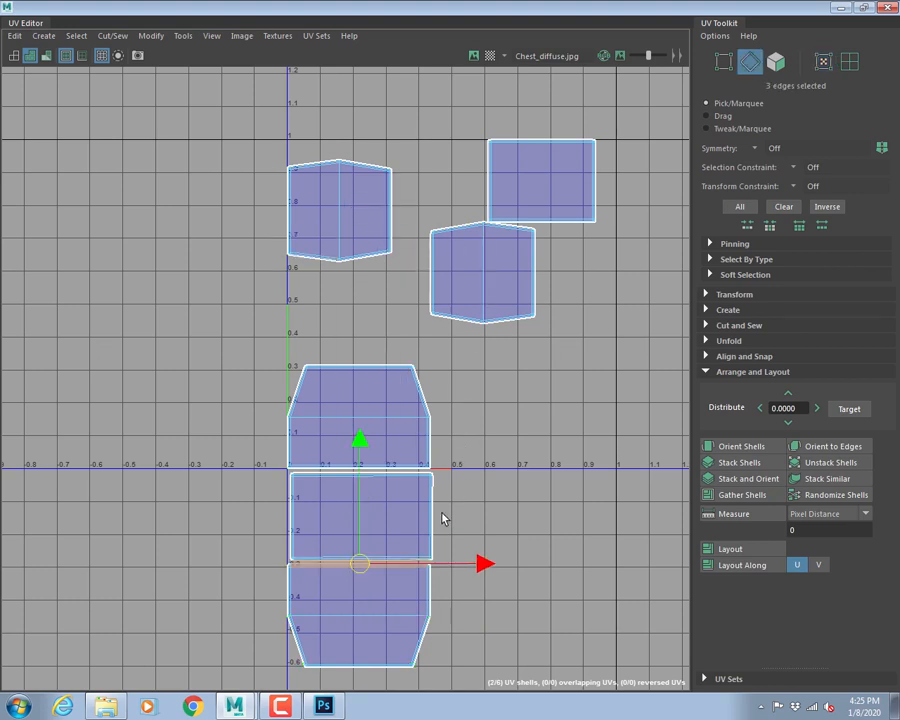
- Move the six-sided side shell that shares the middle rectangular shell's right edge to just beside that edge
{"action": "left_click_drag", "start_coordinate": [421, 521], "coordinate": [427, 522]}
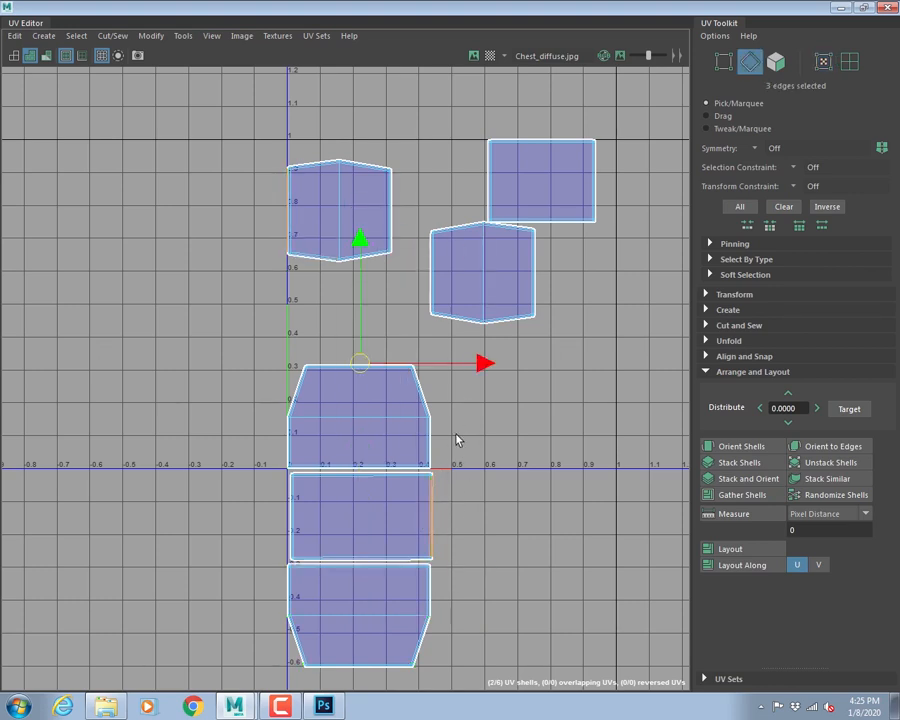
{"action": "right_click_drag", "start_coordinate": [327, 247], "coordinate": [386, 251]}
{"action": "double_click", "coordinate": [339, 261]}
{"action": "left_click_drag", "start_coordinate": [341, 229], "coordinate": [497, 530]}
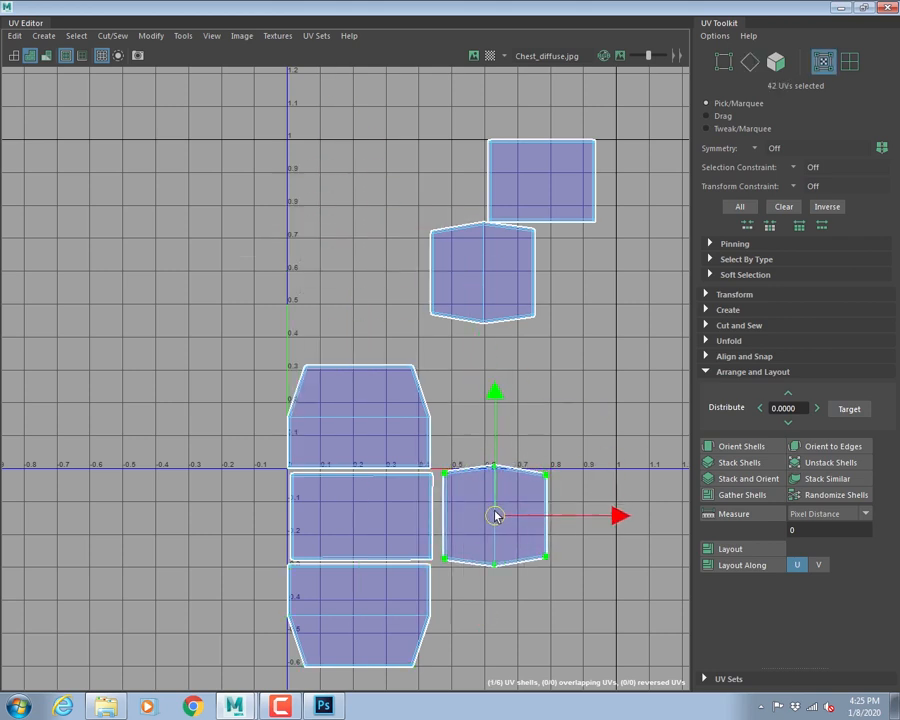
- Check the middle rectangular shell's left edge for its match and move the other six-sided side shell beside it
{"action": "right_click_drag", "start_coordinate": [435, 401], "coordinate": [422, 366]}
{"action": "left_click_drag", "start_coordinate": [271, 514], "coordinate": [303, 516]}
{"action": "right_click_drag", "start_coordinate": [536, 257], "coordinate": [594, 253]}
{"action": "left_click", "coordinate": [534, 236]}
{"action": "double_click", "coordinate": [534, 238]}
{"action": "left_click_drag", "start_coordinate": [488, 275], "coordinate": [229, 521]}
- Move the remaining separate rectangular shell directly below the lower tapered shell
{"action": "middle_click_drag", "start_coordinate": [585, 450], "coordinate": [517, 407], "text": "alt"}
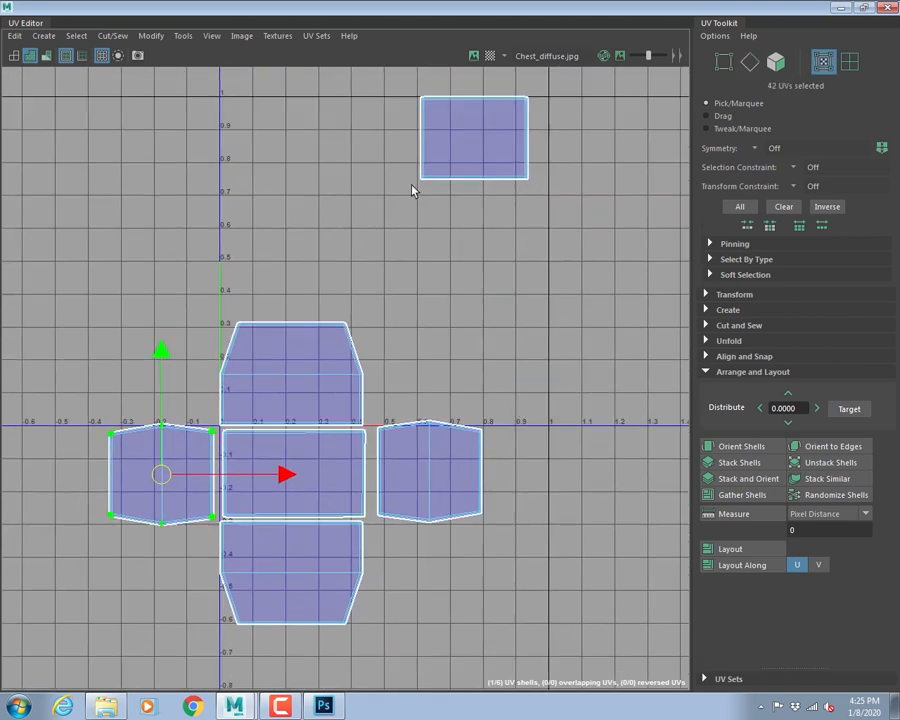
{"action": "right_click_drag", "start_coordinate": [424, 179], "coordinate": [438, 149]}
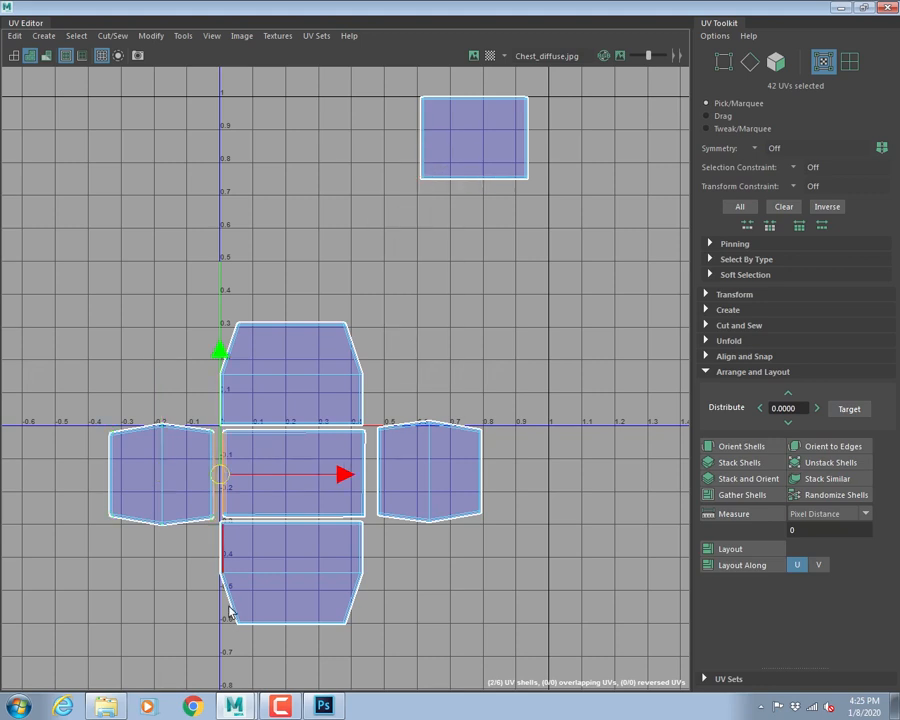
{"action": "double_click", "coordinate": [287, 621]}
{"action": "right_click_drag", "start_coordinate": [491, 100], "coordinate": [530, 102]}
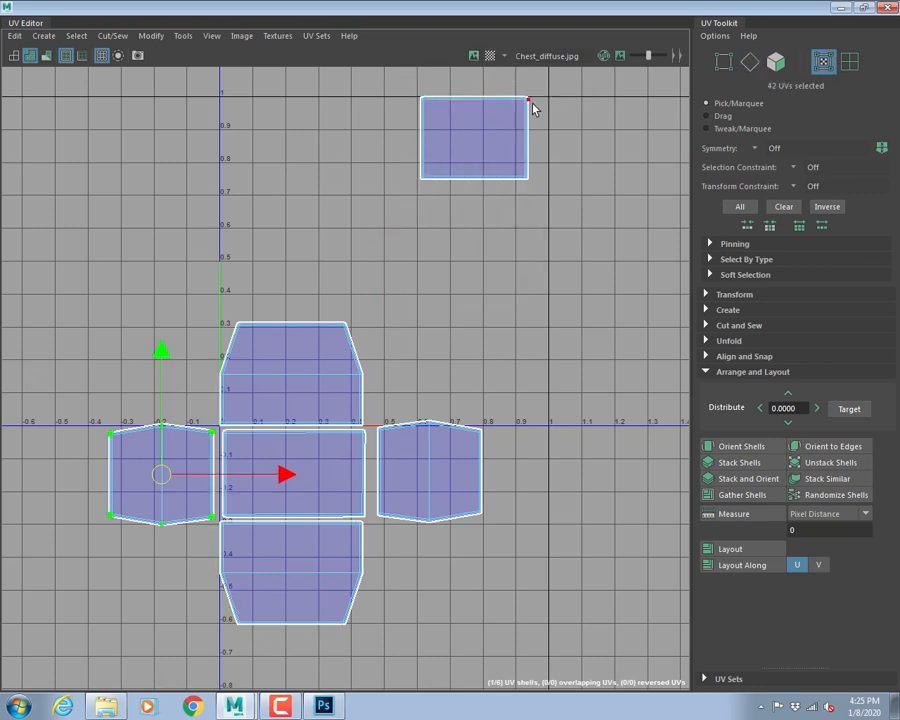
{"action": "double_click", "coordinate": [529, 100]}
{"action": "left_click_drag", "start_coordinate": [476, 140], "coordinate": [289, 672]}
- Select the single border edge between the upper tapered shell and the middle rectangular shell, and join them with Move and Sew
{"action": "middle_click_drag", "start_coordinate": [348, 508], "coordinate": [429, 338], "text": "alt"}
{"action": "right_click_drag", "start_coordinate": [429, 338], "coordinate": [533, 445], "text": "alt"}
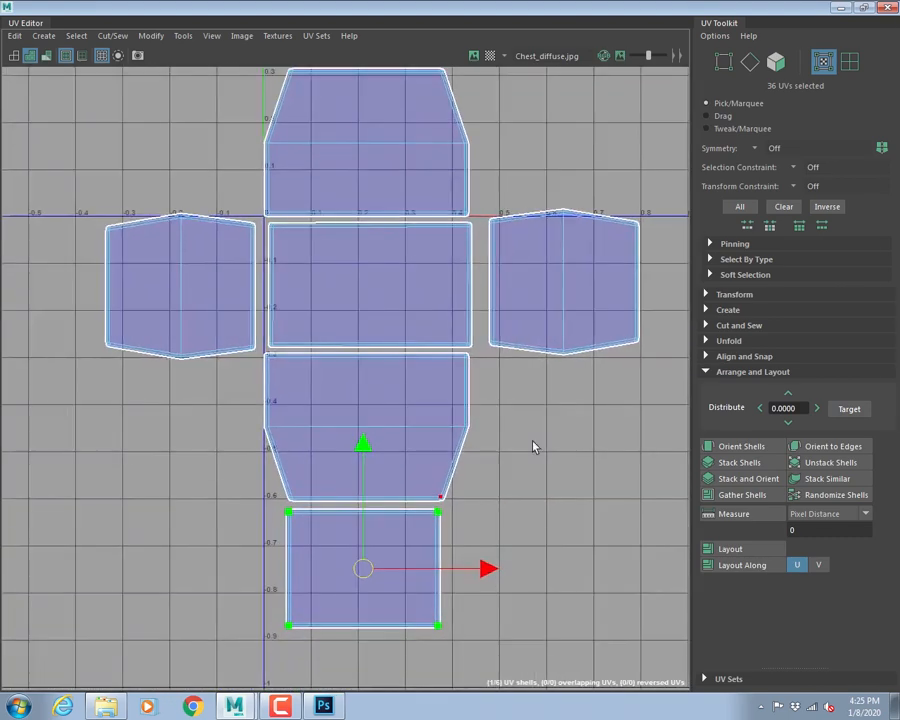
{"action": "right_click_drag", "start_coordinate": [363, 207], "coordinate": [361, 168]}
{"action": "left_click_drag", "start_coordinate": [354, 204], "coordinate": [367, 241]}
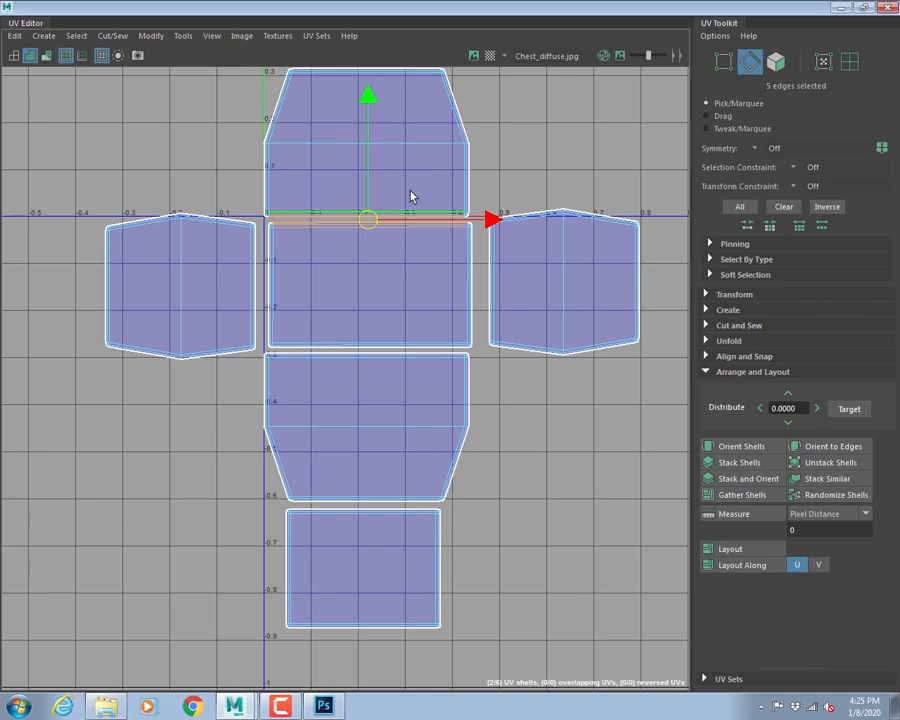
{"action": "right_click_drag", "start_coordinate": [317, 263], "coordinate": [553, 358], "text": "alt"}
{"action": "middle_click_drag", "start_coordinate": [389, 244], "coordinate": [356, 353], "text": "alt"}
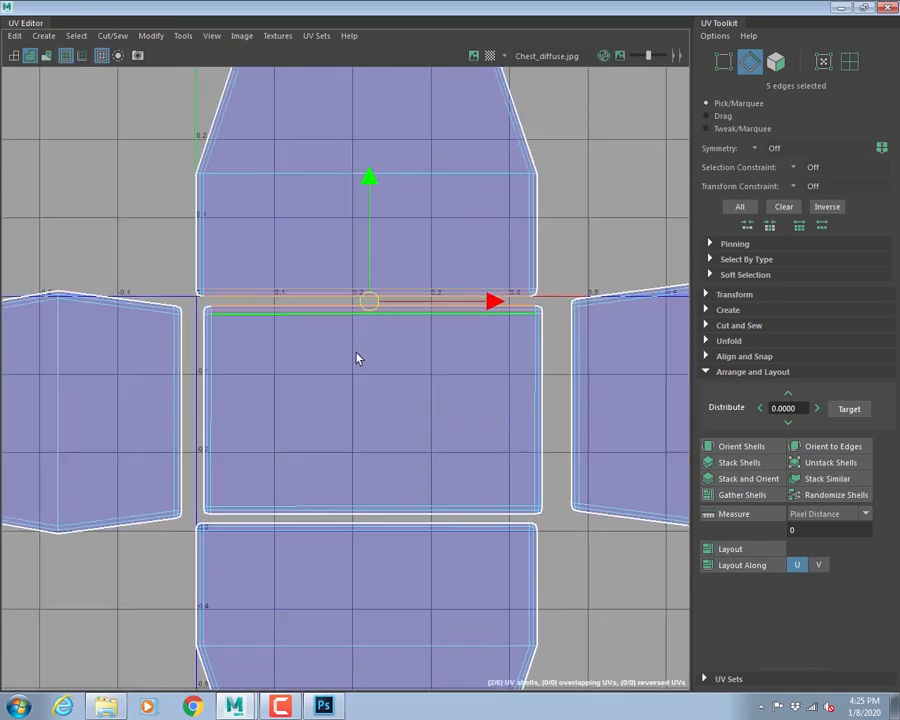
{"action": "left_click", "coordinate": [581, 228]}
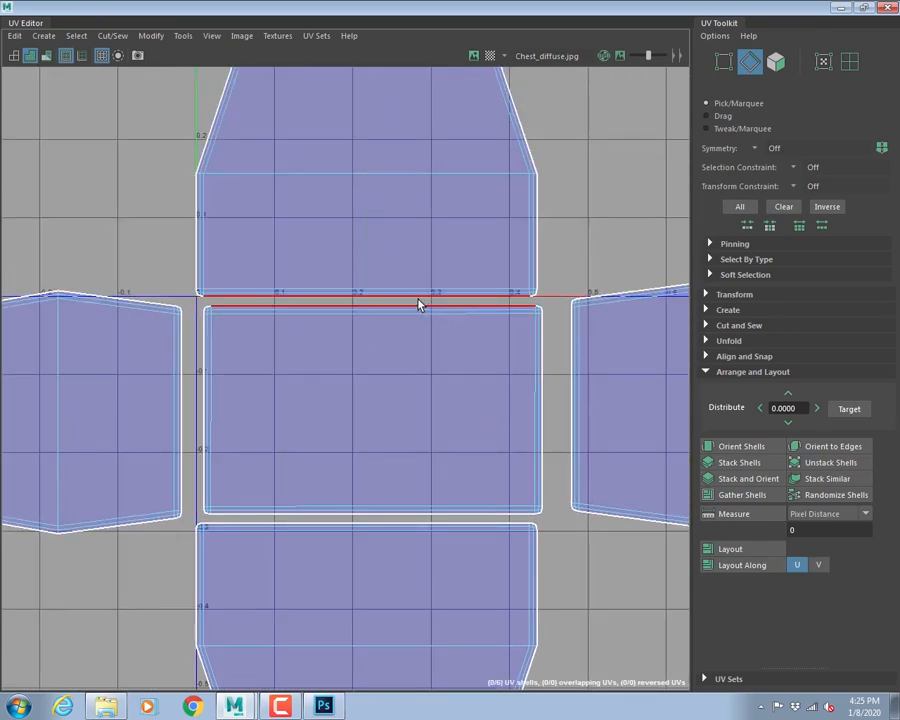
{"action": "left_click", "coordinate": [420, 304]}
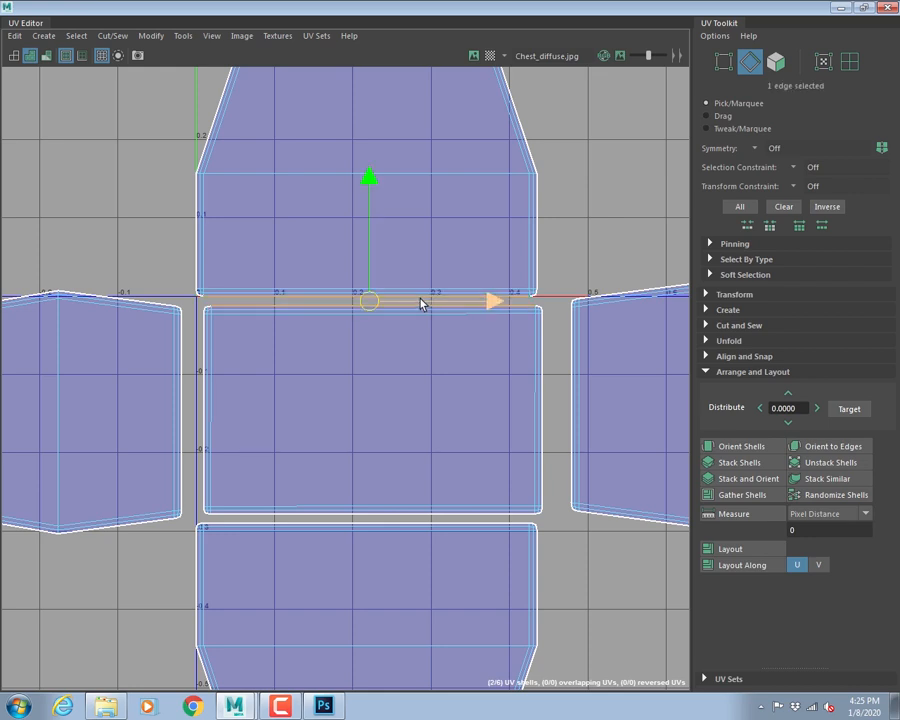
{"action": "left_click", "coordinate": [116, 38]}
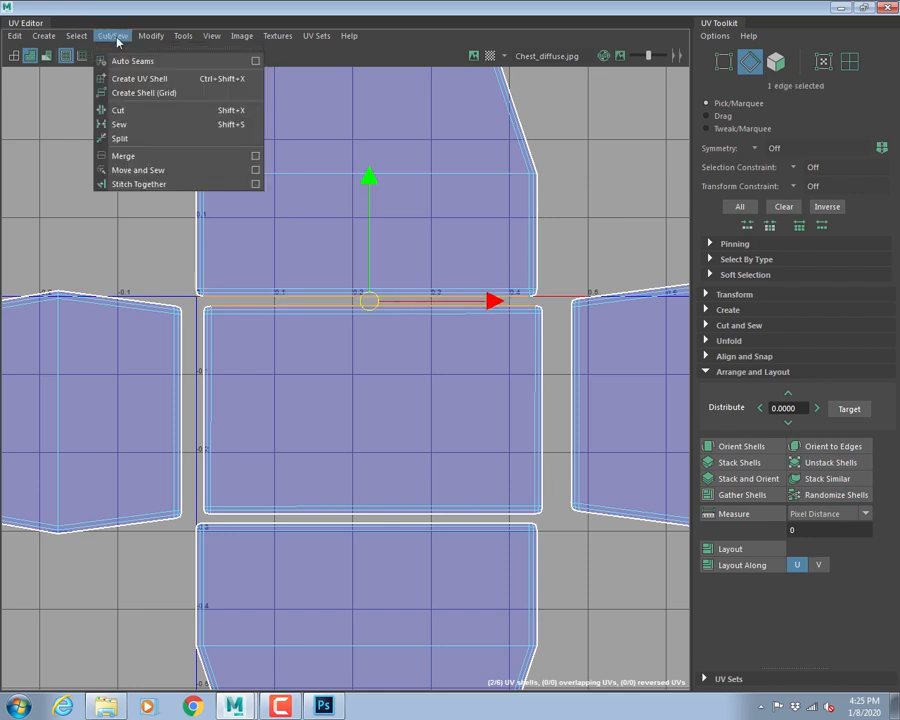
{"action": "left_click", "coordinate": [137, 170]}
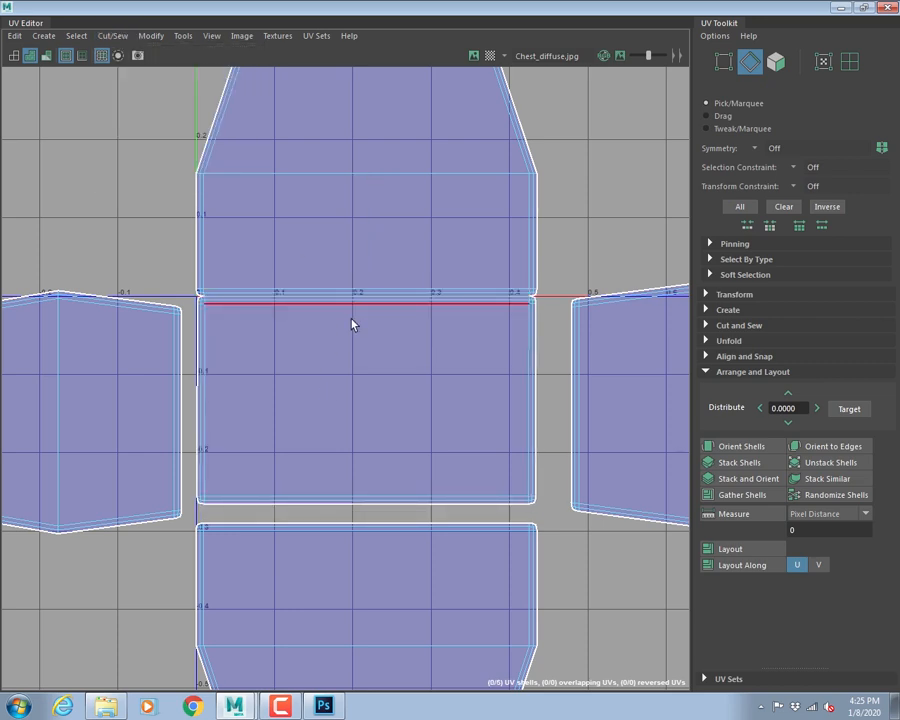
- Move and sew the lower tapered shell to the middle section, and the bottom rectangular shell to the tapered shell
{"action": "middle_click_drag", "start_coordinate": [421, 453], "coordinate": [435, 331], "text": "alt"}
{"action": "left_click_drag", "start_coordinate": [334, 356], "coordinate": [355, 420]}
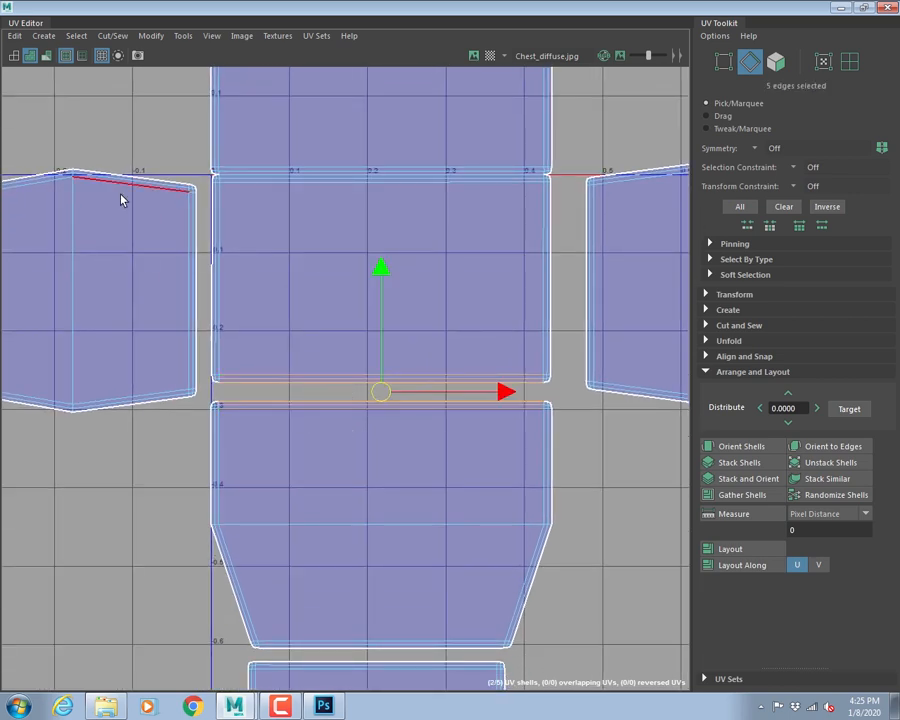
{"action": "key", "text": "g"}
{"action": "middle_click_drag", "start_coordinate": [342, 582], "coordinate": [370, 342], "text": "alt"}
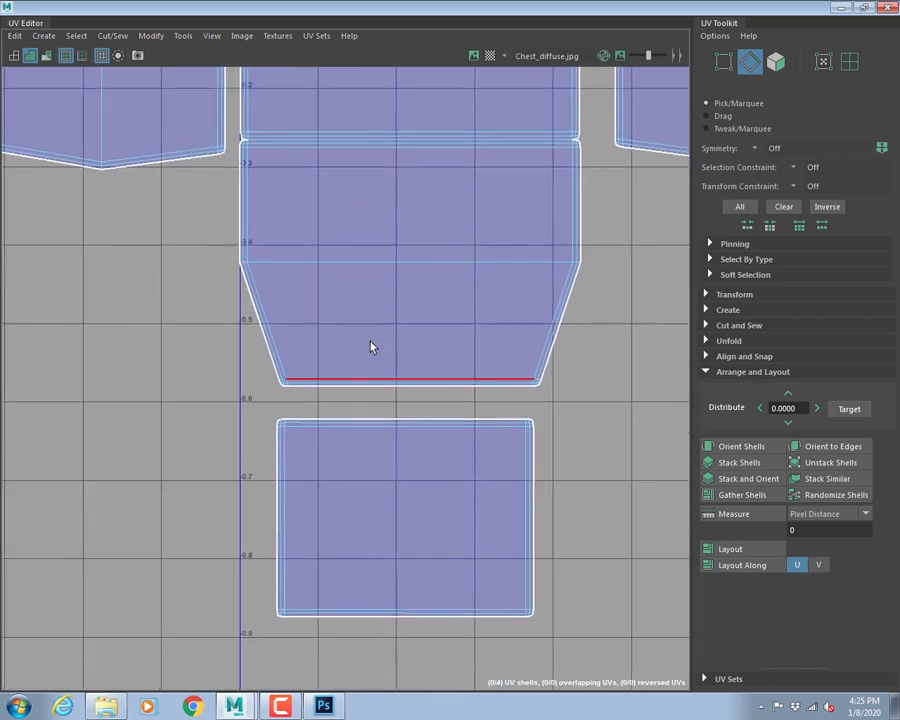
{"action": "left_click_drag", "start_coordinate": [370, 347], "coordinate": [380, 462]}
{"action": "key", "text": "g"}
- Select the facing edges between the middle section and the right side shell, and join them with Move and Sew
{"action": "middle_click_drag", "start_coordinate": [482, 263], "coordinate": [386, 363], "text": "alt"}
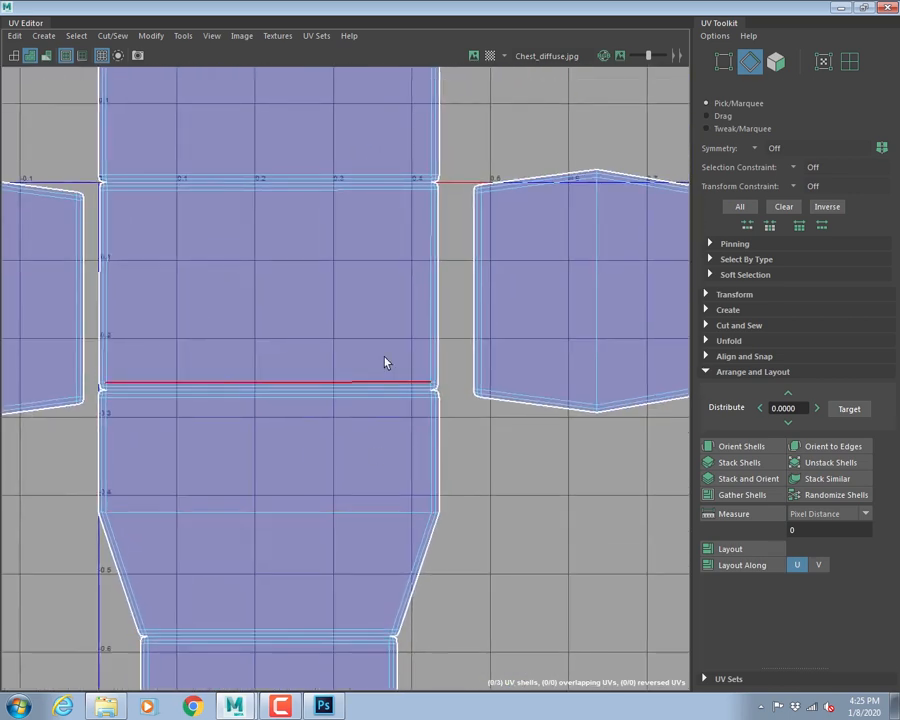
{"action": "left_click_drag", "start_coordinate": [409, 280], "coordinate": [536, 293]}
{"action": "left_click", "coordinate": [112, 39]}
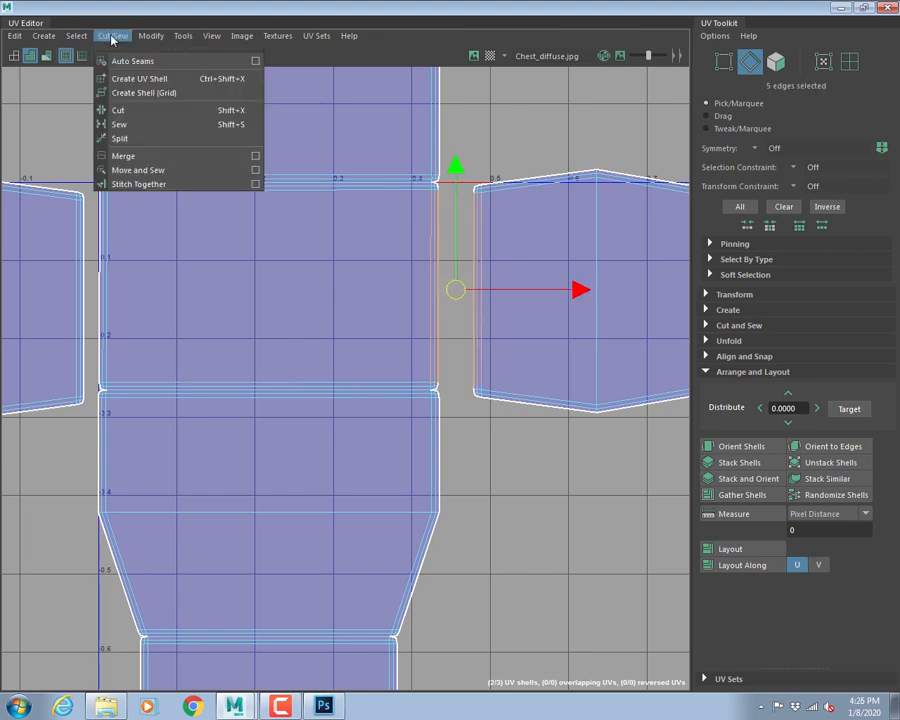
{"action": "left_click", "coordinate": [133, 170]}
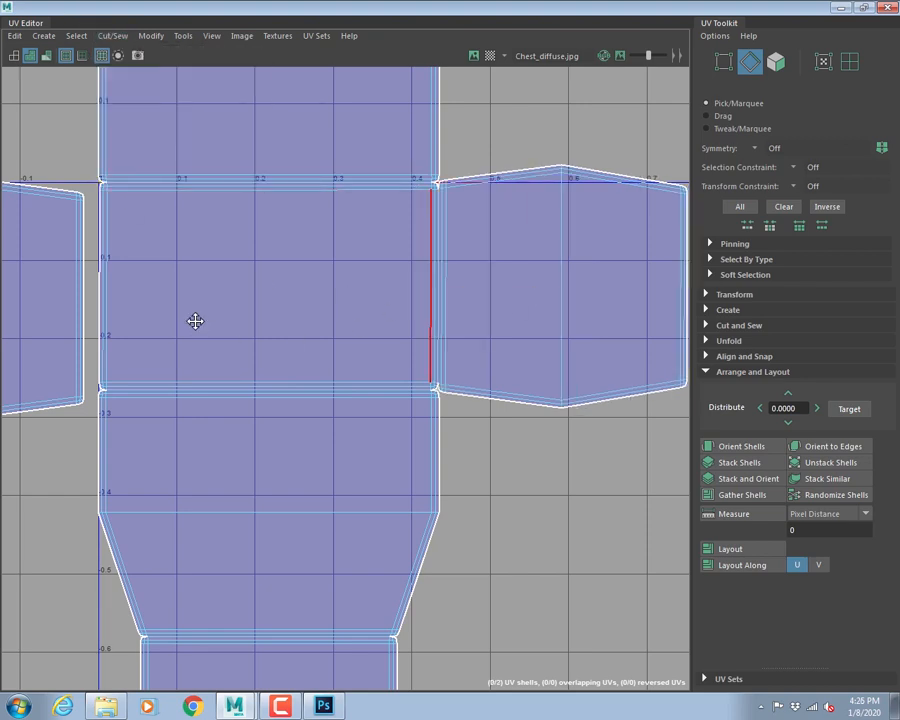
- Select the facing edges between the middle section and the left side shell, and join them with Move and Sew
{"action": "middle_click_drag", "start_coordinate": [195, 321], "coordinate": [330, 339], "text": "alt"}
{"action": "left_click", "coordinate": [187, 297]}
{"action": "left_click_drag", "start_coordinate": [173, 273], "coordinate": [303, 311]}
{"action": "left_click", "coordinate": [112, 35]}
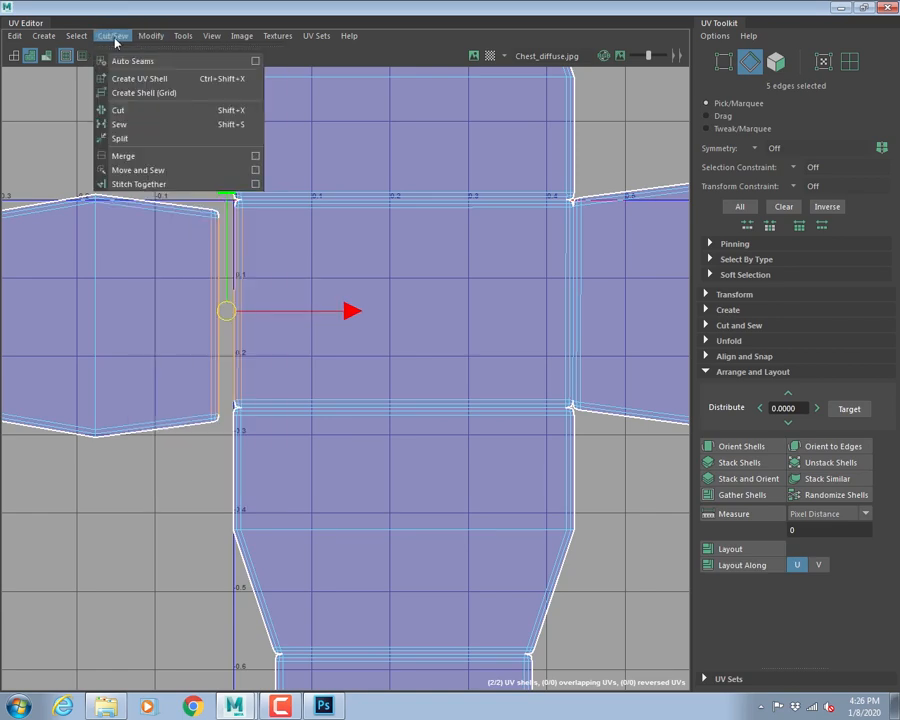
{"action": "left_click", "coordinate": [138, 170]}
- Select all UVs of the sewn cross-shaped shell and move it diagonally up and to the right toward the 0 to 1 tile
{"action": "scroll", "coordinate": [340, 440], "scroll_direction": "down", "scroll_amount": 5}
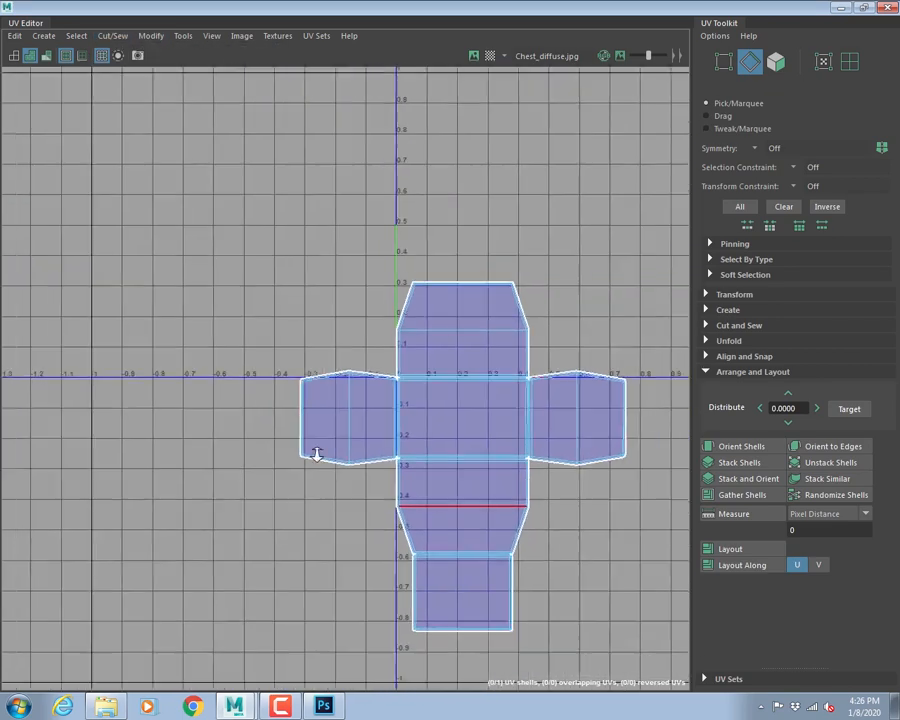
{"action": "right_click_drag", "start_coordinate": [316, 454], "coordinate": [285, 454], "text": "alt"}
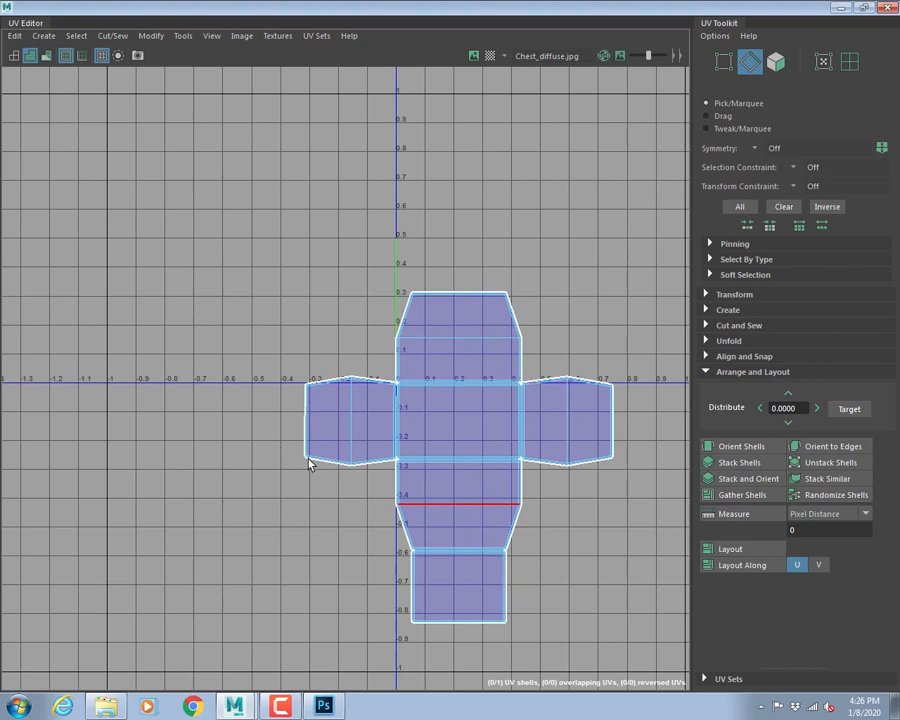
{"action": "middle_click_drag", "start_coordinate": [476, 486], "coordinate": [305, 468], "text": "alt"}
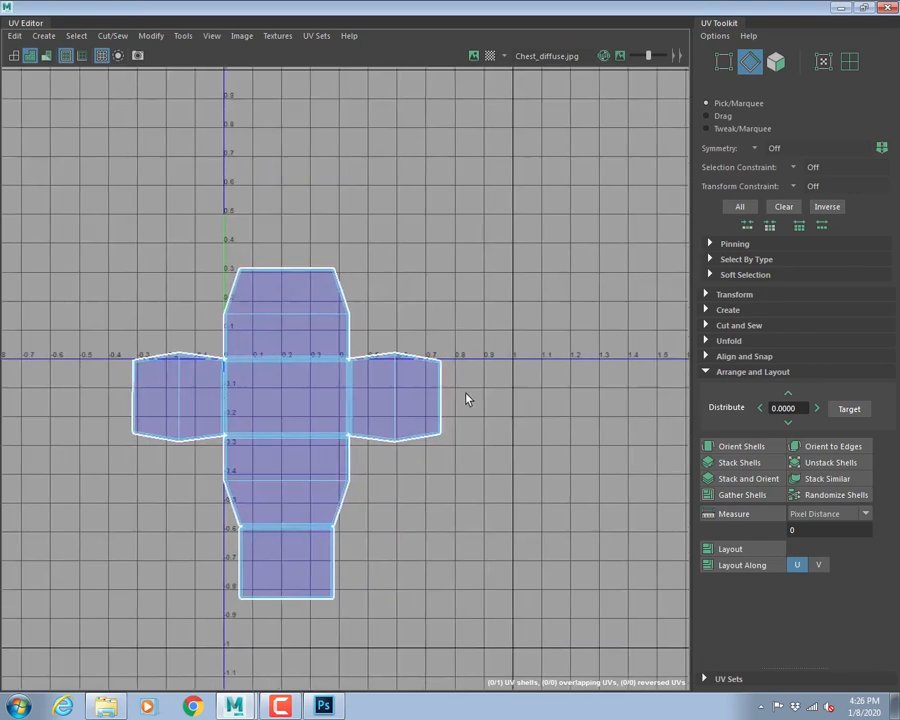
{"action": "right_click_drag", "start_coordinate": [318, 366], "coordinate": [376, 364]}
{"action": "double_click", "coordinate": [346, 368]}
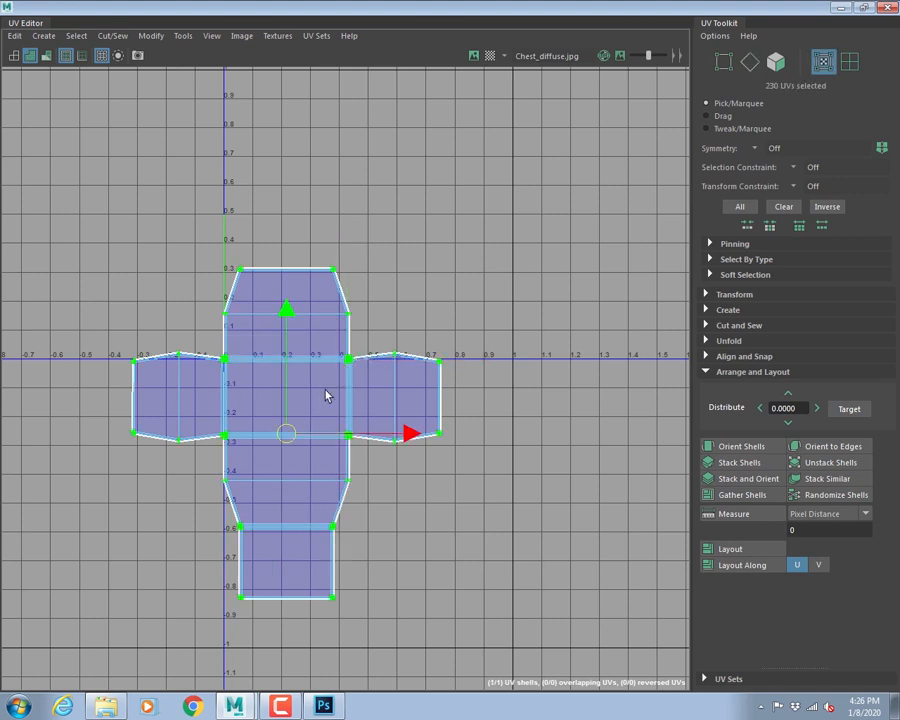
{"action": "left_click_drag", "start_coordinate": [285, 432], "coordinate": [424, 208]}
- Try to fit the cross-shaped shell to the 0 to 1 tile by moving it above the U axis and scaling it down
{"action": "right_click_drag", "start_coordinate": [482, 306], "coordinate": [0, 272], "text": "alt"}
{"action": "middle_click_drag", "start_coordinate": [483, 430], "coordinate": [383, 381], "text": "alt"}
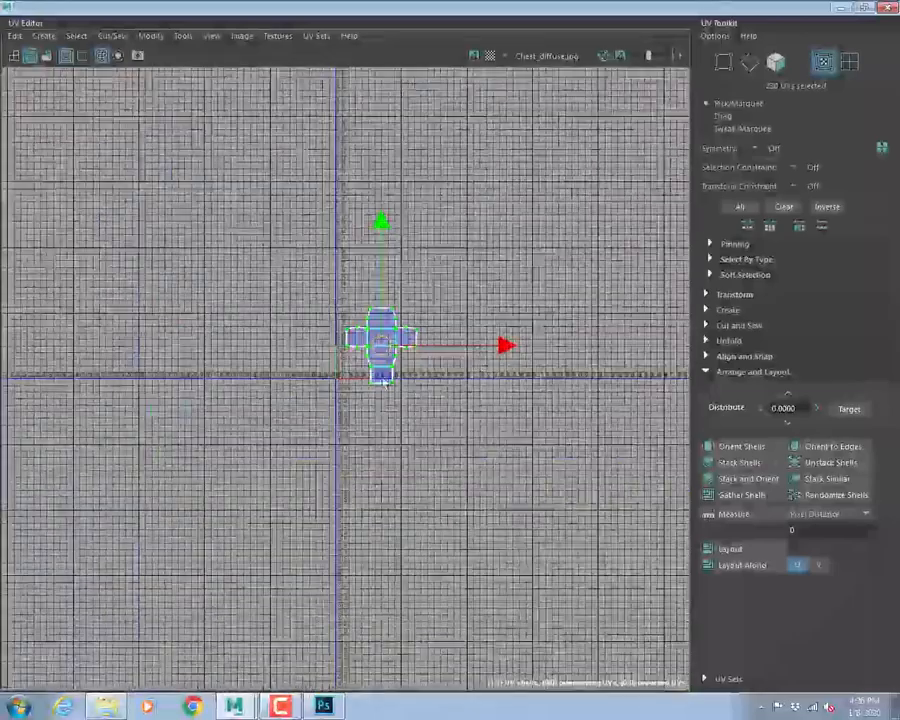
{"action": "right_click_drag", "start_coordinate": [383, 381], "coordinate": [626, 431], "text": "alt"}
{"action": "right_click_drag", "start_coordinate": [425, 397], "coordinate": [512, 428], "text": "alt"}
{"action": "right_click_drag", "start_coordinate": [426, 396], "coordinate": [464, 410], "text": "alt"}
{"action": "middle_click_drag", "start_coordinate": [461, 414], "coordinate": [463, 525], "text": "alt"}
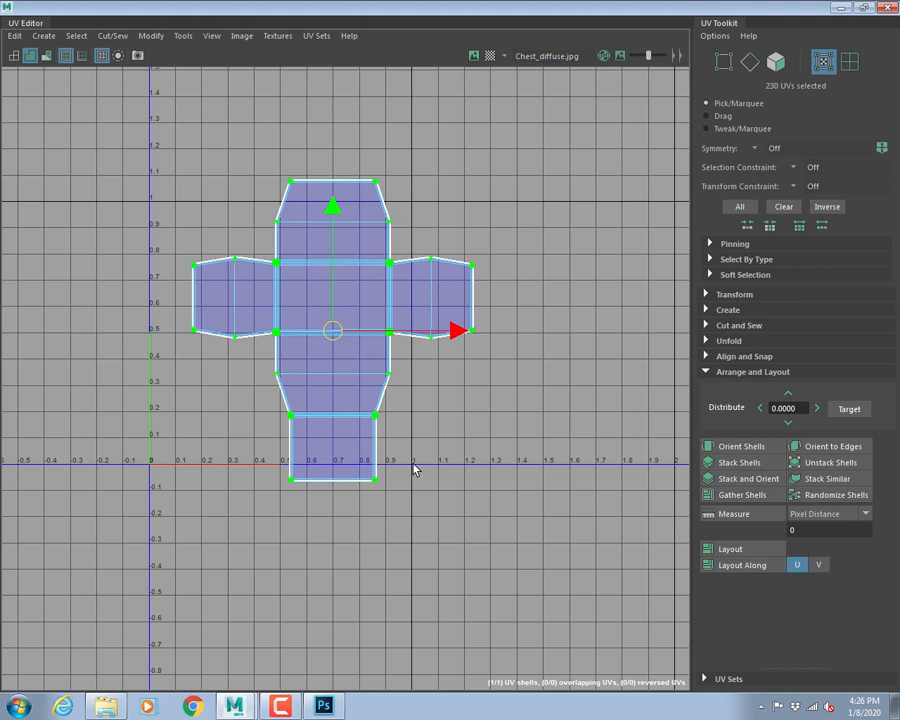
{"action": "left_click_drag", "start_coordinate": [332, 330], "coordinate": [306, 306]}
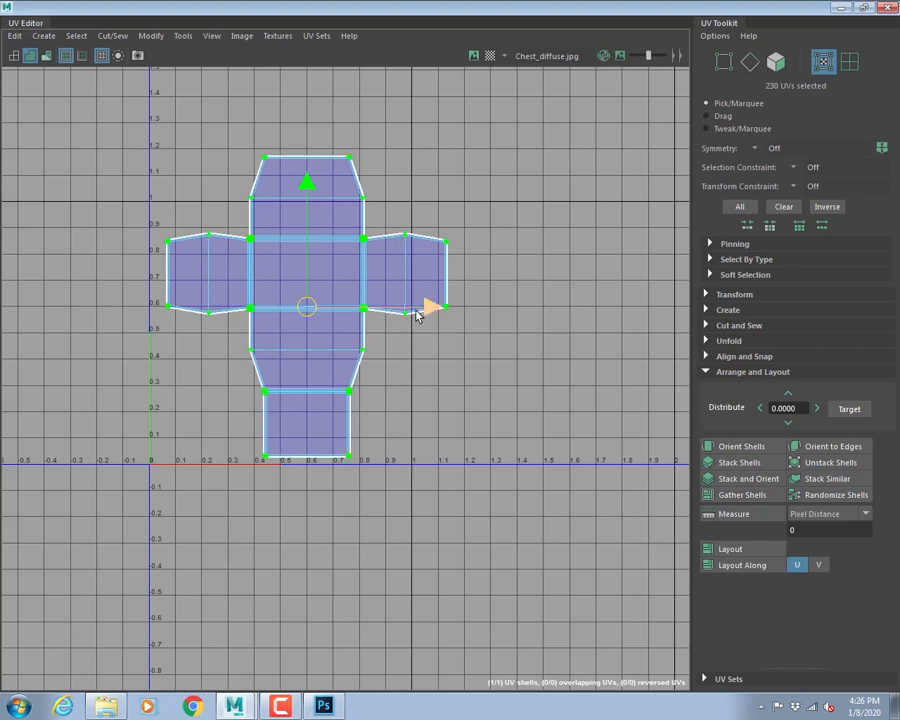
{"action": "key", "text": "r"}
{"action": "left_click_drag", "start_coordinate": [307, 316], "coordinate": [364, 306]}
{"action": "key", "text": "w"}
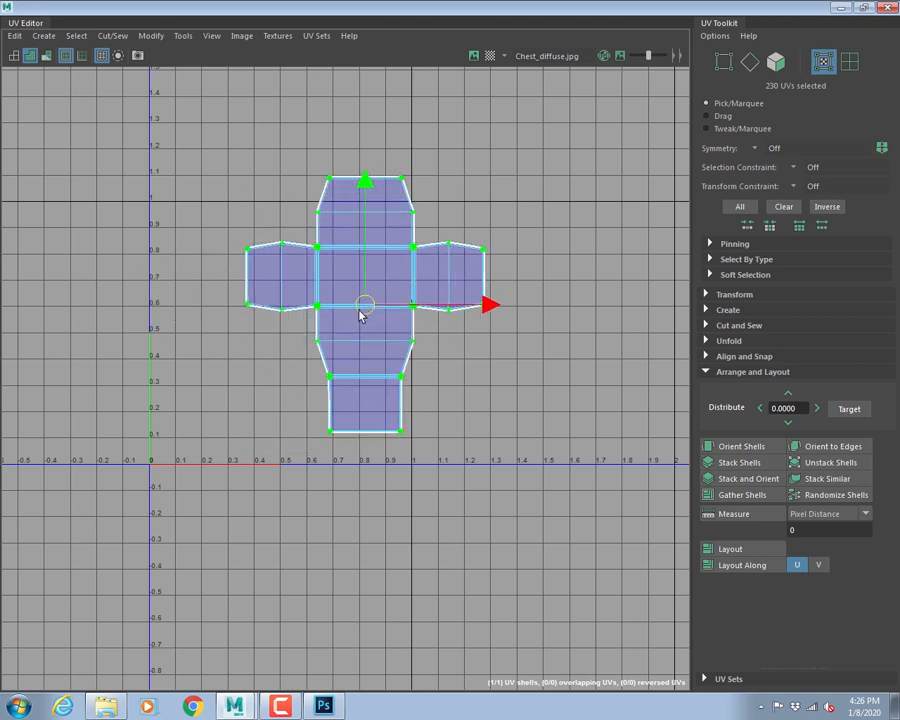
- Apply Layout to the selected shell to fit it inside the 0 to 1 UV tile, and clear the selection
{"action": "left_click", "coordinate": [741, 550]}
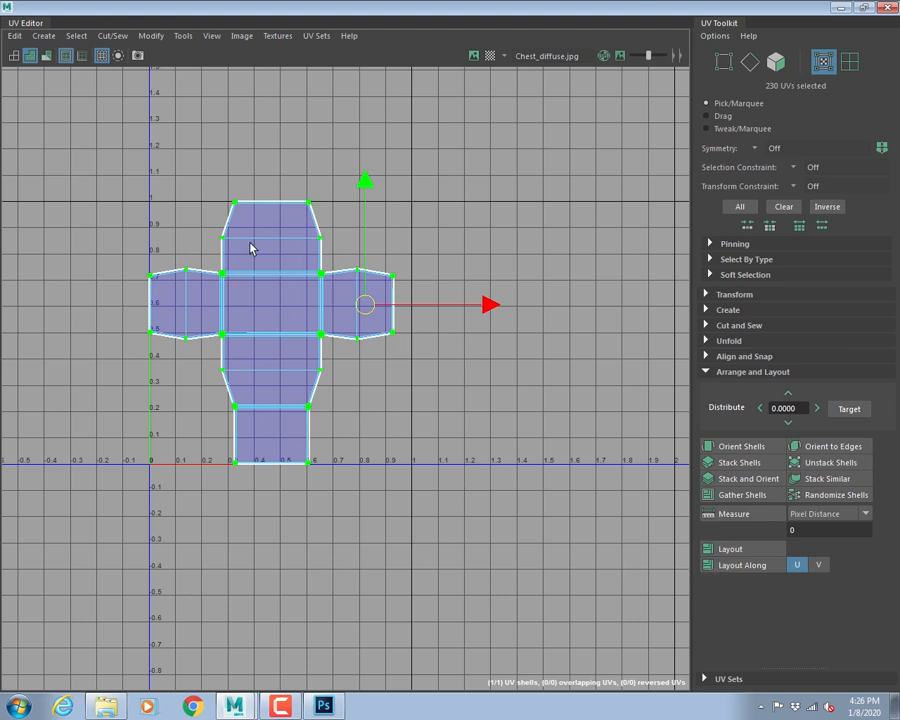
{"action": "left_click", "coordinate": [448, 409]}
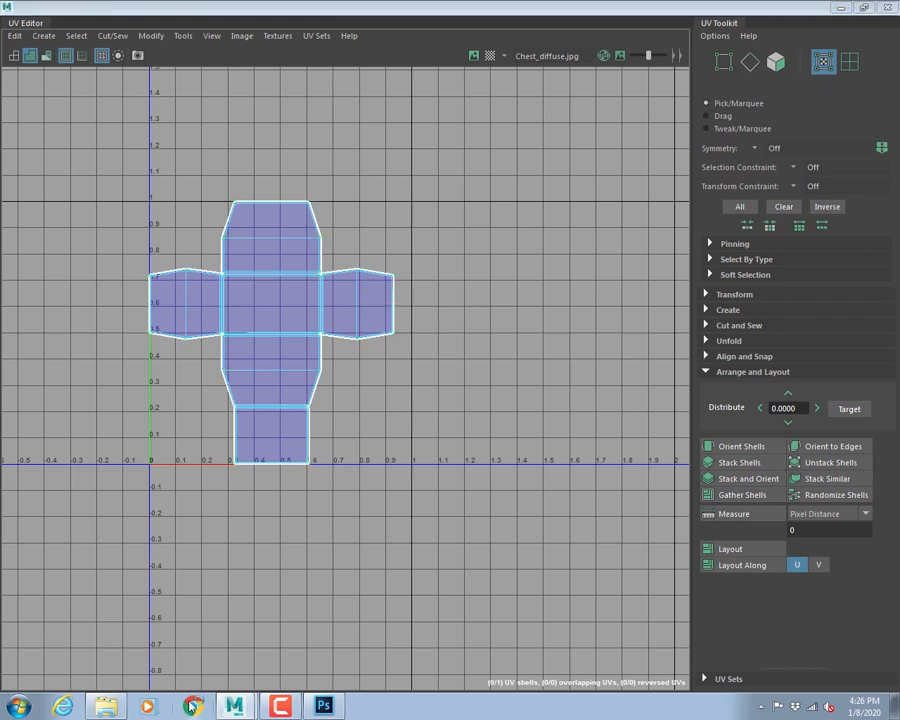
- Restore the UV Editor to its smaller window size and switch the chest model to object selection in the viewport
{"action": "right_click", "coordinate": [295, 299]}
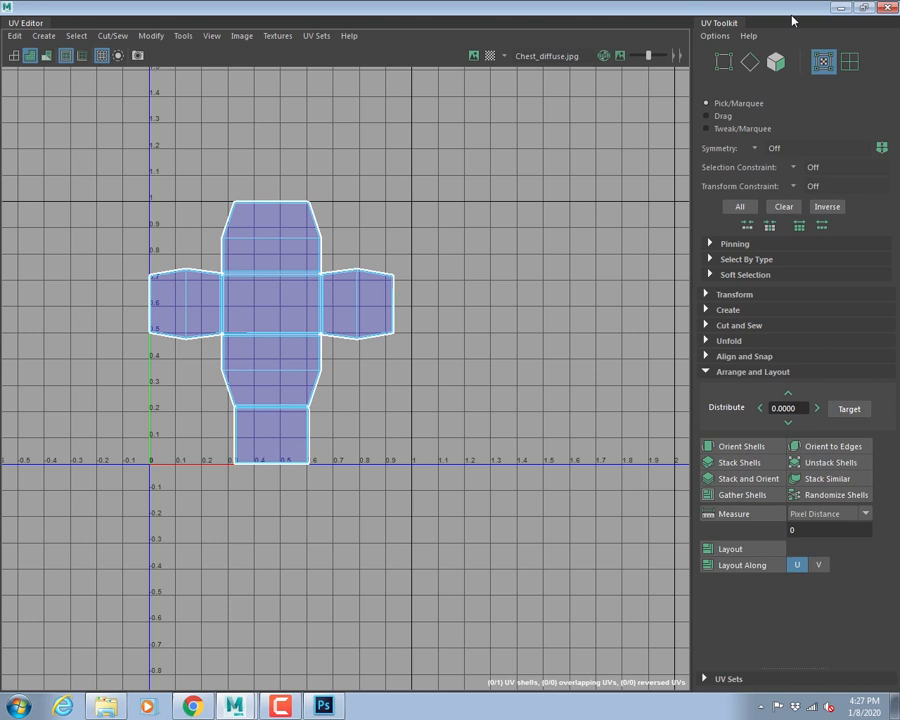
{"action": "left_click", "coordinate": [865, 8]}
{"action": "right_click_drag", "start_coordinate": [758, 253], "coordinate": [812, 234]}
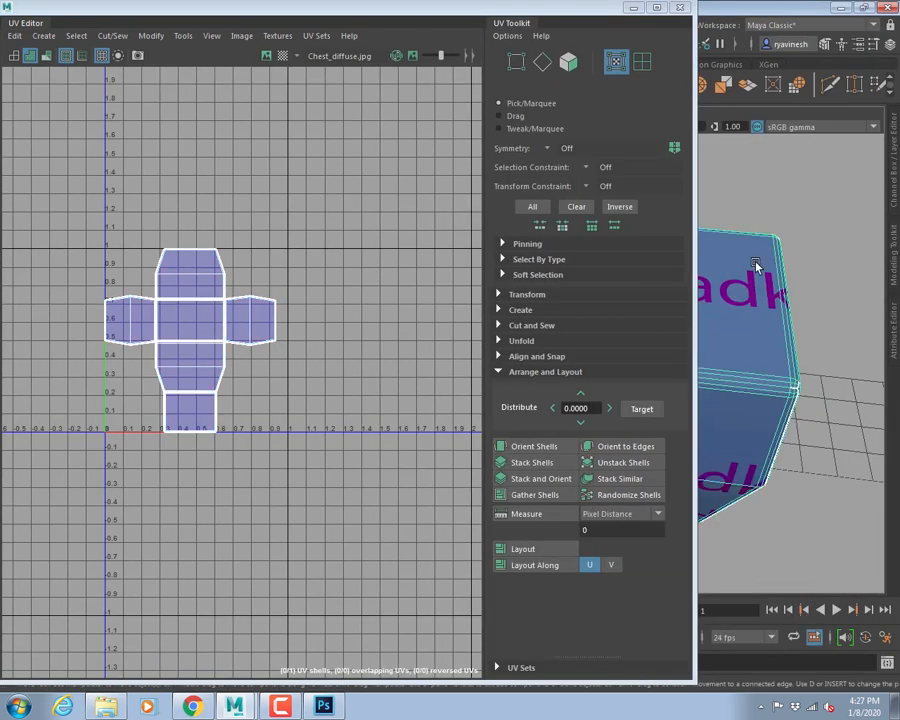
- Export a UV snapshot named outUV2 to the Robot_modeling images folder as a 2048 x 2048 JPEG
{"action": "left_click", "coordinate": [213, 37]}
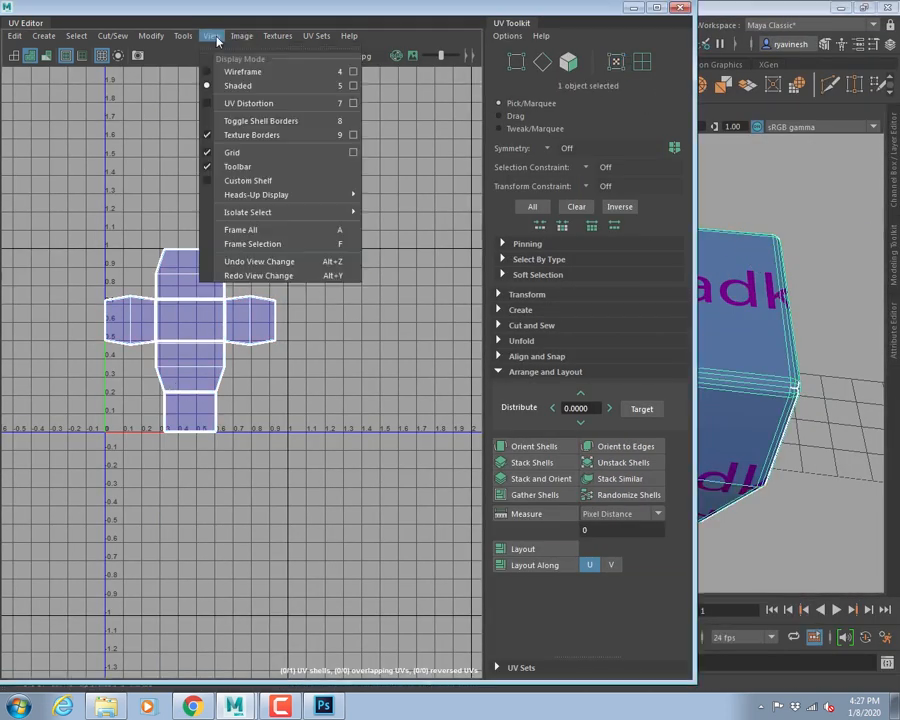
{"action": "mouse_move", "coordinate": [246, 40]}
{"action": "left_click", "coordinate": [286, 274]}
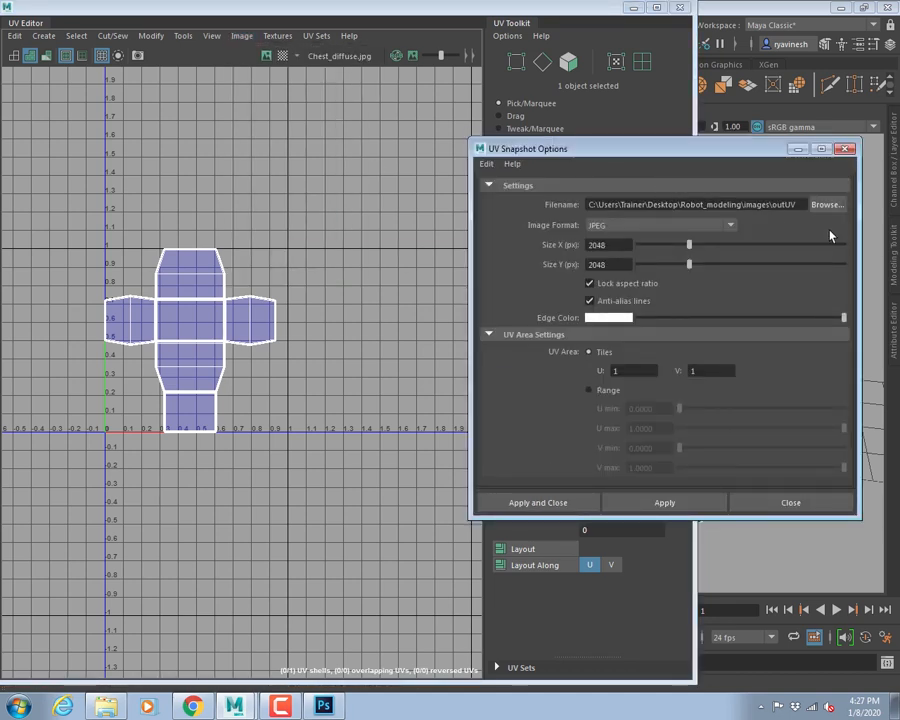
{"action": "left_click", "coordinate": [806, 204]}
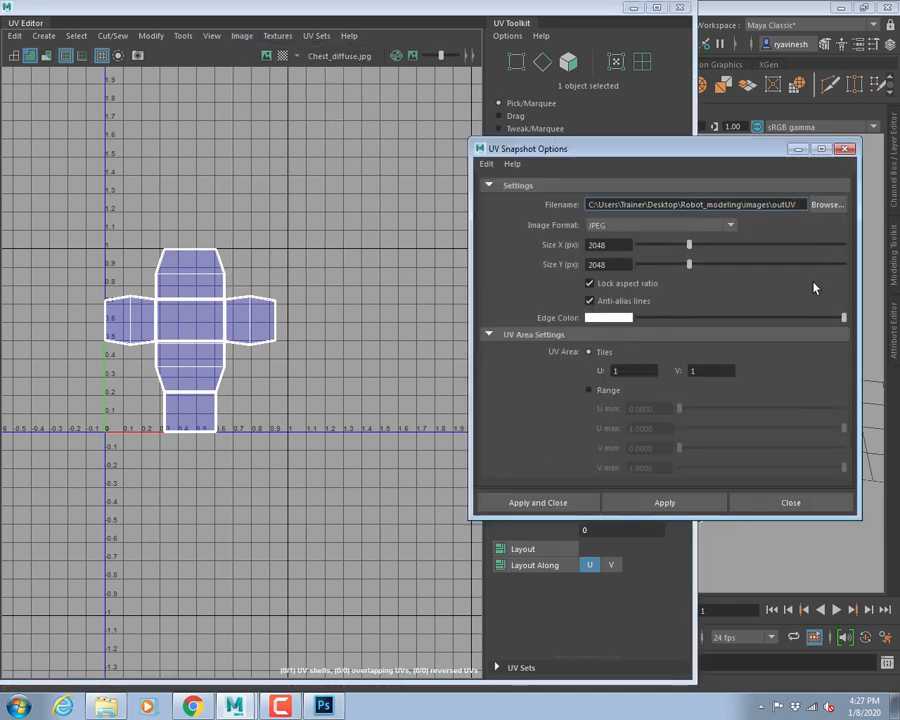
{"action": "type", "text": "2"}
{"action": "left_click", "coordinate": [552, 504]}
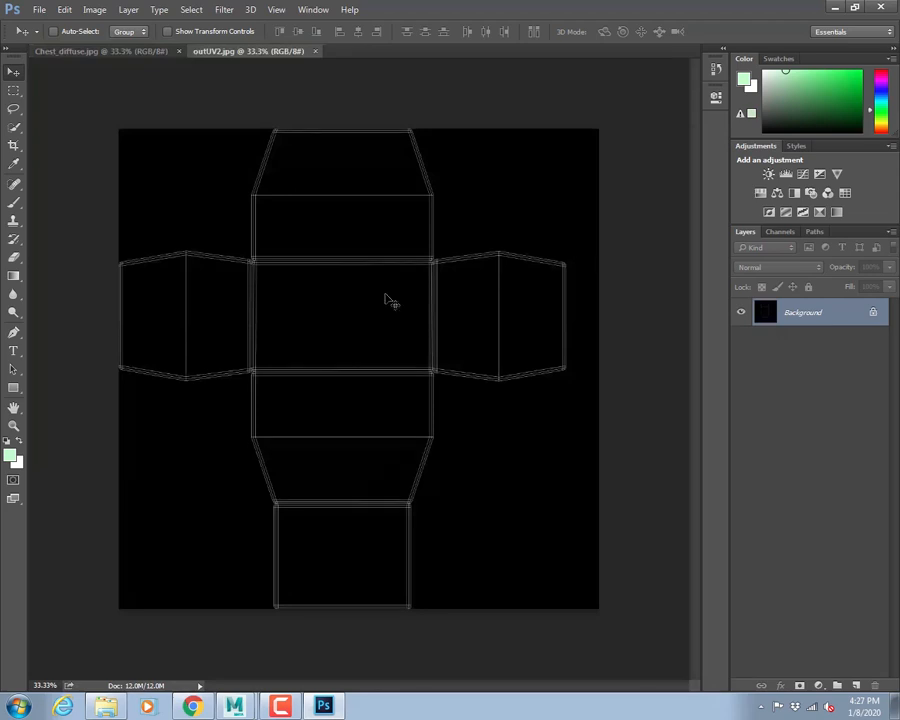
- Convert the outUV2 background into the editable layer Layer 0 and invert its colors
{"action": "double_click", "coordinate": [795, 313]}
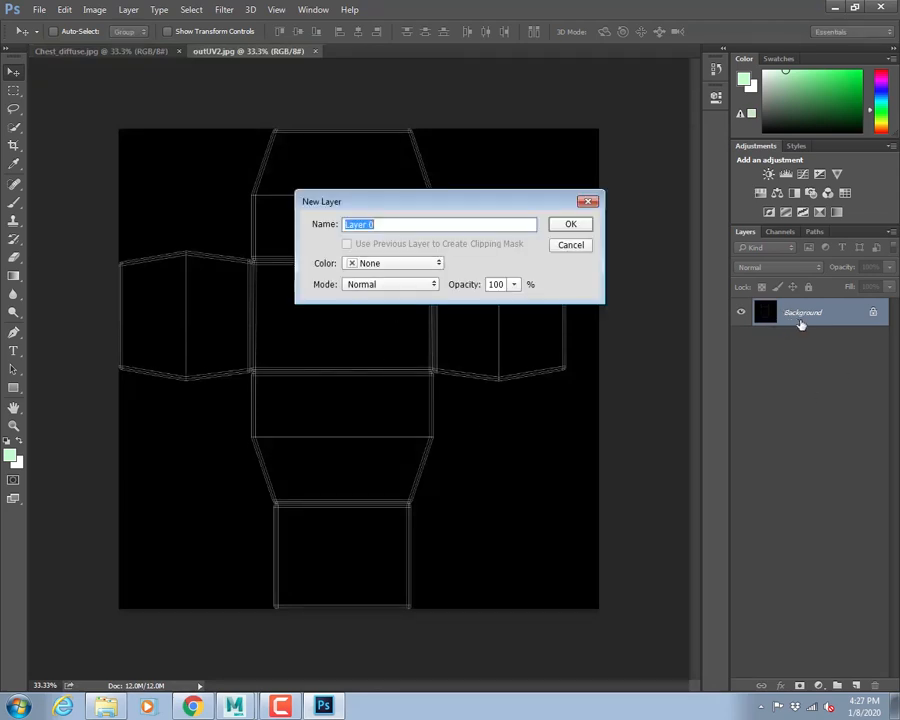
{"action": "key", "text": "Return"}
{"action": "key", "text": "ctrl+i"}
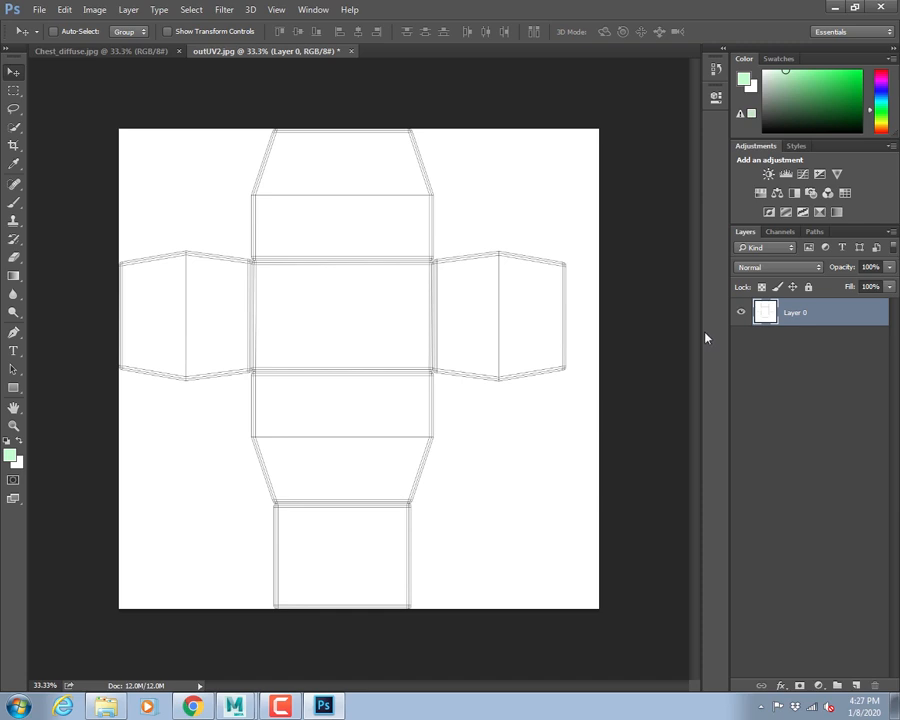
- Add an empty layer beneath the UV snapshot layer and make the snapshot layer active
{"action": "left_click", "coordinate": [857, 685]}
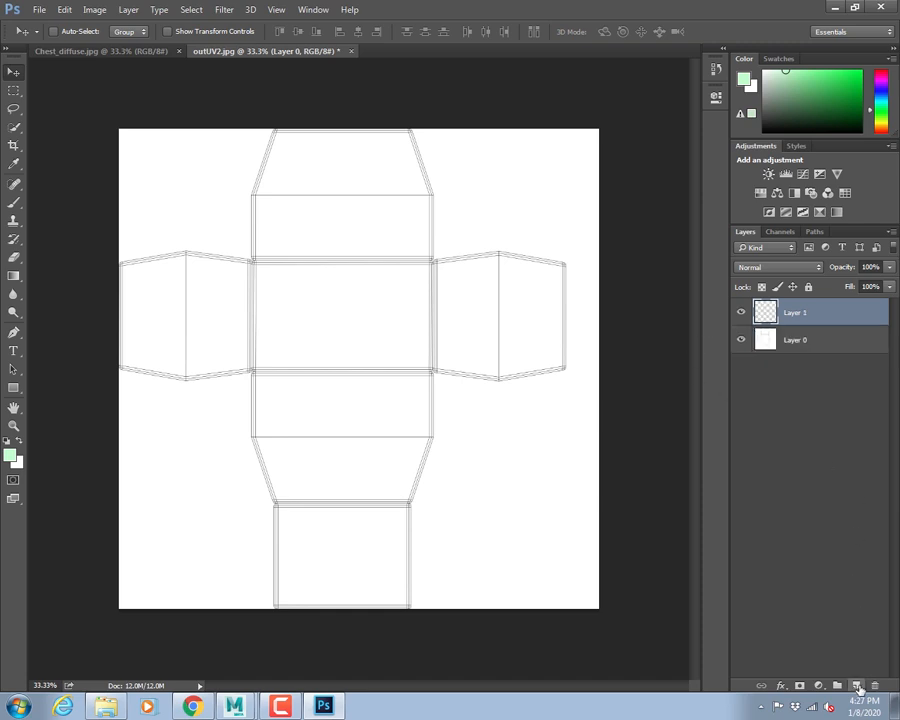
{"action": "left_click_drag", "start_coordinate": [804, 314], "coordinate": [797, 367]}
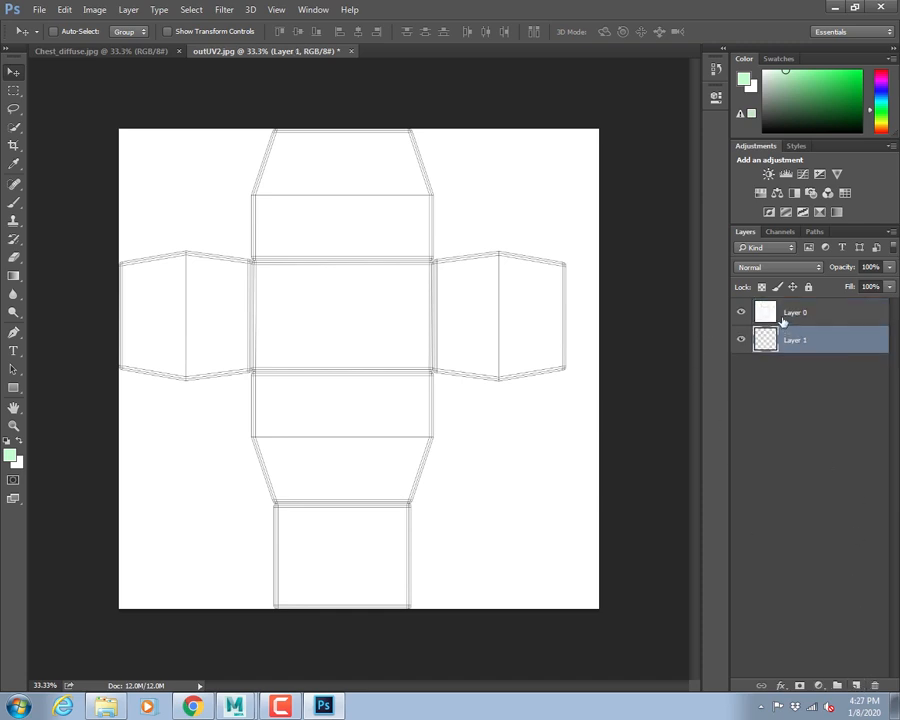
{"action": "left_click", "coordinate": [785, 318]}
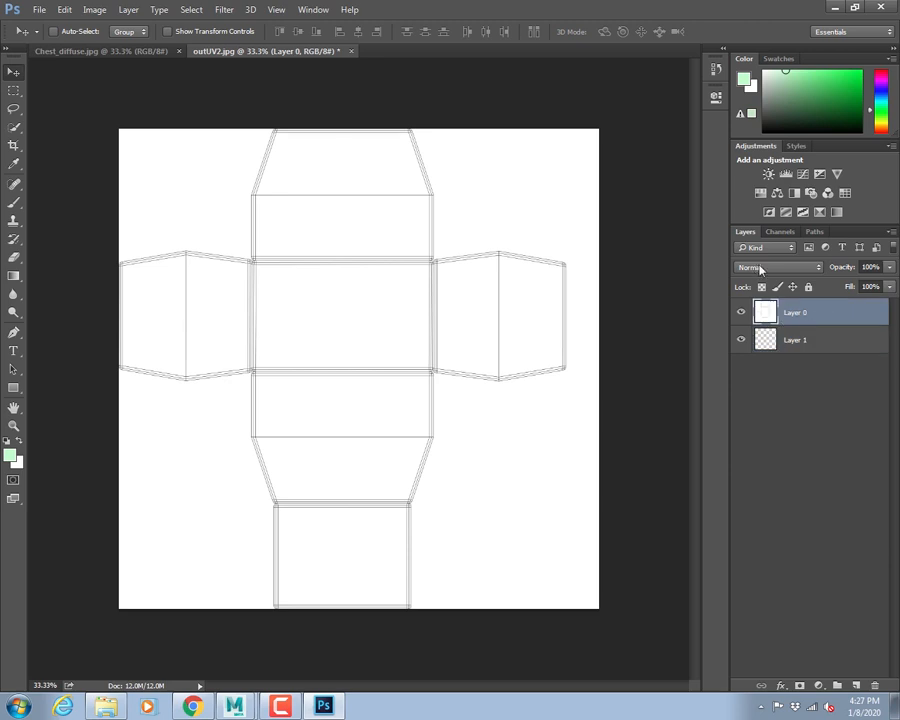
{"action": "left_click", "coordinate": [761, 268]}
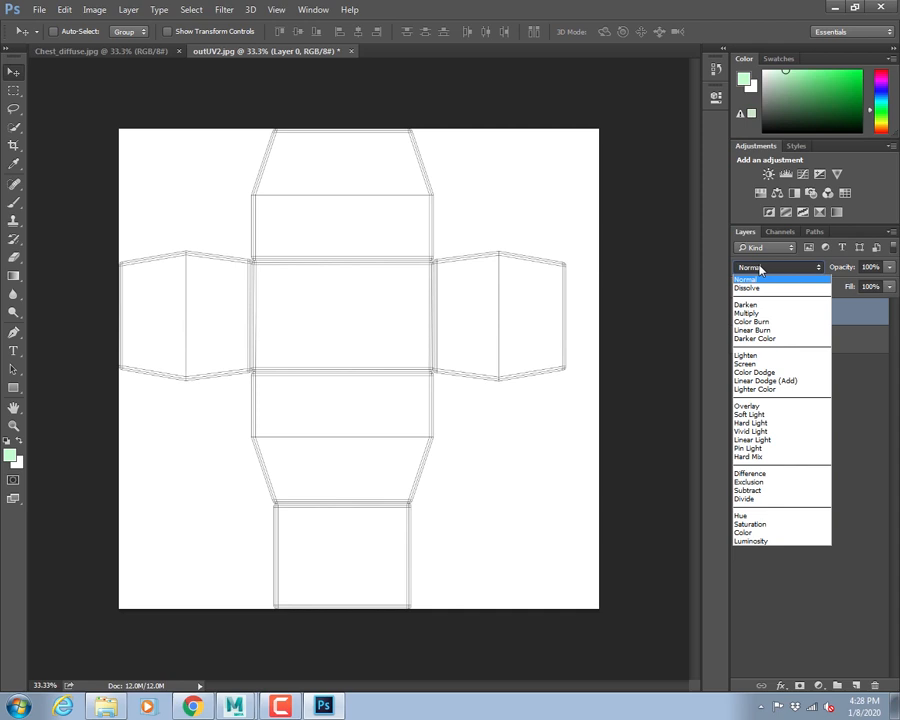
{"action": "key", "text": "Escape"}
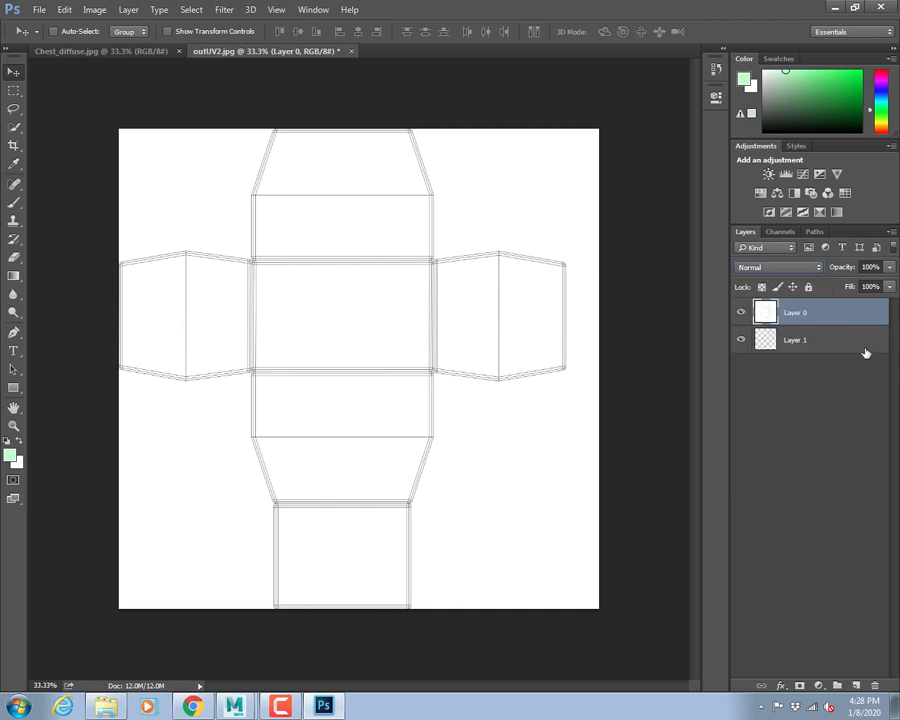
- Paint a soft light green cross over the UV shells on Layer 1 with a 250-pixel brush
{"action": "left_click", "coordinate": [823, 351]}
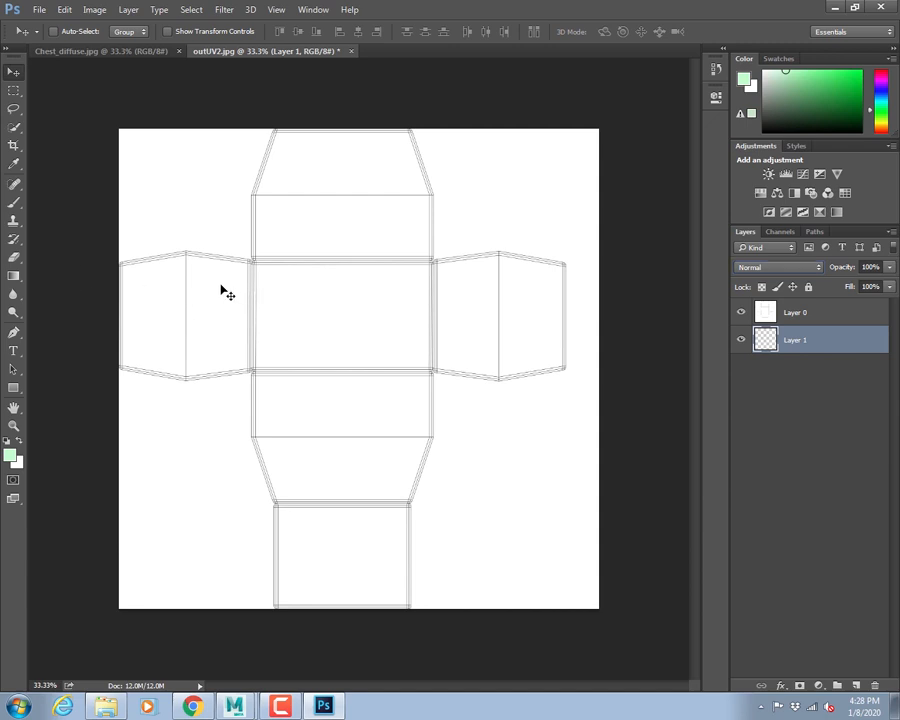
{"action": "key", "text": "b"}
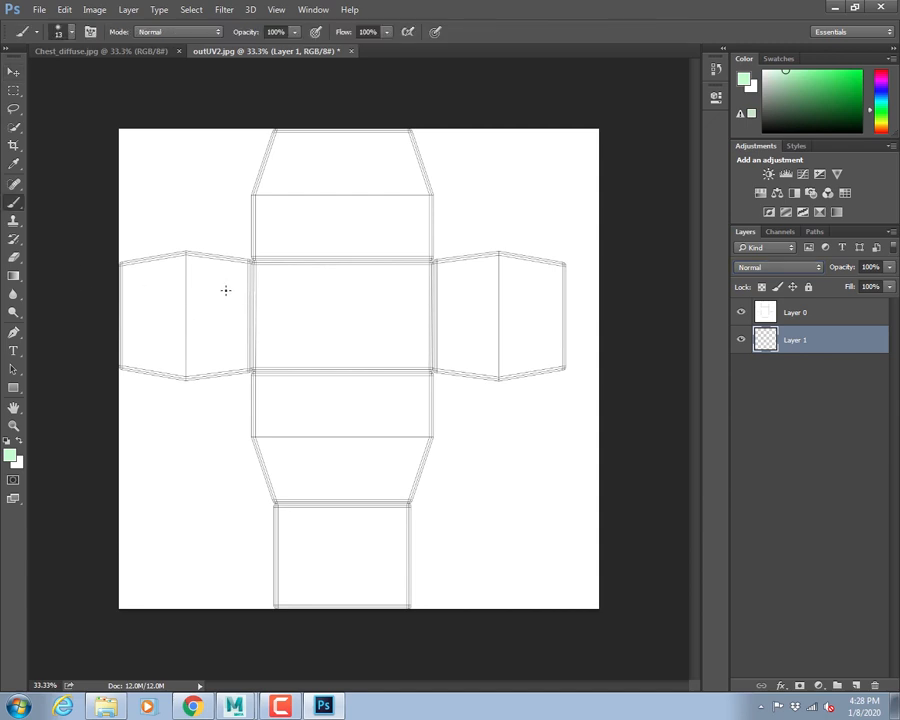
{"action": "key", "text": "bracketright"}
{"action": "key", "text": "bracketright"}
{"action": "key", "text": "bracketright"}
{"action": "key", "text": "bracketright"}
{"action": "key", "text": "bracketright"}
{"action": "key", "text": "bracketright"}
{"action": "key", "text": "bracketright"}
{"action": "key", "text": "bracketright"}
{"action": "key", "text": "bracketright"}
{"action": "key", "text": "bracketright"}
{"action": "key", "text": "bracketright"}
{"action": "key", "text": "bracketright"}
{"action": "mouse_move", "coordinate": [386, 319]}
{"action": "left_mouse_down"}
{"action": "mouse_move", "coordinate": [190, 308]}
{"action": "mouse_move", "coordinate": [346, 188]}
{"action": "mouse_move", "coordinate": [355, 422]}
{"action": "mouse_move", "coordinate": [348, 488]}
{"action": "left_mouse_up"}
- Set the blending mode of the UV snapshot layer, Layer 0, to Multiply
{"action": "left_click", "coordinate": [789, 314]}
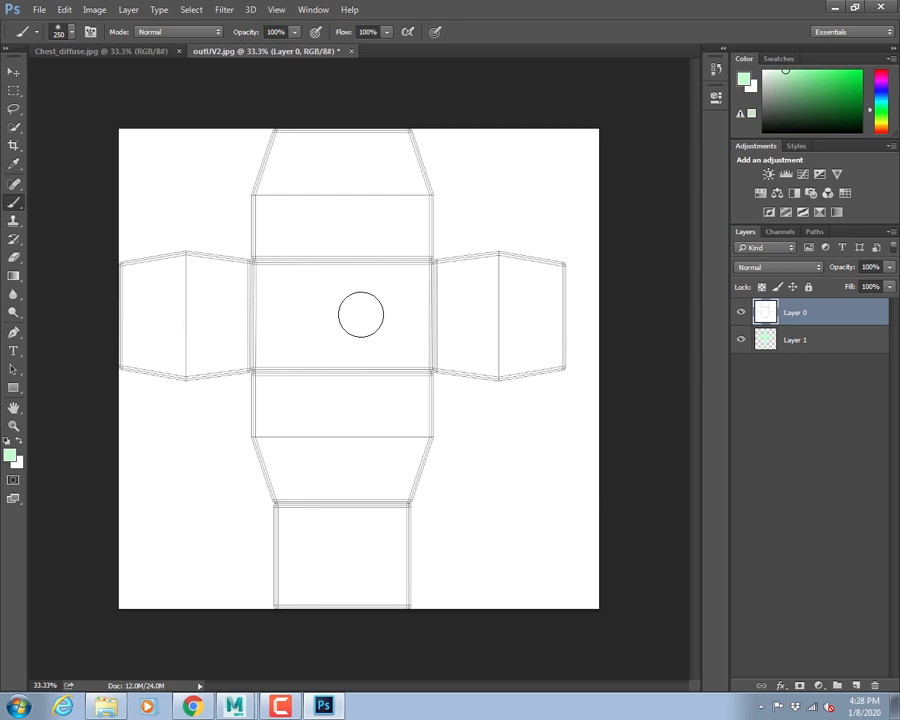
{"action": "left_click", "coordinate": [763, 268]}
{"action": "left_click", "coordinate": [846, 308]}
{"action": "left_click", "coordinate": [787, 268]}
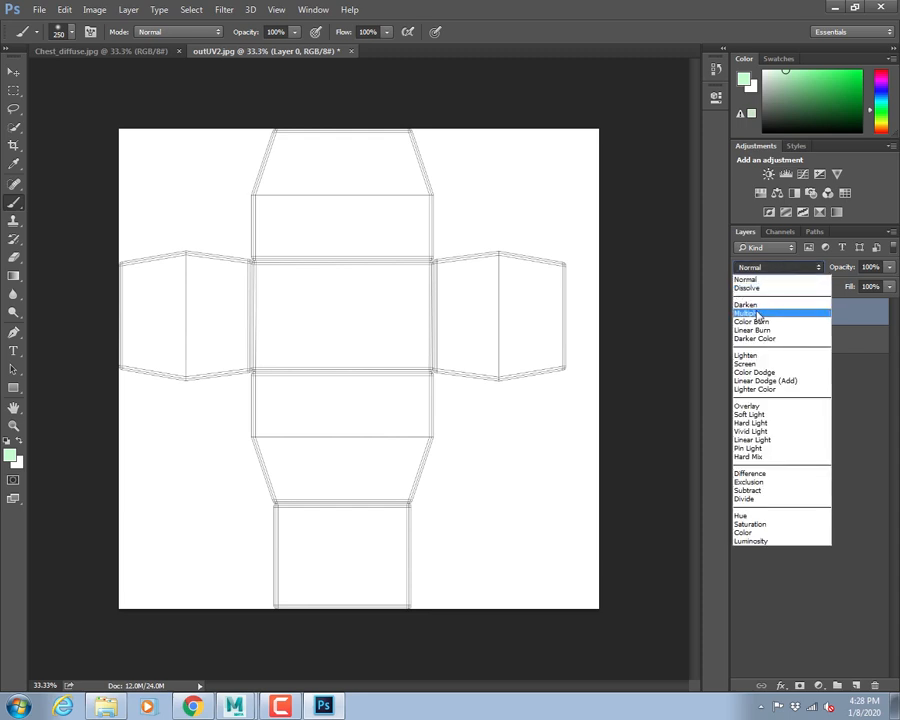
{"action": "left_click", "coordinate": [749, 314]}
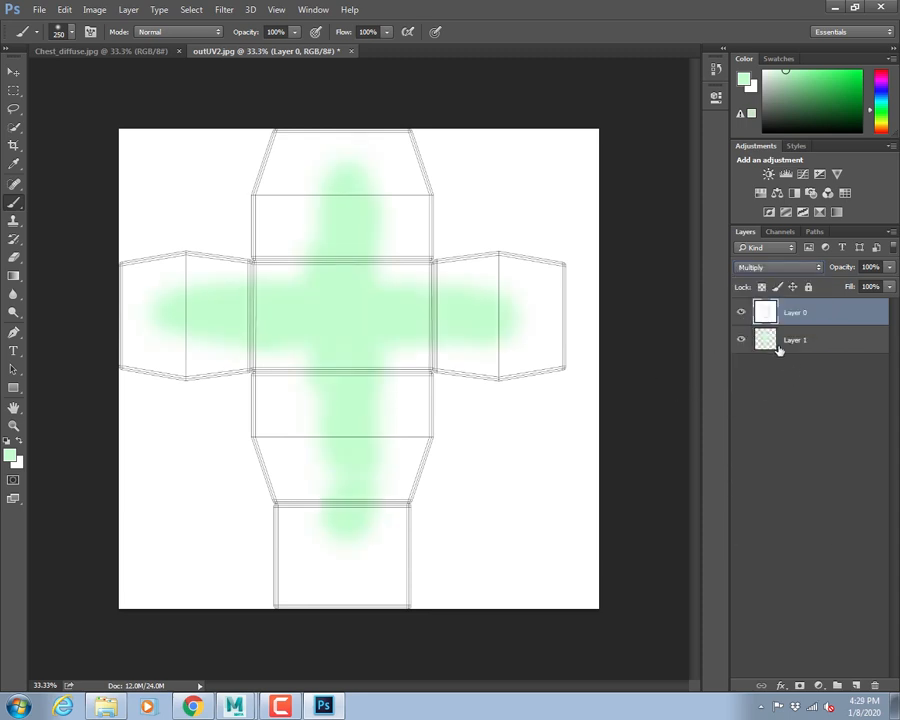
- Fill Layer 1 entirely with the light green foreground color and add an empty layer above it for text
{"action": "left_click", "coordinate": [776, 343]}
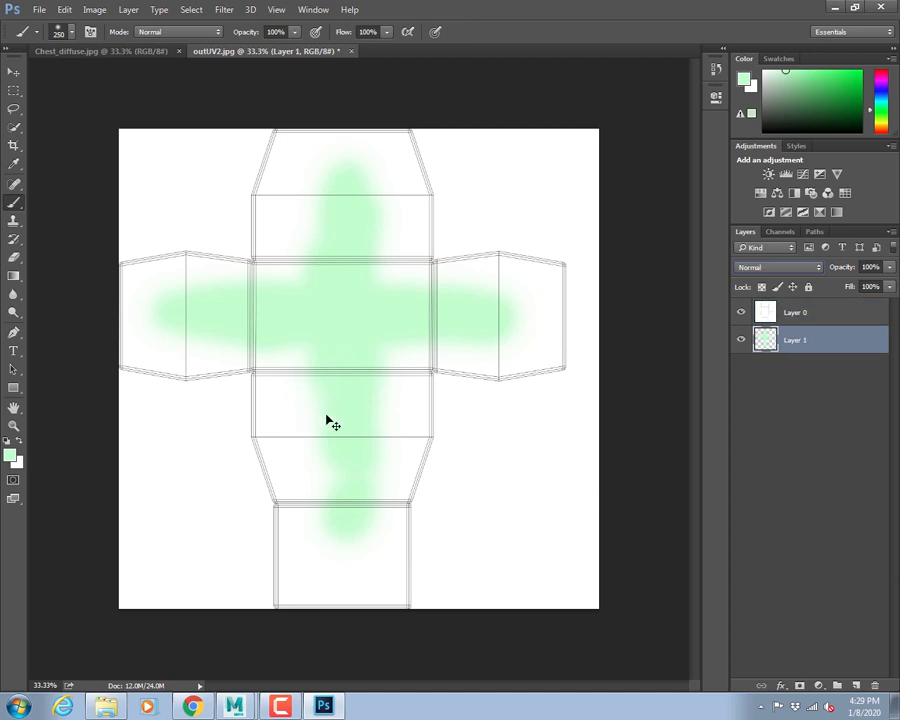
{"action": "key", "text": "ctrl+a"}
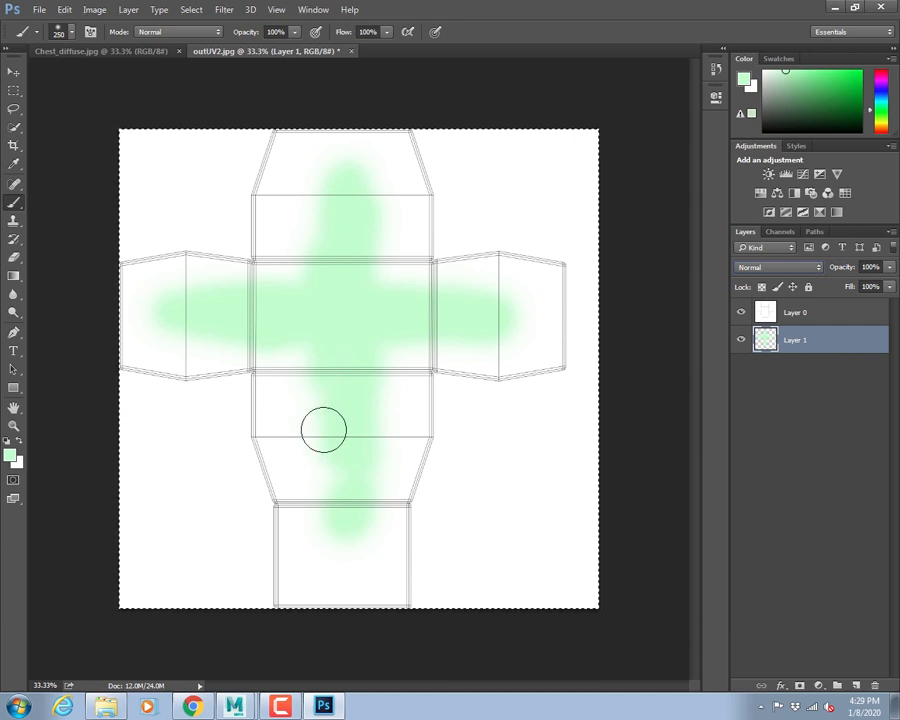
{"action": "left_click", "coordinate": [310, 420]}
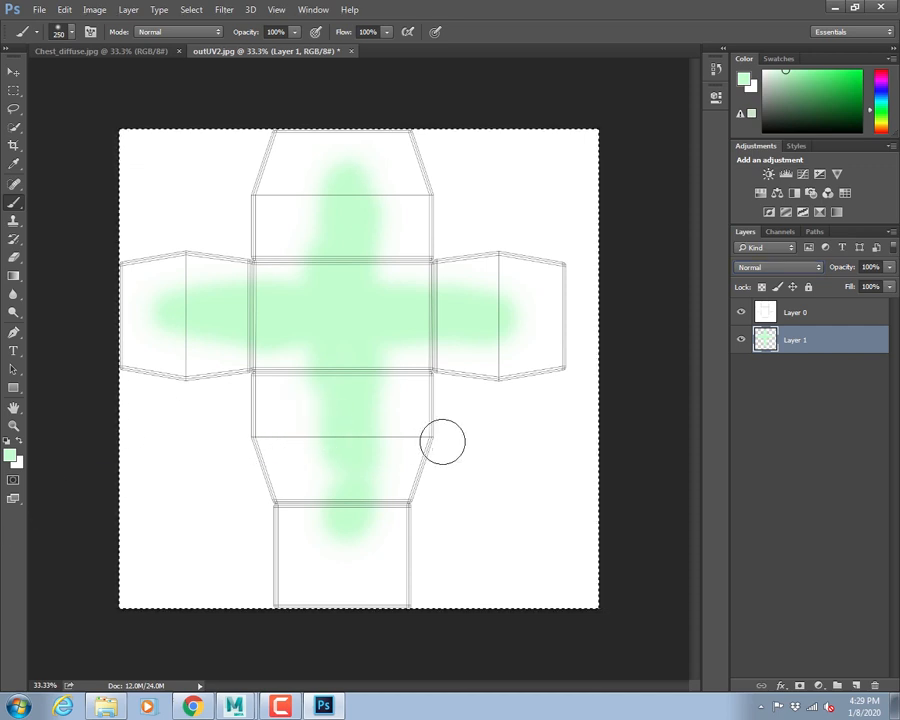
{"action": "key", "text": "m"}
{"action": "left_click", "coordinate": [455, 421]}
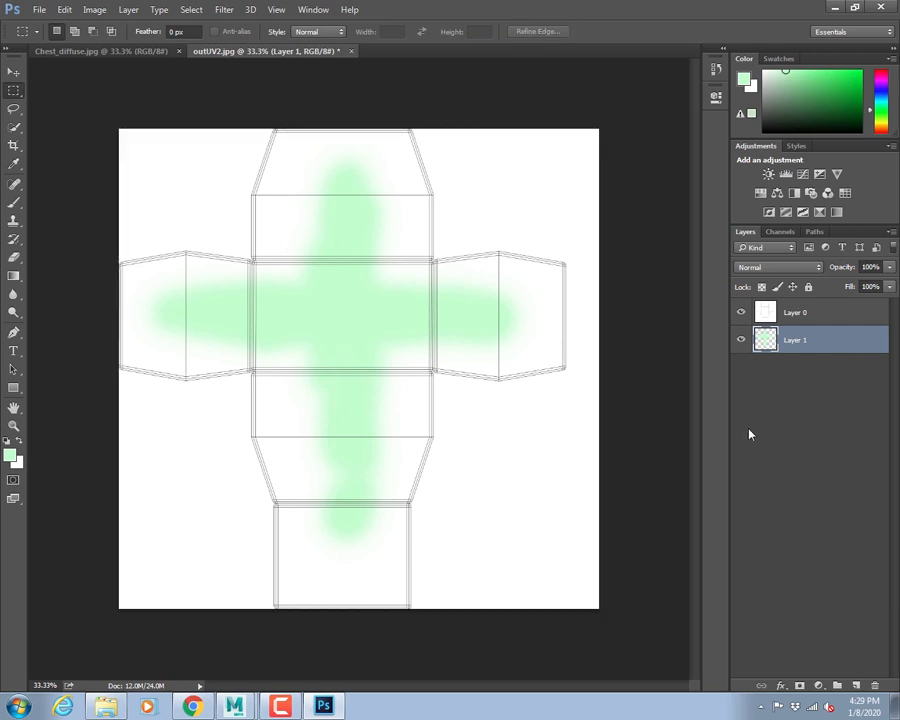
{"action": "key", "text": "alt+BackSpace"}
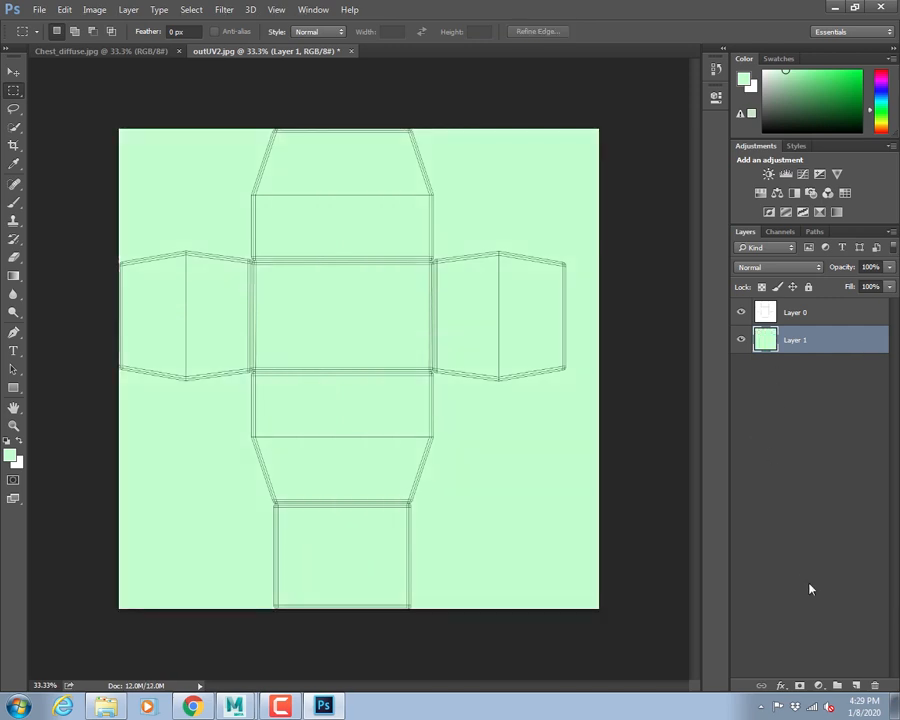
{"action": "left_click", "coordinate": [856, 685]}
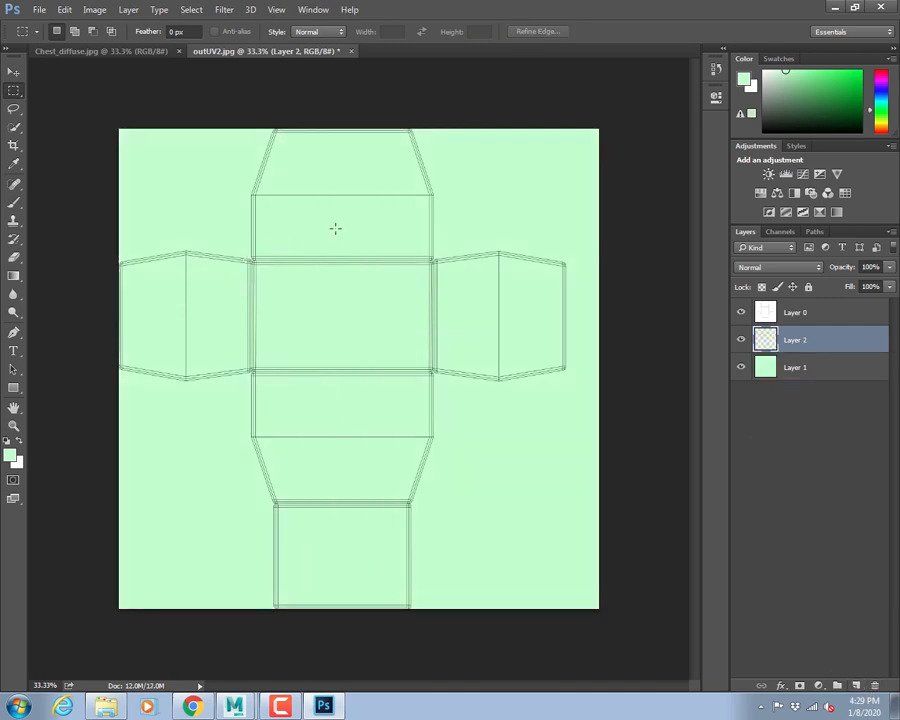
{"action": "key", "text": "t"}
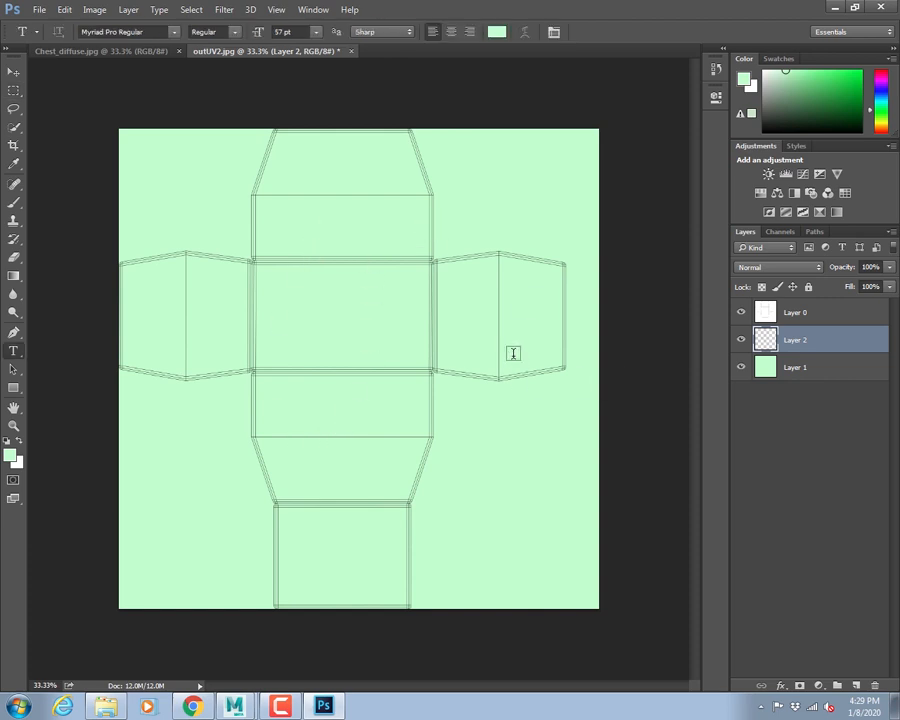
- Switch to Maya, narrow the UV Editor to uncover the chest model, and delete the gray box below the chest
{"action": "key", "text": "alt+Tab"}
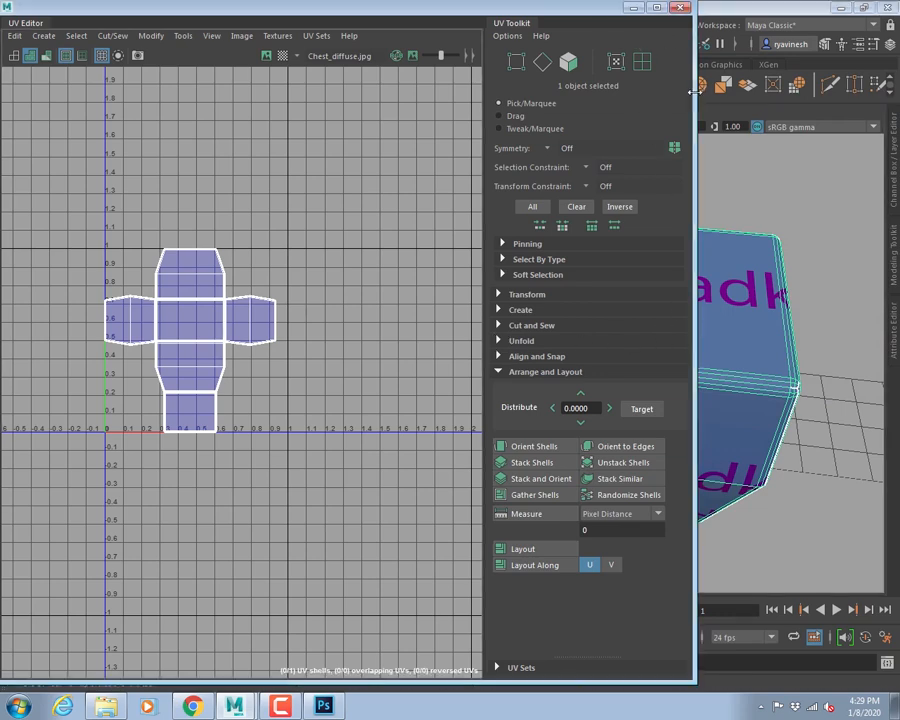
{"action": "left_click_drag", "start_coordinate": [695, 90], "coordinate": [408, 122]}
{"action": "left_click_drag", "start_coordinate": [613, 411], "coordinate": [657, 386], "text": "alt"}
{"action": "right_click_drag", "start_coordinate": [657, 386], "coordinate": [518, 368], "text": "alt"}
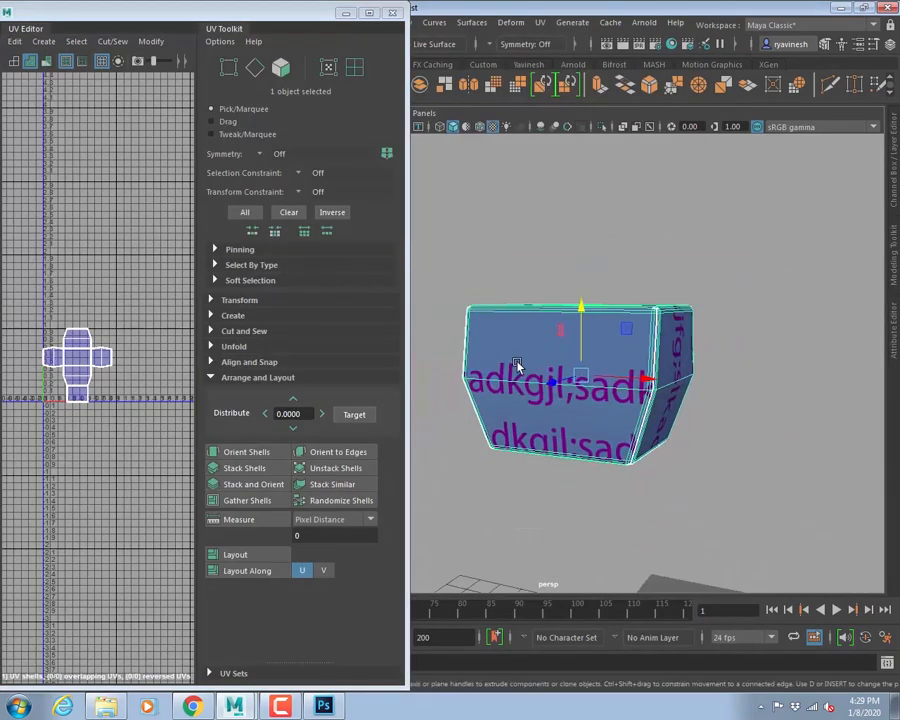
{"action": "left_click_drag", "start_coordinate": [518, 368], "coordinate": [633, 418], "text": "alt"}
{"action": "right_click_drag", "start_coordinate": [633, 418], "coordinate": [464, 366], "text": "alt"}
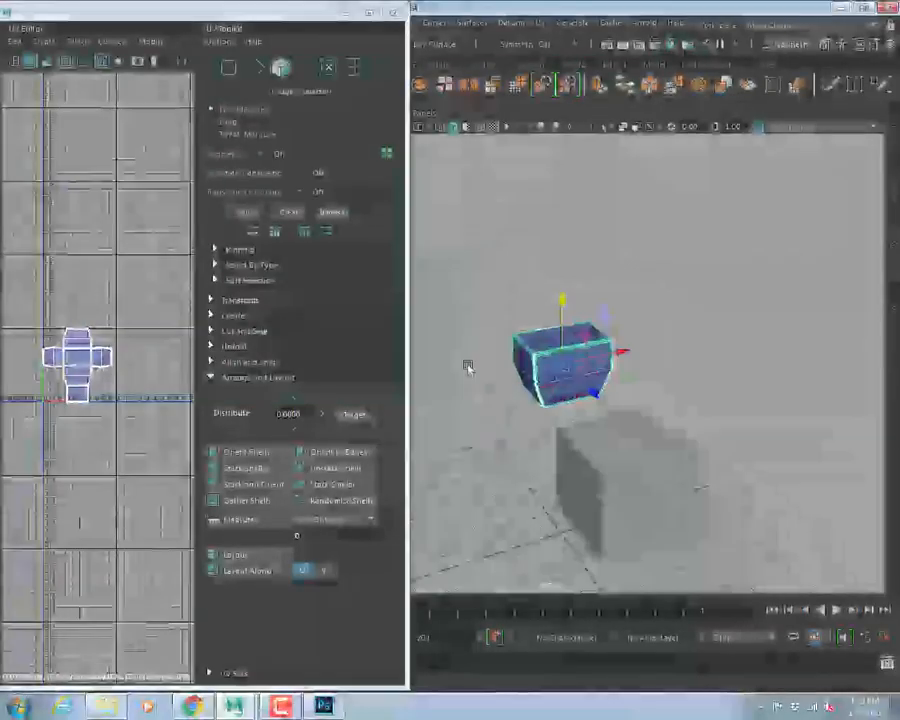
{"action": "left_click", "coordinate": [620, 446]}
{"action": "right_click_drag", "start_coordinate": [580, 318], "coordinate": [650, 294]}
{"action": "key", "text": "Delete"}
- Select the chest's upper and lower front faces and examine where they lie in the UV layout
{"action": "left_click_drag", "start_coordinate": [601, 368], "coordinate": [537, 358], "text": "alt"}
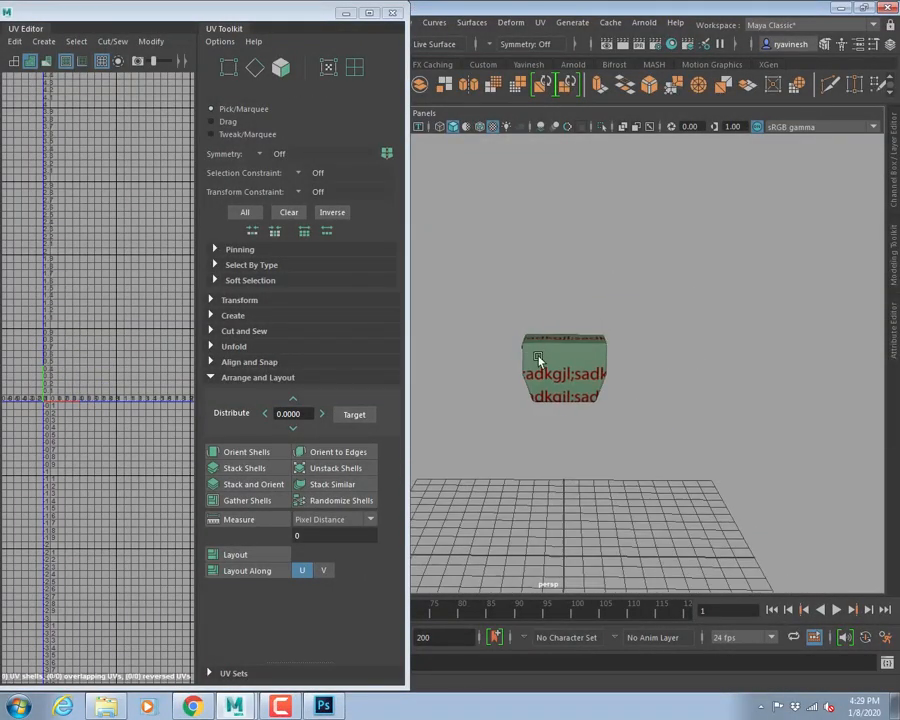
{"action": "right_click_drag", "start_coordinate": [537, 358], "coordinate": [602, 388], "text": "alt"}
{"action": "left_click_drag", "start_coordinate": [602, 388], "coordinate": [533, 371], "text": "alt"}
{"action": "left_click", "coordinate": [531, 370]}
{"action": "right_click_drag", "start_coordinate": [570, 318], "coordinate": [571, 359]}
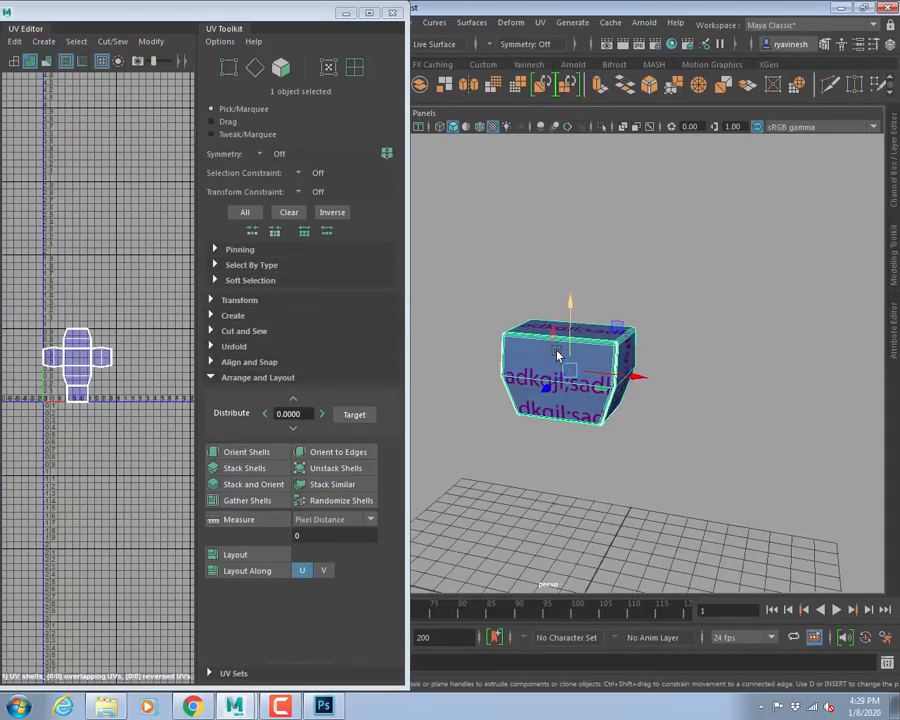
{"action": "left_click", "coordinate": [550, 360]}
{"action": "left_click", "coordinate": [561, 398], "text": "shift"}
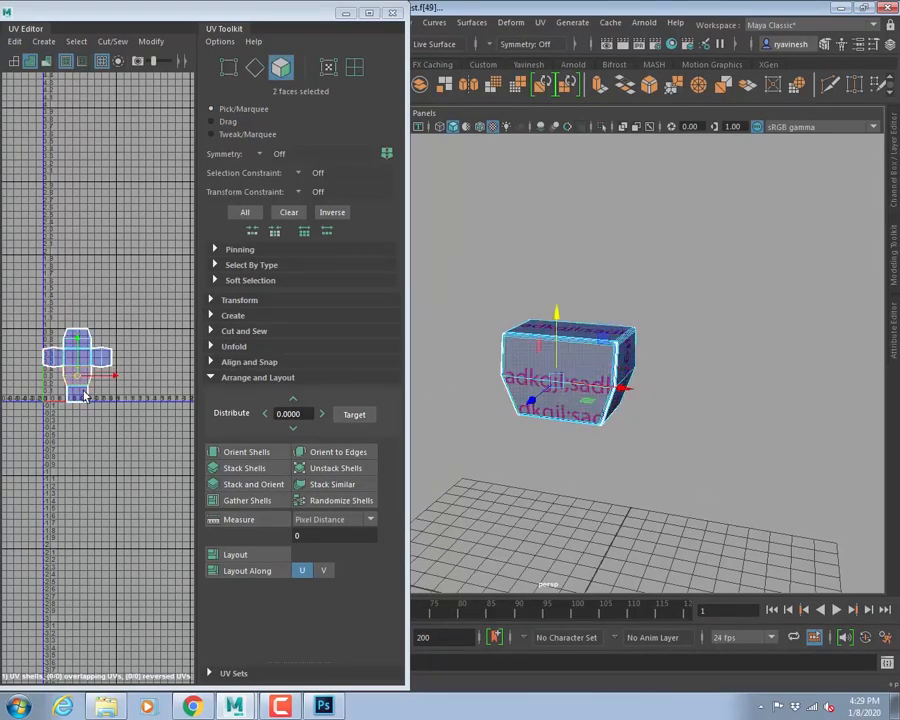
{"action": "scroll", "coordinate": [120, 420], "scroll_direction": "up", "scroll_amount": 5}
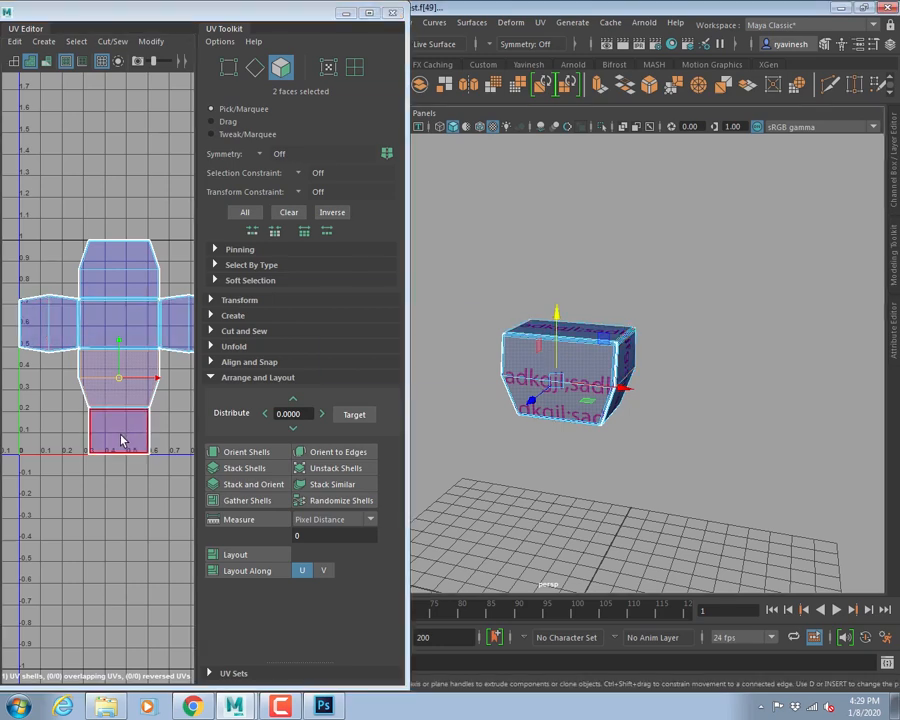
- Switch to Photoshop and add a red letter A on the section just below the center of the UV layout
{"action": "key", "text": "alt+Tab"}
{"action": "left_click", "coordinate": [296, 414]}
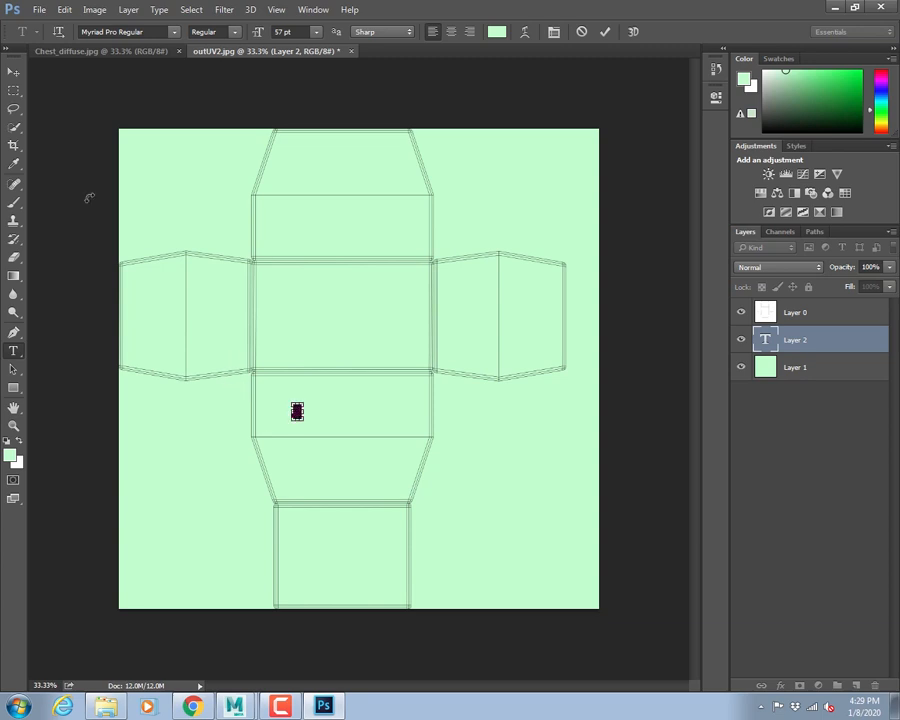
{"action": "left_click", "coordinate": [497, 31]}
{"action": "mouse_move", "coordinate": [464, 192]}
{"action": "left_mouse_down"}
{"action": "mouse_move", "coordinate": [477, 158]}
{"action": "mouse_move", "coordinate": [457, 172]}
{"action": "left_mouse_up"}
{"action": "left_click", "coordinate": [582, 171]}
{"action": "left_click", "coordinate": [13, 72]}
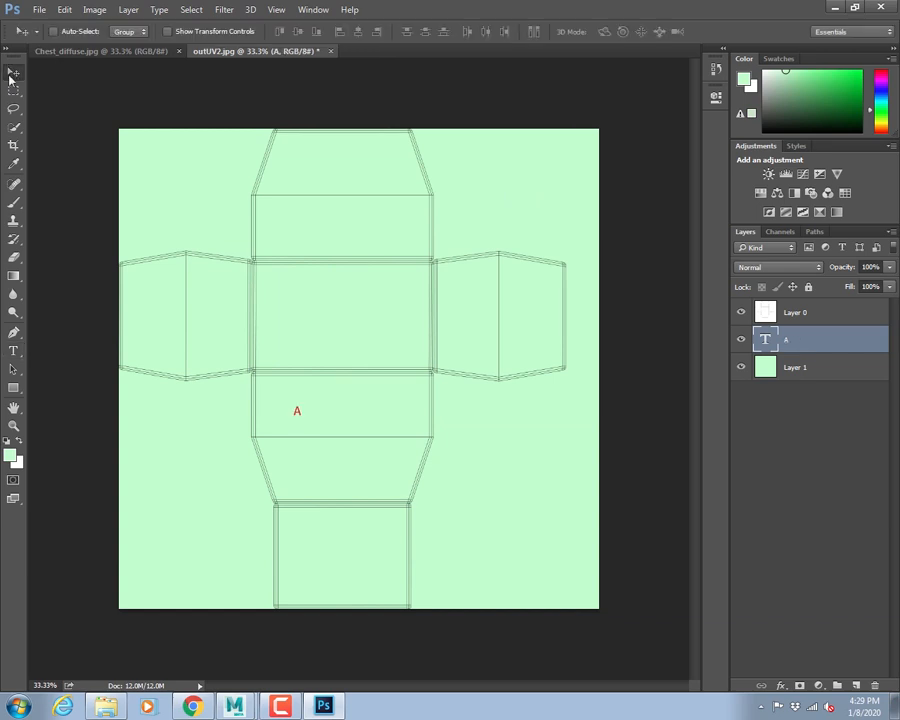
- Enlarge the letter A to fill the lower front section and place copies on the middle and upper sections
{"action": "key", "text": "ctrl+t"}
{"action": "left_click_drag", "start_coordinate": [304, 421], "coordinate": [408, 478]}
{"action": "left_click_drag", "start_coordinate": [356, 408], "coordinate": [361, 214]}
{"action": "key", "text": "Return"}
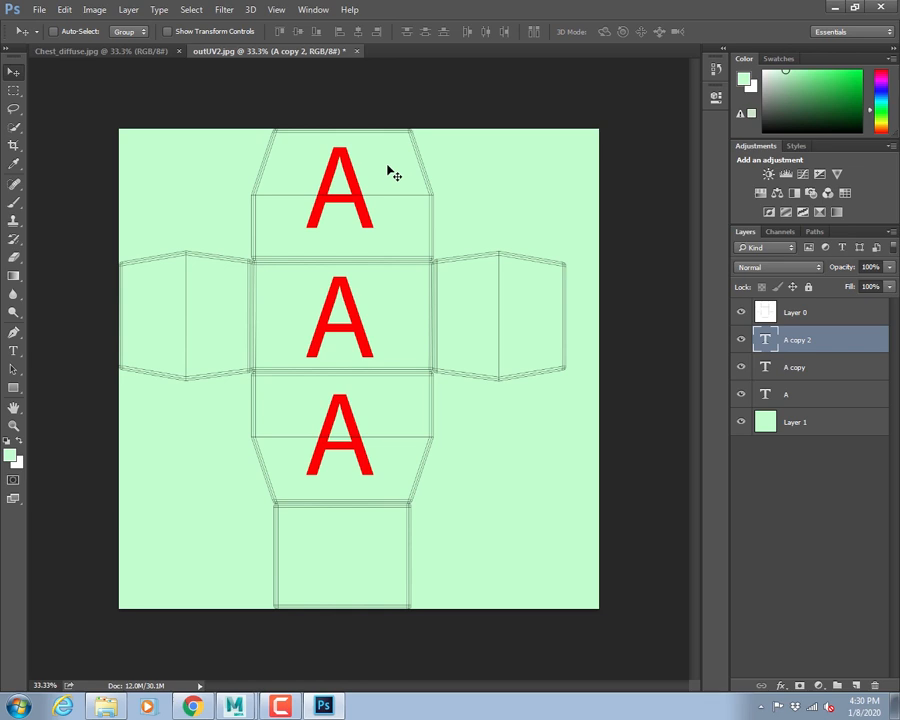
- Rotate the A on the uppermost section of the UV layout by 180 degrees so it is upside down
{"action": "key", "text": "ctrl+t"}
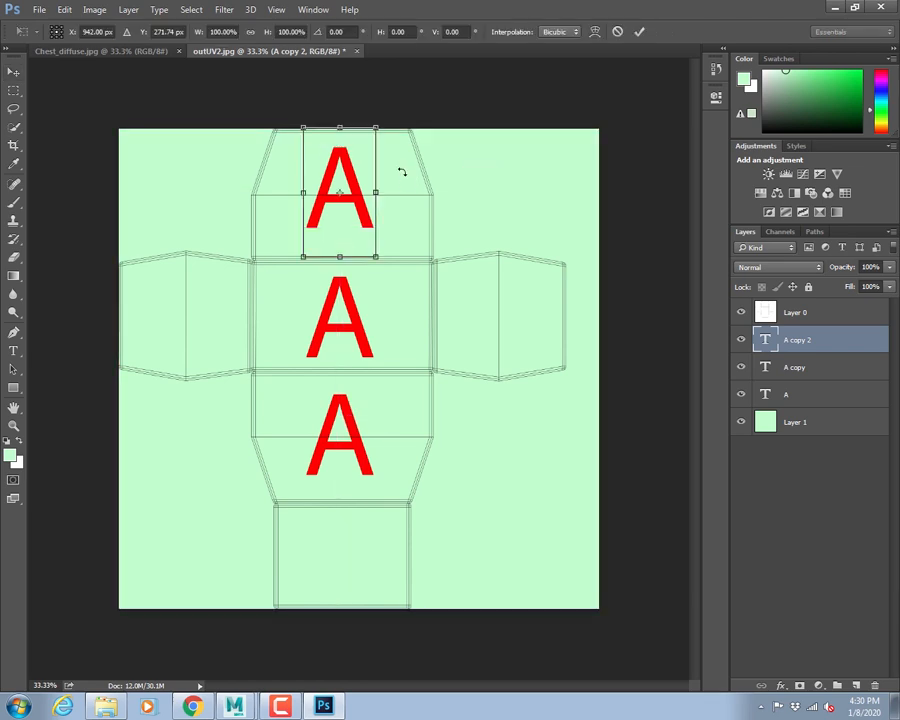
{"action": "left_click_drag", "start_coordinate": [404, 169], "coordinate": [195, 242]}
{"action": "key", "text": "Return"}
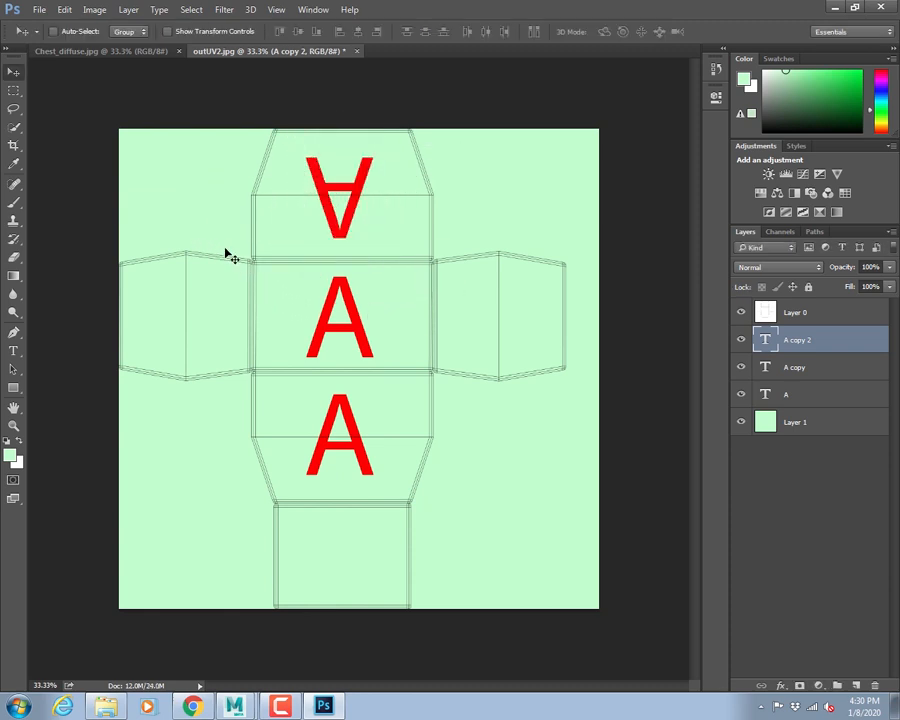
- Place a copy of the upside-down A on the right side section and rotate it 90 degrees so its tip points toward the layout's center
{"action": "left_click_drag", "start_coordinate": [308, 322], "coordinate": [458, 322], "text": "alt"}
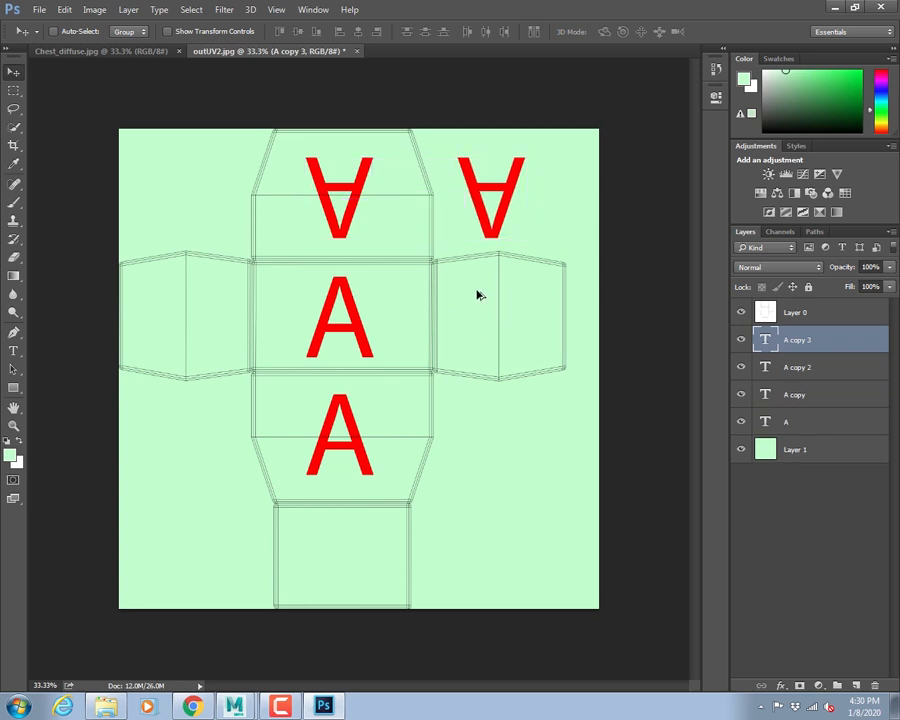
{"action": "left_click_drag", "start_coordinate": [500, 224], "coordinate": [510, 344]}
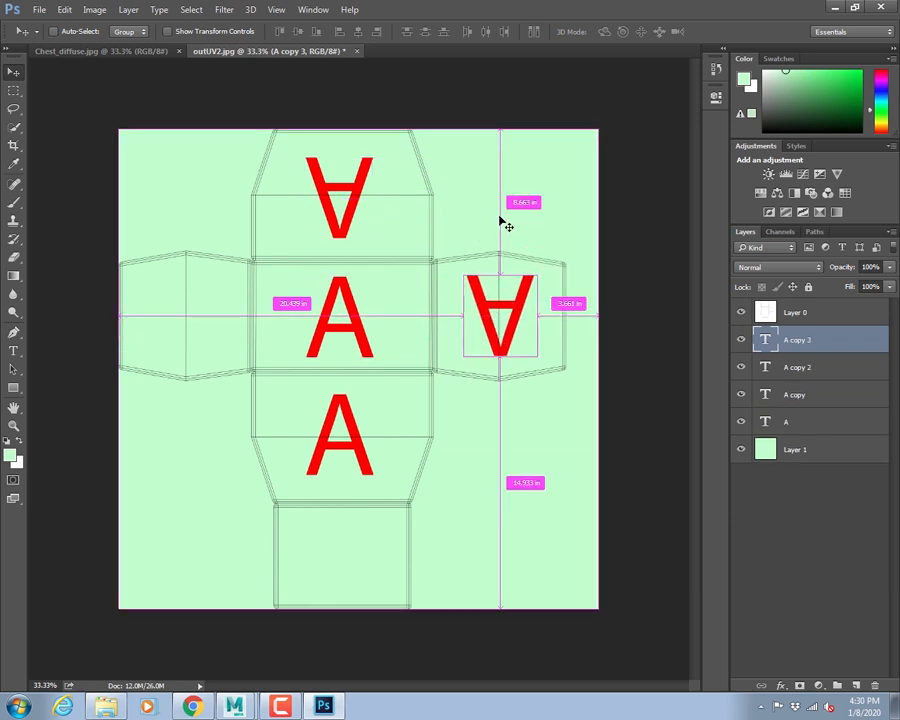
{"action": "key", "text": "ctrl+t"}
{"action": "left_click_drag", "start_coordinate": [517, 199], "coordinate": [362, 309]}
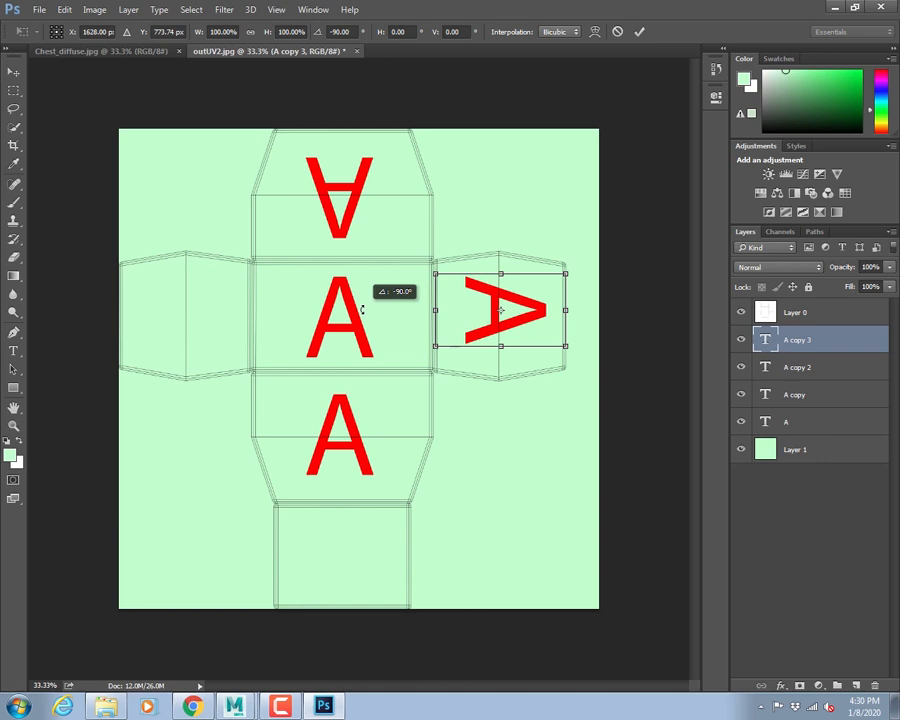
{"action": "left_click_drag", "start_coordinate": [362, 309], "coordinate": [580, 315]}
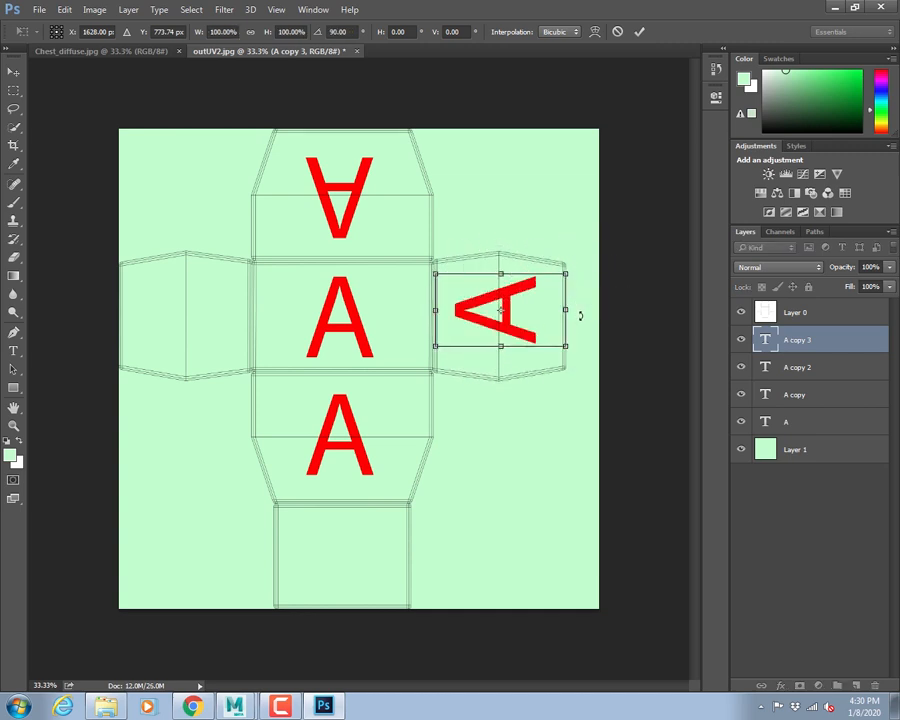
{"action": "key", "text": "Return"}
- Copy the sideways A onto the left side section and rotate it 180 degrees so its tip points toward the layout's center
{"action": "left_click_drag", "start_coordinate": [516, 315], "coordinate": [190, 341], "text": "alt"}
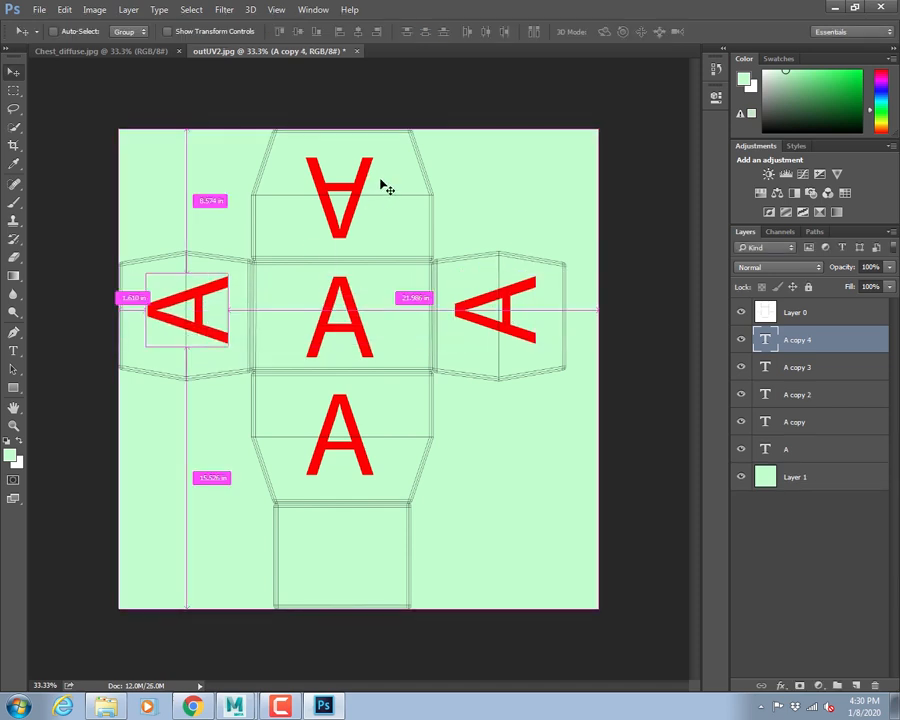
{"action": "key", "text": "ctrl+t"}
{"action": "left_click_drag", "start_coordinate": [272, 209], "coordinate": [139, 390]}
{"action": "key", "text": "Return"}
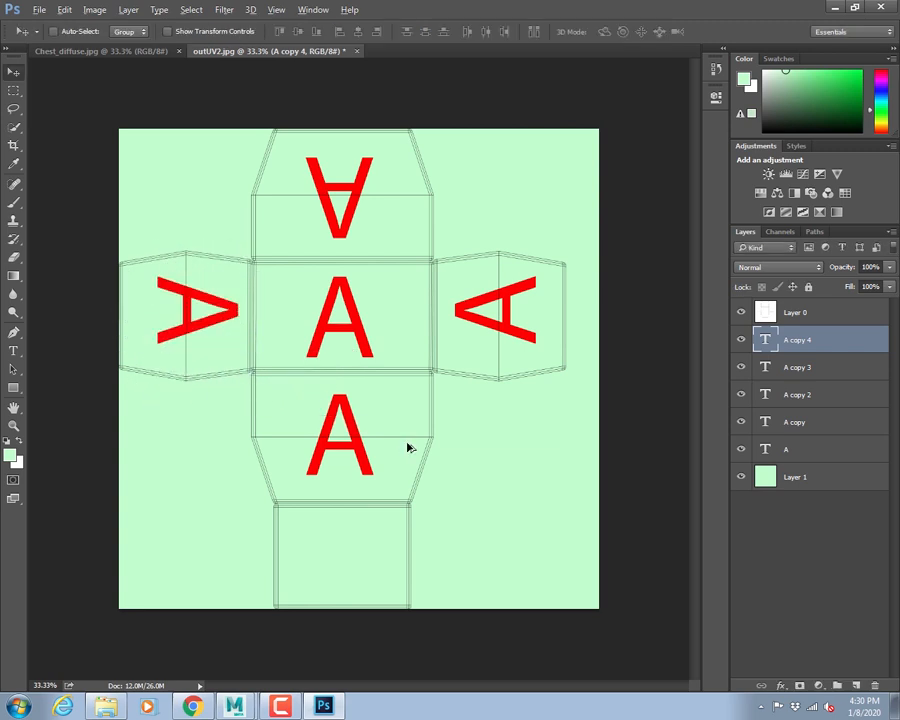
{"action": "key", "text": "alt"}
{"action": "key", "text": "alt"}
{"action": "right_click", "coordinate": [365, 330]}
{"action": "left_click", "coordinate": [368, 327]}
{"action": "left_click_drag", "start_coordinate": [367, 335], "coordinate": [351, 575], "text": "alt"}
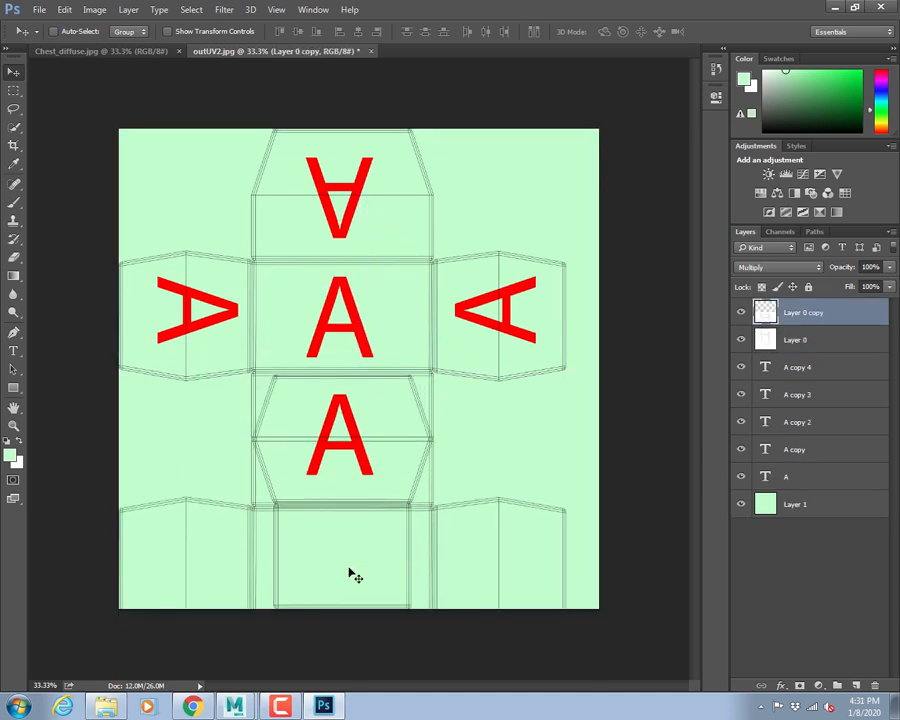
{"action": "key", "text": "ctrl+z"}
- Place a copy of the left section's sideways A on the lowest section of the UV layout
{"action": "left_click", "coordinate": [770, 341]}
{"action": "left_click_drag", "start_coordinate": [457, 388], "coordinate": [519, 601], "text": "alt"}
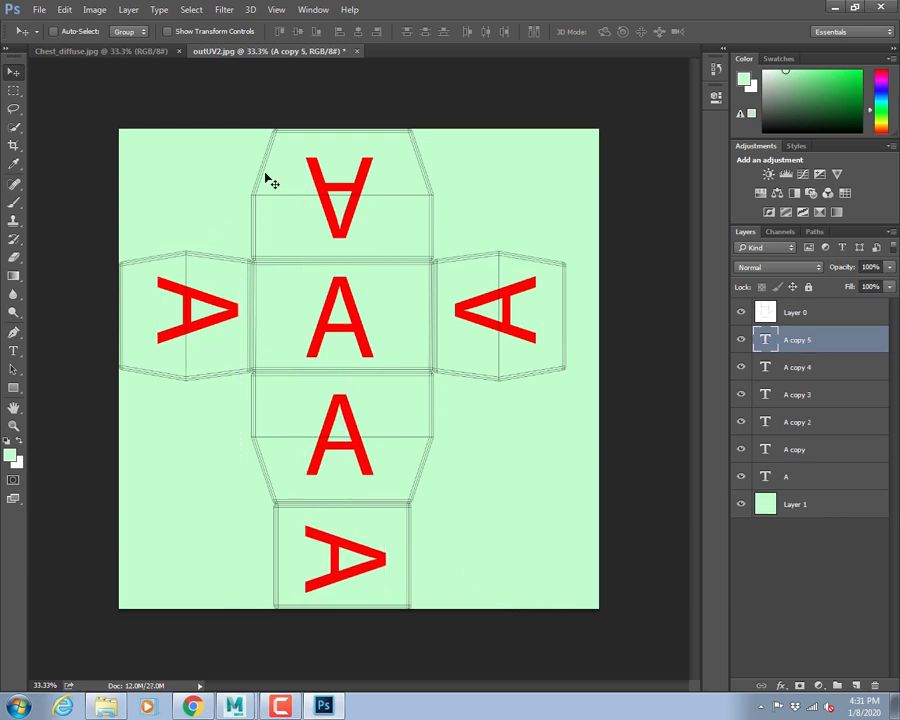
- On the light green base layer, brush a soft dark green (0daa2a) border along the outer edges of the UV layout
{"action": "left_click", "coordinate": [779, 507]}
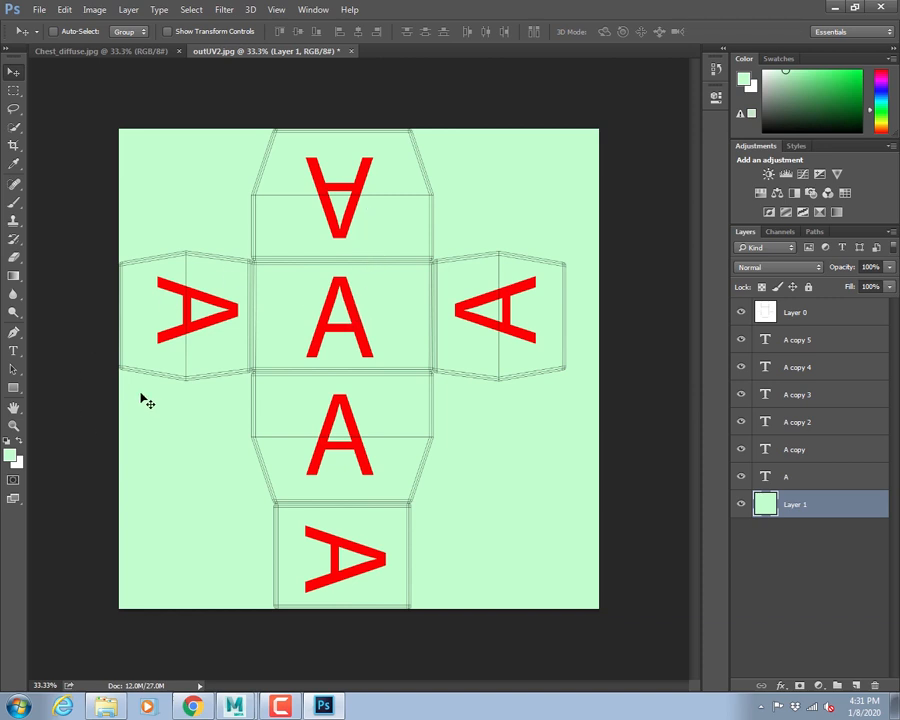
{"action": "key", "text": "b"}
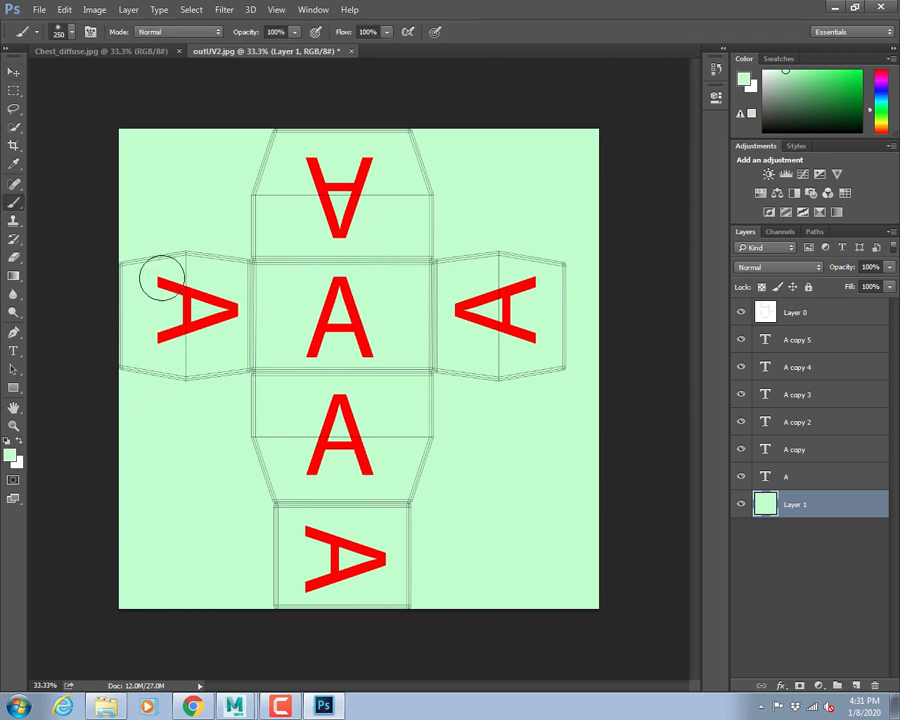
{"action": "left_click", "coordinate": [10, 455]}
{"action": "left_click_drag", "start_coordinate": [412, 195], "coordinate": [426, 180]}
{"action": "left_click", "coordinate": [434, 238]}
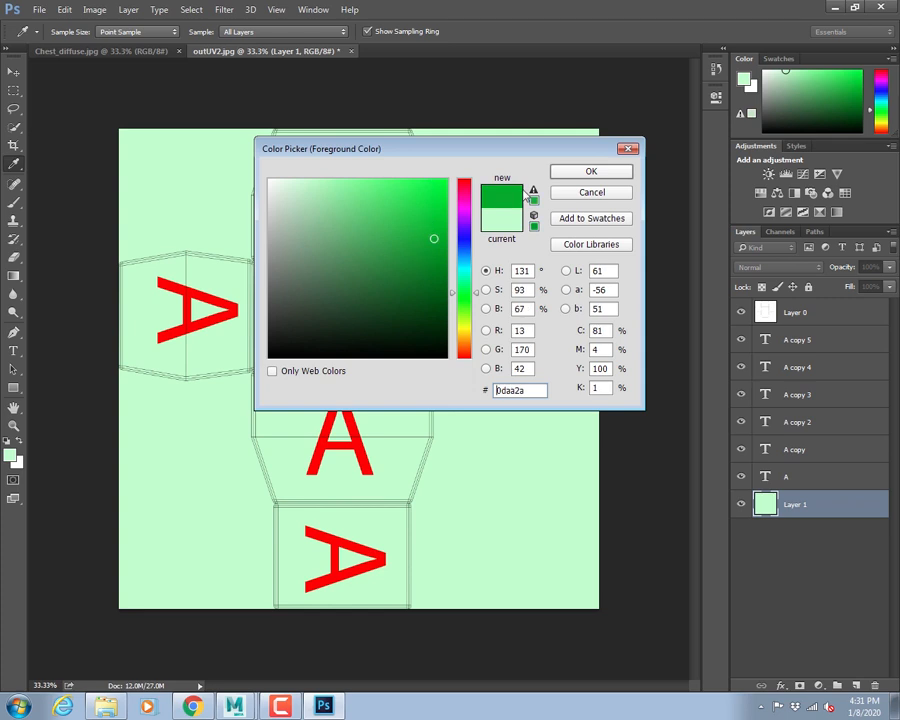
{"action": "left_click", "coordinate": [568, 173]}
{"action": "mouse_move", "coordinate": [121, 258]}
{"action": "left_mouse_down"}
{"action": "mouse_move", "coordinate": [175, 245]}
{"action": "mouse_move", "coordinate": [239, 261]}
{"action": "mouse_move", "coordinate": [252, 250]}
{"action": "mouse_move", "coordinate": [279, 127]}
{"action": "mouse_move", "coordinate": [352, 104]}
{"action": "mouse_move", "coordinate": [410, 130]}
{"action": "mouse_move", "coordinate": [419, 237]}
{"action": "mouse_move", "coordinate": [458, 253]}
{"action": "mouse_move", "coordinate": [538, 249]}
{"action": "mouse_move", "coordinate": [567, 285]}
{"action": "mouse_move", "coordinate": [565, 370]}
{"action": "mouse_move", "coordinate": [482, 388]}
{"action": "mouse_move", "coordinate": [438, 372]}
{"action": "mouse_move", "coordinate": [436, 430]}
{"action": "mouse_move", "coordinate": [402, 512]}
{"action": "mouse_move", "coordinate": [408, 615]}
{"action": "mouse_move", "coordinate": [315, 631]}
{"action": "mouse_move", "coordinate": [340, 609]}
{"action": "mouse_move", "coordinate": [246, 620]}
{"action": "mouse_move", "coordinate": [271, 590]}
{"action": "mouse_move", "coordinate": [269, 494]}
{"action": "mouse_move", "coordinate": [246, 374]}
{"action": "mouse_move", "coordinate": [207, 382]}
{"action": "mouse_move", "coordinate": [131, 372]}
{"action": "mouse_move", "coordinate": [119, 258]}
{"action": "left_mouse_up"}
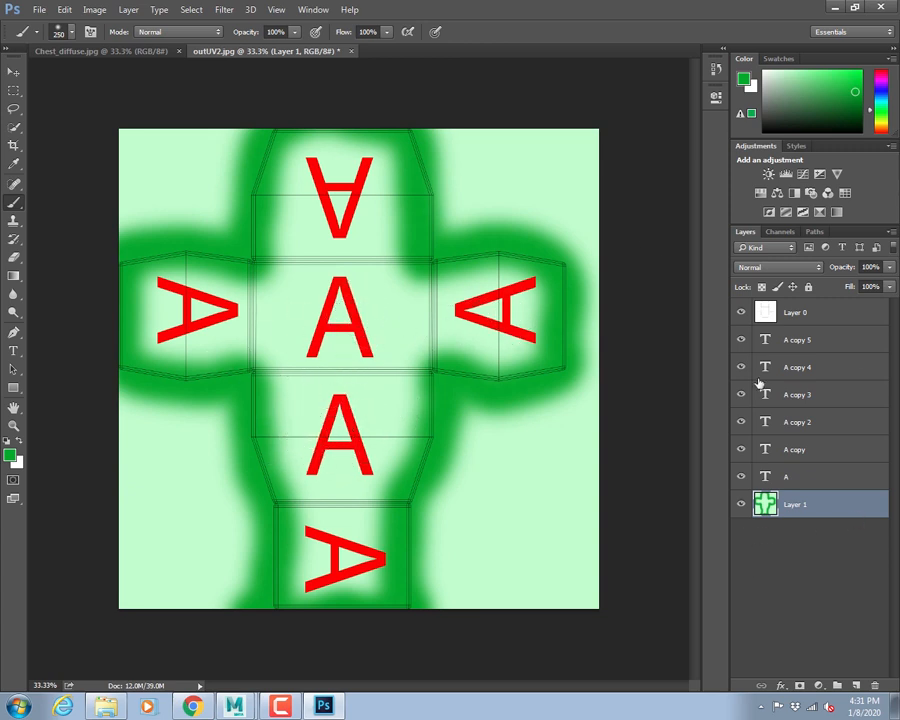
- Hide the UV wireframe layer and save the layered document as Chest_diffuse in Photoshop format in the project's sourceimages folder
{"action": "left_click", "coordinate": [742, 313]}
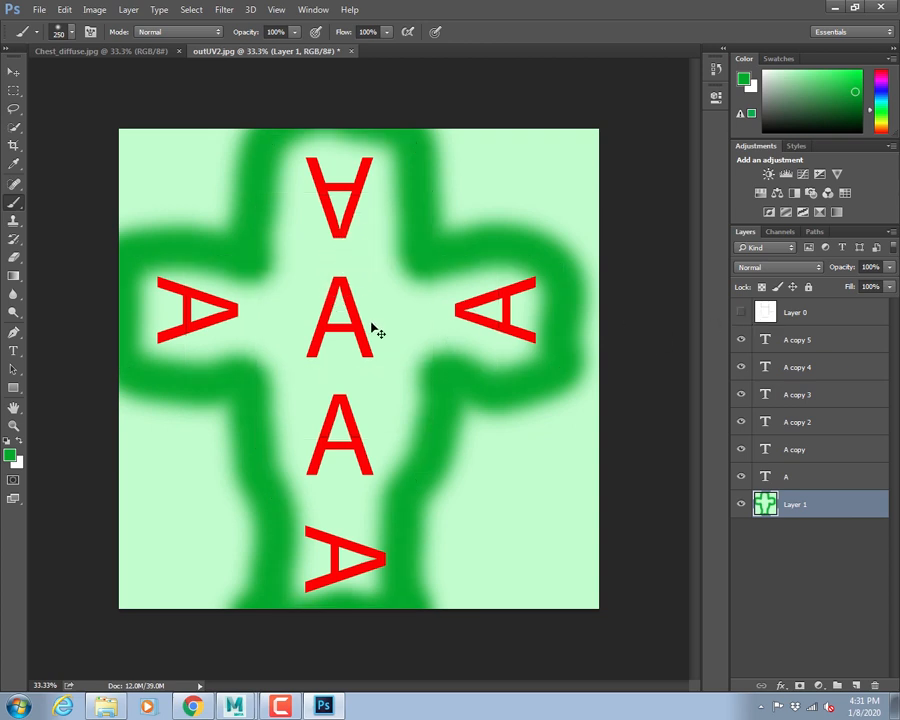
{"action": "left_click", "coordinate": [38, 10]}
{"action": "left_click", "coordinate": [61, 166]}
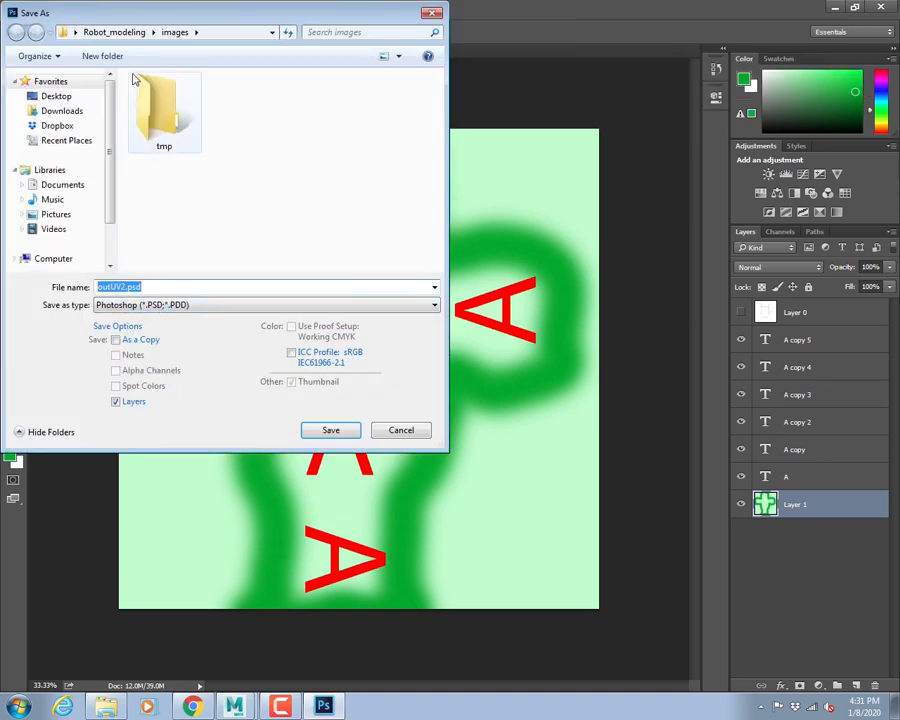
{"action": "left_click", "coordinate": [112, 32]}
{"action": "scroll", "coordinate": [175, 225], "scroll_direction": "down", "scroll_amount": 1}
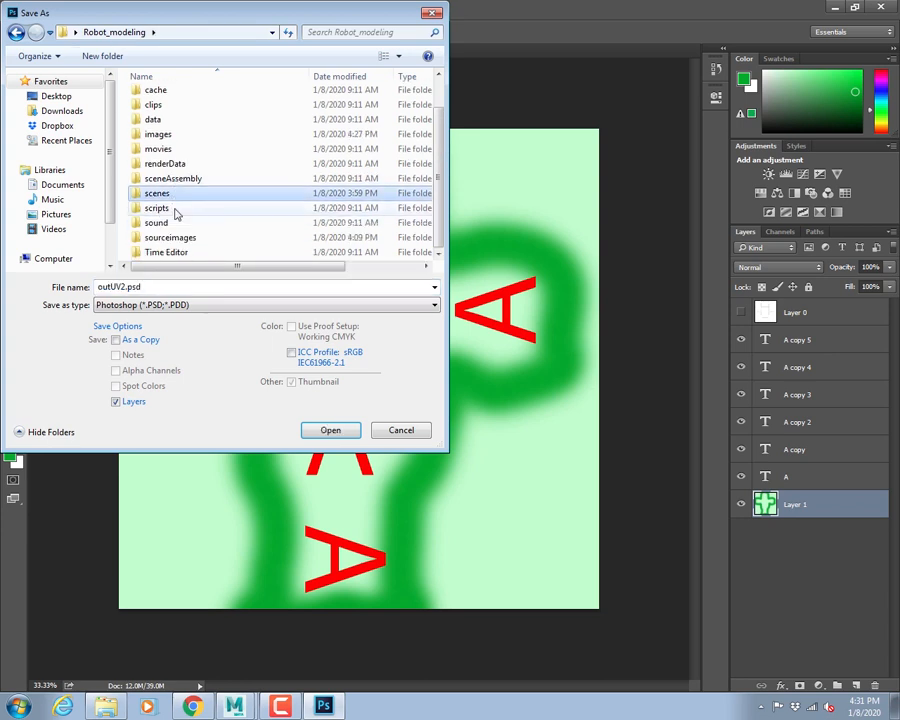
{"action": "double_click", "coordinate": [176, 236]}
{"action": "left_click", "coordinate": [160, 286]}
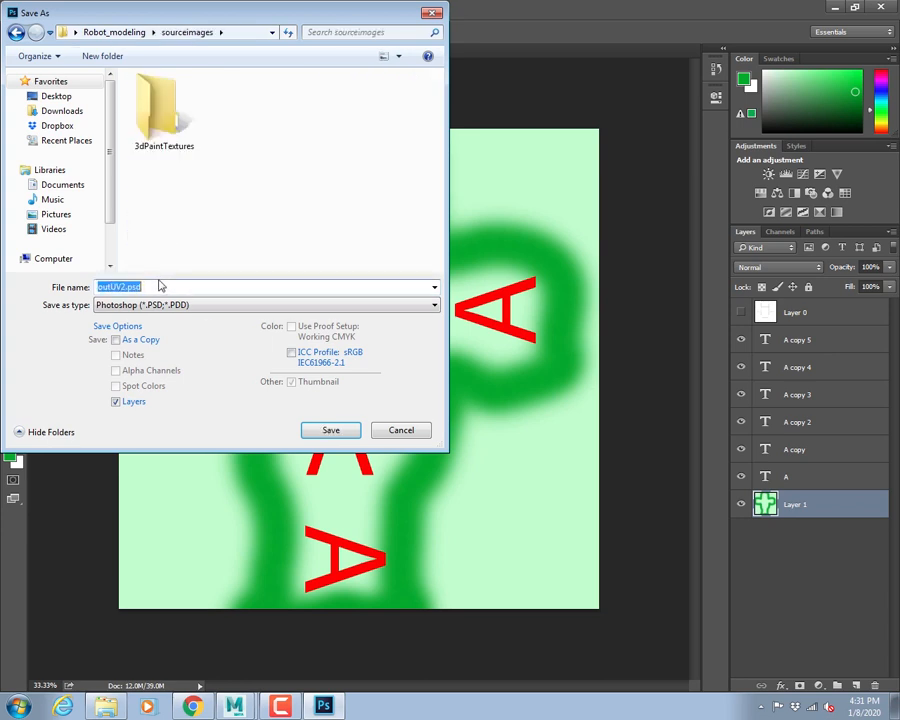
{"action": "type", "text": "Ches"}
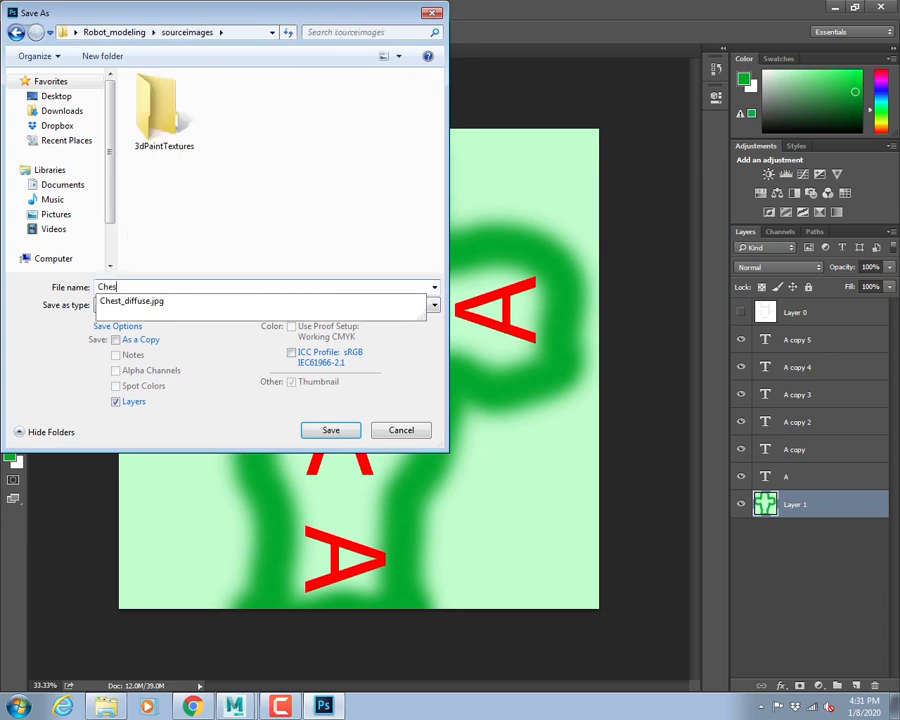
{"action": "type", "text": "t"}
{"action": "key", "text": "Down"}
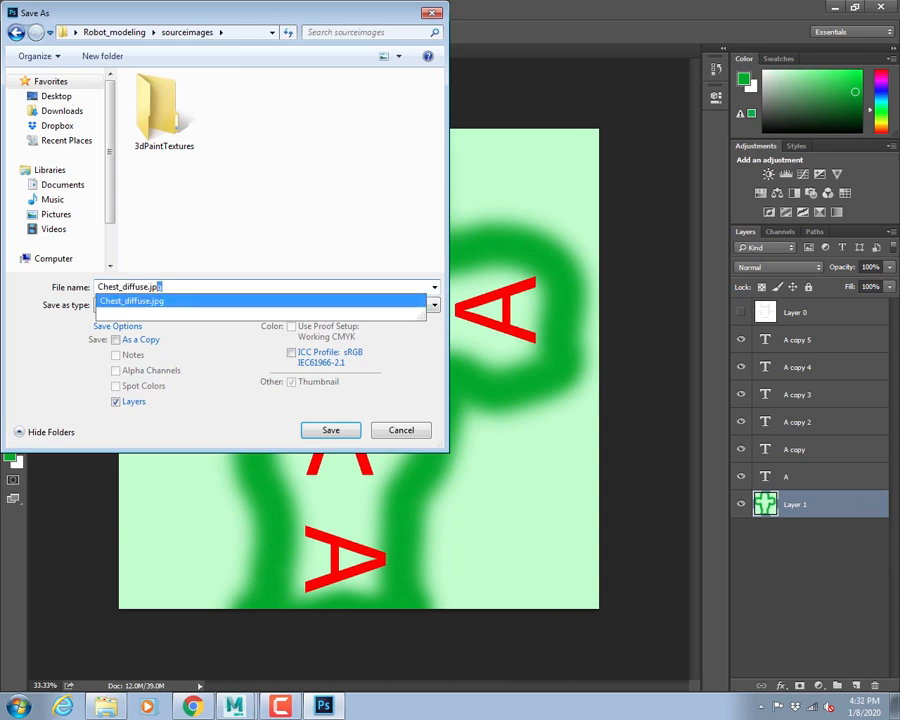
{"action": "key", "text": "BackSpace"}
{"action": "left_click", "coordinate": [166, 288]}
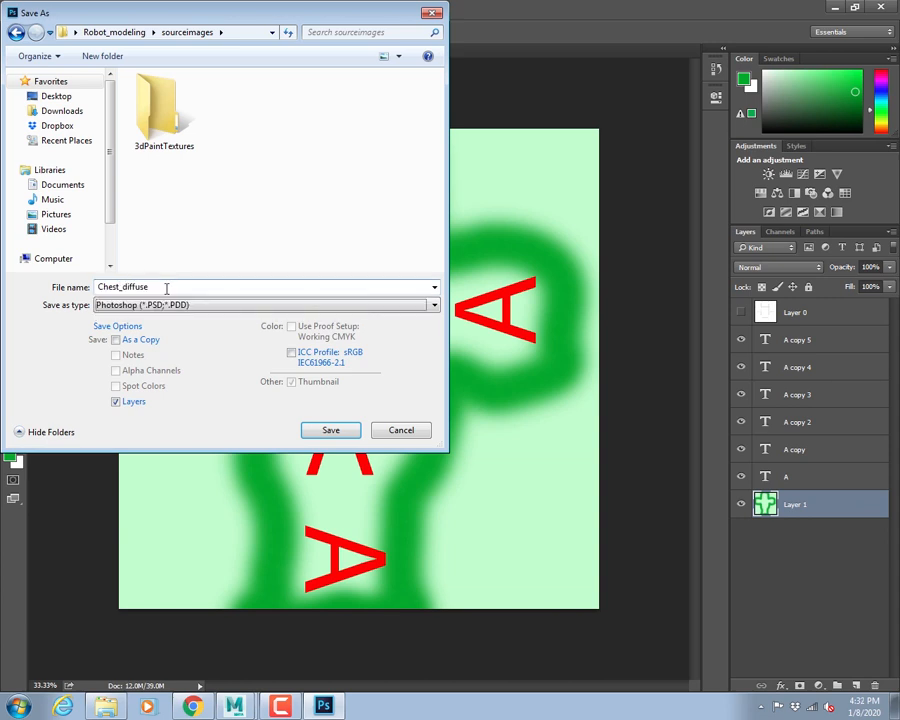
{"action": "key", "text": "Return"}
{"action": "key", "text": "Return"}
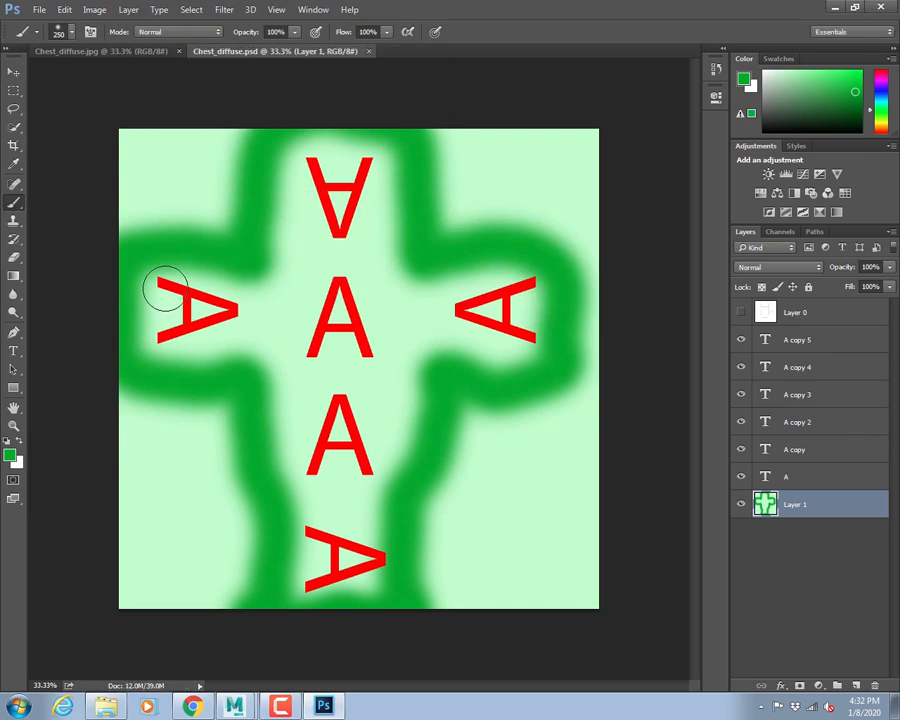
- Flatten the image into a single layer, discarding the hidden UV wireframe layer
{"action": "key", "text": "alt+l"}
{"action": "key", "text": "Up"}
{"action": "key", "text": "Up"}
{"action": "key", "text": "Return"}
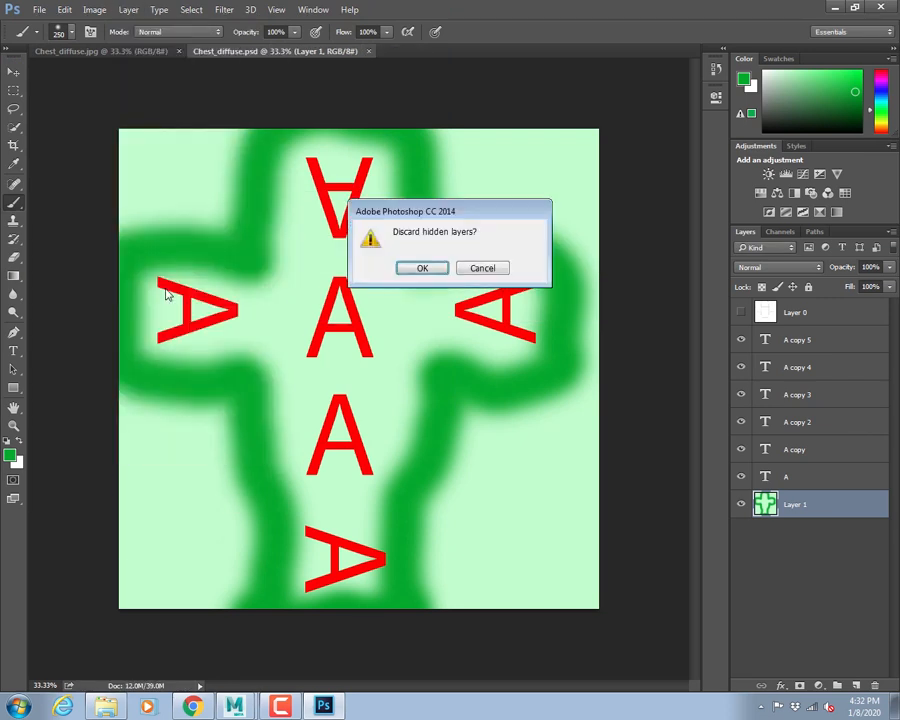
{"action": "key", "text": "Return"}
- Try to save the flattened texture as the JPEG Chest_diffuse.jpg in the sourceimages folder
{"action": "key", "text": "alt+f"}
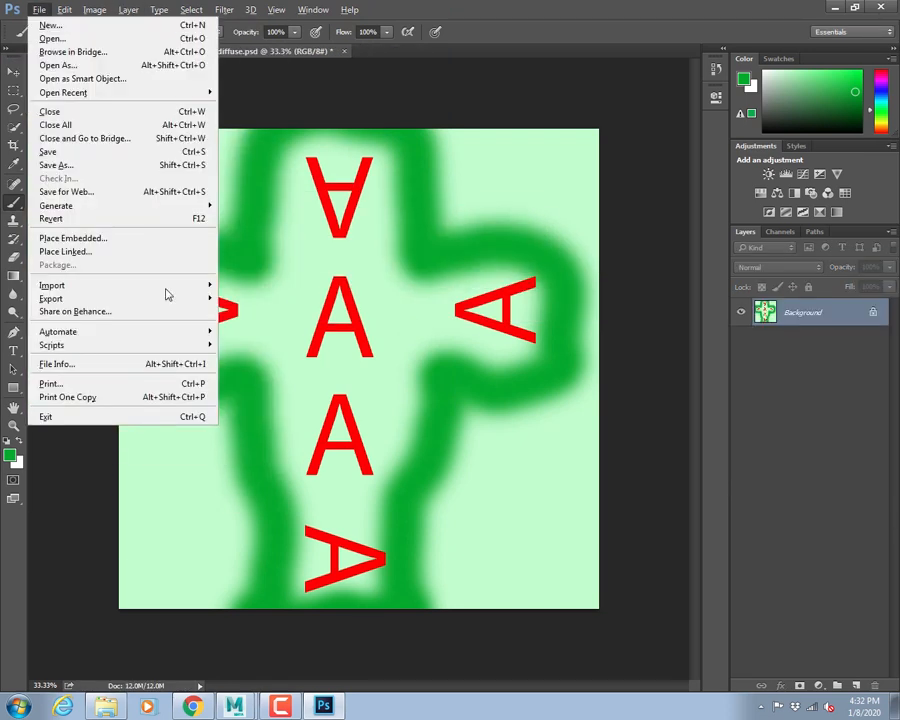
{"action": "key", "text": "Down"}
{"action": "key", "text": "Down"}
{"action": "key", "text": "Down"}
{"action": "key", "text": "Down"}
{"action": "key", "text": "Down"}
{"action": "key", "text": "Down"}
{"action": "key", "text": "Down"}
{"action": "key", "text": "Down"}
{"action": "key", "text": "Down"}
{"action": "key", "text": "Down"}
{"action": "key", "text": "Return"}
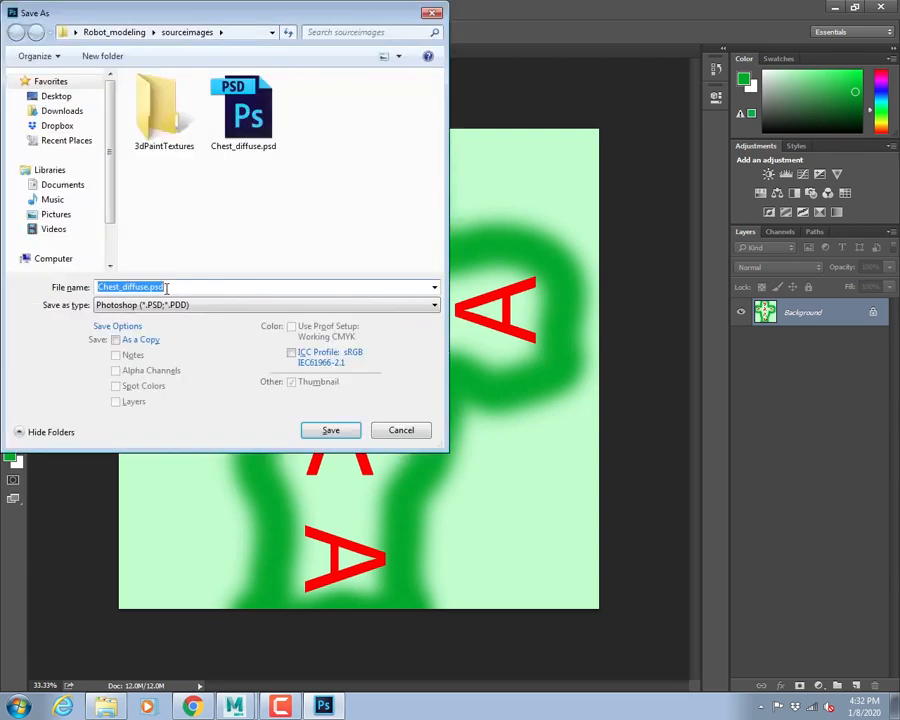
{"action": "left_click", "coordinate": [166, 287]}
{"action": "key", "text": "j"}
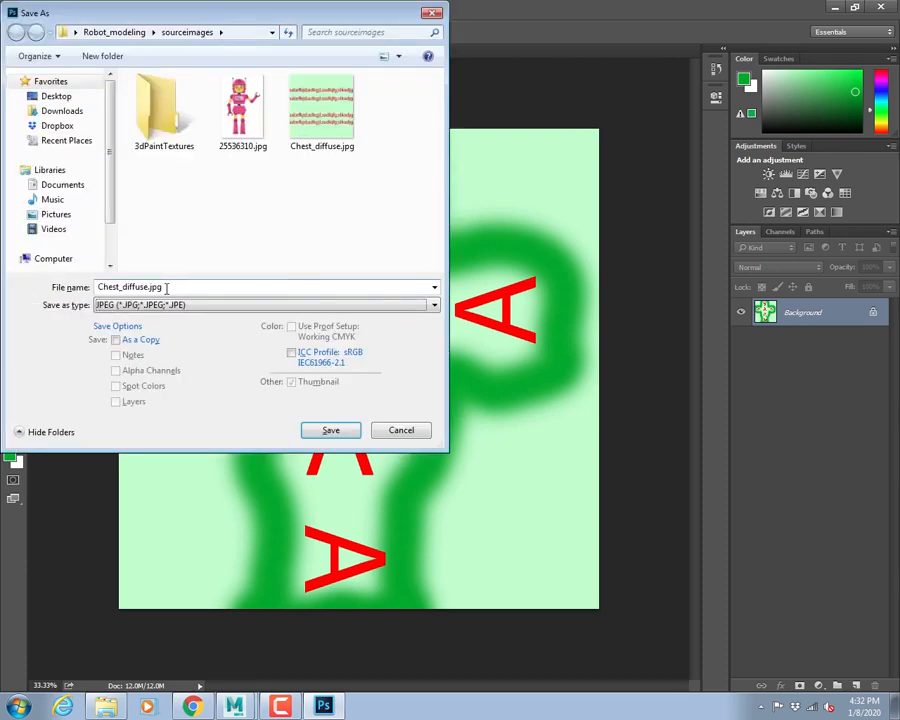
{"action": "key", "text": "Return"}
{"action": "key", "text": "Left"}
{"action": "key", "text": "Return"}
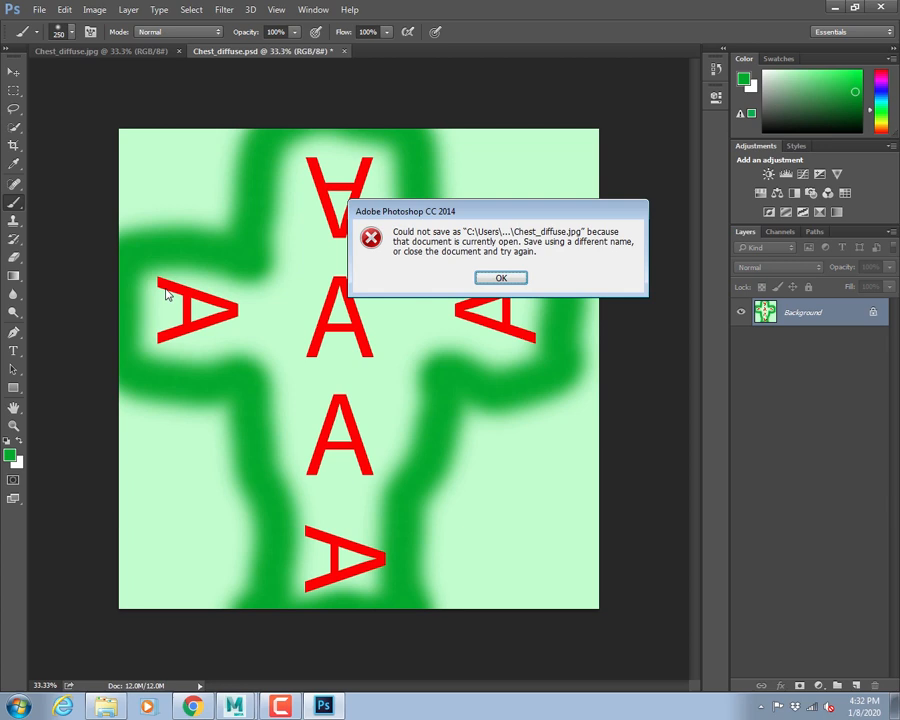
{"action": "key", "text": "Return"}
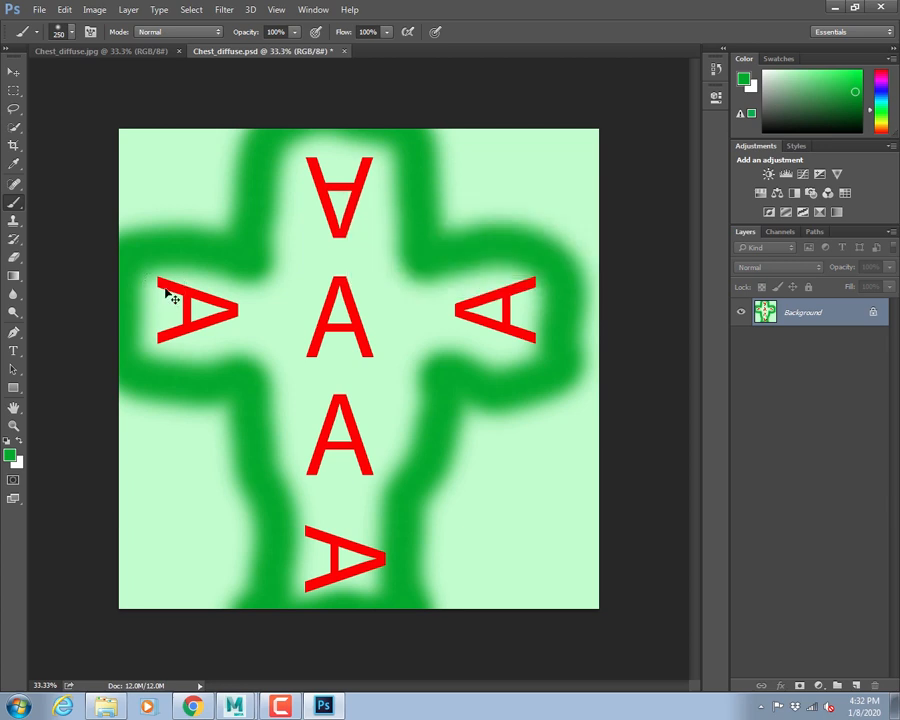
- Save the flattened texture as a JPEG named Chest_diffuse2.jpg in the sourceimages folder
{"action": "key", "text": "alt+f"}
{"action": "key", "text": "Down"}
{"action": "key", "text": "Down"}
{"action": "key", "text": "Down"}
{"action": "key", "text": "Down"}
{"action": "key", "text": "Down"}
{"action": "key", "text": "Down"}
{"action": "key", "text": "Down"}
{"action": "key", "text": "Down"}
{"action": "key", "text": "Down"}
{"action": "key", "text": "Down"}
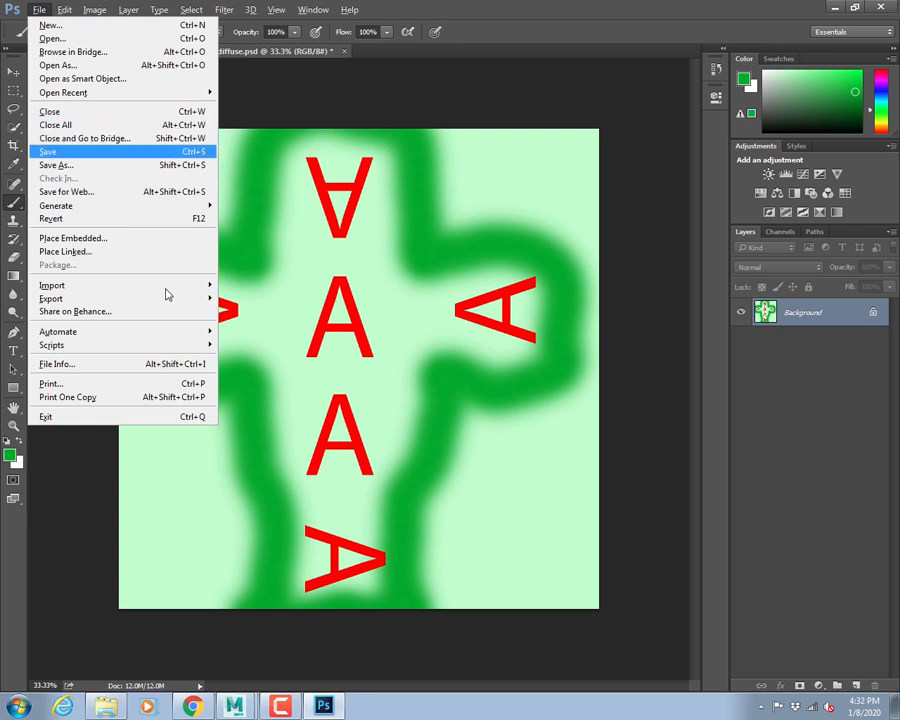
{"action": "key", "text": "Down"}
{"action": "key", "text": "Return"}
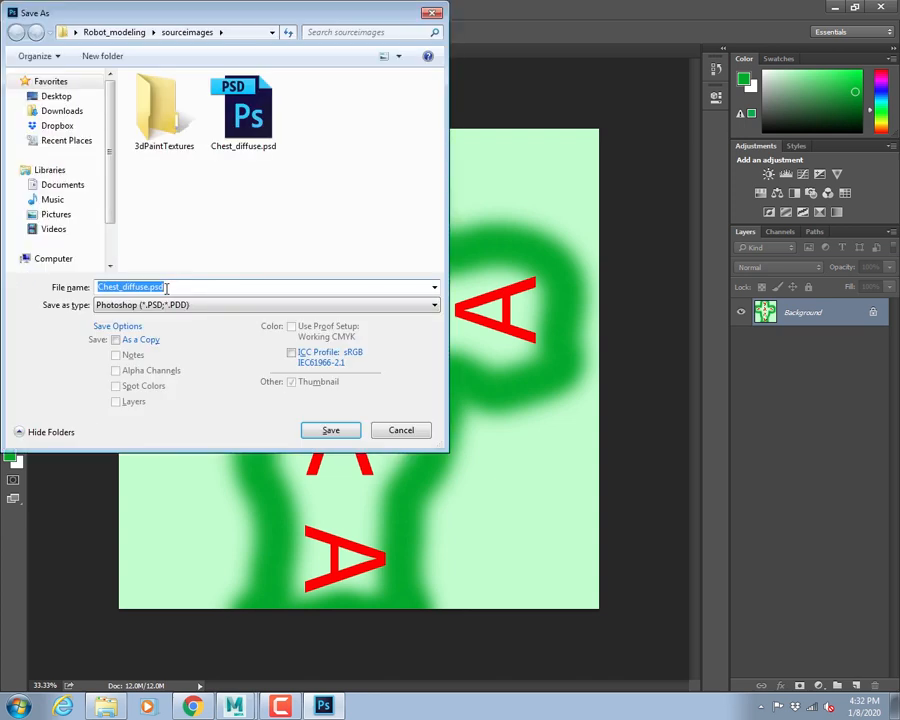
{"action": "key", "text": "Tab"}
{"action": "key", "text": "j"}
{"action": "key", "text": "shift+Tab"}
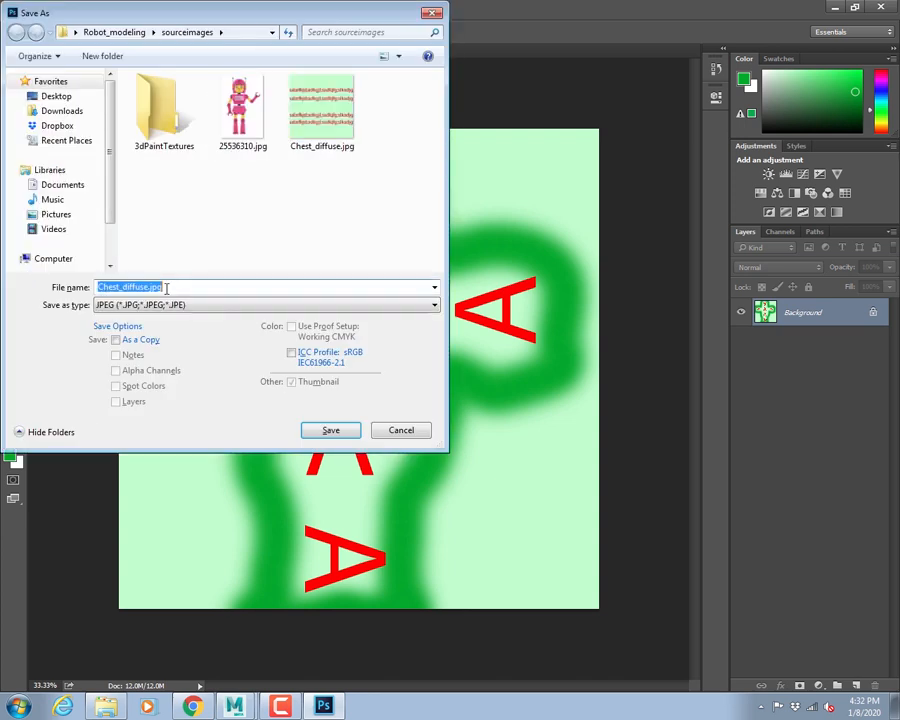
{"action": "key", "text": "Left"}
{"action": "key", "text": "Left"}
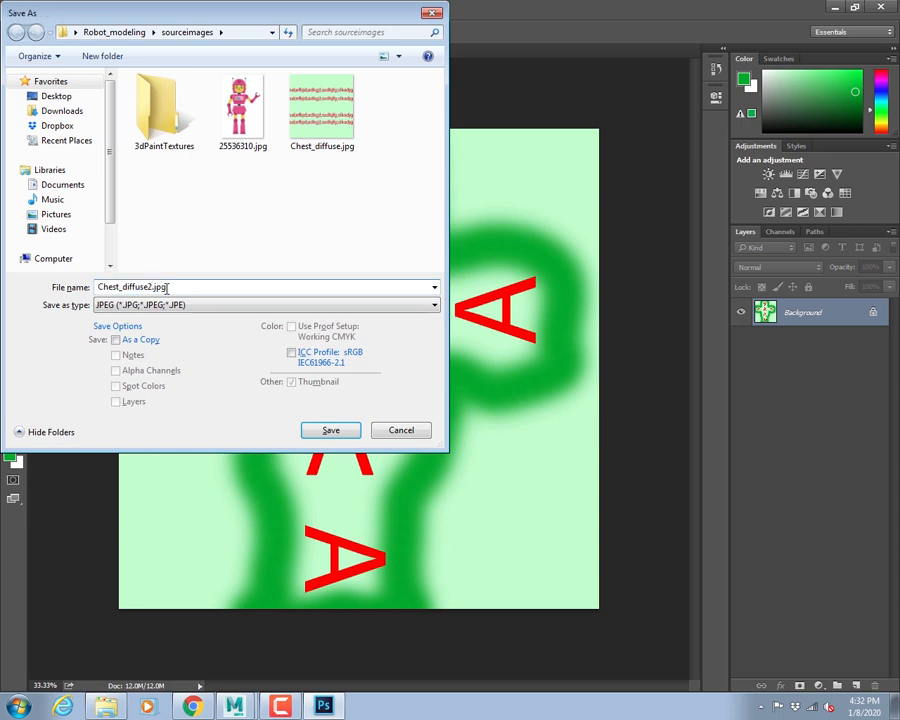
{"action": "key", "text": "Return"}
{"action": "key", "text": "Return"}
- Switch to Maya, select the chest as a whole object, and display its material attributes with the UV Editor closed
{"action": "key", "text": "alt+Tab"}
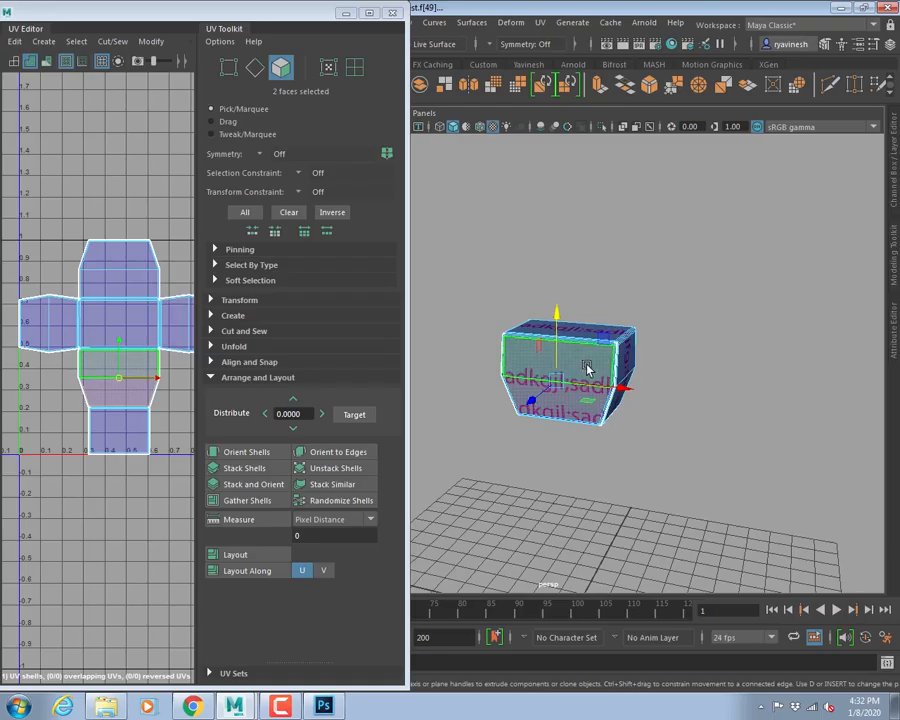
{"action": "right_click_drag", "start_coordinate": [587, 368], "coordinate": [608, 345]}
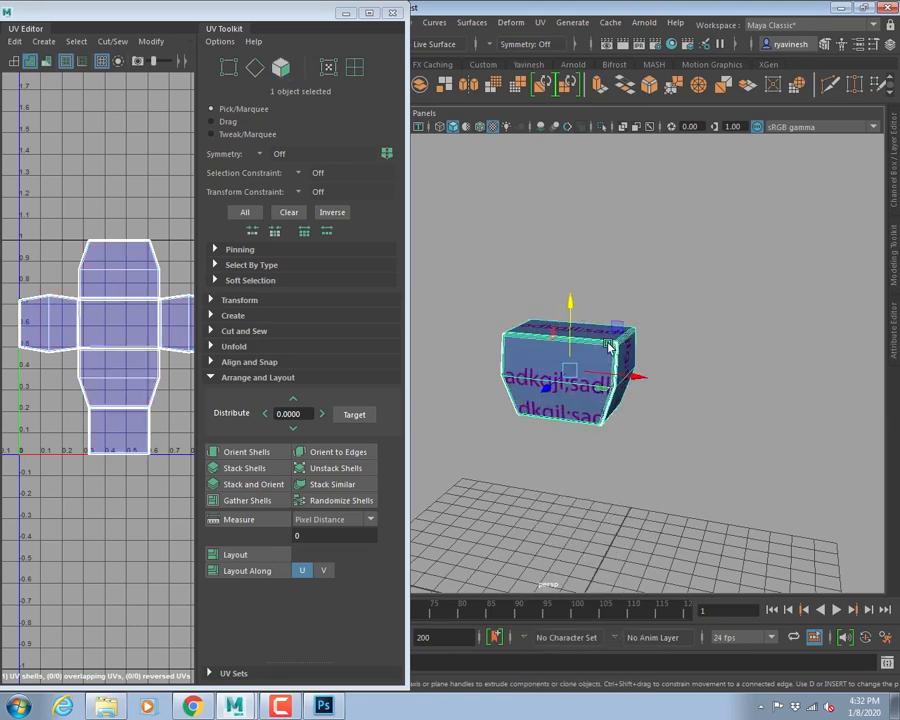
{"action": "key", "text": "ctrl+a"}
{"action": "left_click", "coordinate": [393, 13]}
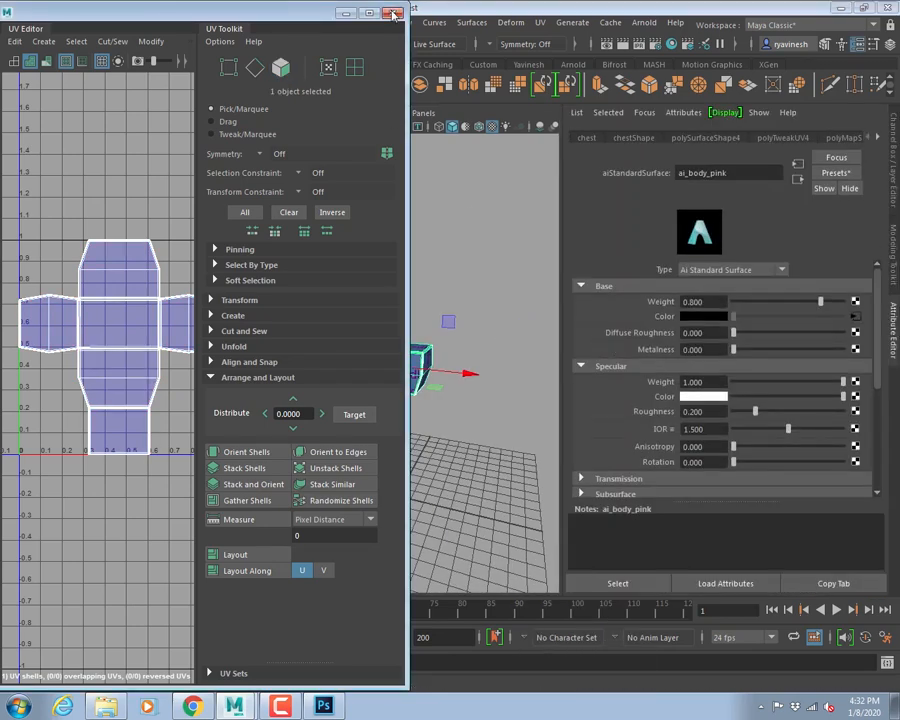
{"action": "right_click_drag", "start_coordinate": [365, 341], "coordinate": [502, 390], "text": "alt"}
{"action": "middle_click_drag", "start_coordinate": [502, 390], "coordinate": [471, 371], "text": "alt"}
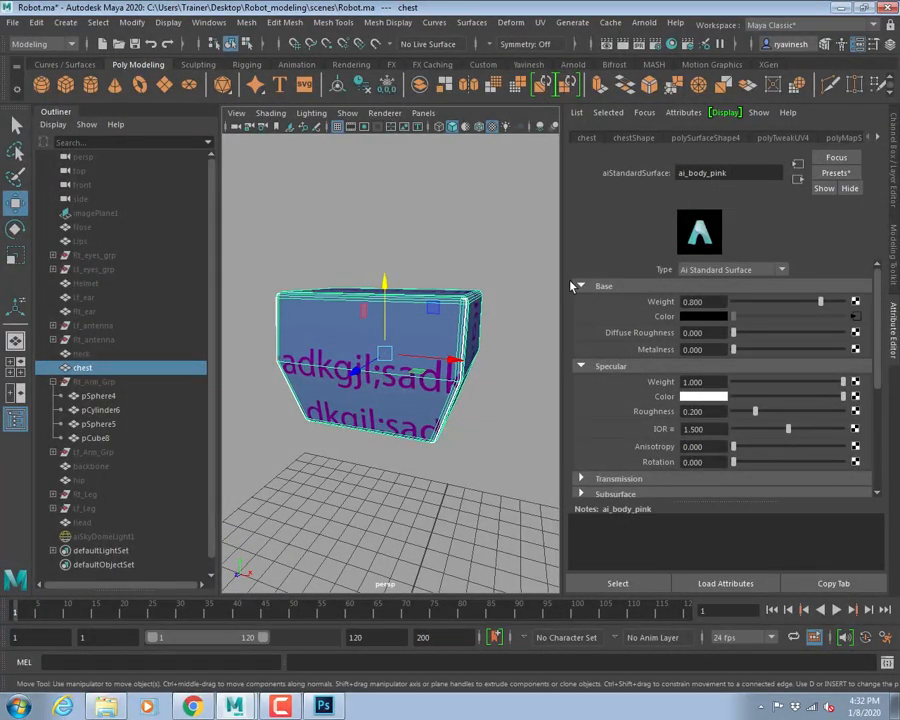
{"action": "left_click_drag", "start_coordinate": [455, 316], "coordinate": [514, 305], "text": "alt"}
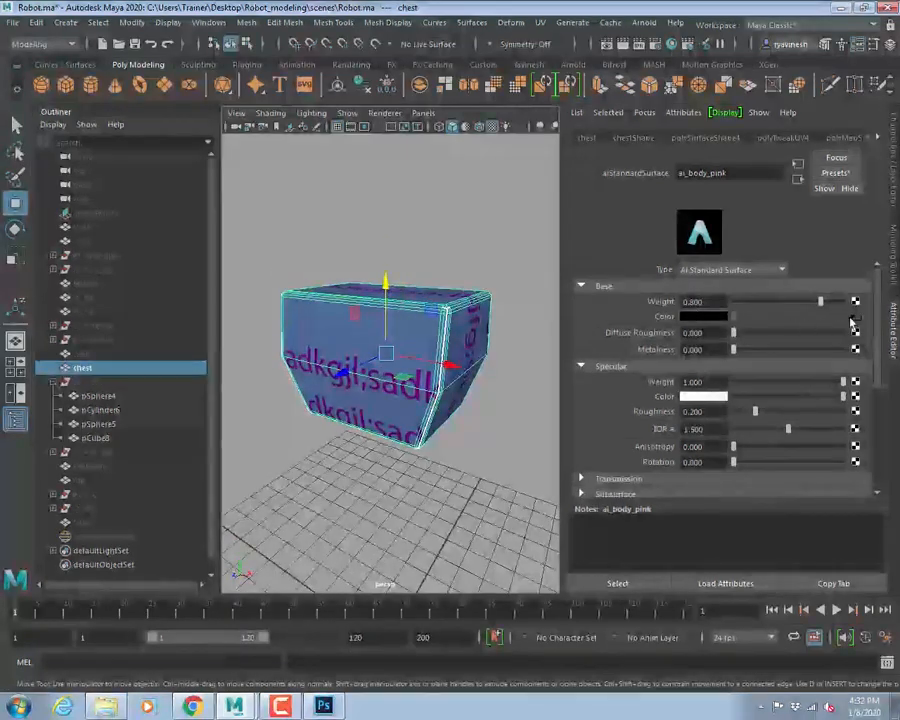
- Replace the file texture on the chest material's base color with Chest_diffuse2.jpg from the sourceimages folder
{"action": "left_click", "coordinate": [856, 316]}
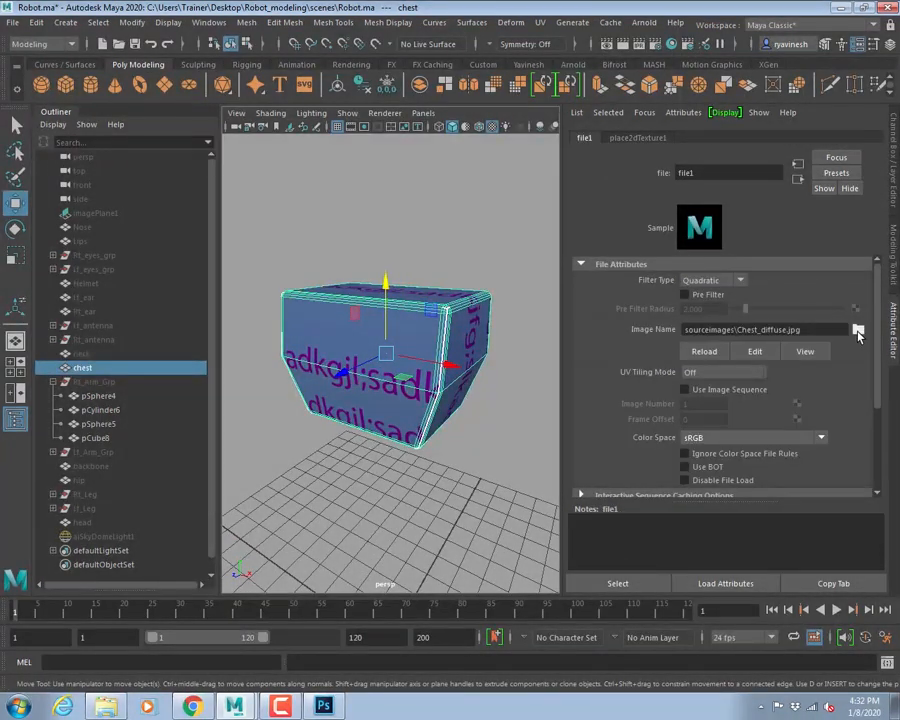
{"action": "left_click", "coordinate": [857, 330]}
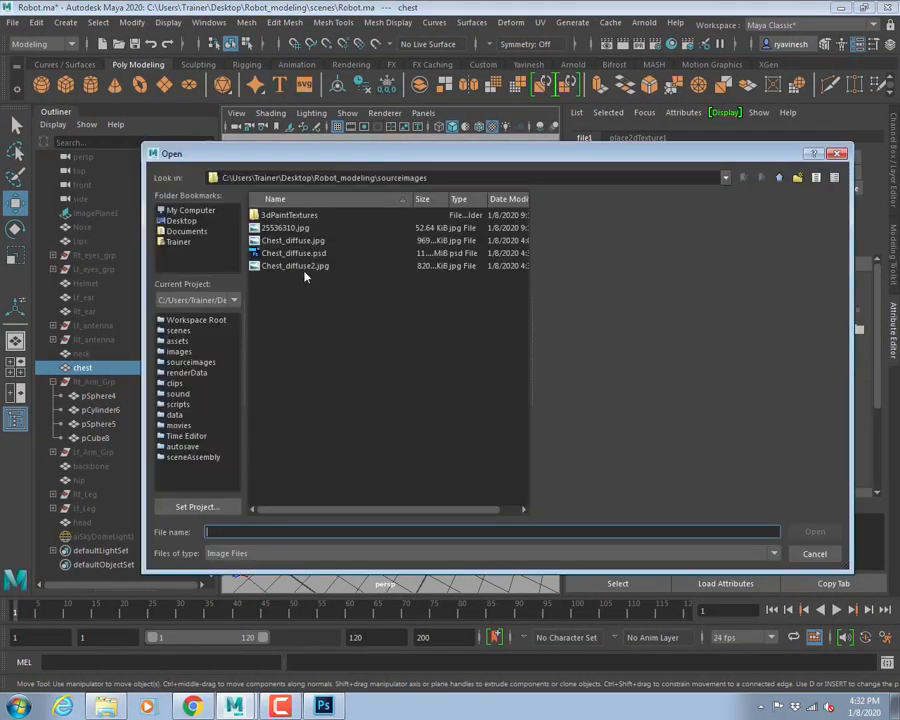
{"action": "left_click", "coordinate": [300, 267]}
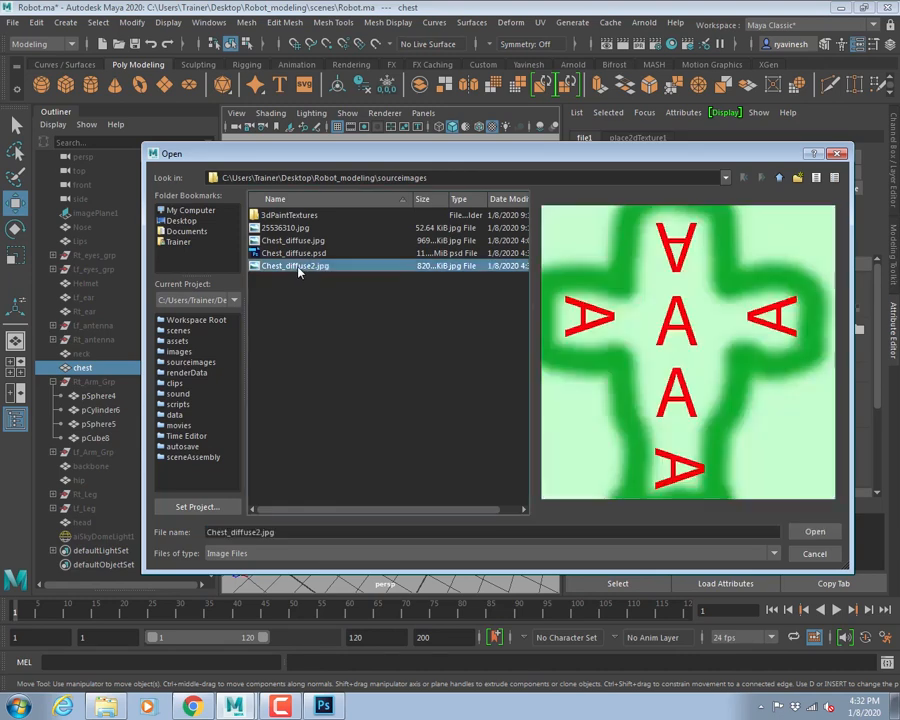
{"action": "left_click", "coordinate": [815, 532]}
{"action": "left_click", "coordinate": [416, 485]}
{"action": "left_click_drag", "start_coordinate": [416, 485], "coordinate": [455, 437], "text": "alt"}
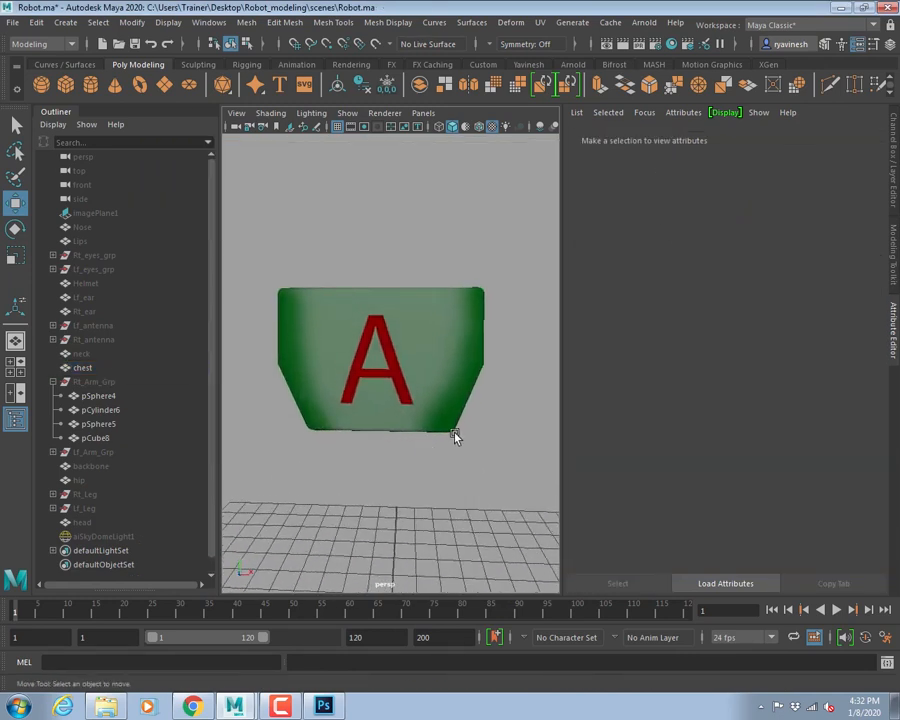
- Examine the painted texture on the chest from several angles to check the letter orientation and borders on each side
{"action": "key", "text": "ctrl+a"}
{"action": "left_click_drag", "start_coordinate": [787, 327], "coordinate": [745, 428], "text": "alt"}
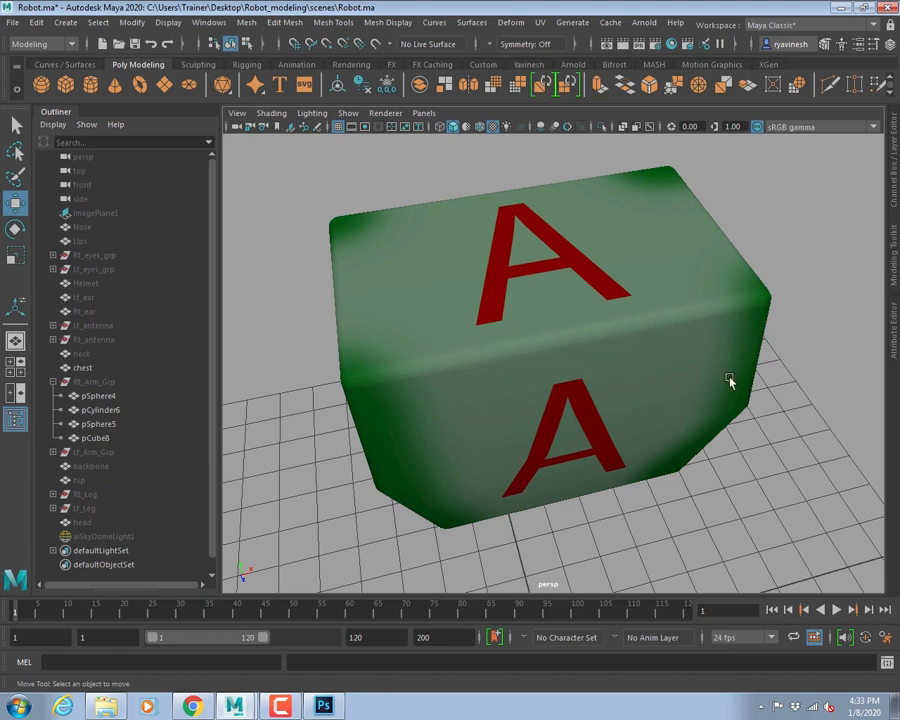
{"action": "left_click_drag", "start_coordinate": [733, 407], "coordinate": [462, 406], "text": "alt"}
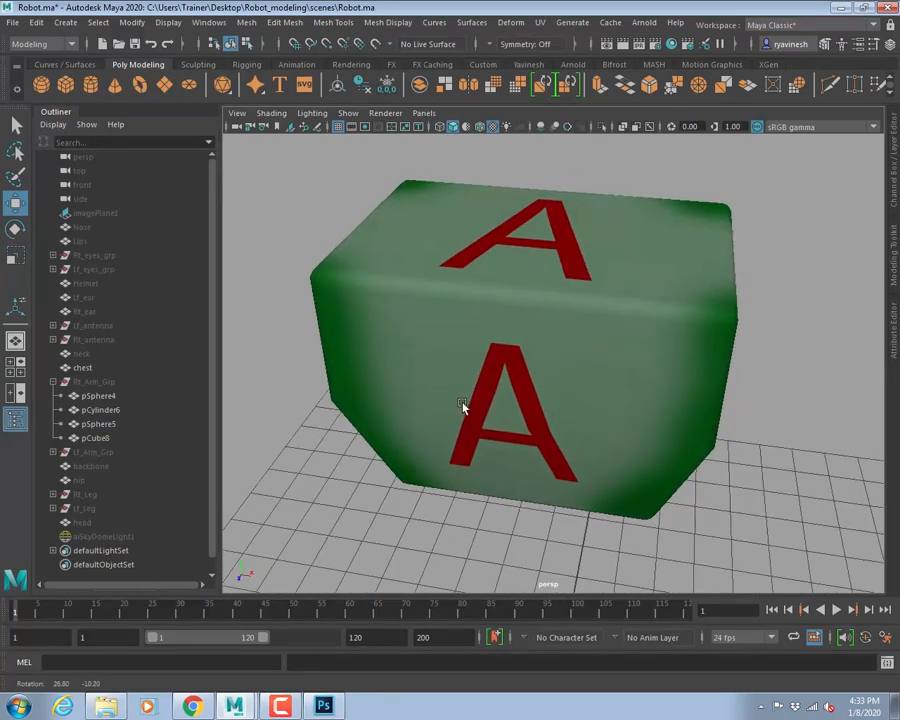
{"action": "scroll", "coordinate": [457, 408], "scroll_direction": "down", "scroll_amount": 2}
{"action": "left_click", "coordinate": [577, 397]}
{"action": "scroll", "coordinate": [600, 410], "scroll_direction": "down", "scroll_amount": 4}
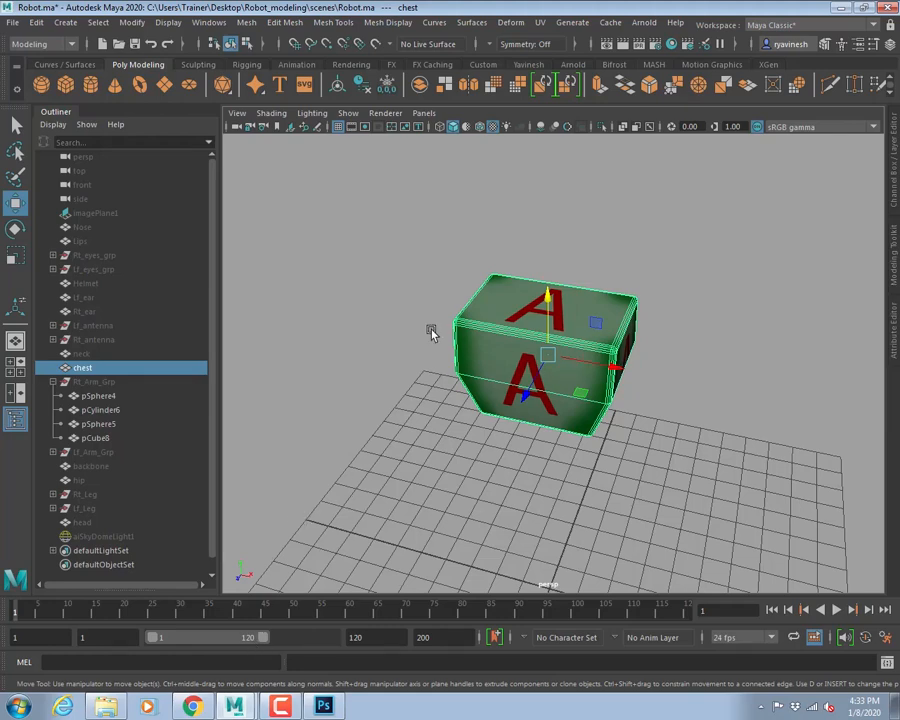
{"action": "left_click_drag", "start_coordinate": [602, 427], "coordinate": [576, 357], "text": "alt"}
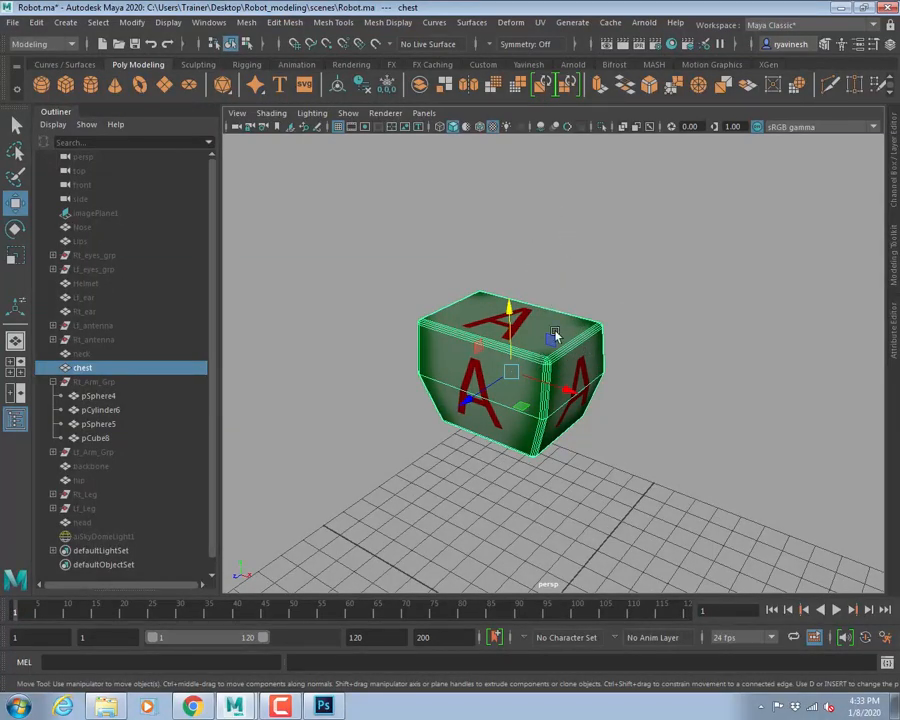
{"action": "left_click_drag", "start_coordinate": [555, 335], "coordinate": [635, 262], "text": "alt"}
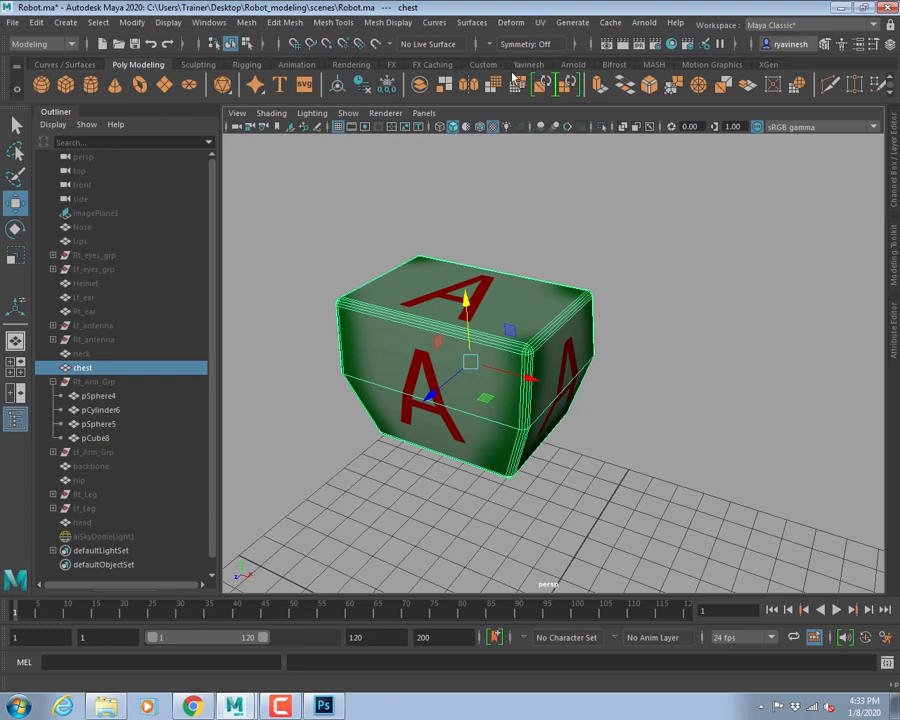
- Assign a new Arnold aiStandardSurface material to the chest and hide the material attributes
{"action": "right_click_drag", "start_coordinate": [524, 284], "coordinate": [520, 637]}
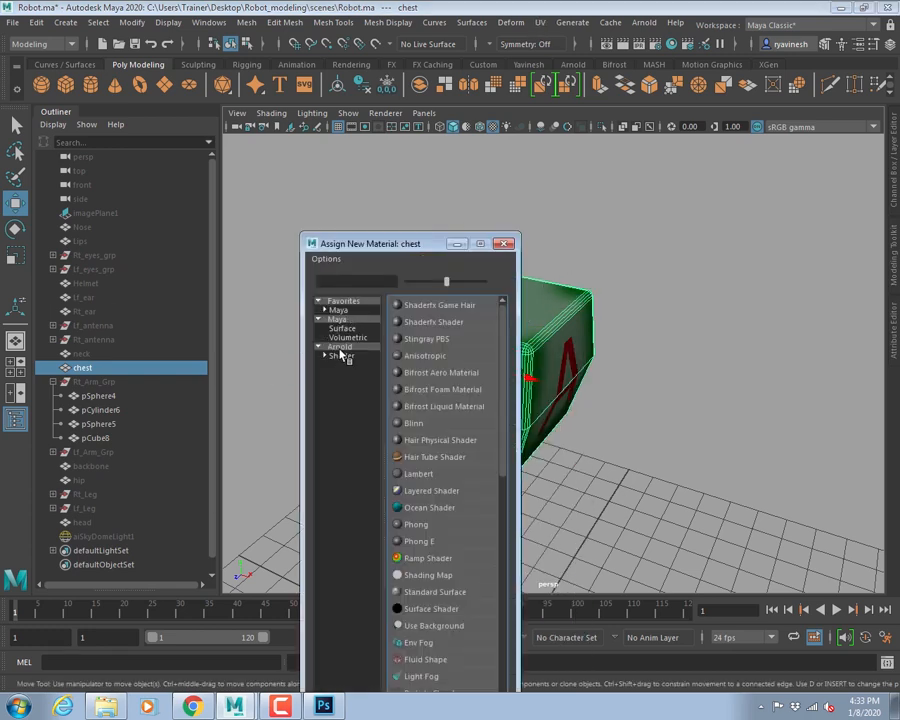
{"action": "left_click", "coordinate": [341, 347]}
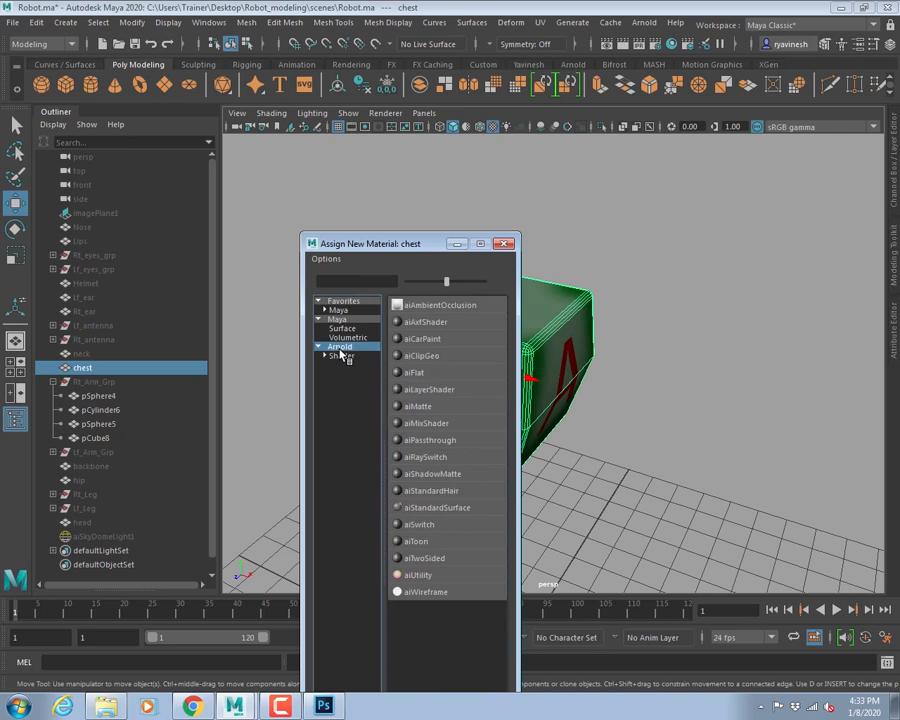
{"action": "left_click", "coordinate": [440, 508]}
{"action": "left_click", "coordinate": [404, 281]}
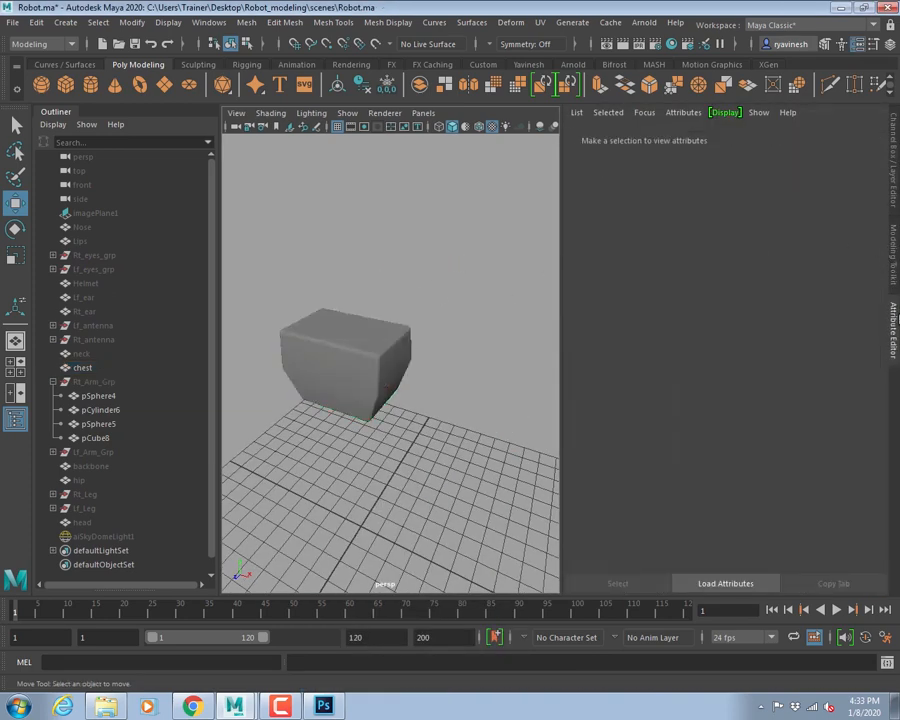
{"action": "left_click", "coordinate": [896, 318]}
{"action": "left_click_drag", "start_coordinate": [522, 306], "coordinate": [472, 327], "text": "alt"}
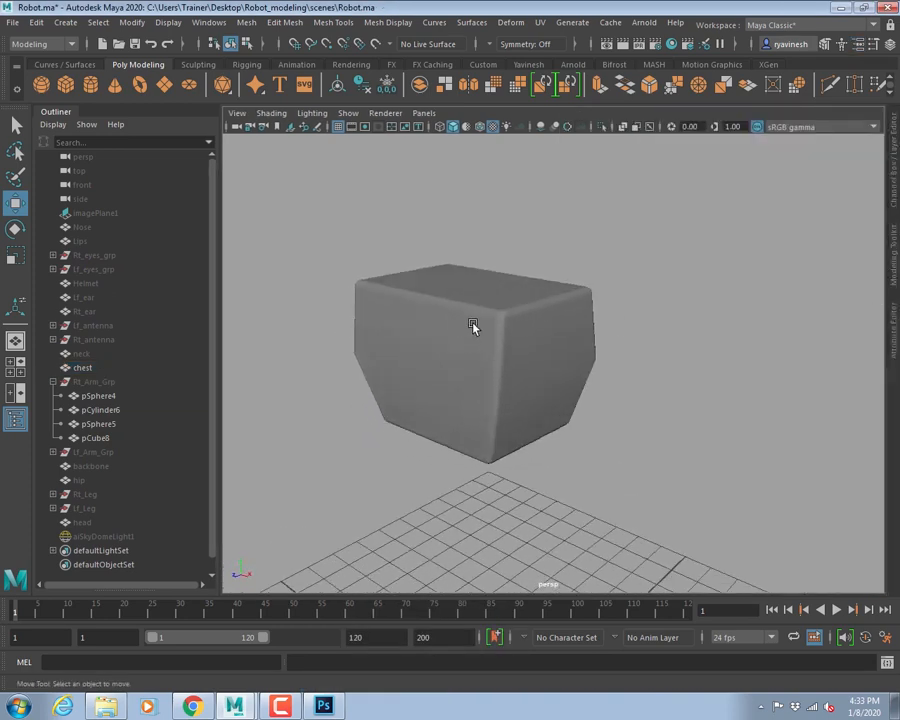
- Apply a planar UV projection to the whole chest from the Z axis, fitted to the bounding box and keeping the image width/height ratio
{"action": "left_click", "coordinate": [456, 372]}
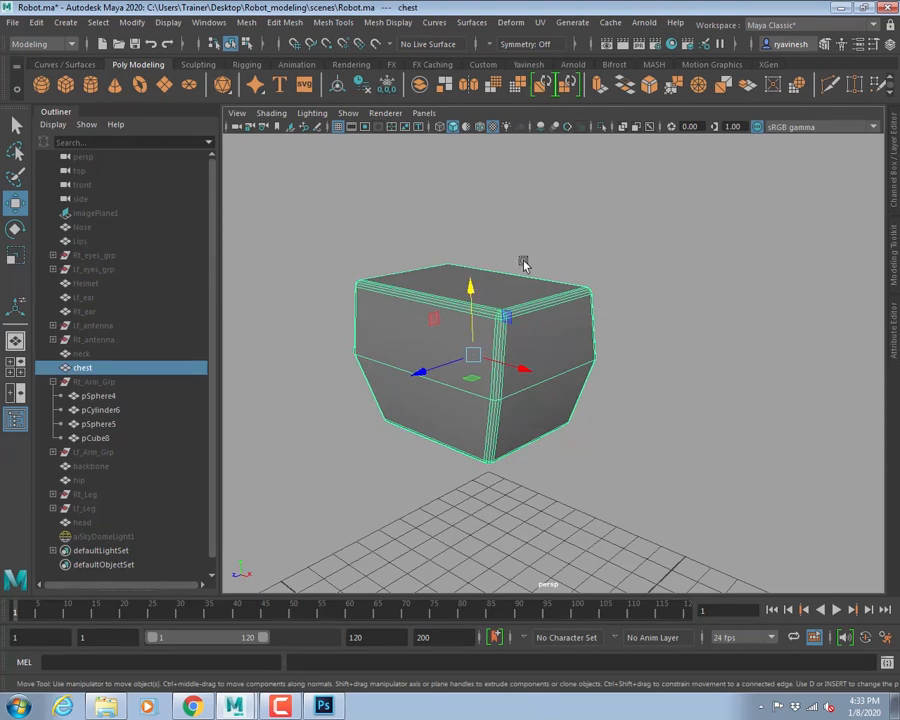
{"action": "left_click", "coordinate": [540, 22]}
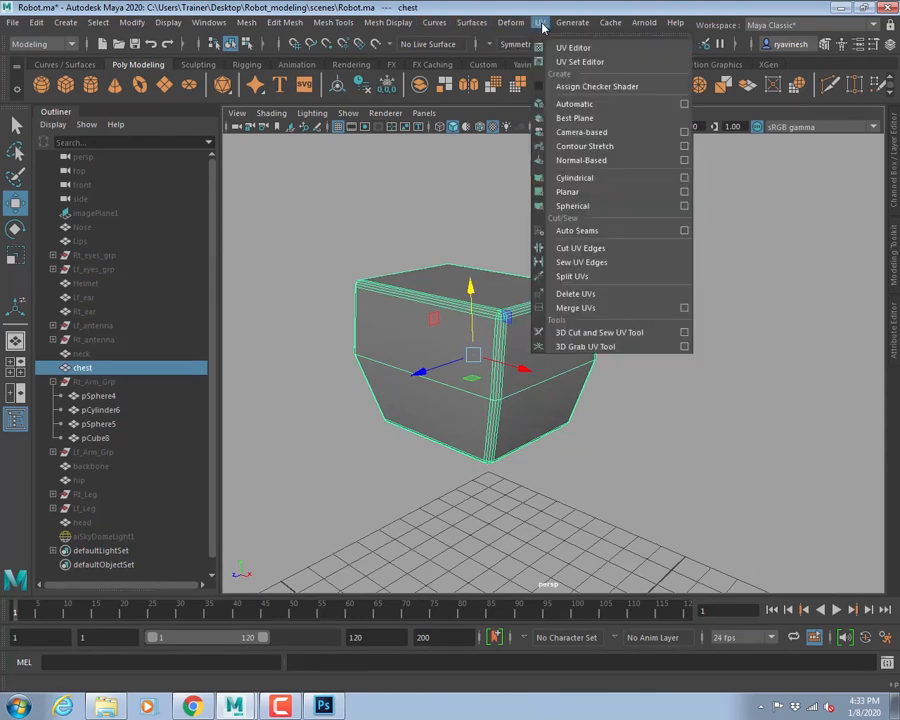
{"action": "left_click", "coordinate": [685, 192]}
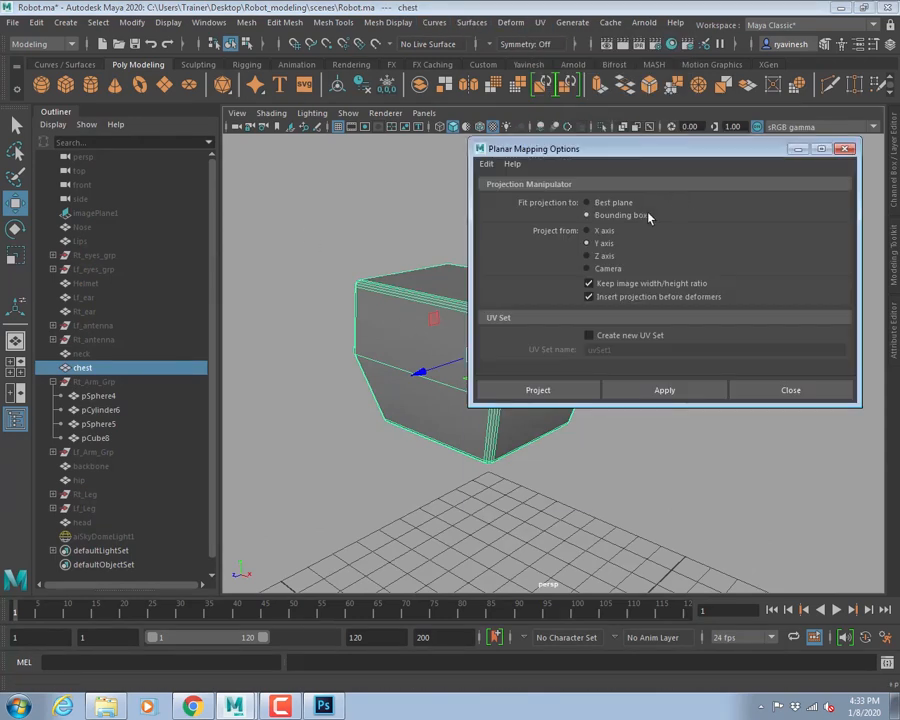
{"action": "left_click", "coordinate": [598, 257]}
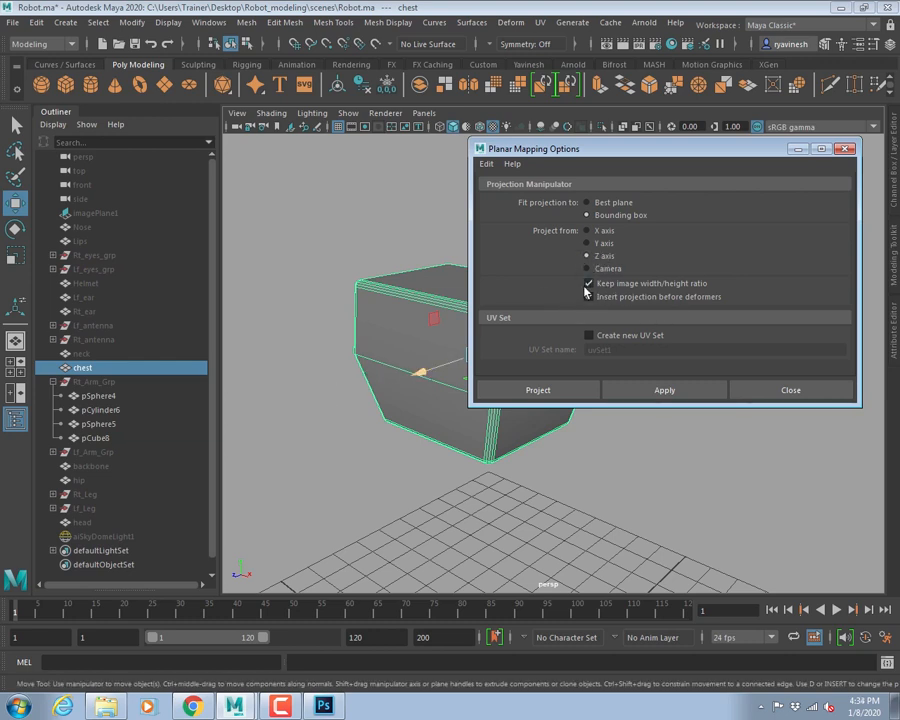
{"action": "left_click", "coordinate": [538, 390]}
{"action": "left_click", "coordinate": [604, 347]}
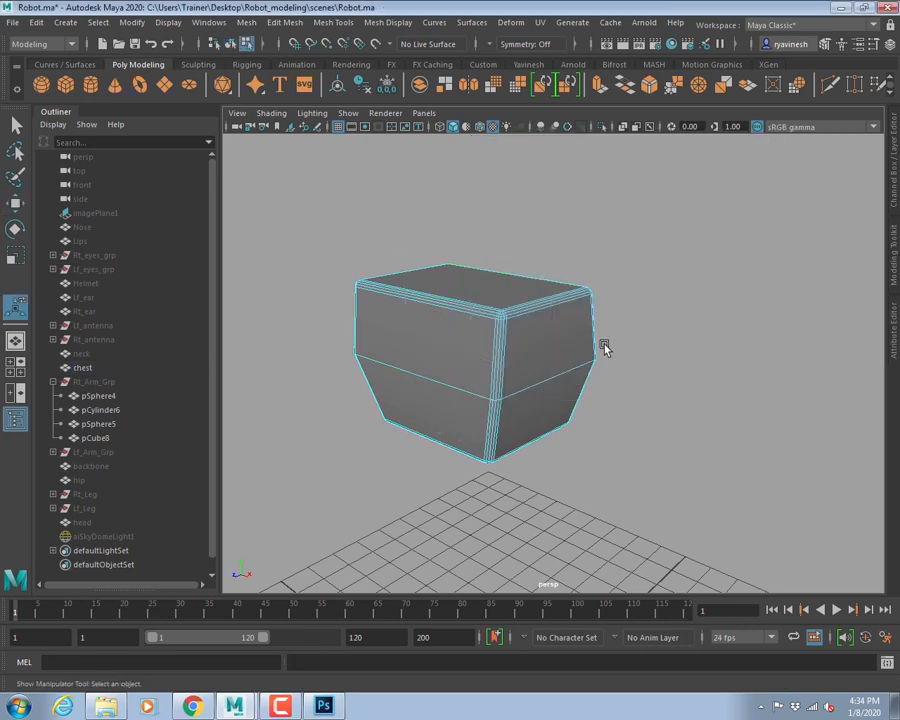
- Select the chest's faces at both side ends, including their bevels, leaving the front, back, top and bottom faces unselected
{"action": "right_click_drag", "start_coordinate": [532, 344], "coordinate": [530, 354]}
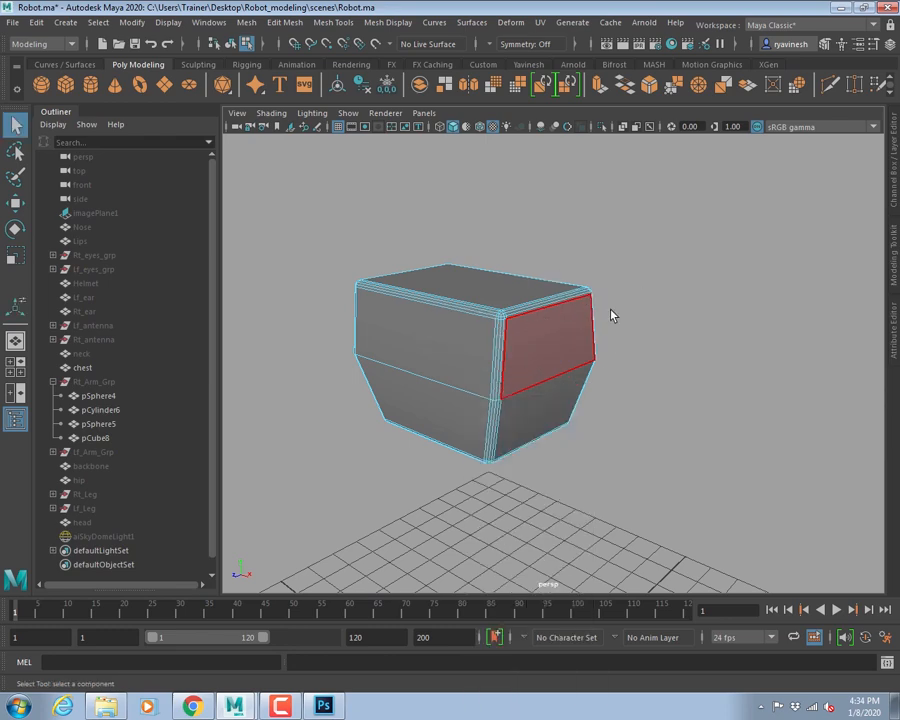
{"action": "left_click_drag", "start_coordinate": [612, 316], "coordinate": [512, 380], "text": "alt"}
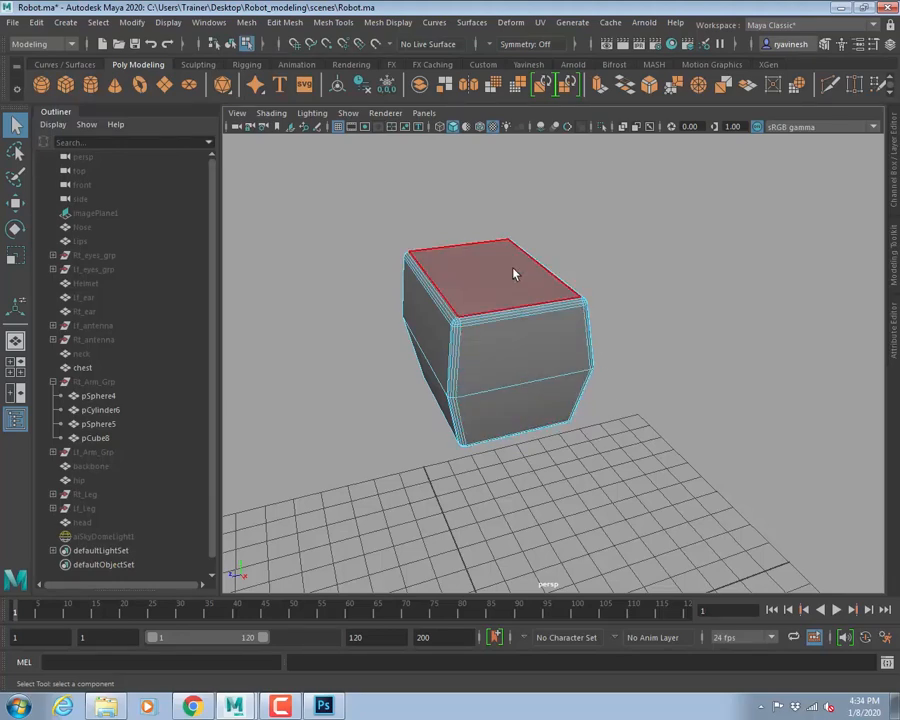
{"action": "left_click_drag", "start_coordinate": [585, 370], "coordinate": [572, 382], "text": "alt"}
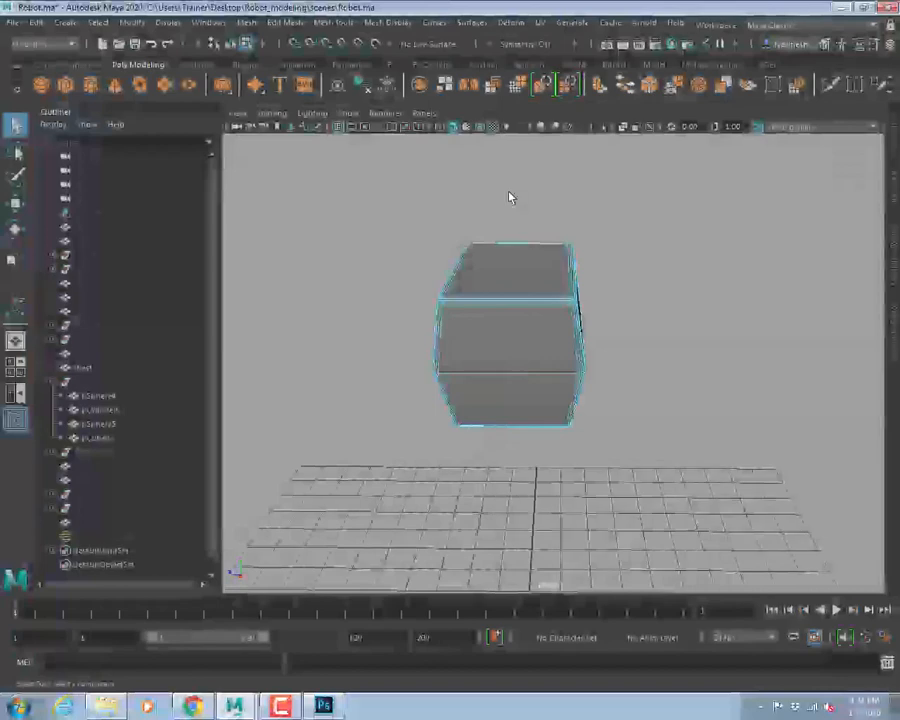
{"action": "left_click_drag", "start_coordinate": [509, 192], "coordinate": [515, 479]}
{"action": "left_click_drag", "start_coordinate": [462, 380], "coordinate": [555, 386], "text": "alt"}
{"action": "left_click_drag", "start_coordinate": [432, 224], "coordinate": [490, 402]}
{"action": "left_click_drag", "start_coordinate": [512, 460], "coordinate": [502, 440], "text": "alt"}
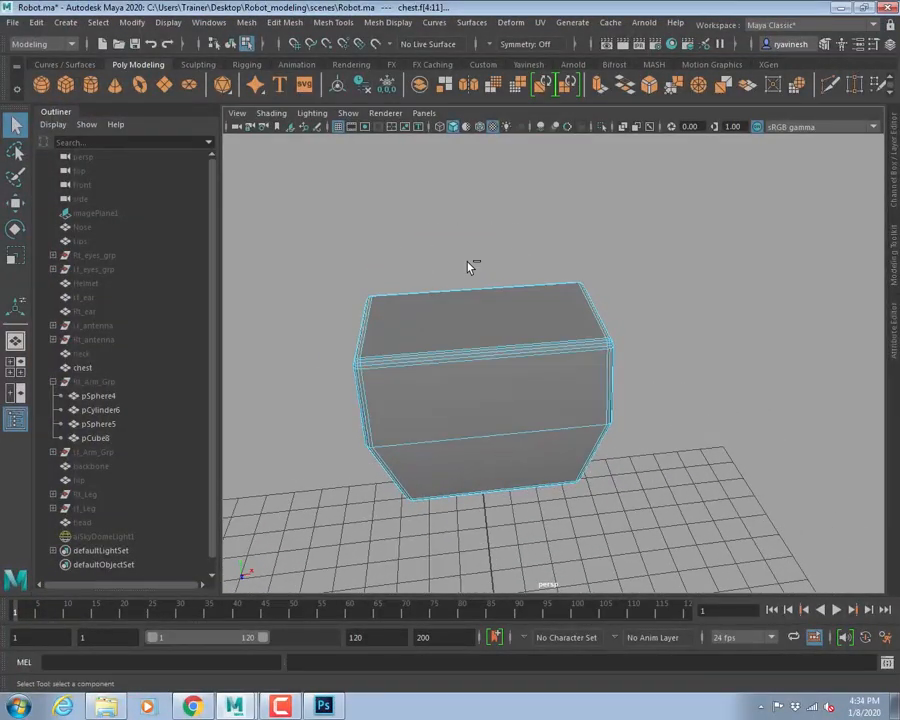
{"action": "left_click_drag", "start_coordinate": [468, 263], "coordinate": [486, 540], "text": "ctrl"}
{"action": "left_click_drag", "start_coordinate": [421, 374], "coordinate": [471, 384], "text": "alt"}
{"action": "right_click_drag", "start_coordinate": [471, 384], "coordinate": [625, 418], "text": "alt"}
{"action": "middle_click_drag", "start_coordinate": [470, 440], "coordinate": [548, 420], "text": "alt"}
{"action": "right_click_drag", "start_coordinate": [548, 420], "coordinate": [518, 375], "text": "alt"}
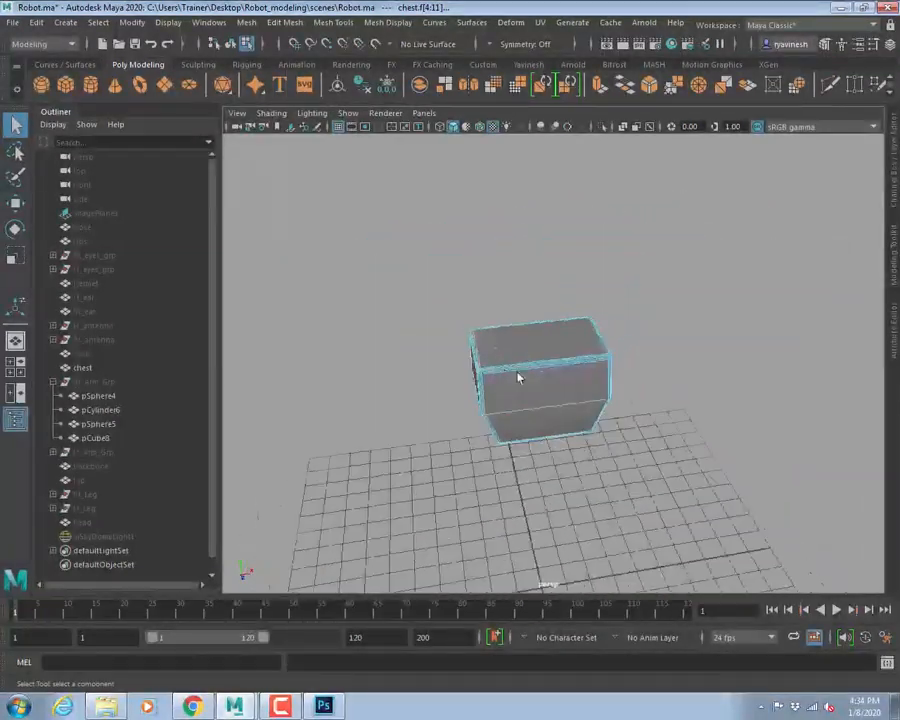
{"action": "left_click_drag", "start_coordinate": [468, 245], "coordinate": [512, 296]}
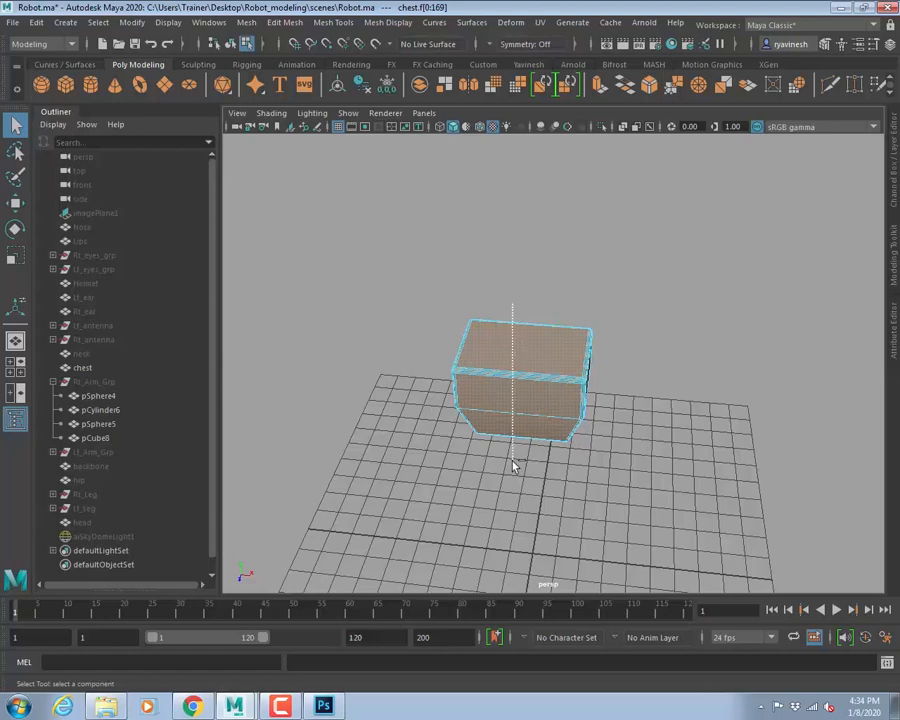
{"action": "left_click_drag", "start_coordinate": [512, 460], "coordinate": [528, 461], "text": "ctrl"}
- Shrink the face selection at both side ends so that it stops midway across the bevels
{"action": "left_click_drag", "start_coordinate": [452, 420], "coordinate": [530, 401], "text": "alt"}
{"action": "right_click_drag", "start_coordinate": [530, 401], "coordinate": [735, 446], "text": "alt"}
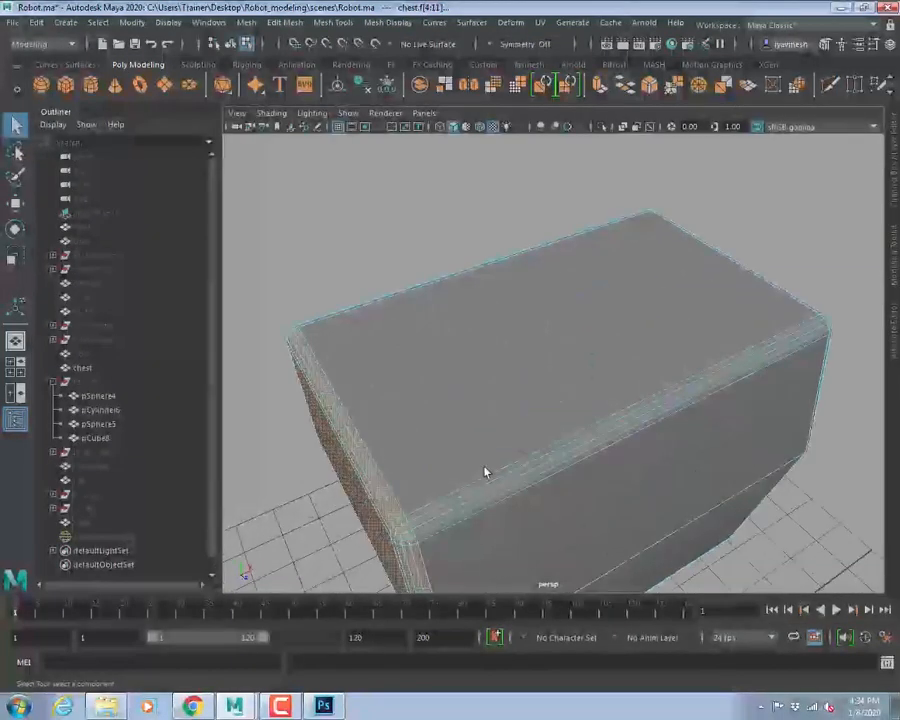
{"action": "left_click_drag", "start_coordinate": [485, 472], "coordinate": [502, 432], "text": "alt"}
{"action": "right_click_drag", "start_coordinate": [502, 432], "coordinate": [598, 448], "text": "alt"}
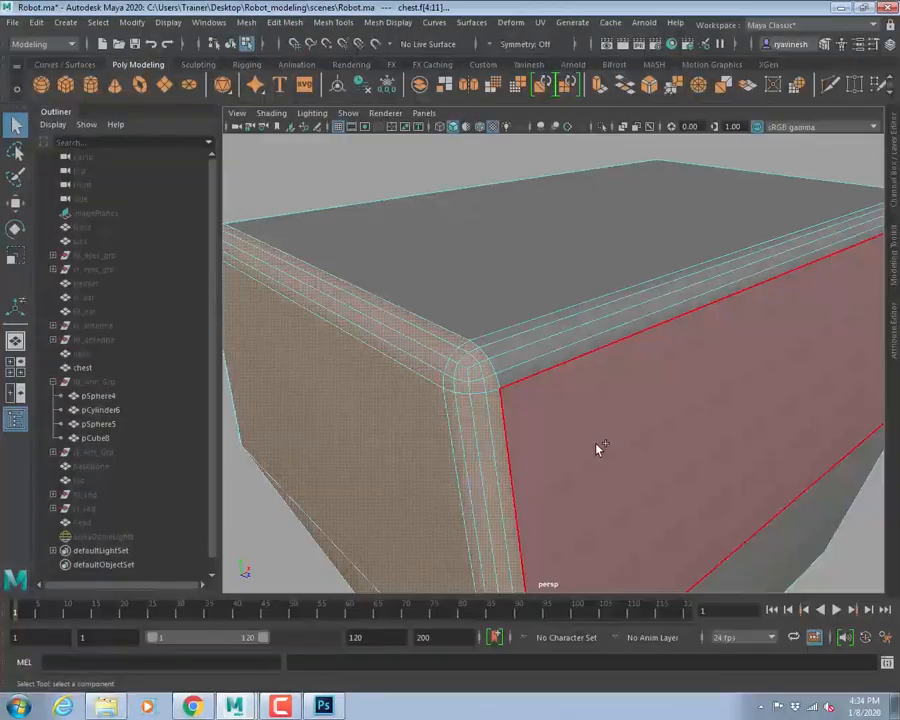
{"action": "key", "text": "ctrl+shift+comma"}
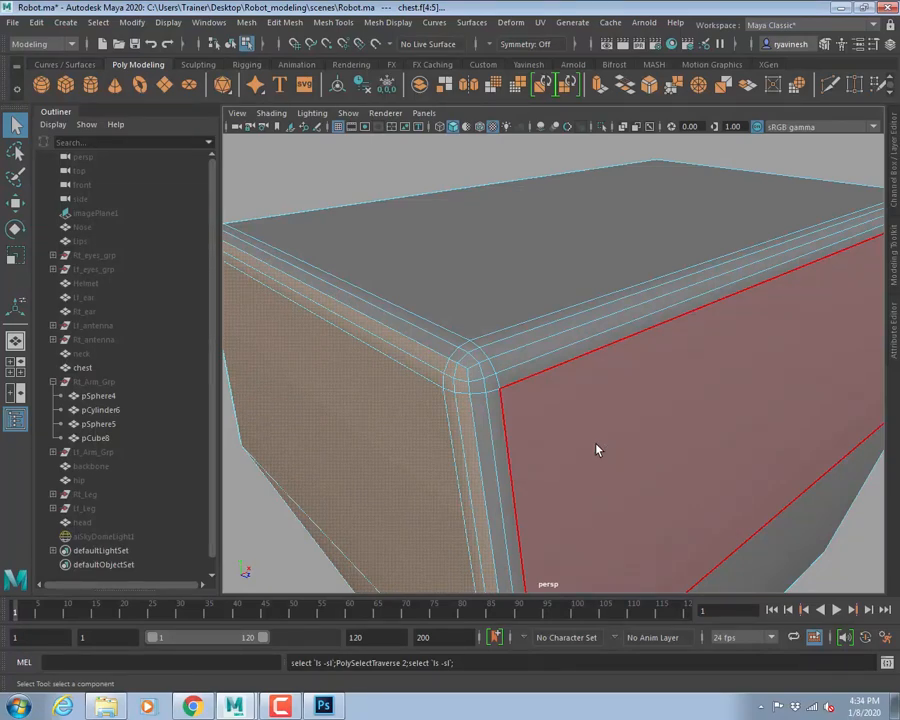
{"action": "right_click_drag", "start_coordinate": [691, 424], "coordinate": [500, 268], "text": "alt"}
{"action": "left_click_drag", "start_coordinate": [707, 356], "coordinate": [604, 344], "text": "alt"}
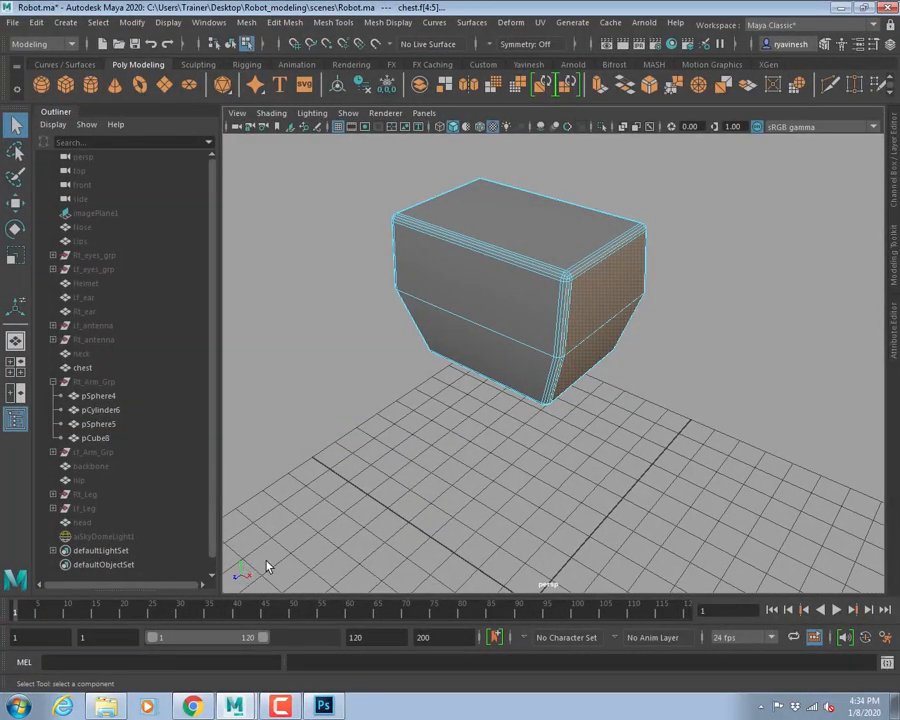
- Apply a planar UV projection to the selected side faces from the X axis, keeping the image width/height ratio
{"action": "left_click", "coordinate": [540, 24]}
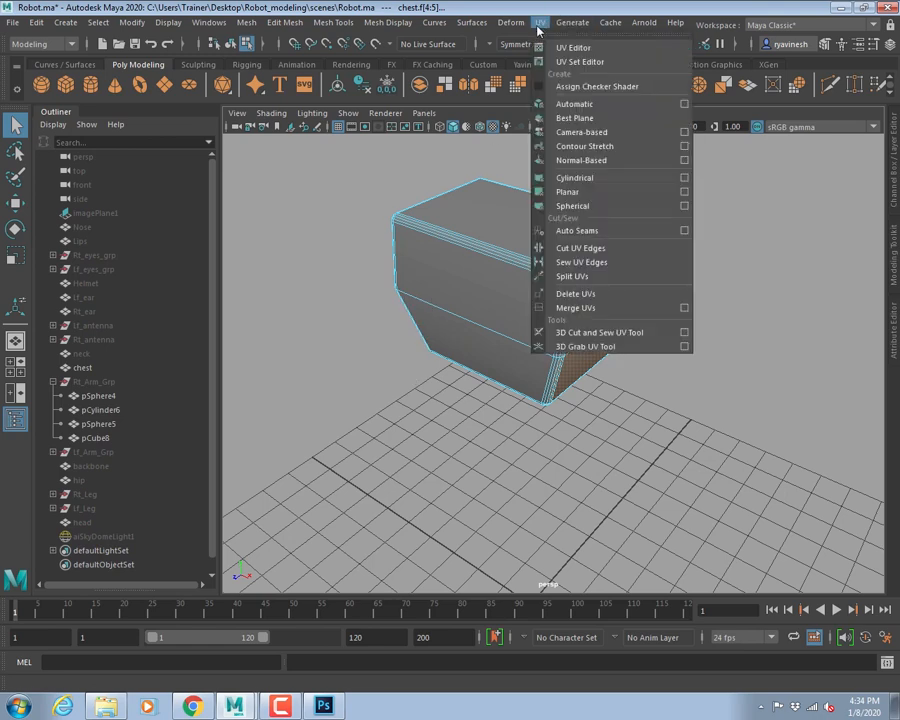
{"action": "left_click", "coordinate": [684, 193]}
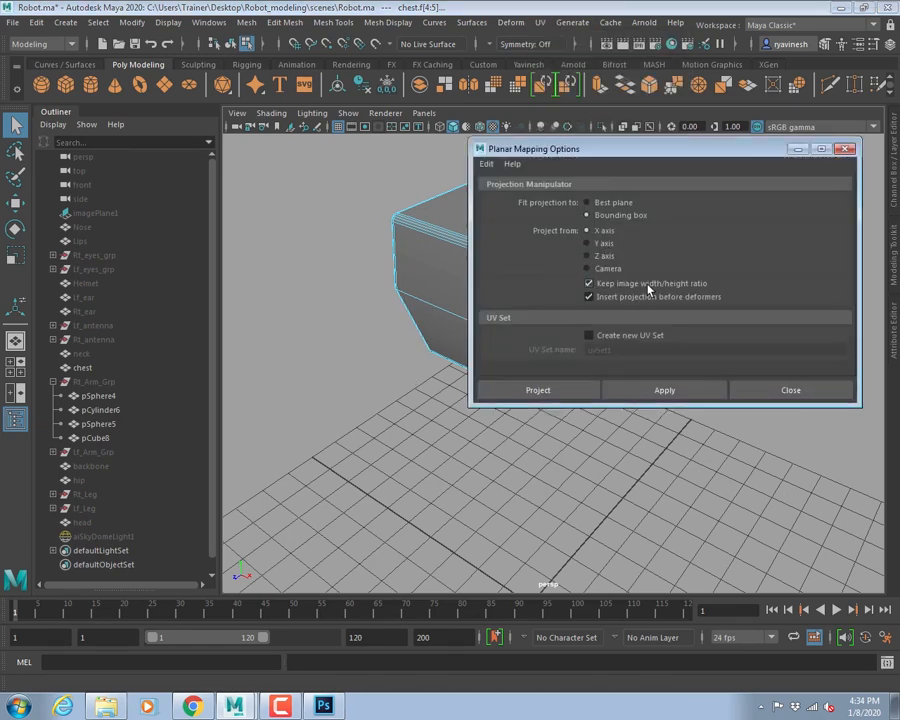
{"action": "left_click", "coordinate": [539, 391]}
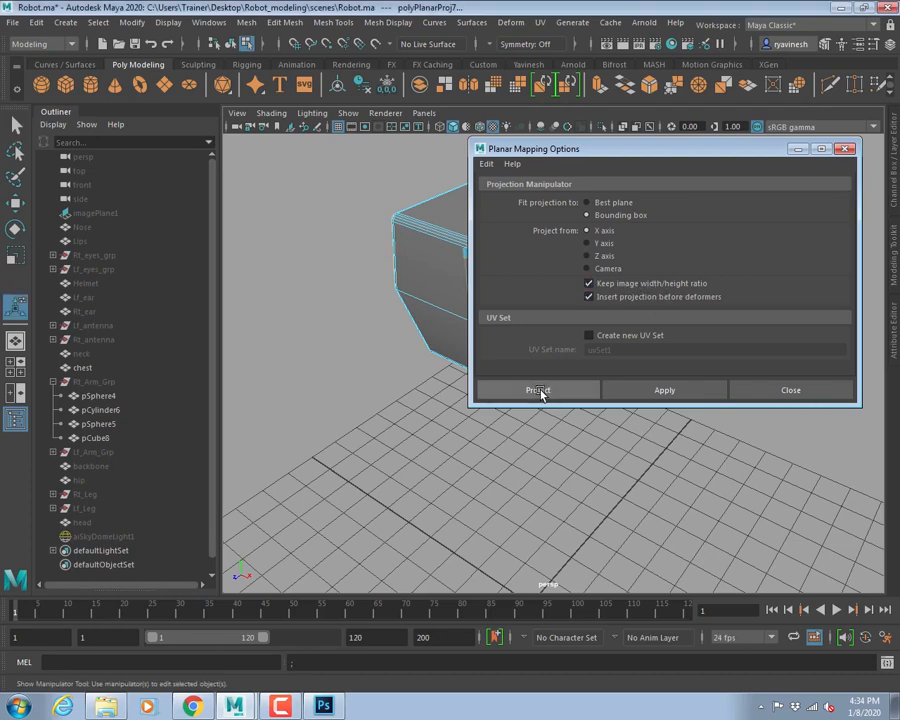
{"action": "left_click", "coordinate": [645, 464]}
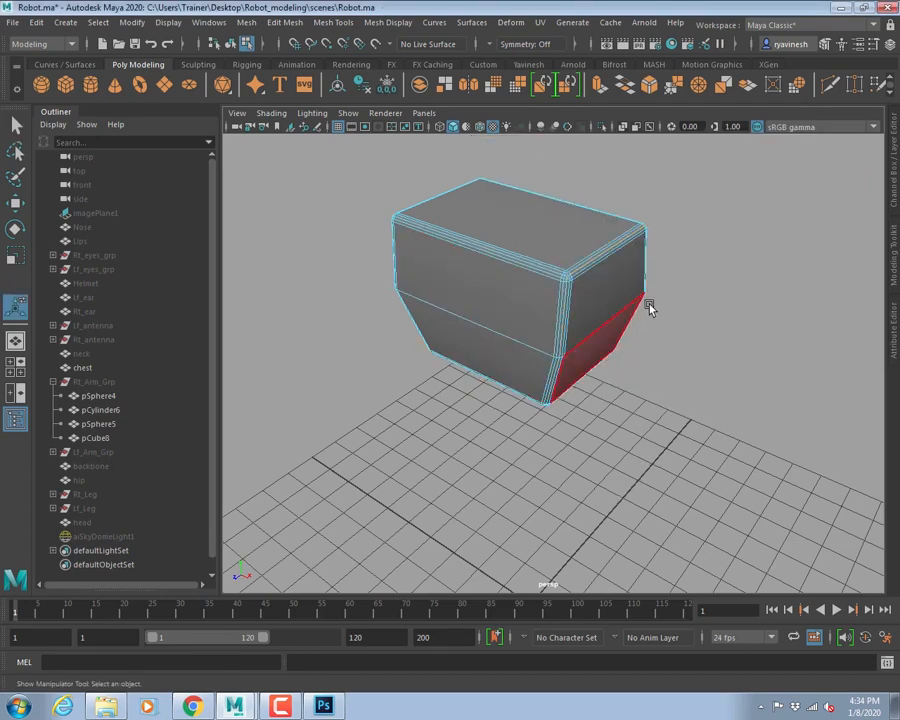
- Select the chest's top and bottom faces with their bevels, excluding the faces around the middle
{"action": "left_click_drag", "start_coordinate": [649, 308], "coordinate": [496, 245], "text": "alt"}
{"action": "right_click_drag", "start_coordinate": [497, 244], "coordinate": [492, 287]}
{"action": "left_click_drag", "start_coordinate": [492, 289], "coordinate": [476, 311], "text": "alt"}
{"action": "left_click_drag", "start_coordinate": [300, 190], "coordinate": [635, 328]}
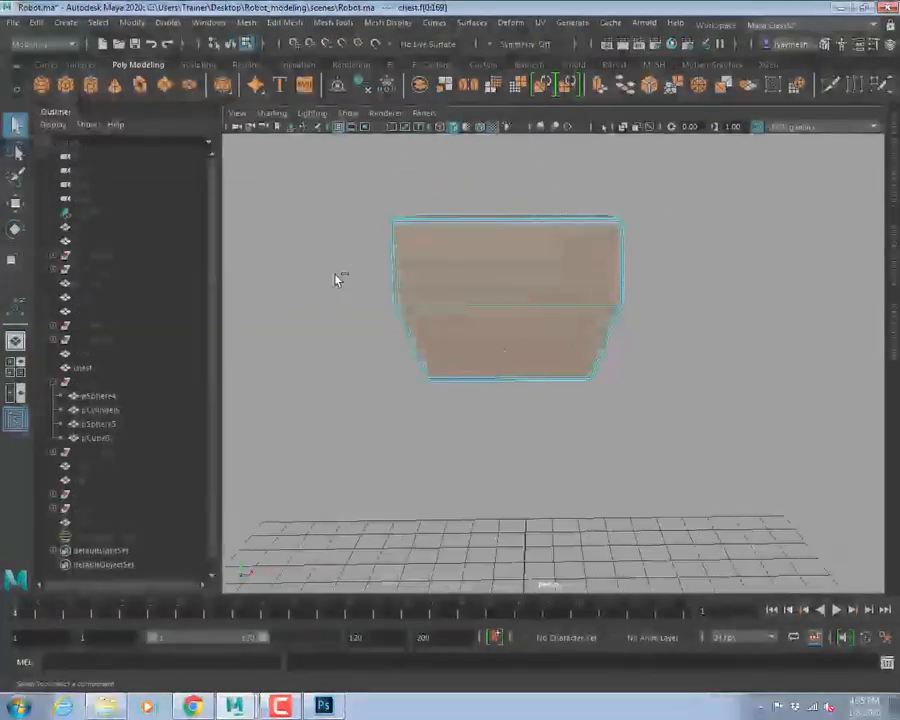
{"action": "left_click_drag", "start_coordinate": [336, 280], "coordinate": [594, 333]}
- Shrink the top and bottom face selection so that it stops midway across the bevels
{"action": "left_click_drag", "start_coordinate": [744, 342], "coordinate": [623, 327], "text": "alt"}
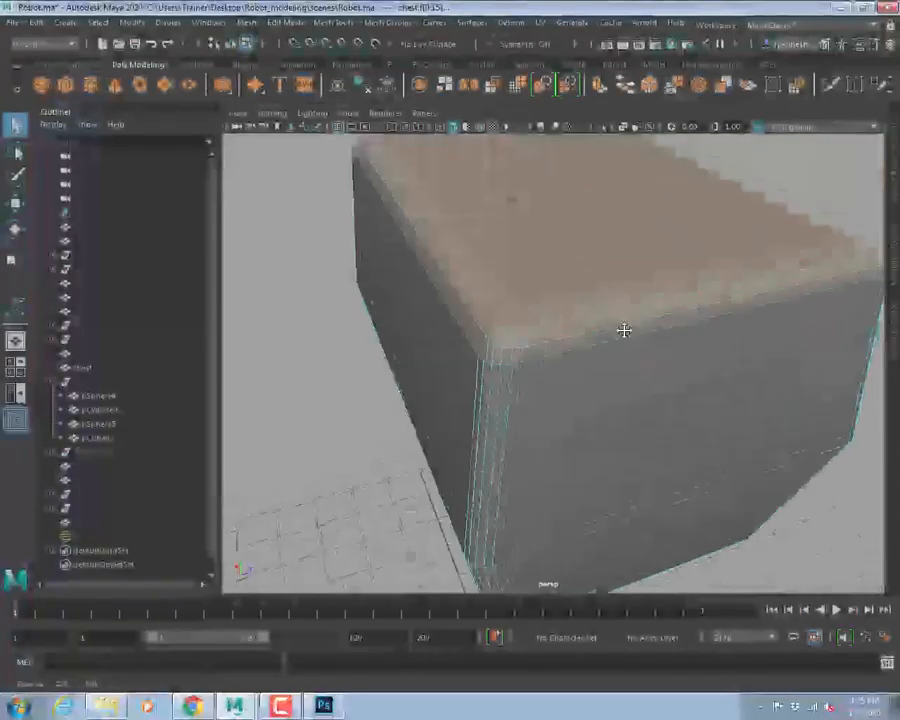
{"action": "left_click", "coordinate": [612, 336]}
{"action": "key", "text": "shift+comma"}
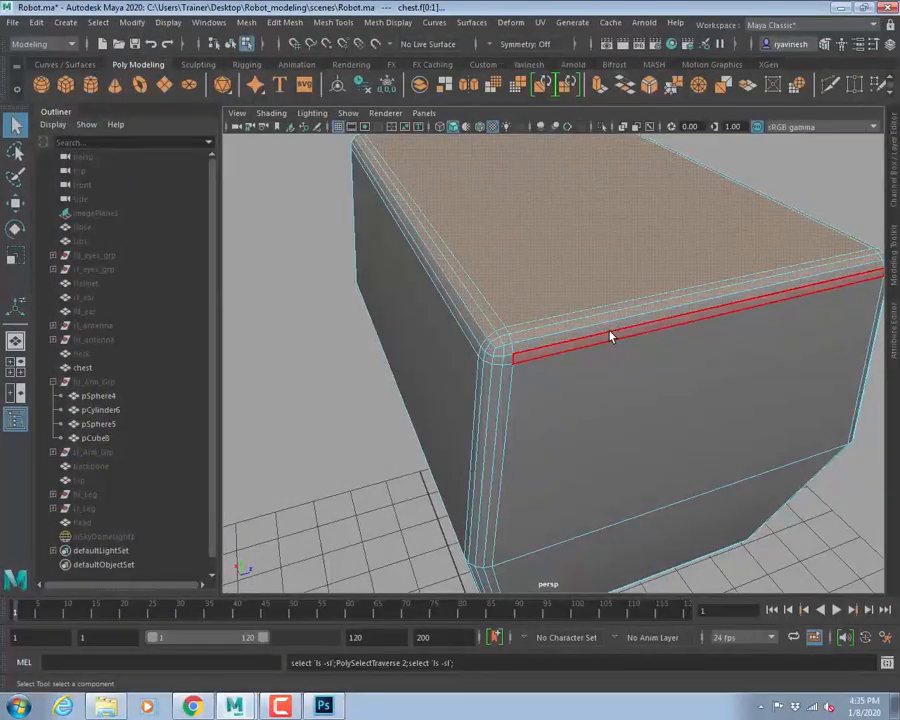
- Apply a planar UV projection to the selected top and bottom faces from the Y axis, keeping the image width/height ratio
{"action": "scroll", "coordinate": [538, 334], "scroll_direction": "up", "scroll_amount": 5}
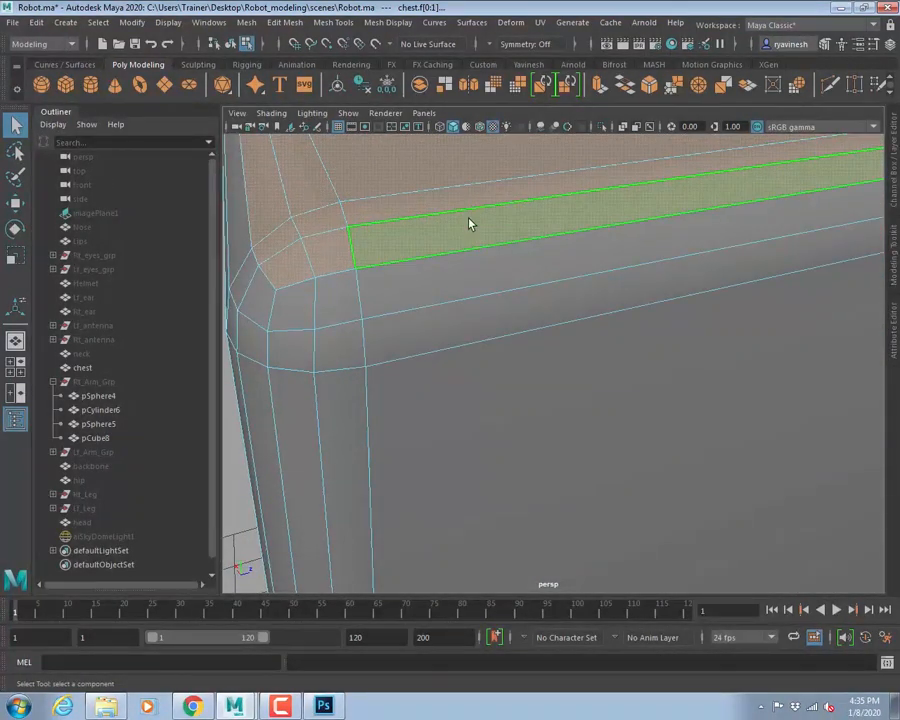
{"action": "scroll", "coordinate": [508, 305], "scroll_direction": "down", "scroll_amount": 10}
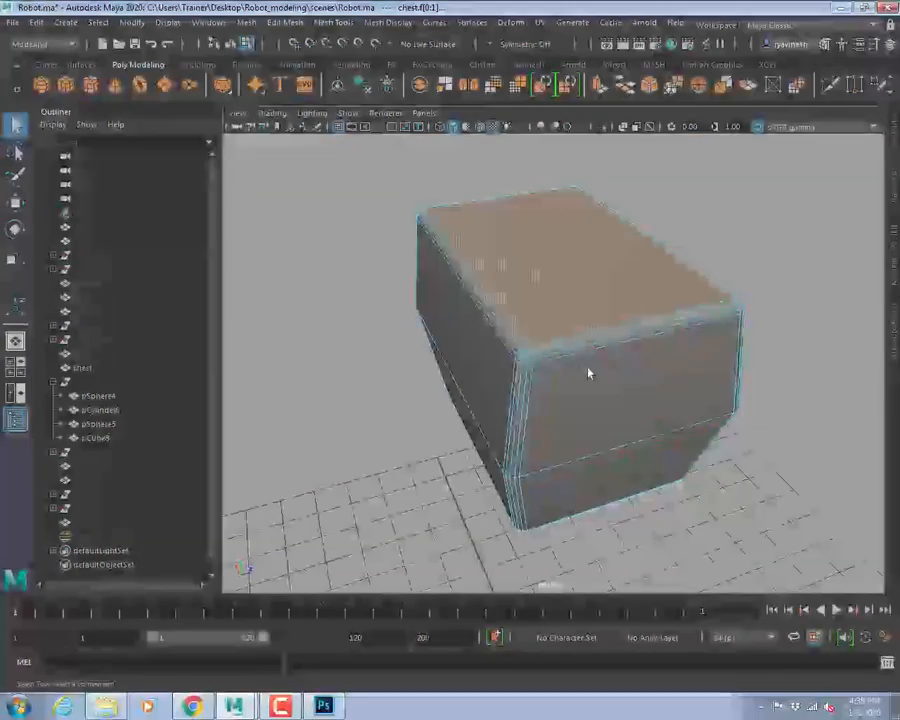
{"action": "left_click_drag", "start_coordinate": [588, 374], "coordinate": [512, 395], "text": "alt"}
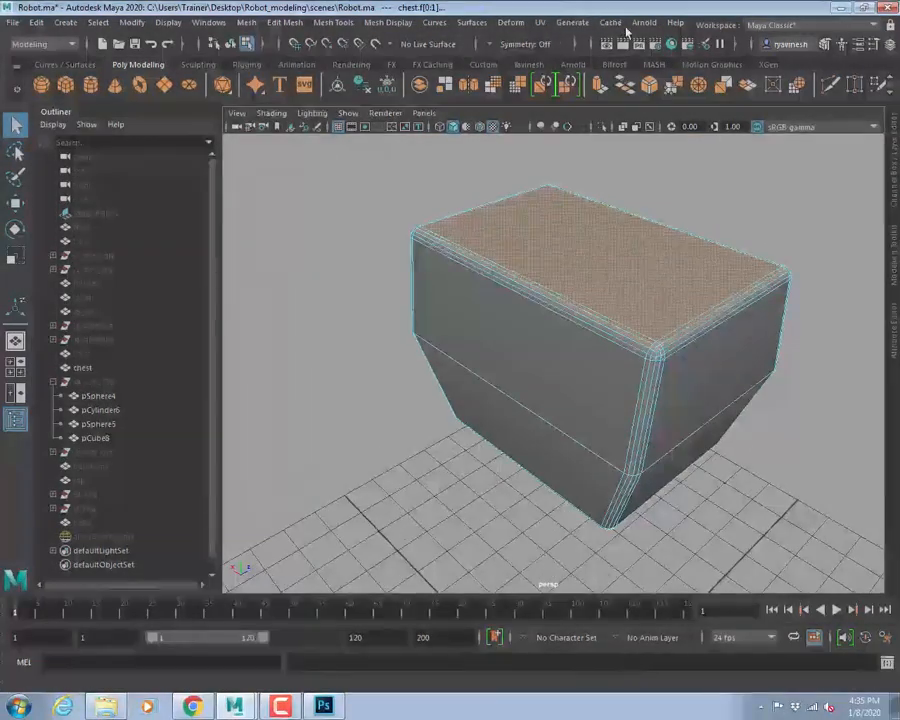
{"action": "left_click", "coordinate": [540, 22]}
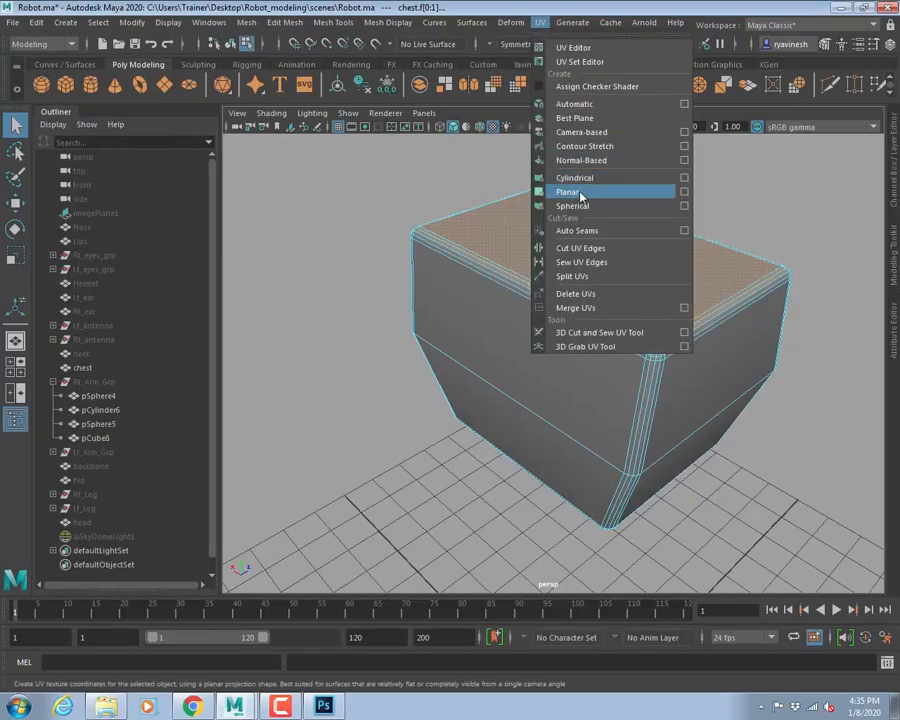
{"action": "left_click", "coordinate": [684, 192]}
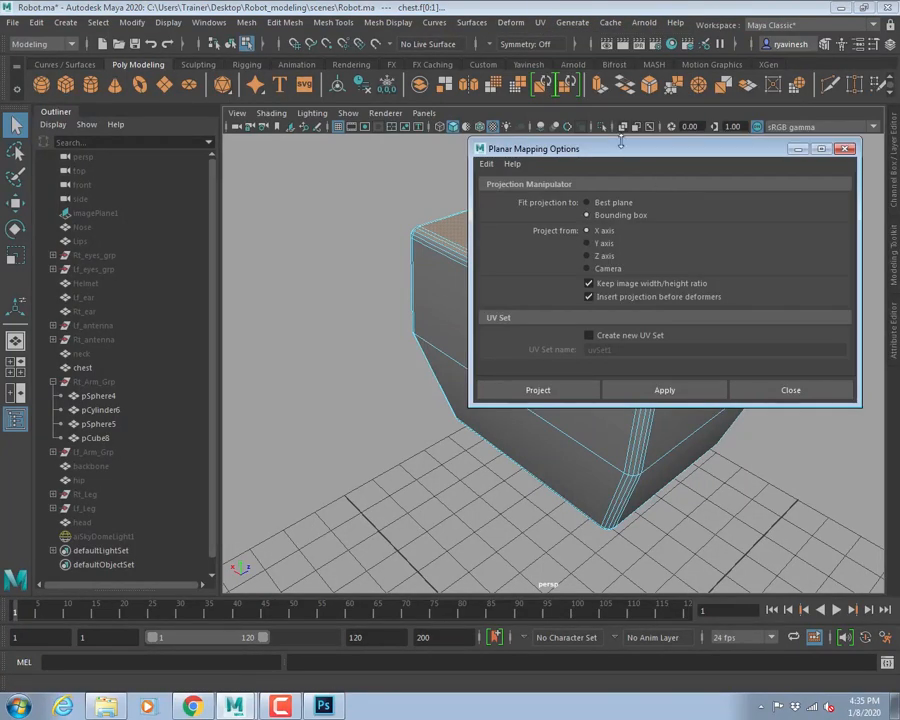
{"action": "left_click_drag", "start_coordinate": [609, 155], "coordinate": [697, 142]}
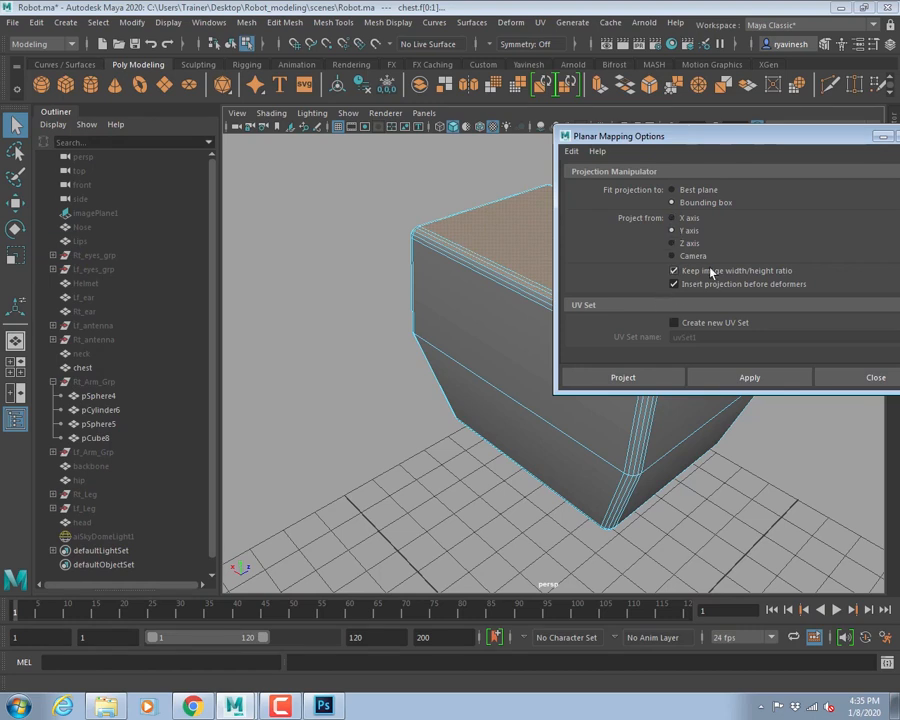
{"action": "left_click", "coordinate": [619, 378]}
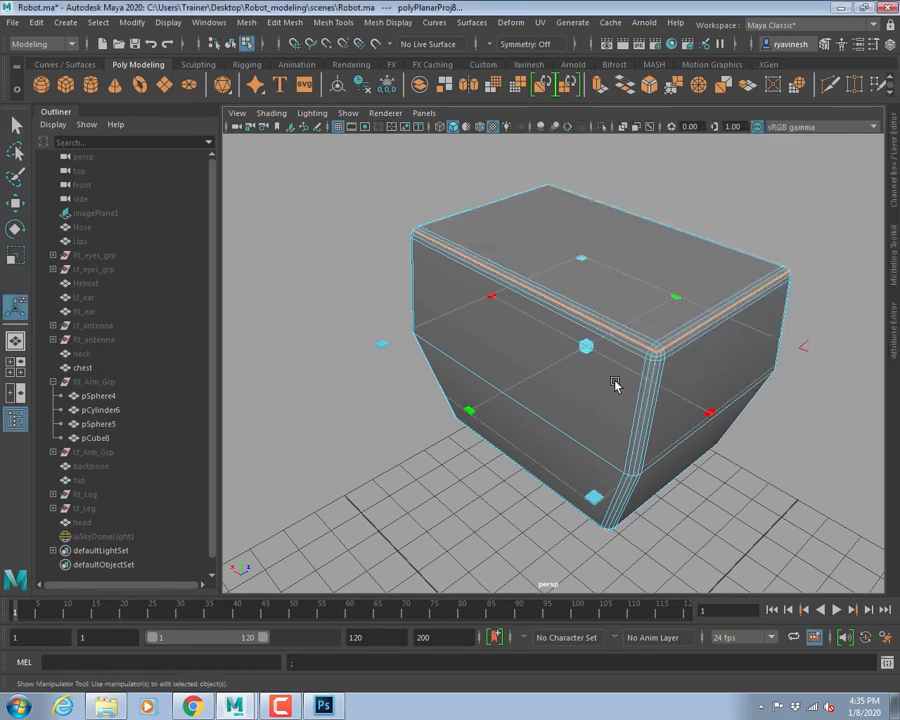
- Return the chest to object selection, show its shaded UV shells in a maximized UV Editor, and activate UV selection
{"action": "left_click", "coordinate": [297, 271]}
{"action": "right_click_drag", "start_coordinate": [569, 292], "coordinate": [660, 254]}
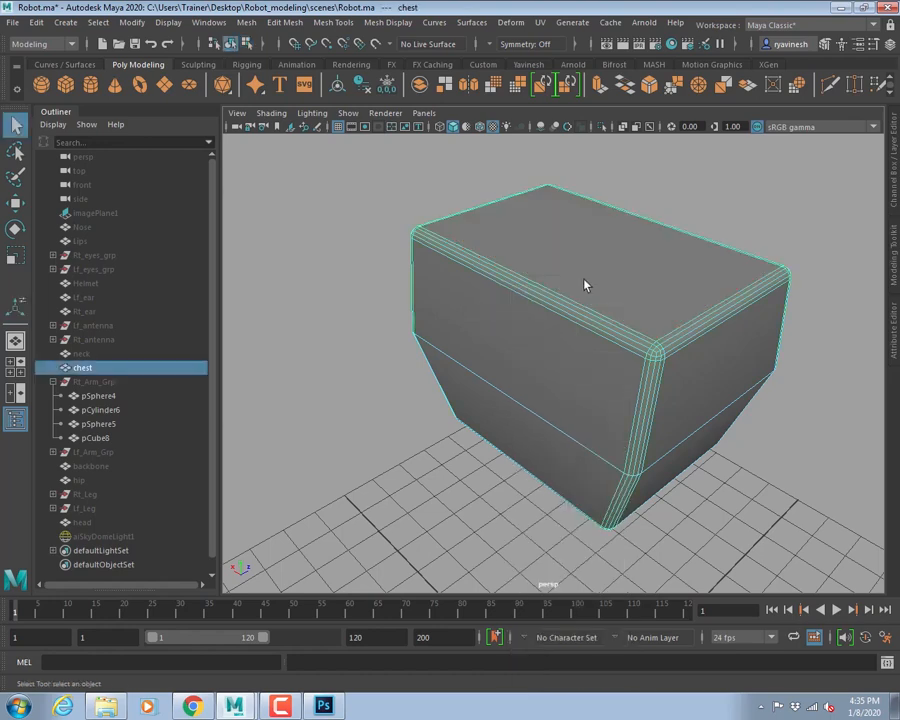
{"action": "left_click", "coordinate": [540, 22]}
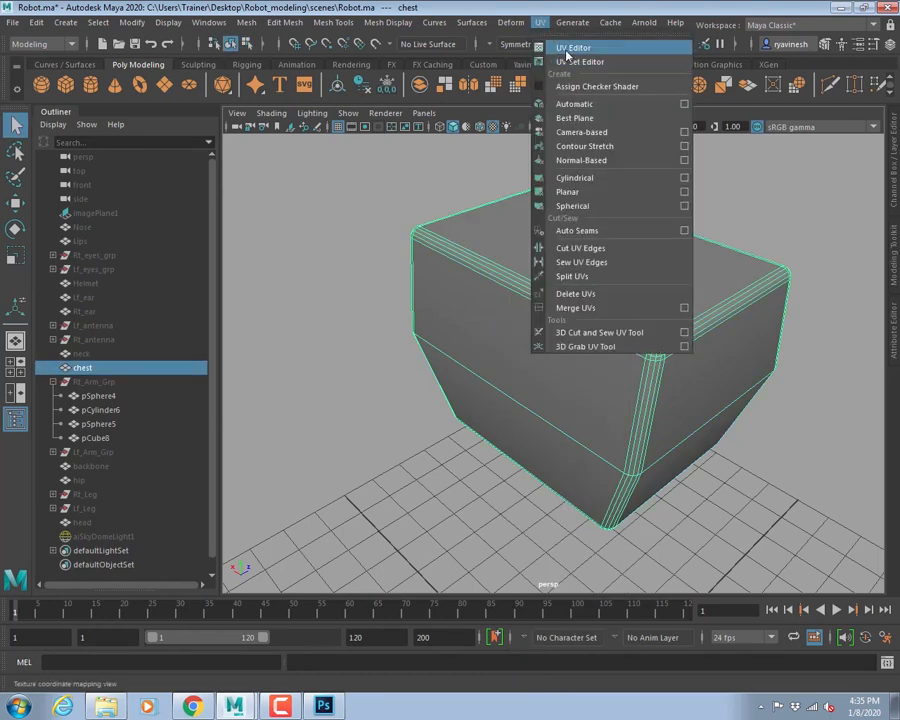
{"action": "left_click", "coordinate": [571, 48]}
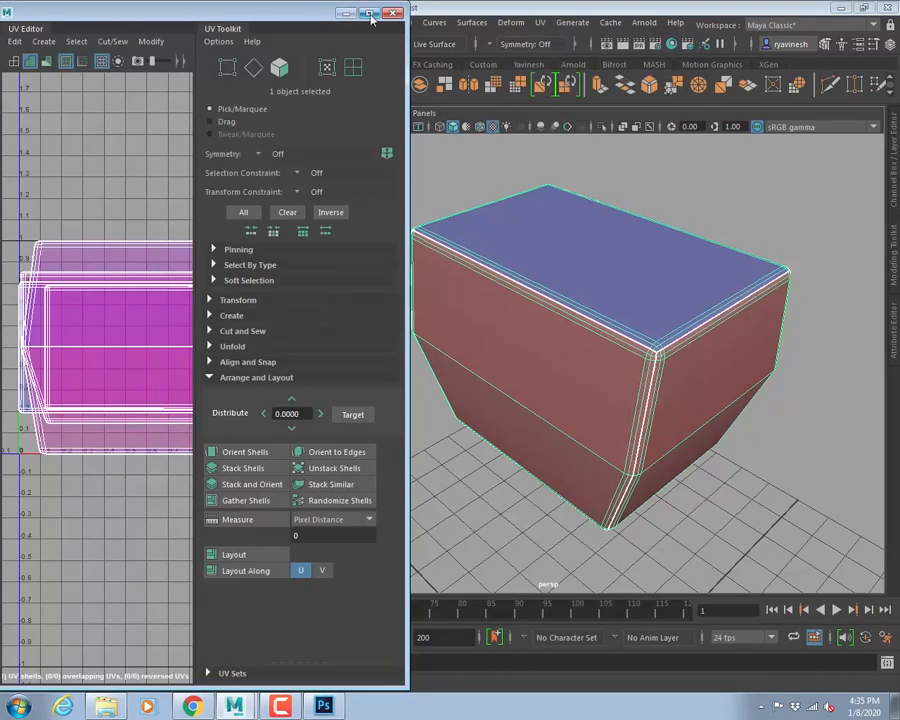
{"action": "left_click", "coordinate": [369, 14]}
{"action": "key", "text": "f"}
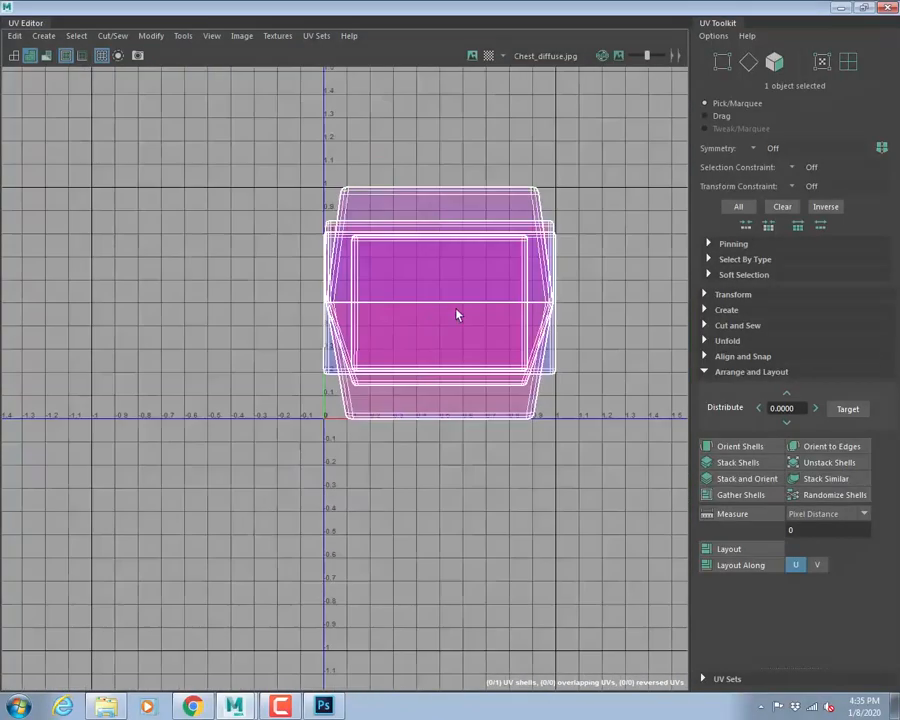
{"action": "left_click", "coordinate": [15, 57]}
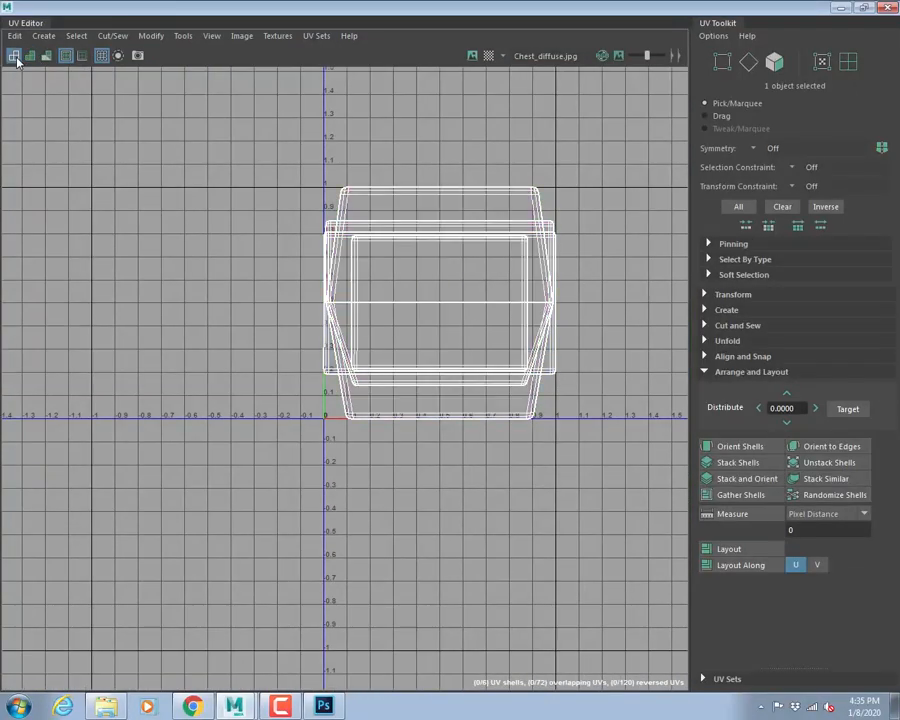
{"action": "scroll", "coordinate": [447, 284], "scroll_direction": "up", "scroll_amount": 2}
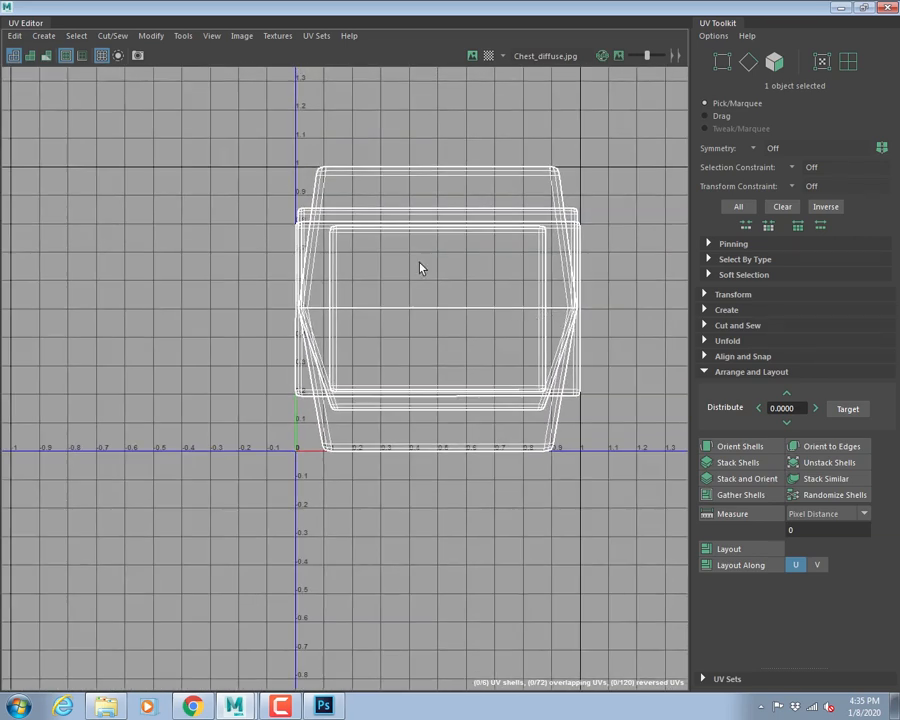
{"action": "left_click", "coordinate": [30, 56]}
{"action": "middle_click_drag", "start_coordinate": [351, 257], "coordinate": [303, 293], "text": "alt"}
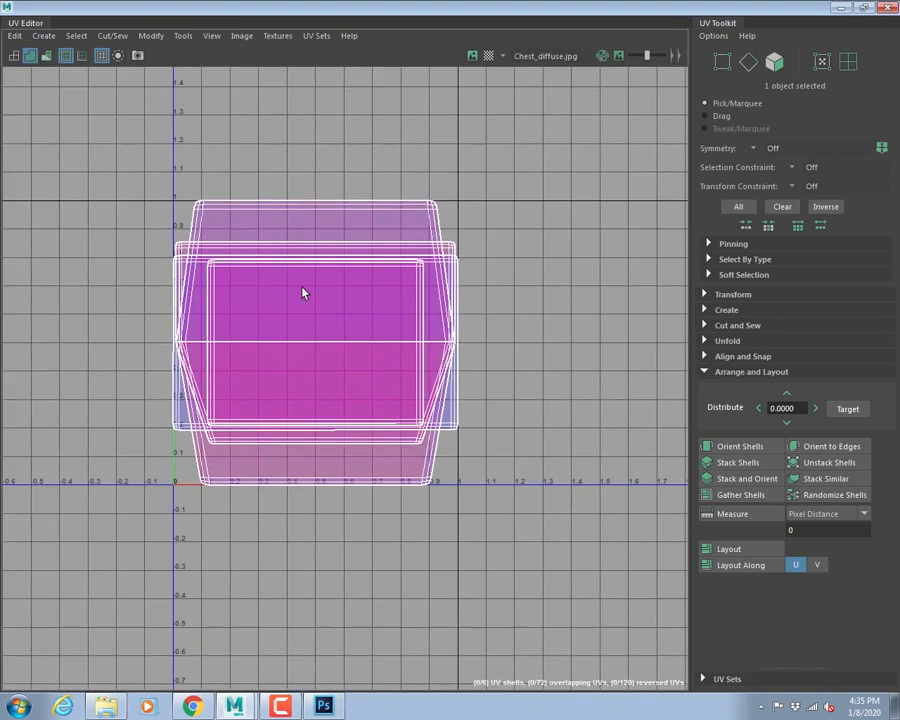
{"action": "right_click", "coordinate": [255, 227]}
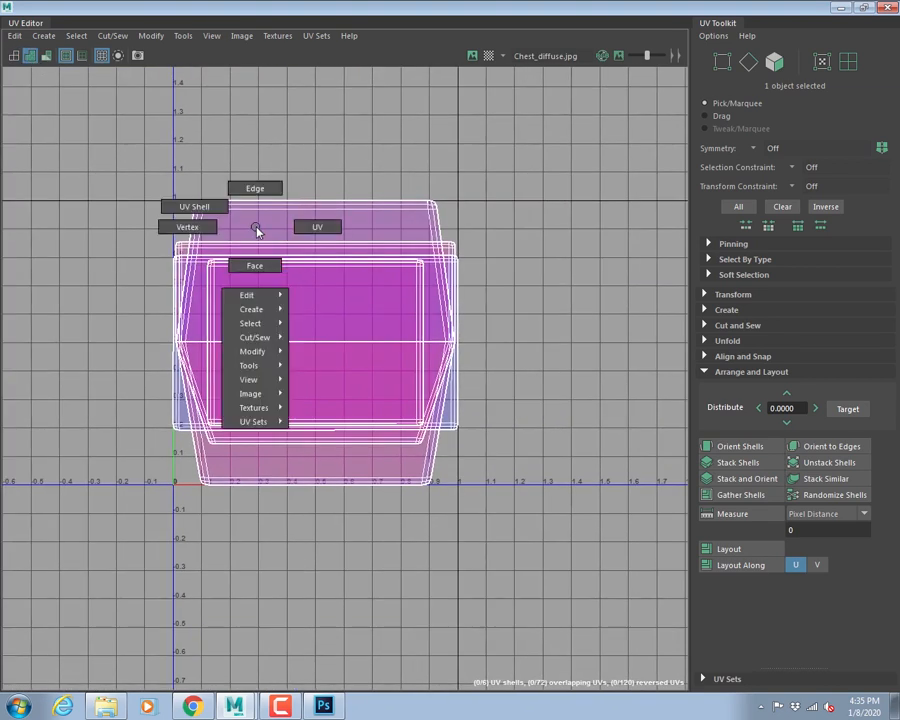
{"action": "left_click", "coordinate": [316, 229]}
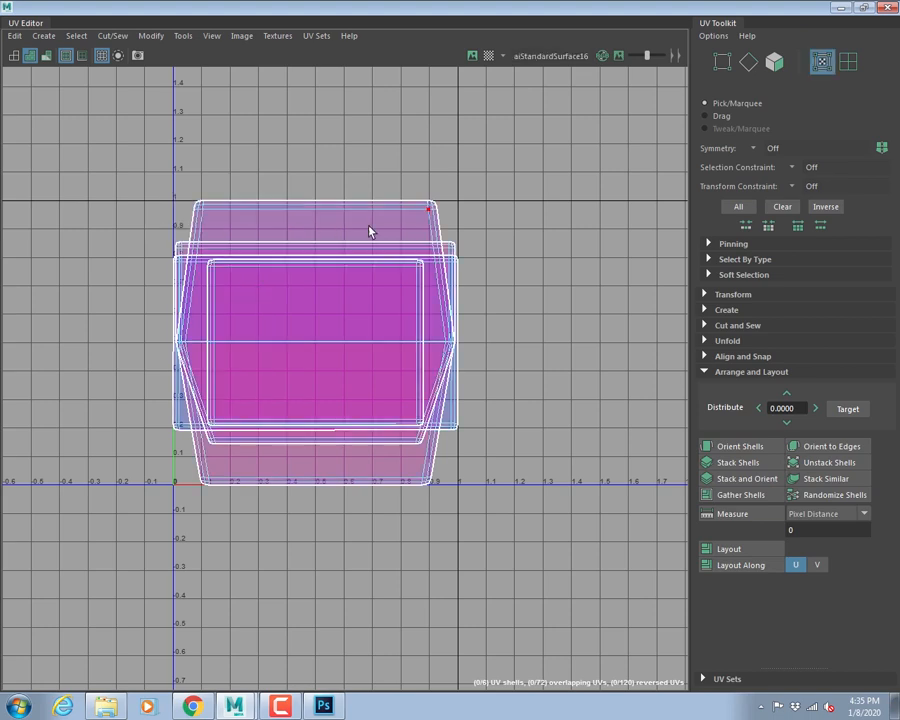
- Try to separate the overlapping UV shells by moving two of them away from the stack, and undo the moves
{"action": "left_click", "coordinate": [427, 207]}
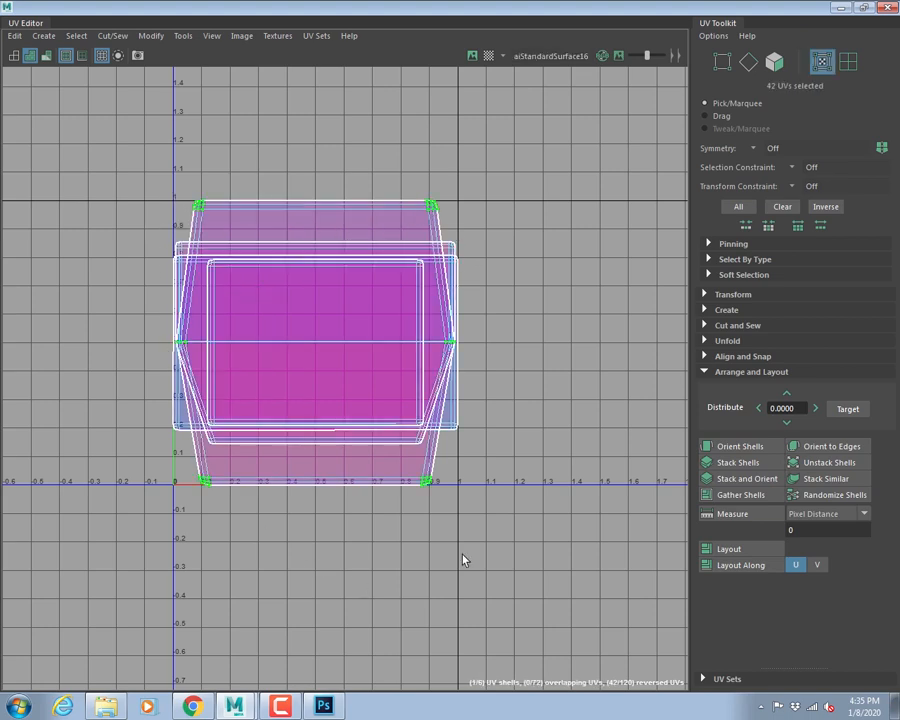
{"action": "right_click_drag", "start_coordinate": [497, 384], "coordinate": [203, 320], "text": "alt"}
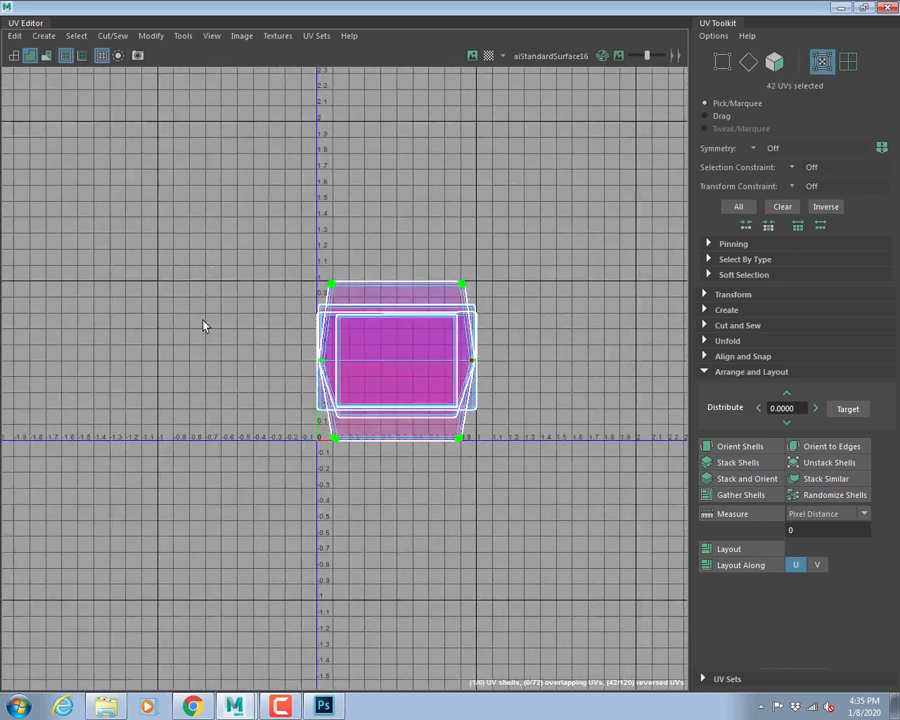
{"action": "key", "text": "w"}
{"action": "left_click_drag", "start_coordinate": [397, 362], "coordinate": [195, 272]}
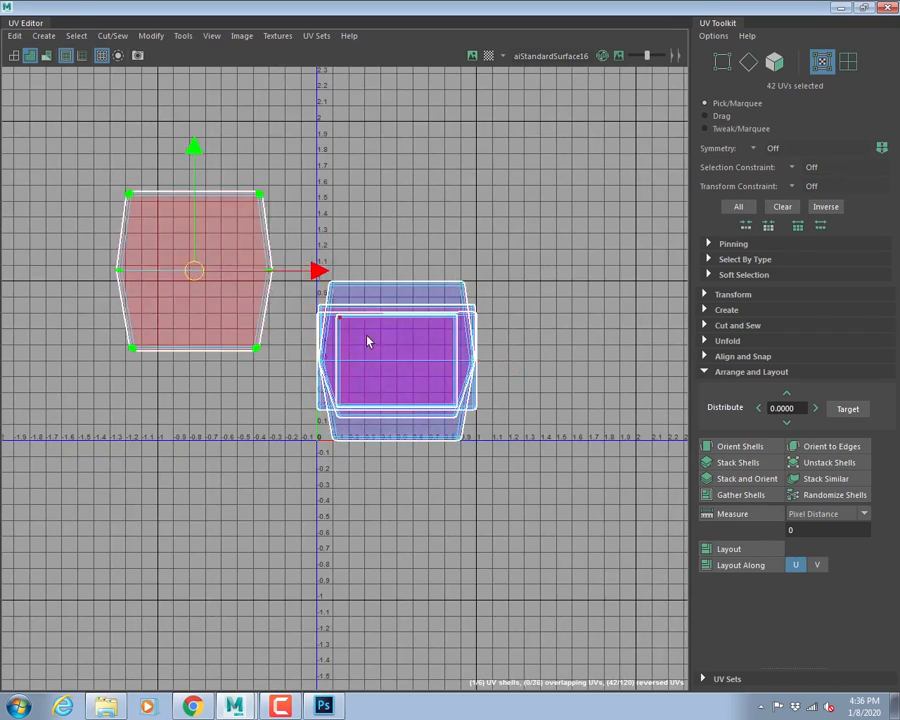
{"action": "left_click", "coordinate": [452, 318]}
{"action": "left_click_drag", "start_coordinate": [396, 365], "coordinate": [427, 156]}
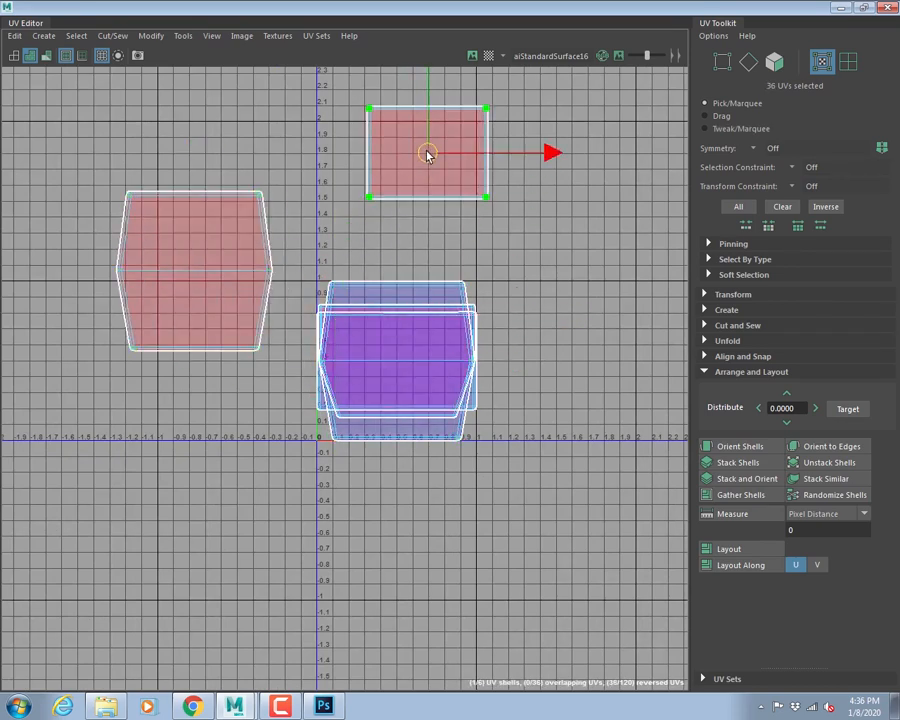
{"action": "right_click_drag", "start_coordinate": [486, 367], "coordinate": [455, 352], "text": "alt"}
{"action": "key", "text": "ctrl+z"}
{"action": "key", "text": "ctrl+z"}
{"action": "key", "text": "ctrl+z"}
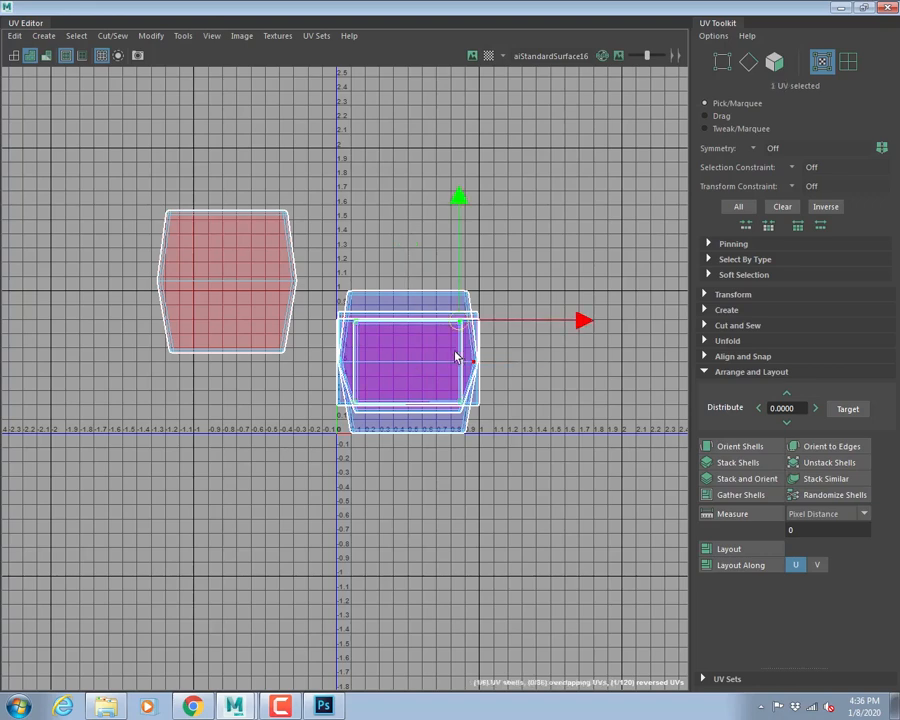
{"action": "key", "text": "ctrl+z"}
- Select all of the chest's UVs and lay out the overlapping shells inside the 0 to 1 UV space
{"action": "left_click_drag", "start_coordinate": [192, 191], "coordinate": [639, 519]}
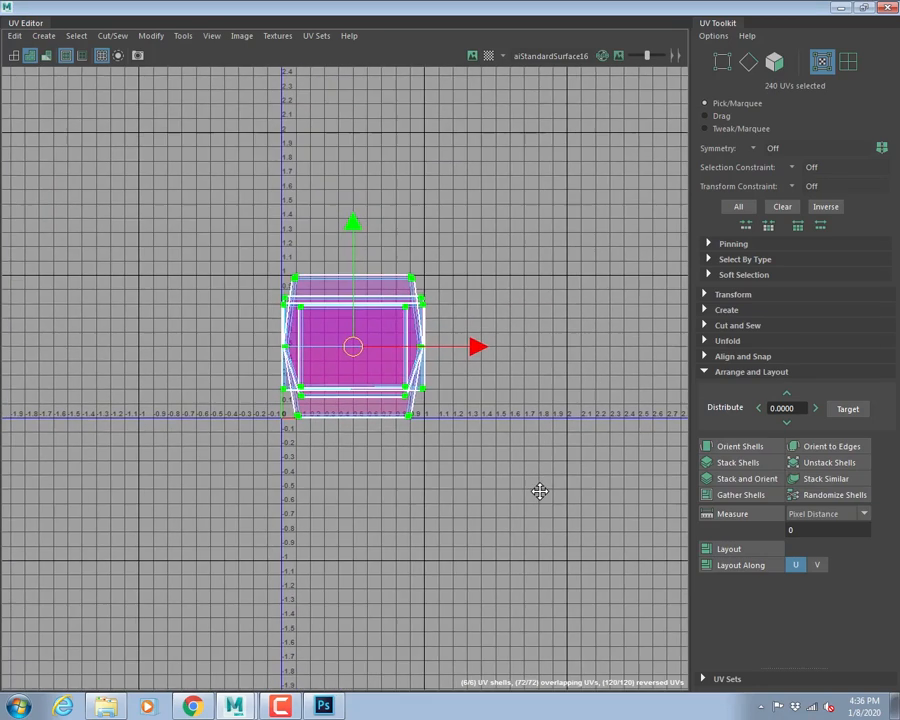
{"action": "left_click", "coordinate": [708, 548]}
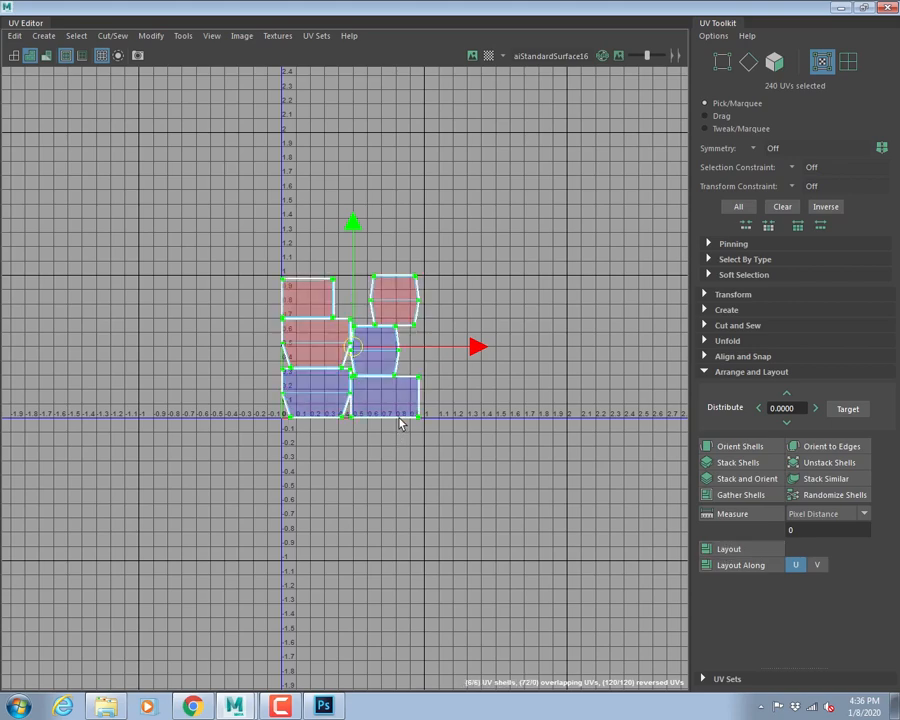
{"action": "right_click_drag", "start_coordinate": [191, 351], "coordinate": [508, 433], "text": "alt"}
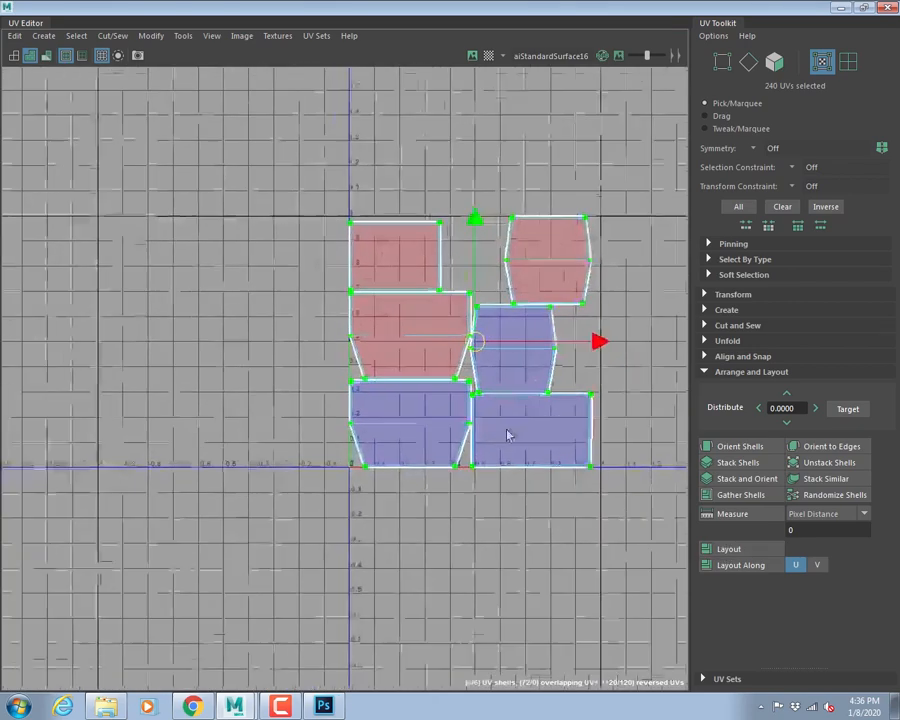
{"action": "middle_click_drag", "start_coordinate": [508, 412], "coordinate": [340, 433], "text": "alt"}
- Flip the three reversed red UV shells so that they face the same way as the blue ones
{"action": "left_click", "coordinate": [421, 291]}
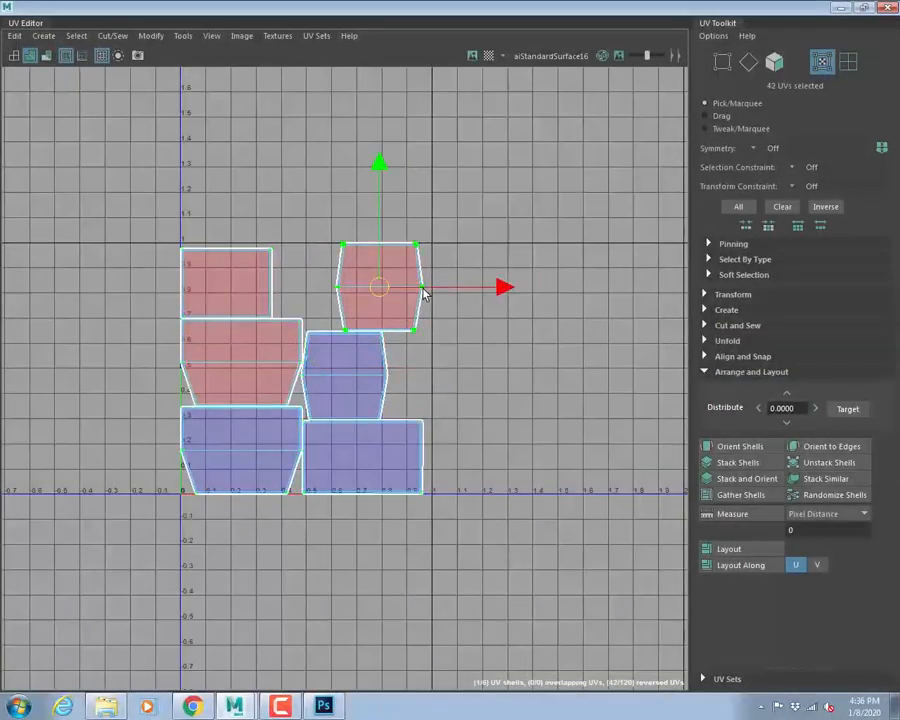
{"action": "left_click", "coordinate": [150, 36]}
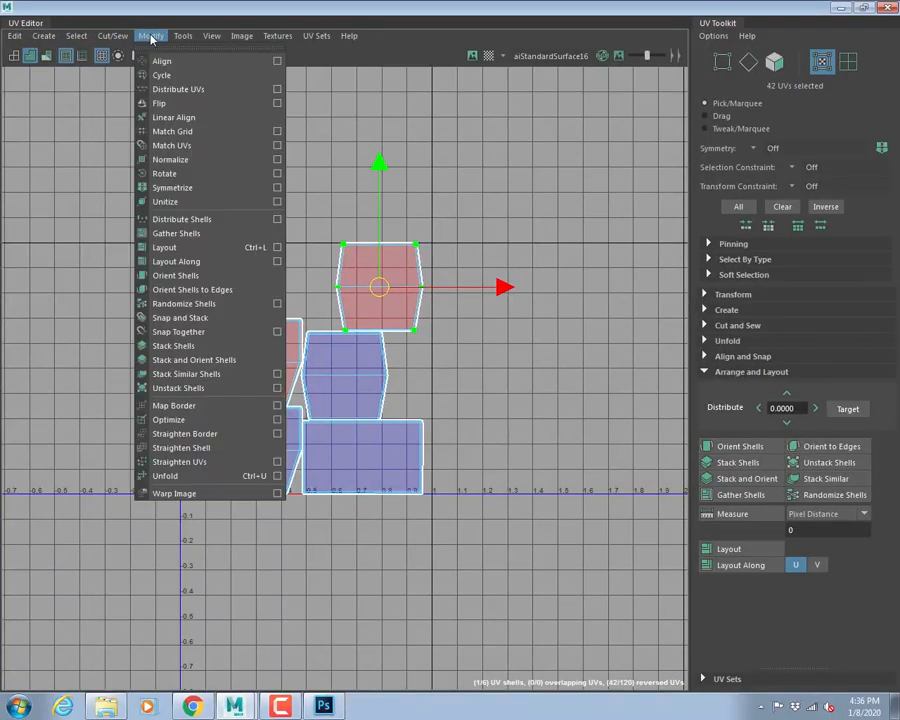
{"action": "left_click", "coordinate": [160, 104]}
{"action": "left_click", "coordinate": [267, 257]}
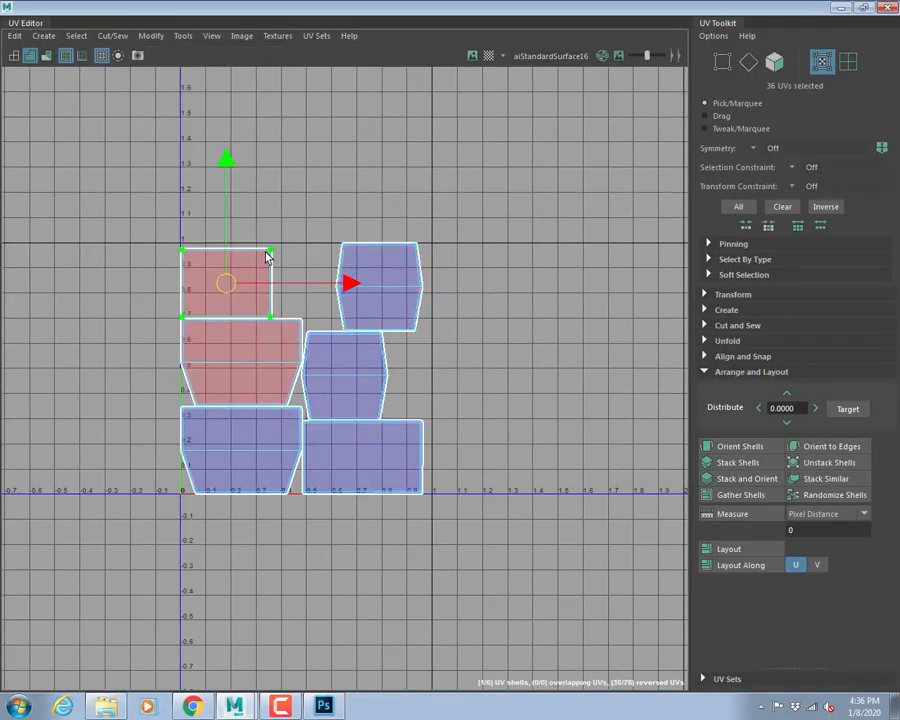
{"action": "key", "text": "g"}
{"action": "left_click", "coordinate": [297, 324]}
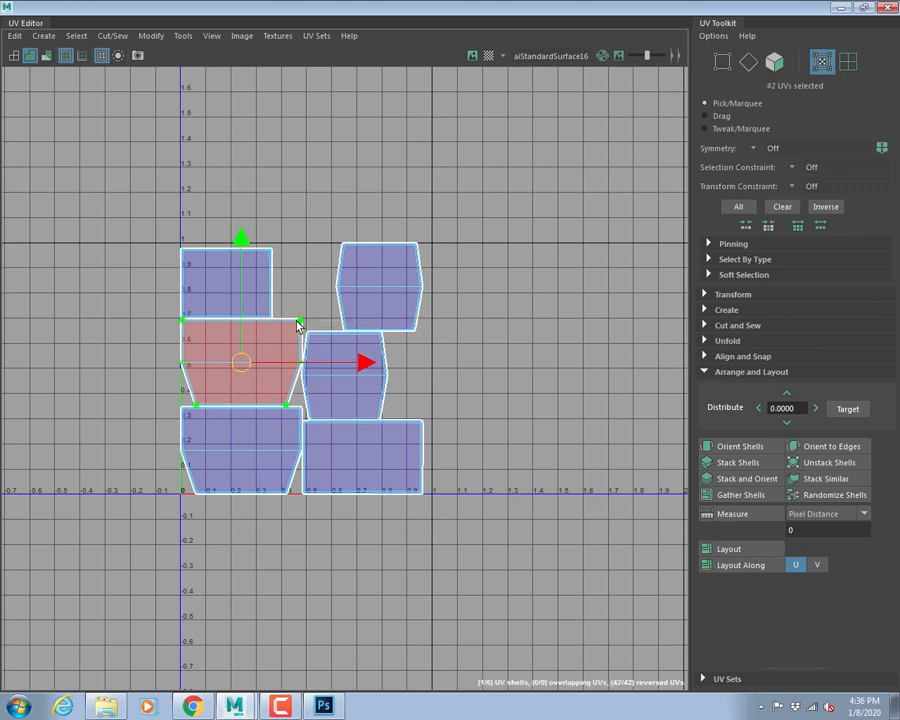
{"action": "key", "text": "g"}
- Select border edges on the UV shells one at a time to examine which neighbouring shell shares each edge
{"action": "left_click", "coordinate": [503, 230]}
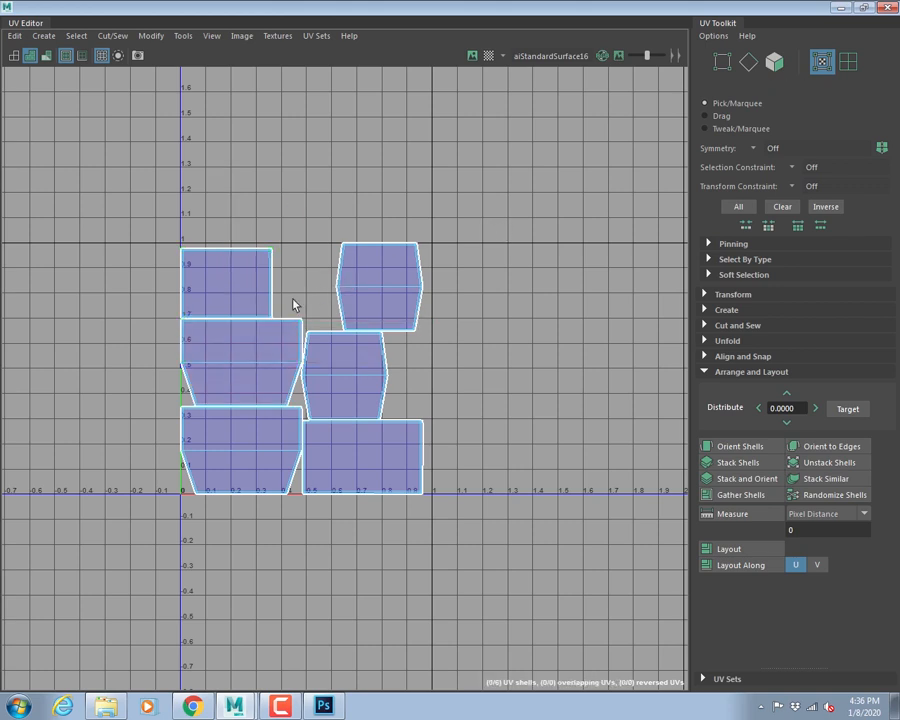
{"action": "right_click_drag", "start_coordinate": [257, 284], "coordinate": [248, 242]}
{"action": "scroll", "coordinate": [263, 233], "scroll_direction": "up", "scroll_amount": 2}
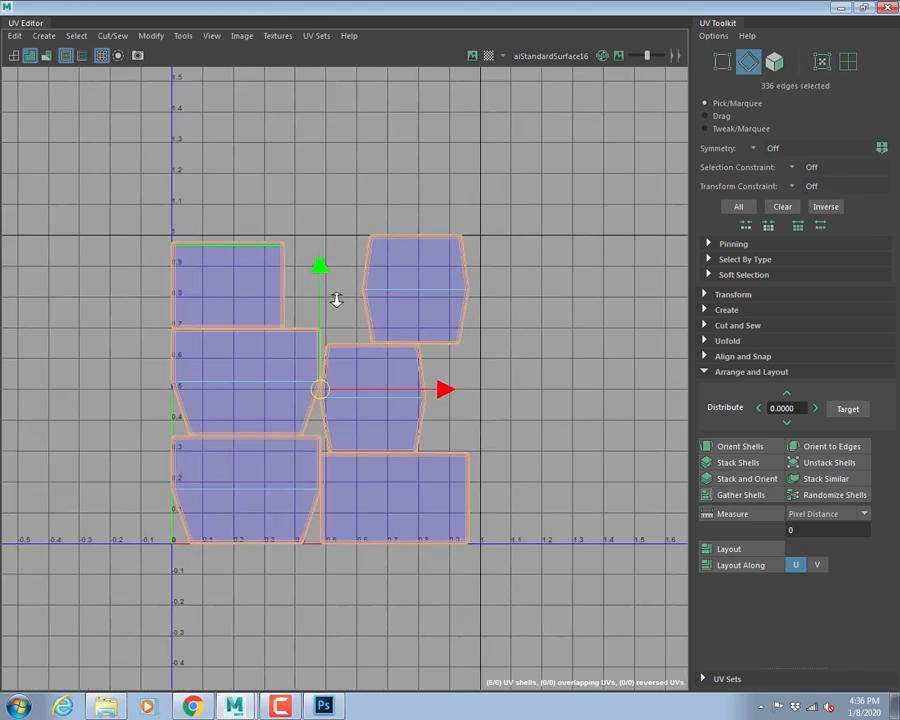
{"action": "left_click_drag", "start_coordinate": [220, 230], "coordinate": [558, 357]}
{"action": "left_click", "coordinate": [311, 169]}
{"action": "right_click_drag", "start_coordinate": [225, 276], "coordinate": [430, 340], "text": "alt"}
{"action": "middle_click_drag", "start_coordinate": [214, 352], "coordinate": [490, 321], "text": "alt"}
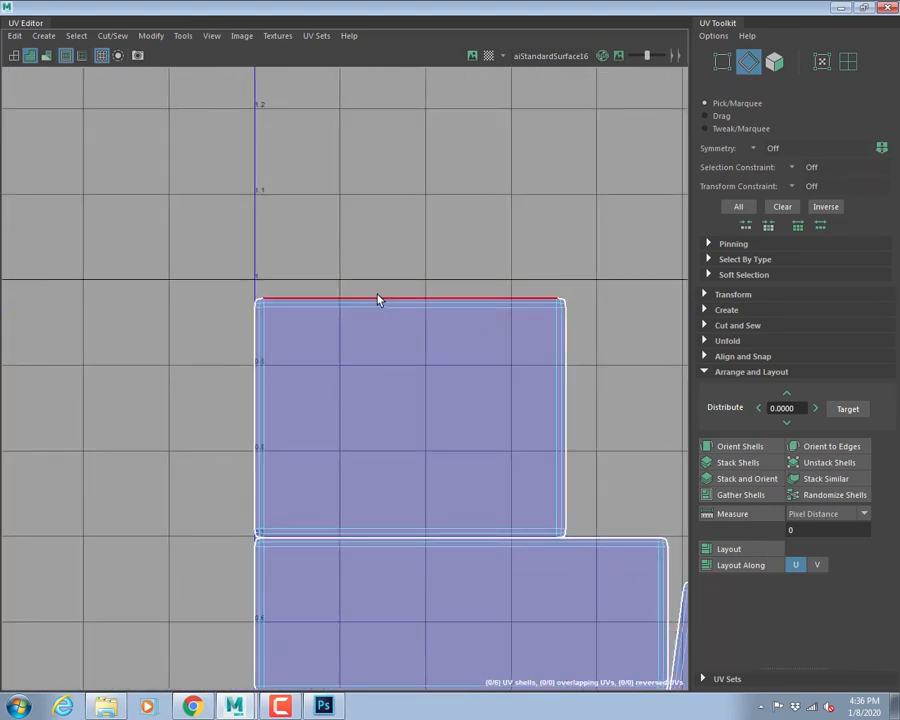
{"action": "left_click", "coordinate": [378, 299]}
{"action": "right_click_drag", "start_coordinate": [385, 299], "coordinate": [362, 330], "text": "alt"}
{"action": "middle_click_drag", "start_coordinate": [362, 330], "coordinate": [196, 181], "text": "alt"}
{"action": "middle_click_drag", "start_coordinate": [225, 363], "coordinate": [180, 329], "text": "alt"}
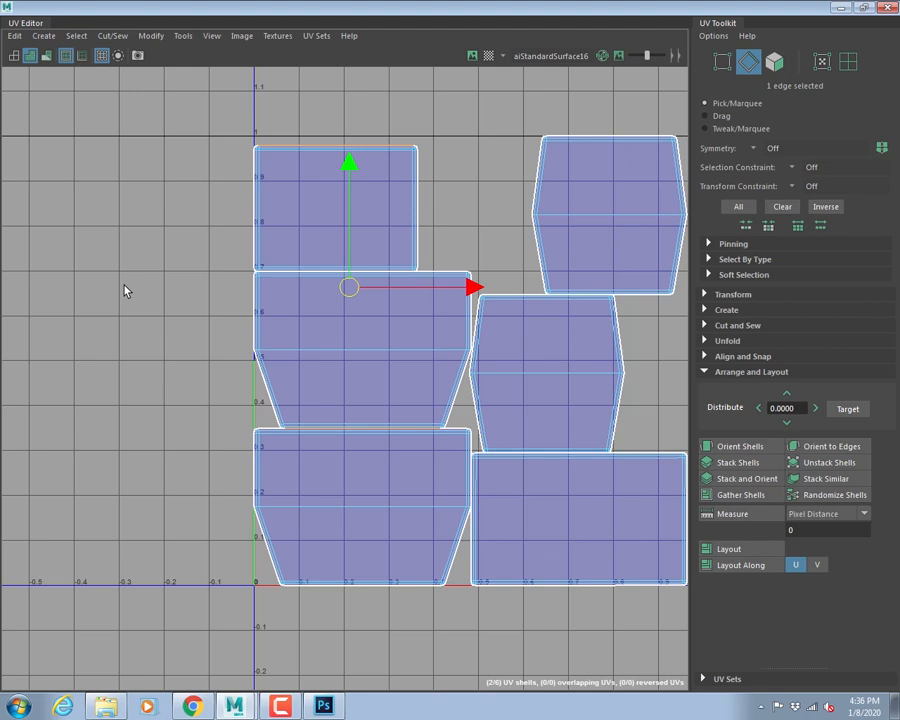
{"action": "left_click", "coordinate": [604, 136]}
{"action": "middle_click_drag", "start_coordinate": [183, 421], "coordinate": [57, 396], "text": "alt"}
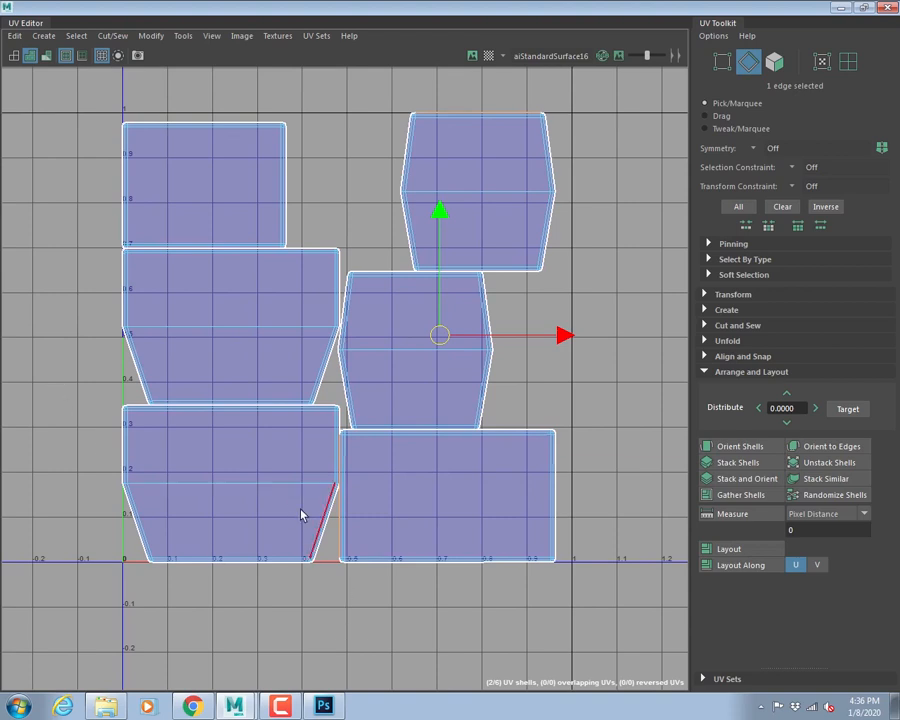
{"action": "middle_click_drag", "start_coordinate": [298, 336], "coordinate": [427, 490], "text": "alt"}
{"action": "left_click", "coordinate": [321, 277]}
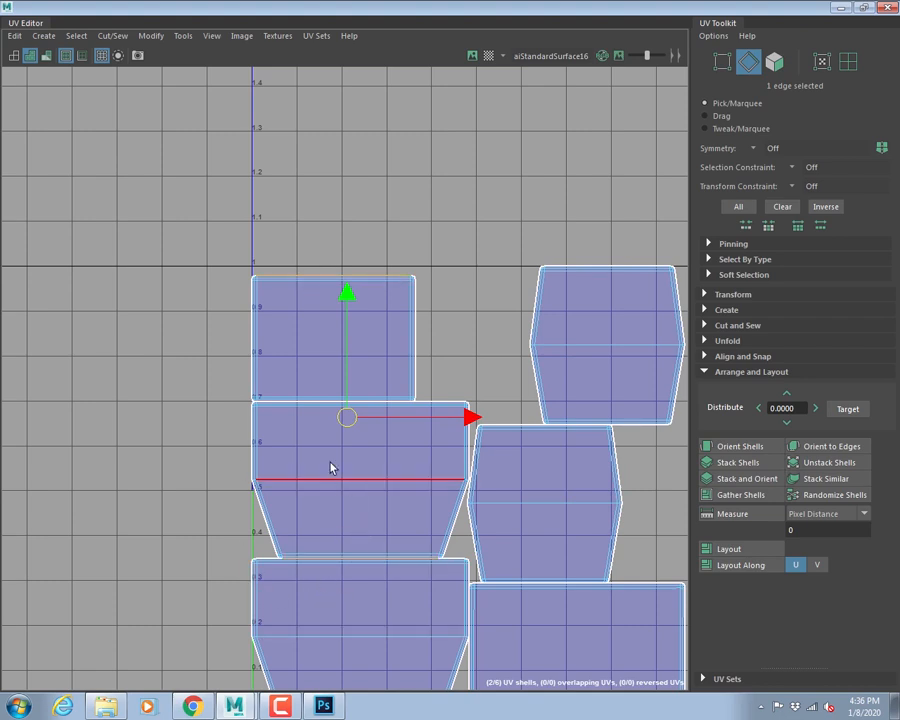
- Move the upper tapered UV shell up and place the small rectangular shell directly below its narrow edge
{"action": "right_click_drag", "start_coordinate": [411, 411], "coordinate": [478, 414]}
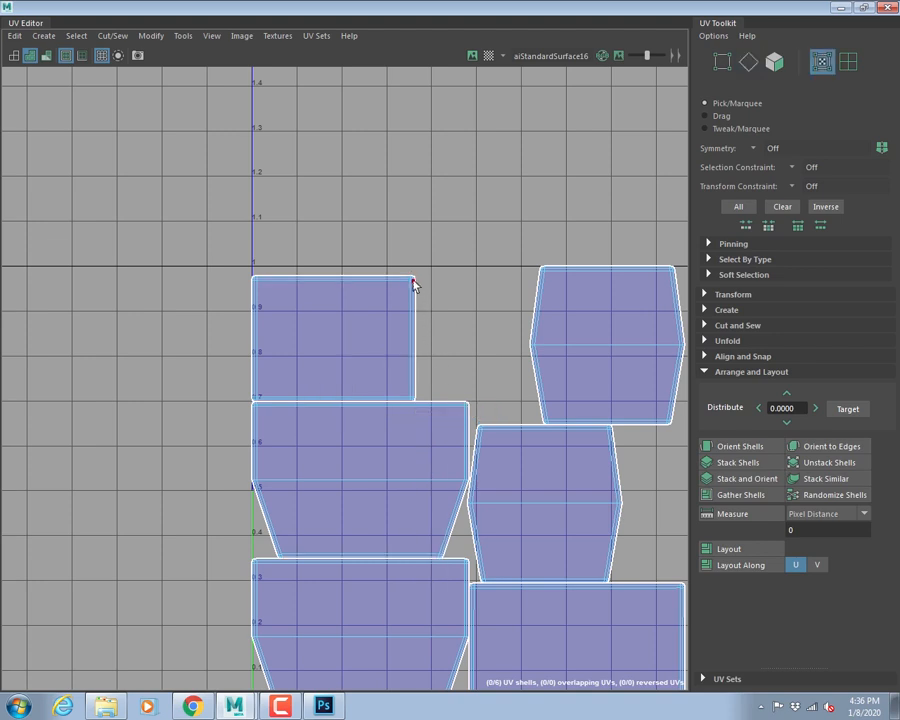
{"action": "double_click", "coordinate": [414, 280]}
{"action": "middle_click_drag", "start_coordinate": [414, 314], "coordinate": [390, 405], "text": "alt"}
{"action": "left_click_drag", "start_coordinate": [309, 429], "coordinate": [406, 169]}
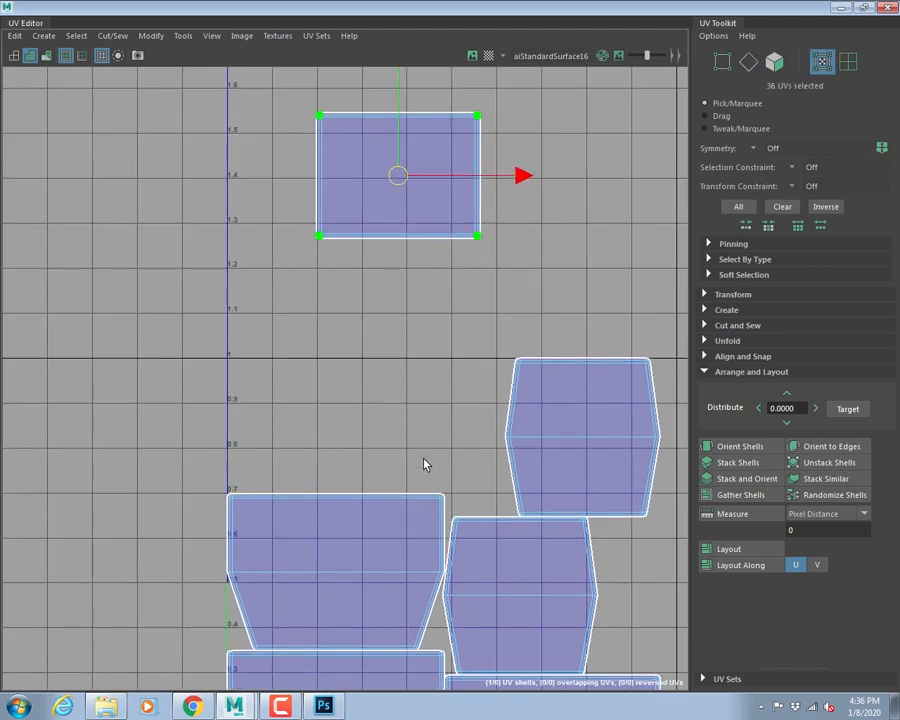
{"action": "double_click", "coordinate": [390, 530]}
{"action": "left_click_drag", "start_coordinate": [334, 568], "coordinate": [324, 350]}
{"action": "right_click_drag", "start_coordinate": [381, 156], "coordinate": [484, 114]}
{"action": "double_click", "coordinate": [388, 114]}
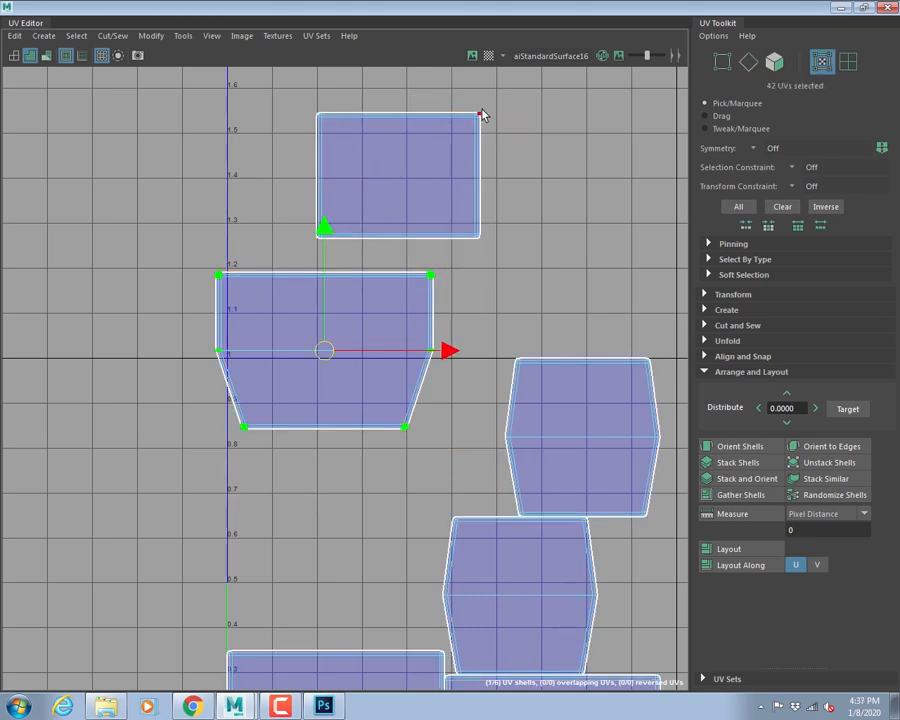
{"action": "double_click", "coordinate": [480, 113]}
{"action": "left_click_drag", "start_coordinate": [389, 190], "coordinate": [315, 500]}
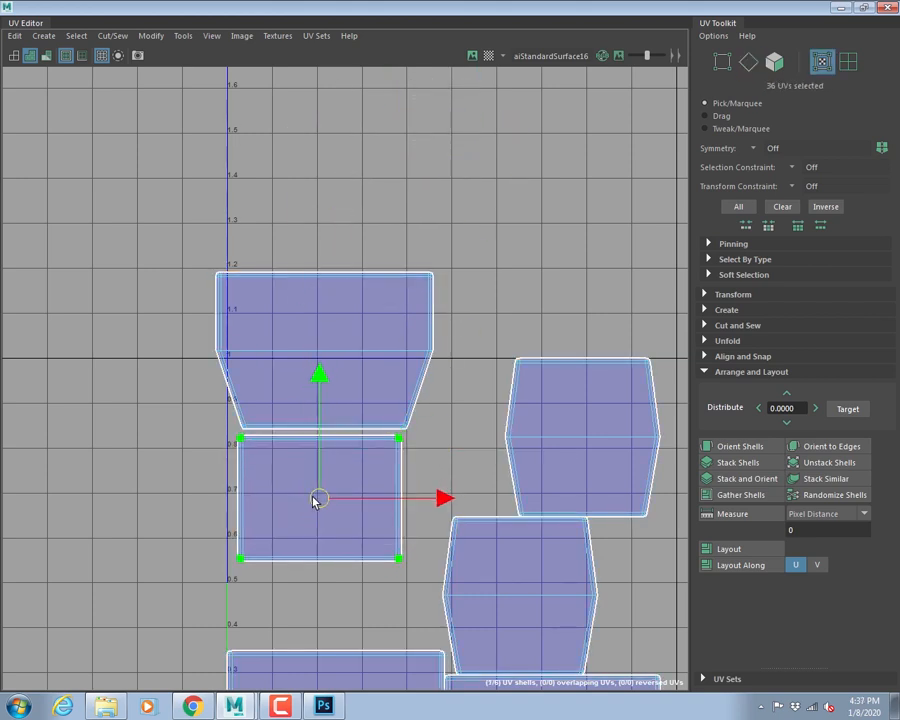
- Select the tapered shell's wide edge to find its neighbour, and move the matching large rectangular shell above it
{"action": "right_click_drag", "start_coordinate": [369, 436], "coordinate": [366, 388]}
{"action": "left_click", "coordinate": [326, 276]}
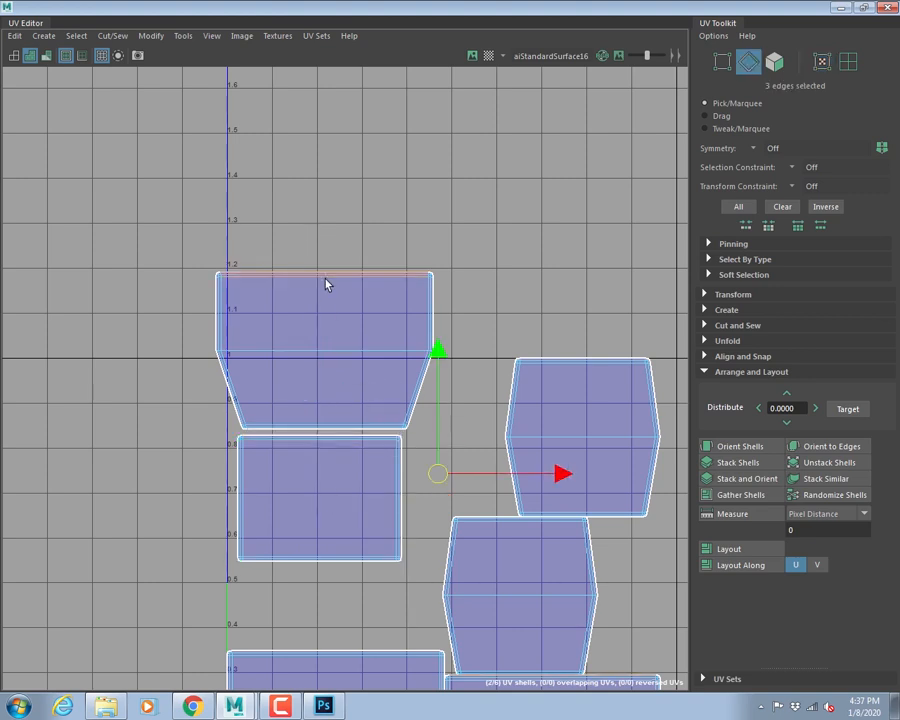
{"action": "middle_click_drag", "start_coordinate": [515, 345], "coordinate": [462, 180], "text": "alt"}
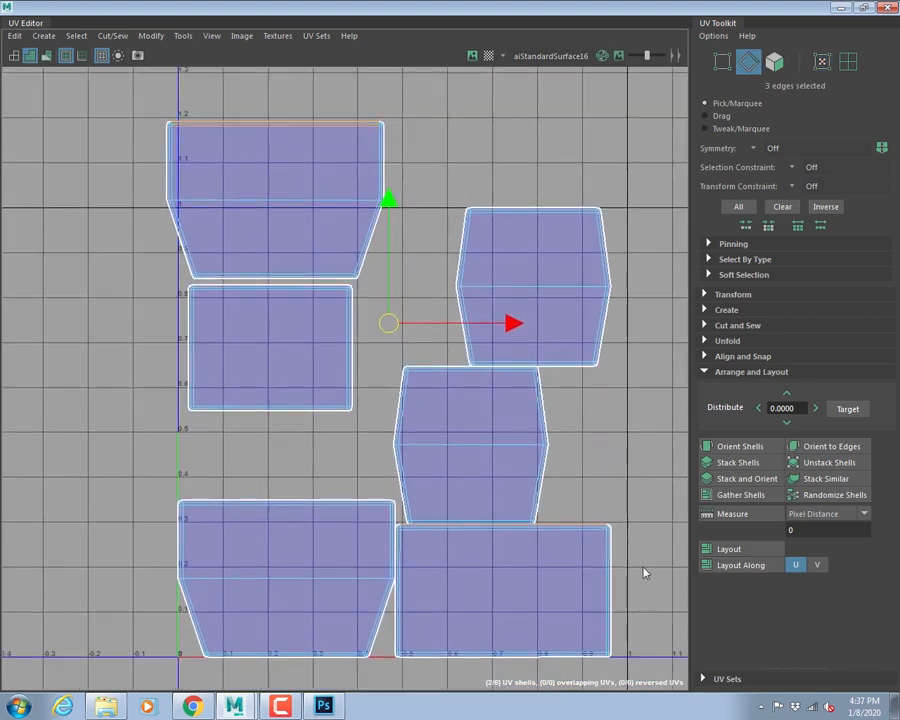
{"action": "right_click_drag", "start_coordinate": [579, 512], "coordinate": [622, 499]}
{"action": "double_click", "coordinate": [611, 527]}
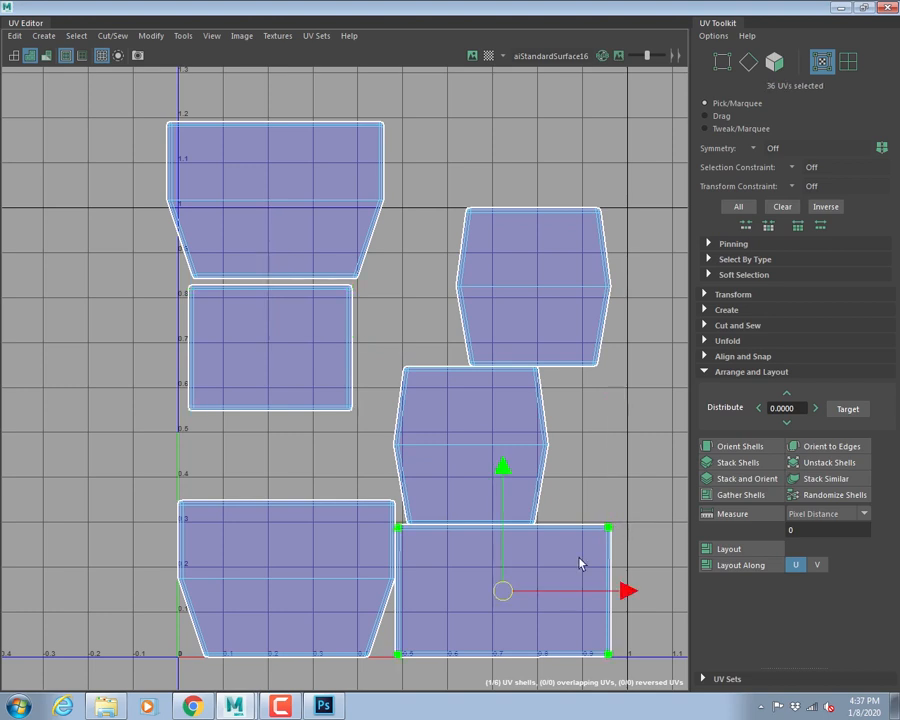
{"action": "left_click_drag", "start_coordinate": [504, 595], "coordinate": [482, 202]}
{"action": "middle_click_drag", "start_coordinate": [482, 202], "coordinate": [548, 490], "text": "alt"}
{"action": "left_click_drag", "start_coordinate": [548, 490], "coordinate": [339, 286]}
- Rotate the large rectangular shell 180 degrees and move it down close to the tapered shell's wide edge
{"action": "right_click_drag", "start_coordinate": [378, 237], "coordinate": [378, 203]}
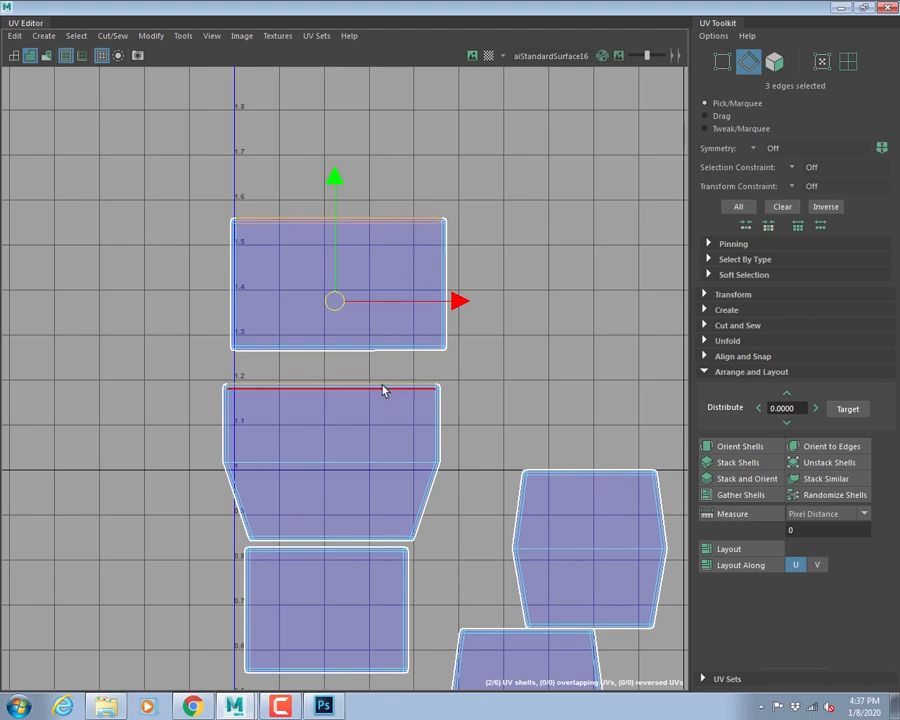
{"action": "right_click_drag", "start_coordinate": [392, 241], "coordinate": [440, 226]}
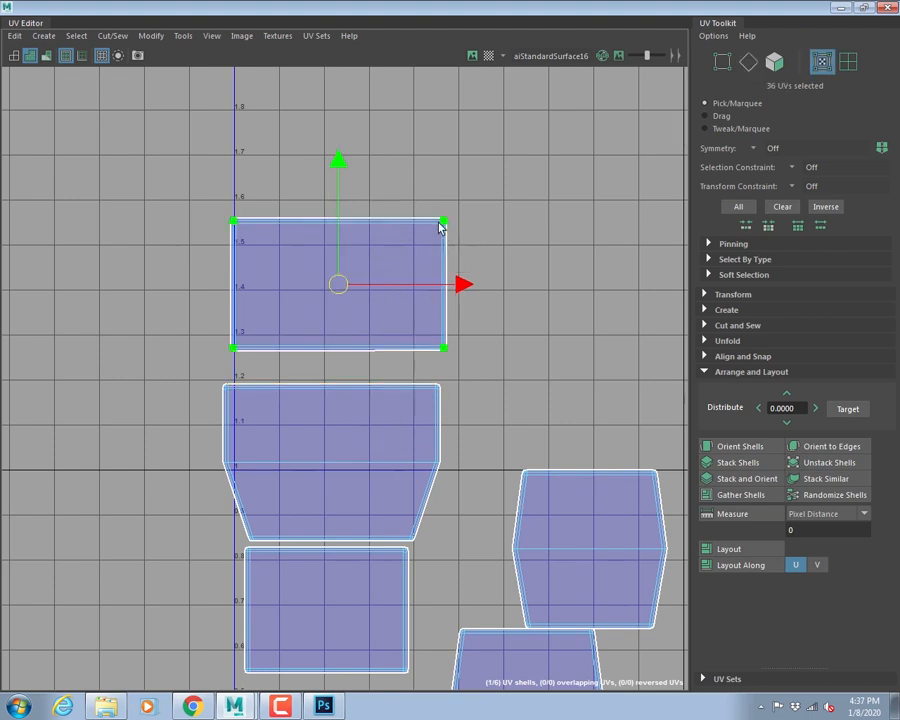
{"action": "left_click", "coordinate": [108, 35]}
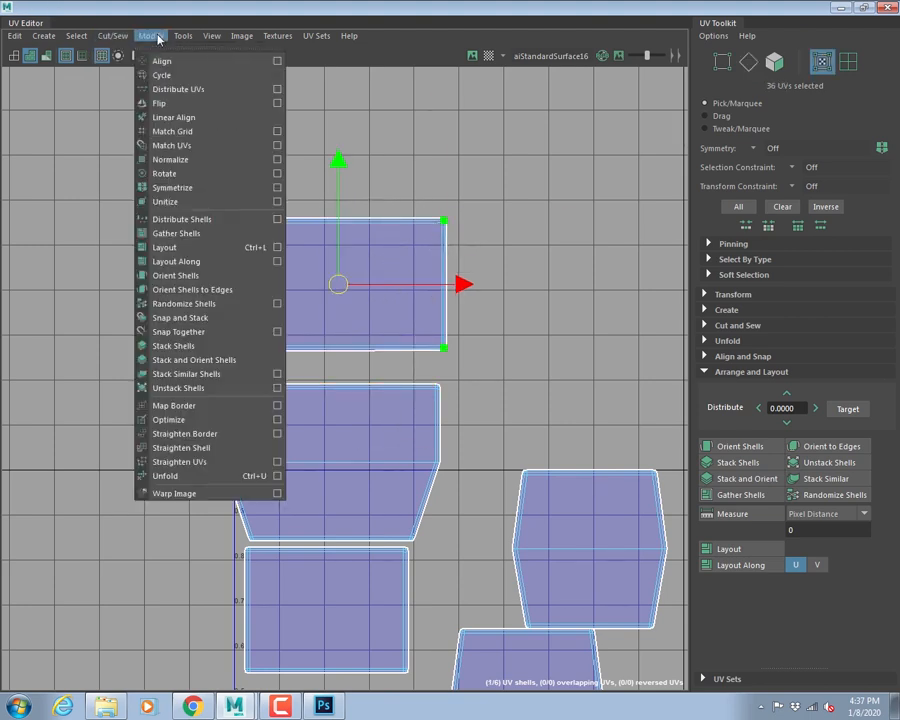
{"action": "left_click", "coordinate": [278, 177]}
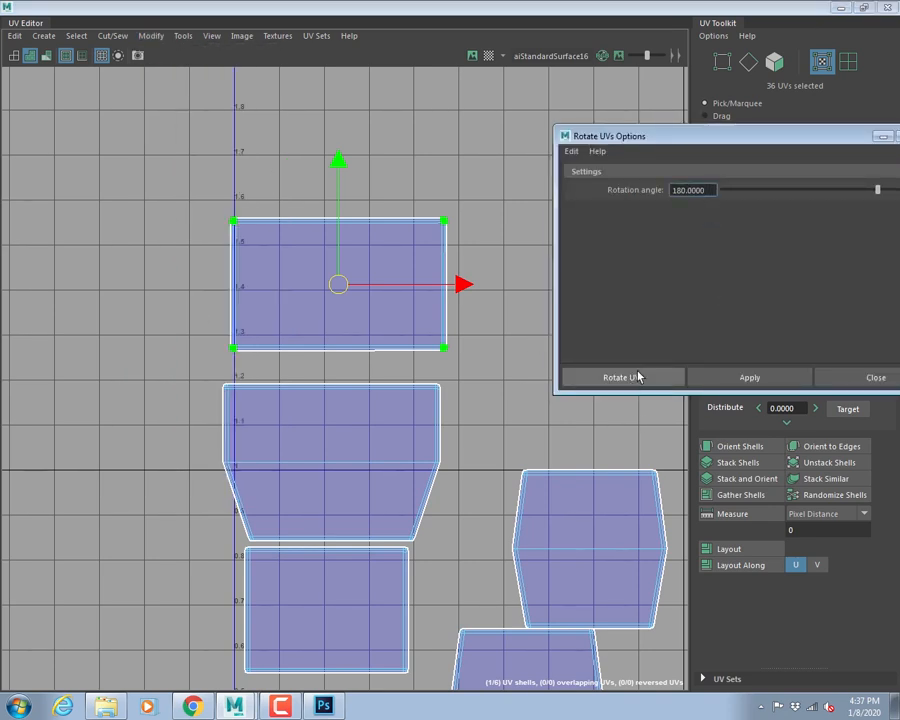
{"action": "left_click", "coordinate": [749, 377]}
{"action": "left_click", "coordinate": [443, 366]}
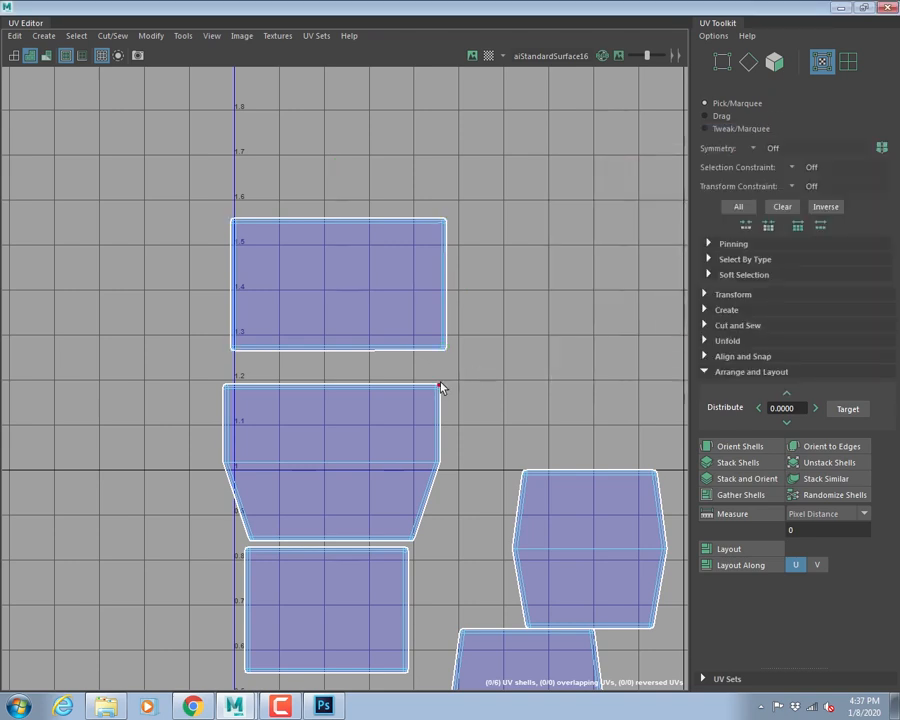
{"action": "middle_click_drag", "start_coordinate": [439, 352], "coordinate": [398, 345], "text": "alt"}
{"action": "left_click", "coordinate": [398, 343]}
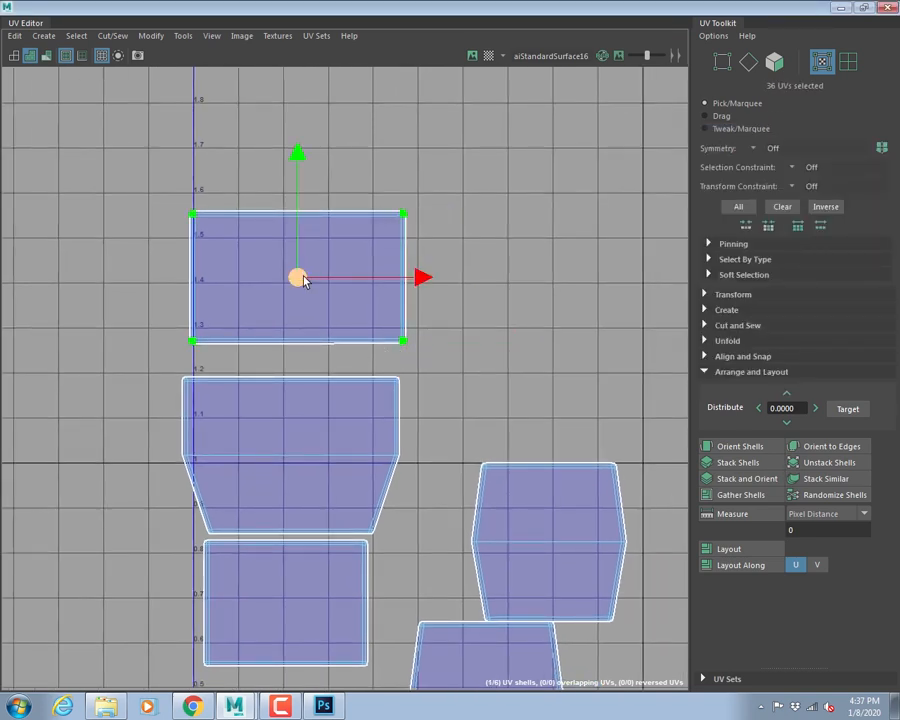
{"action": "left_click_drag", "start_coordinate": [304, 281], "coordinate": [297, 308]}
- Select the large rectangular shell's upper border edge to examine which shell shares it
{"action": "middle_click_drag", "start_coordinate": [514, 465], "coordinate": [453, 375], "text": "alt"}
{"action": "right_click", "coordinate": [455, 370]}
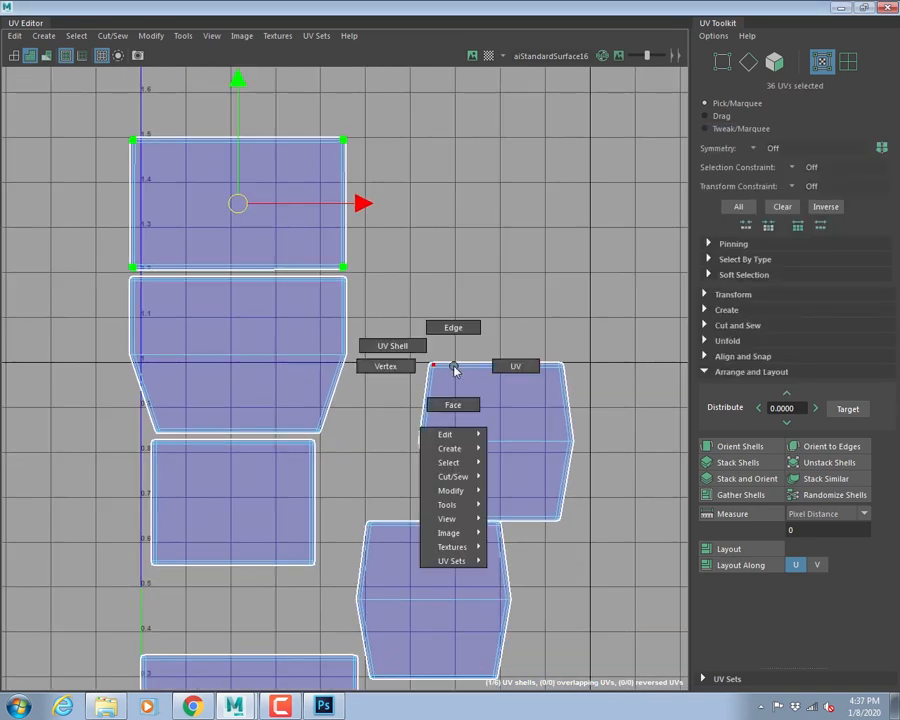
{"action": "left_click", "coordinate": [514, 366]}
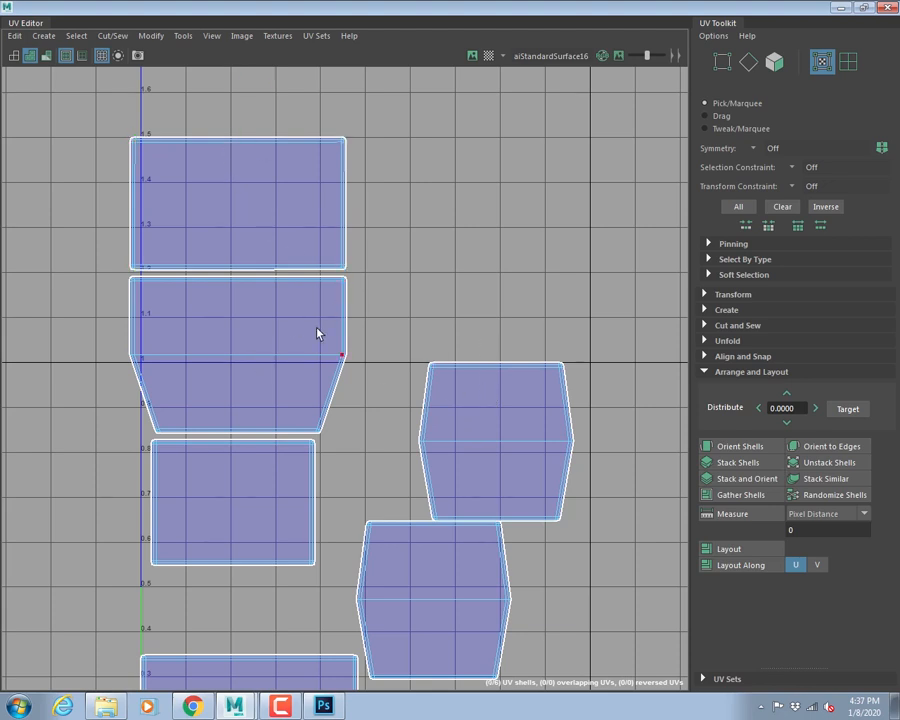
{"action": "middle_click_drag", "start_coordinate": [300, 437], "coordinate": [320, 502], "text": "alt"}
{"action": "left_click_drag", "start_coordinate": [225, 152], "coordinate": [255, 222]}
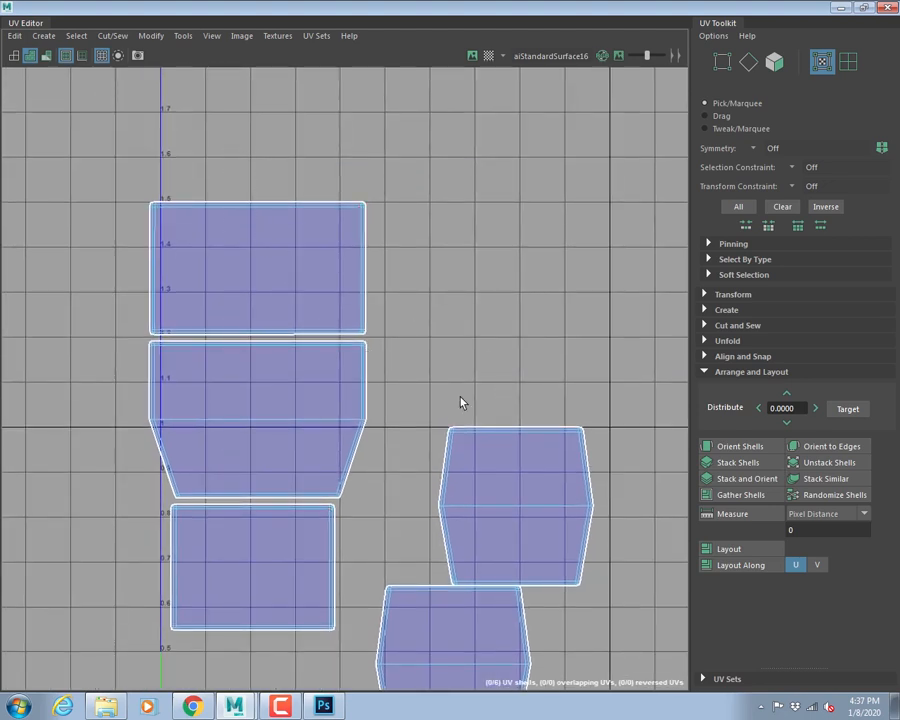
{"action": "right_click_drag", "start_coordinate": [275, 195], "coordinate": [274, 165]}
{"action": "left_click", "coordinate": [282, 204]}
- Rotate the second tapered shell 180 degrees and place its wide edge directly above the large rectangular shell
{"action": "middle_click_drag", "start_coordinate": [573, 463], "coordinate": [568, 256], "text": "alt"}
{"action": "right_click_drag", "start_coordinate": [291, 511], "coordinate": [354, 517]}
{"action": "double_click", "coordinate": [367, 518]}
{"action": "left_click_drag", "start_coordinate": [263, 591], "coordinate": [510, 176]}
{"action": "middle_click_drag", "start_coordinate": [490, 198], "coordinate": [519, 534], "text": "alt"}
{"action": "left_click_drag", "start_coordinate": [540, 514], "coordinate": [501, 251]}
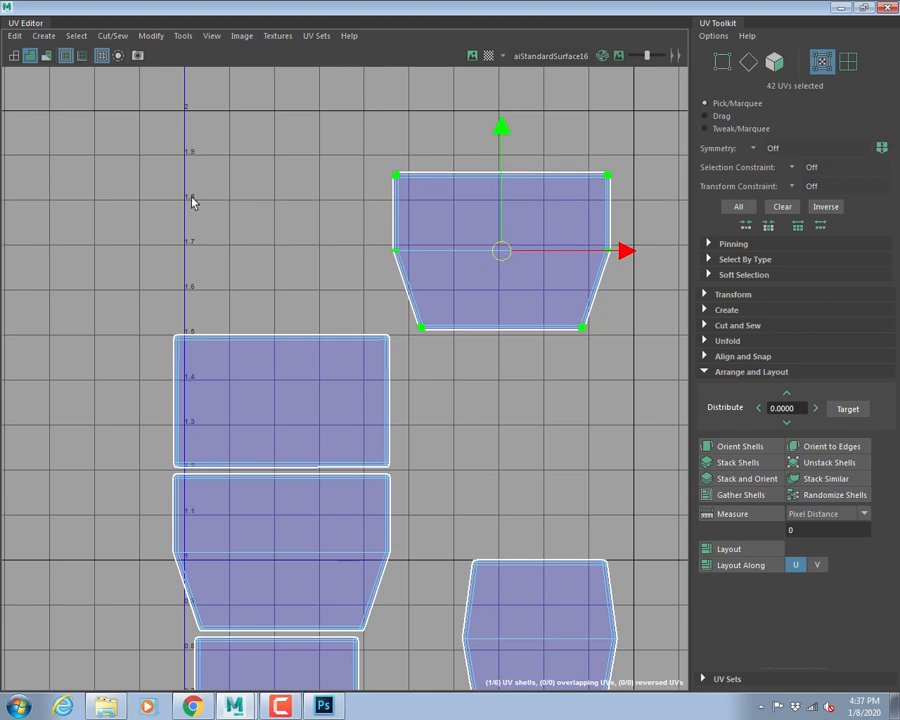
{"action": "left_click", "coordinate": [119, 35]}
{"action": "mouse_move", "coordinate": [151, 35]}
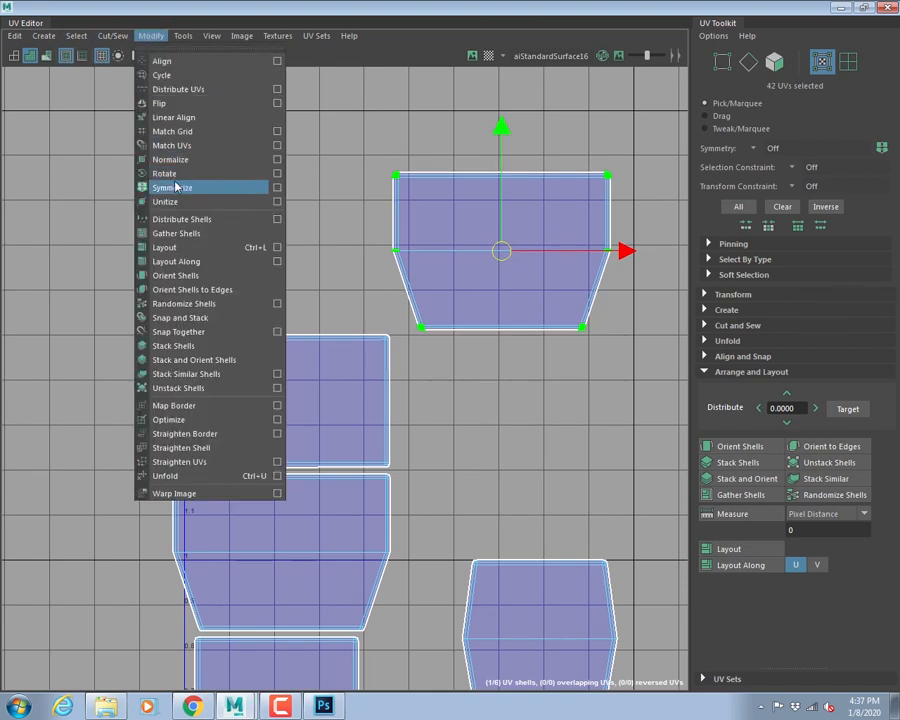
{"action": "left_click", "coordinate": [122, 118]}
{"action": "left_click_drag", "start_coordinate": [500, 252], "coordinate": [286, 250]}
- Select the right border edges of the stacked shells in turn to examine which neighbouring shell shares them
{"action": "middle_click_drag", "start_coordinate": [437, 516], "coordinate": [418, 384], "text": "alt"}
{"action": "right_click_drag", "start_coordinate": [291, 337], "coordinate": [282, 293]}
{"action": "left_click_drag", "start_coordinate": [330, 223], "coordinate": [409, 238]}
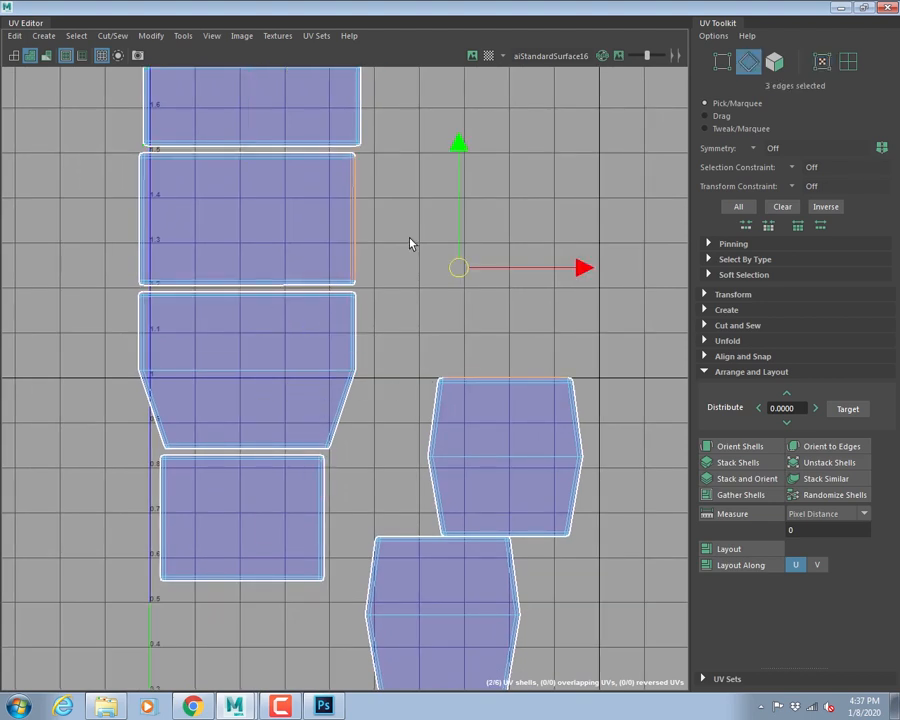
{"action": "left_click_drag", "start_coordinate": [345, 340], "coordinate": [408, 346]}
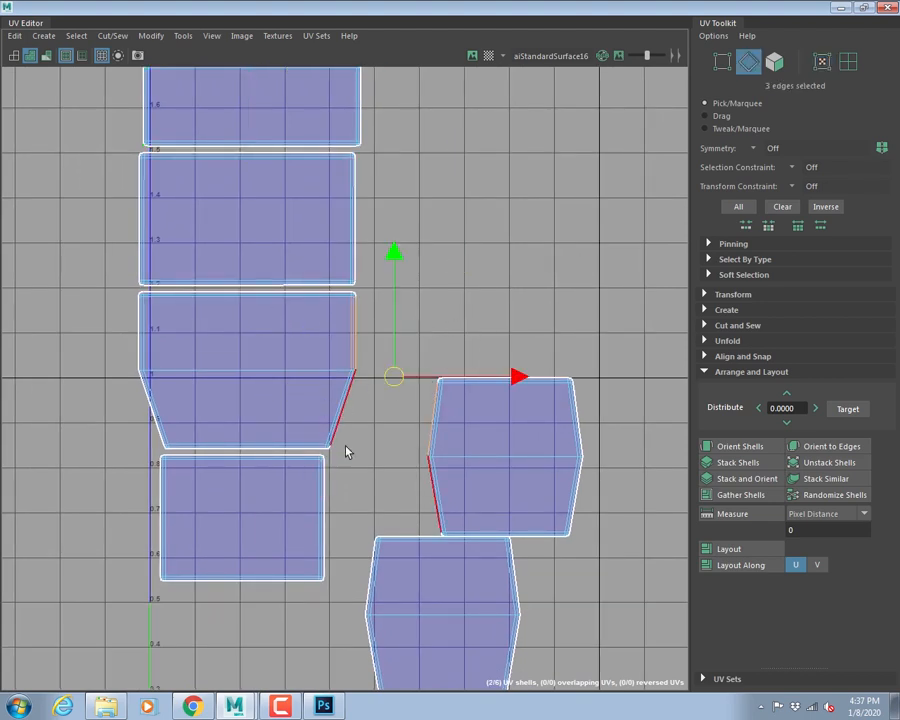
{"action": "left_click_drag", "start_coordinate": [310, 489], "coordinate": [365, 492]}
{"action": "left_click_drag", "start_coordinate": [327, 225], "coordinate": [403, 235]}
- Rotate the upper six-sided shell 90 degrees and place it beside the large rectangular shell's right edge
{"action": "middle_click_drag", "start_coordinate": [404, 245], "coordinate": [391, 297], "text": "alt"}
{"action": "right_click_drag", "start_coordinate": [510, 445], "coordinate": [554, 433]}
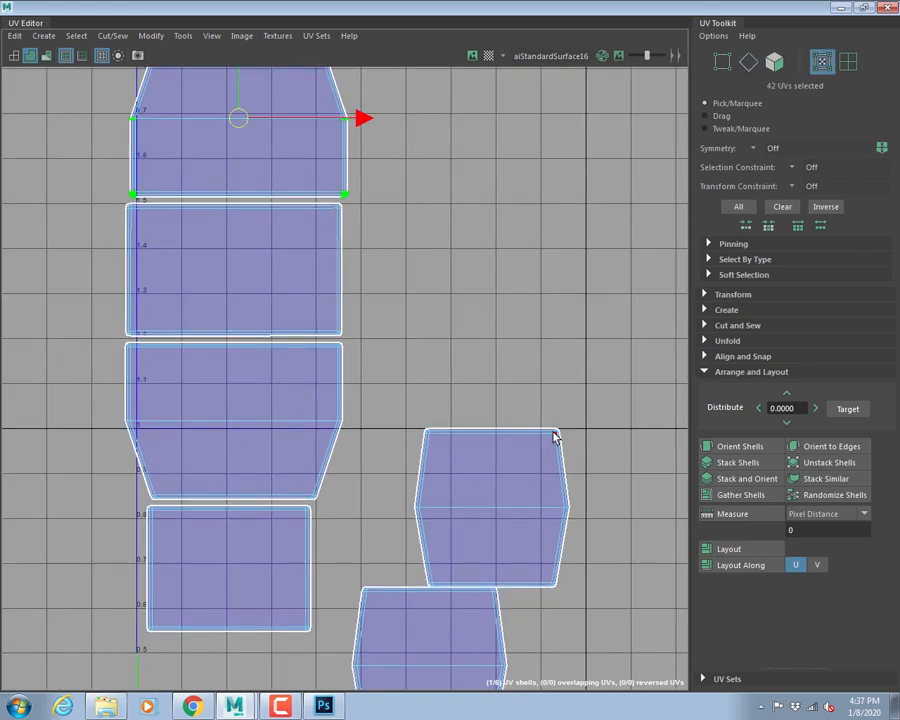
{"action": "double_click", "coordinate": [555, 433]}
{"action": "left_click_drag", "start_coordinate": [500, 497], "coordinate": [492, 277]}
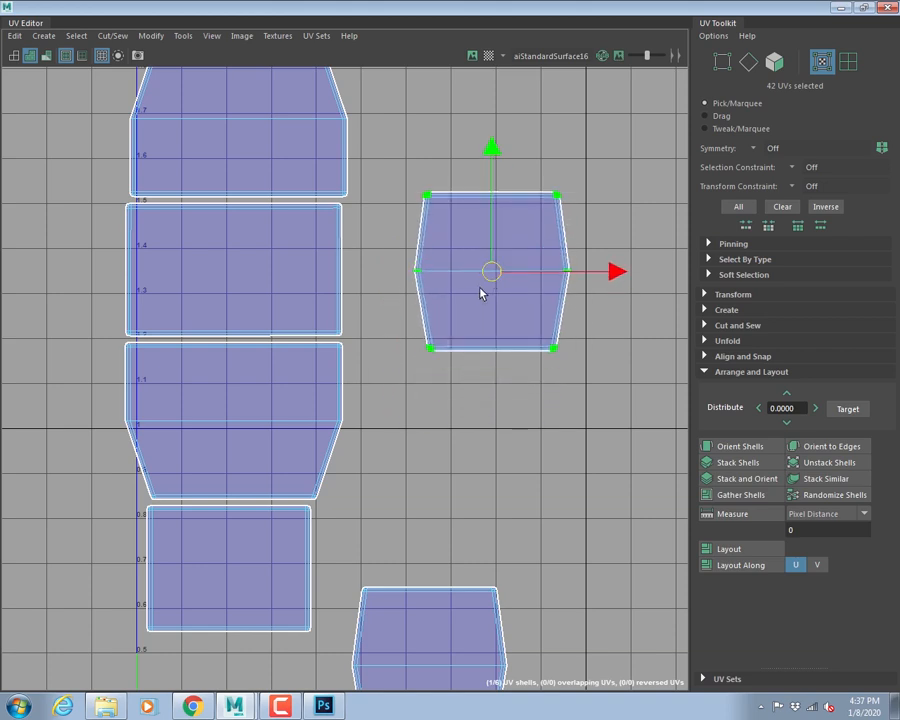
{"action": "left_click", "coordinate": [146, 35]}
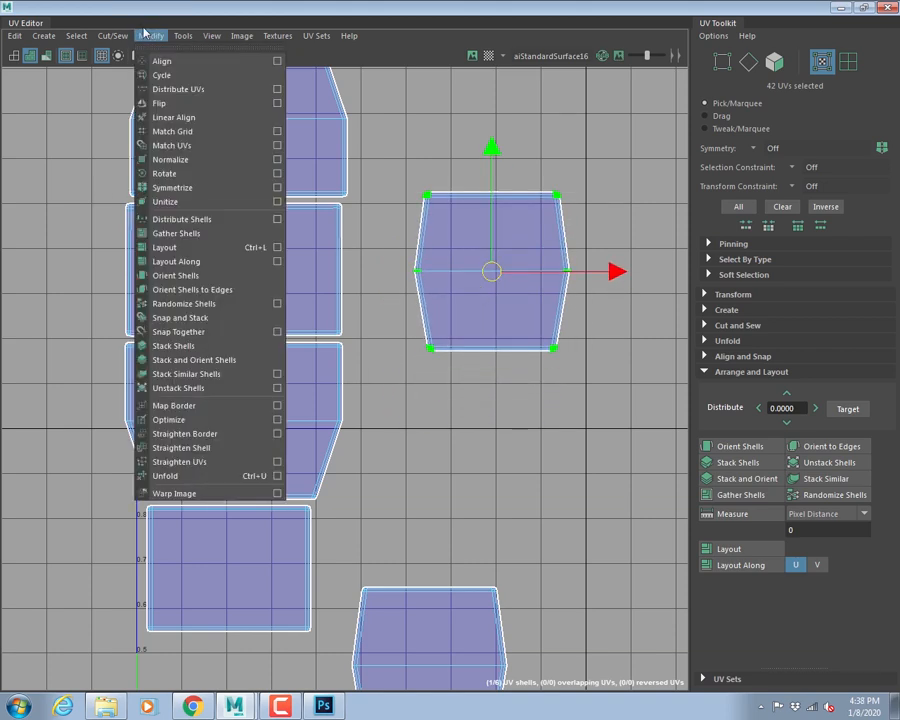
{"action": "left_click", "coordinate": [277, 174]}
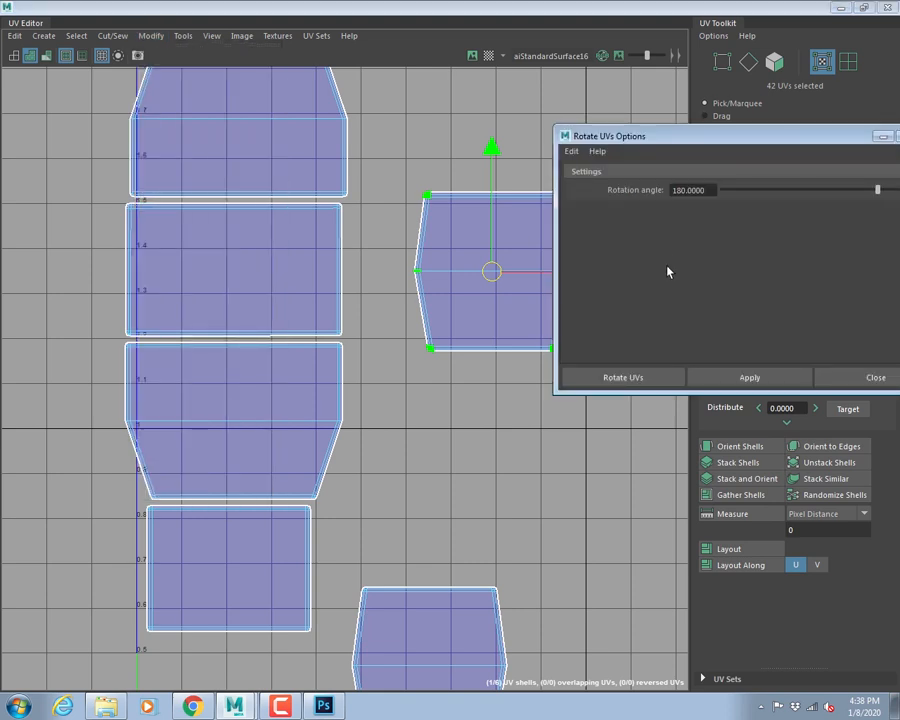
{"action": "left_click_drag", "start_coordinate": [710, 191], "coordinate": [603, 191]}
{"action": "type", "text": "90"}
{"action": "left_click", "coordinate": [712, 384]}
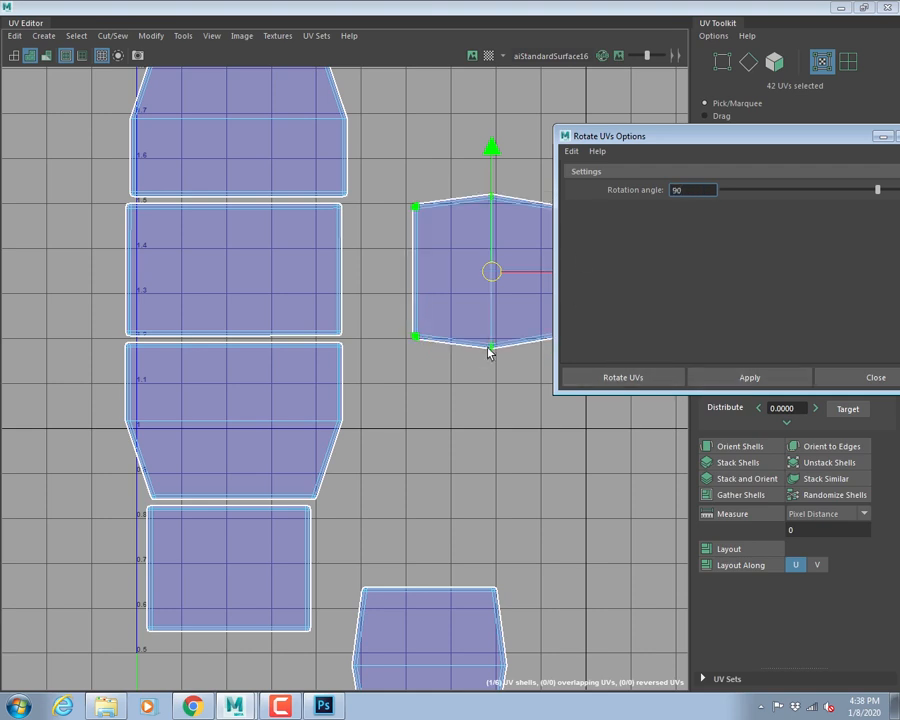
{"action": "left_click_drag", "start_coordinate": [514, 270], "coordinate": [426, 257]}
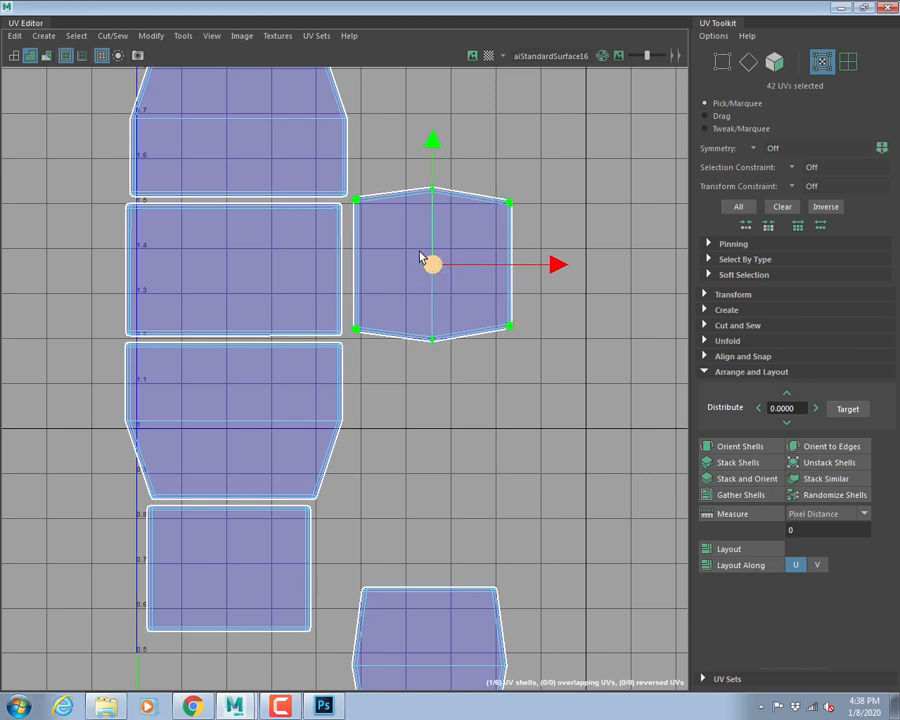
- Select the rotated side shell's inner edge and the large rectangle's left border edges to examine which shells share them
{"action": "right_click", "coordinate": [403, 198]}
{"action": "left_click", "coordinate": [402, 160]}
{"action": "left_click", "coordinate": [362, 240]}
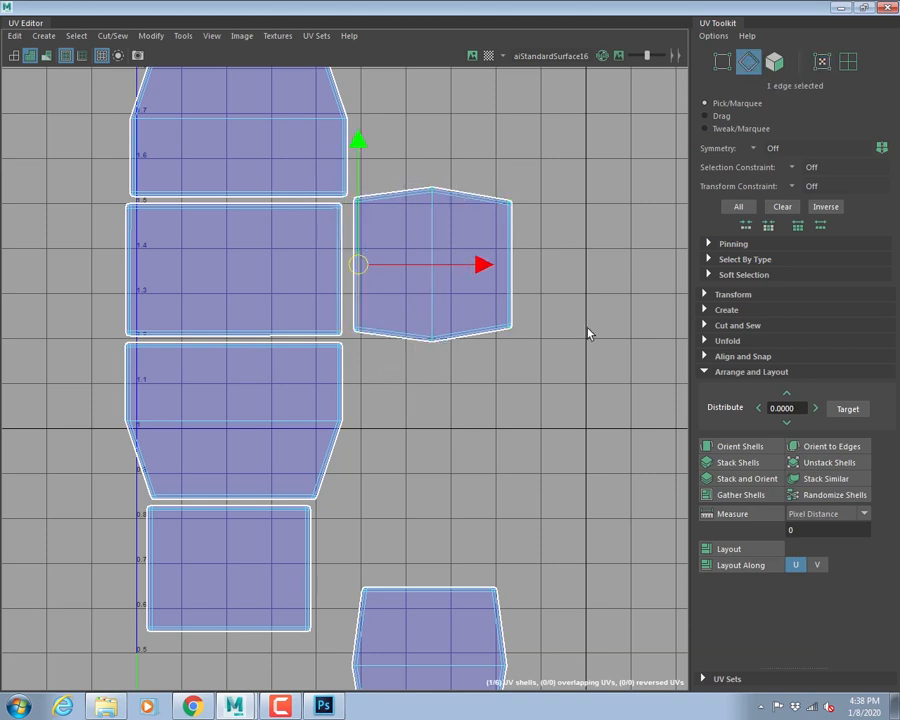
{"action": "left_click", "coordinate": [343, 300], "text": "shift"}
{"action": "left_click", "coordinate": [479, 455]}
{"action": "middle_click_drag", "start_coordinate": [416, 561], "coordinate": [428, 418], "text": "alt"}
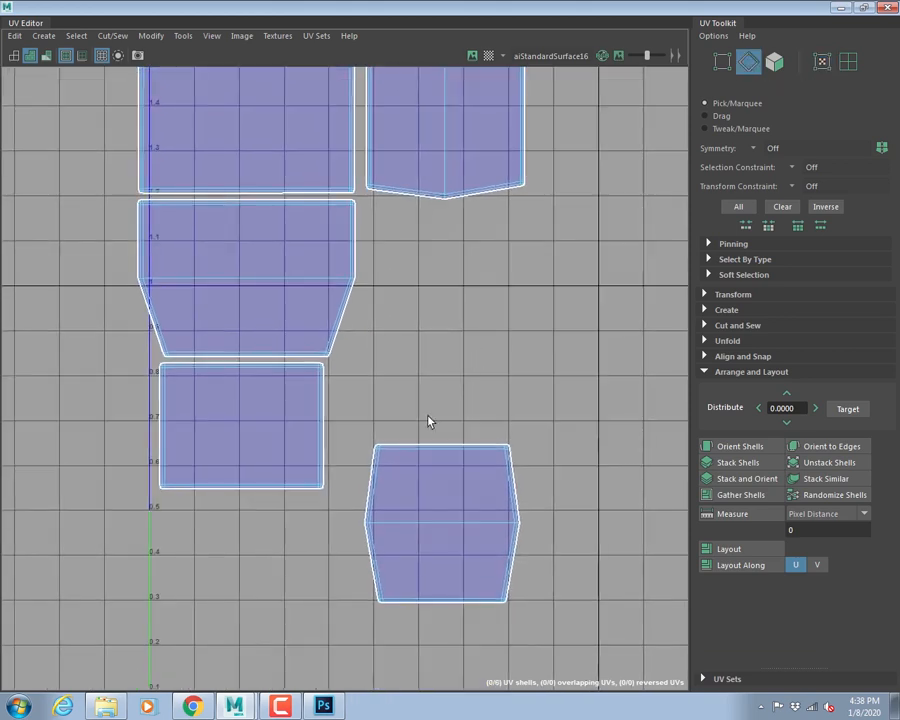
{"action": "middle_click_drag", "start_coordinate": [212, 123], "coordinate": [256, 158], "text": "alt"}
{"action": "left_click_drag", "start_coordinate": [227, 167], "coordinate": [140, 167]}
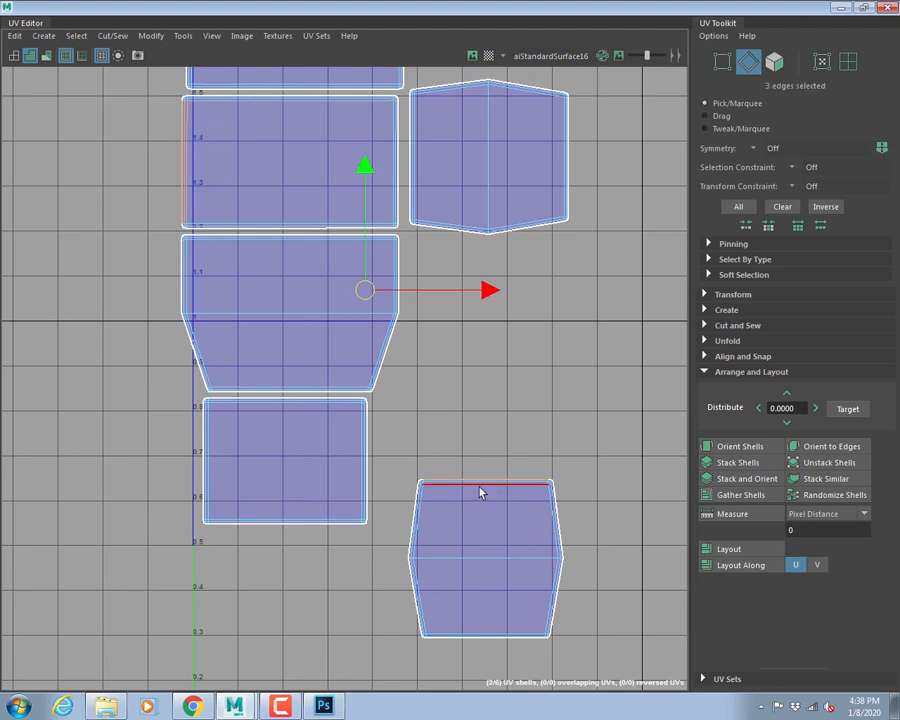
- Move the remaining six-sided shell to the left of the large rectangular shell, rotated 90 degrees and close to its edge
{"action": "right_click_drag", "start_coordinate": [480, 478], "coordinate": [540, 478]}
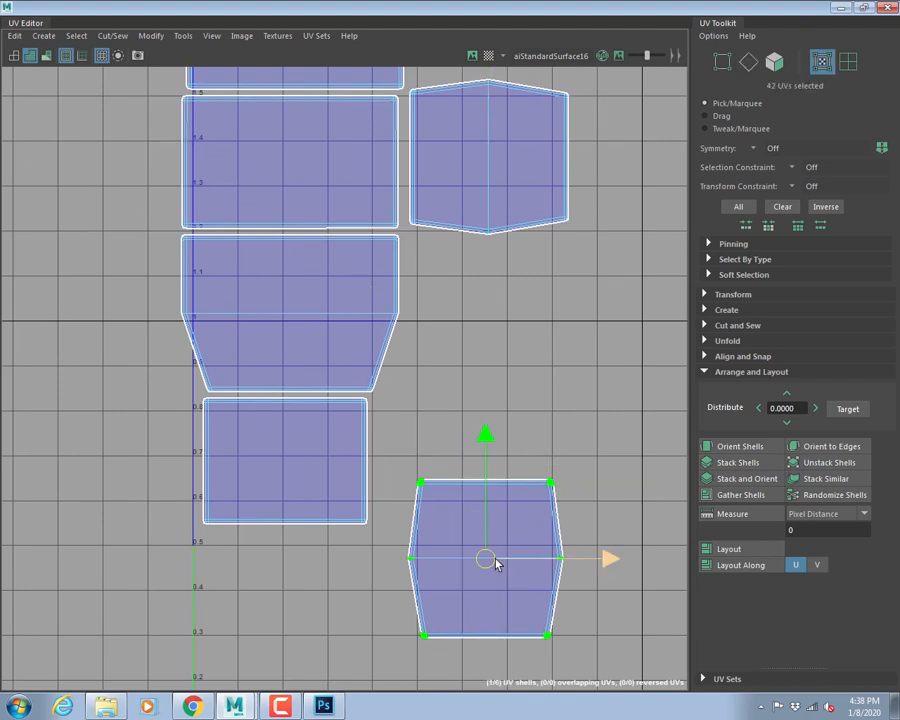
{"action": "left_click_drag", "start_coordinate": [497, 563], "coordinate": [96, 188]}
{"action": "middle_click_drag", "start_coordinate": [96, 188], "coordinate": [378, 322], "text": "alt"}
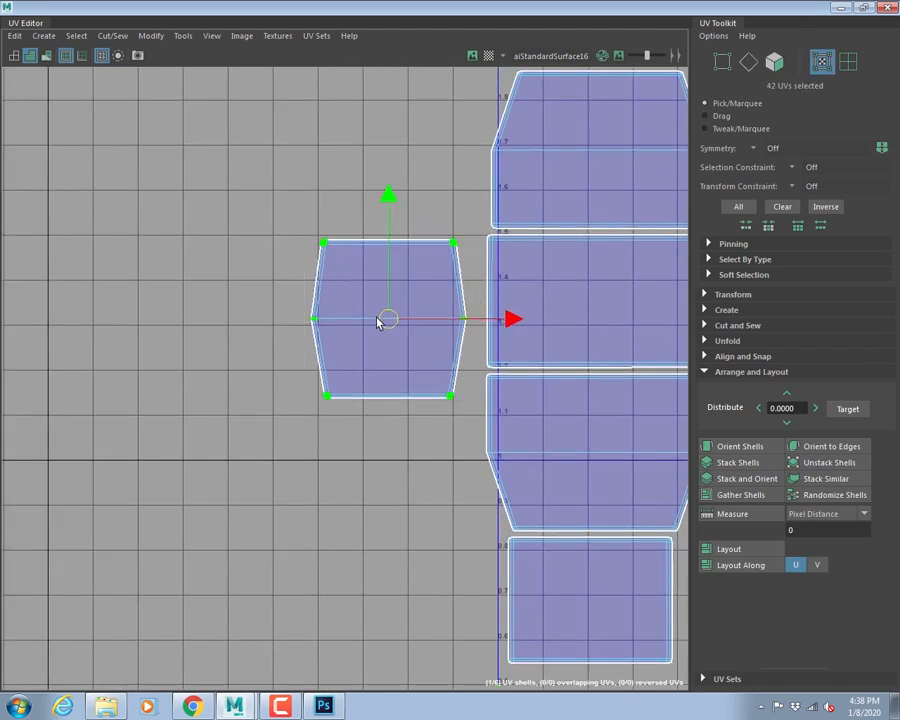
{"action": "left_click_drag", "start_coordinate": [378, 322], "coordinate": [332, 308]}
{"action": "left_click", "coordinate": [151, 36]}
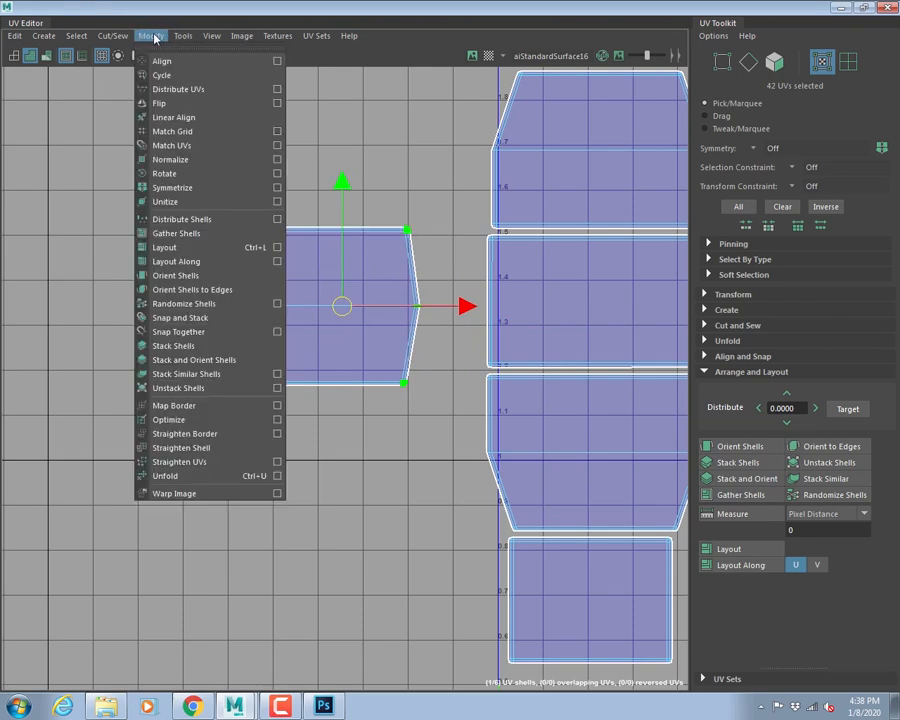
{"action": "left_click", "coordinate": [277, 173]}
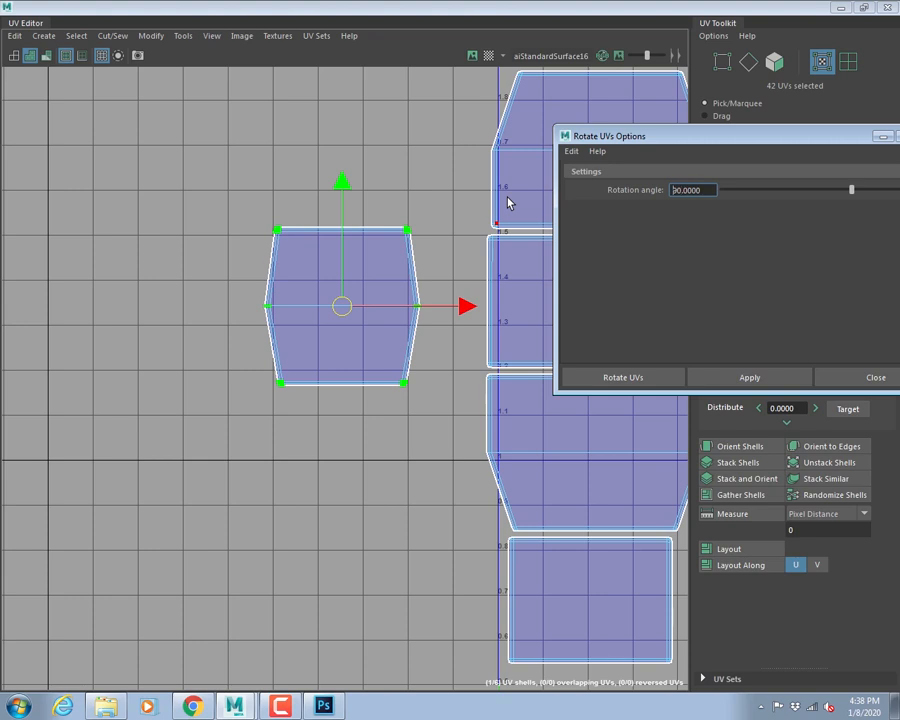
{"action": "left_click", "coordinate": [607, 381]}
{"action": "middle_click_drag", "start_coordinate": [424, 221], "coordinate": [155, 279], "text": "alt"}
{"action": "left_click_drag", "start_coordinate": [130, 292], "coordinate": [188, 290]}
- Select the facing border edges between all six chest shells and join them into one shell with Move and Sew
{"action": "right_click_drag", "start_coordinate": [312, 212], "coordinate": [306, 172]}
{"action": "middle_click_drag", "start_coordinate": [330, 183], "coordinate": [314, 246], "text": "alt"}
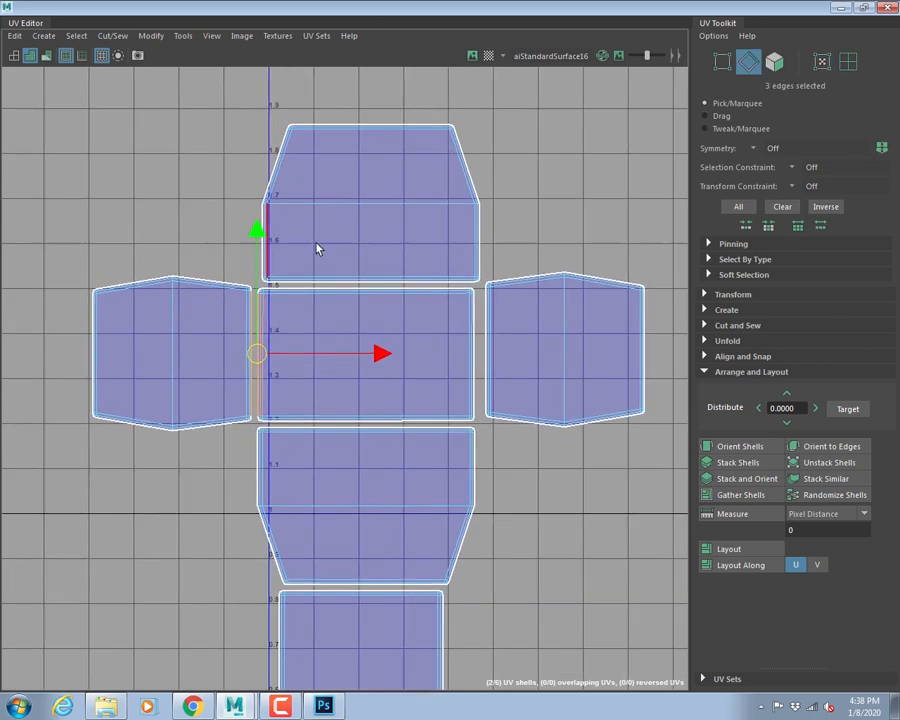
{"action": "left_click_drag", "start_coordinate": [339, 249], "coordinate": [362, 623]}
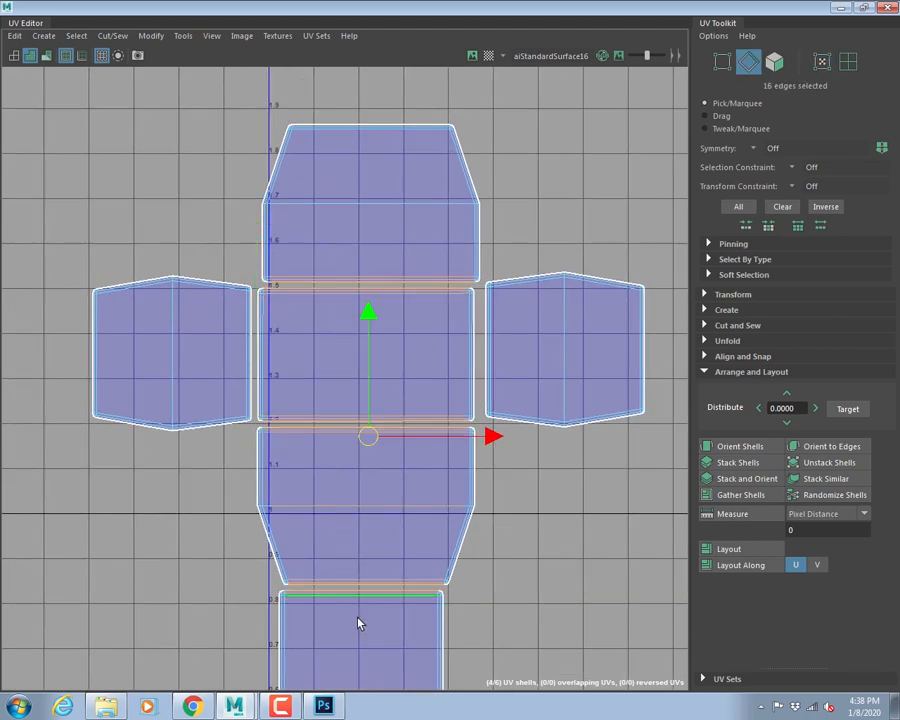
{"action": "left_click_drag", "start_coordinate": [277, 357], "coordinate": [504, 373], "text": "shift"}
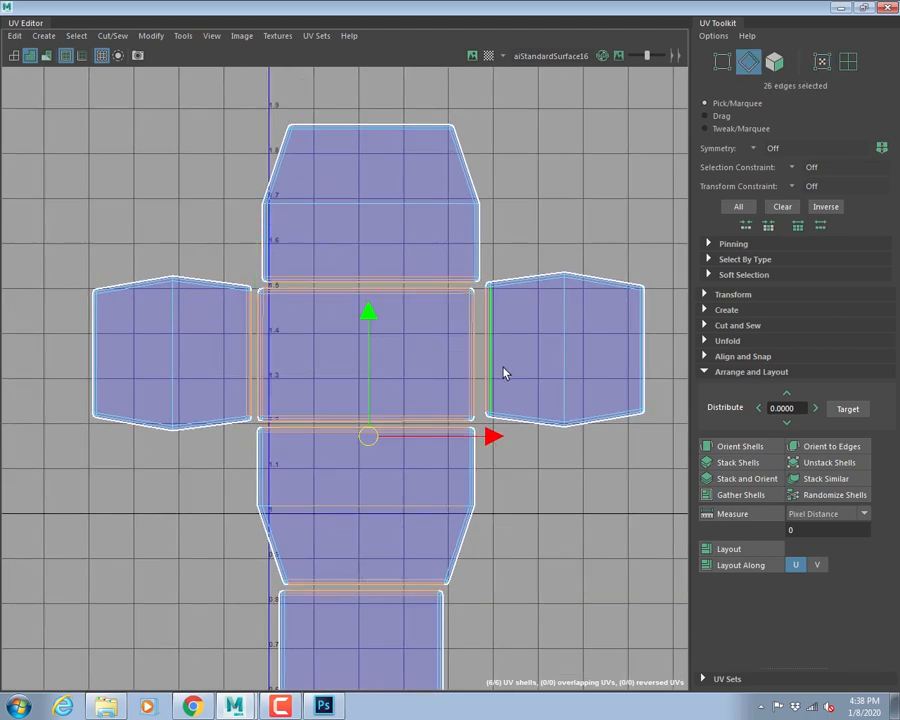
{"action": "left_click", "coordinate": [112, 36]}
{"action": "left_click", "coordinate": [138, 170]}
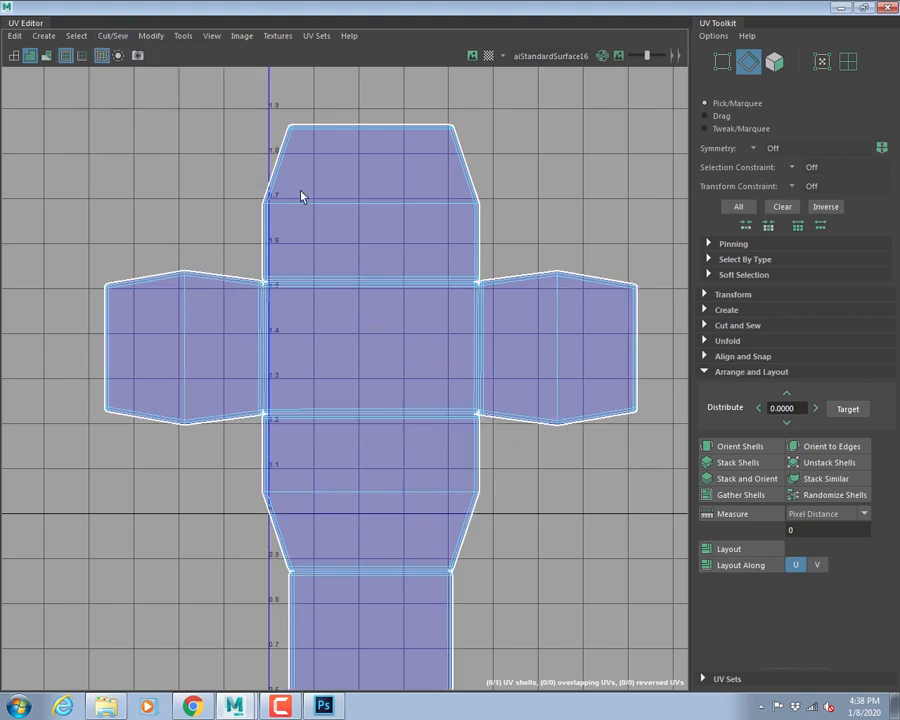
- Select all UVs of the joined cross-shaped shell and lay it out within the 0 to 1 UV tile
{"action": "middle_click_drag", "start_coordinate": [470, 402], "coordinate": [463, 335], "text": "alt"}
{"action": "right_click_drag", "start_coordinate": [463, 335], "coordinate": [470, 277], "text": "alt"}
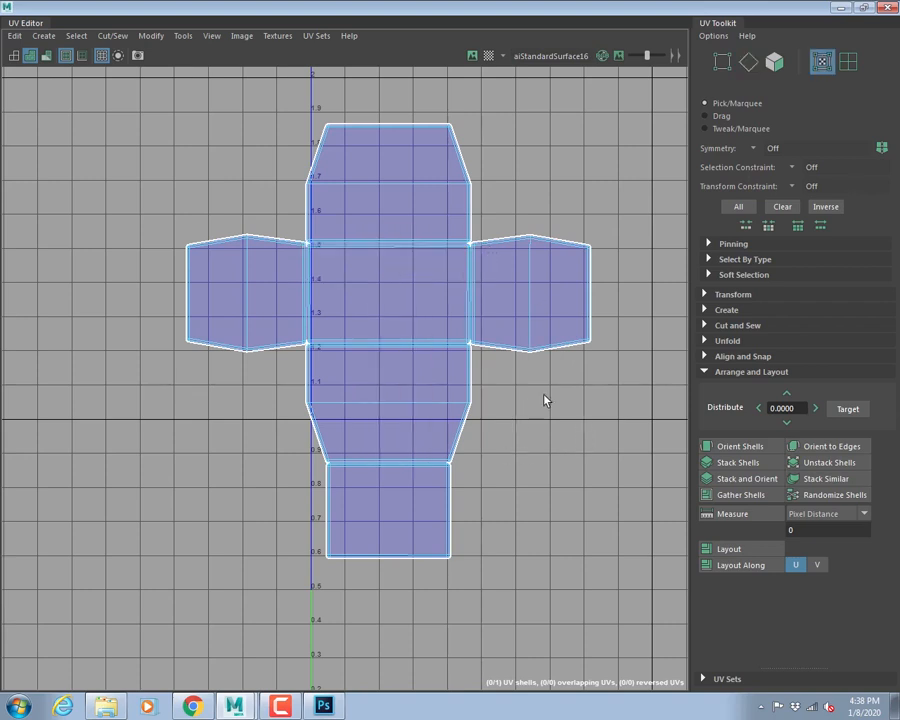
{"action": "scroll", "coordinate": [542, 398], "scroll_direction": "down", "scroll_amount": 3}
{"action": "right_click_drag", "start_coordinate": [424, 337], "coordinate": [518, 336]}
{"action": "left_click_drag", "start_coordinate": [277, 177], "coordinate": [640, 559]}
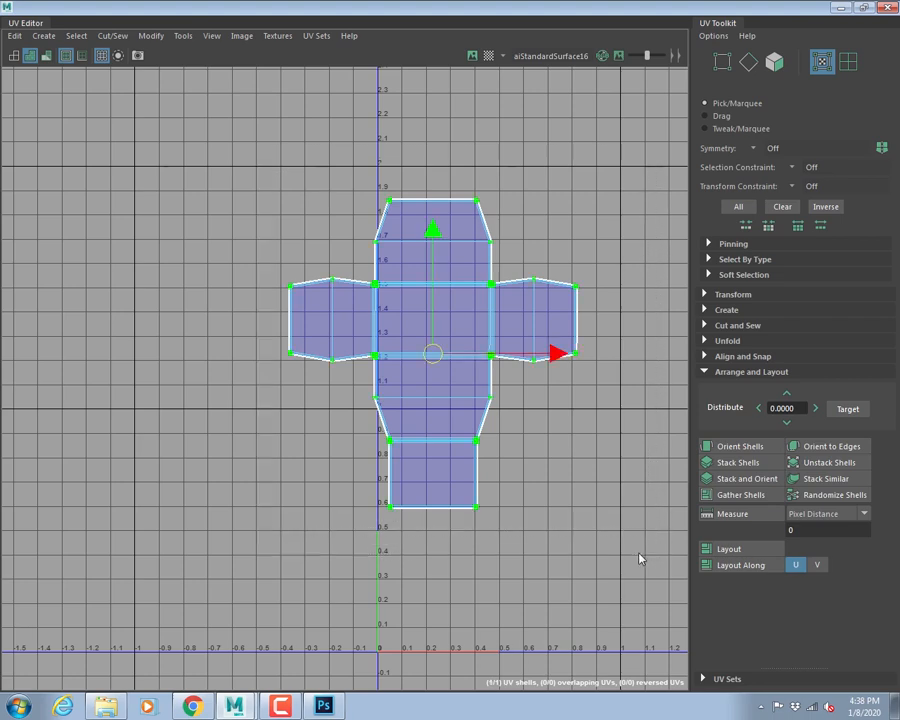
{"action": "left_click", "coordinate": [742, 549]}
{"action": "middle_click_drag", "start_coordinate": [455, 368], "coordinate": [335, 241], "text": "alt"}
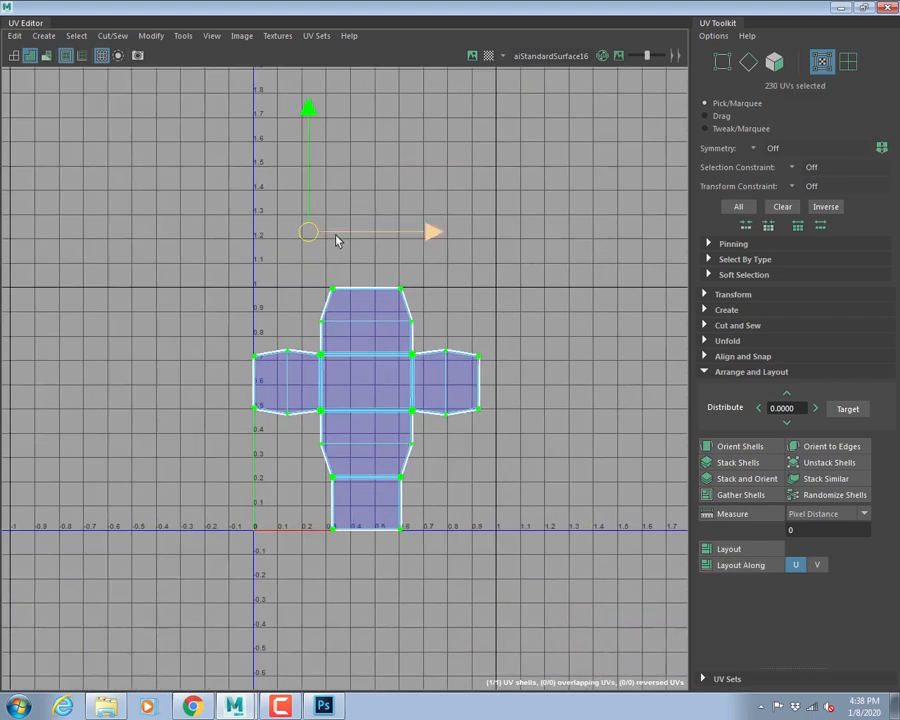
{"action": "right_click_drag", "start_coordinate": [335, 241], "coordinate": [520, 340], "text": "alt"}
{"action": "middle_click_drag", "start_coordinate": [520, 340], "coordinate": [410, 221], "text": "alt"}
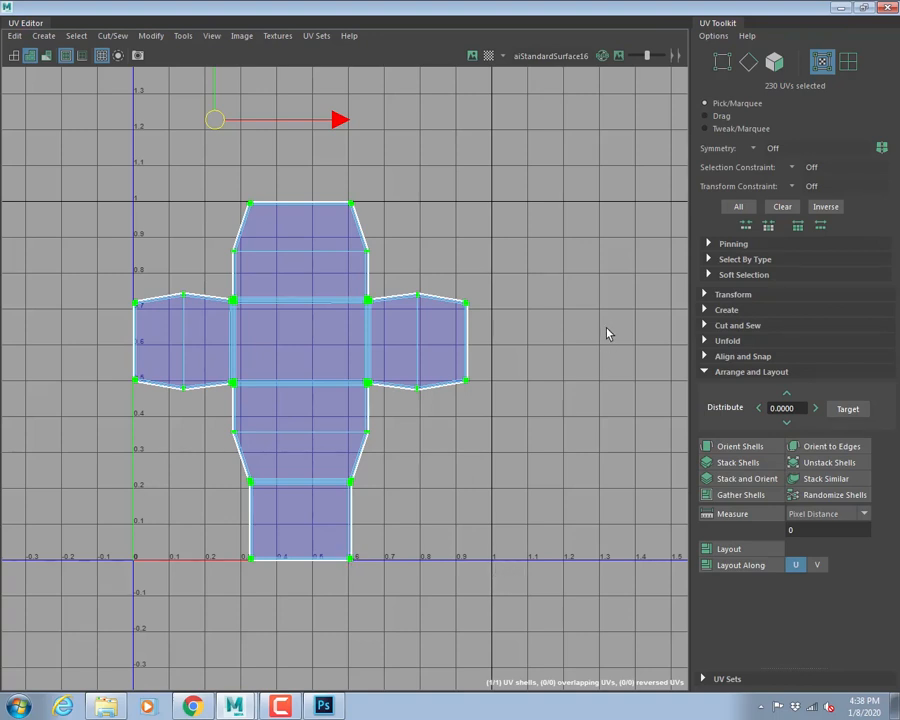
- Switch from UV selection to selecting the whole chest object and return to the enlarged UV Editor
{"action": "right_click_drag", "start_coordinate": [340, 303], "coordinate": [341, 297]}
{"action": "left_click", "coordinate": [860, 9]}
{"action": "right_click_drag", "start_coordinate": [555, 269], "coordinate": [684, 238]}
{"action": "right_click_drag", "start_coordinate": [538, 287], "coordinate": [582, 266]}
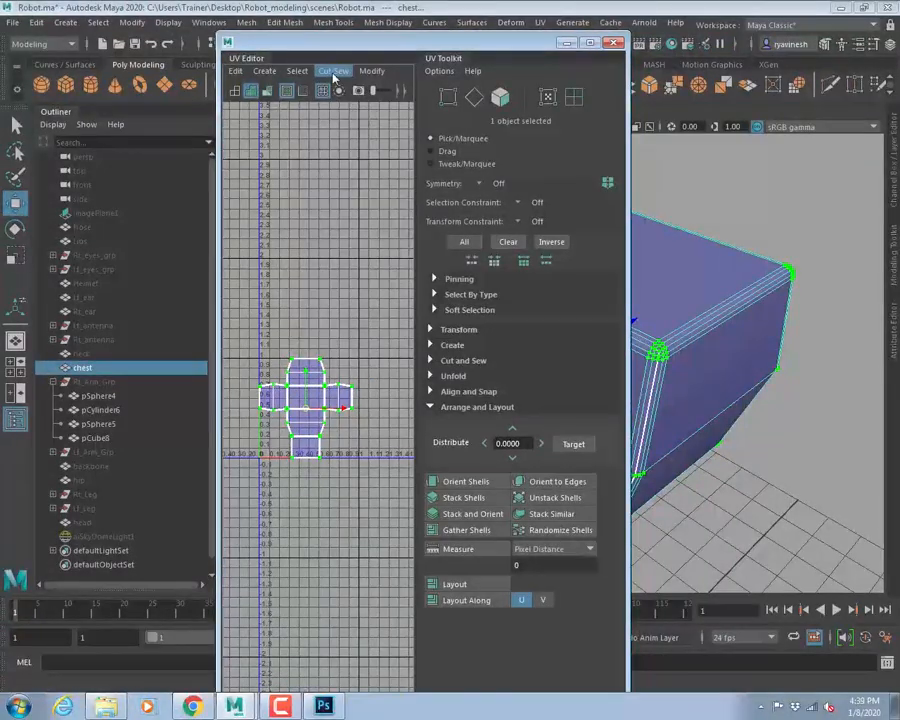
{"action": "double_click", "coordinate": [441, 48]}
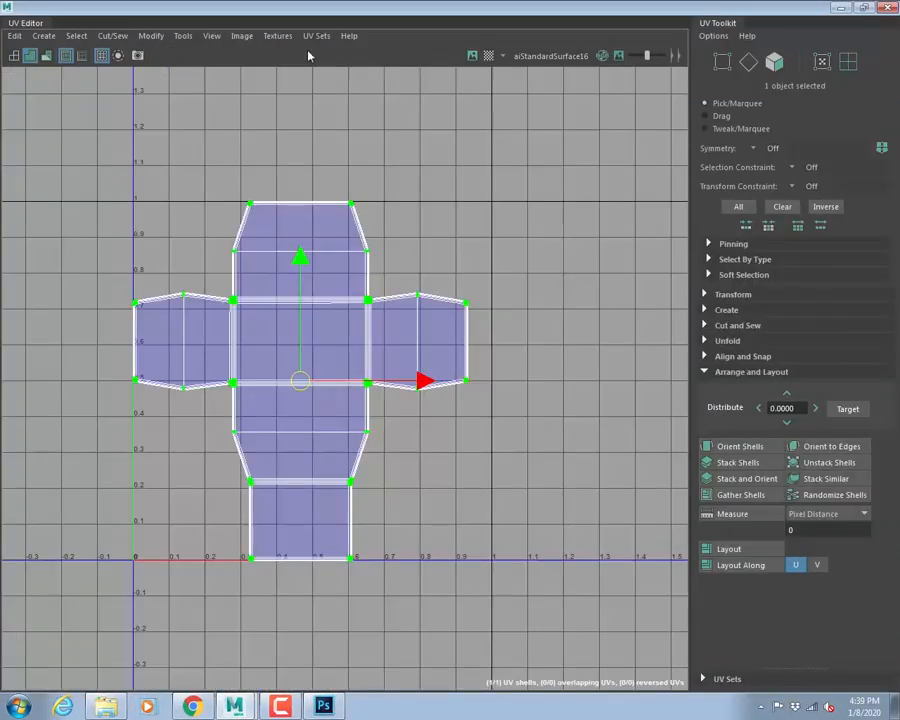
- Export a 2048 x 2048 JPEG UV snapshot named outUV2 to the images folder, overwriting the existing file
{"action": "left_click", "coordinate": [240, 36]}
{"action": "left_click", "coordinate": [279, 272]}
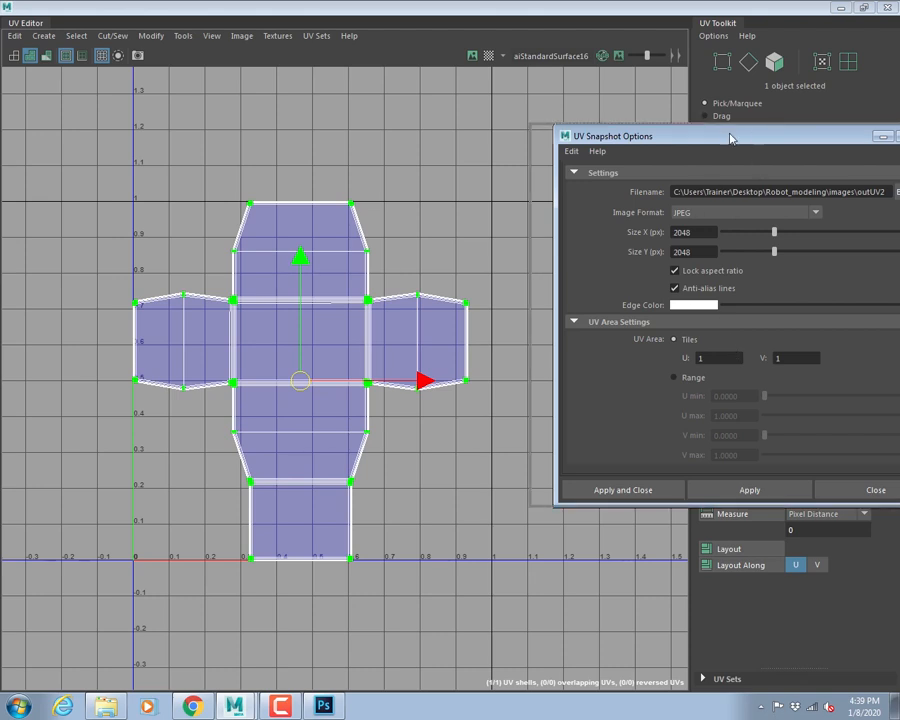
{"action": "left_click_drag", "start_coordinate": [733, 136], "coordinate": [475, 90]}
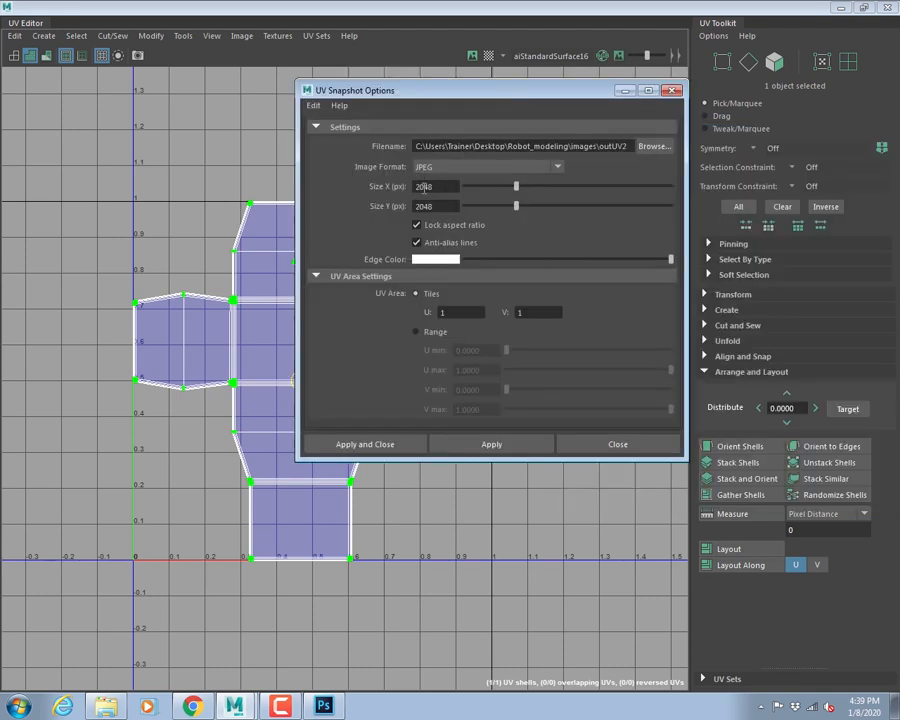
{"action": "left_click", "coordinate": [367, 445]}
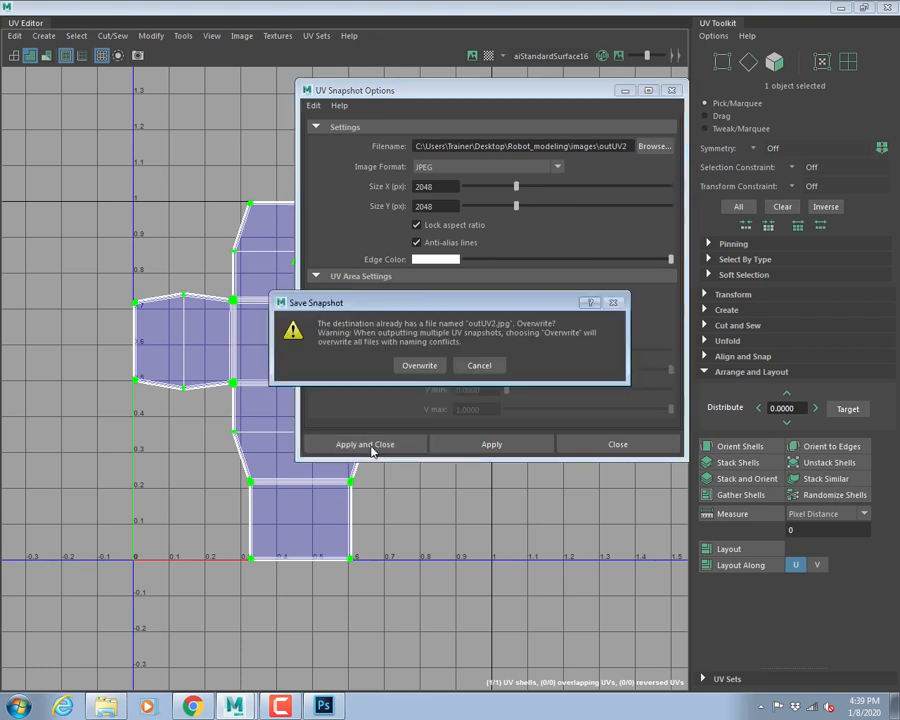
{"action": "left_click", "coordinate": [419, 365]}
- Select the chest's upper and lower front faces to examine where they sit in the UV layout
{"action": "double_click", "coordinate": [592, 10]}
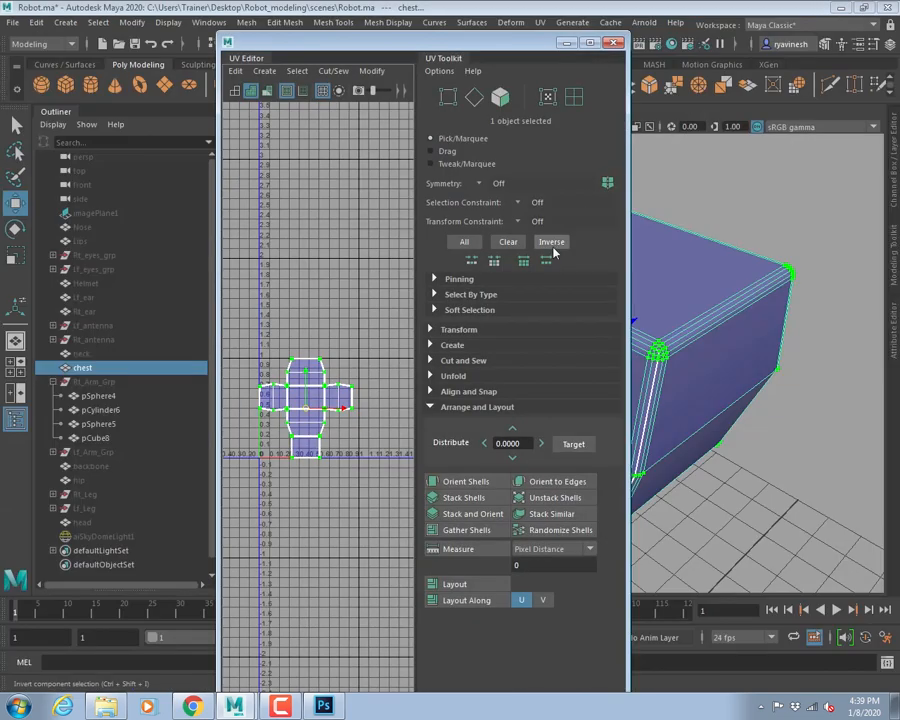
{"action": "scroll", "coordinate": [782, 246], "scroll_direction": "down", "scroll_amount": 3}
{"action": "left_click_drag", "start_coordinate": [706, 332], "coordinate": [727, 315], "text": "alt"}
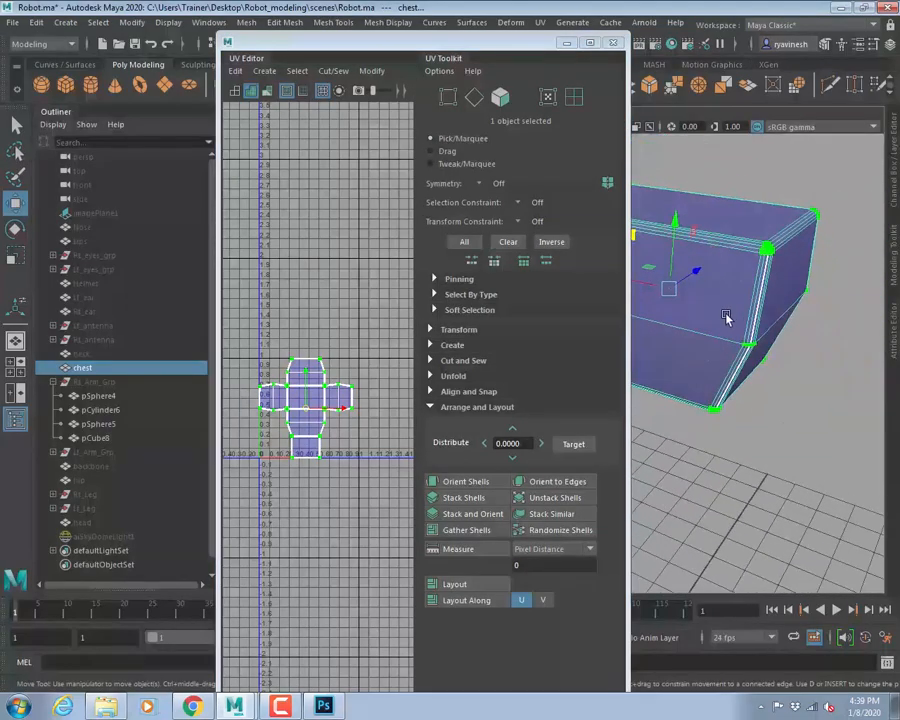
{"action": "right_click_drag", "start_coordinate": [725, 312], "coordinate": [720, 360]}
{"action": "left_click", "coordinate": [719, 297]}
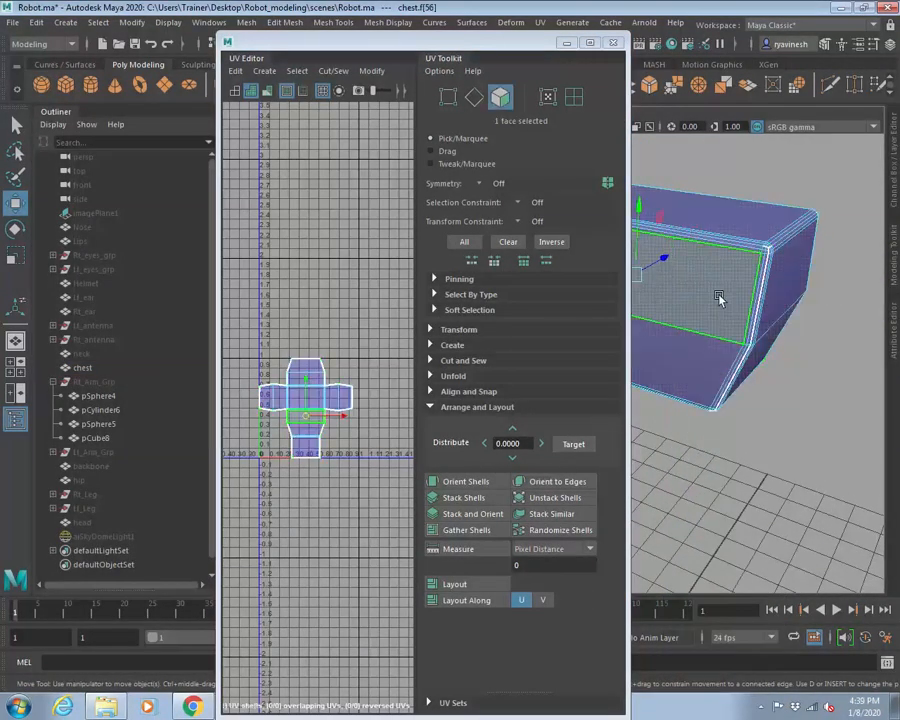
{"action": "left_click", "coordinate": [703, 343], "text": "shift"}
{"action": "key", "text": "f"}
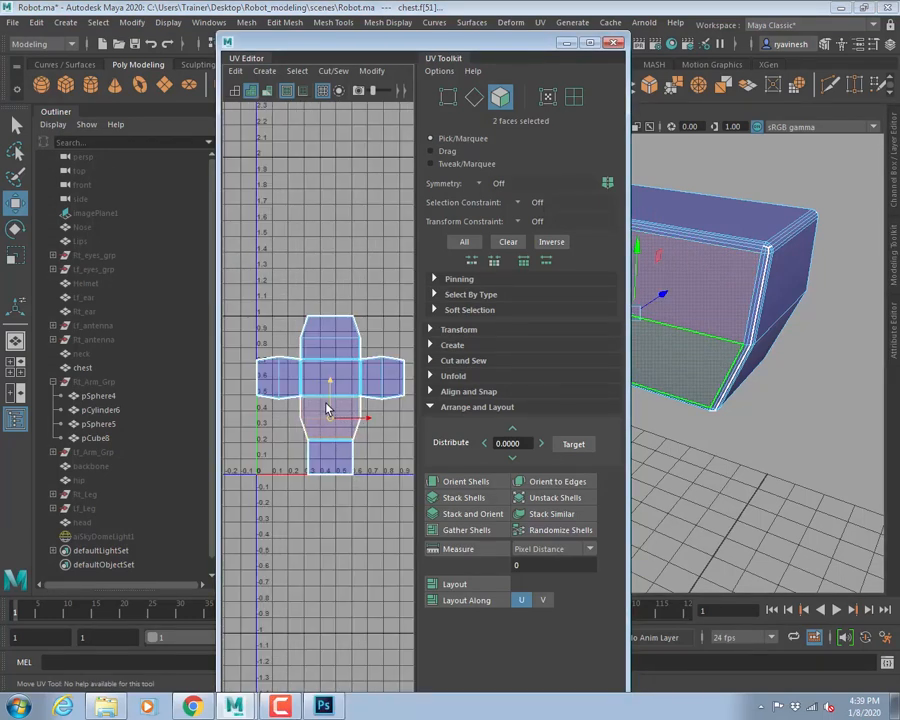
- Close the UV Editor, then open the exported outUV2.jpg in Photoshop and invert its colours
{"action": "left_click", "coordinate": [615, 43]}
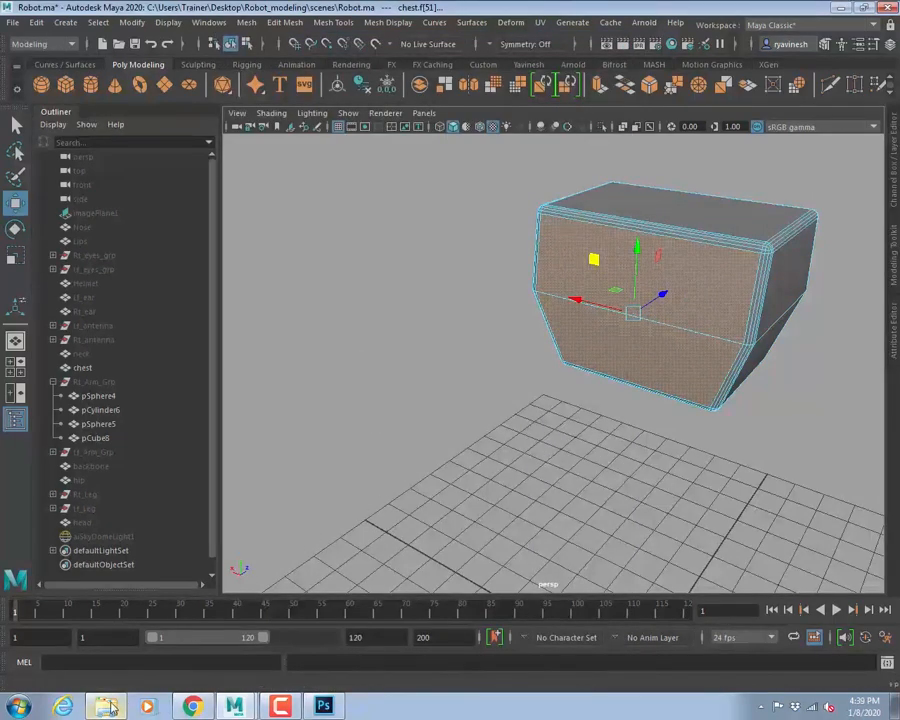
{"action": "left_click", "coordinate": [110, 707]}
{"action": "right_click", "coordinate": [315, 104]}
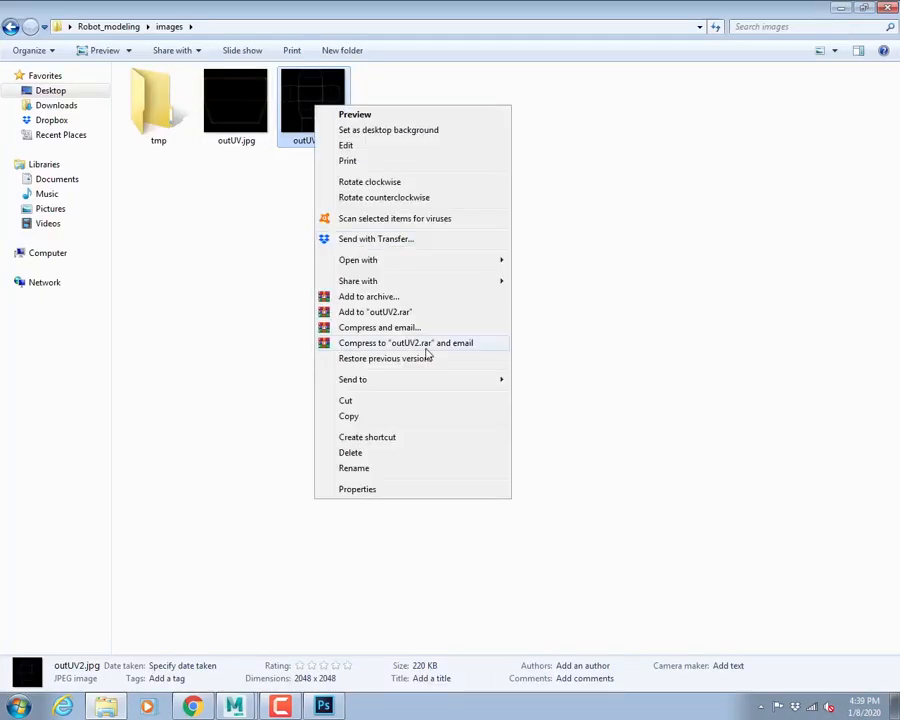
{"action": "mouse_move", "coordinate": [430, 261]}
{"action": "left_click", "coordinate": [575, 317]}
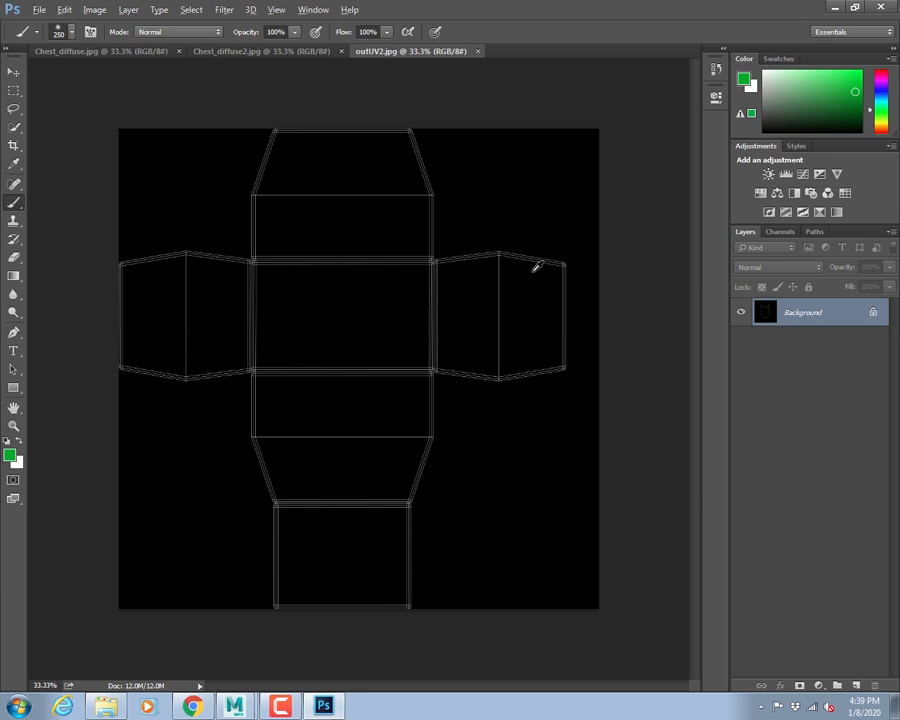
{"action": "right_click_drag", "start_coordinate": [531, 267], "coordinate": [460, 266], "text": "alt"}
{"action": "key", "text": "ctrl+i"}
- Switch back to Maya and planar-map the whole chest from the Z axis, fitted to the bounding box with the width/height ratio kept
{"action": "key", "text": "alt+Tab"}
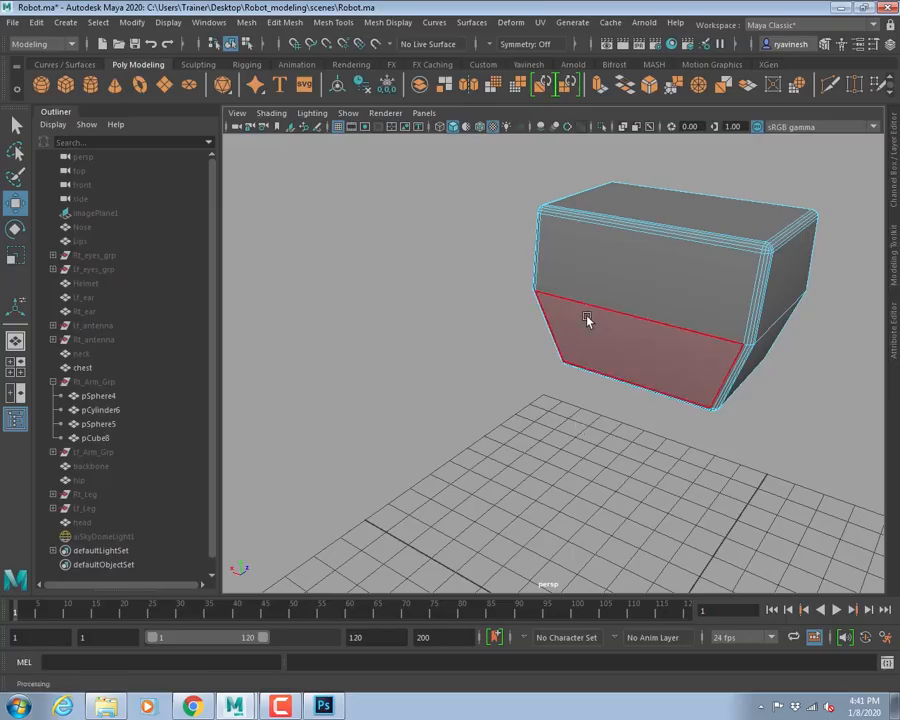
{"action": "key", "text": "alt+Tab"}
{"action": "key", "text": "alt+Tab"}
{"action": "left_click_drag", "start_coordinate": [695, 305], "coordinate": [518, 291], "text": "alt"}
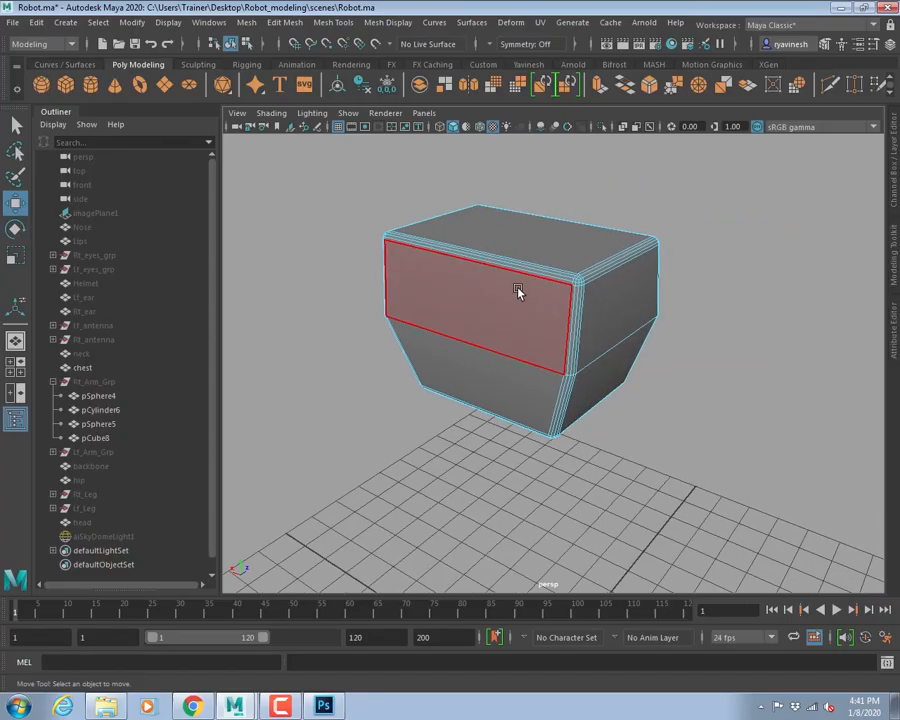
{"action": "right_click_drag", "start_coordinate": [518, 287], "coordinate": [596, 262]}
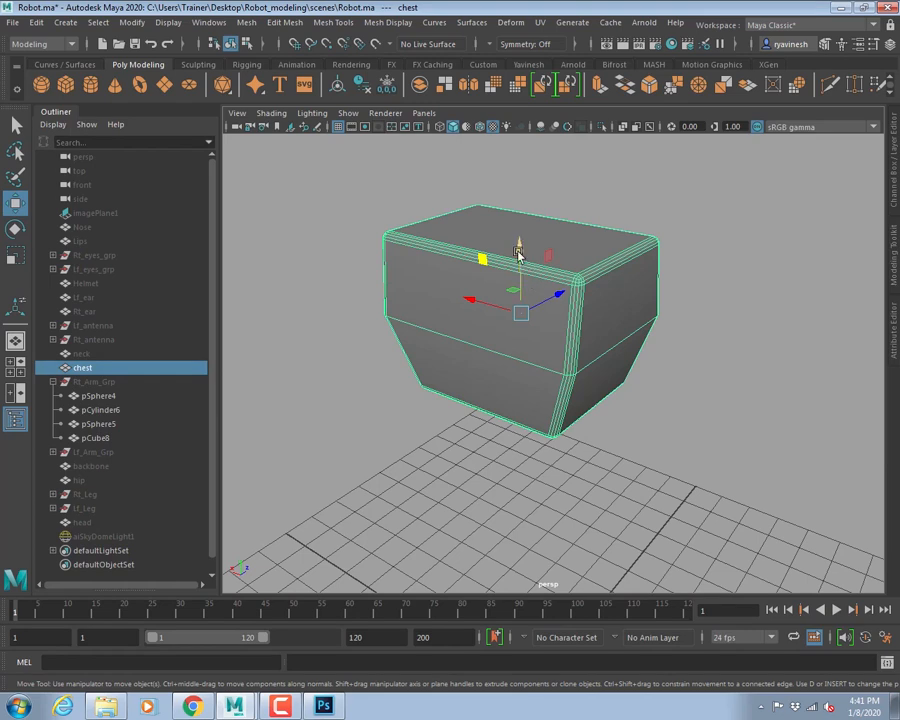
{"action": "left_click", "coordinate": [542, 22]}
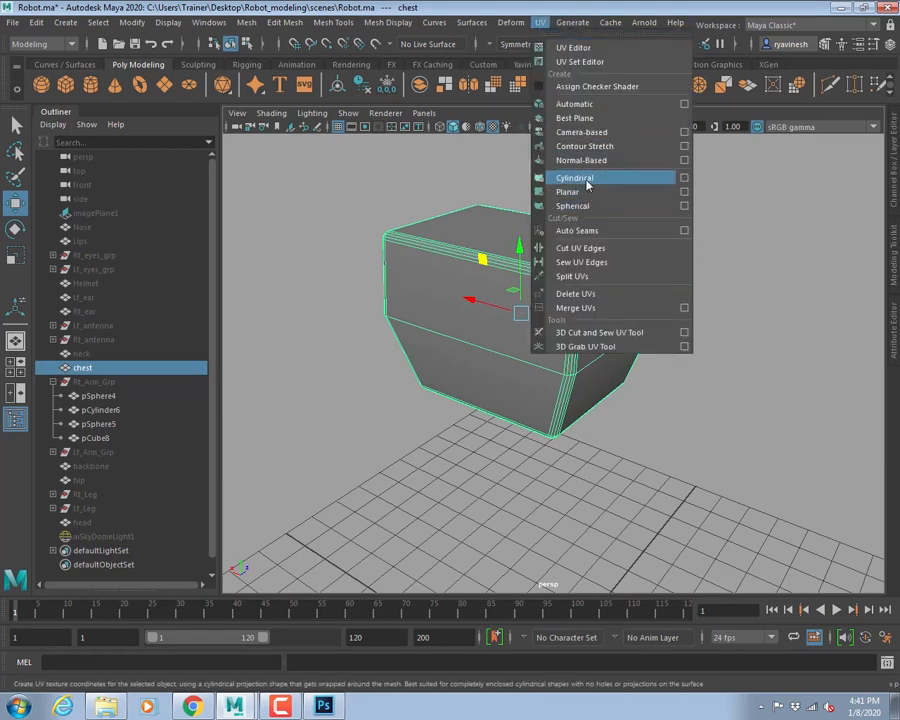
{"action": "left_click", "coordinate": [682, 193]}
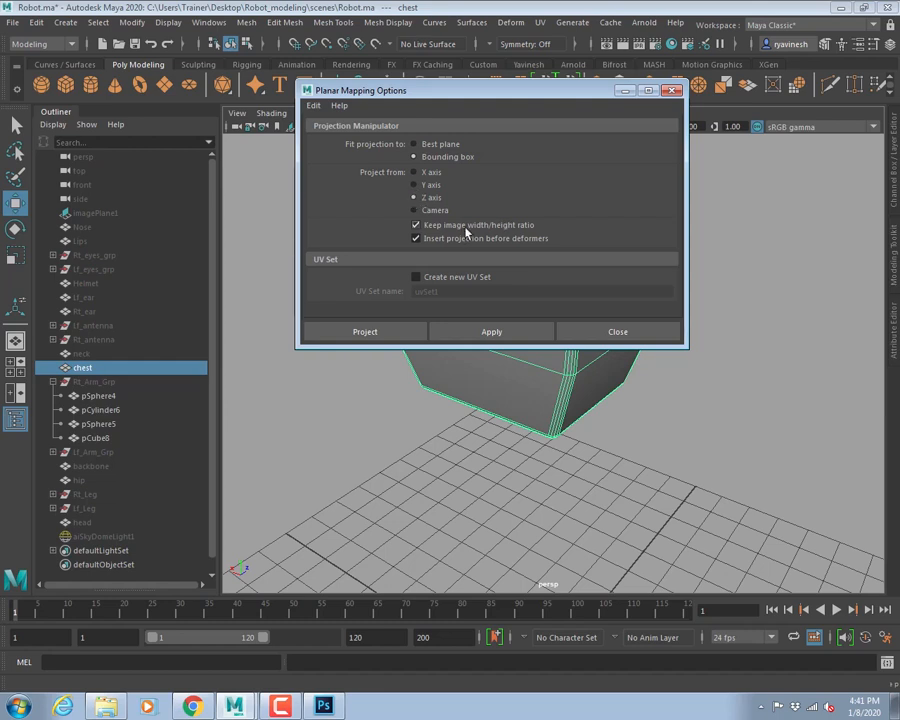
{"action": "left_click", "coordinate": [372, 332]}
{"action": "left_click", "coordinate": [733, 297]}
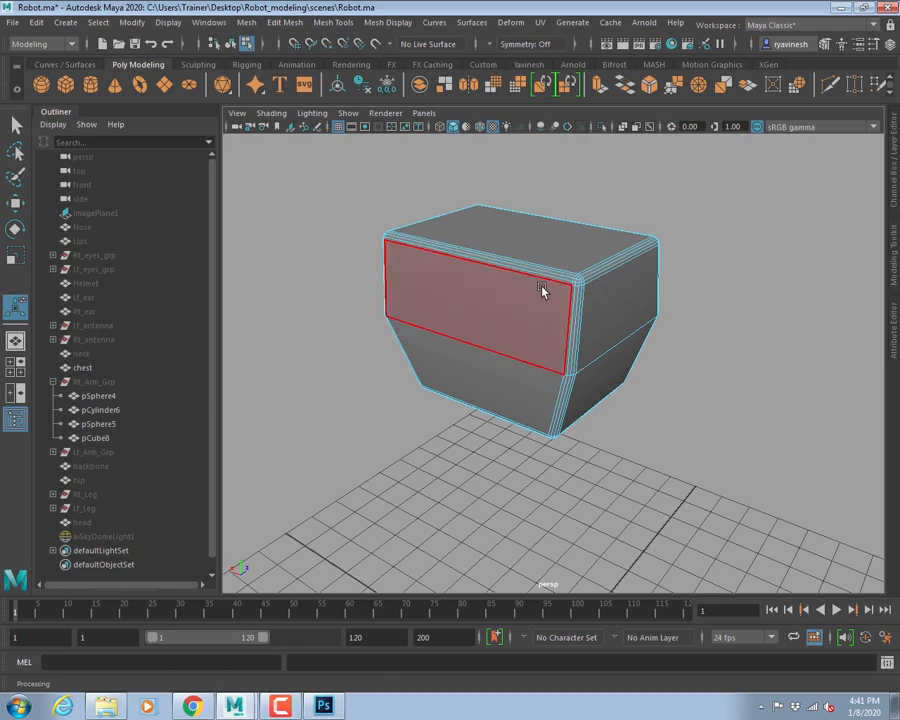
- Select the middle edges of the bevels that meet at the chest's top front corner
{"action": "right_click_drag", "start_coordinate": [466, 264], "coordinate": [560, 304], "text": "alt"}
{"action": "left_click_drag", "start_coordinate": [560, 304], "coordinate": [470, 297], "text": "alt"}
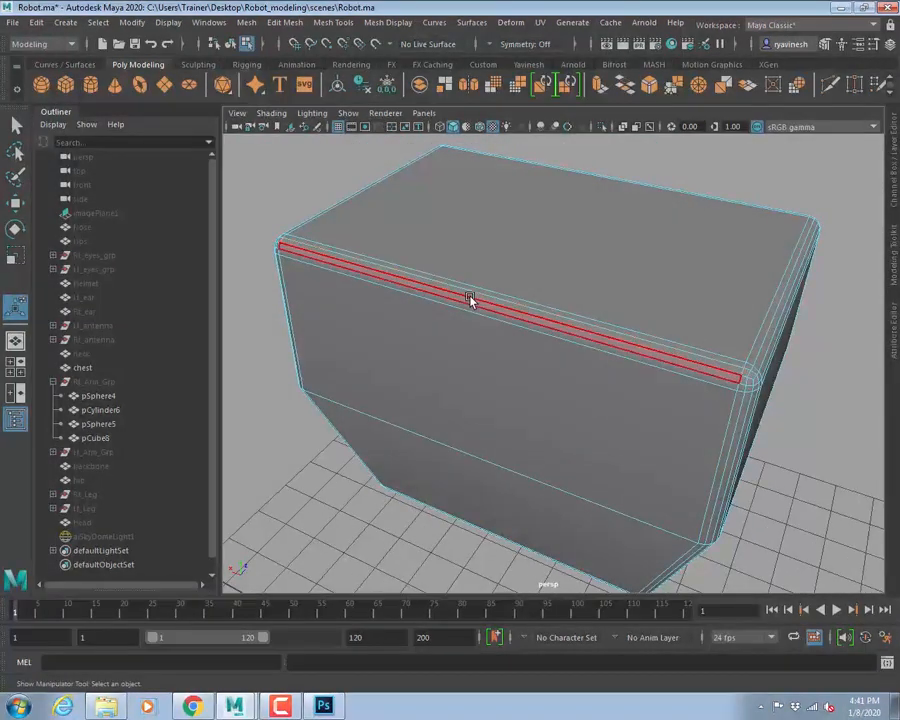
{"action": "right_click_drag", "start_coordinate": [470, 297], "coordinate": [466, 262]}
{"action": "left_click", "coordinate": [452, 291]}
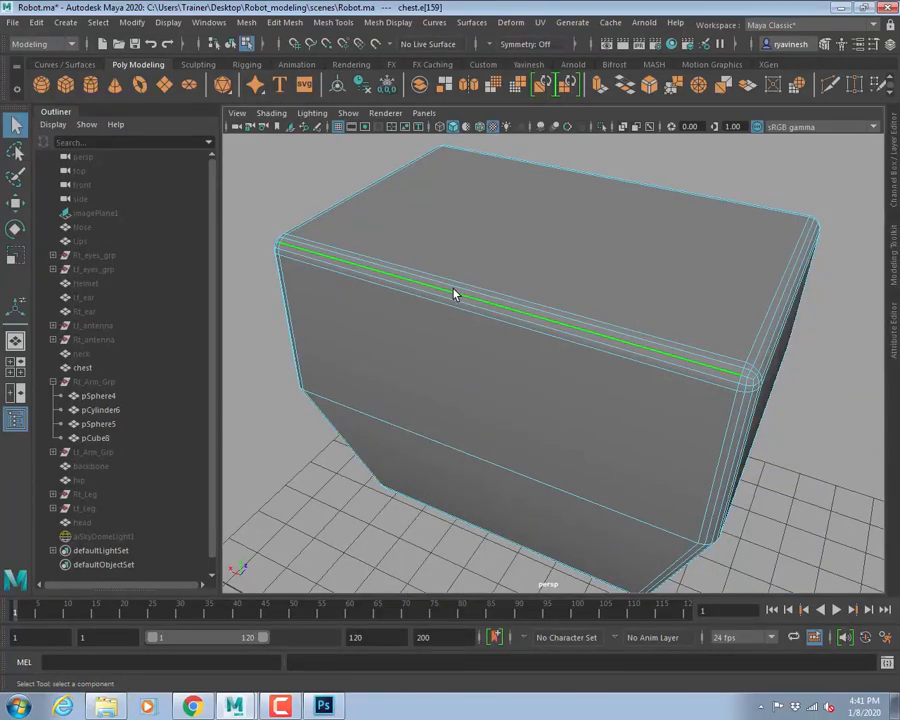
{"action": "left_click_drag", "start_coordinate": [724, 276], "coordinate": [609, 287], "text": "alt"}
{"action": "right_click_drag", "start_coordinate": [609, 287], "coordinate": [657, 322], "text": "alt"}
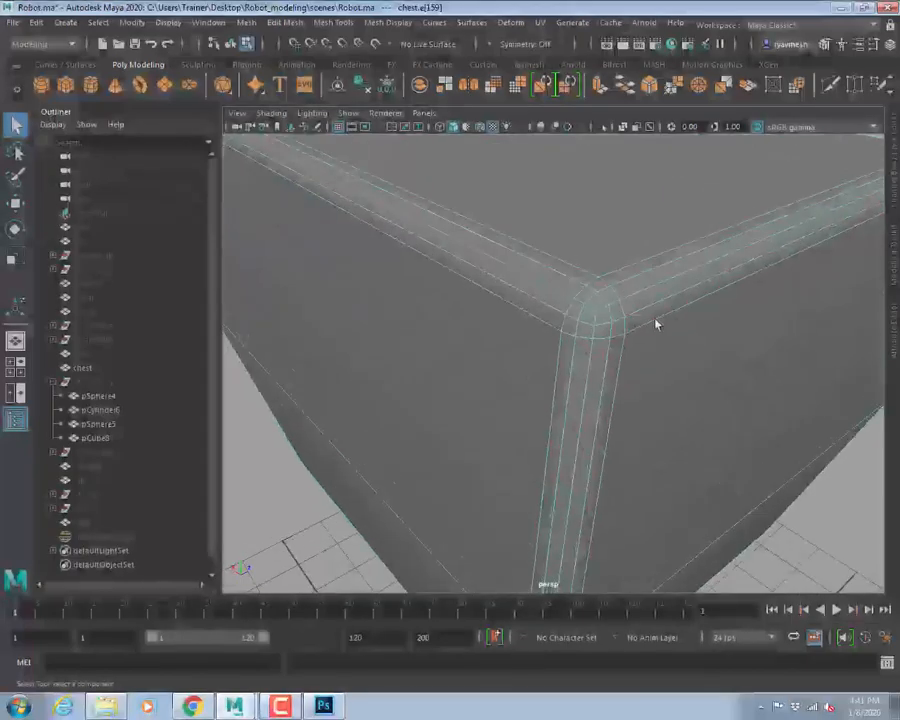
{"action": "left_click", "coordinate": [602, 321]}
{"action": "double_click", "coordinate": [597, 321], "text": "shift"}
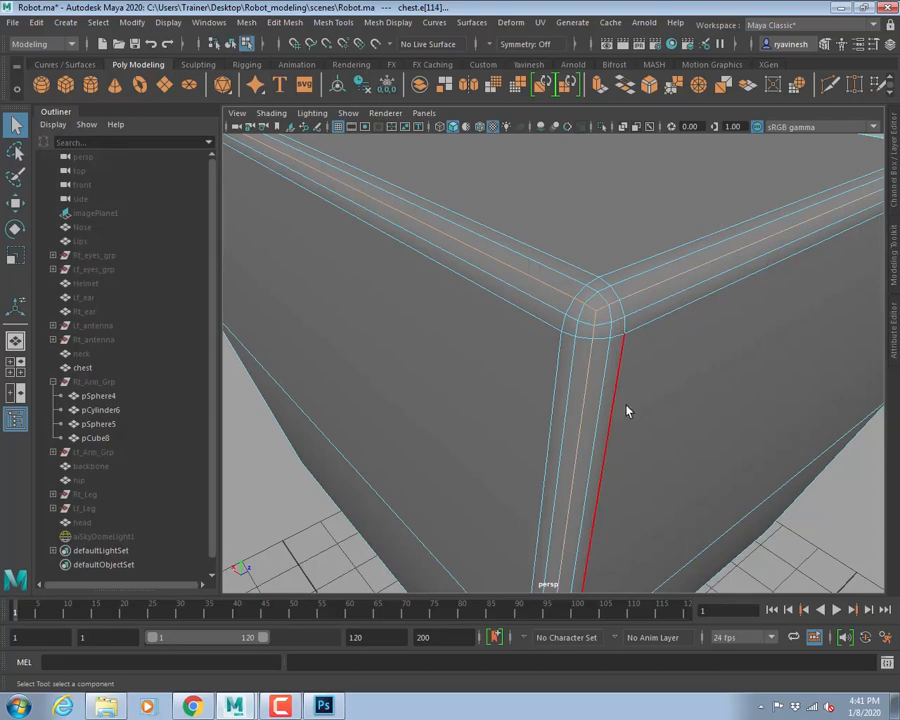
- Add the middle bevel edges at the chest's lower corner beneath it to the edge selection
{"action": "left_click_drag", "start_coordinate": [627, 438], "coordinate": [634, 348], "text": "alt"}
{"action": "middle_click_drag", "start_coordinate": [629, 283], "coordinate": [618, 403], "text": "alt"}
{"action": "right_click_drag", "start_coordinate": [594, 340], "coordinate": [624, 362], "text": "alt"}
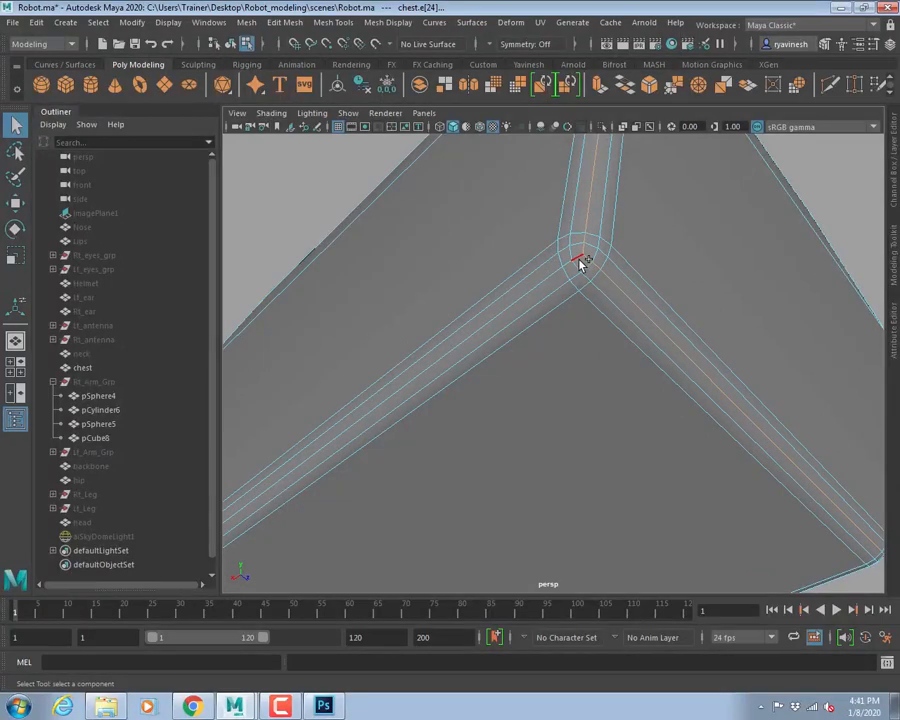
{"action": "left_click", "coordinate": [580, 262], "text": "shift"}
- Add the missing middle bevel edges at the chest's next bottom and top corners to the edge selection
{"action": "left_click_drag", "start_coordinate": [755, 372], "coordinate": [627, 378], "text": "alt"}
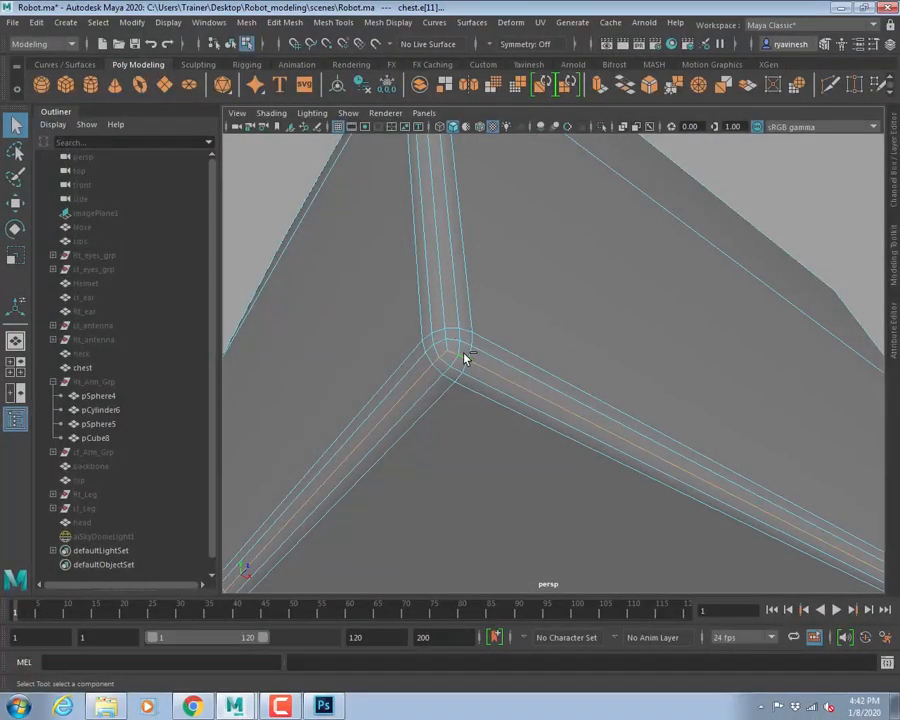
{"action": "left_click_drag", "start_coordinate": [510, 247], "coordinate": [535, 345], "text": "alt"}
{"action": "left_click", "coordinate": [532, 346], "text": "shift"}
{"action": "left_click_drag", "start_coordinate": [691, 291], "coordinate": [522, 309], "text": "alt"}
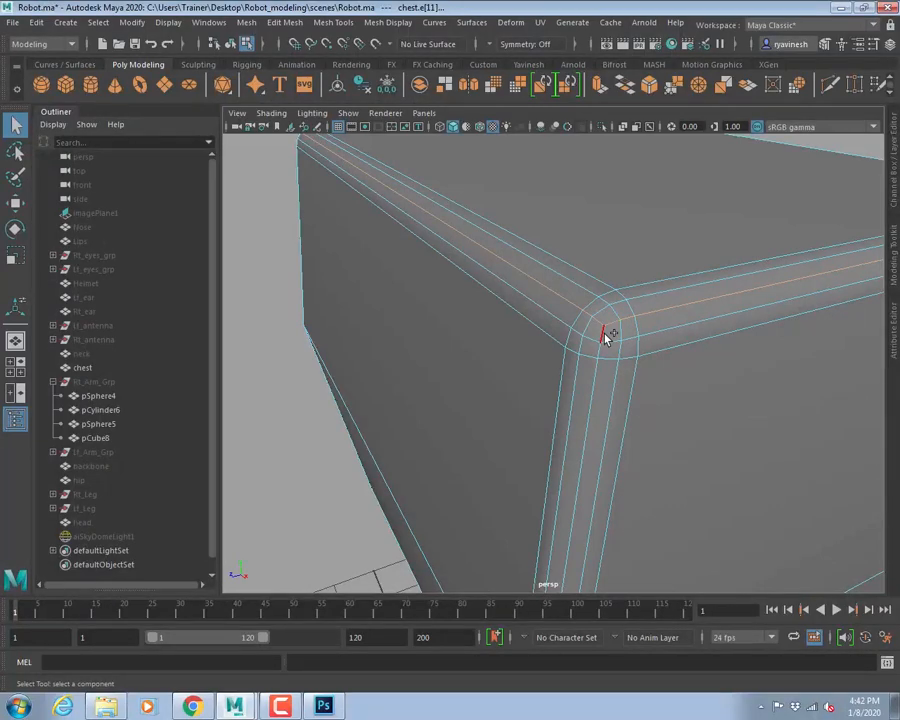
{"action": "left_click_drag", "start_coordinate": [596, 440], "coordinate": [646, 312], "text": "alt"}
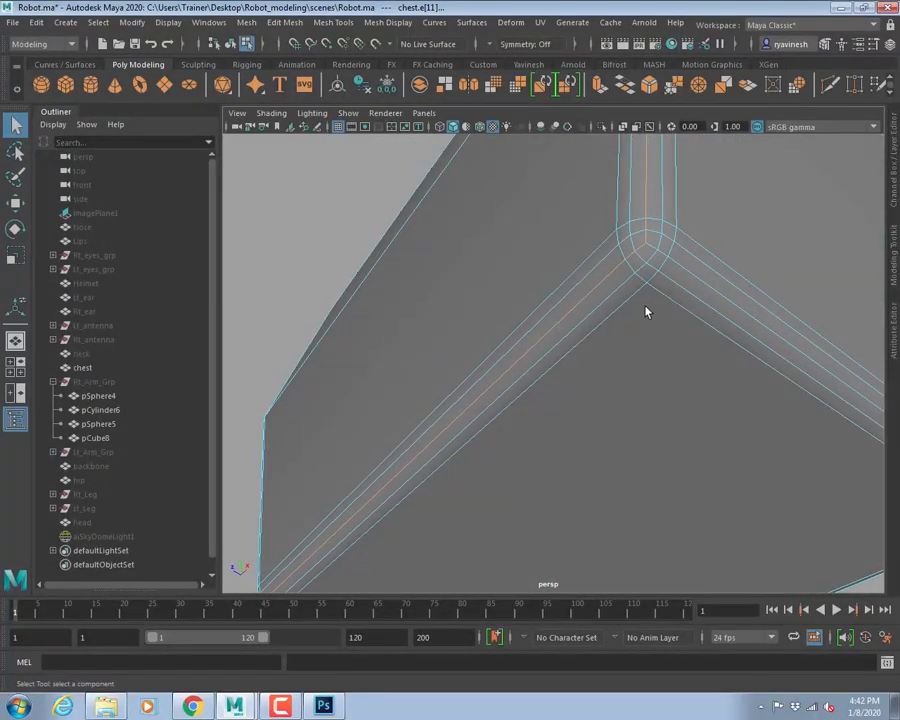
{"action": "left_click", "coordinate": [682, 263], "text": "shift"}
- Complete the seam selection with the middle bevel edges at the chest's remaining bottom and top corners
{"action": "left_click_drag", "start_coordinate": [815, 297], "coordinate": [653, 313], "text": "alt"}
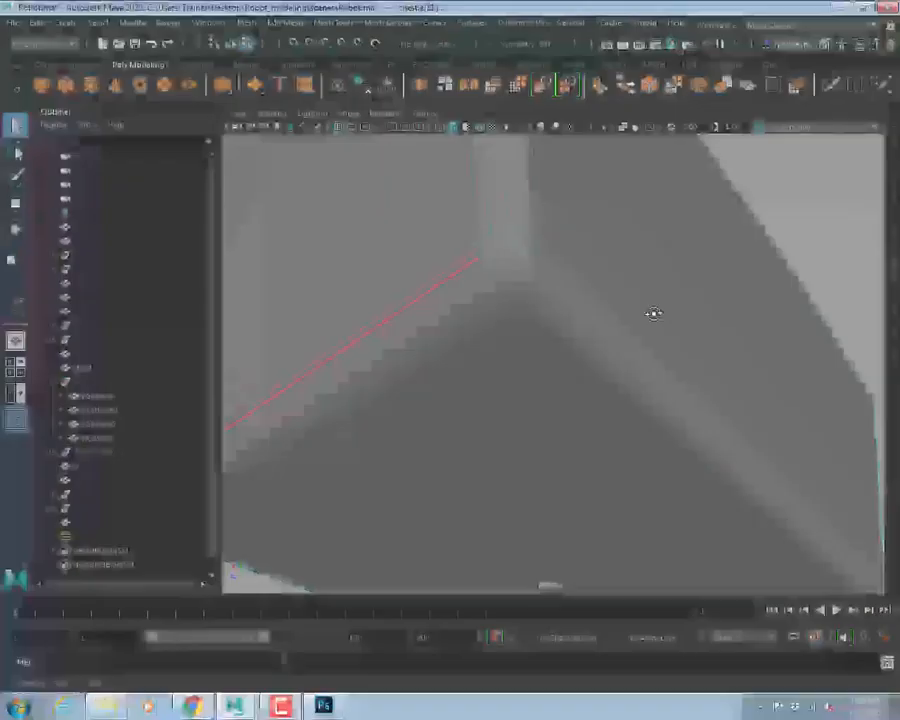
{"action": "left_click", "coordinate": [510, 222], "text": "shift"}
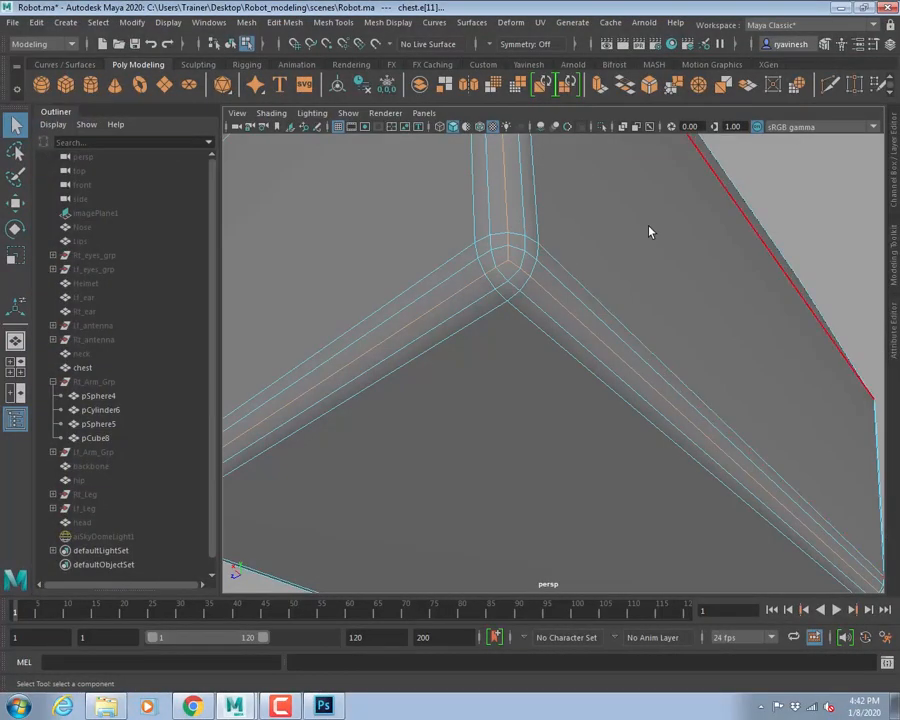
{"action": "left_click_drag", "start_coordinate": [649, 228], "coordinate": [662, 288], "text": "alt"}
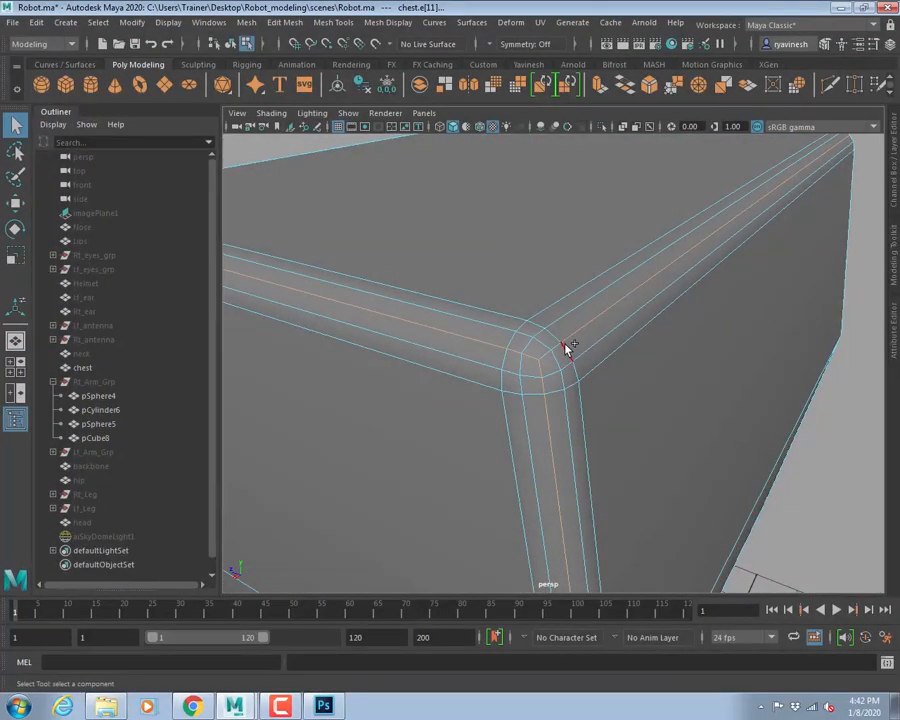
{"action": "left_click", "coordinate": [557, 348], "text": "shift"}
- Deselect the middle edge of the long bevel between the chest's front and top faces
{"action": "left_click_drag", "start_coordinate": [744, 319], "coordinate": [760, 338], "text": "alt"}
{"action": "right_click_drag", "start_coordinate": [760, 338], "coordinate": [647, 281], "text": "alt"}
{"action": "left_click_drag", "start_coordinate": [647, 281], "coordinate": [675, 366], "text": "alt"}
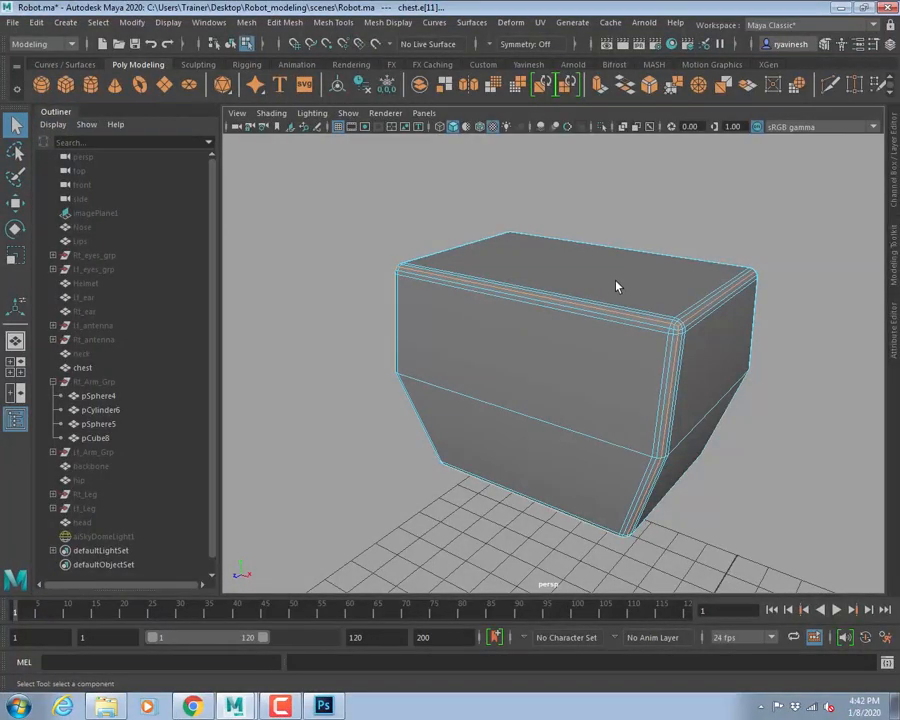
{"action": "left_click_drag", "start_coordinate": [616, 287], "coordinate": [631, 328], "text": "alt"}
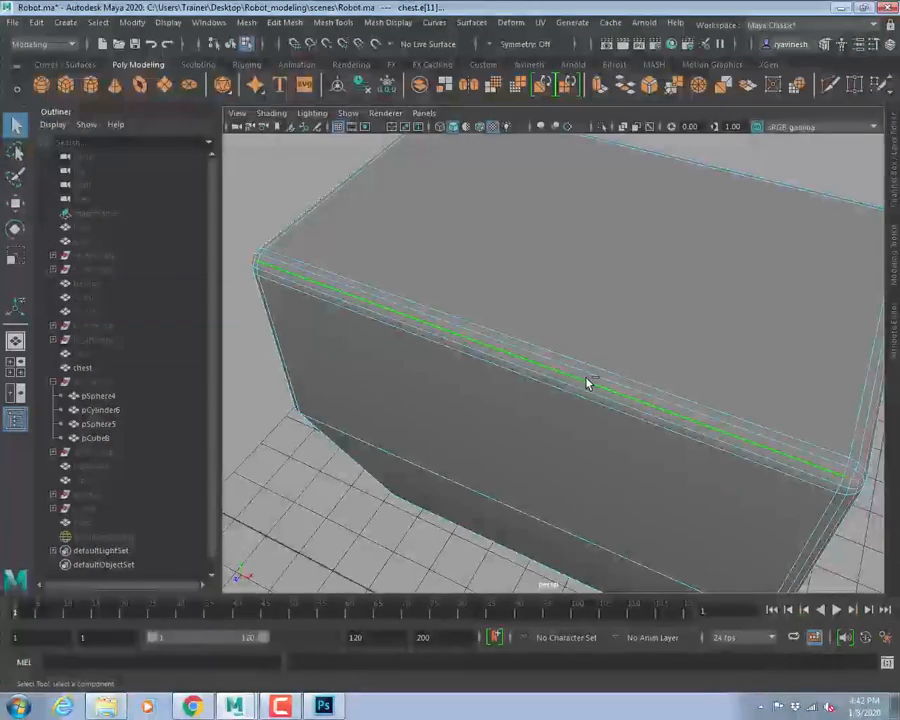
{"action": "double_click", "coordinate": [587, 382]}
{"action": "left_click_drag", "start_coordinate": [587, 382], "coordinate": [701, 315], "text": "alt"}
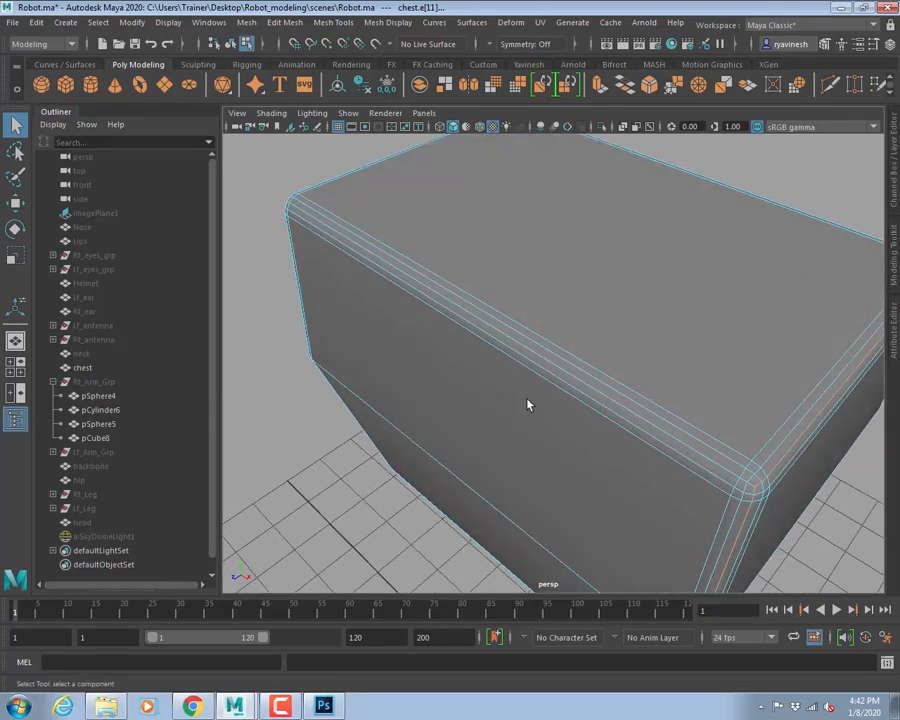
- Deselect the middle edge of the long bevel between the chest's front and underside
{"action": "left_click_drag", "start_coordinate": [529, 404], "coordinate": [594, 323], "text": "alt"}
{"action": "left_click", "coordinate": [594, 327]}
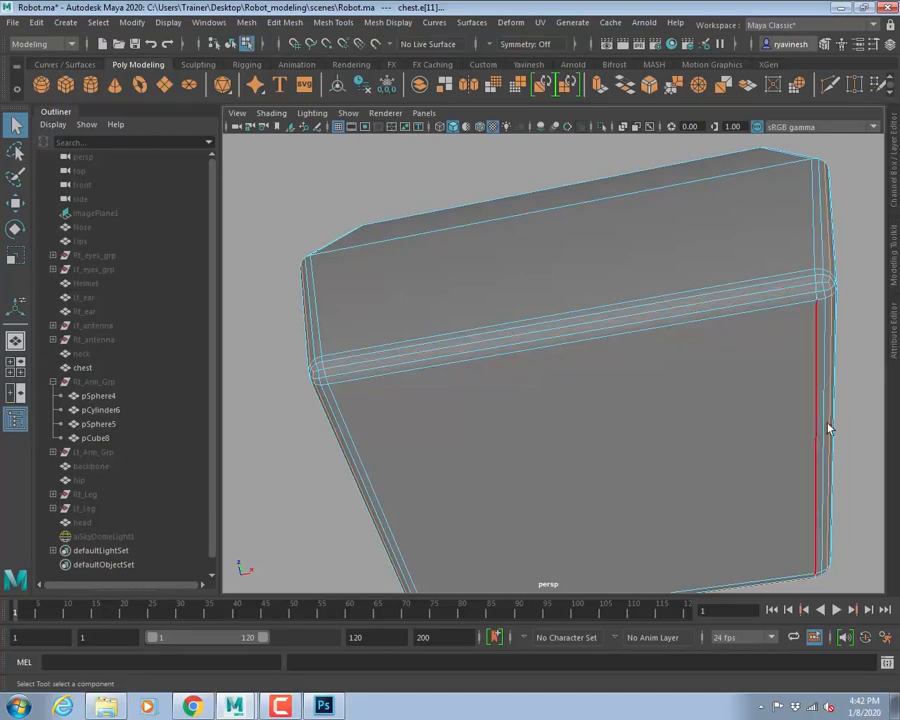
{"action": "left_click_drag", "start_coordinate": [701, 259], "coordinate": [636, 258], "text": "alt"}
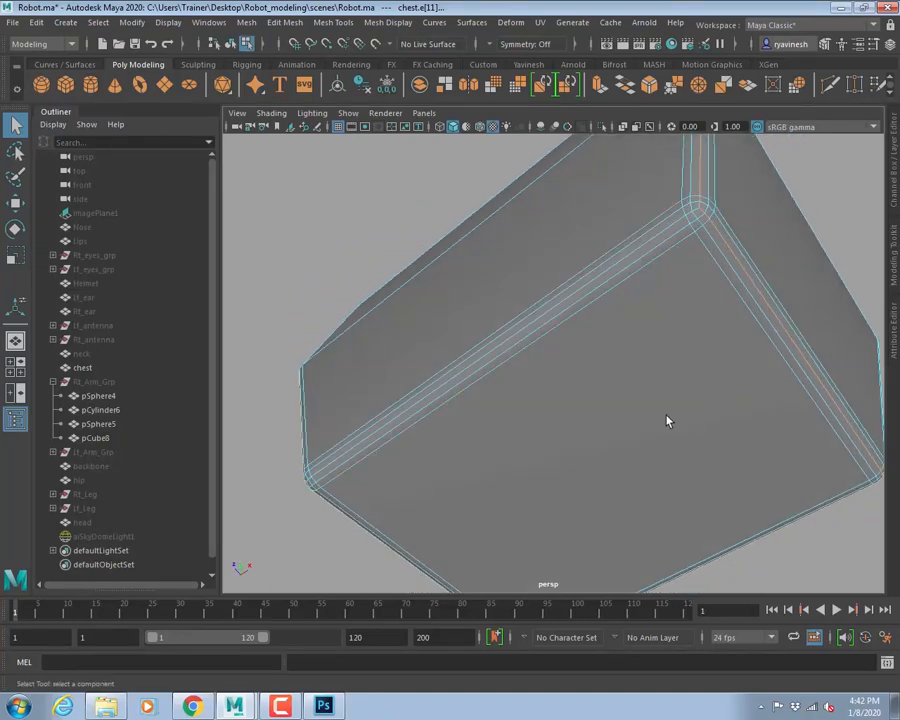
{"action": "left_click_drag", "start_coordinate": [674, 418], "coordinate": [583, 332], "text": "alt"}
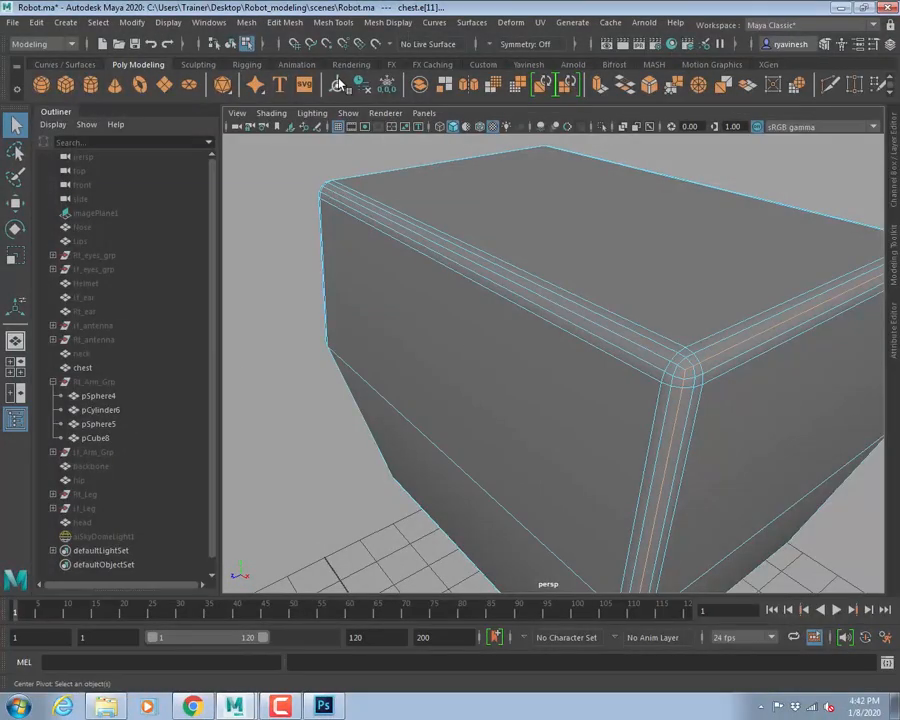
- Open the UV Editor maximized and split the chest's UVs along the selected seam edges
{"action": "left_click", "coordinate": [539, 22]}
{"action": "left_click", "coordinate": [560, 48]}
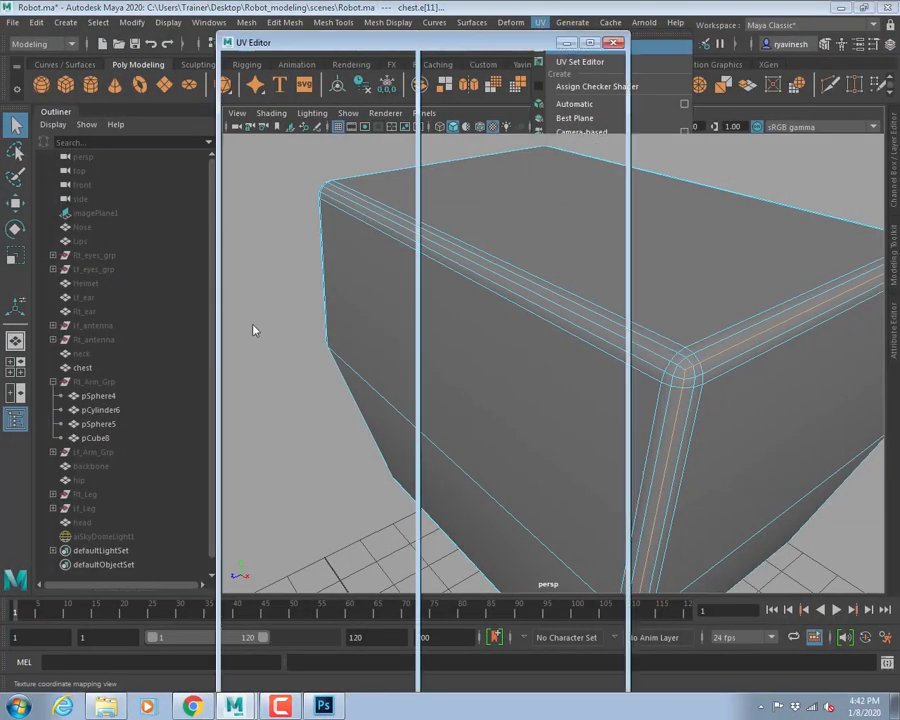
{"action": "left_click", "coordinate": [591, 44]}
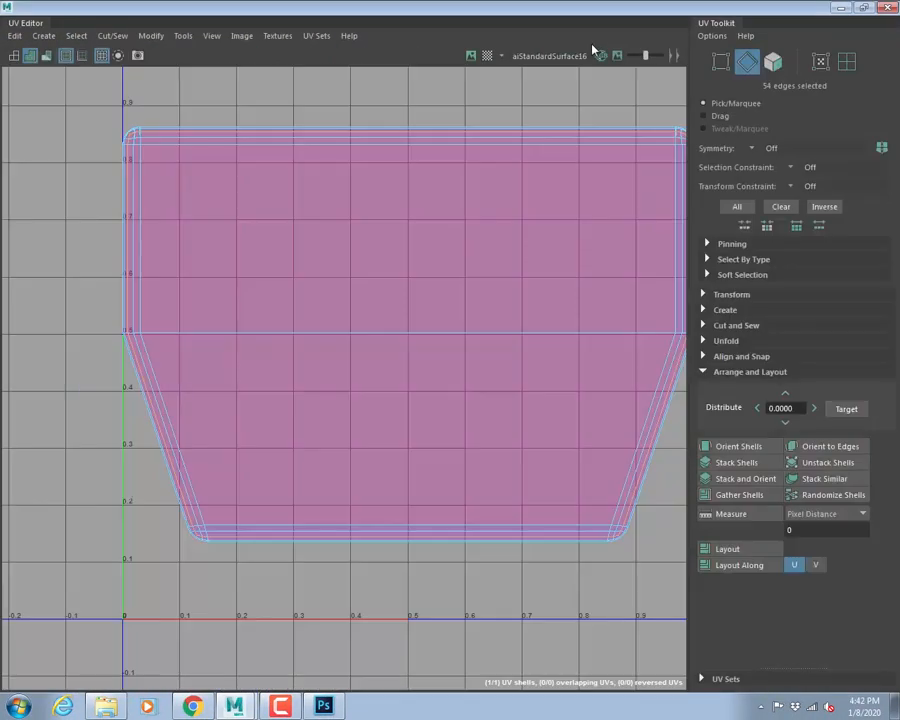
{"action": "left_click", "coordinate": [115, 36]}
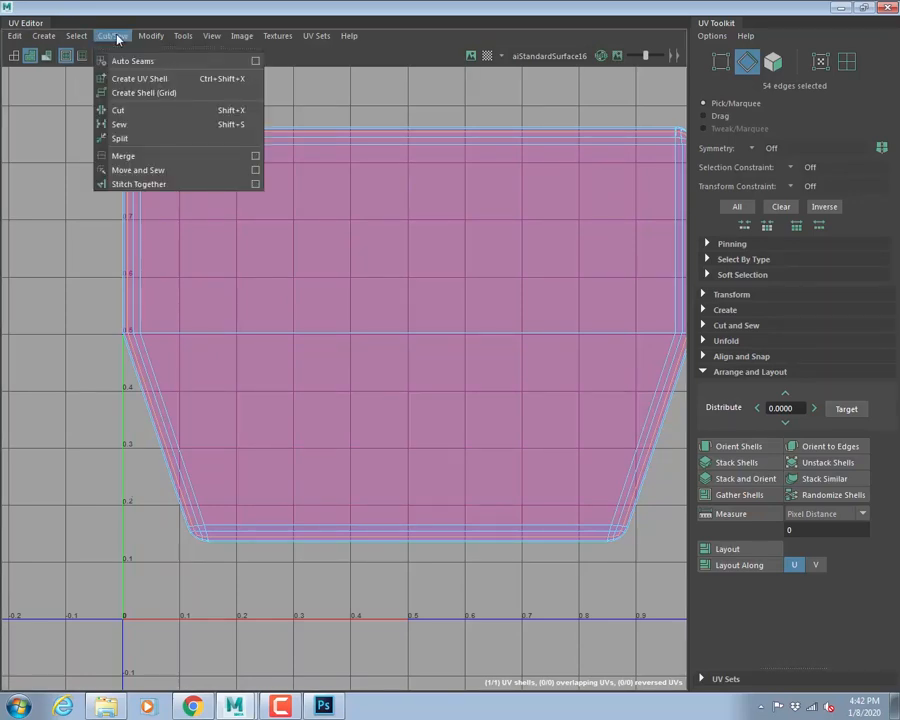
{"action": "left_click", "coordinate": [121, 140]}
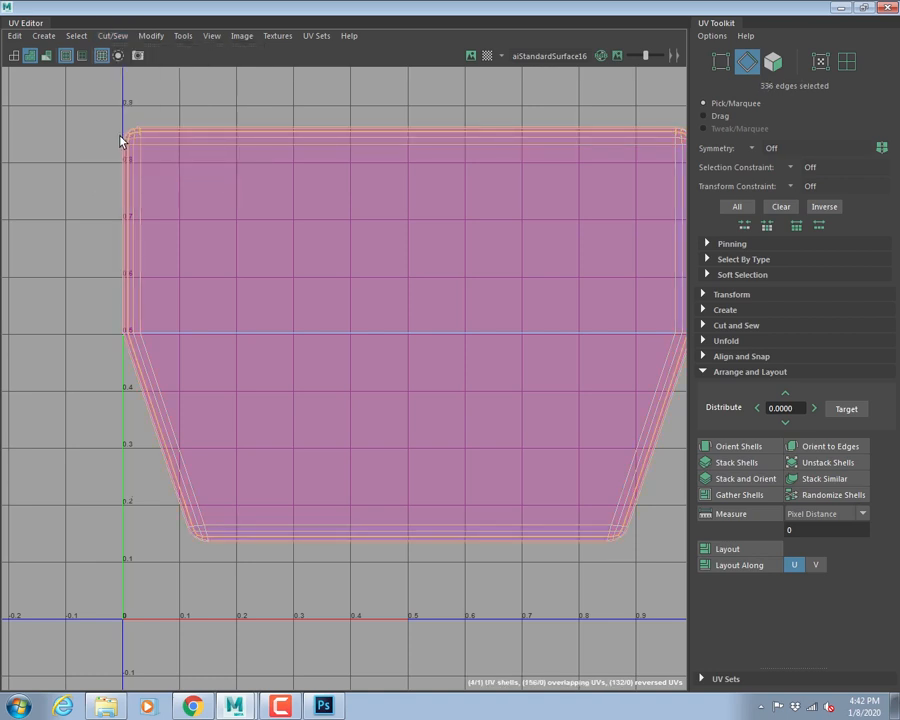
- Convert the selection to all of the chest's UVs and lay out the separated shells
{"action": "right_click", "coordinate": [328, 143]}
{"action": "left_click", "coordinate": [388, 143]}
{"action": "scroll", "coordinate": [385, 150], "scroll_direction": "down", "scroll_amount": 5}
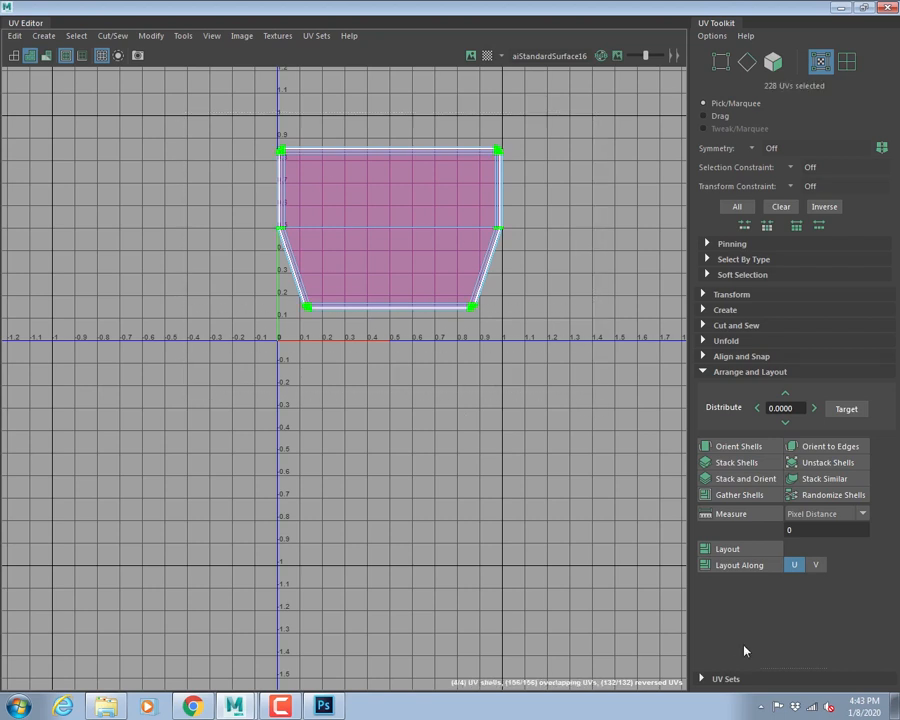
{"action": "left_click", "coordinate": [726, 551]}
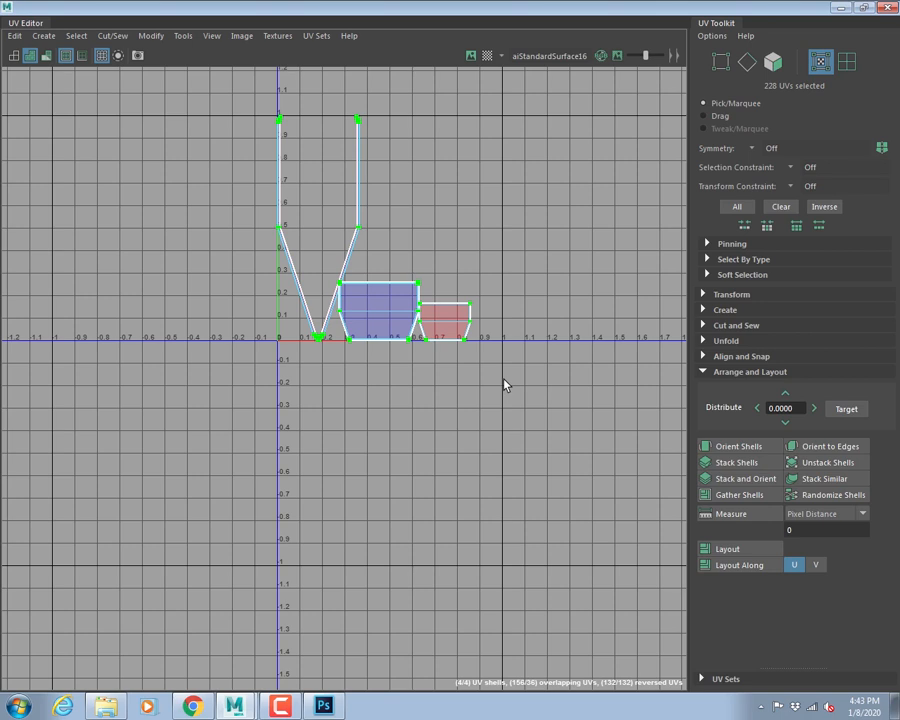
- Unfold the selected UV shells of the chest
{"action": "left_click", "coordinate": [727, 341]}
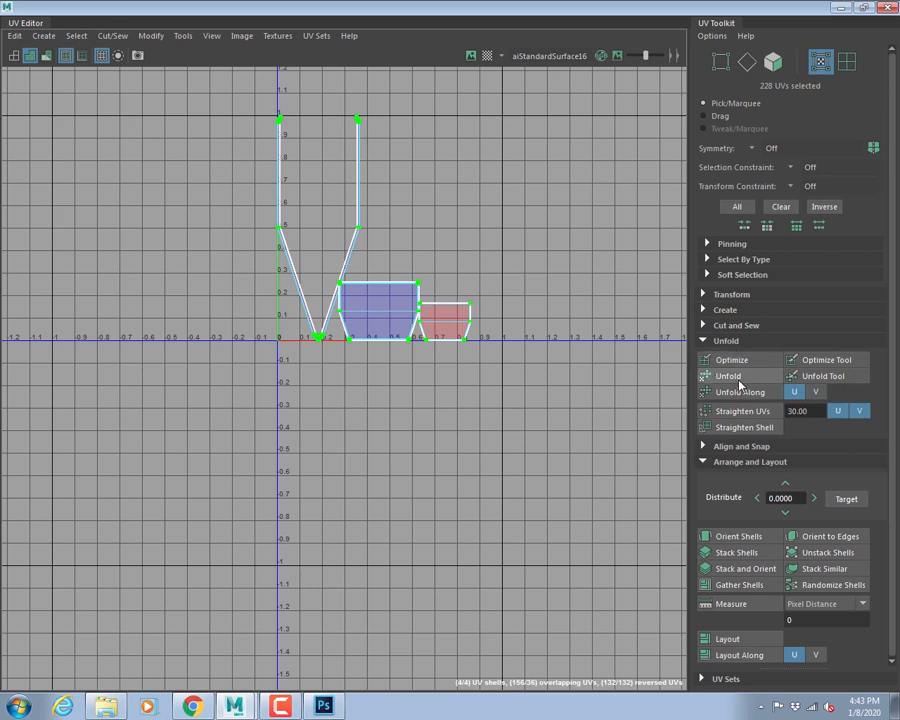
{"action": "left_click", "coordinate": [740, 385]}
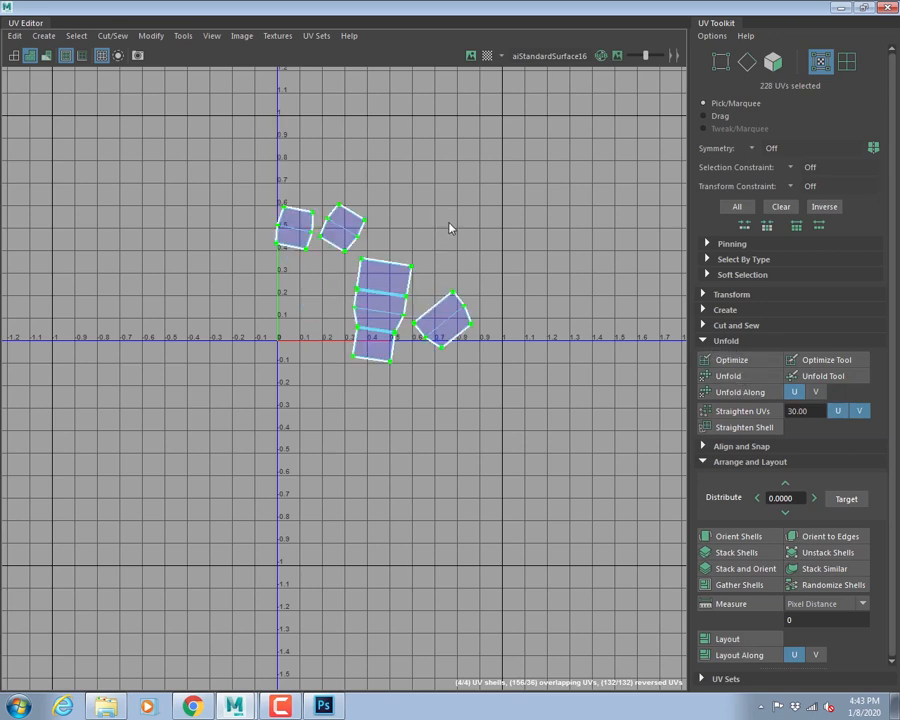
{"action": "right_click_drag", "start_coordinate": [324, 230], "coordinate": [728, 364], "text": "alt"}
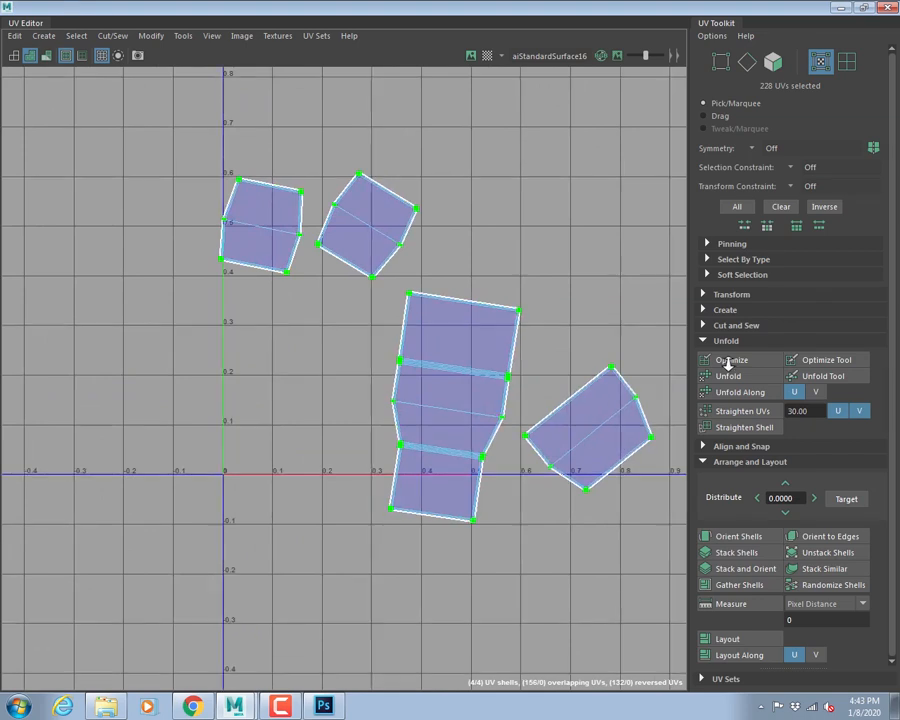
{"action": "middle_click_drag", "start_coordinate": [561, 239], "coordinate": [490, 253], "text": "alt"}
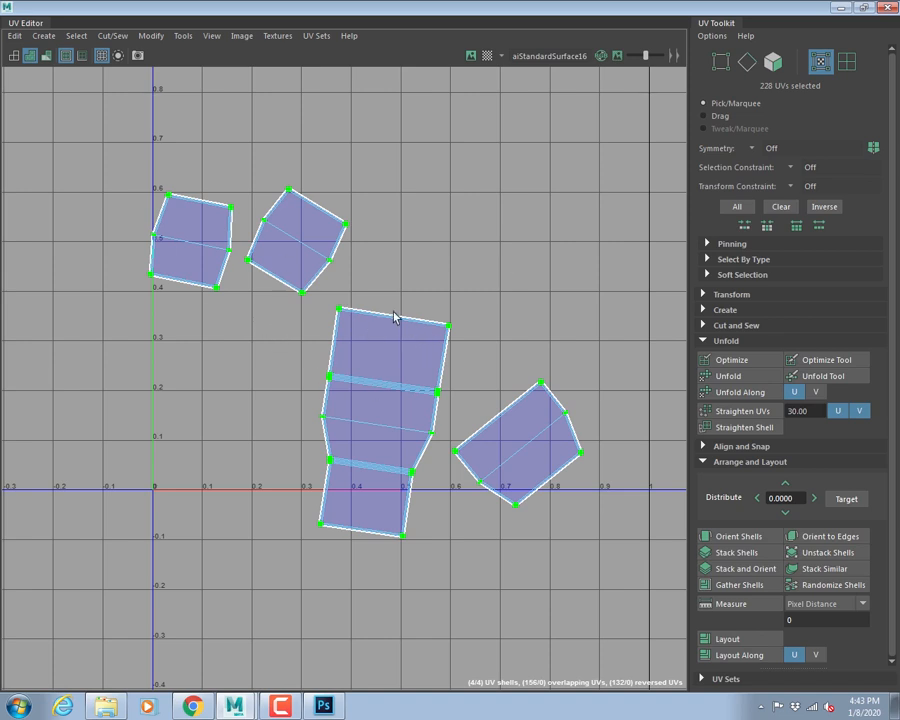
- Lay out the unfolded chest shells so they fill the 0 to 1 UV space
{"action": "scroll", "coordinate": [356, 336], "scroll_direction": "down", "scroll_amount": 2}
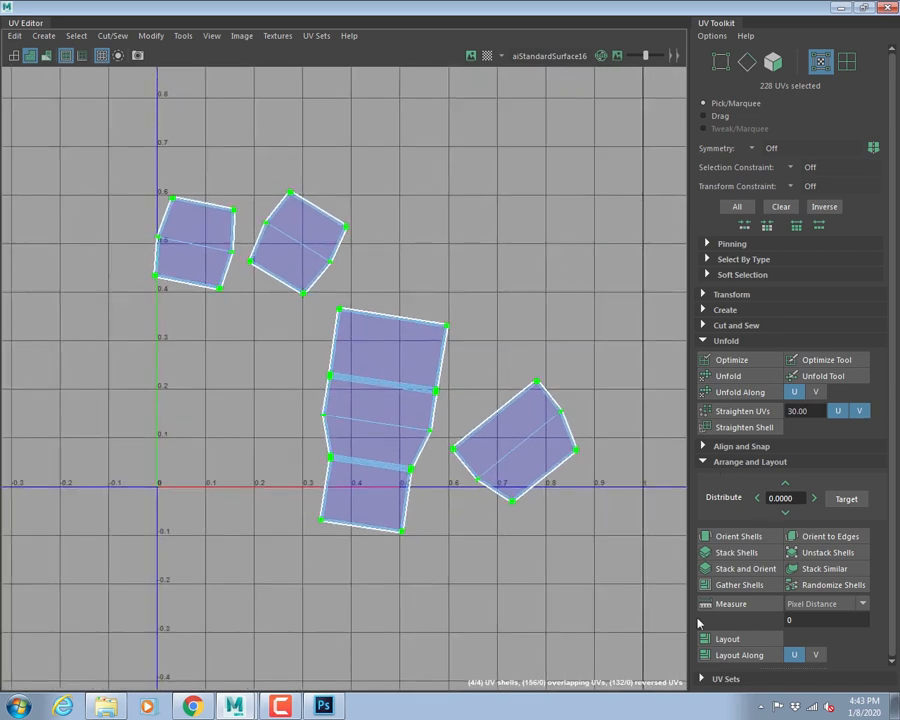
{"action": "left_click", "coordinate": [727, 639]}
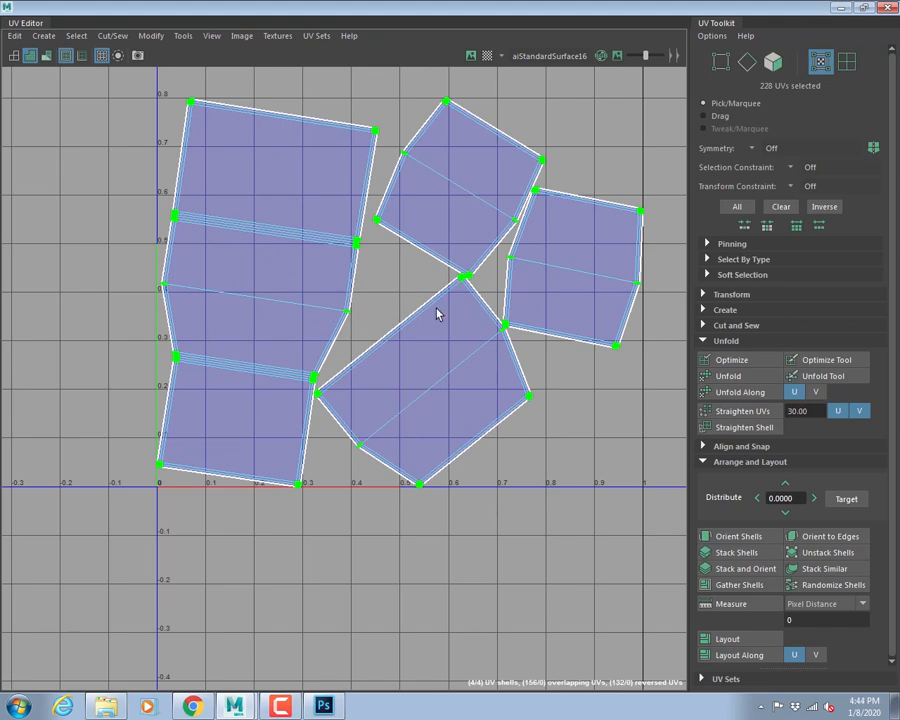
{"action": "right_click_drag", "start_coordinate": [437, 314], "coordinate": [396, 311], "text": "alt"}
{"action": "middle_click_drag", "start_coordinate": [396, 311], "coordinate": [424, 373], "text": "alt"}
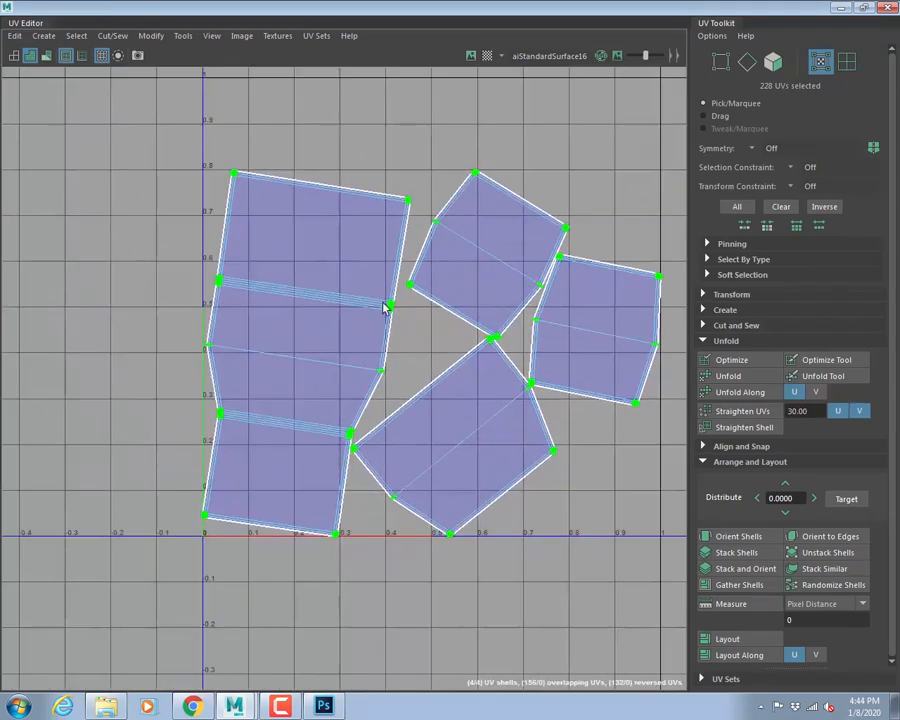
- Select the upper border edge of the largest UV shell to examine which shell shares it, and clear the selection
{"action": "right_click_drag", "start_coordinate": [340, 194], "coordinate": [338, 145]}
{"action": "left_click", "coordinate": [316, 184]}
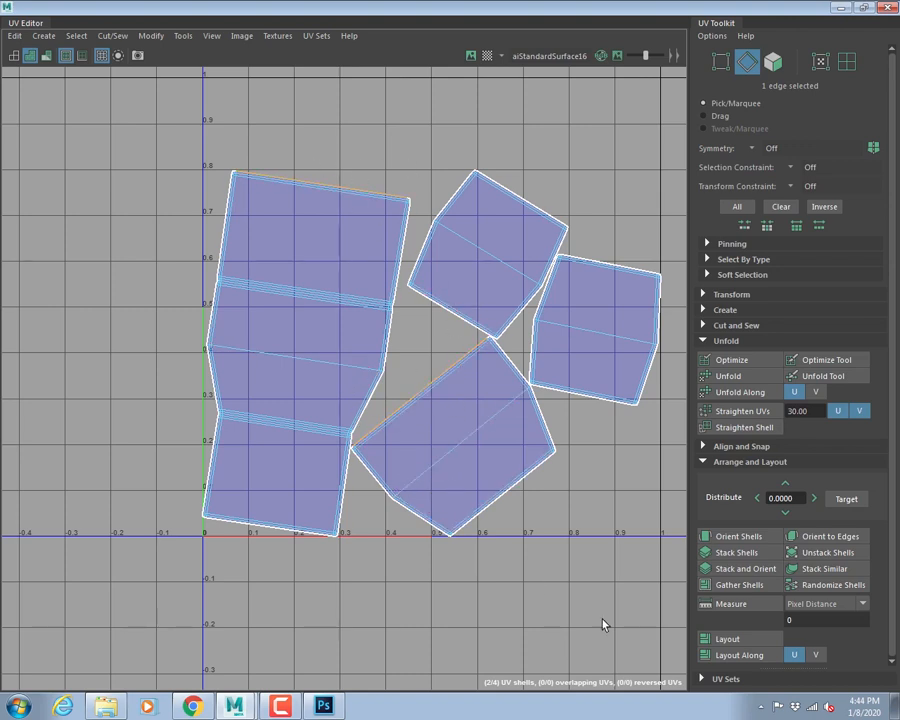
{"action": "left_click", "coordinate": [584, 564]}
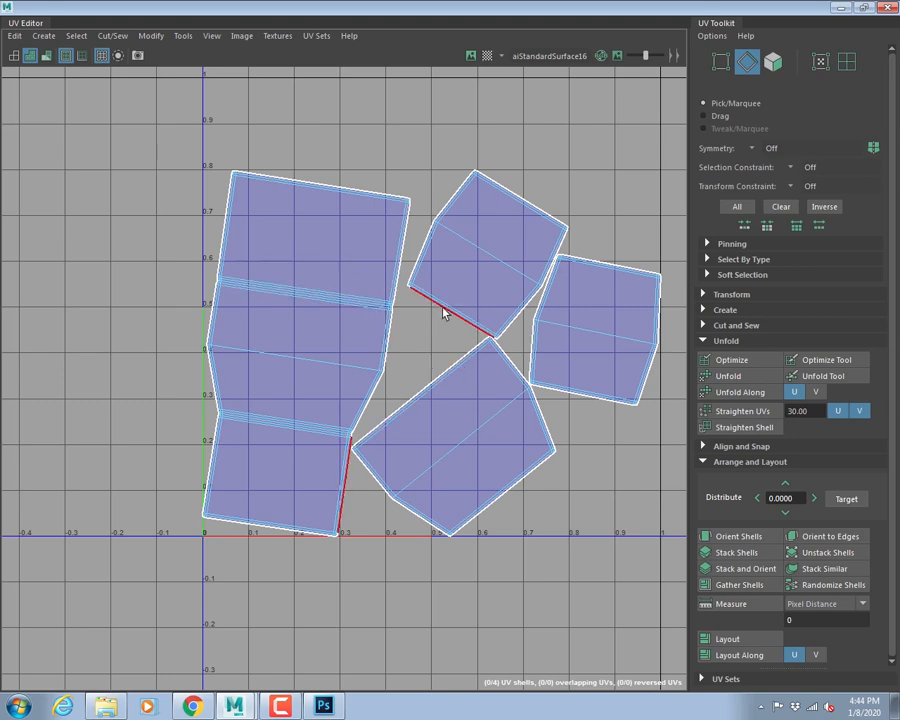
- Restore the UV Editor to a floating window, move it aside to check the chest, and close it
{"action": "right_click_drag", "start_coordinate": [444, 319], "coordinate": [180, 252], "text": "alt"}
{"action": "left_click", "coordinate": [863, 7]}
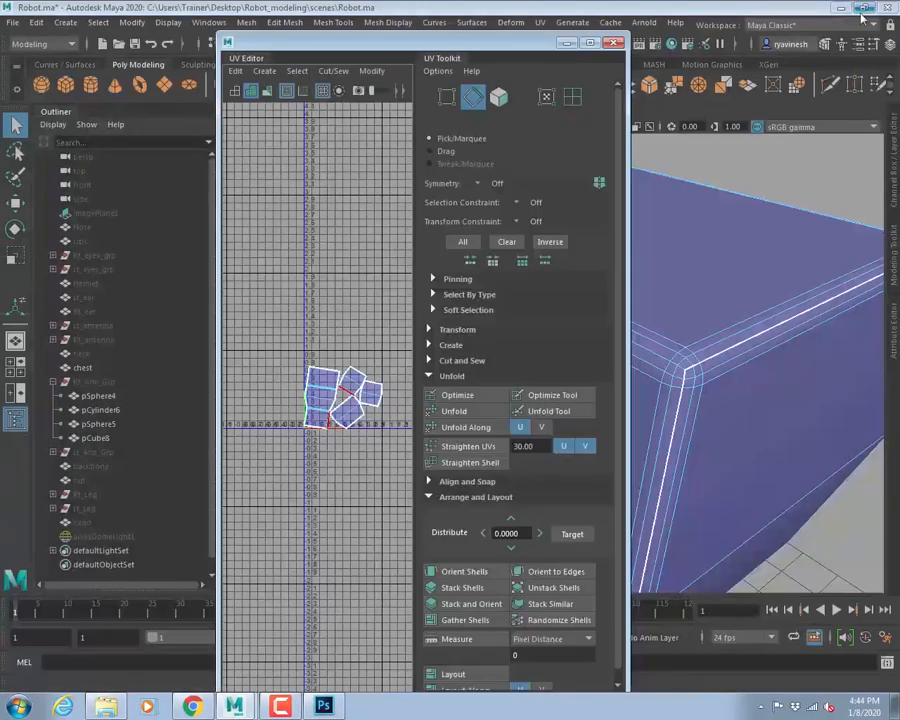
{"action": "left_click_drag", "start_coordinate": [503, 47], "coordinate": [249, 78]}
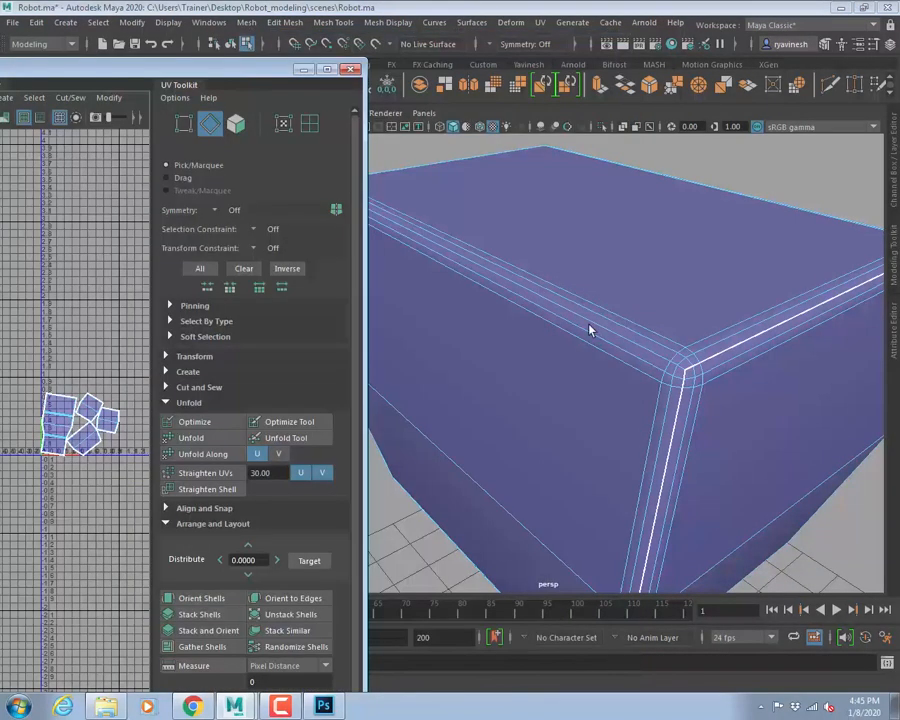
{"action": "left_click", "coordinate": [351, 69]}
{"action": "scroll", "coordinate": [404, 201], "scroll_direction": "down", "scroll_amount": 10}
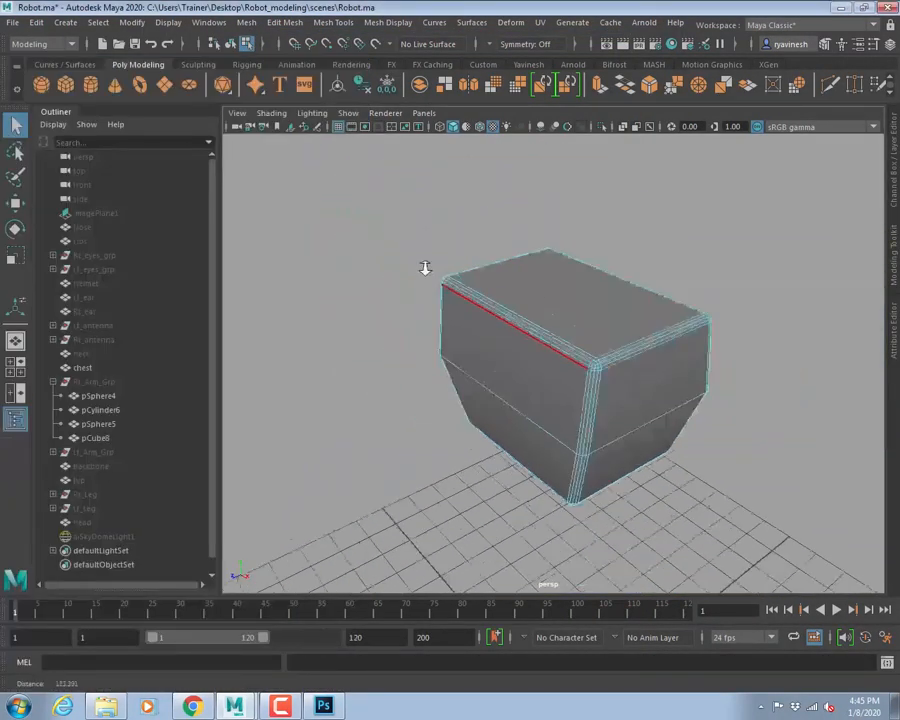
{"action": "scroll", "coordinate": [727, 470], "scroll_direction": "down", "scroll_amount": 5}
{"action": "left_click_drag", "start_coordinate": [727, 470], "coordinate": [516, 374], "text": "alt"}
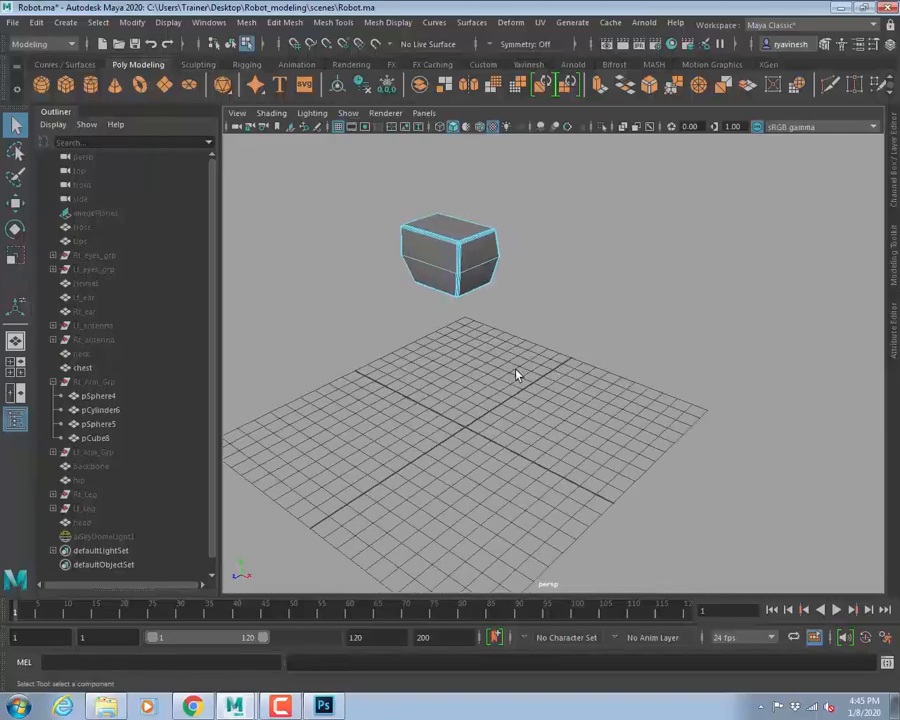
- Create a polygon sphere on the grid in front of the chest
{"action": "right_click_drag", "start_coordinate": [645, 366], "coordinate": [590, 460], "text": "shift"}
{"action": "left_click_drag", "start_coordinate": [544, 435], "coordinate": [615, 476]}
{"action": "left_click_drag", "start_coordinate": [560, 458], "coordinate": [585, 440], "text": "alt"}
{"action": "scroll", "coordinate": [596, 426], "scroll_direction": "up", "scroll_amount": 8}
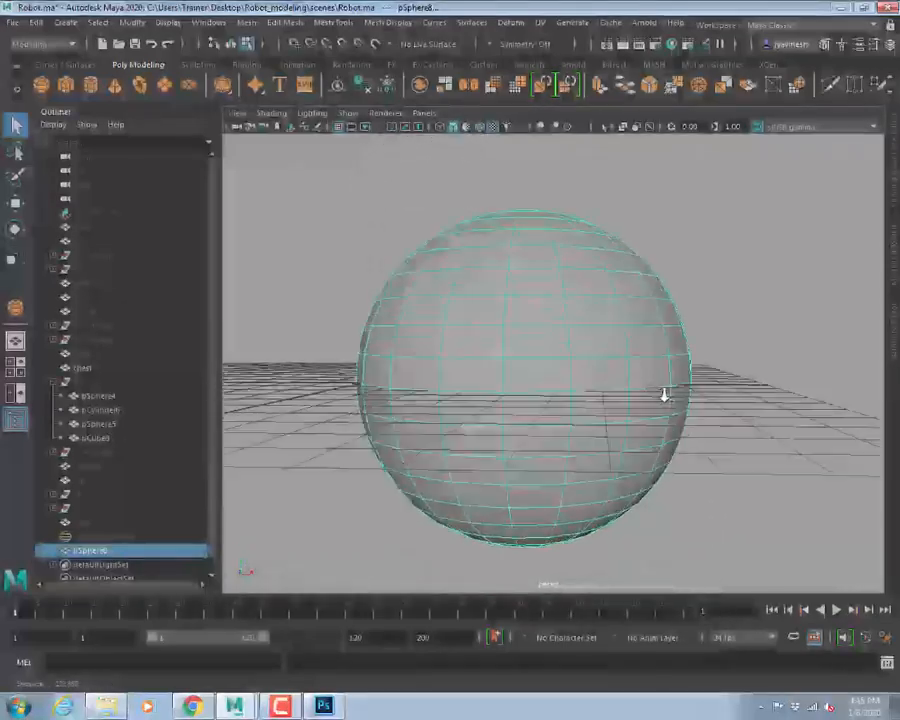
- Delete two faces on the upper front of the sphere as eye openings
{"action": "right_click_drag", "start_coordinate": [540, 317], "coordinate": [541, 357]}
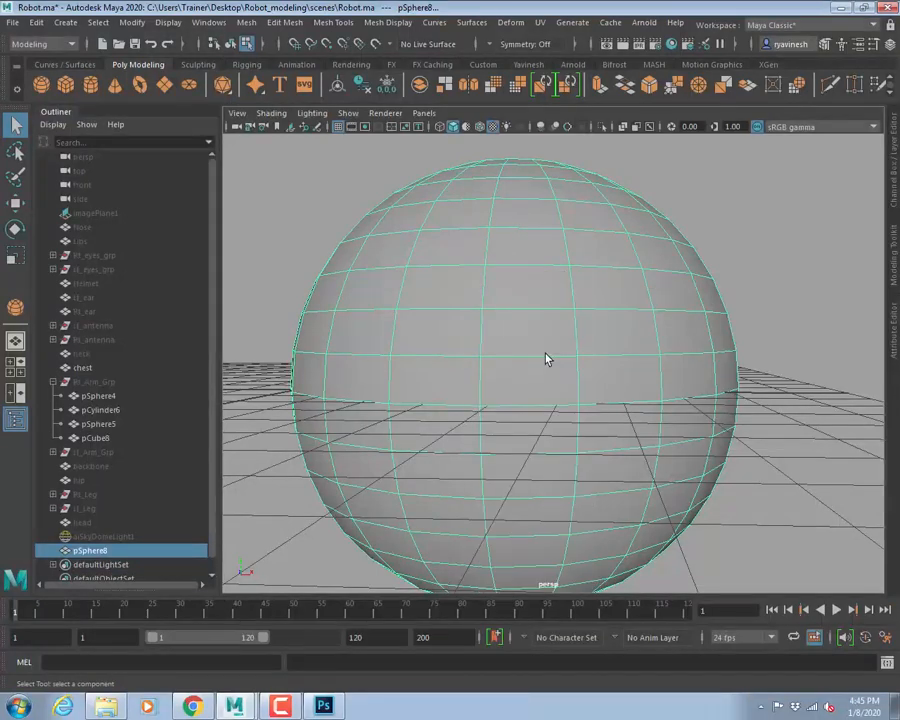
{"action": "left_click", "coordinate": [599, 293]}
{"action": "left_click", "coordinate": [387, 293], "text": "shift"}
{"action": "key", "text": "Delete"}
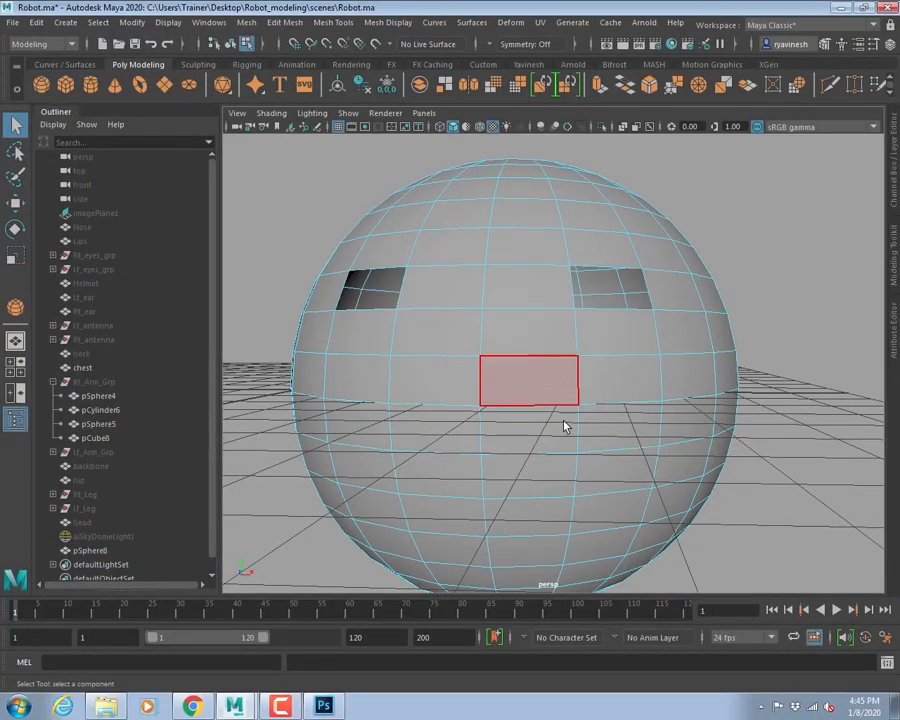
{"action": "left_click_drag", "start_coordinate": [567, 422], "coordinate": [534, 377], "text": "alt"}
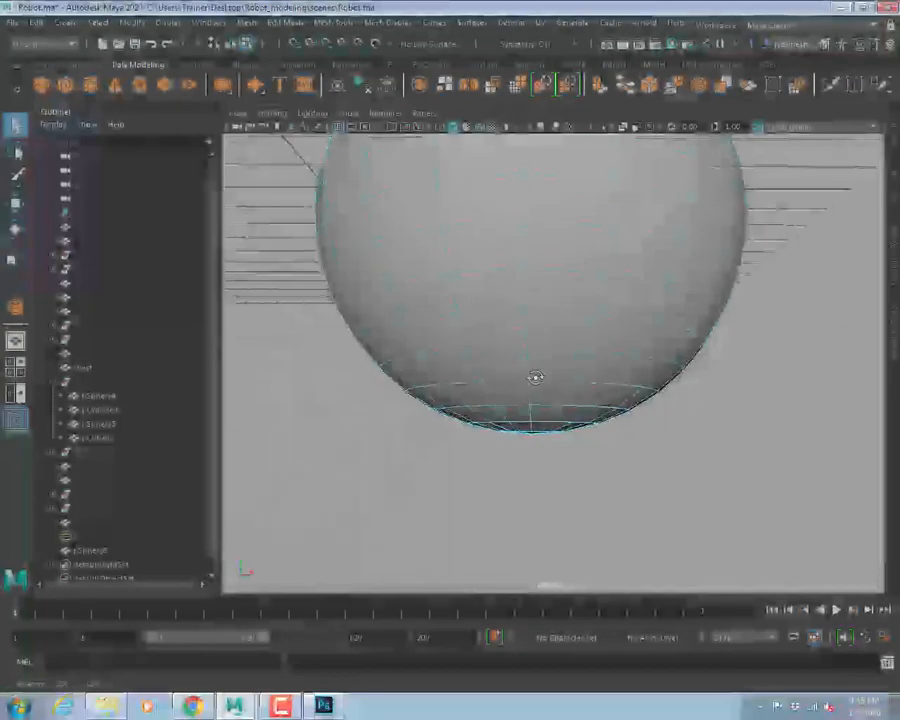
- Delete the faces at the bottom of the sphere in the front view as a neck opening
{"action": "key", "text": "space"}
{"action": "key", "text": "space"}
{"action": "middle_click_drag", "start_coordinate": [446, 514], "coordinate": [505, 253], "text": "alt"}
{"action": "left_click_drag", "start_coordinate": [456, 458], "coordinate": [659, 404]}
{"action": "key", "text": "Delete"}
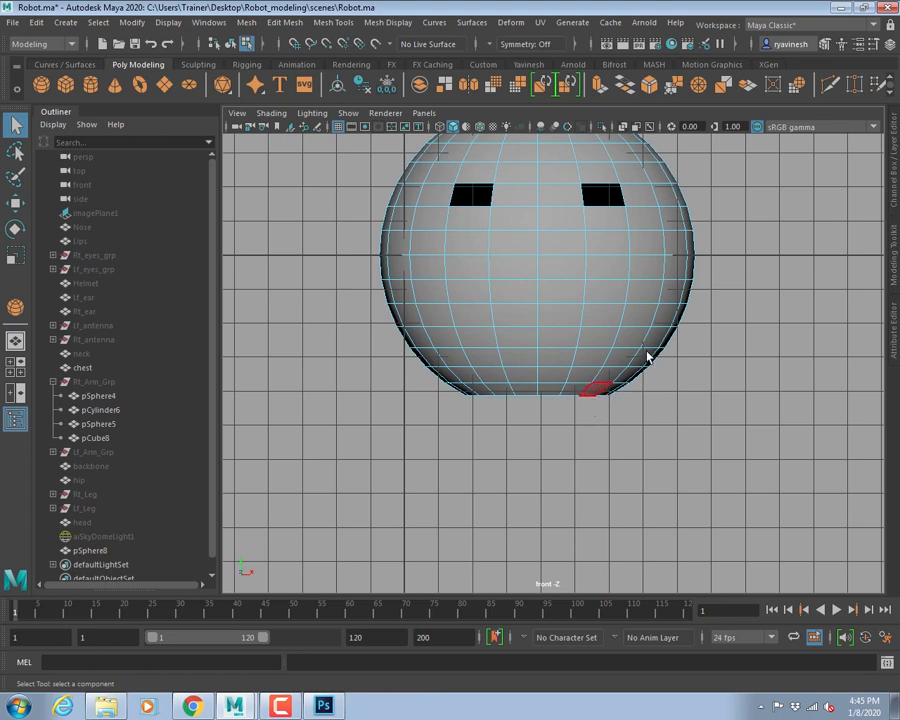
- Delete the two adjacent centre faces below the eye openings on the sphere's front as a mouth
{"action": "middle_click_drag", "start_coordinate": [647, 356], "coordinate": [599, 442], "text": "alt"}
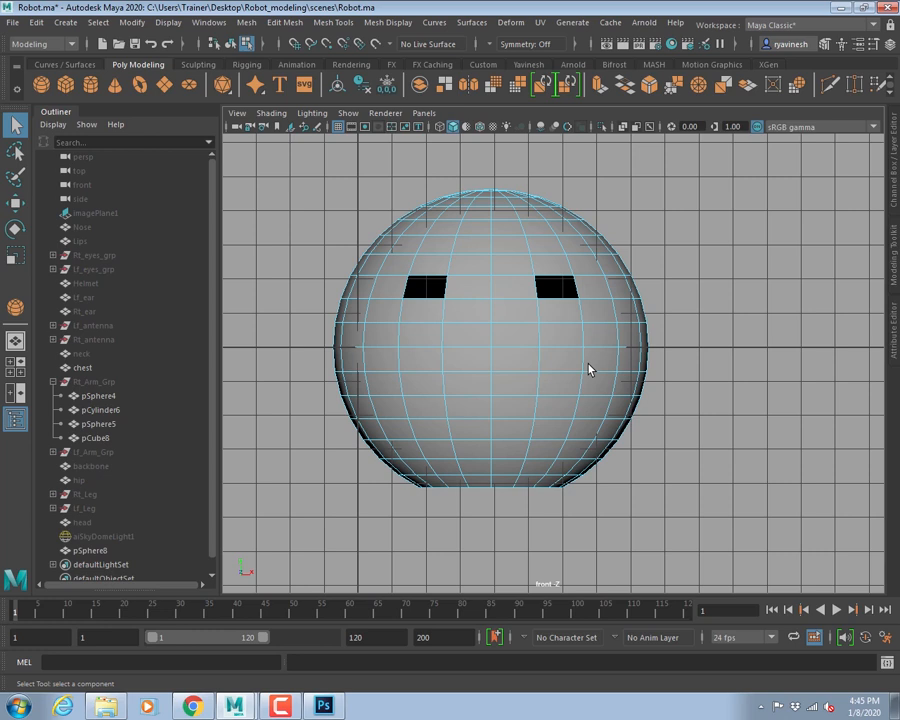
{"action": "left_click", "coordinate": [475, 403]}
{"action": "left_click", "coordinate": [507, 410], "text": "shift"}
{"action": "key", "text": "Delete"}
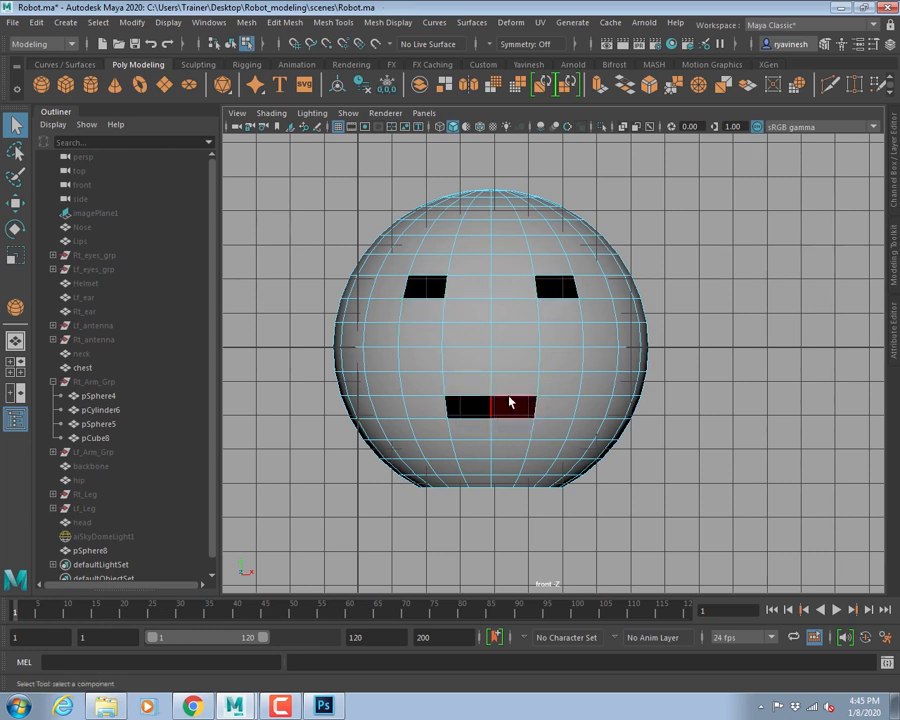
{"action": "left_click_drag", "start_coordinate": [611, 328], "coordinate": [490, 327], "text": "alt"}
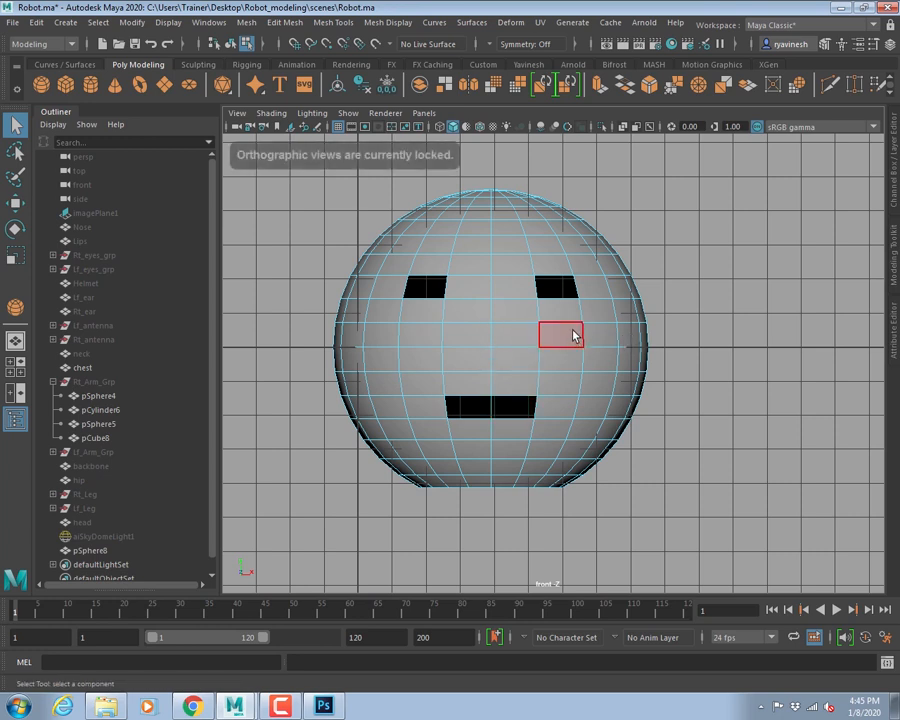
- Apply planar UV mapping to the sphere, fitted to the bounding box and projected from the Z axis
{"action": "right_click_drag", "start_coordinate": [491, 275], "coordinate": [567, 240]}
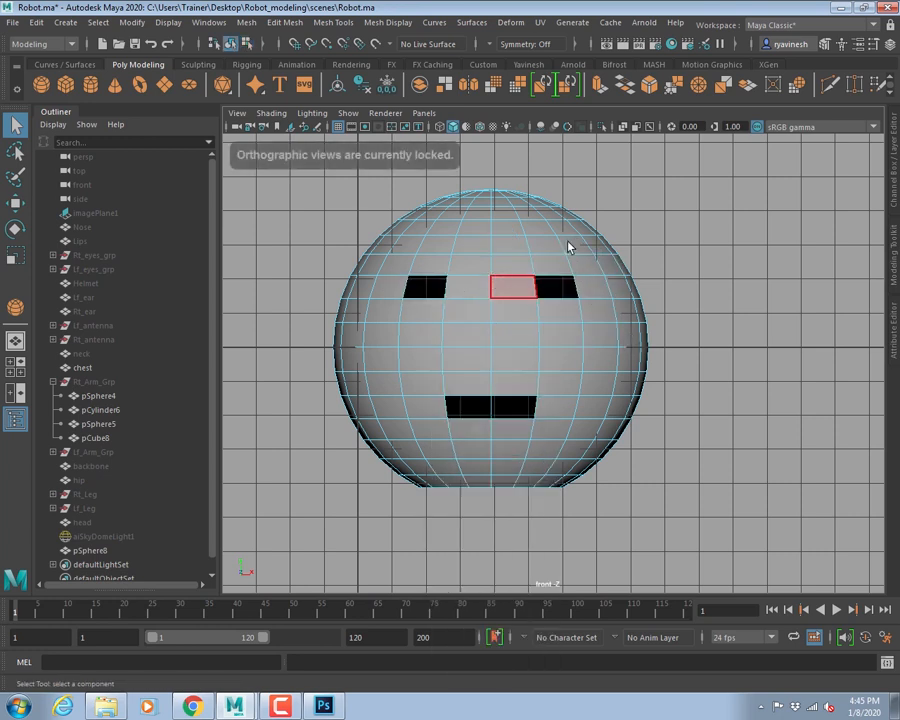
{"action": "left_click", "coordinate": [541, 22]}
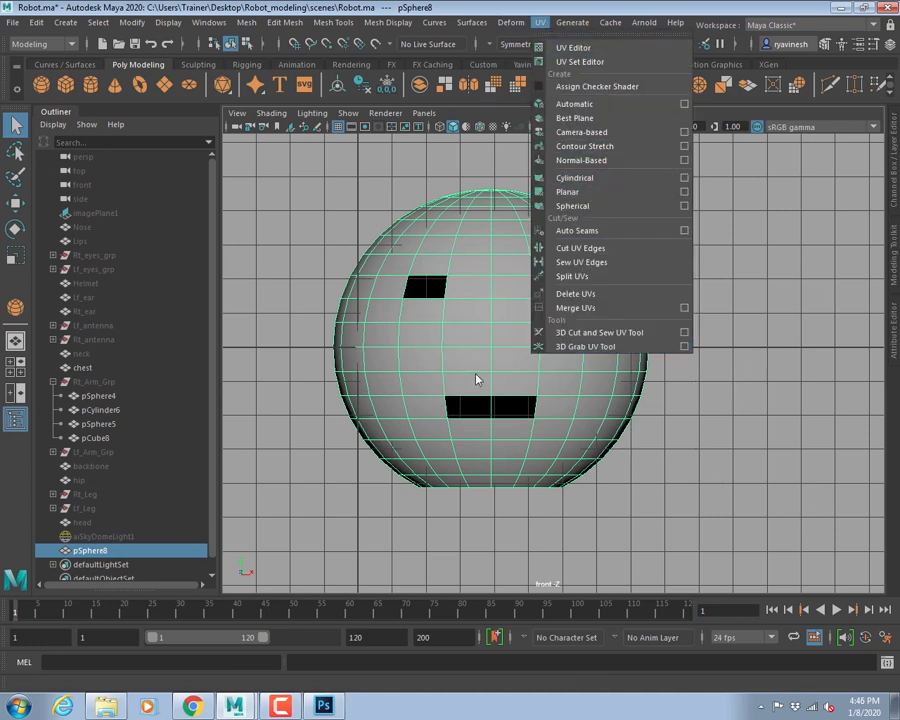
{"action": "left_click", "coordinate": [684, 191]}
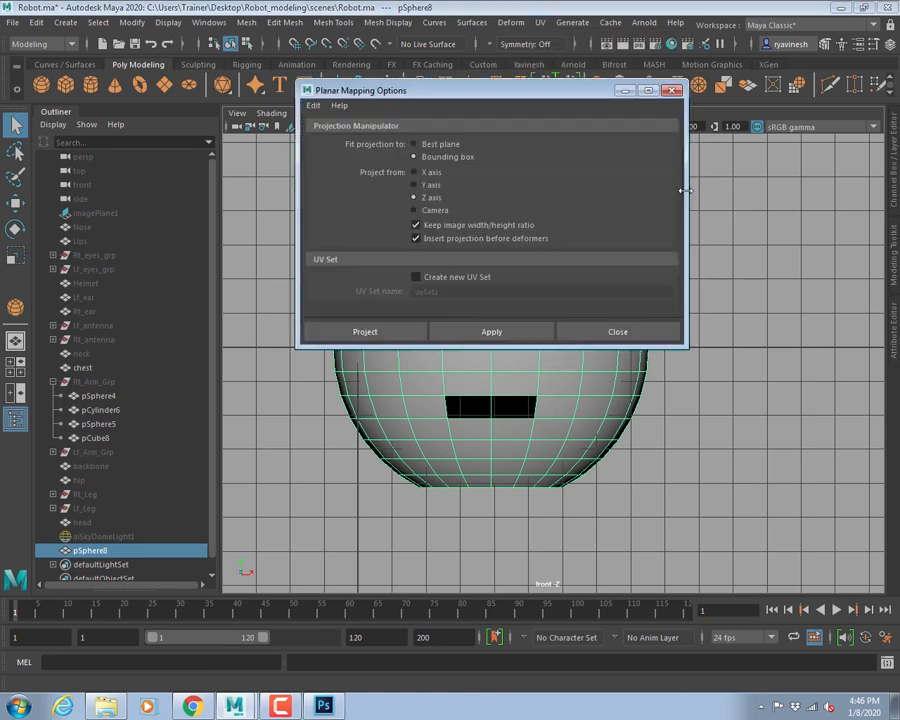
{"action": "left_click", "coordinate": [366, 334]}
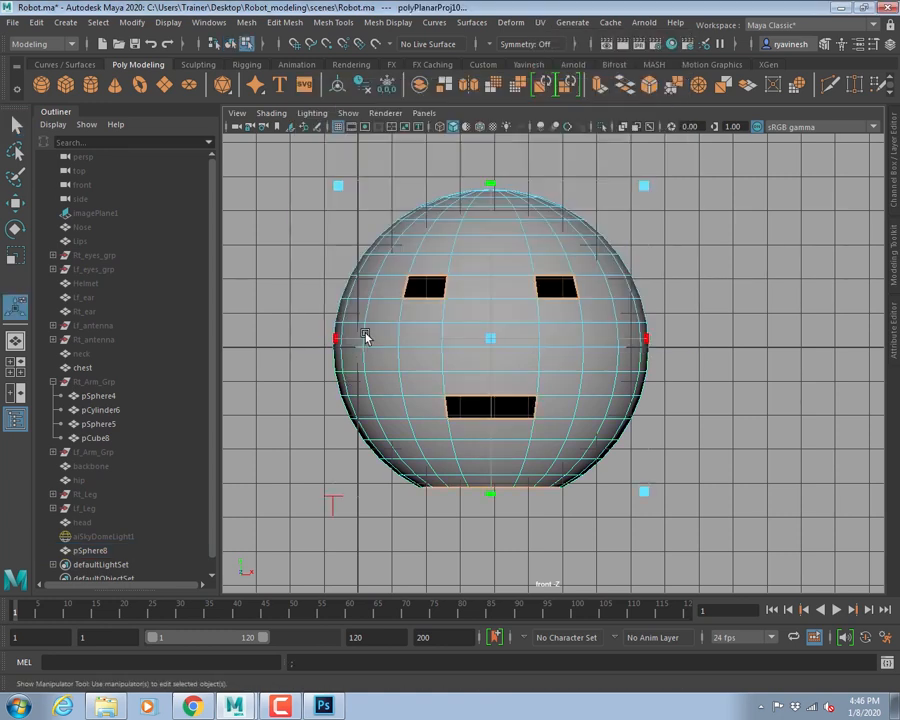
{"action": "left_click", "coordinate": [709, 331]}
- Select the centre line of edges running from the forehead over the sphere's crown and down its back
{"action": "key", "text": "space"}
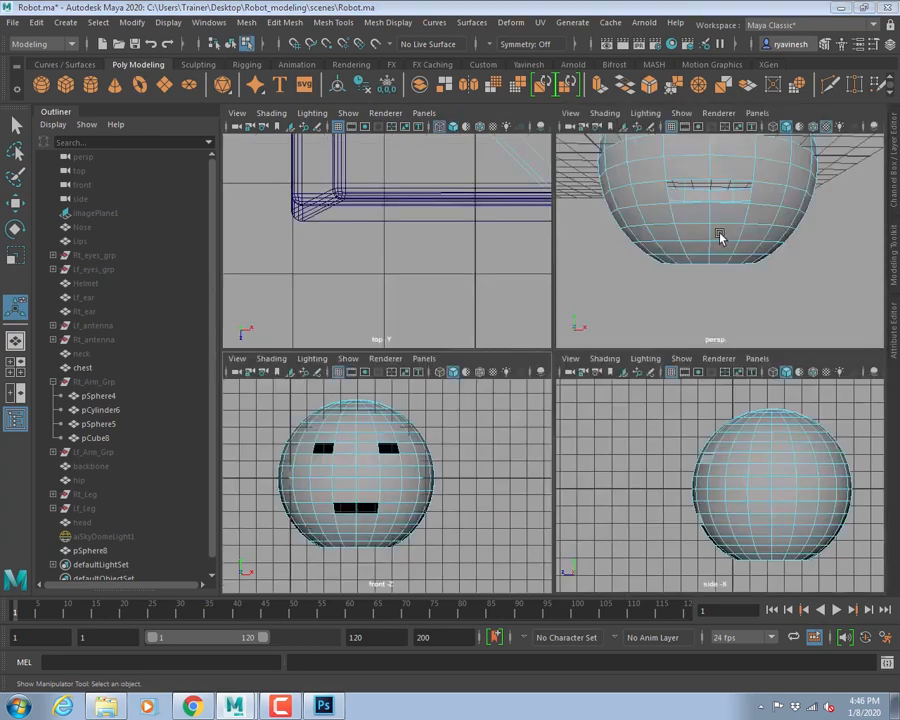
{"action": "key", "text": "space"}
{"action": "left_click_drag", "start_coordinate": [679, 271], "coordinate": [510, 279], "text": "alt"}
{"action": "middle_click_drag", "start_coordinate": [676, 274], "coordinate": [679, 297], "text": "alt"}
{"action": "right_click_drag", "start_coordinate": [679, 297], "coordinate": [410, 321], "text": "alt"}
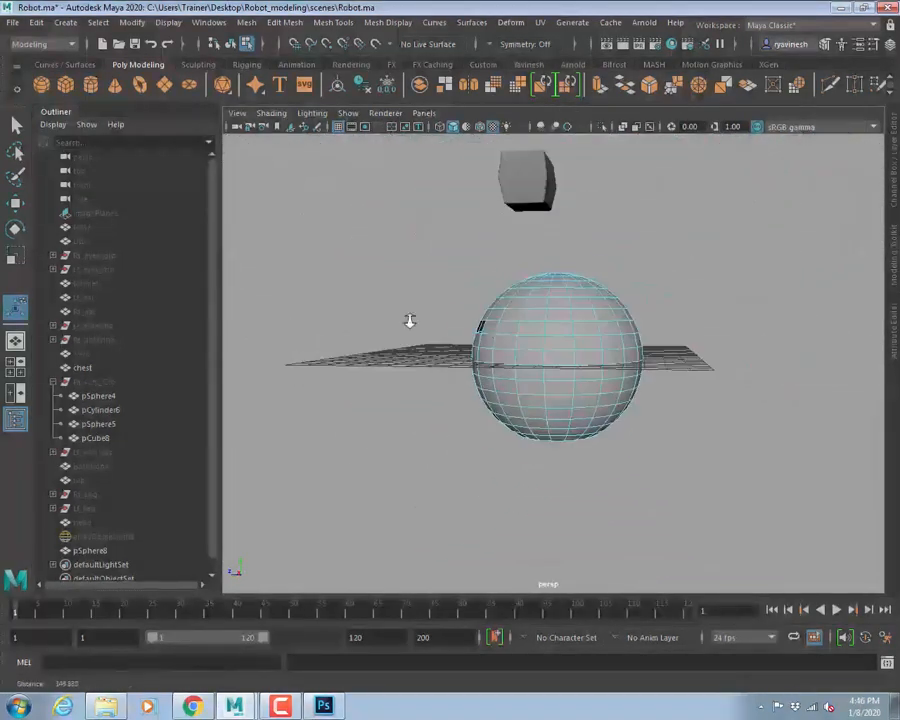
{"action": "left_click_drag", "start_coordinate": [410, 321], "coordinate": [569, 305], "text": "alt"}
{"action": "right_click", "coordinate": [590, 305]}
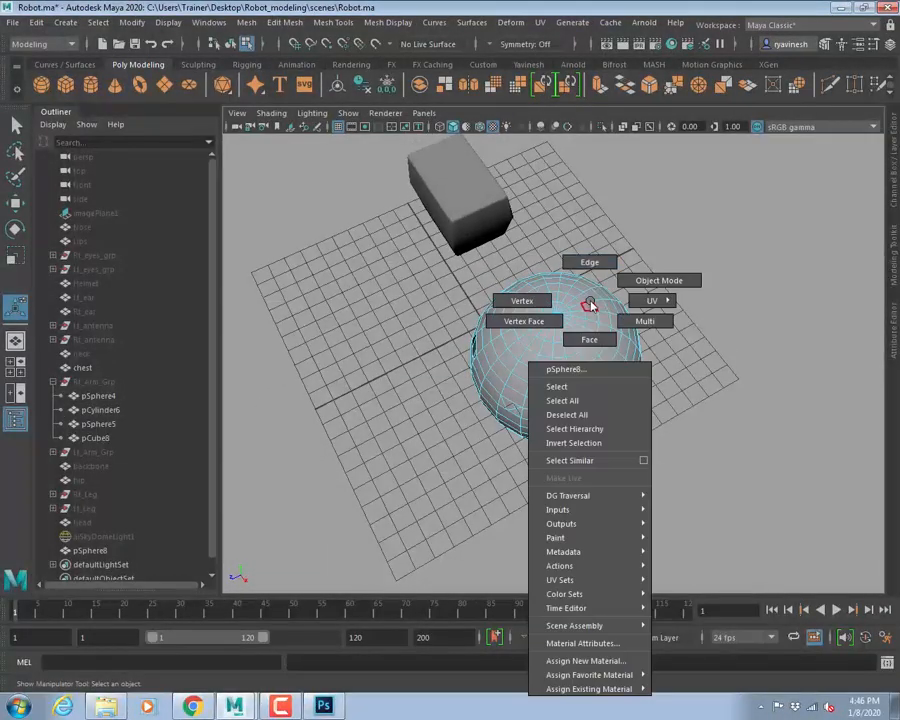
{"action": "right_click_drag", "start_coordinate": [590, 305], "coordinate": [593, 281]}
{"action": "left_click", "coordinate": [589, 307]}
{"action": "left_click_drag", "start_coordinate": [589, 307], "coordinate": [388, 198], "text": "alt"}
{"action": "left_click_drag", "start_coordinate": [535, 286], "coordinate": [565, 342], "text": "alt"}
{"action": "right_click_drag", "start_coordinate": [565, 342], "coordinate": [706, 385], "text": "alt"}
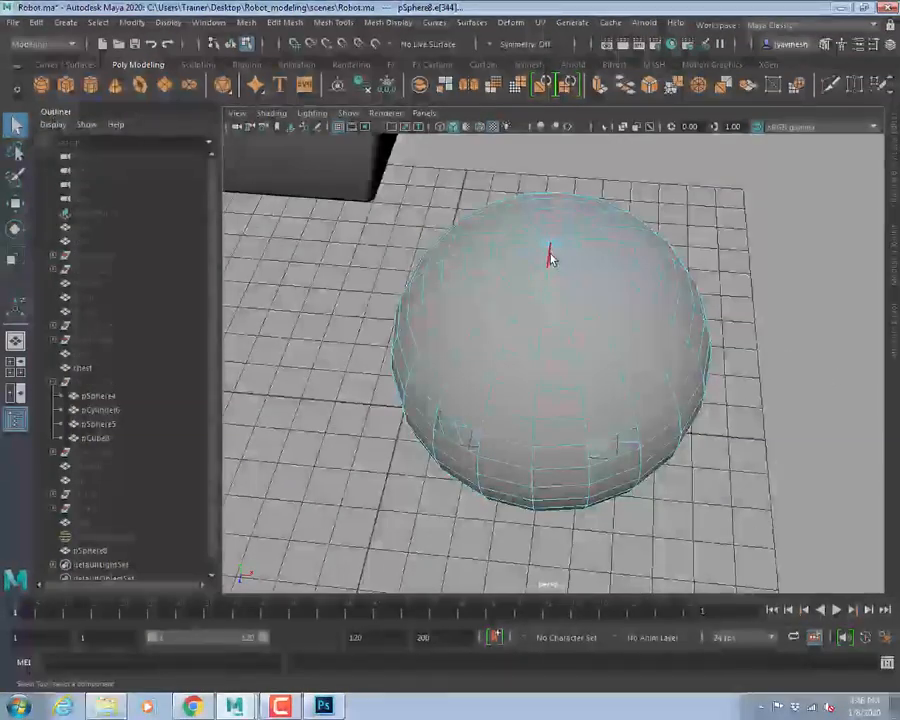
{"action": "mouse_move", "coordinate": [552, 284]}
{"action": "left_mouse_down", "text": "alt"}
{"action": "mouse_move", "coordinate": [549, 315]}
{"action": "mouse_move", "coordinate": [547, 300]}
{"action": "left_mouse_up", "text": "alt"}
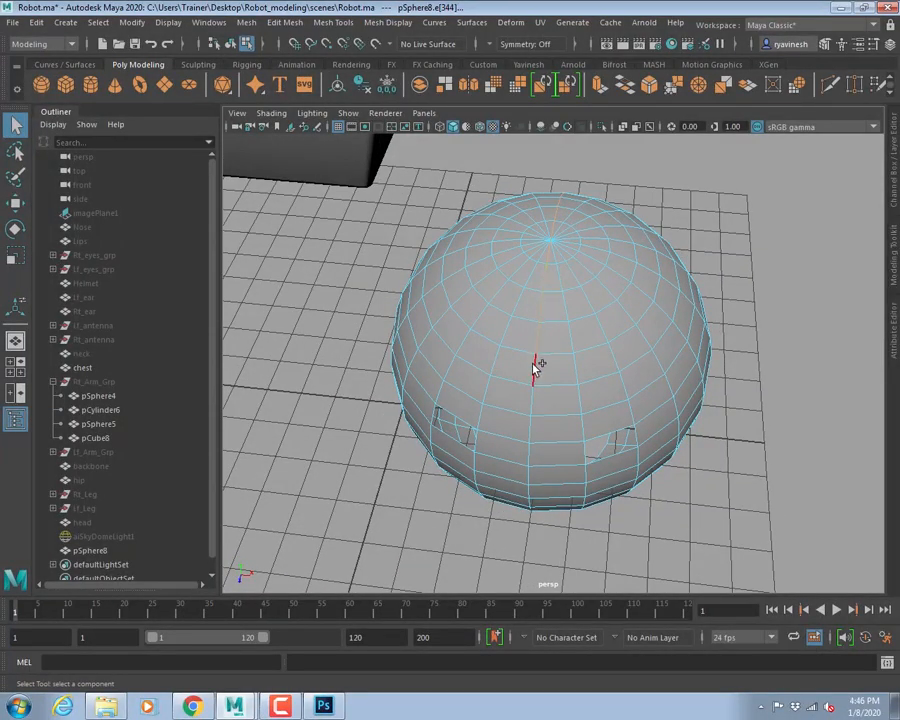
{"action": "left_click_drag", "start_coordinate": [612, 313], "coordinate": [647, 368], "text": "alt"}
- Open the UV Editor full screen and split the sphere's UVs along the selected seam edges
{"action": "left_click", "coordinate": [538, 22]}
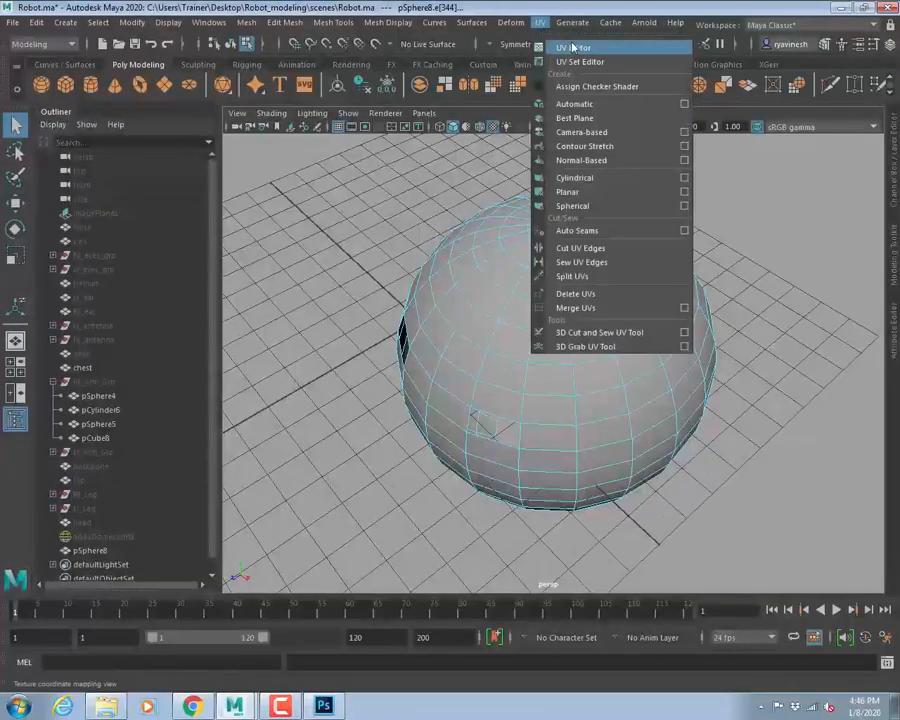
{"action": "left_click", "coordinate": [574, 44]}
{"action": "double_click", "coordinate": [196, 69]}
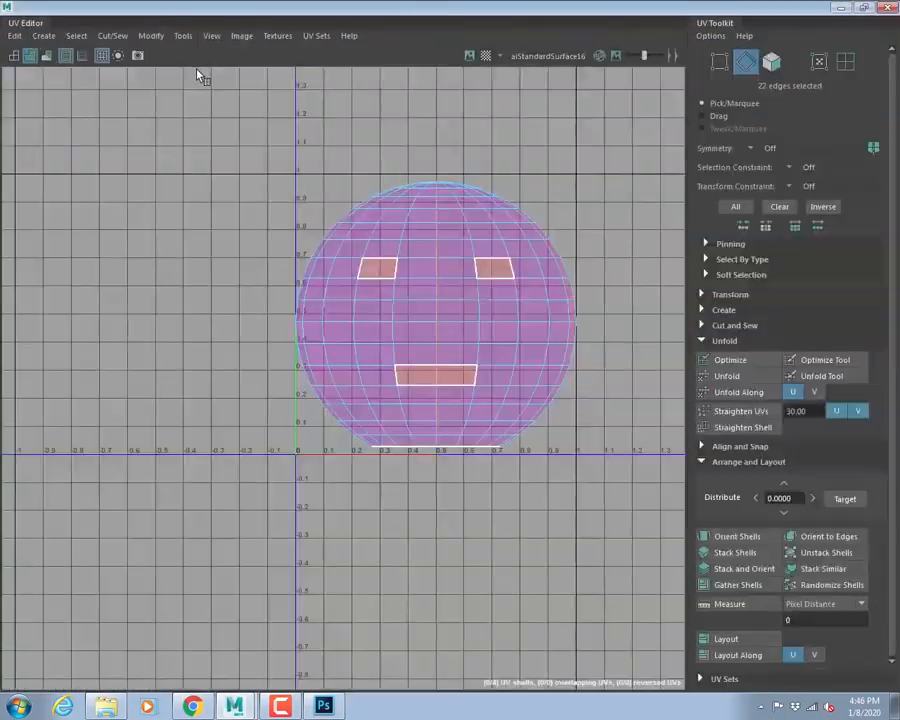
{"action": "left_click", "coordinate": [118, 35]}
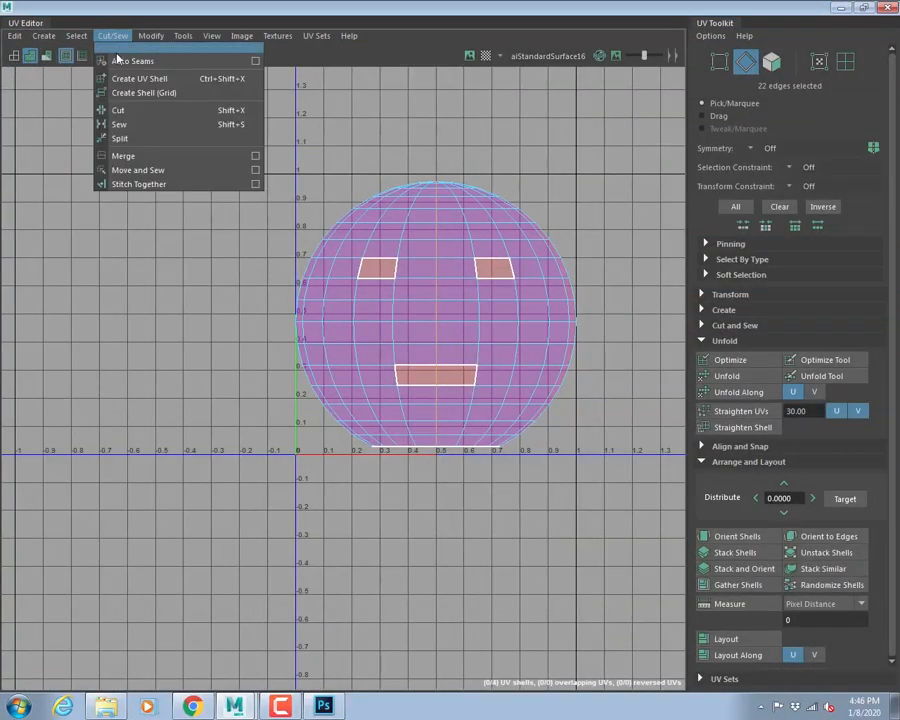
{"action": "left_click", "coordinate": [123, 140]}
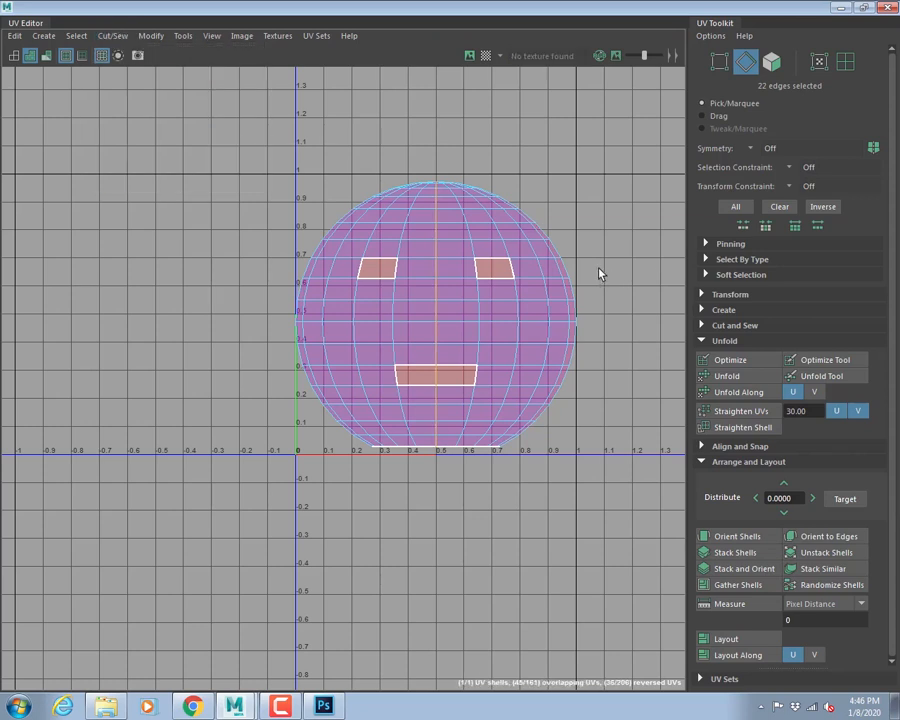
- Select all UVs of the sphere and unfold them
{"action": "right_click_drag", "start_coordinate": [394, 226], "coordinate": [448, 232]}
{"action": "left_click_drag", "start_coordinate": [221, 105], "coordinate": [643, 535]}
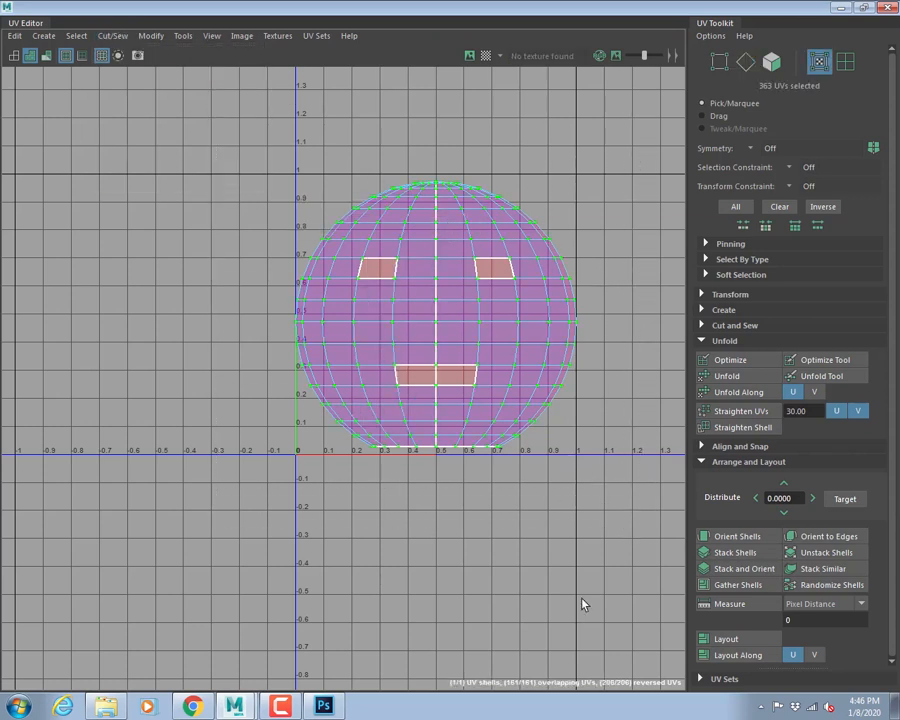
{"action": "left_click", "coordinate": [730, 377]}
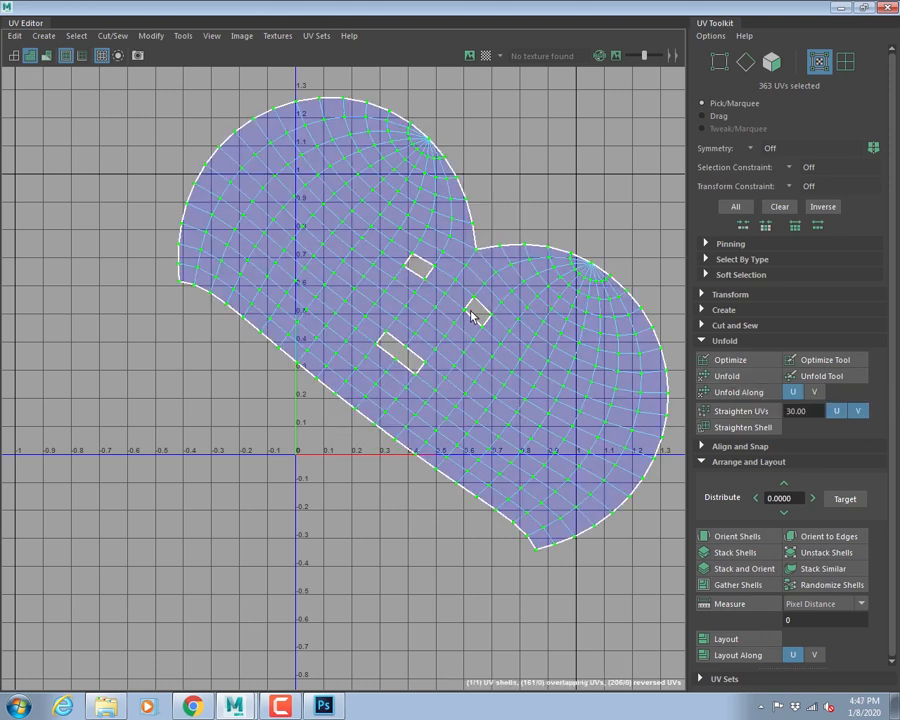
- Rotate the unfolded shell so the eye and mouth openings stand upright
{"action": "key", "text": "e"}
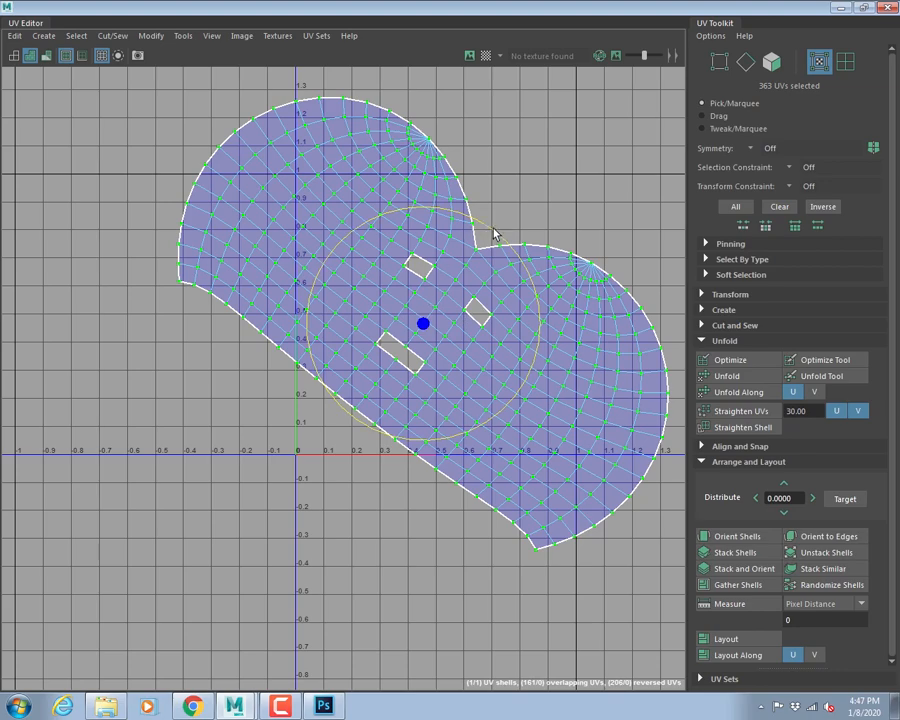
{"action": "left_click_drag", "start_coordinate": [493, 233], "coordinate": [420, 216]}
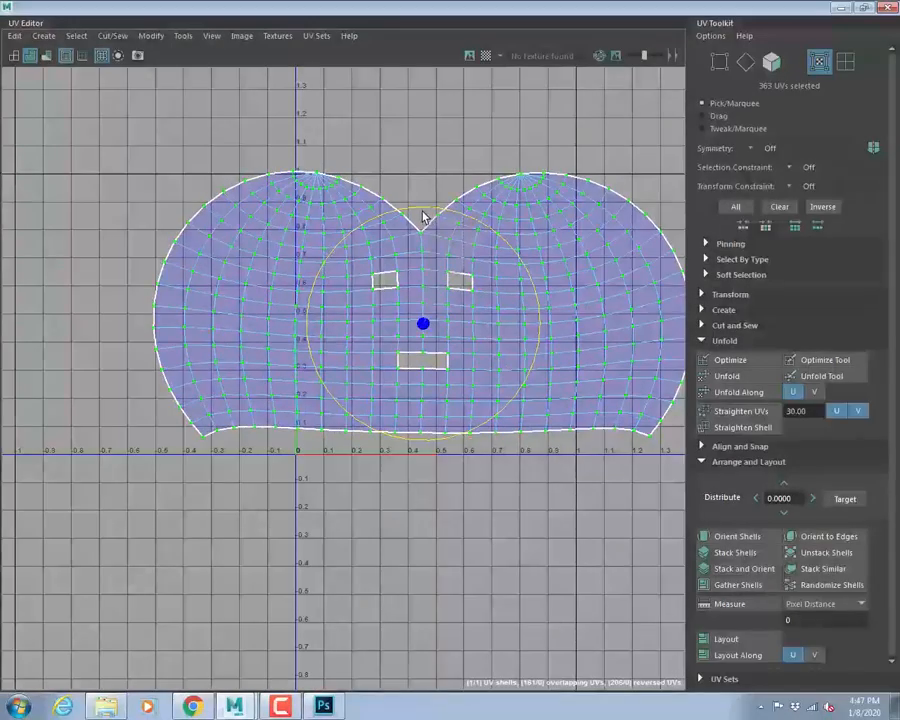
{"action": "middle_click_drag", "start_coordinate": [603, 326], "coordinate": [480, 363], "text": "alt"}
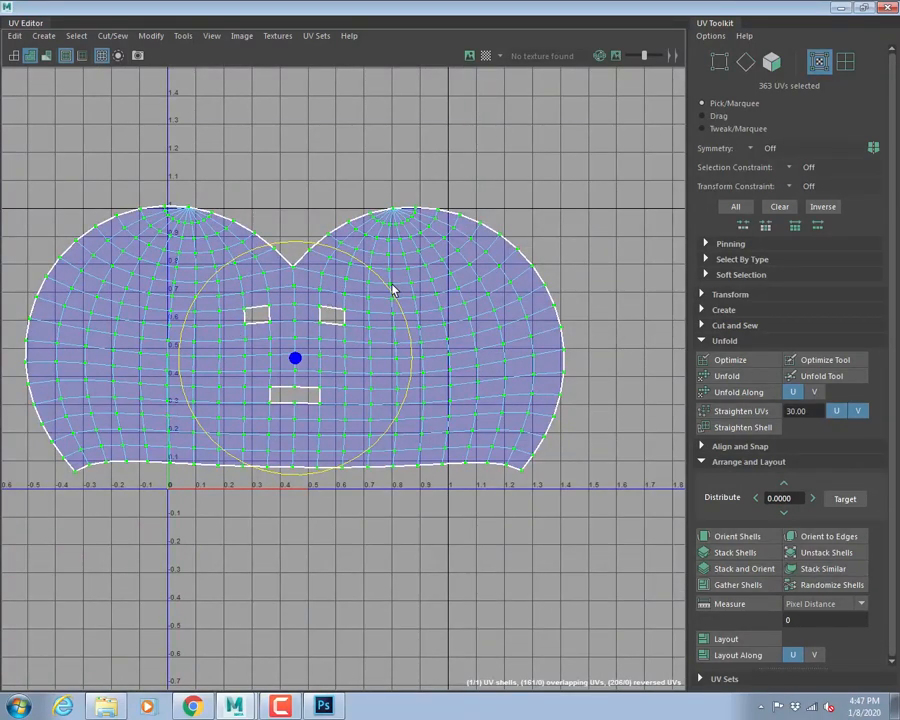
- Unfold the upright shell again and optimize its UVs several times
{"action": "left_click", "coordinate": [728, 377]}
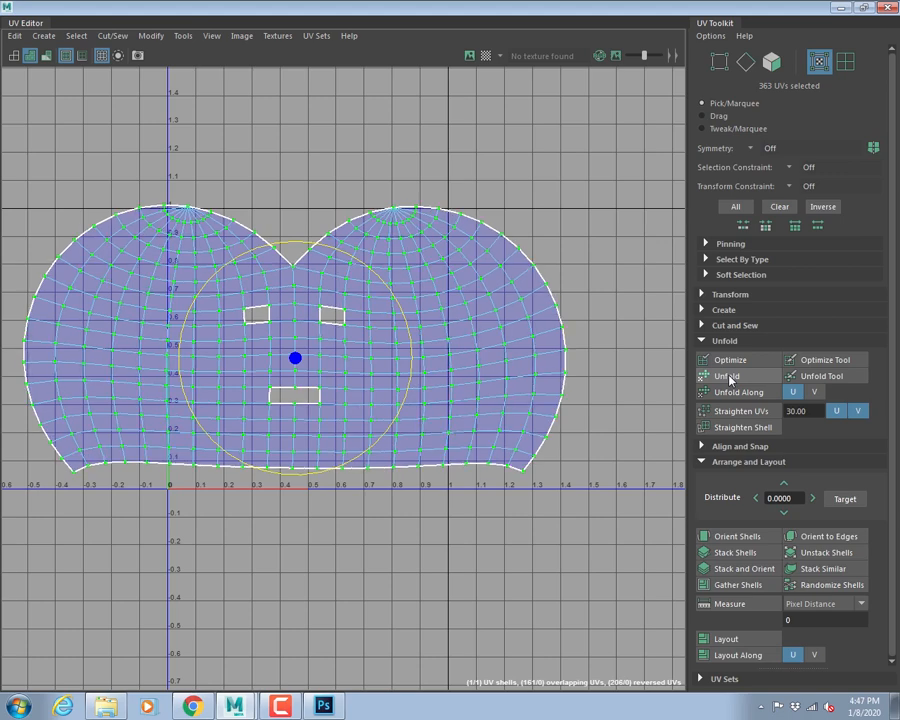
{"action": "left_click", "coordinate": [731, 361]}
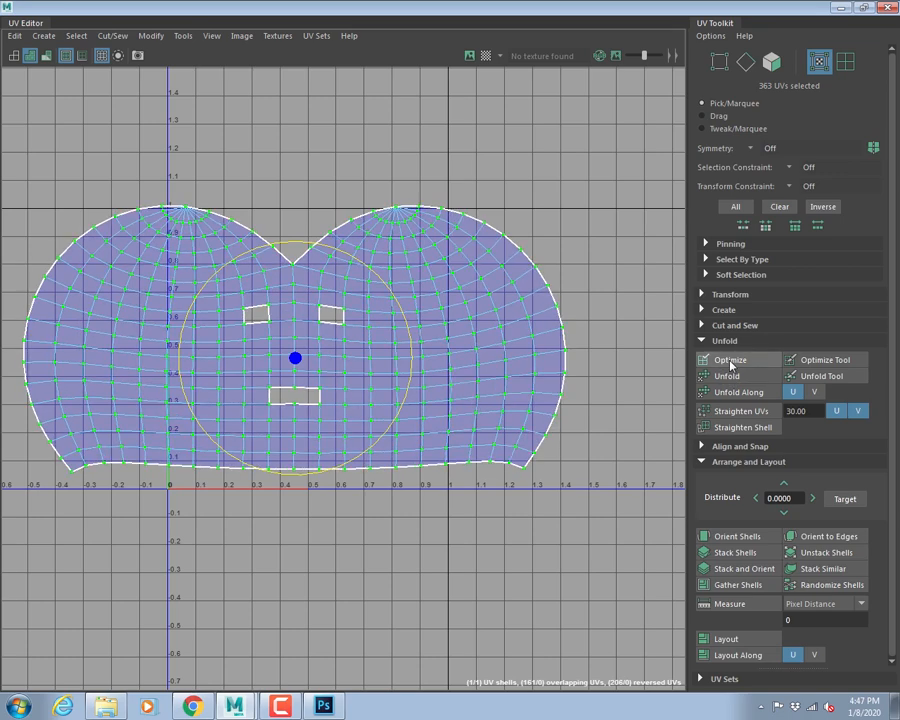
{"action": "left_click", "coordinate": [731, 363]}
{"action": "left_click", "coordinate": [731, 363]}
{"action": "left_click", "coordinate": [731, 363]}
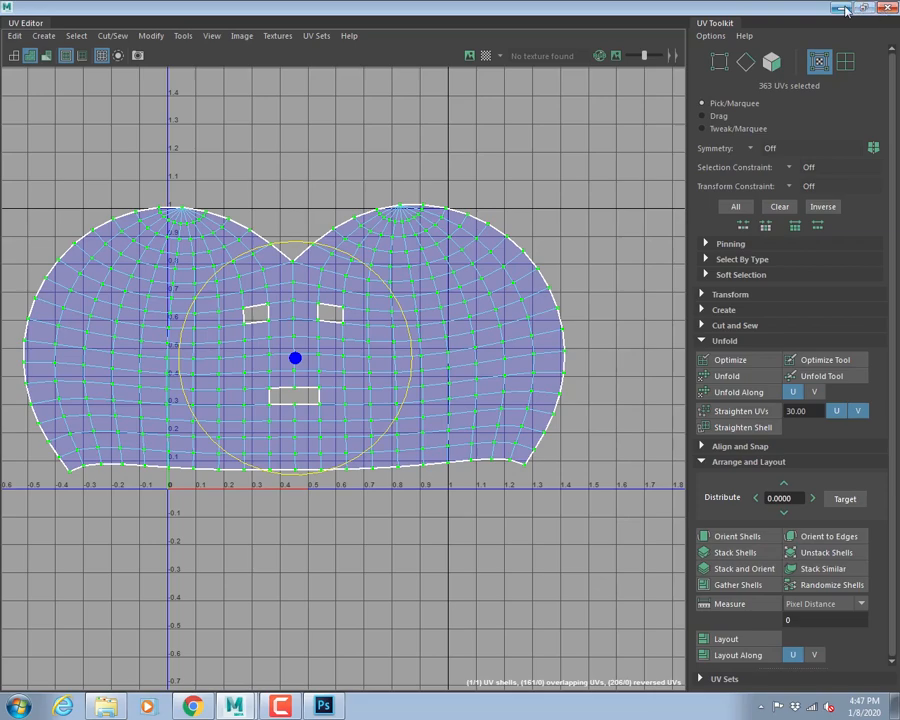
- Assign a new Lambert material to the sphere and close the UV Editor
{"action": "double_click", "coordinate": [601, 9]}
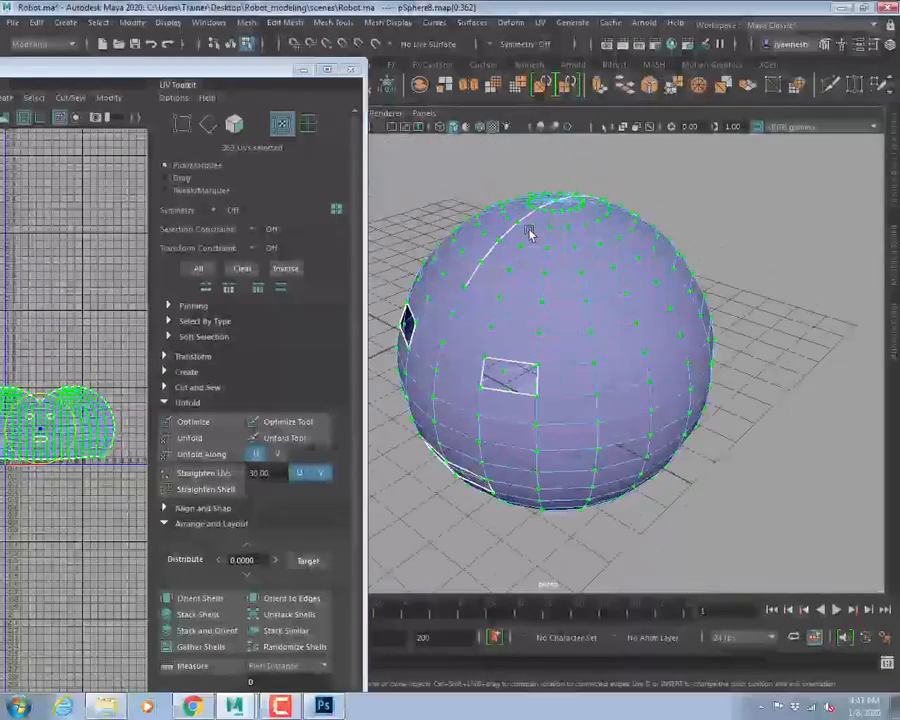
{"action": "right_click_drag", "start_coordinate": [530, 229], "coordinate": [570, 606]}
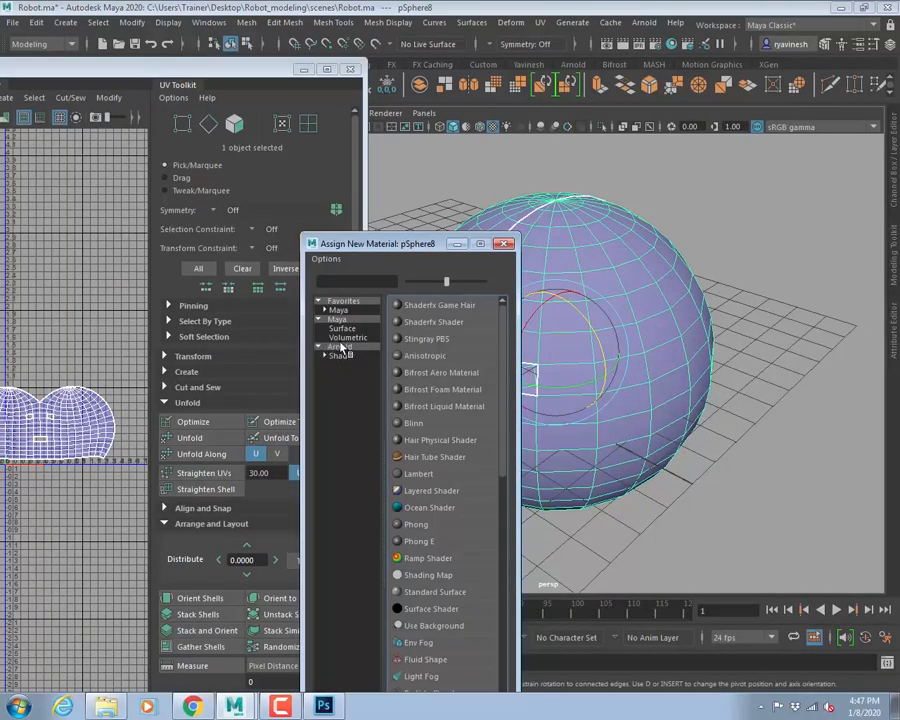
{"action": "left_click", "coordinate": [340, 346]}
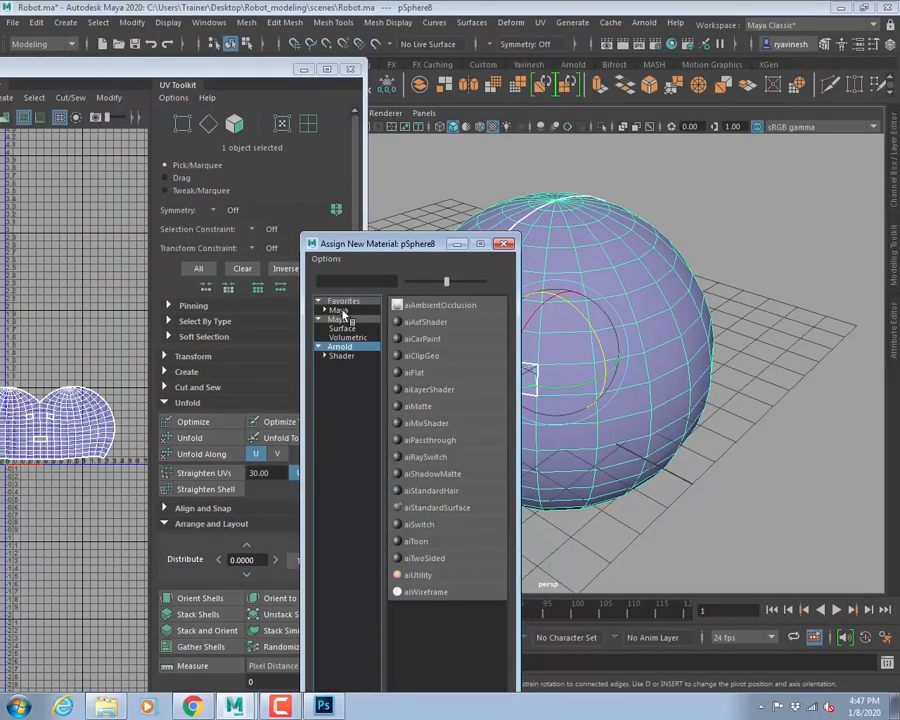
{"action": "left_click", "coordinate": [338, 310]}
{"action": "left_click", "coordinate": [425, 343]}
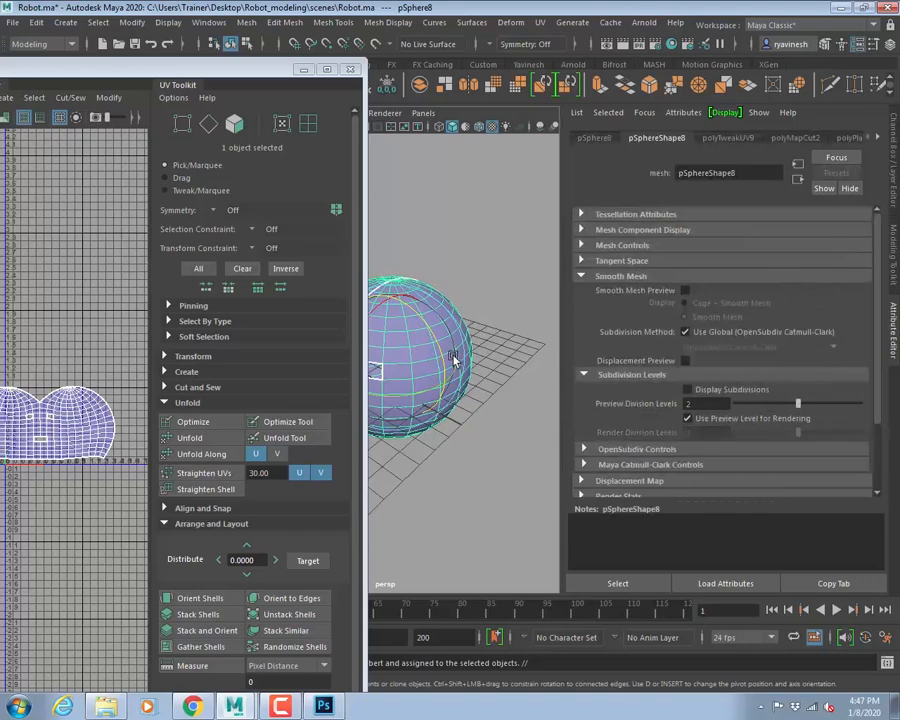
{"action": "left_click_drag", "start_coordinate": [428, 288], "coordinate": [501, 240], "text": "alt"}
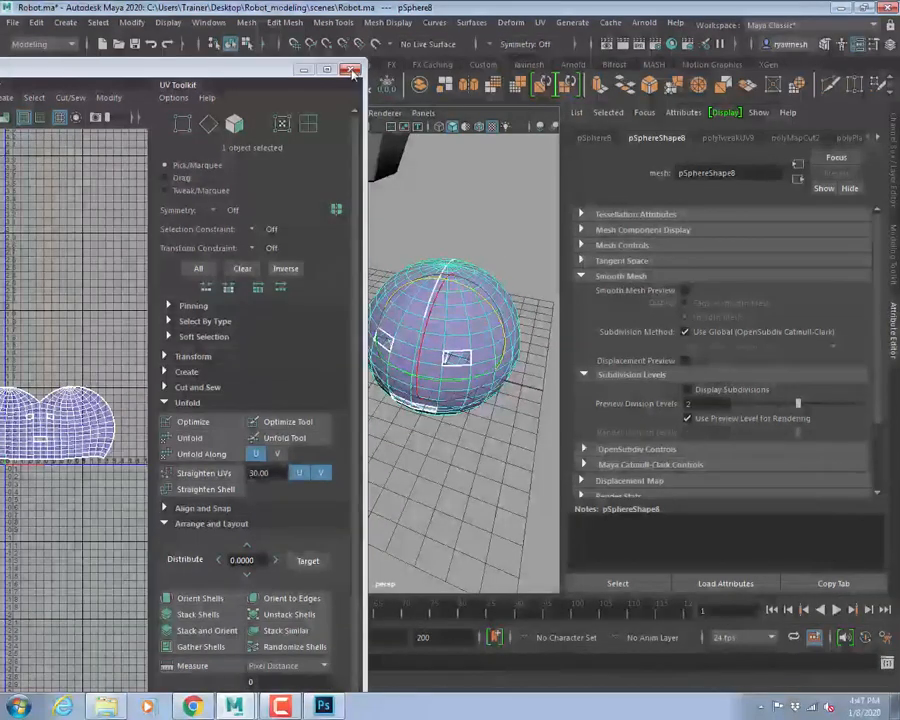
{"action": "left_click", "coordinate": [350, 69]}
{"action": "left_click", "coordinate": [510, 195]}
{"action": "left_click", "coordinate": [458, 277]}
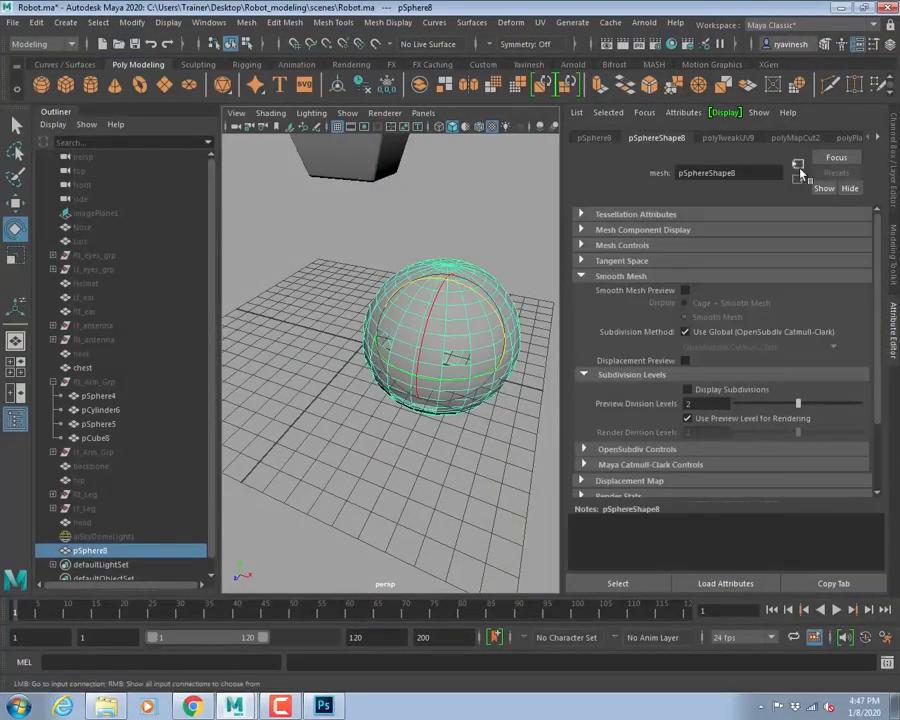
- Apply a Checker texture to the Color attribute of the sphere's Lambert material
{"action": "left_click", "coordinate": [877, 138]}
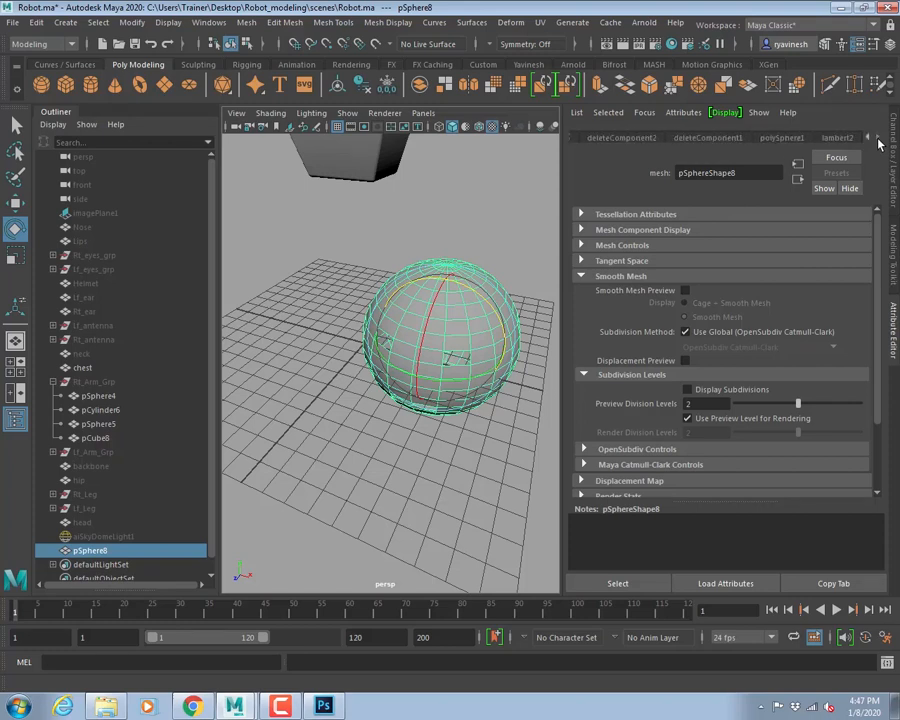
{"action": "left_click", "coordinate": [849, 139]}
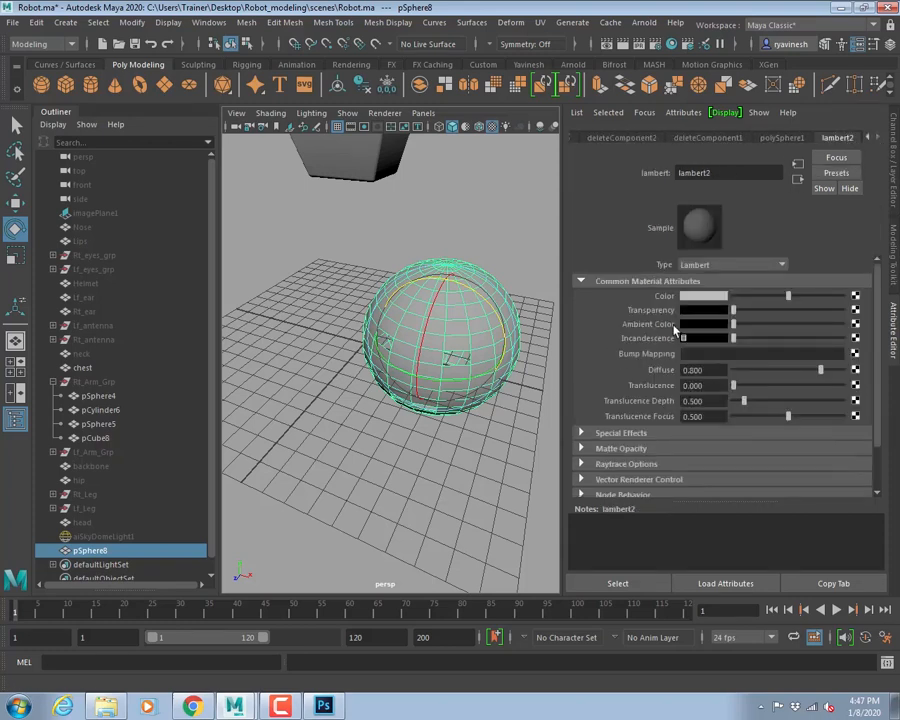
{"action": "left_click", "coordinate": [855, 297]}
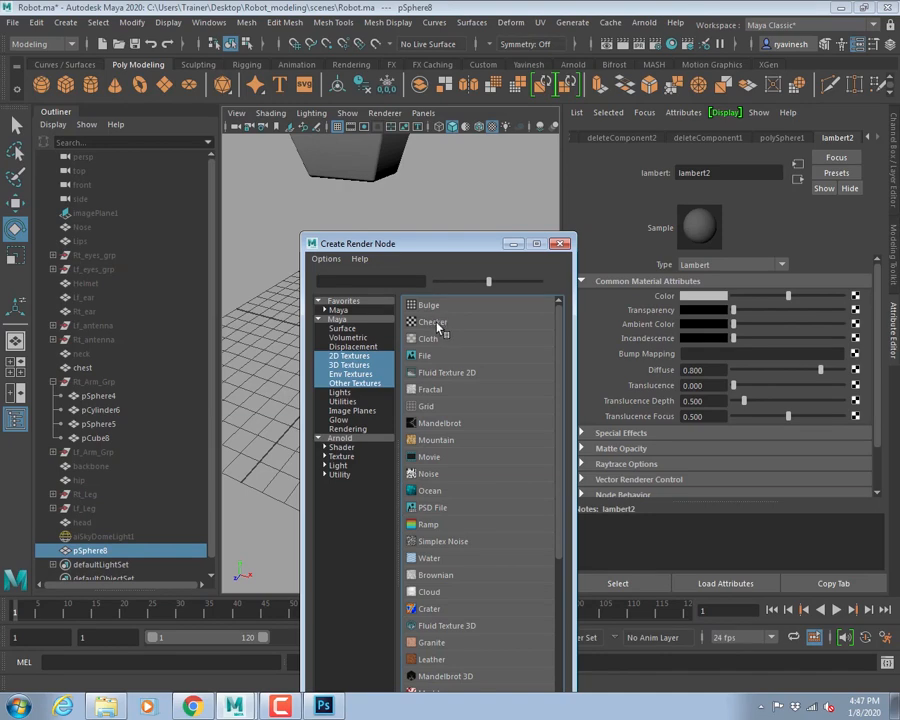
{"action": "left_click", "coordinate": [437, 324]}
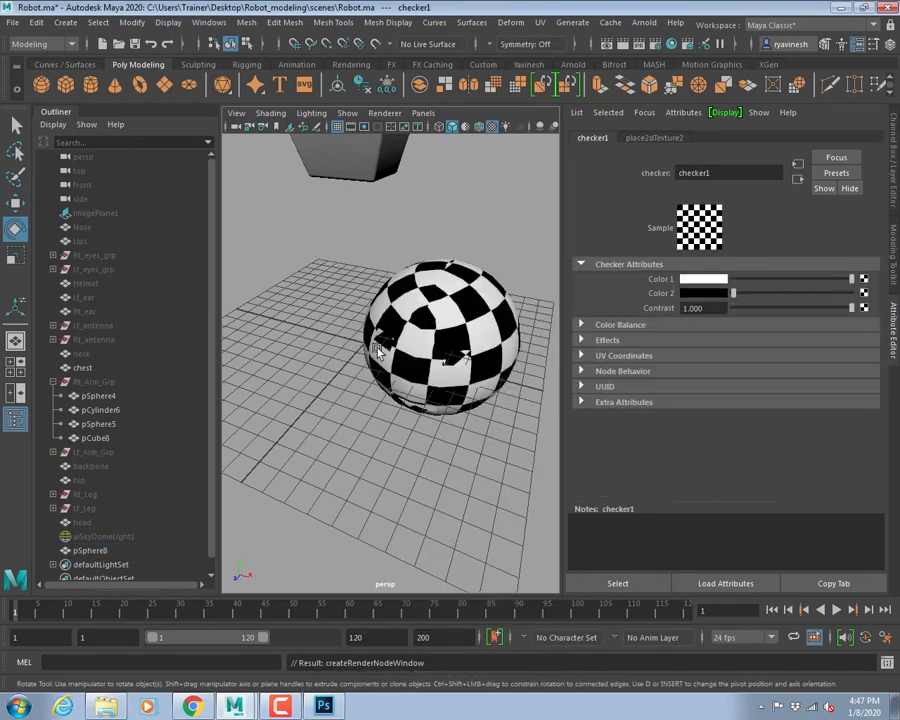
- Select the checkered sphere and open the 2D texture placement attributes of its Checker color texture
{"action": "left_click_drag", "start_coordinate": [432, 314], "coordinate": [367, 325], "text": "alt"}
{"action": "right_click_drag", "start_coordinate": [367, 325], "coordinate": [430, 345], "text": "alt"}
{"action": "left_click_drag", "start_coordinate": [337, 341], "coordinate": [388, 309], "text": "alt"}
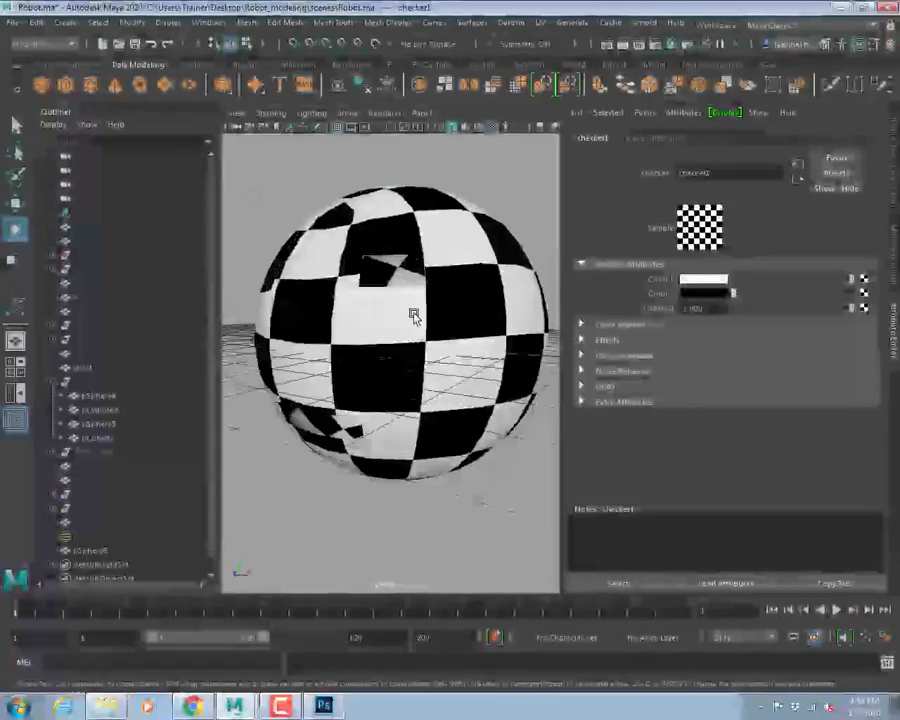
{"action": "left_click", "coordinate": [422, 296]}
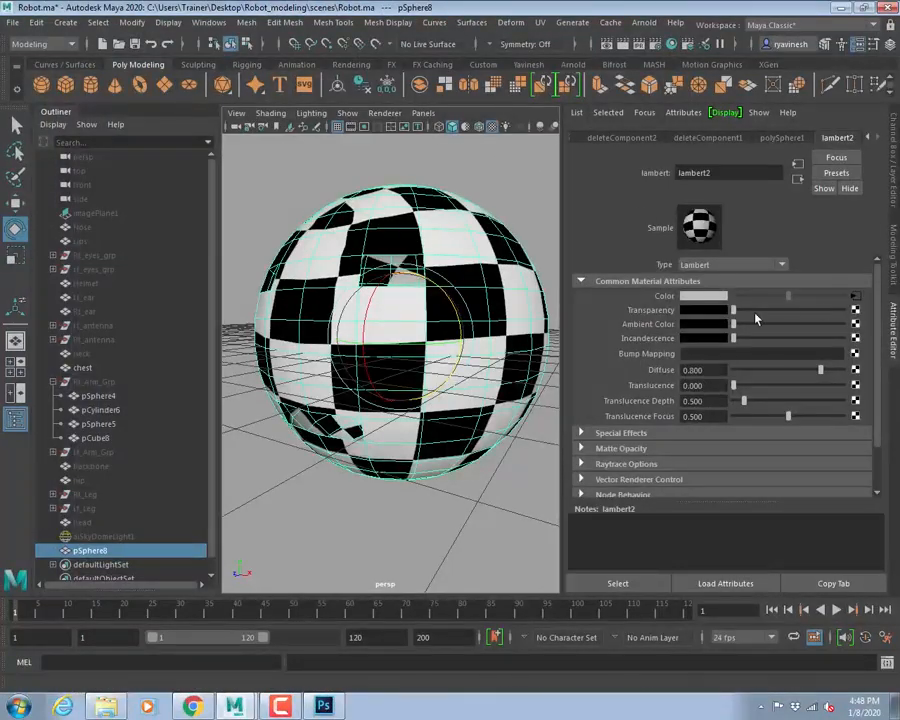
{"action": "left_click", "coordinate": [855, 296]}
{"action": "left_click", "coordinate": [656, 138]}
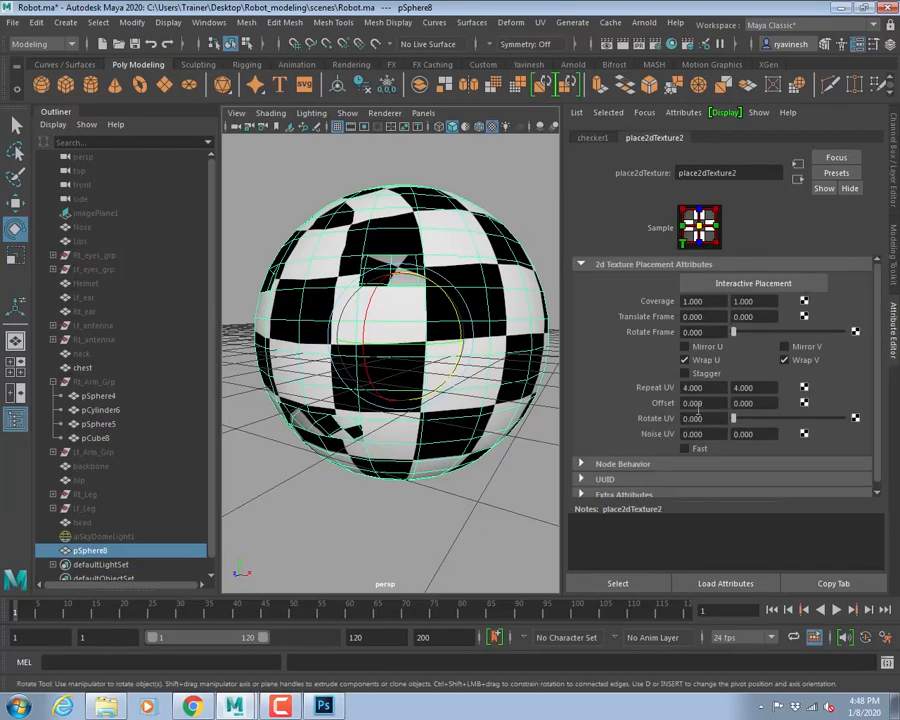
- Set the checker texture's Repeat UV to 8 in both U and V
{"action": "left_click_drag", "start_coordinate": [717, 388], "coordinate": [522, 381]}
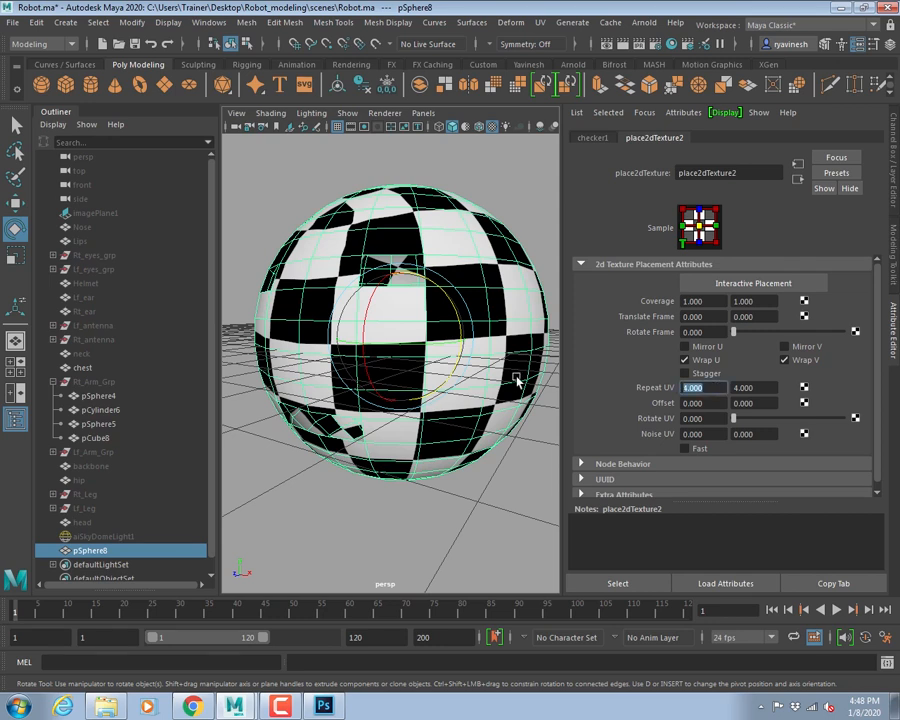
{"action": "type", "text": "8"}
{"action": "key", "text": "Tab"}
{"action": "type", "text": "8"}
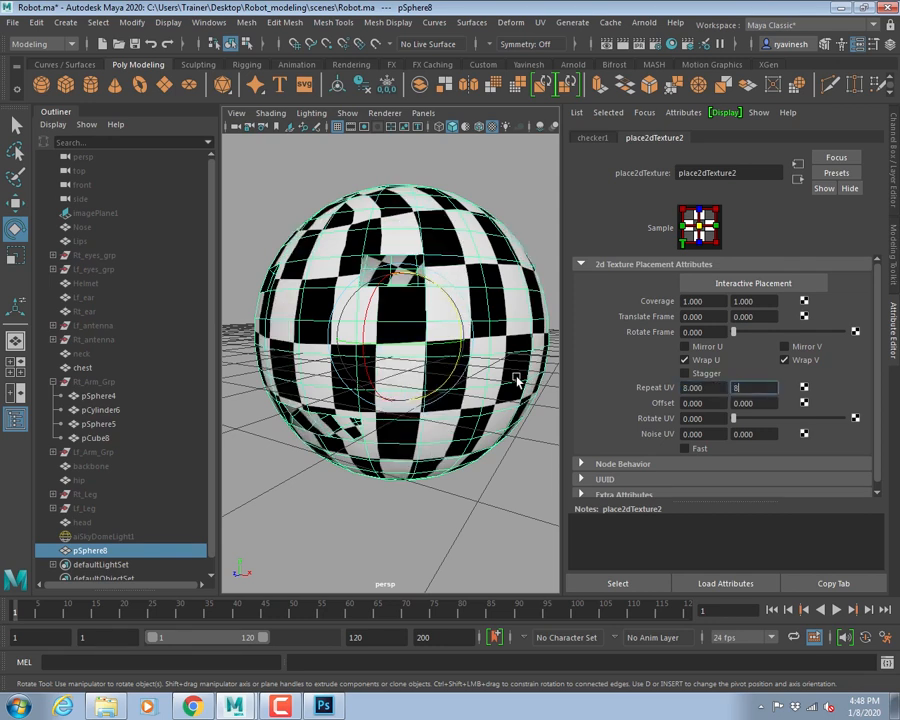
{"action": "key", "text": "Tab"}
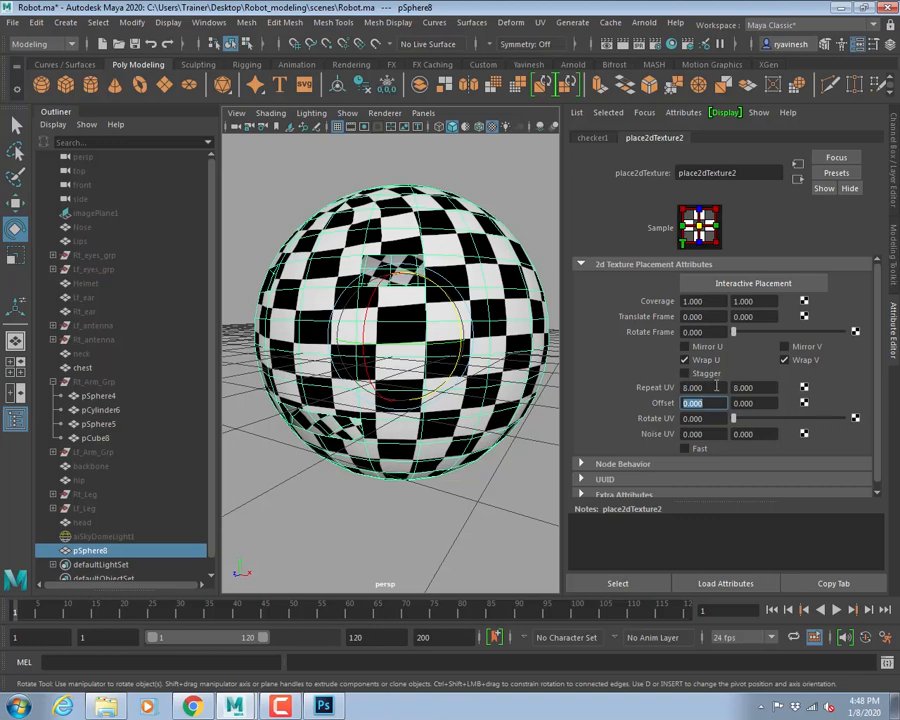
- Set the checker texture's Repeat UV to 16 in both directions
{"action": "left_click_drag", "start_coordinate": [717, 388], "coordinate": [469, 365]}
{"action": "type", "text": "16"}
{"action": "key", "text": "Tab"}
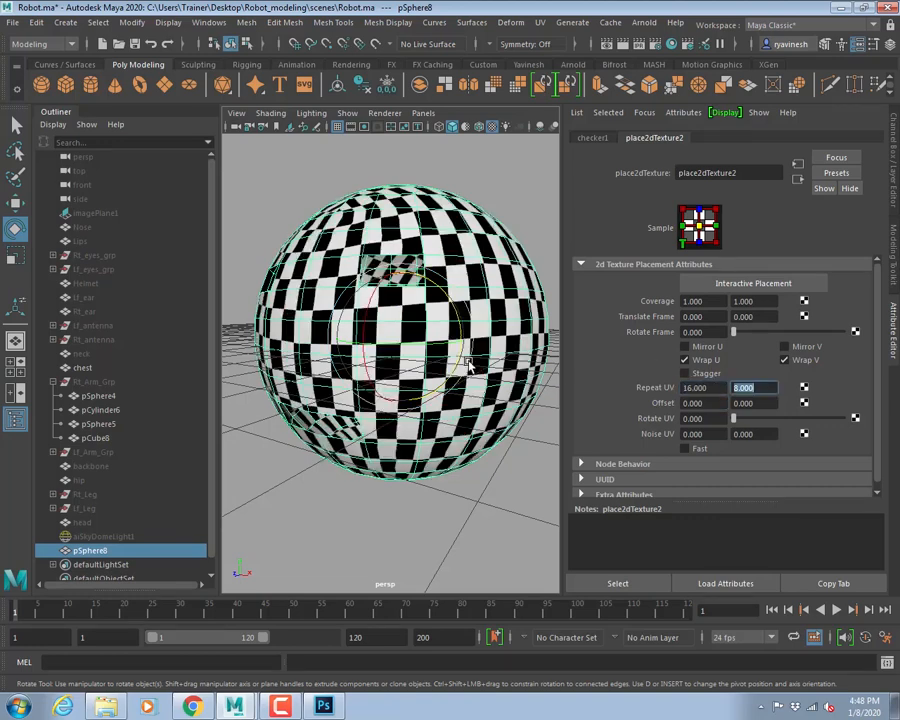
{"action": "type", "text": "16"}
{"action": "key", "text": "Tab"}
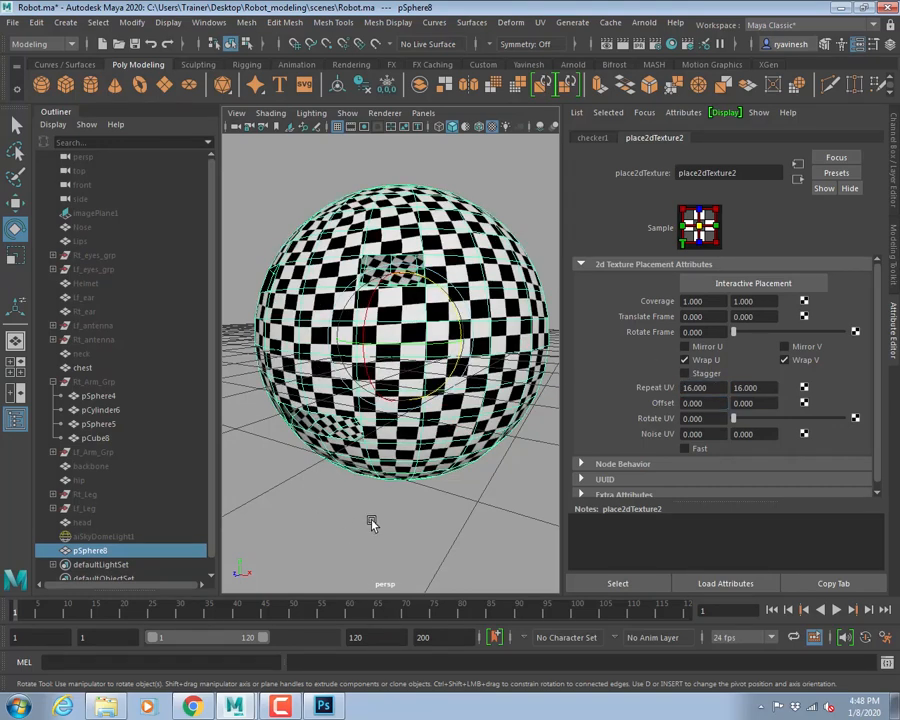
- Deselect the sphere and examine the checker squares around its eye and mouth openings for distortion
{"action": "left_click", "coordinate": [370, 522]}
{"action": "left_click", "coordinate": [400, 356]}
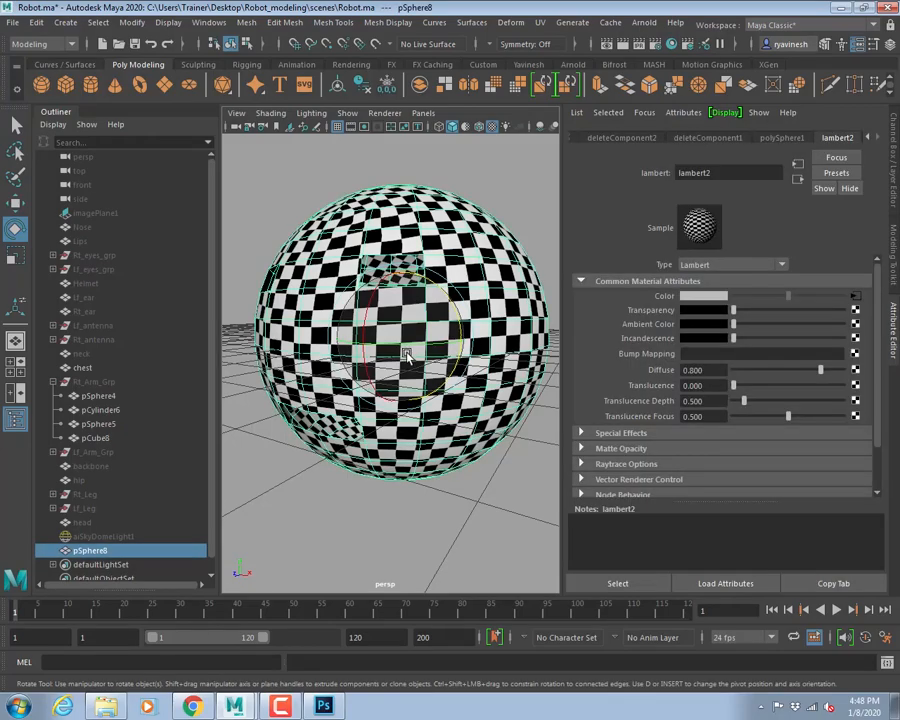
{"action": "left_click", "coordinate": [520, 208]}
{"action": "left_click_drag", "start_coordinate": [520, 208], "coordinate": [392, 356], "text": "alt"}
{"action": "right_click_drag", "start_coordinate": [372, 329], "coordinate": [446, 366], "text": "alt"}
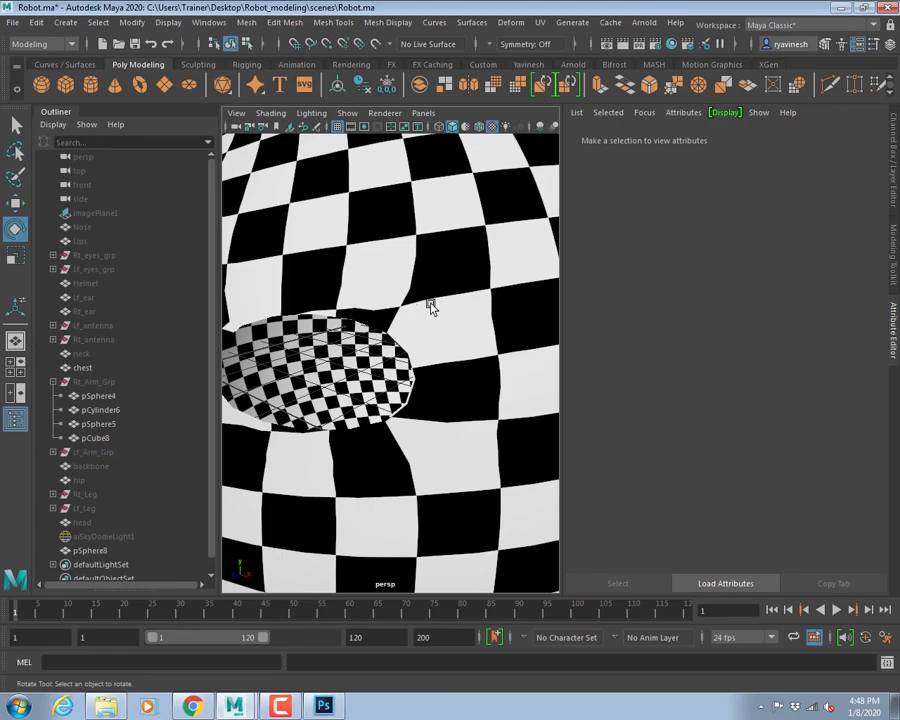
{"action": "right_click_drag", "start_coordinate": [443, 332], "coordinate": [396, 302], "text": "alt"}
{"action": "mouse_move", "coordinate": [396, 302]}
{"action": "left_mouse_down", "text": "alt"}
{"action": "mouse_move", "coordinate": [400, 316]}
{"action": "mouse_move", "coordinate": [494, 308]}
{"action": "mouse_move", "coordinate": [503, 296]}
{"action": "mouse_move", "coordinate": [462, 317]}
{"action": "mouse_move", "coordinate": [398, 300]}
{"action": "left_mouse_up", "text": "alt"}
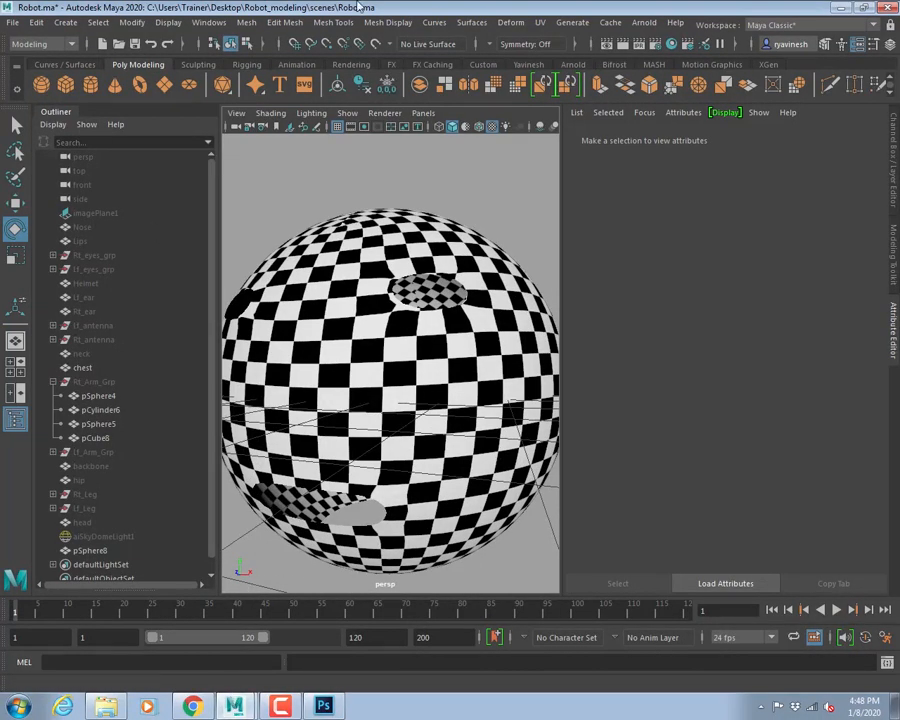
- Select the sphere and show its UV shell in a maximized UV Editor
{"action": "left_click", "coordinate": [540, 22]}
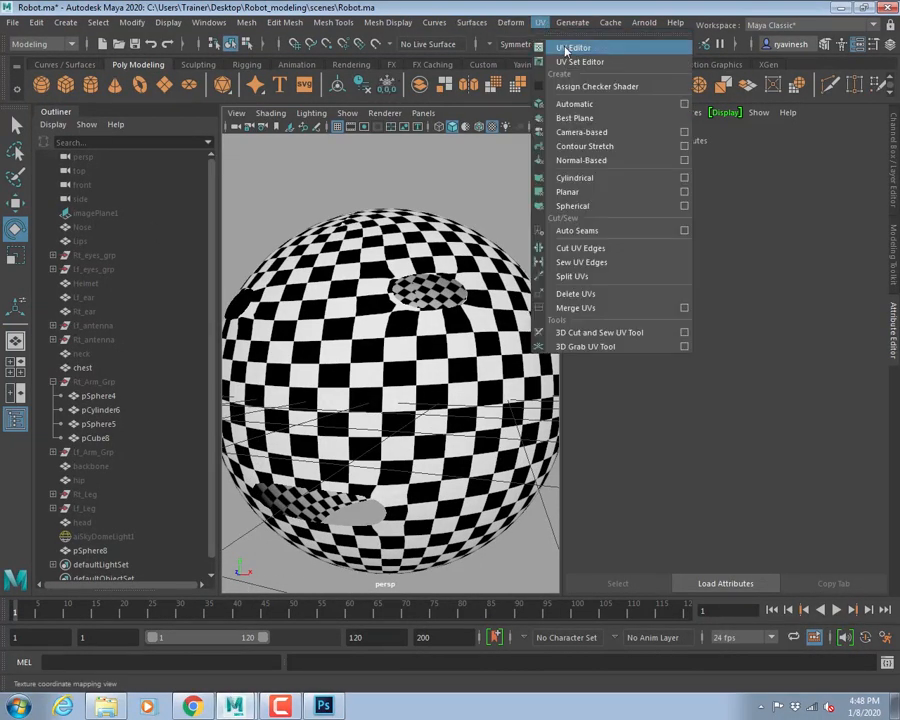
{"action": "left_click", "coordinate": [574, 47]}
{"action": "left_click", "coordinate": [406, 286]}
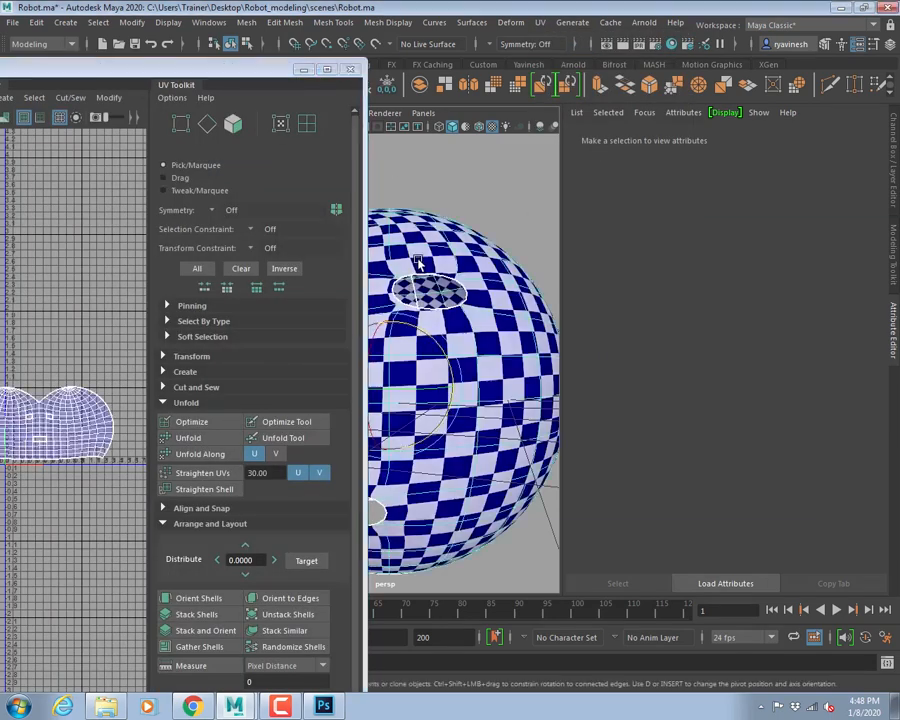
{"action": "left_click", "coordinate": [327, 70]}
{"action": "scroll", "coordinate": [300, 330], "scroll_direction": "up", "scroll_amount": 2}
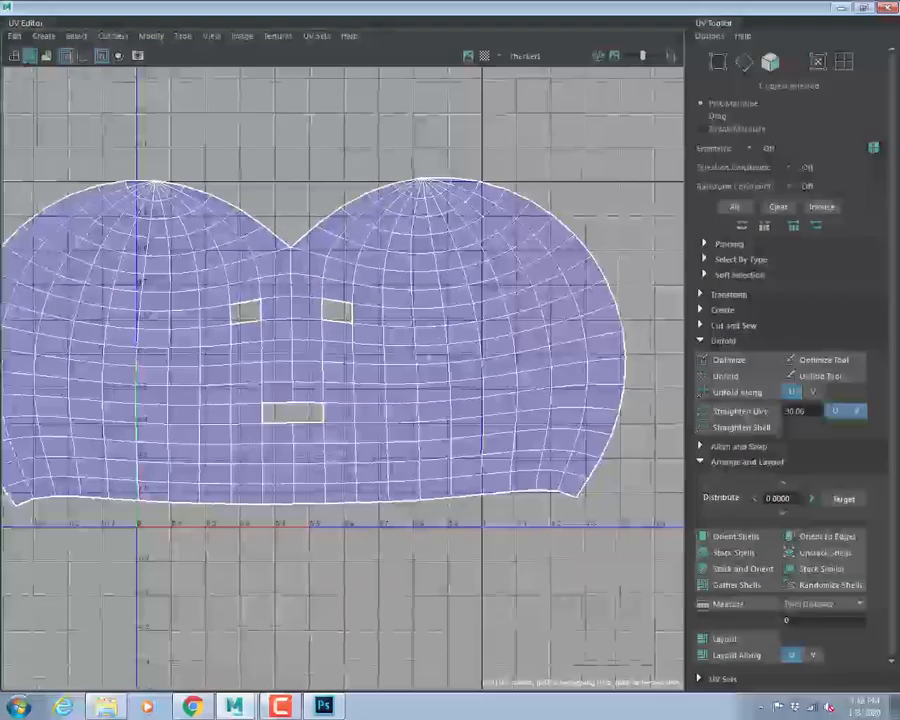
- Split the shell along two-edge seams running inward from its outer borders, one upper and one lower seam on each side
{"action": "right_click_drag", "start_coordinate": [428, 271], "coordinate": [478, 248]}
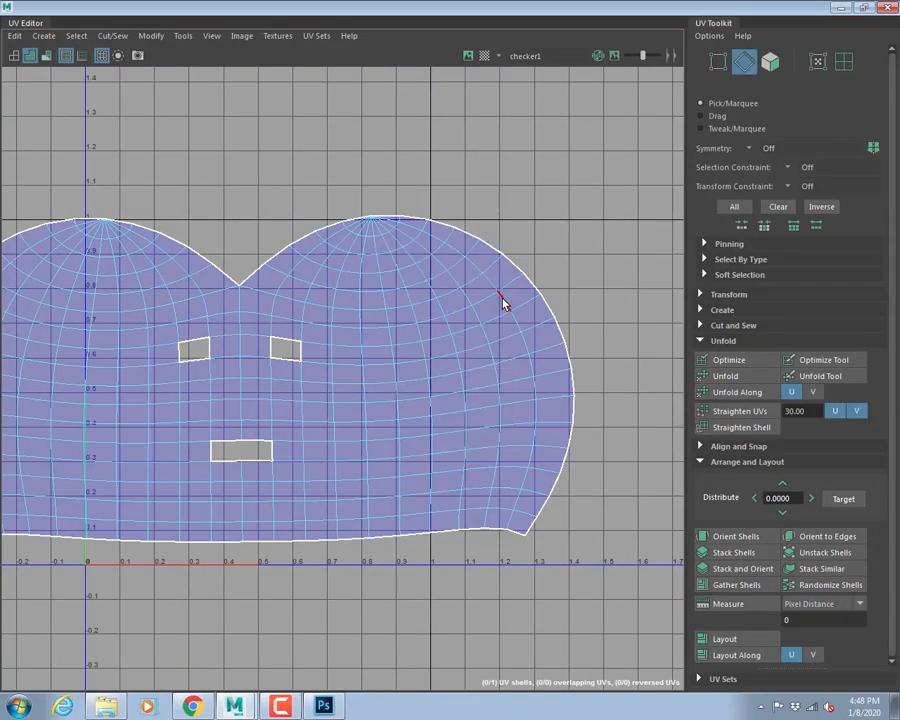
{"action": "left_click", "coordinate": [487, 297]}
{"action": "left_click", "coordinate": [442, 356], "text": "shift"}
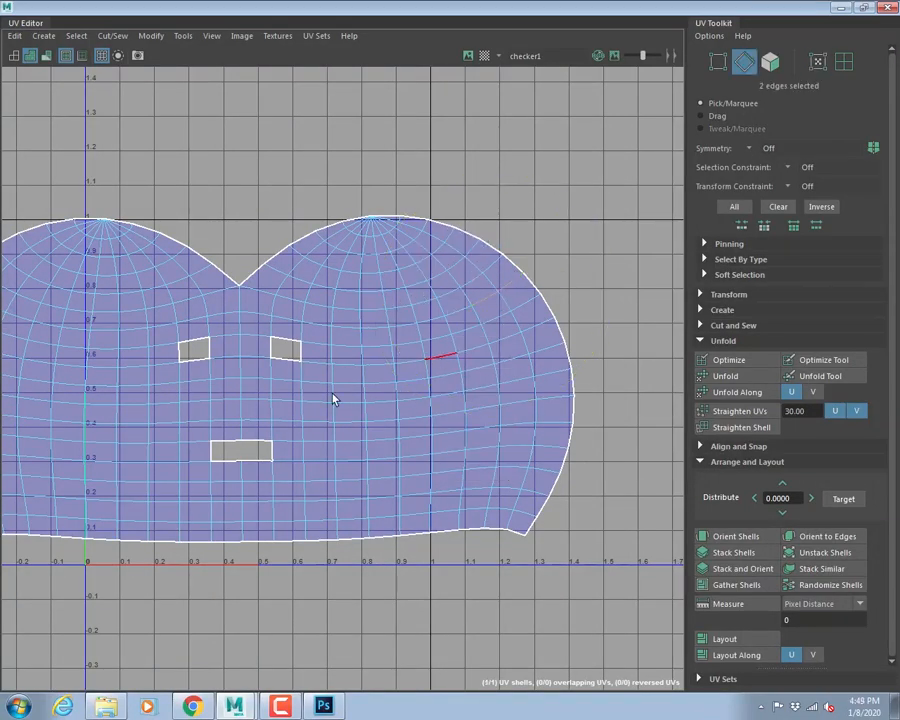
{"action": "middle_click_drag", "start_coordinate": [333, 397], "coordinate": [502, 412], "text": "alt"}
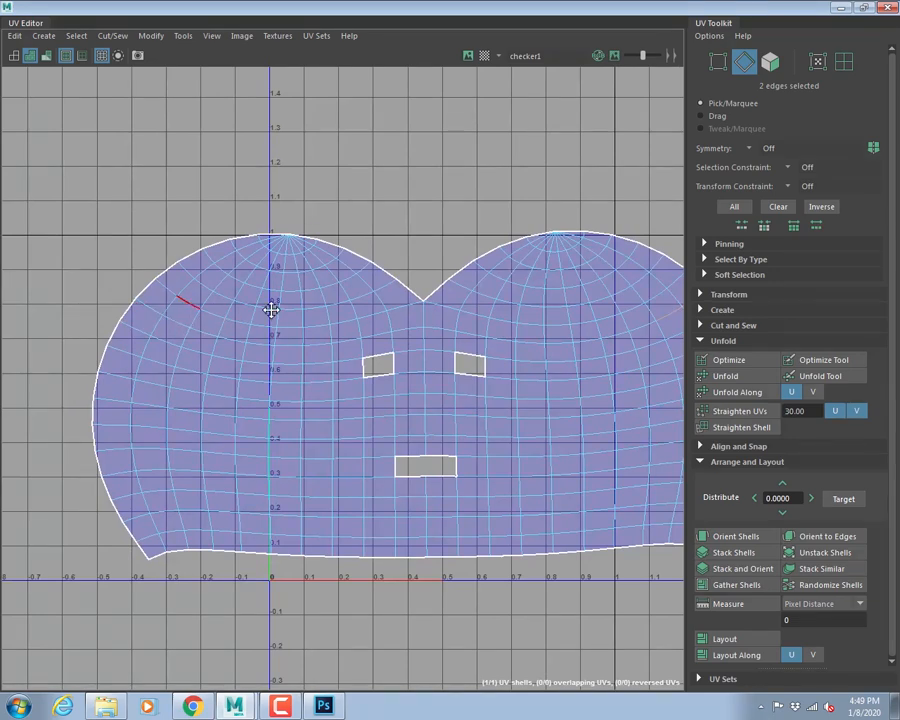
{"action": "middle_click_drag", "start_coordinate": [271, 311], "coordinate": [229, 316], "text": "alt"}
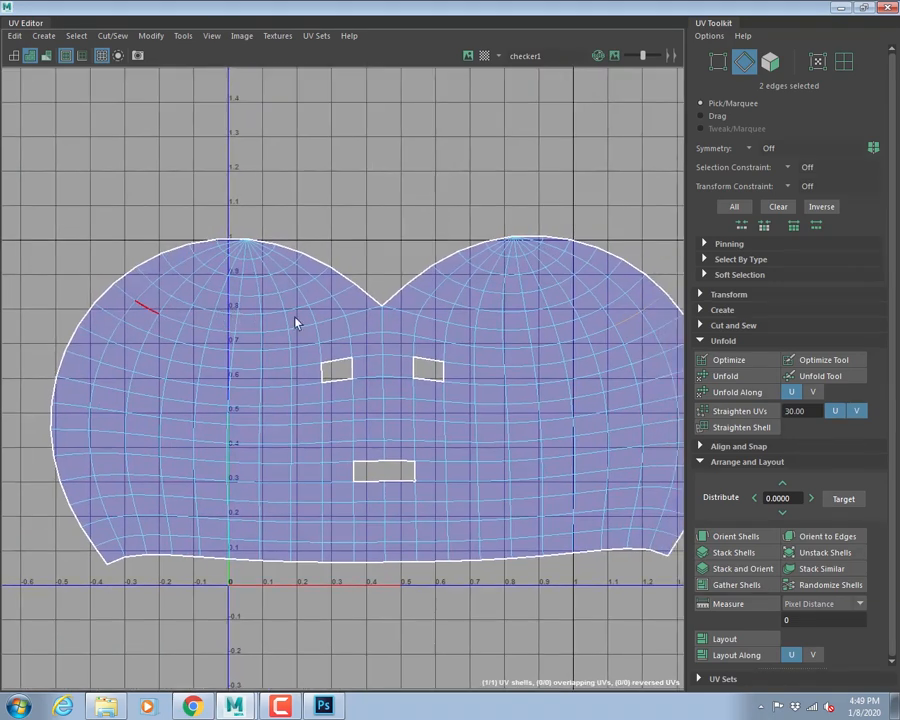
{"action": "left_click", "coordinate": [110, 311], "text": "shift"}
{"action": "left_click", "coordinate": [126, 327], "text": "shift"}
{"action": "right_click_drag", "start_coordinate": [565, 441], "coordinate": [481, 414], "text": "alt"}
{"action": "middle_click_drag", "start_coordinate": [481, 414], "coordinate": [448, 412], "text": "alt"}
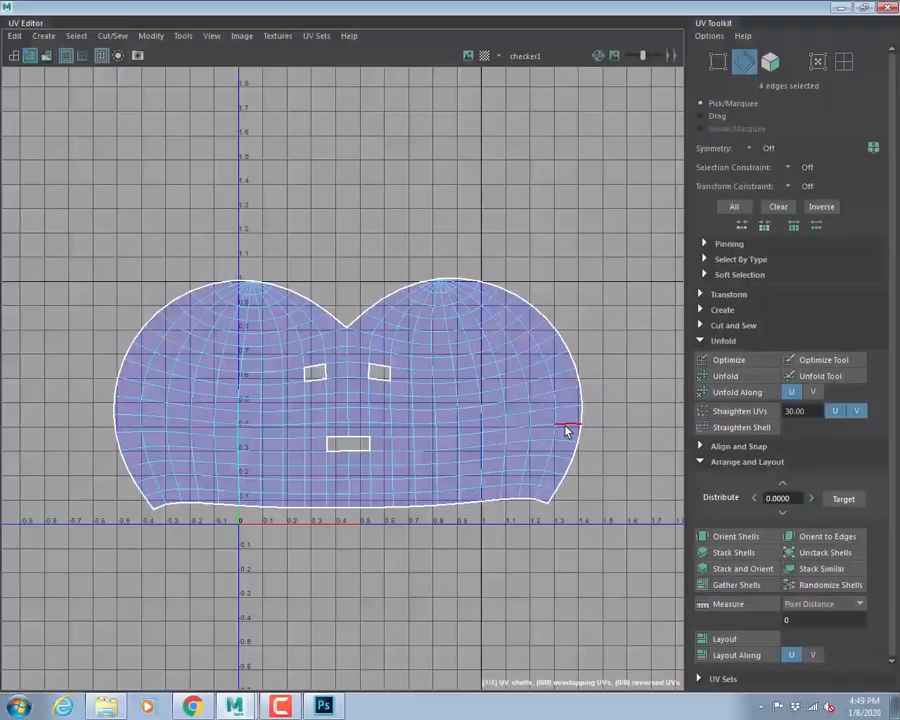
{"action": "left_click", "coordinate": [540, 427], "text": "shift"}
{"action": "left_click", "coordinate": [566, 424], "text": "shift"}
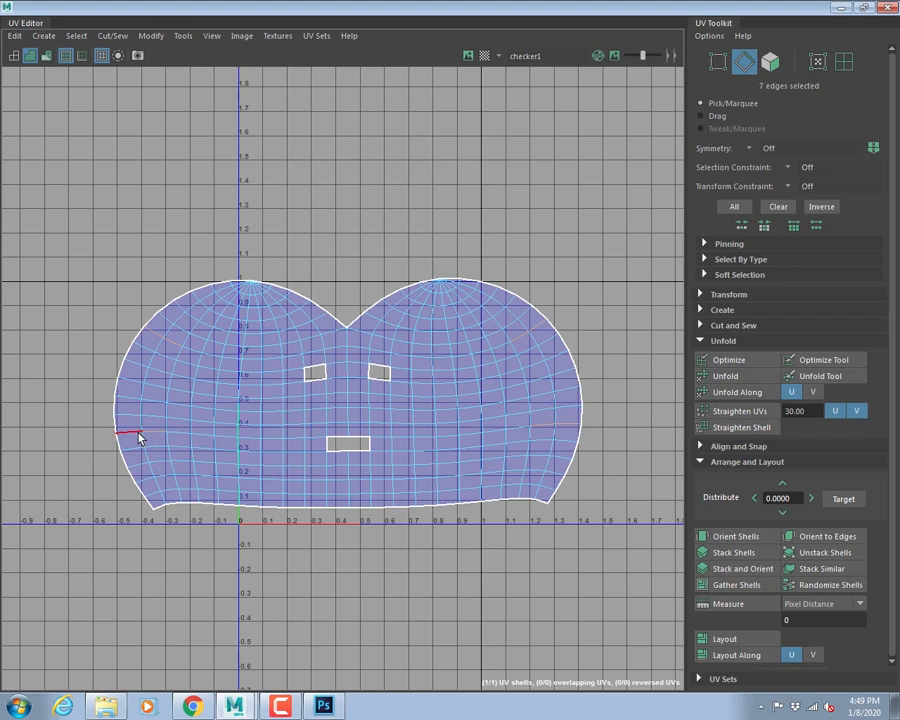
{"action": "left_click", "coordinate": [139, 437], "text": "shift"}
{"action": "left_click", "coordinate": [97, 35]}
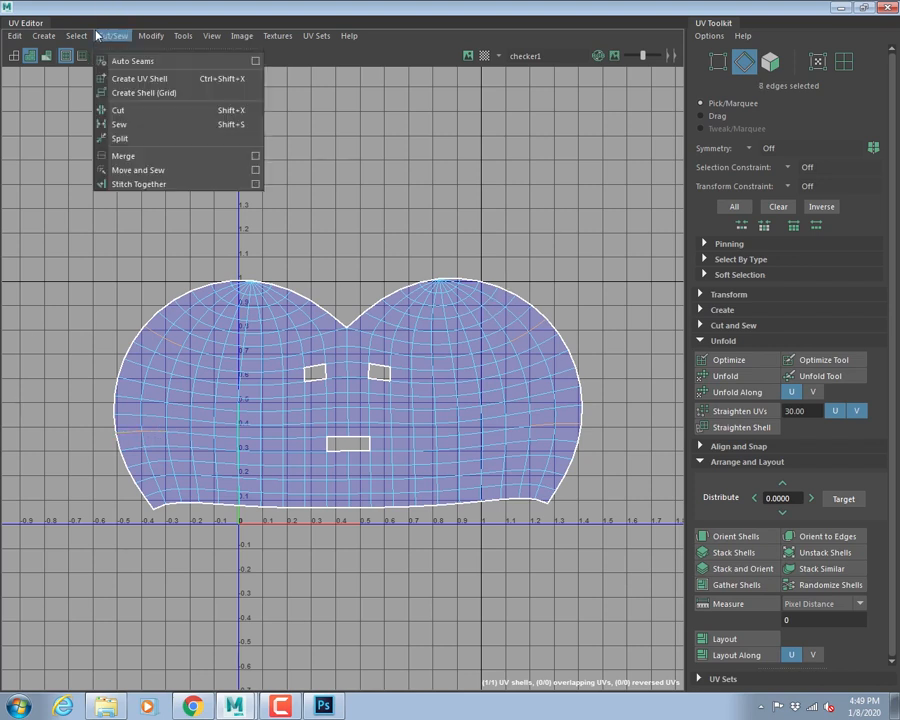
{"action": "left_click", "coordinate": [128, 138]}
- Unfold the whole shell so the new side seams open up, inspect the gaps, and clear the UV selection
{"action": "right_click_drag", "start_coordinate": [361, 349], "coordinate": [443, 345]}
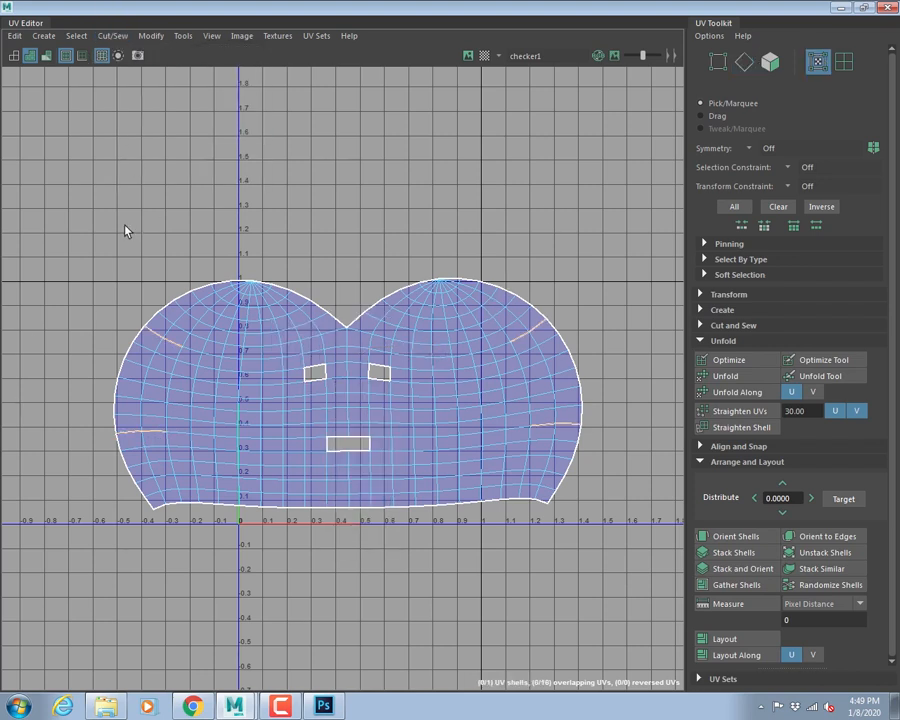
{"action": "left_click", "coordinate": [735, 376]}
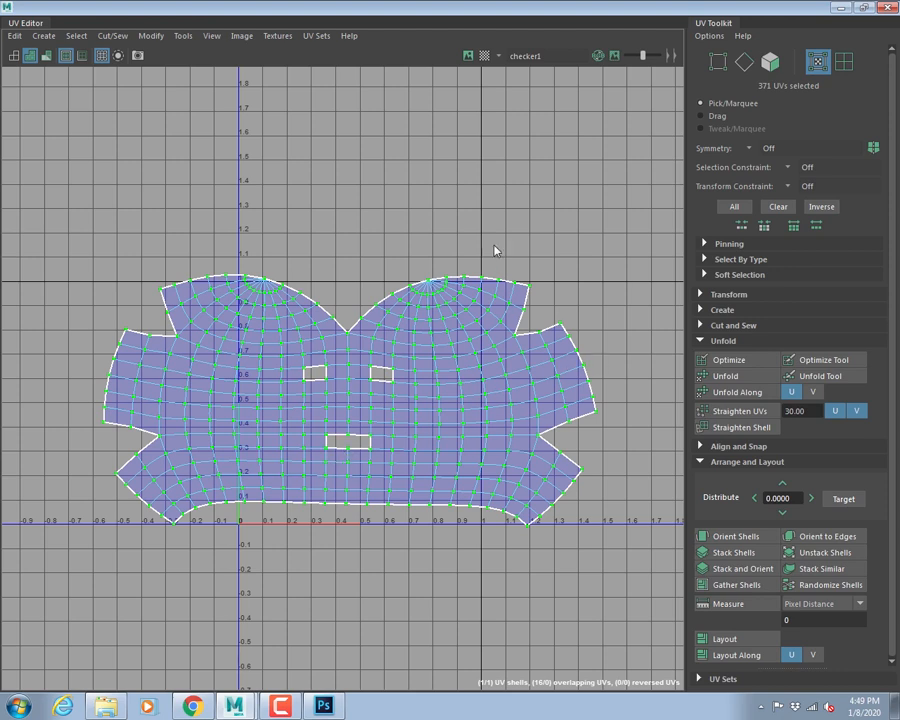
{"action": "scroll", "coordinate": [593, 378], "scroll_direction": "up", "scroll_amount": 5}
{"action": "scroll", "coordinate": [335, 352], "scroll_direction": "up", "scroll_amount": 2}
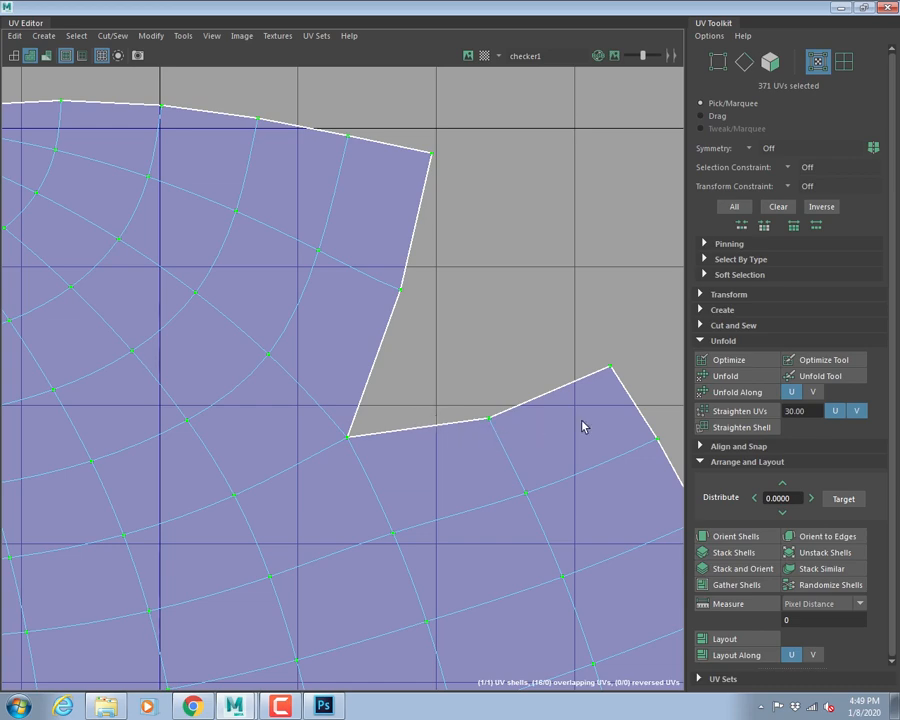
{"action": "right_click_drag", "start_coordinate": [582, 421], "coordinate": [290, 475], "text": "alt"}
{"action": "middle_click_drag", "start_coordinate": [295, 476], "coordinate": [422, 412], "text": "alt"}
{"action": "right_click_drag", "start_coordinate": [422, 412], "coordinate": [414, 426], "text": "alt"}
{"action": "middle_click_drag", "start_coordinate": [414, 426], "coordinate": [406, 421], "text": "alt"}
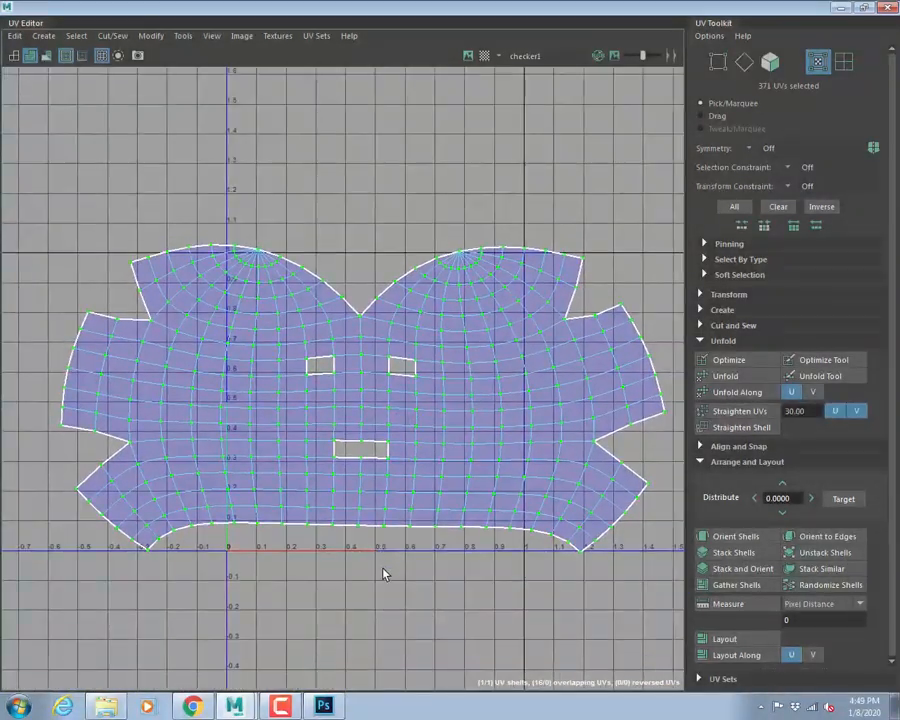
{"action": "left_click", "coordinate": [390, 594]}
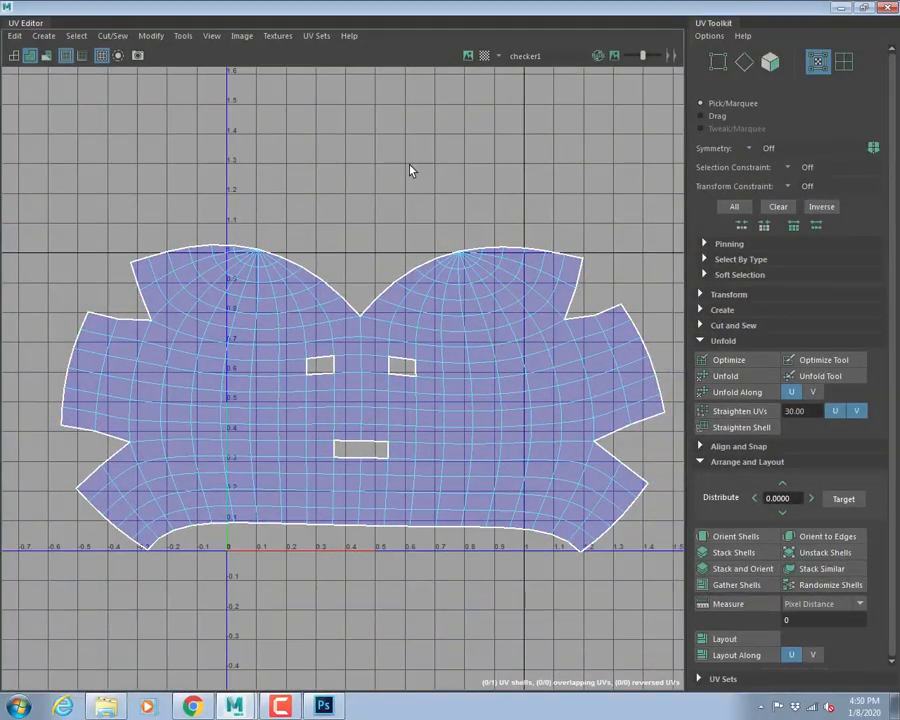
- Select all UVs of the shell and lay it out within the 0 to 1 UV tile
{"action": "scroll", "coordinate": [373, 325], "scroll_direction": "up", "scroll_amount": 5}
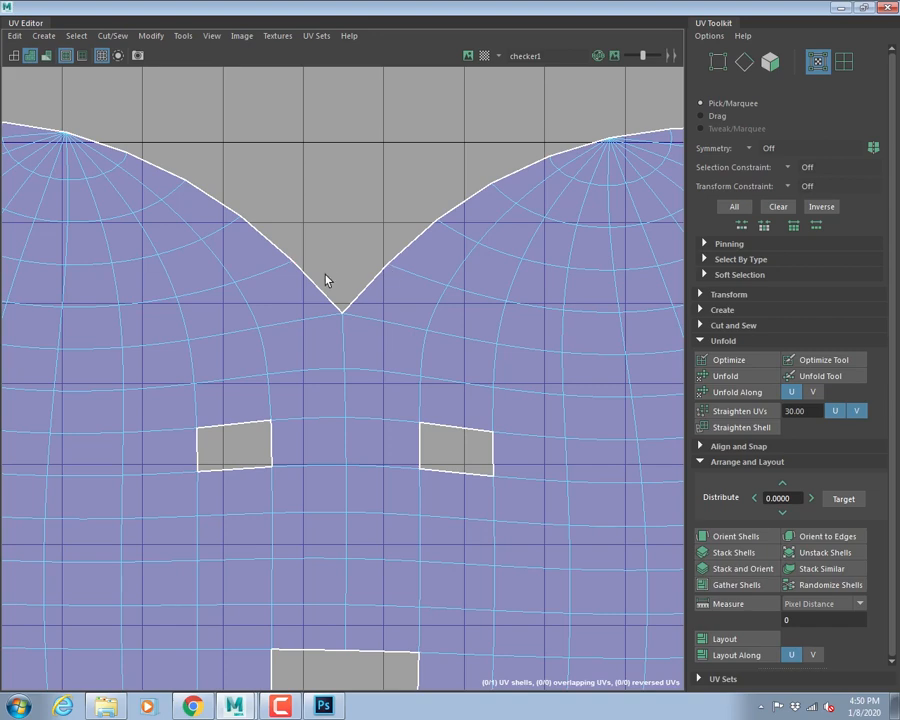
{"action": "scroll", "coordinate": [340, 305], "scroll_direction": "down", "scroll_amount": 6}
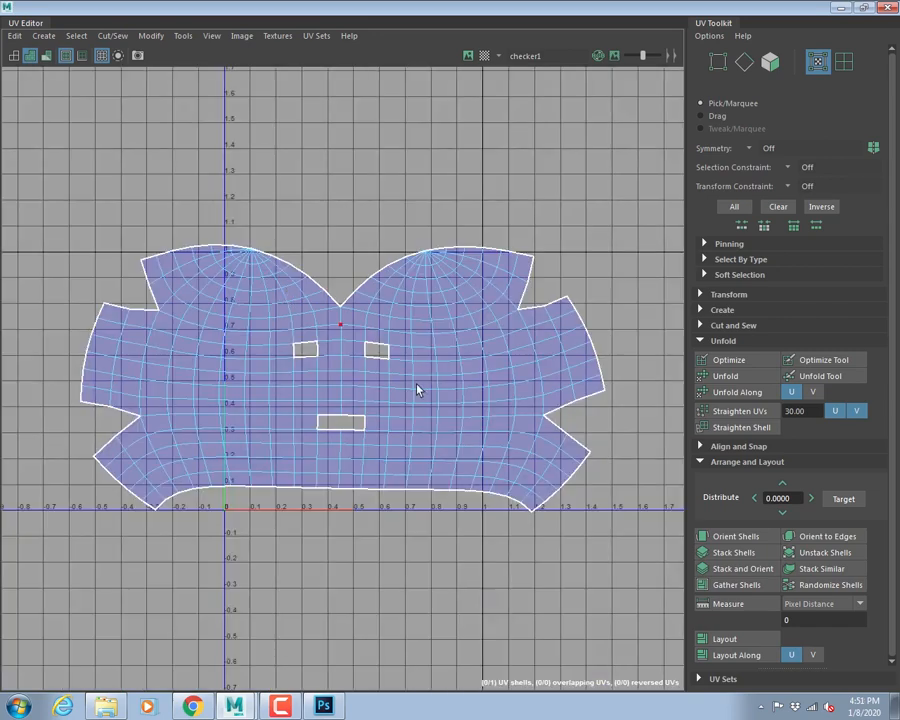
{"action": "right_click_drag", "start_coordinate": [375, 325], "coordinate": [448, 309]}
{"action": "left_click", "coordinate": [418, 330]}
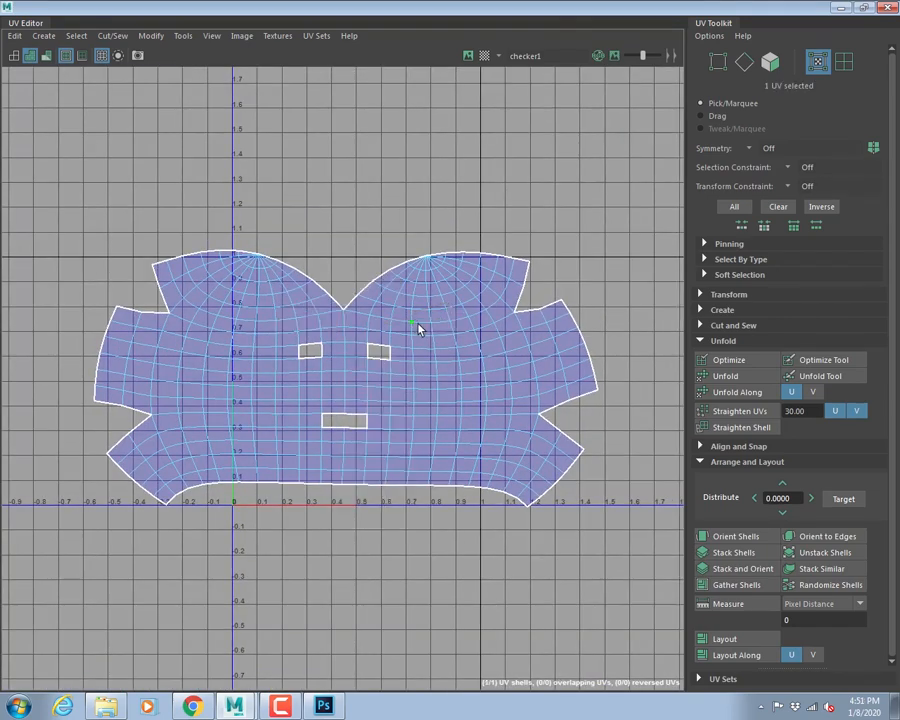
{"action": "double_click", "coordinate": [418, 330]}
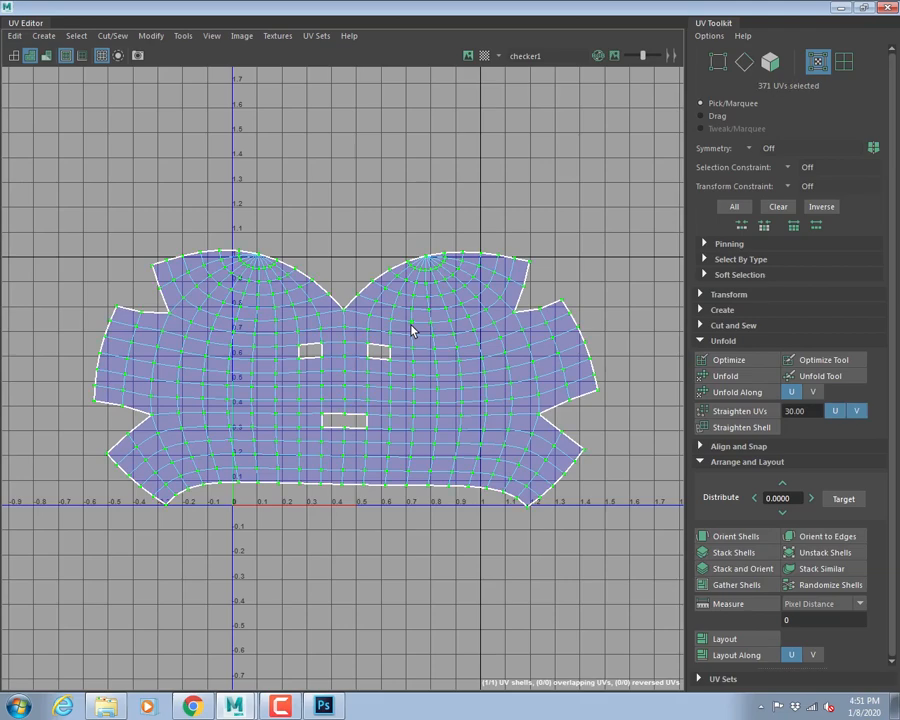
{"action": "left_click", "coordinate": [733, 639]}
{"action": "scroll", "coordinate": [313, 403], "scroll_direction": "up", "scroll_amount": 2}
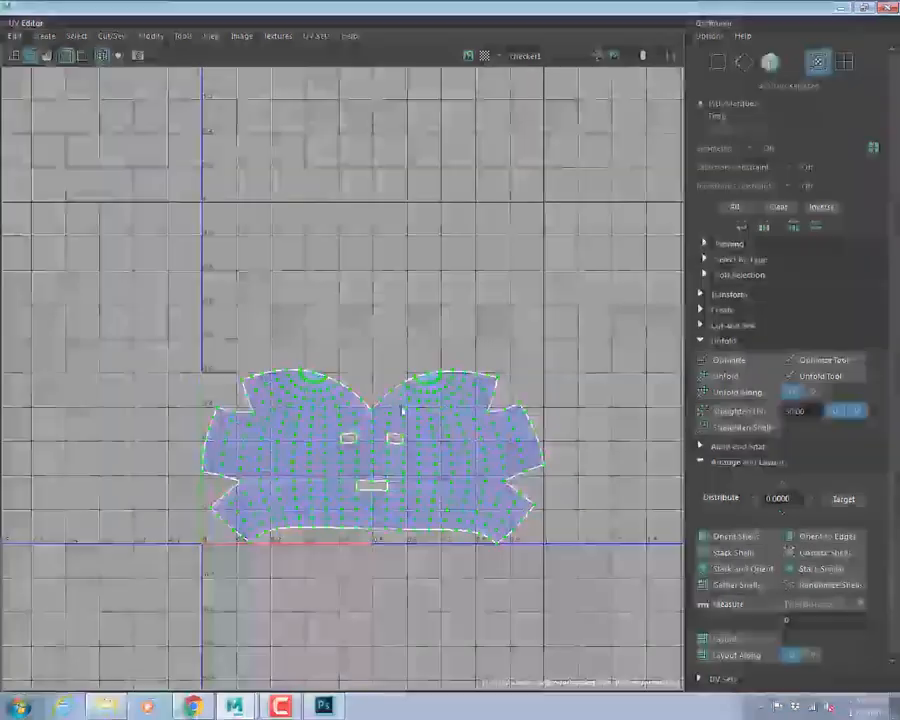
- Return the sphere to object selection and open the UV Snapshot options for its laid-out shell
{"action": "left_click", "coordinate": [866, 8]}
{"action": "right_click_drag", "start_coordinate": [460, 261], "coordinate": [510, 241]}
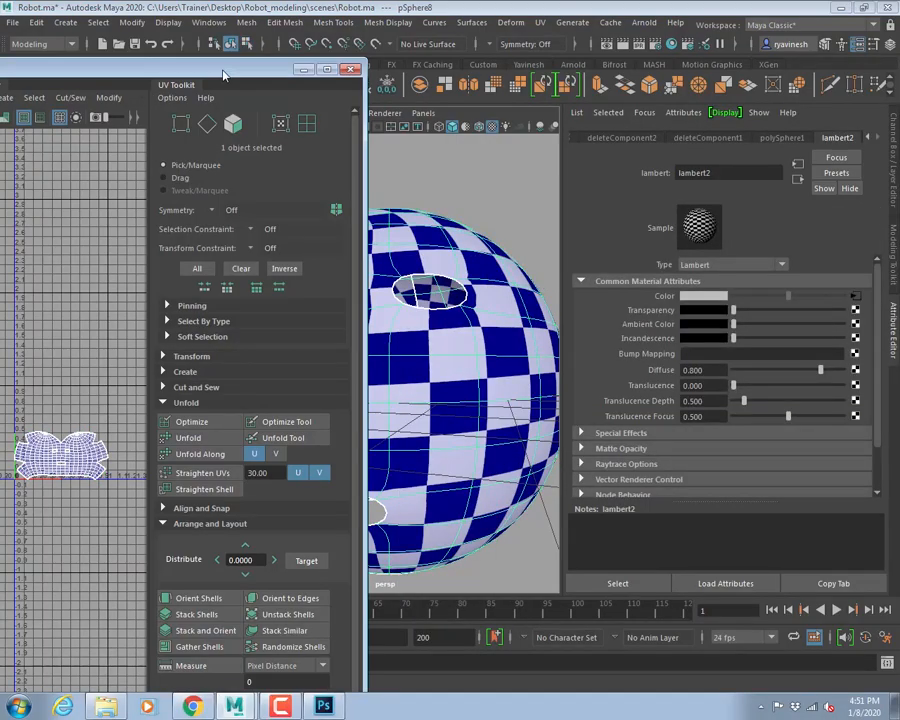
{"action": "double_click", "coordinate": [221, 70]}
{"action": "left_click", "coordinate": [235, 39]}
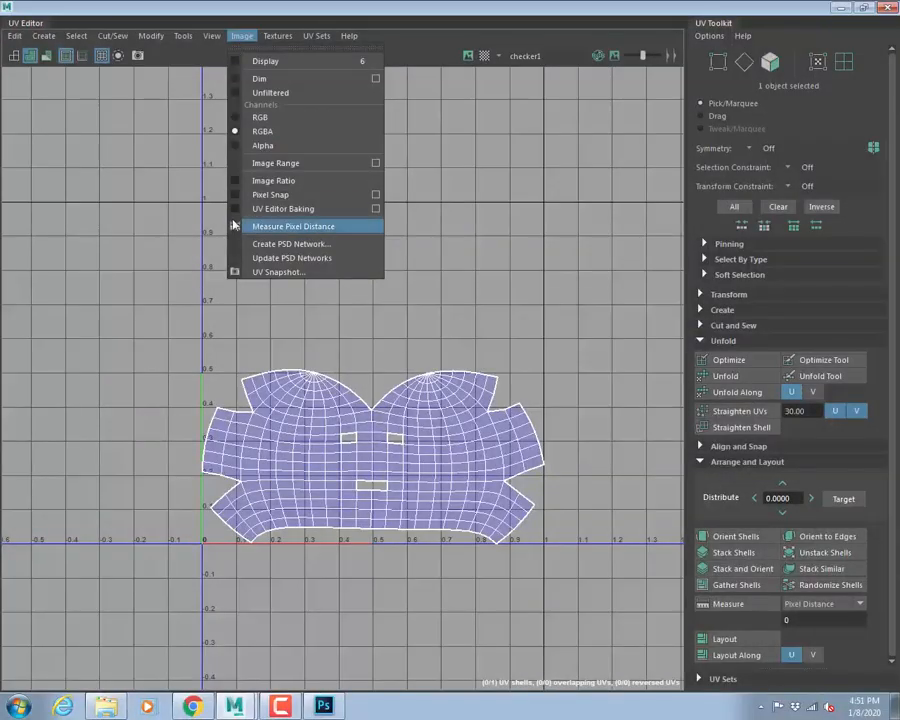
{"action": "left_click", "coordinate": [291, 271]}
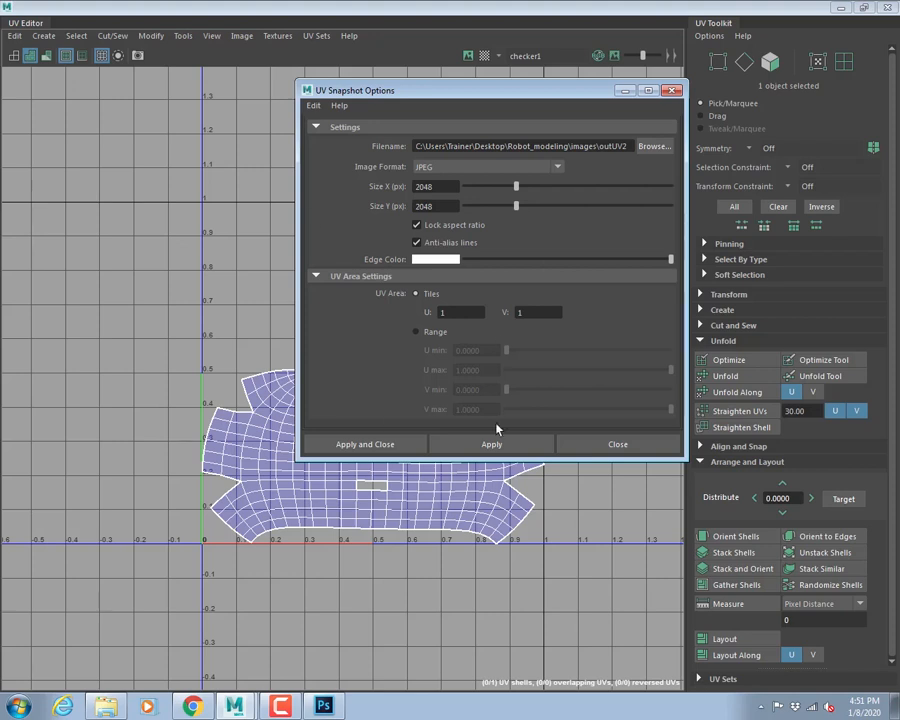
- Look briefly at the chest's UV image in Photoshop, and back in Maya close the UV Editor and the UV Snapshot options
{"action": "left_click", "coordinate": [322, 707]}
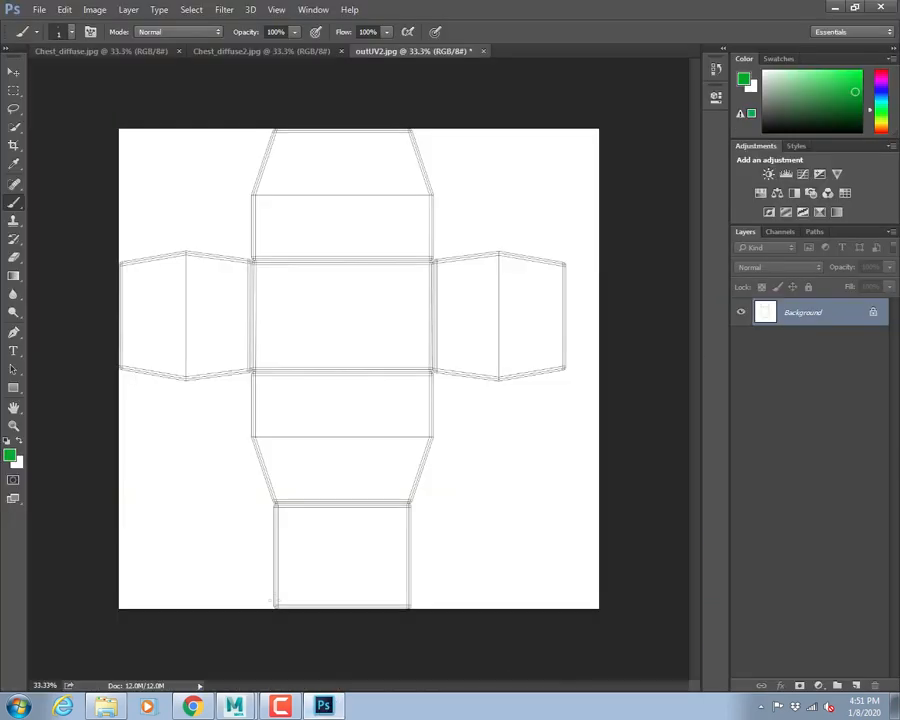
{"action": "key", "text": "alt+Tab"}
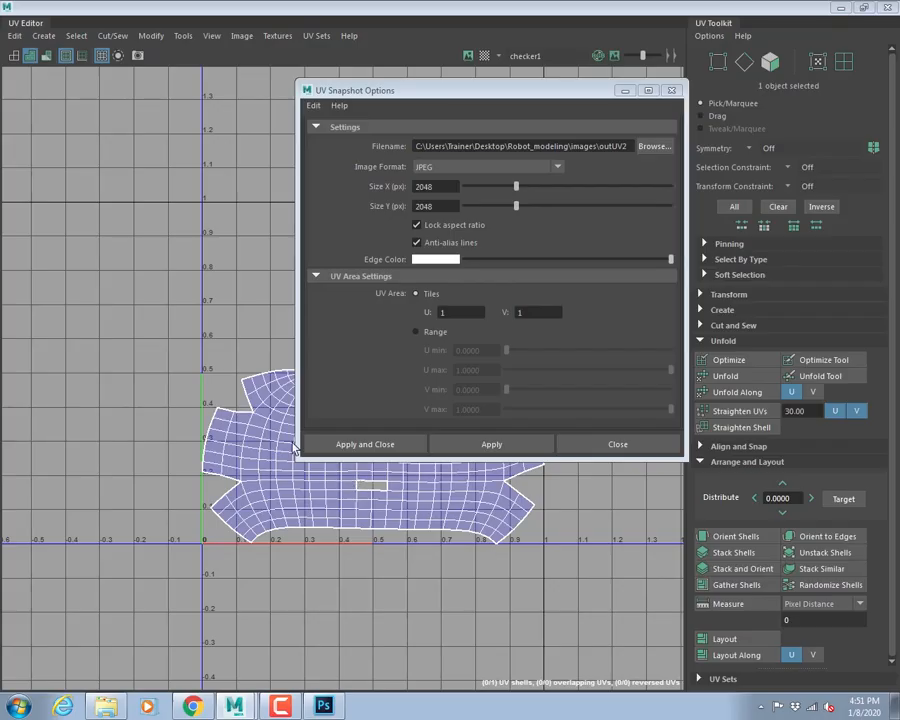
{"action": "left_click", "coordinate": [884, 11]}
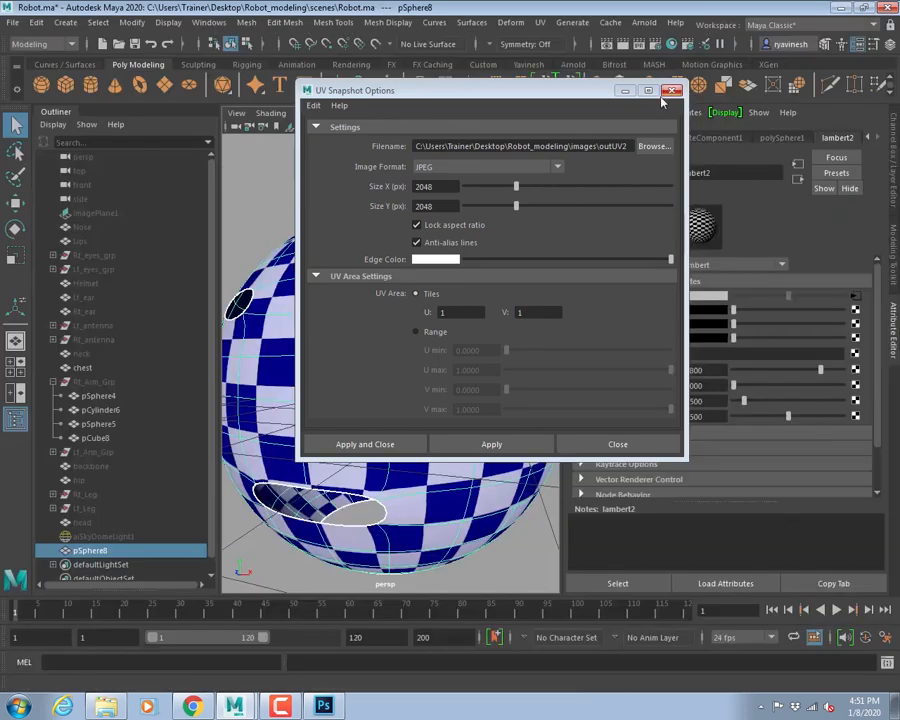
{"action": "left_click", "coordinate": [669, 89]}
{"action": "right_click_drag", "start_coordinate": [318, 239], "coordinate": [401, 216]}
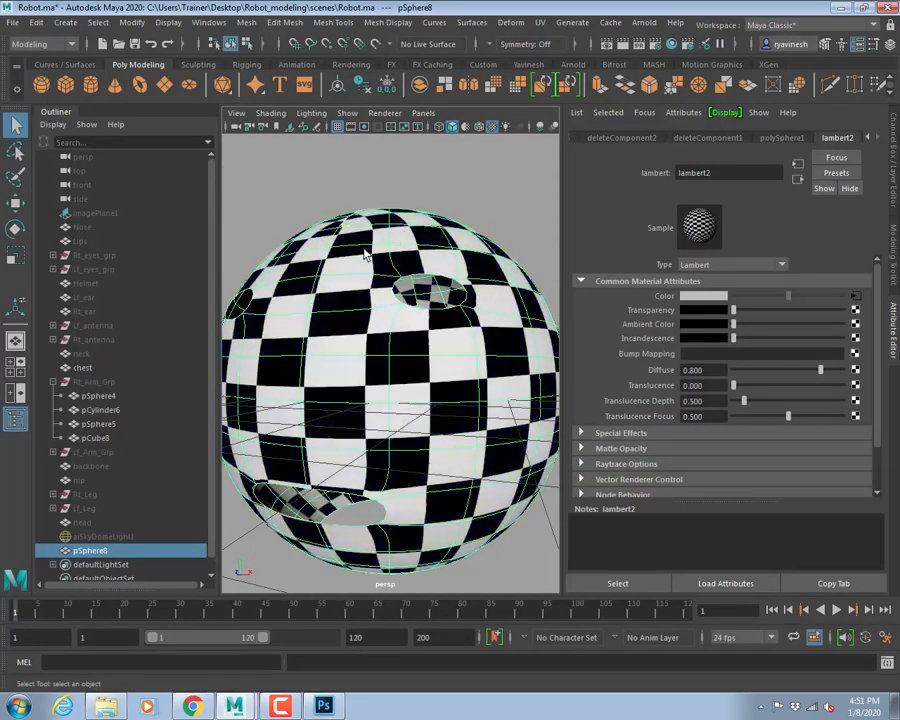
- Break the checker texture's connection to the Color attribute of the sphere's lambert2 material
{"action": "left_click", "coordinate": [856, 297]}
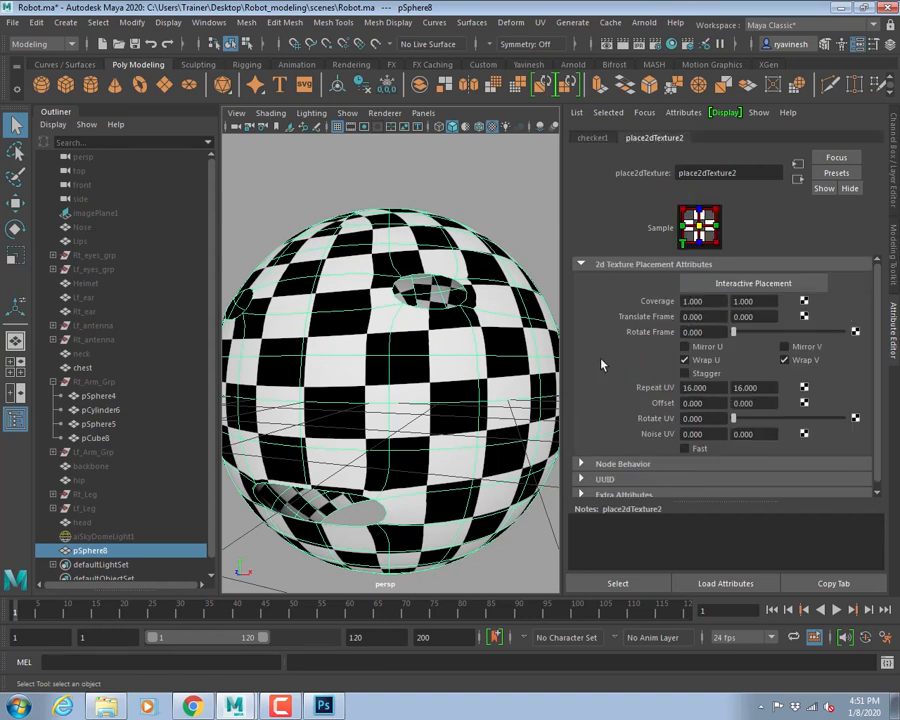
{"action": "left_click", "coordinate": [397, 258]}
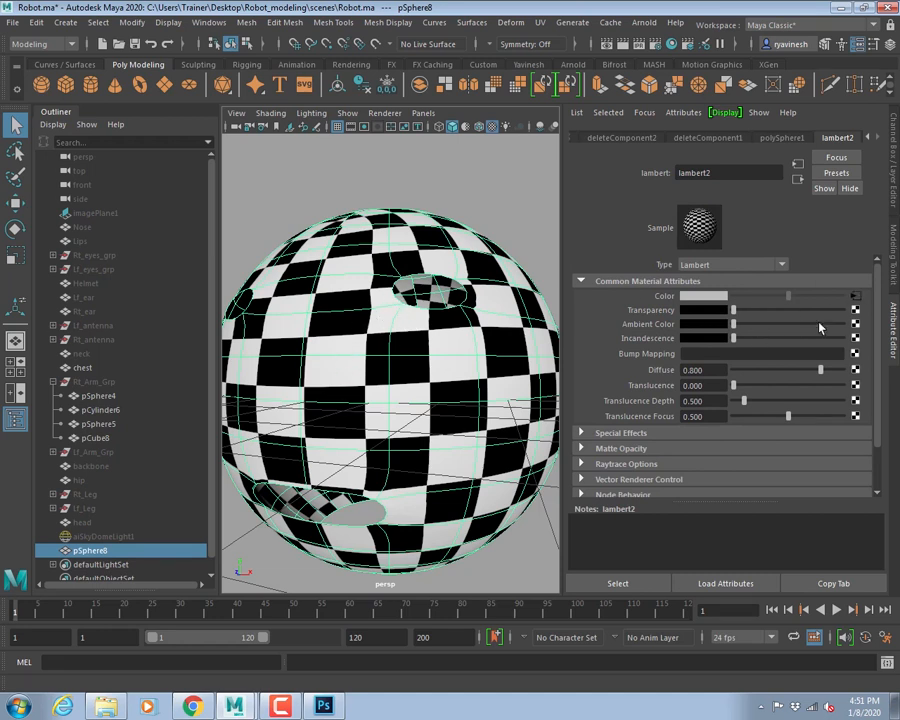
{"action": "right_click", "coordinate": [669, 296]}
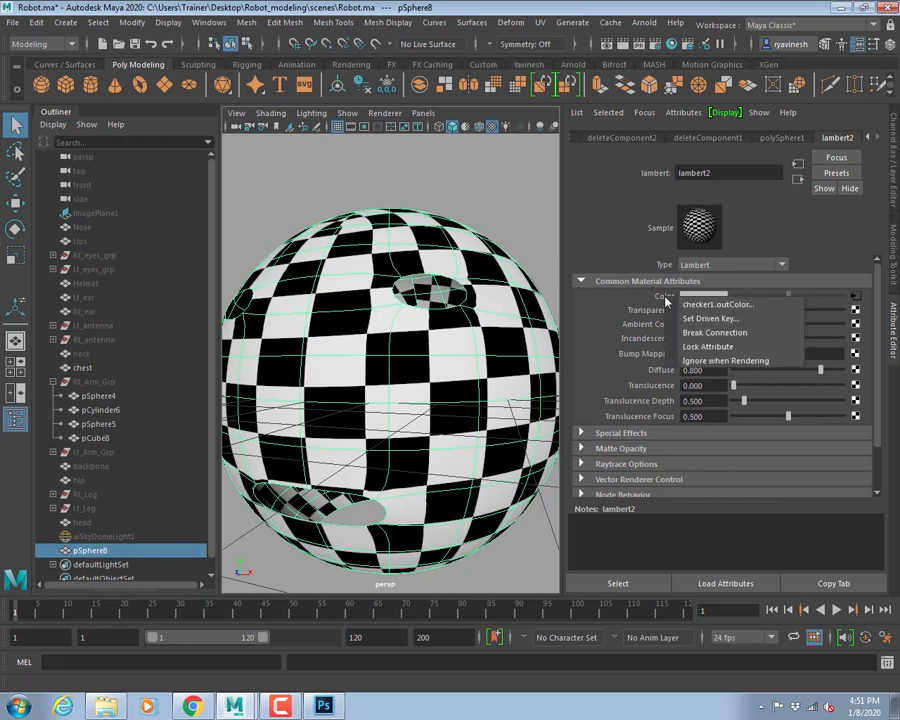
{"action": "left_click", "coordinate": [712, 334]}
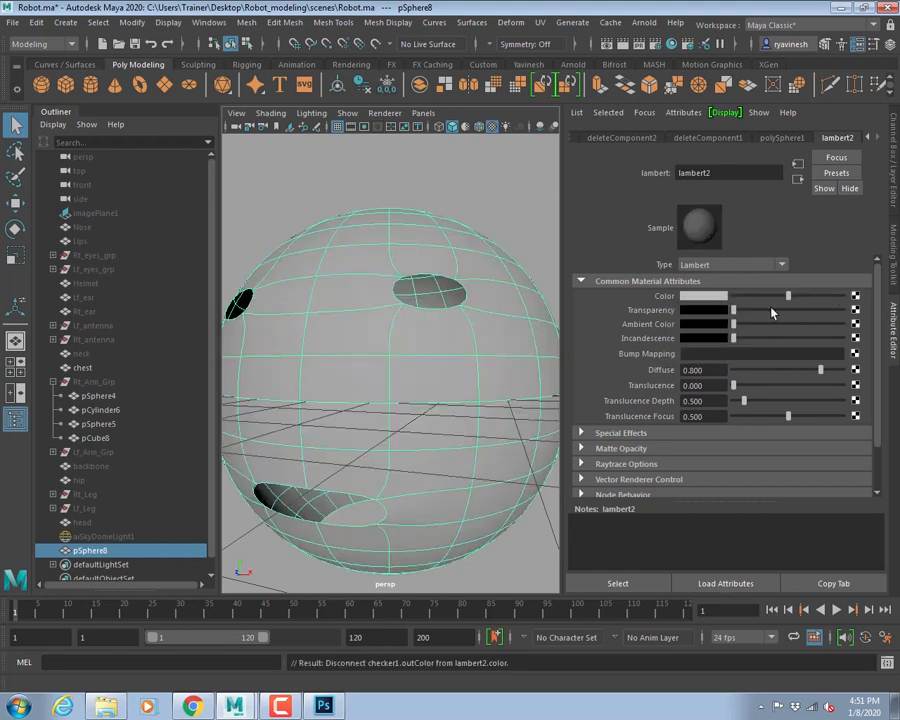
- Map a File texture to the lambert2 material's Color and load 25536310.jpg from the sourceimages folder as its image
{"action": "left_click", "coordinate": [855, 296]}
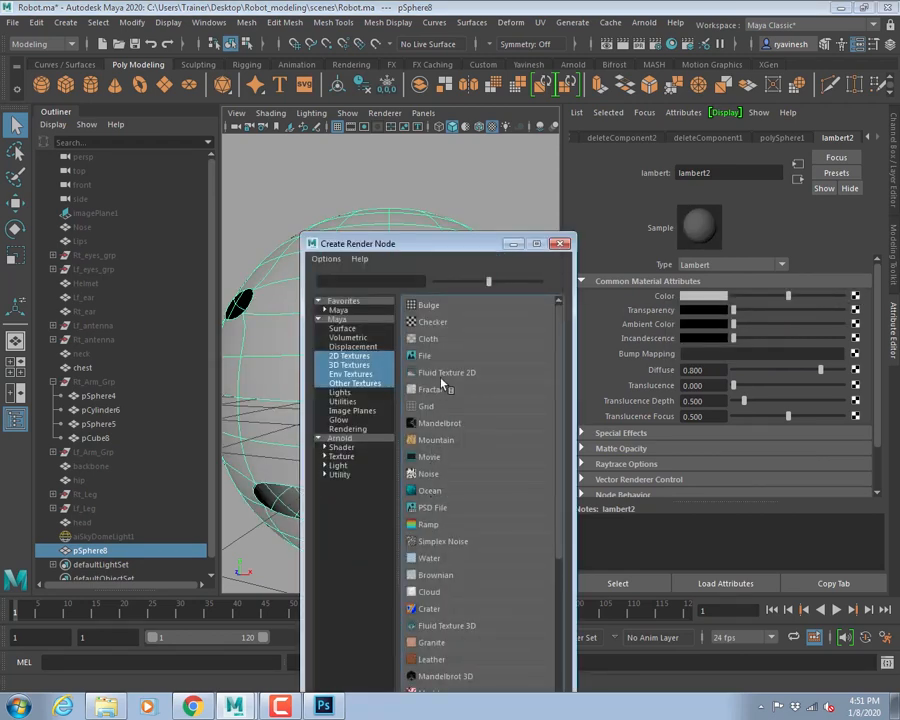
{"action": "left_click", "coordinate": [428, 358]}
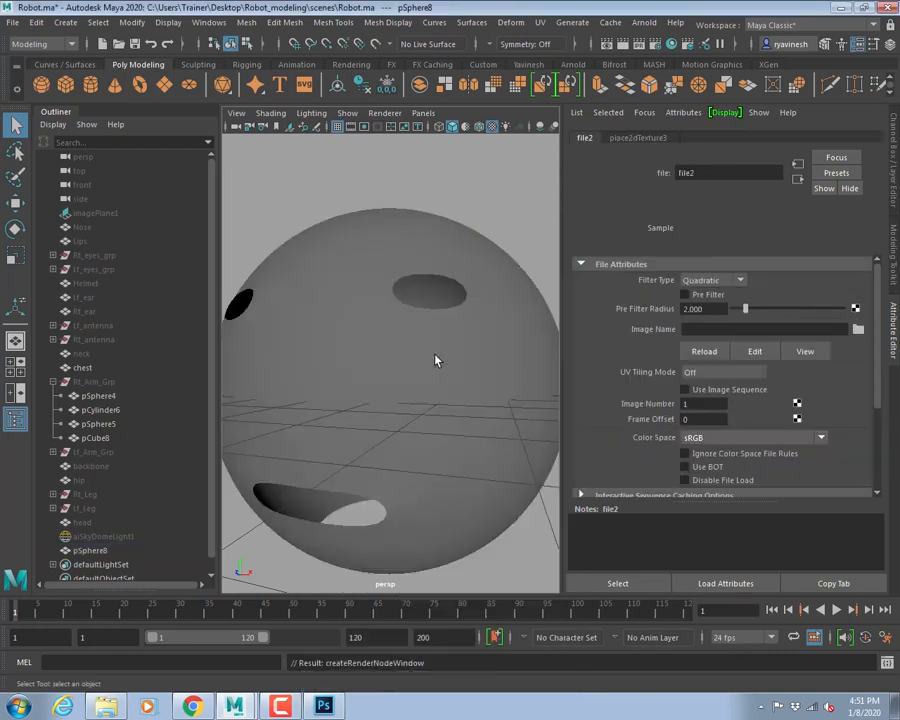
{"action": "left_click", "coordinate": [857, 330]}
{"action": "left_click", "coordinate": [285, 241]}
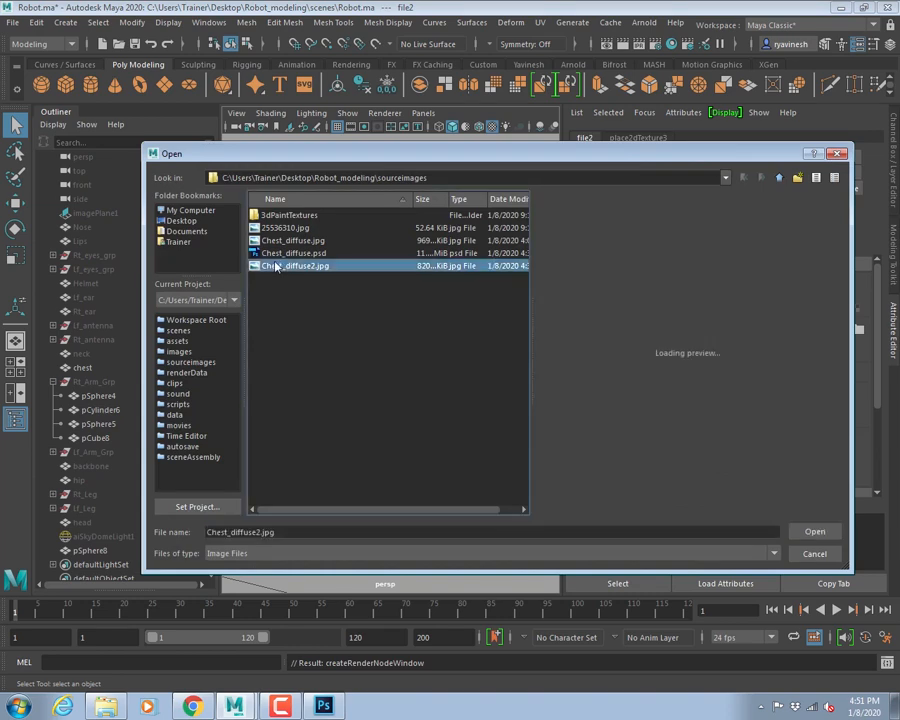
{"action": "left_click", "coordinate": [285, 228]}
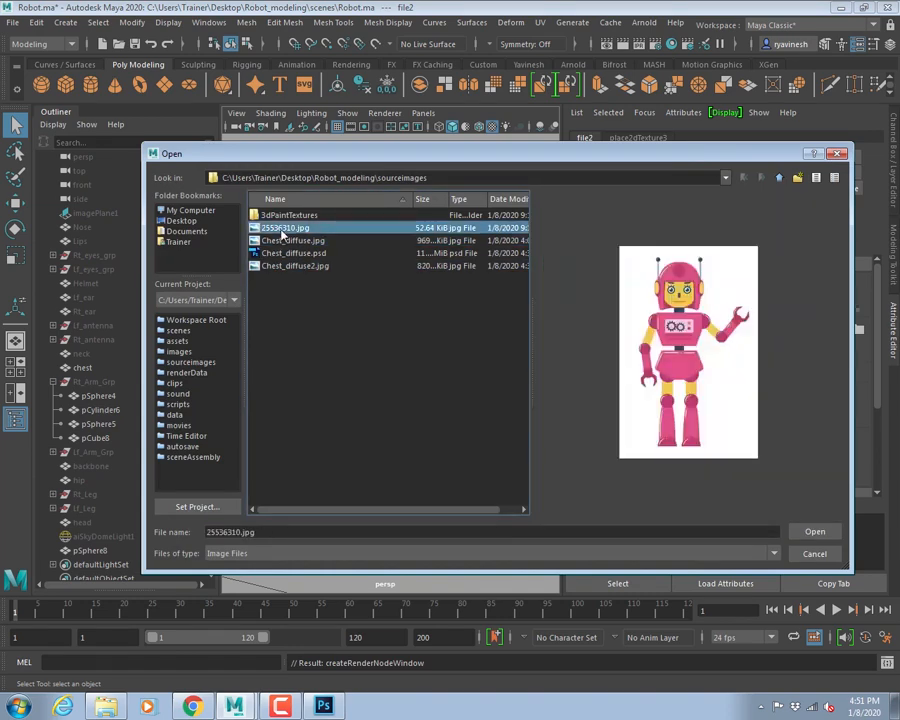
{"action": "left_click", "coordinate": [813, 533]}
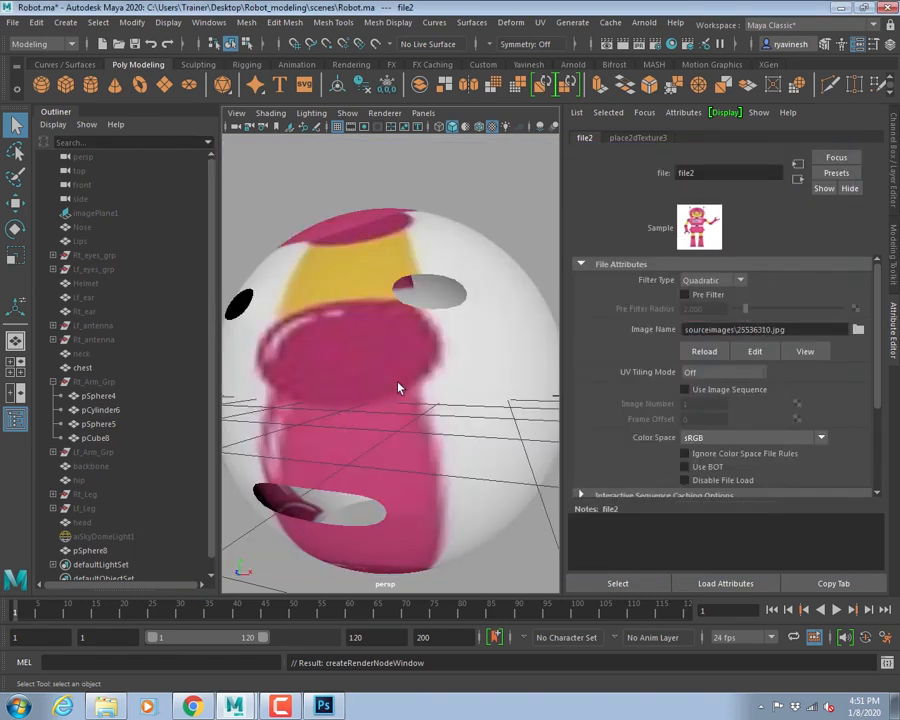